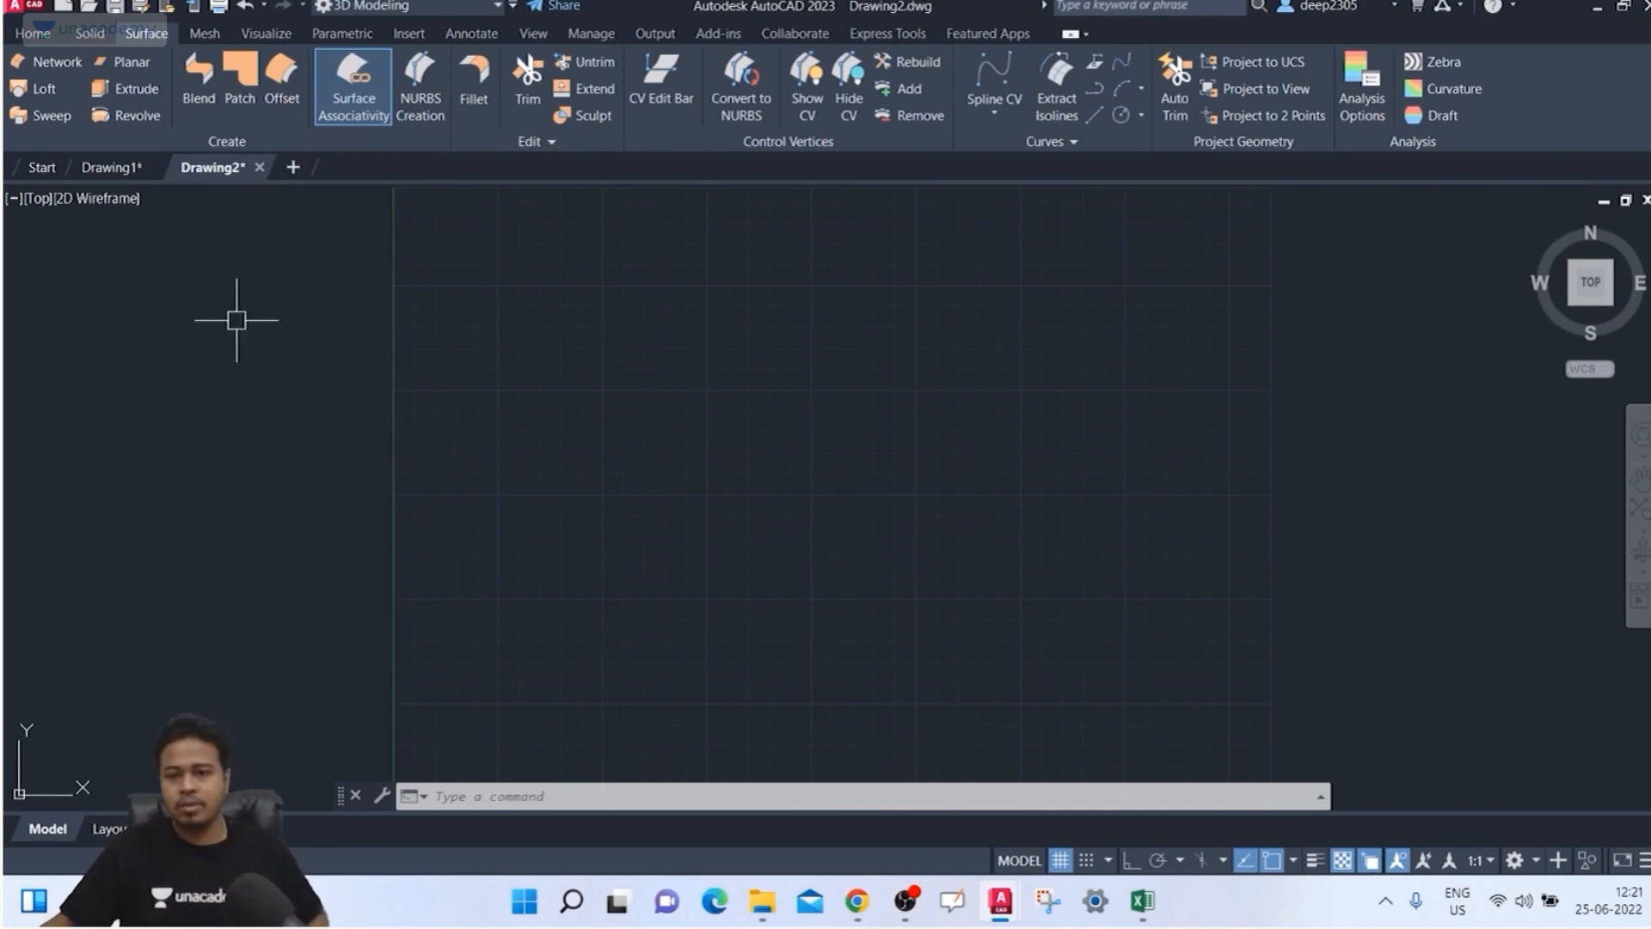
Step: Switch the empty drawing from the top view to the SE Isometric view
{"action": "left_click", "coordinate": [46, 211]}
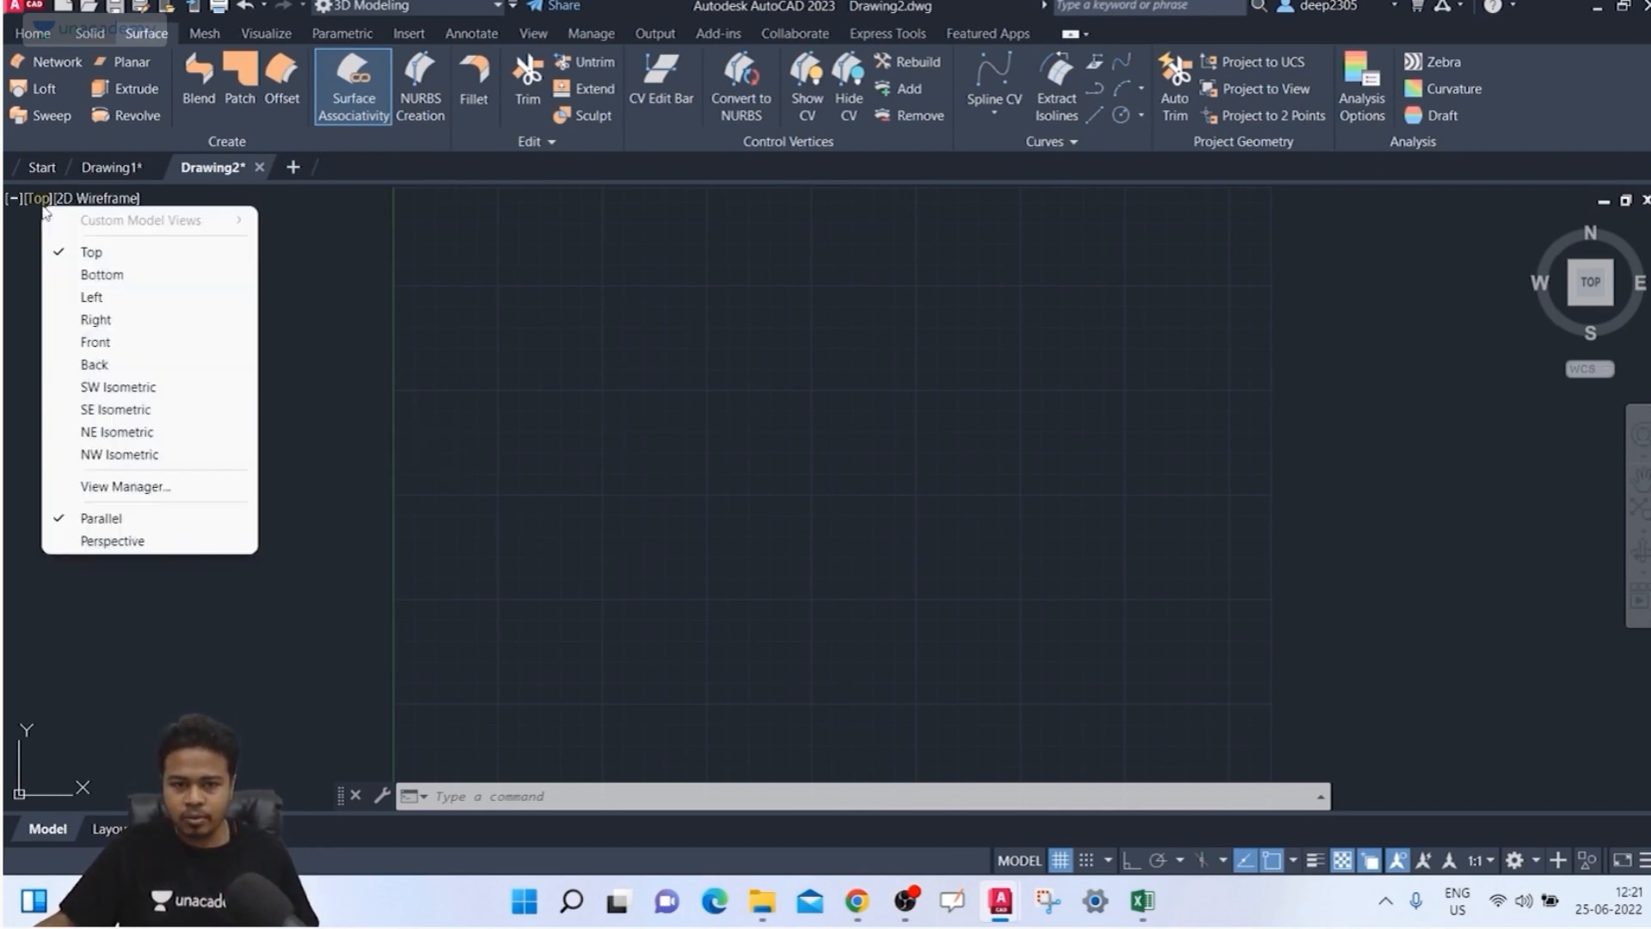
{"action": "left_click", "coordinate": [102, 407]}
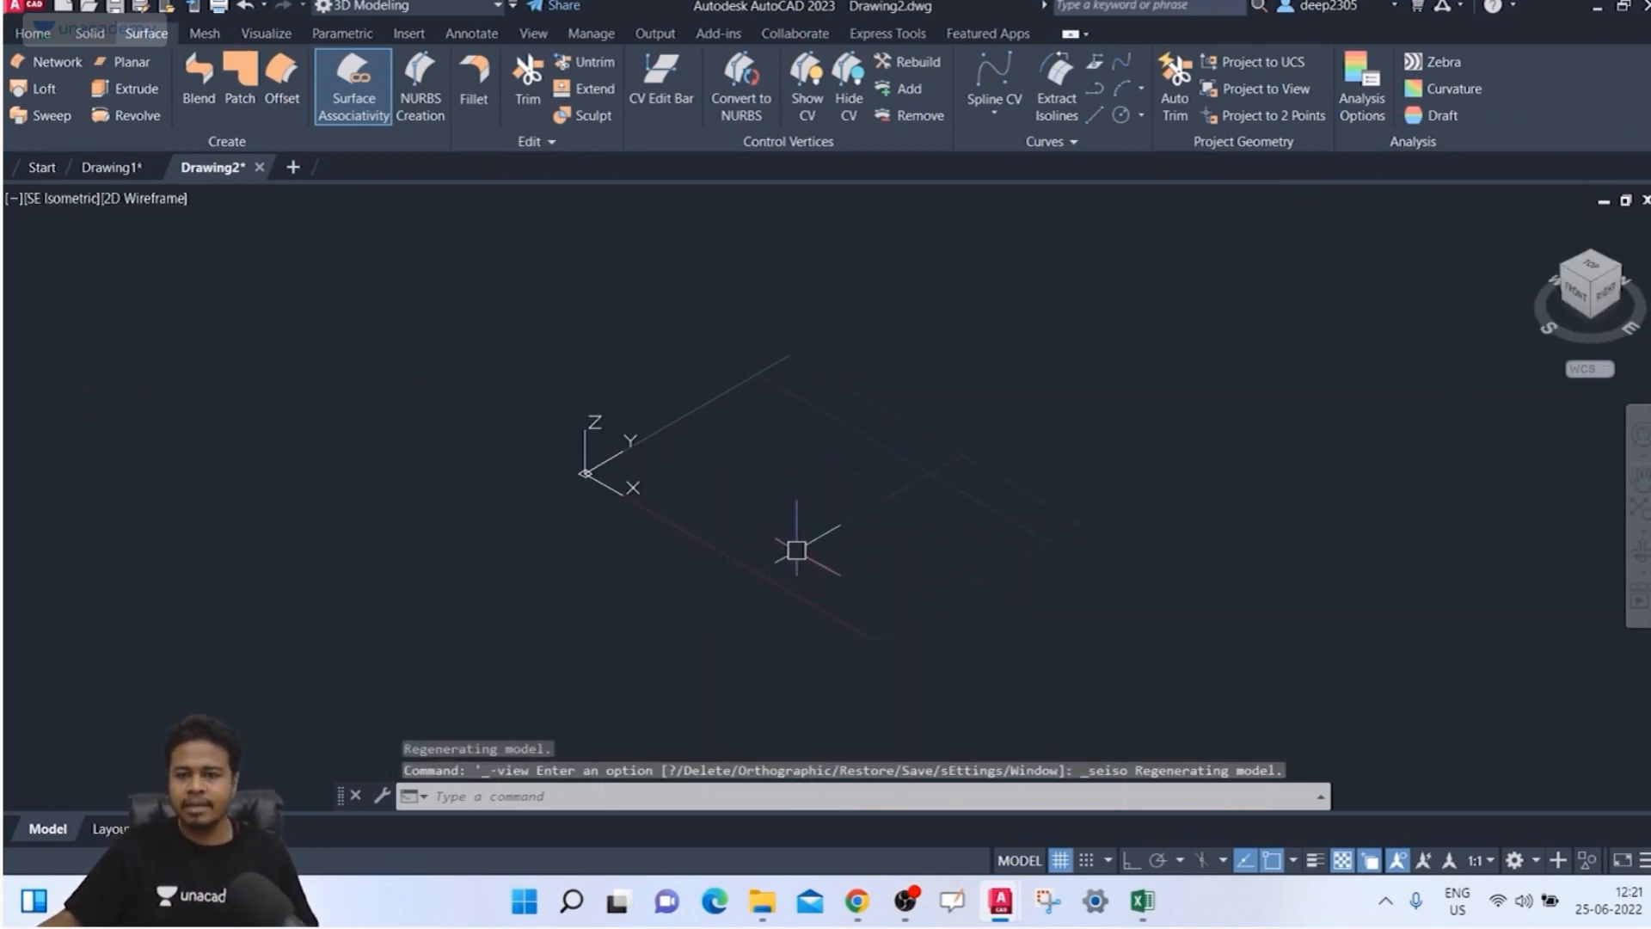
{"action": "middle_click_drag", "start_coordinate": [795, 543], "coordinate": [683, 542]}
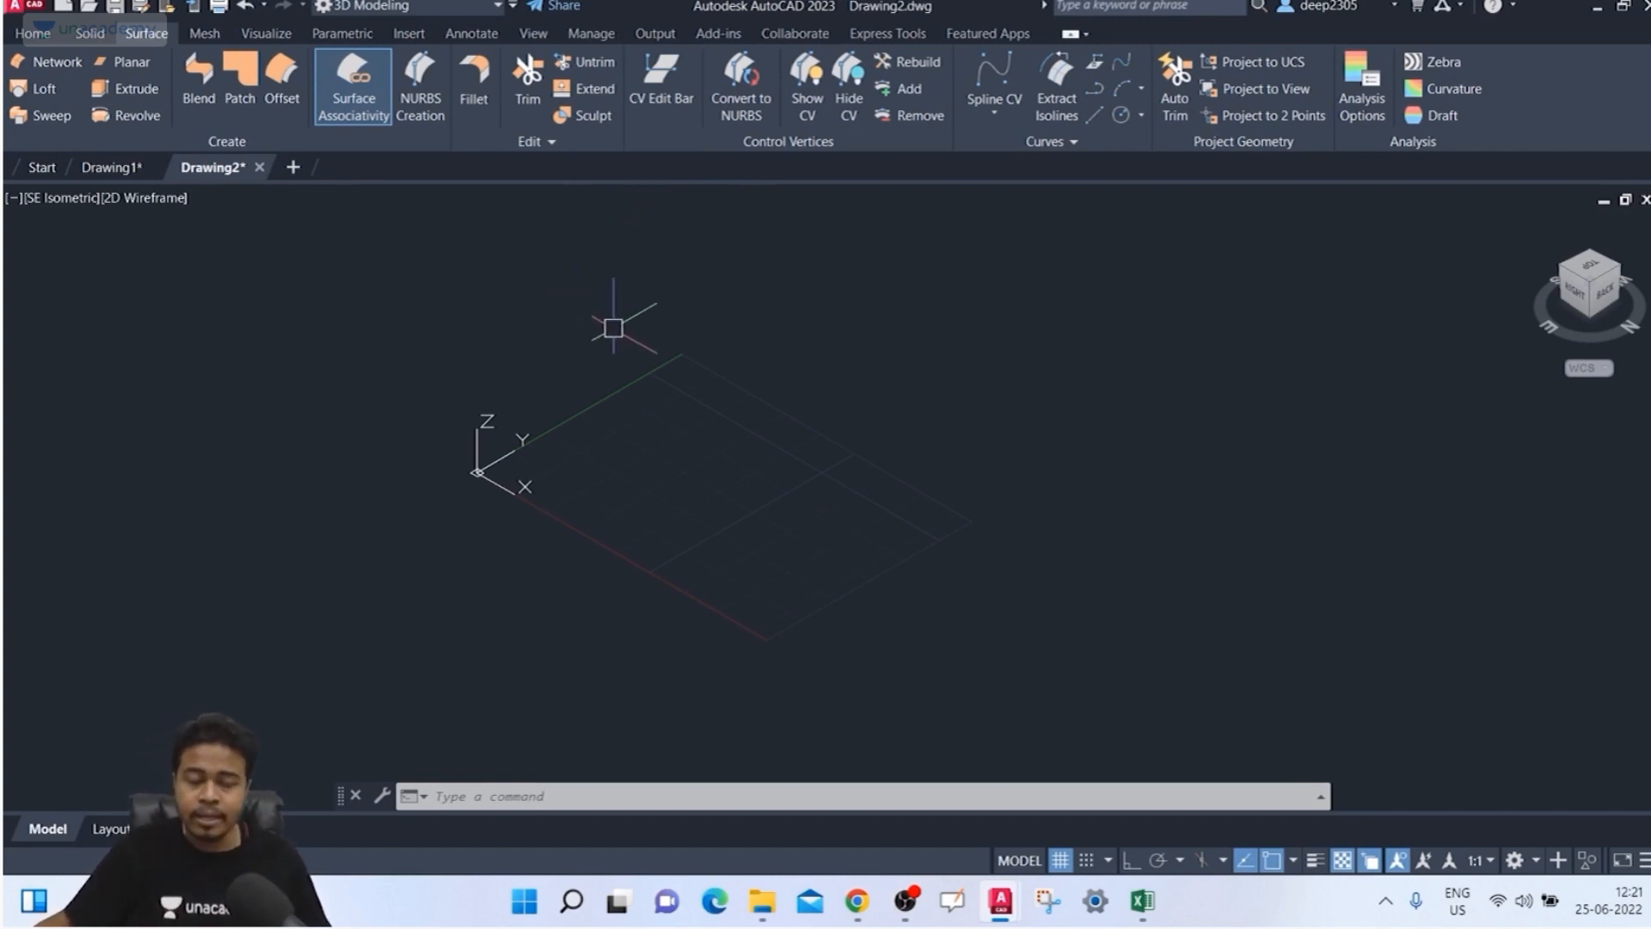
{"action": "middle_click_drag", "start_coordinate": [627, 298], "coordinate": [628, 296]}
{"action": "scroll", "coordinate": [628, 297], "scroll_direction": "up", "scroll_amount": 2}
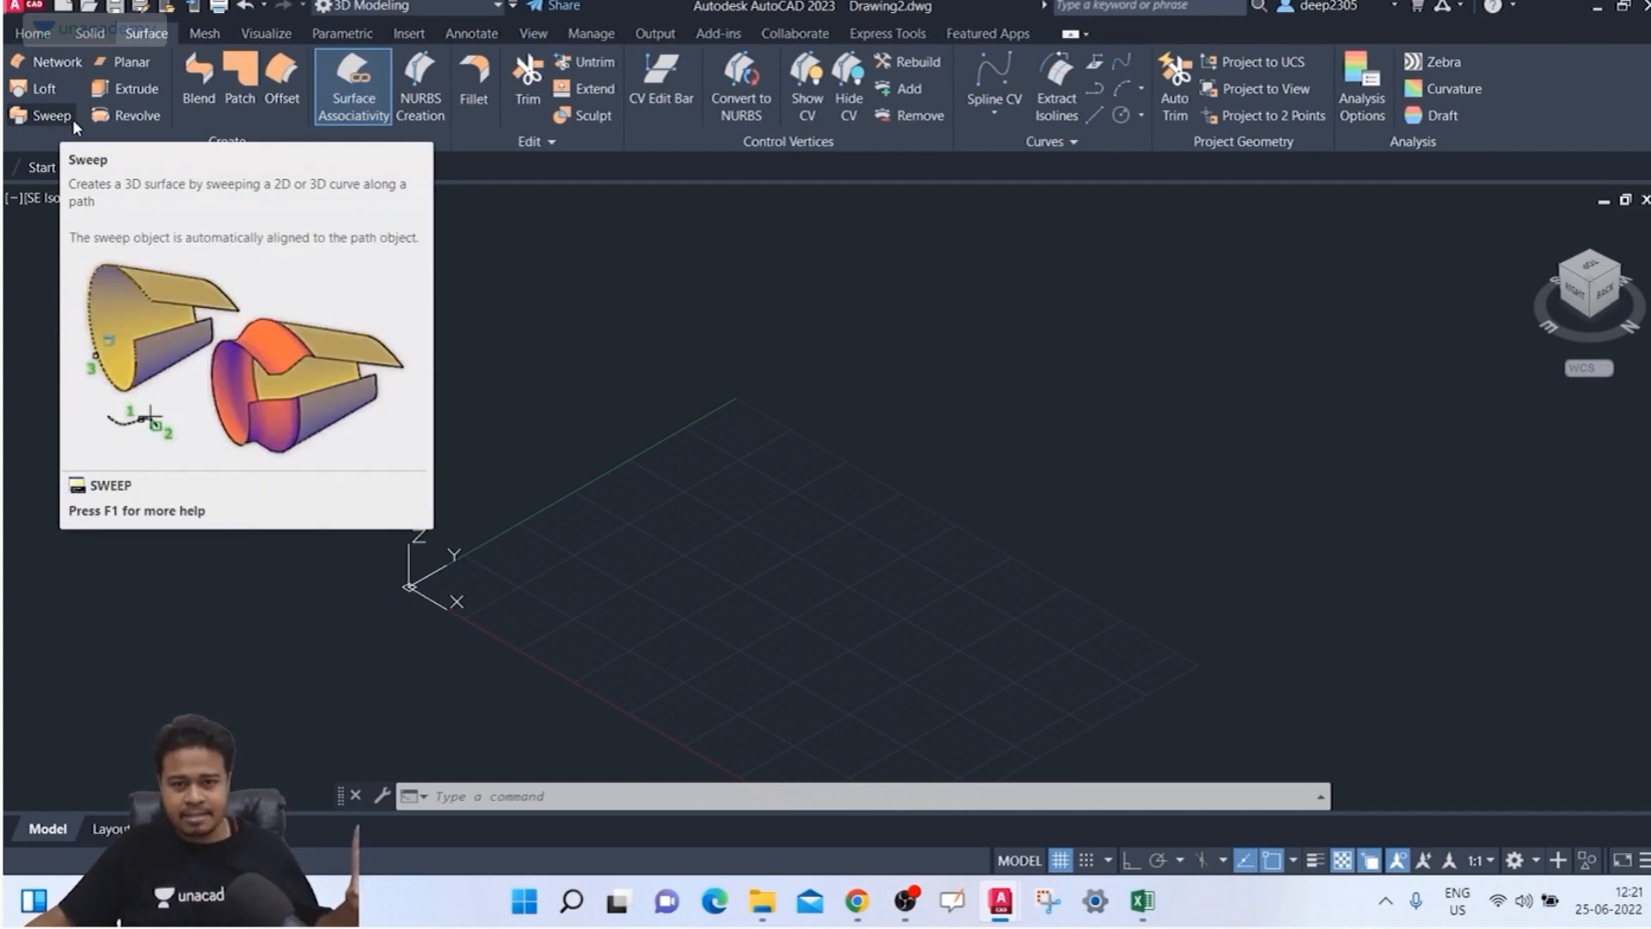
{"action": "left_click", "coordinate": [91, 34]}
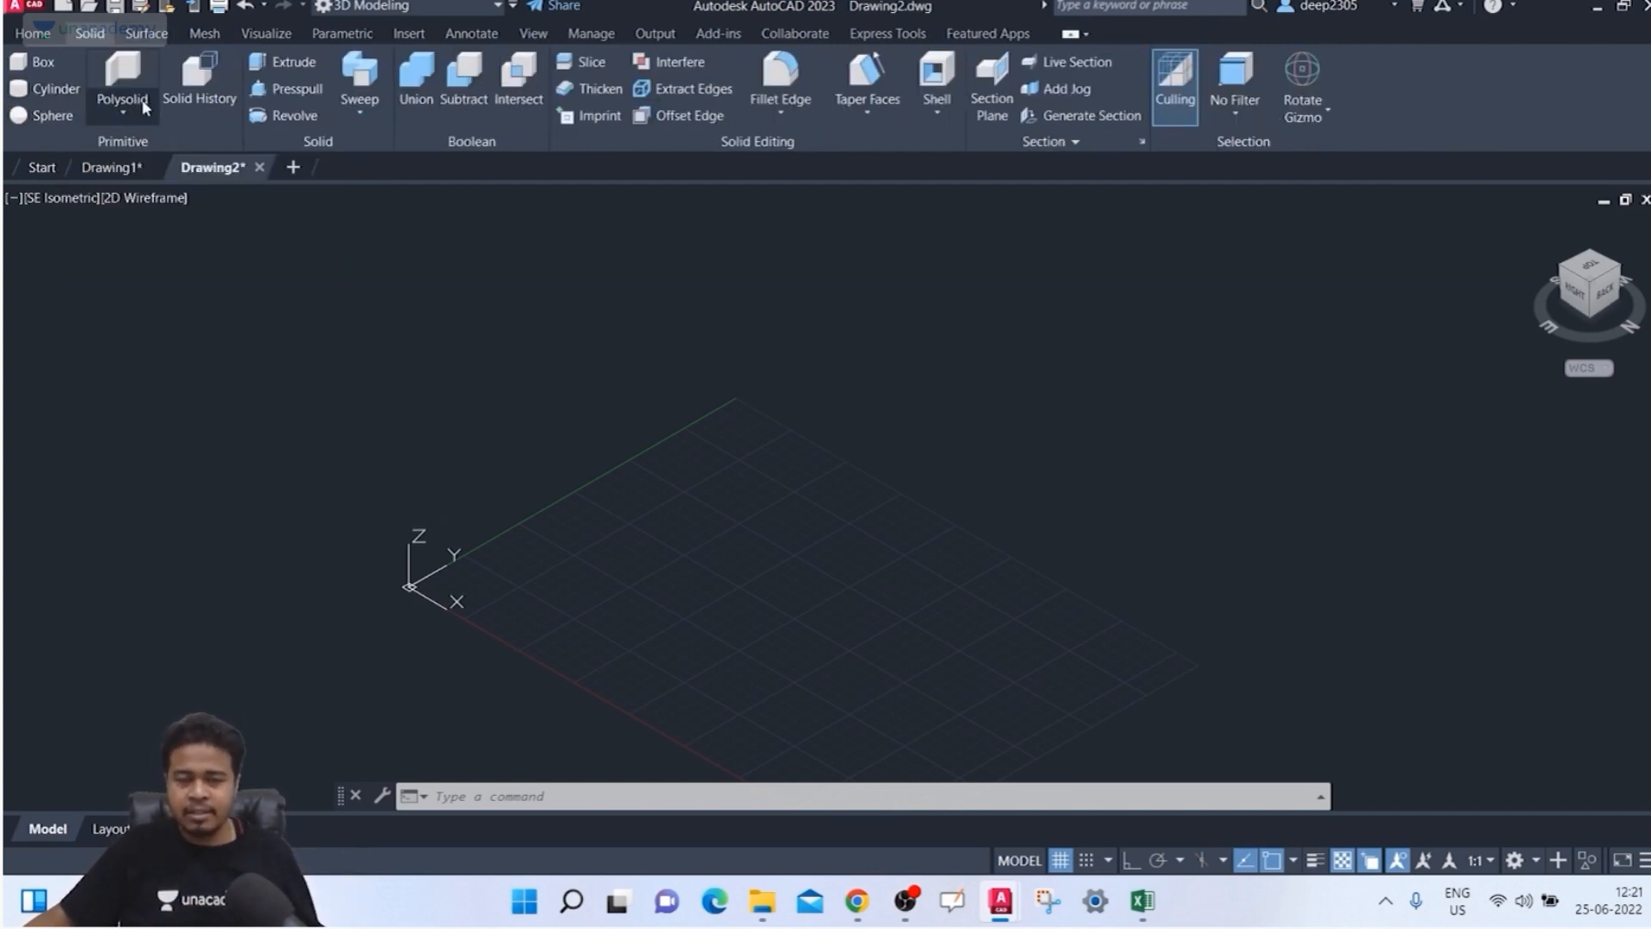
{"action": "left_click", "coordinate": [359, 110]}
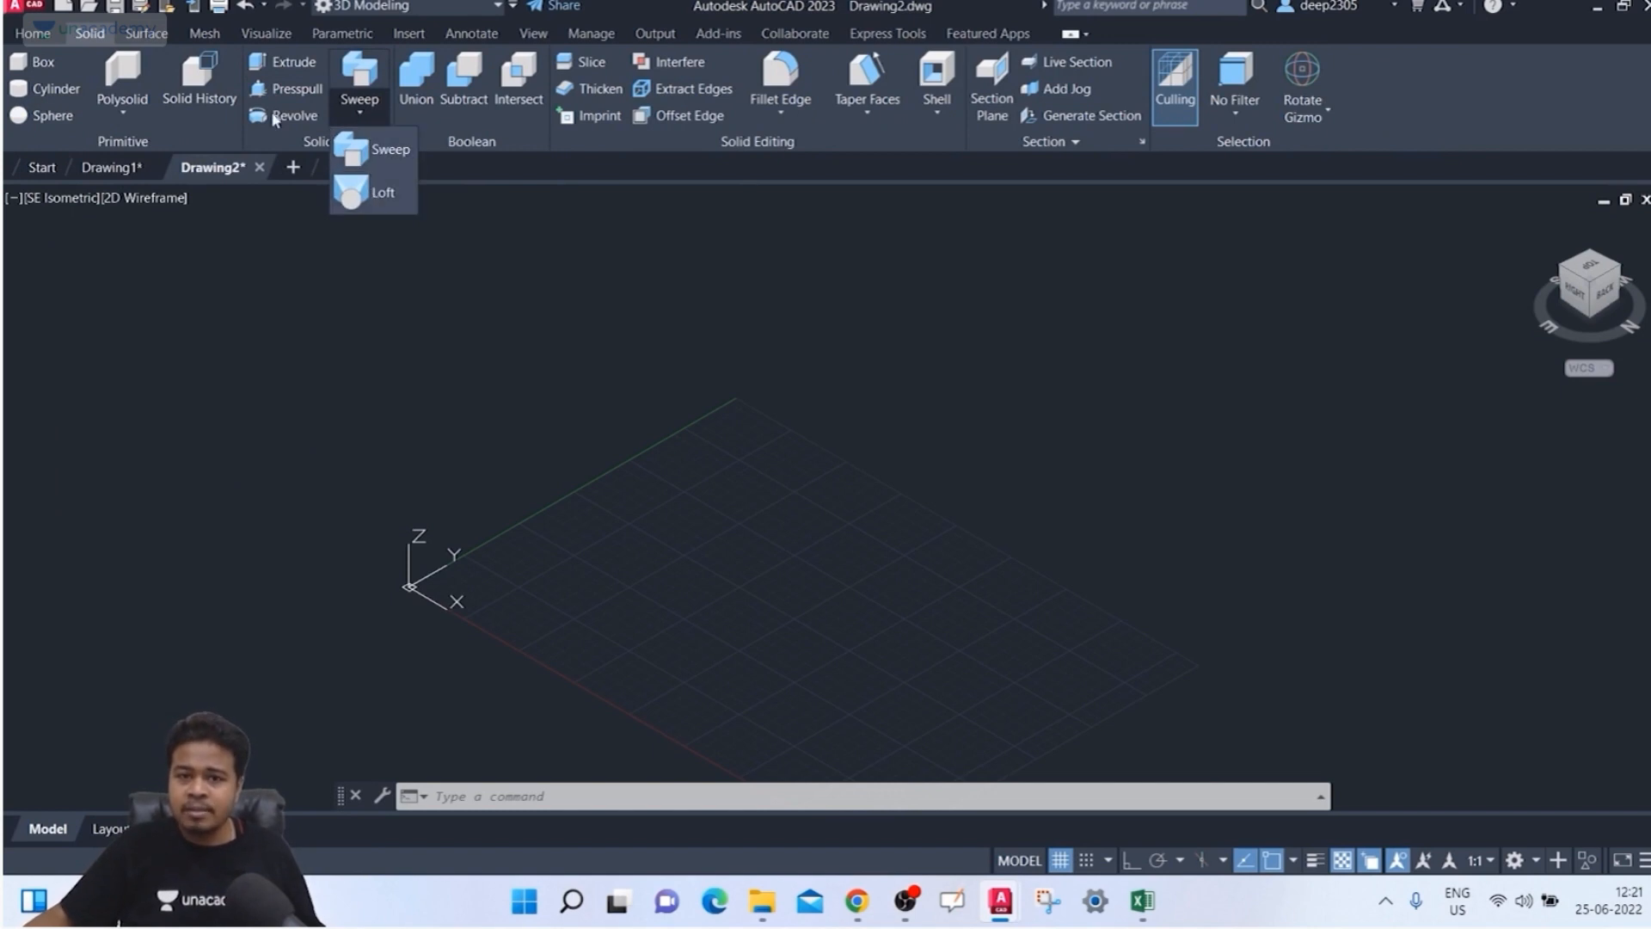
{"action": "left_click", "coordinate": [166, 32]}
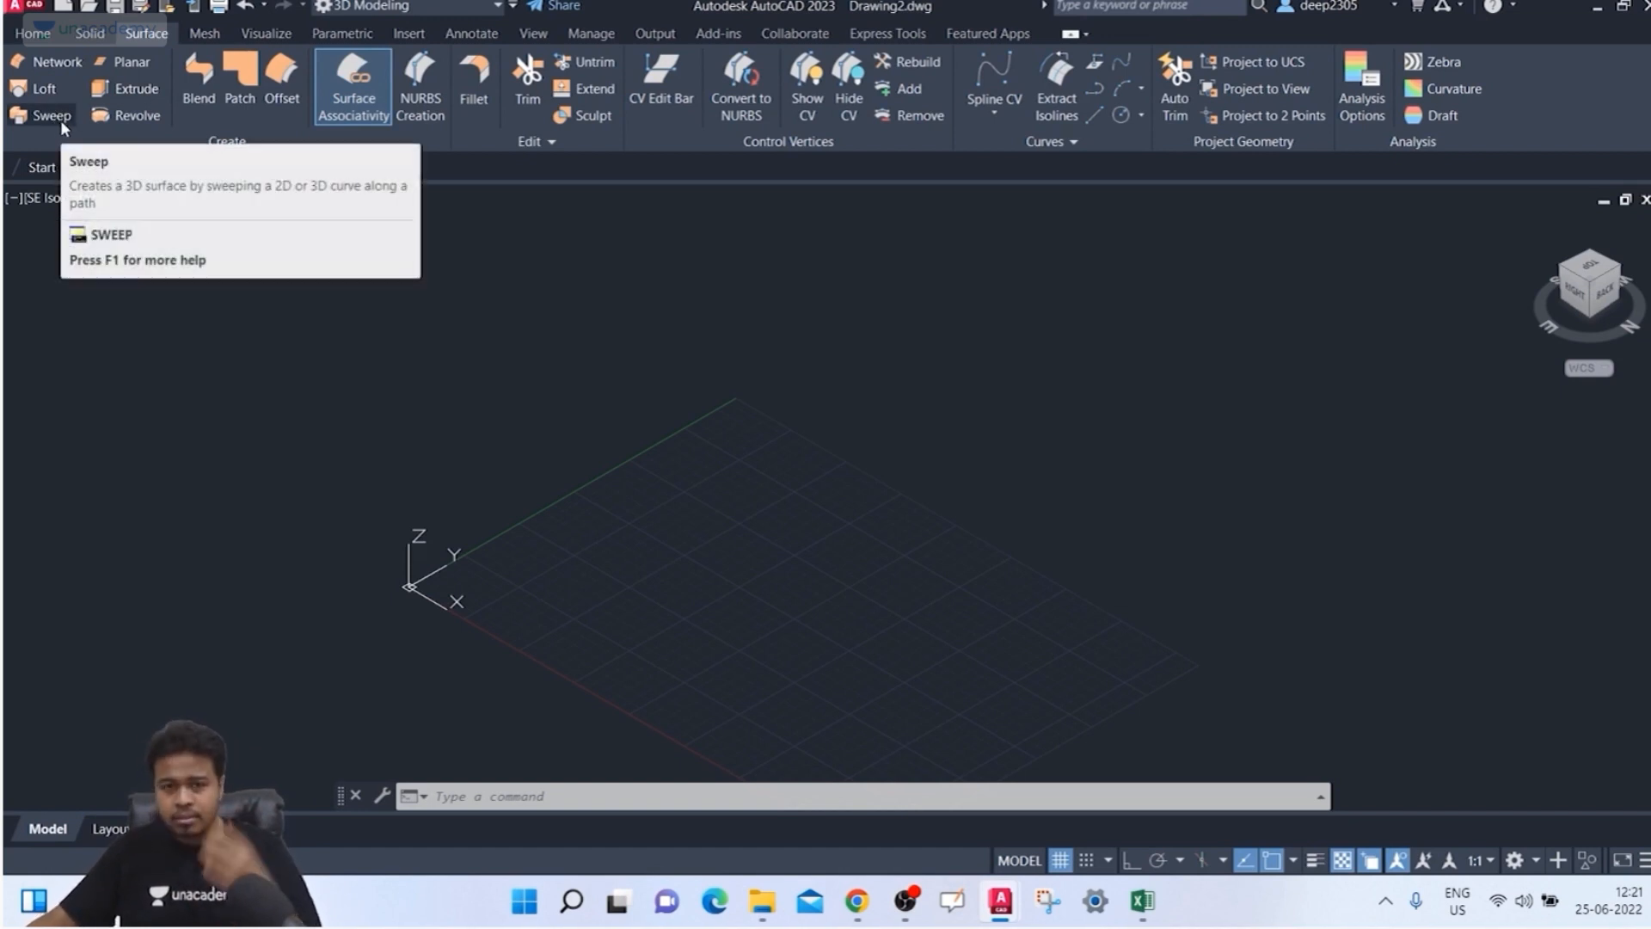
{"action": "left_click", "coordinate": [87, 38]}
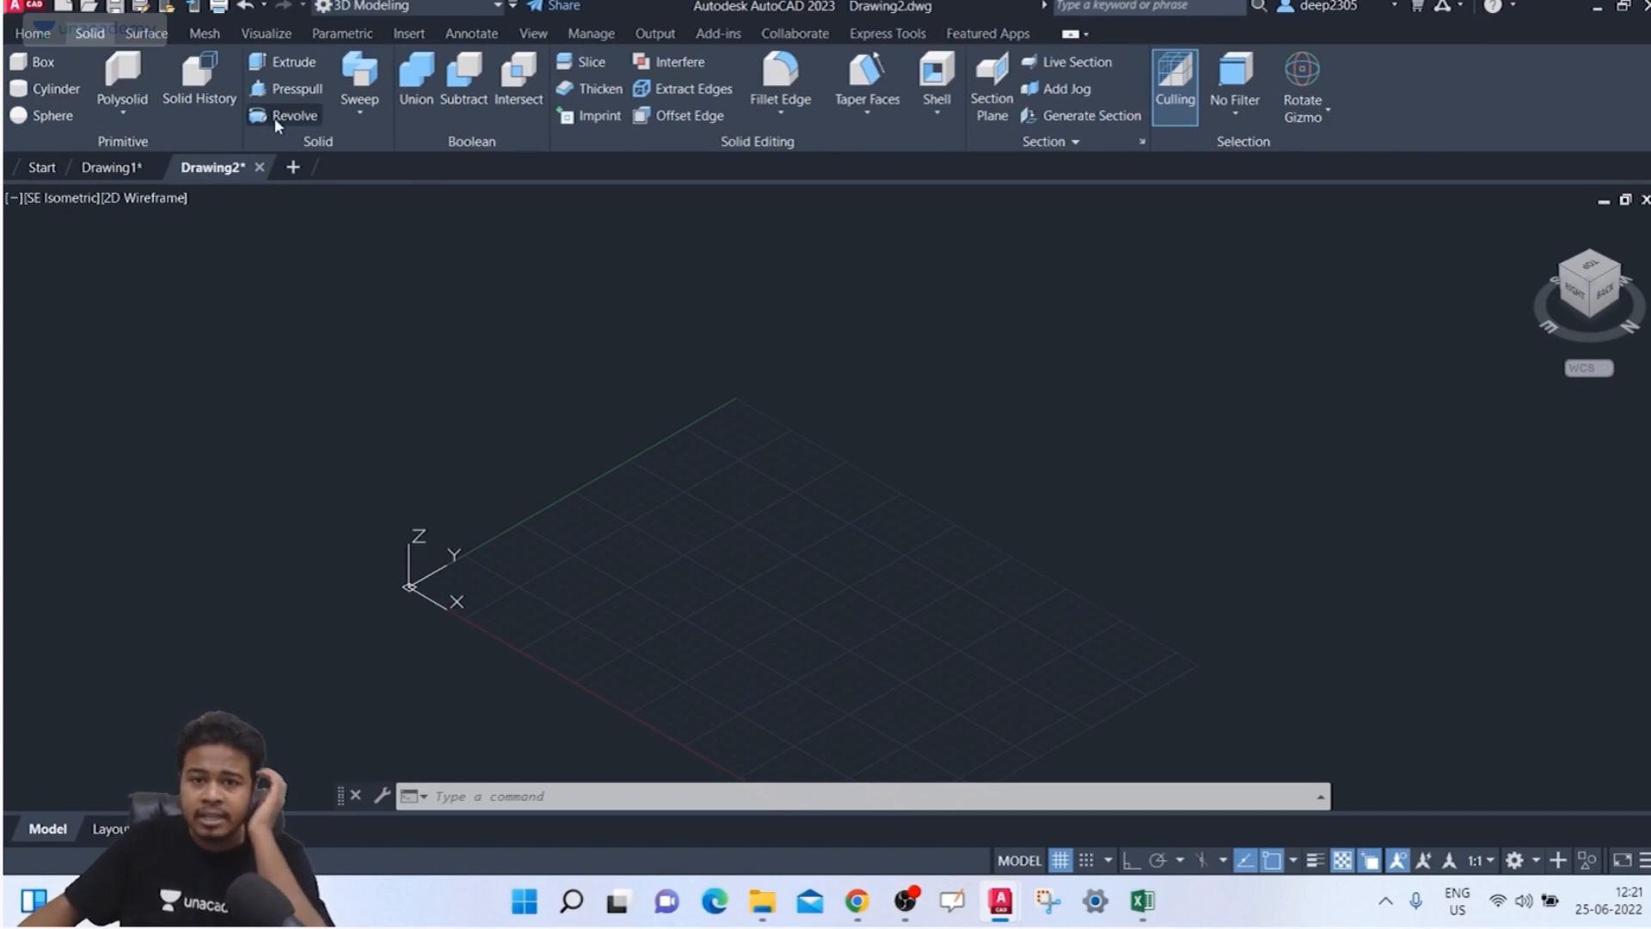
Step: Start the solid Sweep command and switch its closed profiles creation mode to Surface, without sweeping any object
{"action": "left_click", "coordinate": [355, 113]}
{"action": "left_click", "coordinate": [366, 153]}
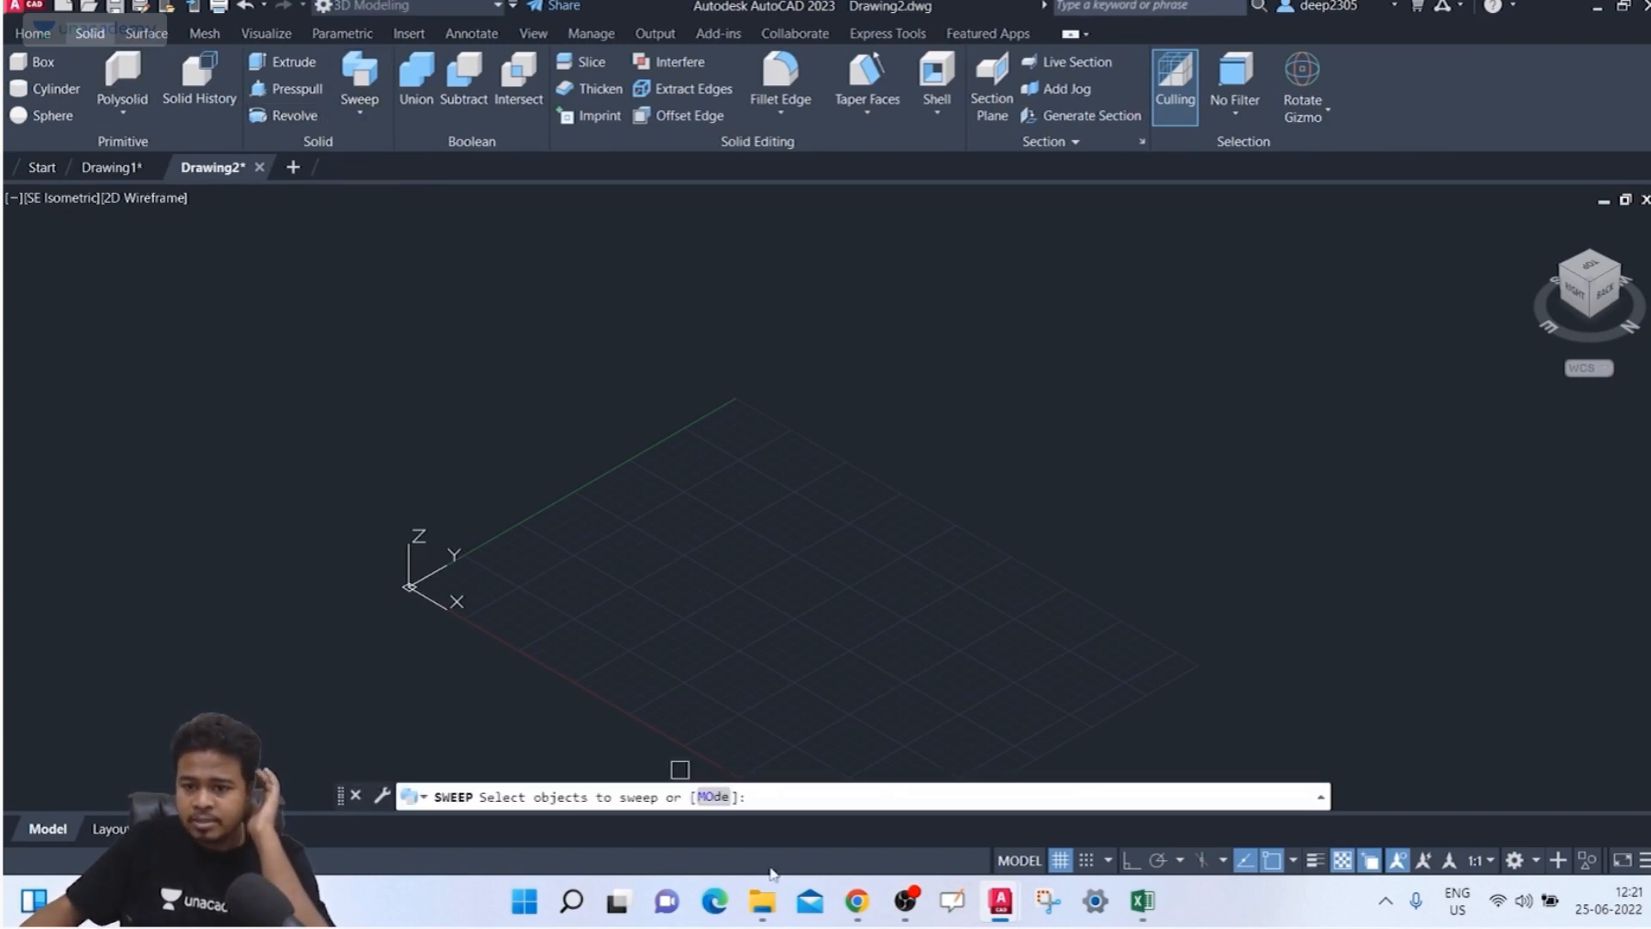
{"action": "left_click", "coordinate": [723, 797]}
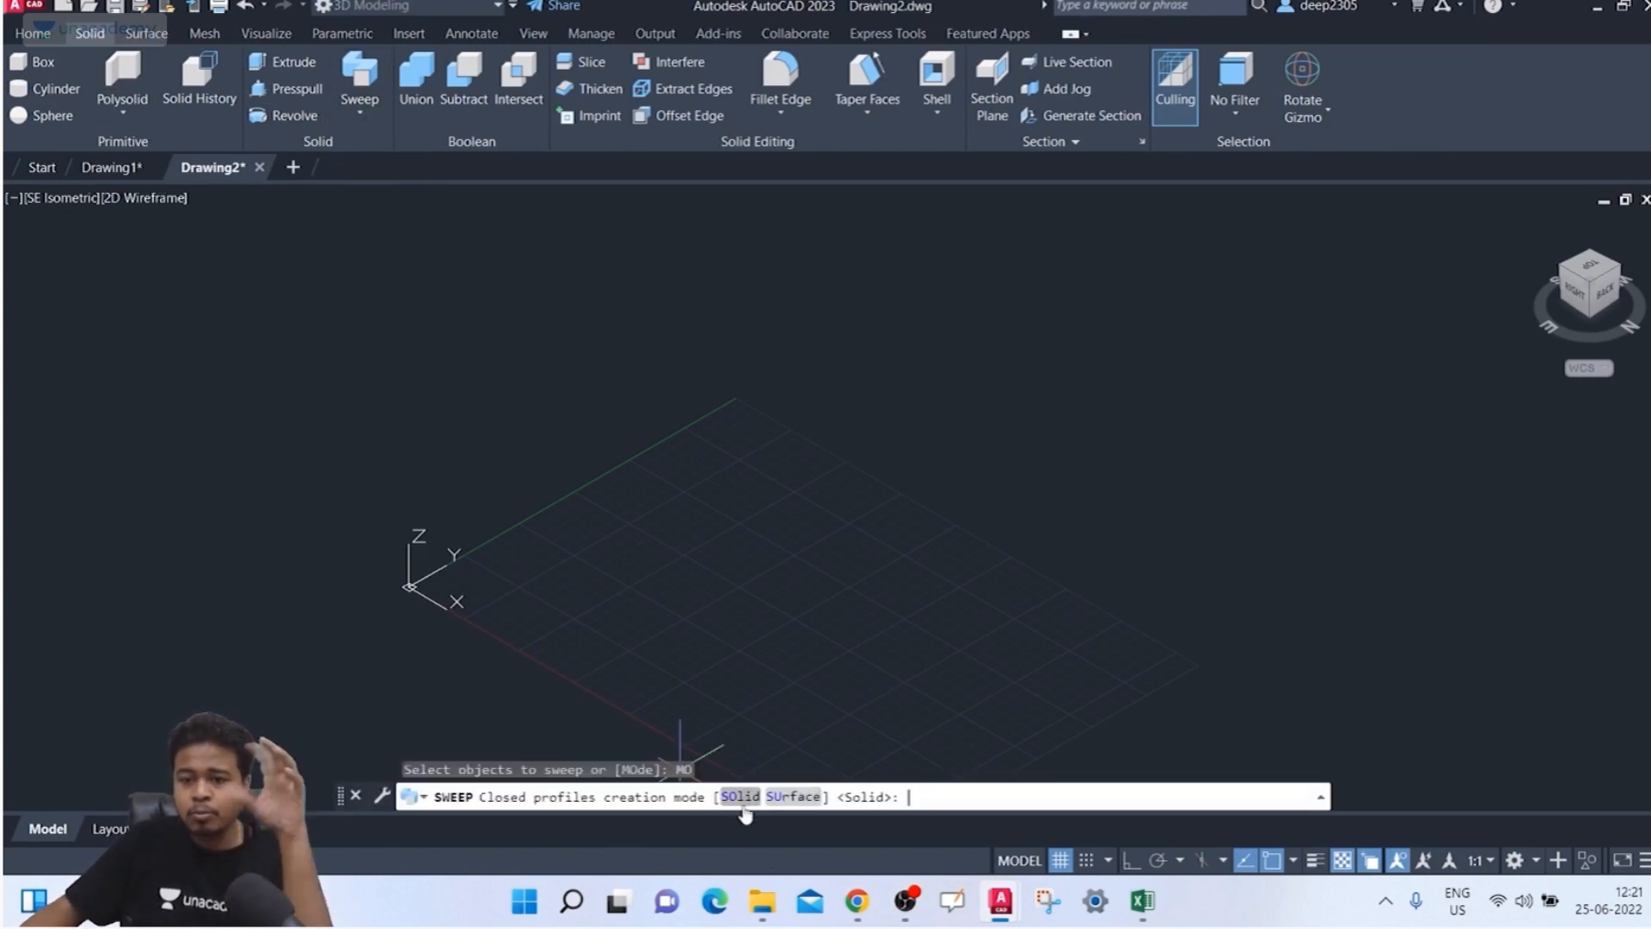
{"action": "left_click", "coordinate": [793, 799]}
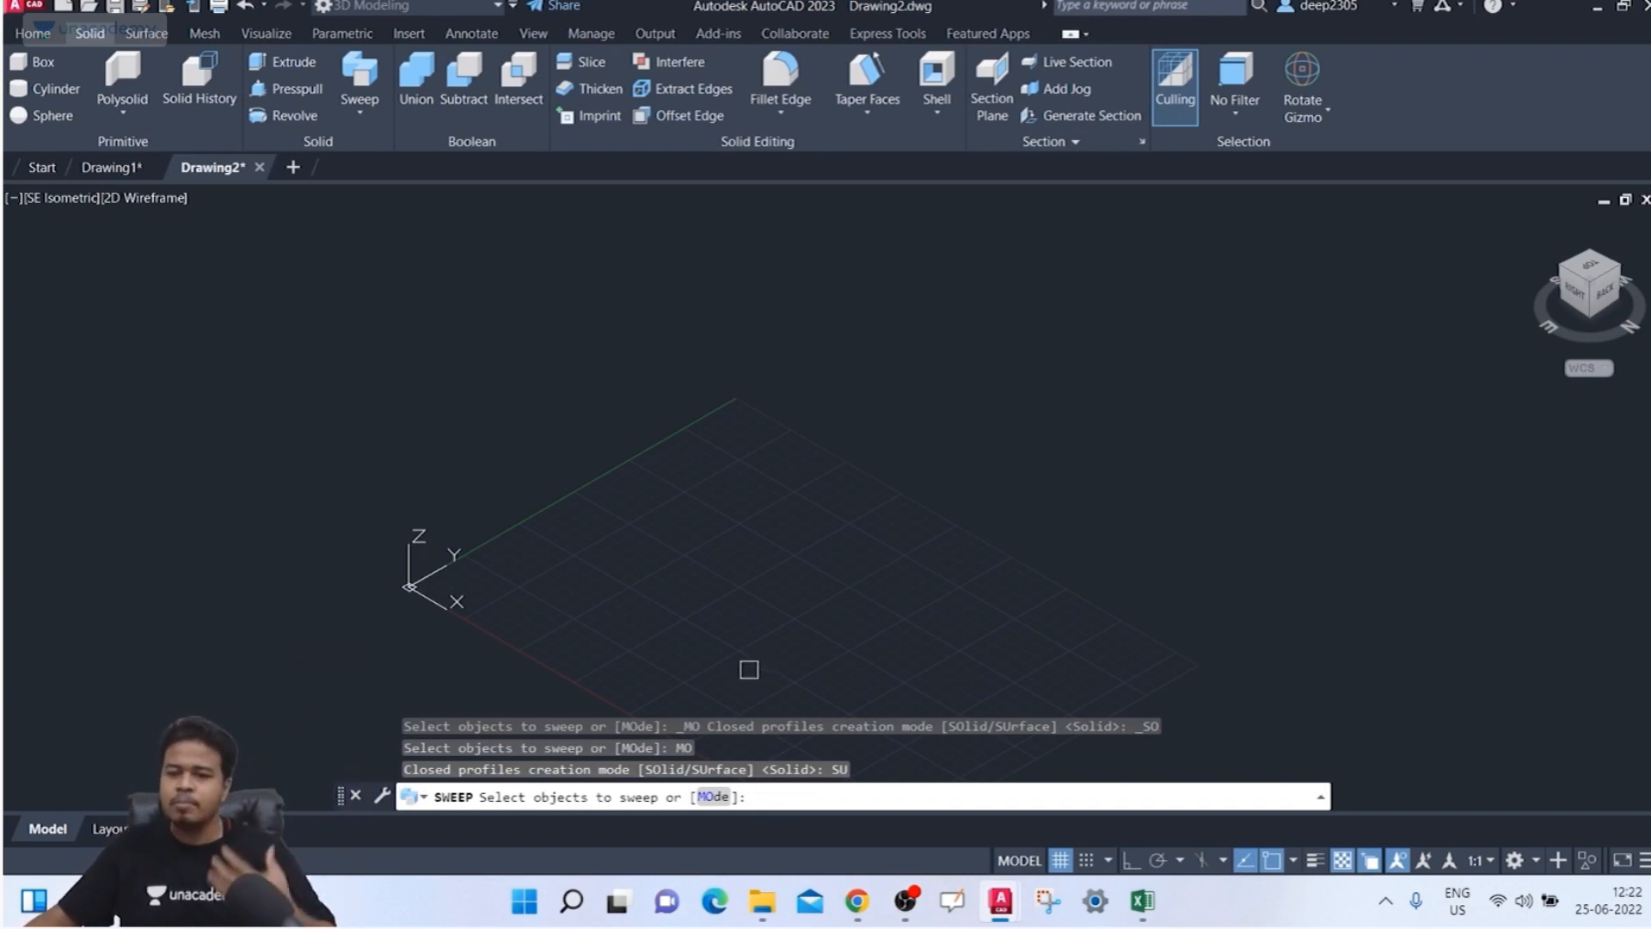
{"action": "left_click", "coordinate": [146, 32]}
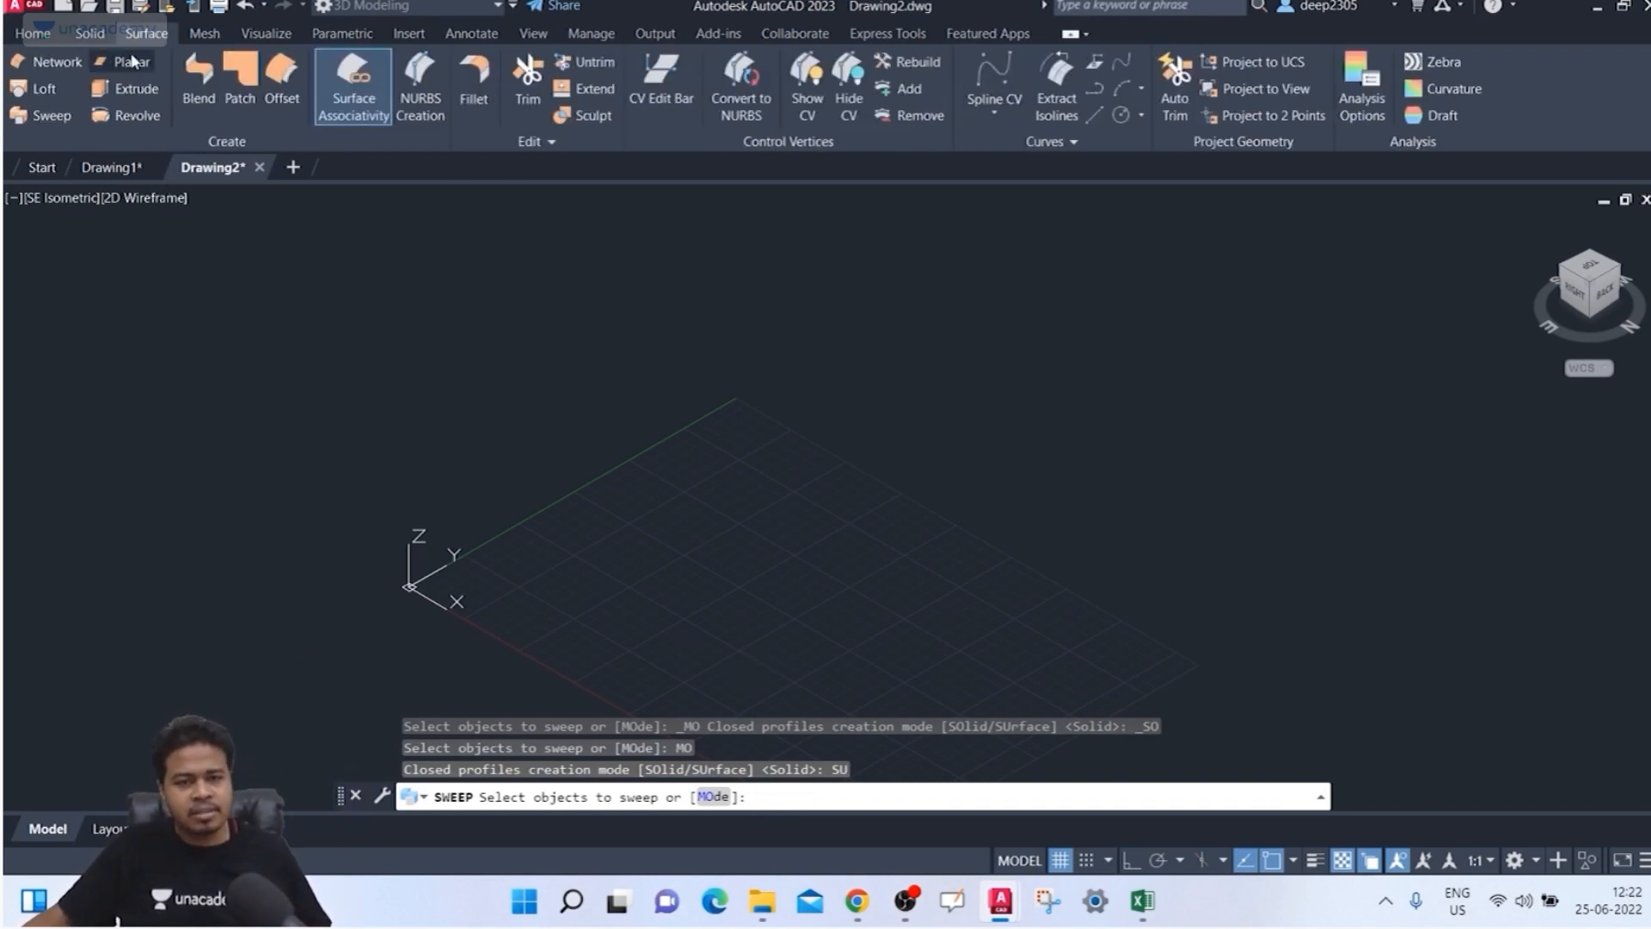
{"action": "left_click", "coordinate": [90, 33]}
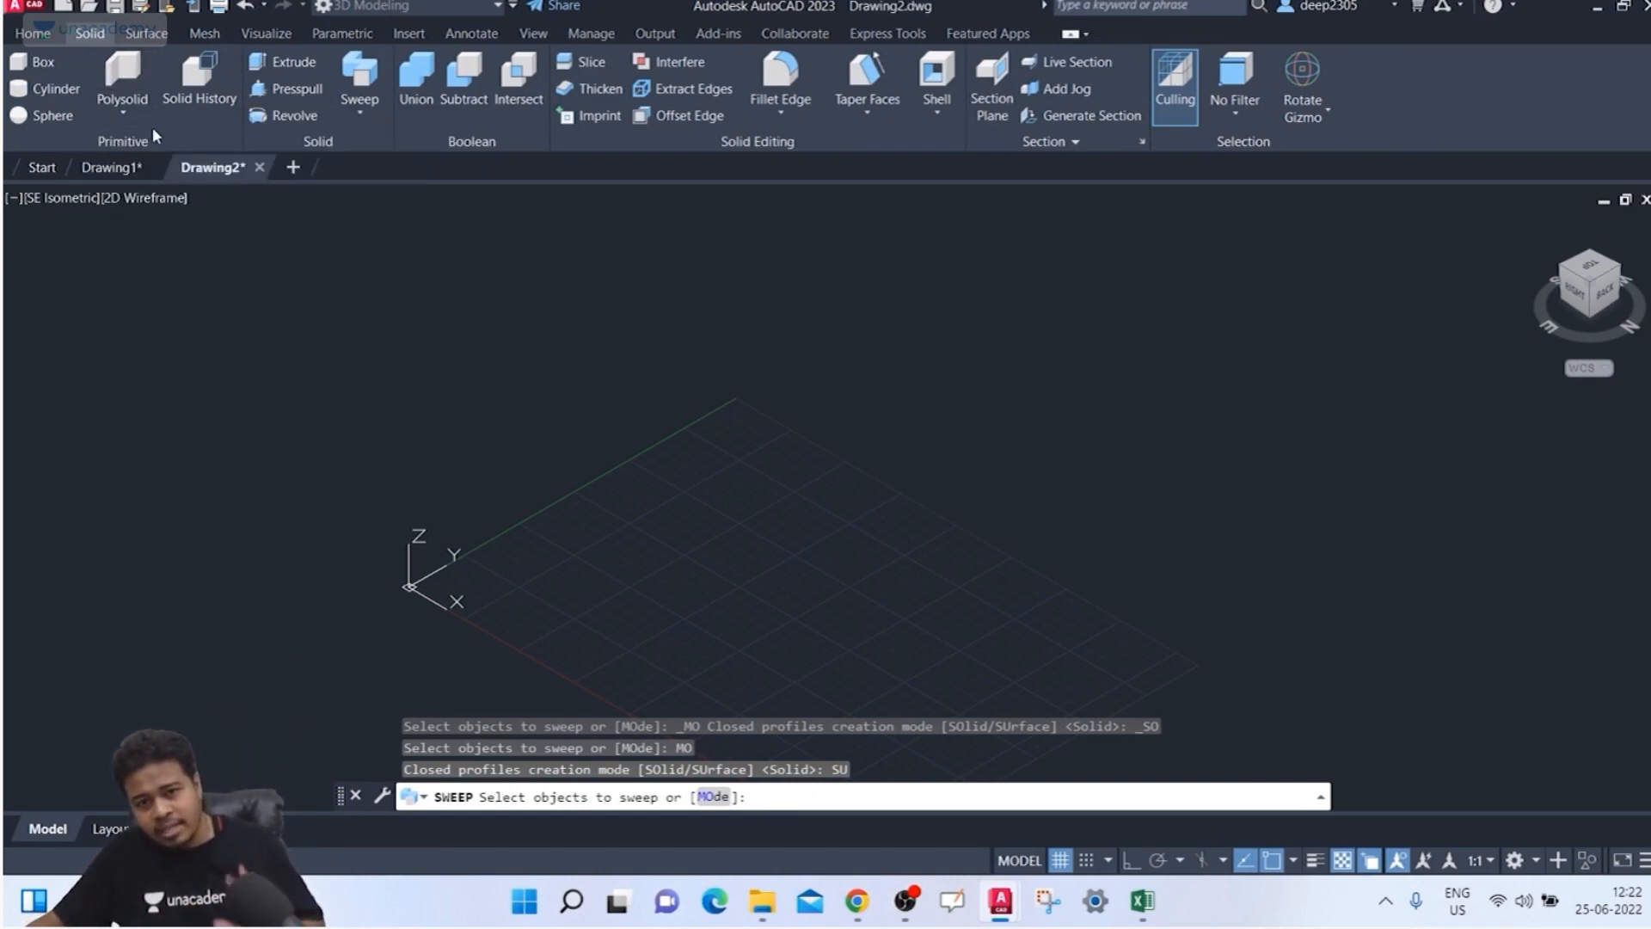
{"action": "key", "text": "Escape"}
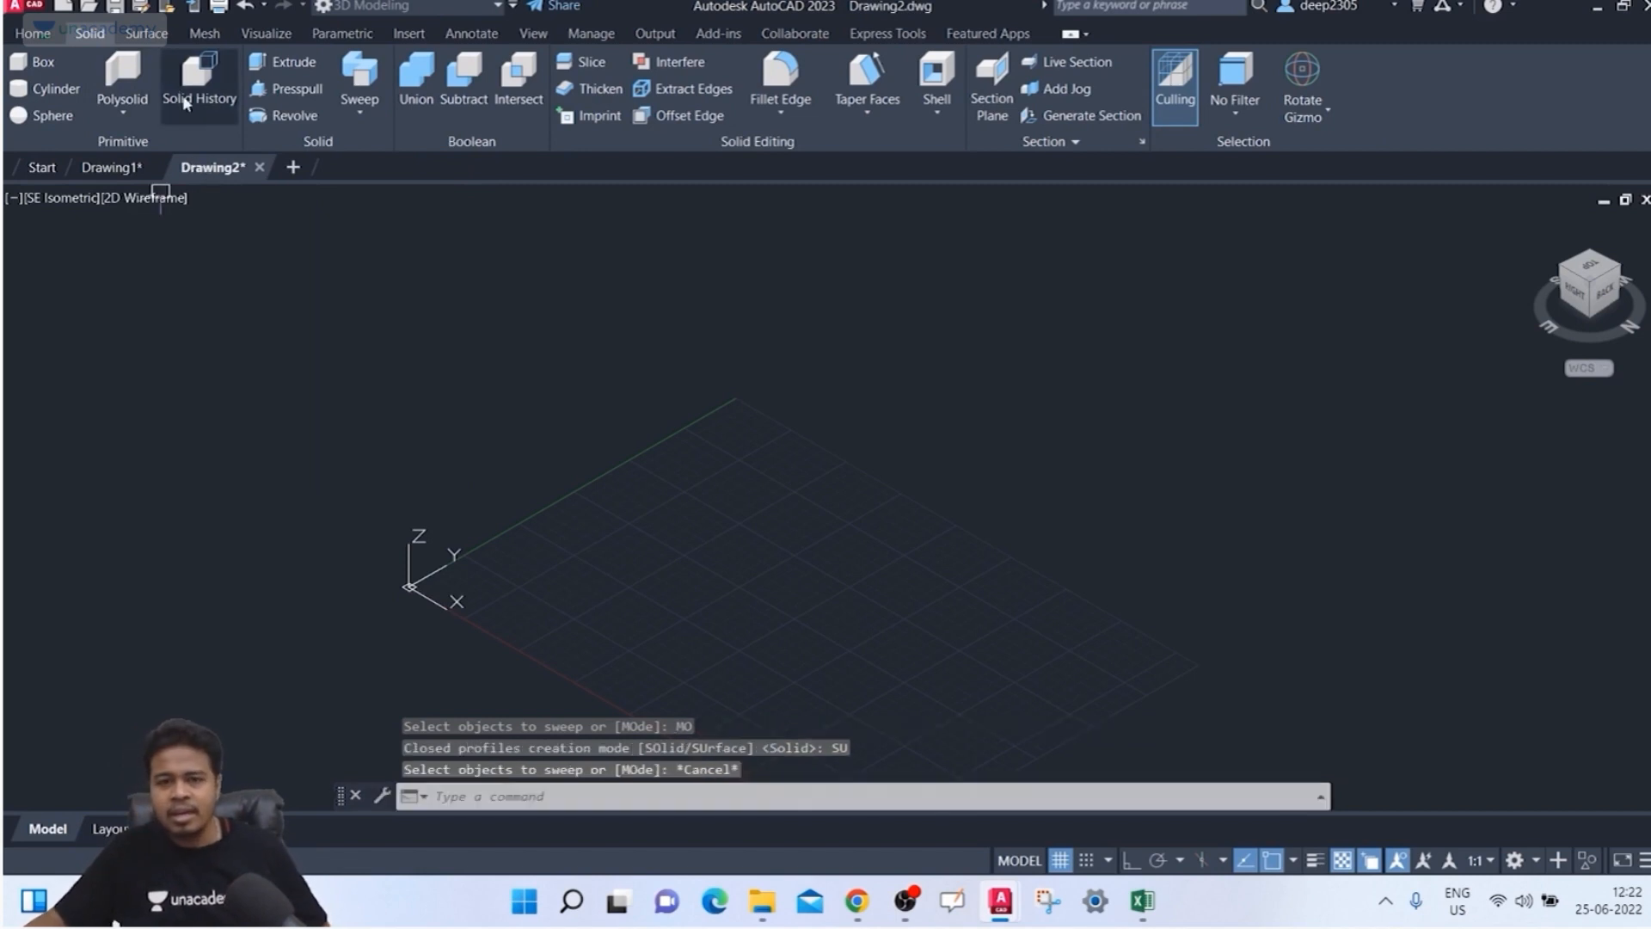
Step: Start the surface Sweep command and switch its closed profiles creation mode to Solid, without sweeping any object
{"action": "left_click", "coordinate": [148, 35]}
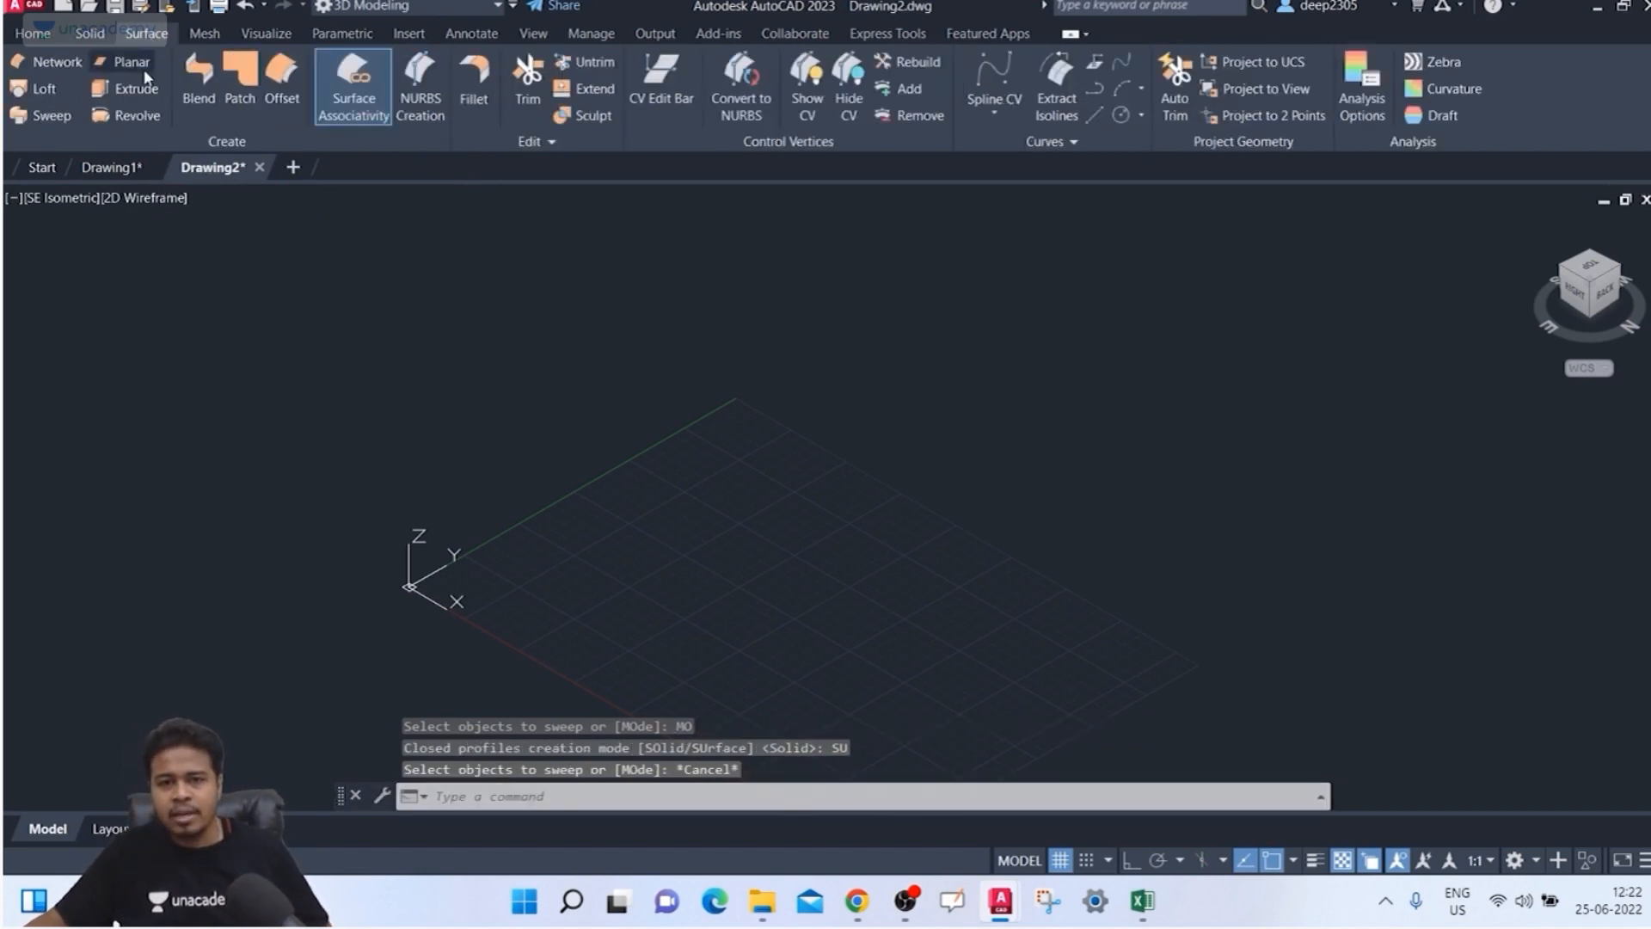
{"action": "left_click", "coordinate": [50, 116]}
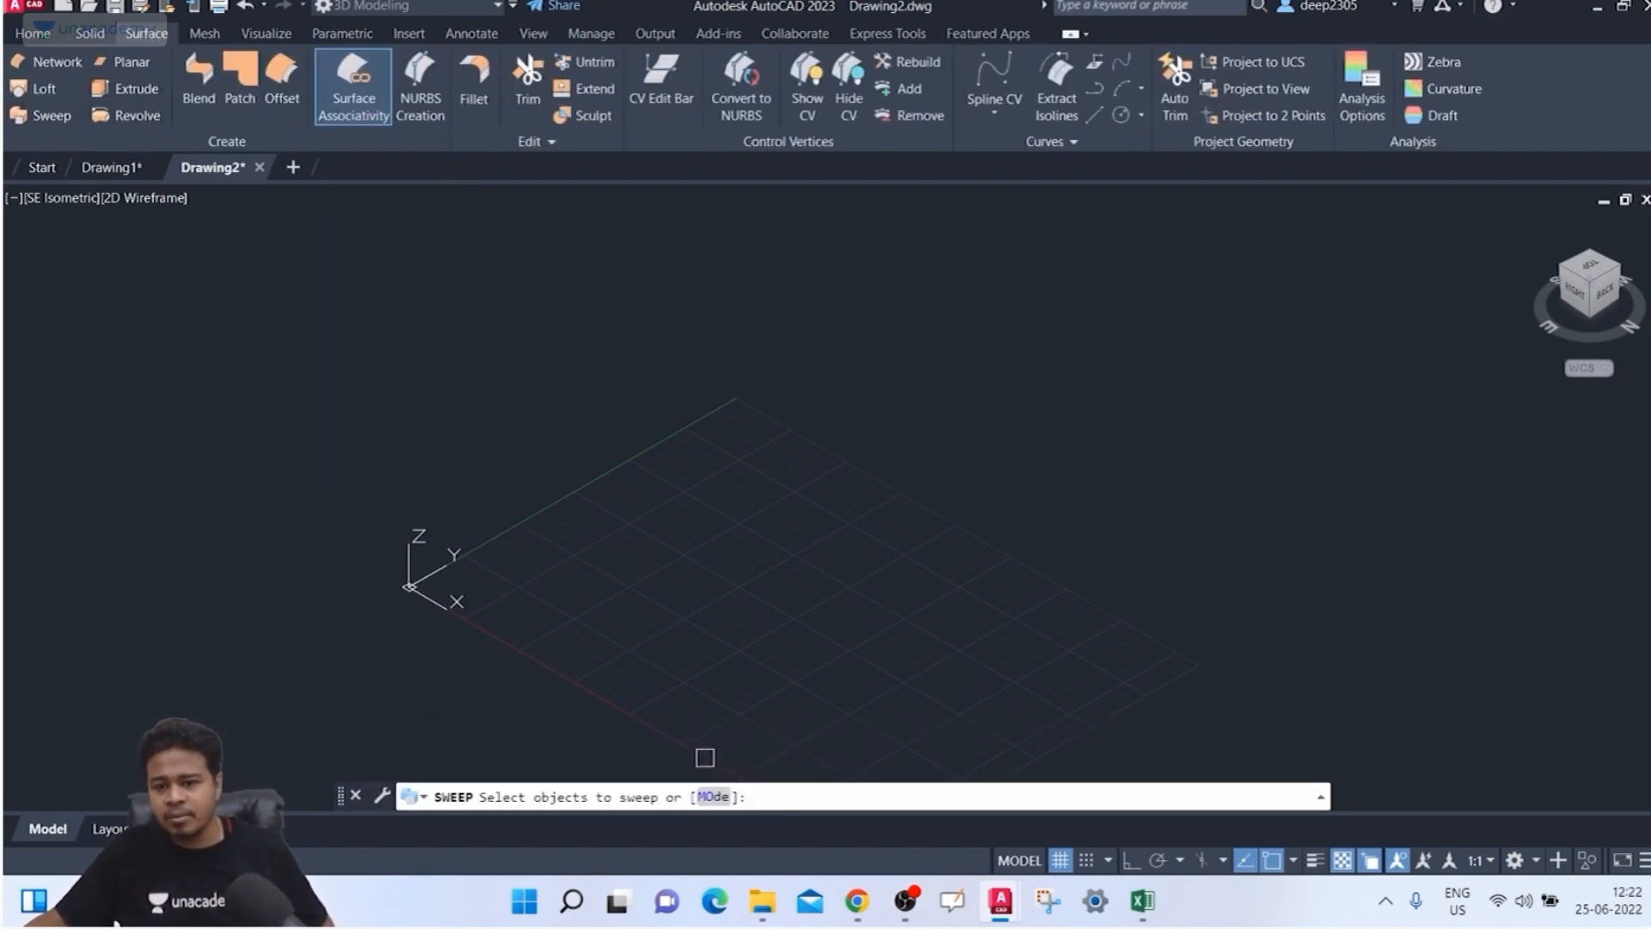
{"action": "left_click", "coordinate": [712, 797]}
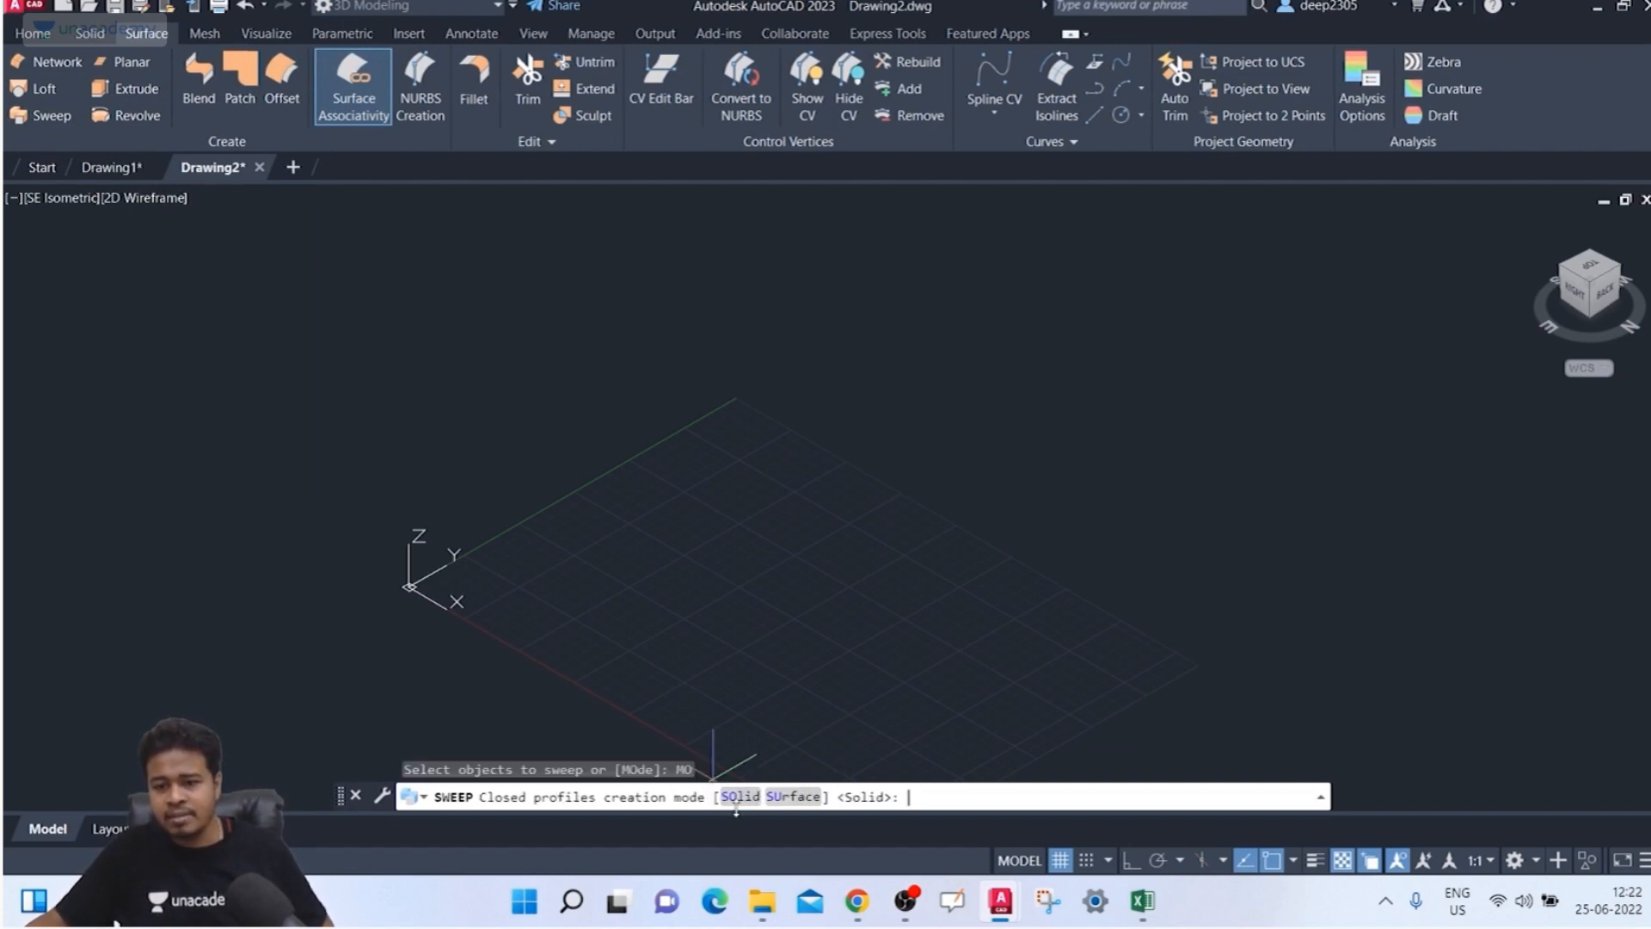
{"action": "left_click", "coordinate": [749, 807]}
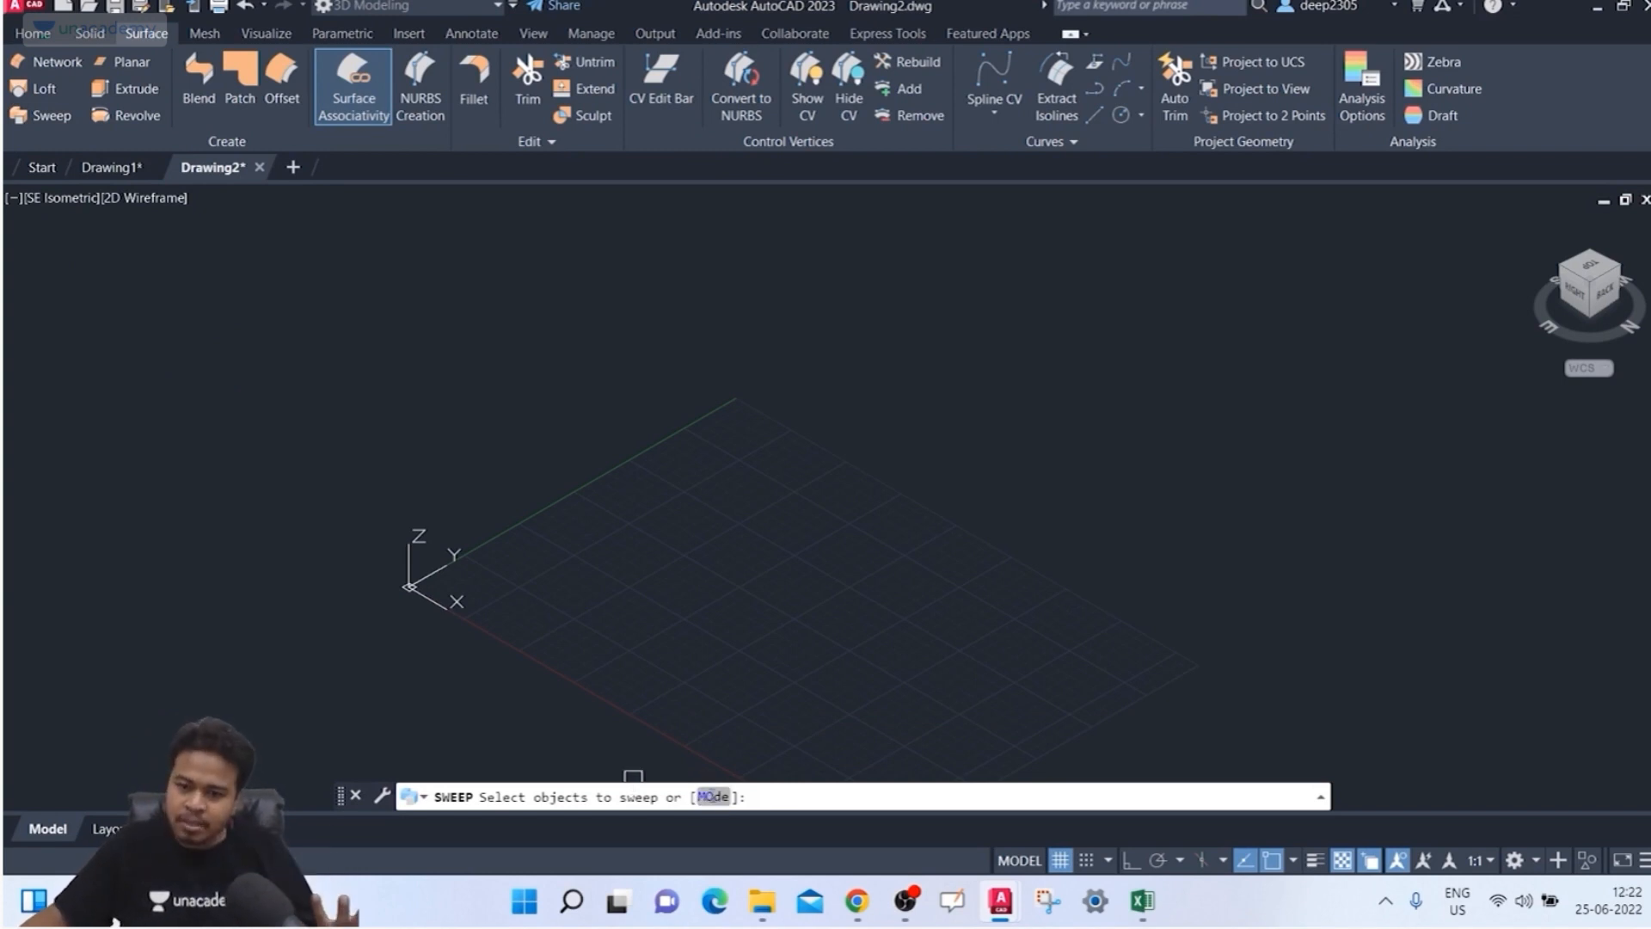
{"action": "left_click", "coordinate": [713, 796]}
{"action": "left_click", "coordinate": [745, 798]}
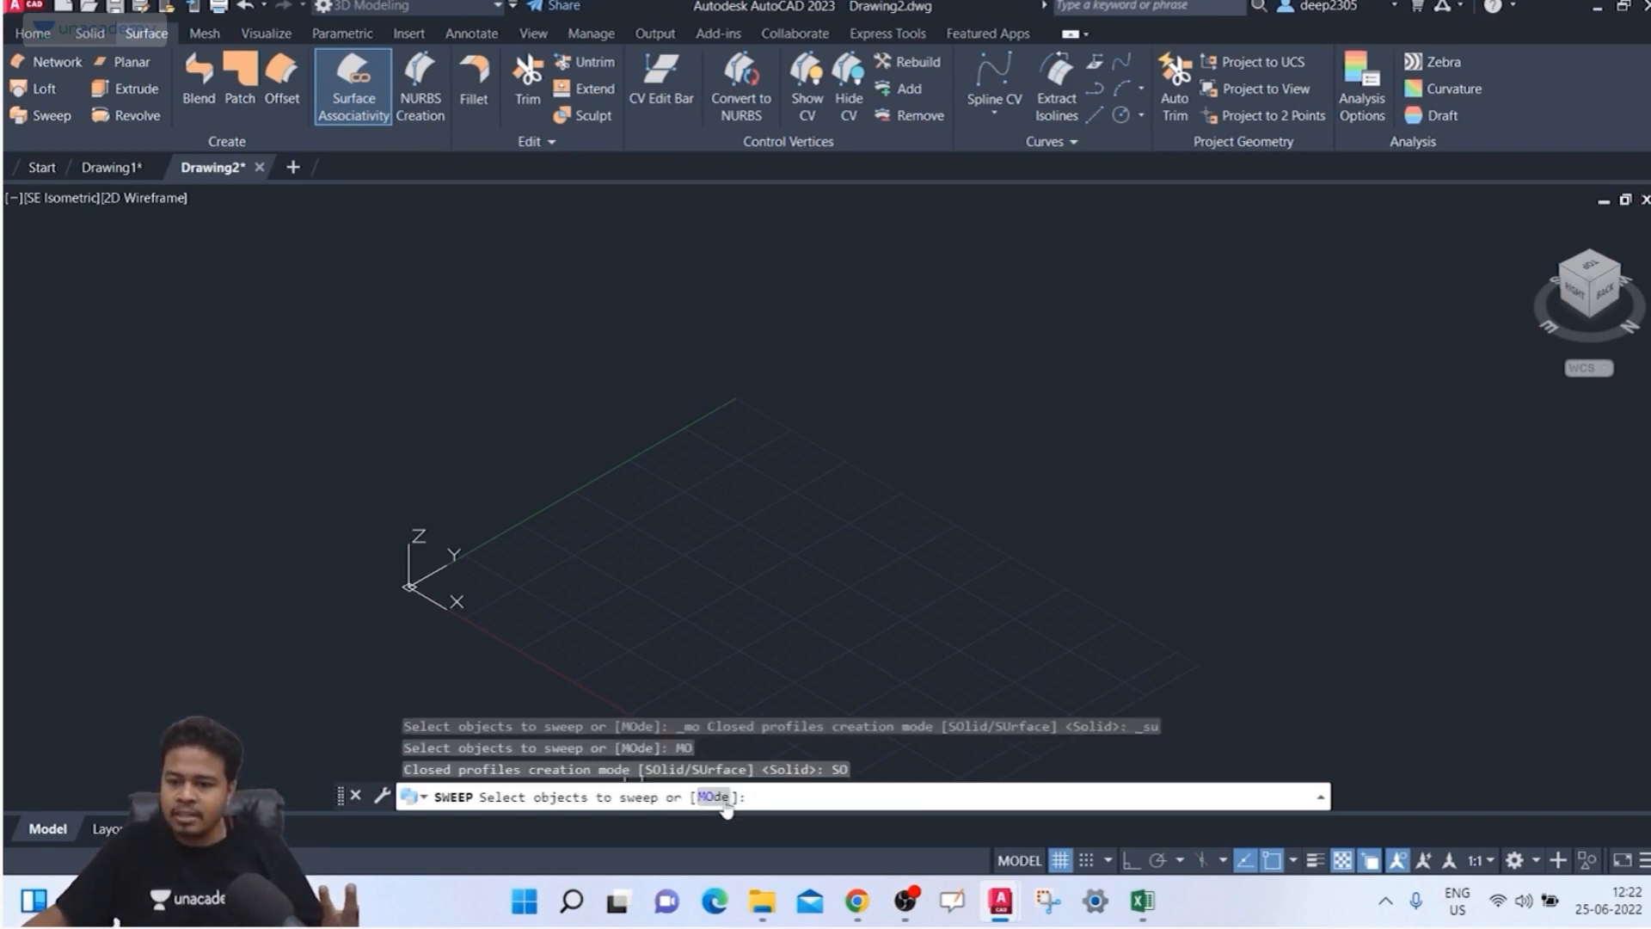
{"action": "left_click", "coordinate": [722, 798]}
{"action": "left_click", "coordinate": [745, 798]}
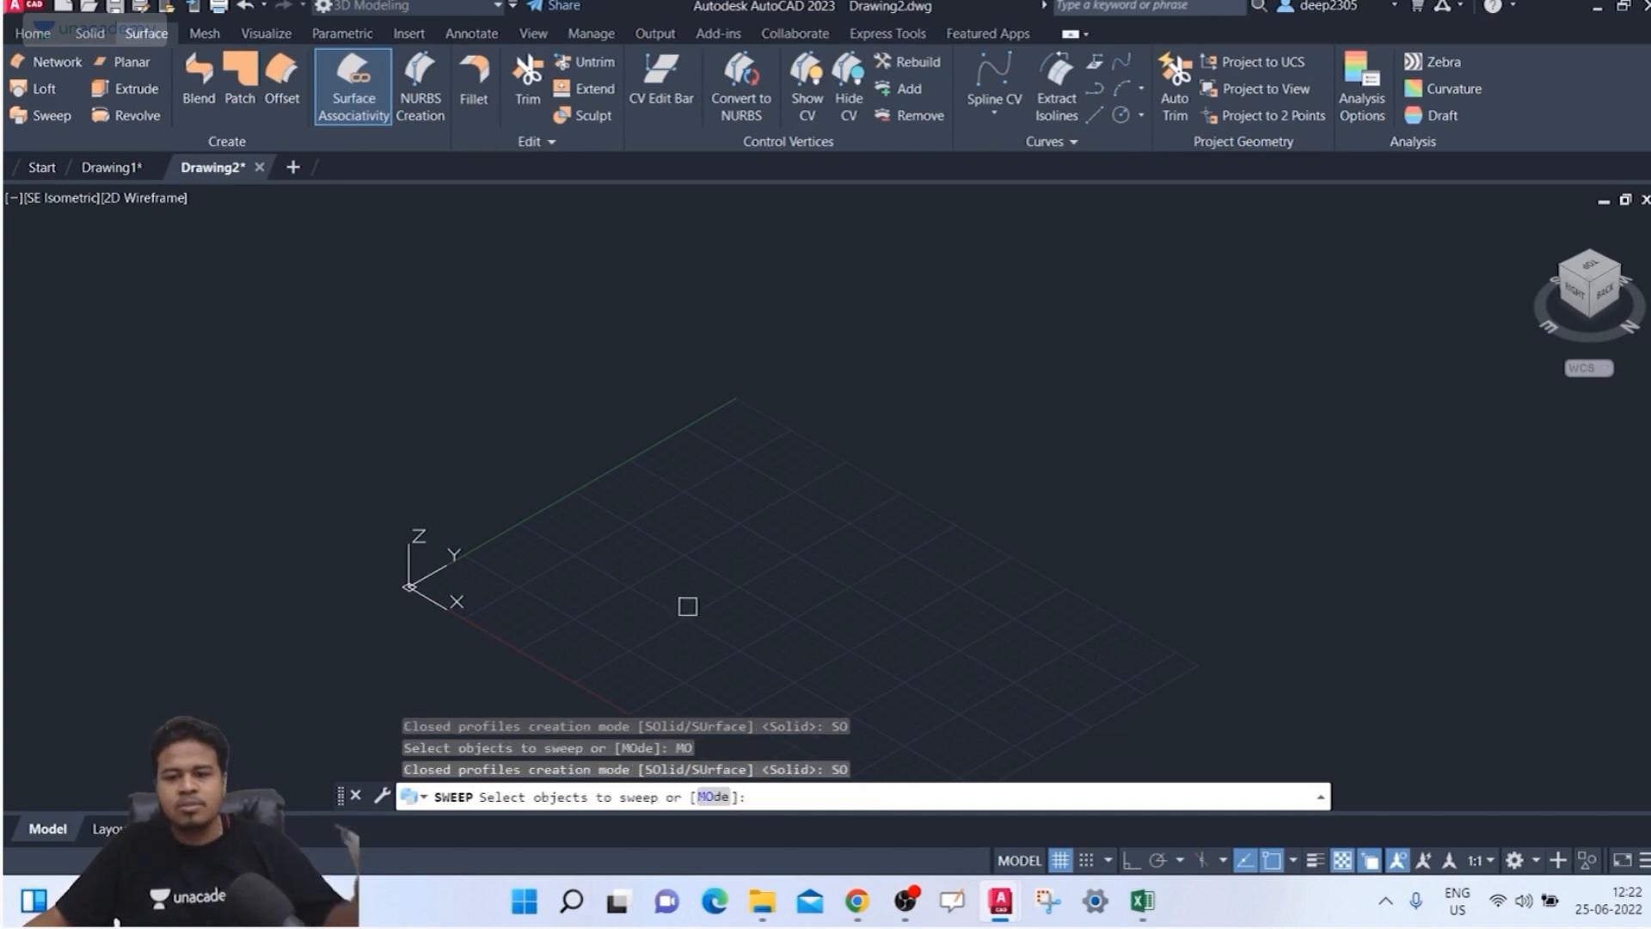
{"action": "key", "text": "Escape"}
{"action": "middle_click_drag", "start_coordinate": [594, 536], "coordinate": [476, 426]}
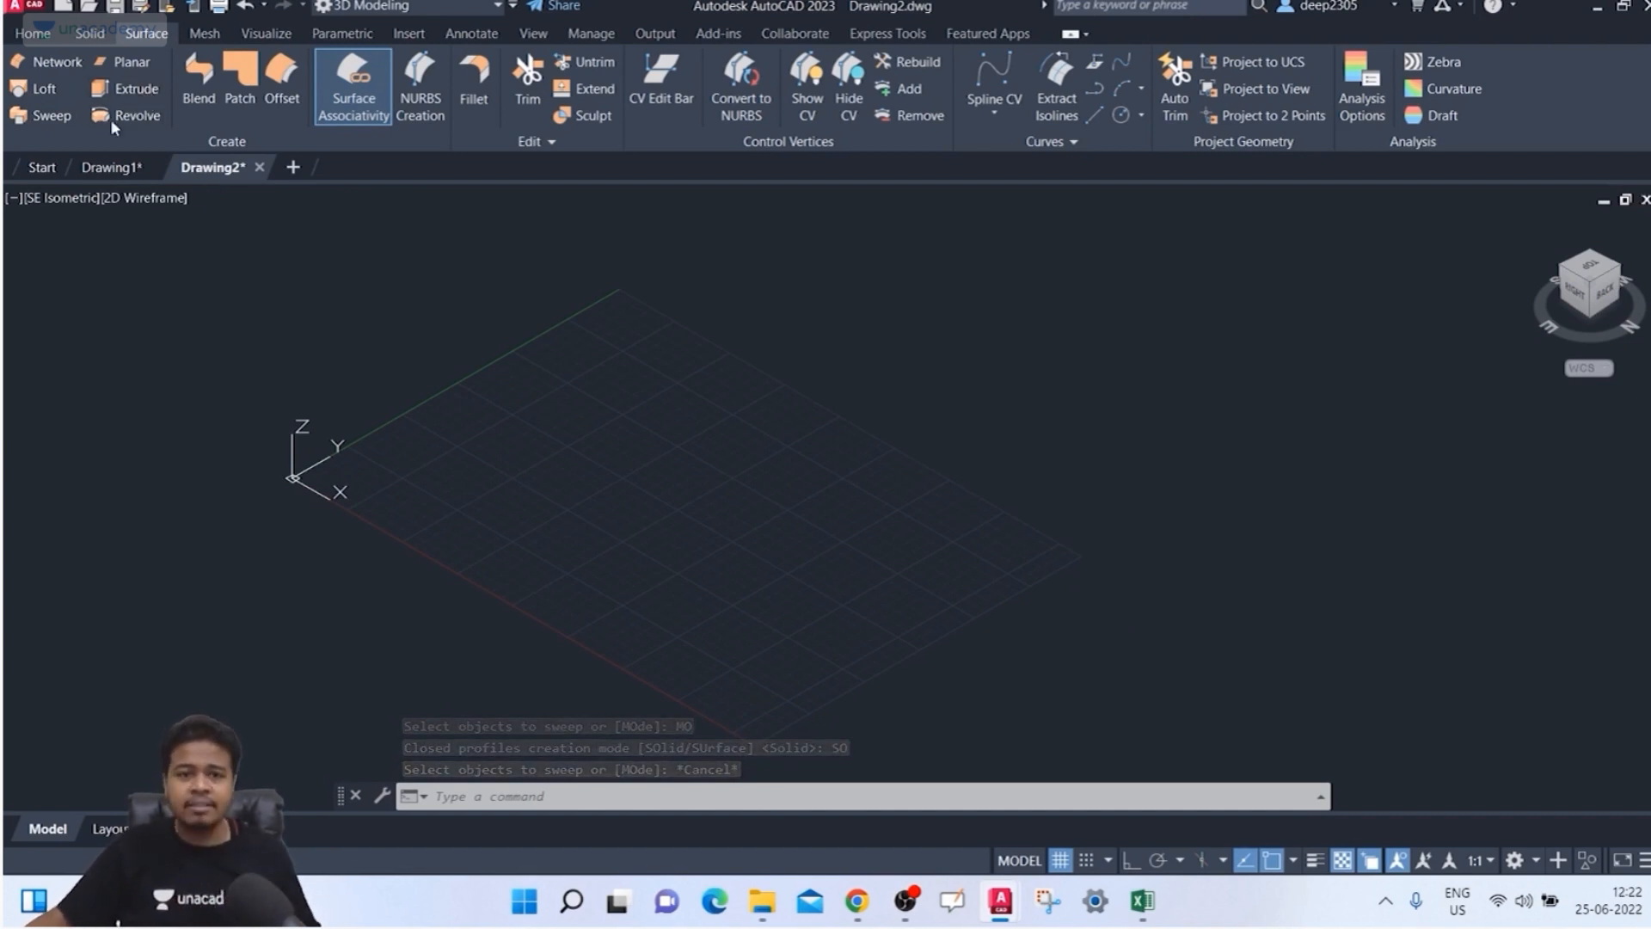
{"action": "left_click", "coordinate": [125, 62]}
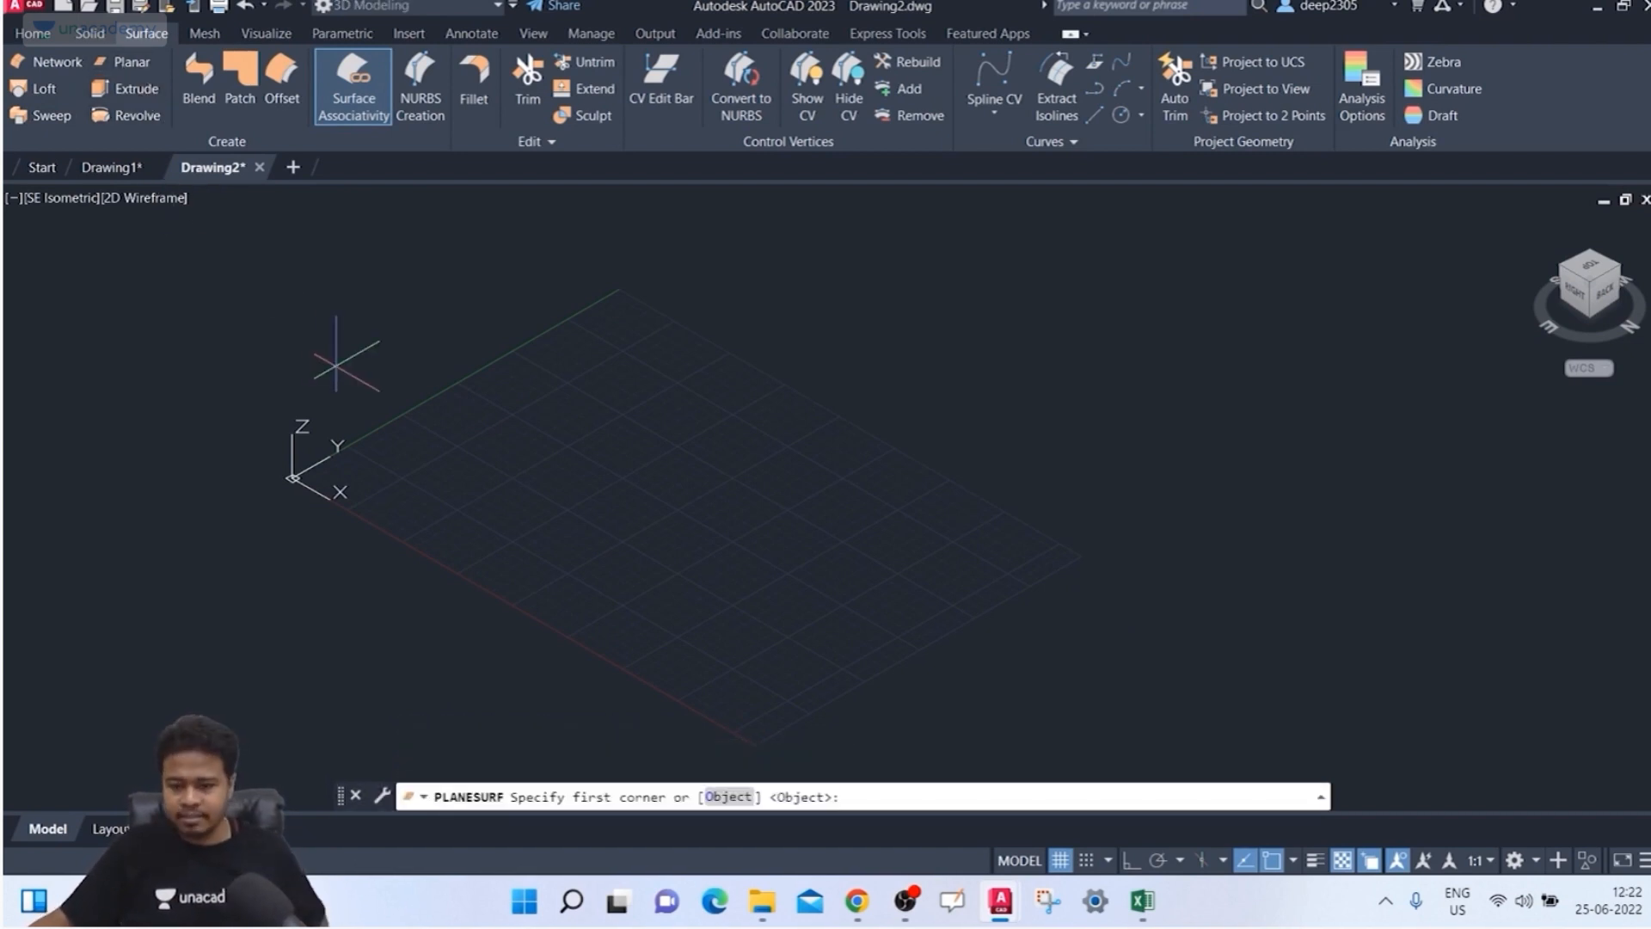
{"action": "key", "text": "Escape"}
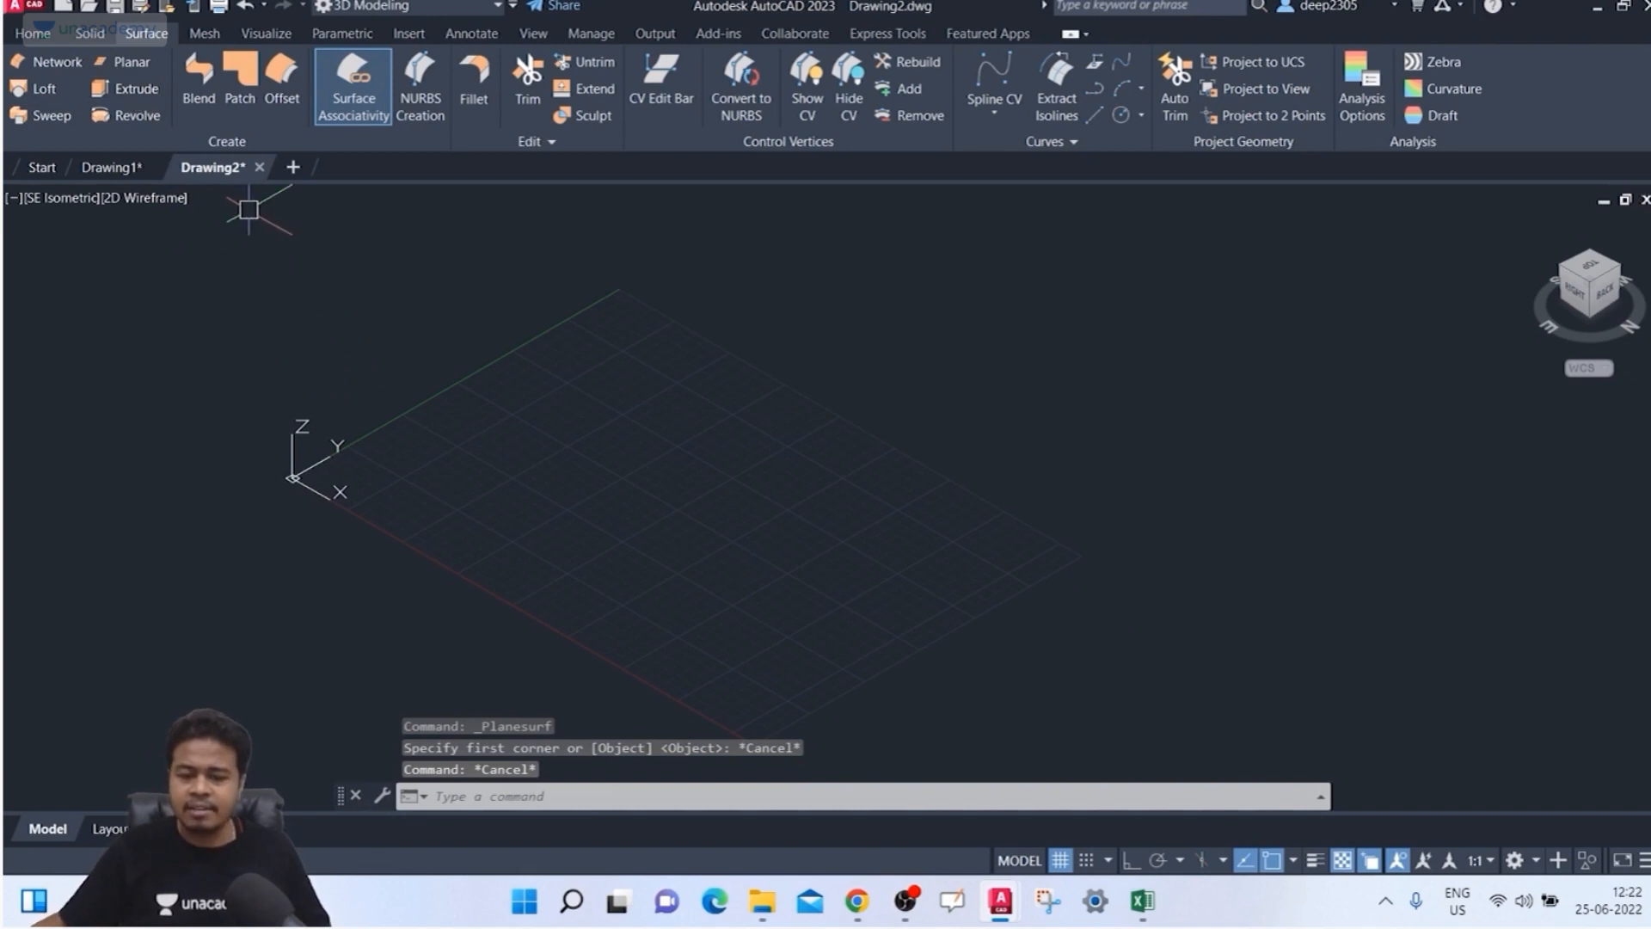
Step: Draw a rectangle freehand on the XY plane near the origin, with its longer sides along the X axis
{"action": "type", "text": "rec"}
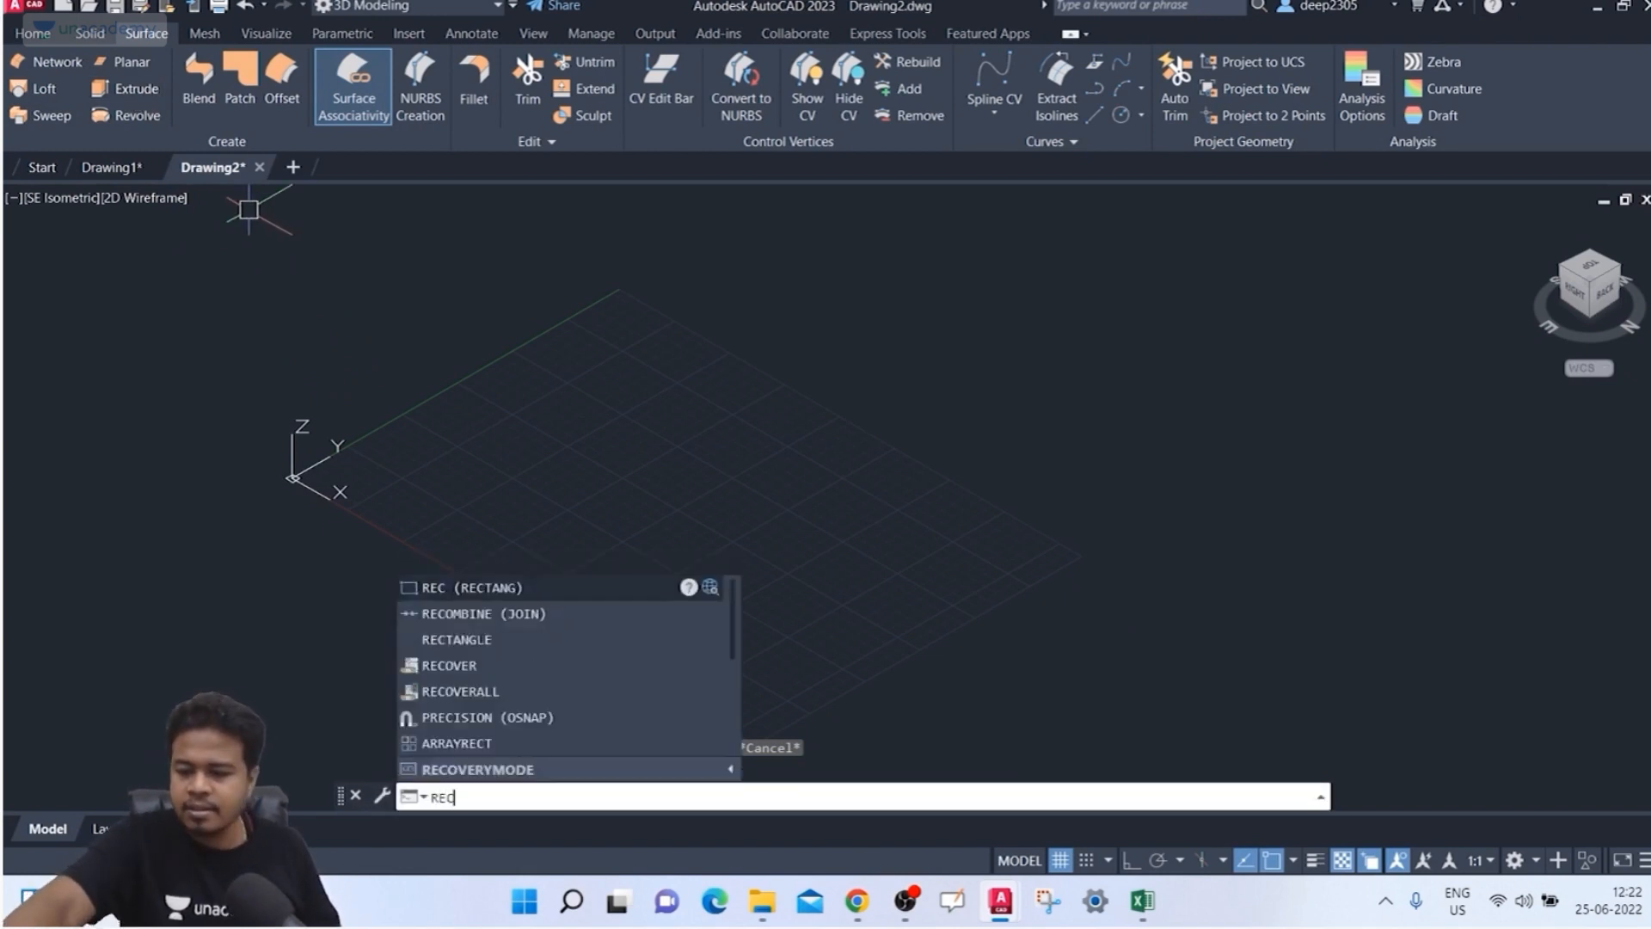
{"action": "key", "text": "Return"}
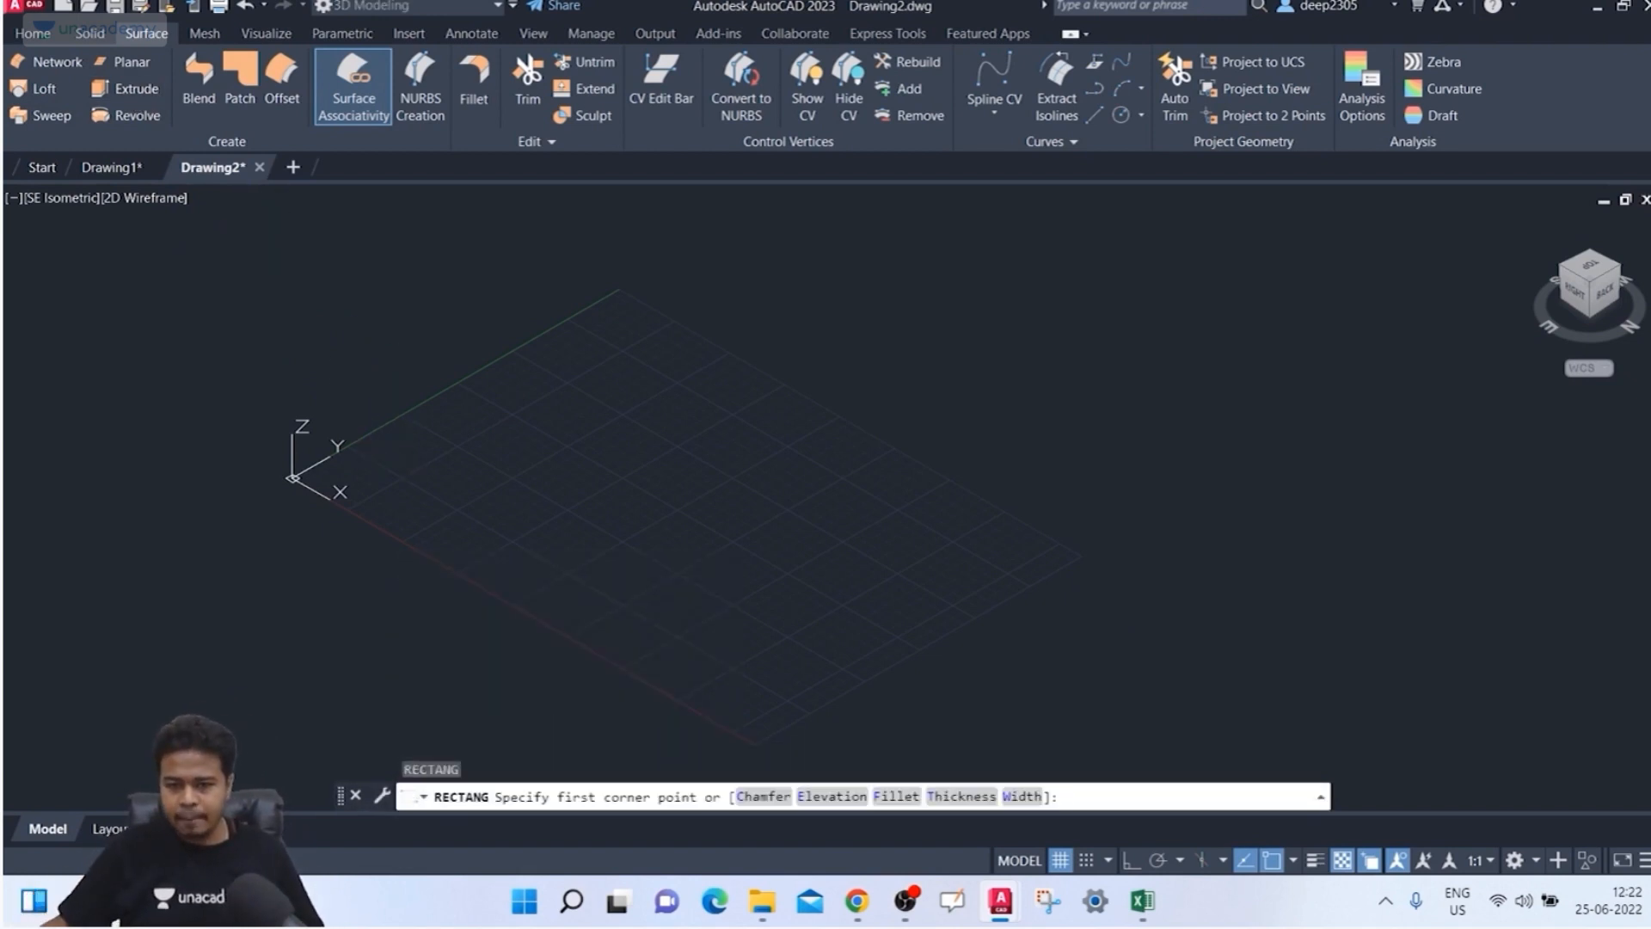
{"action": "left_click", "coordinate": [371, 473]}
{"action": "left_click", "coordinate": [810, 524]}
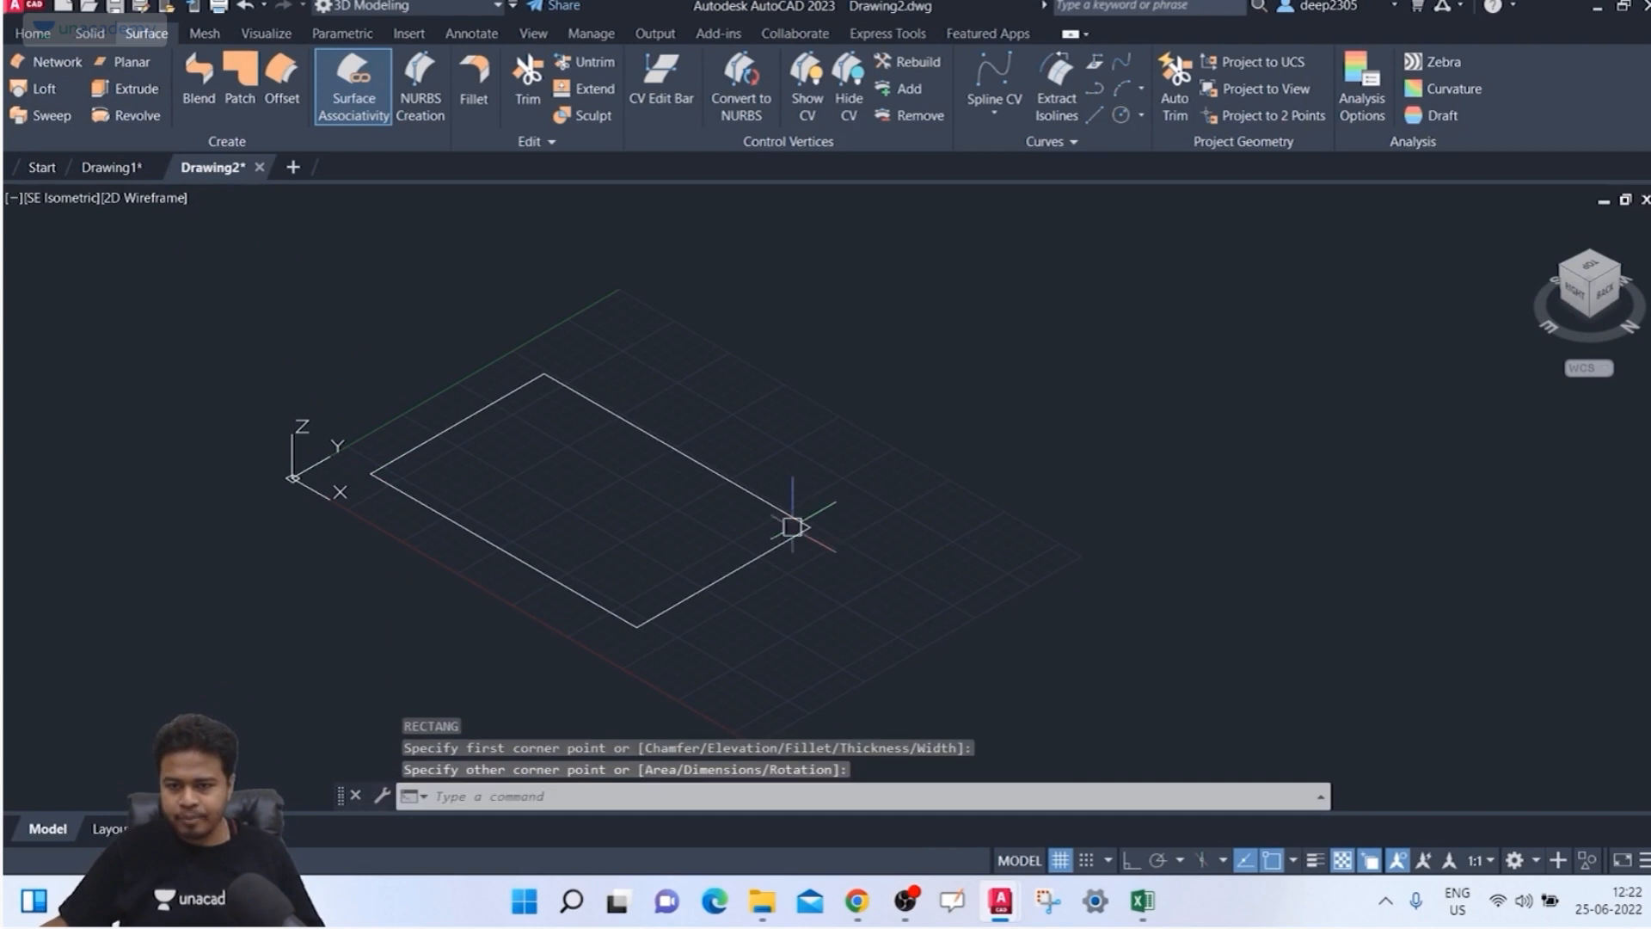
Step: Extrude the rectangle as a surface to a height of 100
{"action": "left_click", "coordinate": [124, 89]}
{"action": "left_click", "coordinate": [465, 412]}
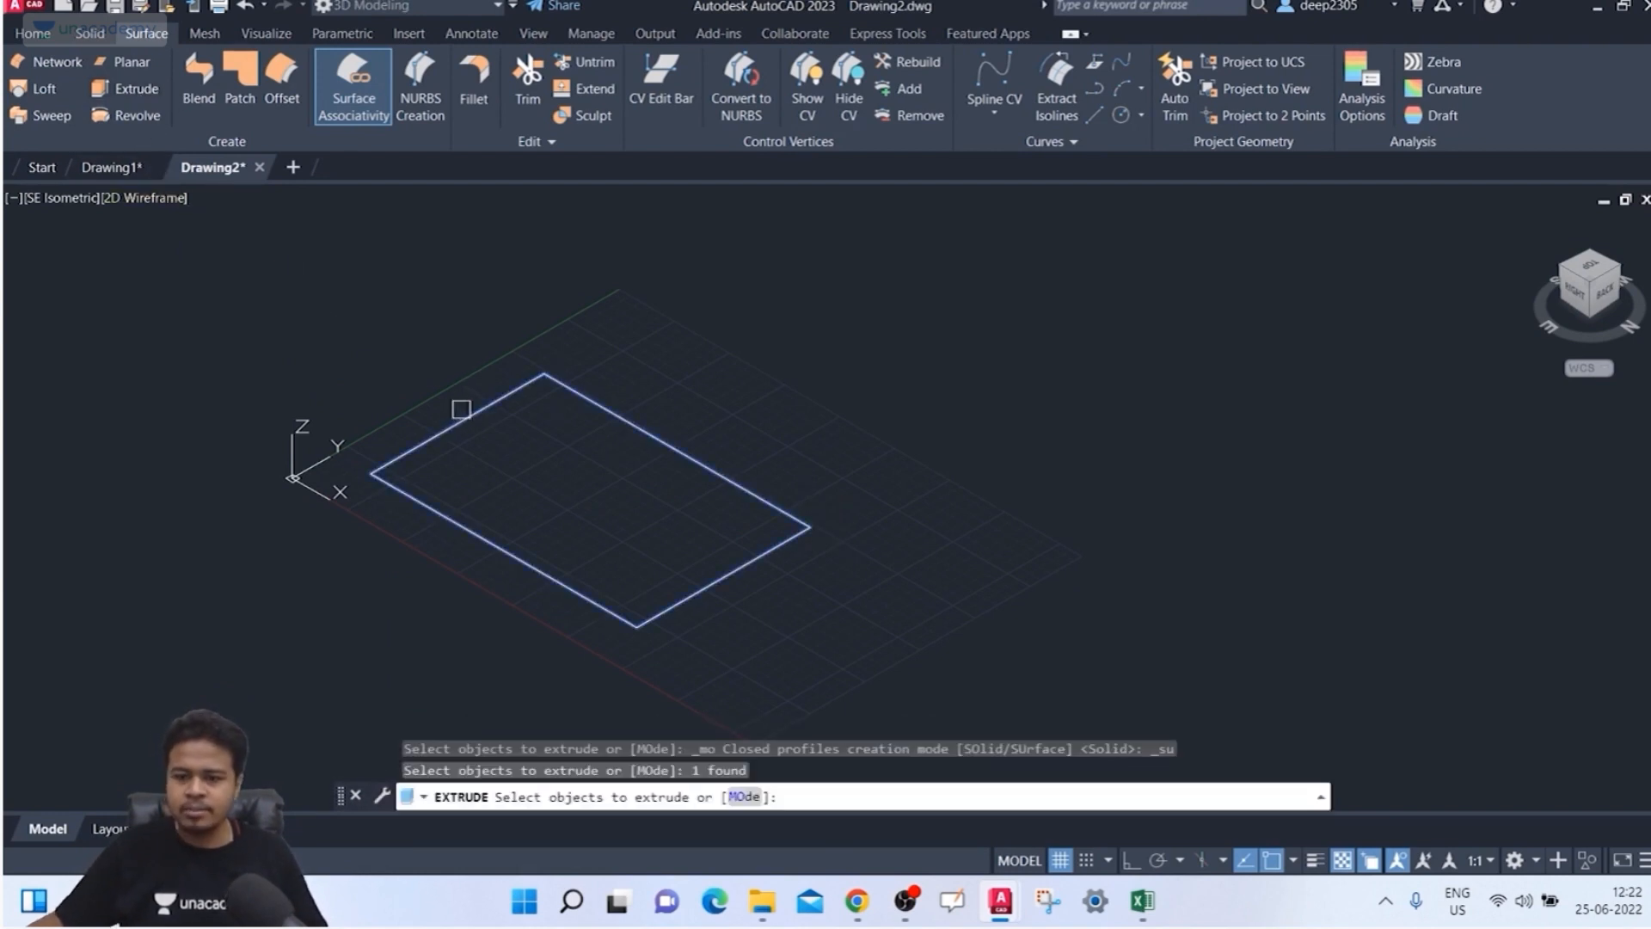
{"action": "key", "text": "Return"}
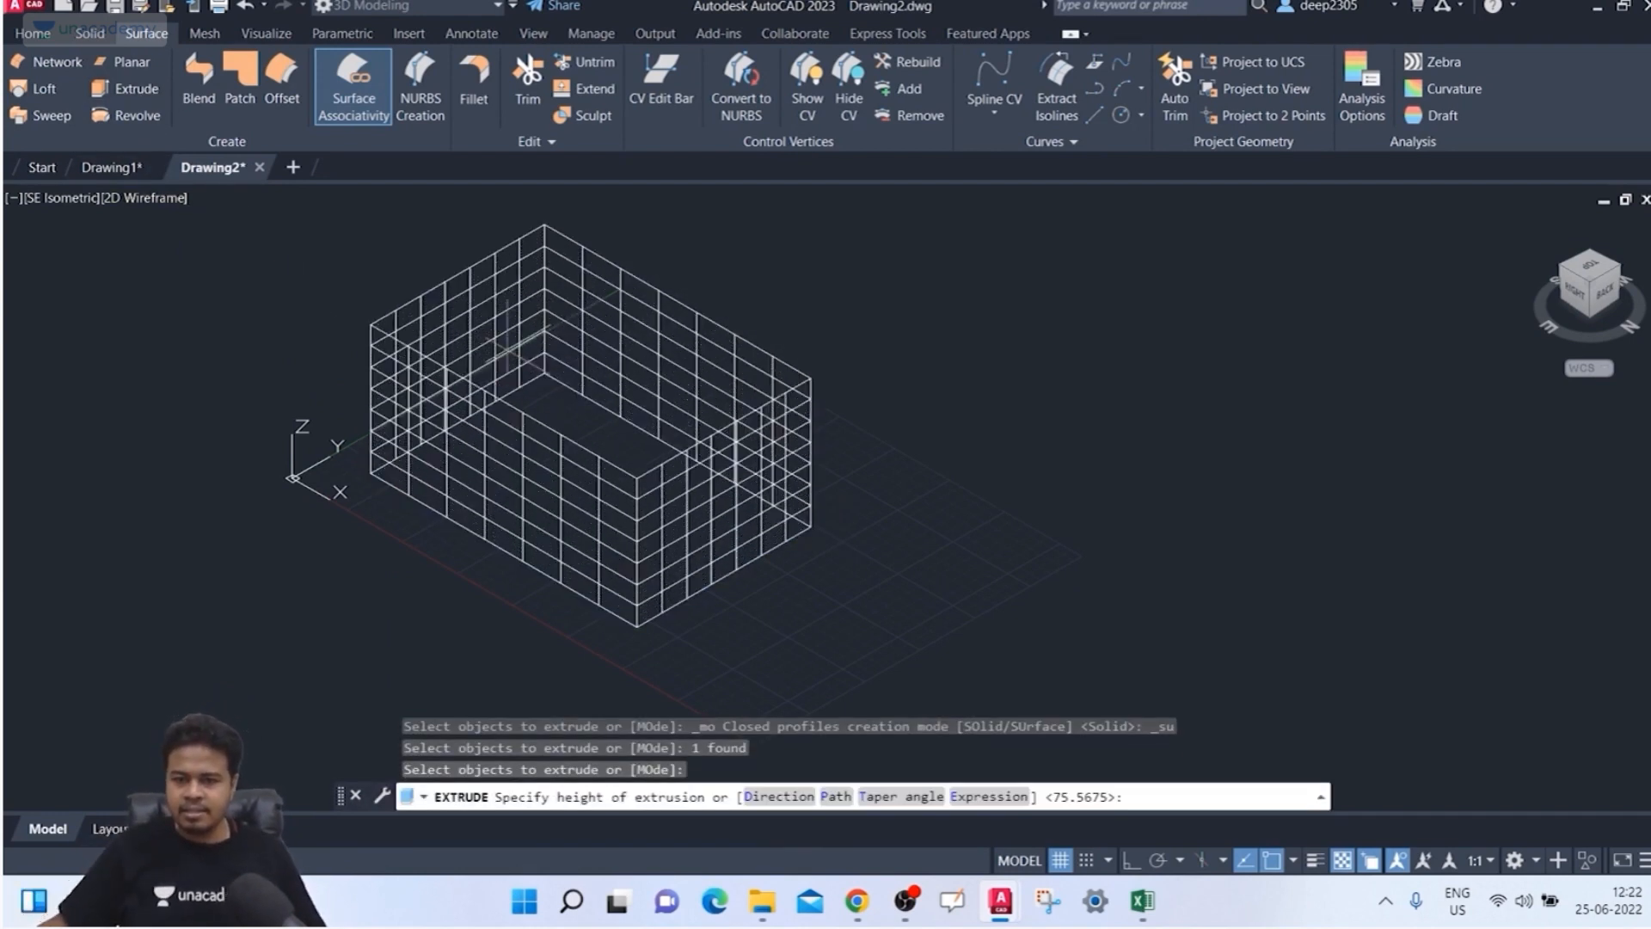
{"action": "middle_click_drag", "start_coordinate": [508, 351], "coordinate": [481, 435]}
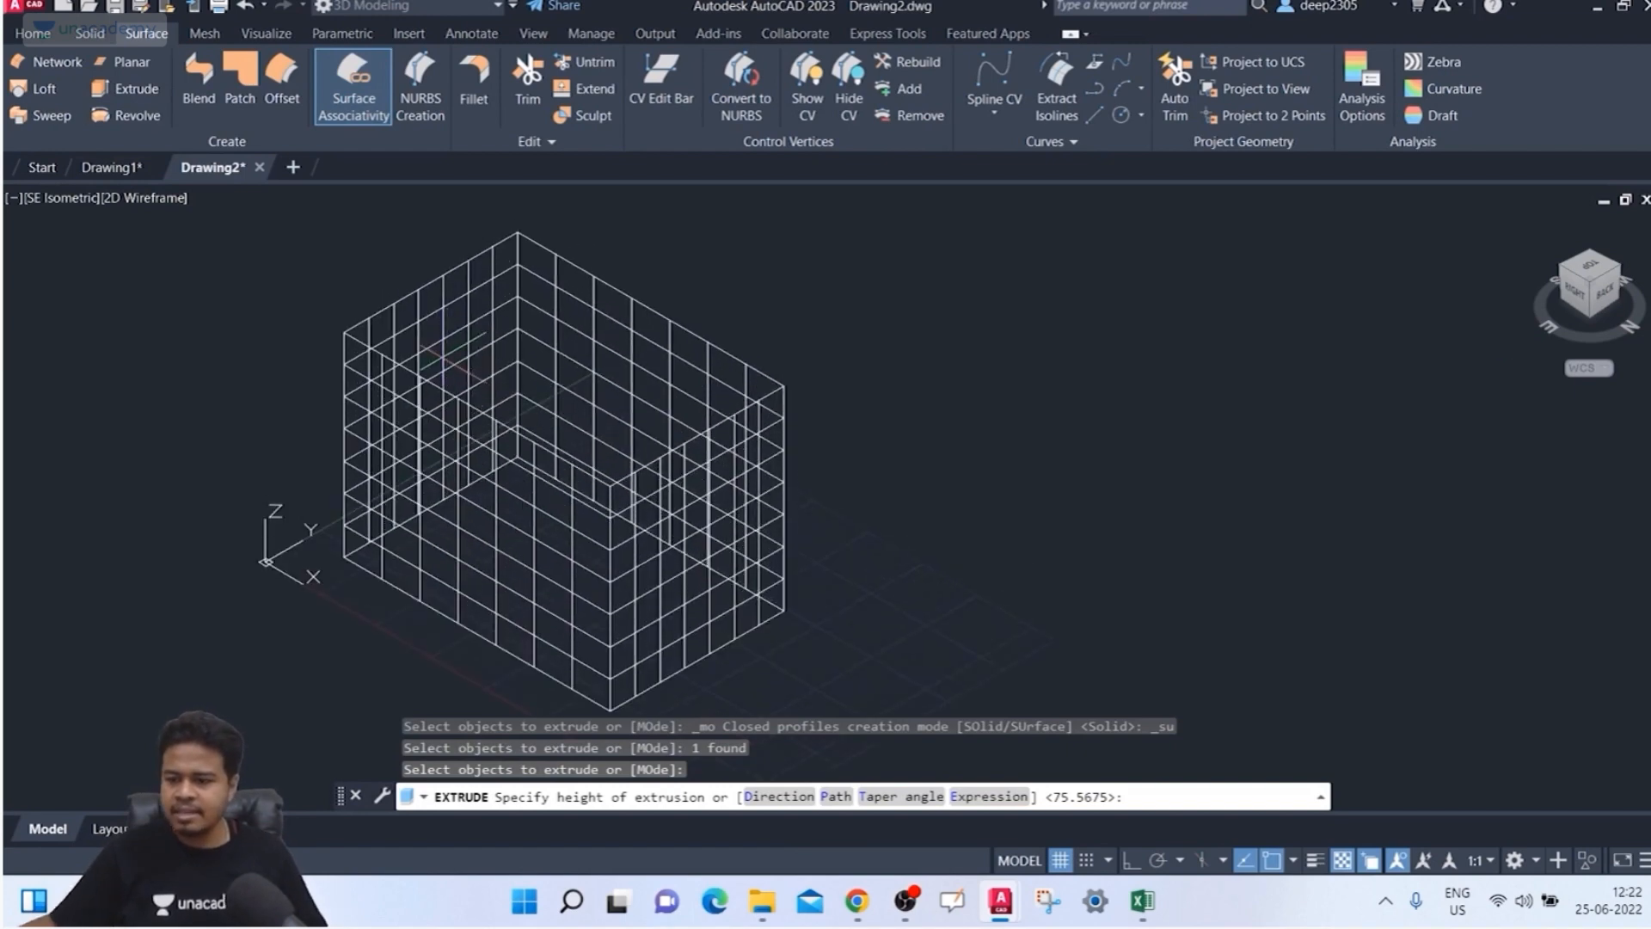
{"action": "type", "text": "100"}
{"action": "key", "text": "Return"}
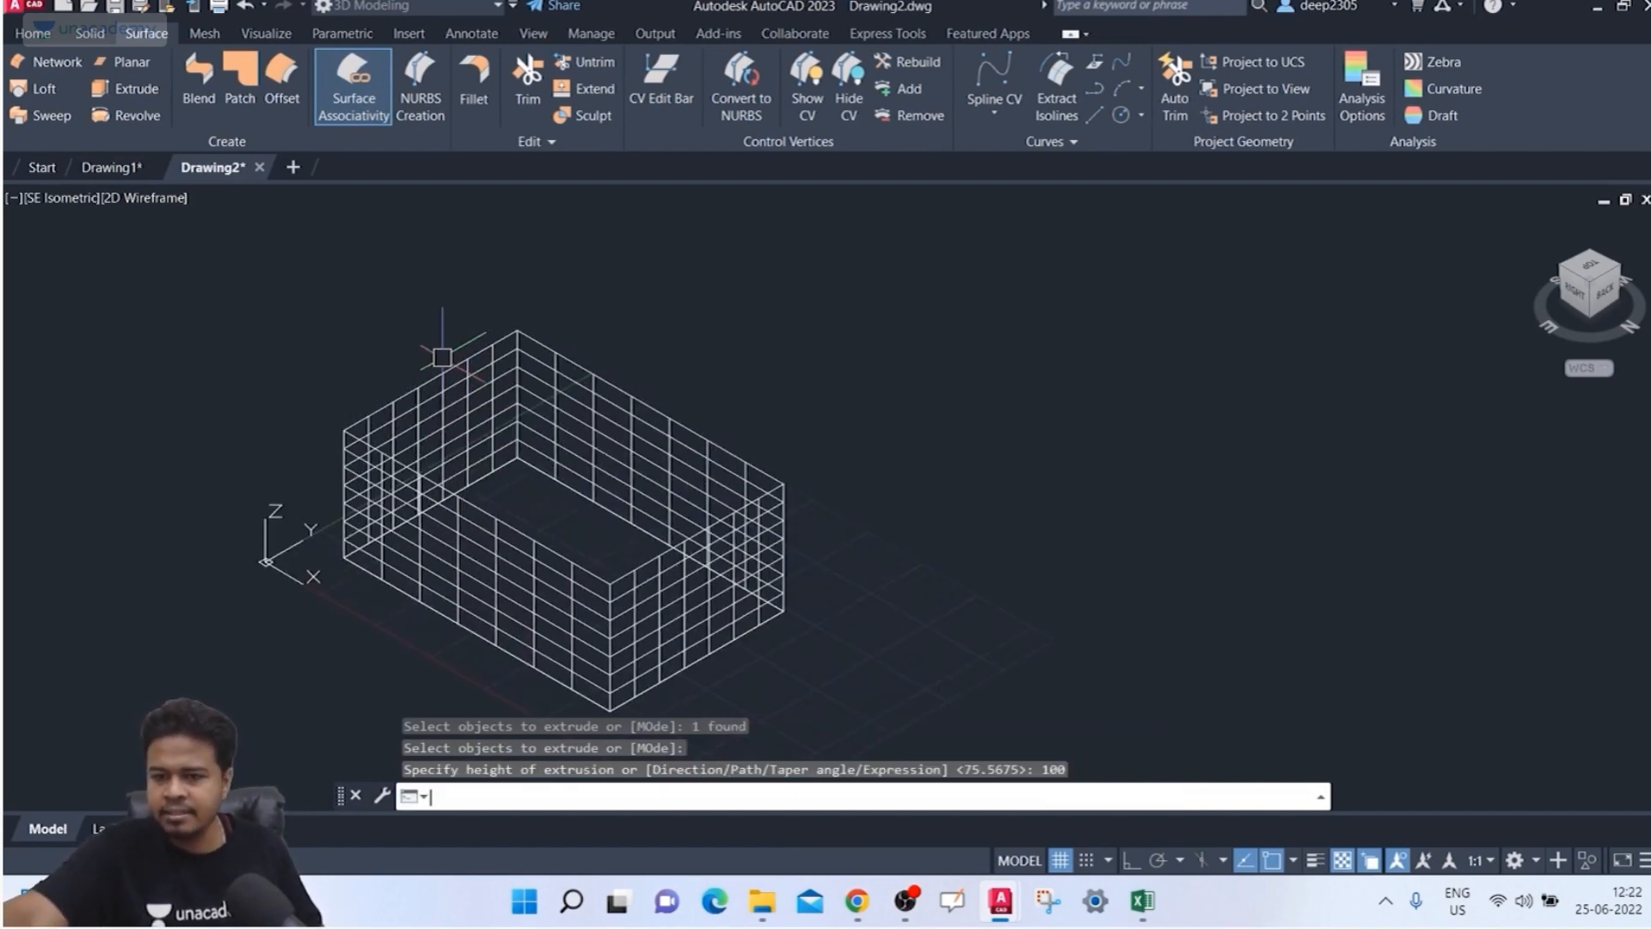
{"action": "key", "text": "Escape"}
{"action": "key", "text": "Escape"}
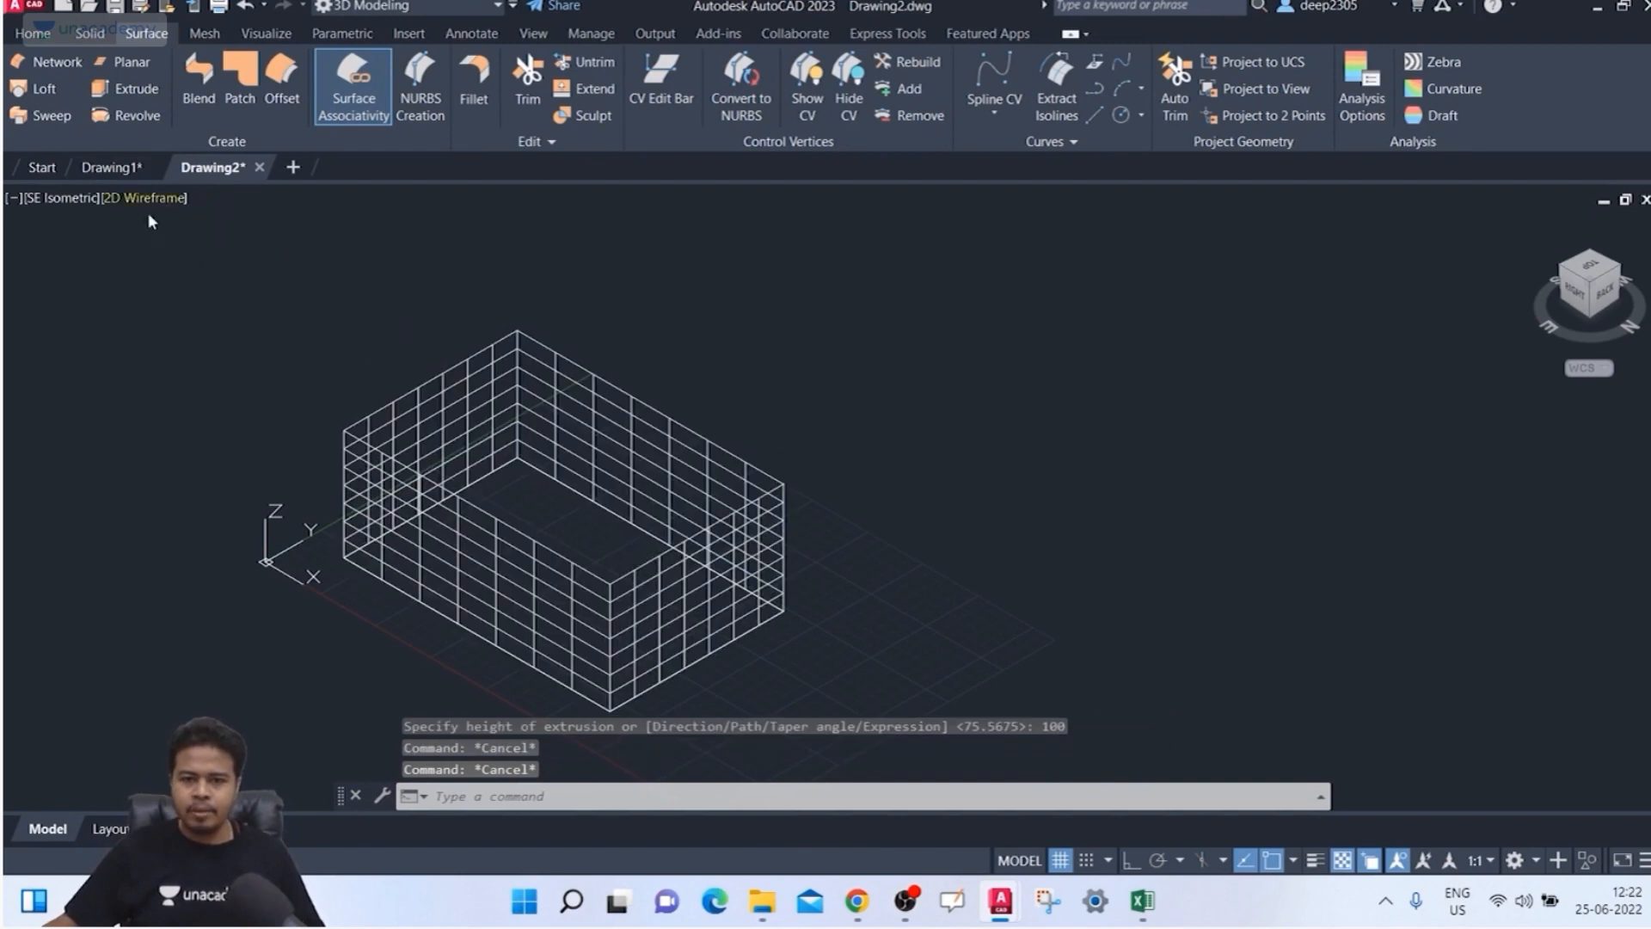
Step: Display the extruded surface in the Shaded with edges visual style and view it from a slightly rotated angle
{"action": "left_click", "coordinate": [157, 198]}
{"action": "left_click", "coordinate": [225, 365]}
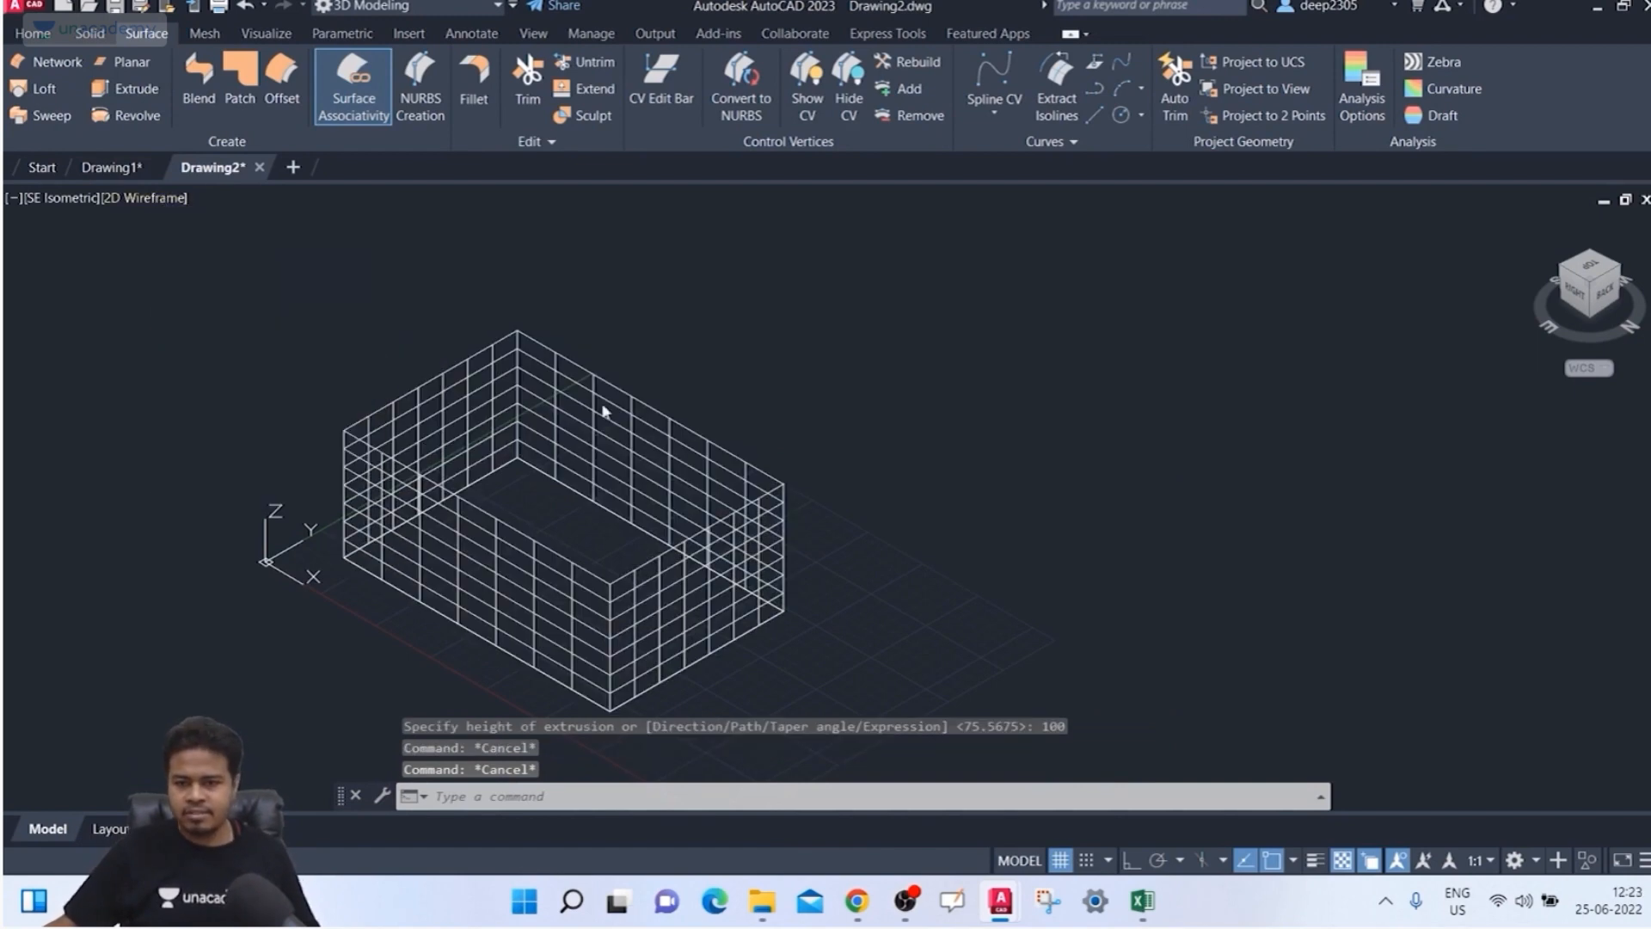
{"action": "key", "text": "Escape"}
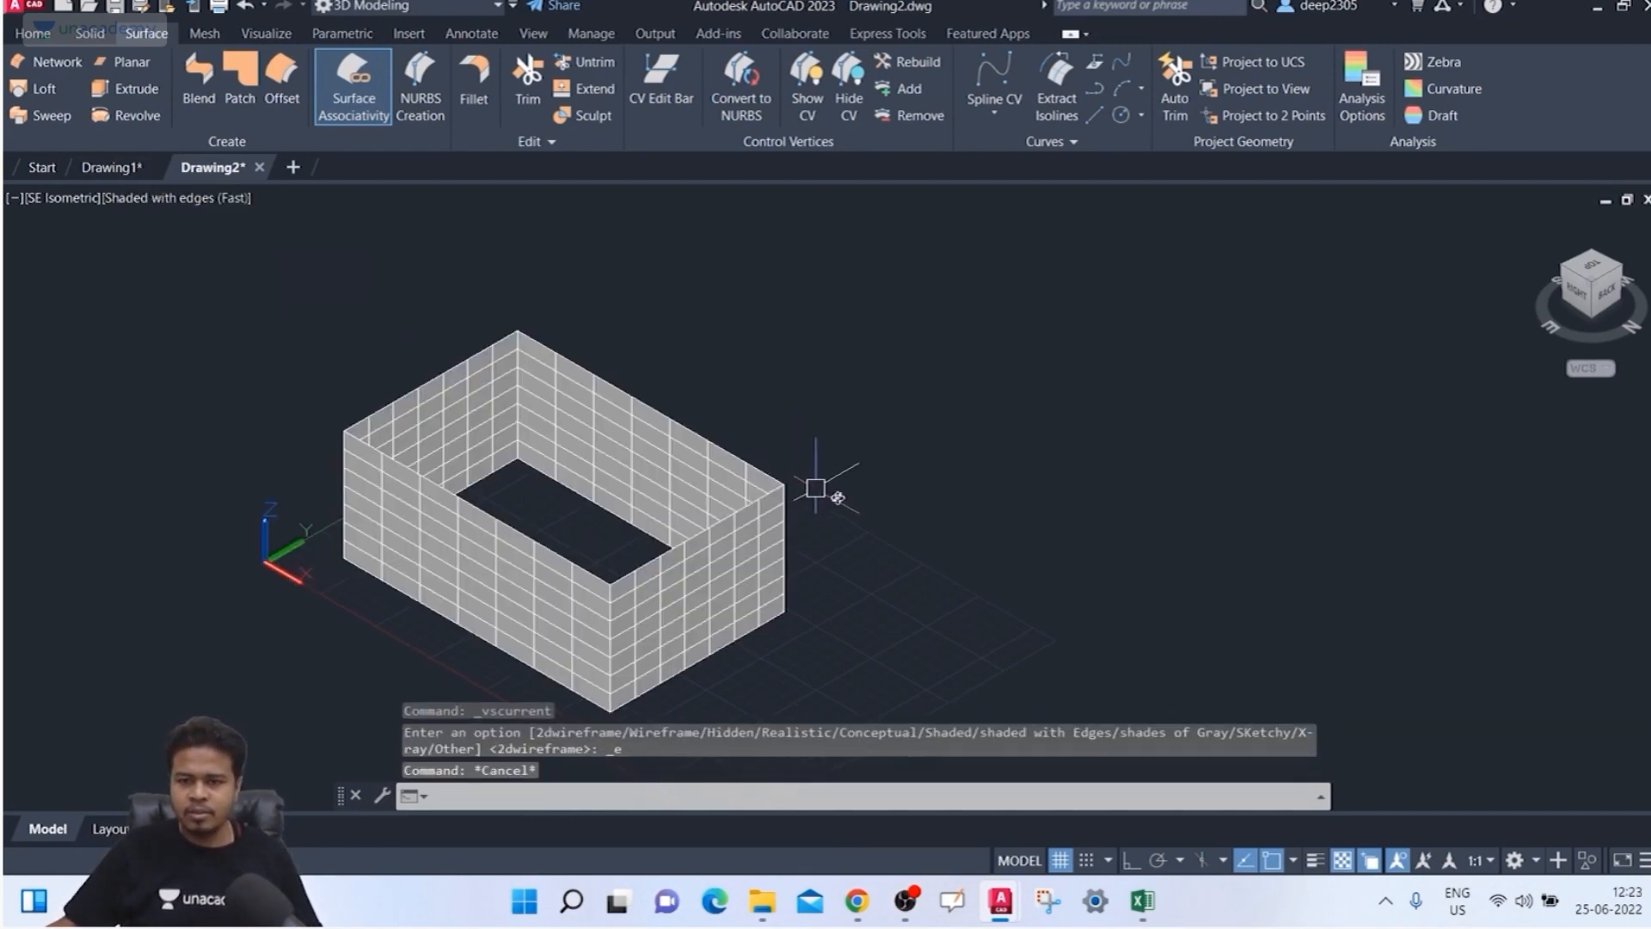
{"action": "mouse_move", "coordinate": [815, 488]}
{"action": "middle_mouse_down", "text": "shift"}
{"action": "mouse_move", "coordinate": [814, 533]}
{"action": "mouse_move", "coordinate": [839, 489]}
{"action": "middle_mouse_up", "text": "shift"}
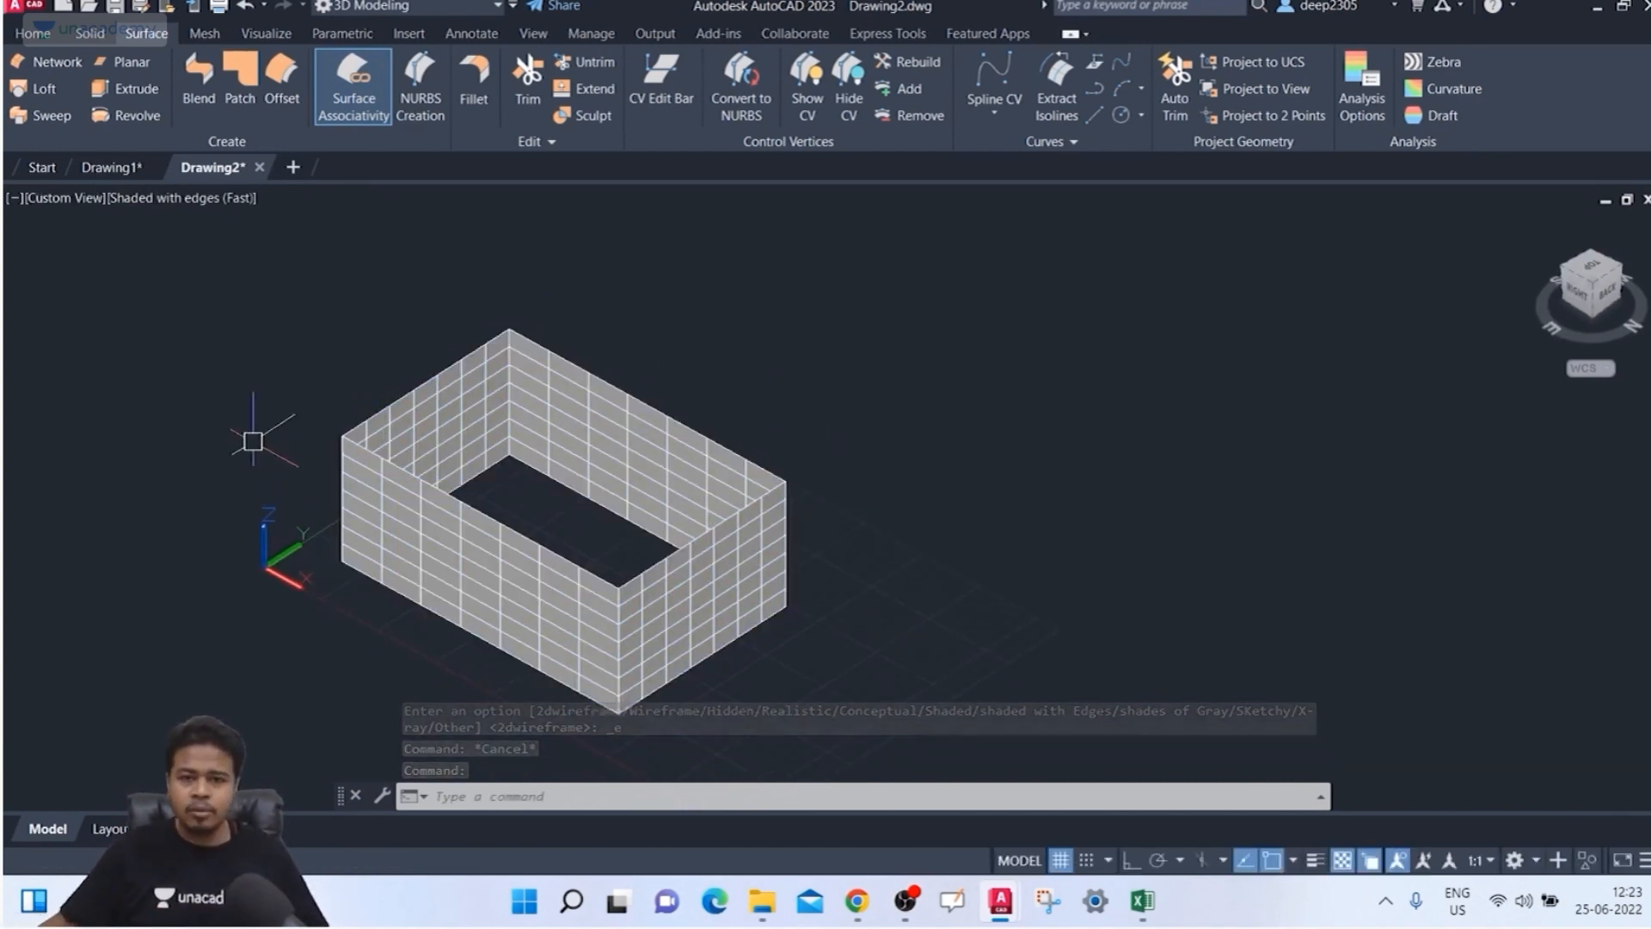
{"action": "key", "text": "Escape"}
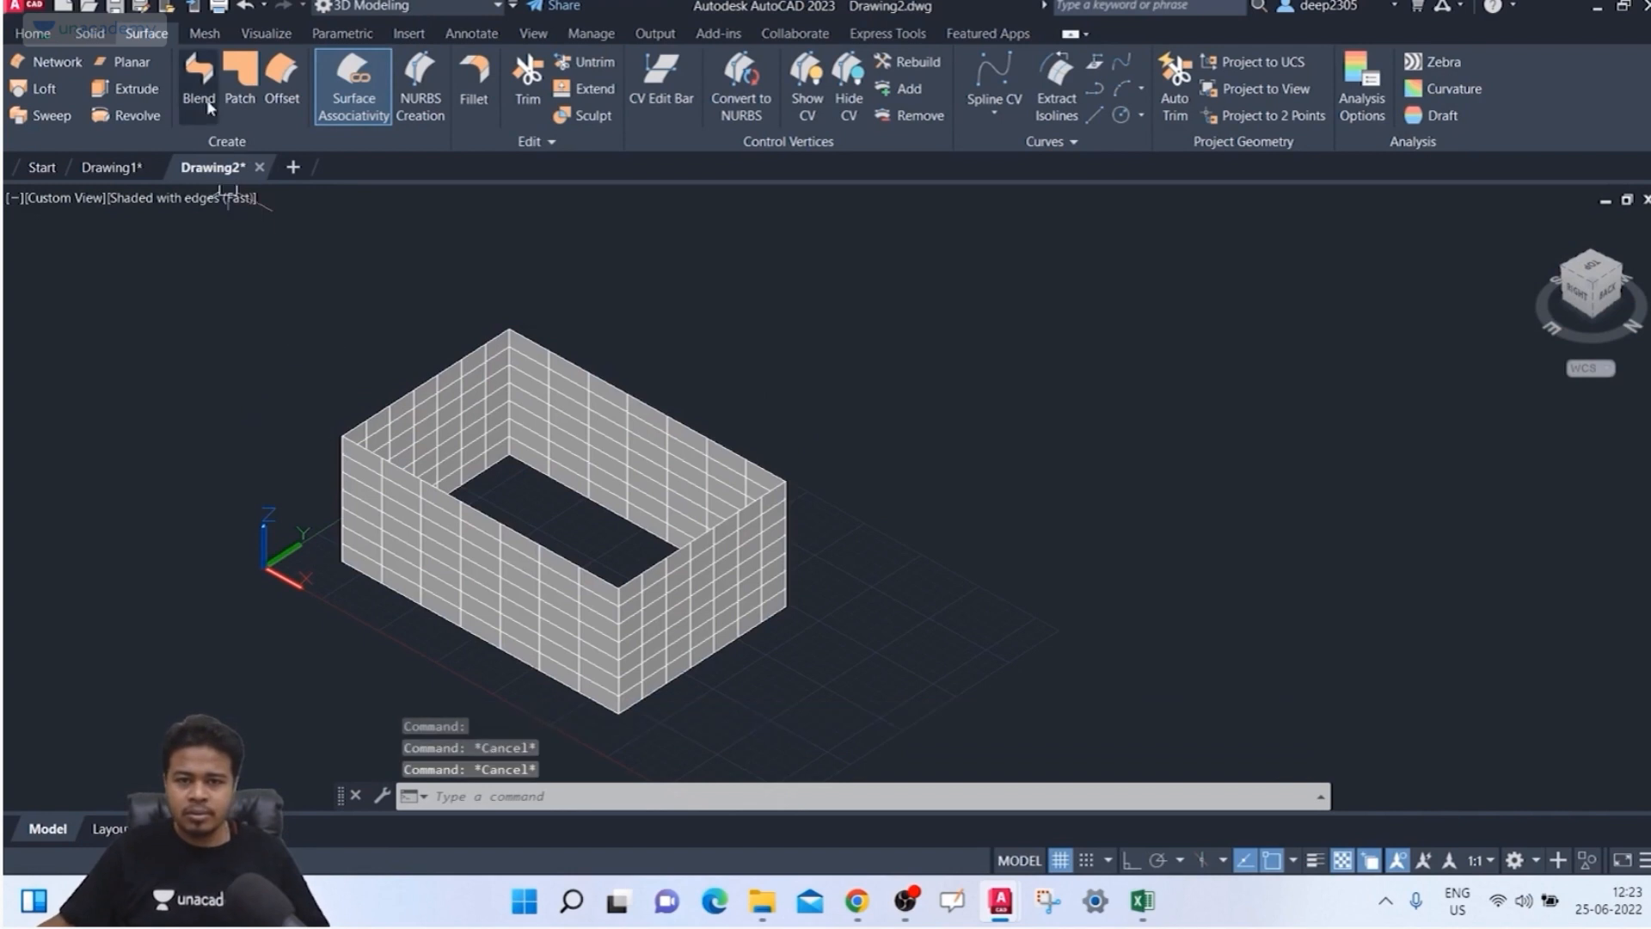
Step: Close the open top of the extruded box with a planar surface spanning two diagonally opposite upper corners
{"action": "left_click", "coordinate": [131, 62]}
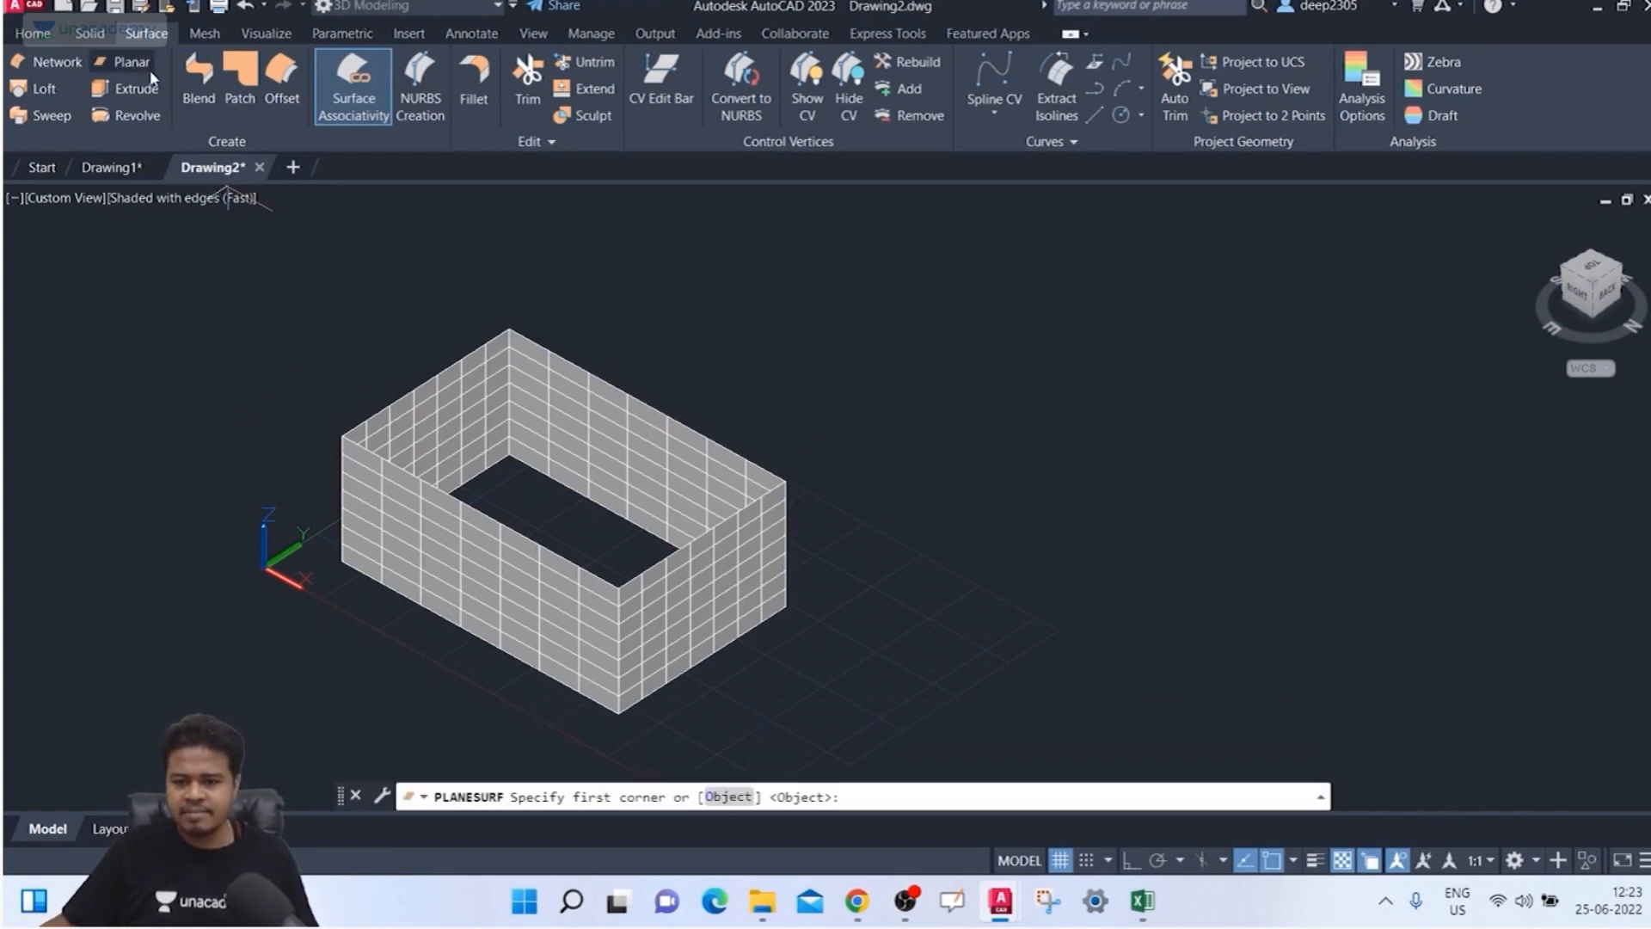
{"action": "left_click", "coordinate": [342, 436]}
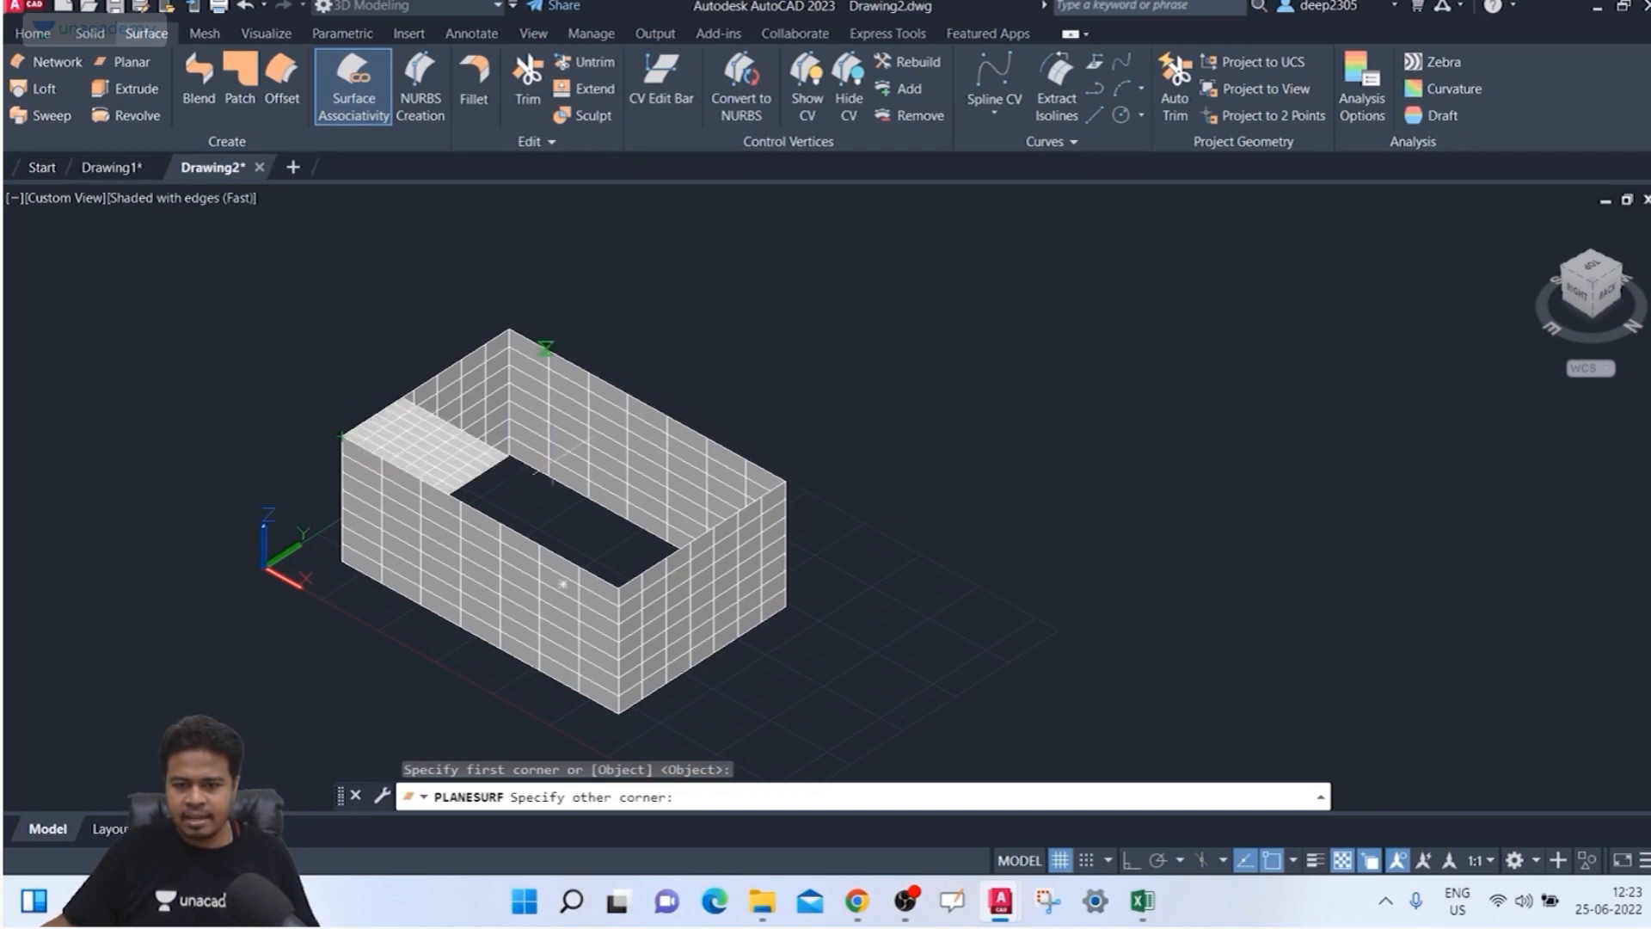
{"action": "left_click", "coordinate": [785, 480]}
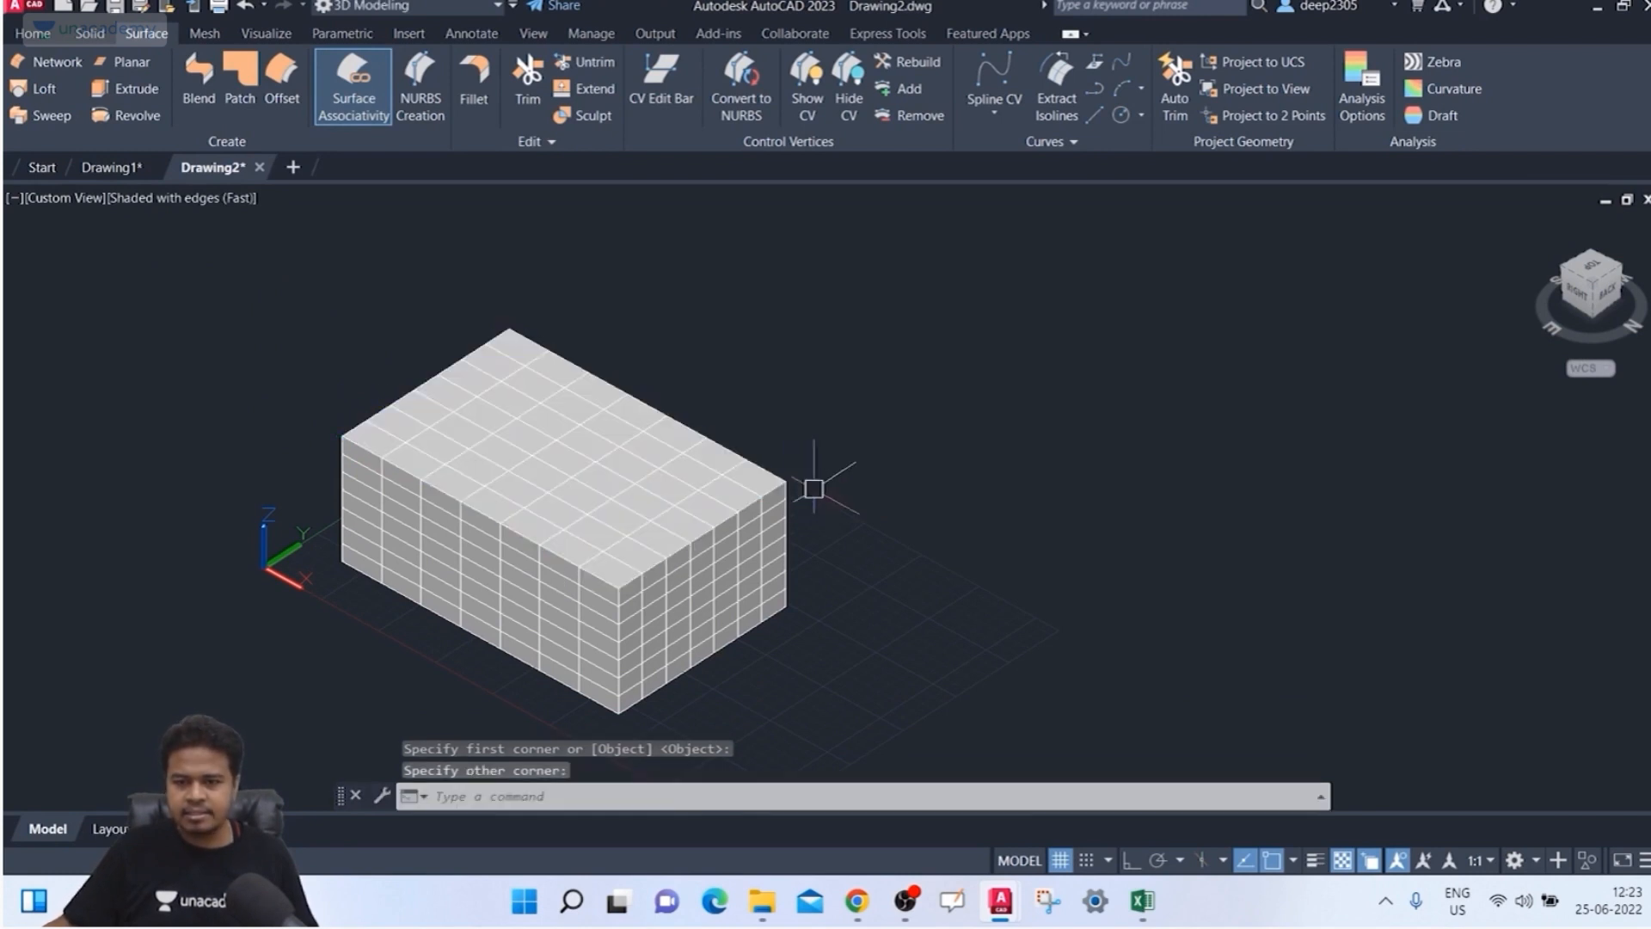
{"action": "key", "text": "Escape"}
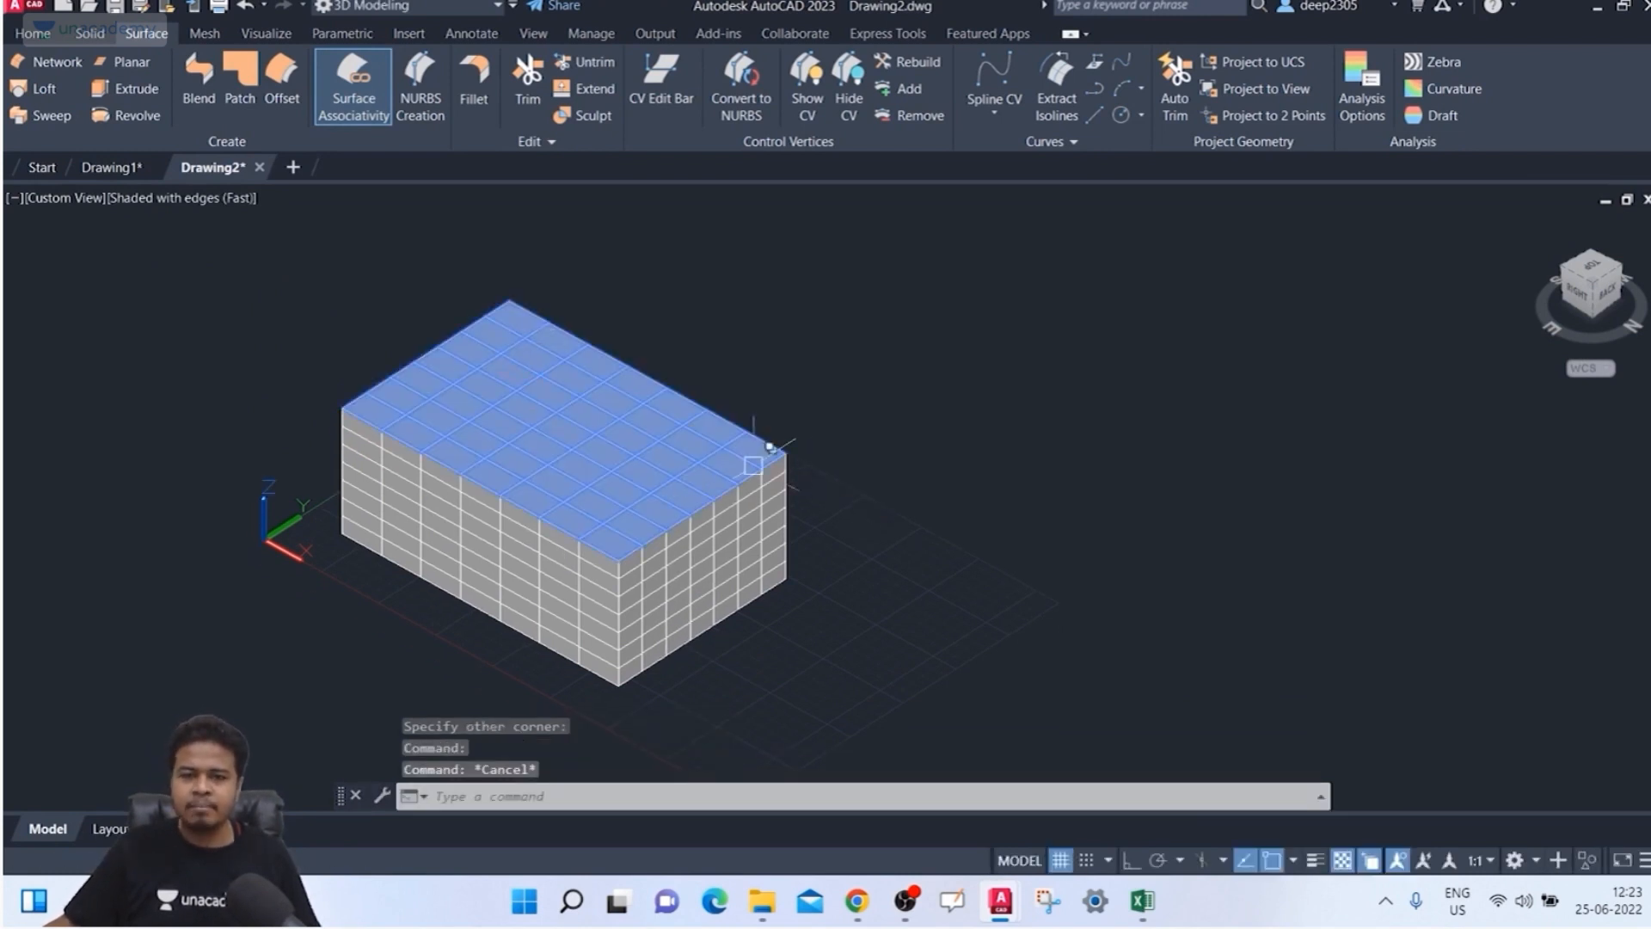
Step: Draw a circle with a radius of about 81 on the XY plane, clear of the box along the X axis
{"action": "middle_click_drag", "start_coordinate": [694, 428], "coordinate": [597, 373]}
{"action": "key", "text": "Return"}
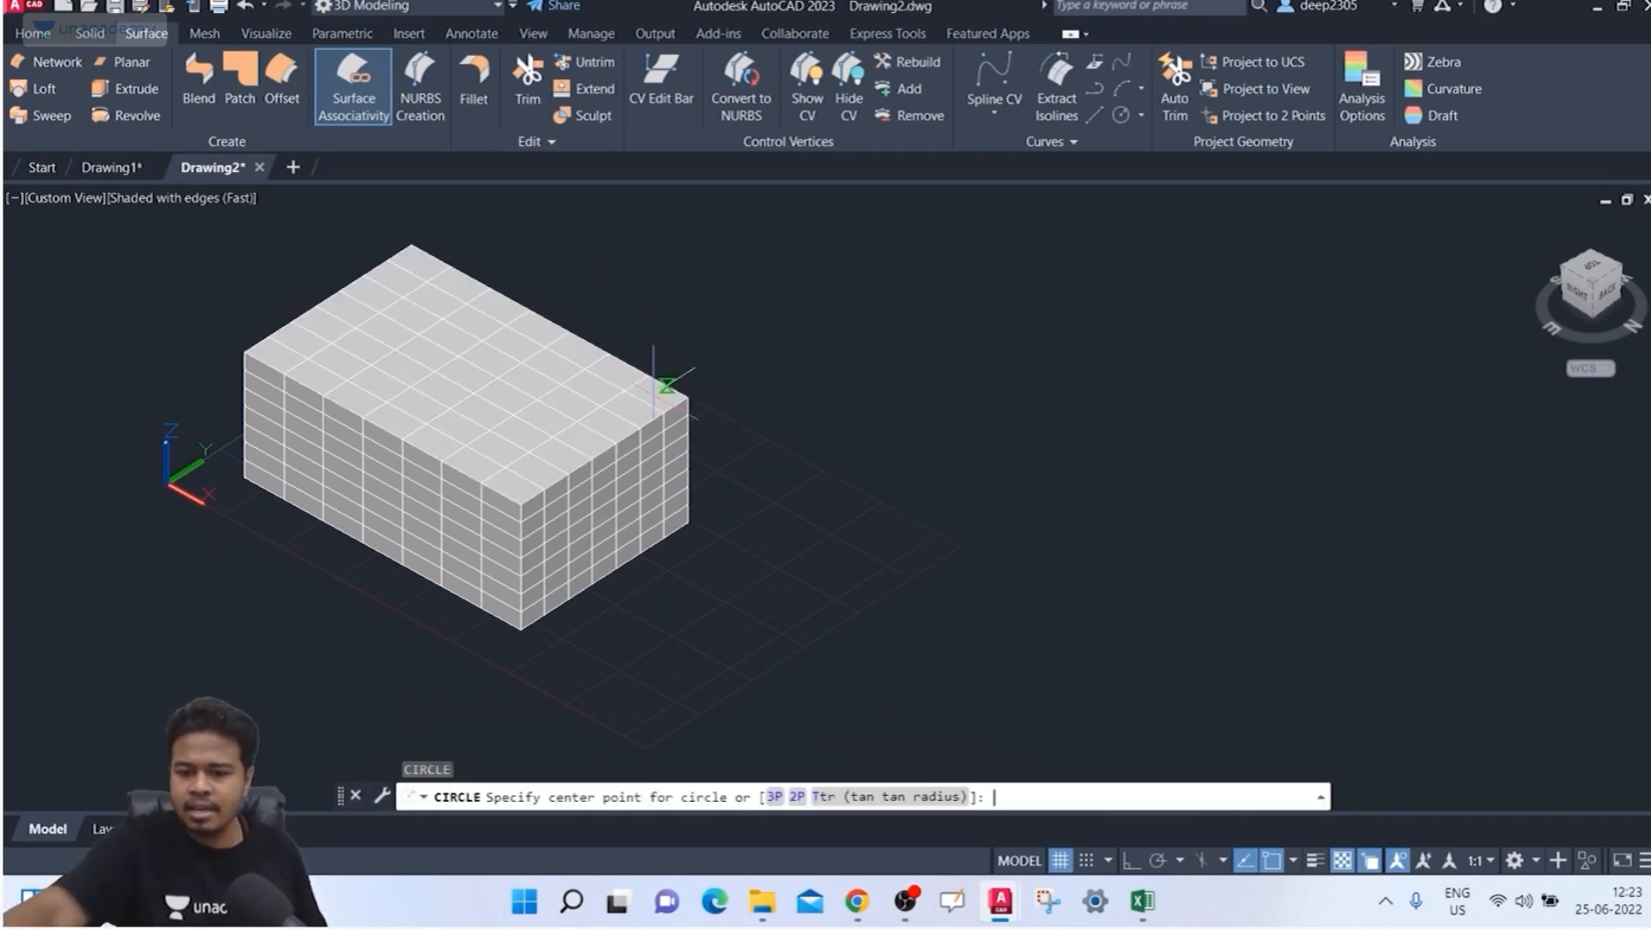
{"action": "left_click", "coordinate": [1084, 564]}
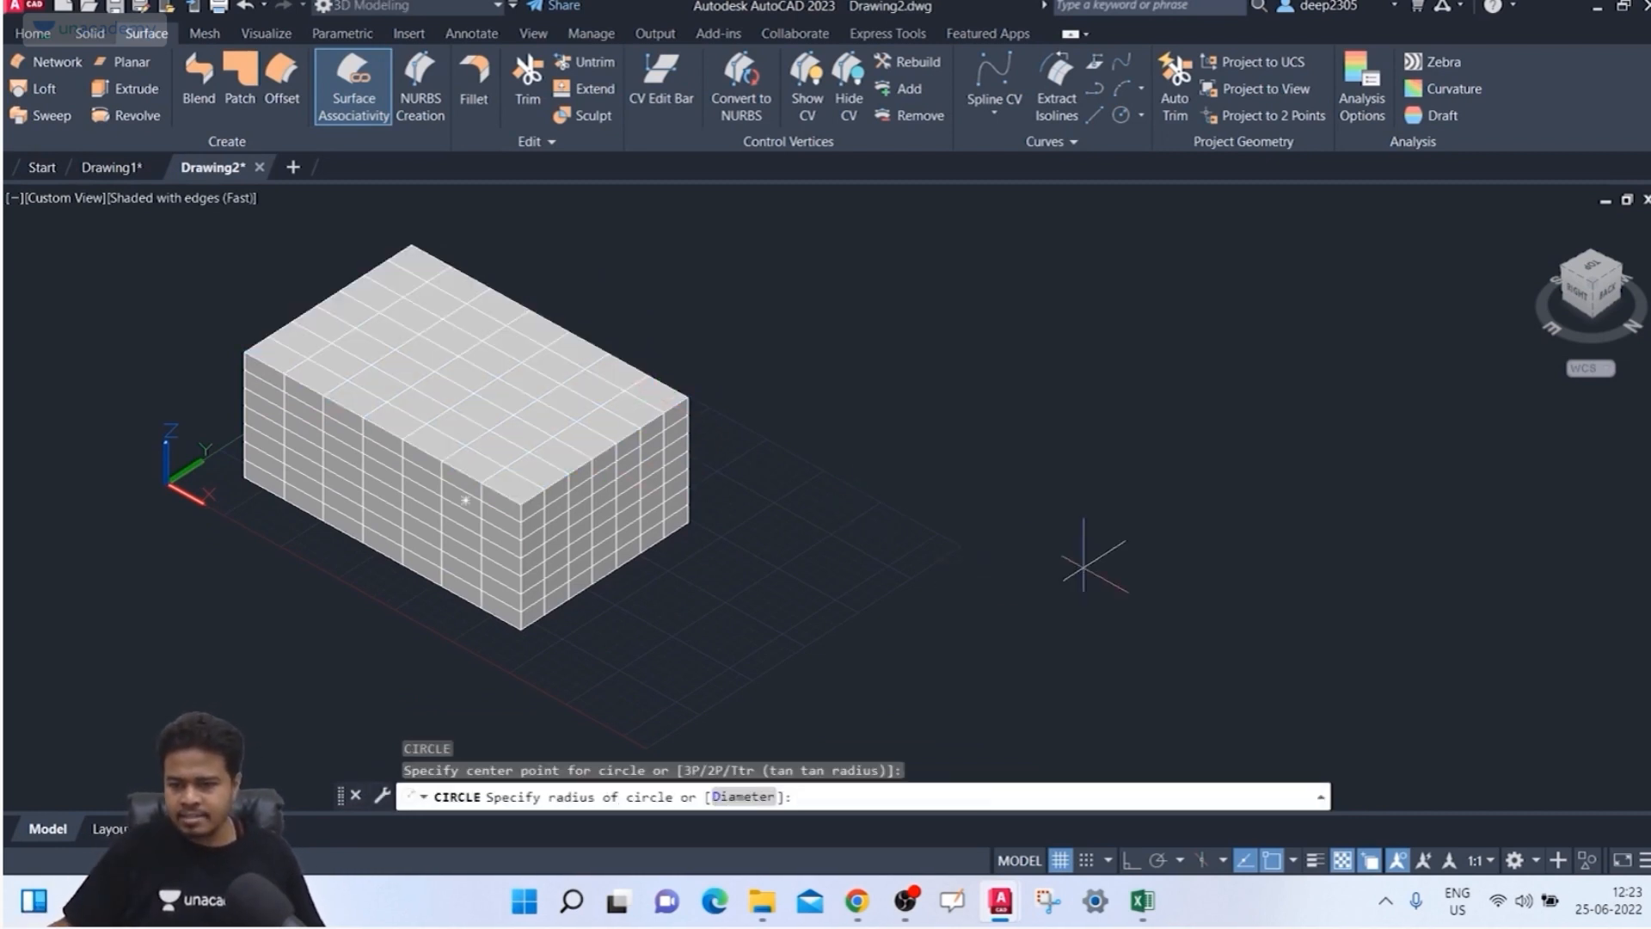
{"action": "left_click", "coordinate": [997, 619]}
{"action": "key", "text": "Escape"}
{"action": "key", "text": "Escape"}
Step: Convert the circle into a planar surface using the Planar command's Object option
{"action": "left_click", "coordinate": [125, 60]}
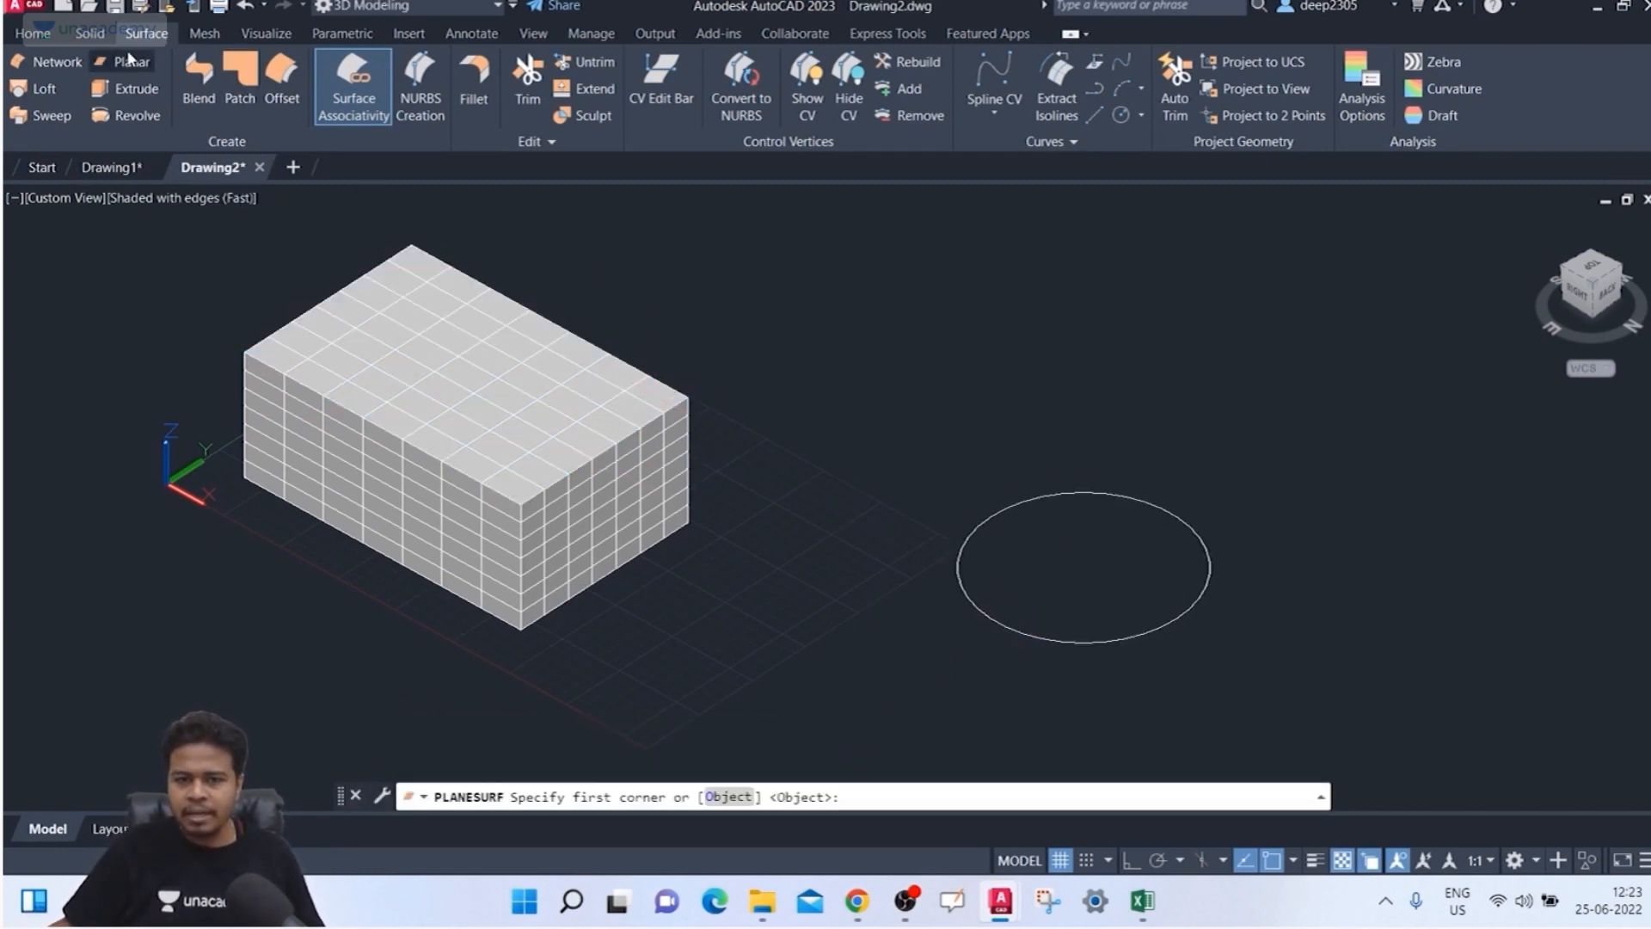
{"action": "left_click", "coordinate": [727, 797]}
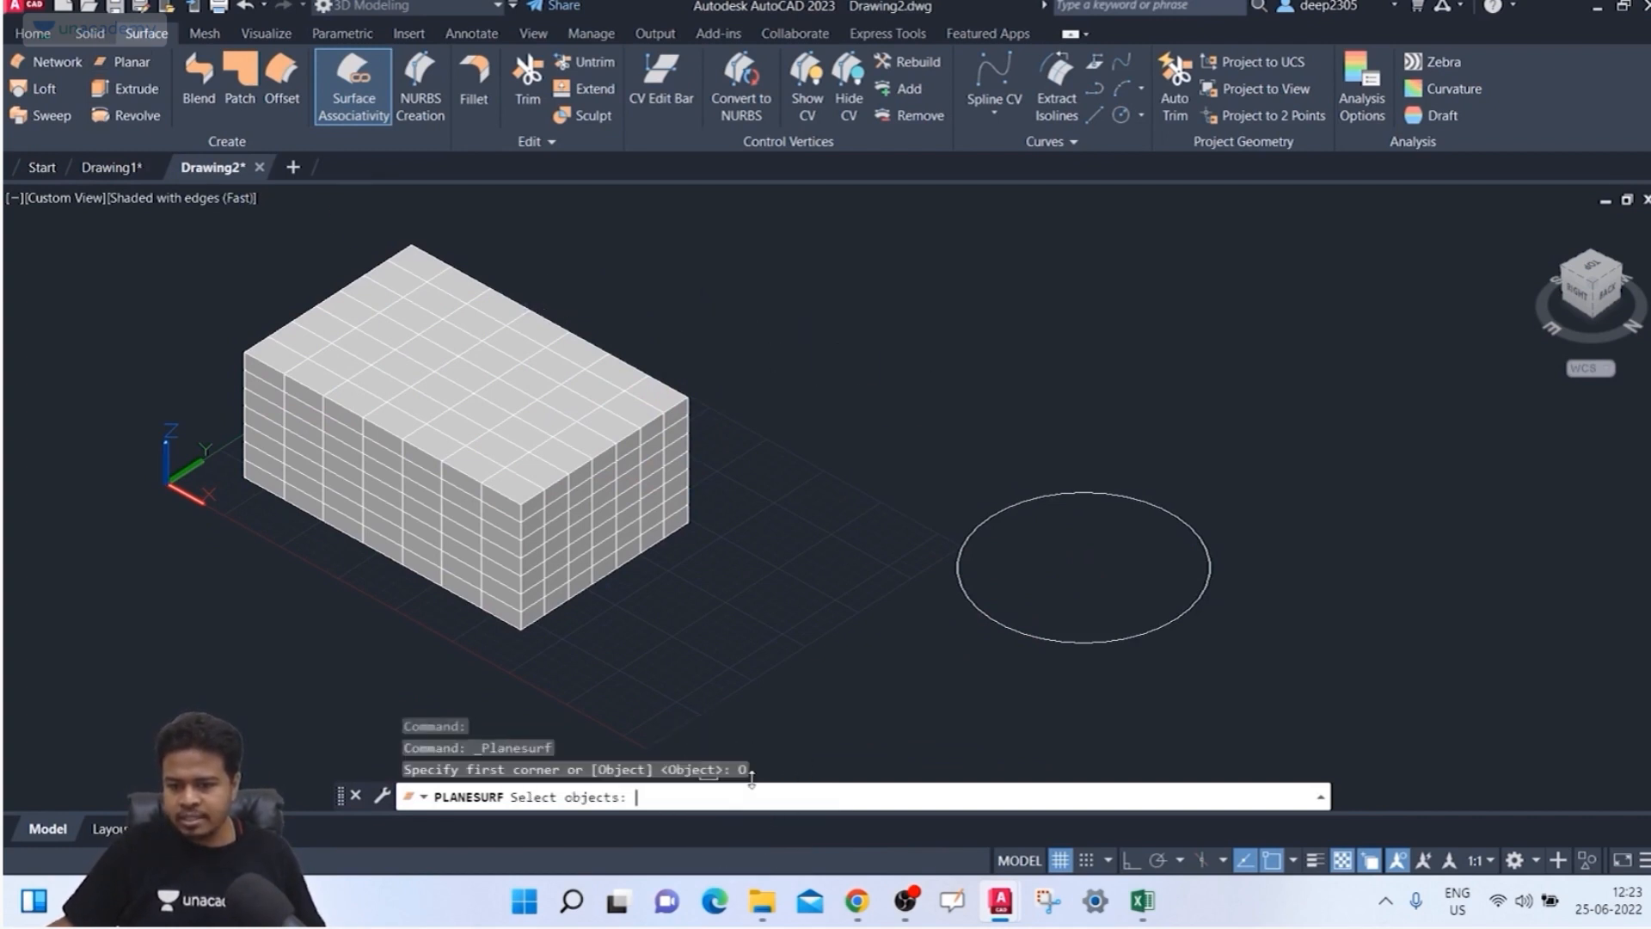
{"action": "left_click", "coordinate": [1041, 634]}
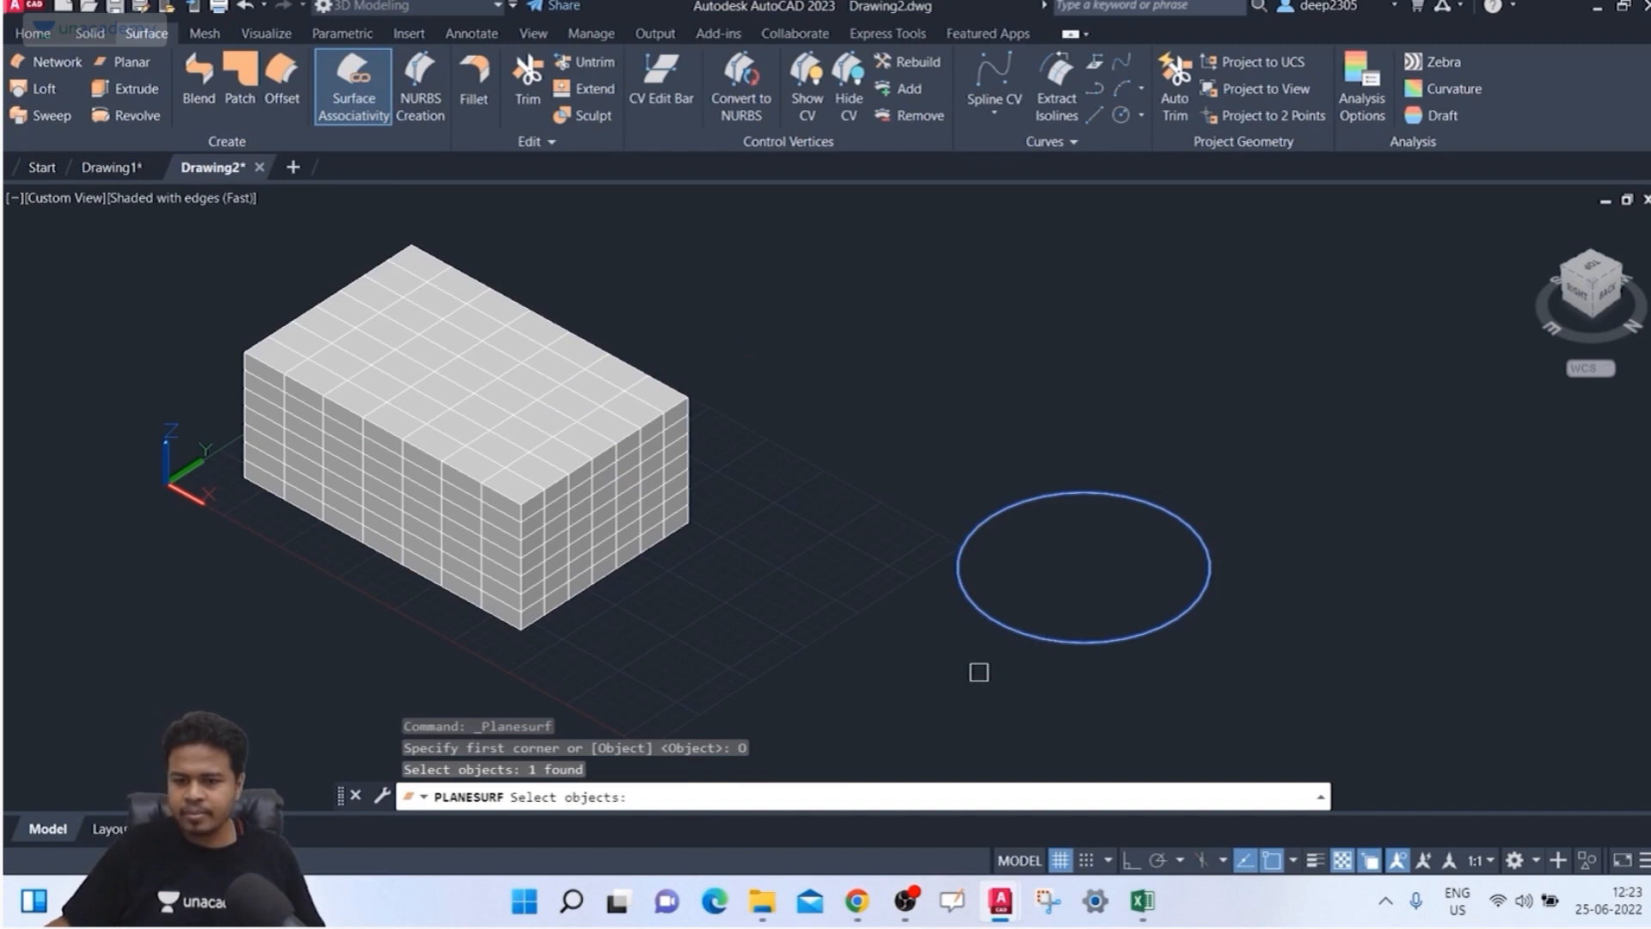
{"action": "key", "text": "Return"}
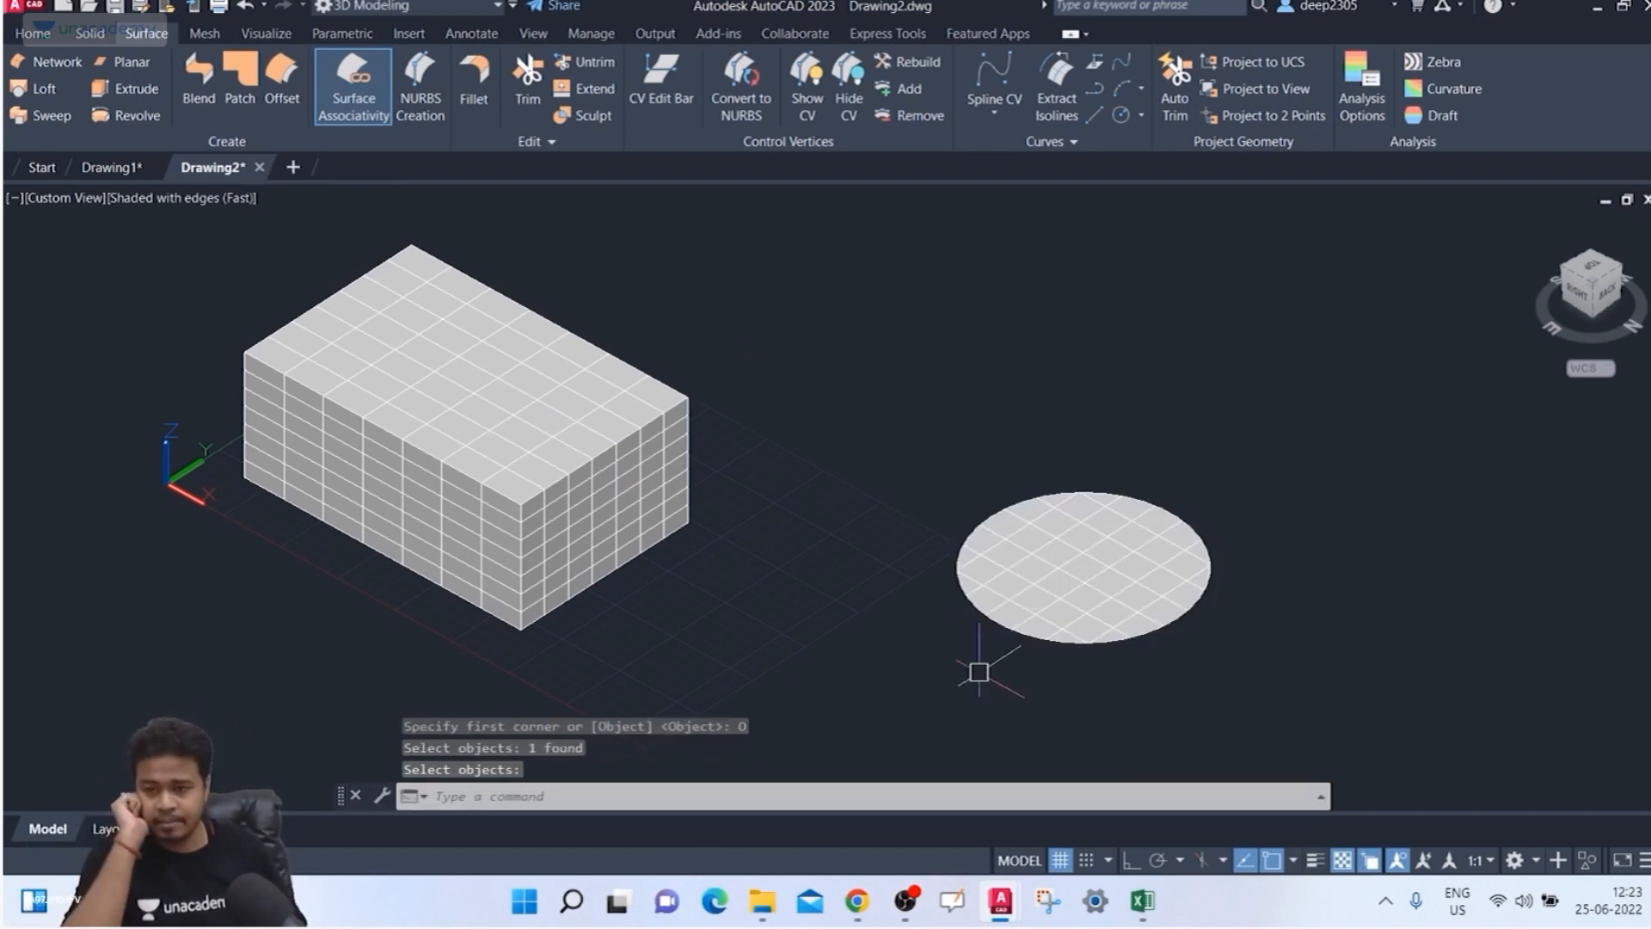
Step: Draw a second circle with a radius of about 89 on the XY plane, behind the box and the circular surface
{"action": "type", "text": "c"}
{"action": "key", "text": "Return"}
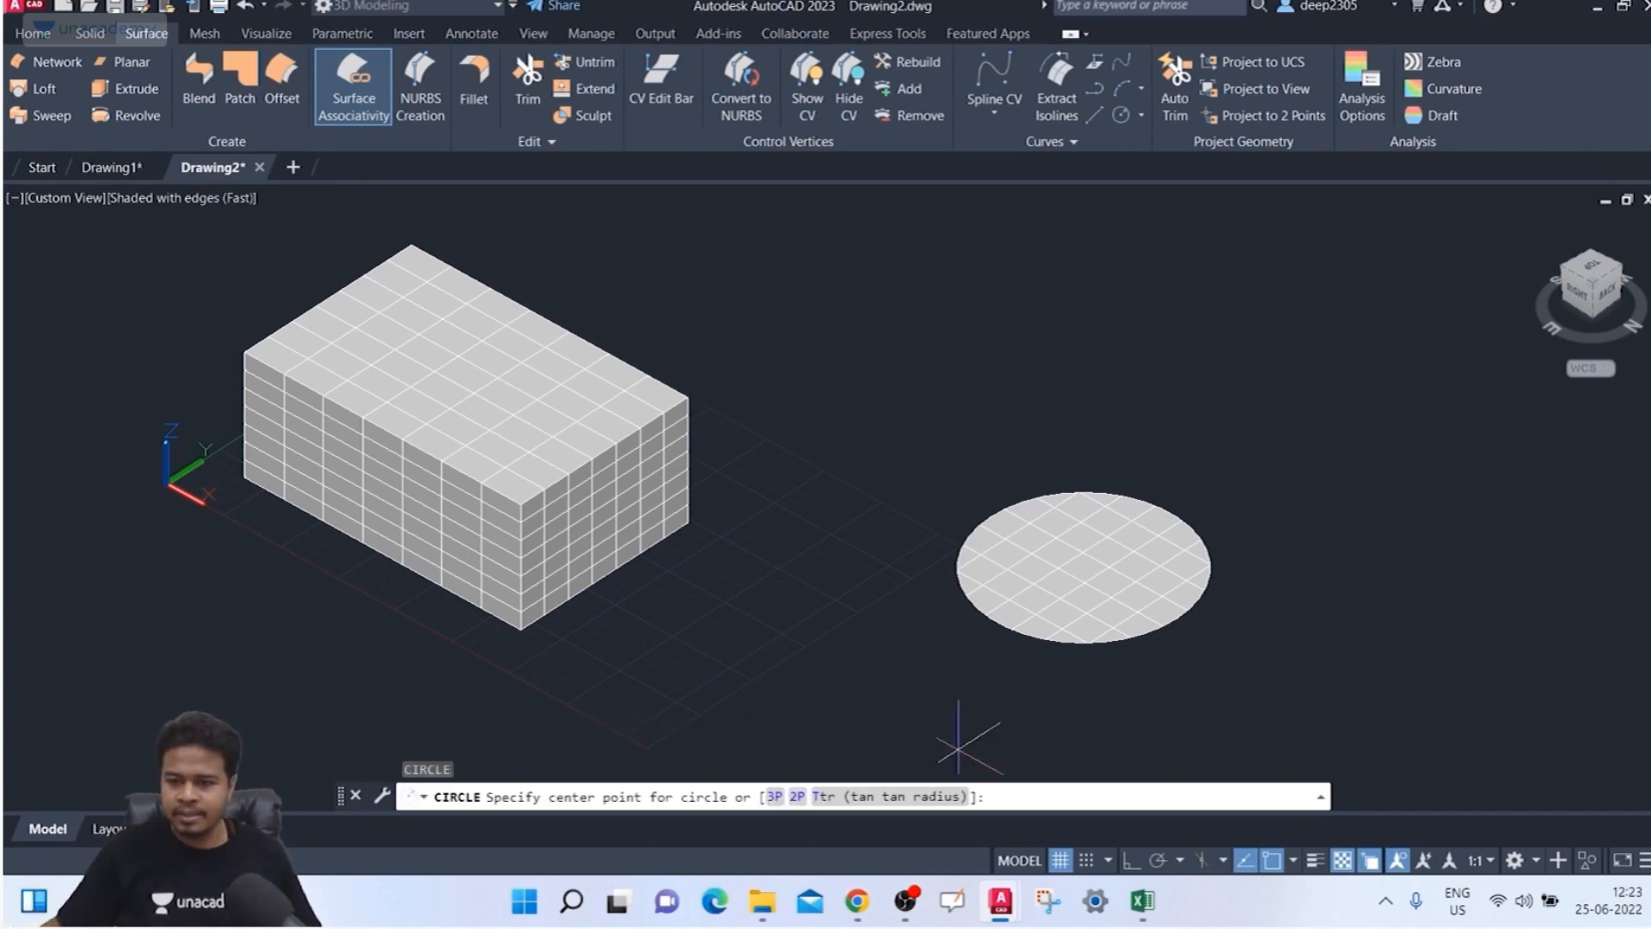
{"action": "left_click", "coordinate": [847, 273]}
{"action": "left_click", "coordinate": [851, 354]}
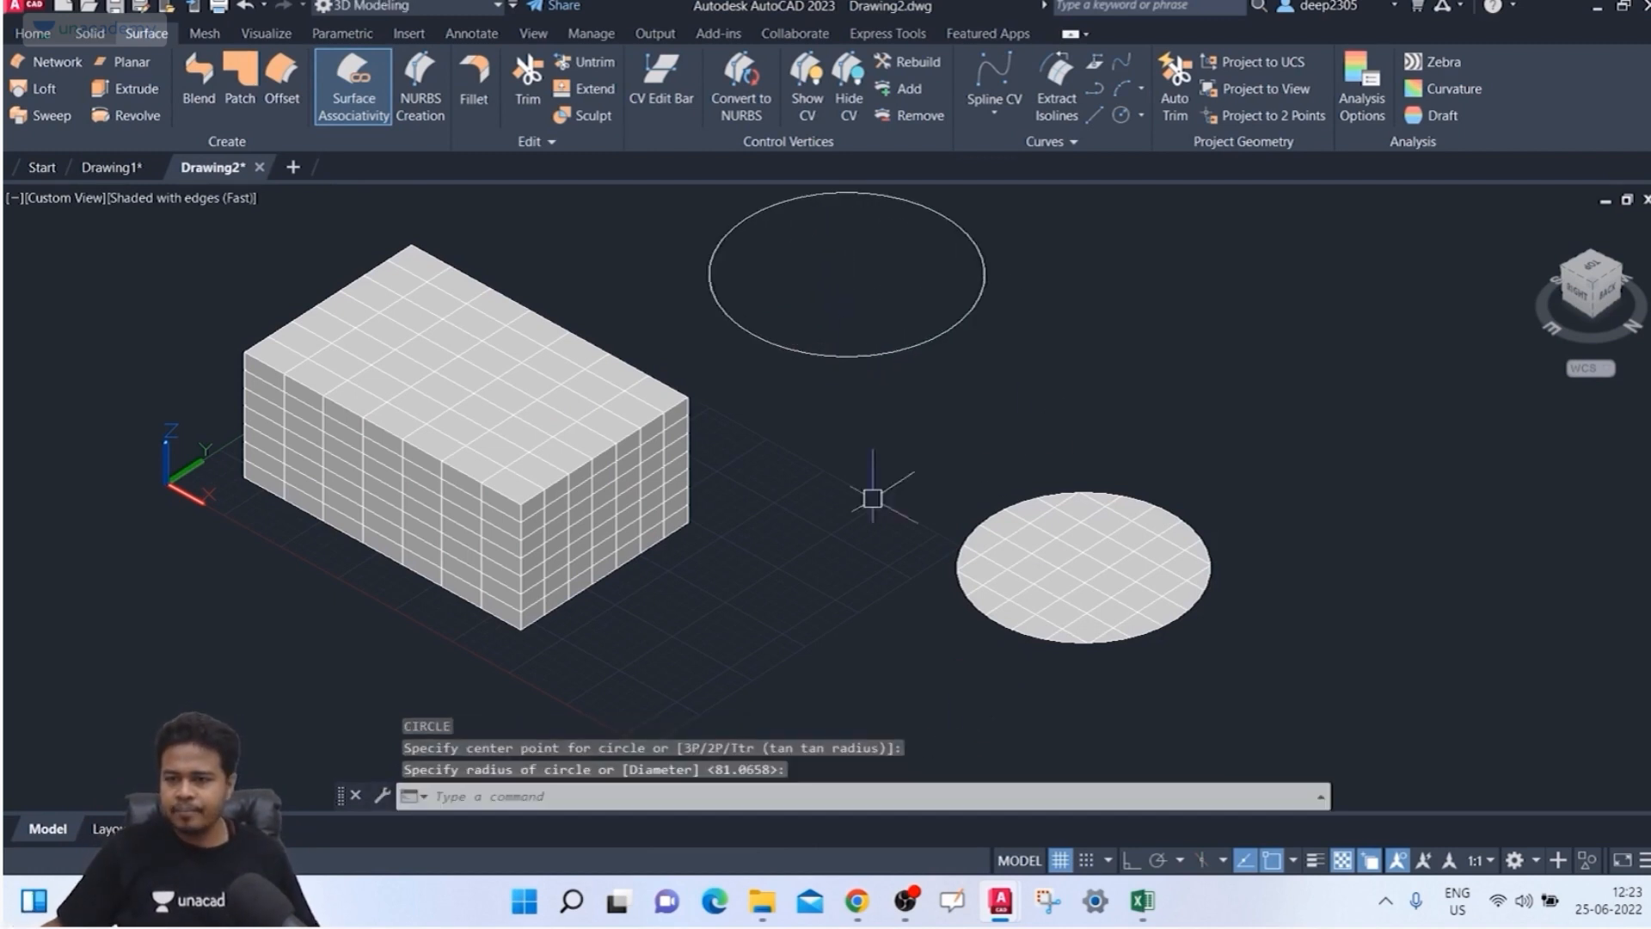
Step: Erase the second, unfilled circle behind the circular surface
{"action": "middle_click_drag", "start_coordinate": [1055, 580], "coordinate": [1012, 597]}
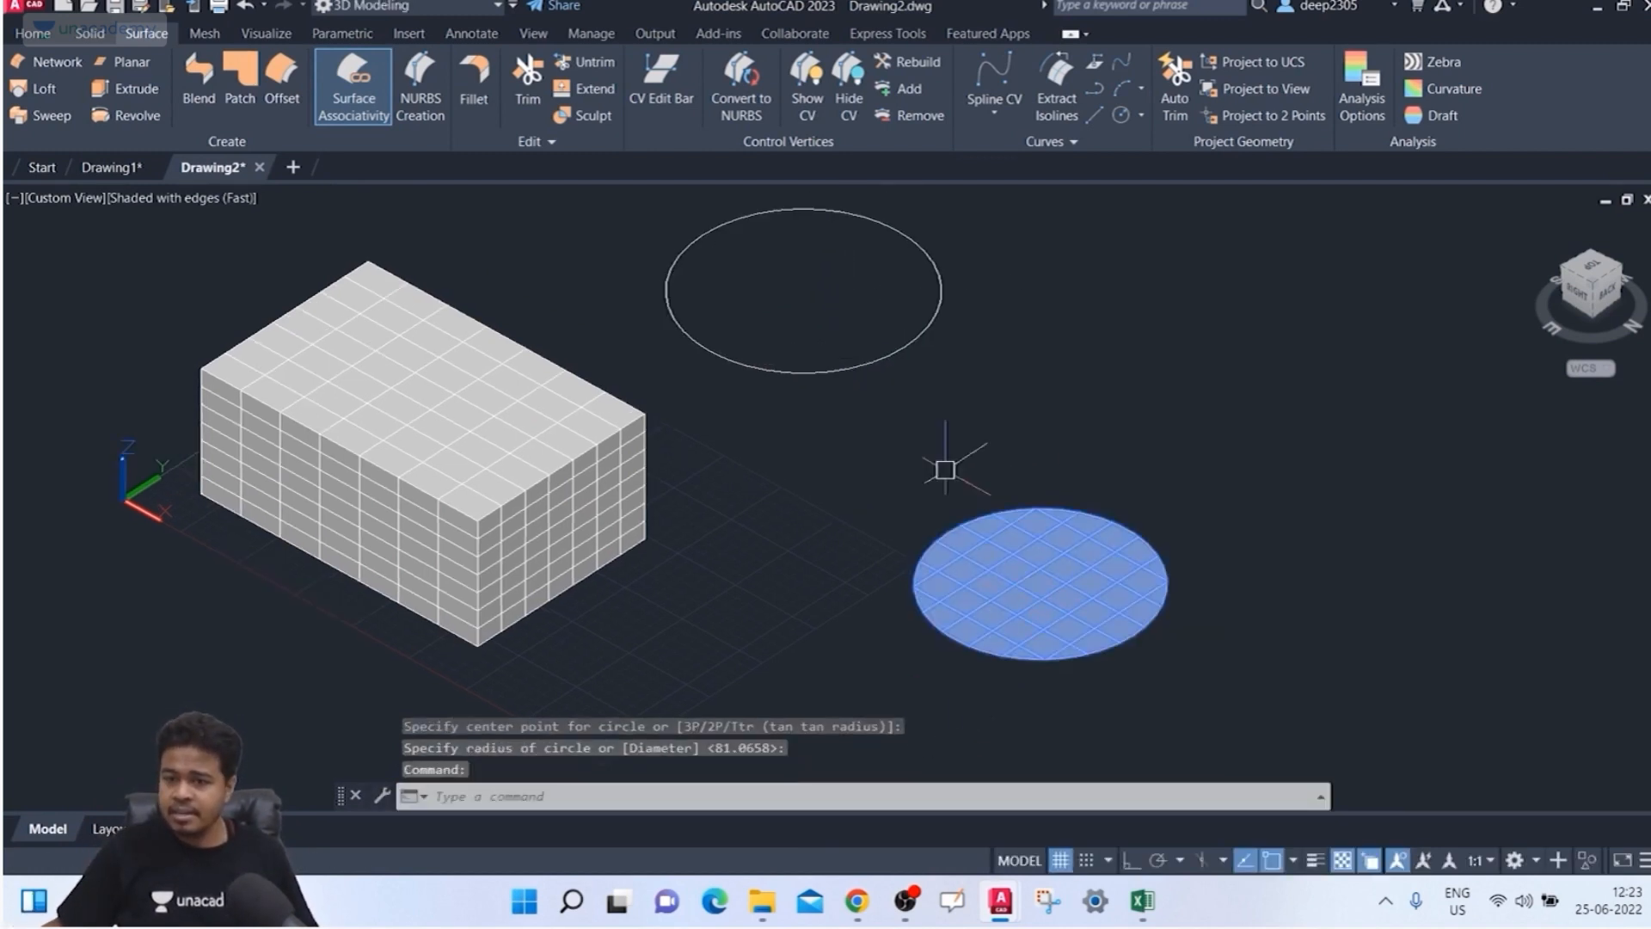
{"action": "left_click", "coordinate": [951, 358]}
{"action": "left_click", "coordinate": [778, 398]}
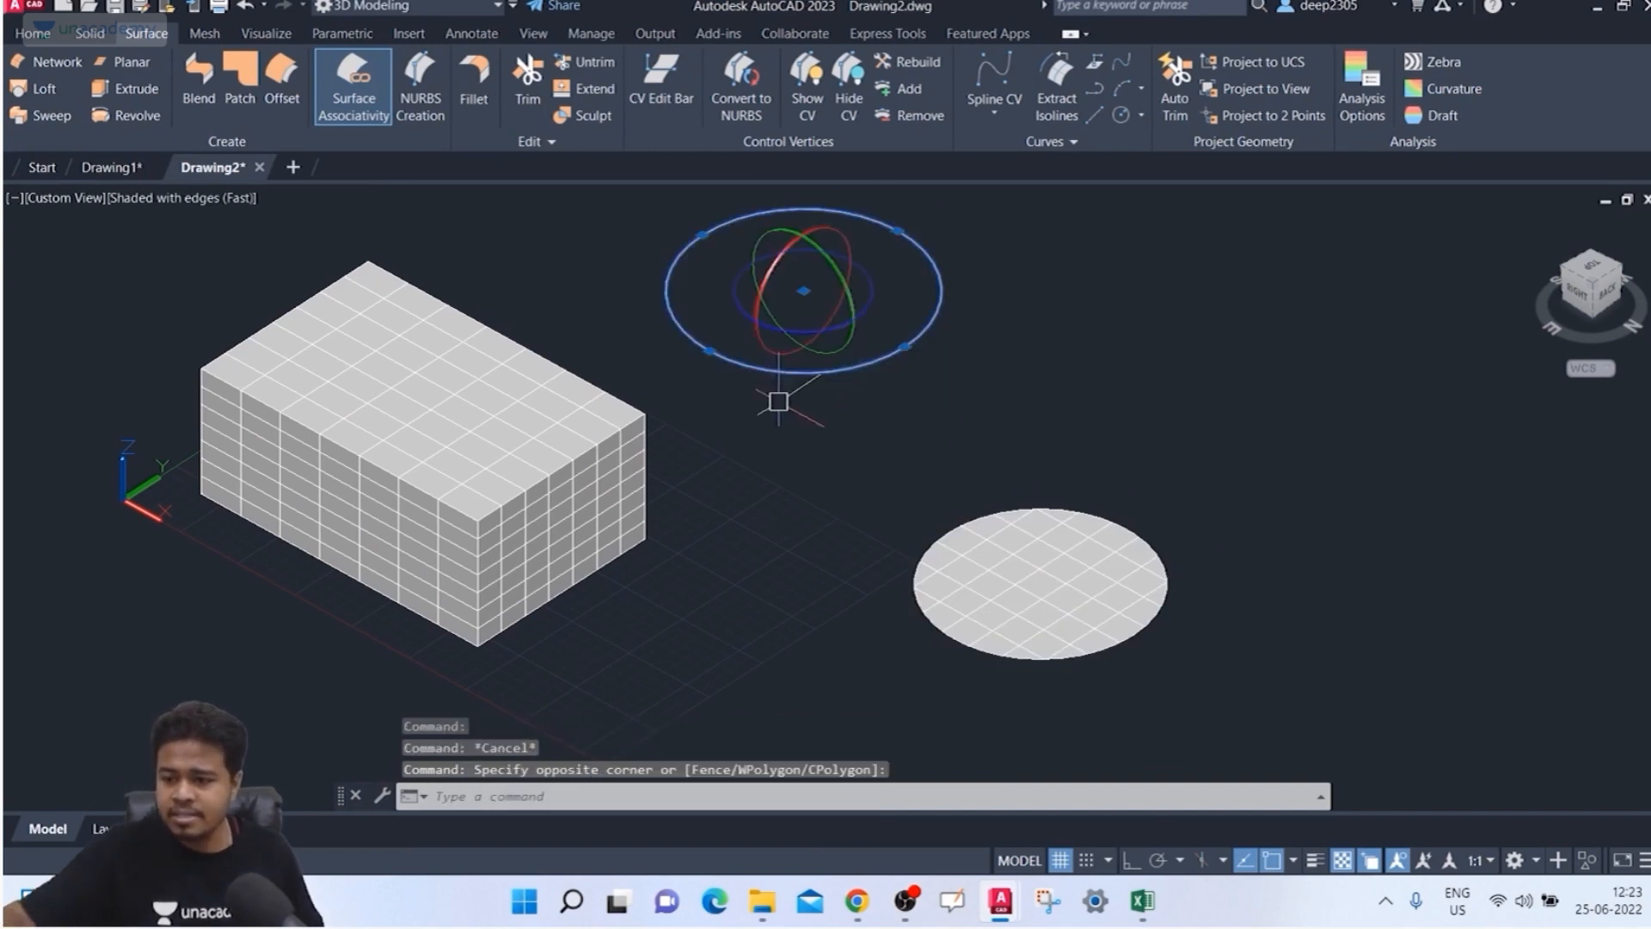
{"action": "key", "text": "Delete"}
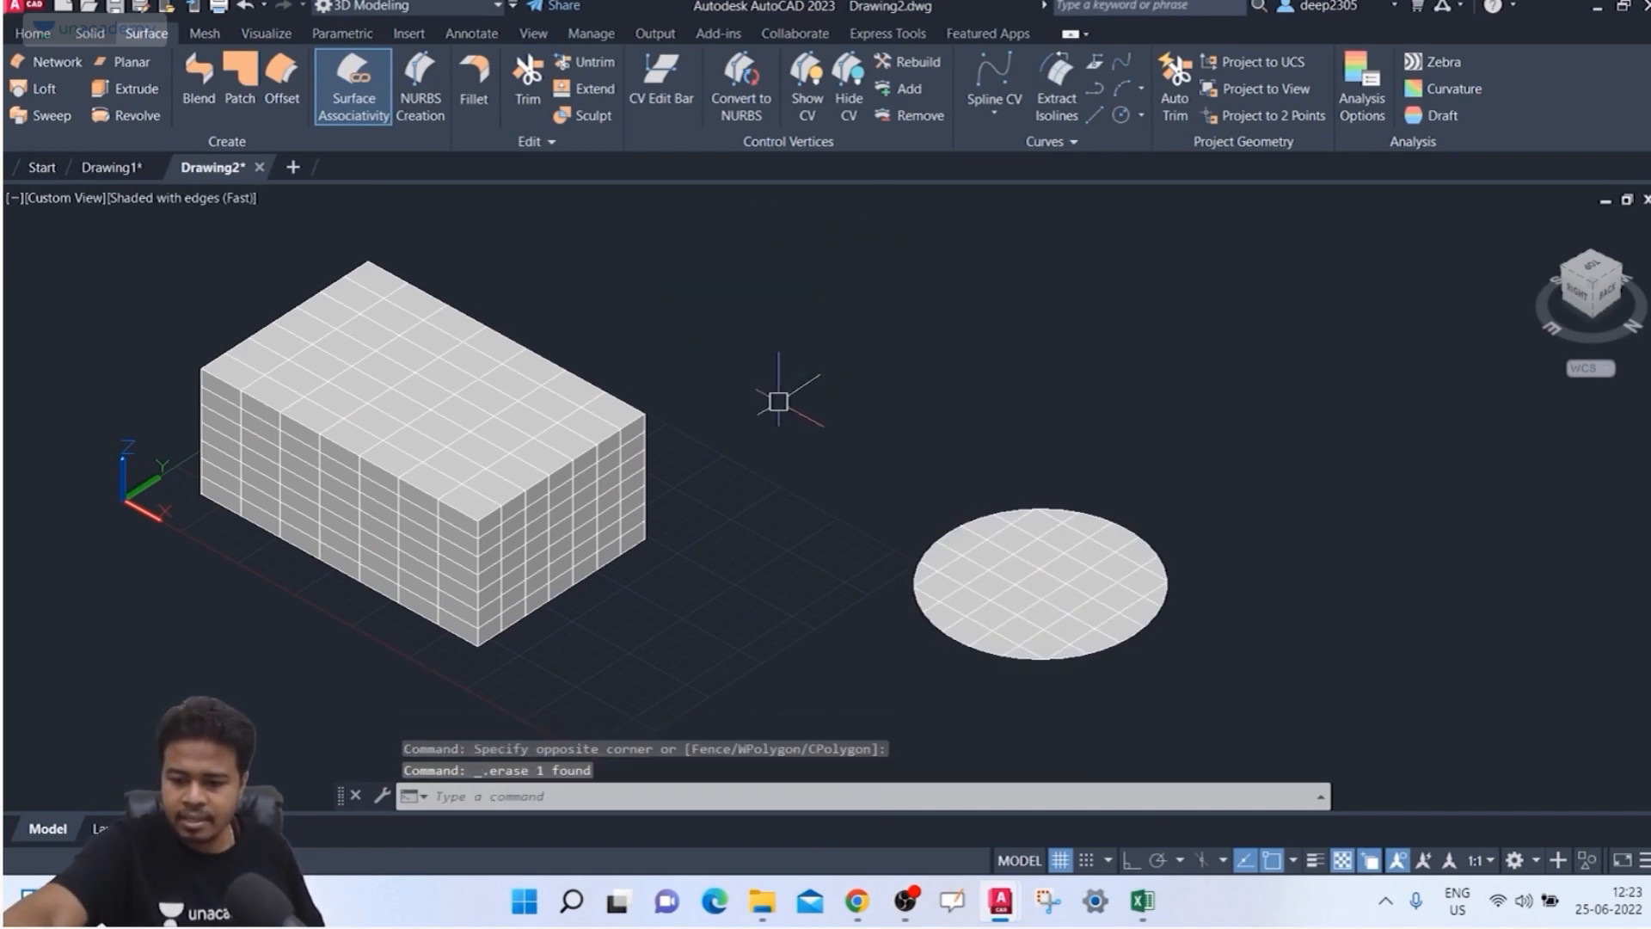
Step: Draw an irregular four-sided polyline outline freehand between the box and the circular surface, ending on its first edge near the start point
{"action": "type", "text": "pl"}
{"action": "key", "text": "Return"}
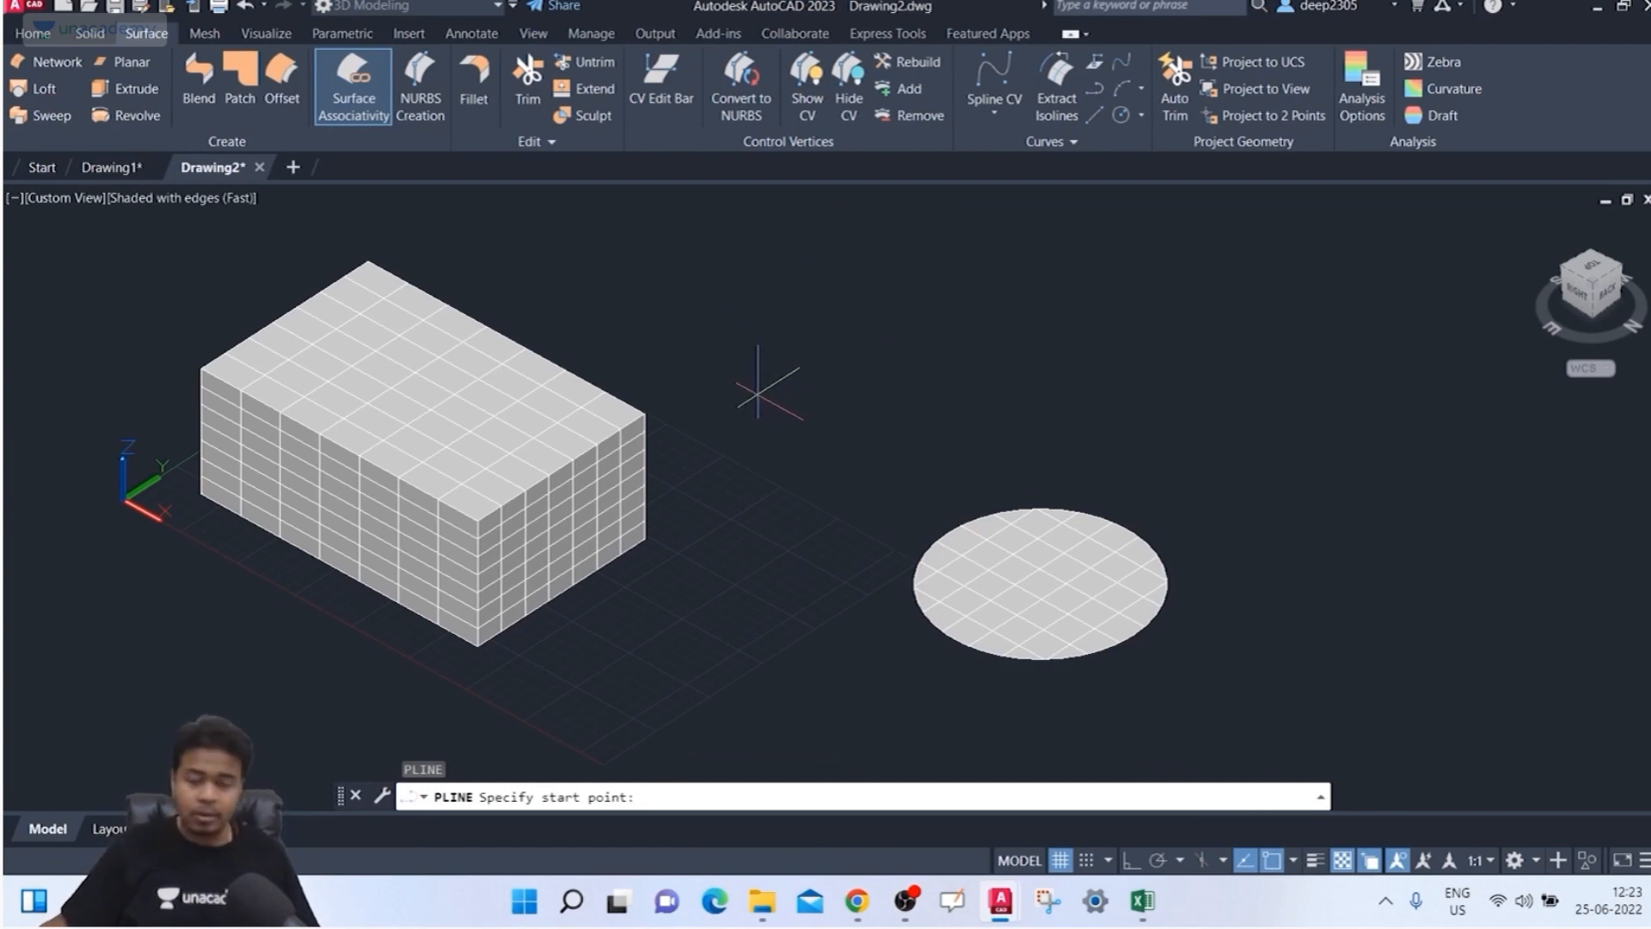
{"action": "left_click", "coordinate": [751, 405]}
{"action": "left_click", "coordinate": [995, 338]}
{"action": "left_click", "coordinate": [1252, 423]}
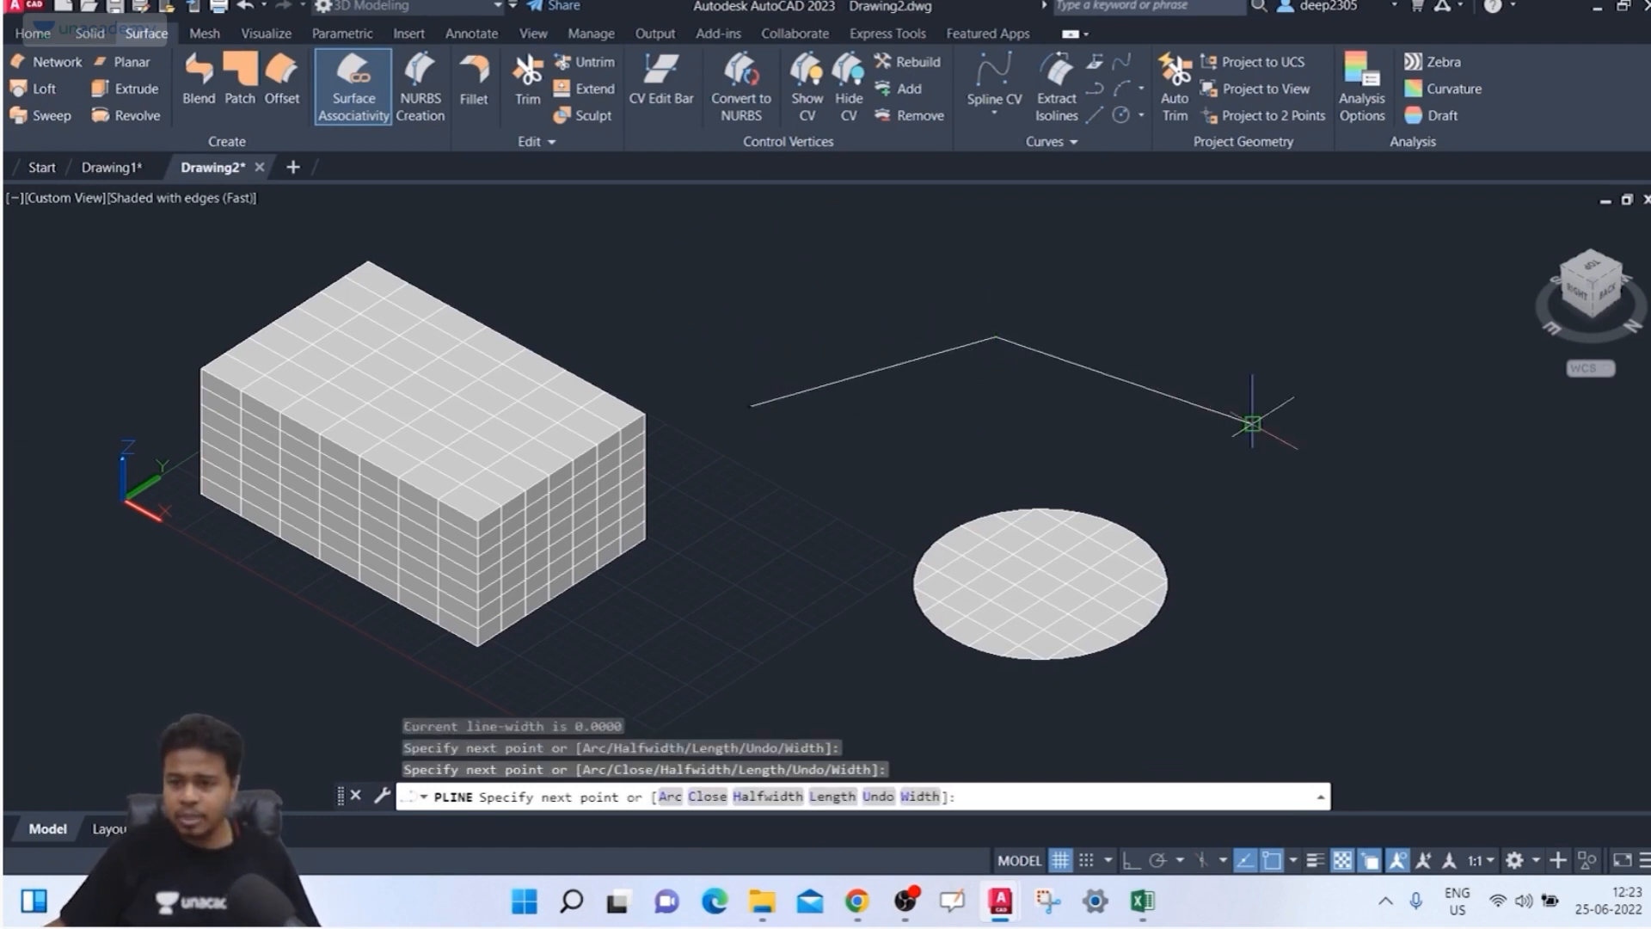
{"action": "left_click", "coordinate": [799, 499]}
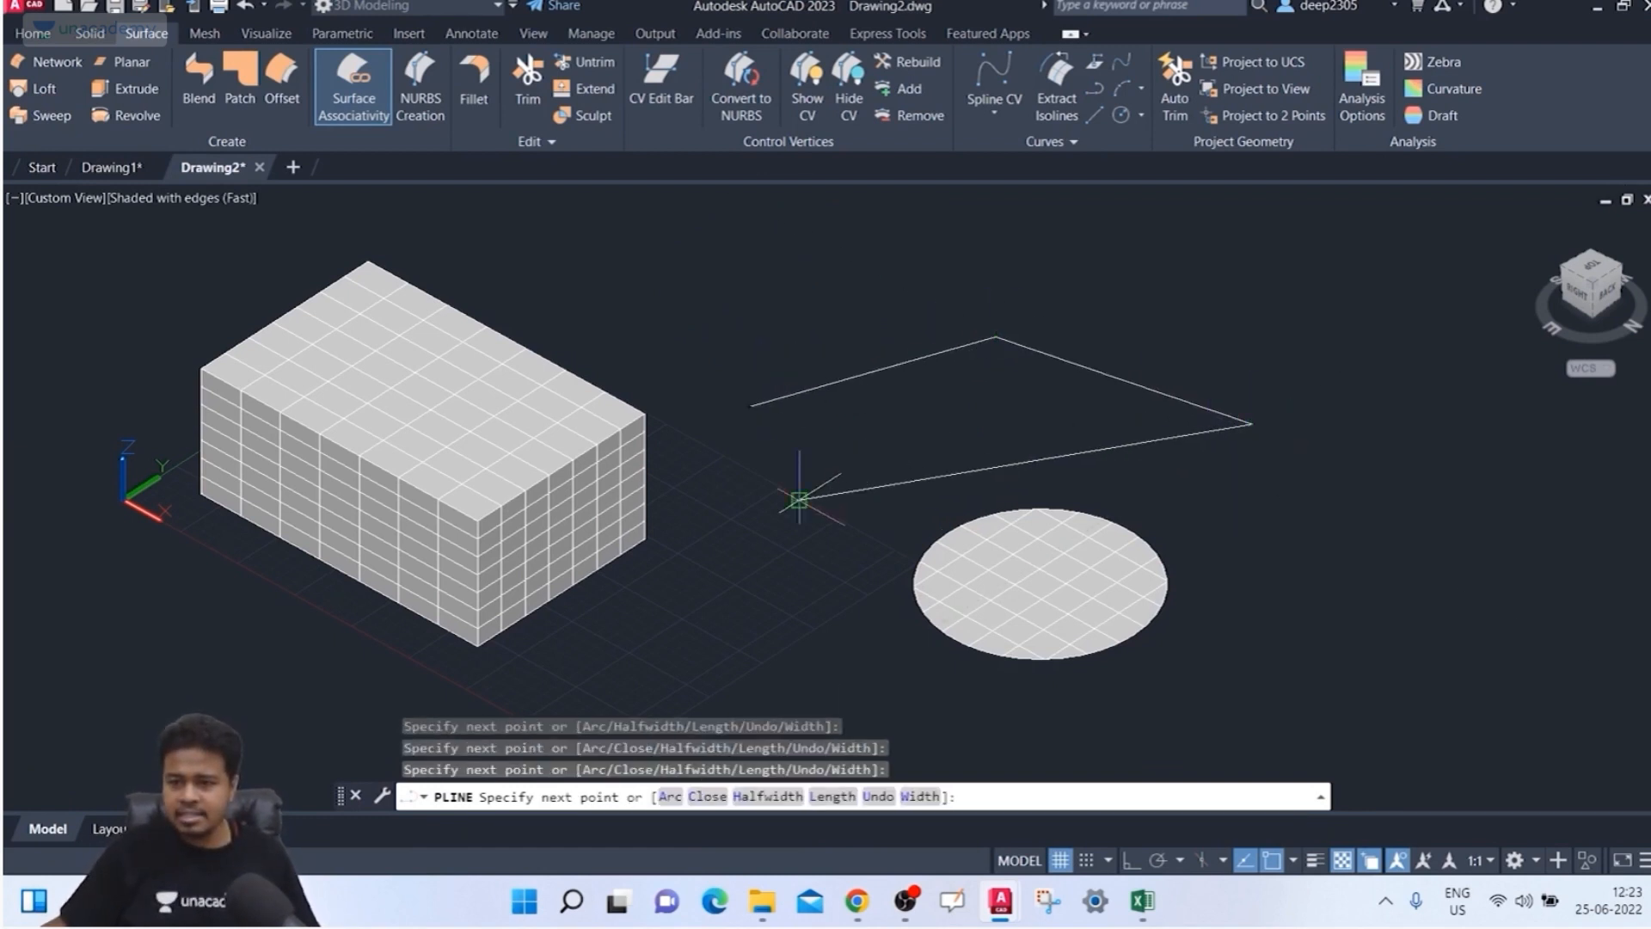
{"action": "left_click", "coordinate": [753, 405]}
{"action": "key", "text": "Return"}
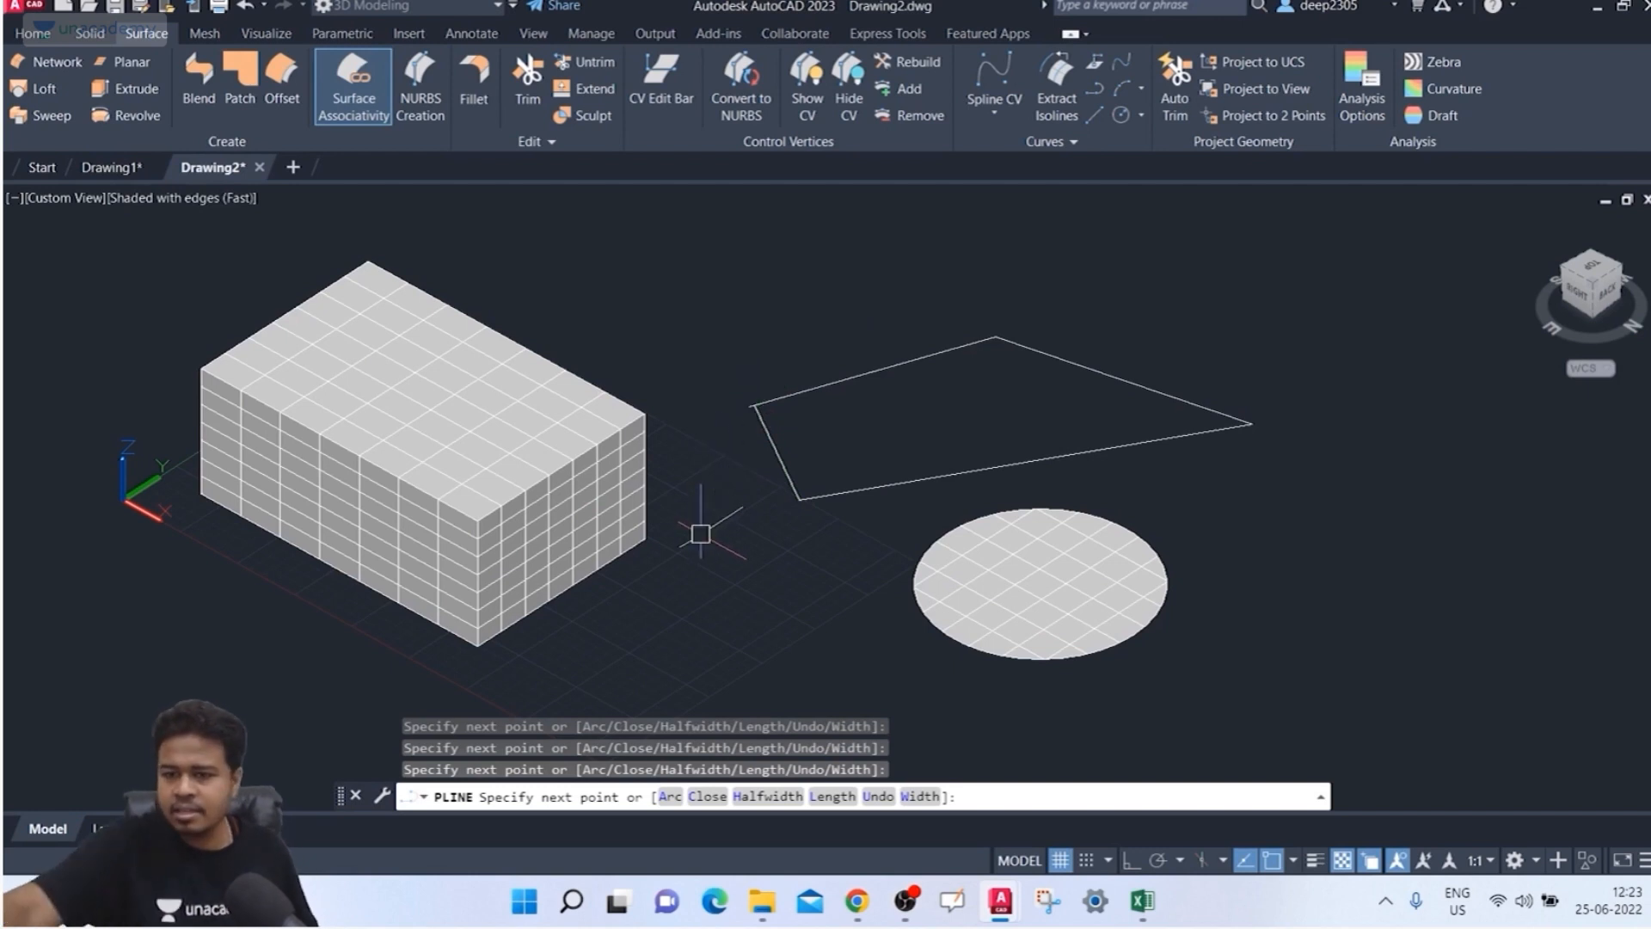
Step: Trim off the short overhanging end of the polyline at the corner where the outline meets its start
{"action": "scroll", "coordinate": [854, 348], "scroll_direction": "up", "scroll_amount": 5}
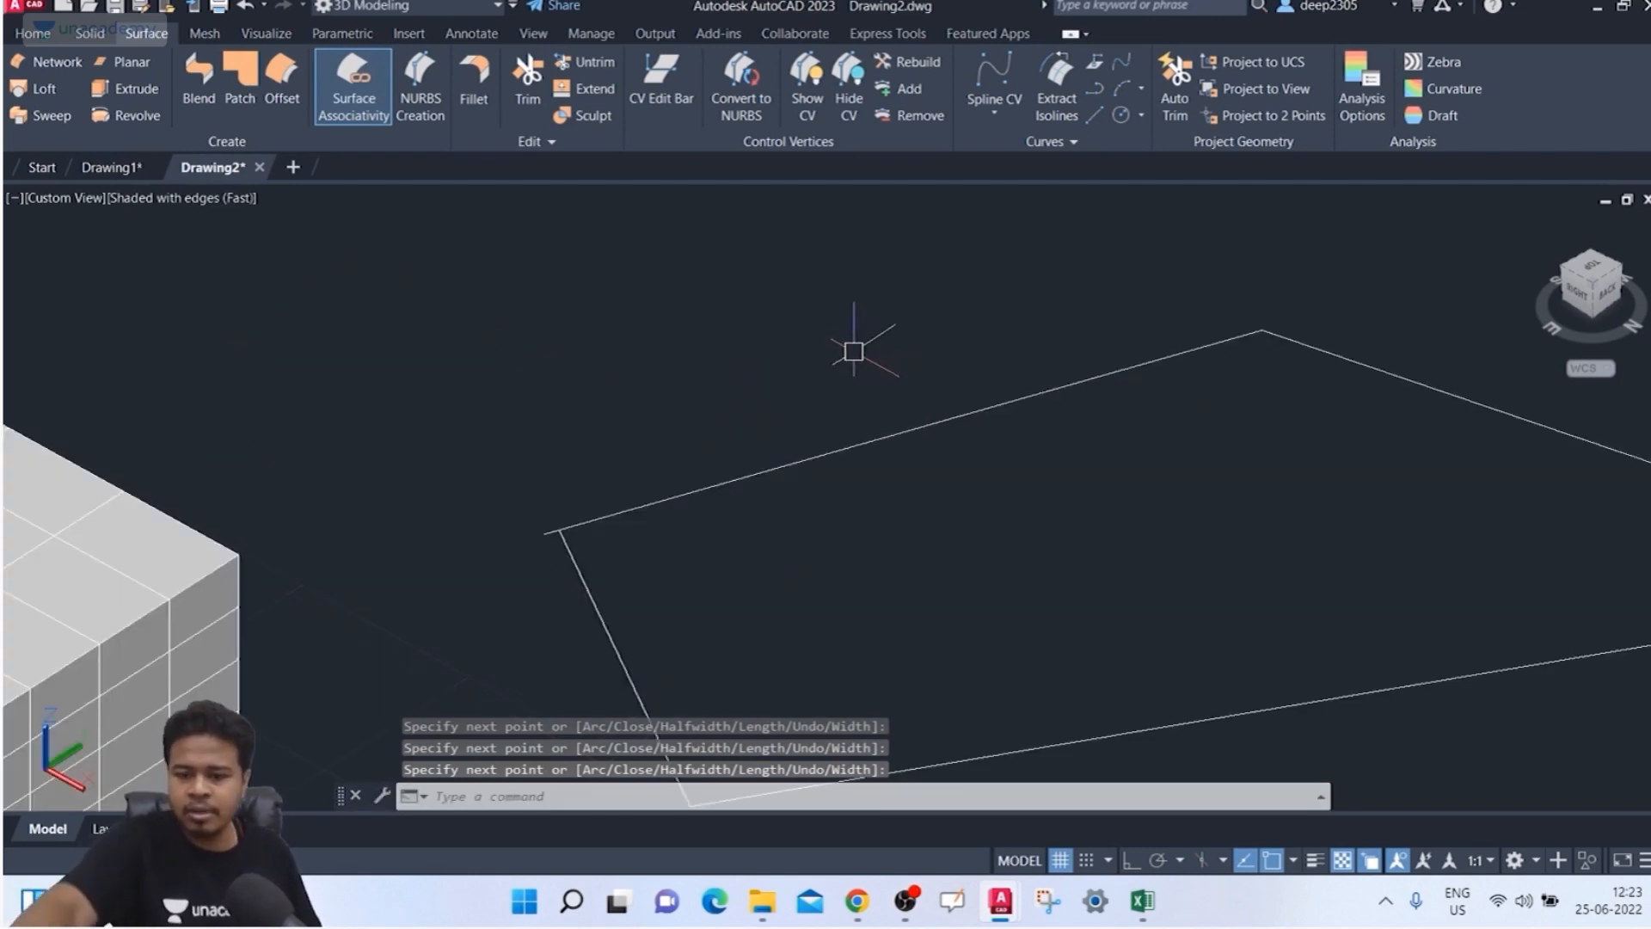
{"action": "type", "text": "TR"}
{"action": "key", "text": "Return"}
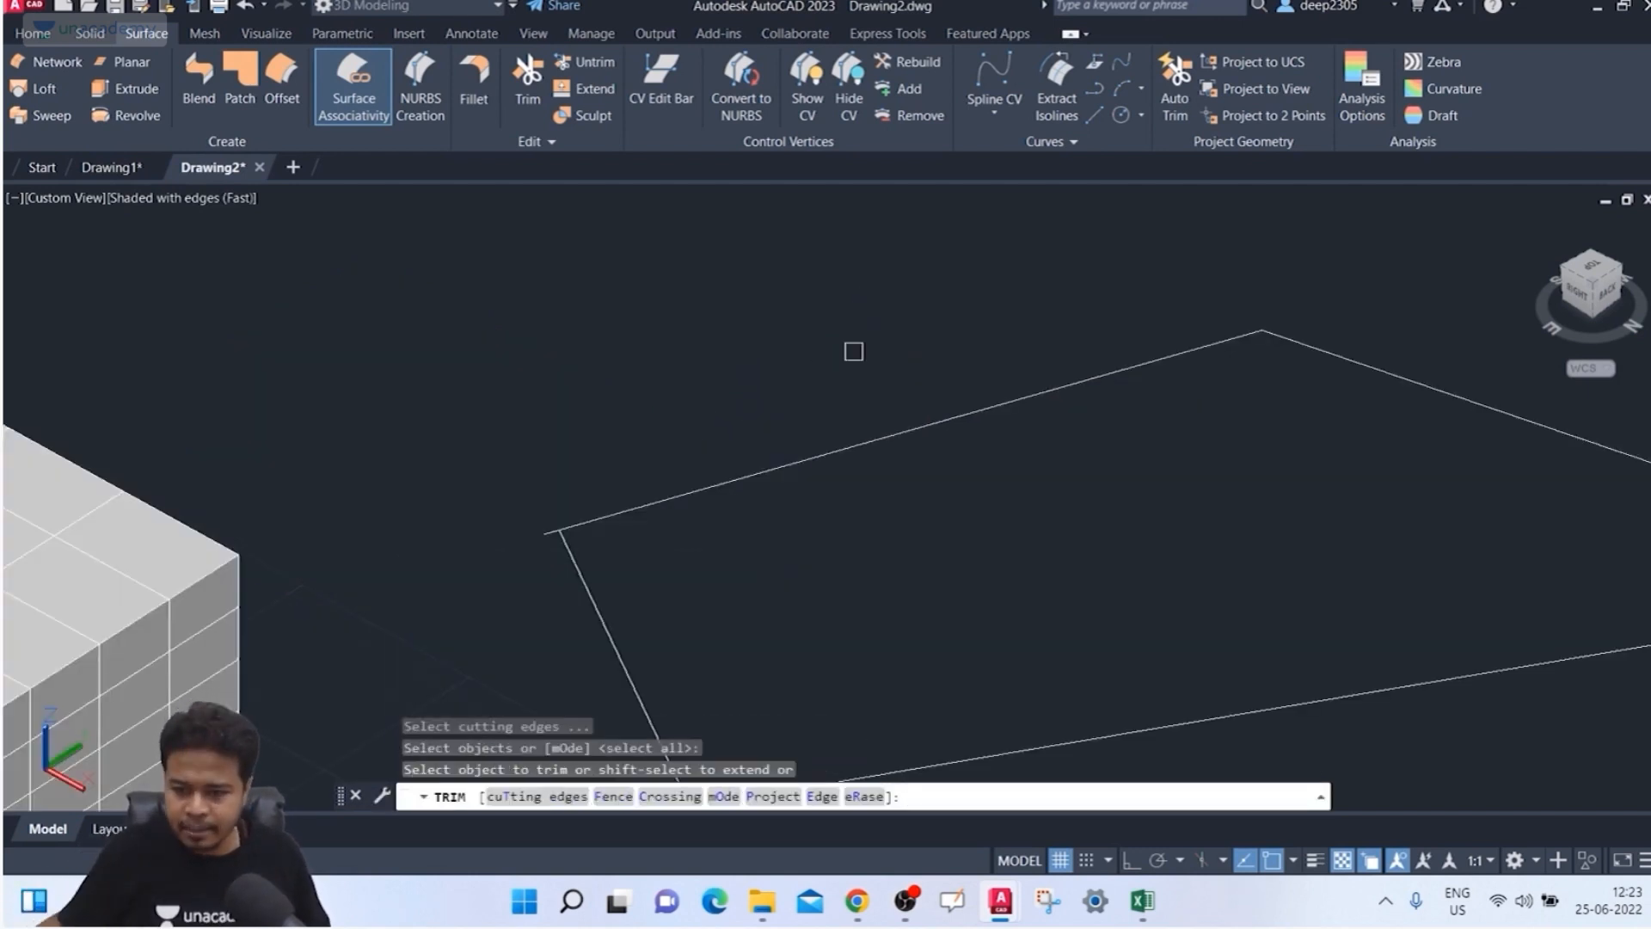
{"action": "left_click", "coordinate": [553, 530]}
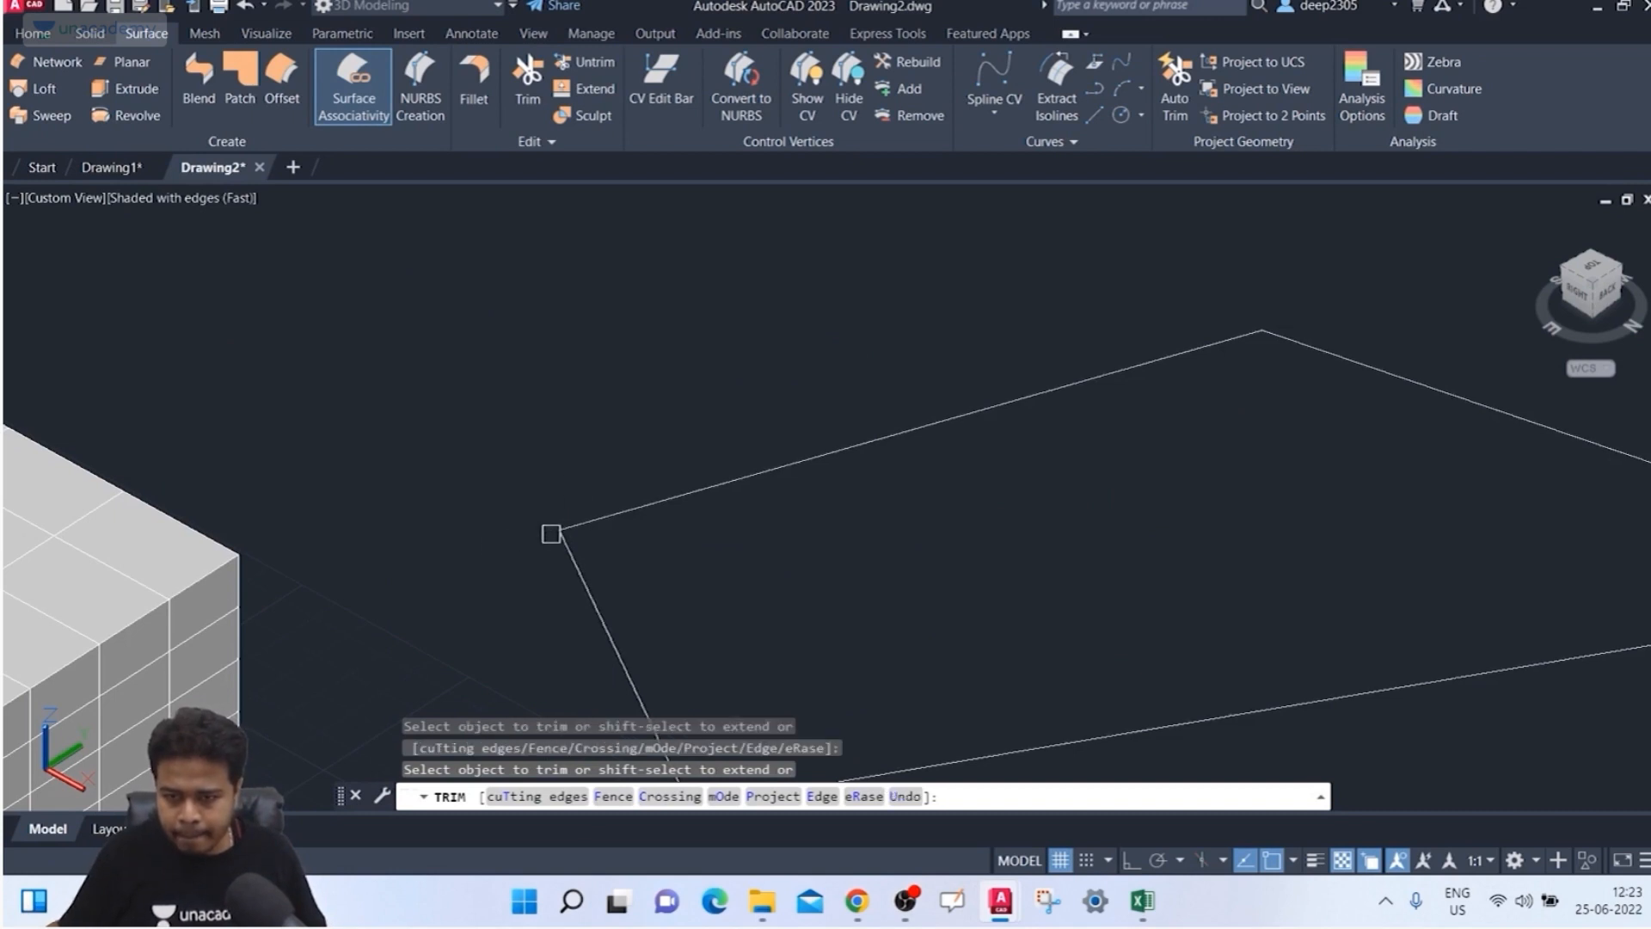
{"action": "scroll", "coordinate": [525, 533], "scroll_direction": "down", "scroll_amount": 5}
{"action": "key", "text": "Escape"}
Step: Set the model view to SE Isometric with the box, outline and circular surface all in view
{"action": "scroll", "coordinate": [492, 527], "scroll_direction": "down", "scroll_amount": 3}
{"action": "middle_click_drag", "start_coordinate": [568, 553], "coordinate": [516, 551], "text": "shift"}
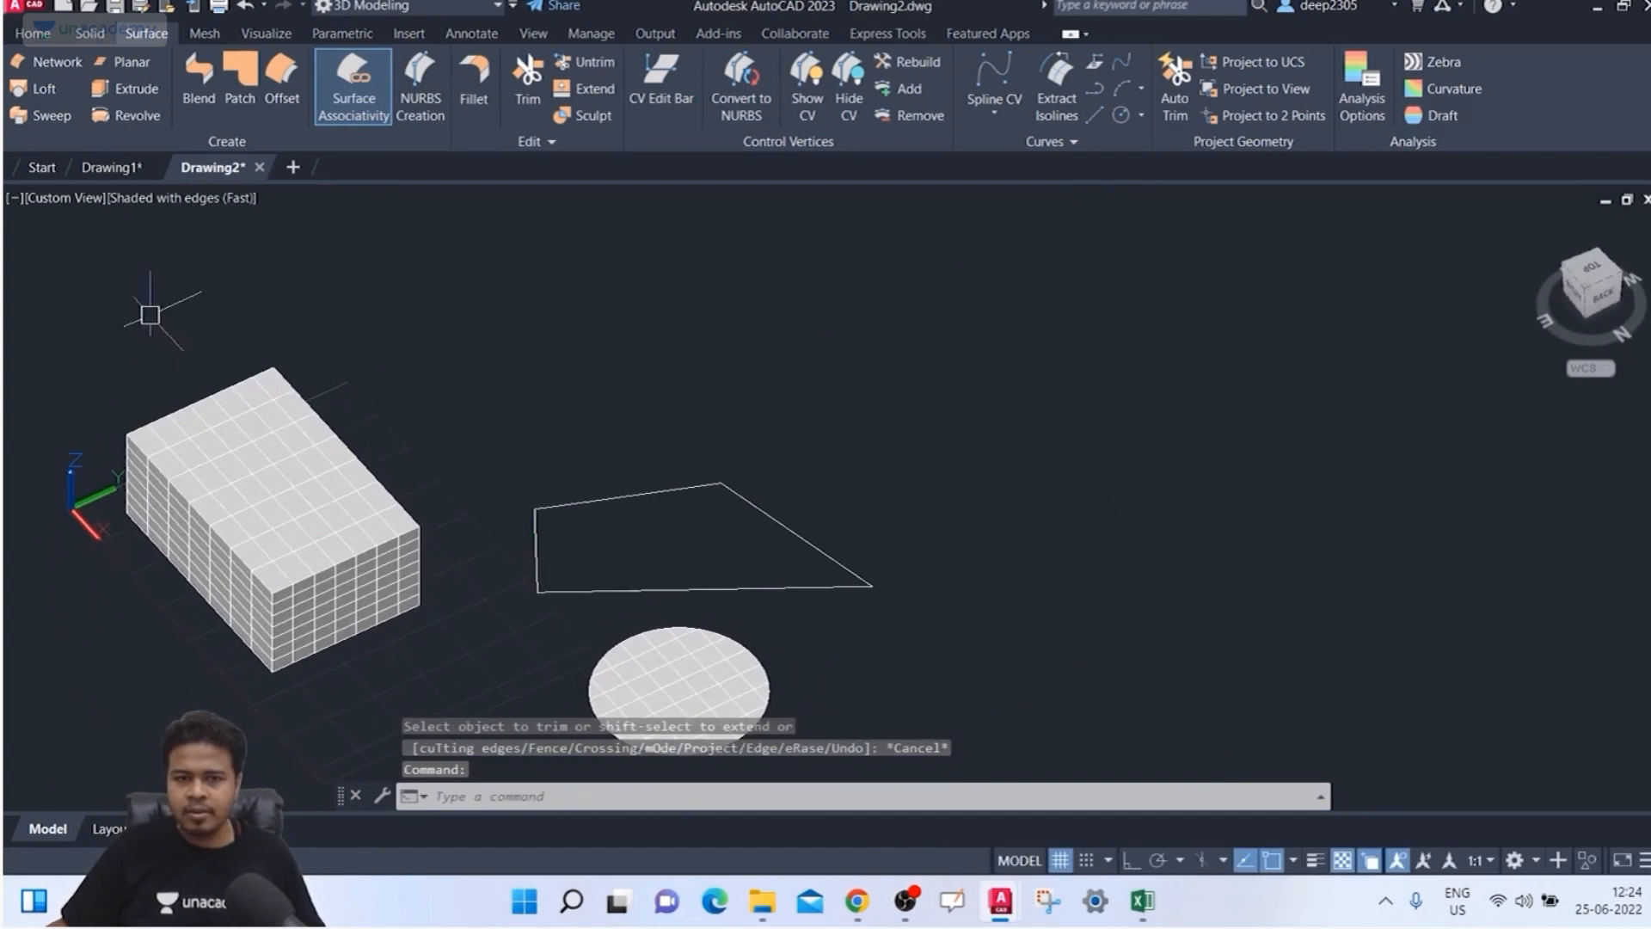
{"action": "left_click", "coordinate": [74, 200]}
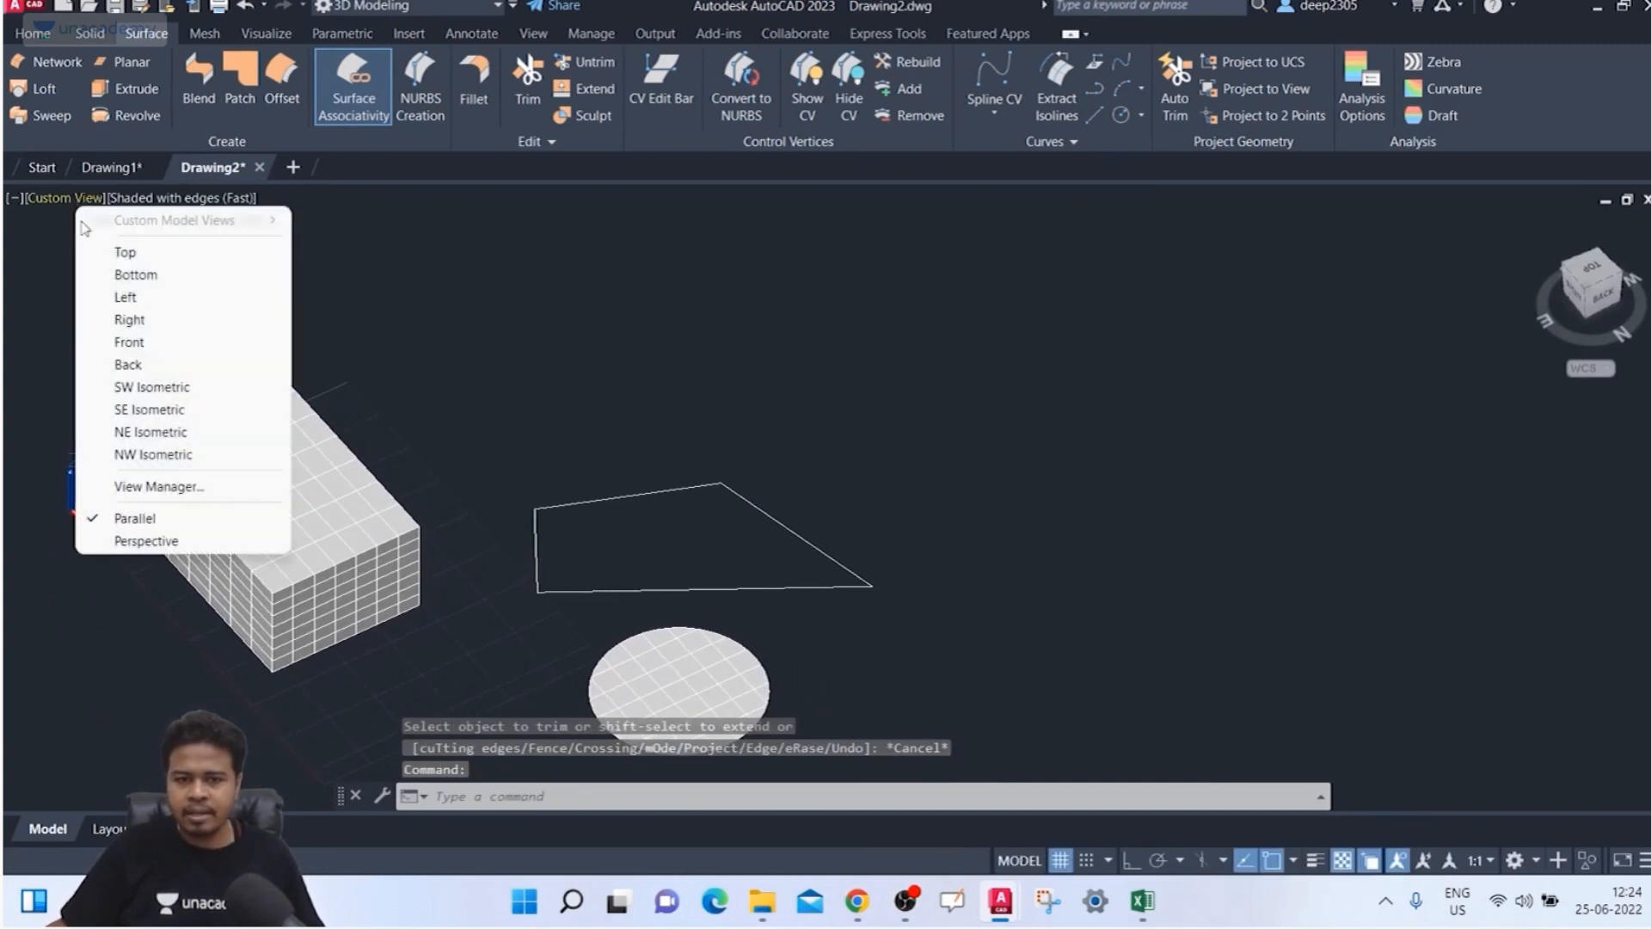
{"action": "left_click", "coordinate": [154, 409]}
{"action": "middle_click_drag", "start_coordinate": [947, 466], "coordinate": [788, 384], "text": "shift"}
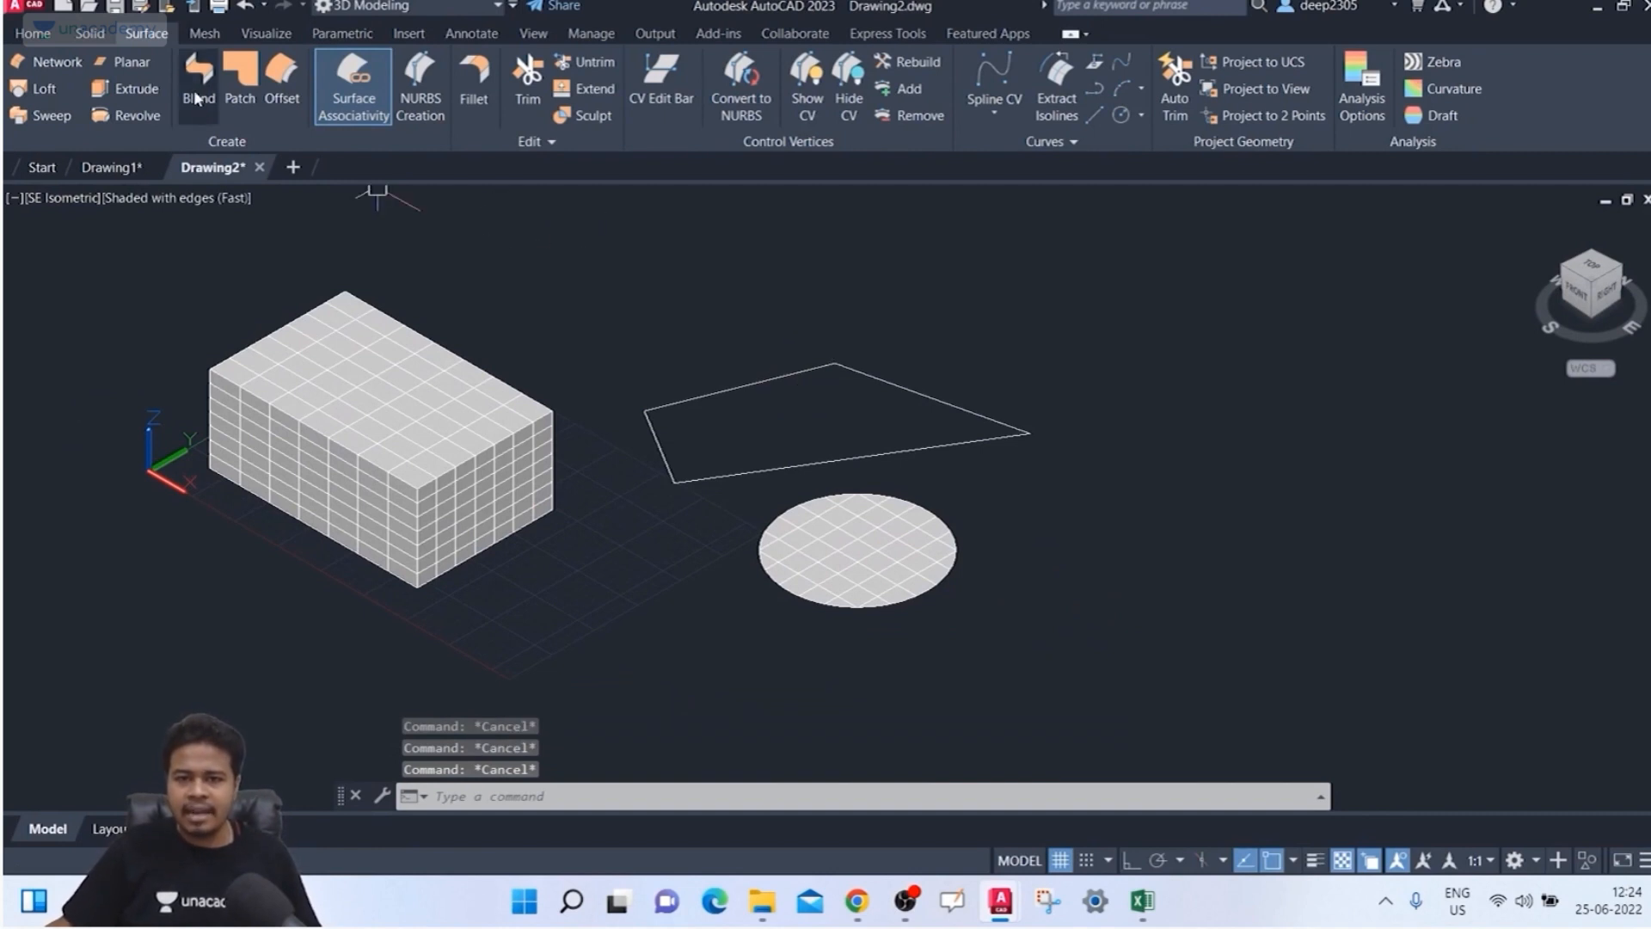
Step: Convert the four-sided polyline outline into a planar surface using the Planar command's Object option
{"action": "left_click", "coordinate": [129, 62]}
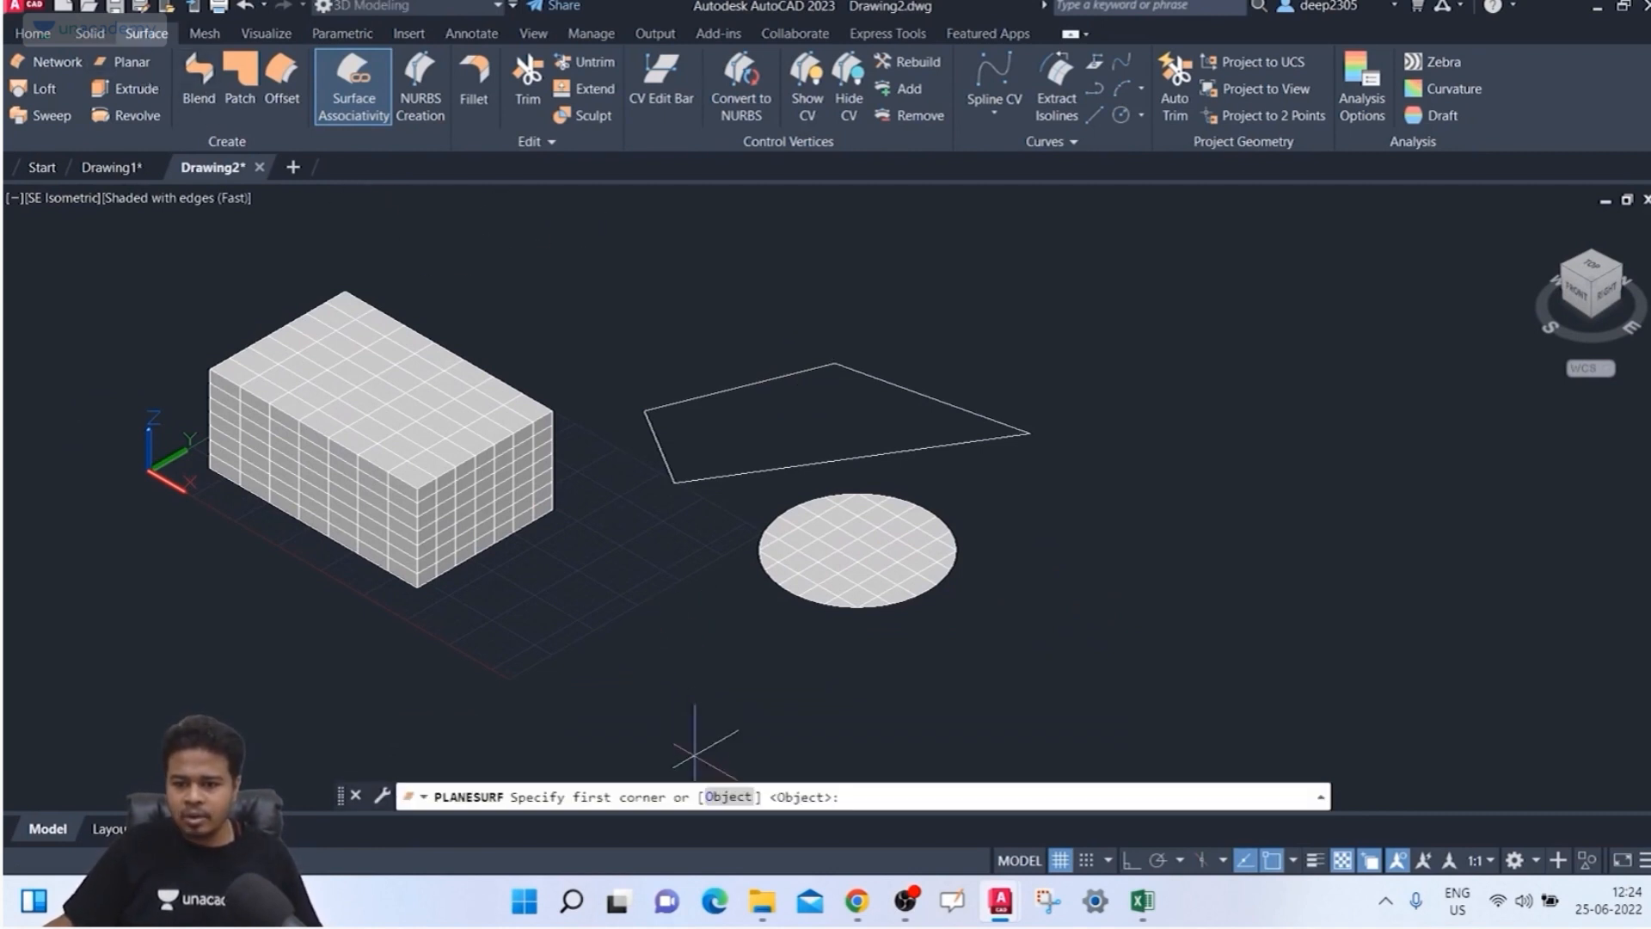
{"action": "left_click", "coordinate": [728, 797]}
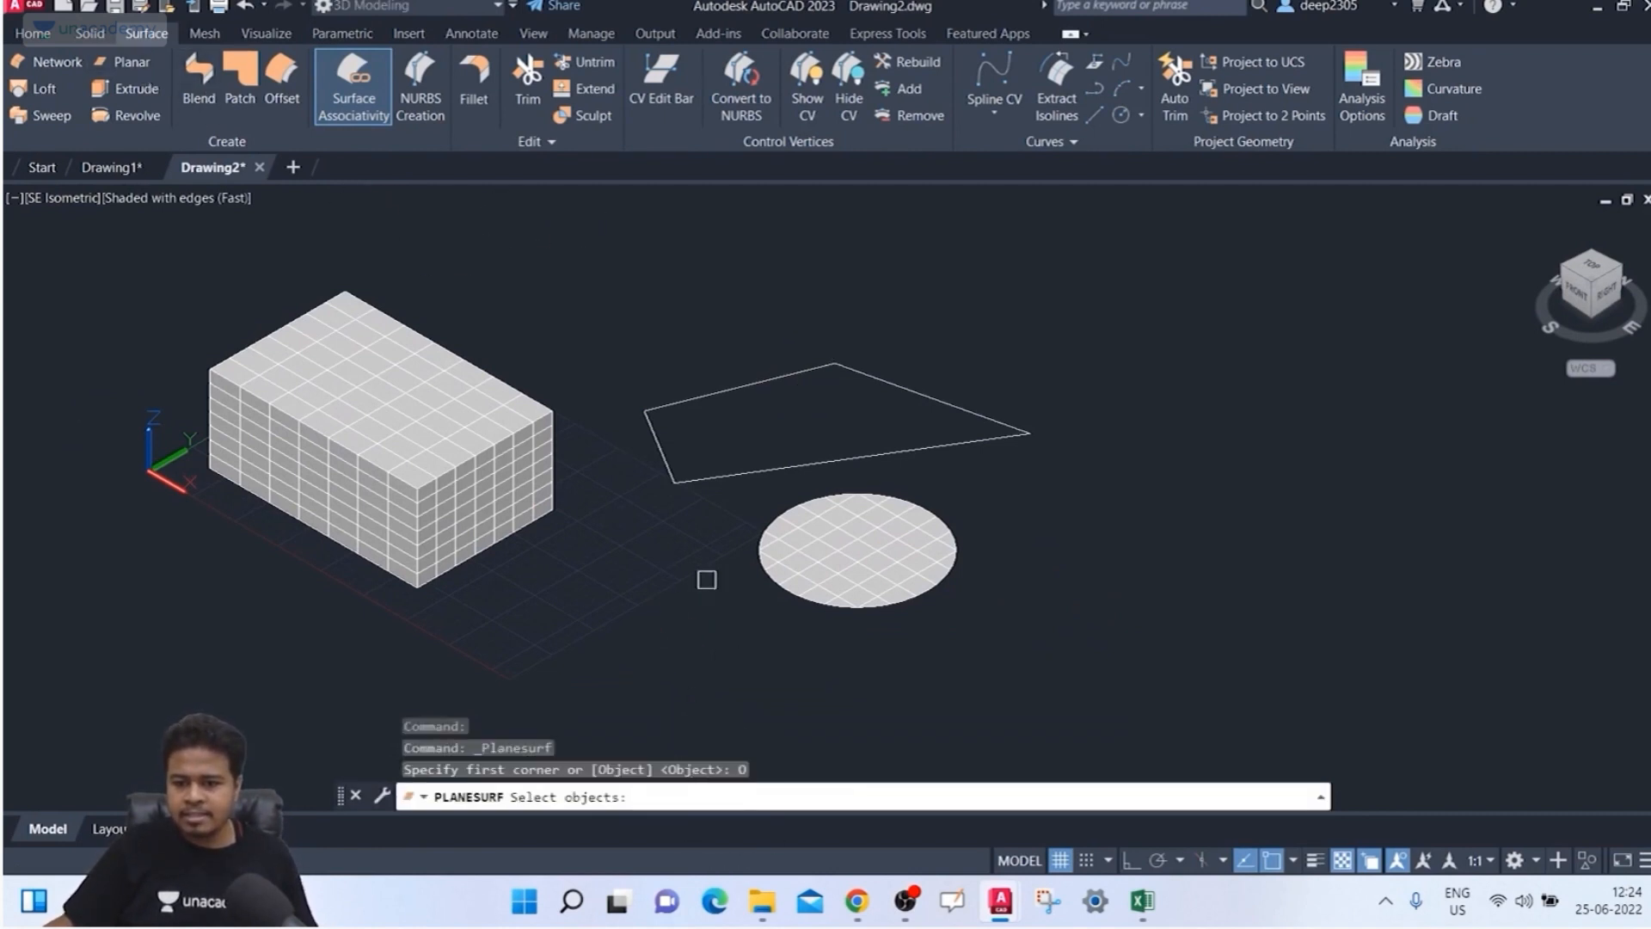
{"action": "left_click", "coordinate": [714, 470]}
{"action": "key", "text": "Return"}
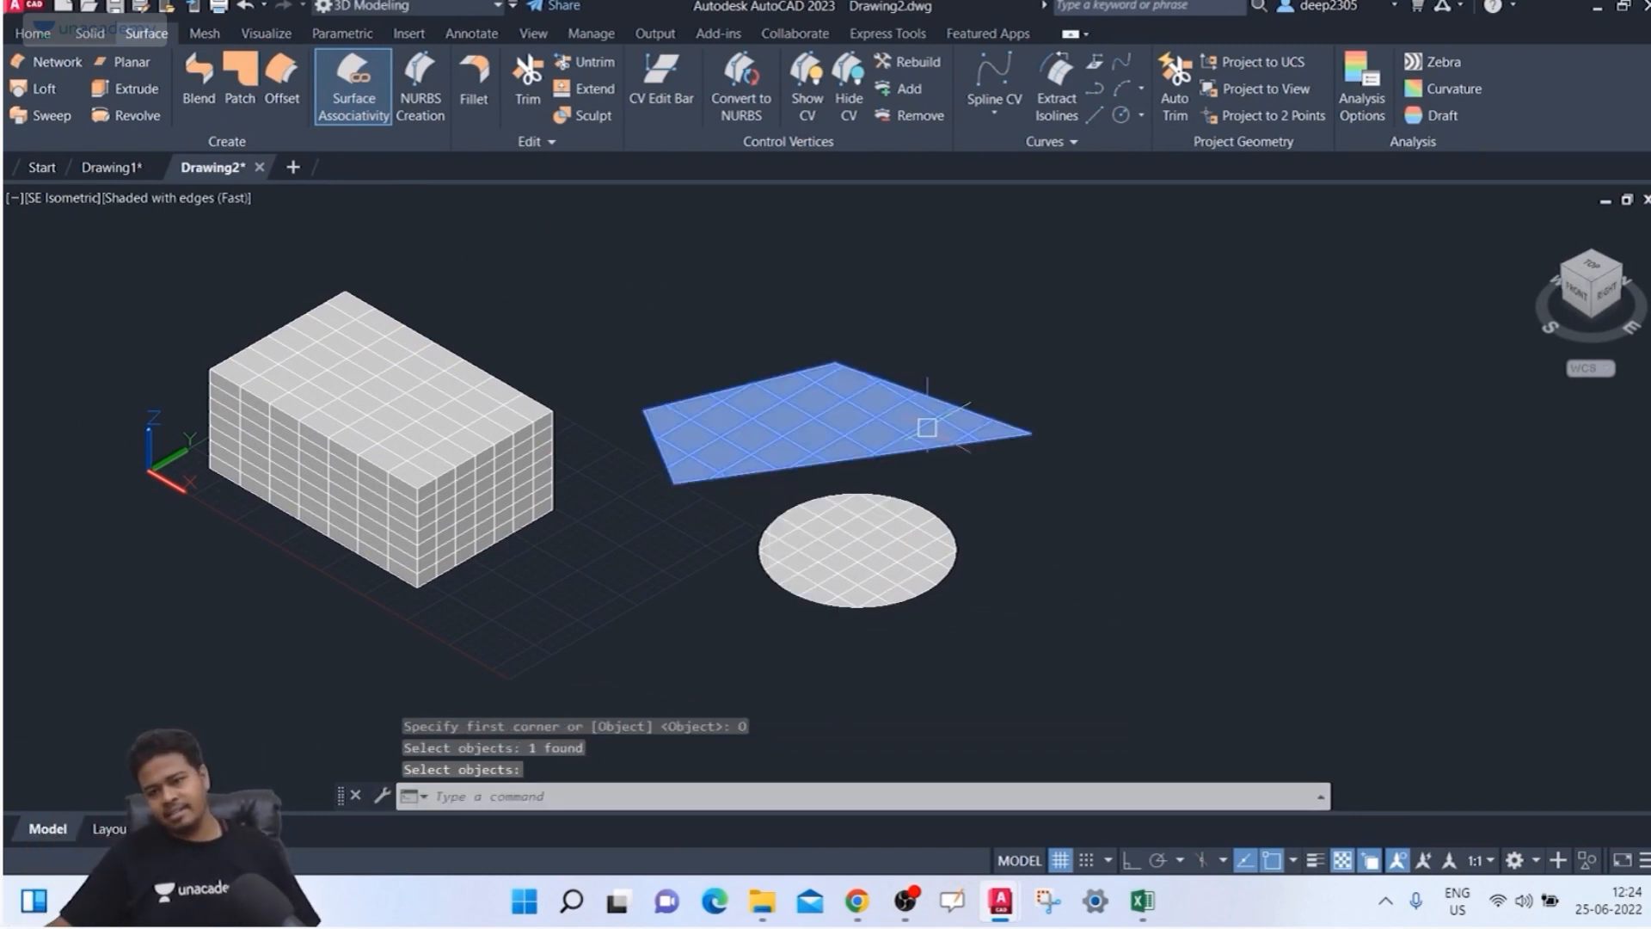
Step: Draw a small circle freehand inside the four-sided planar surface, toward its wider end
{"action": "scroll", "coordinate": [853, 388], "scroll_direction": "up", "scroll_amount": 3}
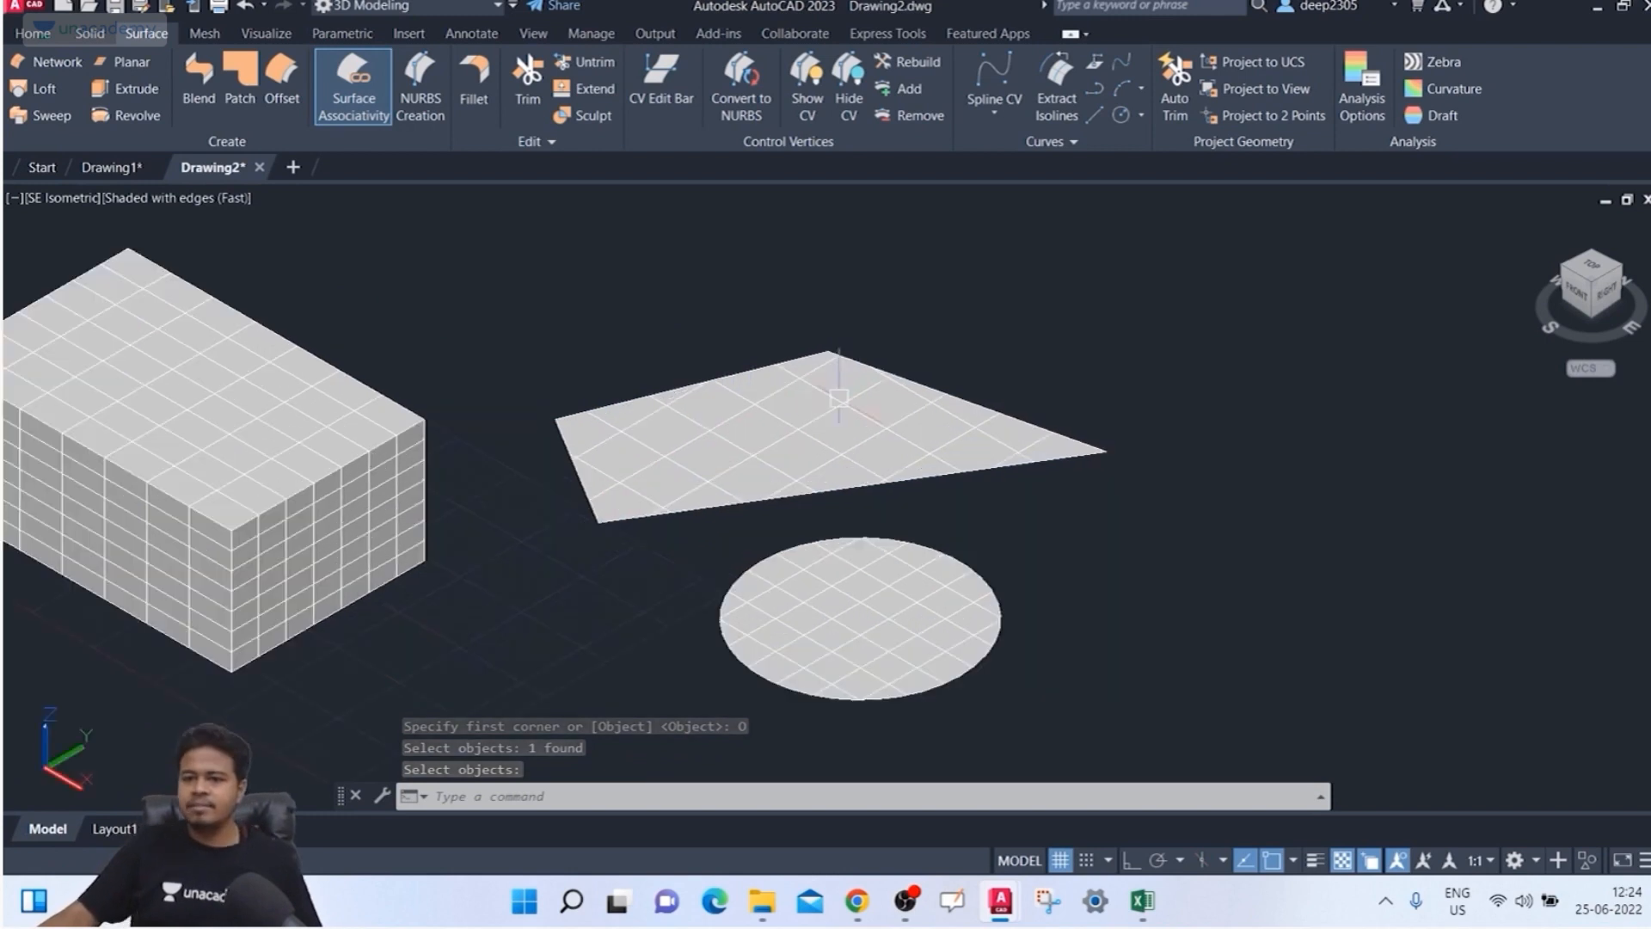
{"action": "scroll", "coordinate": [817, 425], "scroll_direction": "down", "scroll_amount": 4}
{"action": "middle_click_drag", "start_coordinate": [766, 479], "coordinate": [721, 445]}
{"action": "key", "text": "Escape"}
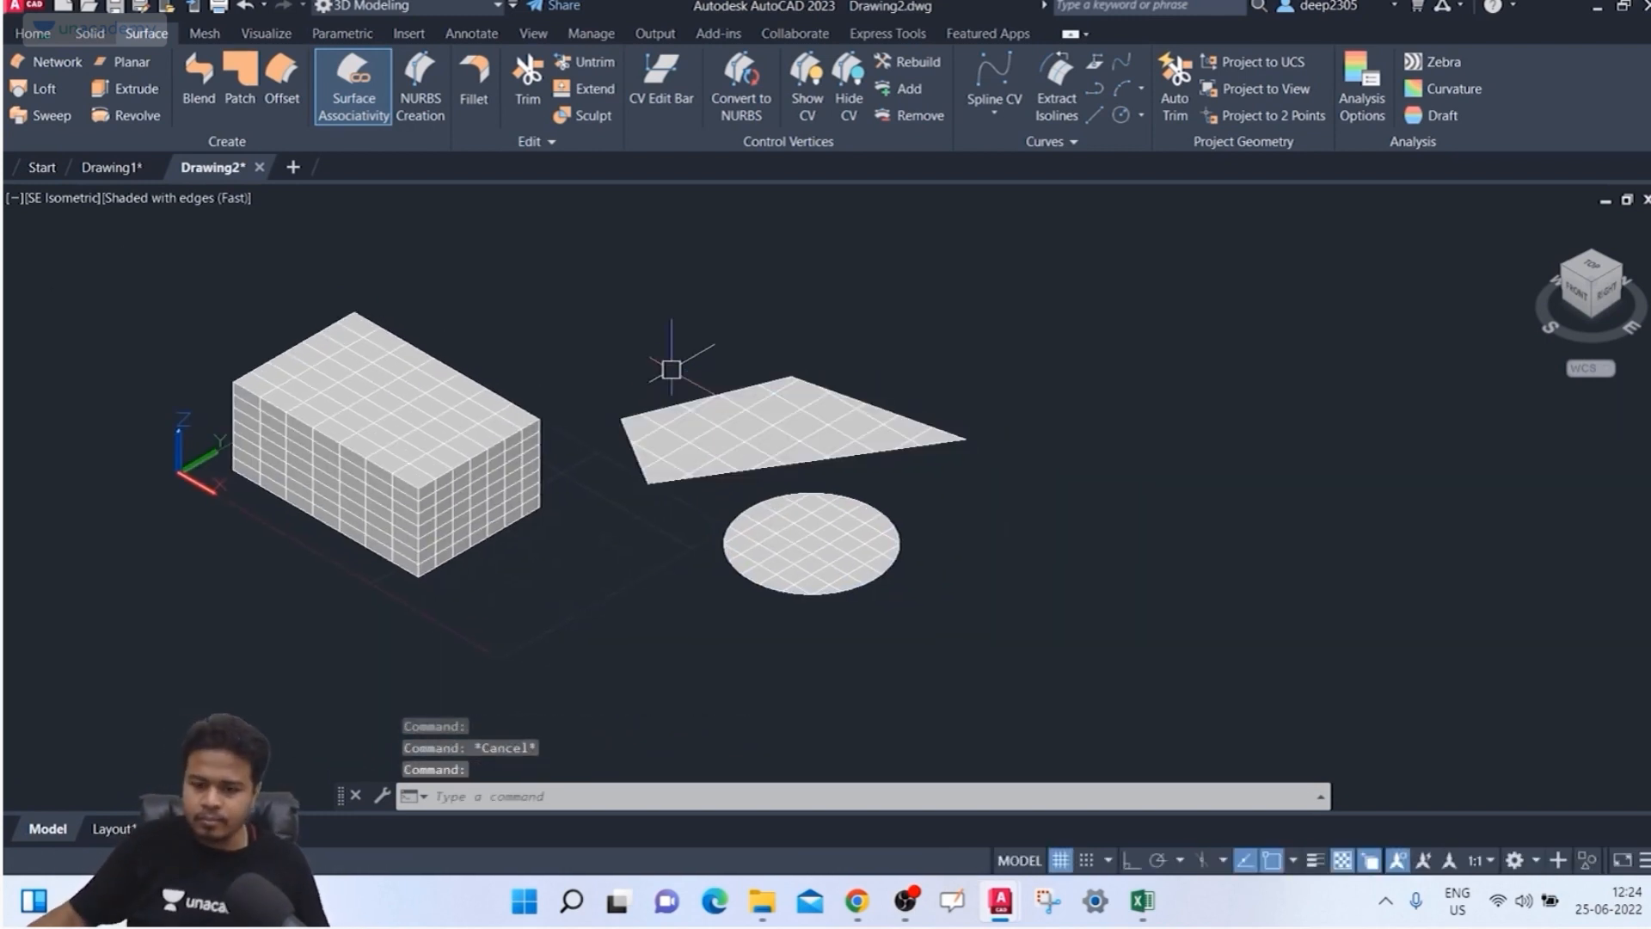
{"action": "type", "text": "c"}
{"action": "key", "text": "Return"}
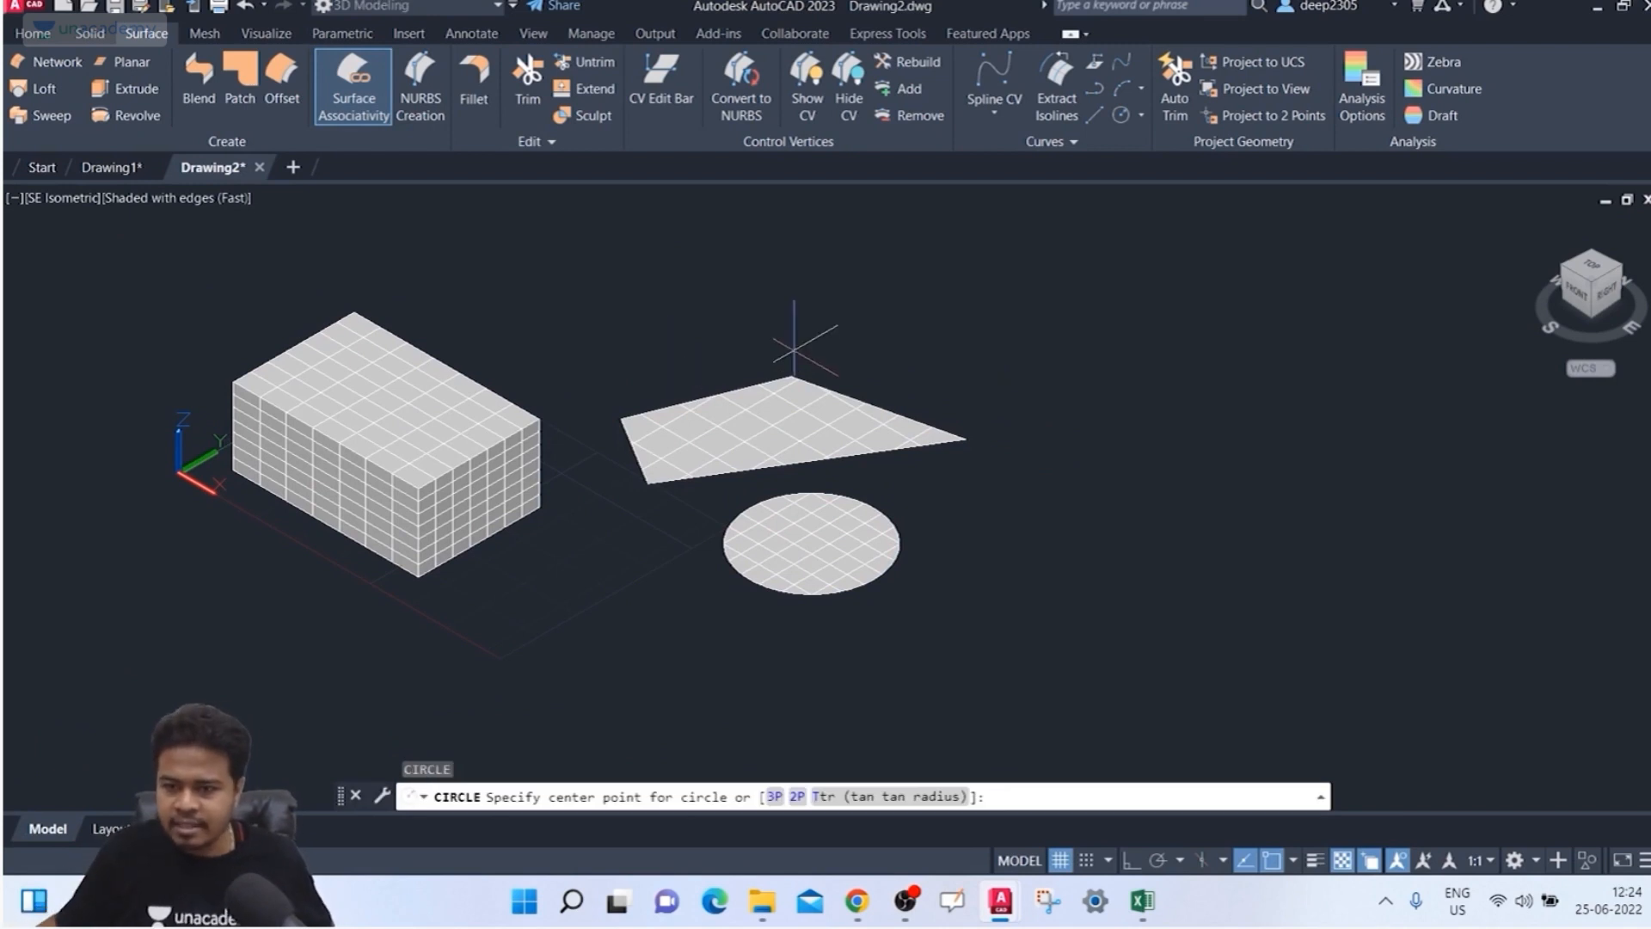
{"action": "scroll", "coordinate": [775, 391], "scroll_direction": "up", "scroll_amount": 2}
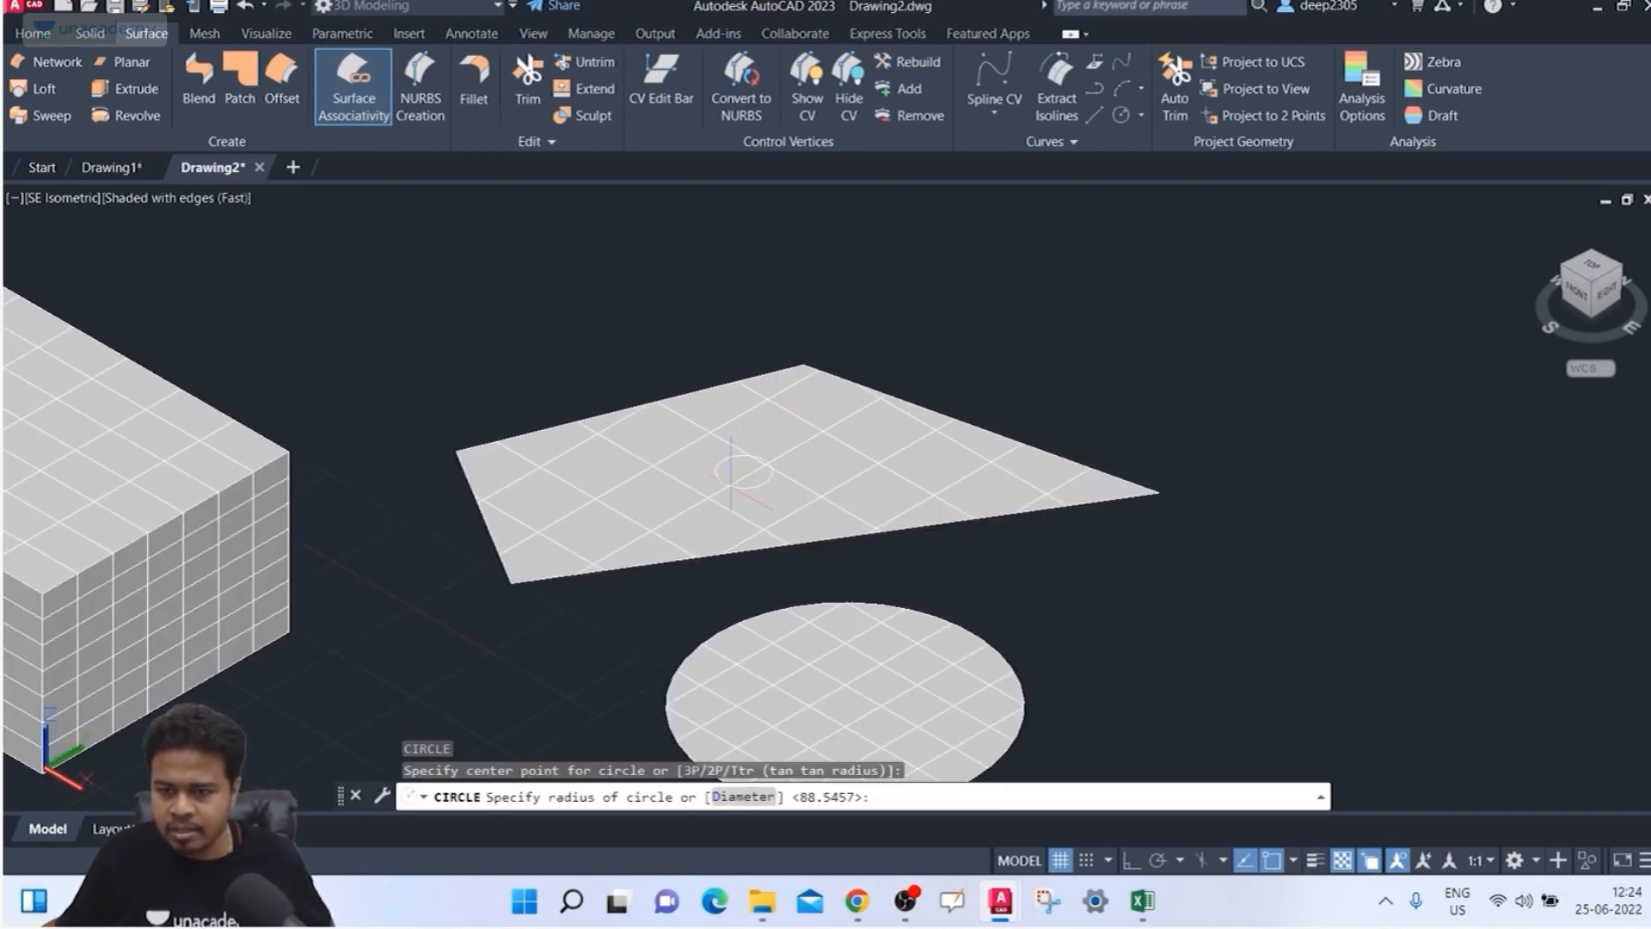
{"action": "left_click", "coordinate": [715, 437]}
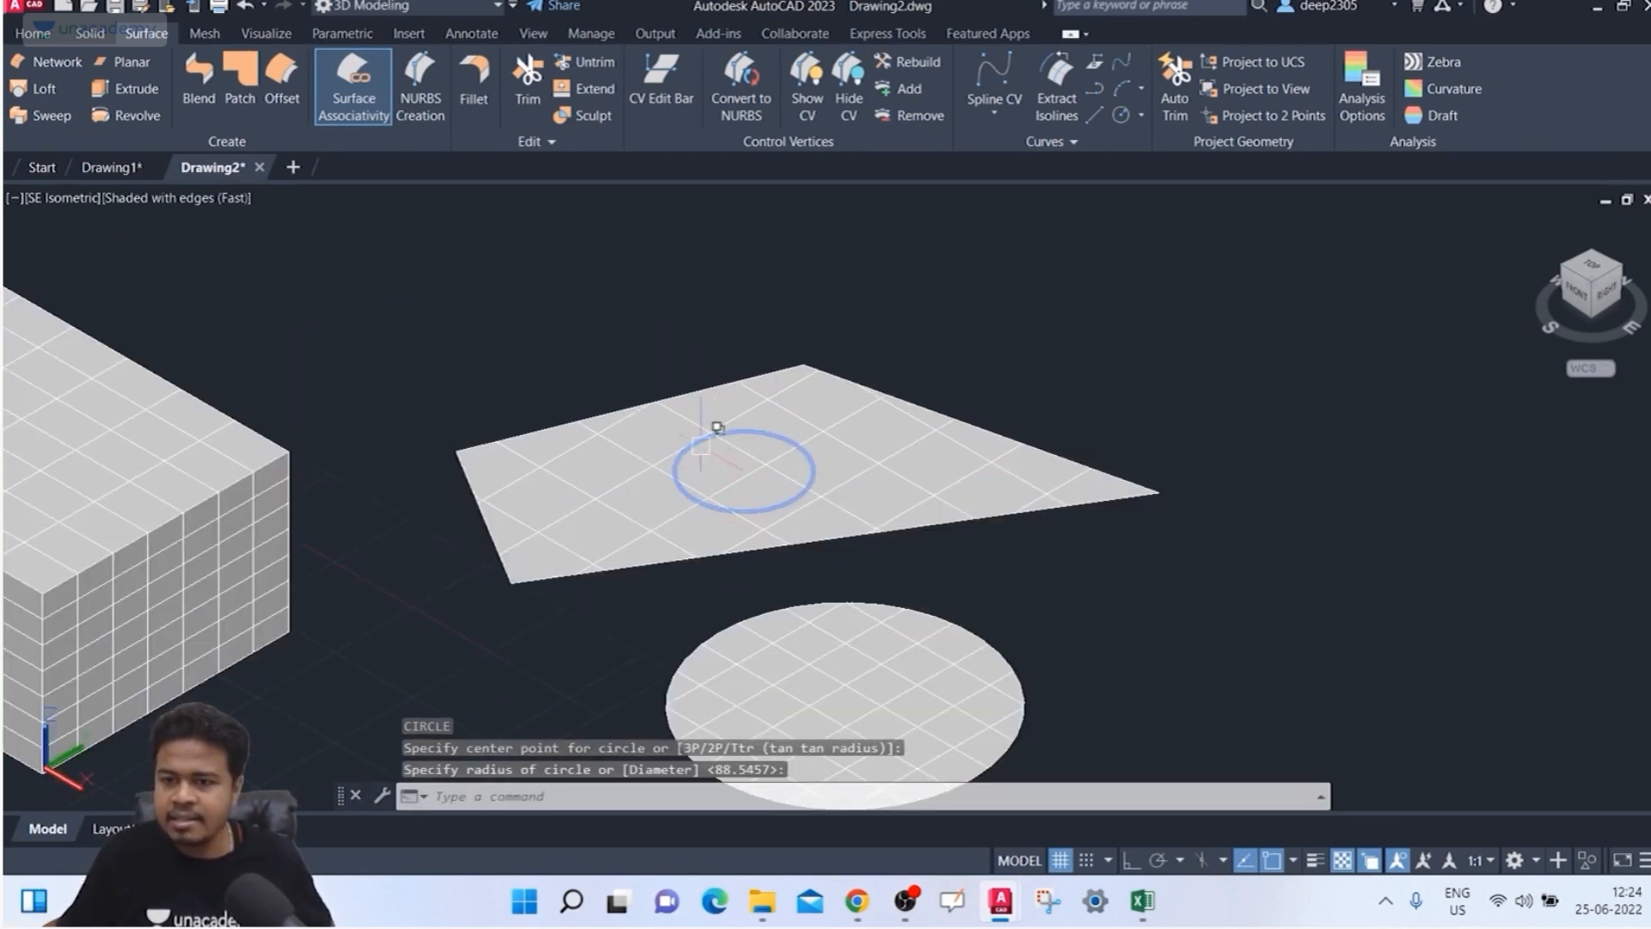
{"action": "middle_click_drag", "start_coordinate": [718, 427], "coordinate": [660, 374]}
{"action": "key", "text": "Escape"}
{"action": "key", "text": "Escape"}
{"action": "key", "text": "Escape"}
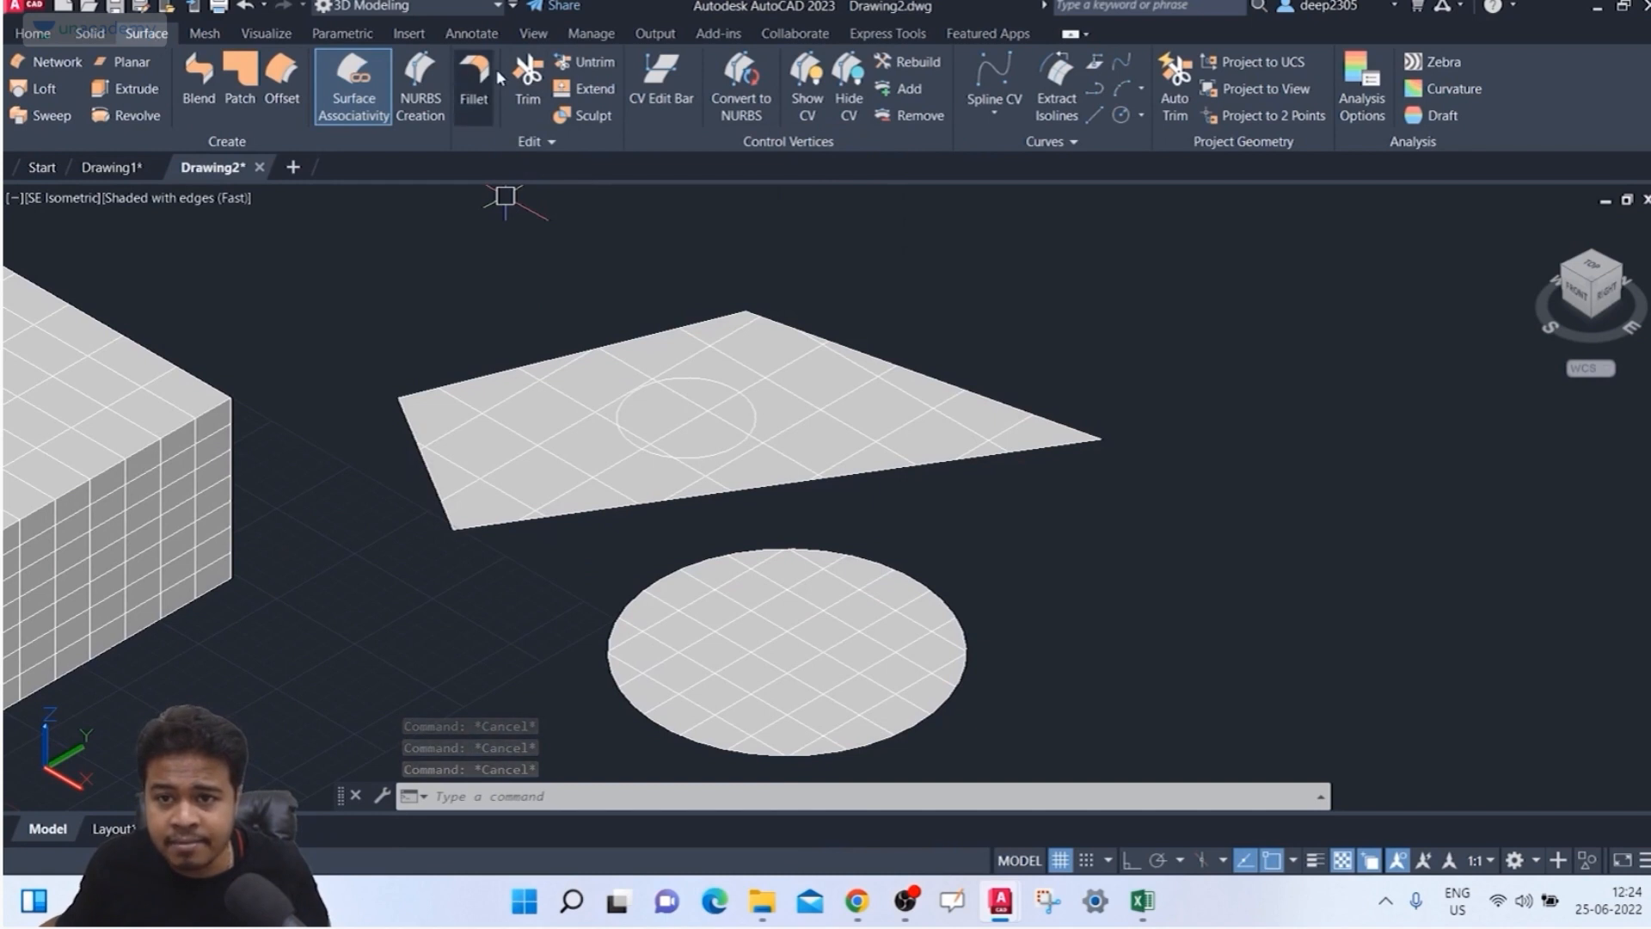
Step: Trim the area inside the small circle out of the four-sided planar surface, using the circle as the cutting curve
{"action": "left_click", "coordinate": [528, 78]}
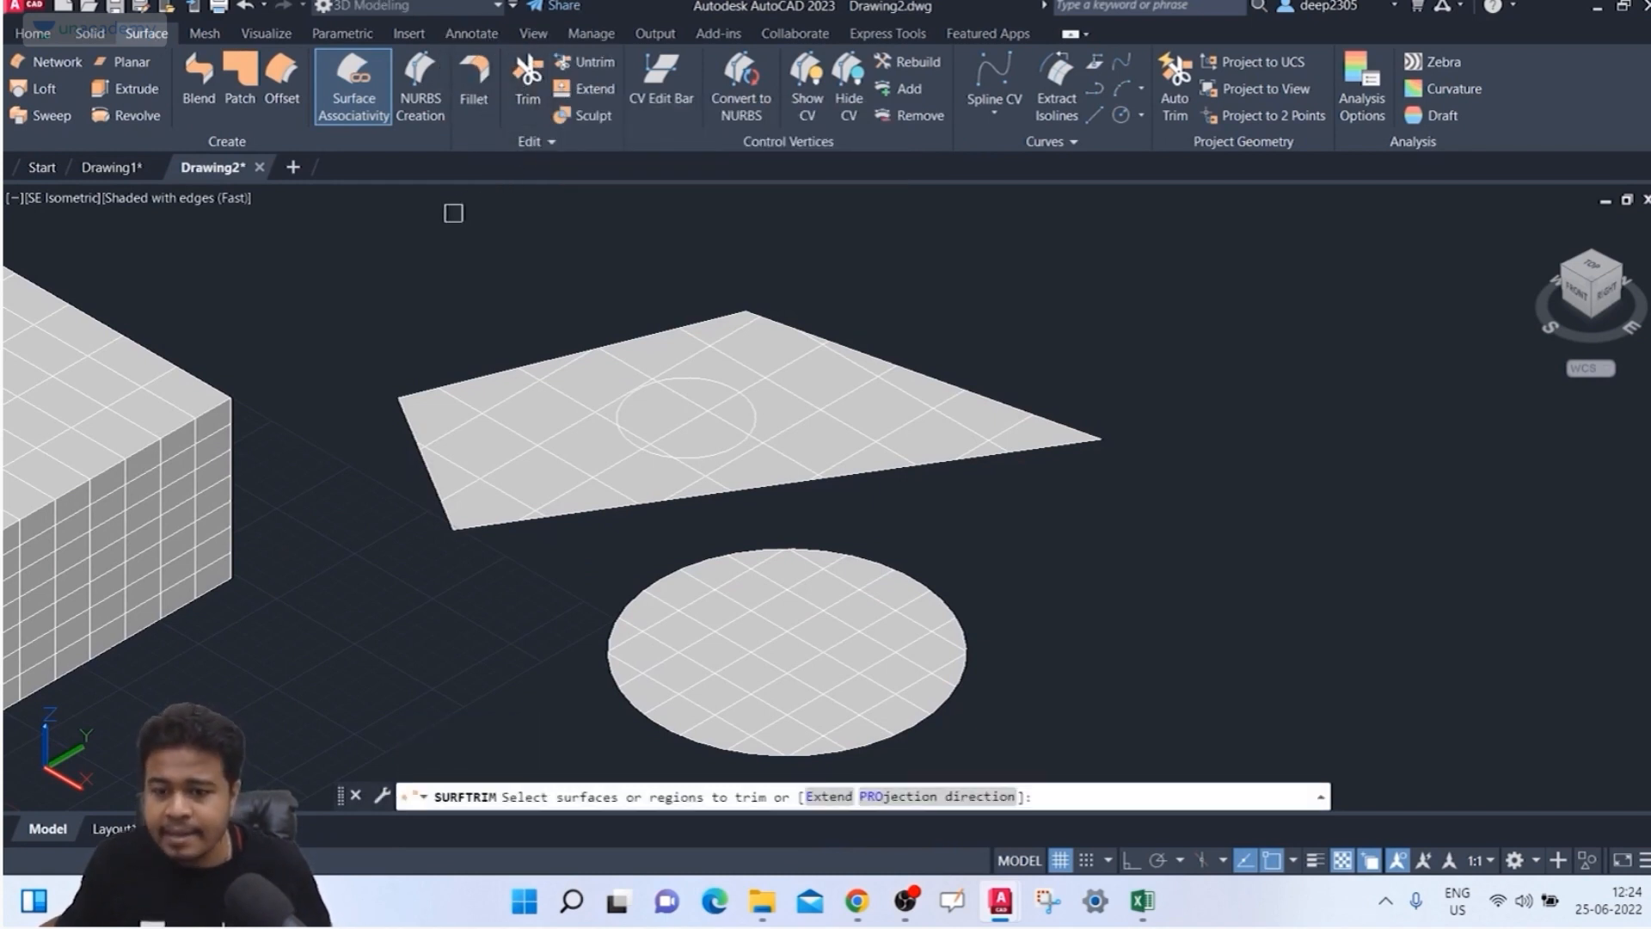
{"action": "left_click", "coordinate": [502, 395]}
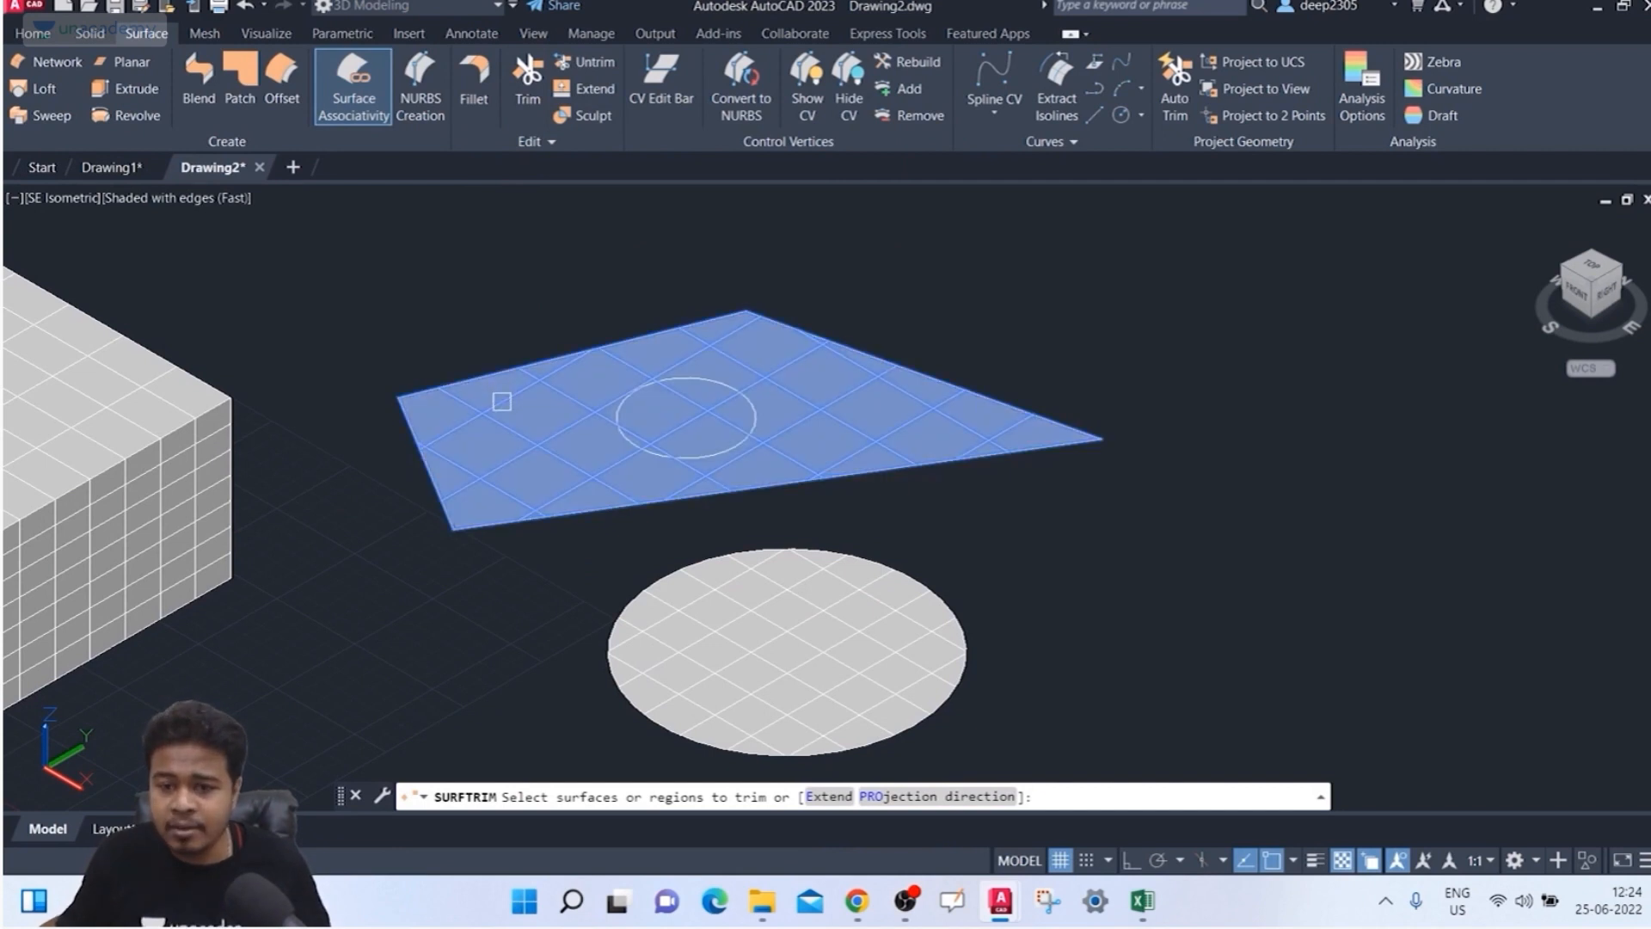
{"action": "left_click", "coordinate": [503, 404]}
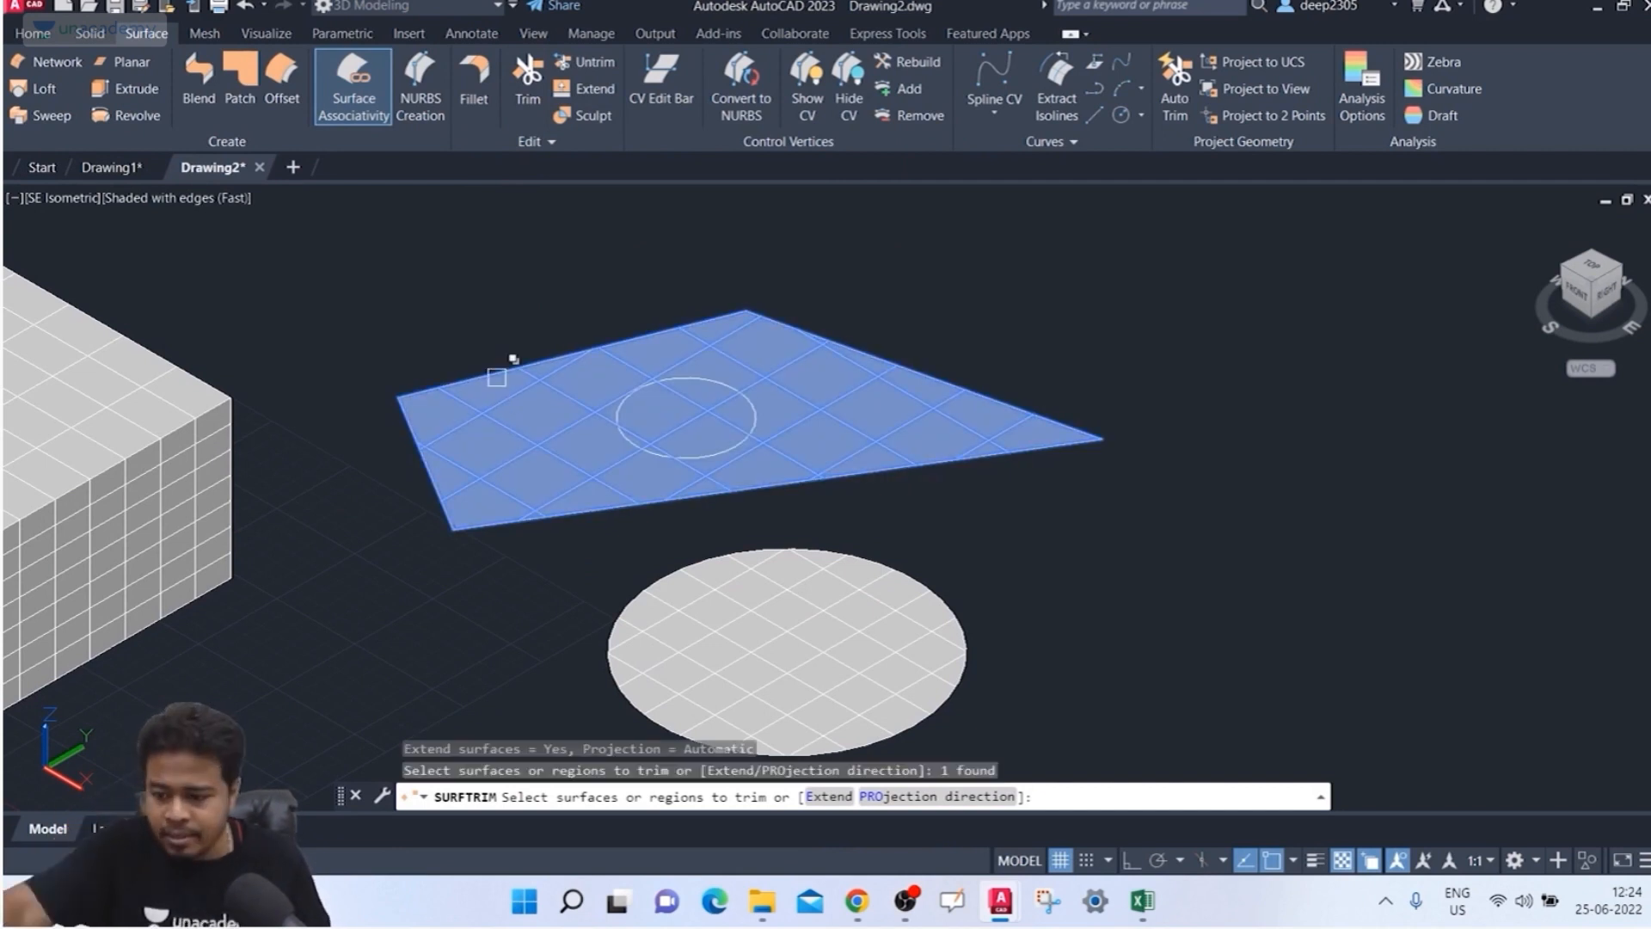
{"action": "key", "text": "Return"}
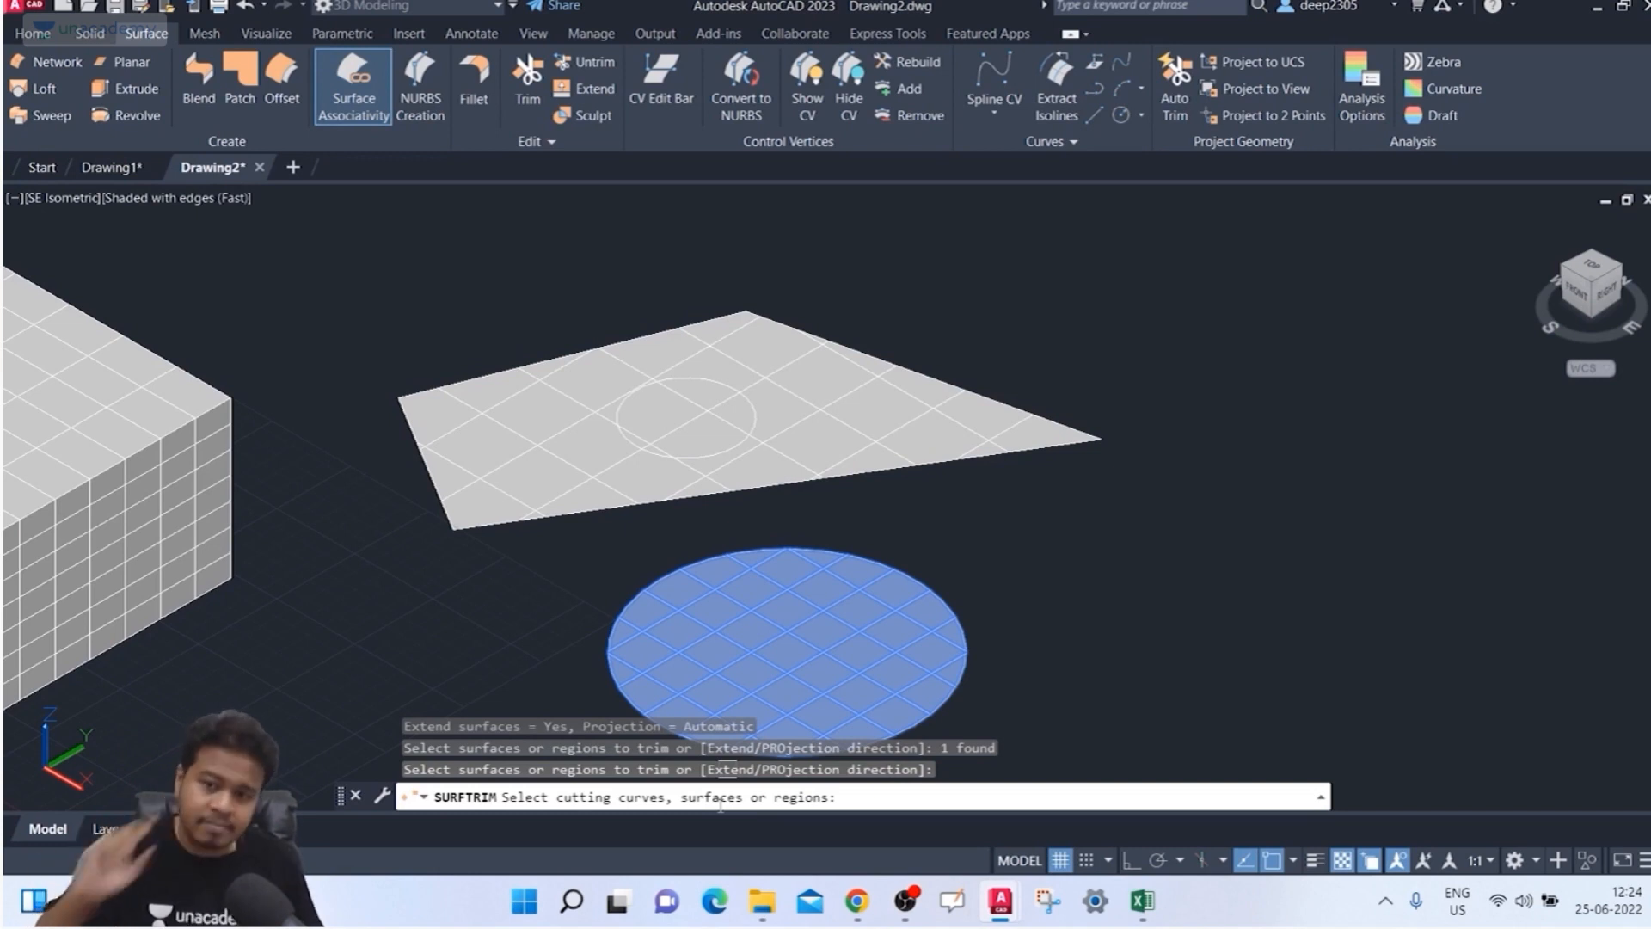
{"action": "left_click", "coordinate": [735, 435]}
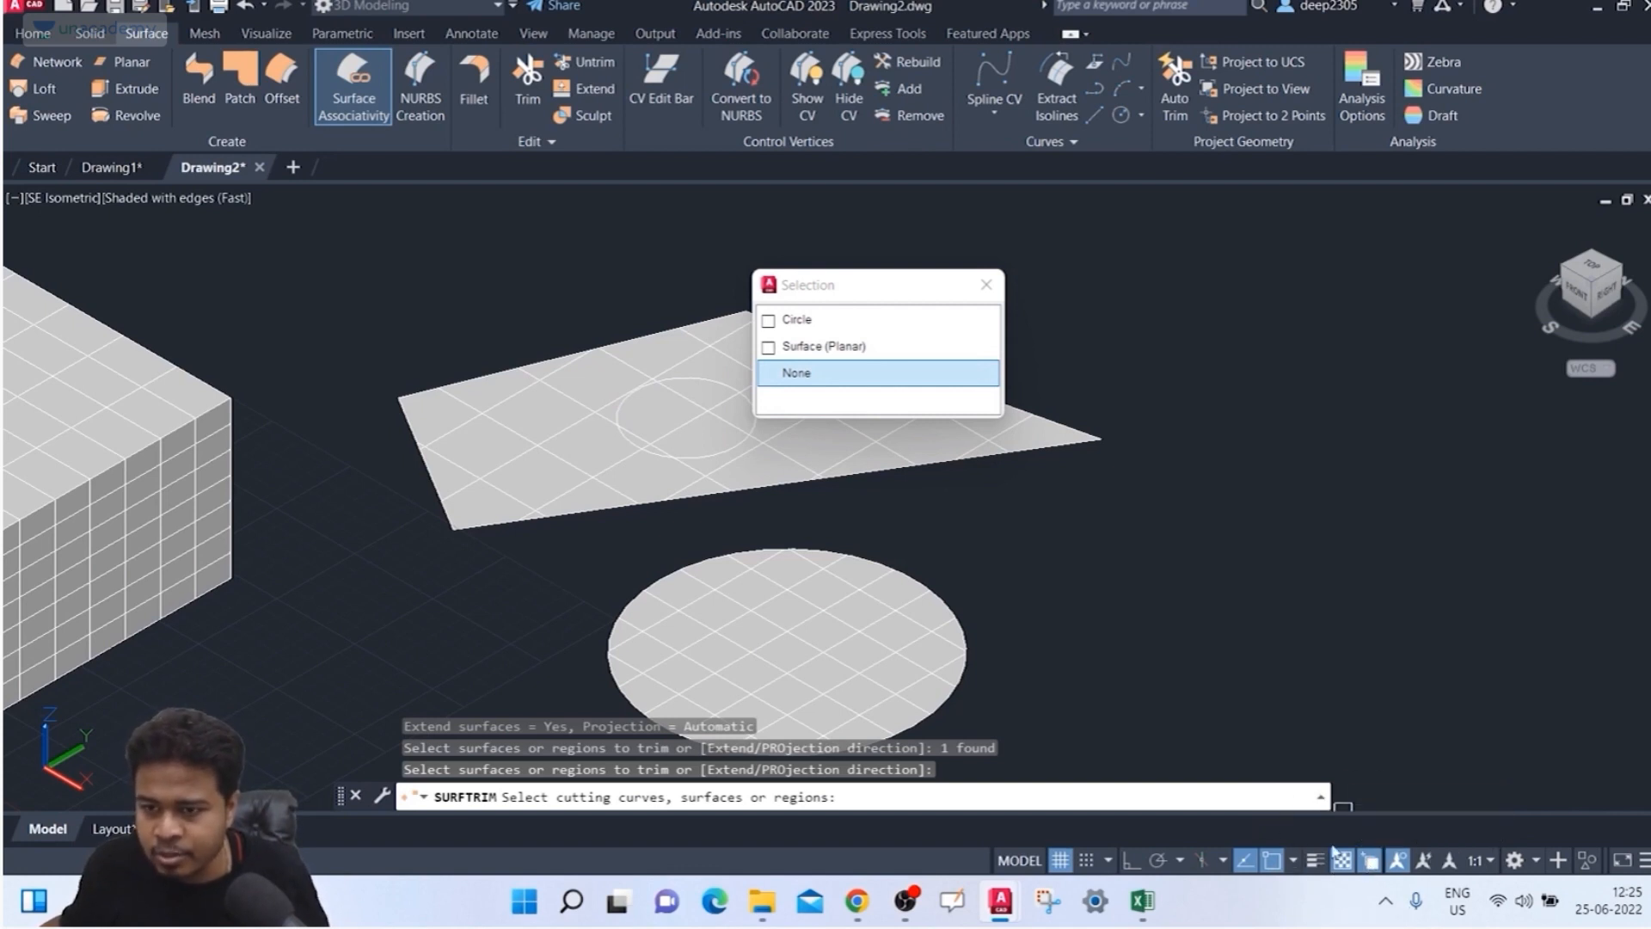
{"action": "left_click", "coordinate": [821, 323]}
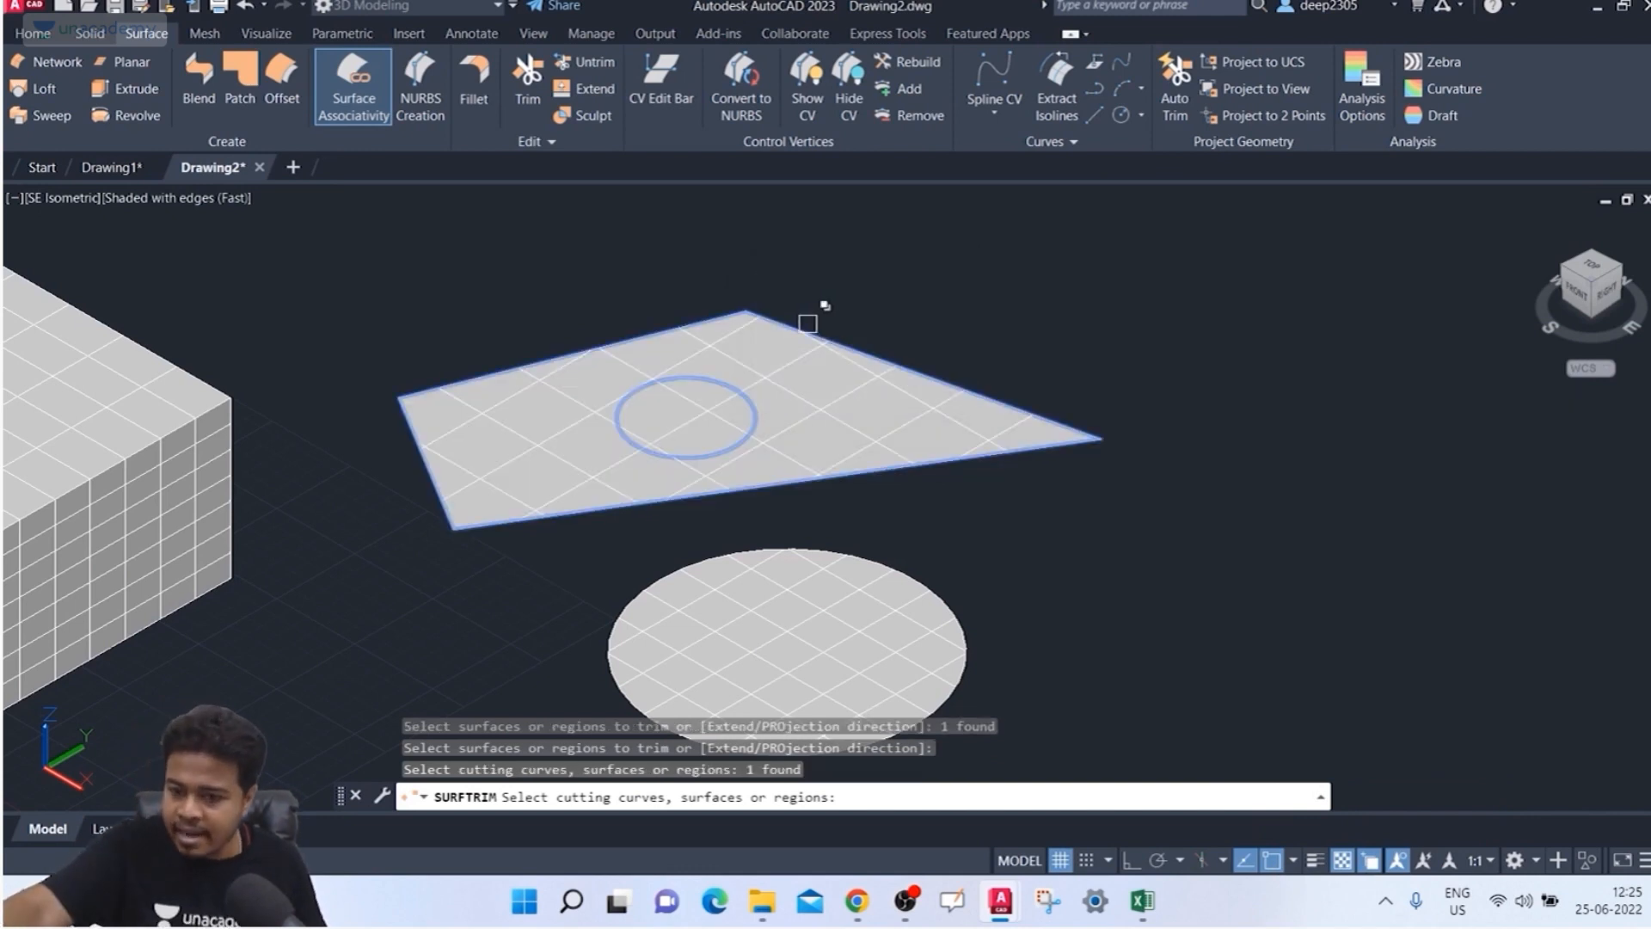
{"action": "key", "text": "Return"}
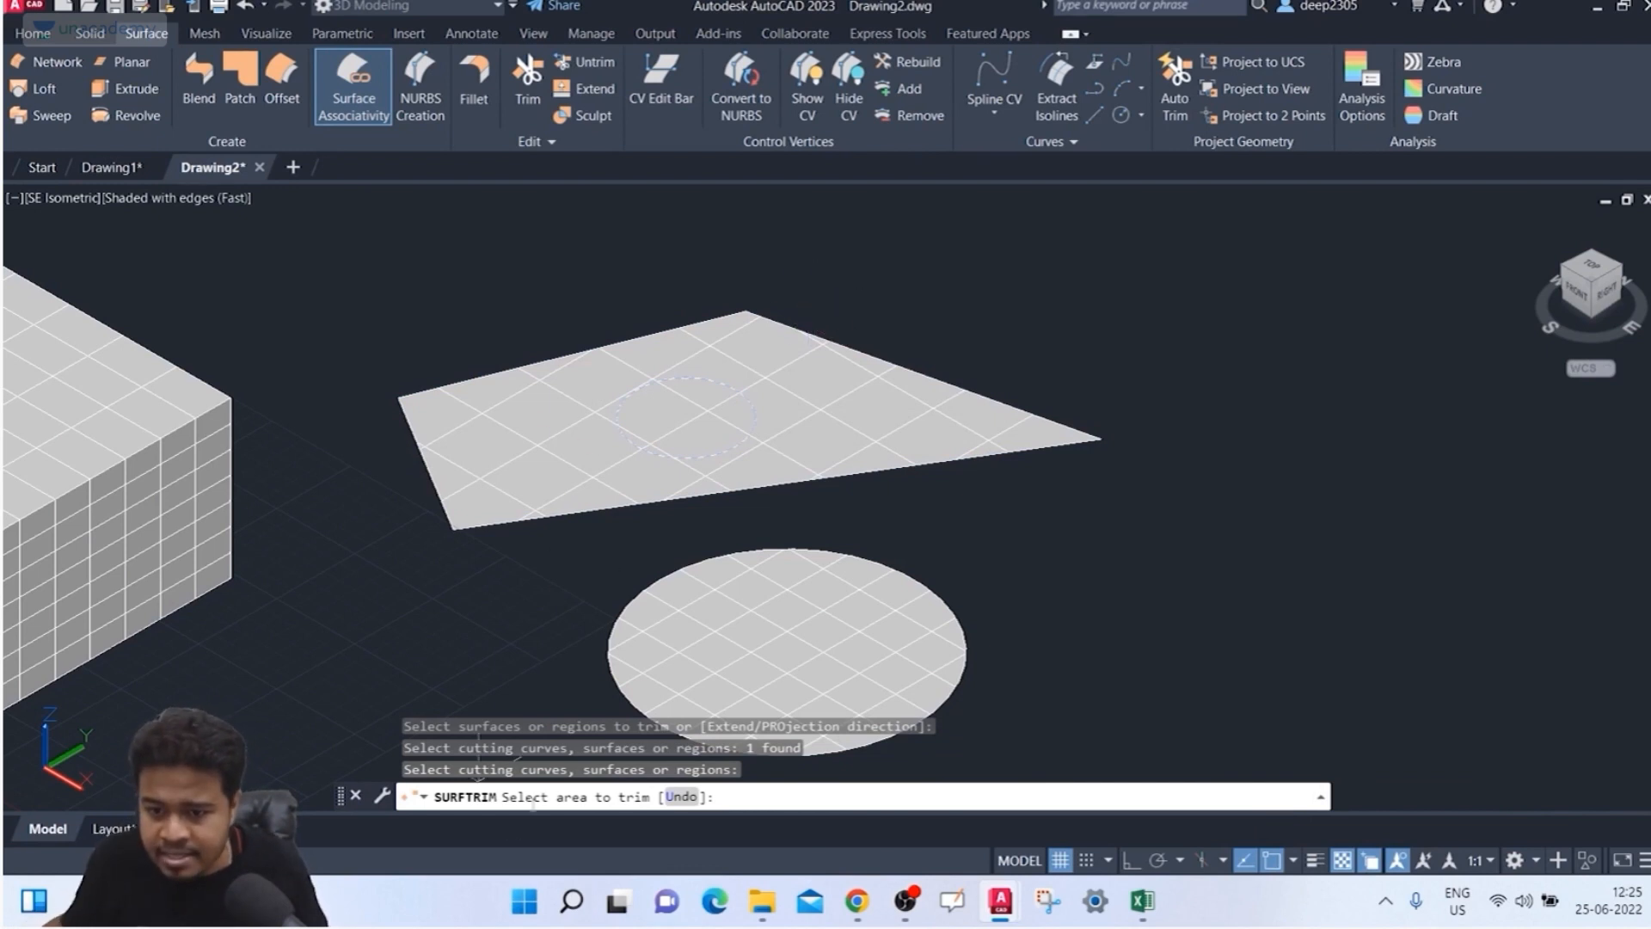
{"action": "left_click", "coordinate": [671, 401]}
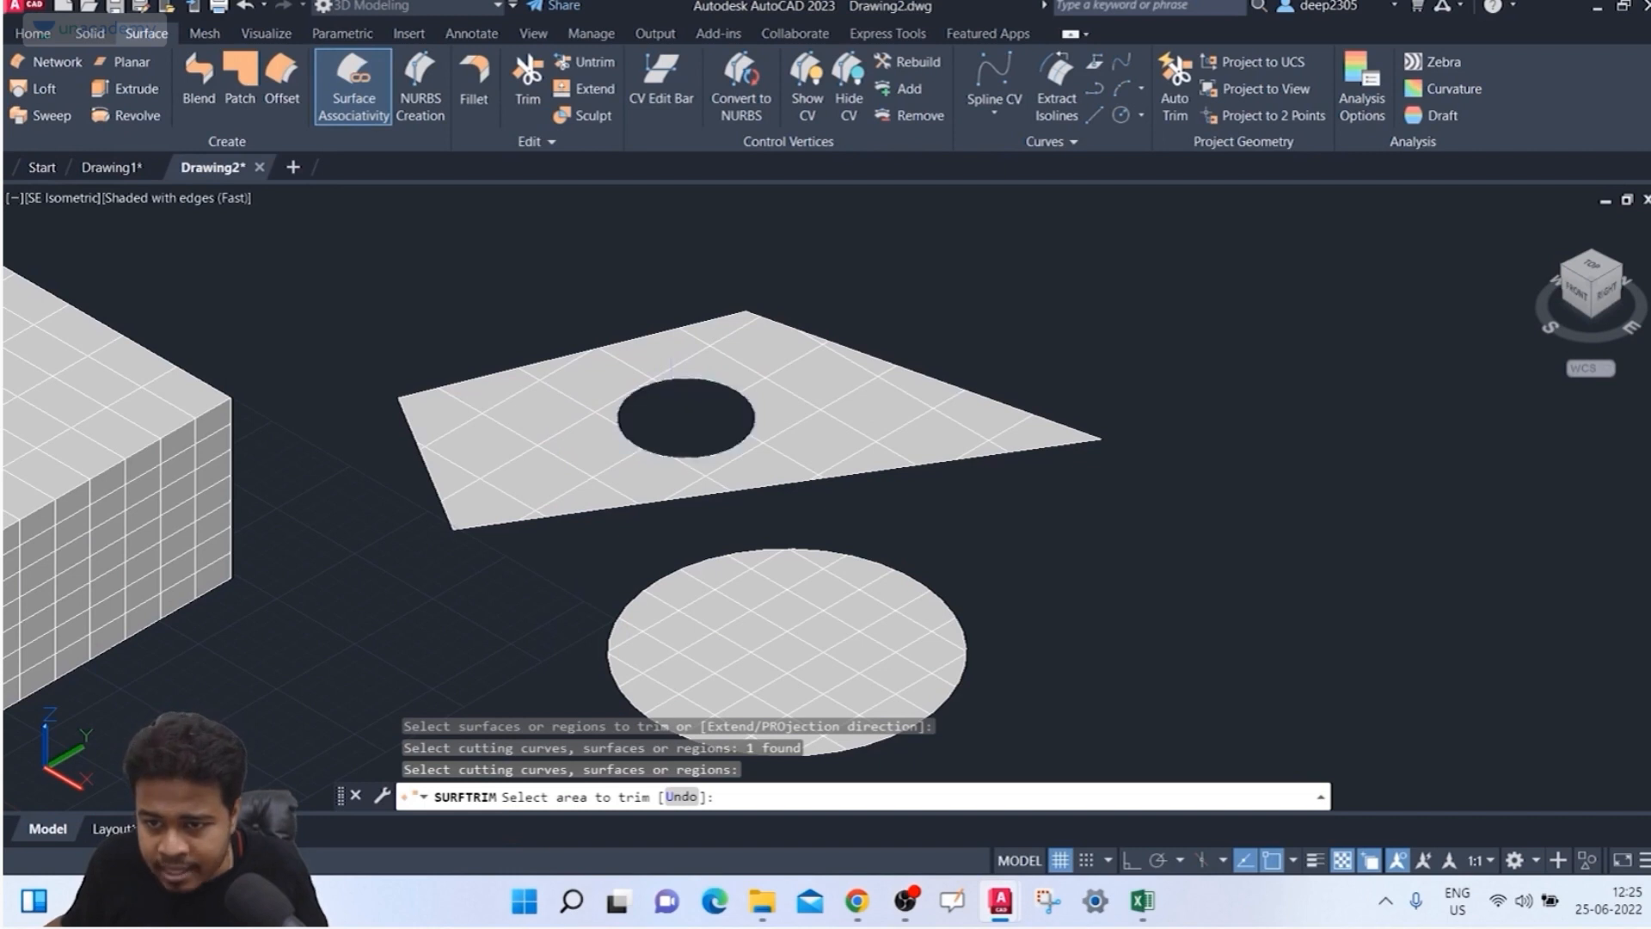
{"action": "middle_click_drag", "start_coordinate": [695, 434], "coordinate": [661, 343]}
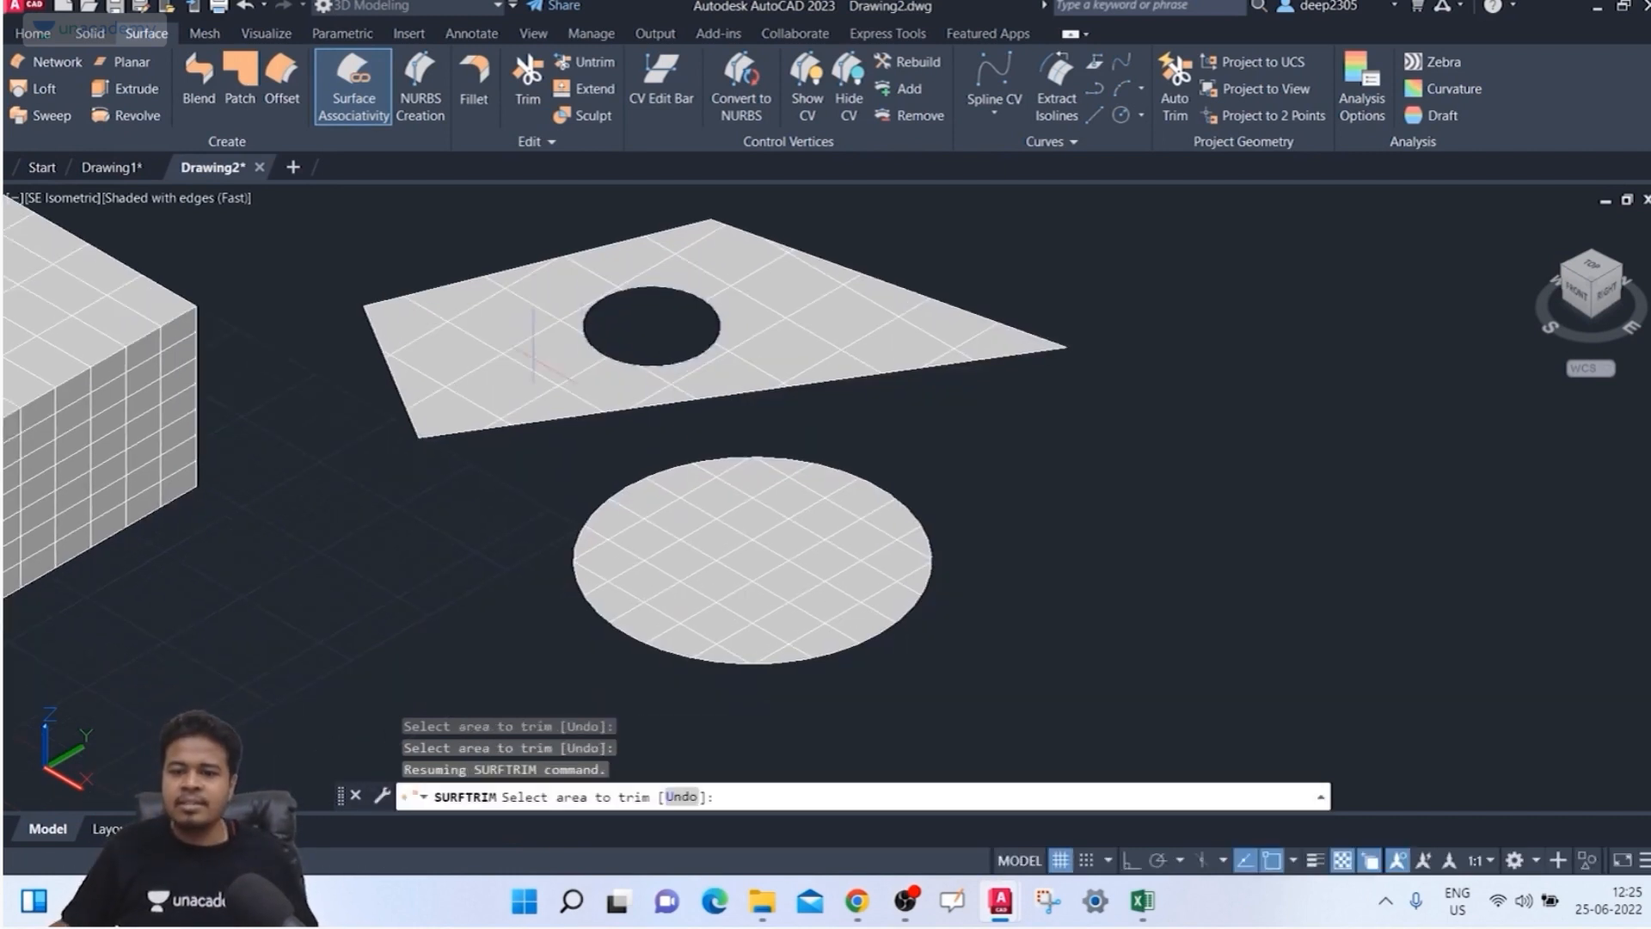
{"action": "key", "text": "Escape"}
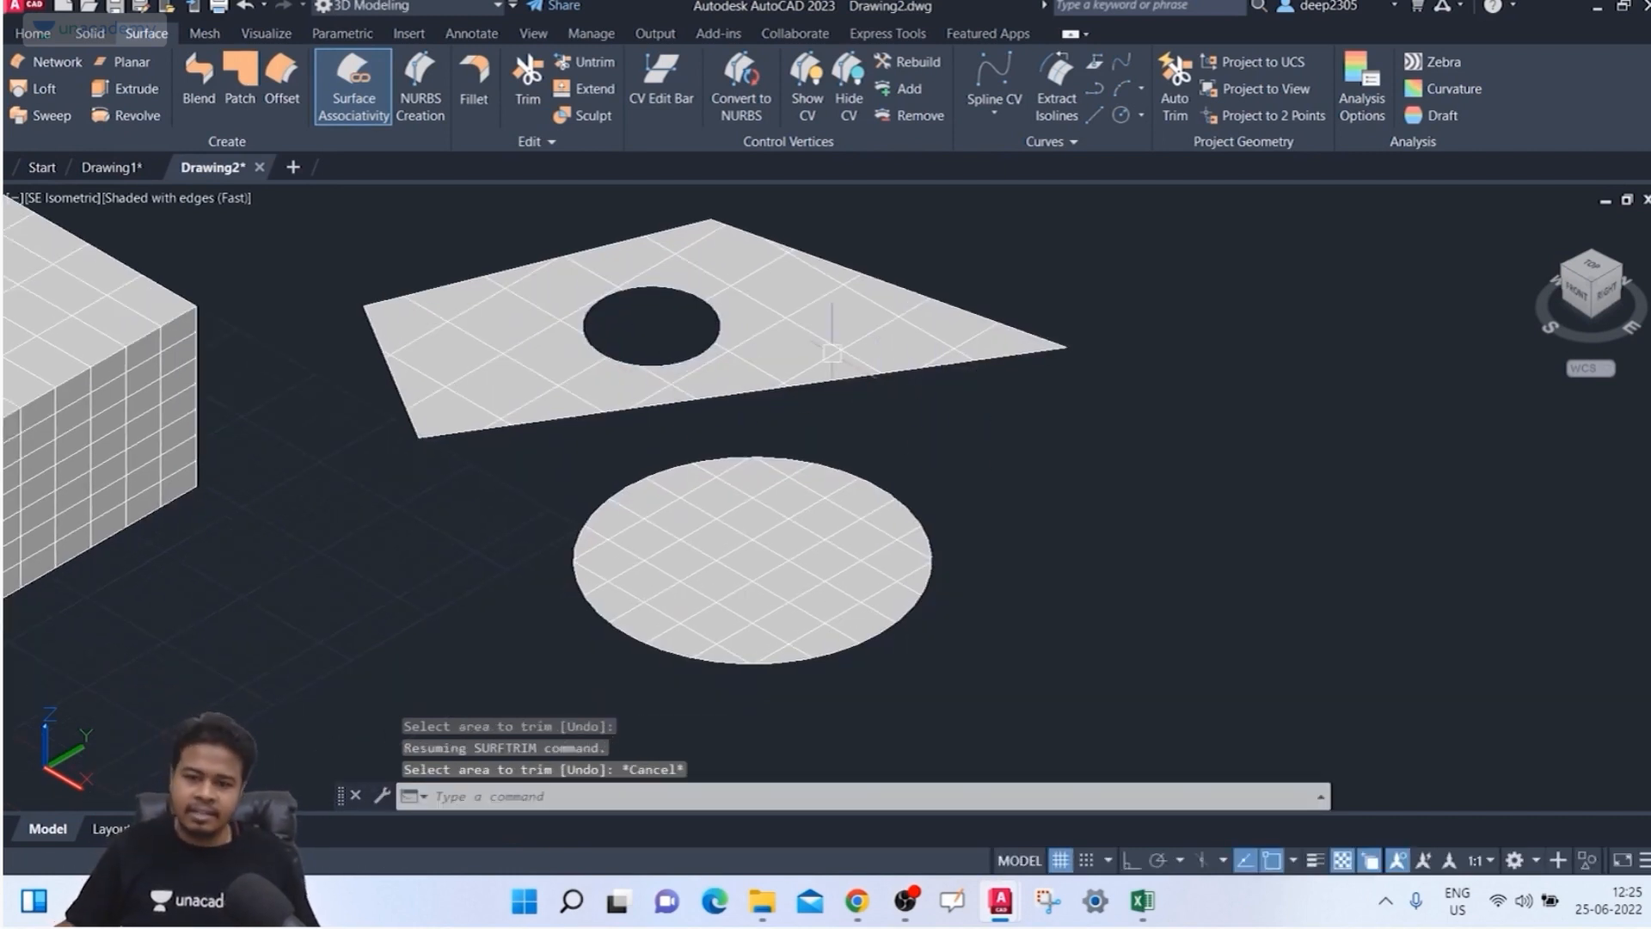
Step: Draw a narrow rectangle freehand on the box's top face, starting from its corner nearest the coordinate origin
{"action": "mouse_move", "coordinate": [342, 394]}
{"action": "middle_mouse_down"}
{"action": "mouse_move", "coordinate": [689, 399]}
{"action": "mouse_move", "coordinate": [715, 421]}
{"action": "mouse_move", "coordinate": [707, 439]}
{"action": "middle_mouse_up"}
{"action": "scroll", "coordinate": [689, 400], "scroll_direction": "down", "scroll_amount": 2}
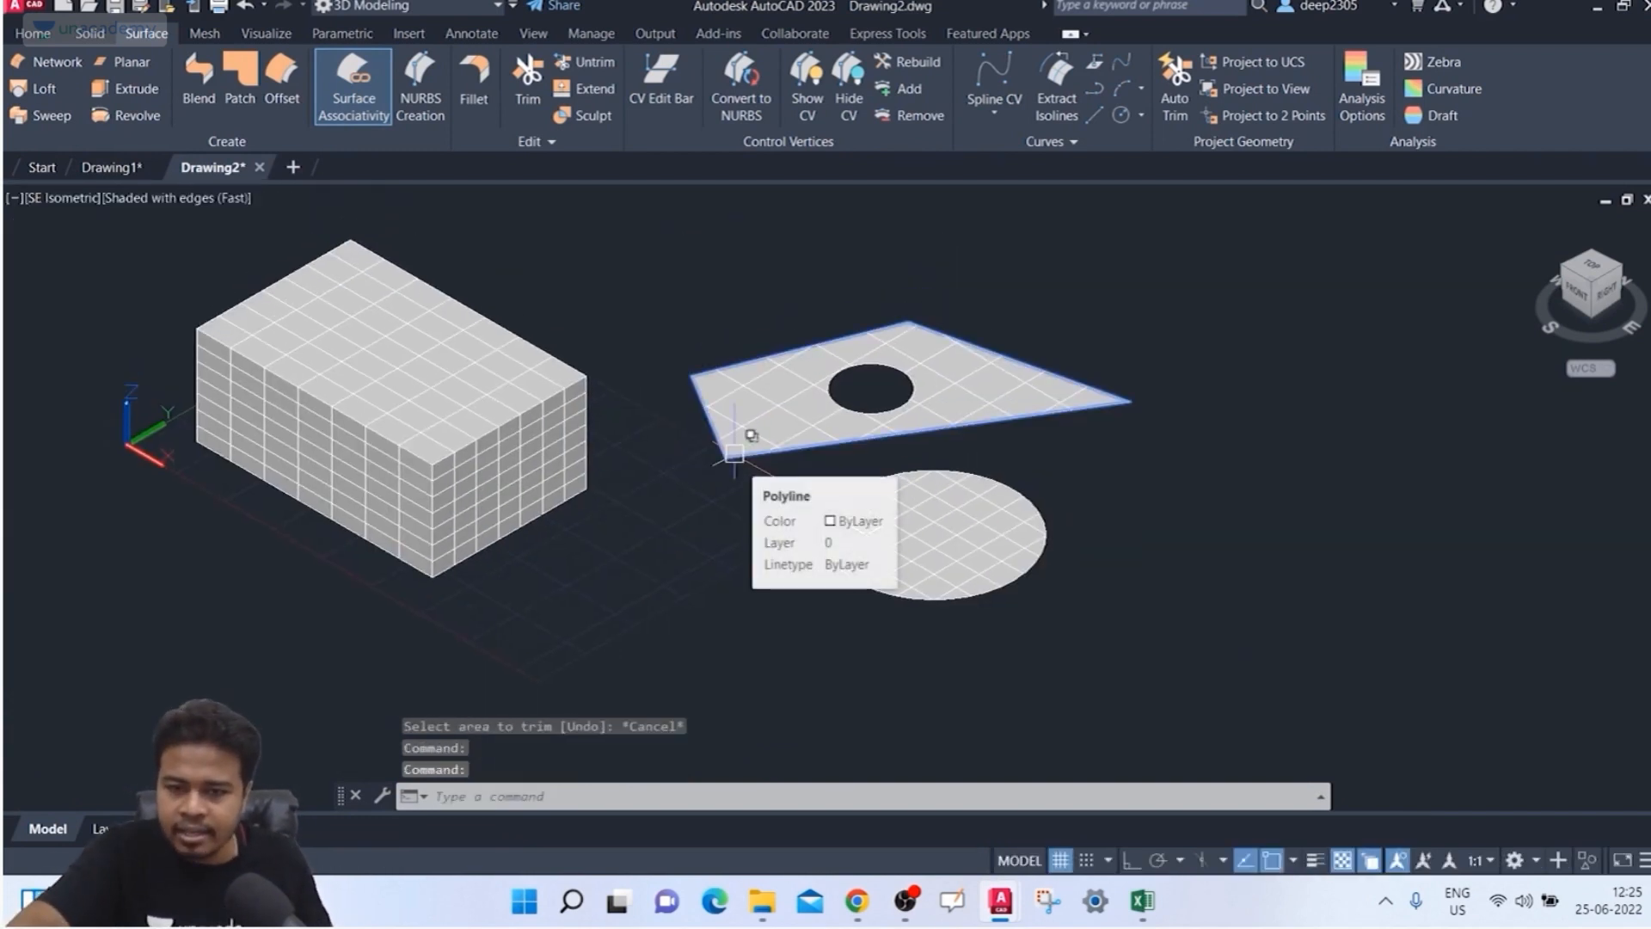
{"action": "type", "text": "rec"}
{"action": "key", "text": "Return"}
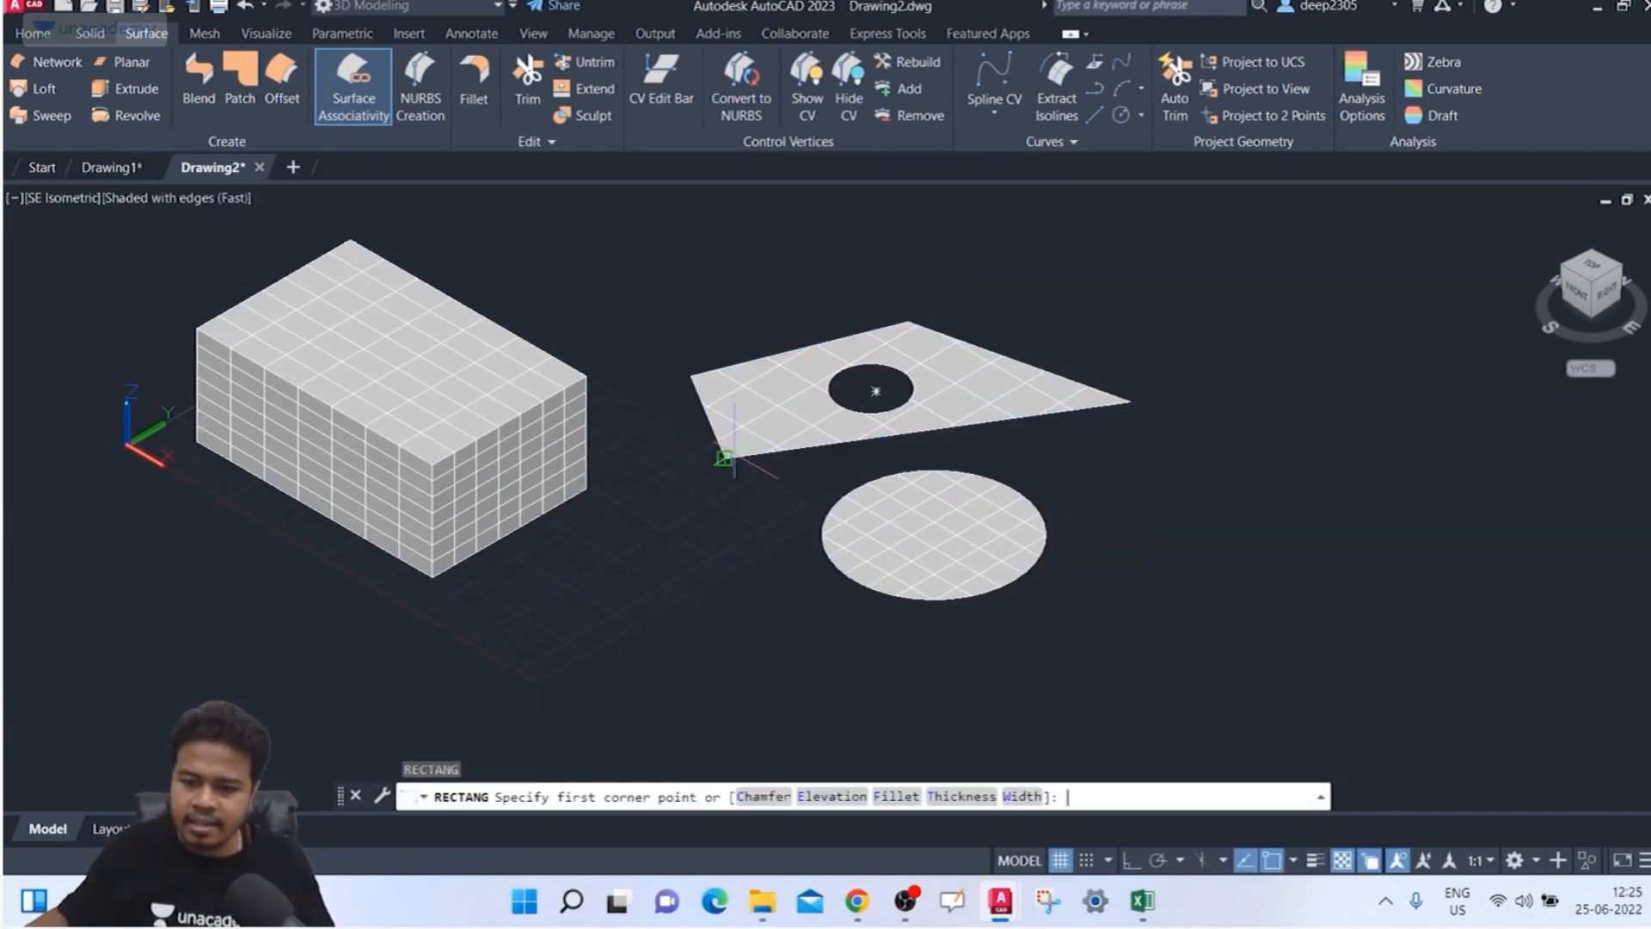
{"action": "left_click", "coordinate": [197, 328]}
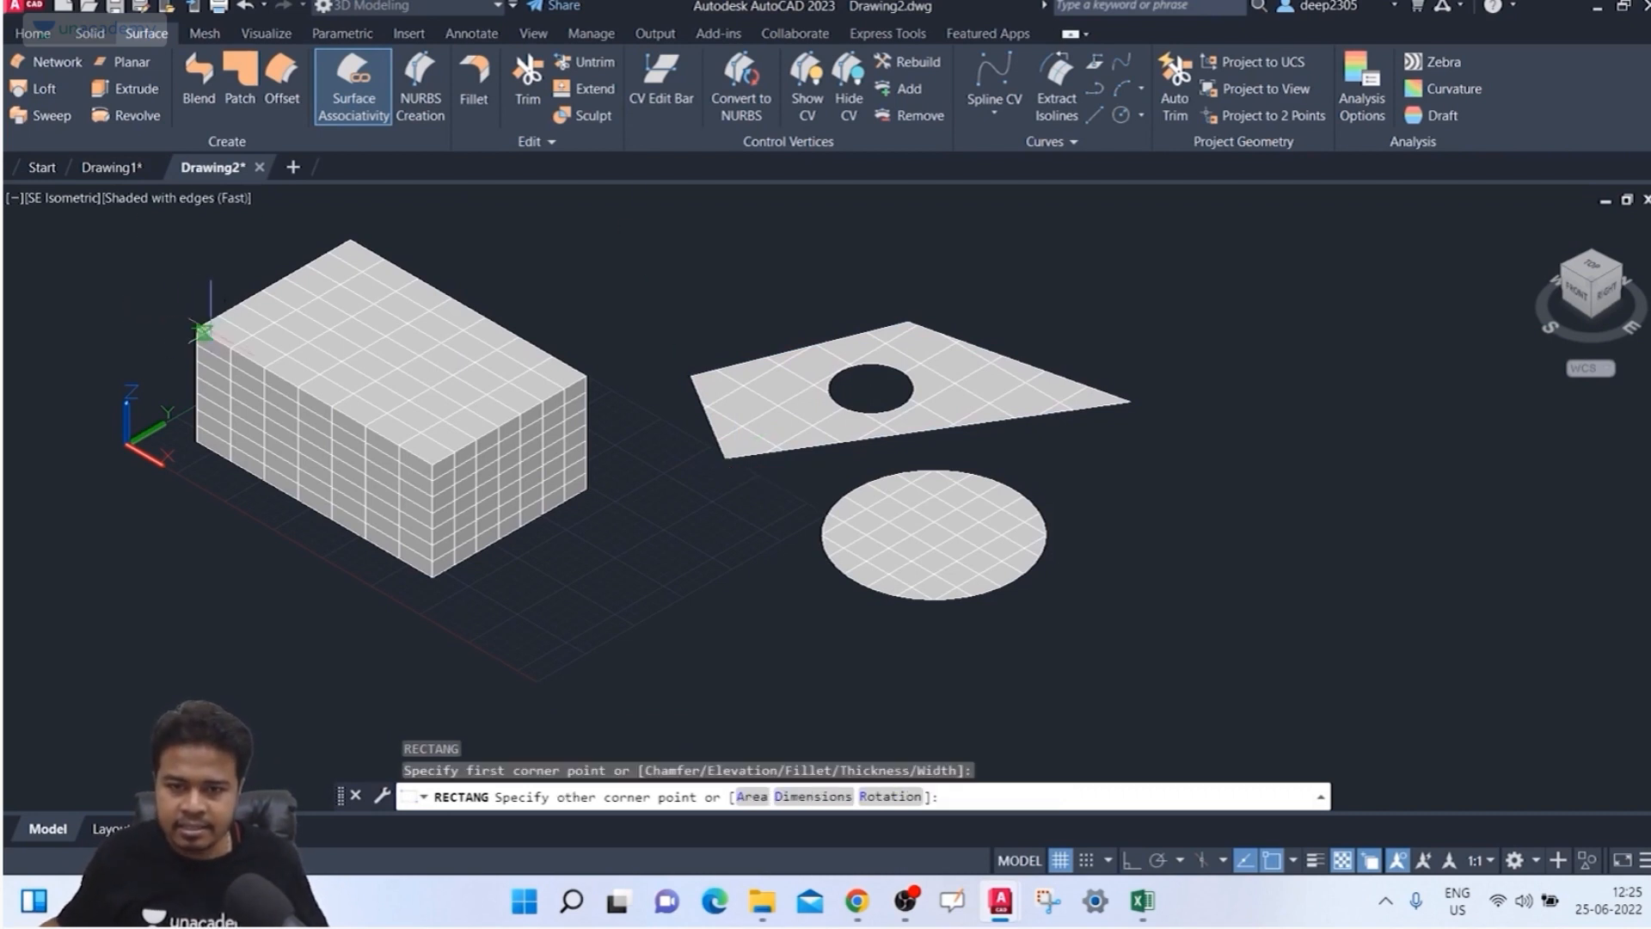
{"action": "left_click", "coordinate": [362, 355]}
{"action": "middle_click_drag", "start_coordinate": [468, 450], "coordinate": [466, 471]}
{"action": "key", "text": "Escape"}
{"action": "key", "text": "Escape"}
{"action": "key", "text": "Escape"}
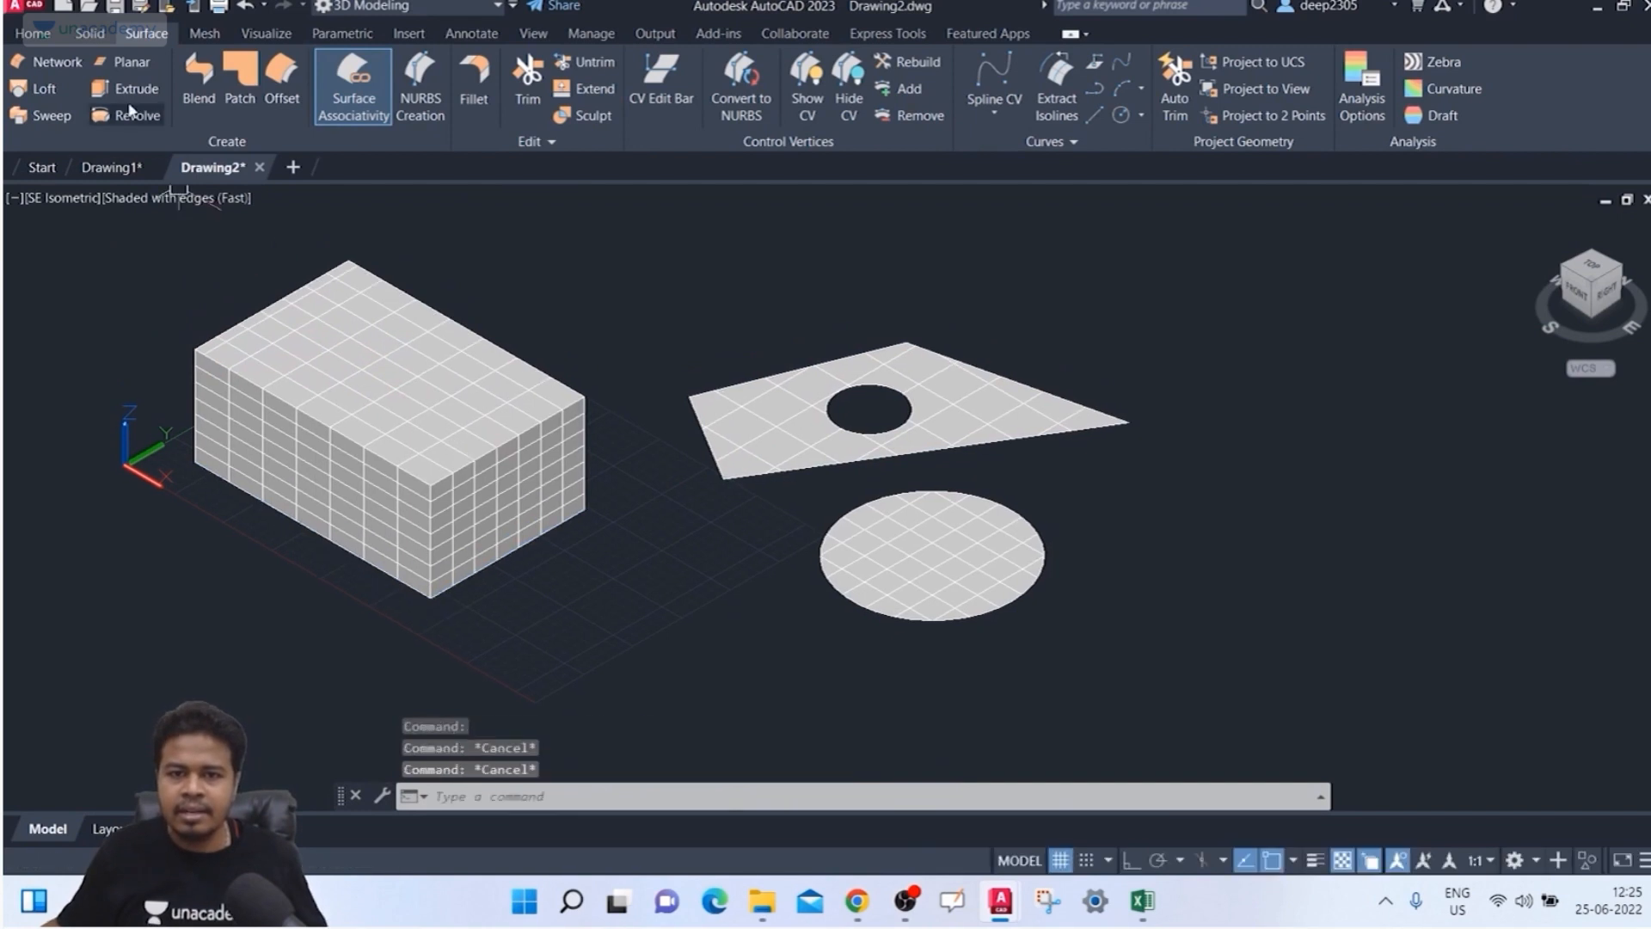
{"action": "left_click", "coordinate": [125, 88]}
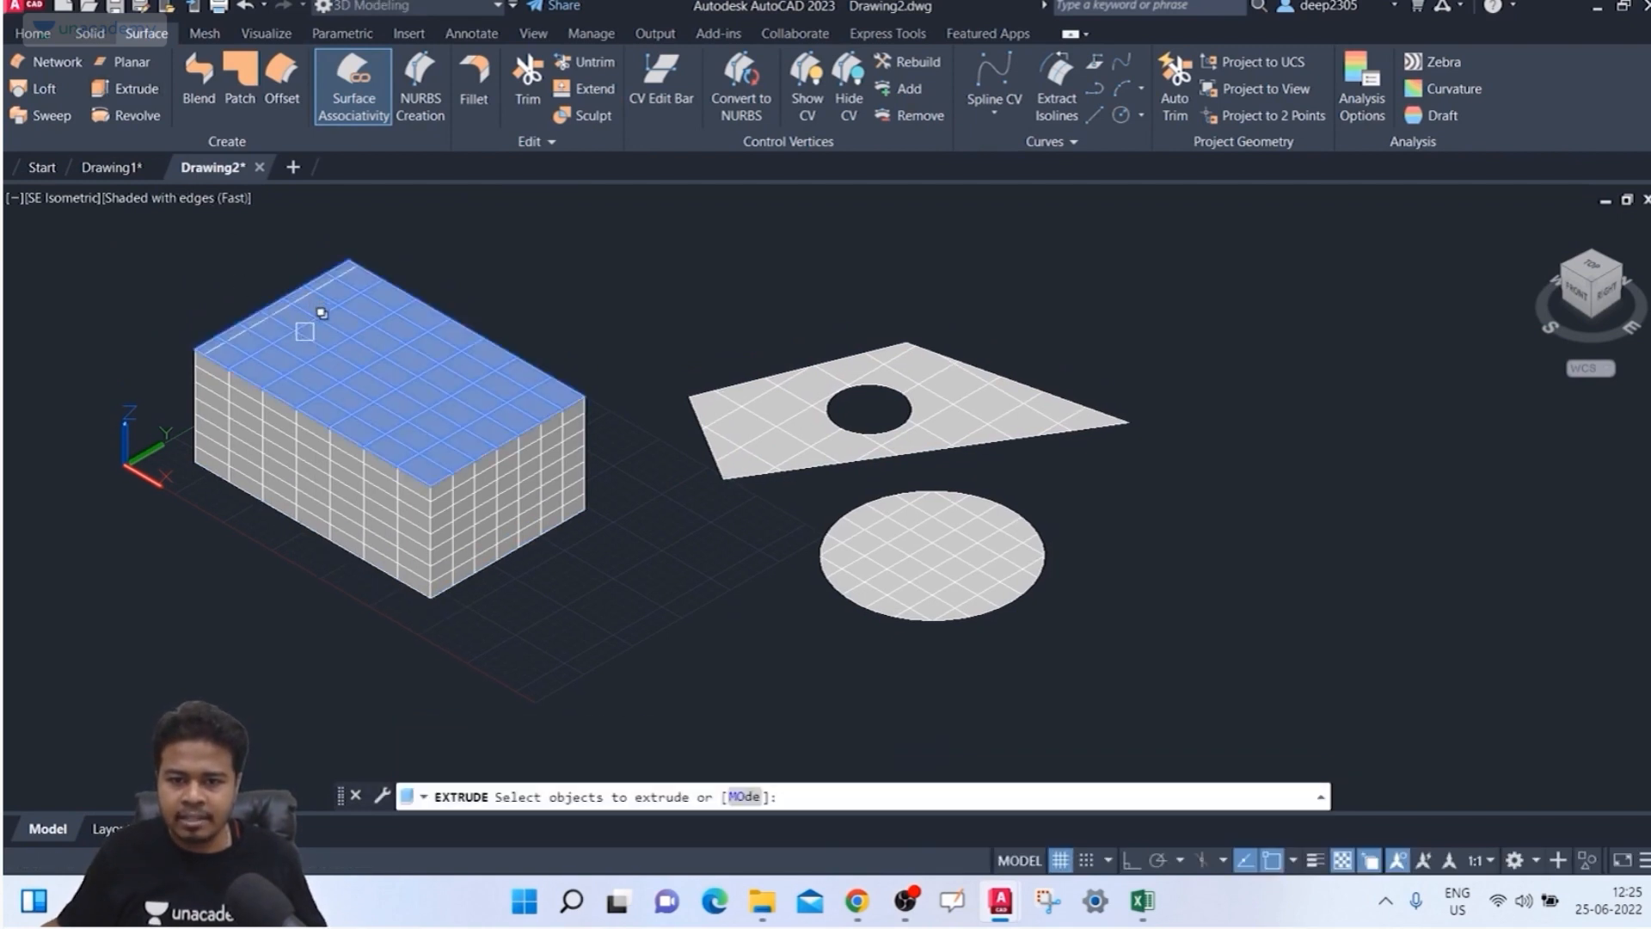
{"action": "middle_click_drag", "start_coordinate": [318, 354], "coordinate": [324, 327], "text": "shift"}
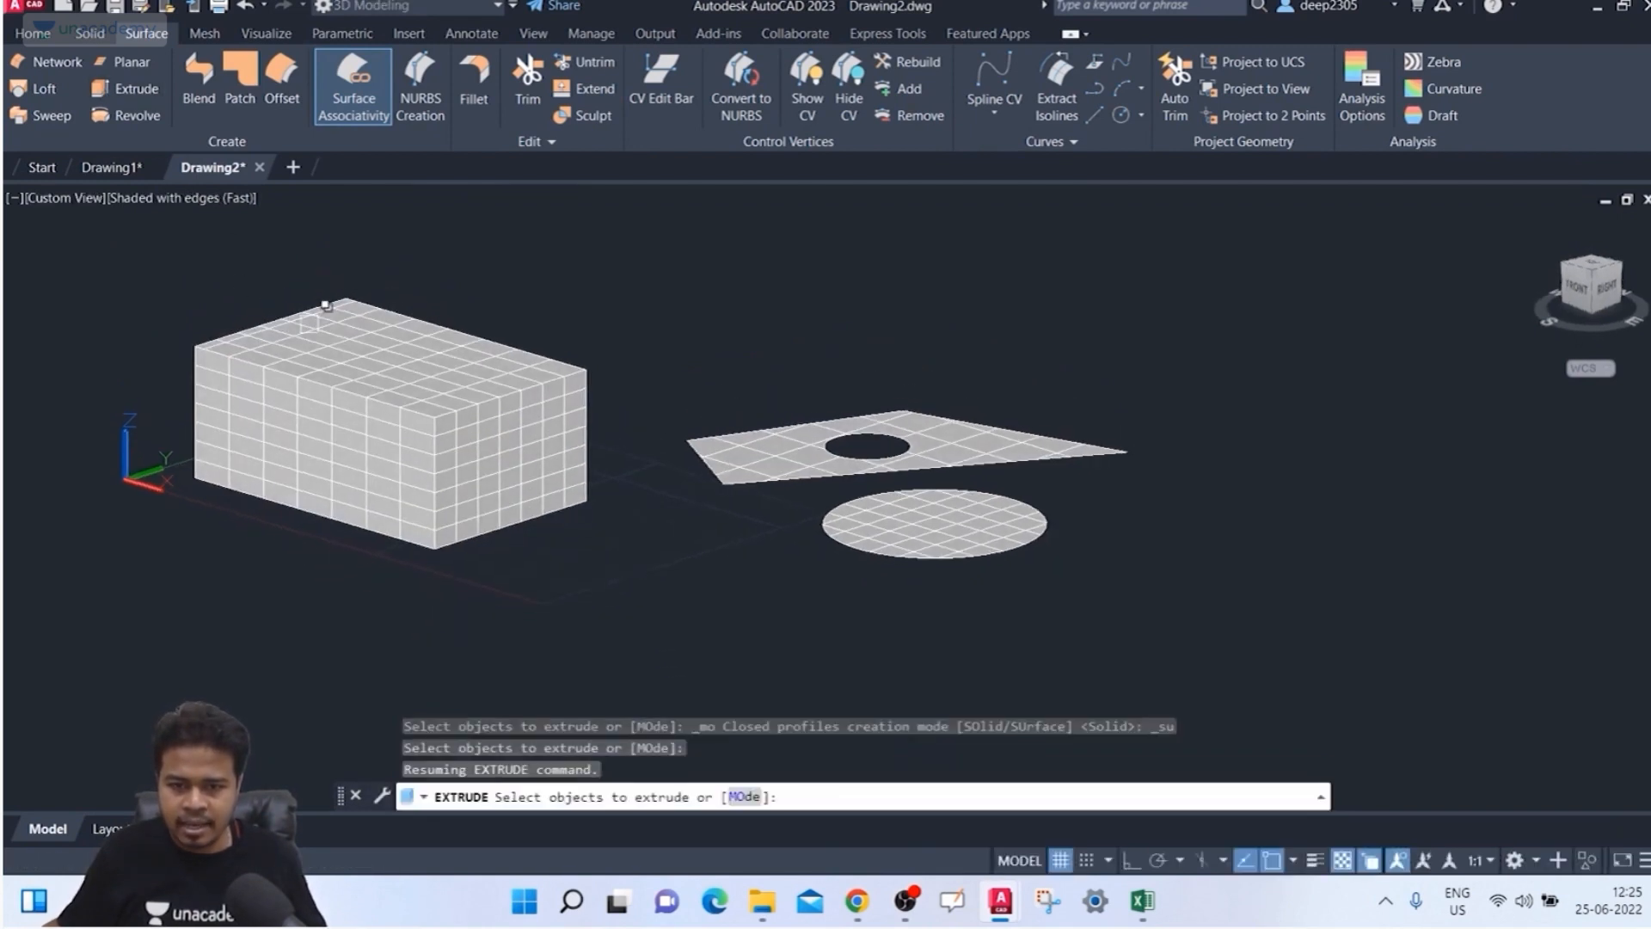
{"action": "left_click", "coordinate": [307, 345]}
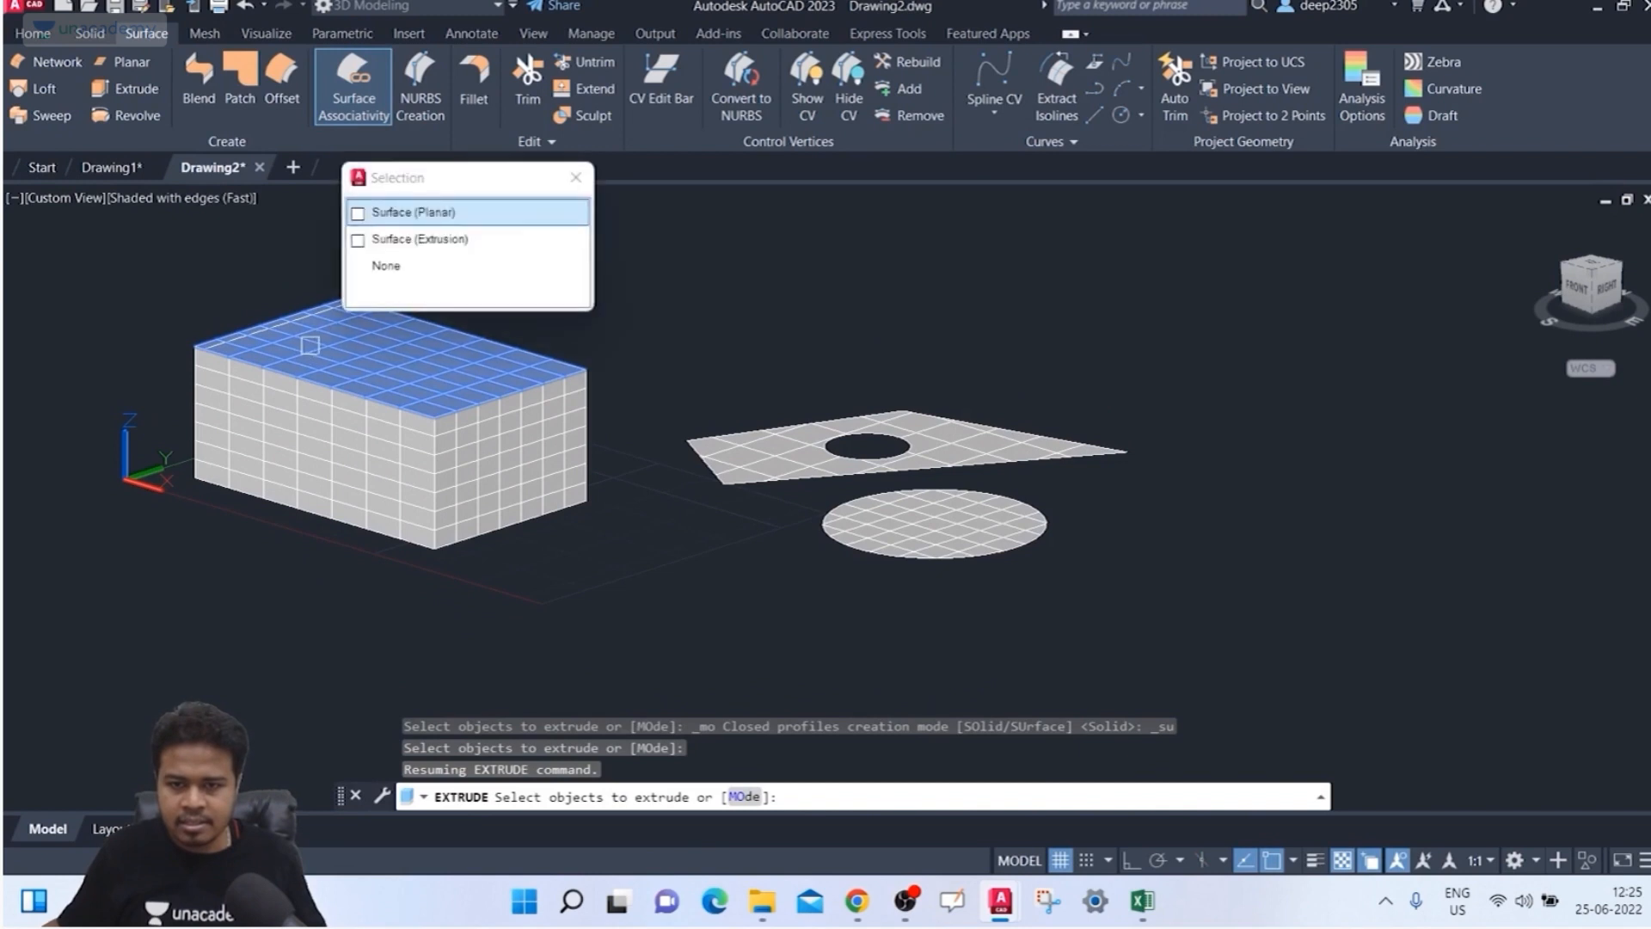
{"action": "left_click", "coordinate": [385, 268]}
{"action": "middle_click_drag", "start_coordinate": [253, 352], "coordinate": [251, 321], "text": "shift"}
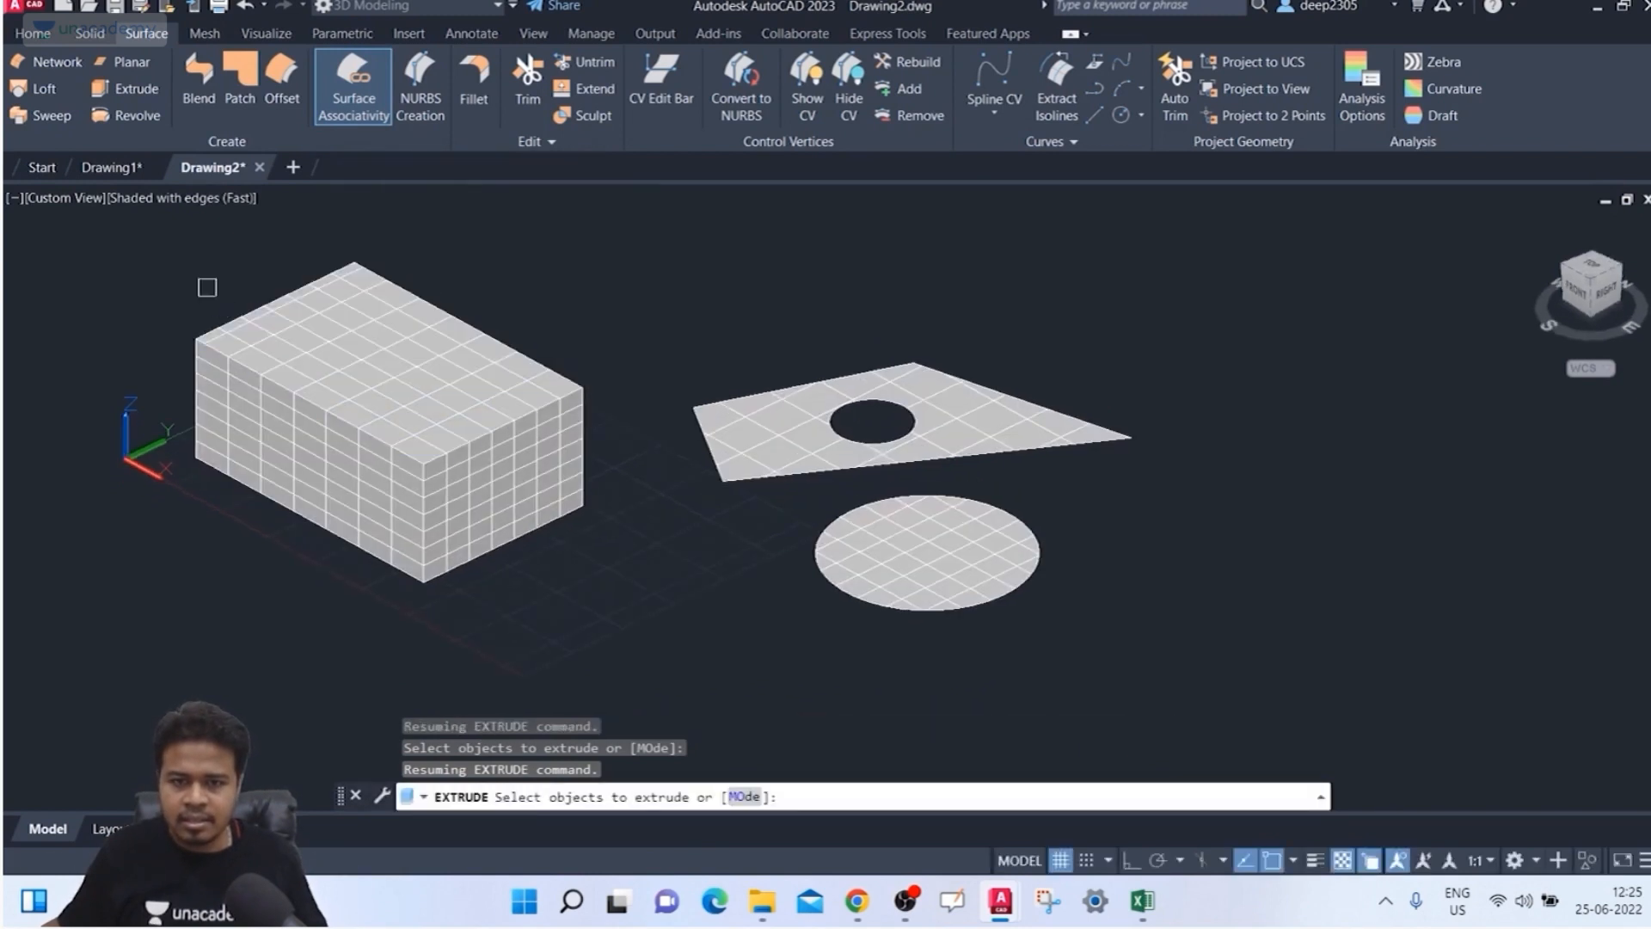
{"action": "key", "text": "Escape"}
Step: Draw a small rectangle freehand on the box's top face, from the corner nearest the origin to a point inside the face
{"action": "type", "text": "rec"}
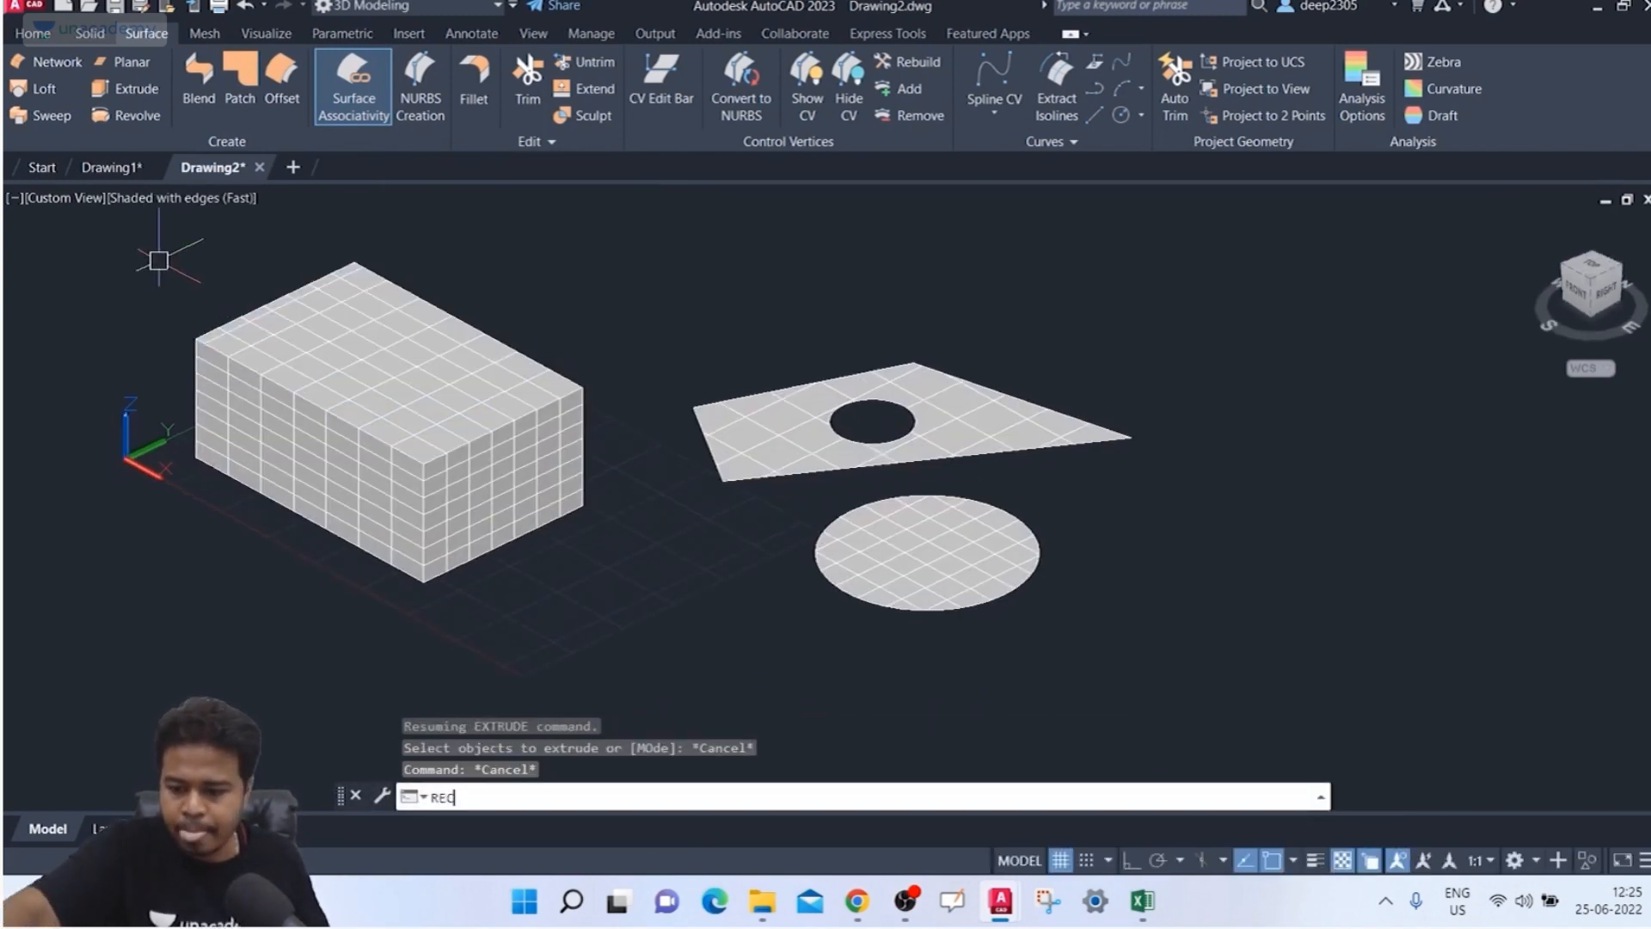
{"action": "key", "text": "Return"}
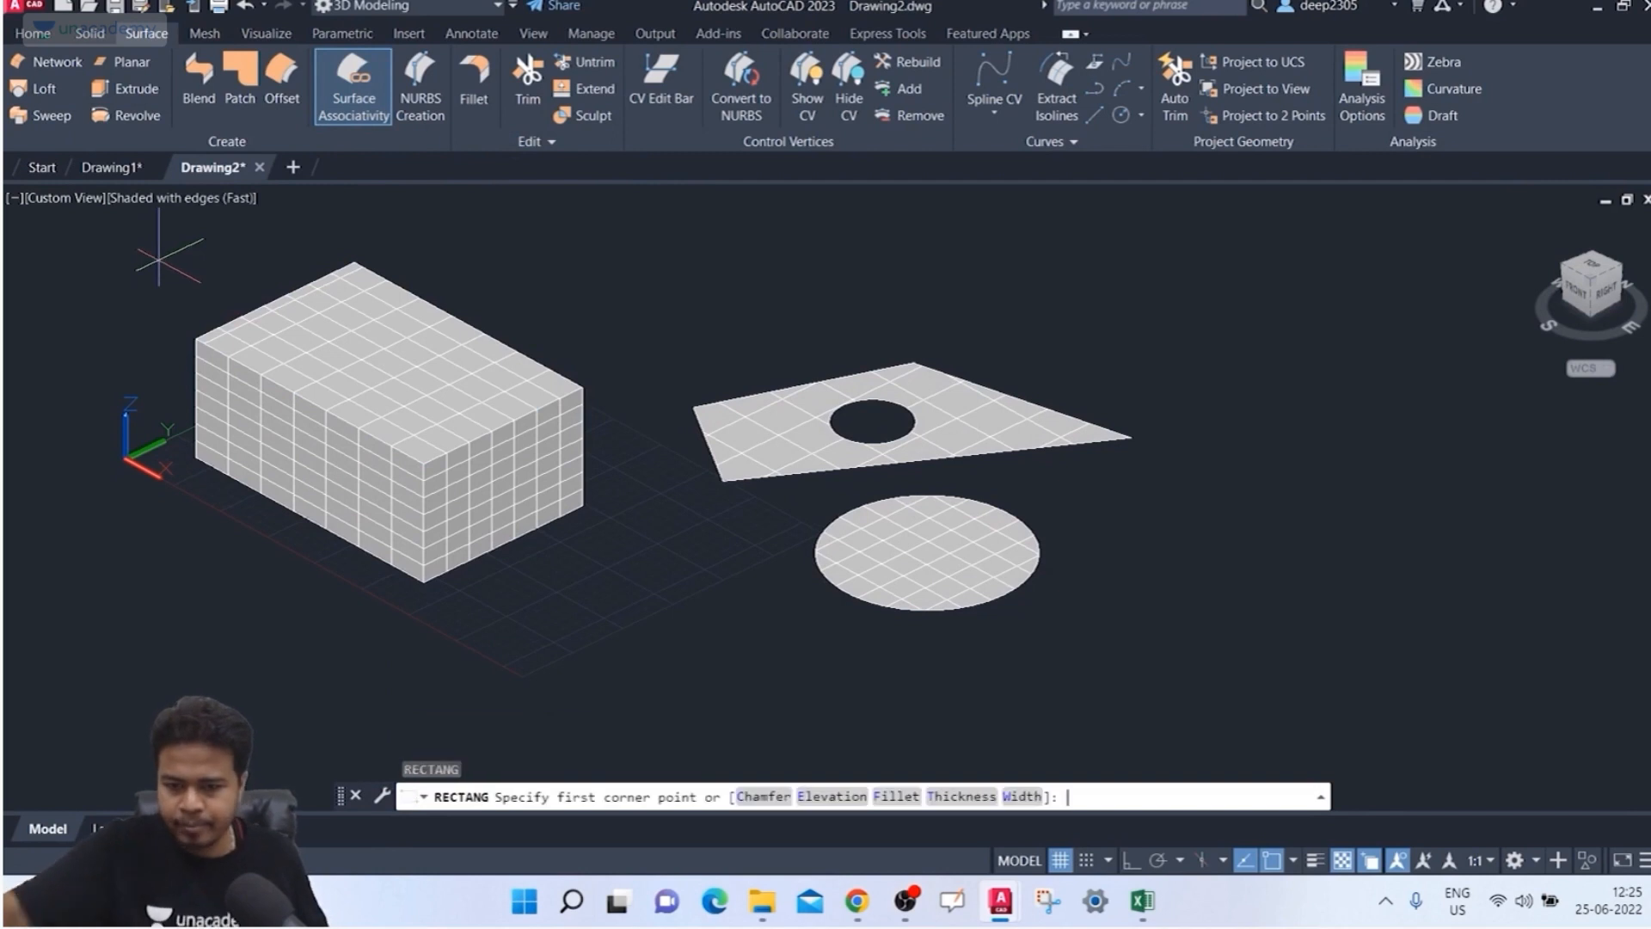
{"action": "left_click", "coordinate": [199, 340]}
{"action": "scroll", "coordinate": [258, 348], "scroll_direction": "up", "scroll_amount": 5}
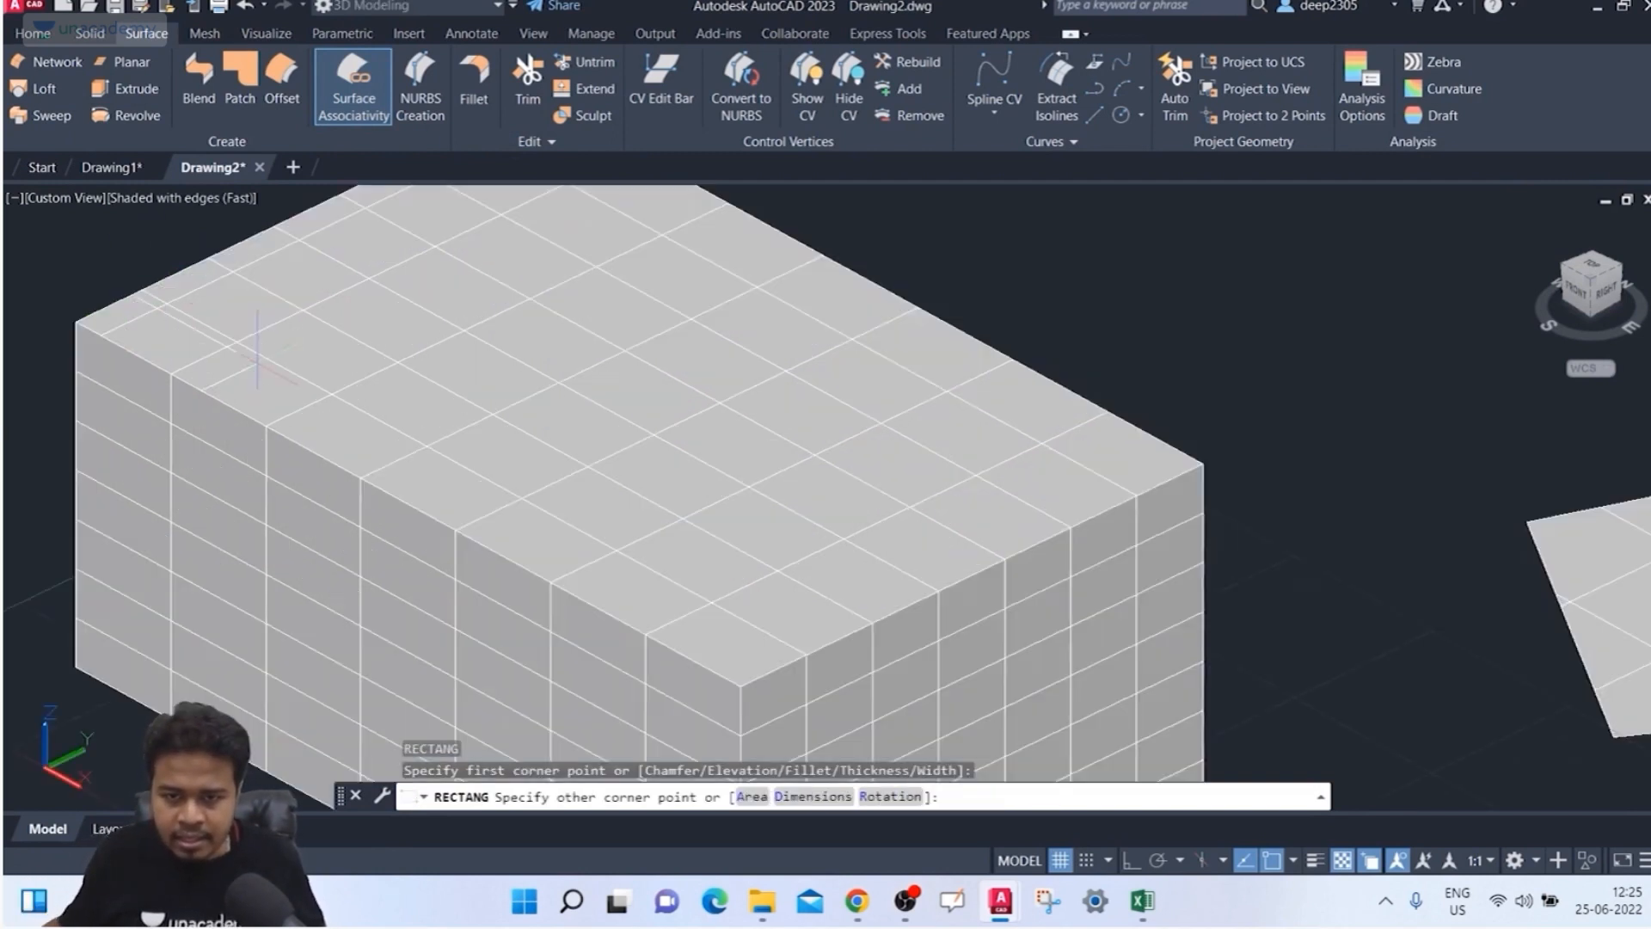
{"action": "left_click", "coordinate": [377, 360]}
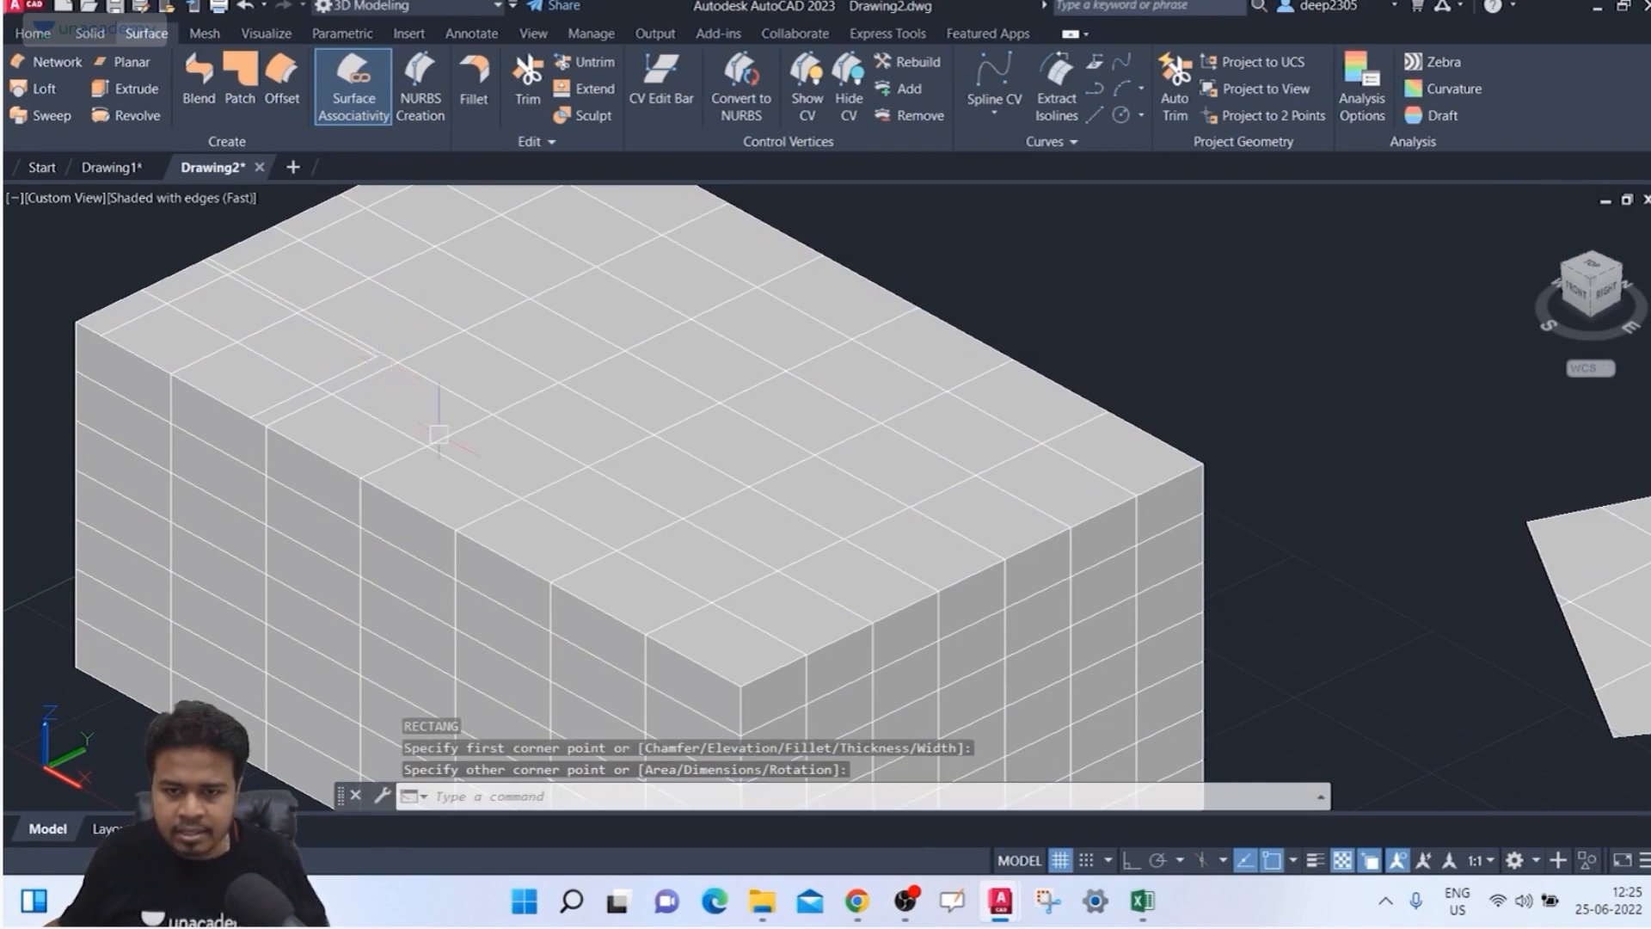
{"action": "middle_click_drag", "start_coordinate": [417, 448], "coordinate": [371, 421]}
{"action": "key", "text": "Escape"}
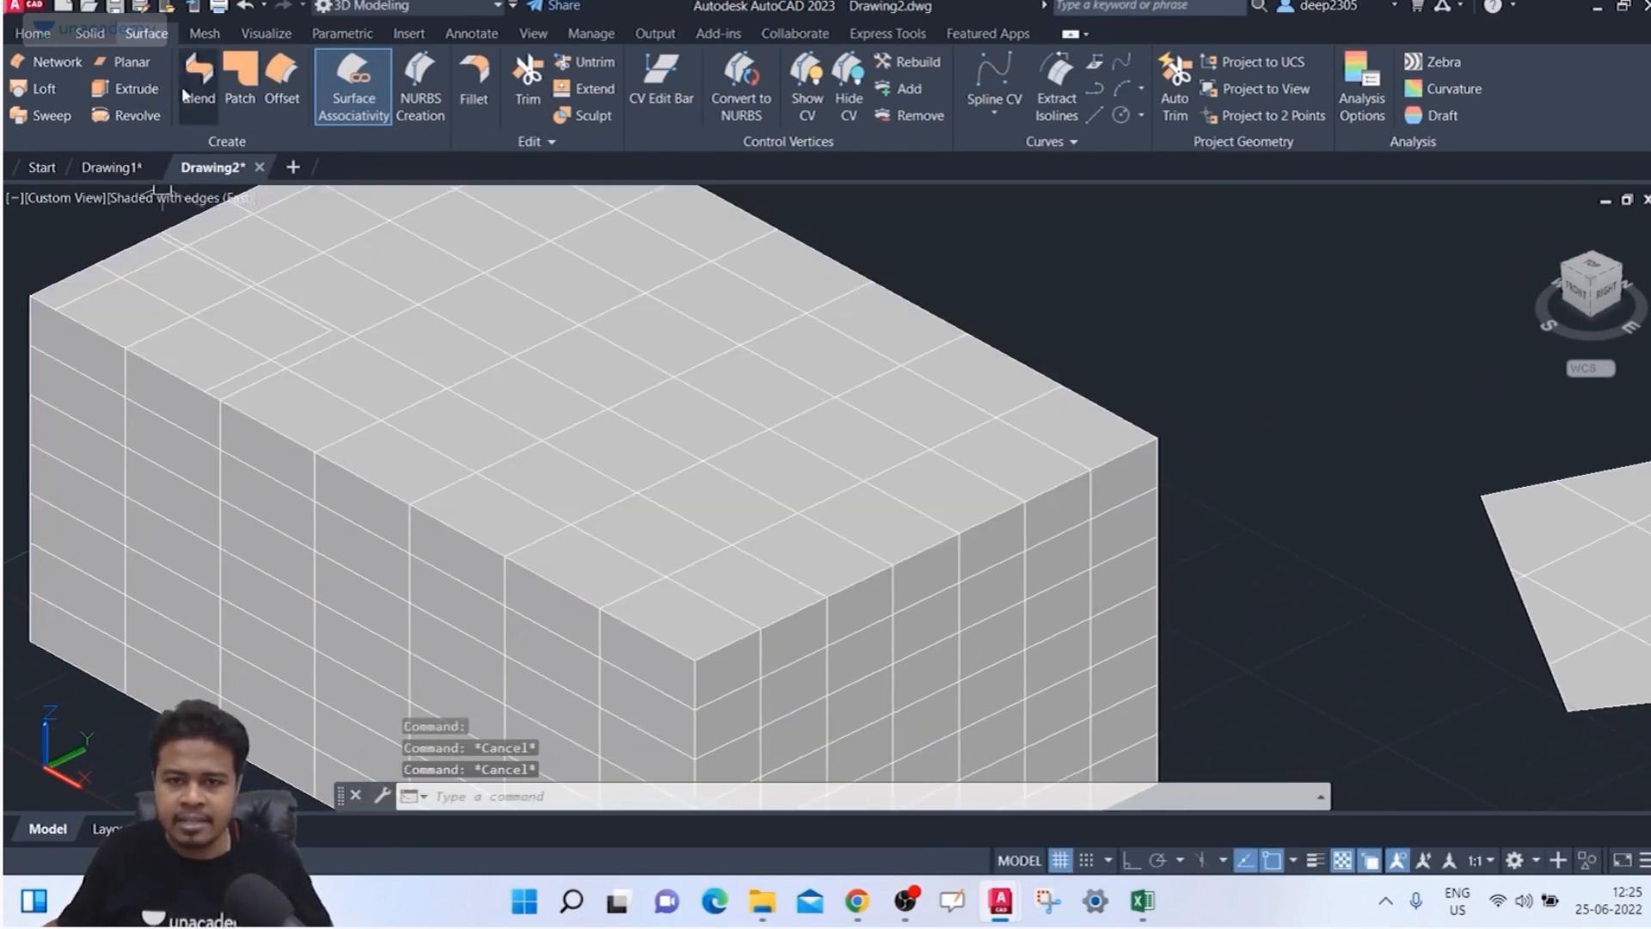
Step: Extrude the small corner rectangle polyline upward as a surface to a freehand height above the box's top face
{"action": "left_click", "coordinate": [124, 88]}
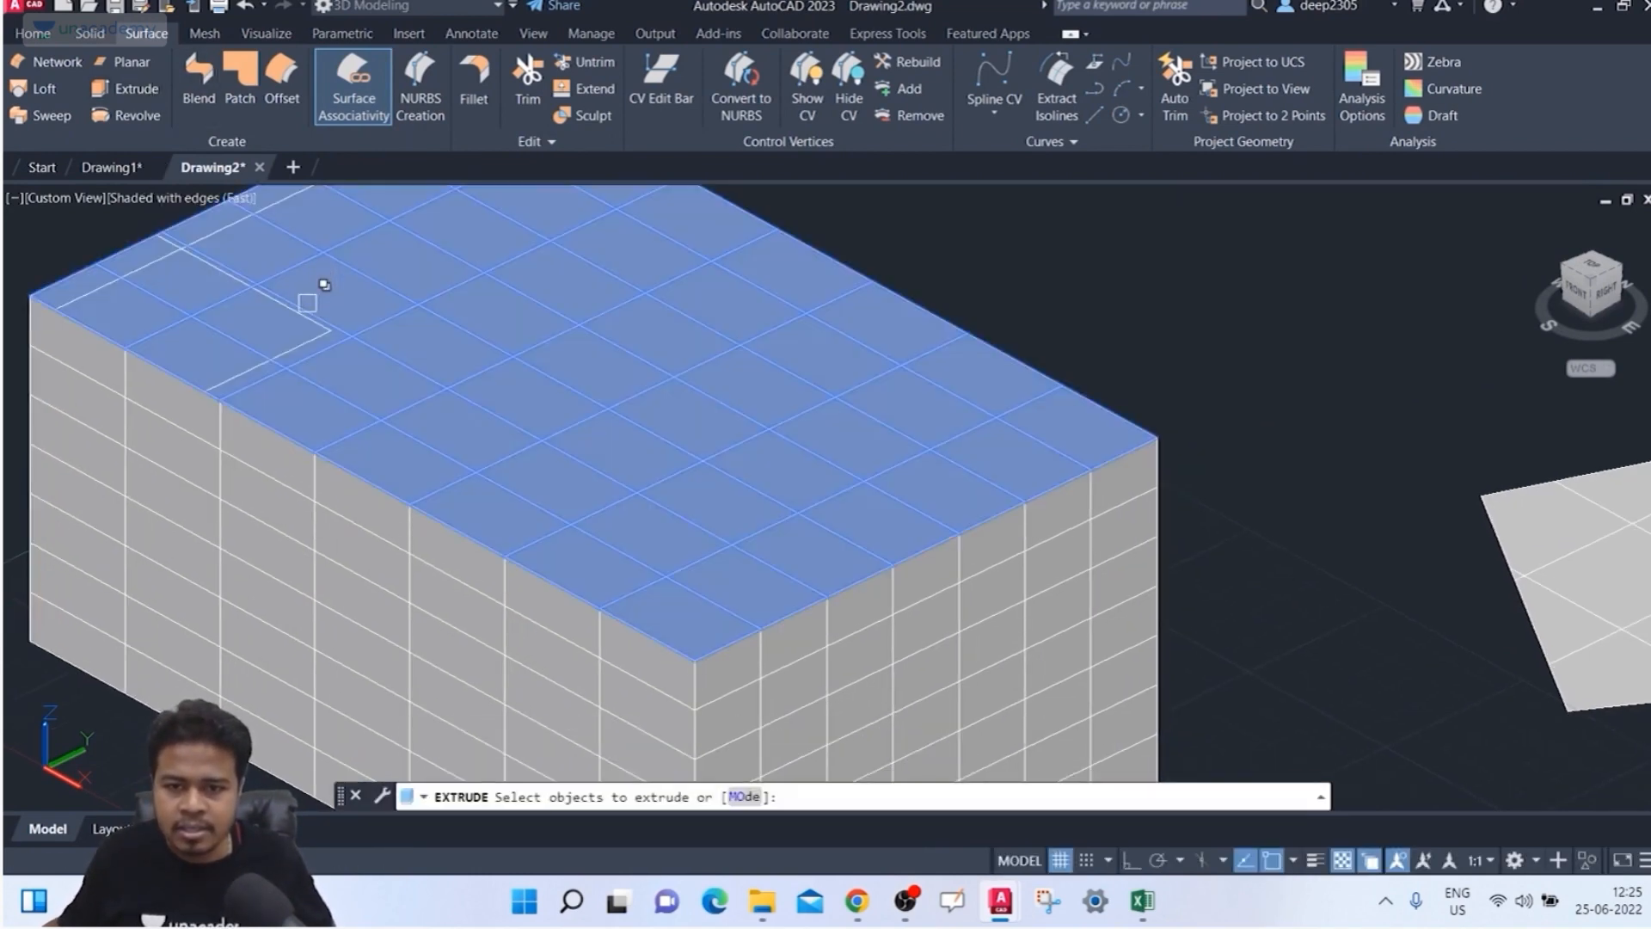
{"action": "left_click", "coordinate": [314, 297]}
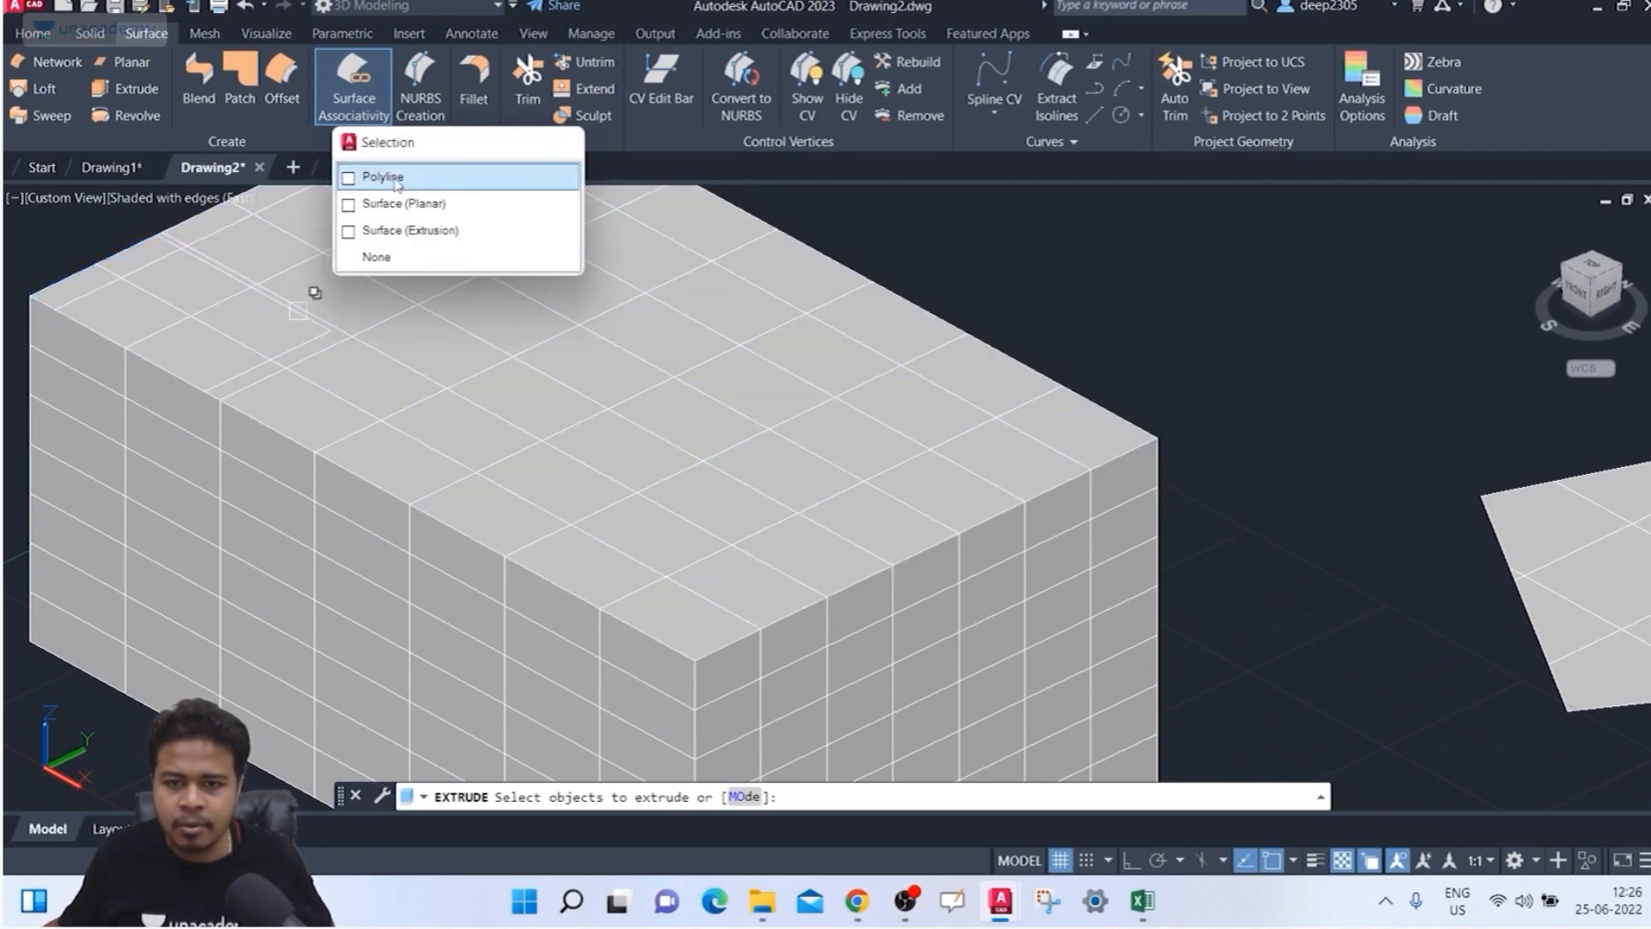
{"action": "left_click", "coordinate": [379, 176]}
{"action": "key", "text": "Return"}
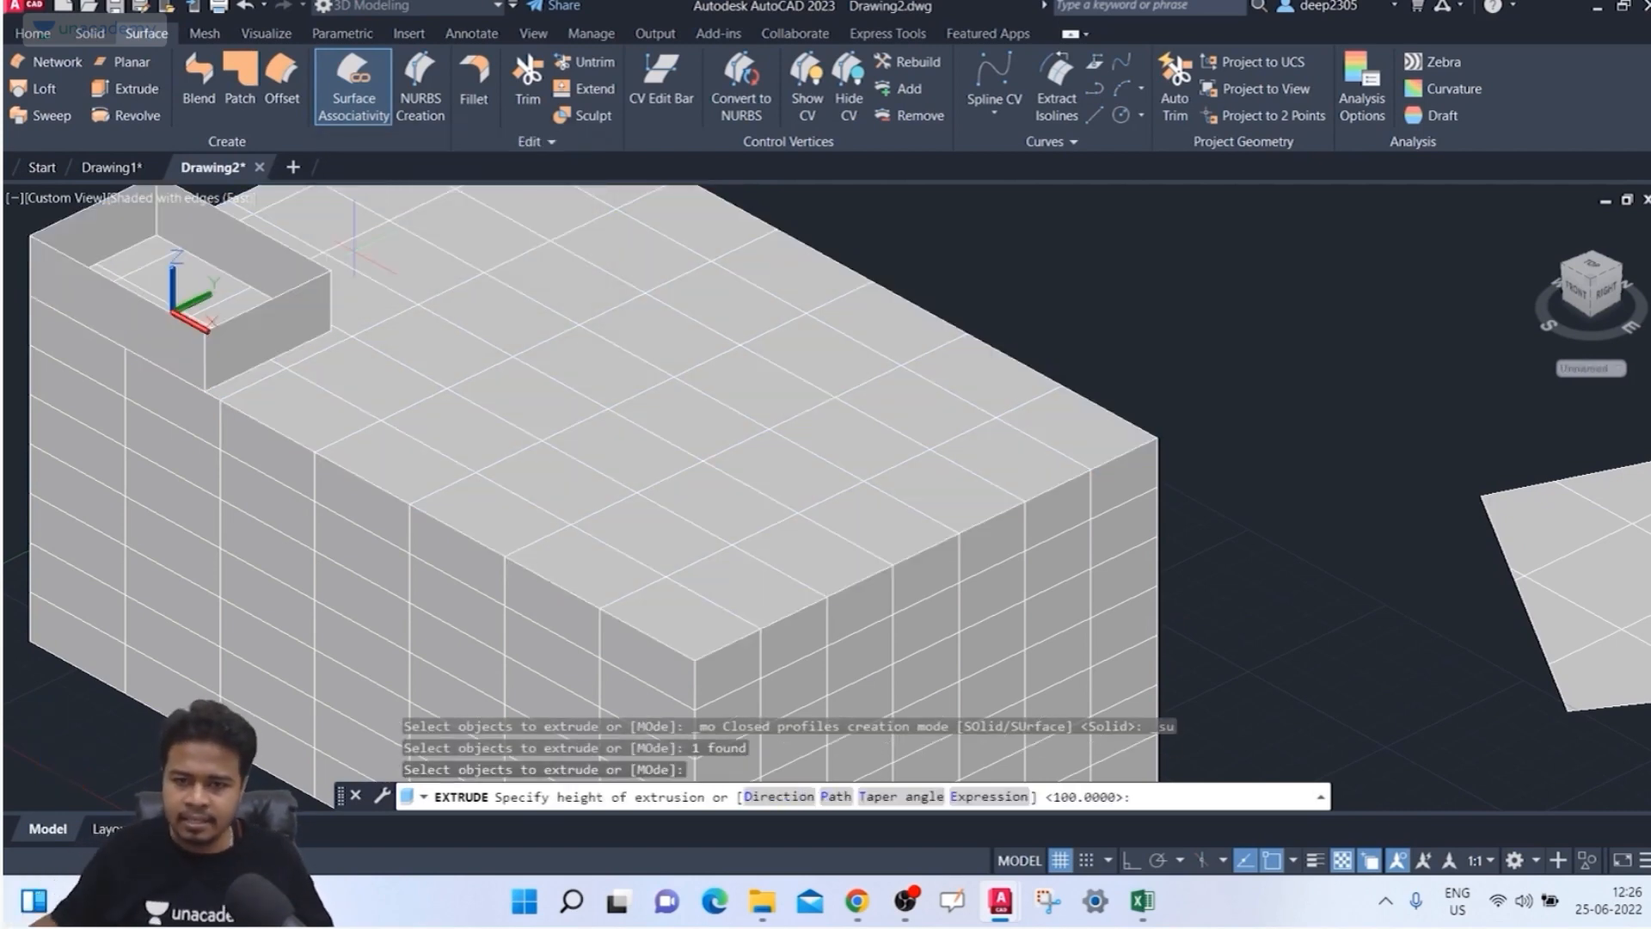
{"action": "middle_click_drag", "start_coordinate": [456, 346], "coordinate": [561, 536]}
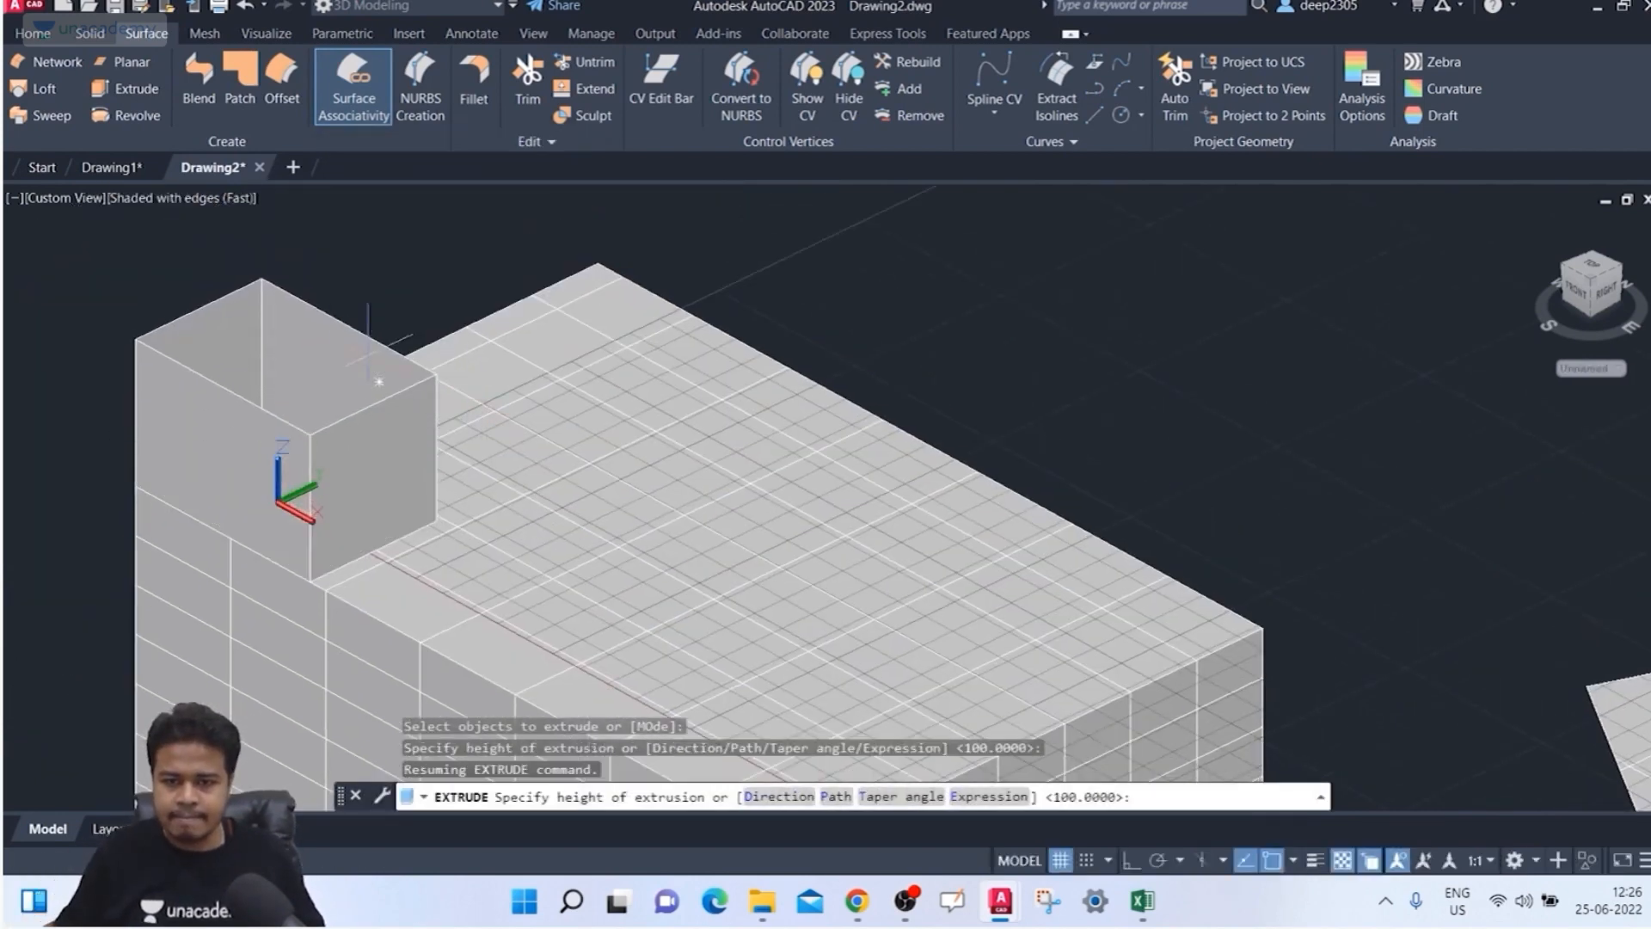
{"action": "left_click", "coordinate": [68, 375]}
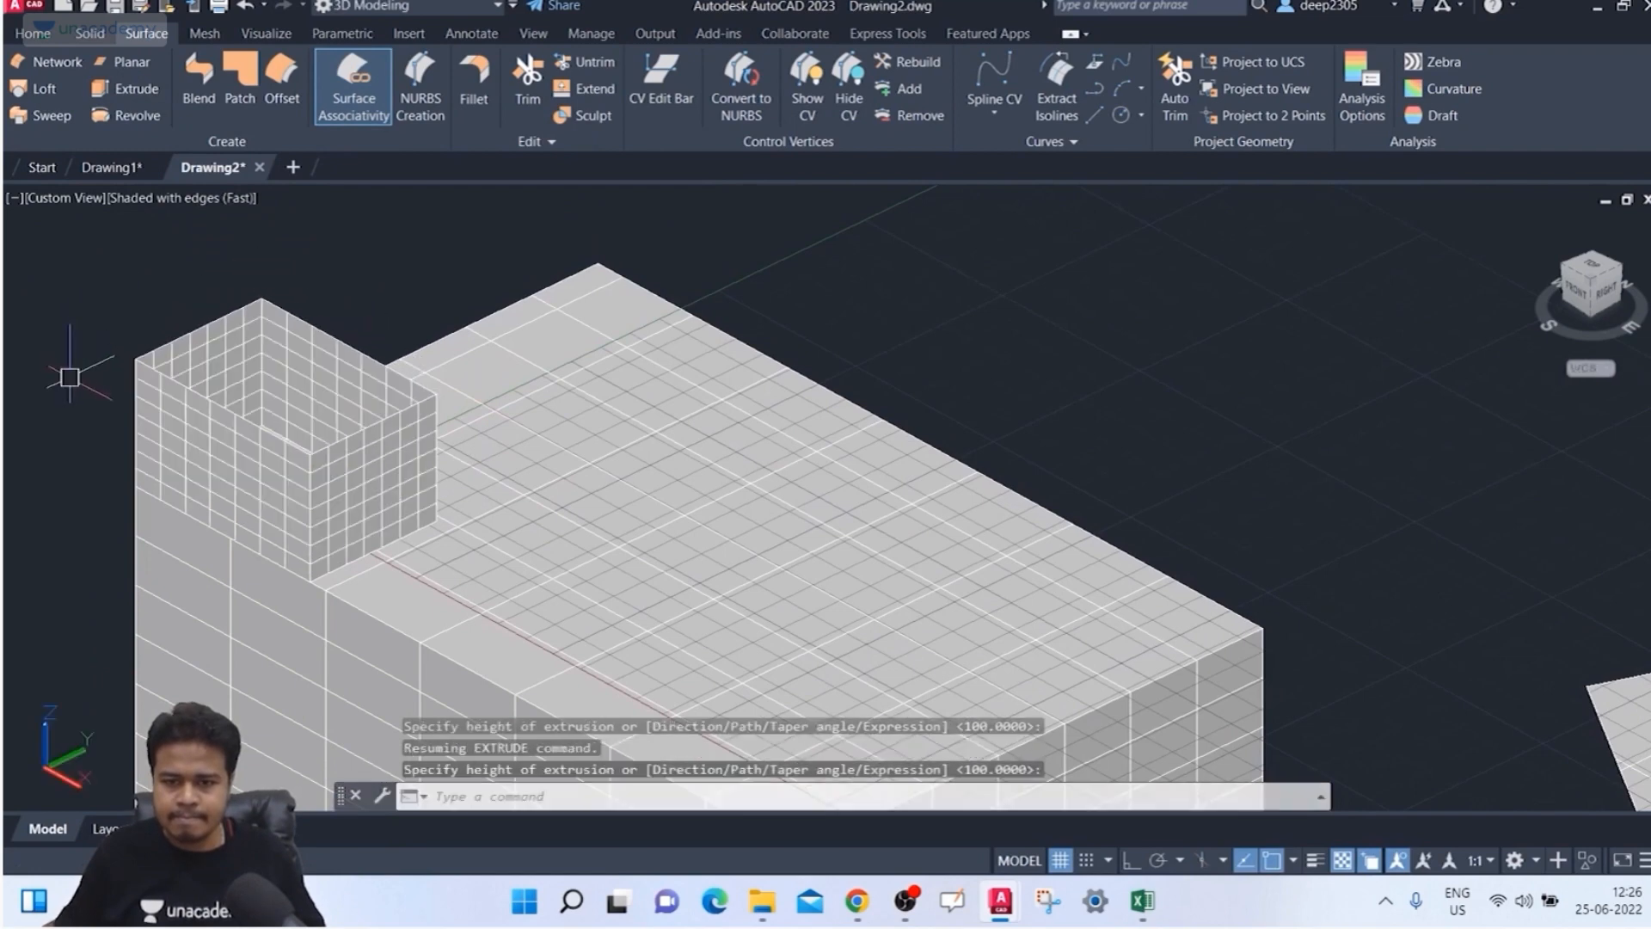
Step: Examine the small open extruded surface standing on the corner of the larger box
{"action": "middle_click_drag", "start_coordinate": [76, 374], "coordinate": [221, 376]}
{"action": "key", "text": "Escape"}
{"action": "key", "text": "Escape"}
{"action": "scroll", "coordinate": [151, 363], "scroll_direction": "down", "scroll_amount": 4}
{"action": "scroll", "coordinate": [208, 362], "scroll_direction": "up", "scroll_amount": 2}
{"action": "scroll", "coordinate": [191, 328], "scroll_direction": "up", "scroll_amount": 2}
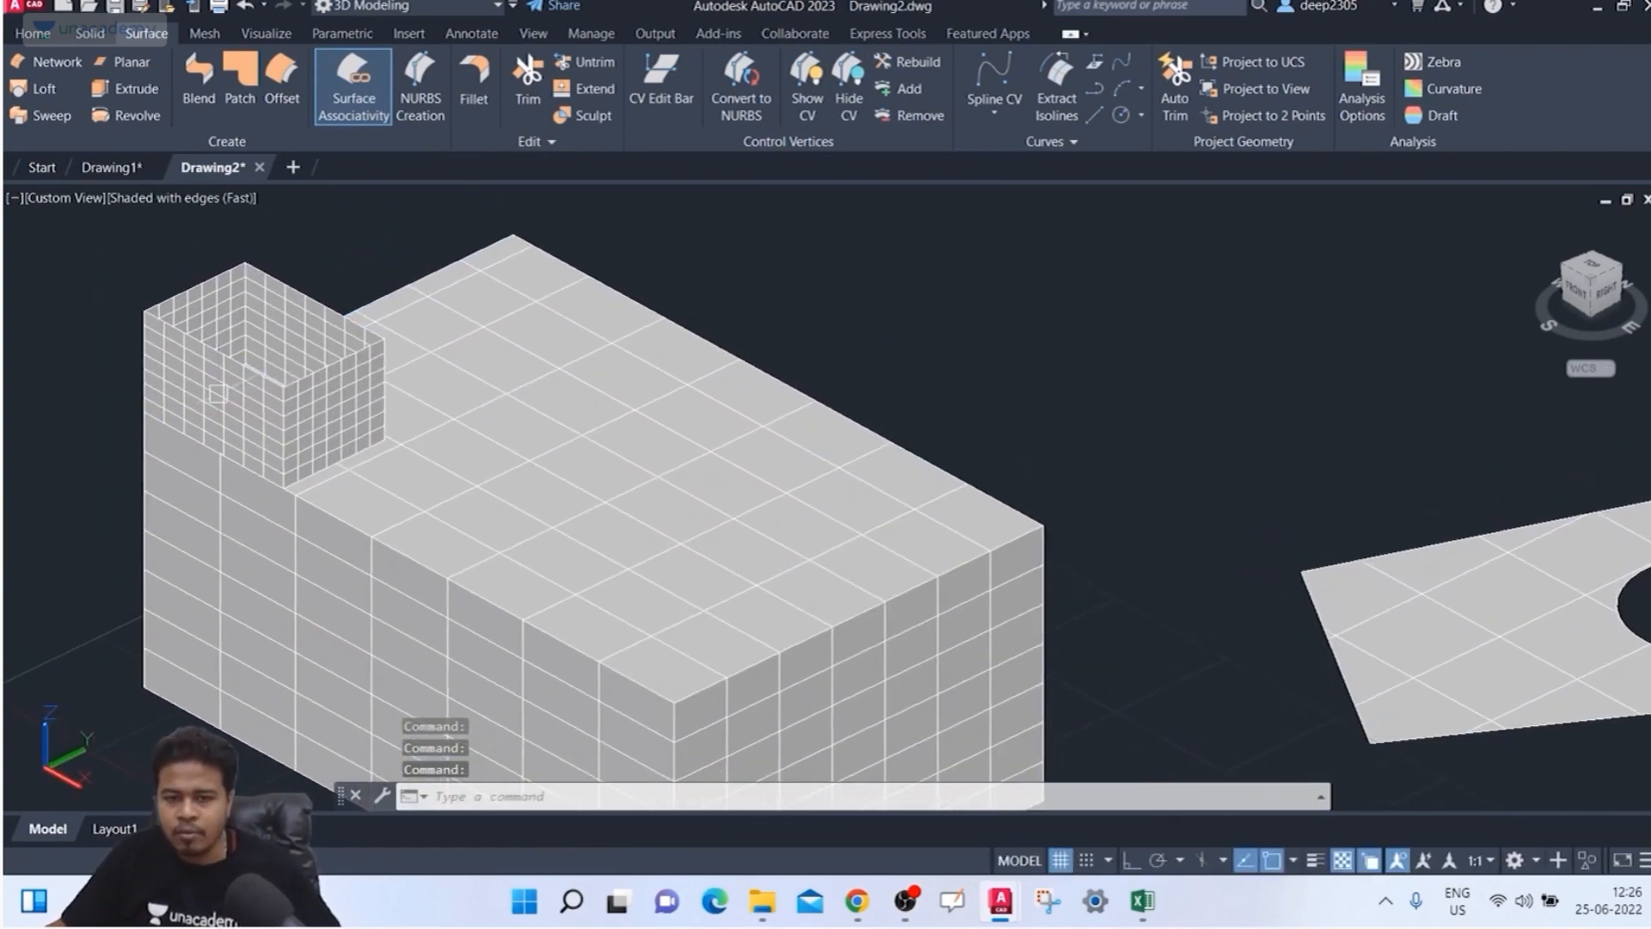
{"action": "key", "text": "Escape"}
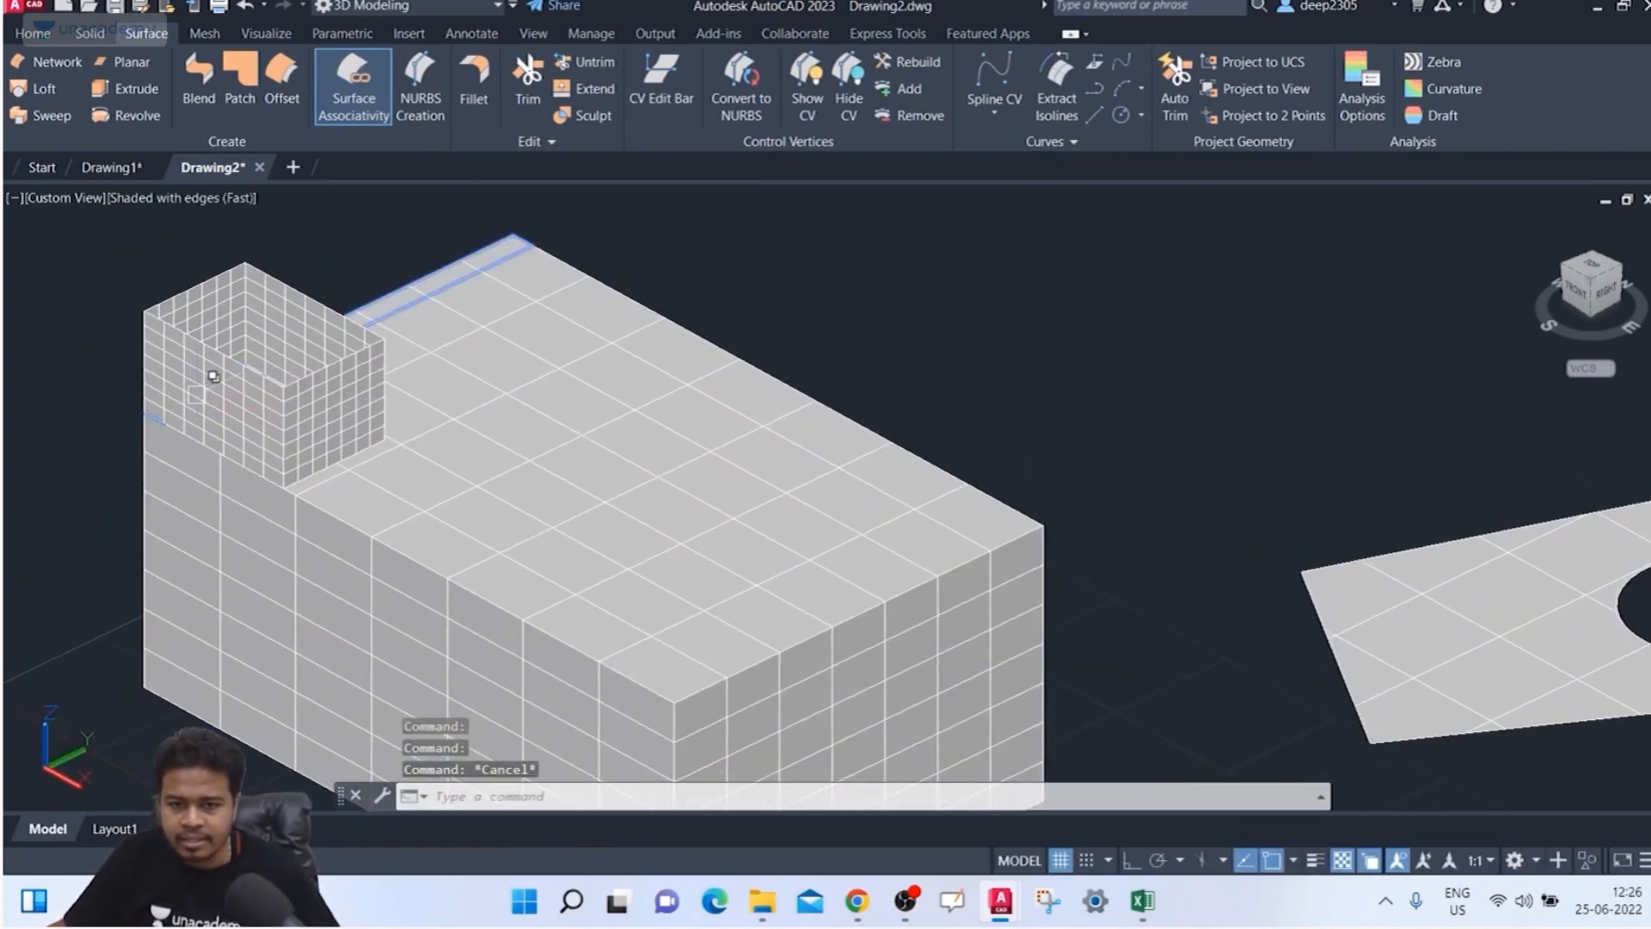
{"action": "scroll", "coordinate": [233, 375], "scroll_direction": "up", "scroll_amount": 1}
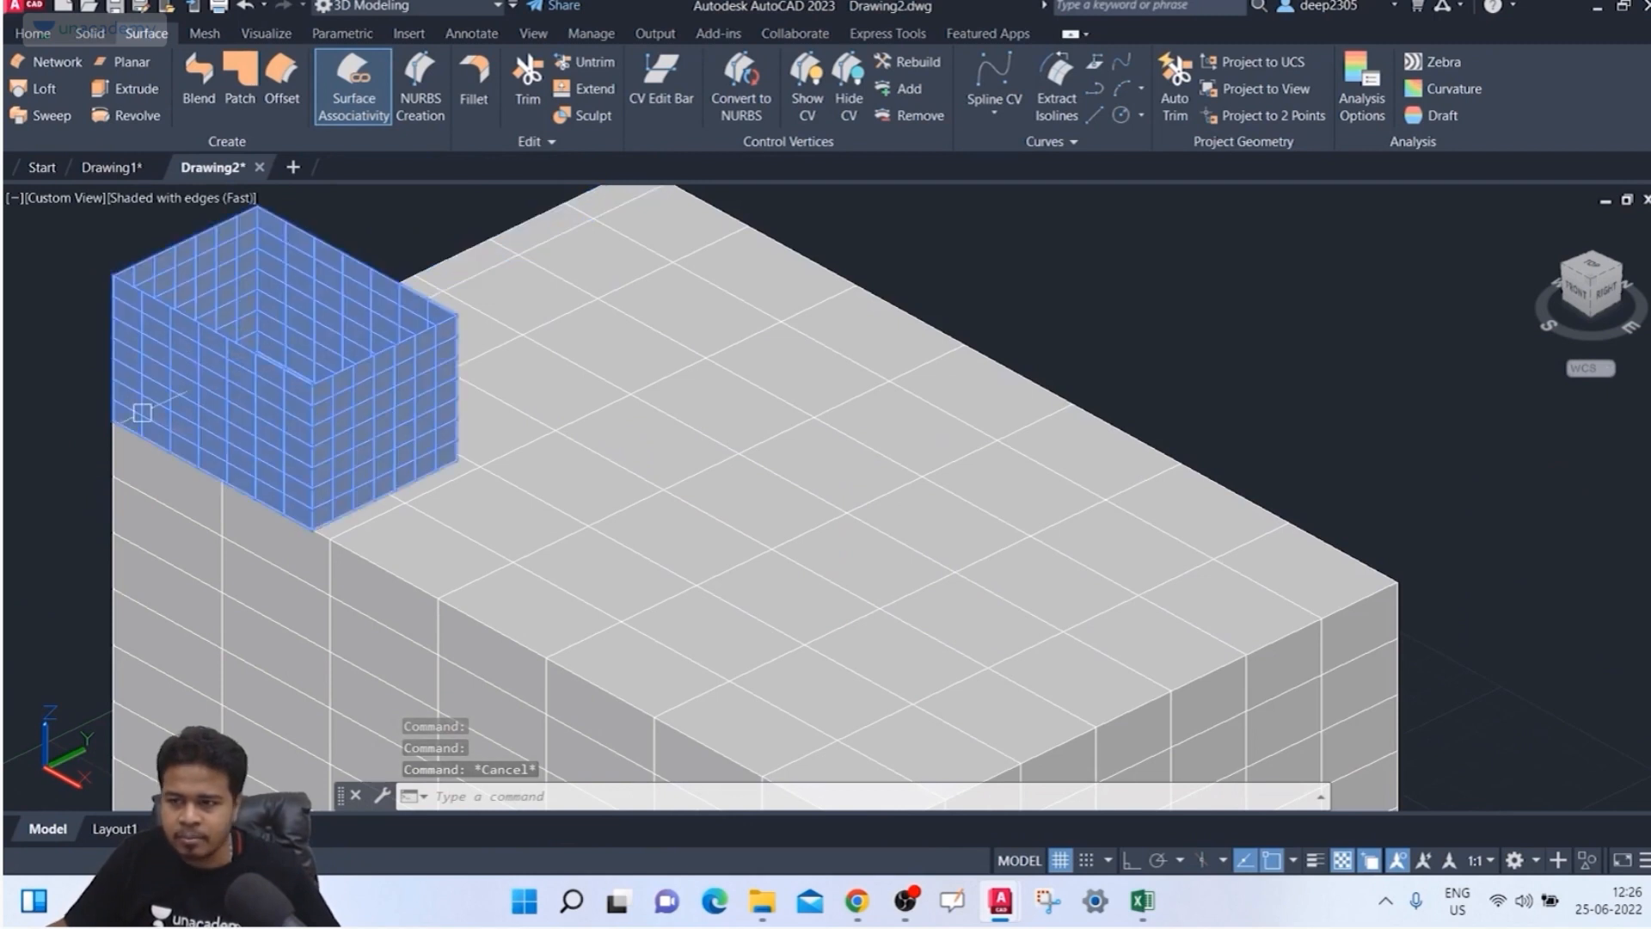
{"action": "middle_click_drag", "start_coordinate": [144, 412], "coordinate": [199, 414]}
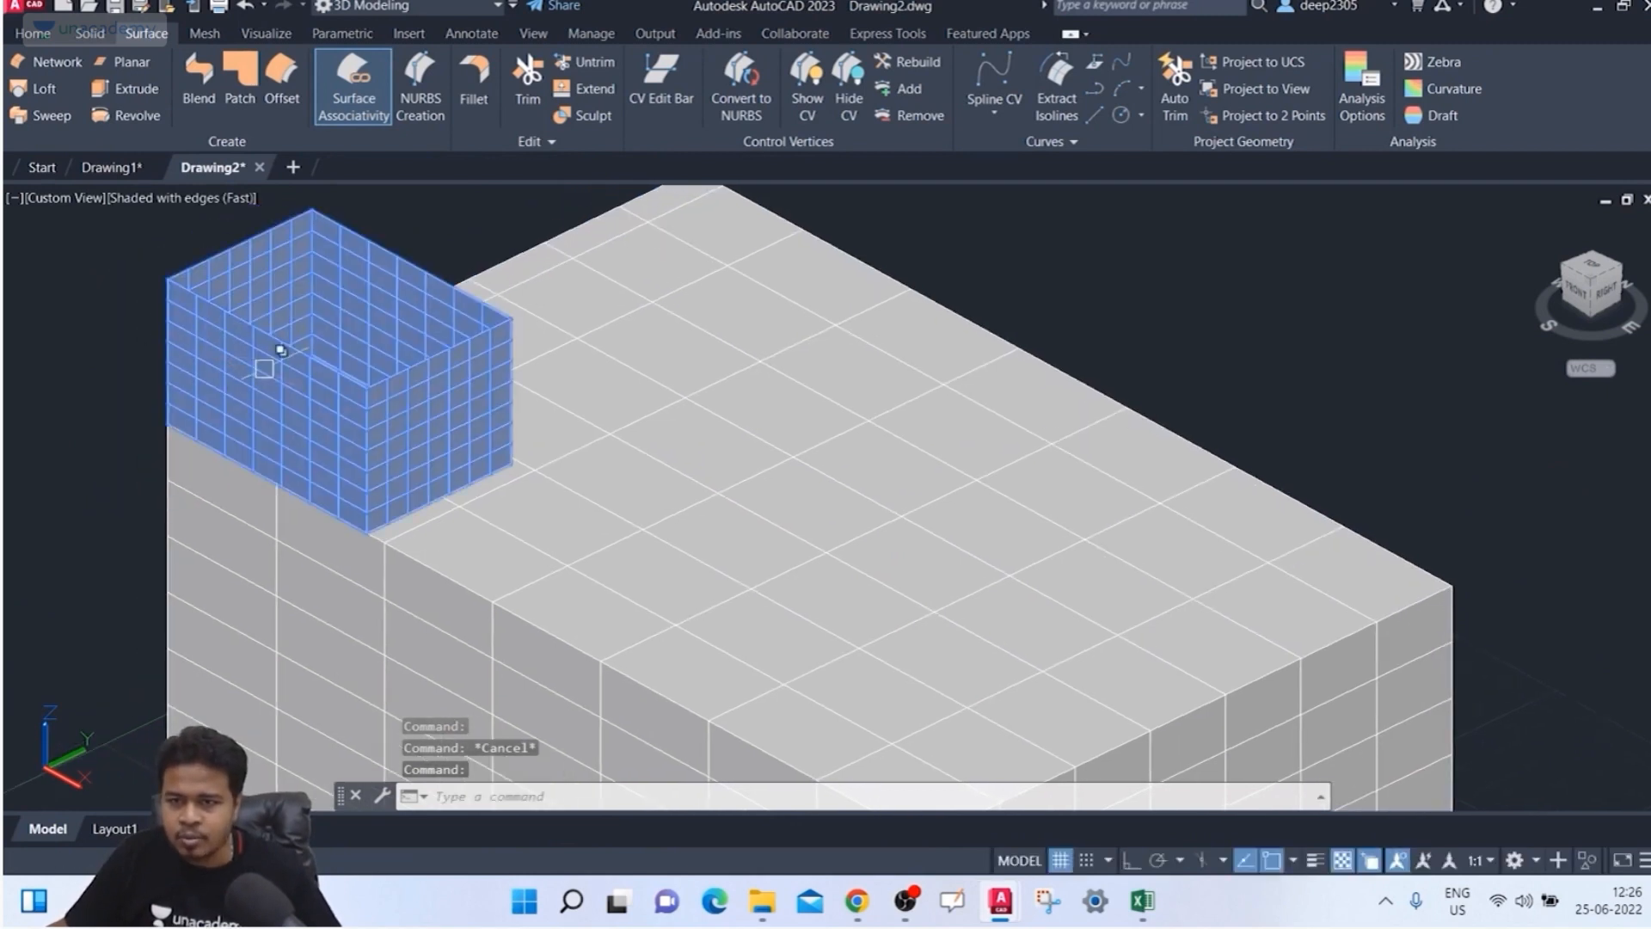
{"action": "key", "text": "Escape"}
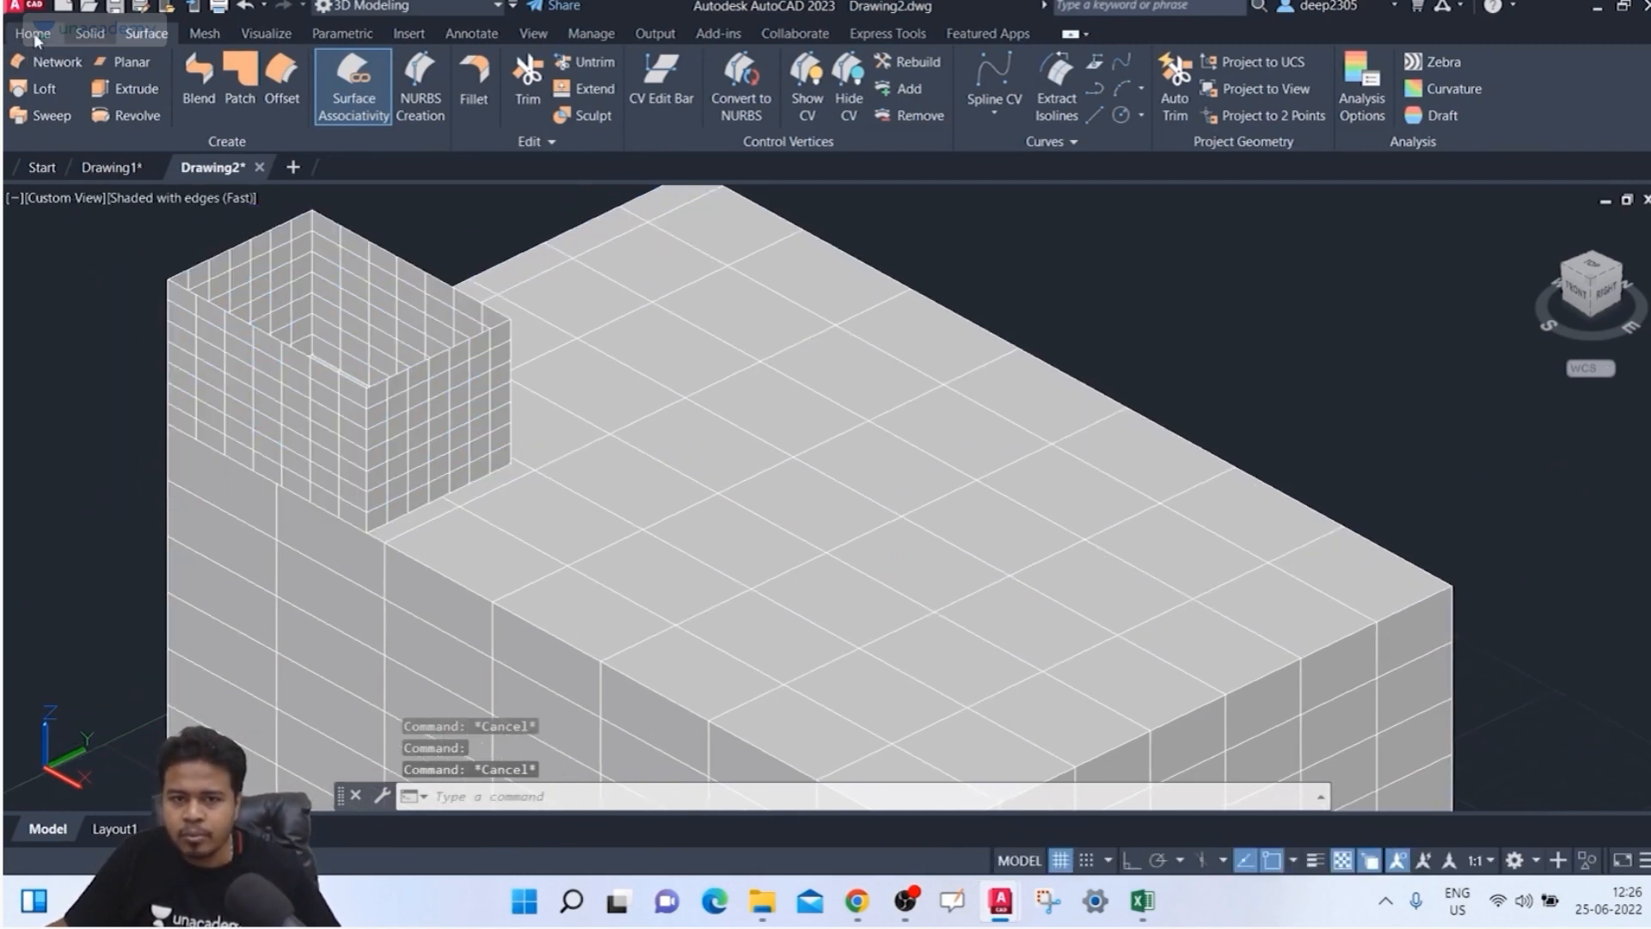
{"action": "left_click", "coordinate": [33, 34]}
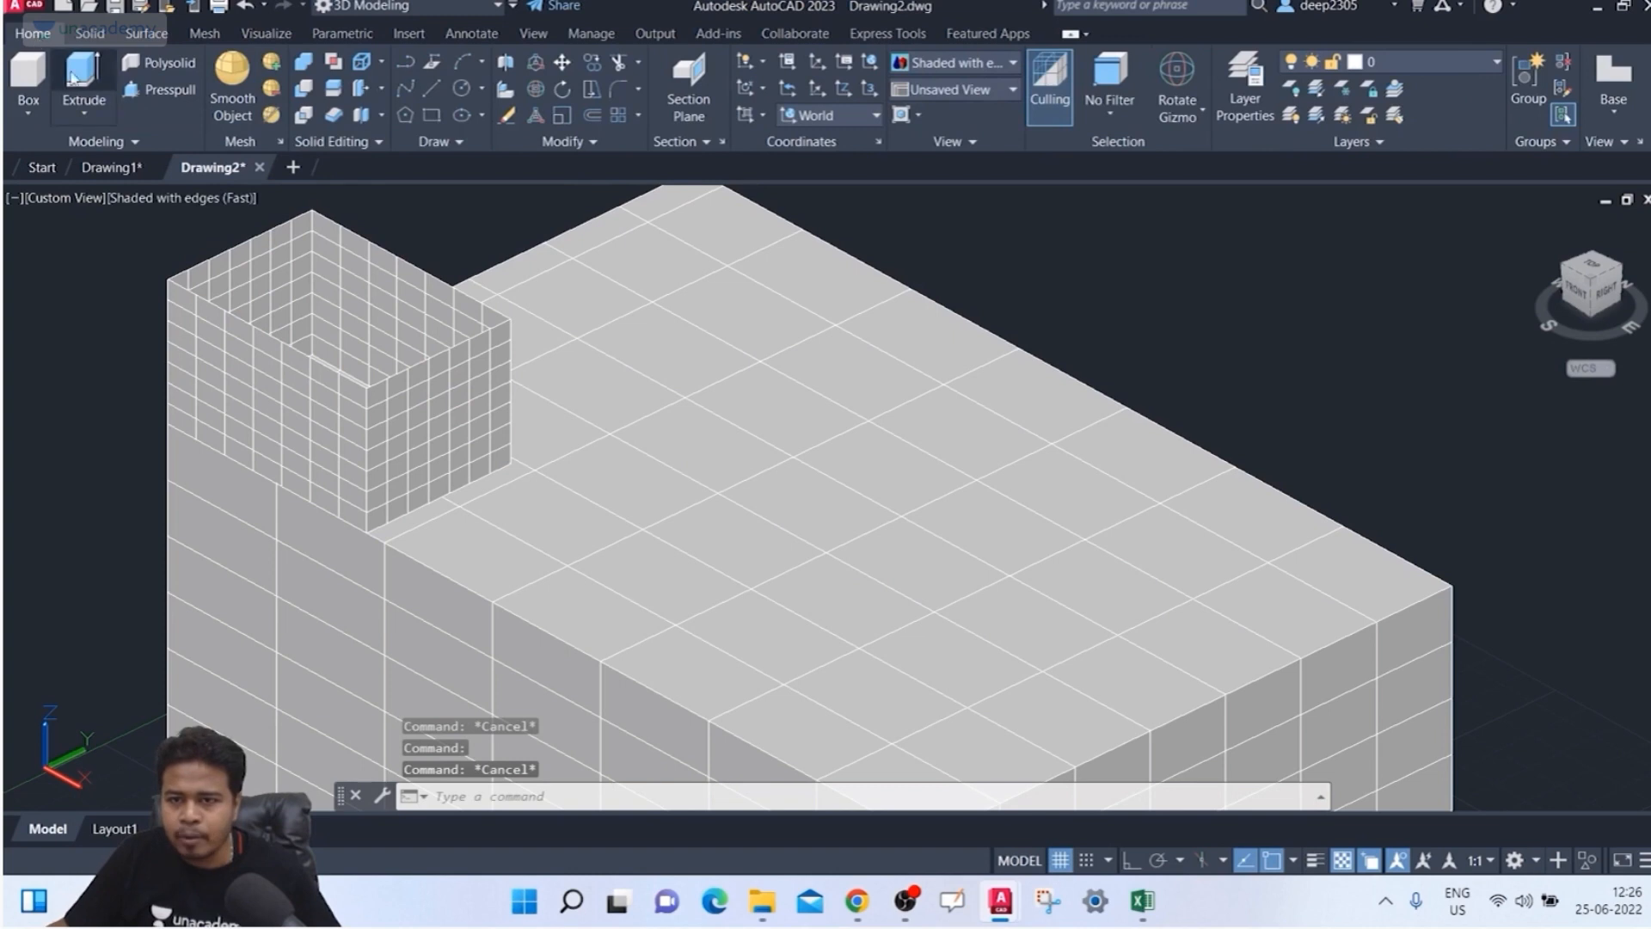
{"action": "left_click", "coordinate": [813, 118]}
{"action": "left_click", "coordinate": [813, 119]}
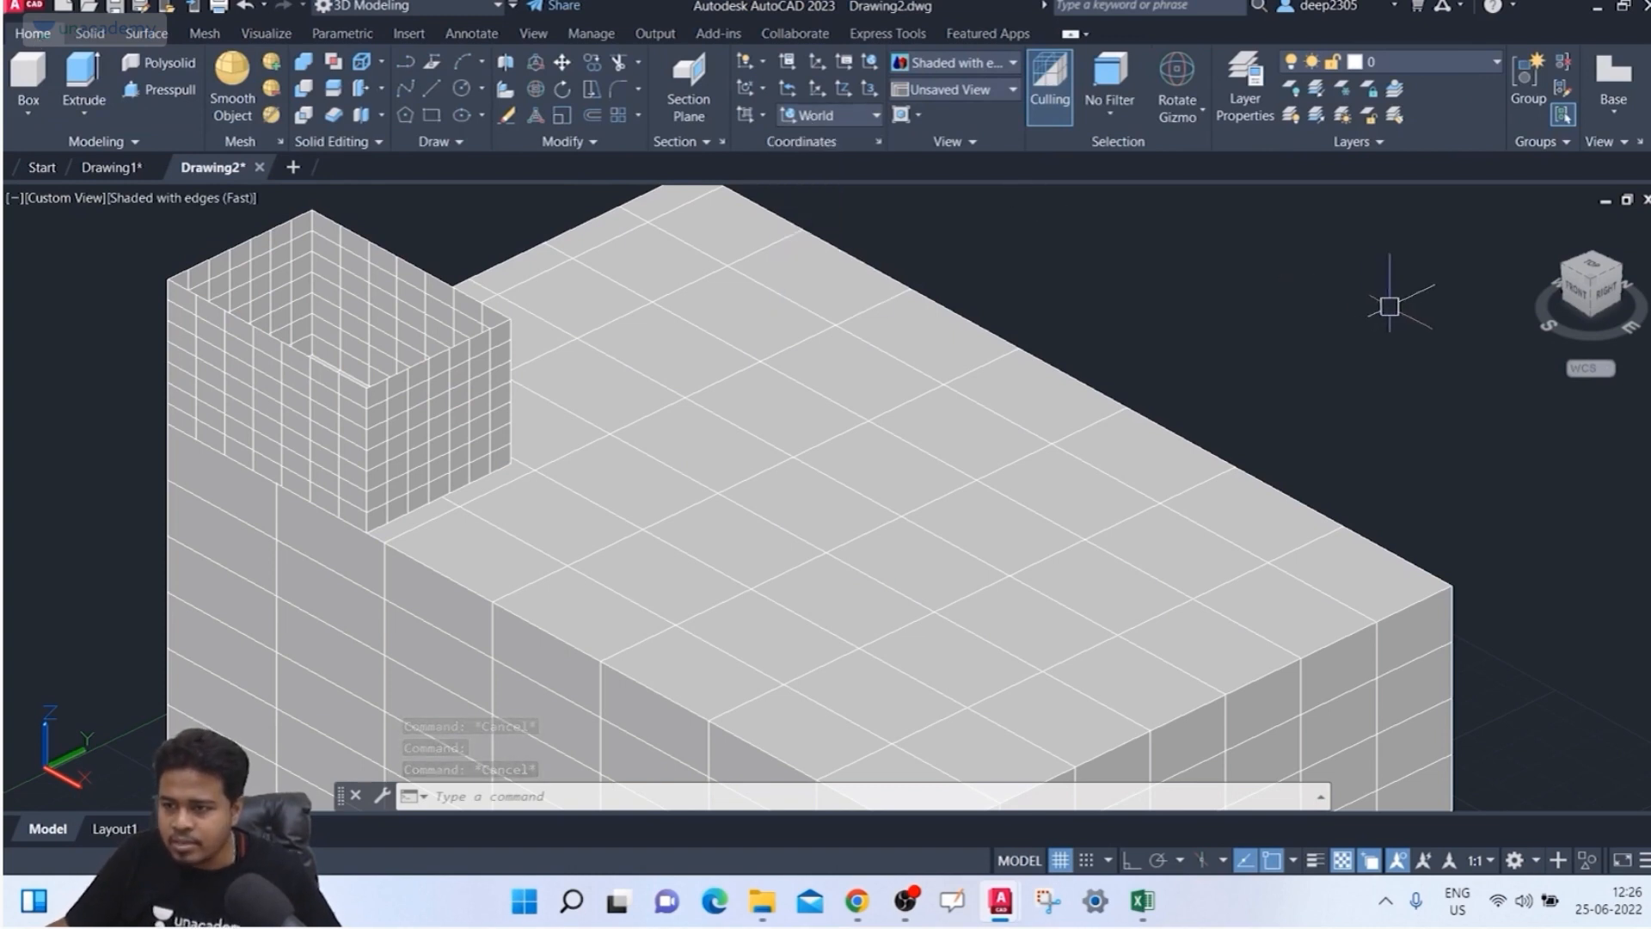
Step: Set the current coordinate system to the preset Front UCS
{"action": "left_click", "coordinate": [848, 114]}
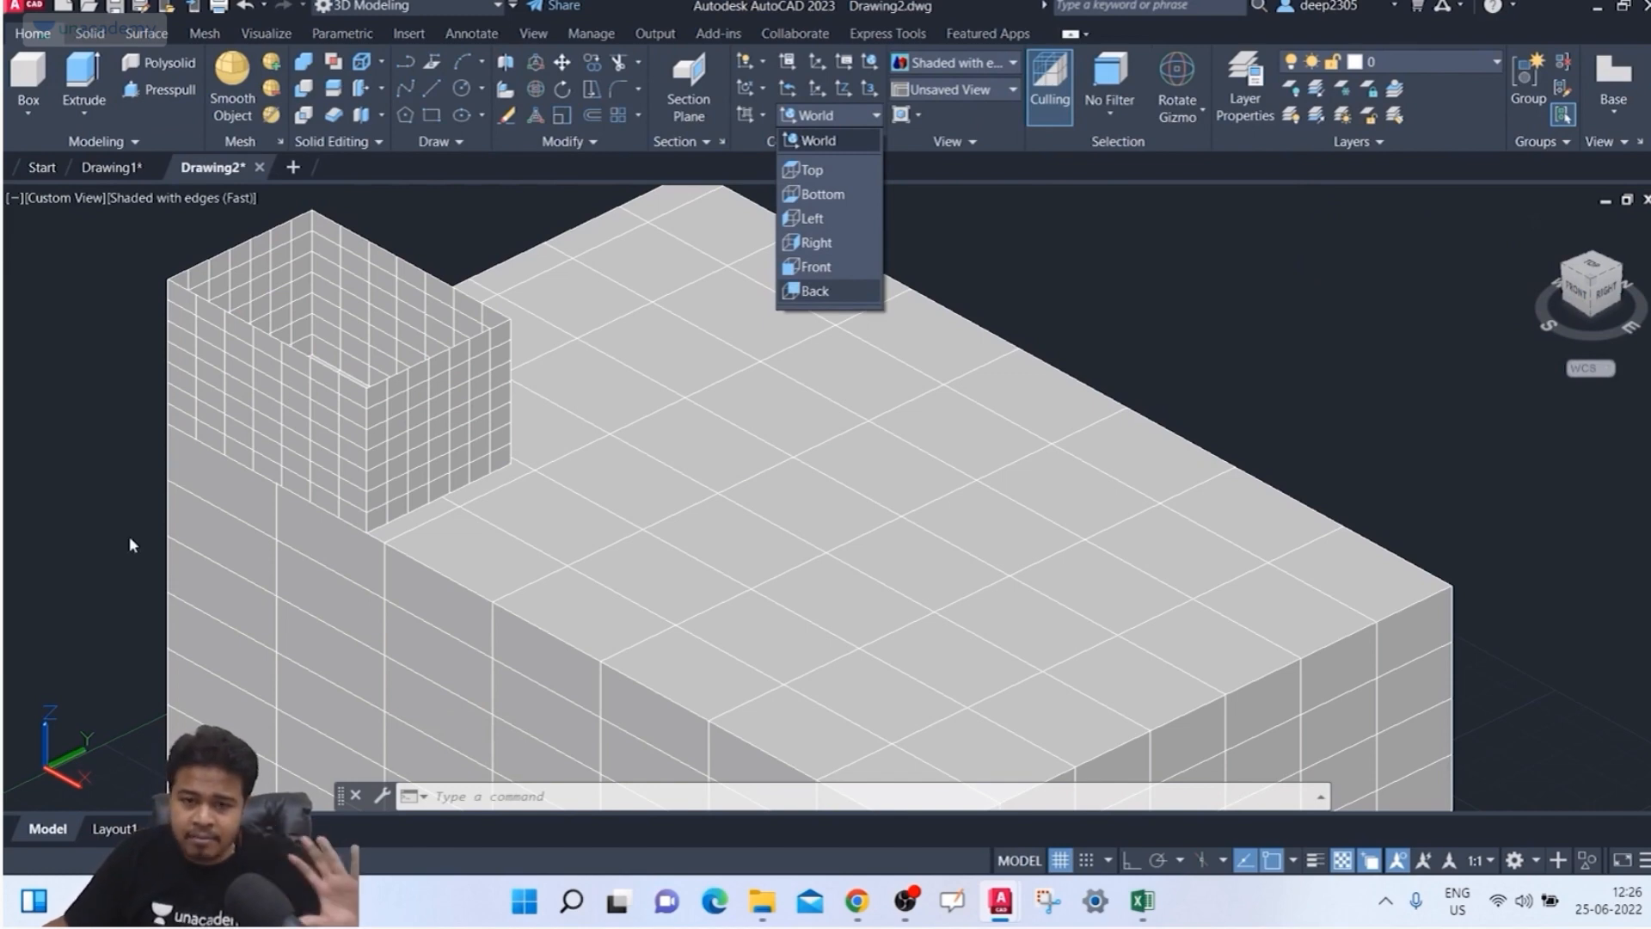
{"action": "left_click", "coordinate": [827, 267]}
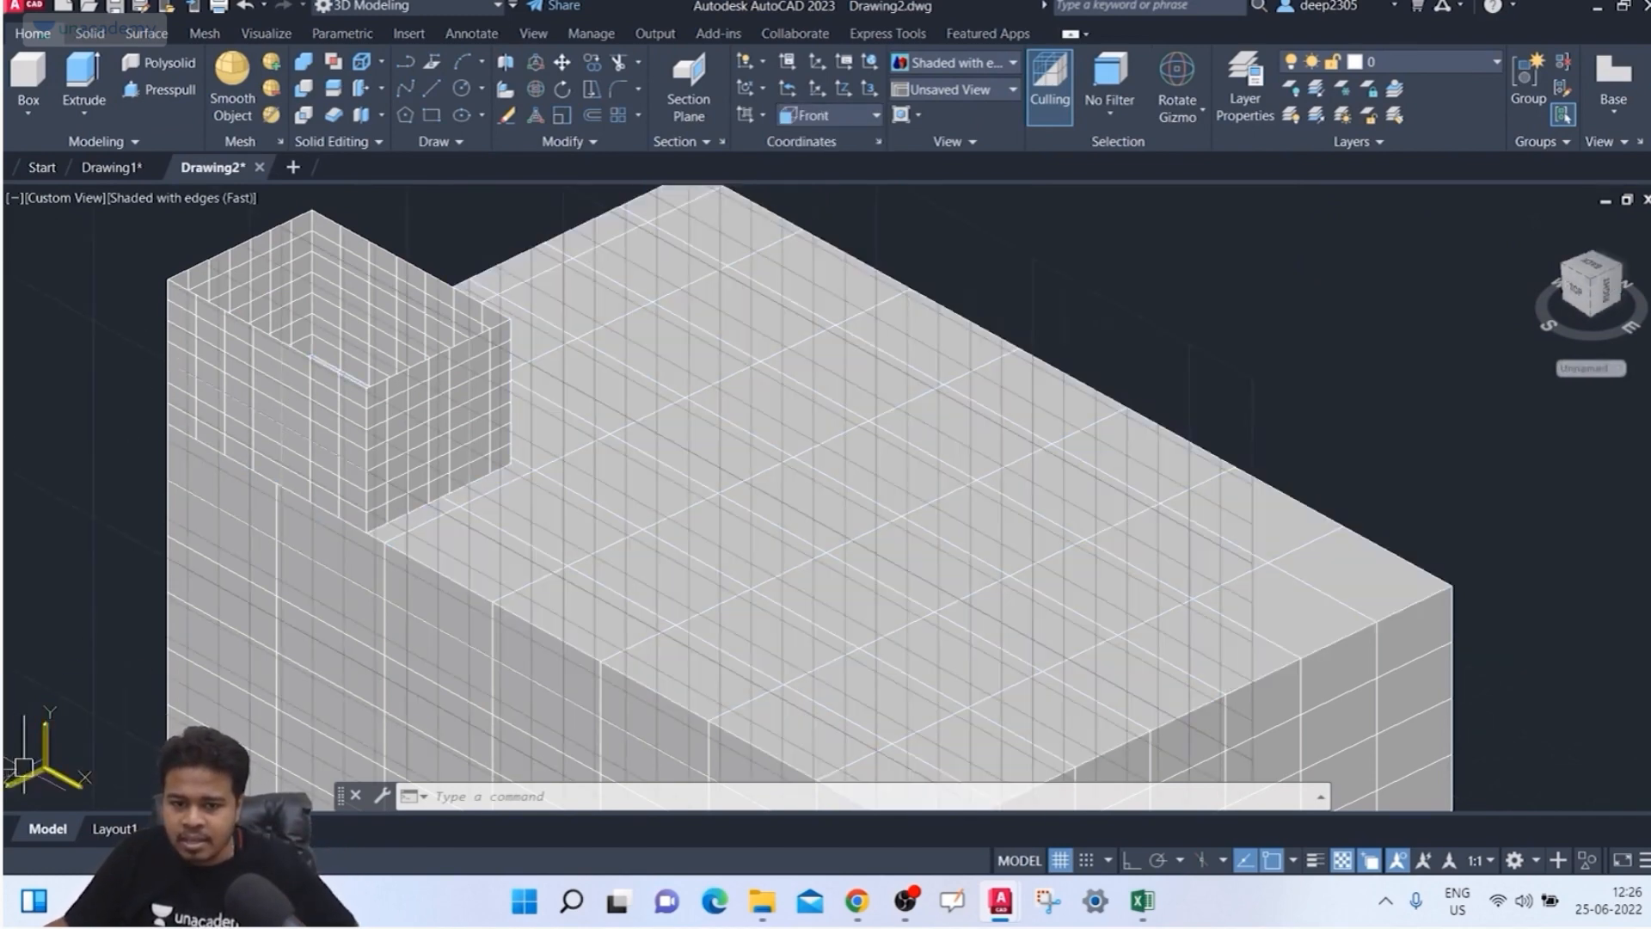
{"action": "left_click", "coordinate": [343, 344]}
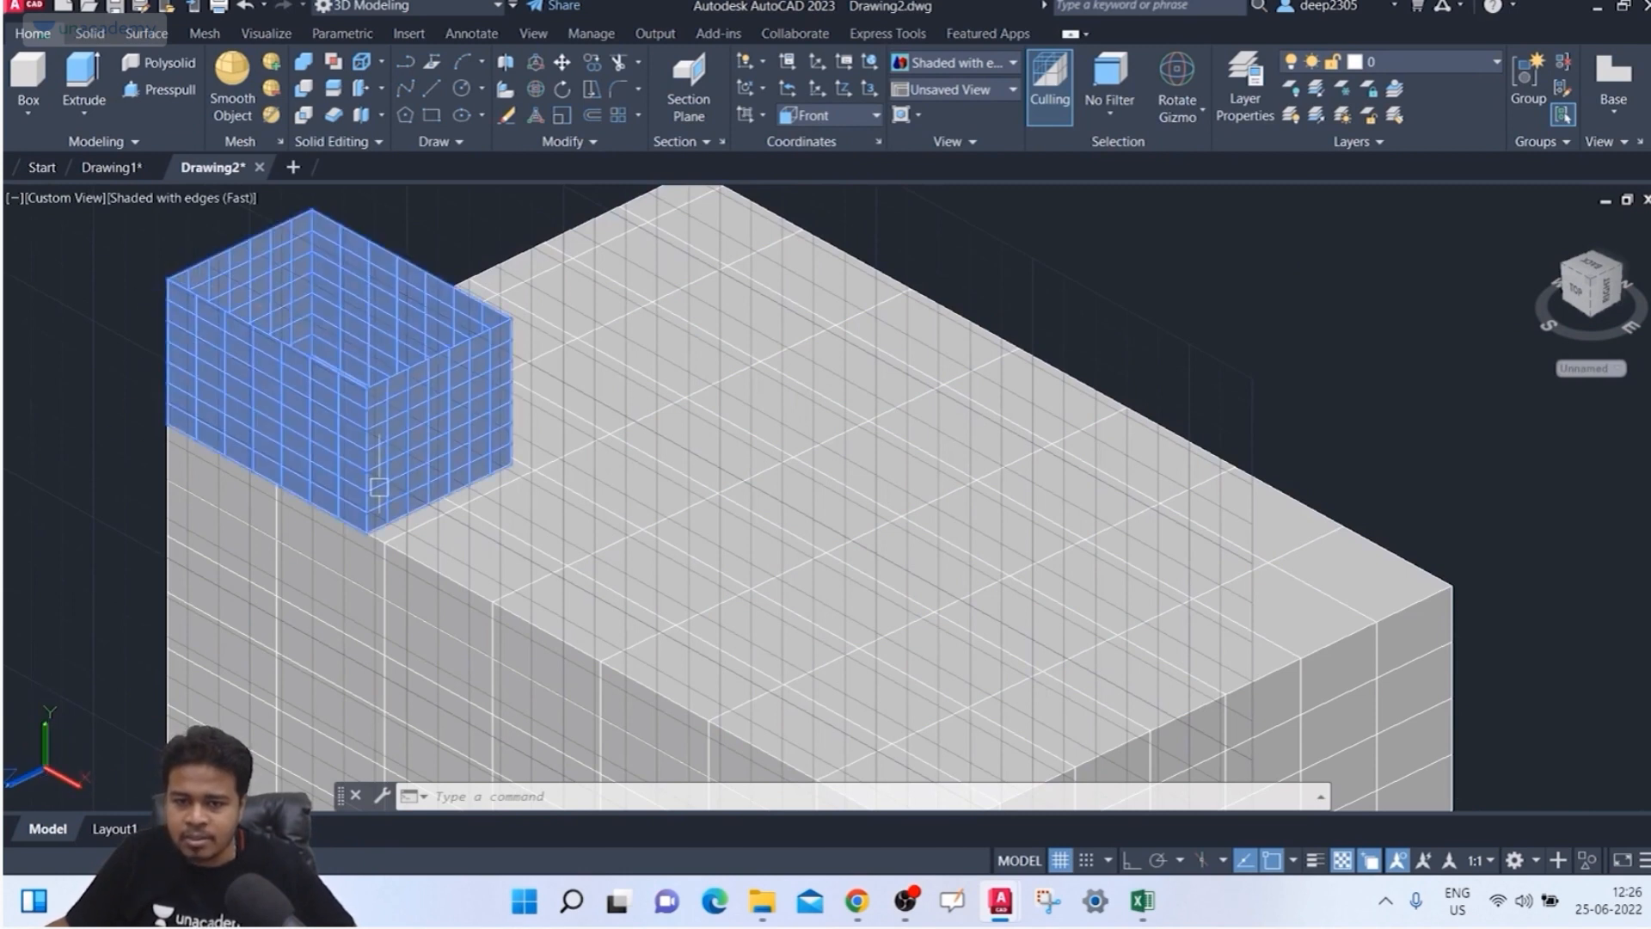
{"action": "key", "text": "Escape"}
{"action": "key", "text": "Escape"}
Step: Try to draw a circle with a radius of about 5.2 on the front wall of the small extruded surface
{"action": "type", "text": "c"}
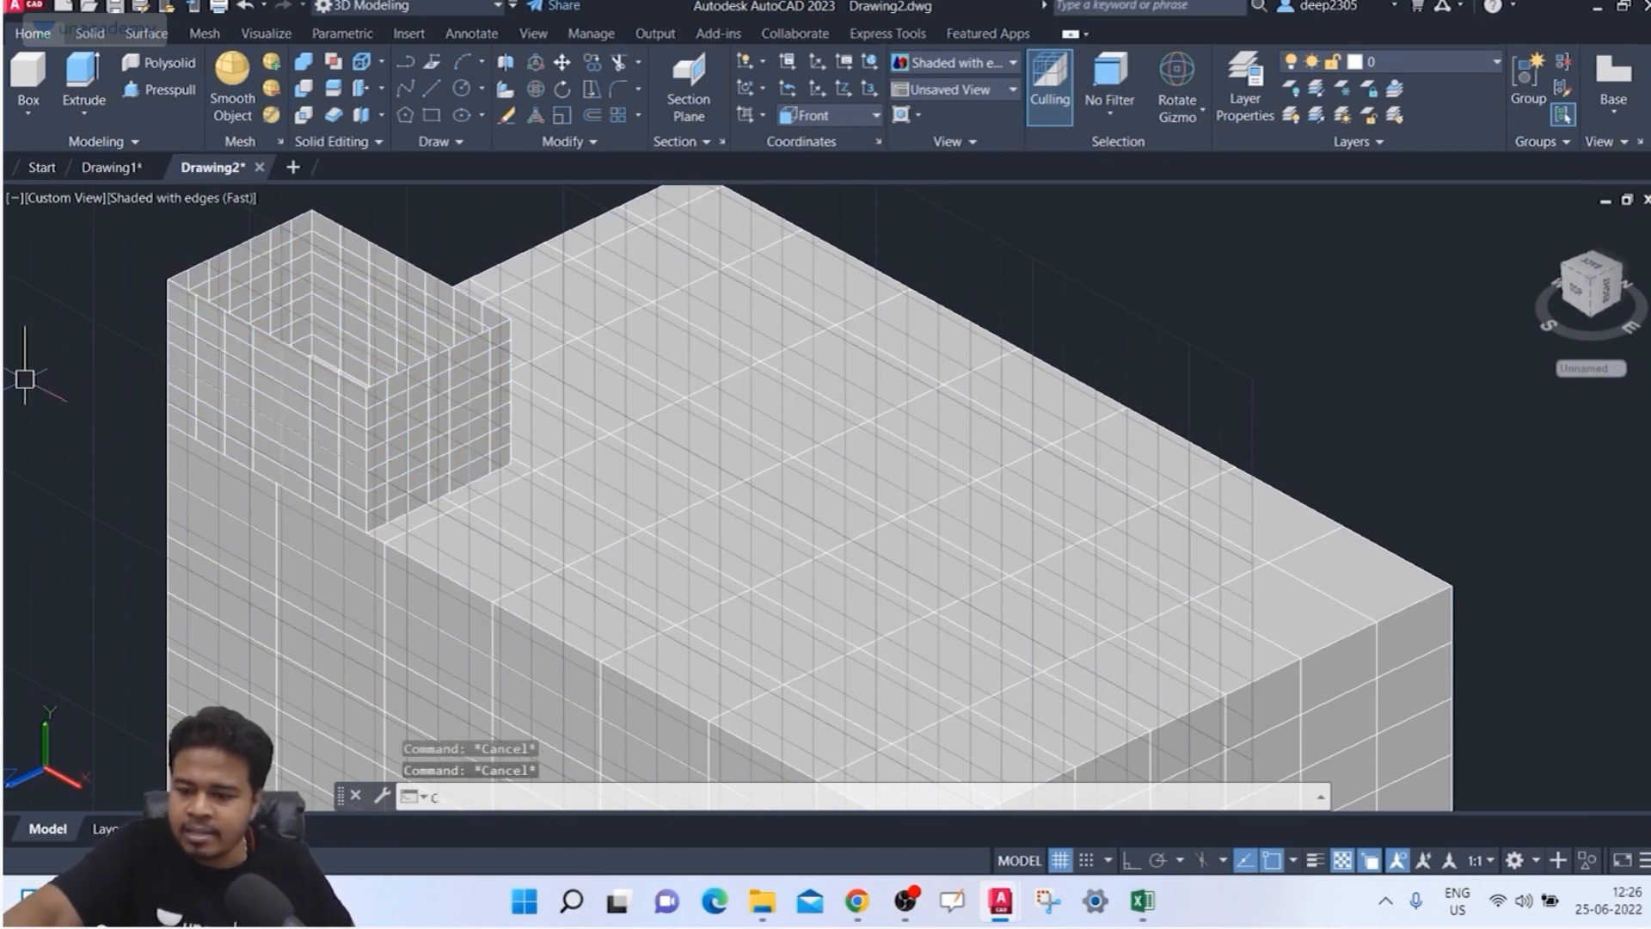
{"action": "key", "text": "Return"}
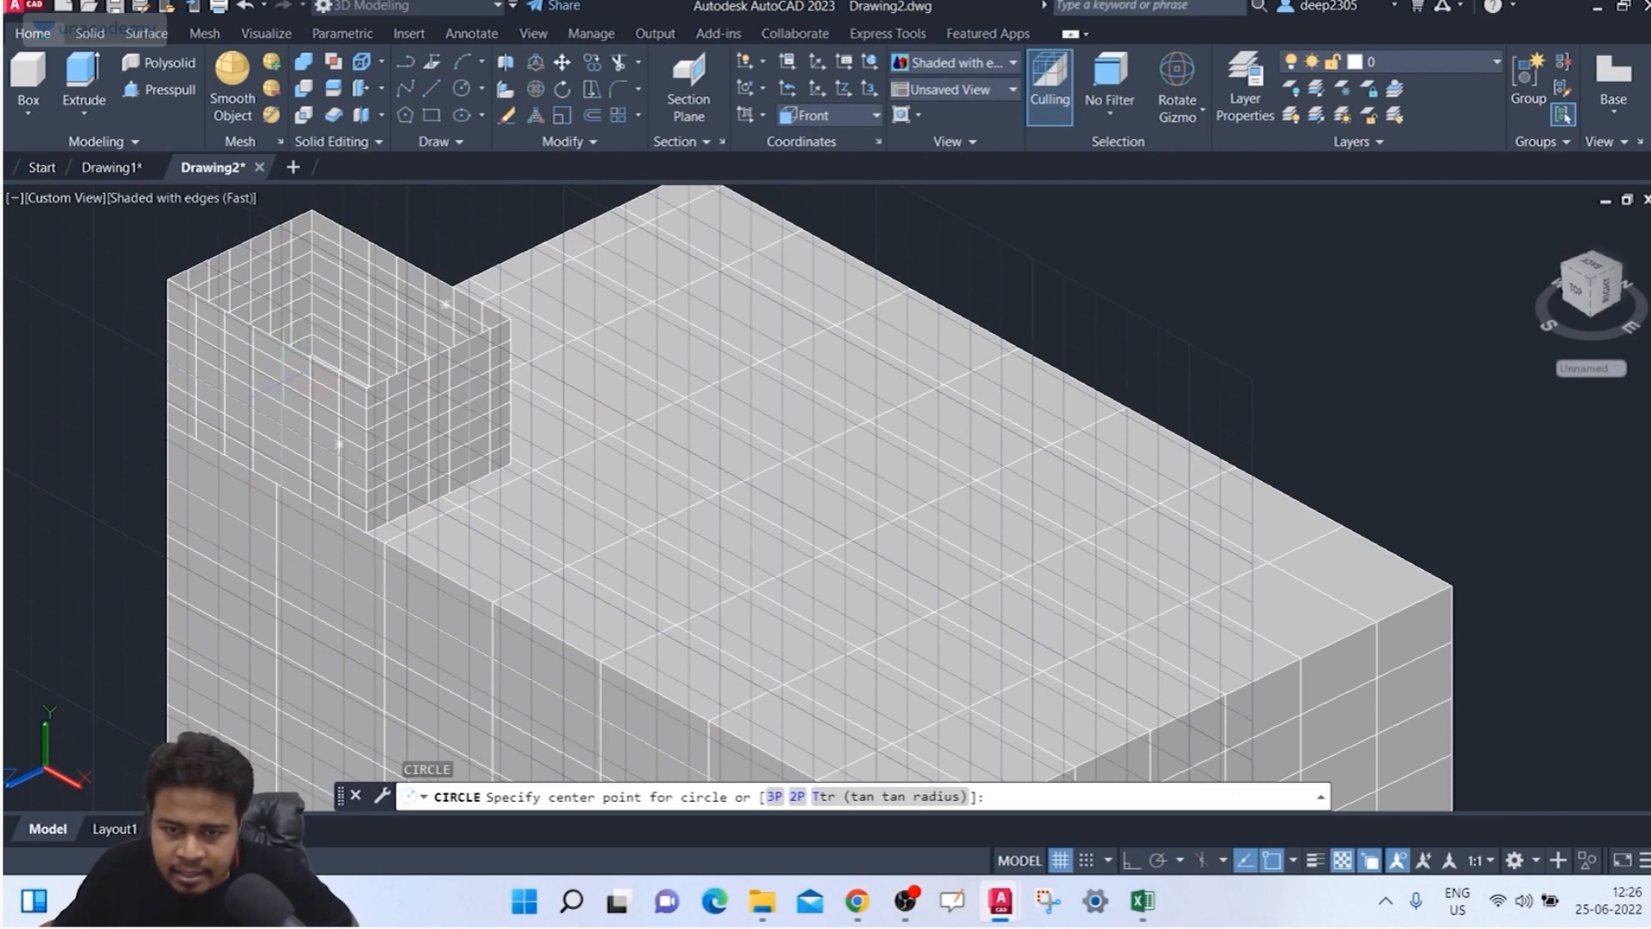
{"action": "scroll", "coordinate": [258, 406], "scroll_direction": "up", "scroll_amount": 3}
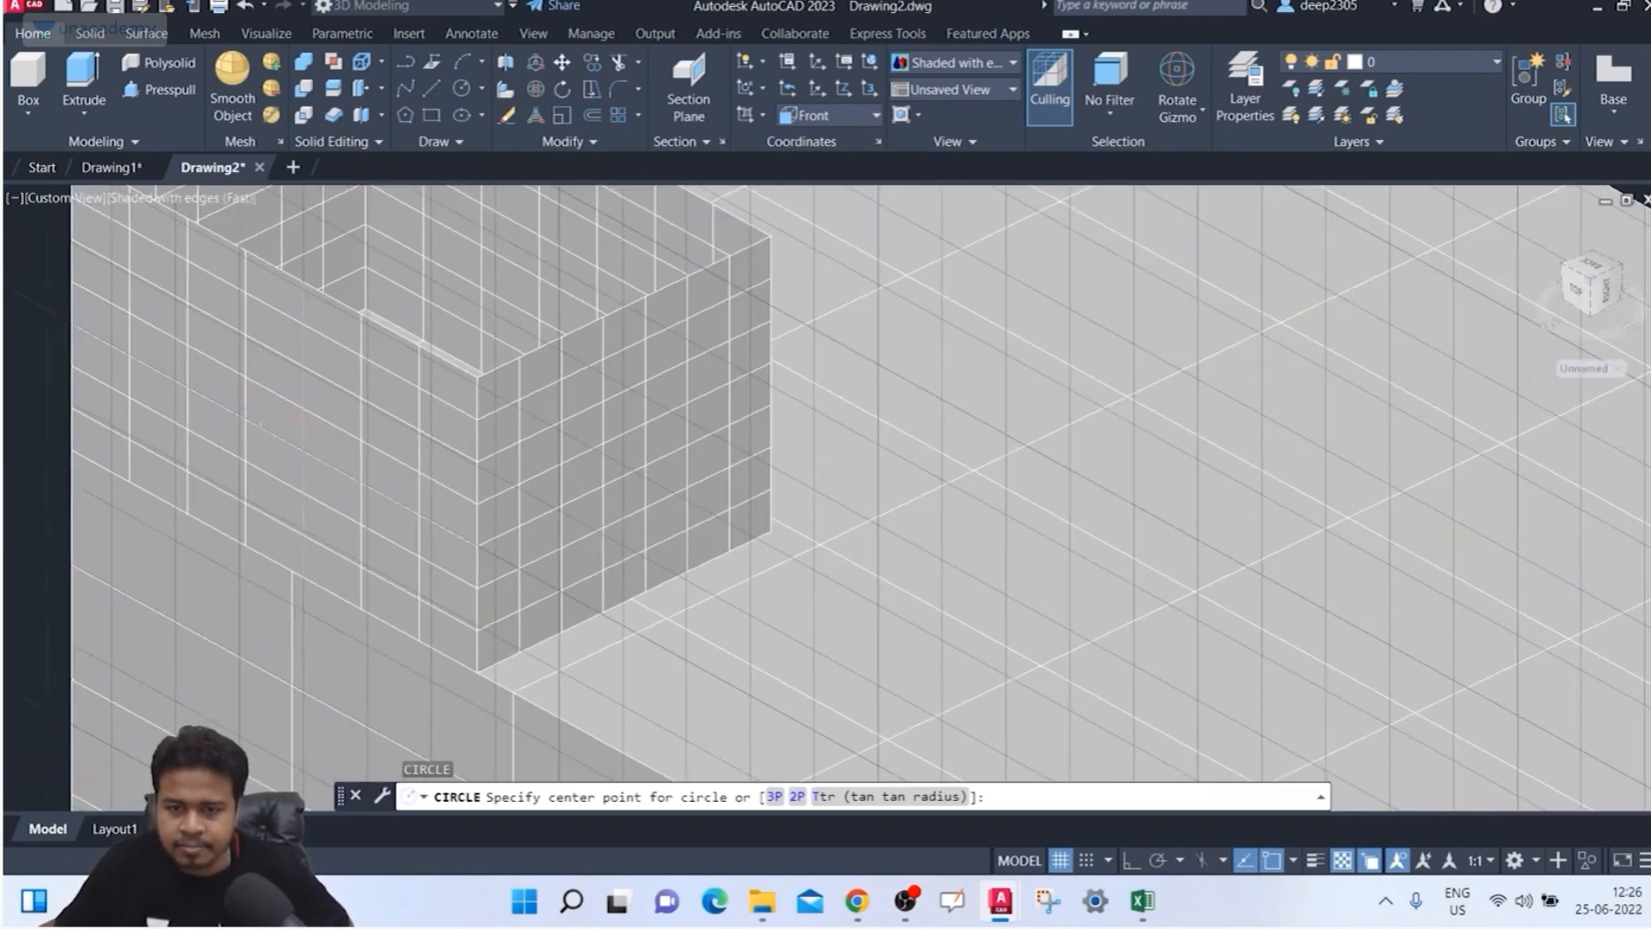
{"action": "scroll", "coordinate": [258, 409], "scroll_direction": "down", "scroll_amount": 4}
{"action": "left_click", "coordinate": [258, 411]}
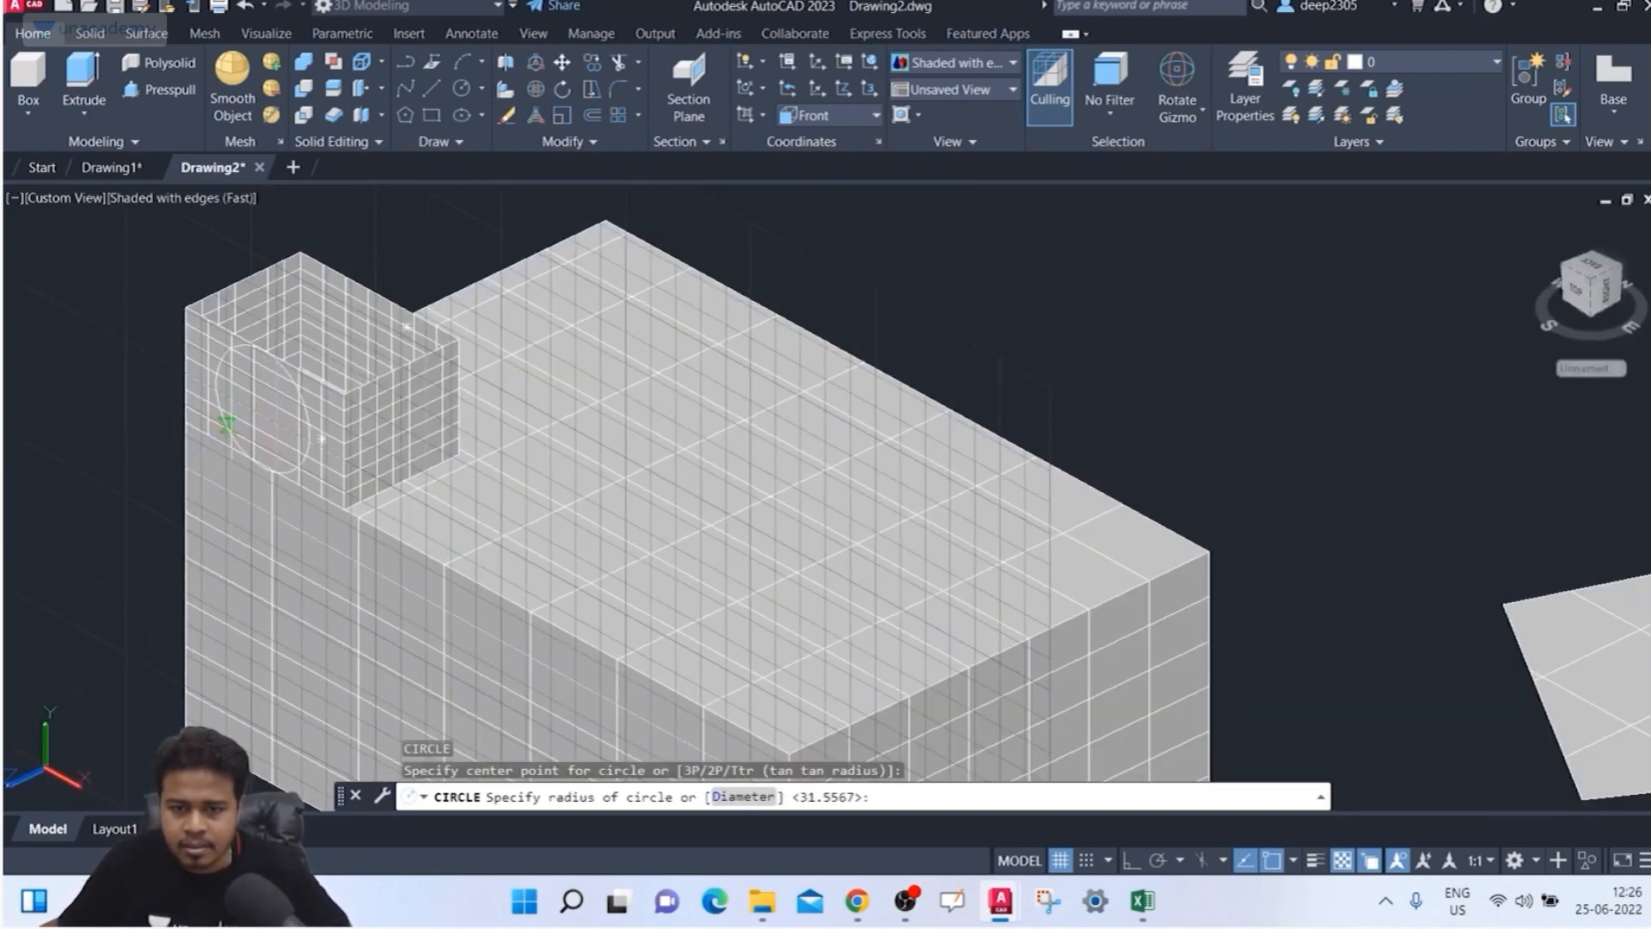
{"action": "middle_click_drag", "start_coordinate": [248, 416], "coordinate": [184, 467], "text": "shift"}
{"action": "left_click_drag", "start_coordinate": [184, 467], "coordinate": [356, 416], "text": "shift"}
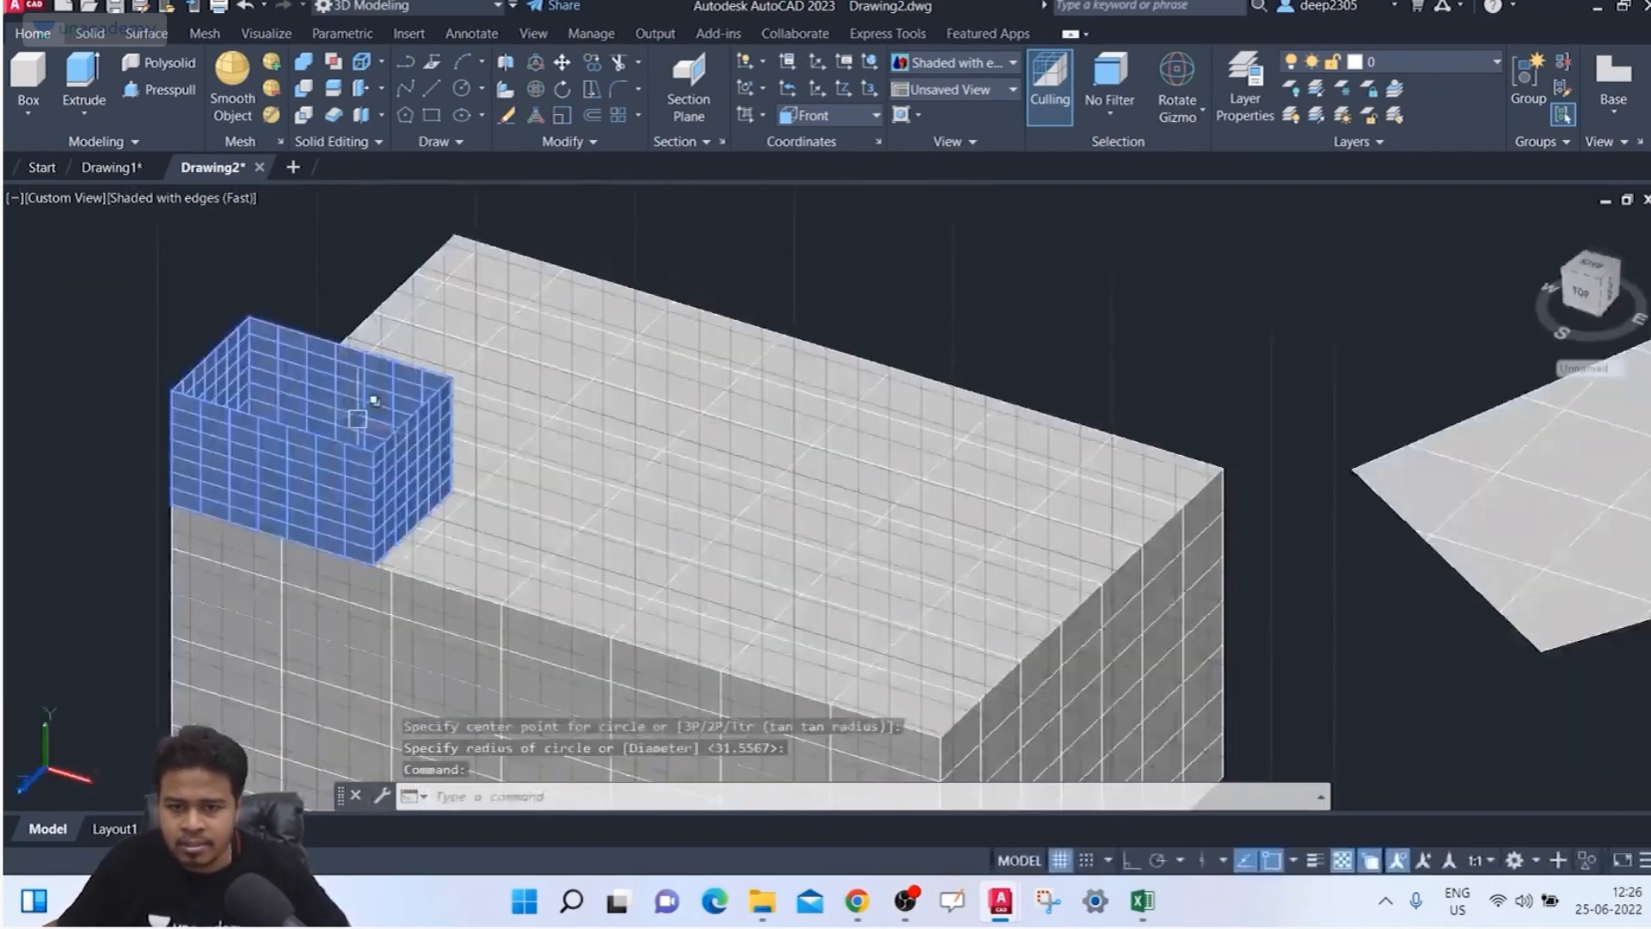
{"action": "key", "text": "ctrl+z"}
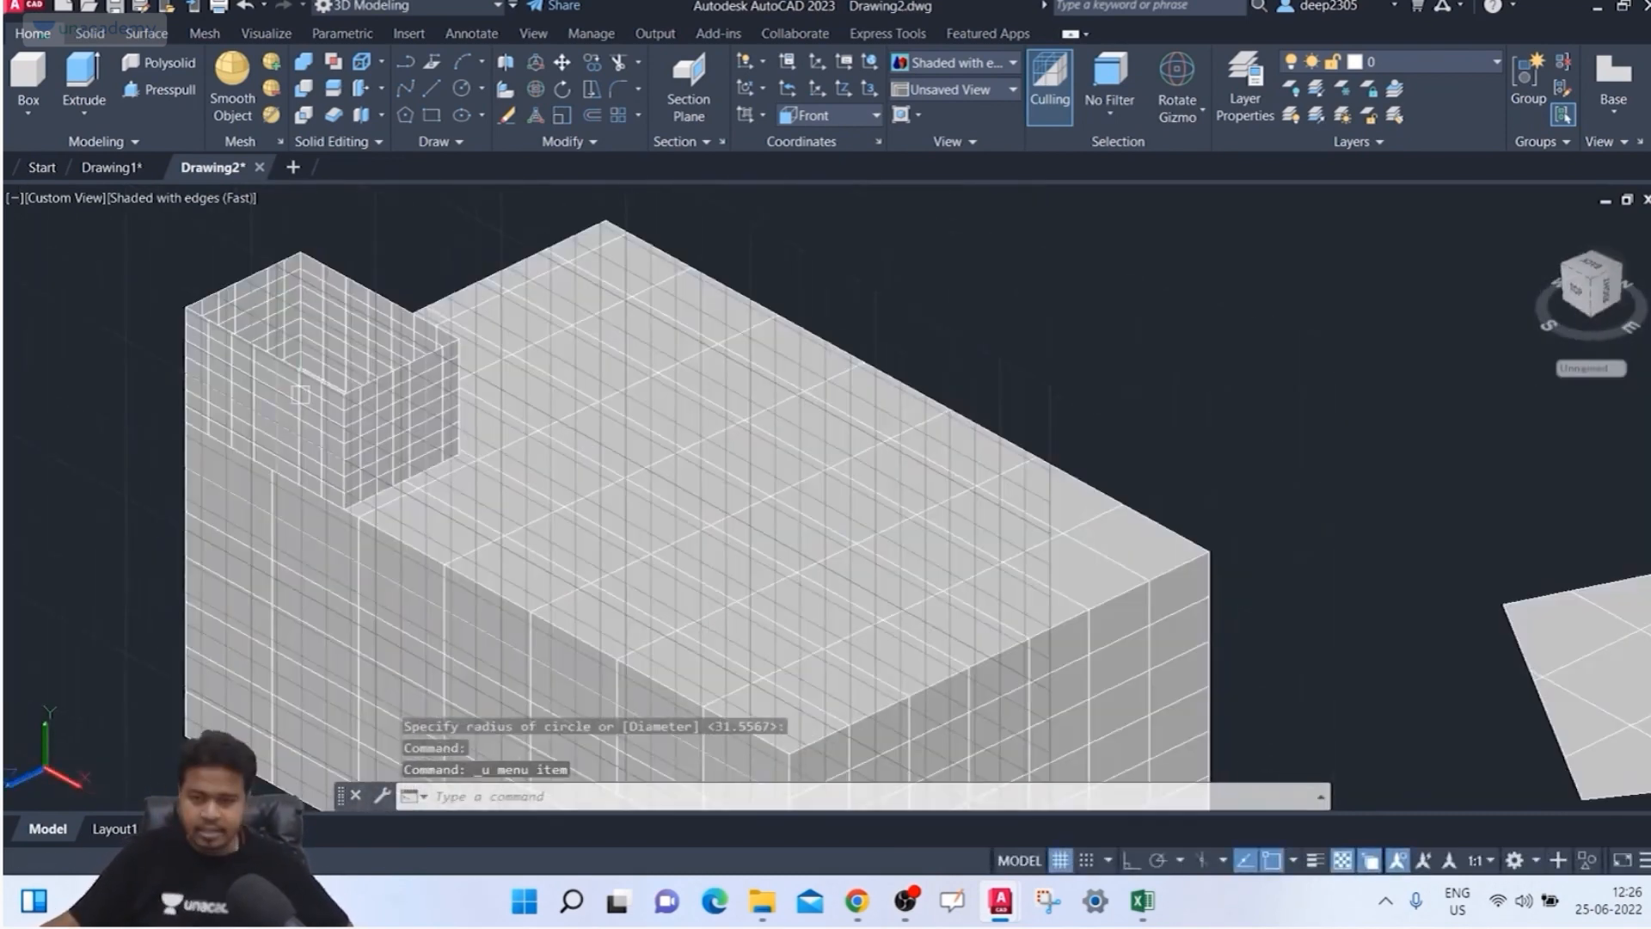
{"action": "key", "text": "Escape"}
{"action": "key", "text": "Escape"}
{"action": "key", "text": "Escape"}
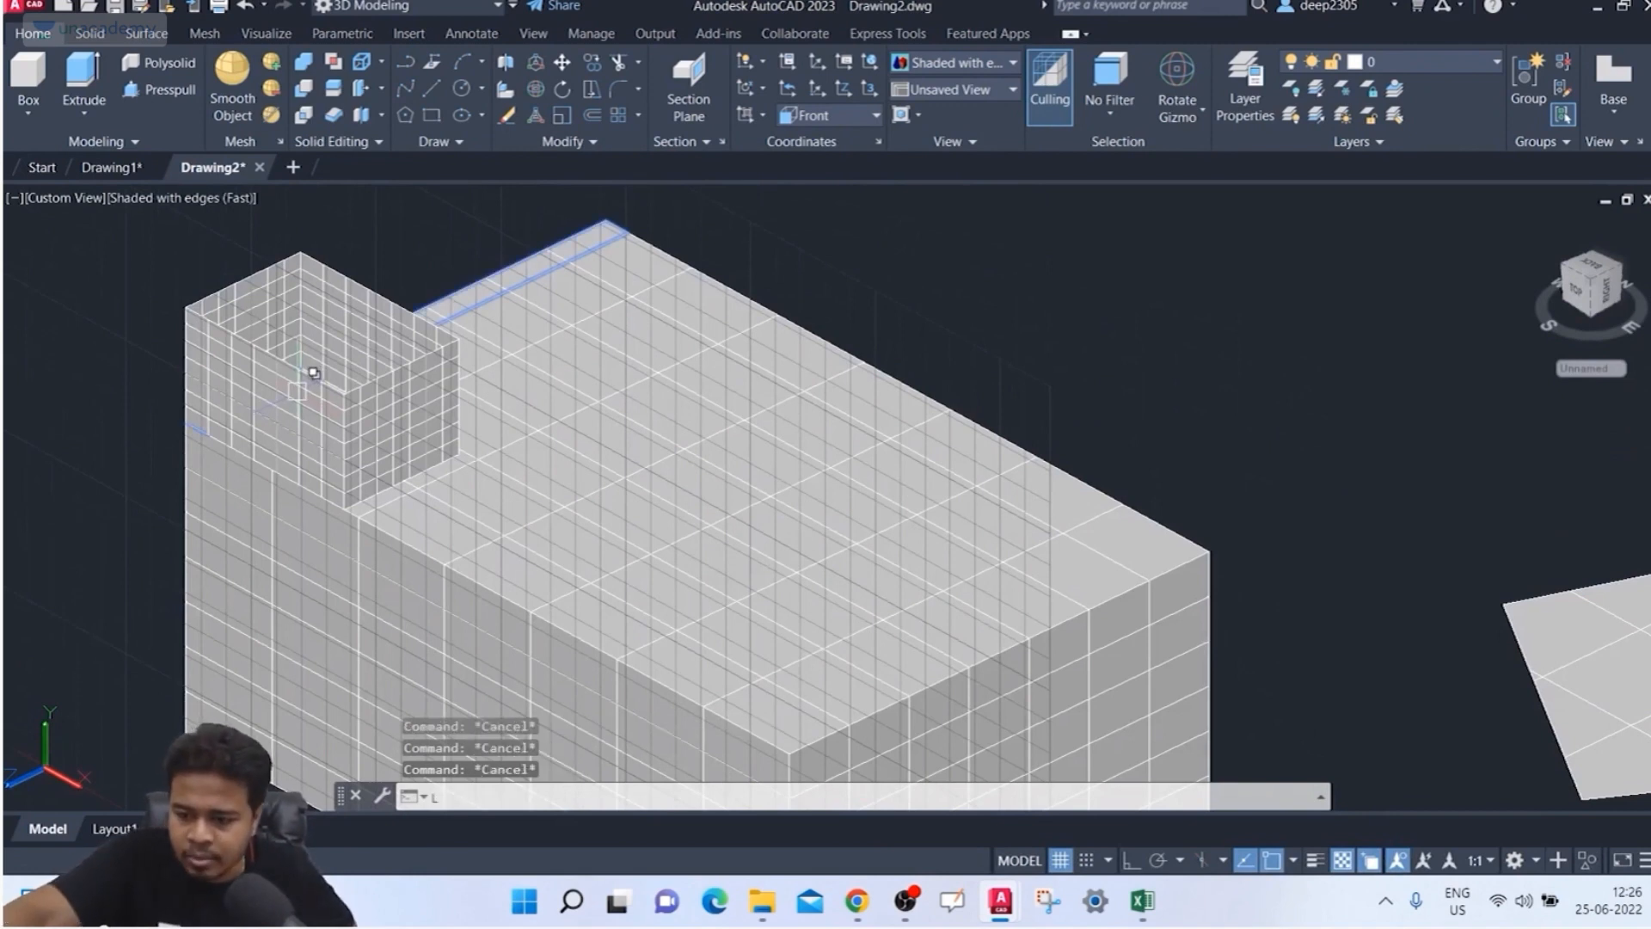
Step: Try to draw a line with Ortho on from the midpoint of the small surface's upper front edge
{"action": "key", "text": "Return"}
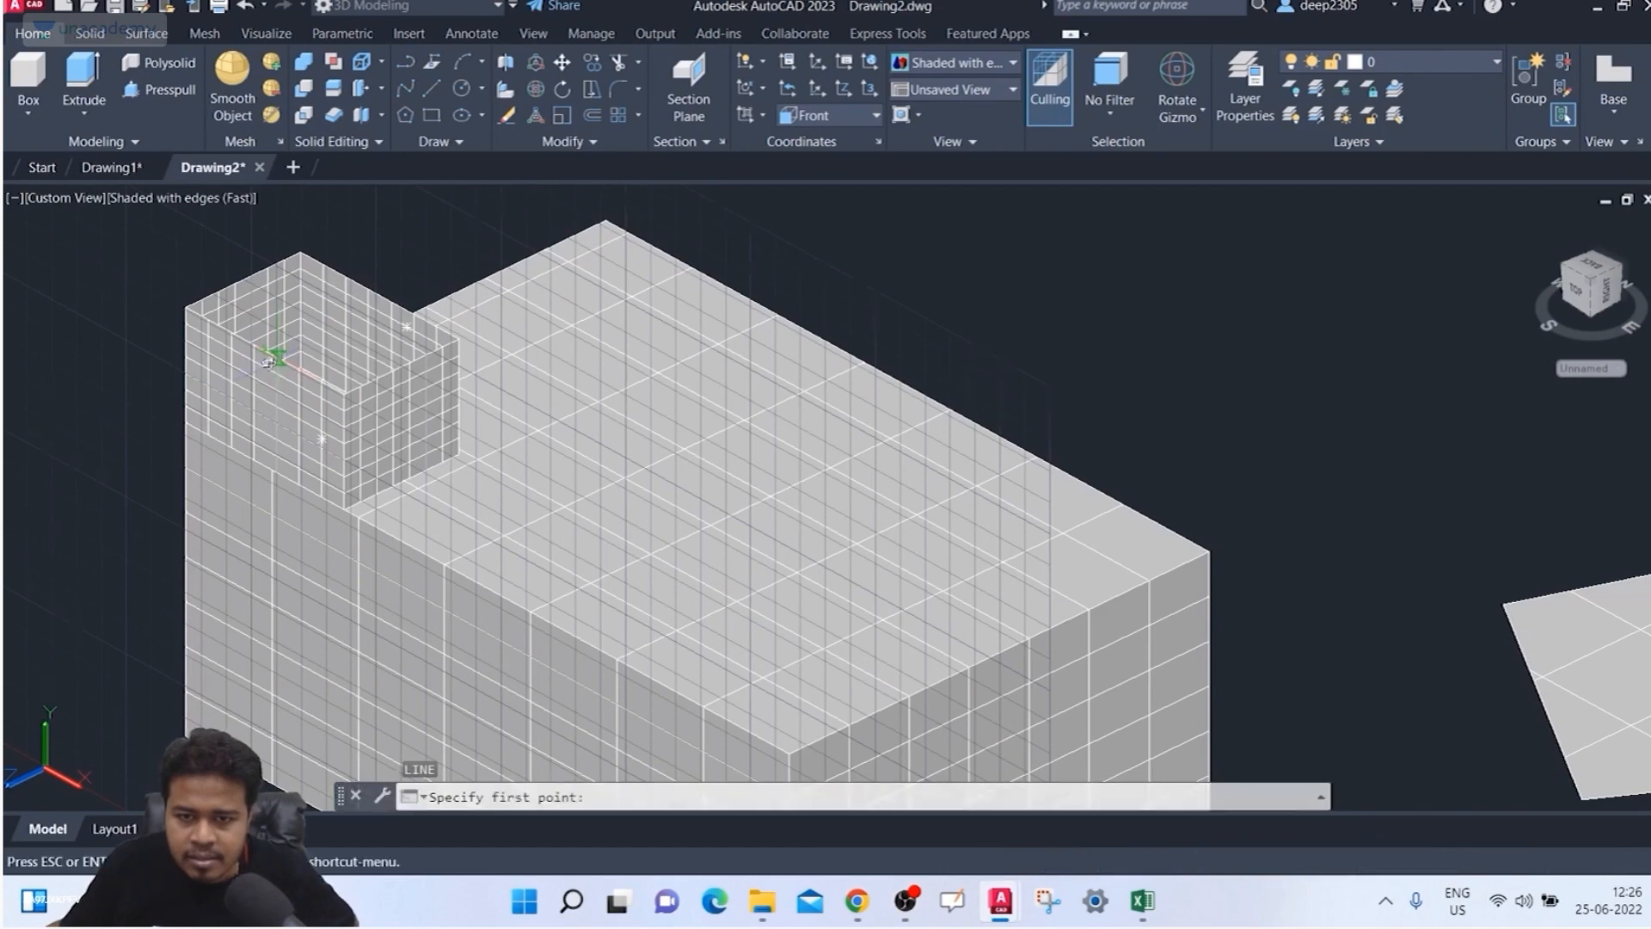
{"action": "middle_click_drag", "start_coordinate": [277, 356], "coordinate": [232, 362], "text": "shift"}
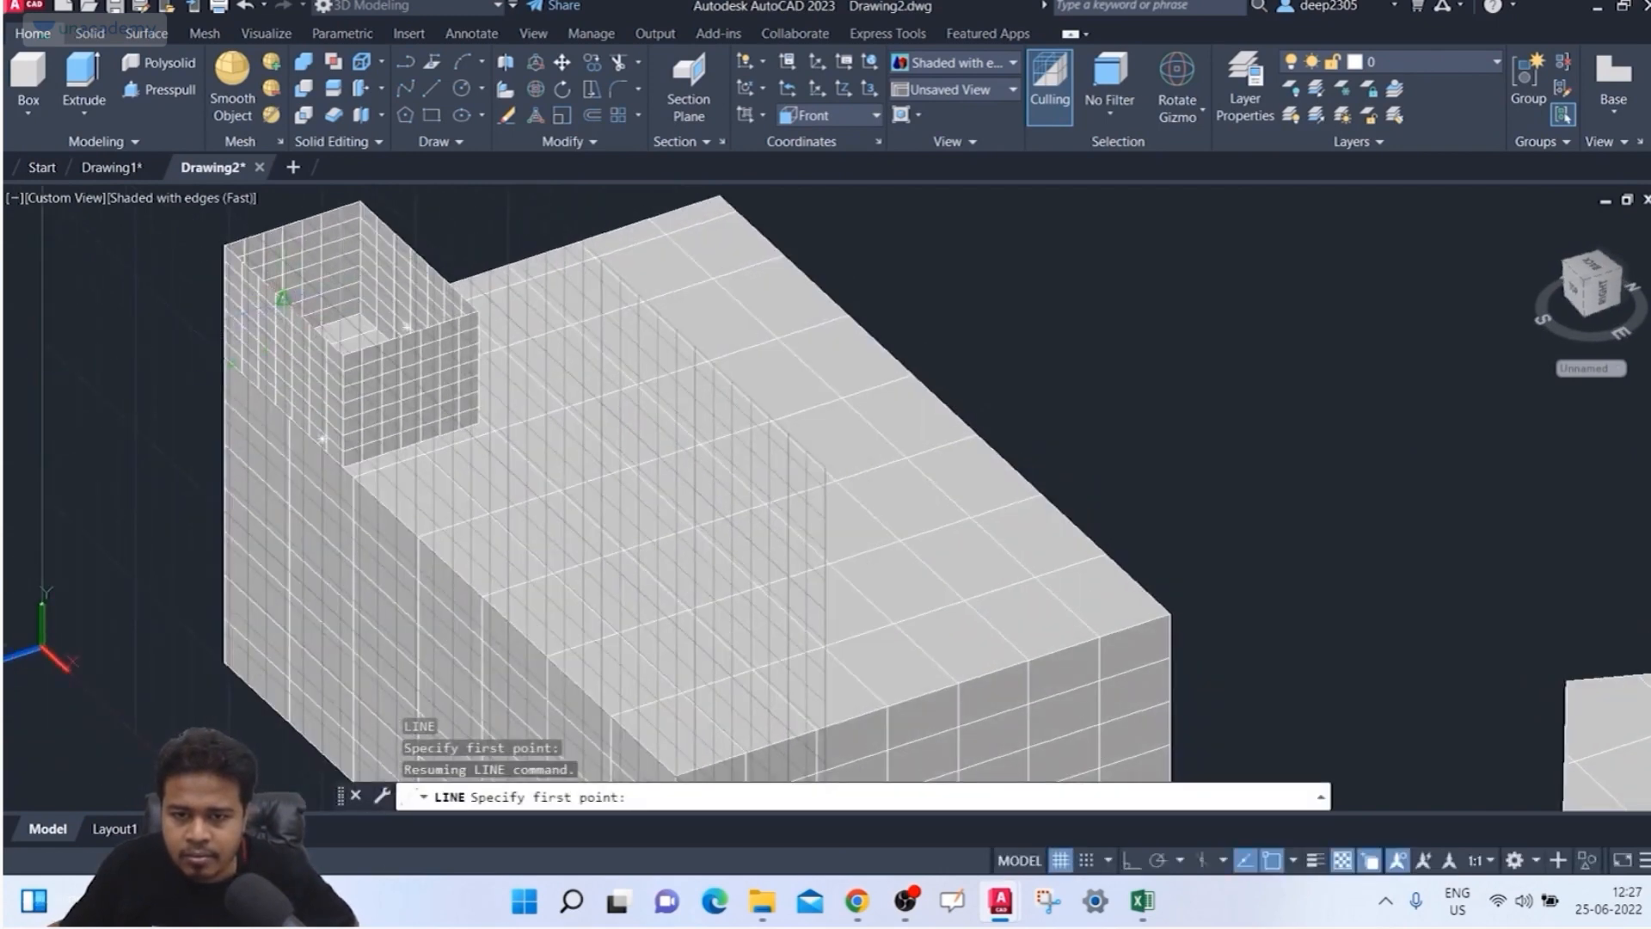
{"action": "left_click", "coordinate": [284, 297]}
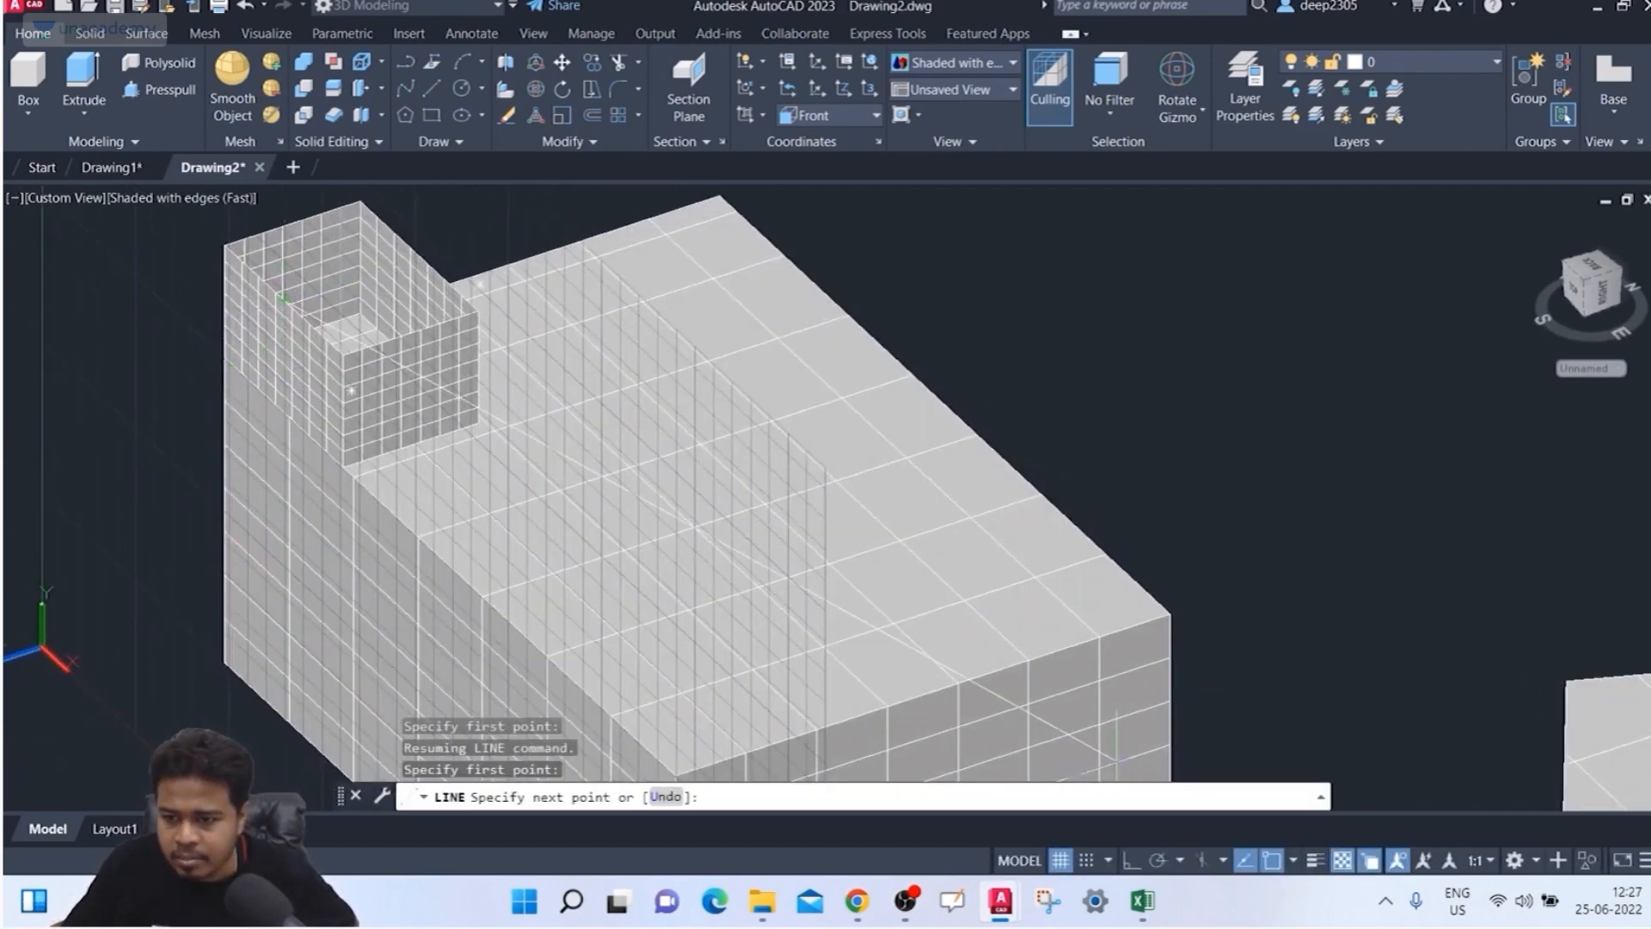
{"action": "key", "text": "F8"}
{"action": "scroll", "coordinate": [283, 298], "scroll_direction": "up", "scroll_amount": 5}
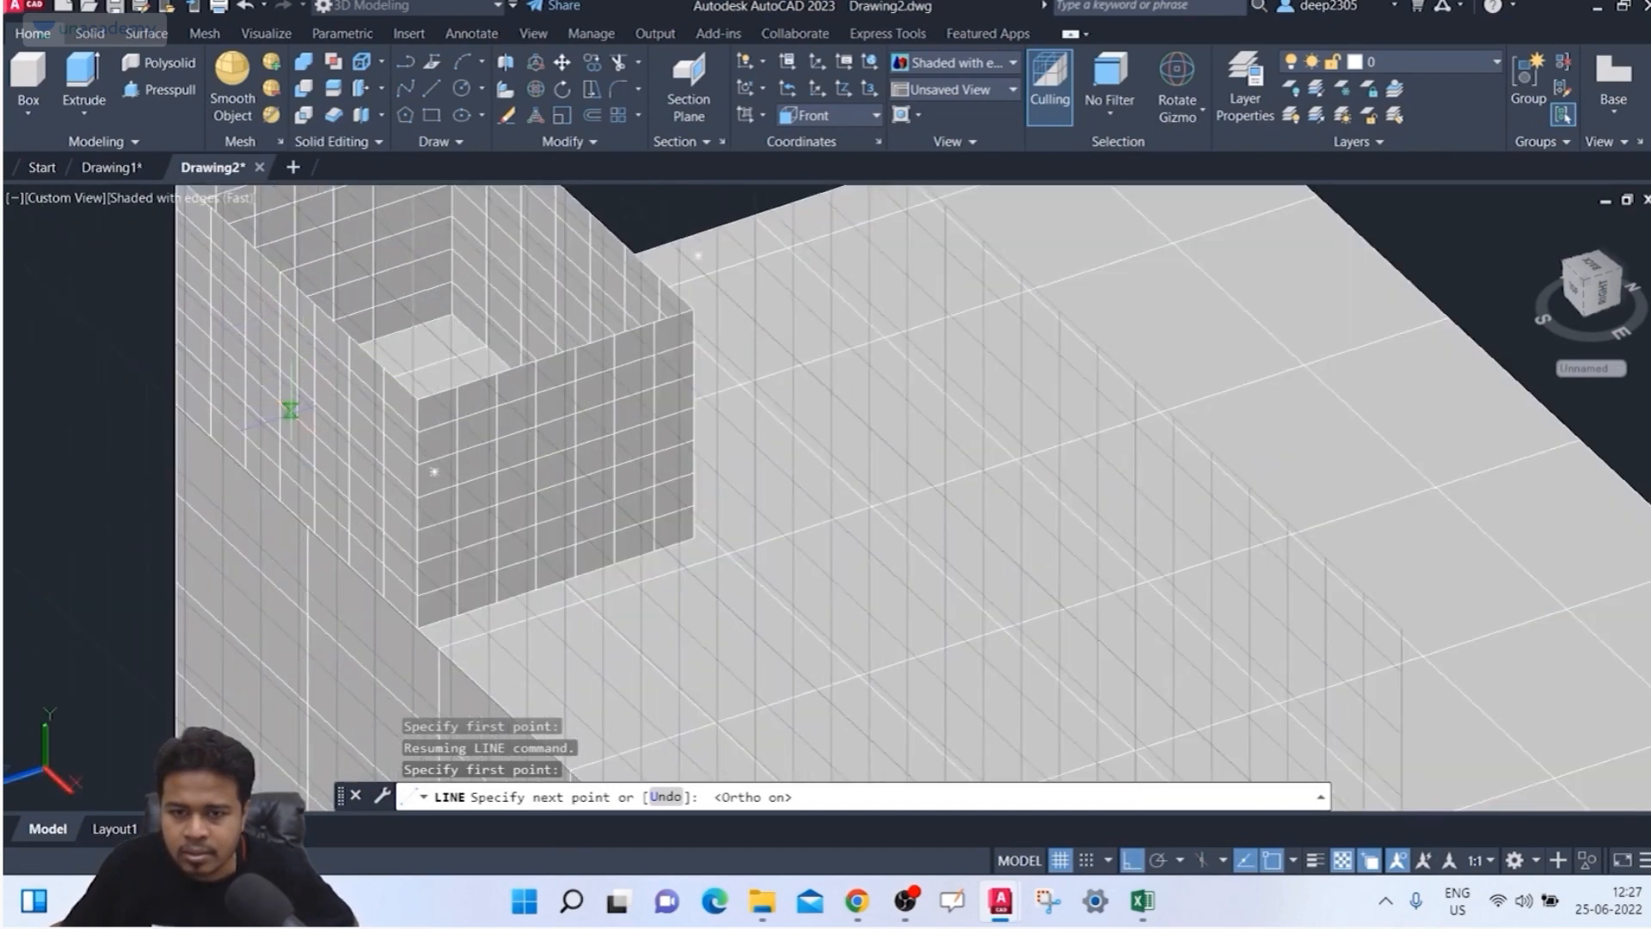
{"action": "key", "text": "Escape"}
{"action": "scroll", "coordinate": [430, 450], "scroll_direction": "down", "scroll_amount": 3}
{"action": "middle_click_drag", "start_coordinate": [435, 469], "coordinate": [258, 516], "text": "shift"}
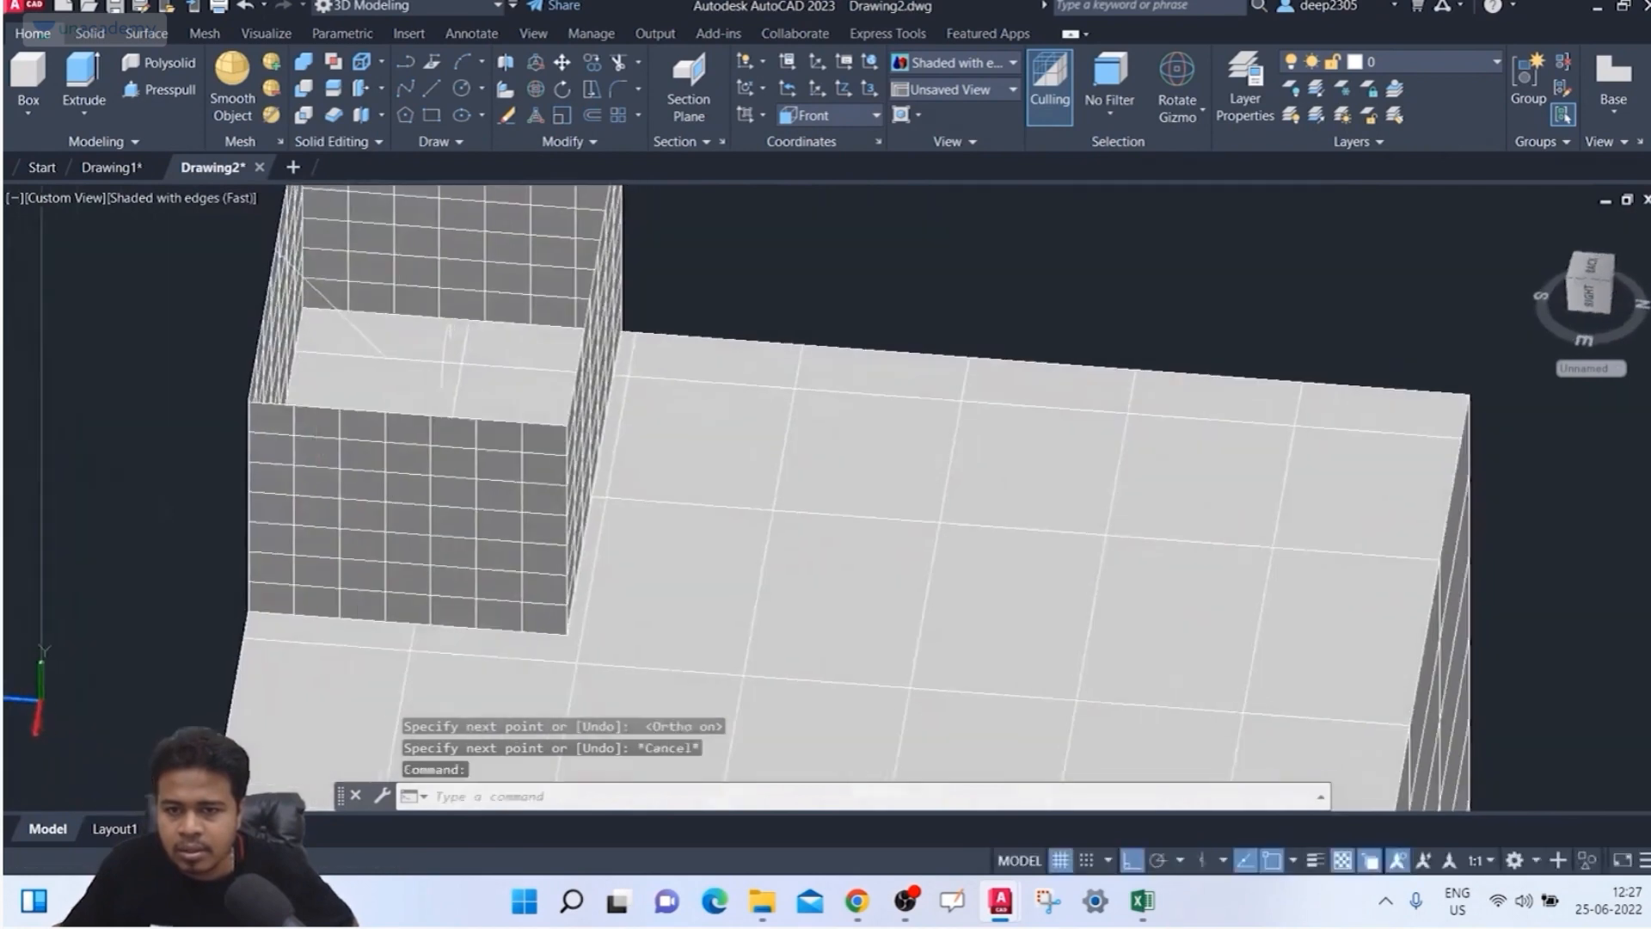
Step: Erase the misplaced circle and the stray line inside the small extruded surface
{"action": "left_click", "coordinate": [442, 349]}
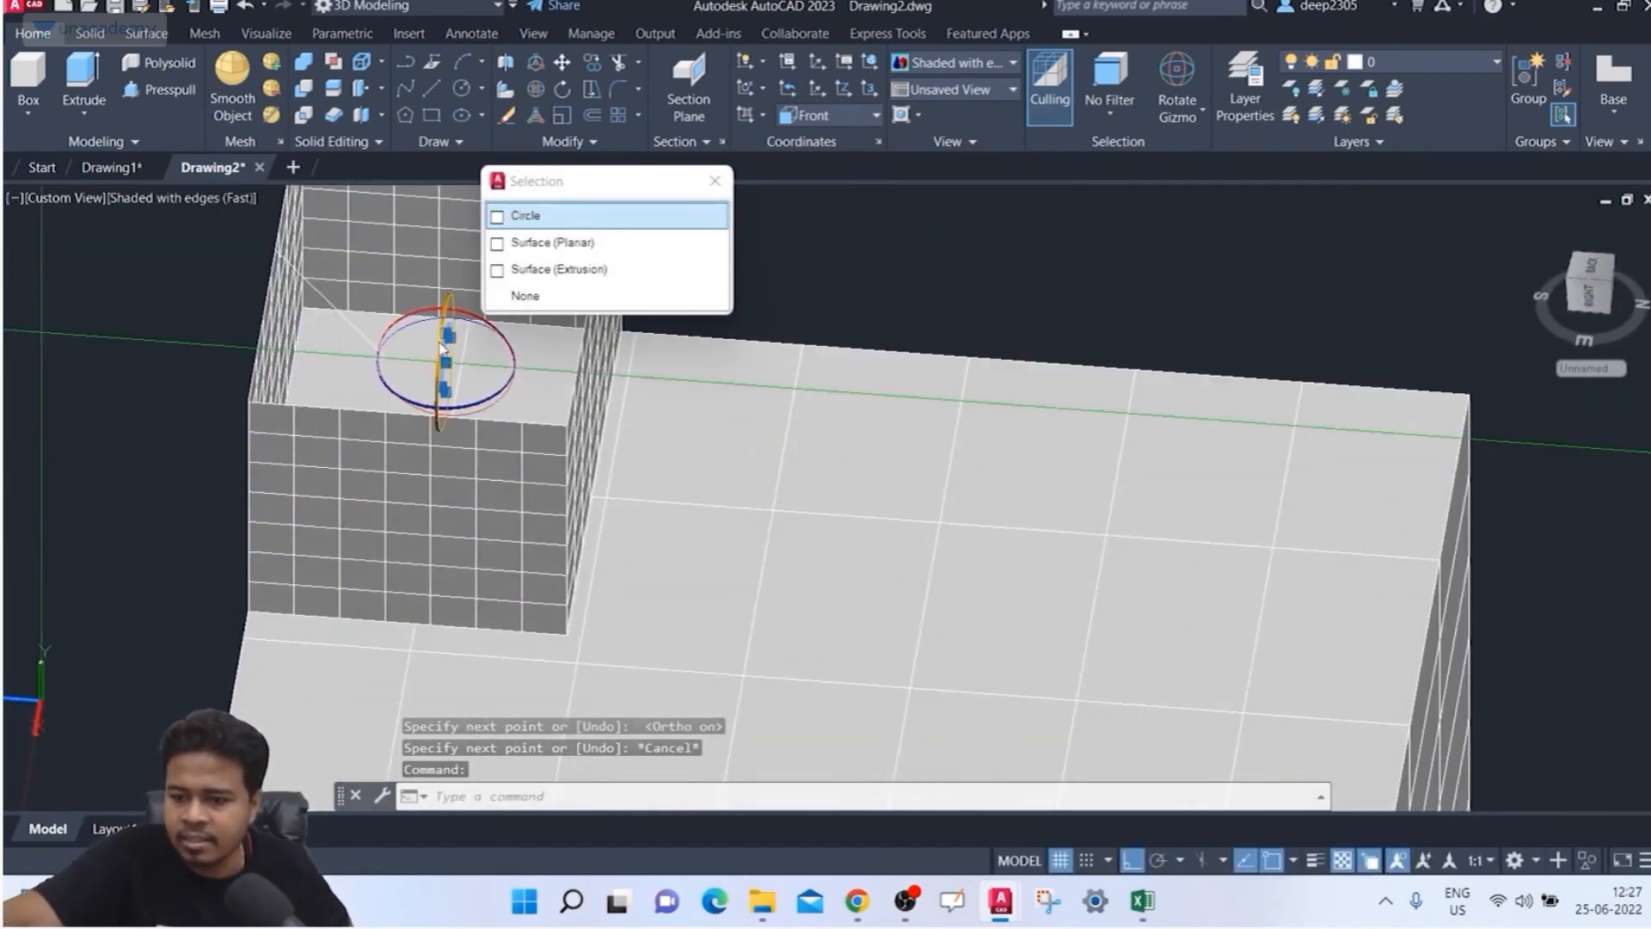
{"action": "key", "text": "Delete"}
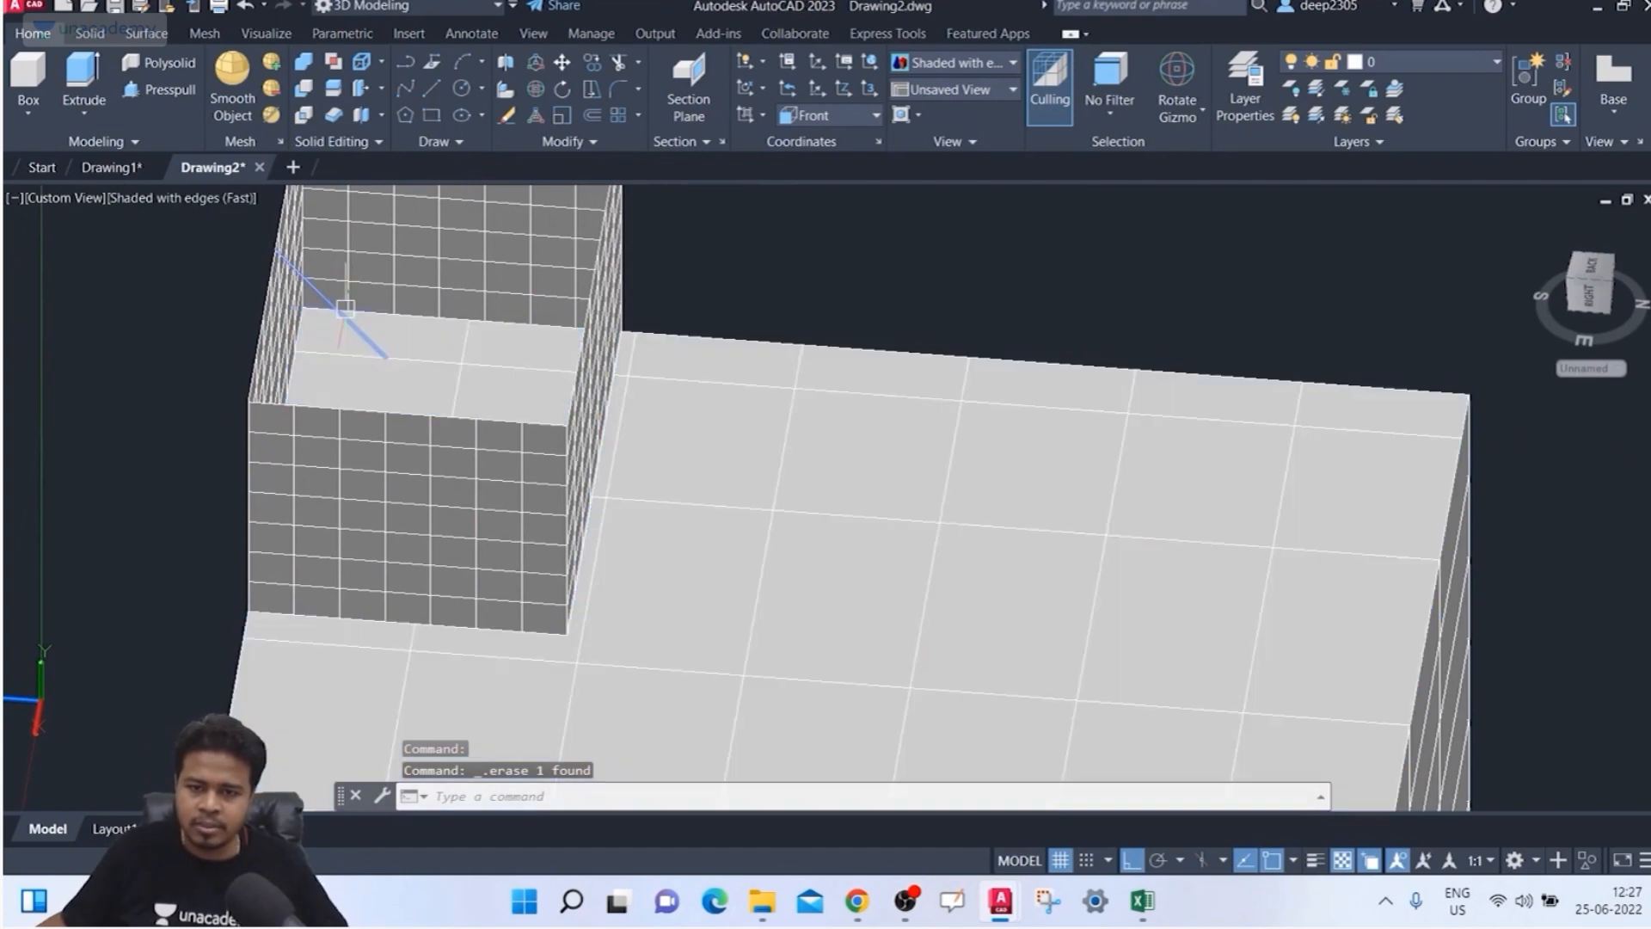
{"action": "left_click", "coordinate": [358, 303]}
{"action": "key", "text": "Delete"}
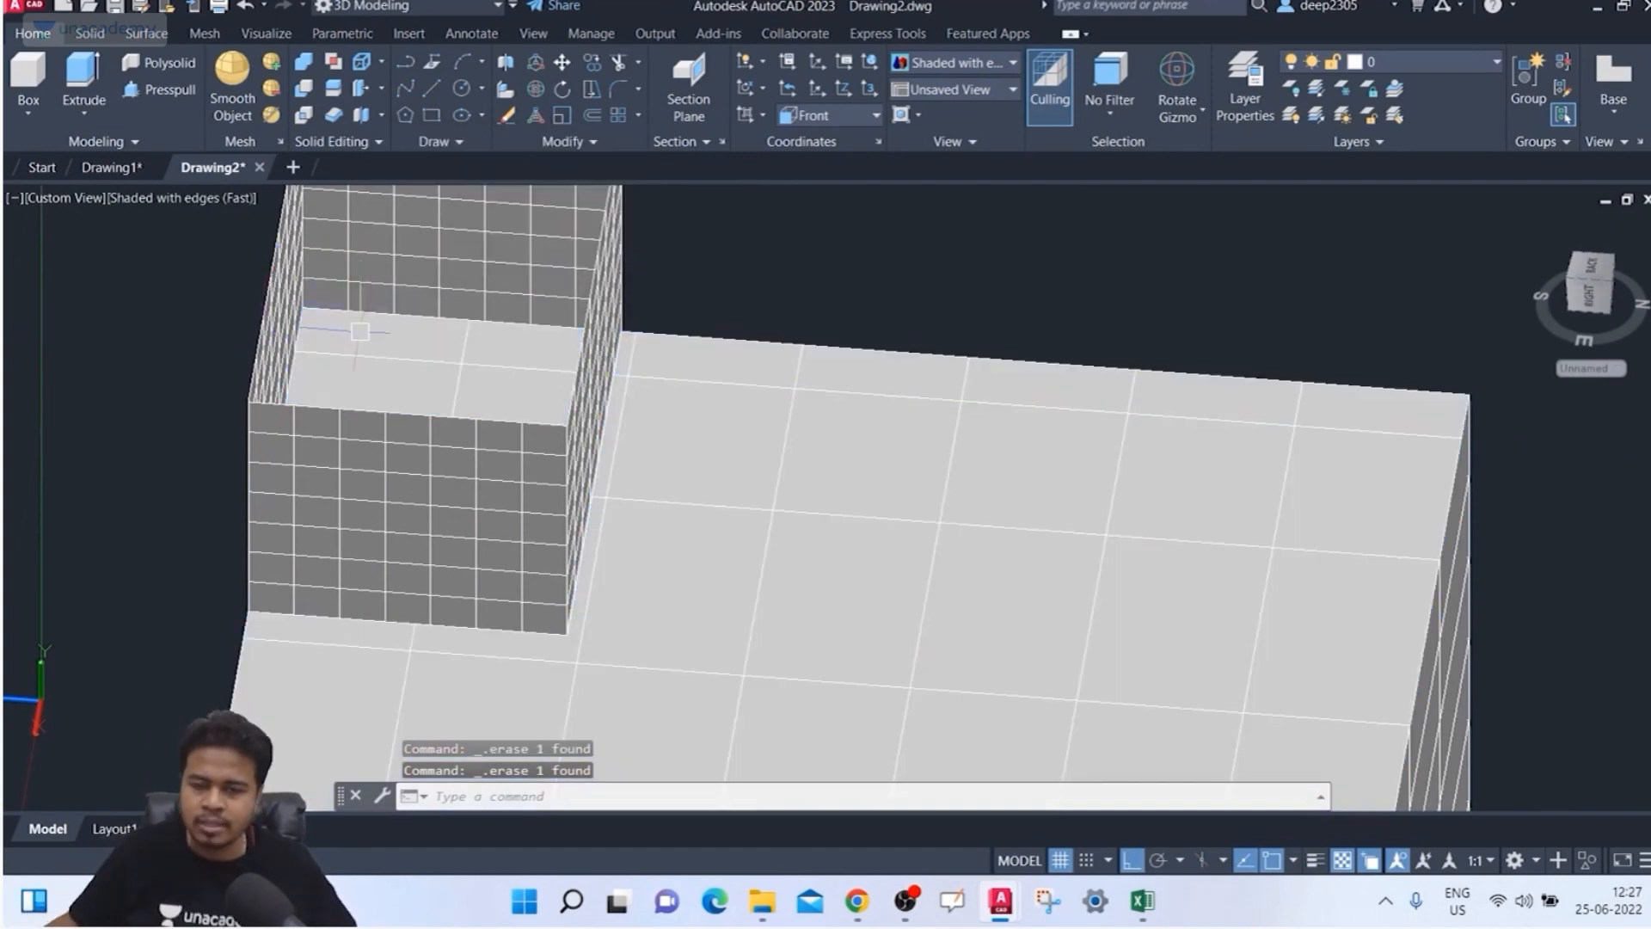
Step: Switch the visual style of the model view to 2D Wireframe
{"action": "middle_click_drag", "start_coordinate": [527, 461], "coordinate": [576, 419], "text": "shift"}
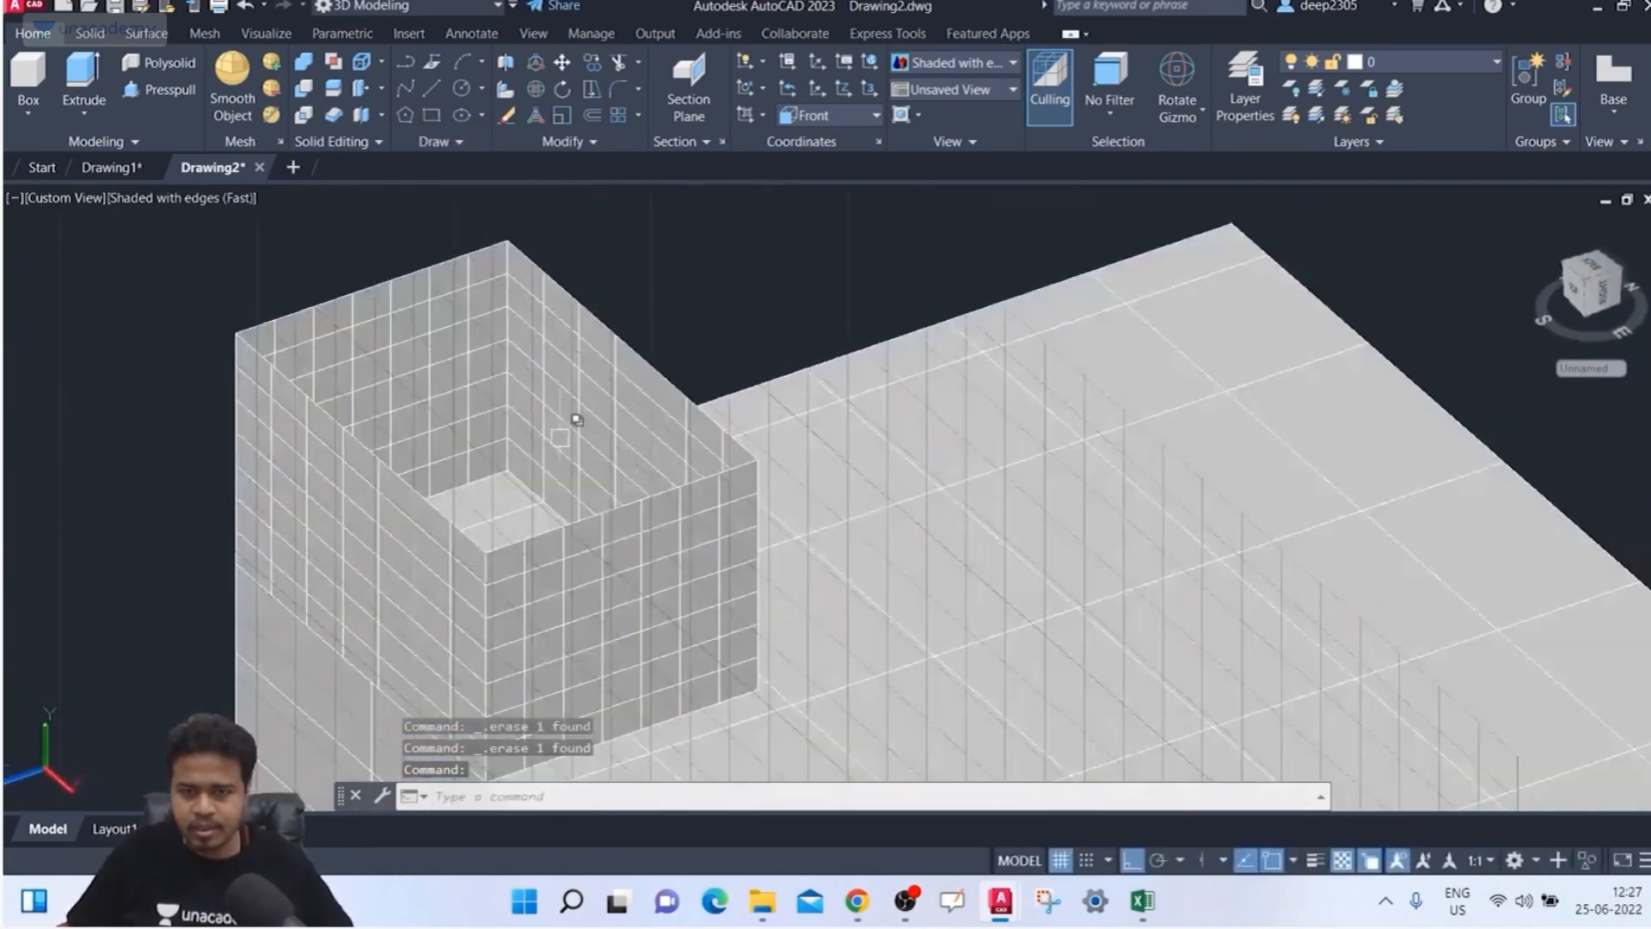
{"action": "left_click", "coordinate": [163, 198]}
{"action": "left_click", "coordinate": [189, 251]}
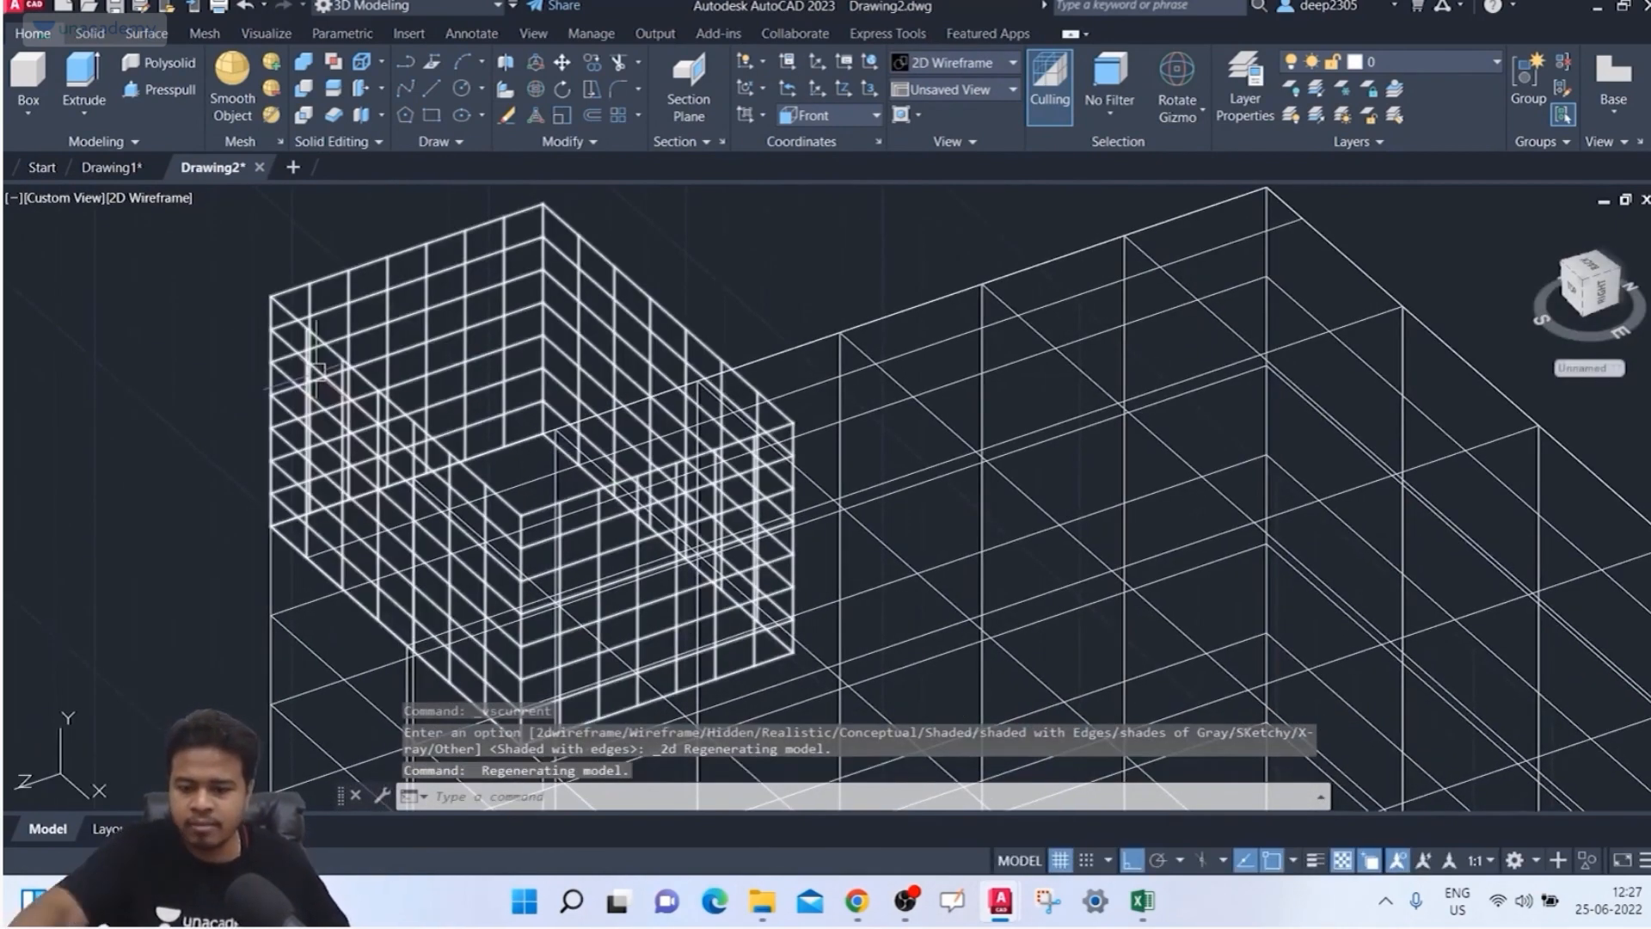
{"action": "key", "text": "Escape"}
{"action": "key", "text": "Escape"}
{"action": "key", "text": "Escape"}
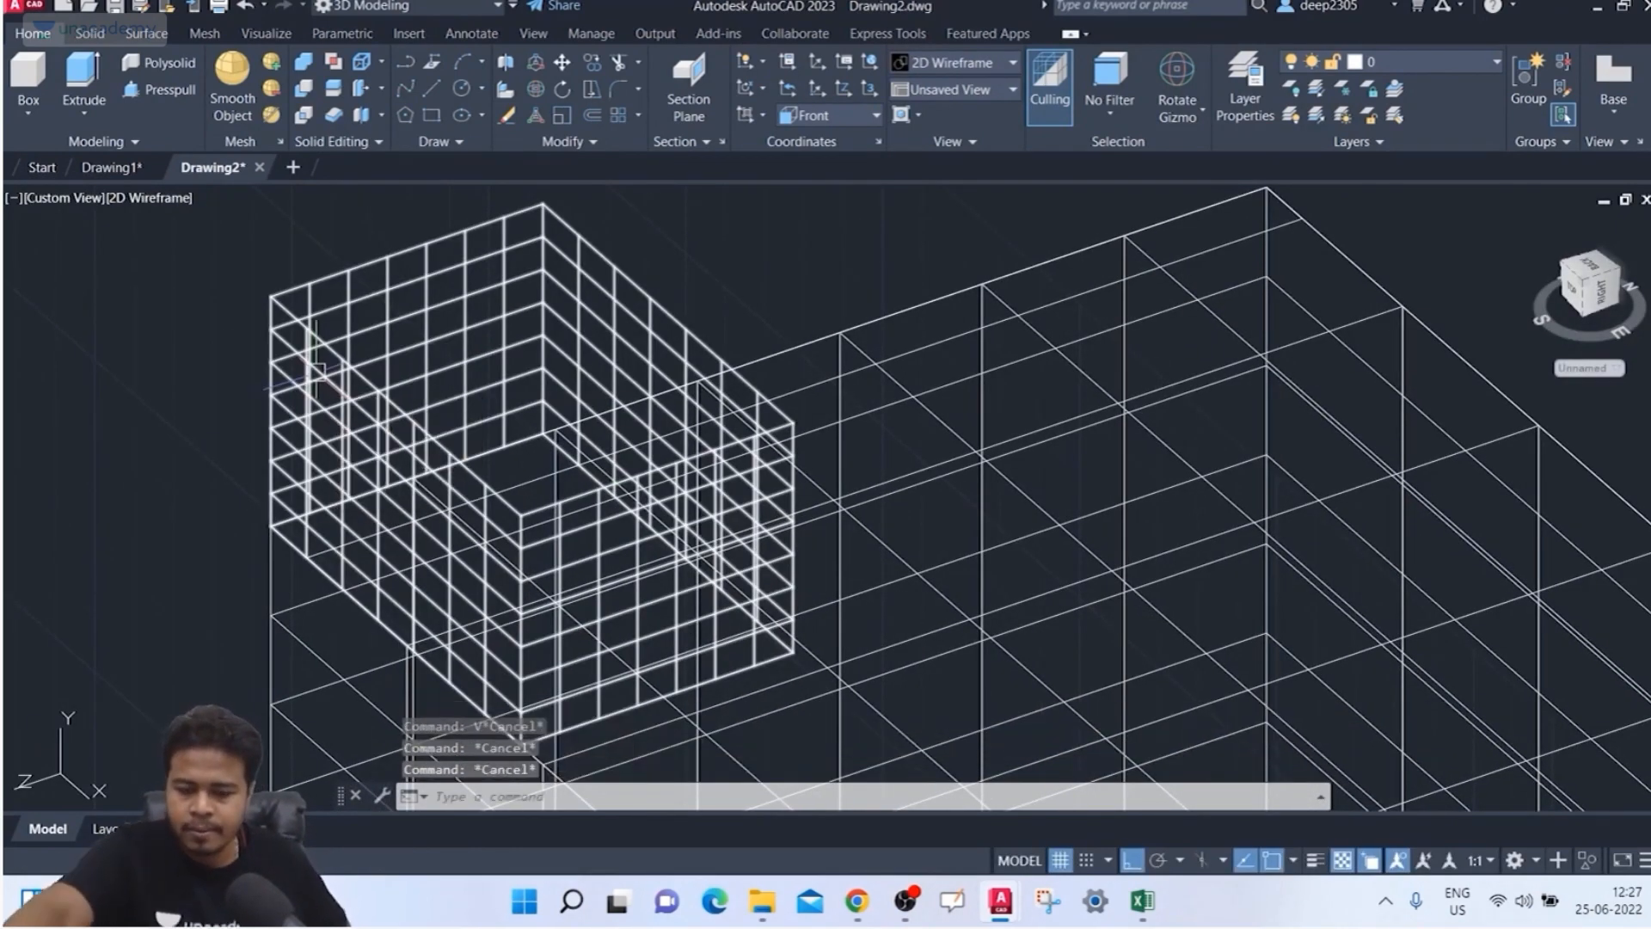
{"action": "type", "text": "l"}
{"action": "key", "text": "Return"}
{"action": "key", "text": "Escape"}
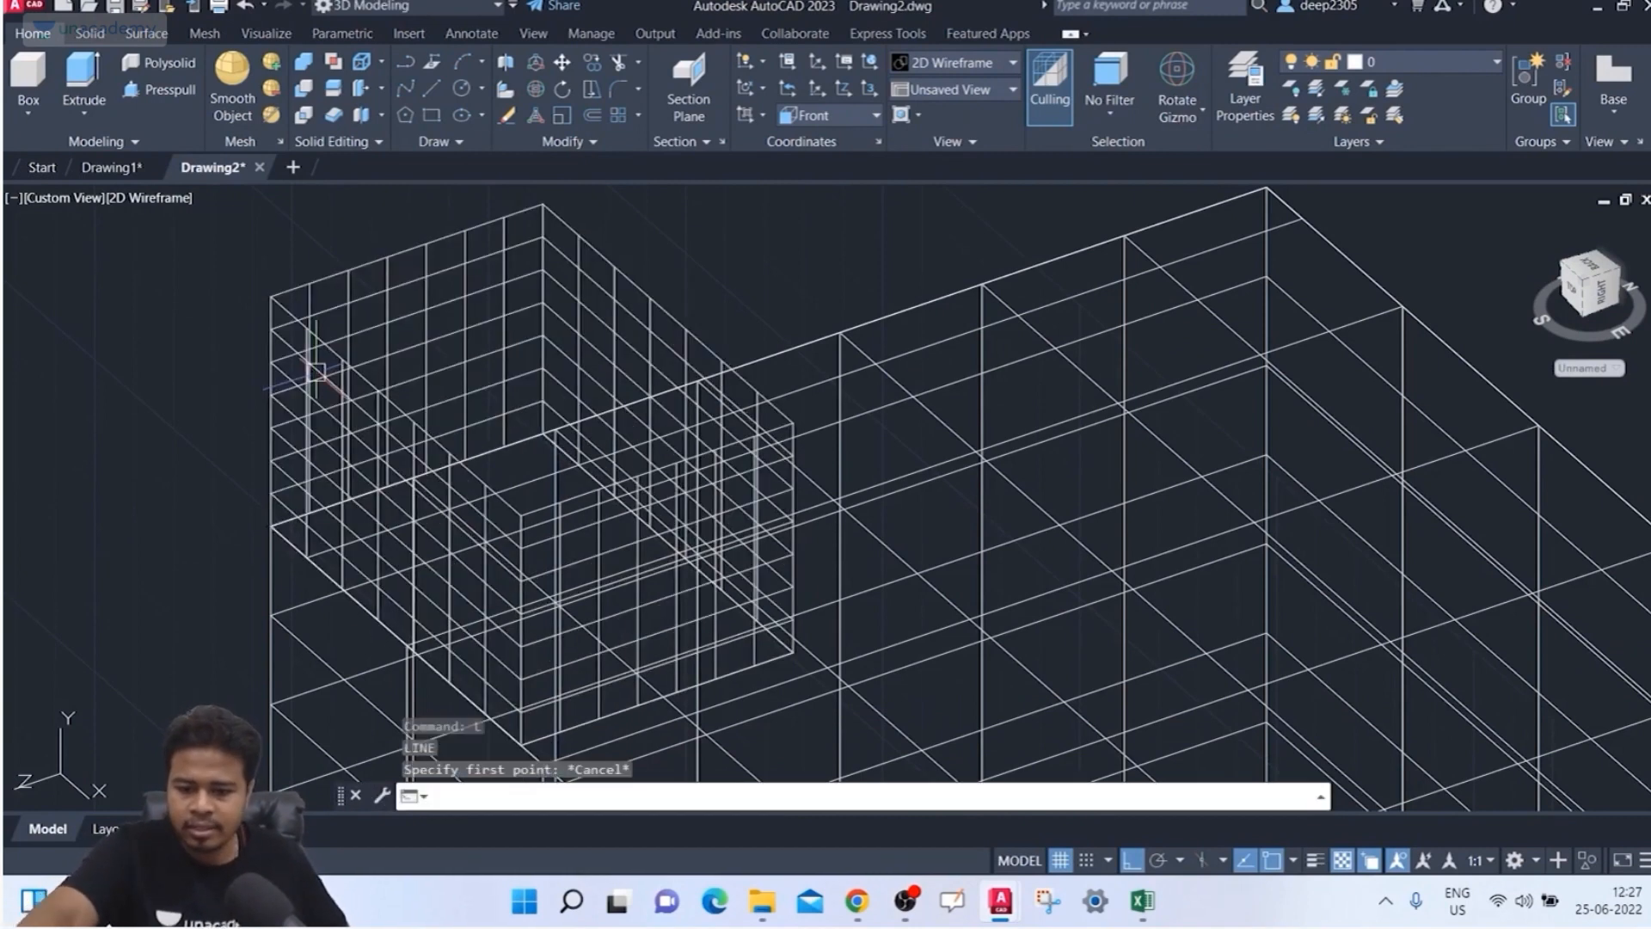
Step: Draw a freehand circle with a radius of about 8 on the front wall of the small extruded surface
{"action": "type", "text": "c"}
{"action": "key", "text": "Return"}
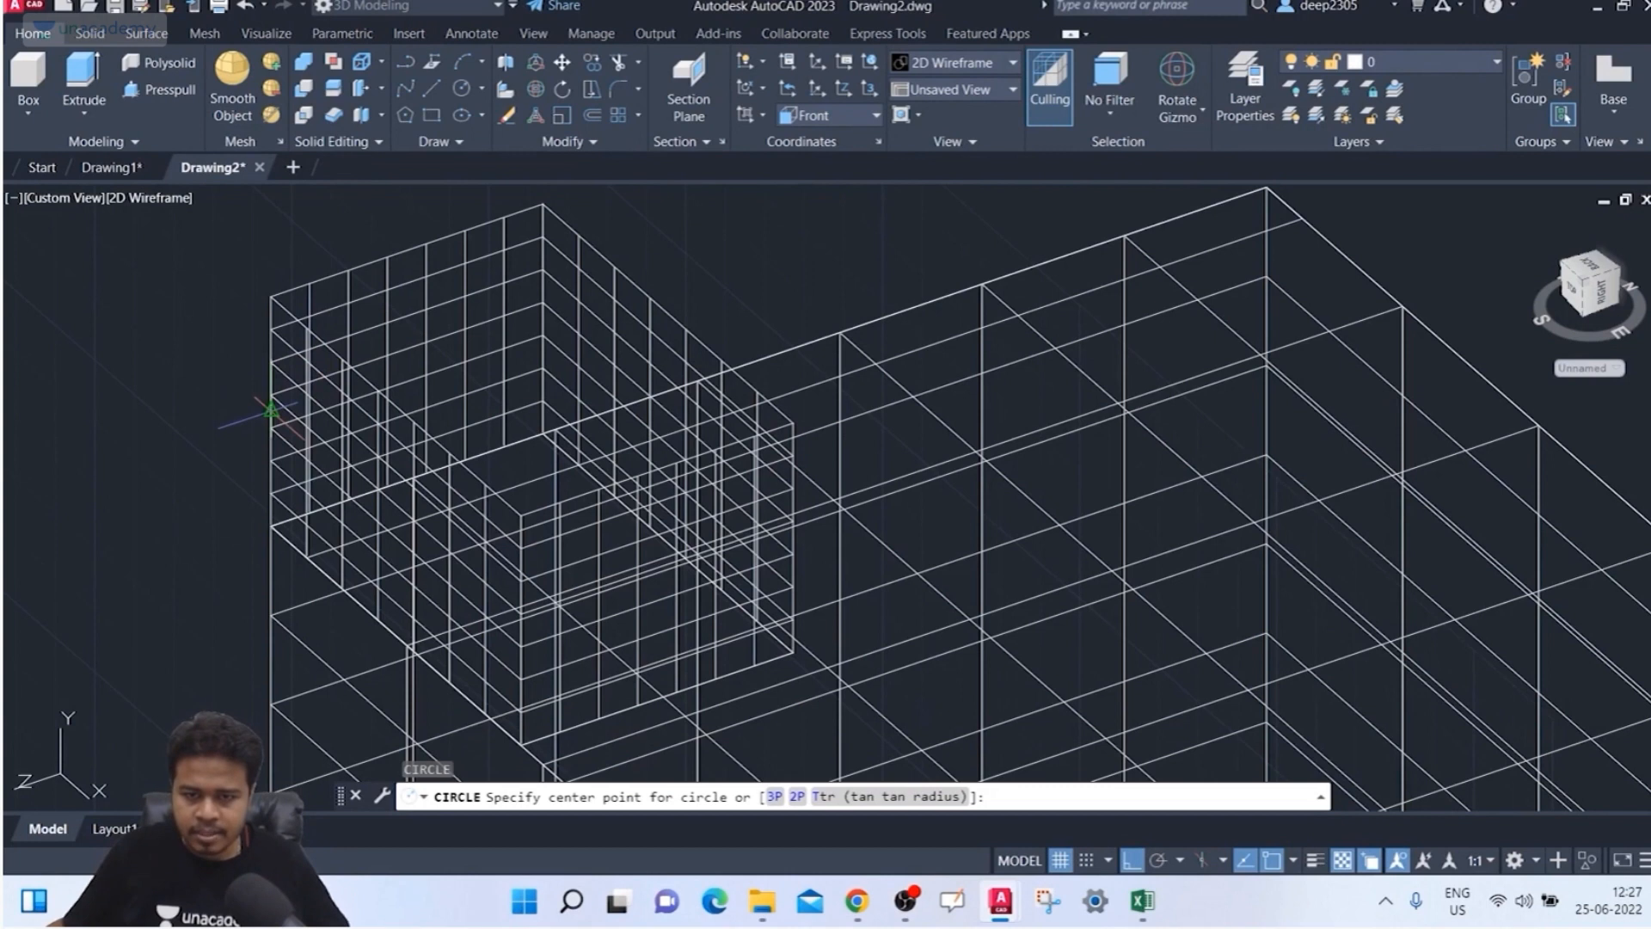
{"action": "left_click", "coordinate": [392, 521]}
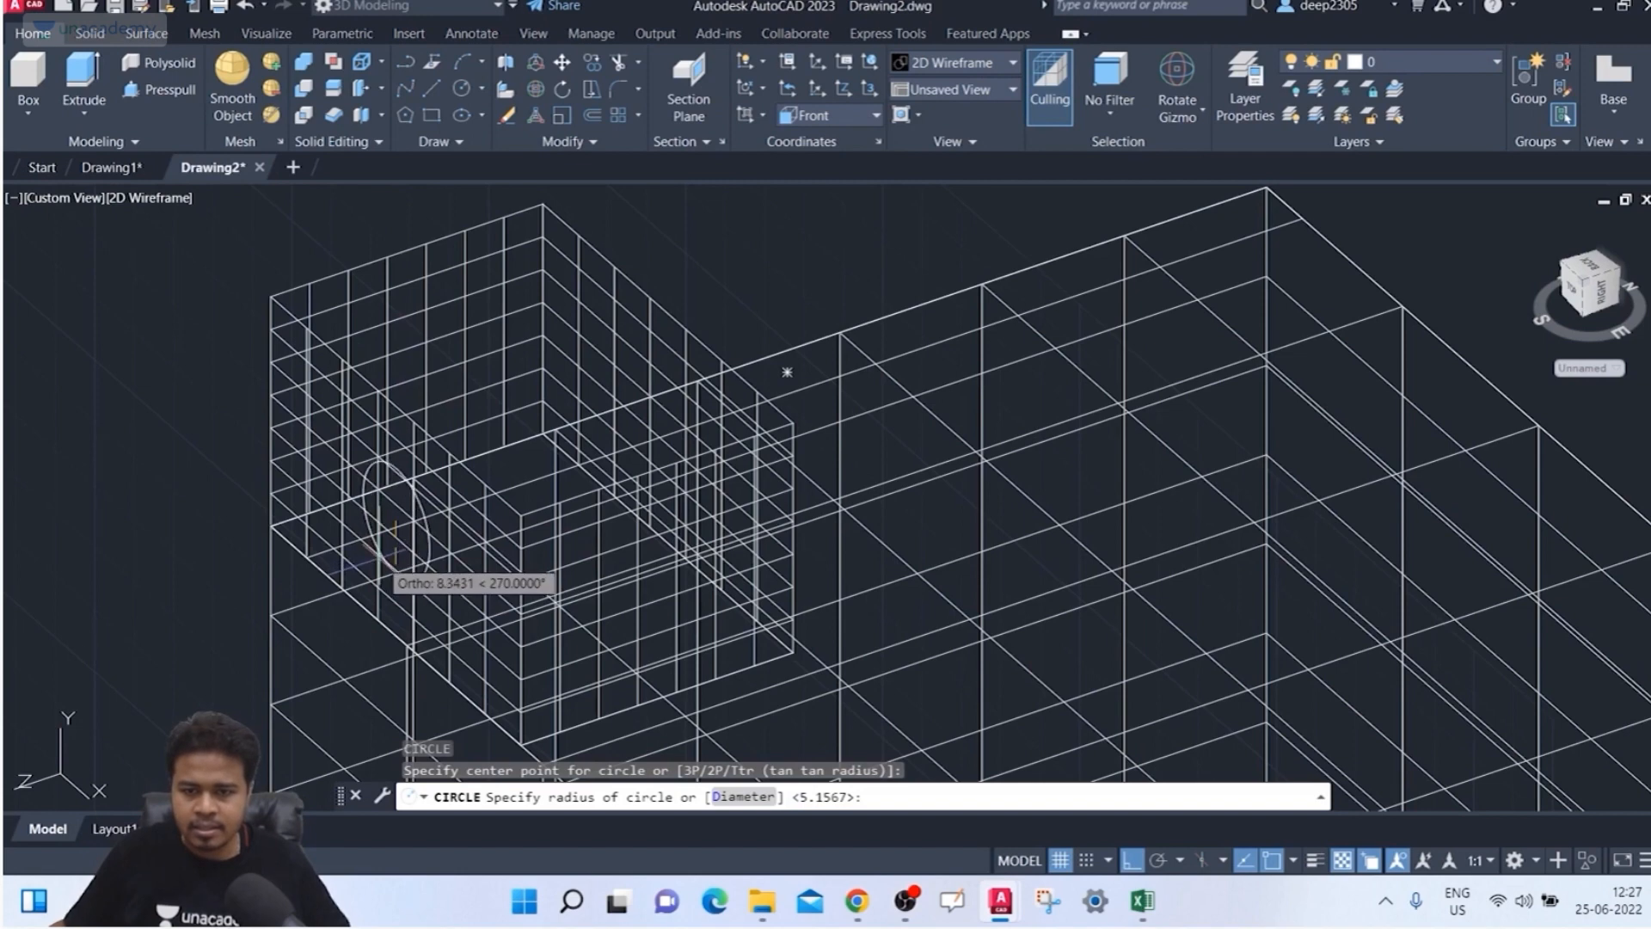
{"action": "key", "text": "Escape"}
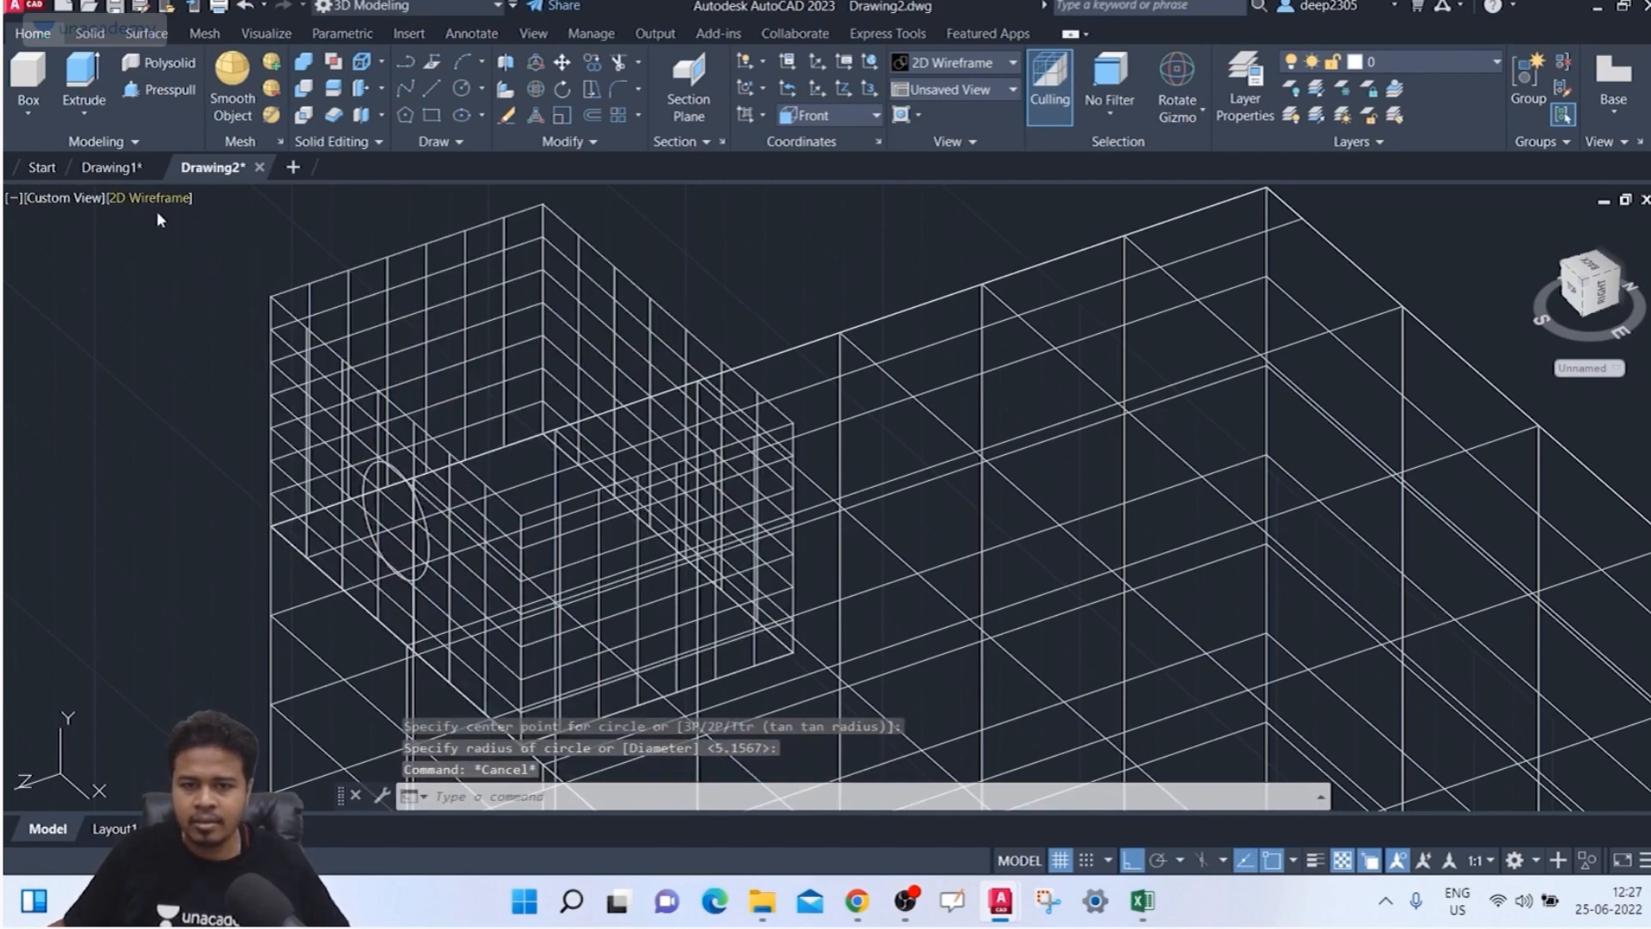
Step: Switch the visual style of the model view to Shaded with edges (Fast)
{"action": "left_click", "coordinate": [151, 198]}
{"action": "left_click", "coordinate": [225, 362]}
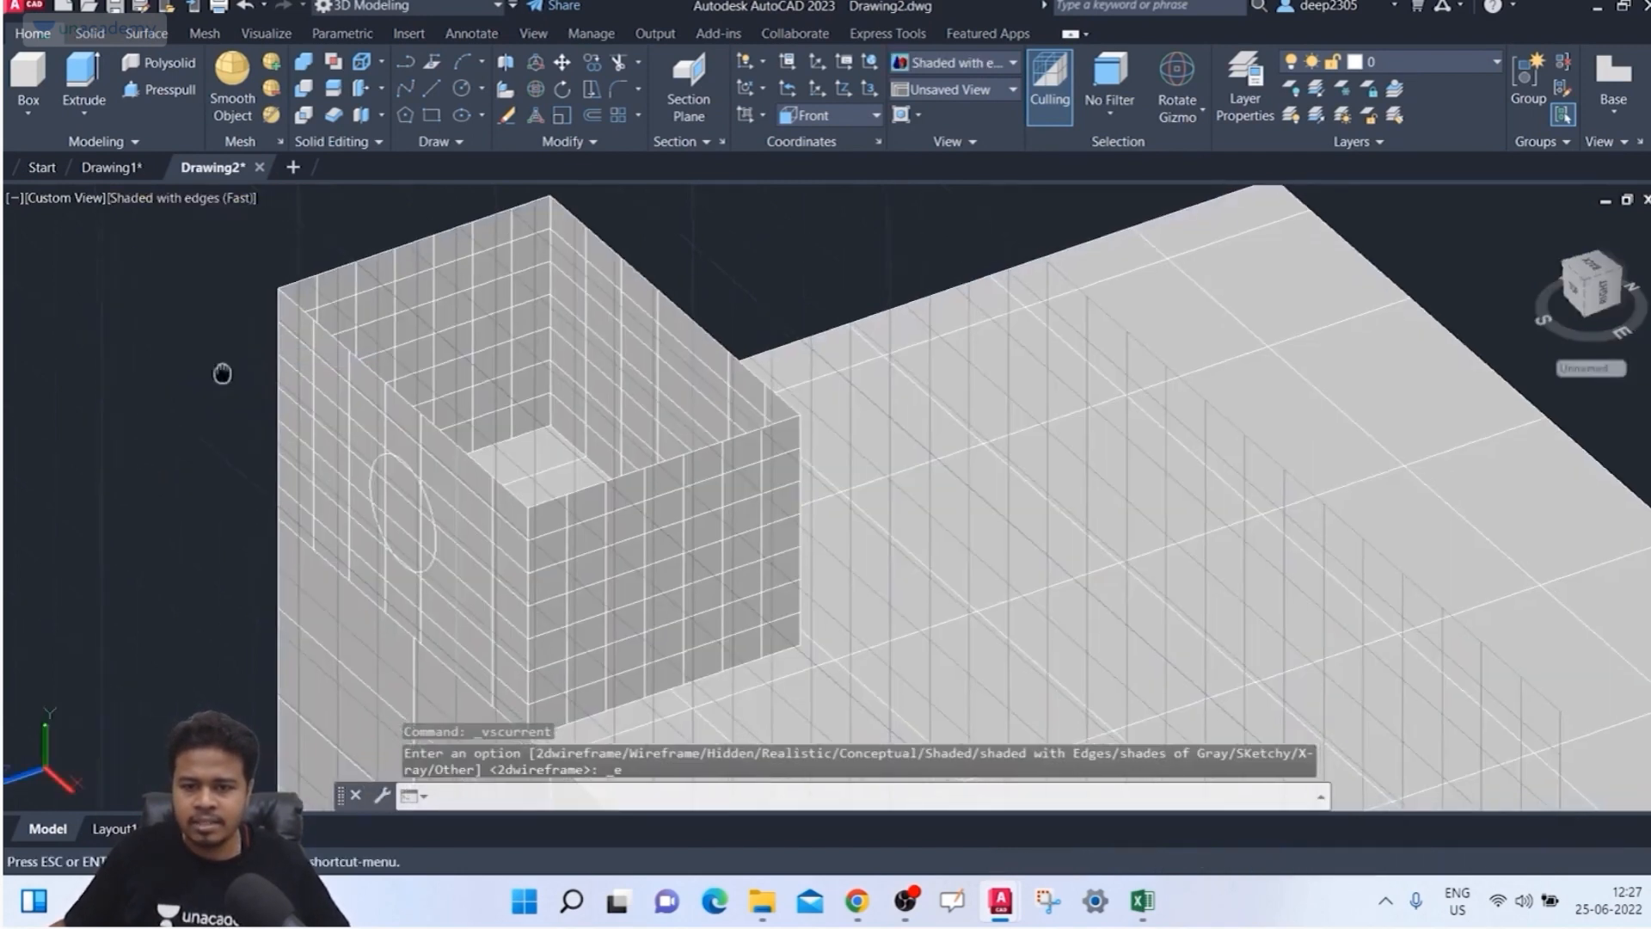
{"action": "middle_click_drag", "start_coordinate": [222, 373], "coordinate": [234, 345]}
{"action": "key", "text": "Escape"}
{"action": "key", "text": "Escape"}
{"action": "key", "text": "Escape"}
Step: Trim the small extruded surface with the circle as cutting curve, removing the area inside the circle, and inspect the openings
{"action": "left_click", "coordinate": [146, 33]}
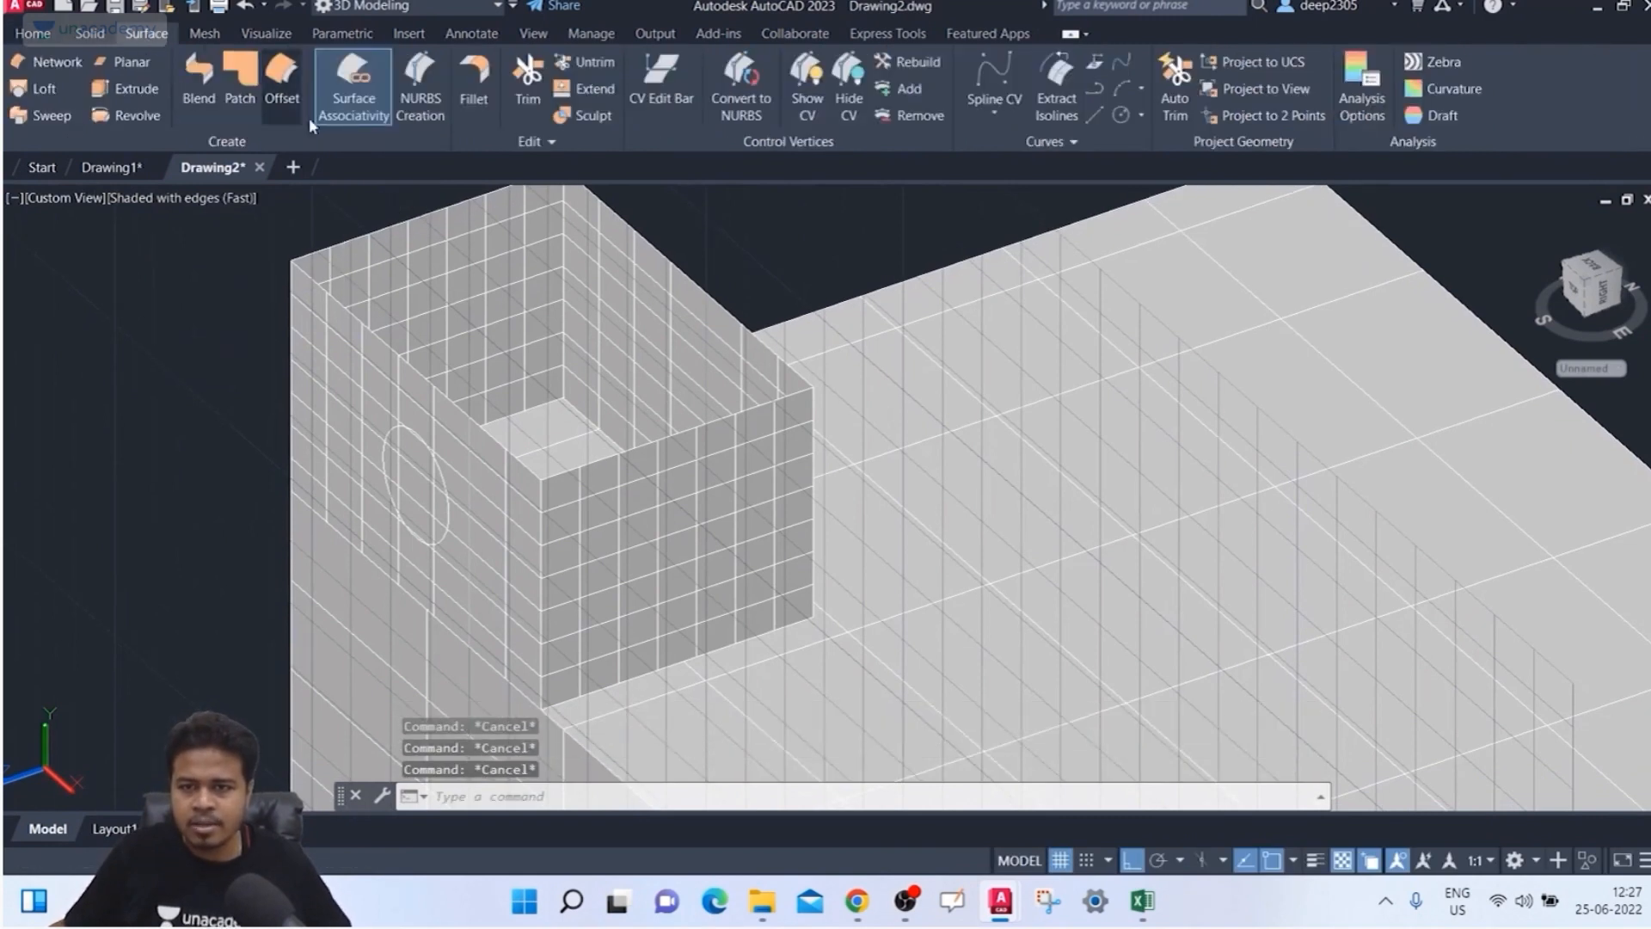
{"action": "left_click", "coordinate": [520, 95]}
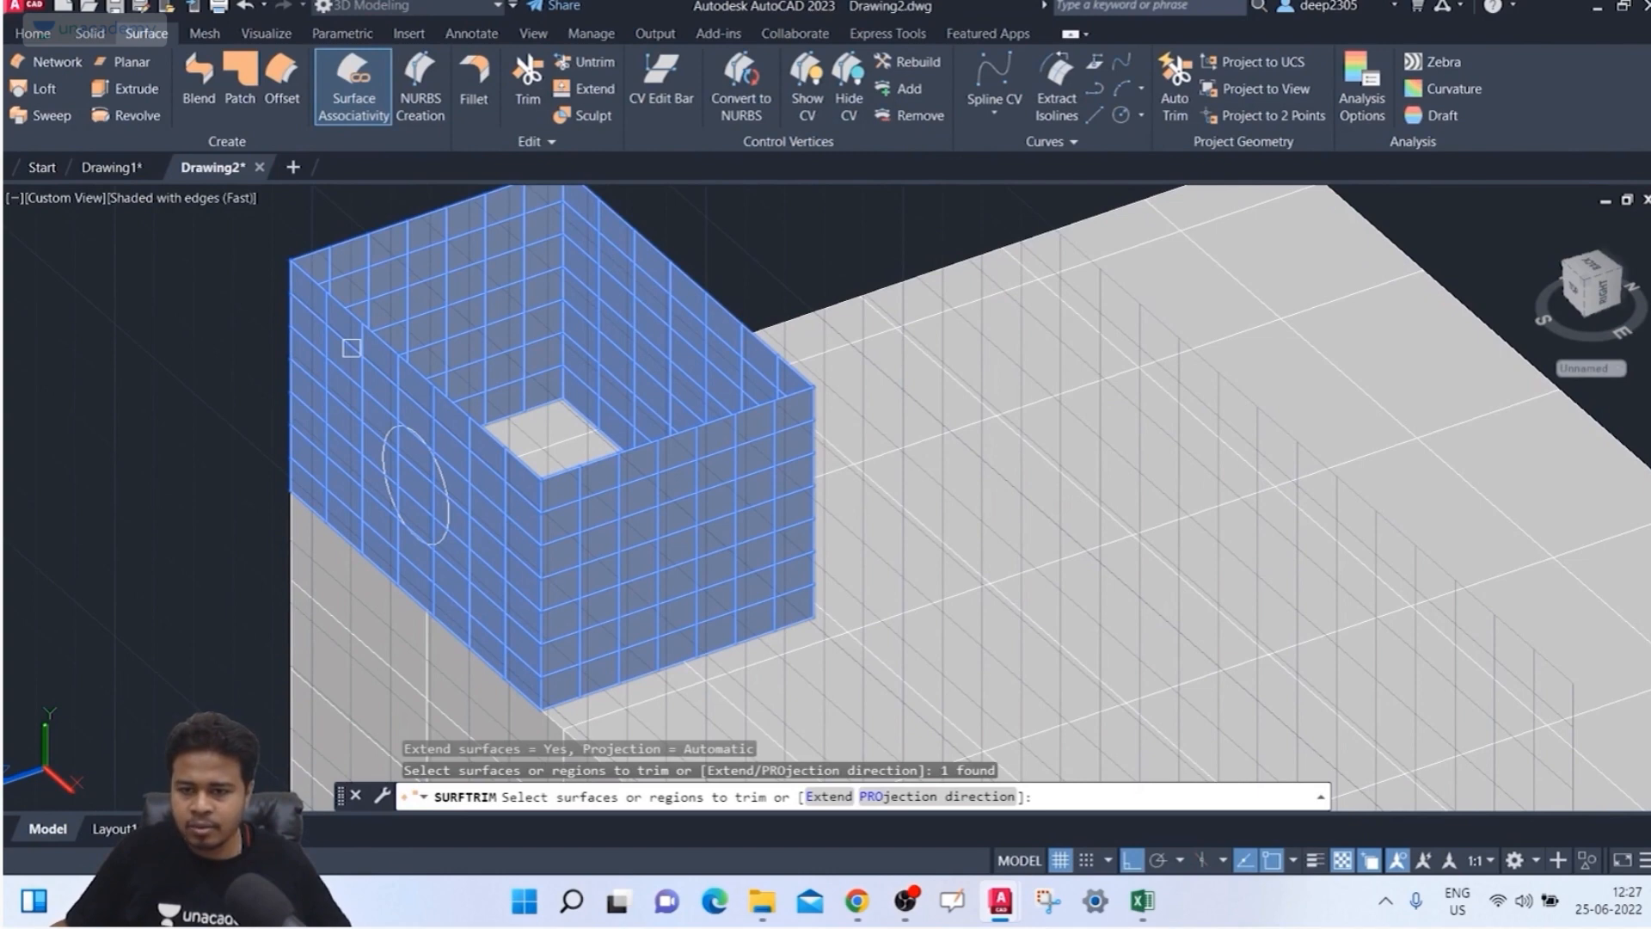
{"action": "key", "text": "Return"}
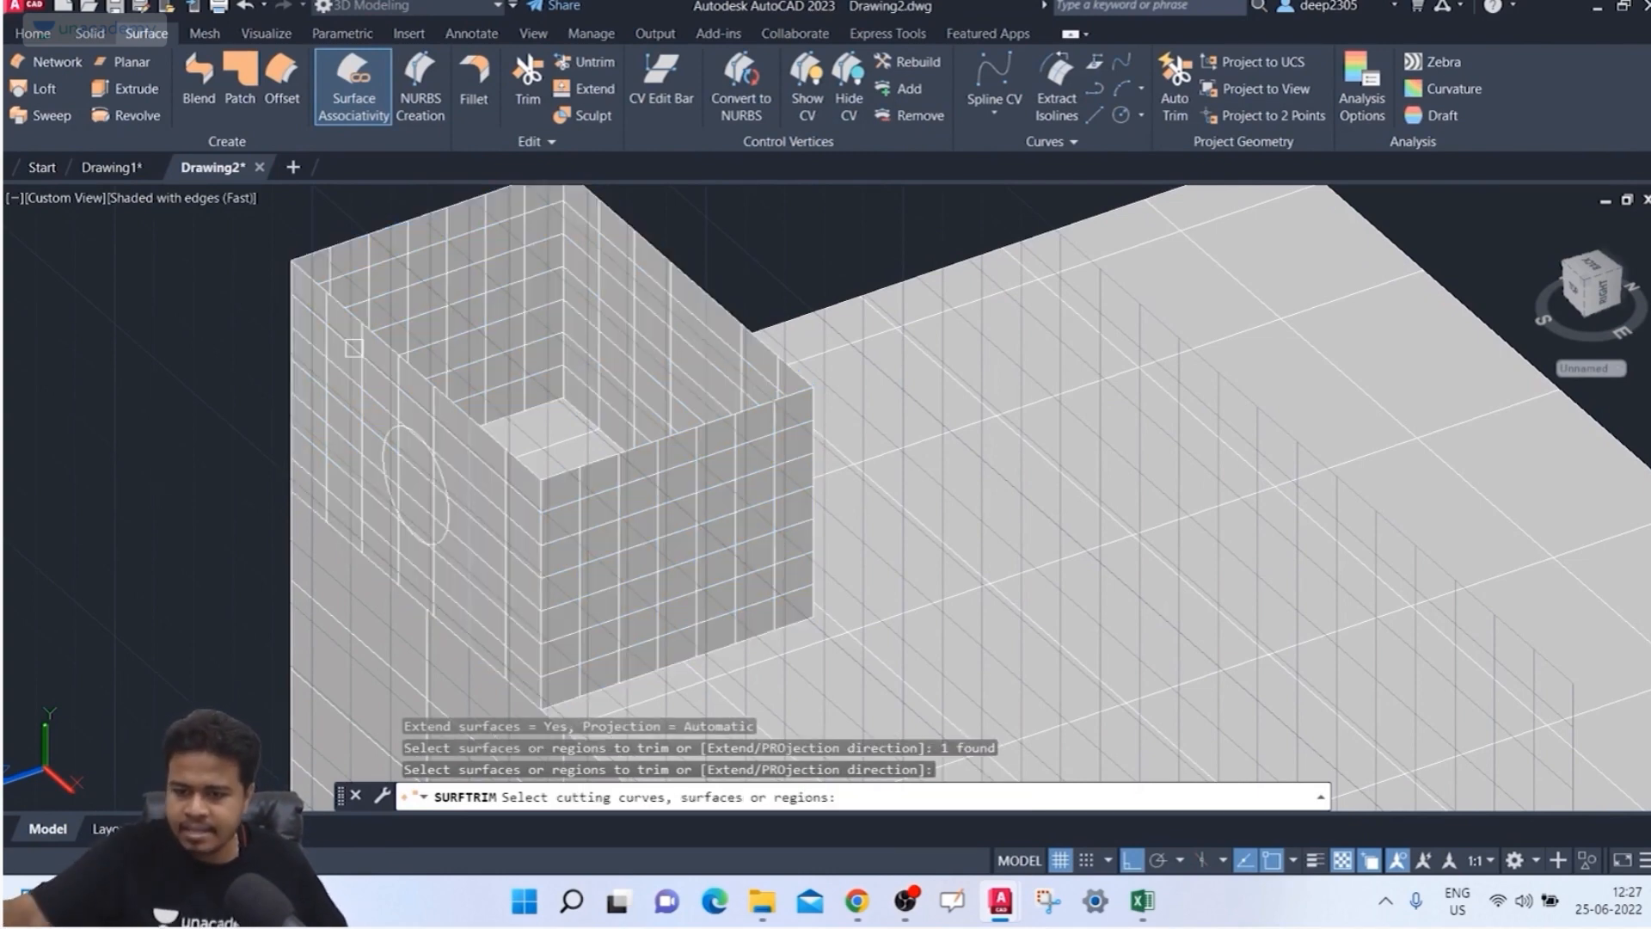
{"action": "left_click", "coordinate": [648, 712]}
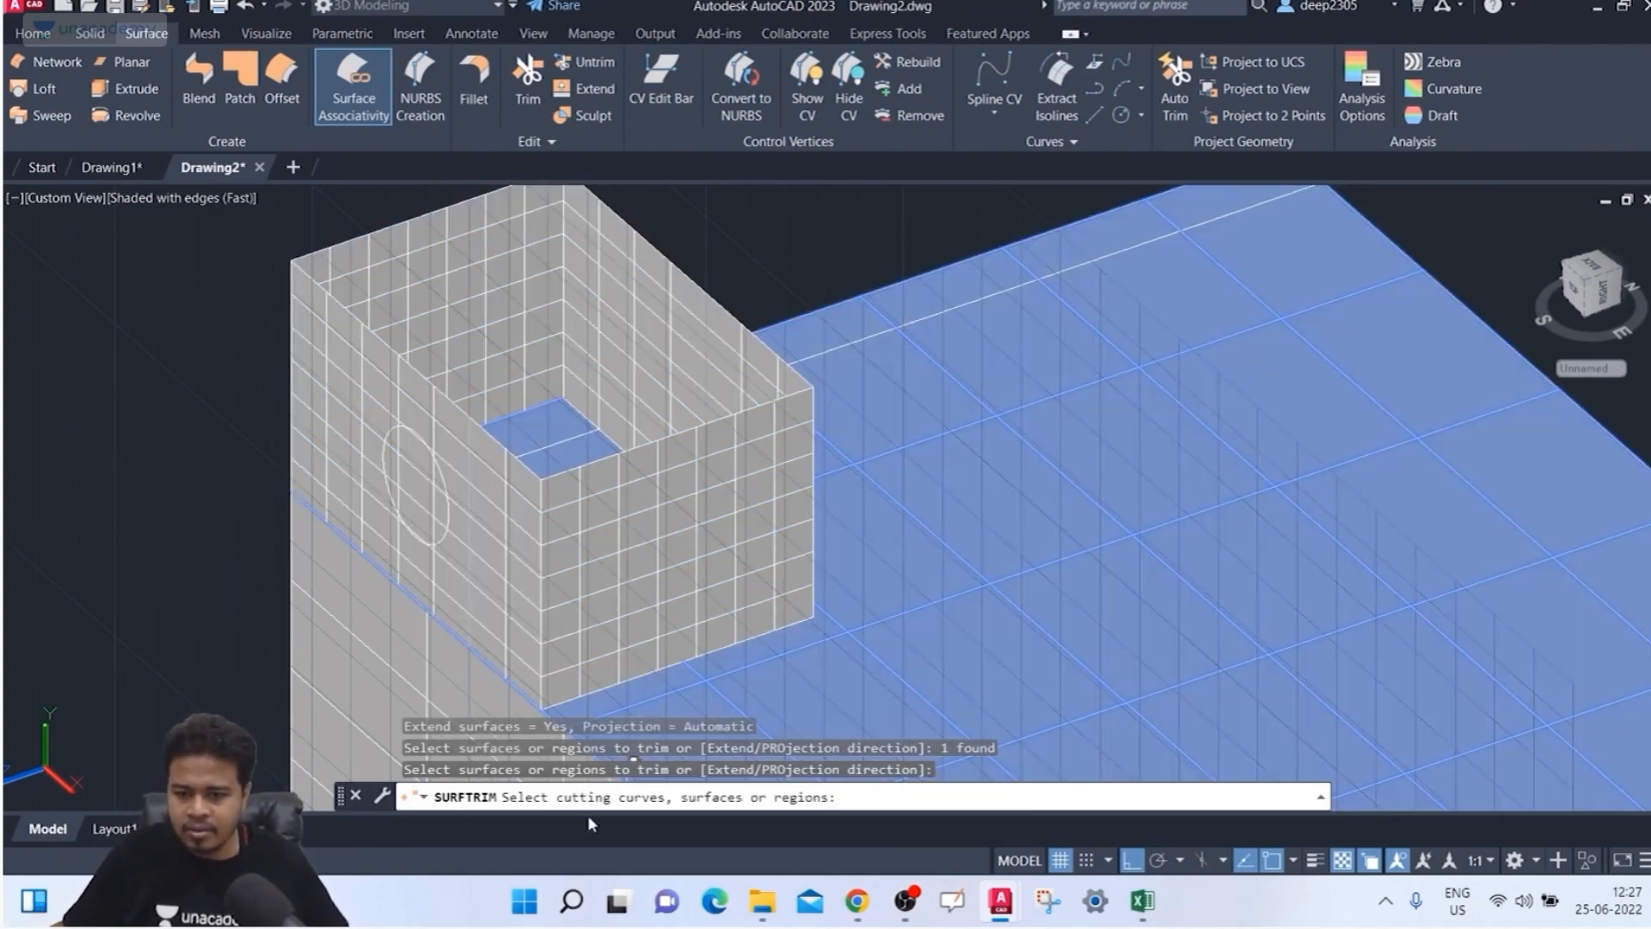
{"action": "left_click", "coordinate": [434, 458]}
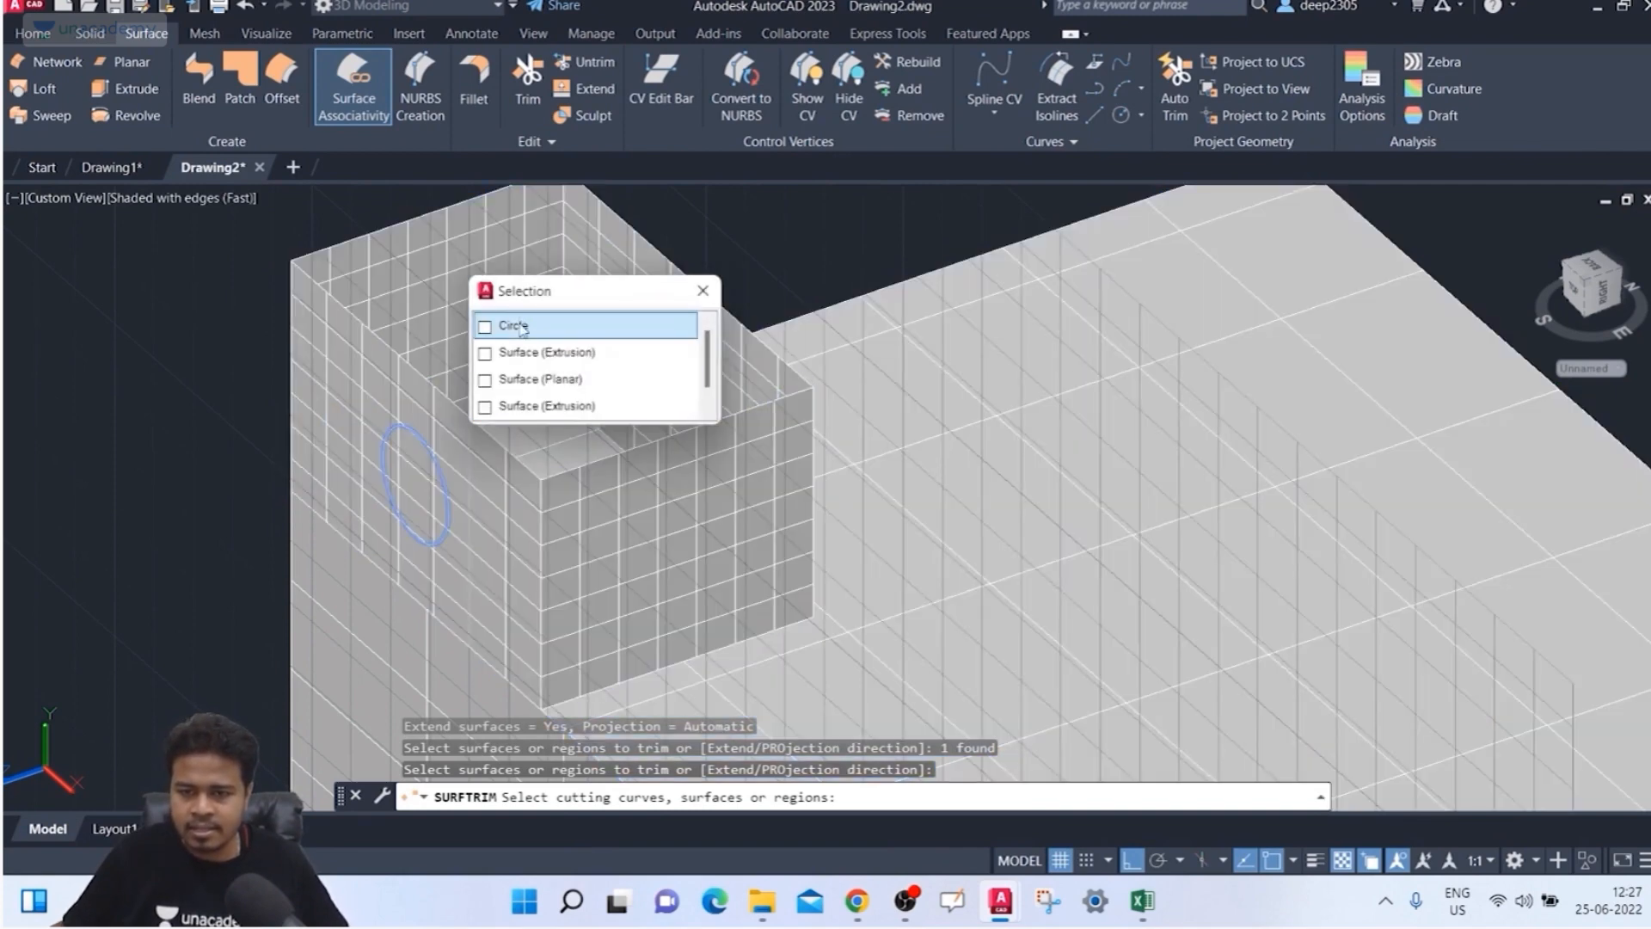
{"action": "left_click", "coordinate": [520, 326]}
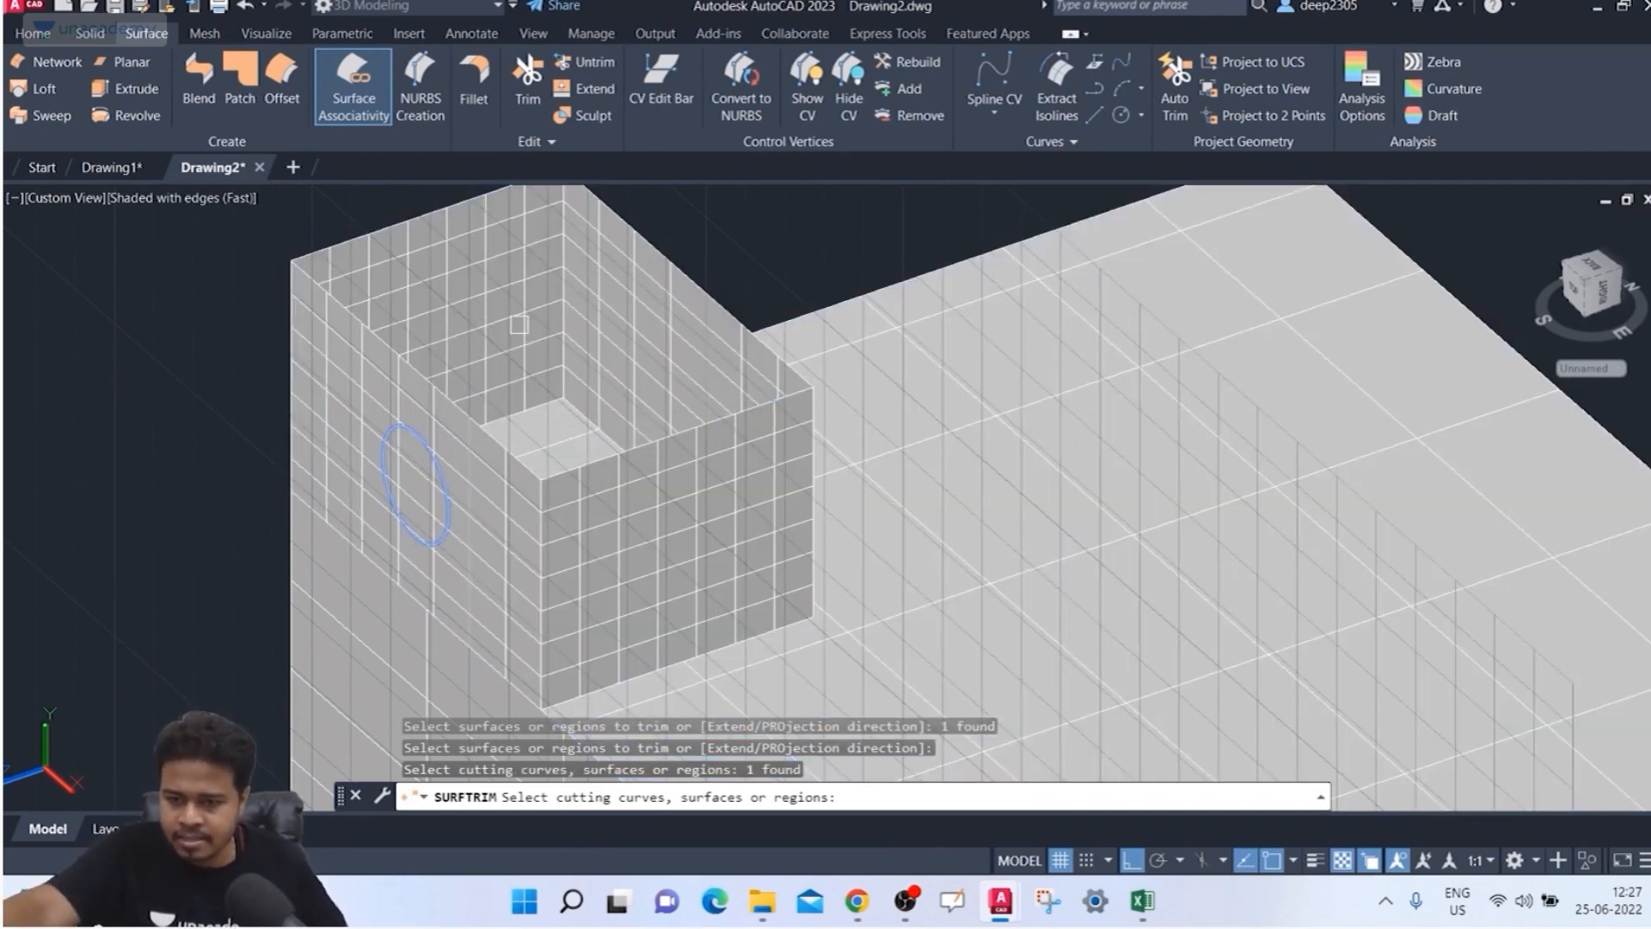
{"action": "key", "text": "Return"}
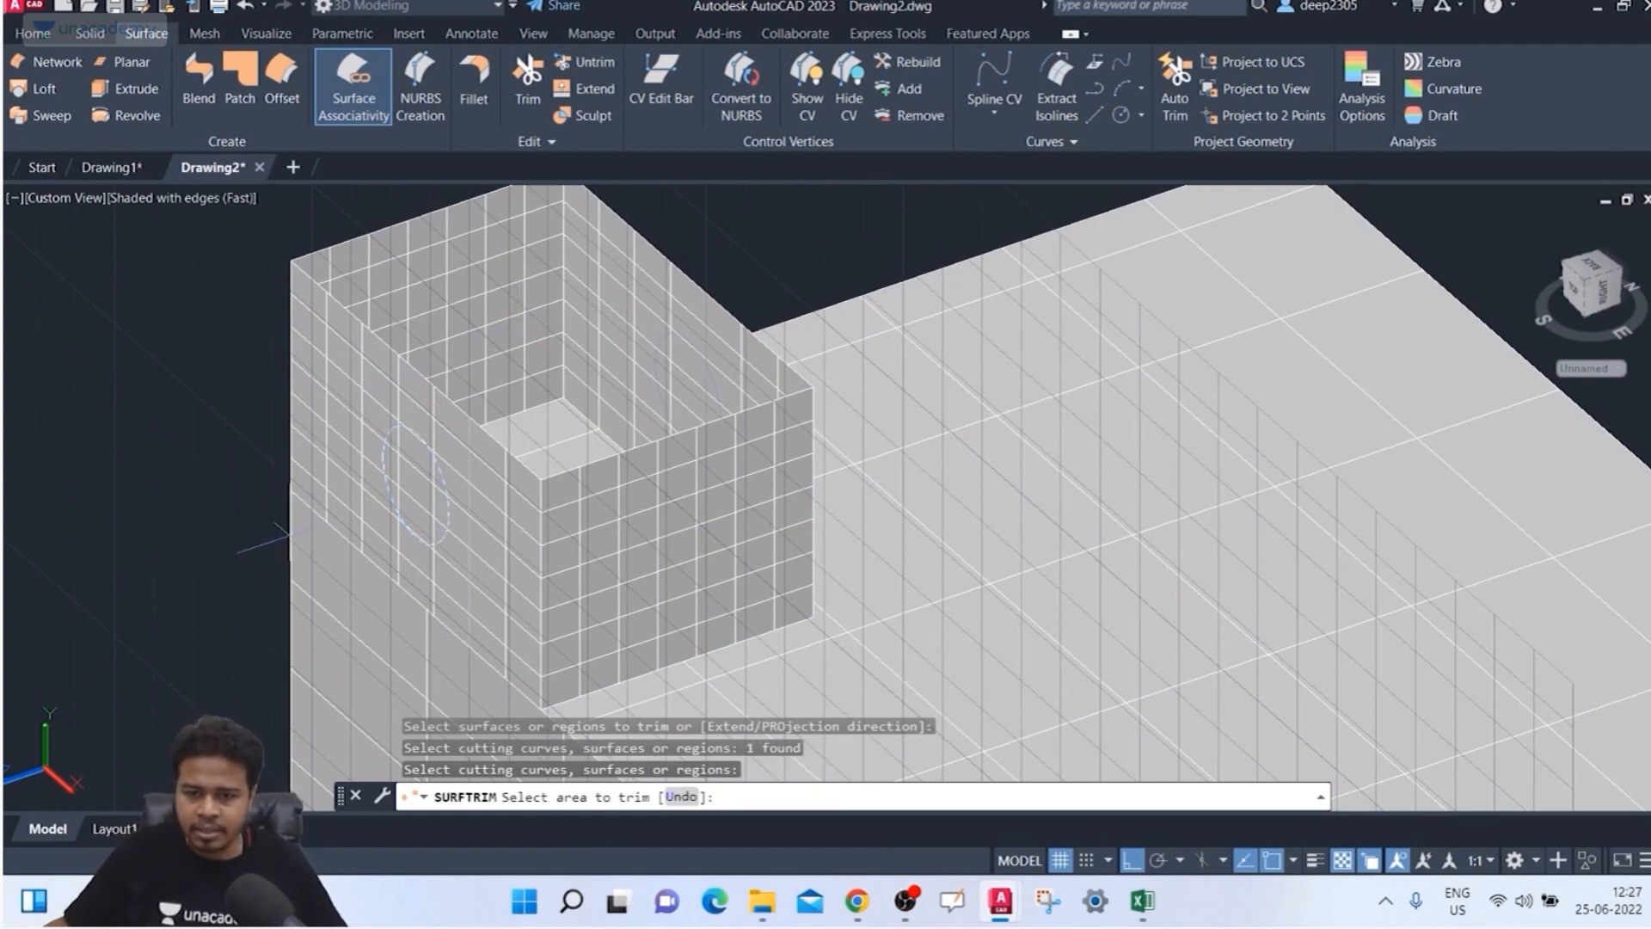
{"action": "left_click", "coordinate": [417, 451]}
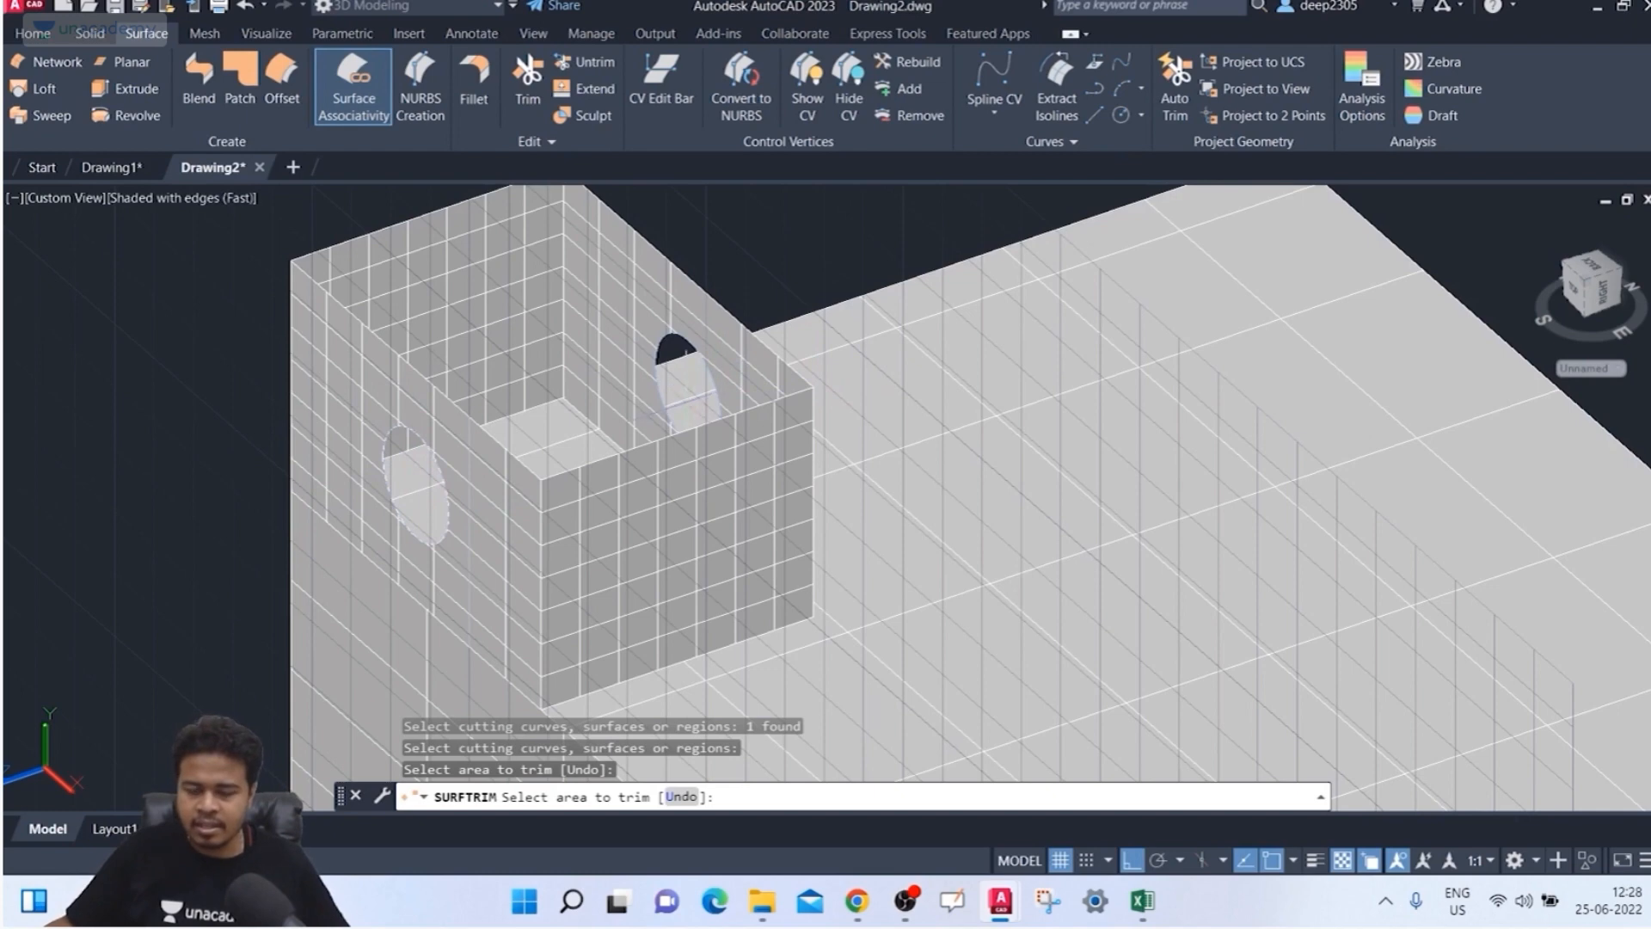
{"action": "key", "text": "Escape"}
{"action": "middle_click_drag", "start_coordinate": [552, 470], "coordinate": [335, 456], "text": "shift"}
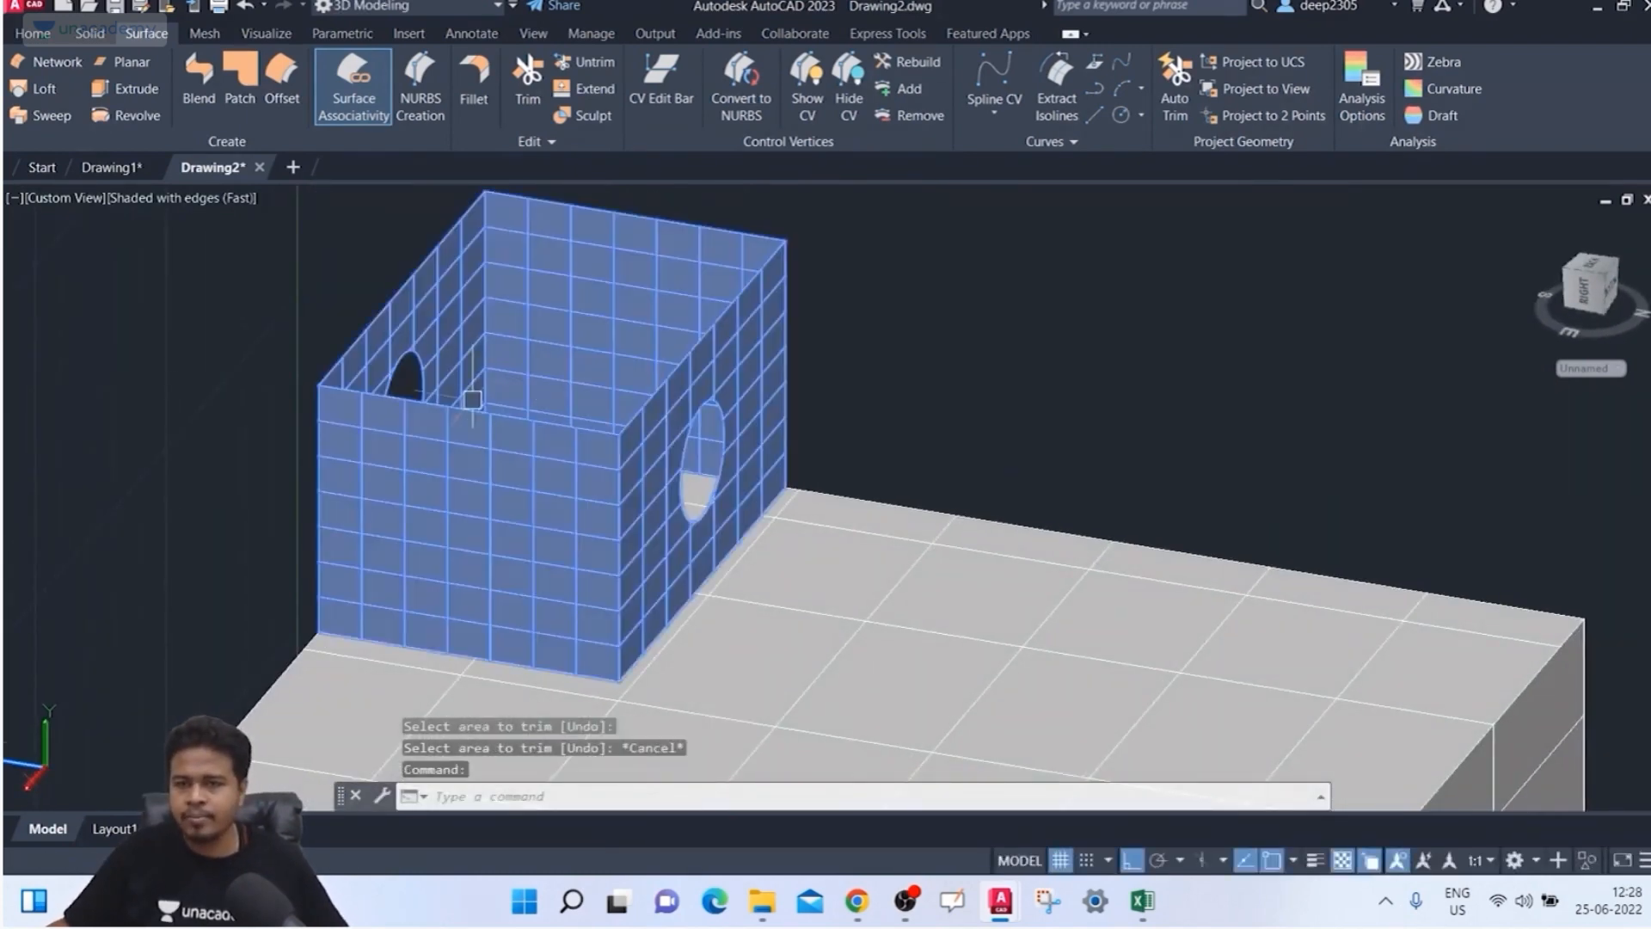
Step: Change the user coordinate system from Front to the predefined Top orientation
{"action": "middle_click_drag", "start_coordinate": [473, 399], "coordinate": [590, 350], "text": "shift"}
{"action": "middle_click_drag", "start_coordinate": [295, 229], "coordinate": [288, 213]}
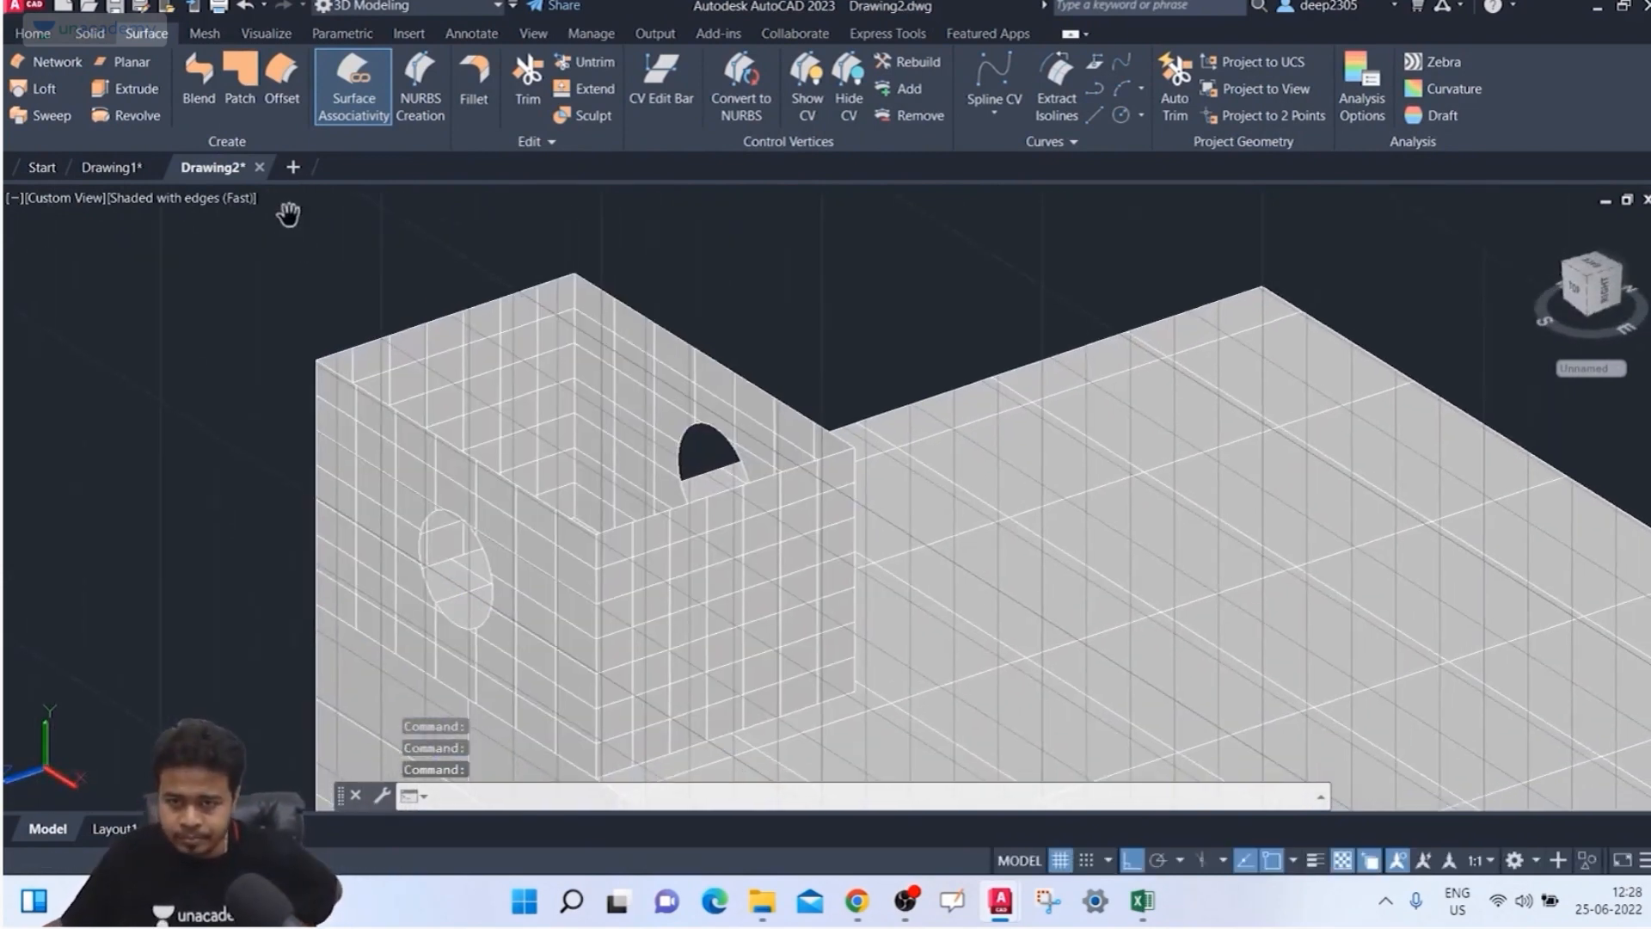
{"action": "scroll", "coordinate": [288, 214], "scroll_direction": "down", "scroll_amount": 2}
{"action": "left_click", "coordinate": [34, 34]}
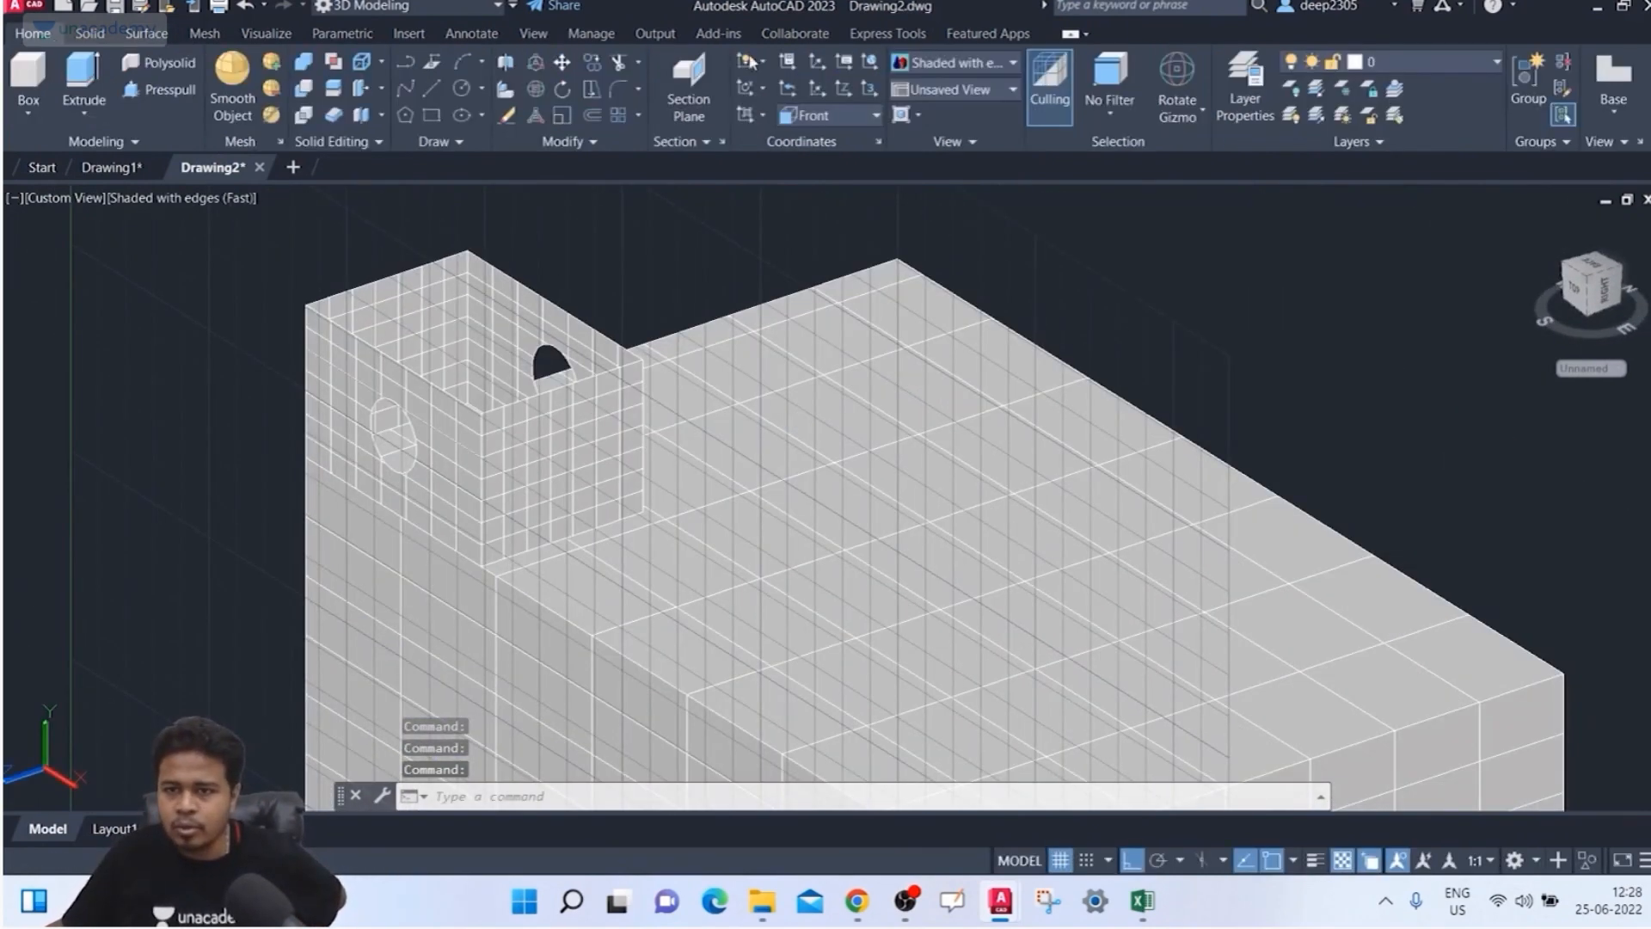
{"action": "left_click", "coordinate": [831, 120]}
{"action": "left_click", "coordinate": [832, 169]}
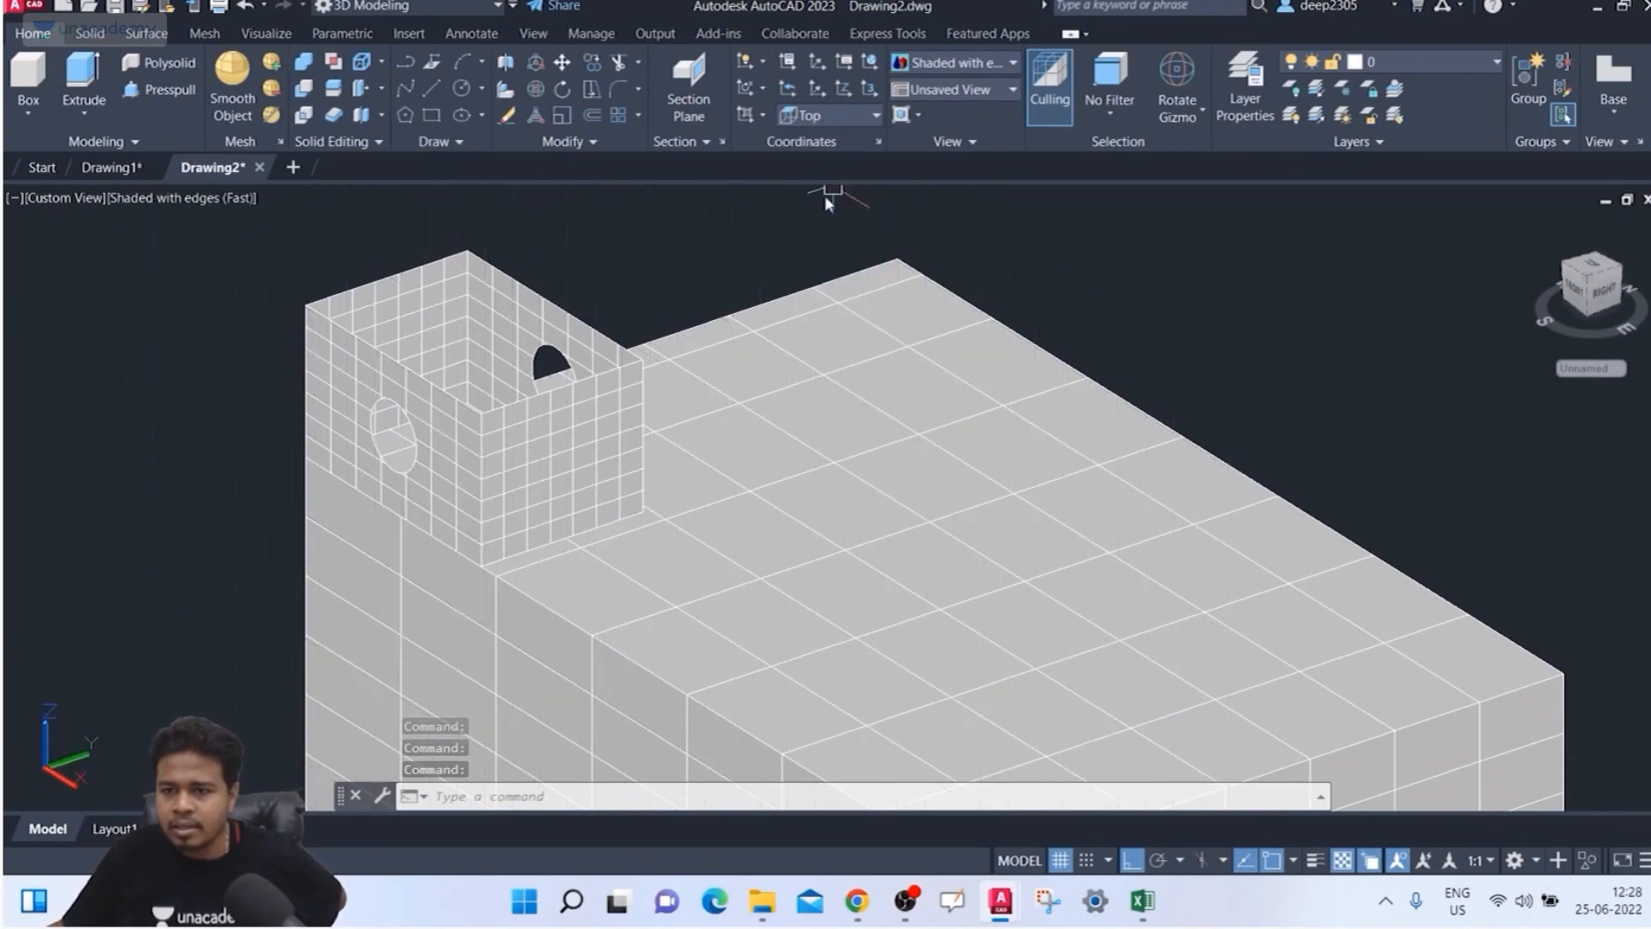
{"action": "scroll", "coordinate": [550, 335], "scroll_direction": "down", "scroll_amount": 5}
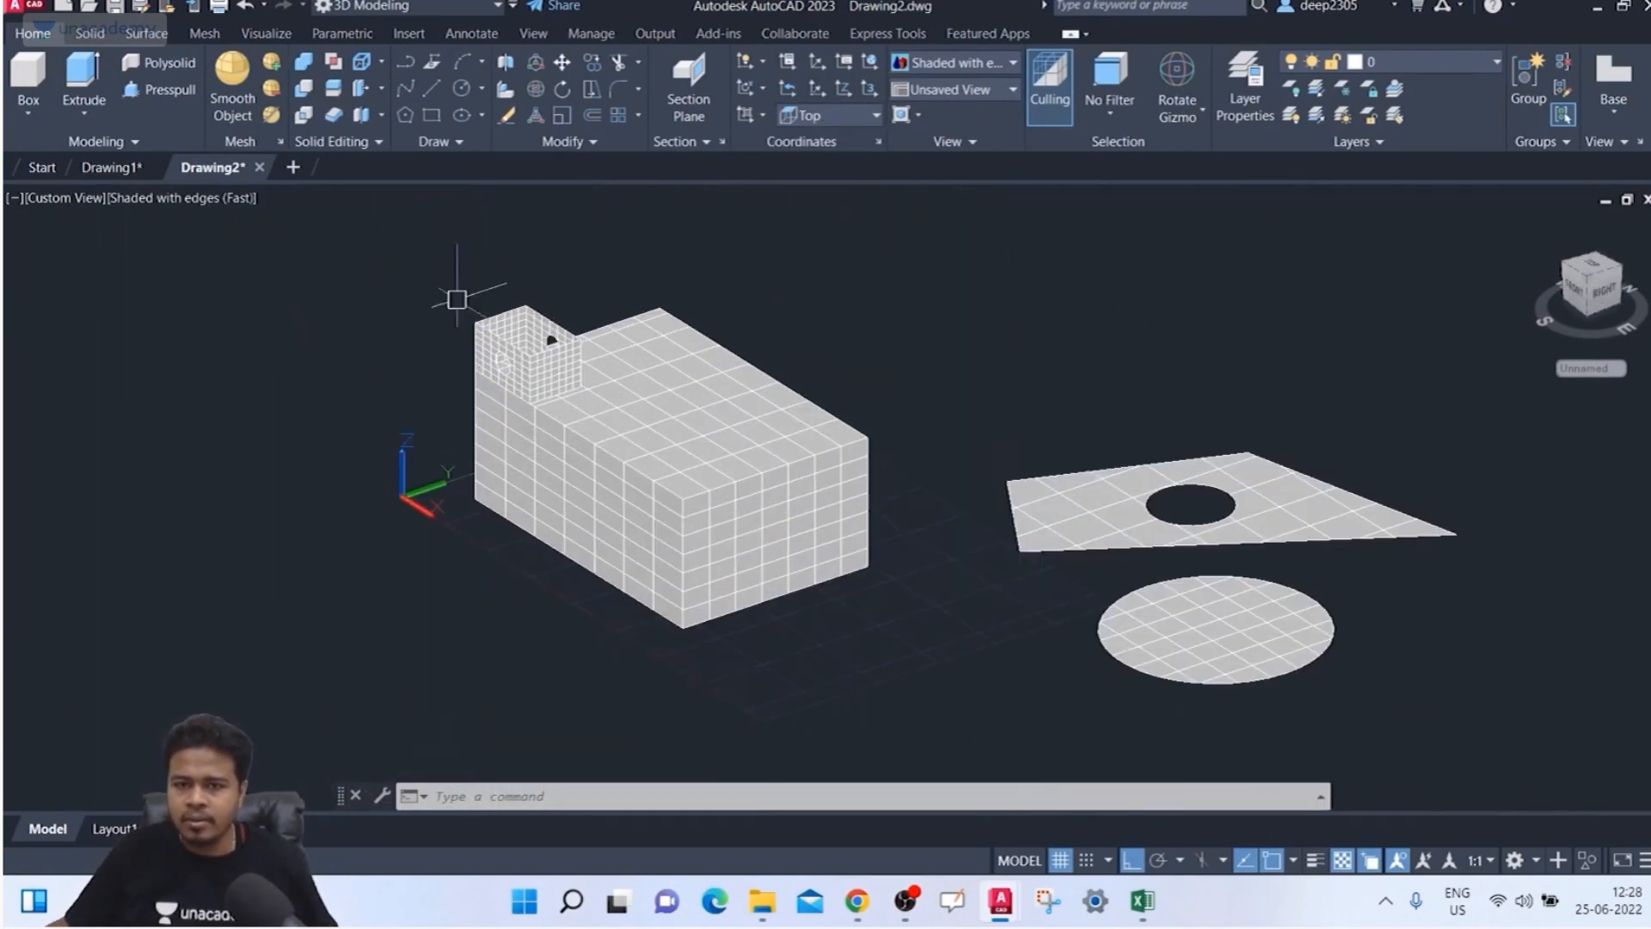
Step: Examine the circular openings in the walls of the small extruded surface from different viewing angles
{"action": "left_click", "coordinate": [146, 32]}
{"action": "scroll", "coordinate": [399, 368], "scroll_direction": "up", "scroll_amount": 6}
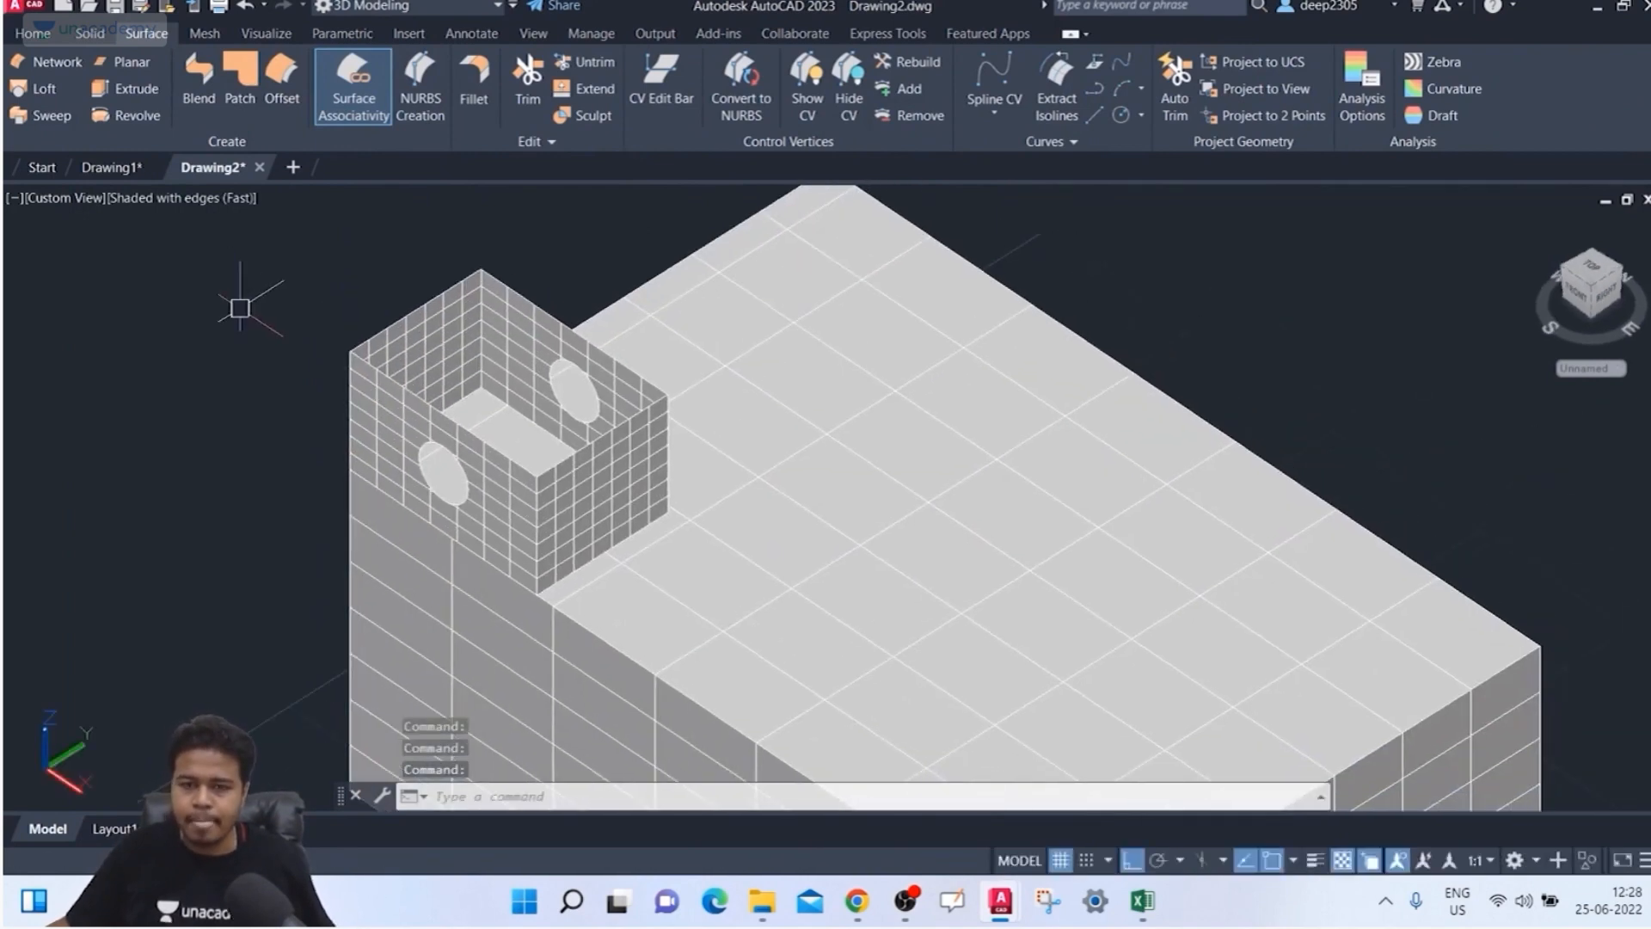
{"action": "middle_click_drag", "start_coordinate": [238, 319], "coordinate": [121, 239]}
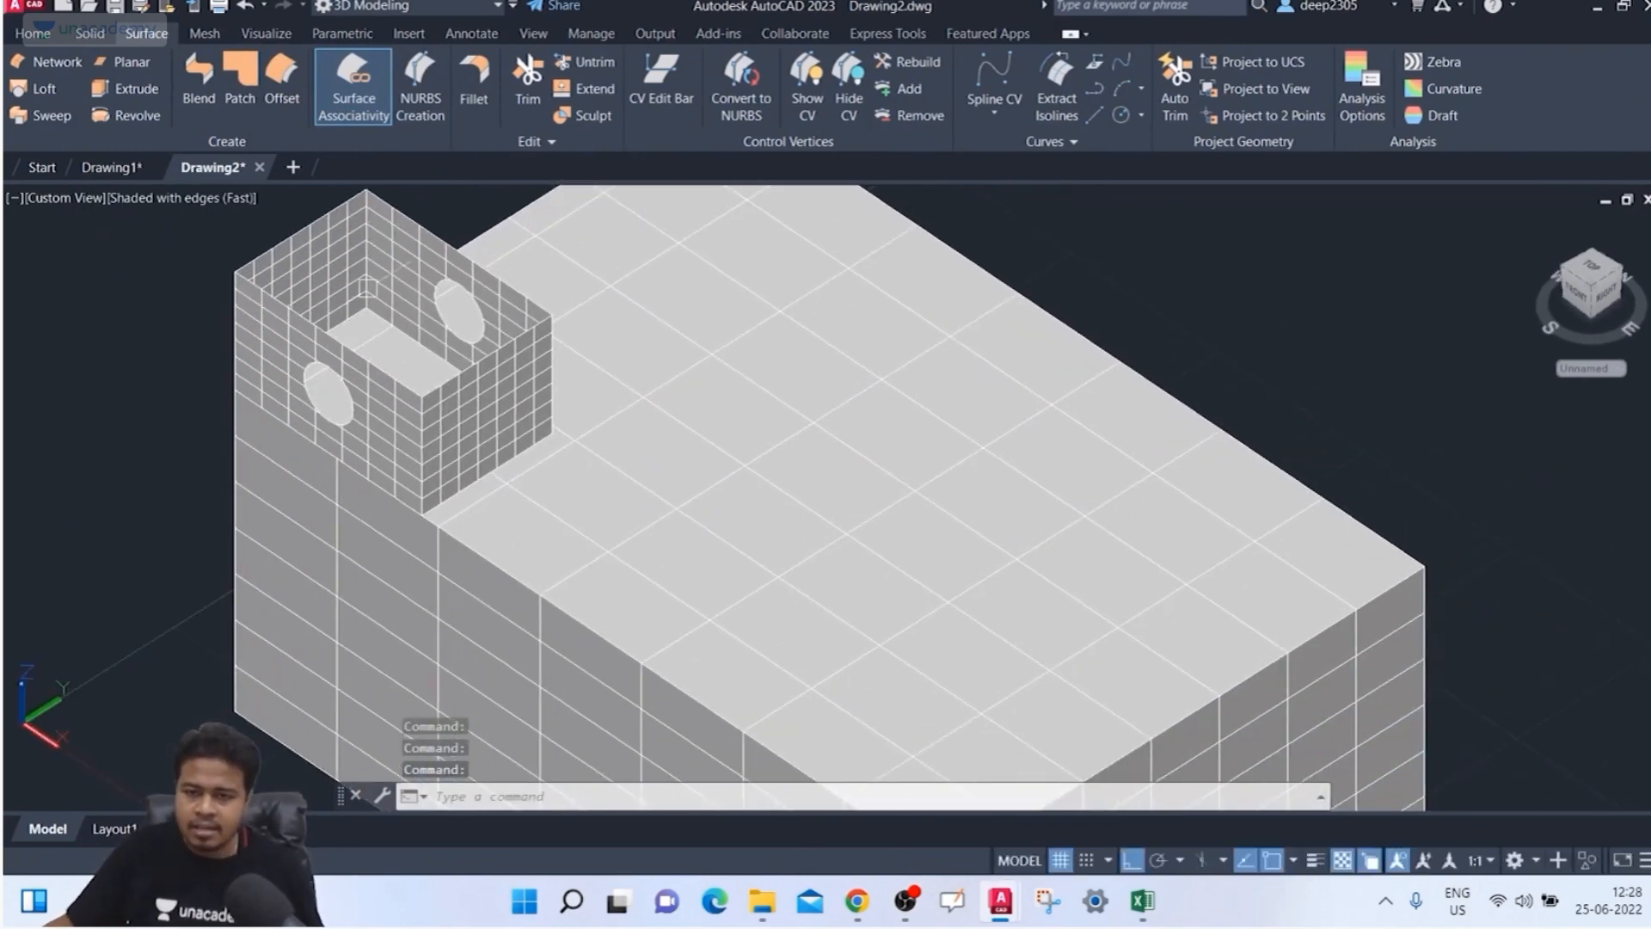
{"action": "middle_click_drag", "start_coordinate": [490, 277], "coordinate": [417, 398], "text": "shift"}
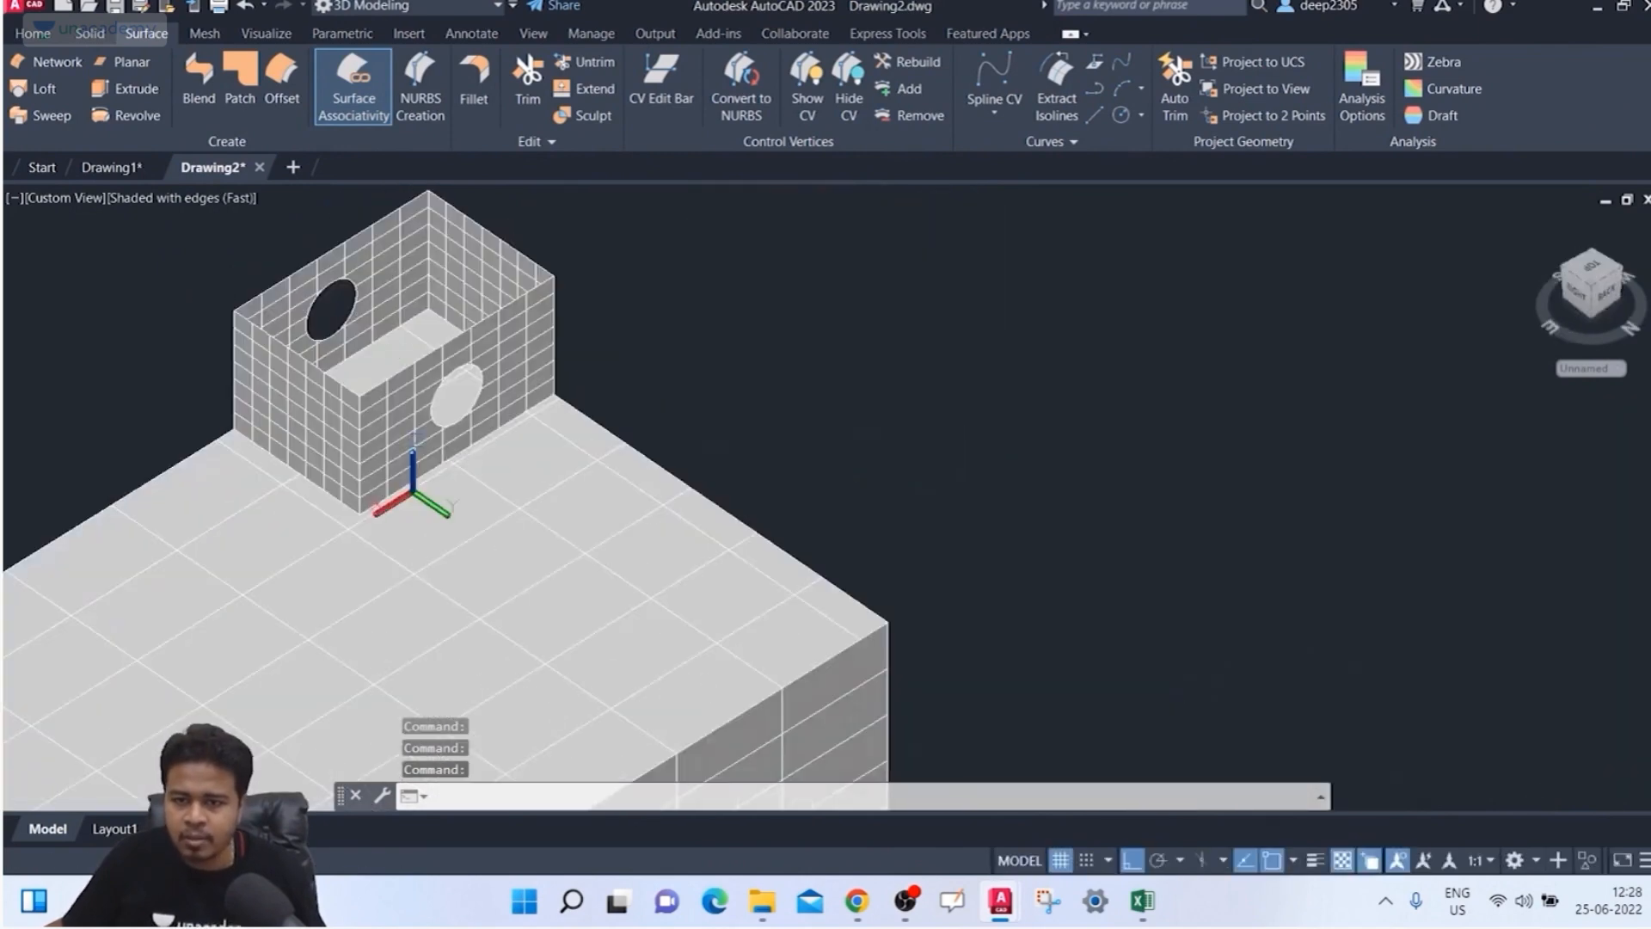
{"action": "scroll", "coordinate": [526, 430], "scroll_direction": "up", "scroll_amount": 3}
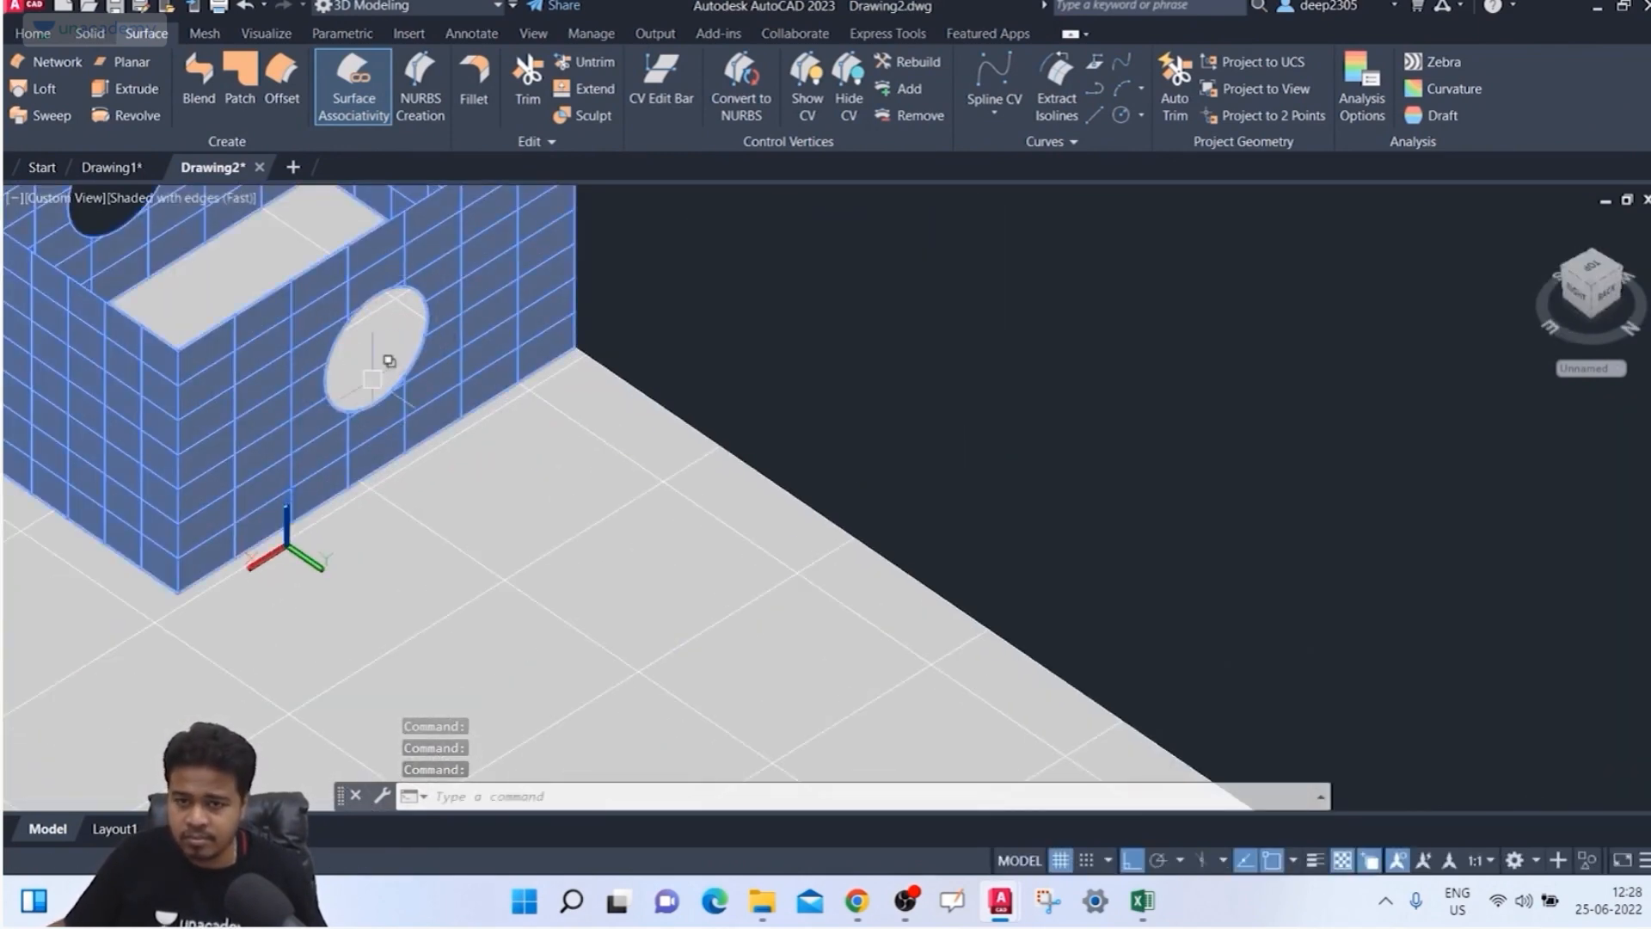
{"action": "scroll", "coordinate": [387, 357], "scroll_direction": "down", "scroll_amount": 2}
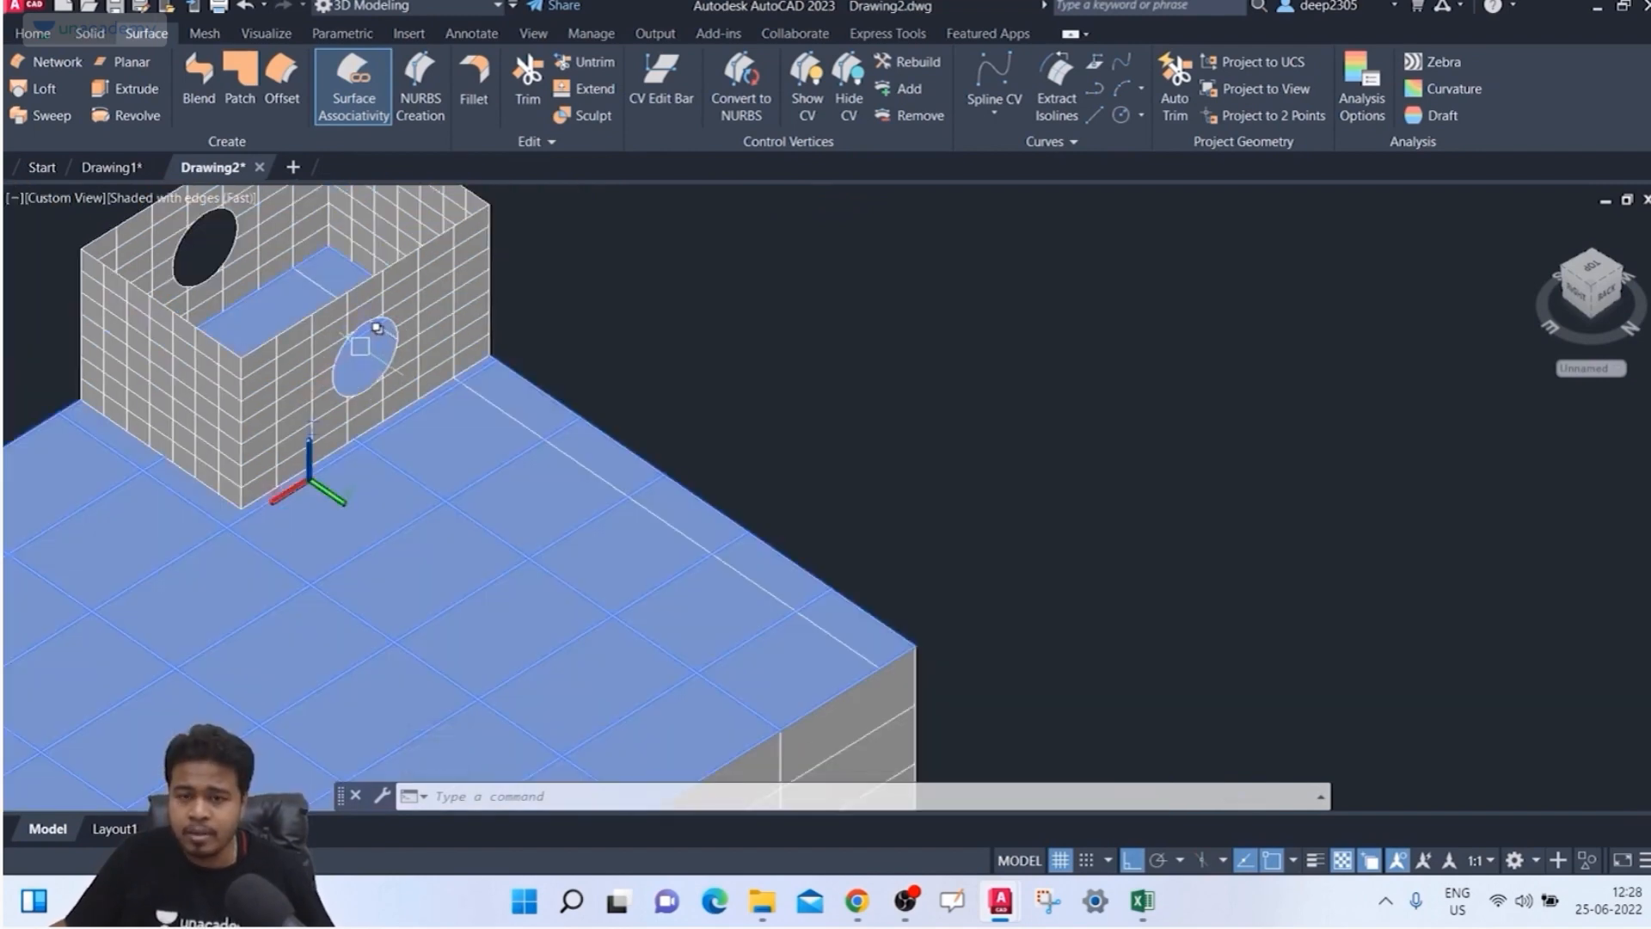
{"action": "left_click", "coordinate": [252, 93]}
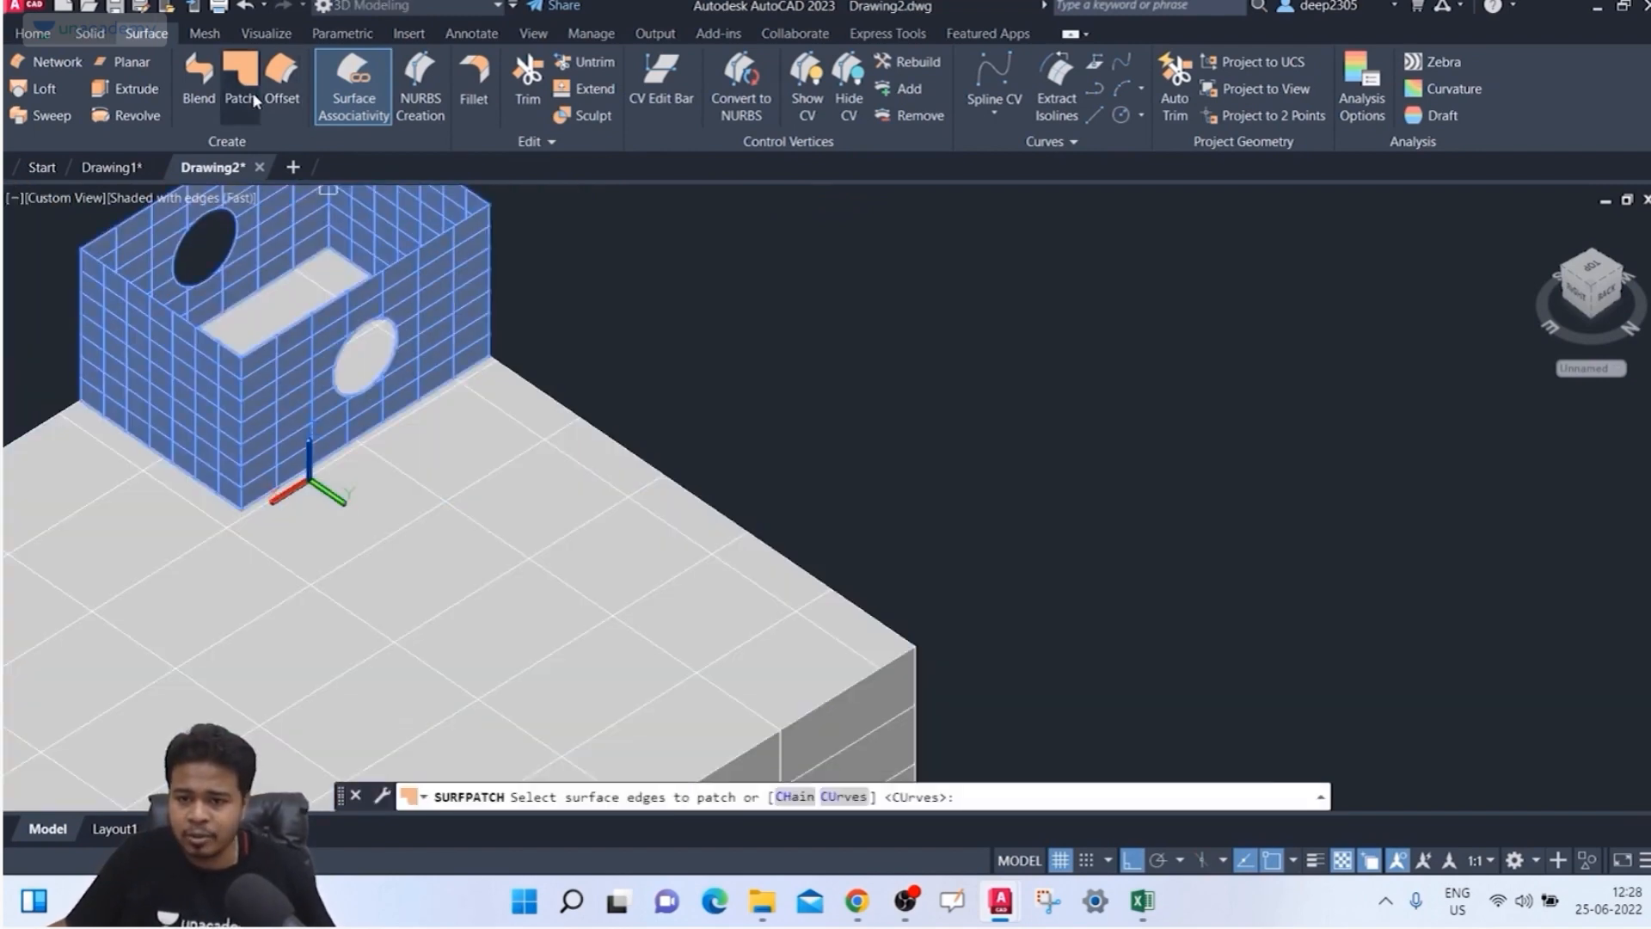
{"action": "key", "text": "Escape"}
{"action": "middle_click_drag", "start_coordinate": [578, 330], "coordinate": [680, 425]}
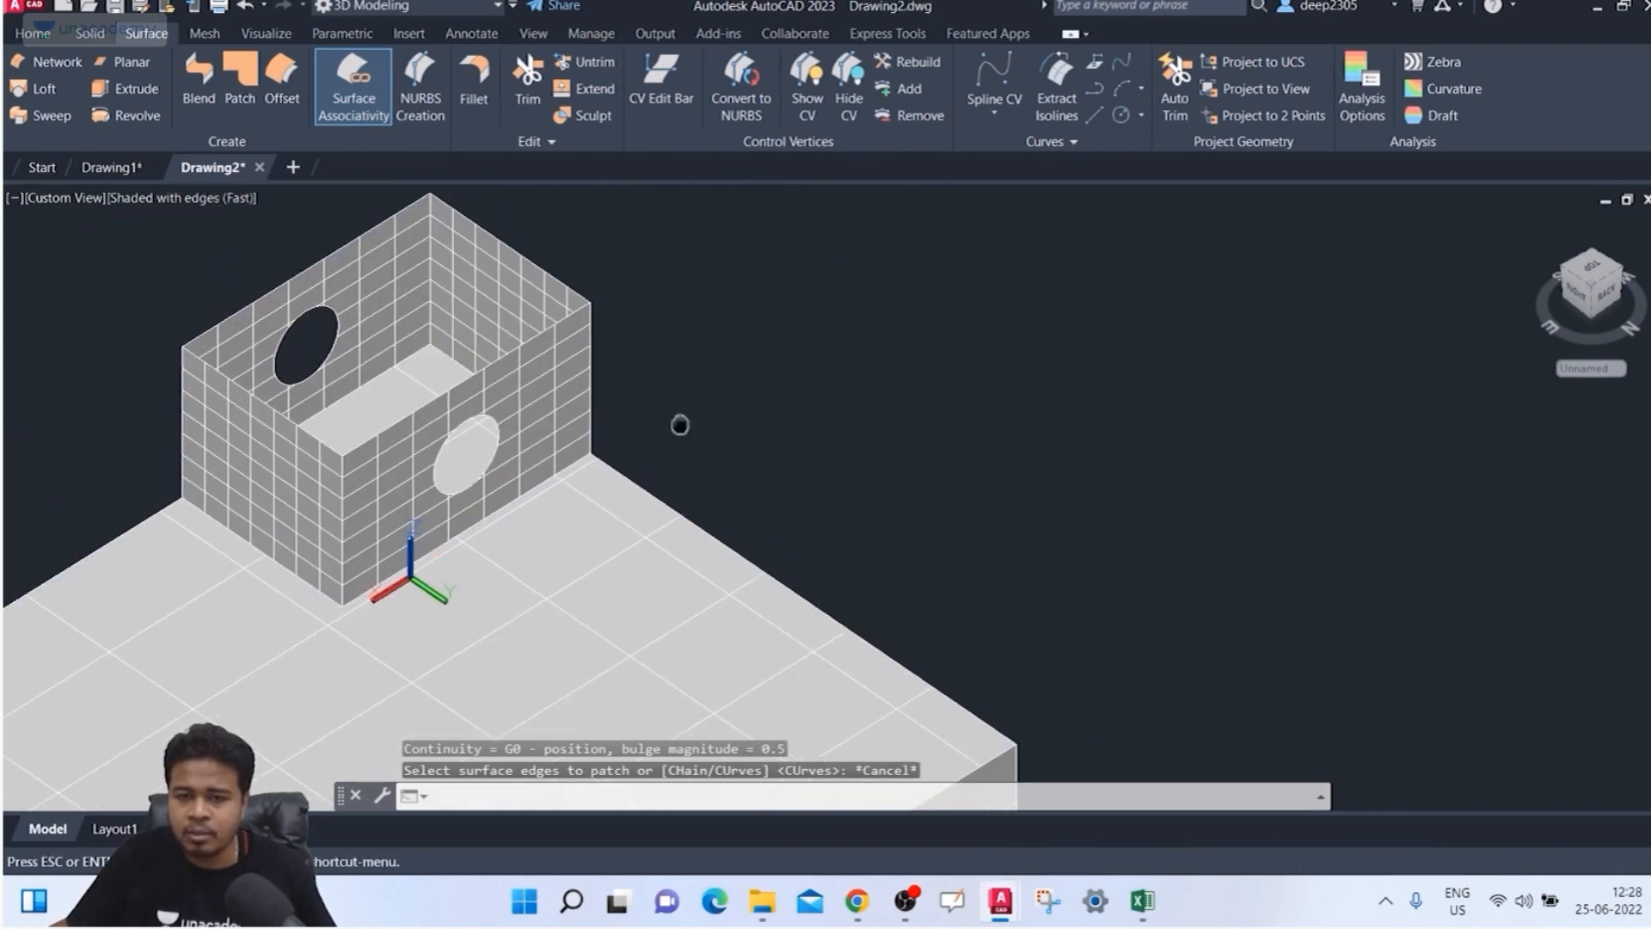
{"action": "scroll", "coordinate": [319, 375], "scroll_direction": "down", "scroll_amount": 1}
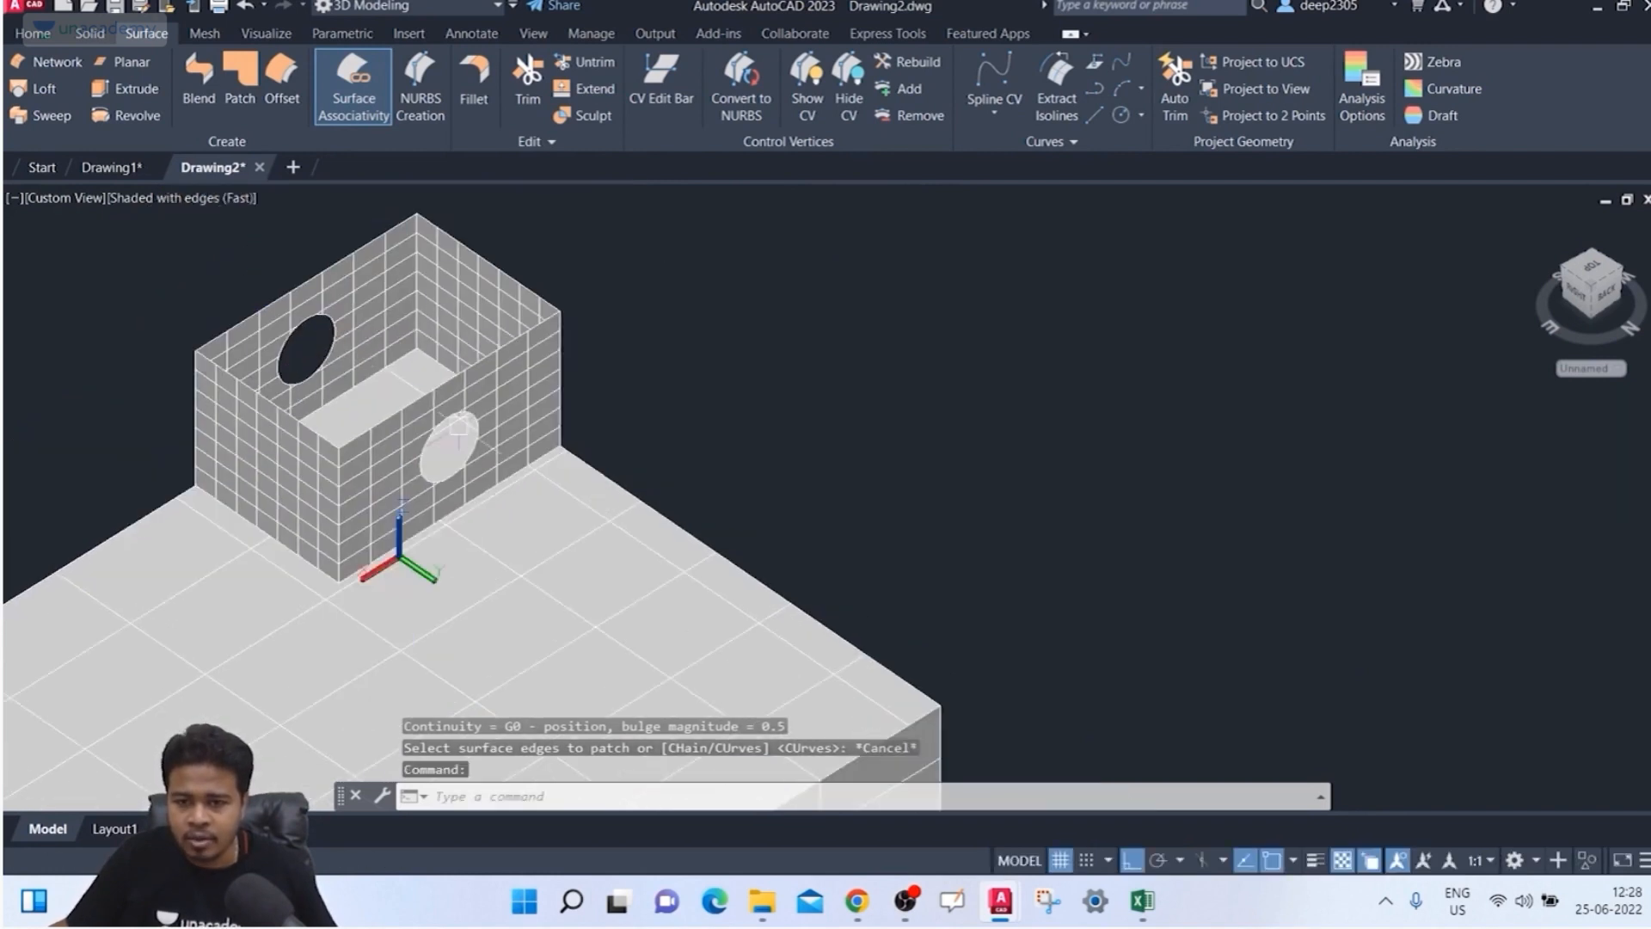
Step: Start a surface patch using the circular edge of the opening in the small extruded surface's wall
{"action": "left_click", "coordinate": [251, 116]}
{"action": "scroll", "coordinate": [692, 488], "scroll_direction": "up", "scroll_amount": 3}
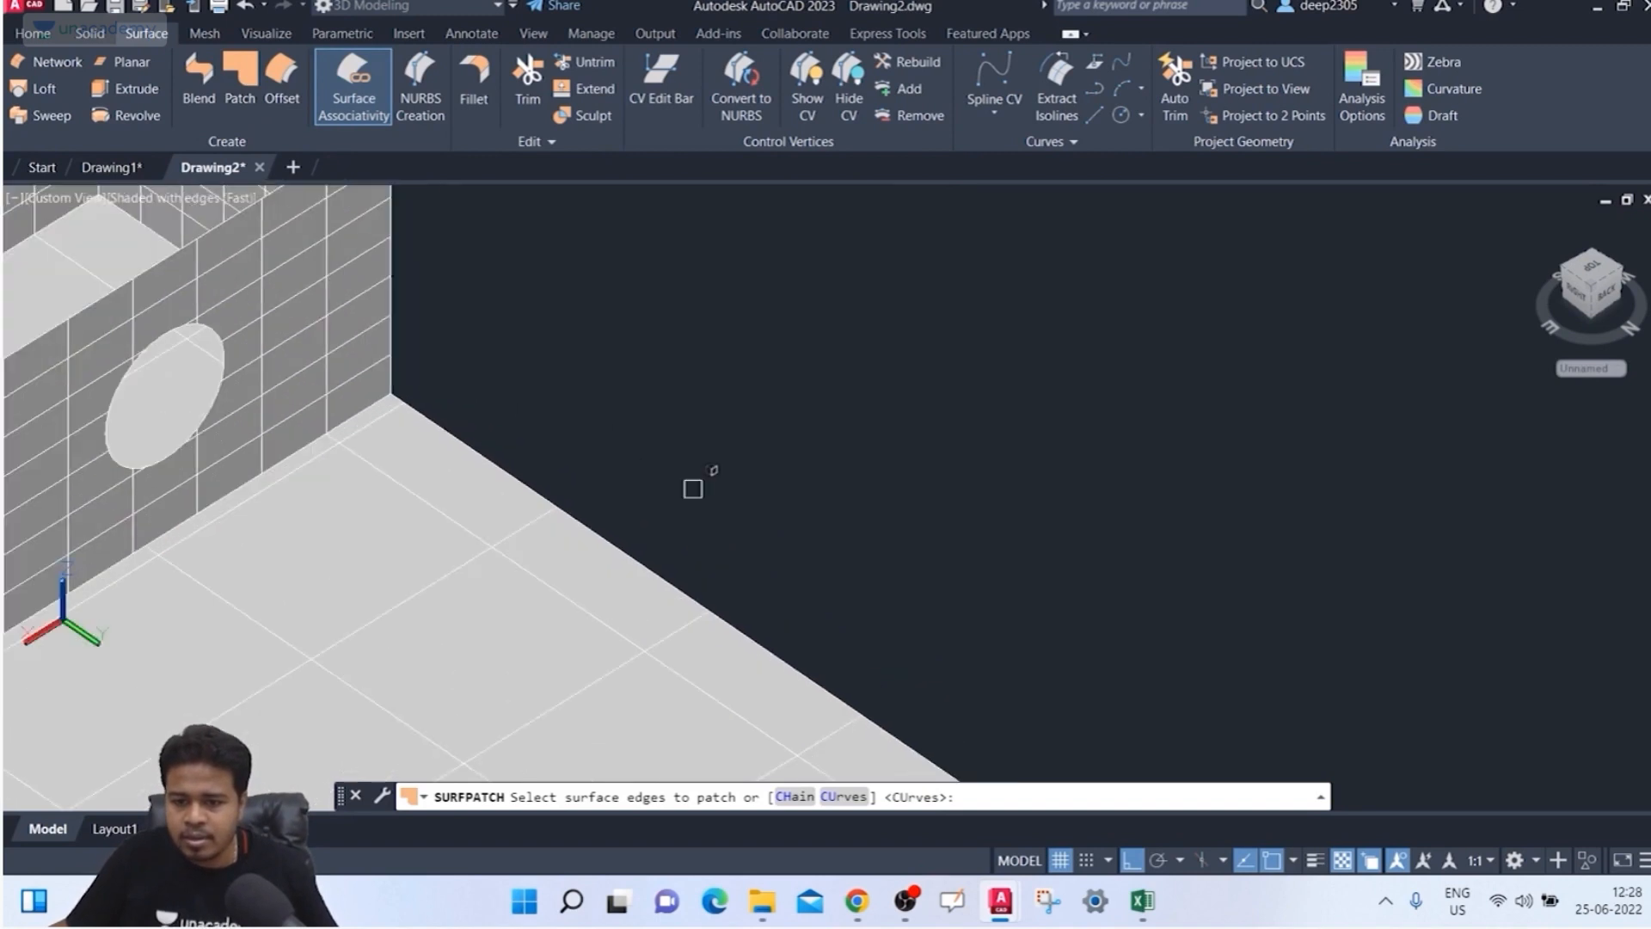
{"action": "middle_click_drag", "start_coordinate": [362, 384], "coordinate": [497, 421]}
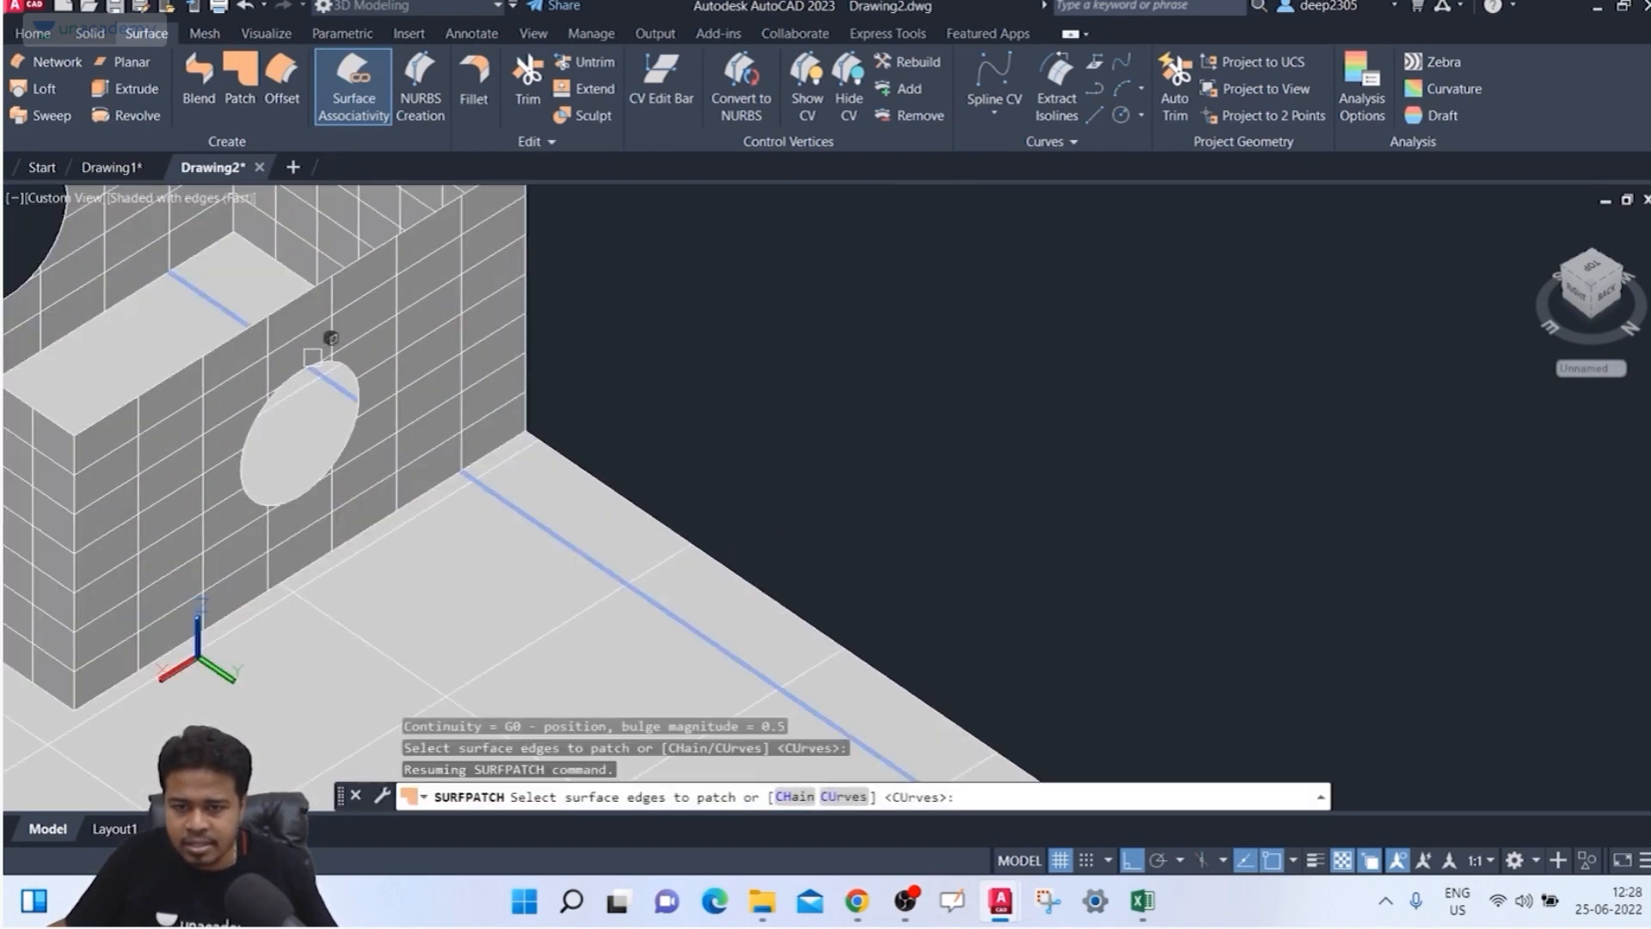
{"action": "left_click", "coordinate": [335, 368]}
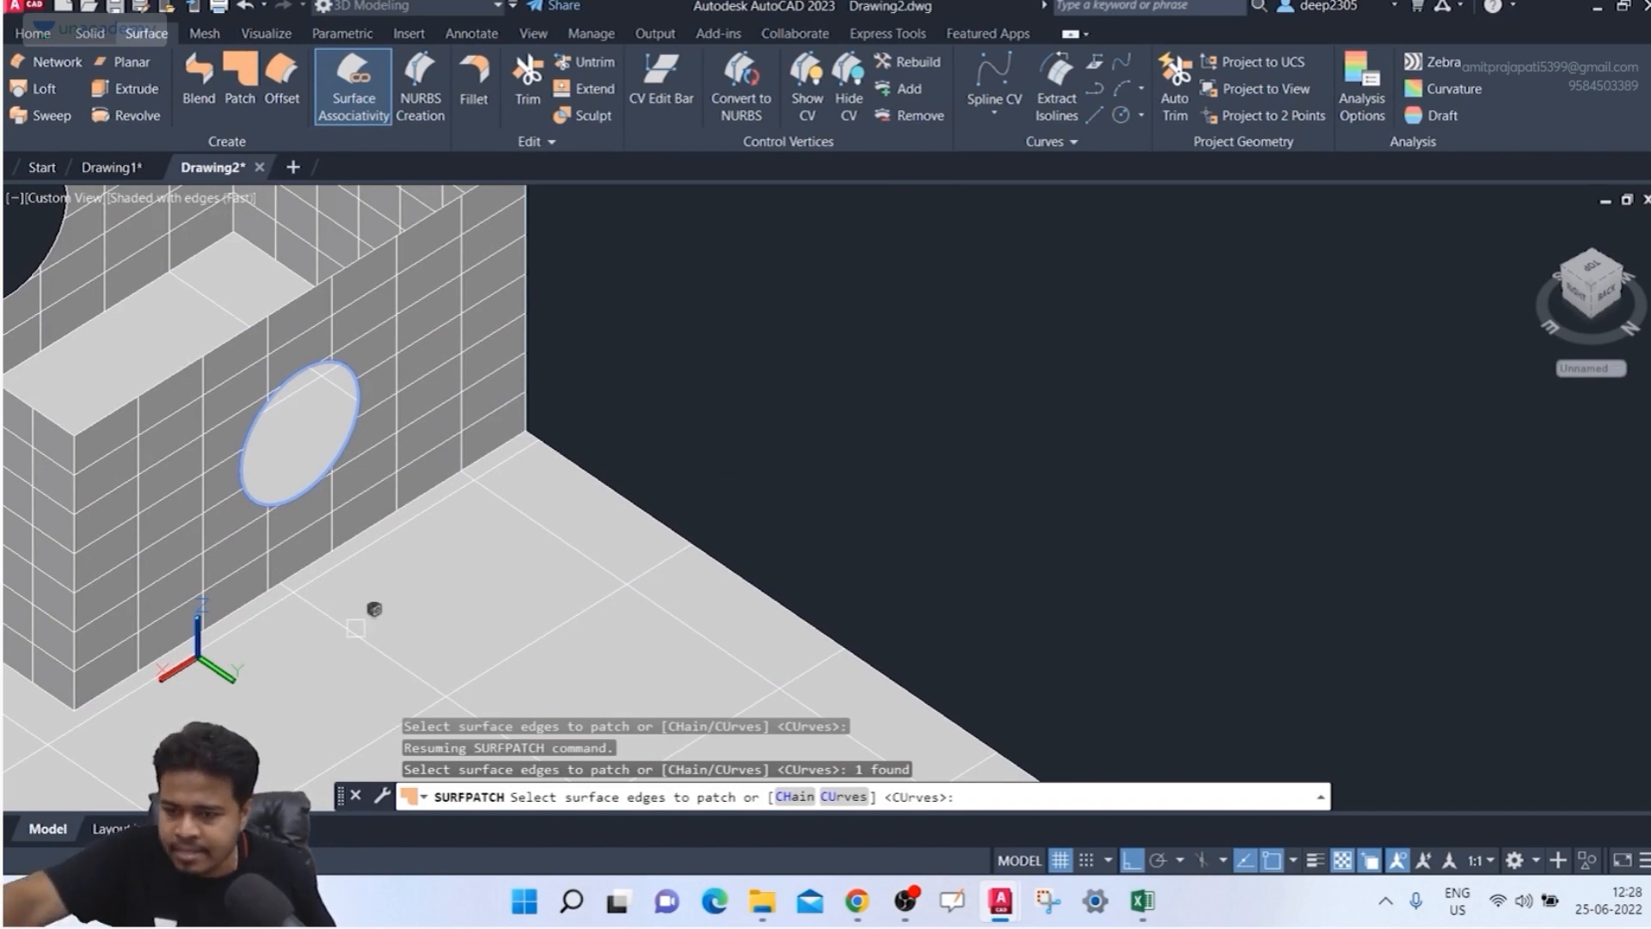
{"action": "key", "text": "Return"}
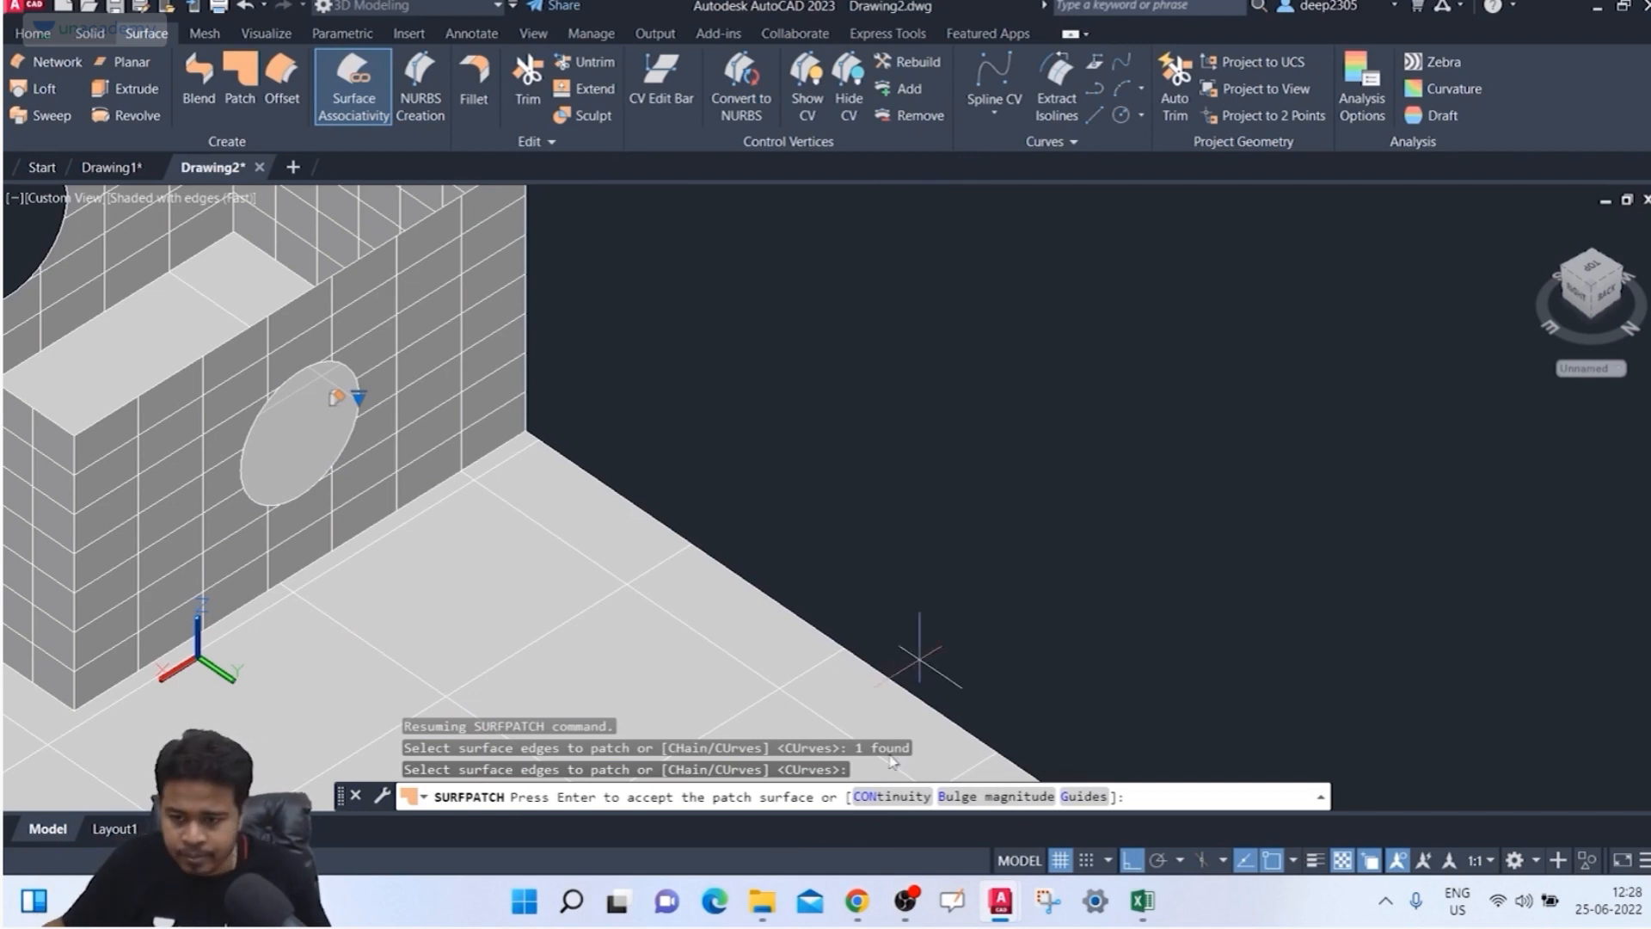
Step: Set the continuity of the patch surface to Position (G0)
{"action": "left_click", "coordinate": [877, 800]}
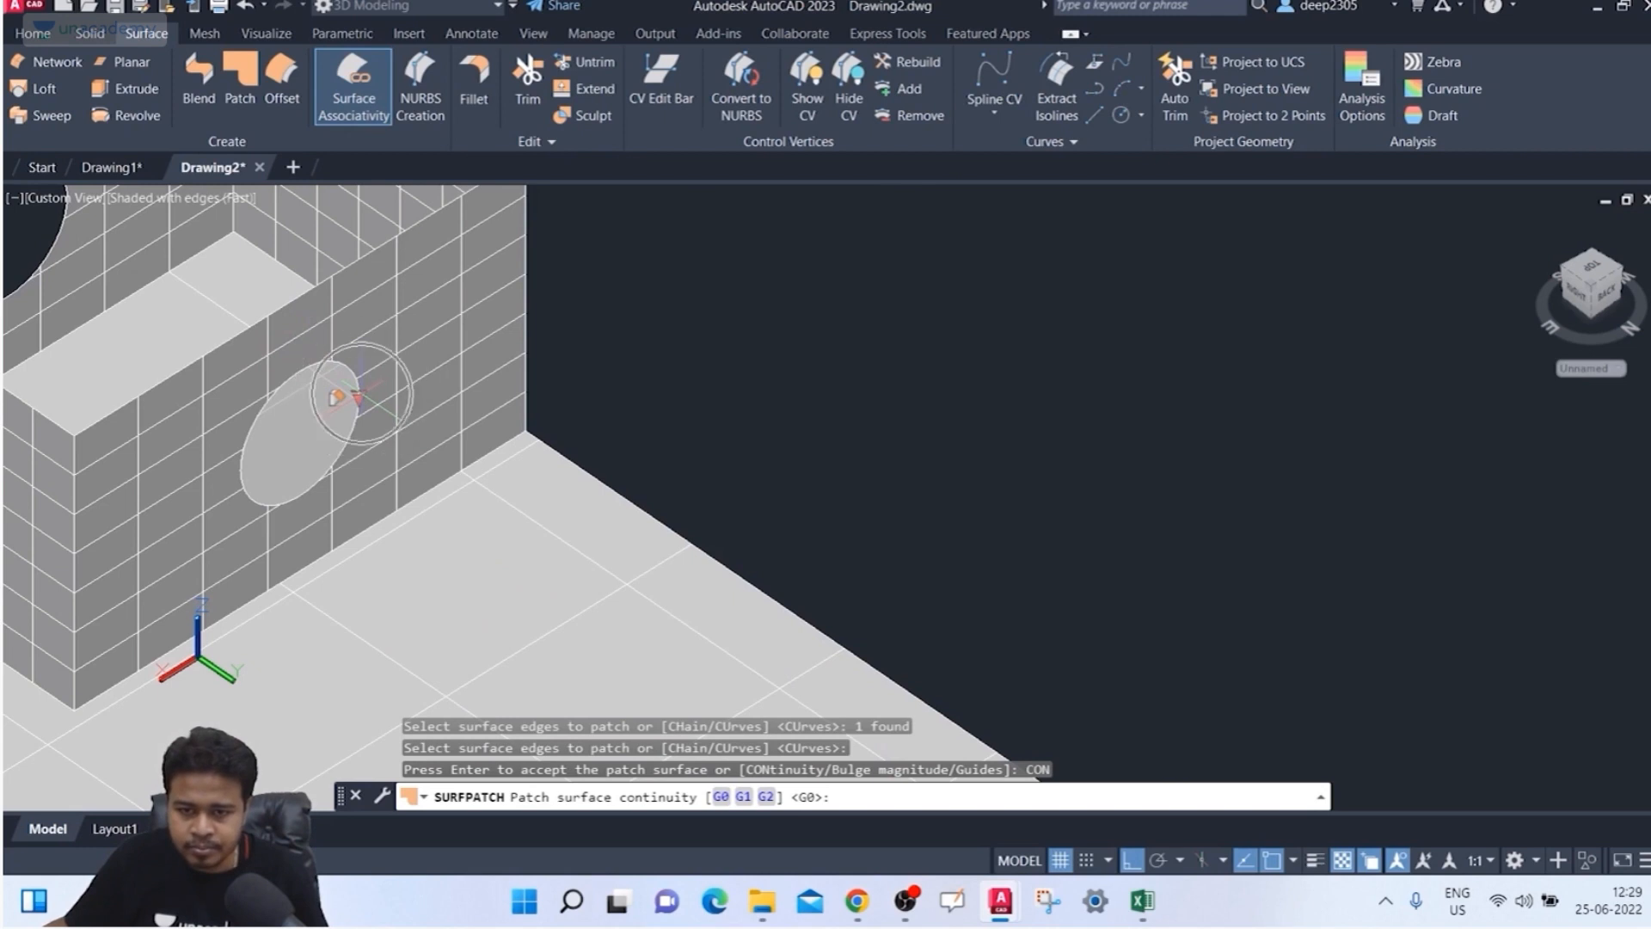
{"action": "left_click", "coordinate": [359, 399]}
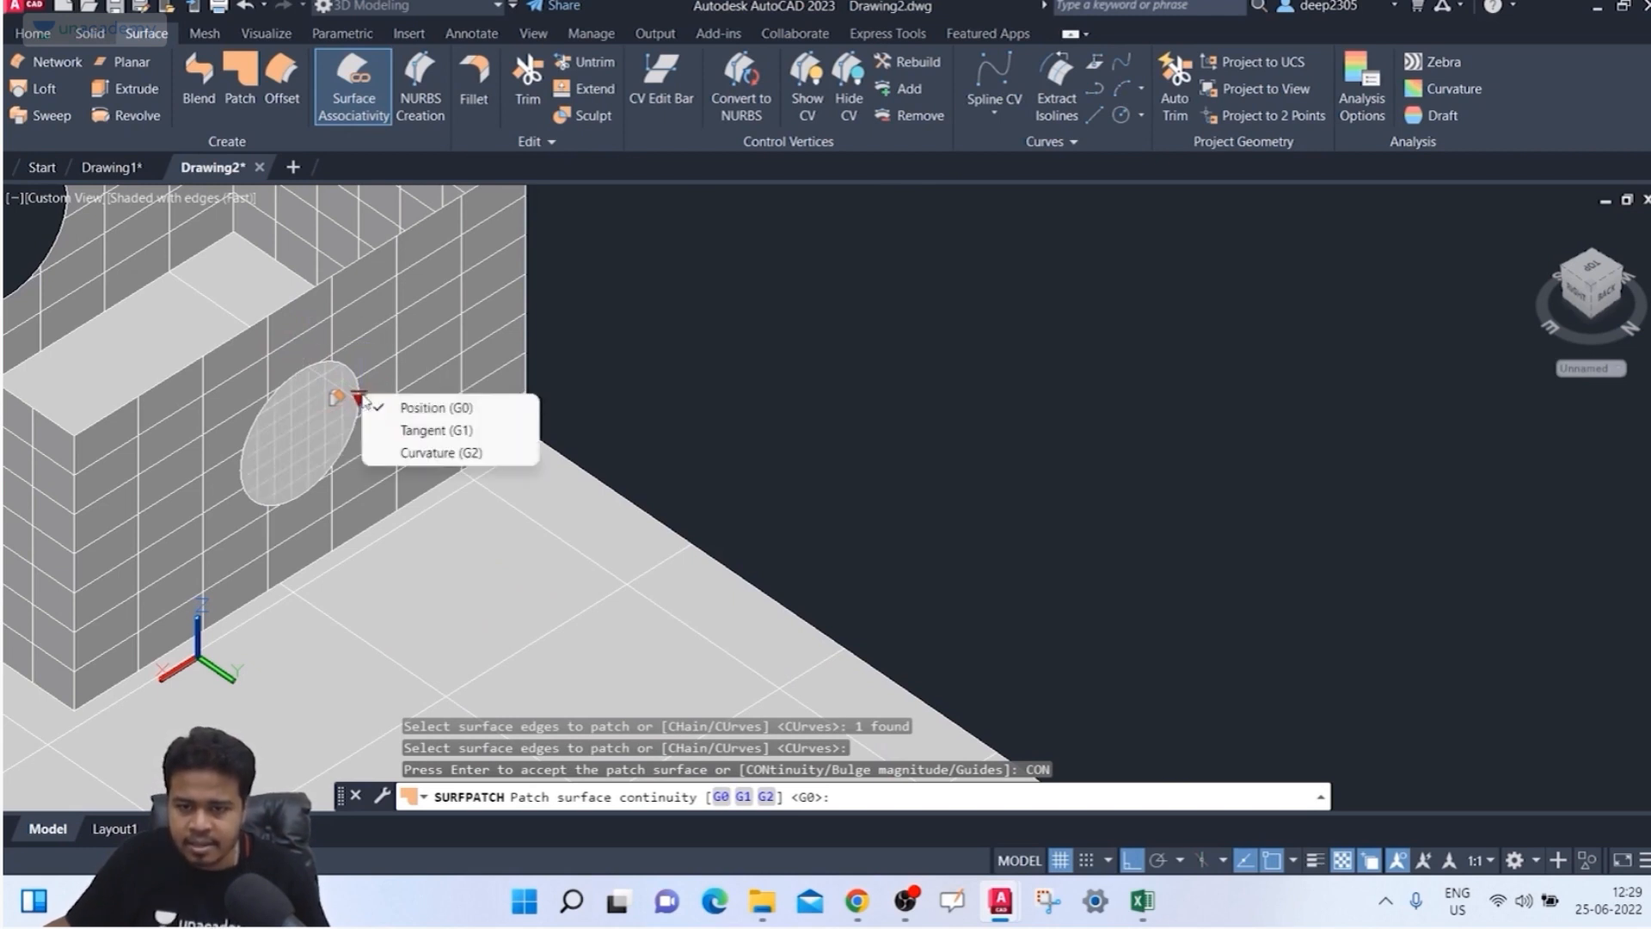
{"action": "left_click", "coordinate": [432, 409]}
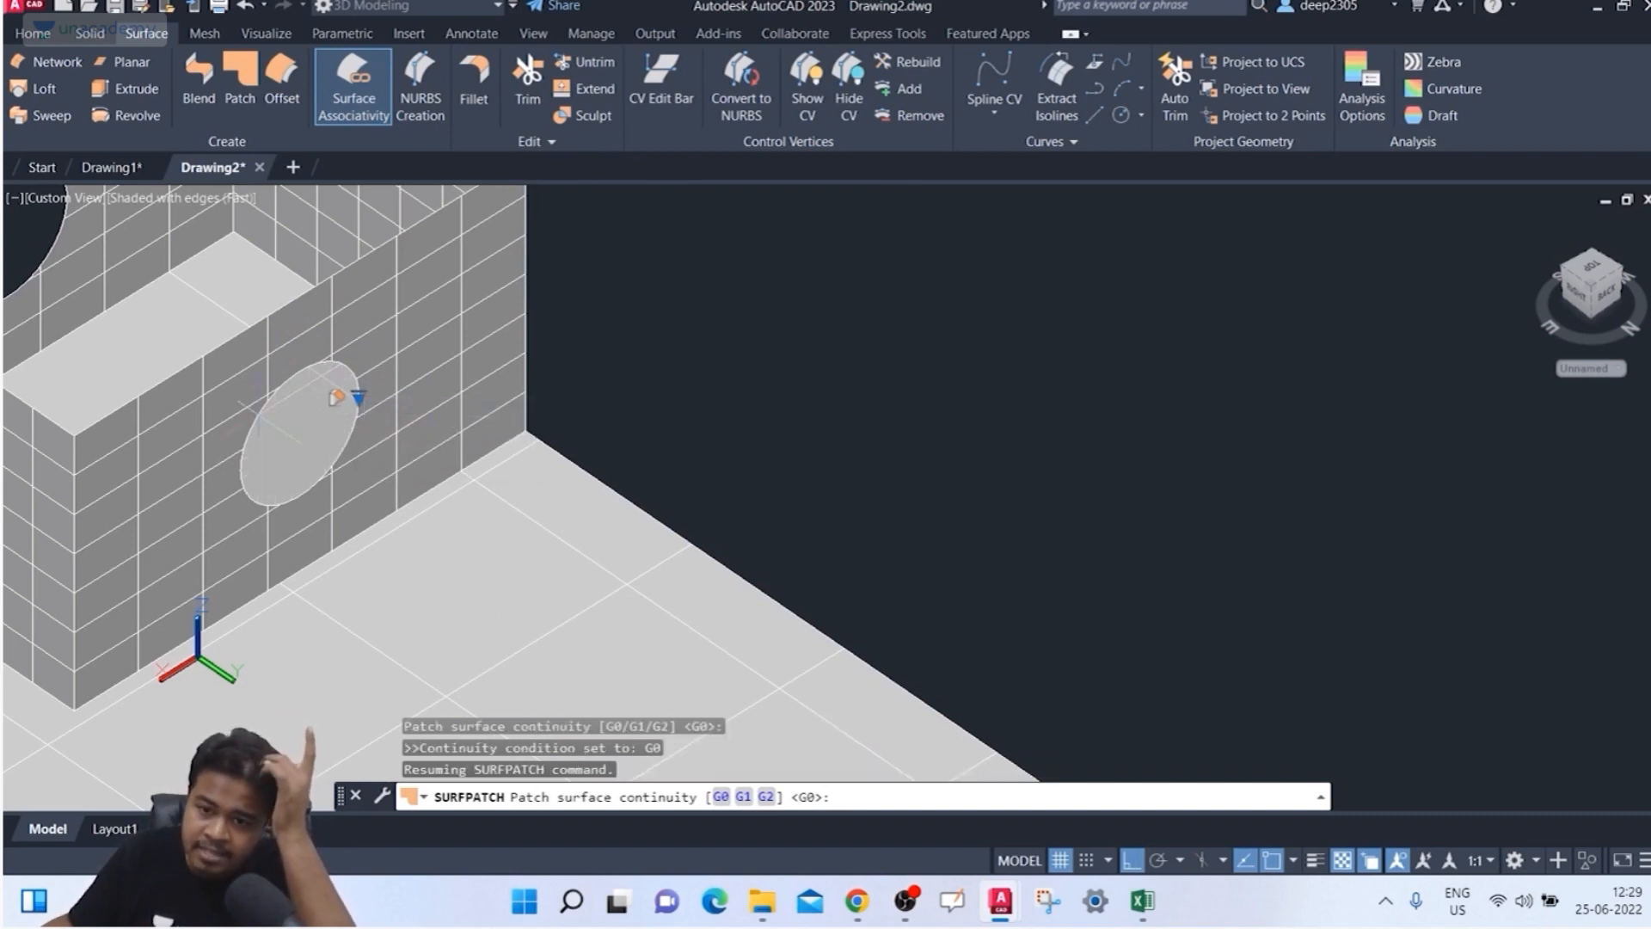
Step: Try Tangent (G1) continuity on the patch surface and return it to Position (G0)
{"action": "left_click", "coordinate": [356, 397]}
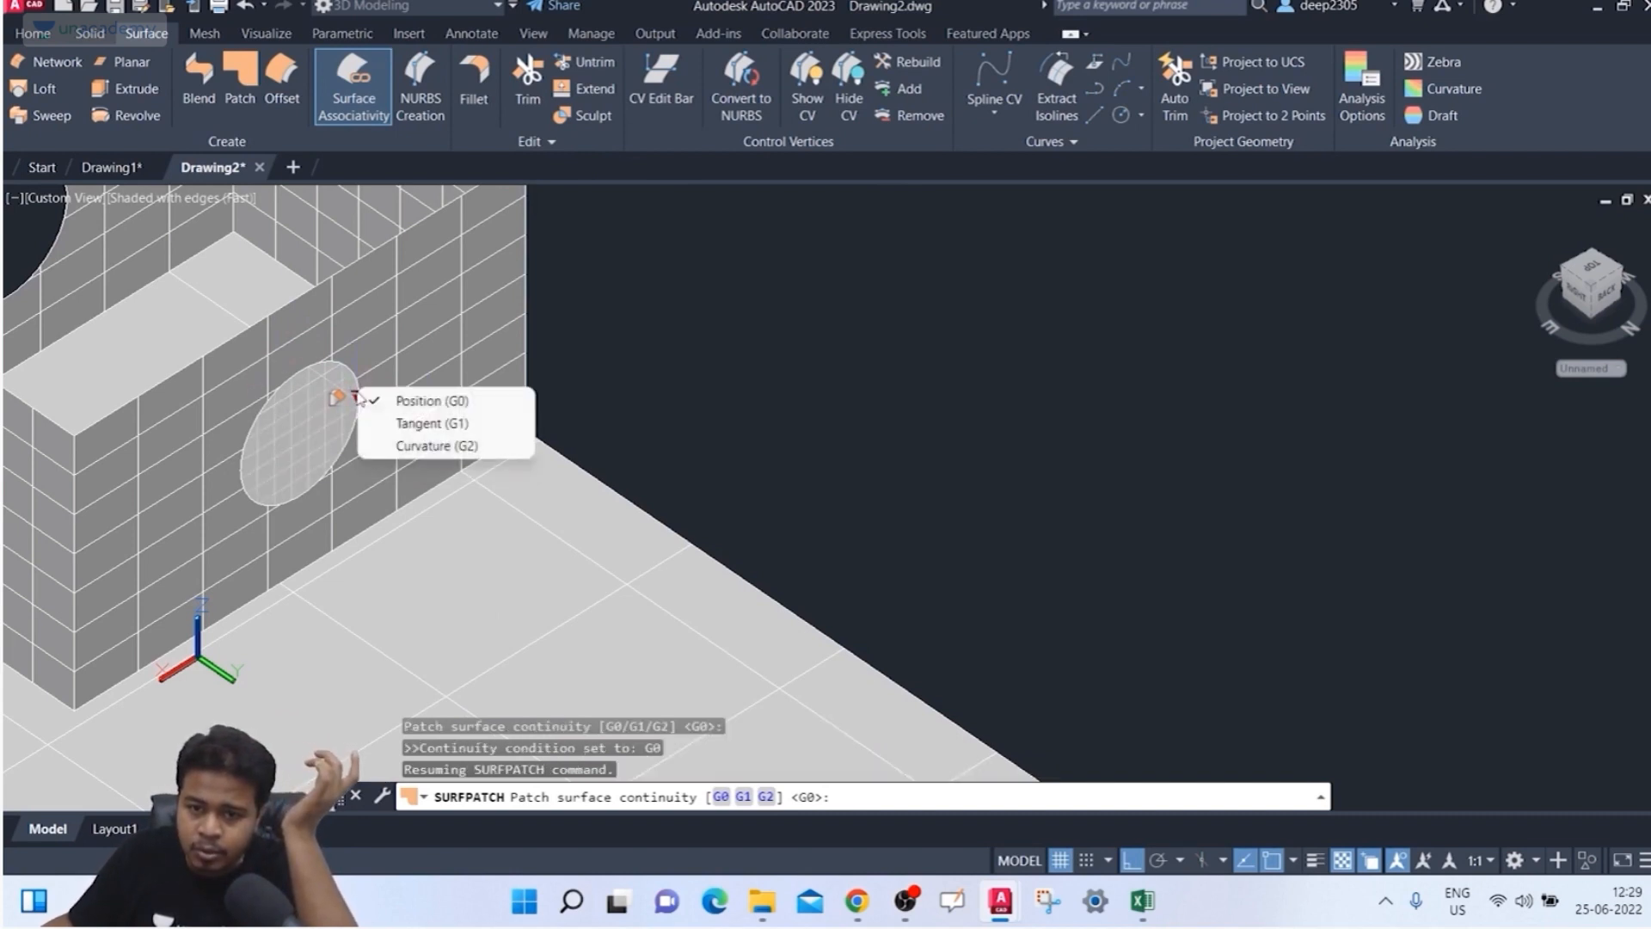
{"action": "left_click", "coordinate": [389, 421]}
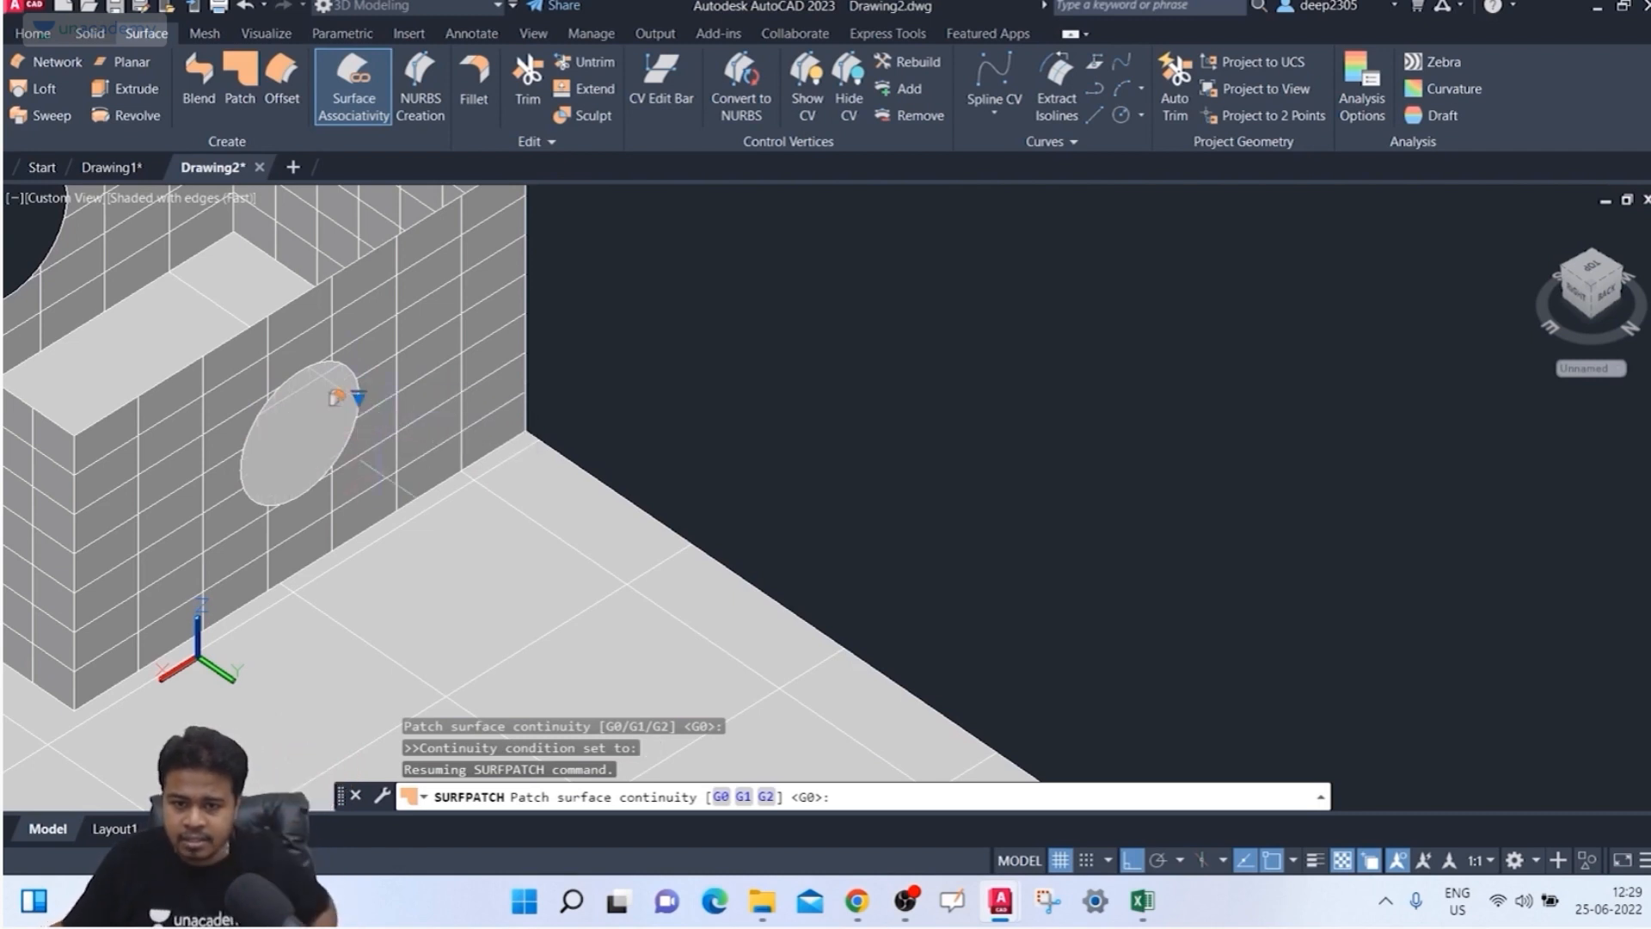
{"action": "middle_click_drag", "start_coordinate": [378, 503], "coordinate": [420, 498], "text": "shift"}
{"action": "scroll", "coordinate": [408, 499], "scroll_direction": "down", "scroll_amount": 8}
{"action": "scroll", "coordinate": [250, 550], "scroll_direction": "up", "scroll_amount": 5}
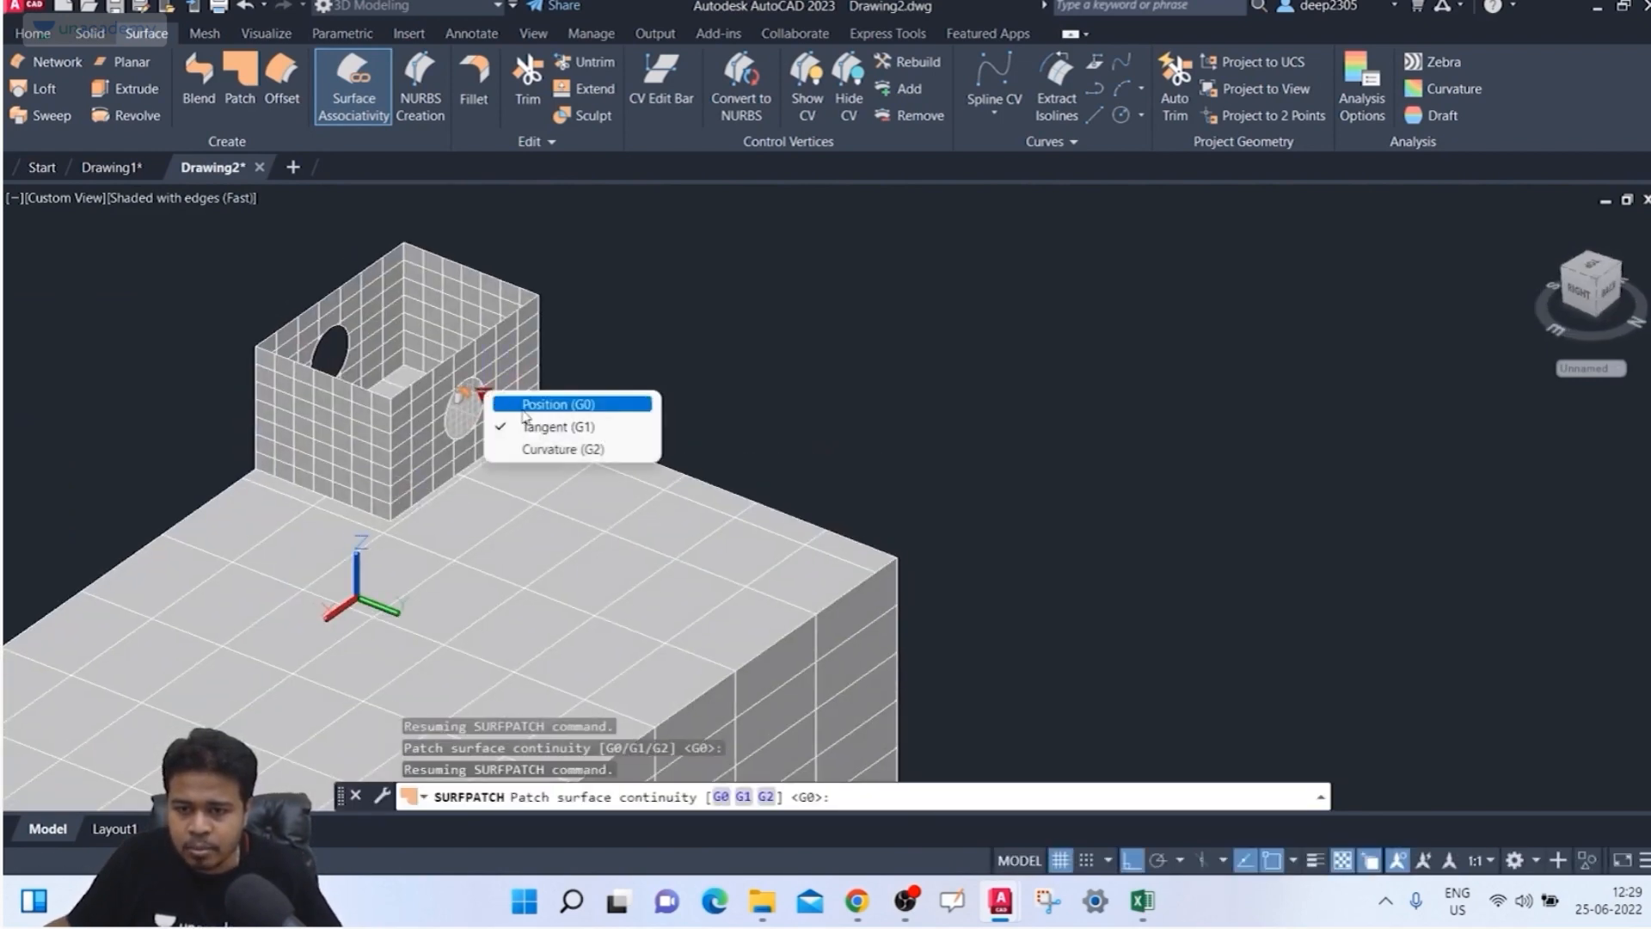
{"action": "left_click", "coordinate": [521, 399]}
{"action": "scroll", "coordinate": [465, 400], "scroll_direction": "up", "scroll_amount": 2}
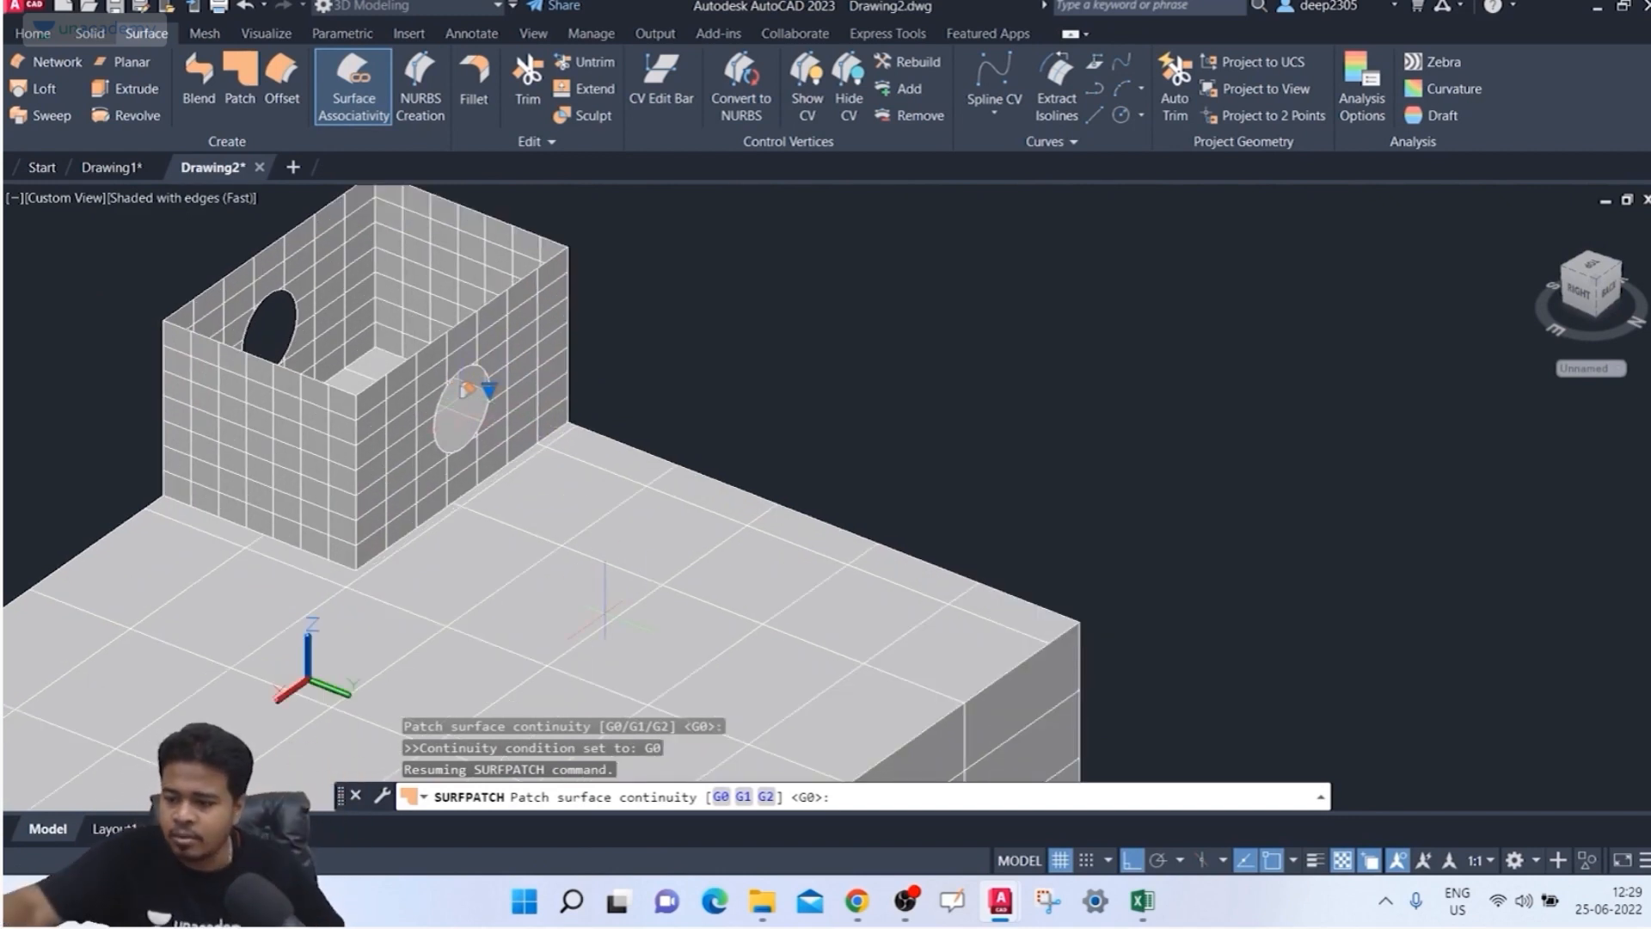
Step: Keep the patch's default bulge magnitude of 0.5 and create the patch surface over the circular opening
{"action": "key", "text": "Return"}
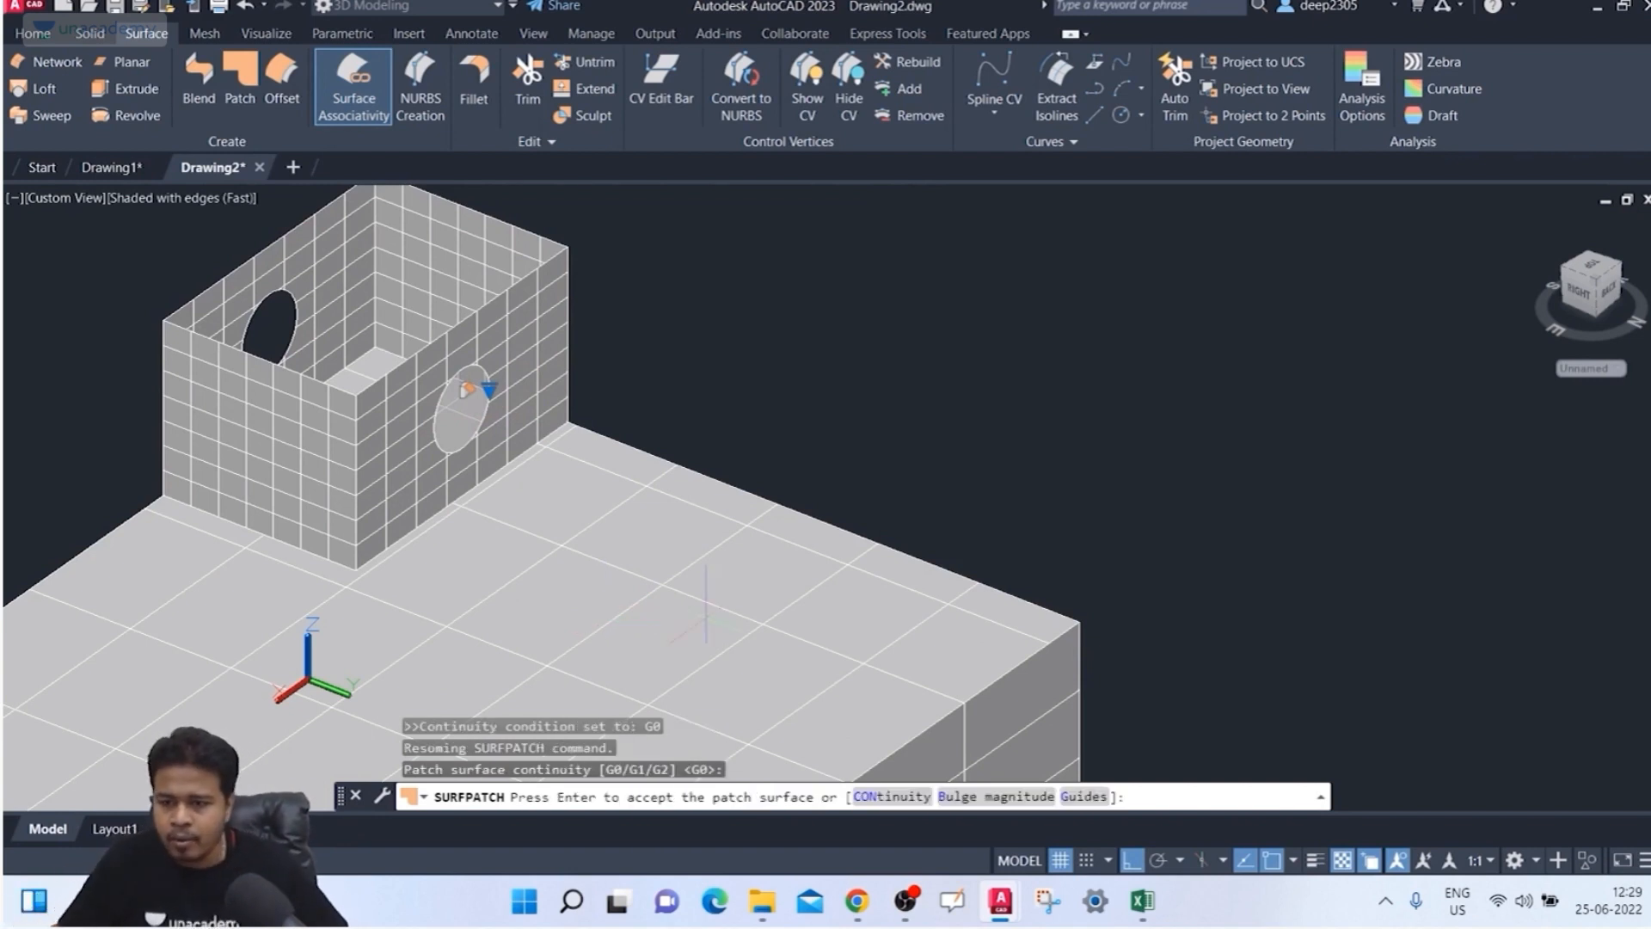
{"action": "left_click", "coordinate": [1002, 797]}
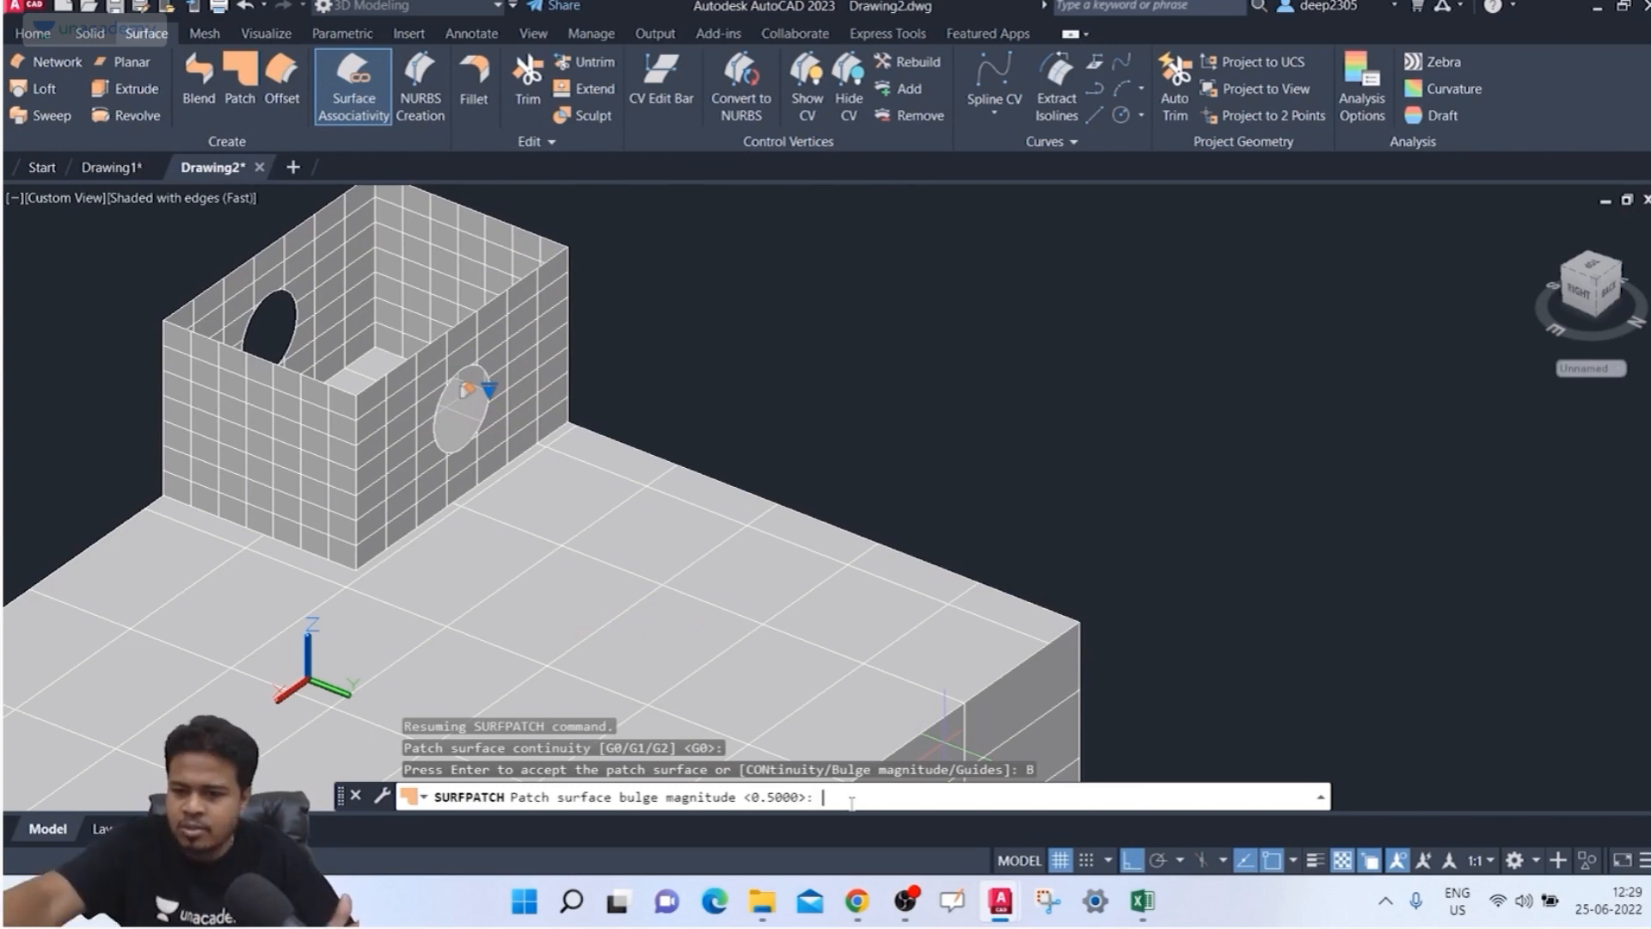
{"action": "key", "text": "Return"}
{"action": "key", "text": "Return"}
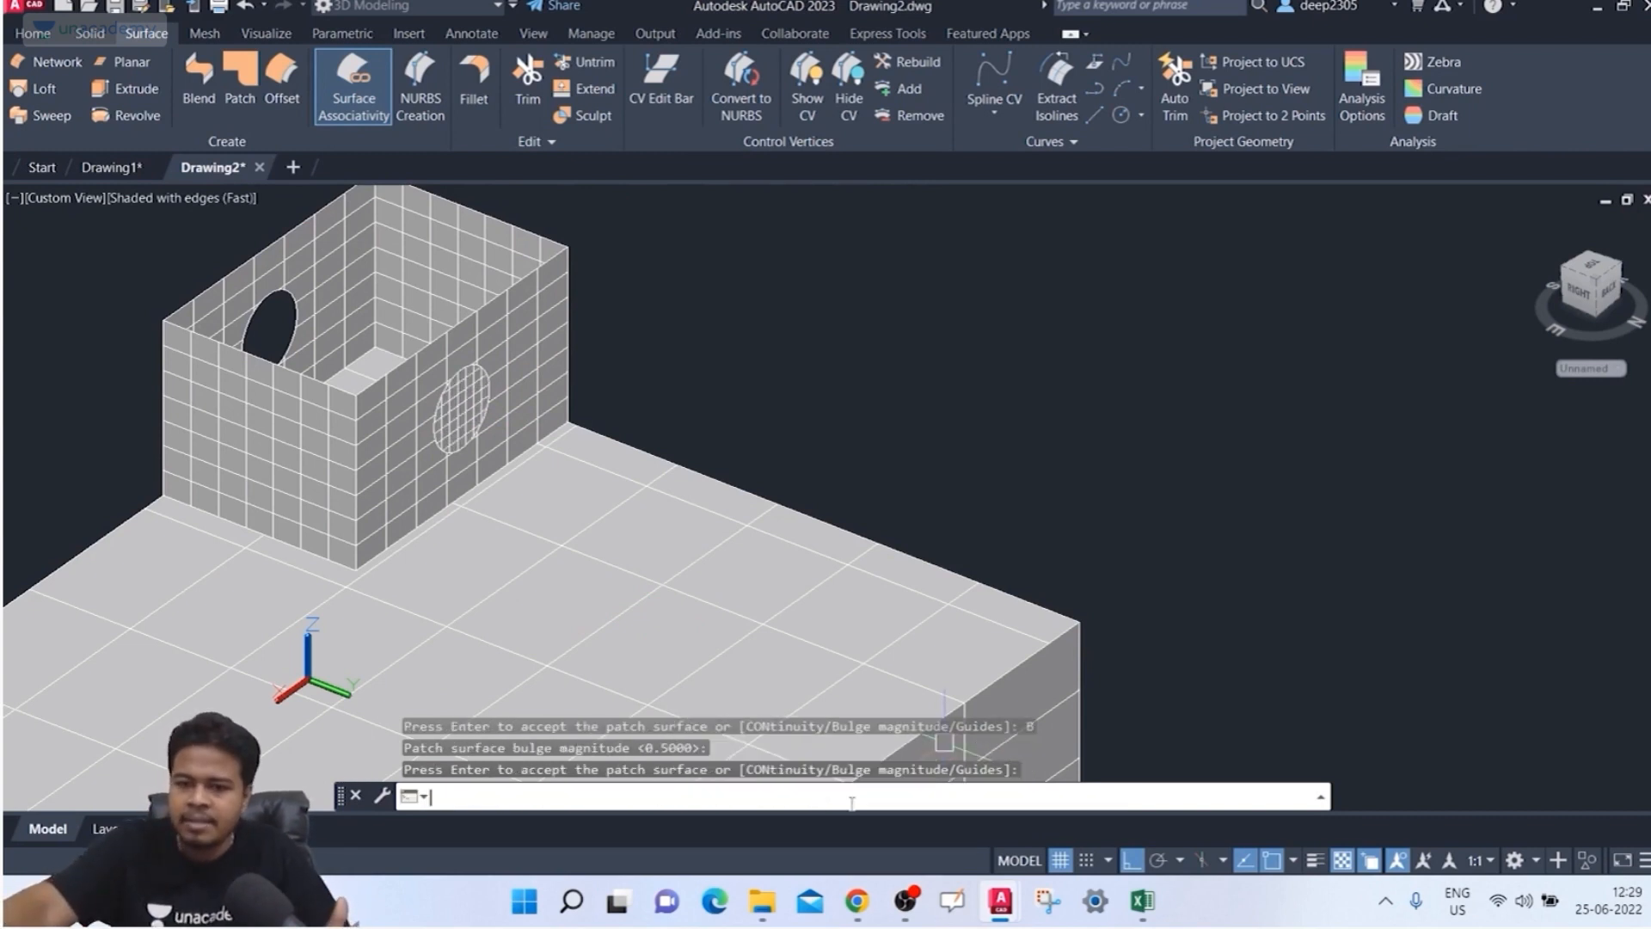
{"action": "key", "text": "Escape"}
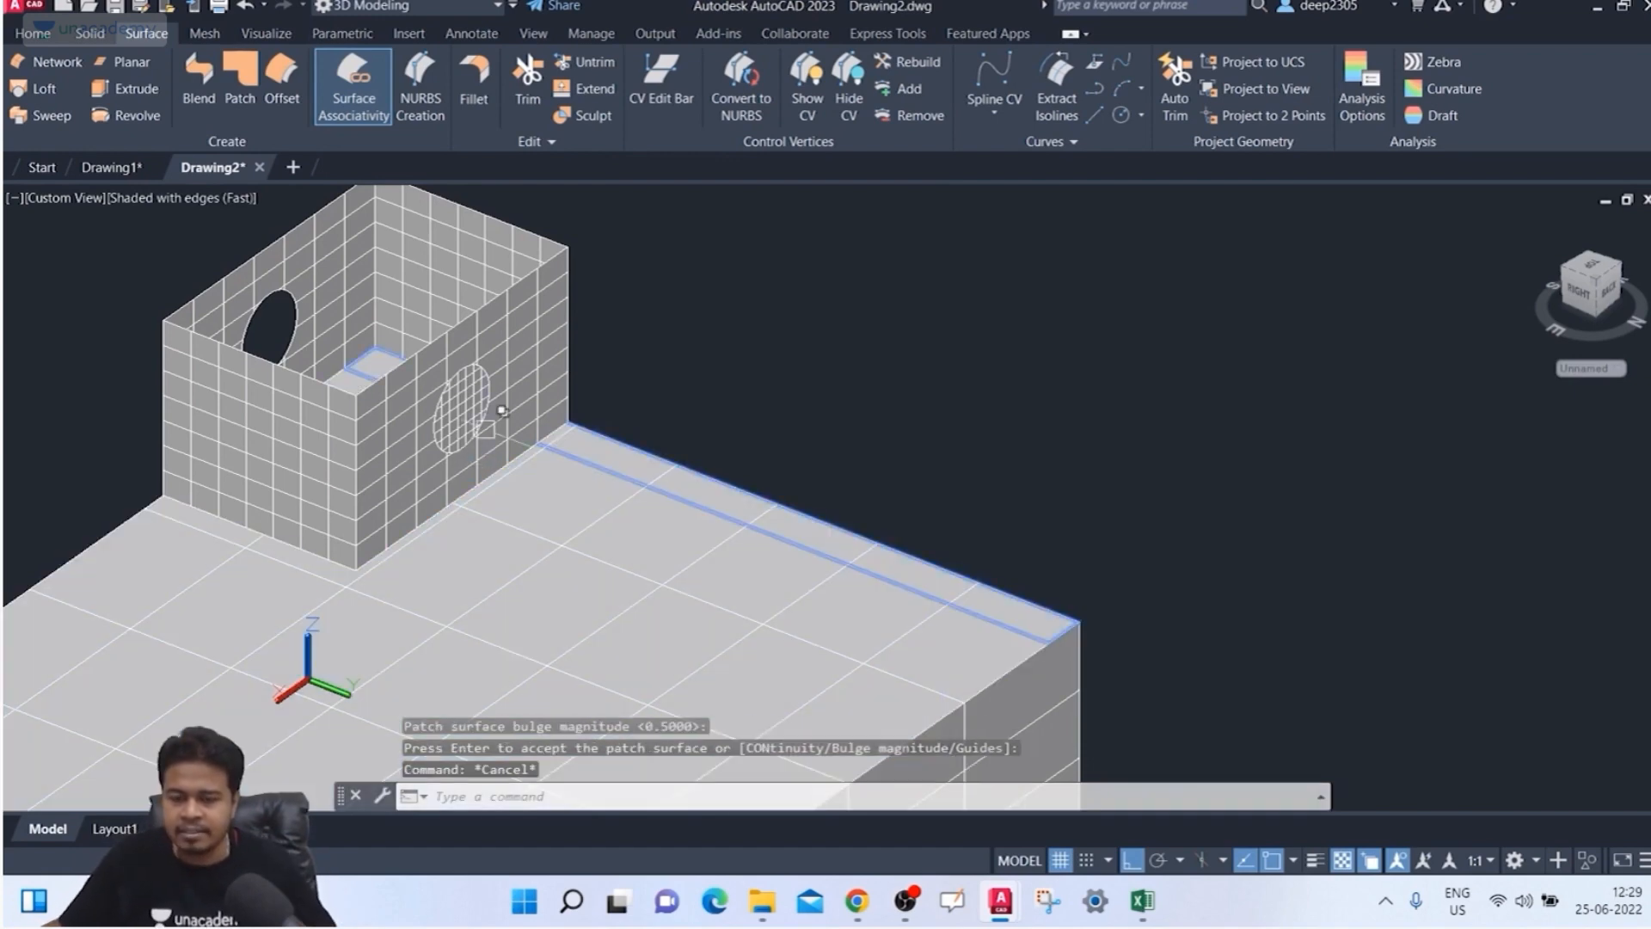
Step: Examine the new patch surface in the wall by selecting it, clearing the selection and viewing it from different angles
{"action": "scroll", "coordinate": [458, 403], "scroll_direction": "up", "scroll_amount": 5}
{"action": "left_click", "coordinate": [445, 415]}
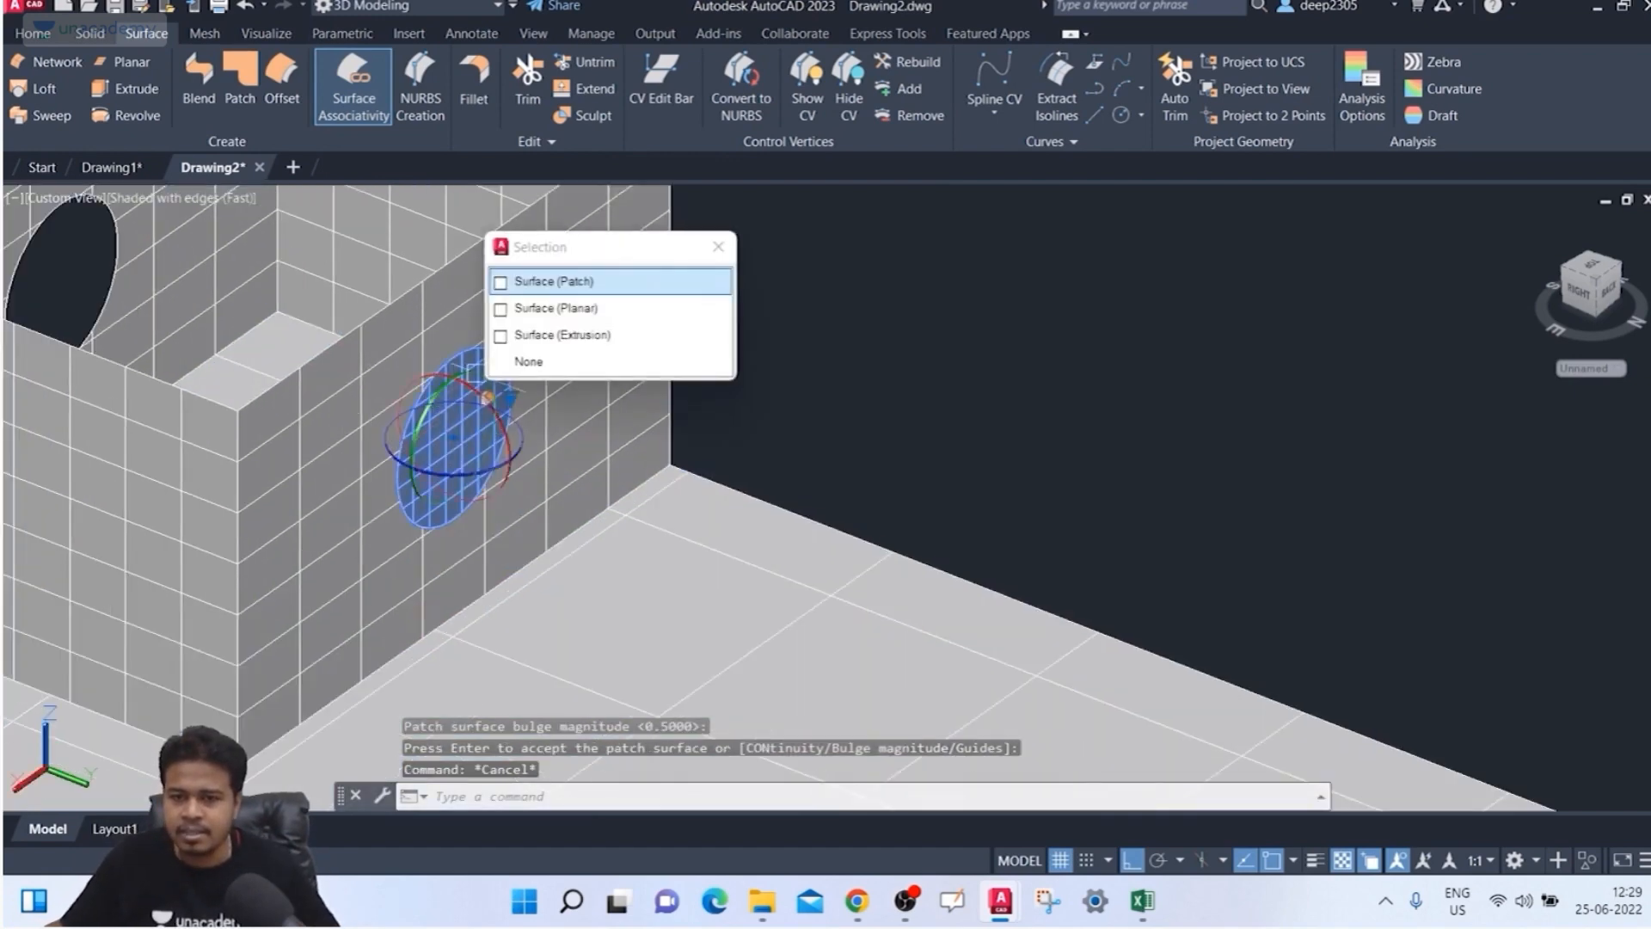
{"action": "left_click", "coordinate": [408, 359]}
{"action": "key", "text": "Escape"}
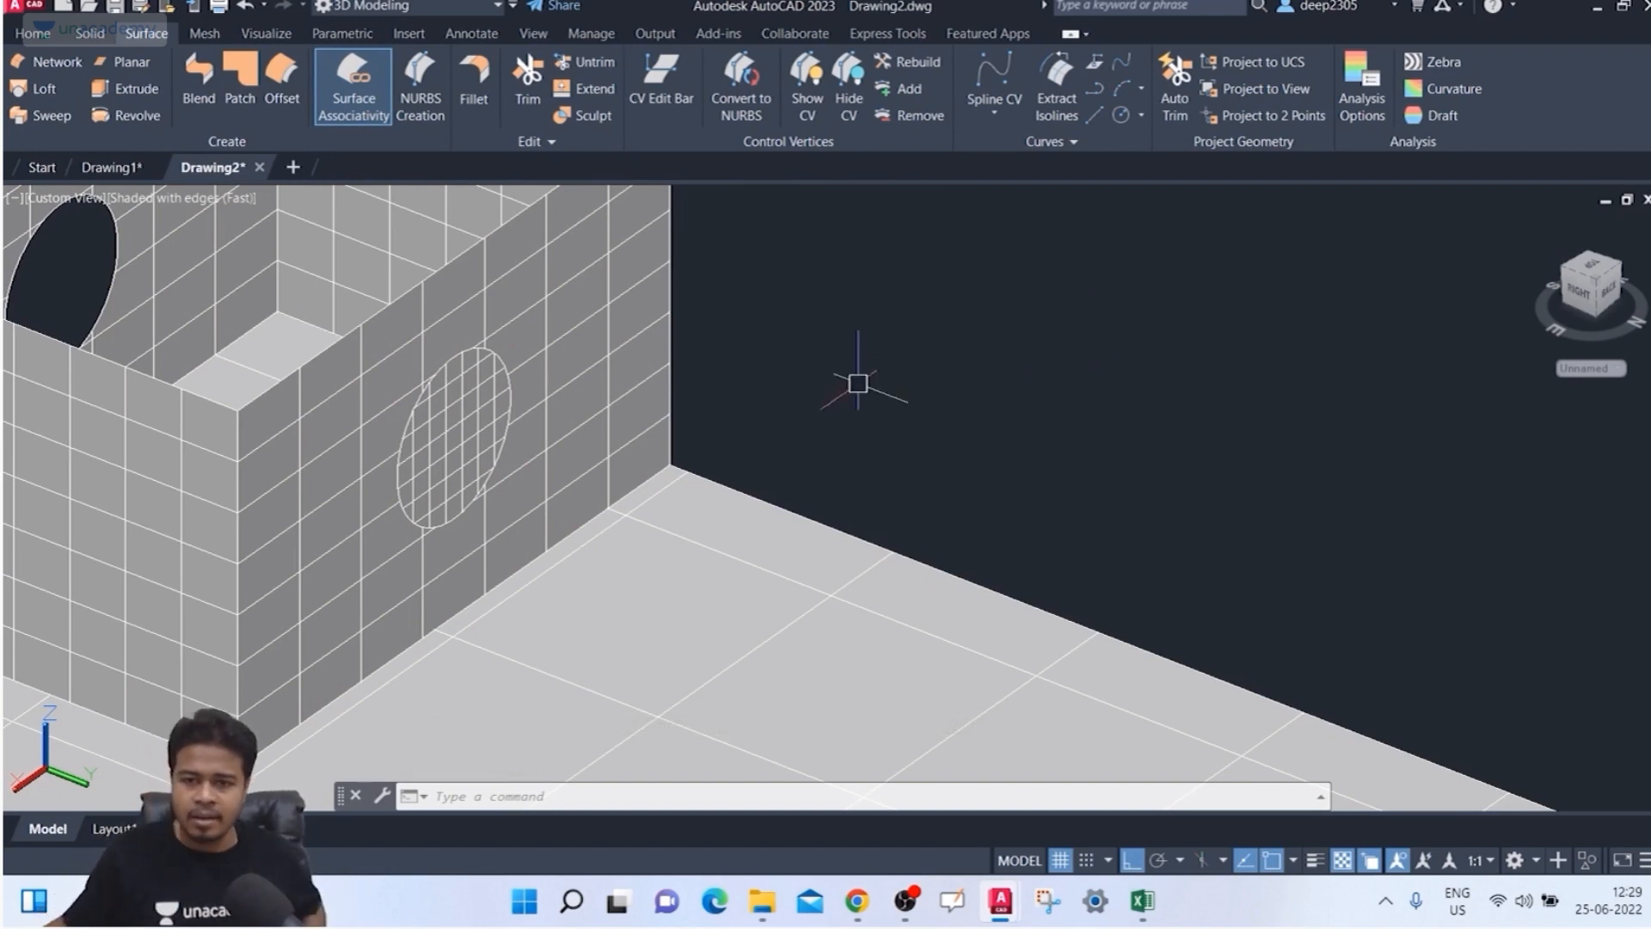
{"action": "key", "text": "Escape"}
{"action": "key", "text": "Escape"}
{"action": "scroll", "coordinate": [958, 483], "scroll_direction": "down", "scroll_amount": 2}
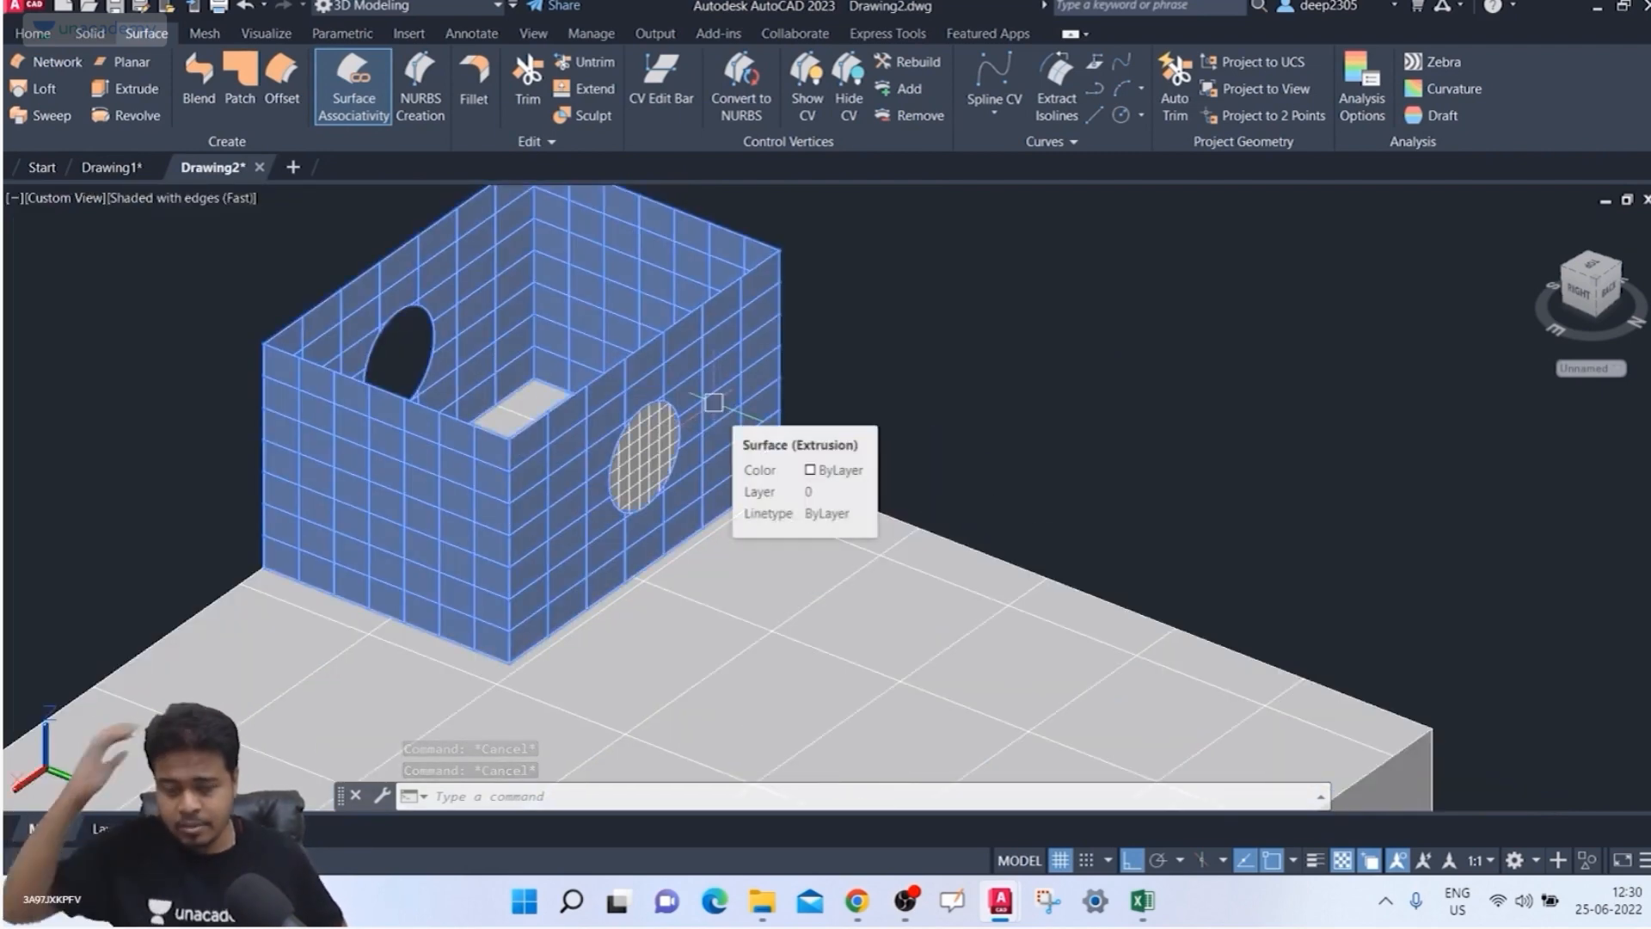
{"action": "key", "text": "Escape"}
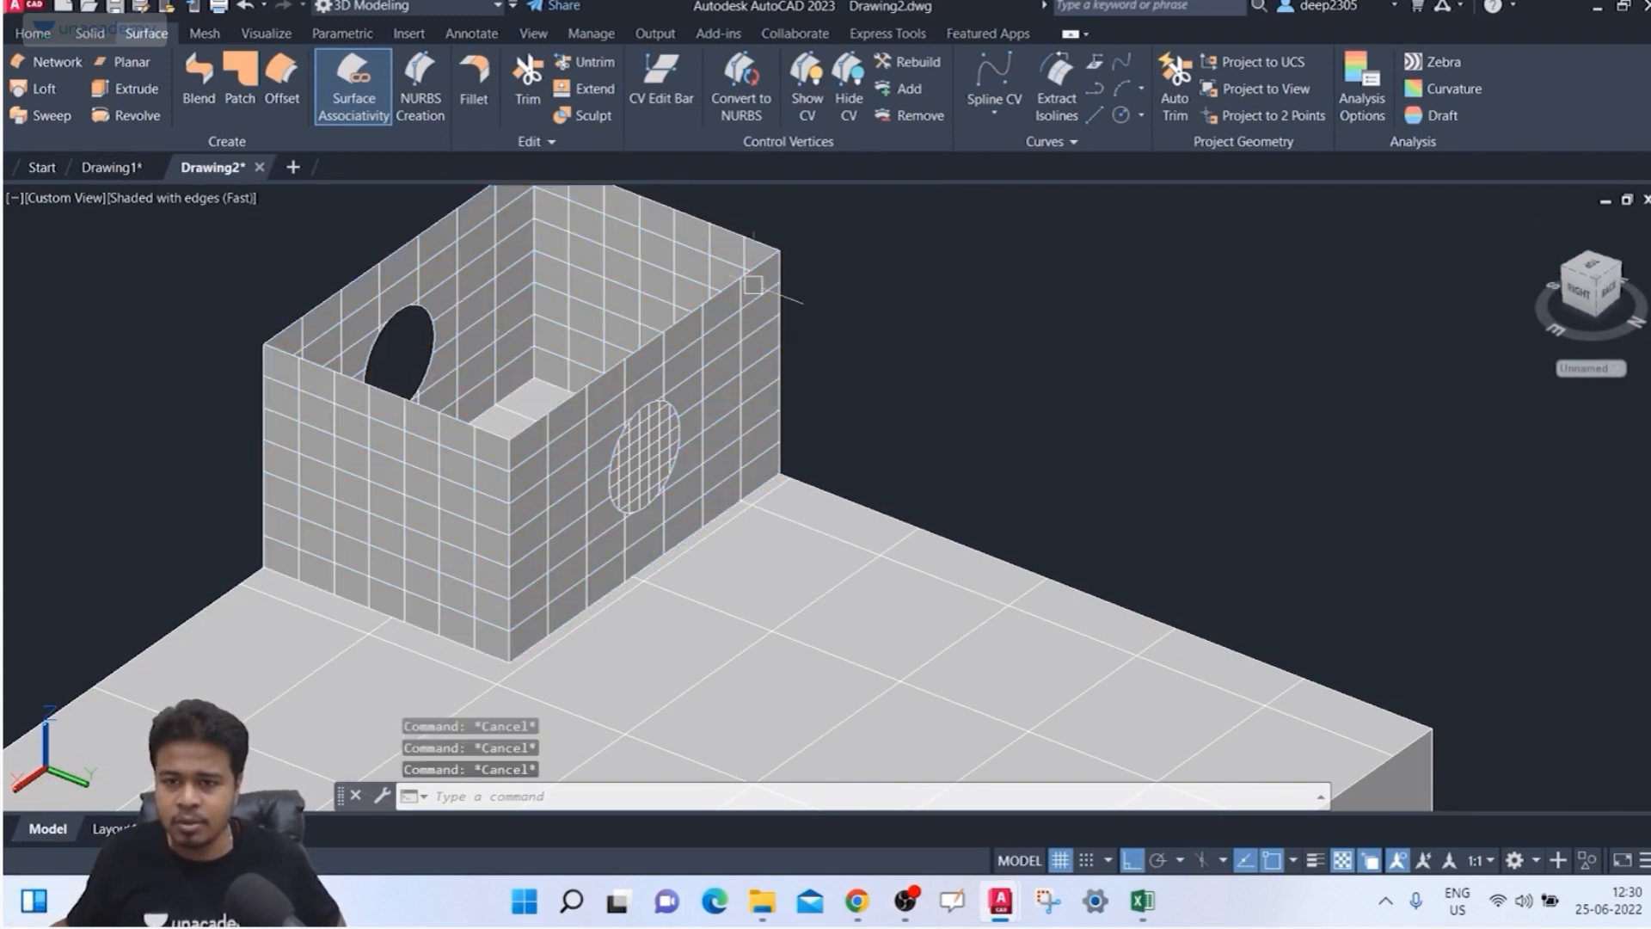
{"action": "middle_click_drag", "start_coordinate": [965, 269], "coordinate": [720, 323], "text": "shift"}
{"action": "scroll", "coordinate": [695, 299], "scroll_direction": "up", "scroll_amount": 2}
{"action": "key", "text": "Escape"}
{"action": "left_click", "coordinate": [197, 107]}
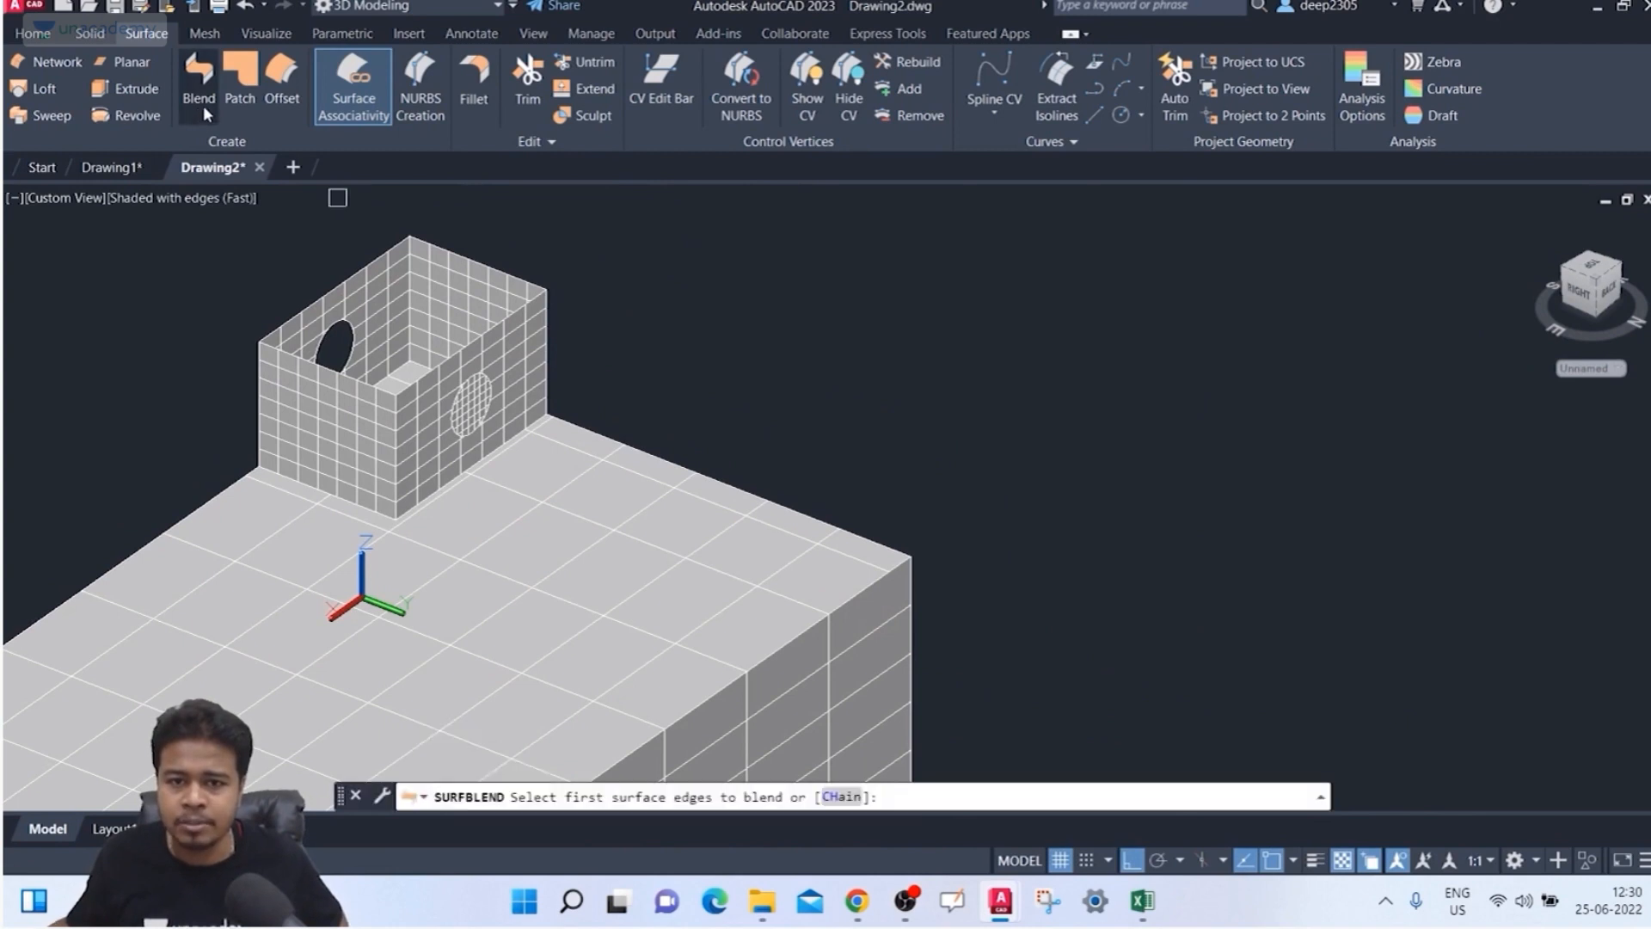
{"action": "key", "text": "Escape"}
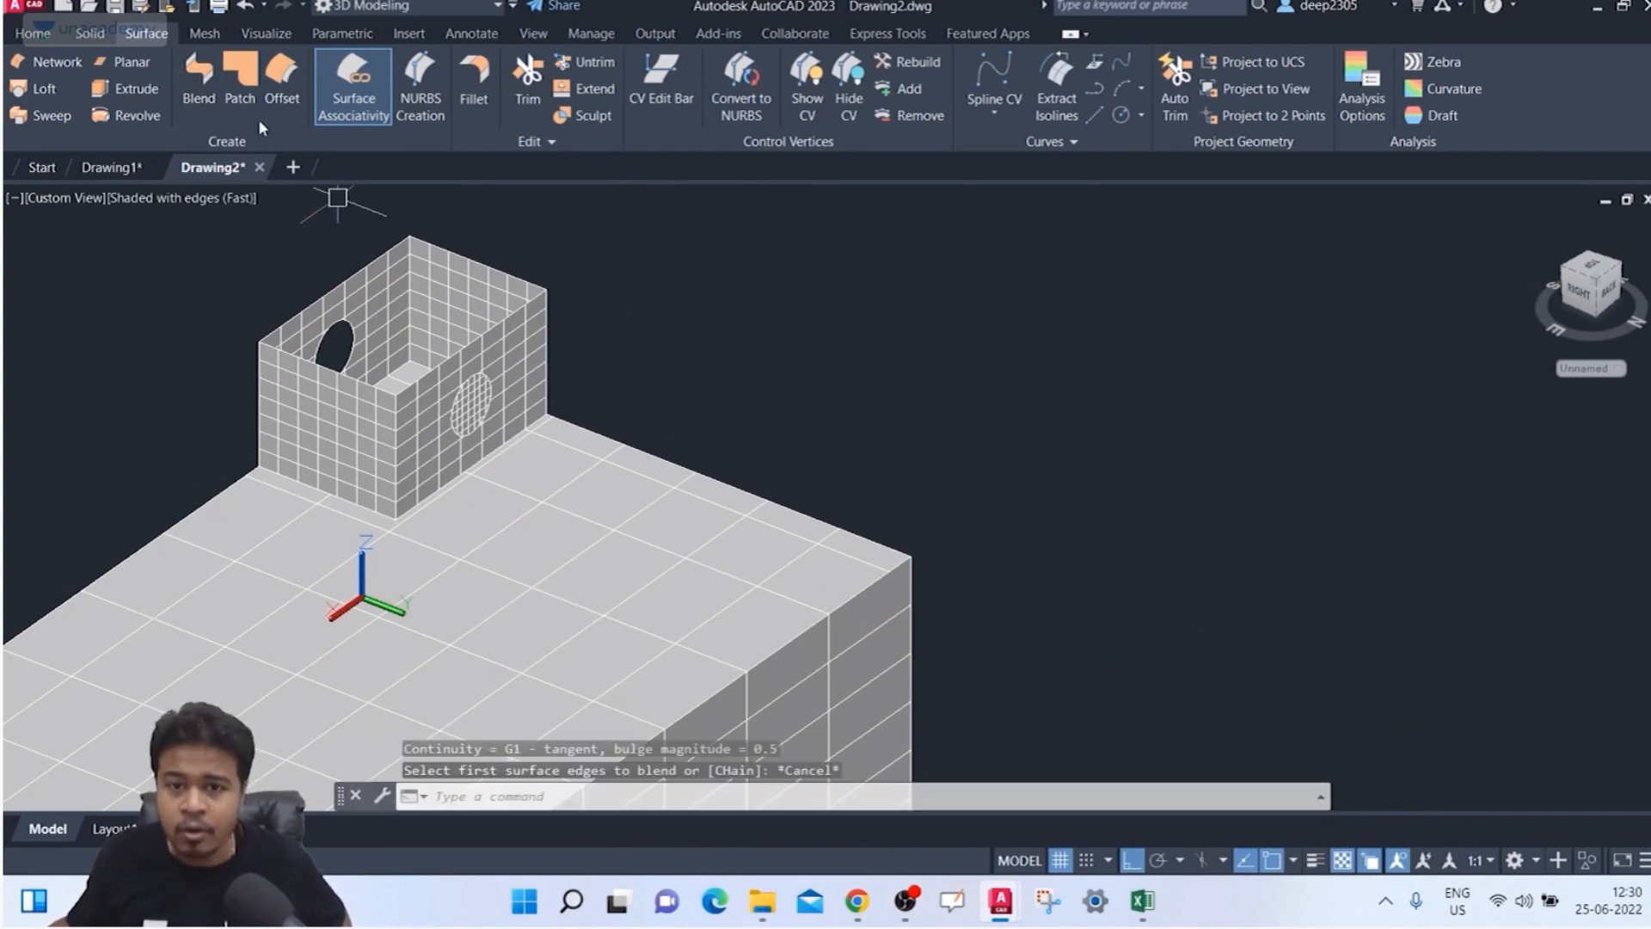
{"action": "left_click", "coordinate": [243, 102]}
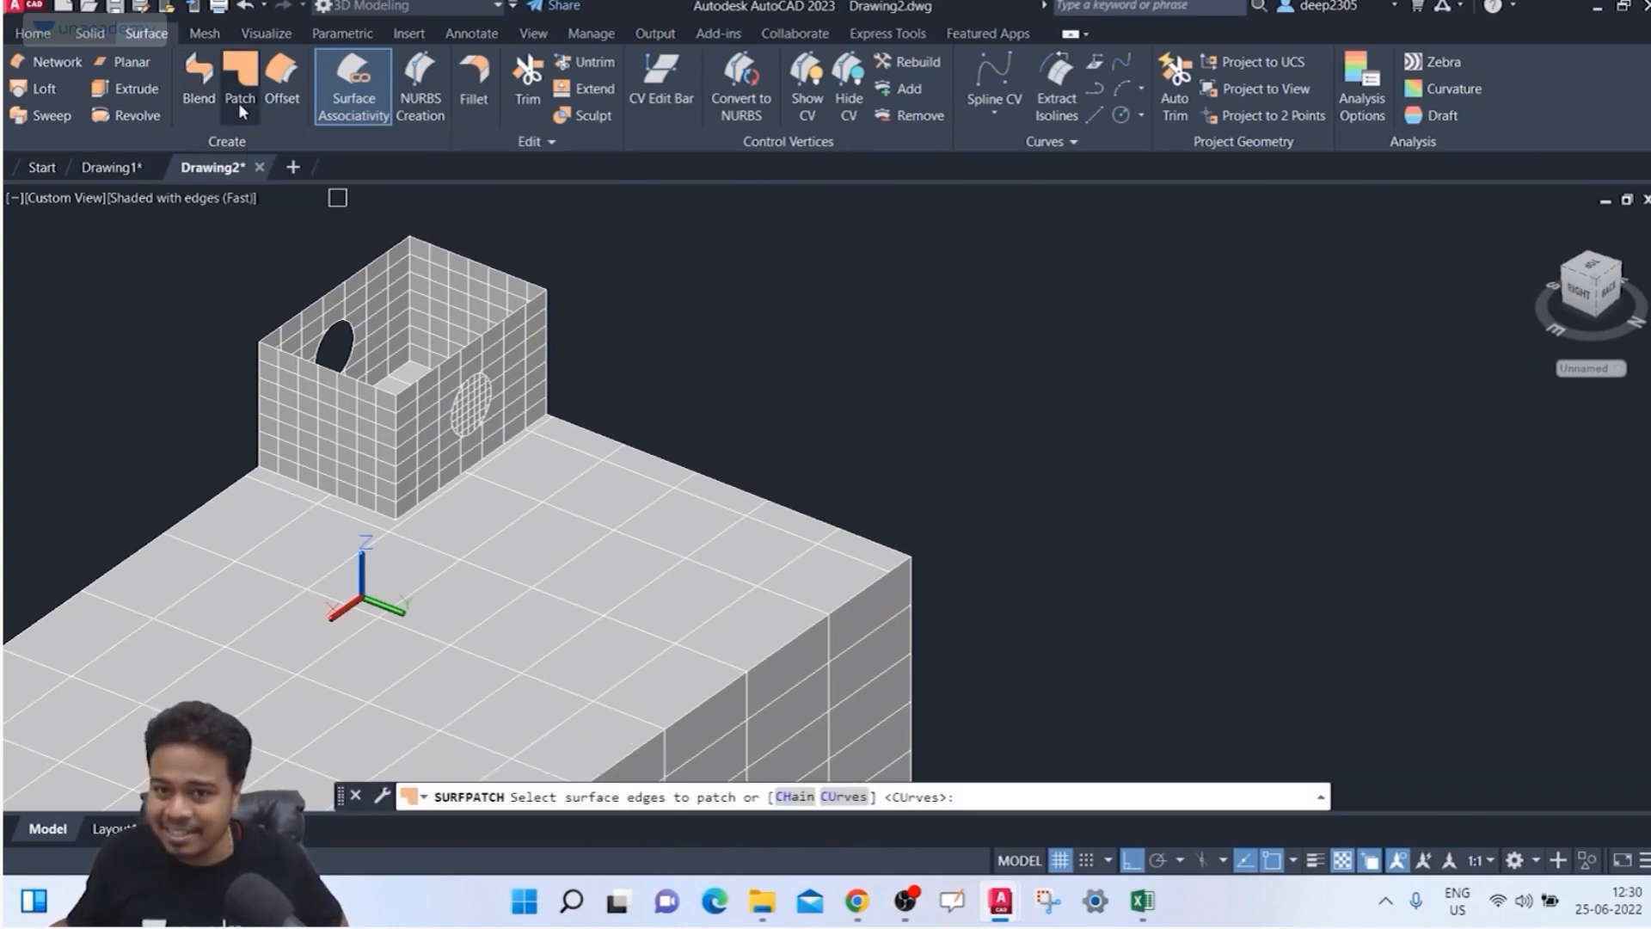
{"action": "scroll", "coordinate": [172, 297], "scroll_direction": "up", "scroll_amount": 3}
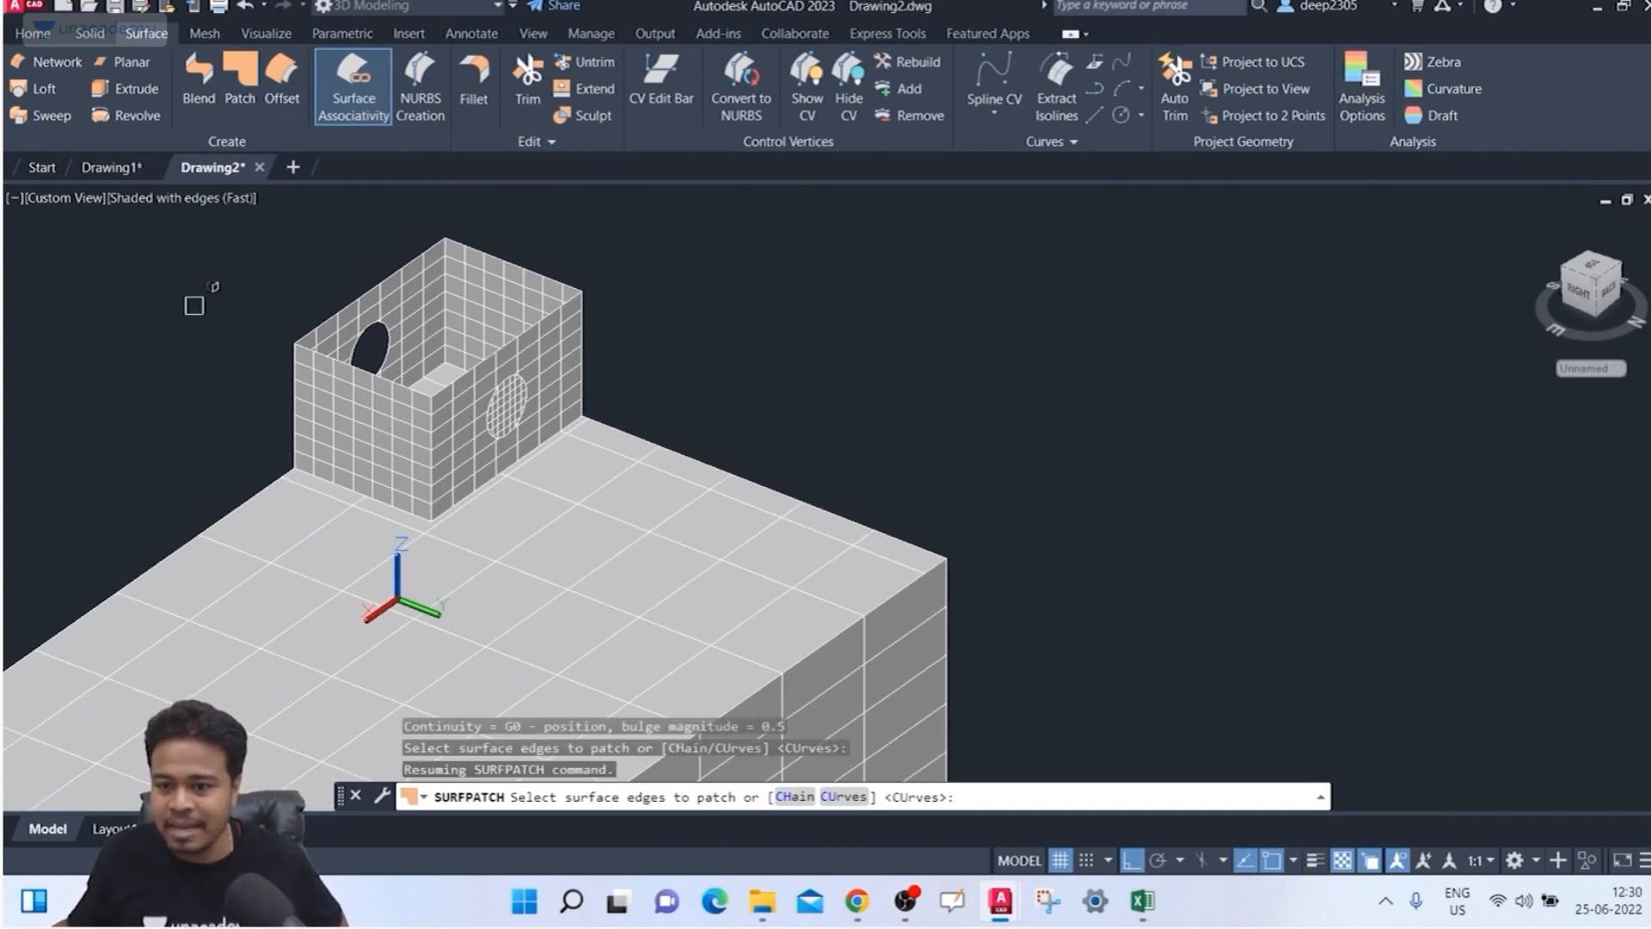
{"action": "middle_click_drag", "start_coordinate": [208, 328], "coordinate": [184, 320]}
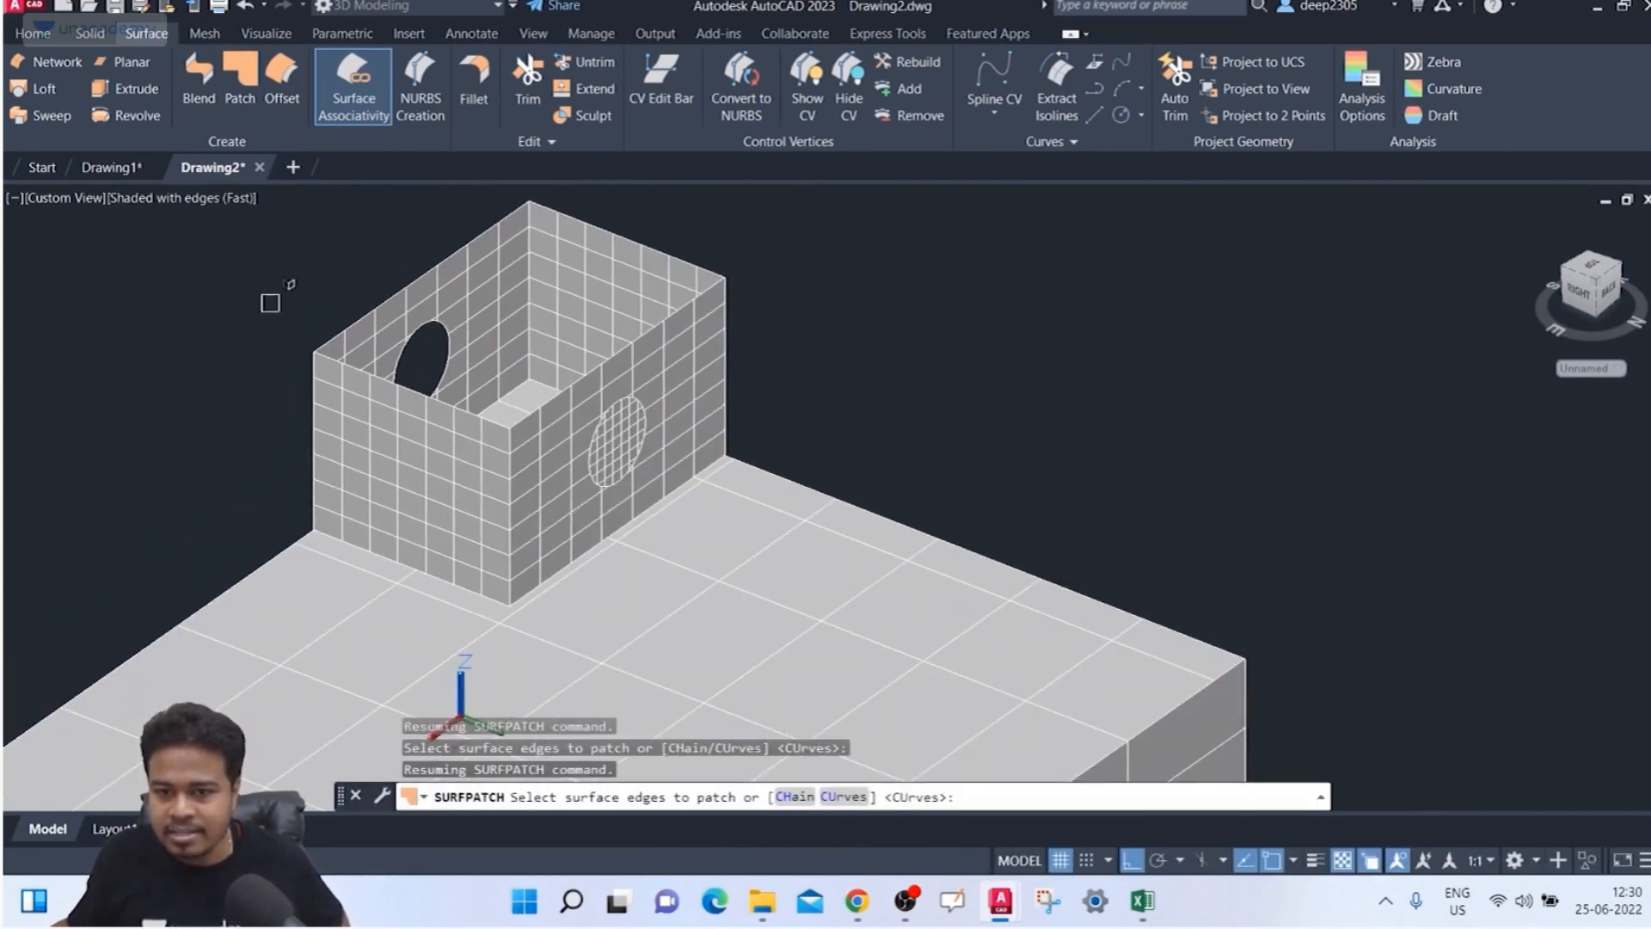
{"action": "left_click", "coordinate": [392, 284]}
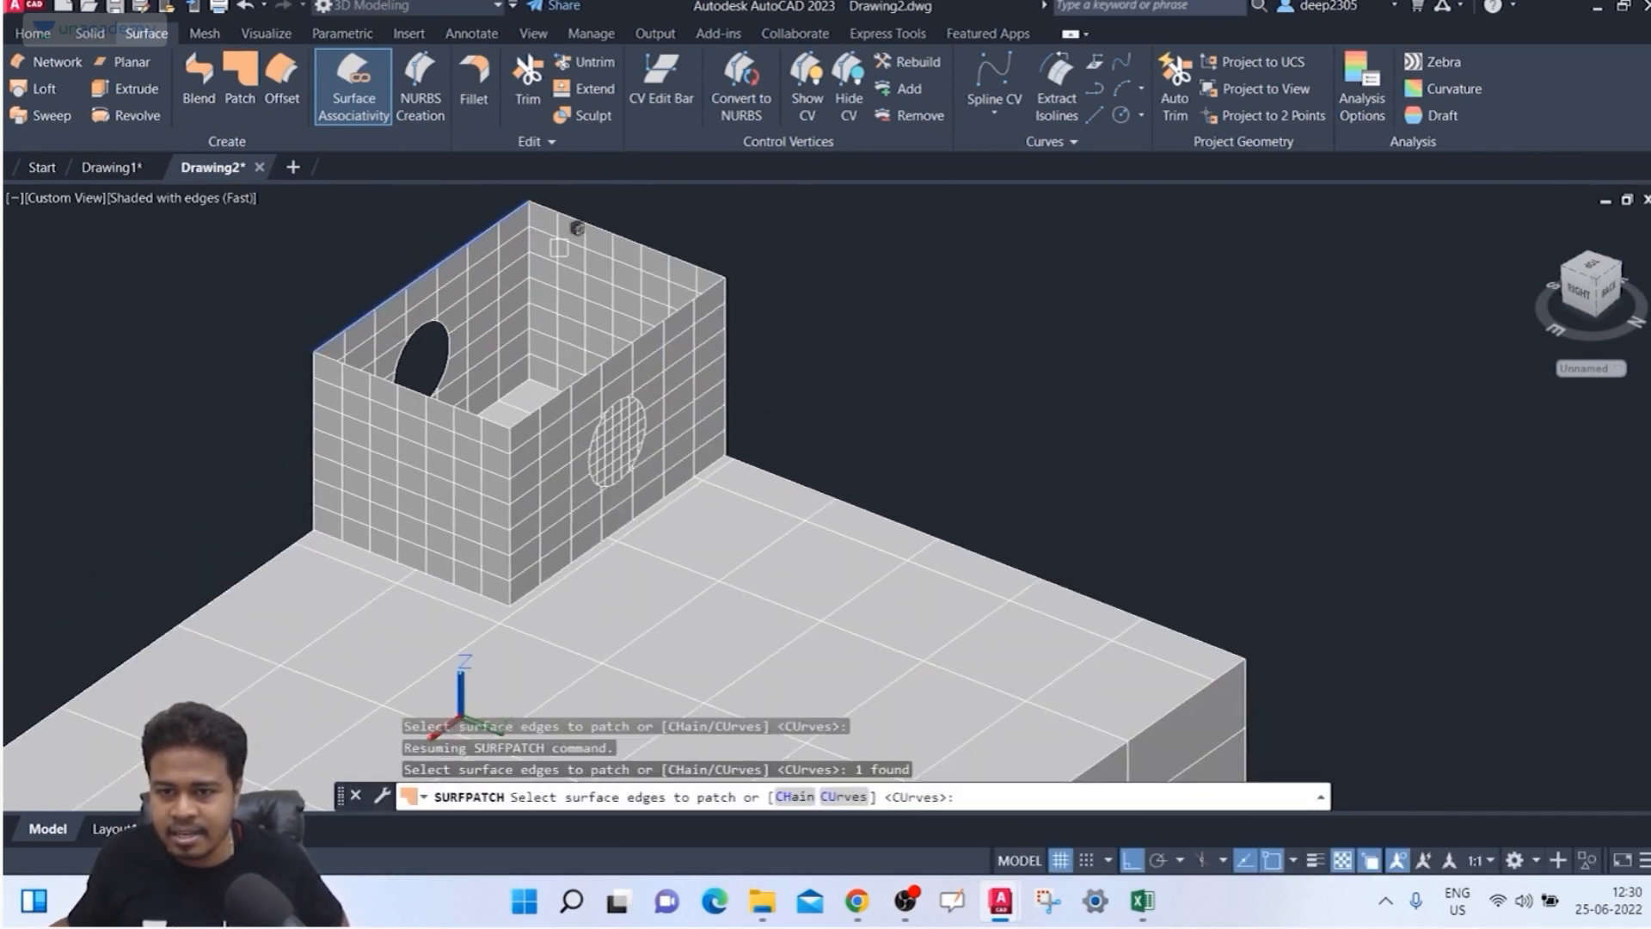
{"action": "left_click", "coordinate": [602, 227]}
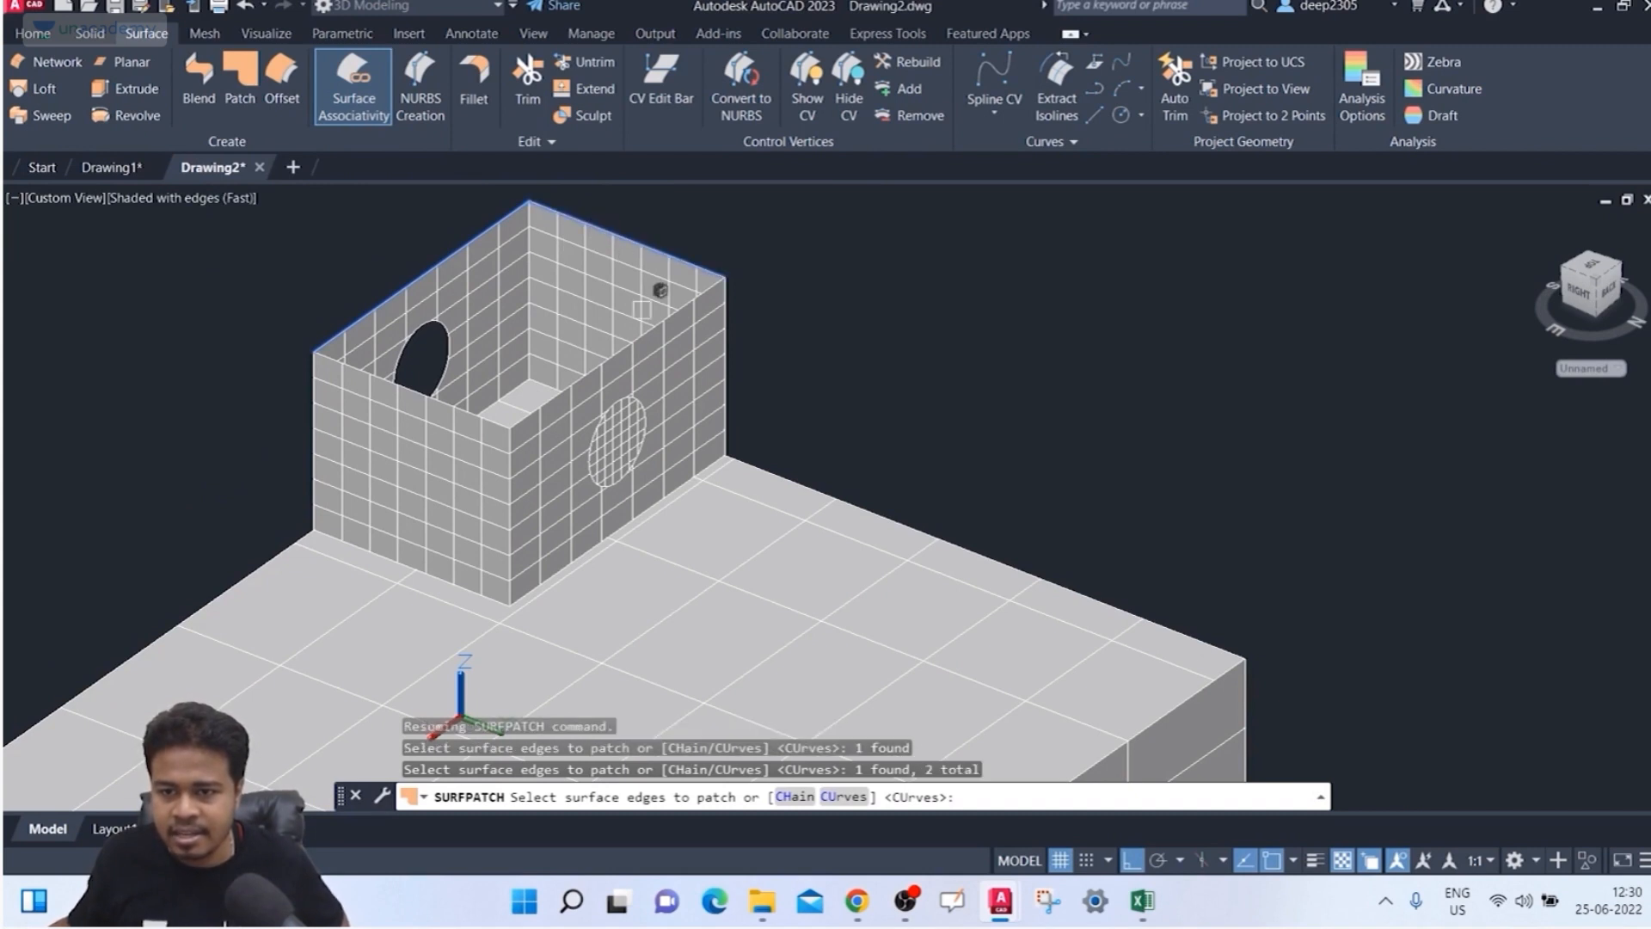
{"action": "left_click", "coordinate": [657, 324]}
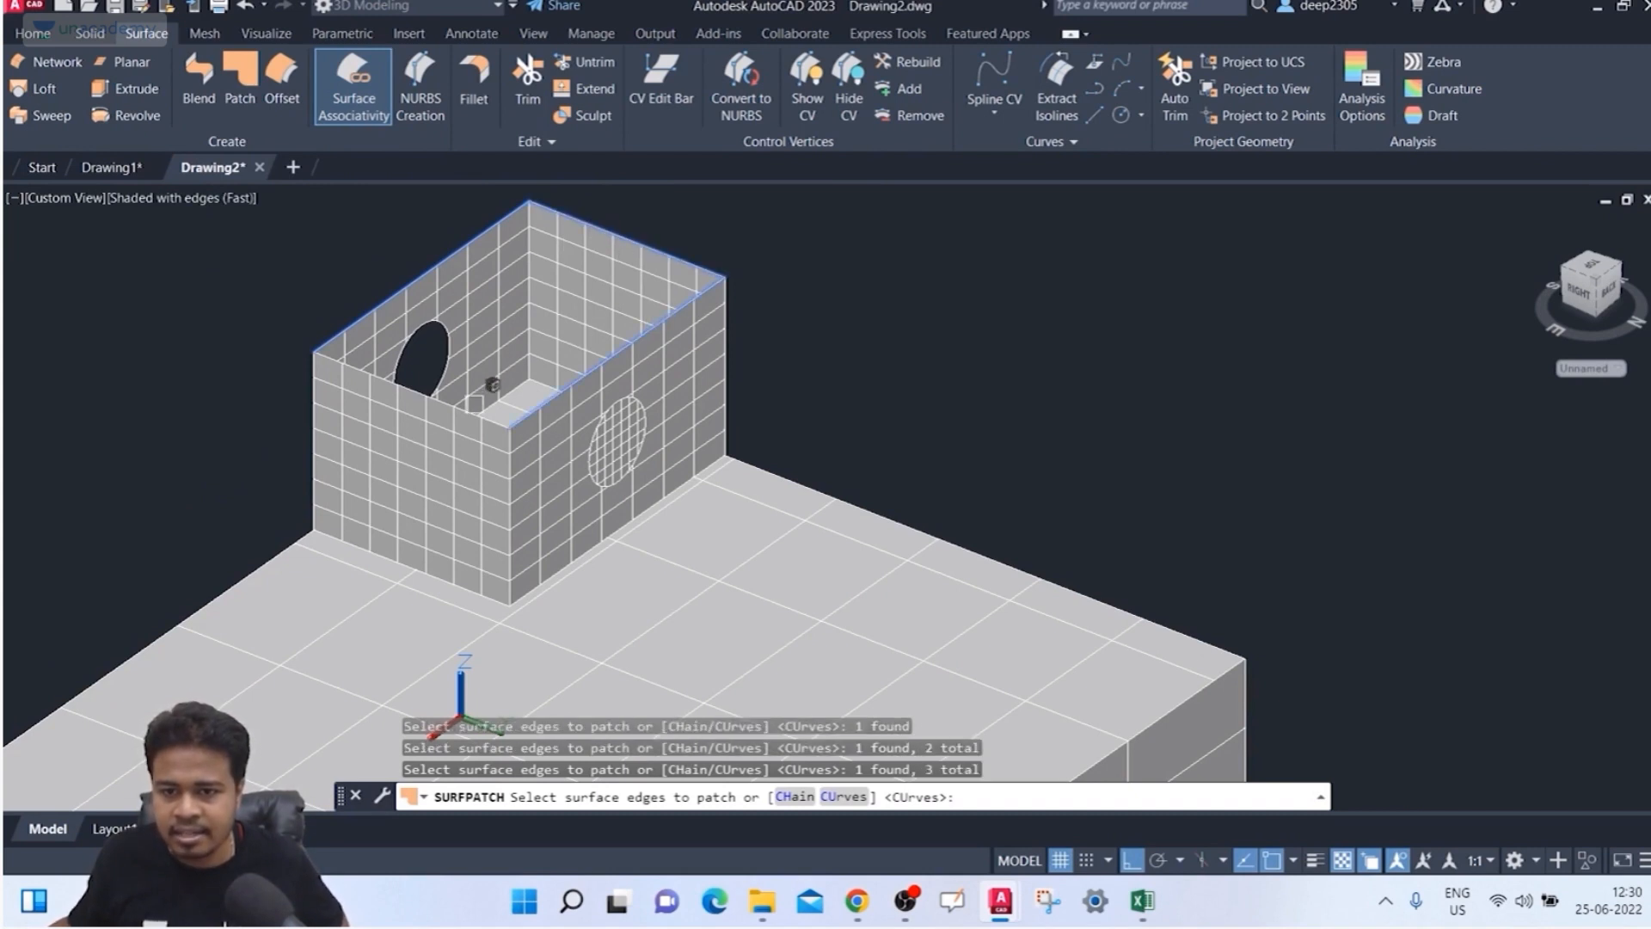
{"action": "left_click", "coordinate": [470, 414]}
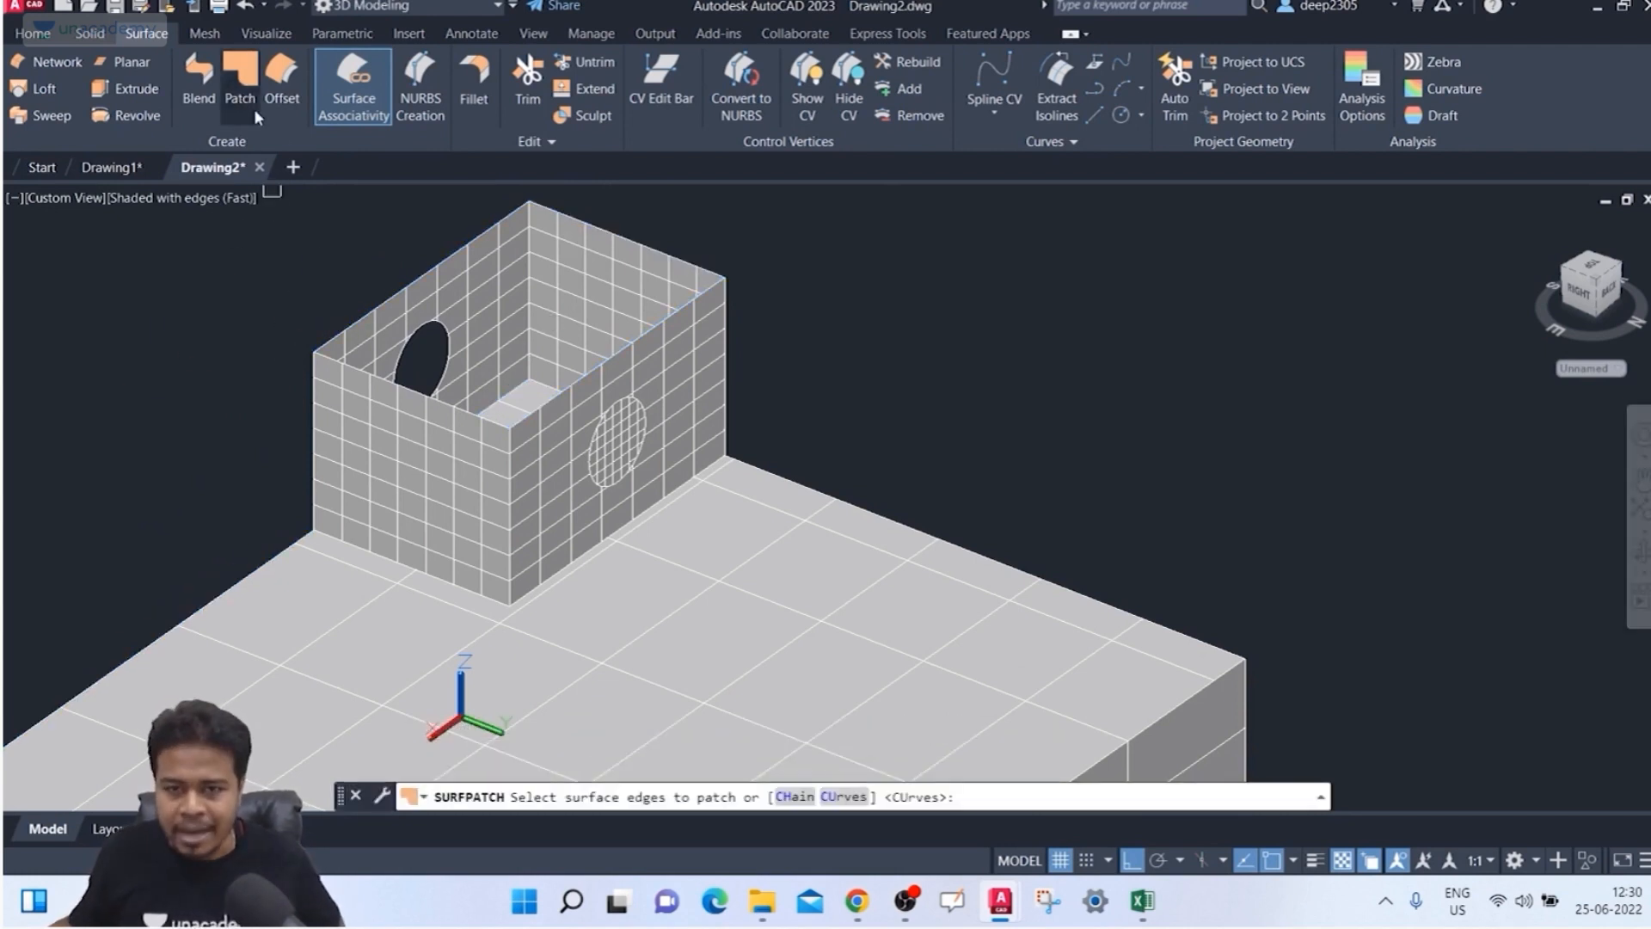
Step: Start a patch surface using the four upper edges of the small box's walls as its boundary
{"action": "left_click", "coordinate": [242, 82]}
{"action": "left_click", "coordinate": [394, 286]}
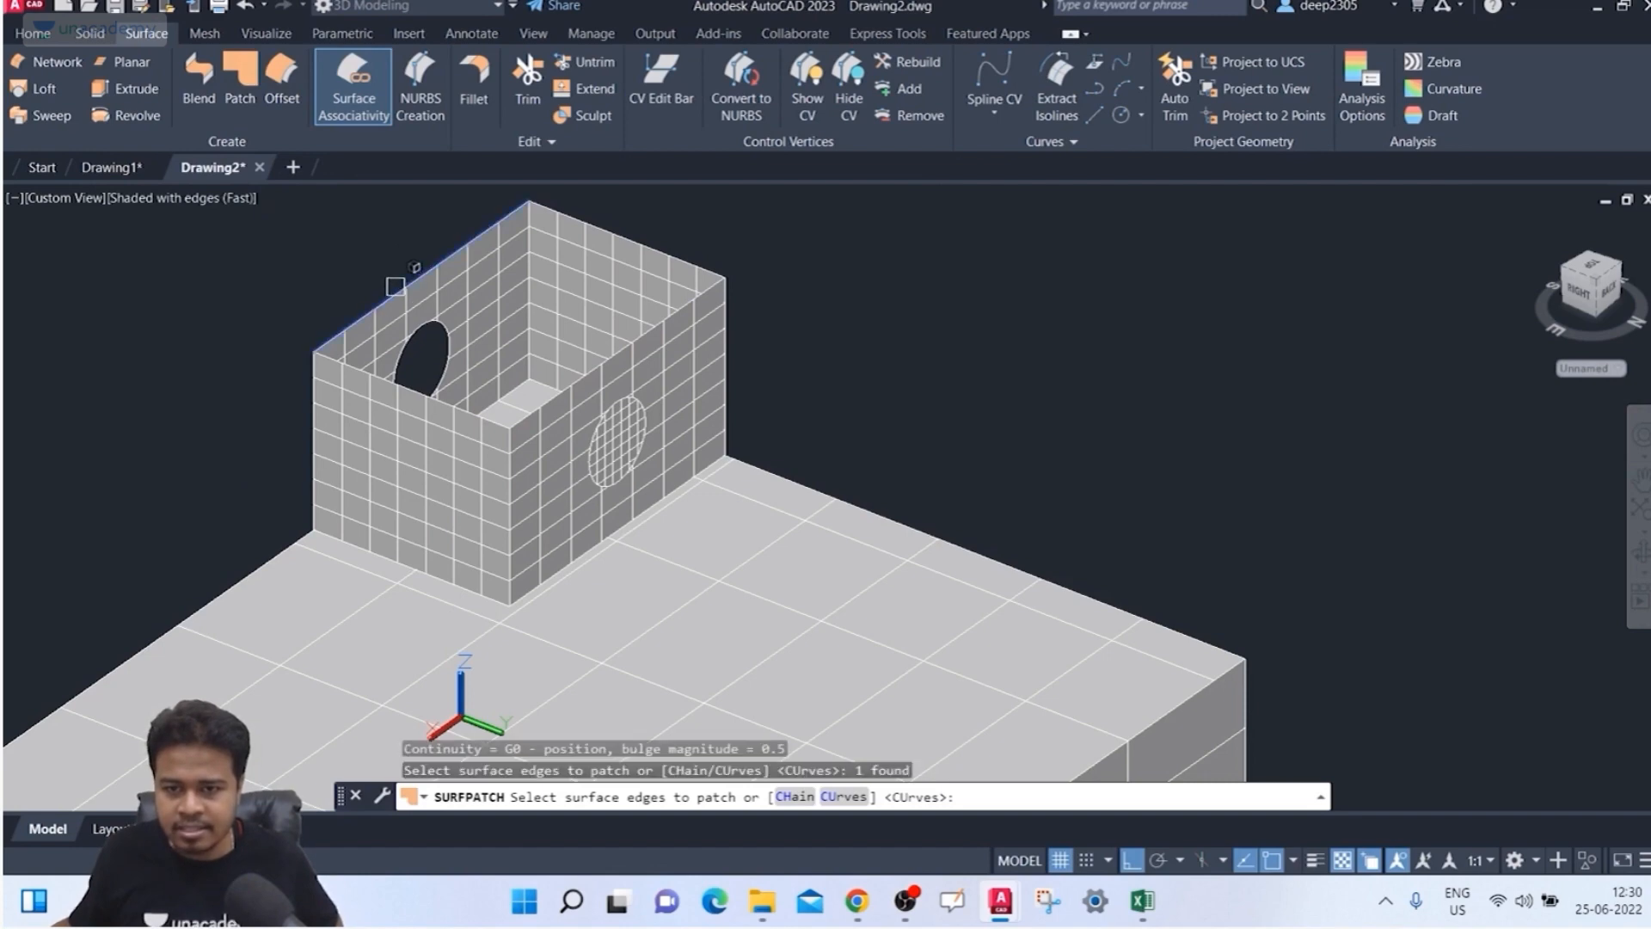
{"action": "left_click", "coordinate": [676, 258]}
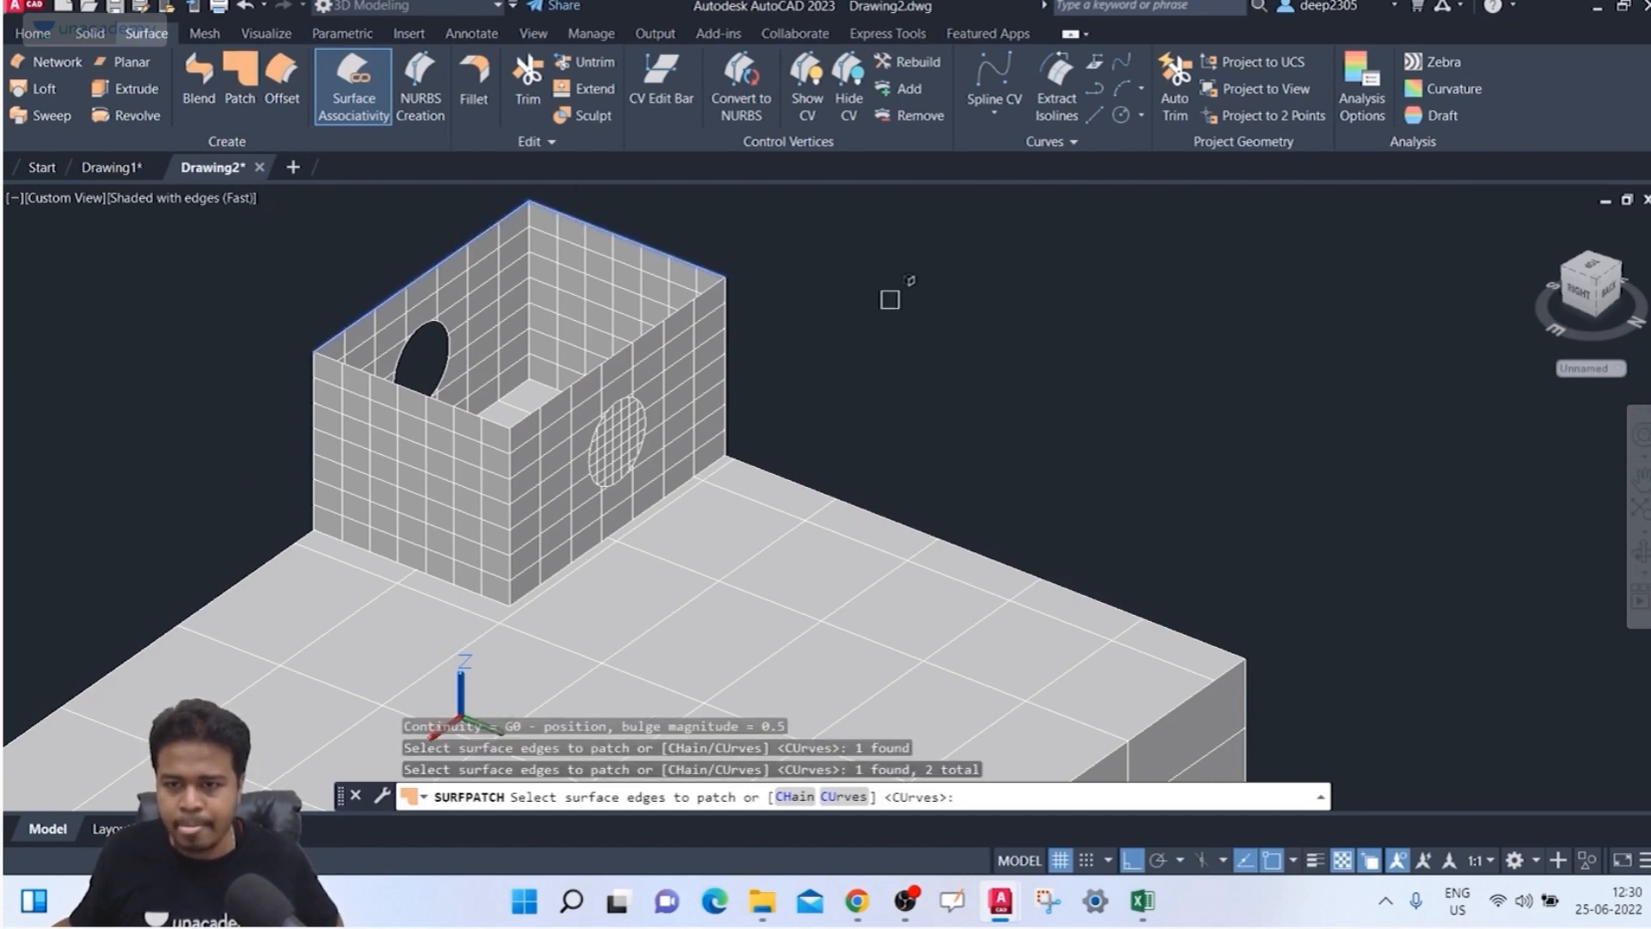
{"action": "middle_click_drag", "start_coordinate": [890, 299], "coordinate": [1106, 280], "text": "shift"}
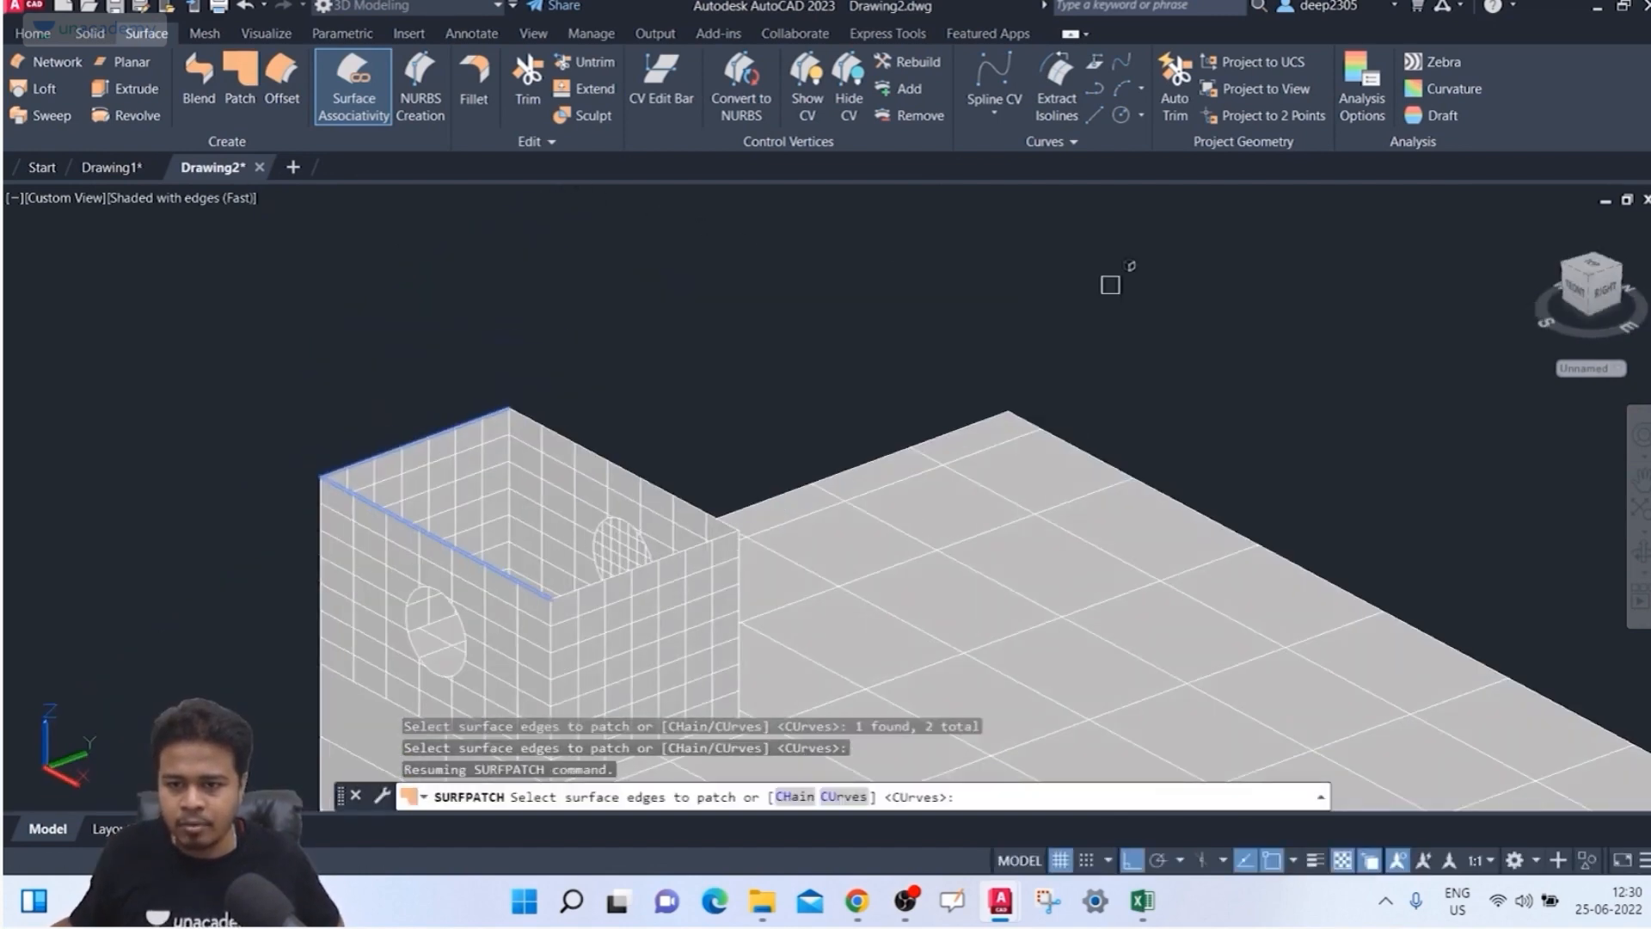
{"action": "left_click", "coordinate": [619, 438]}
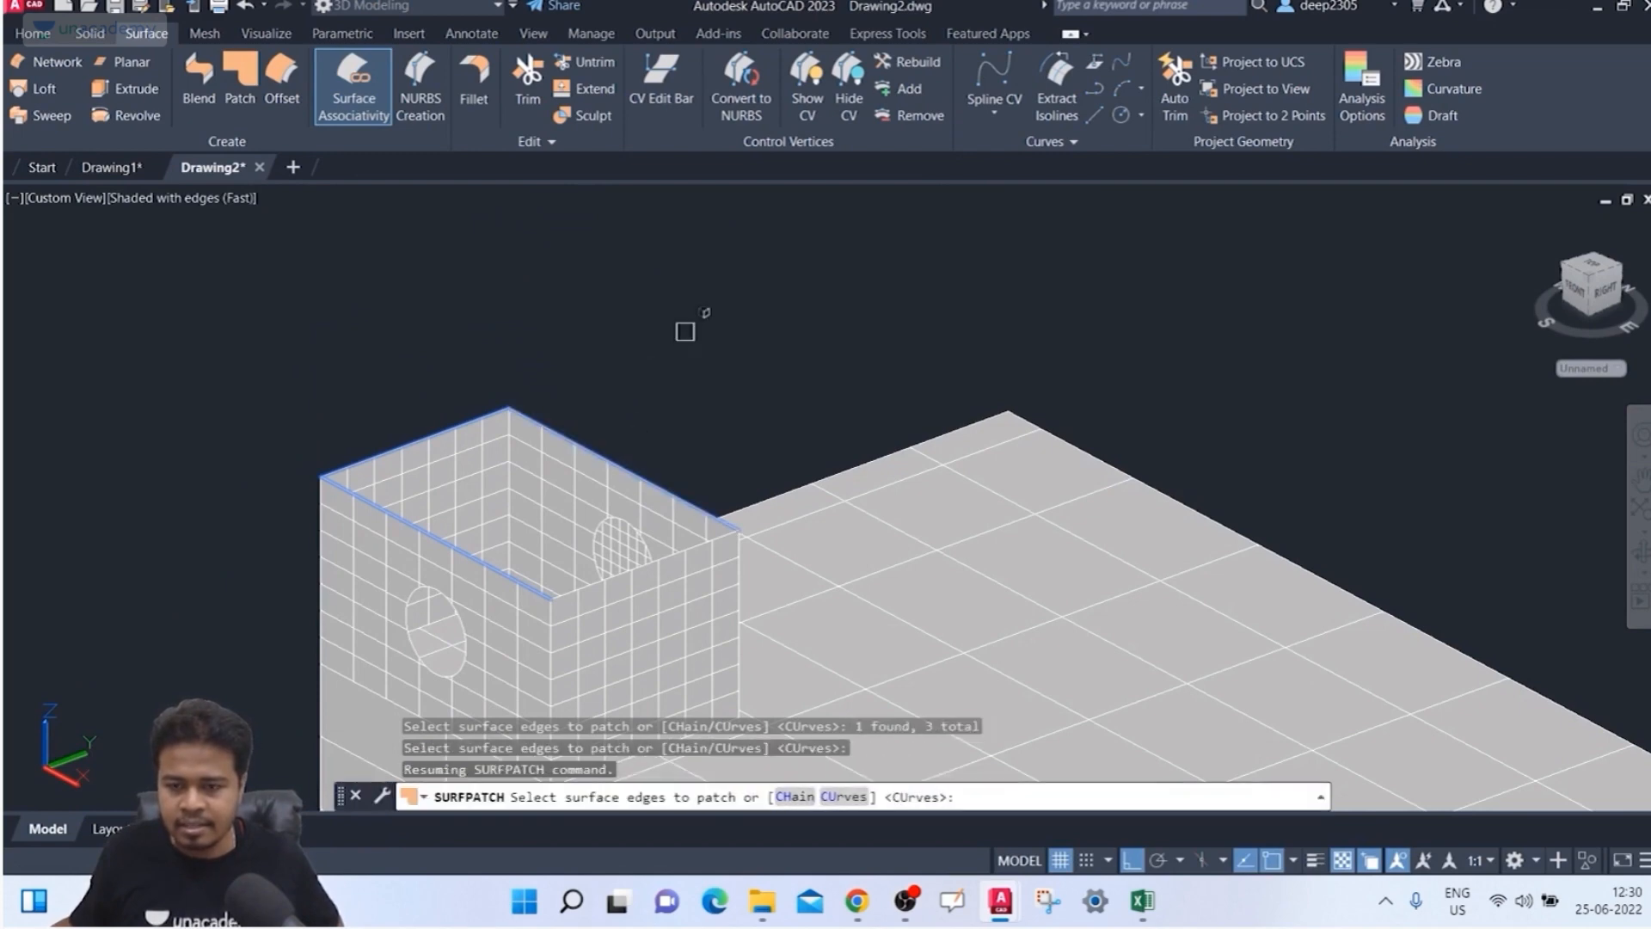
{"action": "middle_click_drag", "start_coordinate": [686, 336], "coordinate": [863, 310], "text": "shift"}
{"action": "left_click", "coordinate": [886, 295]}
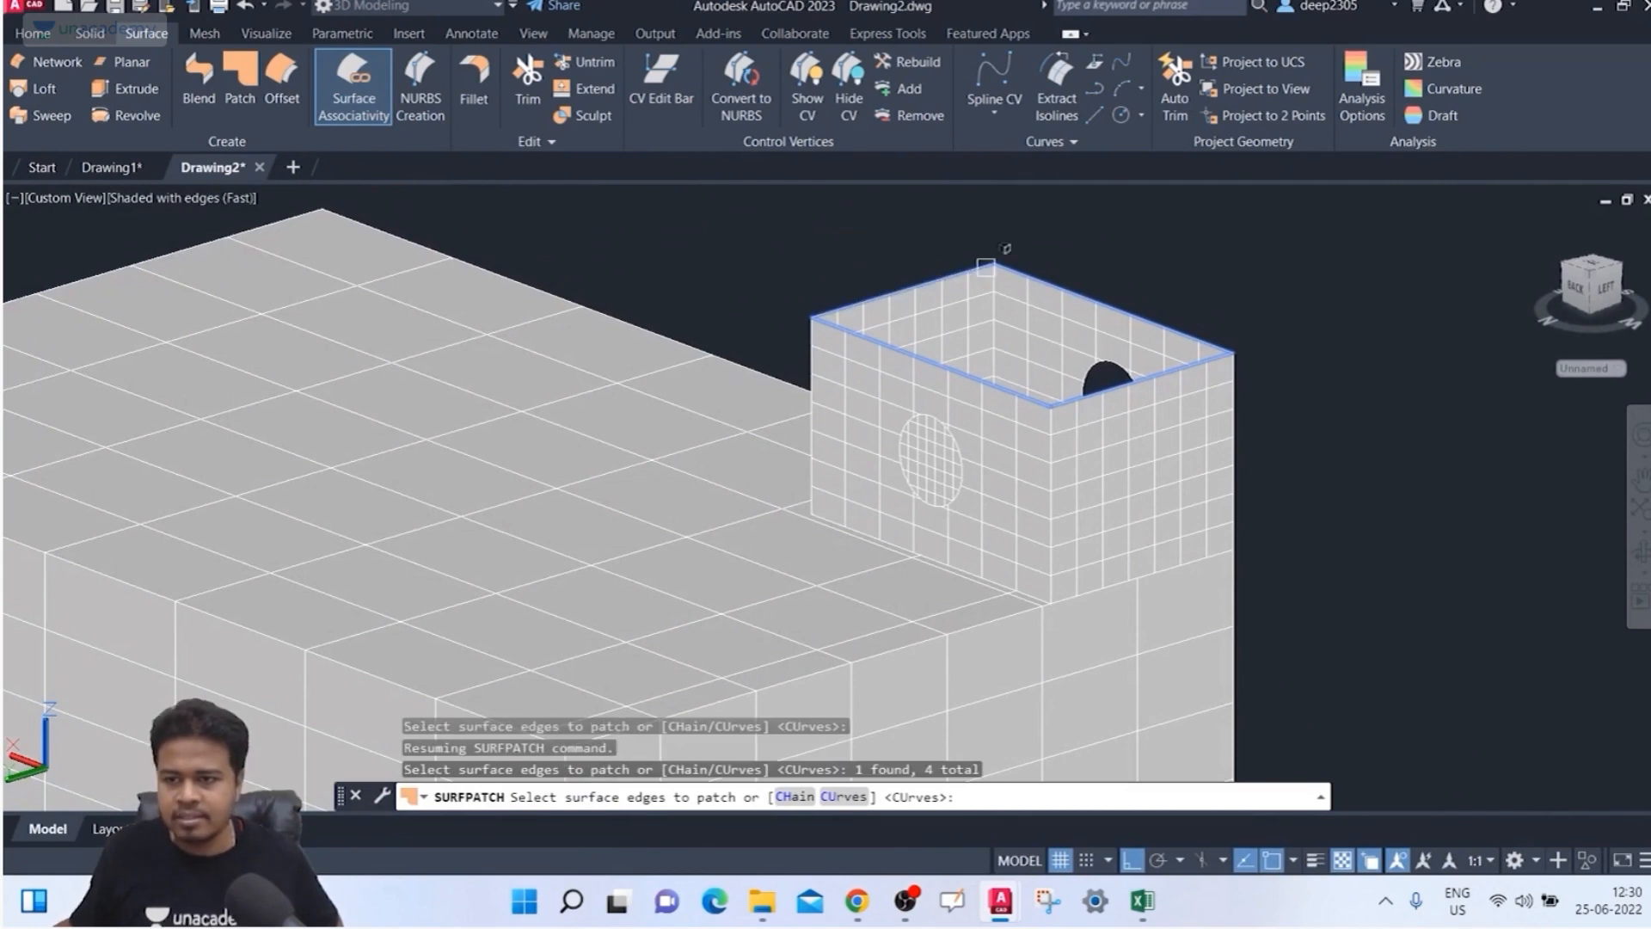
{"action": "scroll", "coordinate": [1045, 267], "scroll_direction": "up", "scroll_amount": 2}
{"action": "middle_click_drag", "start_coordinate": [1052, 249], "coordinate": [914, 232]}
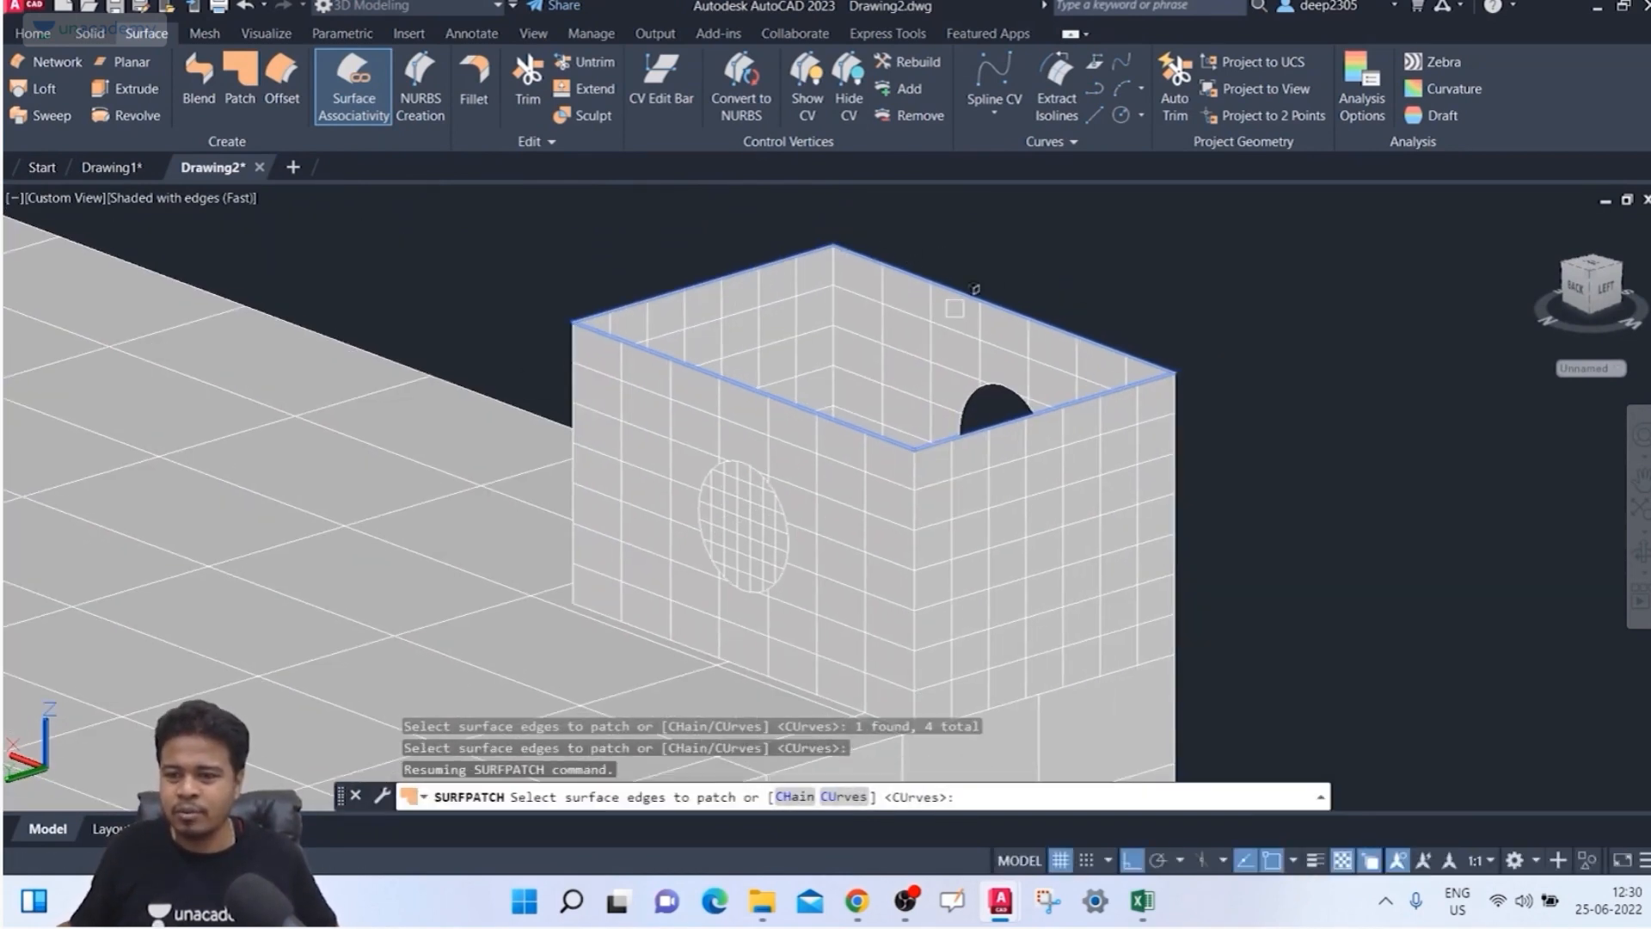
{"action": "scroll", "coordinate": [959, 307], "scroll_direction": "down", "scroll_amount": 2}
{"action": "middle_click_drag", "start_coordinate": [951, 306], "coordinate": [746, 263]}
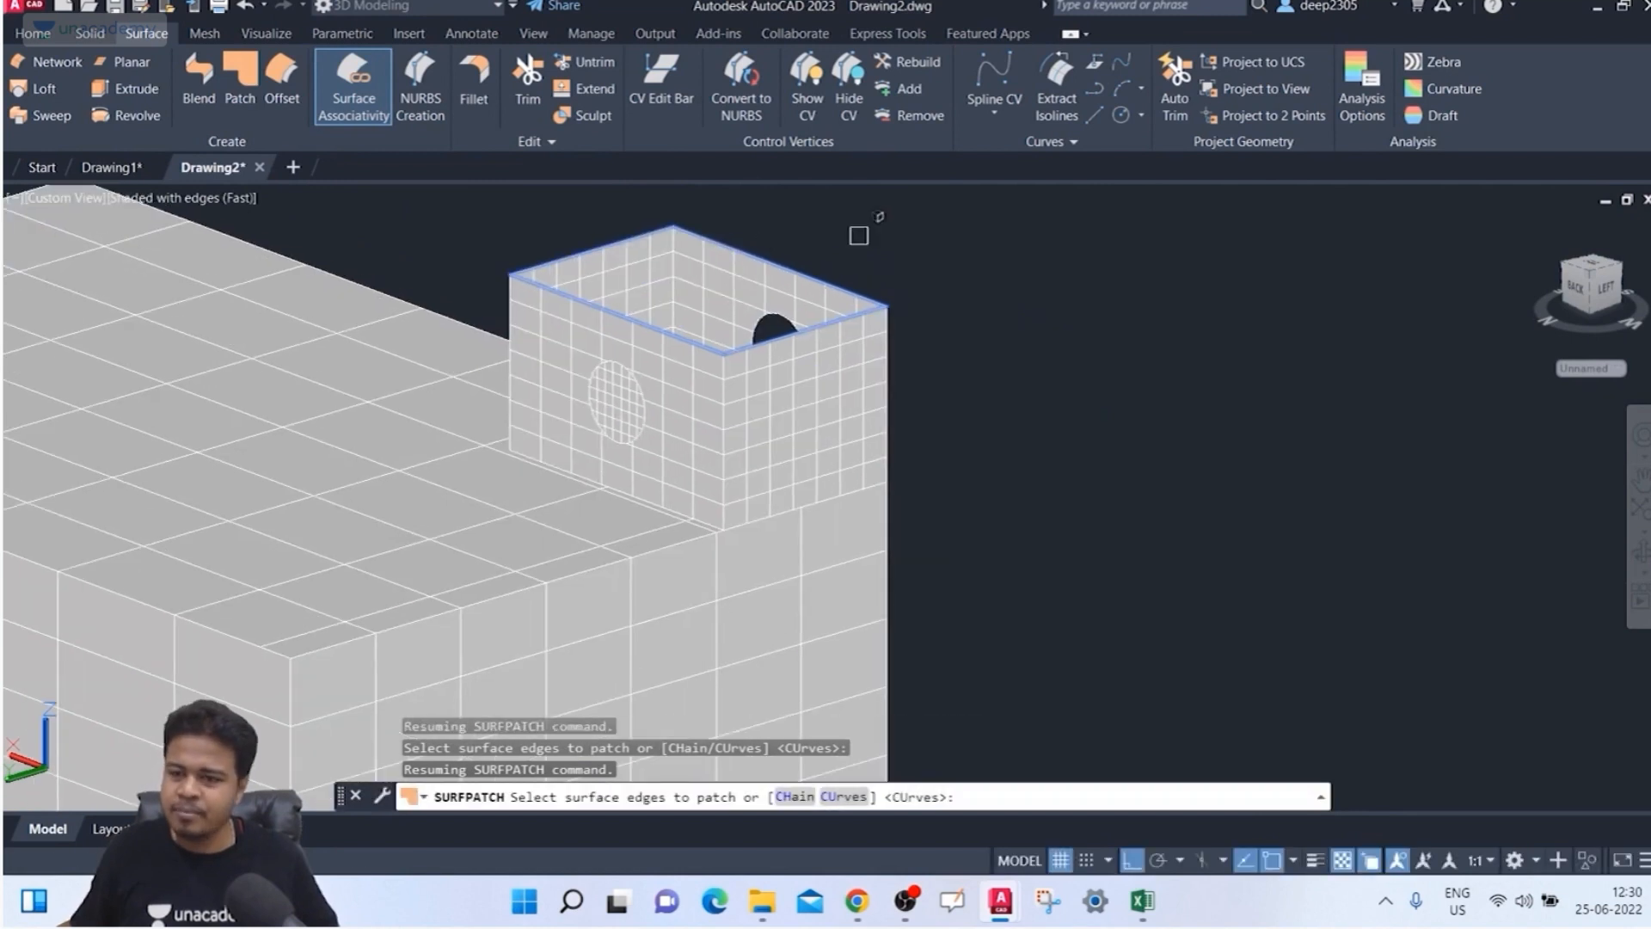
{"action": "key", "text": "Return"}
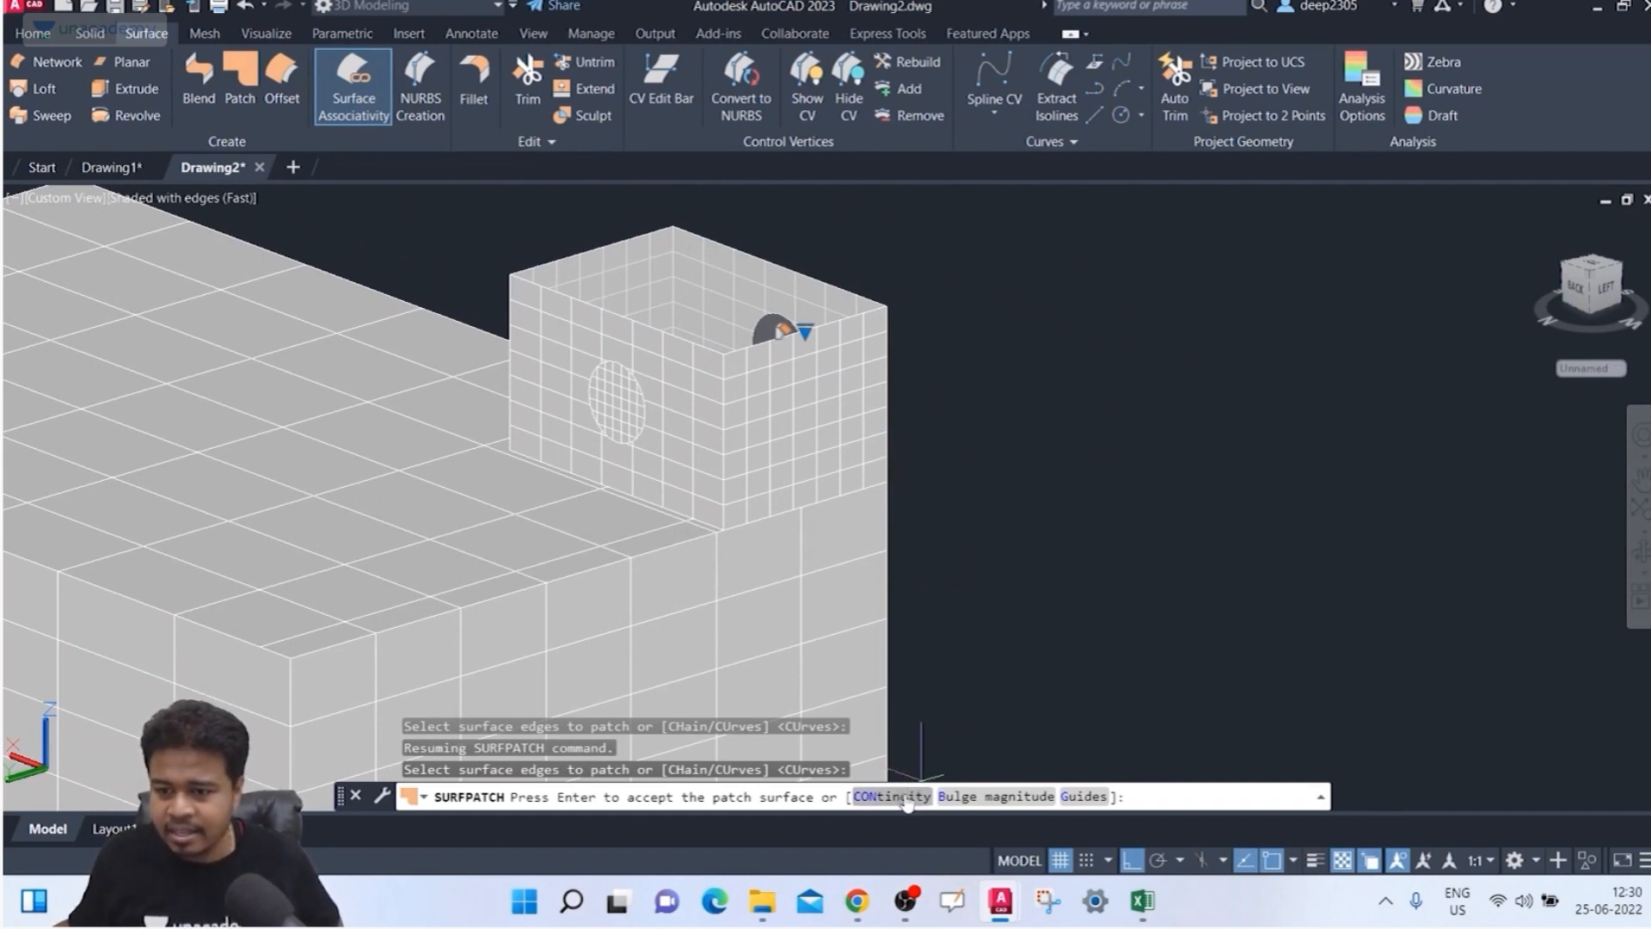
Step: Set the continuity of the patch surface over the small box to Tangent (G1)
{"action": "key", "text": "ctrl"}
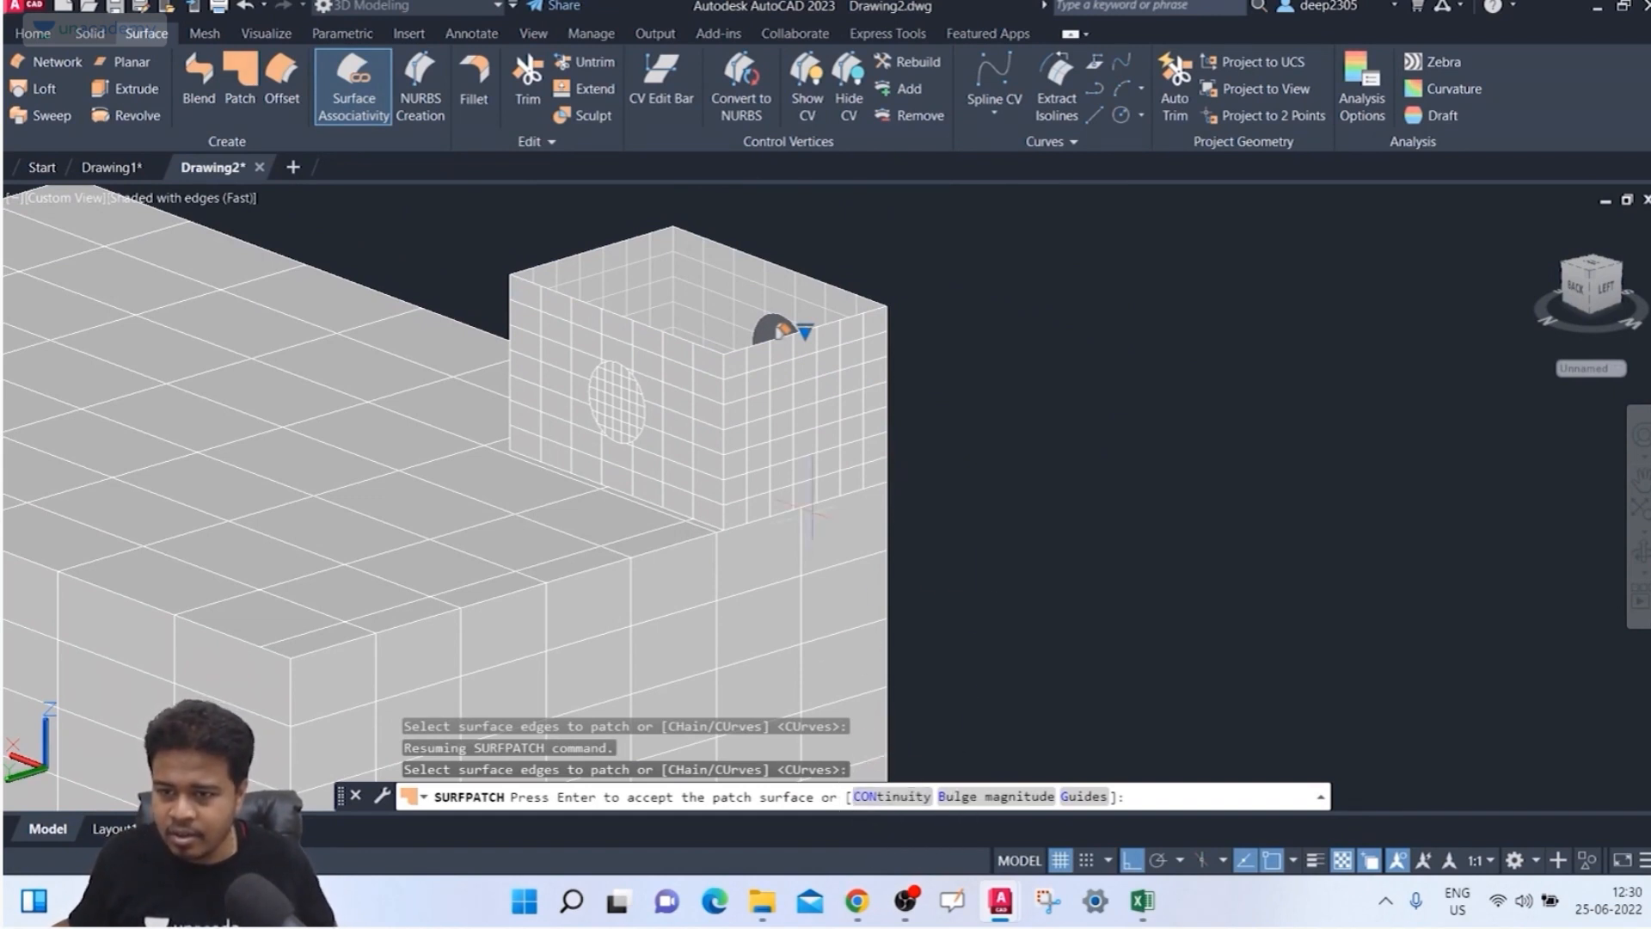
{"action": "left_click", "coordinate": [804, 331]}
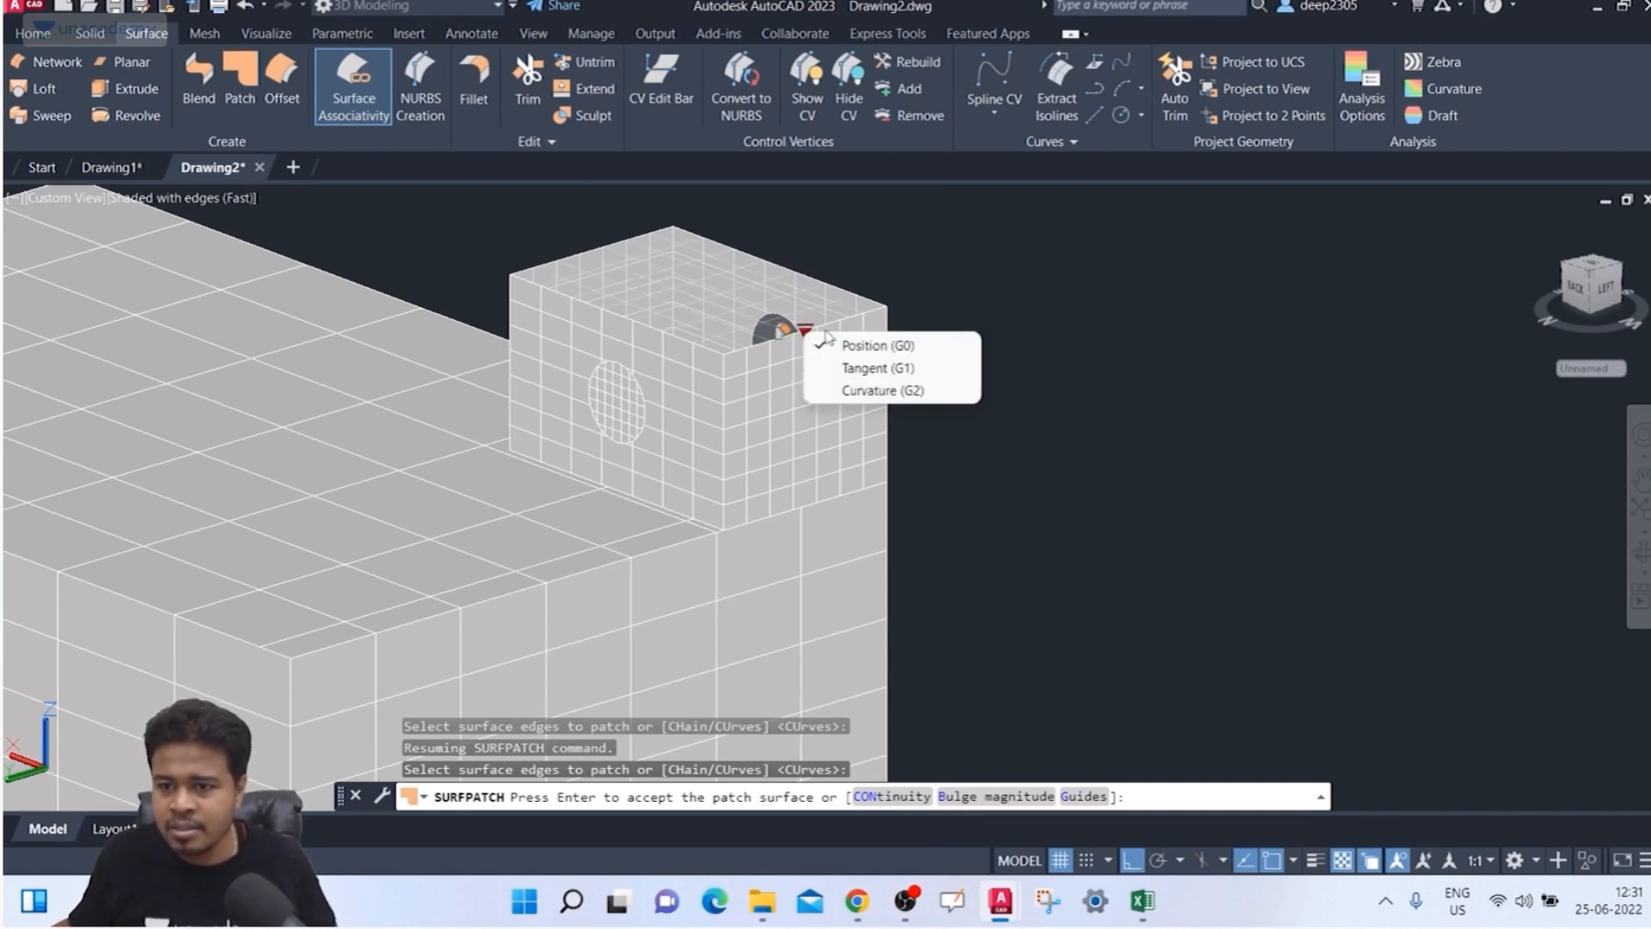
{"action": "left_click", "coordinate": [877, 368]}
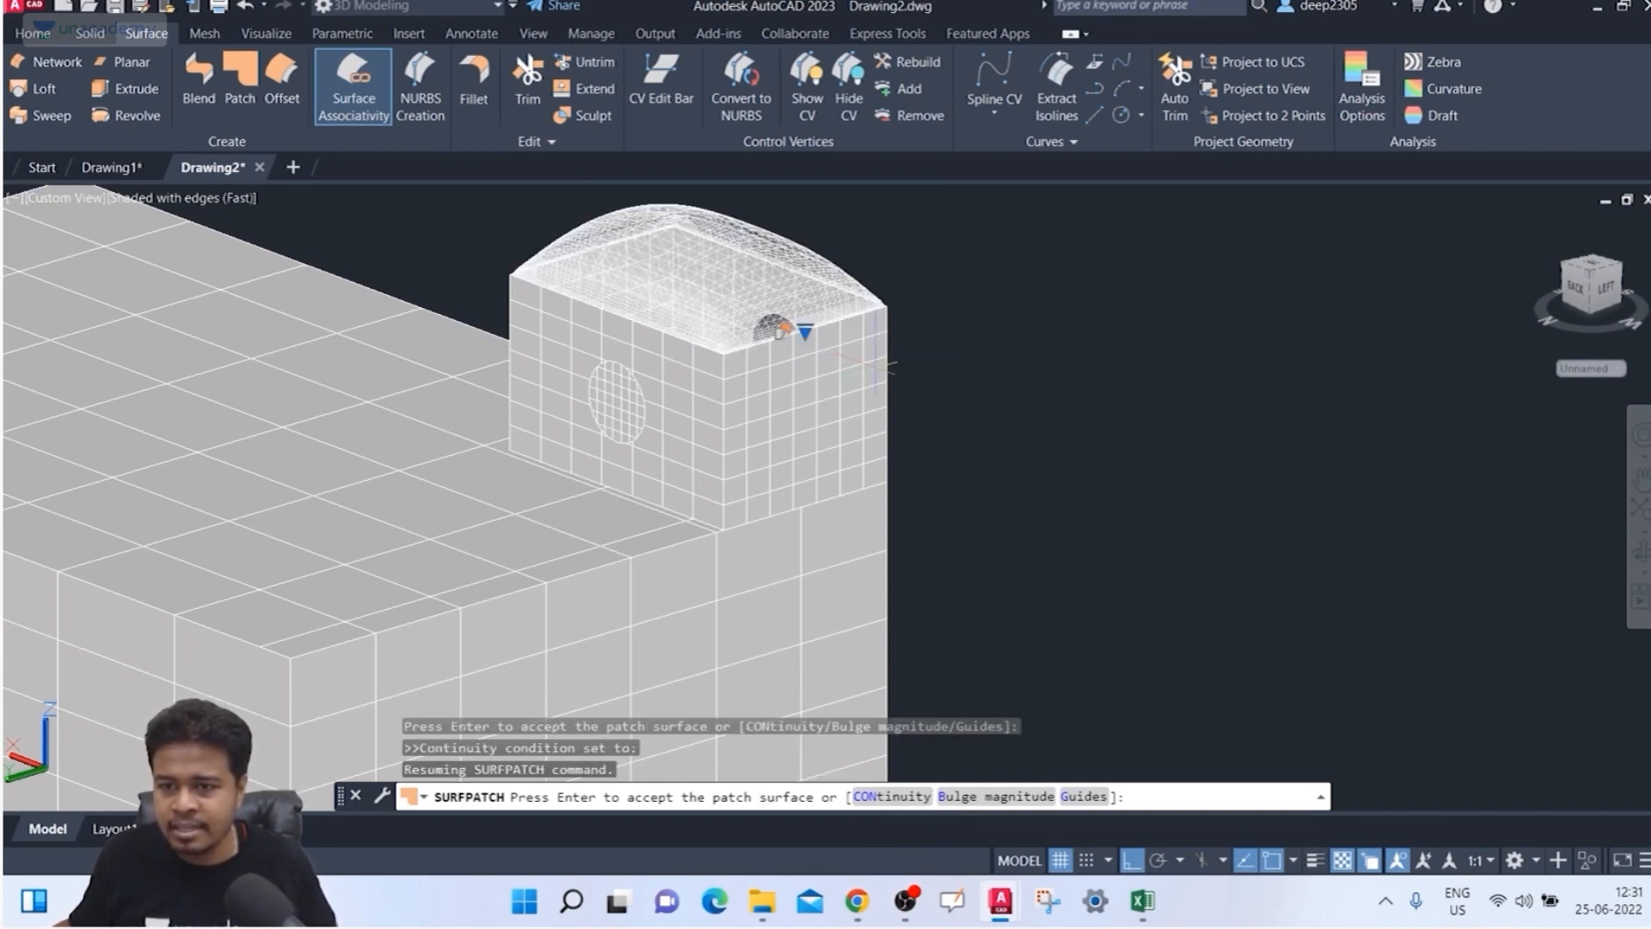
{"action": "scroll", "coordinate": [786, 315], "scroll_direction": "up", "scroll_amount": 3}
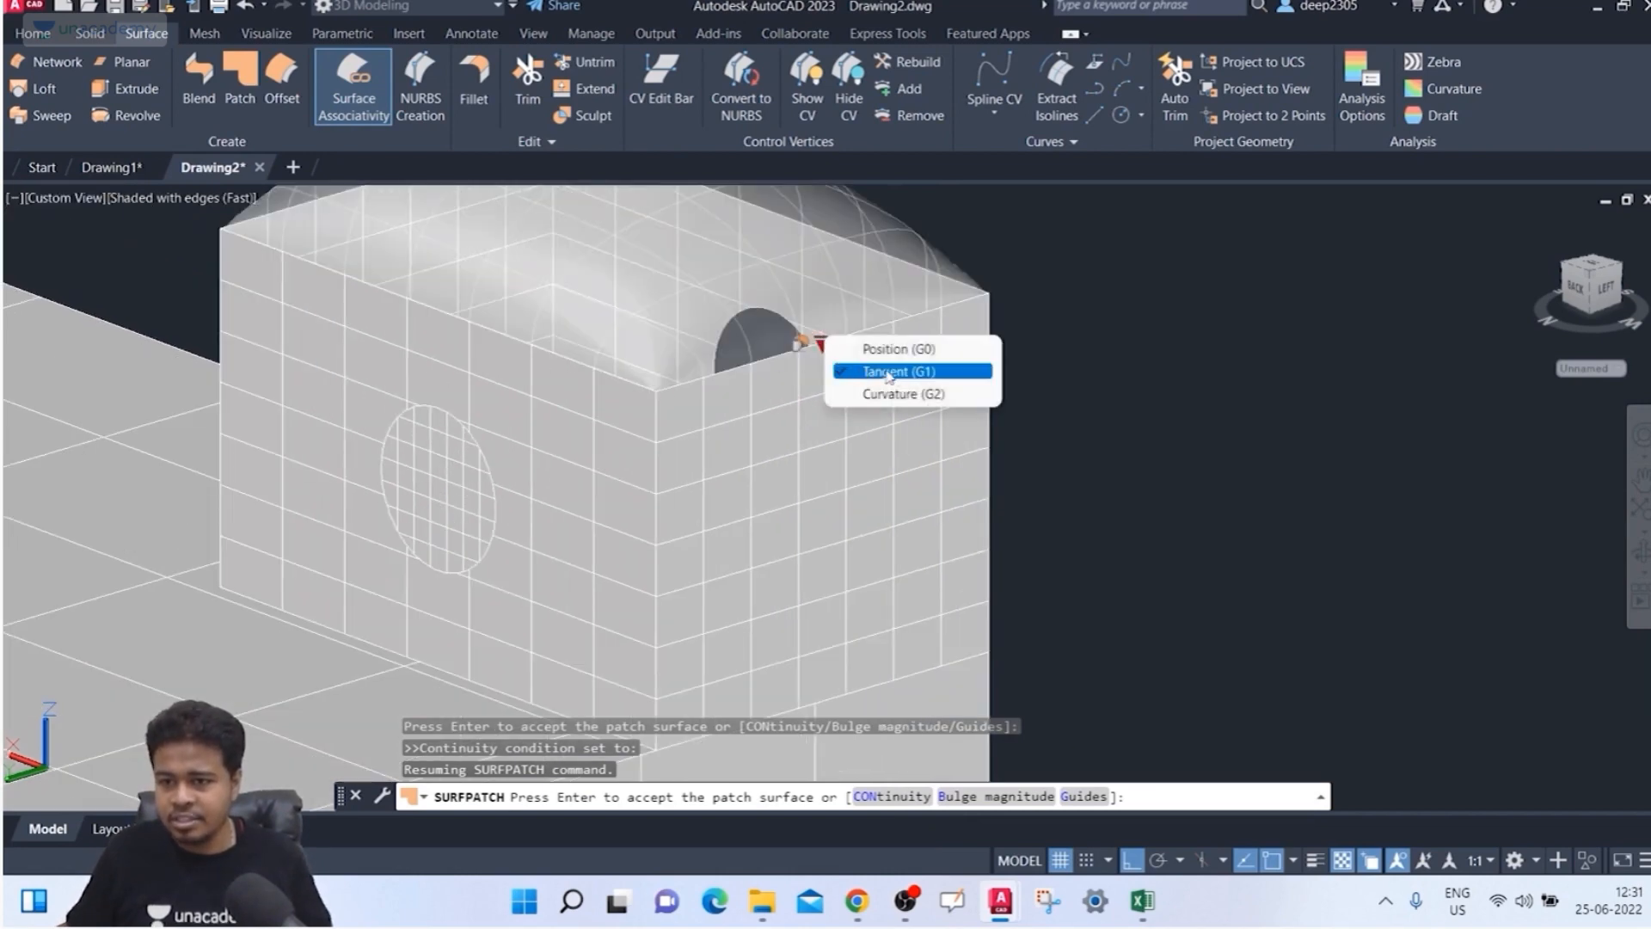
{"action": "left_click", "coordinate": [874, 372]}
{"action": "middle_click_drag", "start_coordinate": [873, 376], "coordinate": [989, 335], "text": "shift"}
{"action": "scroll", "coordinate": [943, 301], "scroll_direction": "up", "scroll_amount": 5}
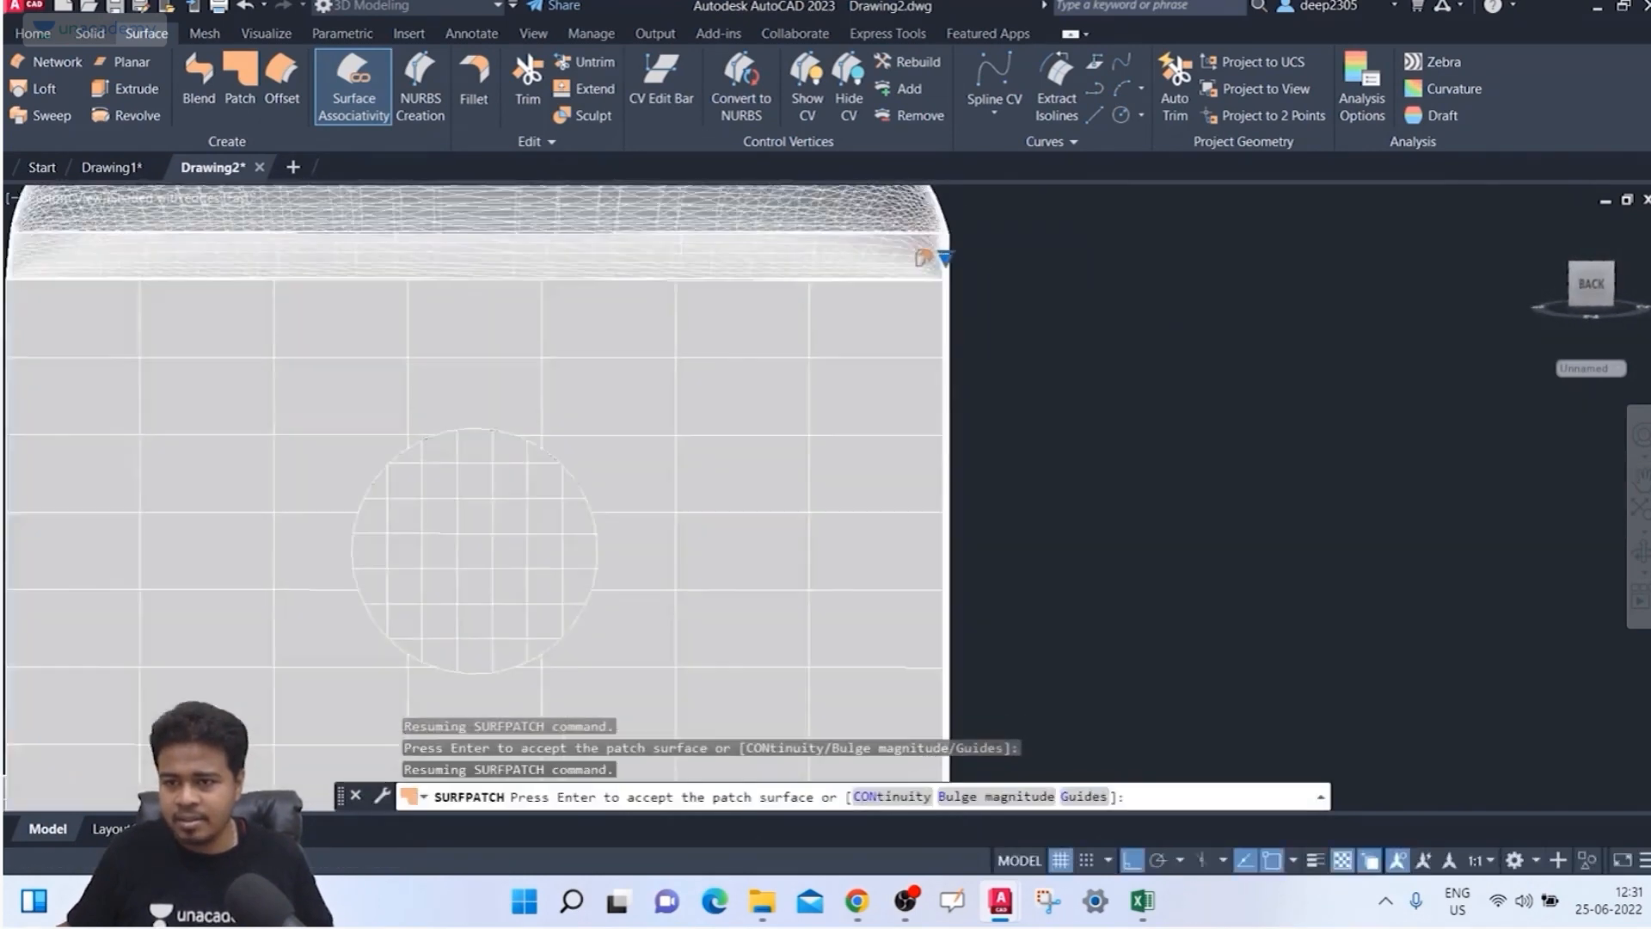
{"action": "scroll", "coordinate": [943, 301], "scroll_direction": "down", "scroll_amount": 5}
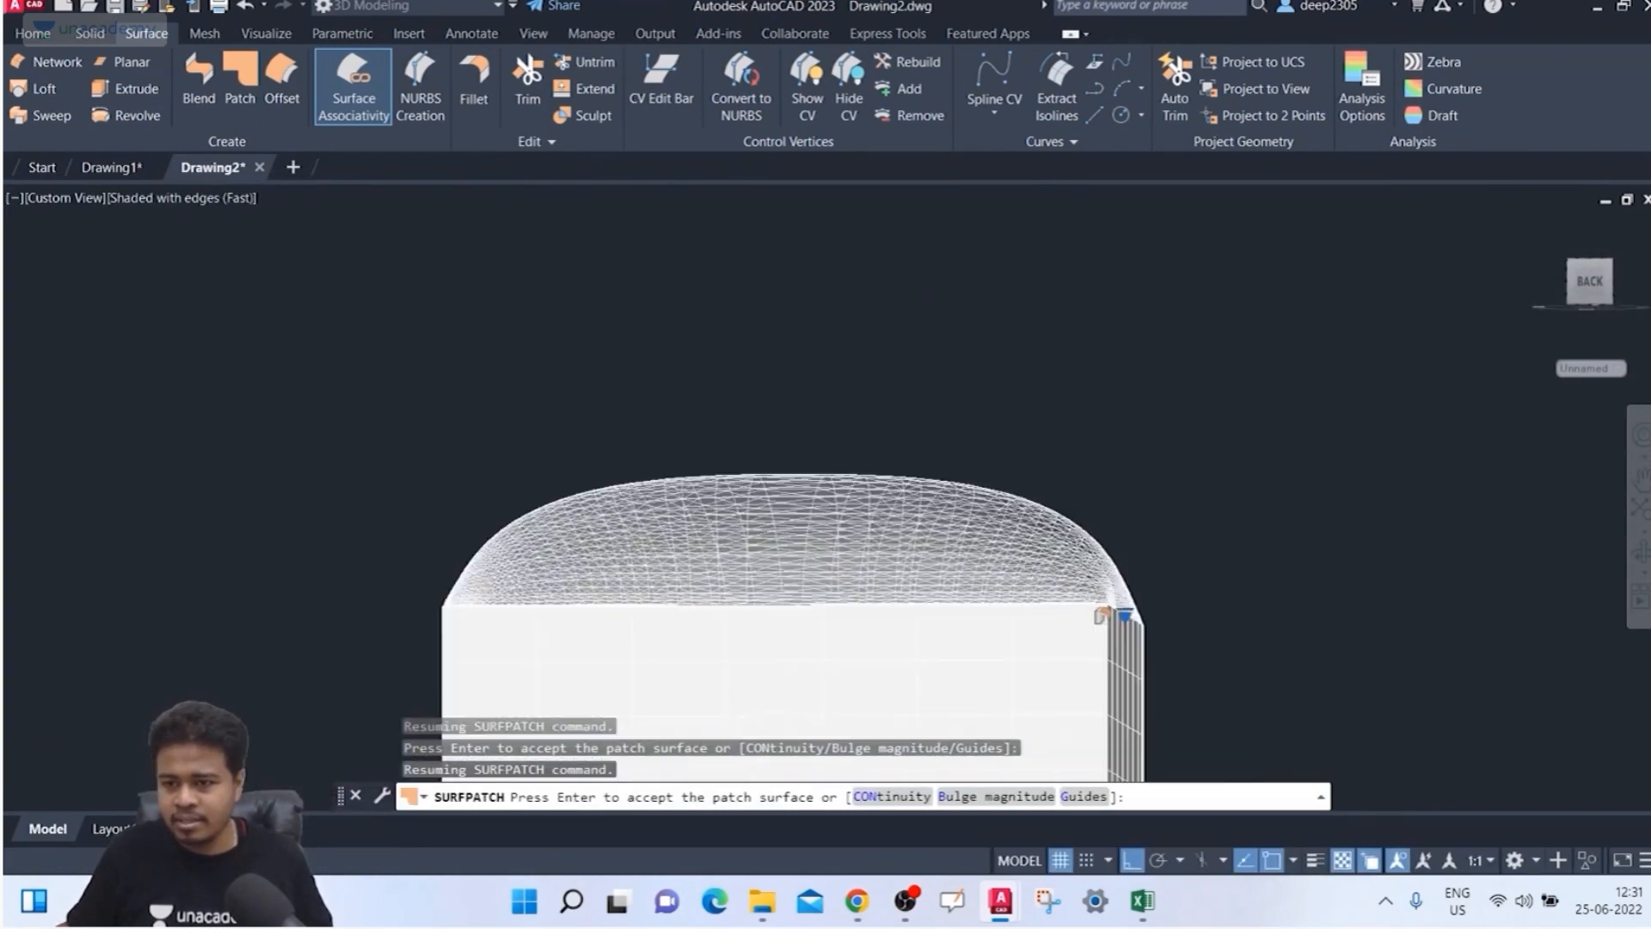
{"action": "middle_click_drag", "start_coordinate": [940, 348], "coordinate": [665, 416], "text": "shift"}
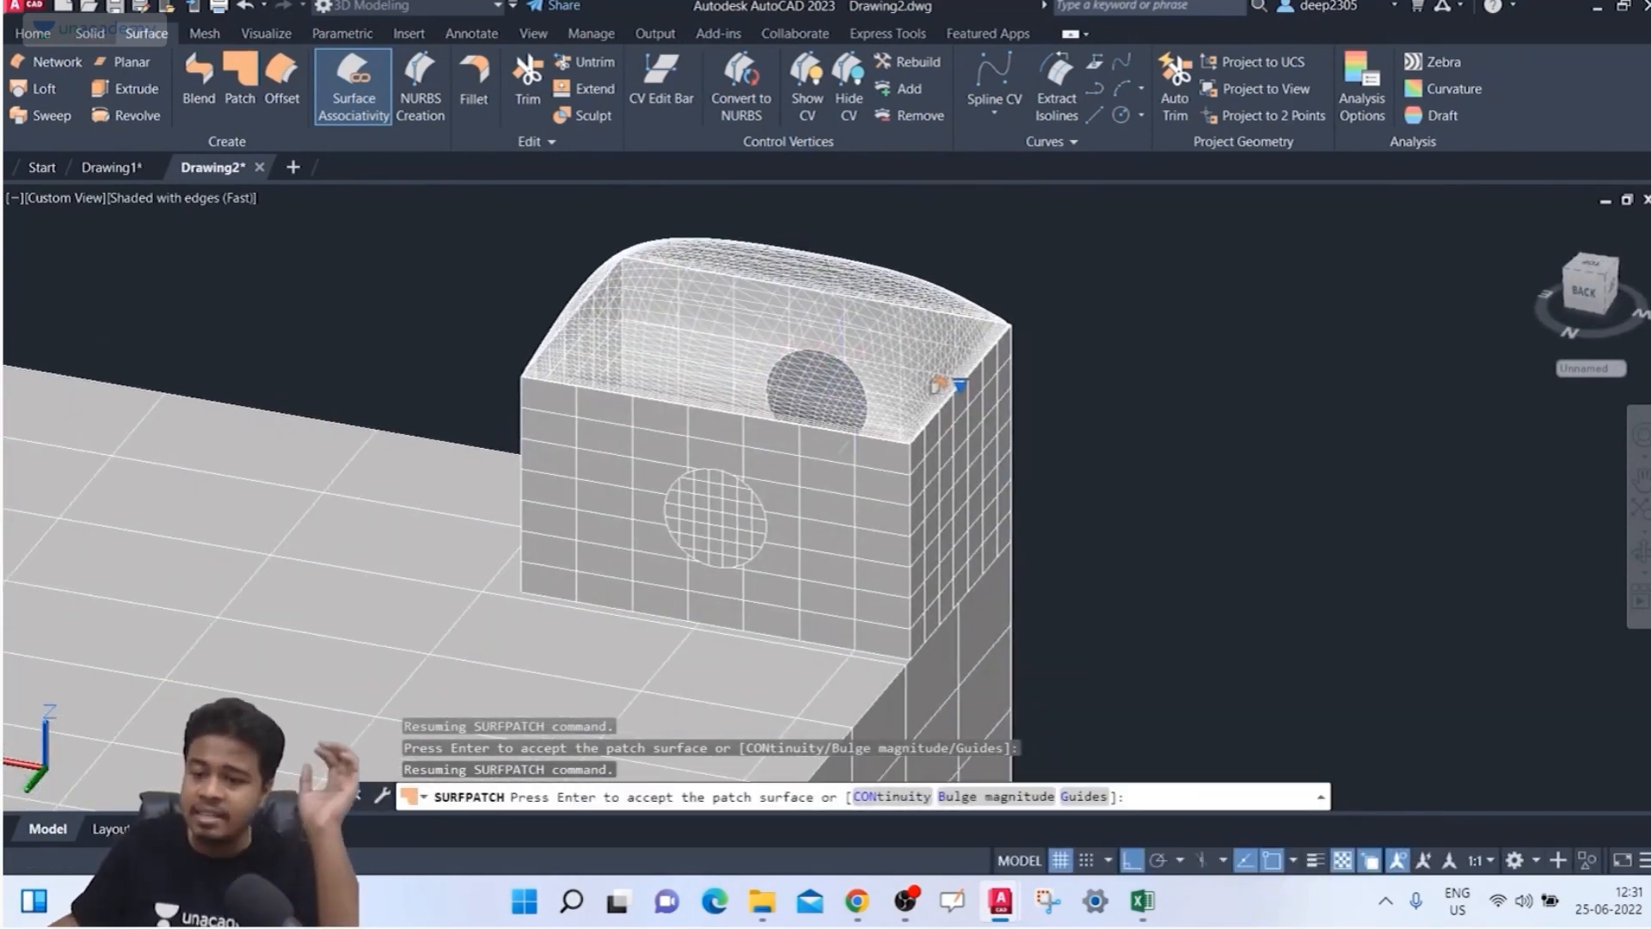
{"action": "scroll", "coordinate": [942, 384], "scroll_direction": "up", "scroll_amount": 4}
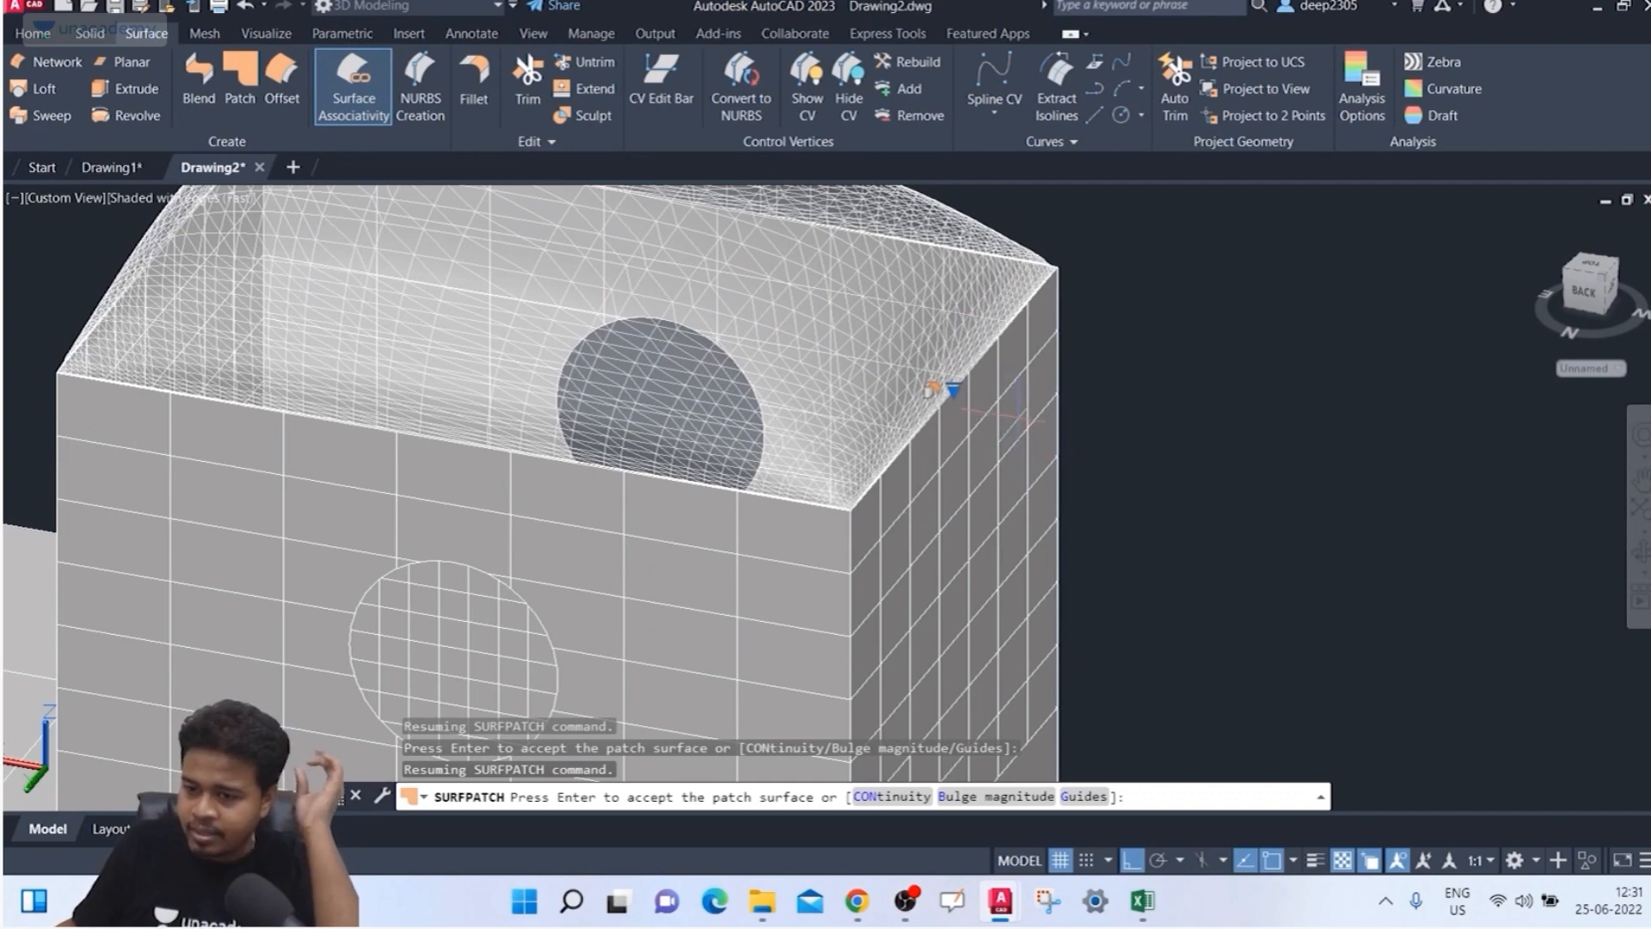
Step: Try a bulge magnitude of 1 for the patch surface over the small box
{"action": "left_click", "coordinate": [966, 793]}
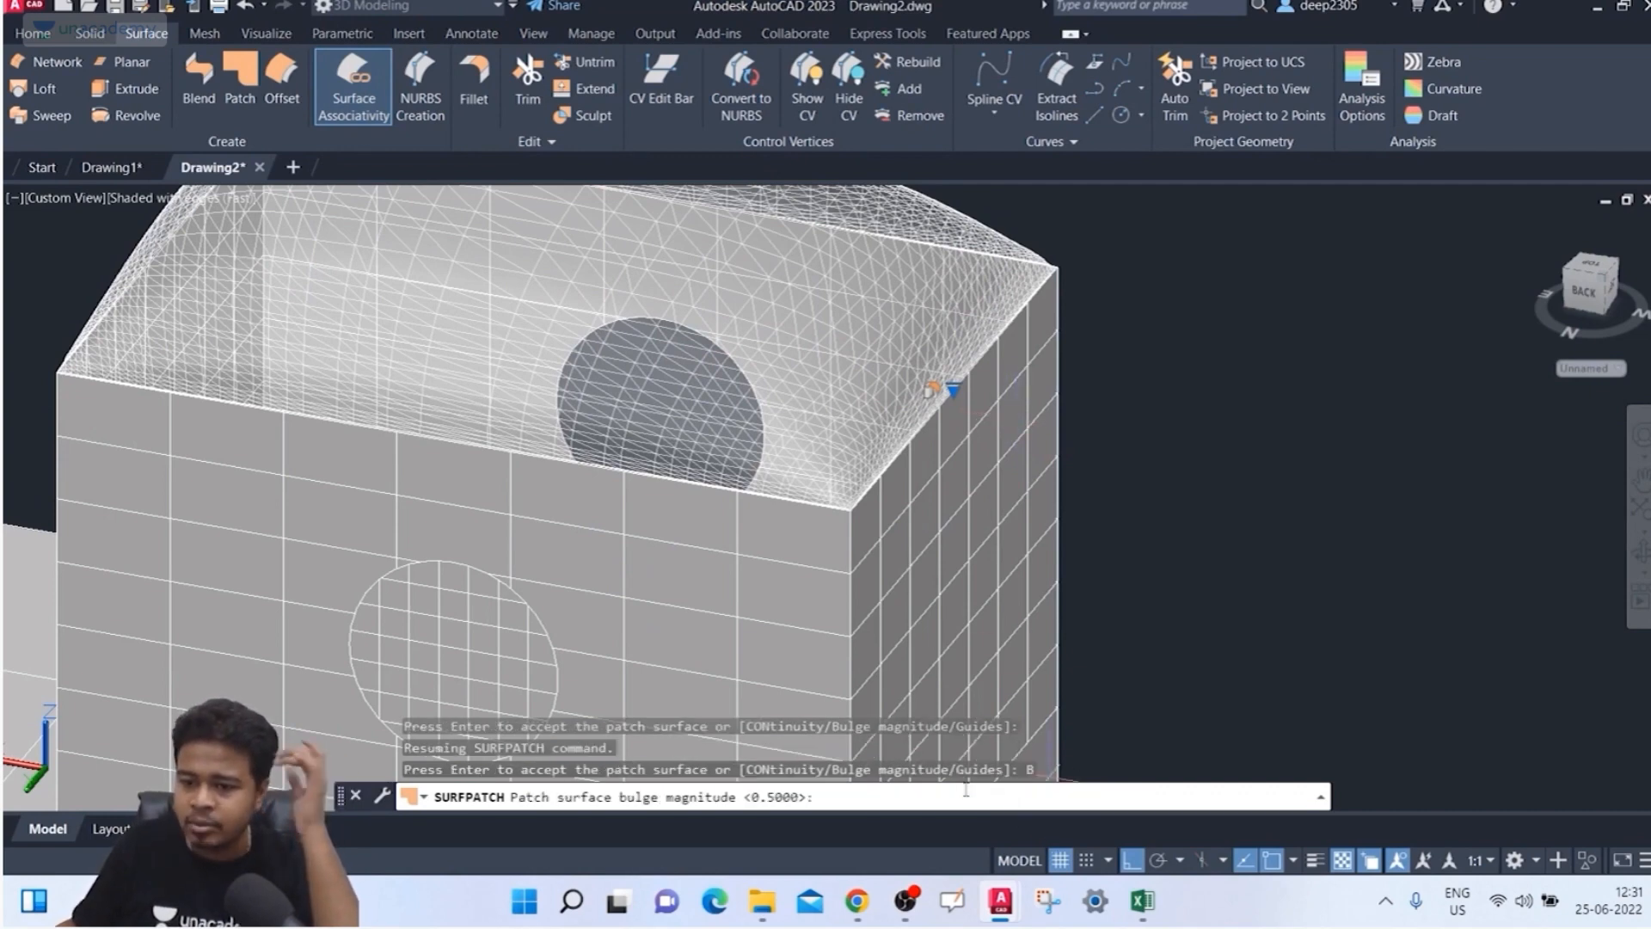
{"action": "scroll", "coordinate": [701, 379], "scroll_direction": "down", "scroll_amount": 2}
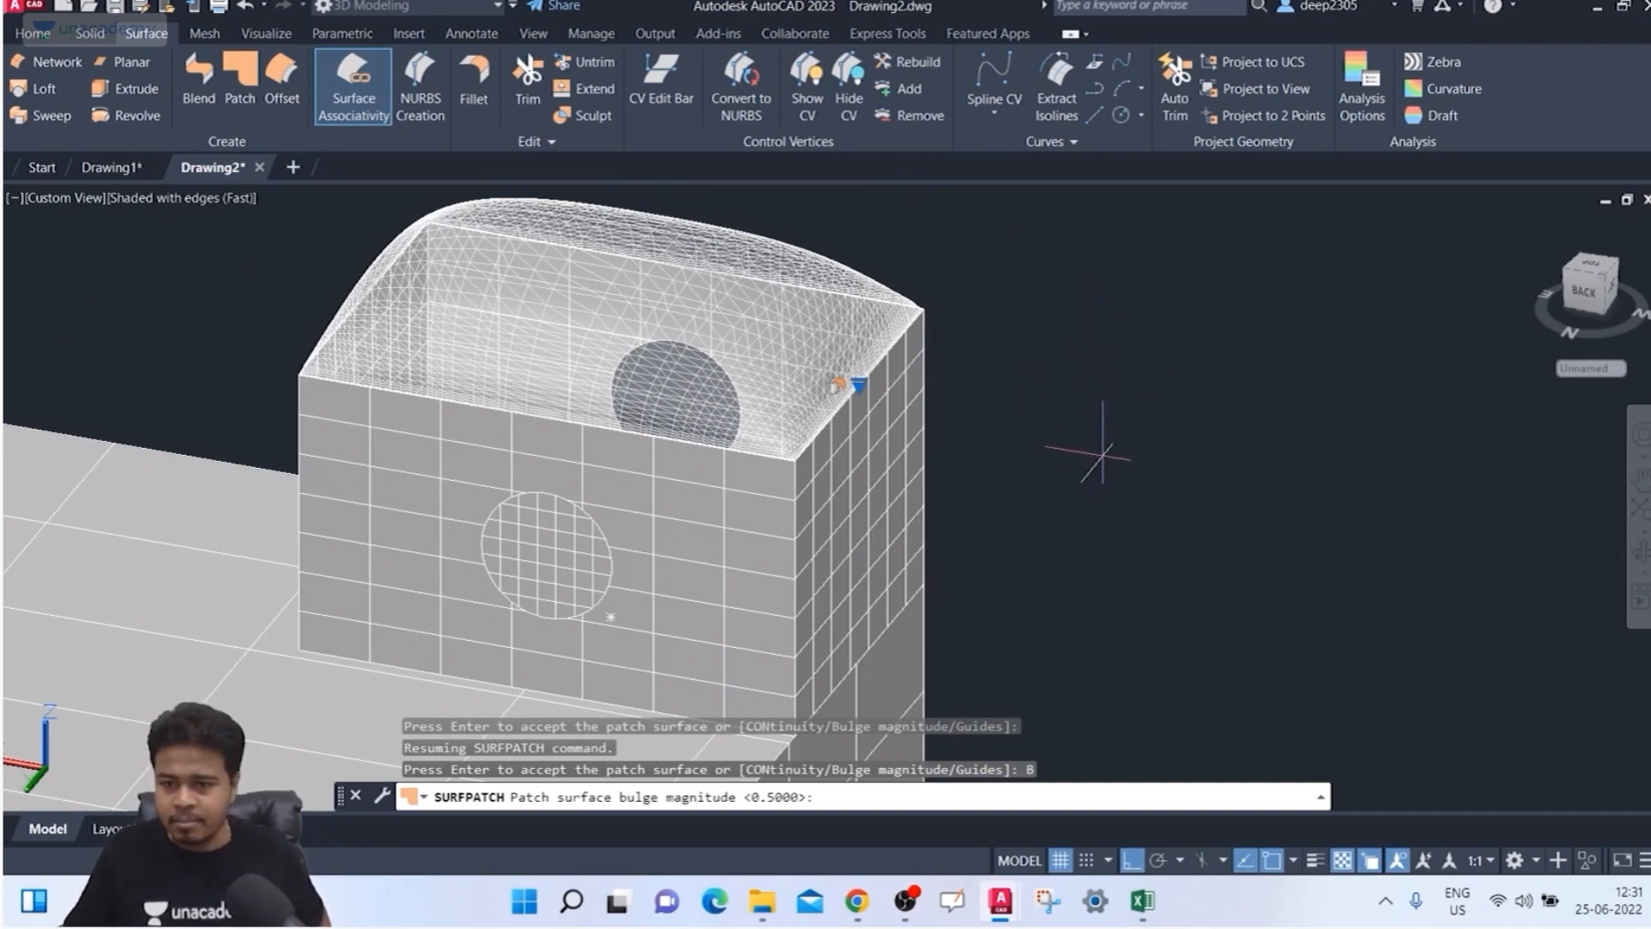
{"action": "middle_click_drag", "start_coordinate": [1103, 456], "coordinate": [1113, 435], "text": "shift"}
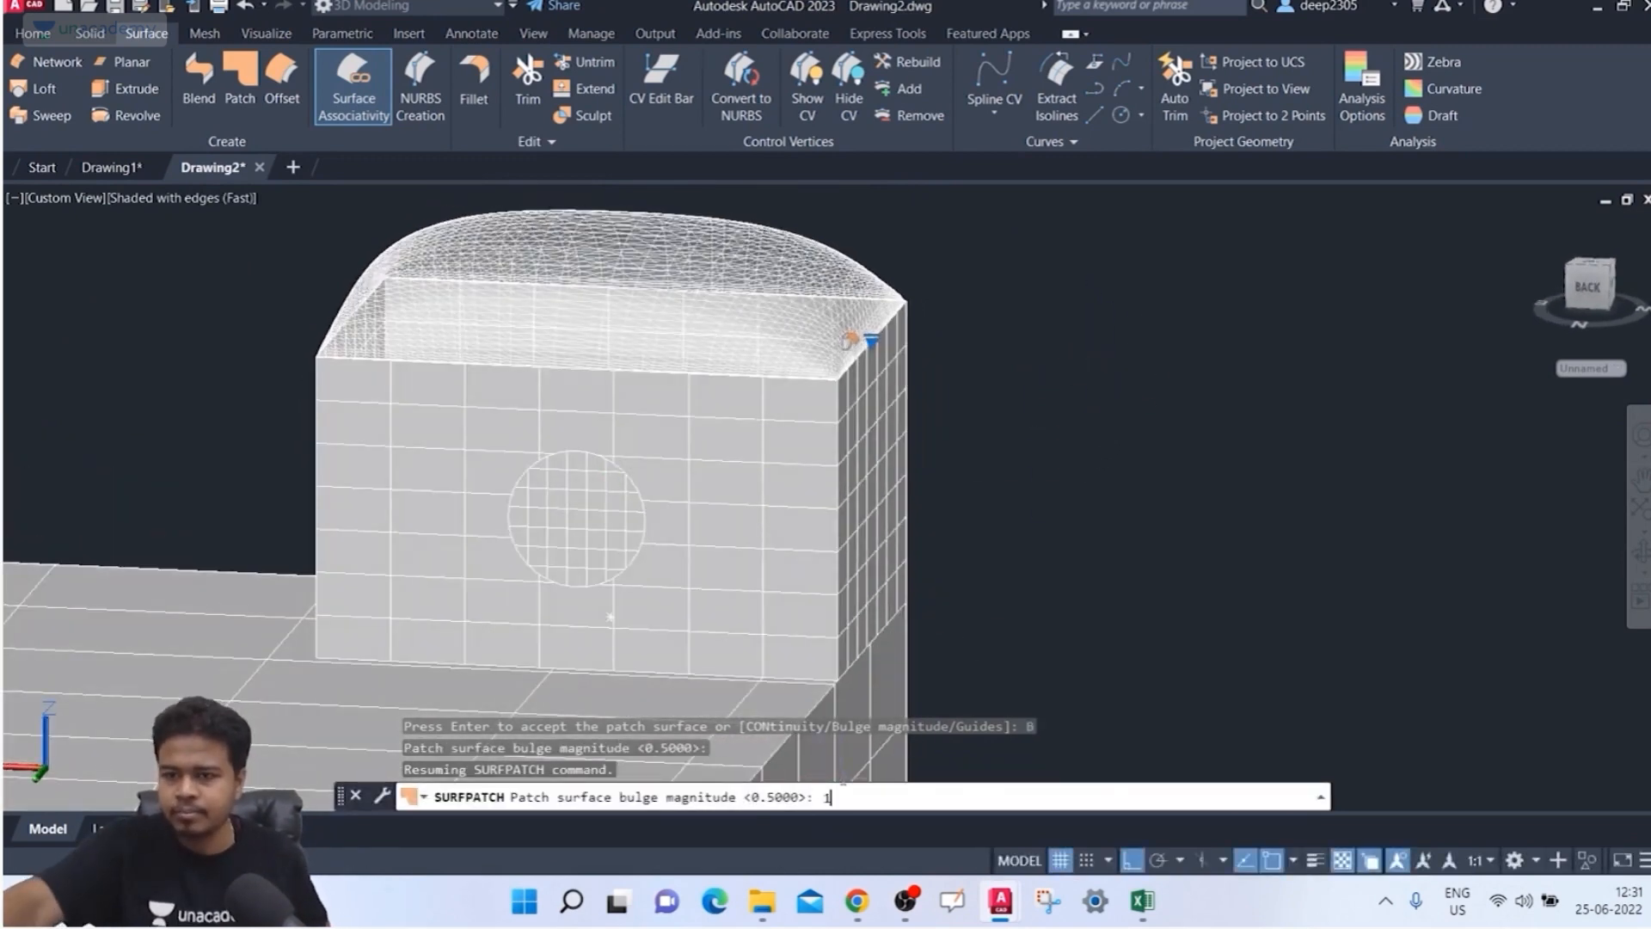
{"action": "key", "text": "Return"}
{"action": "scroll", "coordinate": [1136, 361], "scroll_direction": "down", "scroll_amount": 4}
{"action": "middle_click_drag", "start_coordinate": [1150, 358], "coordinate": [847, 486], "text": "shift"}
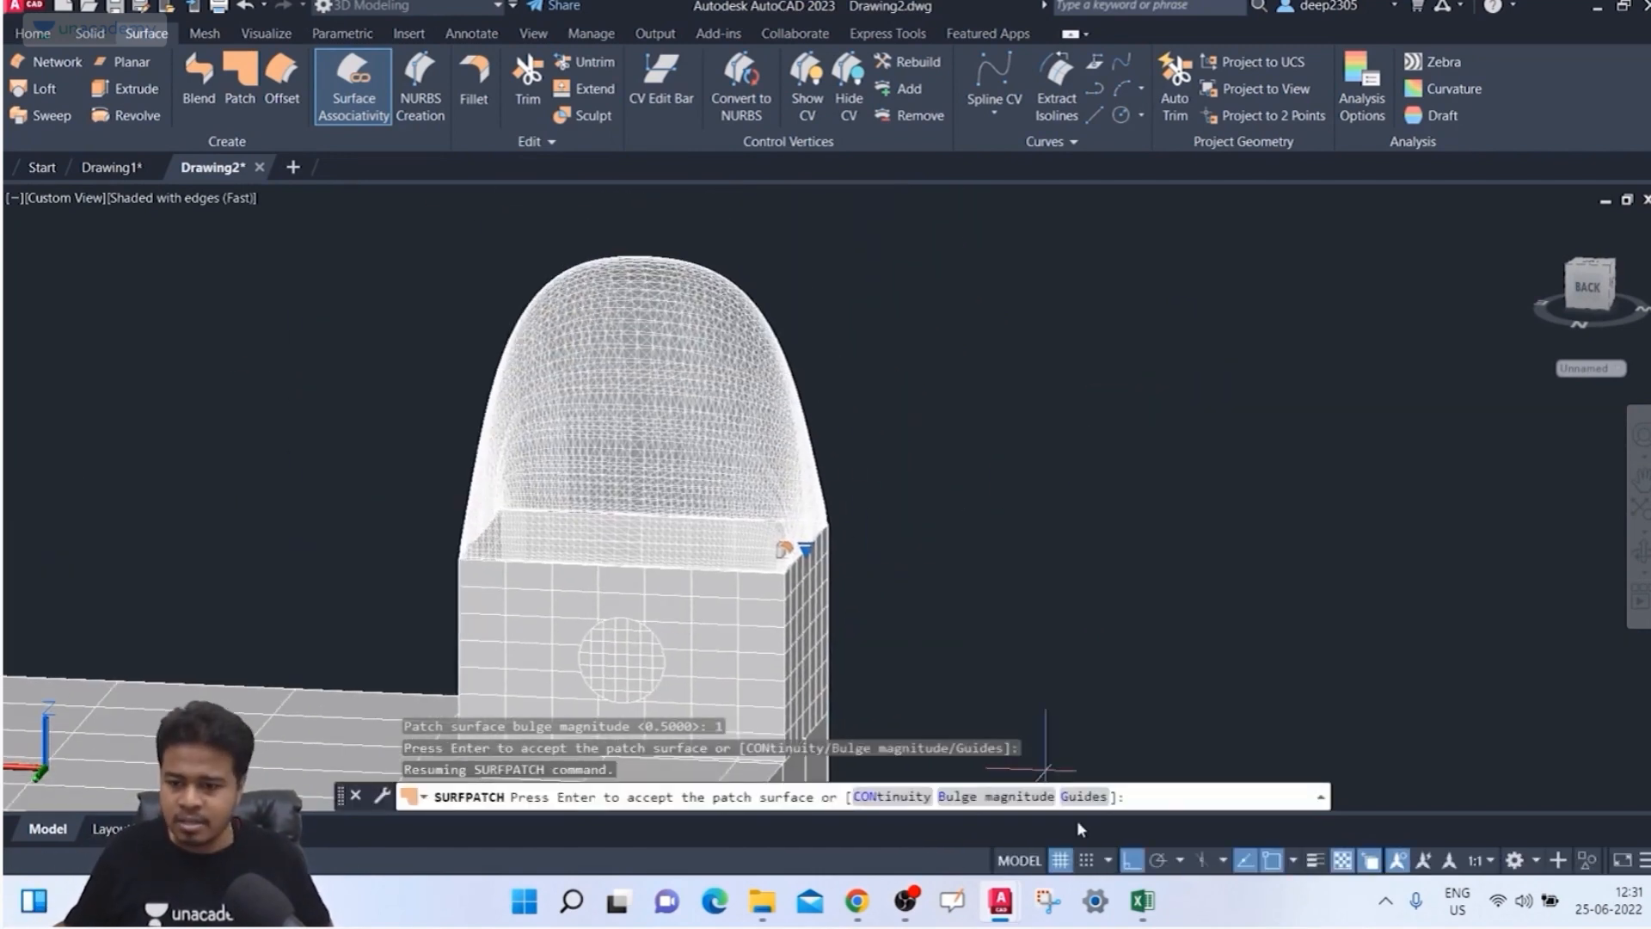
Step: Try a bulge magnitude of 2 for the patch surface over the small box
{"action": "left_click", "coordinate": [959, 796]}
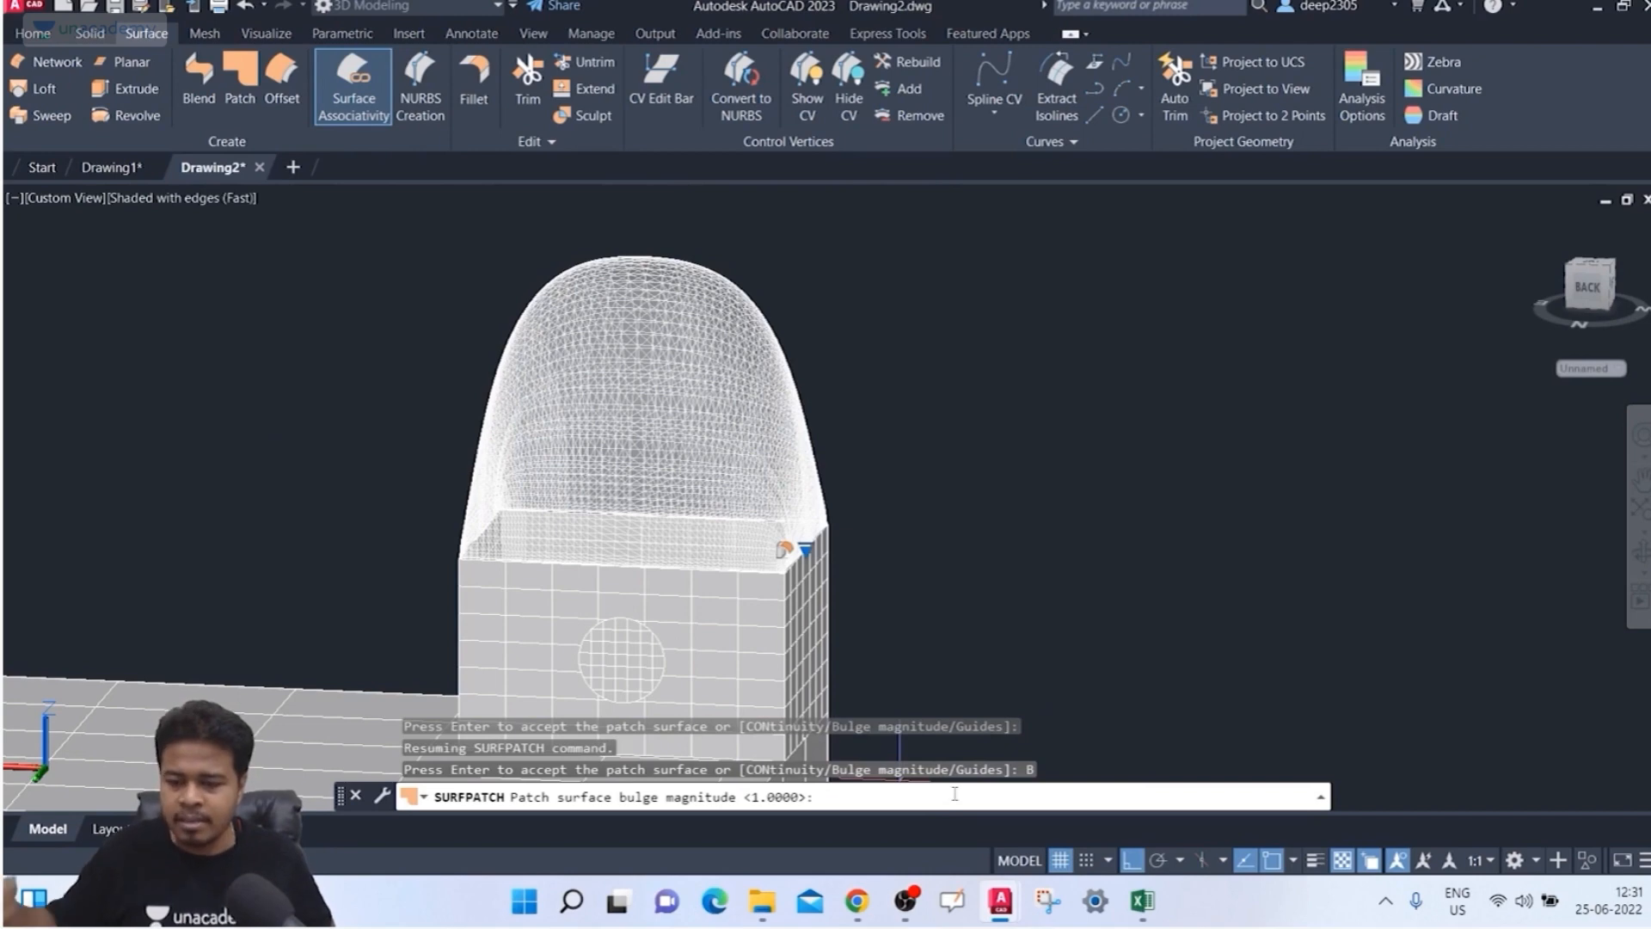
{"action": "key", "text": "Return"}
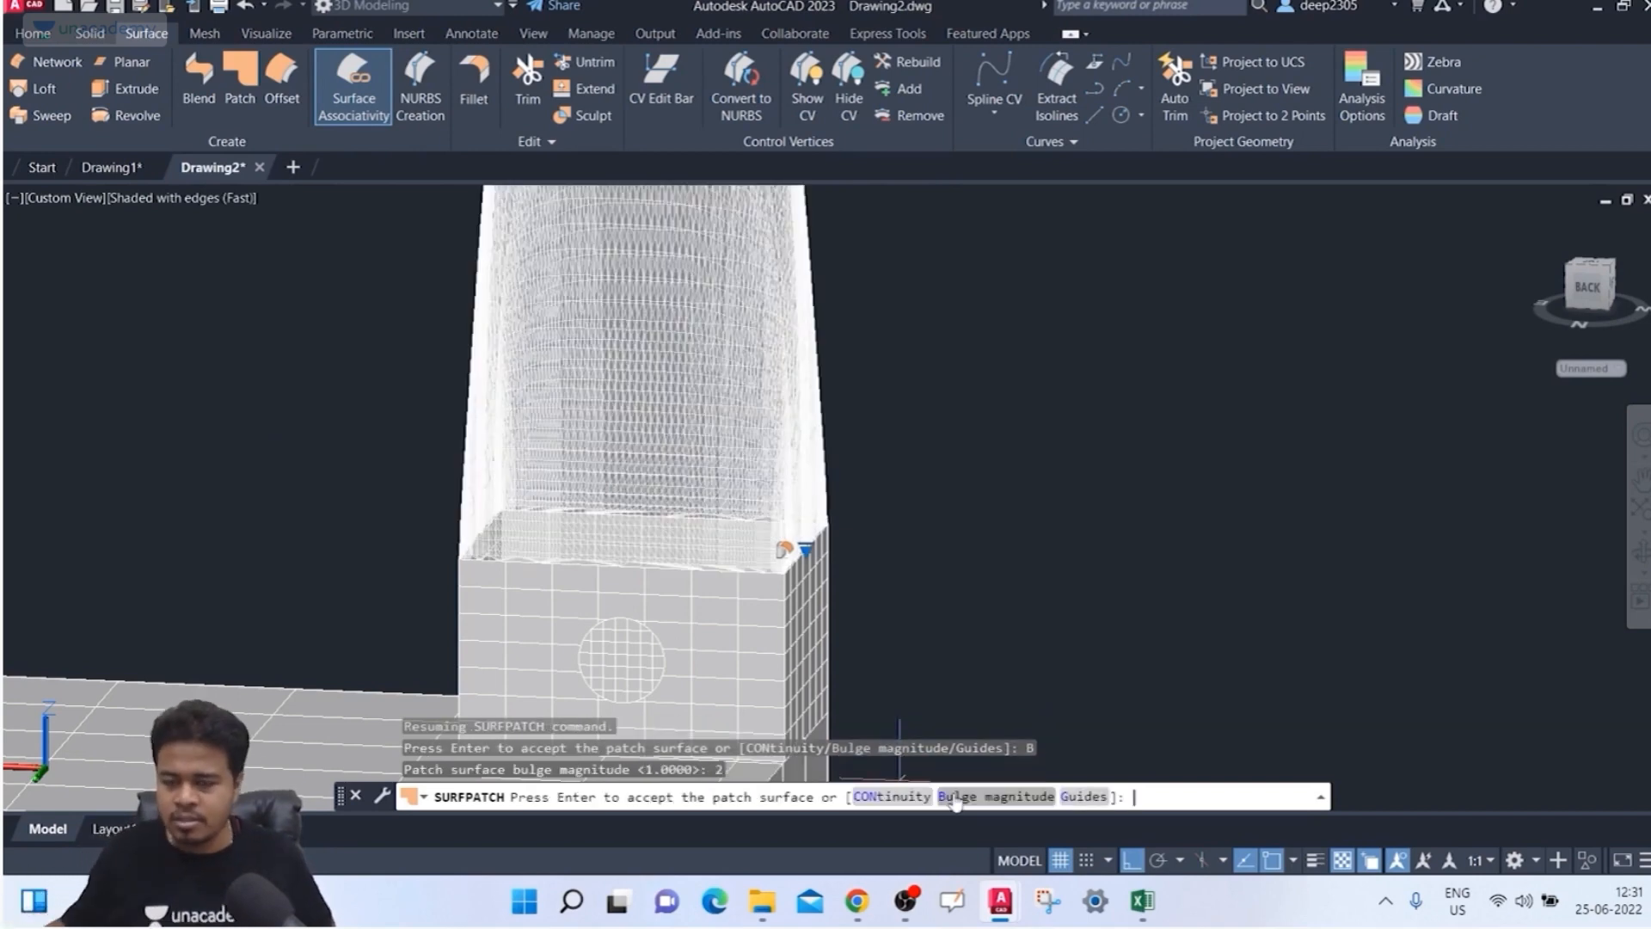
{"action": "scroll", "coordinate": [1101, 576], "scroll_direction": "down", "scroll_amount": 2}
{"action": "scroll", "coordinate": [1058, 620], "scroll_direction": "down", "scroll_amount": 2}
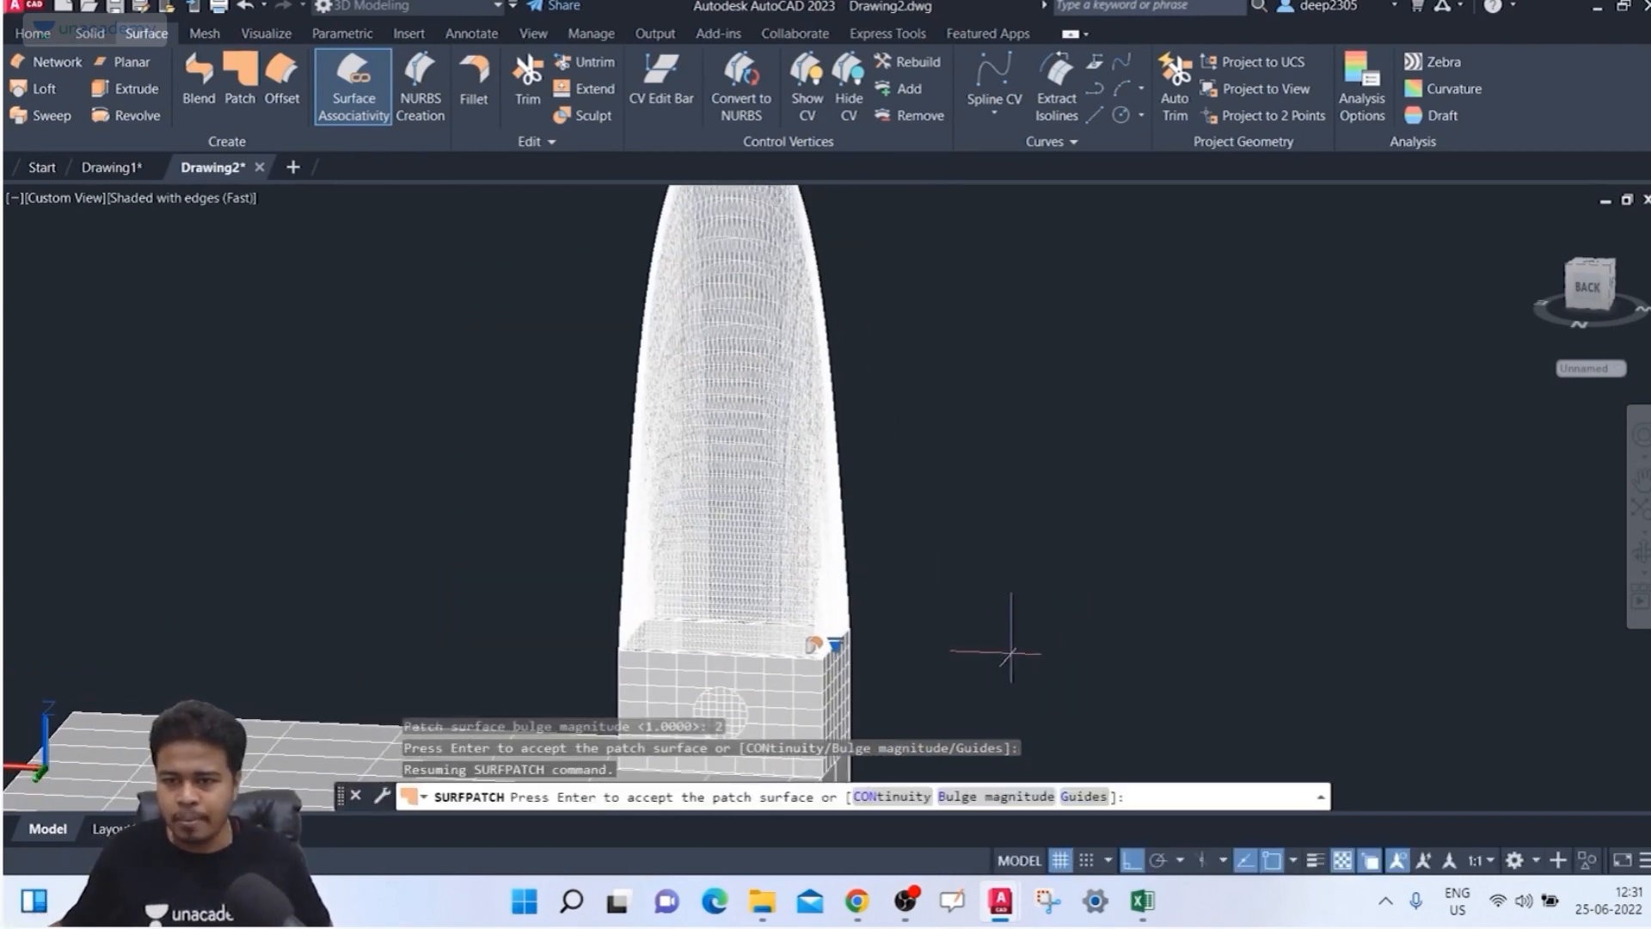
{"action": "scroll", "coordinate": [990, 656], "scroll_direction": "down", "scroll_amount": 2}
{"action": "middle_click_drag", "start_coordinate": [990, 653], "coordinate": [985, 593]}
{"action": "key", "text": "Escape"}
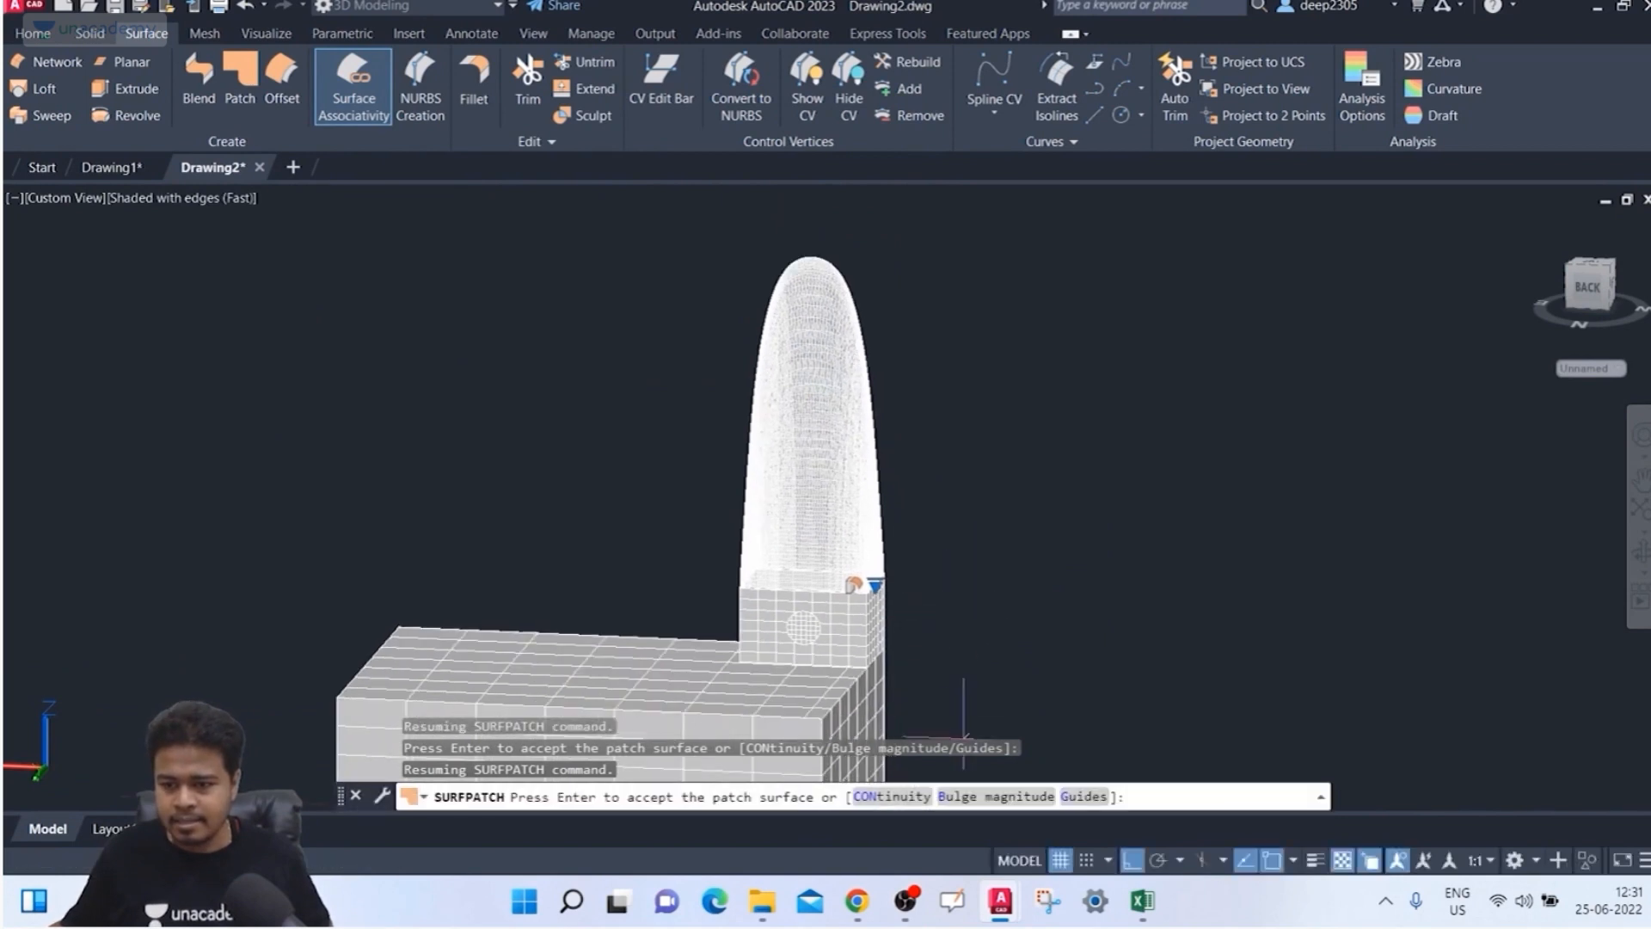
Step: Set the bulge magnitude of the patch surface over the small box to 1.5
{"action": "left_click", "coordinate": [983, 797]}
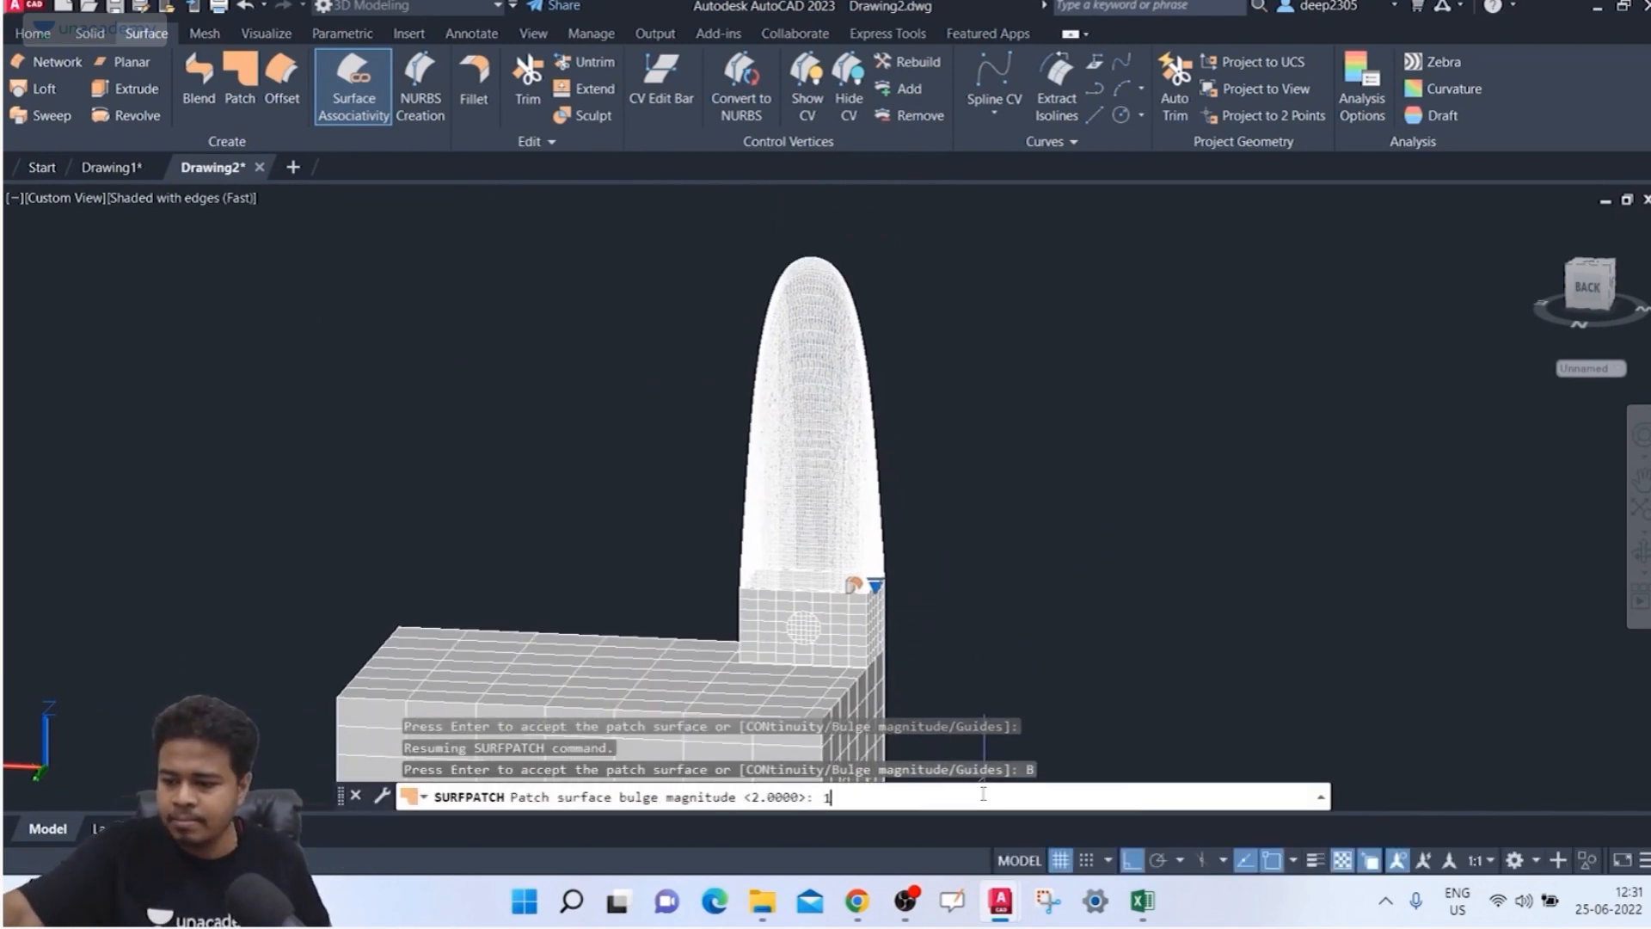
{"action": "type", "text": "1.5"}
{"action": "key", "text": "Return"}
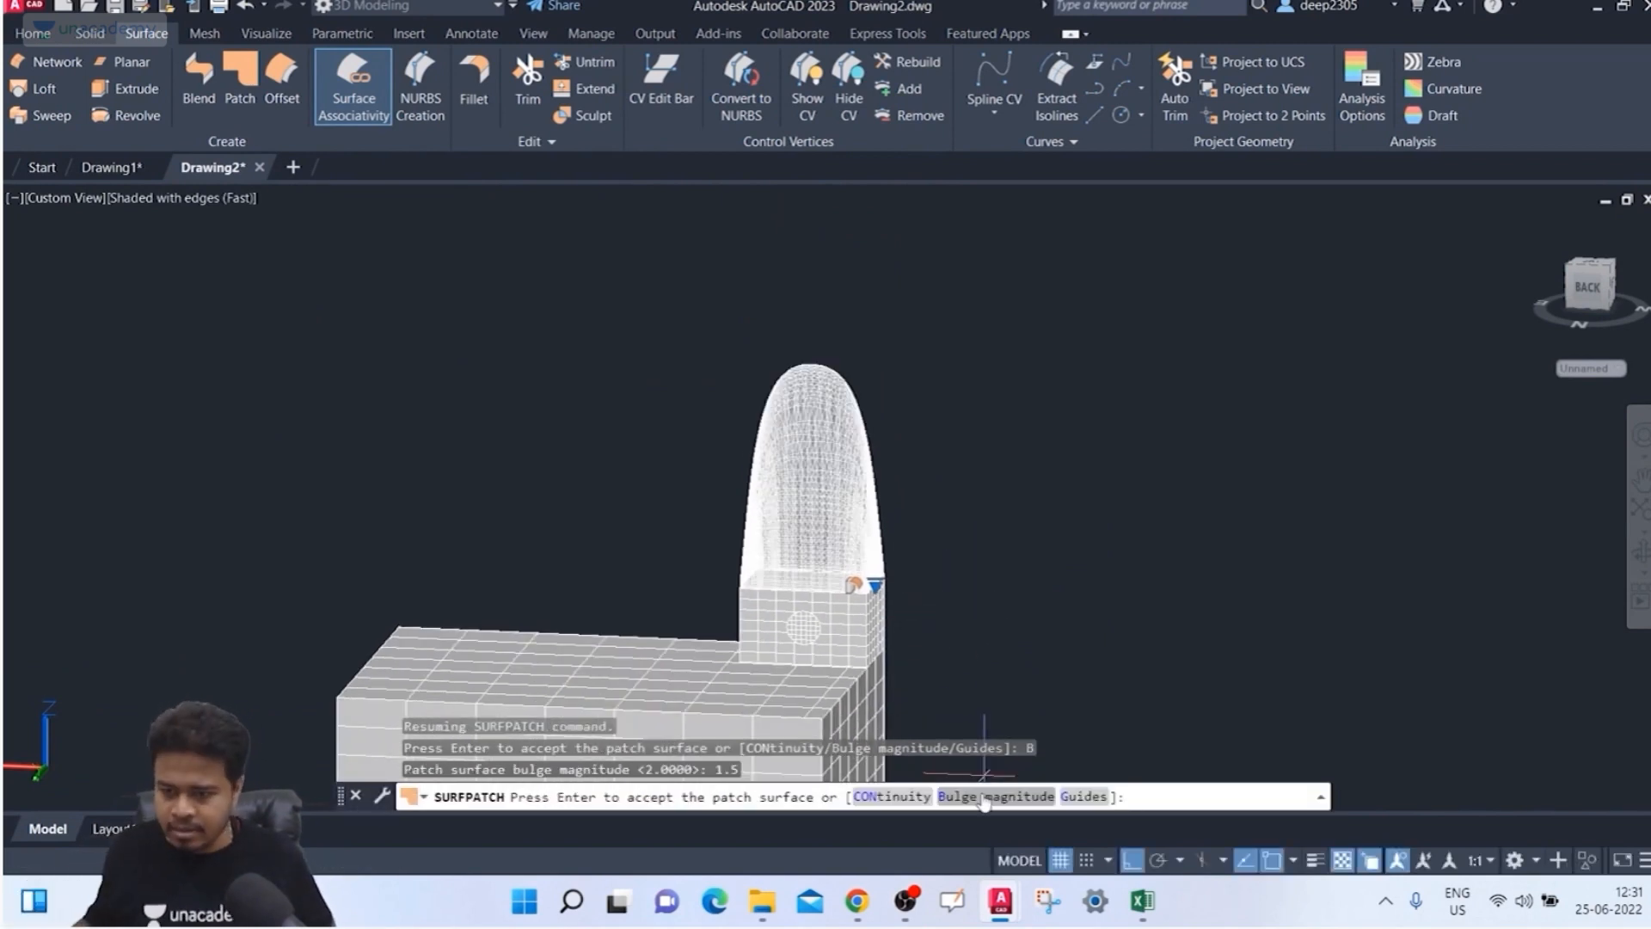
Step: Accept the domed patch surface over the small box
{"action": "key", "text": "Return"}
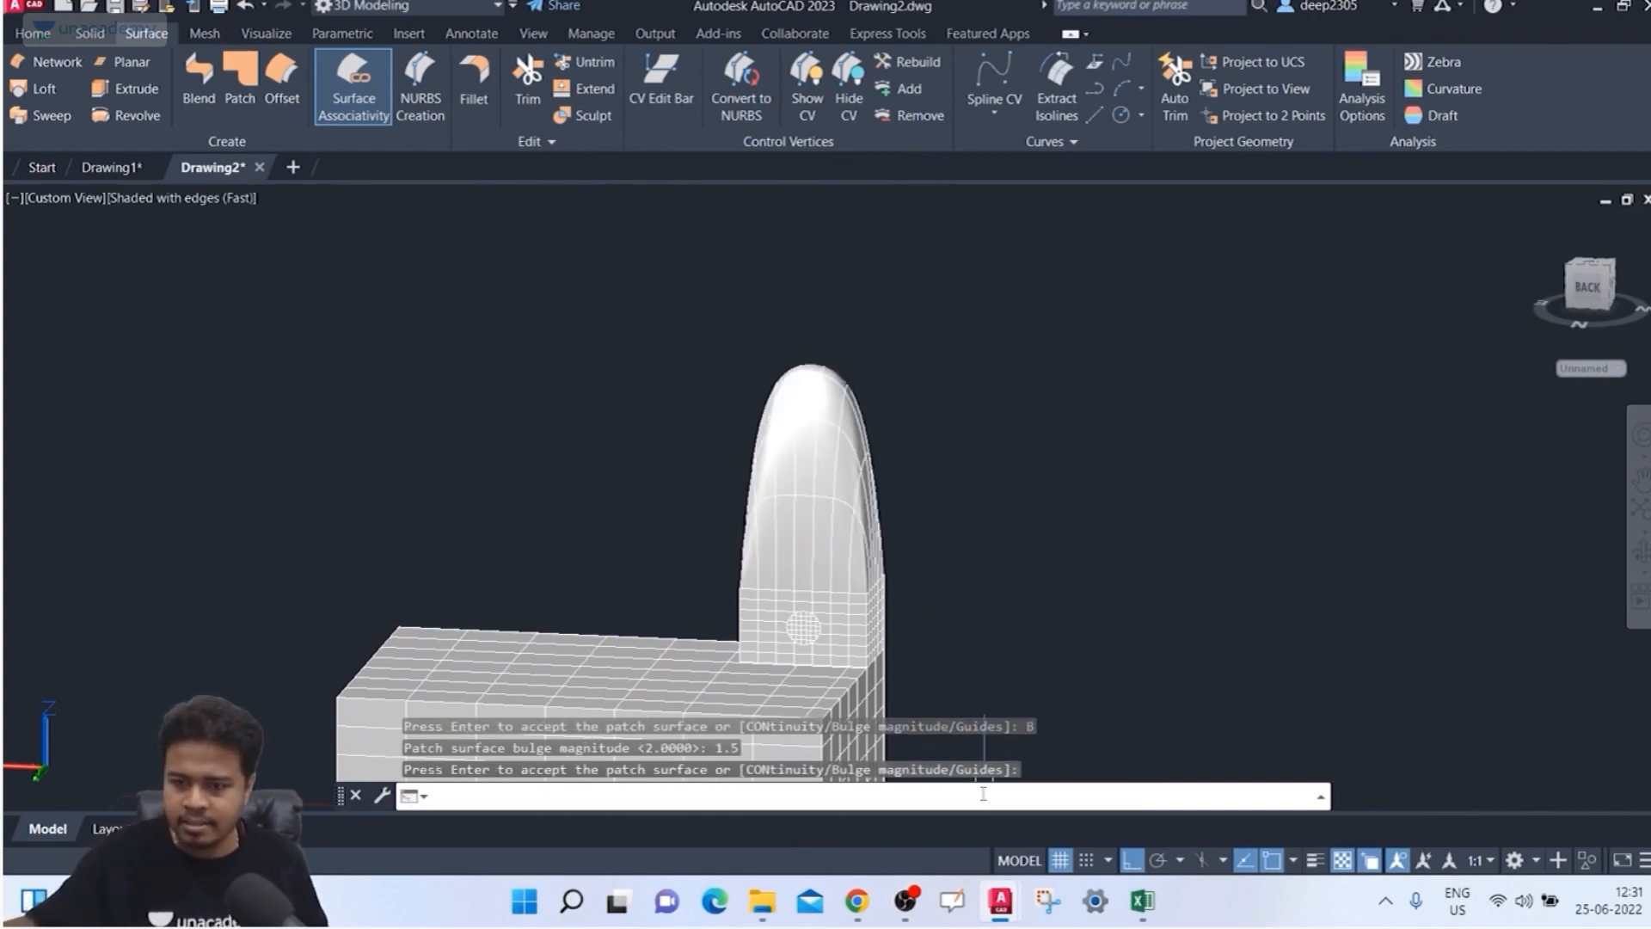
{"action": "middle_click_drag", "start_coordinate": [1195, 579], "coordinate": [525, 422], "text": "shift"}
{"action": "key", "text": "Return"}
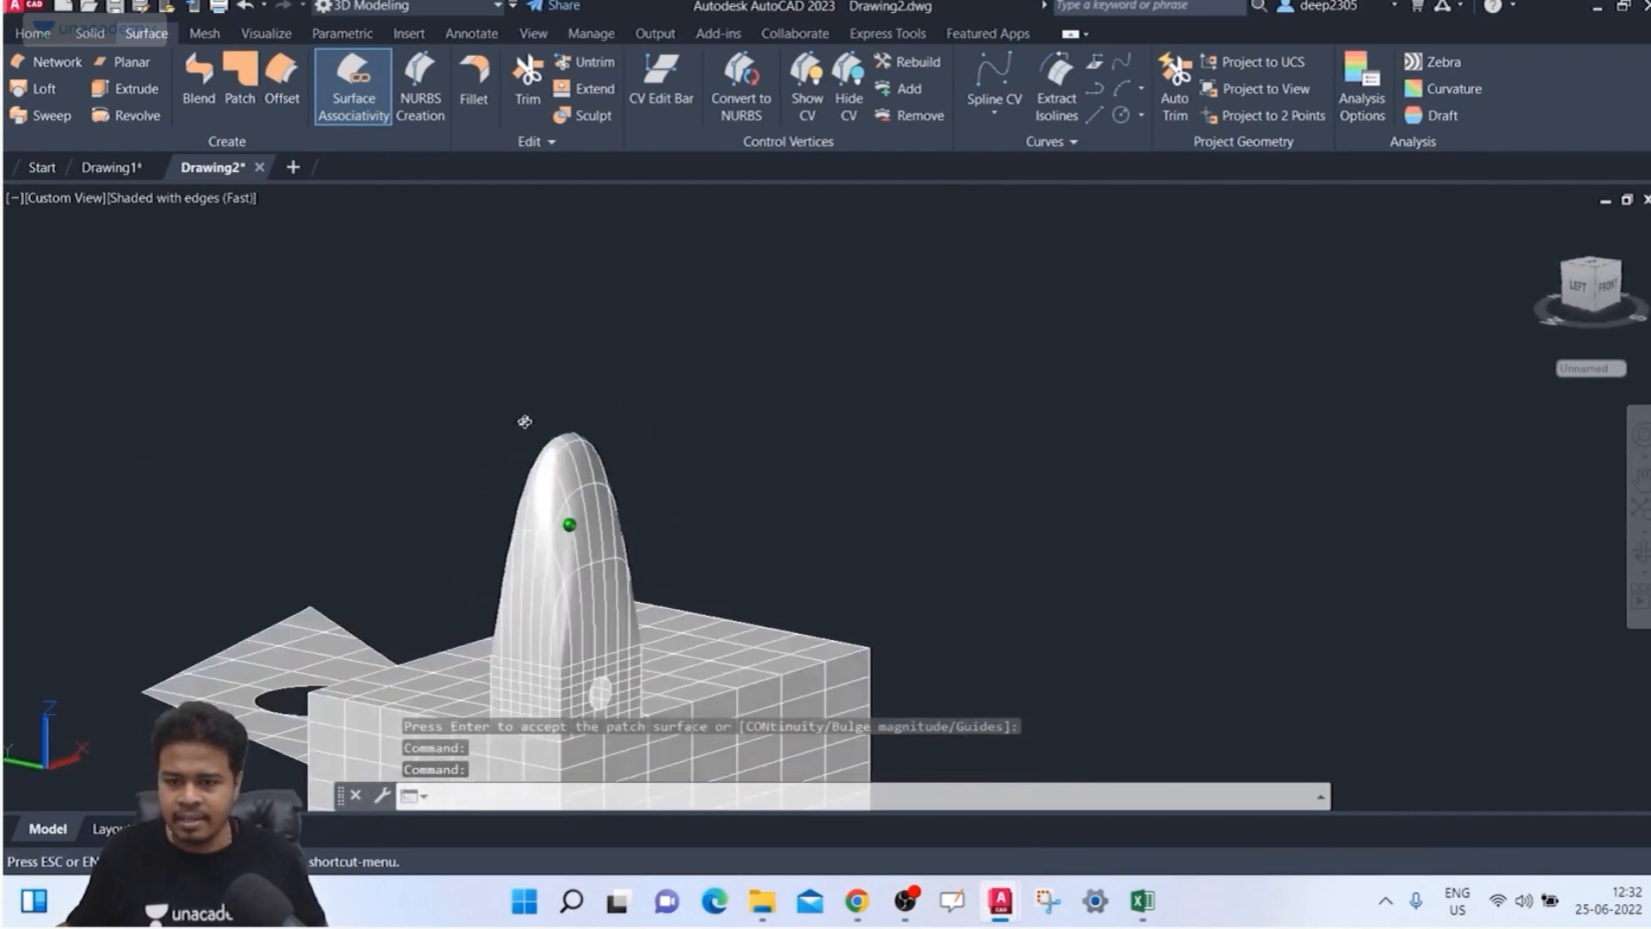
Step: Examine the seam between the domed patch surface and the small box's walls, close up and from several sides
{"action": "left_click_drag", "start_coordinate": [525, 421], "coordinate": [533, 439], "text": "shift"}
{"action": "scroll", "coordinate": [535, 445], "scroll_direction": "down", "scroll_amount": 5}
{"action": "scroll", "coordinate": [541, 567], "scroll_direction": "up", "scroll_amount": 10}
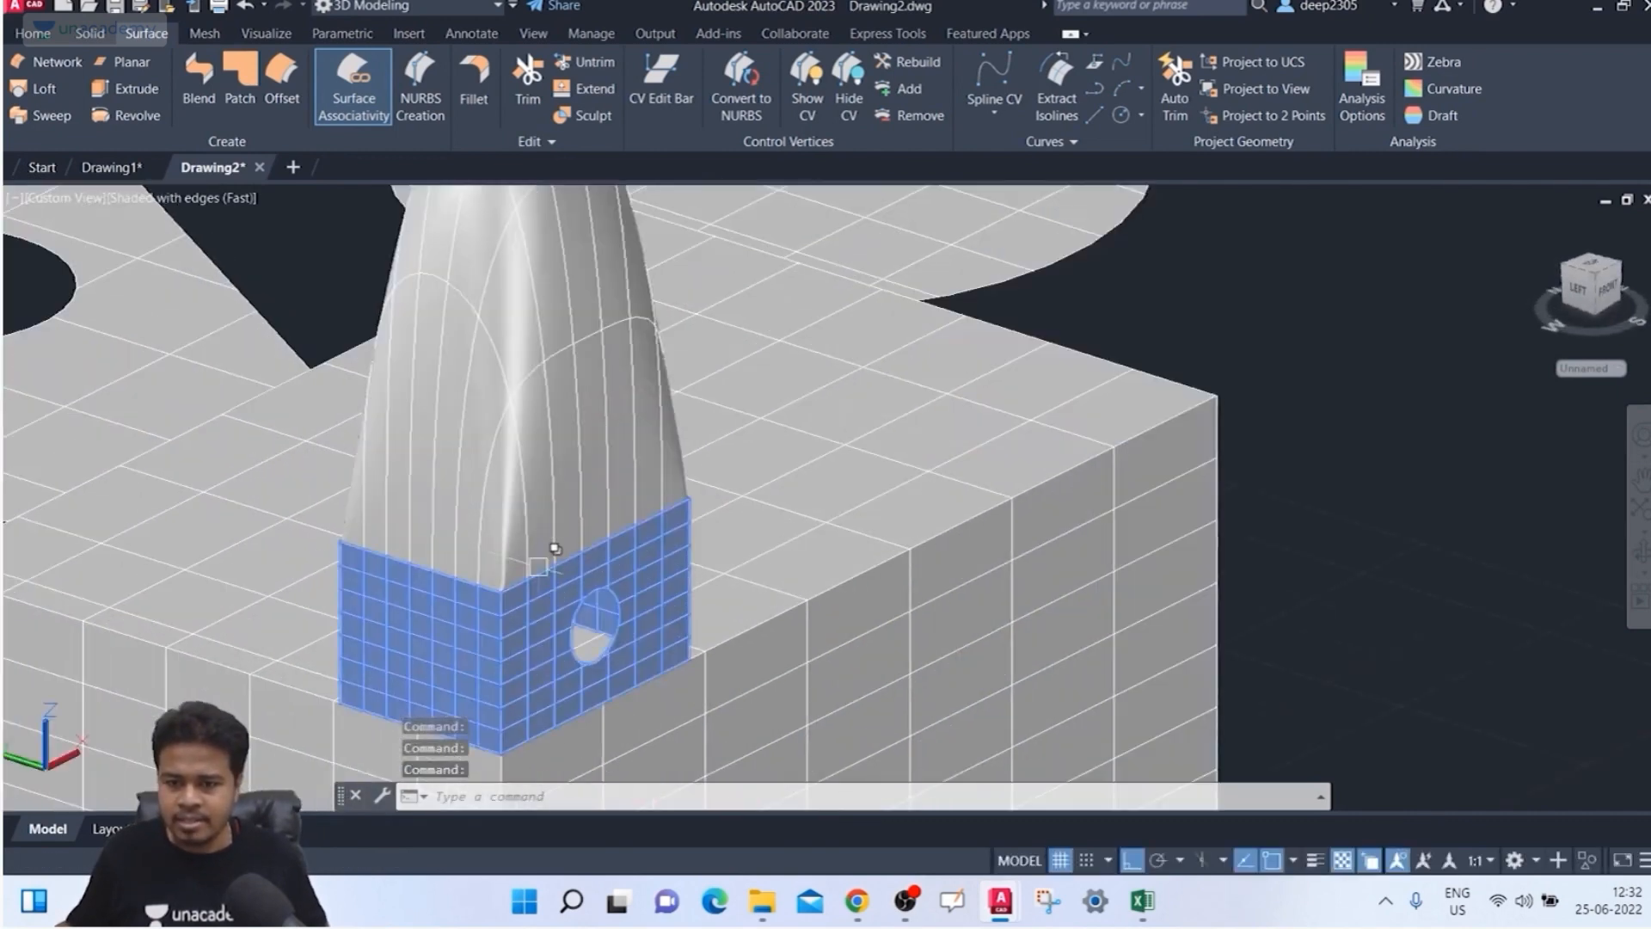
{"action": "scroll", "coordinate": [555, 549], "scroll_direction": "up", "scroll_amount": 3}
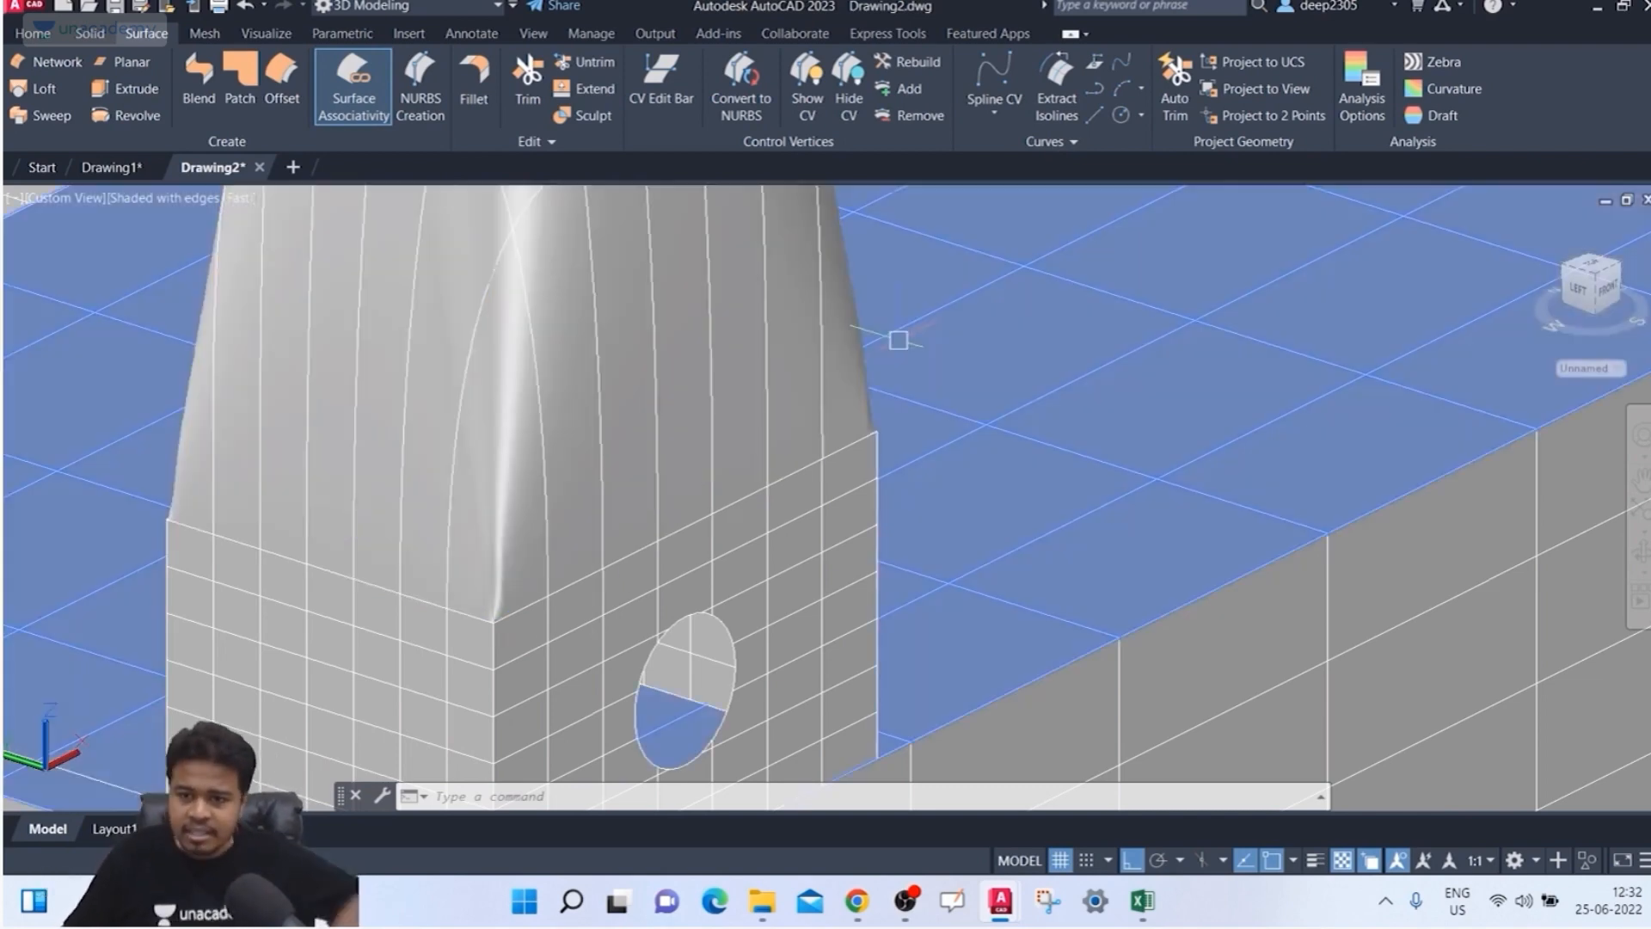
{"action": "scroll", "coordinate": [783, 373], "scroll_direction": "down", "scroll_amount": 4}
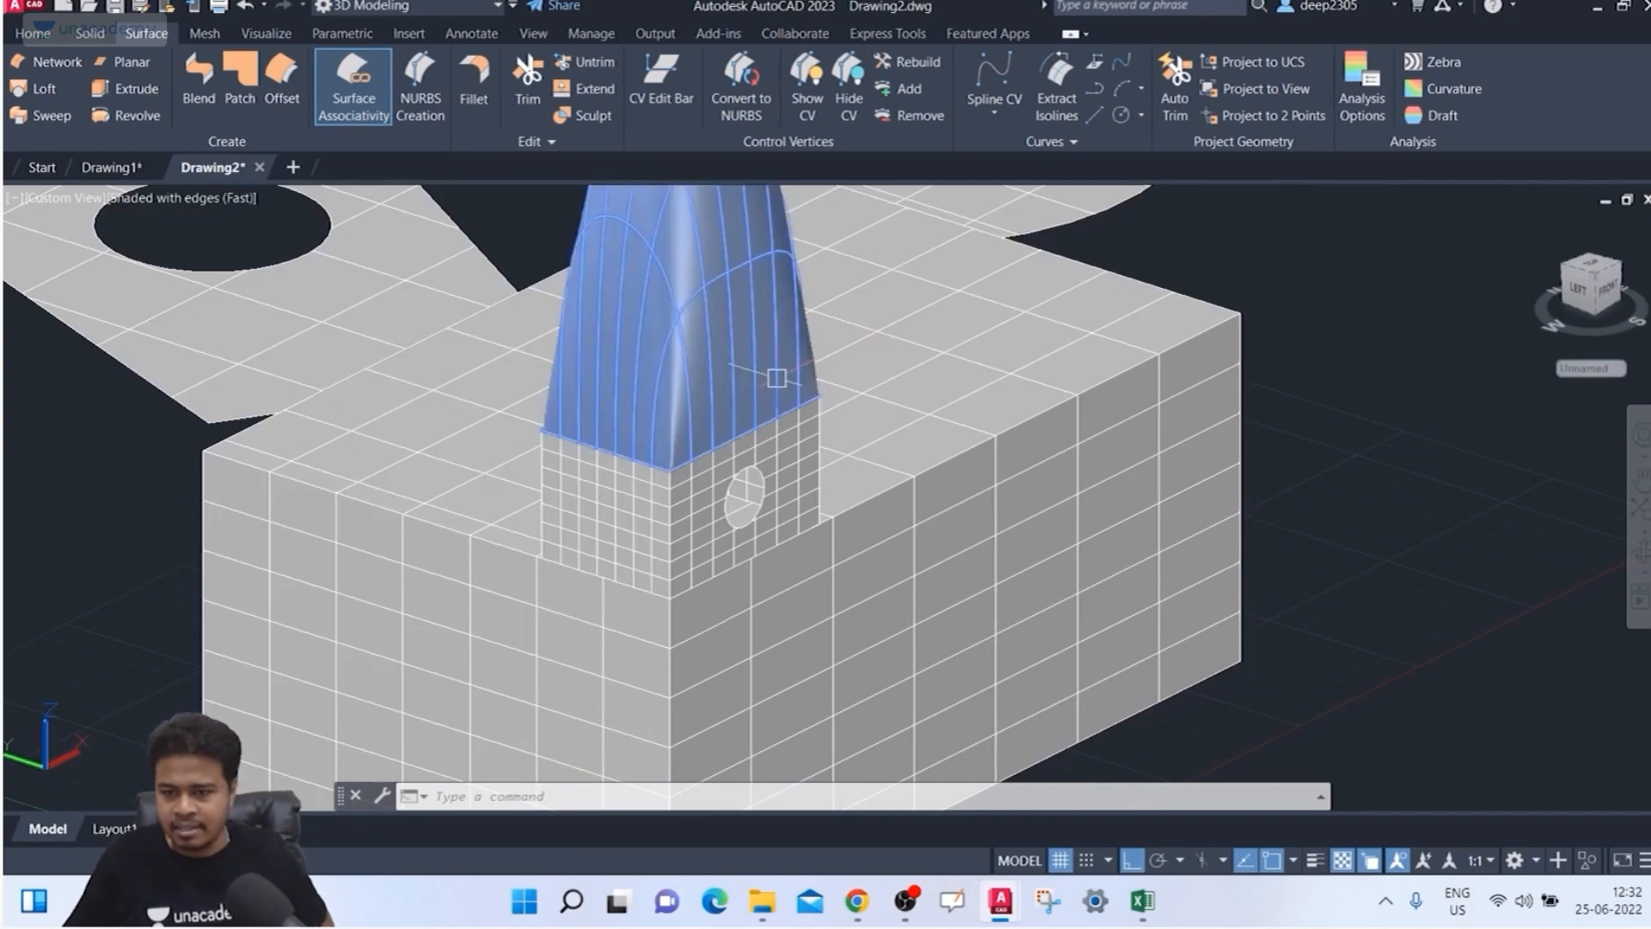
{"action": "middle_click_drag", "start_coordinate": [777, 376], "coordinate": [366, 404], "text": "shift"}
{"action": "scroll", "coordinate": [729, 377], "scroll_direction": "down", "scroll_amount": 3}
{"action": "key", "text": "Escape"}
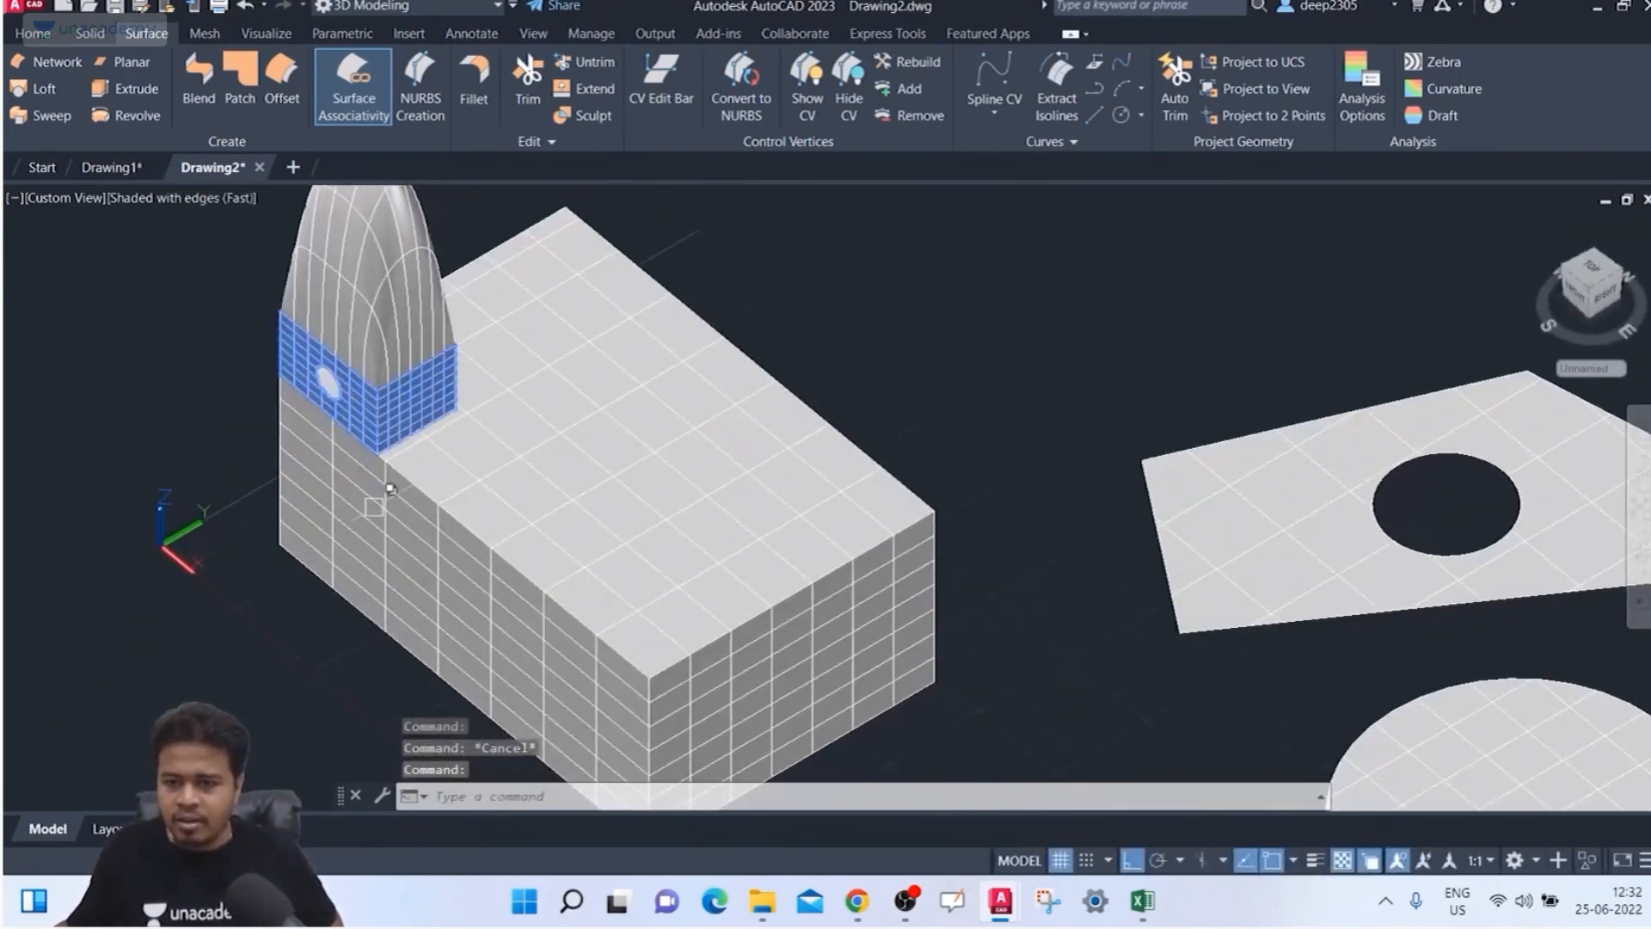
Step: Draw a rectangle on the large box's top face, starting at the corner across from the domed small box
{"action": "key", "text": "Escape"}
{"action": "type", "text": "REC"}
{"action": "key", "text": "Return"}
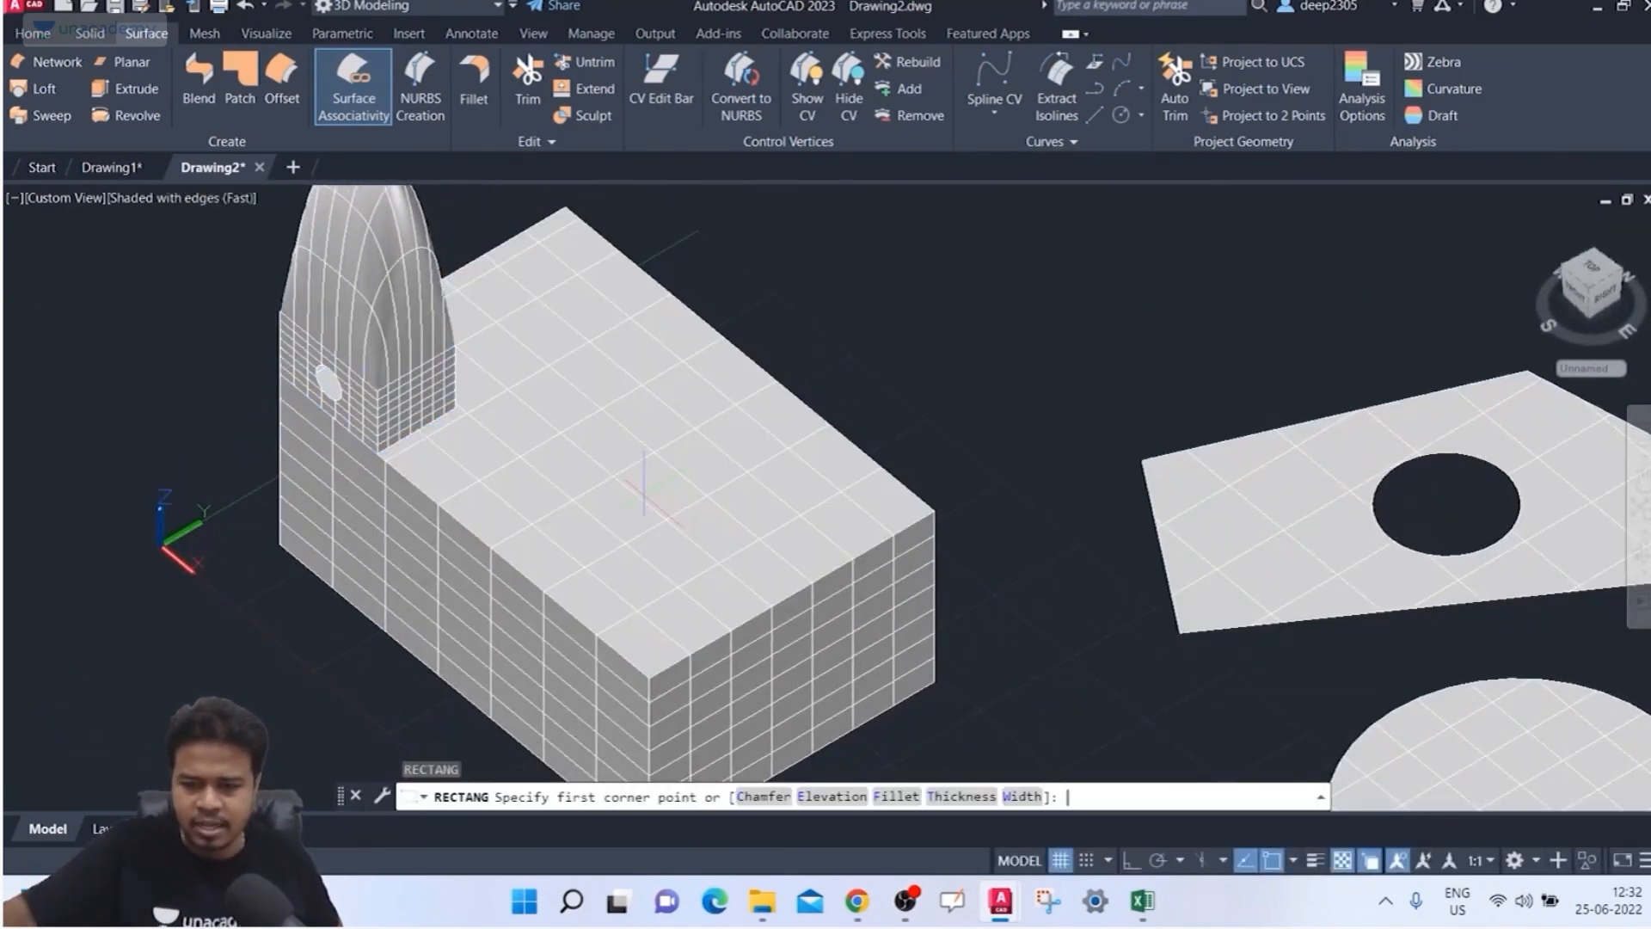
{"action": "left_click", "coordinate": [935, 511]}
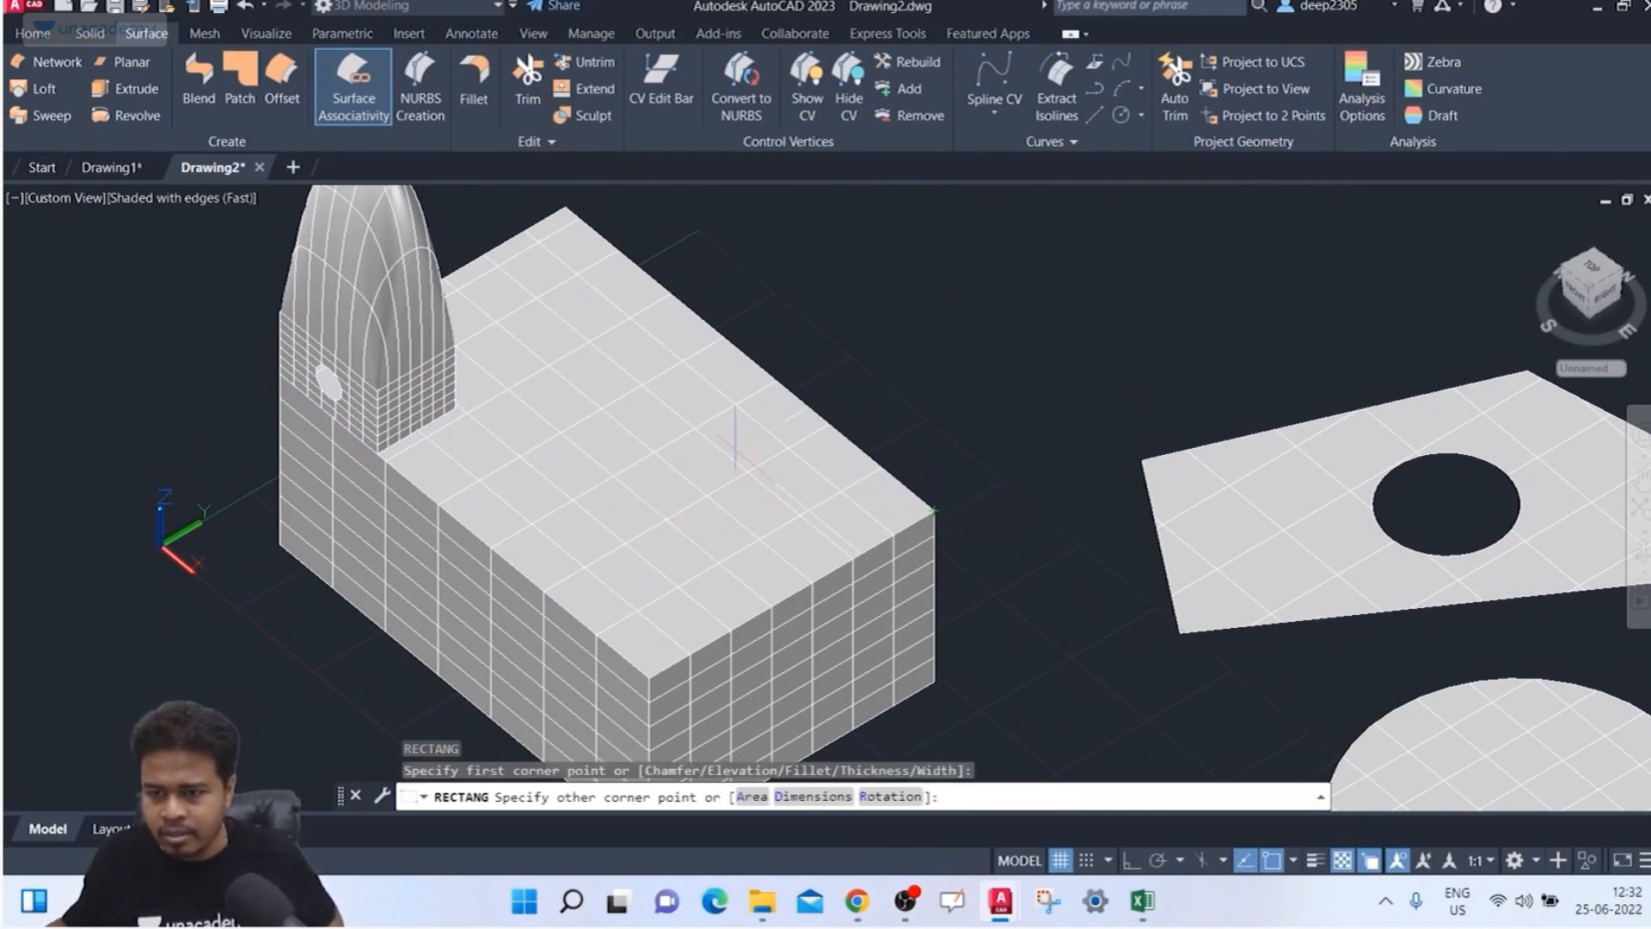
{"action": "scroll", "coordinate": [735, 439], "scroll_direction": "up", "scroll_amount": 3}
{"action": "left_click", "coordinate": [733, 444]}
{"action": "key", "text": "Escape"}
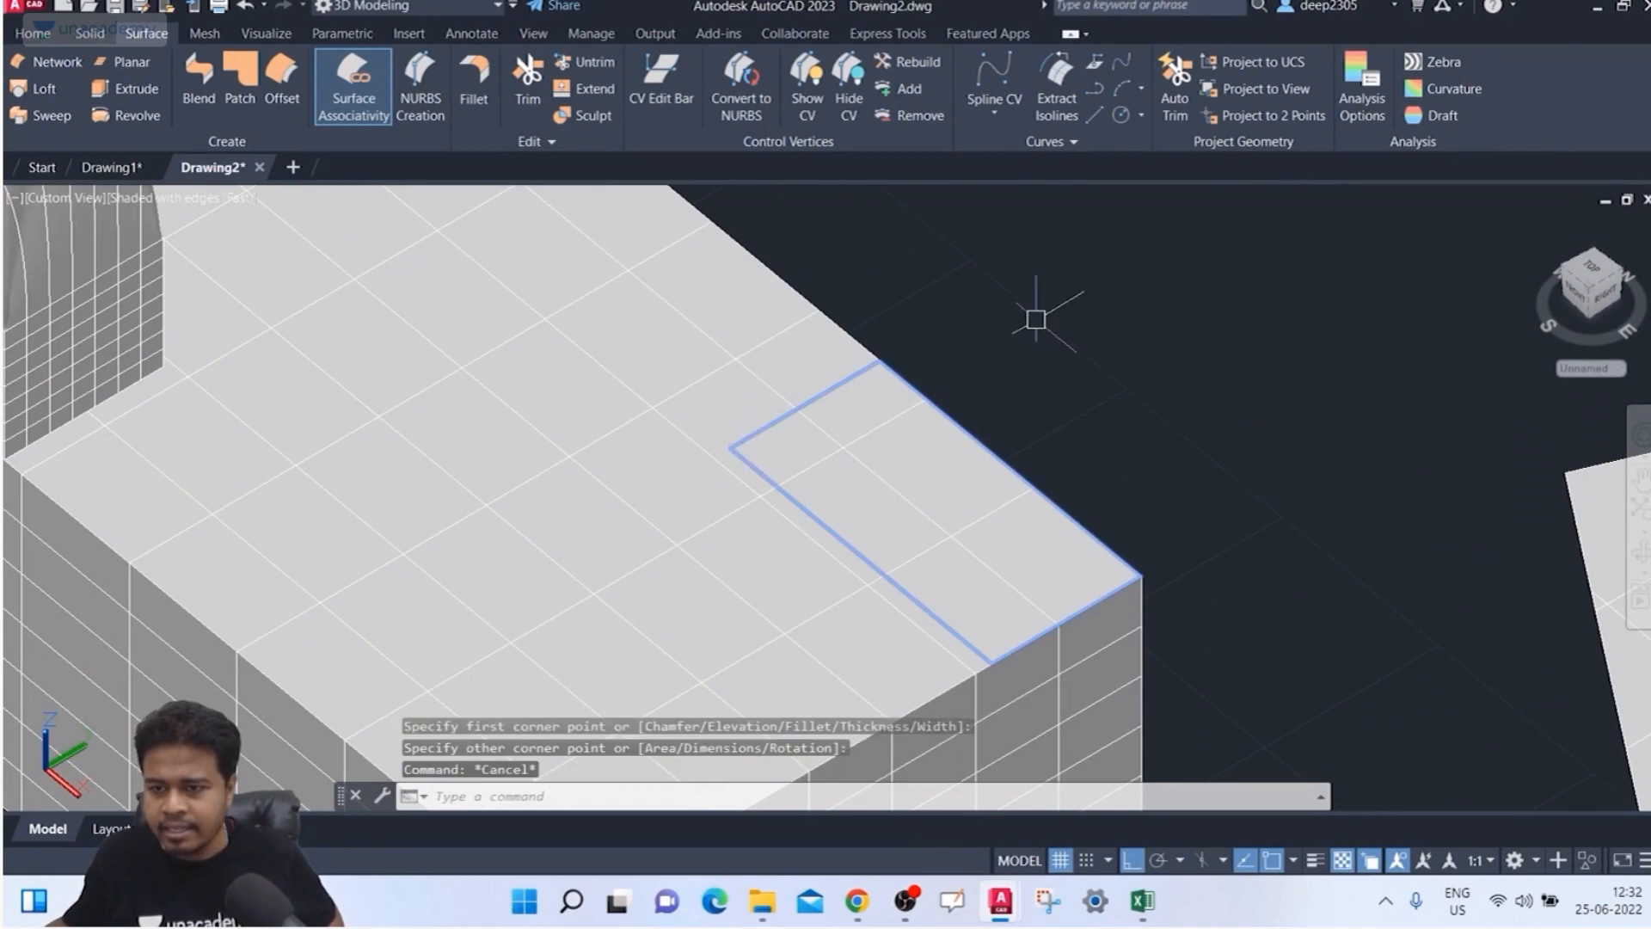
Step: Extrude the new rectangle upward as a surface to form a second open box on the large box
{"action": "scroll", "coordinate": [1123, 317], "scroll_direction": "down", "scroll_amount": 3}
{"action": "middle_click_drag", "start_coordinate": [1121, 320], "coordinate": [1020, 378]}
{"action": "key", "text": "Escape"}
{"action": "key", "text": "Escape"}
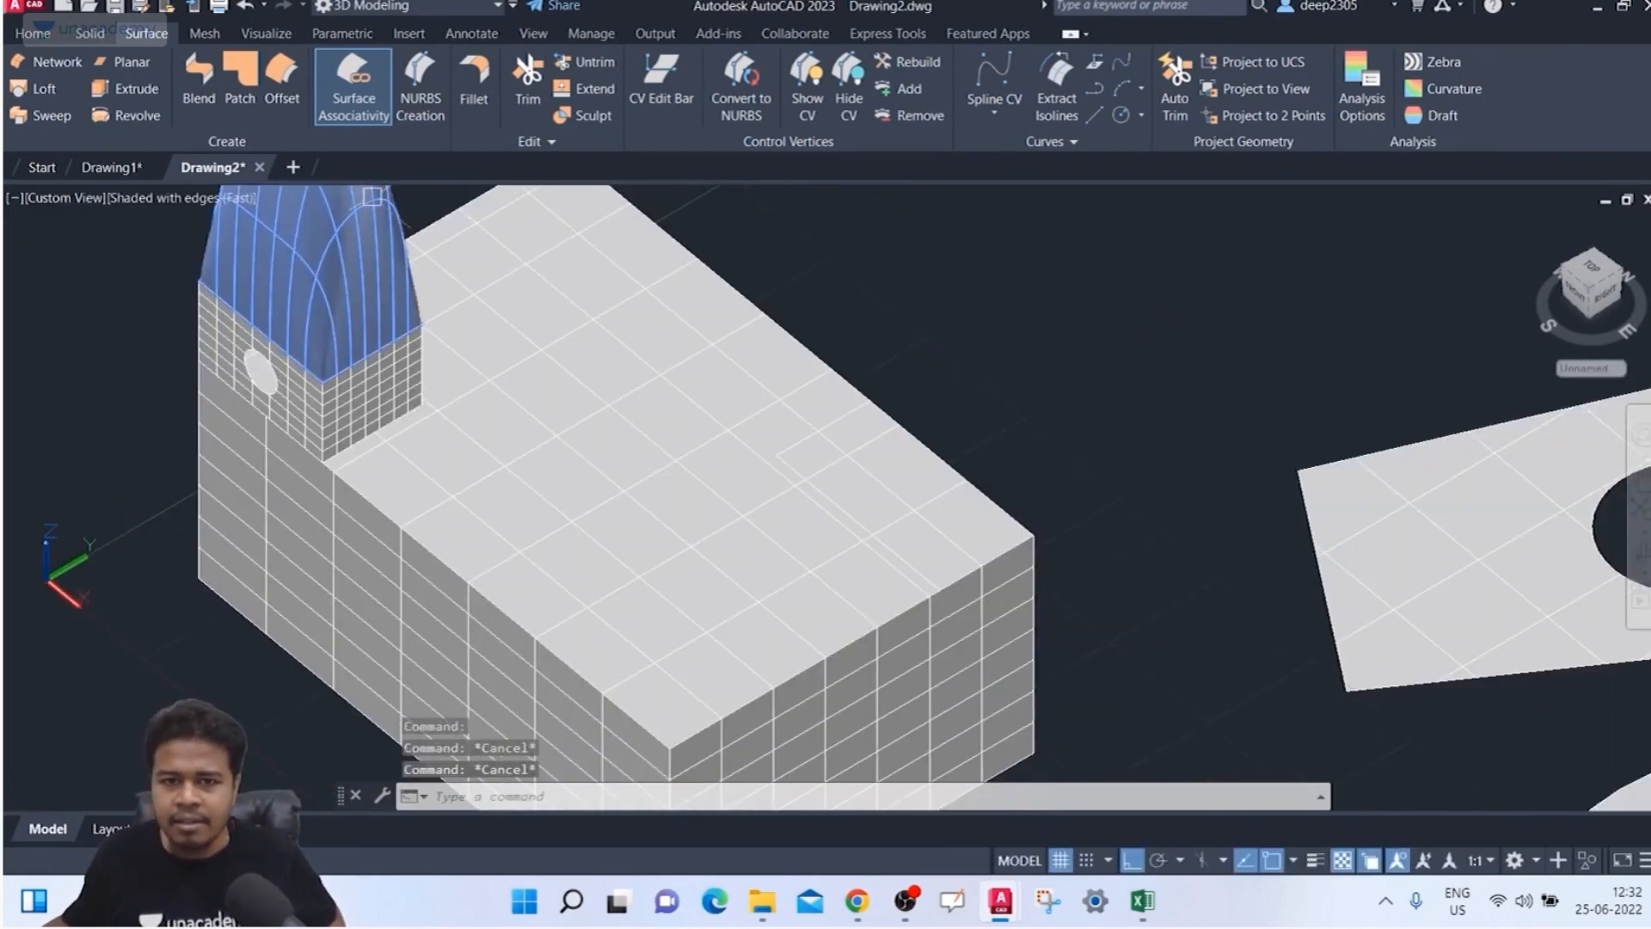
{"action": "left_click", "coordinate": [145, 91]}
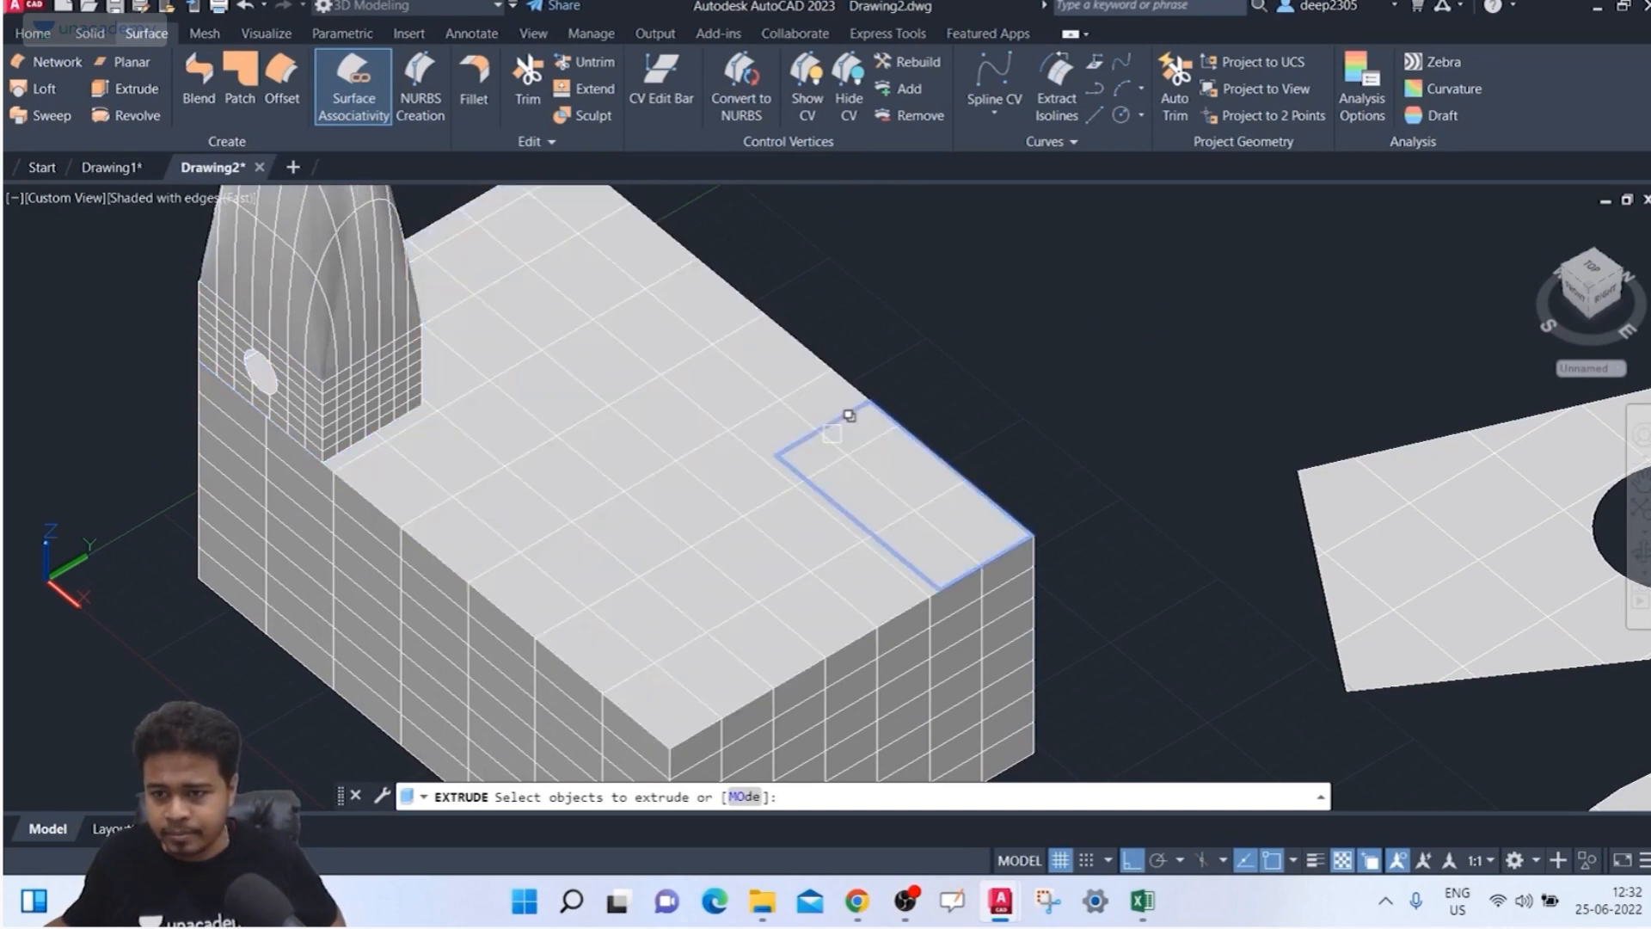
{"action": "left_click", "coordinate": [830, 408]}
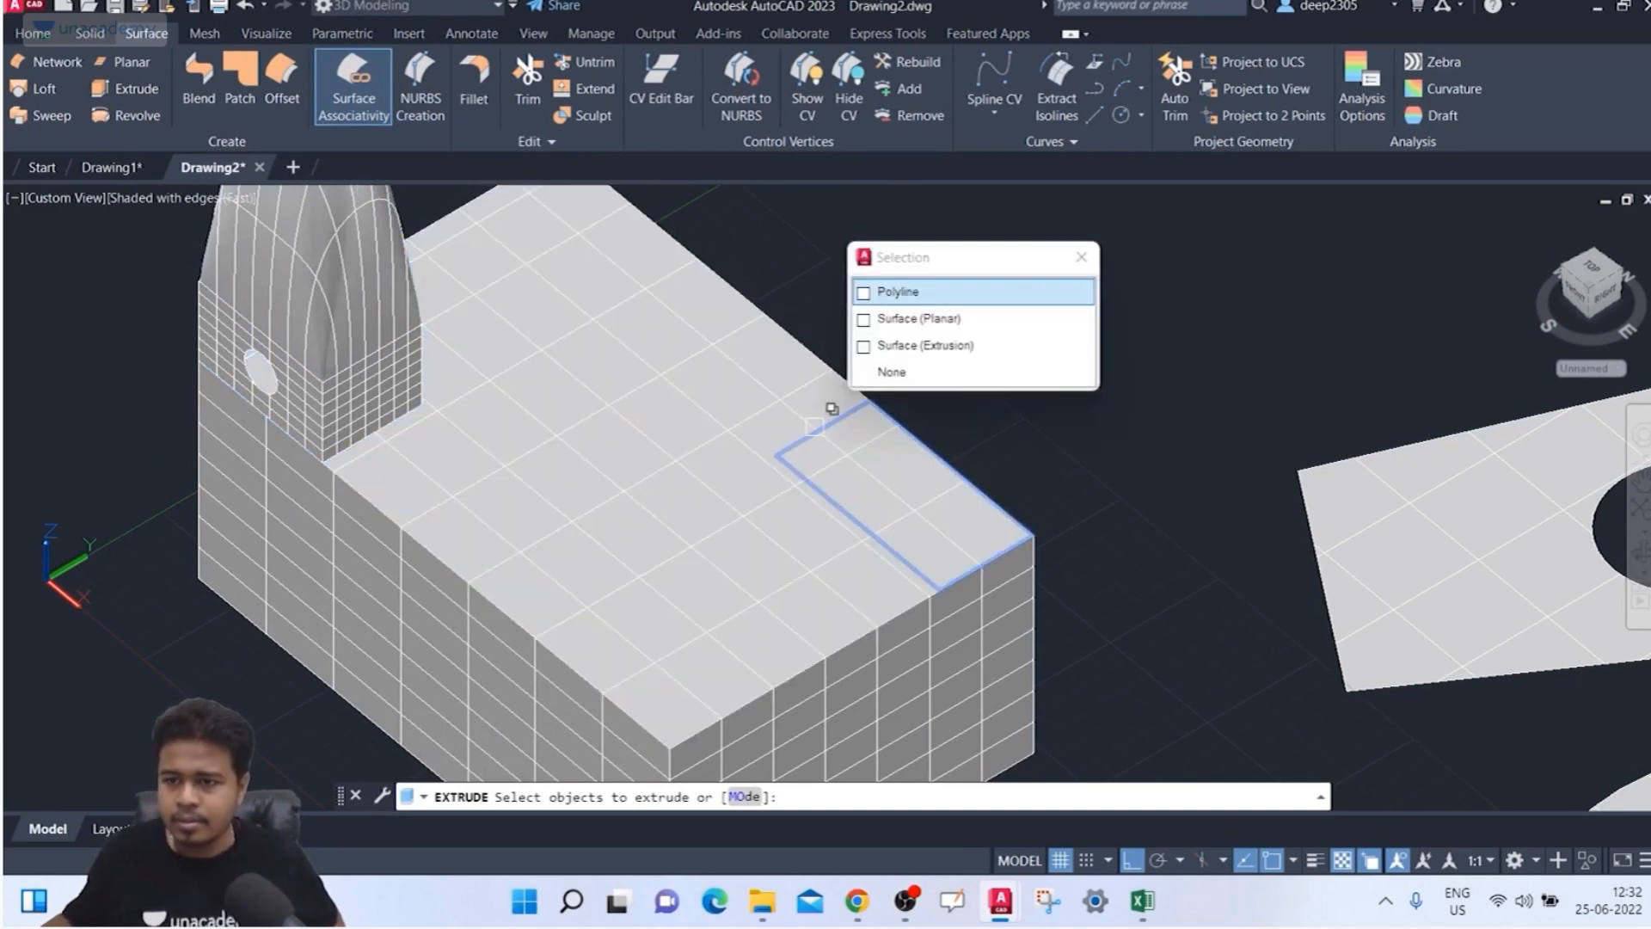
{"action": "left_click", "coordinate": [862, 294]}
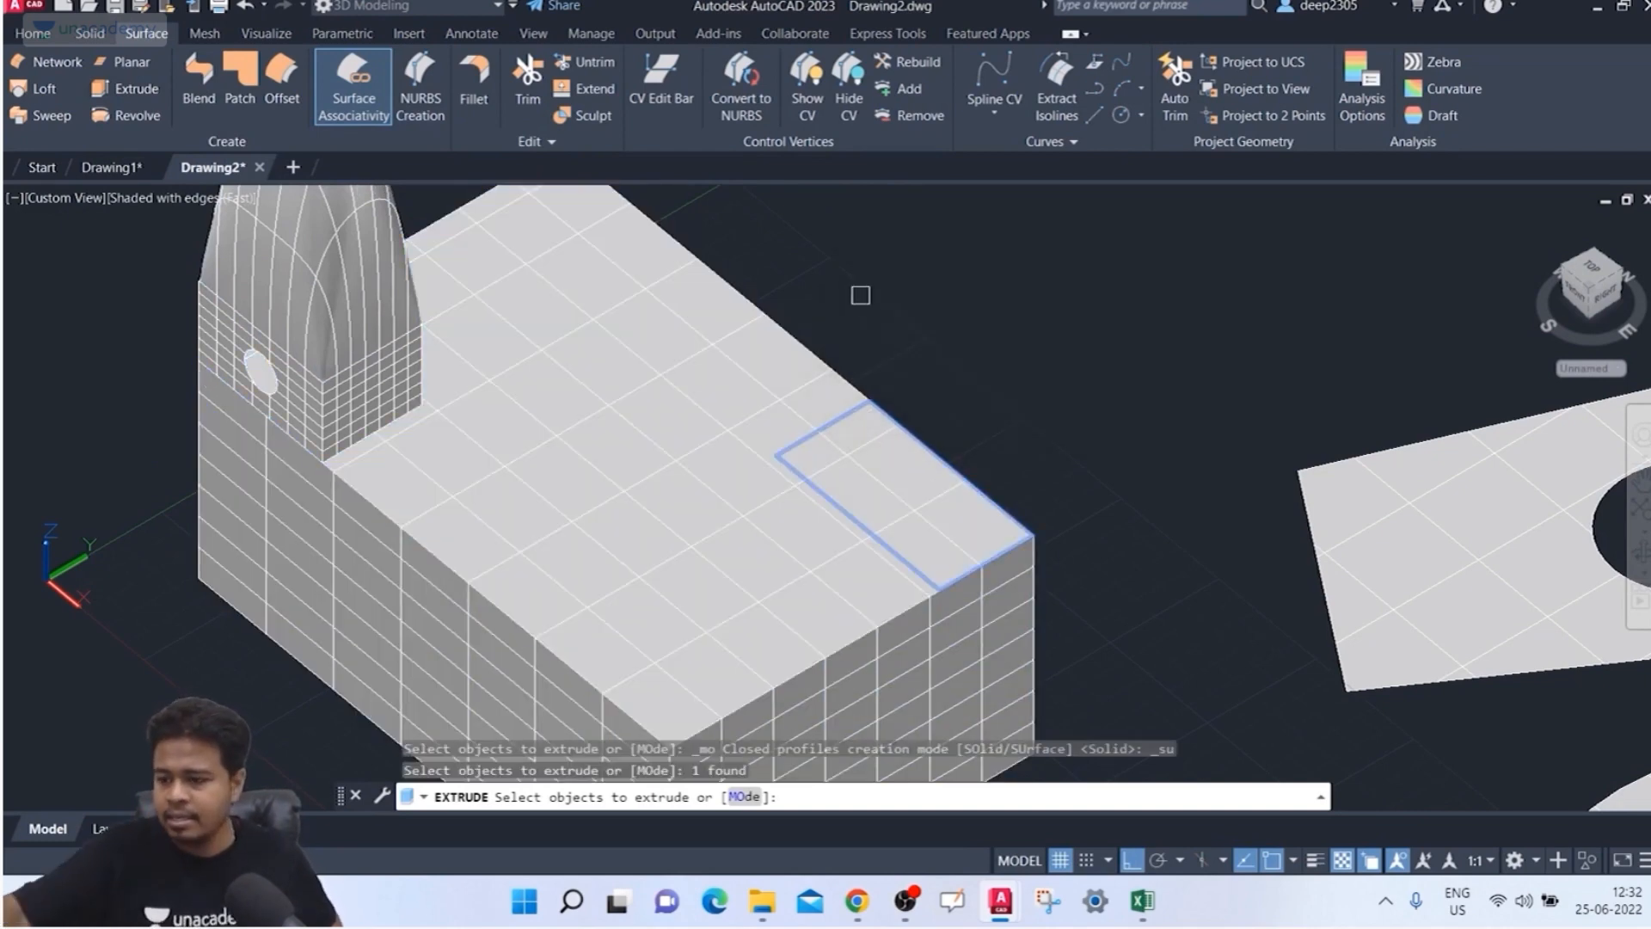
{"action": "key", "text": "Return"}
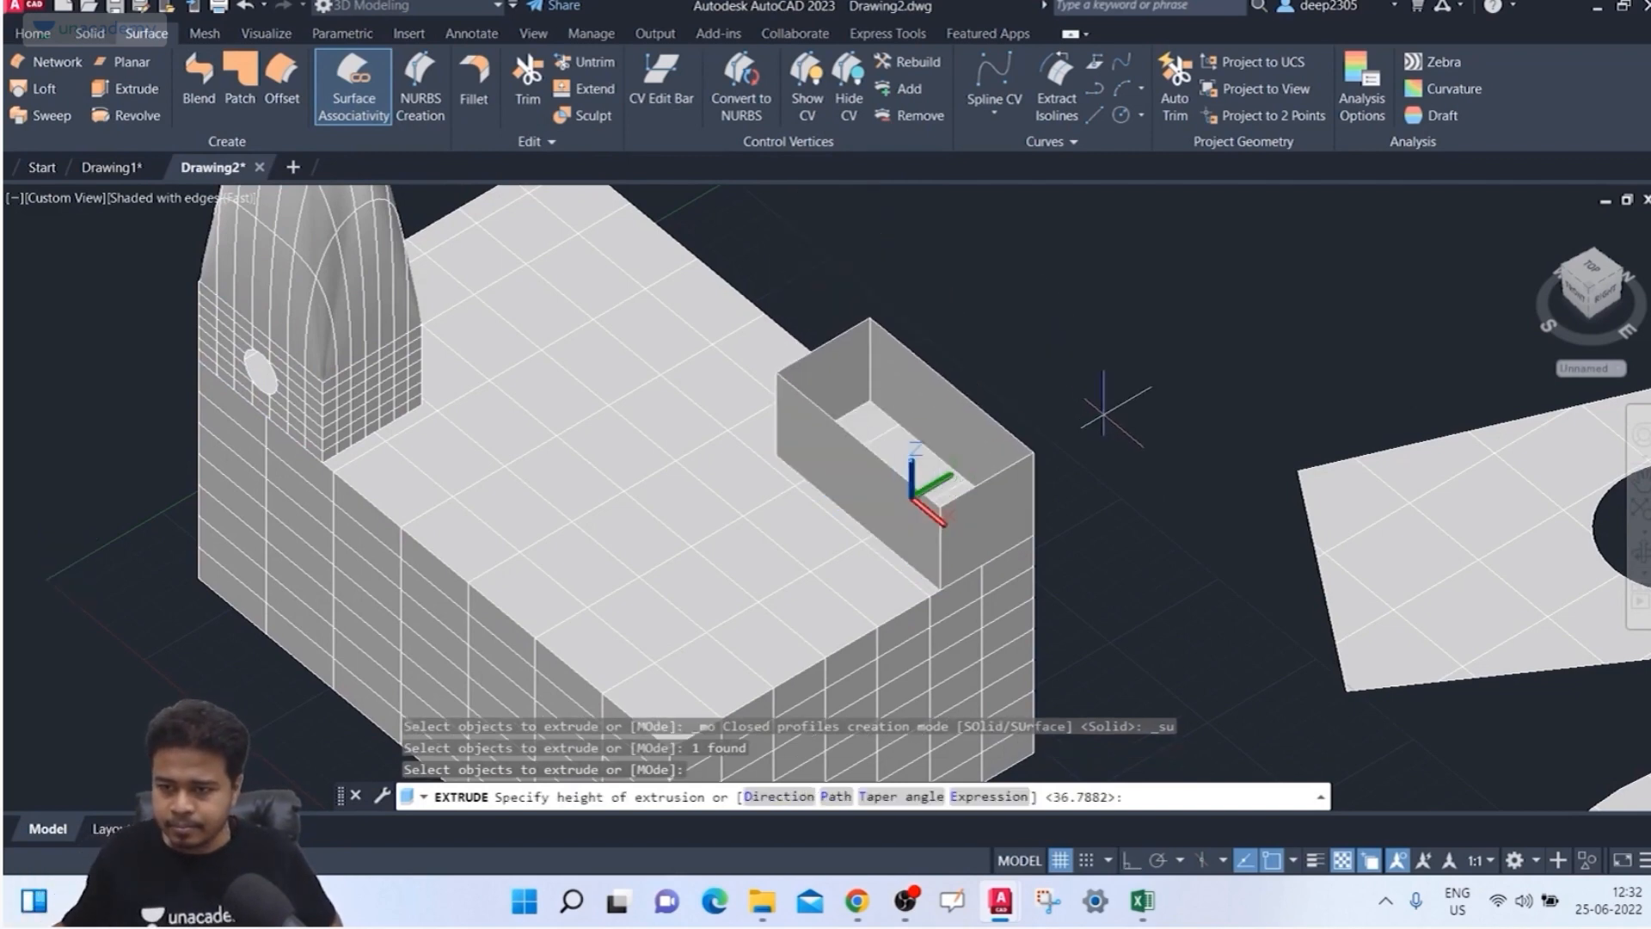
{"action": "left_click", "coordinate": [1093, 361]}
{"action": "middle_click_drag", "start_coordinate": [1118, 421], "coordinate": [948, 402], "text": "shift"}
{"action": "key", "text": "Escape"}
{"action": "key", "text": "Escape"}
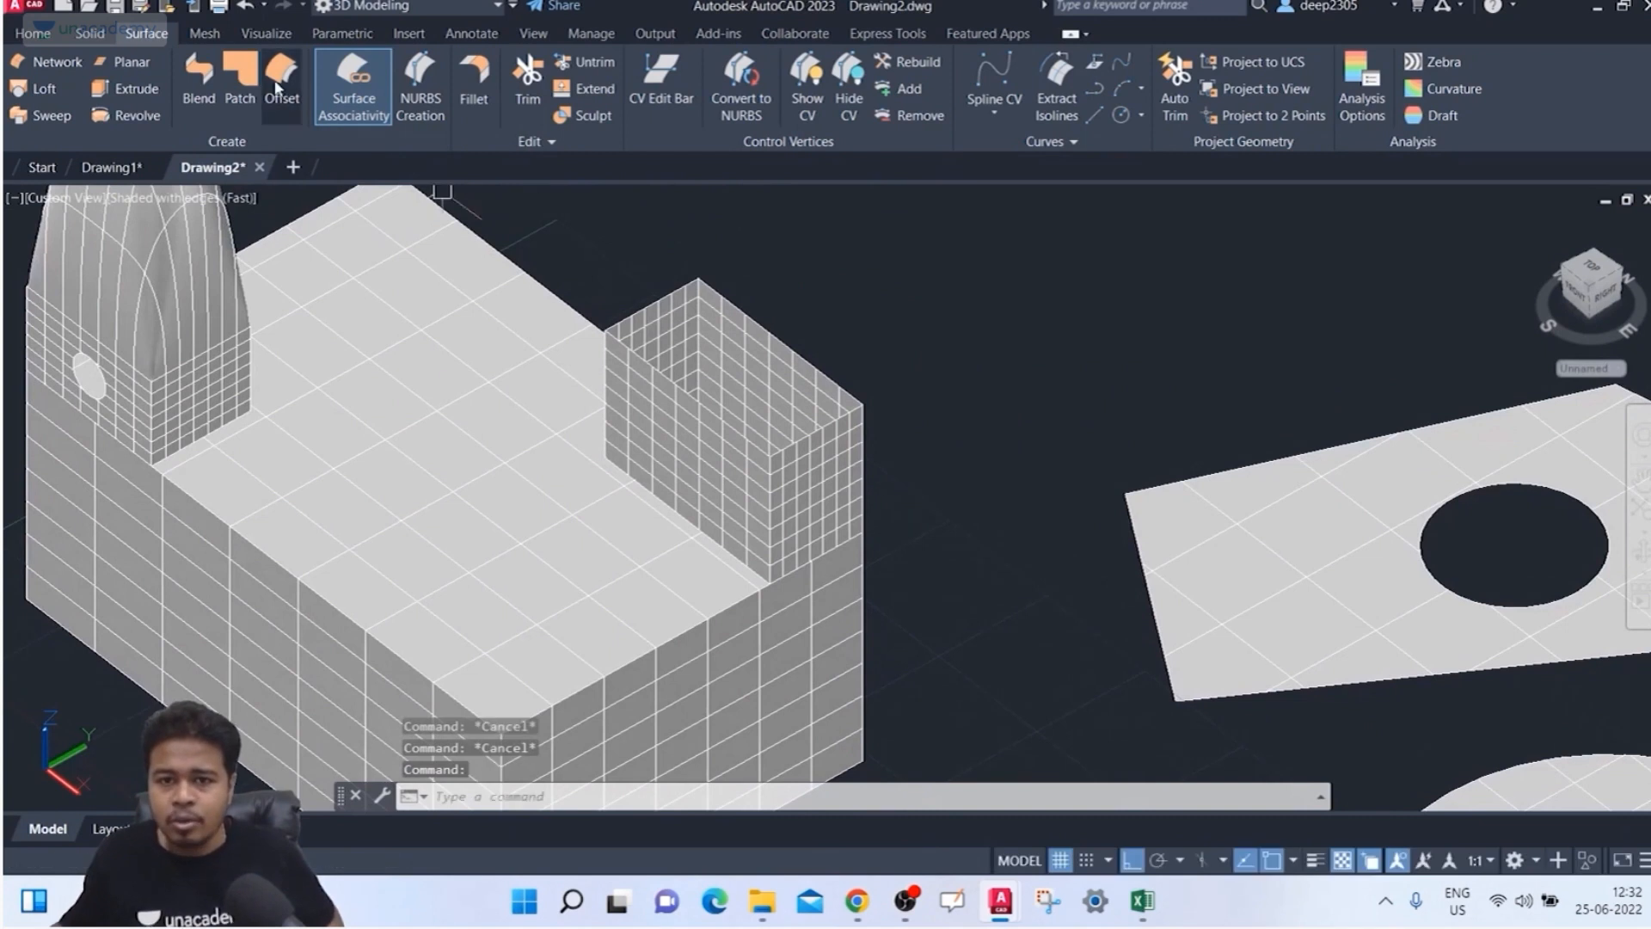
Step: Start a patch surface over the second open box, using its four upper edges as a chain
{"action": "left_click", "coordinate": [256, 86]}
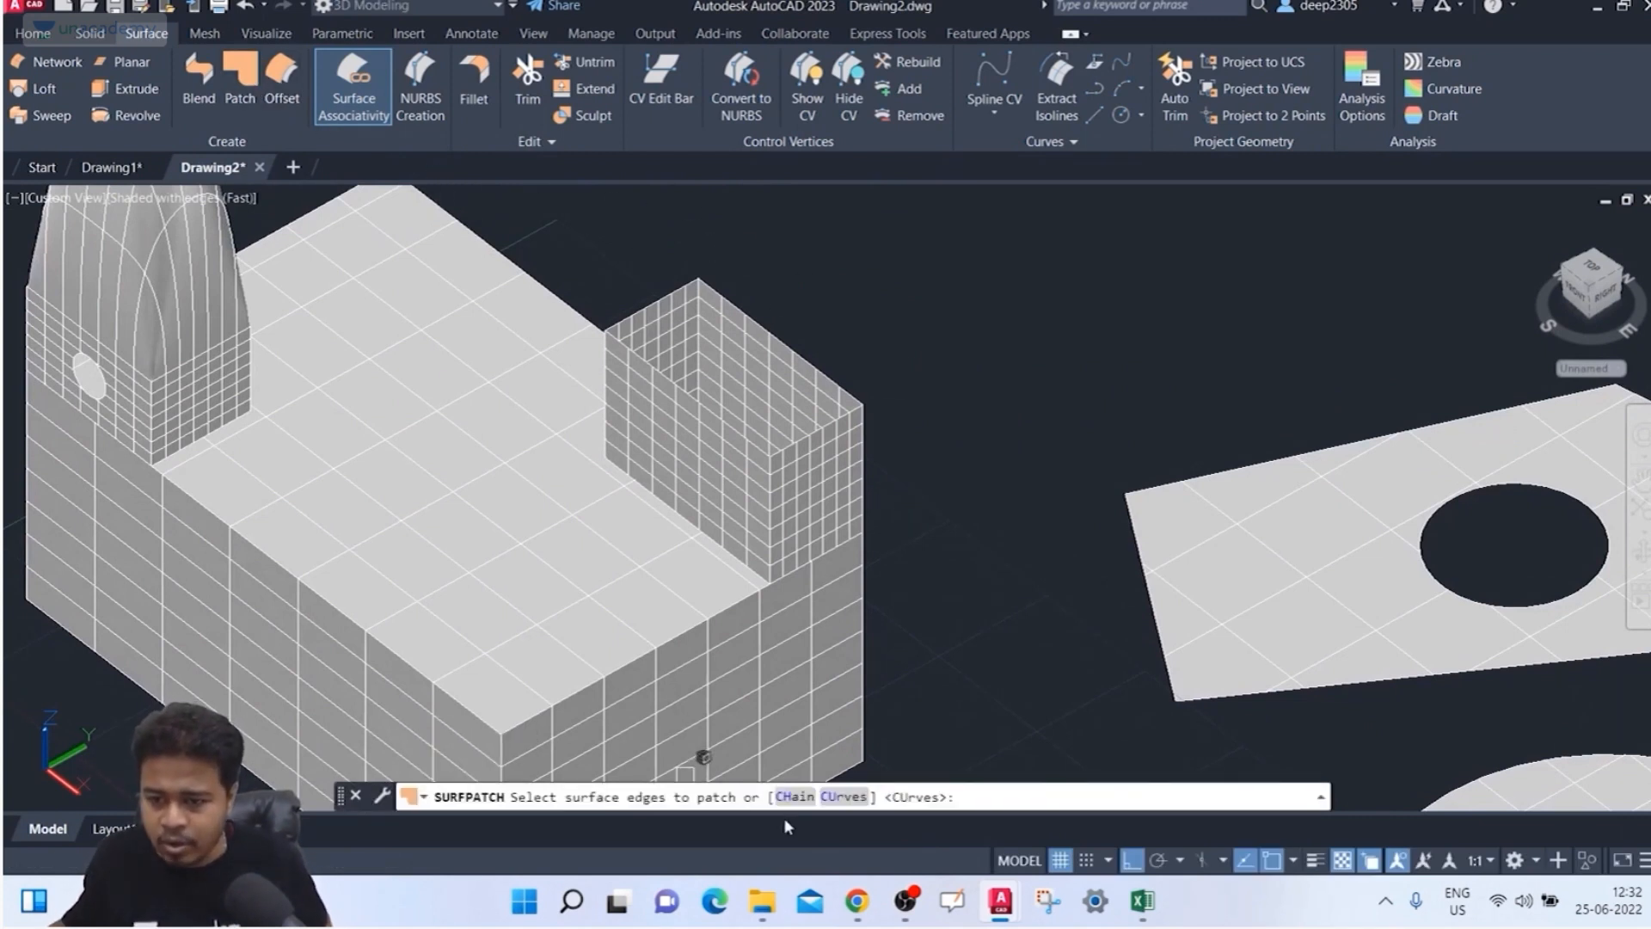
{"action": "left_click", "coordinate": [795, 798]}
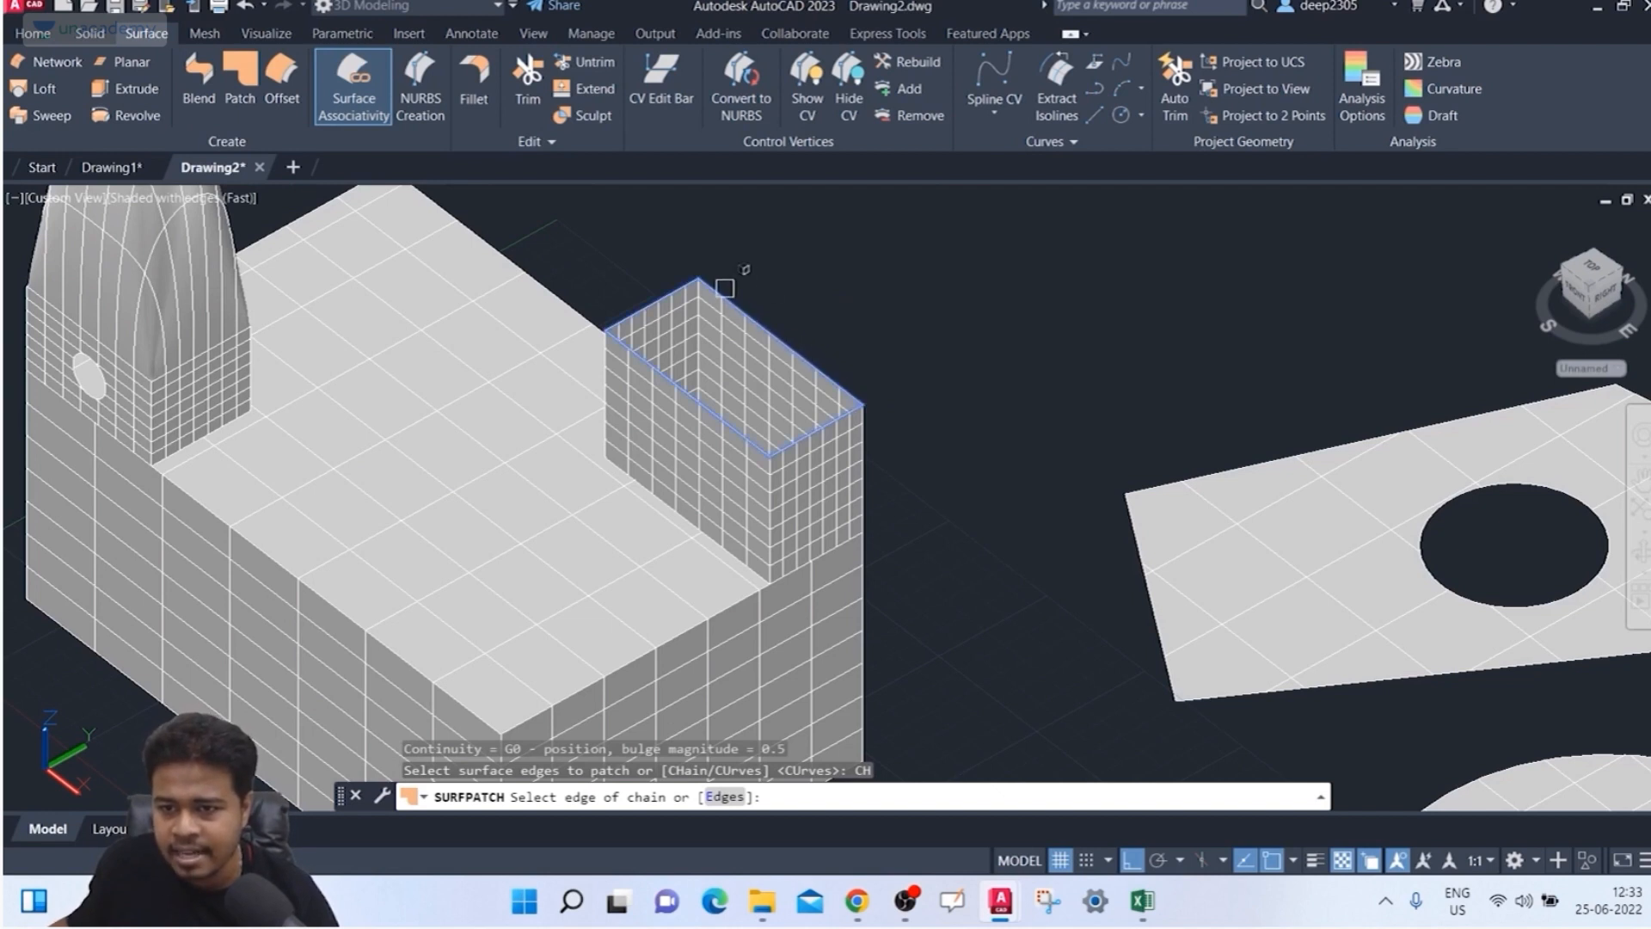
{"action": "scroll", "coordinate": [619, 316], "scroll_direction": "up", "scroll_amount": 3}
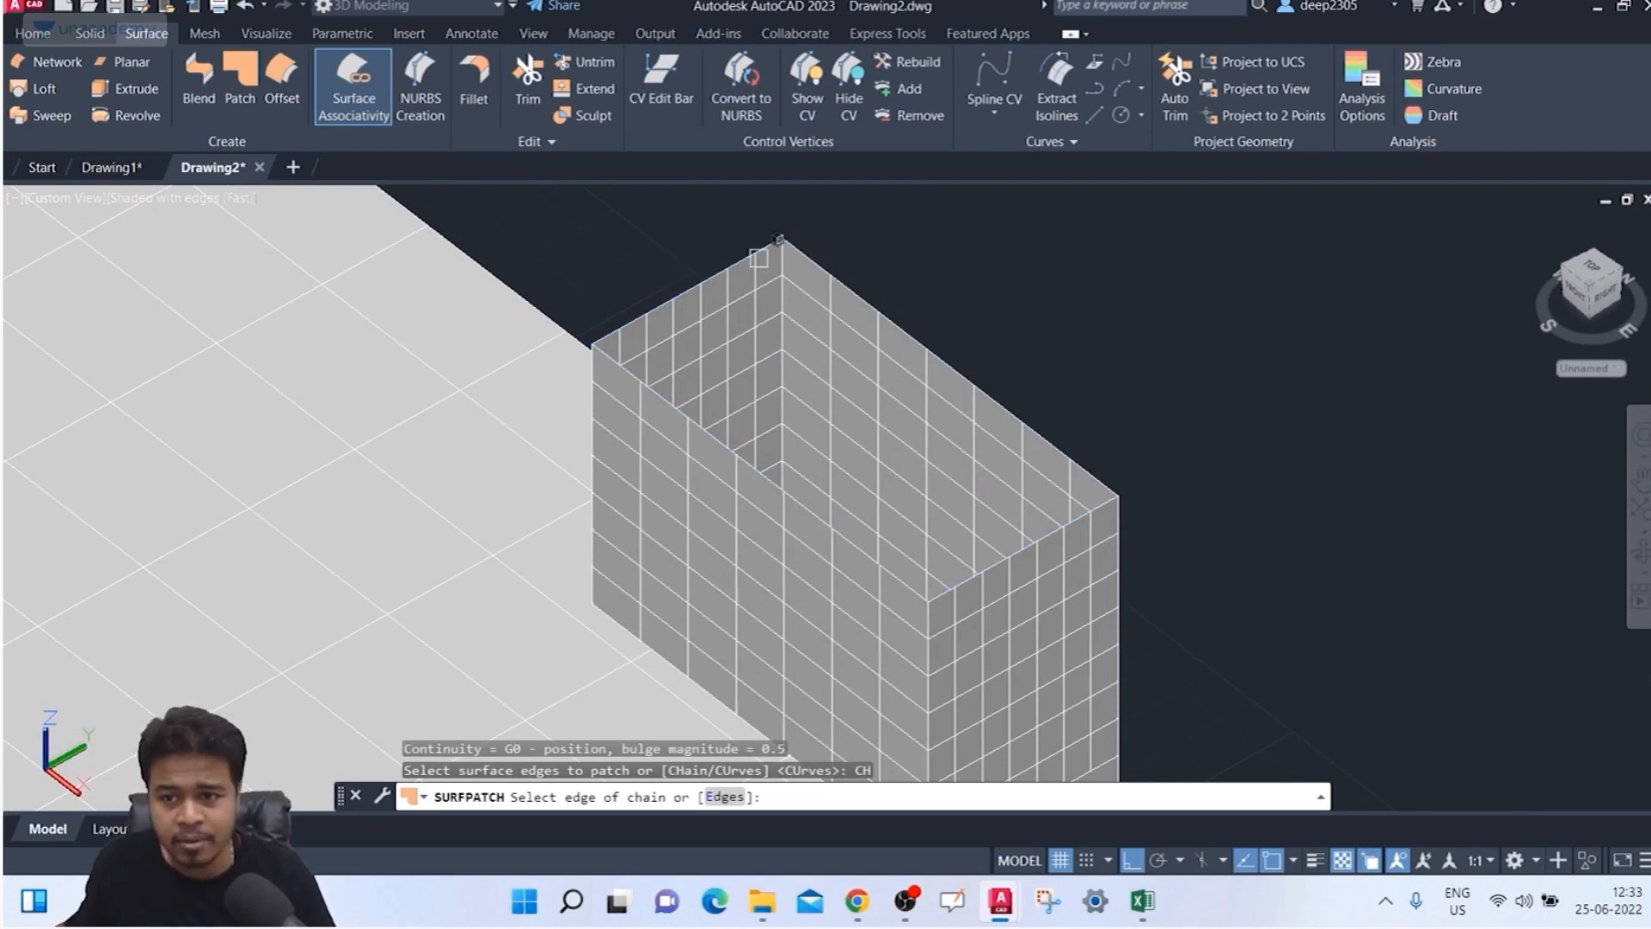
{"action": "left_click", "coordinate": [697, 277]}
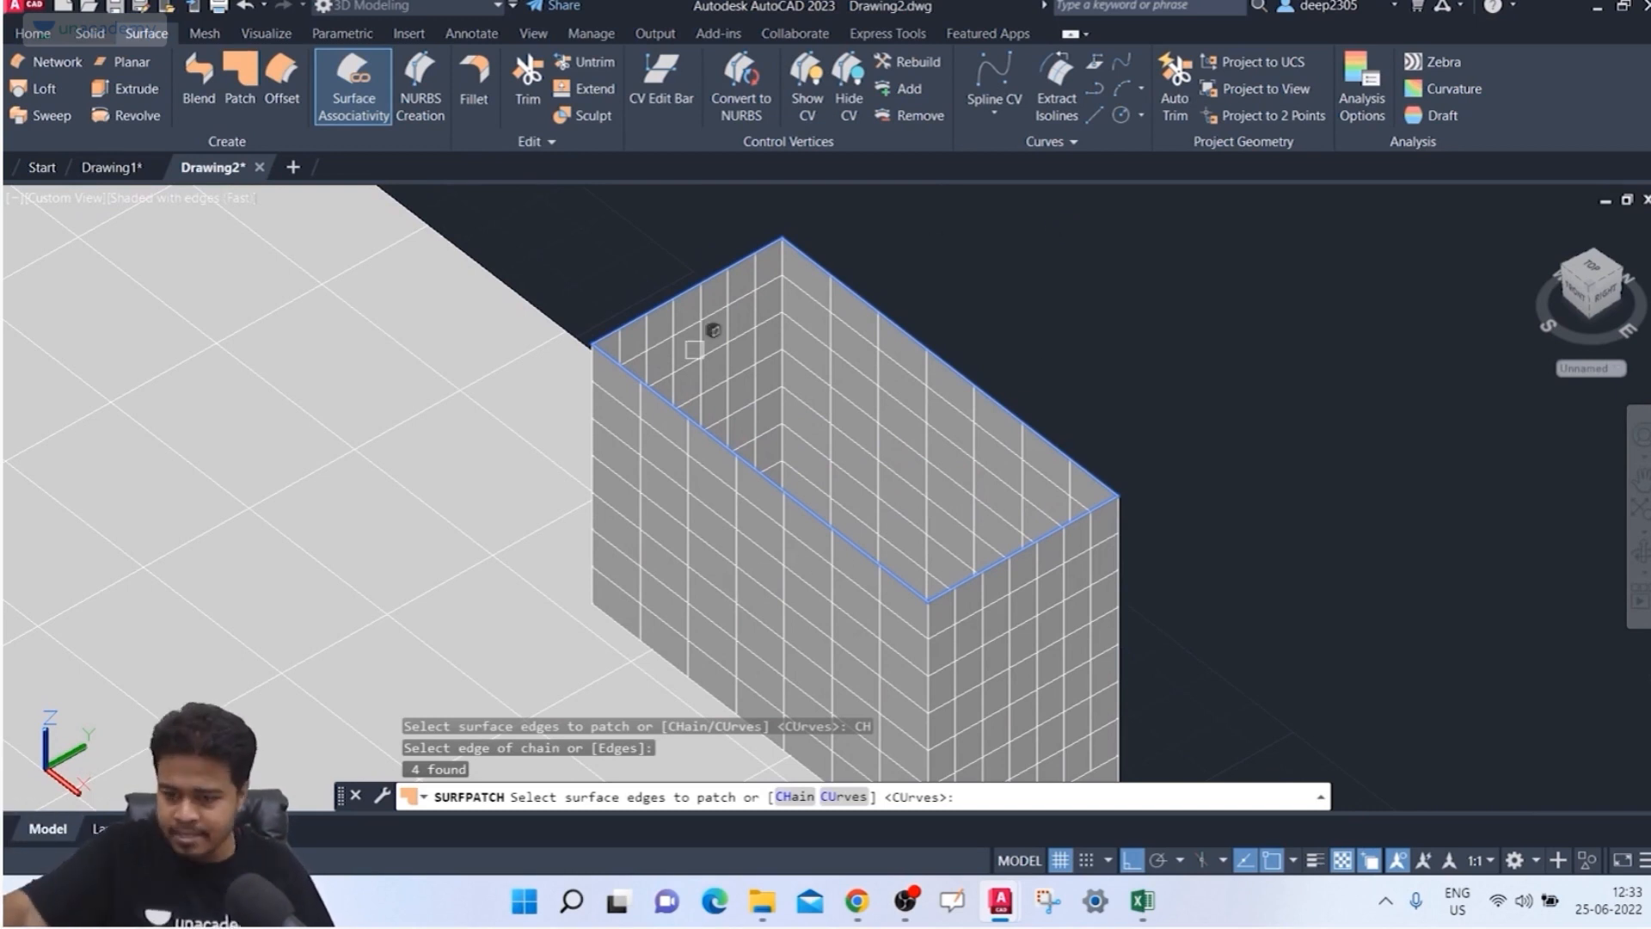
{"action": "key", "text": "Return"}
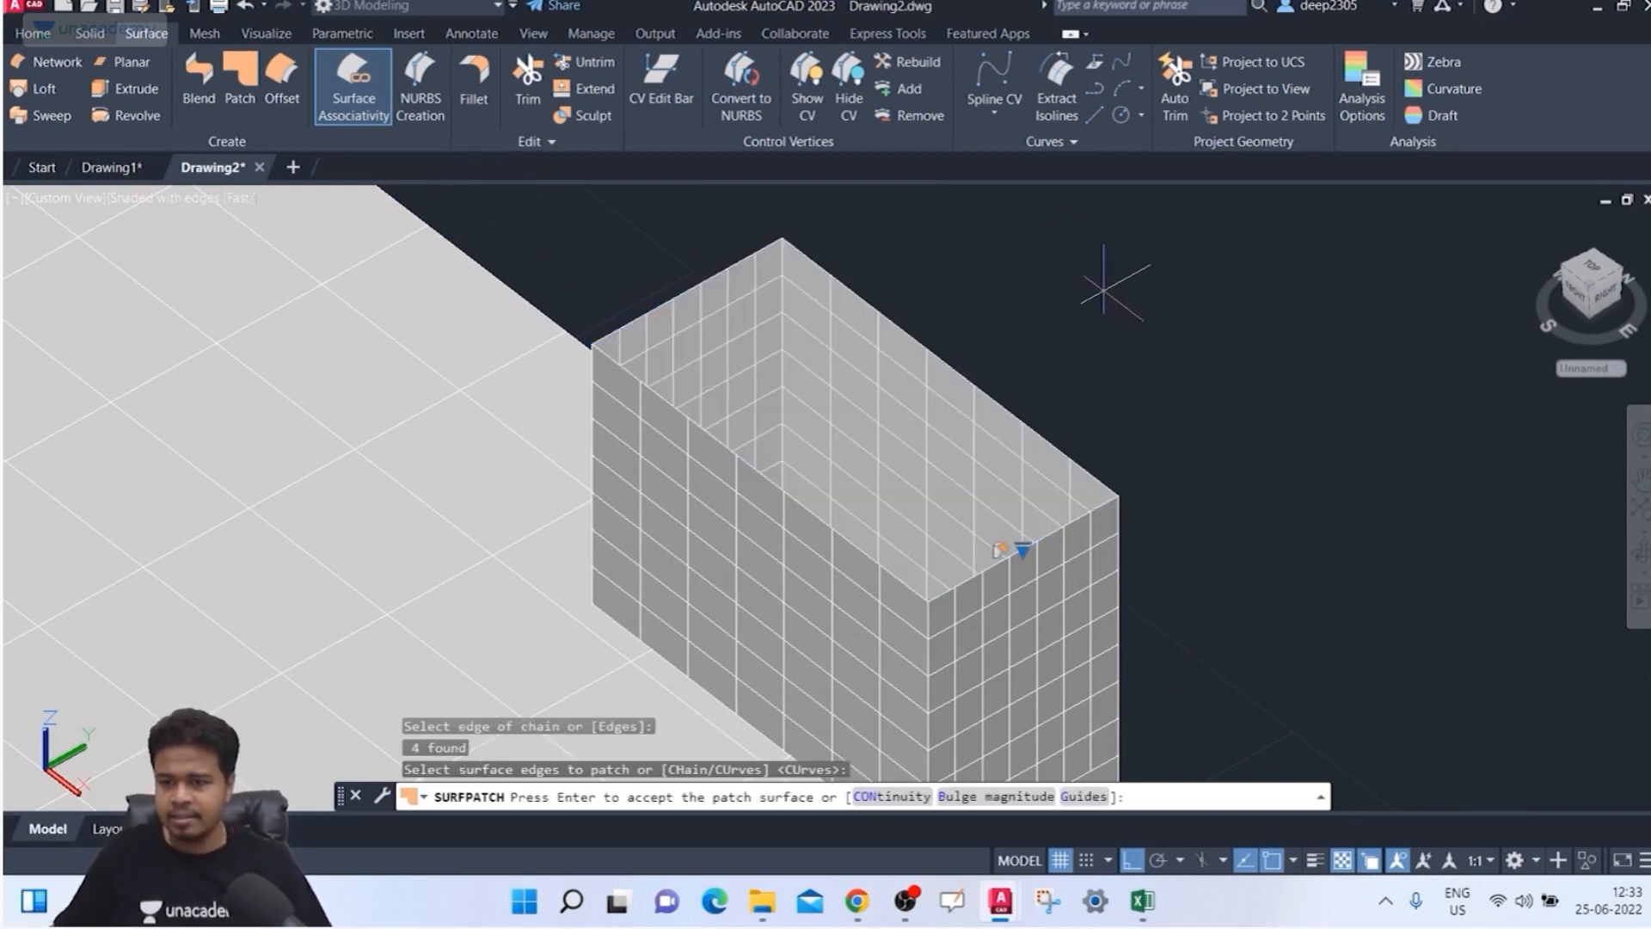
Step: Try Position (G0) continuity for the patch over the second box and set it to Curvature (G2)
{"action": "left_click", "coordinate": [1023, 550]}
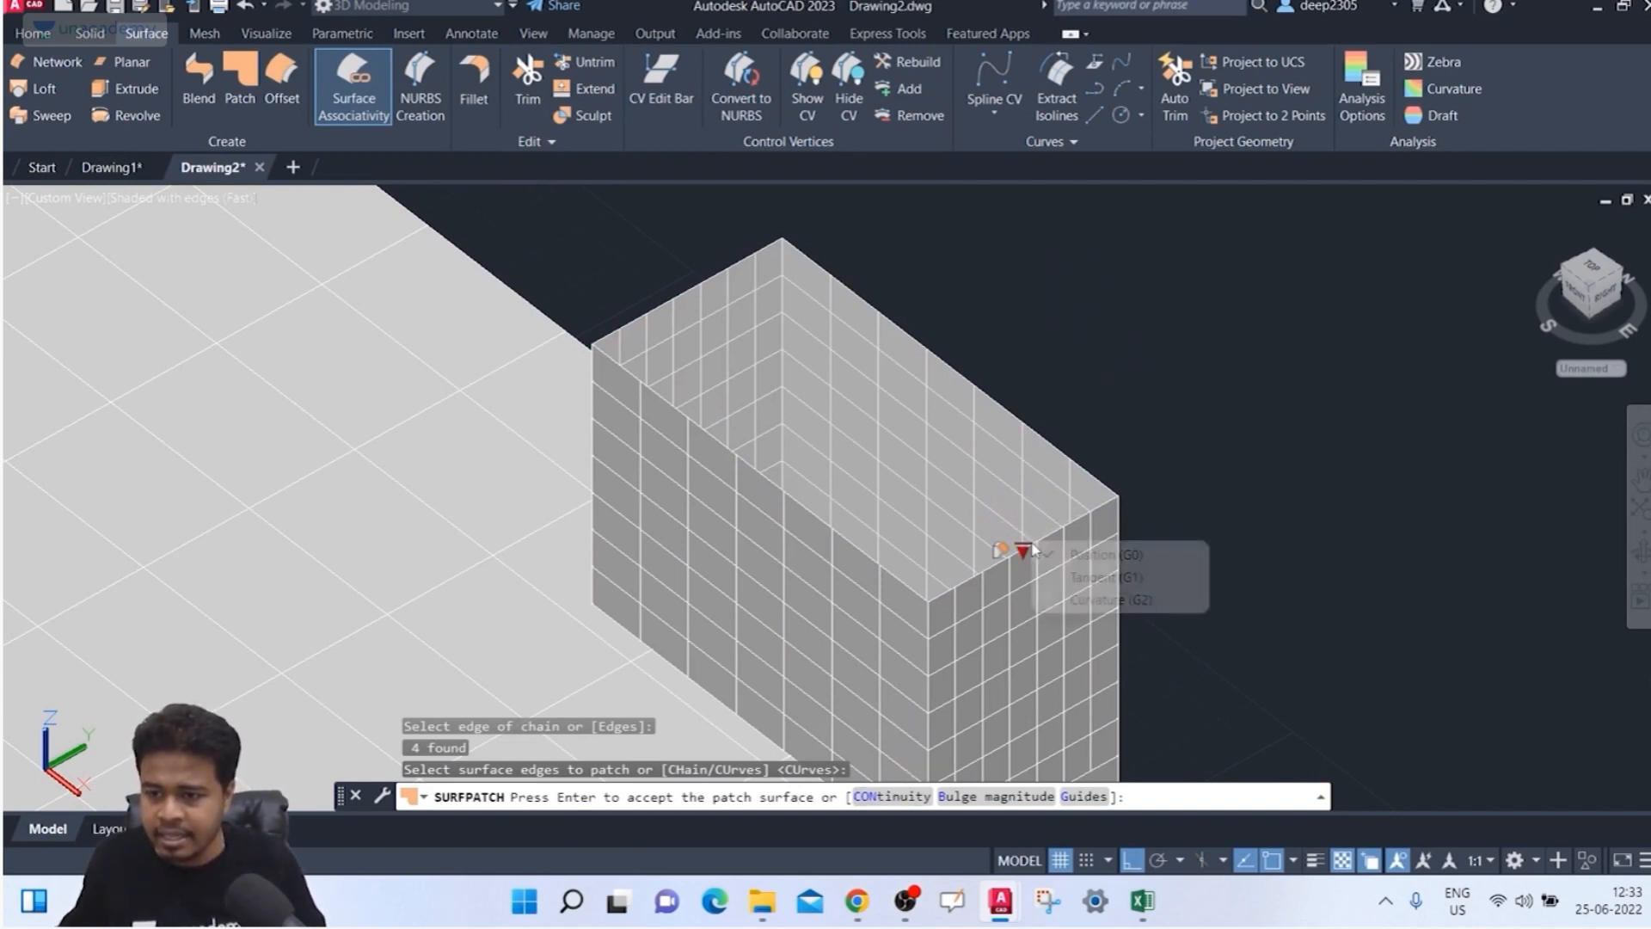
{"action": "left_click", "coordinate": [1075, 555]}
{"action": "middle_click_drag", "start_coordinate": [1037, 469], "coordinate": [1075, 424], "text": "shift"}
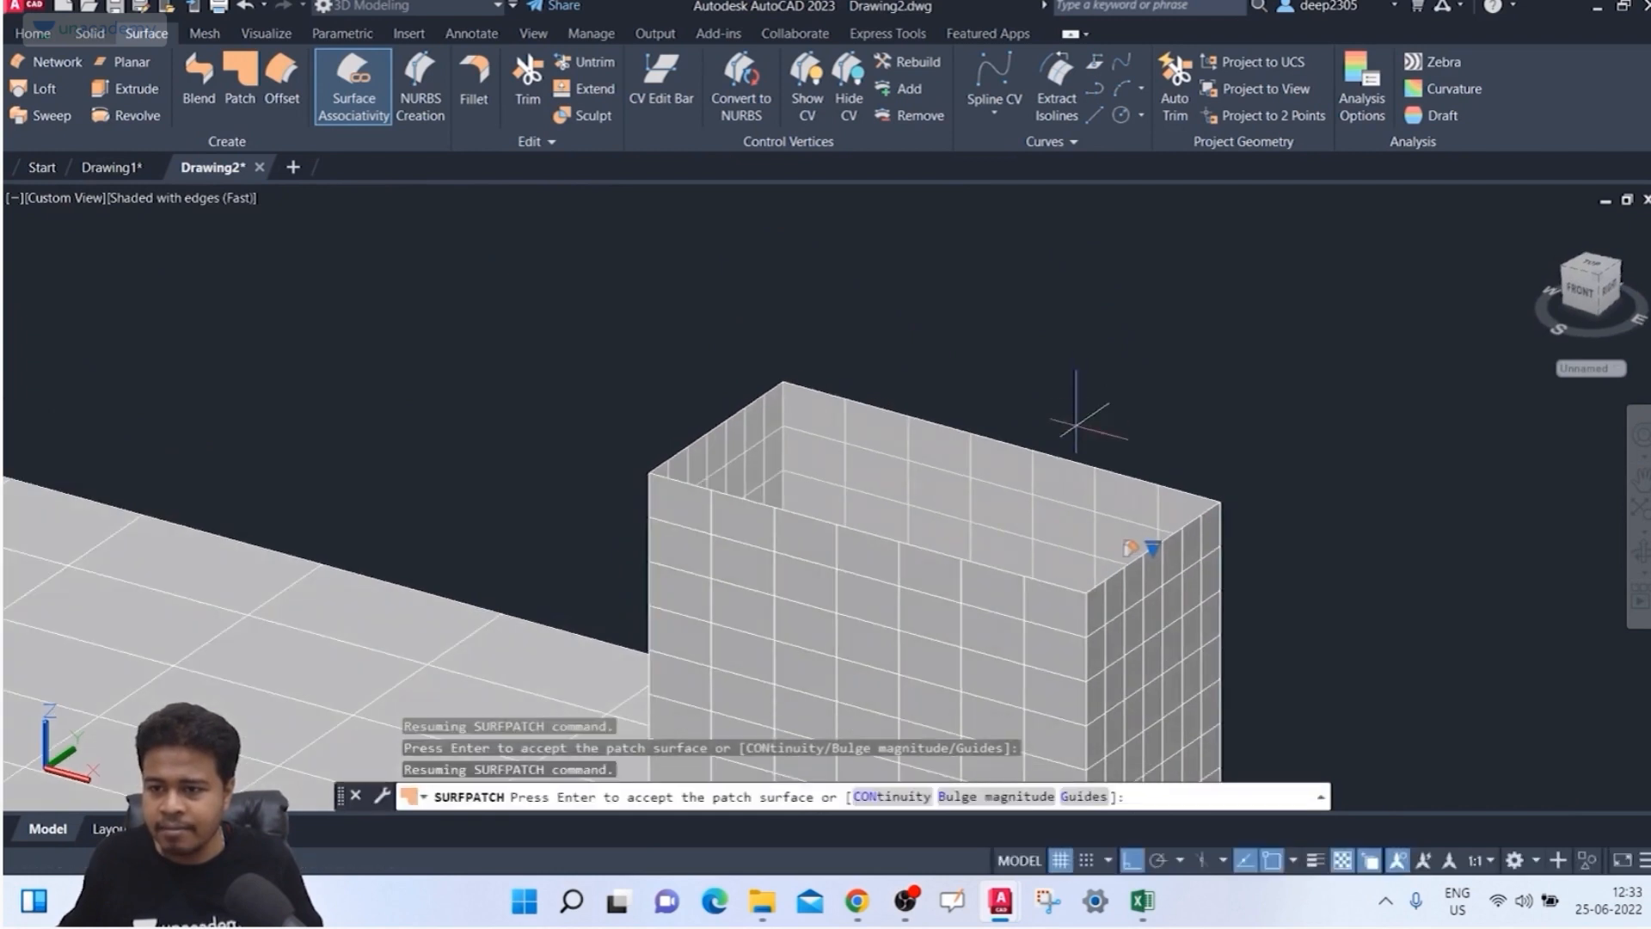
{"action": "left_click", "coordinate": [1153, 548]}
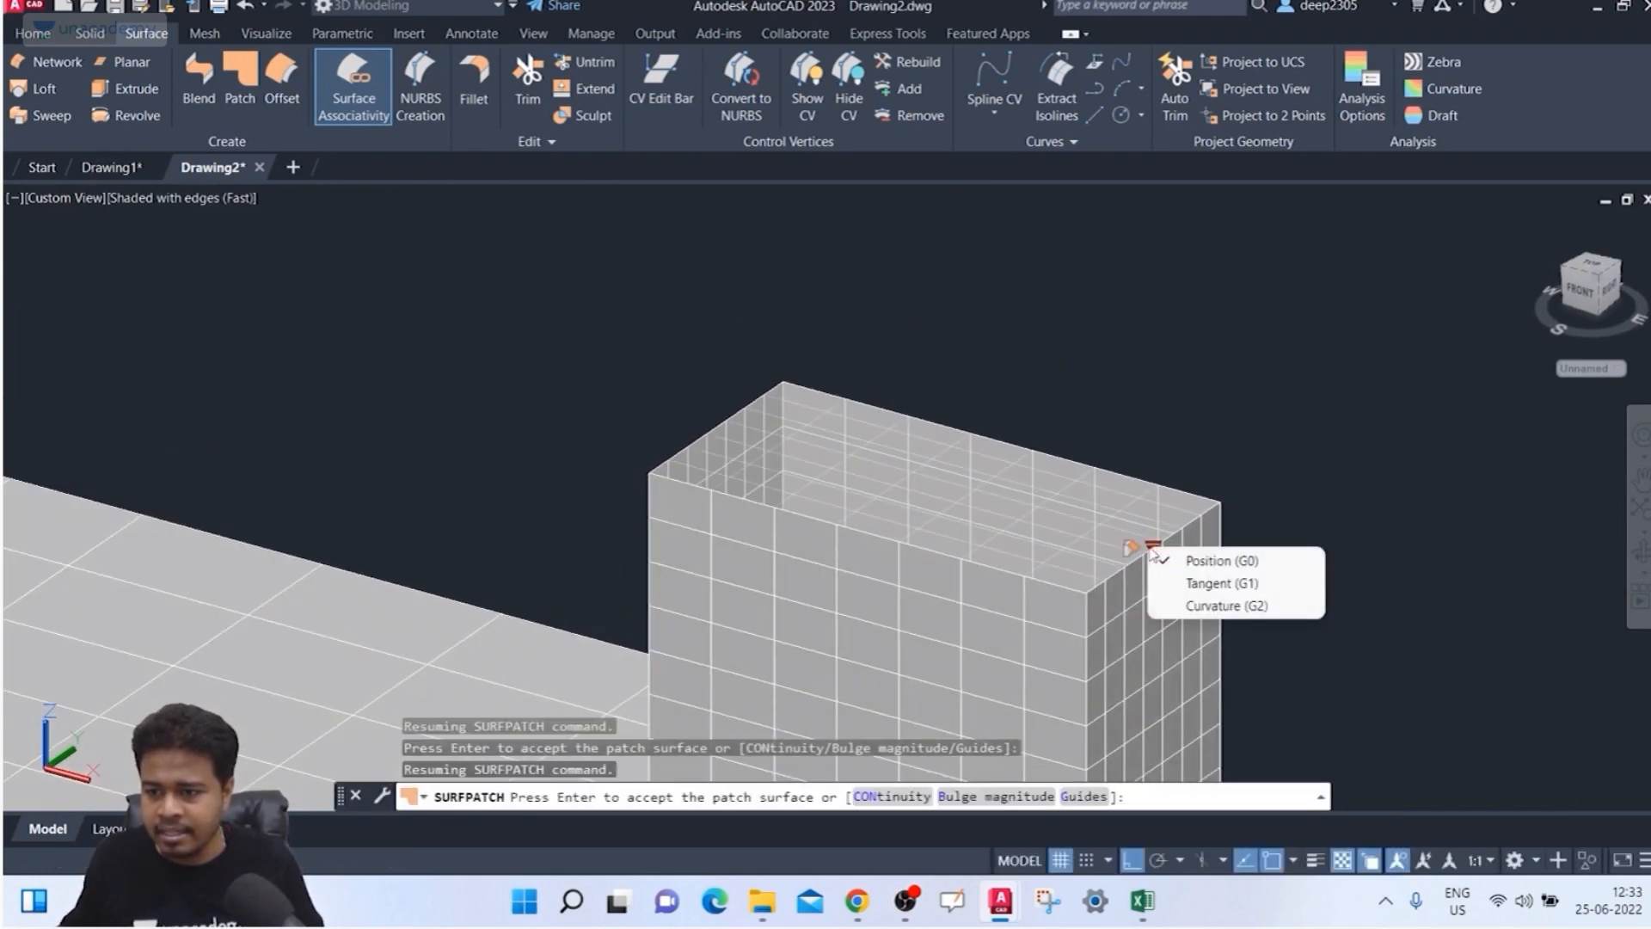
{"action": "left_click", "coordinate": [1190, 606]}
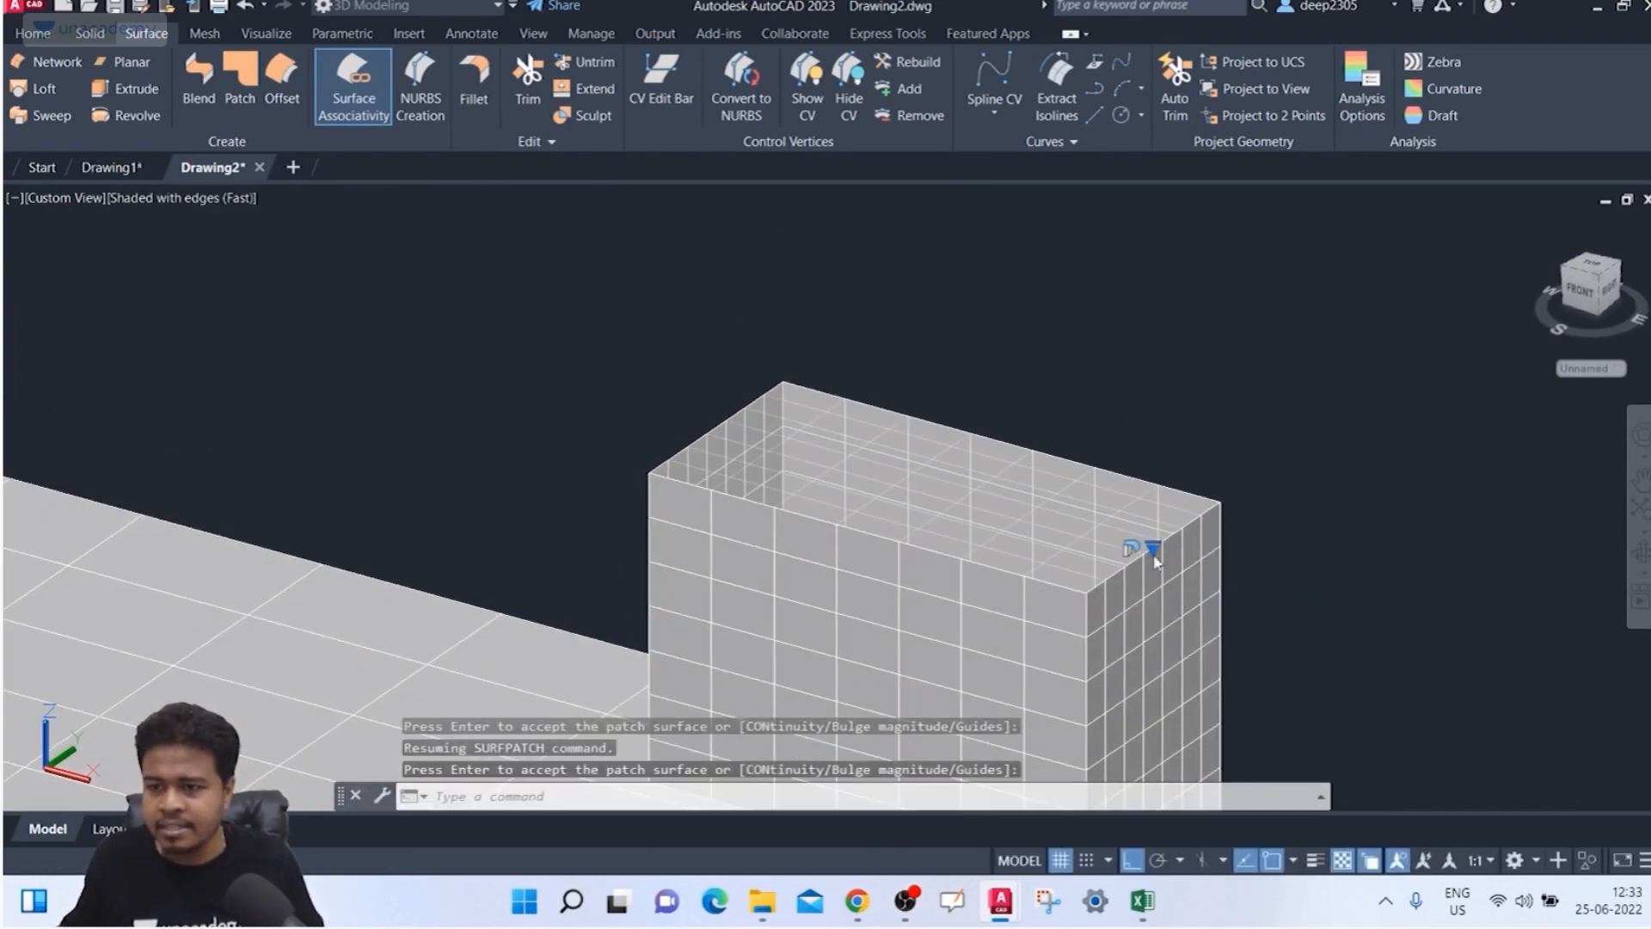
{"action": "middle_click_drag", "start_coordinate": [1128, 496], "coordinate": [1191, 425], "text": "shift"}
{"action": "middle_click_drag", "start_coordinate": [1375, 378], "coordinate": [427, 535]}
{"action": "middle_click_drag", "start_coordinate": [1338, 341], "coordinate": [1233, 355]}
{"action": "scroll", "coordinate": [1226, 354], "scroll_direction": "up", "scroll_amount": 3}
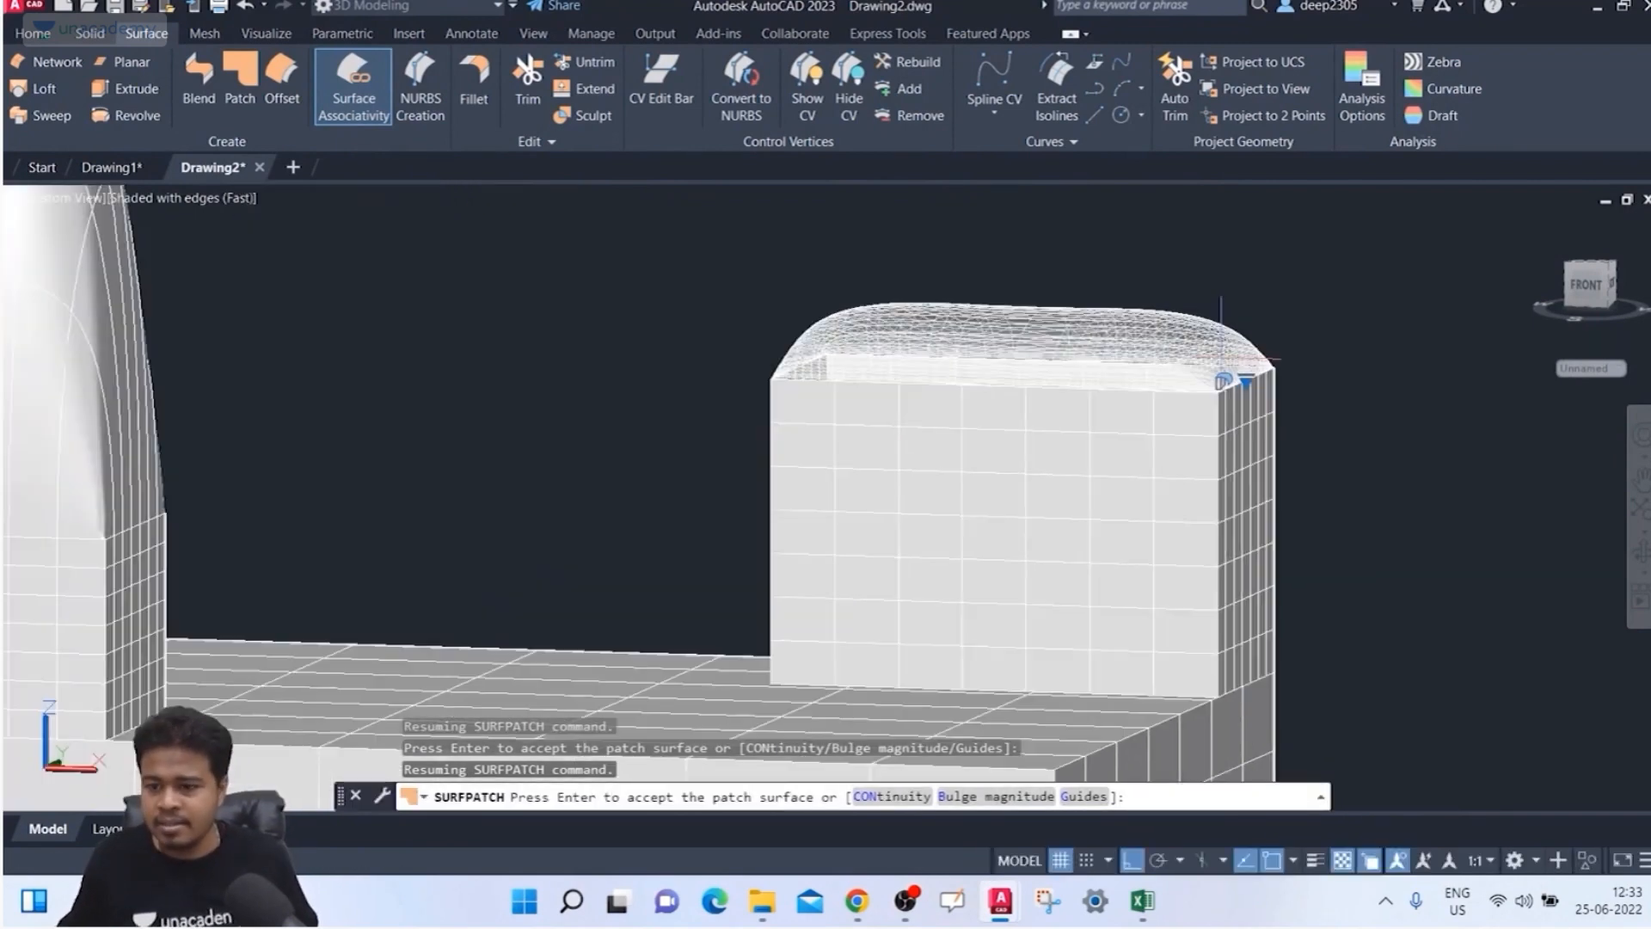
Step: Try a bulge magnitude of 1 for the patch over the second box and set it back to 0.5
{"action": "scroll", "coordinate": [1223, 356], "scroll_direction": "down", "scroll_amount": 4}
{"action": "left_click", "coordinate": [1033, 797]}
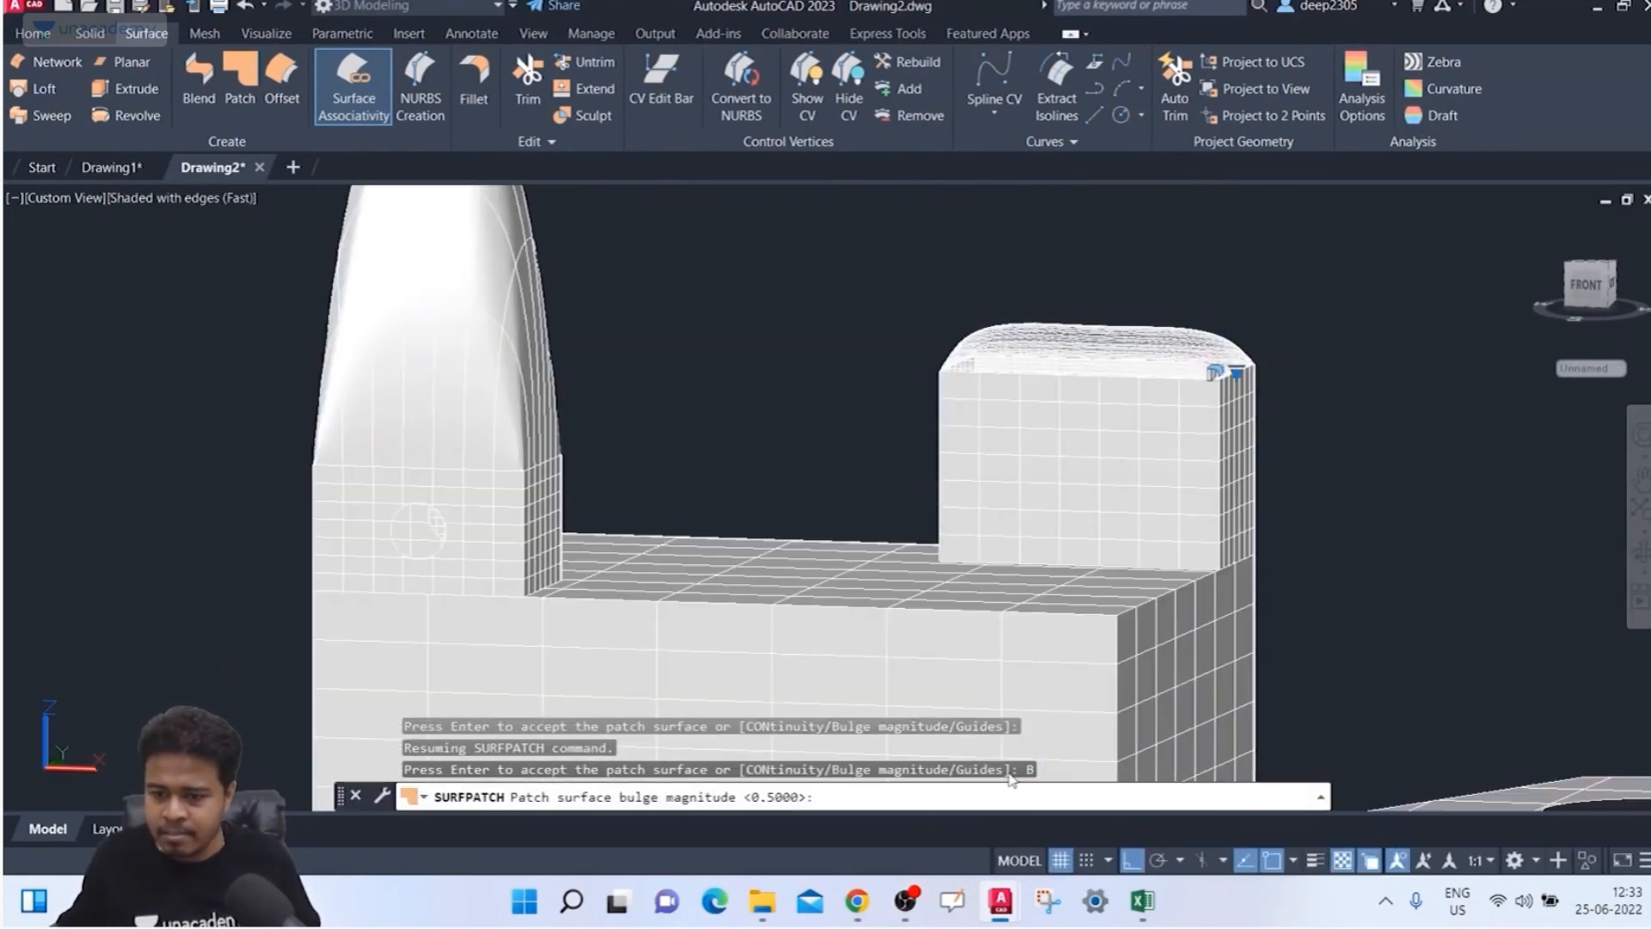
{"action": "key", "text": "Return"}
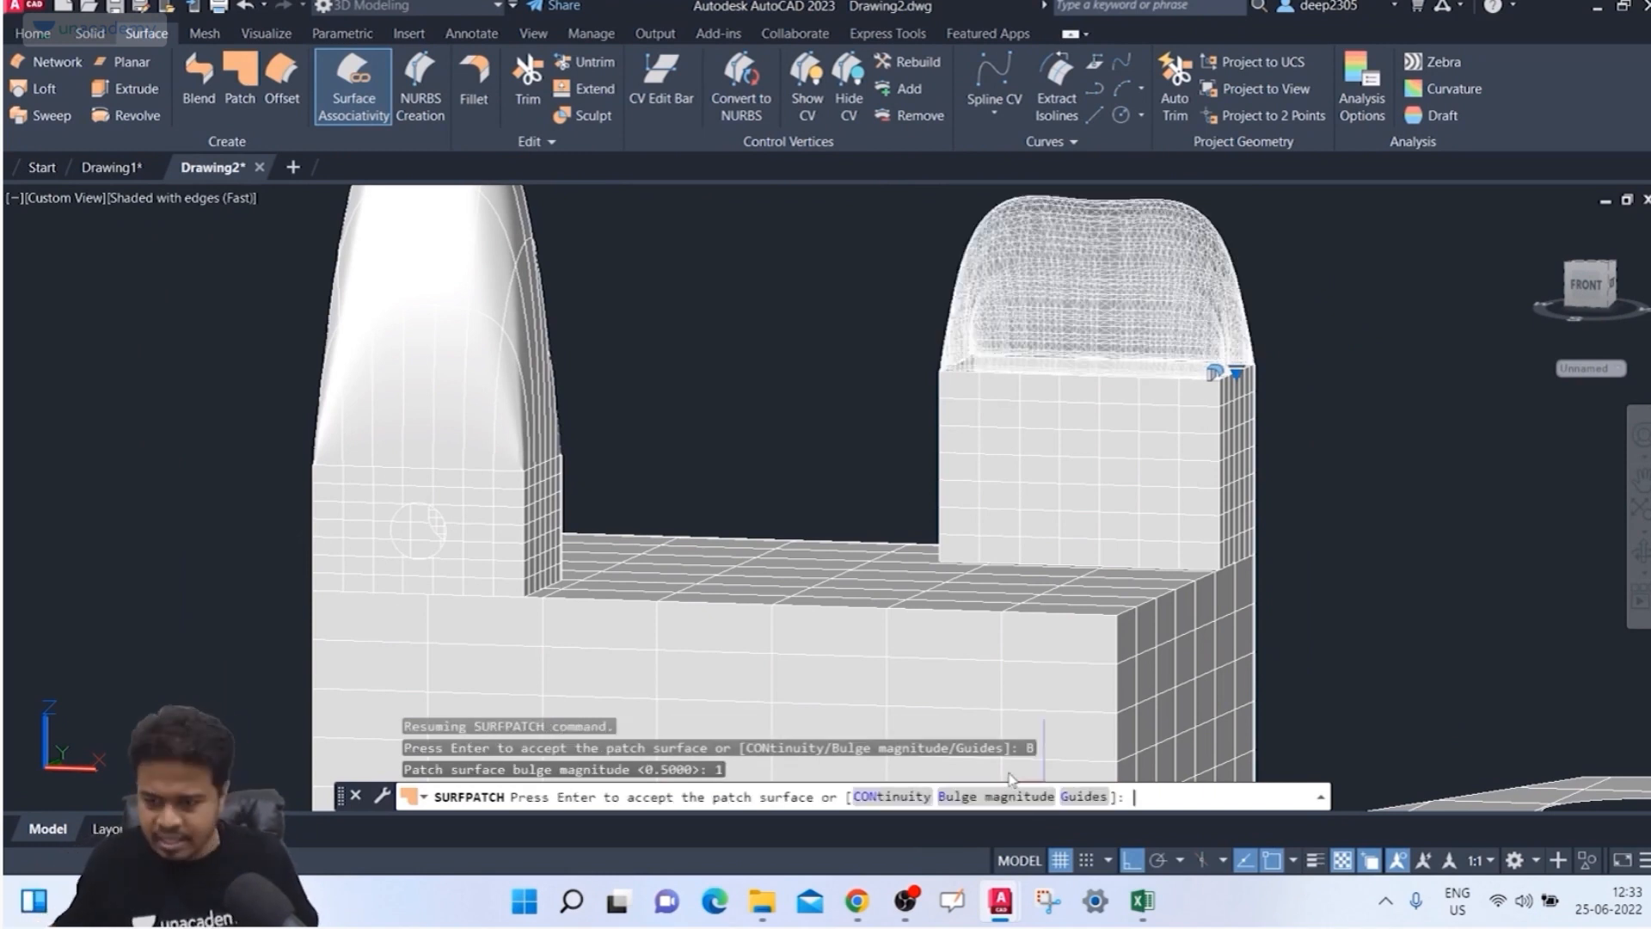
{"action": "left_click", "coordinate": [1022, 796]}
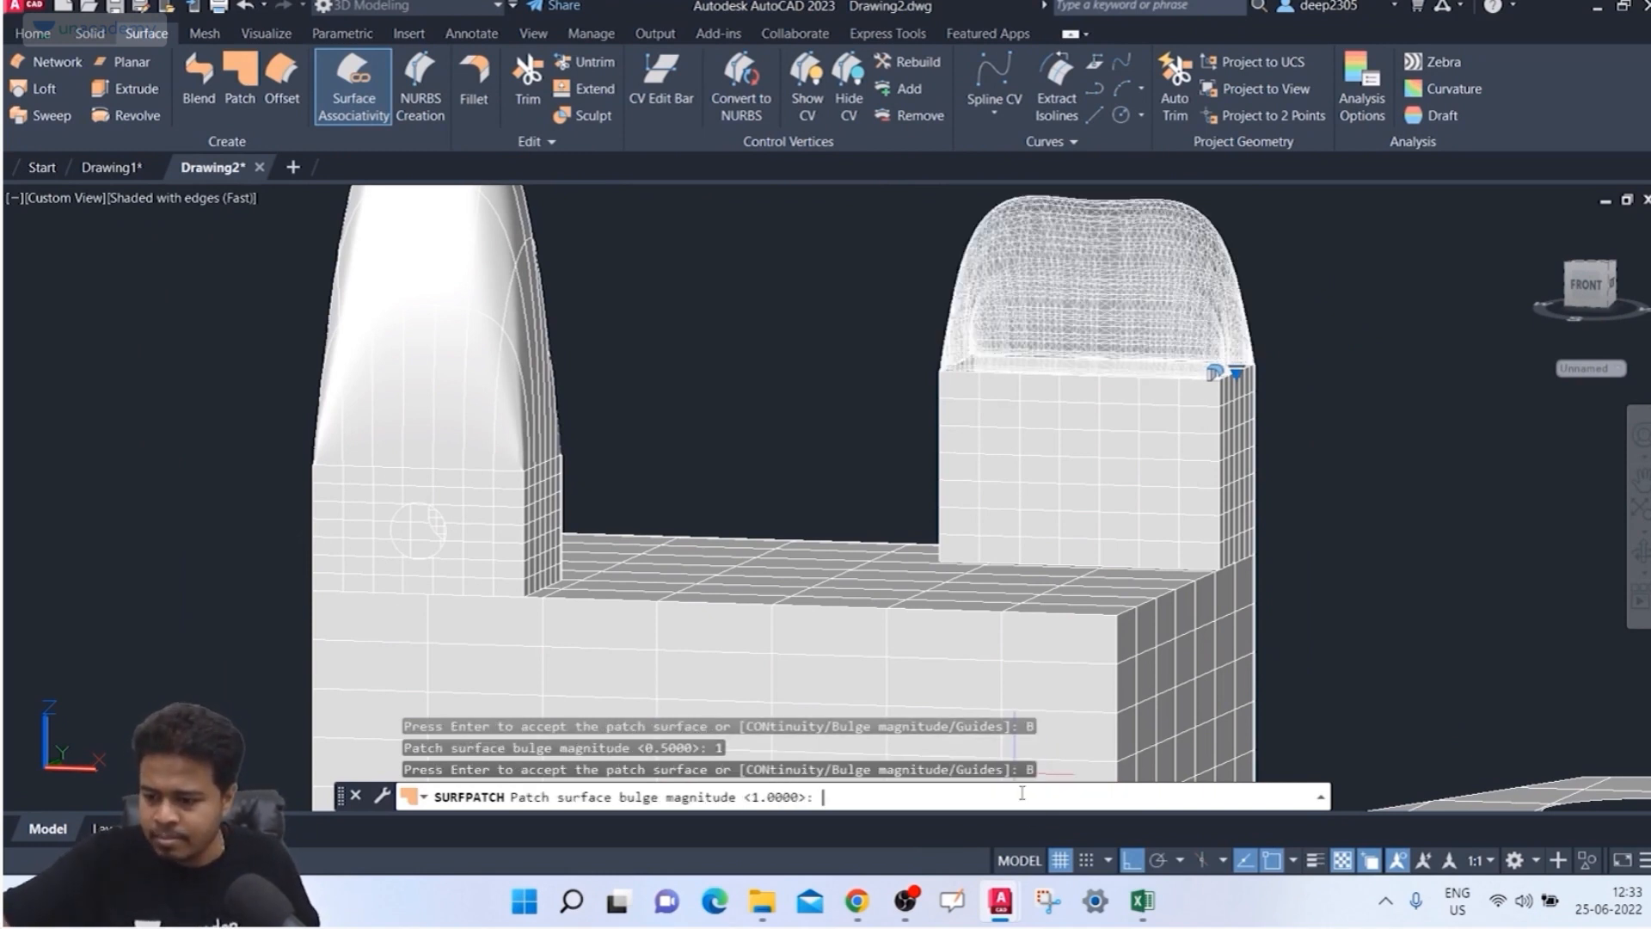
{"action": "key", "text": "Return"}
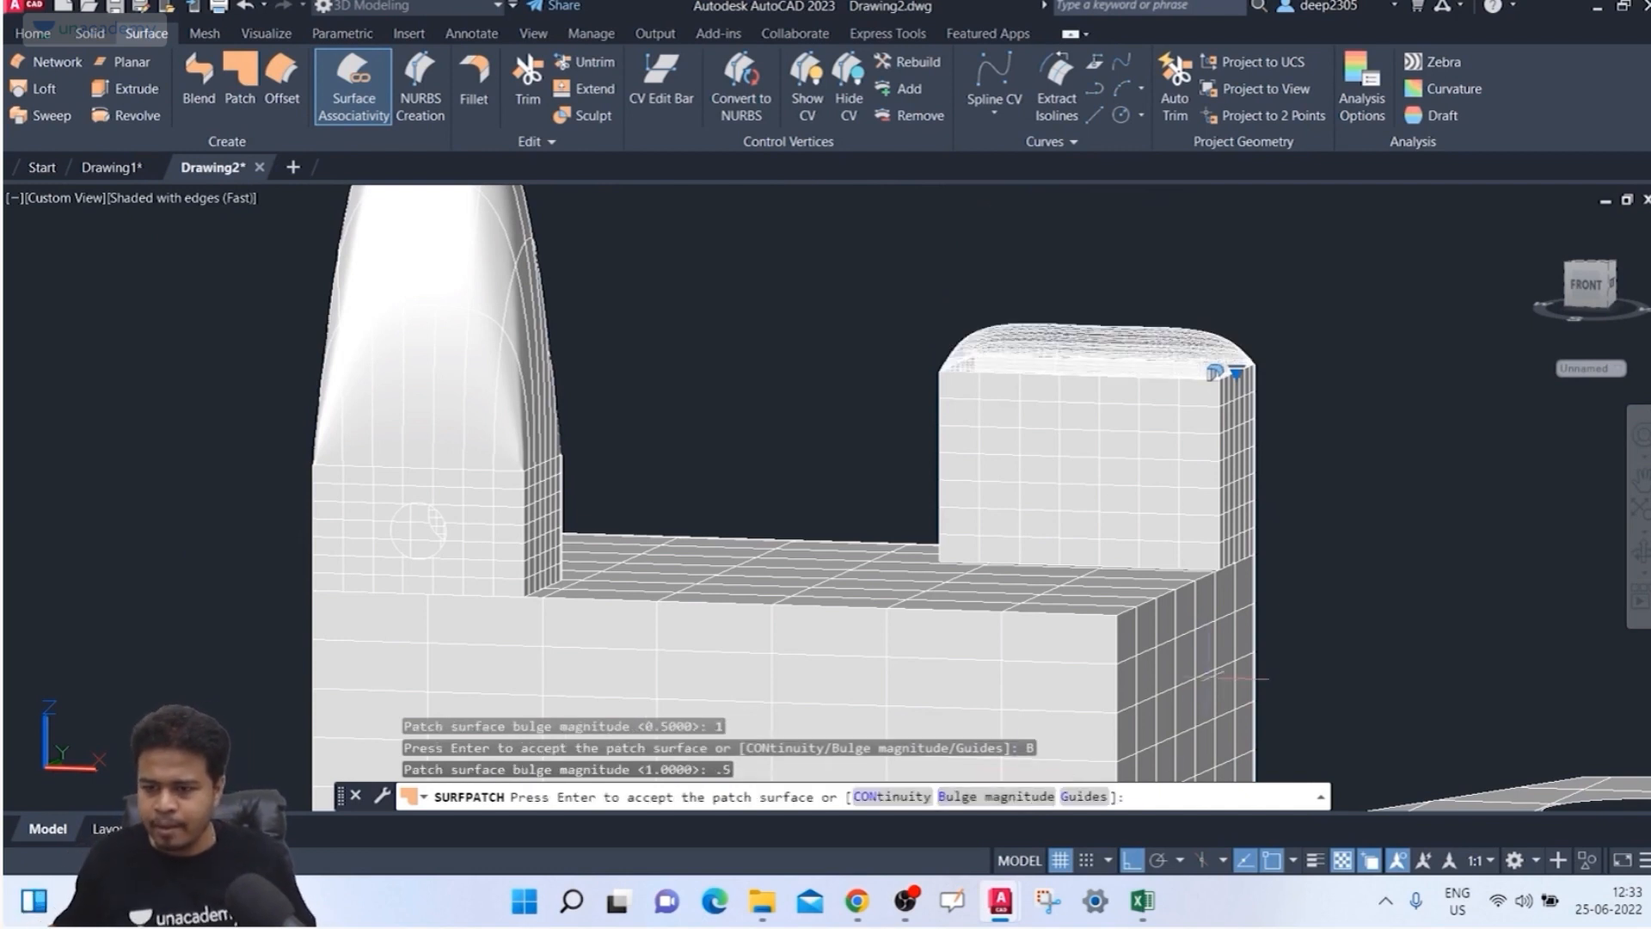
Step: Choose Curvature (G2) continuity again for the second box's patch and accept the patch surface
{"action": "left_click", "coordinate": [895, 797]}
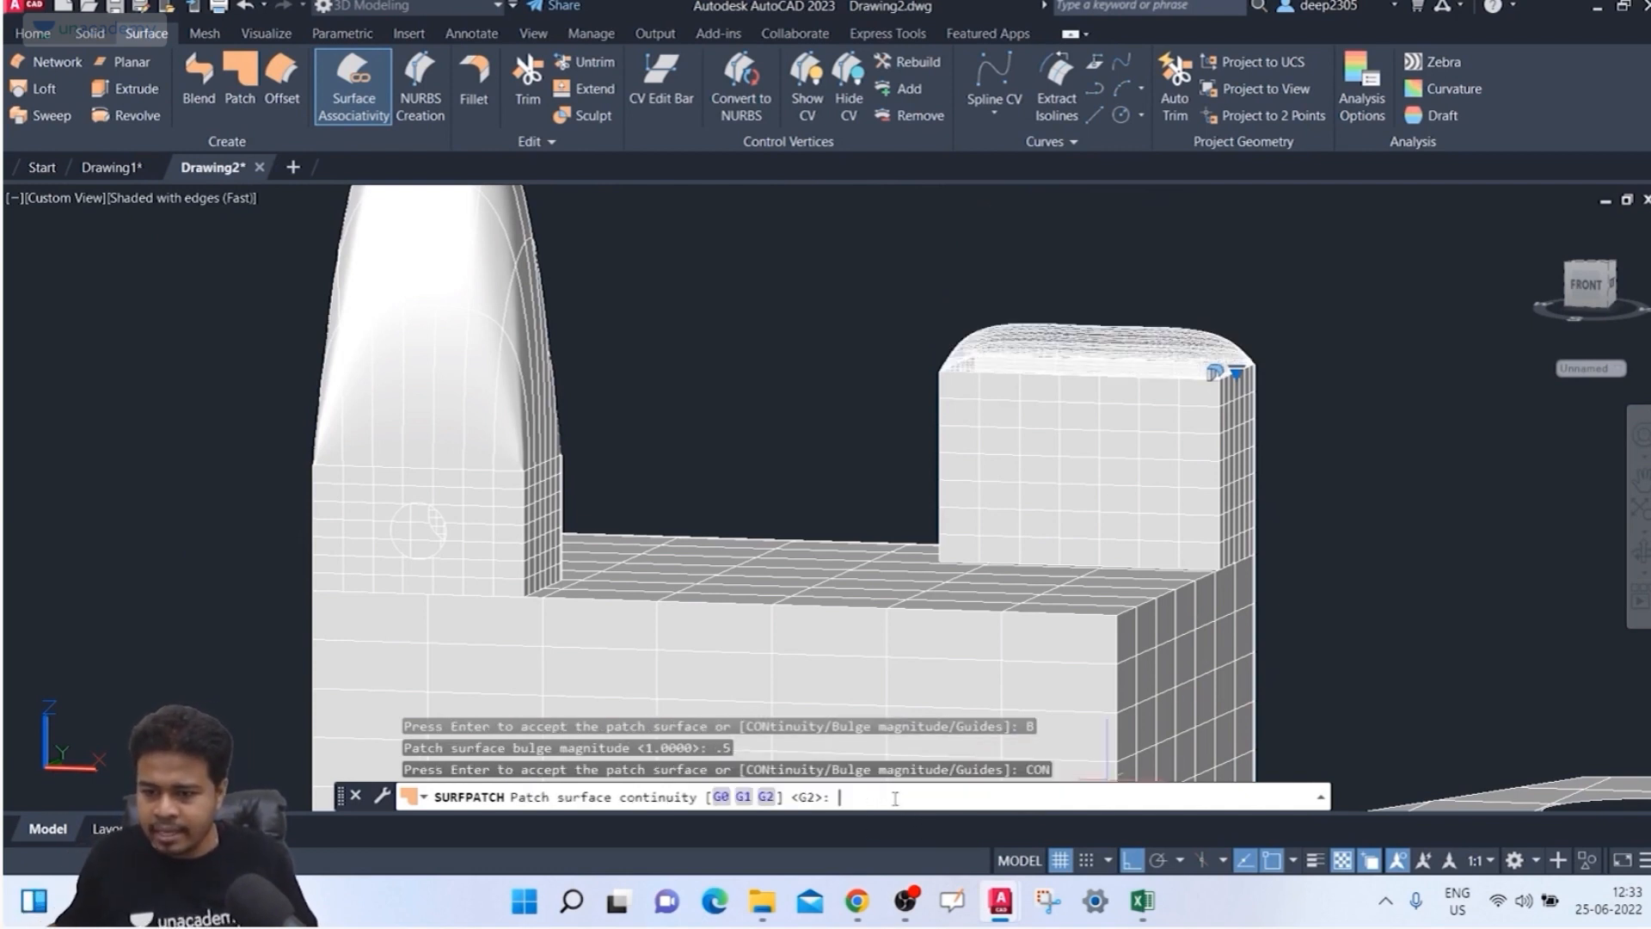
{"action": "left_click", "coordinate": [766, 796]}
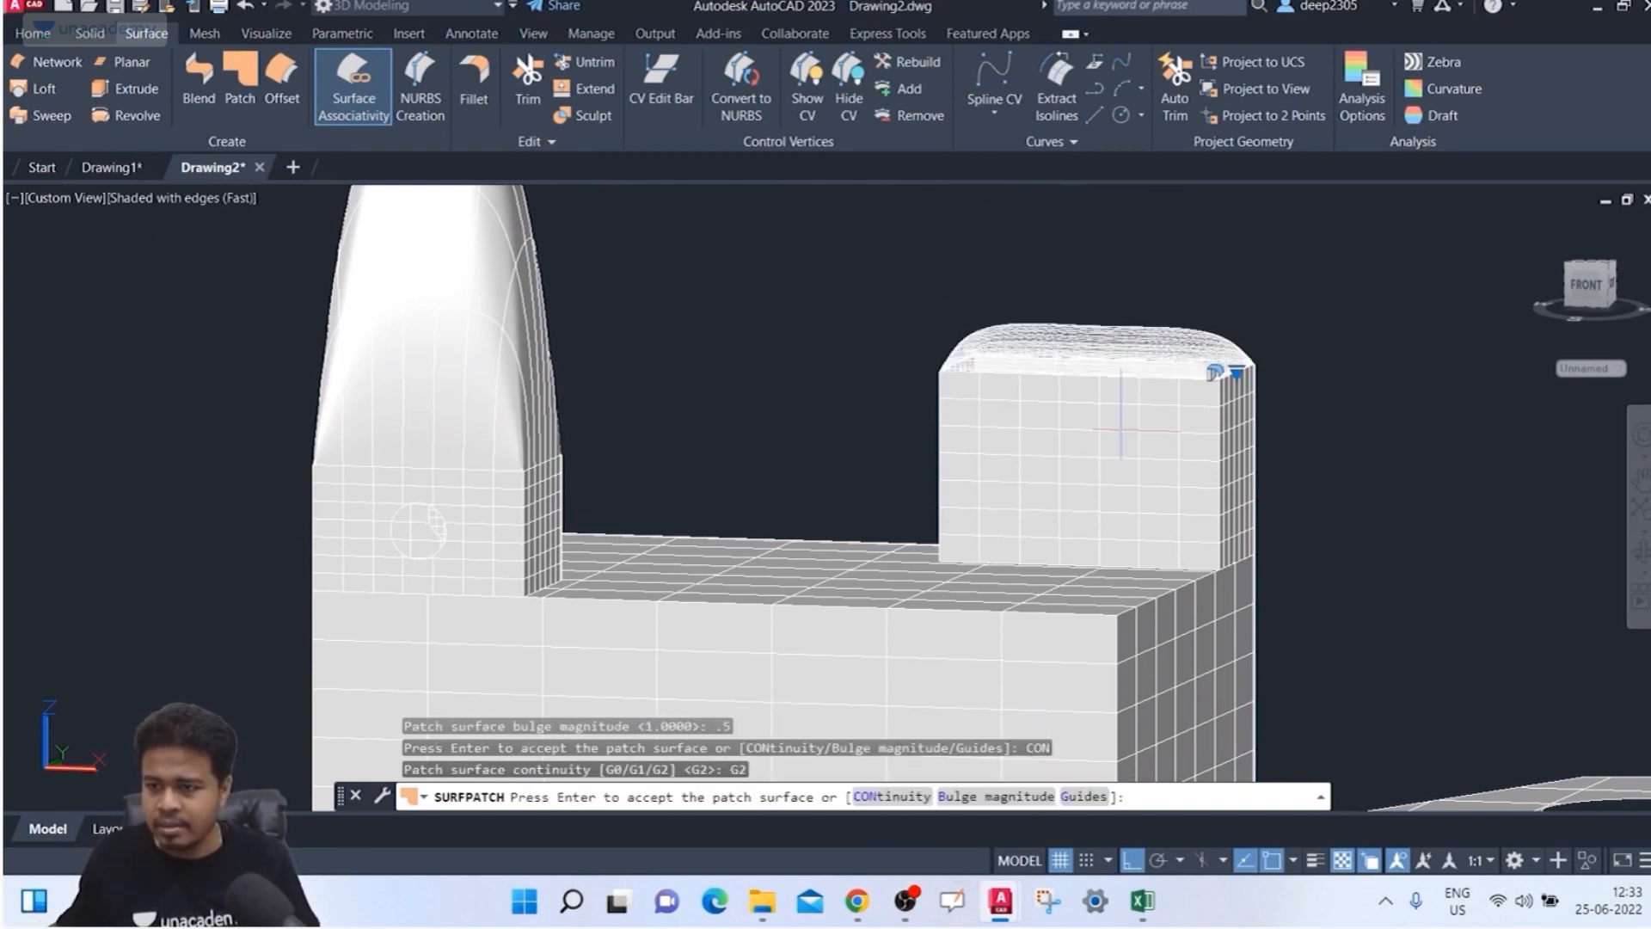
{"action": "scroll", "coordinate": [1282, 365], "scroll_direction": "up", "scroll_amount": 3}
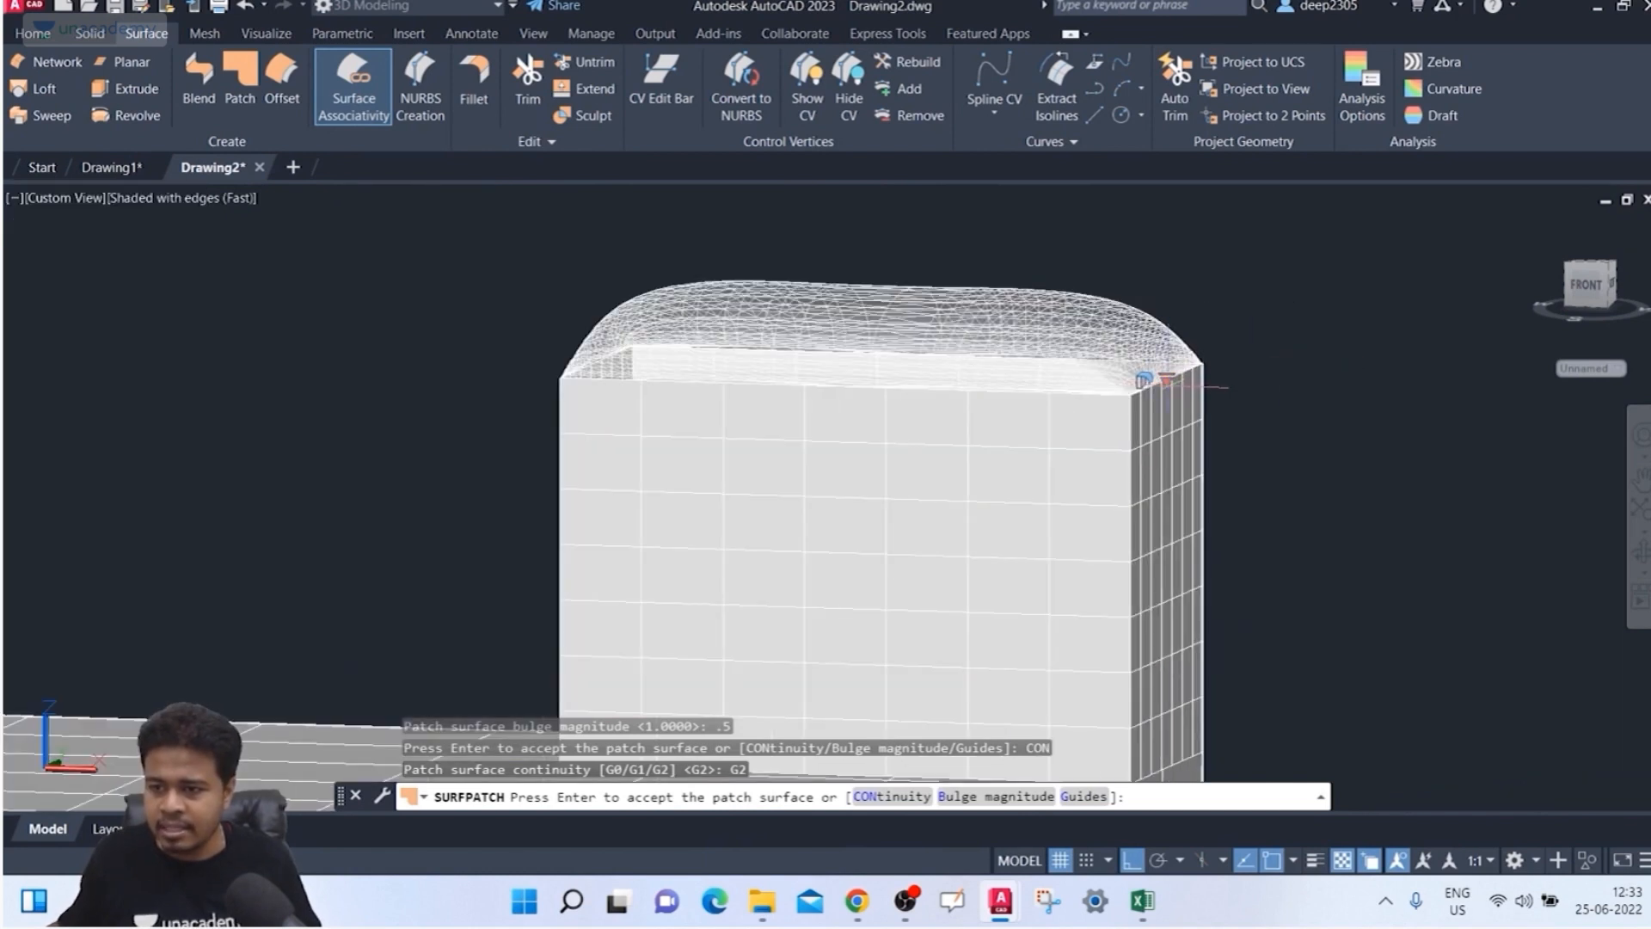
{"action": "mouse_move", "coordinate": [1167, 380]}
{"action": "left_click", "coordinate": [1210, 441]}
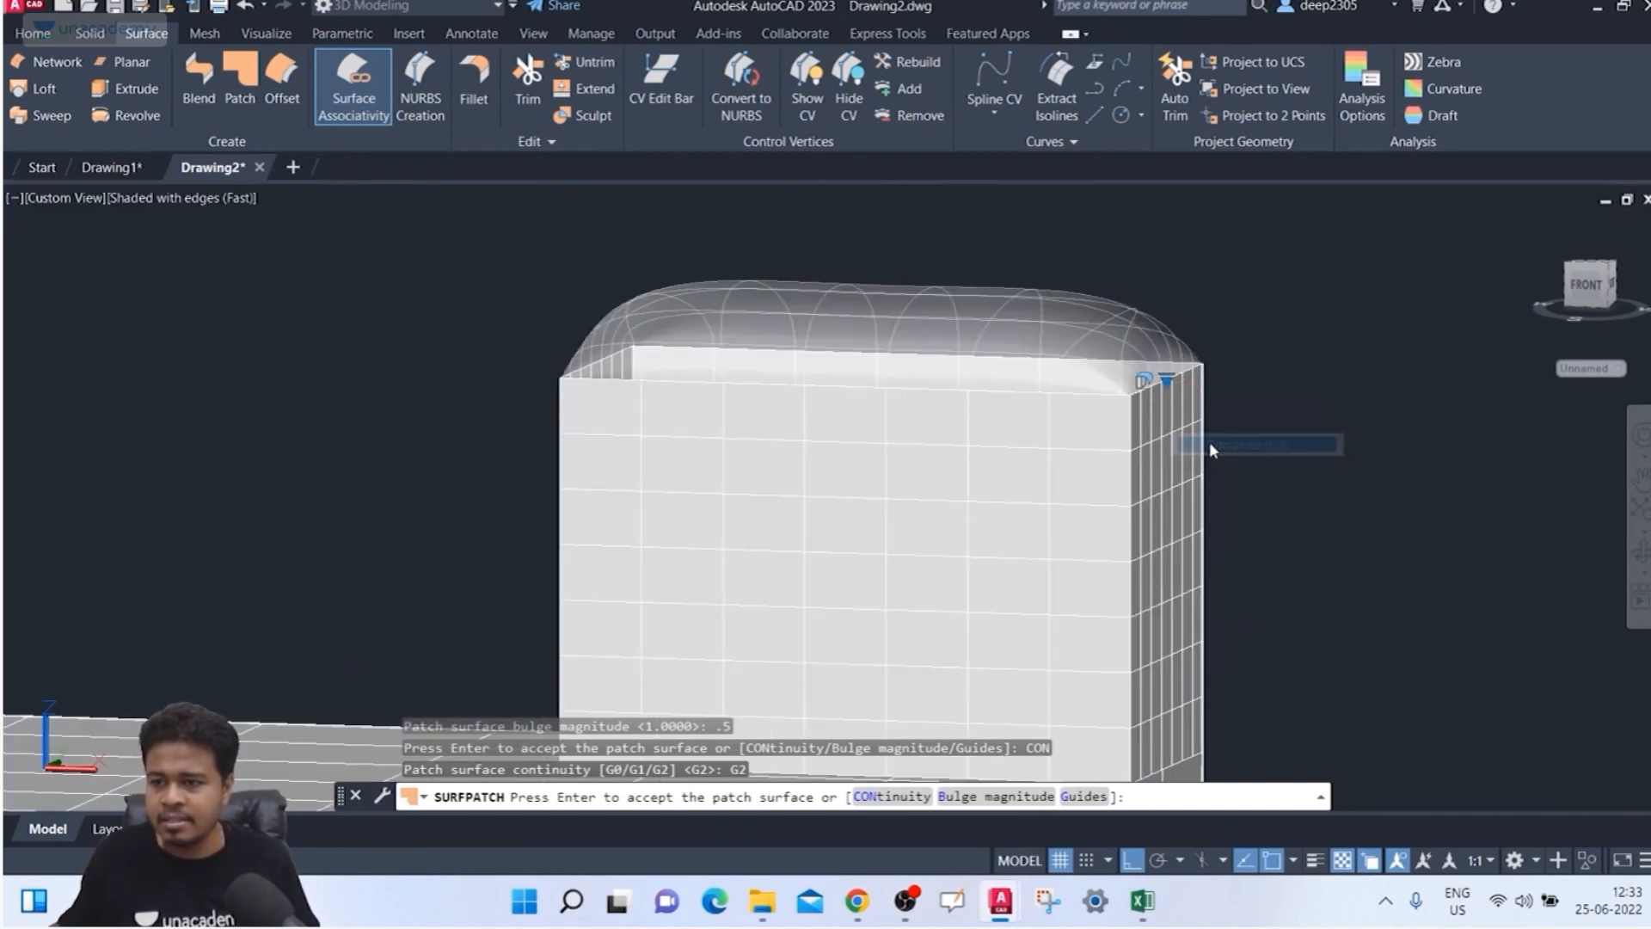
{"action": "scroll", "coordinate": [1222, 318], "scroll_direction": "down", "scroll_amount": 3}
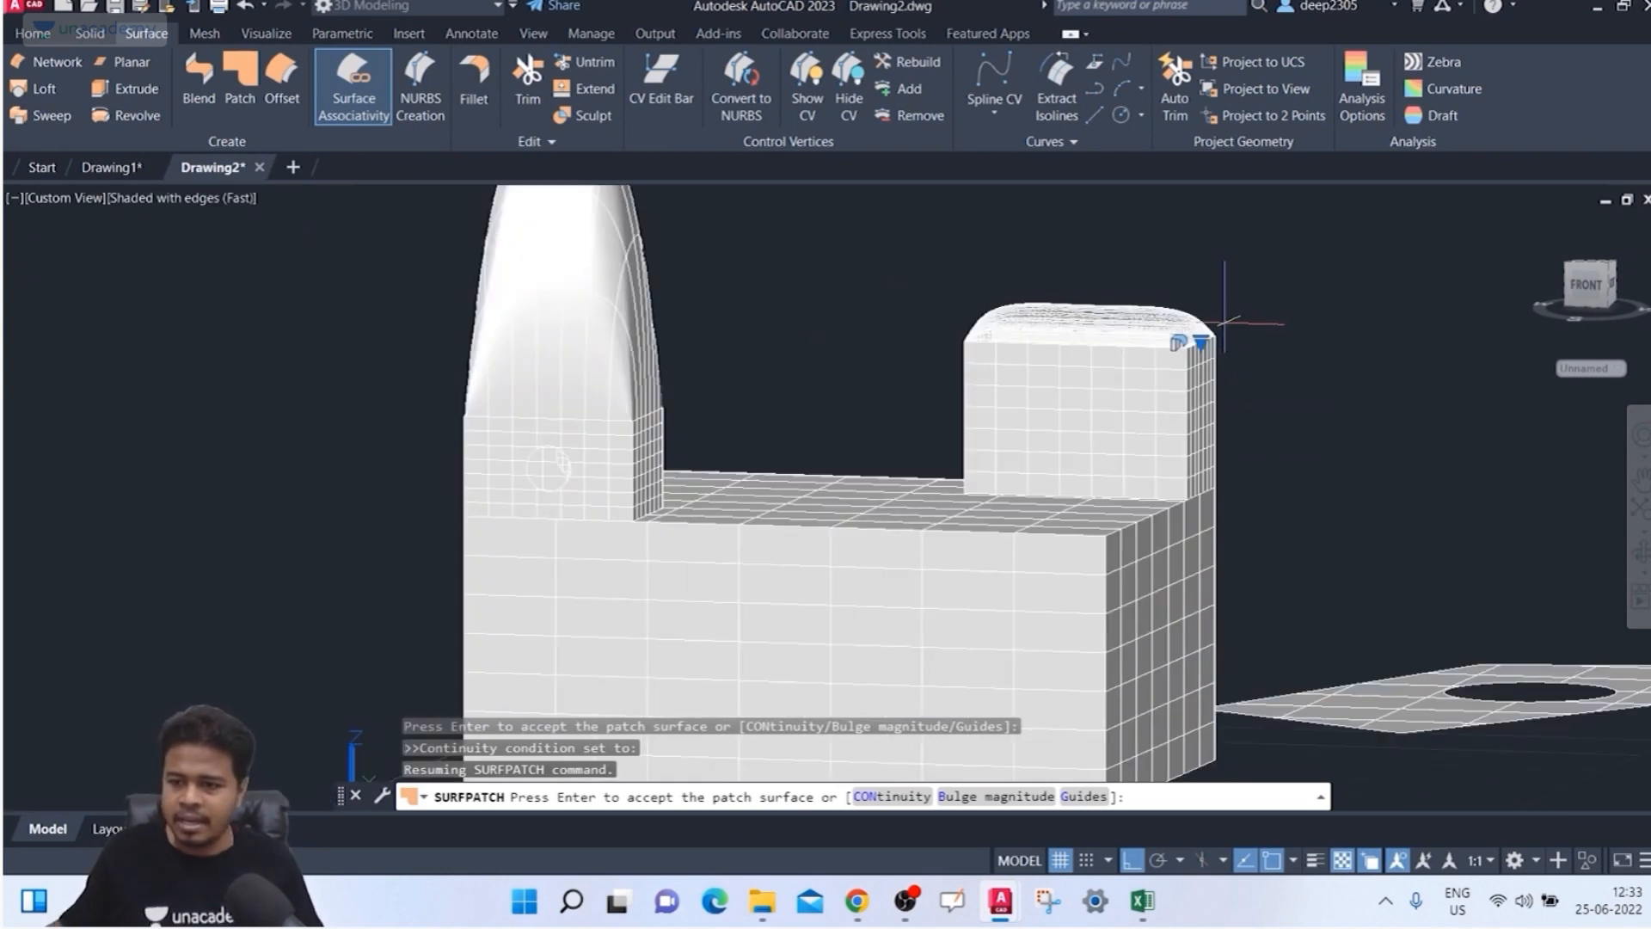
{"action": "key", "text": "Return"}
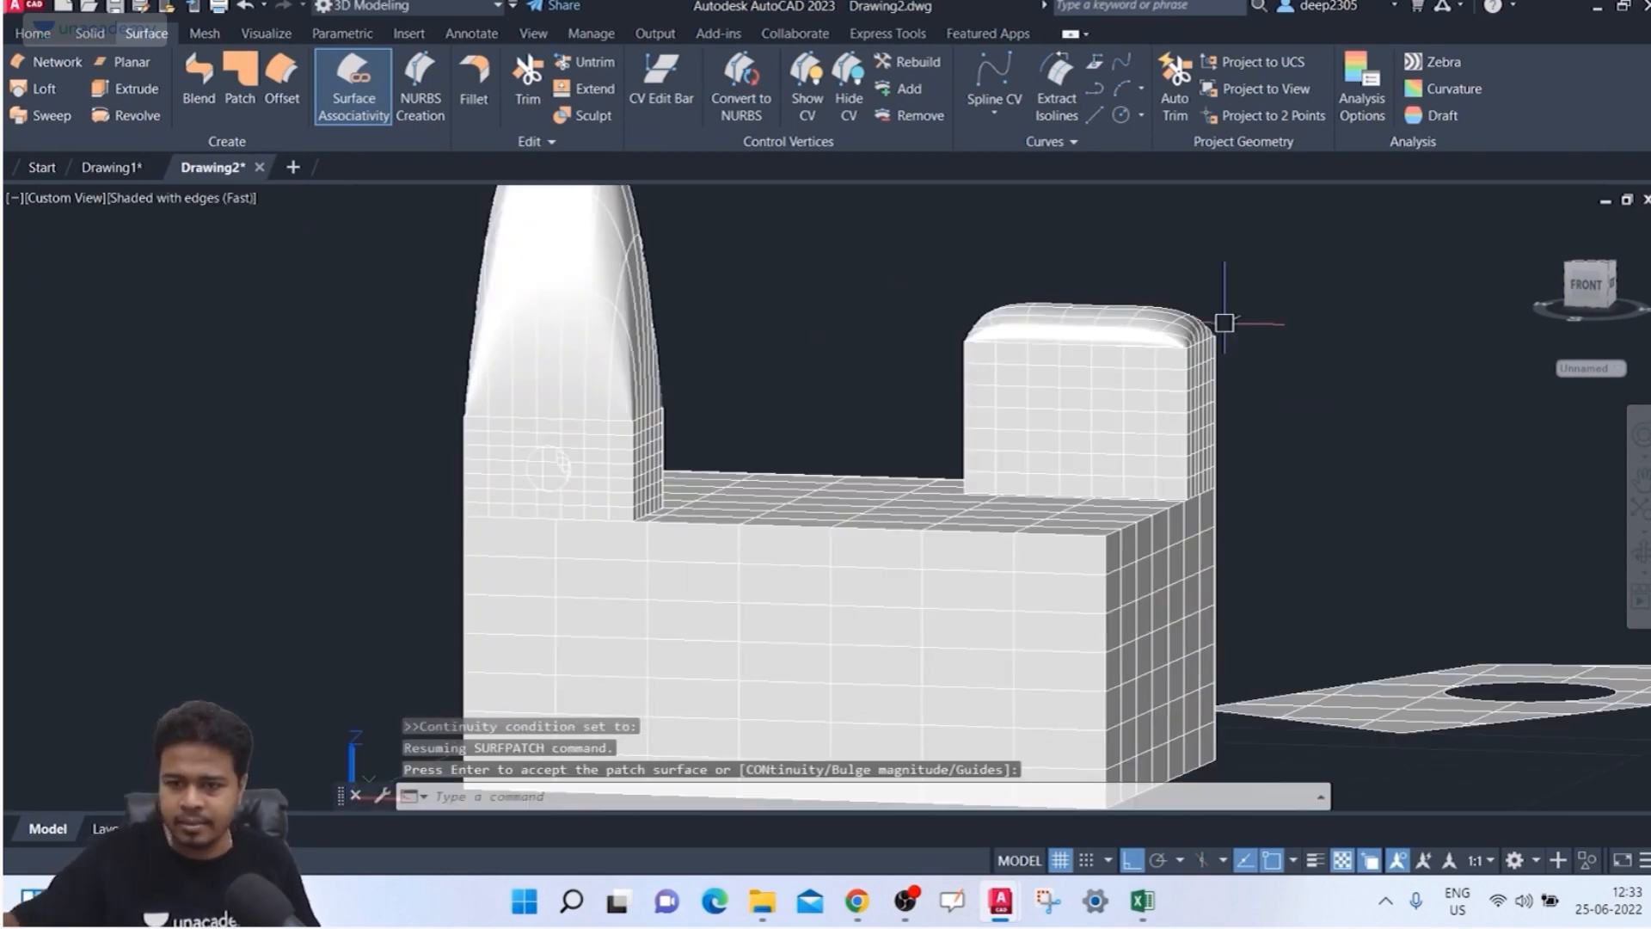
Step: Select the tall patch surface over the first box and check its continuity options without changing them
{"action": "left_click", "coordinate": [332, 323]}
{"action": "left_click", "coordinate": [547, 320]}
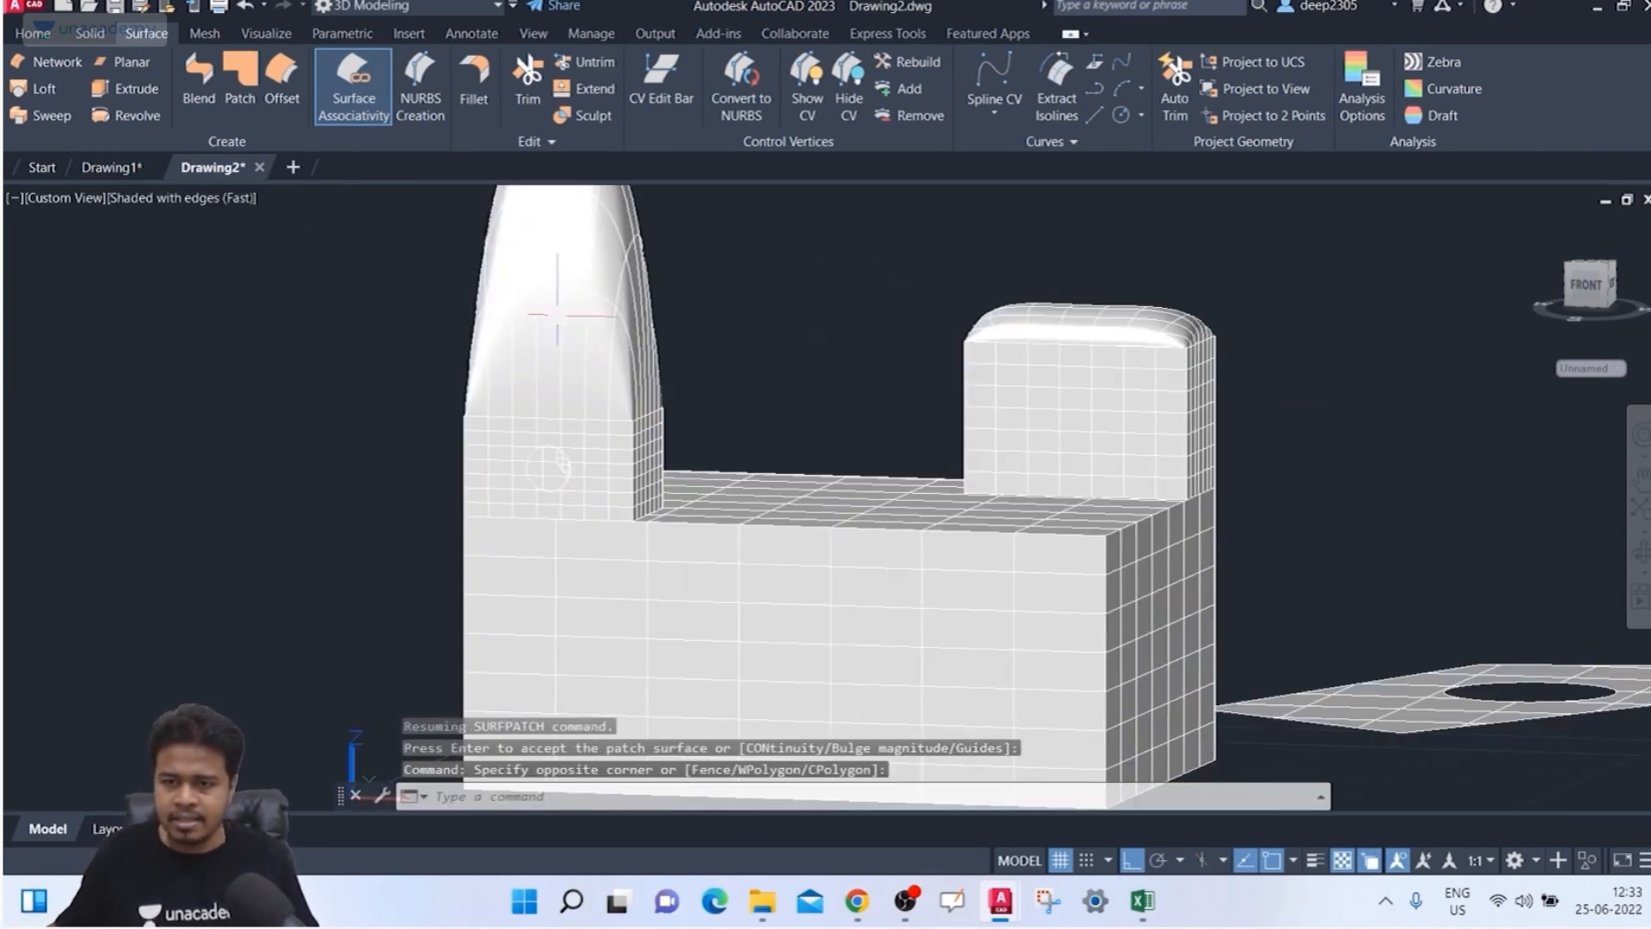
{"action": "left_click", "coordinate": [553, 323]}
{"action": "middle_click_drag", "start_coordinate": [559, 331], "coordinate": [531, 354]}
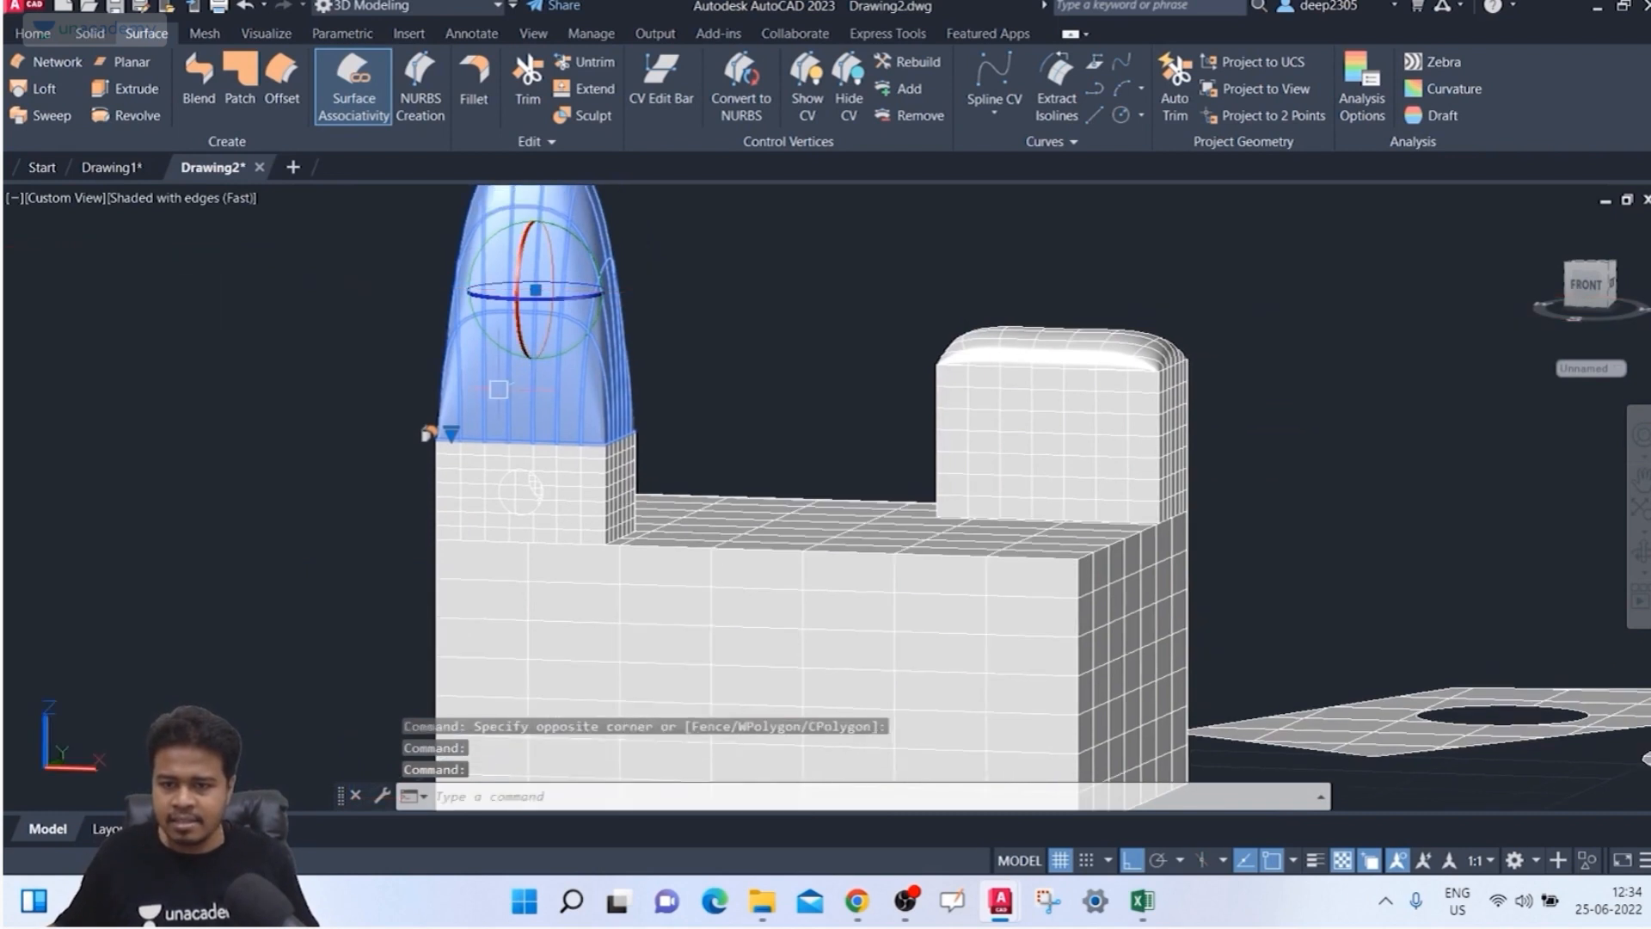
{"action": "left_click", "coordinate": [447, 431]}
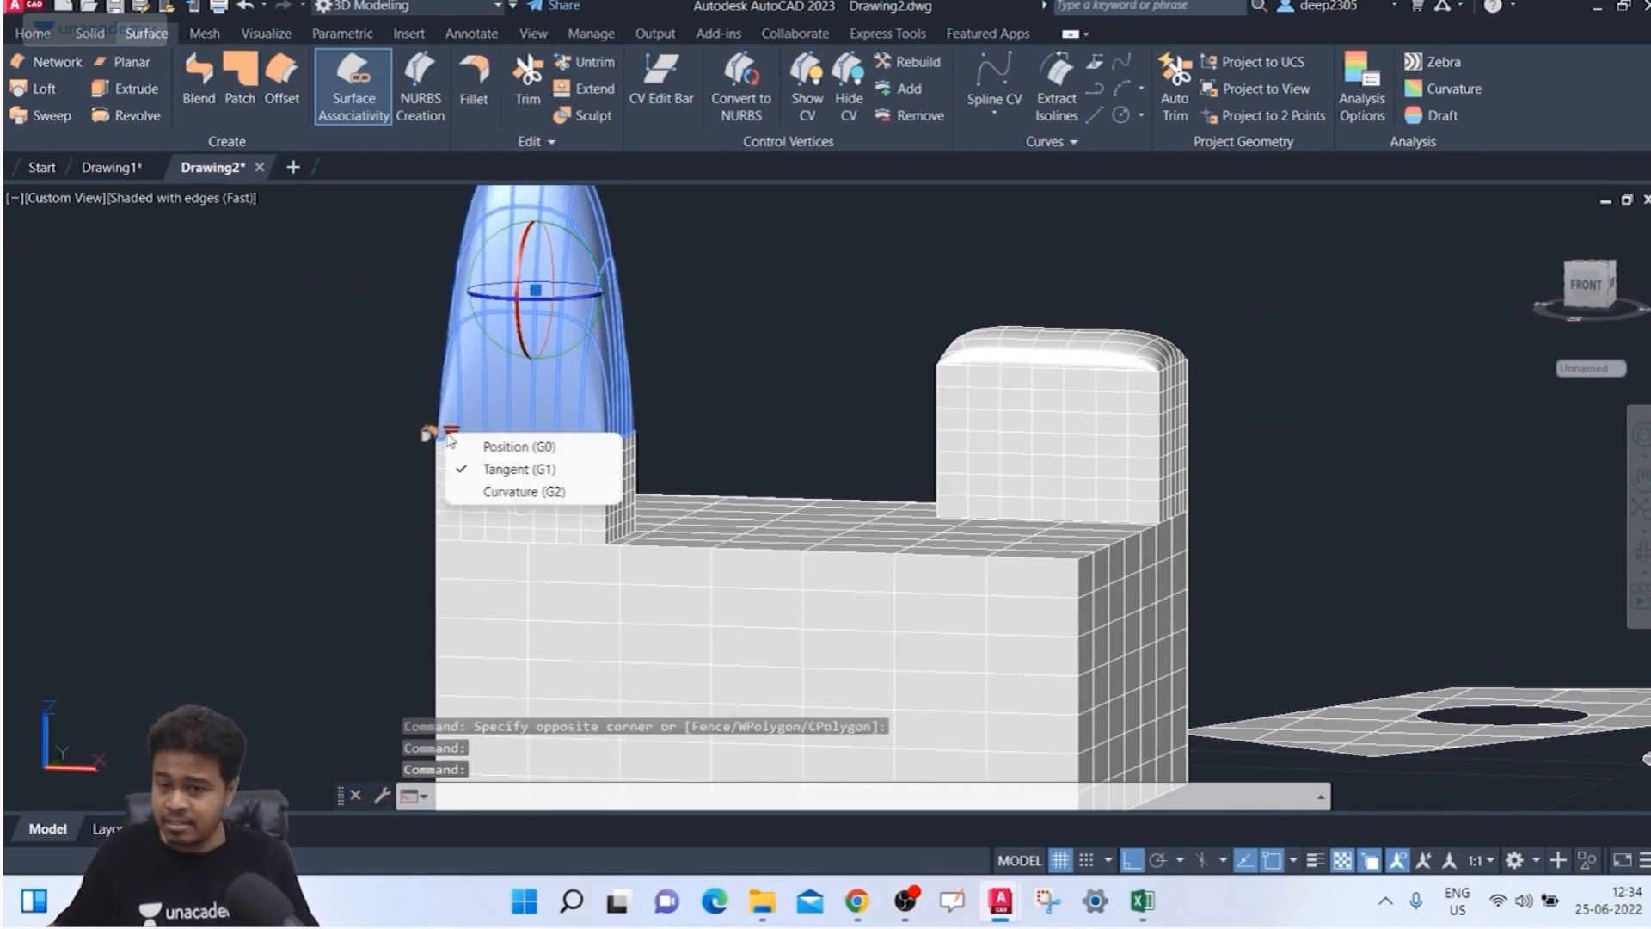
{"action": "key", "text": "Escape"}
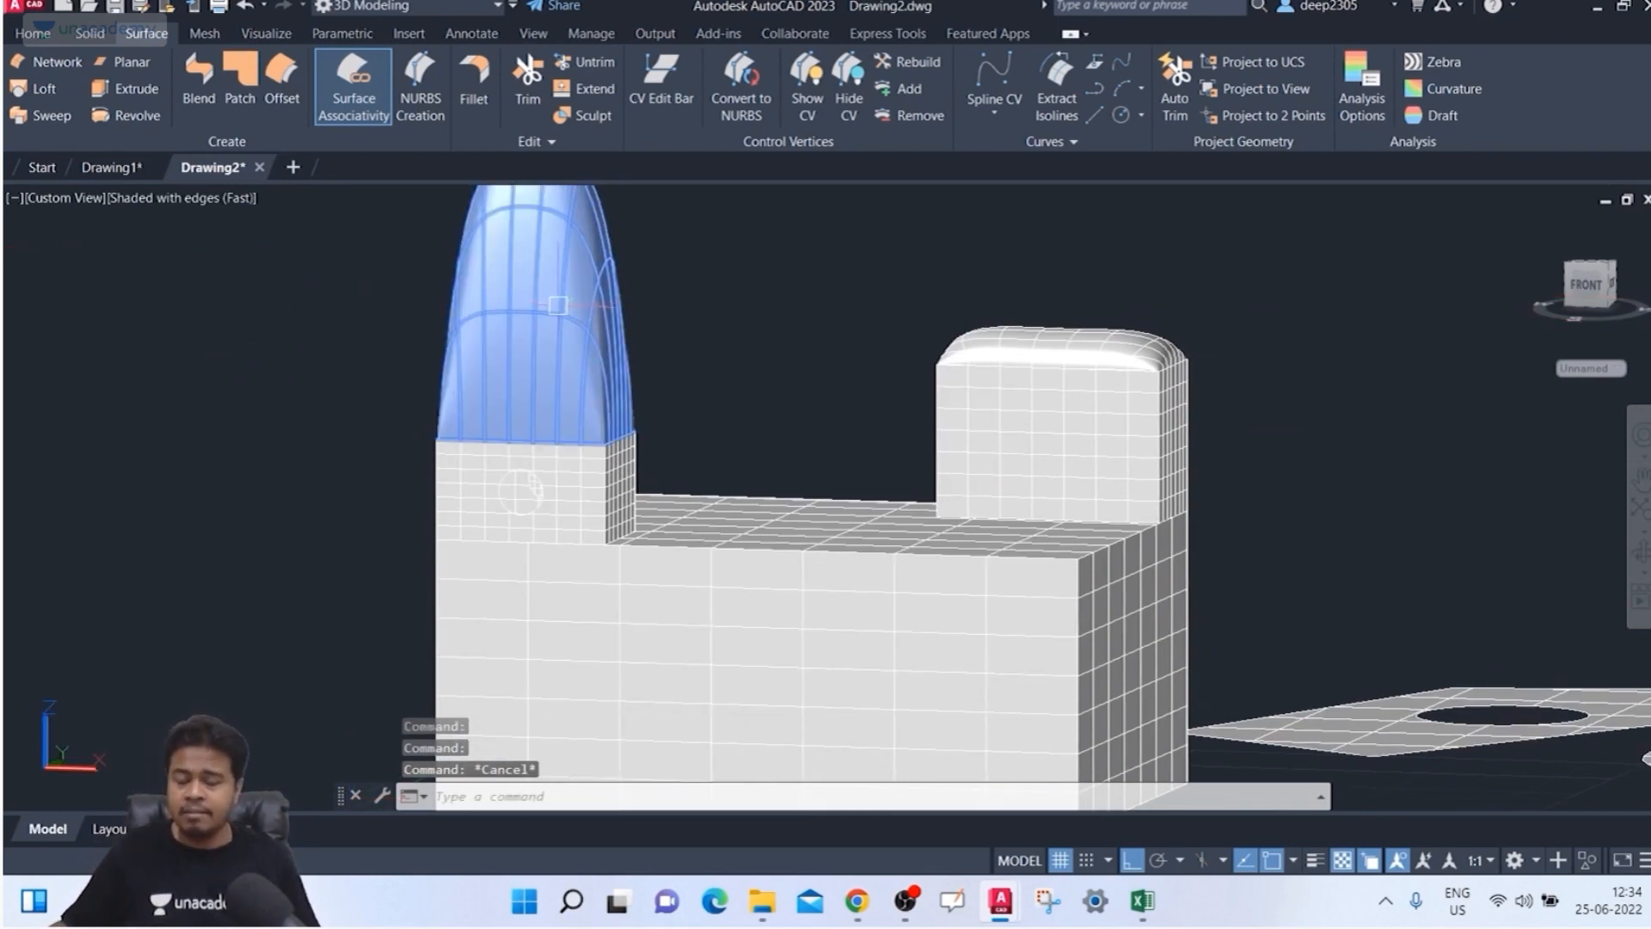
Step: Reapply Tangent (G1) continuity to the tall patch surface over the first box and clear the selection
{"action": "middle_click_drag", "start_coordinate": [599, 319], "coordinate": [527, 363]}
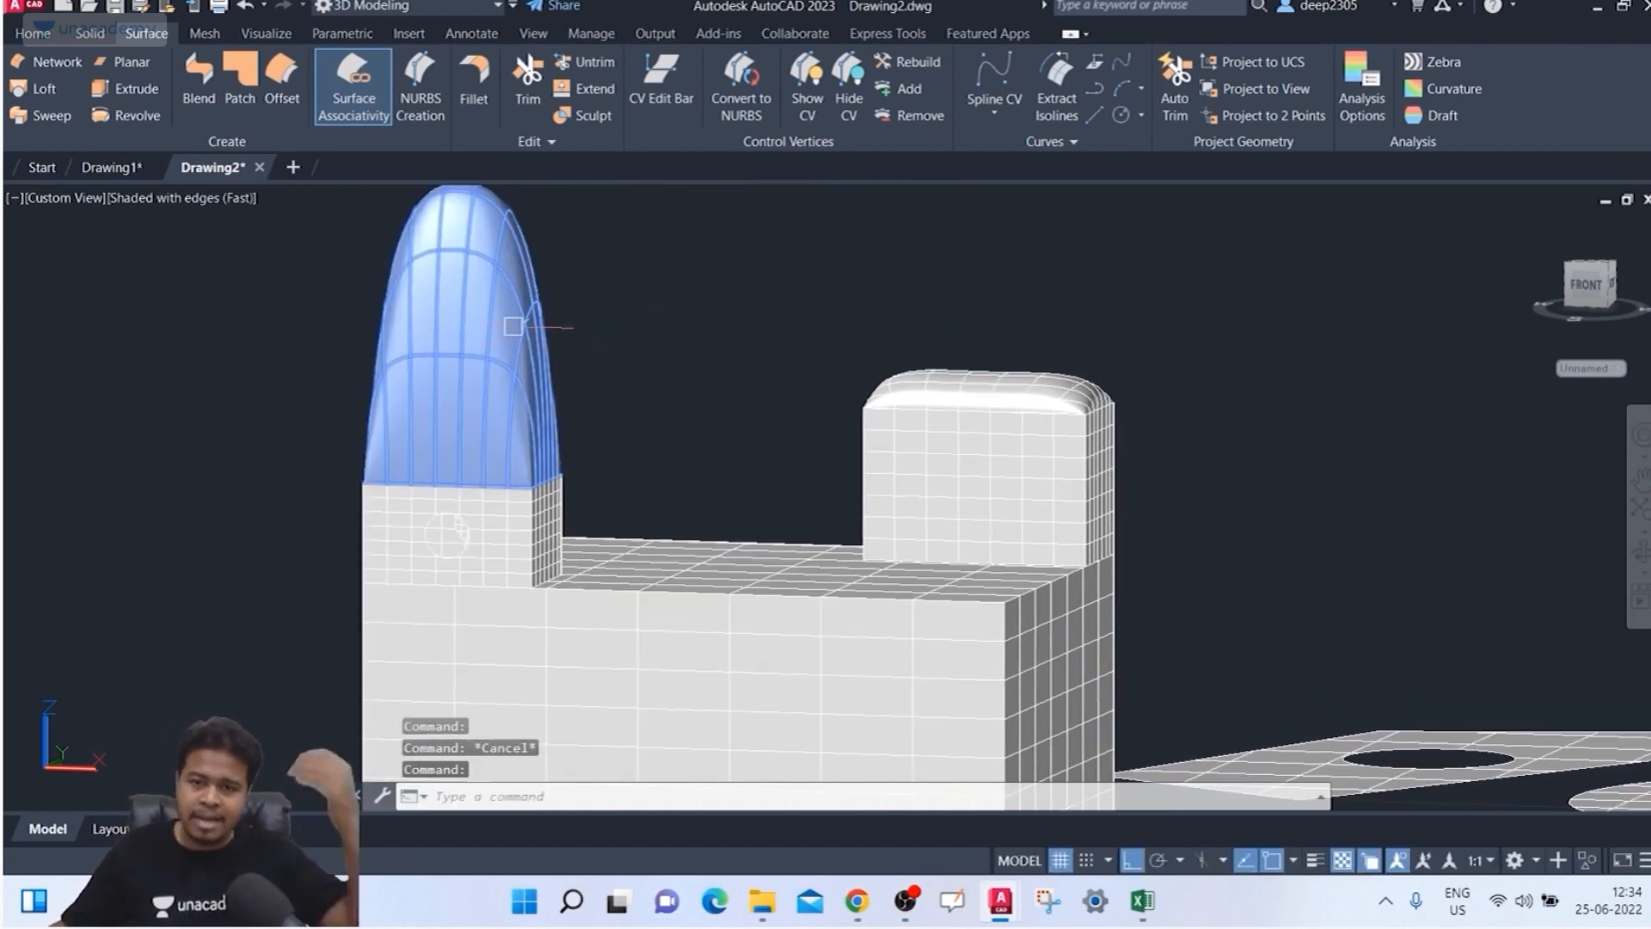
{"action": "left_click", "coordinate": [593, 271]}
{"action": "left_click", "coordinate": [356, 472]}
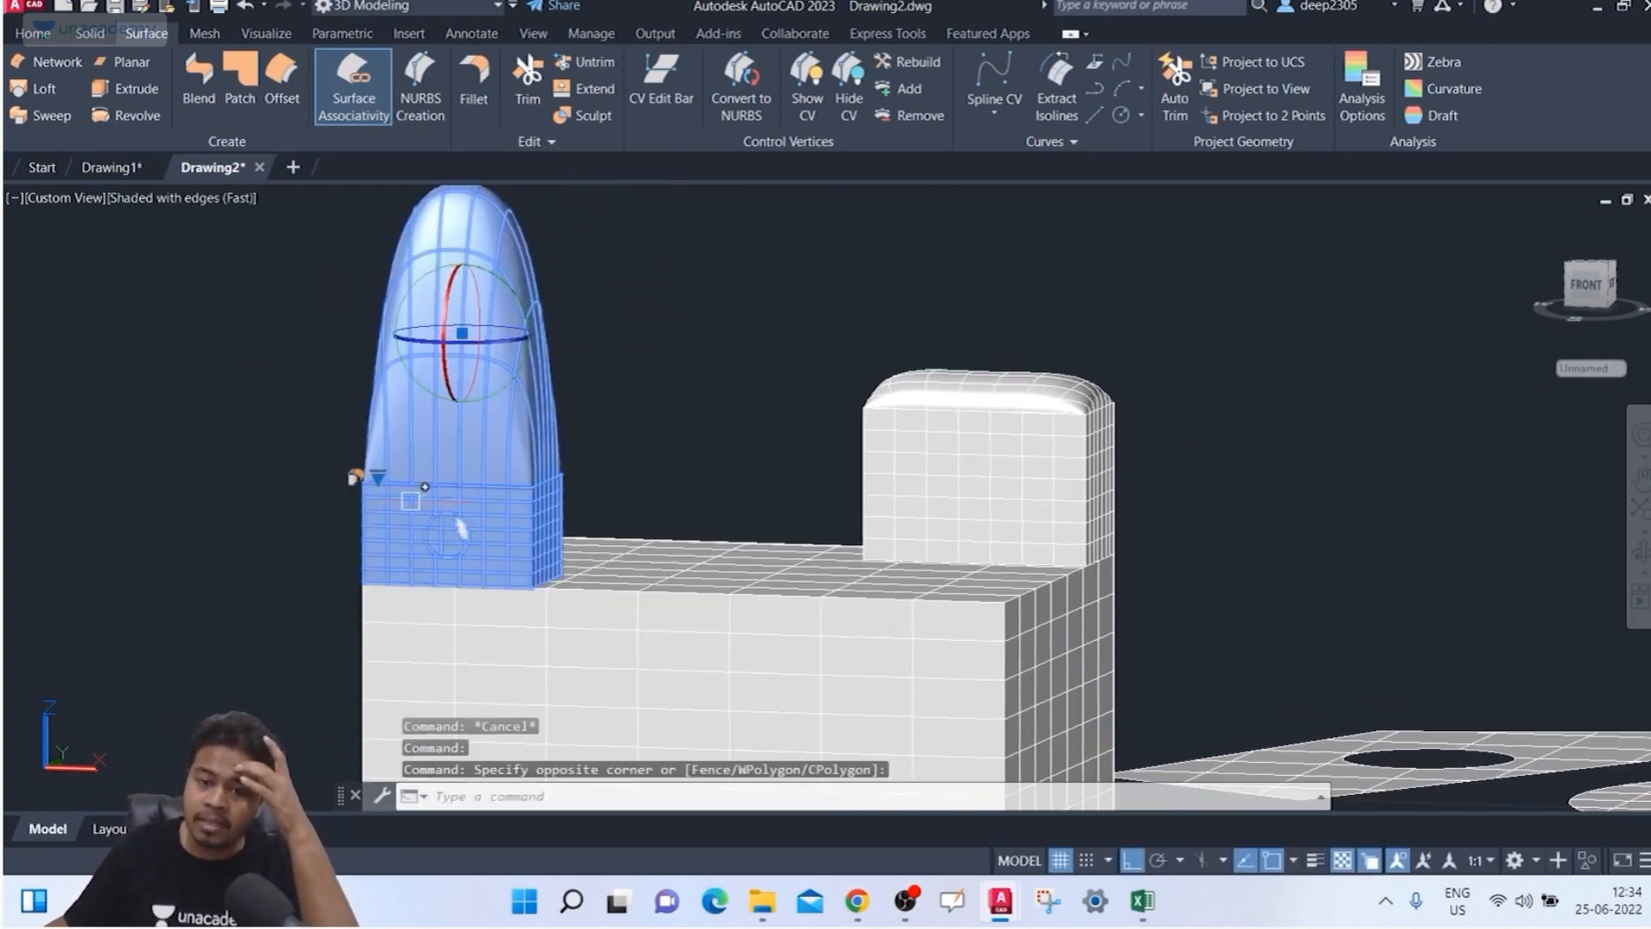
{"action": "left_click", "coordinate": [376, 475]}
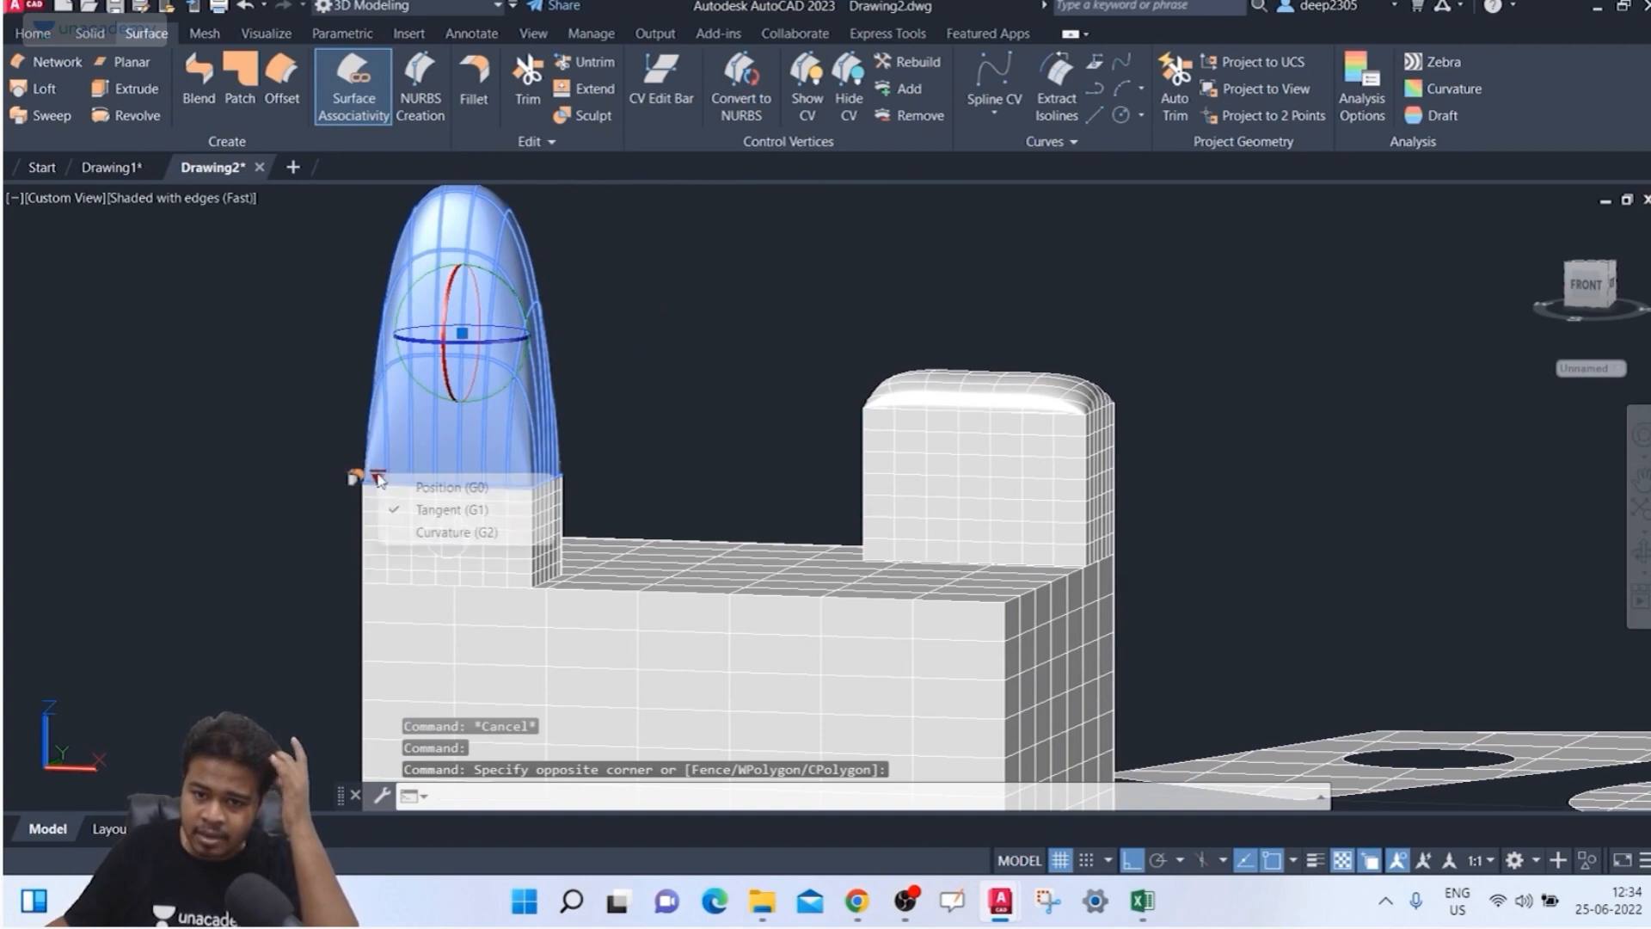
{"action": "left_click", "coordinate": [436, 511]}
{"action": "scroll", "coordinate": [354, 478], "scroll_direction": "up", "scroll_amount": 5}
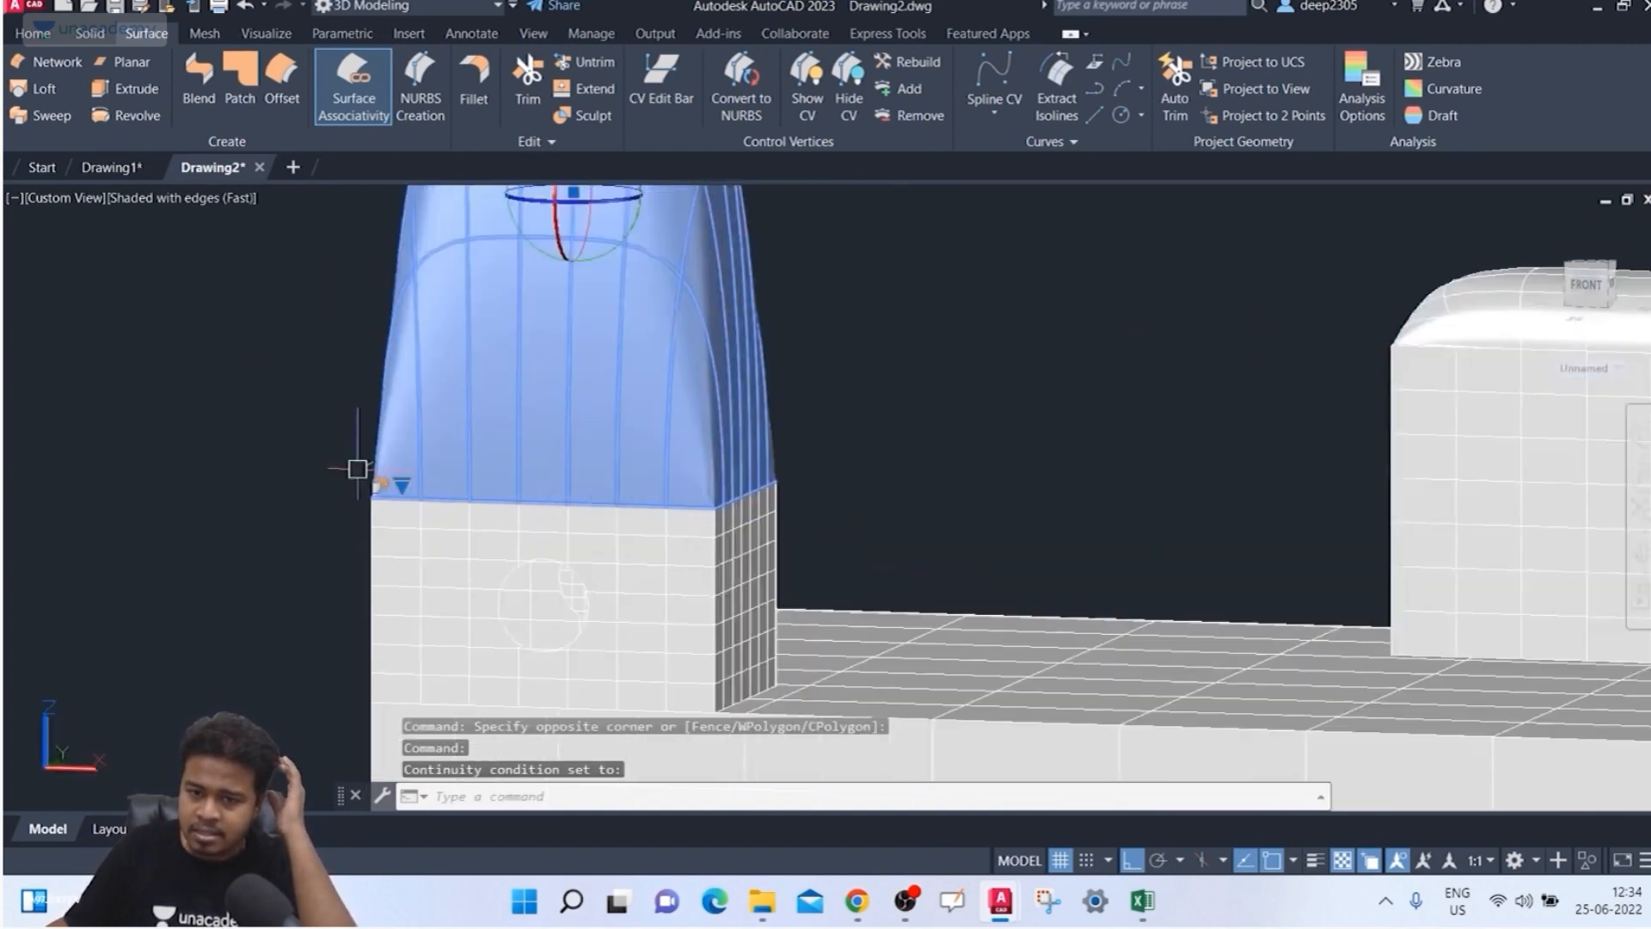
{"action": "left_click", "coordinate": [416, 475]}
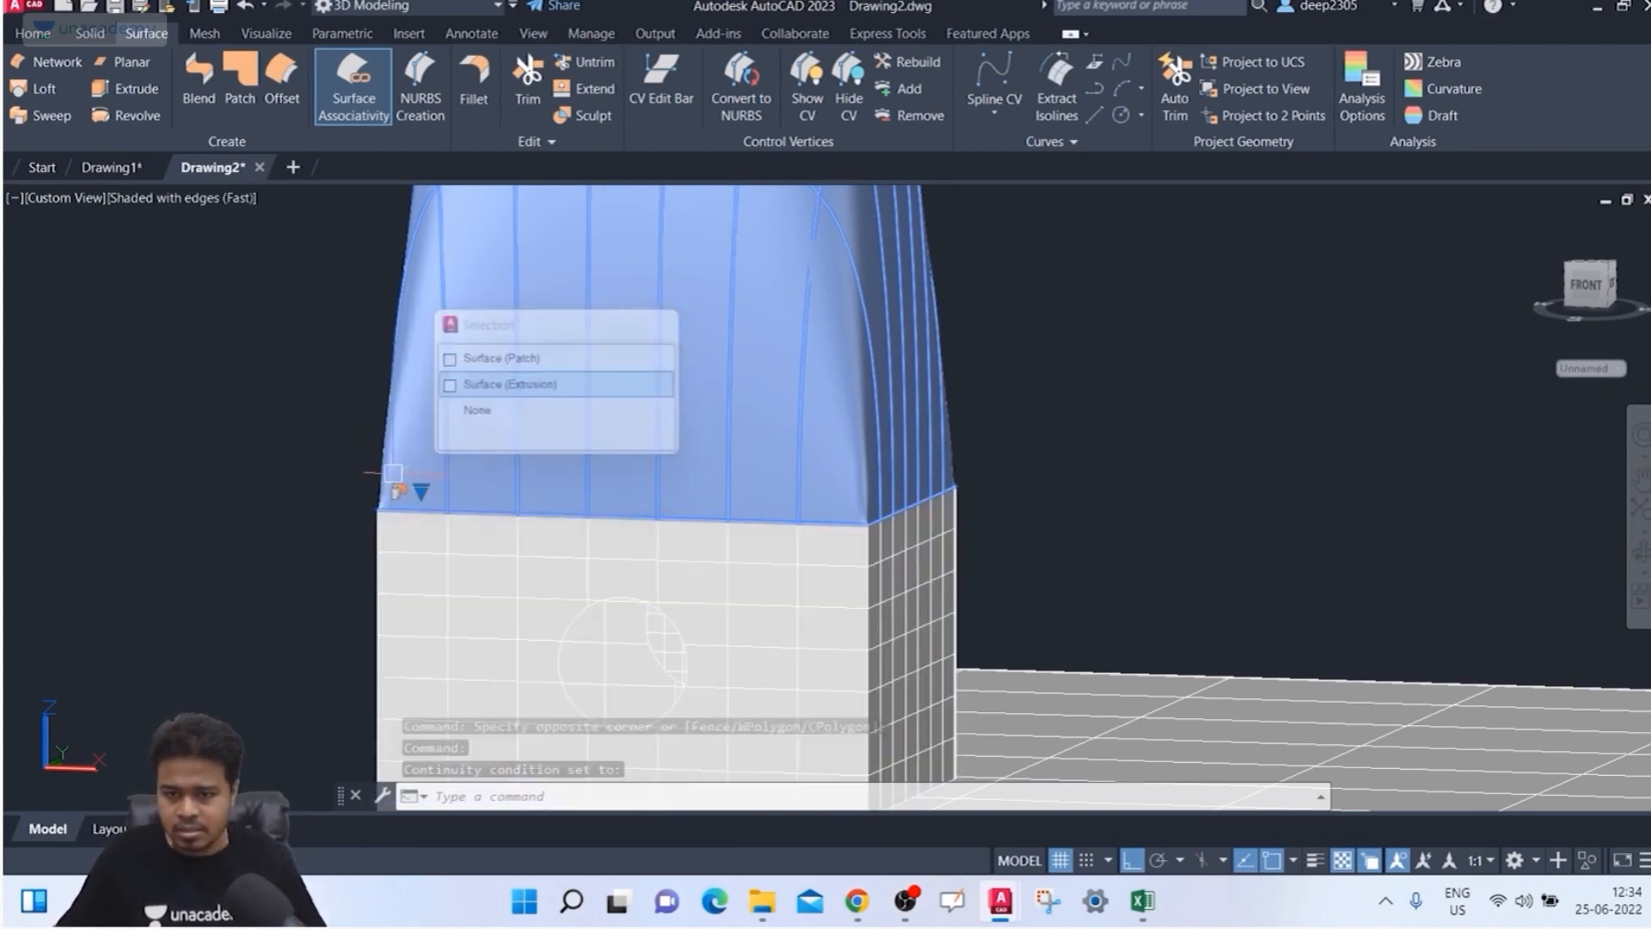
{"action": "key", "text": "Escape"}
{"action": "scroll", "coordinate": [508, 383], "scroll_direction": "down", "scroll_amount": 4}
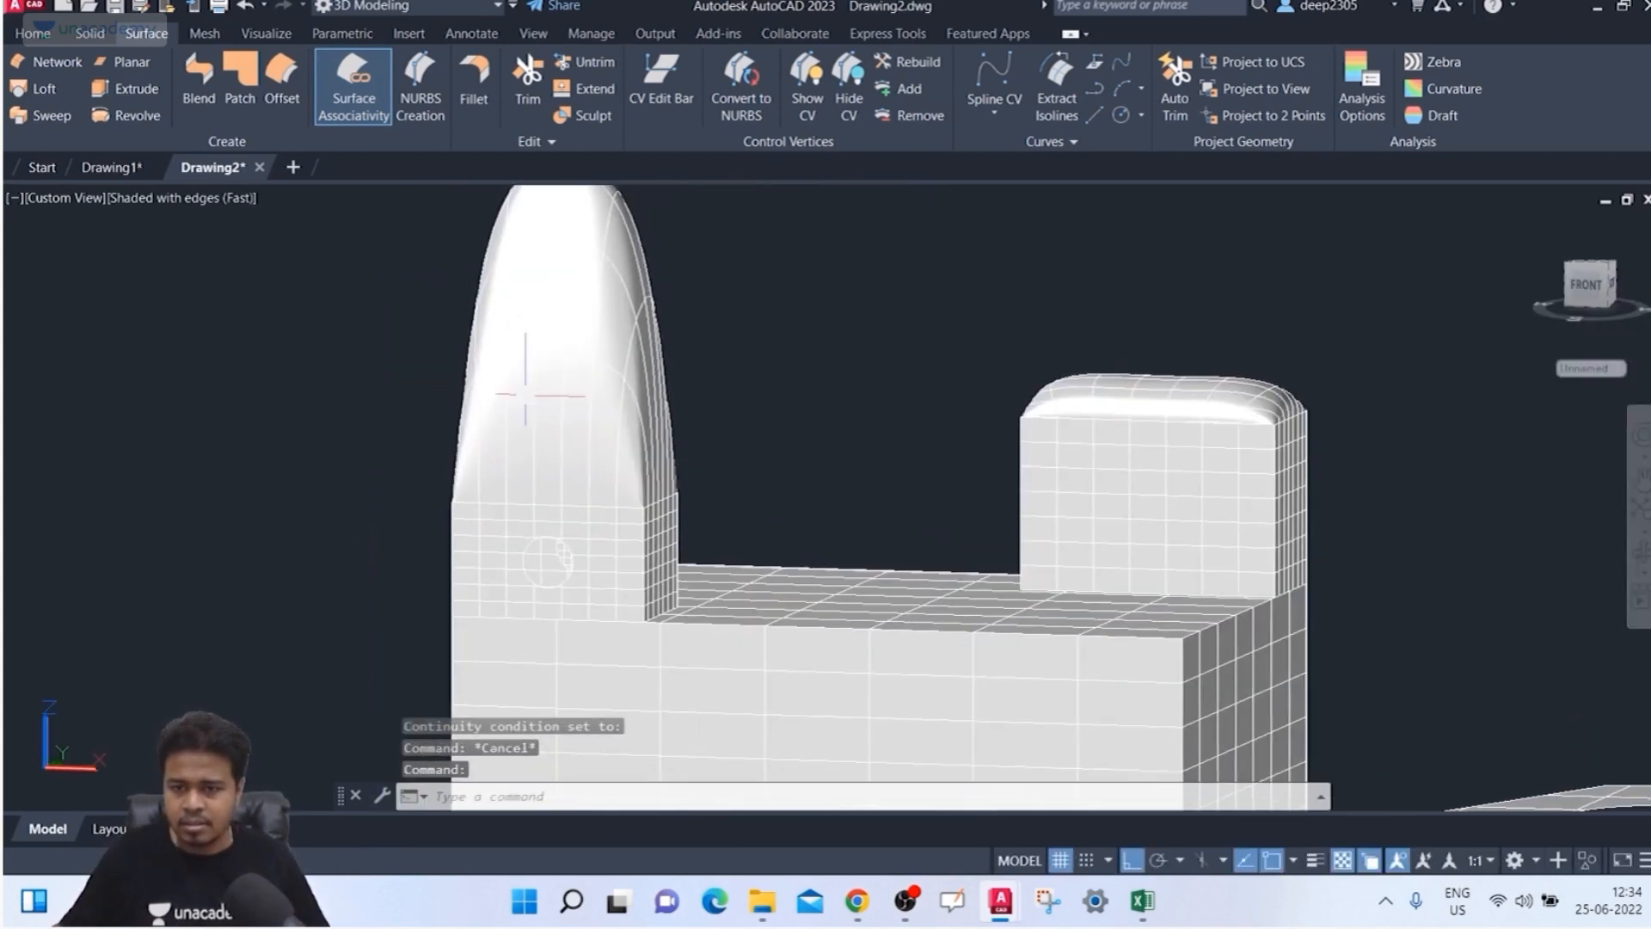
Step: Set the patch bulge of the first box's patch surface to 0.5 in its properties
{"action": "left_click", "coordinate": [536, 375]}
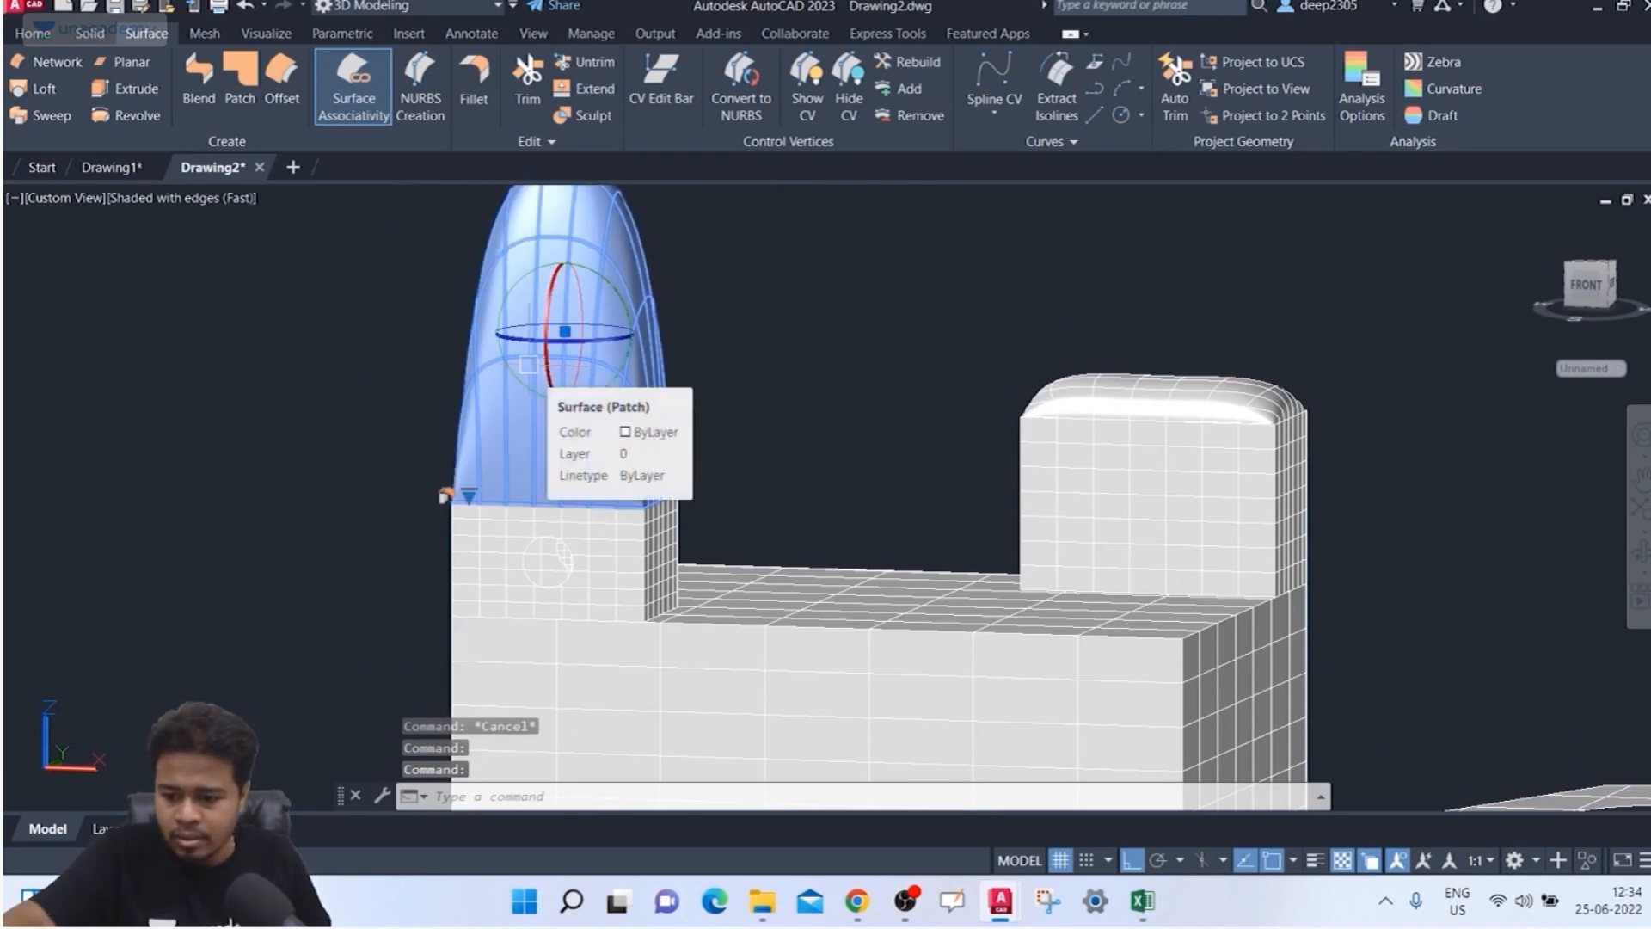
{"action": "type", "text": "PR"}
{"action": "key", "text": "Return"}
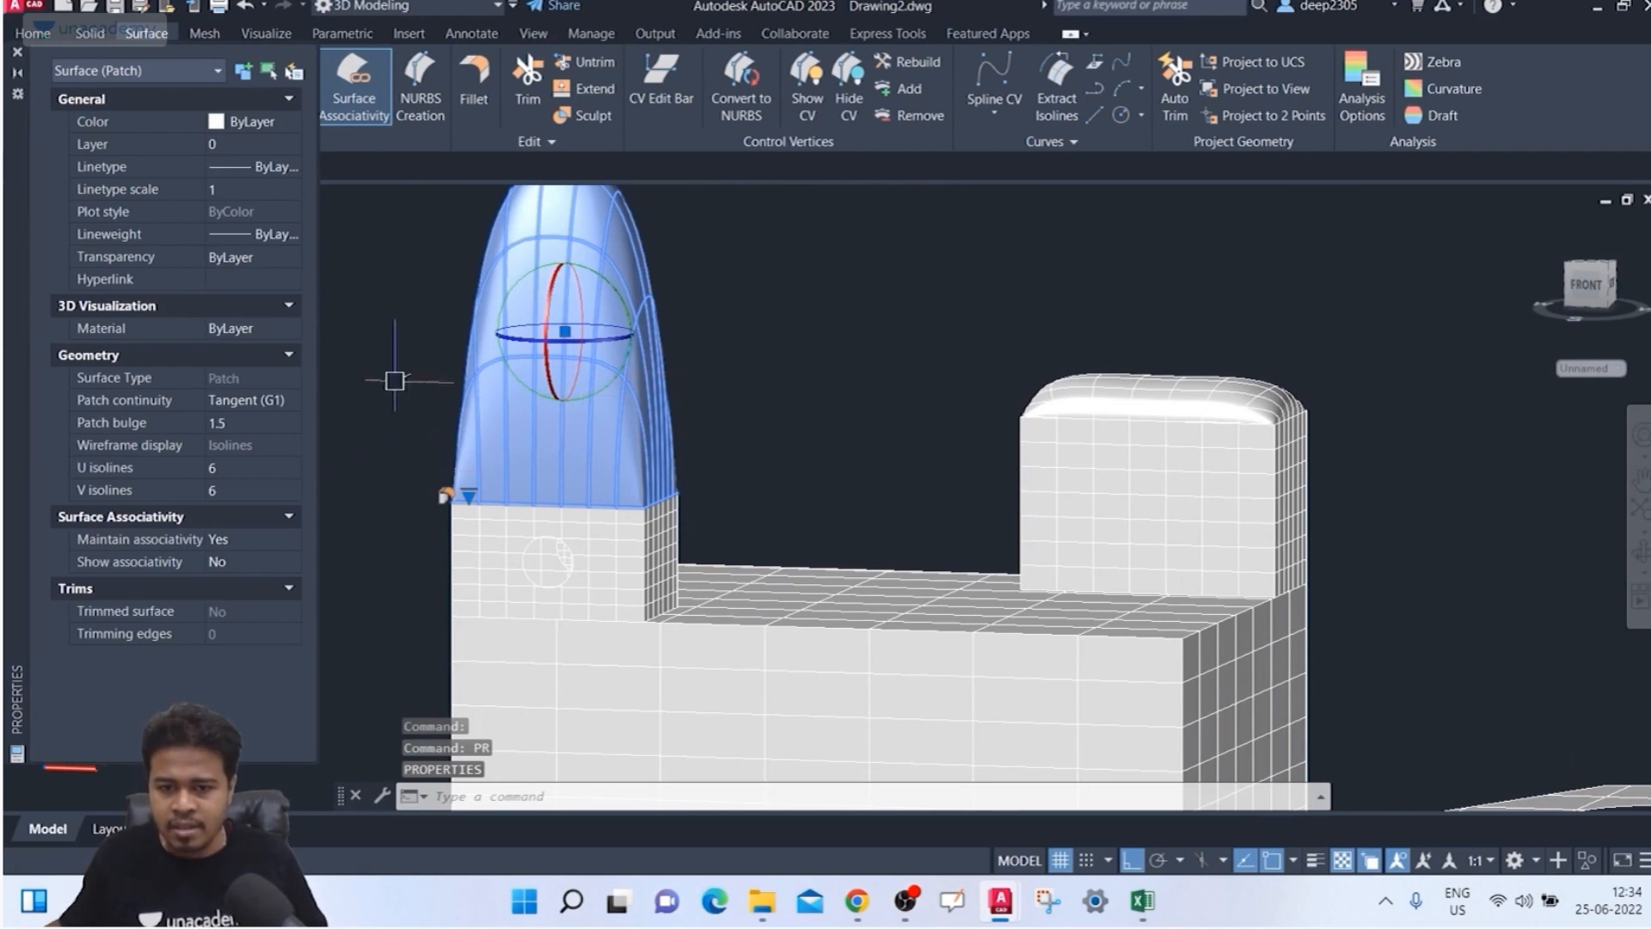
{"action": "left_click", "coordinate": [222, 427]}
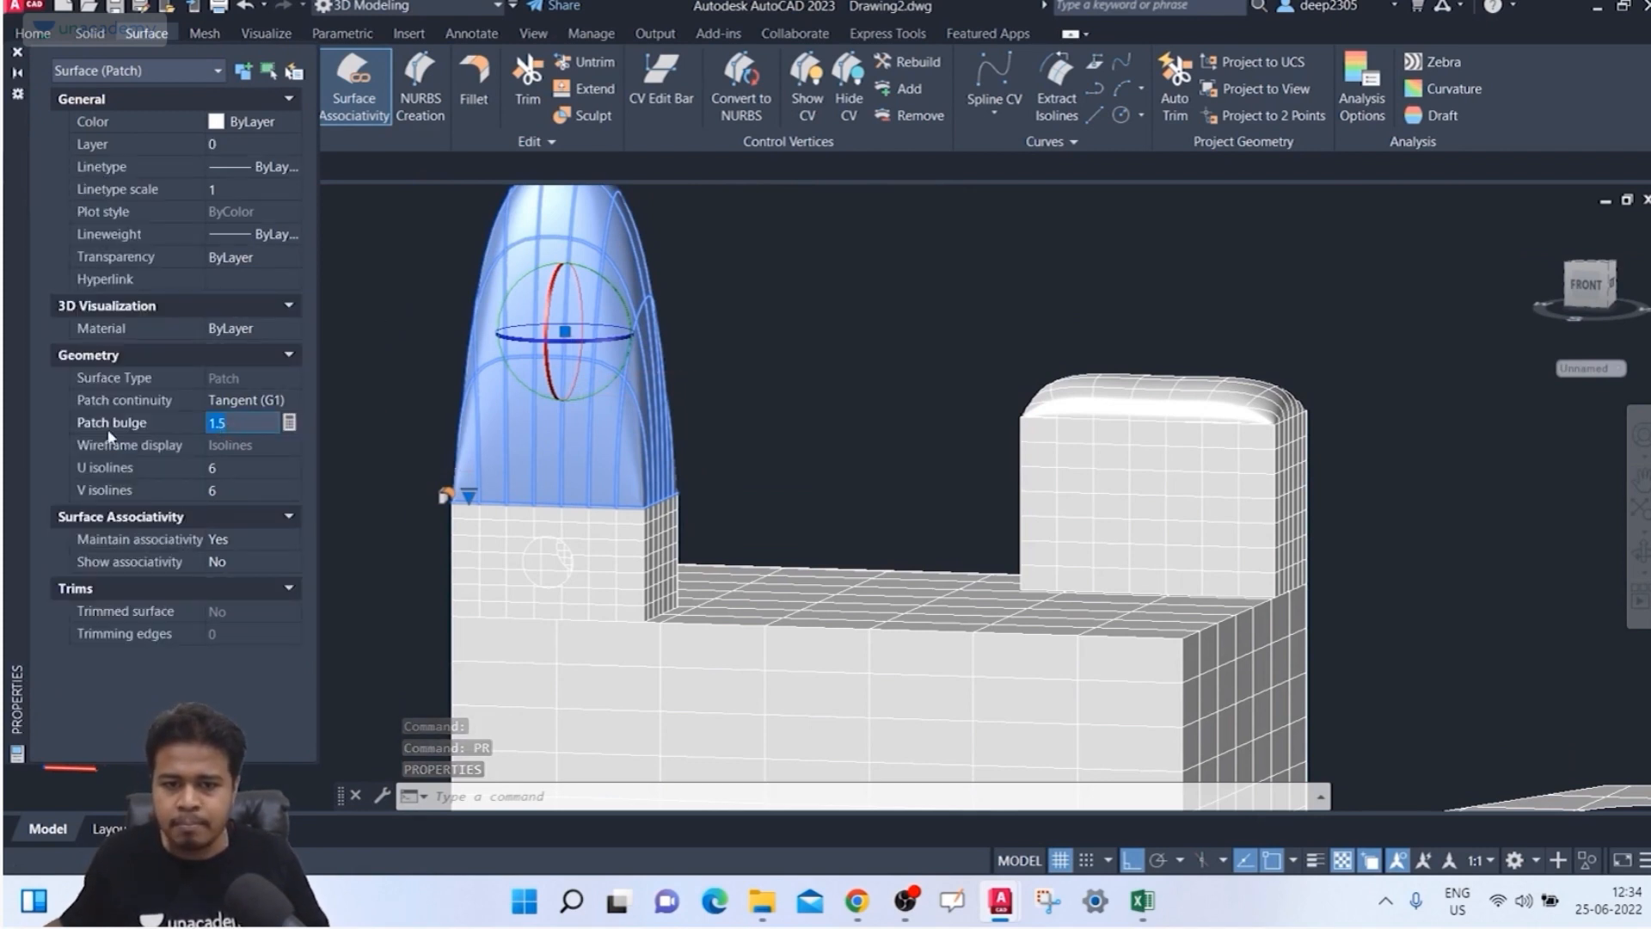
{"action": "type", "text": "0"}
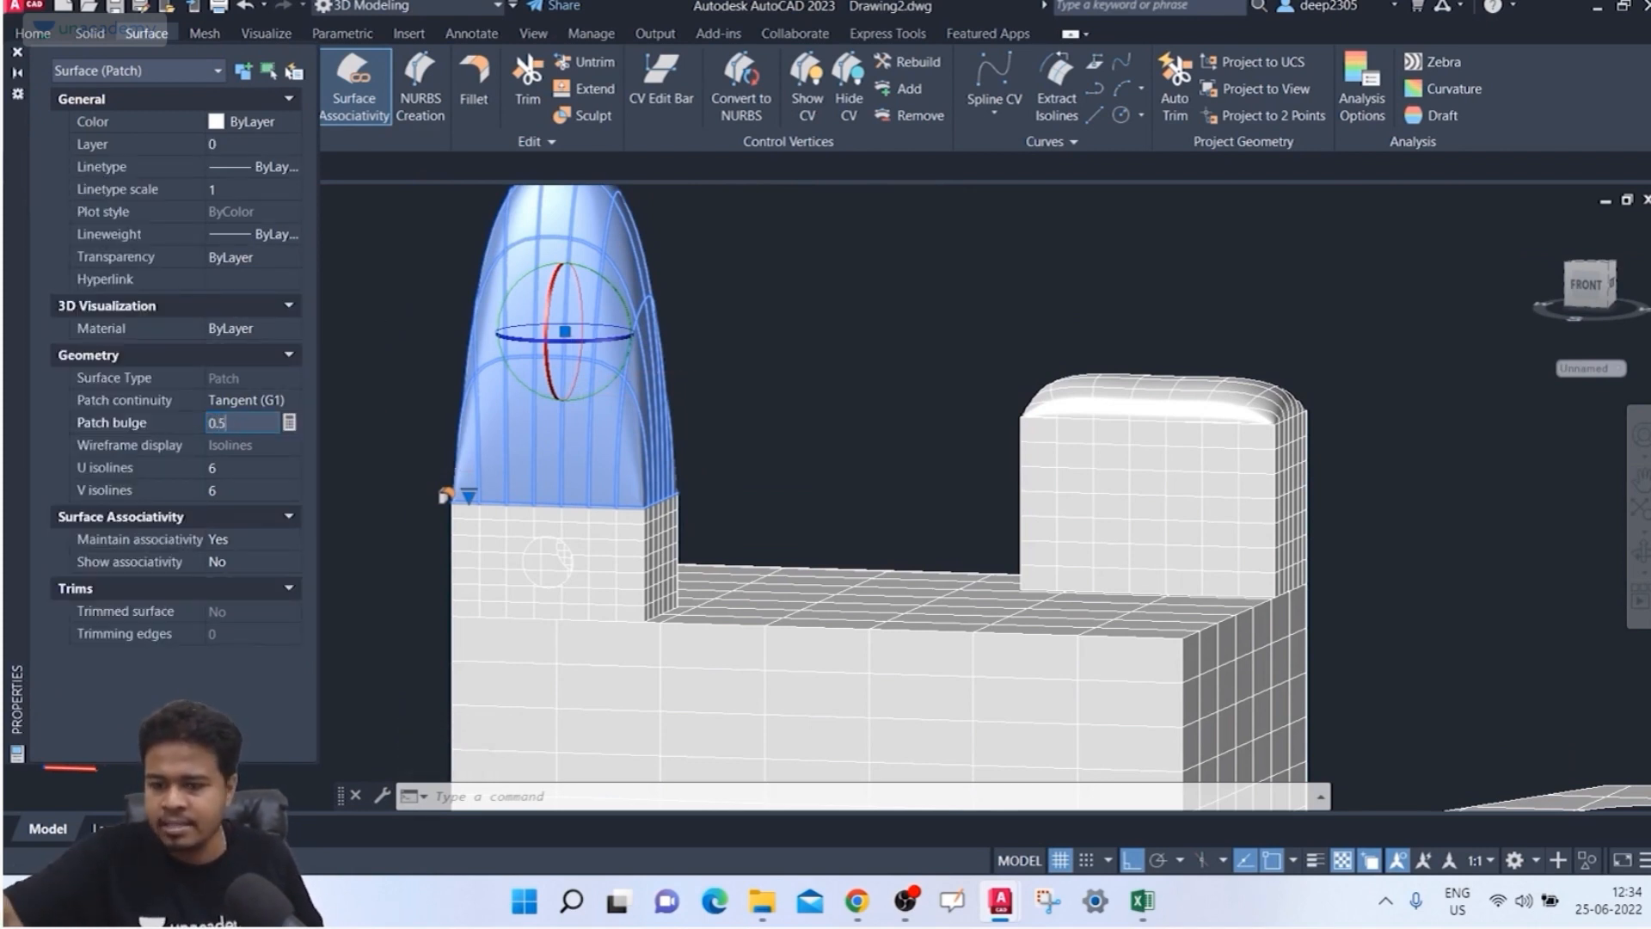
{"action": "key", "text": "Return"}
{"action": "key", "text": "Escape"}
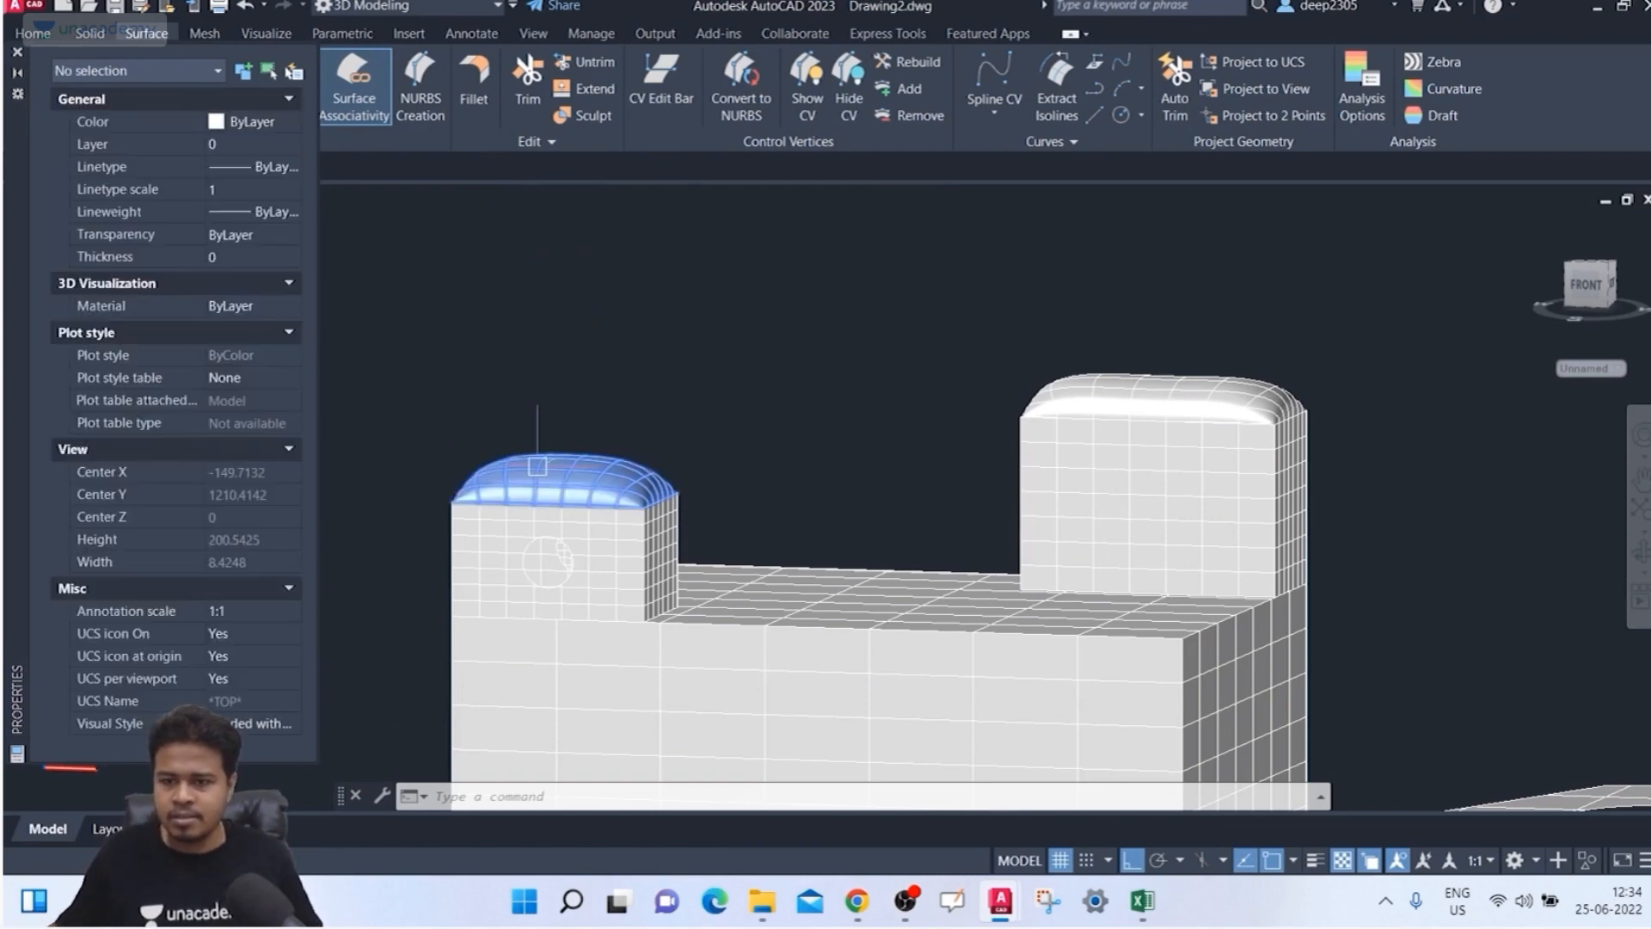
Step: Try Tangent (G1) continuity on the second box's patch, set it back to Curvature (G2), and clear the selection
{"action": "mouse_move", "coordinate": [614, 501]}
{"action": "middle_mouse_down", "text": "shift"}
{"action": "mouse_move", "coordinate": [547, 475]}
{"action": "mouse_move", "coordinate": [631, 479]}
{"action": "mouse_move", "coordinate": [602, 506]}
{"action": "middle_mouse_up", "text": "shift"}
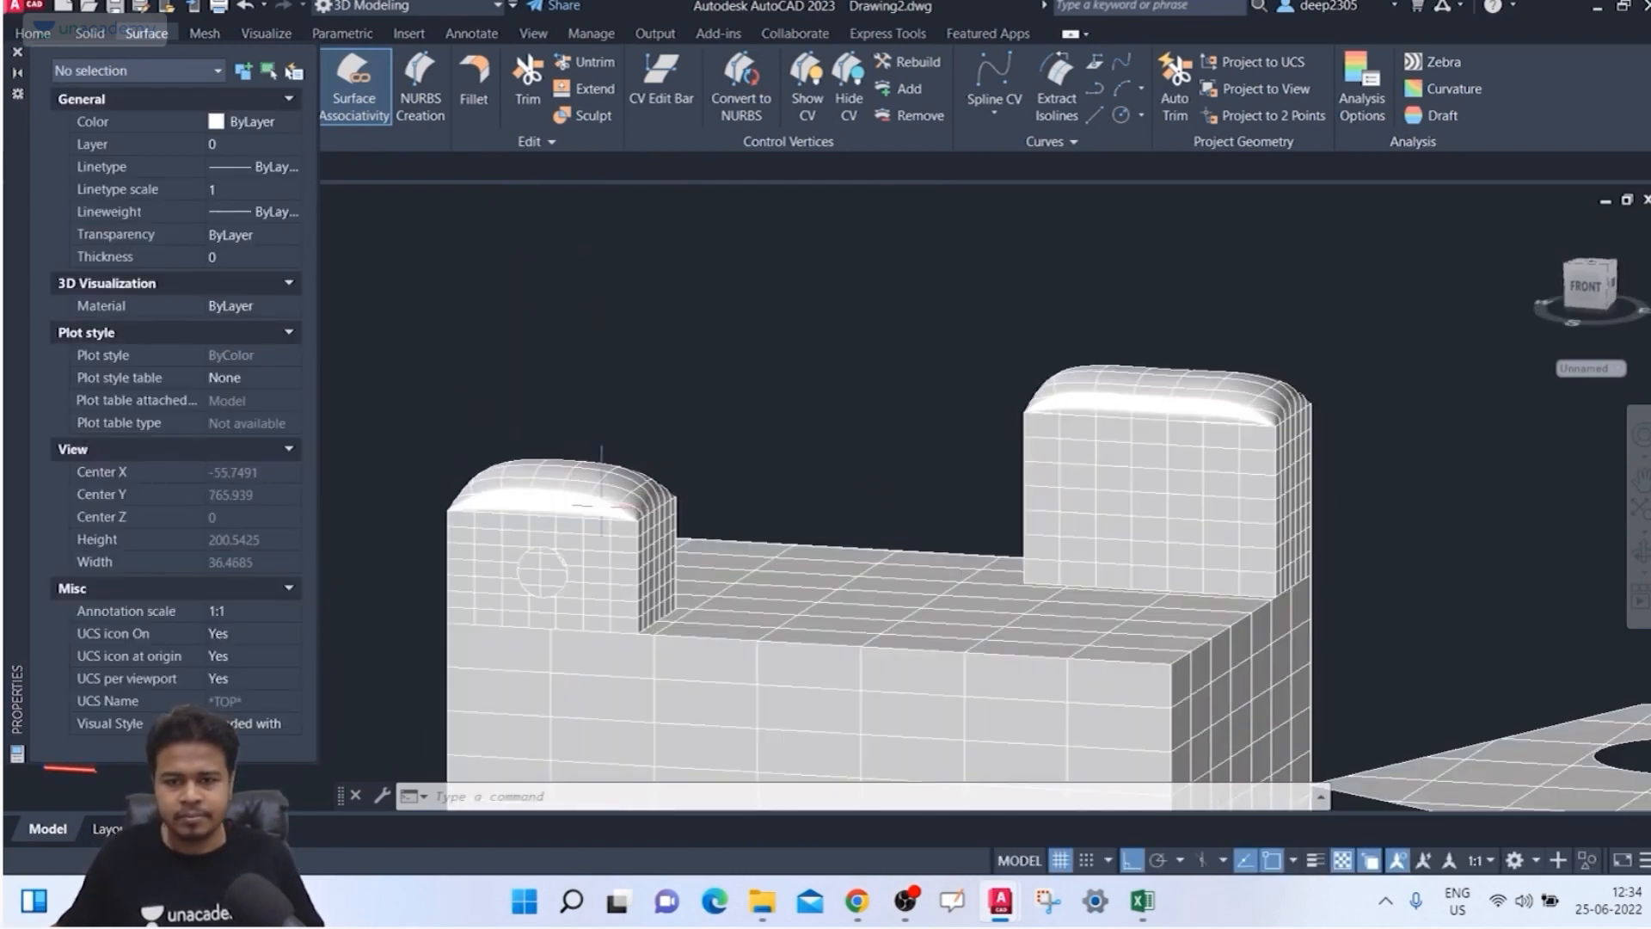
{"action": "left_click", "coordinate": [1151, 397]}
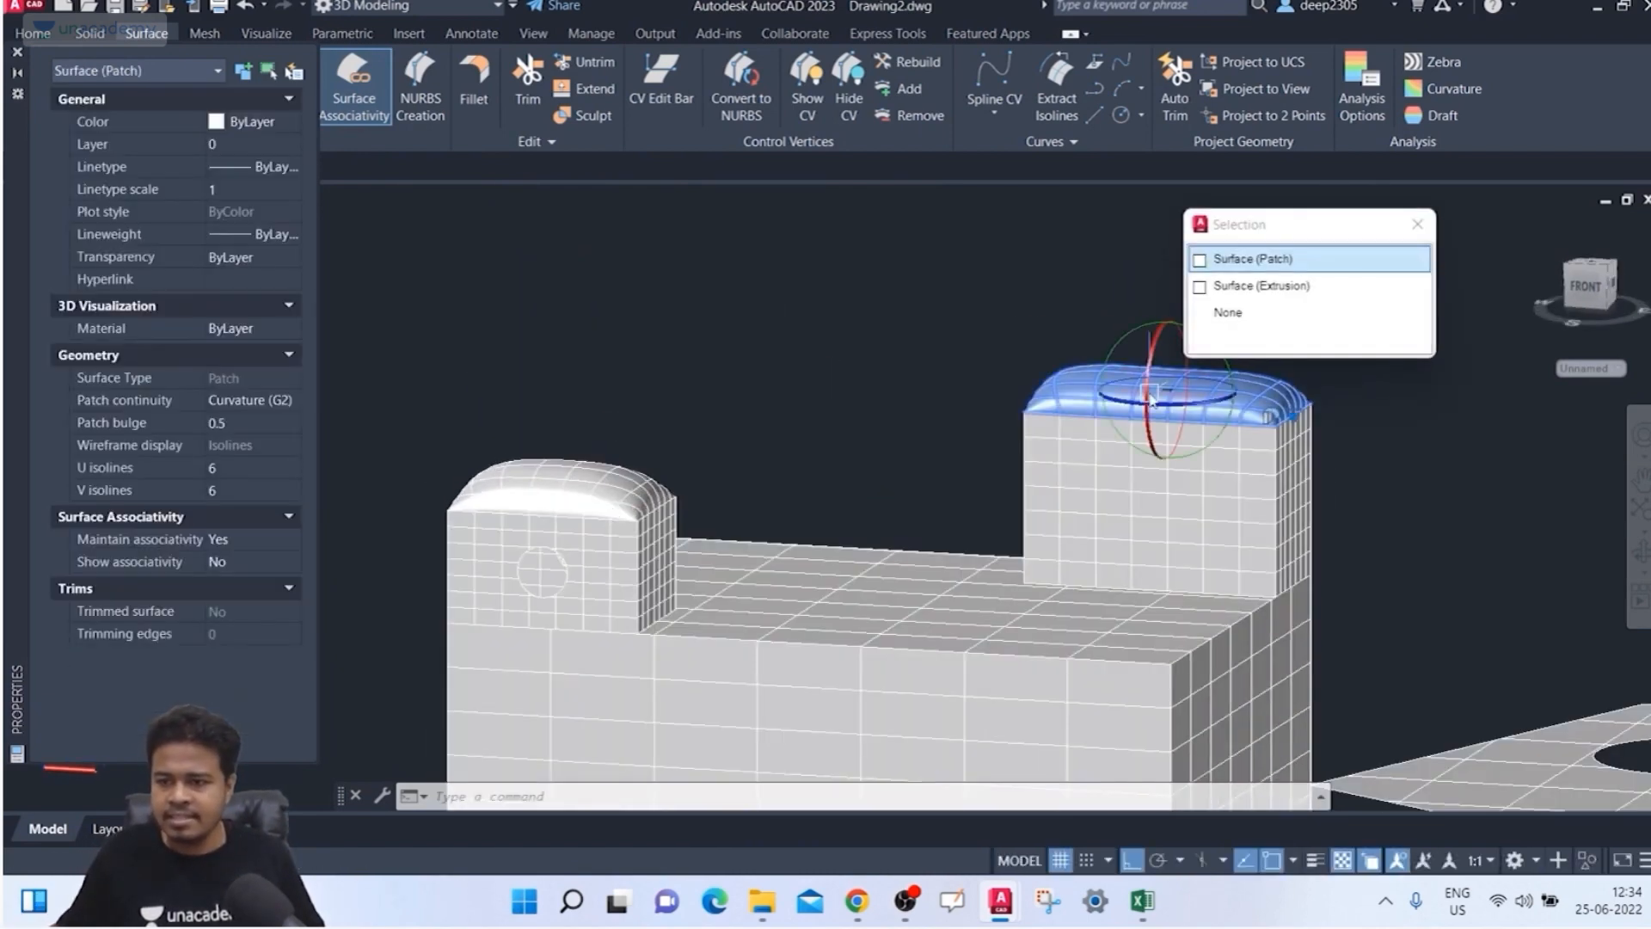
{"action": "left_click", "coordinate": [243, 400]}
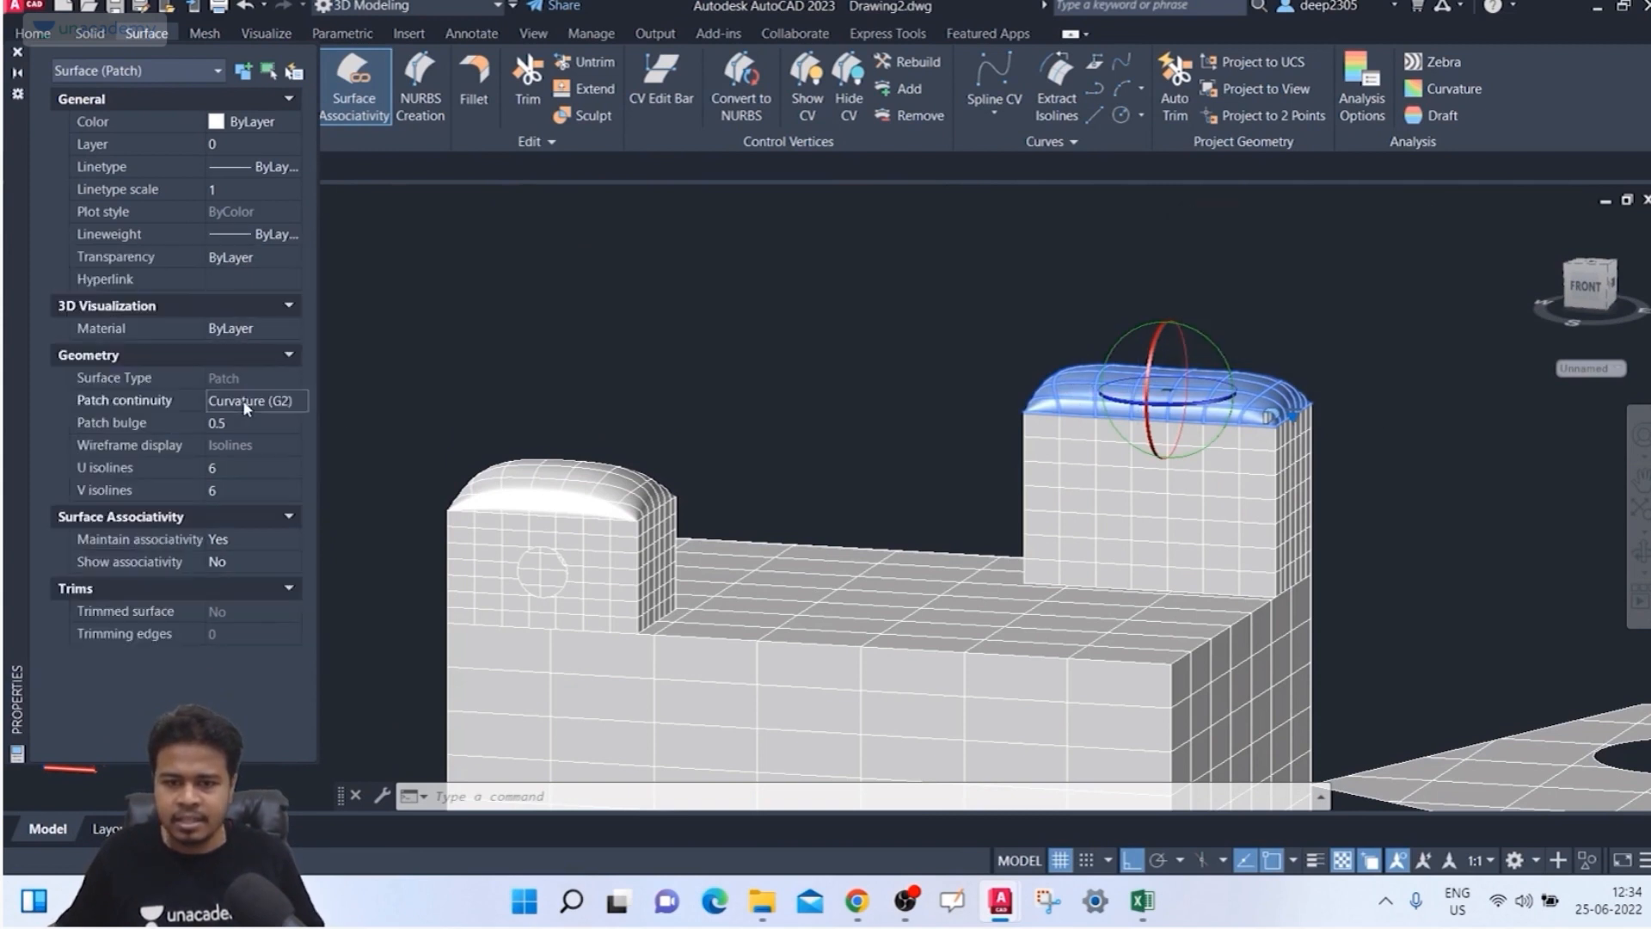
{"action": "left_click", "coordinate": [242, 400]}
{"action": "left_click", "coordinate": [247, 425]}
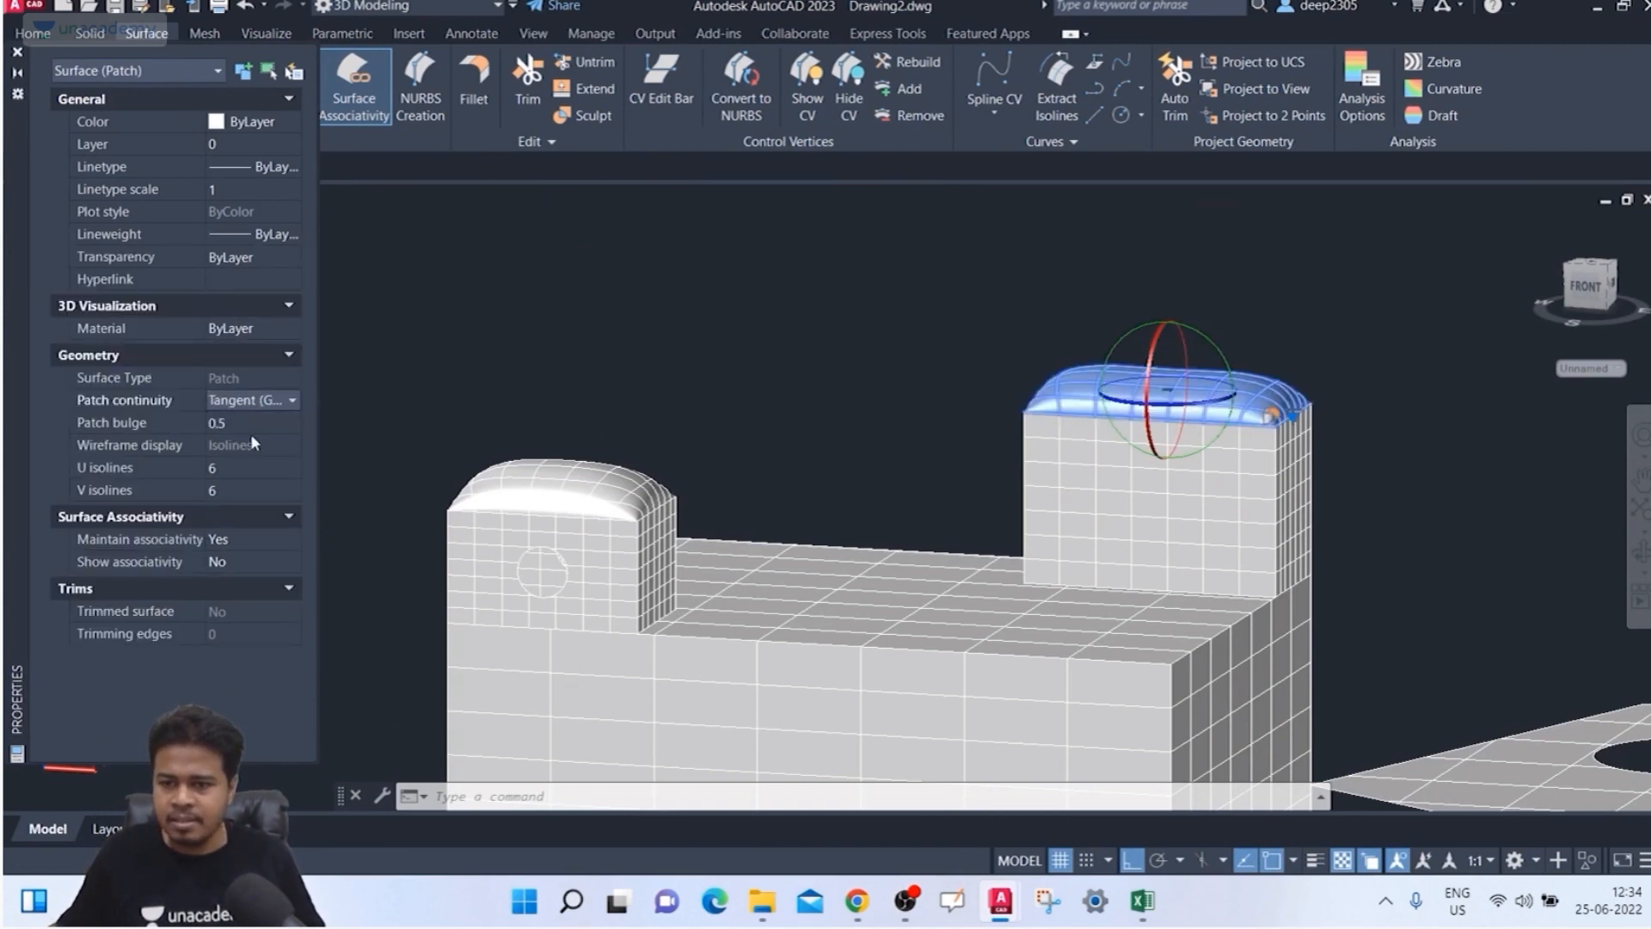
{"action": "left_click", "coordinate": [268, 407]}
{"action": "left_click", "coordinate": [263, 454]}
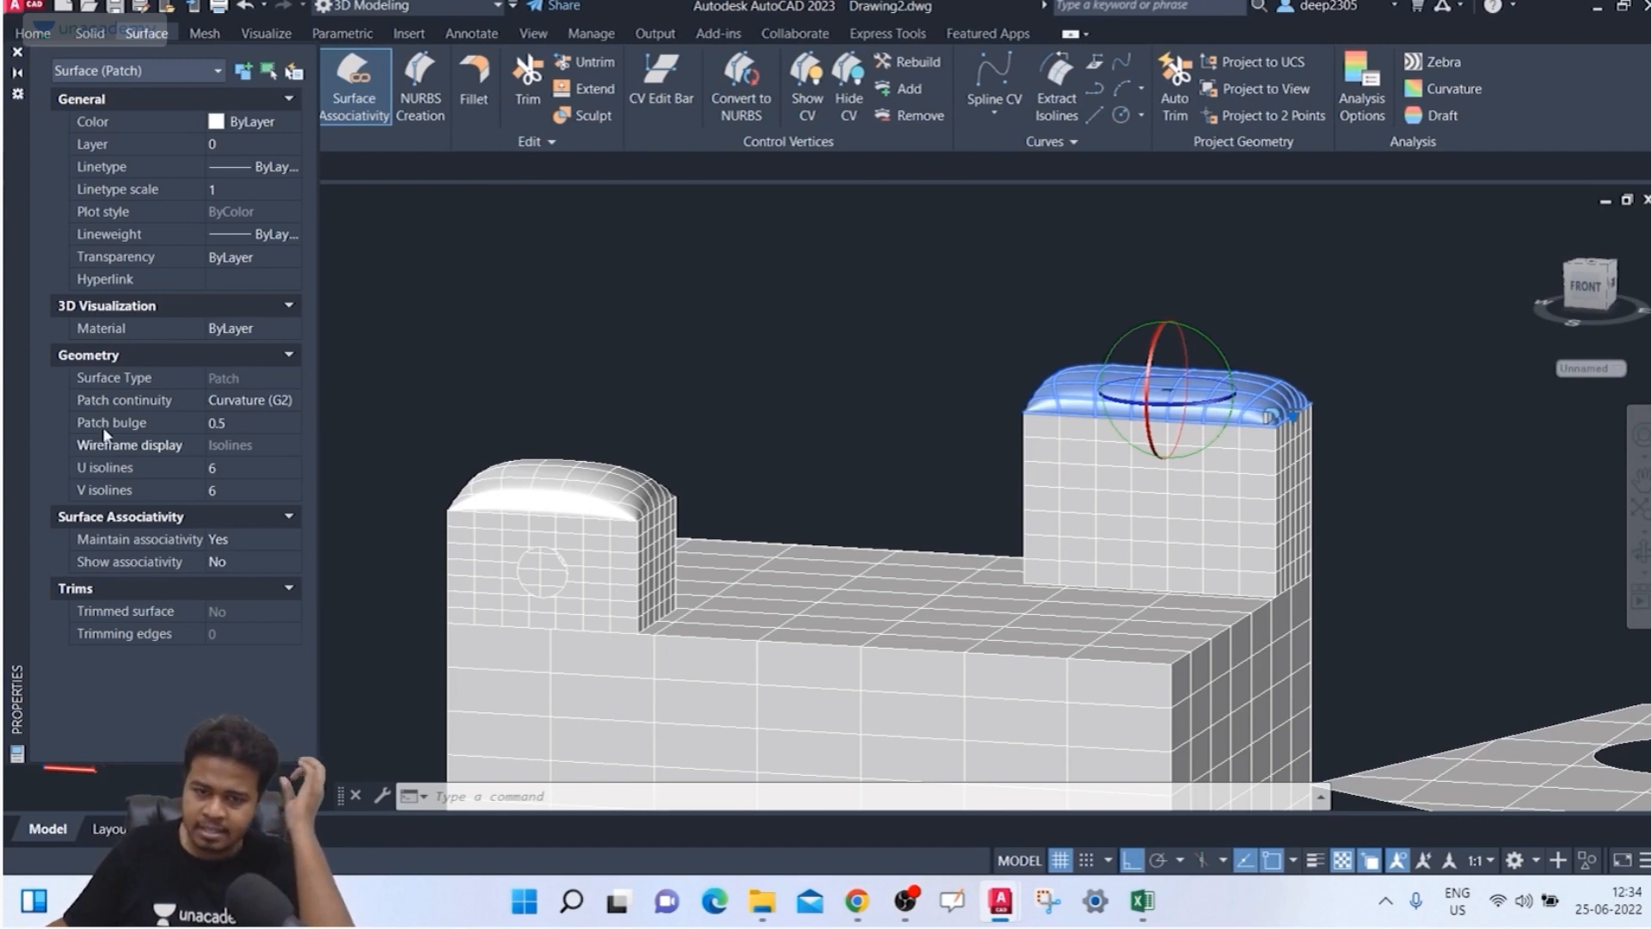
{"action": "left_click", "coordinate": [731, 334]}
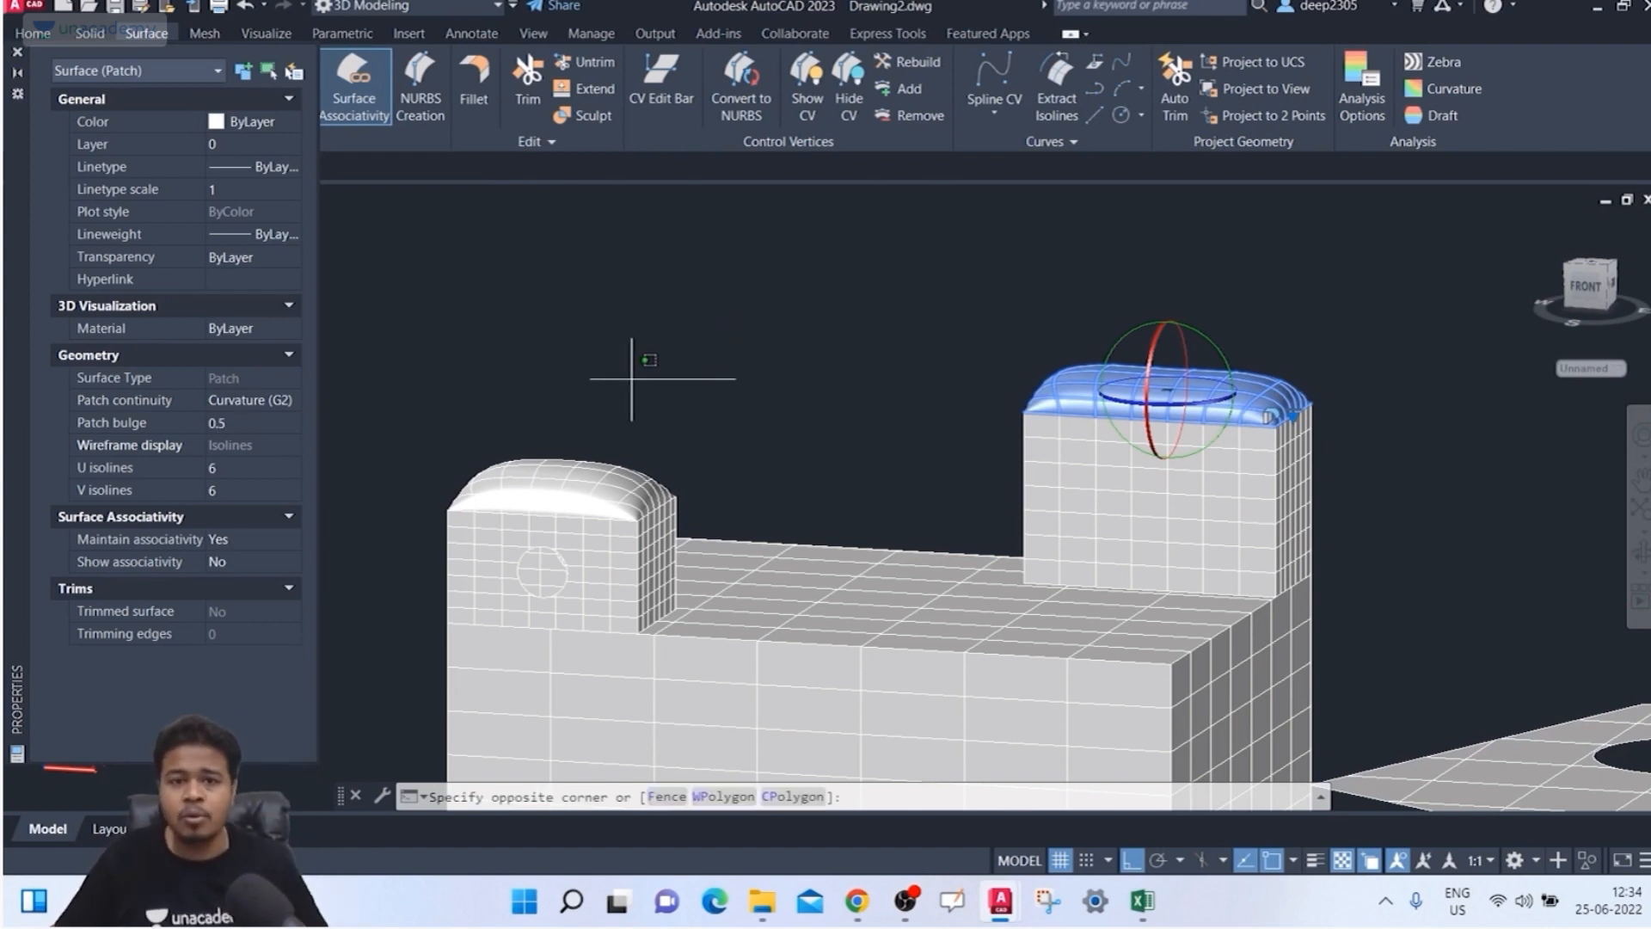
{"action": "key", "text": "Escape"}
{"action": "key", "text": "Escape"}
{"action": "key", "text": "Escape"}
Step: Examine how the first box's patch surface meets the box walls at the upper corner
{"action": "middle_click_drag", "start_coordinate": [610, 396], "coordinate": [728, 237]}
{"action": "scroll", "coordinate": [663, 350], "scroll_direction": "up", "scroll_amount": 3}
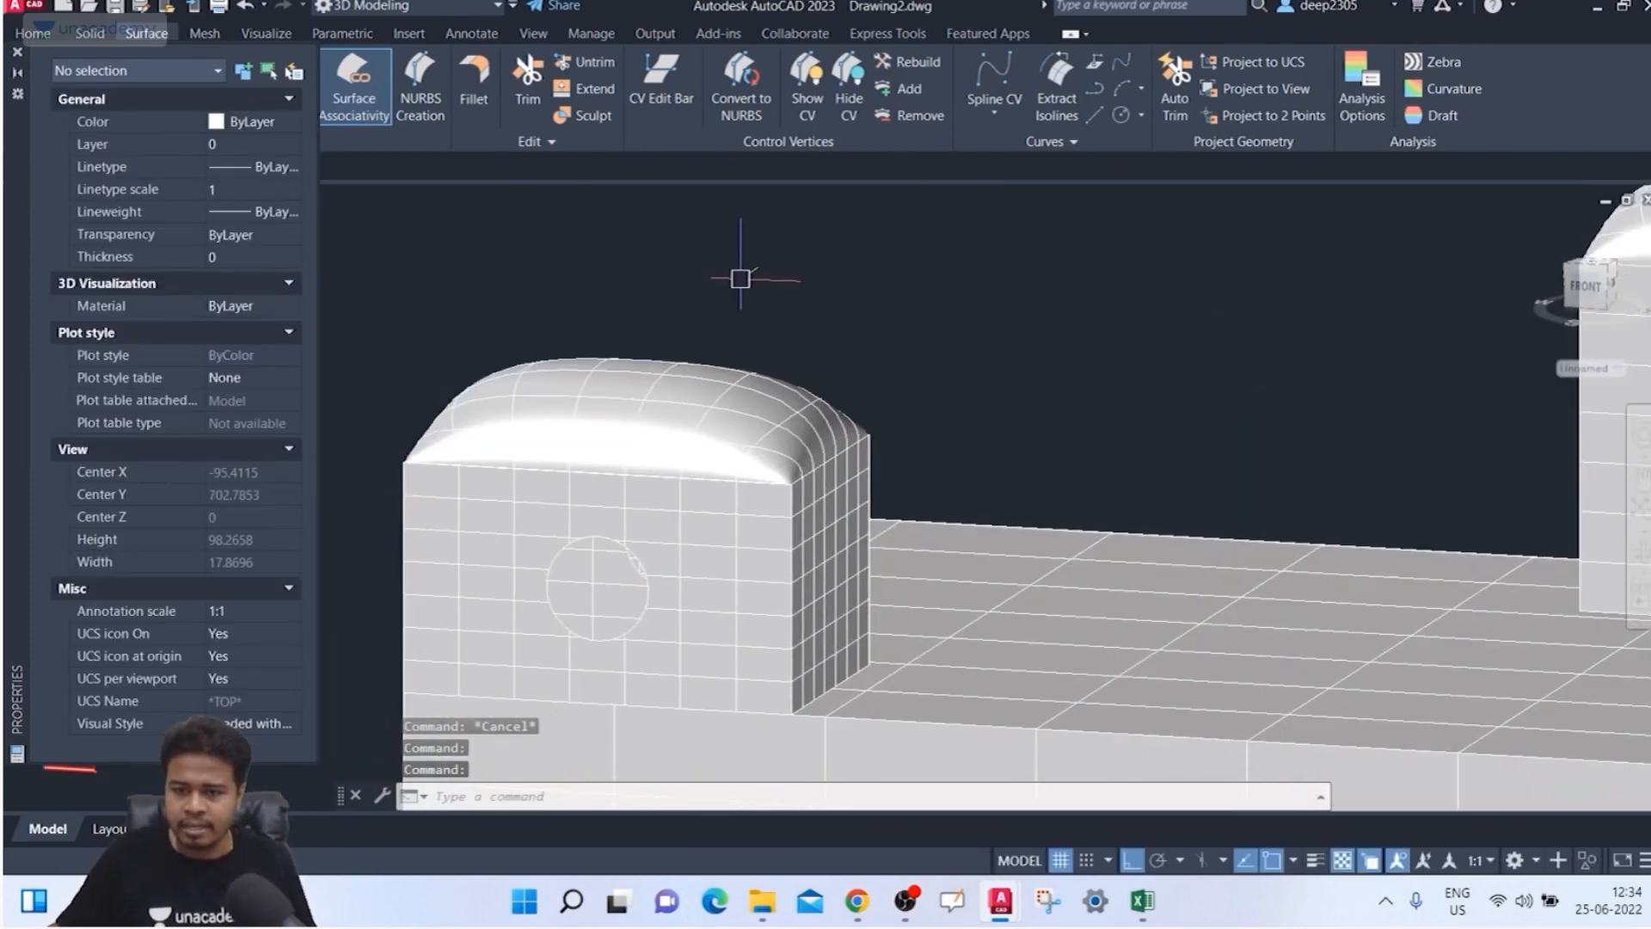
{"action": "left_click", "coordinate": [713, 409]}
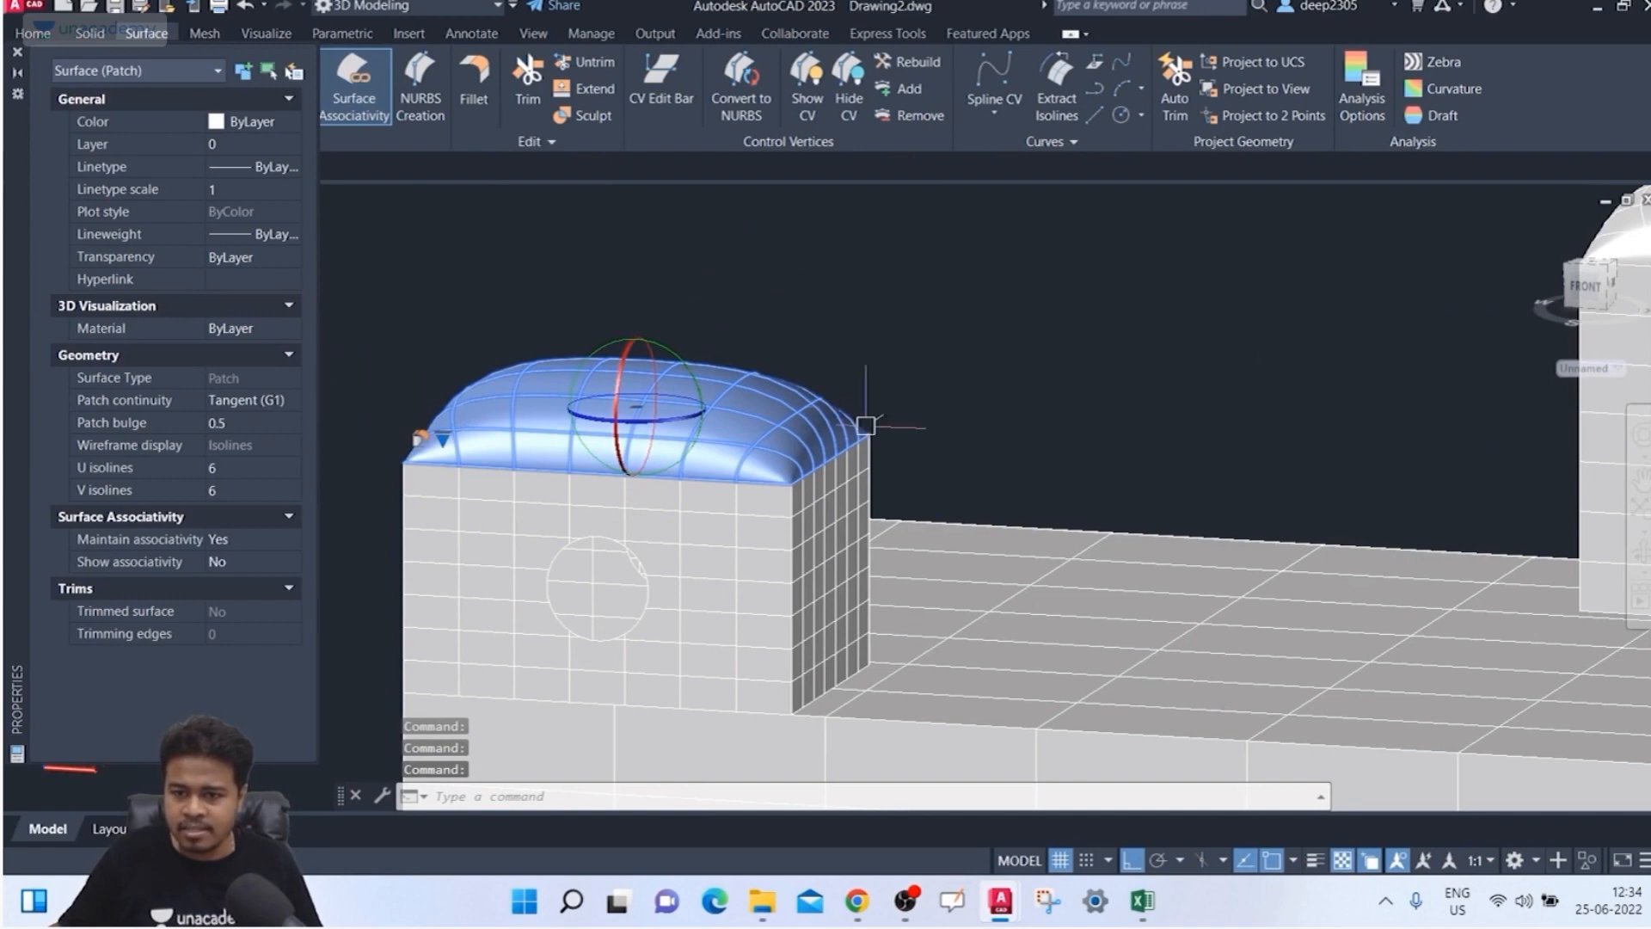
{"action": "scroll", "coordinate": [868, 438], "scroll_direction": "up", "scroll_amount": 5}
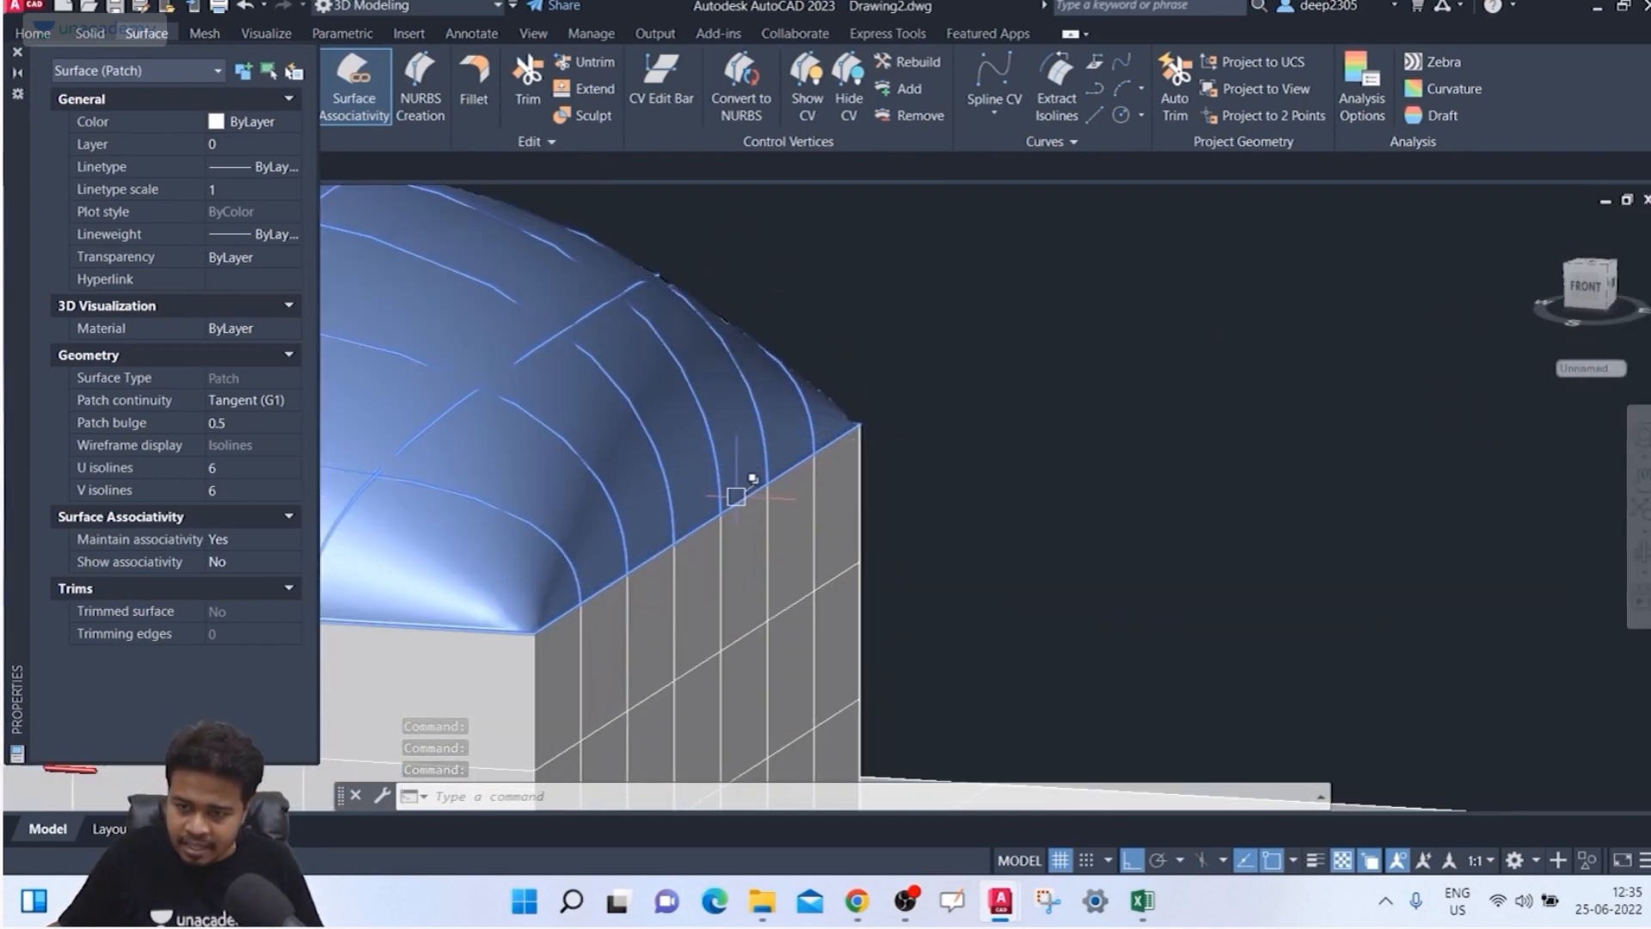
{"action": "middle_click_drag", "start_coordinate": [749, 484], "coordinate": [771, 373]}
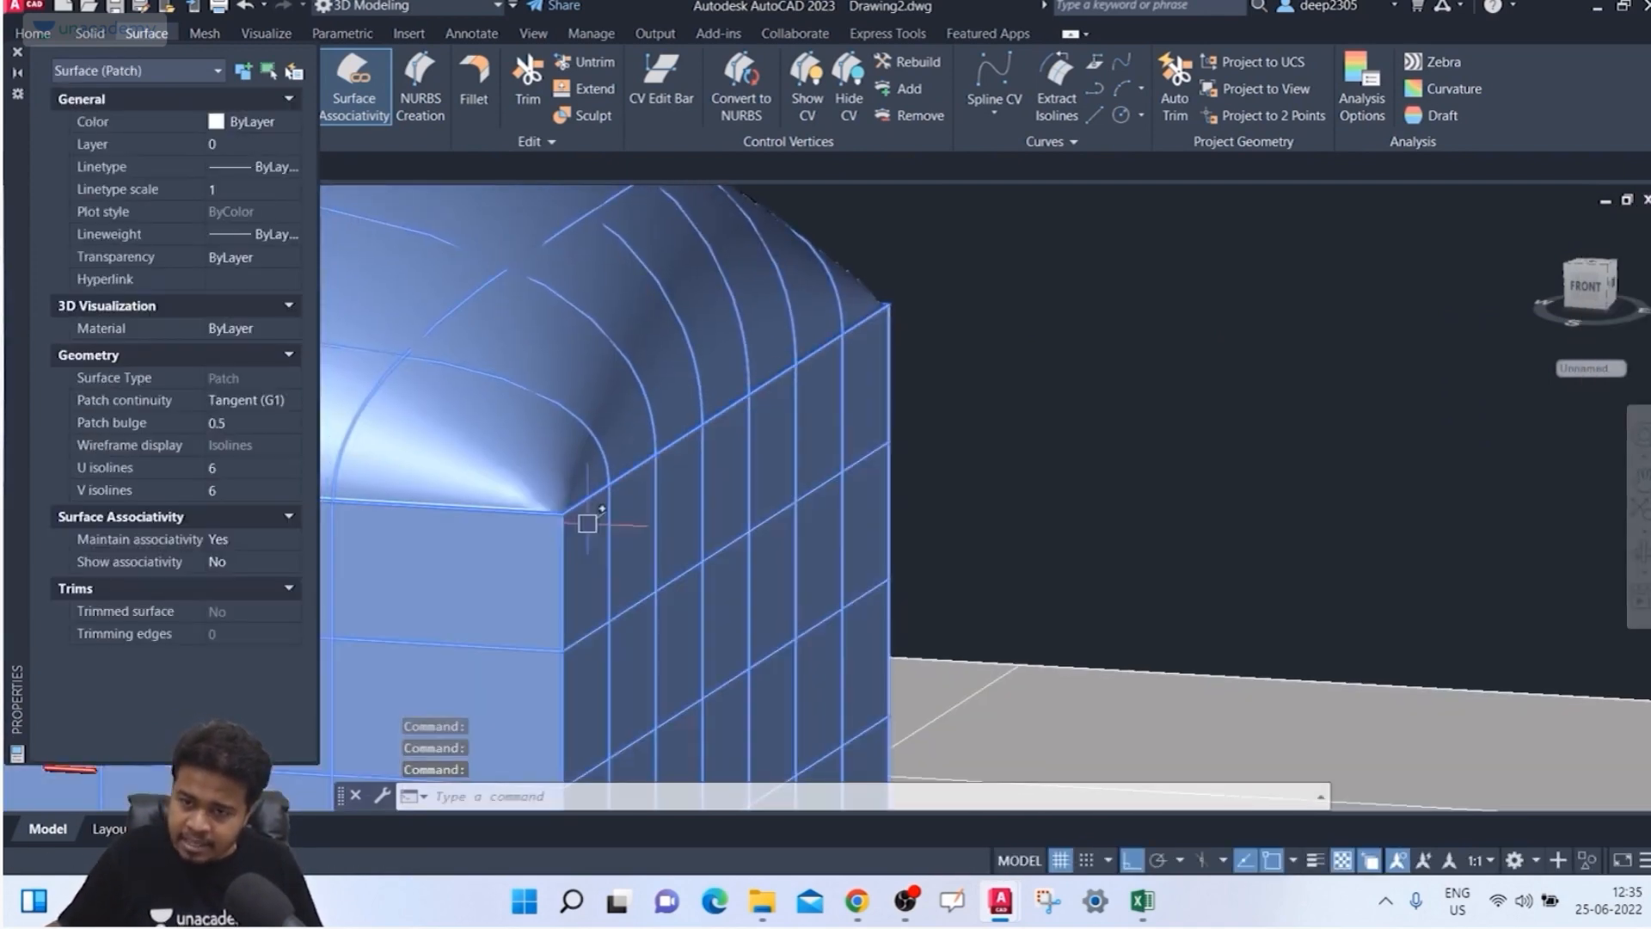
{"action": "scroll", "coordinate": [824, 343], "scroll_direction": "down", "scroll_amount": 5}
Step: Examine the second box's patch continuity and how the surface meets the walls at the upper corner
{"action": "middle_click_drag", "start_coordinate": [1414, 337], "coordinate": [1191, 336]}
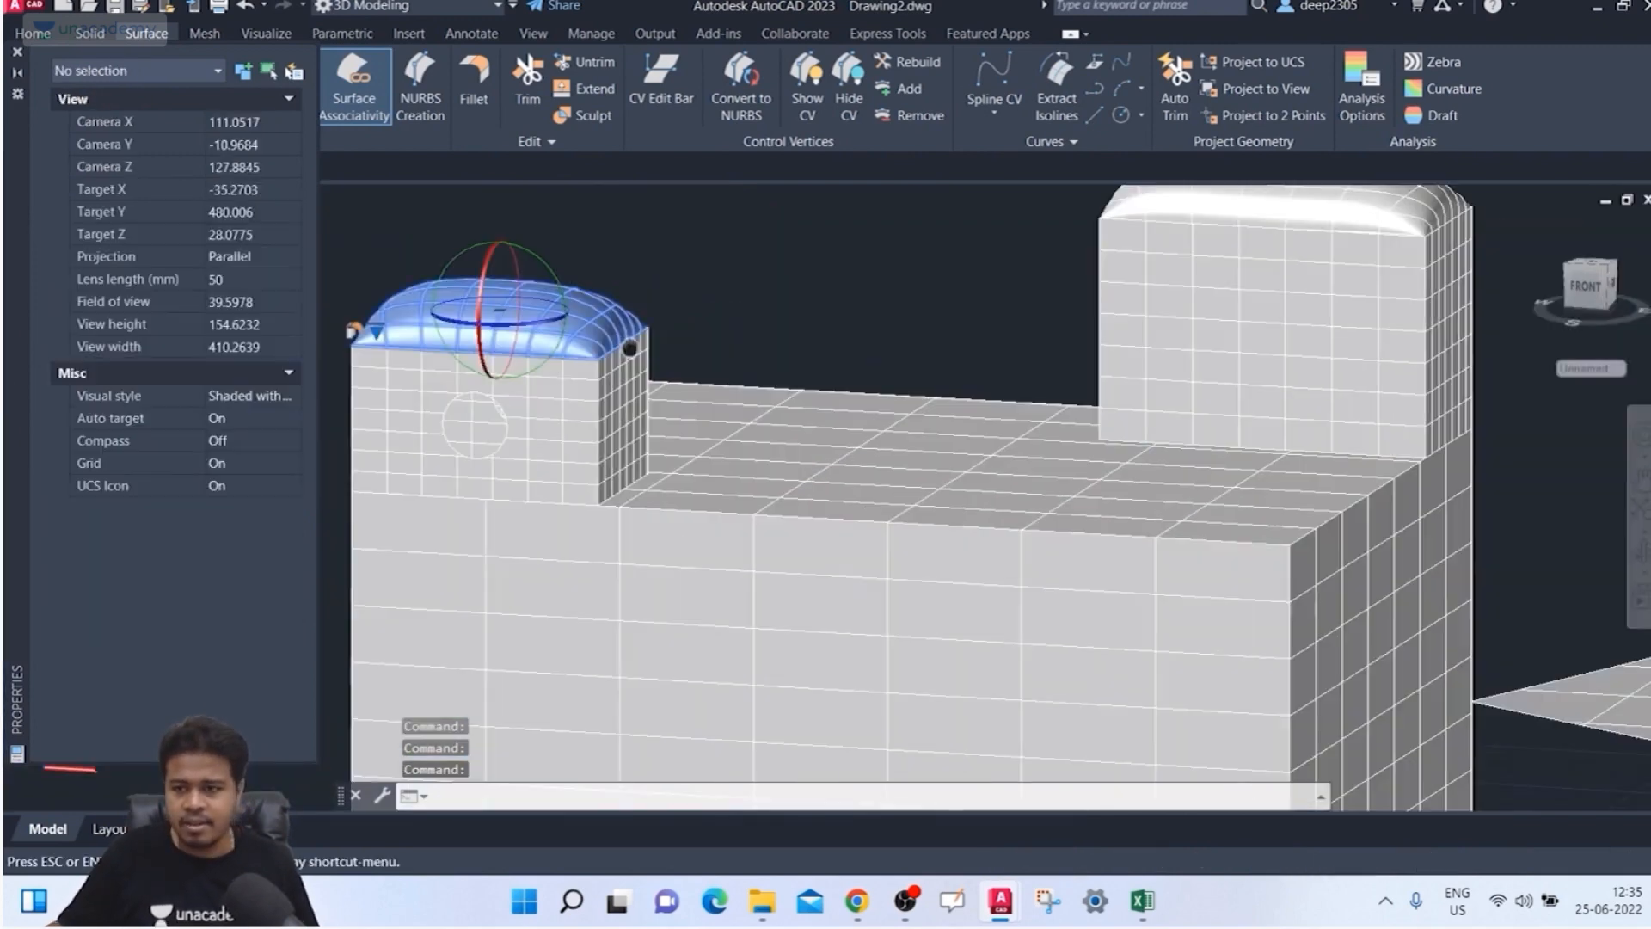
{"action": "middle_click_drag", "start_coordinate": [1371, 335], "coordinate": [916, 539]}
{"action": "scroll", "coordinate": [916, 539], "scroll_direction": "up", "scroll_amount": 6}
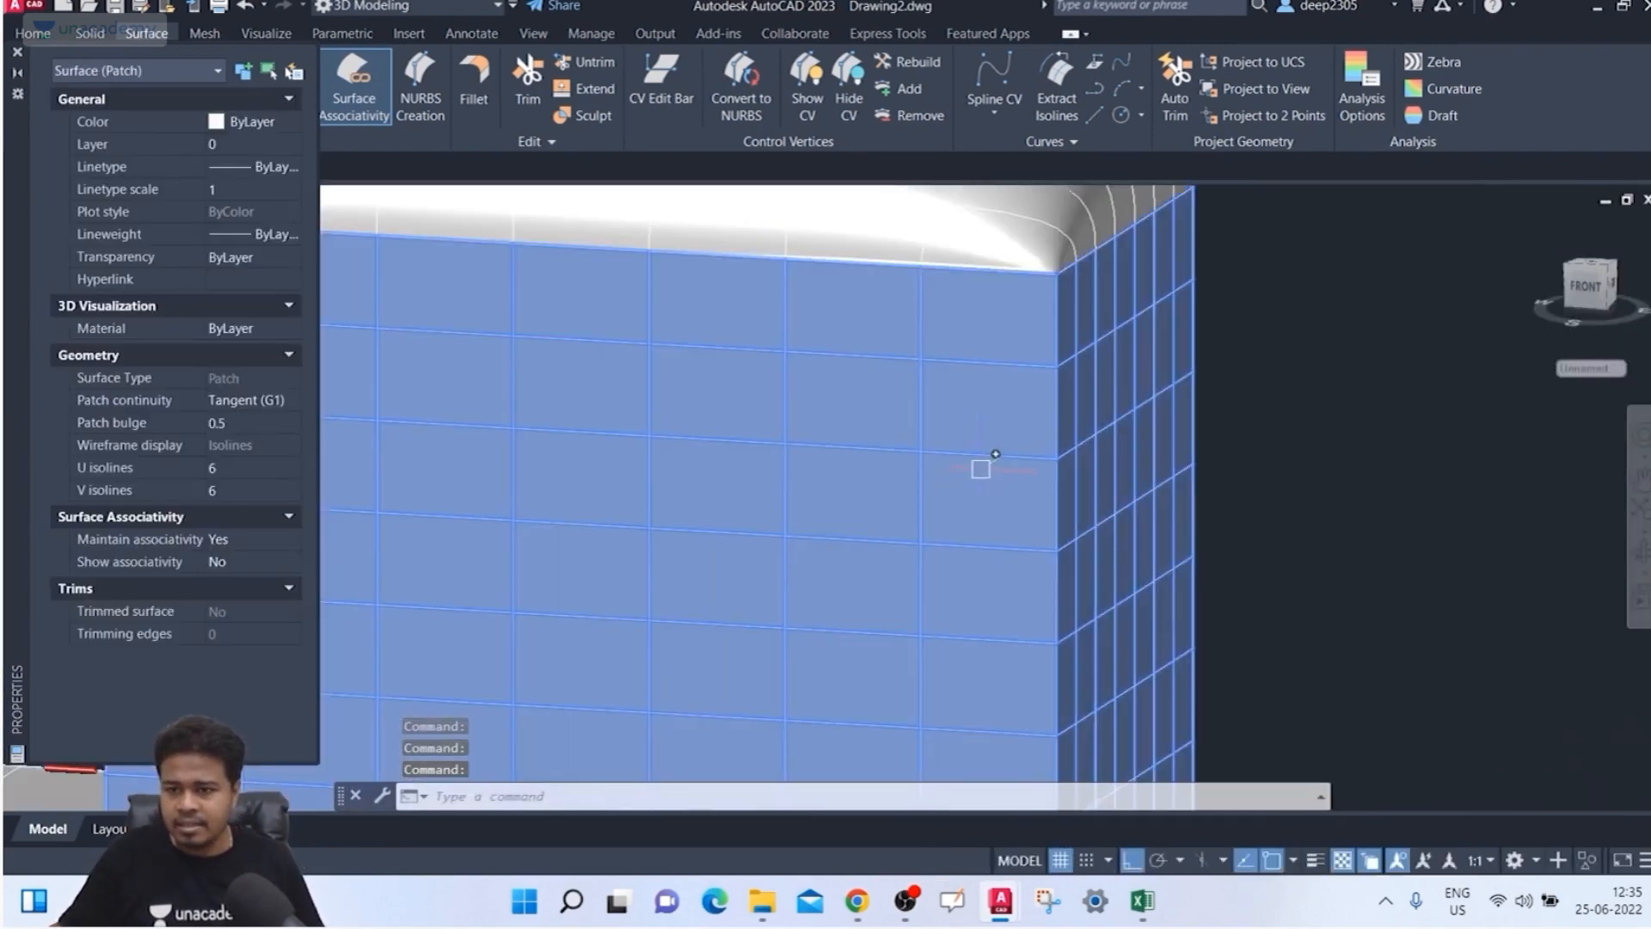
{"action": "middle_click_drag", "start_coordinate": [980, 470], "coordinate": [942, 530]}
{"action": "key", "text": "Escape"}
{"action": "key", "text": "Escape"}
{"action": "left_click", "coordinate": [969, 260]}
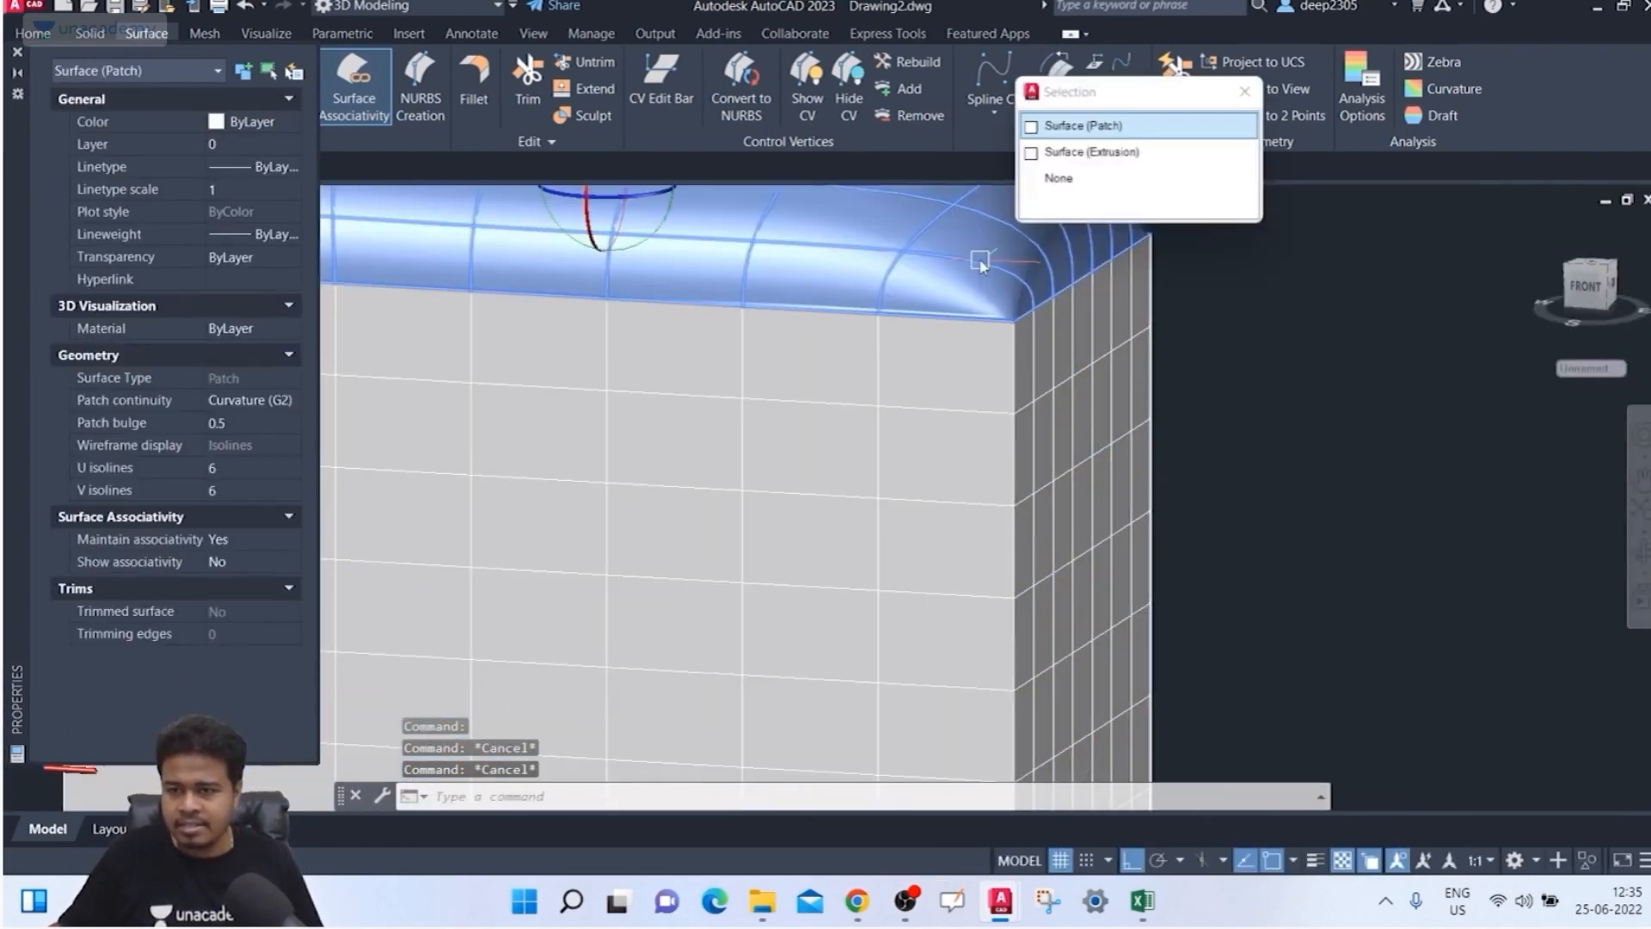
{"action": "left_click", "coordinate": [955, 282]}
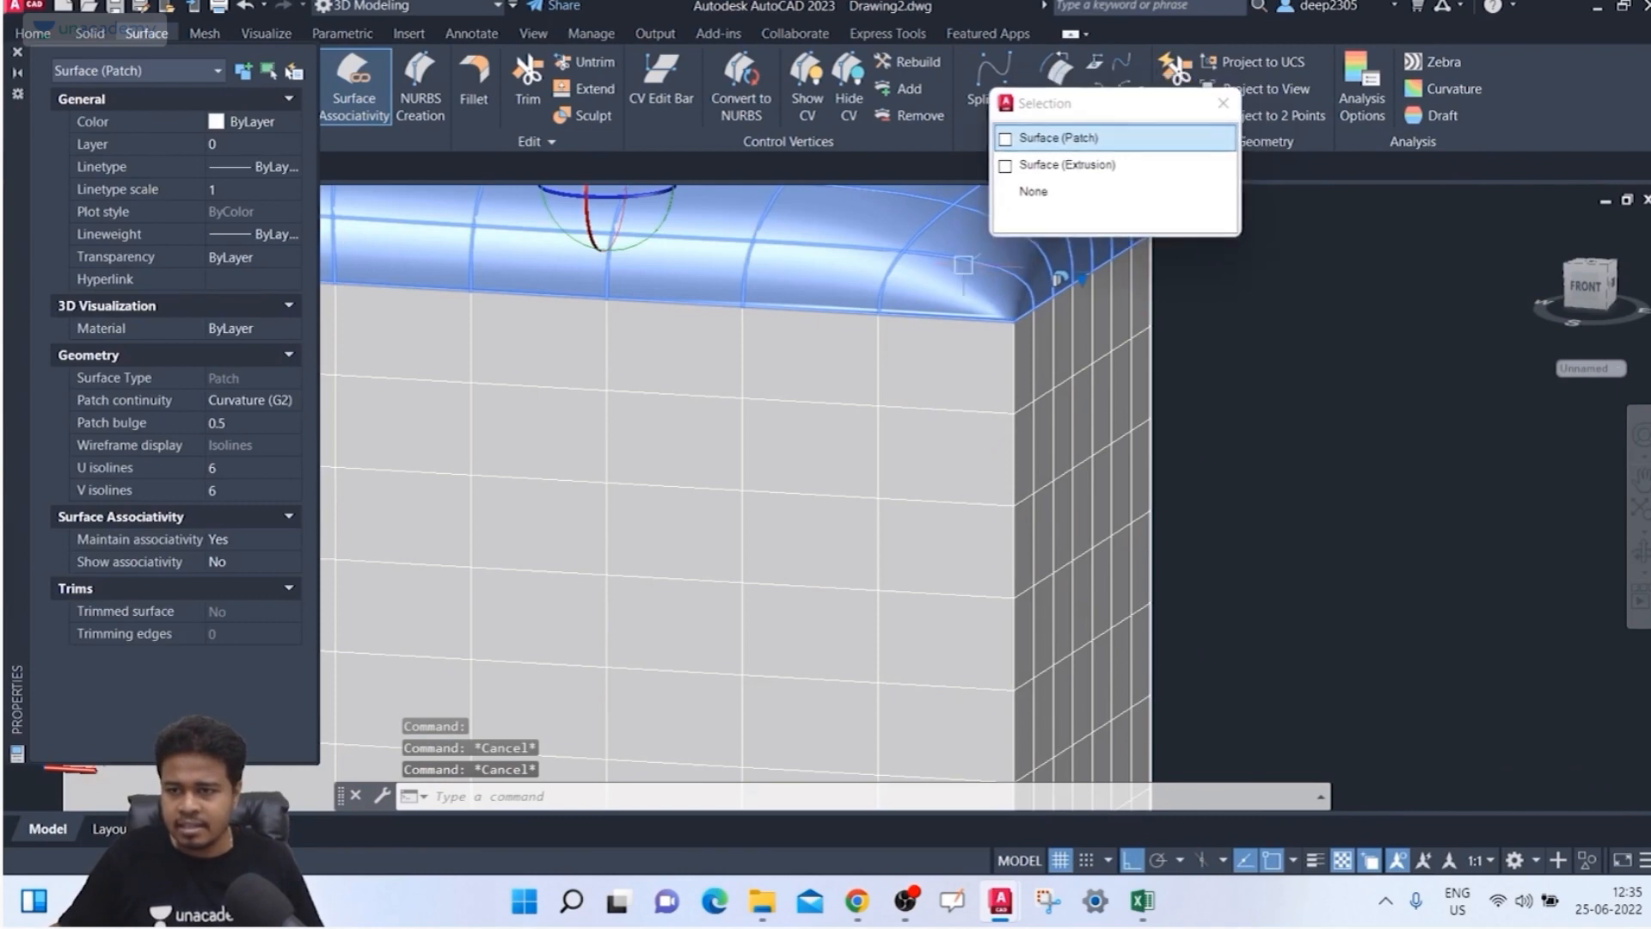
{"action": "left_click", "coordinate": [1104, 147]}
{"action": "left_click", "coordinate": [398, 361]}
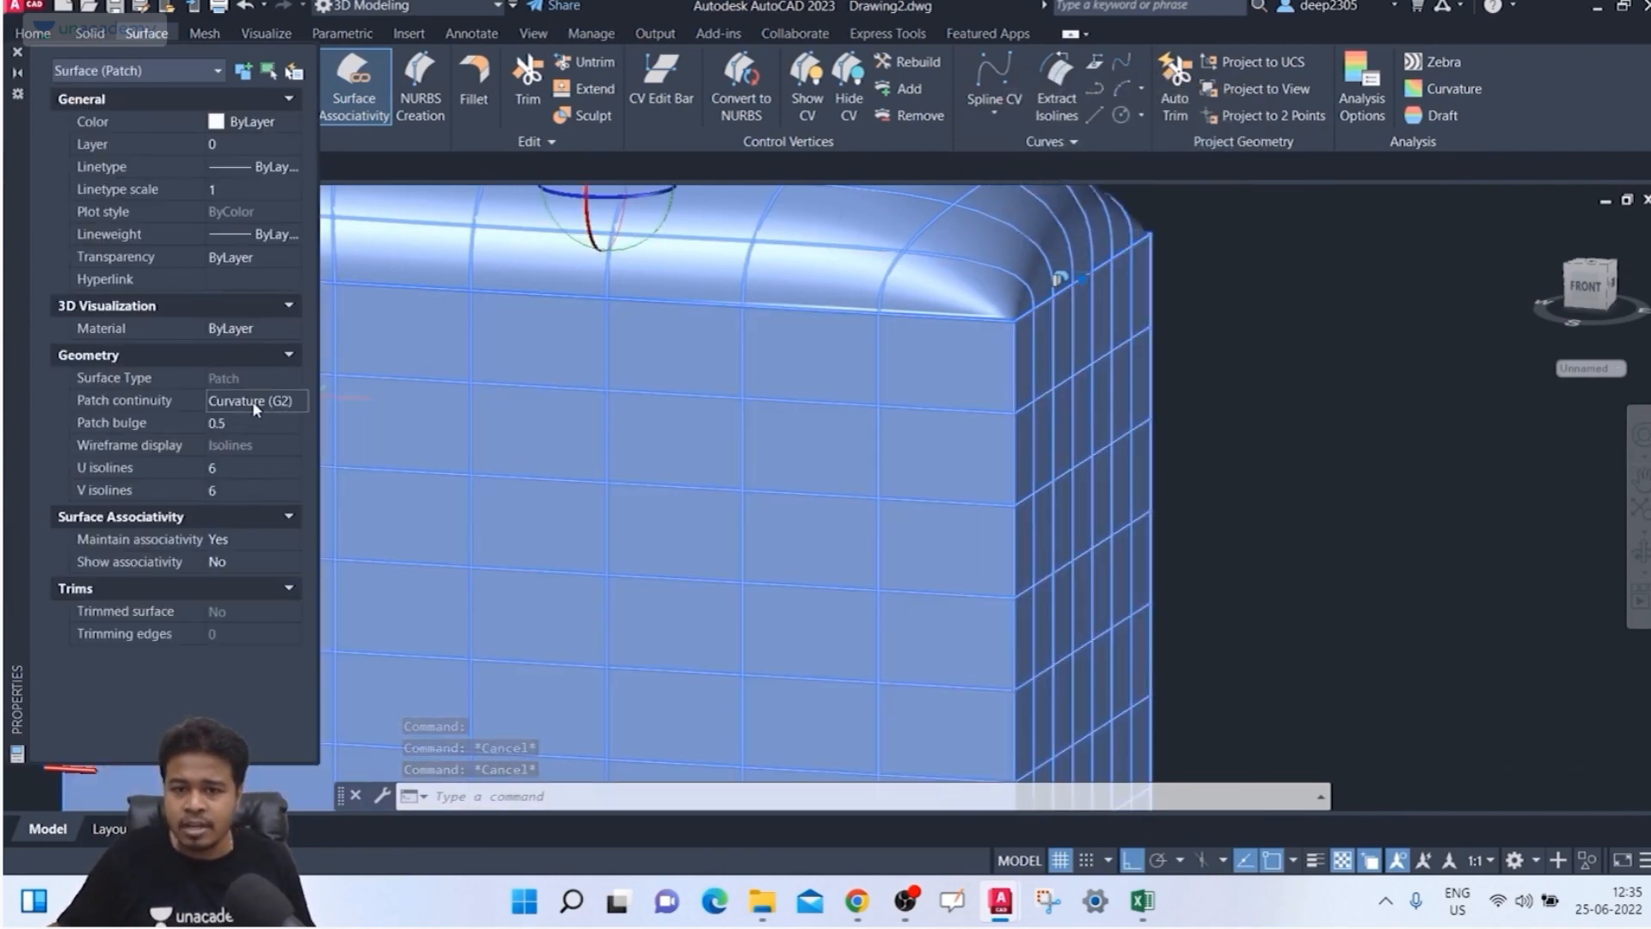
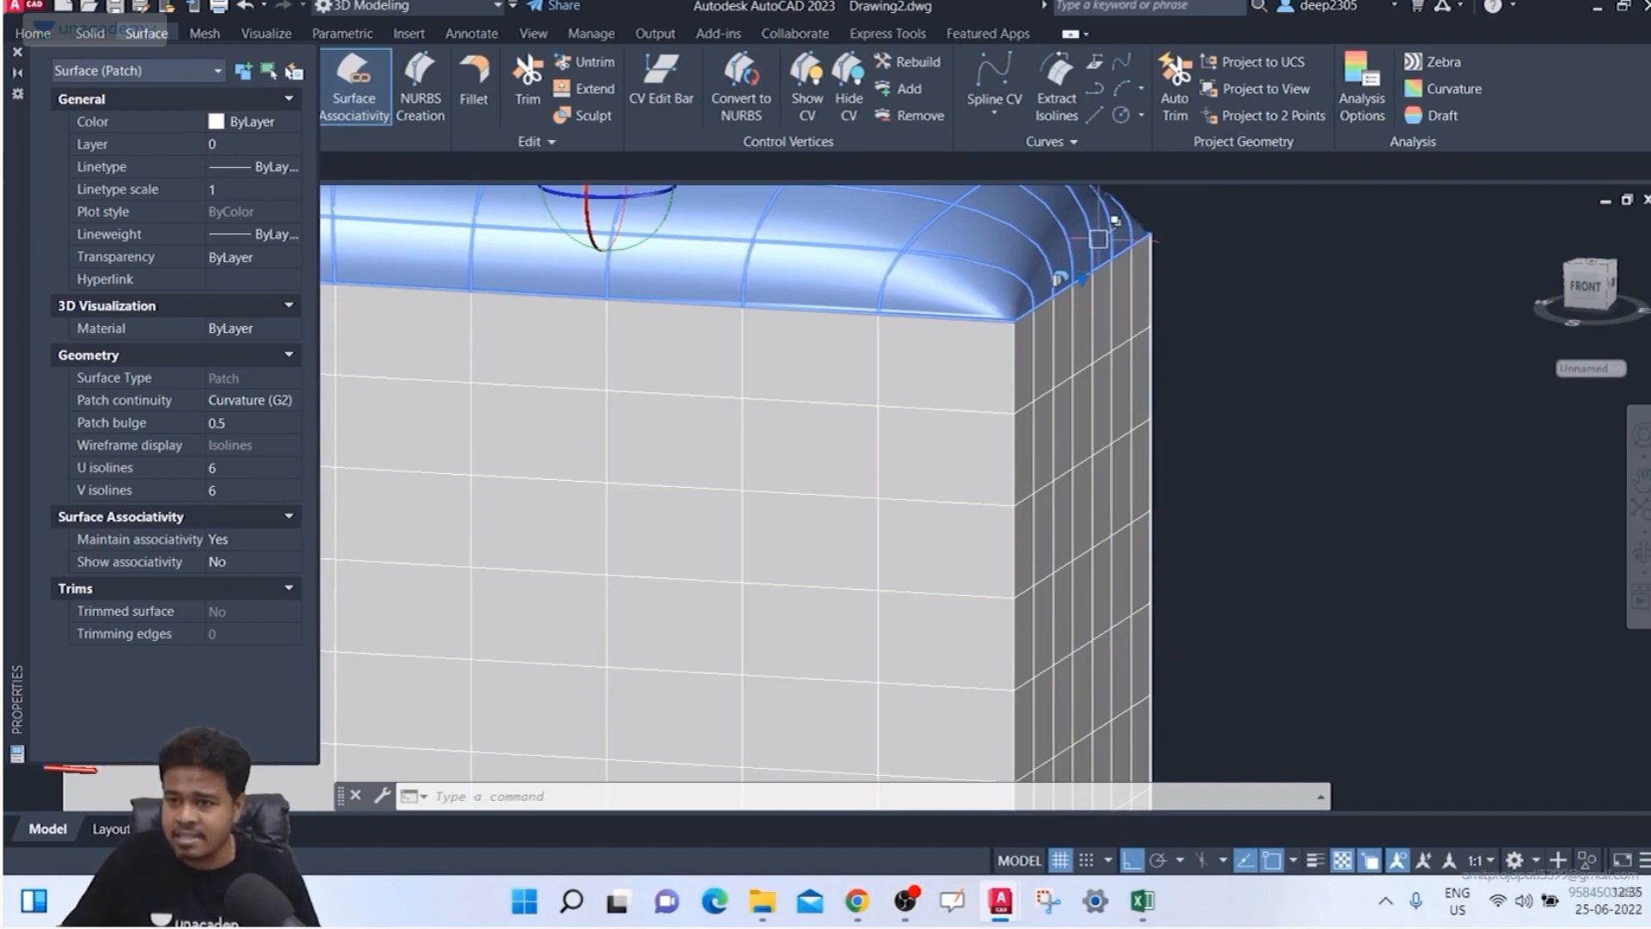
{"action": "scroll", "coordinate": [1072, 277], "scroll_direction": "down", "scroll_amount": 7}
{"action": "key", "text": "Escape"}
{"action": "key", "text": "Escape"}
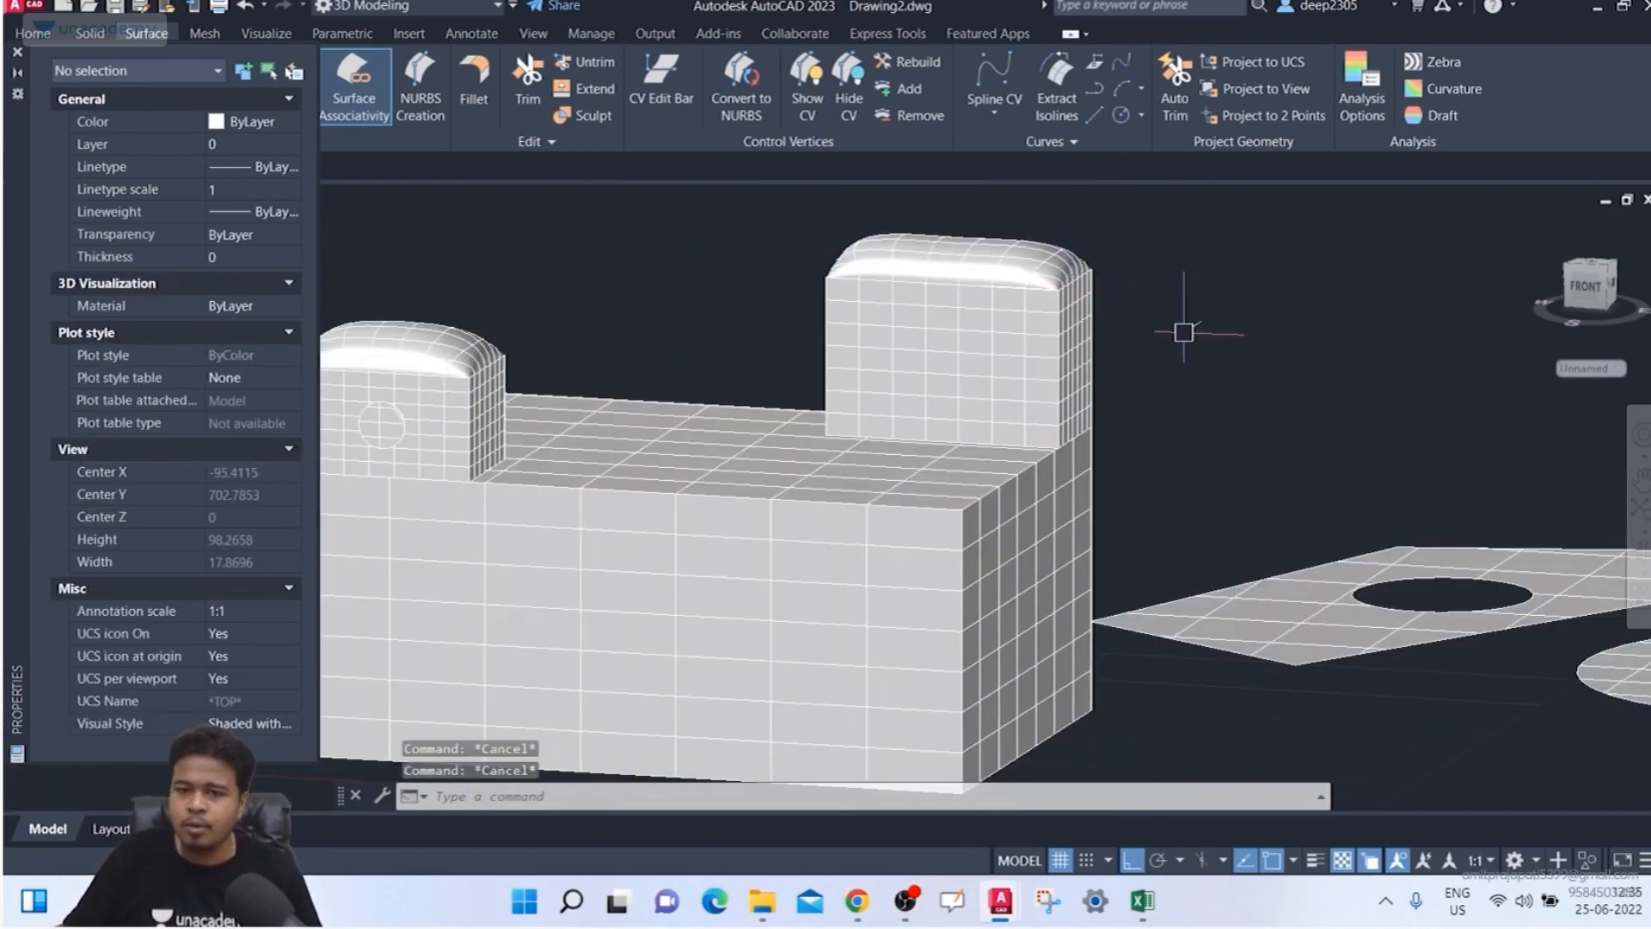
Step: Review the first box's patch properties from an isometric angle and clear the selection
{"action": "middle_click_drag", "start_coordinate": [1186, 333], "coordinate": [1412, 306], "text": "shift"}
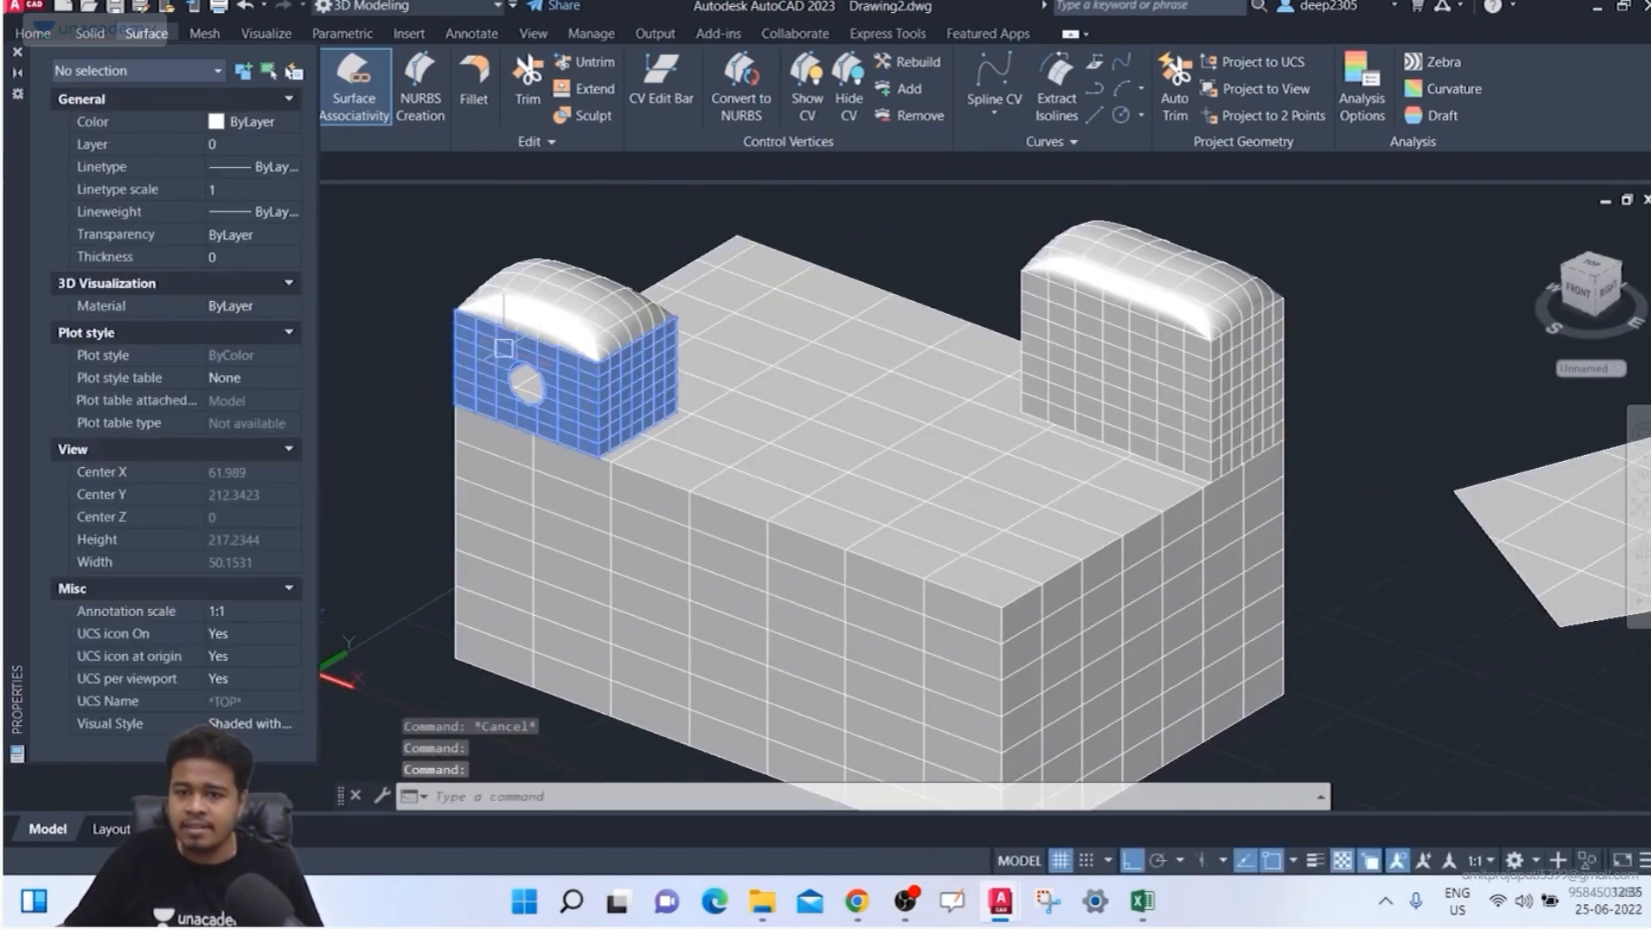
{"action": "left_click", "coordinate": [574, 280]}
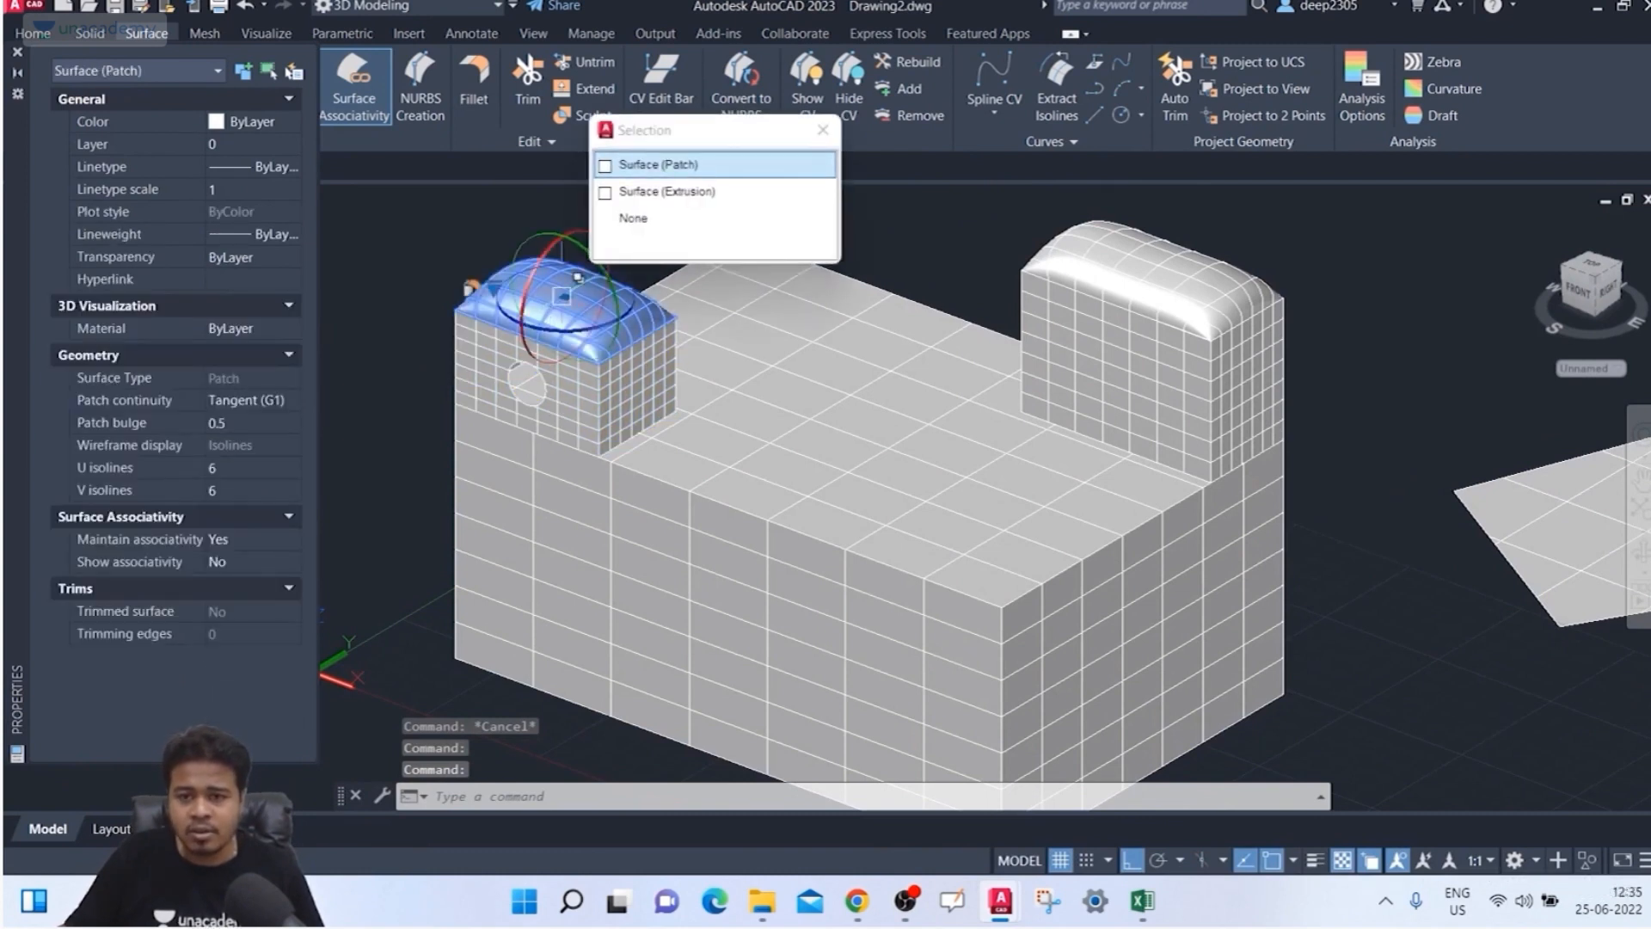
{"action": "key", "text": "Escape"}
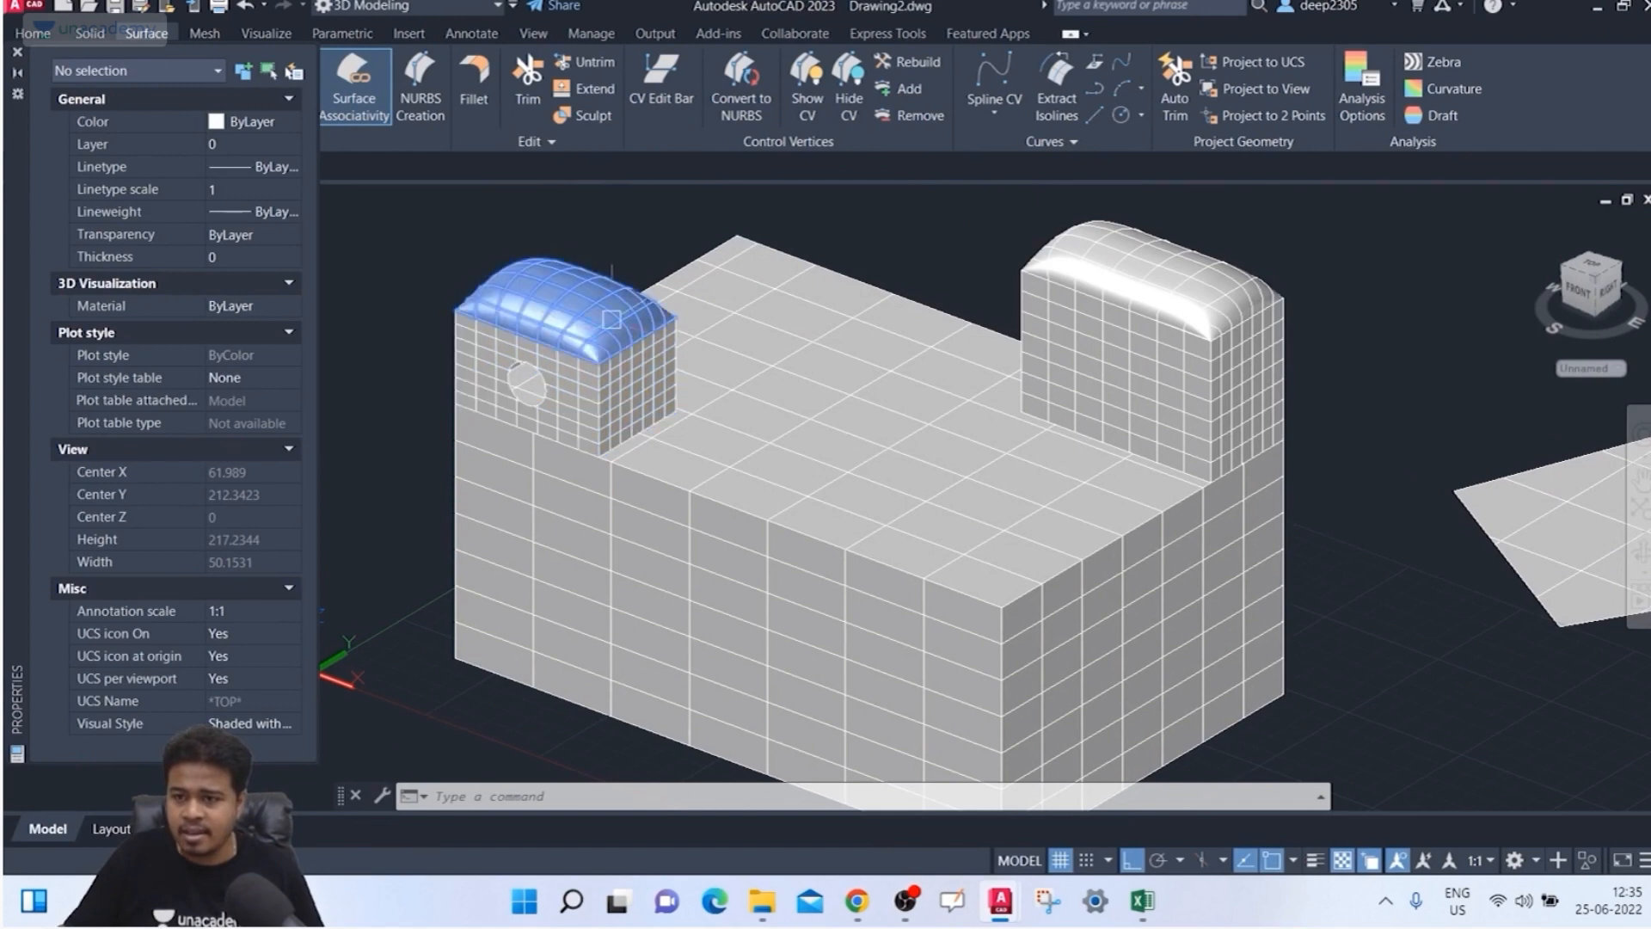
Step: Try to patch the large box by picking its upper rear edge with the Chain option, and cancel the command
{"action": "middle_click_drag", "start_coordinate": [1084, 331], "coordinate": [915, 423]}
{"action": "scroll", "coordinate": [905, 379], "scroll_direction": "up", "scroll_amount": 1}
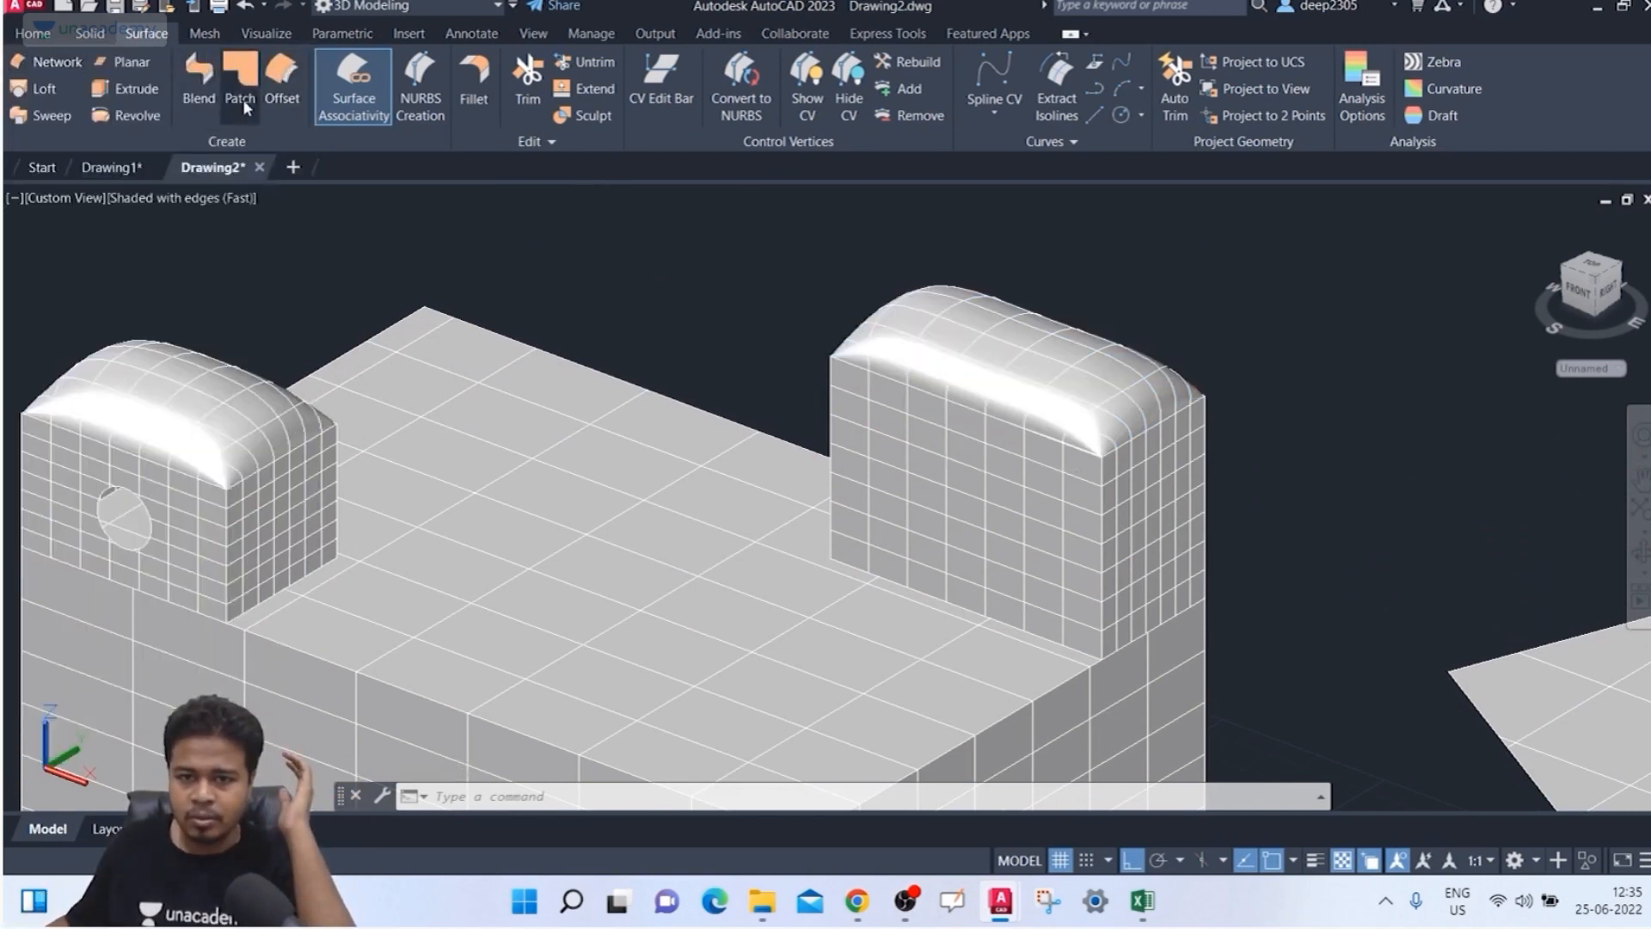
{"action": "left_click", "coordinate": [242, 97]}
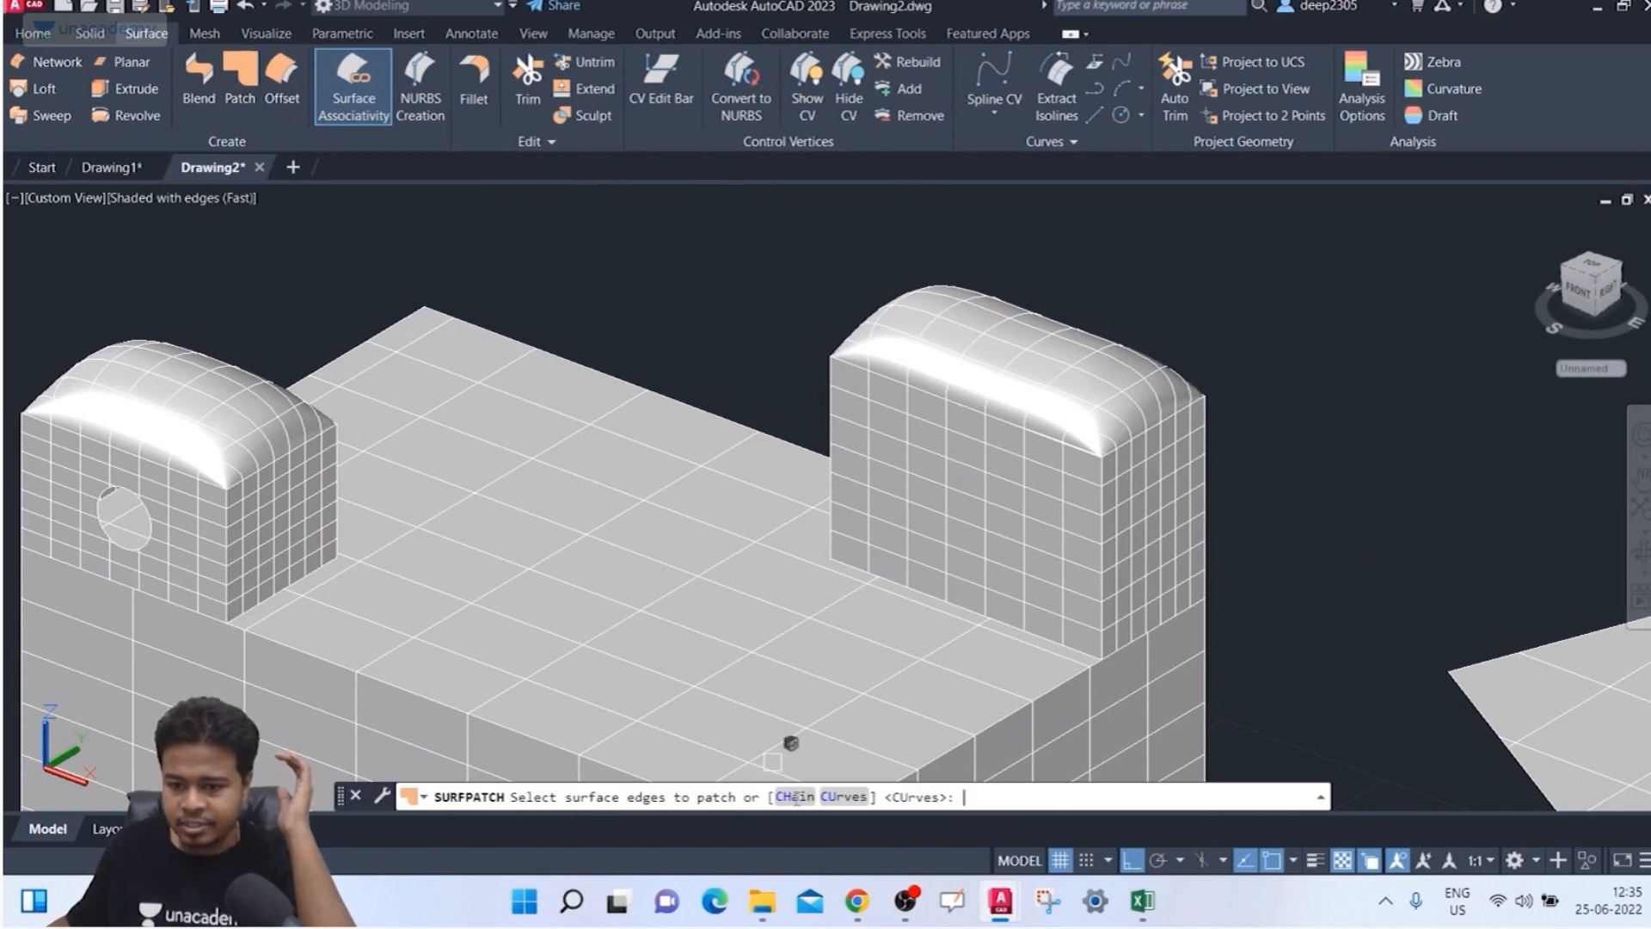
{"action": "left_click", "coordinate": [792, 798]}
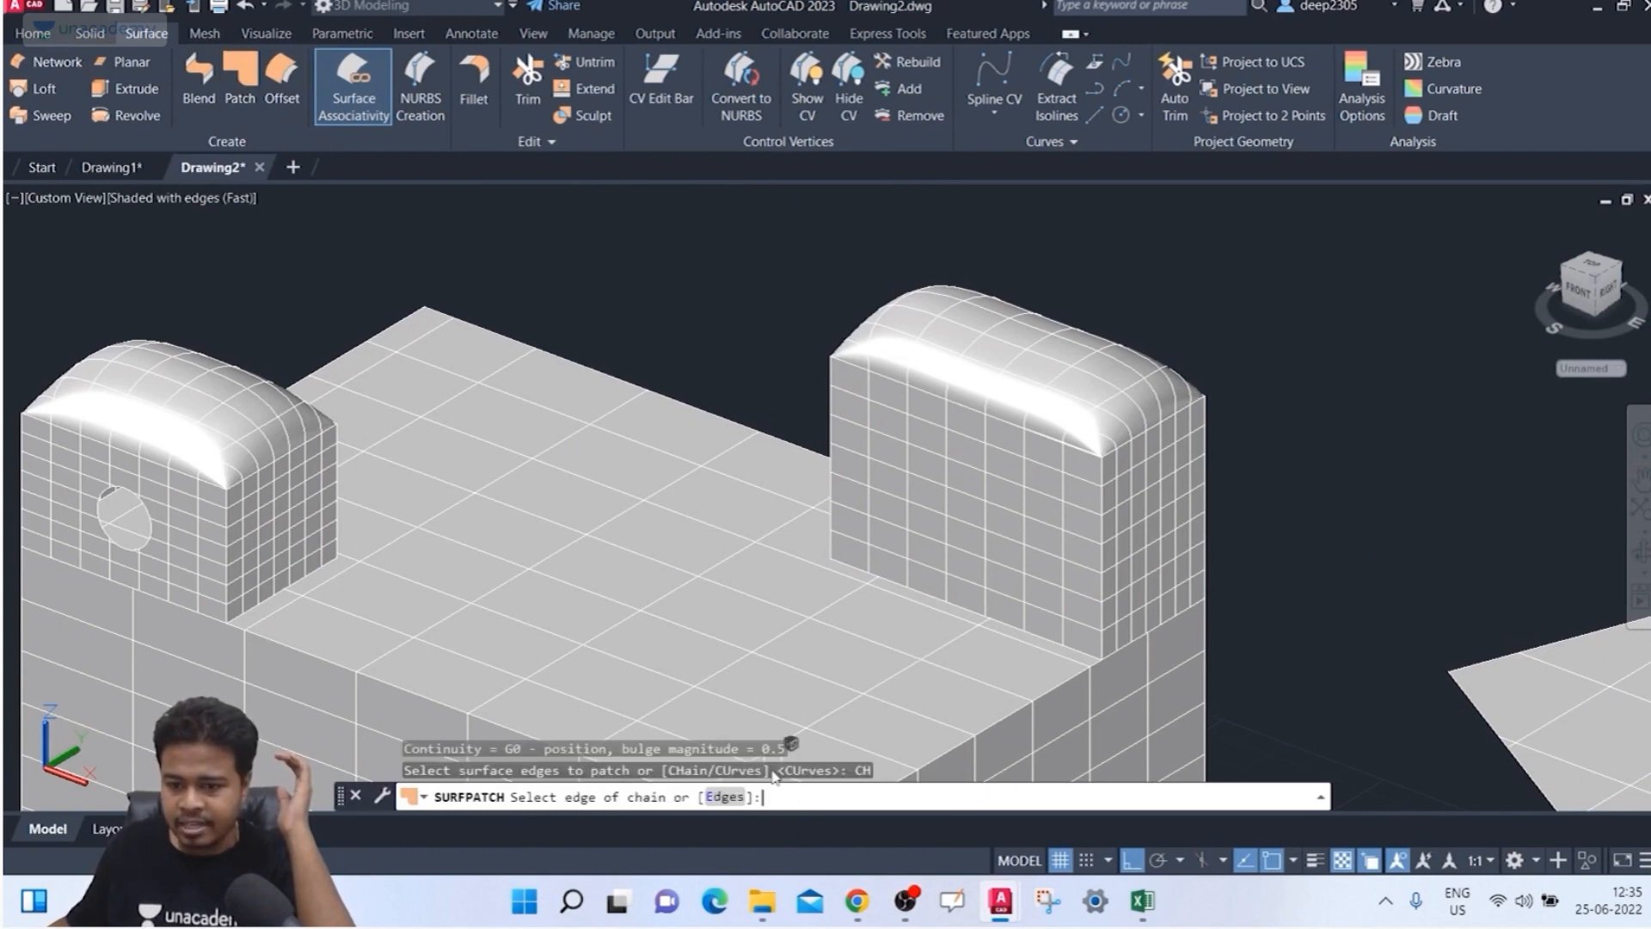
{"action": "left_click", "coordinate": [663, 385]}
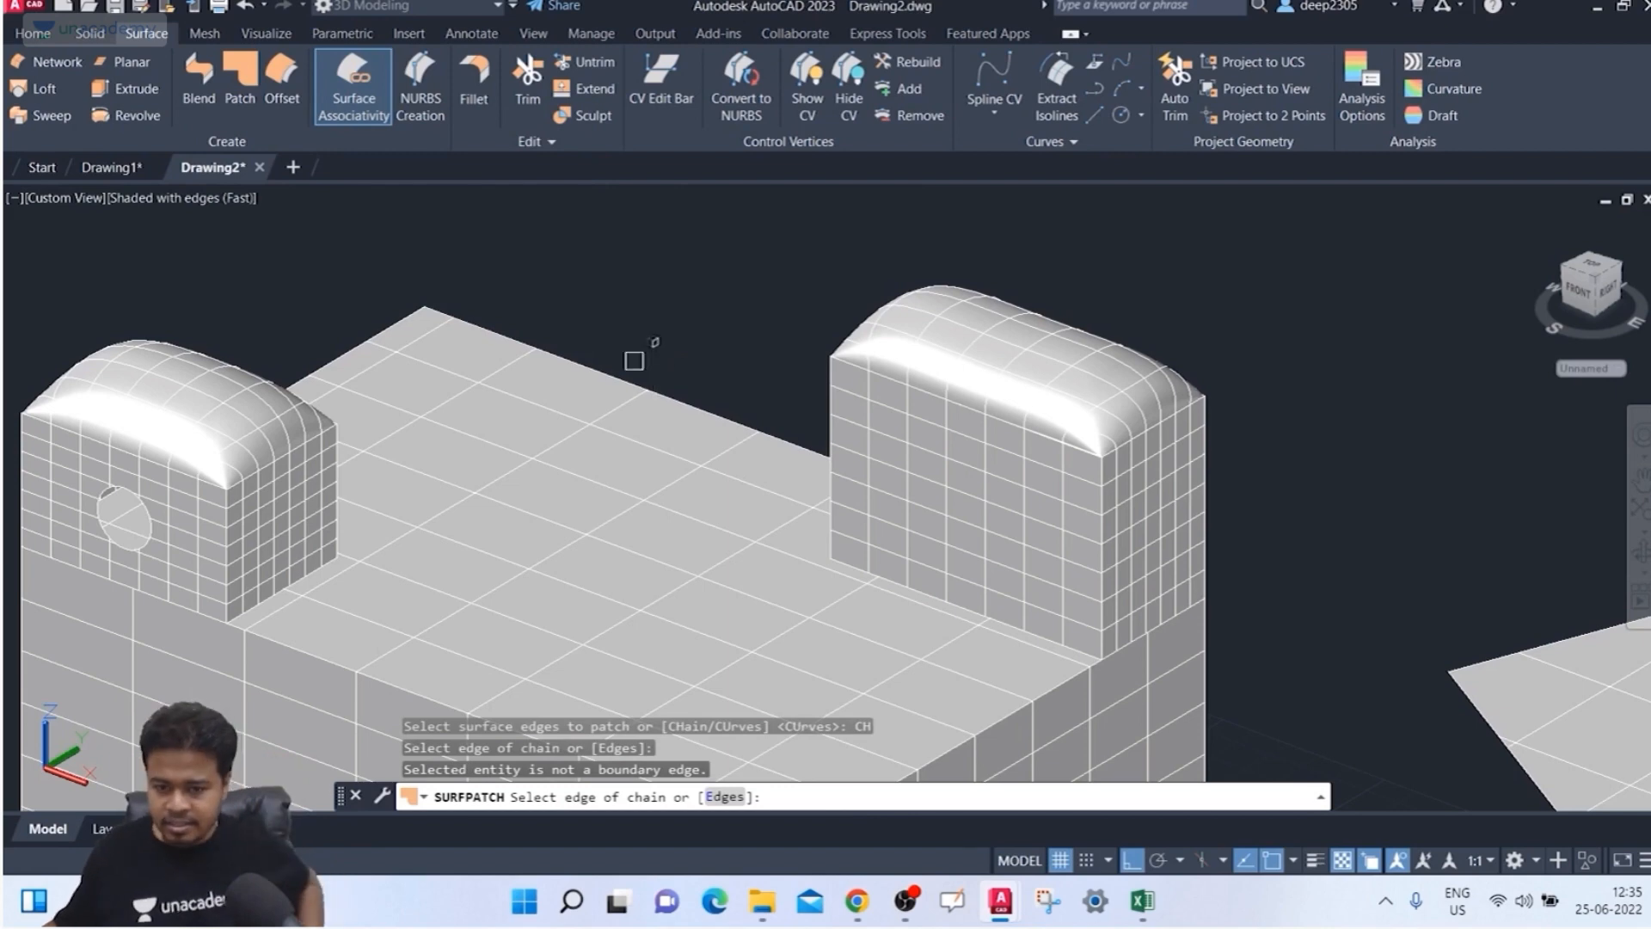
{"action": "scroll", "coordinate": [665, 329], "scroll_direction": "down", "scroll_amount": 2}
{"action": "key", "text": "Escape"}
Step: Try to pick the bottom boundary of the large box's open underside for a surface patch with the Chain option
{"action": "middle_click_drag", "start_coordinate": [663, 302], "coordinate": [675, 206], "text": "shift"}
{"action": "middle_click_drag", "start_coordinate": [647, 476], "coordinate": [714, 366], "text": "shift"}
{"action": "left_click", "coordinate": [265, 102]}
{"action": "left_click", "coordinate": [240, 81]}
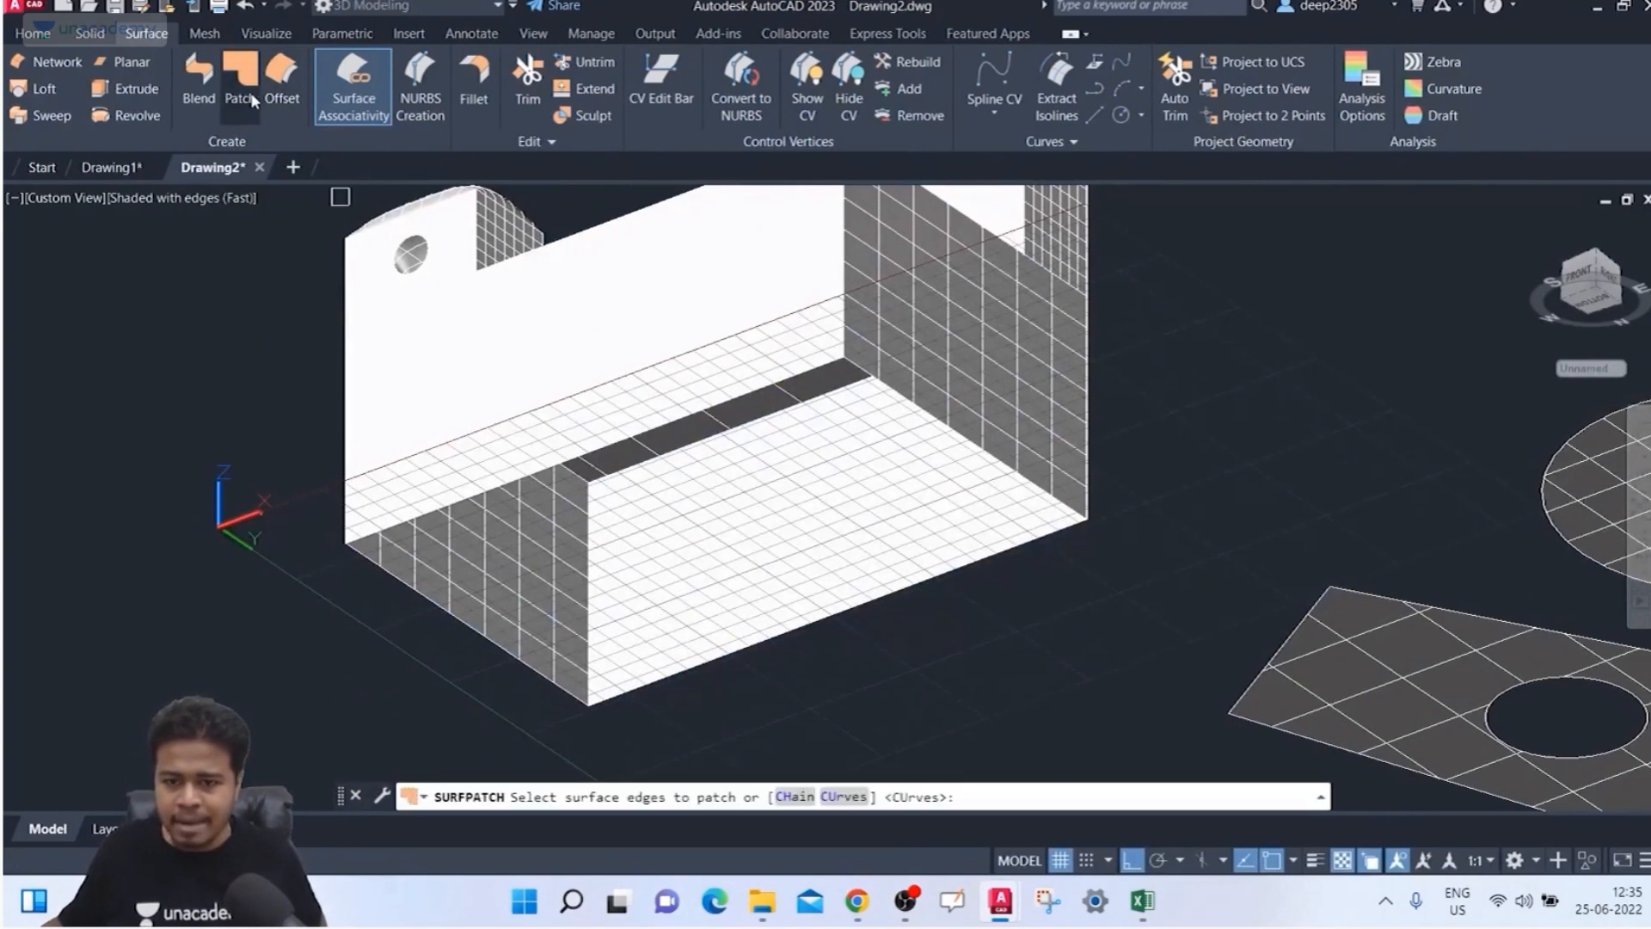
{"action": "left_click", "coordinate": [794, 798]}
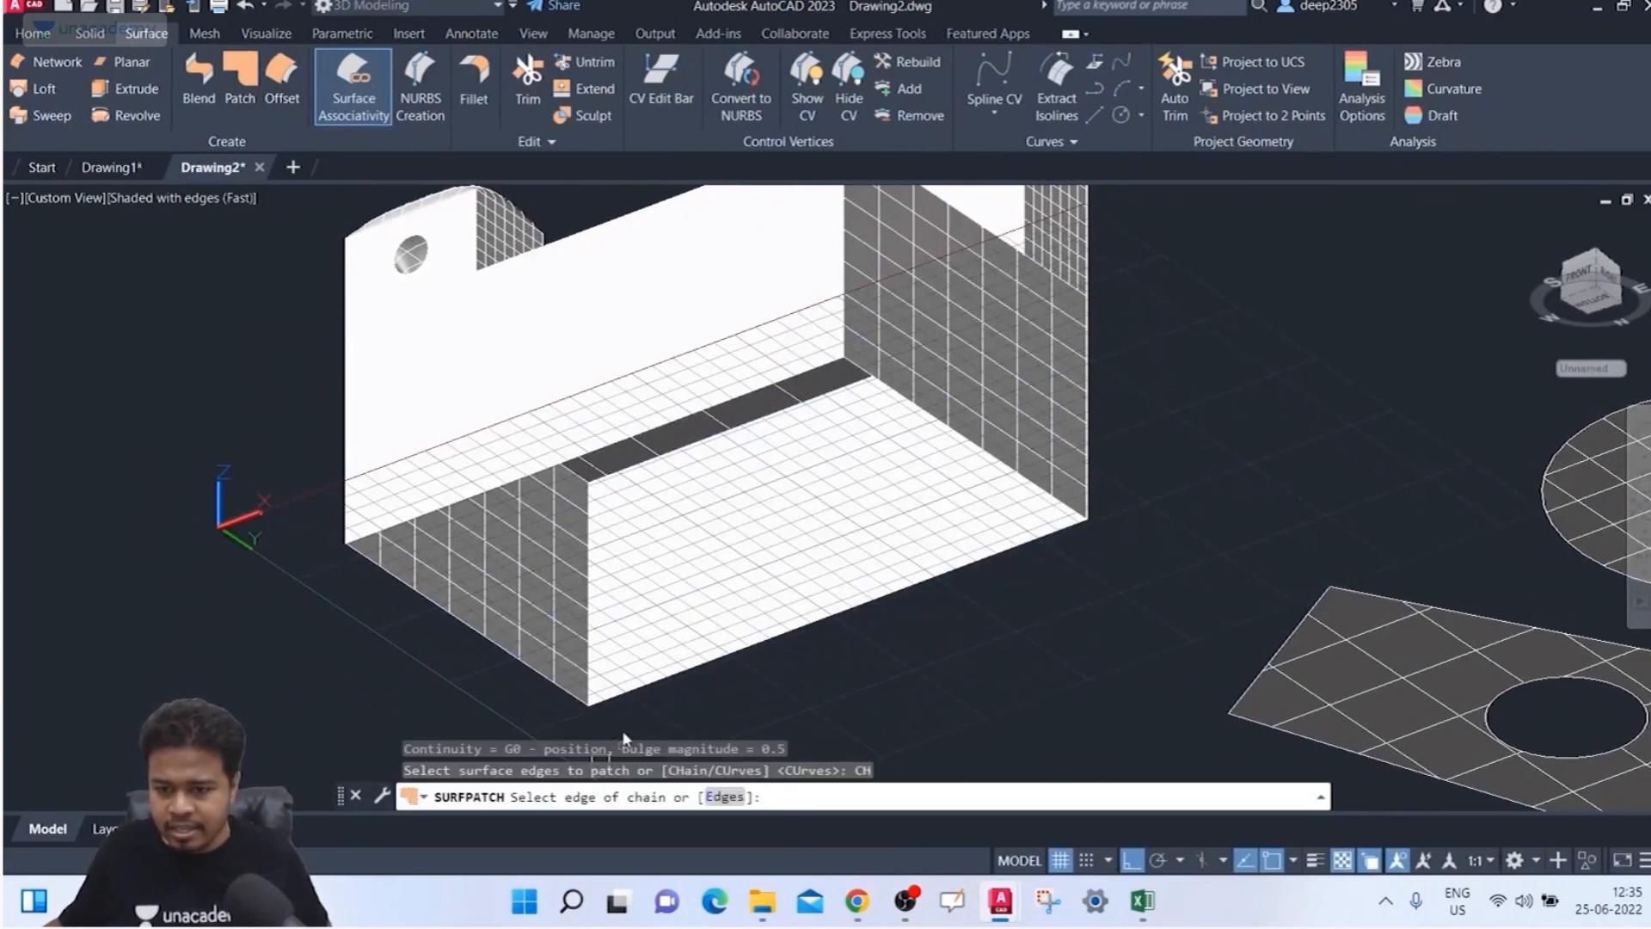
{"action": "left_click", "coordinate": [461, 623]}
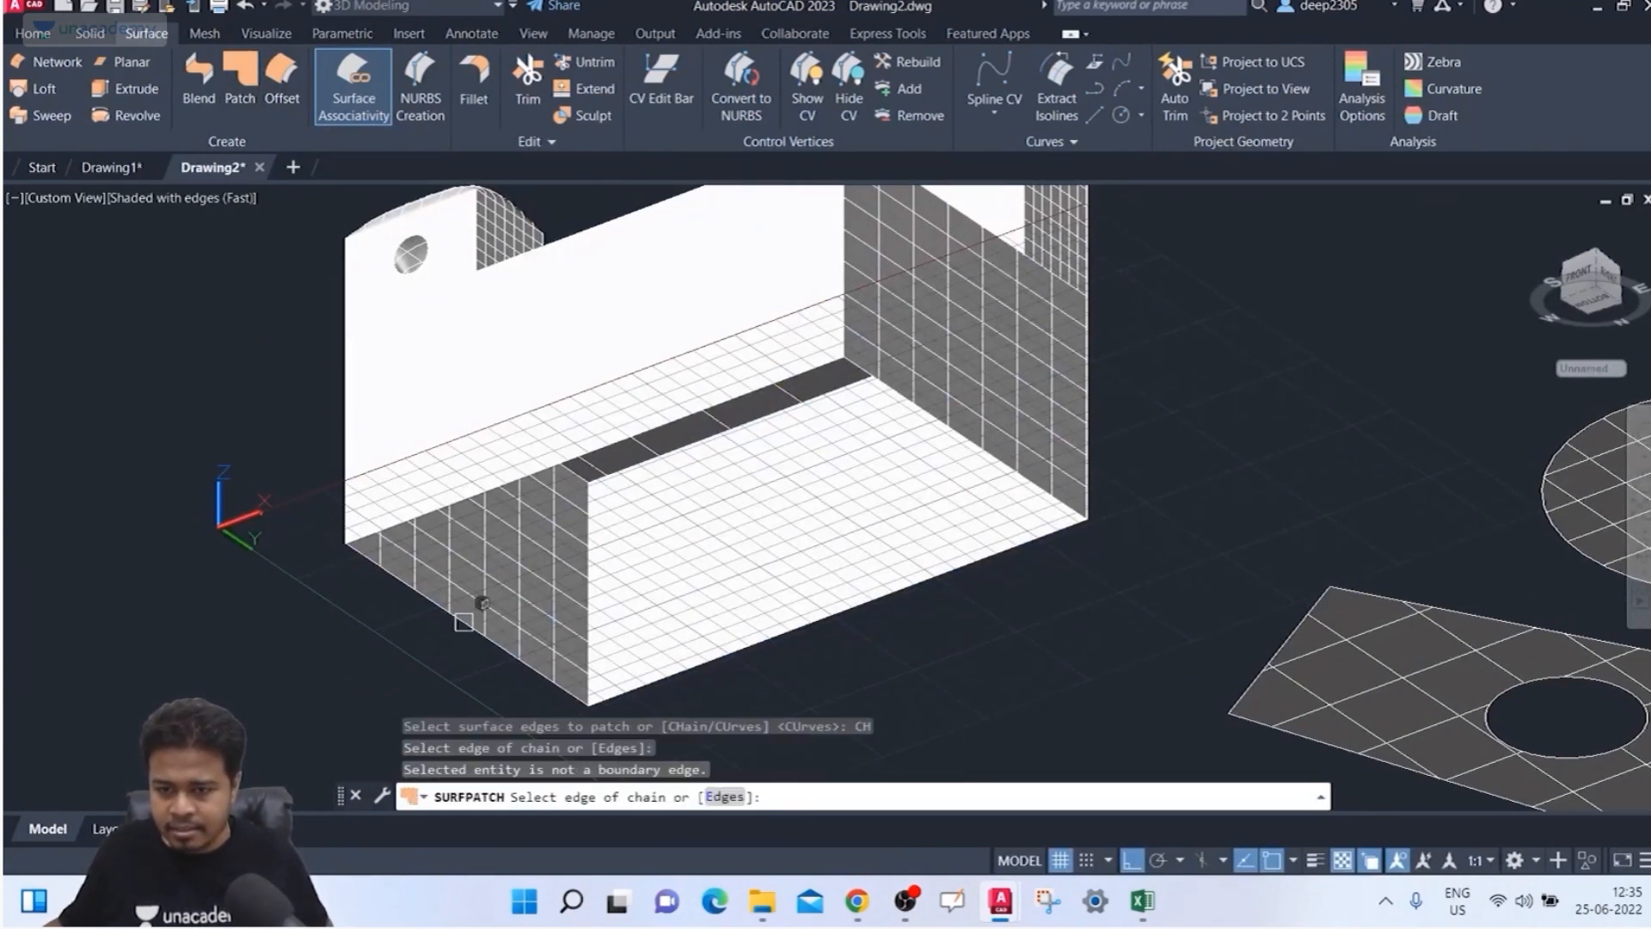
{"action": "middle_click_drag", "start_coordinate": [462, 623], "coordinate": [394, 481], "text": "shift"}
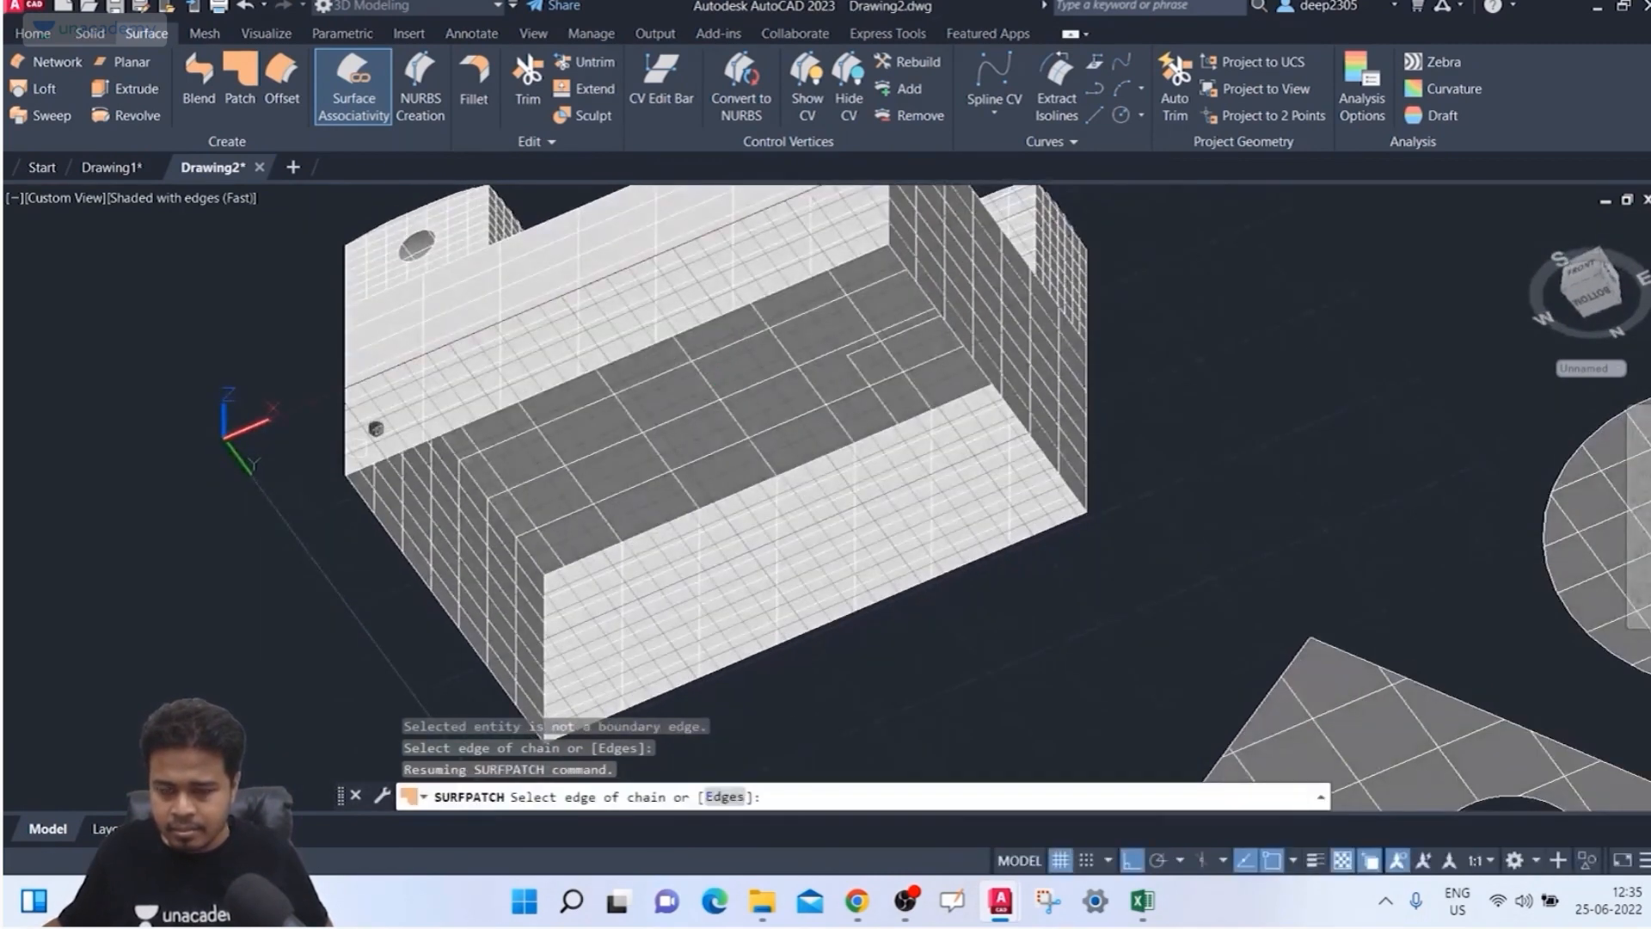
{"action": "left_click", "coordinate": [358, 478]}
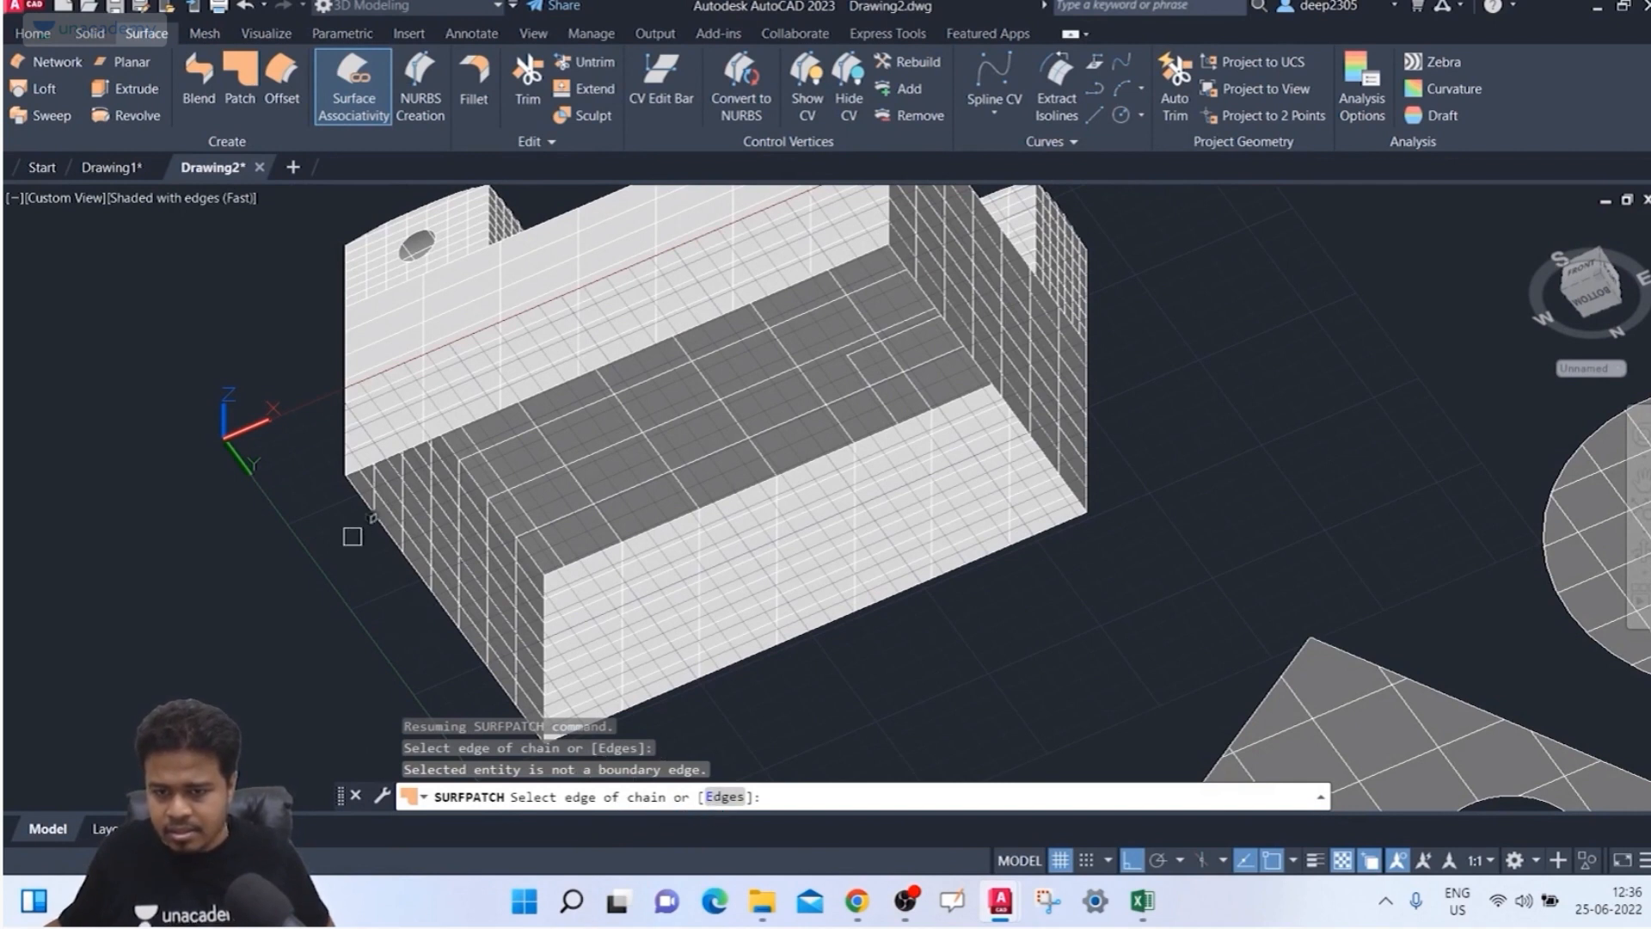
{"action": "left_click", "coordinate": [366, 506]}
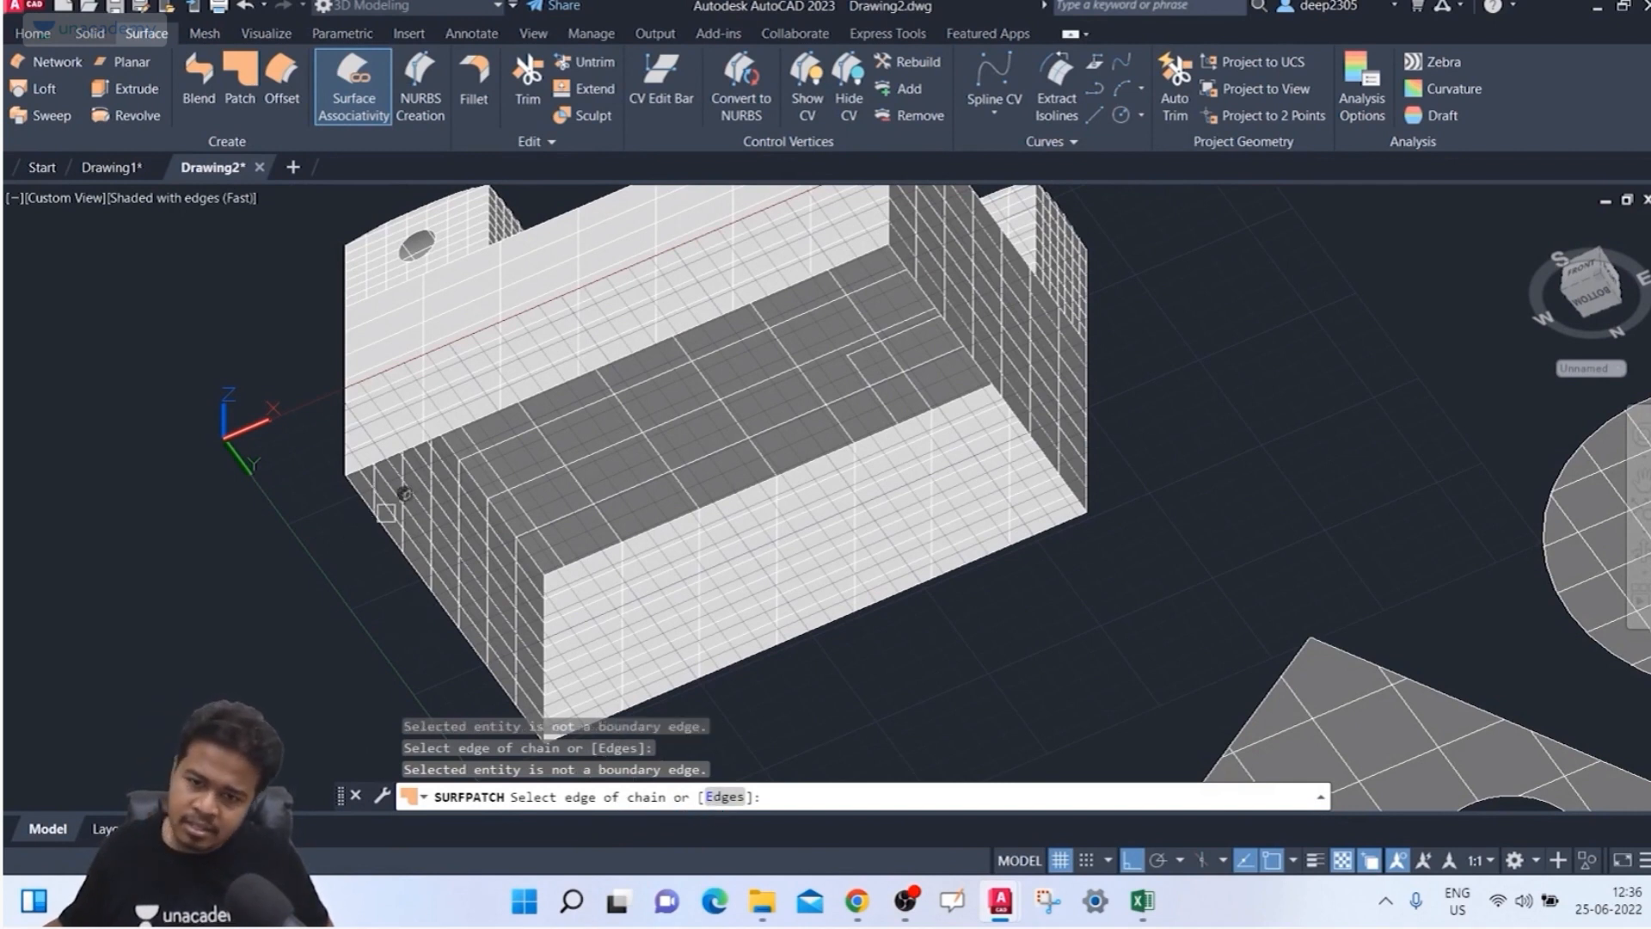
Step: Switch the patch selection to Edges, select the four bottom edges of the large box one by one, and cancel the command
{"action": "left_click", "coordinate": [722, 797]}
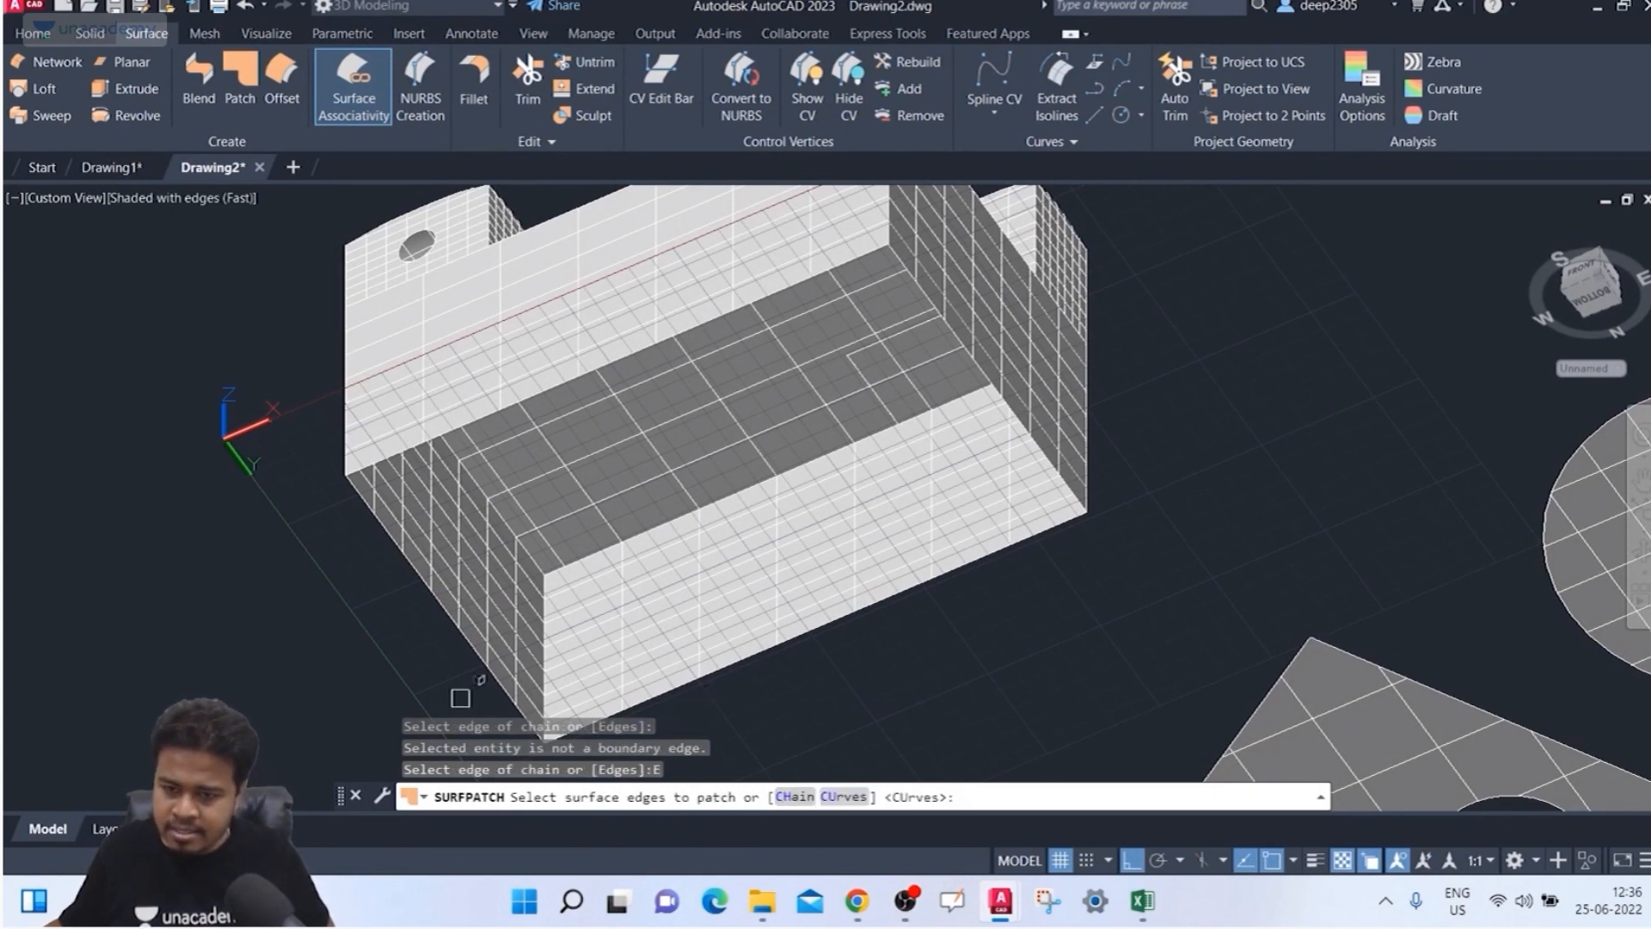
{"action": "left_click", "coordinate": [470, 641]}
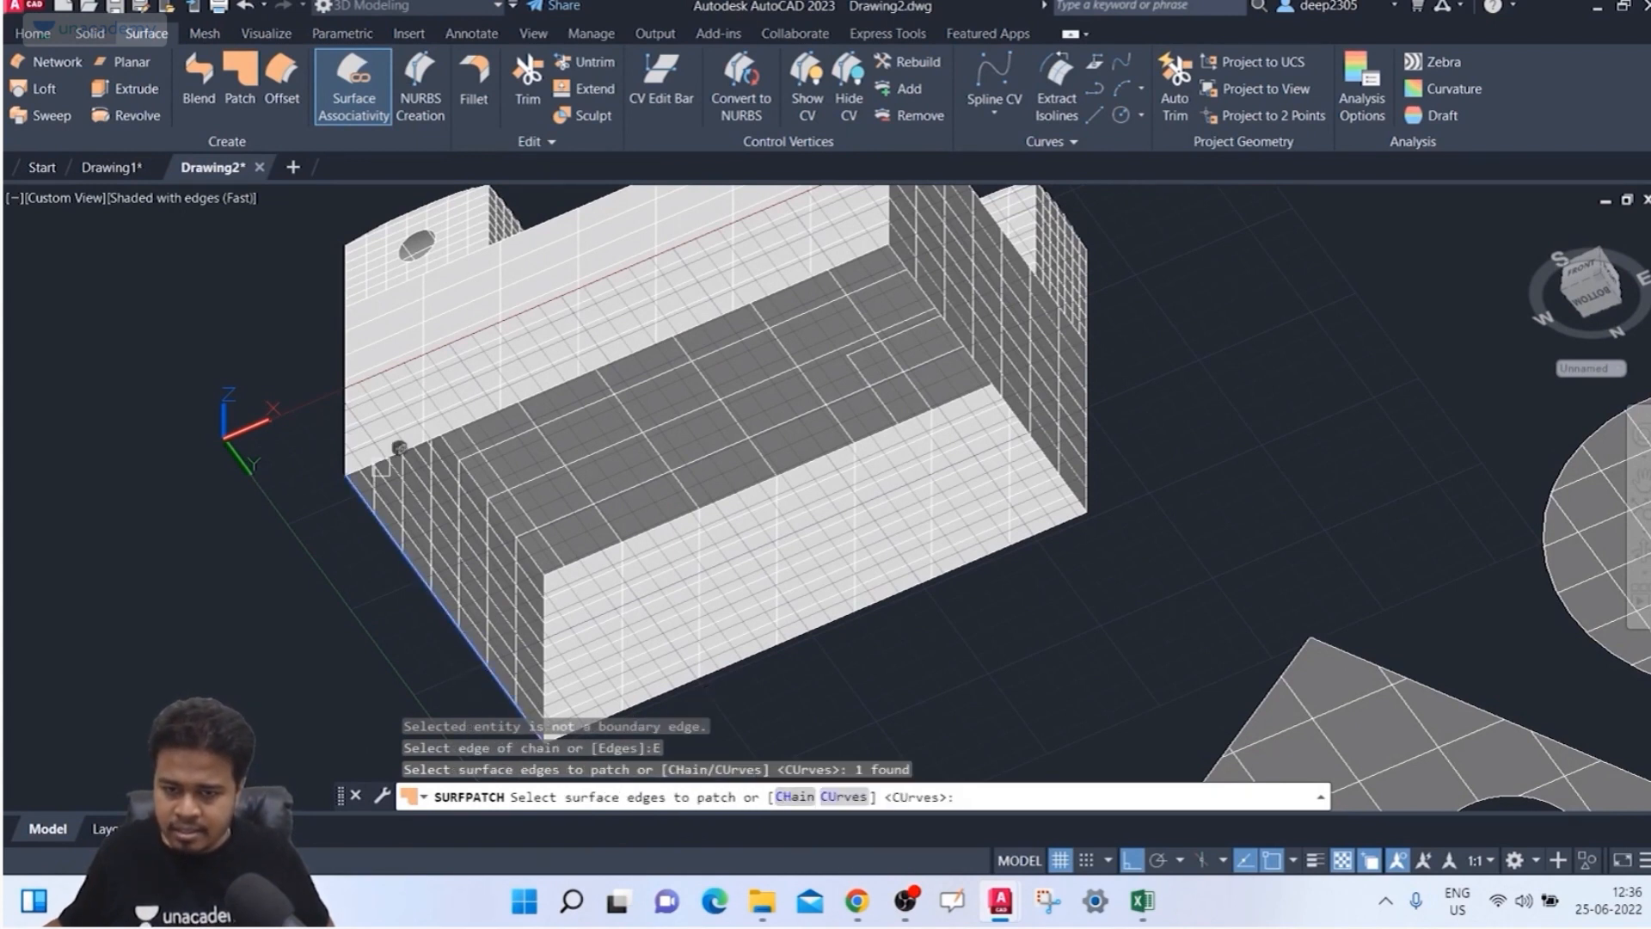
{"action": "left_click", "coordinate": [384, 460]}
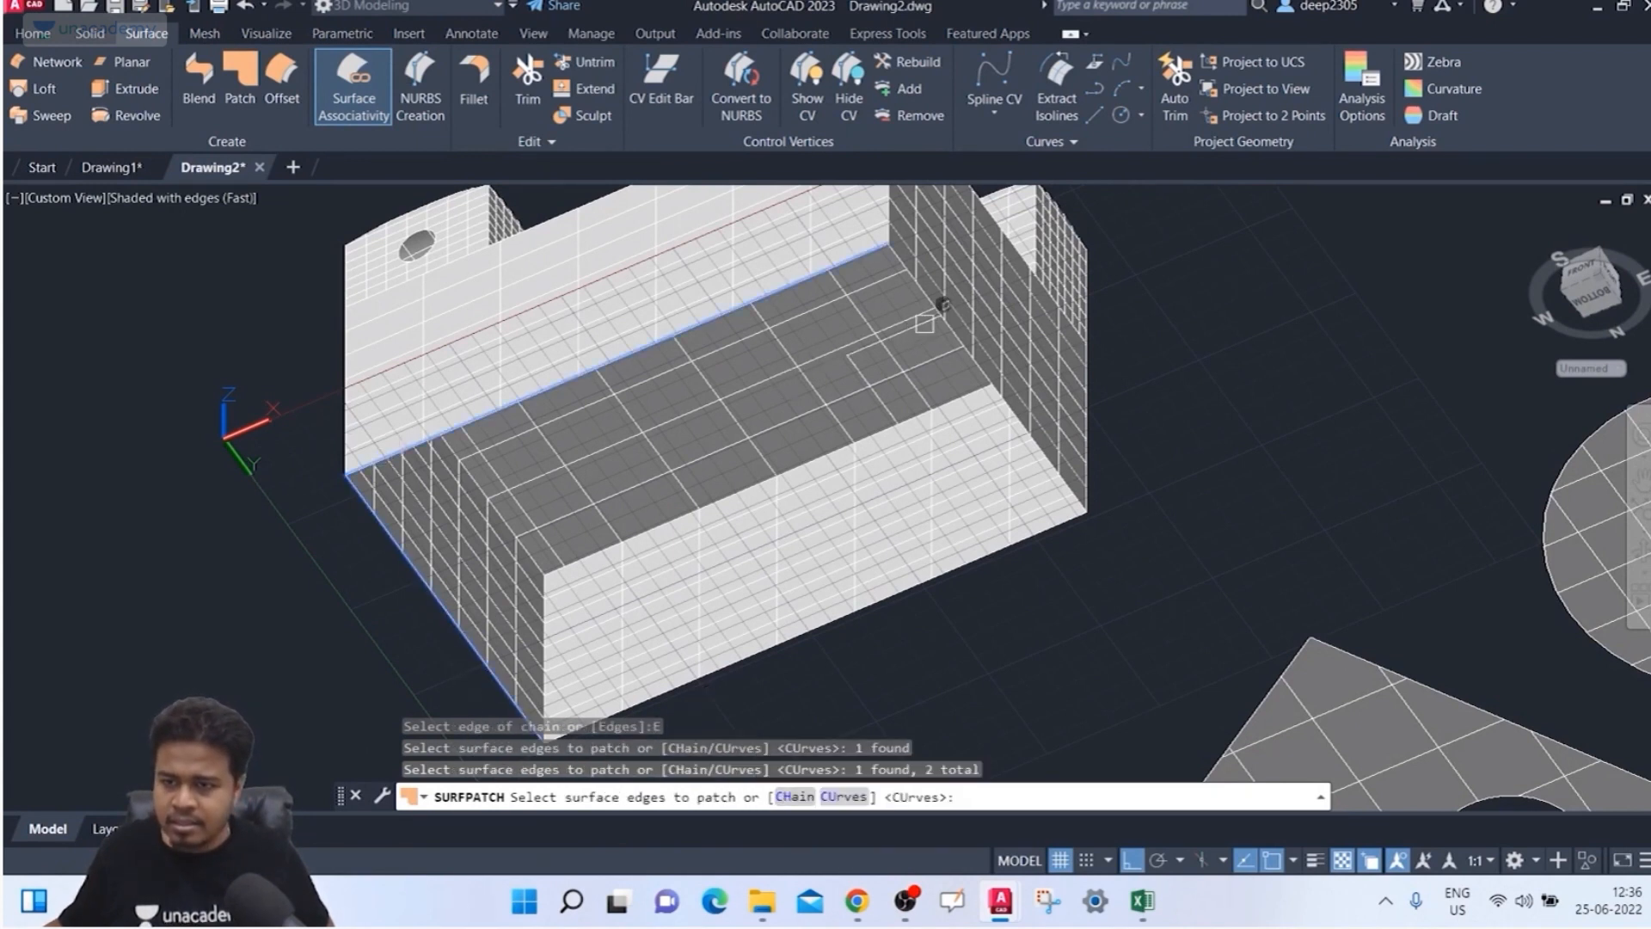
{"action": "left_click", "coordinate": [935, 313]}
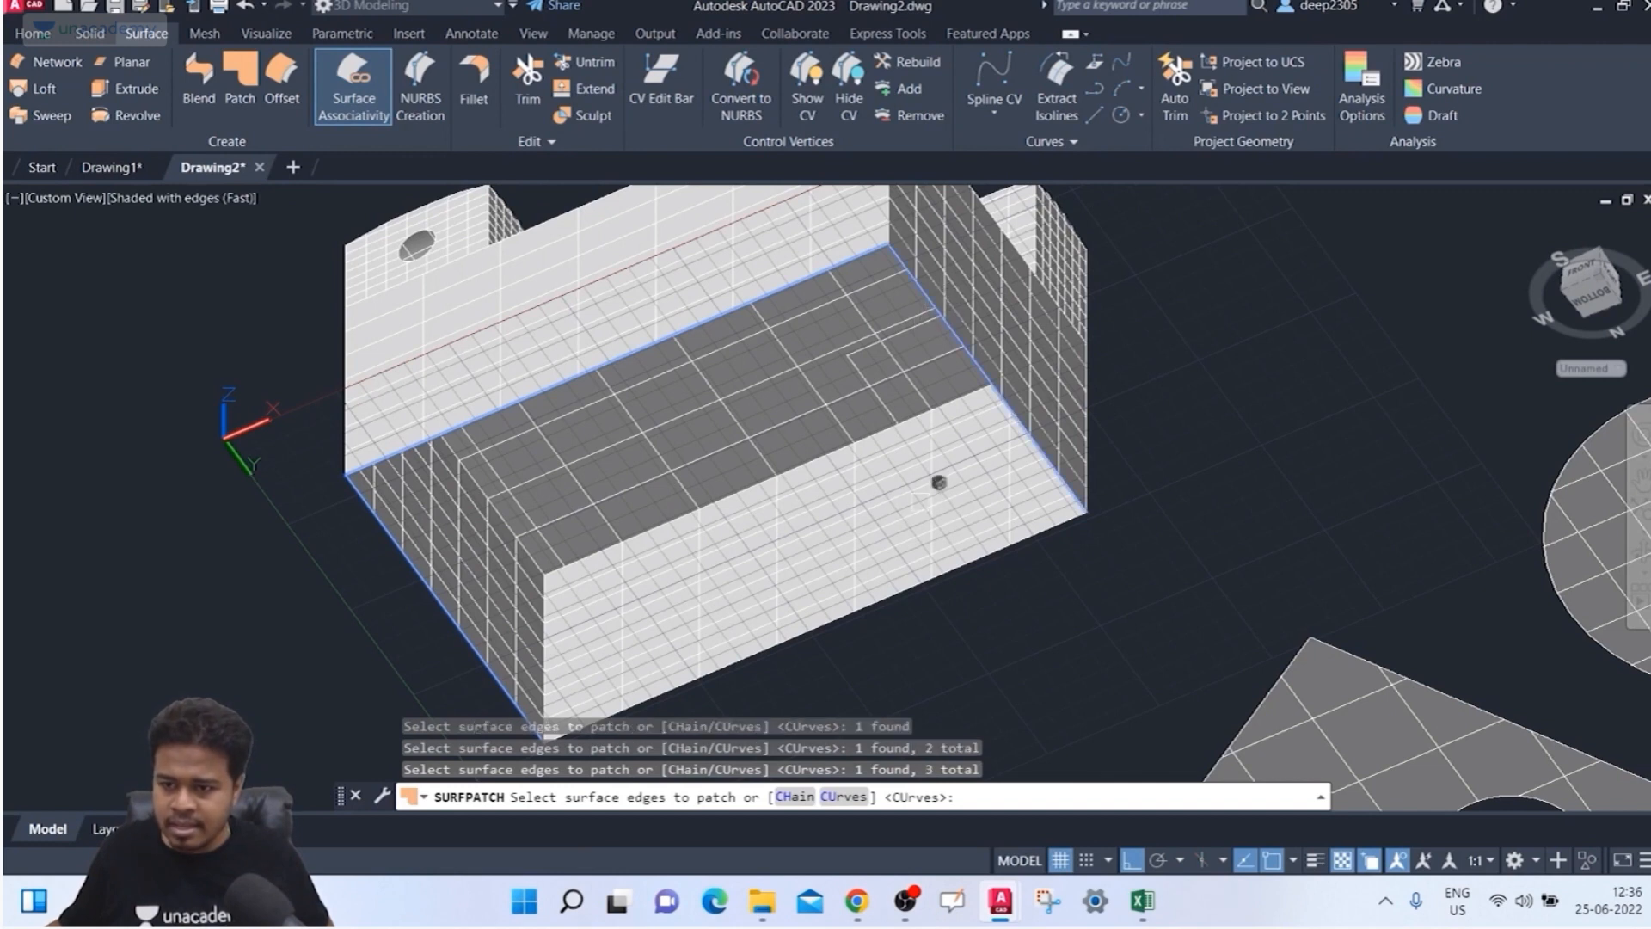
{"action": "left_click", "coordinate": [953, 559]}
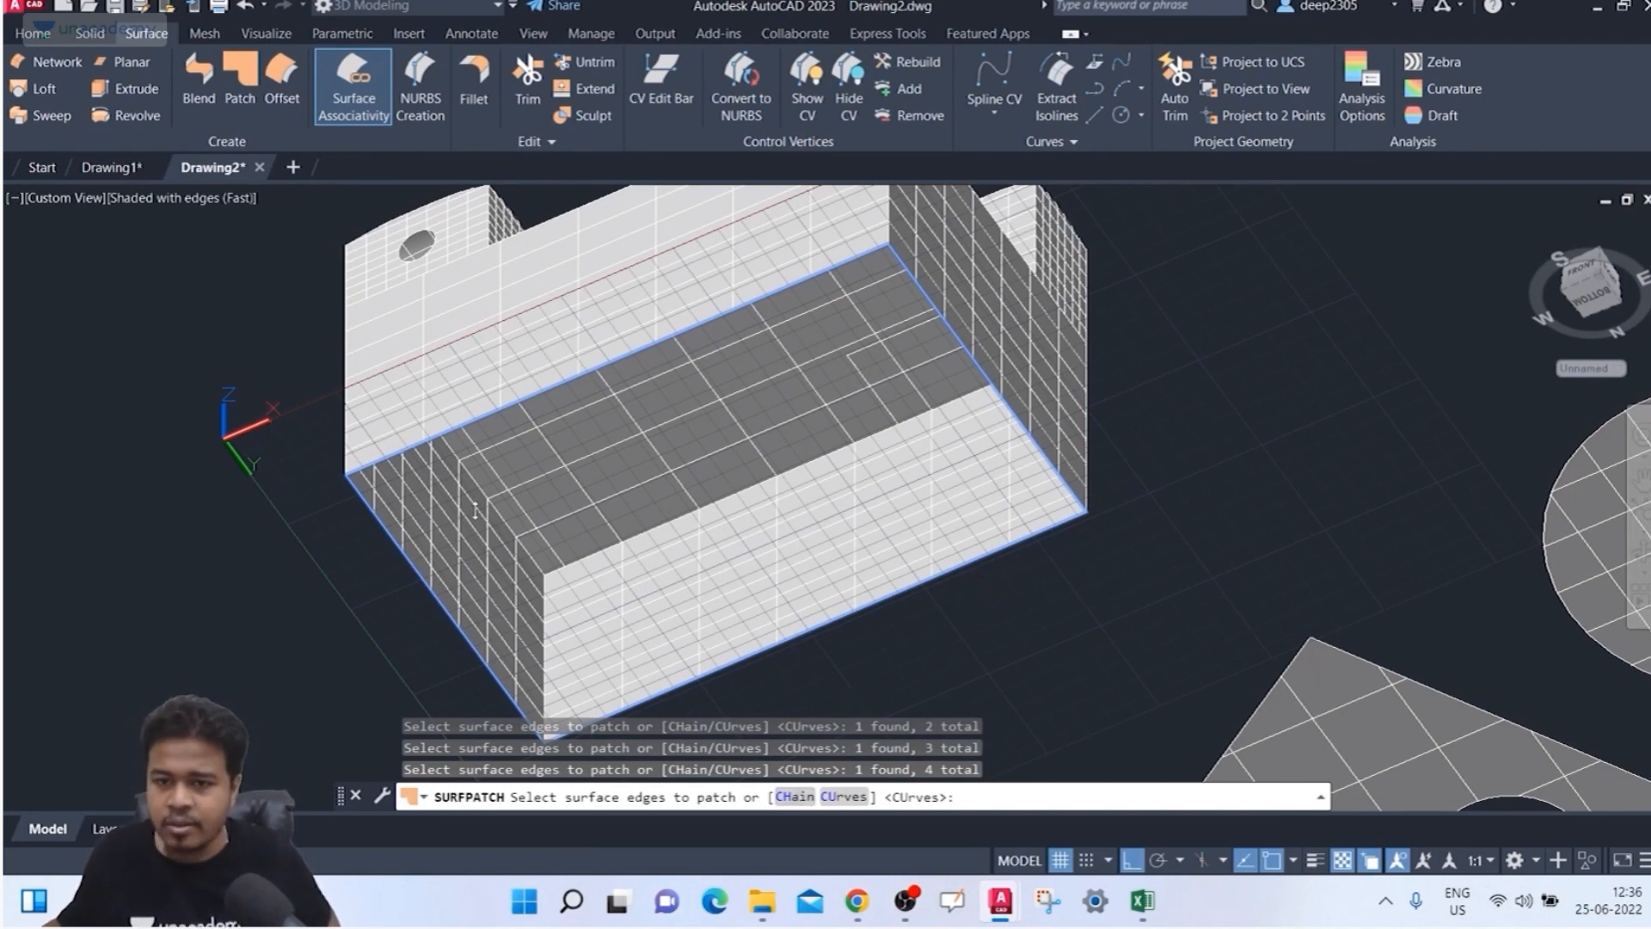
{"action": "key", "text": "Escape"}
{"action": "key", "text": "Escape"}
{"action": "key", "text": "Escape"}
Step: Try again to patch the large box's open underside from its four bottom edges, accept the selection, and cancel the command
{"action": "left_click", "coordinate": [253, 88]}
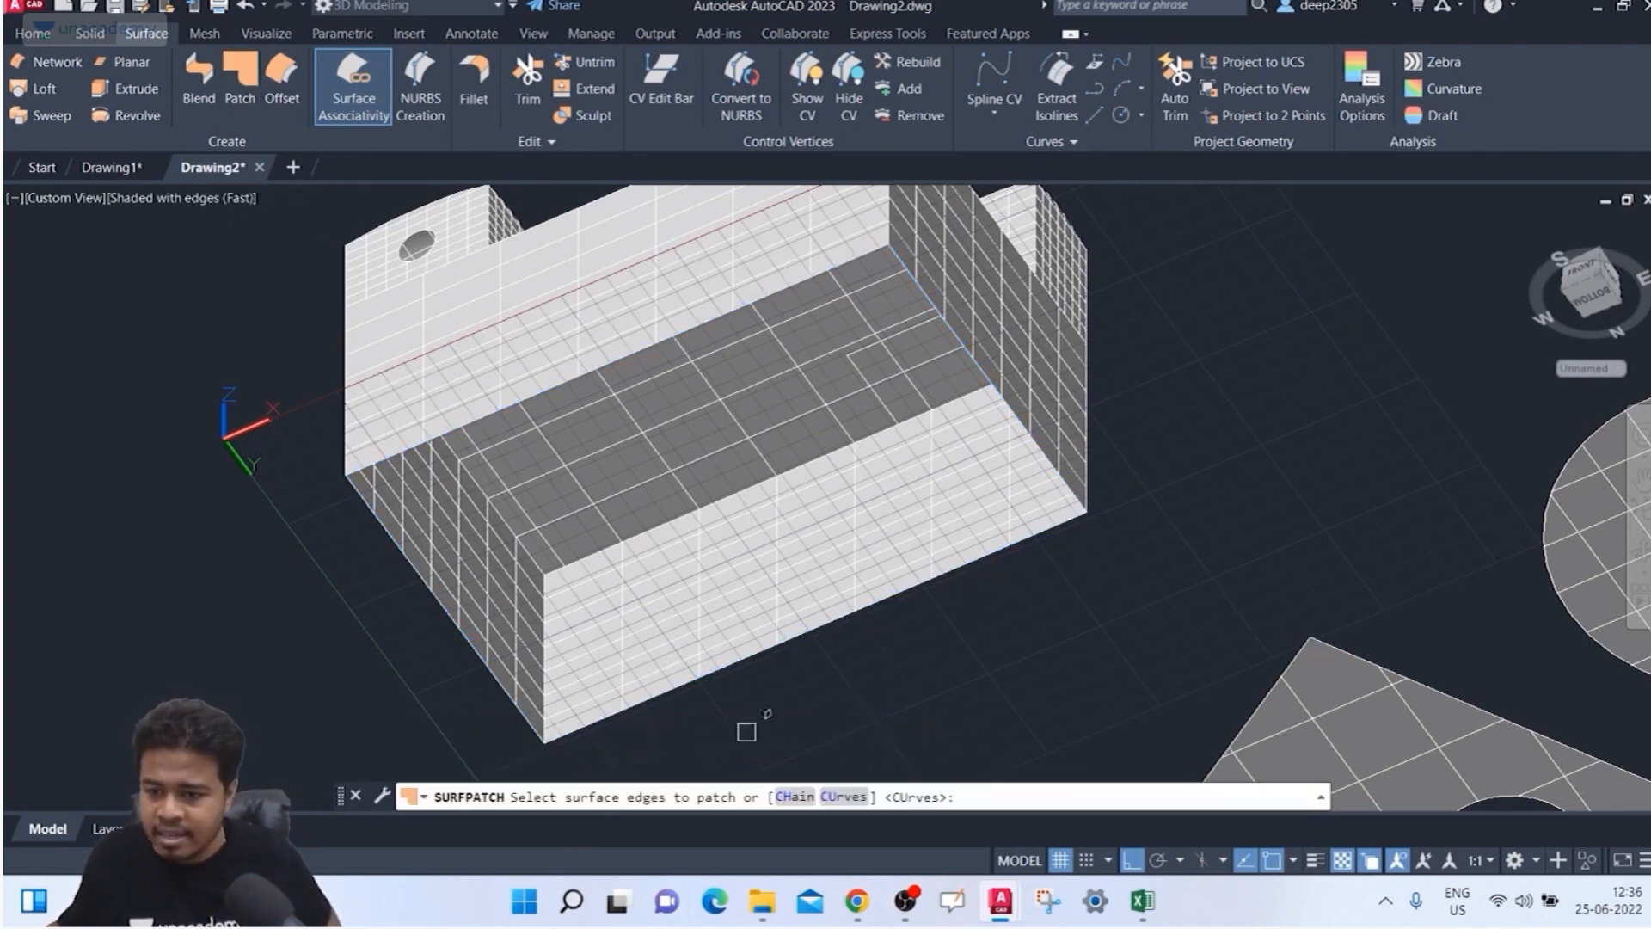
{"action": "left_click", "coordinate": [482, 658]}
{"action": "left_click", "coordinate": [424, 439]}
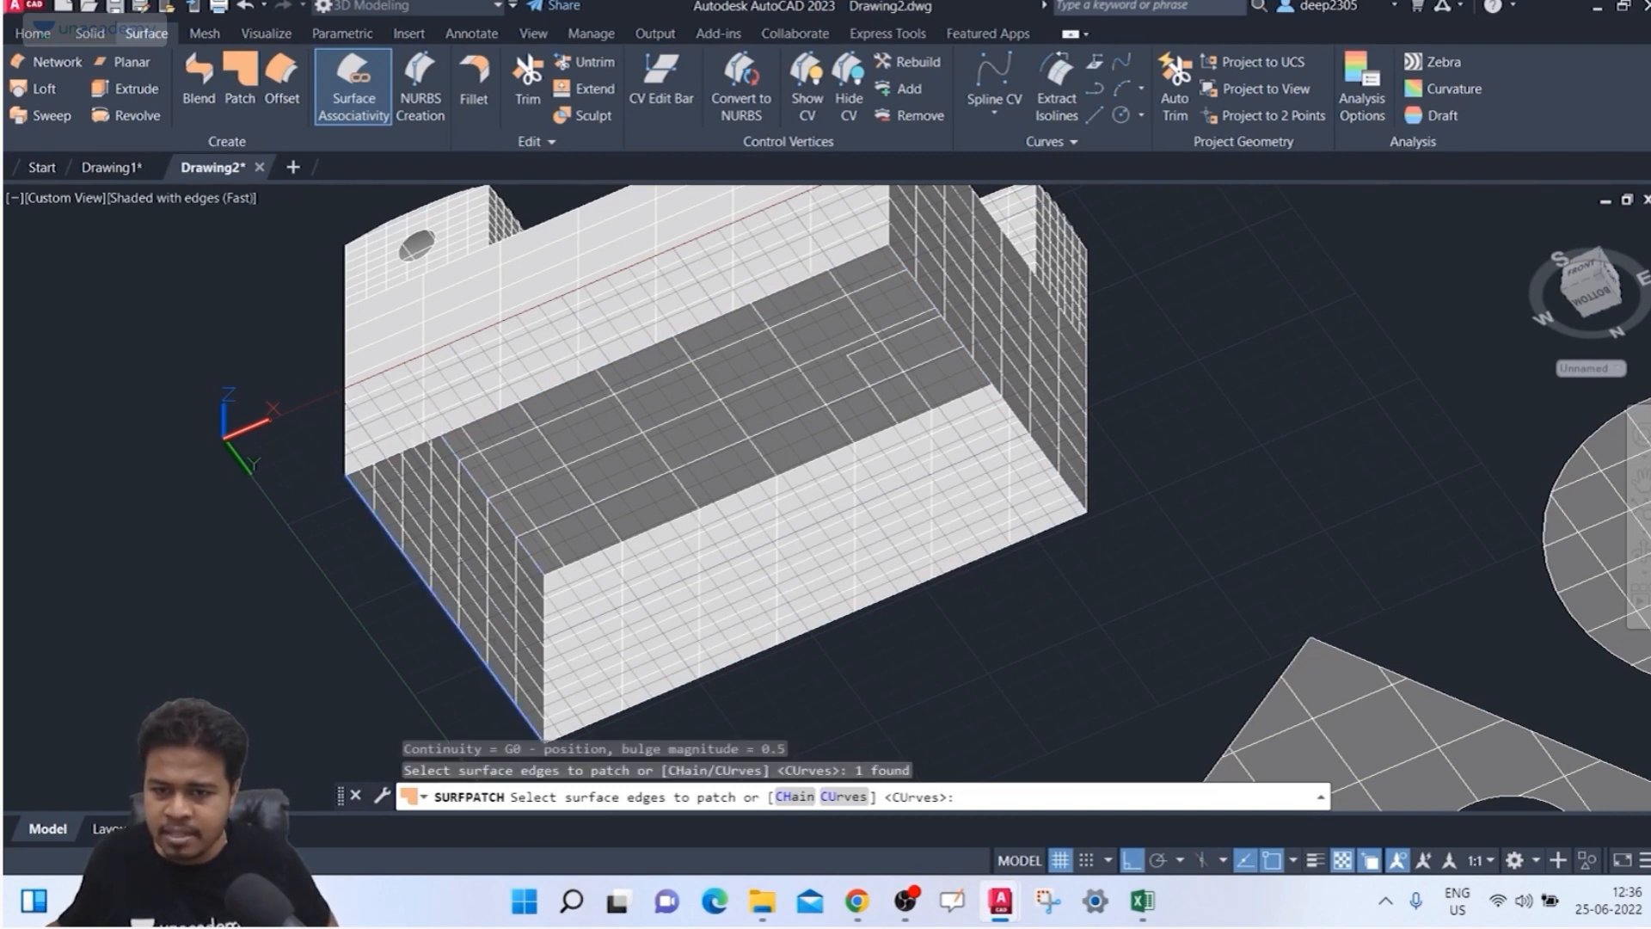
{"action": "left_click", "coordinate": [980, 404]}
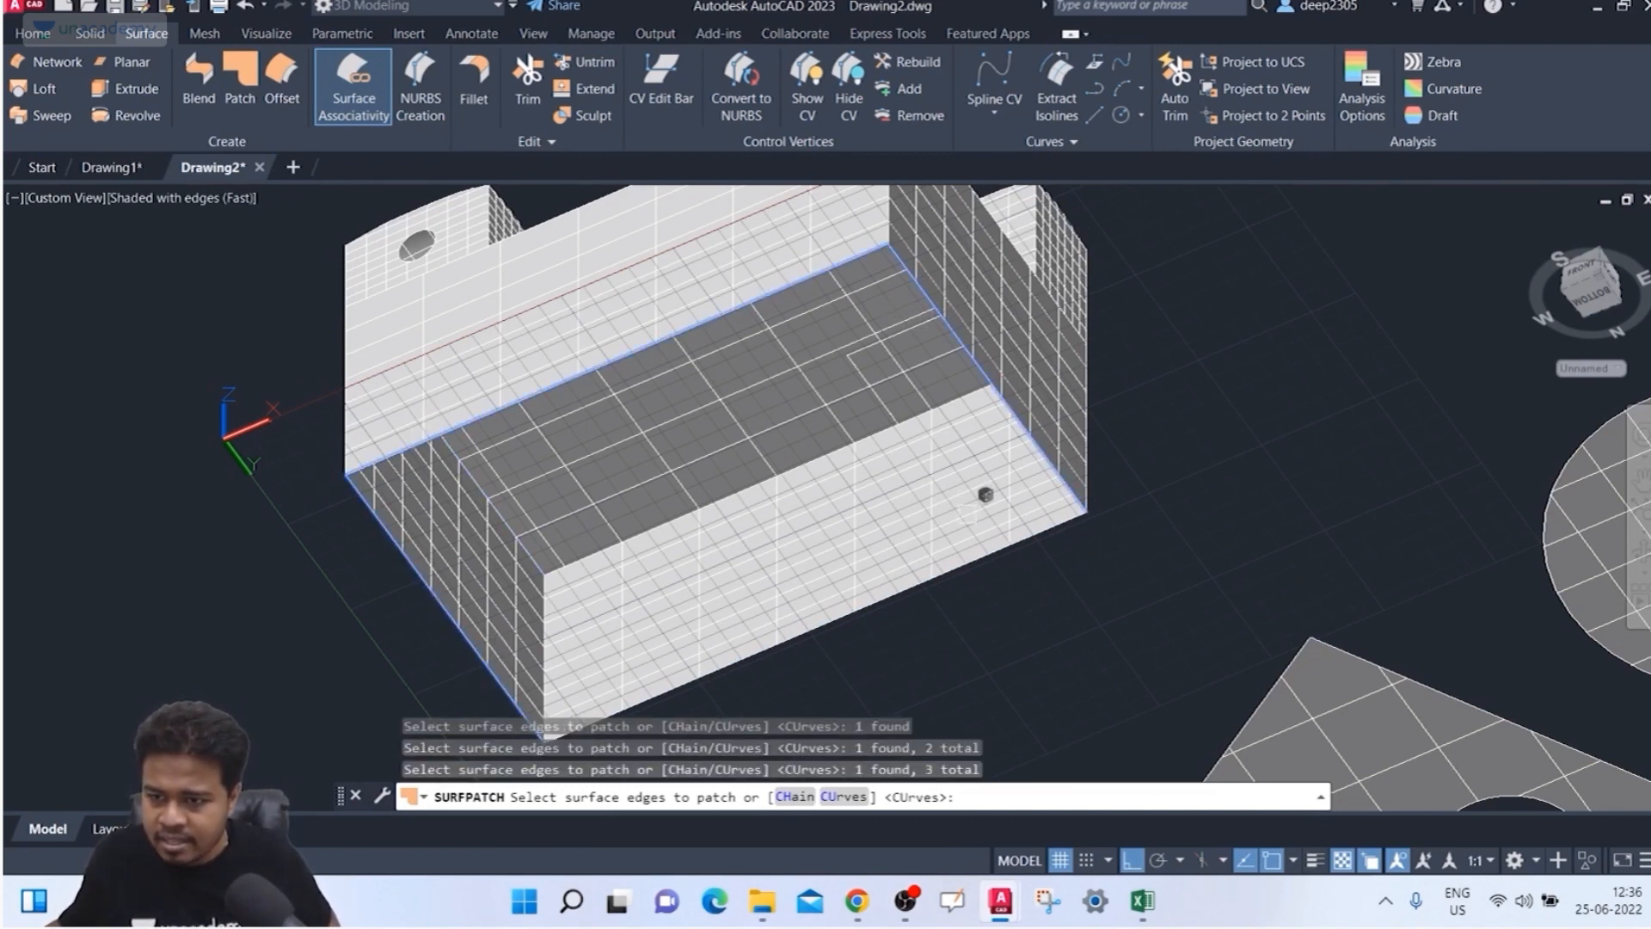
{"action": "left_click", "coordinate": [970, 567]}
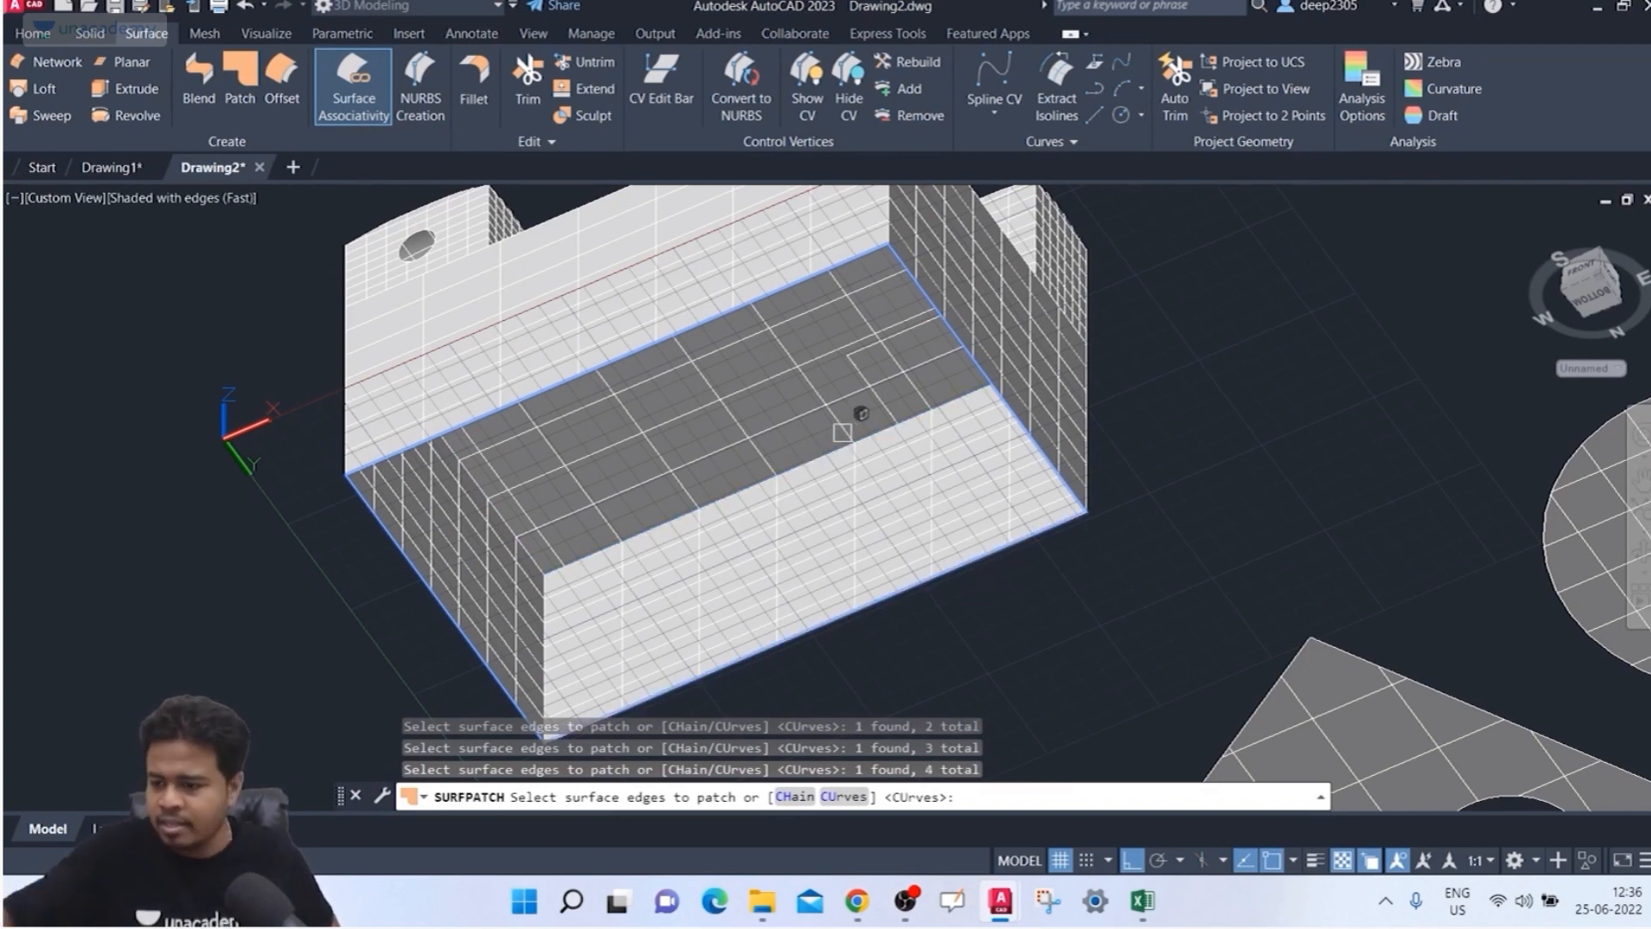
{"action": "key", "text": "Return"}
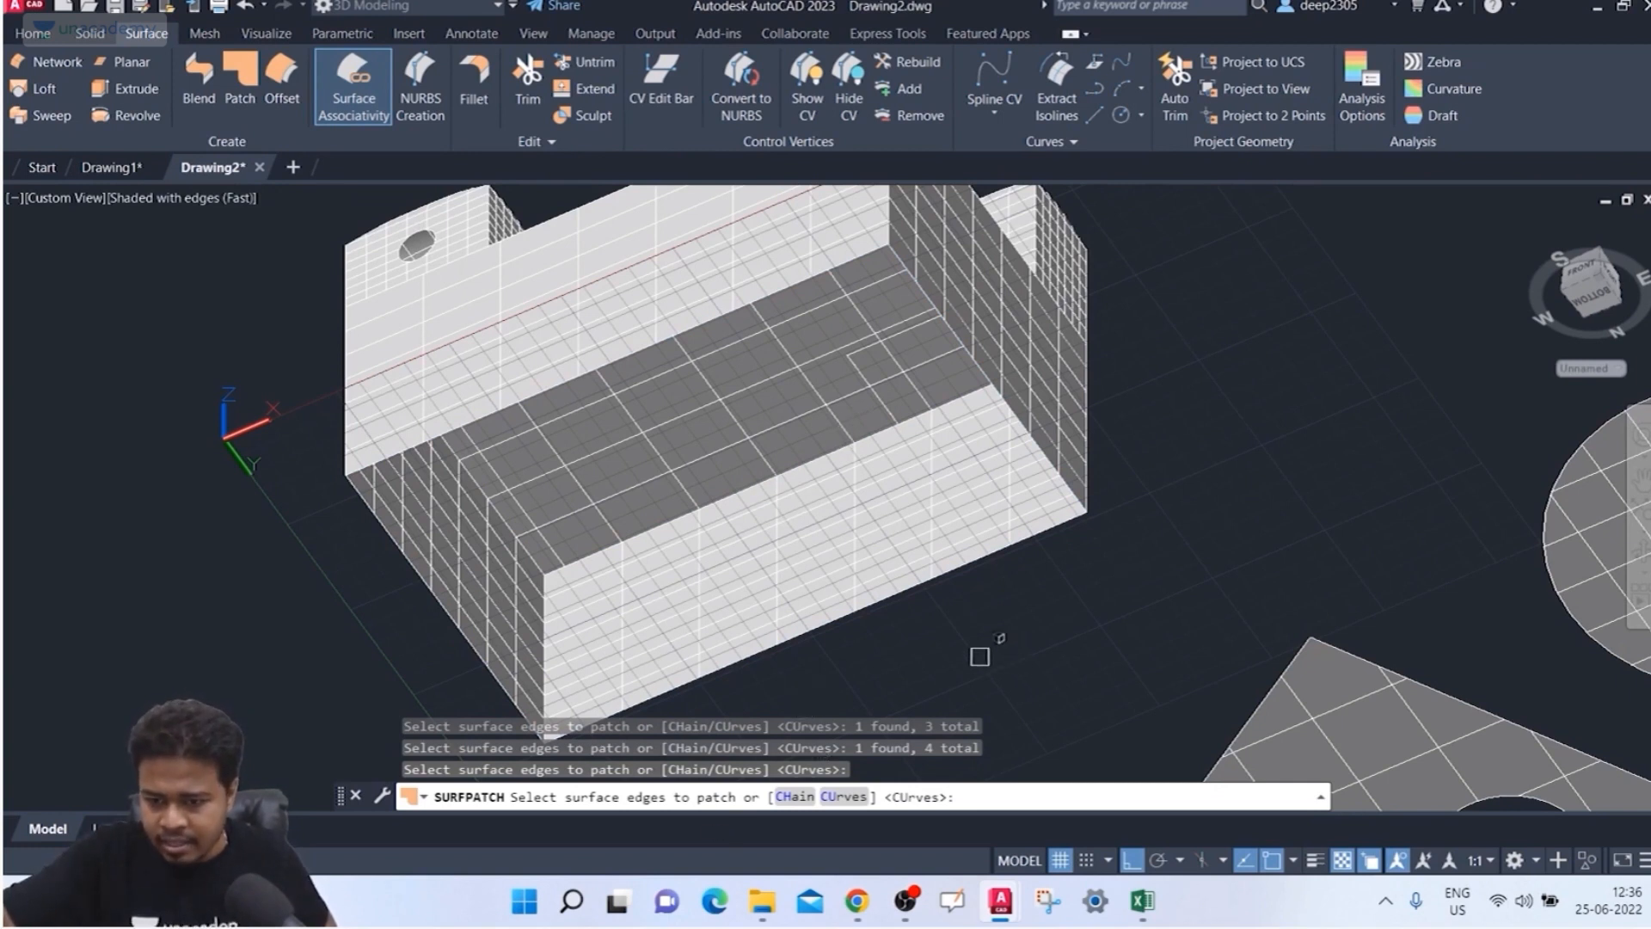
{"action": "key", "text": "Return"}
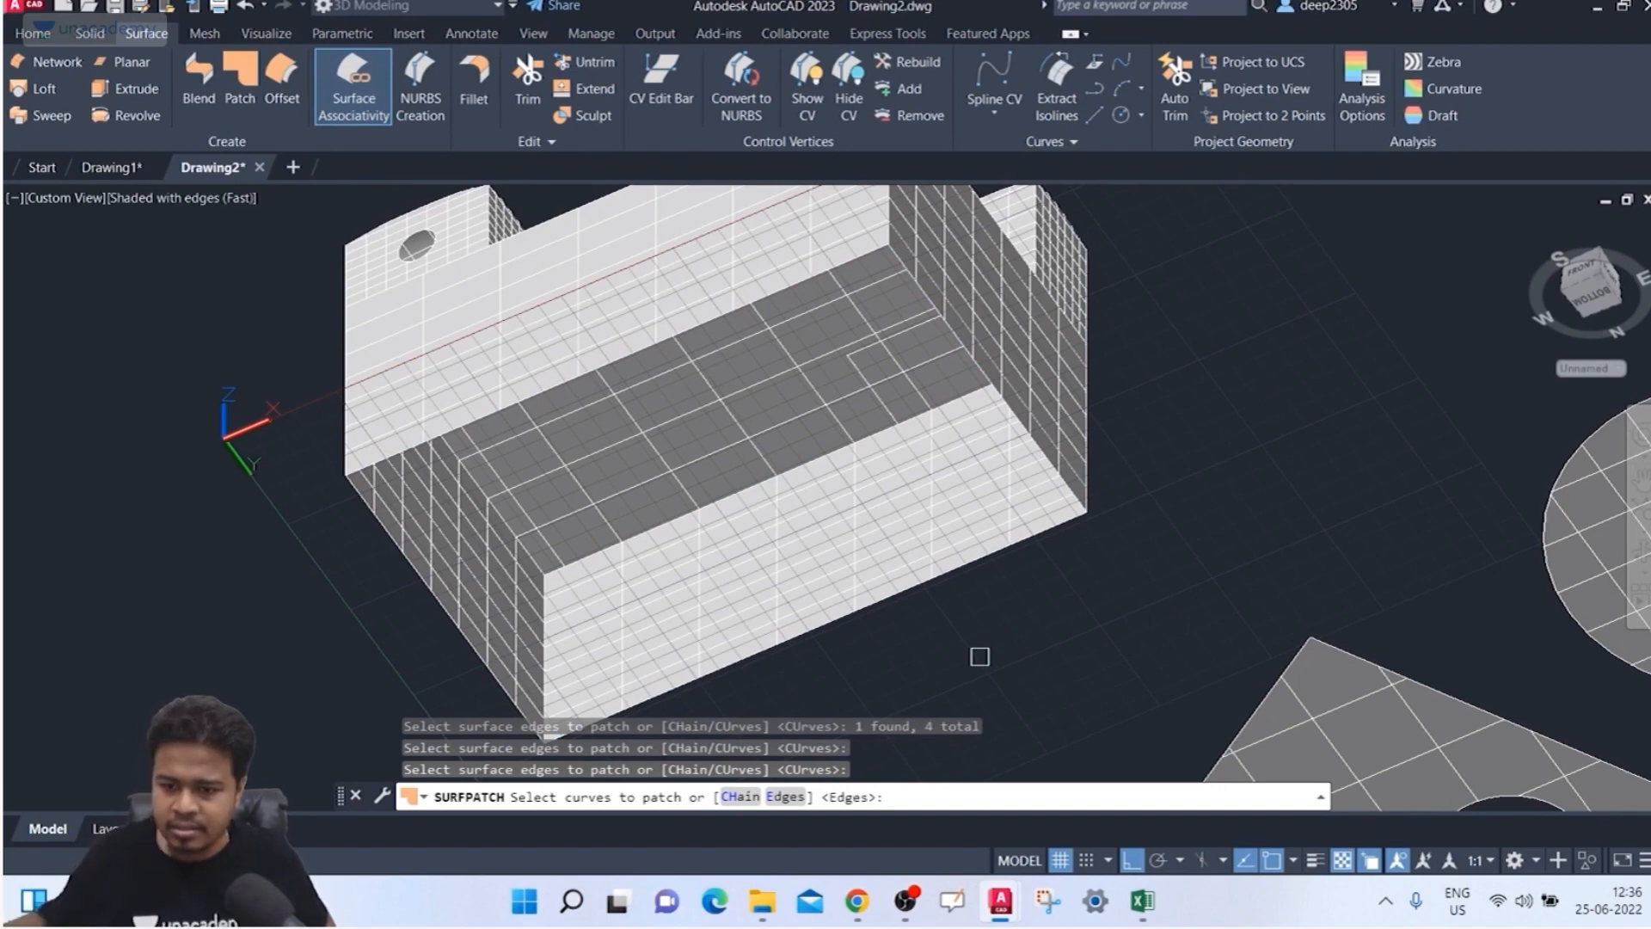
{"action": "middle_click_drag", "start_coordinate": [998, 651], "coordinate": [1008, 692], "text": "shift"}
{"action": "middle_click_drag", "start_coordinate": [834, 526], "coordinate": [662, 551], "text": "shift"}
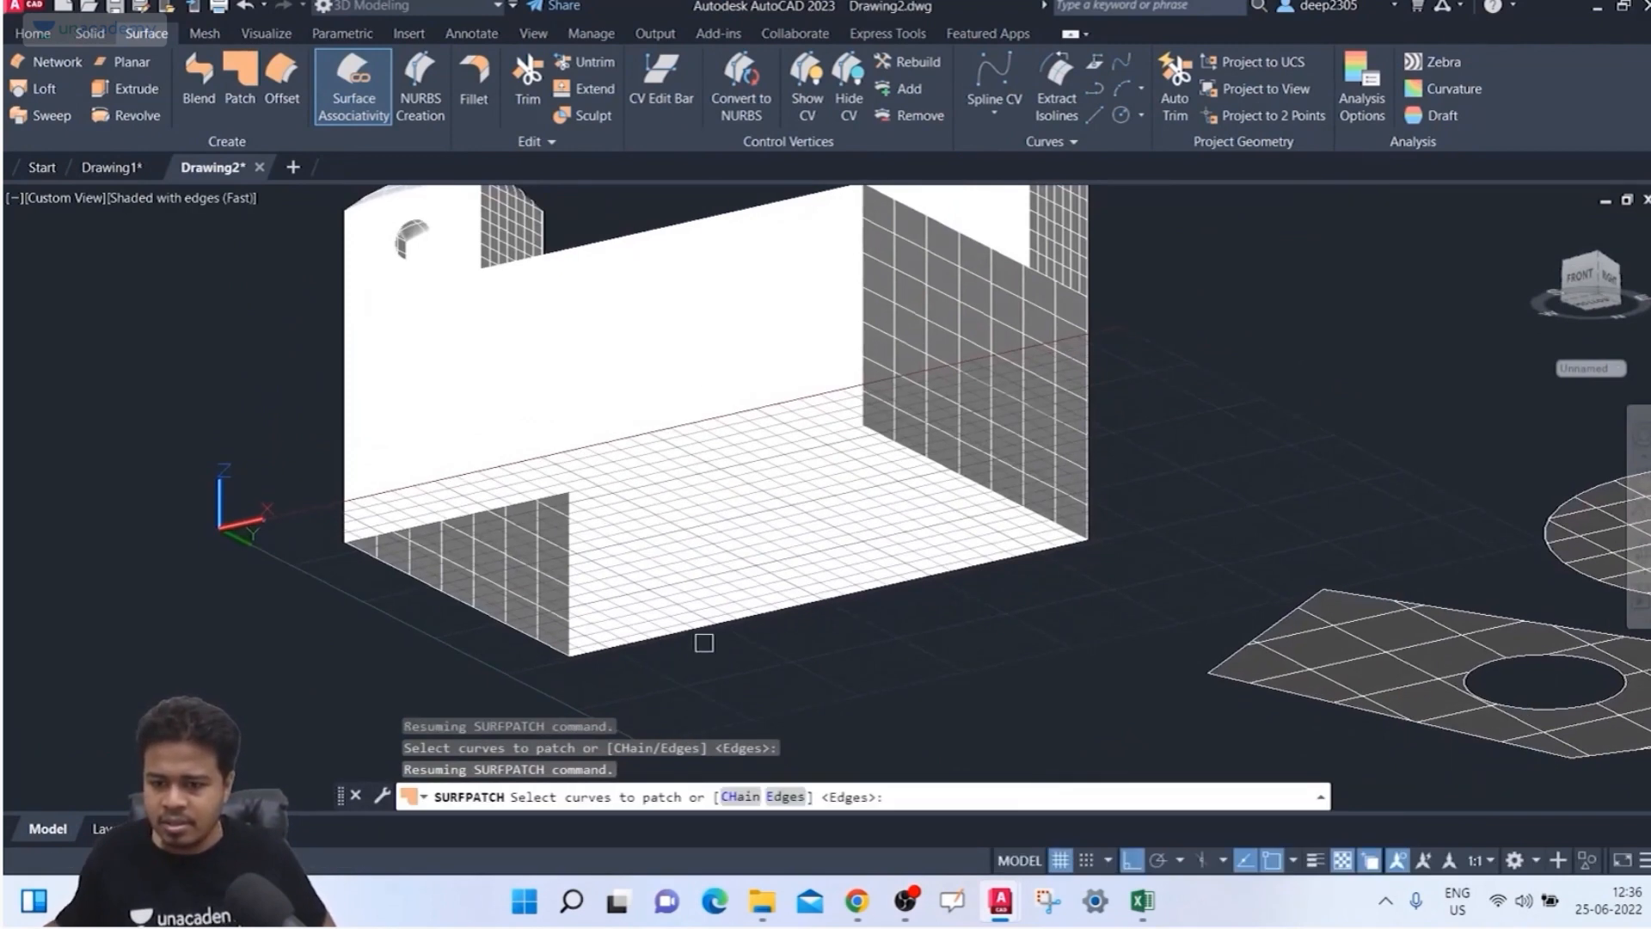
{"action": "key", "text": "Escape"}
{"action": "key", "text": "Escape"}
{"action": "key", "text": "Escape"}
Step: Review the continuity and bulge of the first box's patch surface in its properties and clear the selection
{"action": "middle_click_drag", "start_coordinate": [619, 551], "coordinate": [651, 703], "text": "shift"}
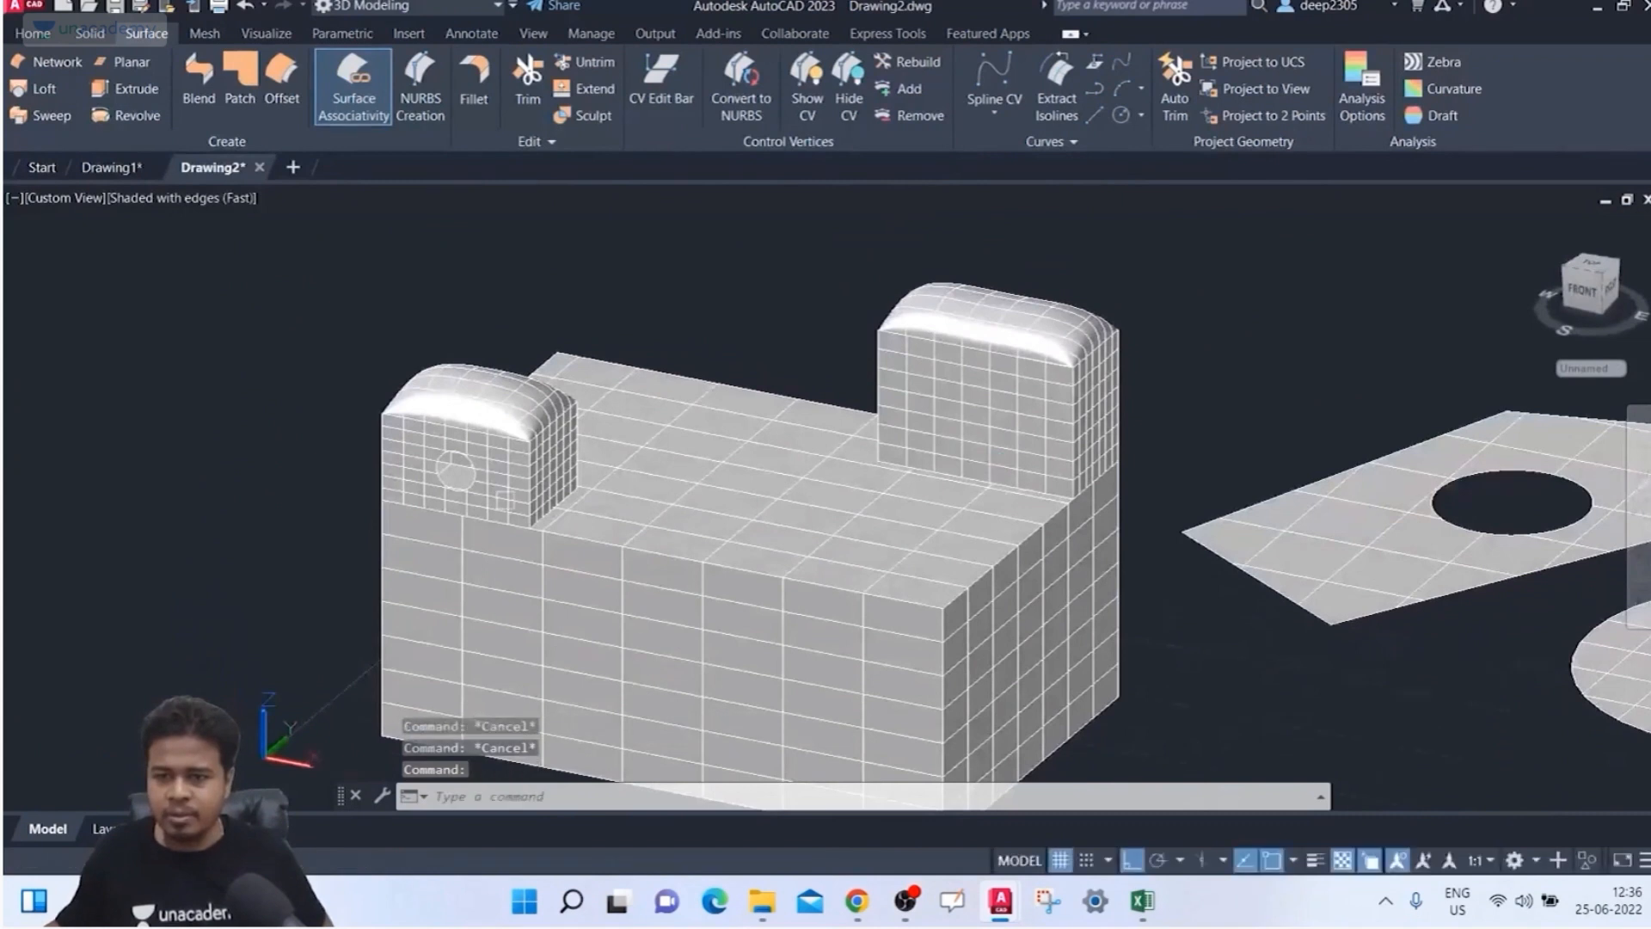
{"action": "left_click", "coordinate": [484, 384]}
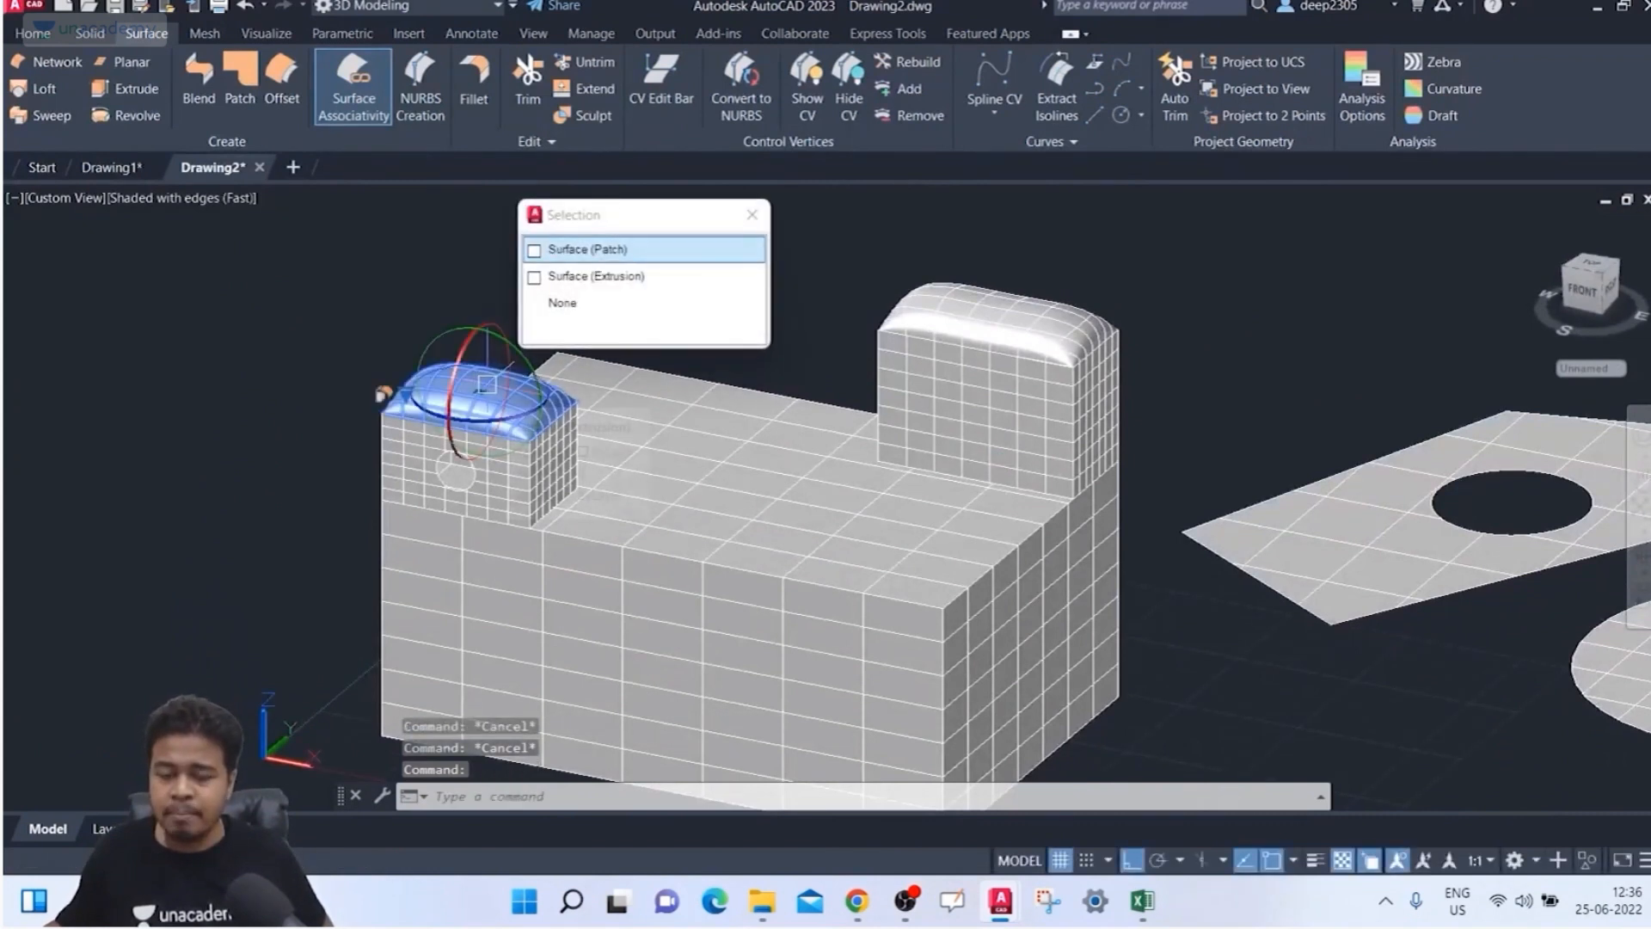
{"action": "key", "text": "Escape"}
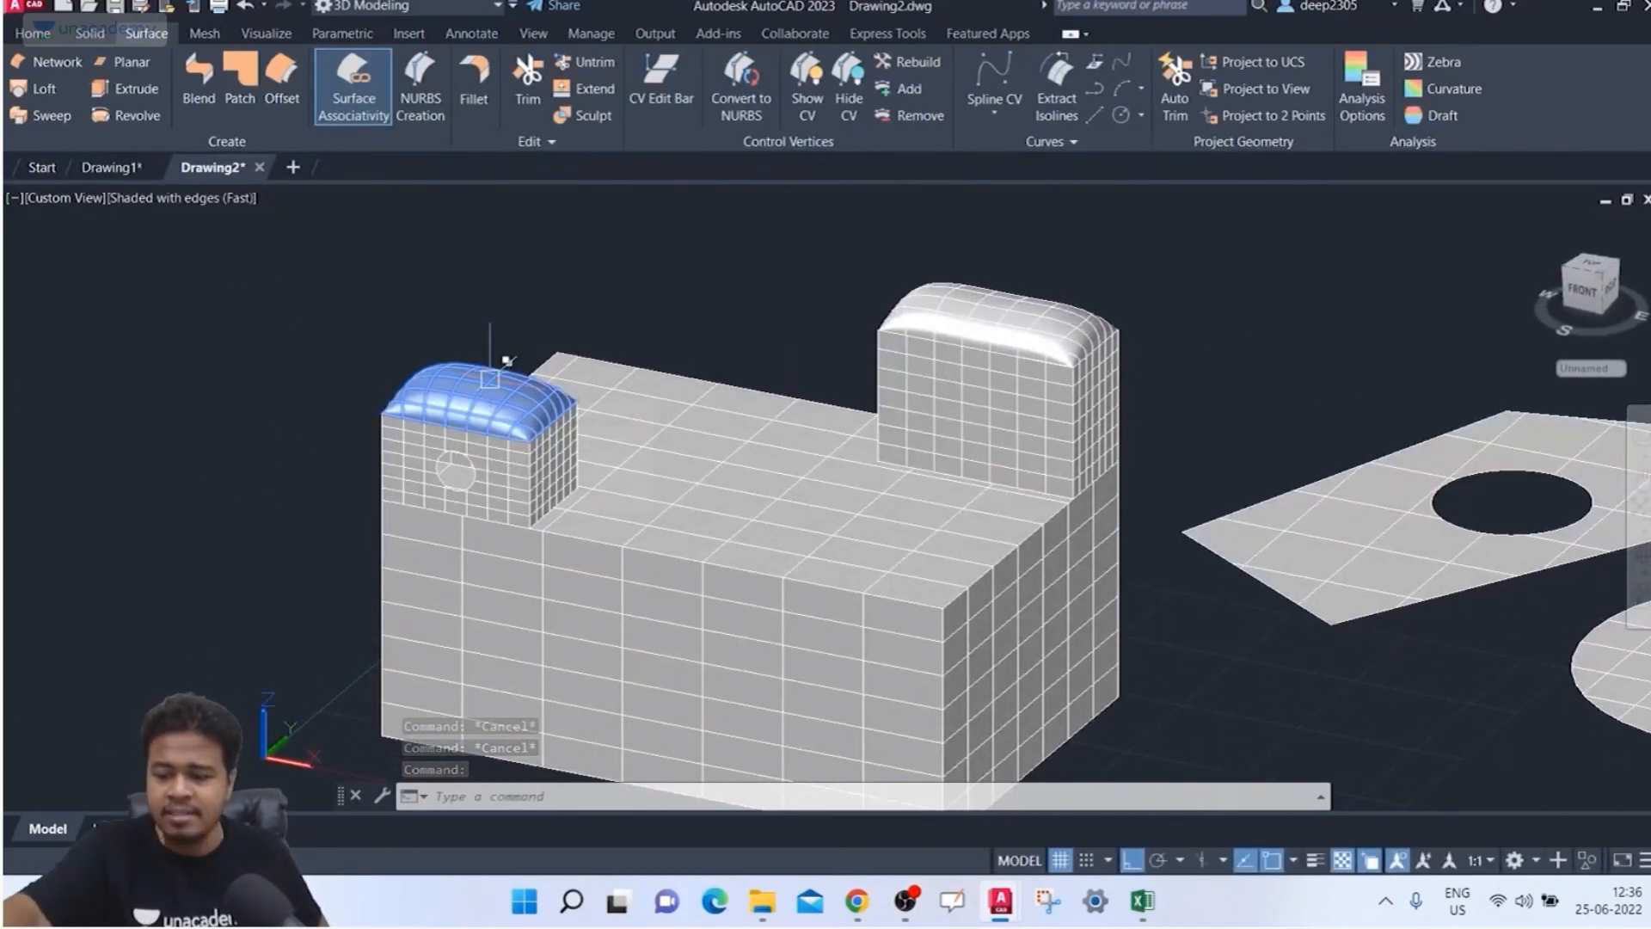
{"action": "type", "text": "PR"}
{"action": "key", "text": "Return"}
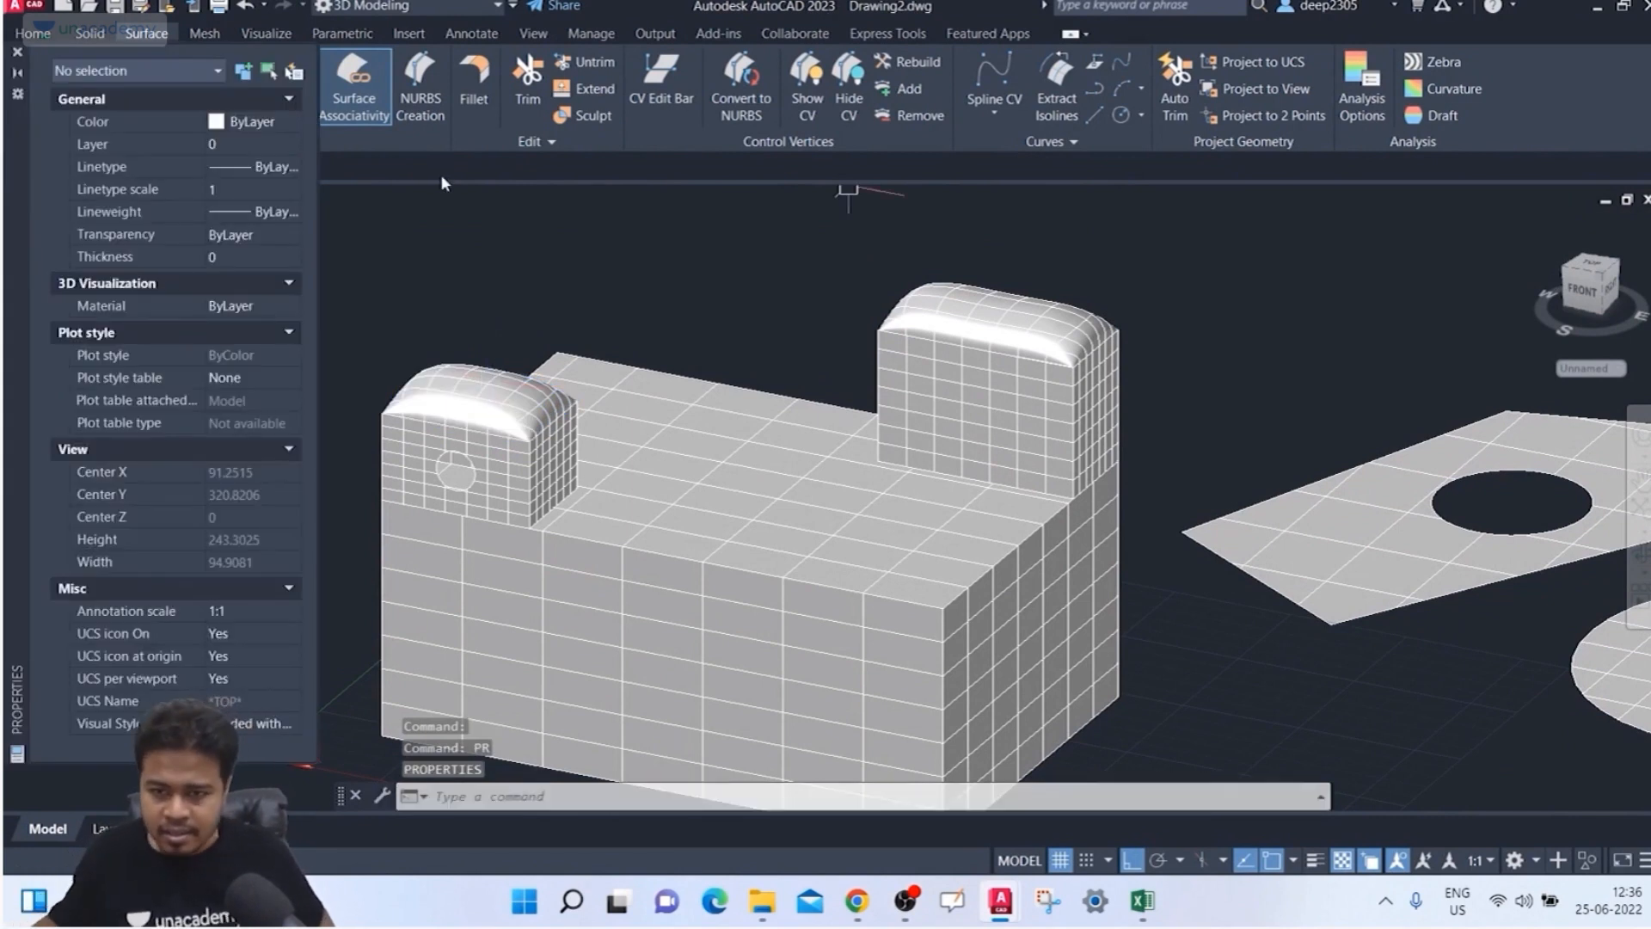
{"action": "left_click", "coordinate": [487, 378]}
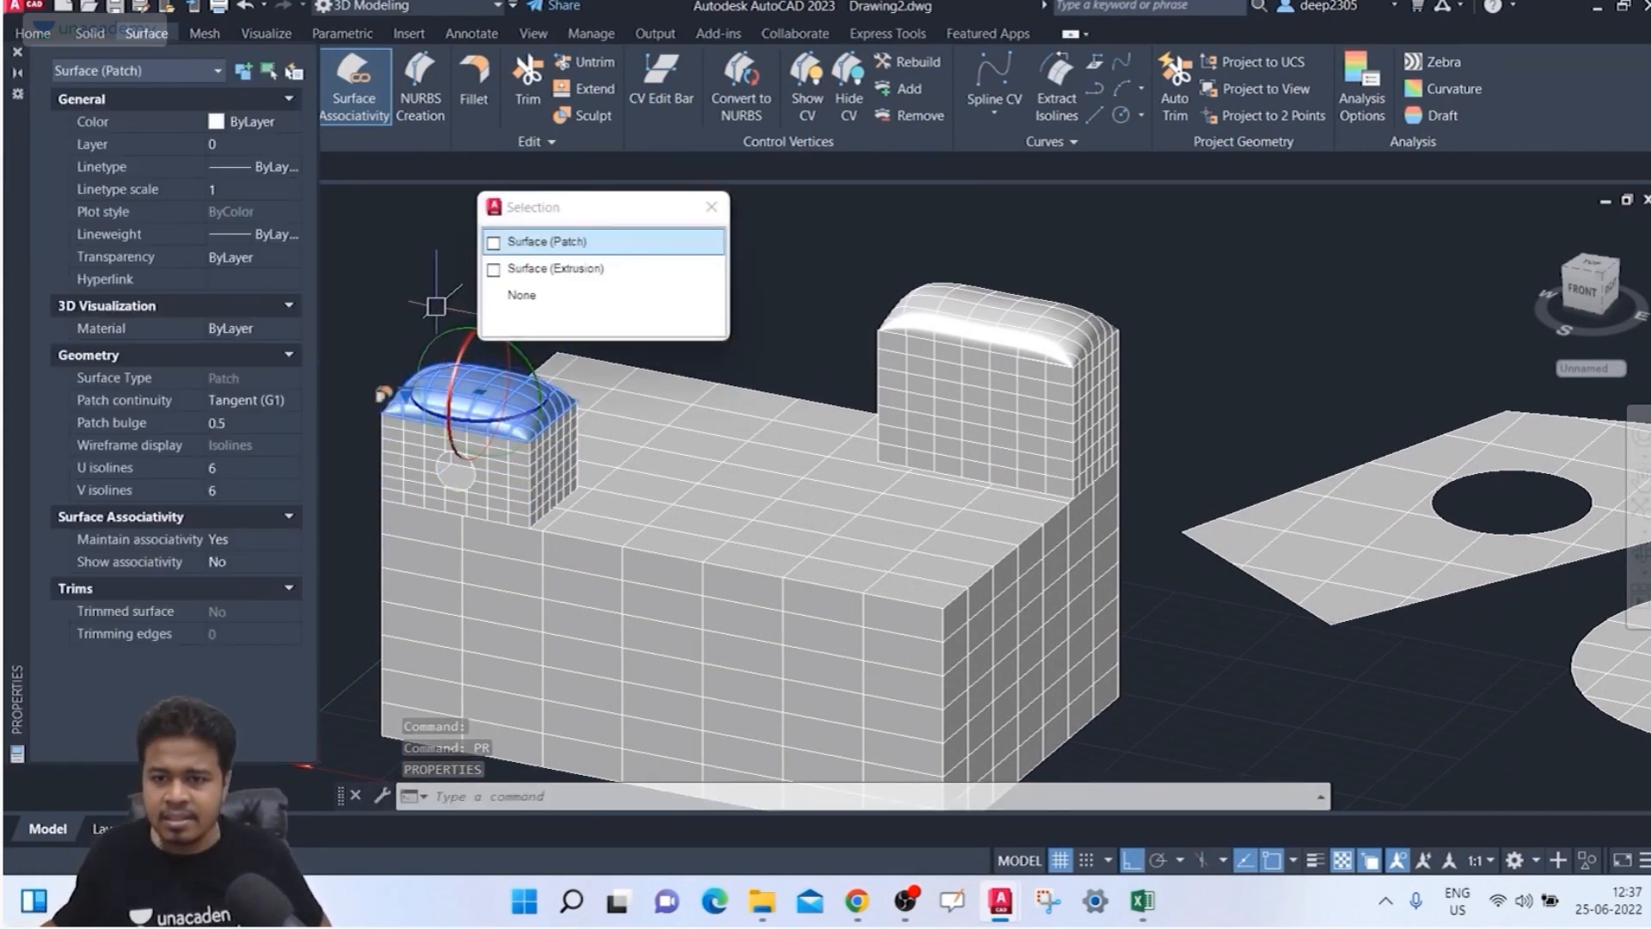
{"action": "left_click", "coordinate": [243, 407]}
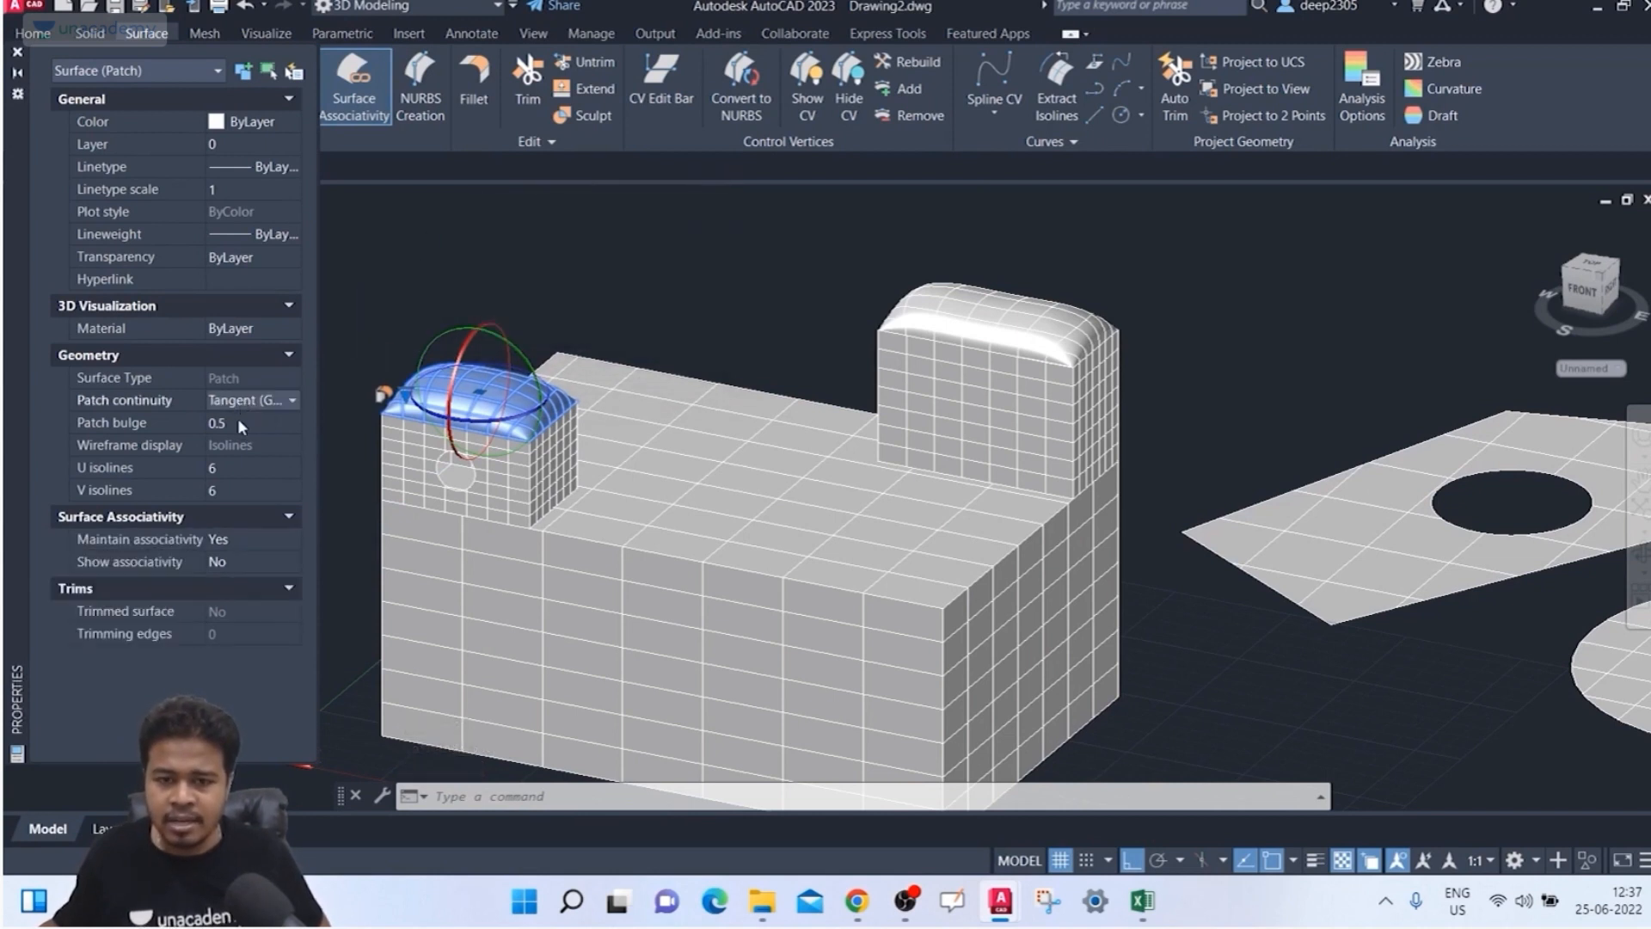
{"action": "key", "text": "Escape"}
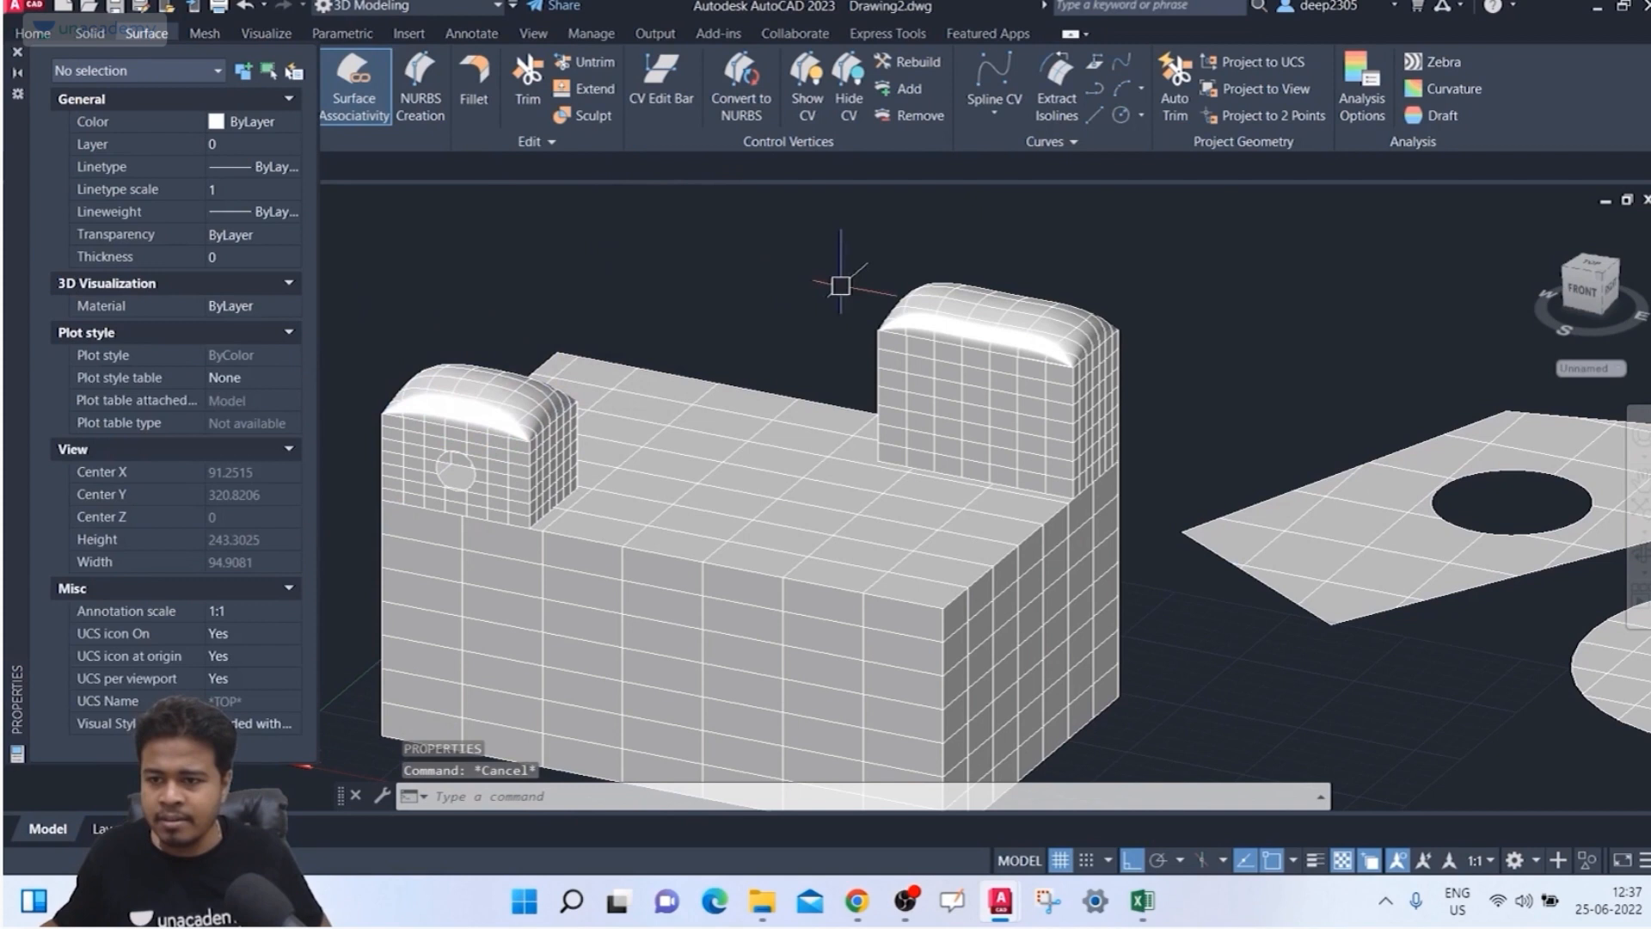
Step: Check the second box's patch continuity and bulge in its properties for comparison, and clear the selection
{"action": "left_click", "coordinate": [927, 296]}
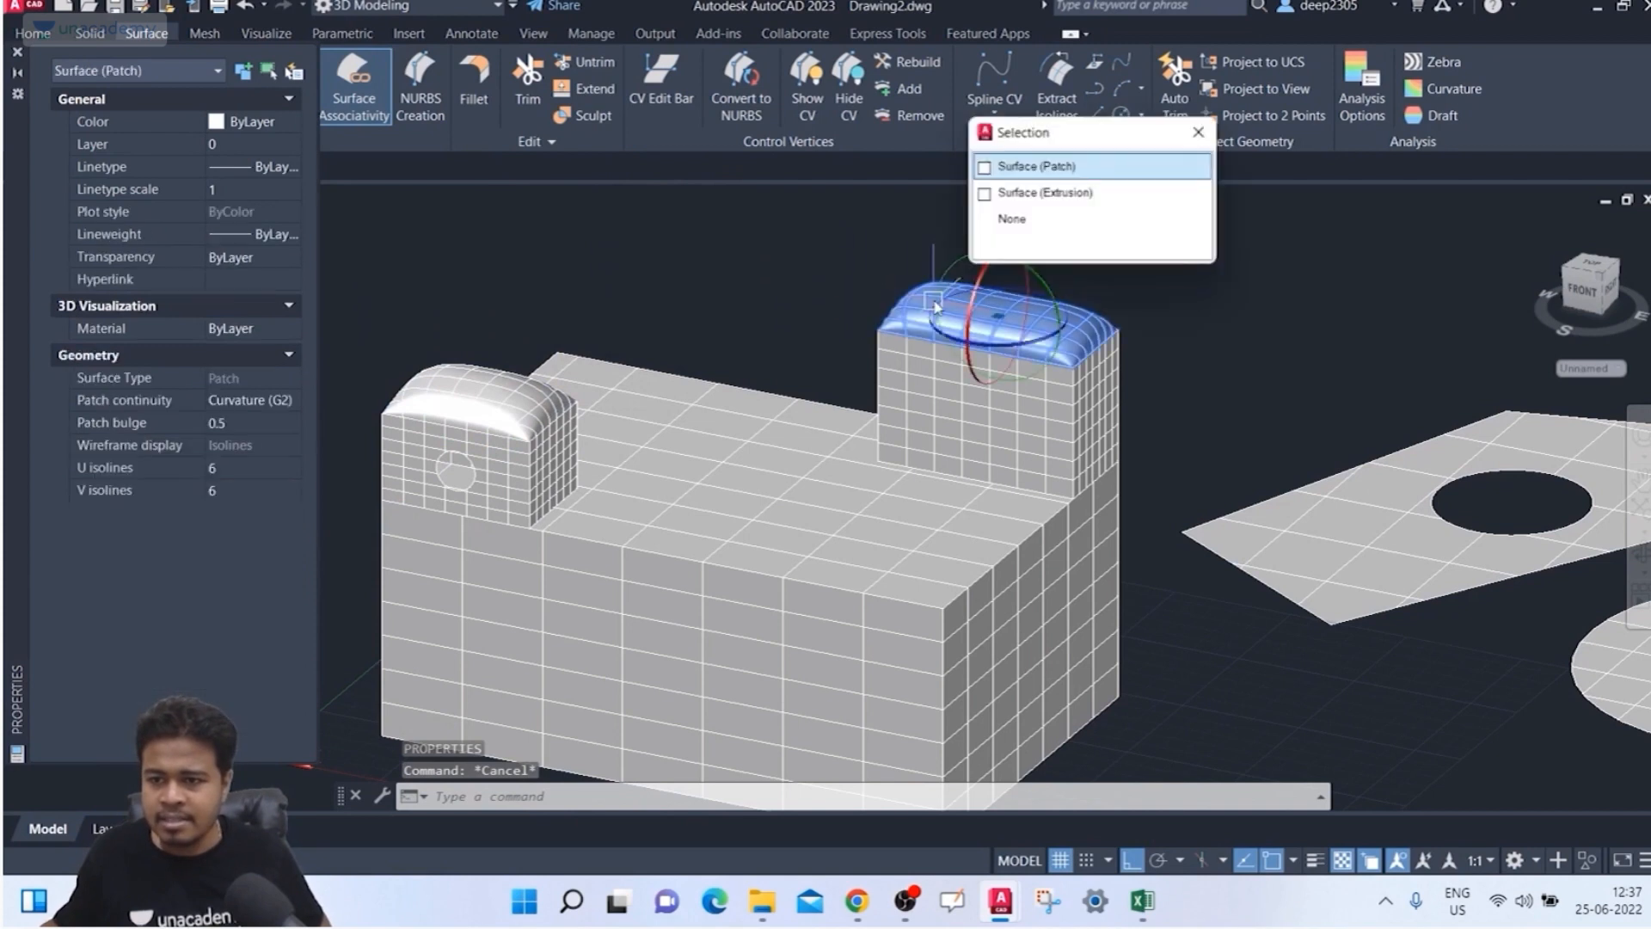
{"action": "left_click", "coordinate": [263, 404]}
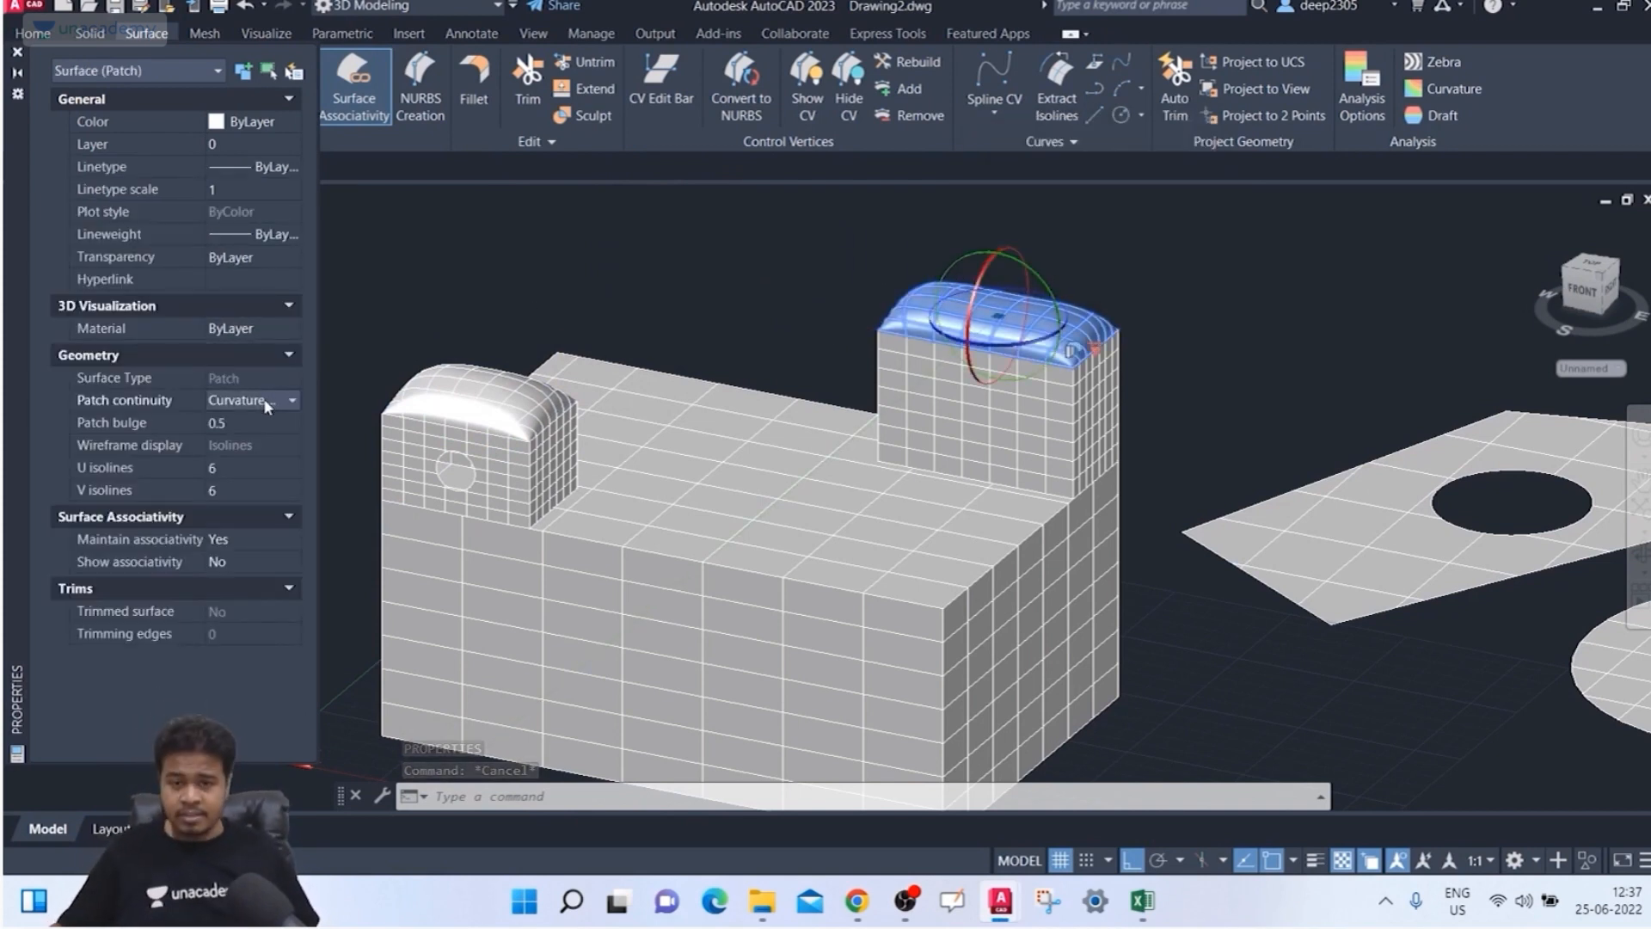
{"action": "left_click", "coordinate": [260, 422]}
{"action": "key", "text": "Escape"}
{"action": "key", "text": "Escape"}
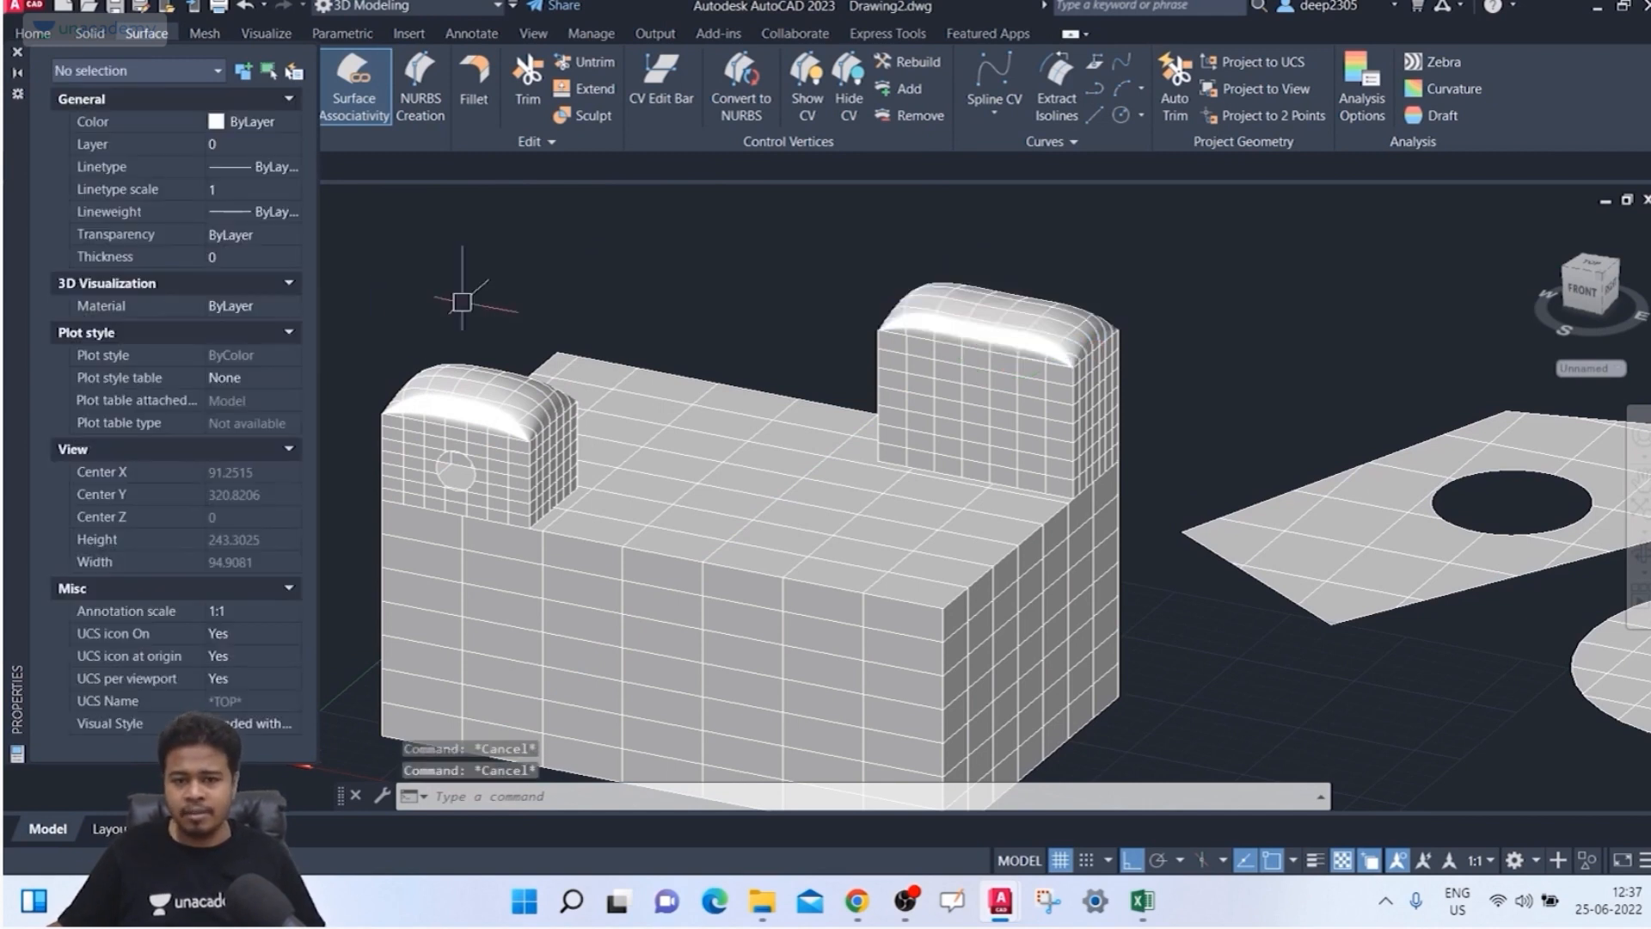
{"action": "left_click", "coordinate": [462, 295]}
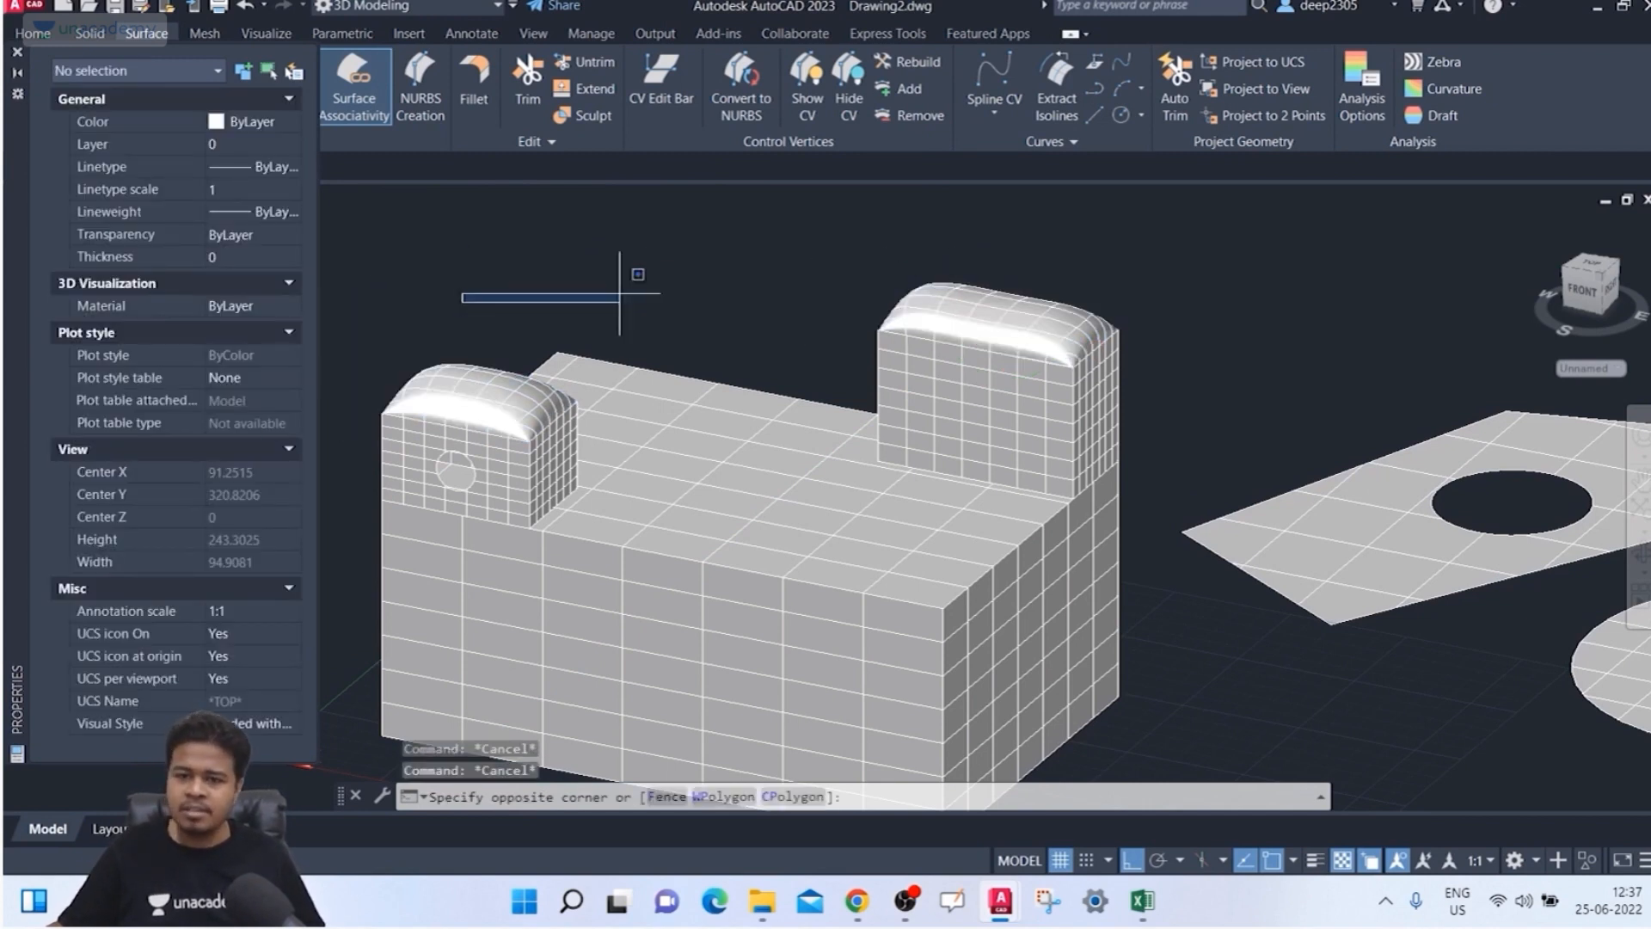
{"action": "left_click", "coordinate": [532, 289]}
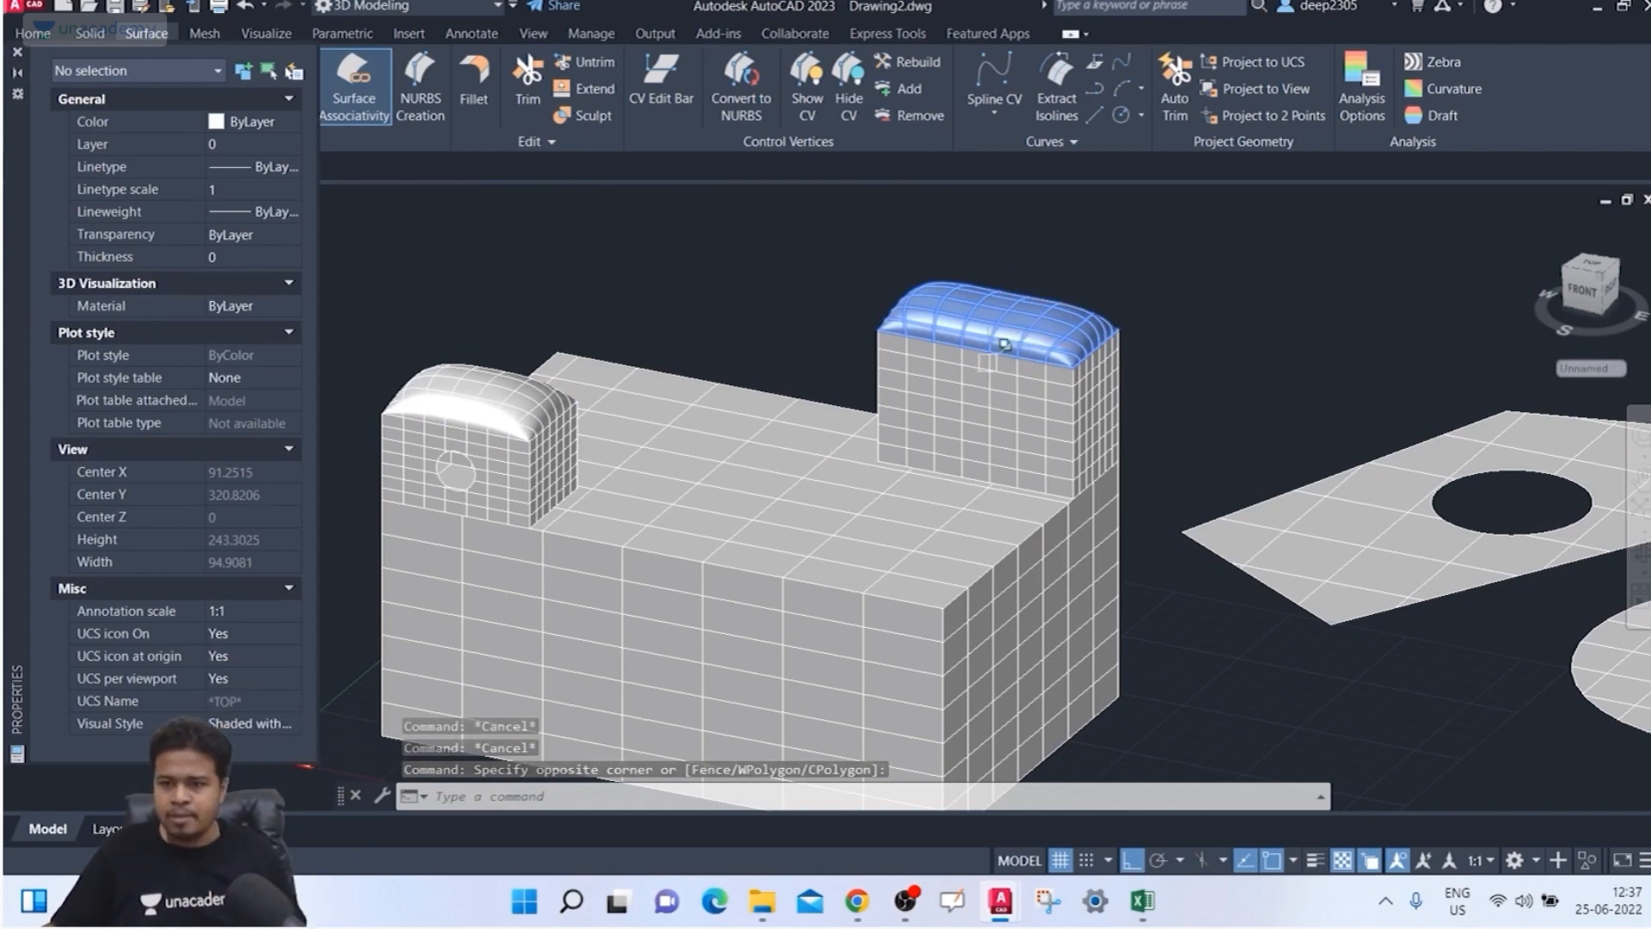
Step: Trim the large box's top planar surface with the two small boxes' base polylines, removing the areas inside both outlines
{"action": "middle_click_drag", "start_coordinate": [1036, 319], "coordinate": [710, 439], "text": "shift"}
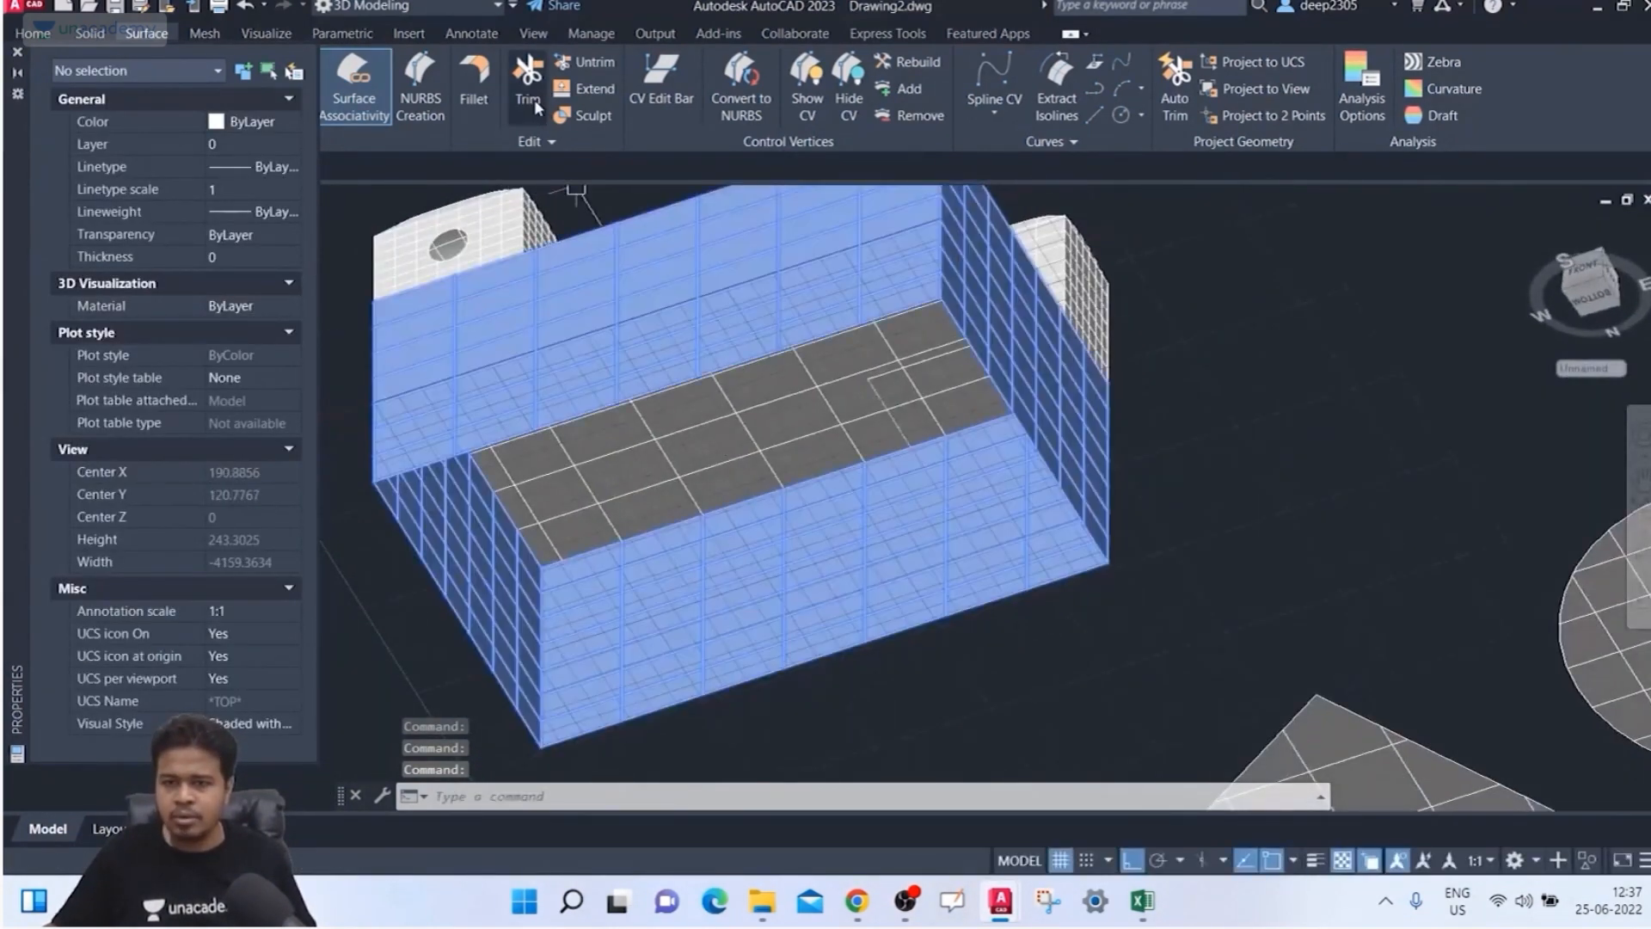
{"action": "left_click", "coordinate": [534, 99]}
{"action": "middle_click_drag", "start_coordinate": [526, 461], "coordinate": [596, 413], "text": "shift"}
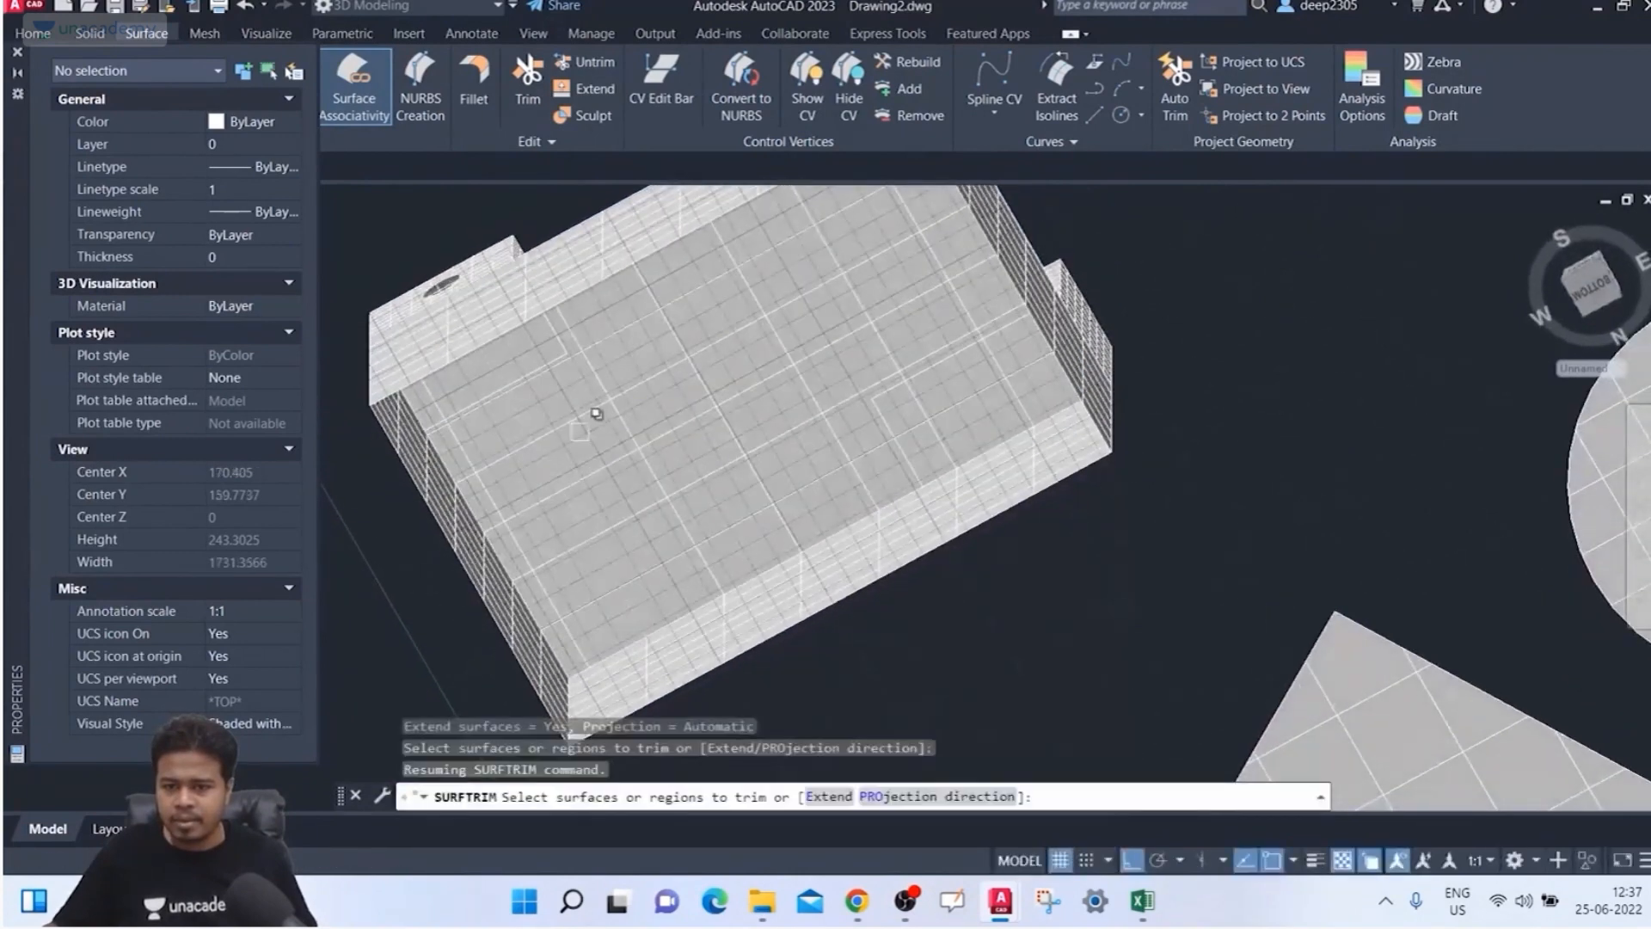
{"action": "left_click", "coordinate": [616, 453]}
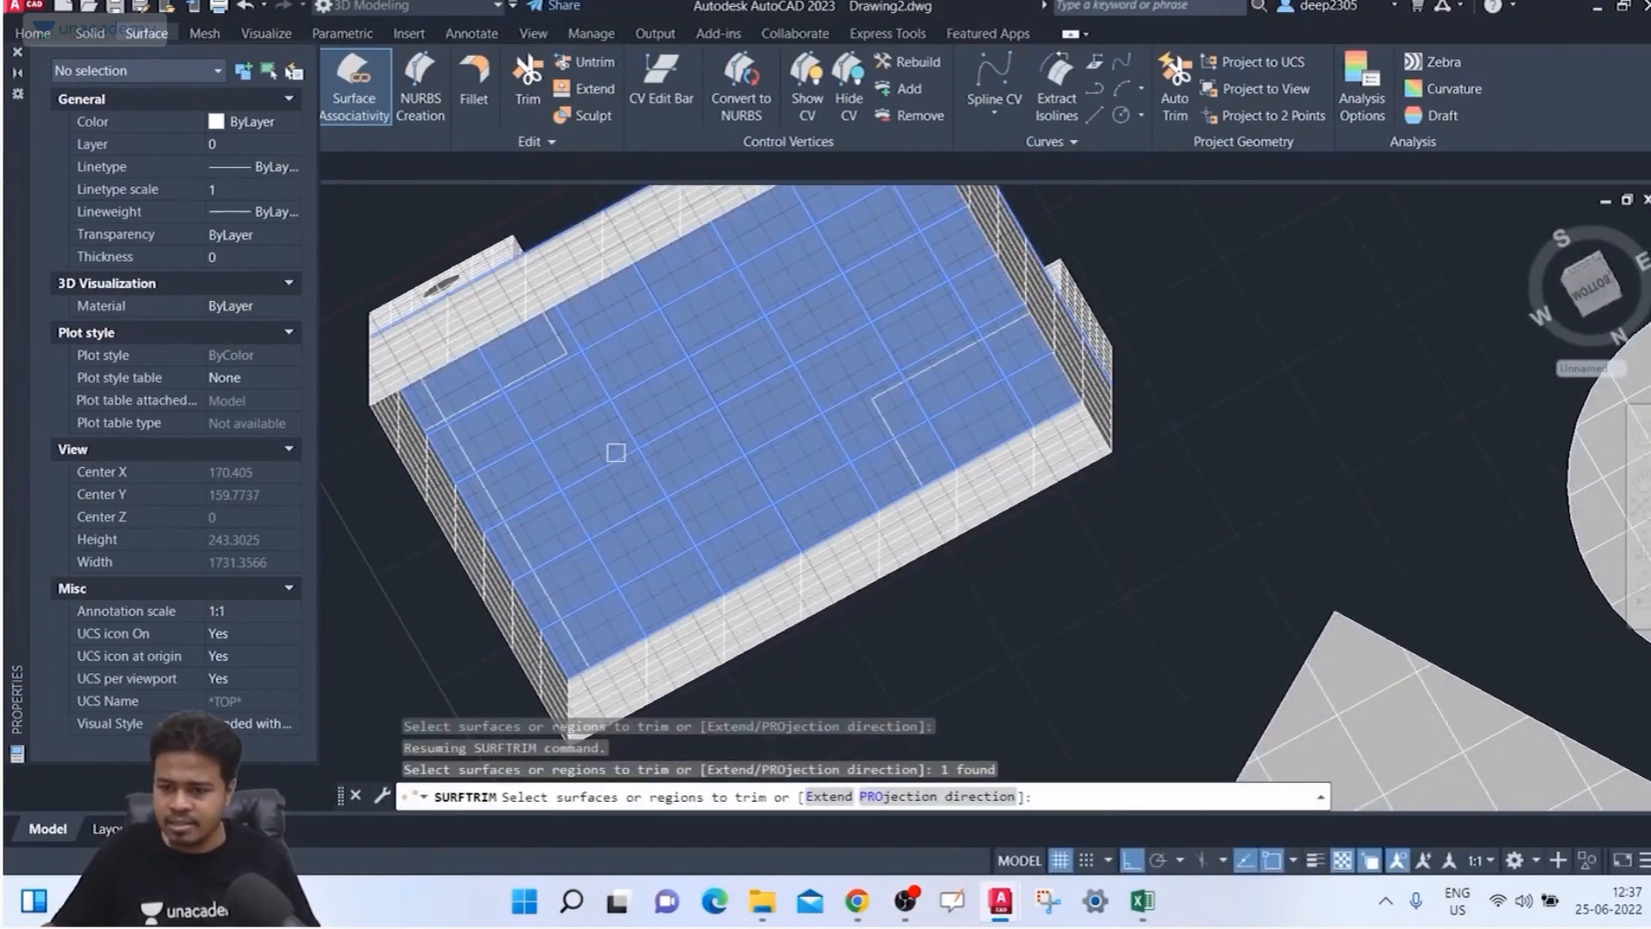
{"action": "key", "text": "Return"}
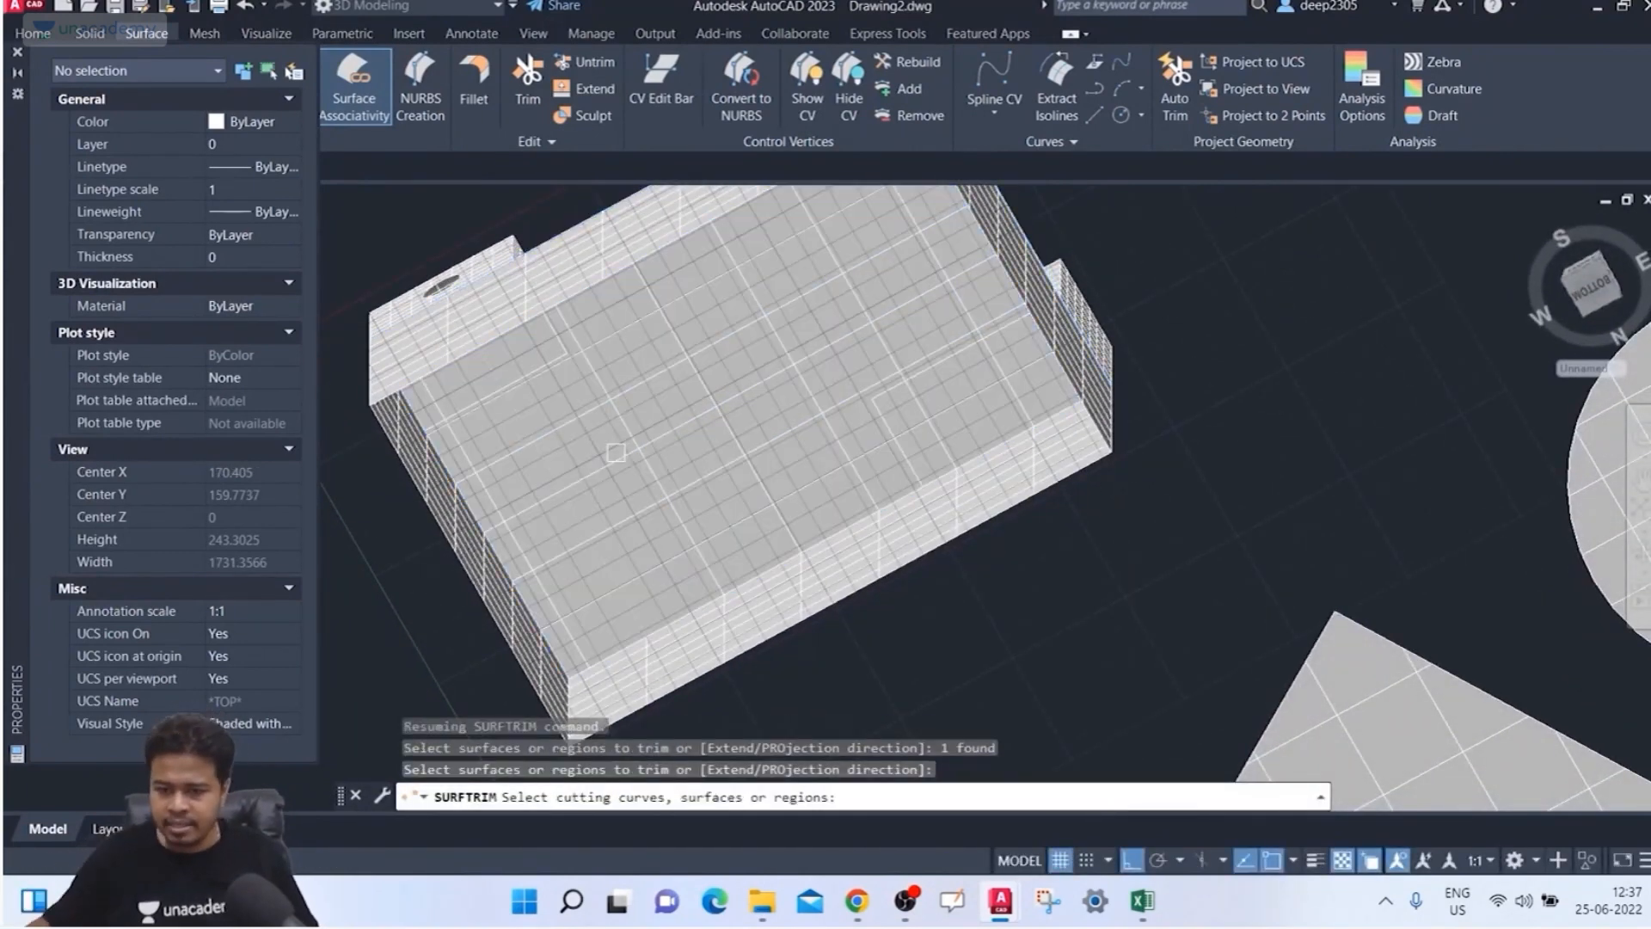
{"action": "left_click", "coordinate": [553, 365]}
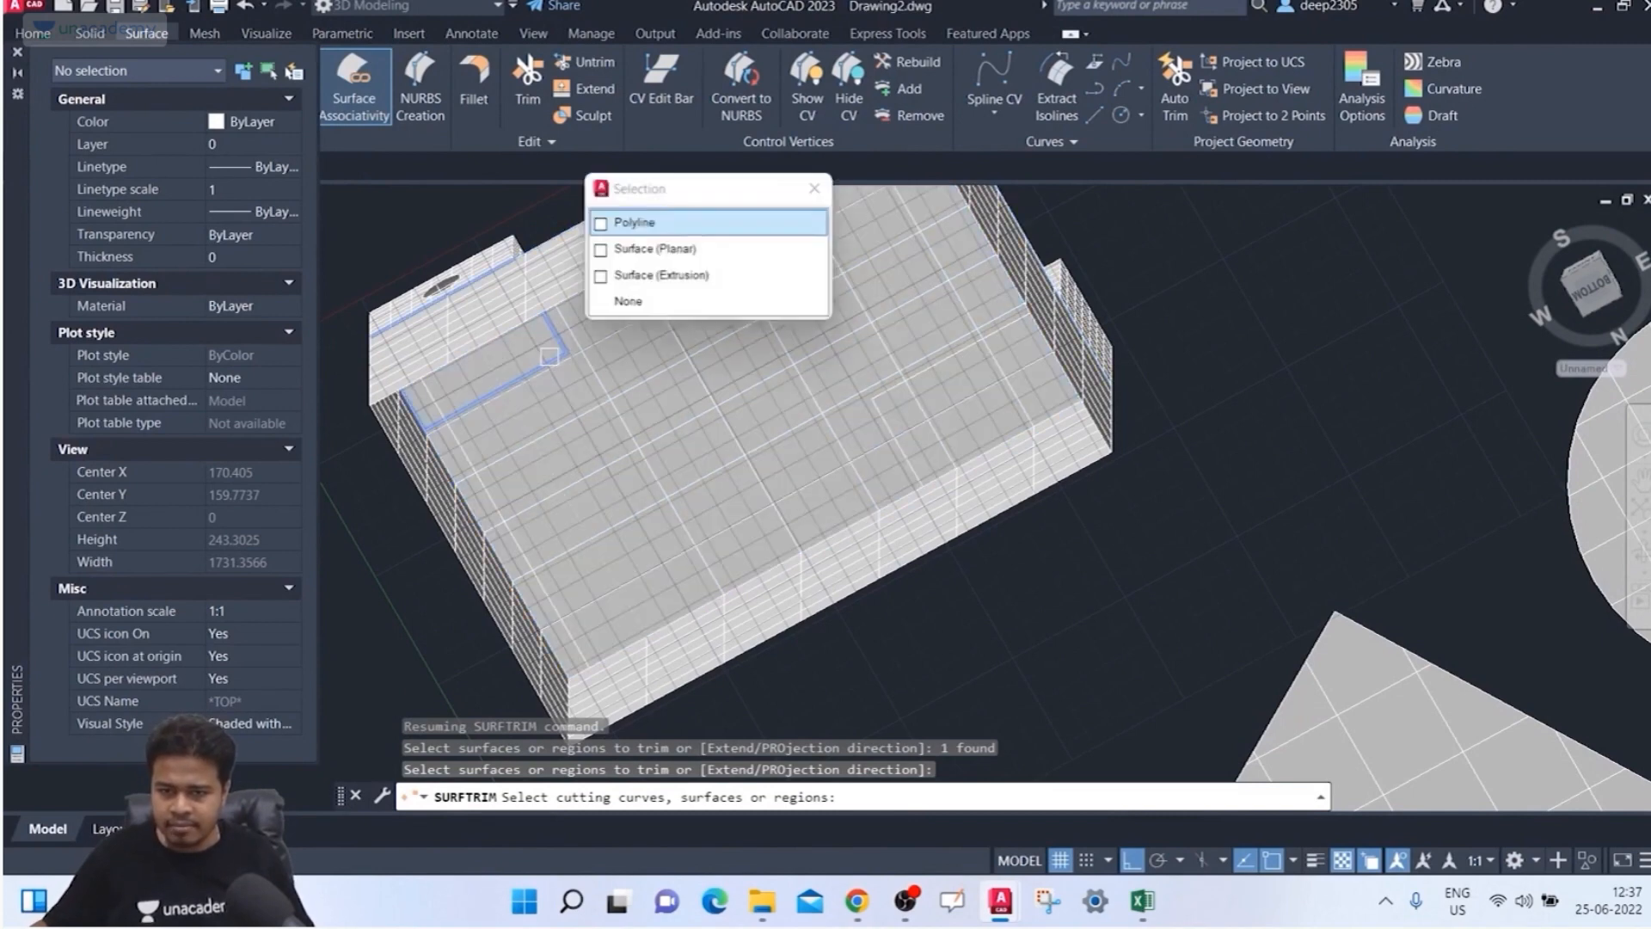
{"action": "left_click", "coordinate": [660, 224]}
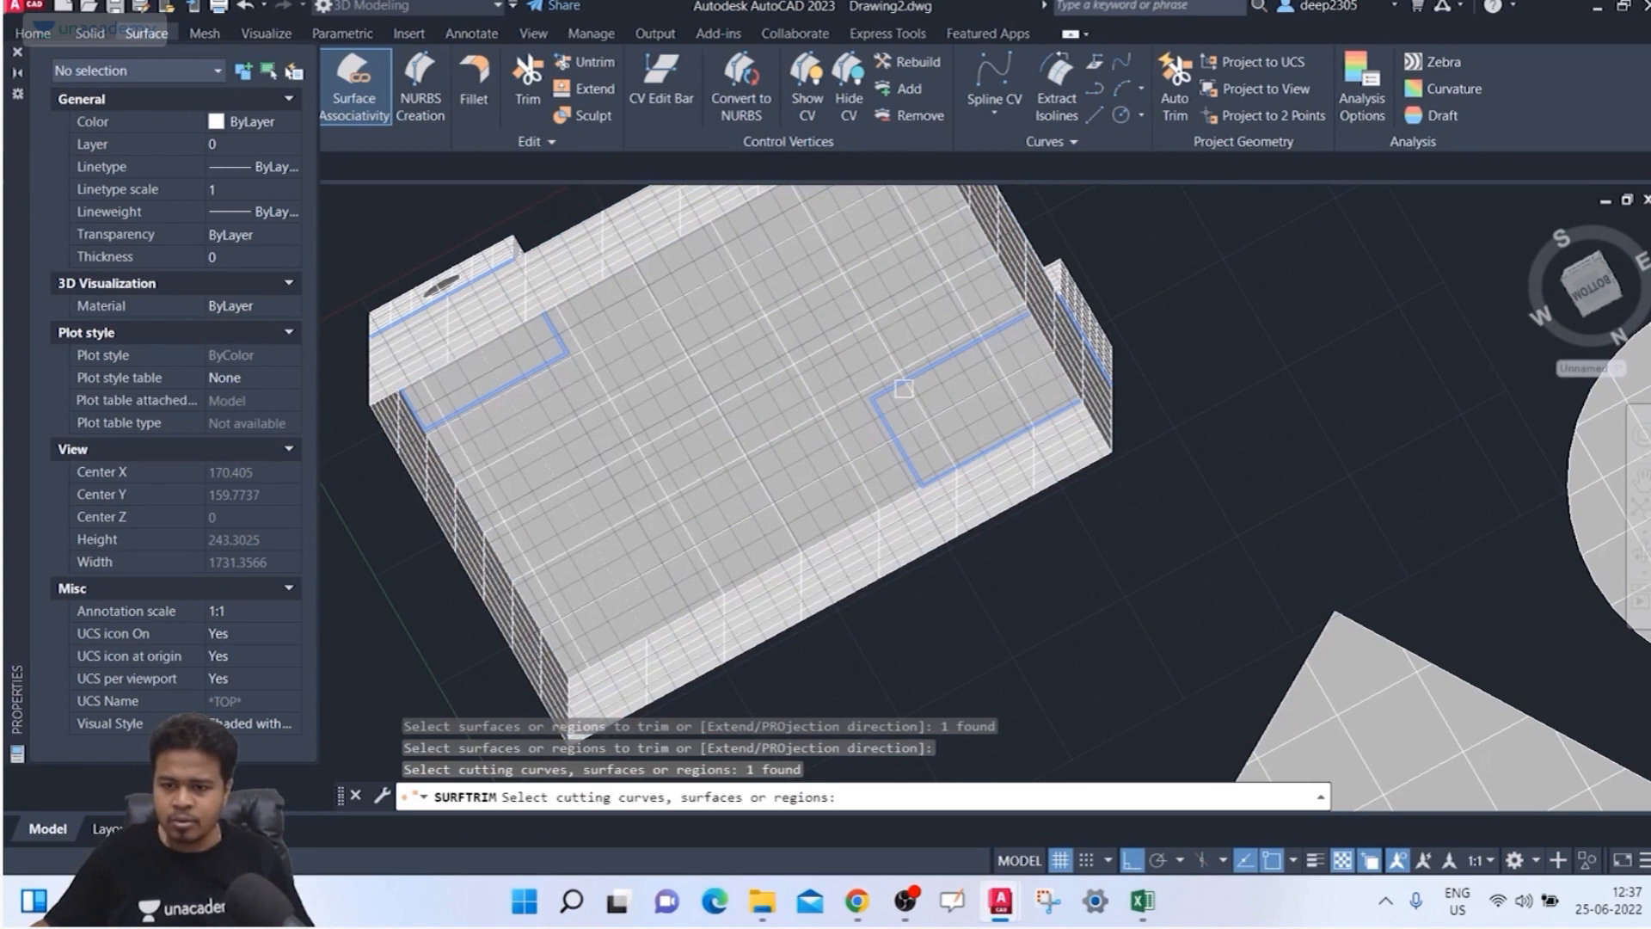
{"action": "left_click", "coordinate": [904, 389]}
{"action": "left_click", "coordinate": [1032, 255]}
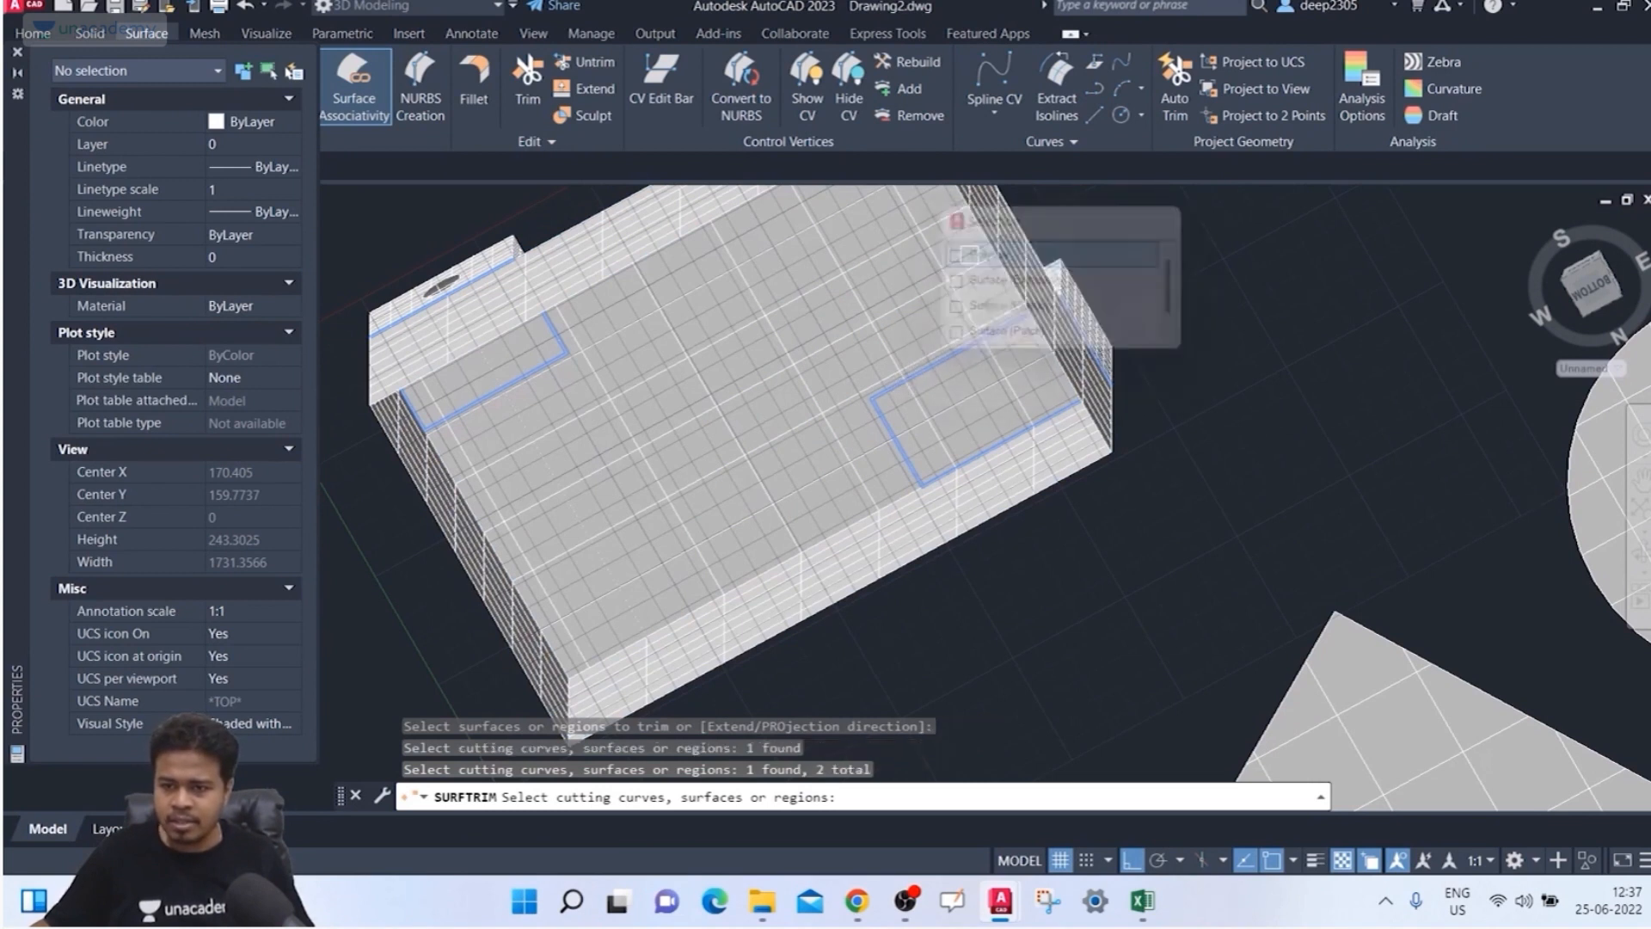
{"action": "key", "text": "Return"}
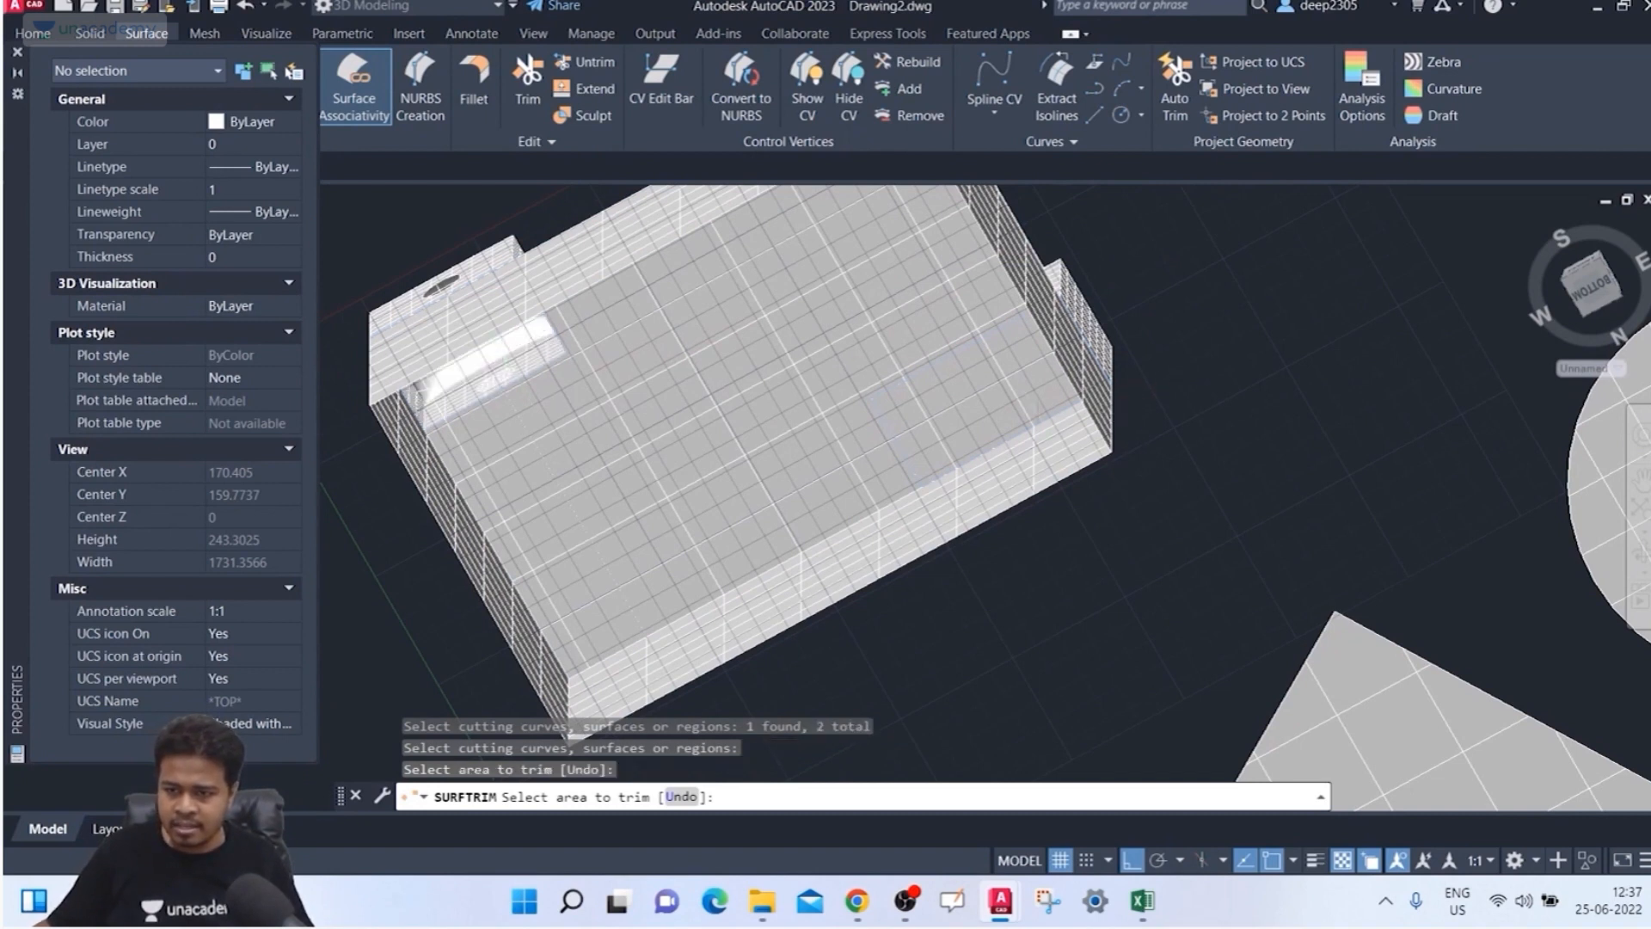
{"action": "left_click", "coordinate": [1033, 411]}
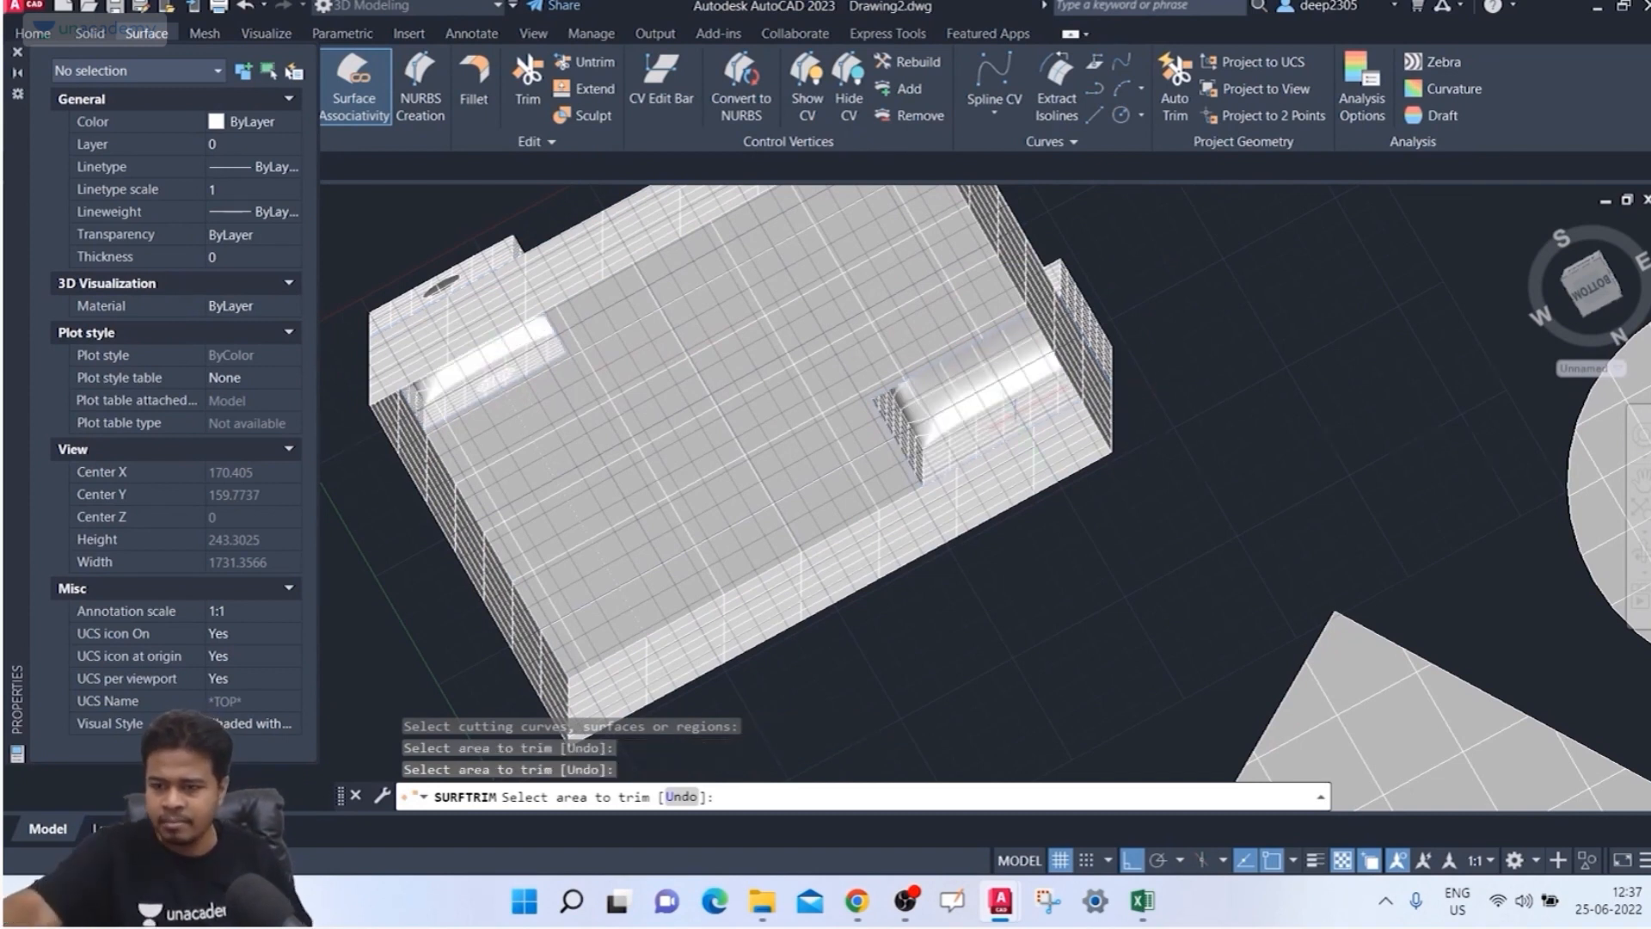
{"action": "key", "text": "Return"}
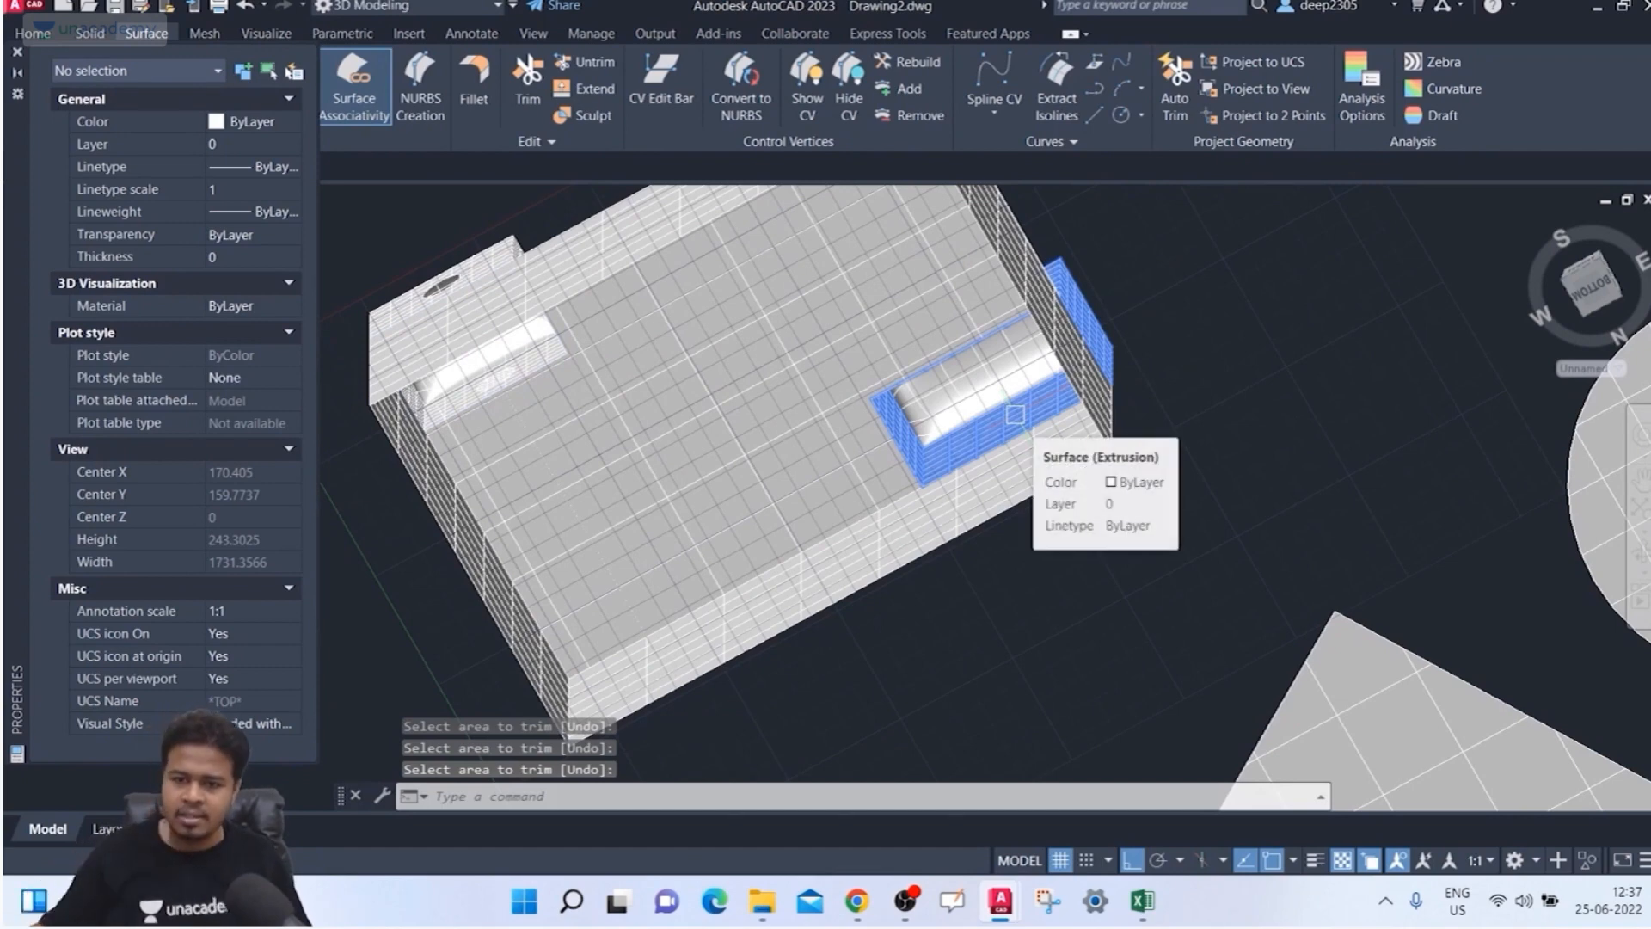
Step: Close the Properties palette and cancel the active patch command
{"action": "mouse_move", "coordinate": [993, 629]}
{"action": "middle_mouse_down", "text": "shift"}
{"action": "mouse_move", "coordinate": [926, 579]}
{"action": "mouse_move", "coordinate": [980, 671]}
{"action": "mouse_move", "coordinate": [641, 422]}
{"action": "mouse_move", "coordinate": [574, 674]}
{"action": "mouse_move", "coordinate": [582, 658]}
{"action": "middle_mouse_up", "text": "shift"}
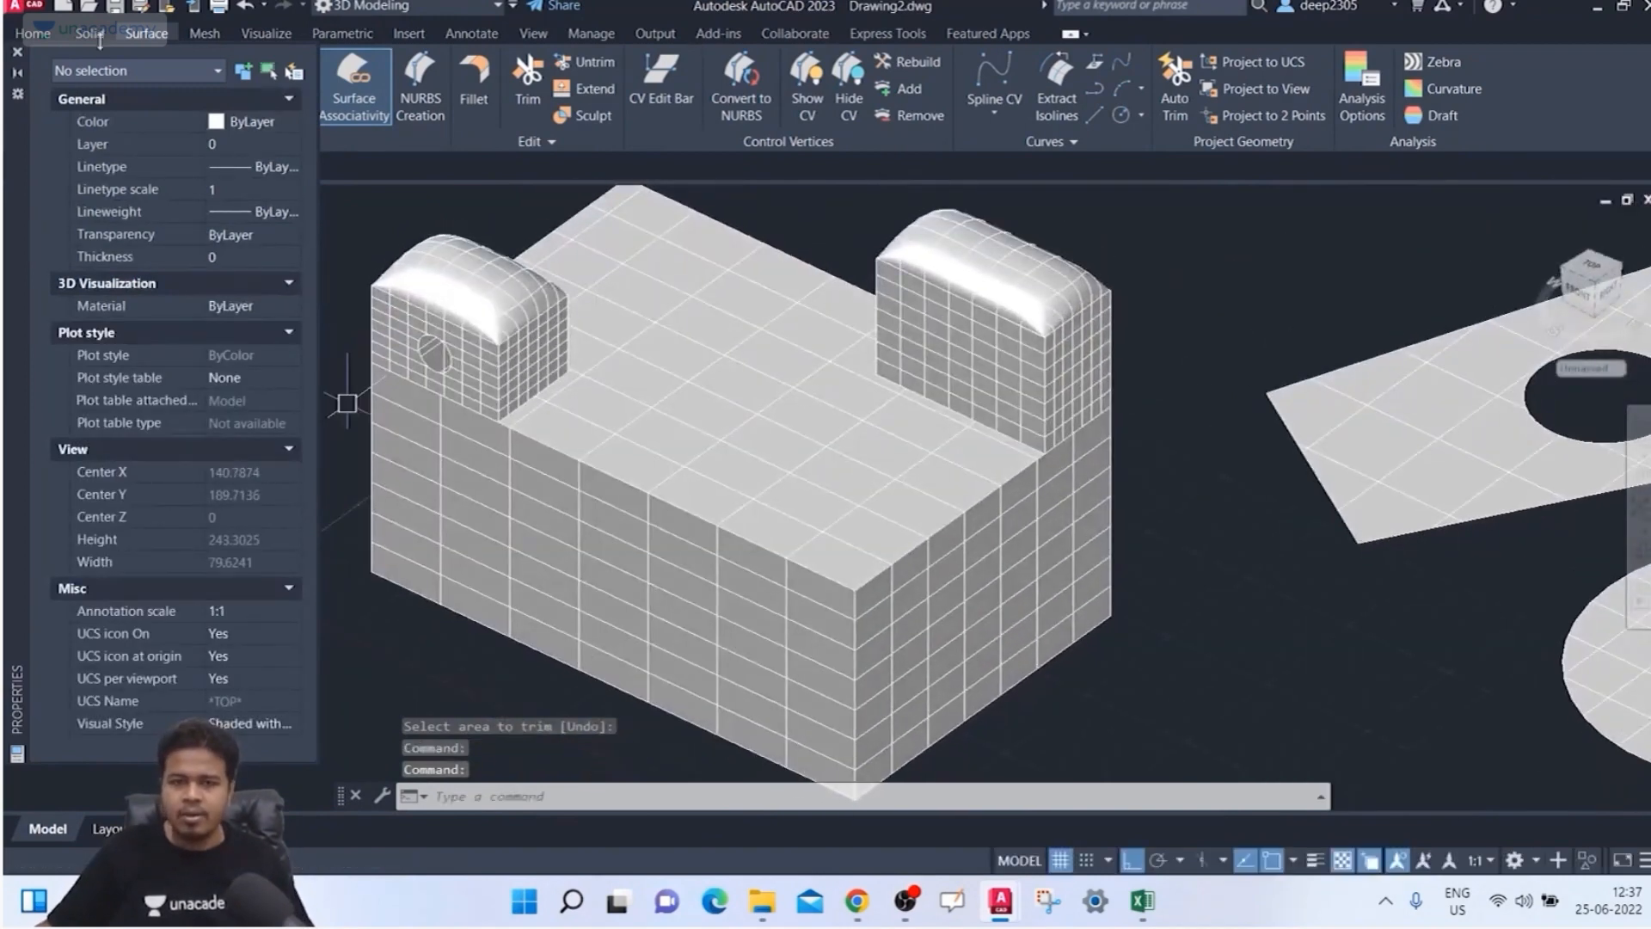
{"action": "left_click", "coordinate": [18, 53]}
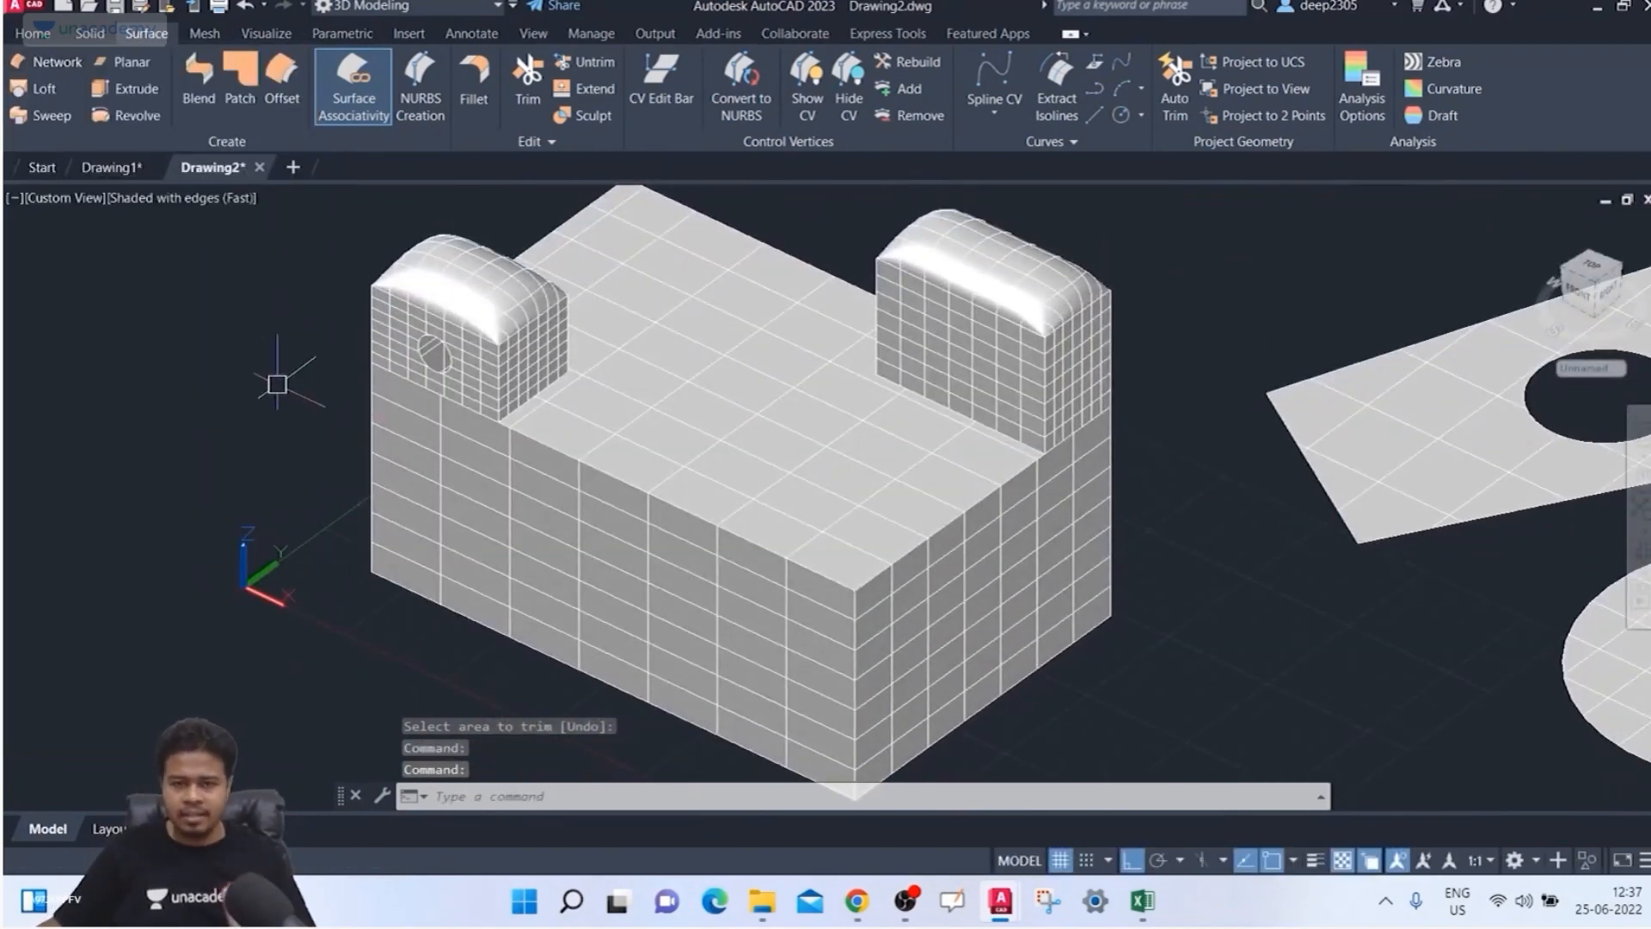
{"action": "middle_click_drag", "start_coordinate": [298, 373], "coordinate": [270, 417]}
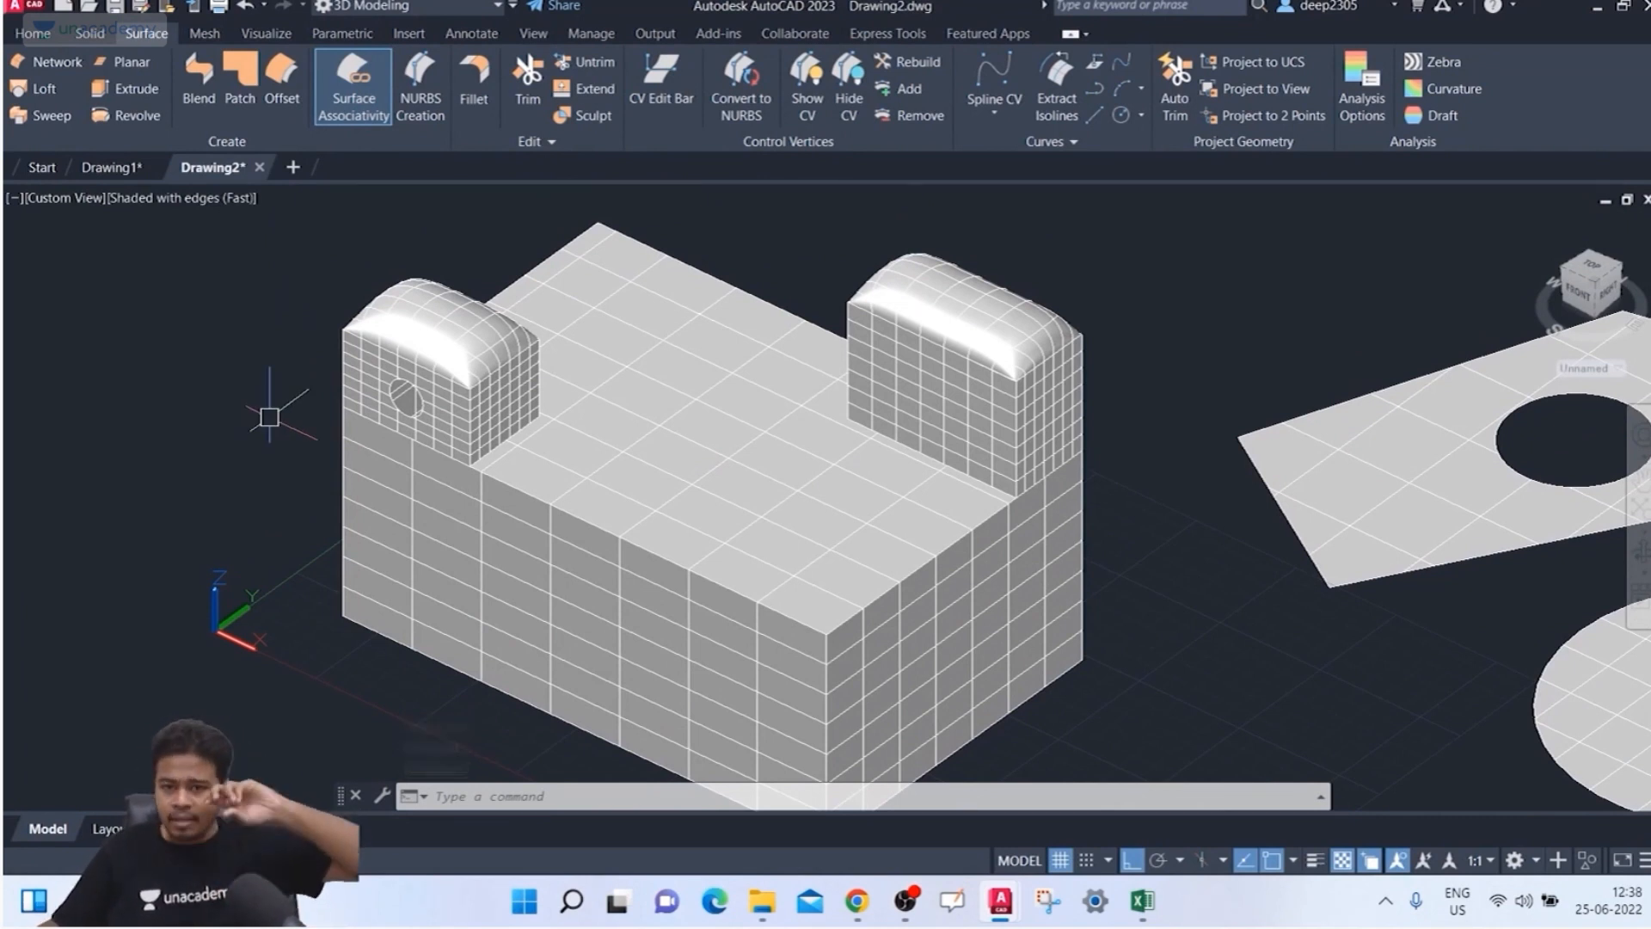
{"action": "middle_click_drag", "start_coordinate": [281, 433], "coordinate": [284, 416]}
{"action": "key", "text": "Escape"}
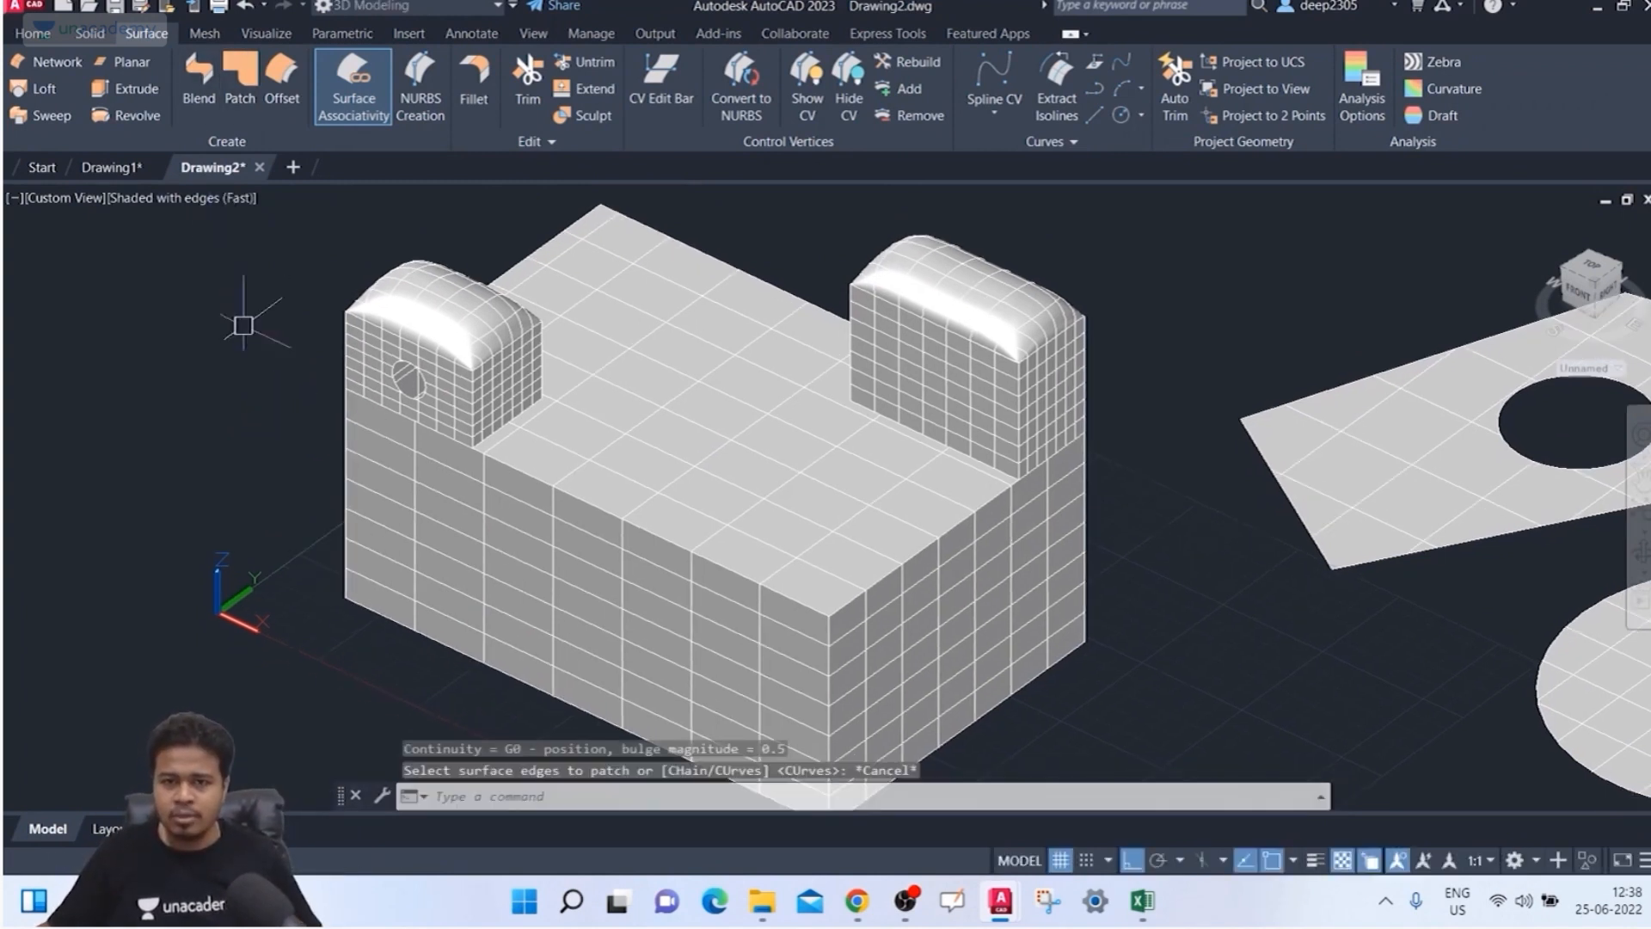
Step: Draw a freehand rectangle in the empty area in front of the large box, clear of the circular surface
{"action": "scroll", "coordinate": [332, 332], "scroll_direction": "down", "scroll_amount": 5}
{"action": "key", "text": "Escape"}
{"action": "key", "text": "Escape"}
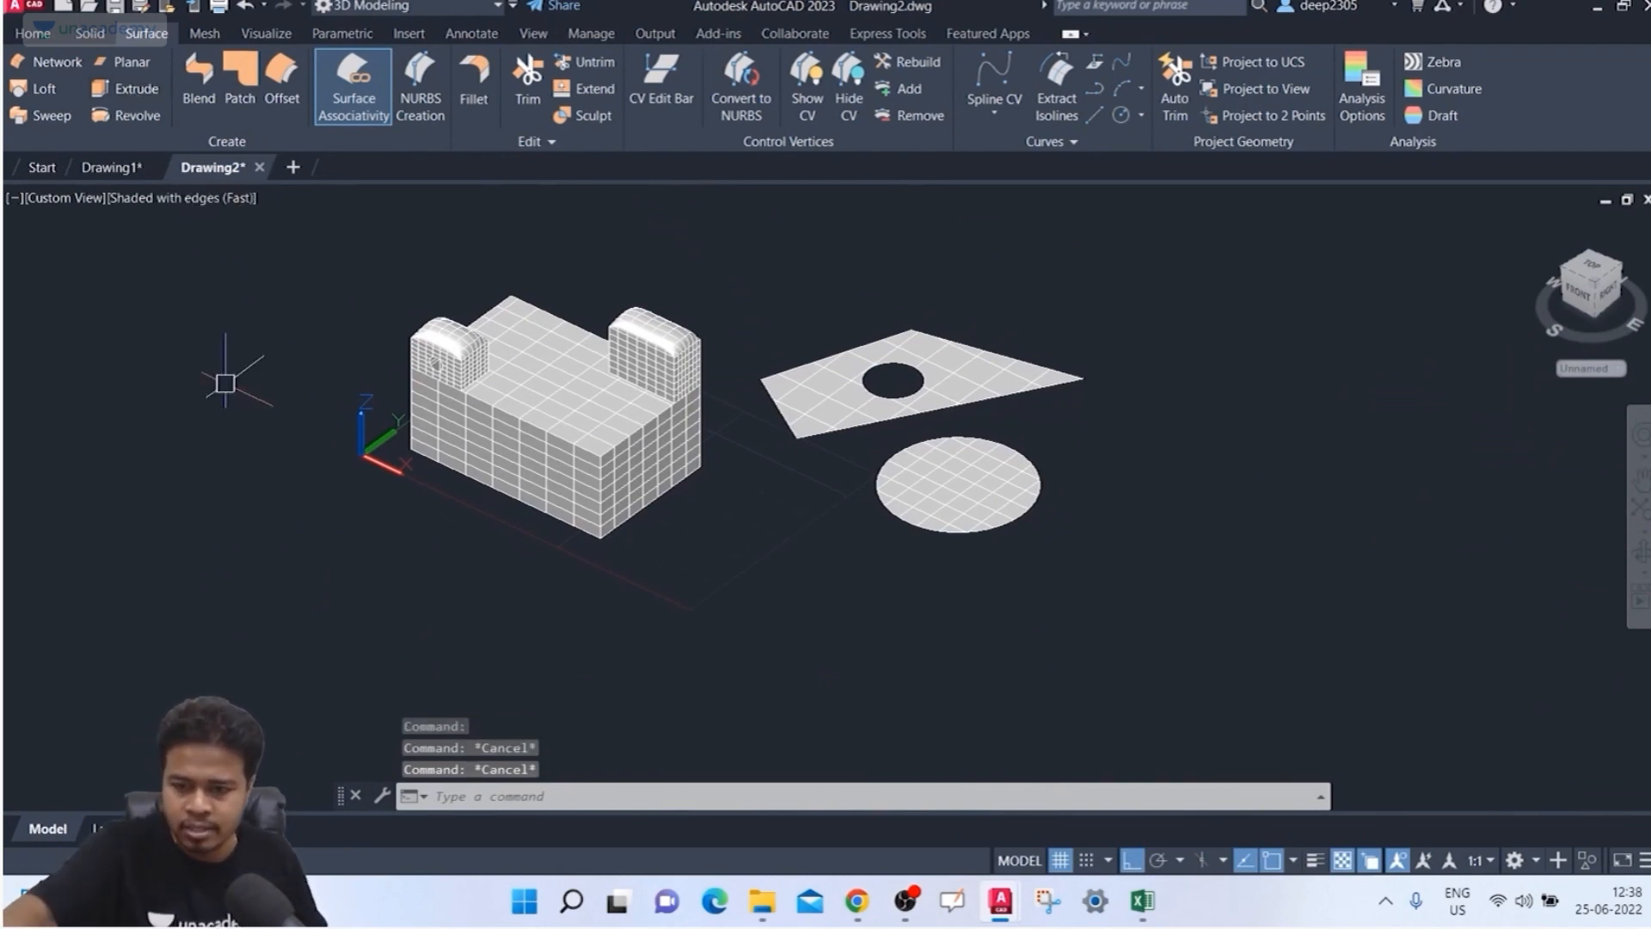
{"action": "mouse_move", "coordinate": [541, 637]}
{"action": "middle_mouse_down", "text": "shift"}
{"action": "mouse_move", "coordinate": [564, 505]}
{"action": "mouse_move", "coordinate": [579, 483]}
{"action": "mouse_move", "coordinate": [581, 535]}
{"action": "mouse_move", "coordinate": [619, 499]}
{"action": "mouse_move", "coordinate": [545, 634]}
{"action": "mouse_move", "coordinate": [566, 650]}
{"action": "mouse_move", "coordinate": [540, 616]}
{"action": "middle_mouse_up", "text": "shift"}
{"action": "key", "text": "Escape"}
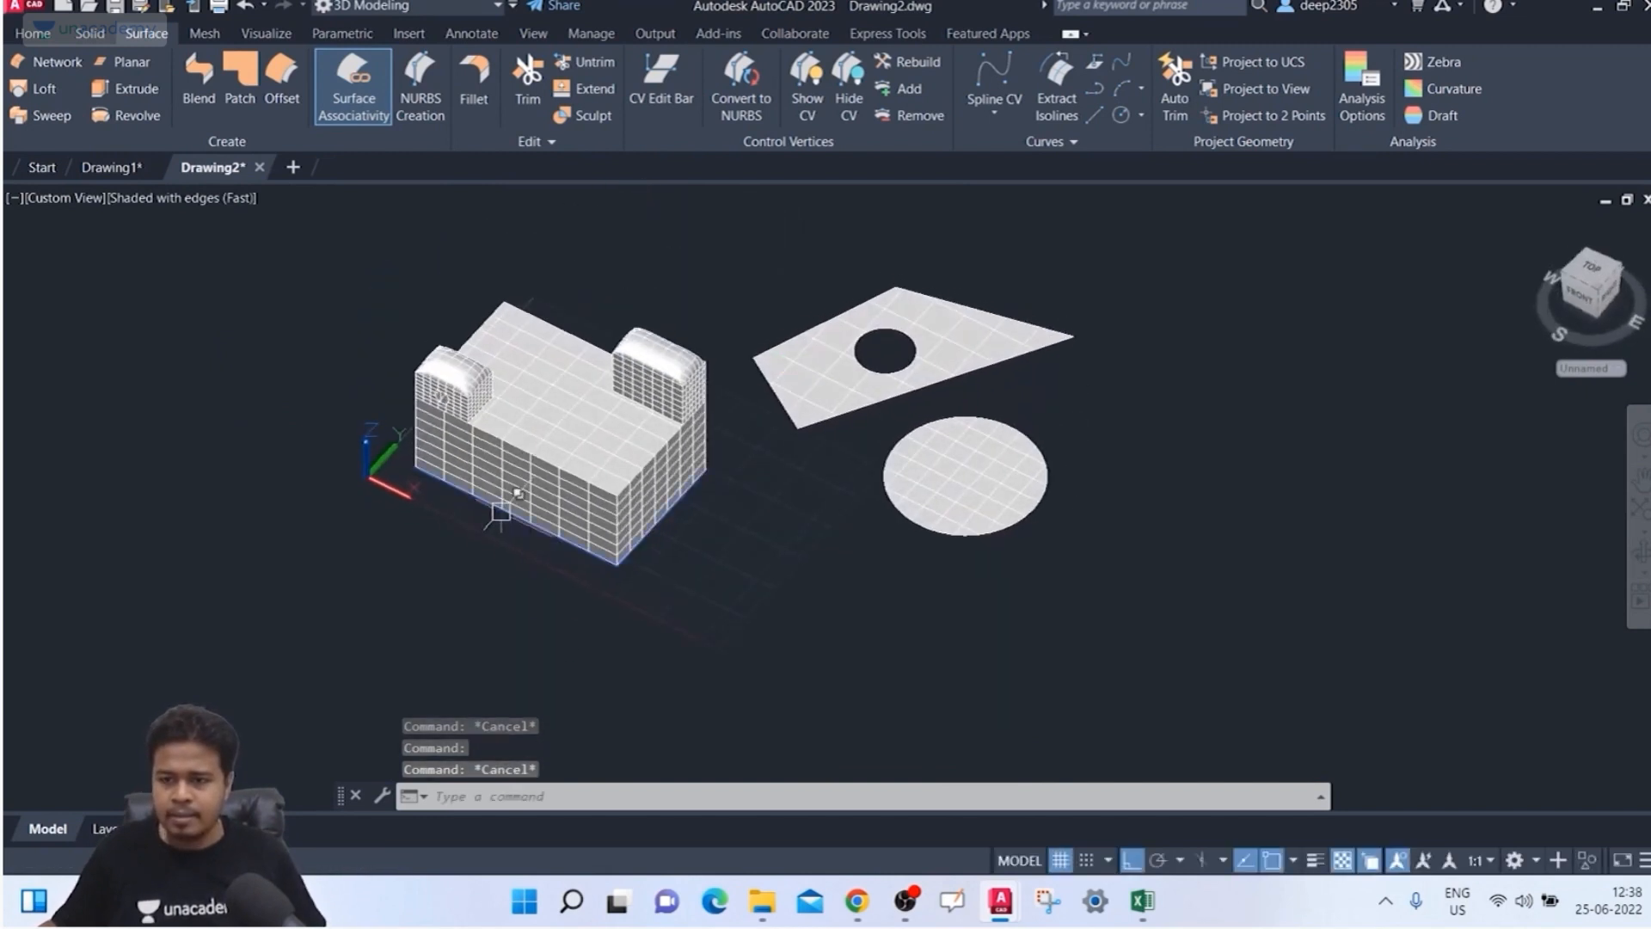
{"action": "key", "text": "Escape"}
{"action": "middle_click_drag", "start_coordinate": [501, 512], "coordinate": [430, 422], "text": "shift"}
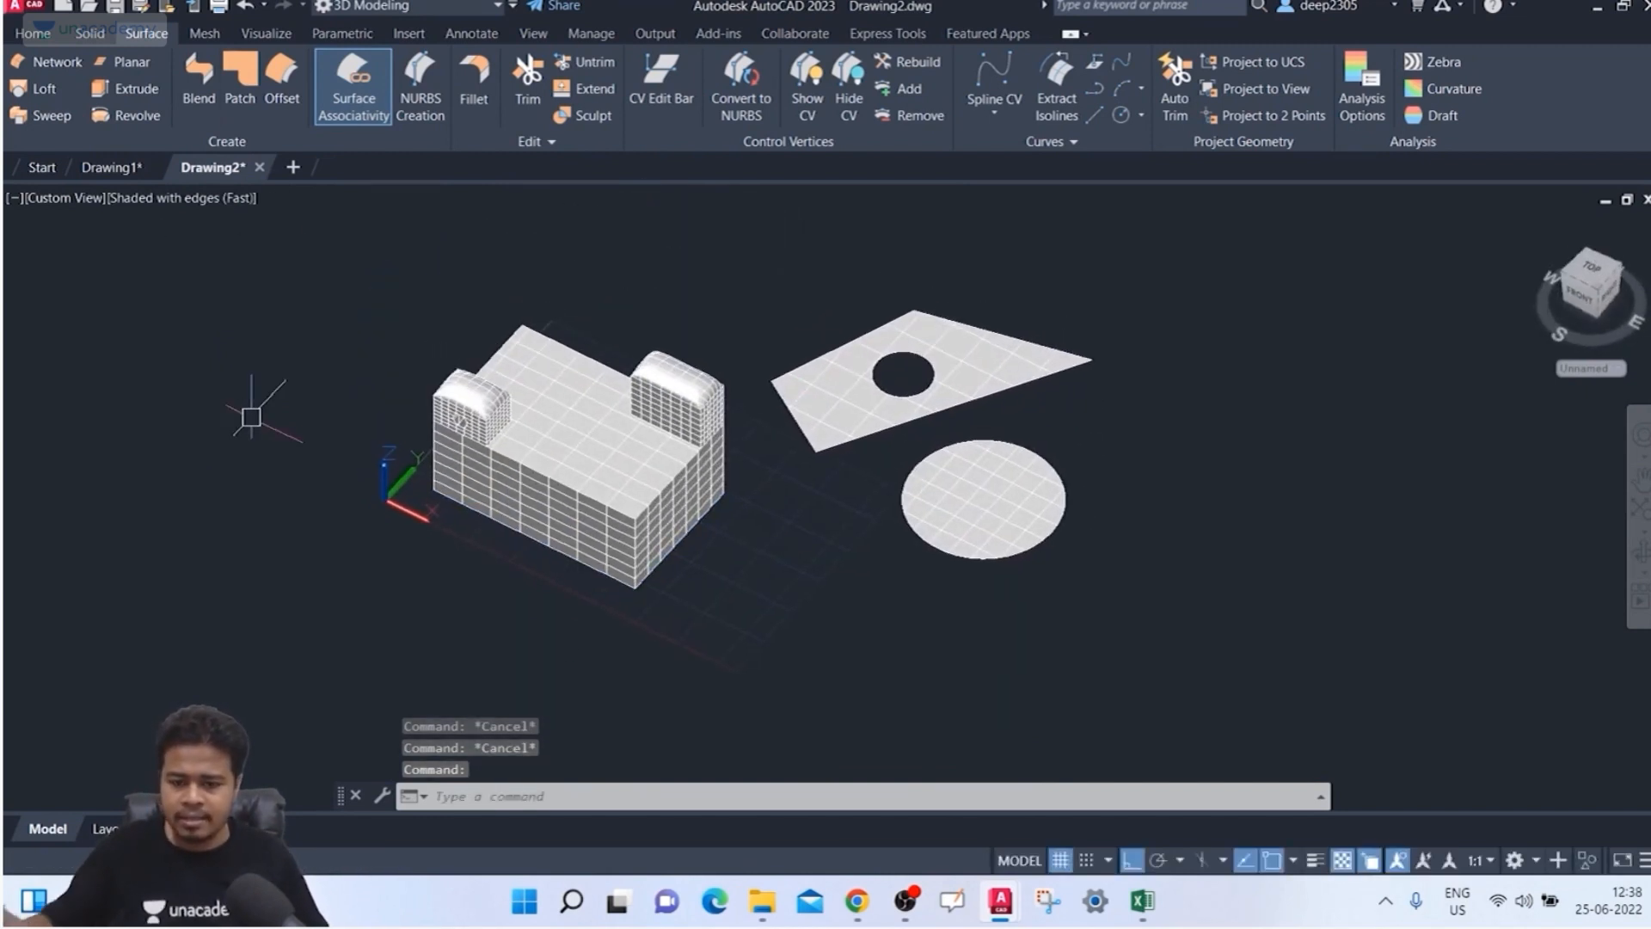
{"action": "type", "text": "rec"}
{"action": "key", "text": "Return"}
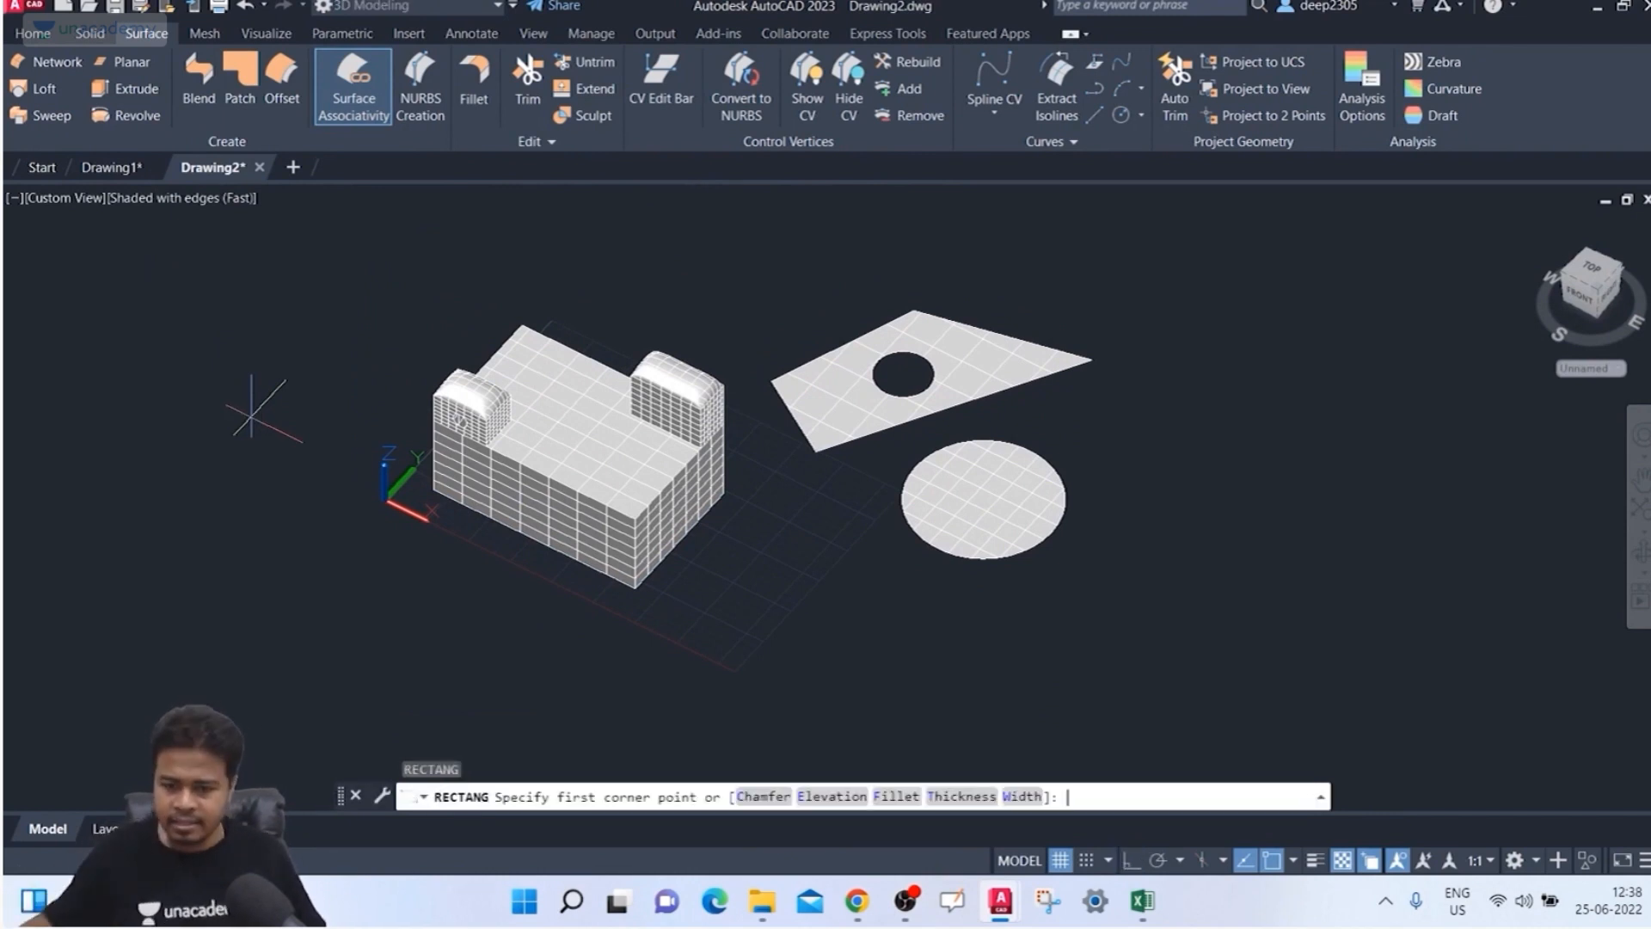
{"action": "left_click", "coordinate": [669, 688]}
{"action": "left_click", "coordinate": [889, 695]}
{"action": "key", "text": "Escape"}
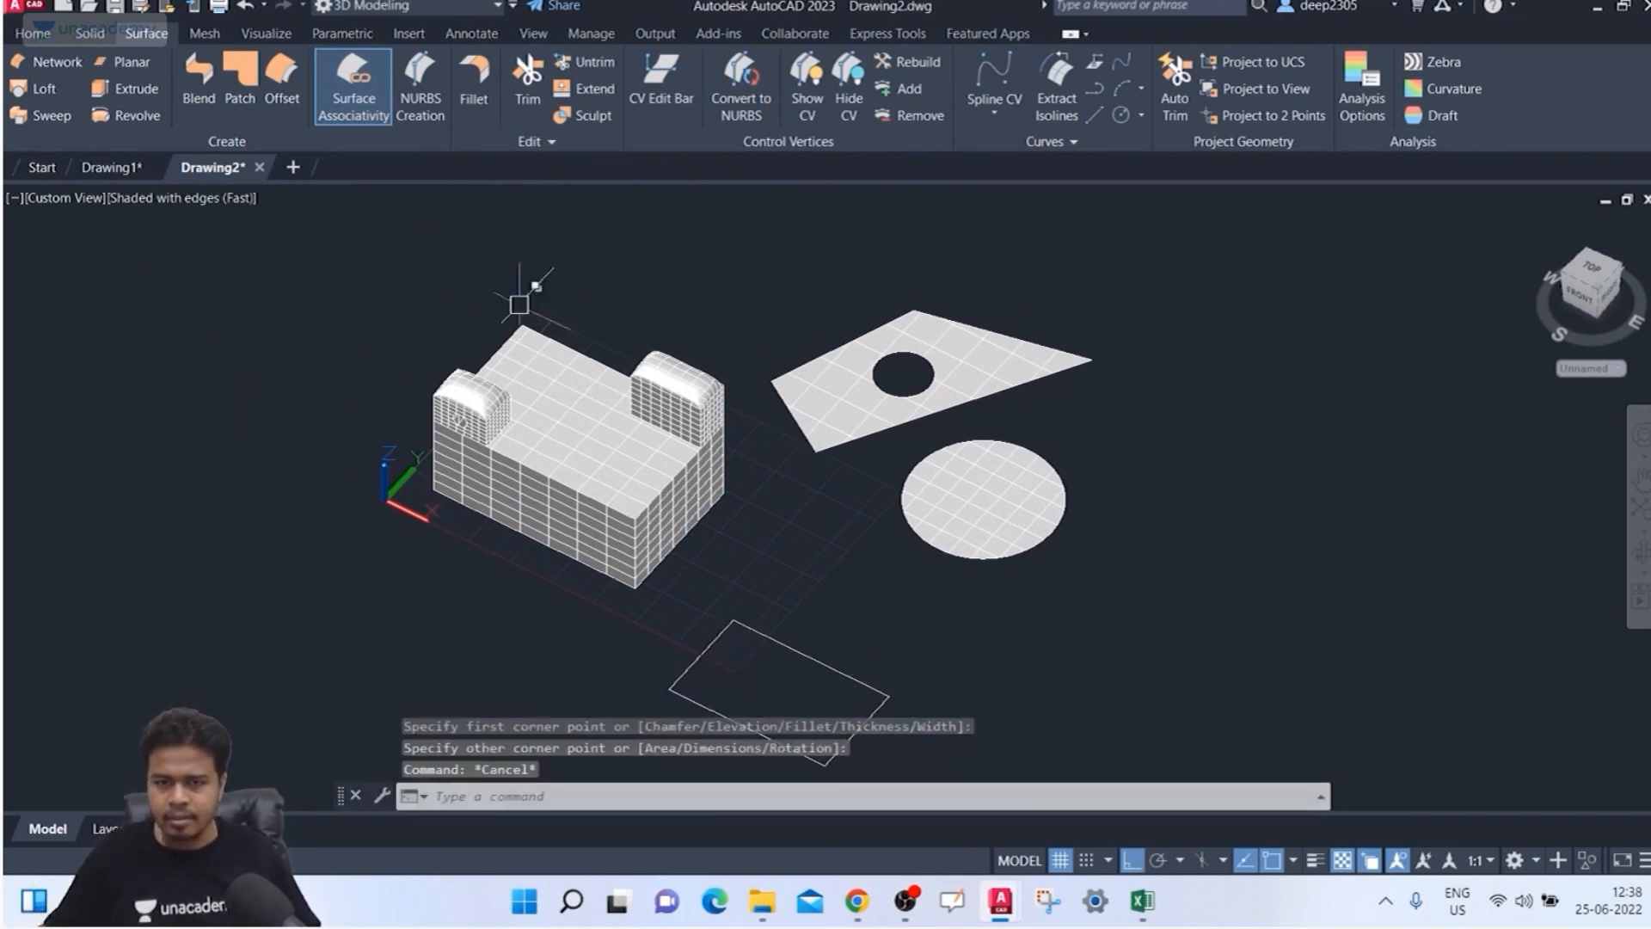
{"action": "key", "text": "Escape"}
Step: Extrude the new rectangle upward as a surface to a freehand height, forming an open box
{"action": "left_click", "coordinate": [125, 88]}
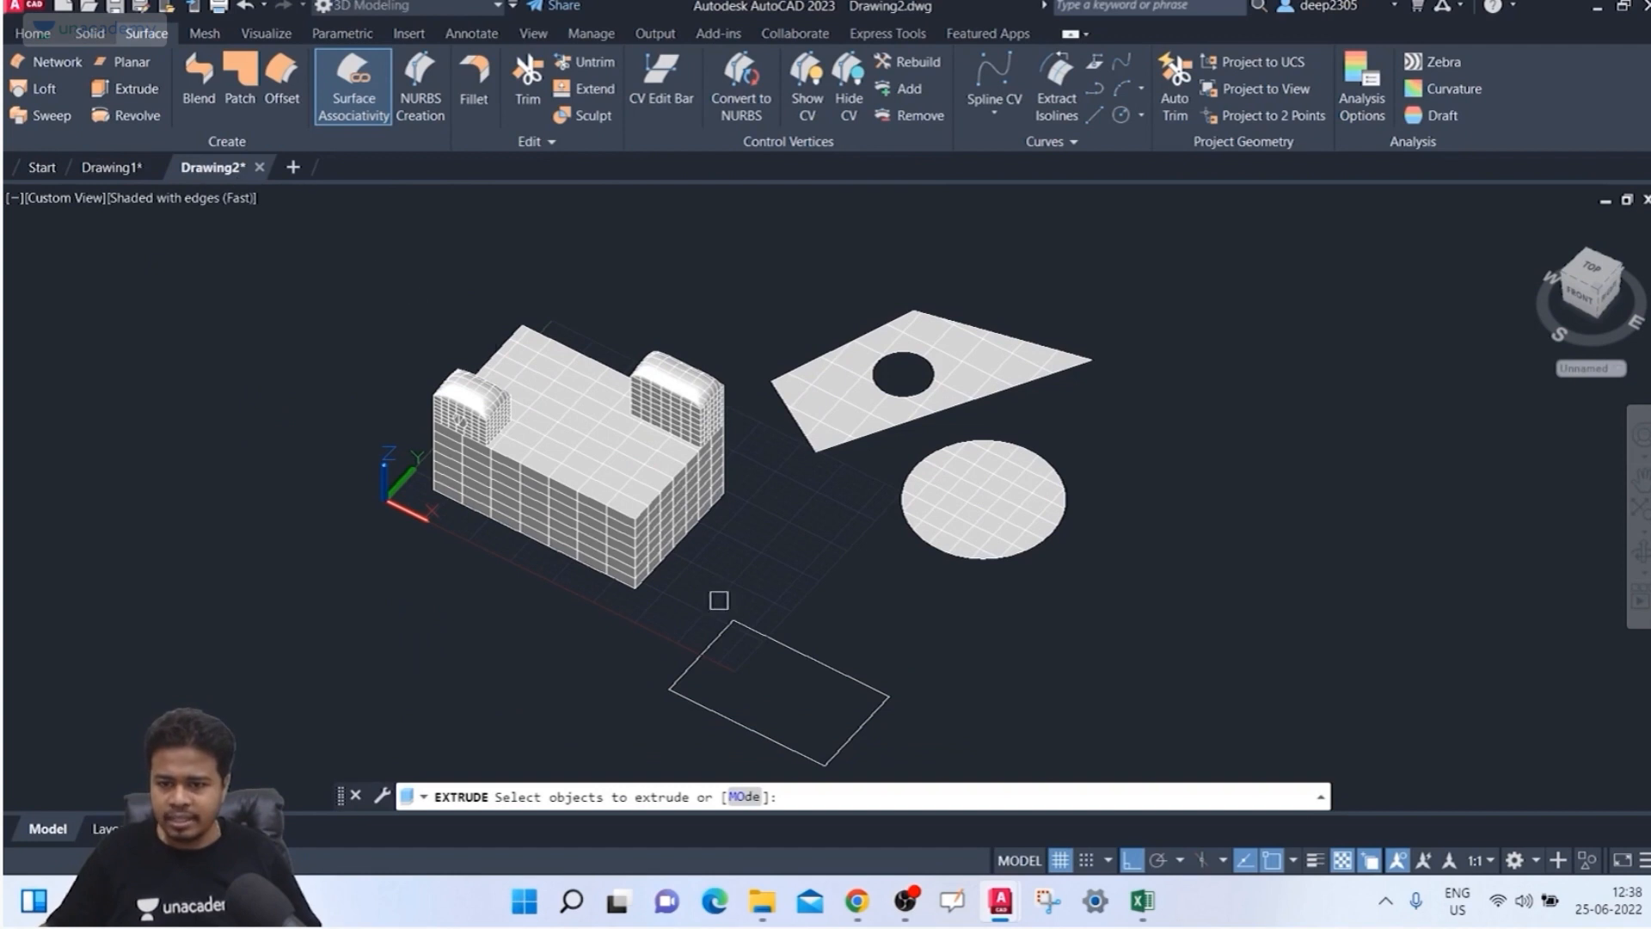
{"action": "left_click", "coordinate": [794, 658]}
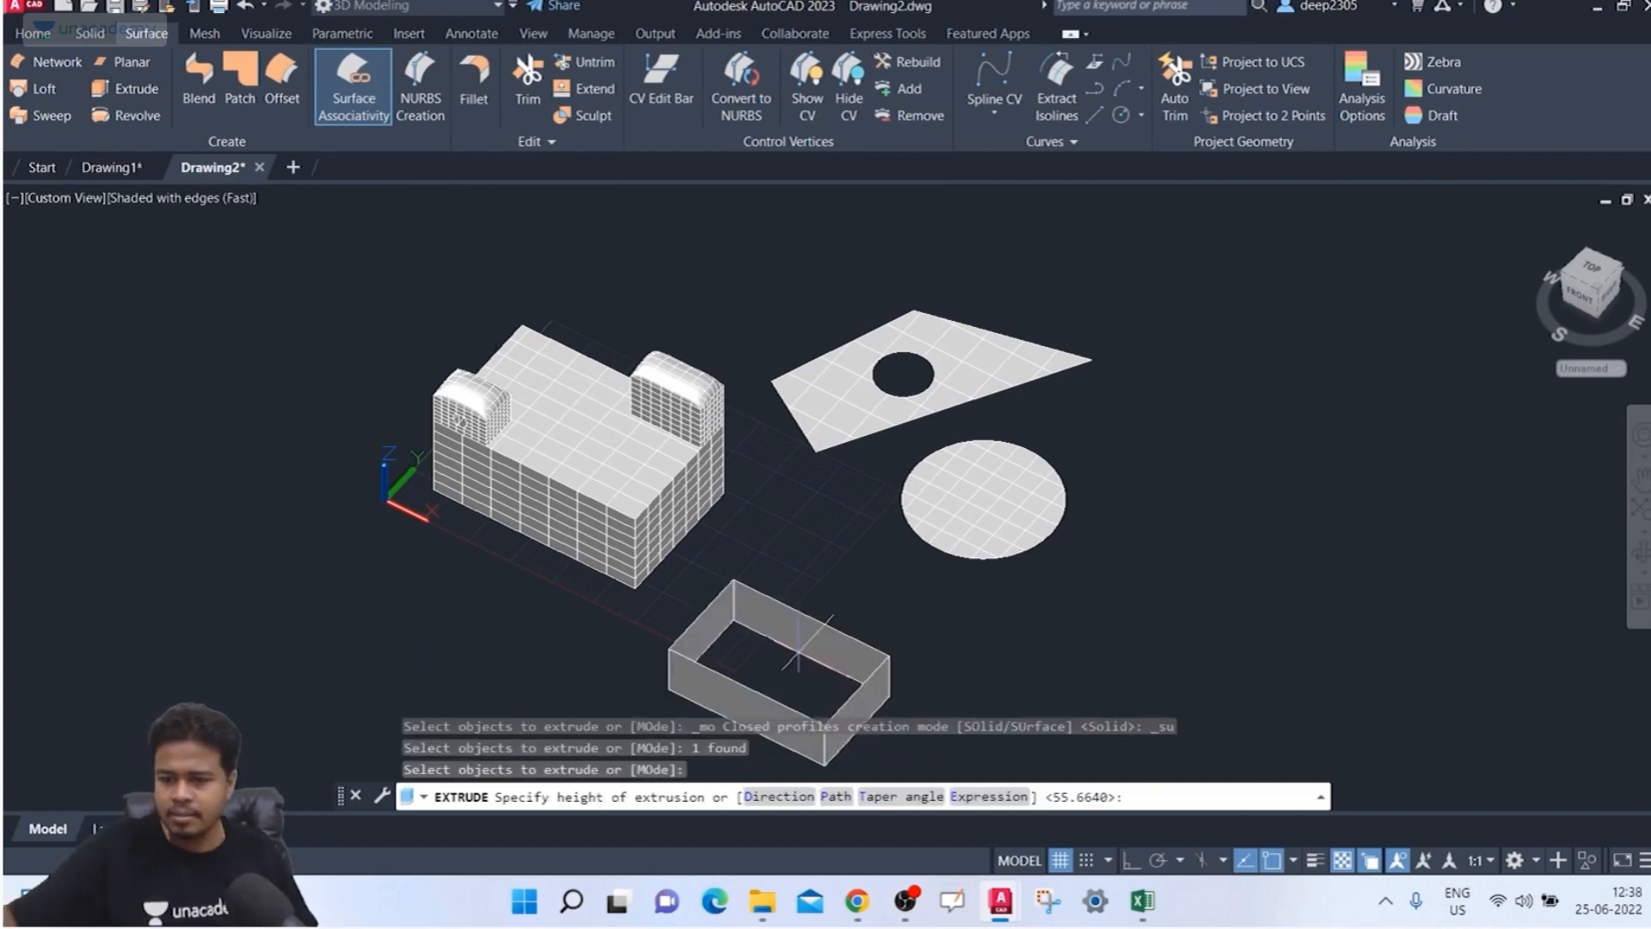
{"action": "key", "text": "Return"}
{"action": "left_click", "coordinate": [846, 574]}
{"action": "key", "text": "Escape"}
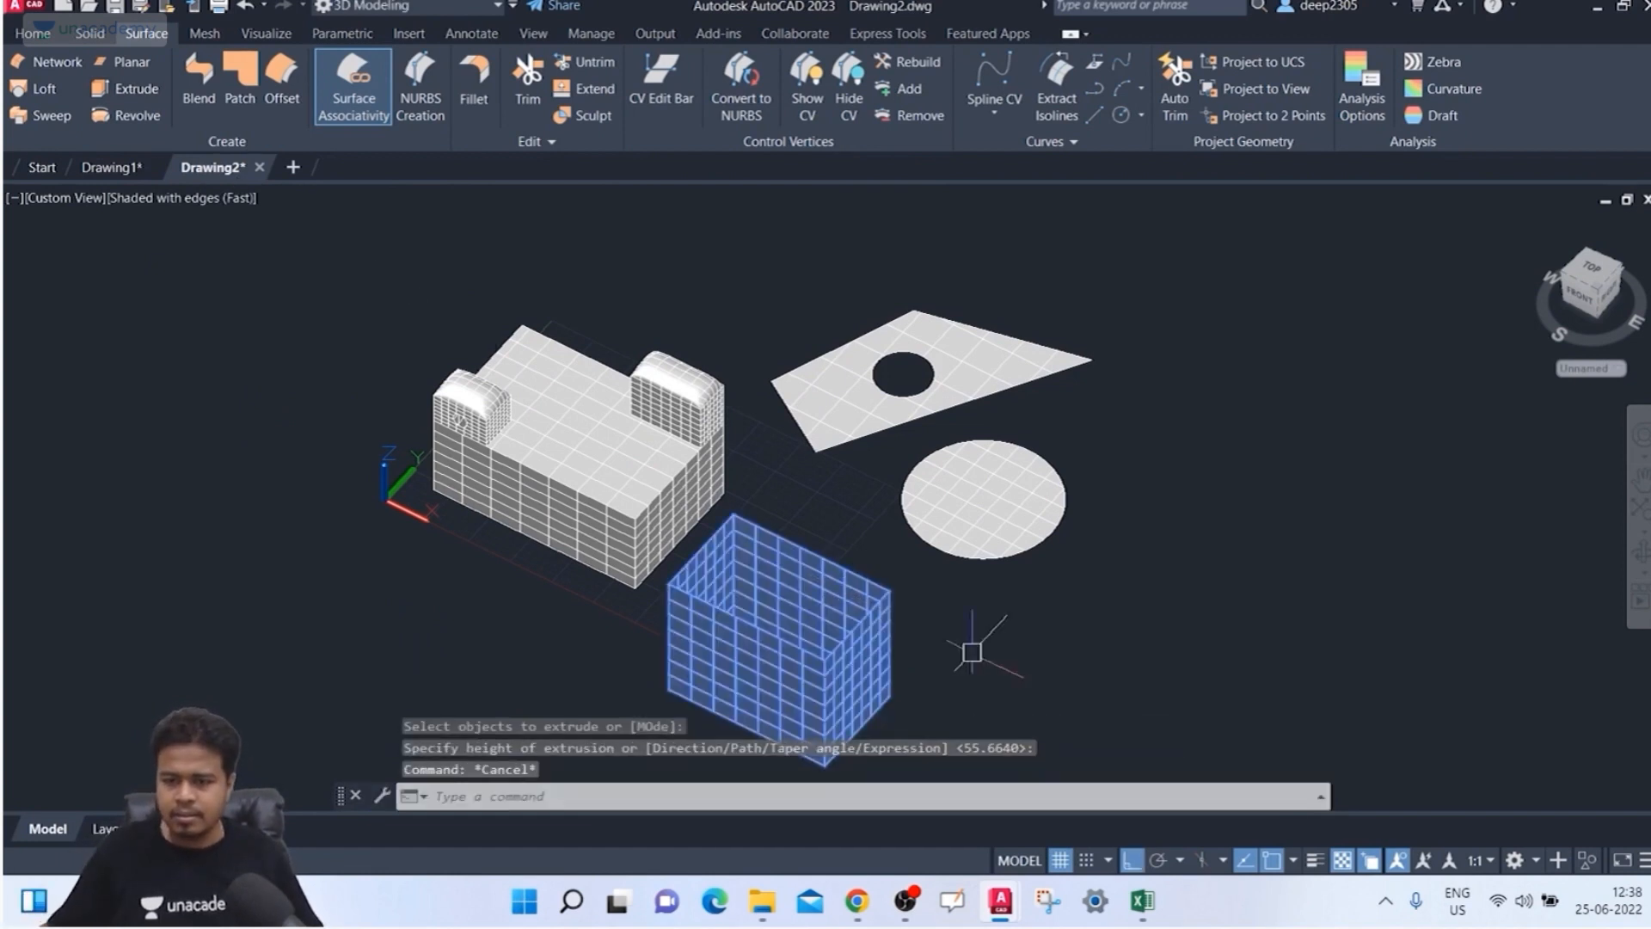
{"action": "middle_click_drag", "start_coordinate": [1037, 657], "coordinate": [988, 649], "text": "shift"}
{"action": "key", "text": "Escape"}
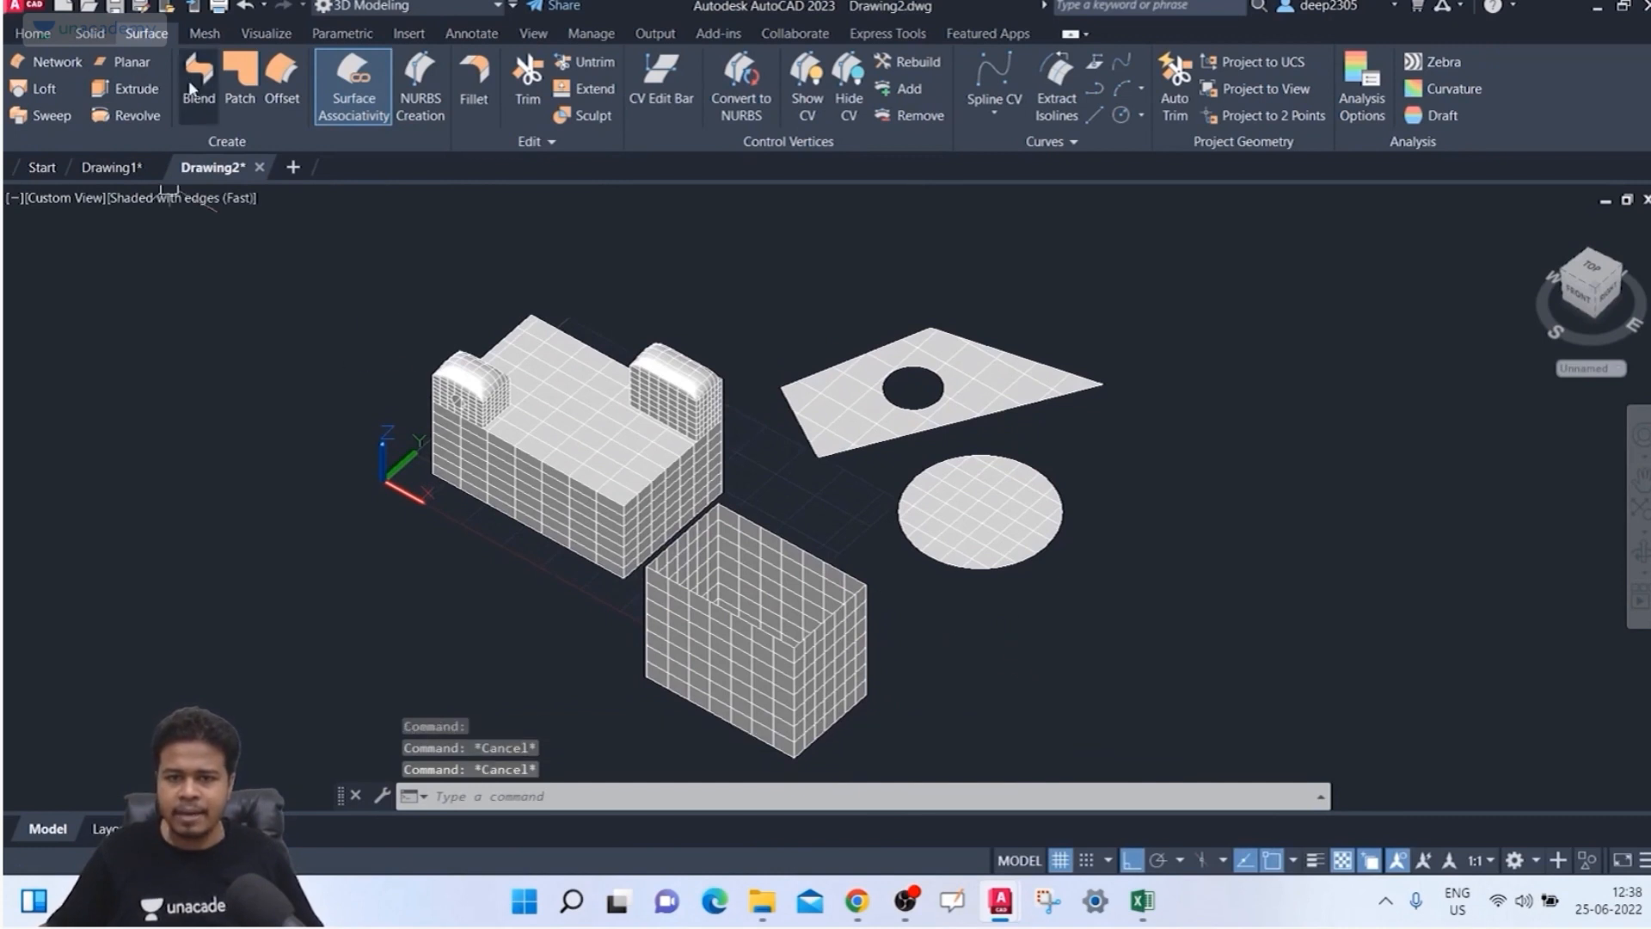
Step: Start a patch surface for the open top of the newly extruded box
{"action": "left_click", "coordinate": [233, 95]}
{"action": "middle_click_drag", "start_coordinate": [941, 857], "coordinate": [913, 764]}
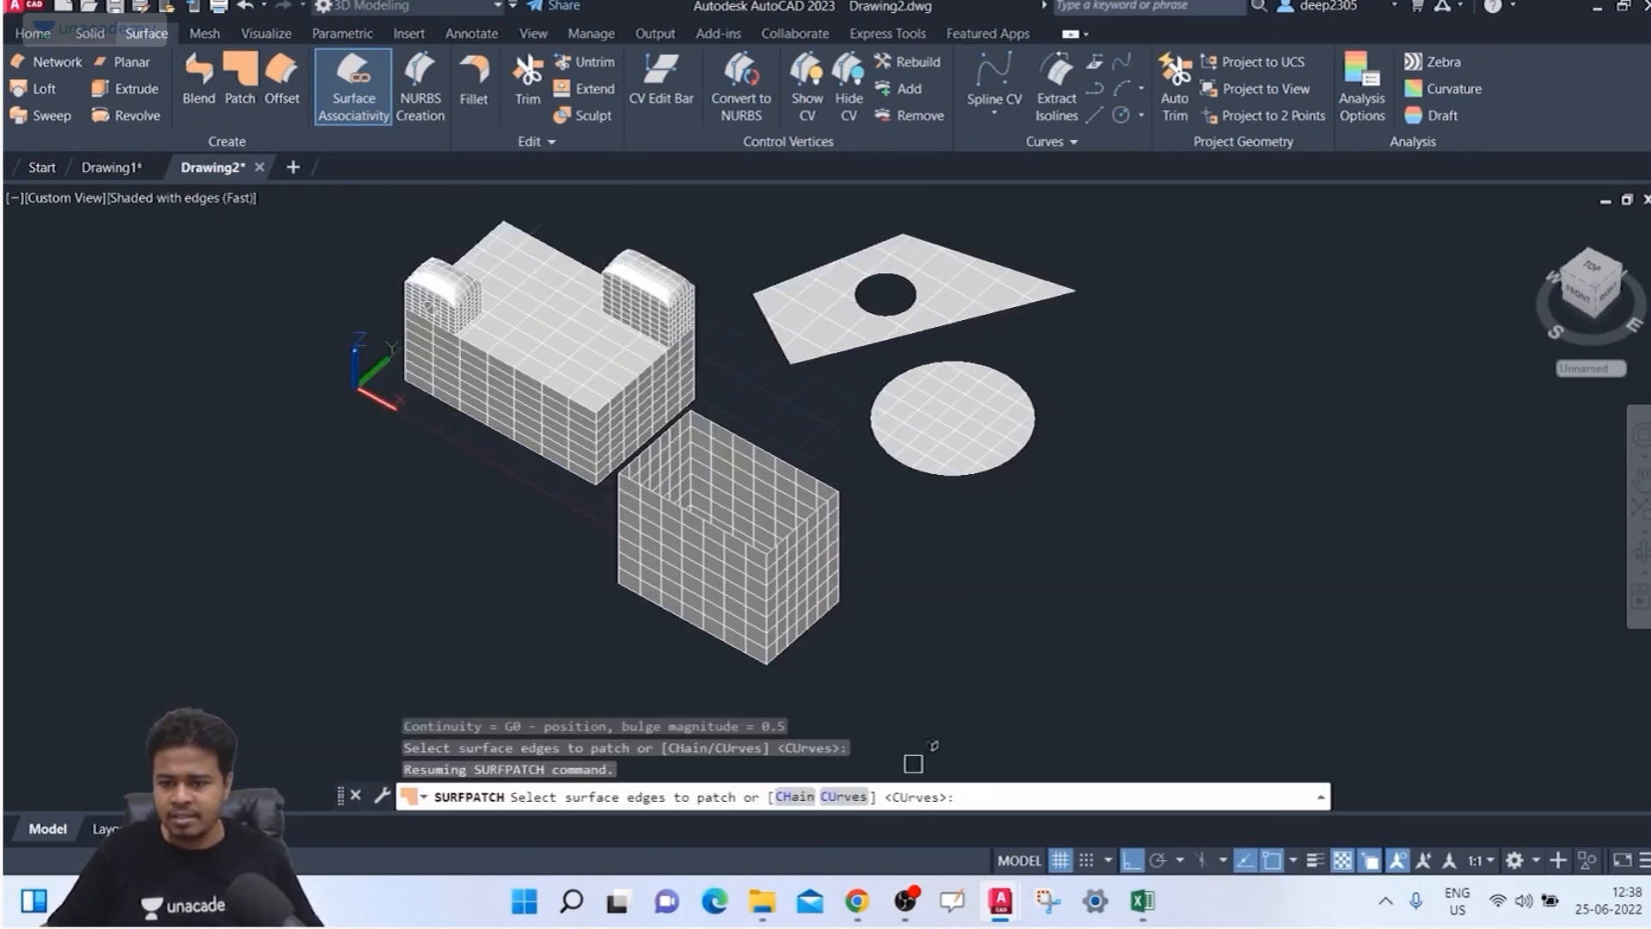
{"action": "scroll", "coordinate": [790, 481], "scroll_direction": "up", "scroll_amount": 4}
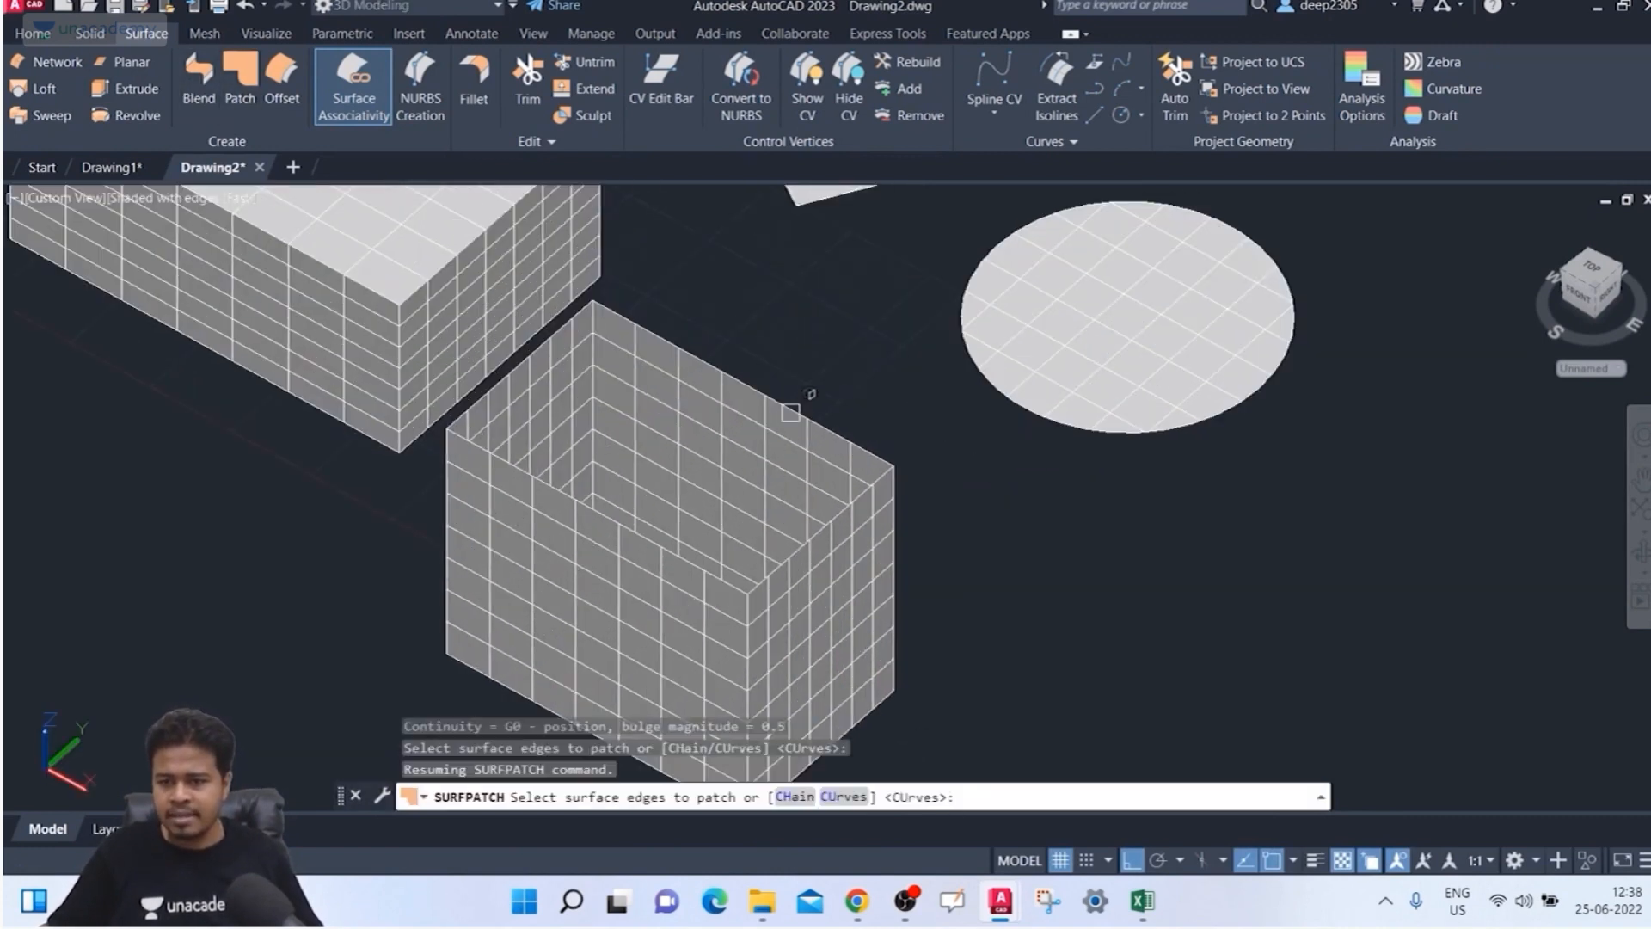
Step: Select the four top edges of the open extruded box as the boundary of the surface patch
{"action": "left_click", "coordinate": [725, 390]}
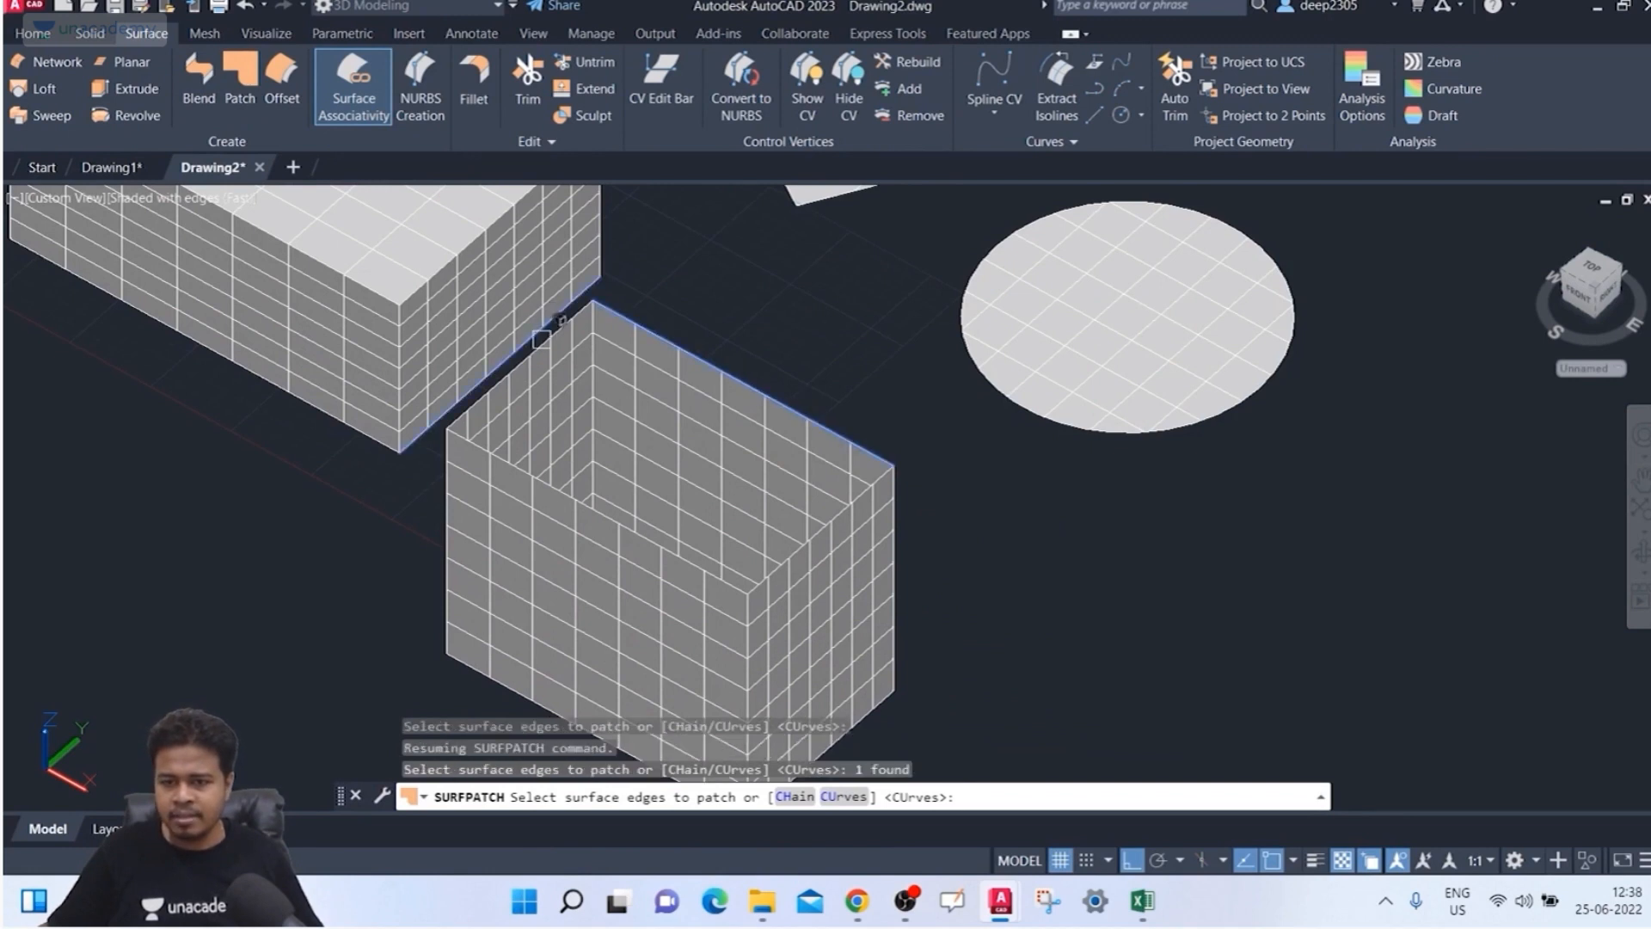
{"action": "left_click", "coordinate": [545, 344]}
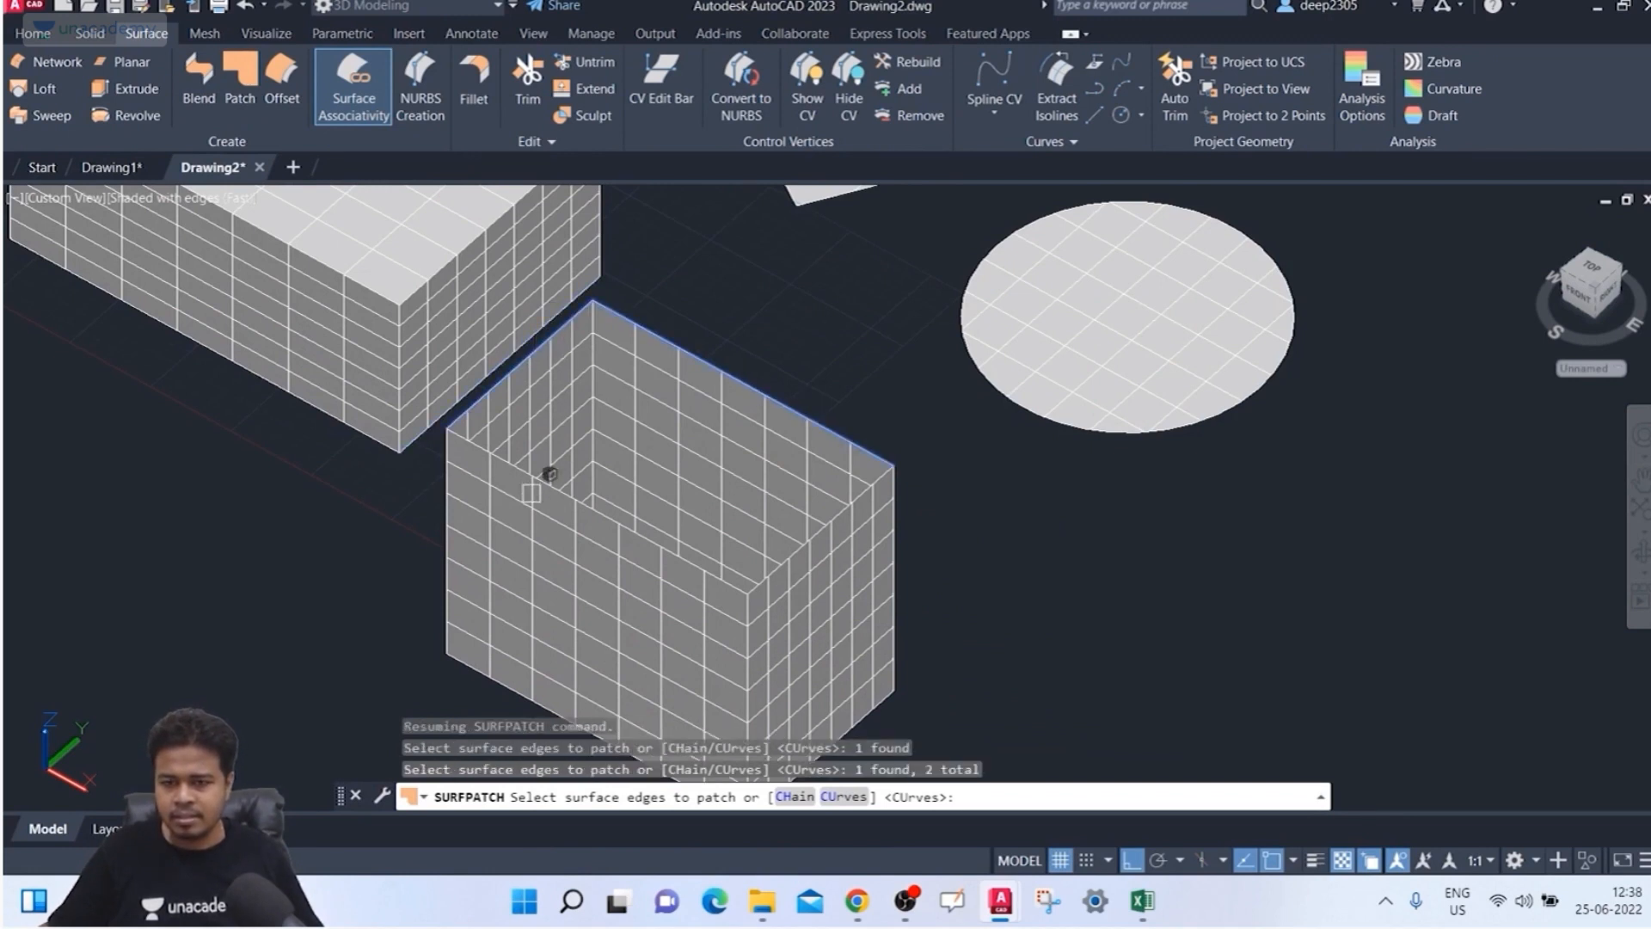
{"action": "left_click", "coordinate": [545, 484]}
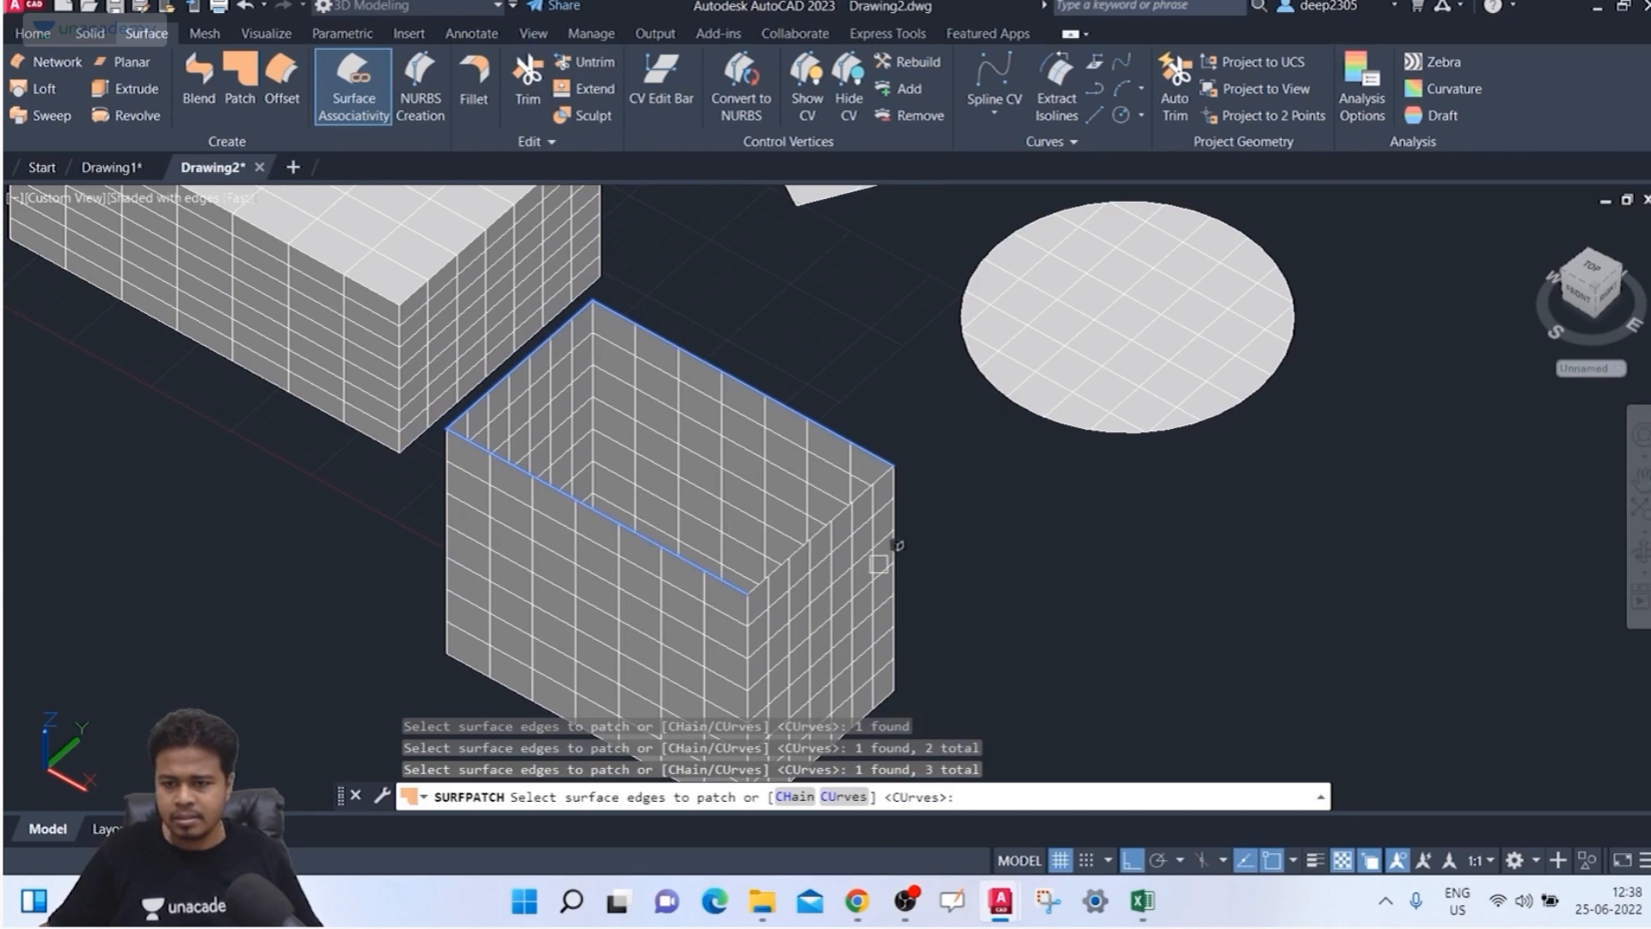
{"action": "left_click", "coordinate": [830, 521]}
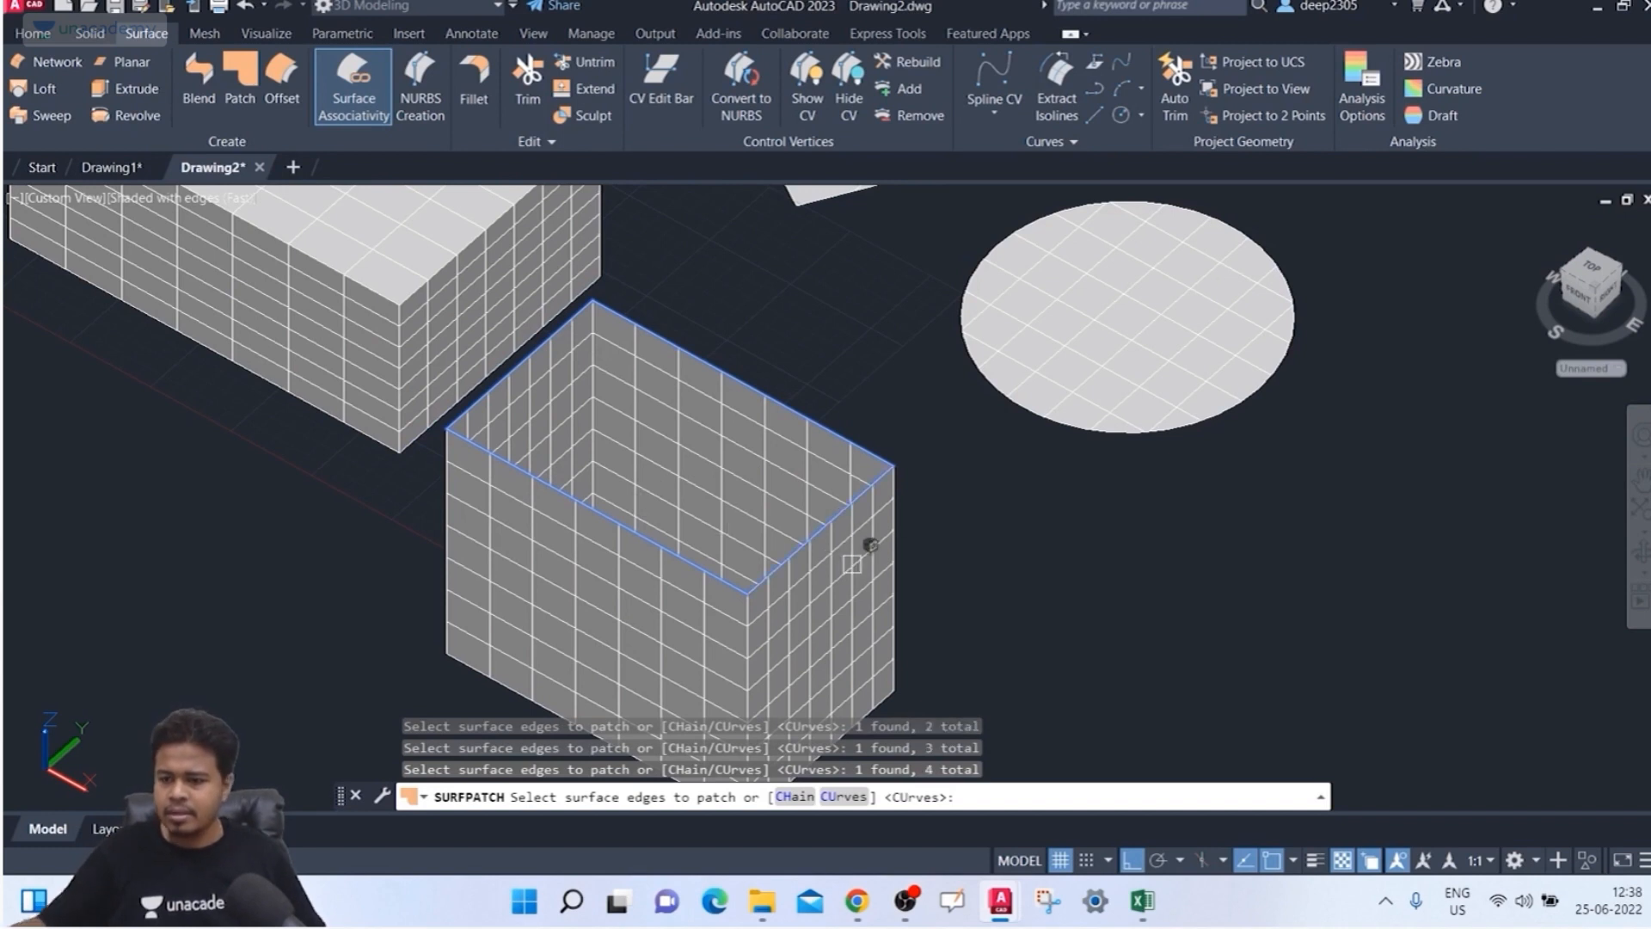
{"action": "key", "text": "Return"}
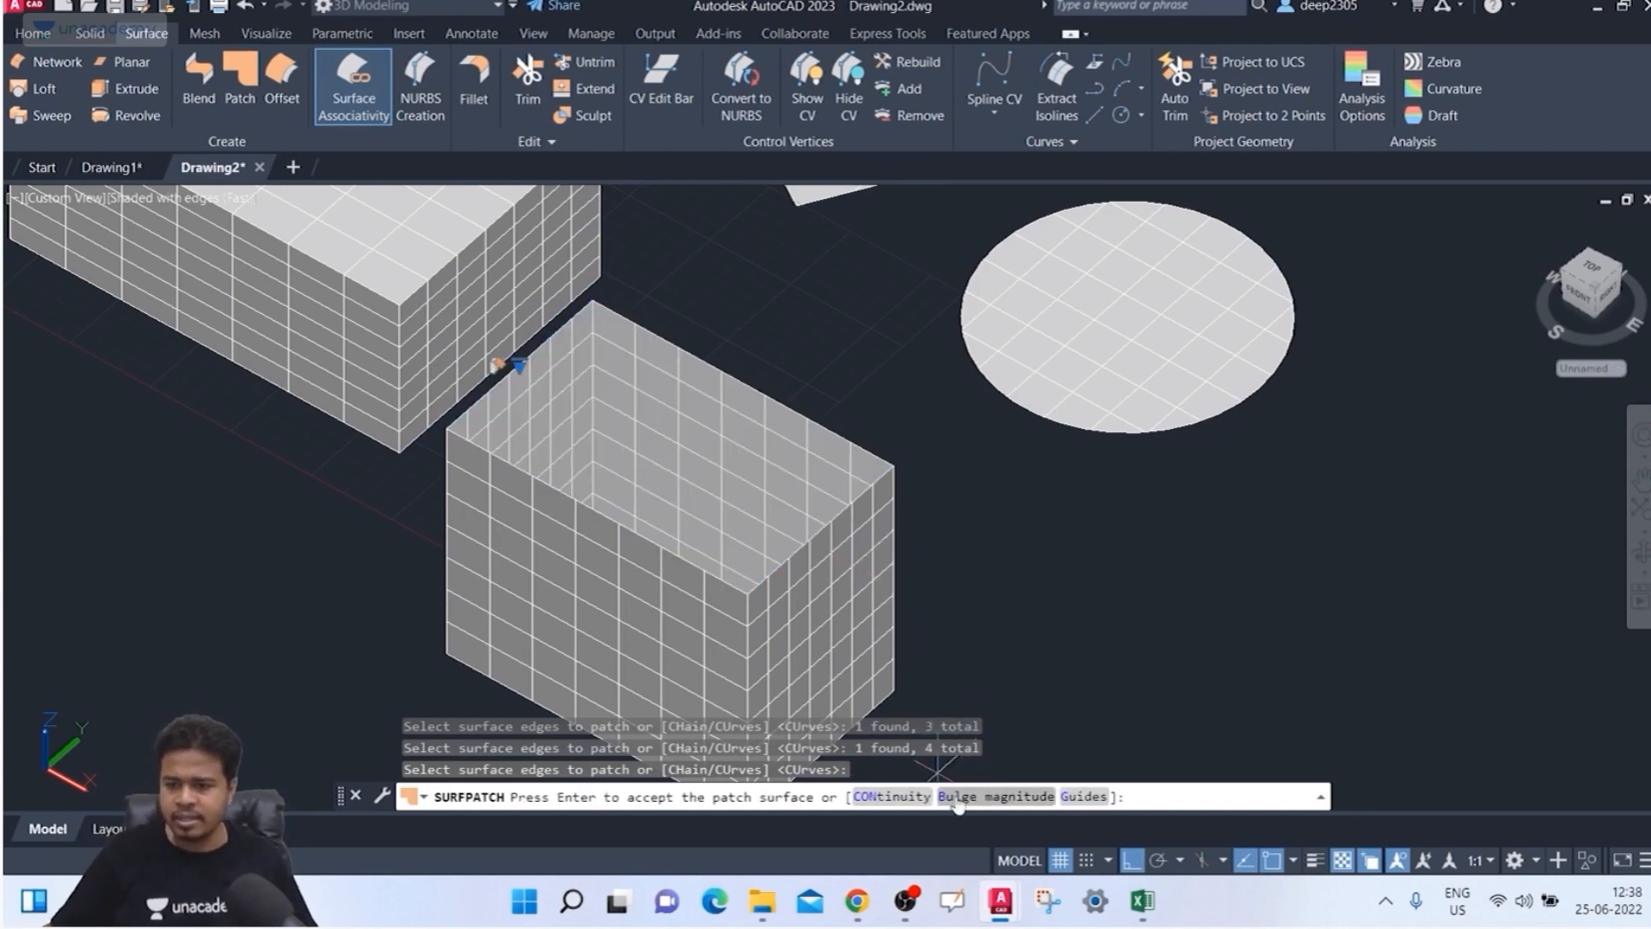
Step: Set the patch continuity to G0 (position) and accept the surface closing the top of the box
{"action": "left_click", "coordinate": [889, 797]}
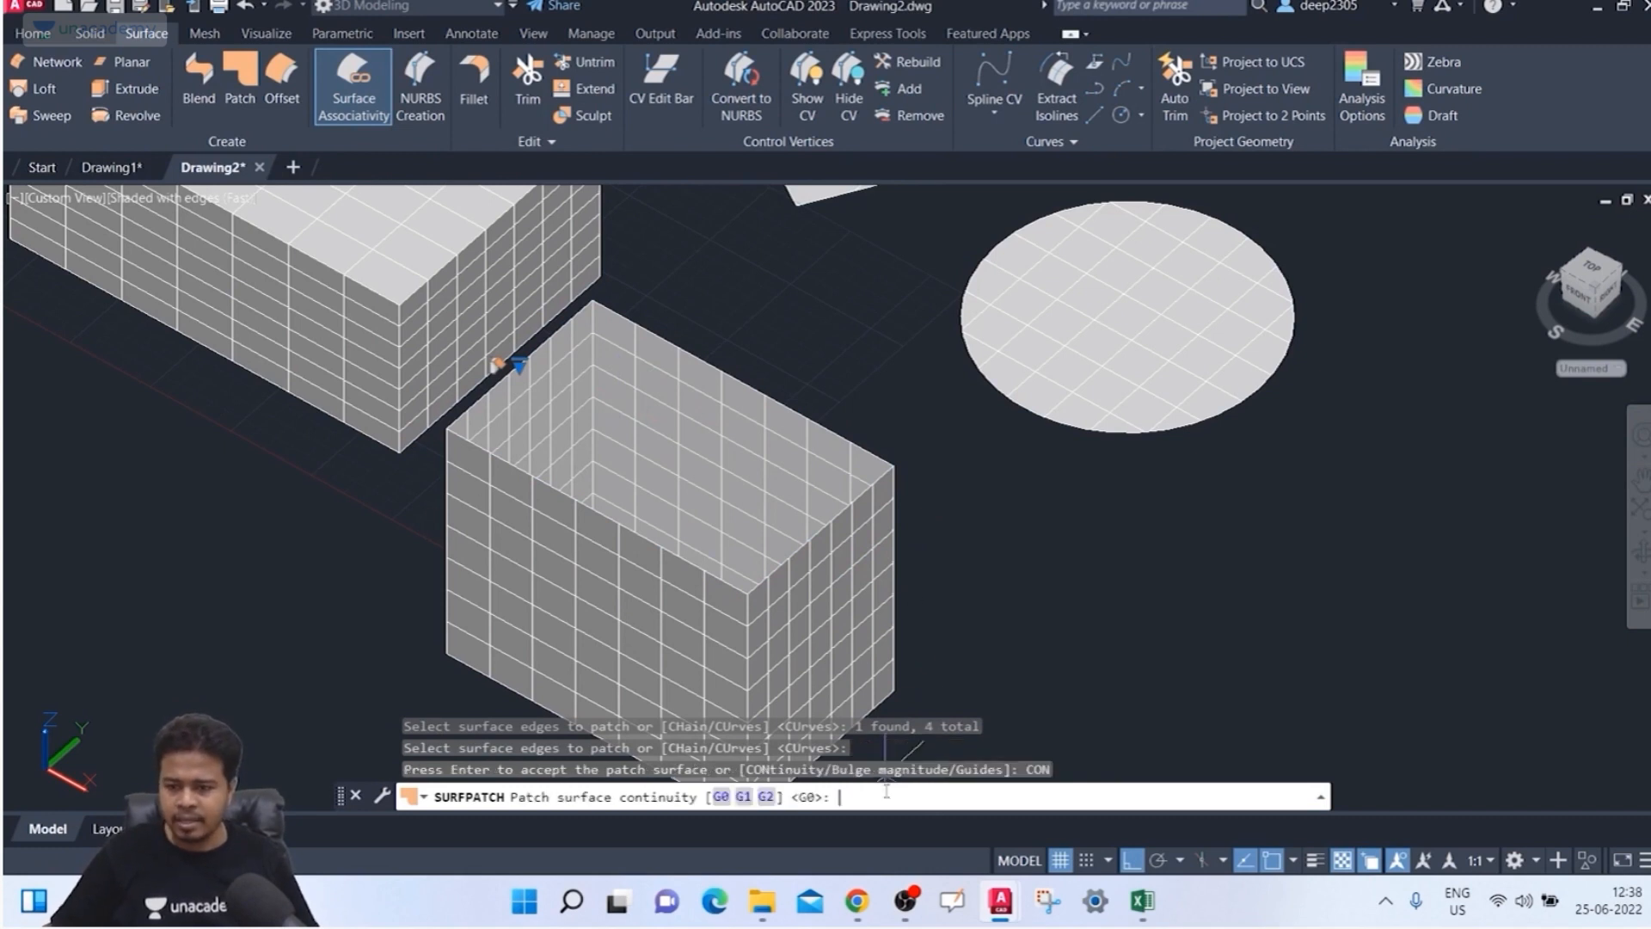
{"action": "left_click", "coordinate": [720, 797]}
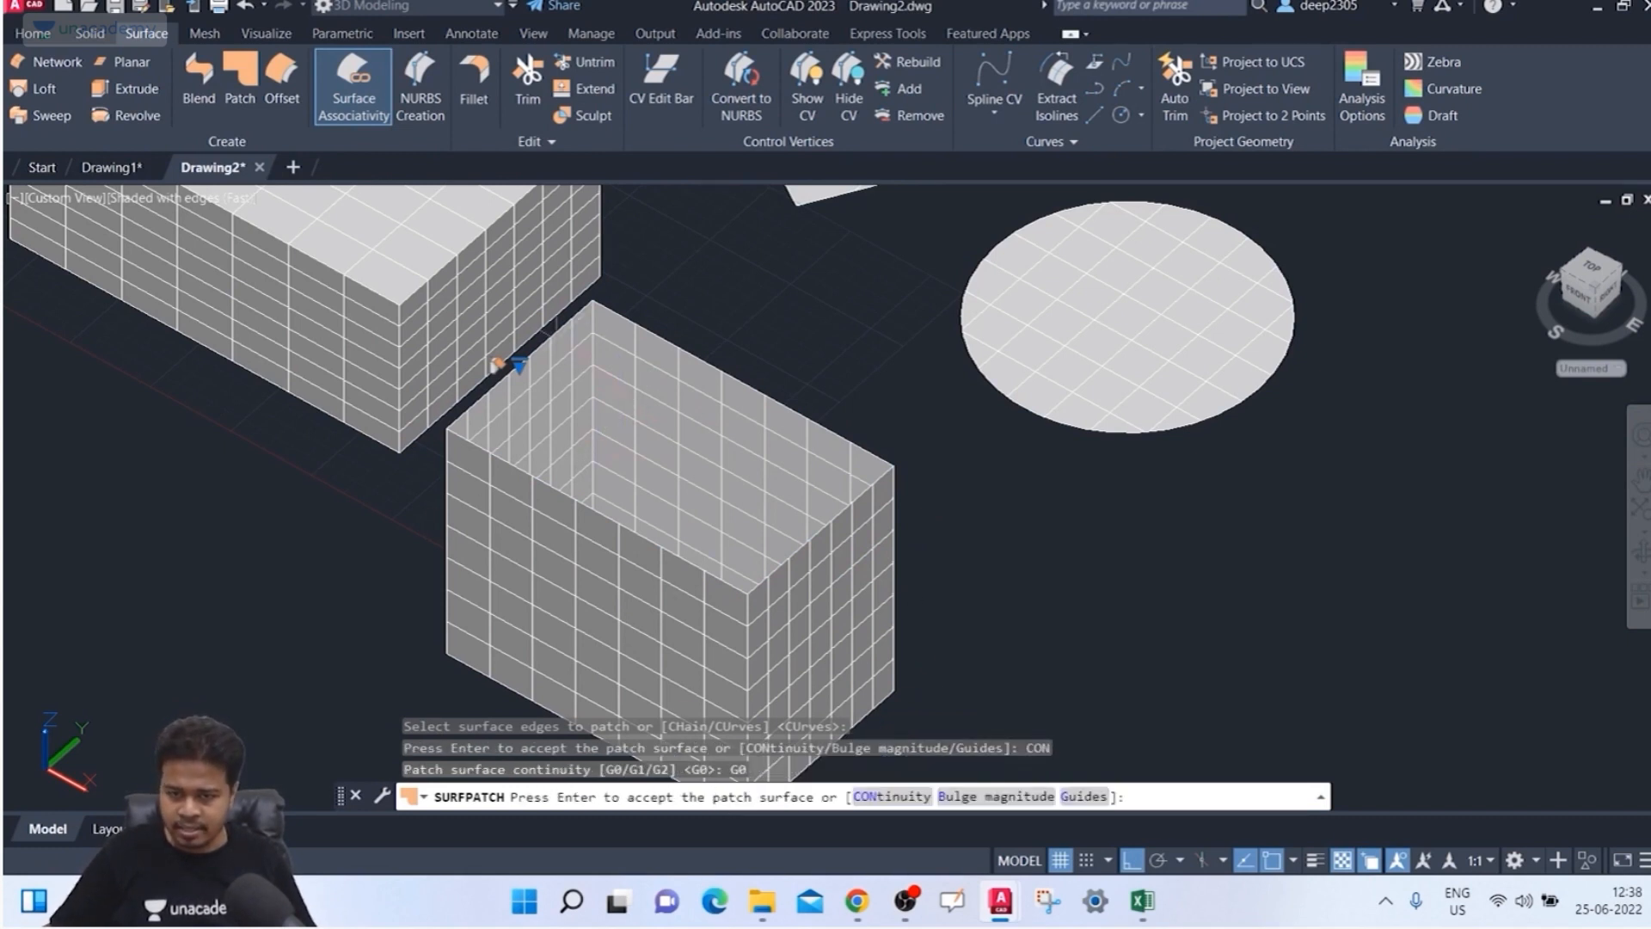
{"action": "mouse_move", "coordinate": [518, 363]}
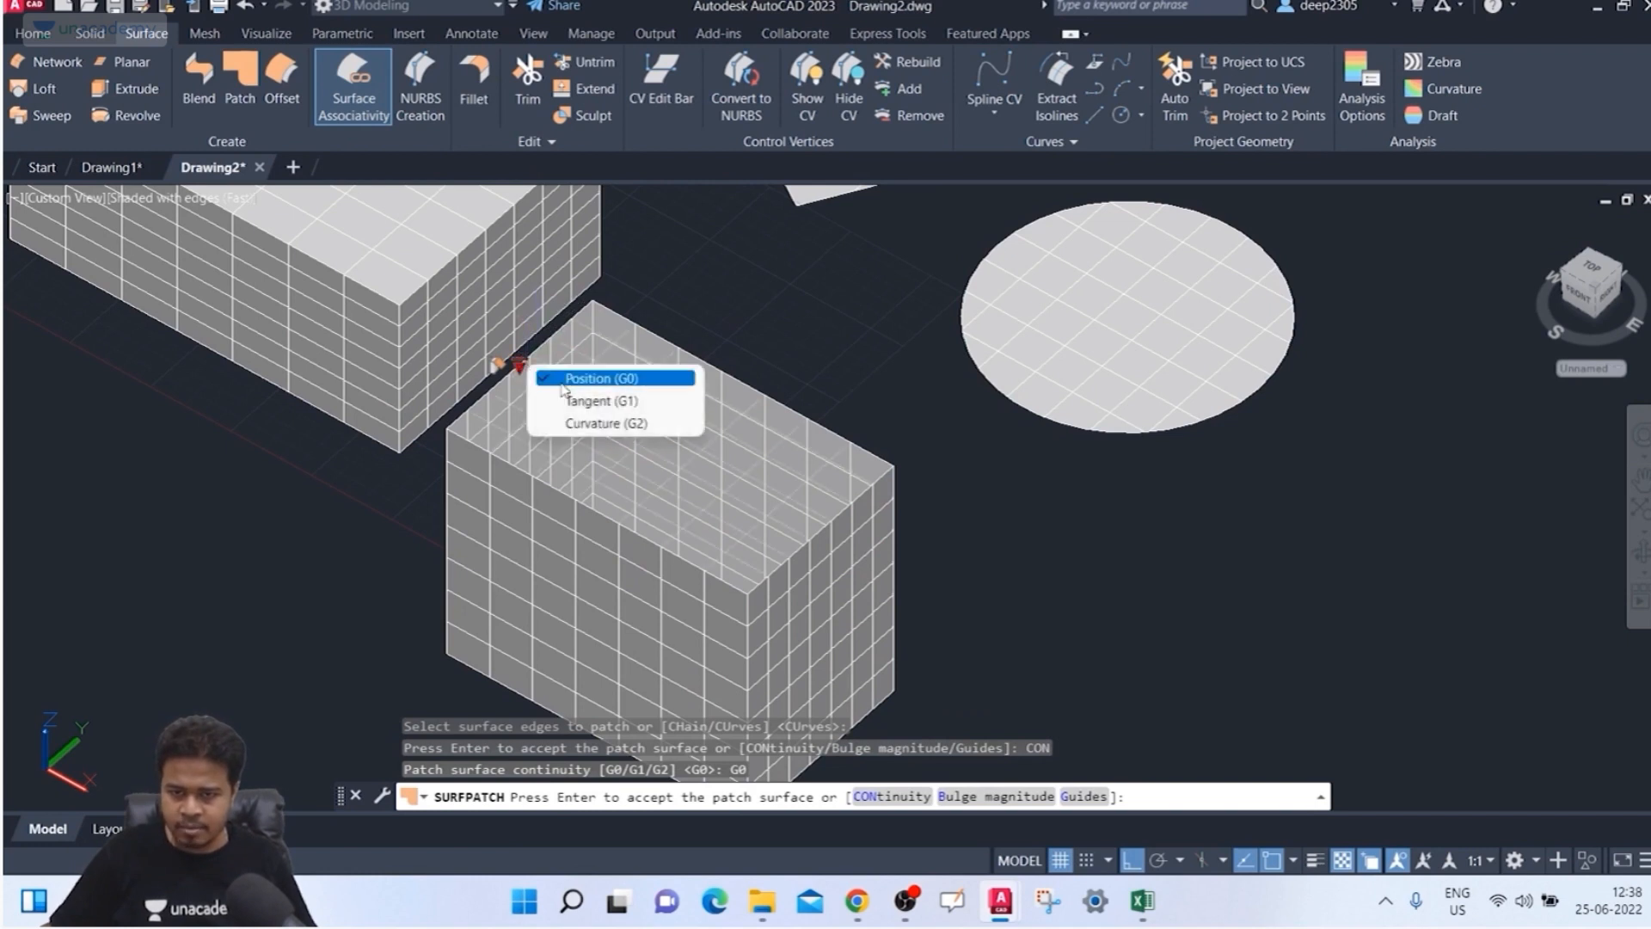
{"action": "left_click", "coordinate": [585, 372]}
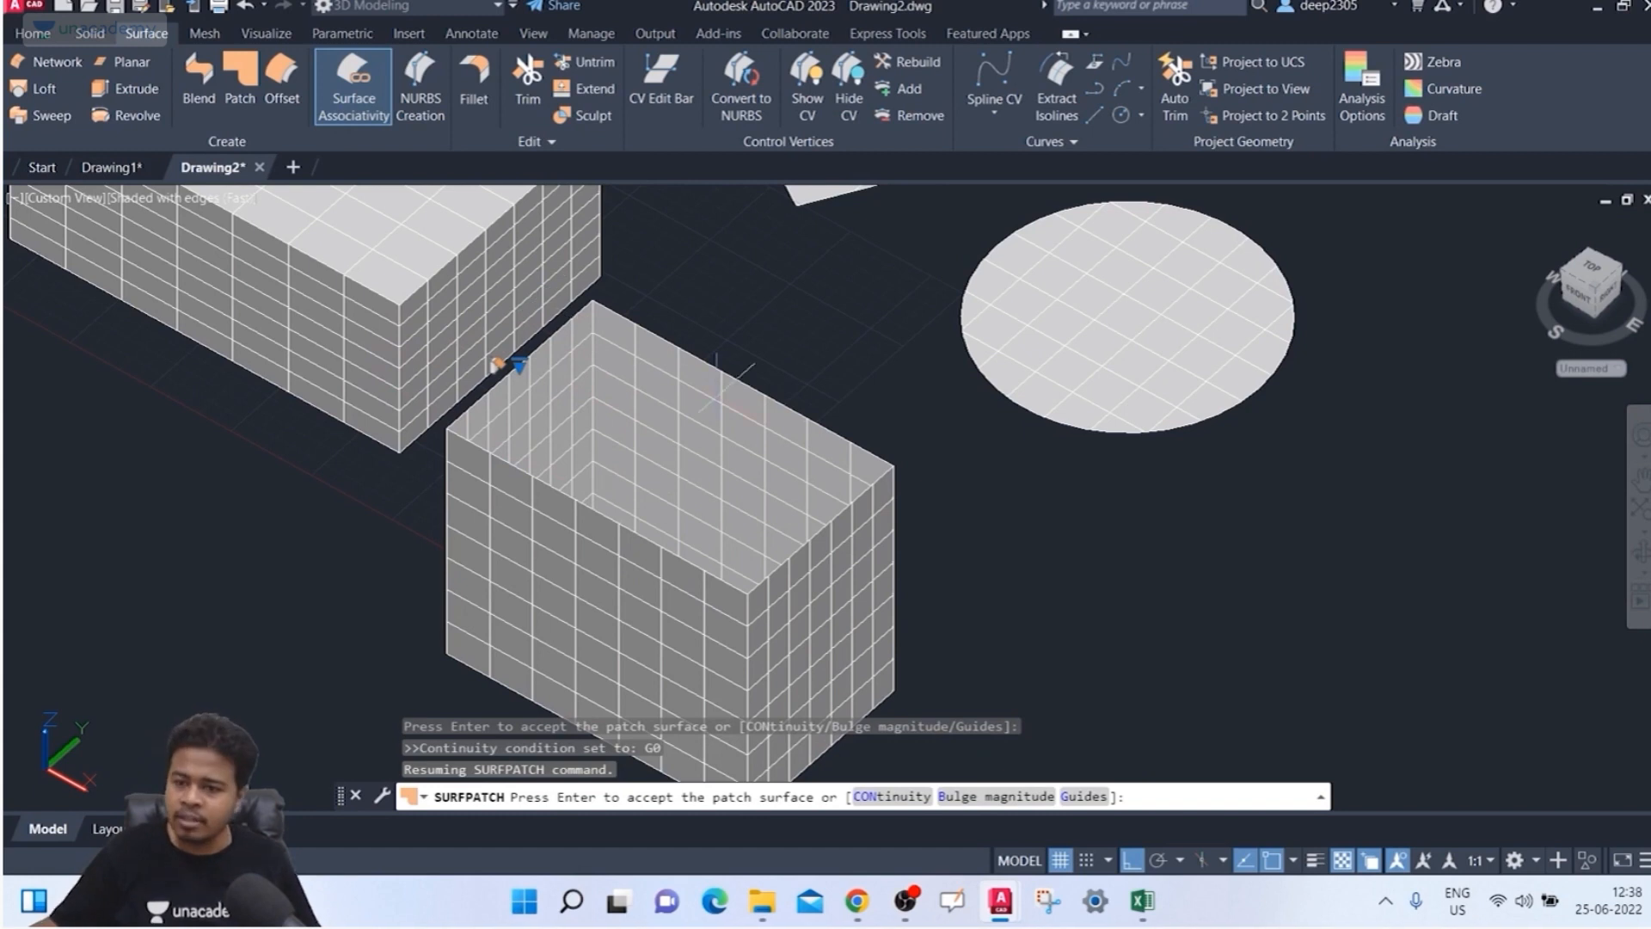
{"action": "key", "text": "Return"}
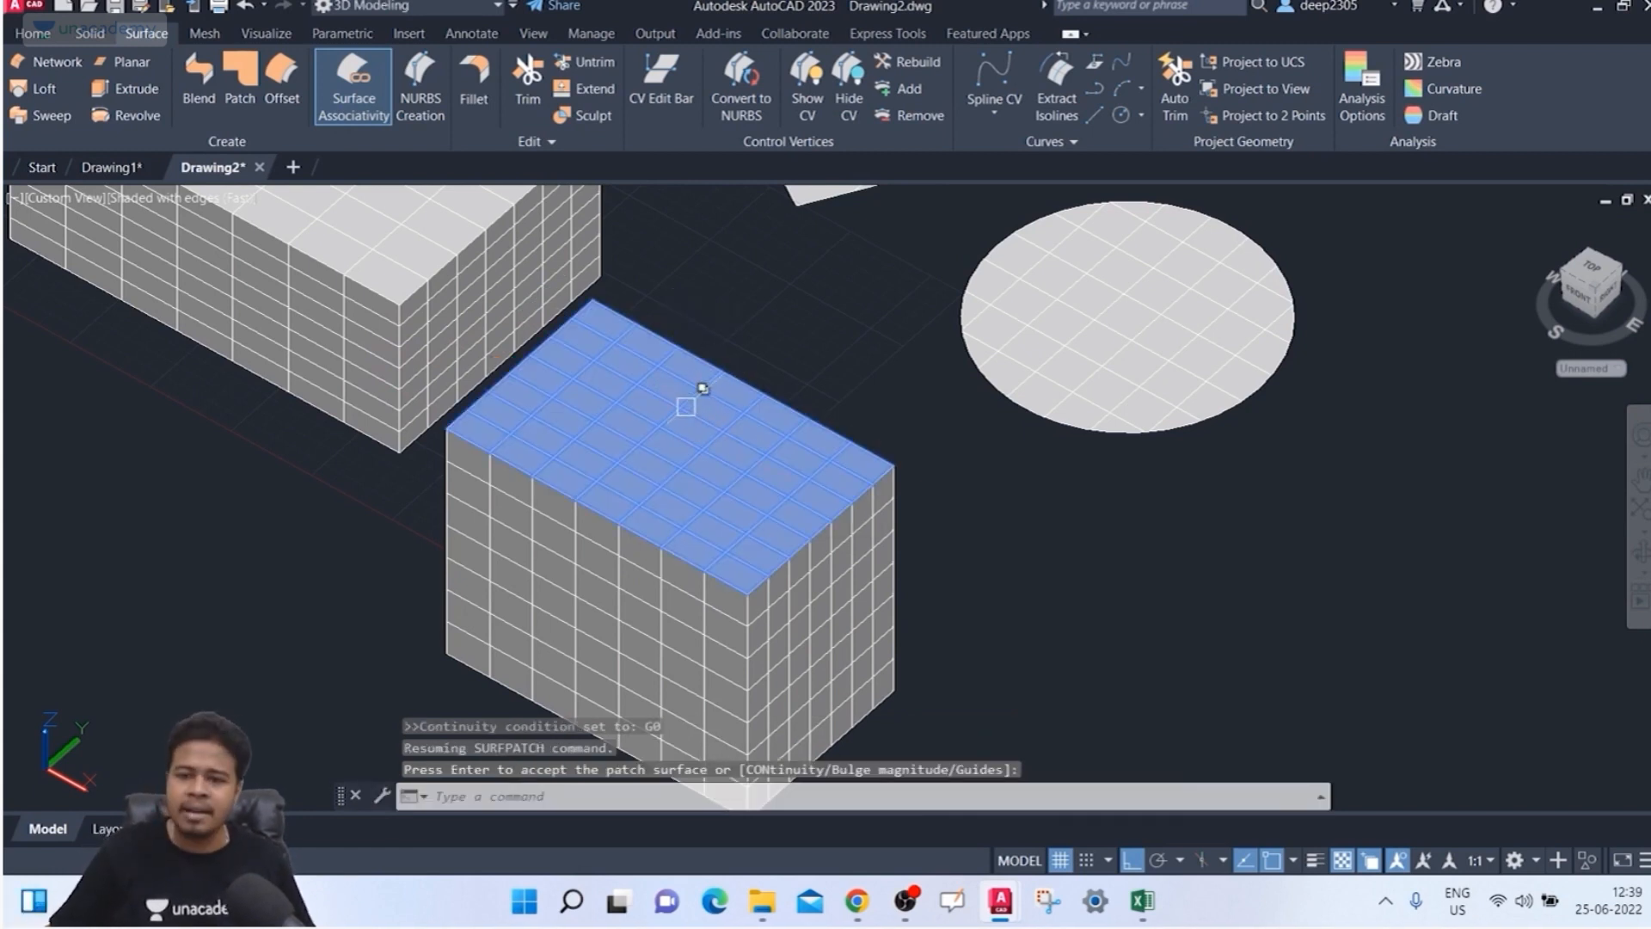
{"action": "left_click", "coordinate": [702, 389]}
{"action": "key", "text": "Escape"}
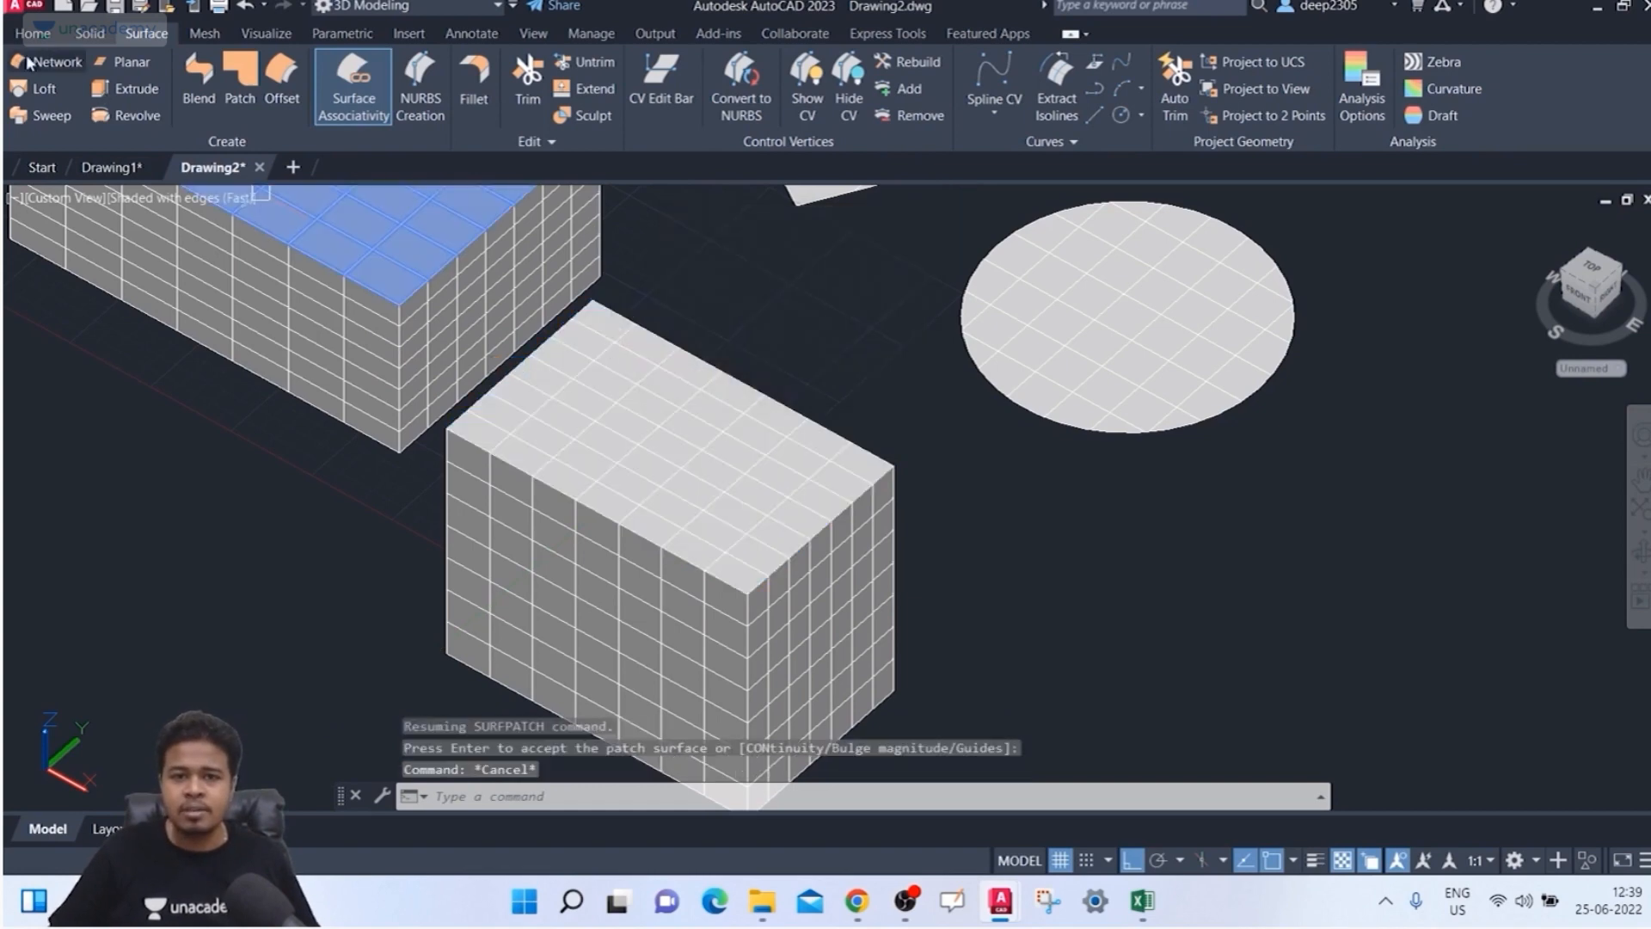
Step: Try to patch the open bottom of the box by selecting its boundary with the Chain option
{"action": "middle_click_drag", "start_coordinate": [753, 334], "coordinate": [1085, 348], "text": "shift"}
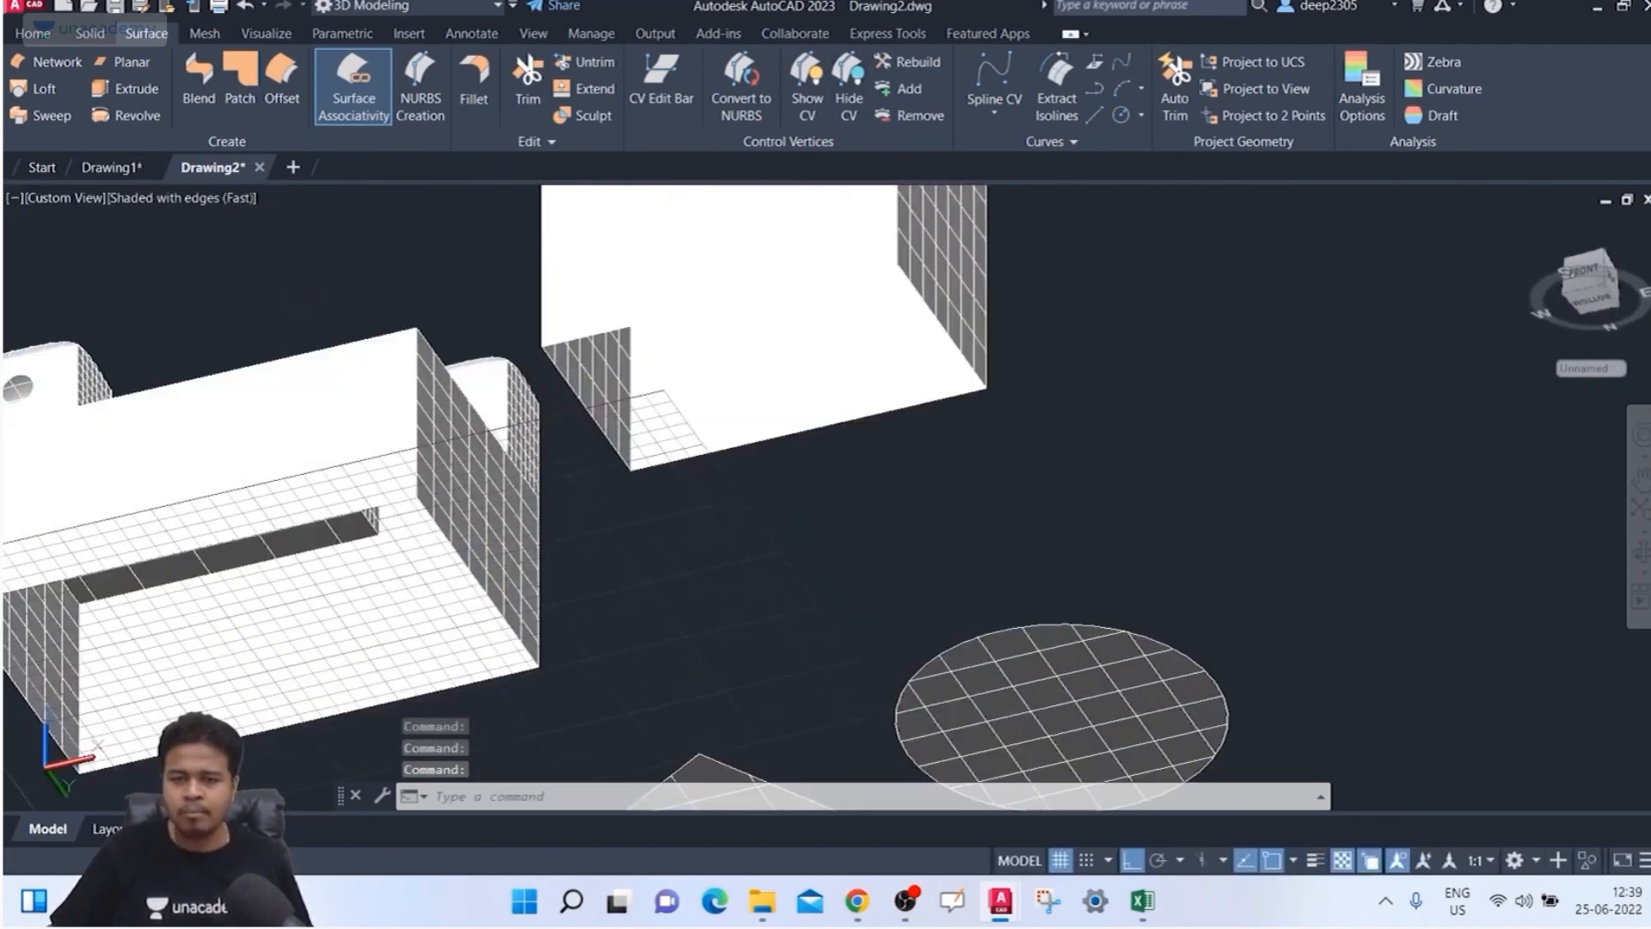
{"action": "left_click", "coordinate": [252, 101]}
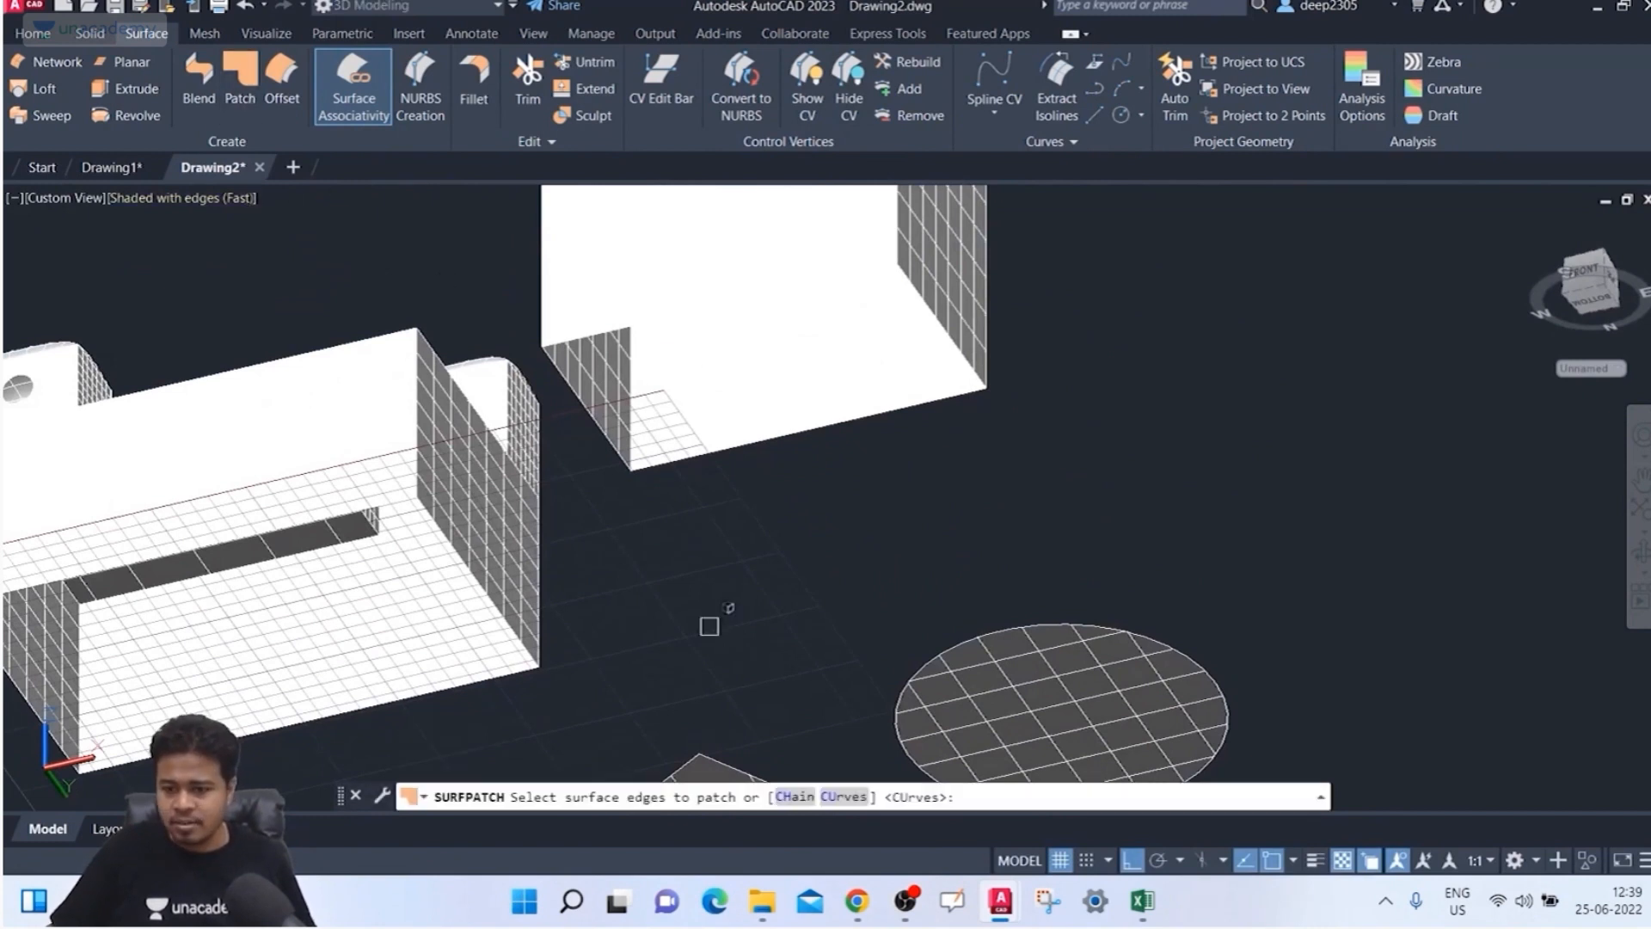
{"action": "left_click", "coordinate": [795, 797]}
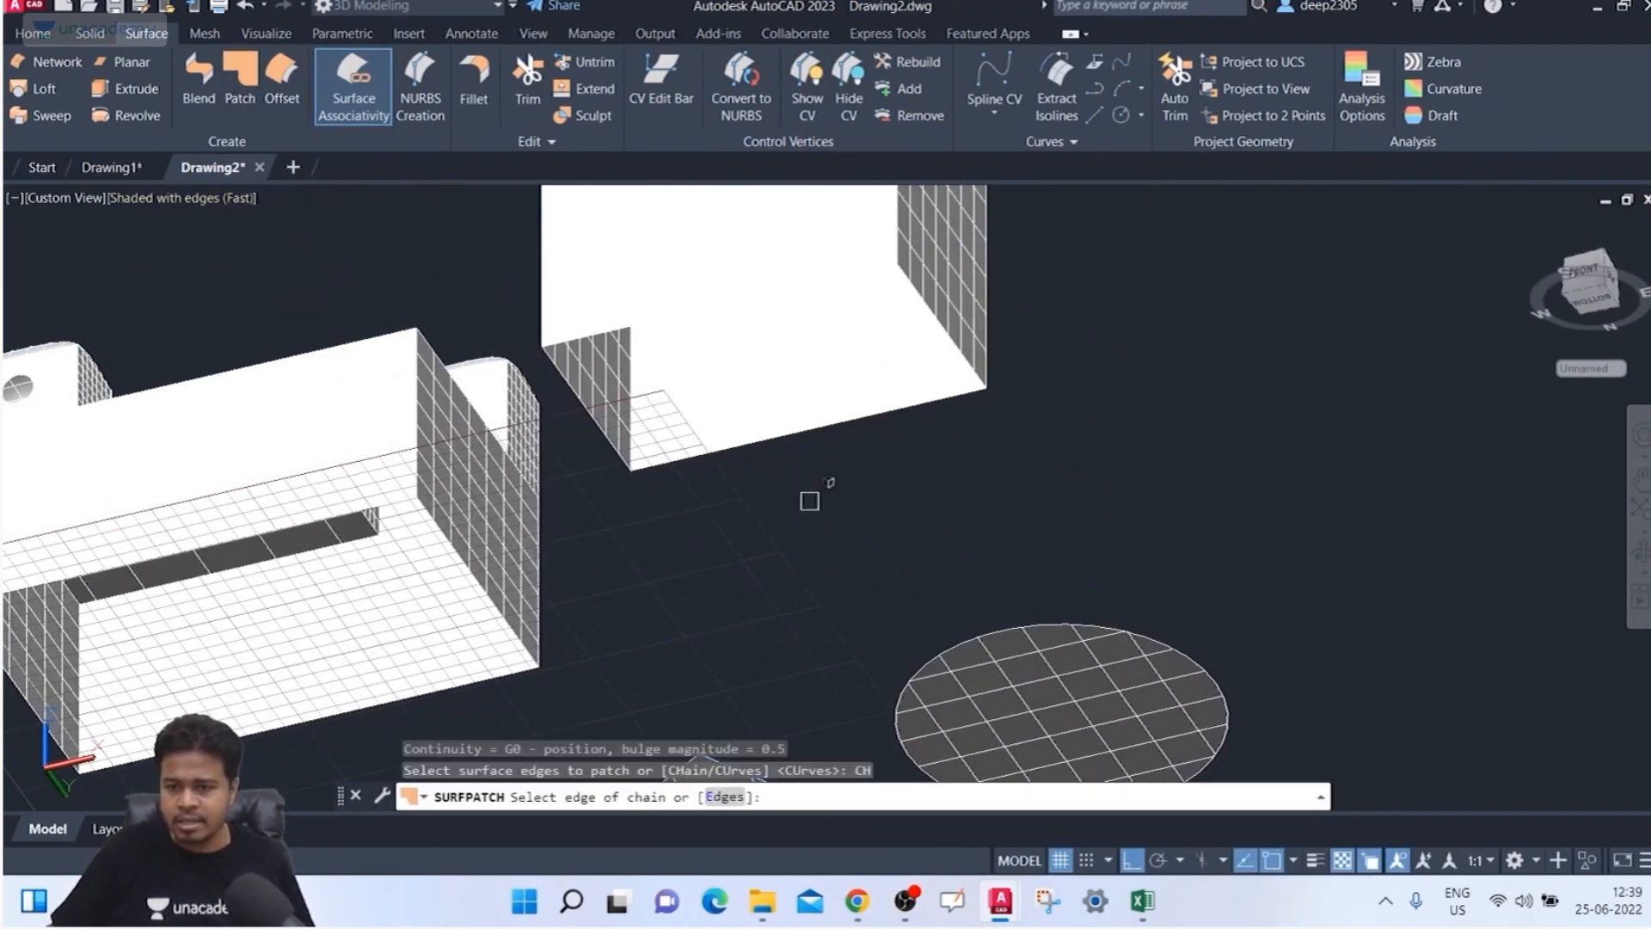
{"action": "left_click", "coordinate": [812, 428]}
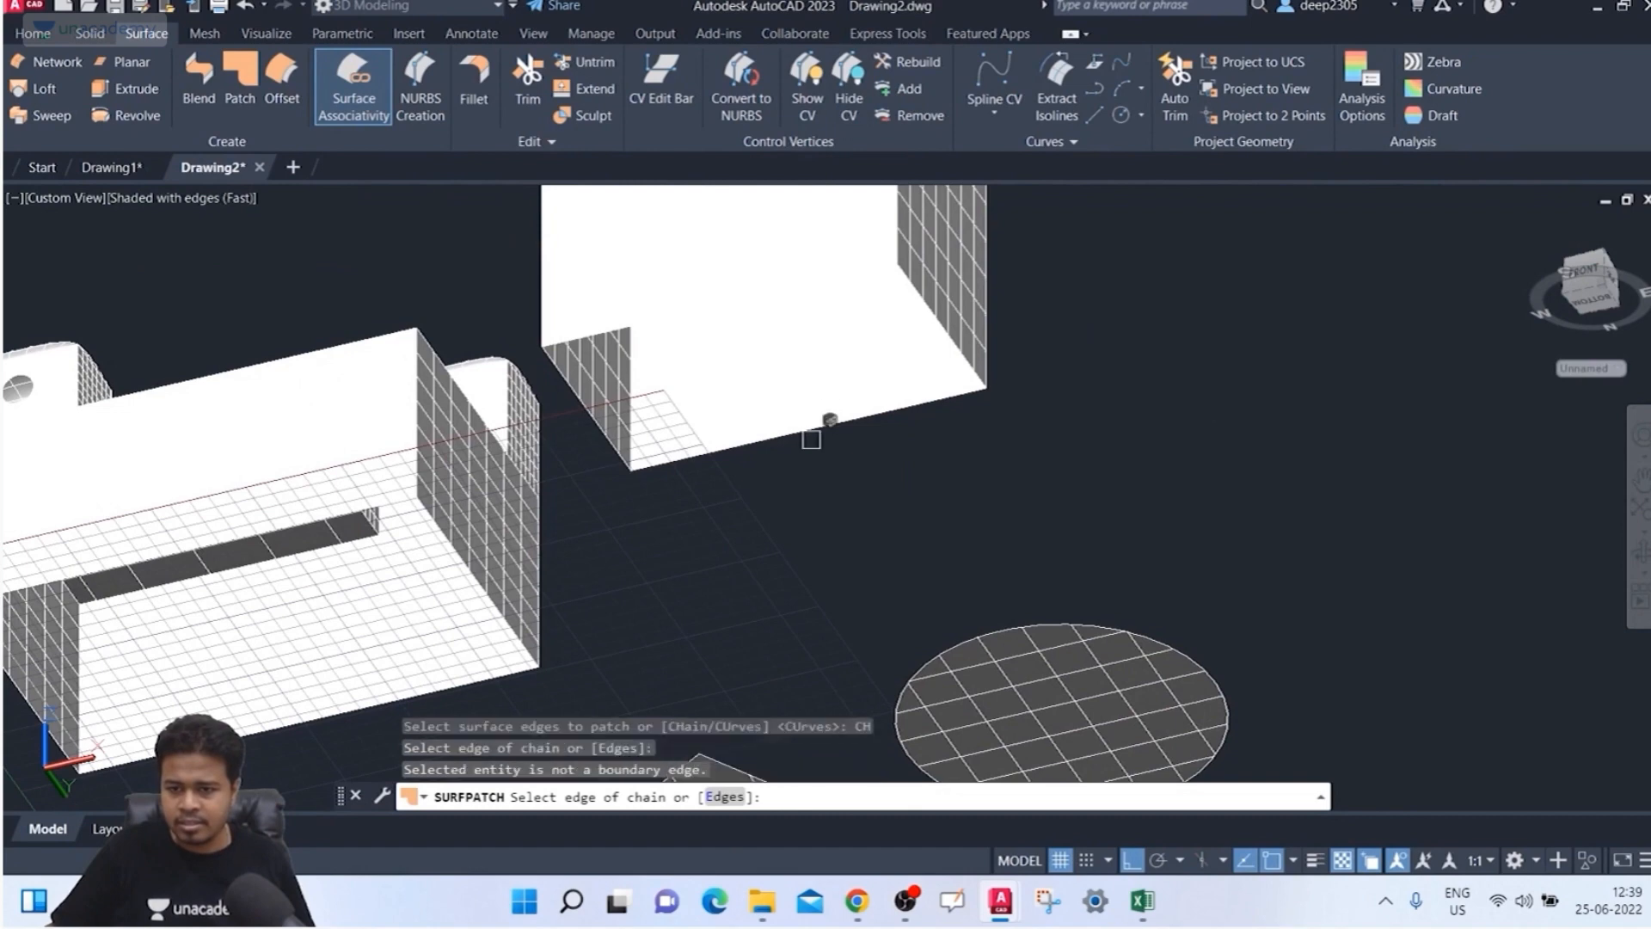
{"action": "middle_click_drag", "start_coordinate": [811, 428], "coordinate": [902, 489], "text": "shift"}
{"action": "scroll", "coordinate": [696, 395], "scroll_direction": "up", "scroll_amount": 2}
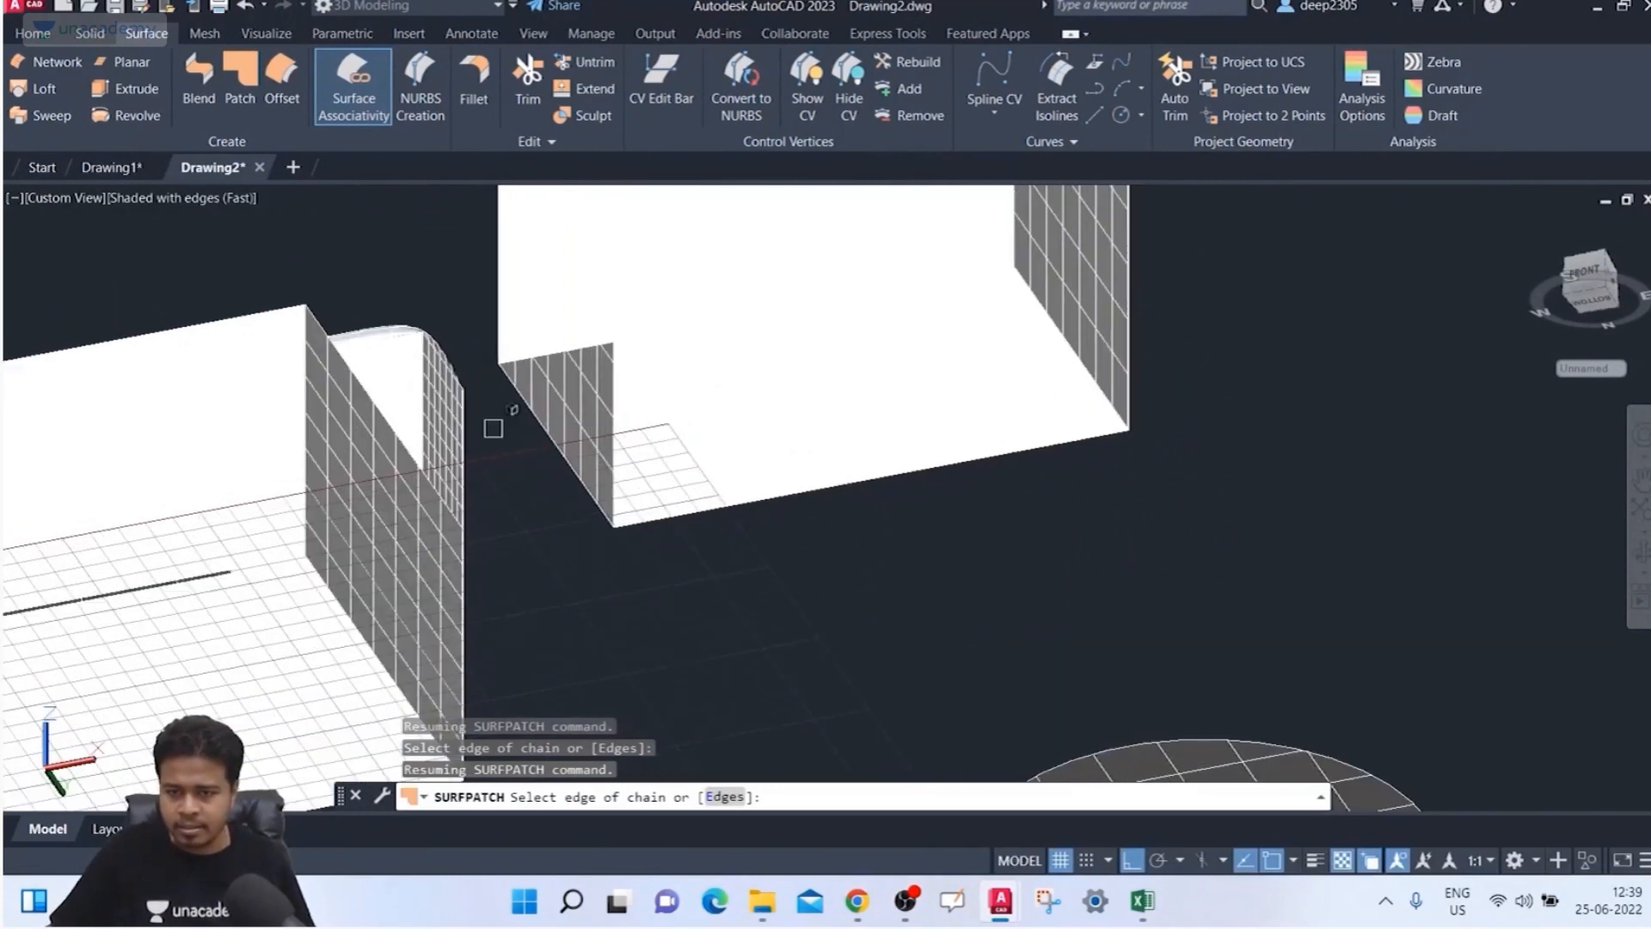
{"action": "left_click", "coordinate": [529, 396]}
{"action": "left_click", "coordinate": [530, 396]}
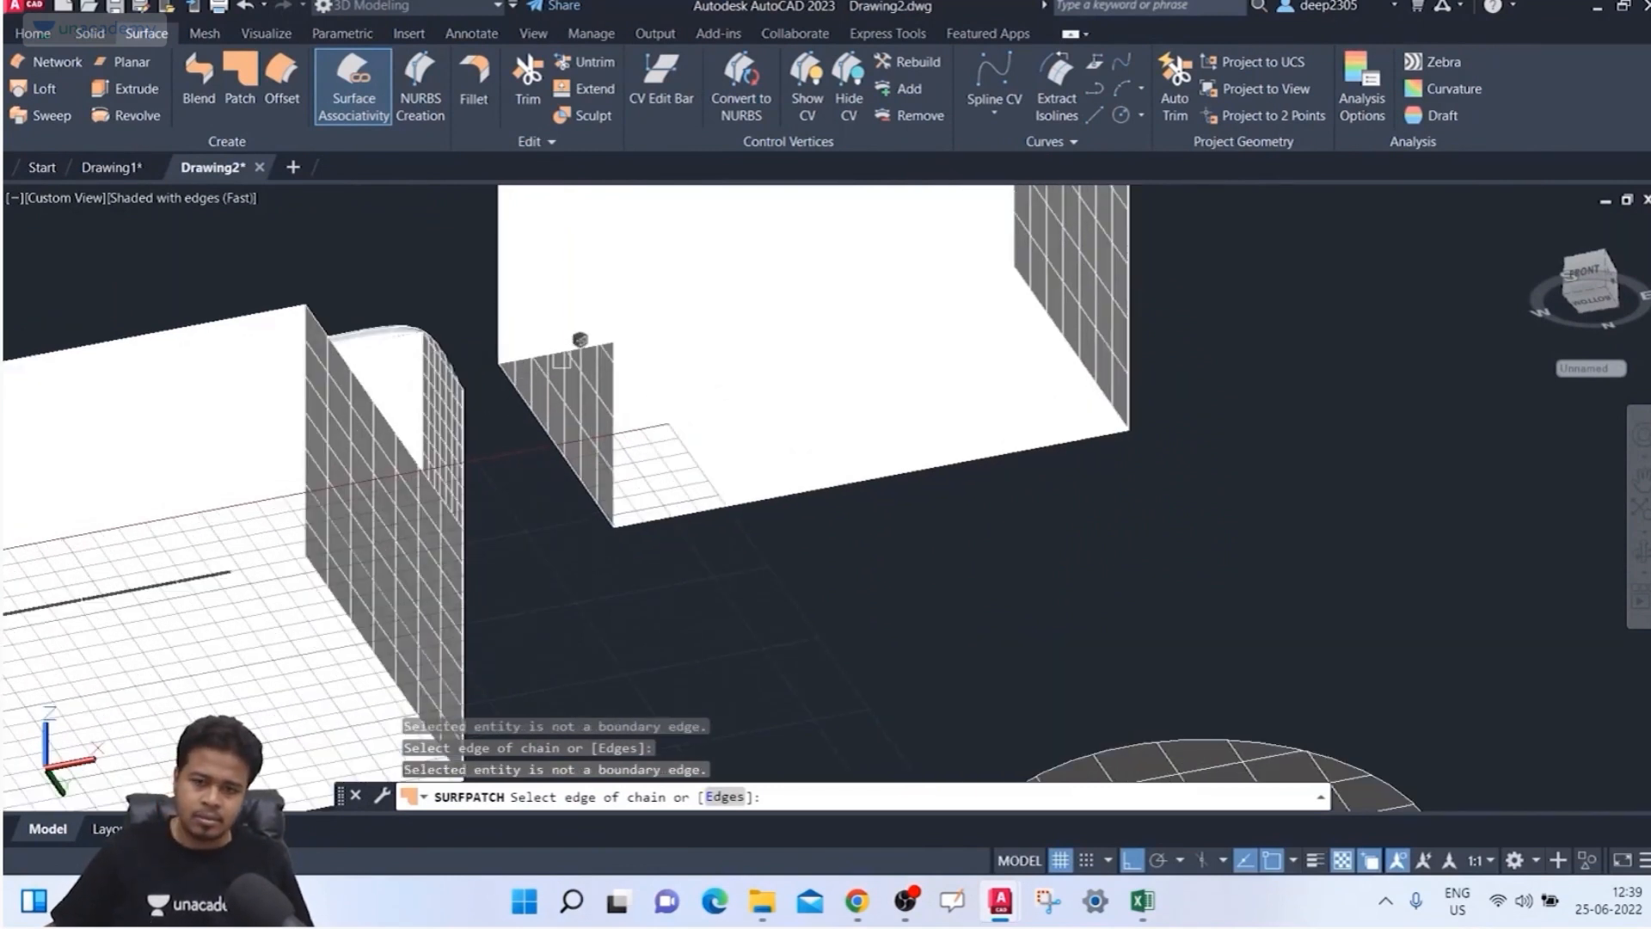
{"action": "middle_click_drag", "start_coordinate": [596, 317], "coordinate": [606, 336], "text": "shift"}
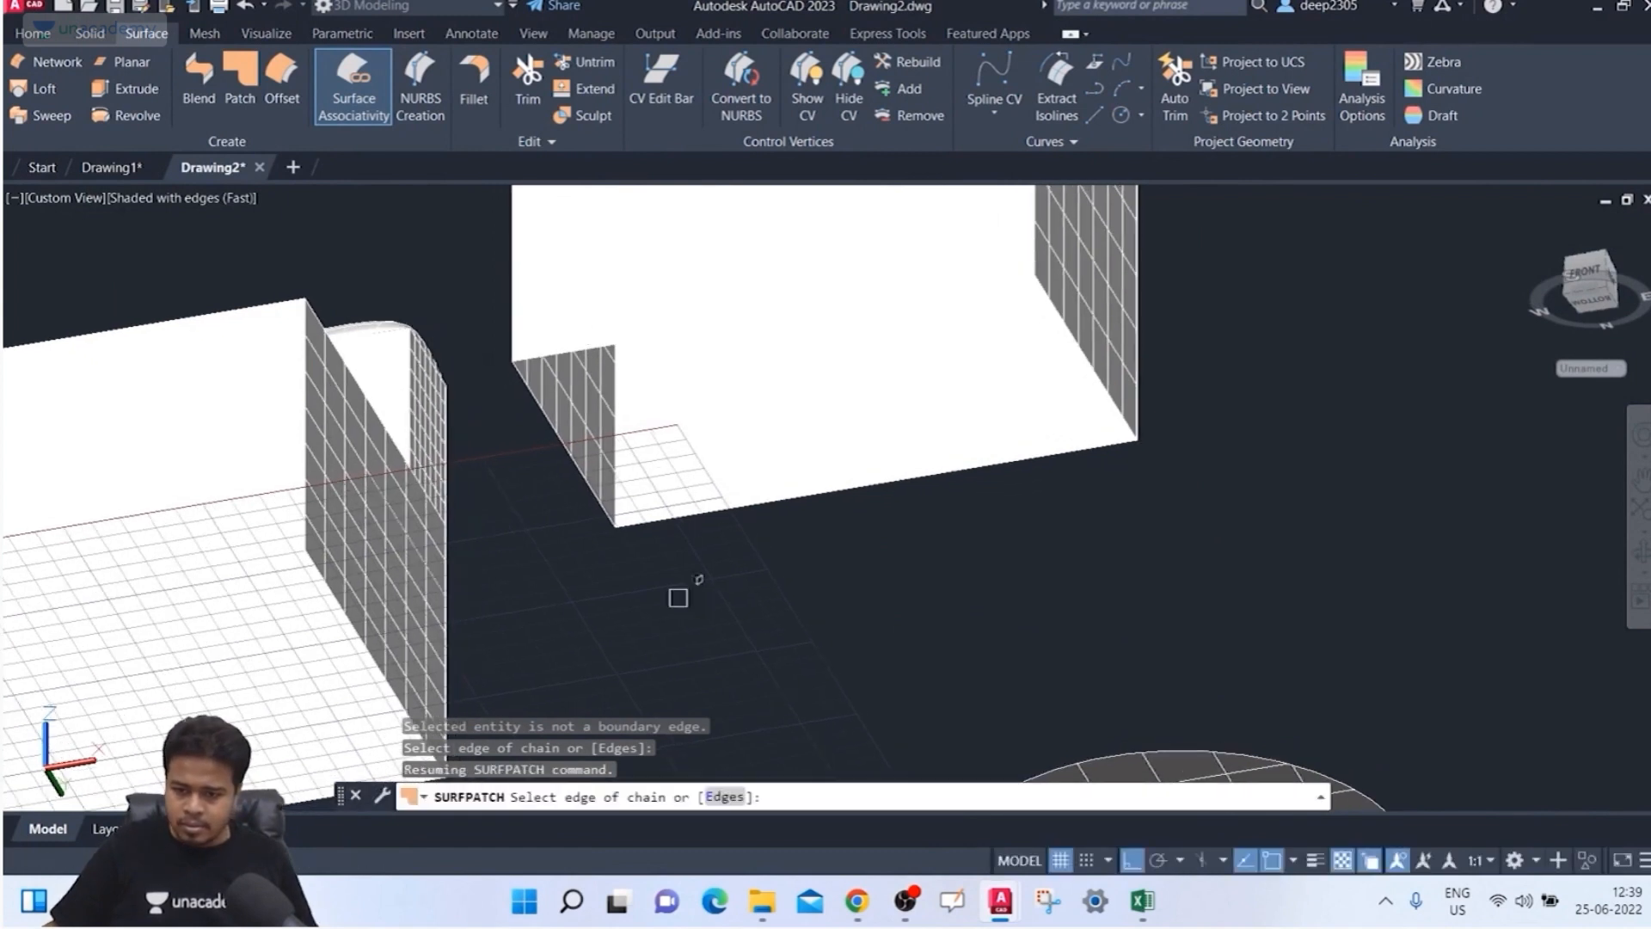
Step: Try to patch the open bottom of the box by selecting its four bottom edges individually
{"action": "left_click", "coordinate": [724, 797]}
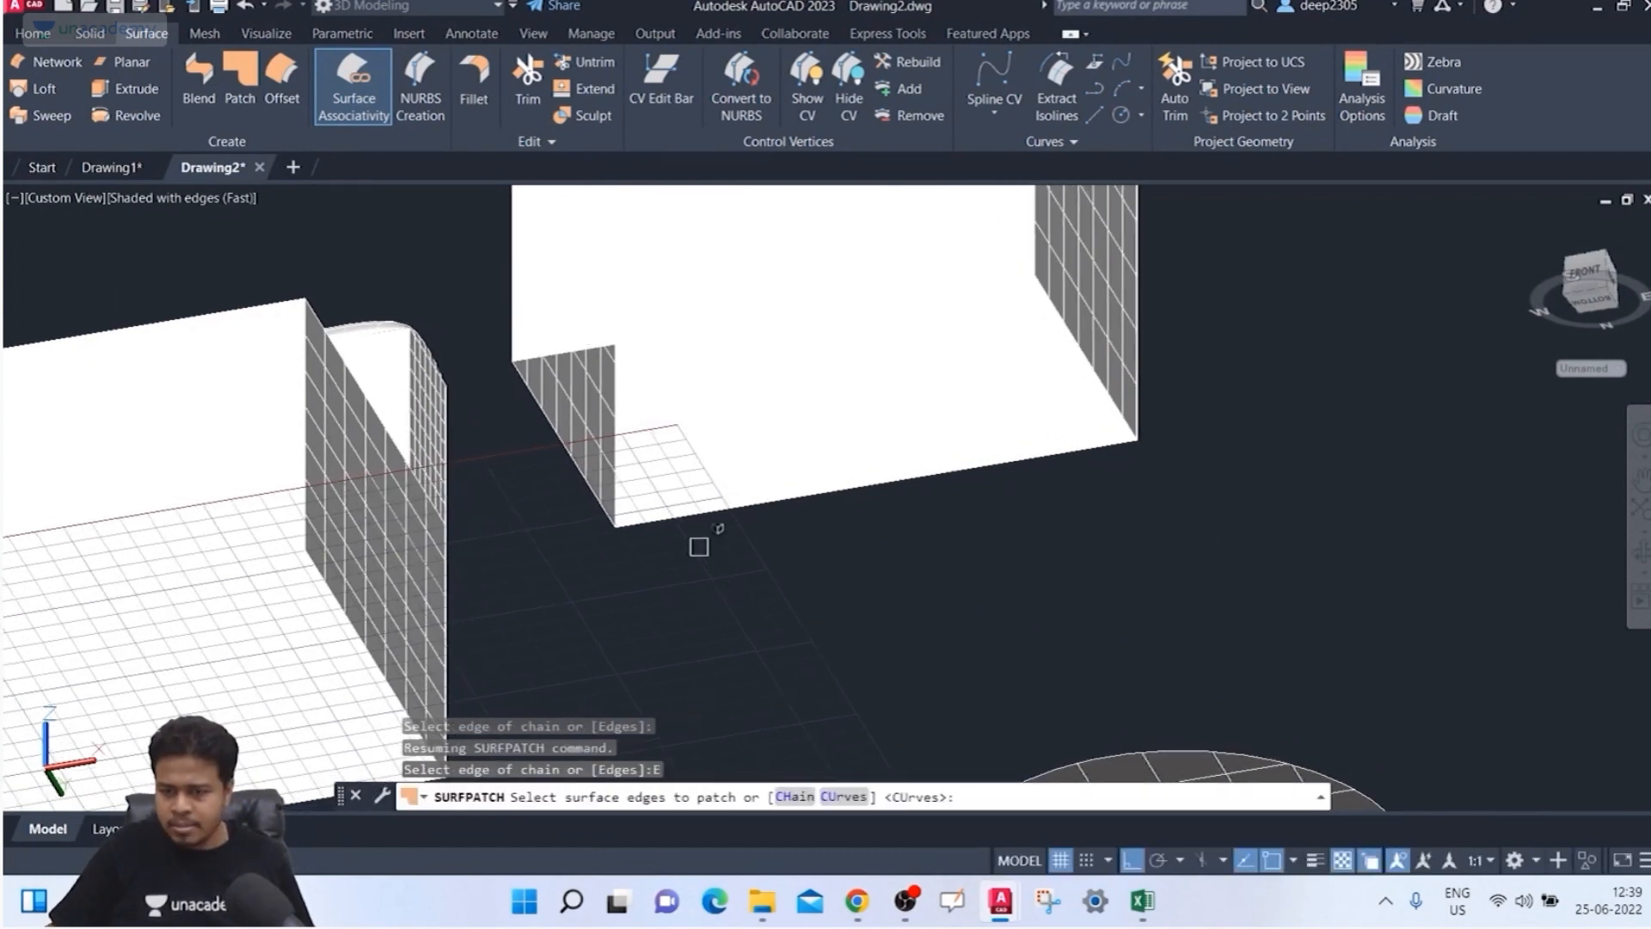
{"action": "left_click", "coordinate": [715, 486]}
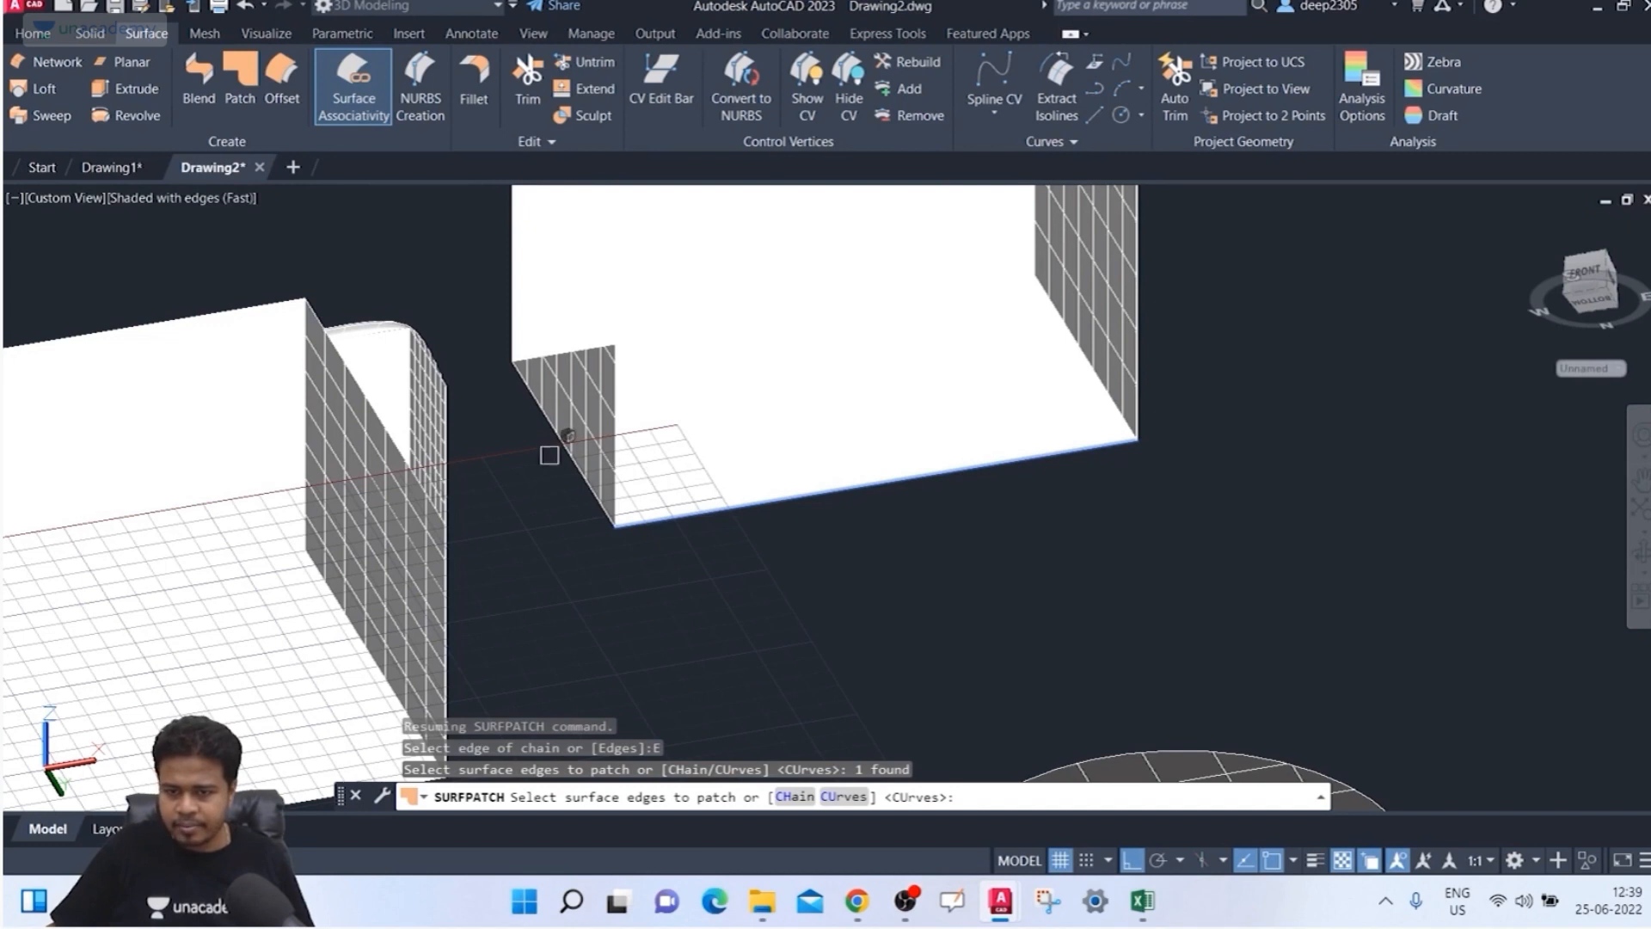
{"action": "left_click", "coordinate": [551, 427]}
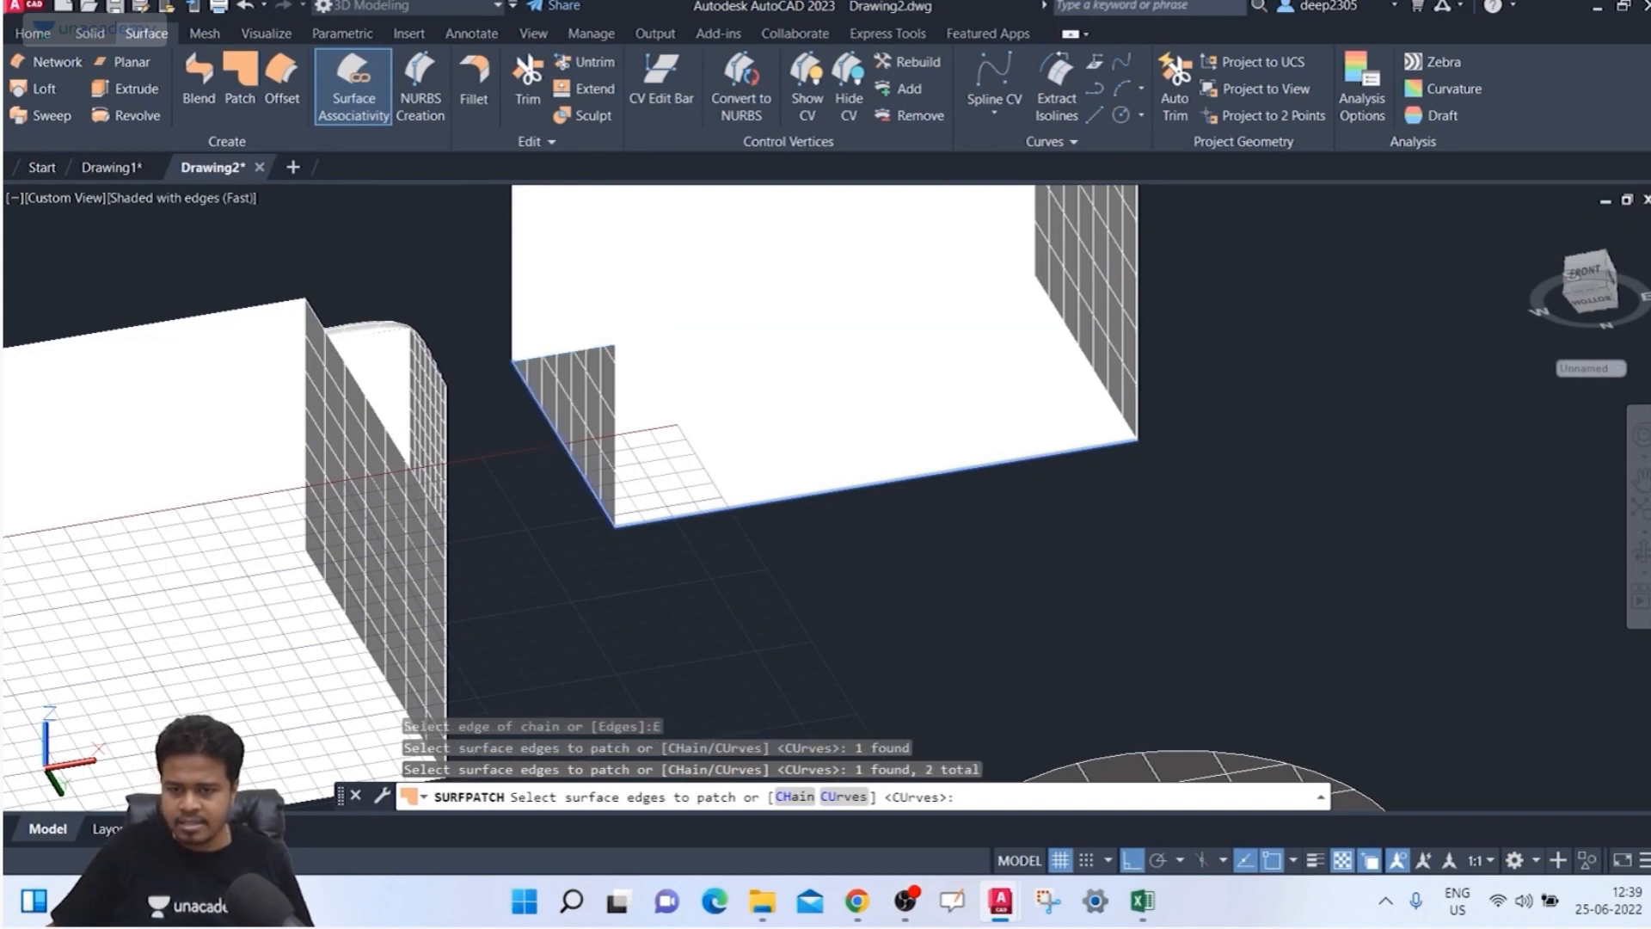
{"action": "left_click", "coordinate": [586, 351]}
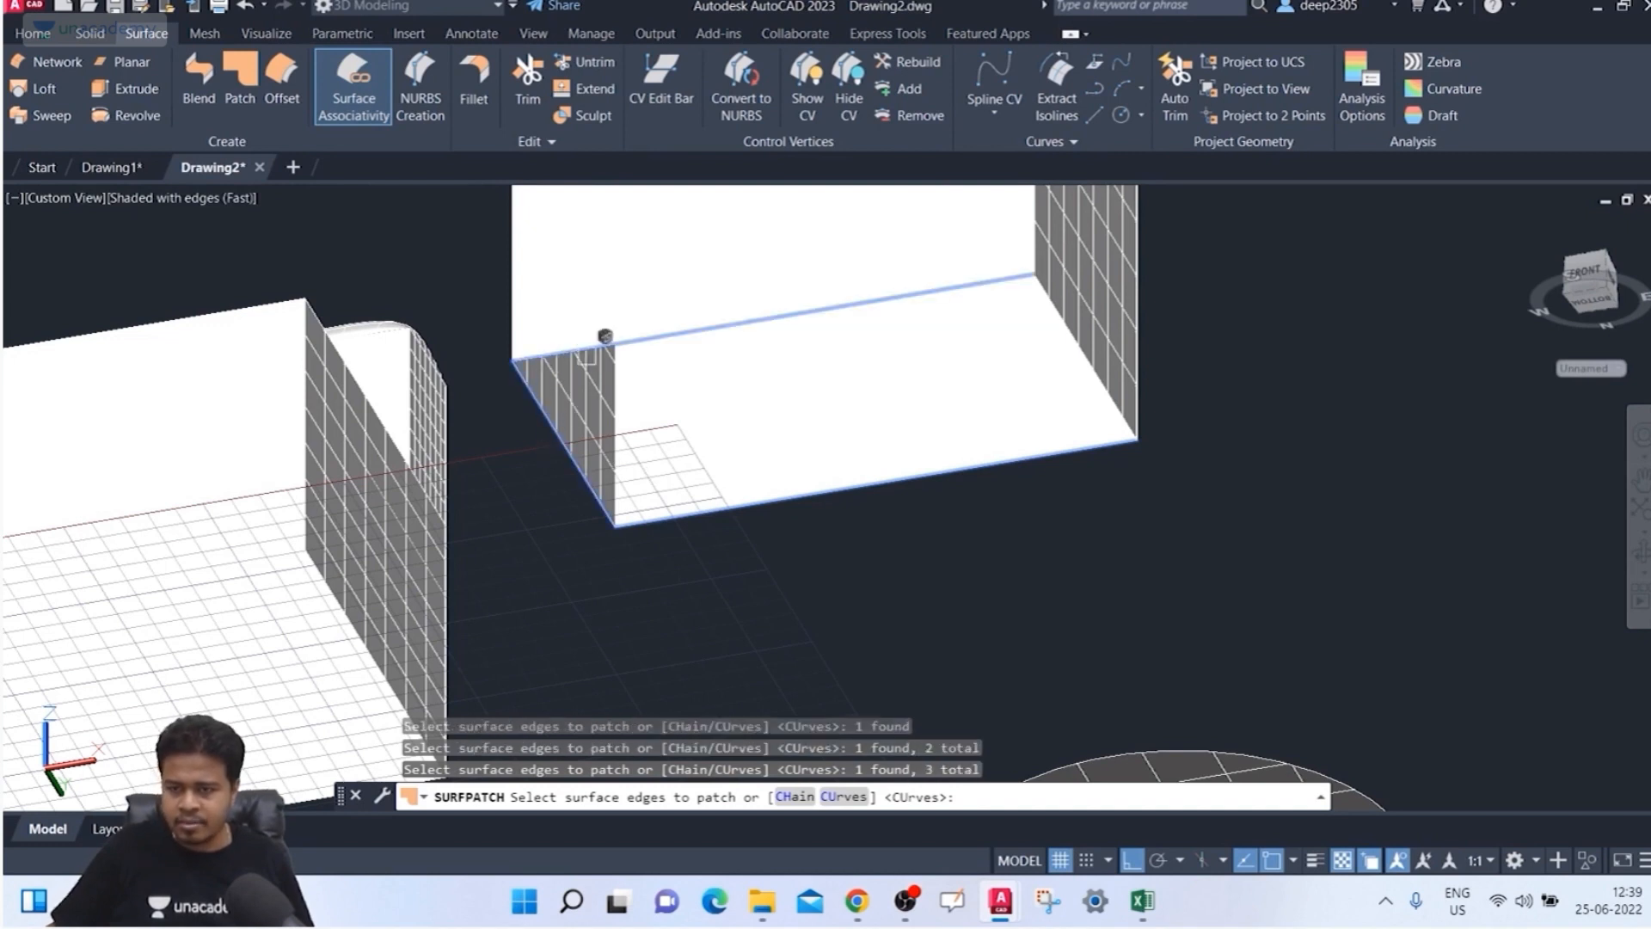
{"action": "left_click", "coordinate": [1064, 318]}
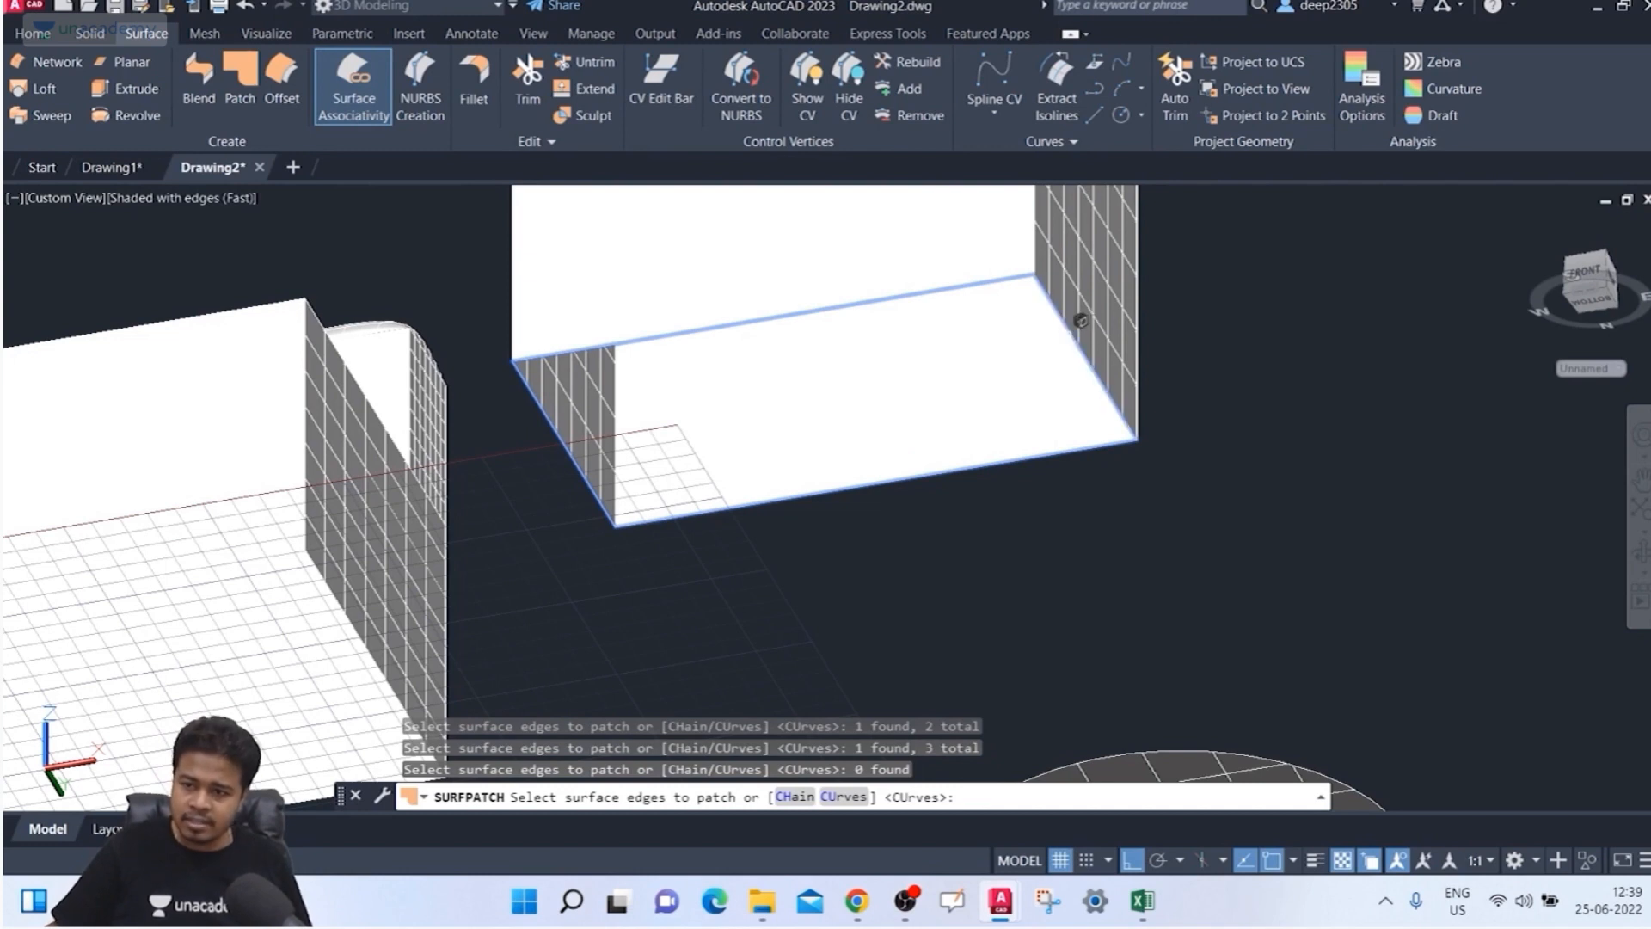
{"action": "left_click", "coordinate": [1084, 329]}
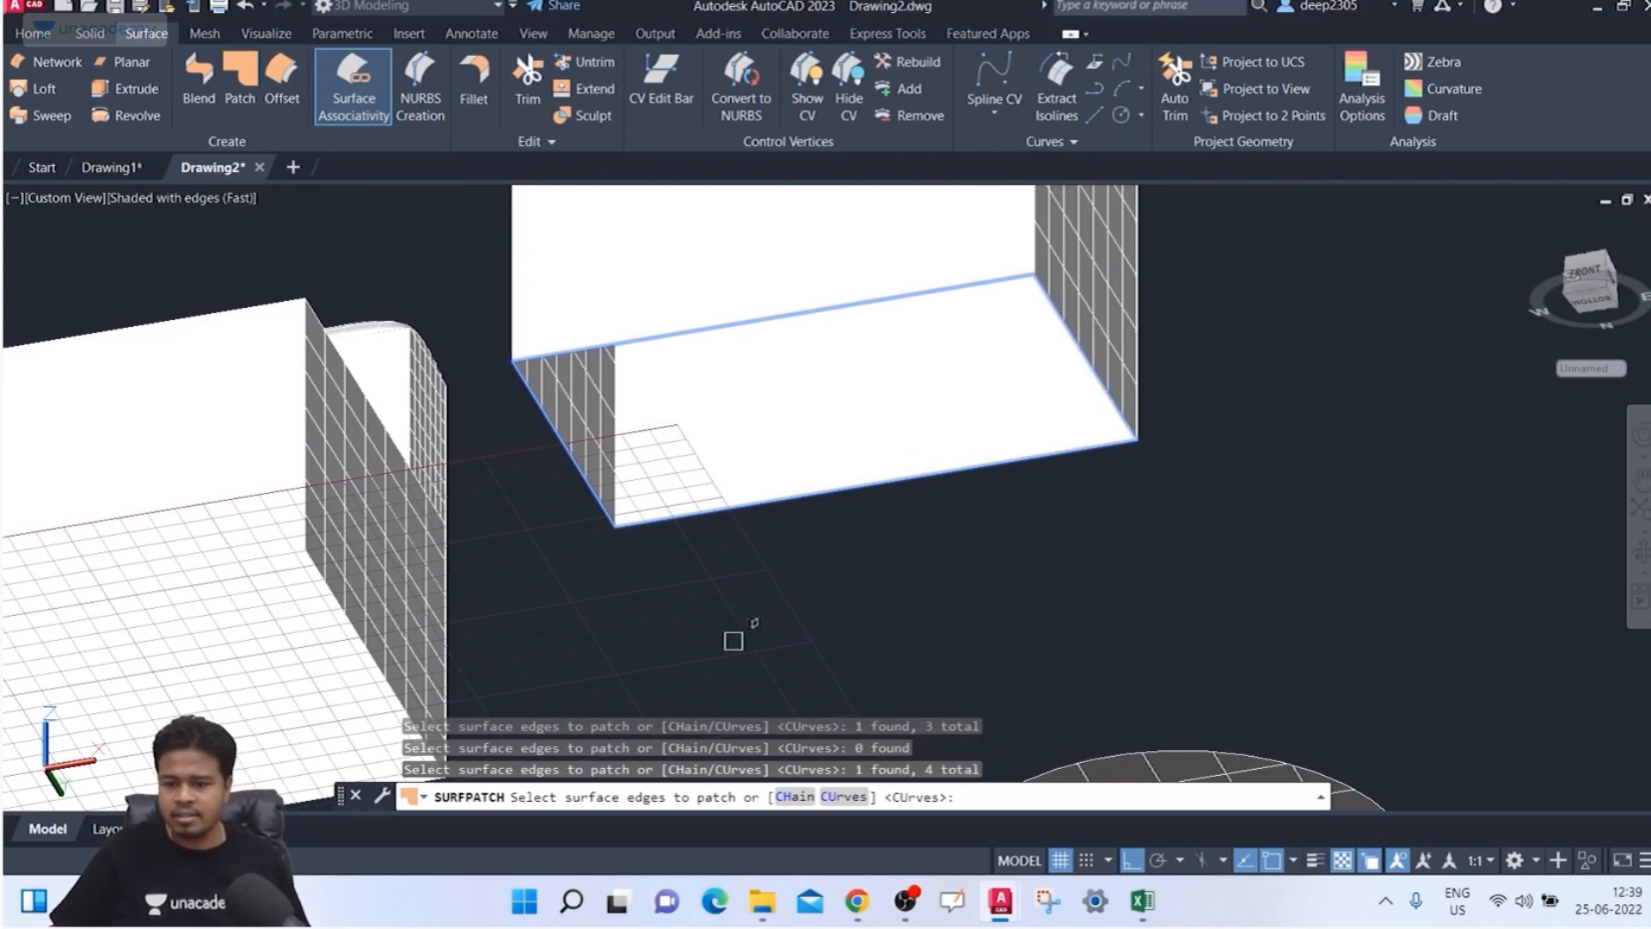
{"action": "key", "text": "Return"}
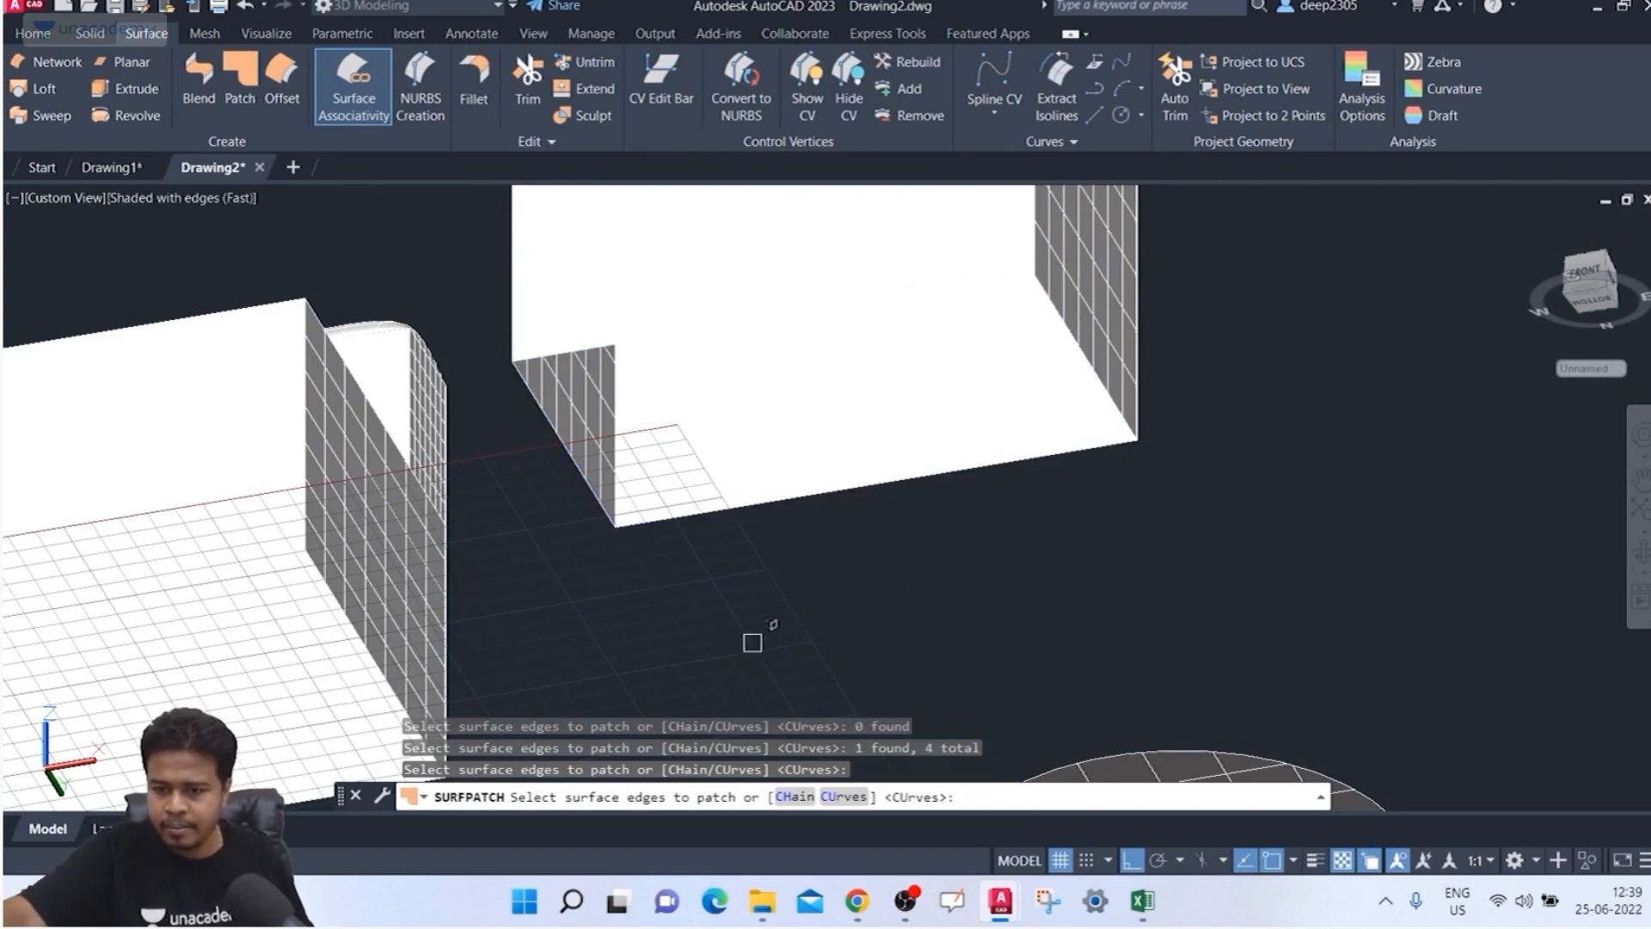
{"action": "key", "text": "Return"}
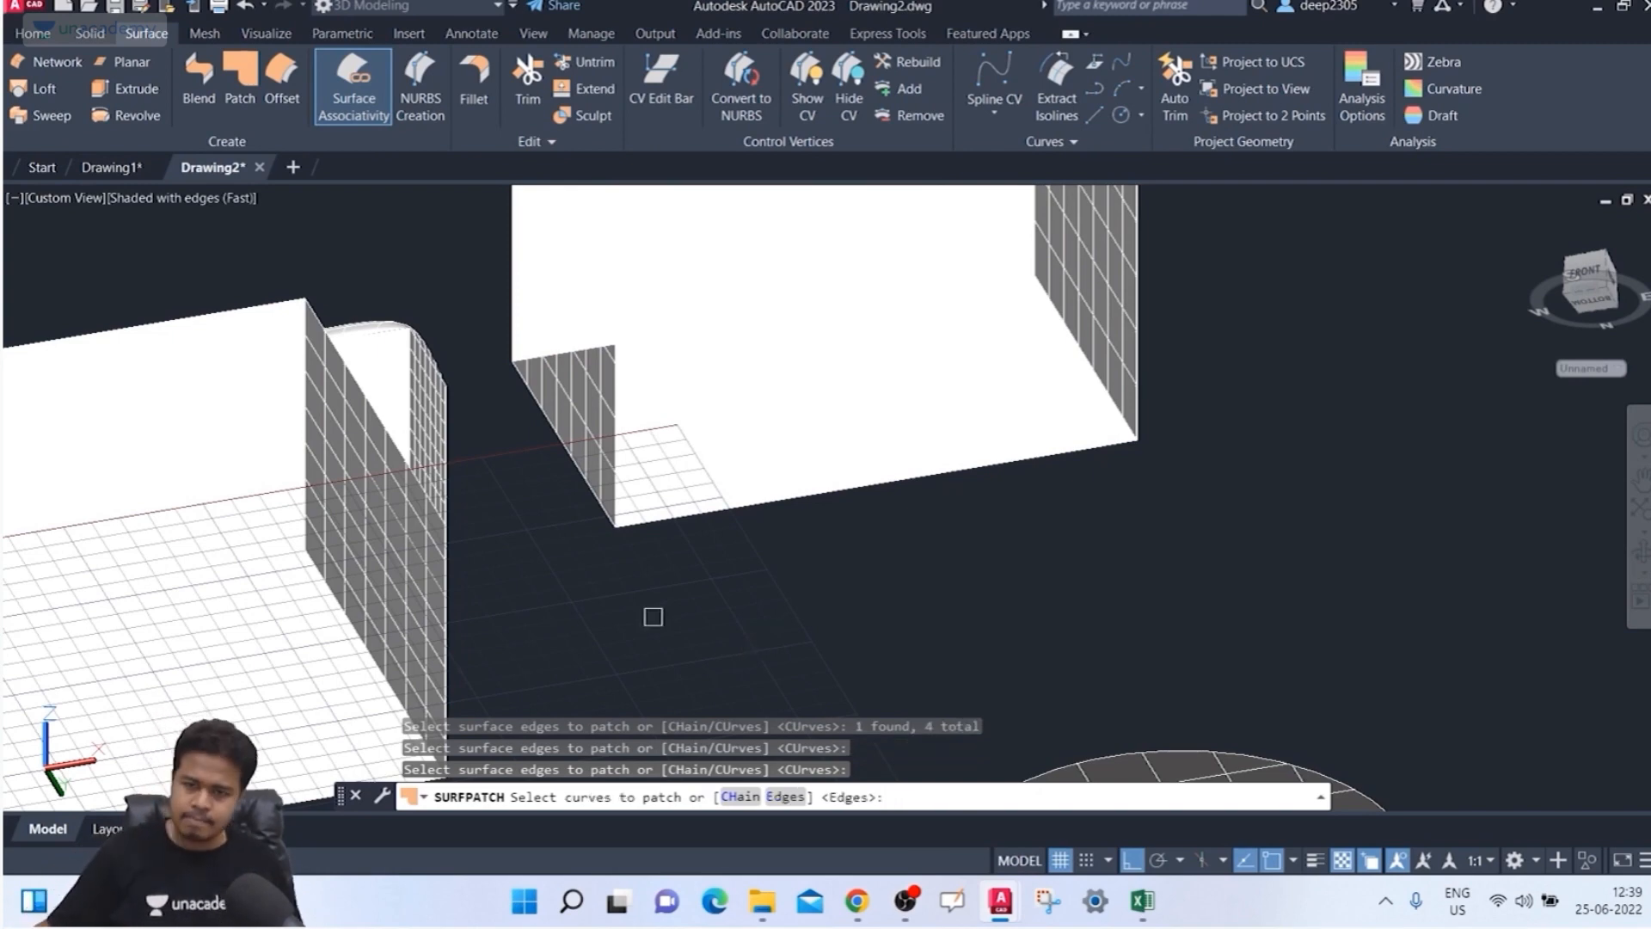
{"action": "middle_click_drag", "start_coordinate": [785, 542], "coordinate": [957, 489], "text": "shift"}
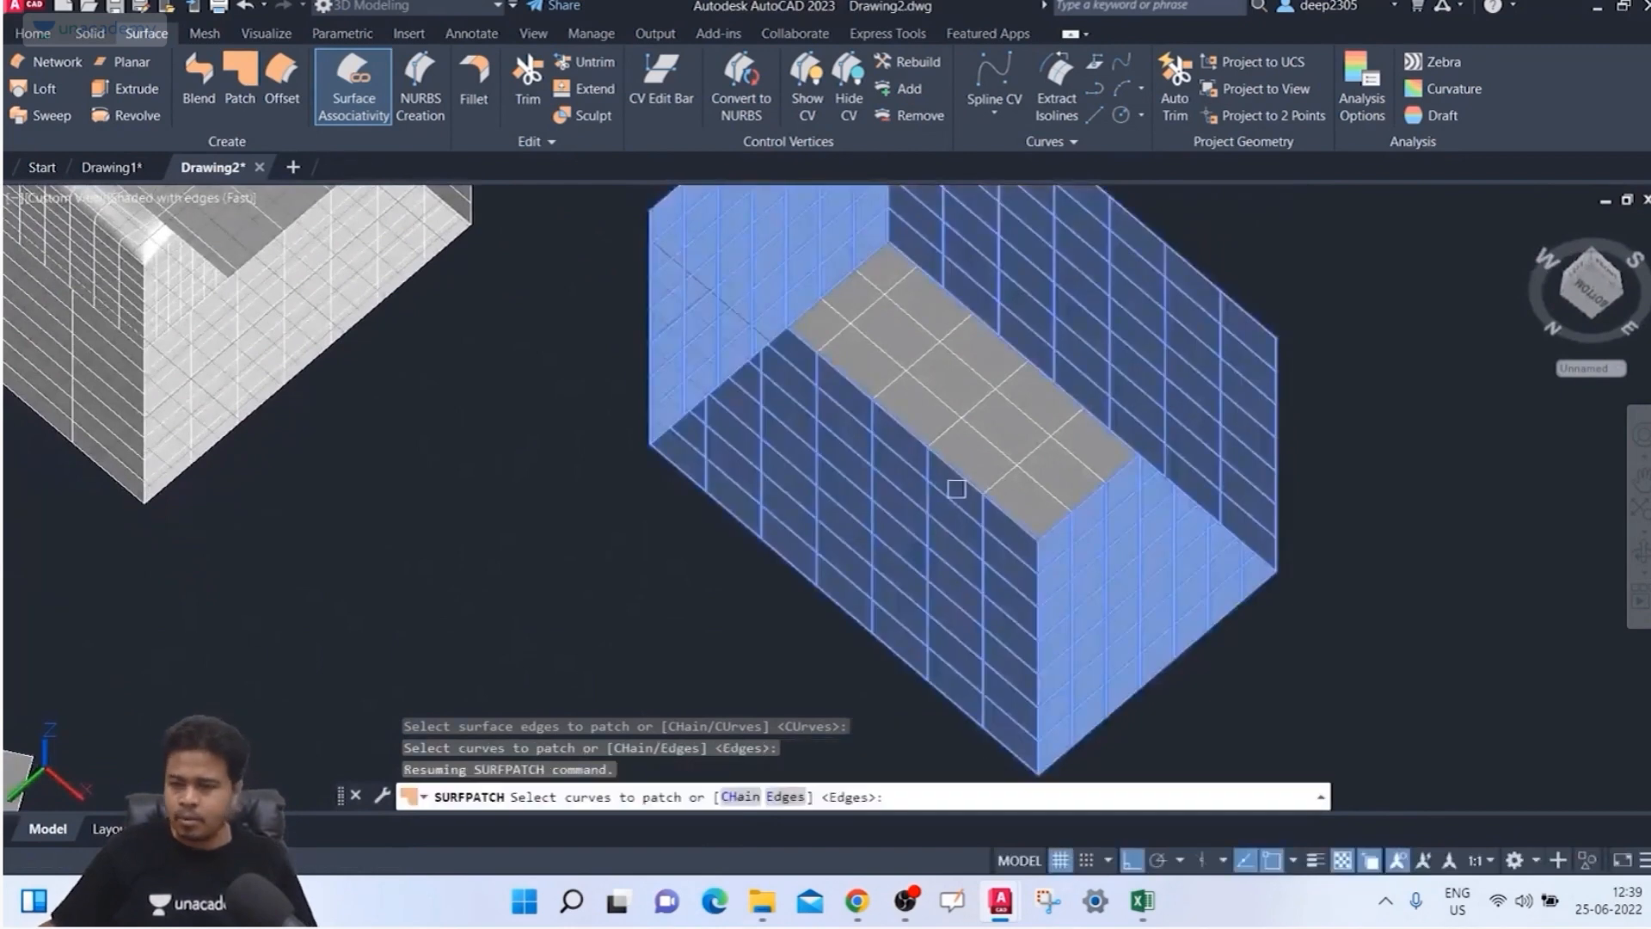
{"action": "key", "text": "Escape"}
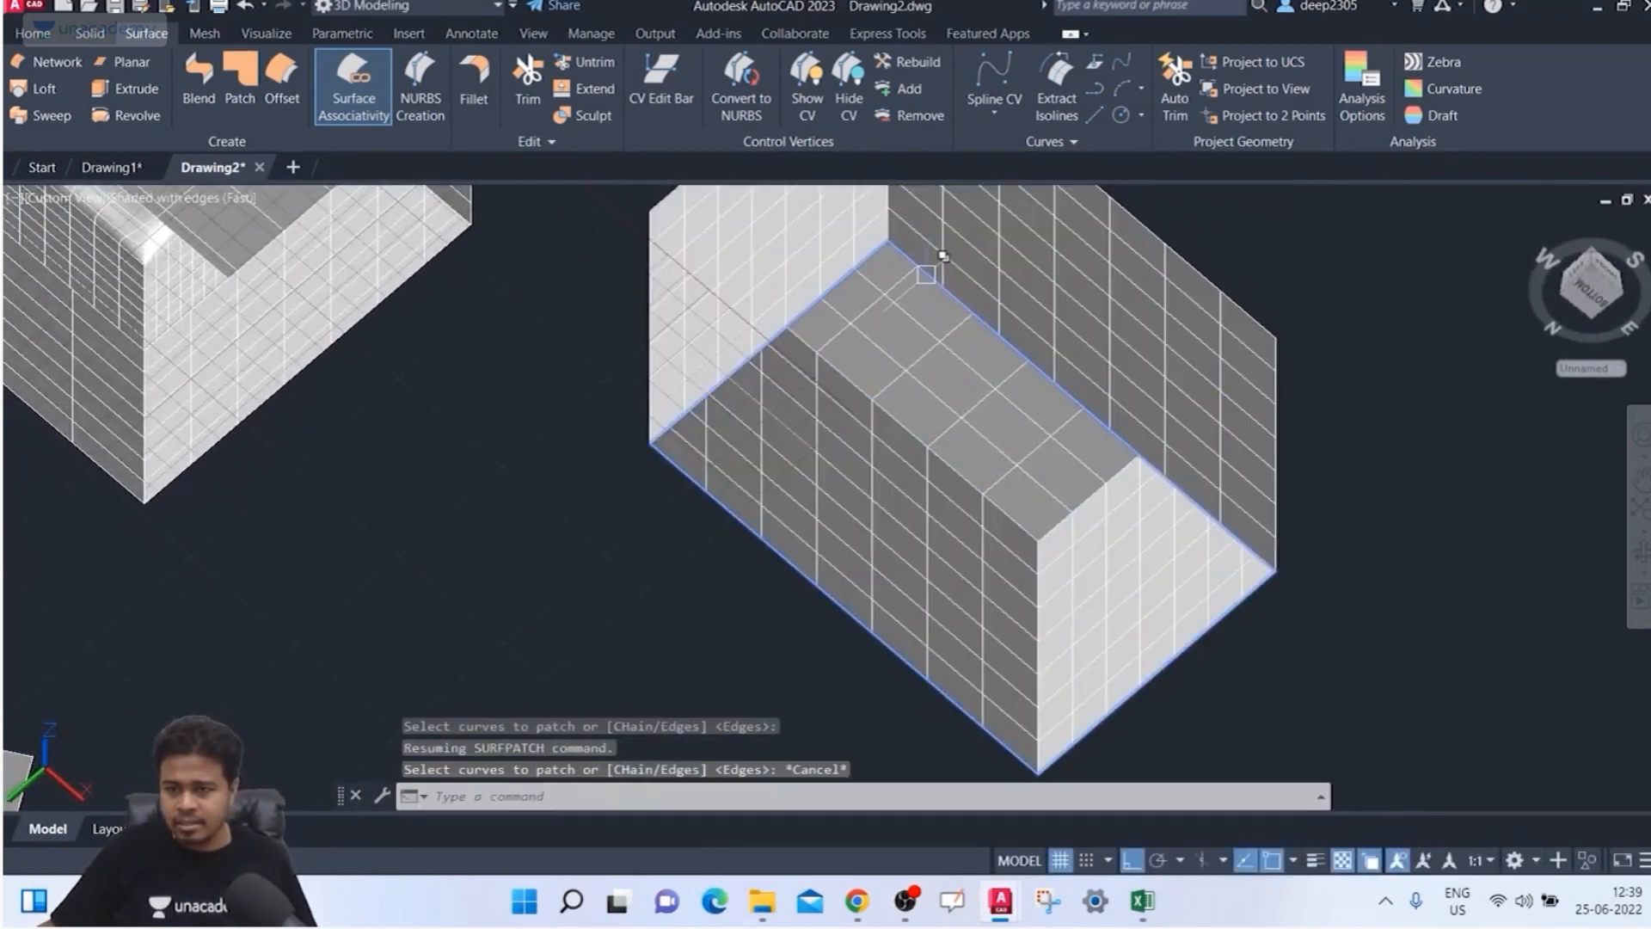
Step: Delete the polyline that overlaps the bottom edges of the extruded box
{"action": "left_click", "coordinate": [926, 273]}
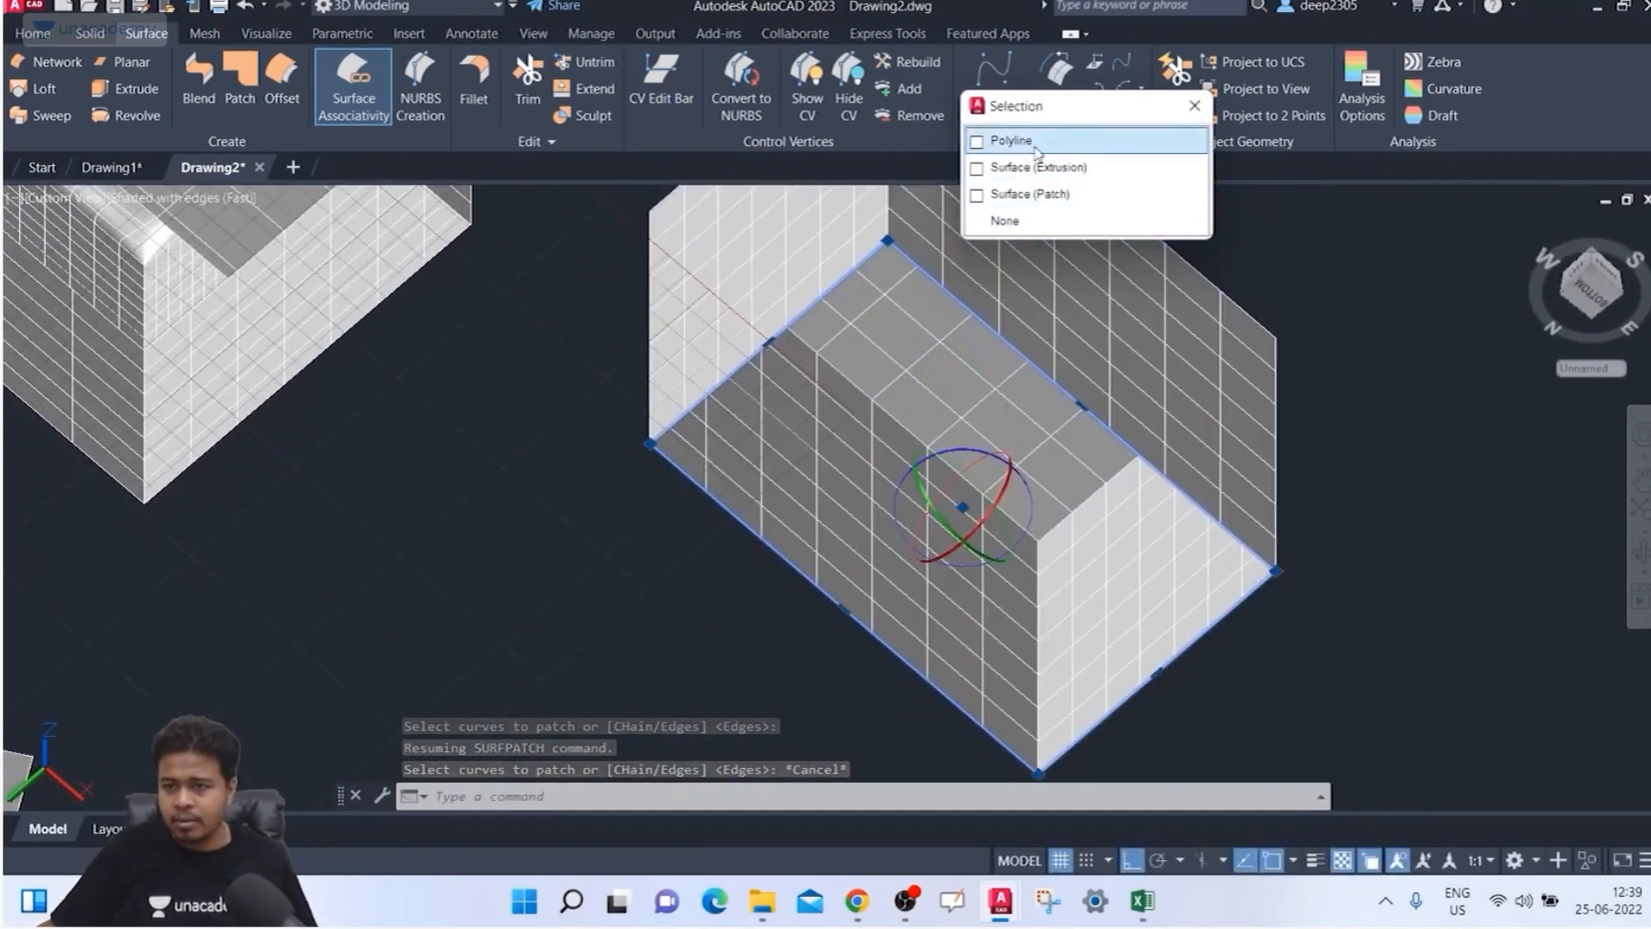
{"action": "left_click", "coordinate": [1035, 146]}
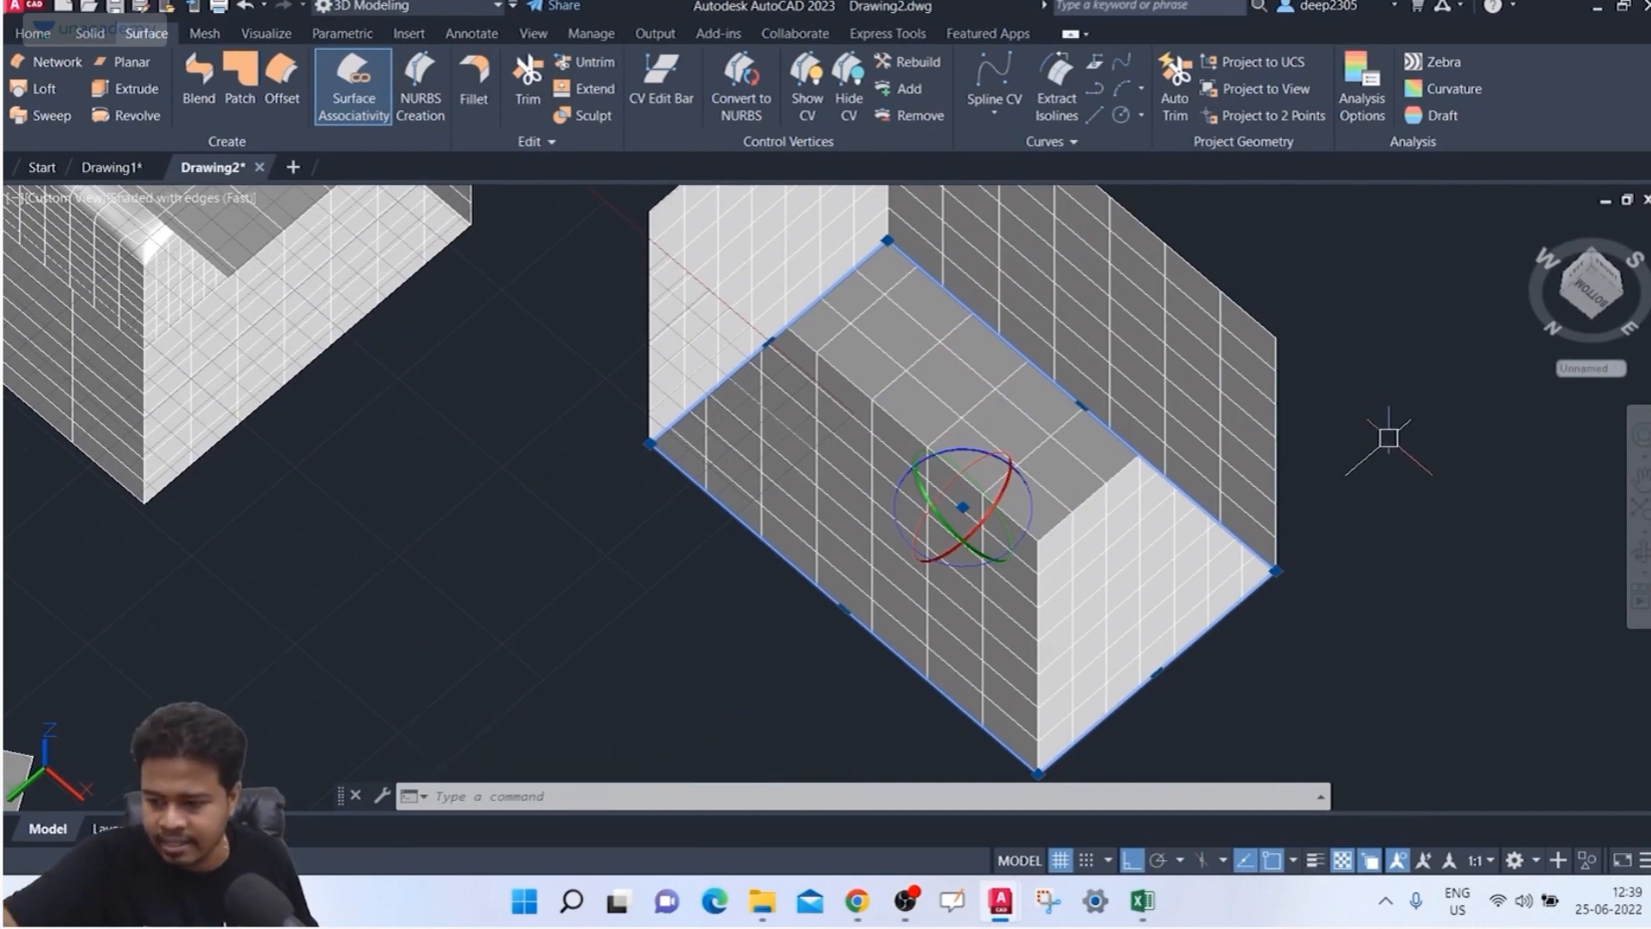
{"action": "key", "text": "Delete"}
{"action": "scroll", "coordinate": [271, 421], "scroll_direction": "down", "scroll_amount": 2}
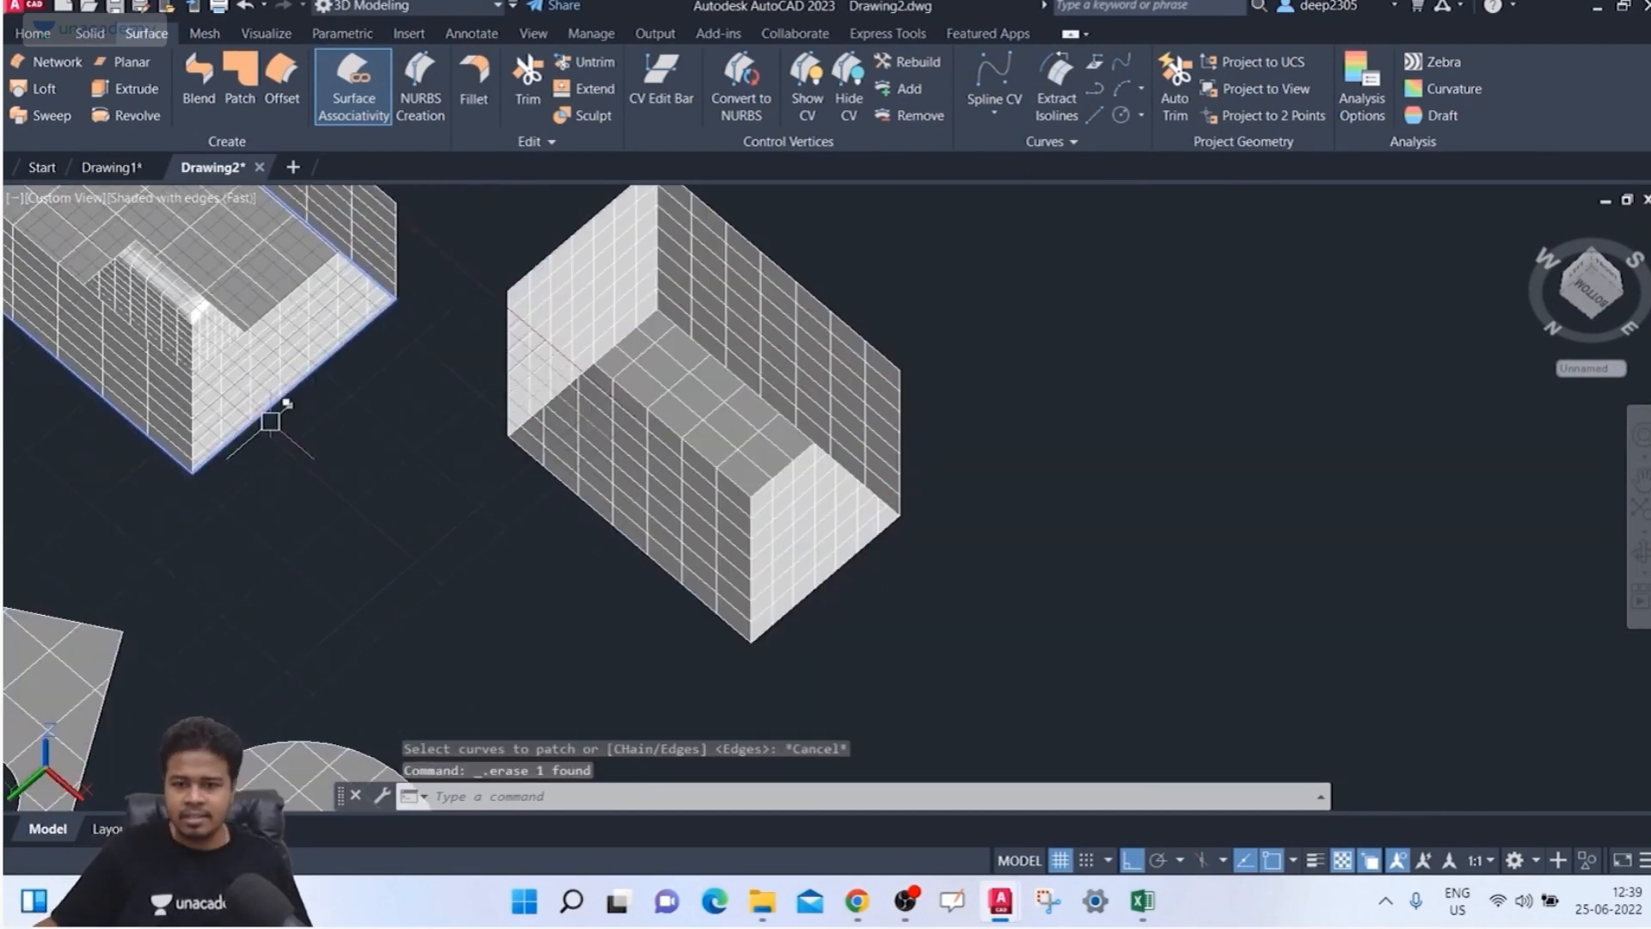
{"action": "middle_click_drag", "start_coordinate": [397, 281], "coordinate": [498, 291]}
{"action": "scroll", "coordinate": [763, 388], "scroll_direction": "up", "scroll_amount": 2}
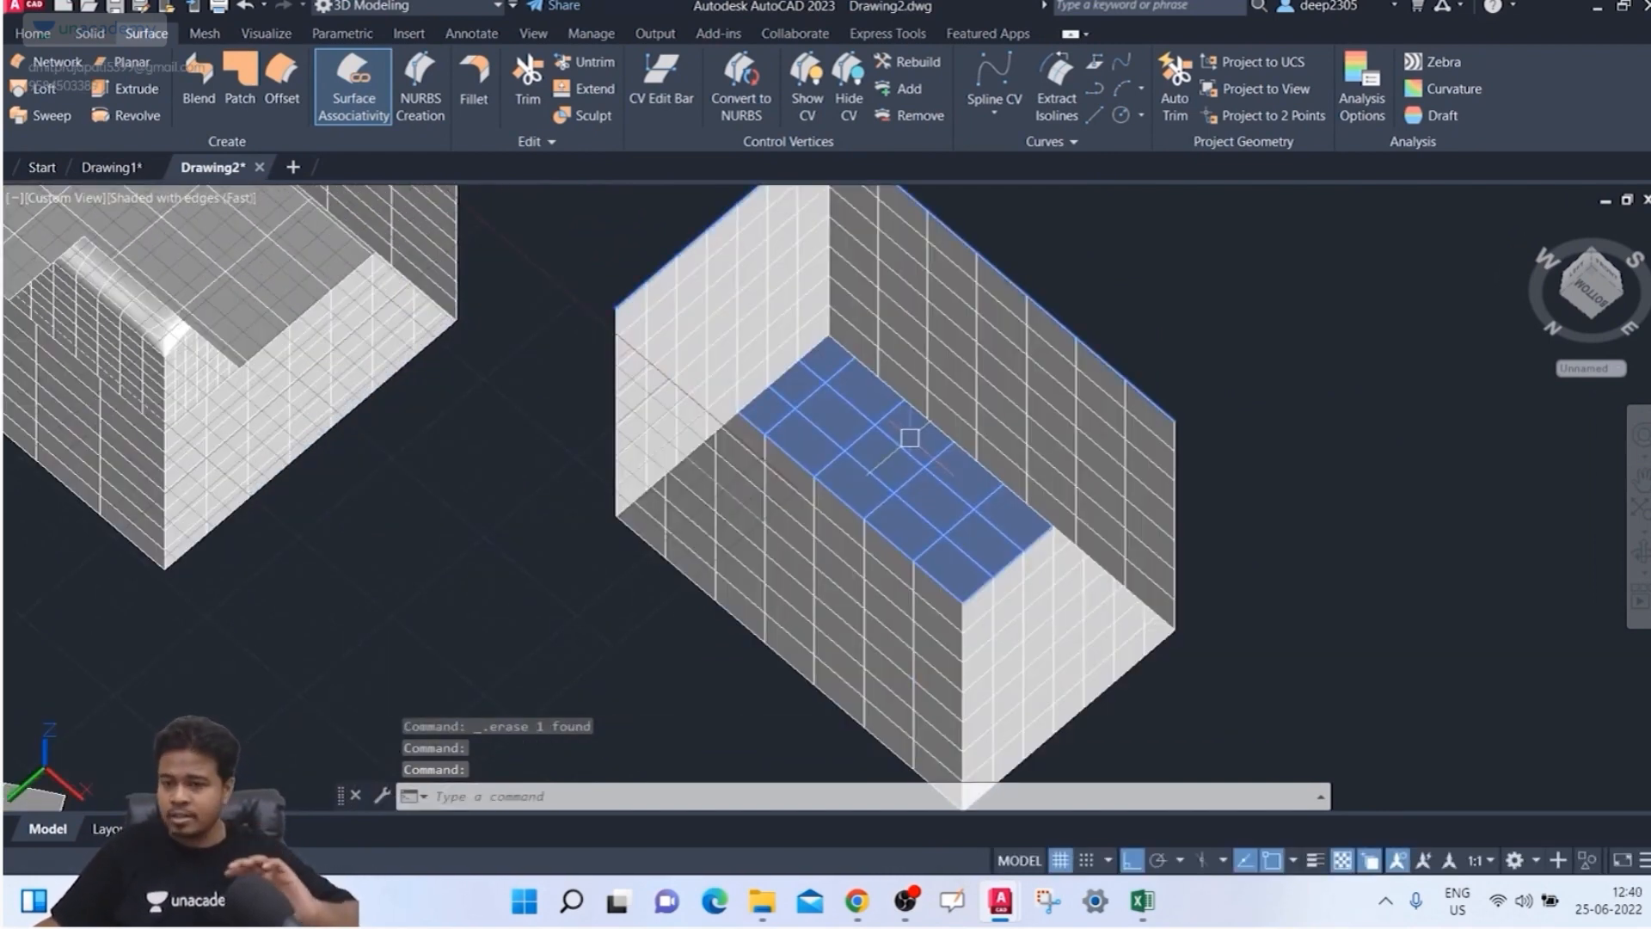
Step: Start a patch surface over the open bottom of the plain extruded box, selecting its bottom edges as a chain
{"action": "left_click", "coordinate": [802, 541]}
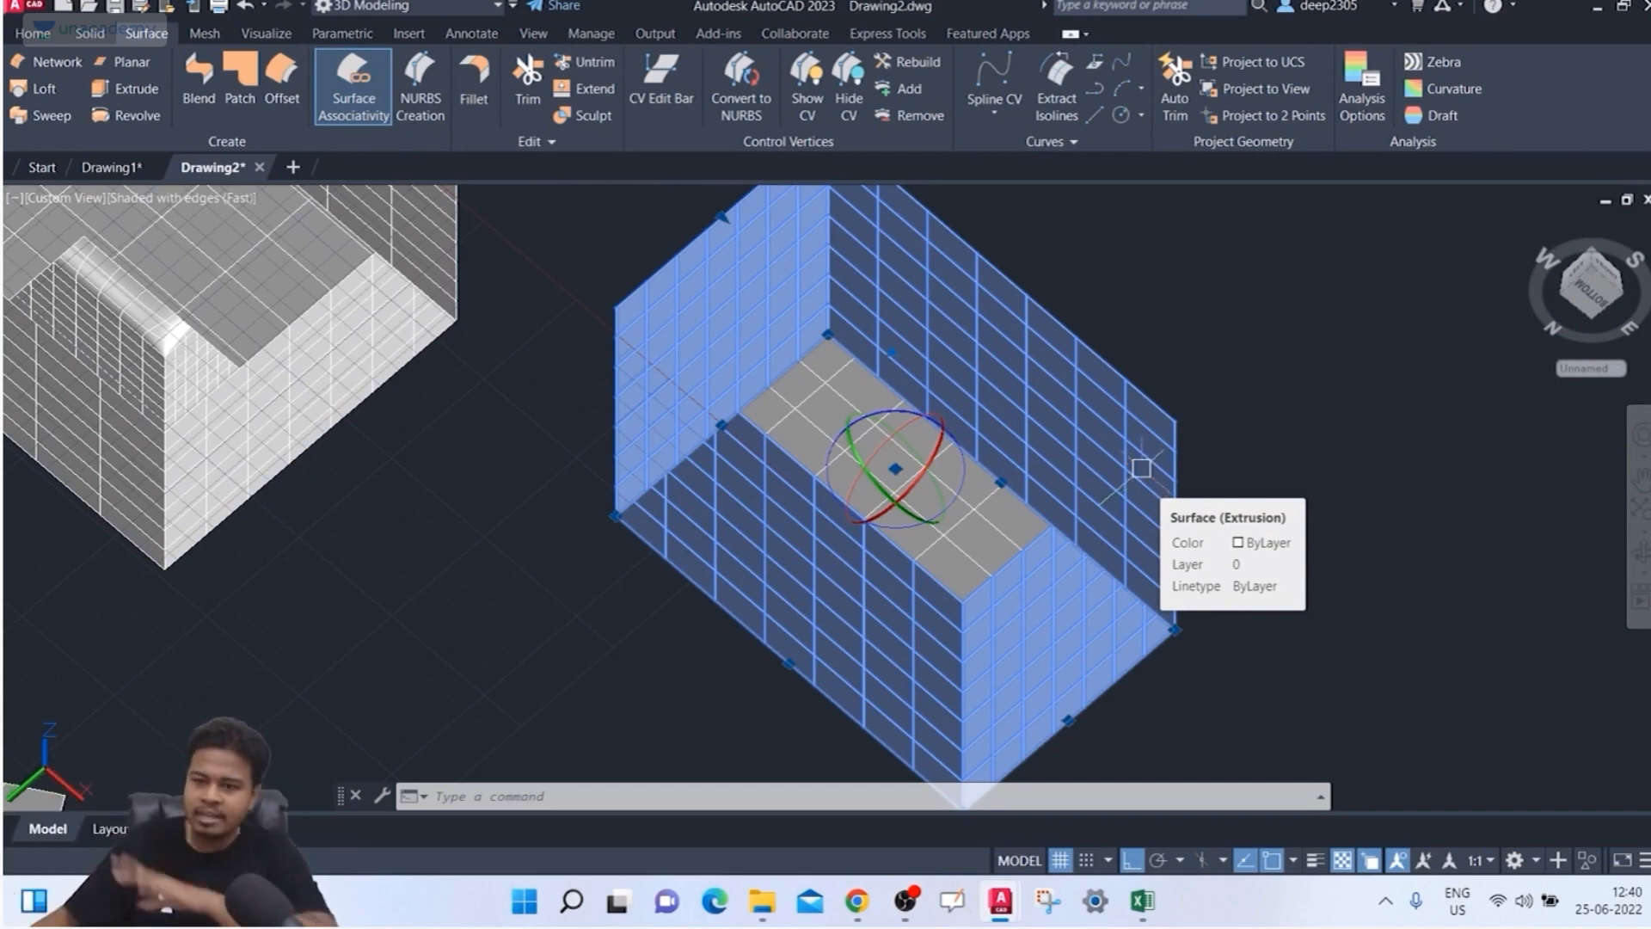
{"action": "key", "text": "Escape"}
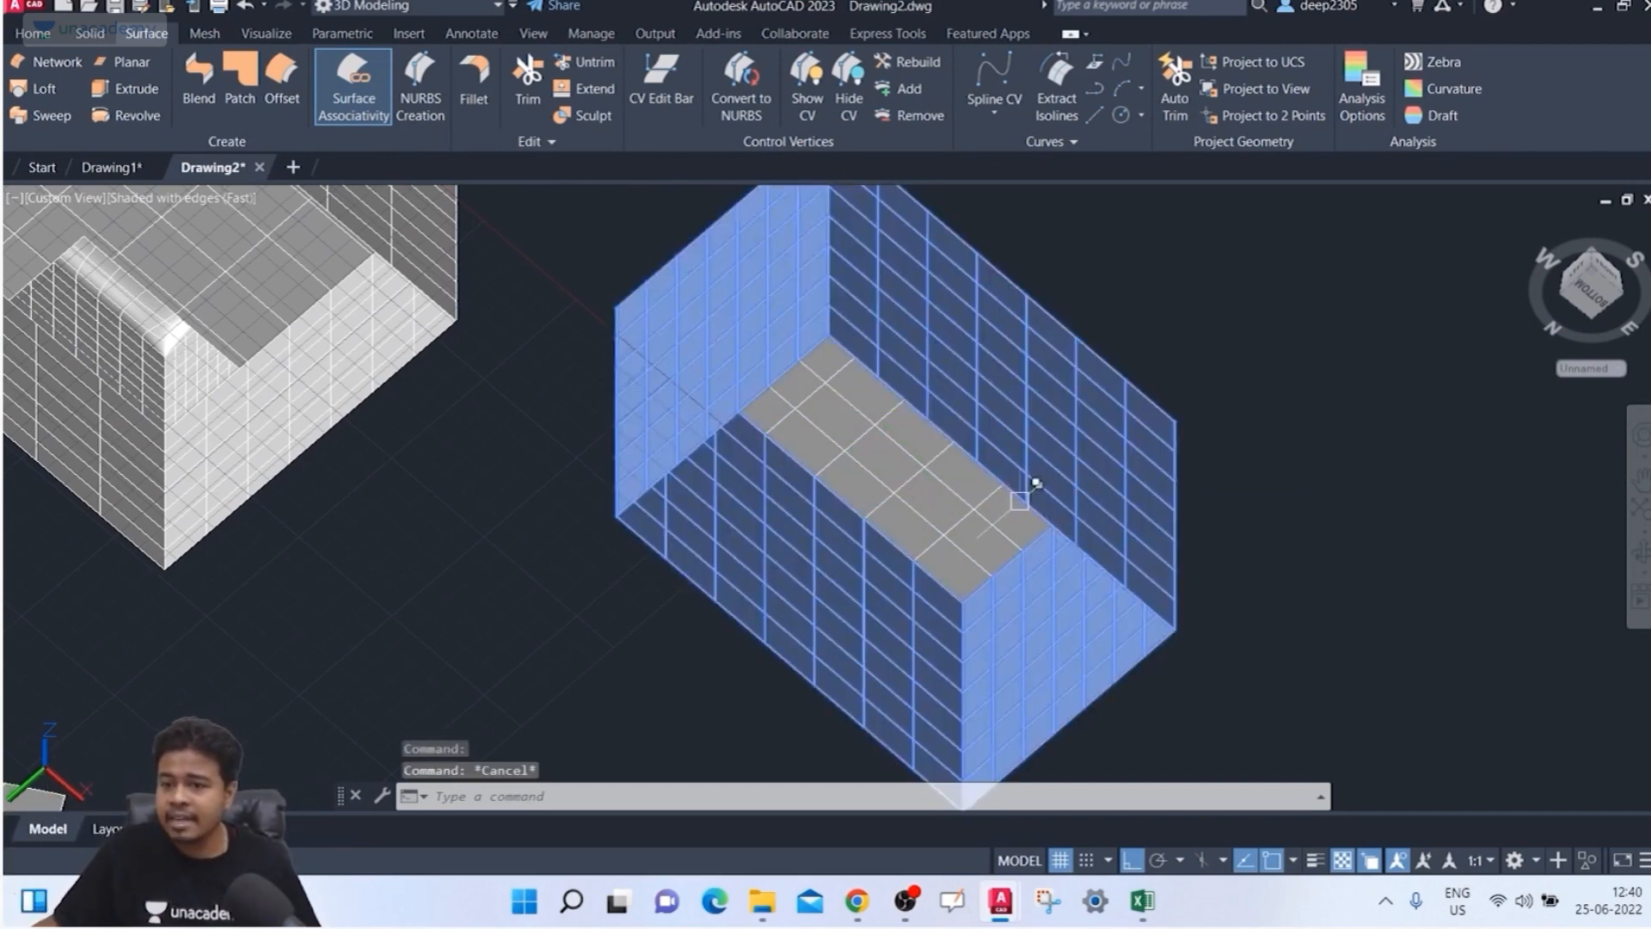
{"action": "left_click", "coordinate": [240, 81]}
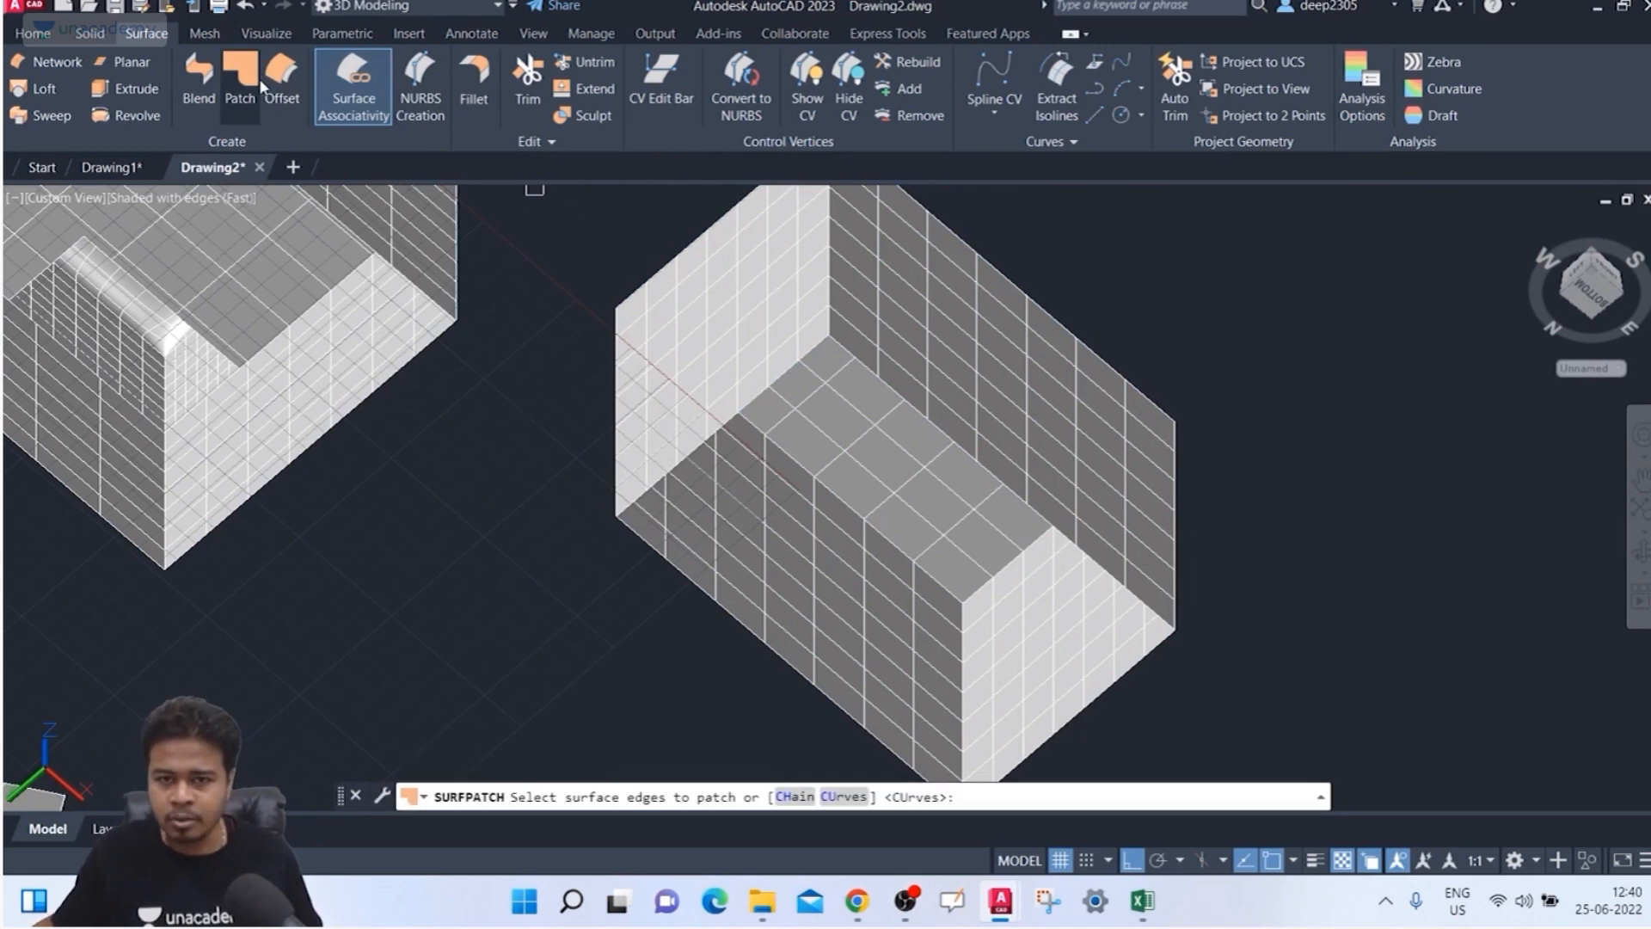
{"action": "left_click", "coordinate": [795, 797]}
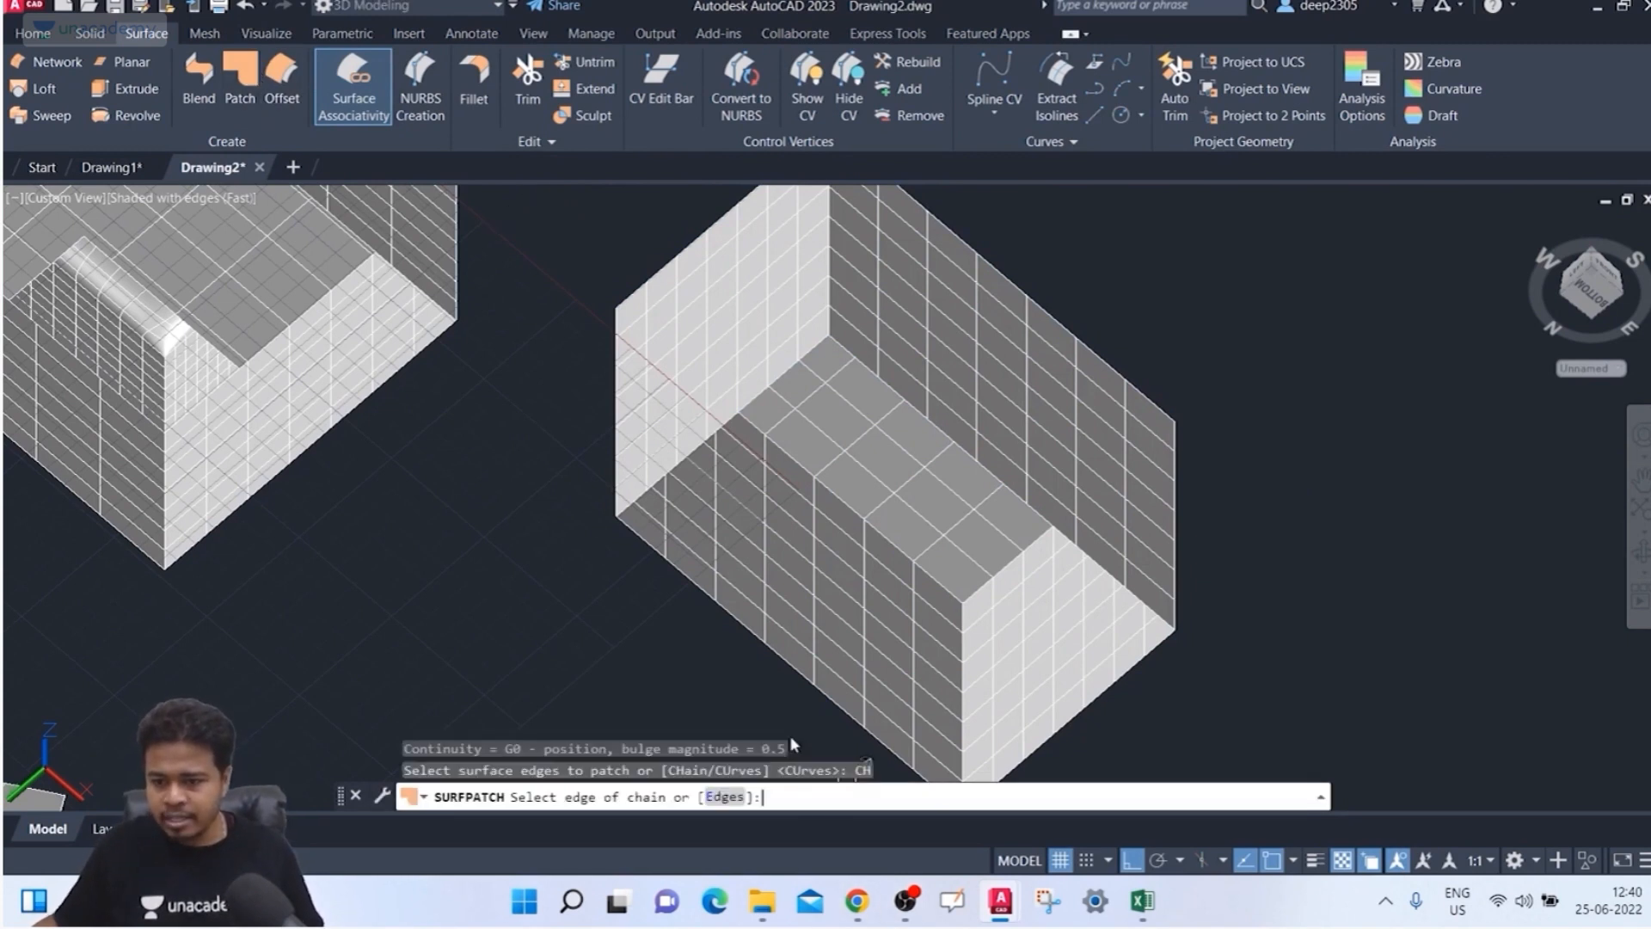
{"action": "left_click", "coordinate": [692, 453]}
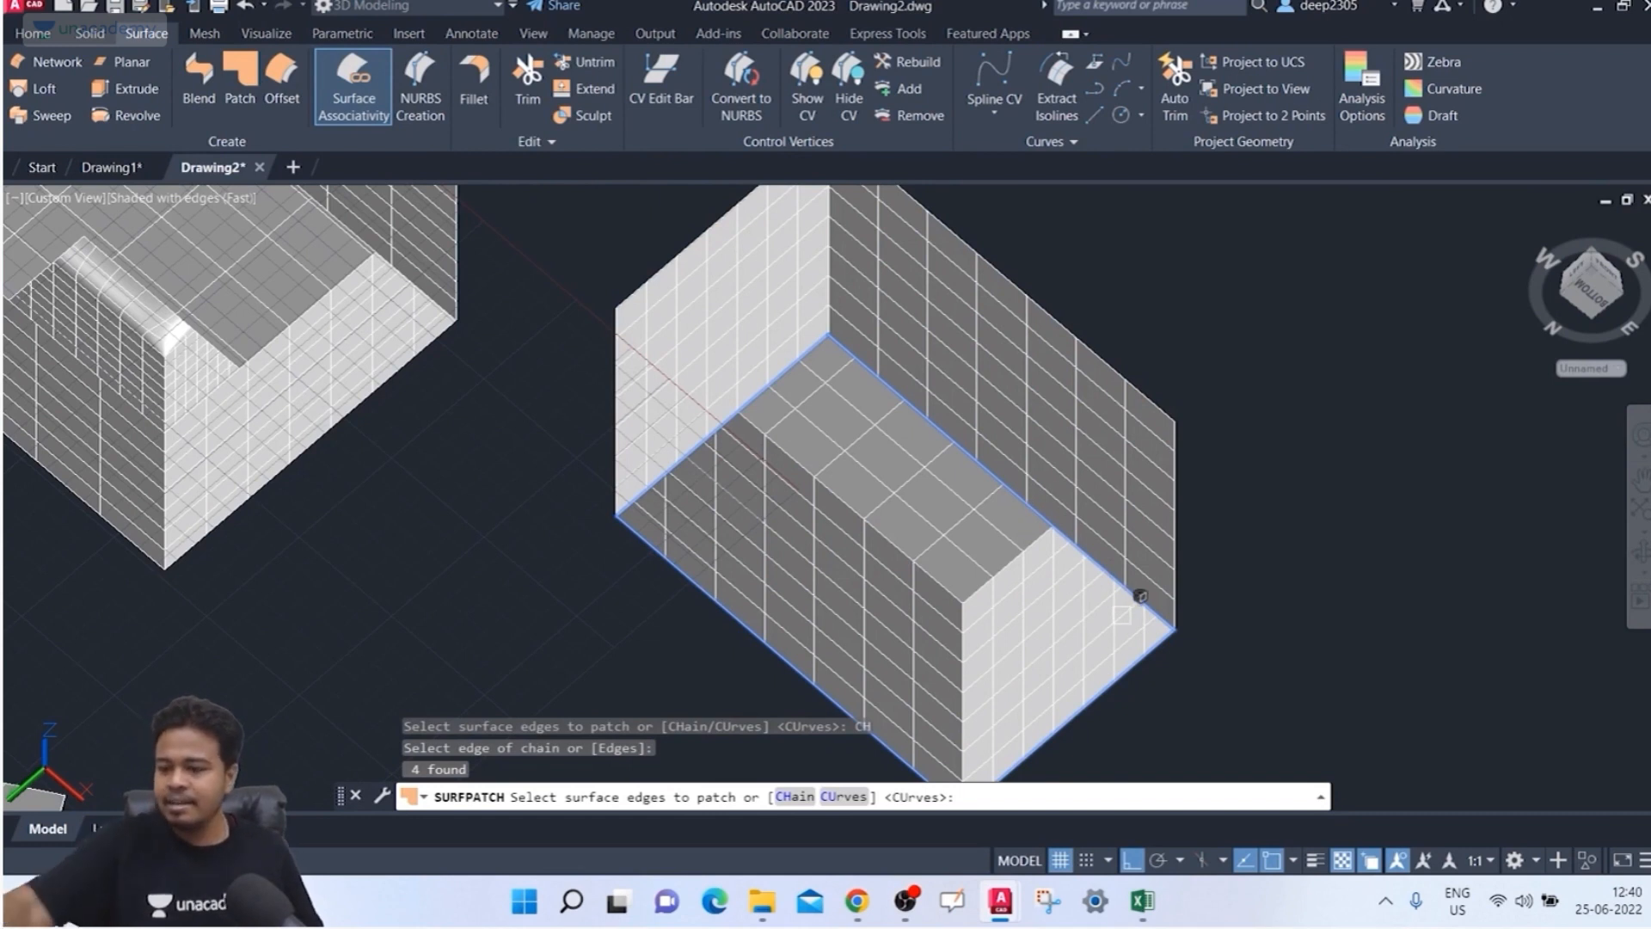
{"action": "key", "text": "Return"}
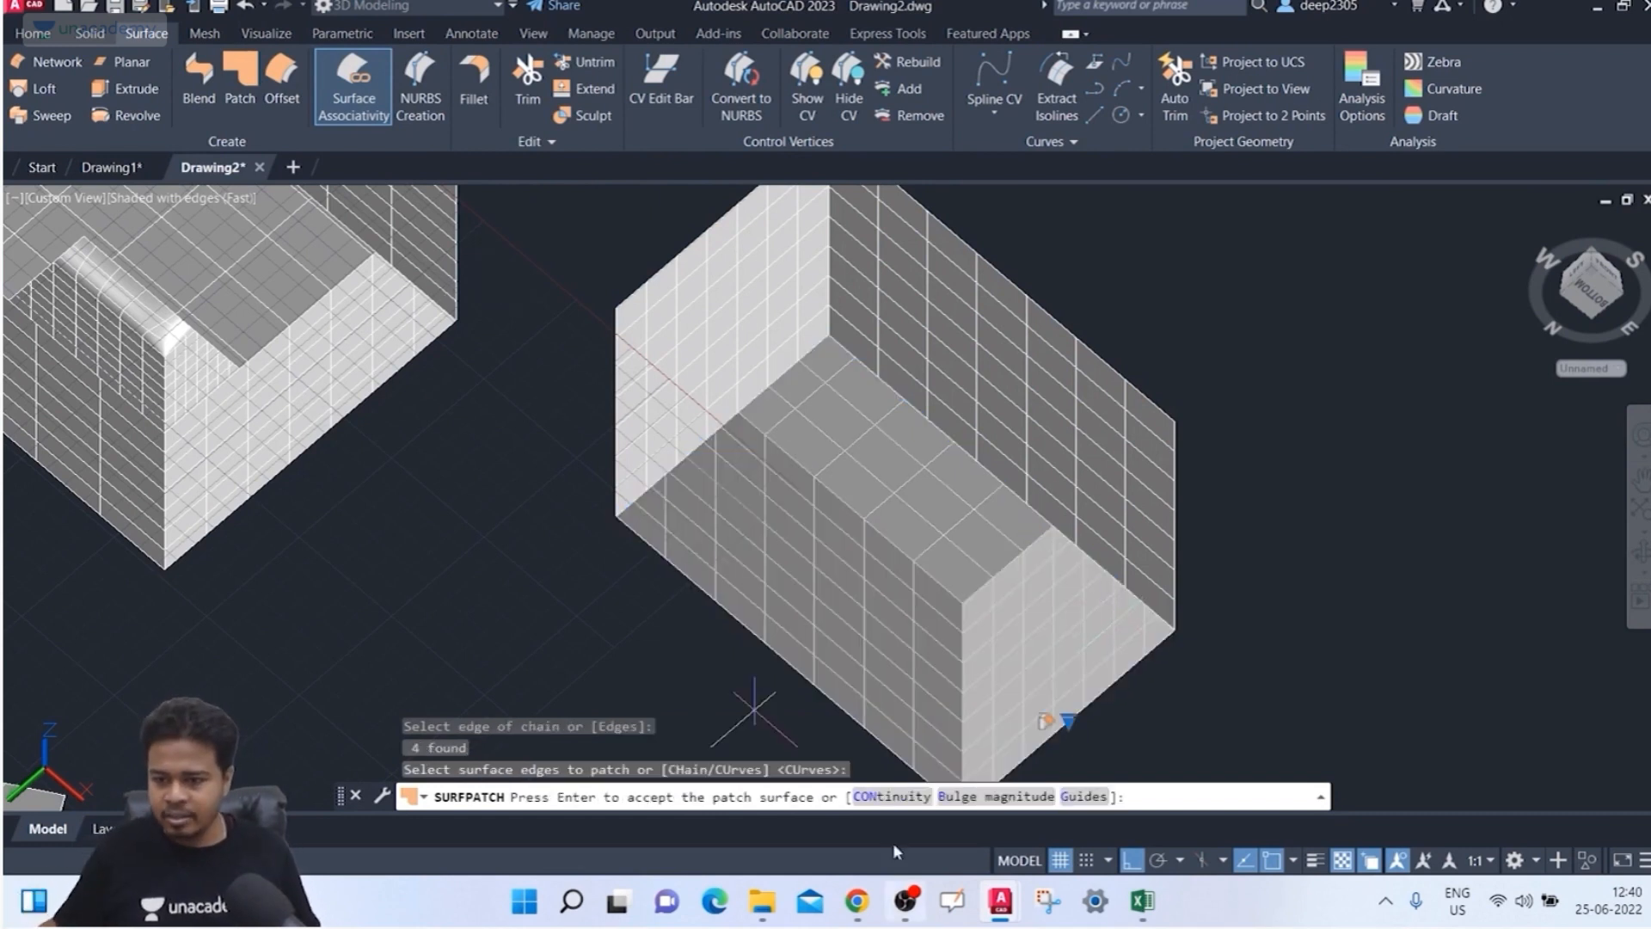
Step: Try G1 continuity with a bulge magnitude of 1 on the plain box's bottom patch
{"action": "left_click", "coordinate": [885, 797]}
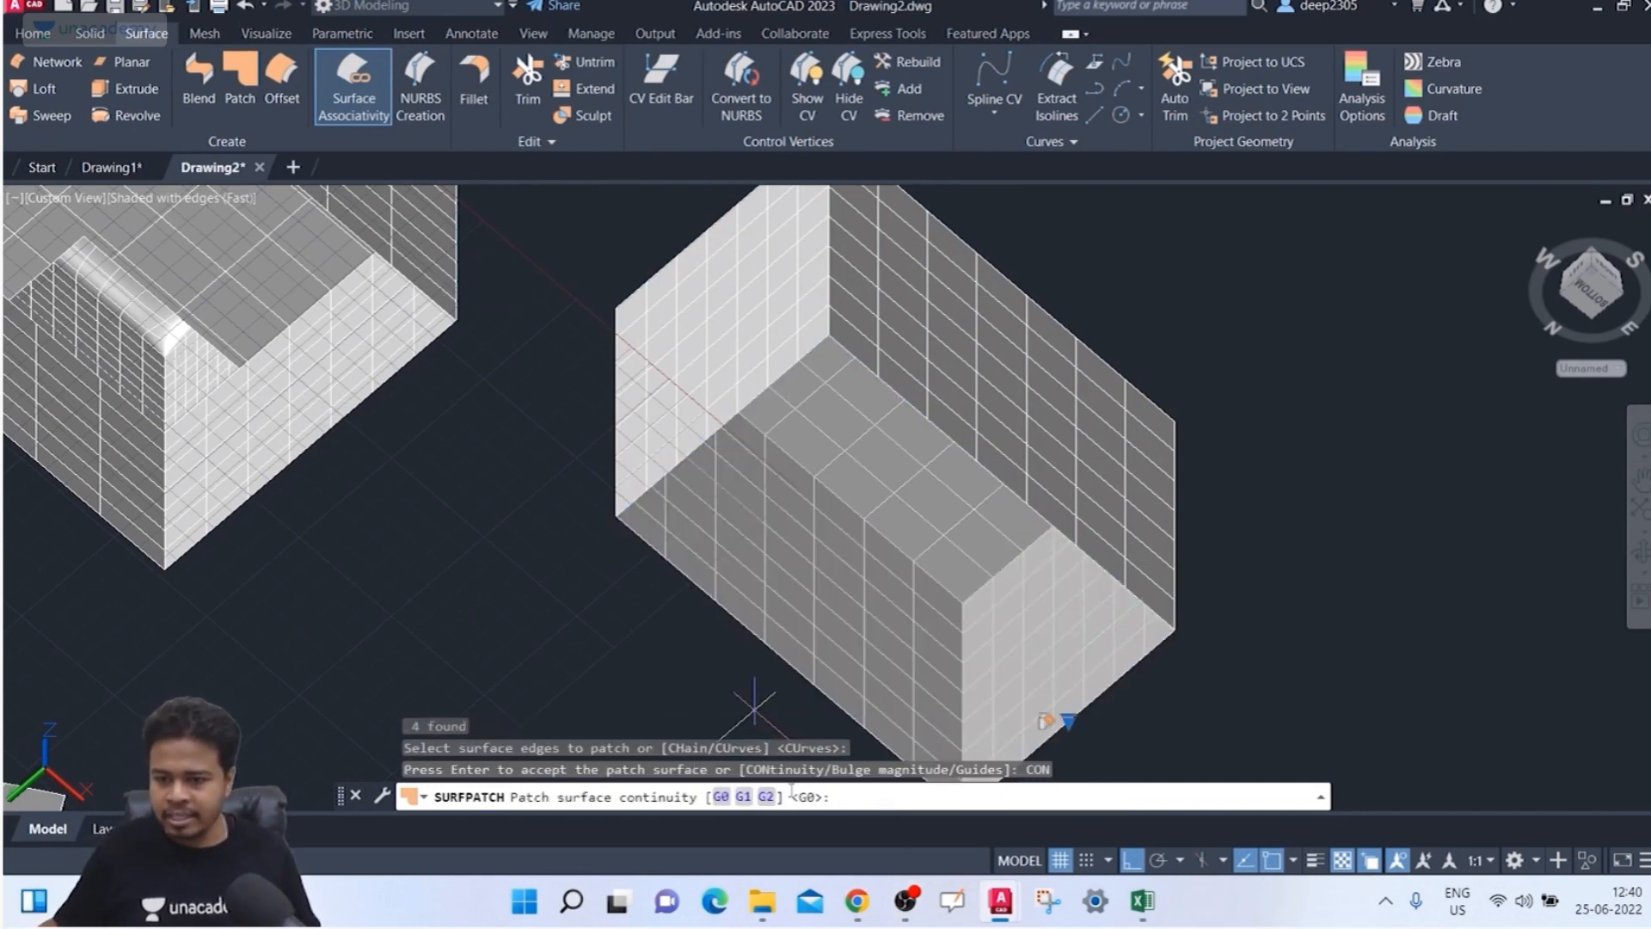
{"action": "left_click", "coordinate": [743, 798]}
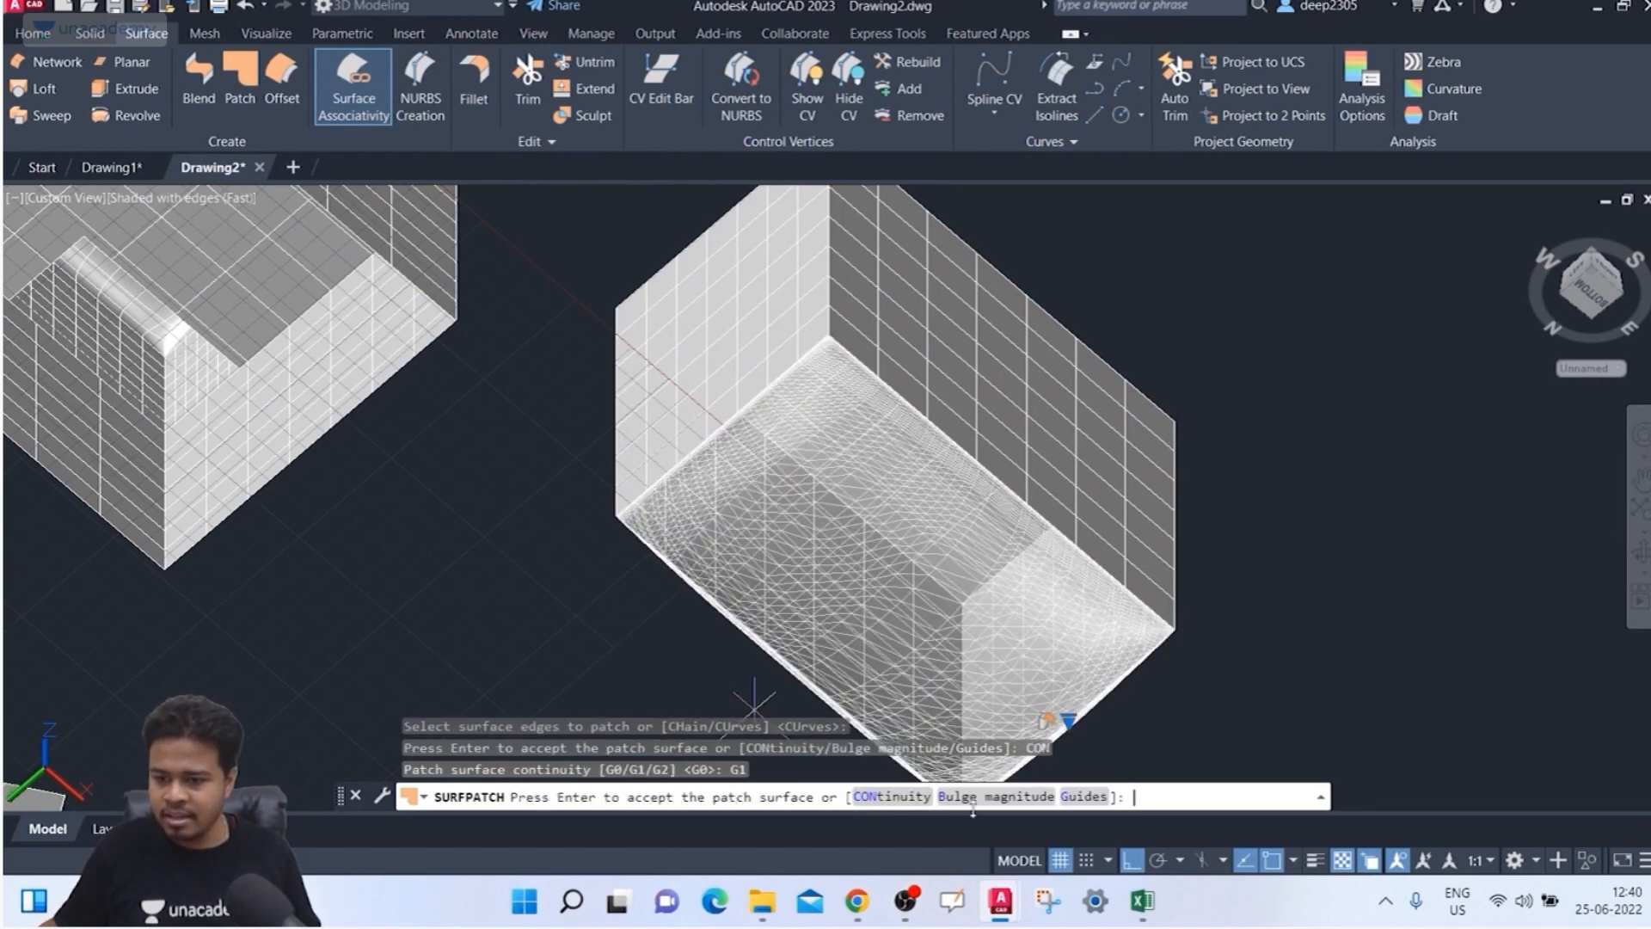
{"action": "left_click", "coordinate": [963, 797]}
{"action": "type", "text": "1"}
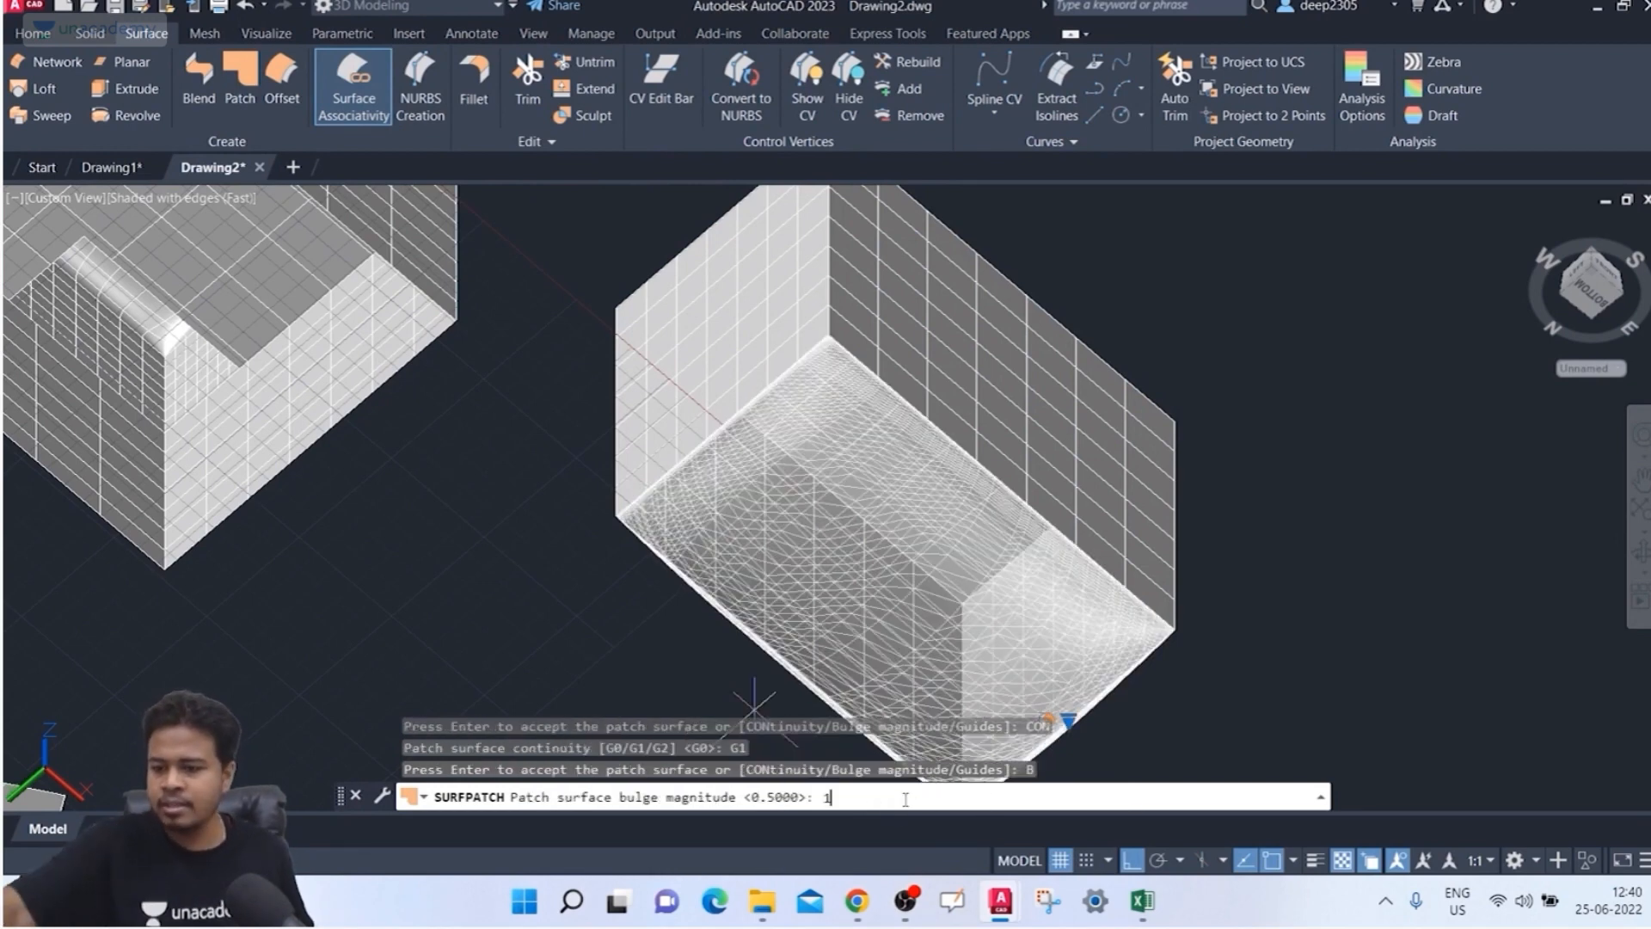
{"action": "key", "text": "Return"}
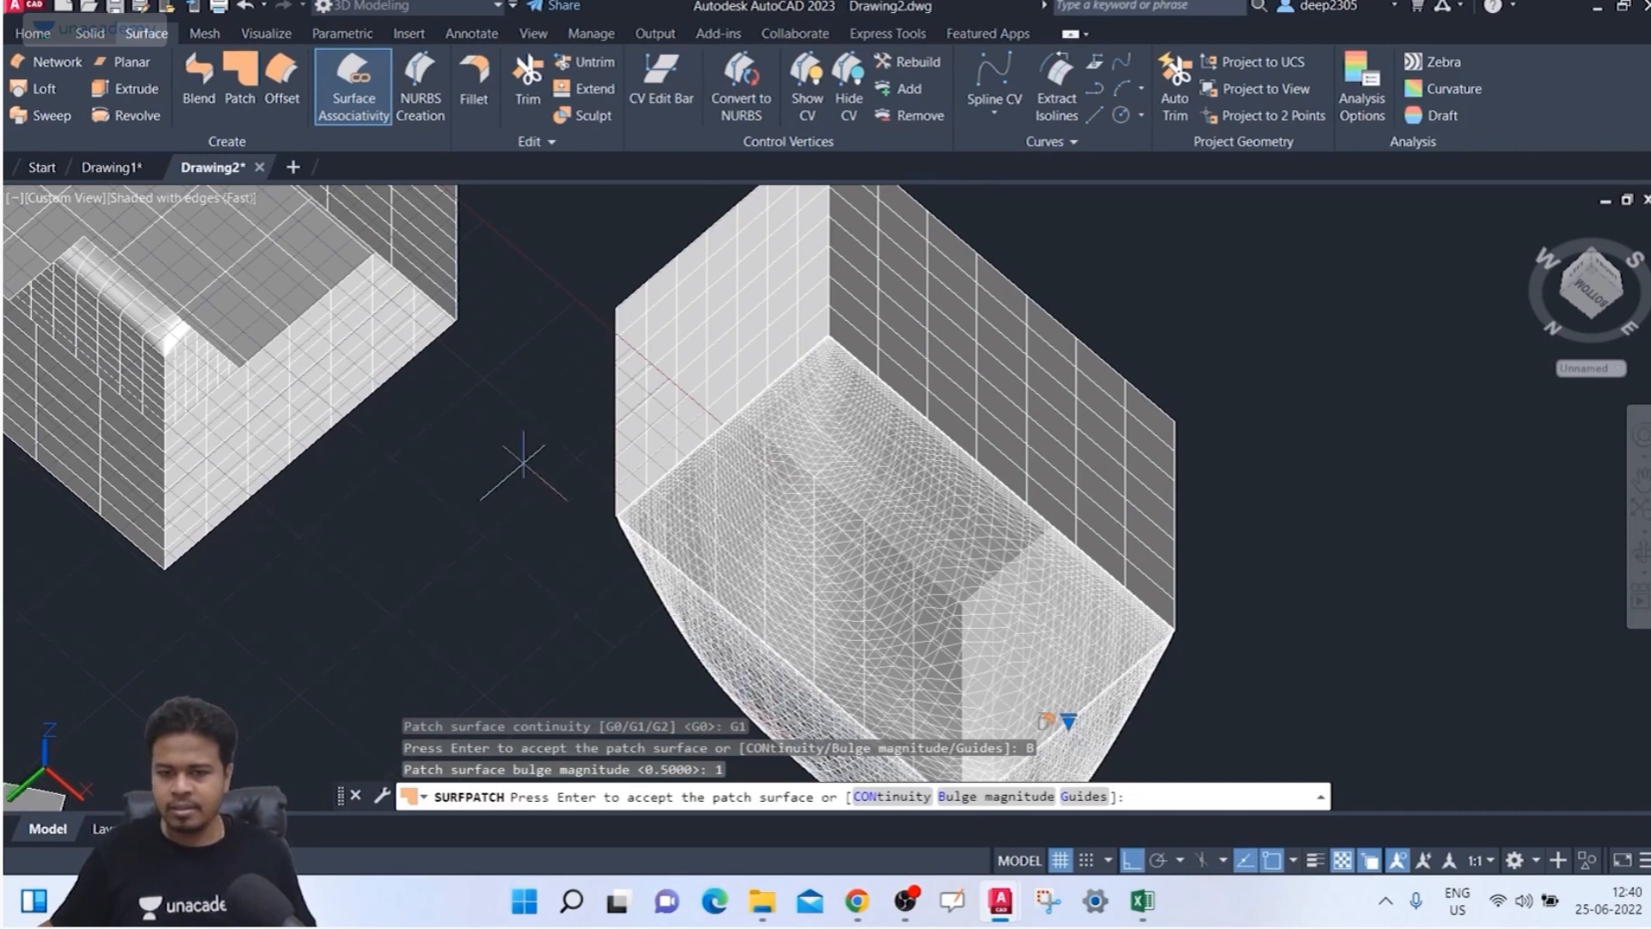
{"action": "middle_click_drag", "start_coordinate": [523, 462], "coordinate": [662, 598], "text": "shift"}
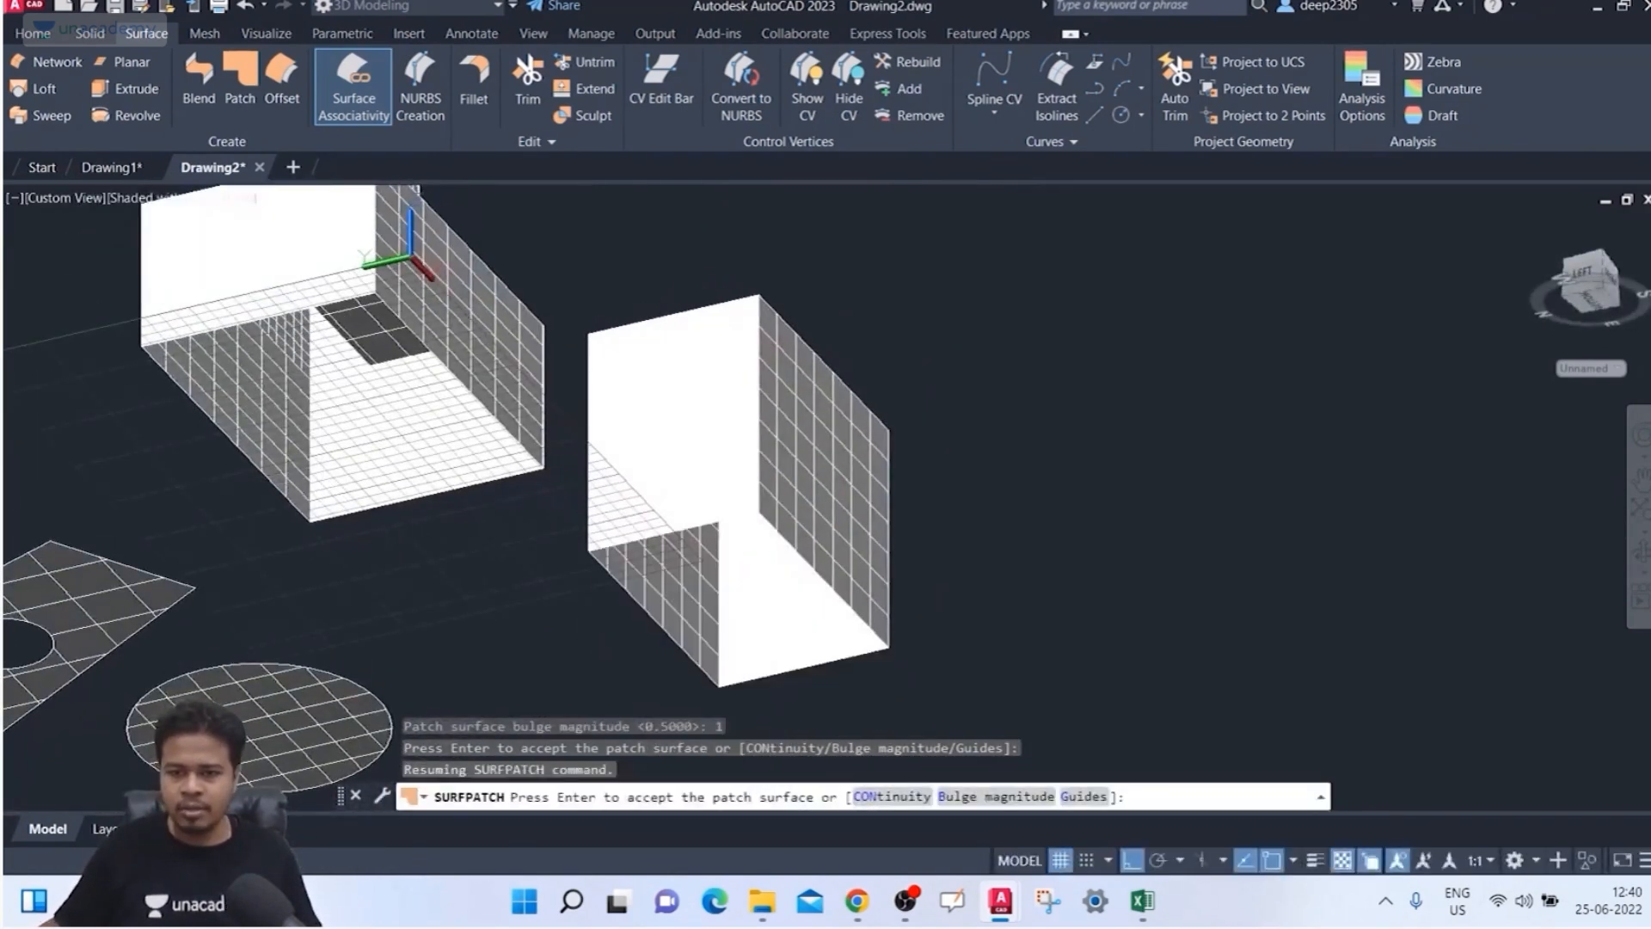
{"action": "key", "text": "Escape"}
Step: Delete the polyline that overlaps the bottom edges of the box with the filleted upright blocks
{"action": "middle_click_drag", "start_coordinate": [492, 453], "coordinate": [553, 482]}
{"action": "scroll", "coordinate": [805, 667], "scroll_direction": "up", "scroll_amount": 3}
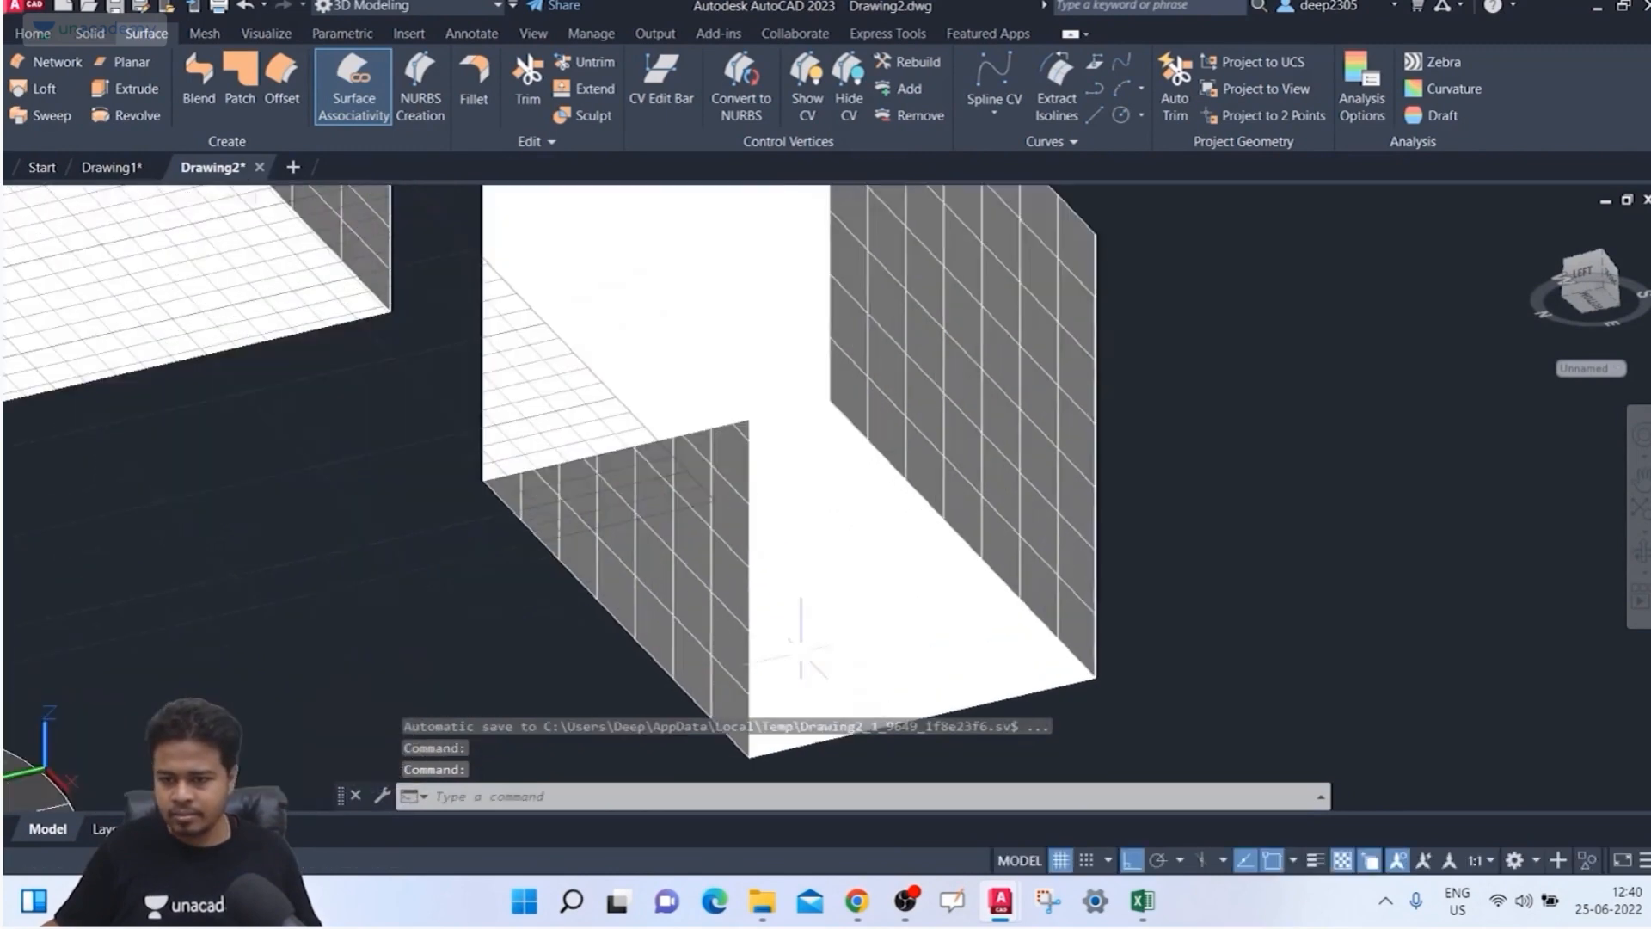
{"action": "scroll", "coordinate": [803, 638], "scroll_direction": "down", "scroll_amount": 4}
{"action": "middle_click_drag", "start_coordinate": [796, 619], "coordinate": [840, 594]}
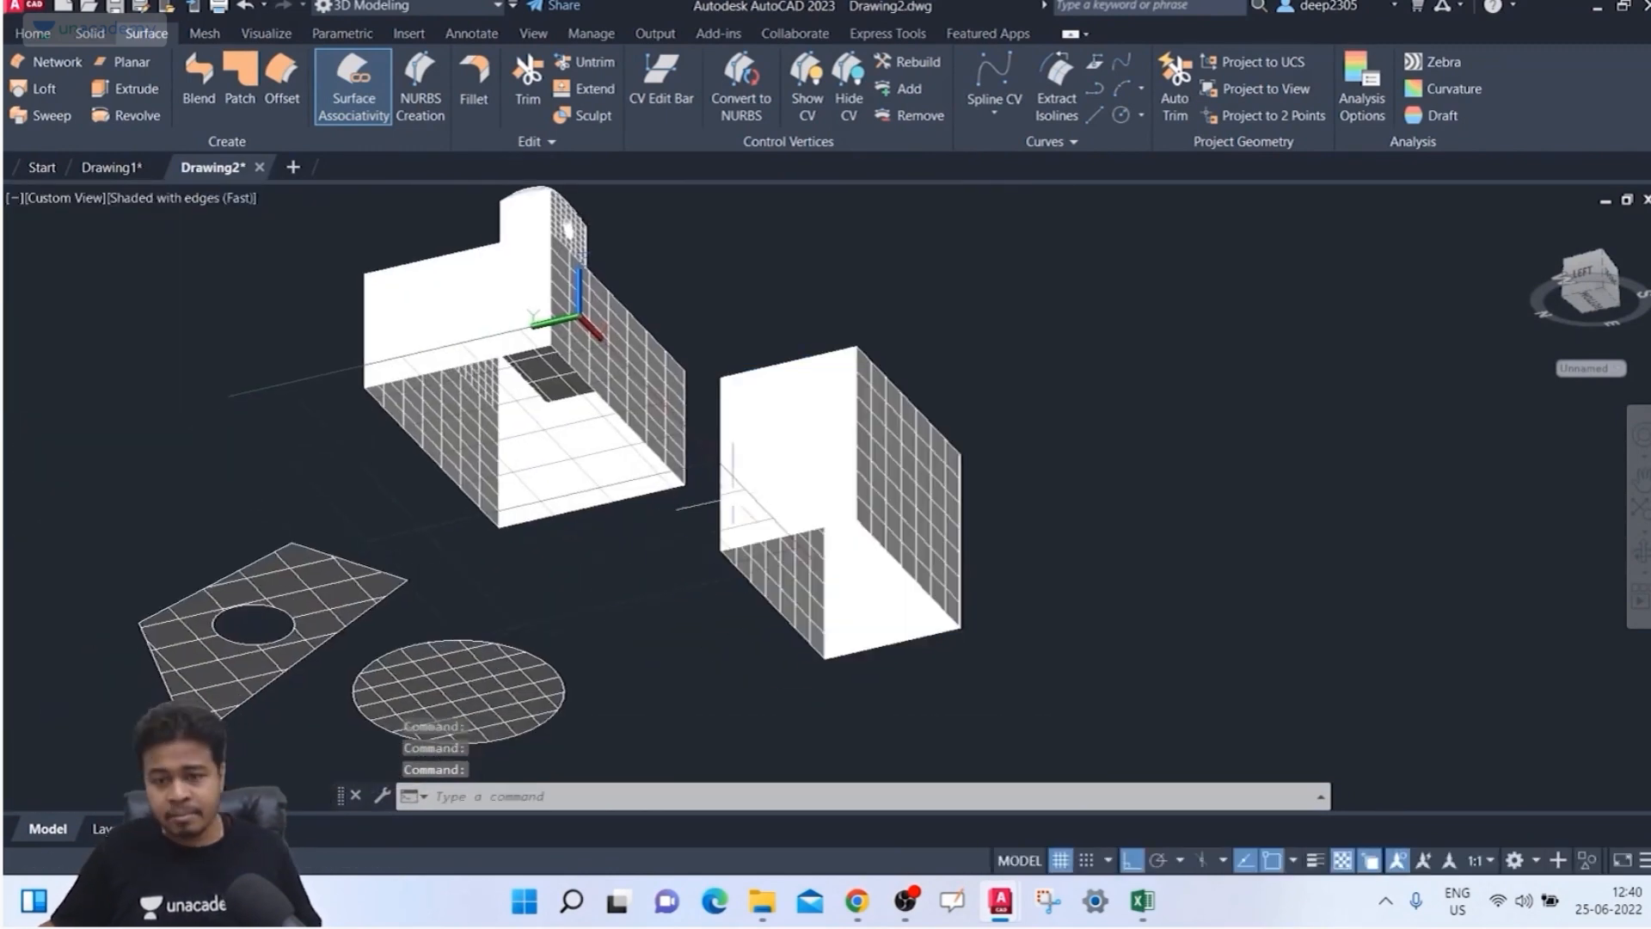
{"action": "middle_click_drag", "start_coordinate": [633, 411], "coordinate": [600, 419], "text": "shift"}
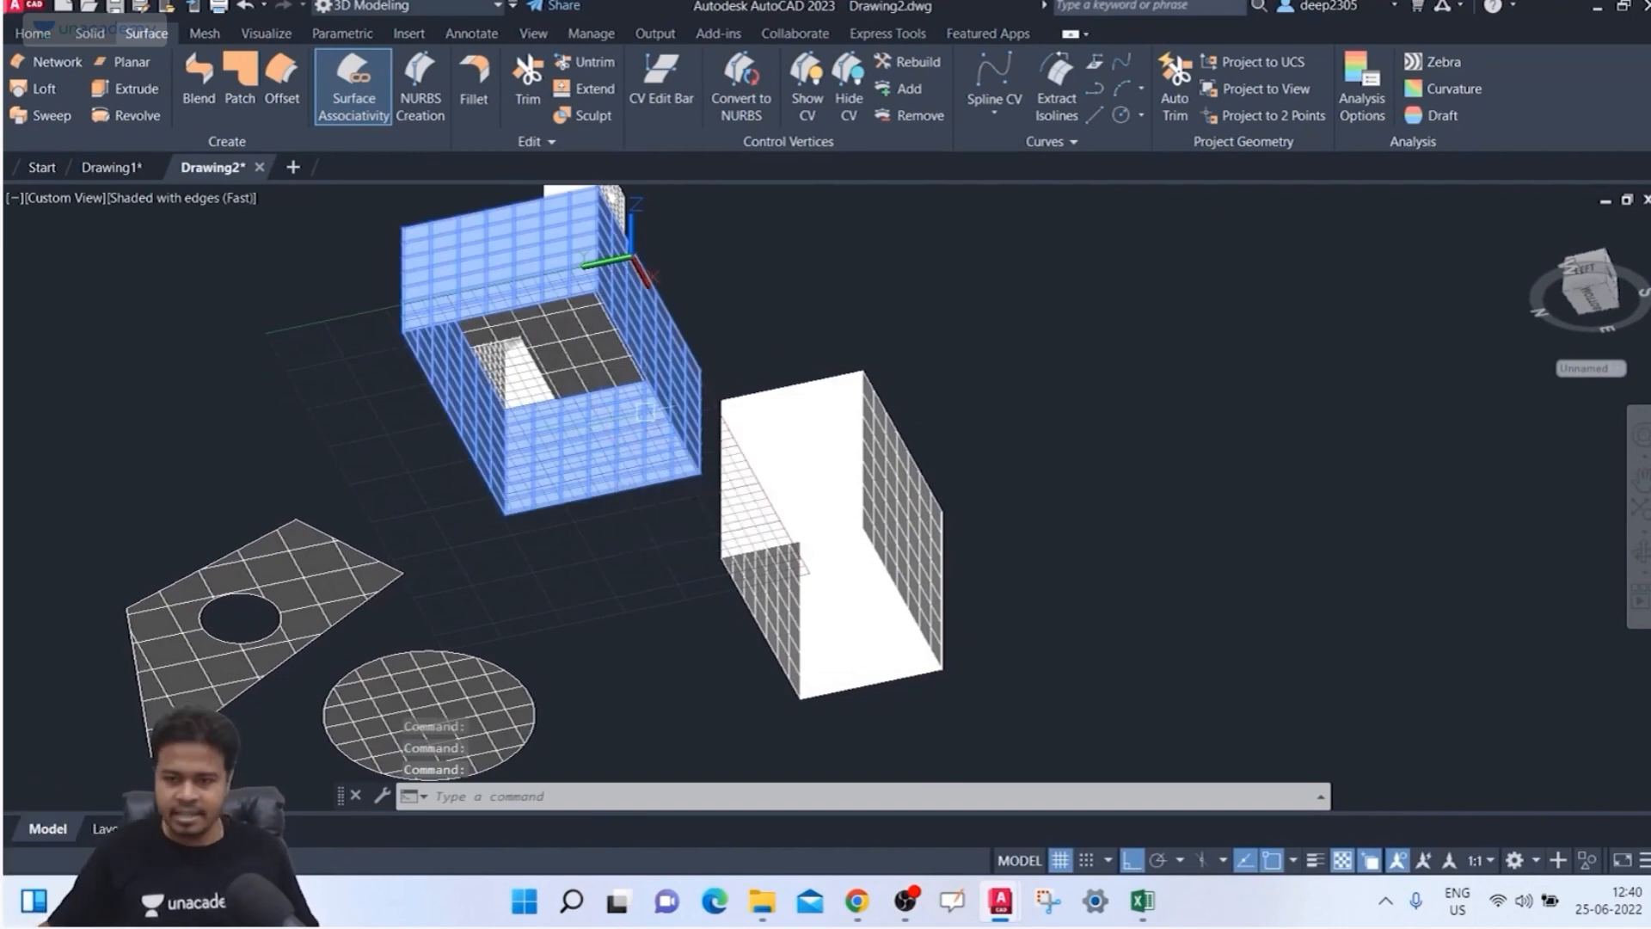
{"action": "scroll", "coordinate": [628, 311], "scroll_direction": "up", "scroll_amount": 3}
{"action": "scroll", "coordinate": [628, 311], "scroll_direction": "down", "scroll_amount": 3}
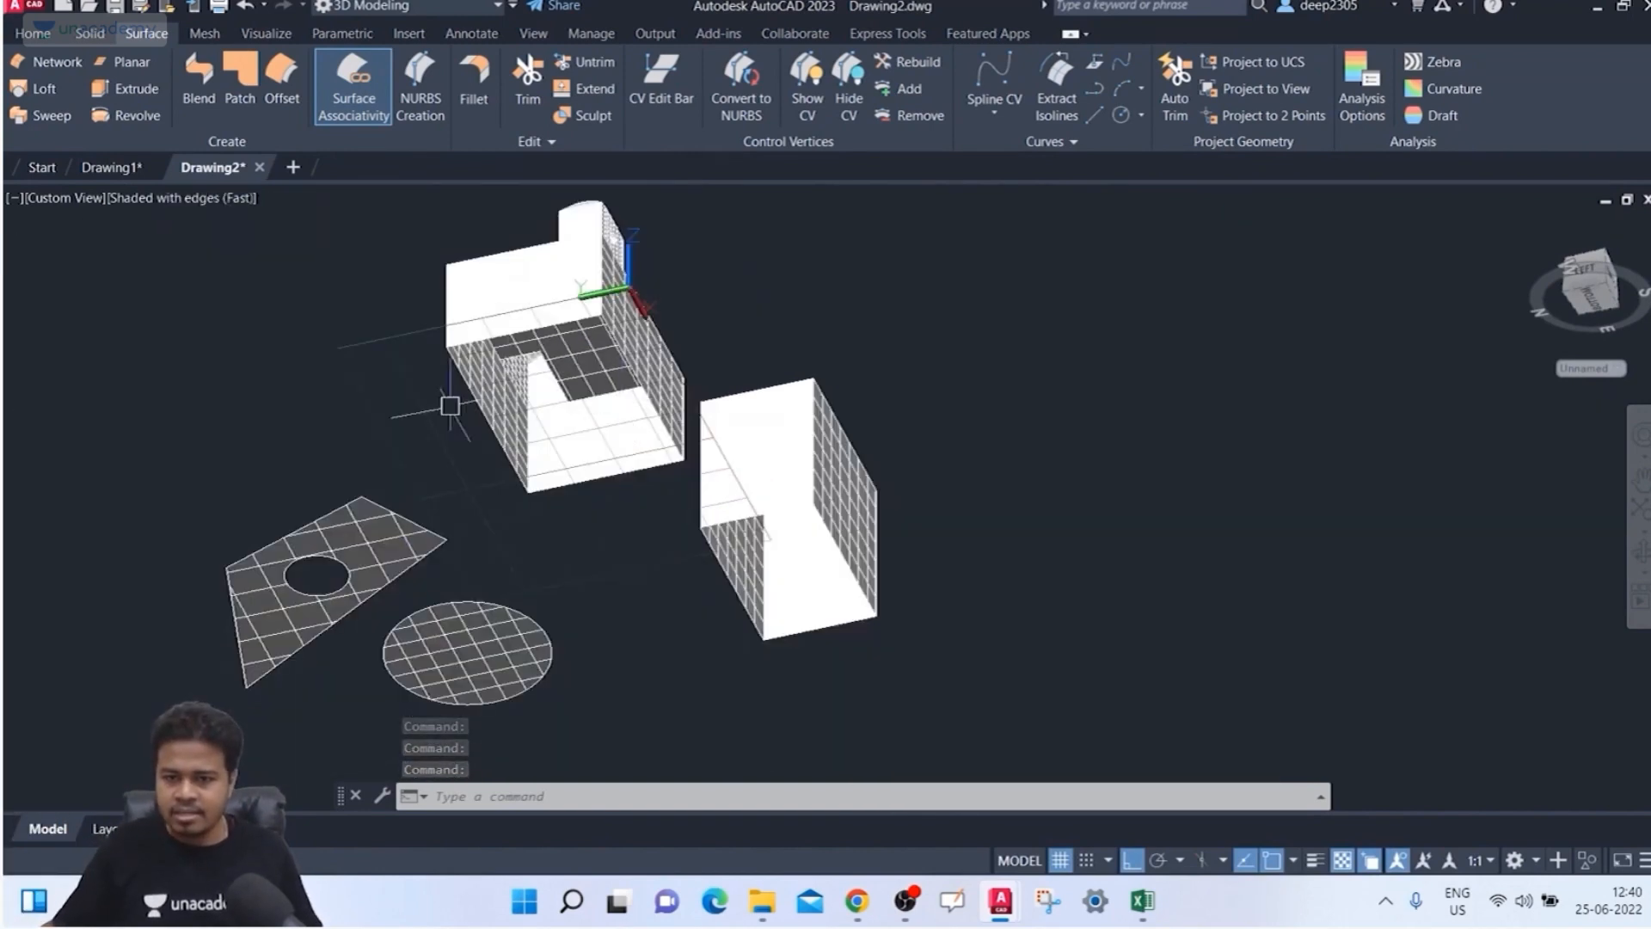
{"action": "scroll", "coordinate": [524, 344], "scroll_direction": "up", "scroll_amount": 3}
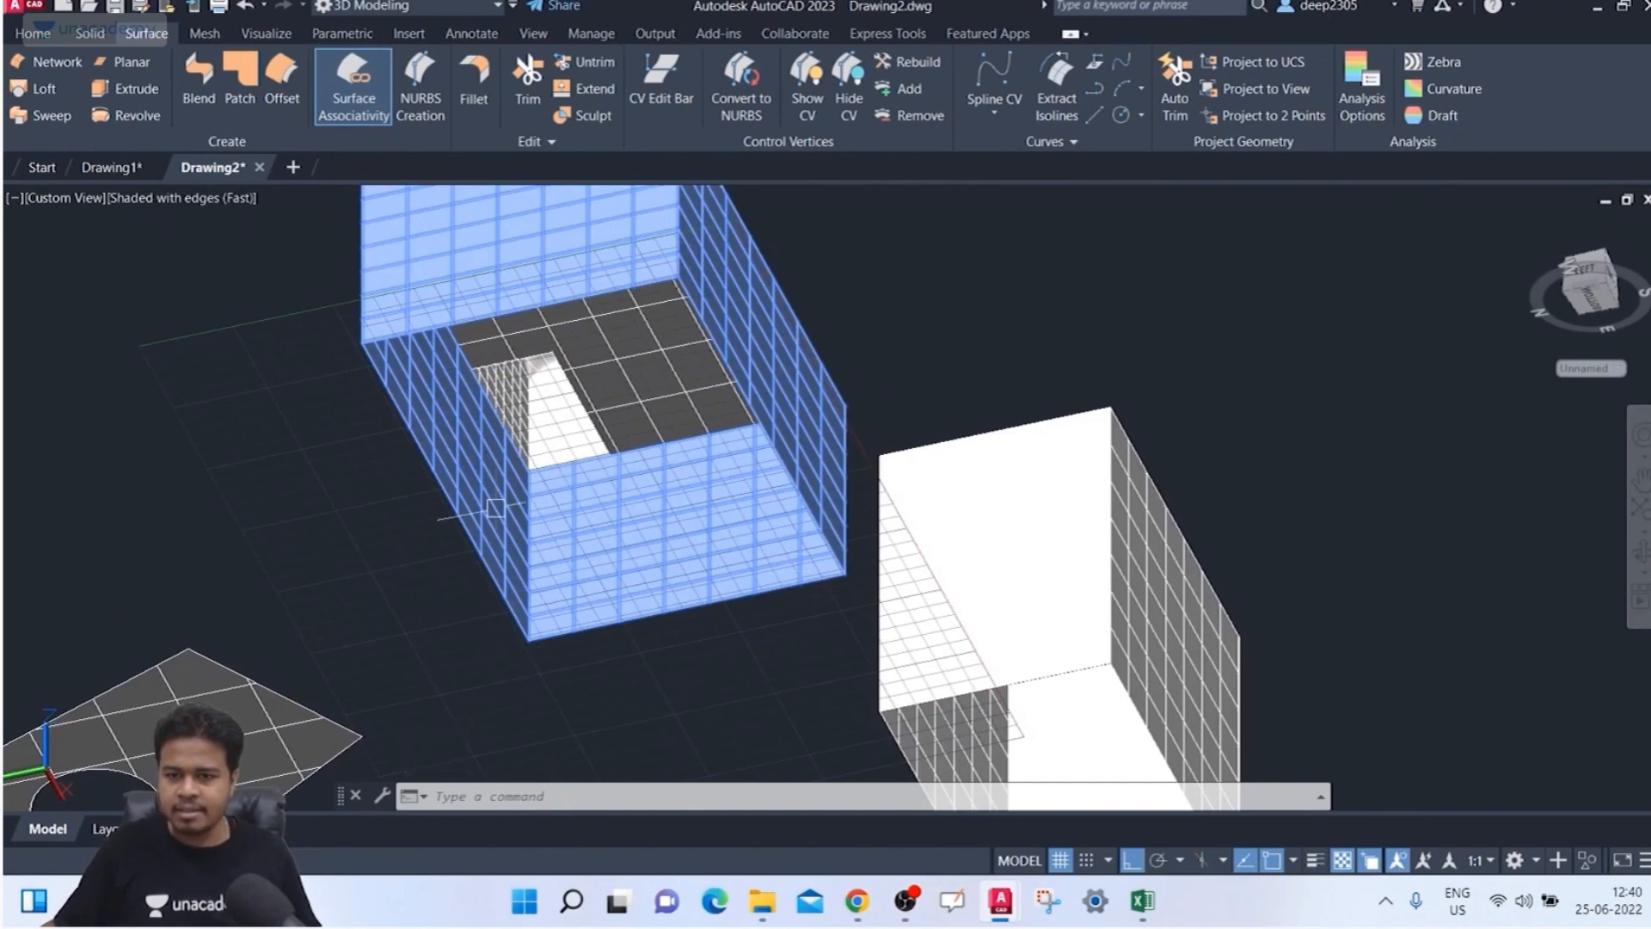
{"action": "left_click", "coordinate": [438, 482]}
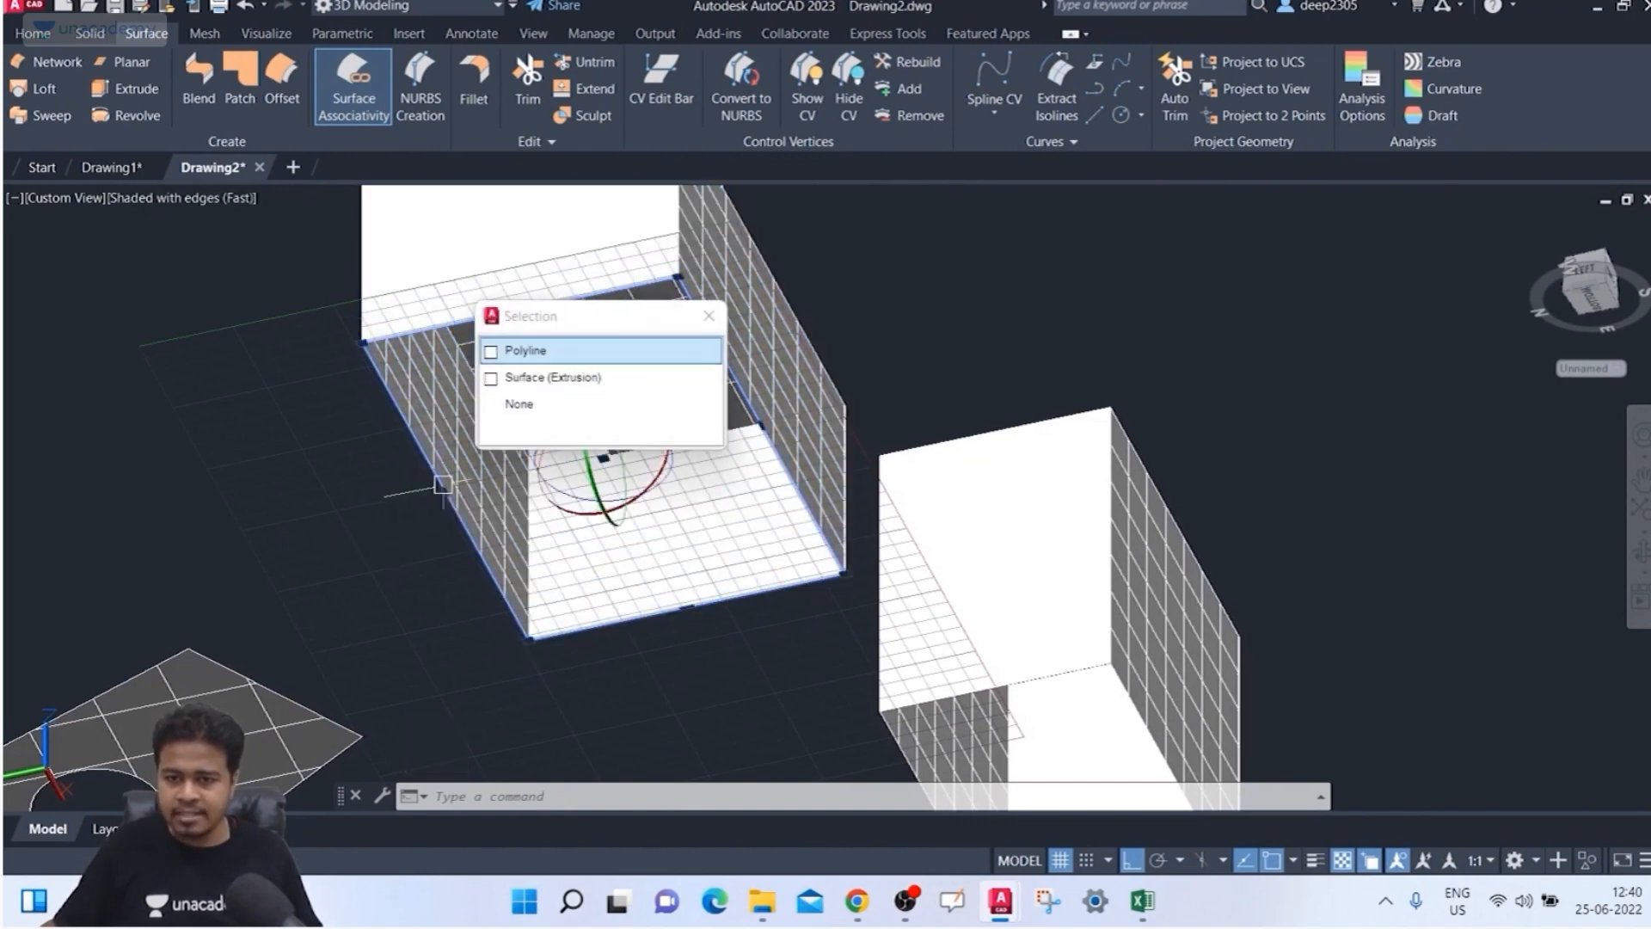
{"action": "left_click", "coordinate": [548, 353]}
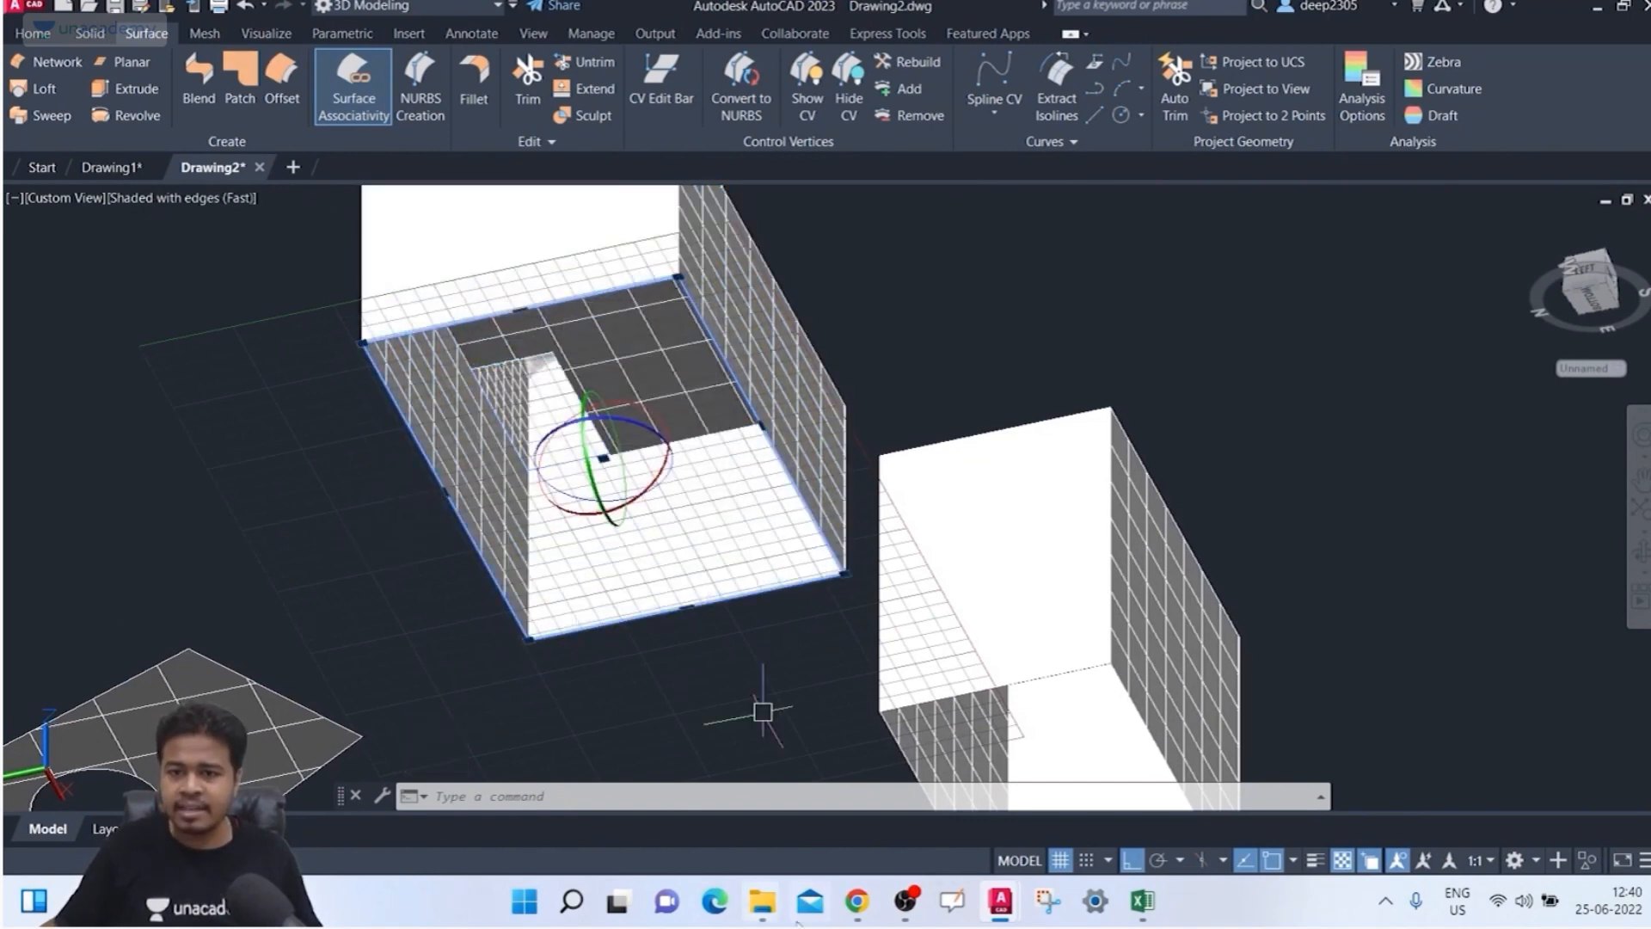
{"action": "key", "text": "Delete"}
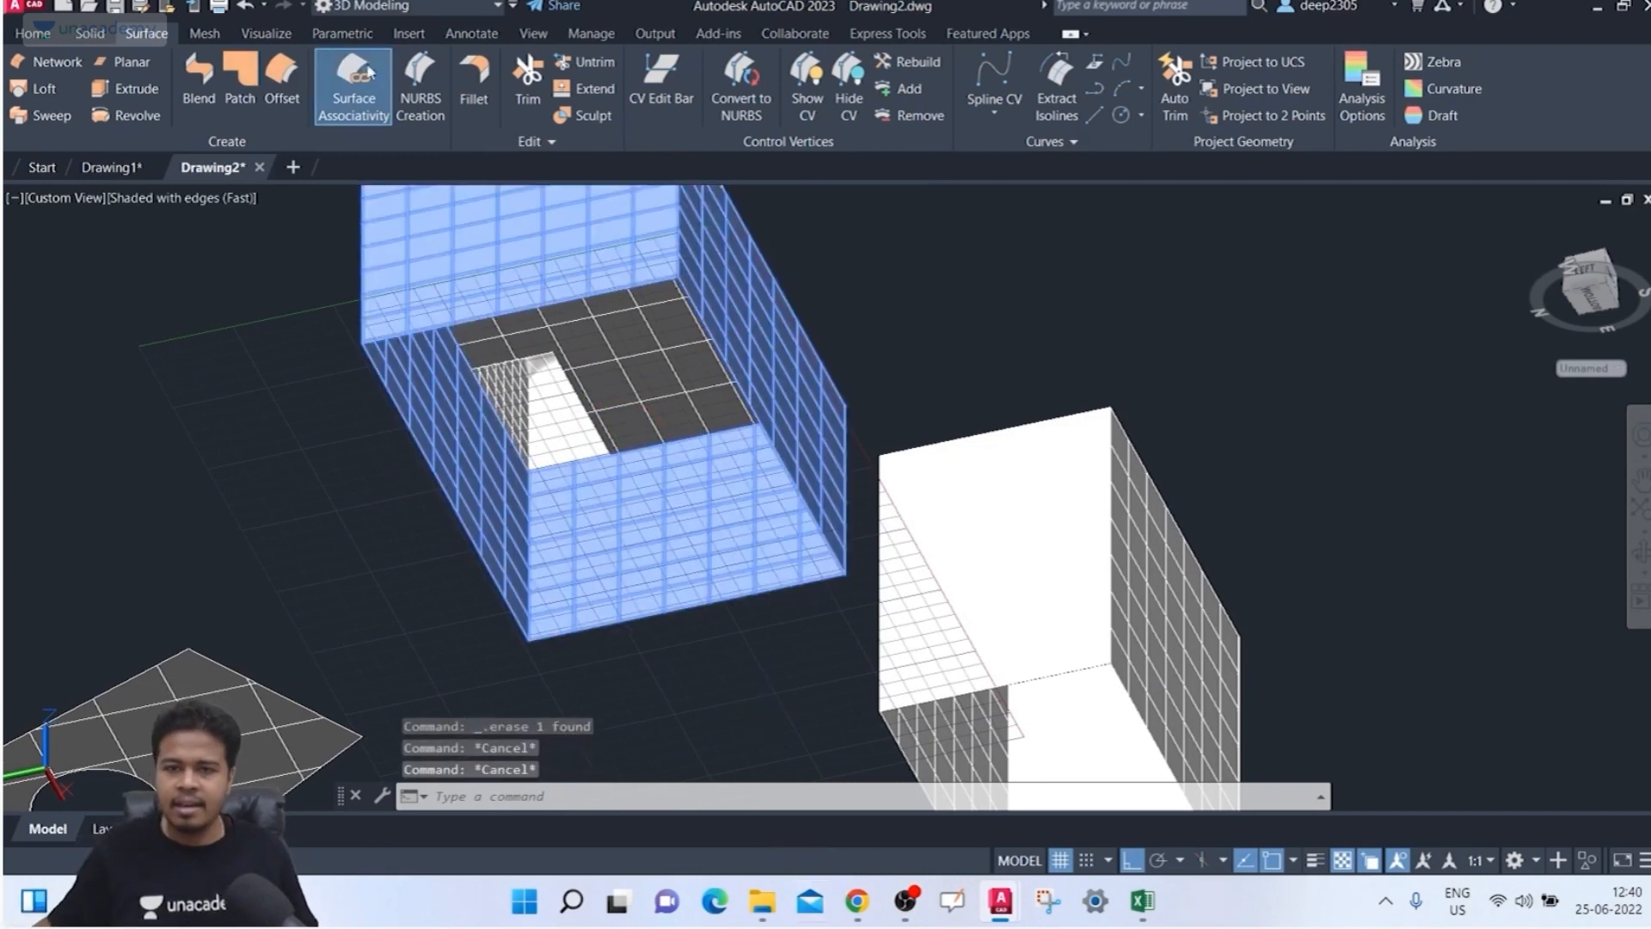
Step: Try to patch the open bottom of the box with the upright blocks, using the Chain option on a bottom edge
{"action": "left_click", "coordinate": [241, 73]}
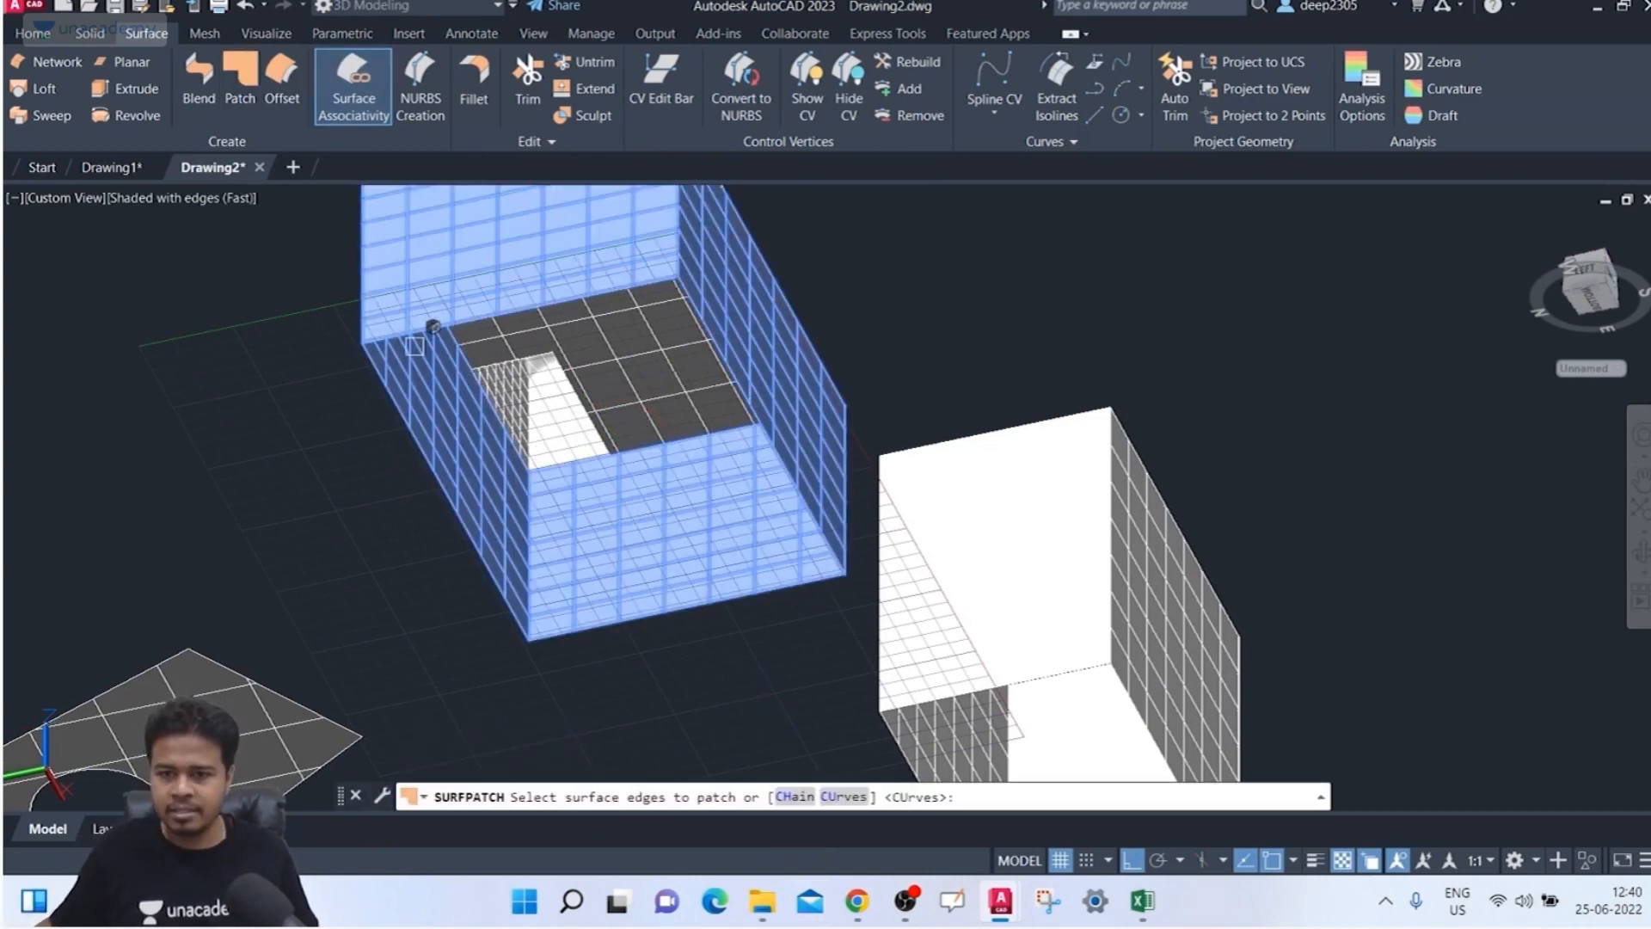
{"action": "left_click", "coordinate": [793, 796]}
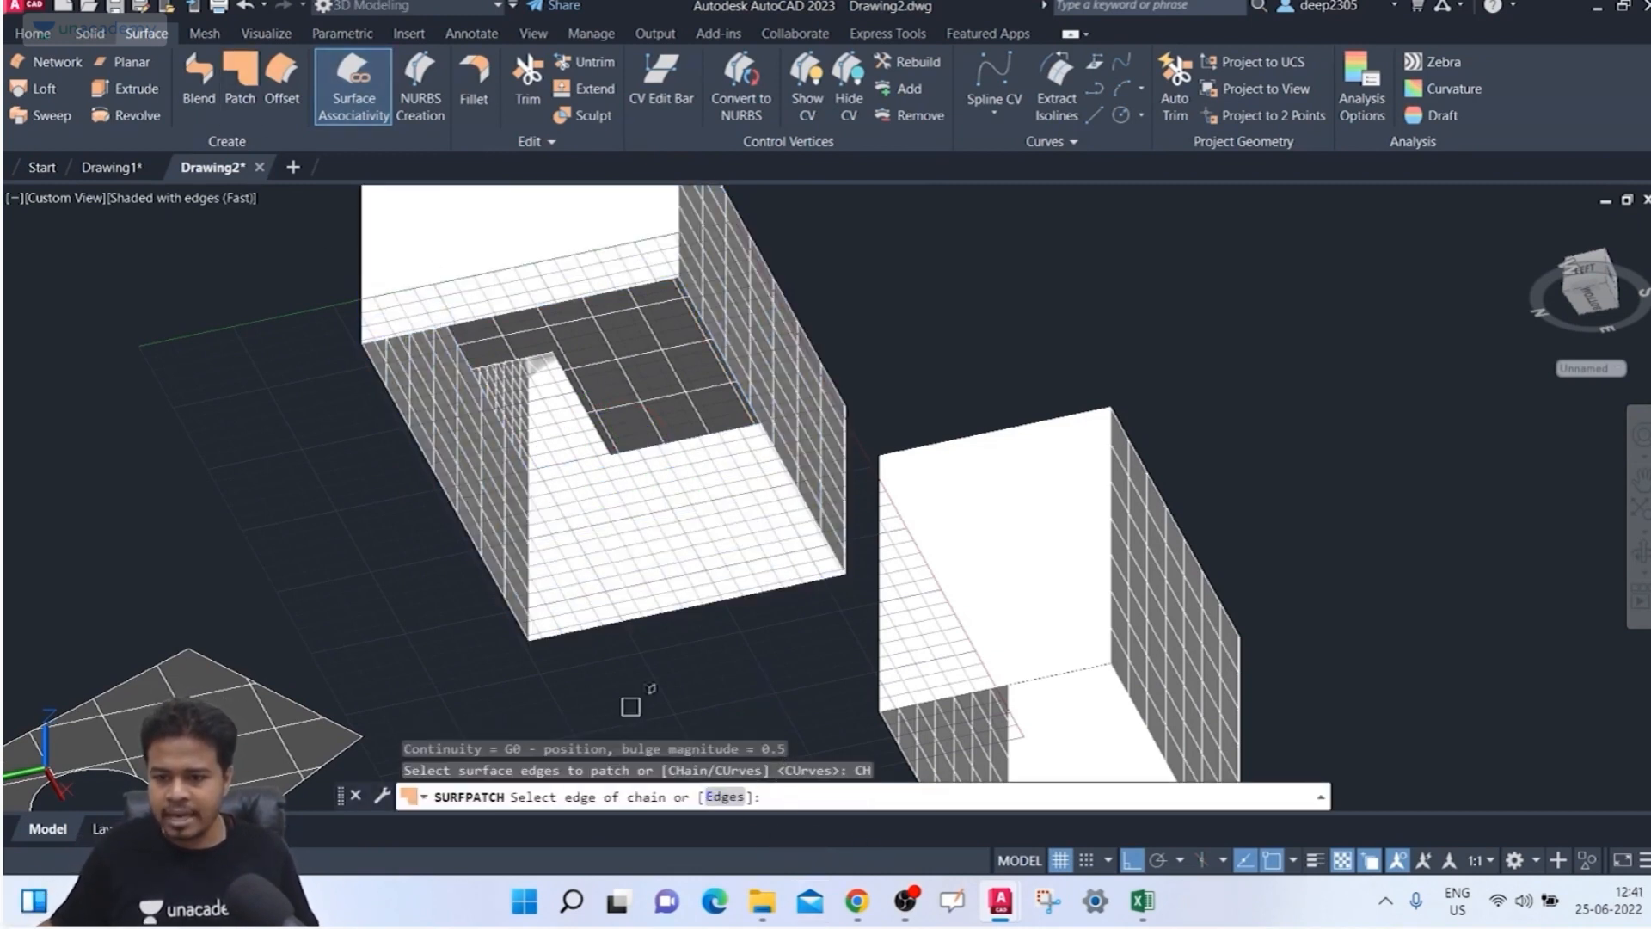
{"action": "scroll", "coordinate": [607, 679], "scroll_direction": "up", "scroll_amount": 3}
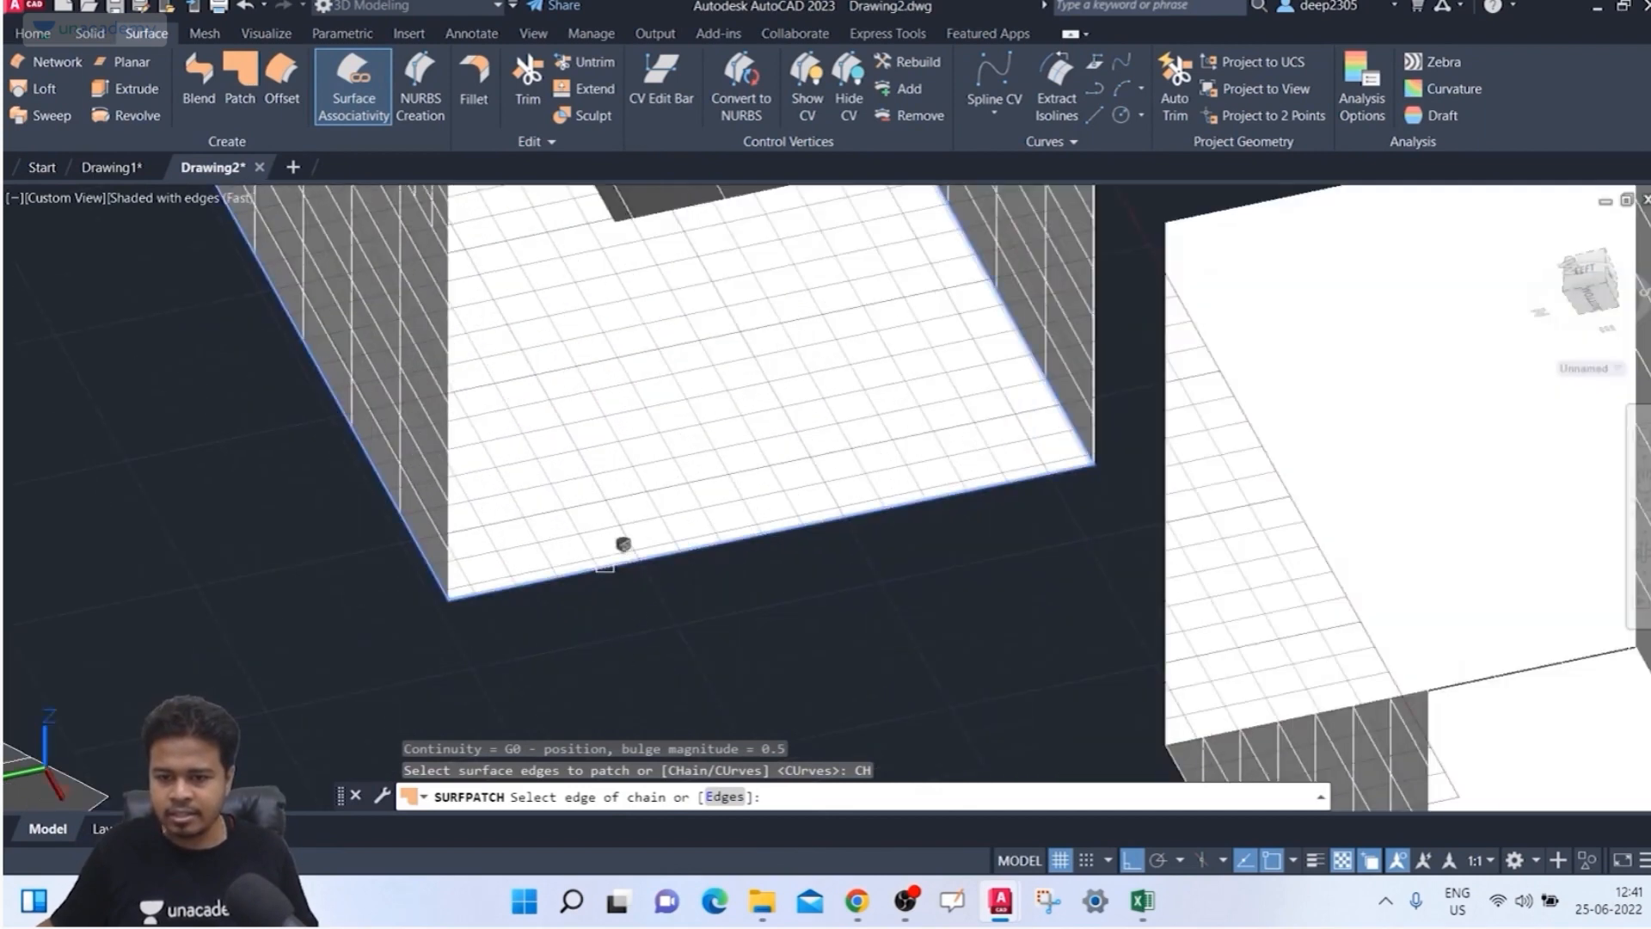
{"action": "left_click", "coordinate": [604, 568]}
{"action": "scroll", "coordinate": [604, 571], "scroll_direction": "down", "scroll_amount": 3}
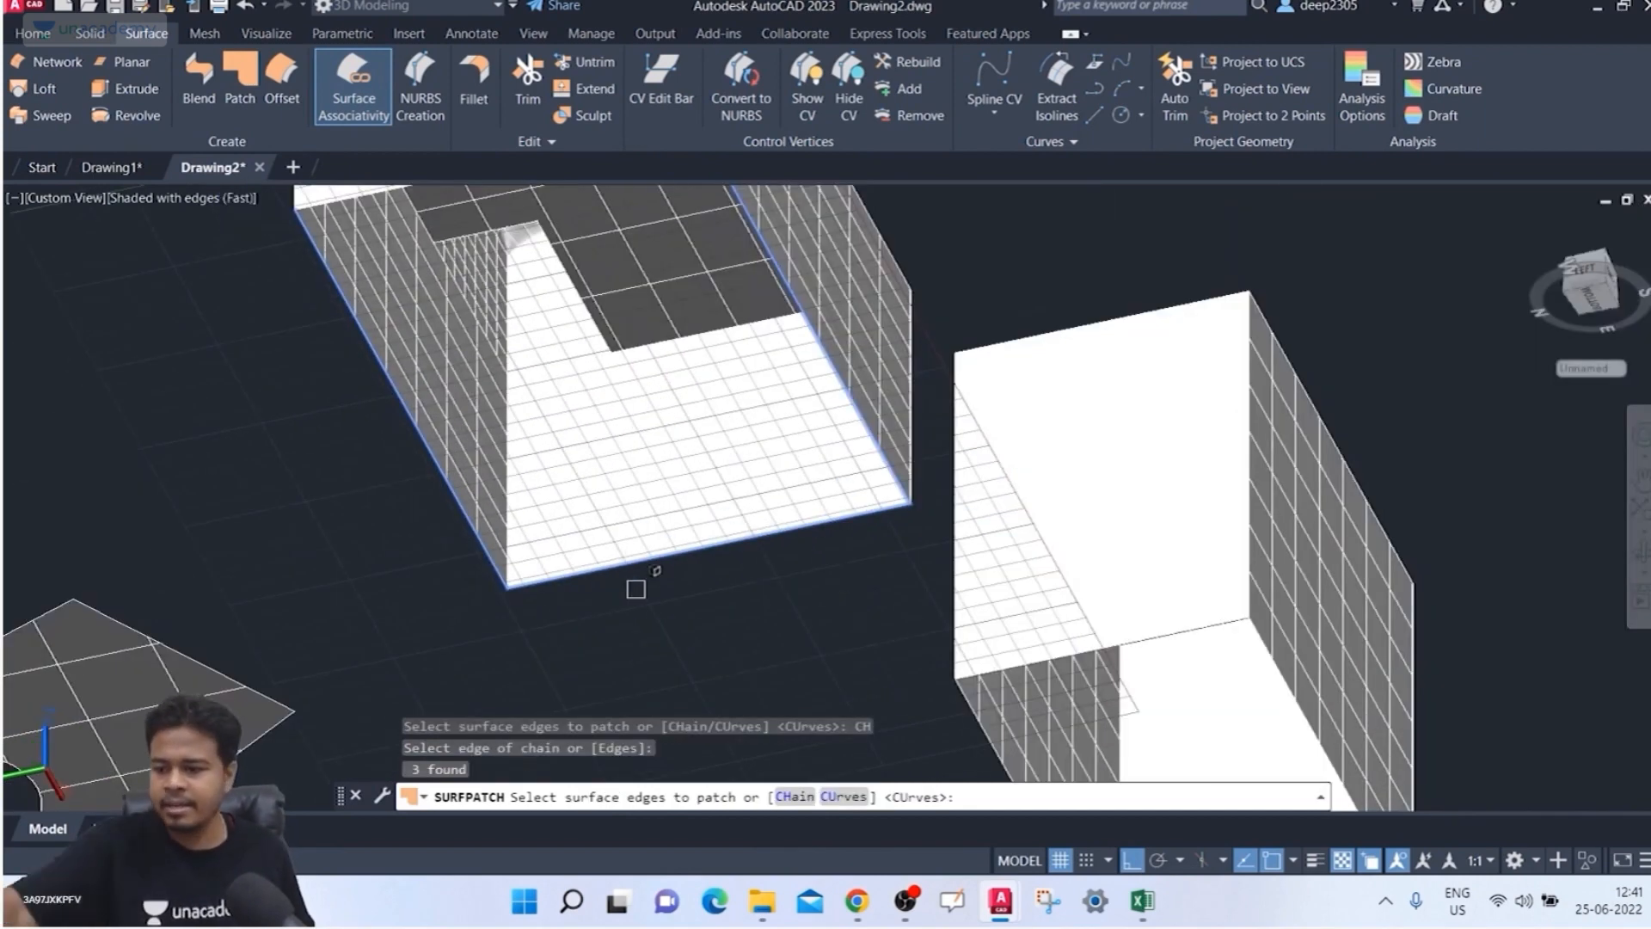
{"action": "key", "text": "Return"}
{"action": "mouse_move", "coordinate": [616, 901]}
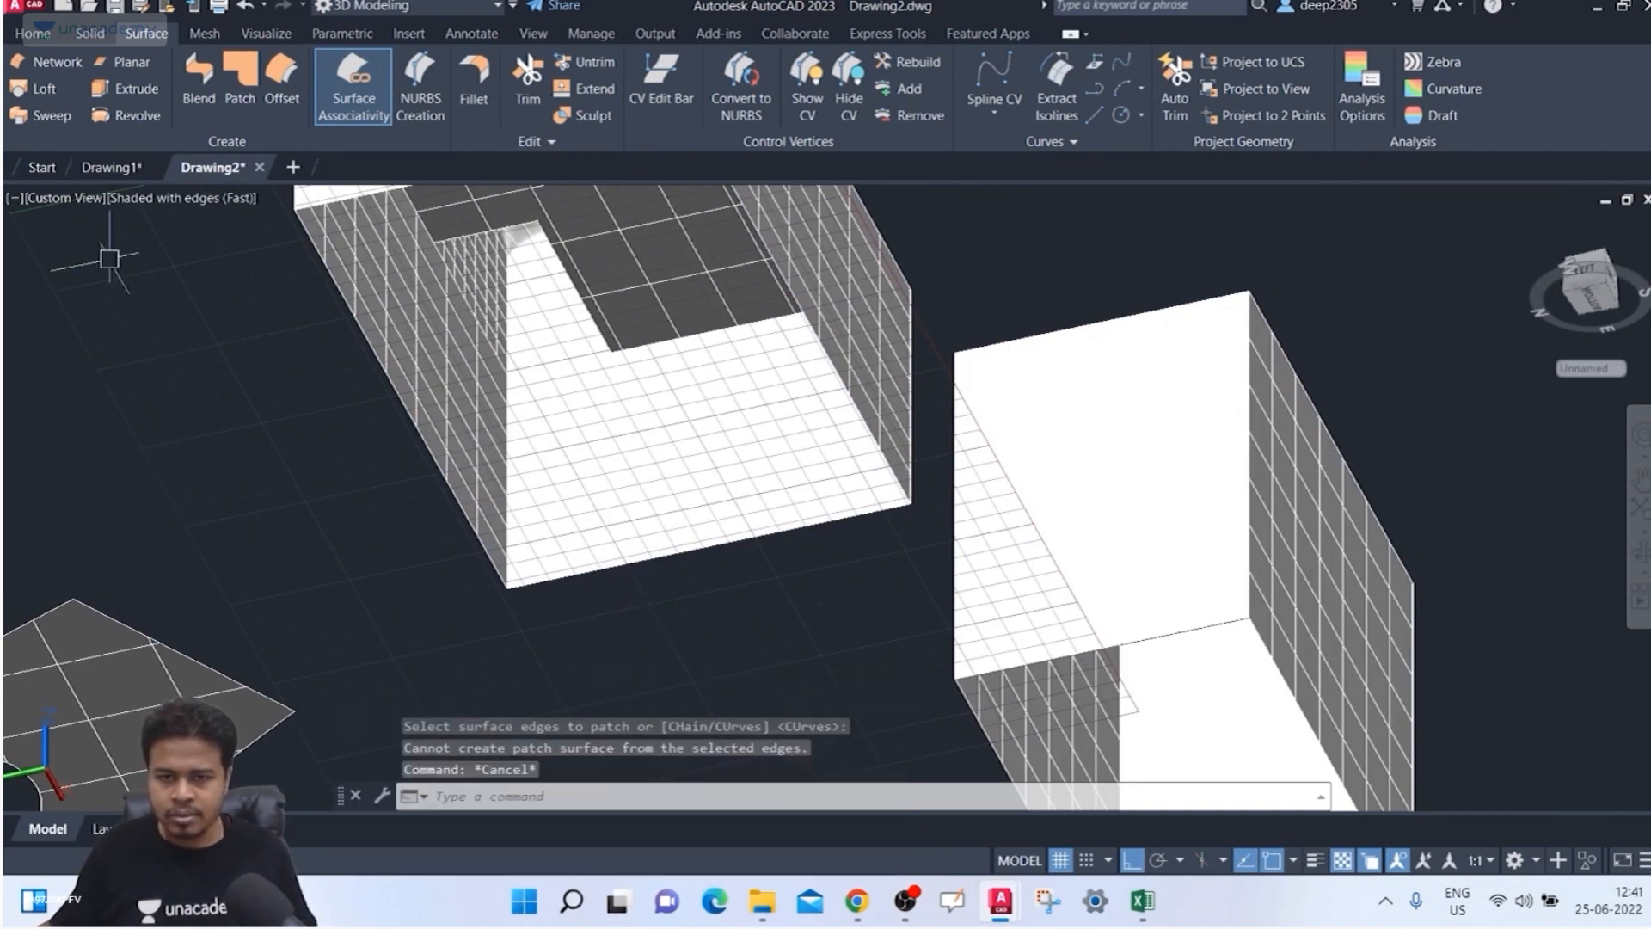
Step: Restart the Patch command and chain-select all four bottom edges of the box with the upright blocks
{"action": "left_click", "coordinate": [224, 76]}
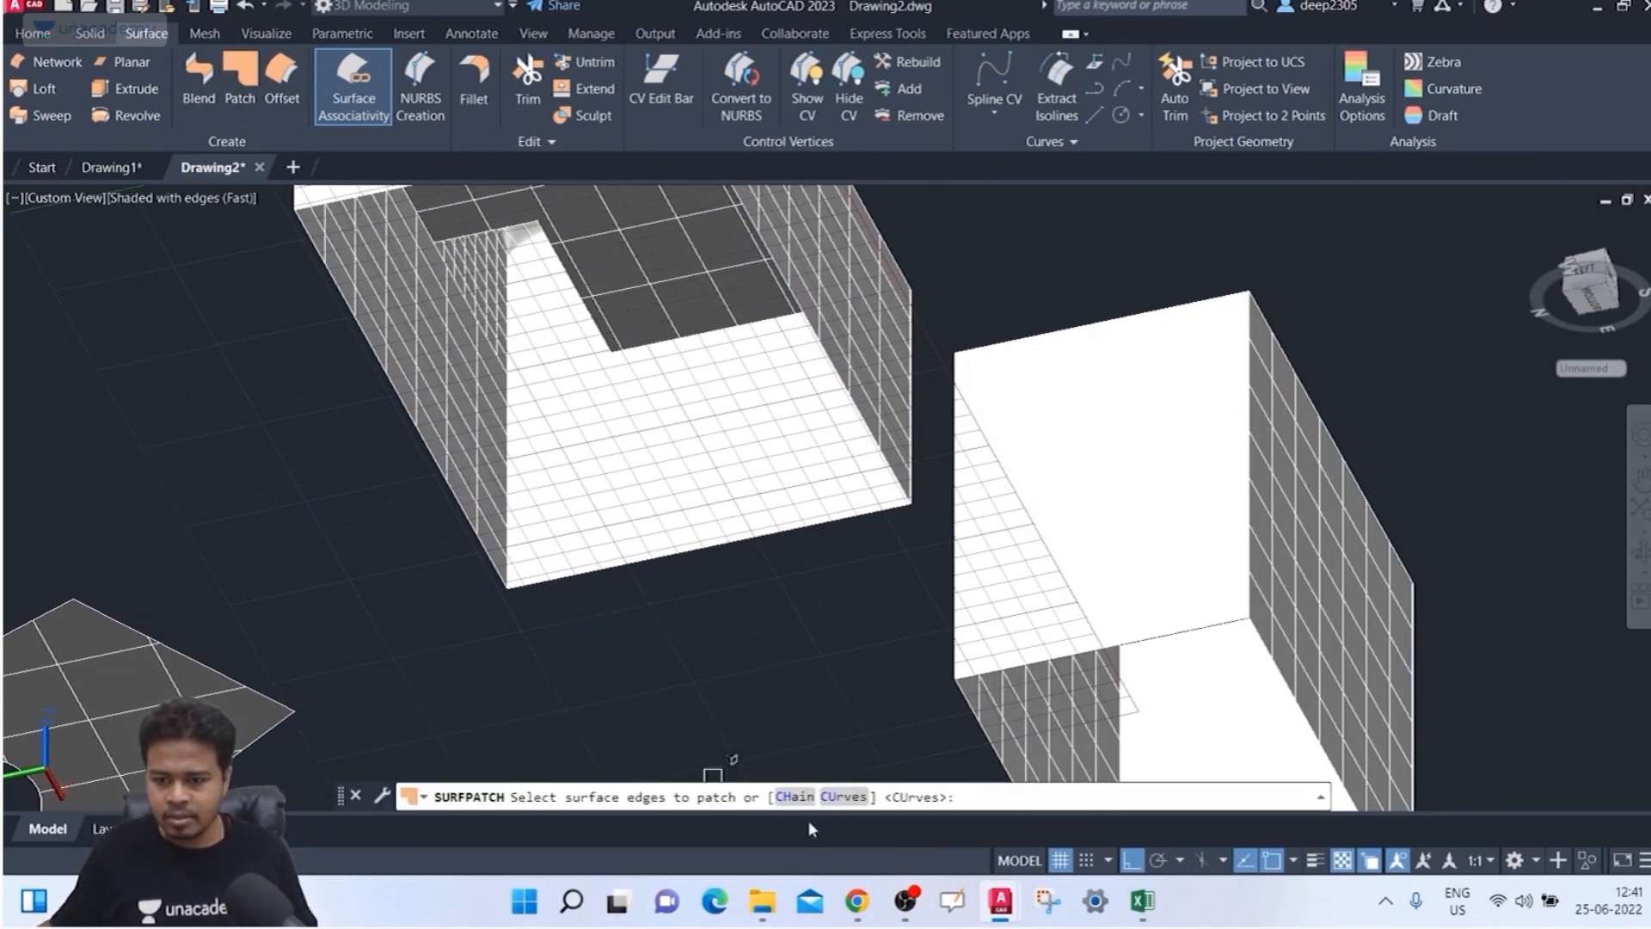
{"action": "left_click", "coordinate": [791, 798]}
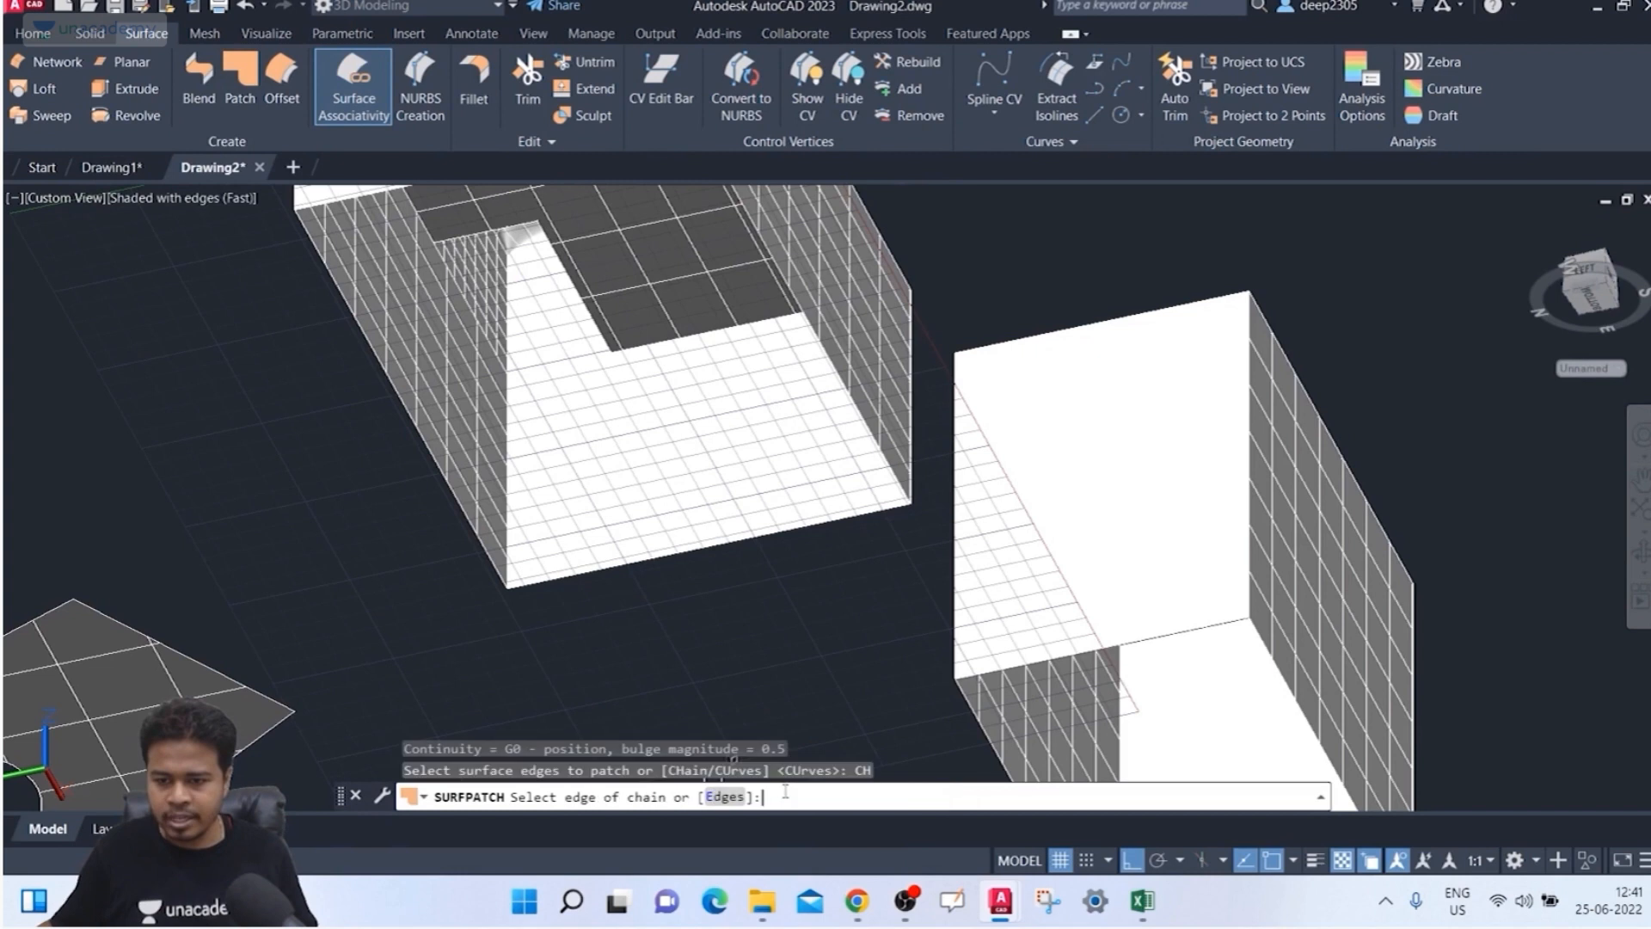
{"action": "left_click", "coordinate": [620, 565]}
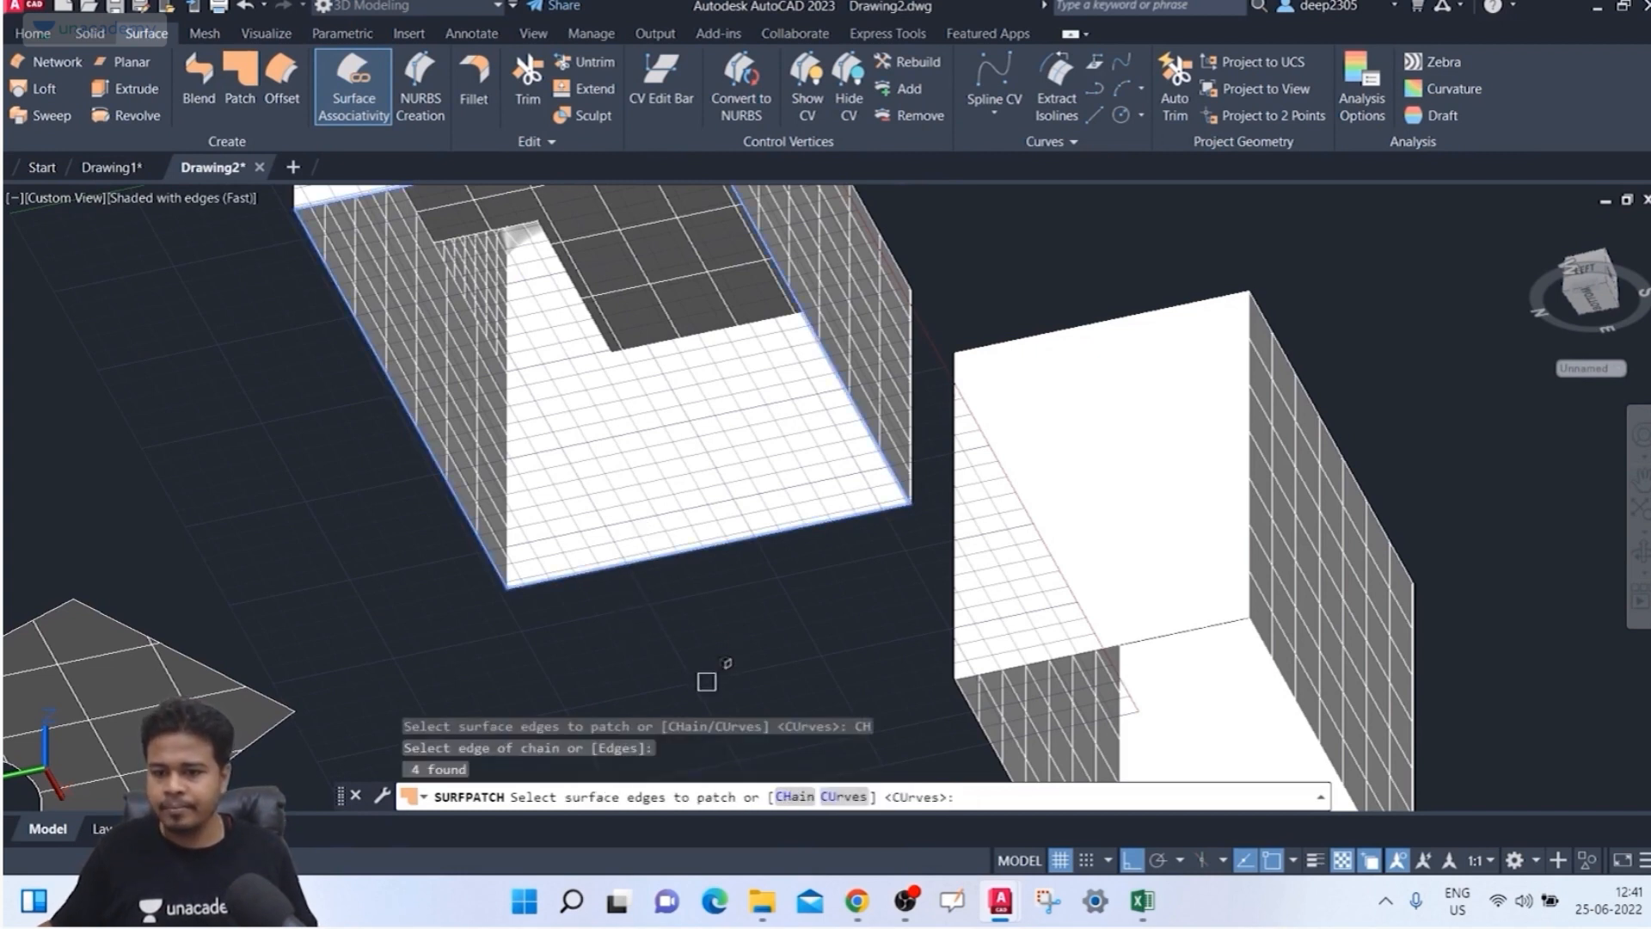
{"action": "middle_click_drag", "start_coordinate": [707, 683], "coordinate": [727, 667], "text": "shift"}
{"action": "key", "text": "Return"}
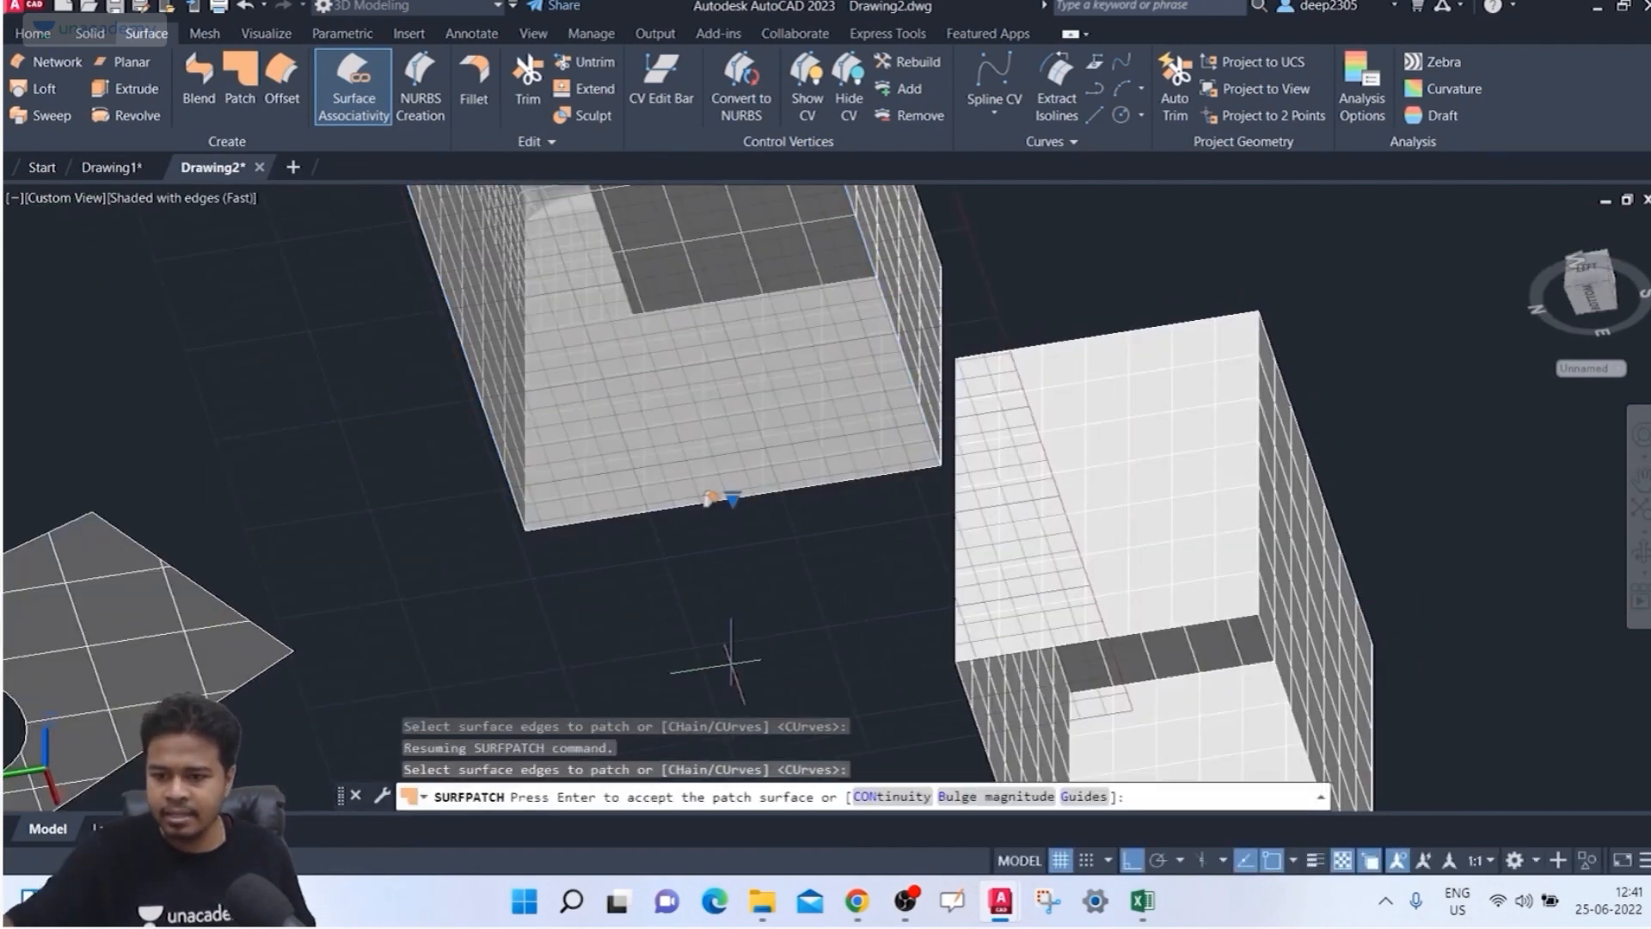
Step: Set the bottom patch to G1 continuity with a bulge magnitude of 0.5 and accept the surface
{"action": "left_click", "coordinate": [915, 795]}
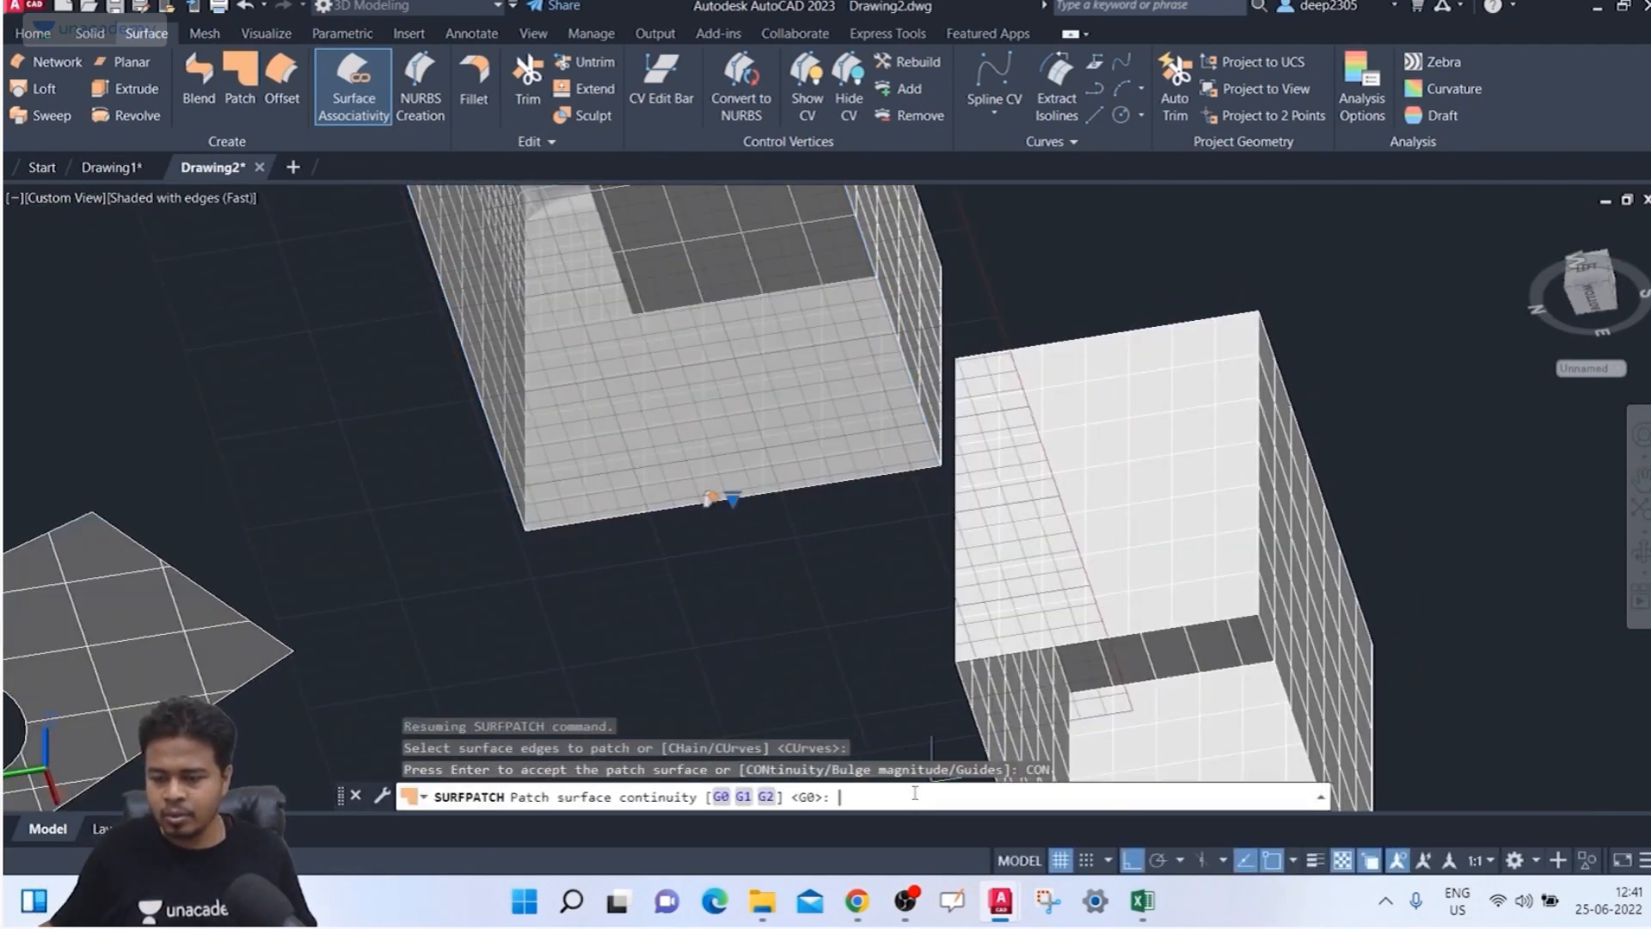
{"action": "left_click", "coordinate": [743, 798]}
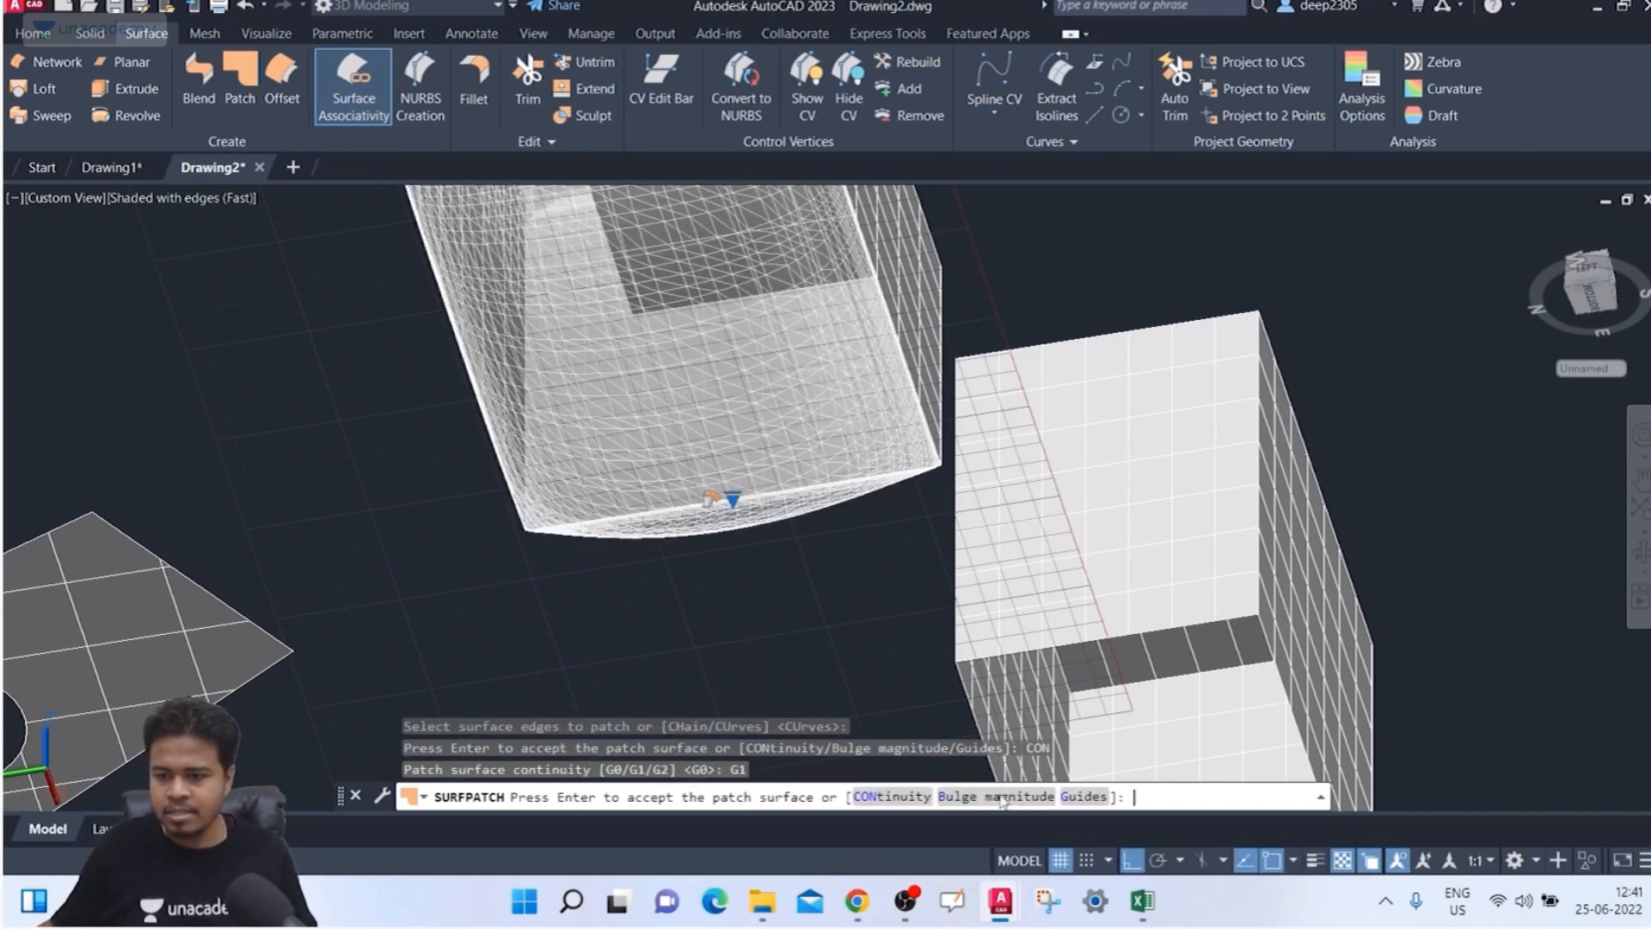
{"action": "left_click", "coordinate": [955, 798]}
{"action": "type", "text": "0."}
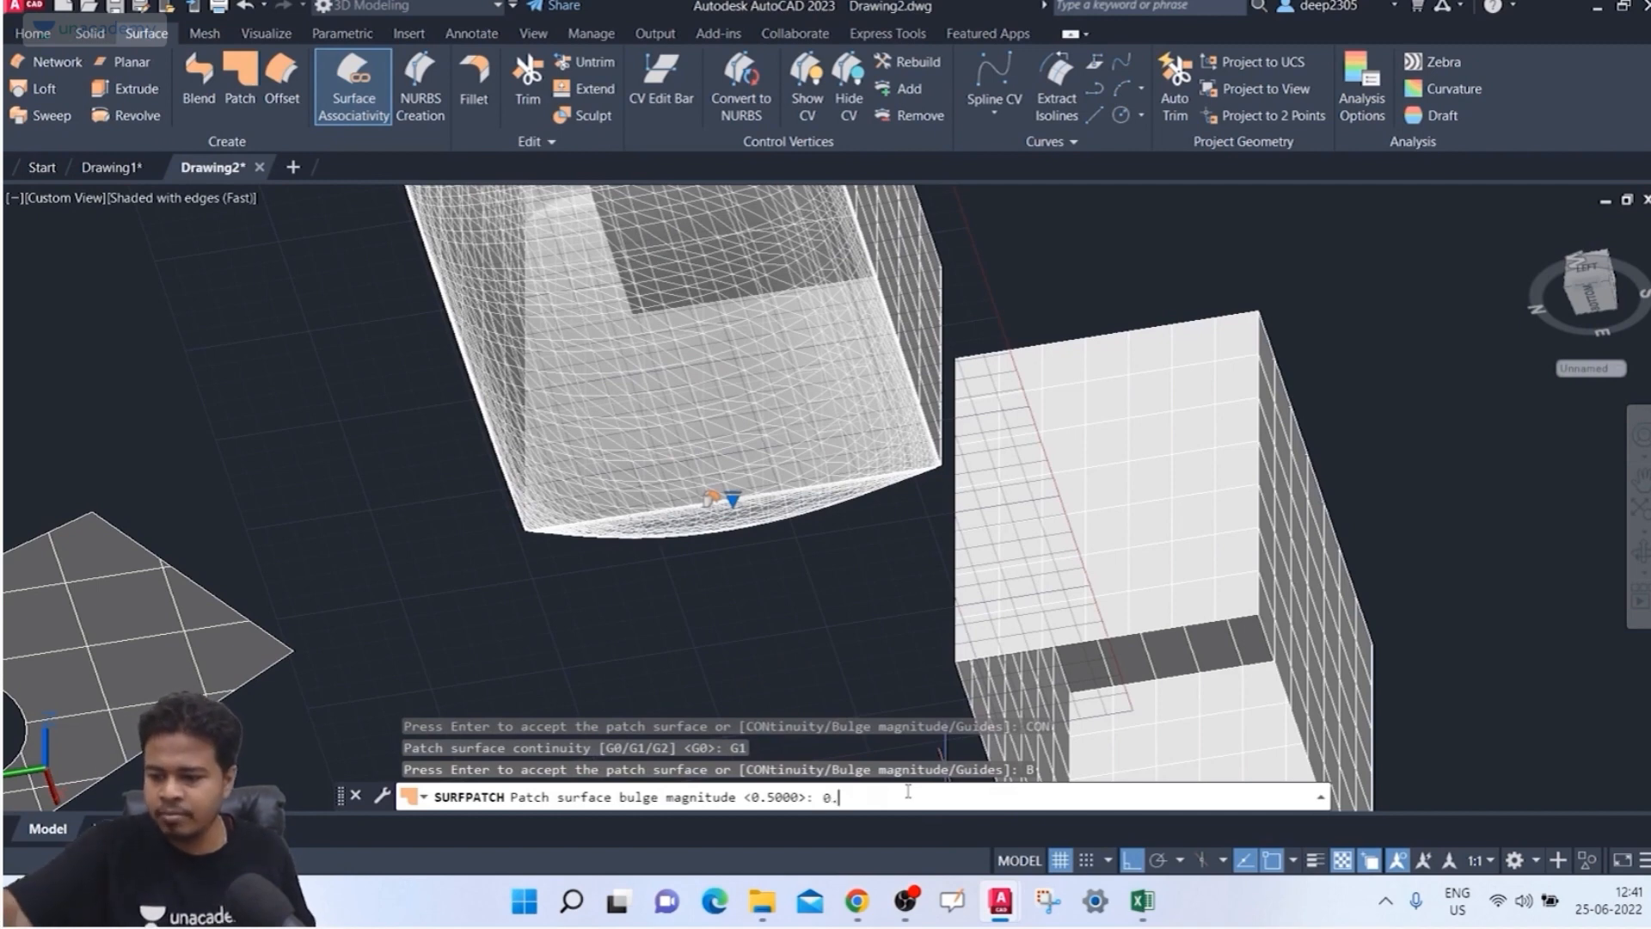
{"action": "type", "text": "5"}
{"action": "key", "text": "Return"}
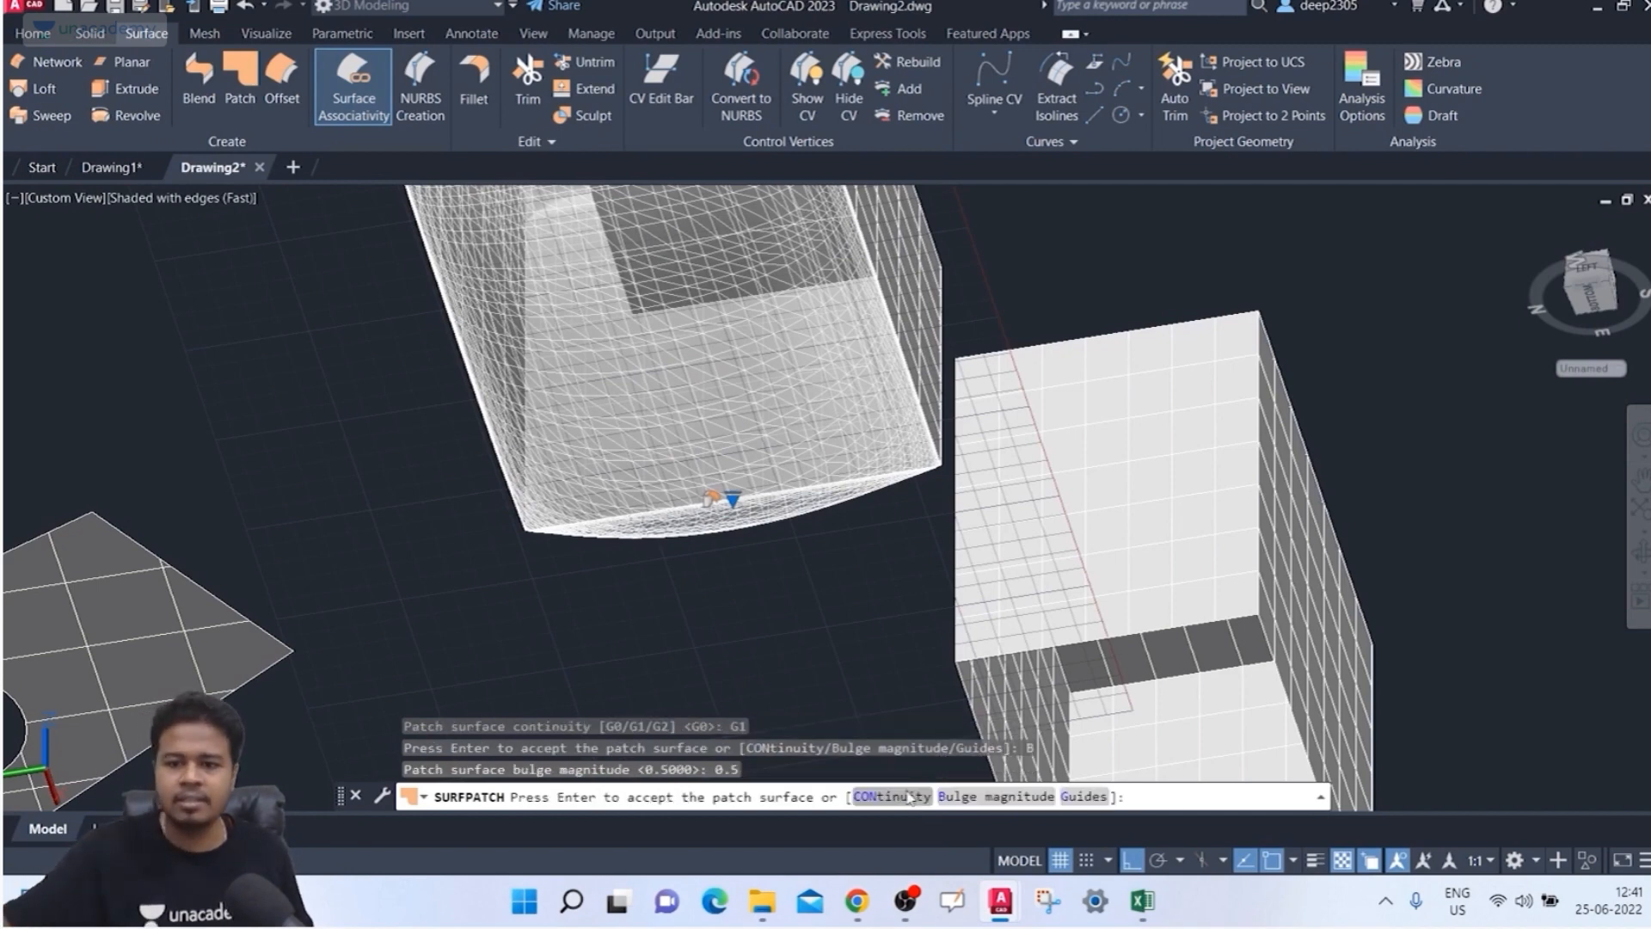
{"action": "key", "text": "Return"}
Step: Examine the patched bottom of the box with the upright blocks from the outside
{"action": "scroll", "coordinate": [830, 527], "scroll_direction": "down", "scroll_amount": 4}
{"action": "middle_click_drag", "start_coordinate": [829, 526], "coordinate": [976, 668], "text": "shift"}
{"action": "middle_click_drag", "start_coordinate": [915, 444], "coordinate": [854, 447]}
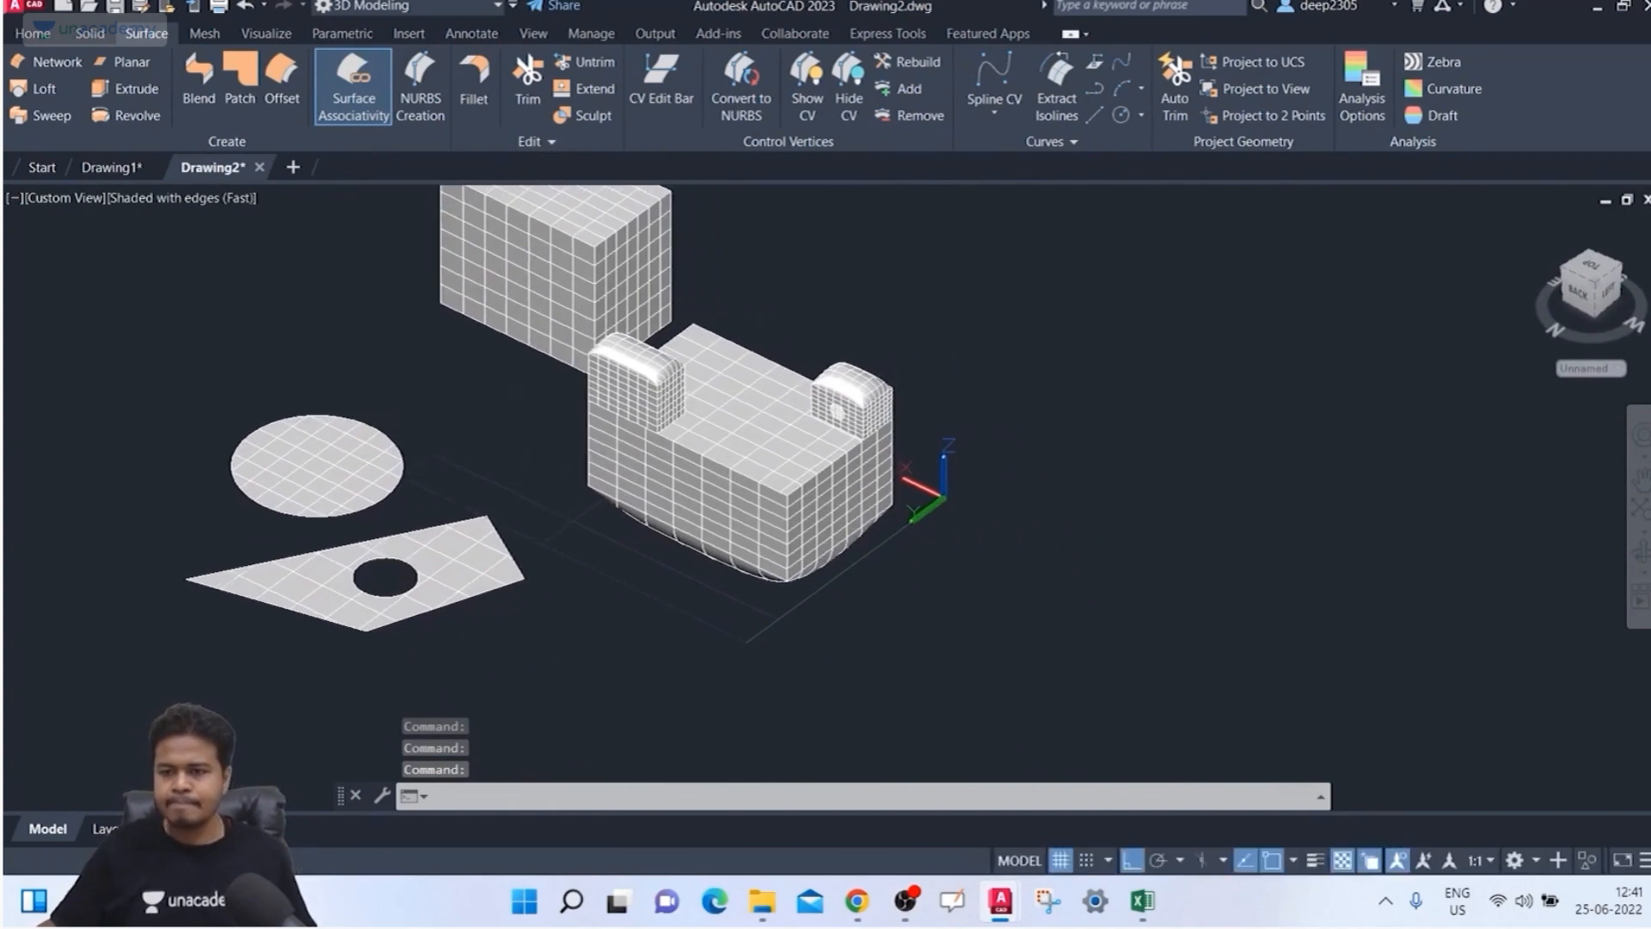
{"action": "scroll", "coordinate": [854, 447], "scroll_direction": "up", "scroll_amount": 4}
{"action": "middle_click_drag", "start_coordinate": [751, 393], "coordinate": [737, 461]}
{"action": "key", "text": "Escape"}
{"action": "key", "text": "Escape"}
{"action": "key", "text": "Escape"}
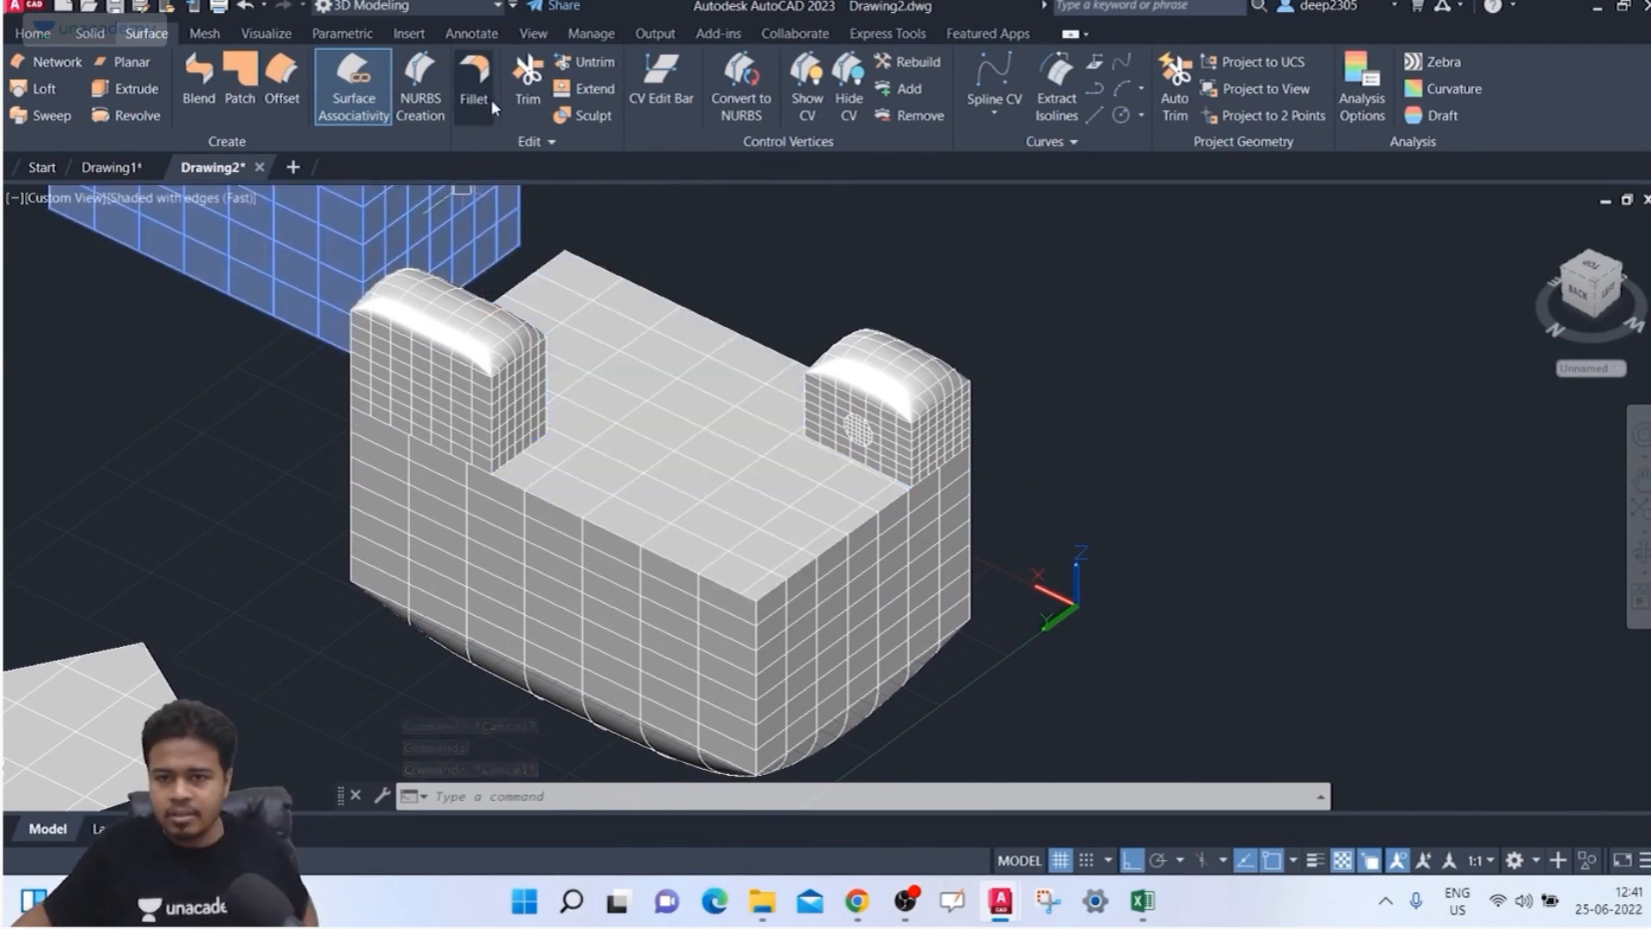
{"action": "key", "text": "ctrl"}
{"action": "key", "text": "ctrl"}
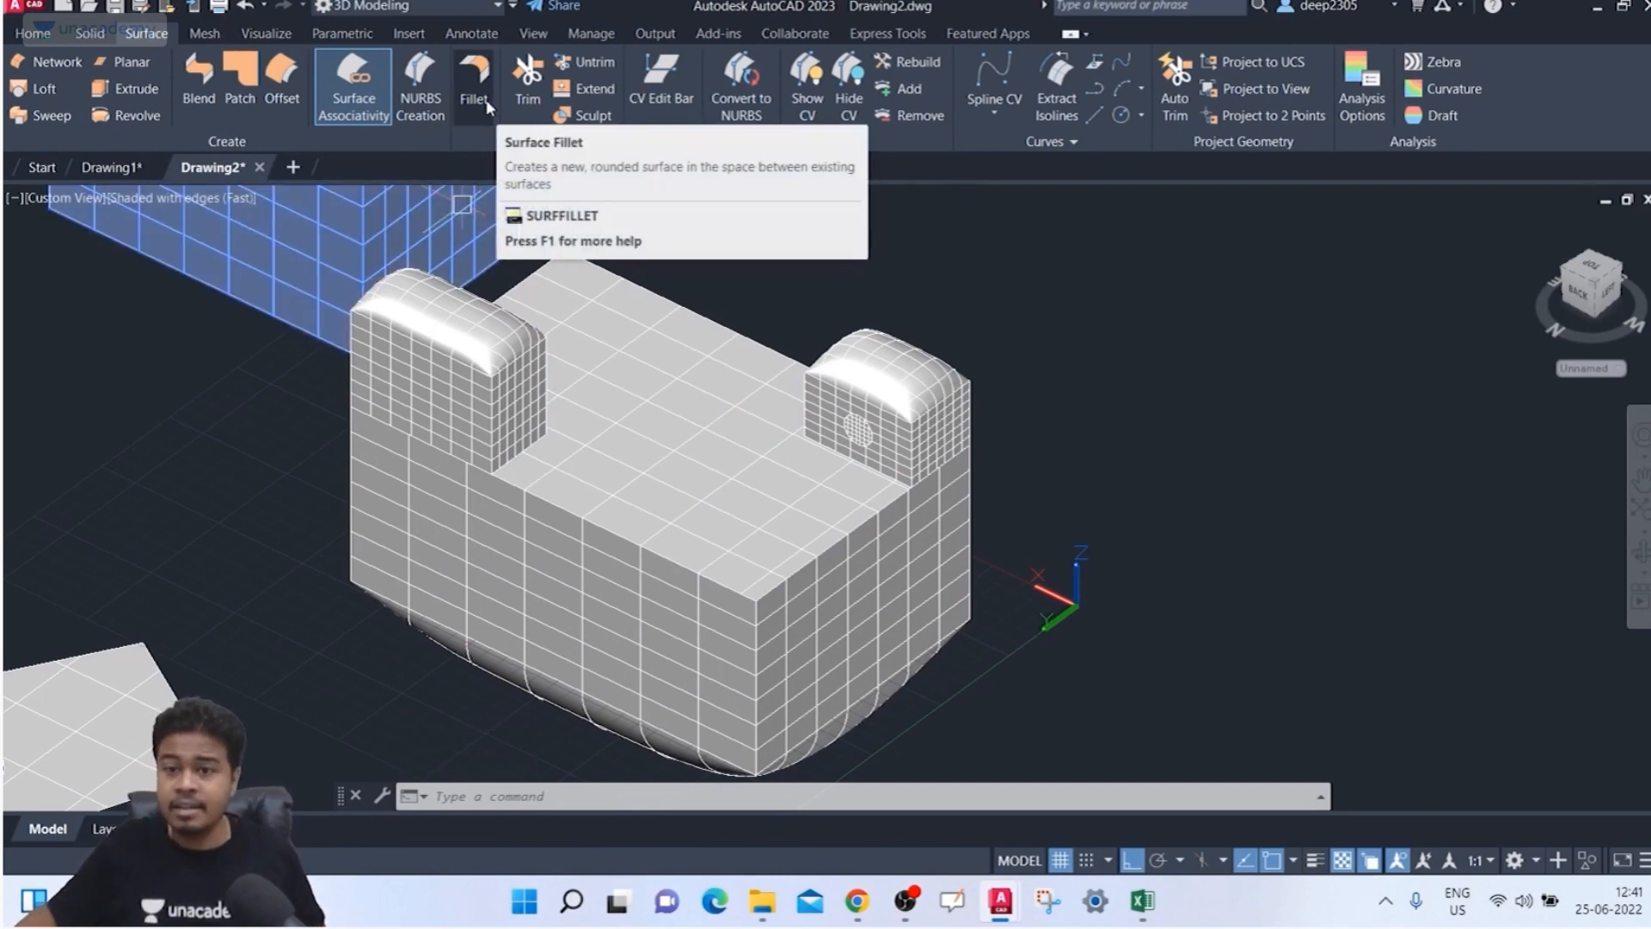
{"action": "left_click", "coordinate": [488, 107]}
{"action": "key", "text": "Escape"}
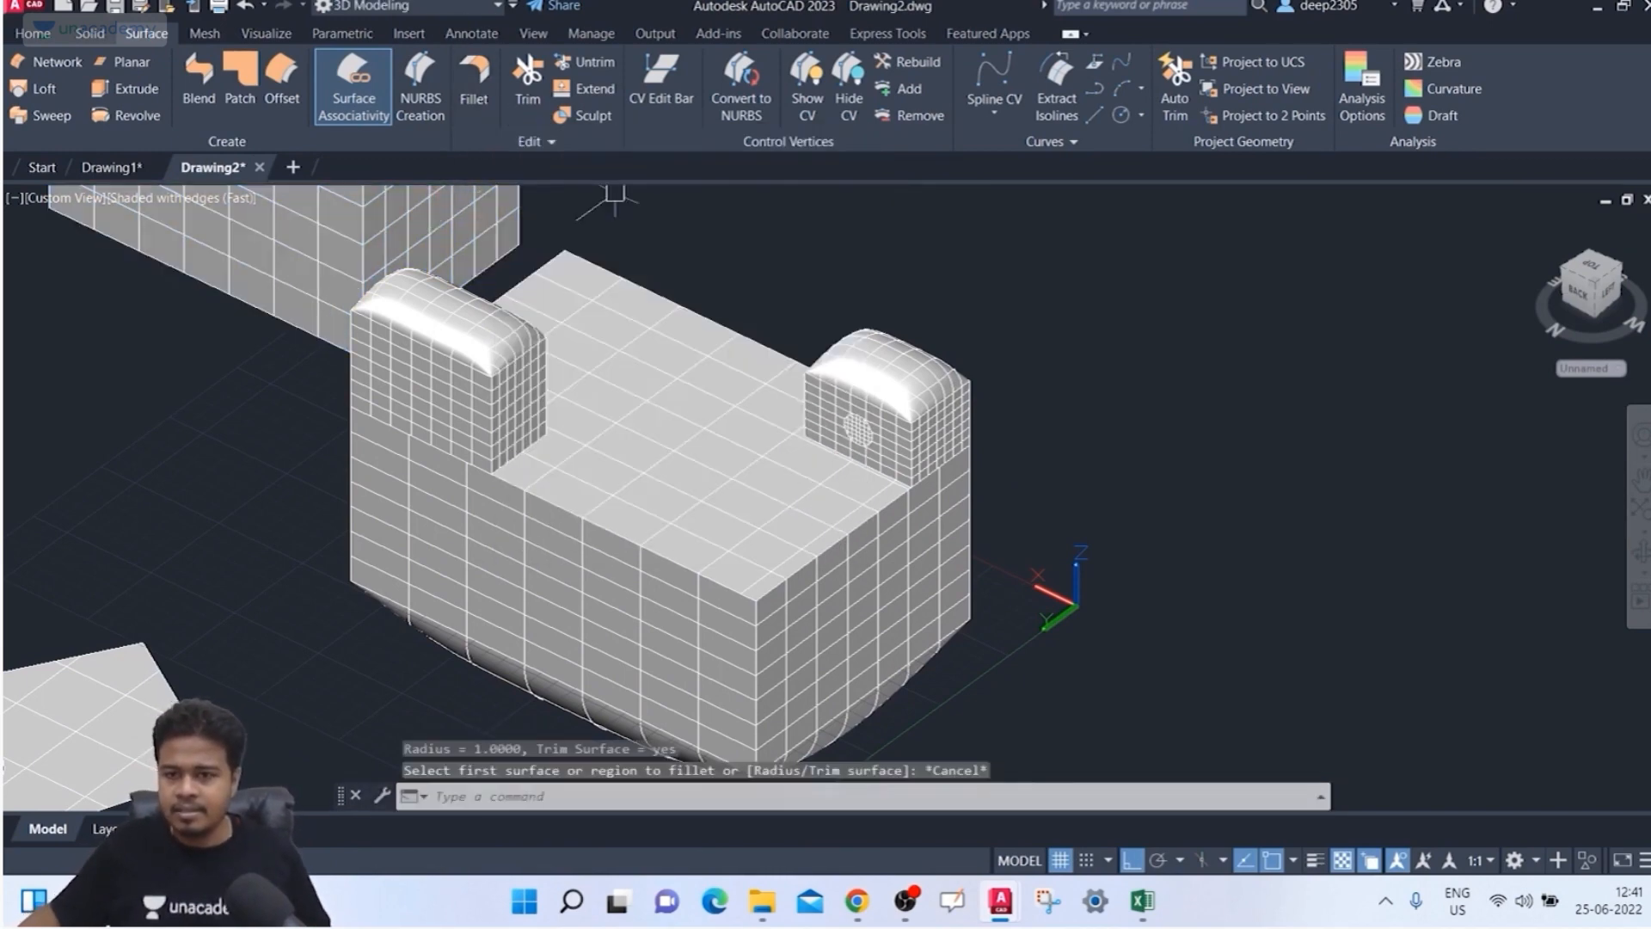
{"action": "scroll", "coordinate": [781, 276], "scroll_direction": "down", "scroll_amount": 5}
{"action": "key", "text": "Escape"}
{"action": "key", "text": "Escape"}
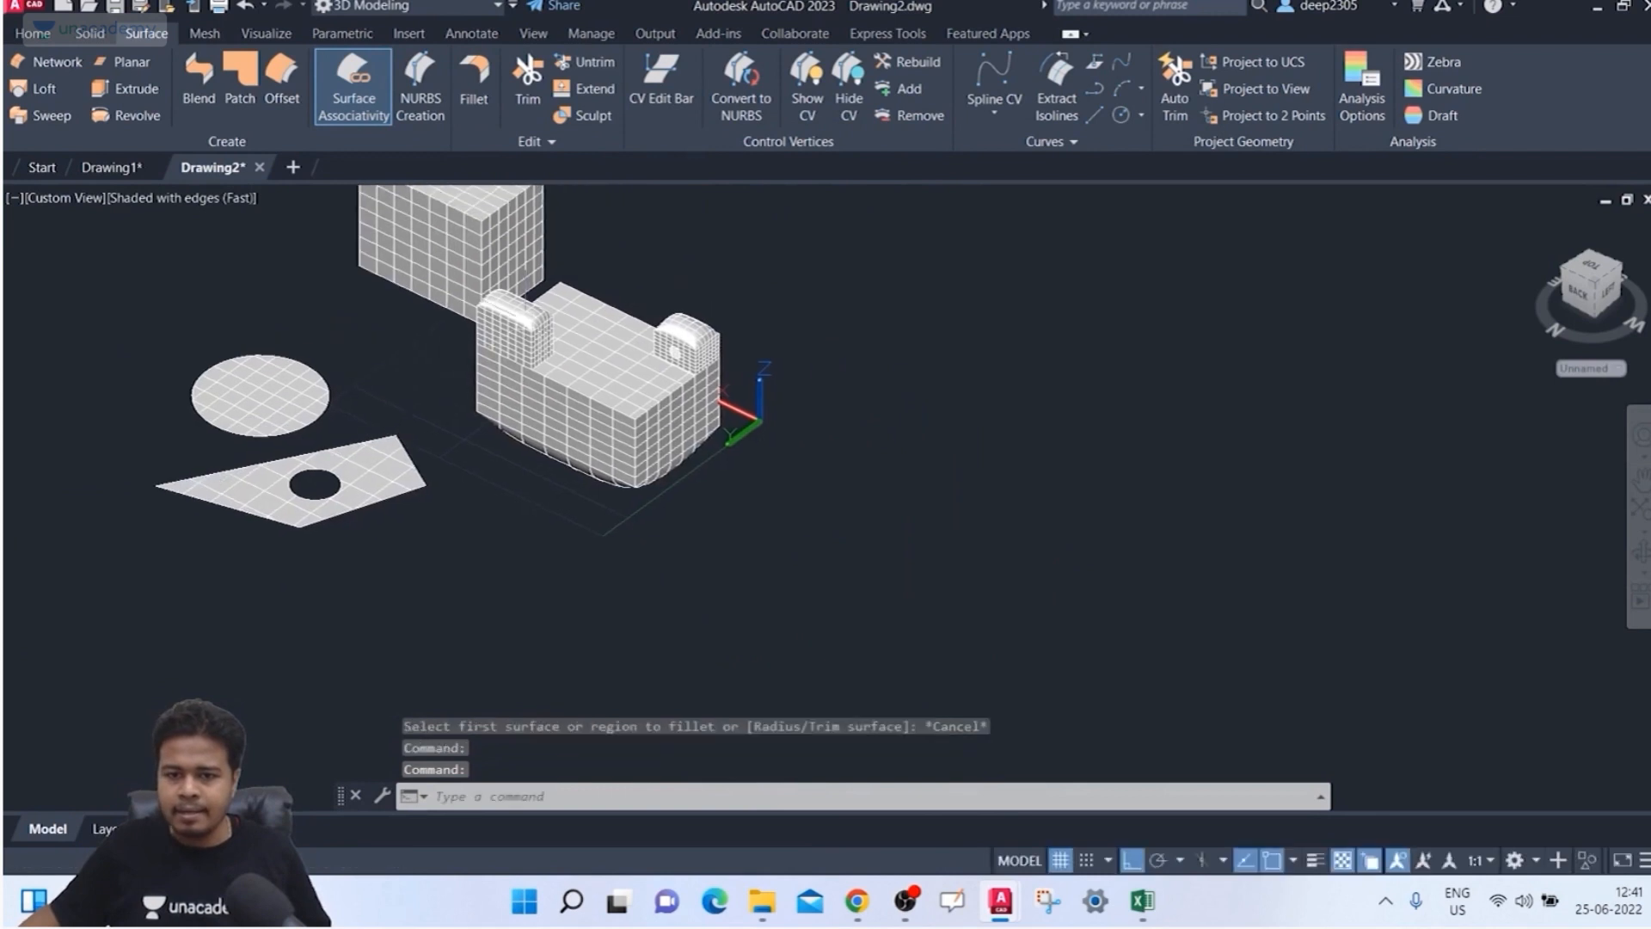
Step: Extrude the four-sided polyline around the planar surface with the hole upward into surface walls
{"action": "scroll", "coordinate": [402, 493], "scroll_direction": "up", "scroll_amount": 3}
{"action": "middle_click_drag", "start_coordinate": [402, 492], "coordinate": [416, 510]}
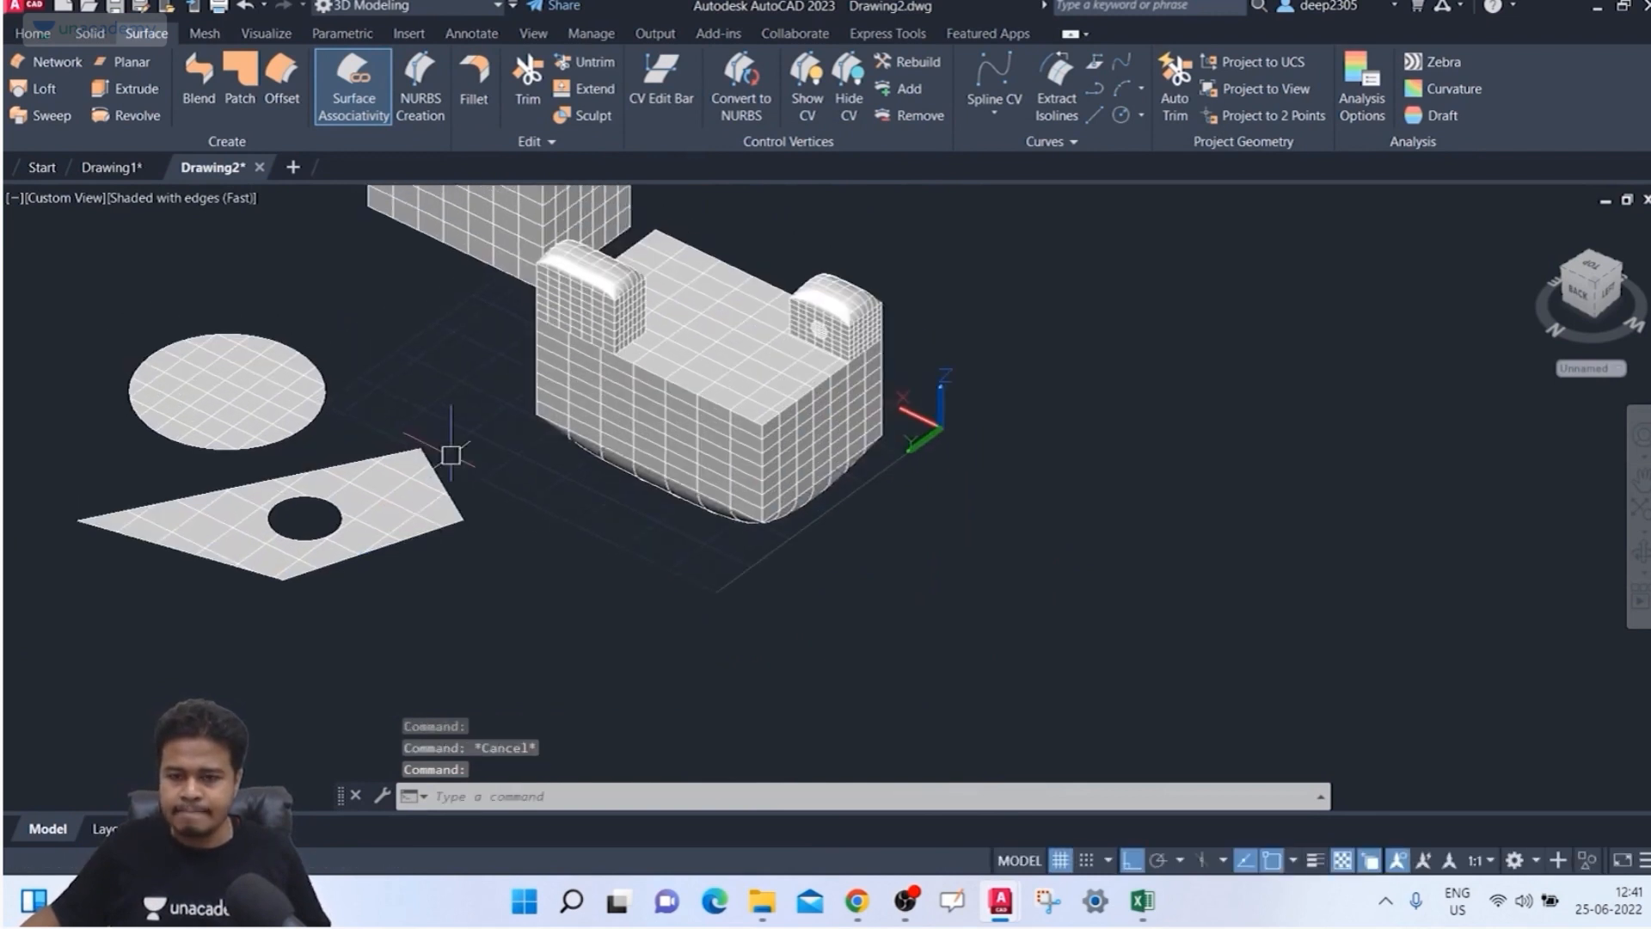
{"action": "key", "text": "Escape"}
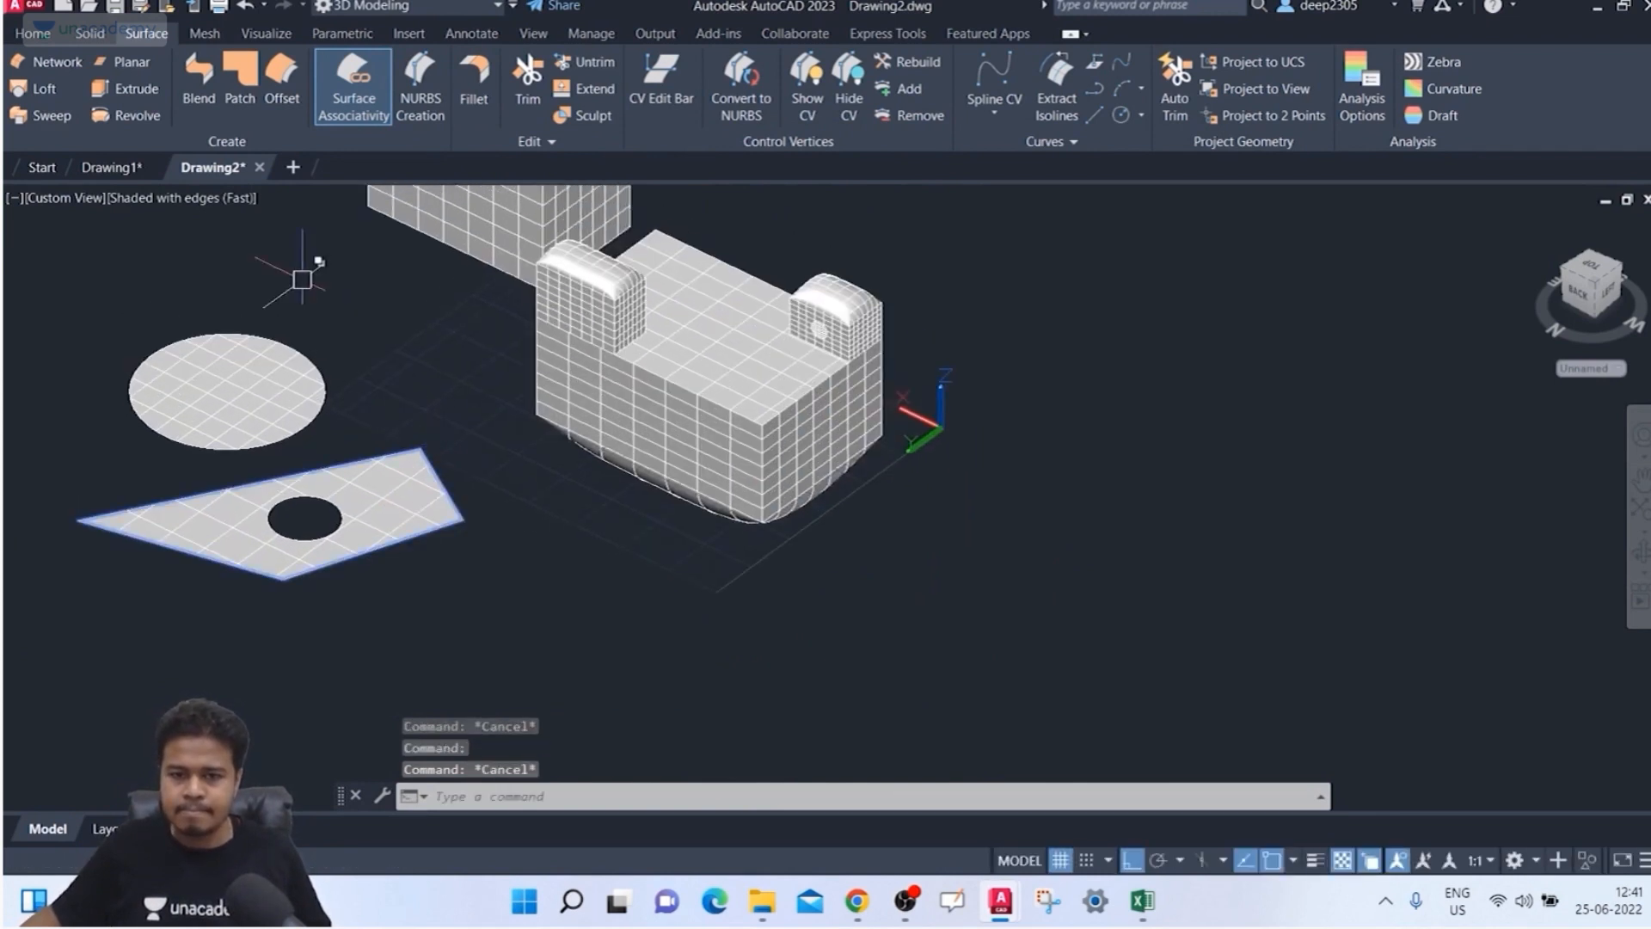
{"action": "key", "text": "Escape"}
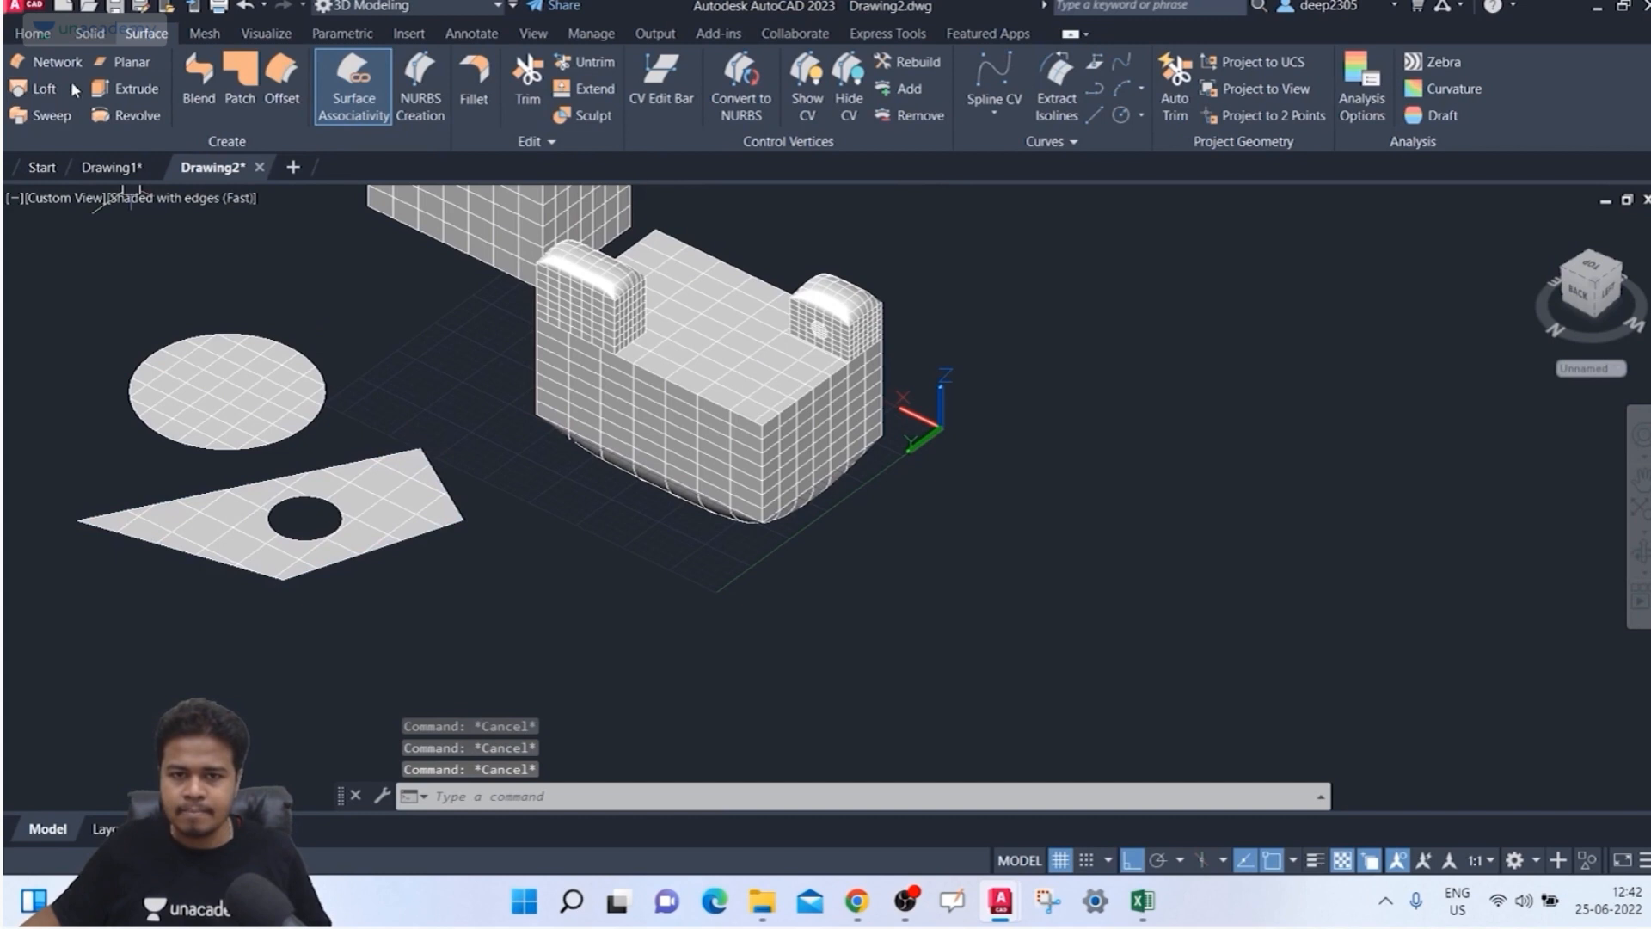
{"action": "left_click", "coordinate": [127, 89]}
{"action": "left_click", "coordinate": [449, 448]}
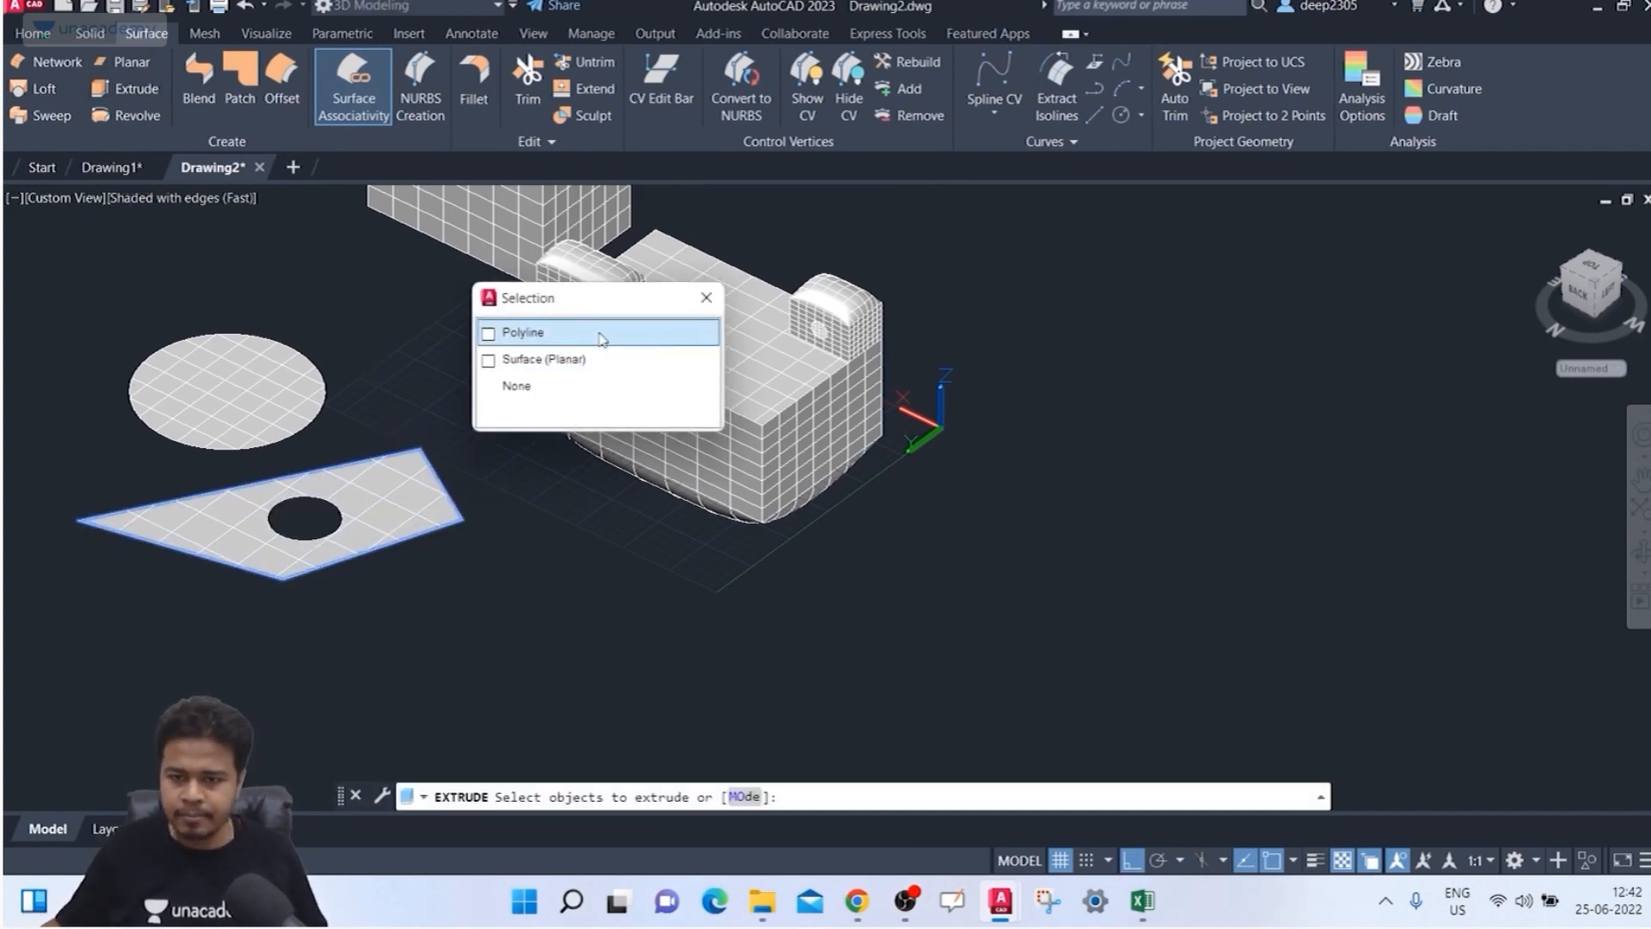
{"action": "left_click", "coordinate": [551, 332]}
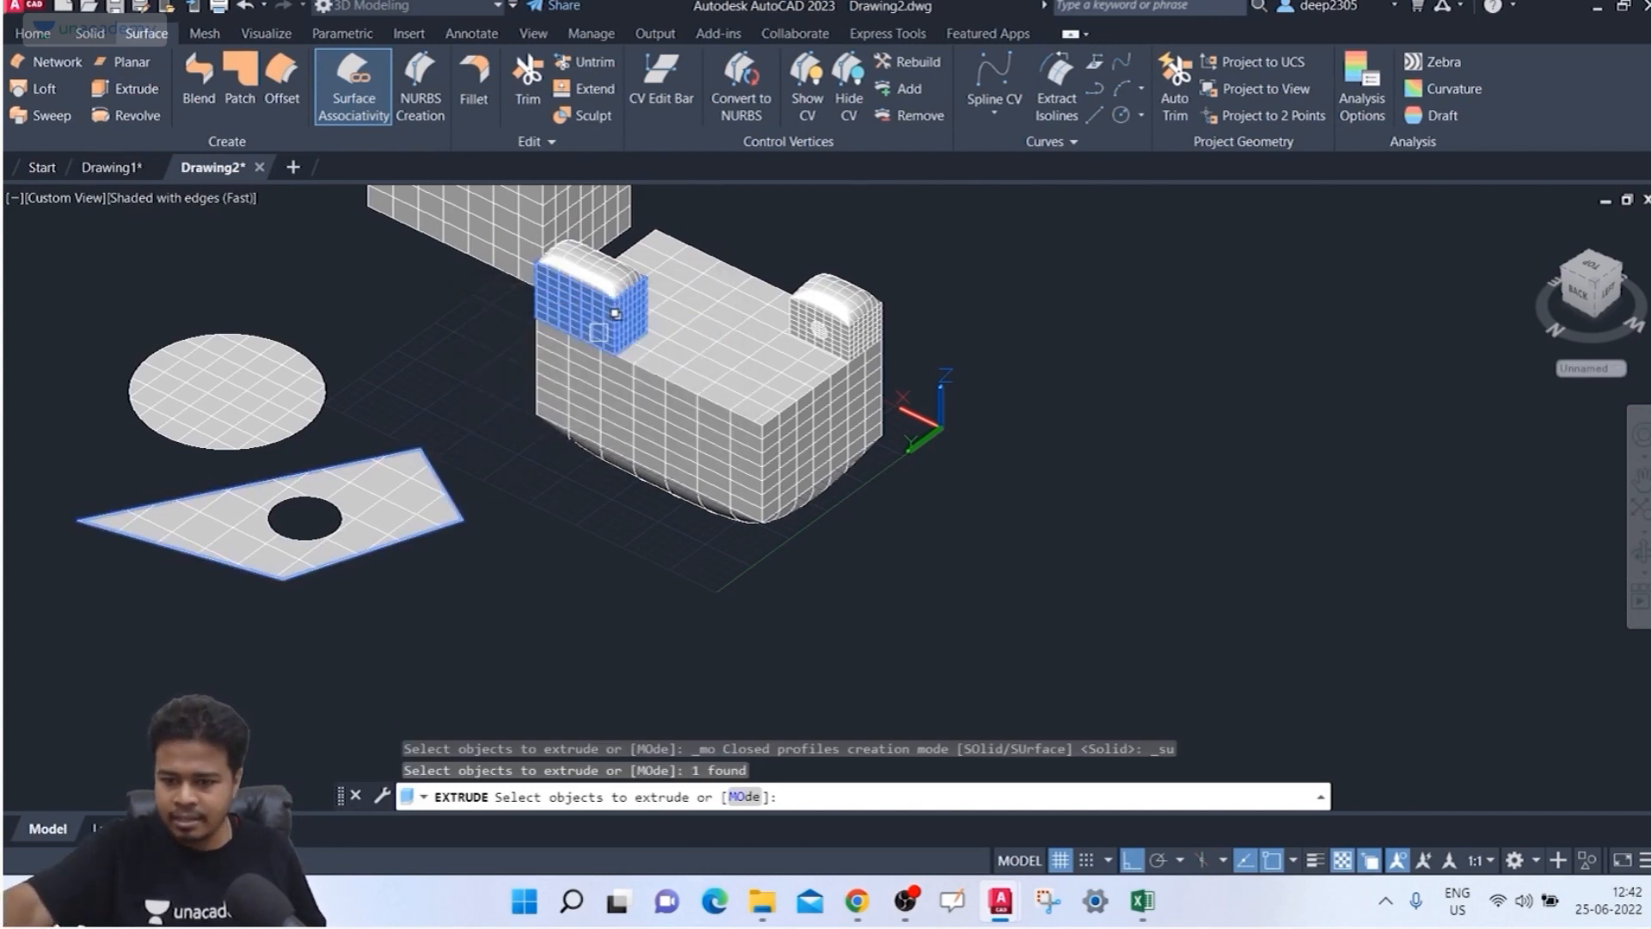
{"action": "key", "text": "Return"}
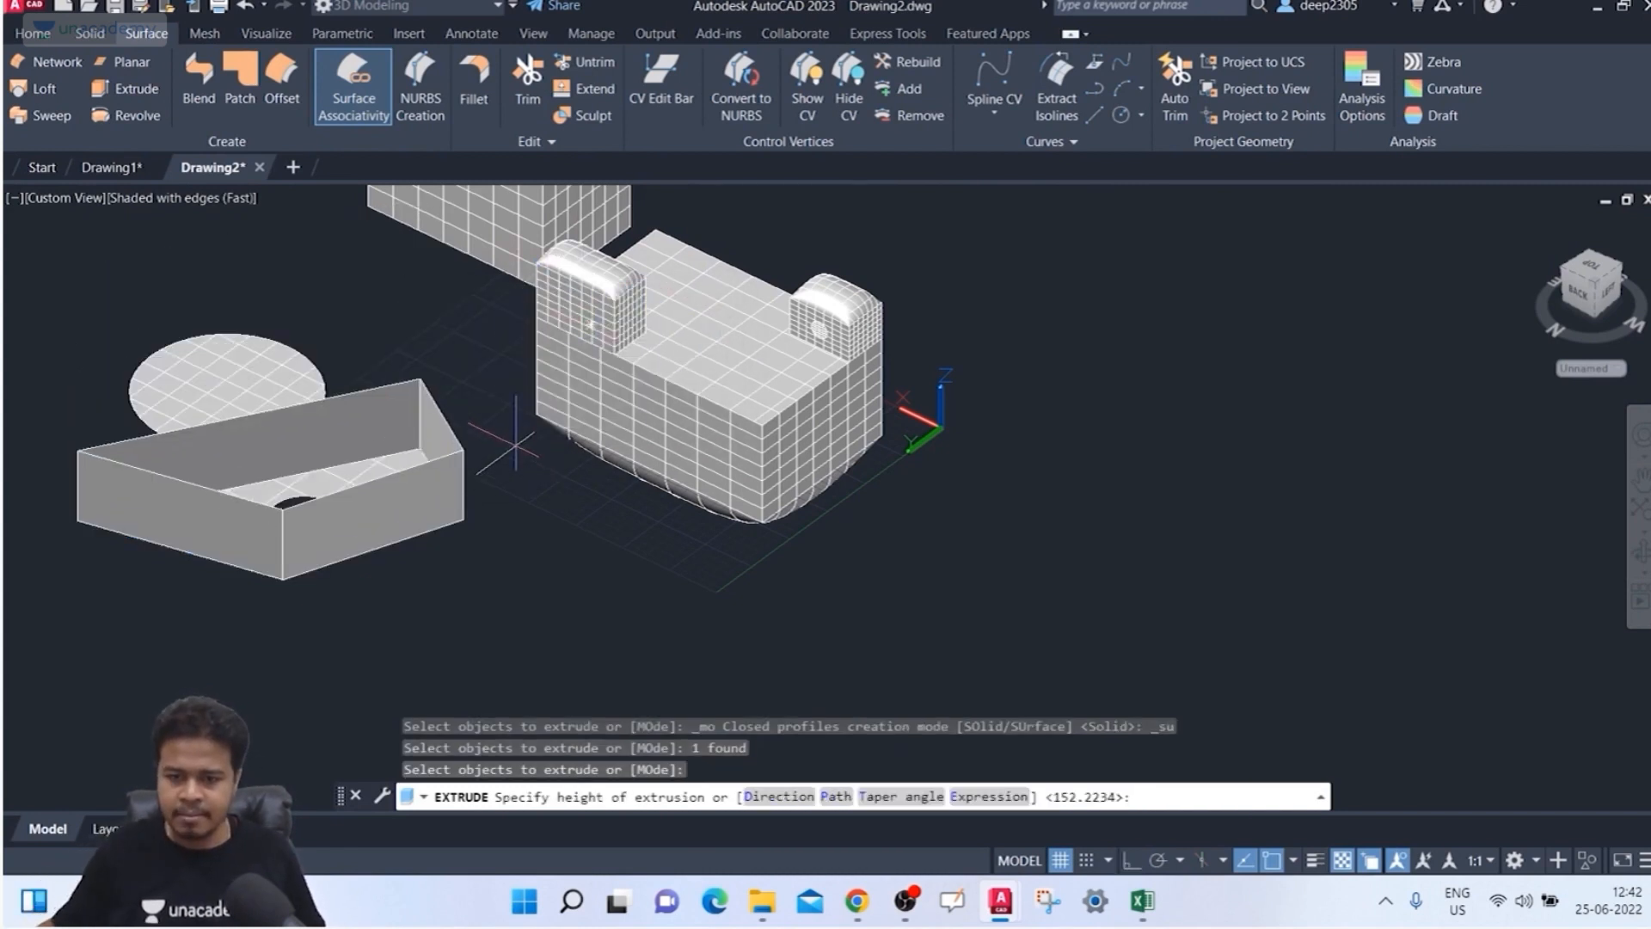
{"action": "key", "text": "Escape"}
Step: Fillet the holed floor surface with the short end wall of the four-sided box at radius 25 and accept the surface
{"action": "middle_click_drag", "start_coordinate": [564, 534], "coordinate": [654, 594], "text": "shift"}
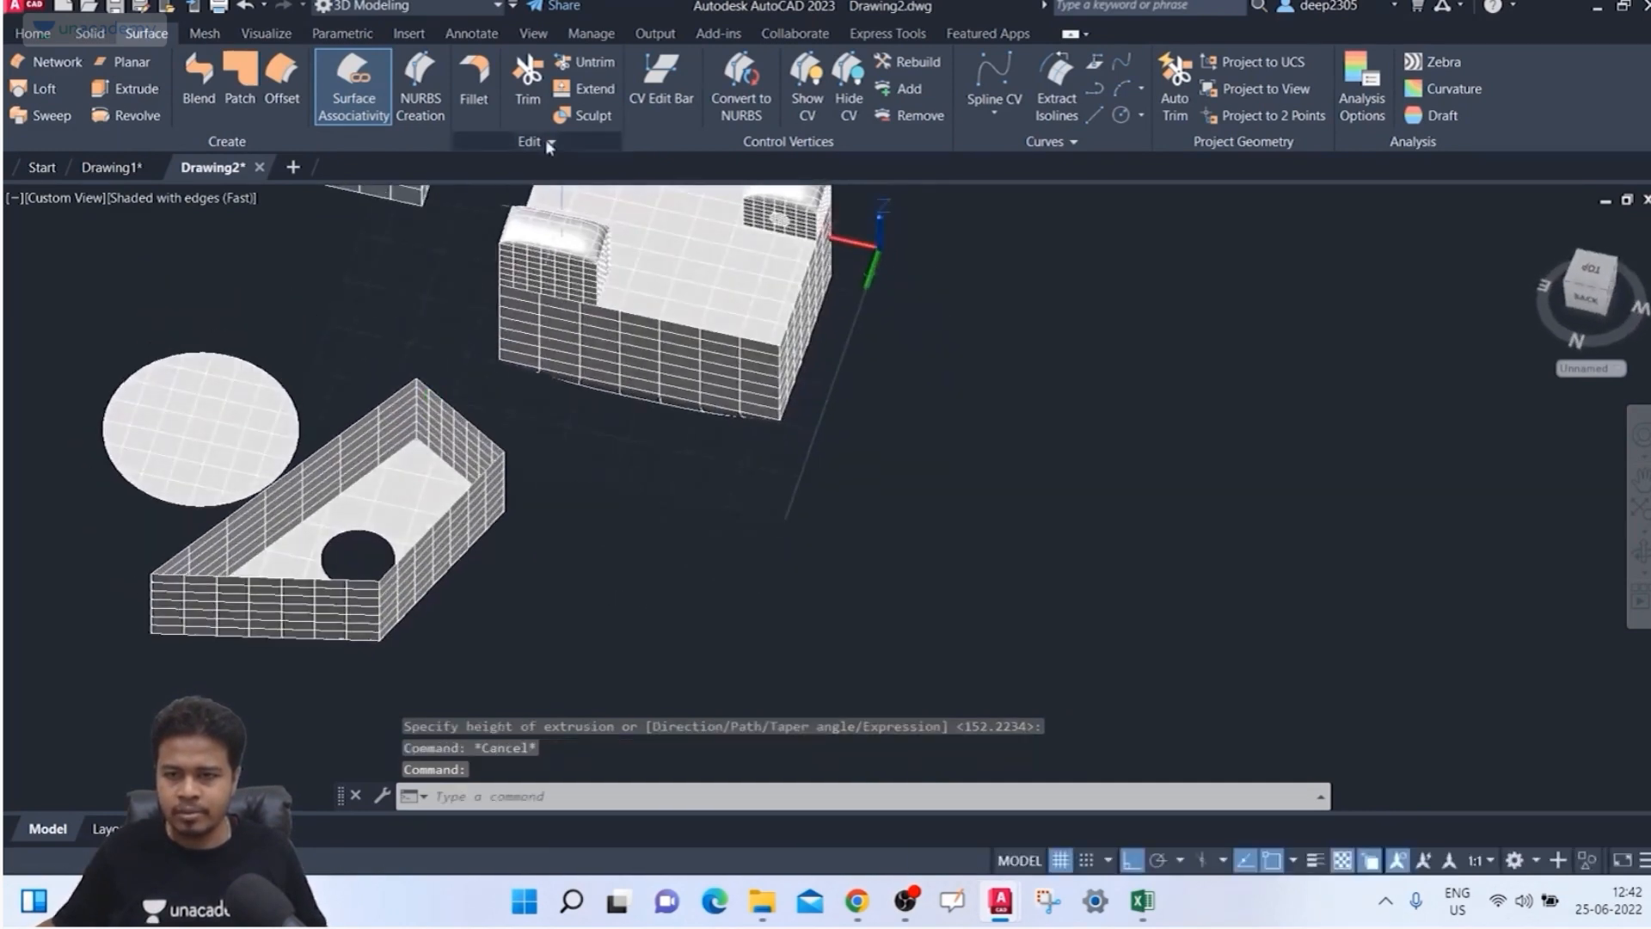
{"action": "left_click", "coordinate": [487, 84]}
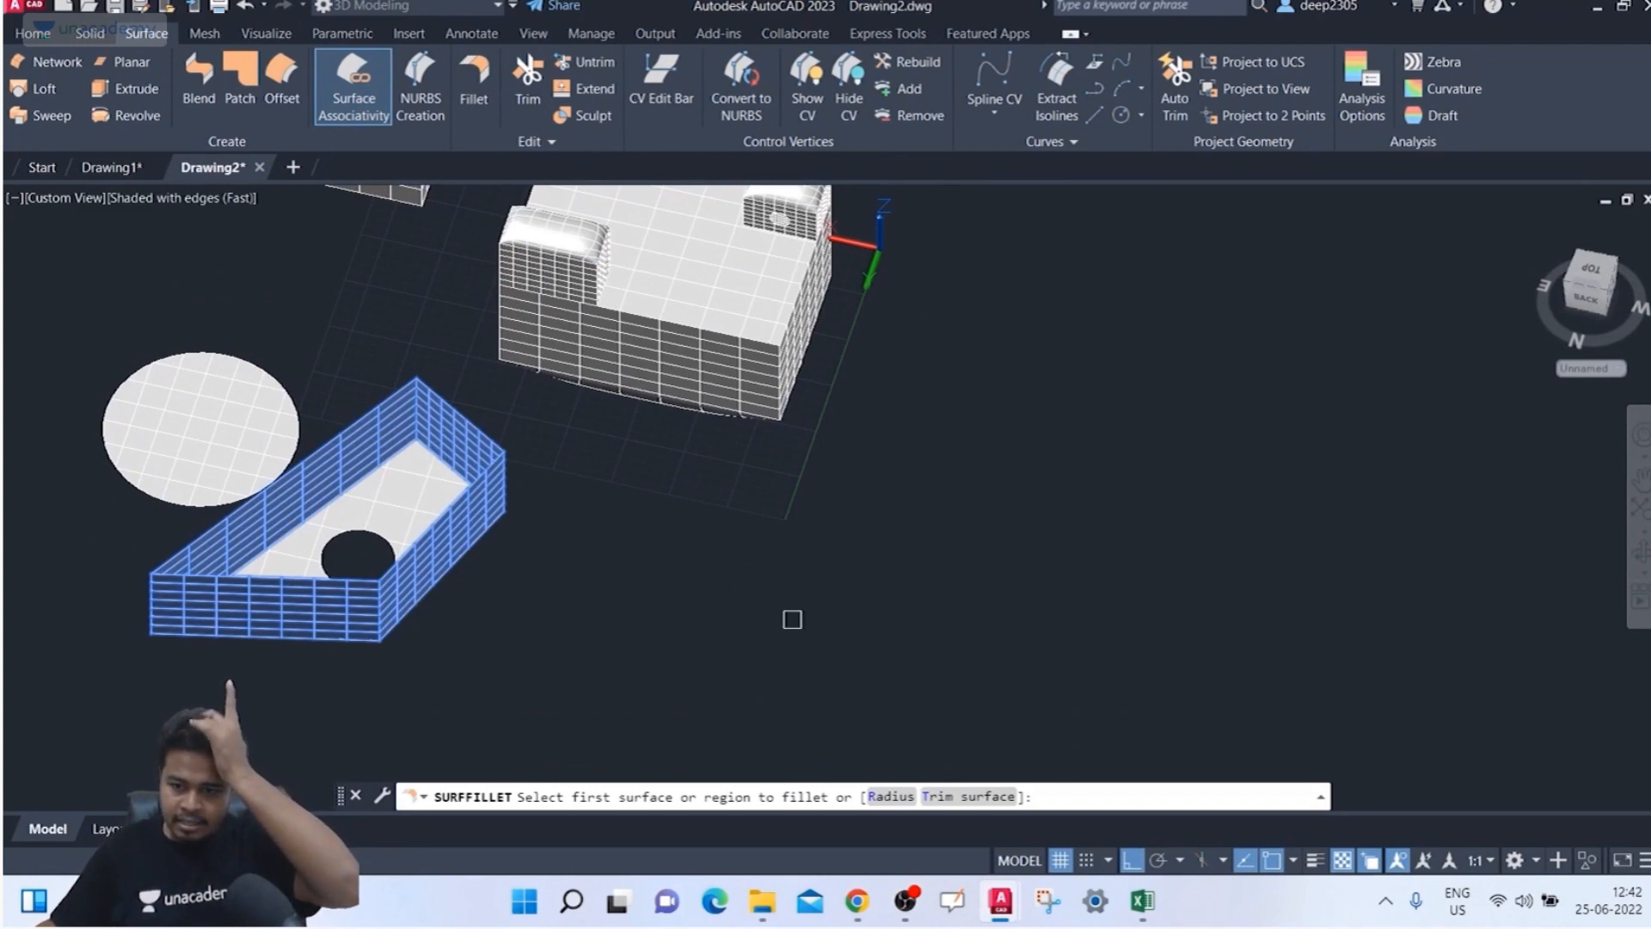
{"action": "left_click", "coordinate": [891, 796]}
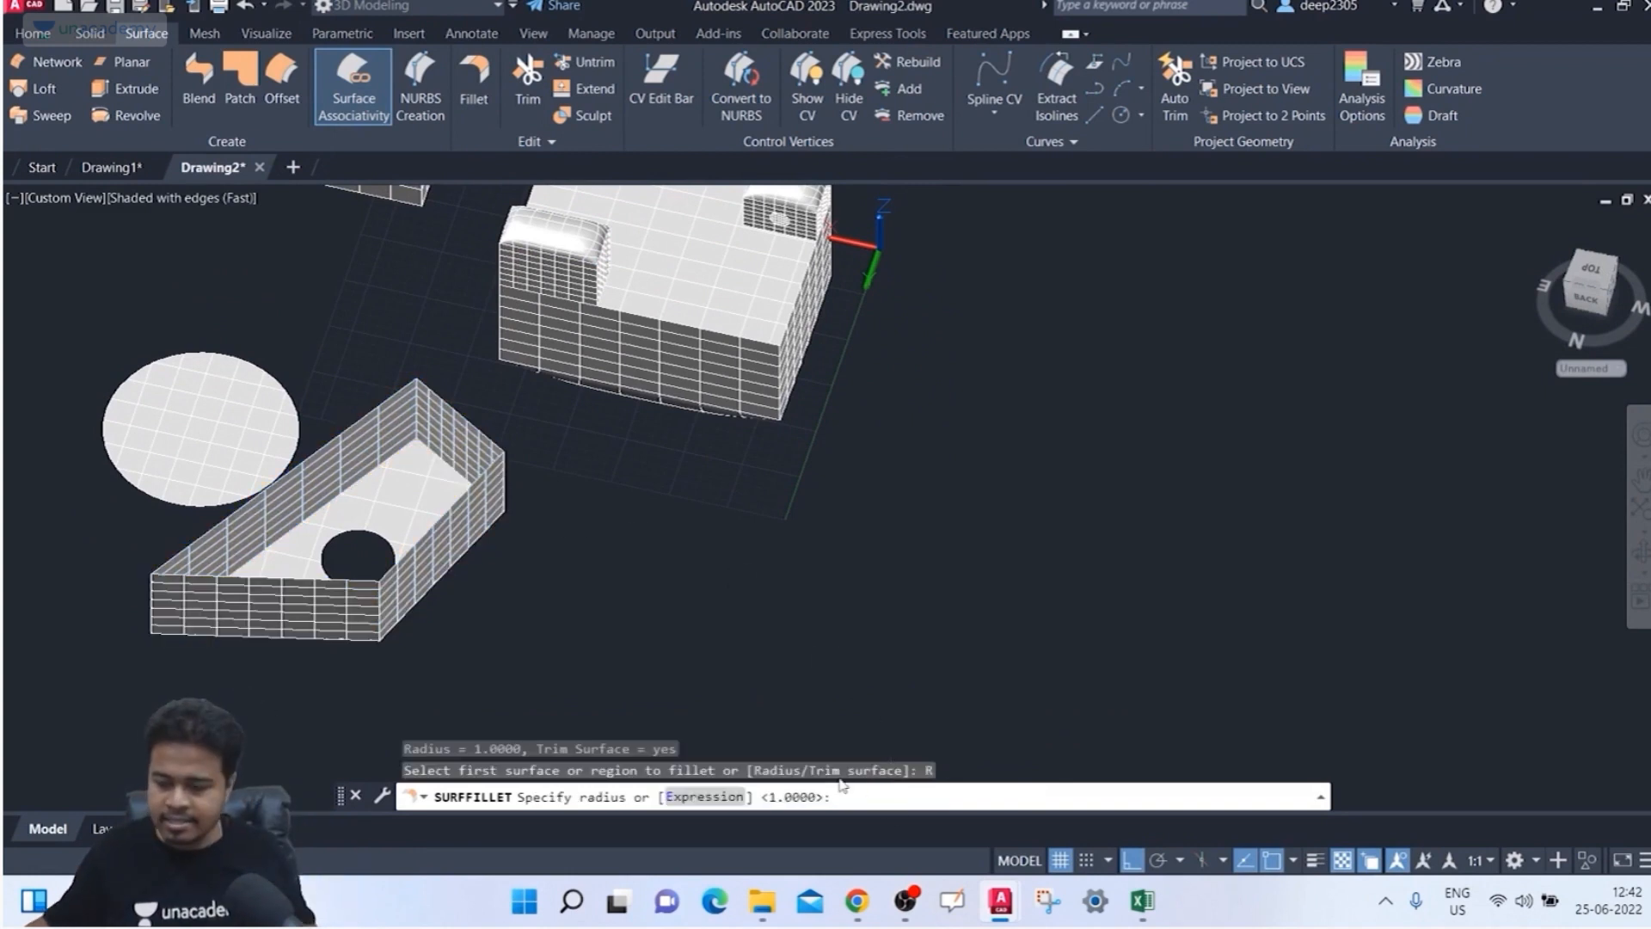
{"action": "type", "text": "25"}
{"action": "key", "text": "Return"}
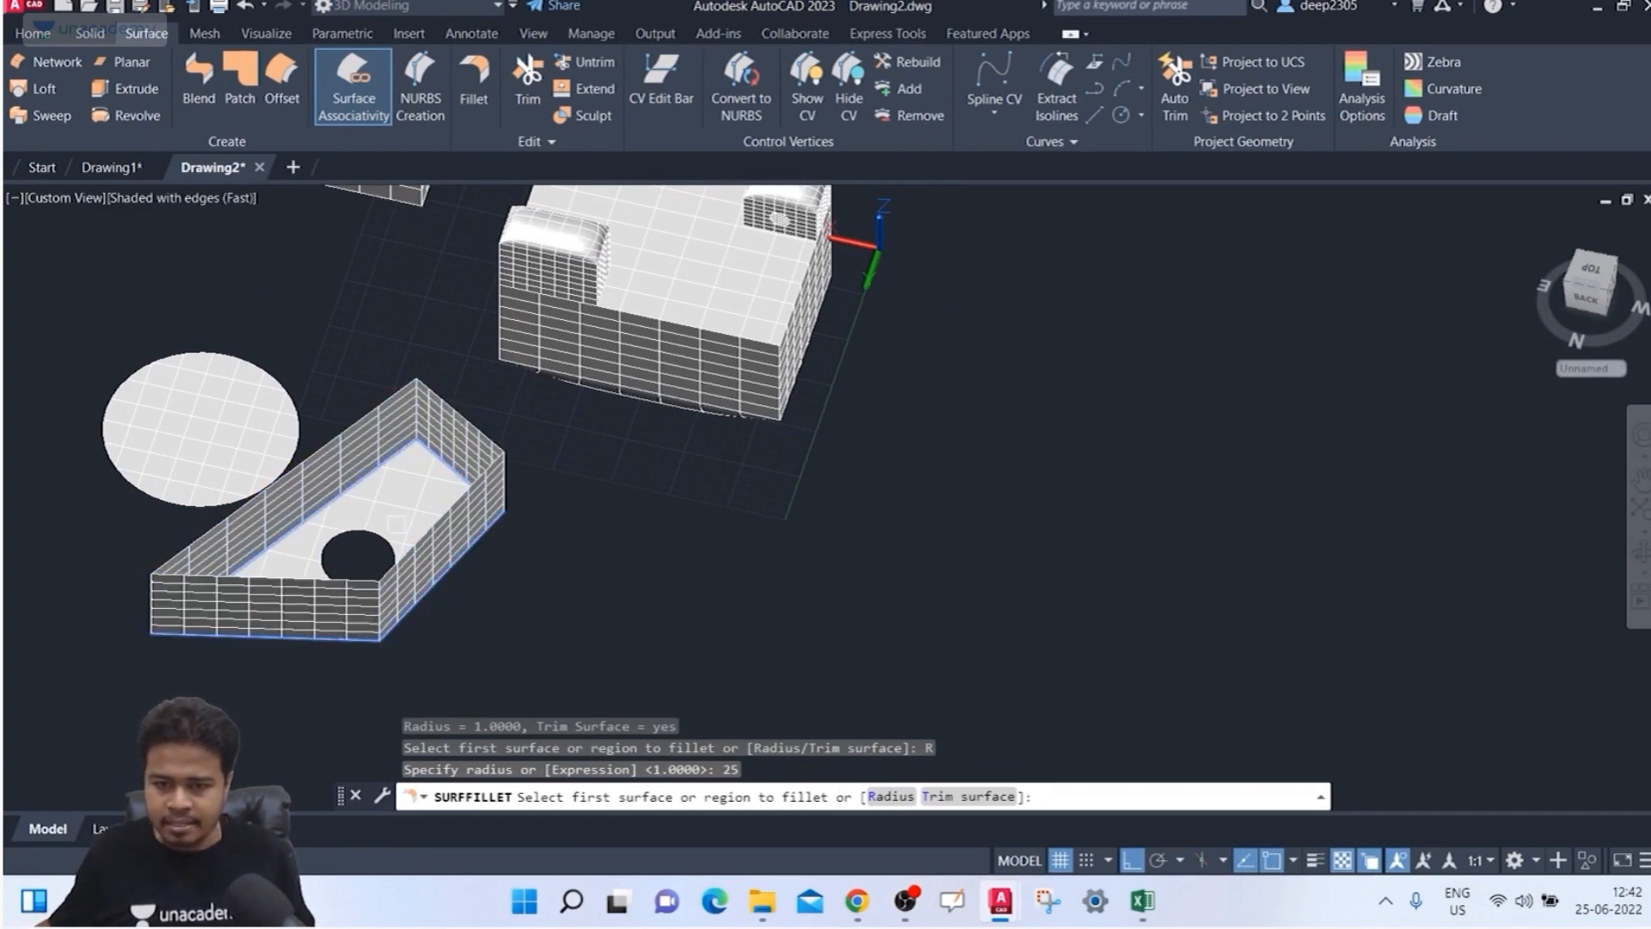
{"action": "left_click", "coordinate": [402, 496]}
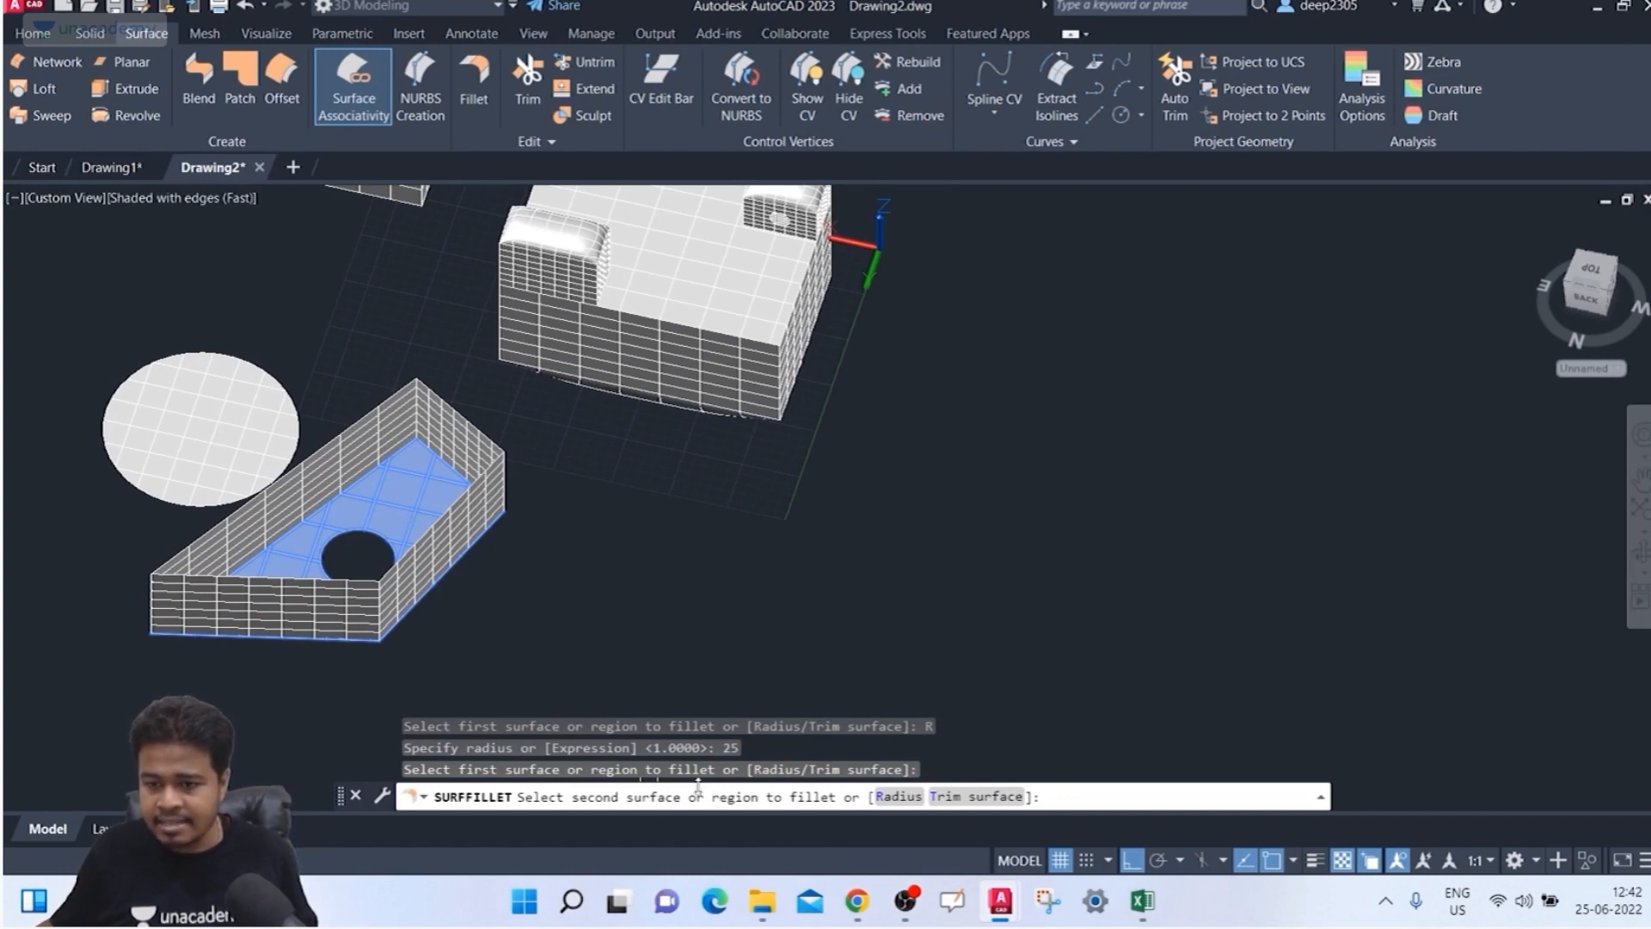
{"action": "left_click", "coordinate": [462, 469]}
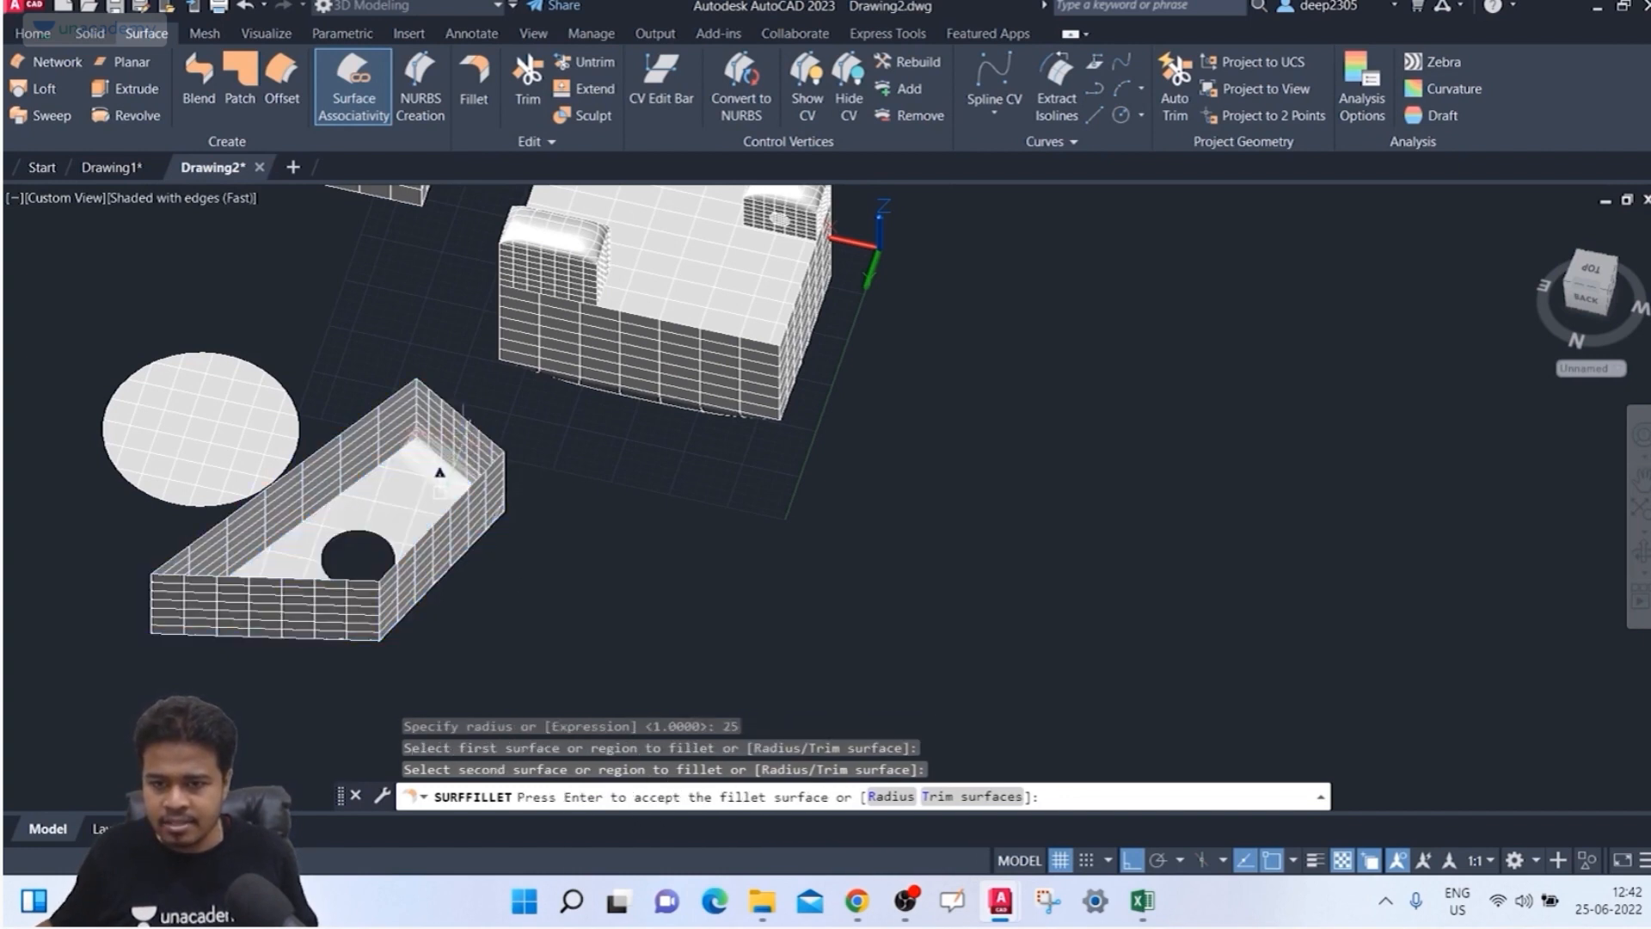
{"action": "scroll", "coordinate": [424, 477], "scroll_direction": "up", "scroll_amount": 4}
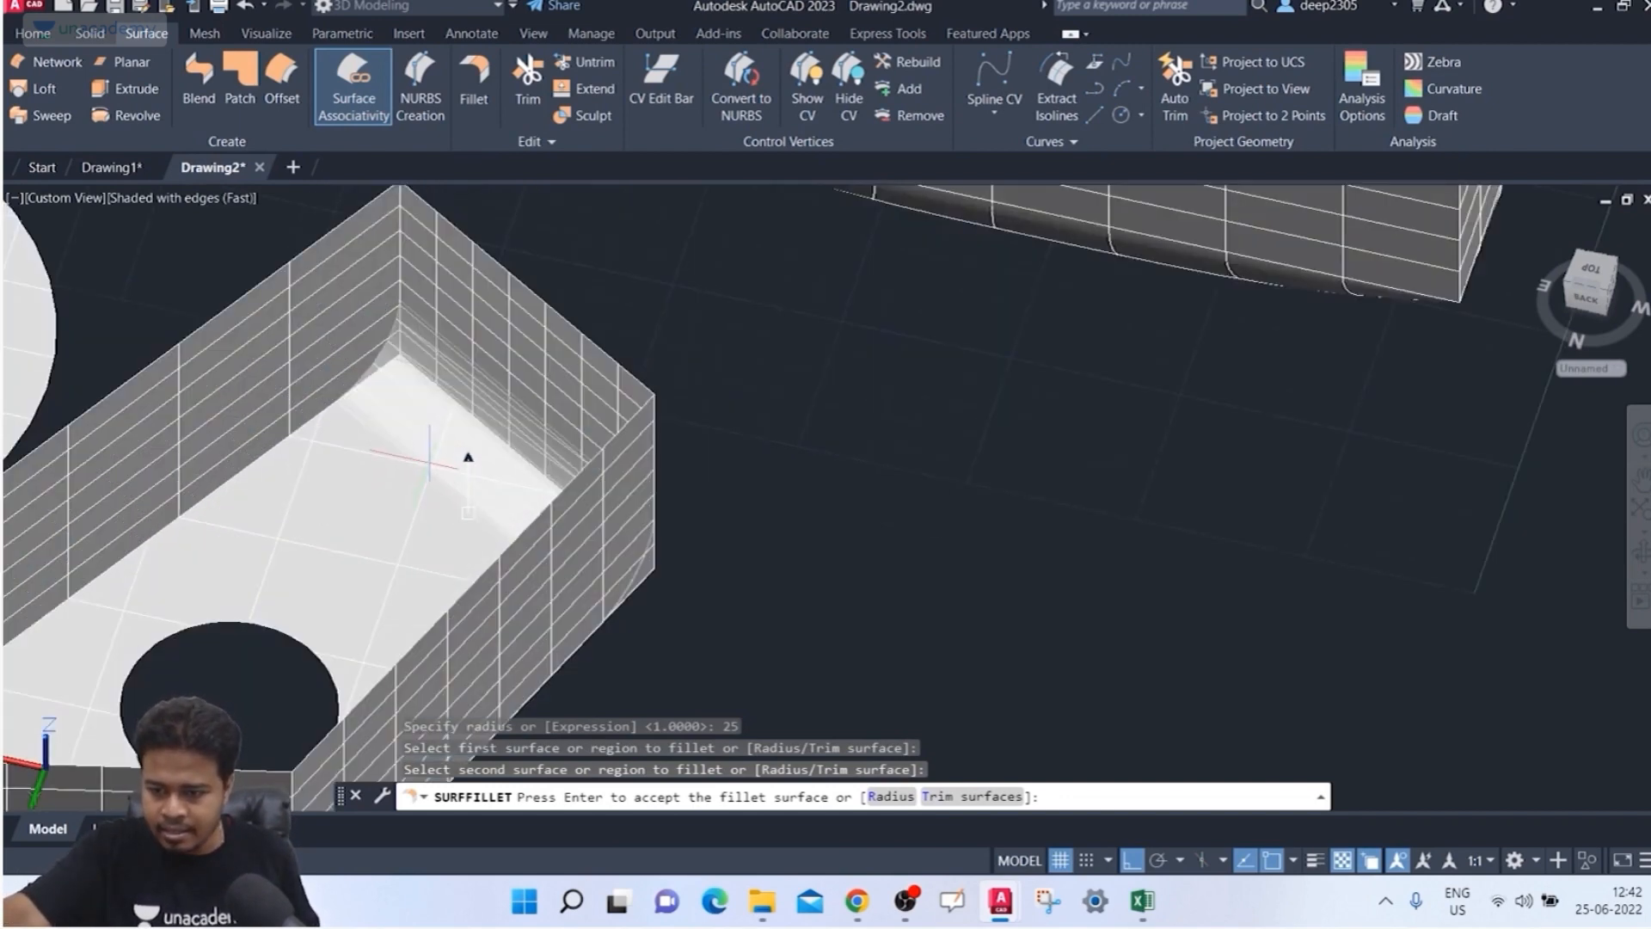
{"action": "key", "text": "Return"}
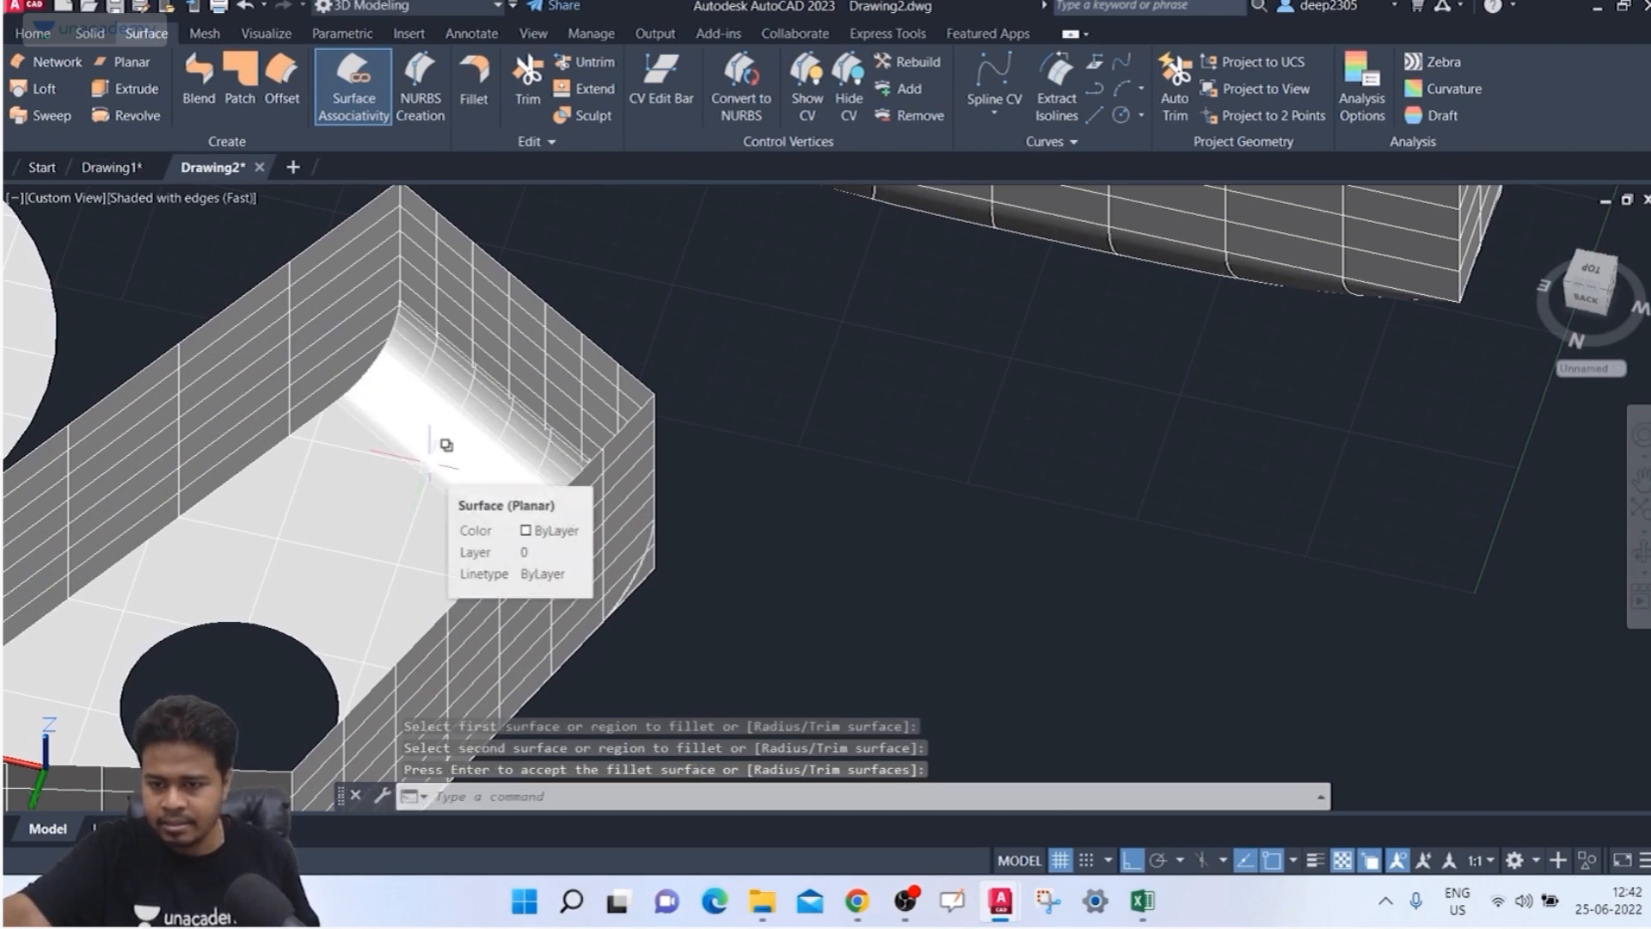
{"action": "key", "text": "Return"}
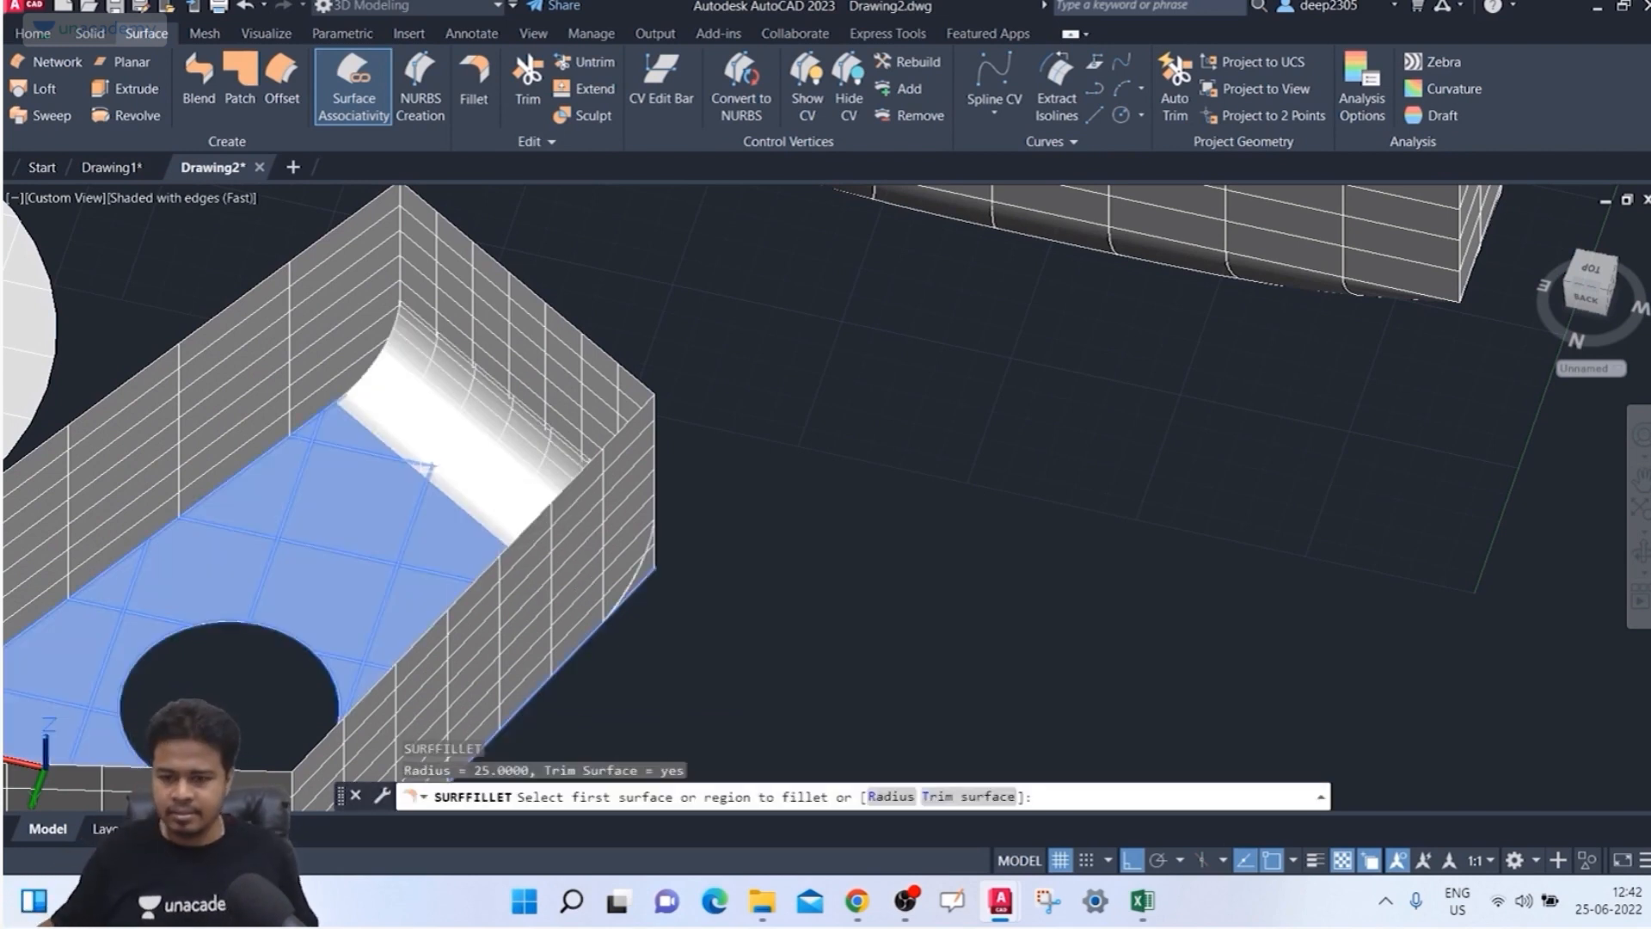
{"action": "middle_click_drag", "start_coordinate": [785, 704], "coordinate": [726, 656], "text": "shift"}
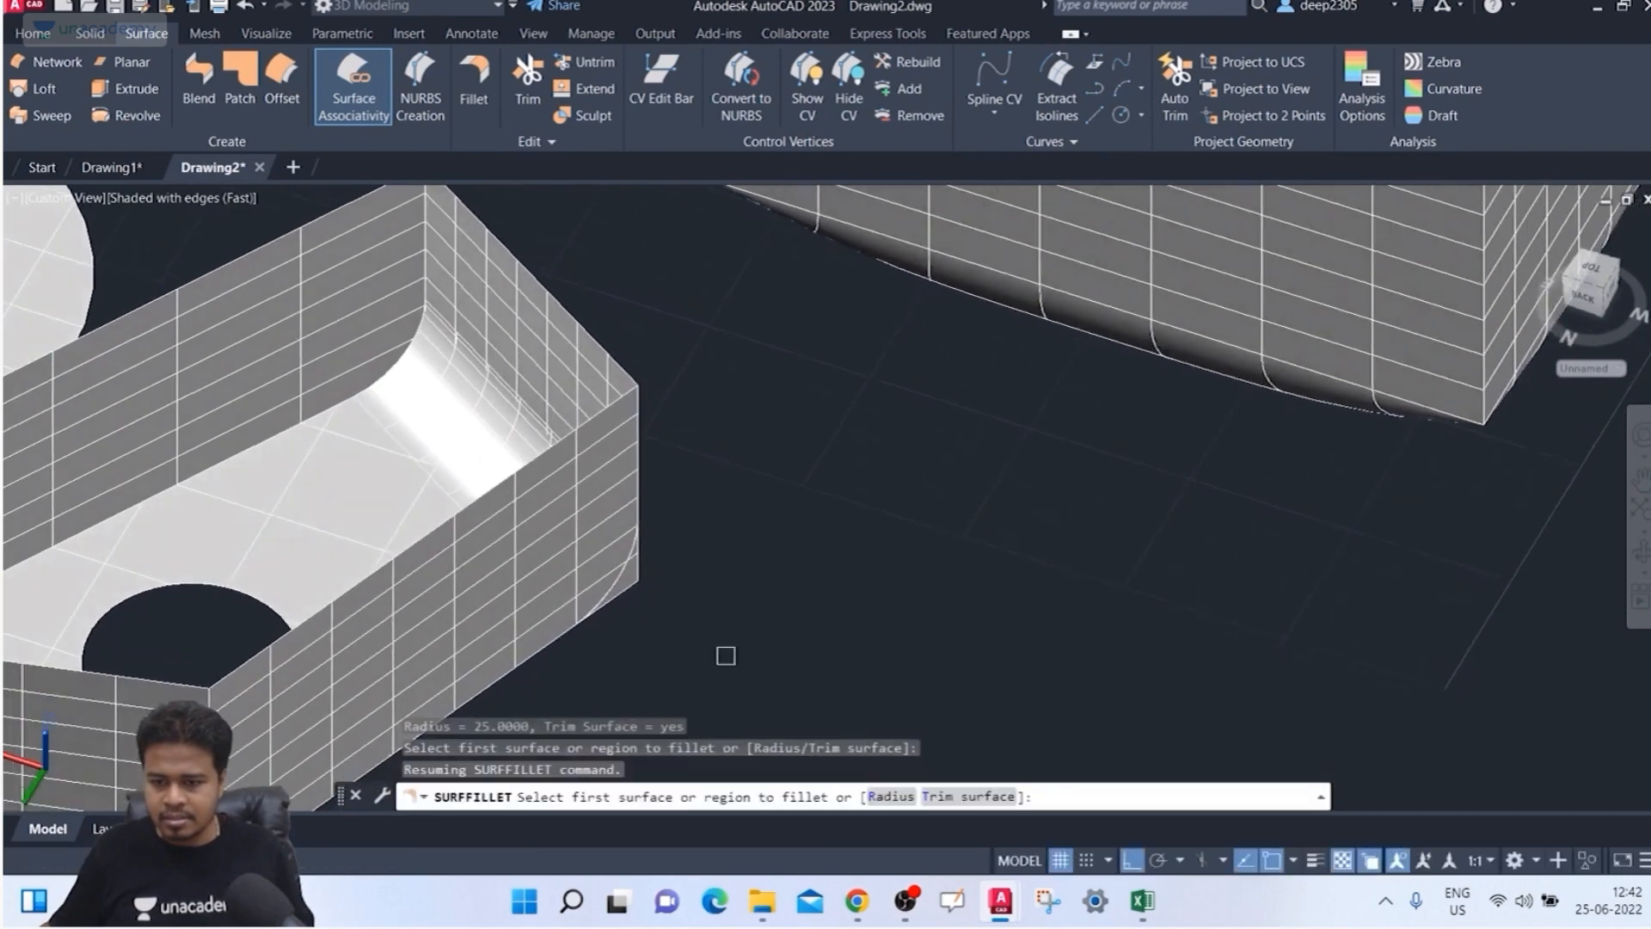
{"action": "key", "text": "Escape"}
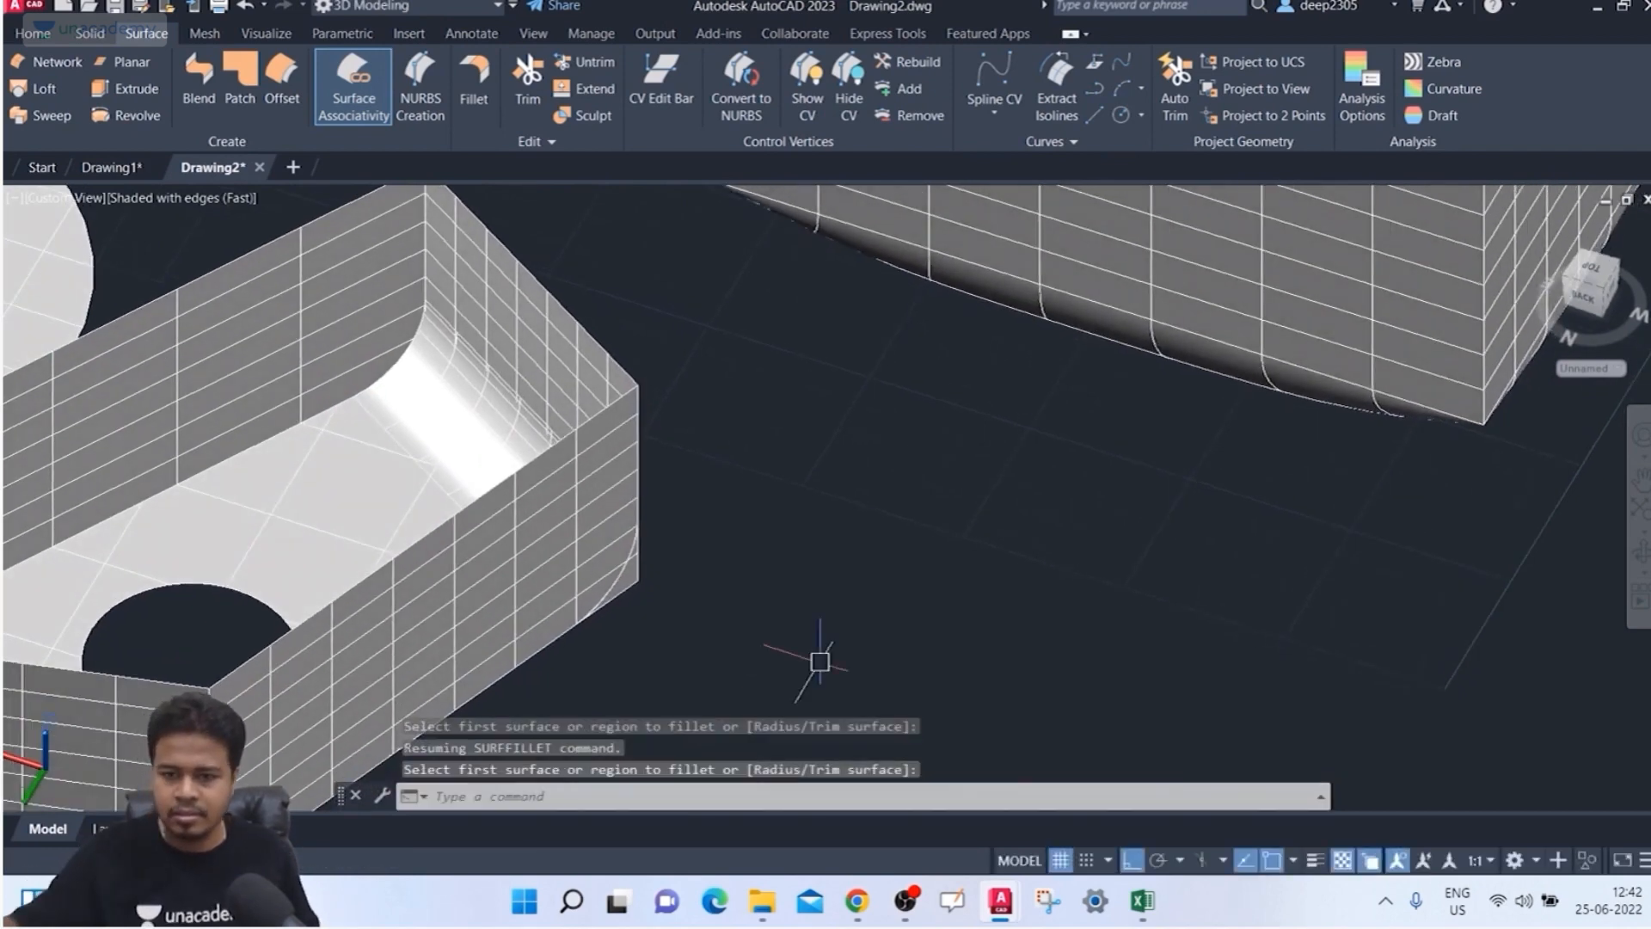
{"action": "middle_click_drag", "start_coordinate": [829, 634], "coordinate": [647, 559], "text": "shift"}
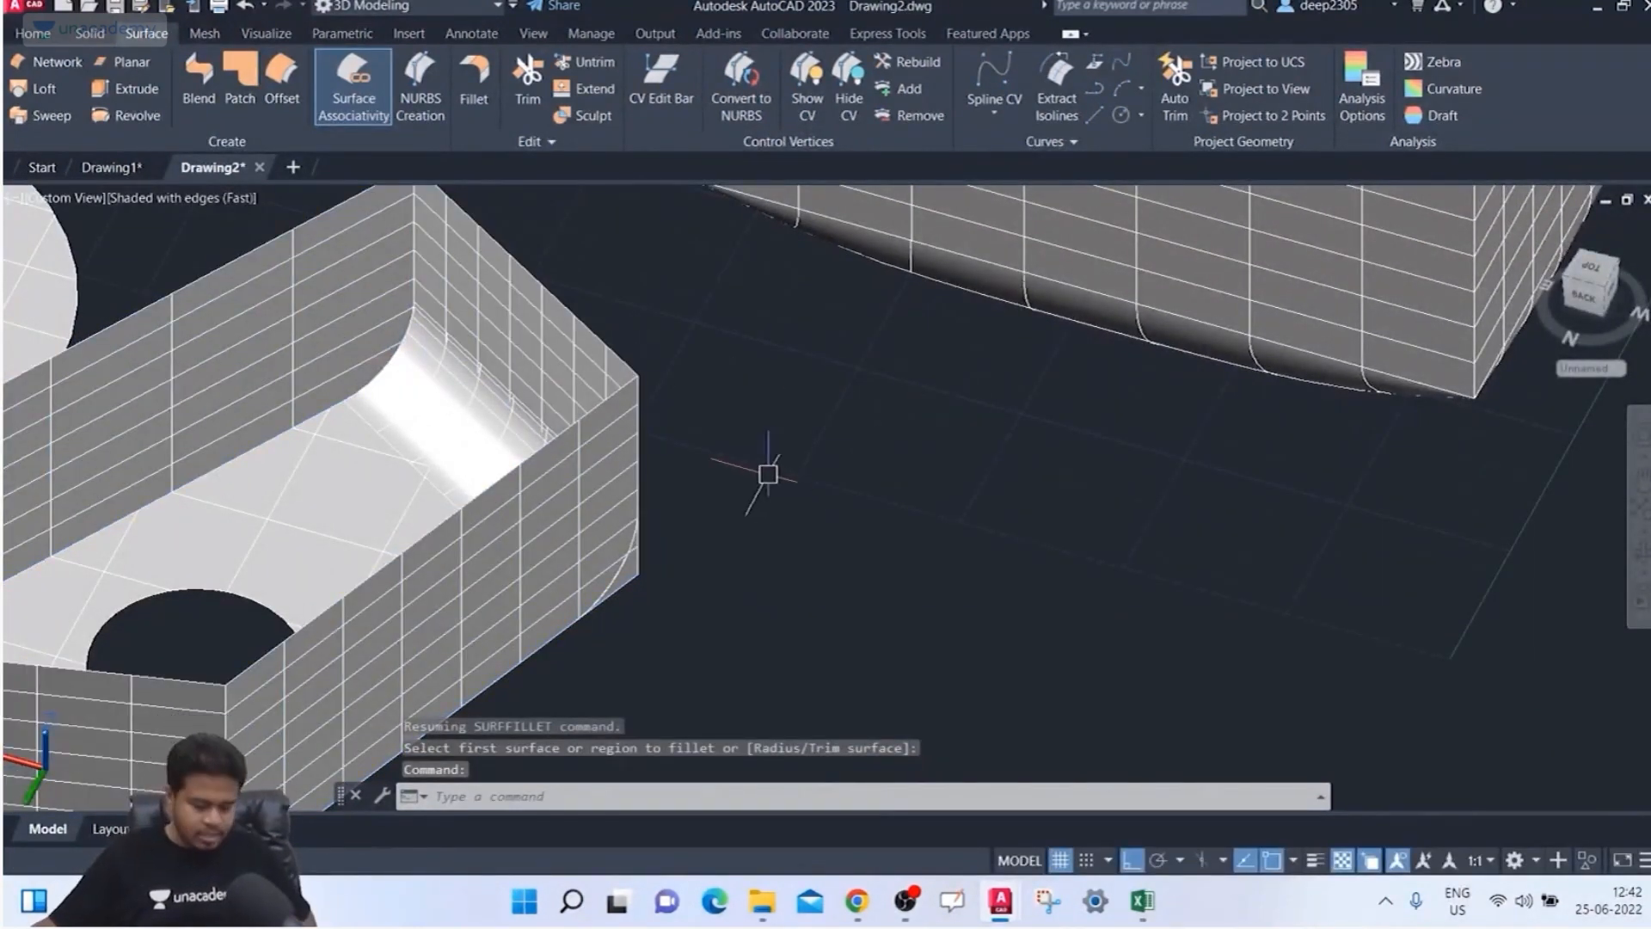
Step: Undo the radius 25 fillet between the floor and the short end wall
{"action": "key", "text": "ctrl+z"}
{"action": "key", "text": "ctrl+z"}
{"action": "key", "text": "ctrl+z"}
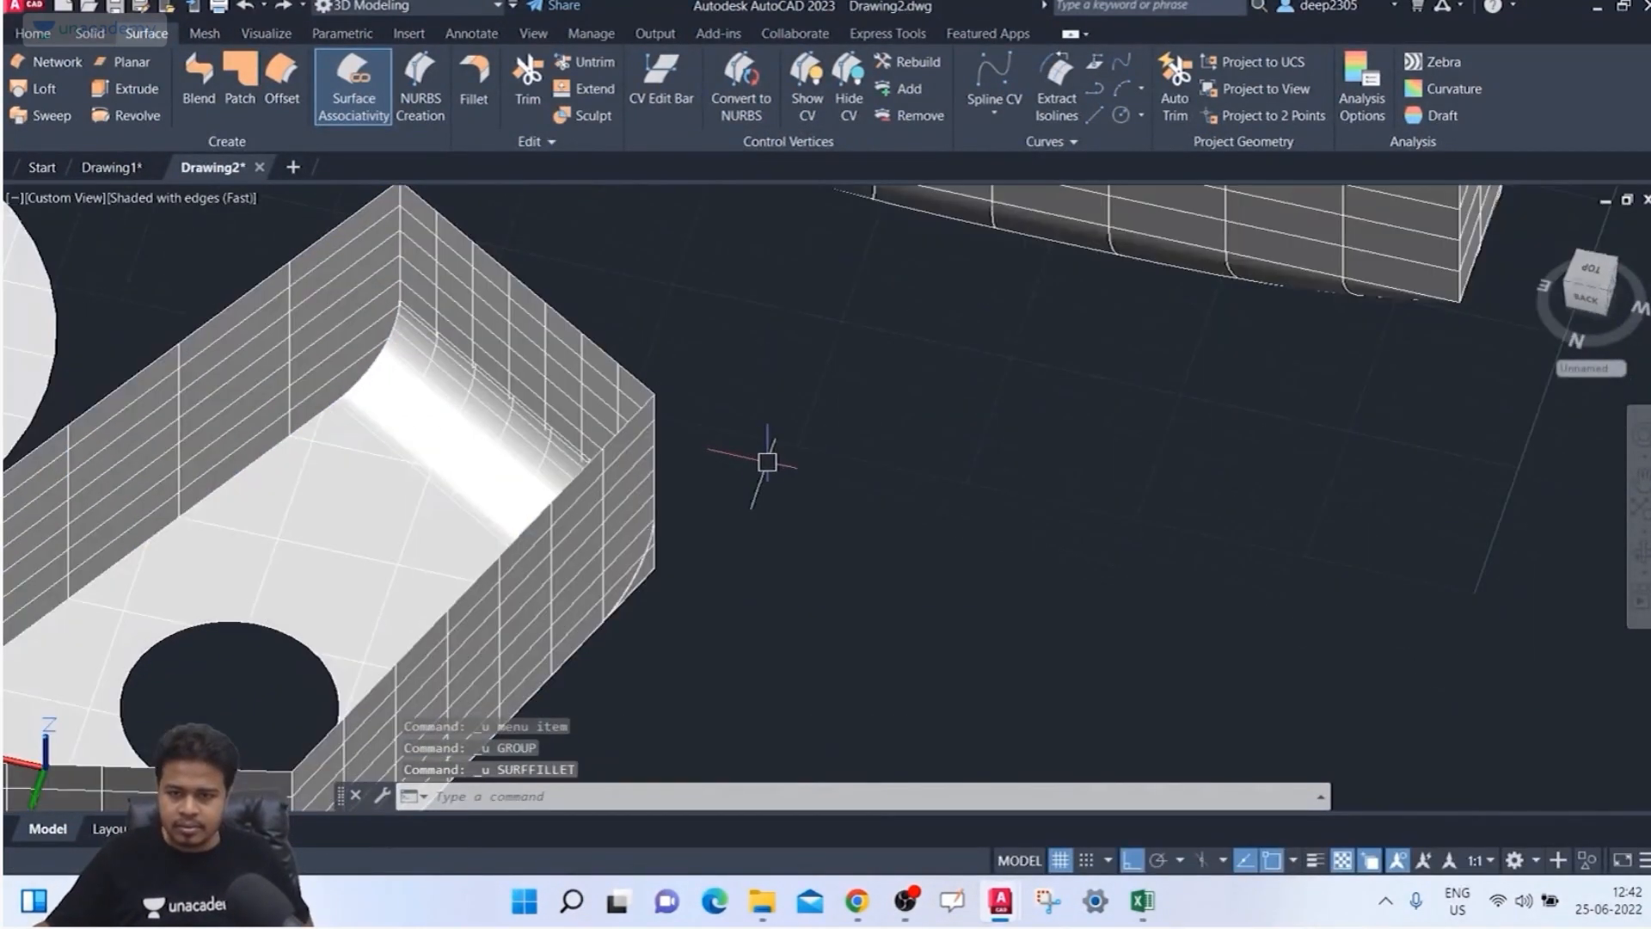
Step: Fillet the holed floor with the long wall beside the circular surface, using automatic trimming set to Yes and radius 15
{"action": "left_click", "coordinate": [486, 99]}
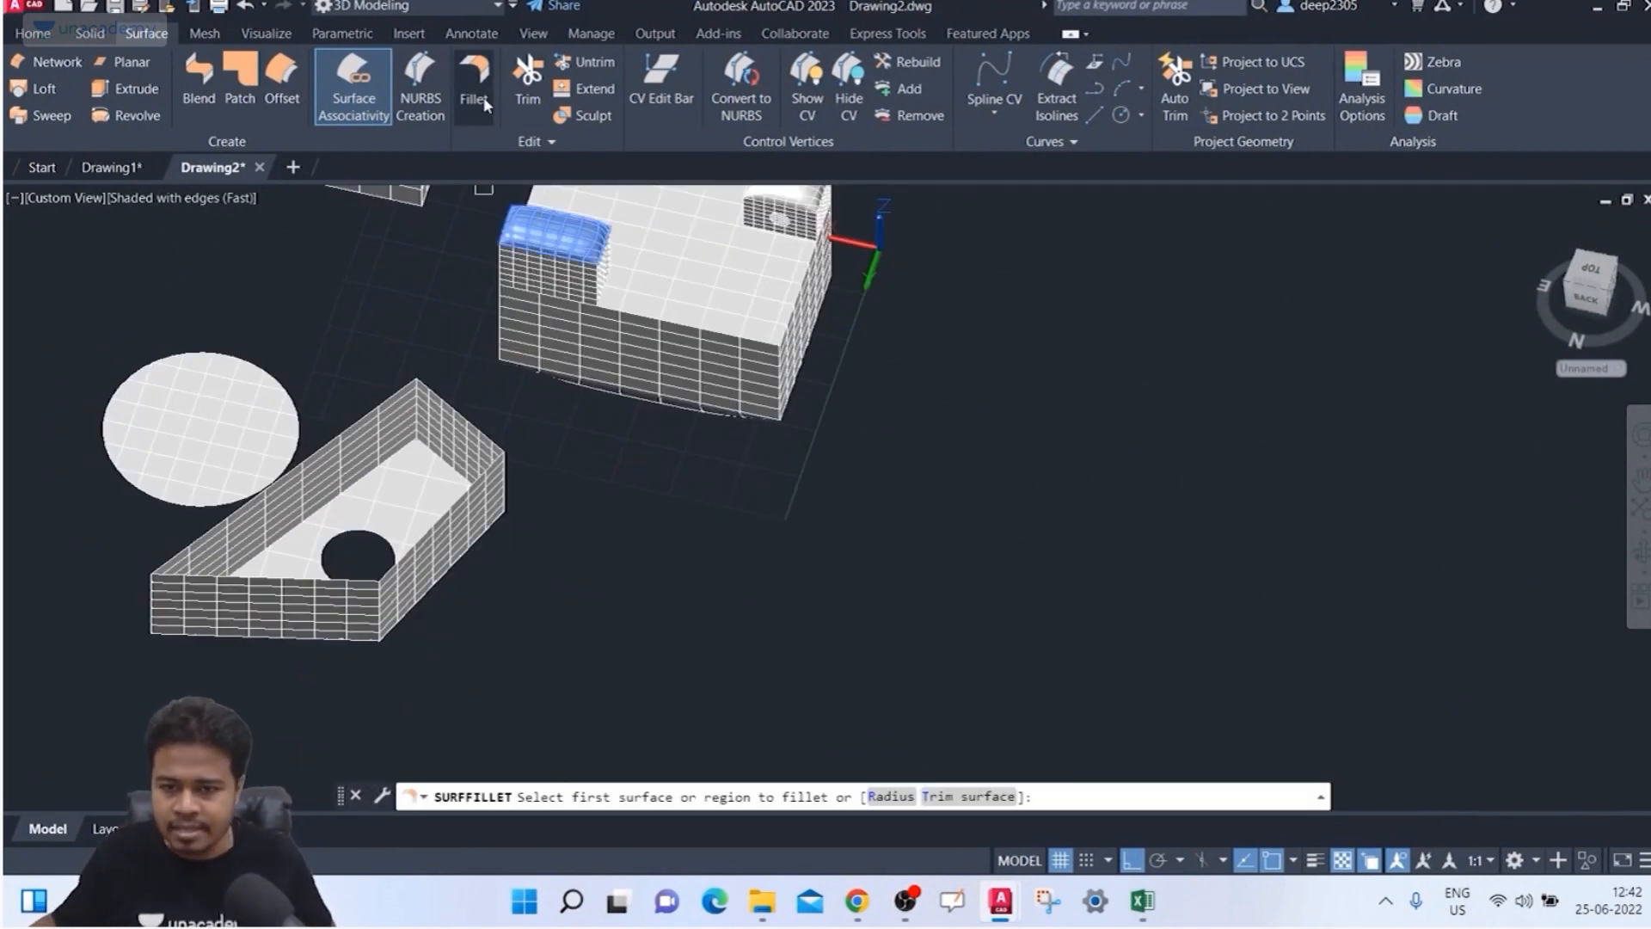
{"action": "left_click", "coordinate": [950, 796]}
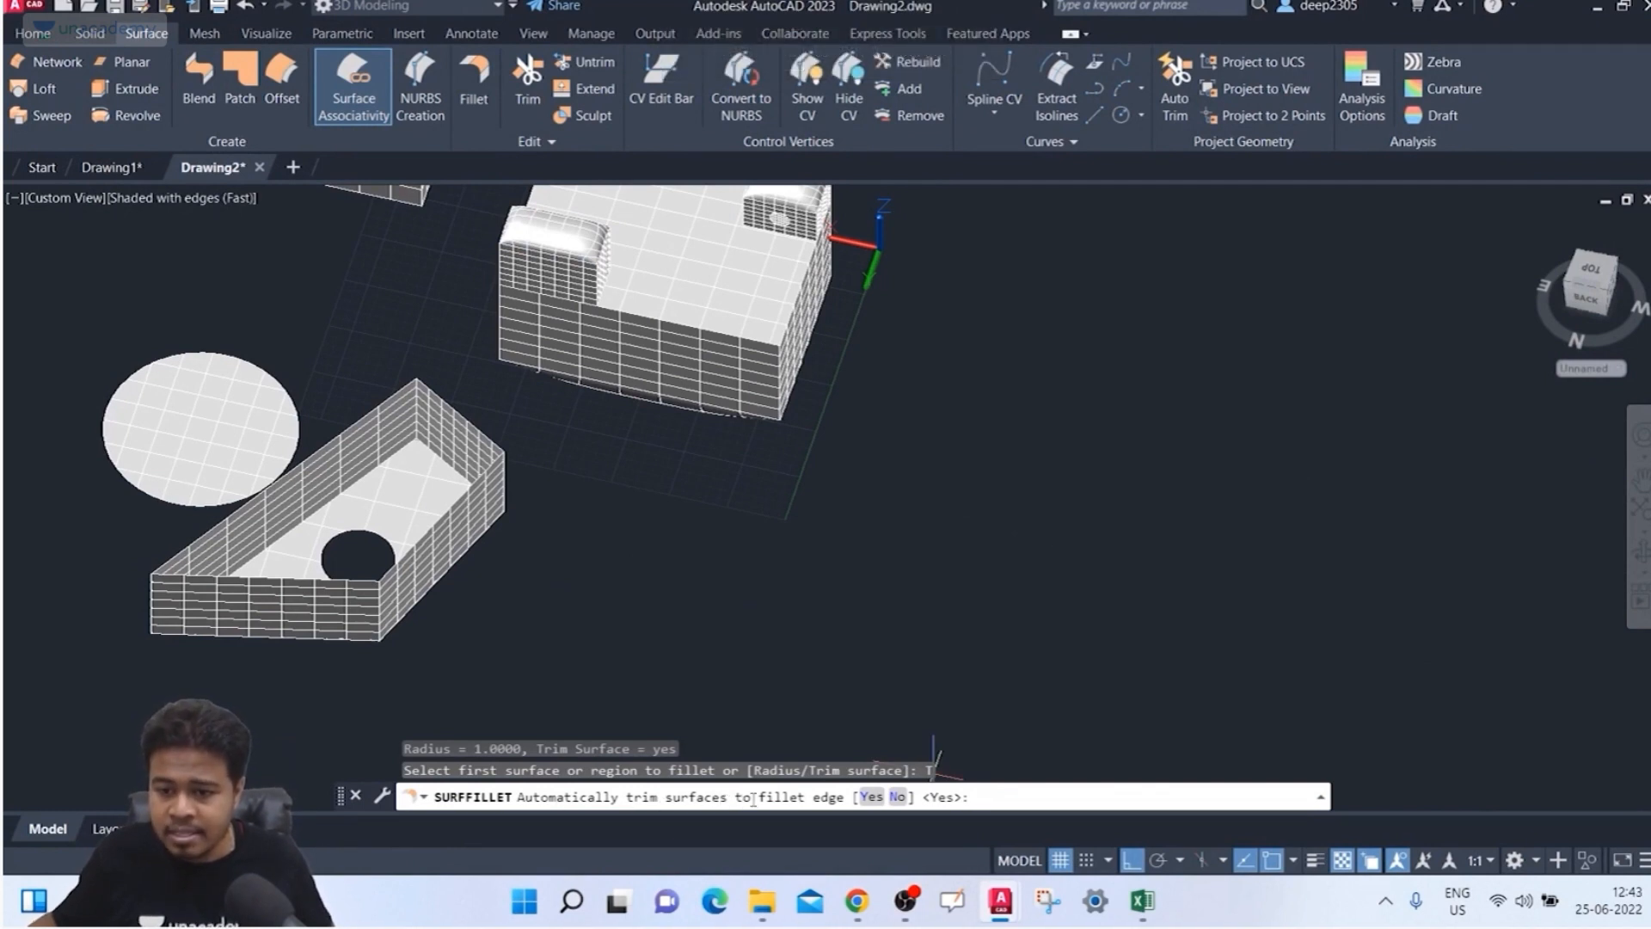
{"action": "left_click", "coordinate": [867, 798]}
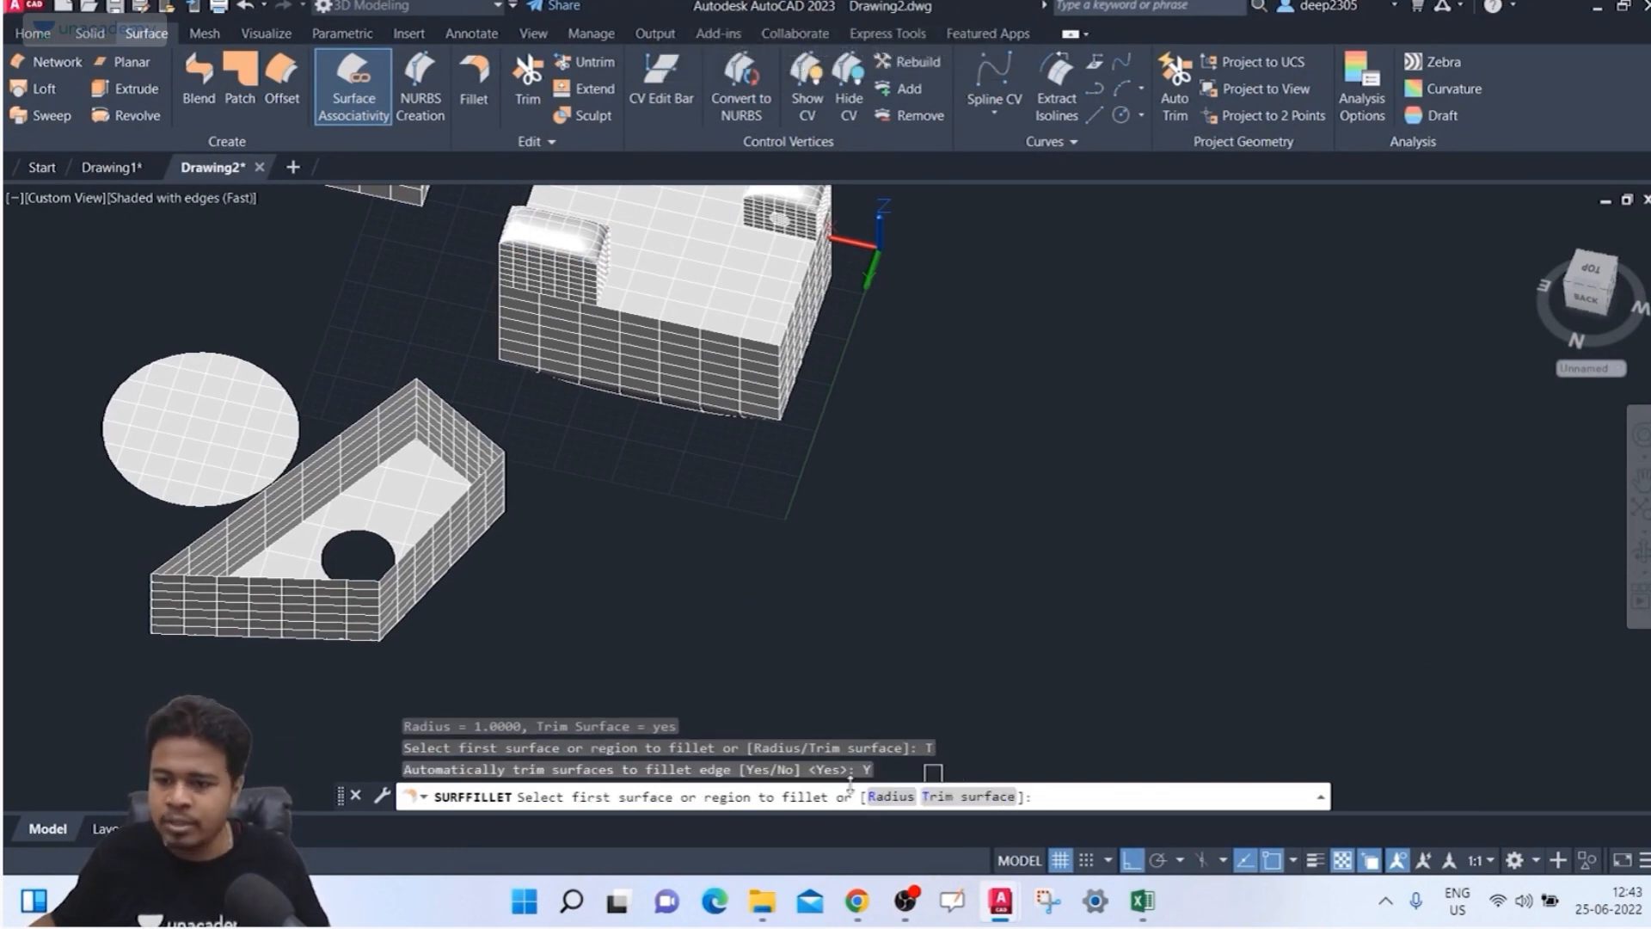
{"action": "left_click", "coordinate": [878, 796]}
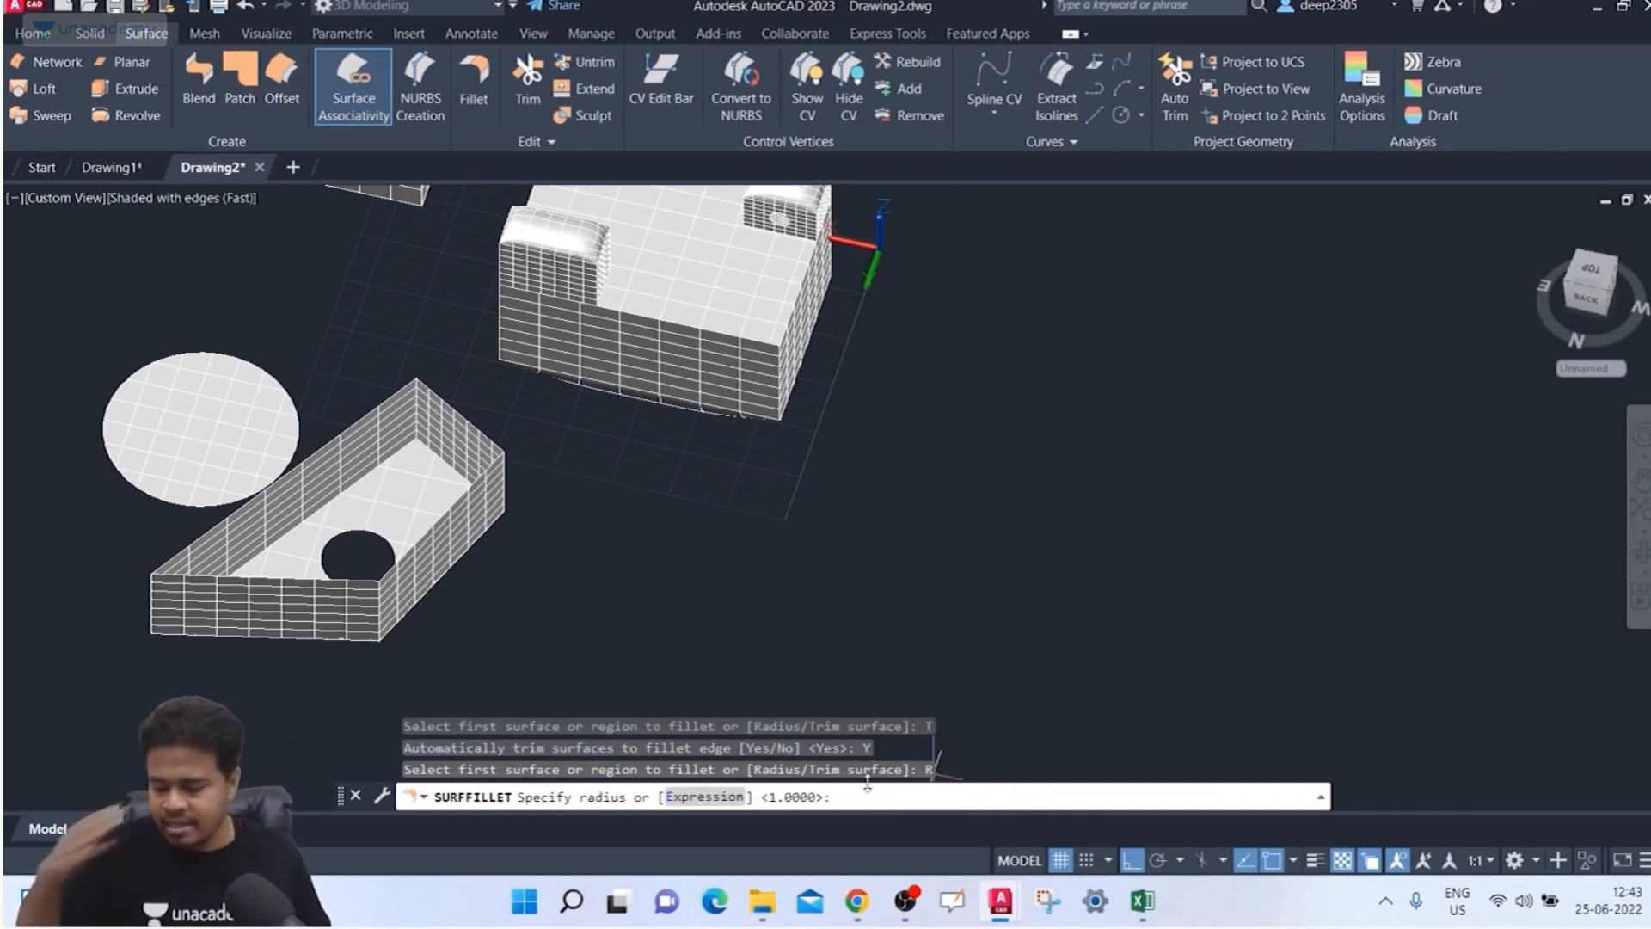
{"action": "type", "text": "15"}
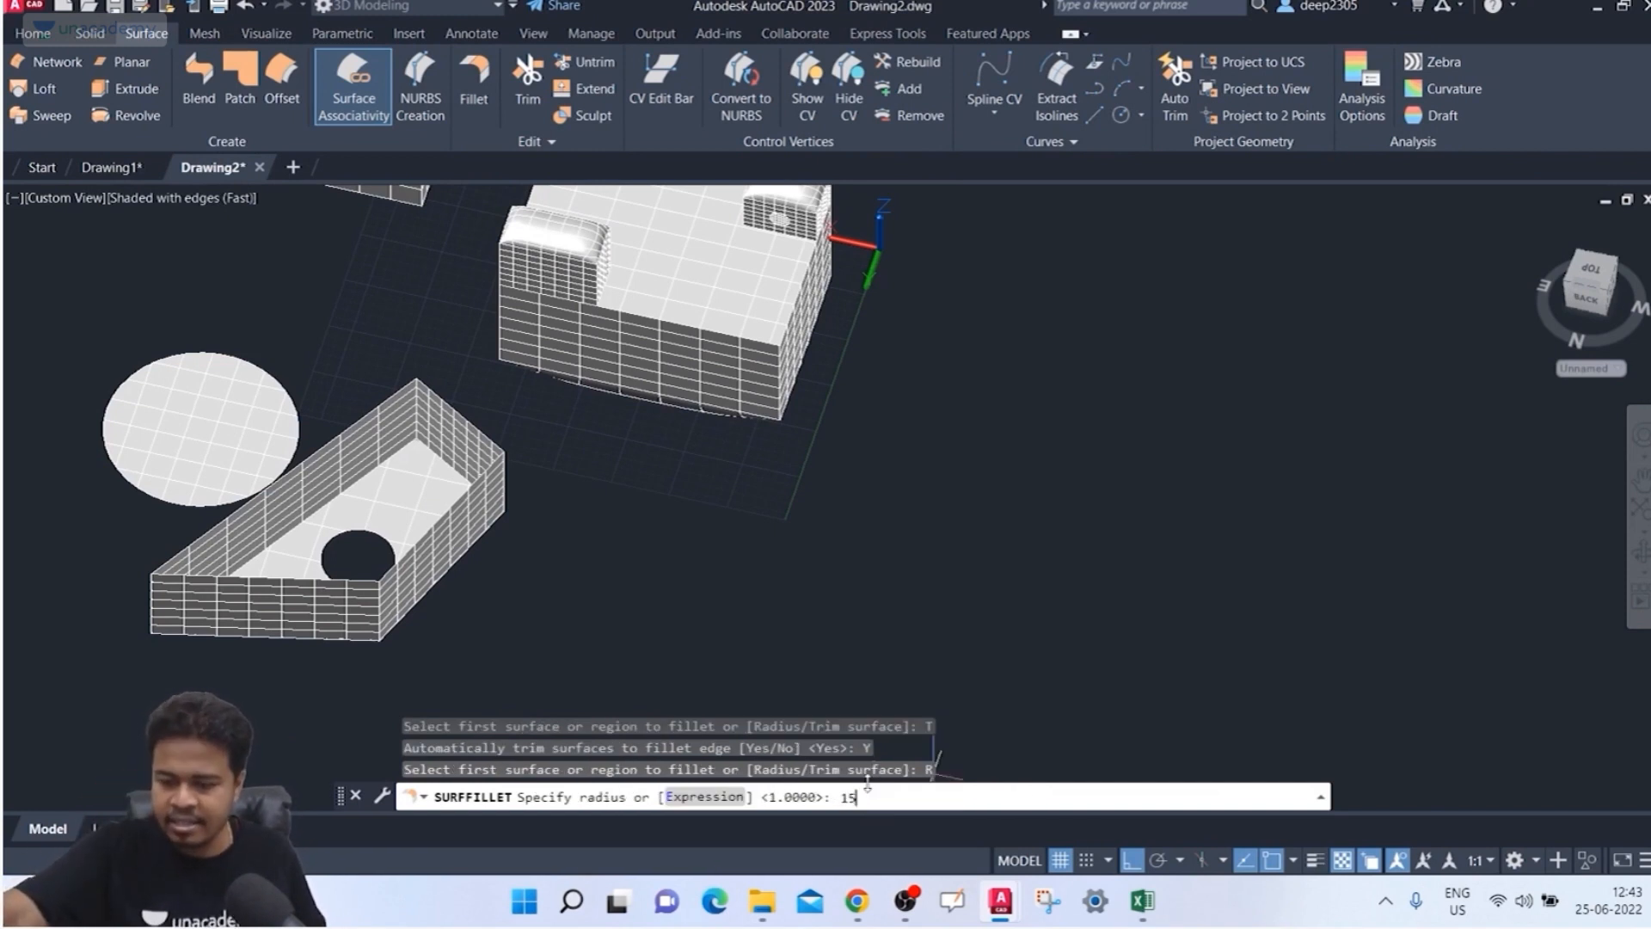
{"action": "key", "text": "Return"}
{"action": "scroll", "coordinate": [378, 387], "scroll_direction": "up", "scroll_amount": 2}
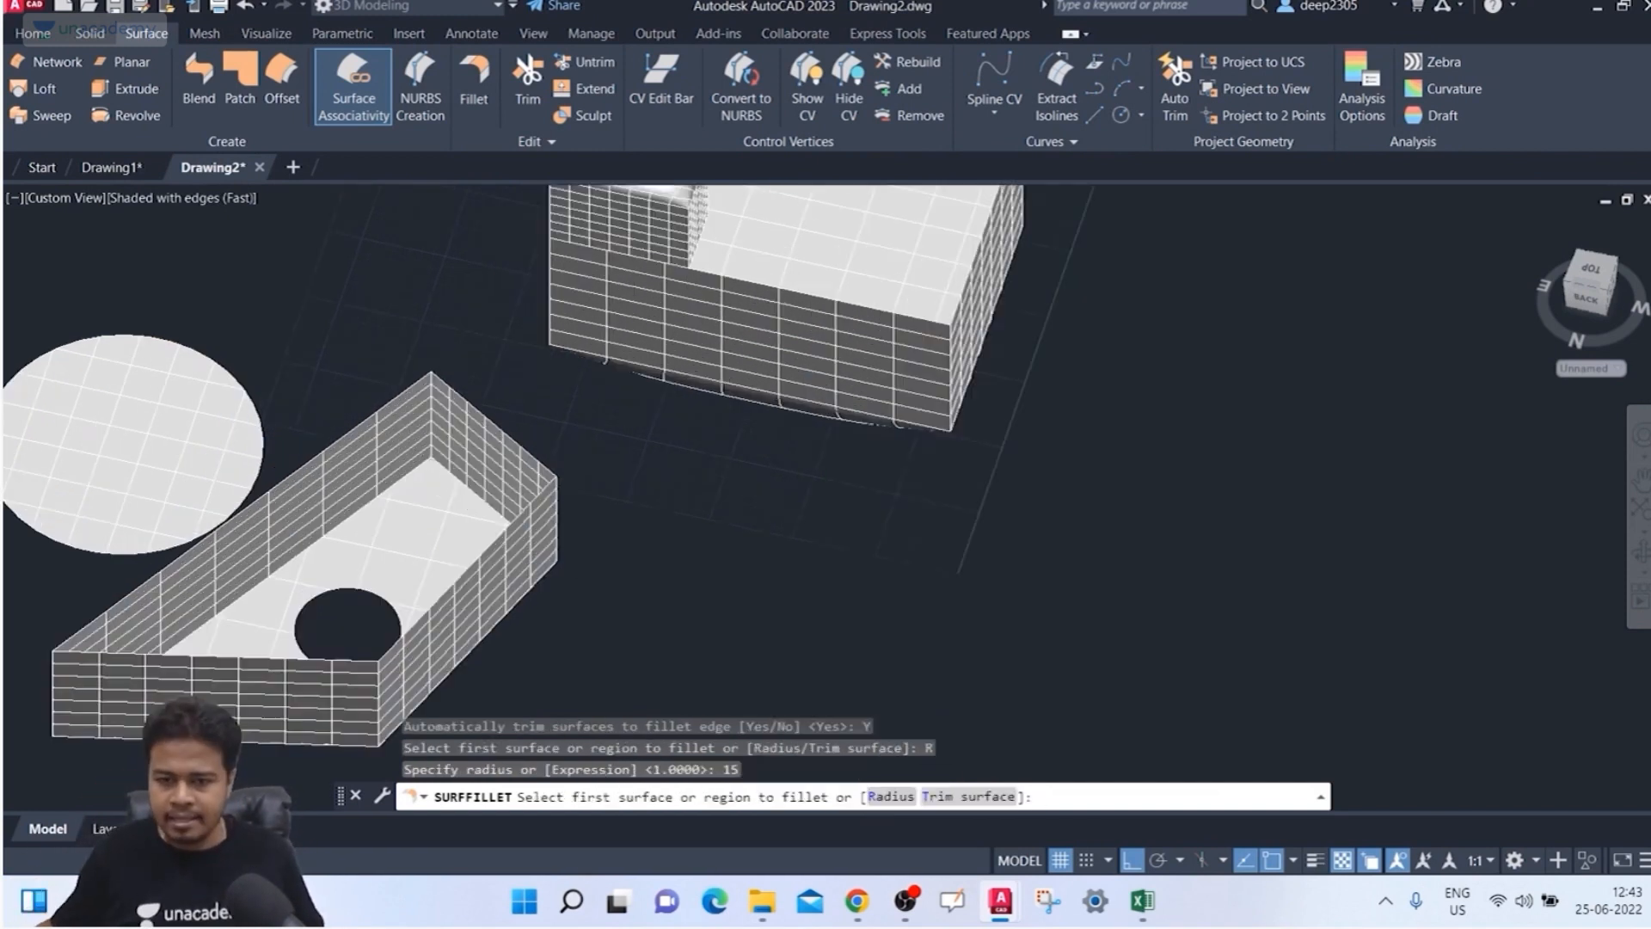
{"action": "left_click", "coordinate": [404, 549]}
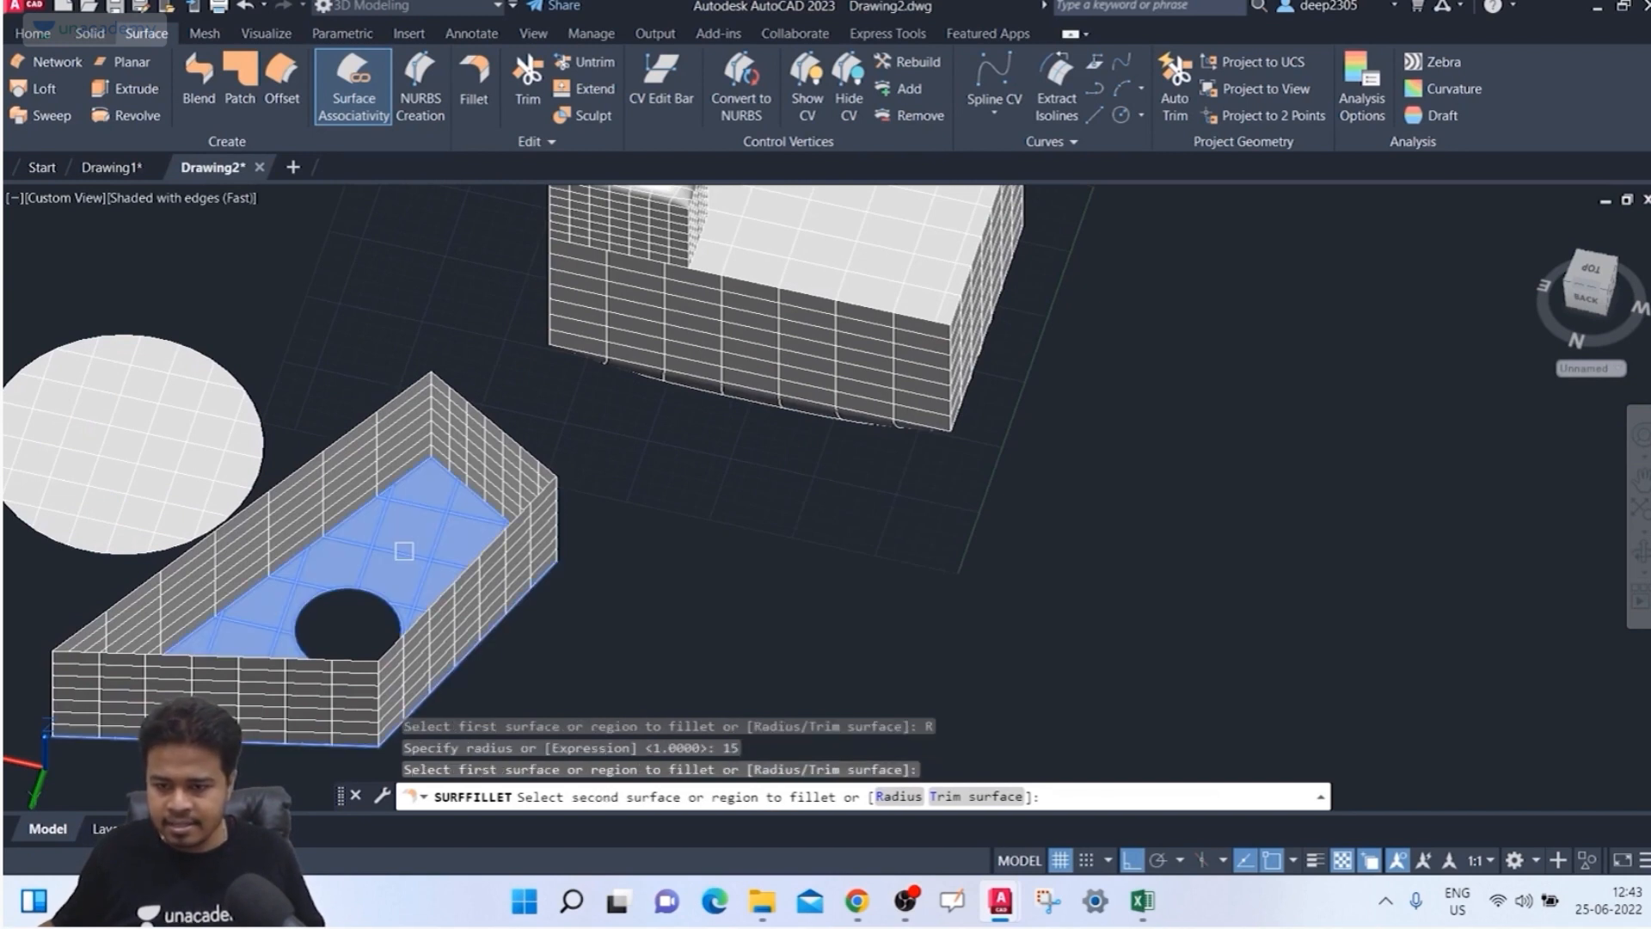
{"action": "left_click", "coordinate": [392, 432]}
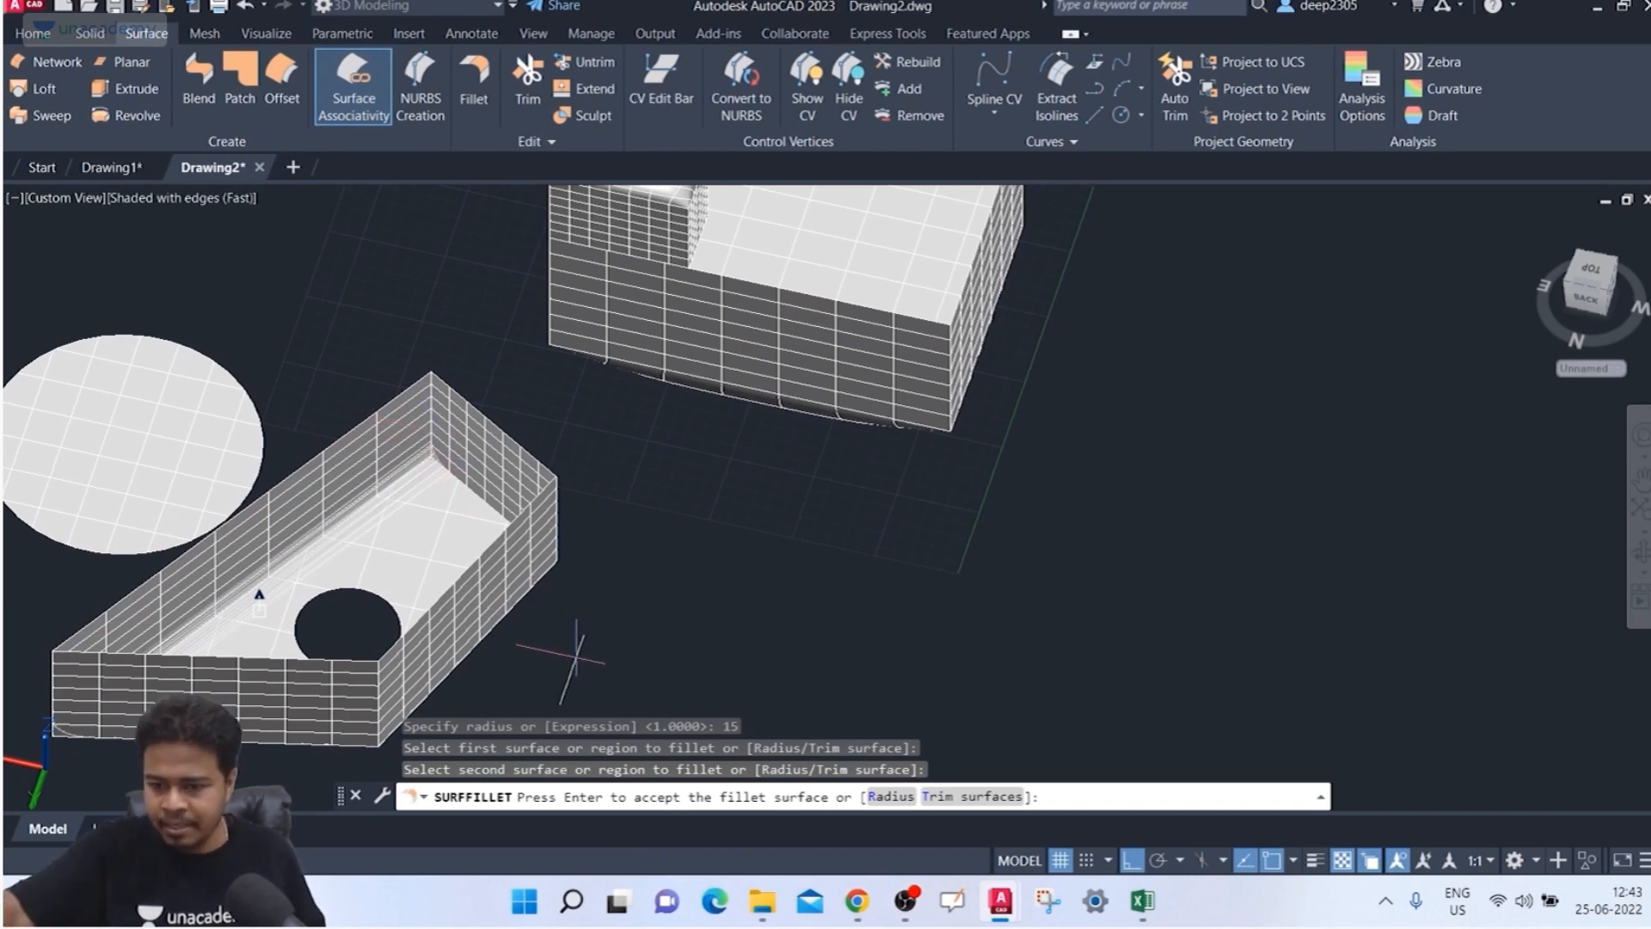
{"action": "key", "text": "Return"}
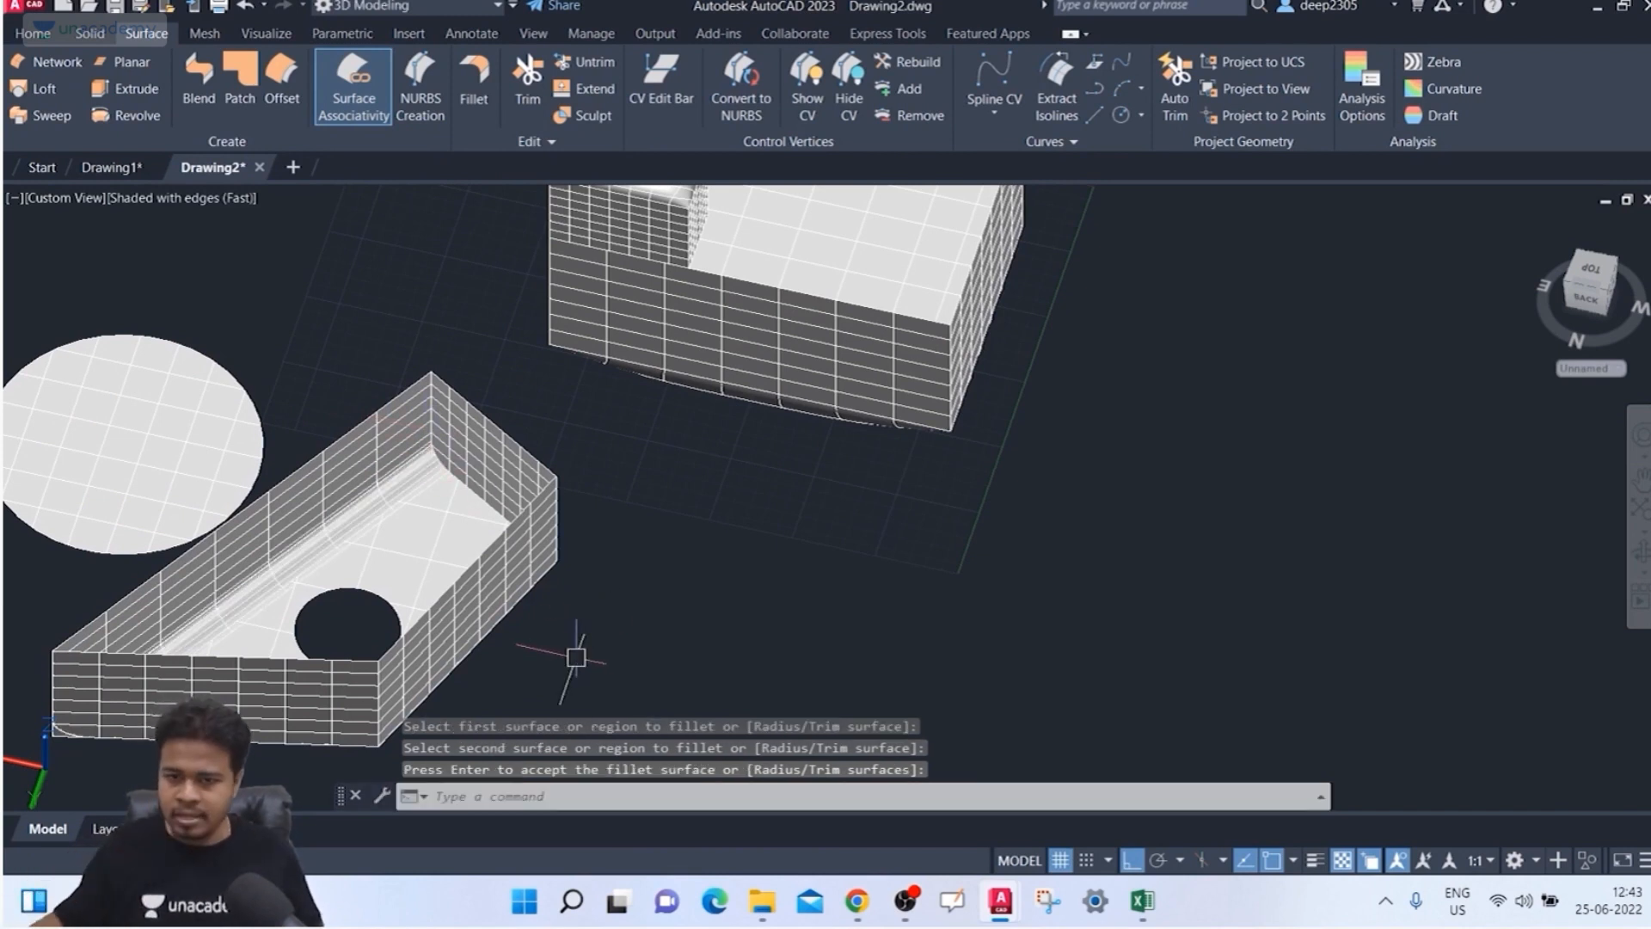
Step: Start a surface fillet on the four-sided box and pick its extruded walls as the first surface
{"action": "scroll", "coordinate": [396, 468], "scroll_direction": "up", "scroll_amount": 4}
{"action": "middle_click_drag", "start_coordinate": [435, 472], "coordinate": [750, 463], "text": "shift"}
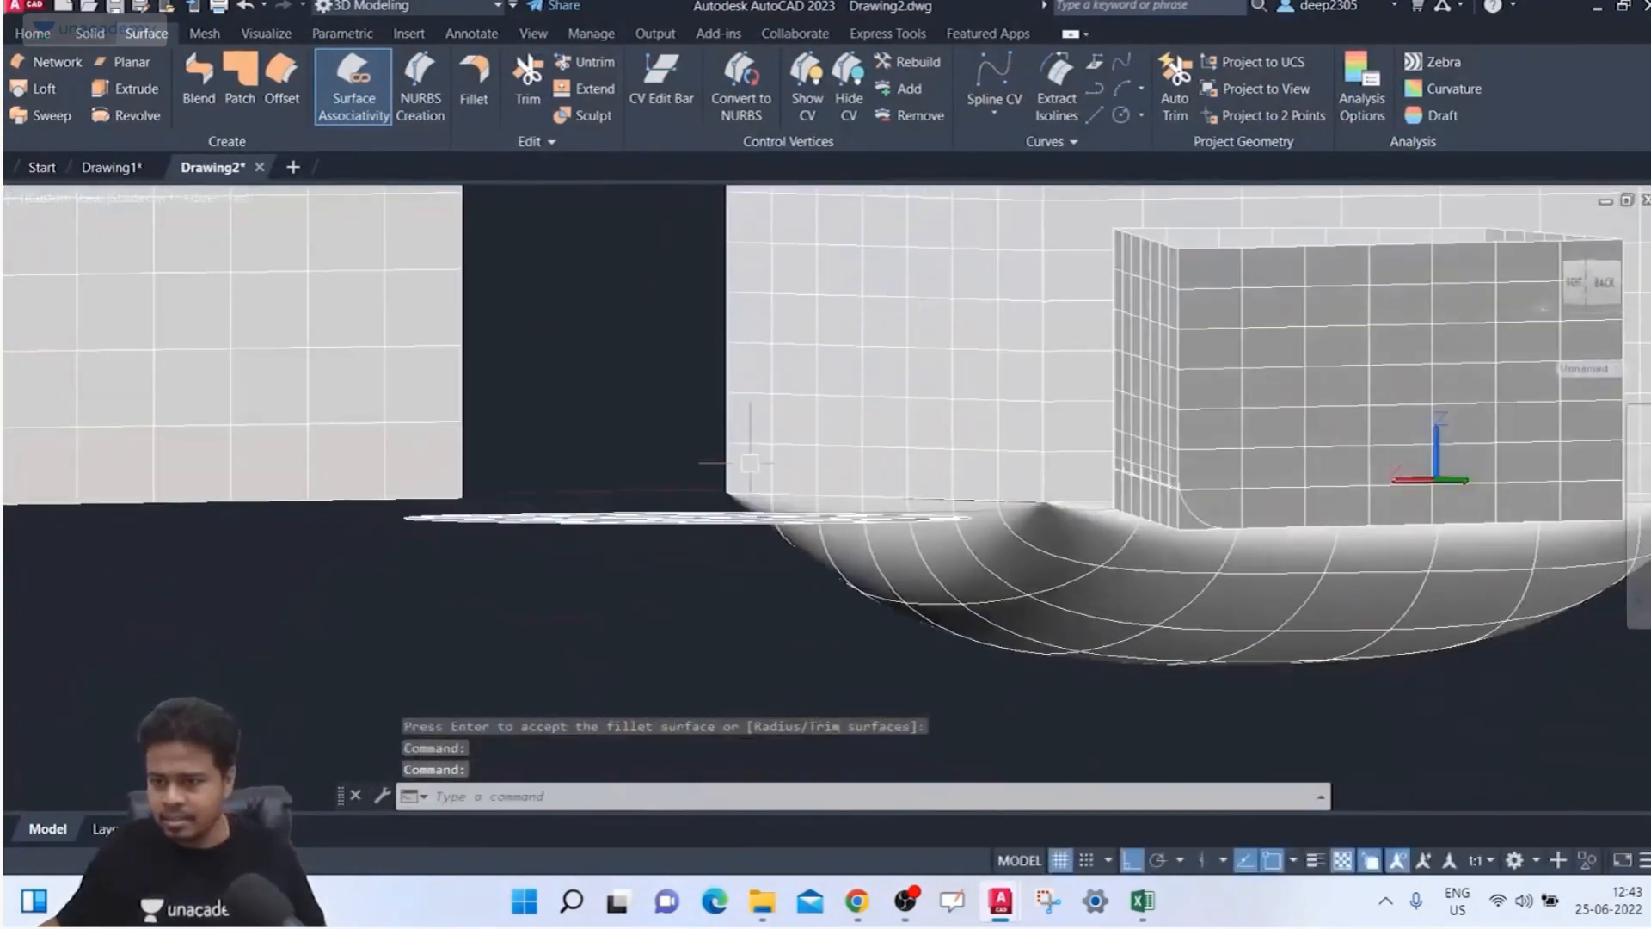
{"action": "middle_click_drag", "start_coordinate": [1201, 517], "coordinate": [1223, 390], "text": "shift"}
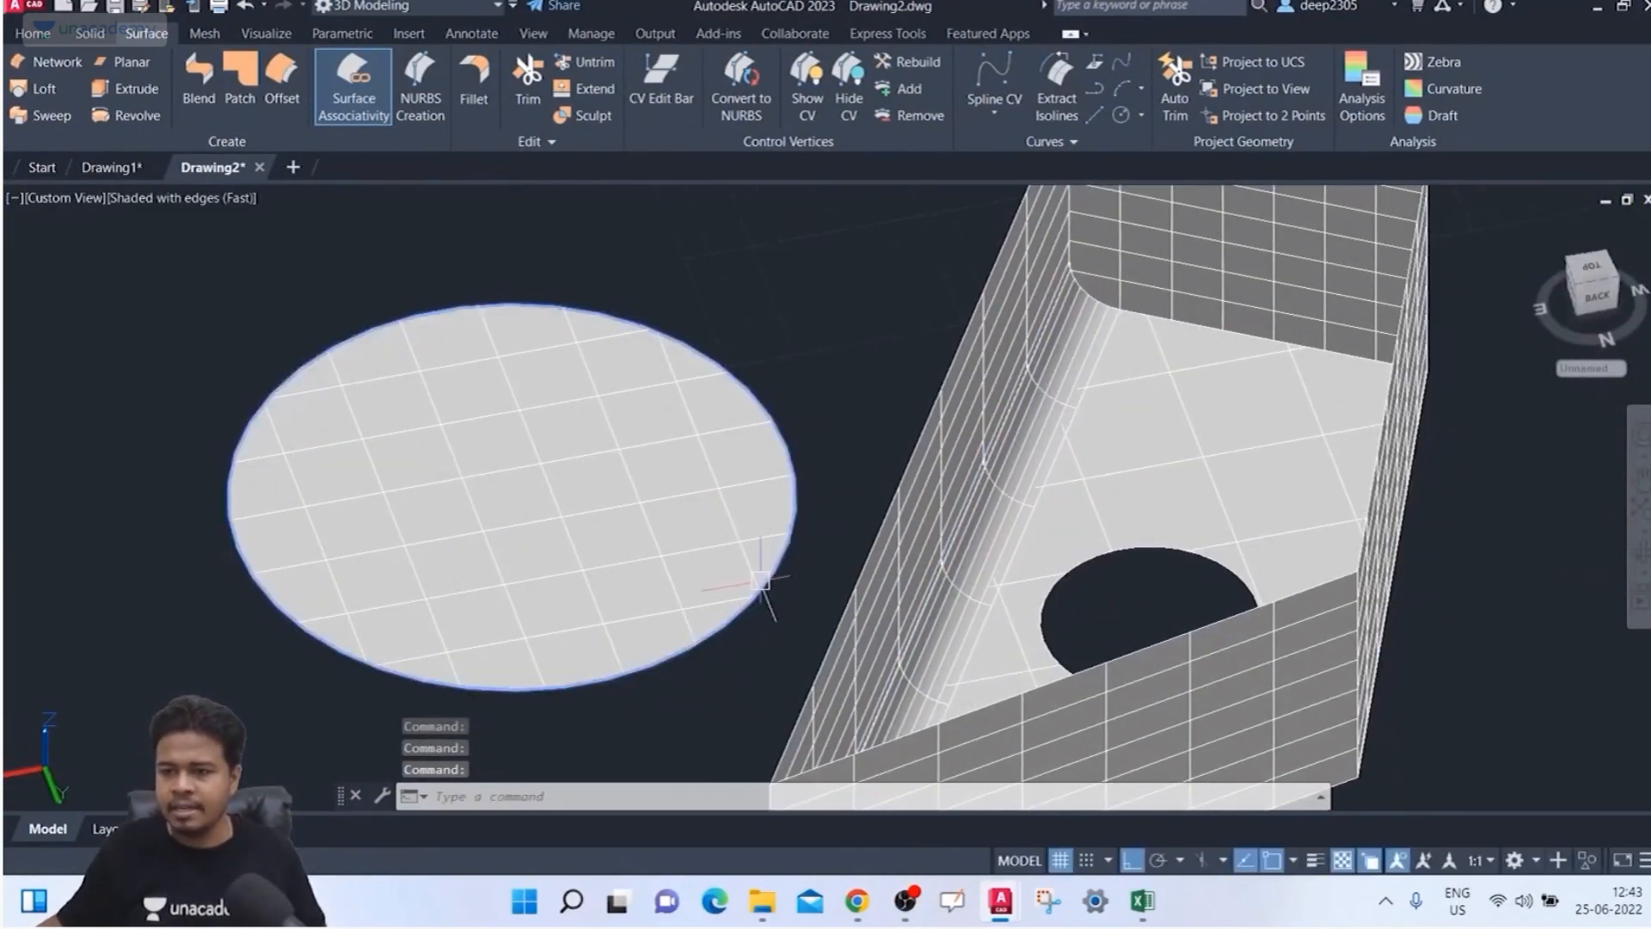
{"action": "middle_click_drag", "start_coordinate": [774, 564], "coordinate": [900, 542], "text": "shift"}
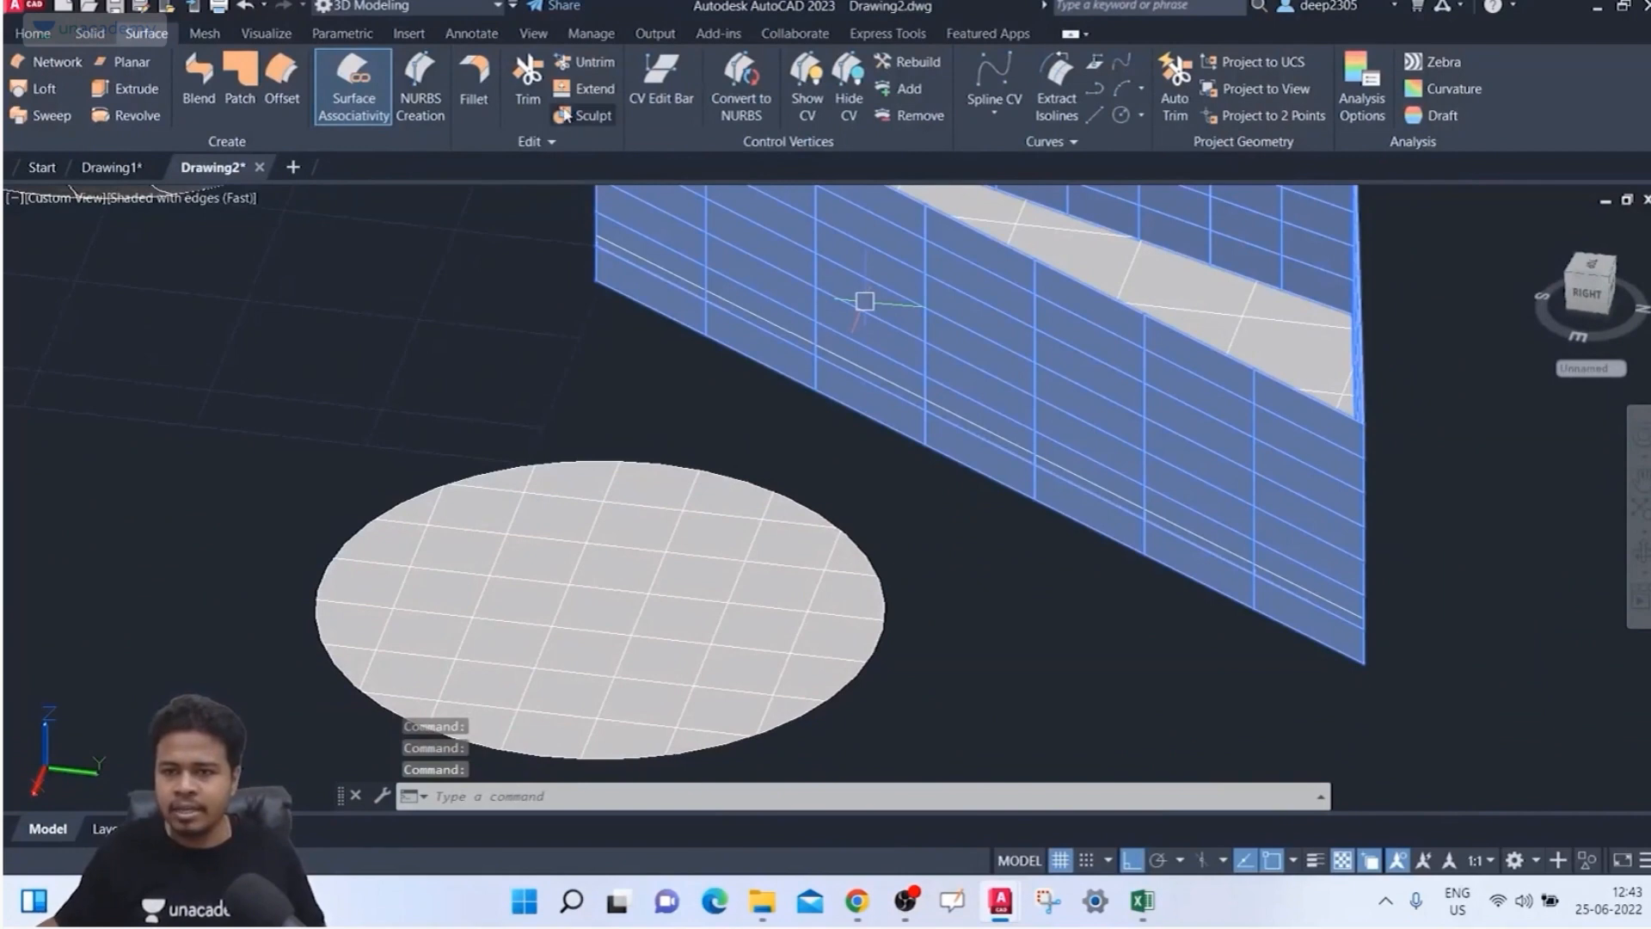
{"action": "left_click", "coordinate": [473, 86]}
{"action": "left_click", "coordinate": [964, 316]}
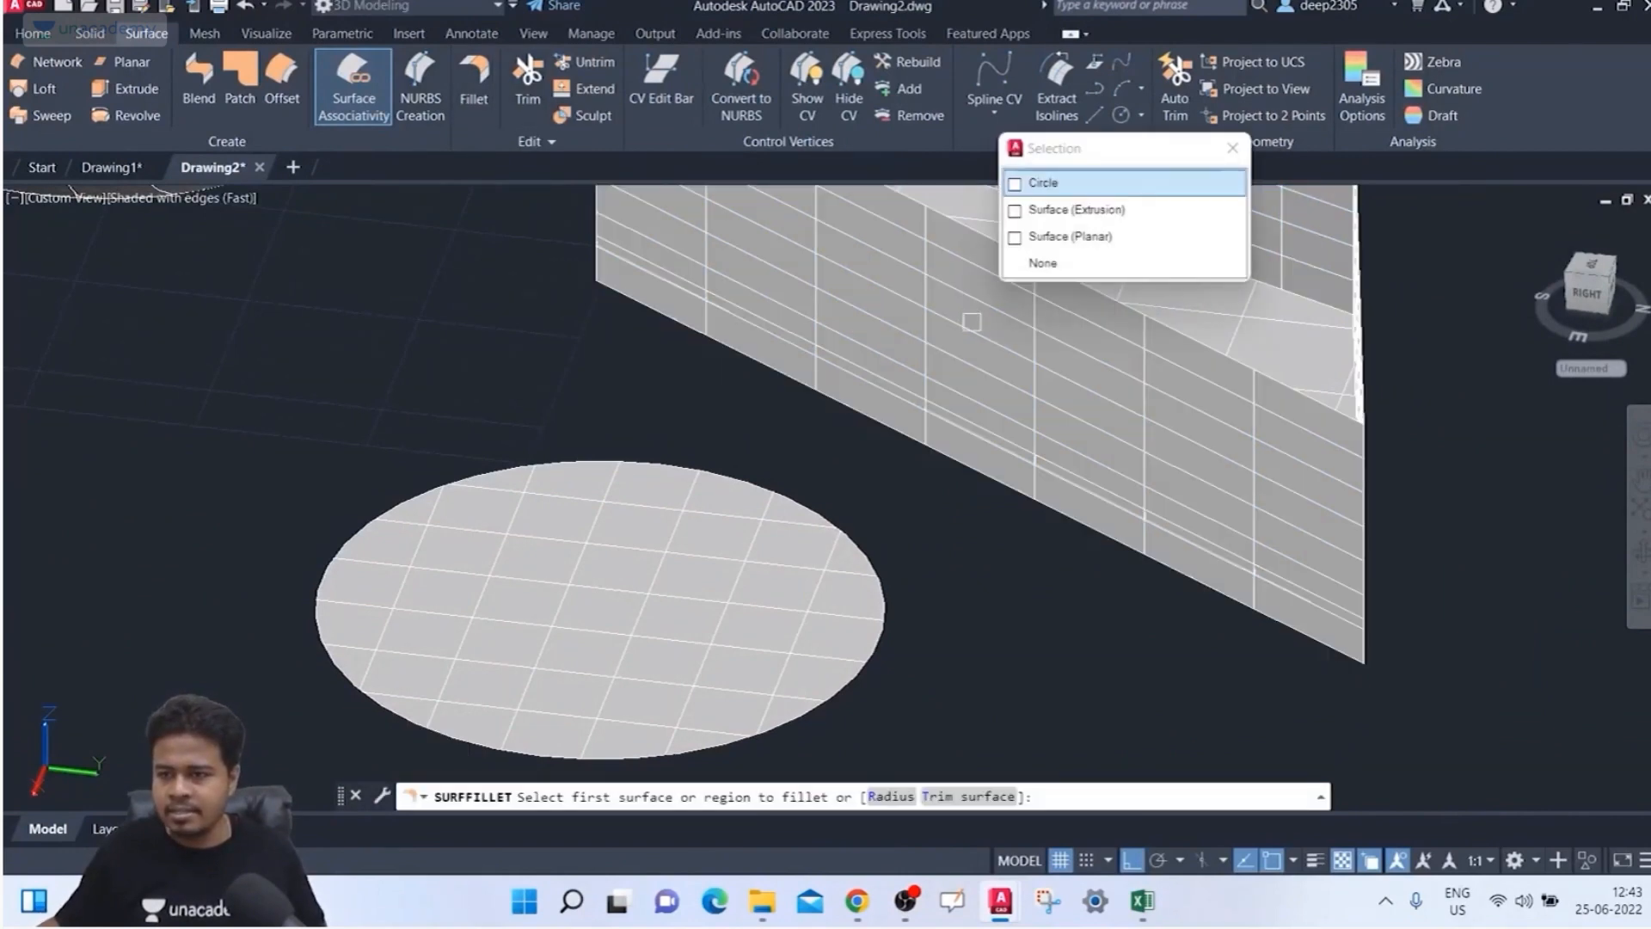
{"action": "left_click", "coordinate": [1075, 209]}
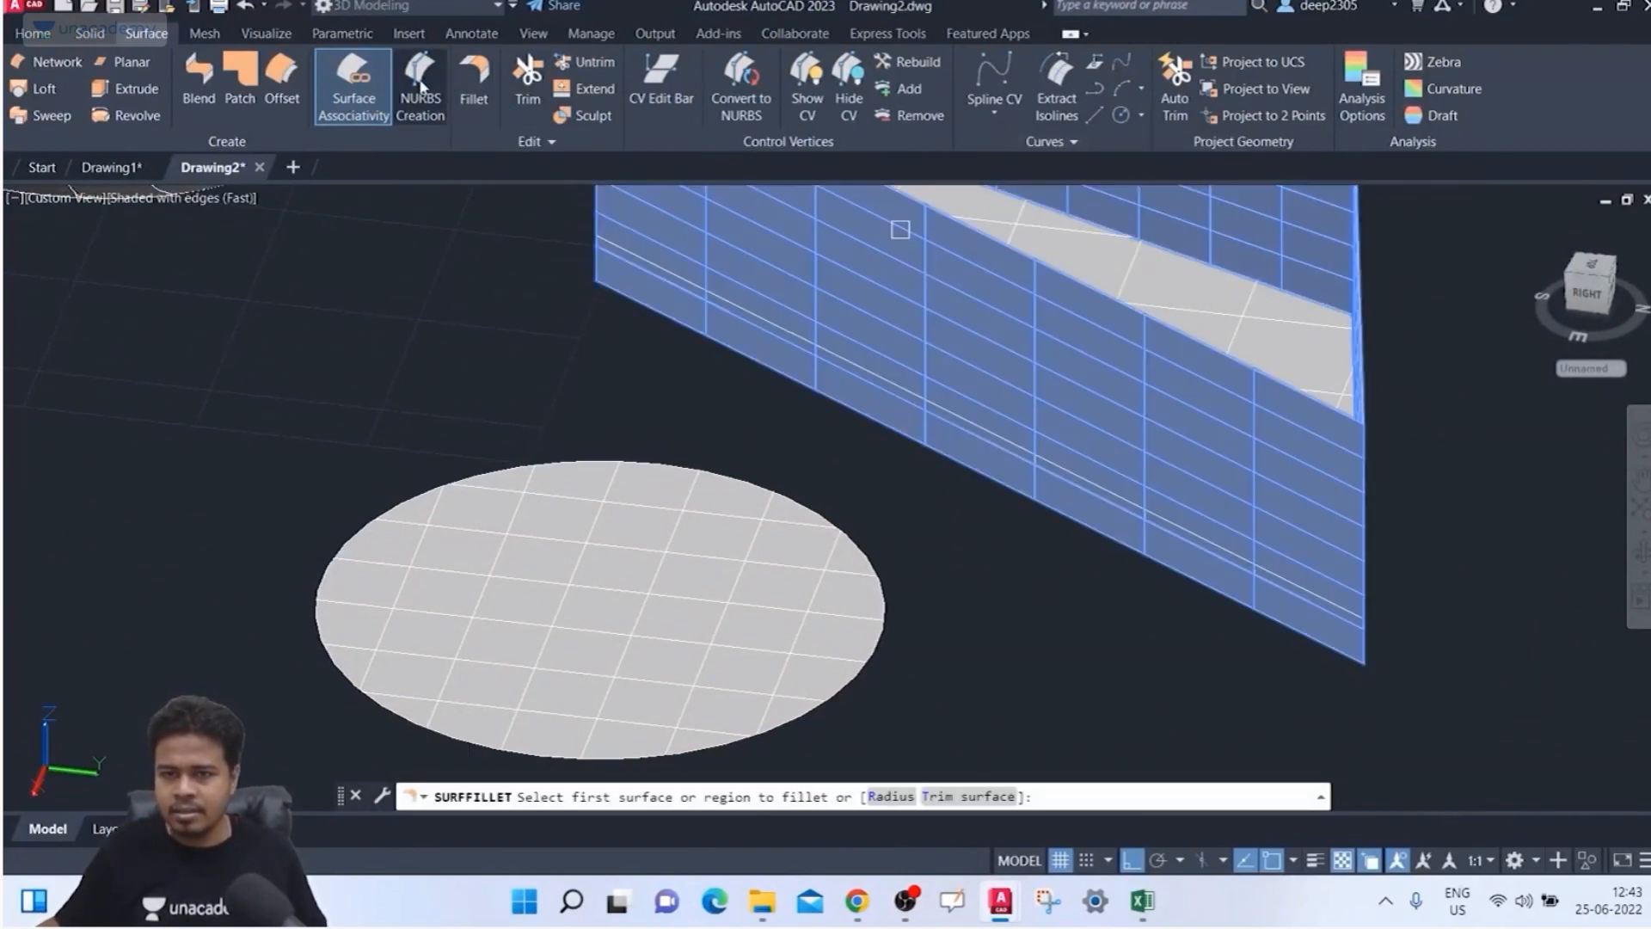
{"action": "left_click", "coordinate": [474, 86]}
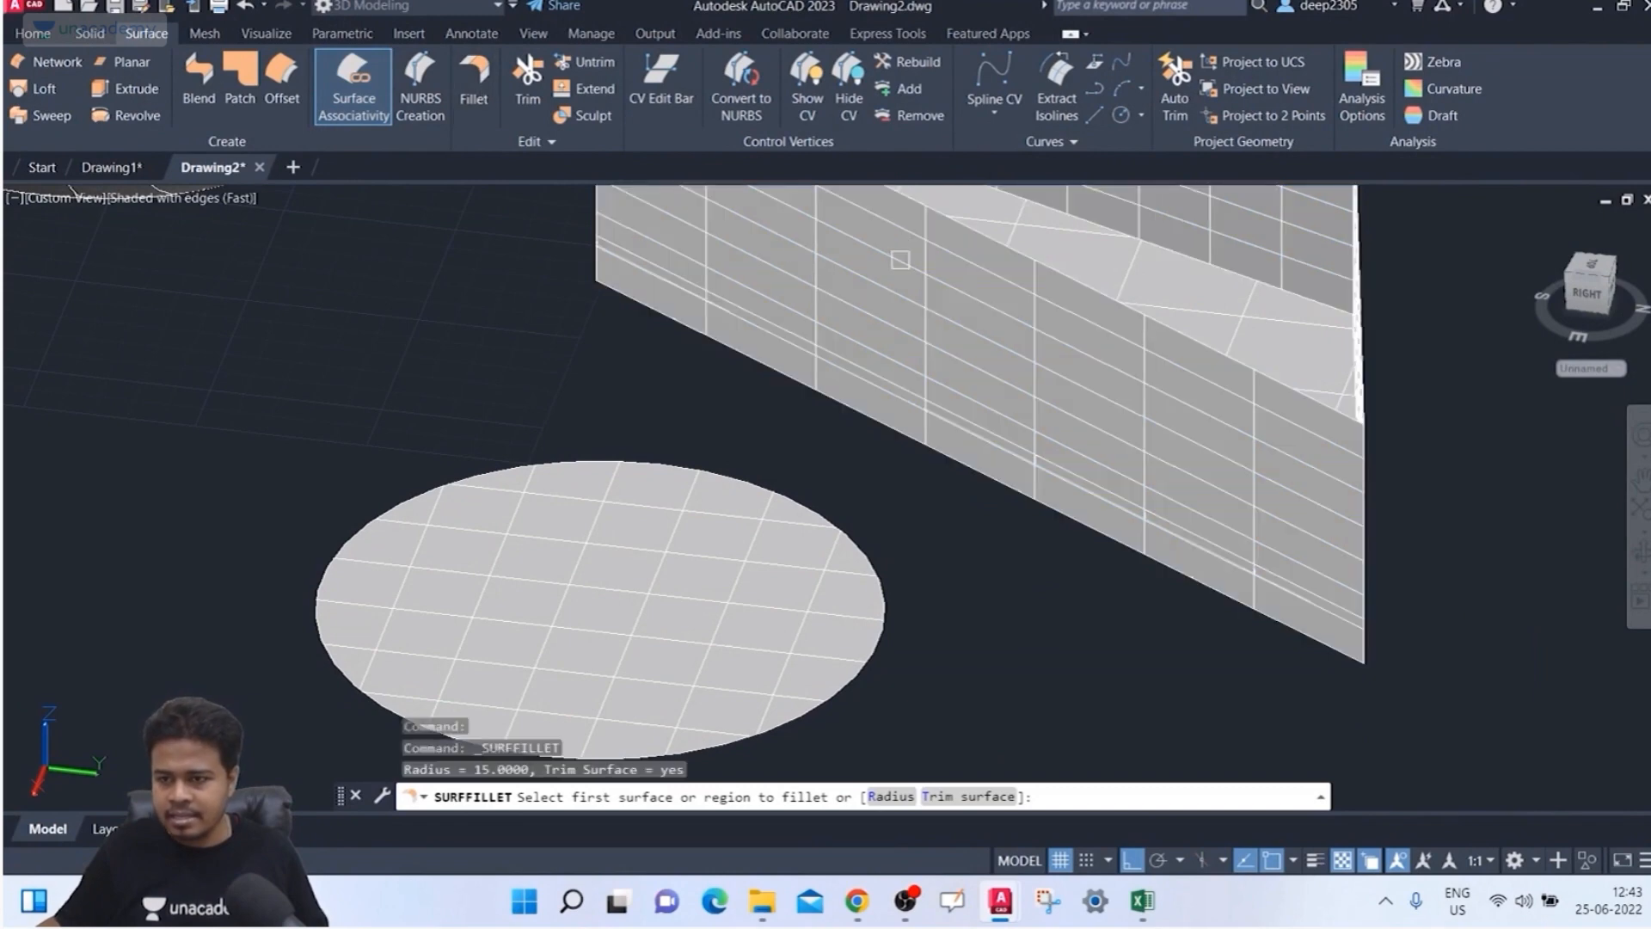
{"action": "left_click", "coordinate": [1011, 224]}
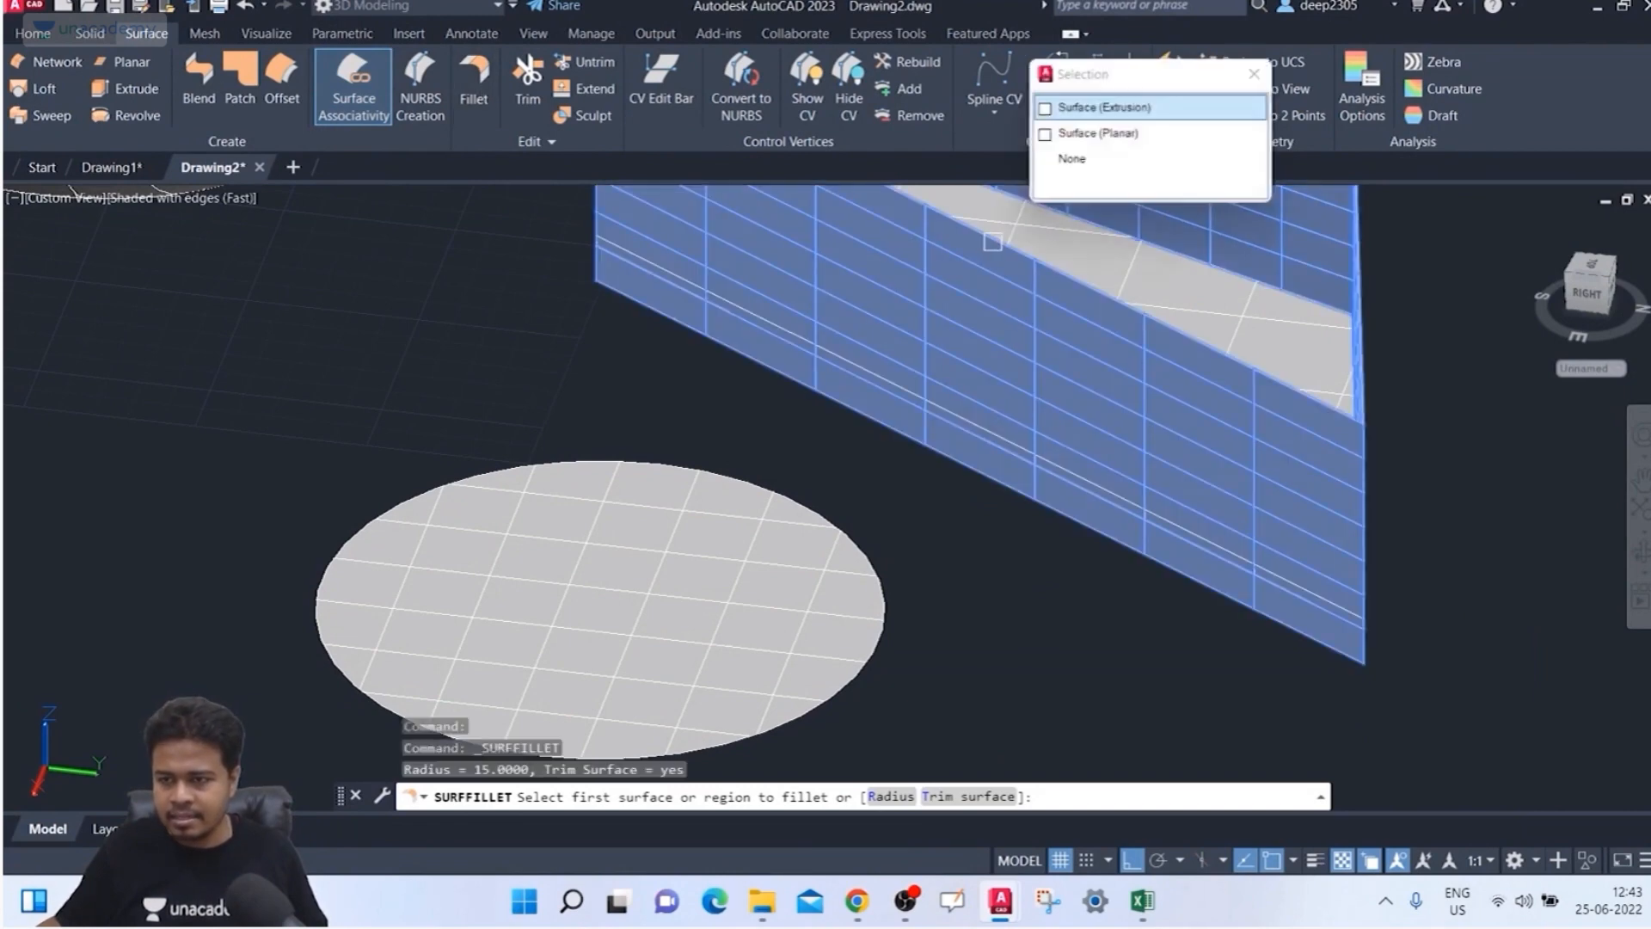
{"action": "left_click", "coordinate": [1076, 109]}
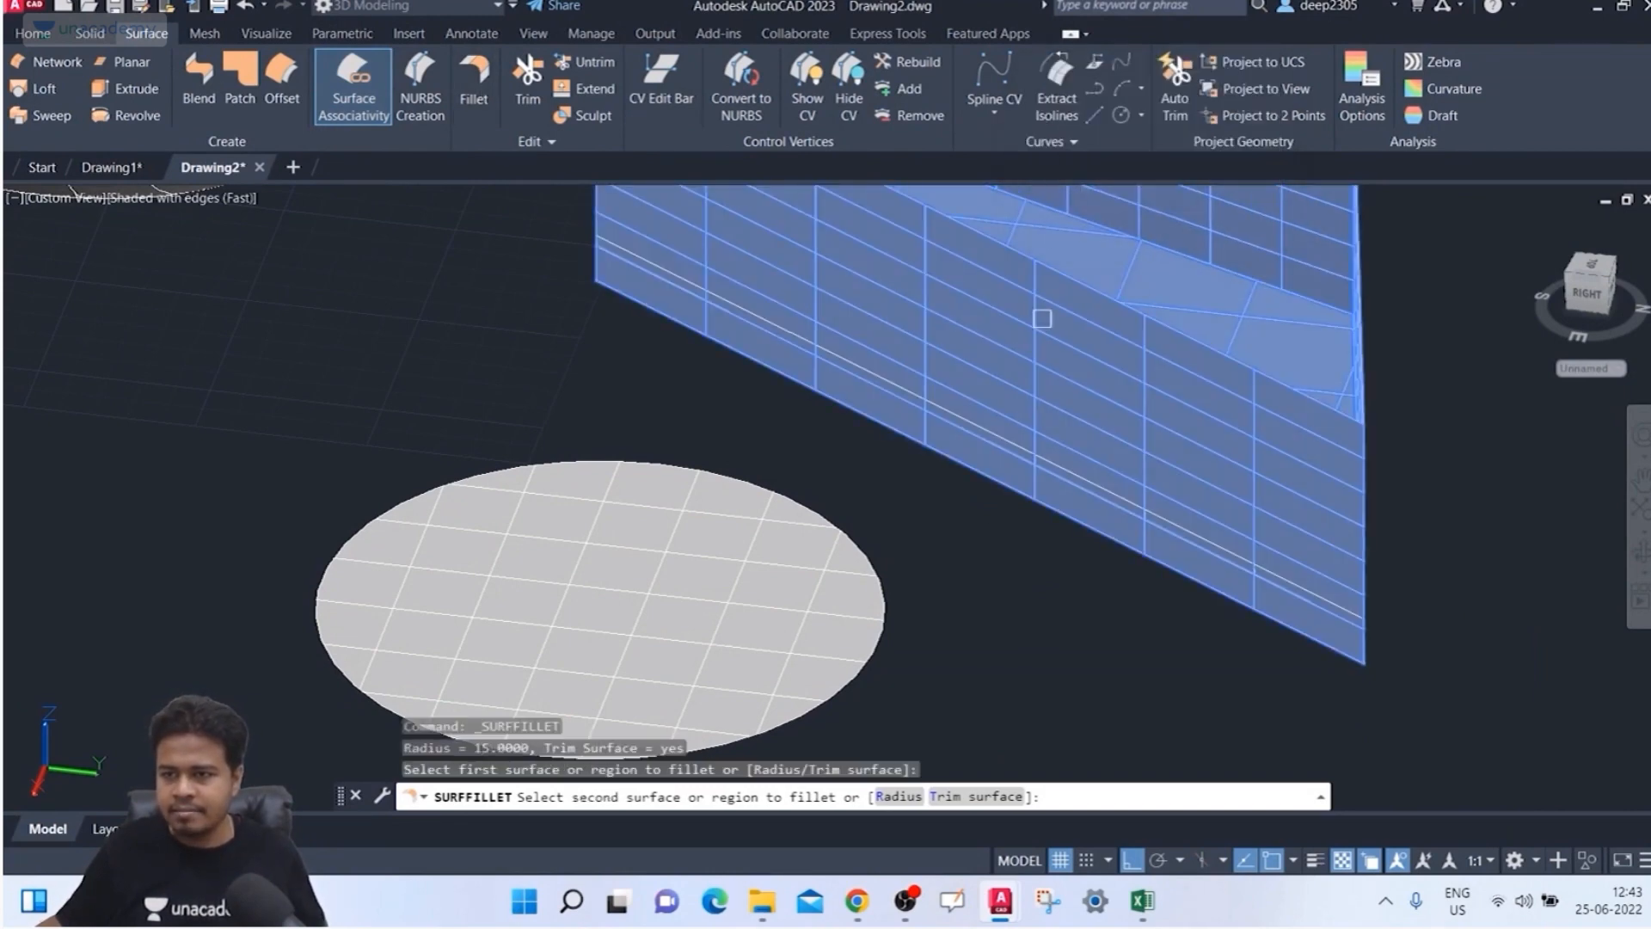
Step: Pick the holed planar floor as the second surface, set the fillet radius to 15 and accept the fillet
{"action": "middle_click_drag", "start_coordinate": [1000, 534], "coordinate": [1021, 350], "text": "shift"}
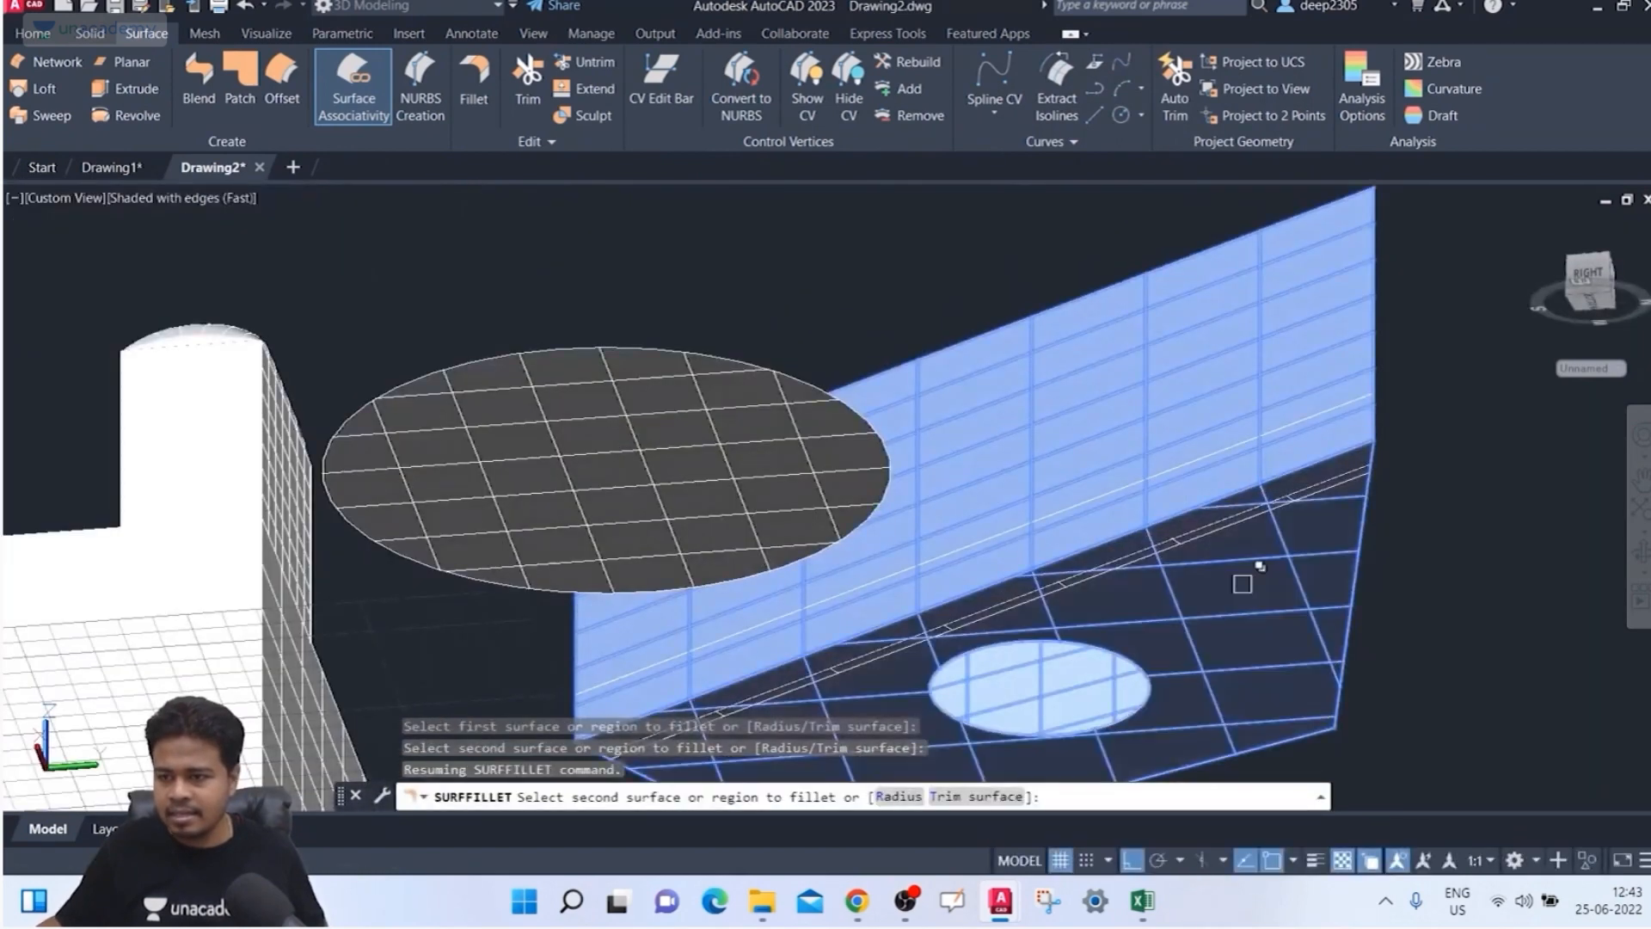
{"action": "left_click", "coordinate": [1222, 558]}
{"action": "left_click", "coordinate": [1359, 450]}
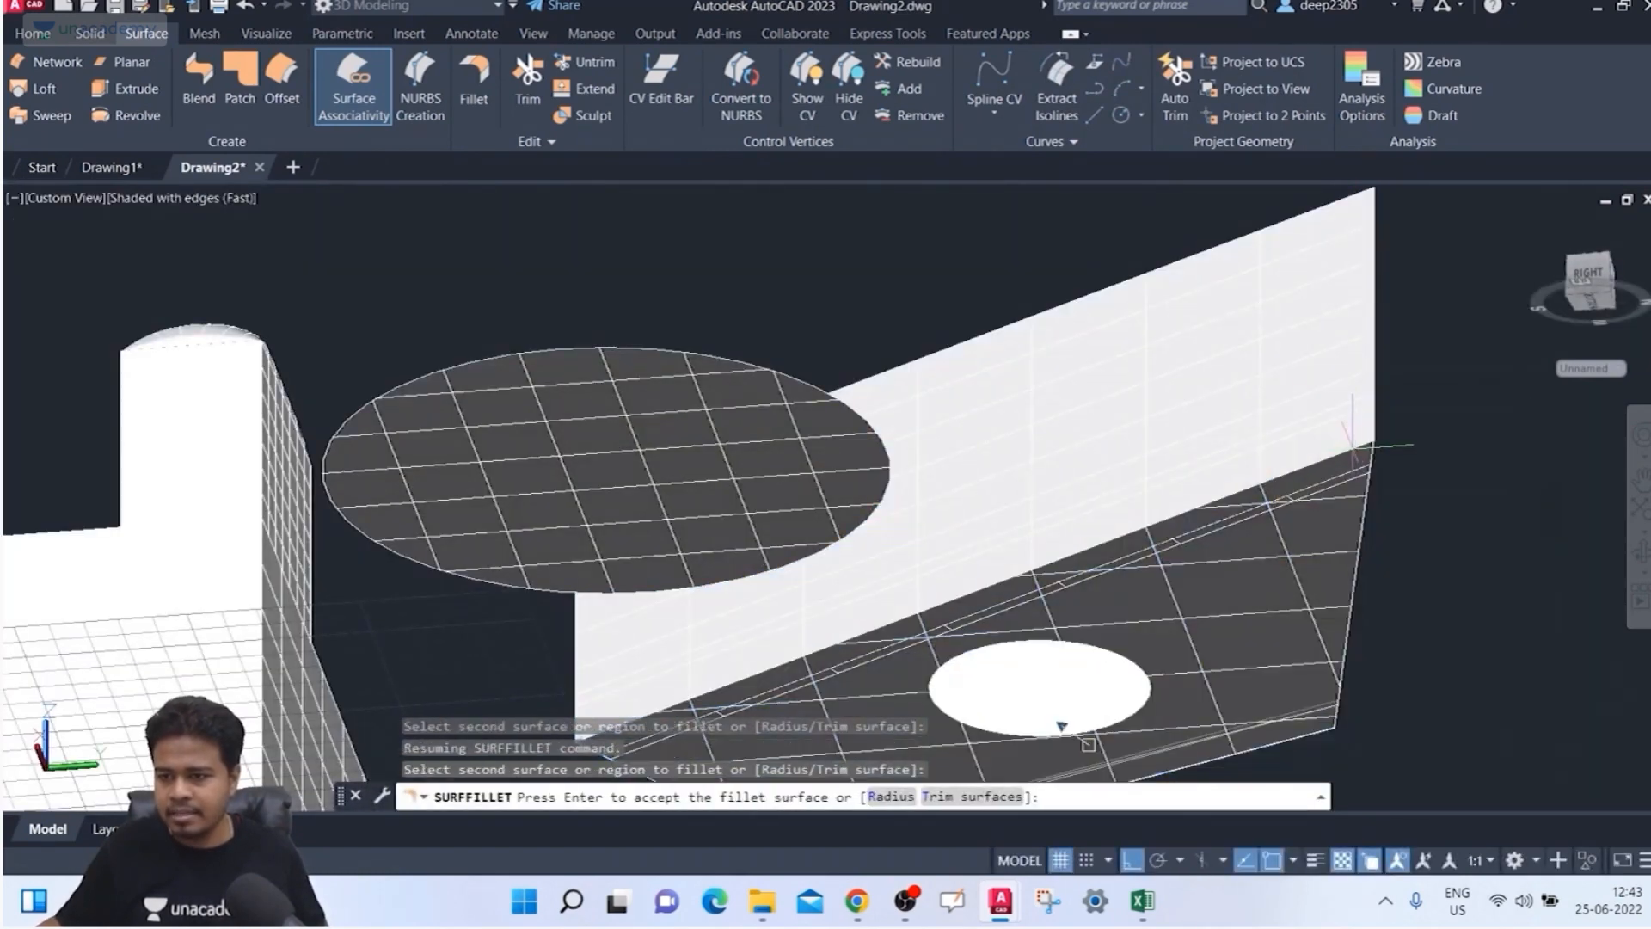
{"action": "middle_click_drag", "start_coordinate": [1033, 305], "coordinate": [1029, 594], "text": "shift"}
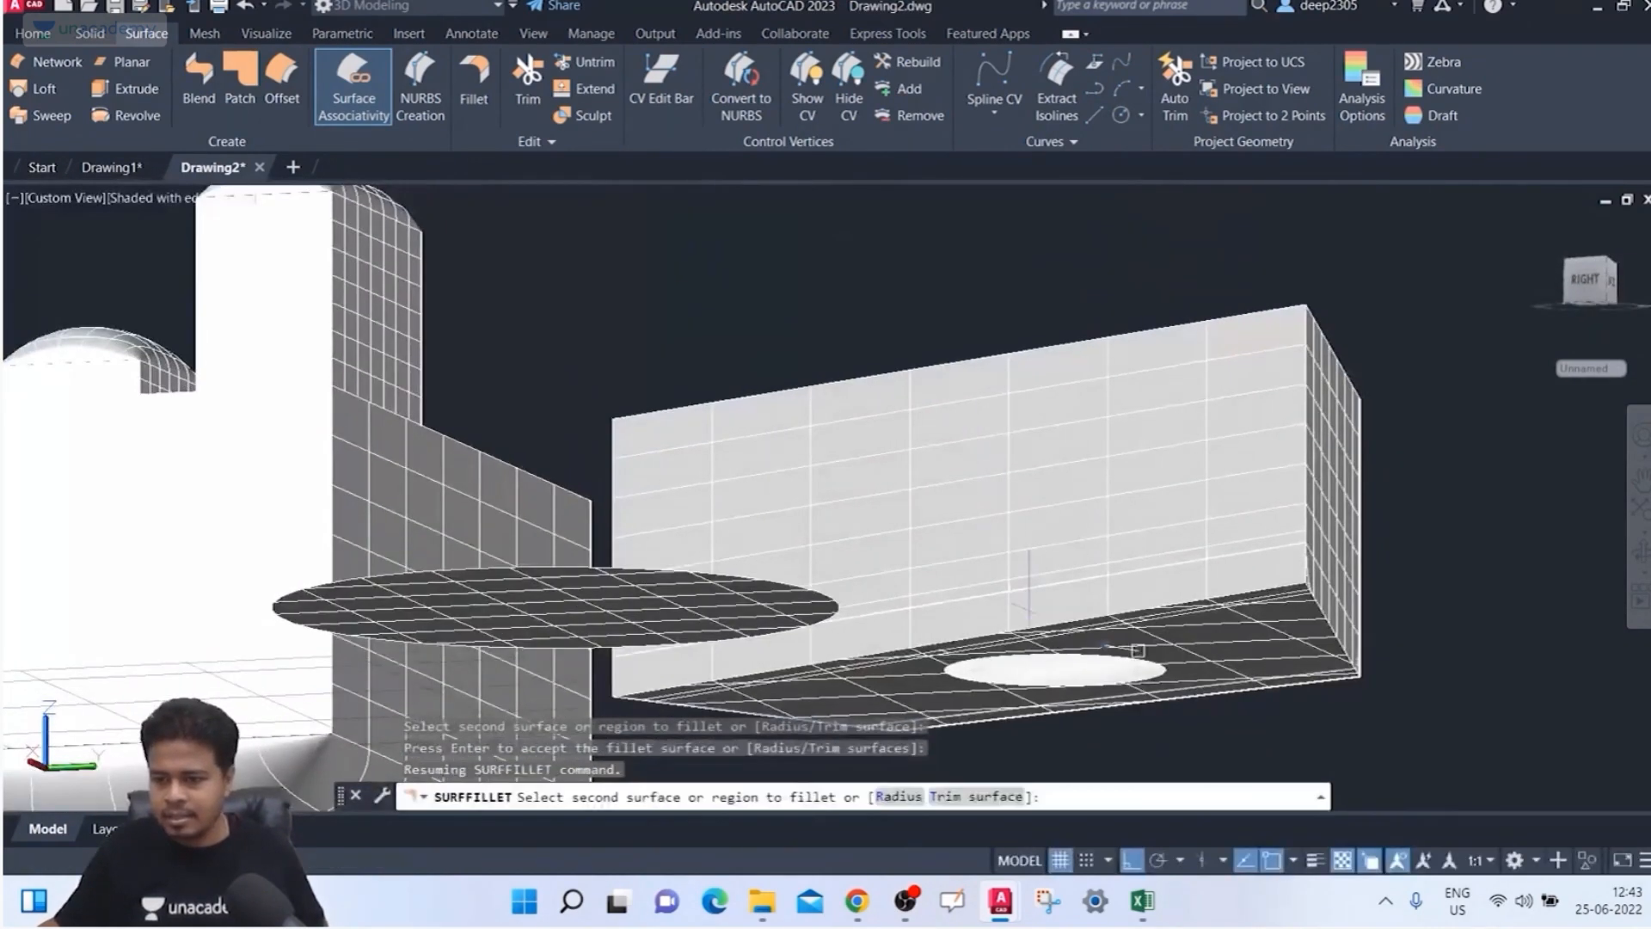
{"action": "left_click", "coordinate": [897, 796]}
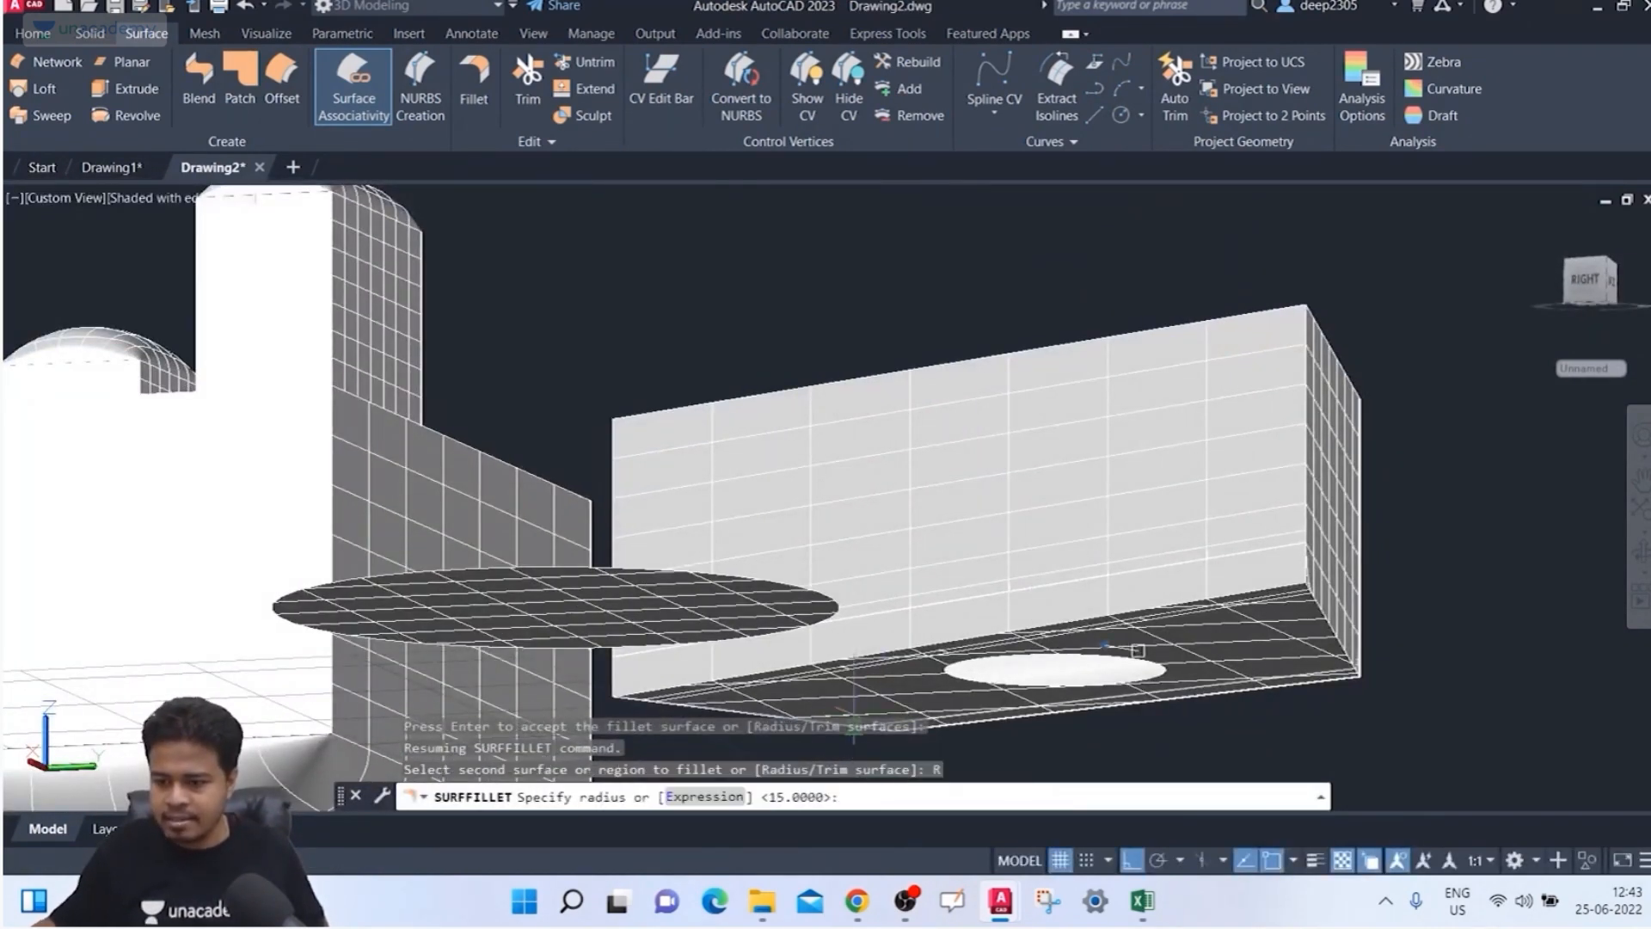
{"action": "type", "text": "15"}
{"action": "key", "text": "Return"}
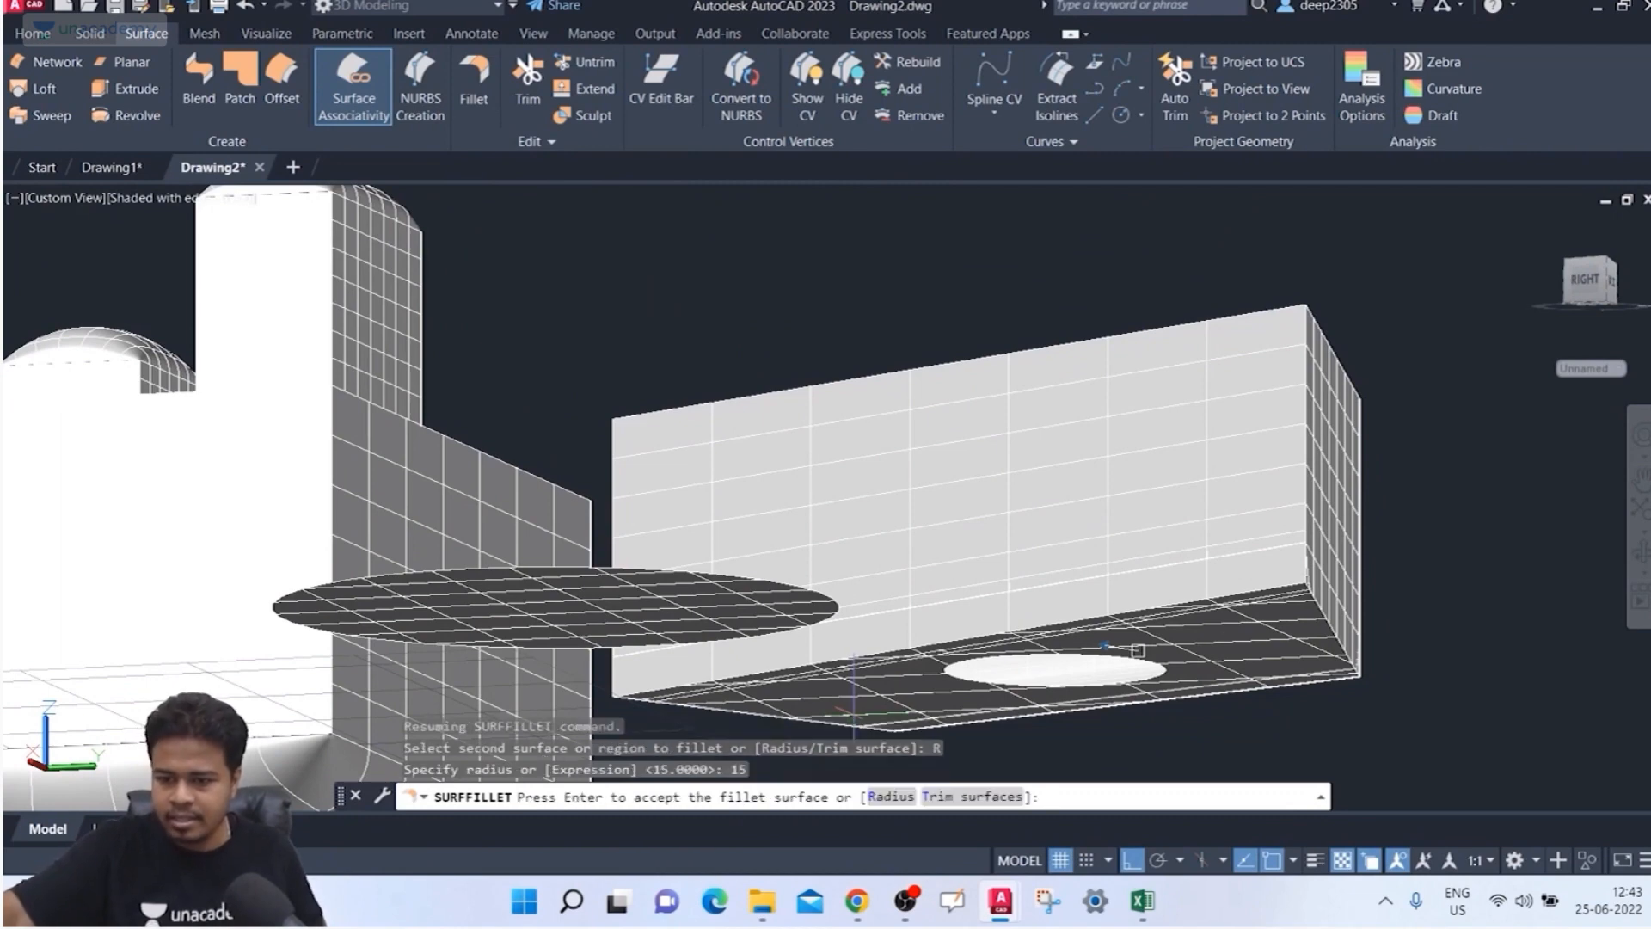
{"action": "key", "text": "Return"}
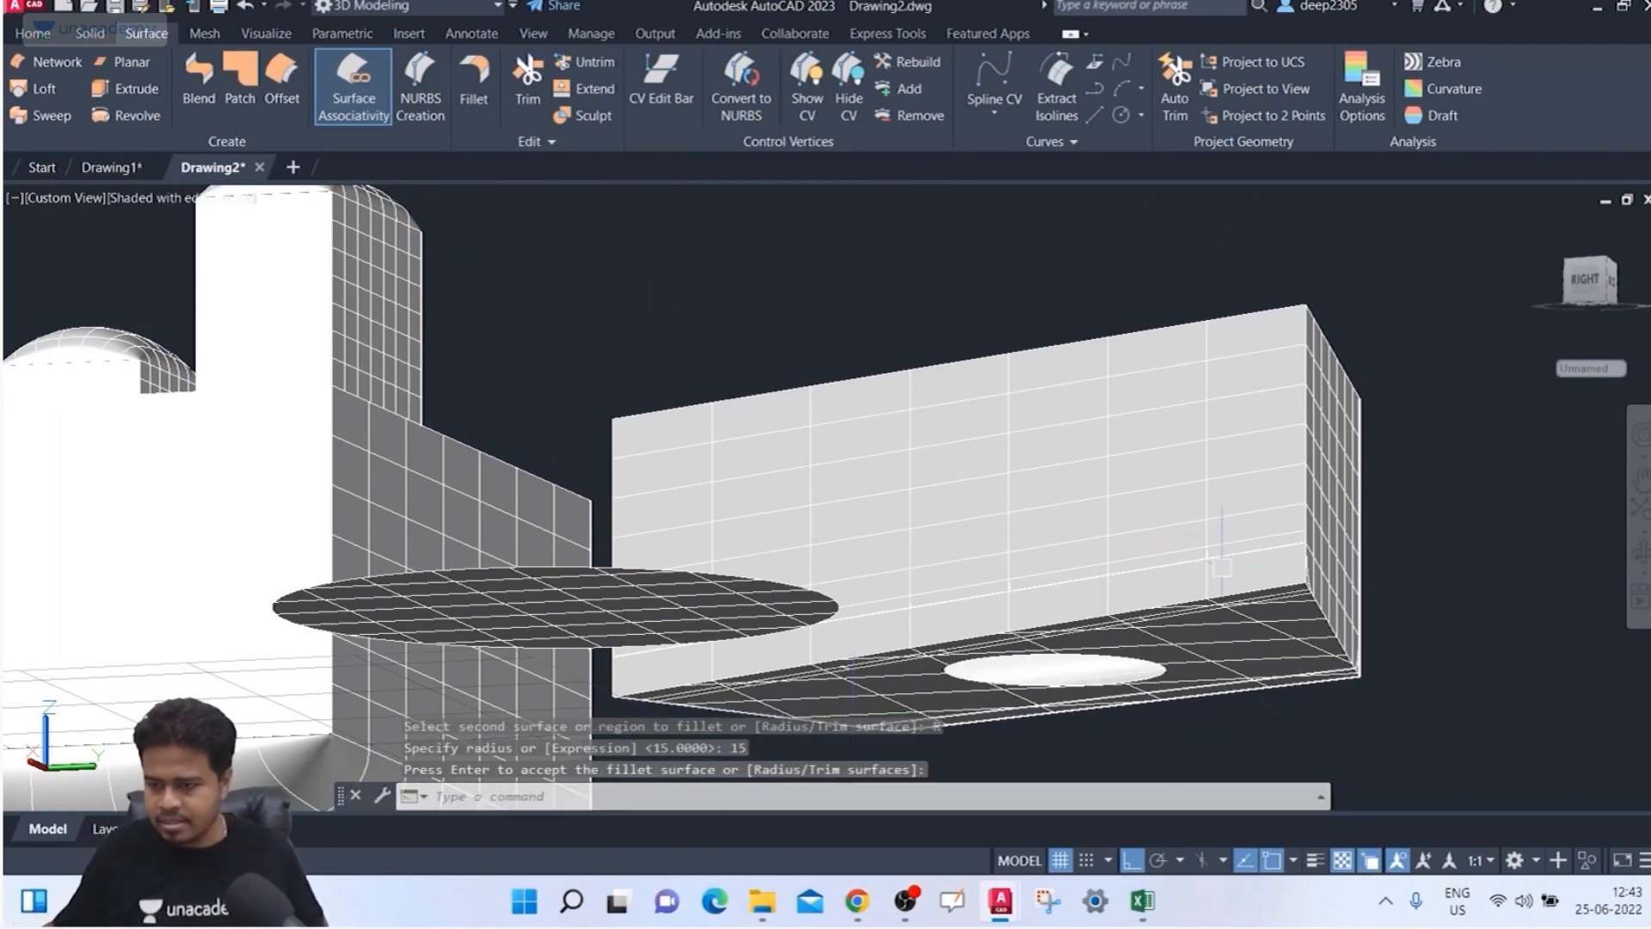
{"action": "middle_click_drag", "start_coordinate": [1222, 568], "coordinate": [809, 478], "text": "shift"}
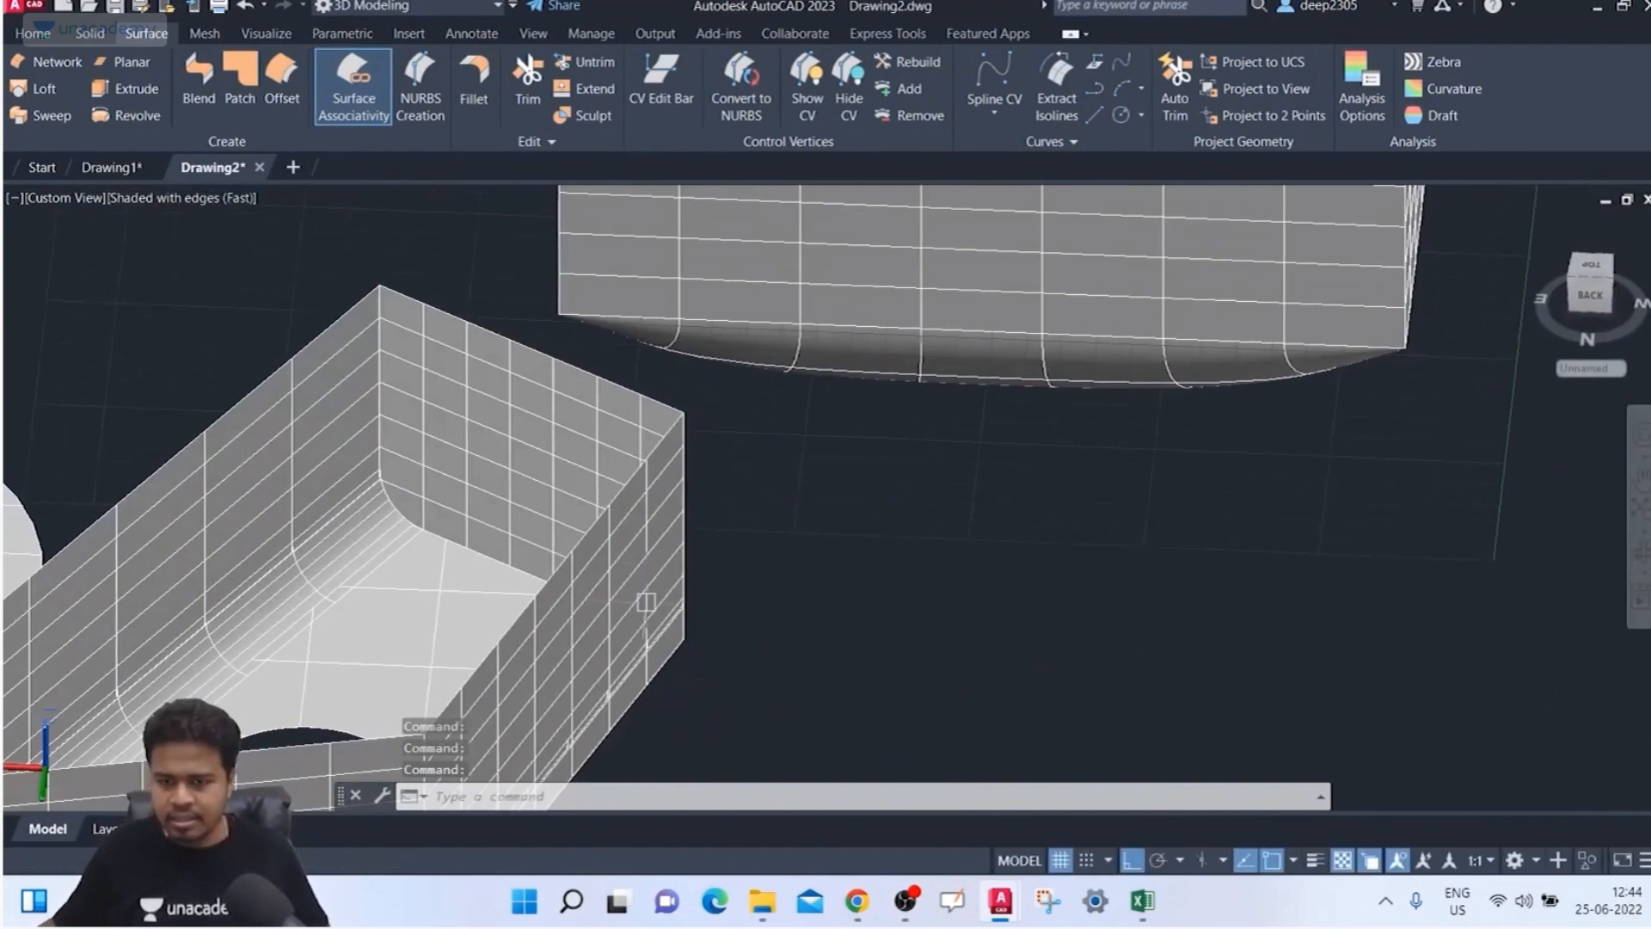
{"action": "left_click", "coordinate": [646, 602]}
{"action": "key", "text": "Escape"}
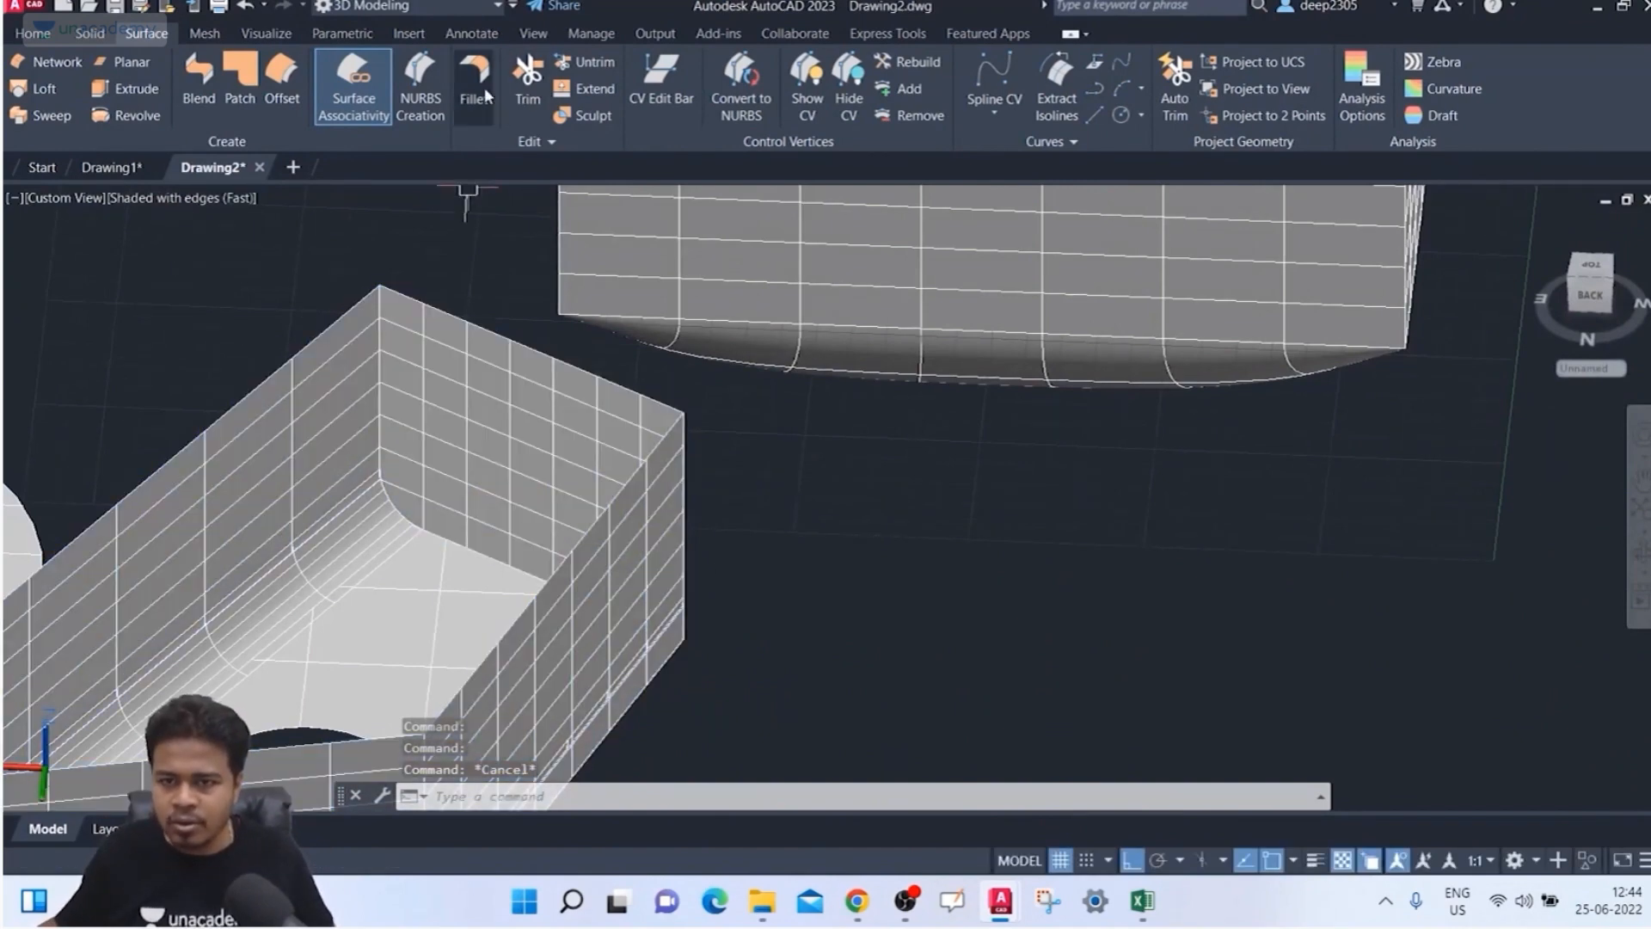
Step: Start a surface fillet for the large box with raised blocks, with automatic trimming set to Yes and radius 10
{"action": "left_click", "coordinate": [483, 91]}
{"action": "scroll", "coordinate": [809, 448], "scroll_direction": "down", "scroll_amount": 2}
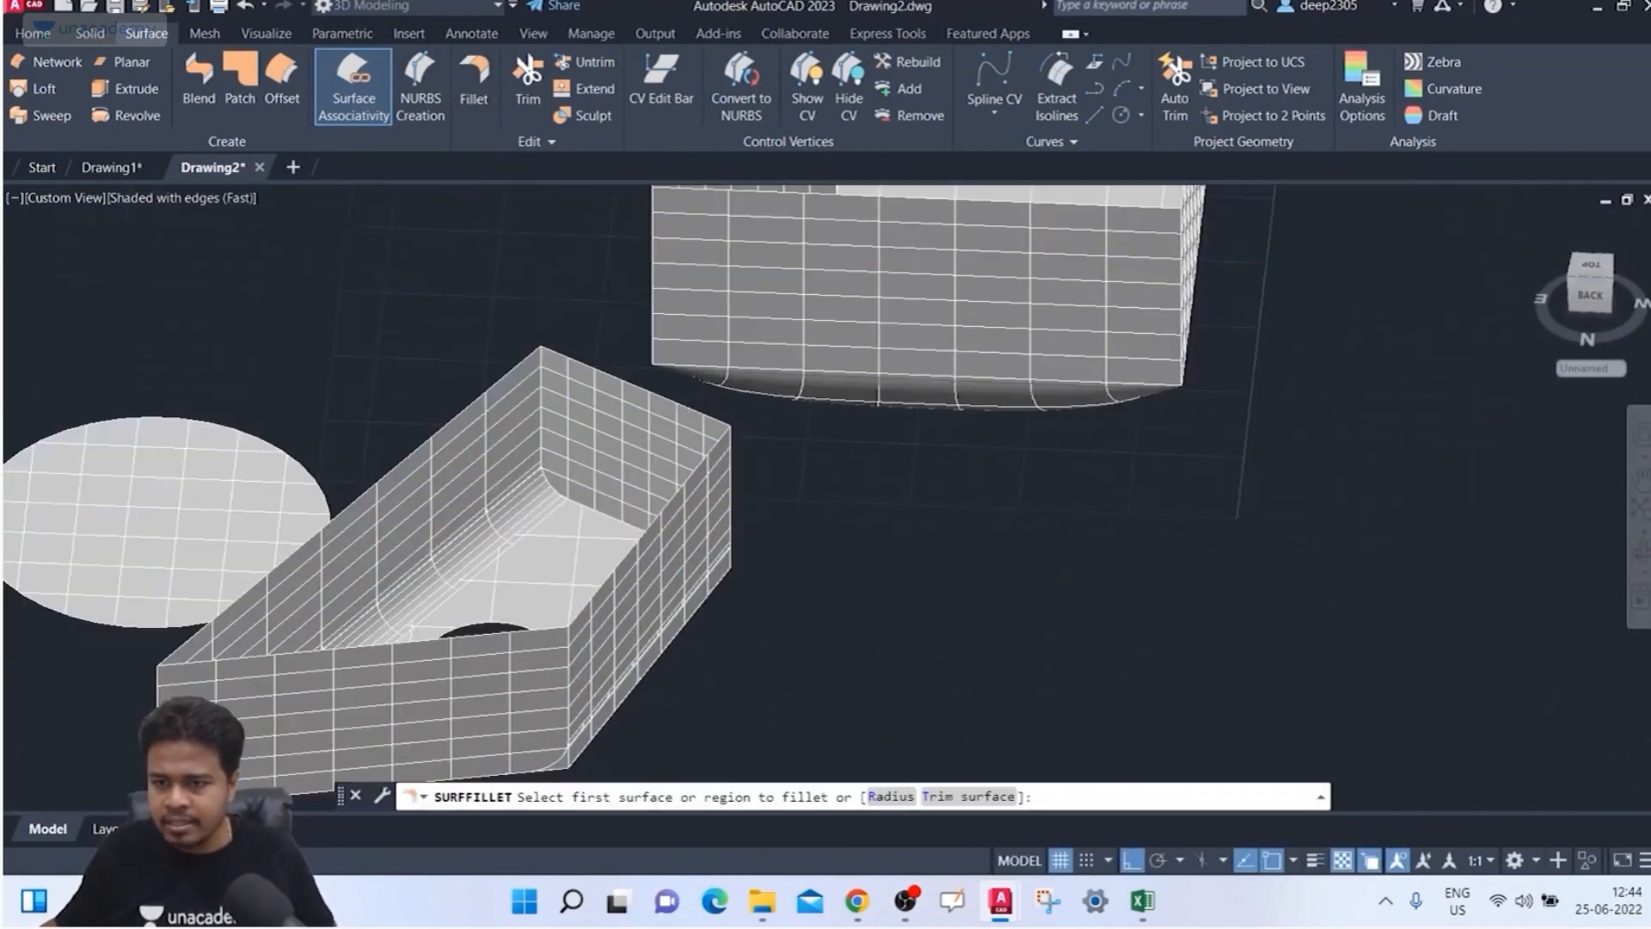
{"action": "middle_click_drag", "start_coordinate": [800, 468], "coordinate": [761, 487], "text": "shift"}
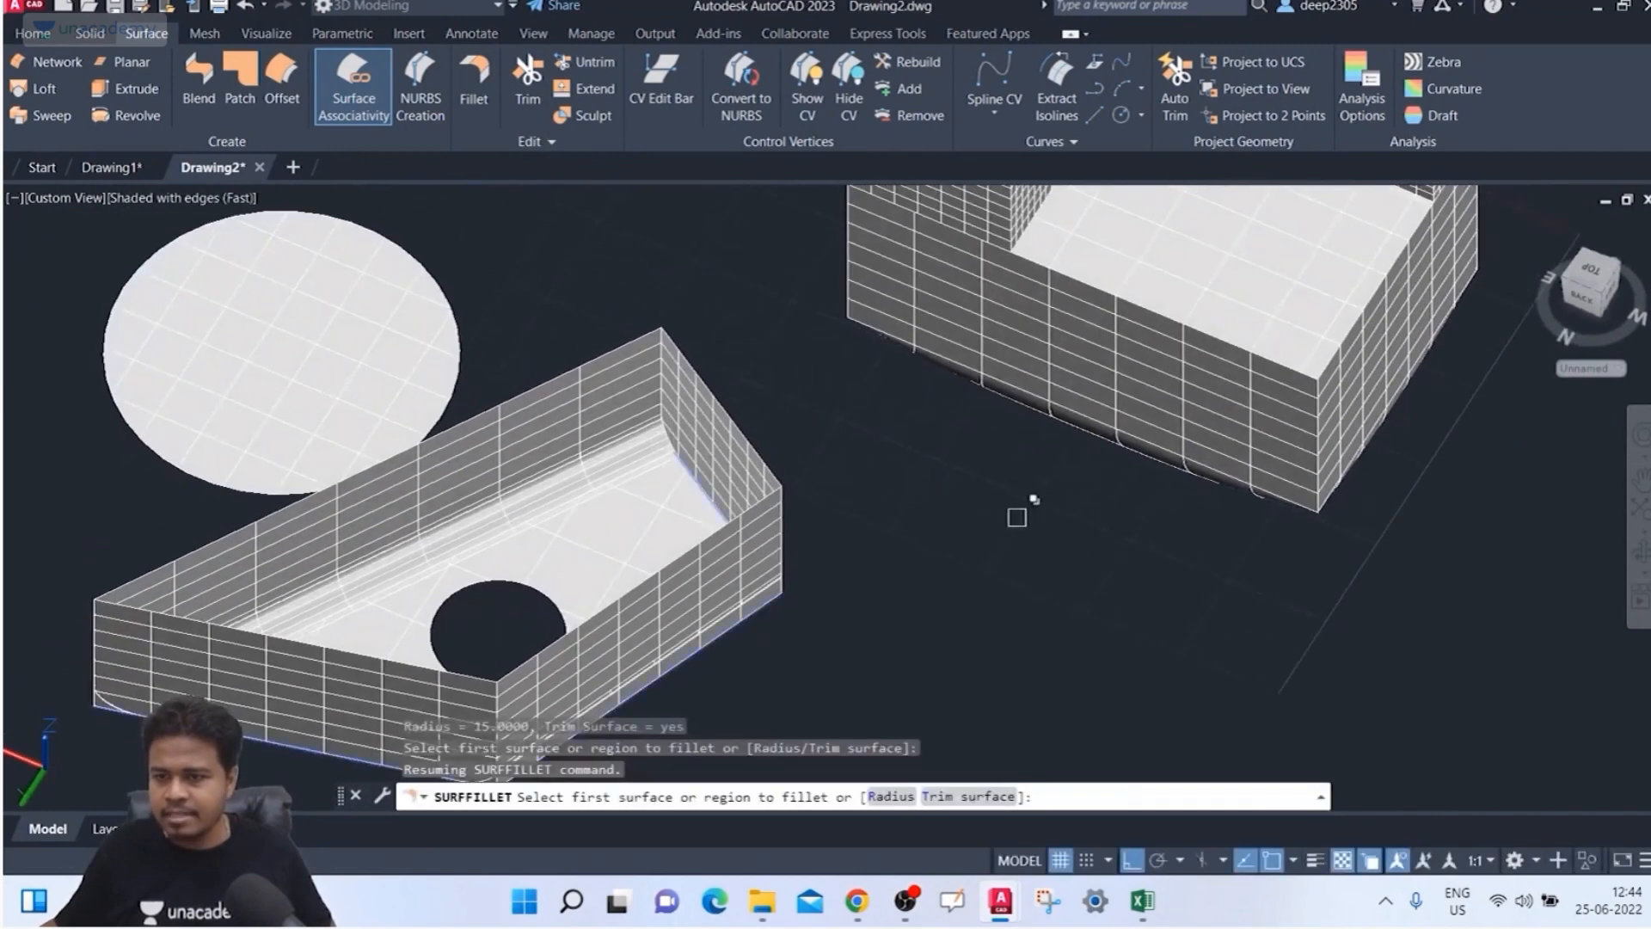
{"action": "middle_click_drag", "start_coordinate": [1101, 499], "coordinate": [620, 730]}
{"action": "middle_click_drag", "start_coordinate": [855, 416], "coordinate": [832, 483]}
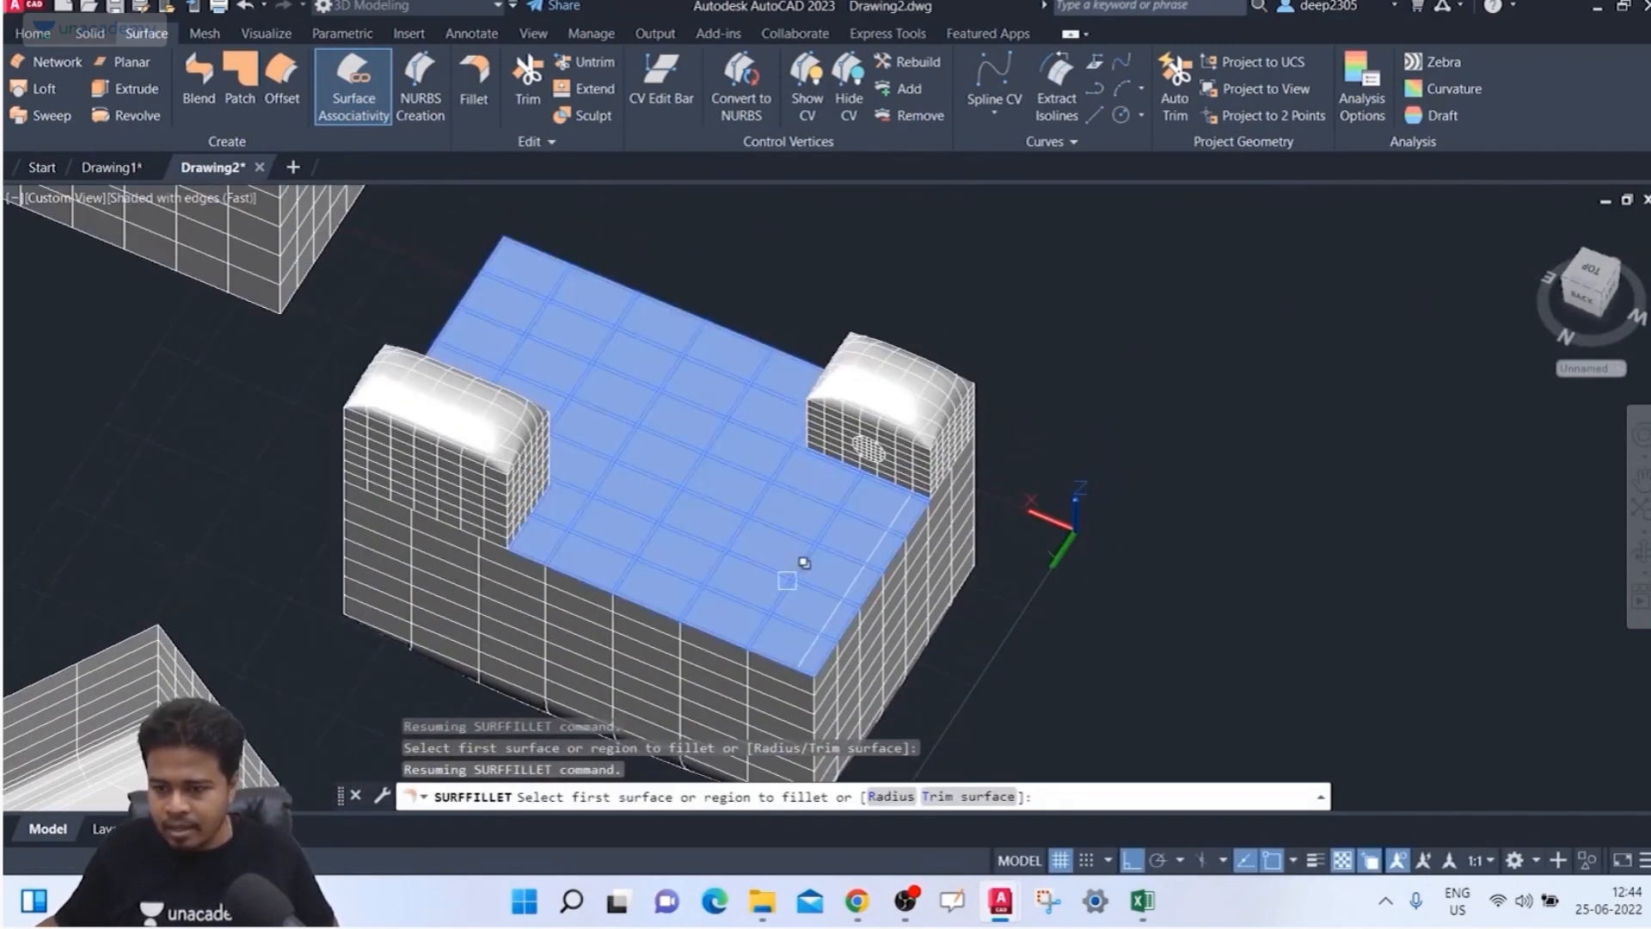
{"action": "left_click", "coordinate": [890, 796]}
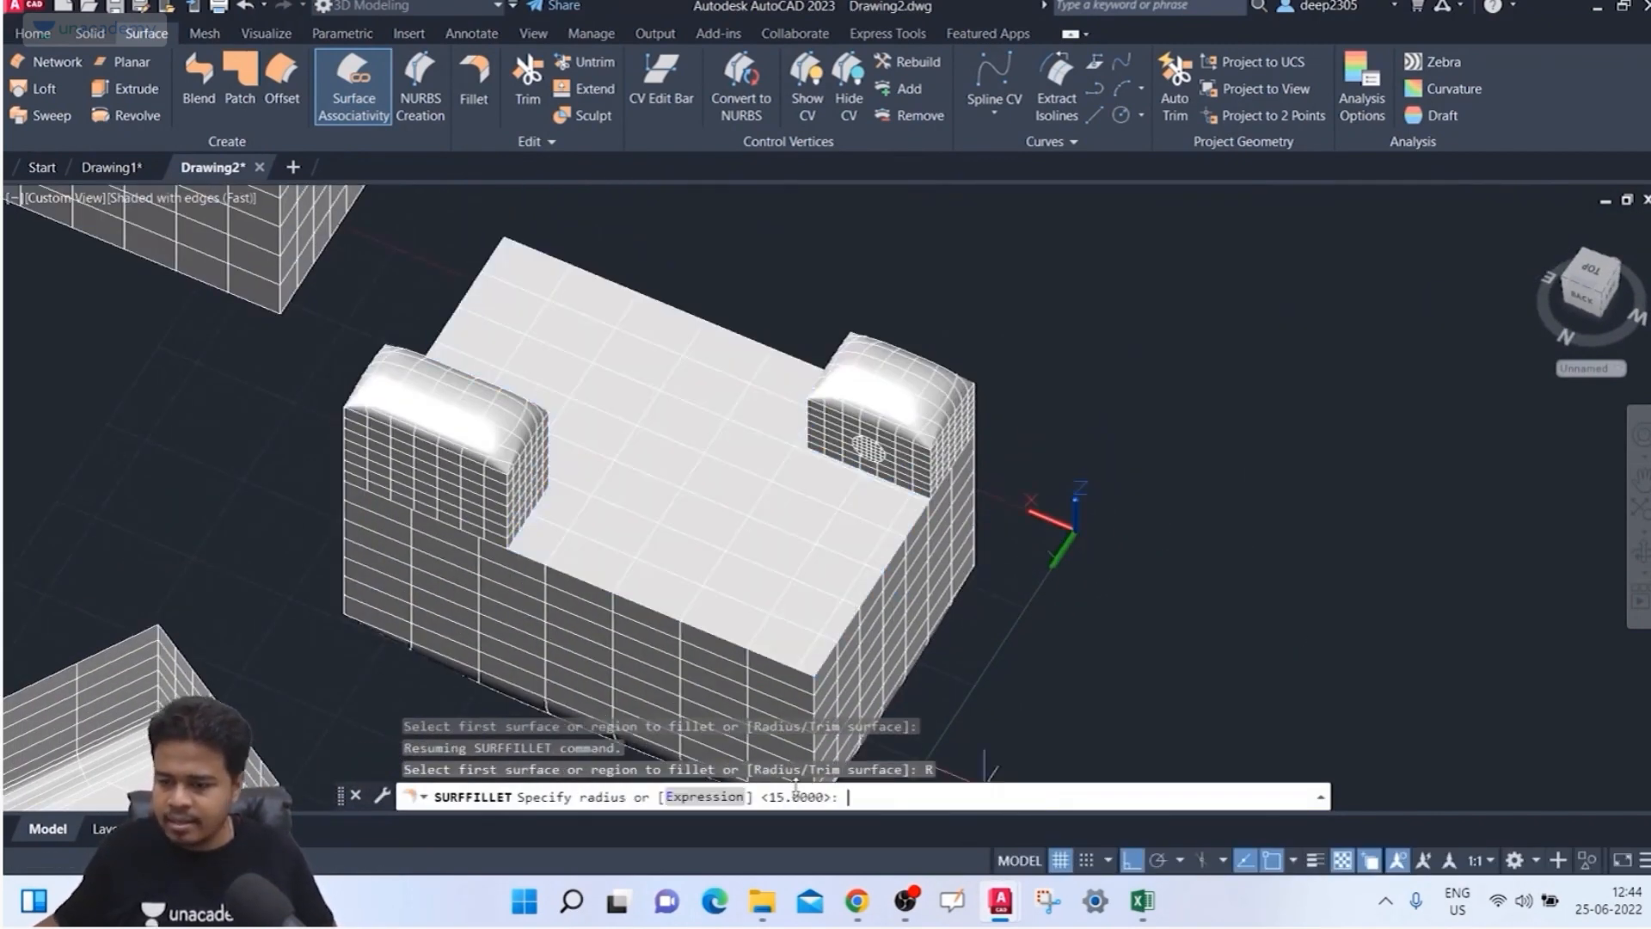
{"action": "key", "text": "Return"}
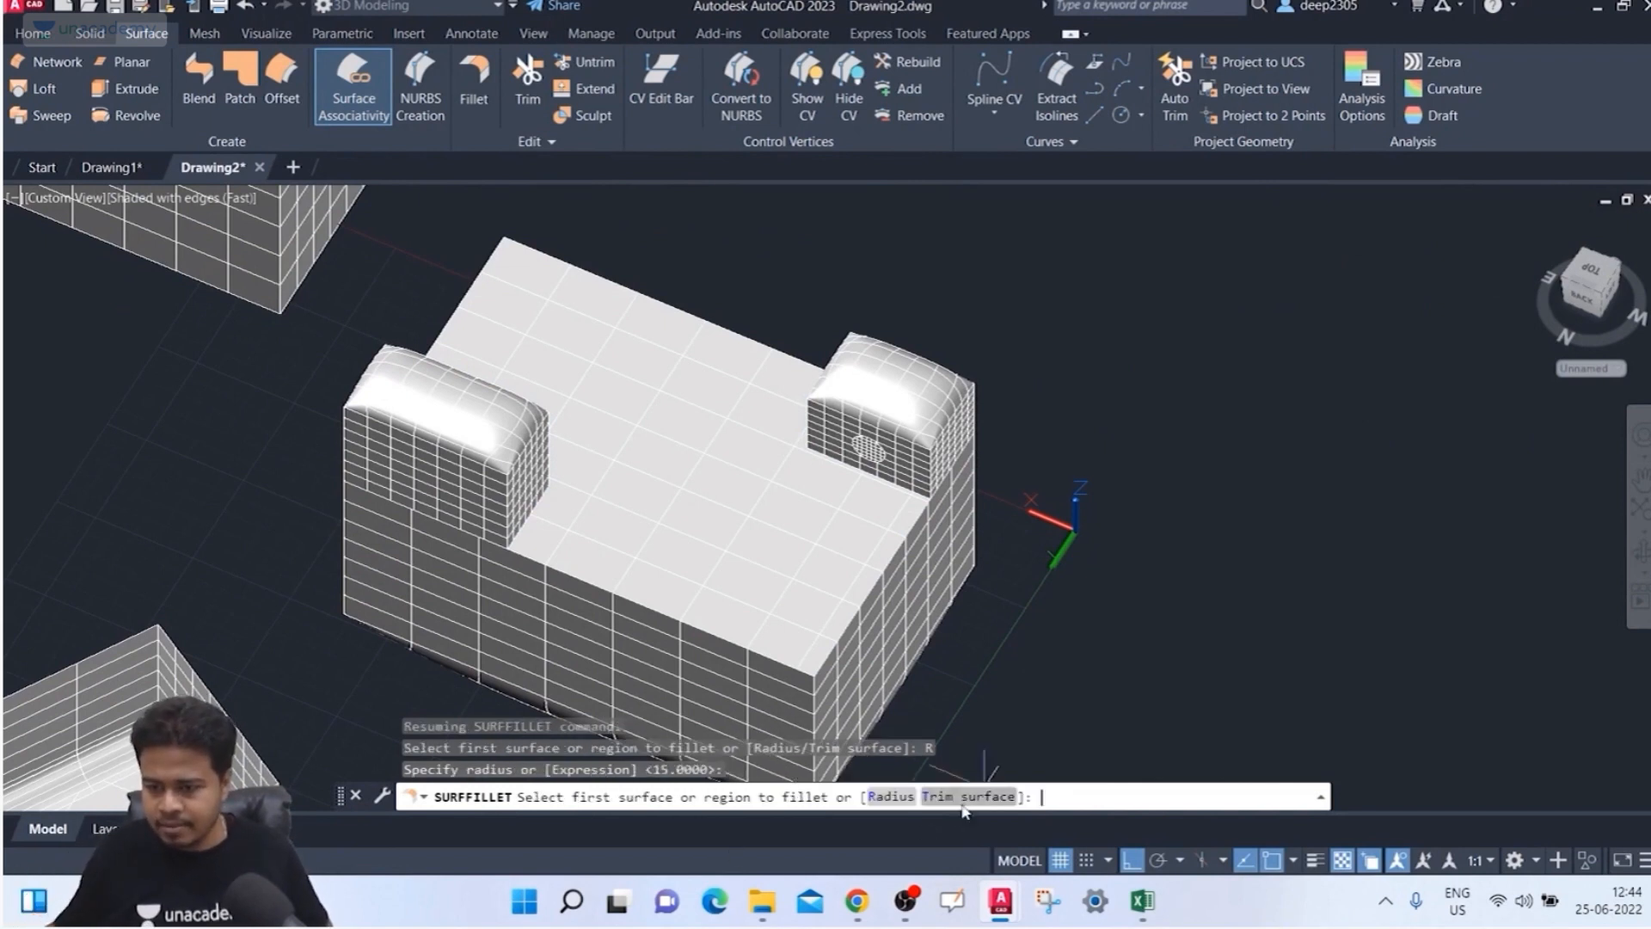
{"action": "left_click", "coordinate": [962, 800]}
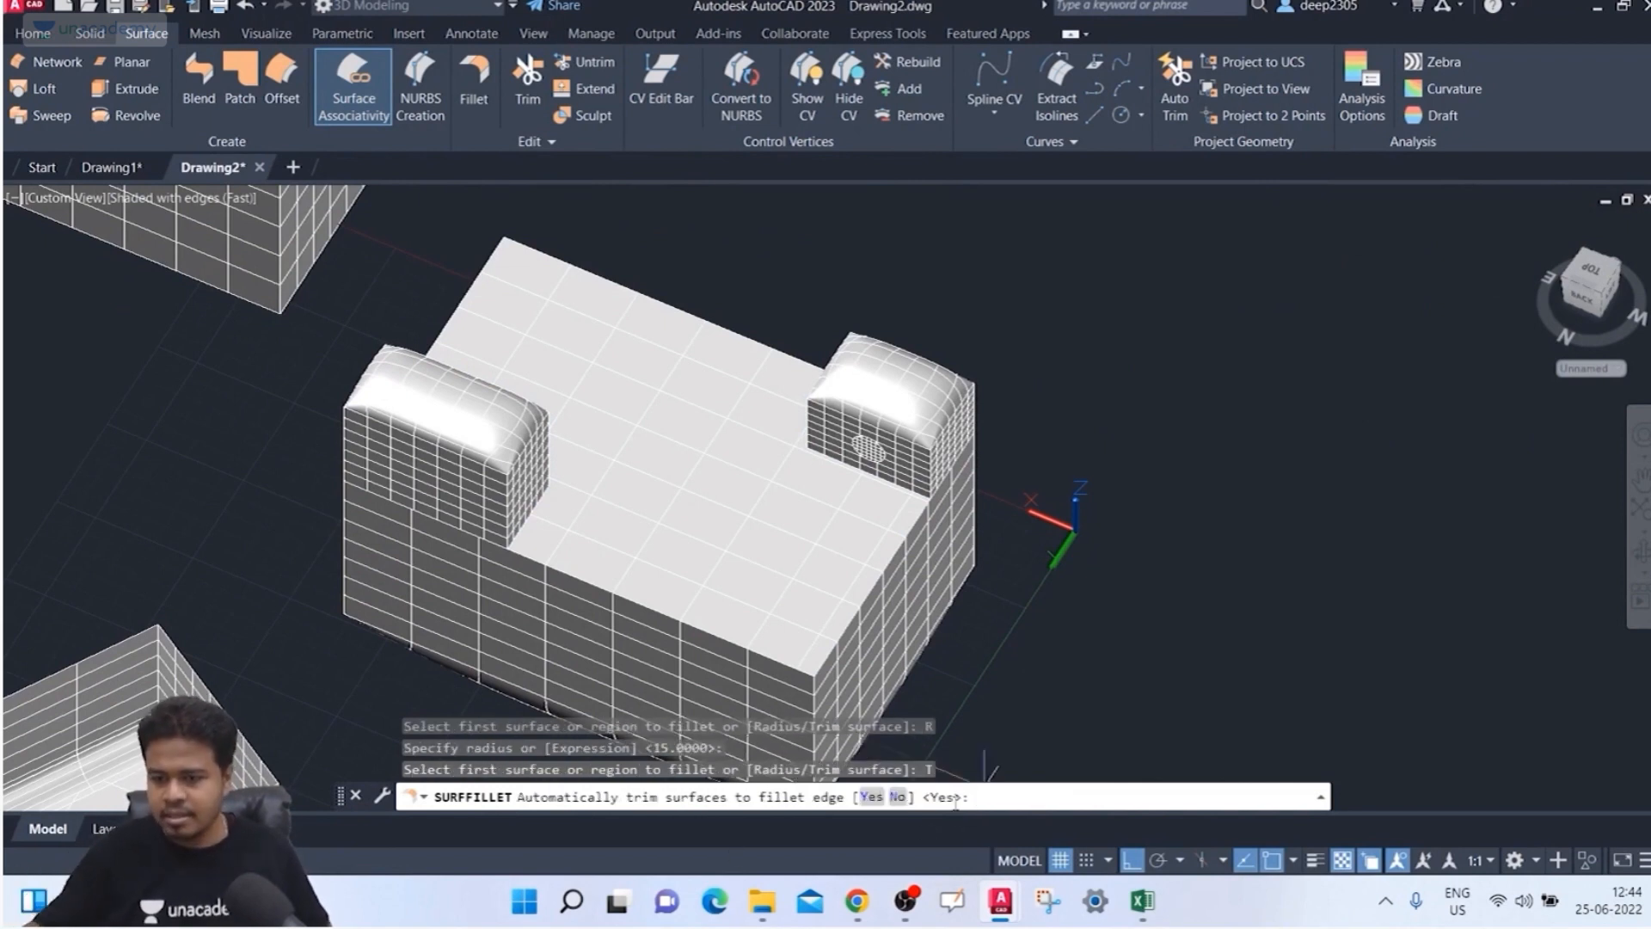
{"action": "left_click", "coordinate": [871, 798]}
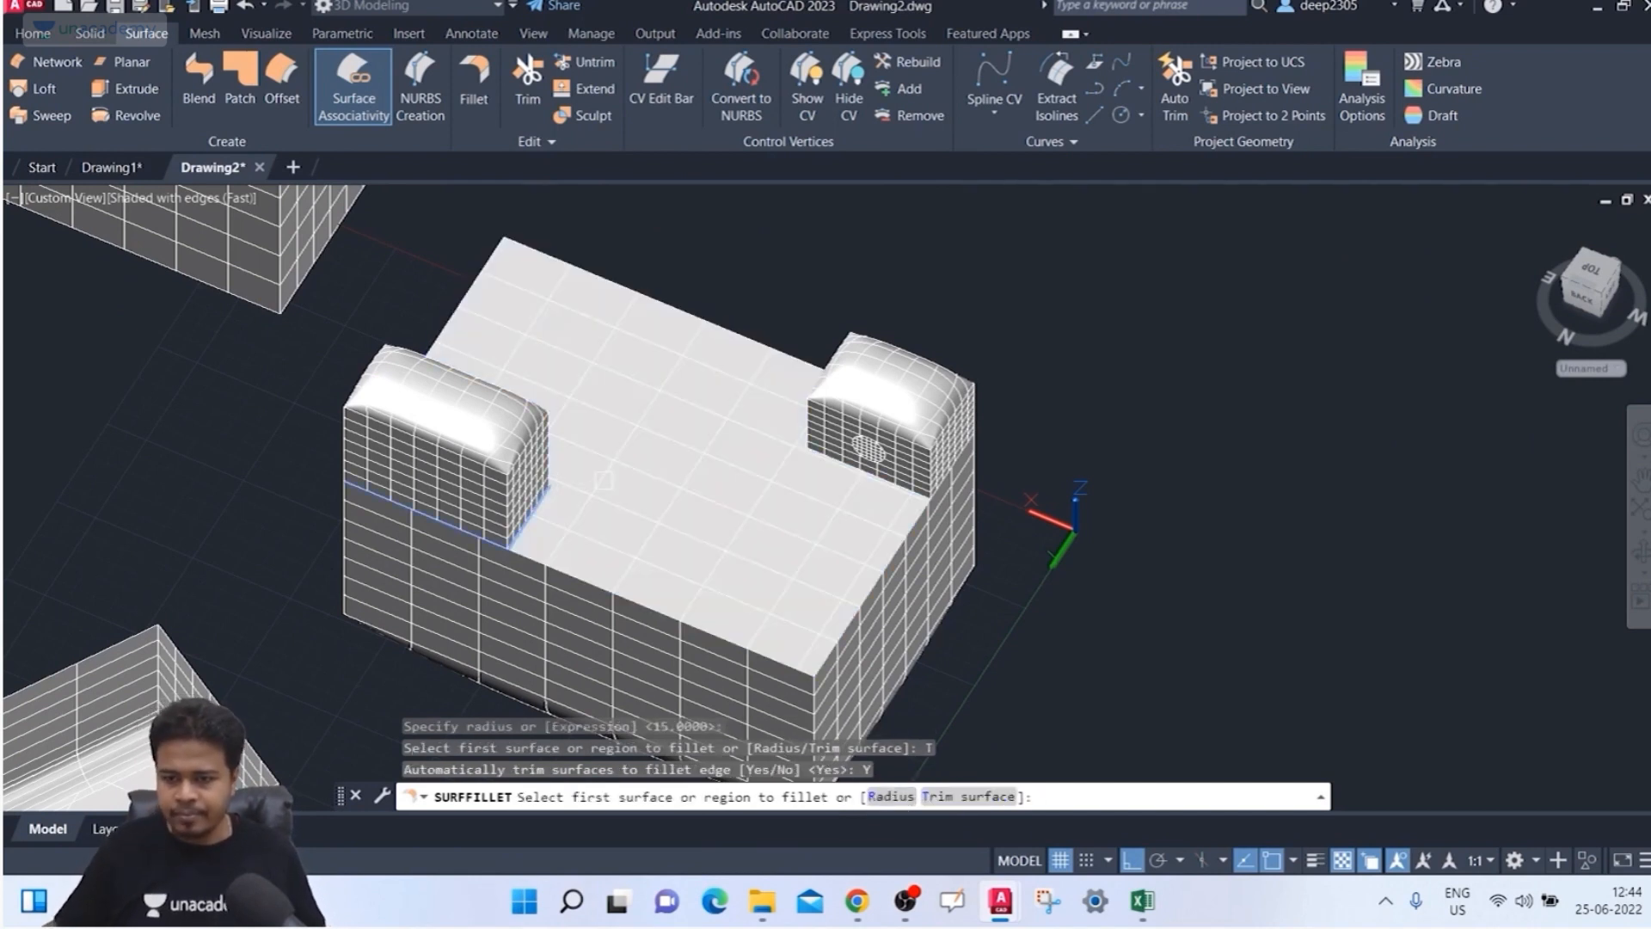
{"action": "left_click", "coordinate": [903, 797]}
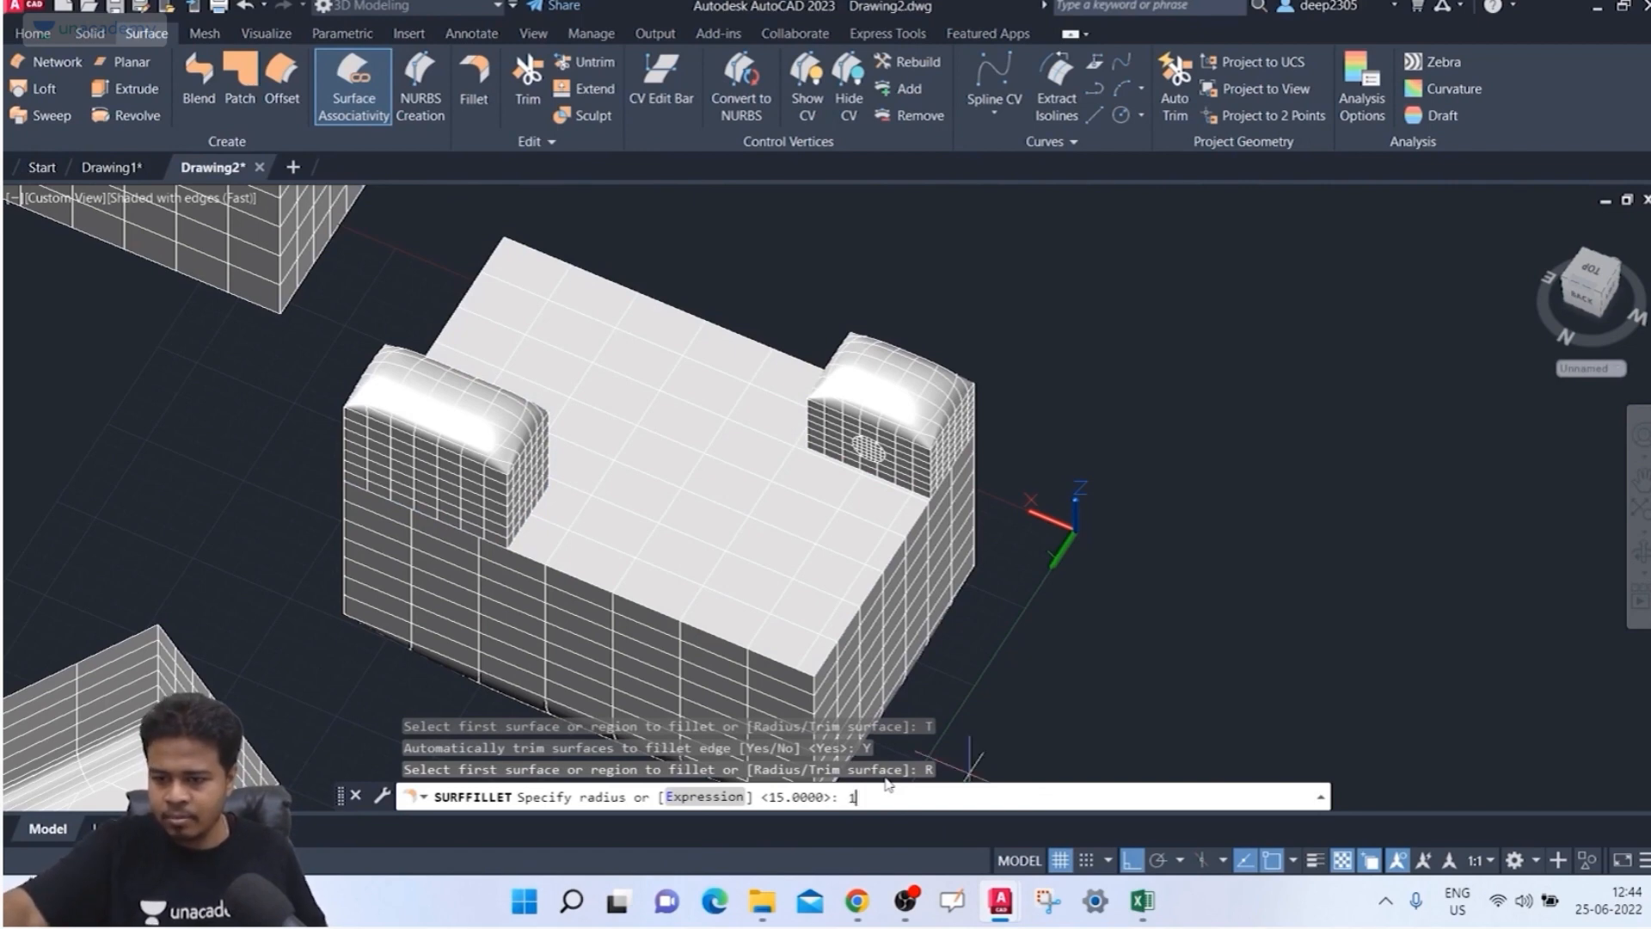
{"action": "key", "text": "Return"}
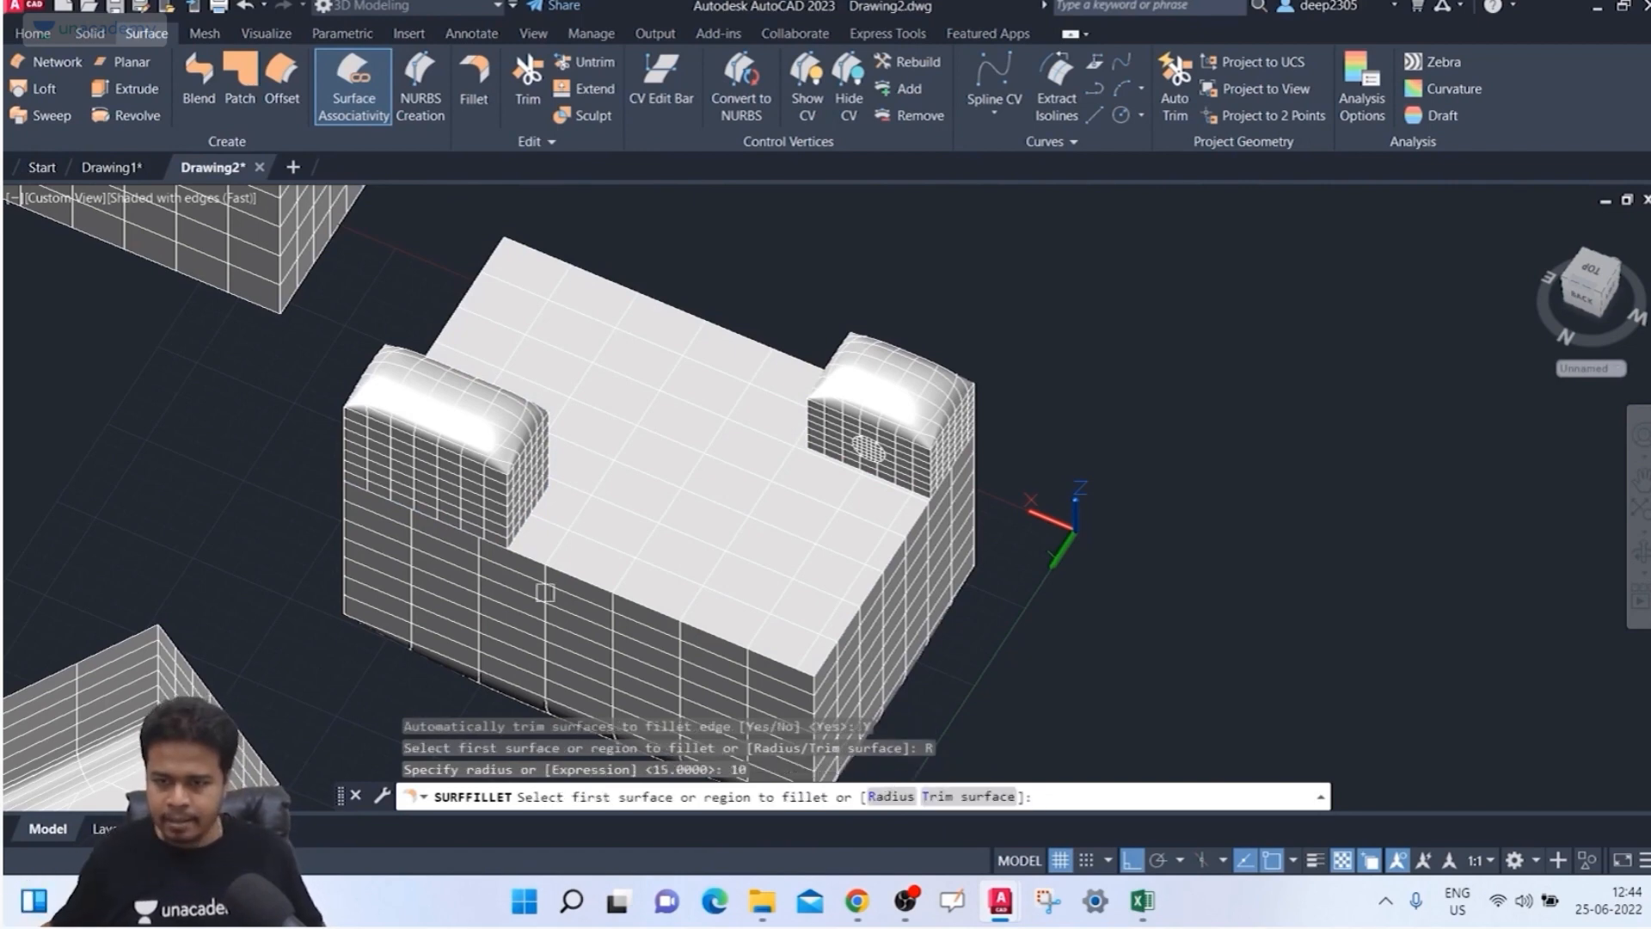
Step: Fillet the large box's planar top surface with the extruded side wall of the raised block without the circle, and accept the surface
{"action": "scroll", "coordinate": [686, 504], "scroll_direction": "up", "scroll_amount": 3}
{"action": "left_click", "coordinate": [530, 449]}
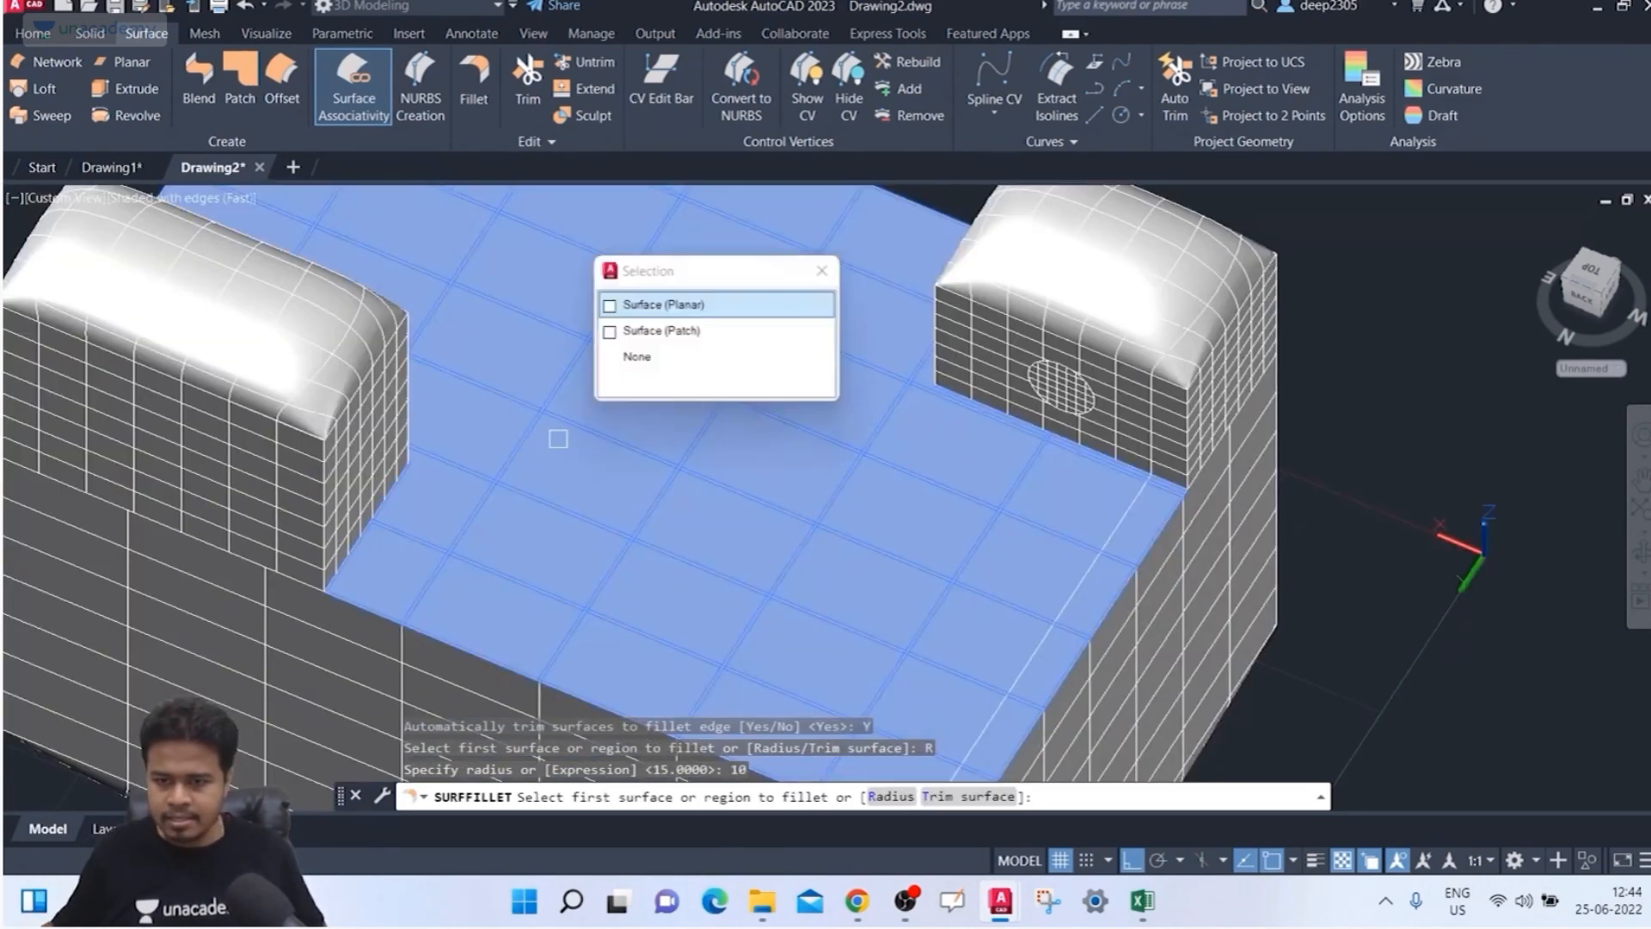
{"action": "left_click", "coordinate": [675, 315]}
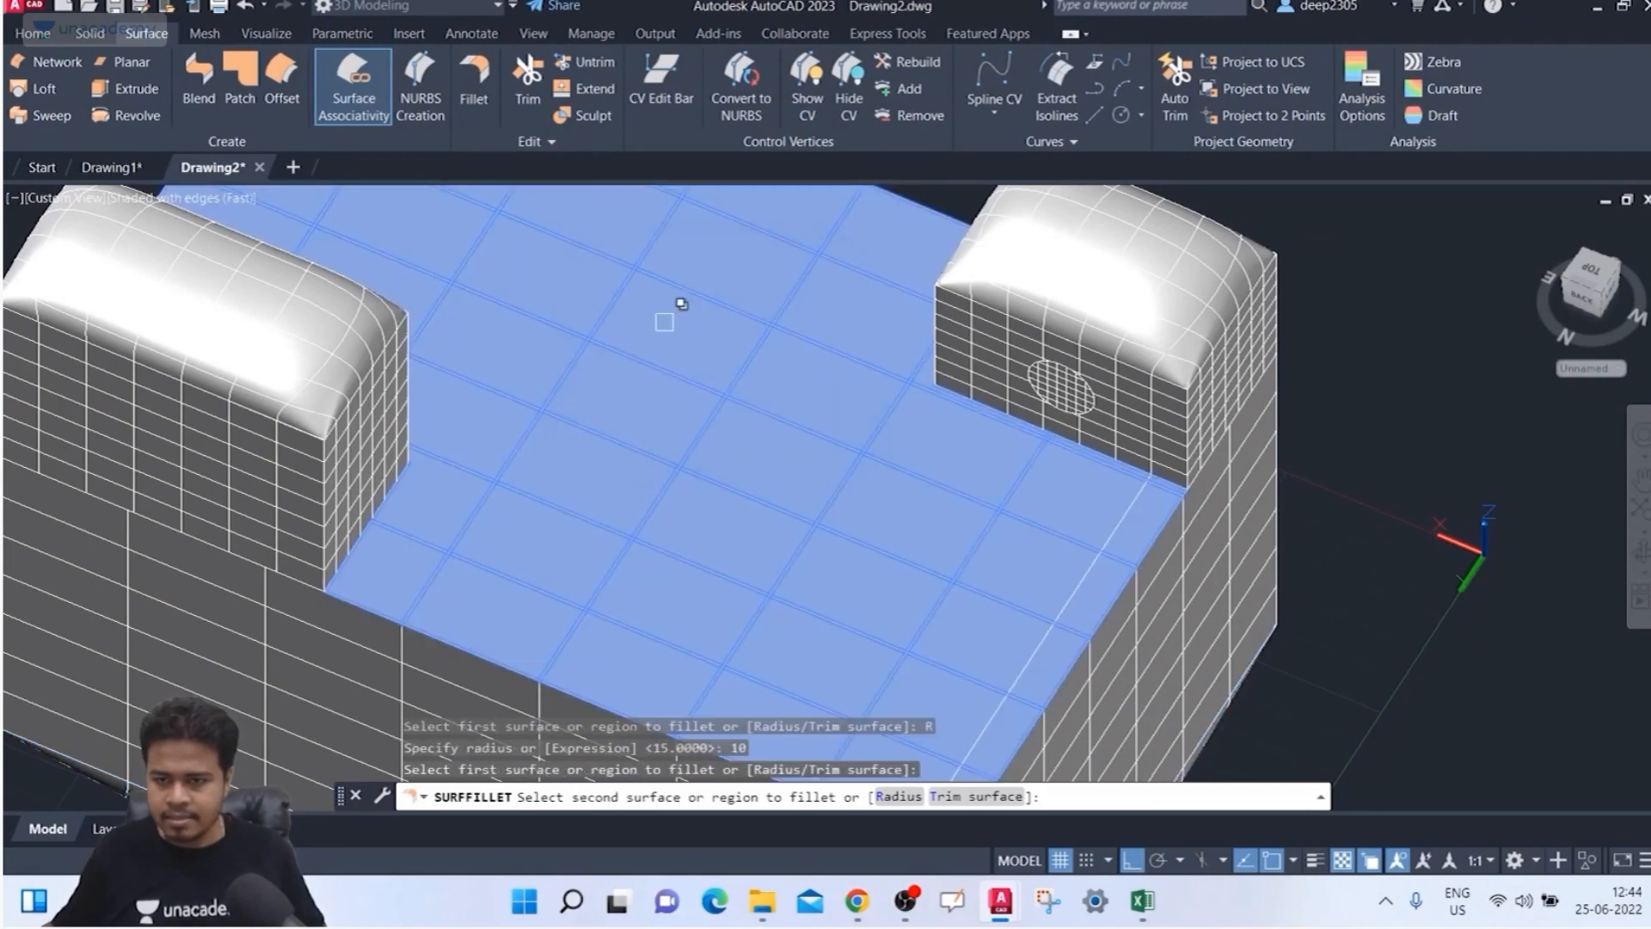
{"action": "left_click", "coordinate": [406, 417]}
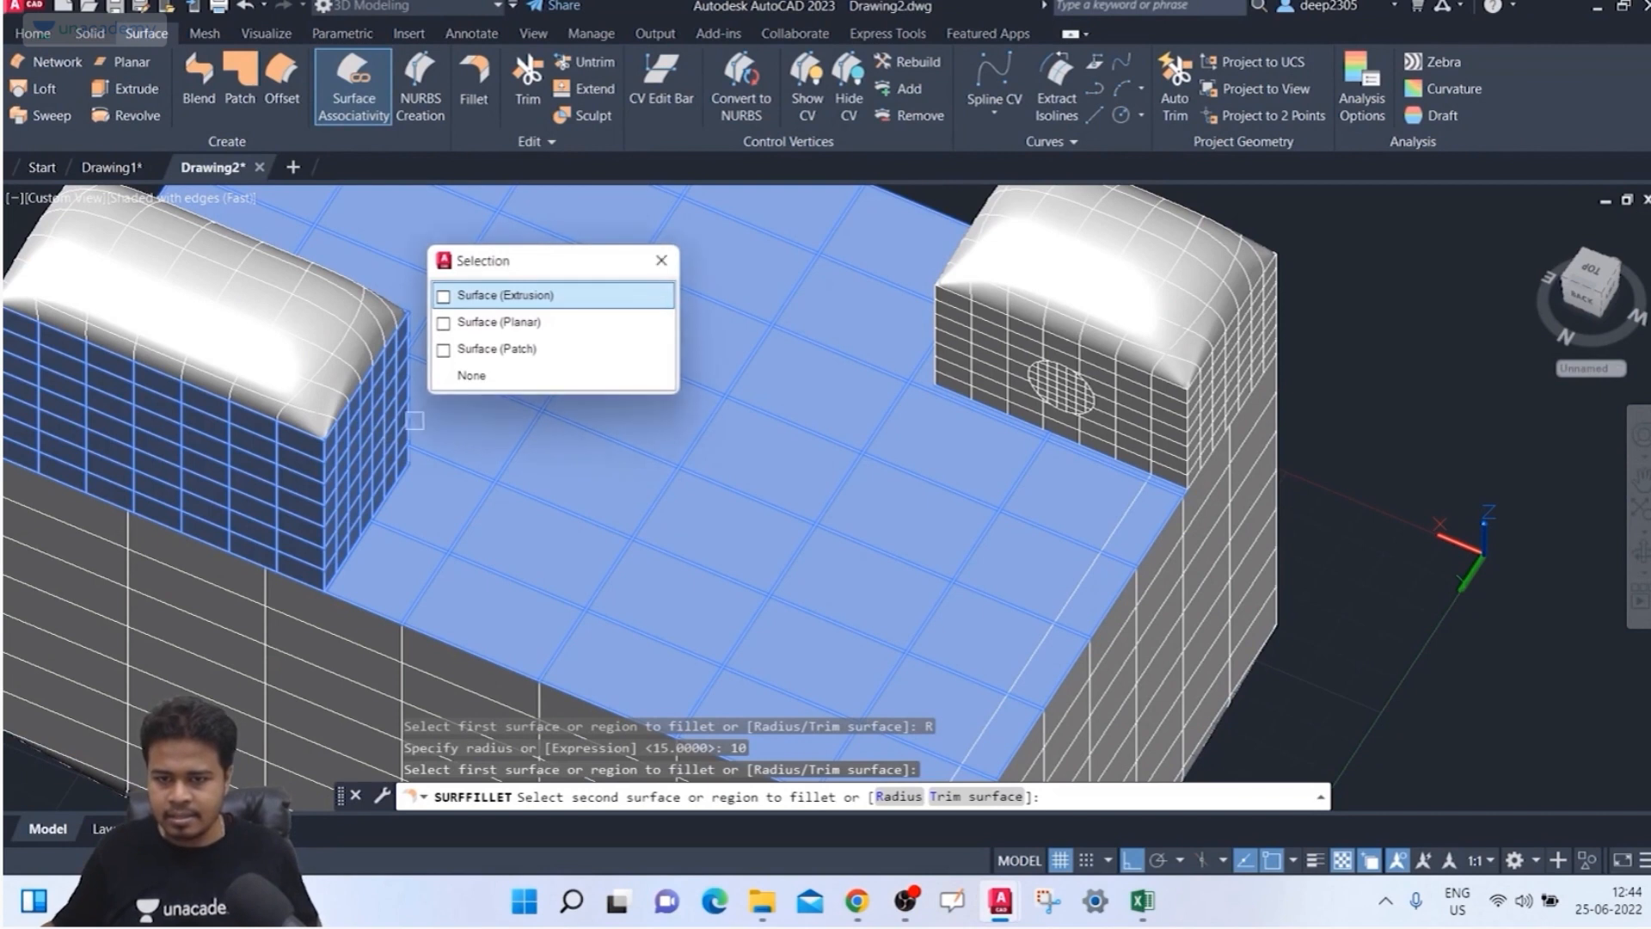
{"action": "left_click", "coordinate": [512, 295]}
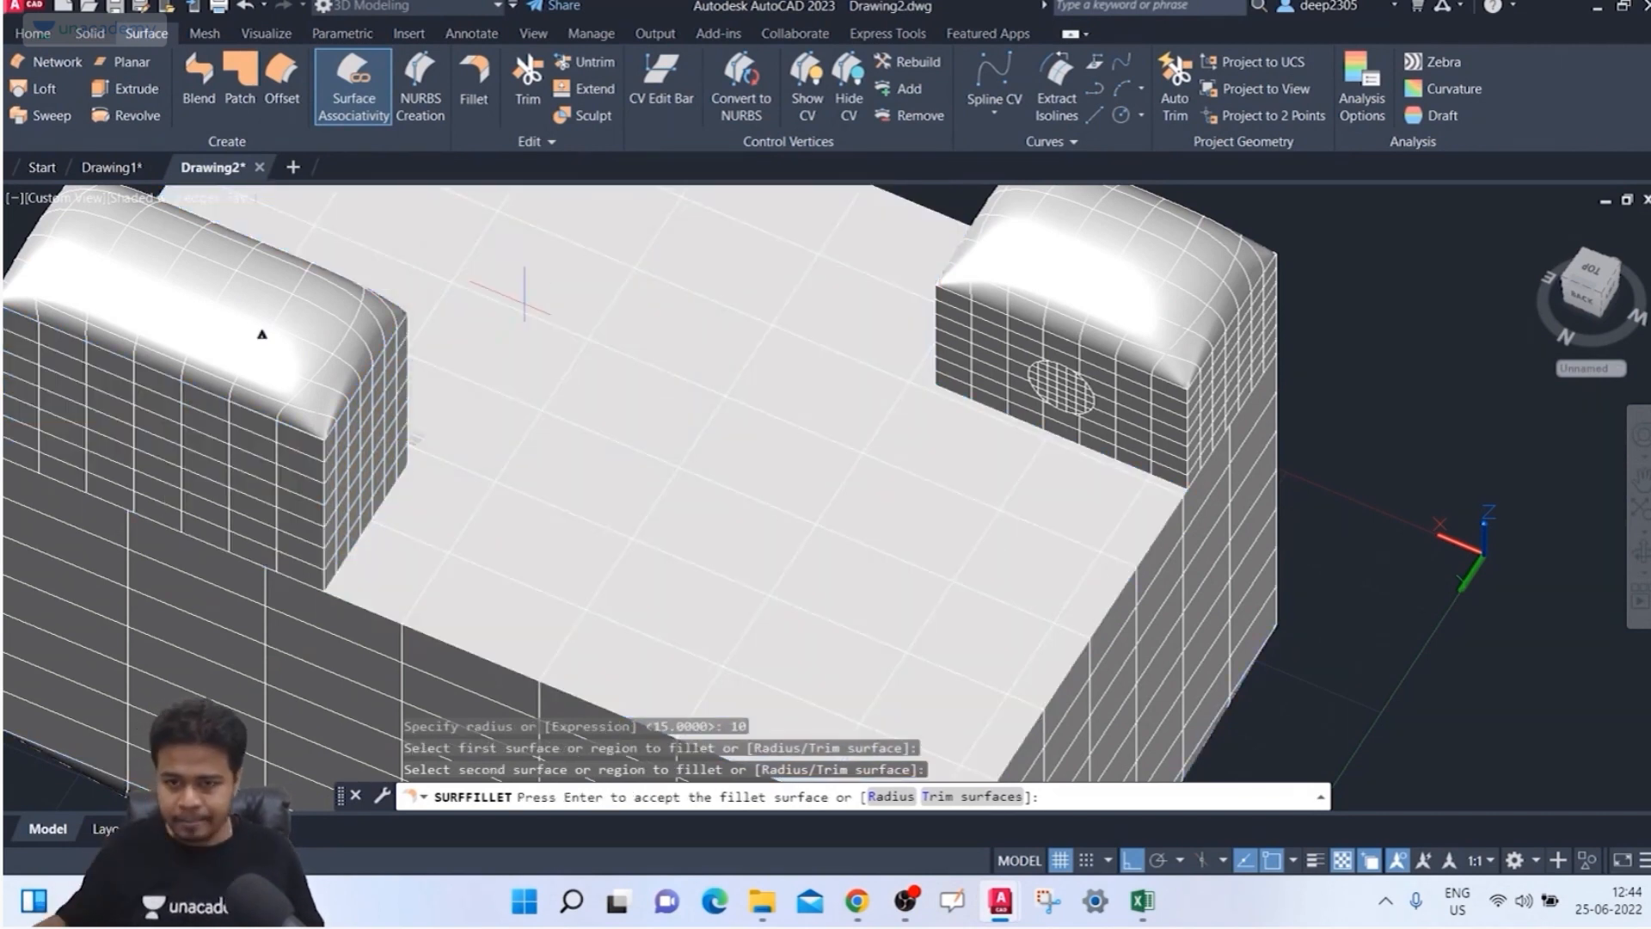
{"action": "middle_click_drag", "start_coordinate": [986, 428], "coordinate": [614, 369], "text": "shift"}
{"action": "scroll", "coordinate": [657, 406], "scroll_direction": "down", "scroll_amount": 2}
{"action": "scroll", "coordinate": [692, 270], "scroll_direction": "up", "scroll_amount": 3}
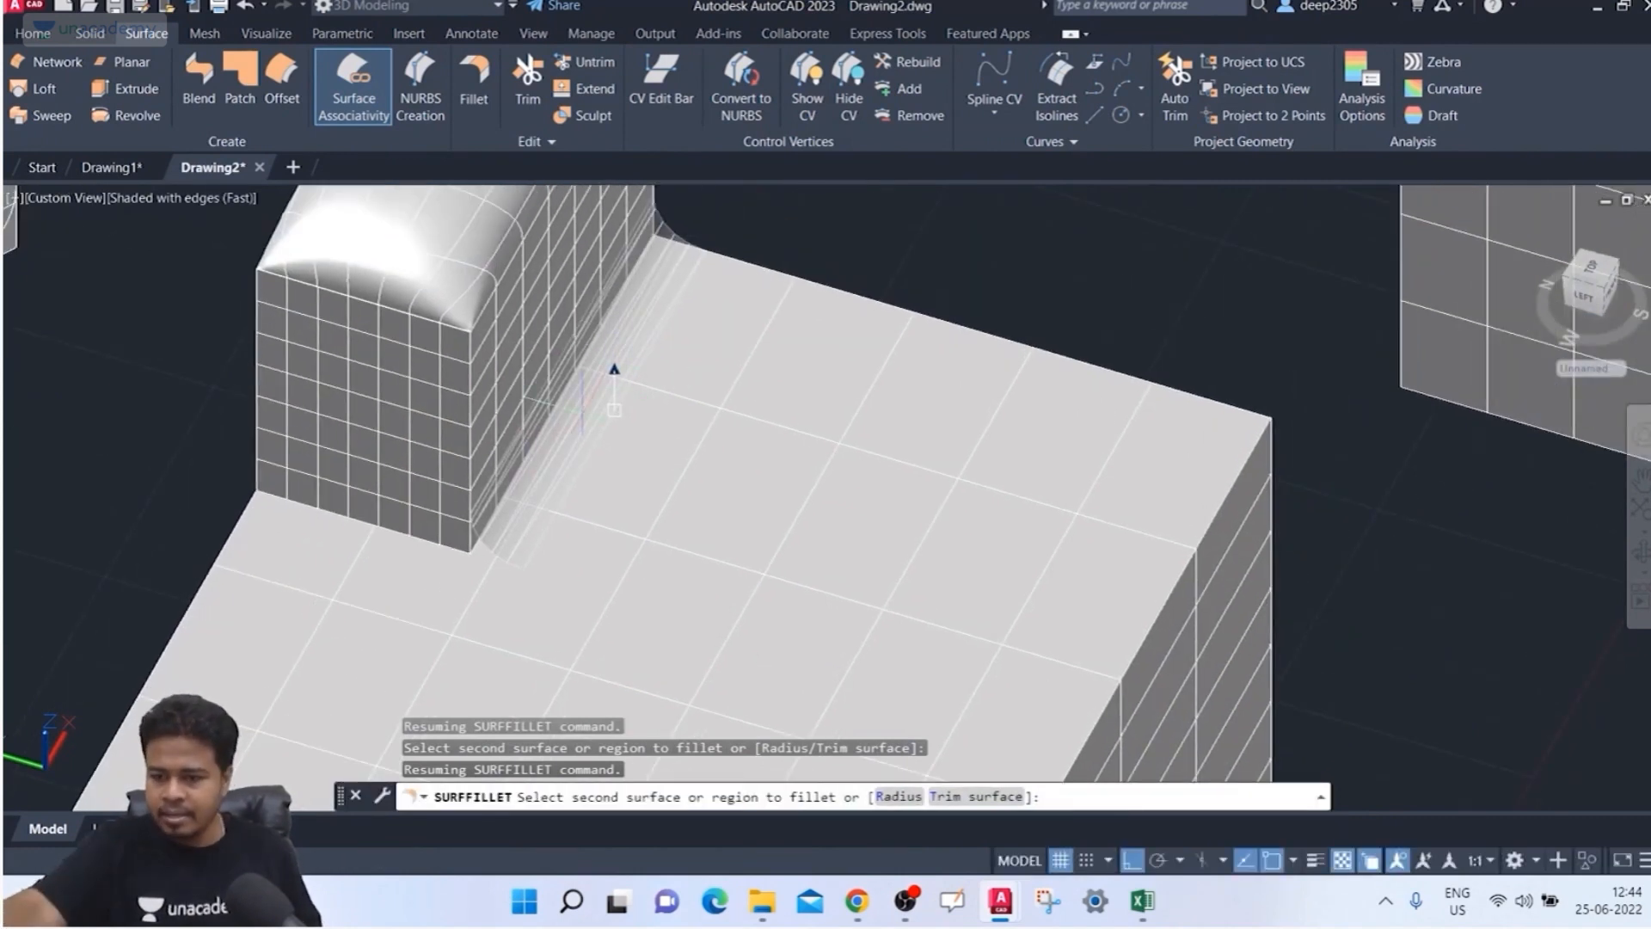
{"action": "left_click", "coordinate": [614, 410]}
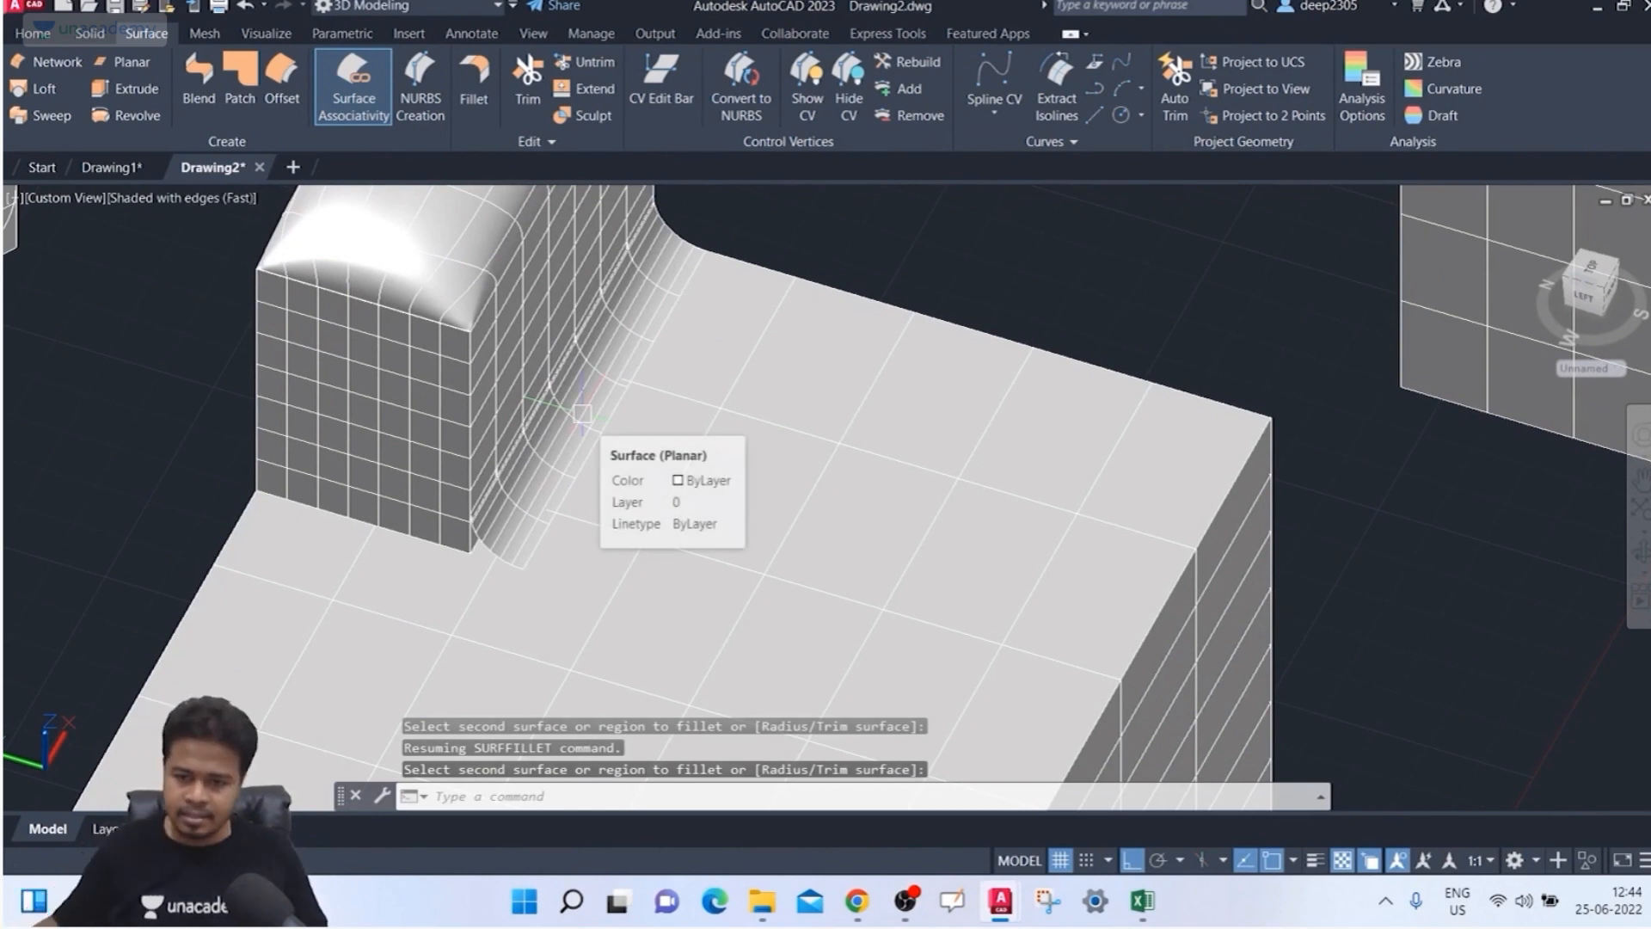
{"action": "middle_click_drag", "start_coordinate": [697, 628], "coordinate": [665, 612]}
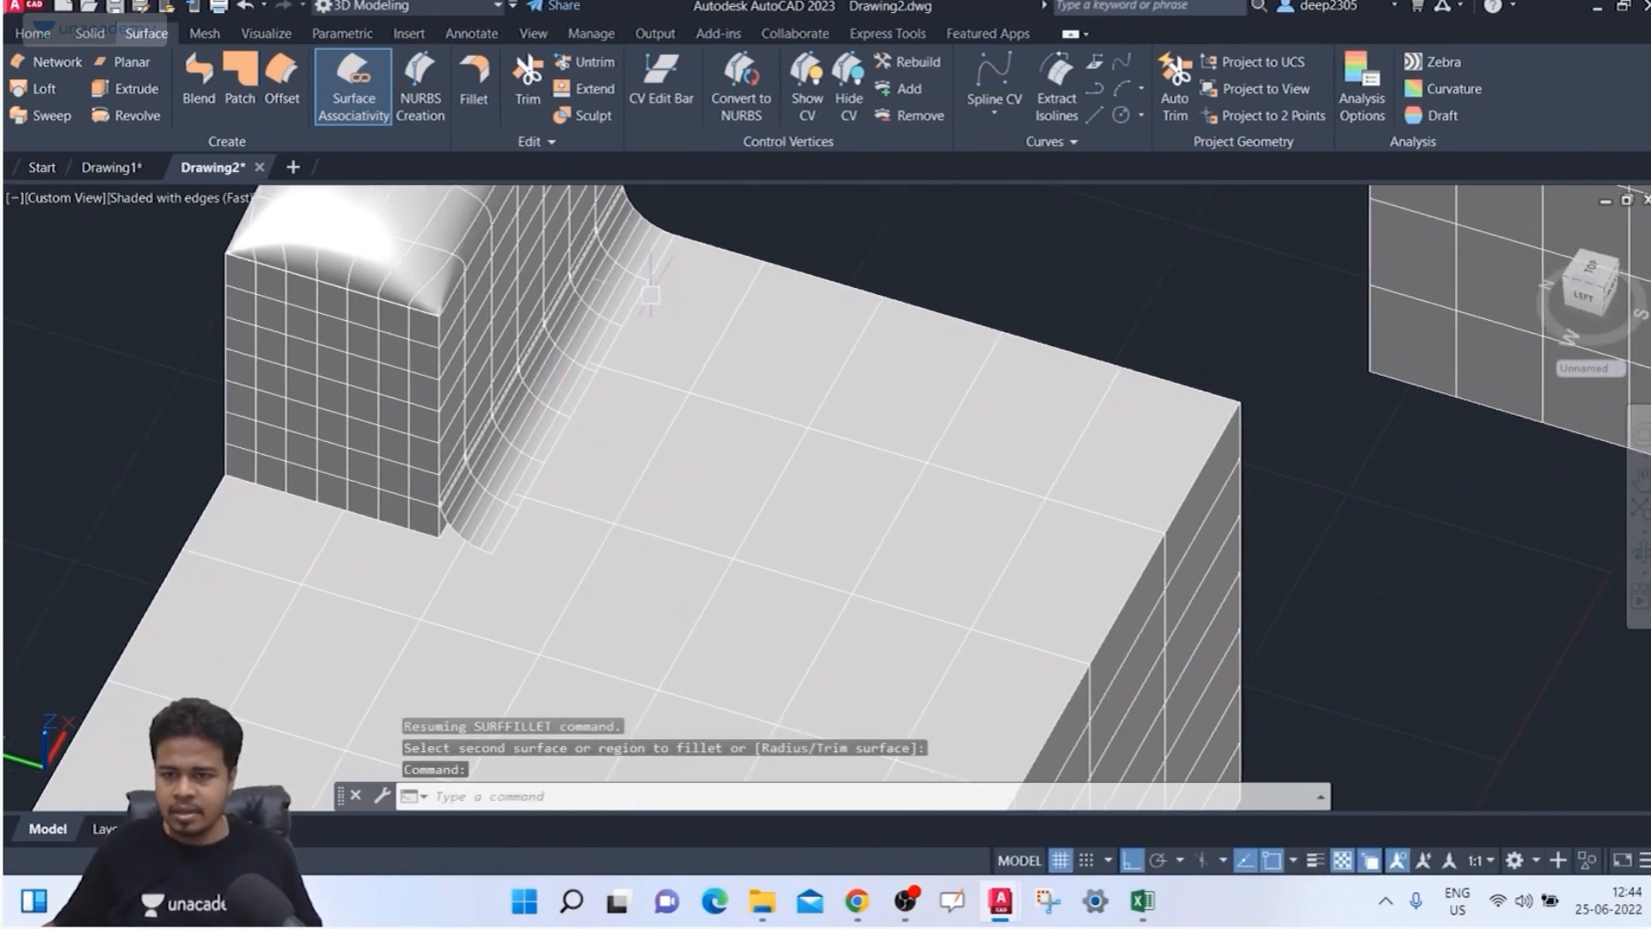
{"action": "middle_click_drag", "start_coordinate": [606, 343], "coordinate": [566, 407]}
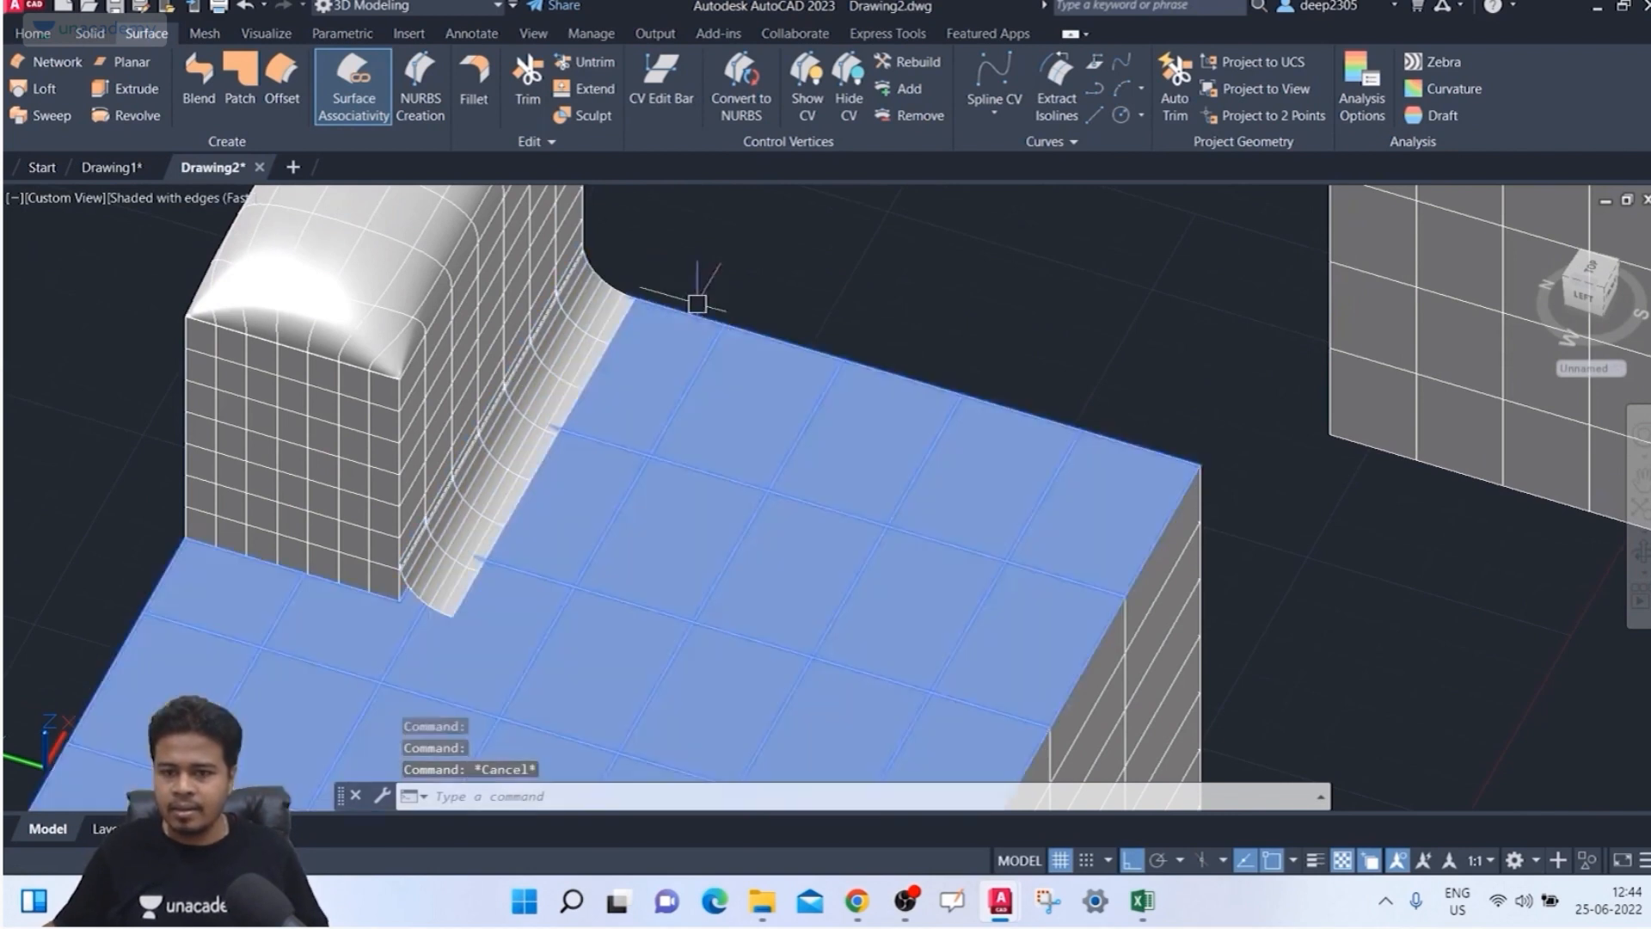
{"action": "key", "text": "Escape"}
{"action": "key", "text": "Escape"}
{"action": "key", "text": "Escape"}
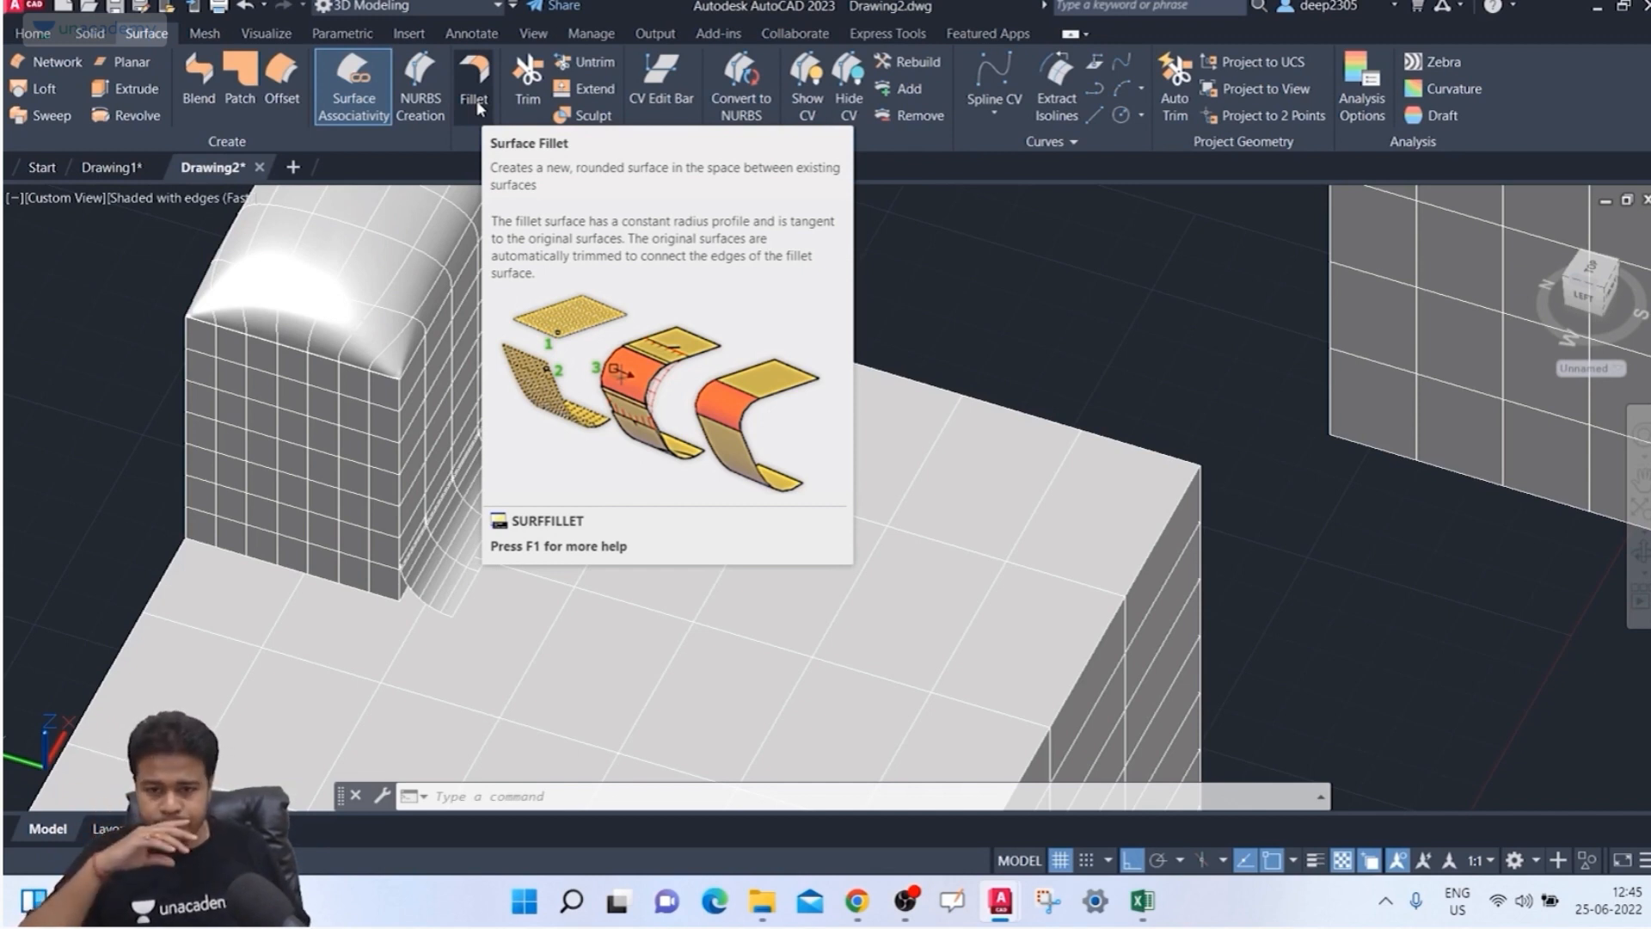
{"action": "key", "text": "Escape"}
{"action": "key", "text": "Escape"}
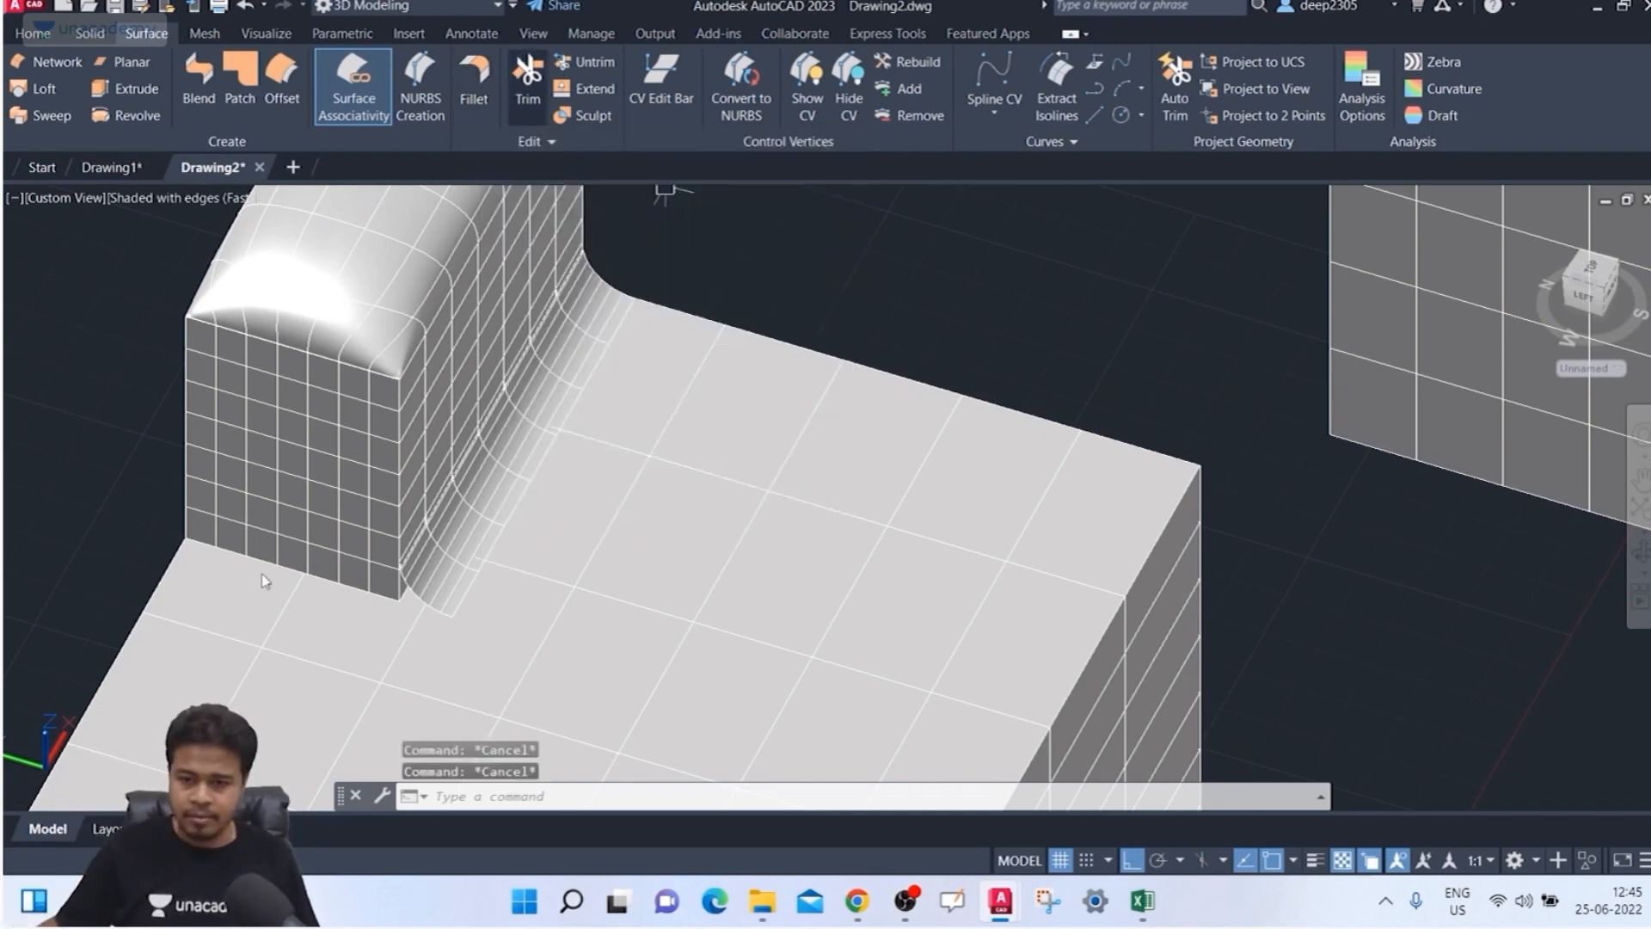
Step: Examine the four-sided box with the circular opening from several angles and check its extruded walls
{"action": "scroll", "coordinate": [548, 433], "scroll_direction": "down", "scroll_amount": 4}
{"action": "middle_click_drag", "start_coordinate": [556, 435], "coordinate": [695, 627]}
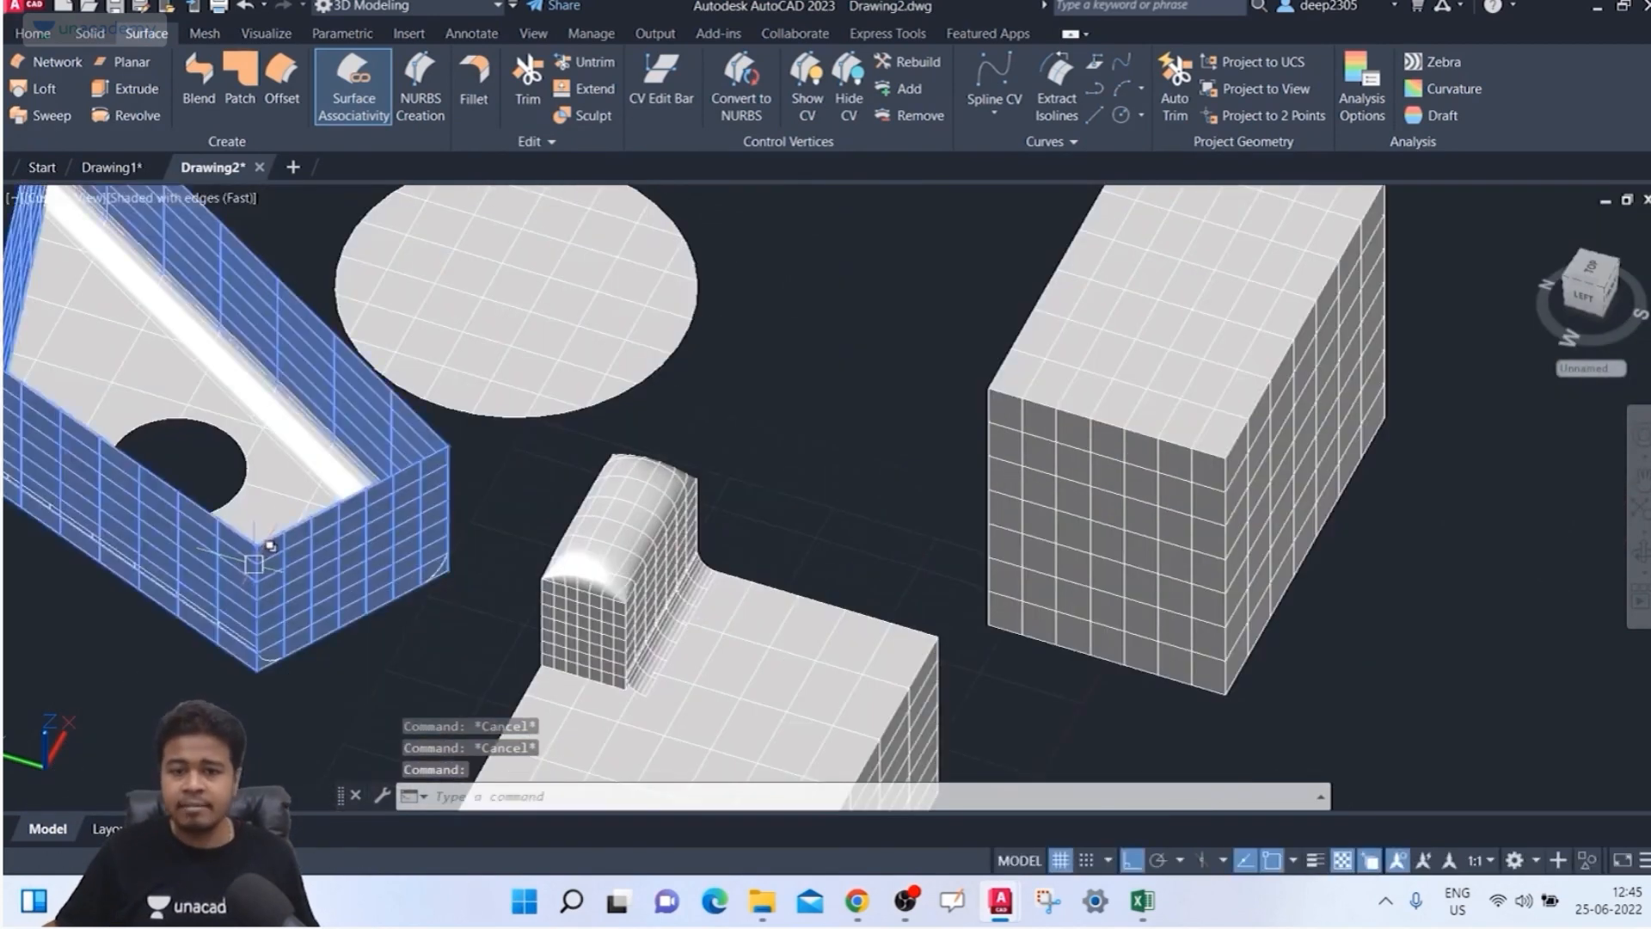
{"action": "middle_click_drag", "start_coordinate": [313, 663], "coordinate": [173, 657], "text": "shift"}
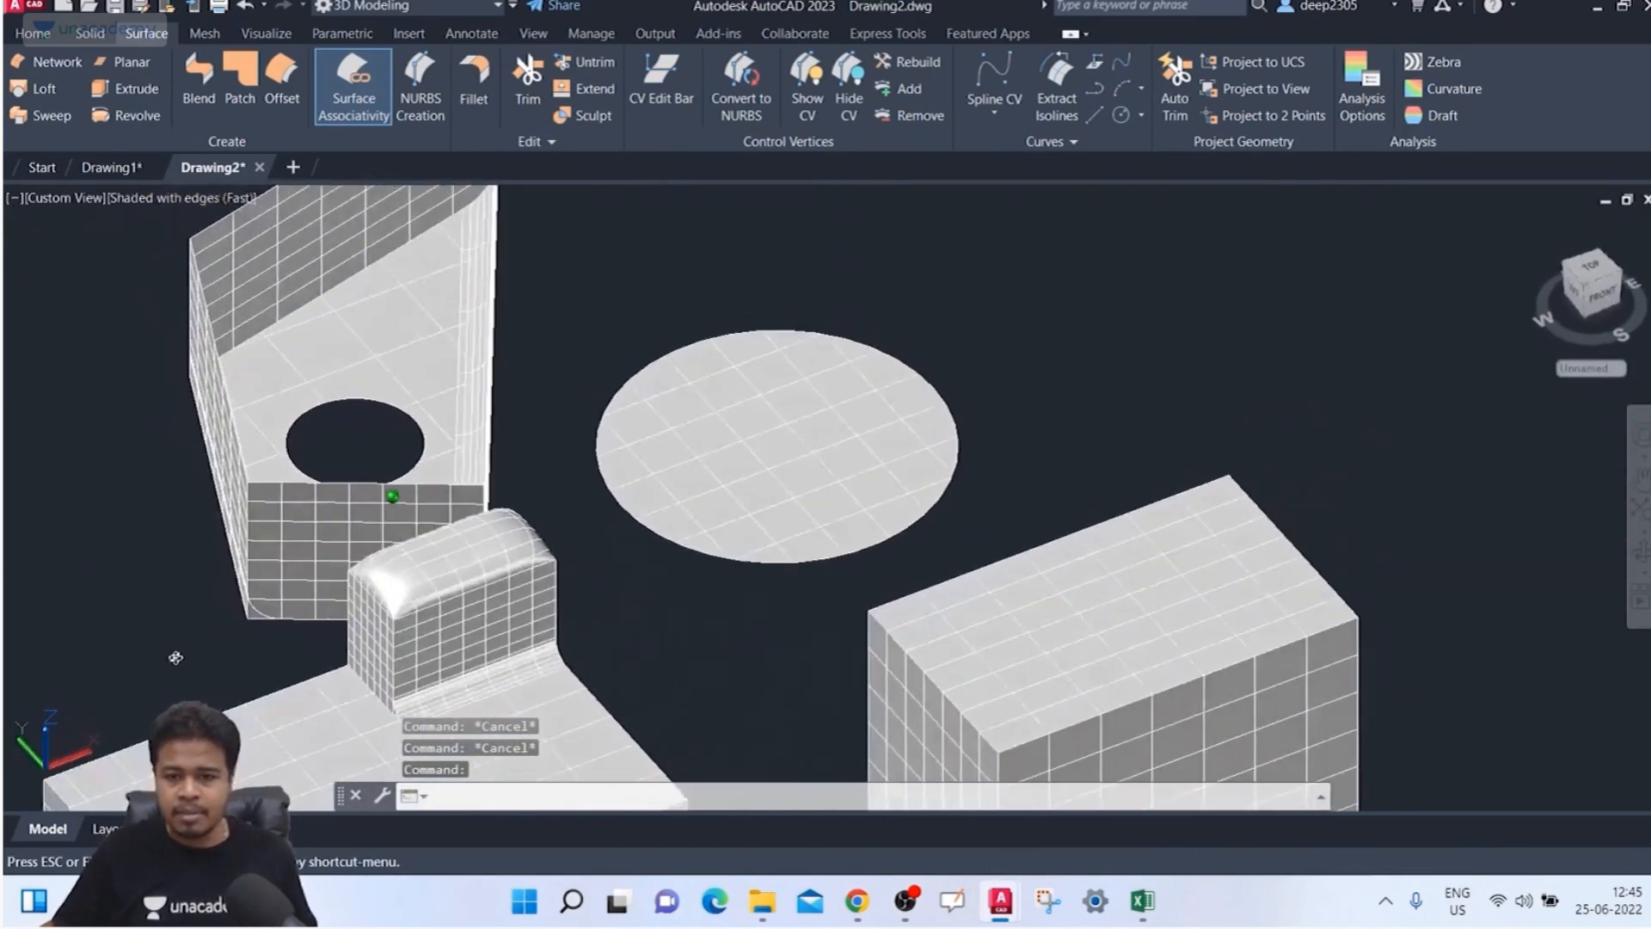
{"action": "left_click", "coordinate": [331, 331]}
{"action": "key", "text": "Escape"}
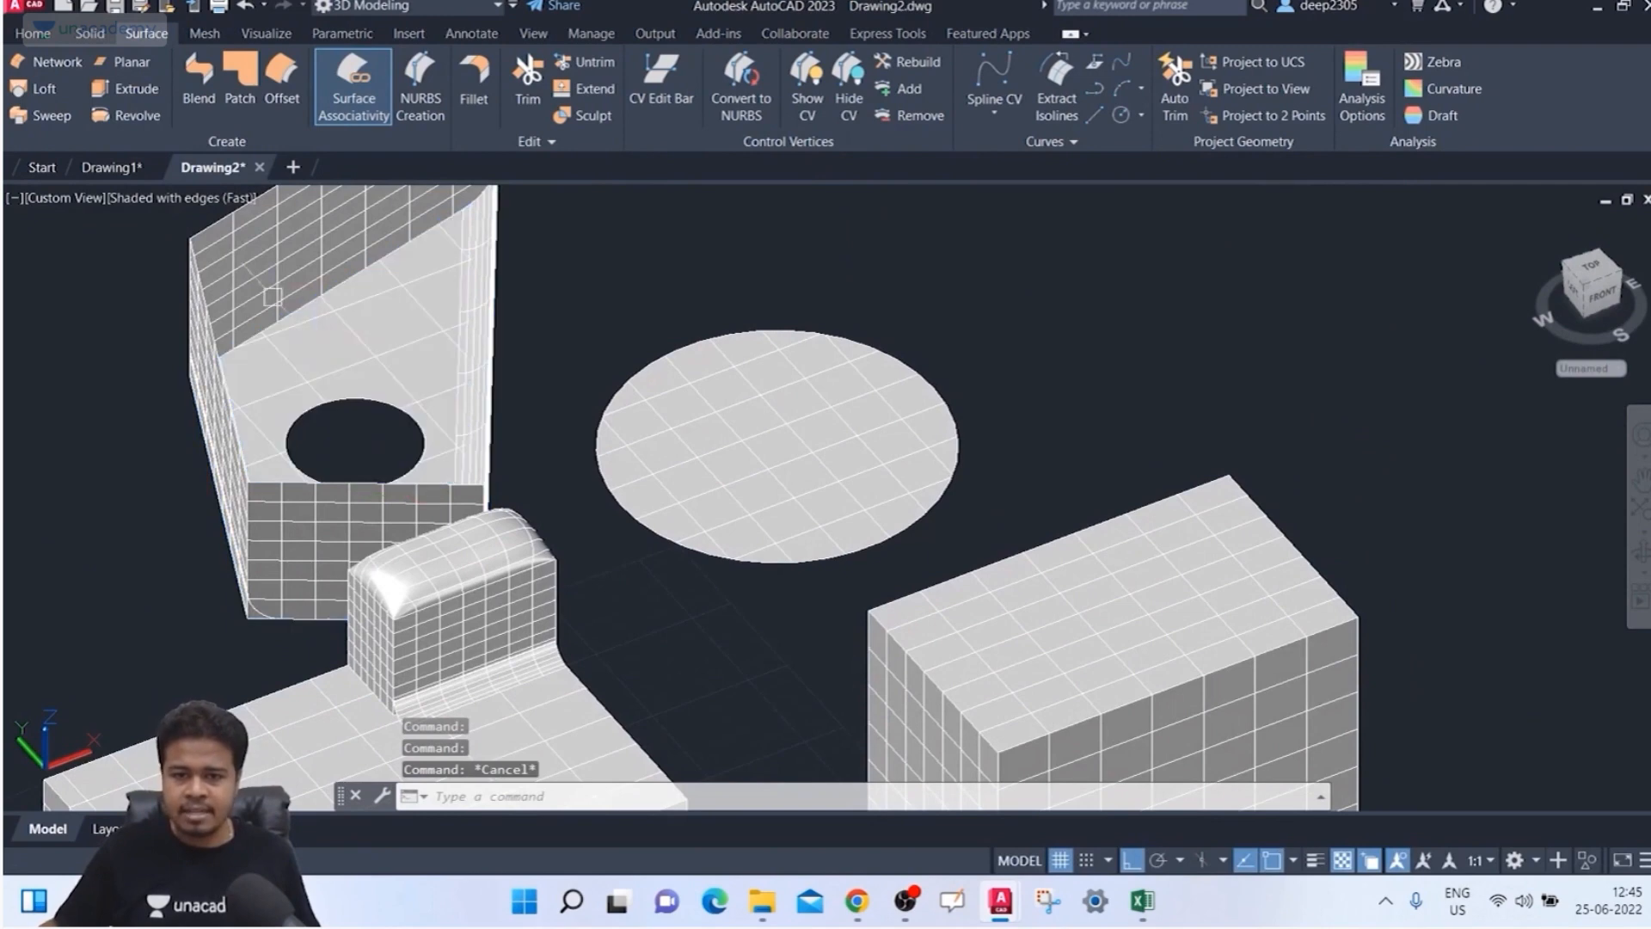
{"action": "left_click", "coordinate": [260, 277]}
{"action": "middle_click_drag", "start_coordinate": [263, 321], "coordinate": [324, 406], "text": "shift"}
{"action": "key", "text": "Escape"}
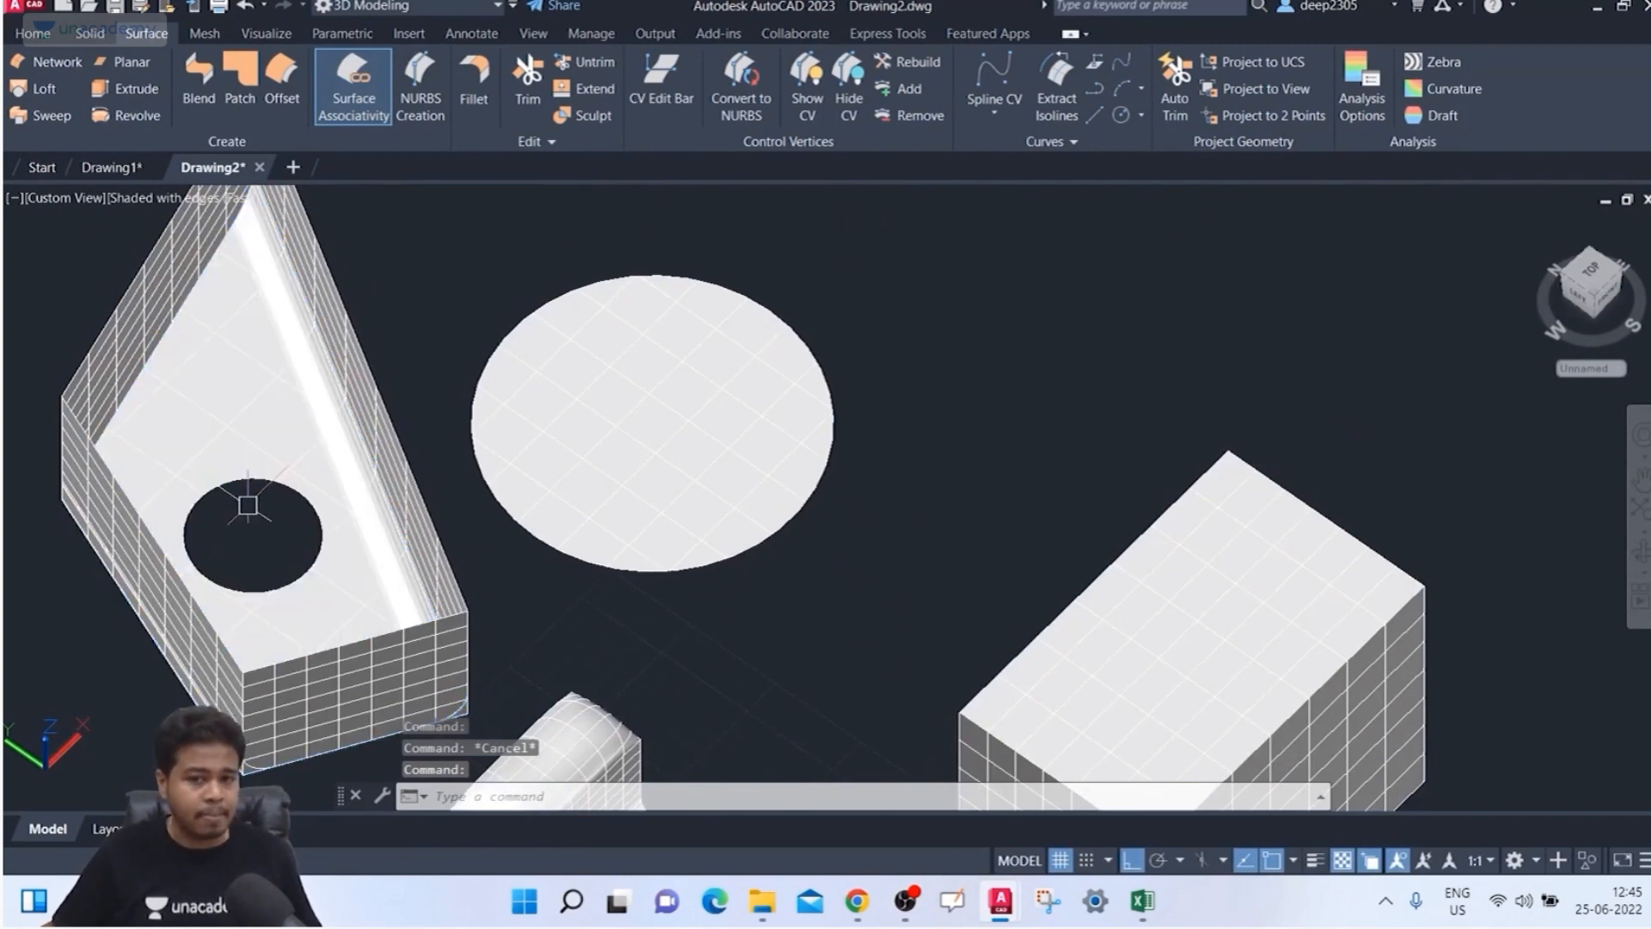
{"action": "scroll", "coordinate": [247, 496], "scroll_direction": "down", "scroll_amount": 3}
{"action": "middle_click_drag", "start_coordinate": [247, 496], "coordinate": [240, 439]}
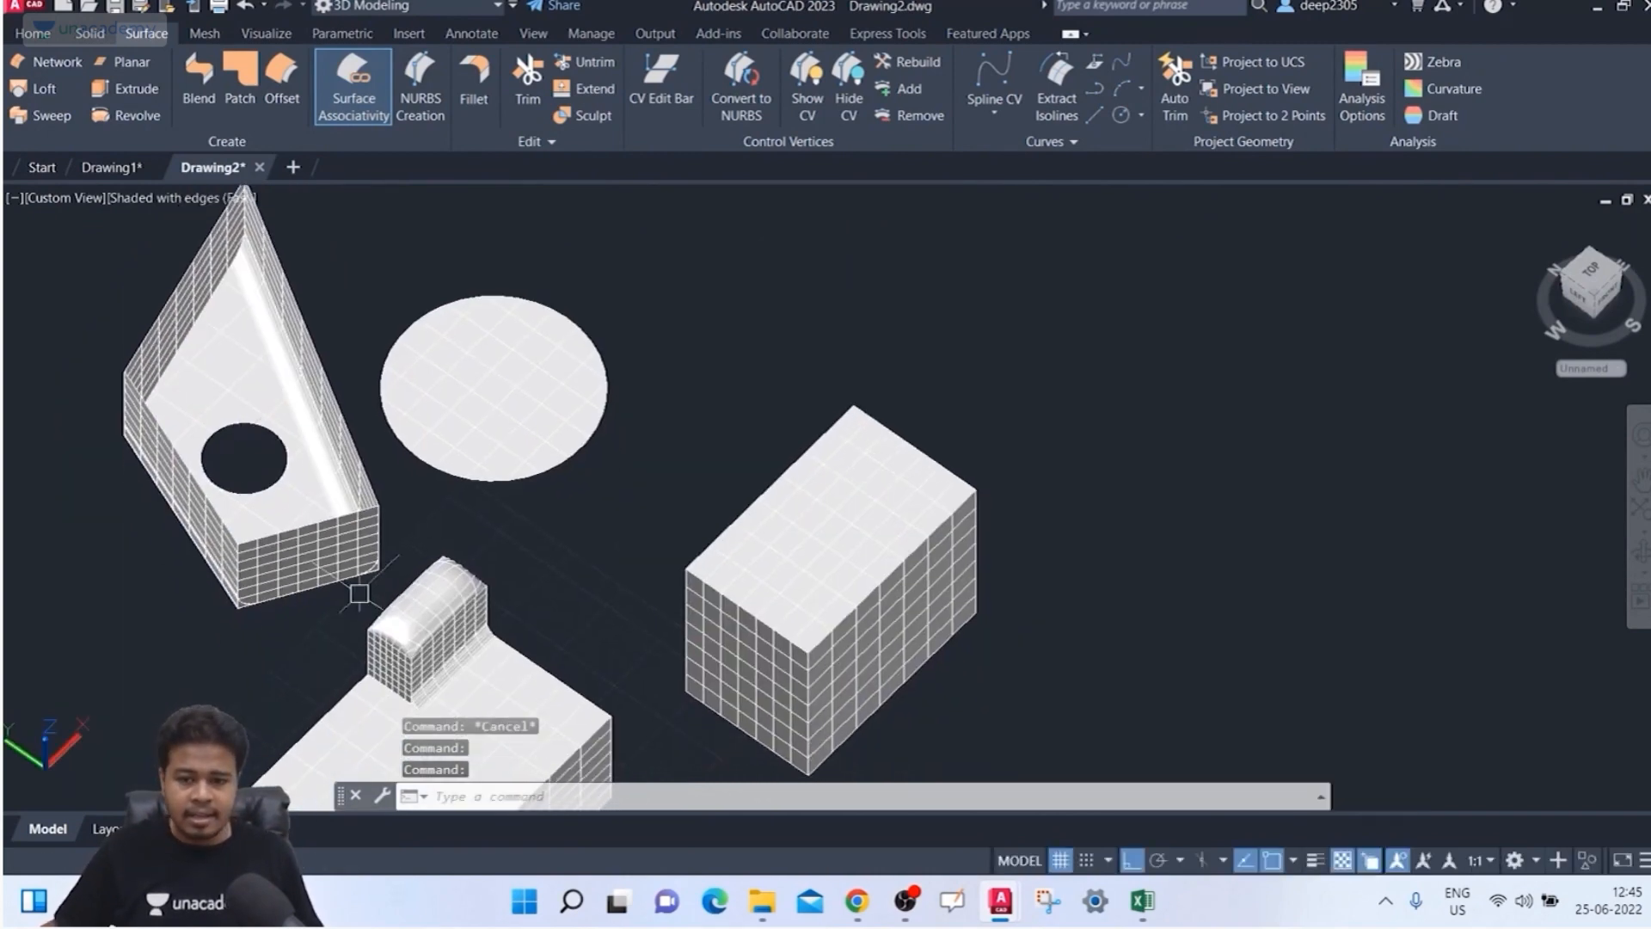
Step: Examine the fillet between the raised block's side wall and the large box's planar top surface
{"action": "scroll", "coordinate": [360, 594], "scroll_direction": "up", "scroll_amount": 3}
{"action": "left_click", "coordinate": [400, 637]}
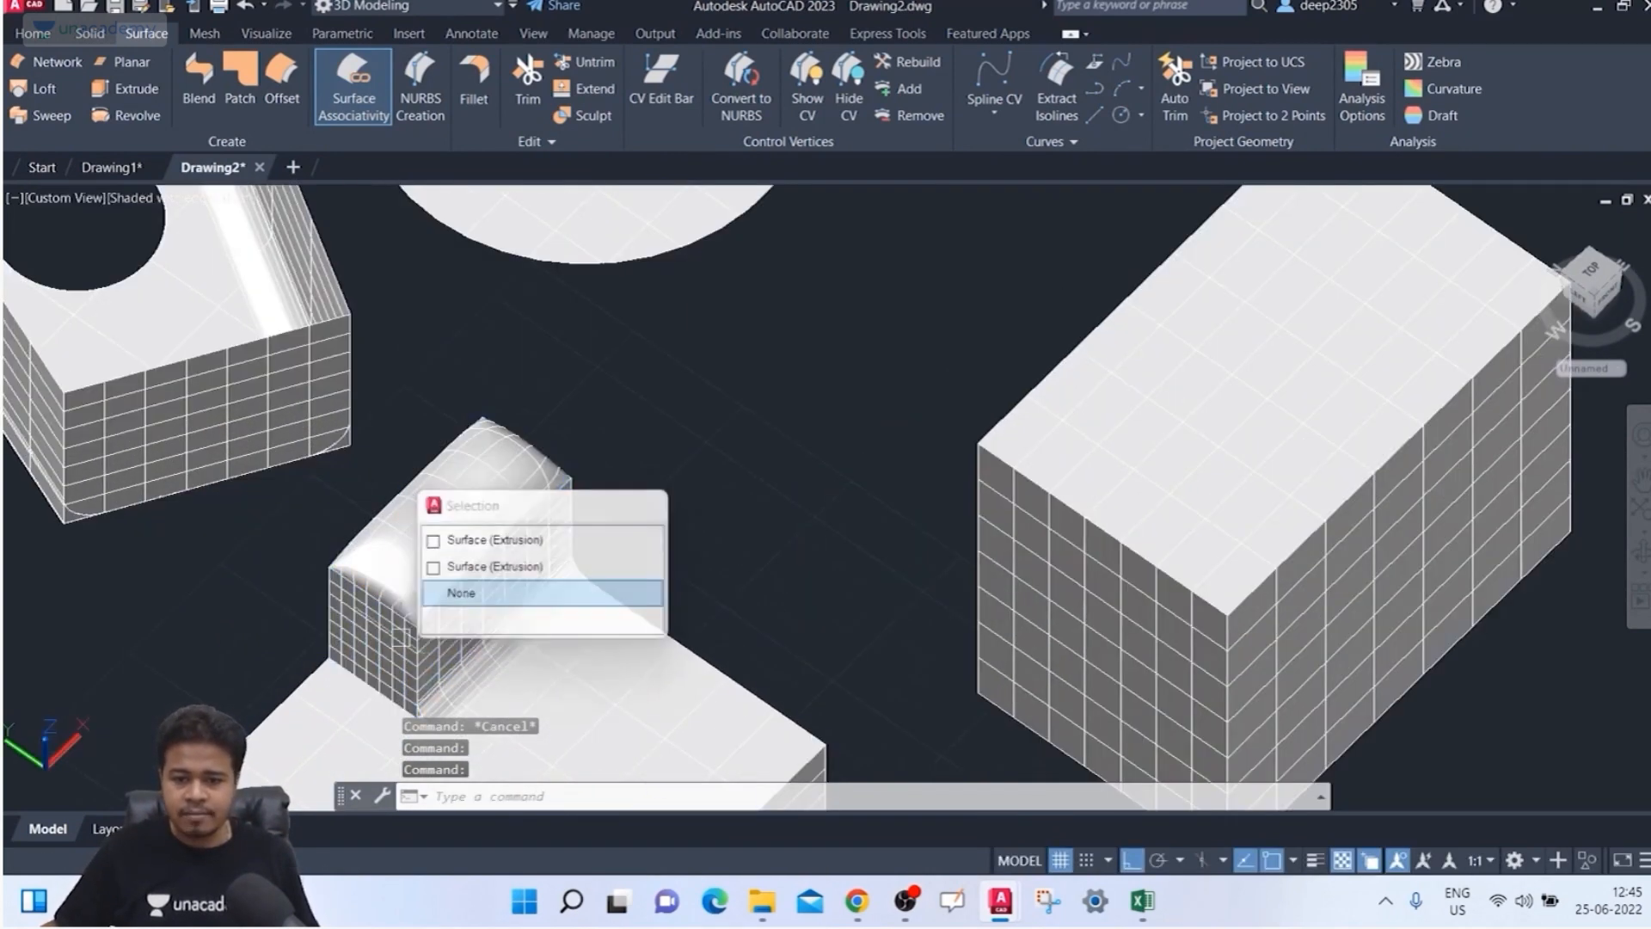
{"action": "middle_click_drag", "start_coordinate": [323, 699], "coordinate": [324, 549]}
{"action": "left_click", "coordinate": [310, 608]}
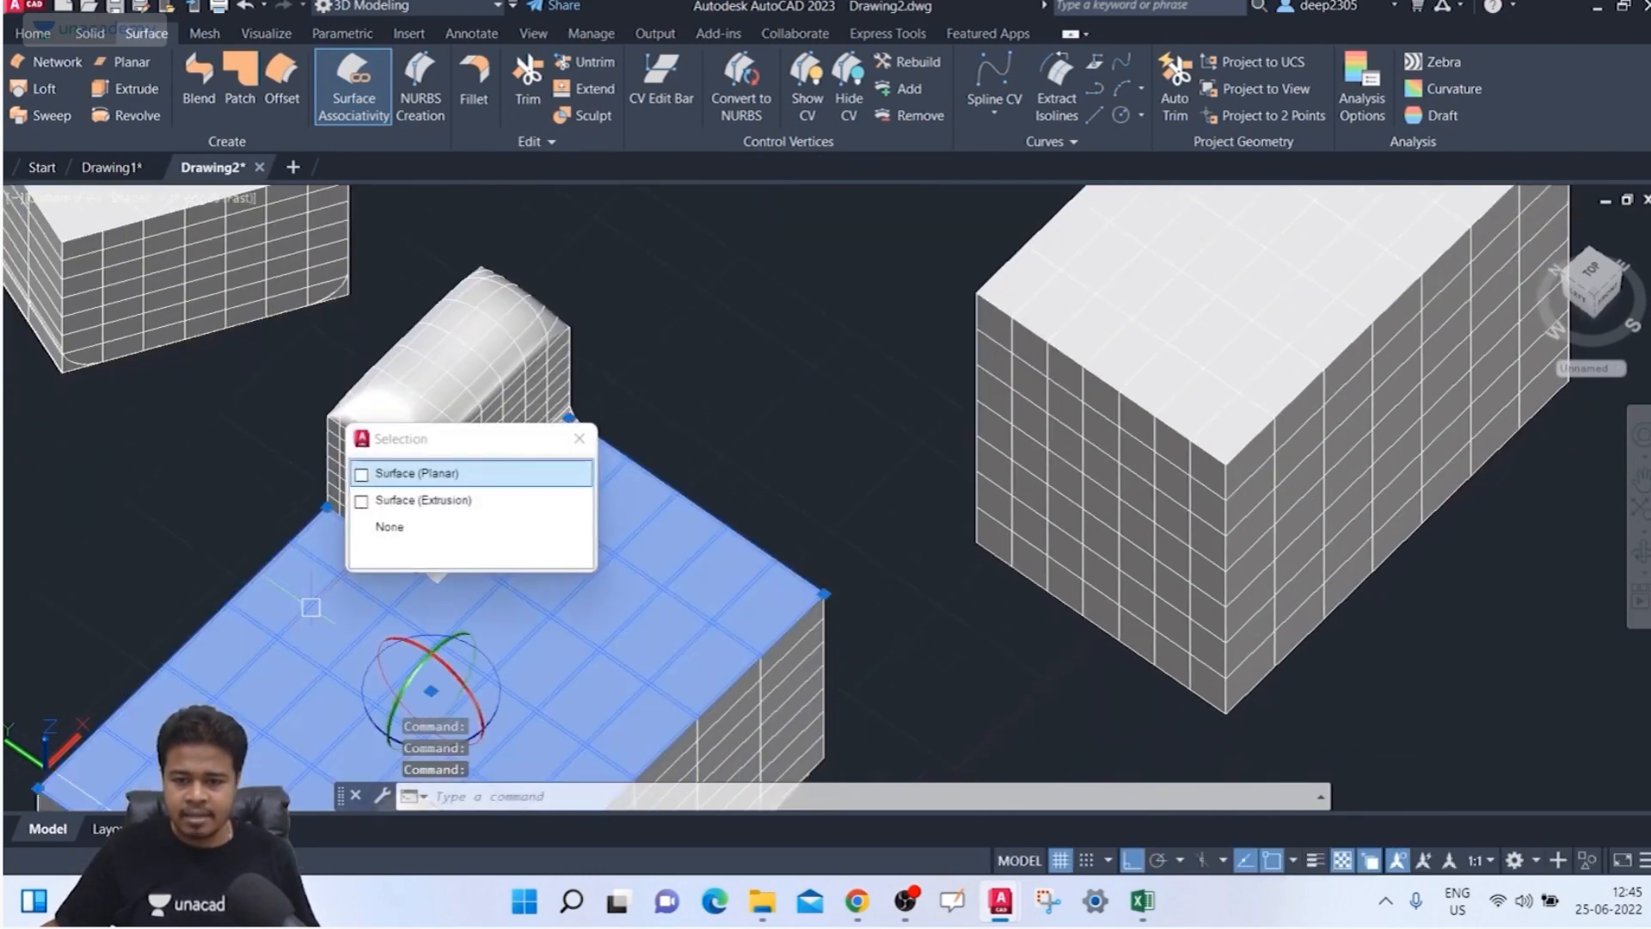
{"action": "key", "text": "Escape"}
{"action": "scroll", "coordinate": [332, 579], "scroll_direction": "up", "scroll_amount": 5}
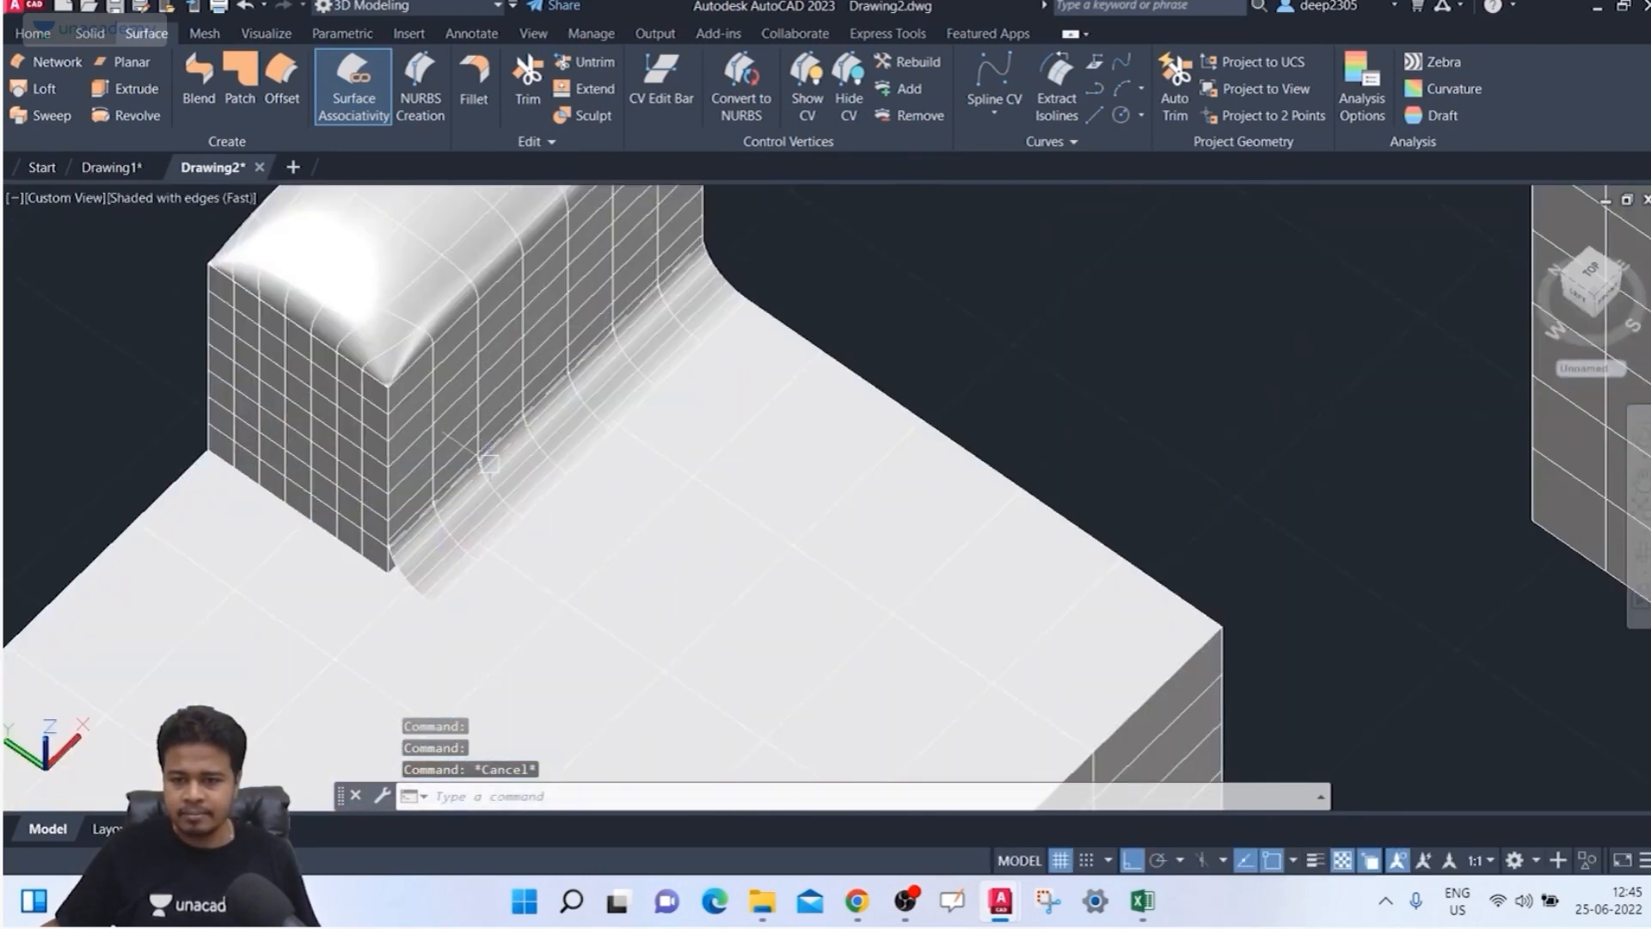
{"action": "scroll", "coordinate": [488, 464], "scroll_direction": "down", "scroll_amount": 2}
{"action": "middle_click_drag", "start_coordinate": [490, 463], "coordinate": [460, 520]}
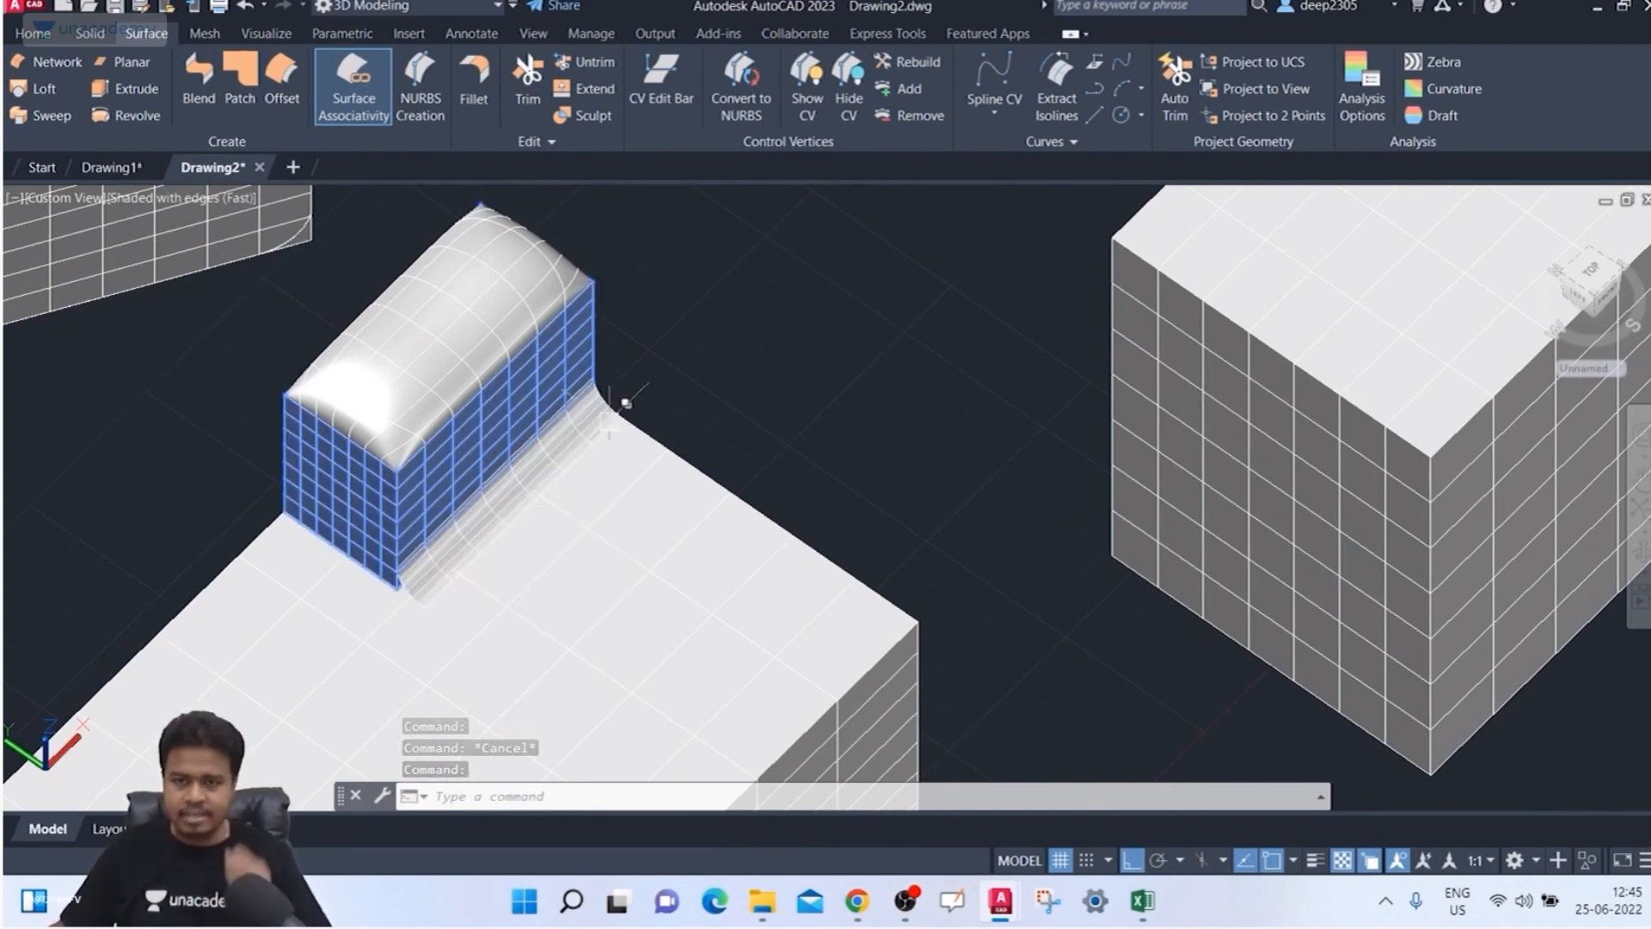
{"action": "middle_click_drag", "start_coordinate": [542, 428], "coordinate": [583, 393]}
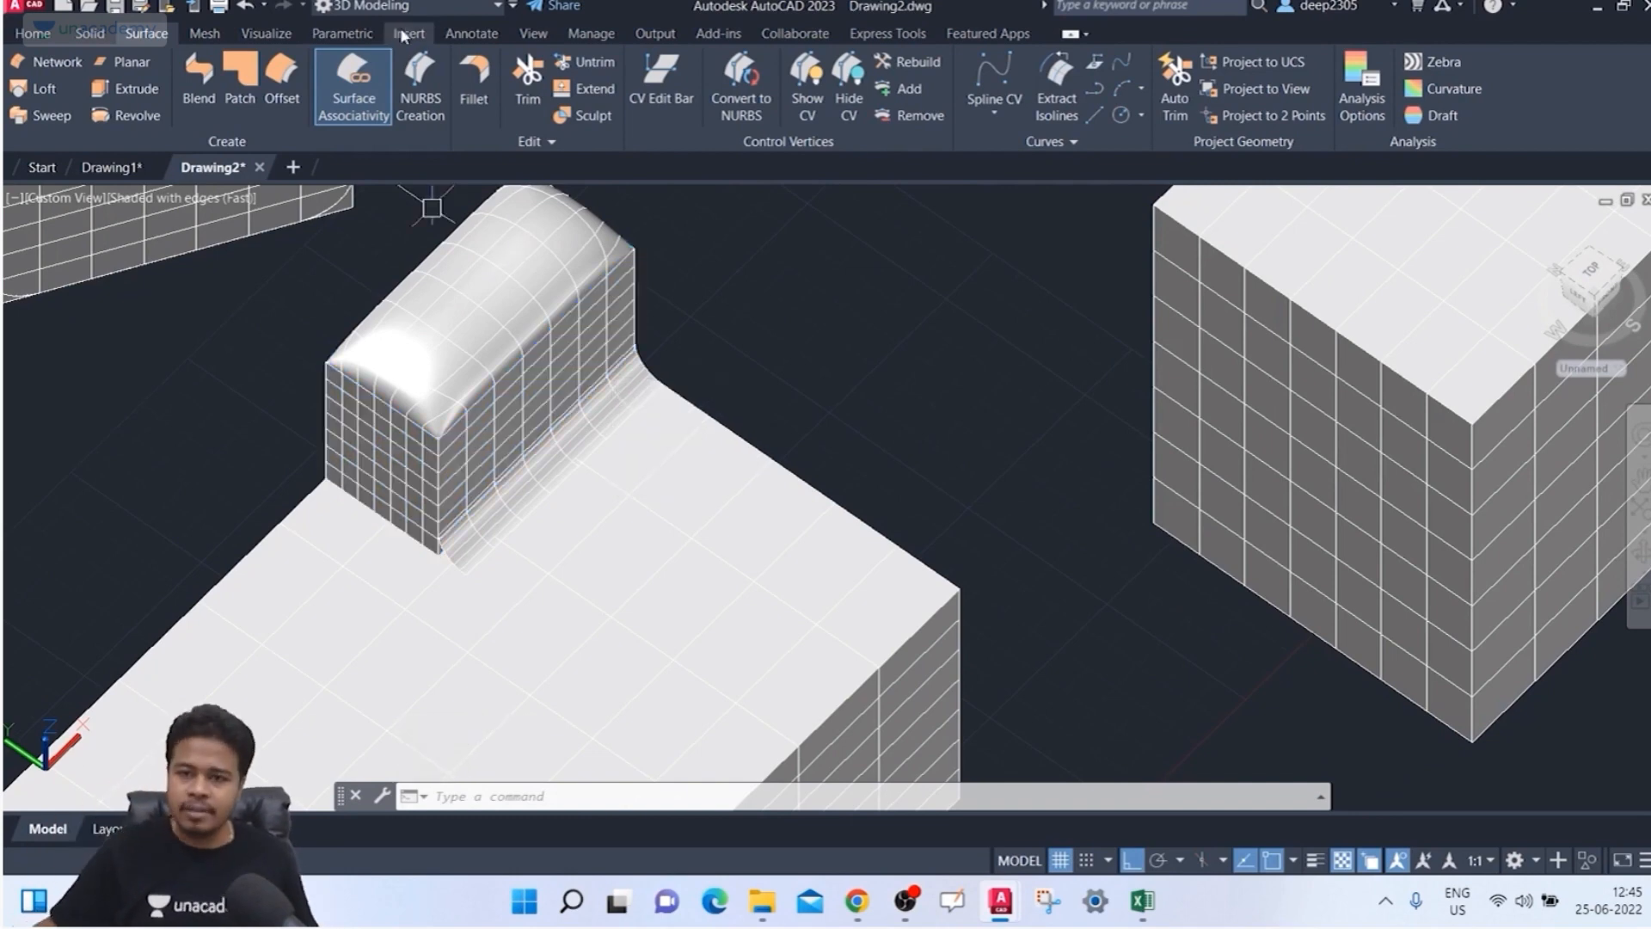
Step: Create a large rectangular planar surface in the empty area beyond the existing boxes
{"action": "scroll", "coordinate": [432, 208], "scroll_direction": "down", "scroll_amount": 6}
{"action": "key", "text": "Escape"}
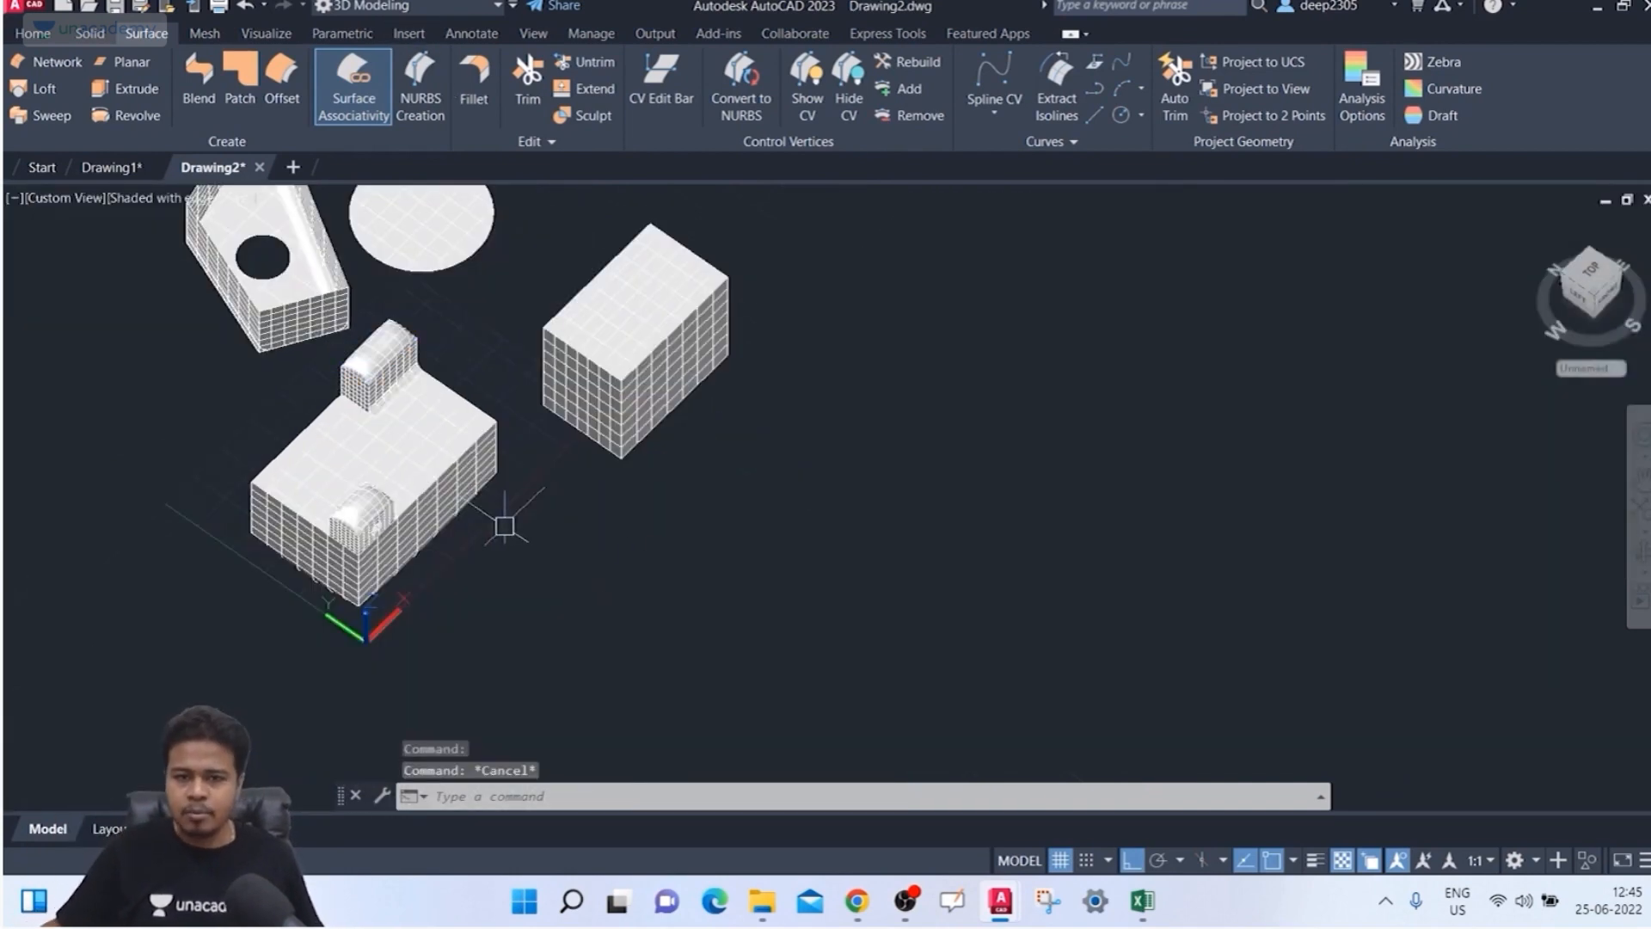
{"action": "left_click", "coordinate": [127, 57]}
{"action": "left_click", "coordinate": [823, 555]}
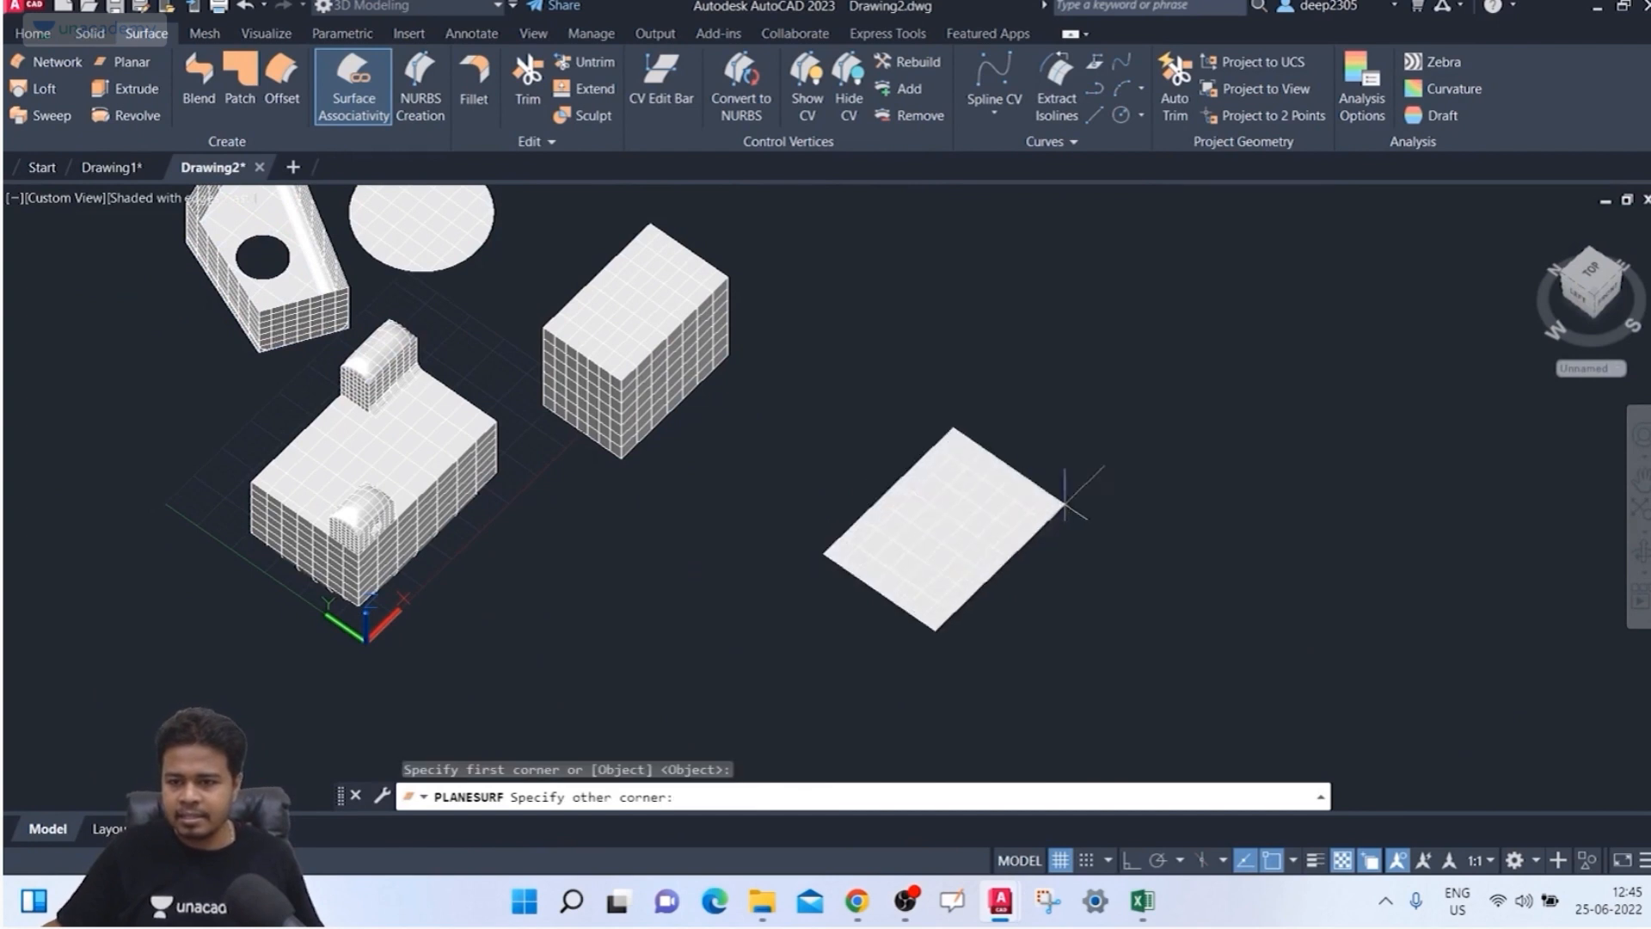
{"action": "left_click", "coordinate": [1268, 501]}
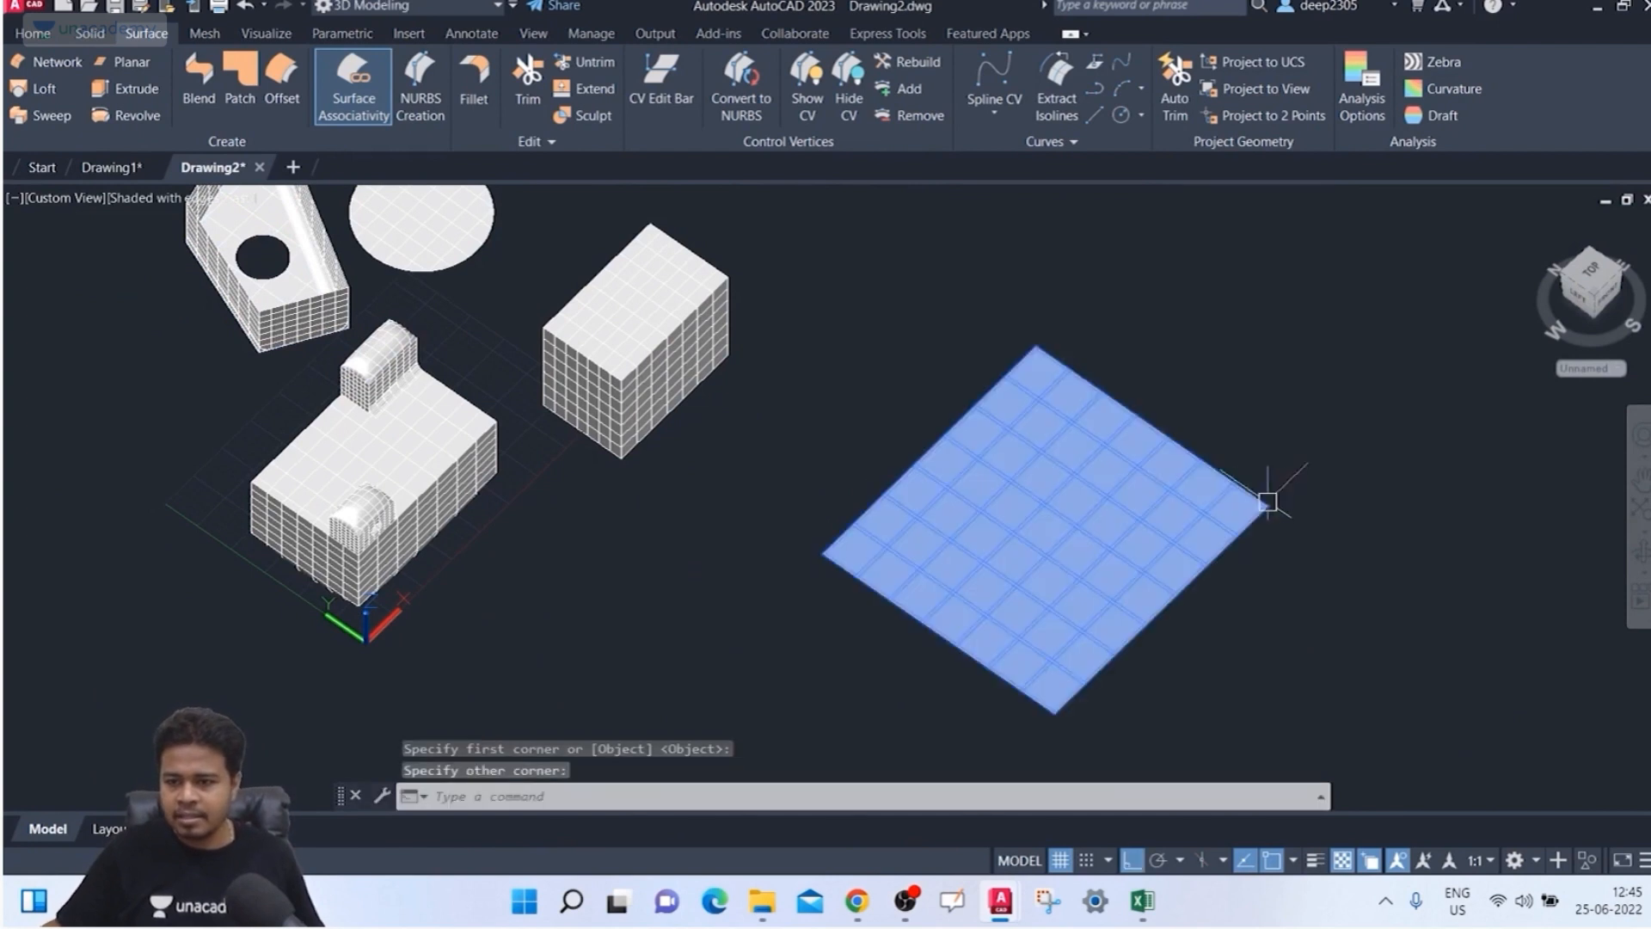
Step: Create a second, narrower rectangular planar surface beside the large one by picking two opposite corners
{"action": "left_click", "coordinate": [129, 62]}
{"action": "middle_click_drag", "start_coordinate": [683, 479], "coordinate": [719, 342]}
{"action": "left_click", "coordinate": [634, 531]}
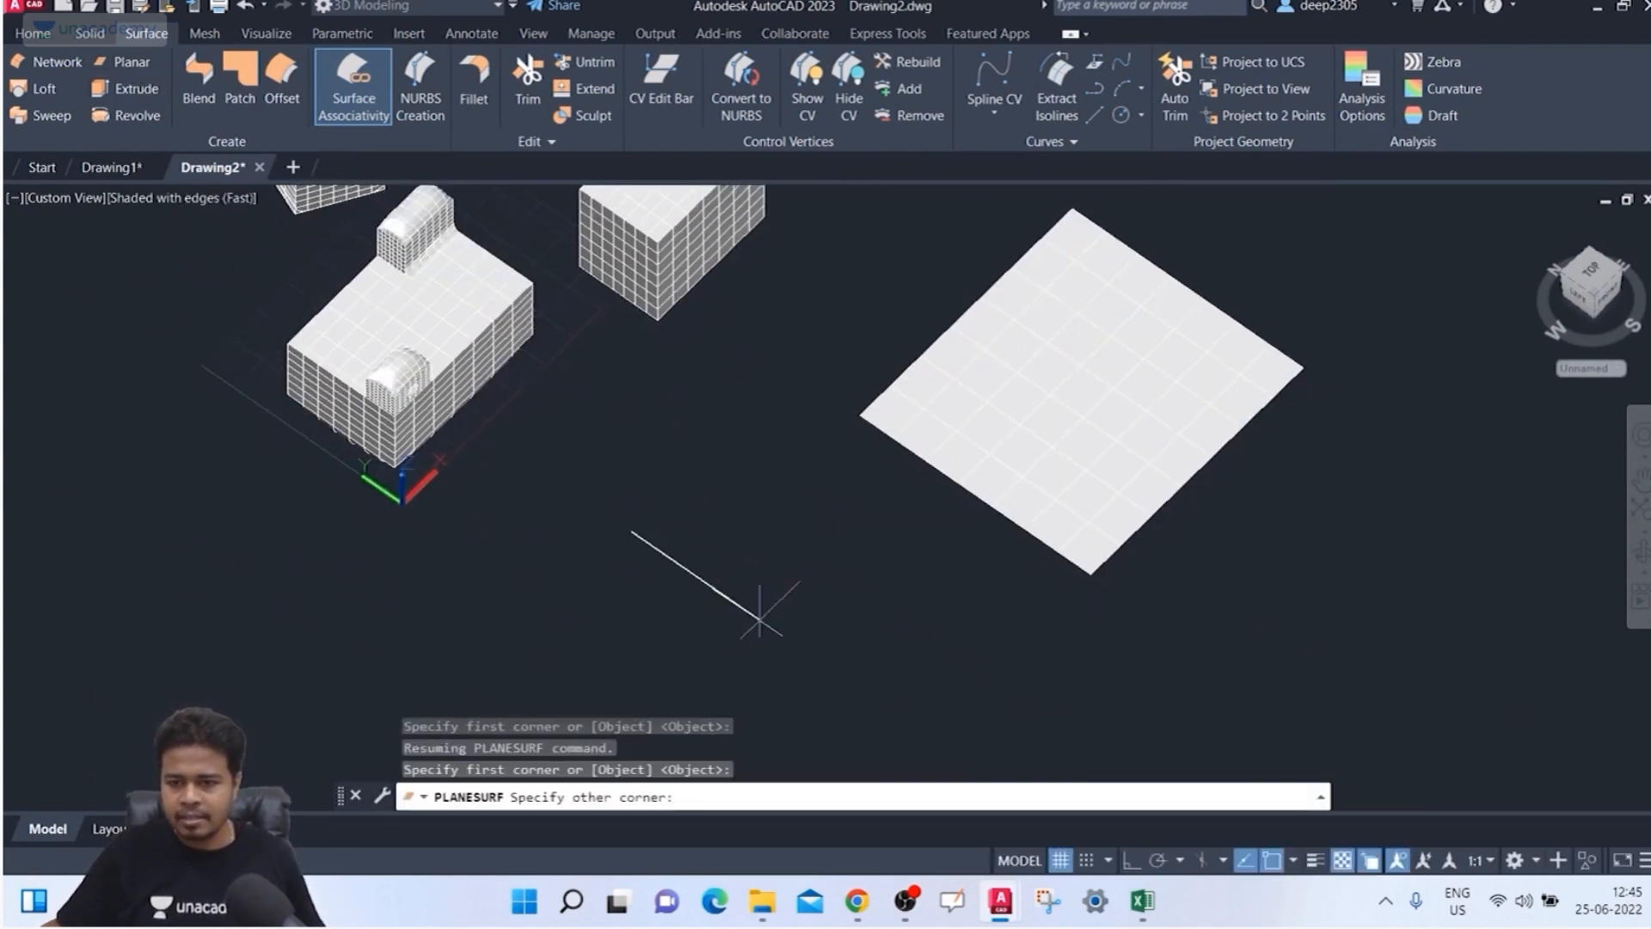
{"action": "left_click", "coordinate": [1004, 611]}
{"action": "key", "text": "Escape"}
{"action": "key", "text": "Escape"}
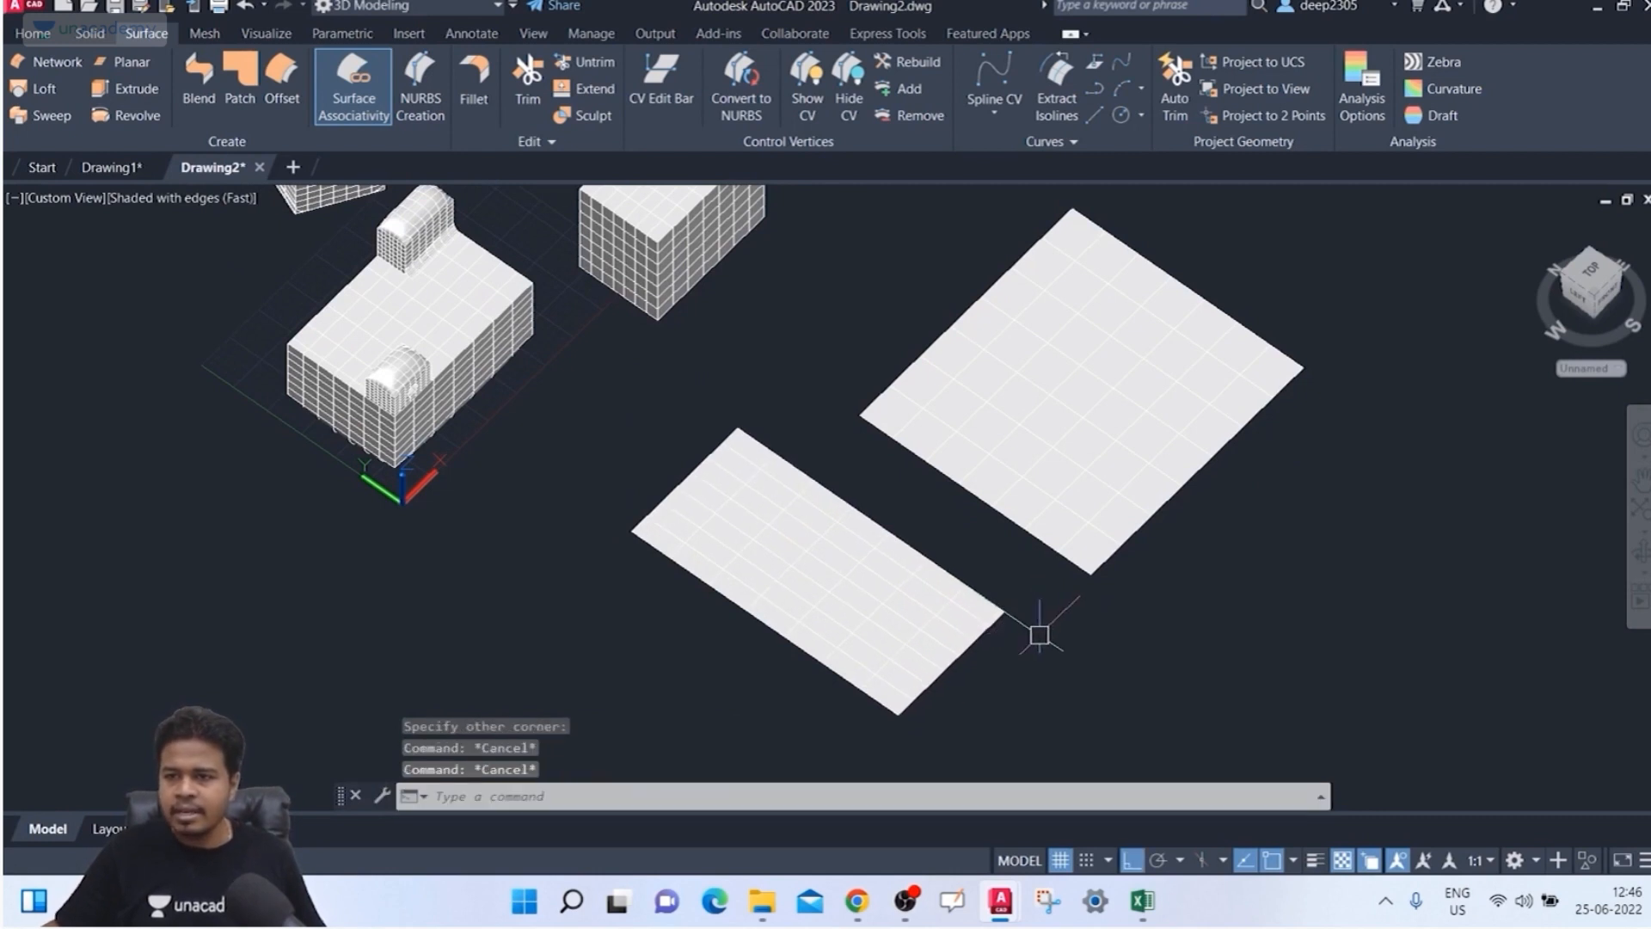
Step: Rotate the narrower planar surface about its long axis so that it stands upright
{"action": "middle_click_drag", "start_coordinate": [1033, 618], "coordinate": [1035, 618], "text": "shift"}
{"action": "left_click", "coordinate": [891, 564]}
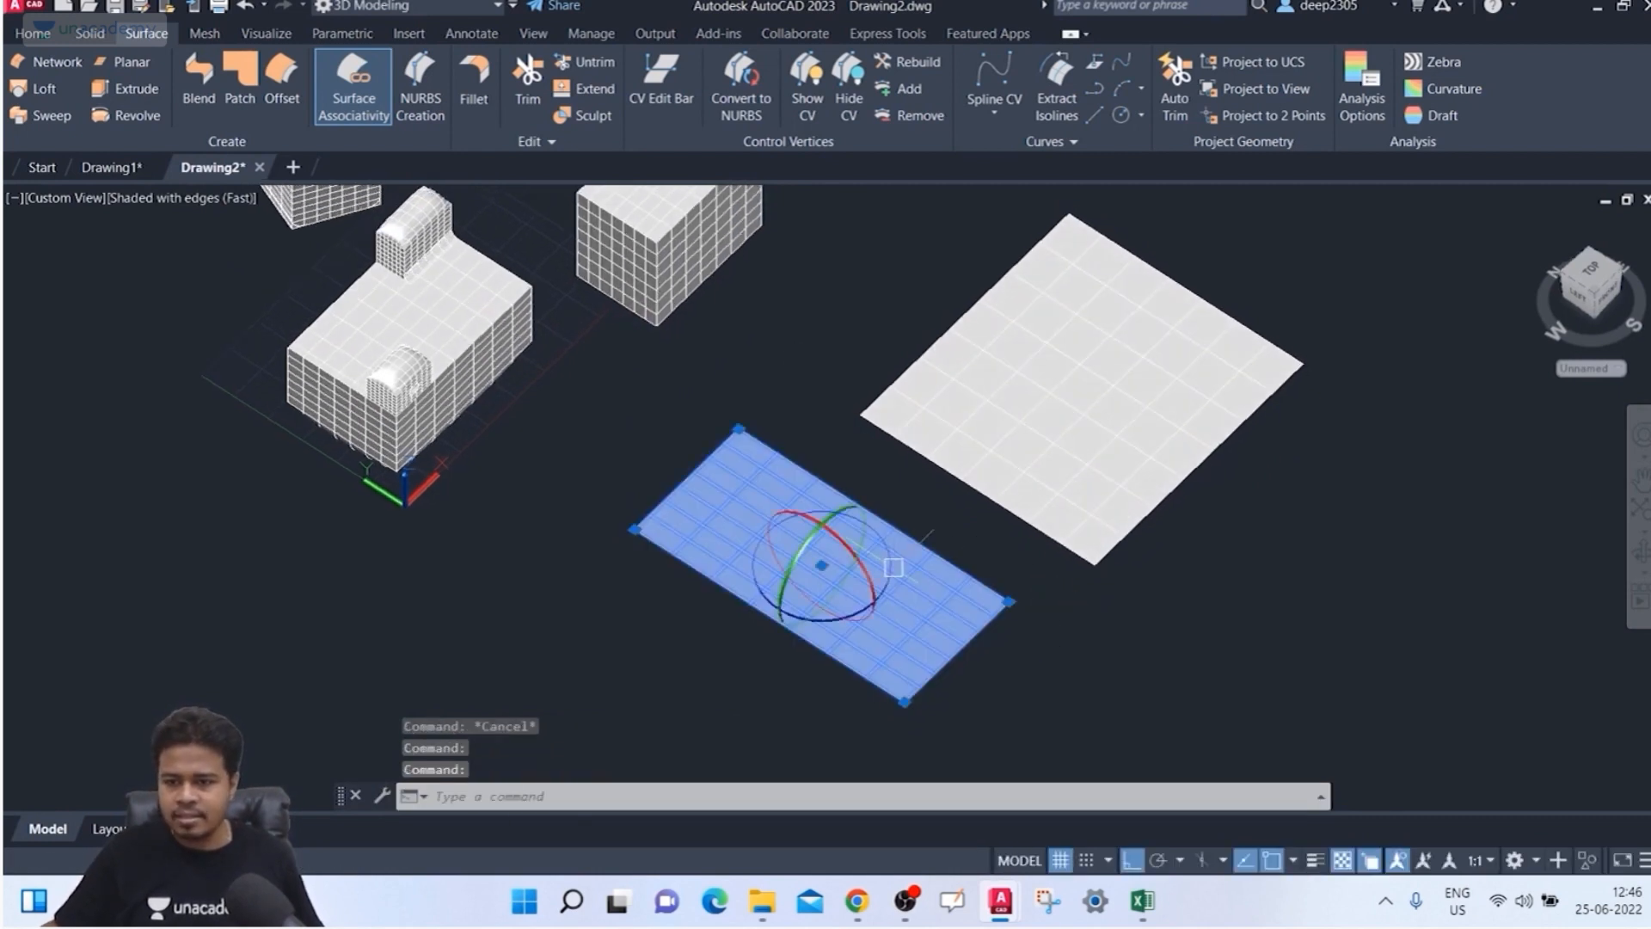
{"action": "left_click", "coordinate": [805, 551]}
{"action": "left_click", "coordinate": [828, 528]}
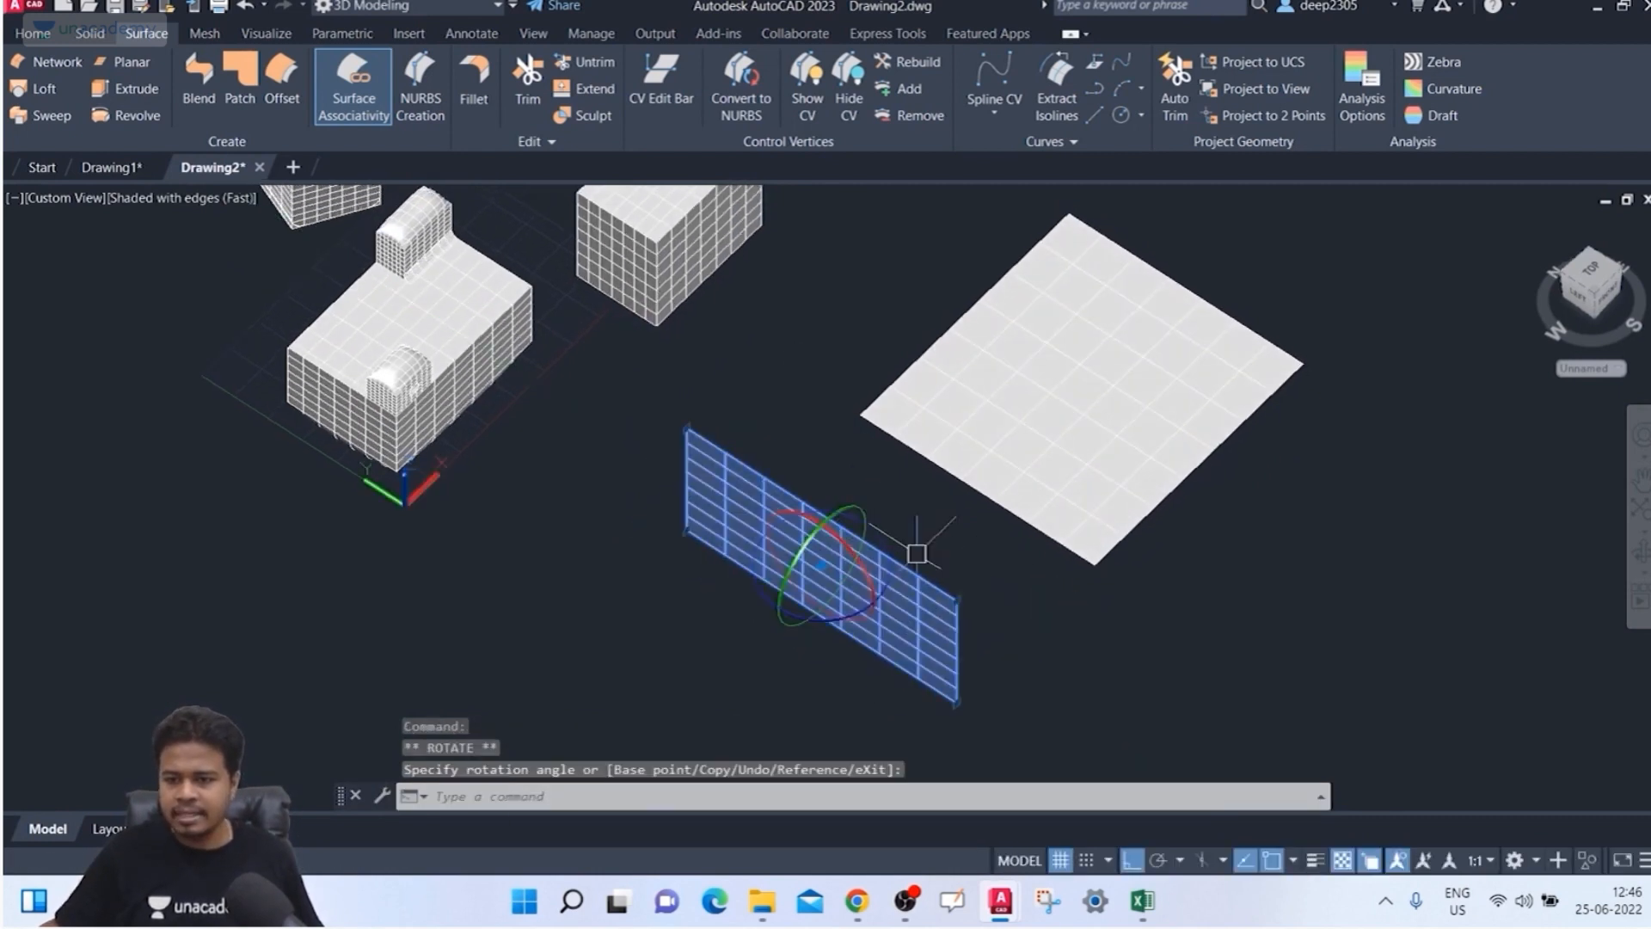
{"action": "middle_click_drag", "start_coordinate": [917, 553], "coordinate": [886, 503], "text": "shift"}
{"action": "left_click", "coordinate": [966, 634]}
{"action": "key", "text": "Escape"}
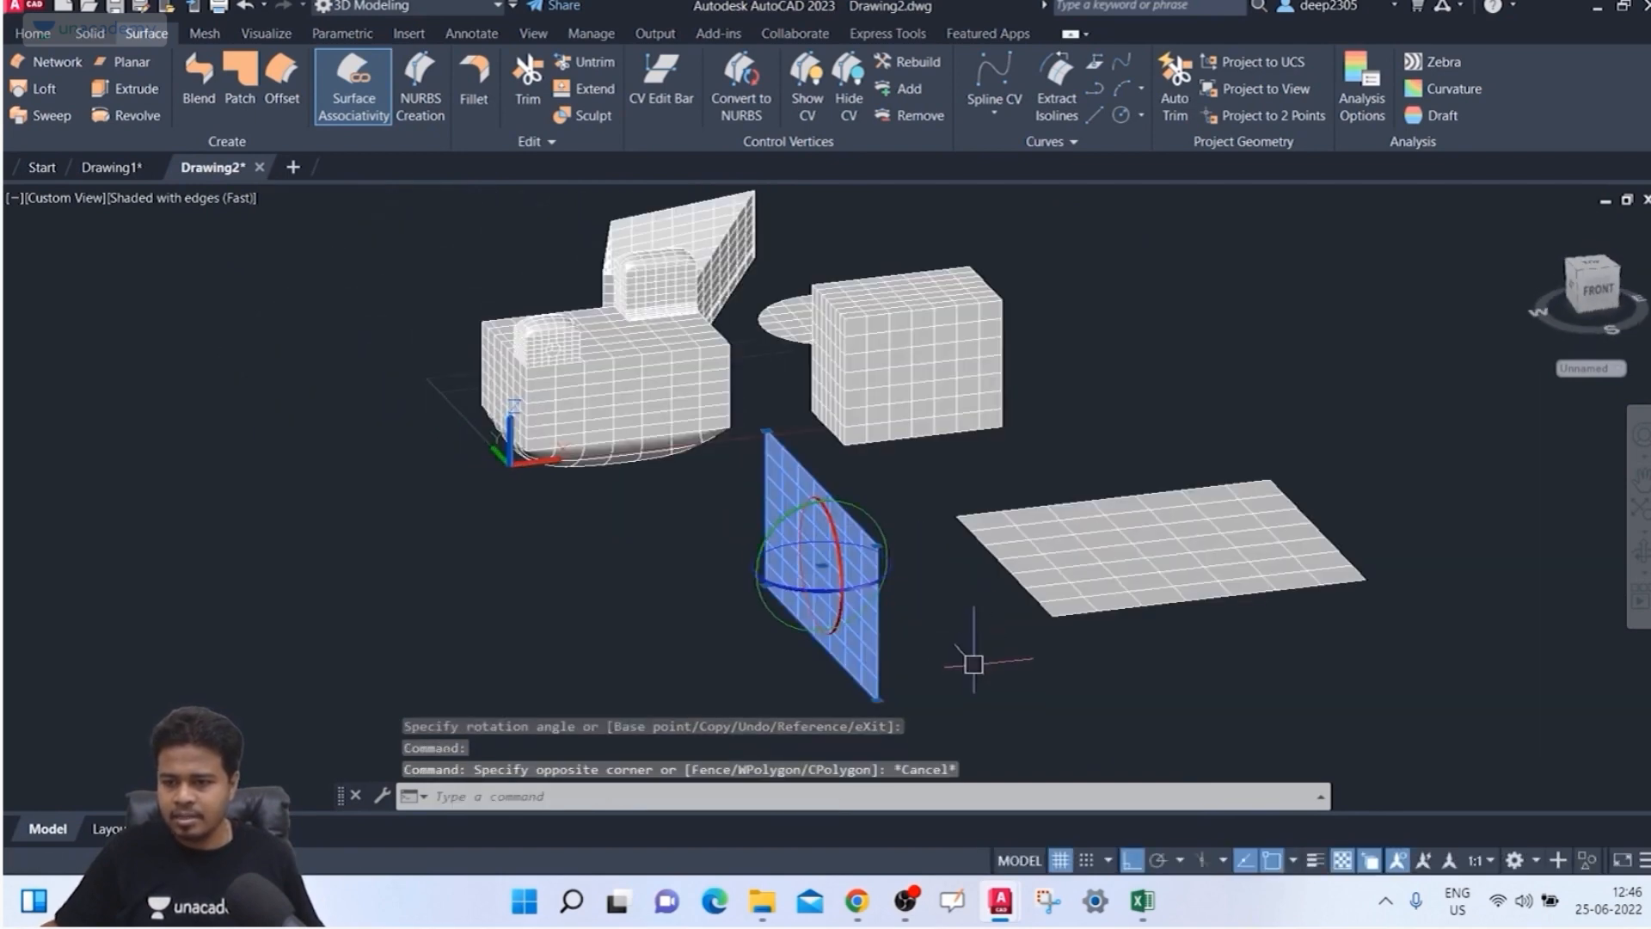
{"action": "key", "text": "Escape"}
{"action": "key", "text": "Escape"}
Step: Try to fillet the upright planar surface with the flat planar surface using a radius of 50
{"action": "middle_click_drag", "start_coordinate": [972, 666], "coordinate": [868, 605], "text": "shift"}
{"action": "left_click", "coordinate": [476, 91]}
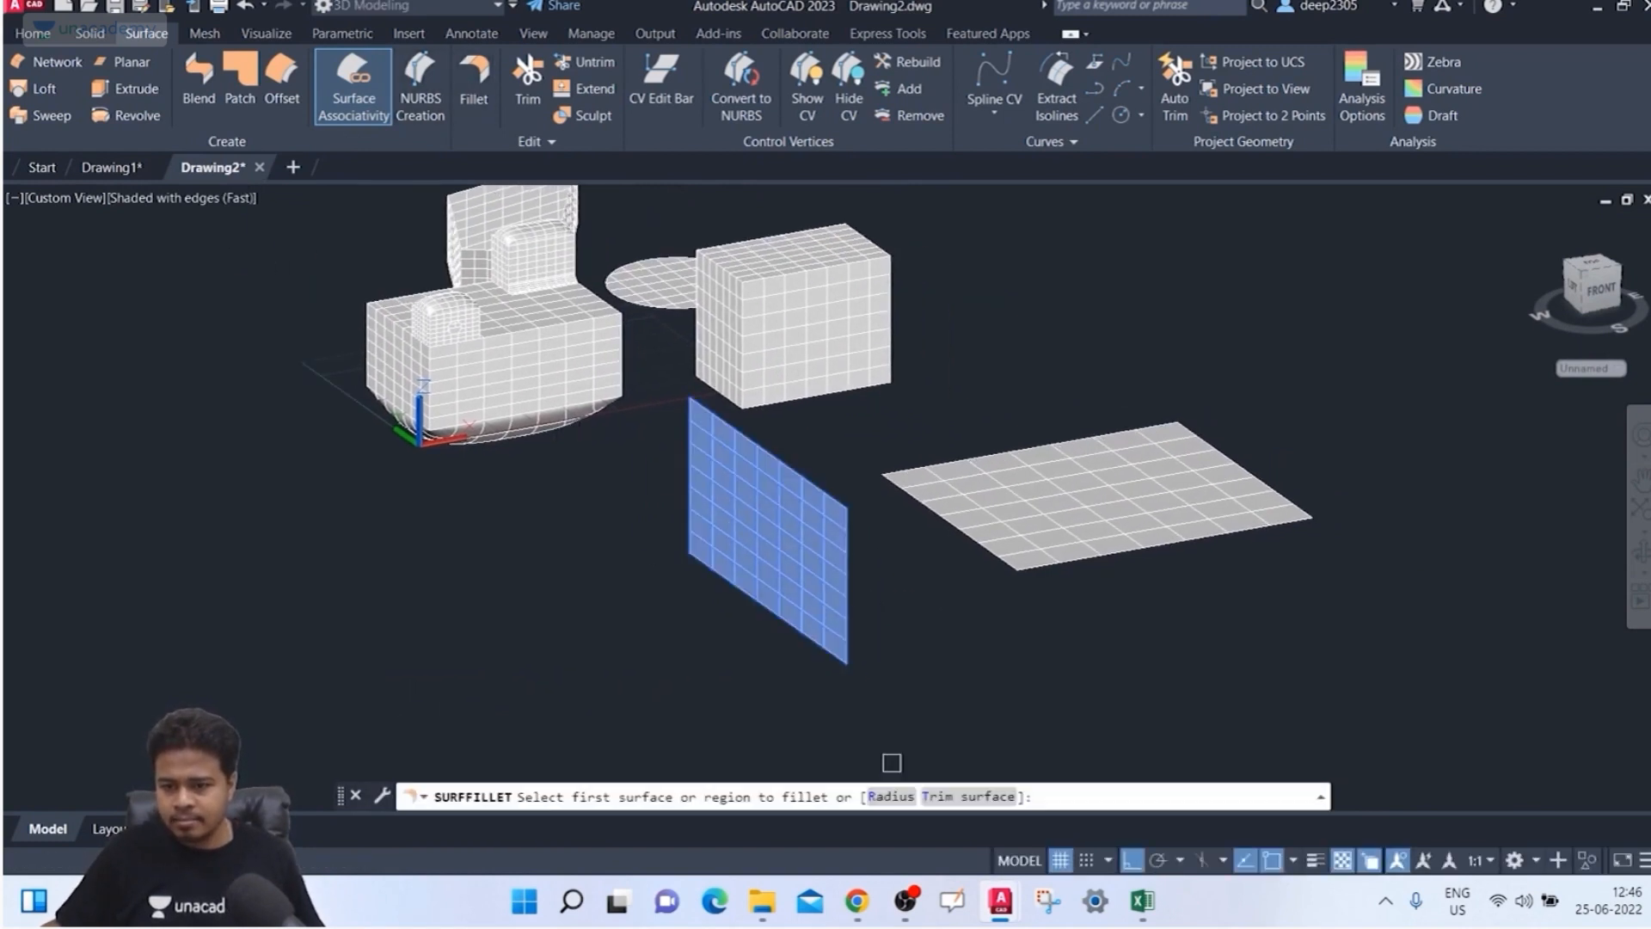
{"action": "left_click", "coordinate": [891, 796]}
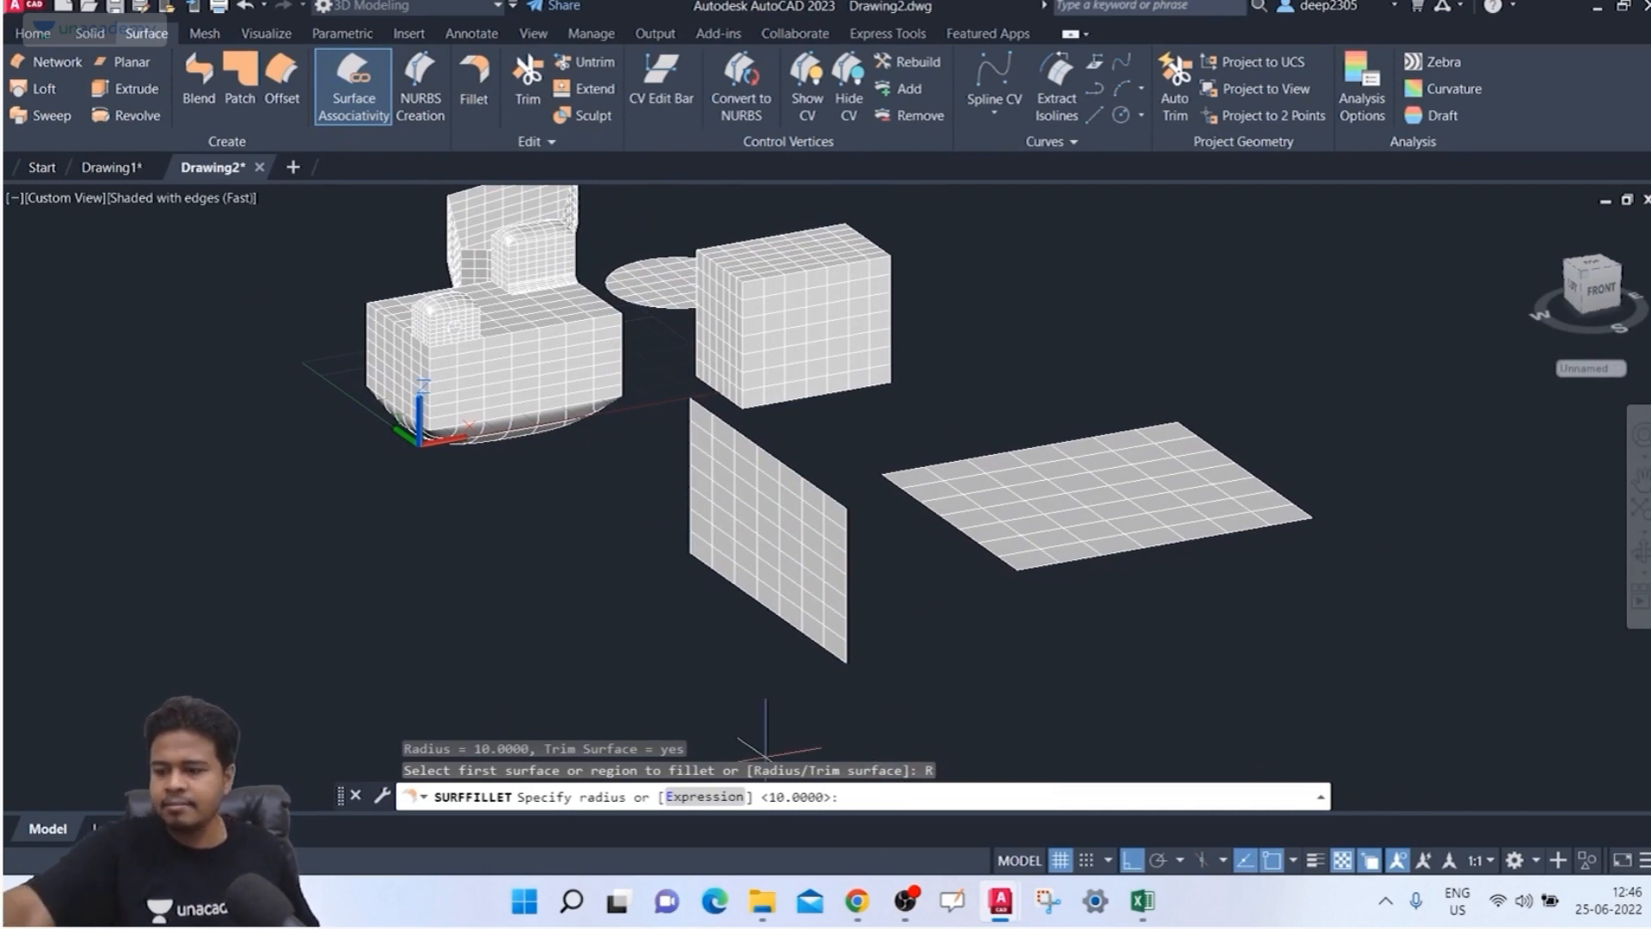
{"action": "type", "text": "50"}
{"action": "key", "text": "Return"}
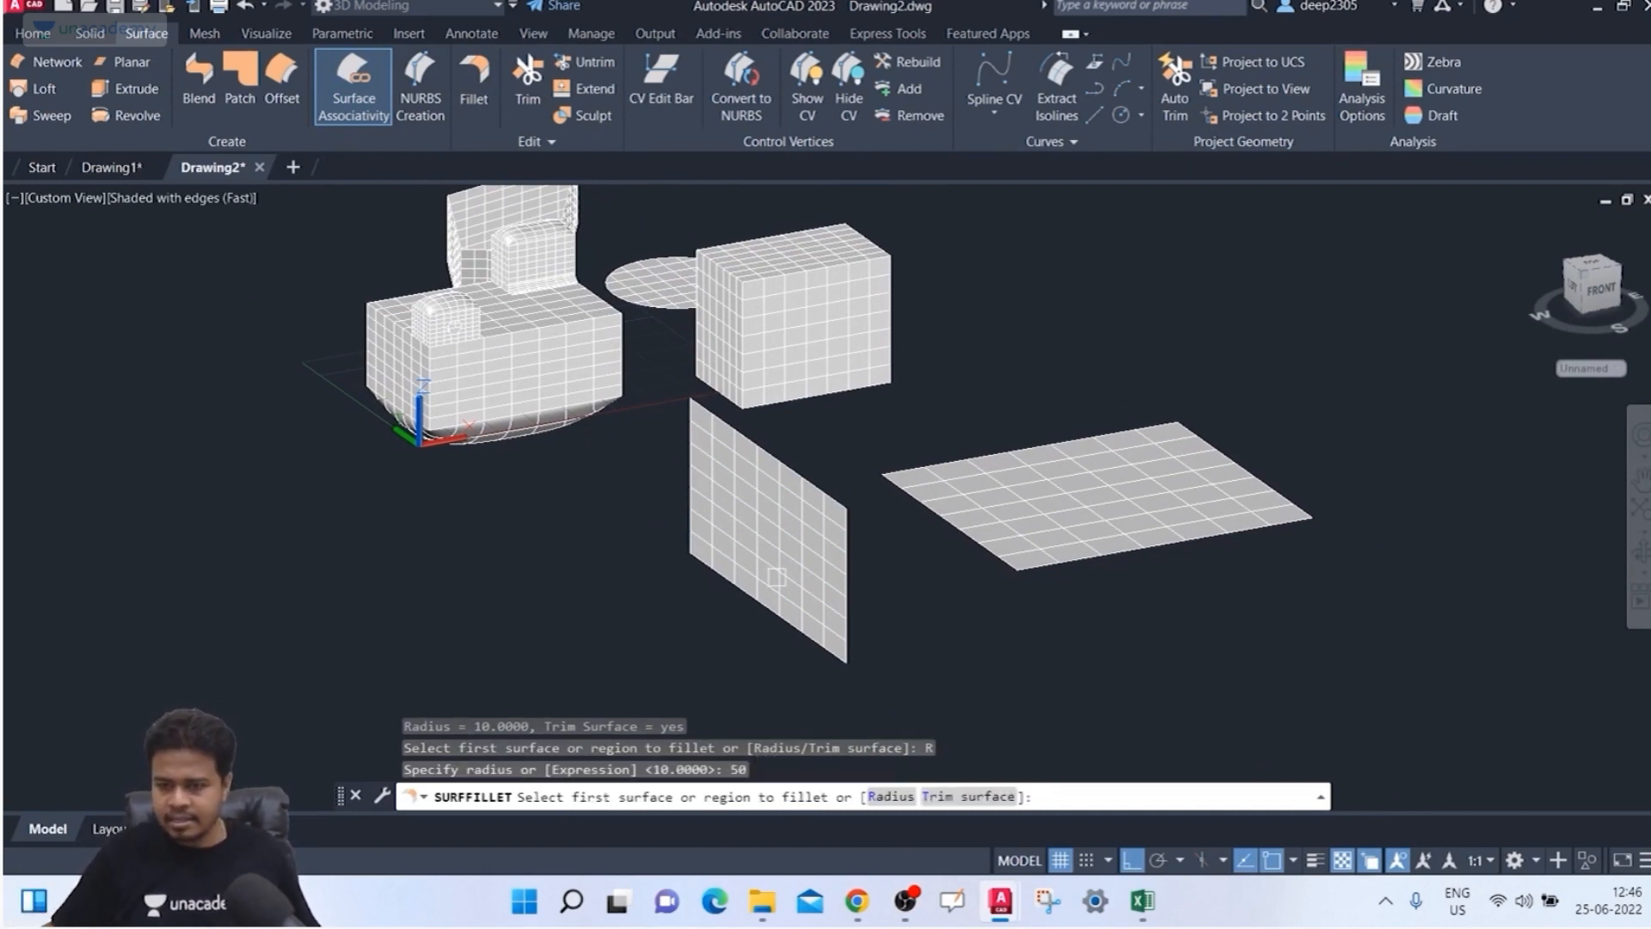
{"action": "left_click", "coordinate": [777, 578]}
{"action": "left_click", "coordinate": [1025, 536]}
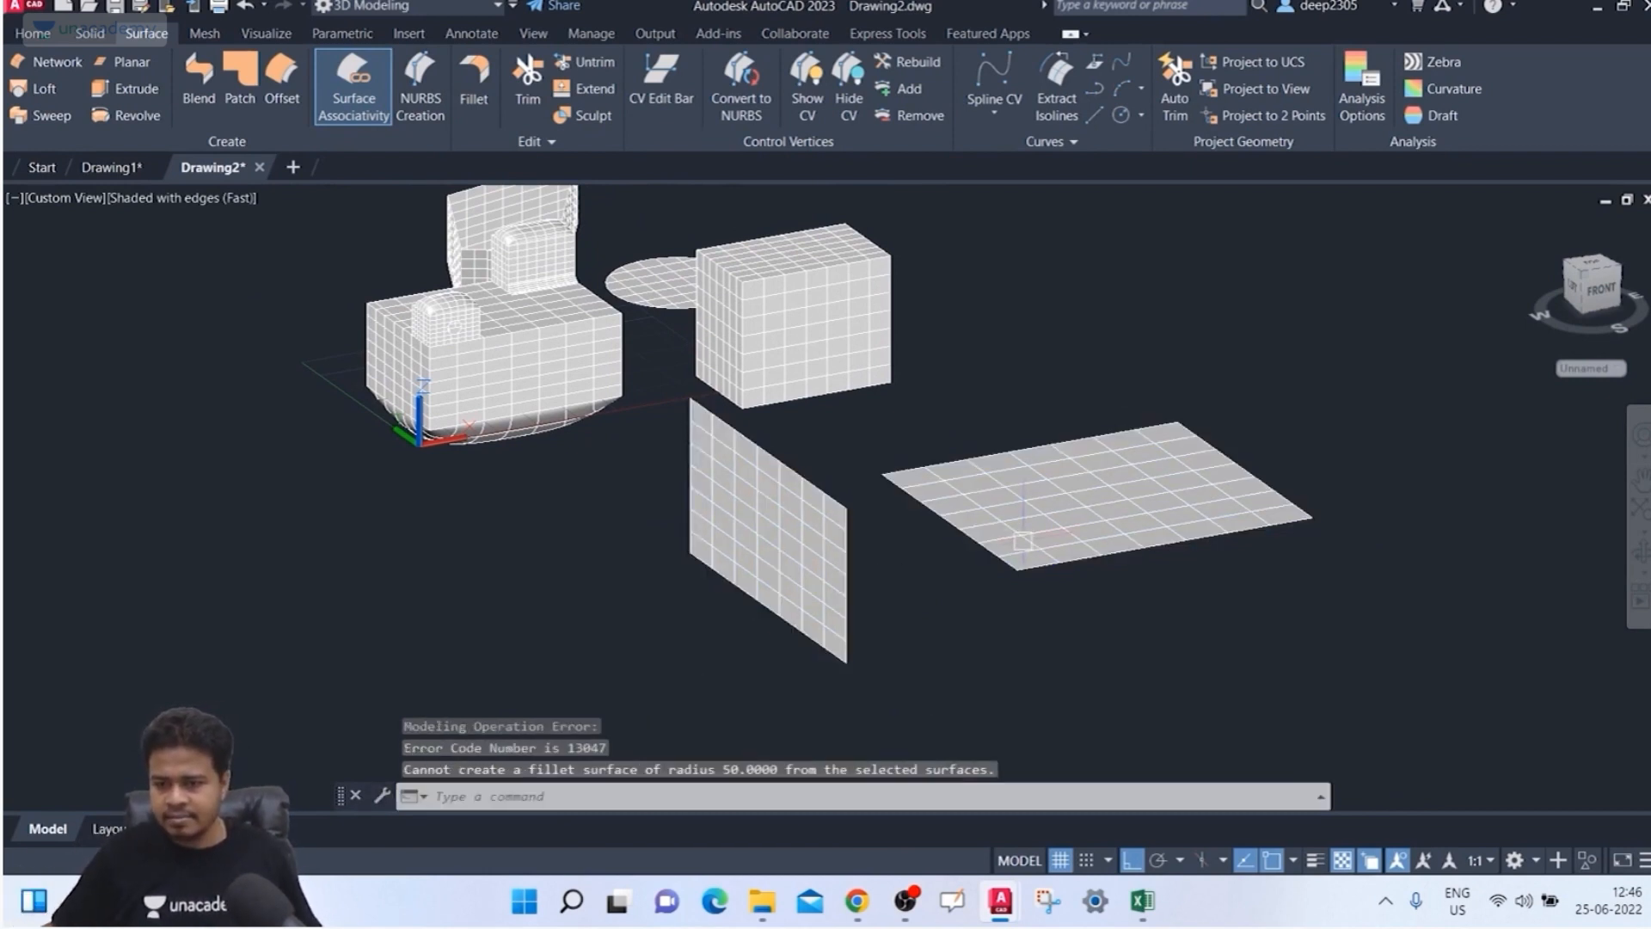
{"action": "middle_click_drag", "start_coordinate": [716, 719], "coordinate": [594, 690], "text": "shift"}
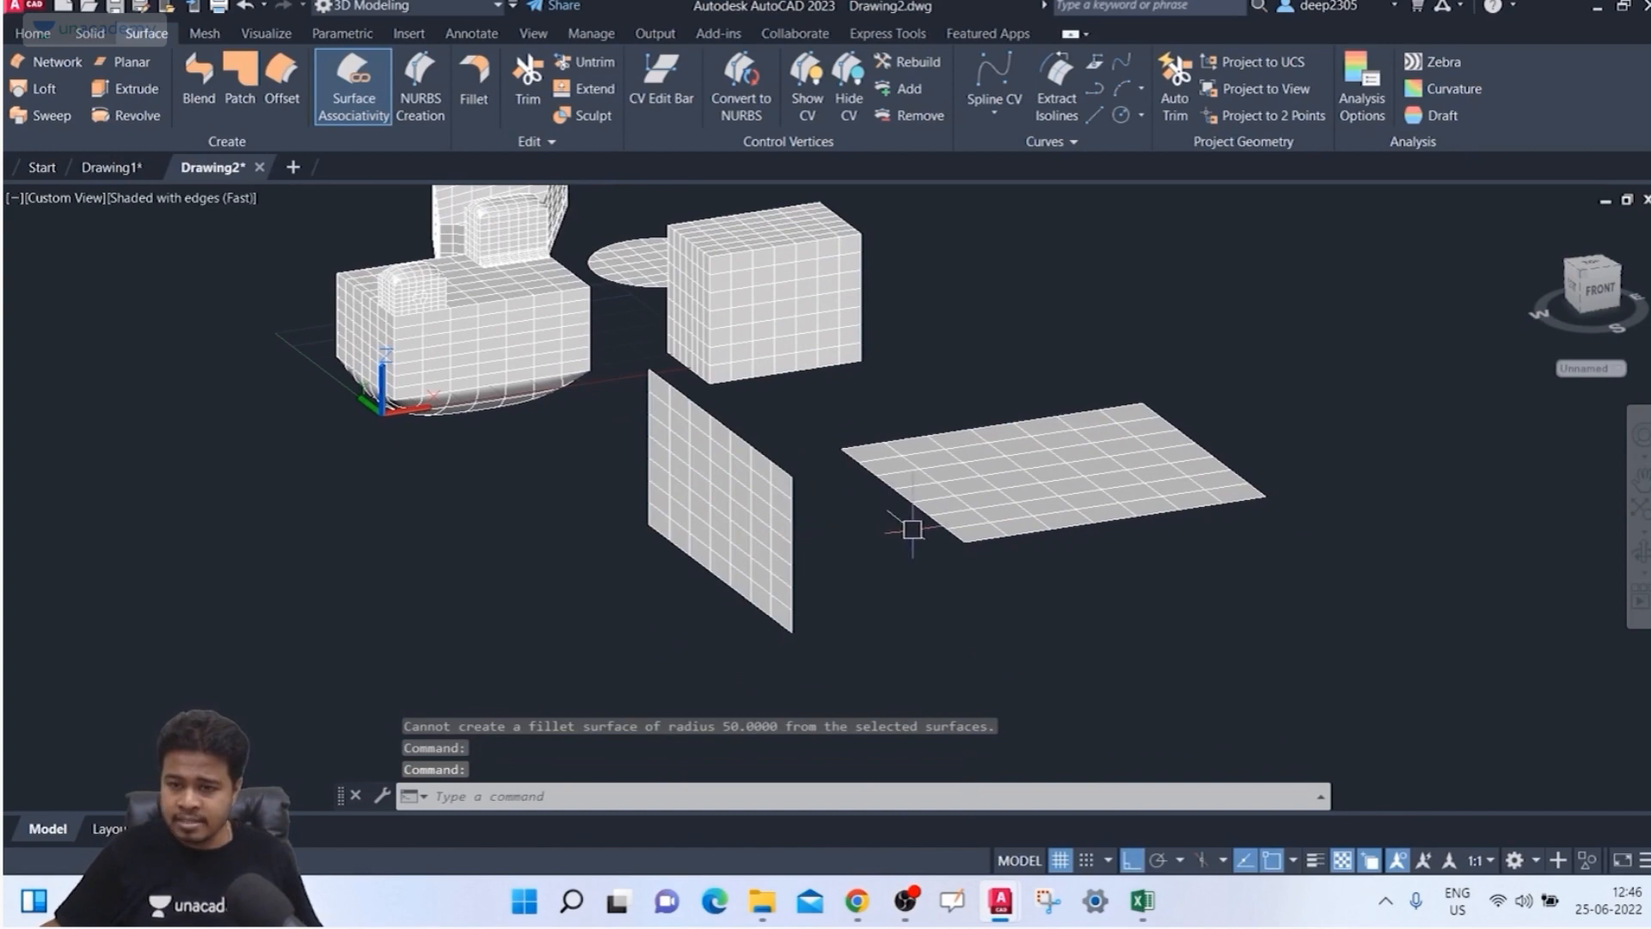
Step: Move the upright planar surface upward, using its lower front corner as the base point
{"action": "mouse_move", "coordinate": [913, 529]}
{"action": "middle_mouse_down", "text": "shift"}
{"action": "mouse_move", "coordinate": [786, 516]}
{"action": "mouse_move", "coordinate": [804, 544]}
{"action": "middle_mouse_up", "text": "shift"}
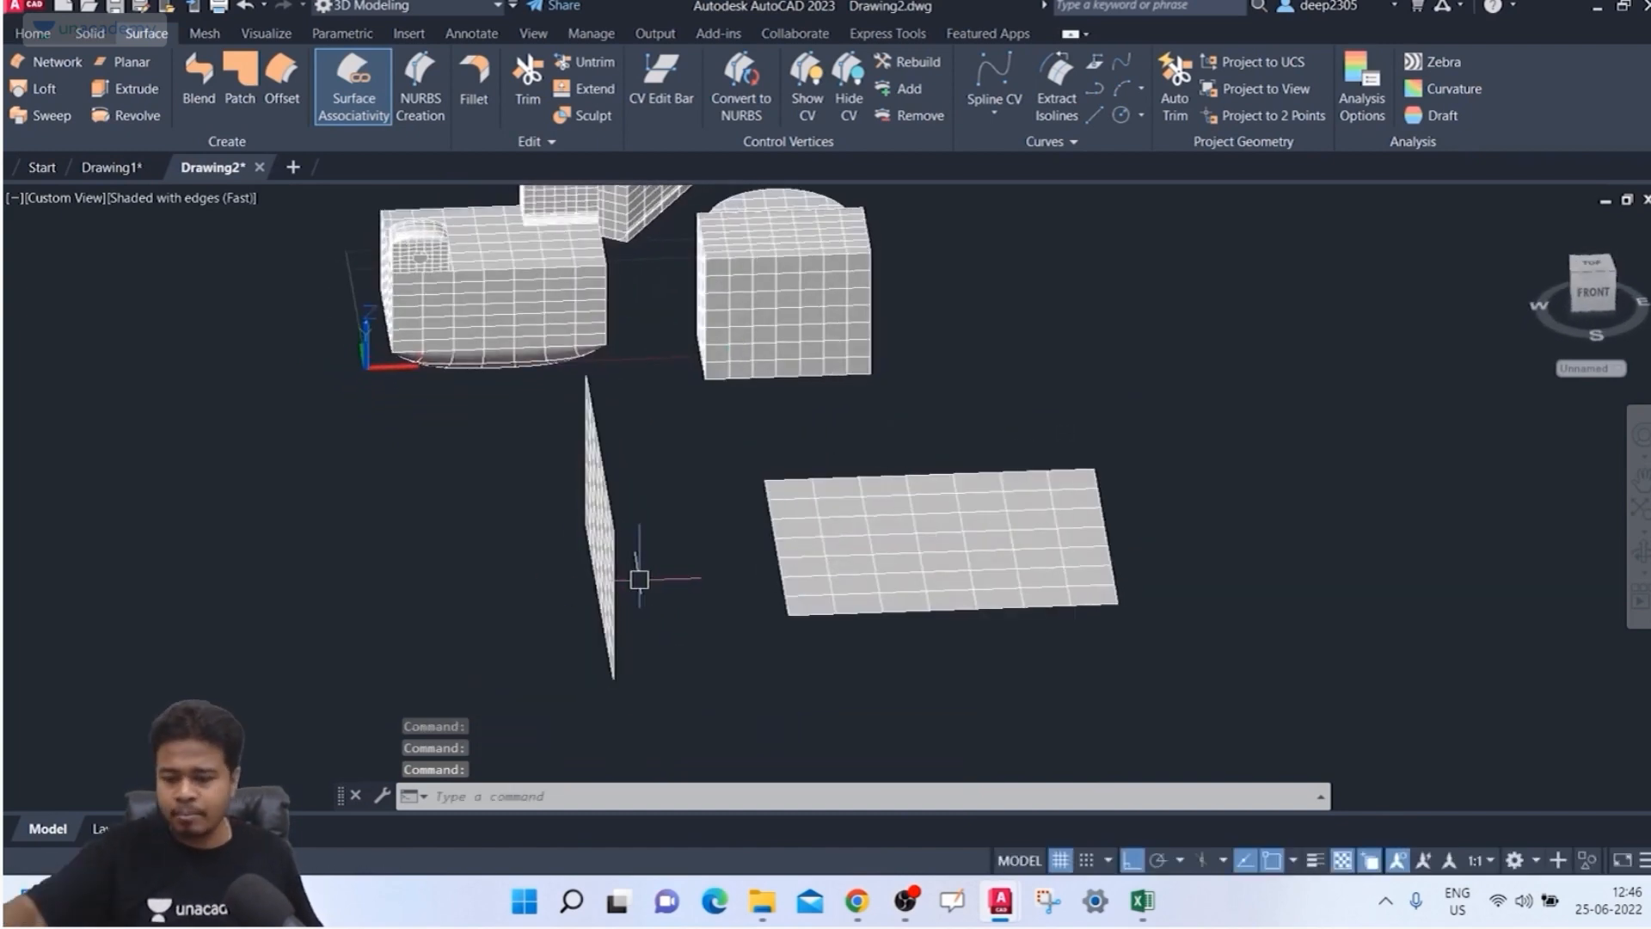
{"action": "type", "text": "m"}
{"action": "key", "text": "Return"}
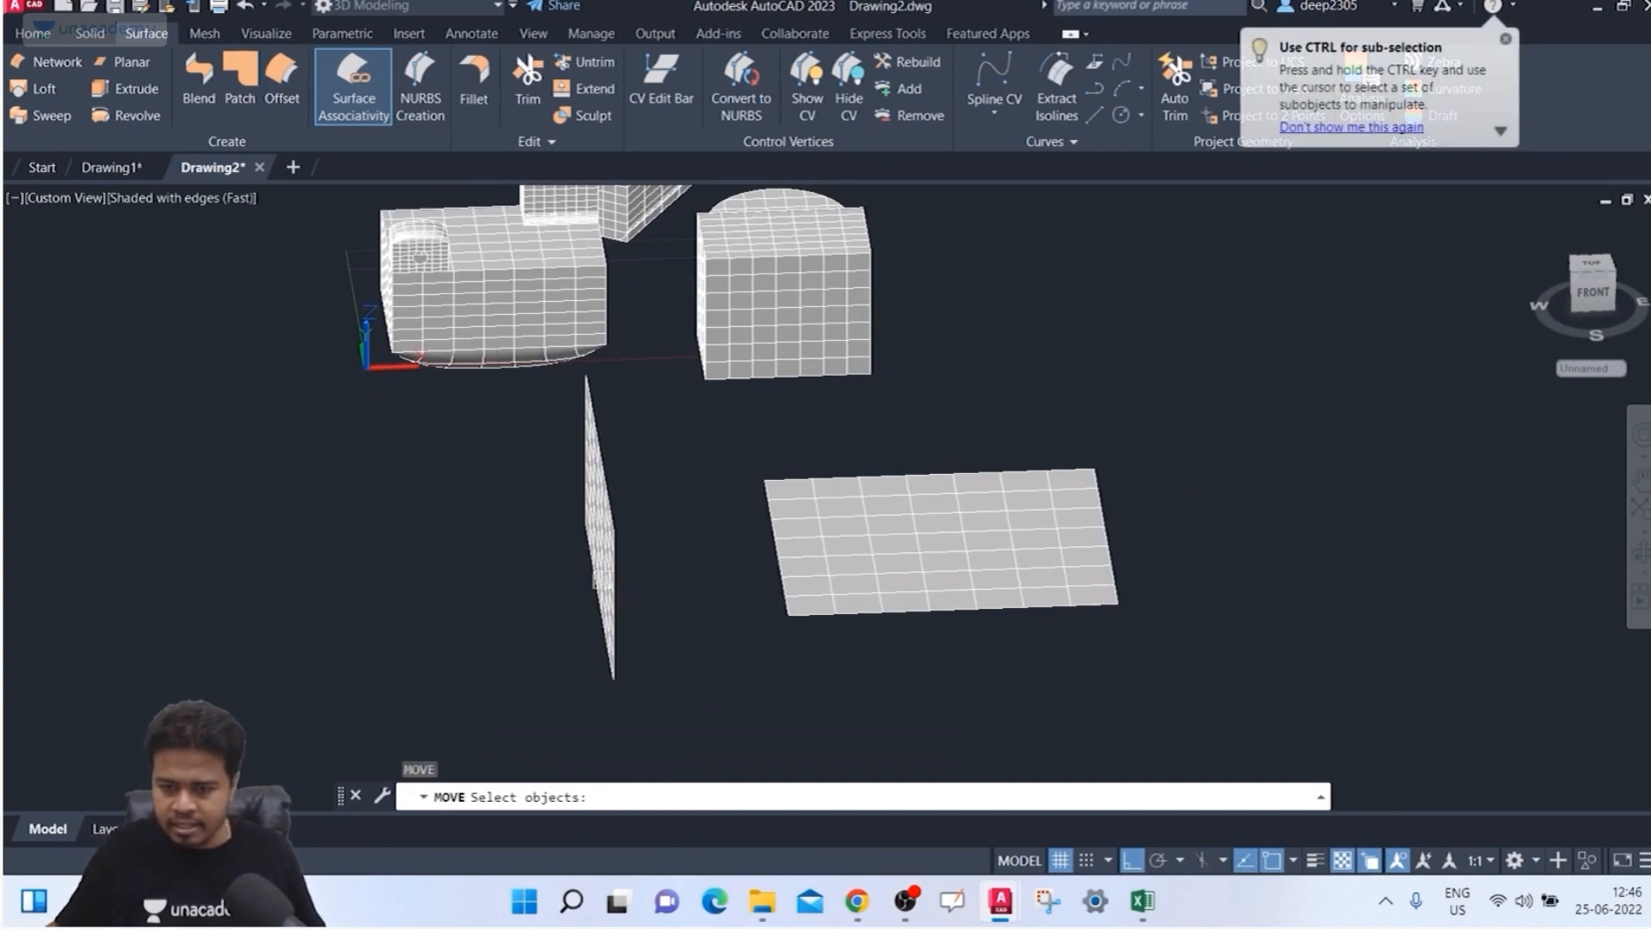
{"action": "left_click", "coordinate": [602, 578]}
{"action": "key", "text": "Return"}
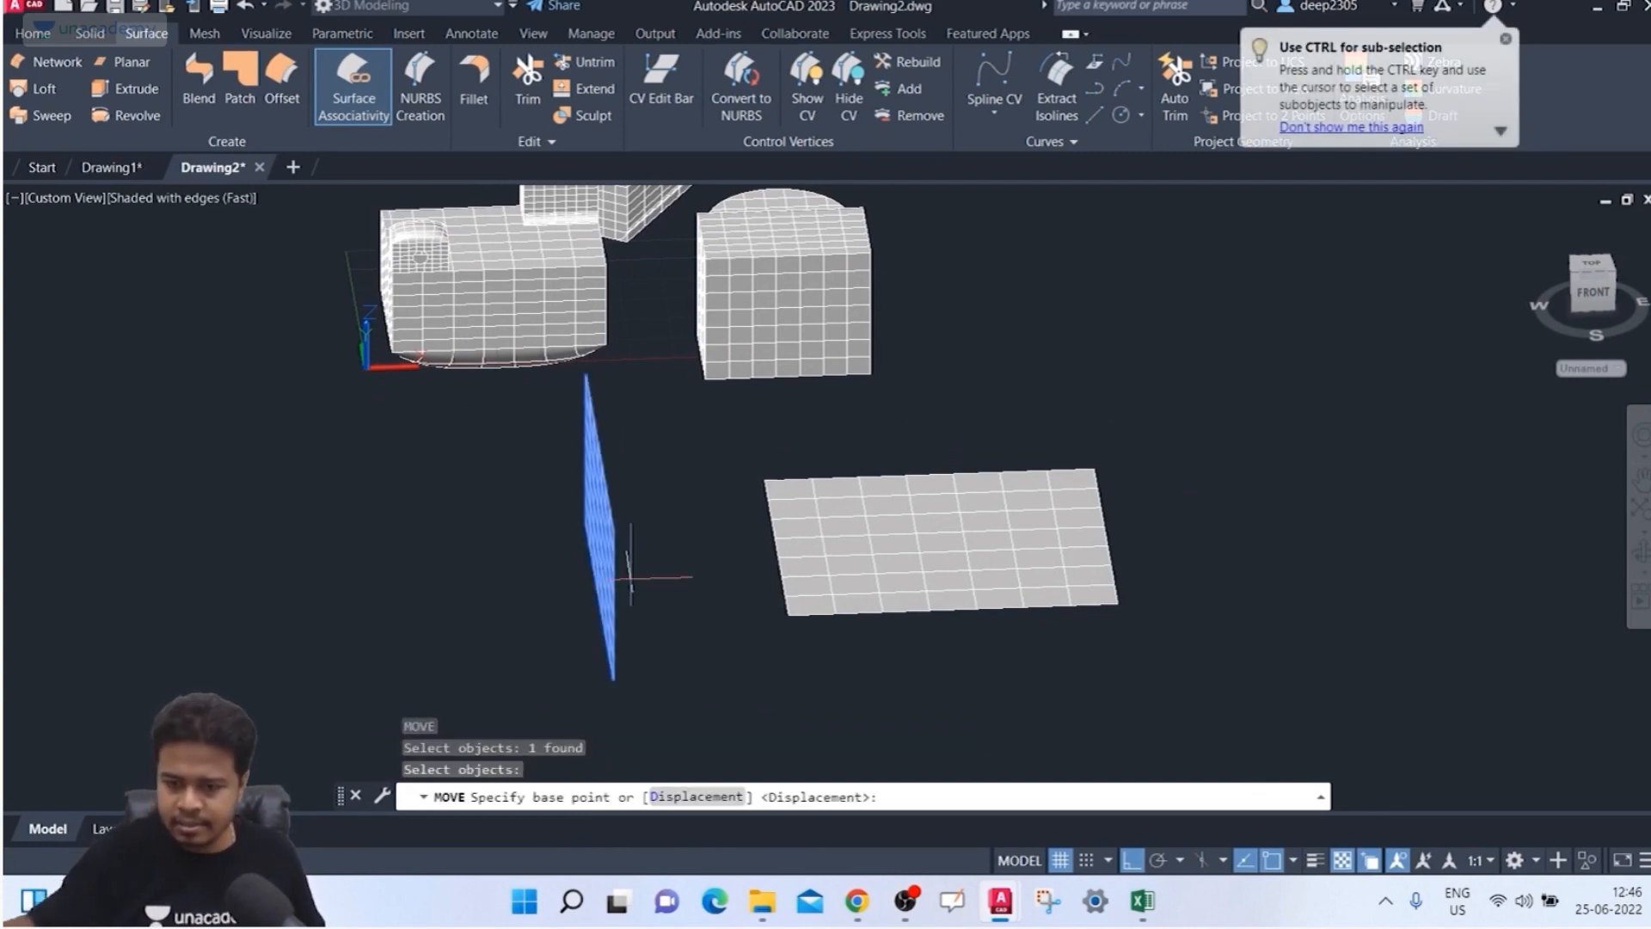
{"action": "left_click", "coordinate": [613, 680]}
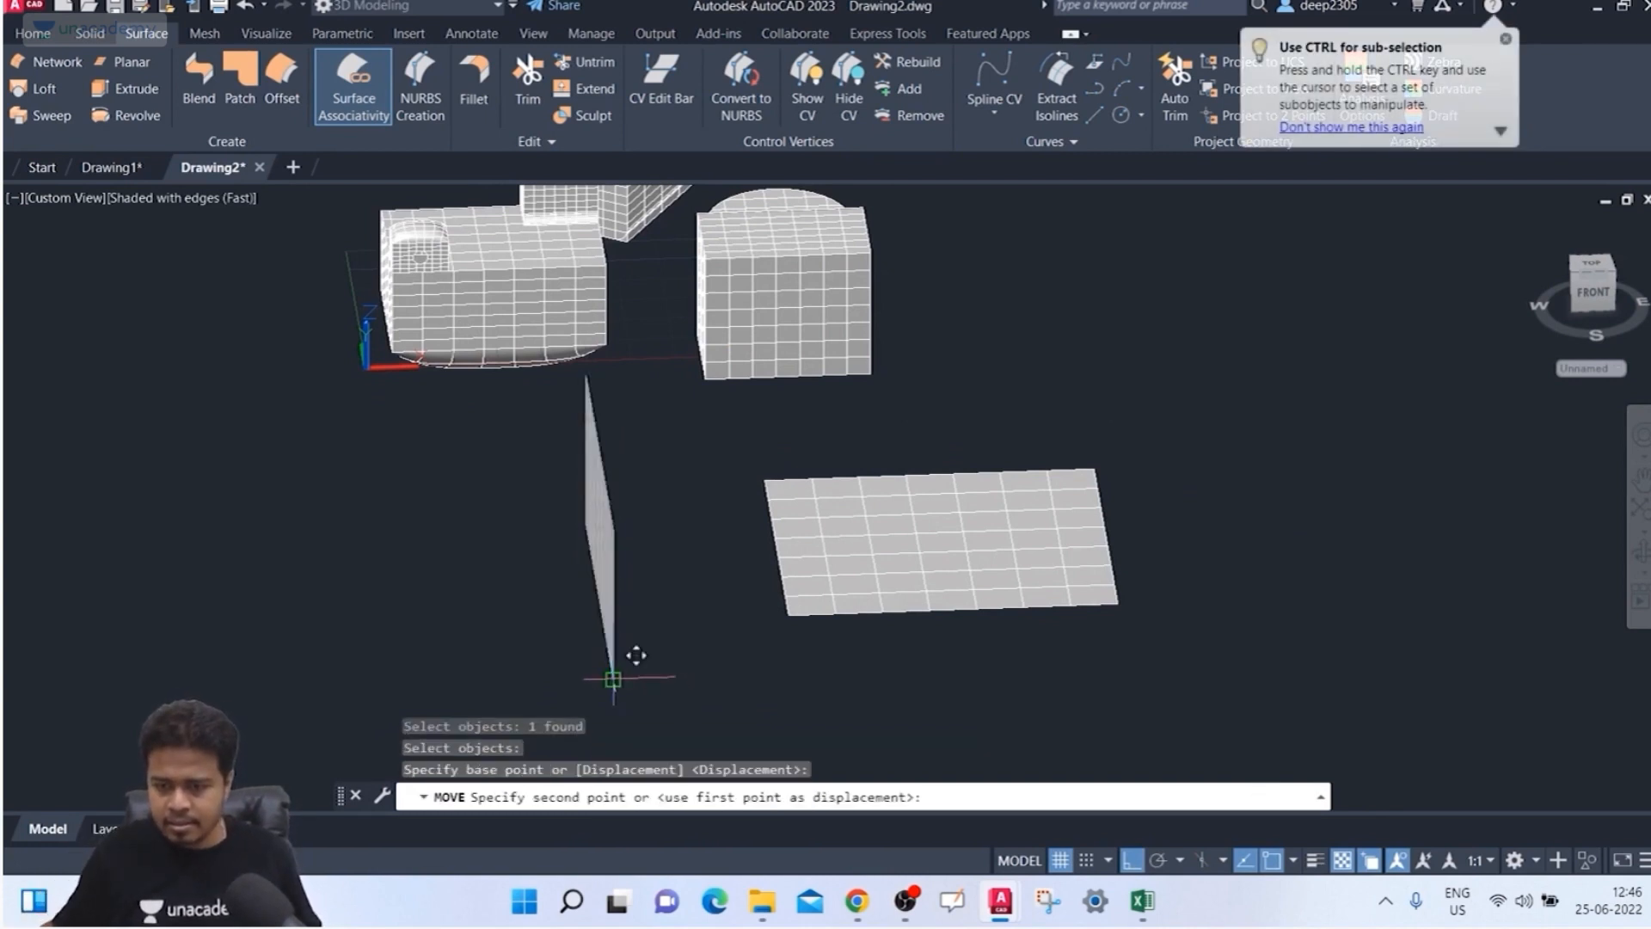
{"action": "left_click", "coordinate": [653, 556]}
{"action": "mouse_move", "coordinate": [653, 557]}
{"action": "middle_mouse_down", "text": "shift"}
{"action": "mouse_move", "coordinate": [682, 519]}
{"action": "mouse_move", "coordinate": [697, 560]}
{"action": "mouse_move", "coordinate": [666, 533]}
{"action": "middle_mouse_up", "text": "shift"}
{"action": "left_click", "coordinate": [684, 468]}
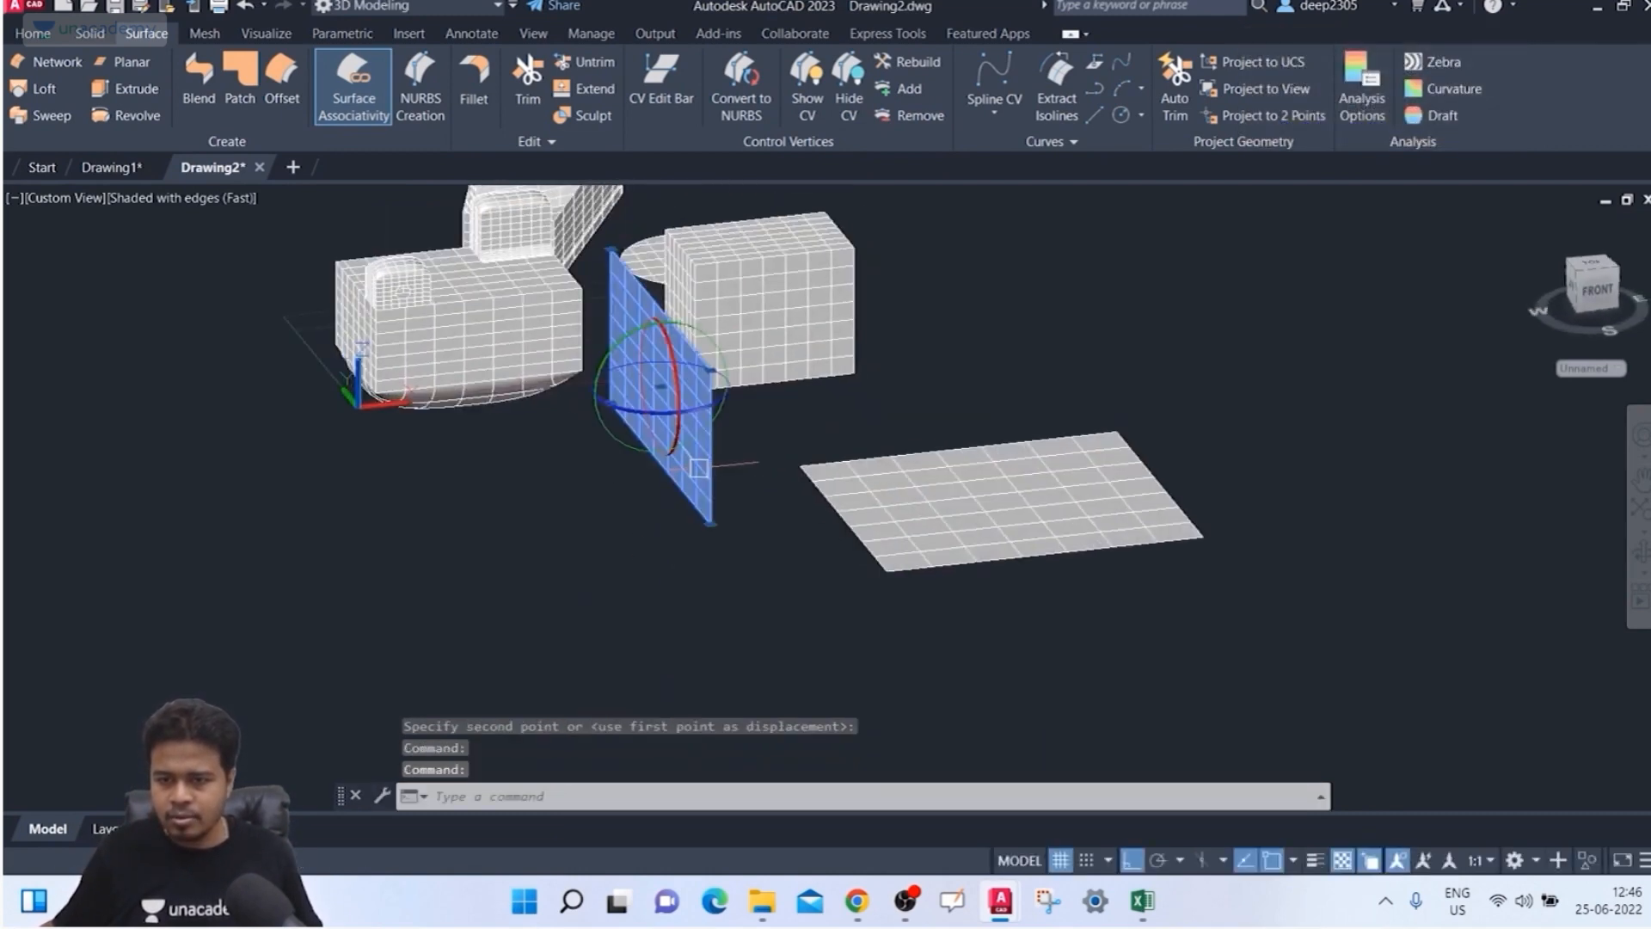
{"action": "key", "text": "Escape"}
Step: Switch to the Move Gizmo and shift the upright surface along the X axis closer to the flat planar surface
{"action": "left_click", "coordinate": [45, 32]}
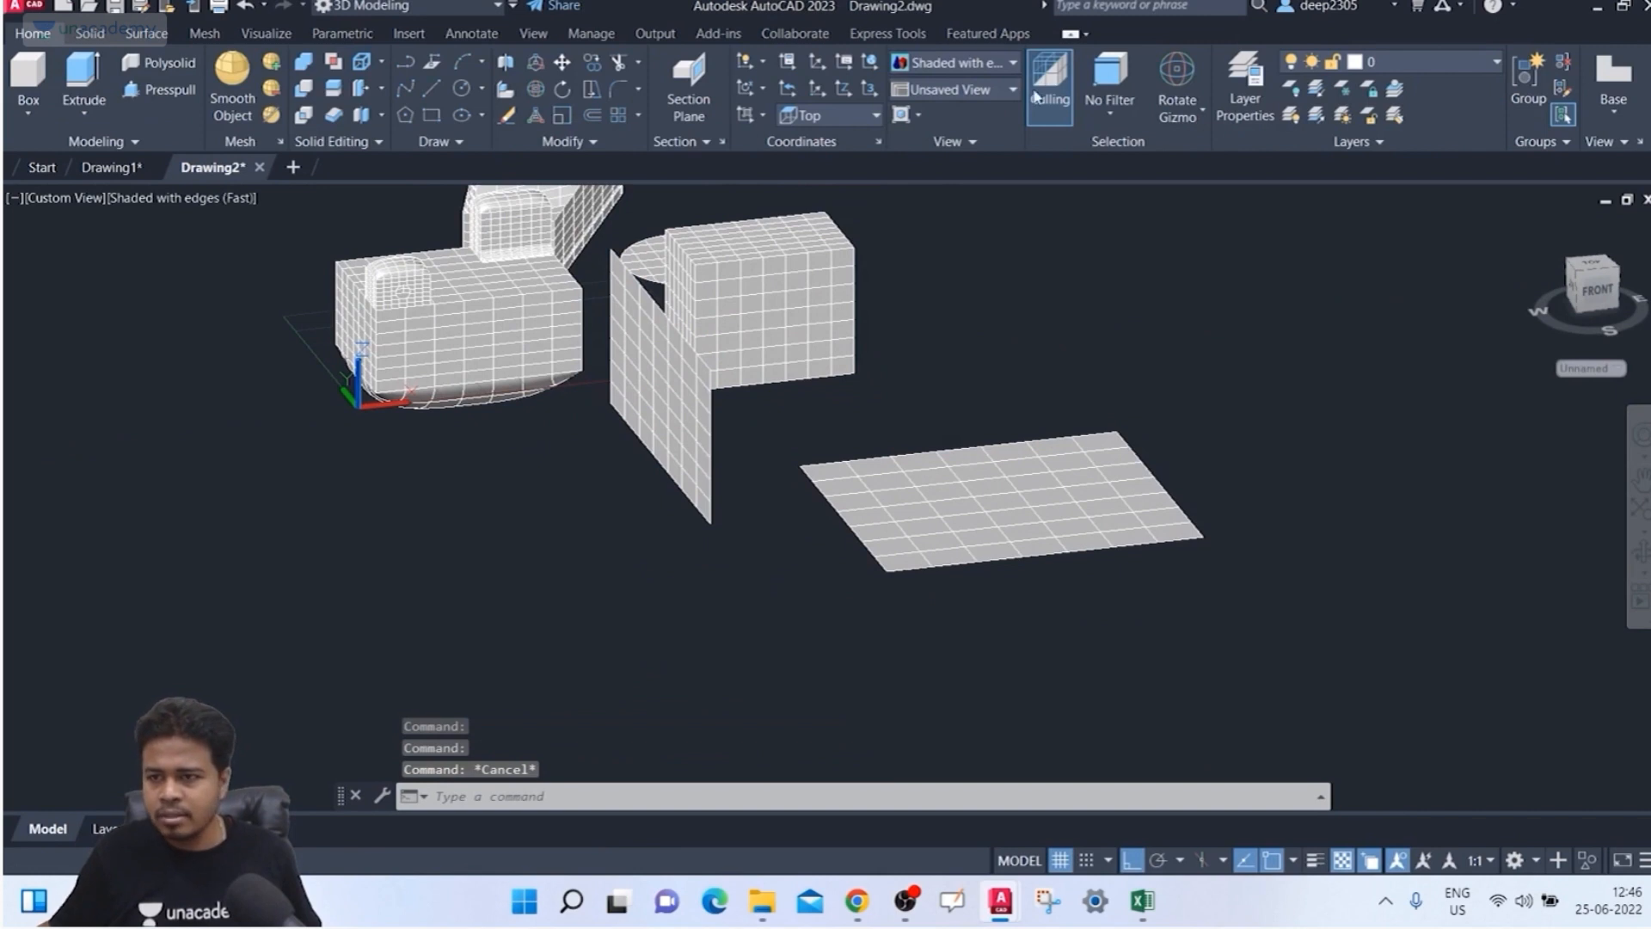
{"action": "left_click", "coordinate": [1177, 108]}
{"action": "left_click", "coordinate": [1205, 148]}
{"action": "left_click", "coordinate": [688, 413]}
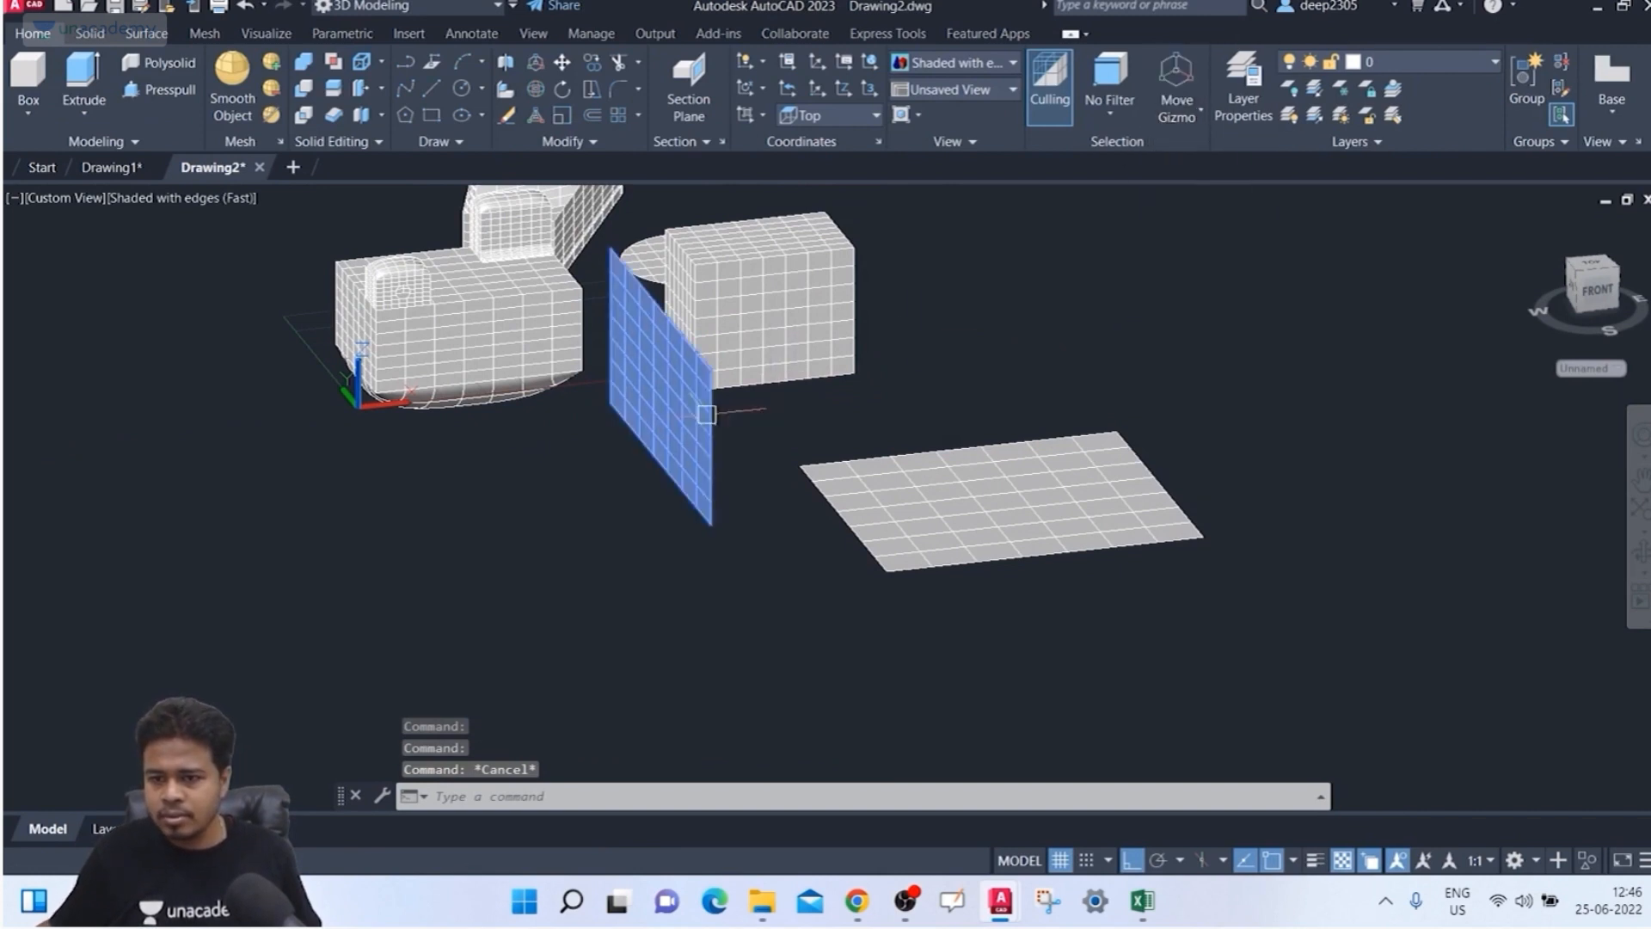
{"action": "left_click", "coordinate": [727, 378]}
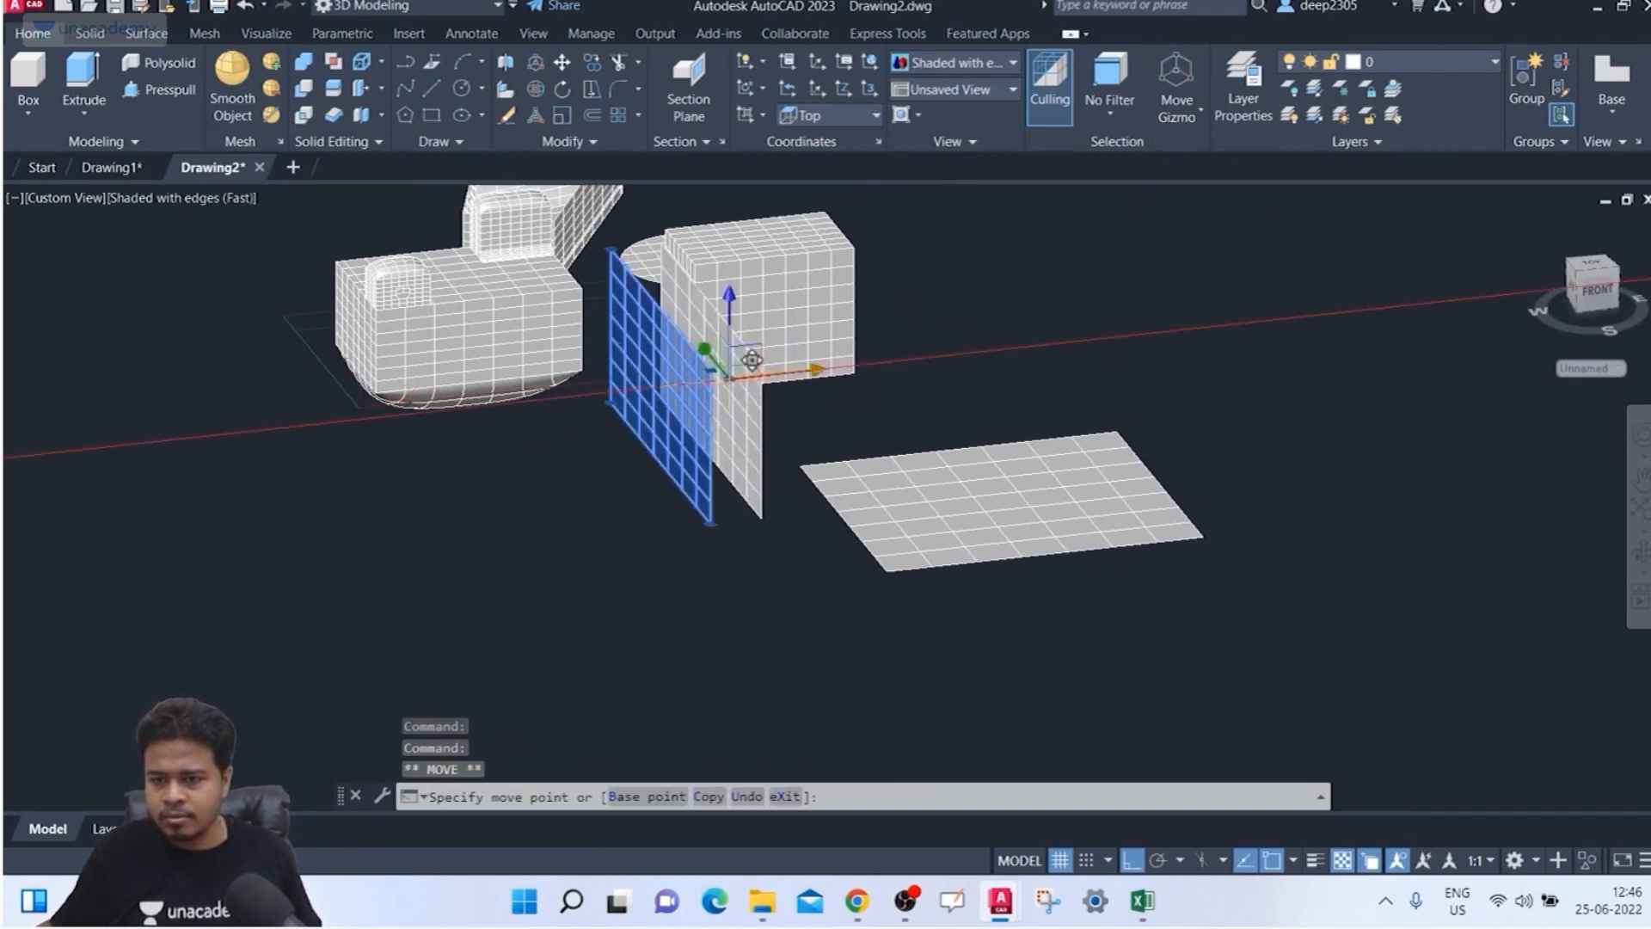
{"action": "mouse_move", "coordinate": [836, 429]}
{"action": "middle_mouse_down", "text": "shift"}
{"action": "mouse_move", "coordinate": [840, 405]}
{"action": "mouse_move", "coordinate": [841, 436]}
{"action": "middle_mouse_up", "text": "shift"}
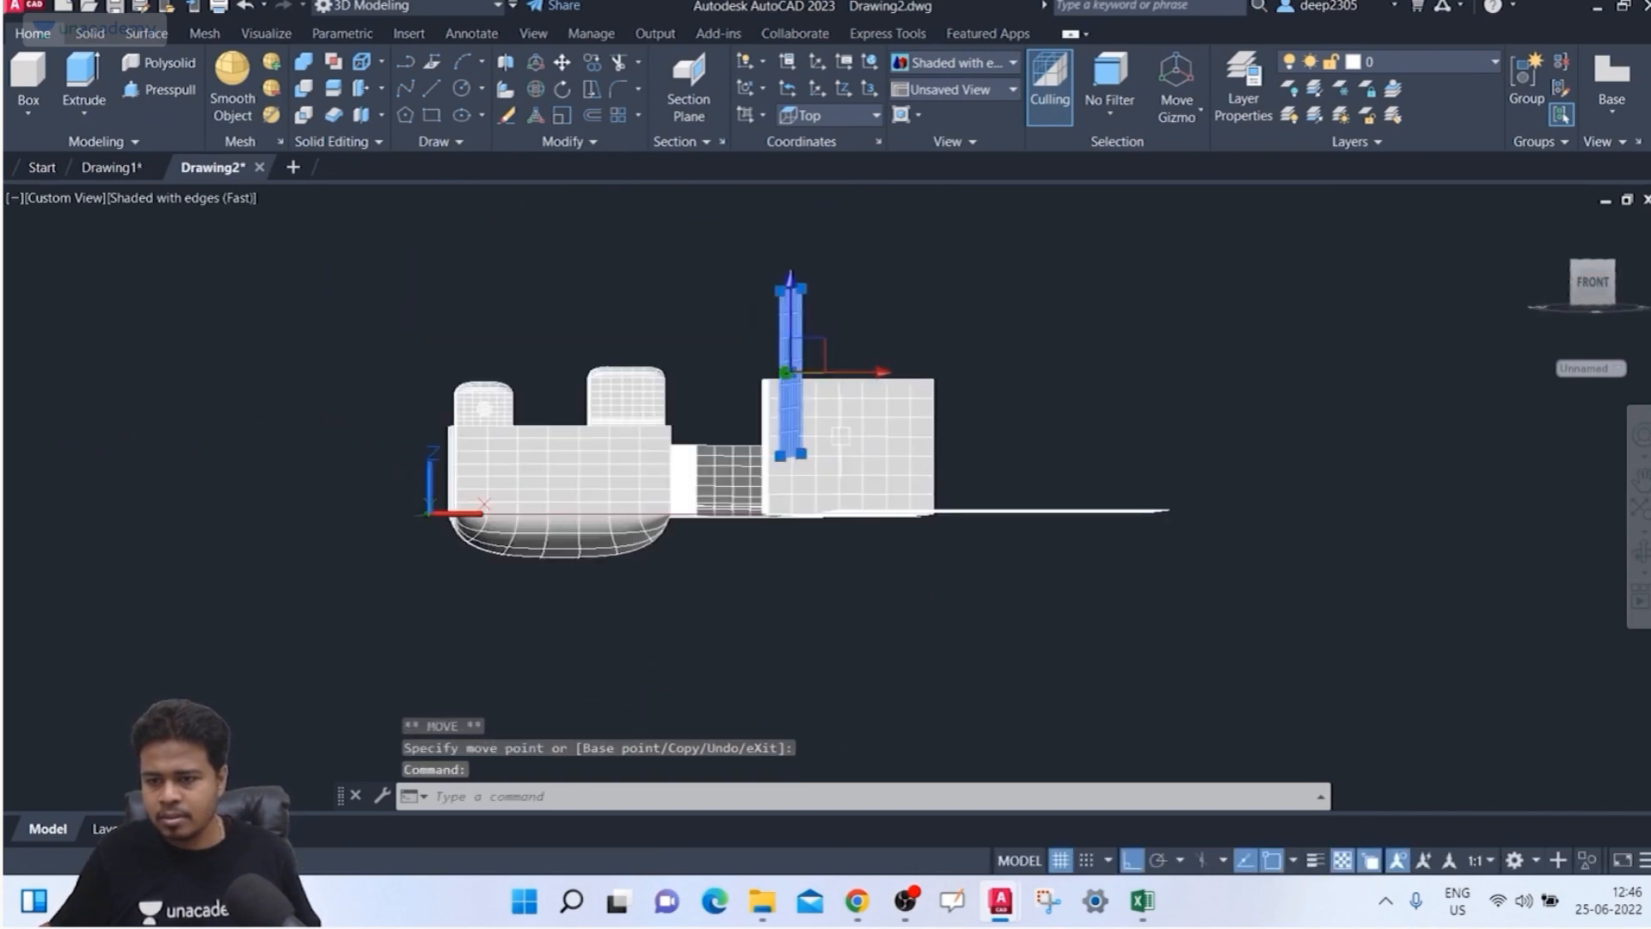
{"action": "middle_click_drag", "start_coordinate": [940, 553], "coordinate": [787, 321], "text": "shift"}
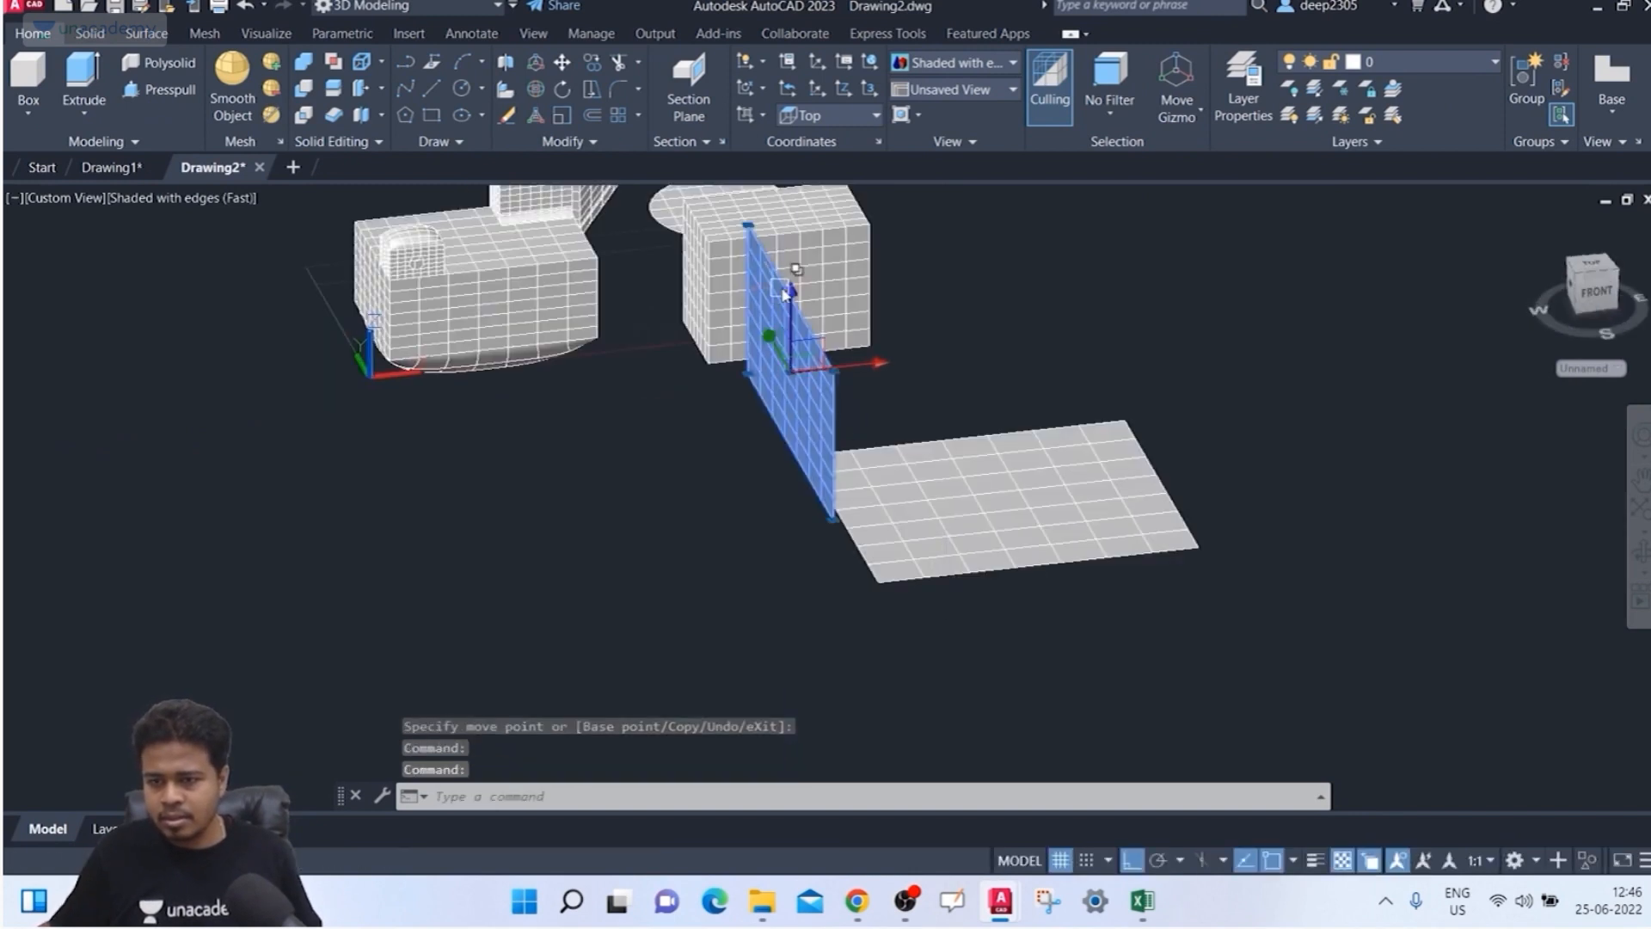
Step: Lower the upright planar surface along the Z axis toward the flat surface's level, then return to the surface tools
{"action": "left_click_drag", "start_coordinate": [791, 322], "coordinate": [790, 364]}
{"action": "middle_click_drag", "start_coordinate": [839, 570], "coordinate": [832, 682], "text": "shift"}
{"action": "key", "text": "Escape"}
{"action": "middle_click_drag", "start_coordinate": [637, 473], "coordinate": [619, 360]}
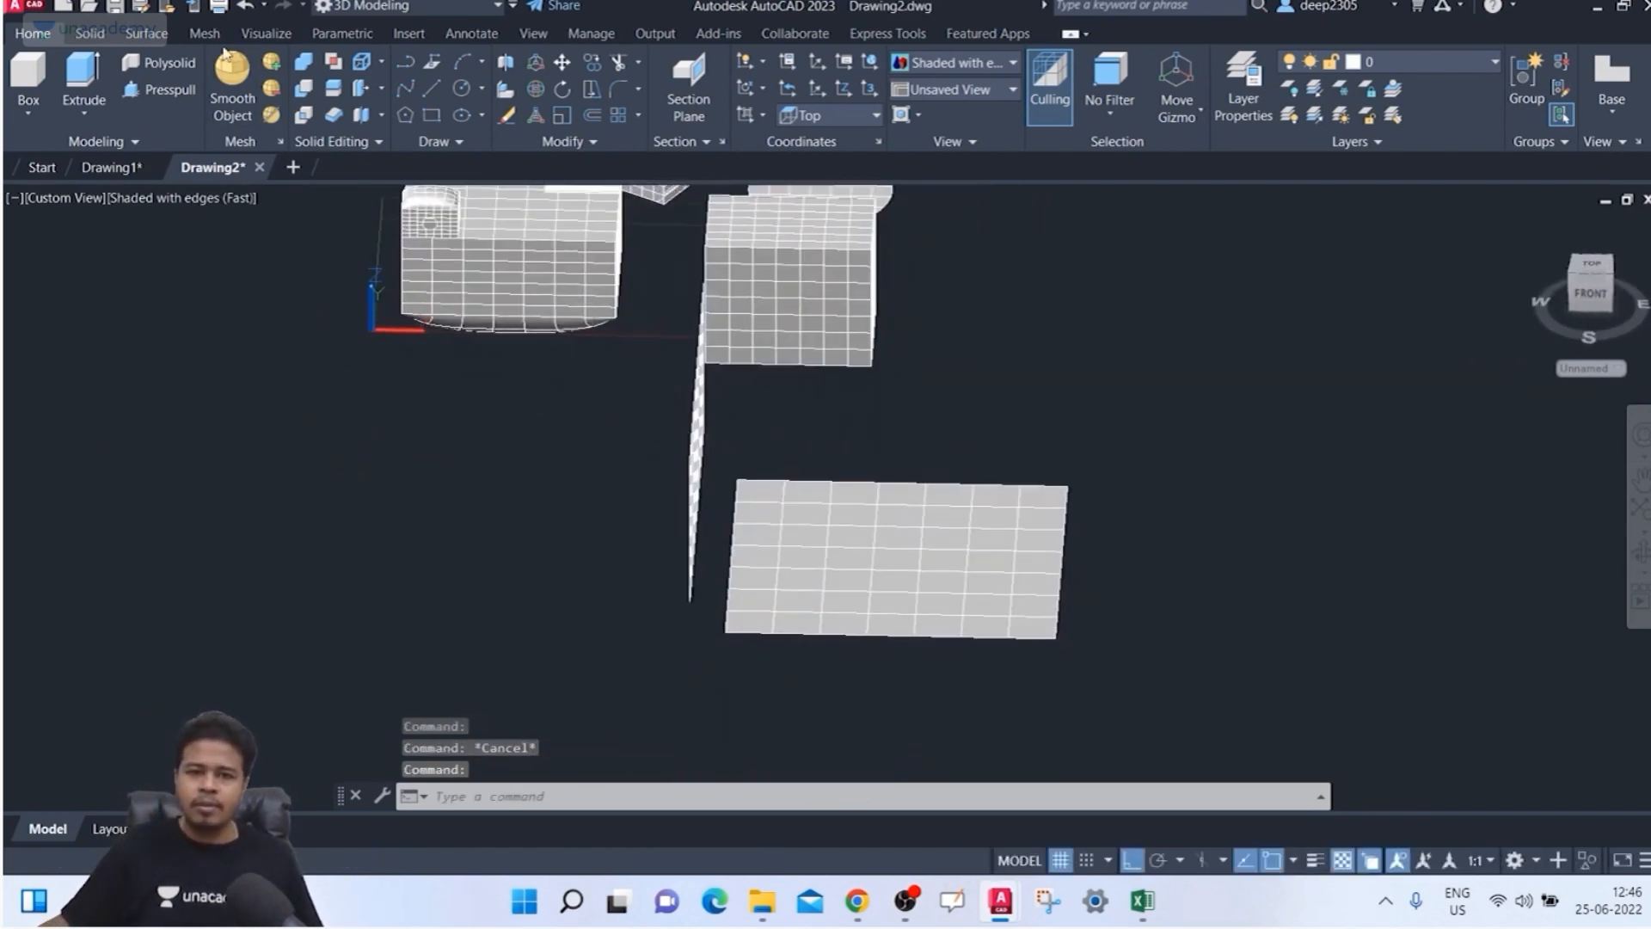
{"action": "left_click", "coordinate": [153, 35]}
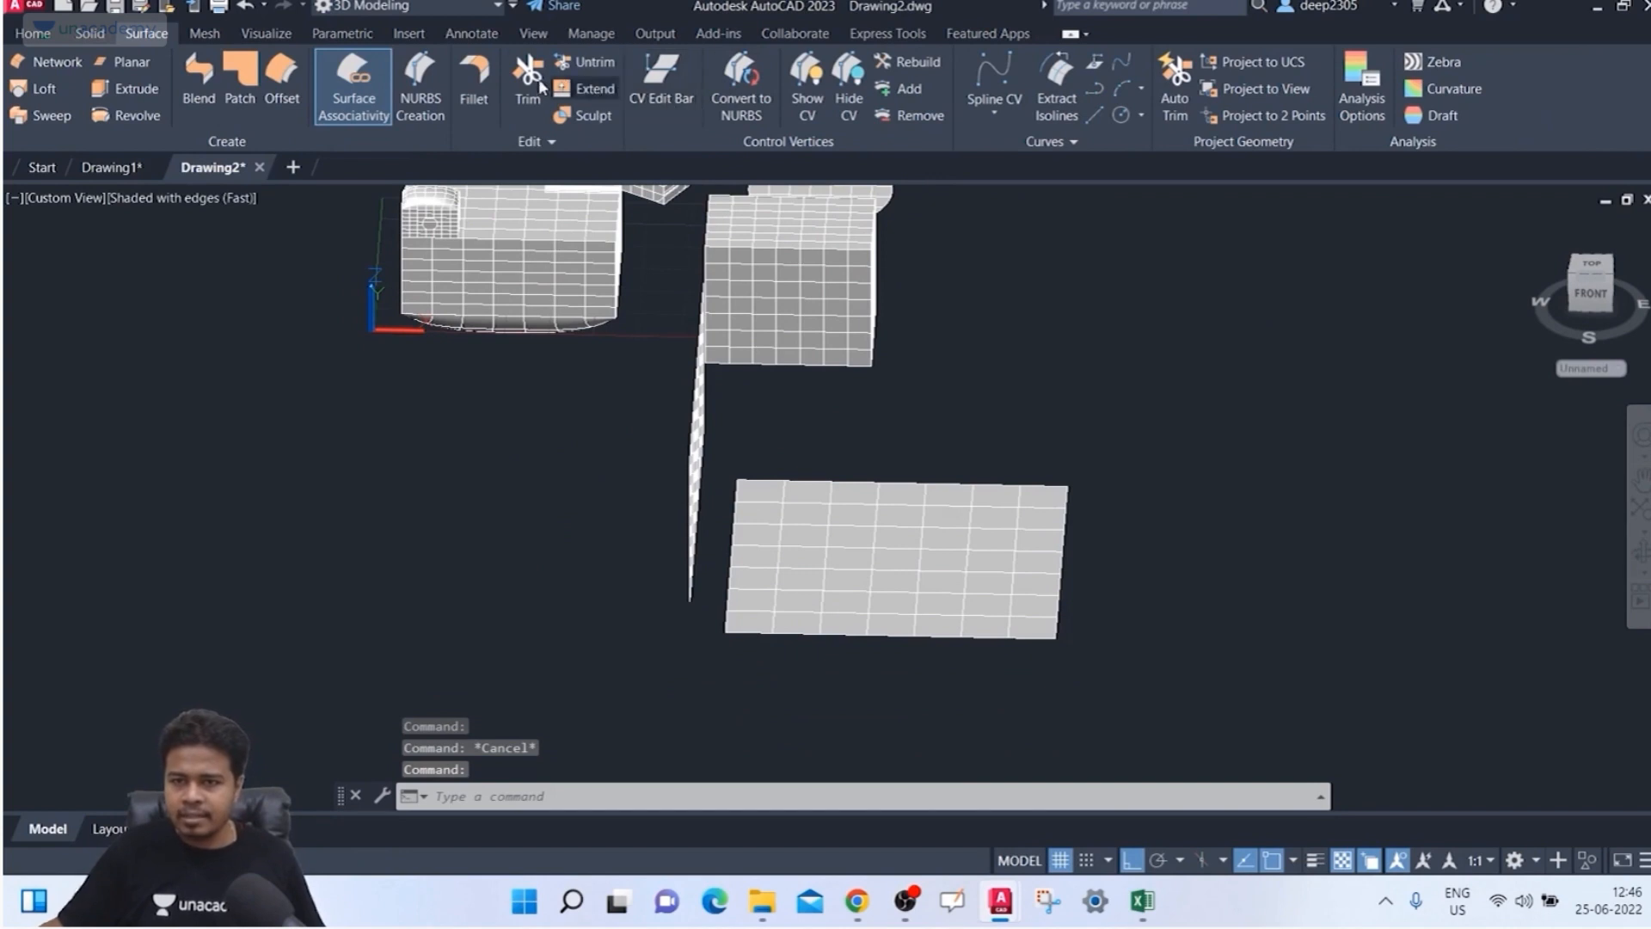
Step: Fillet the upright planar surface with the flat planar surface
{"action": "left_click", "coordinate": [476, 94]}
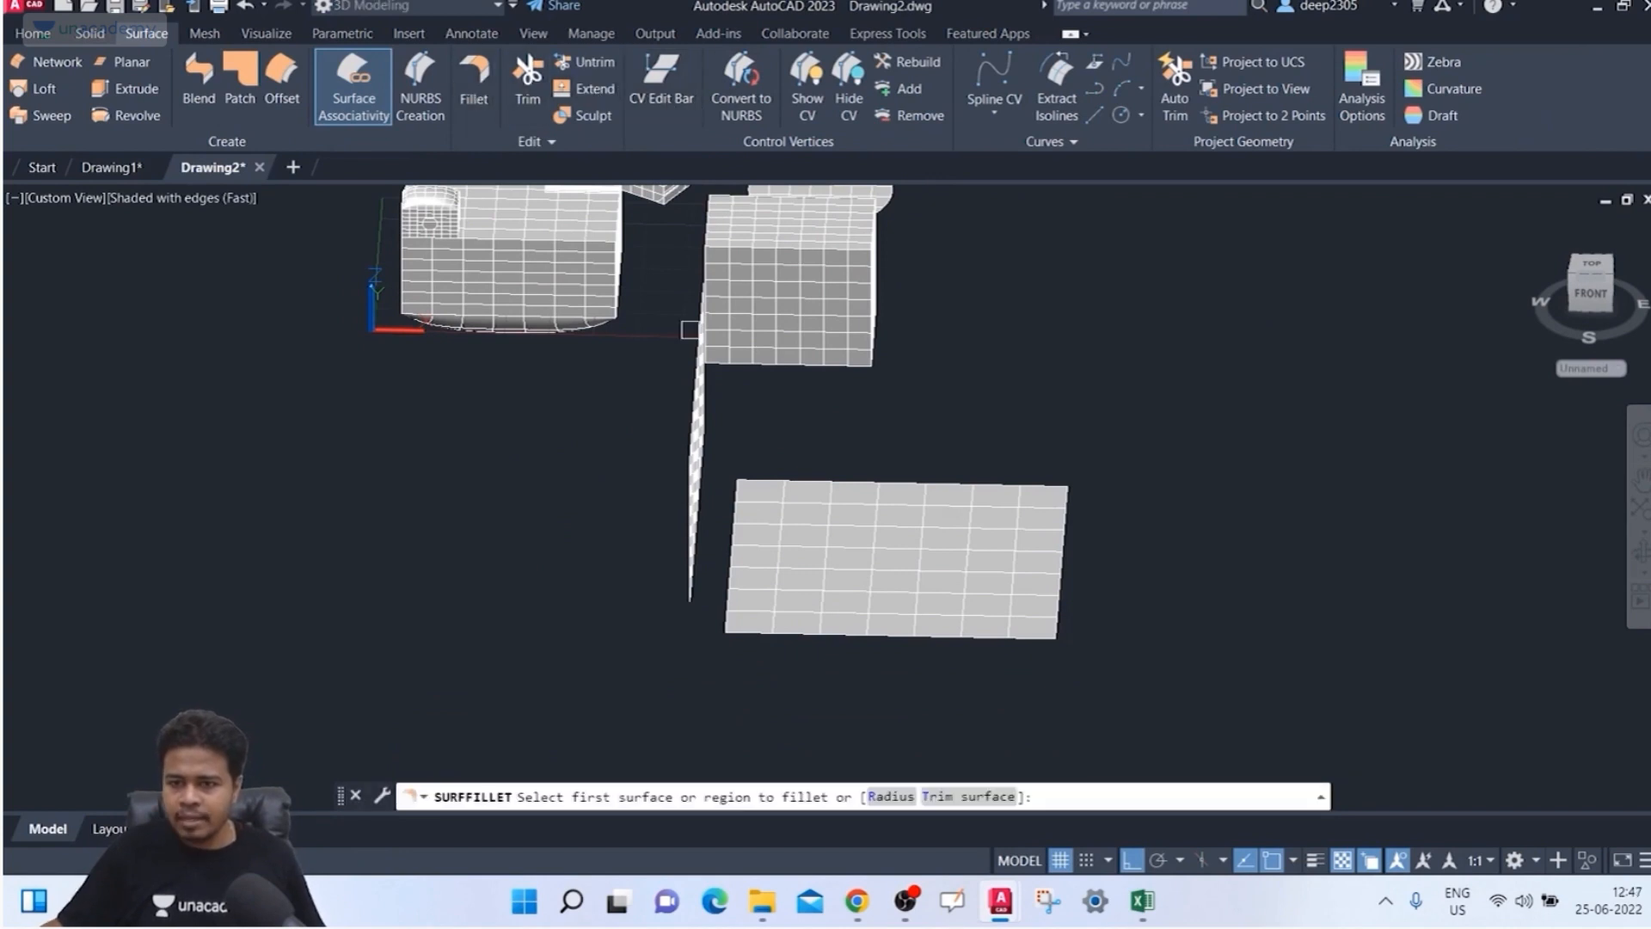
{"action": "left_click", "coordinate": [693, 484]}
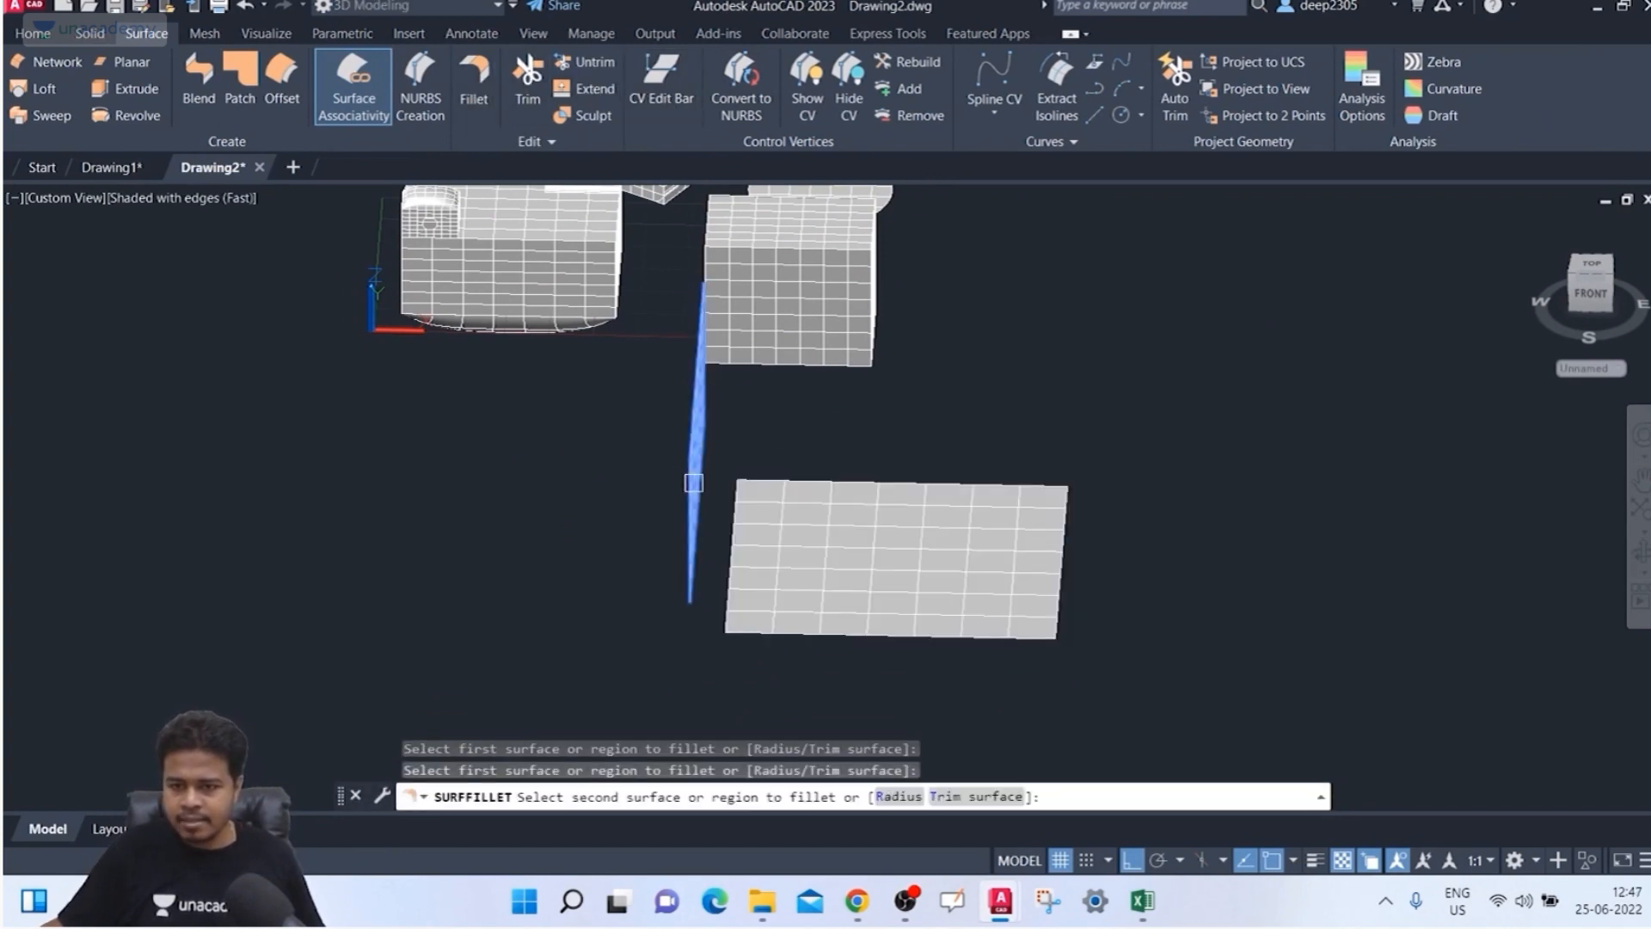
{"action": "left_click", "coordinate": [827, 530]}
{"action": "middle_click_drag", "start_coordinate": [841, 606], "coordinate": [722, 387], "text": "shift"}
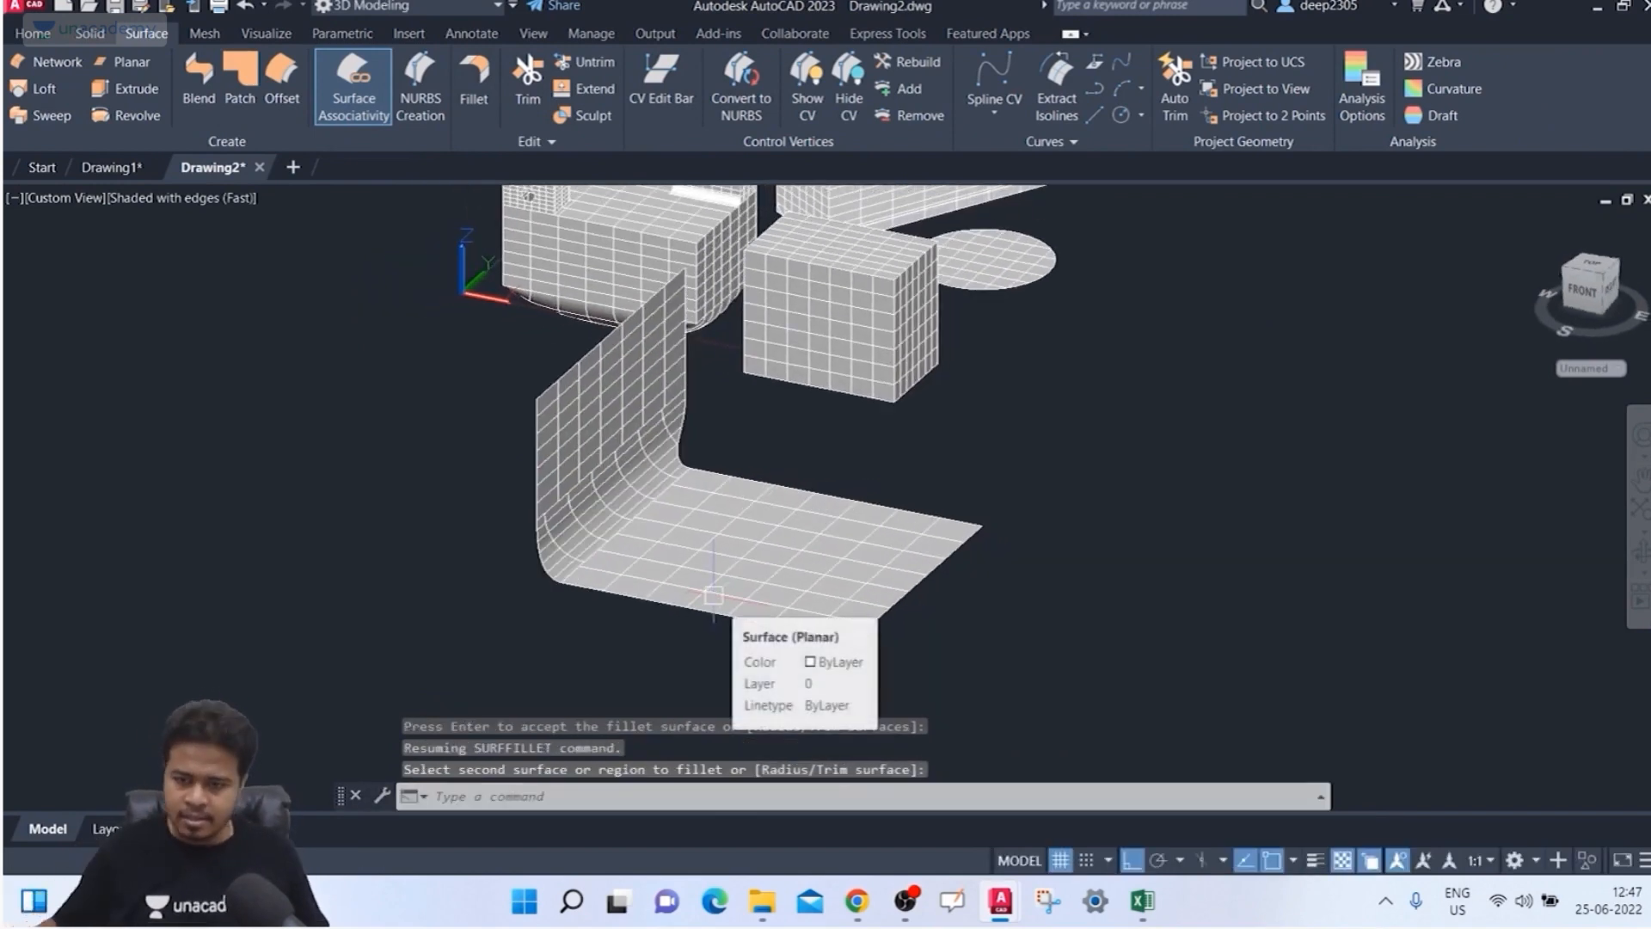
Step: Examine the filleted planar surfaces and the rounded edges of the raised blocks from several angles
{"action": "middle_click_drag", "start_coordinate": [828, 568], "coordinate": [666, 580], "text": "shift"}
{"action": "middle_click_drag", "start_coordinate": [499, 397], "coordinate": [624, 430], "text": "shift"}
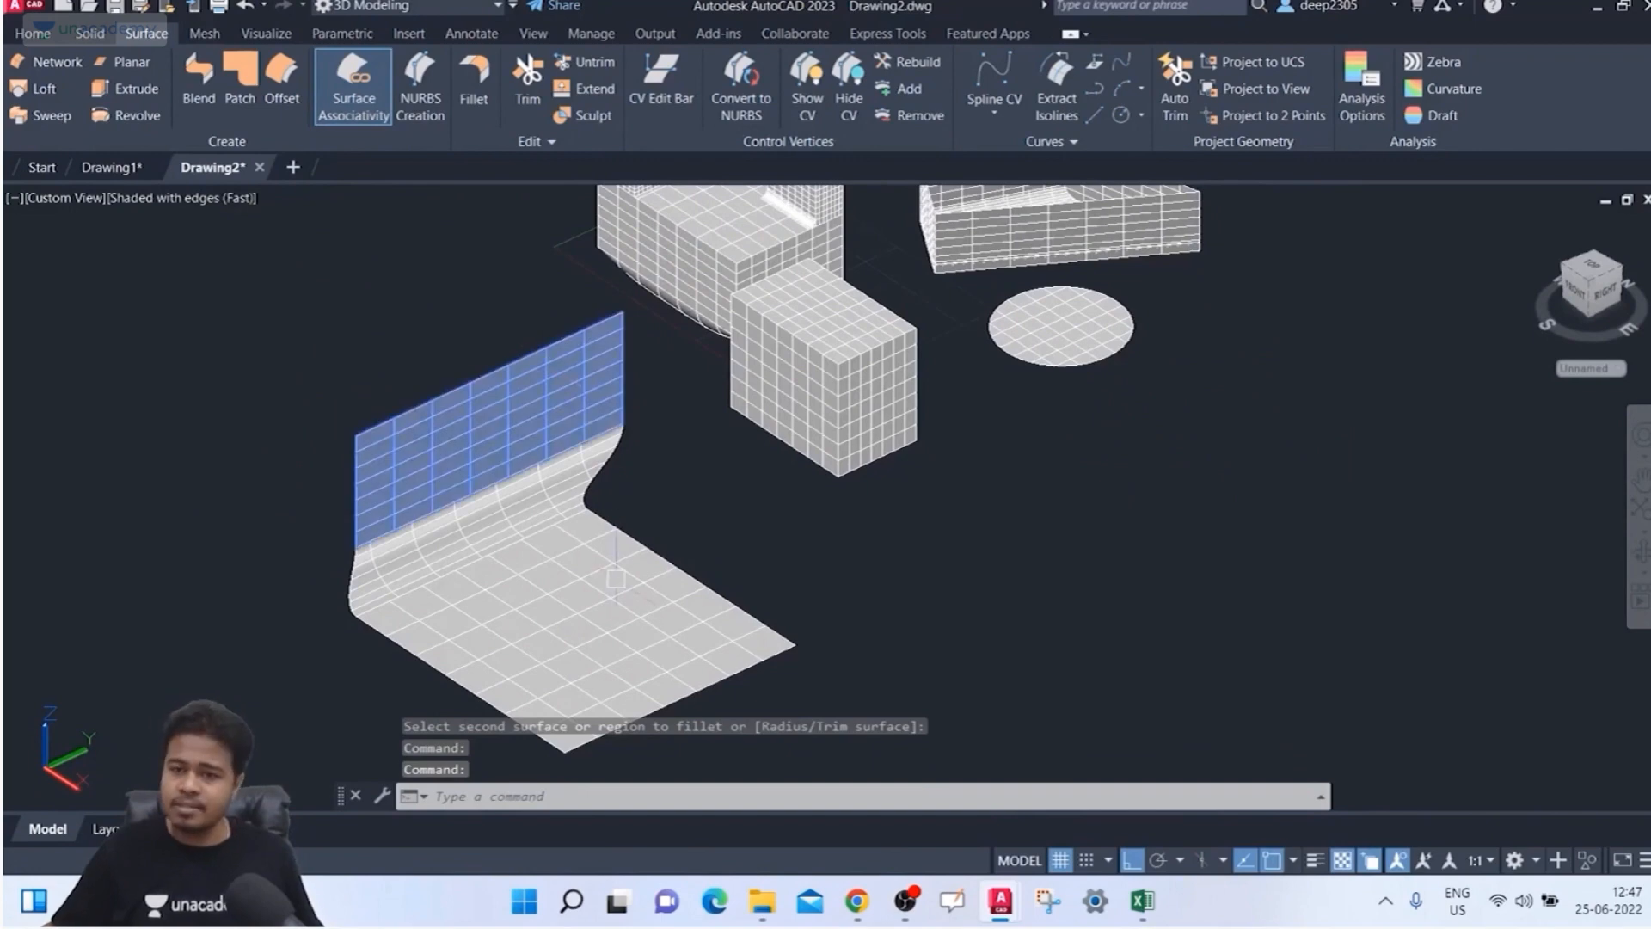
{"action": "middle_click_drag", "start_coordinate": [770, 378], "coordinate": [710, 600]}
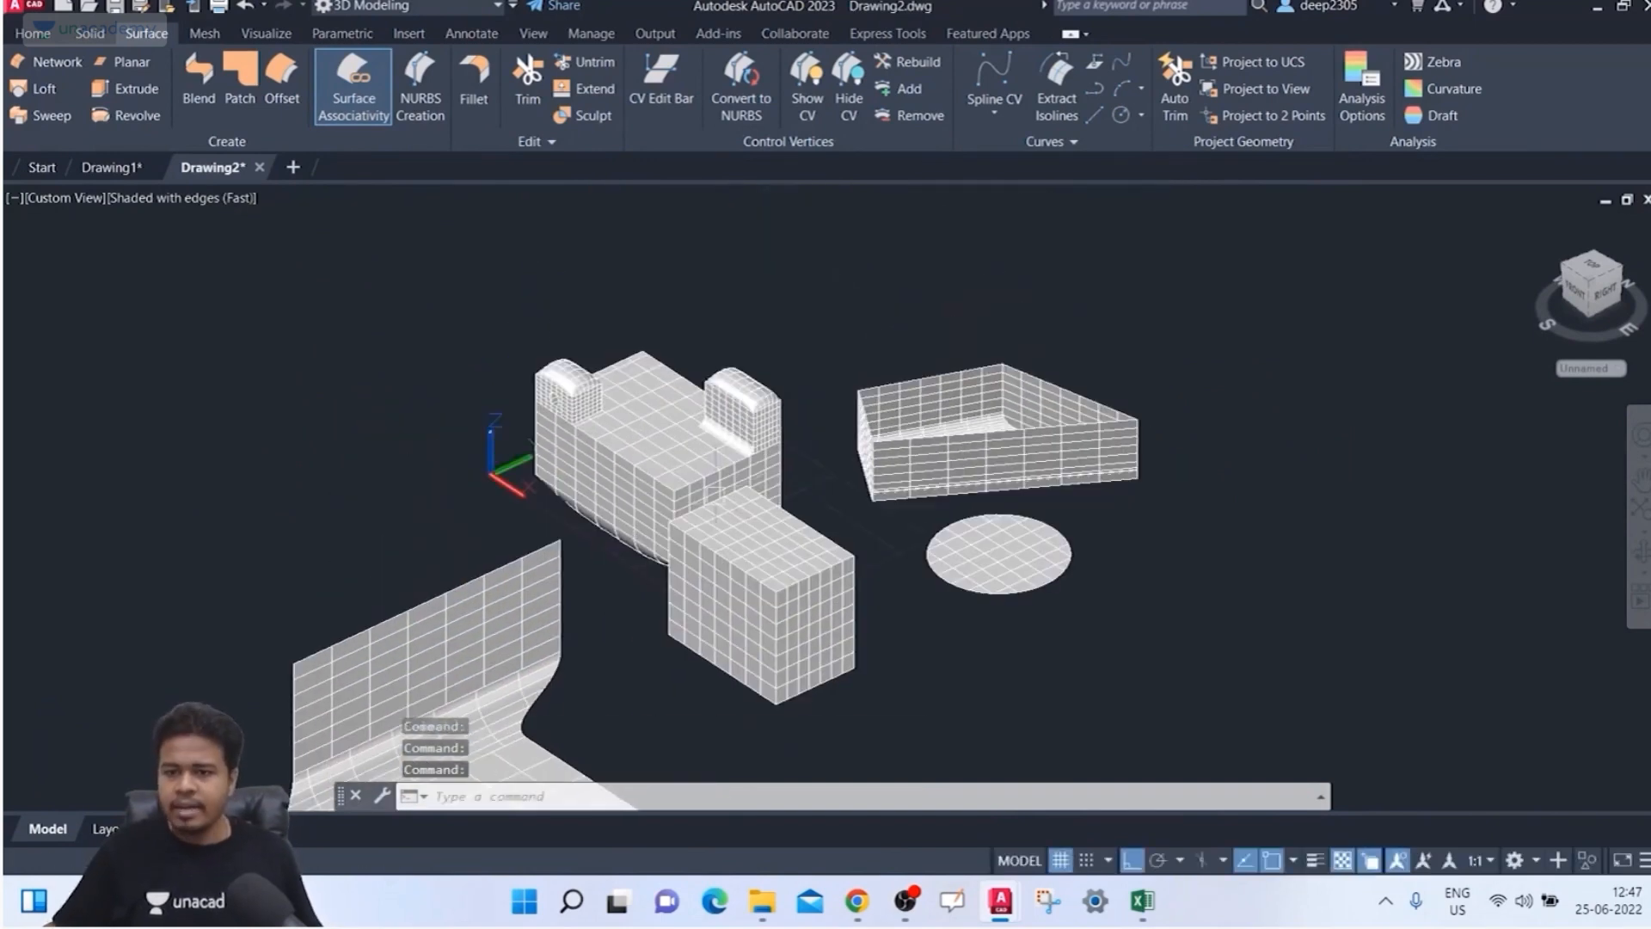
{"action": "scroll", "coordinate": [738, 425], "scroll_direction": "up", "scroll_amount": 6}
{"action": "middle_click_drag", "start_coordinate": [678, 414], "coordinate": [915, 493], "text": "shift"}
{"action": "scroll", "coordinate": [992, 509], "scroll_direction": "up", "scroll_amount": 4}
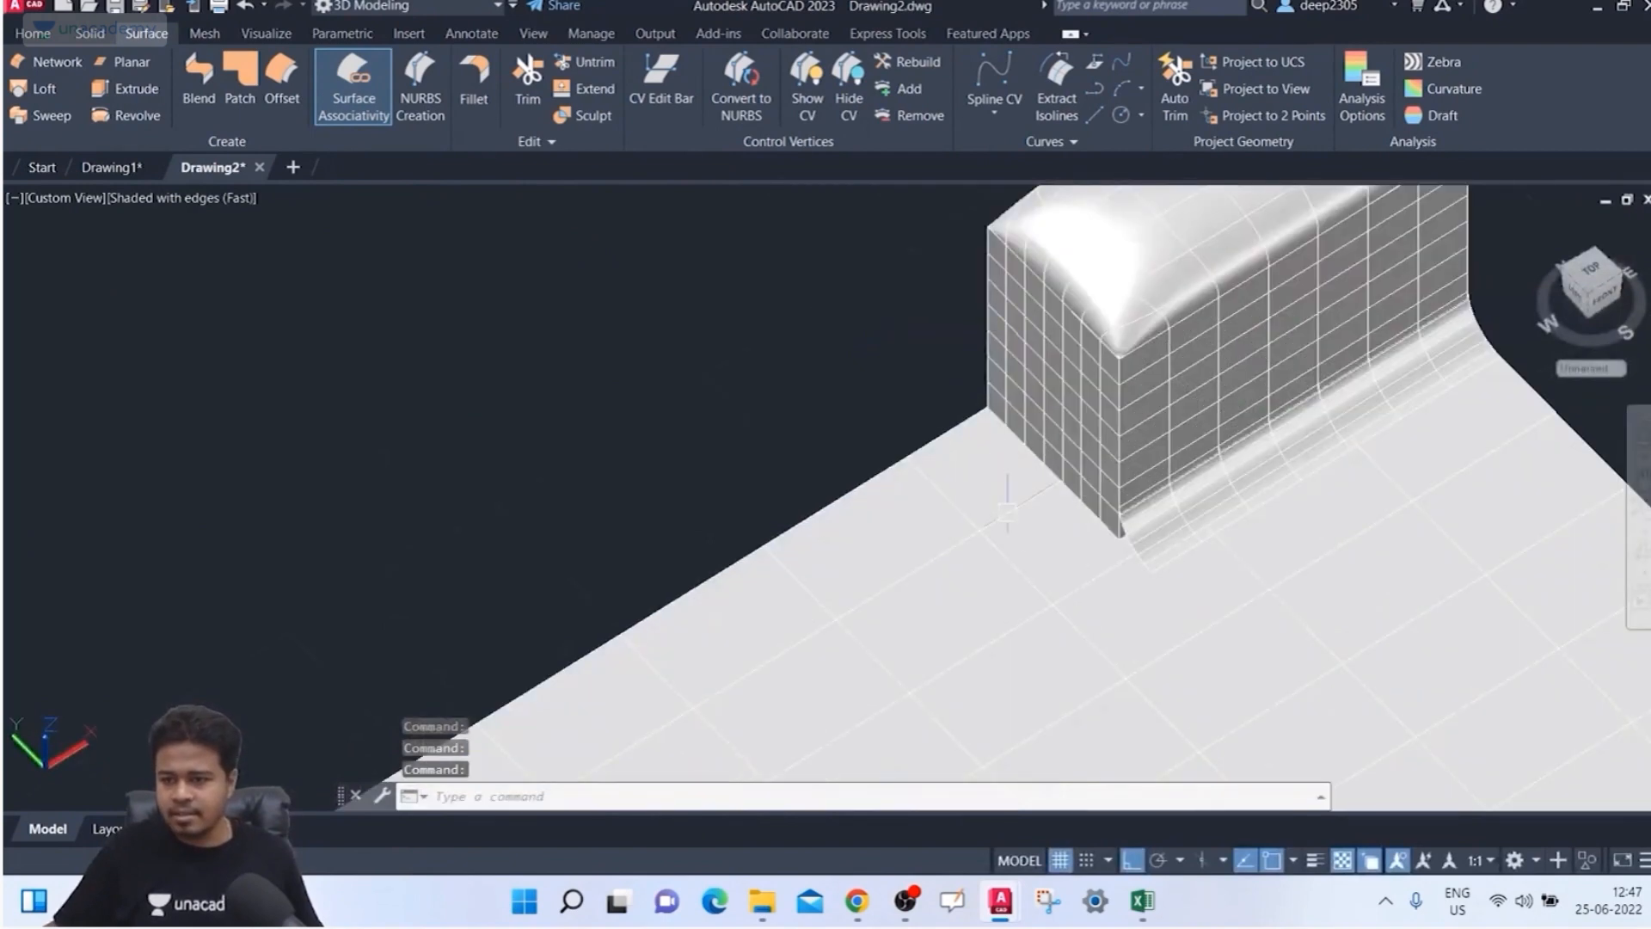
{"action": "scroll", "coordinate": [1022, 486], "scroll_direction": "down", "scroll_amount": 8}
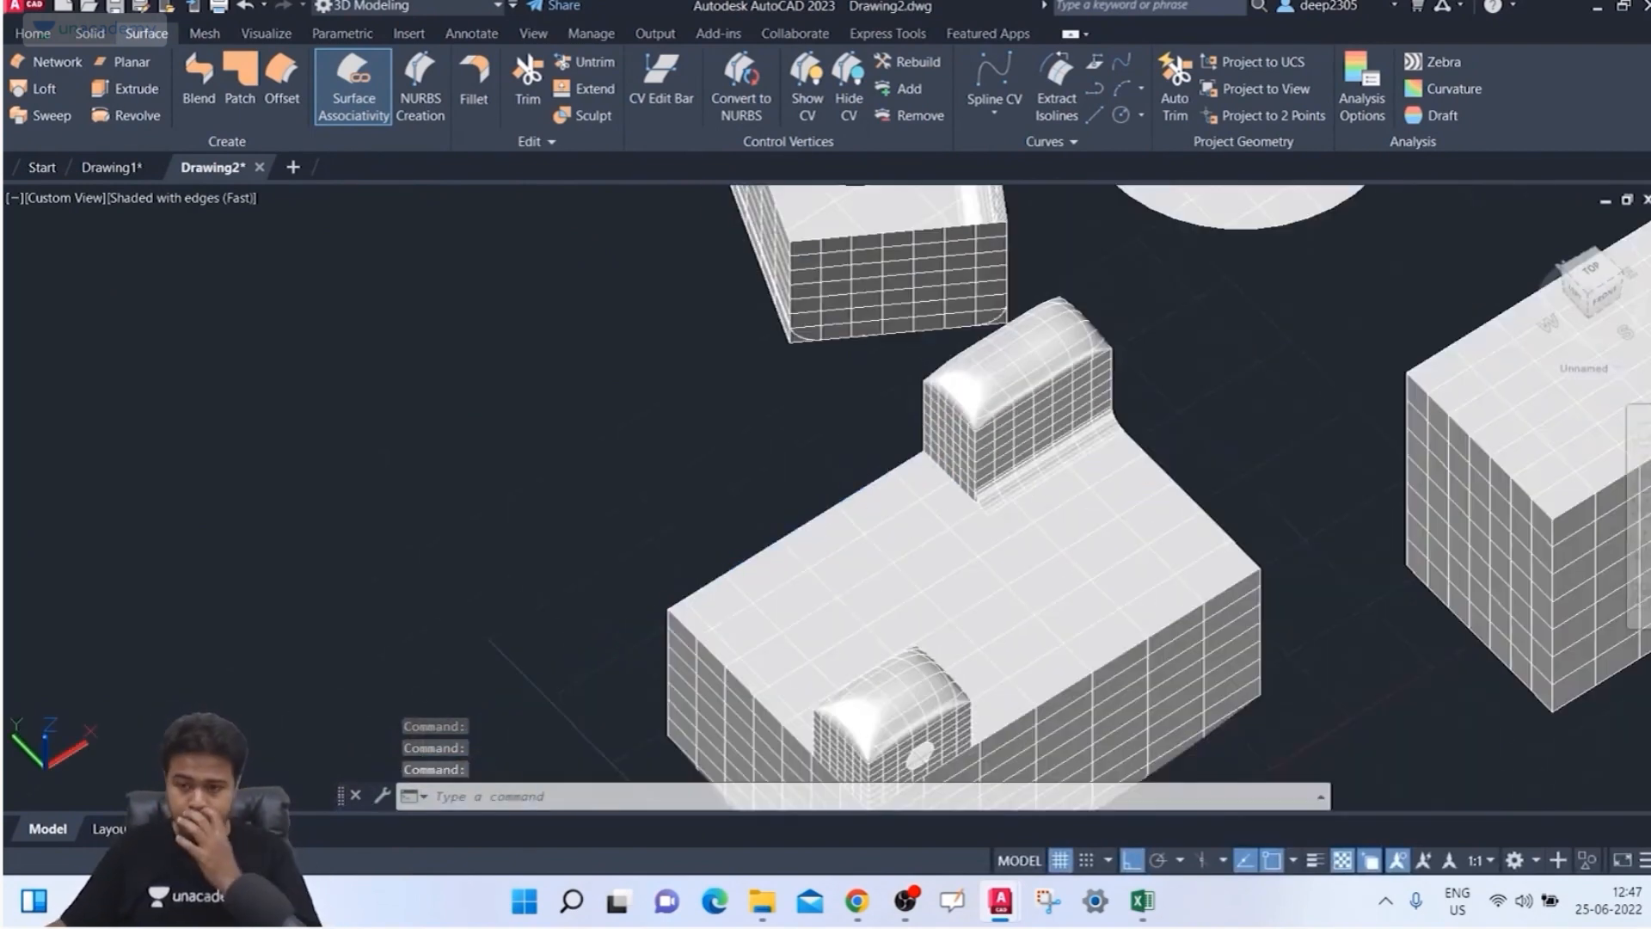
{"action": "middle_click_drag", "start_coordinate": [860, 472], "coordinate": [559, 404]}
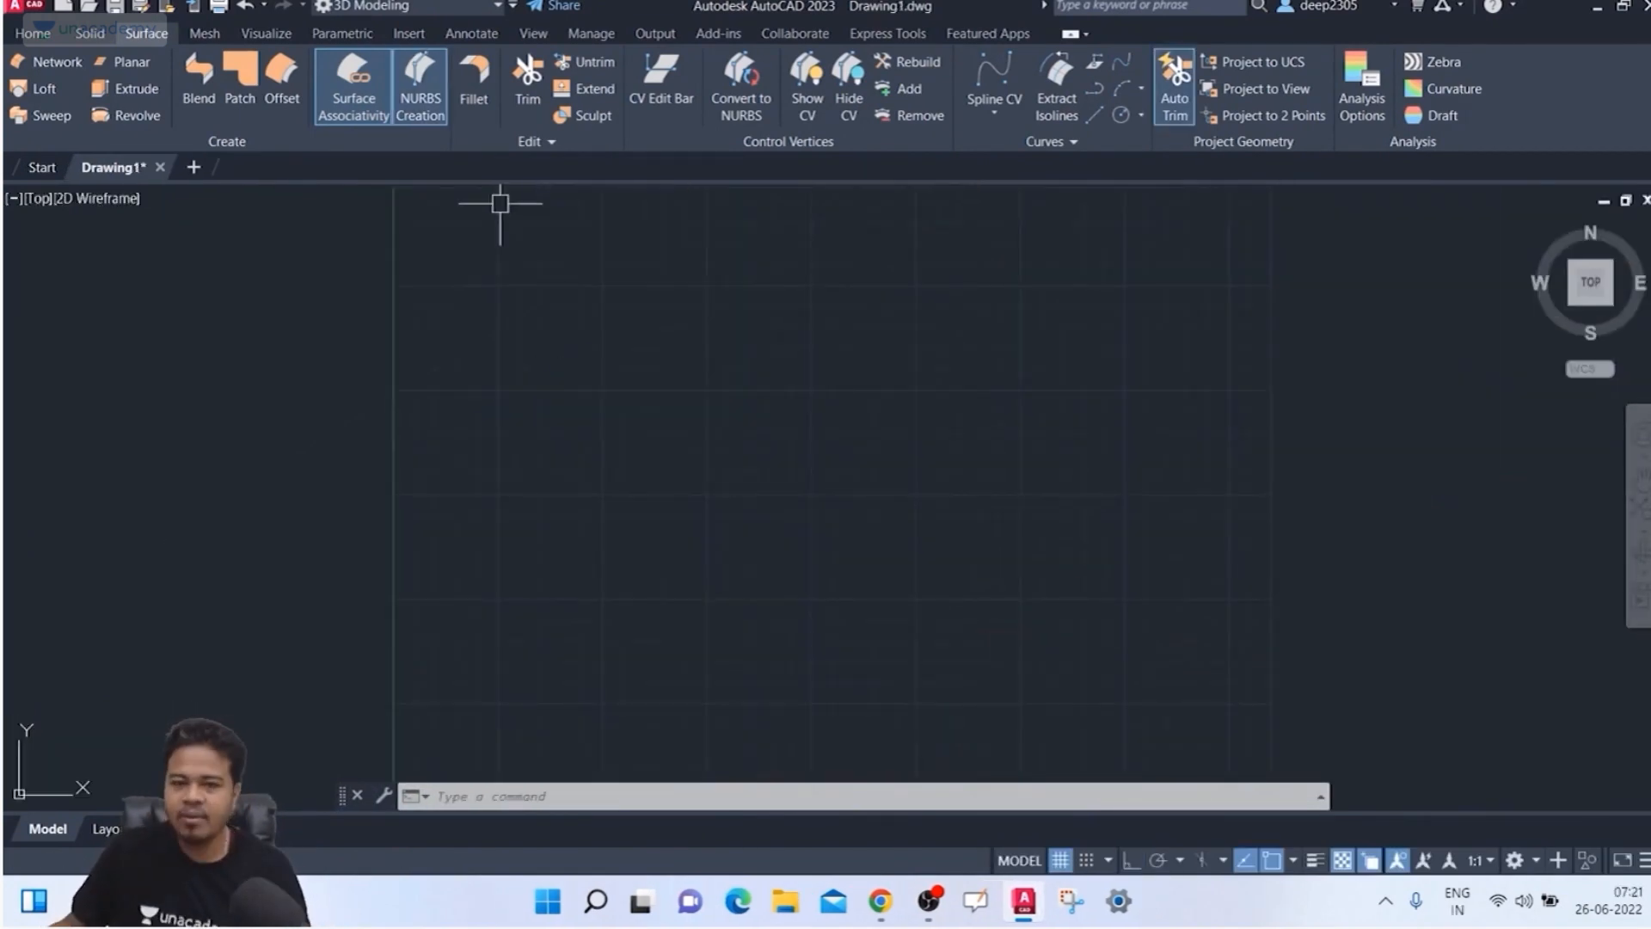
Step: Set the empty Drawing1 to the SE Isometric view and clear any active command
{"action": "left_click", "coordinate": [38, 198]}
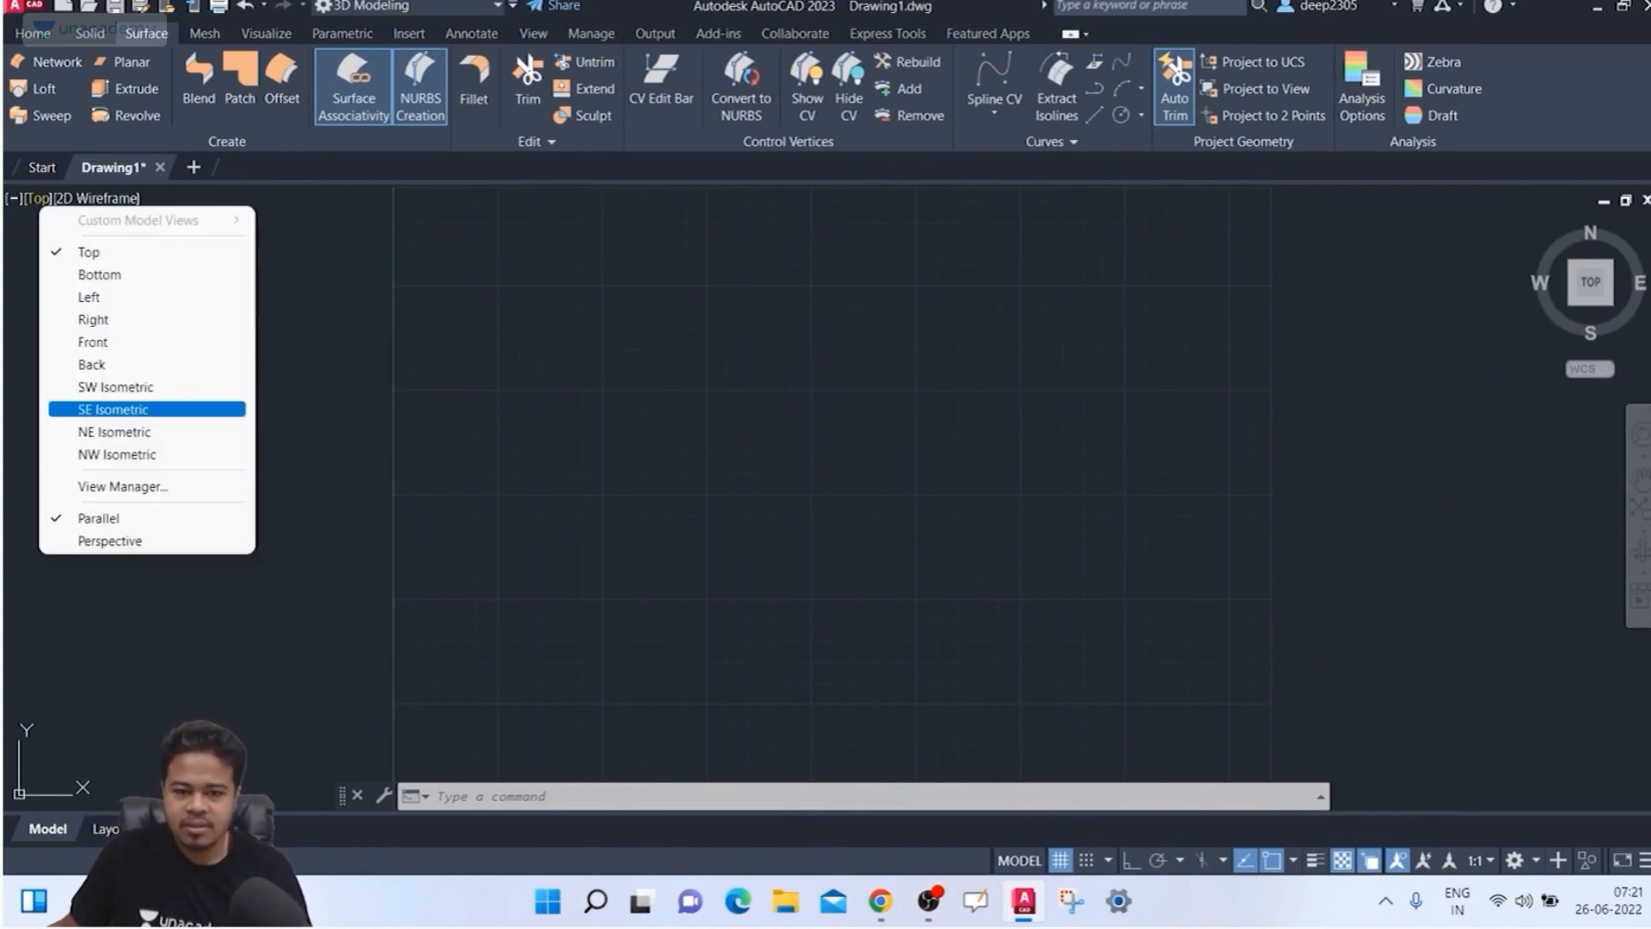
{"action": "left_click", "coordinate": [115, 410]}
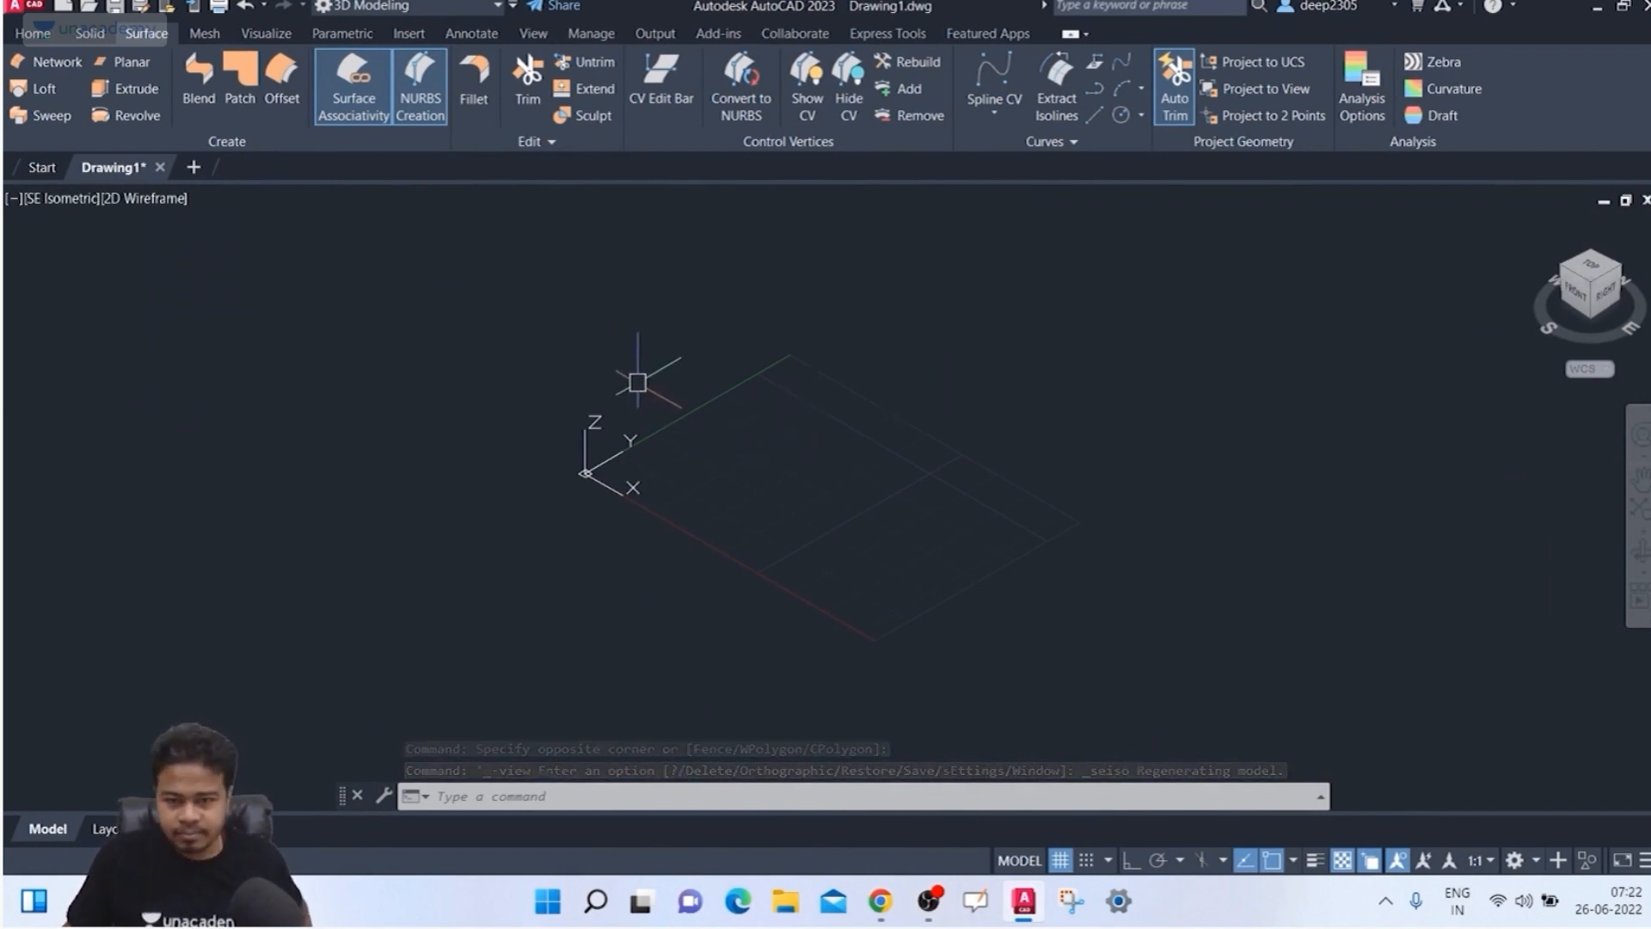
{"action": "key", "text": "ctrl"}
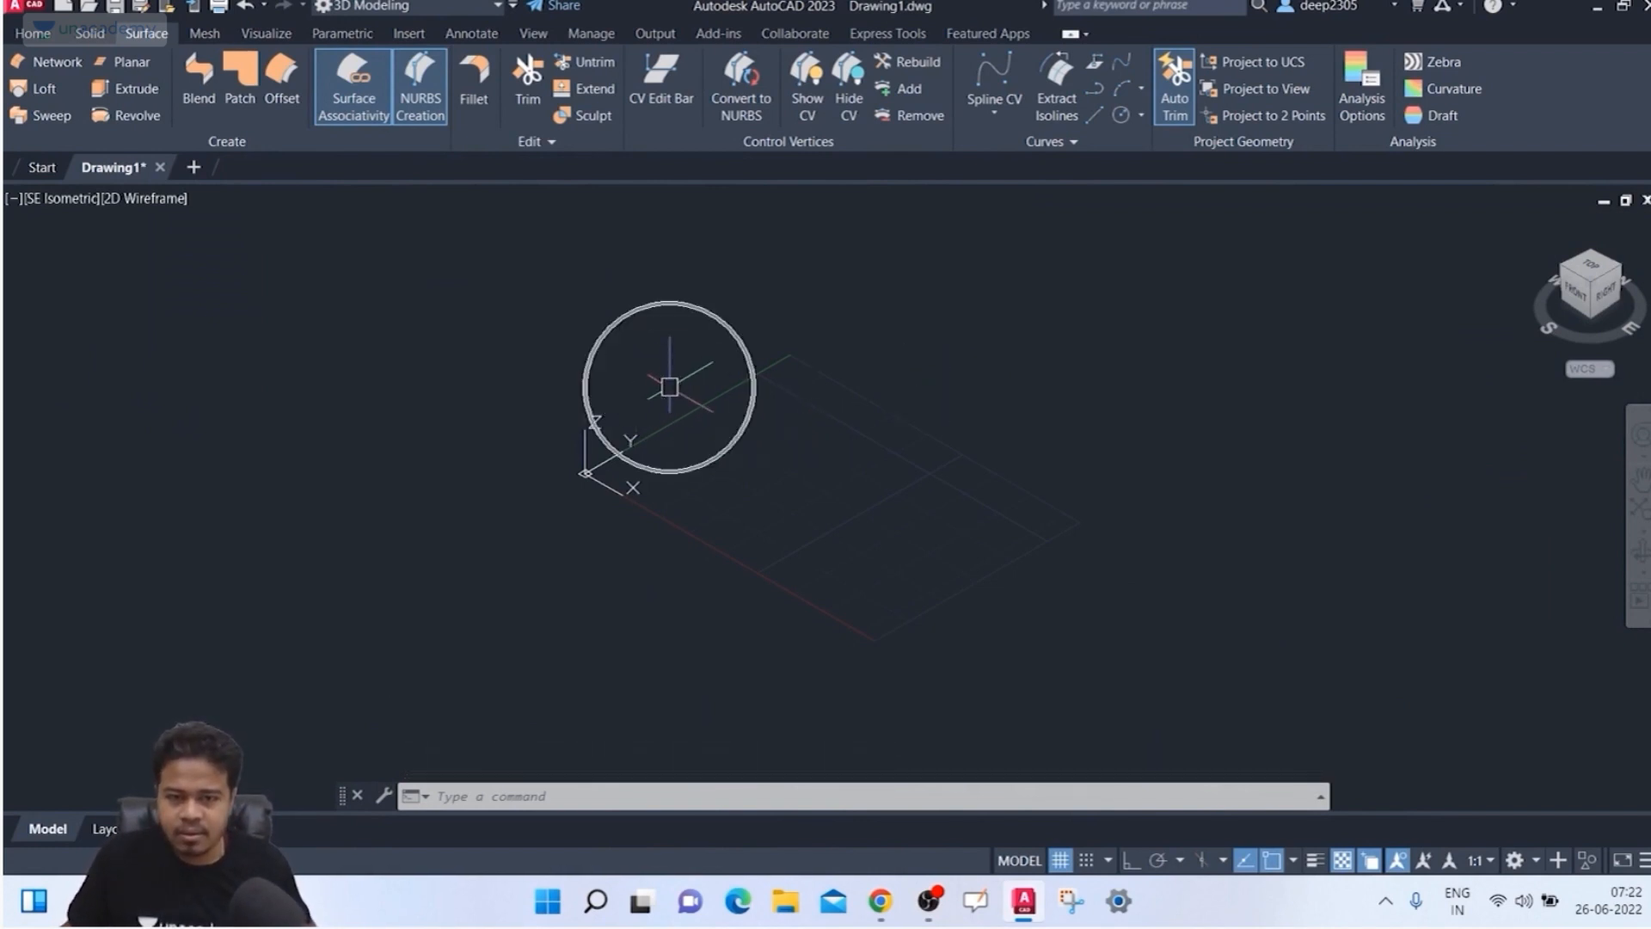
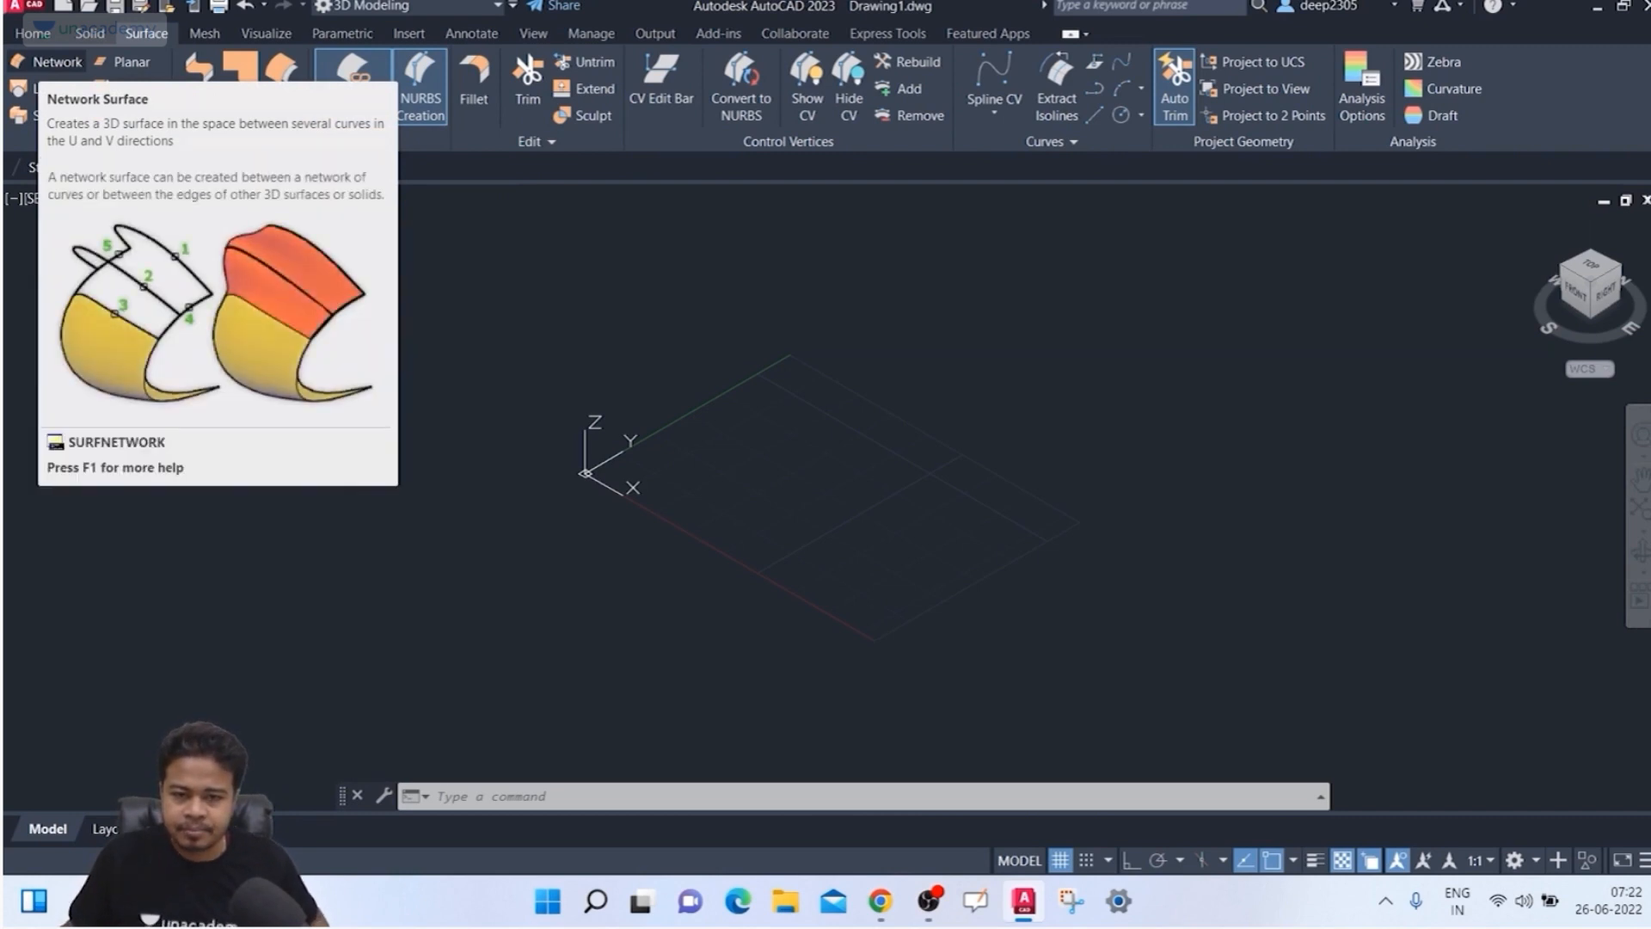
{"action": "scroll", "coordinate": [735, 530], "scroll_direction": "up", "scroll_amount": 3}
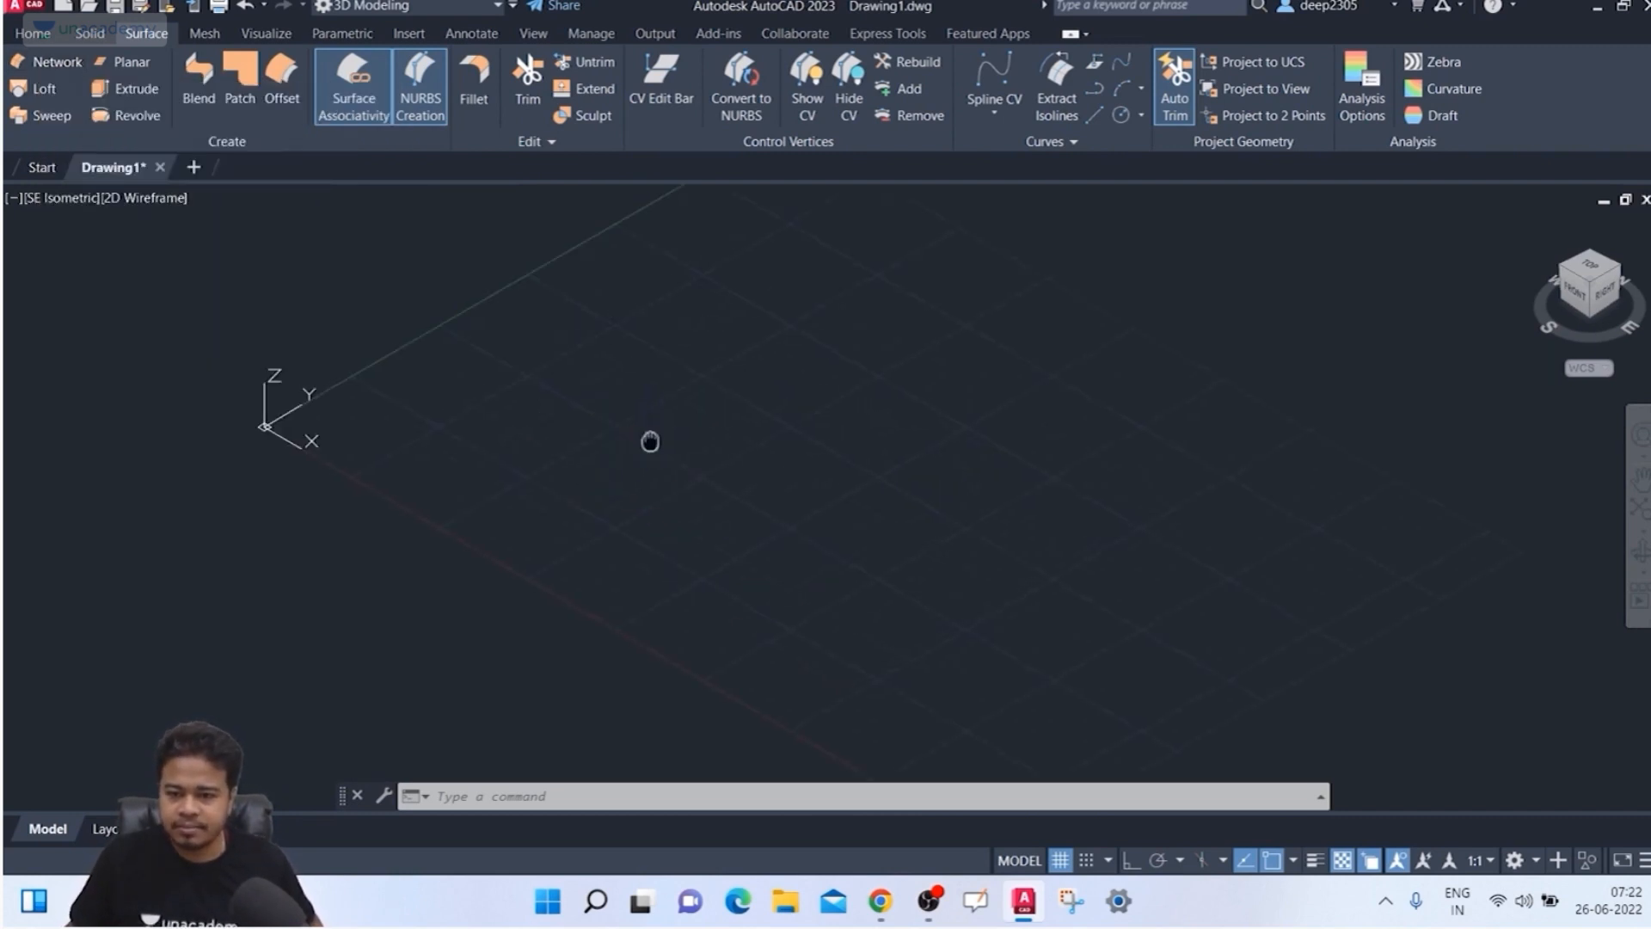
{"action": "key", "text": "Escape"}
{"action": "key", "text": "Escape"}
{"action": "key", "text": "Escape"}
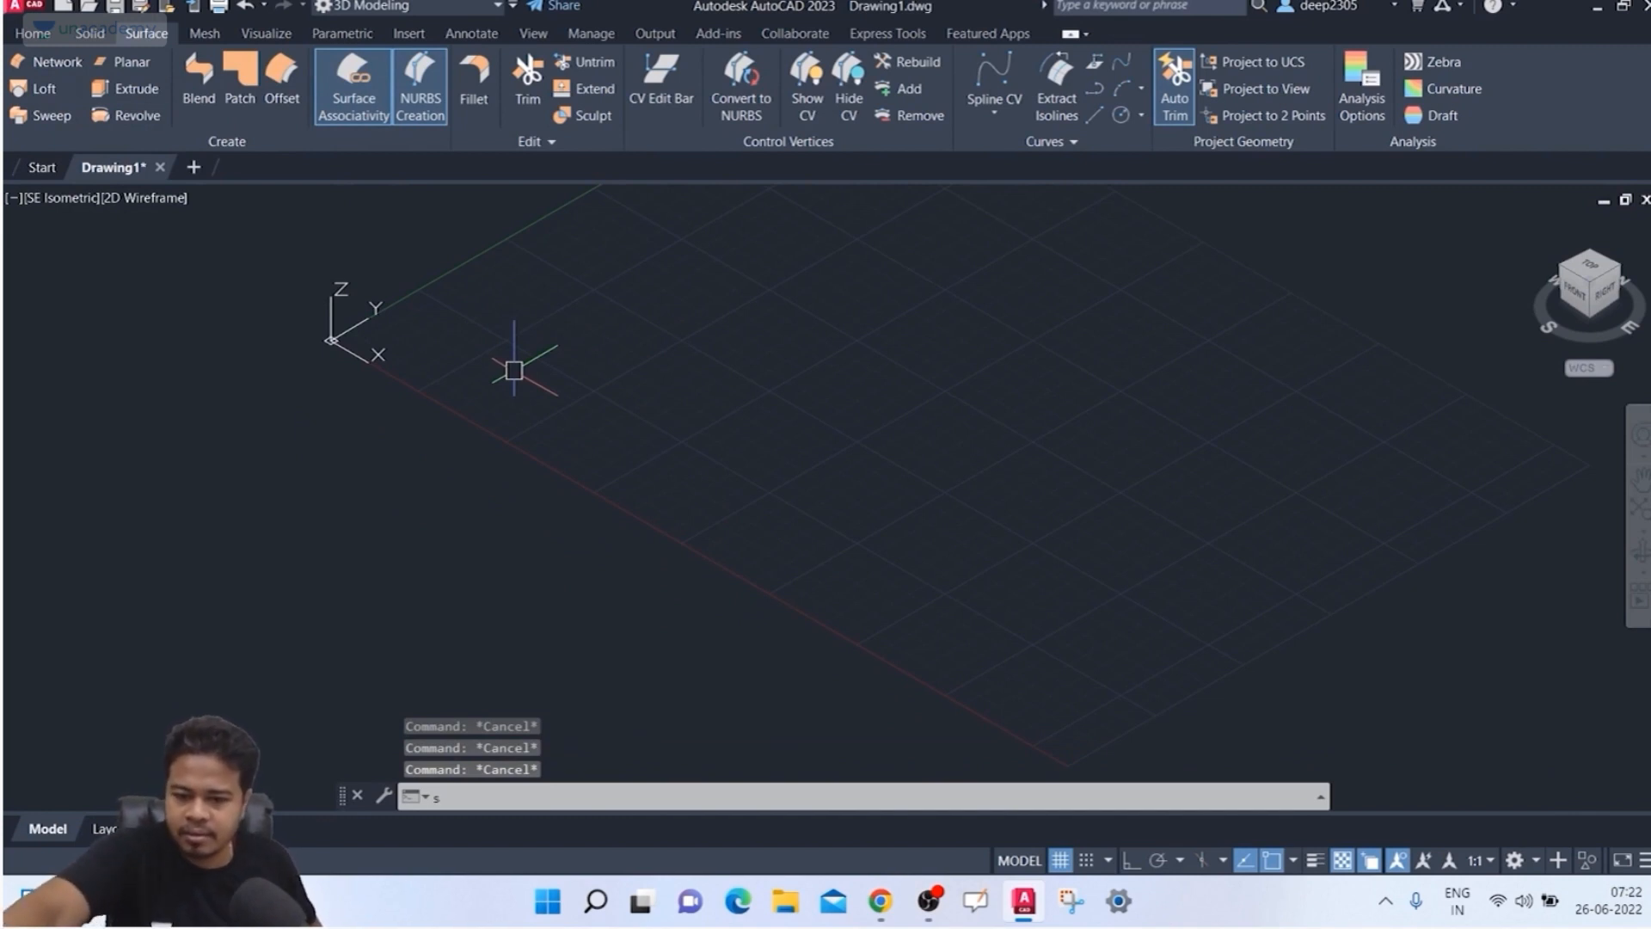
Step: Draw a wavy six-point spline on the ground plane, running roughly along the X axis
{"action": "type", "text": "spl"}
{"action": "key", "text": "Return"}
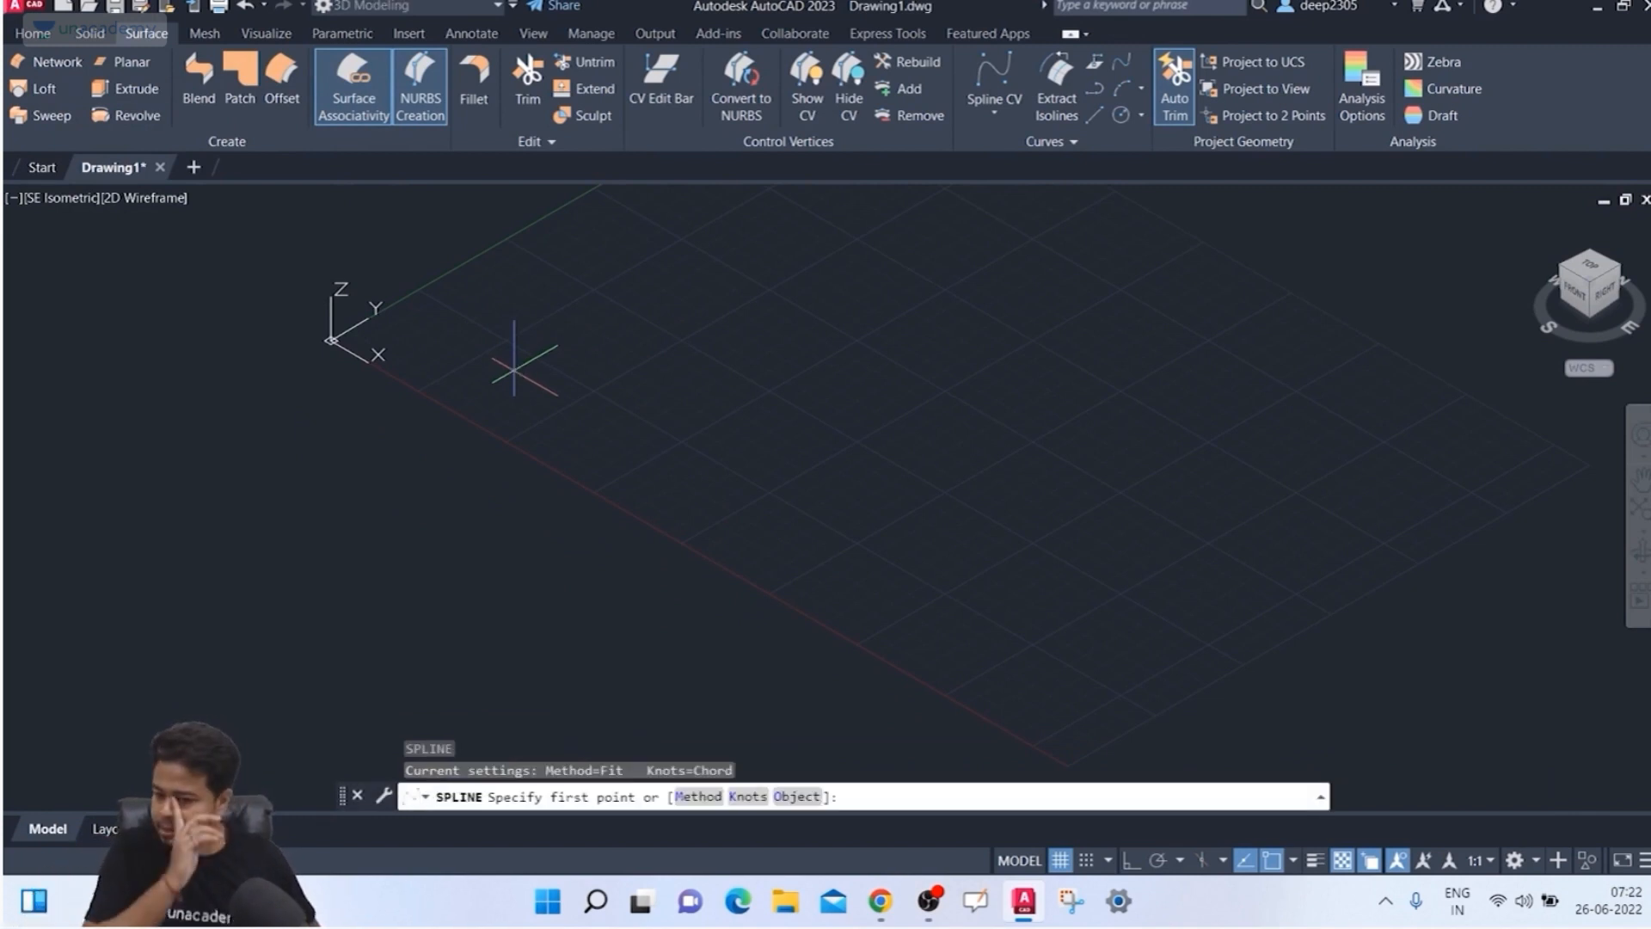
{"action": "left_click", "coordinate": [540, 357]}
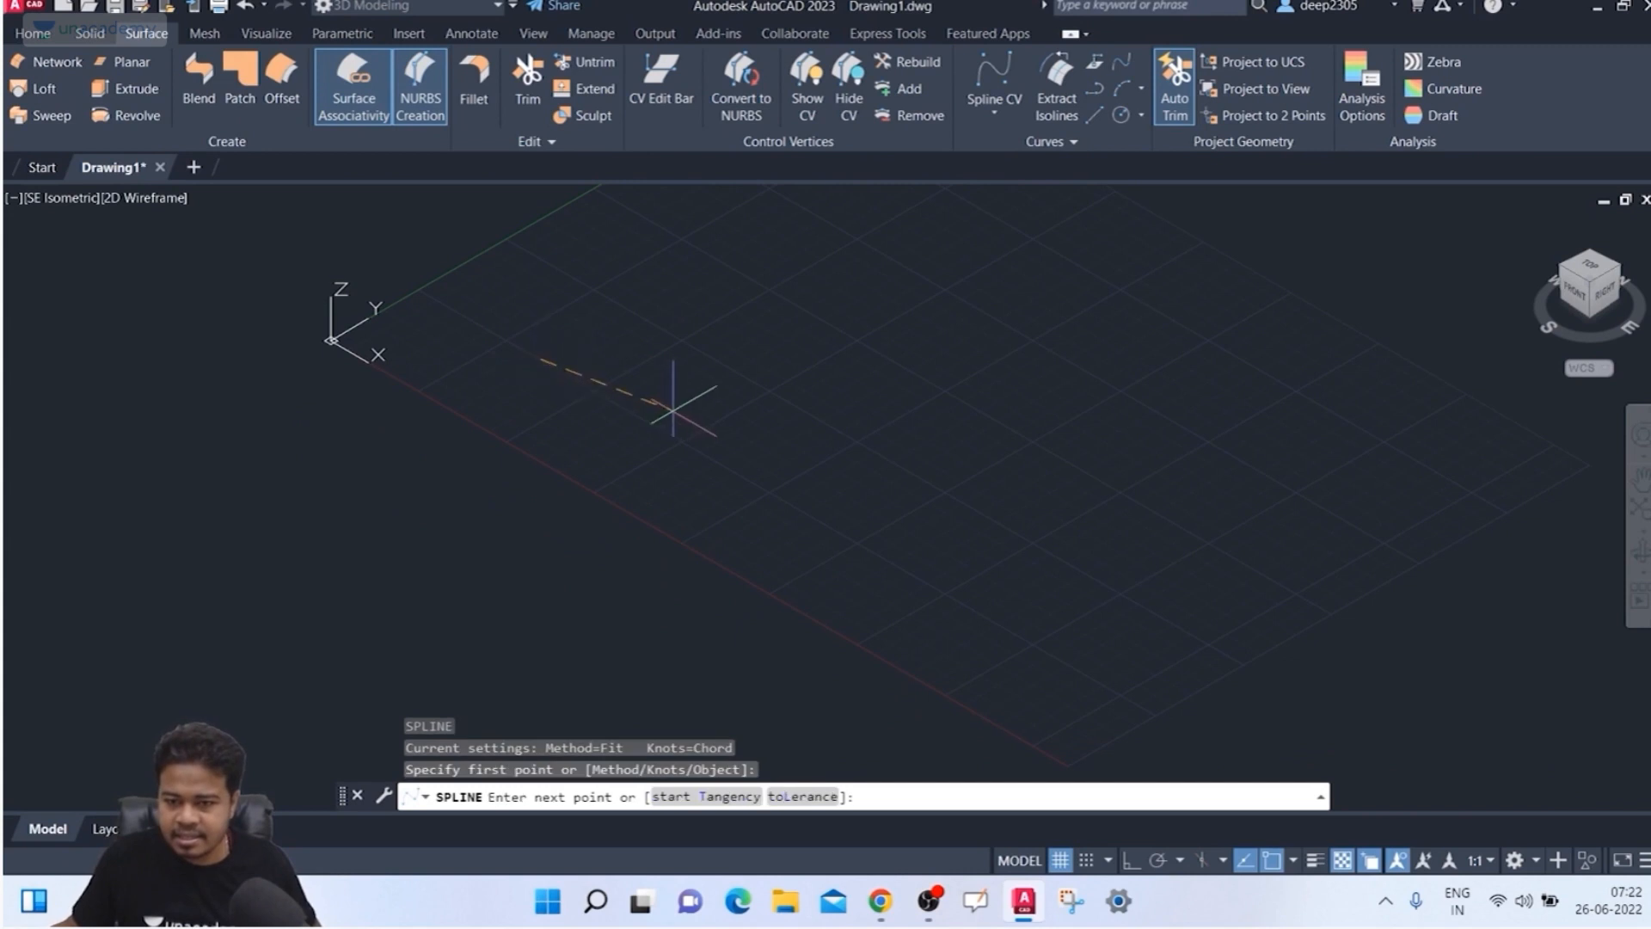
{"action": "left_click", "coordinate": [682, 415]}
{"action": "left_click", "coordinate": [755, 504]}
{"action": "left_click", "coordinate": [868, 500]}
{"action": "left_click", "coordinate": [946, 589]}
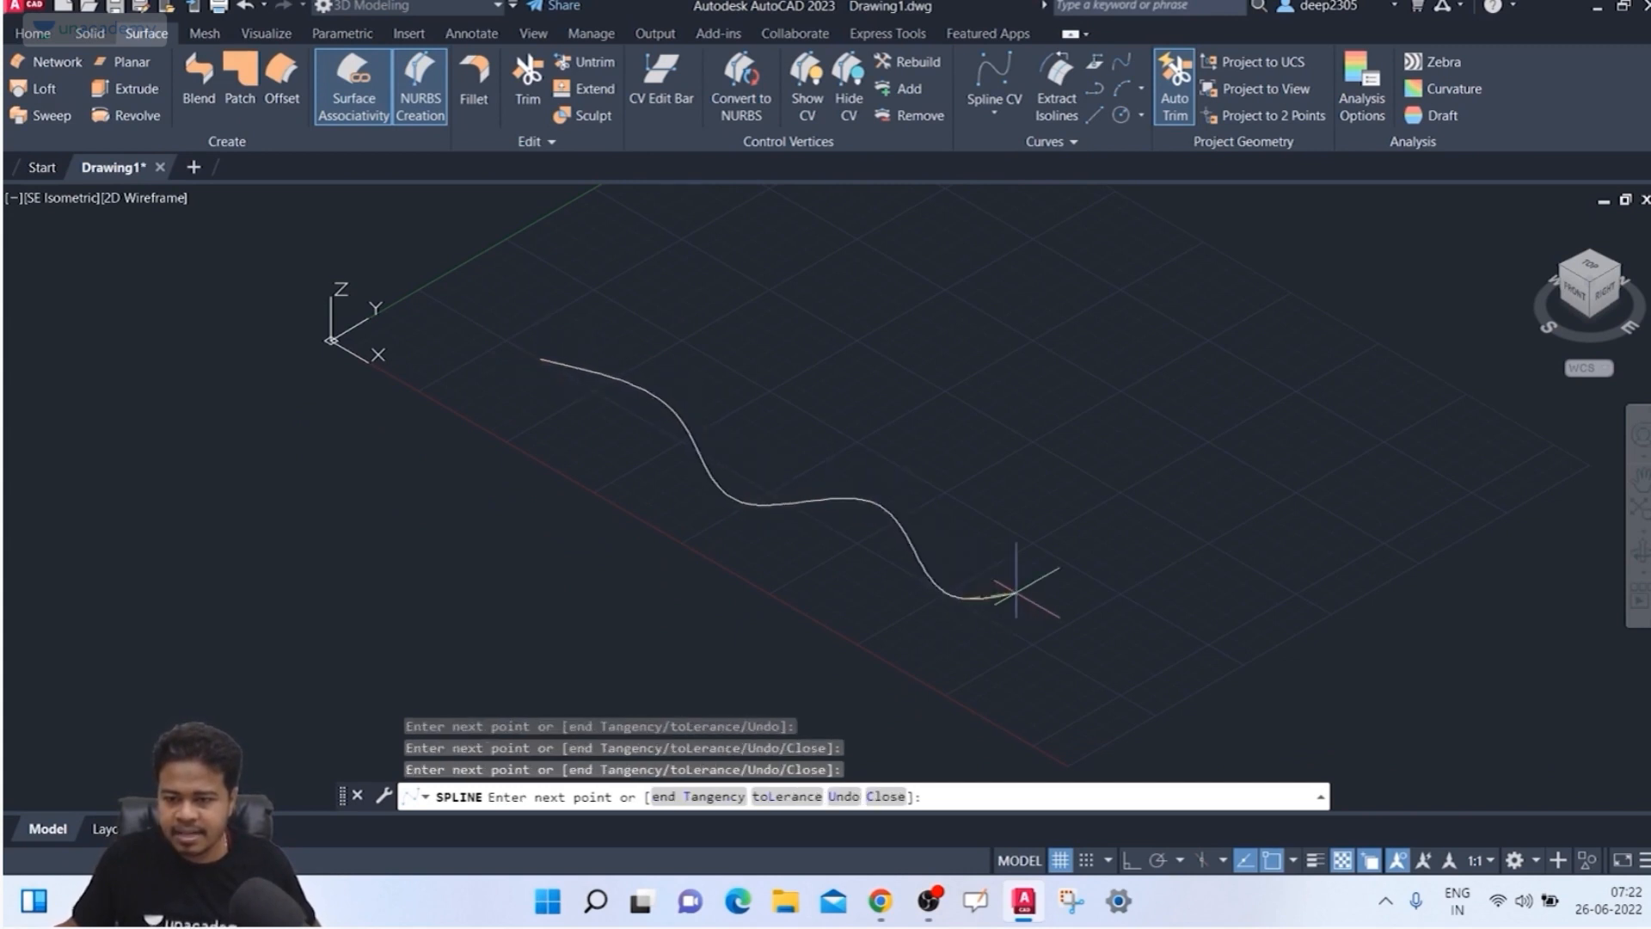
{"action": "left_click", "coordinate": [1027, 593]}
{"action": "key", "text": "Return"}
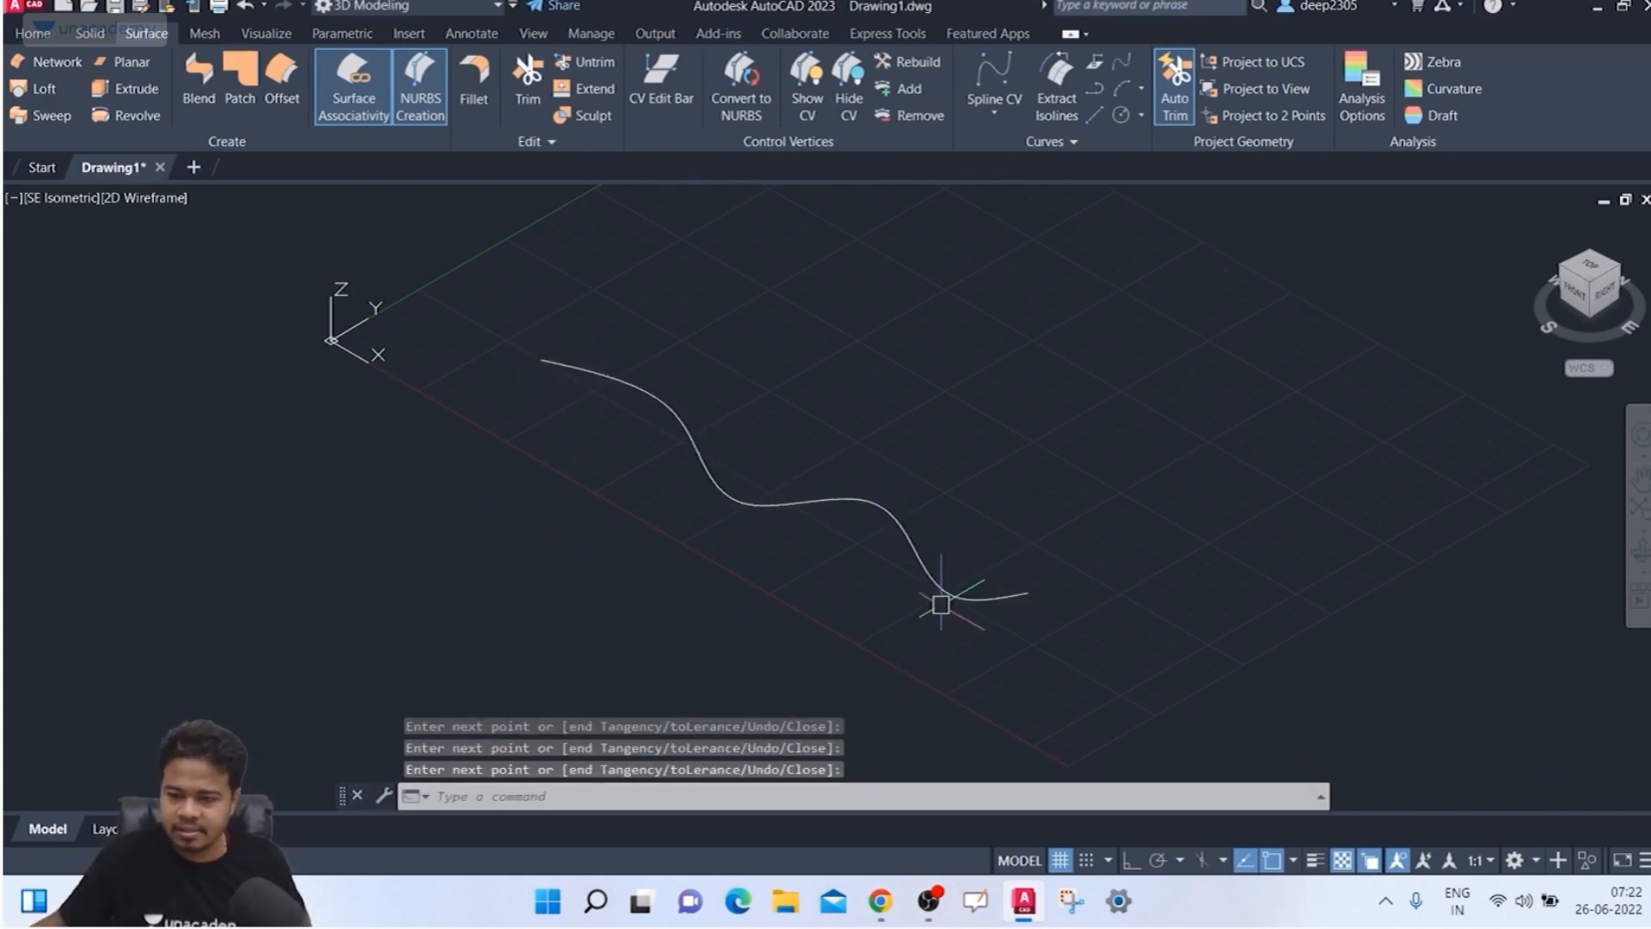
Step: Draw a second wavy six-point spline just behind the first, following a similar course
{"action": "mouse_move", "coordinate": [1027, 593]}
{"action": "middle_mouse_down", "text": "shift"}
{"action": "mouse_move", "coordinate": [1037, 464]}
{"action": "mouse_move", "coordinate": [1062, 525]}
{"action": "mouse_move", "coordinate": [1041, 585]}
{"action": "mouse_move", "coordinate": [1041, 571]}
{"action": "middle_mouse_up", "text": "shift"}
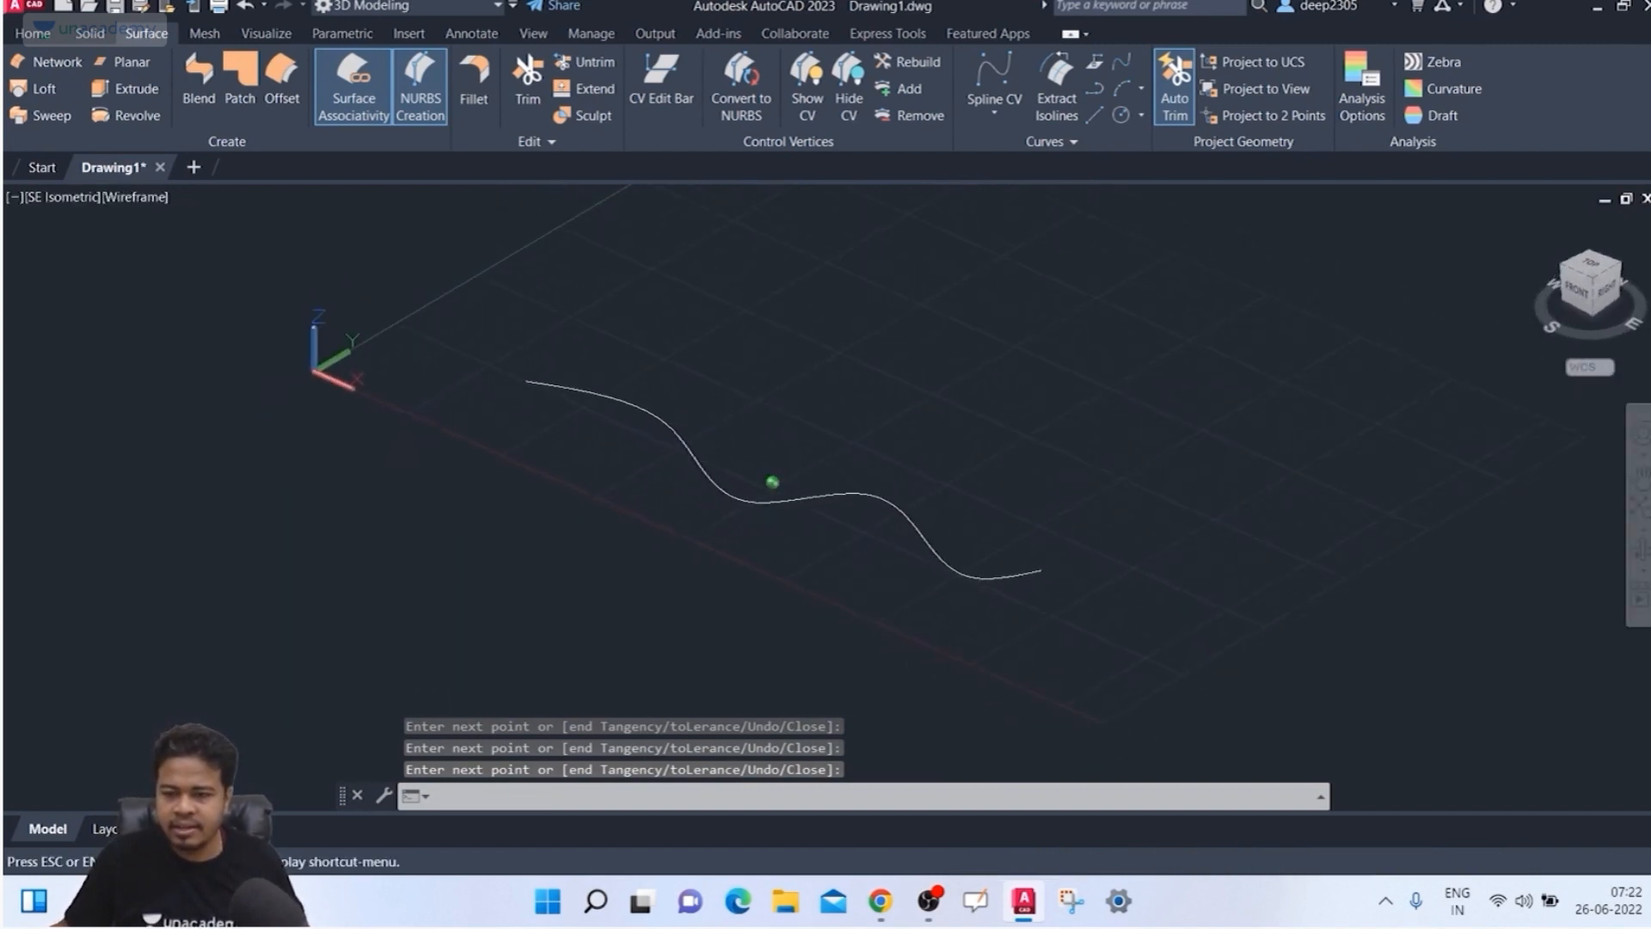
{"action": "middle_click_drag", "start_coordinate": [1225, 519], "coordinate": [1007, 535], "text": "shift"}
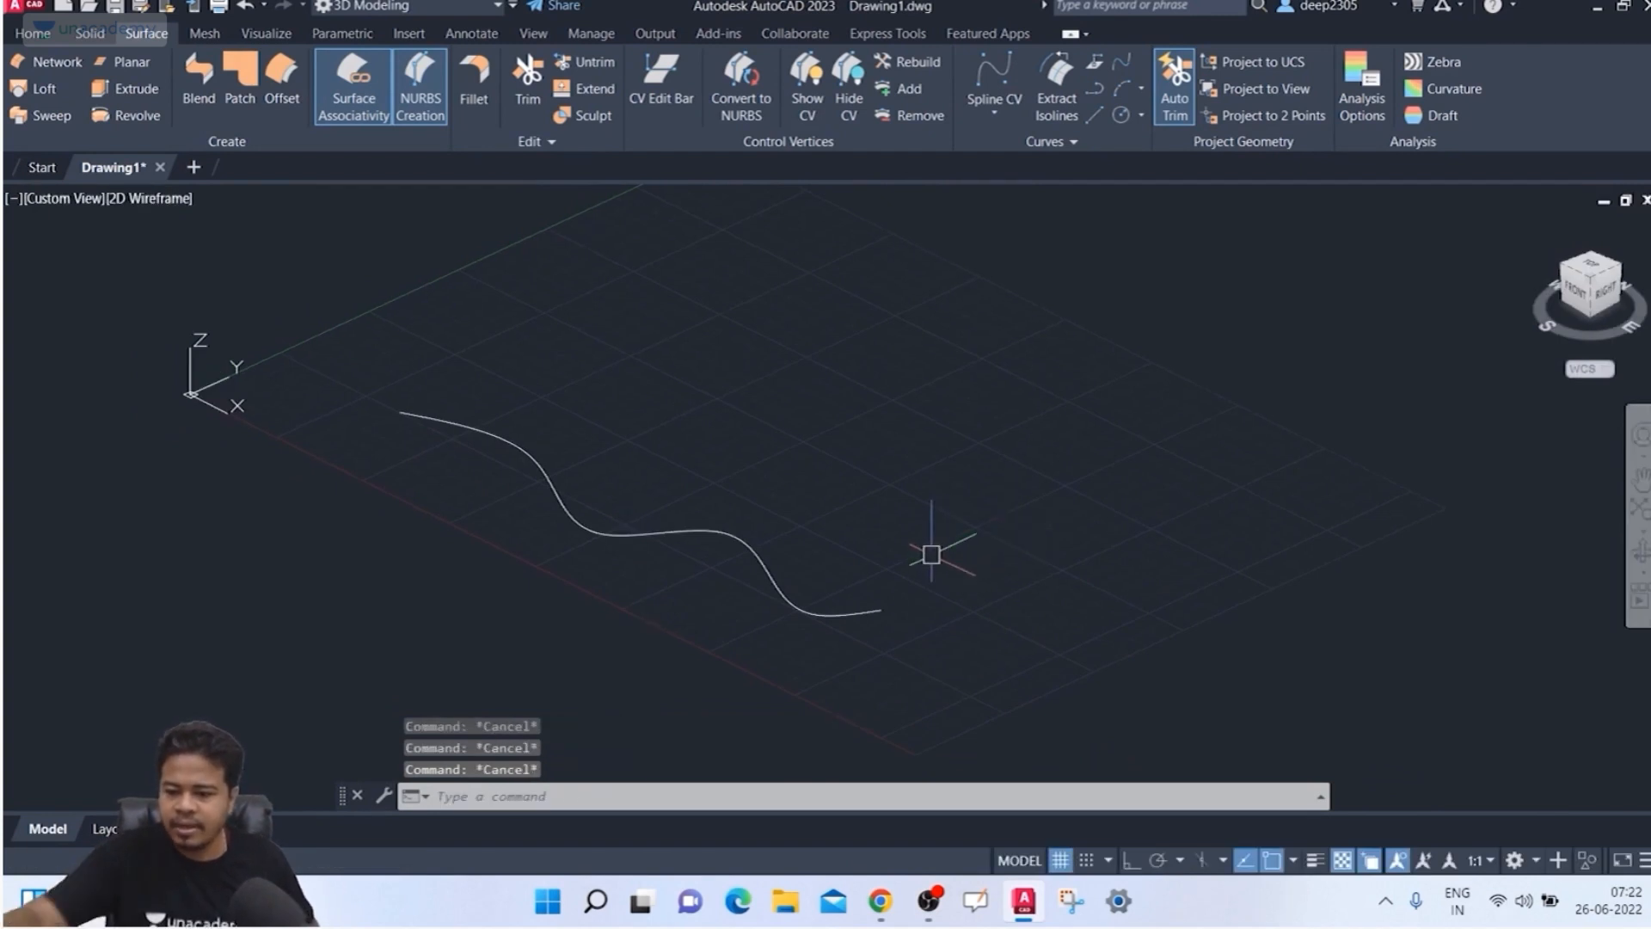
{"action": "key", "text": "Return"}
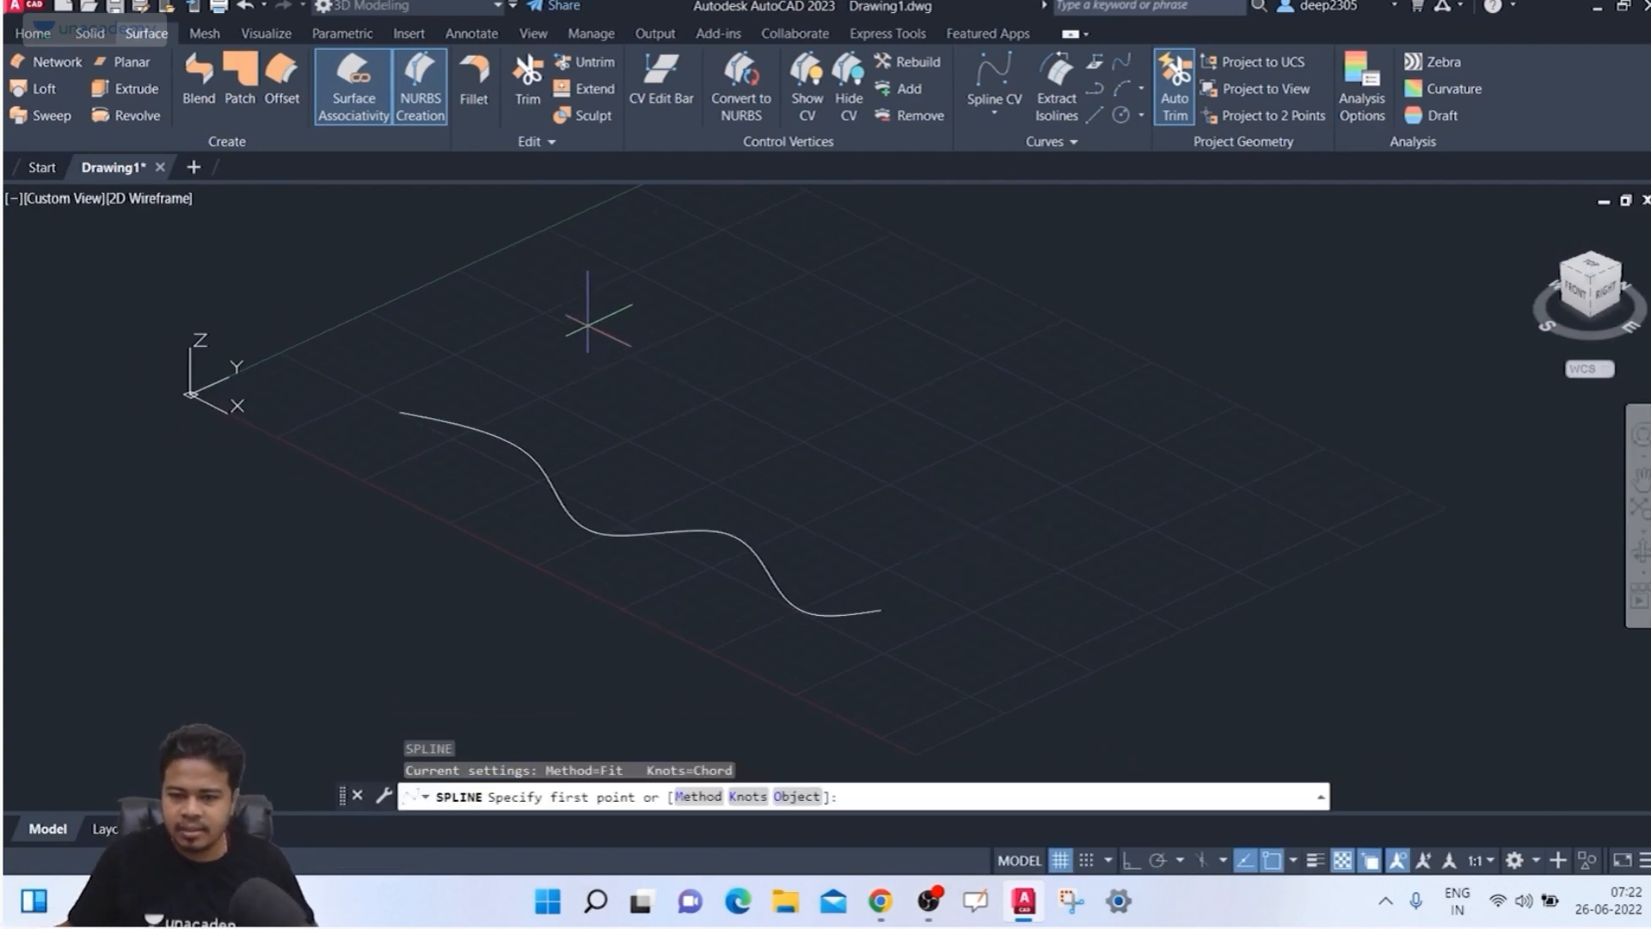
{"action": "left_click", "coordinate": [361, 393]}
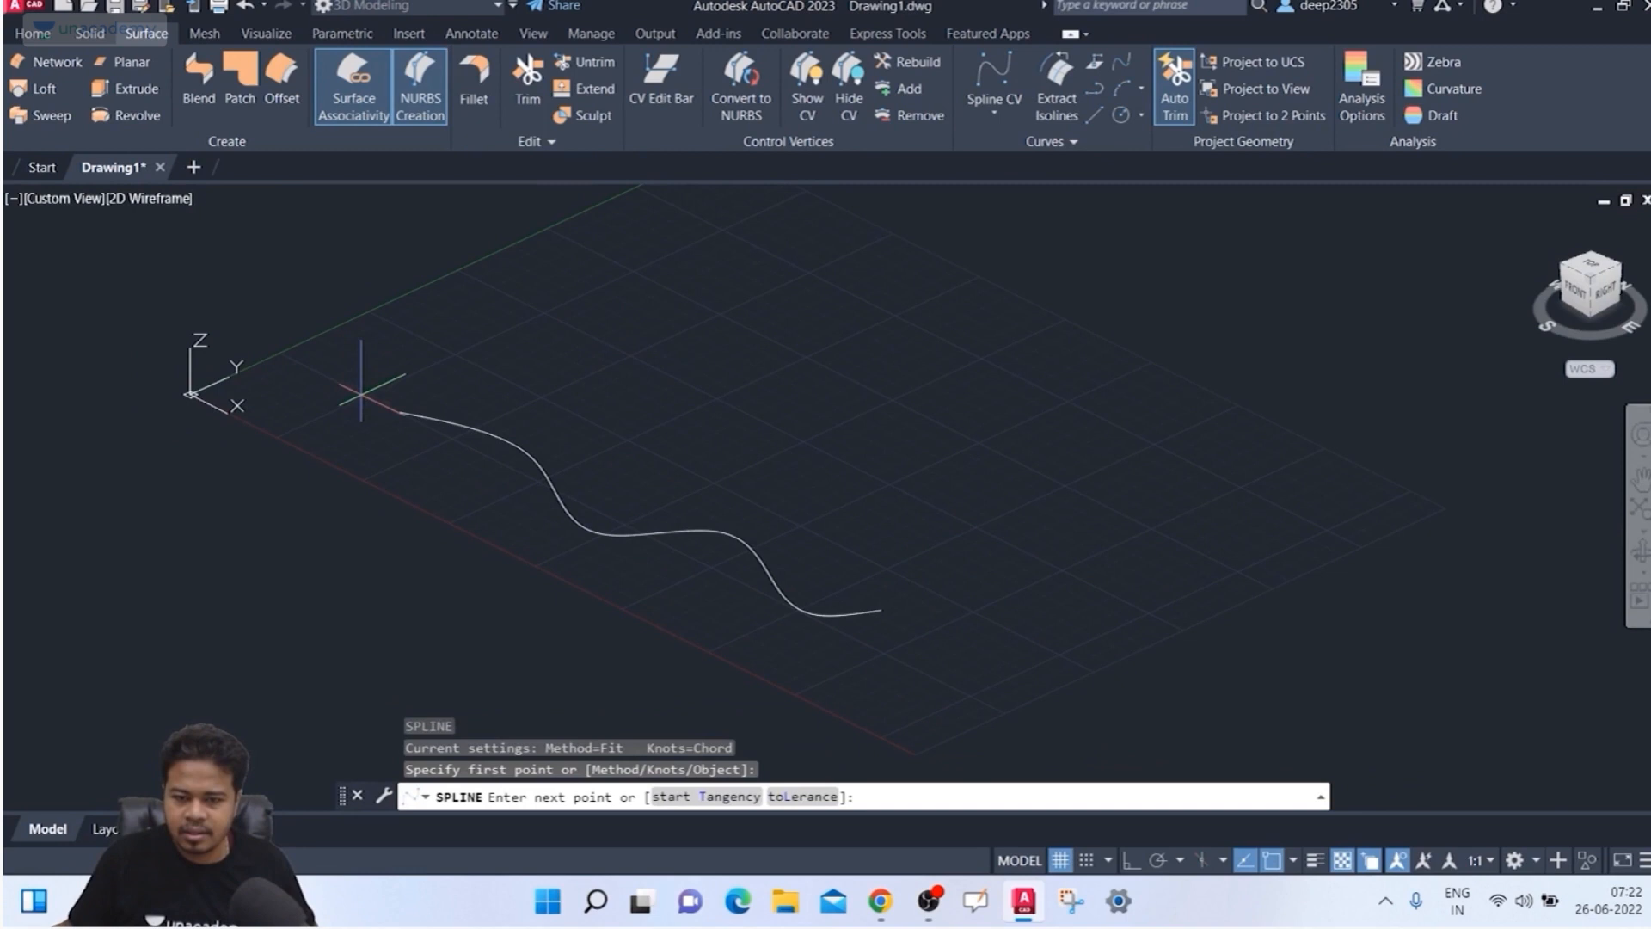
{"action": "left_click", "coordinate": [533, 391]}
{"action": "left_click", "coordinate": [654, 472]}
{"action": "left_click", "coordinate": [778, 491]}
{"action": "left_click", "coordinate": [830, 568]}
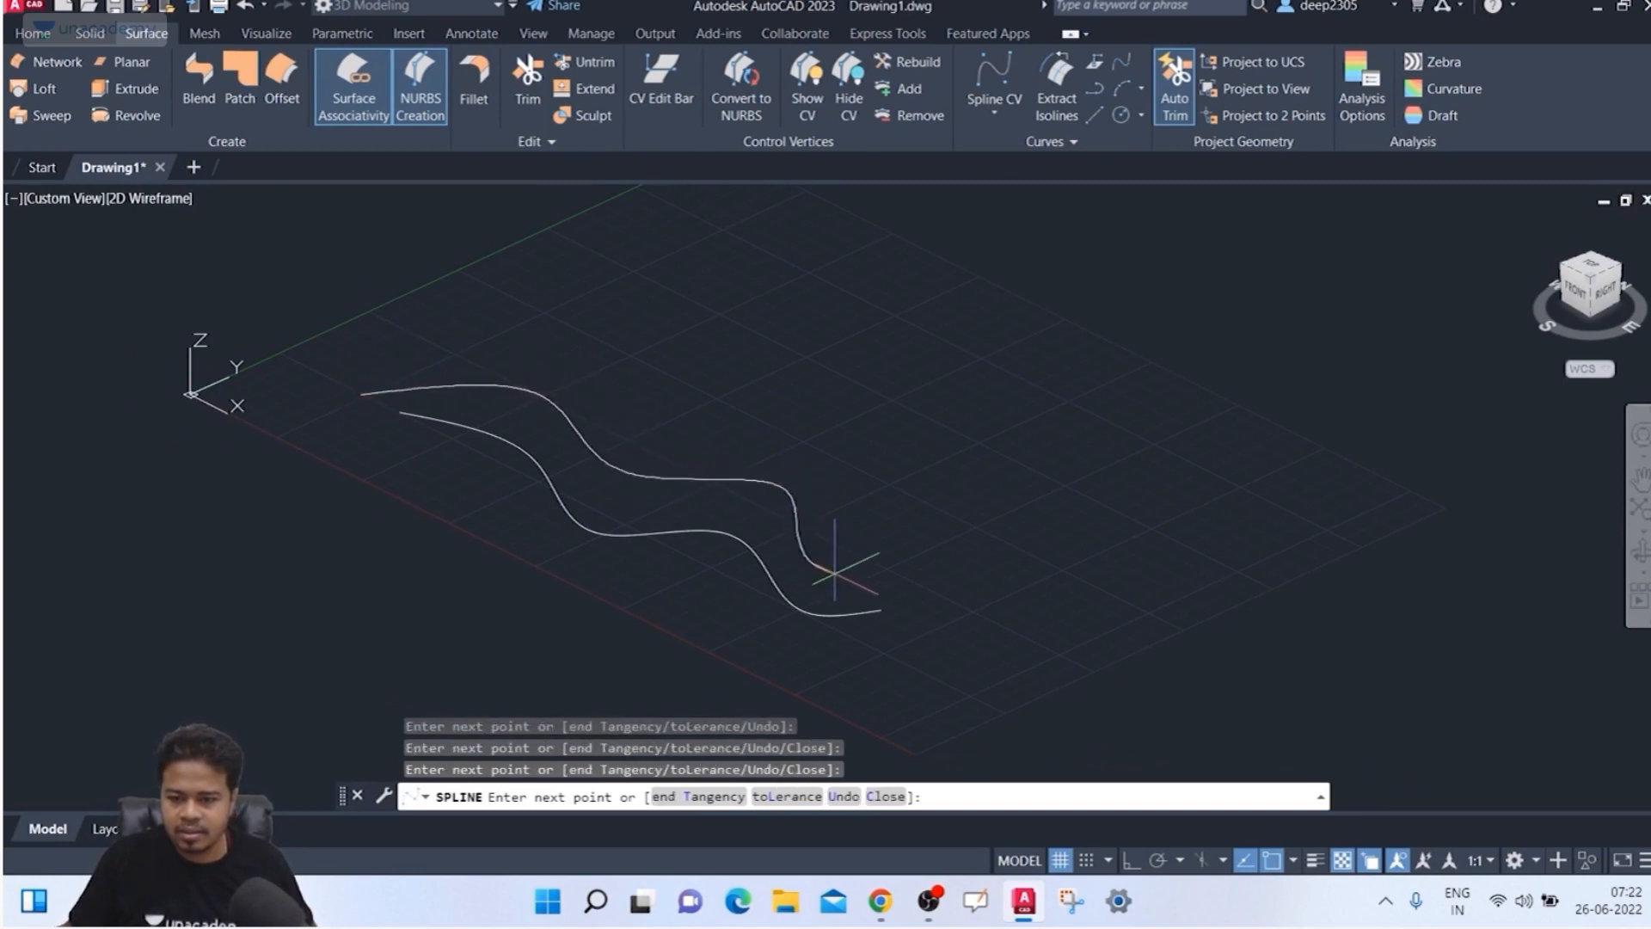
{"action": "left_click", "coordinate": [898, 567]}
{"action": "key", "text": "Return"}
Step: Draw a third wavy six-point spline behind the other two, with a wider gap from the second
{"action": "key", "text": "Return"}
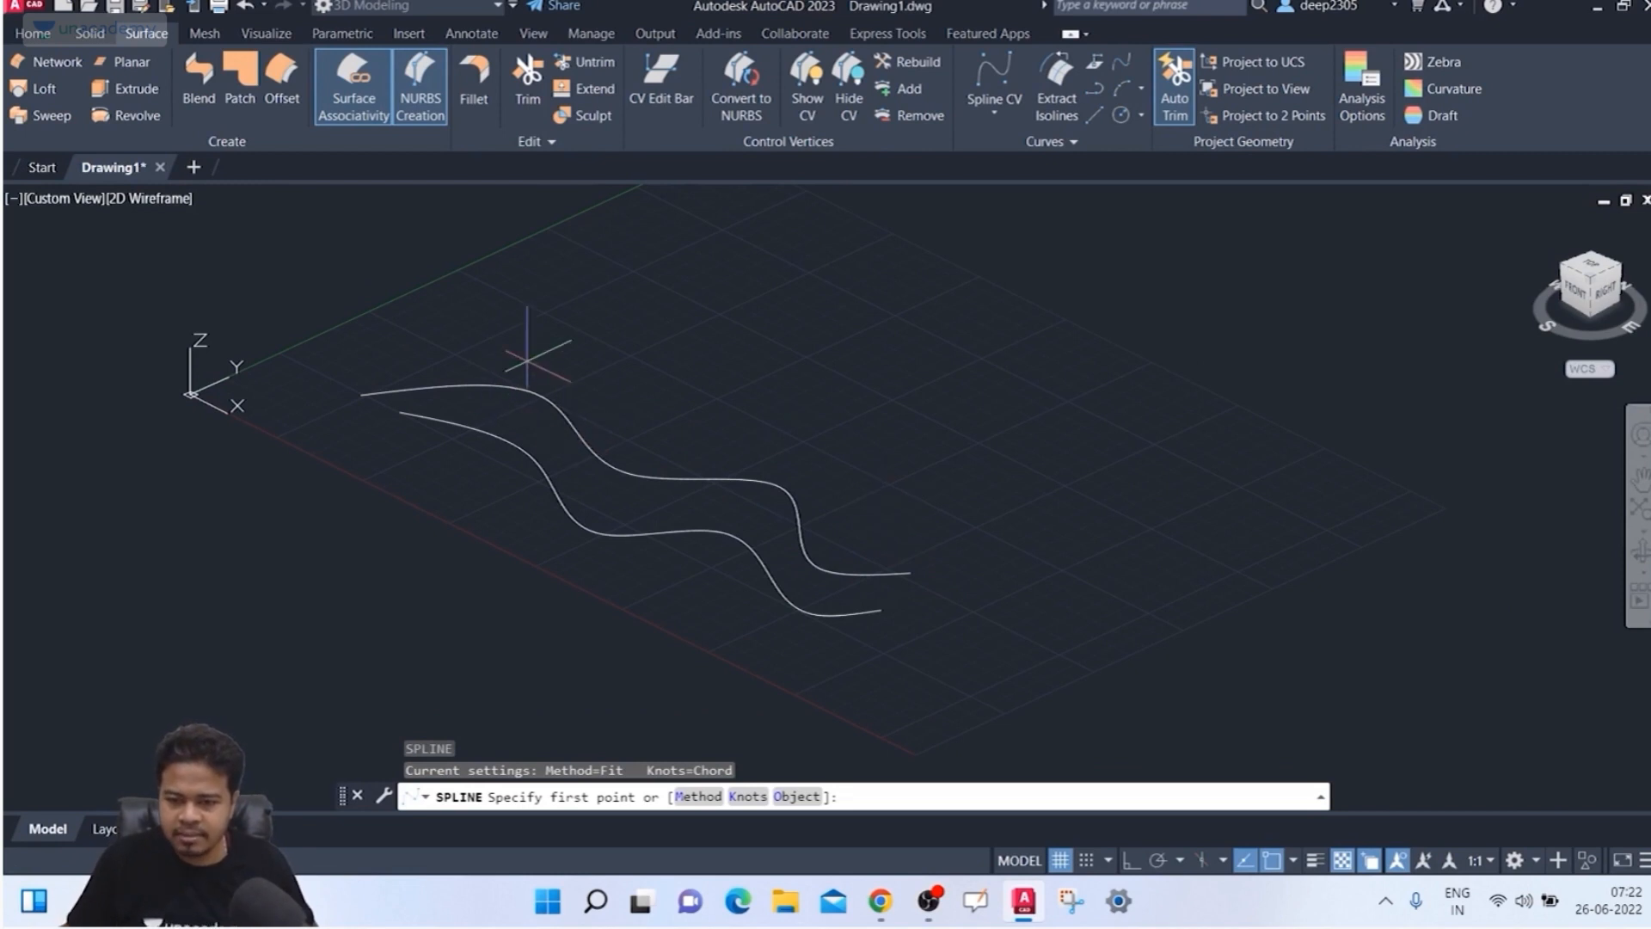
{"action": "left_click", "coordinate": [542, 348]}
{"action": "left_click", "coordinate": [731, 370]}
{"action": "left_click", "coordinate": [782, 435]}
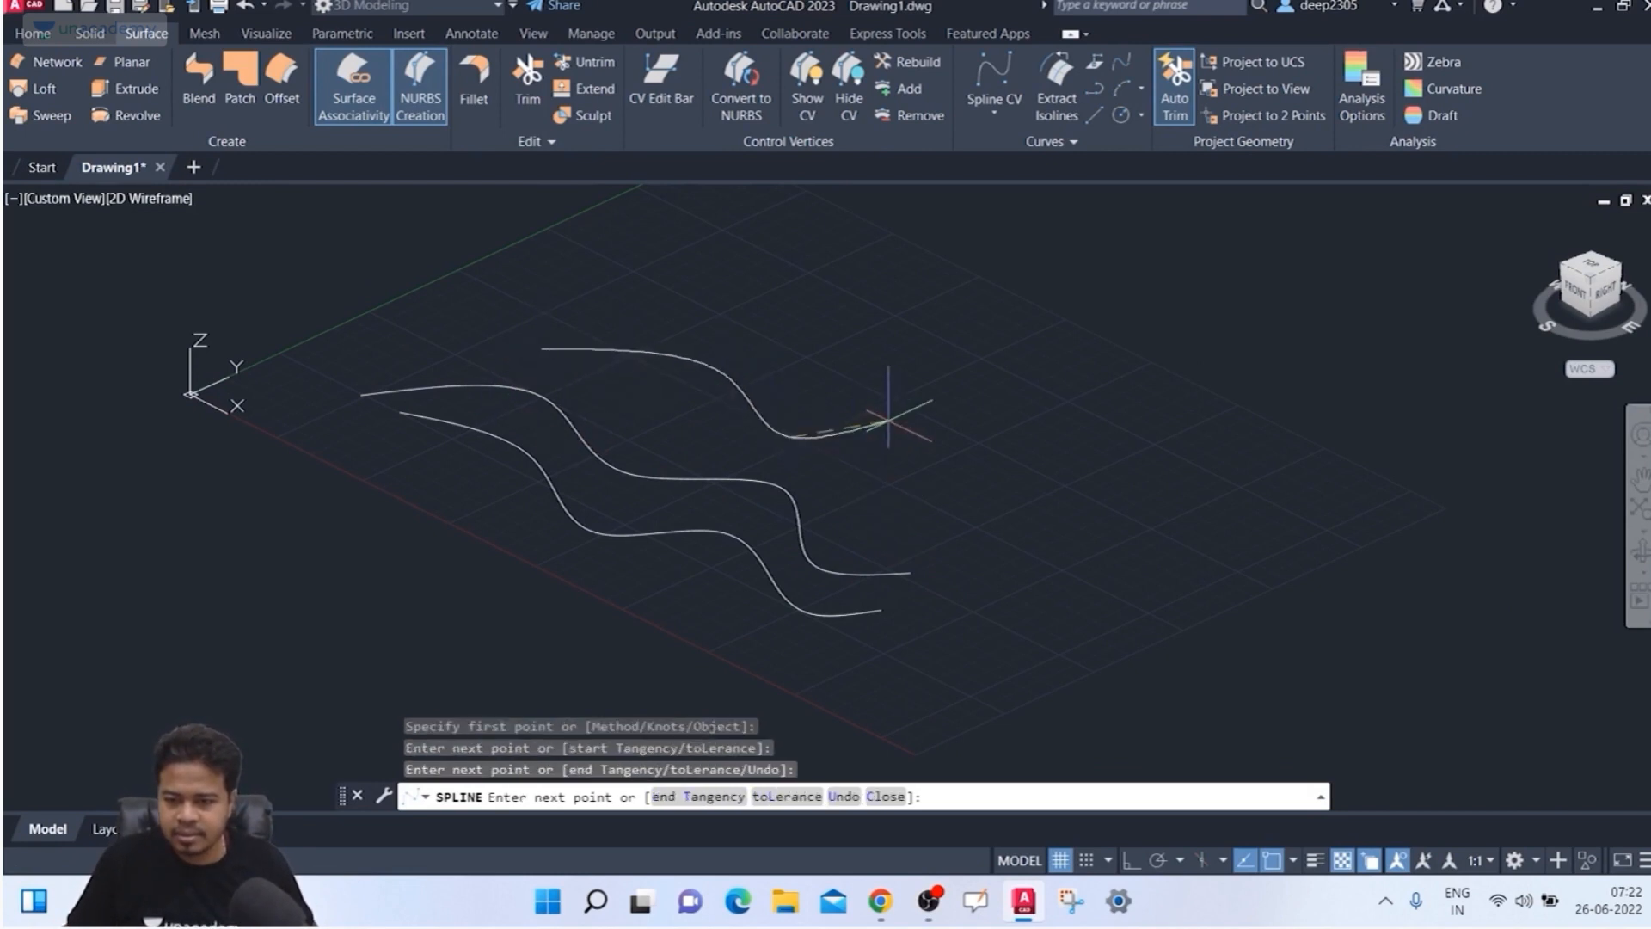
{"action": "left_click", "coordinate": [890, 421]}
{"action": "left_click", "coordinate": [929, 492]}
{"action": "left_click", "coordinate": [1028, 500]}
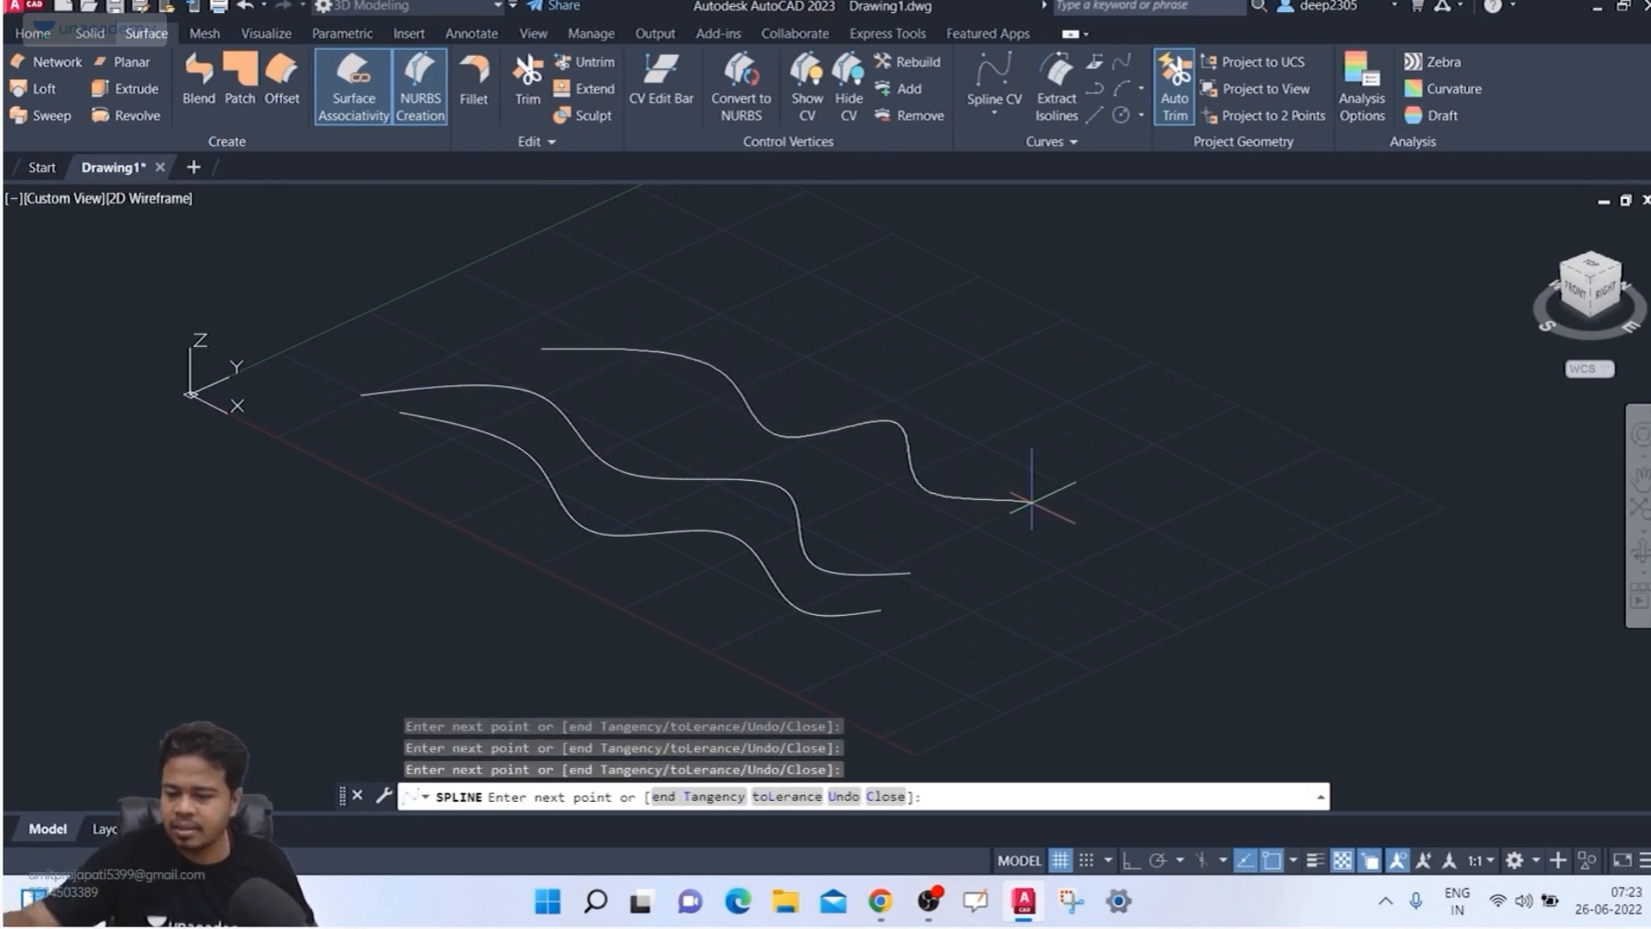
{"action": "key", "text": "Return"}
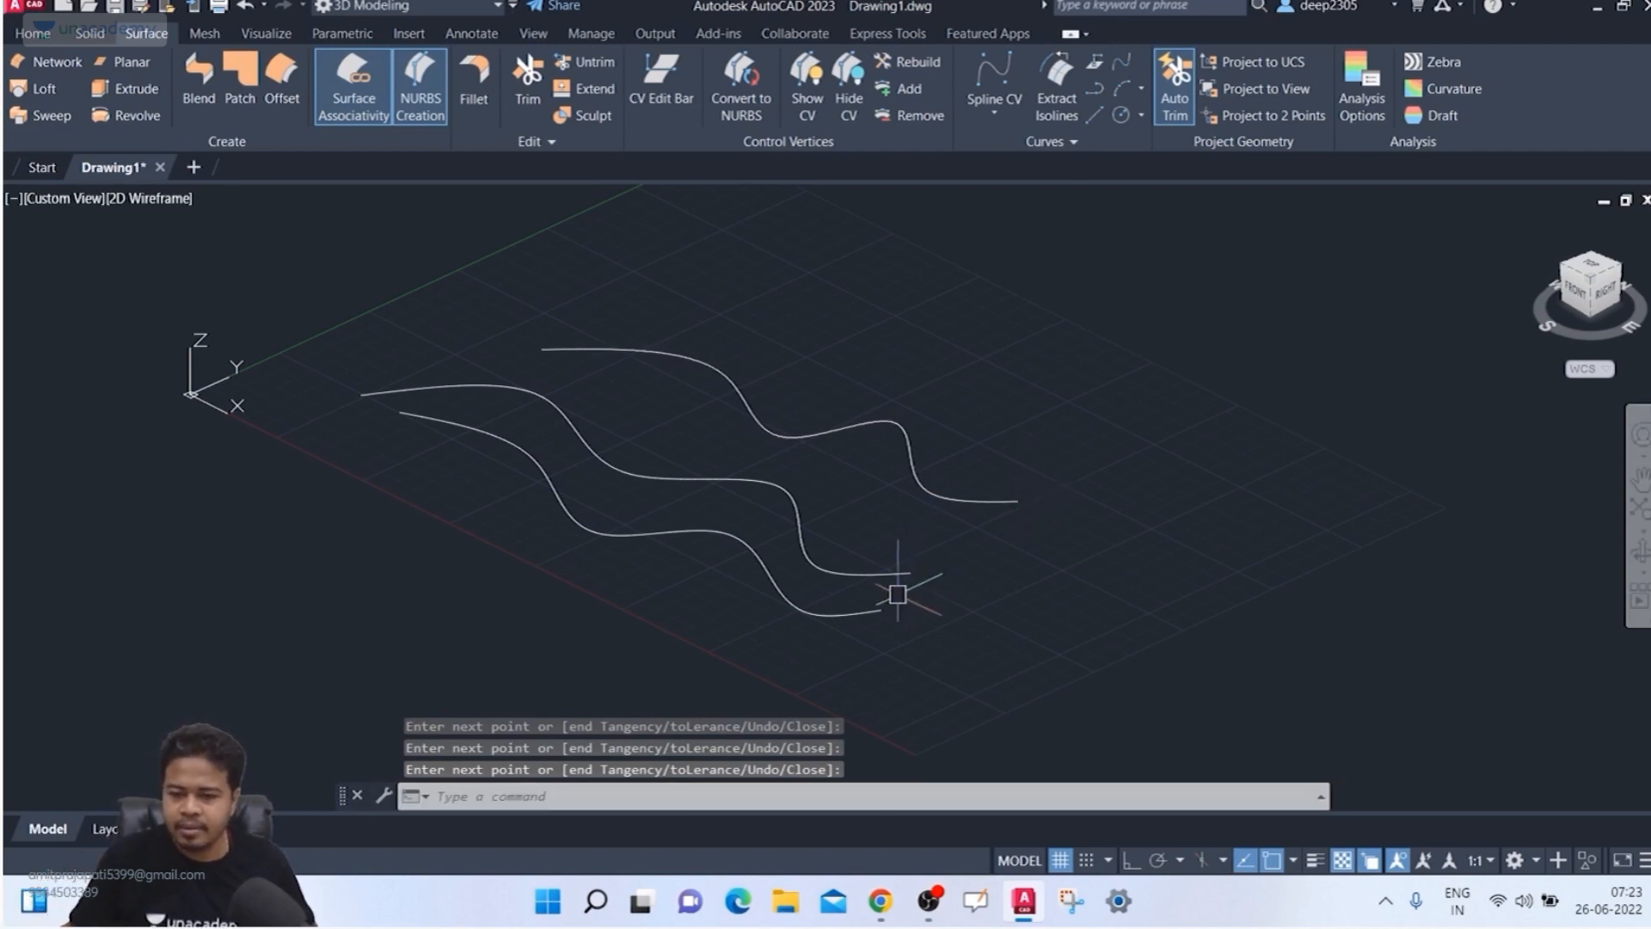
Step: Switch to the Rotate Gizmo and set the visual style to Shaded with edges
{"action": "mouse_move", "coordinate": [898, 594]}
{"action": "middle_mouse_down"}
{"action": "mouse_move", "coordinate": [796, 616]}
{"action": "mouse_move", "coordinate": [866, 645]}
{"action": "mouse_move", "coordinate": [851, 620]}
{"action": "mouse_move", "coordinate": [839, 633]}
{"action": "mouse_move", "coordinate": [874, 627]}
{"action": "middle_mouse_up"}
{"action": "middle_click_drag", "start_coordinate": [855, 428], "coordinate": [922, 427]}
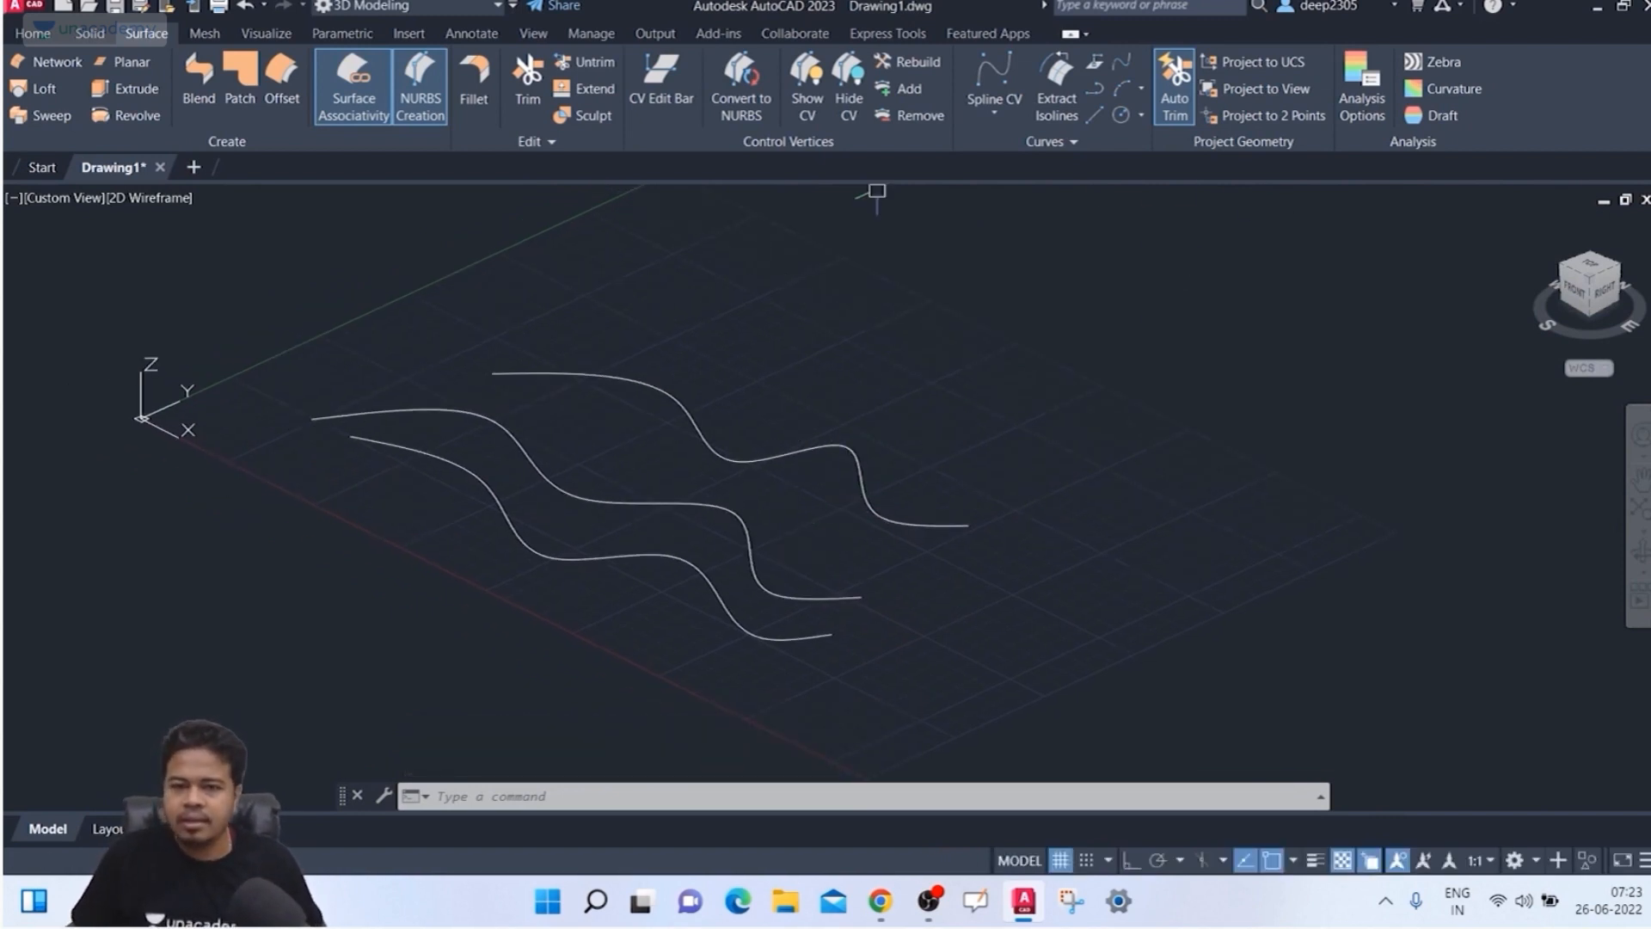
{"action": "left_click", "coordinate": [32, 33]}
{"action": "left_click", "coordinate": [1176, 110]}
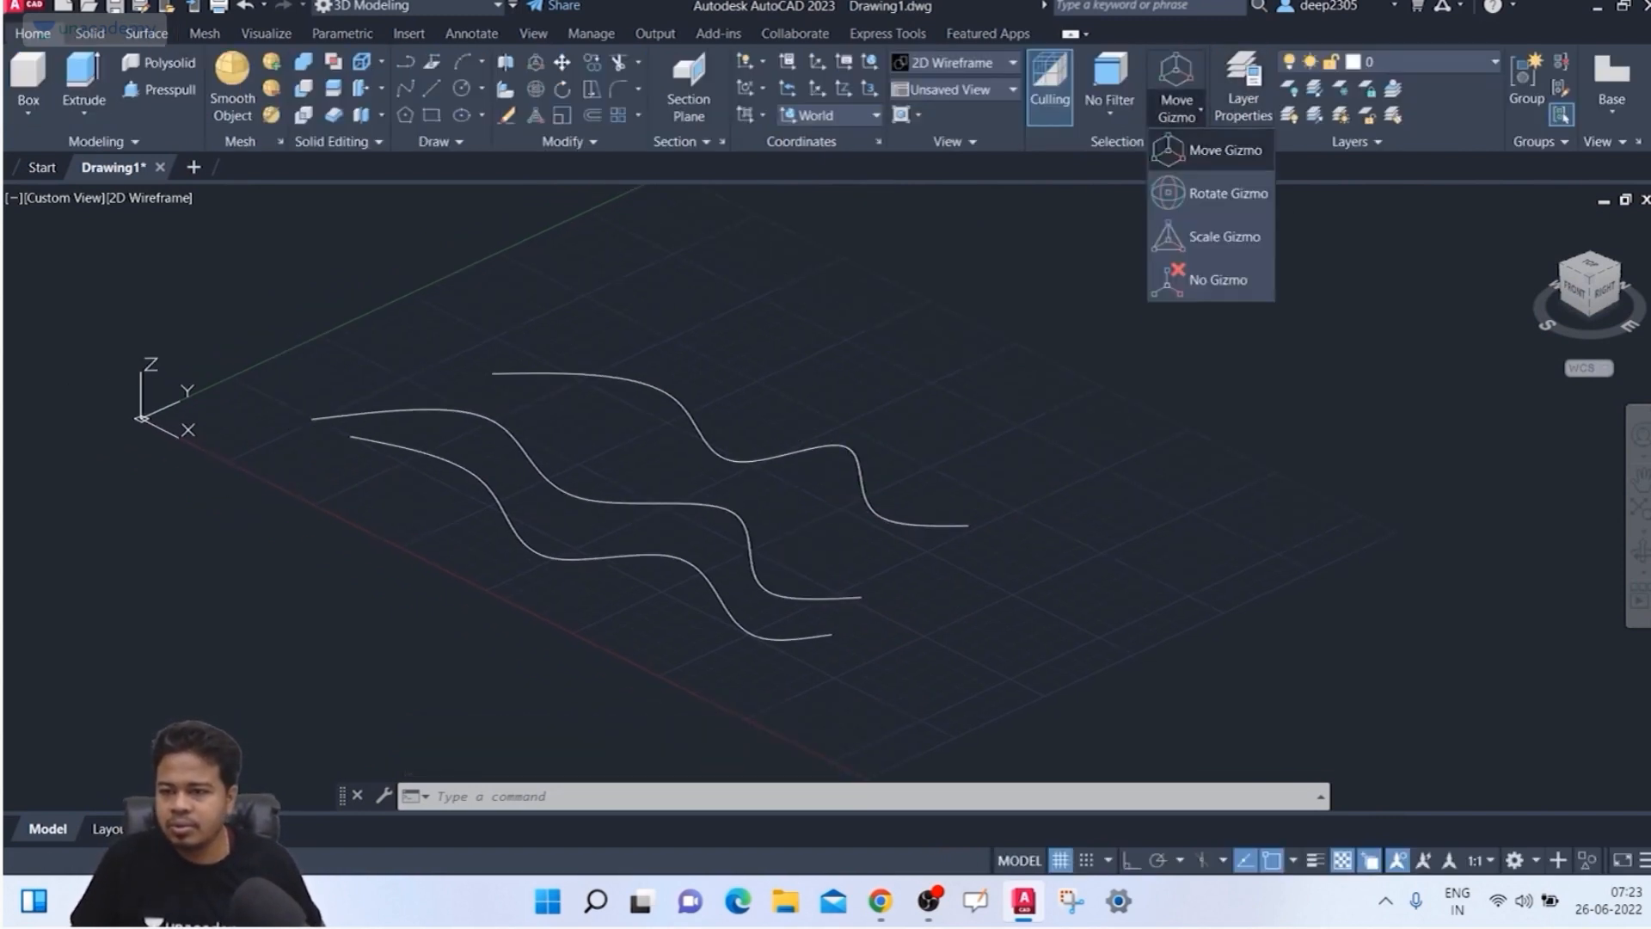
{"action": "left_click", "coordinate": [1209, 194]}
{"action": "left_click", "coordinate": [822, 448]}
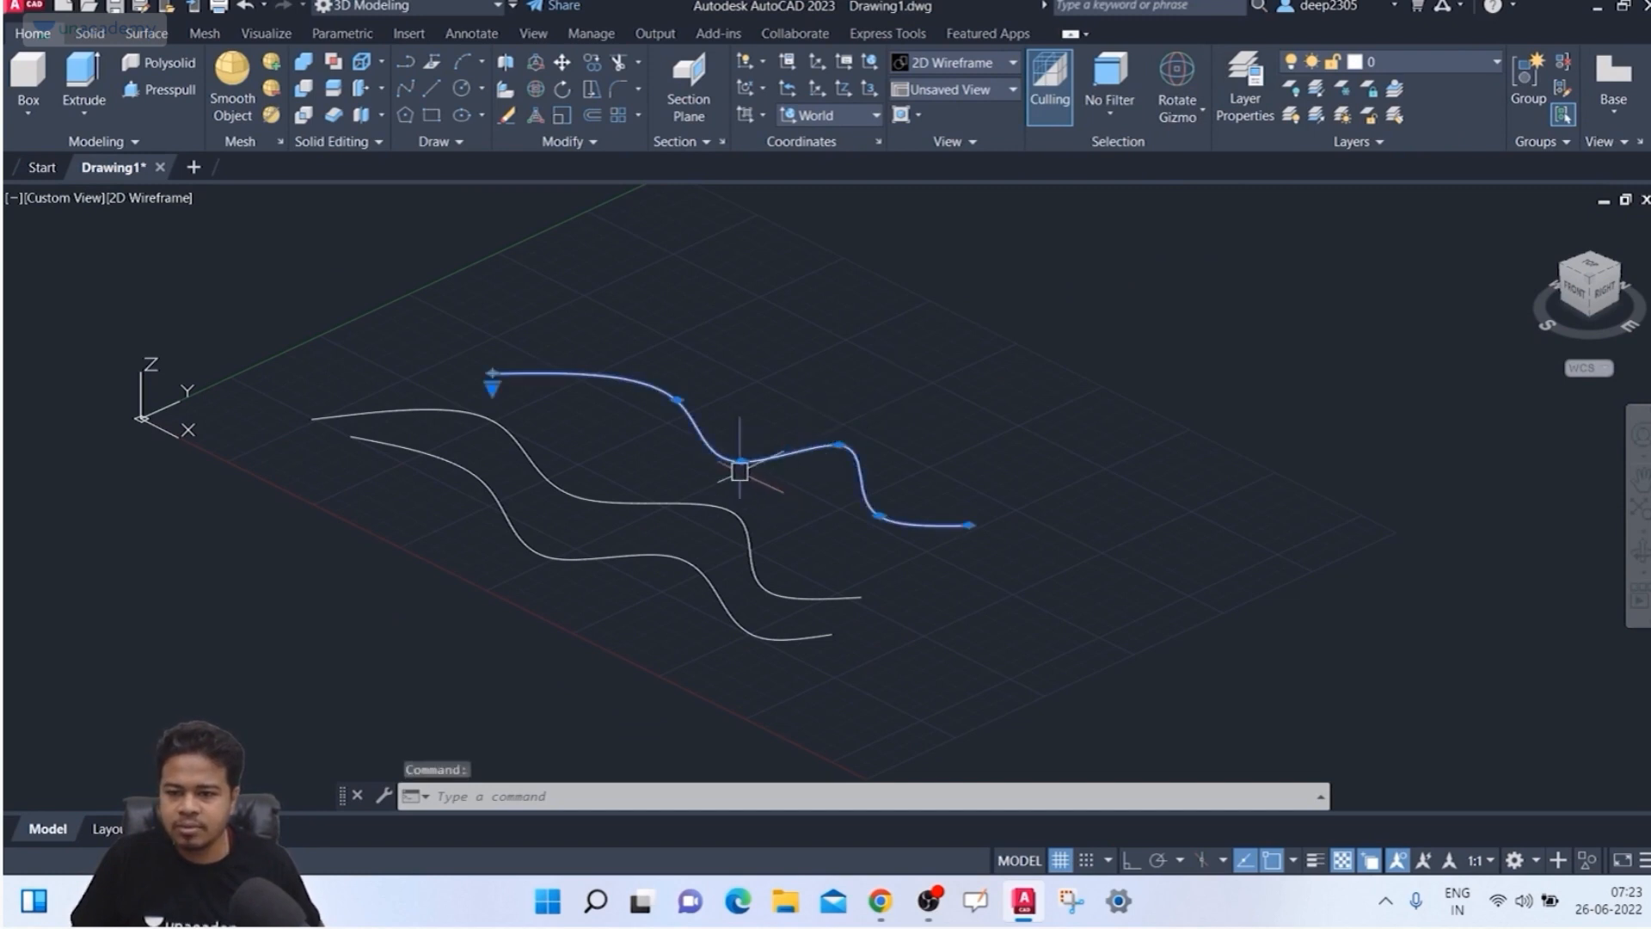
{"action": "key", "text": "Escape"}
{"action": "left_click", "coordinate": [150, 197]}
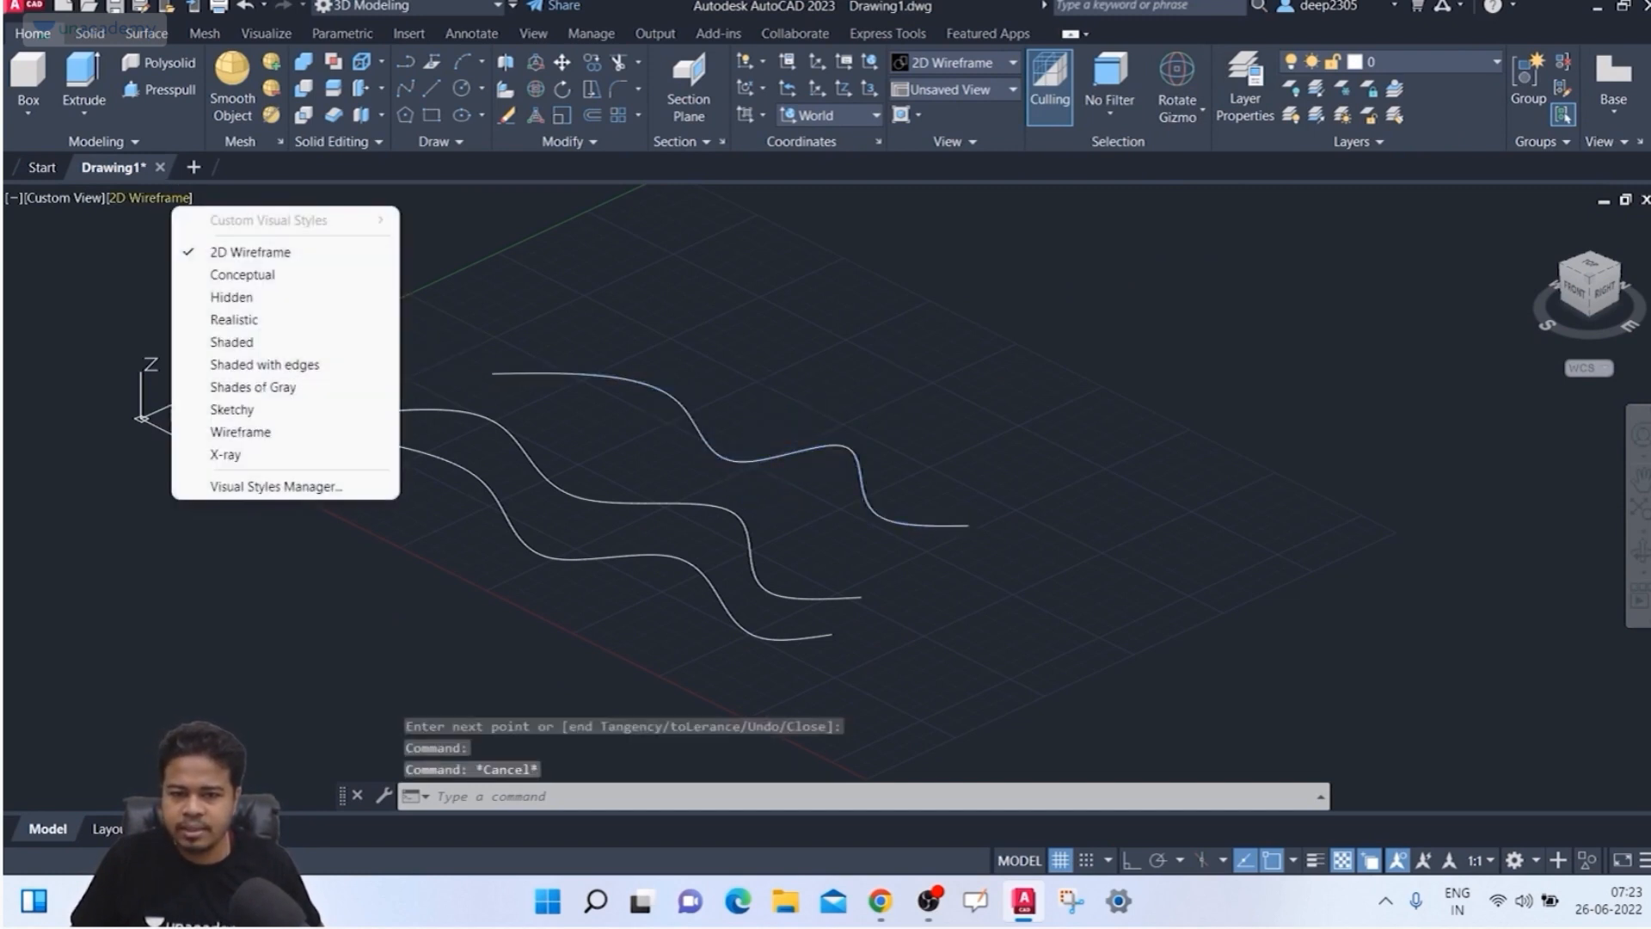
{"action": "left_click", "coordinate": [240, 364]}
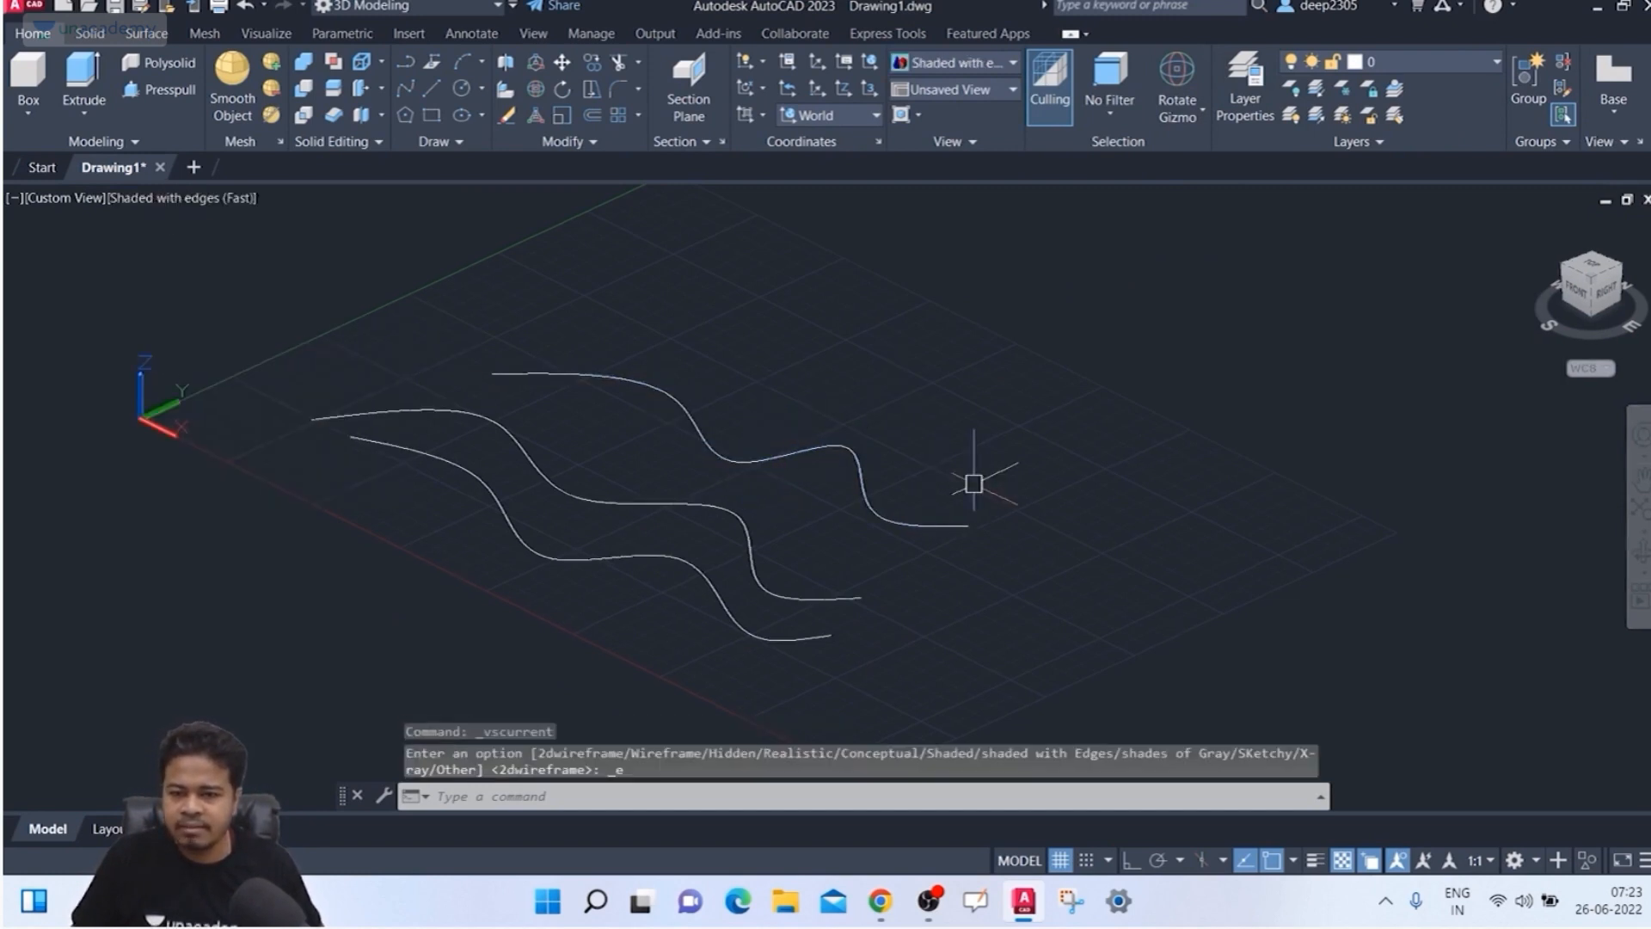
Step: Rotate the rear wavy spline about the gizmo's X axis with Ortho on, standing it in a vertical plane with its humps upward
{"action": "left_click", "coordinate": [1005, 471]}
{"action": "left_click", "coordinate": [902, 557]}
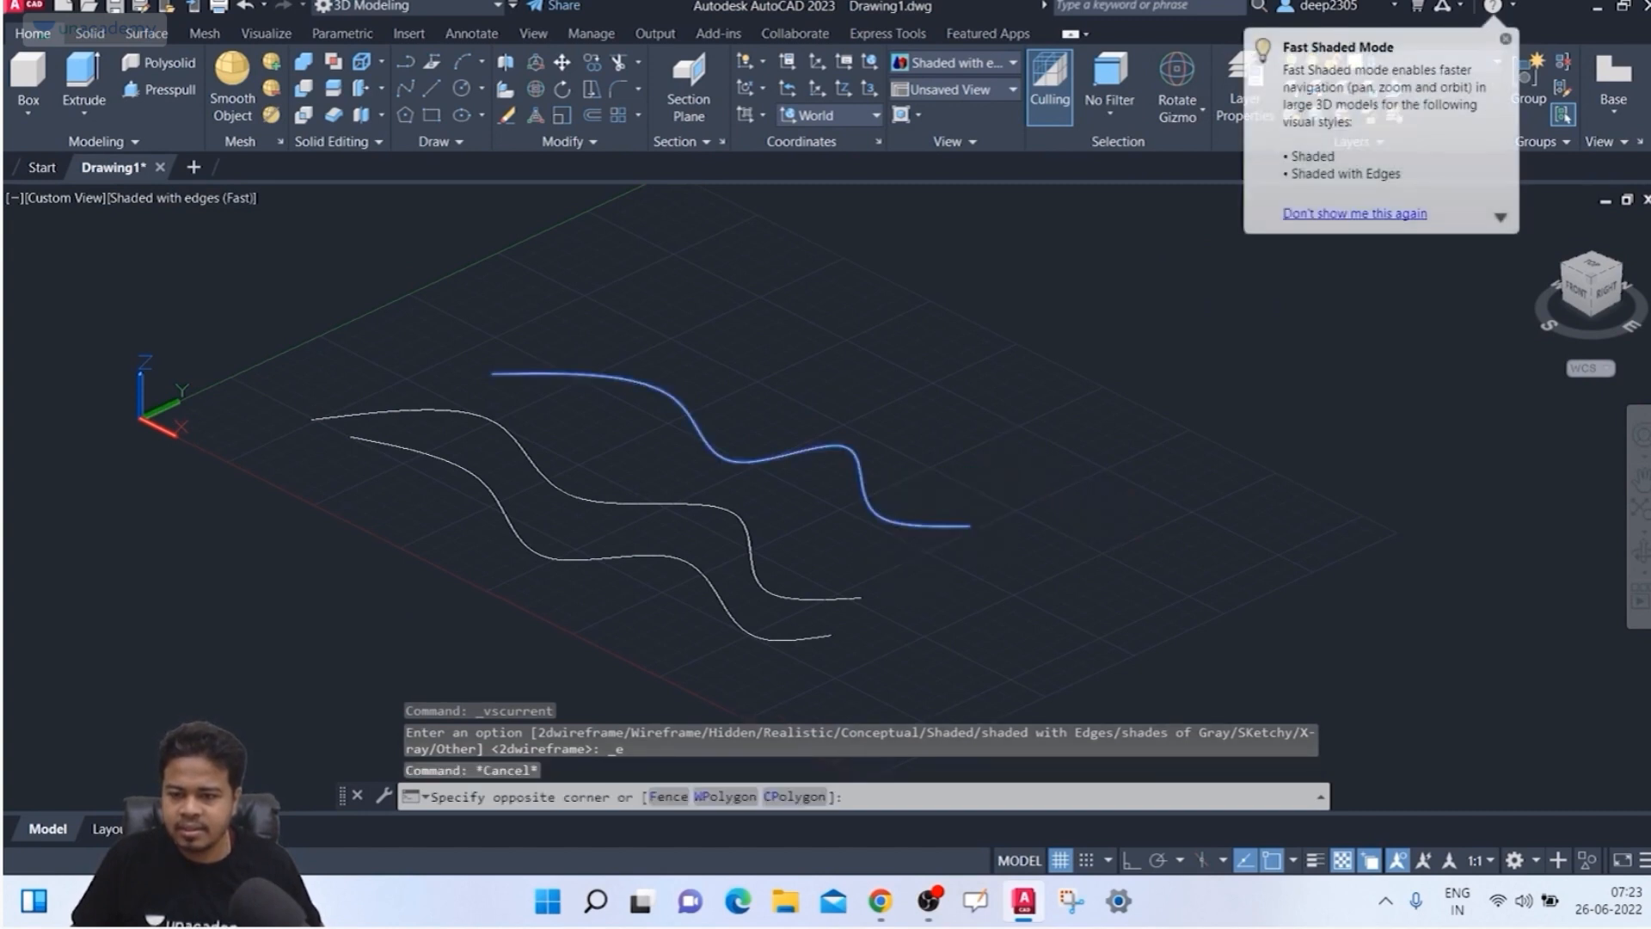
{"action": "left_click", "coordinate": [777, 389]}
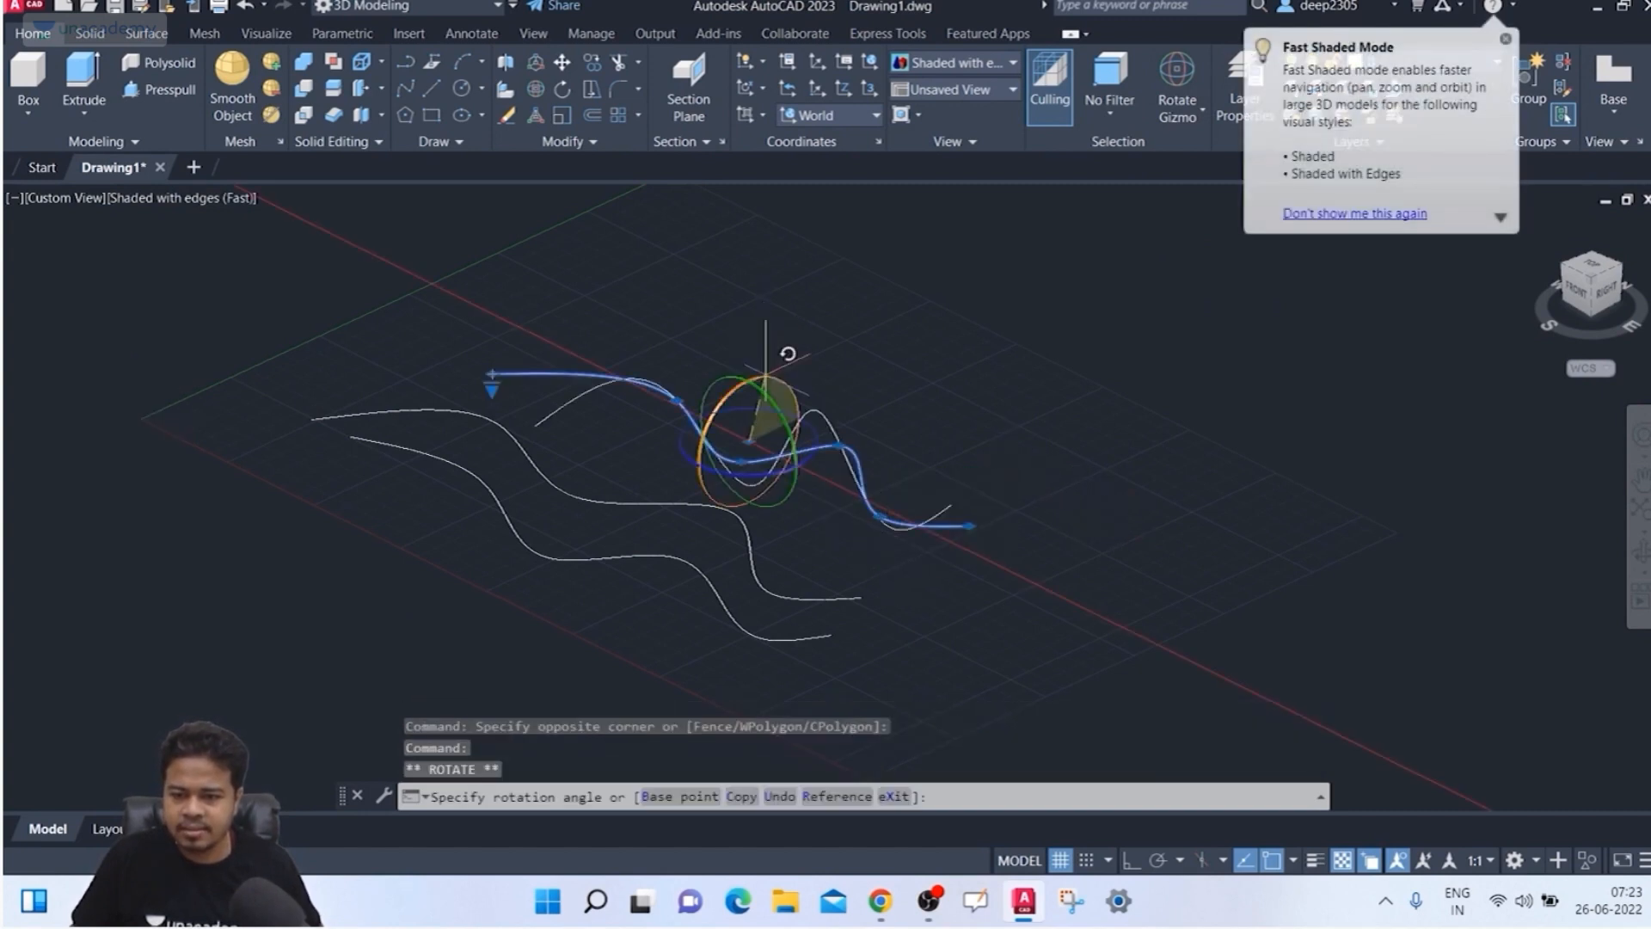
{"action": "key", "text": "F8"}
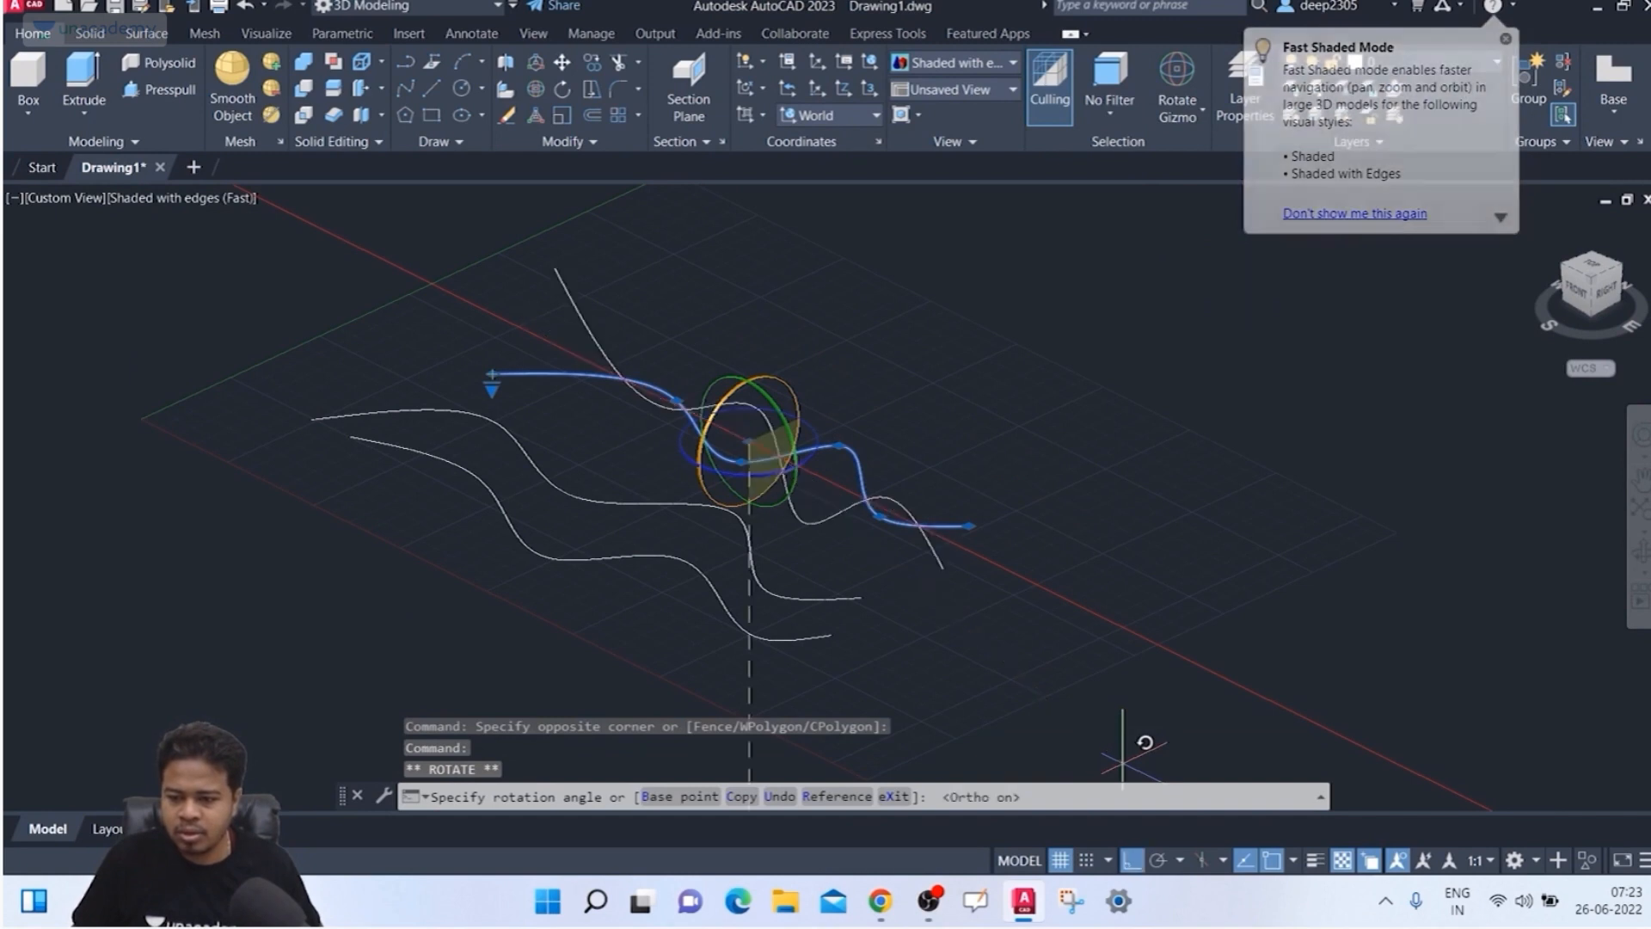
{"action": "left_click", "coordinate": [878, 647]}
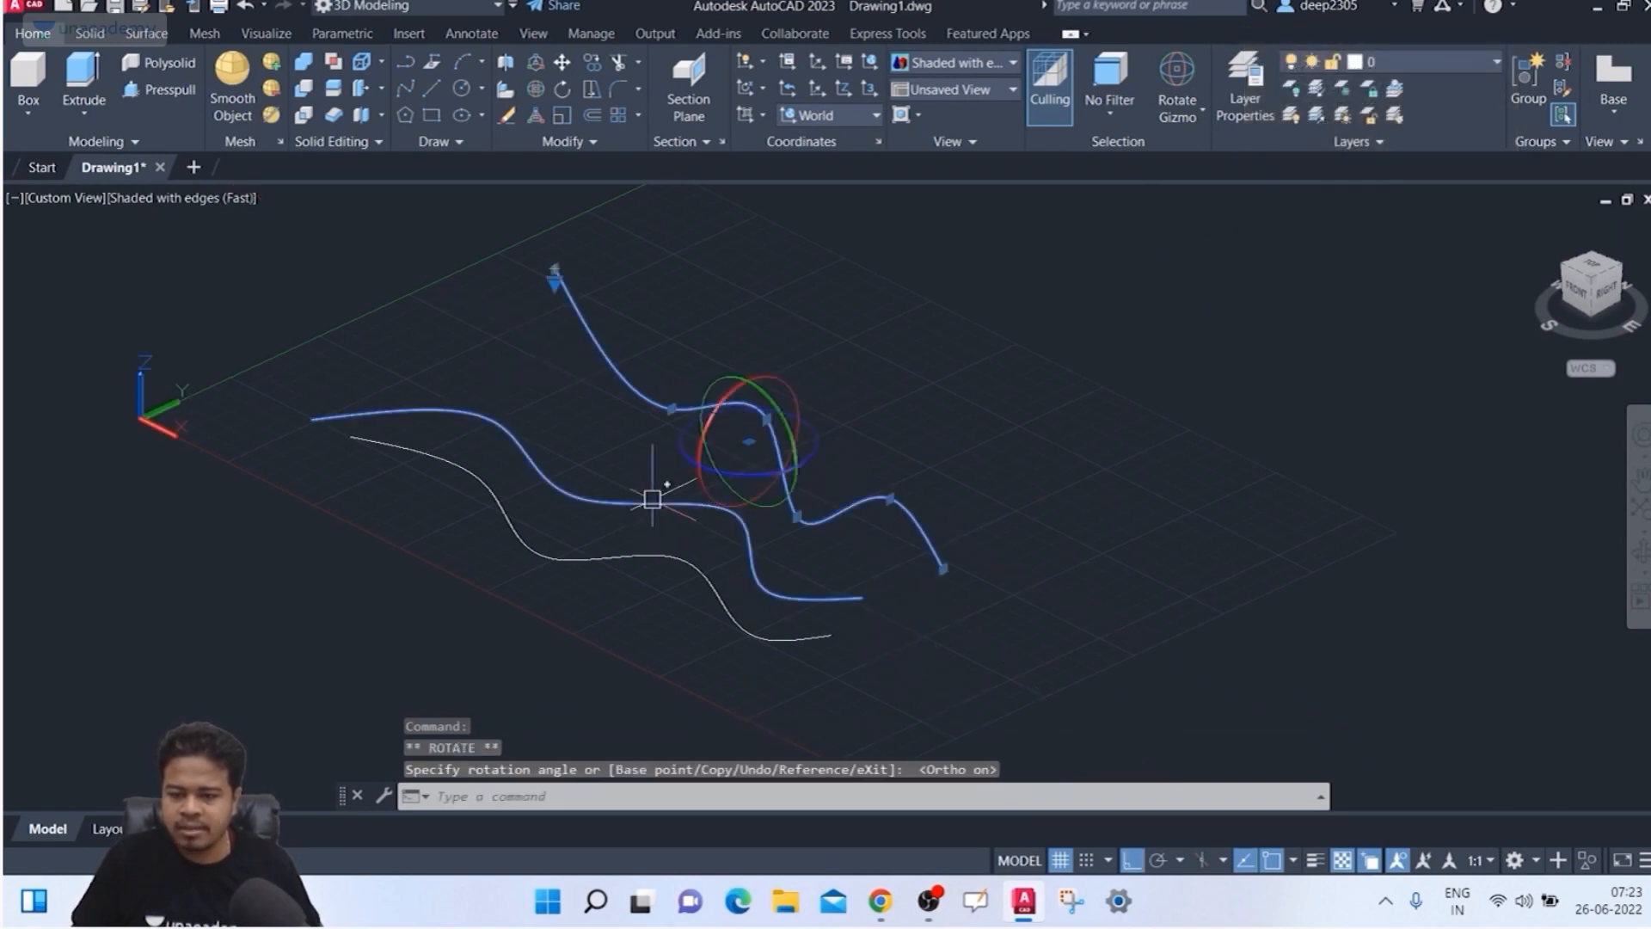
{"action": "middle_click_drag", "start_coordinate": [819, 559], "coordinate": [874, 520]}
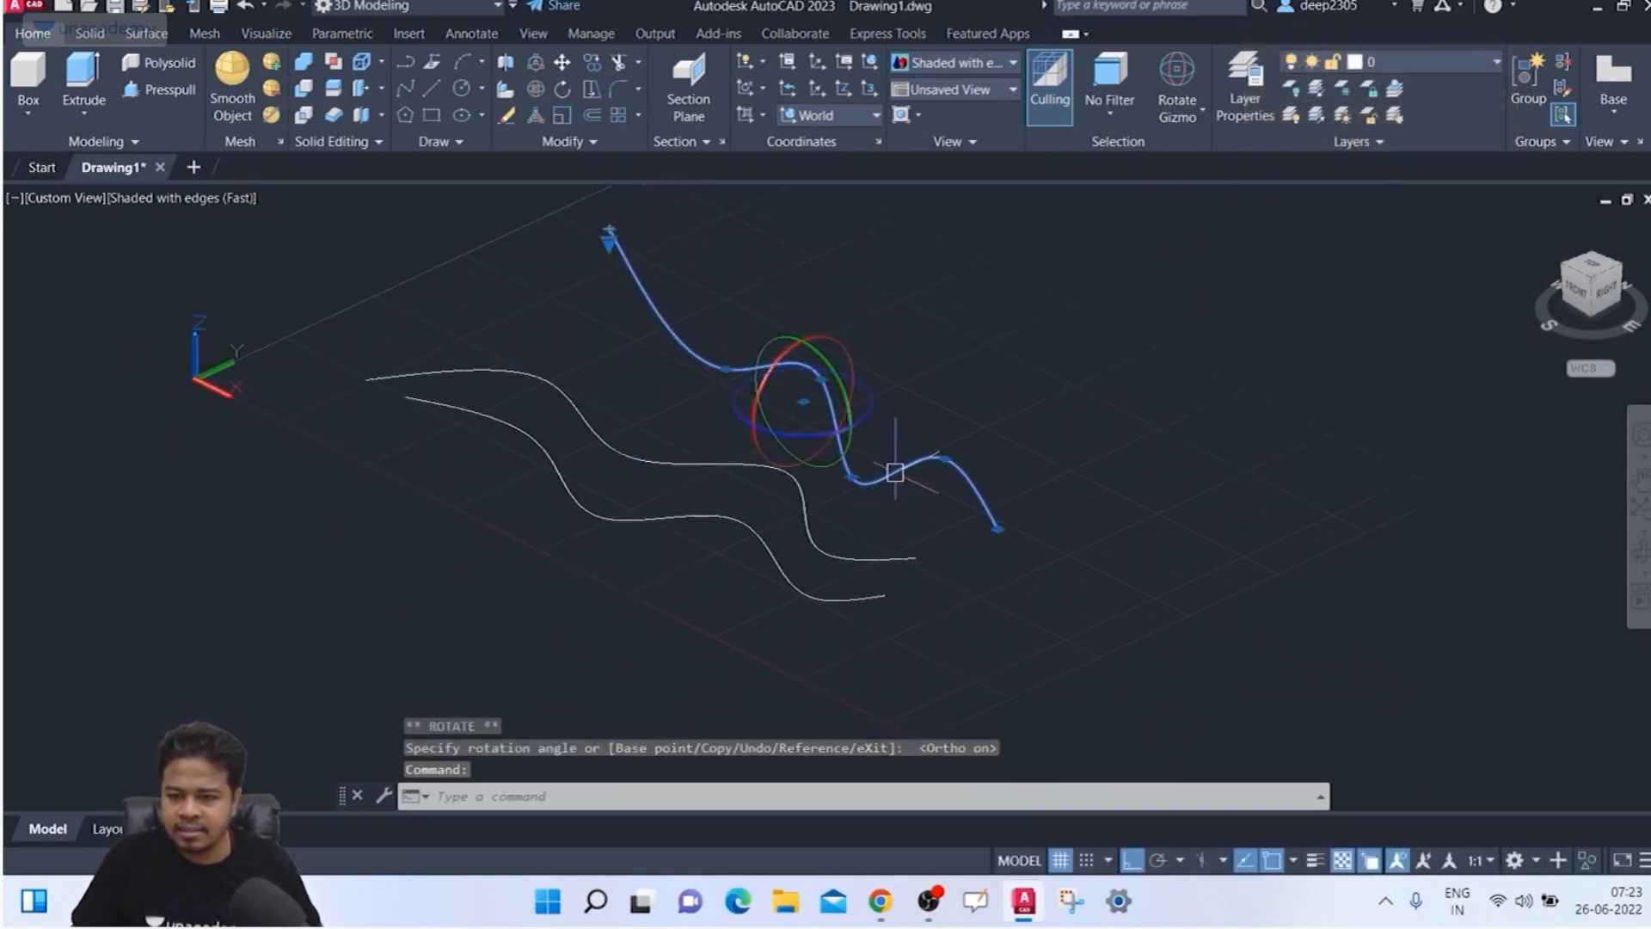
{"action": "left_click", "coordinate": [823, 338]}
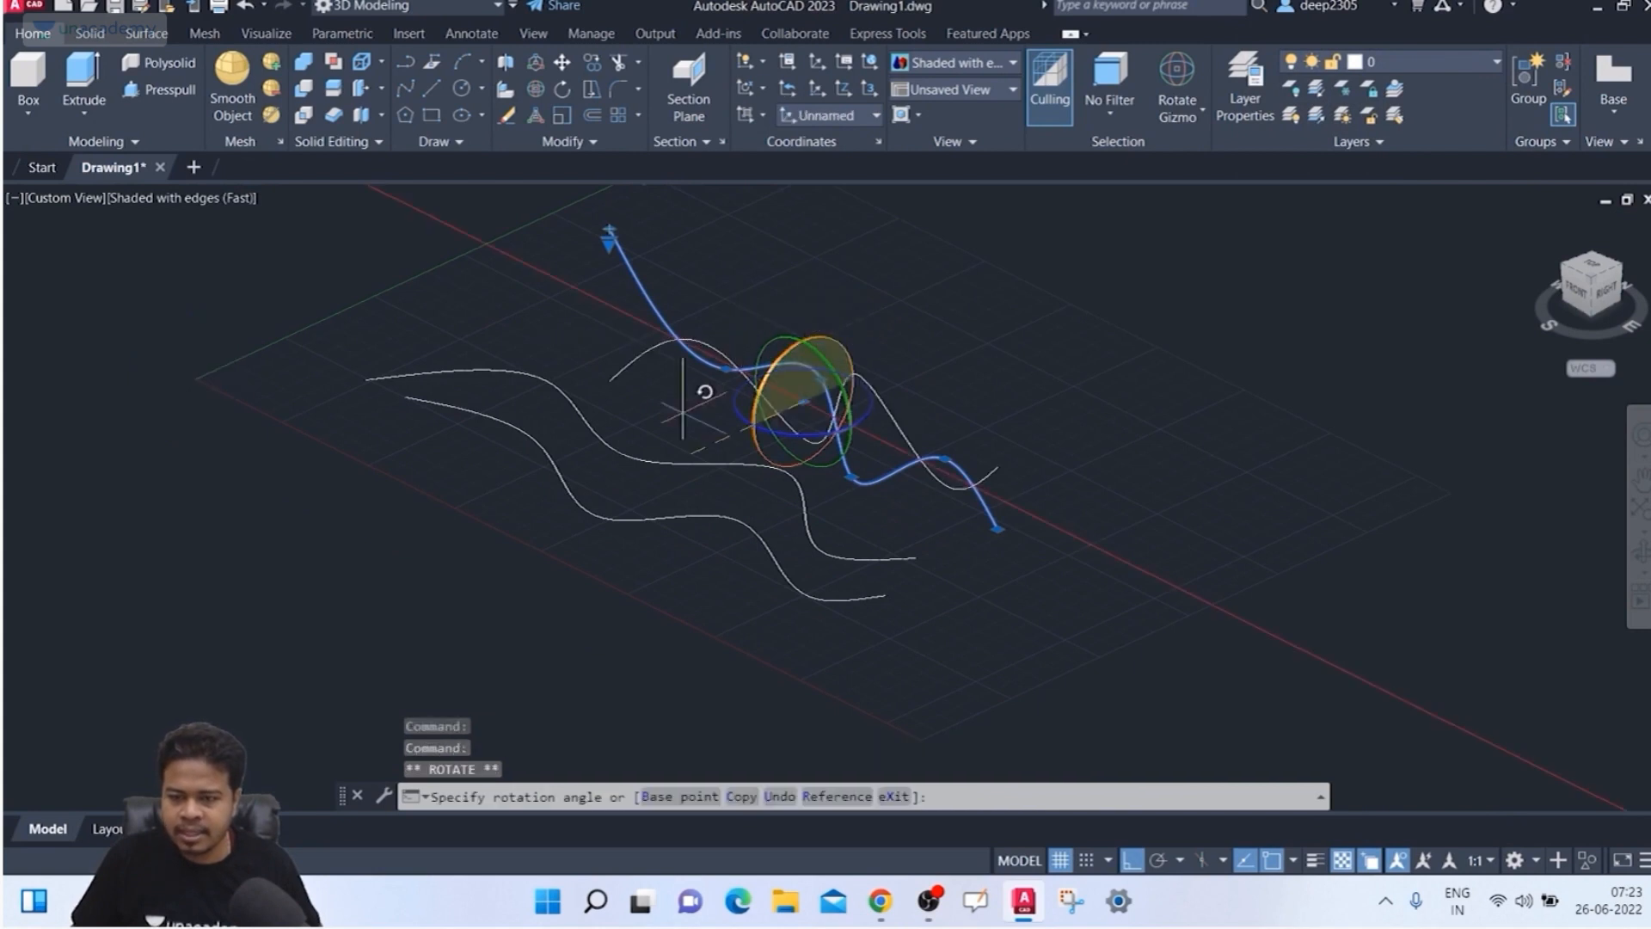
{"action": "key", "text": "Escape"}
Step: Rotate the middle wavy spline about the gizmo's X axis into a vertical plane, matching the rear spline's orientation
{"action": "left_click", "coordinate": [863, 540]}
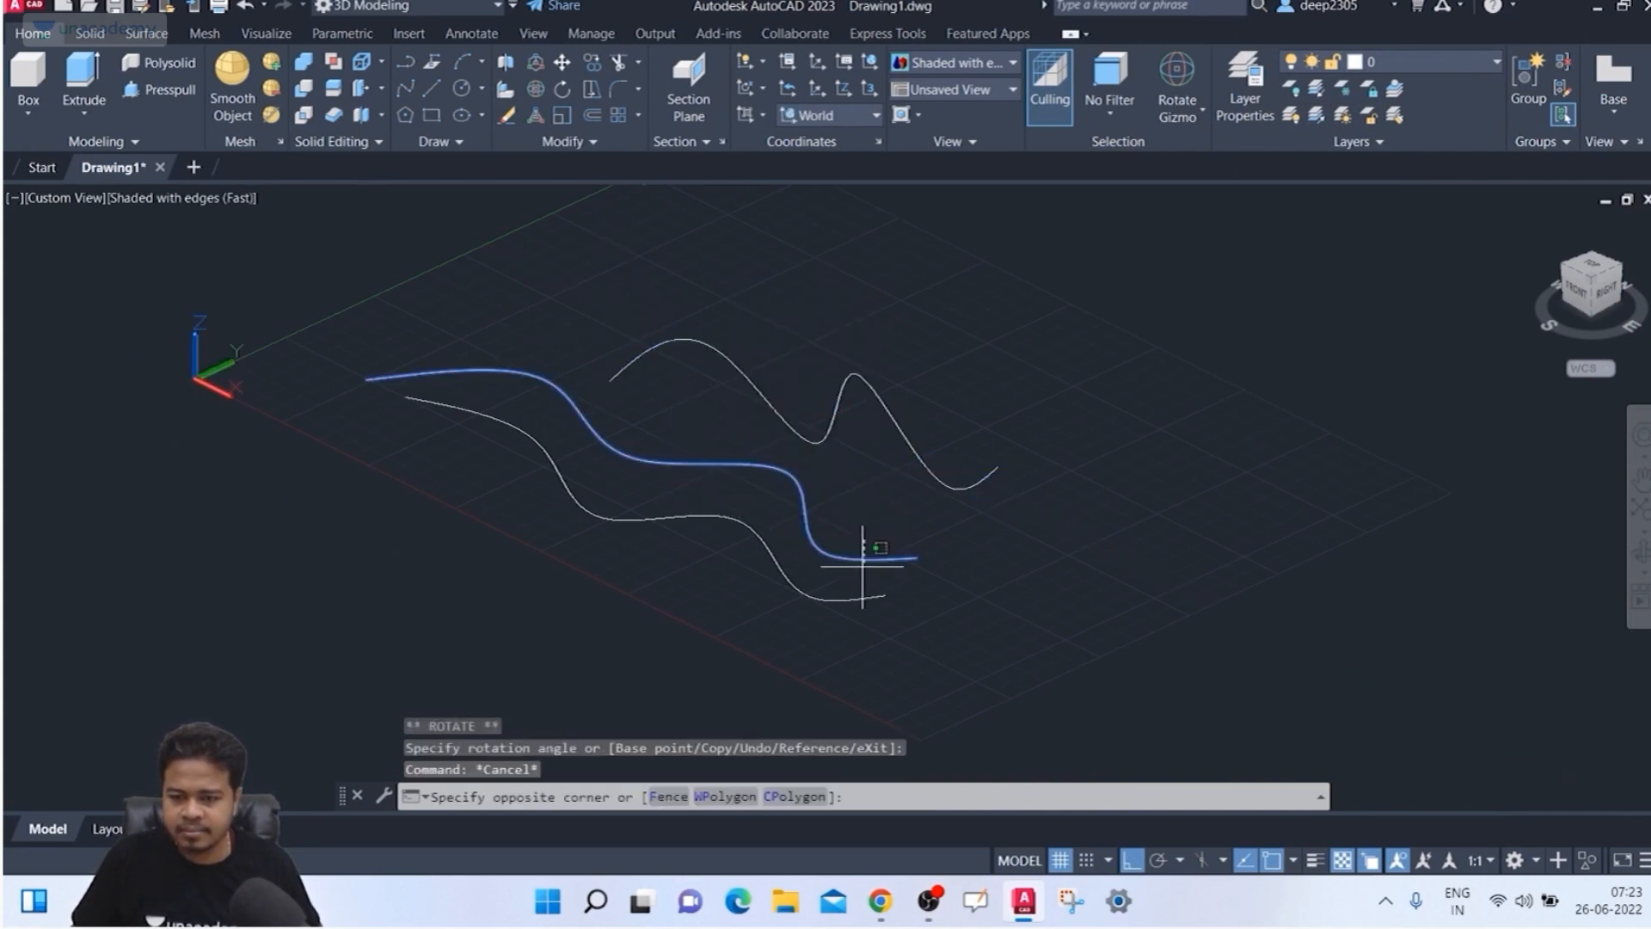
{"action": "left_click", "coordinate": [772, 524]}
{"action": "left_click", "coordinate": [688, 398]}
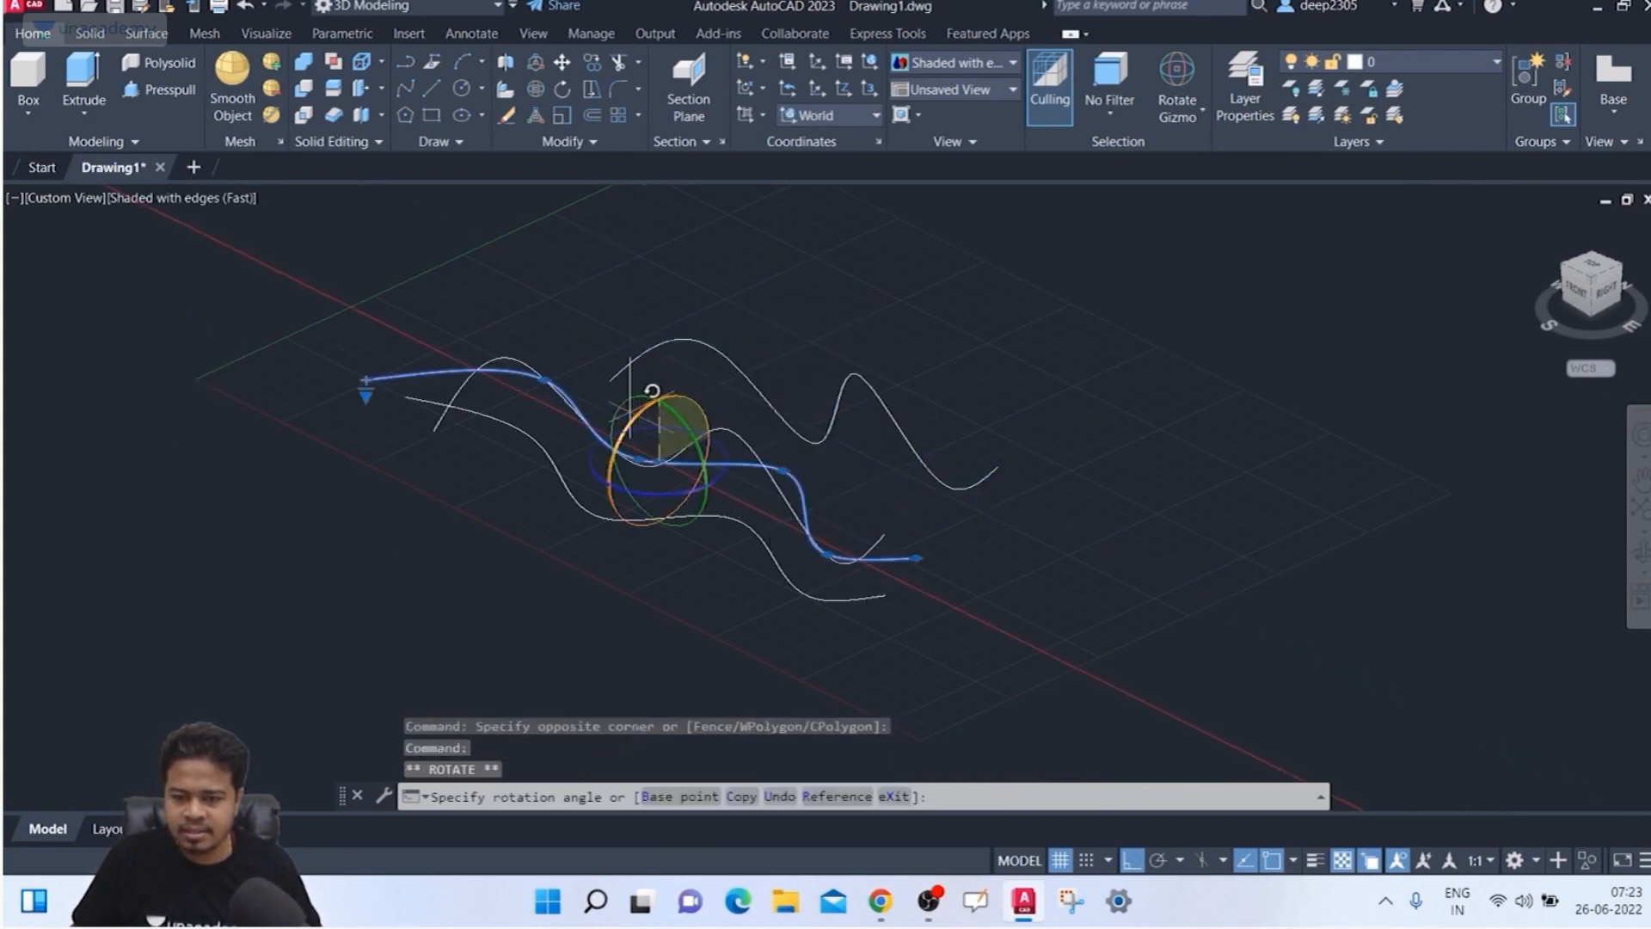
{"action": "key", "text": "Escape"}
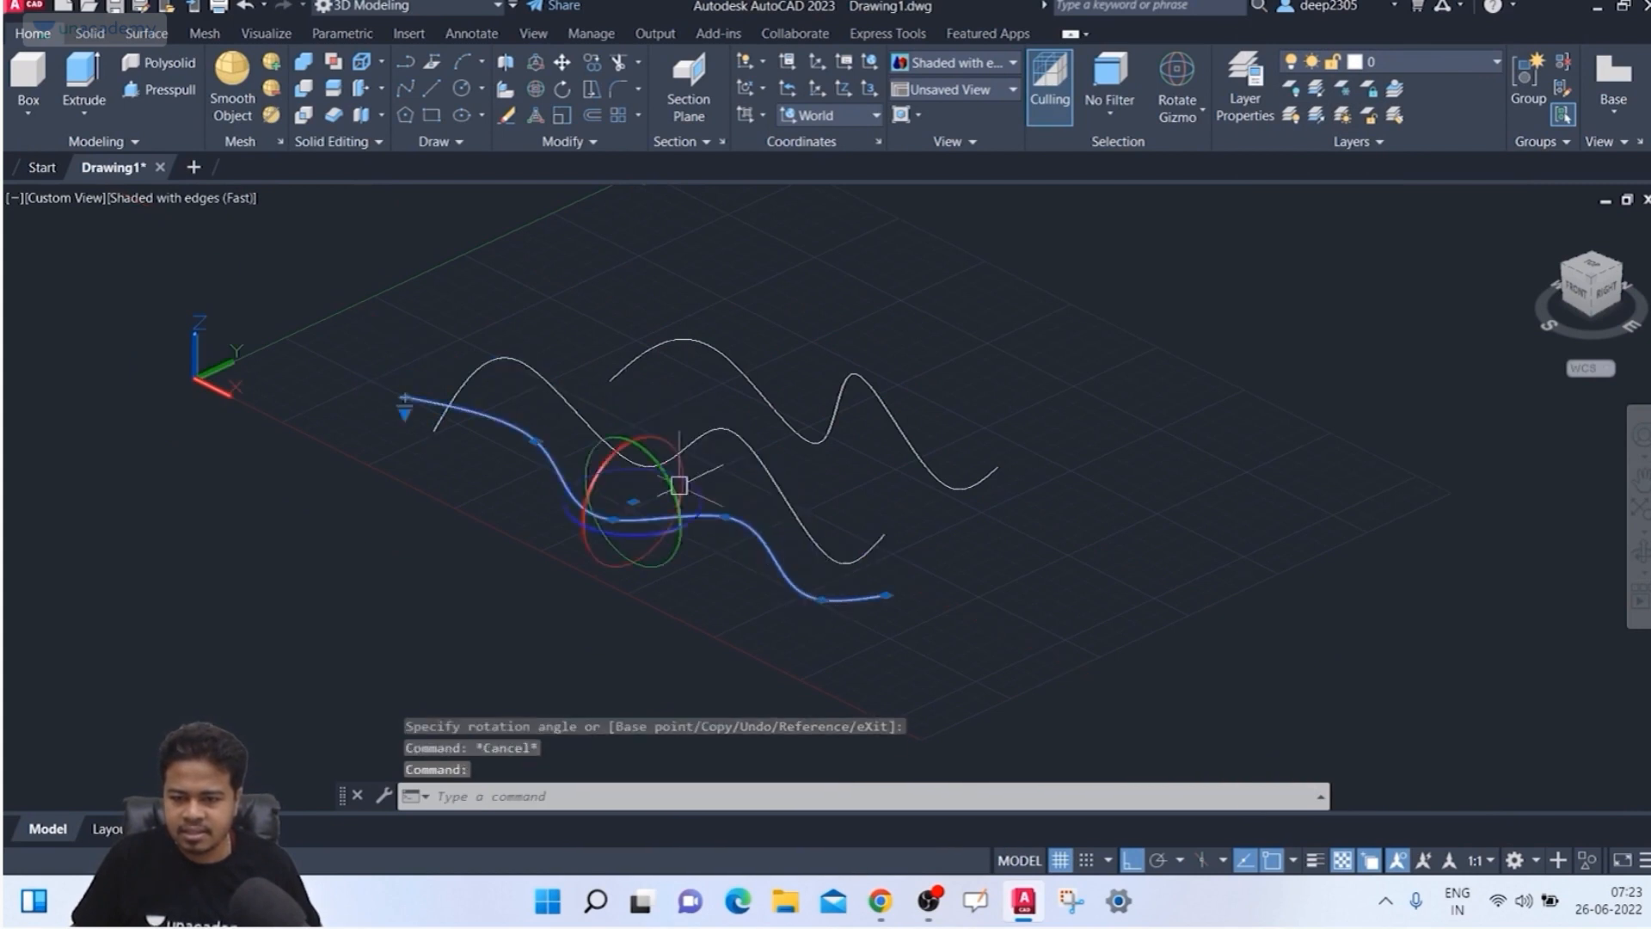
Step: Rotate the front wavy spline about the gizmo's X axis into a vertical plane, turned opposite to the other two
{"action": "left_click", "coordinate": [612, 445]}
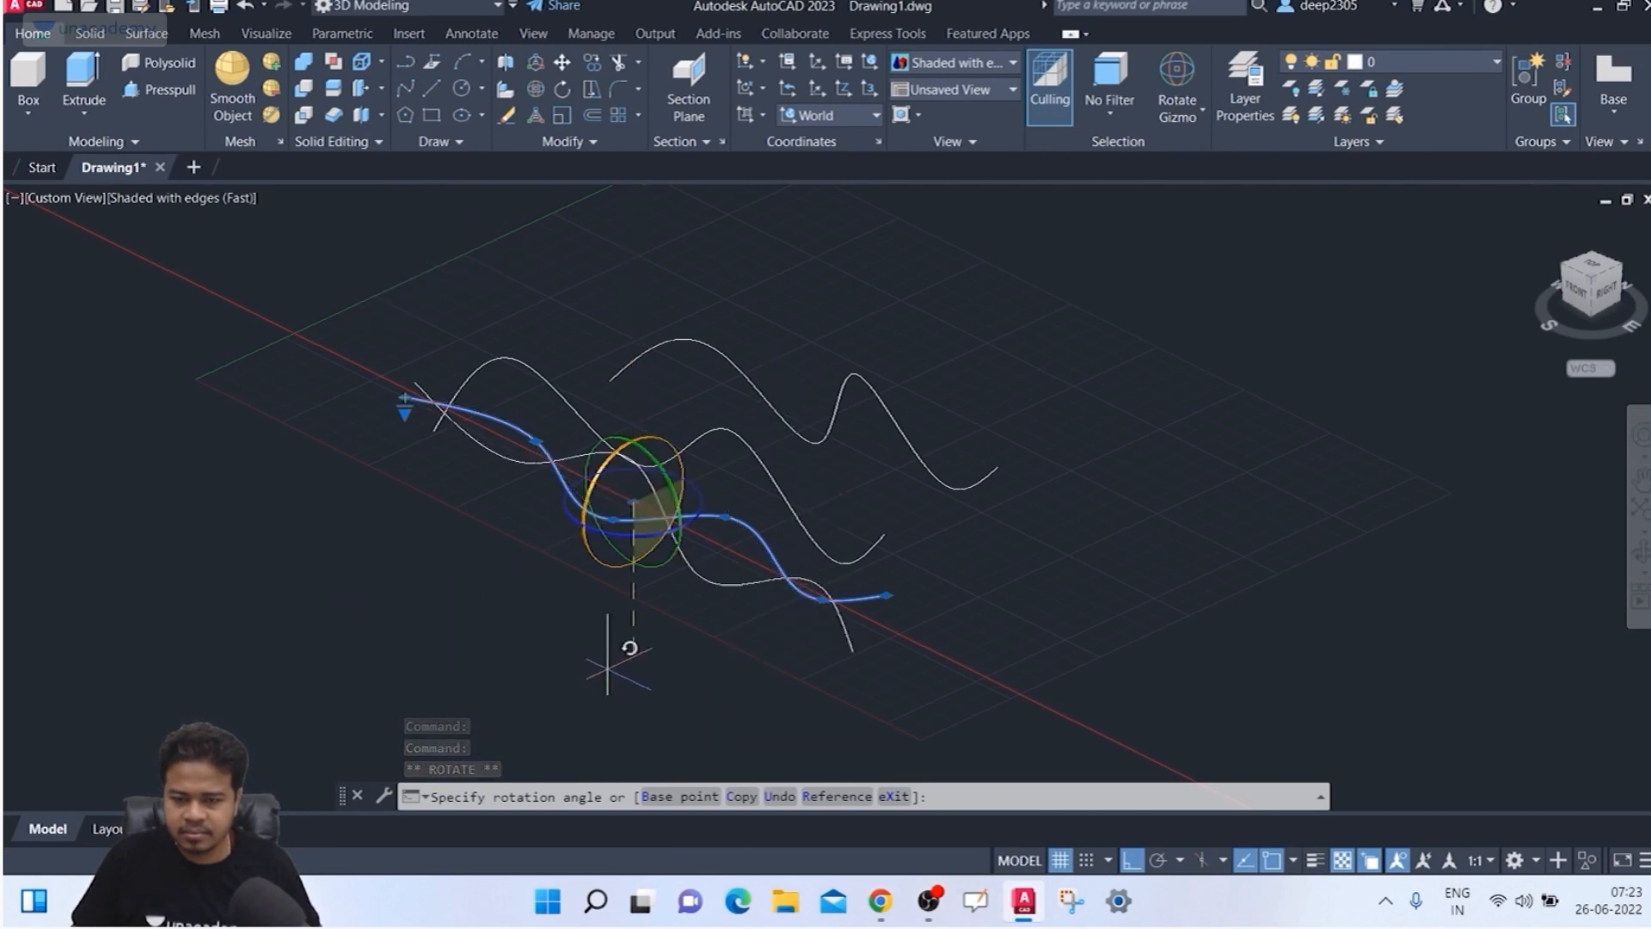
{"action": "key", "text": "Escape"}
{"action": "key", "text": "Escape"}
Step: Switch to the Move Gizmo and shift the rear spline along the Y axis, away from the other two
{"action": "middle_click_drag", "start_coordinate": [996, 604], "coordinate": [921, 571]}
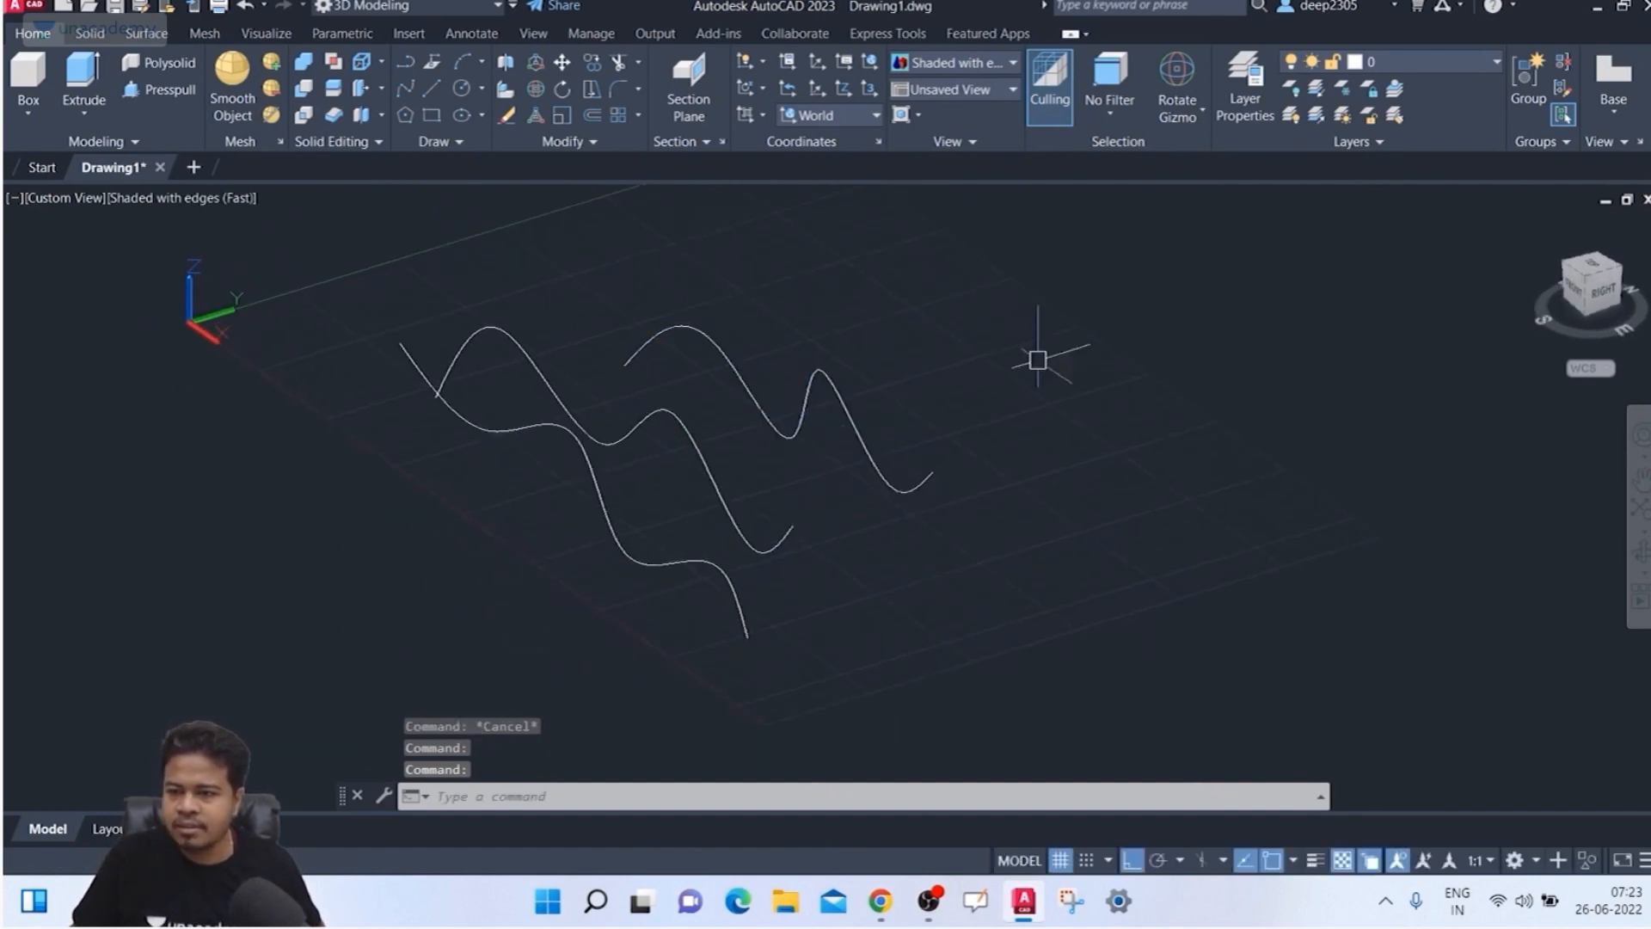
{"action": "key", "text": "Escape"}
{"action": "key", "text": "Escape"}
{"action": "left_click", "coordinate": [1178, 102]}
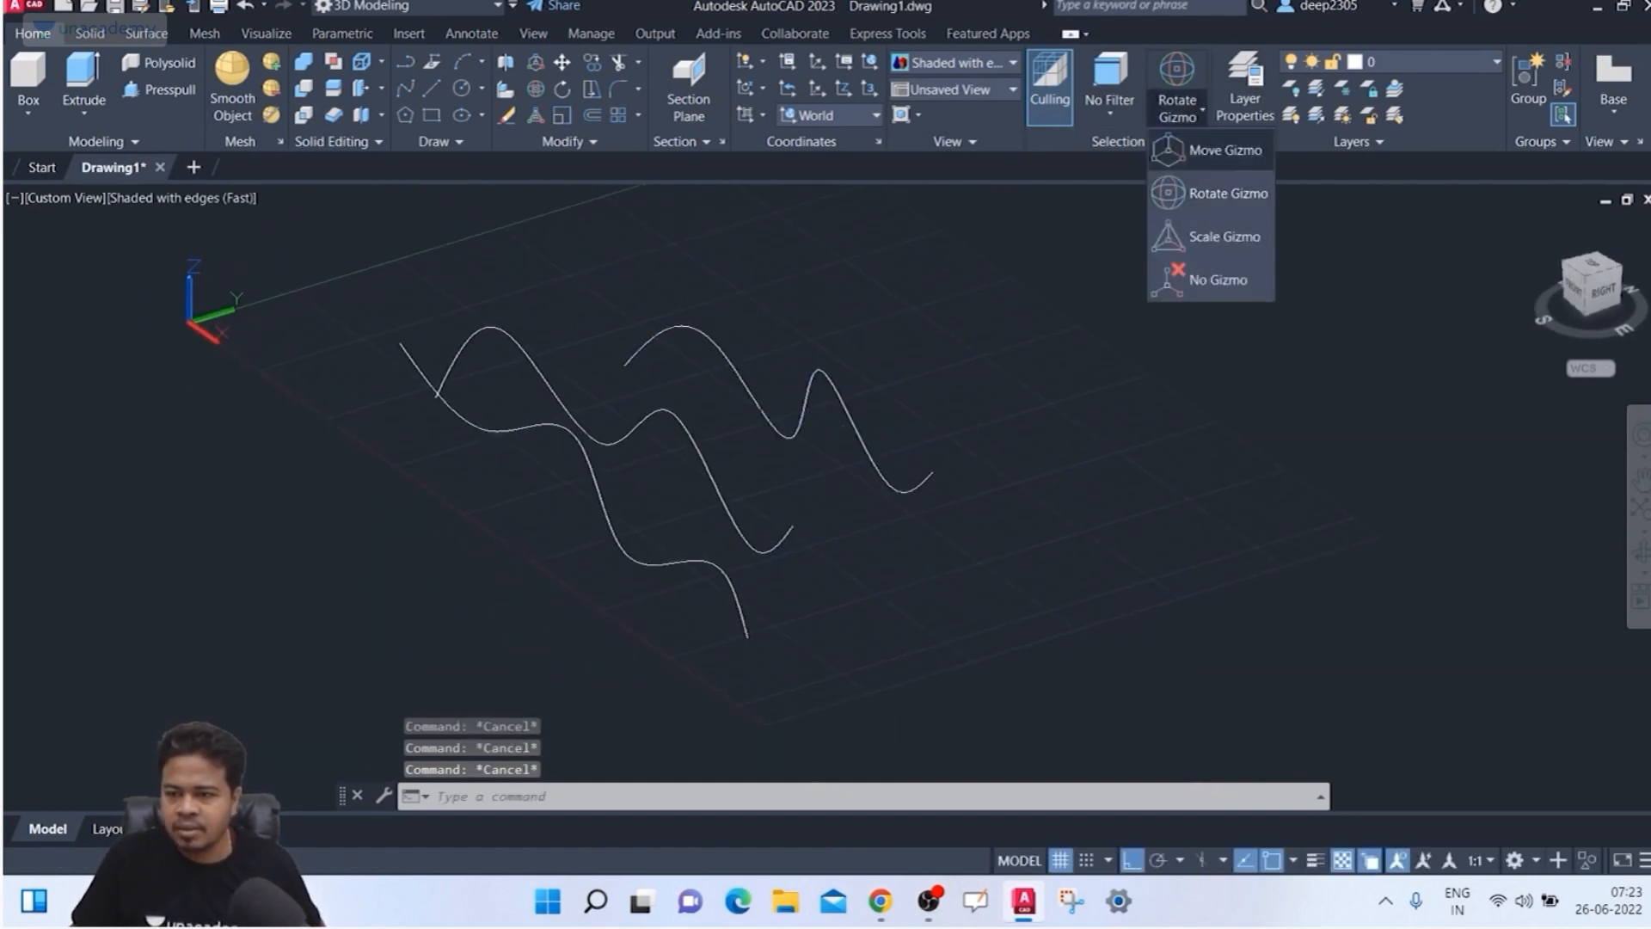
{"action": "left_click", "coordinate": [1226, 151]}
{"action": "left_click", "coordinate": [838, 425]}
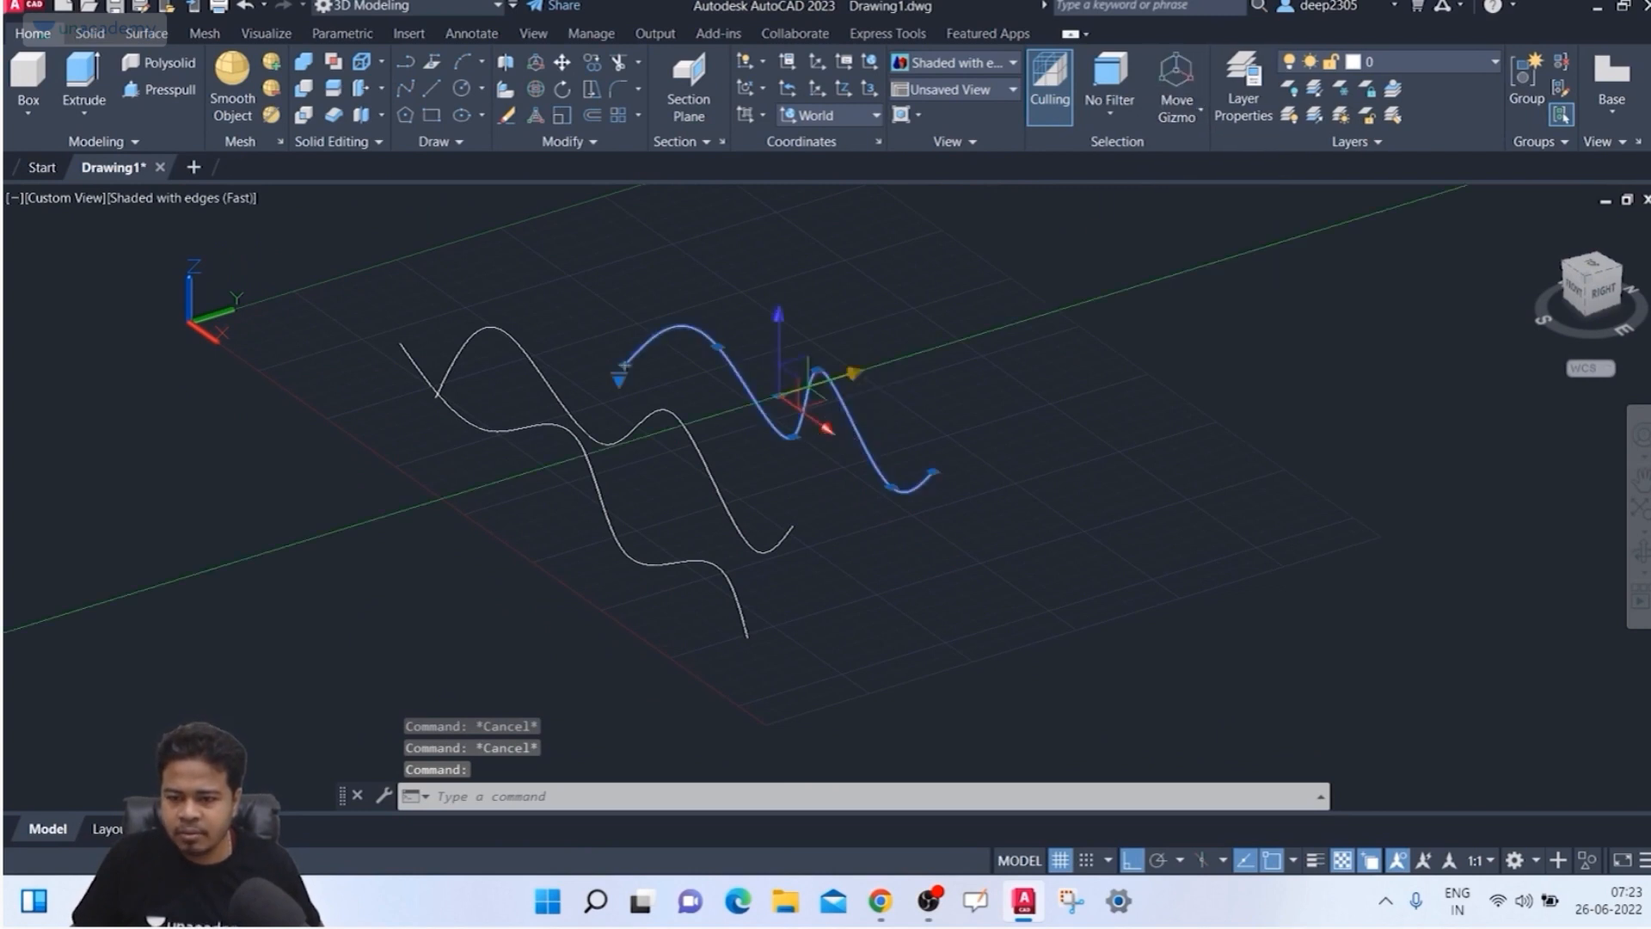
{"action": "left_click", "coordinate": [851, 372]}
{"action": "left_click", "coordinate": [919, 351]}
{"action": "key", "text": "Escape"}
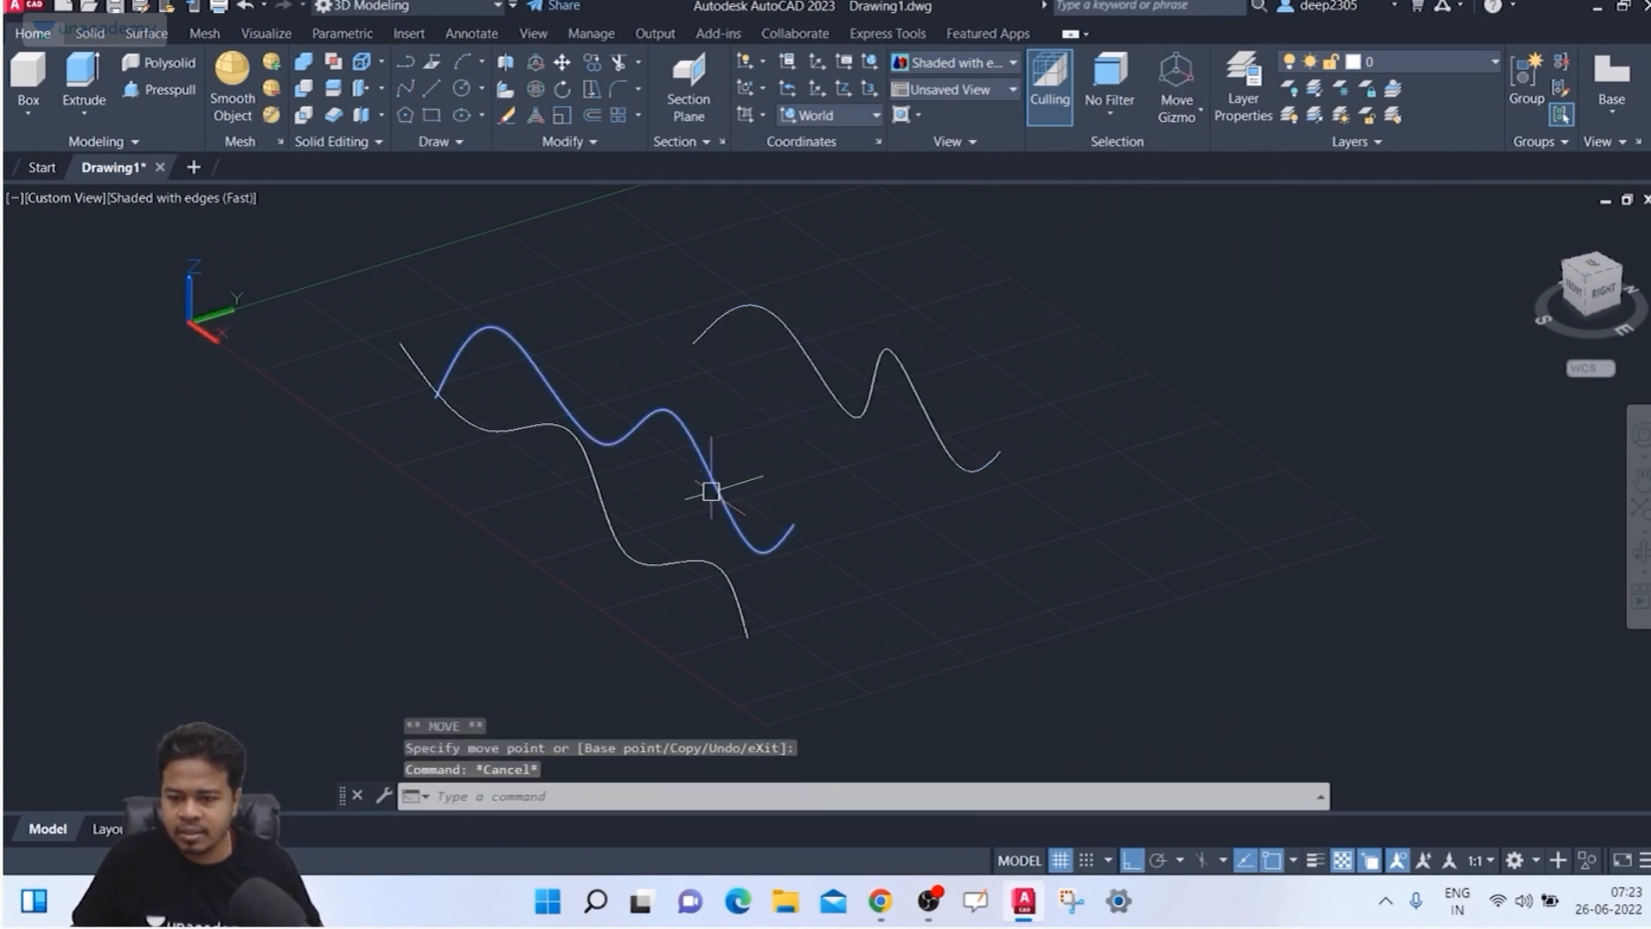
Step: Move the middle spline along the Y axis, placing it roughly midway between the front and rear splines
{"action": "left_click", "coordinate": [712, 491]}
{"action": "left_click", "coordinate": [671, 412]}
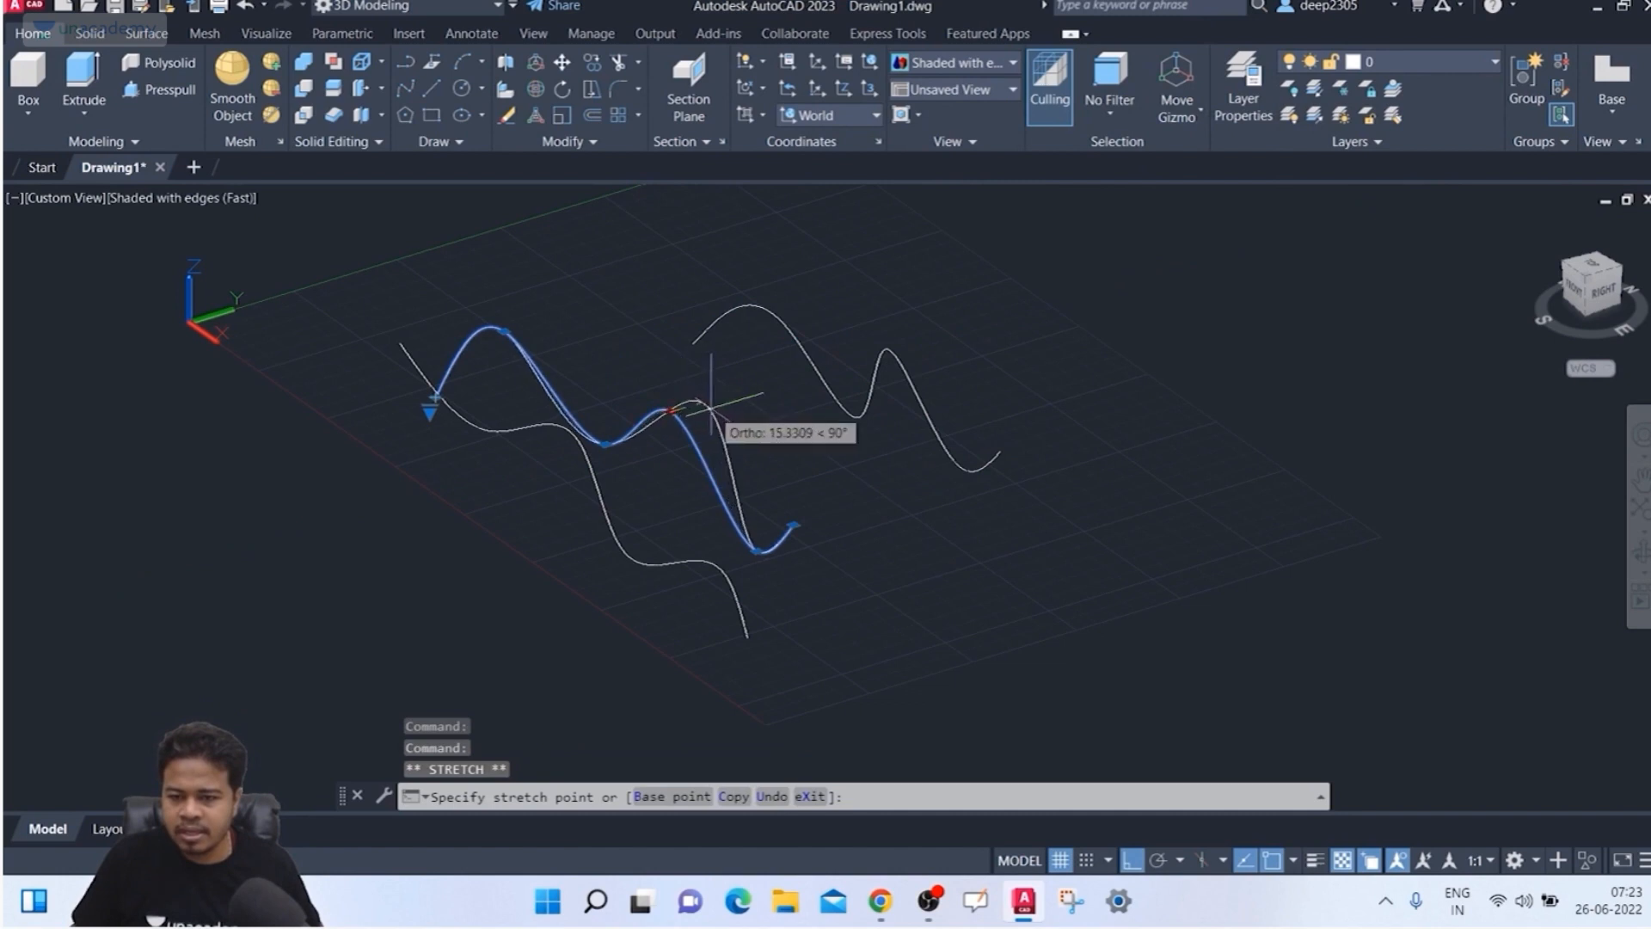
{"action": "key", "text": "Escape"}
{"action": "left_click", "coordinate": [645, 411]}
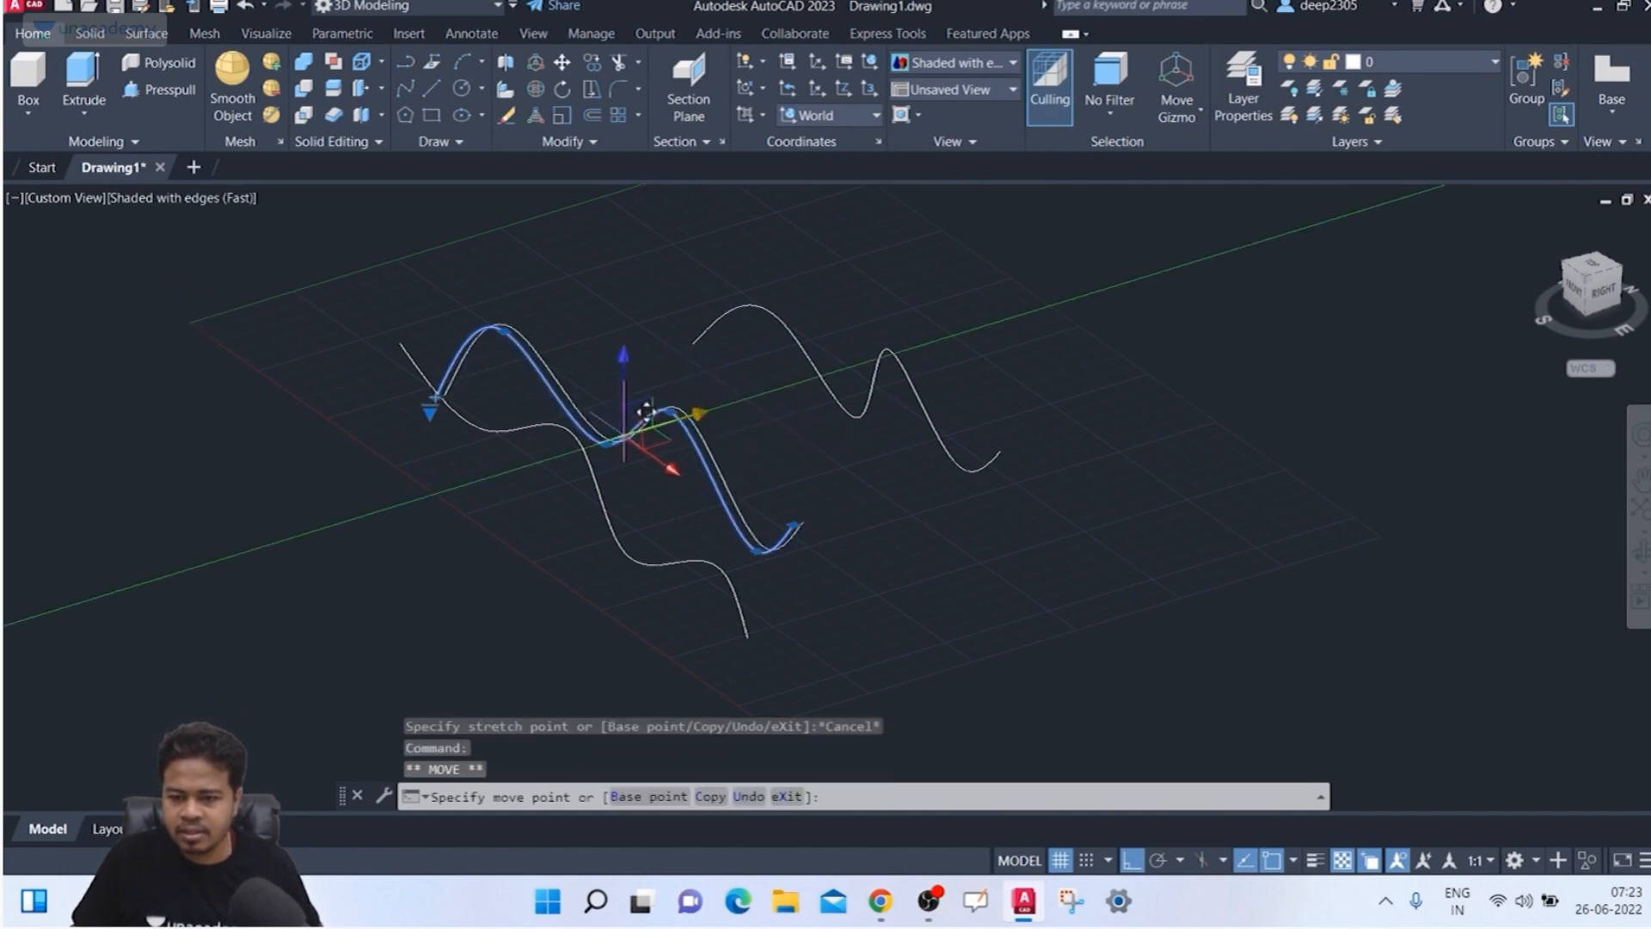
{"action": "left_click", "coordinate": [707, 392]}
{"action": "key", "text": "Escape"}
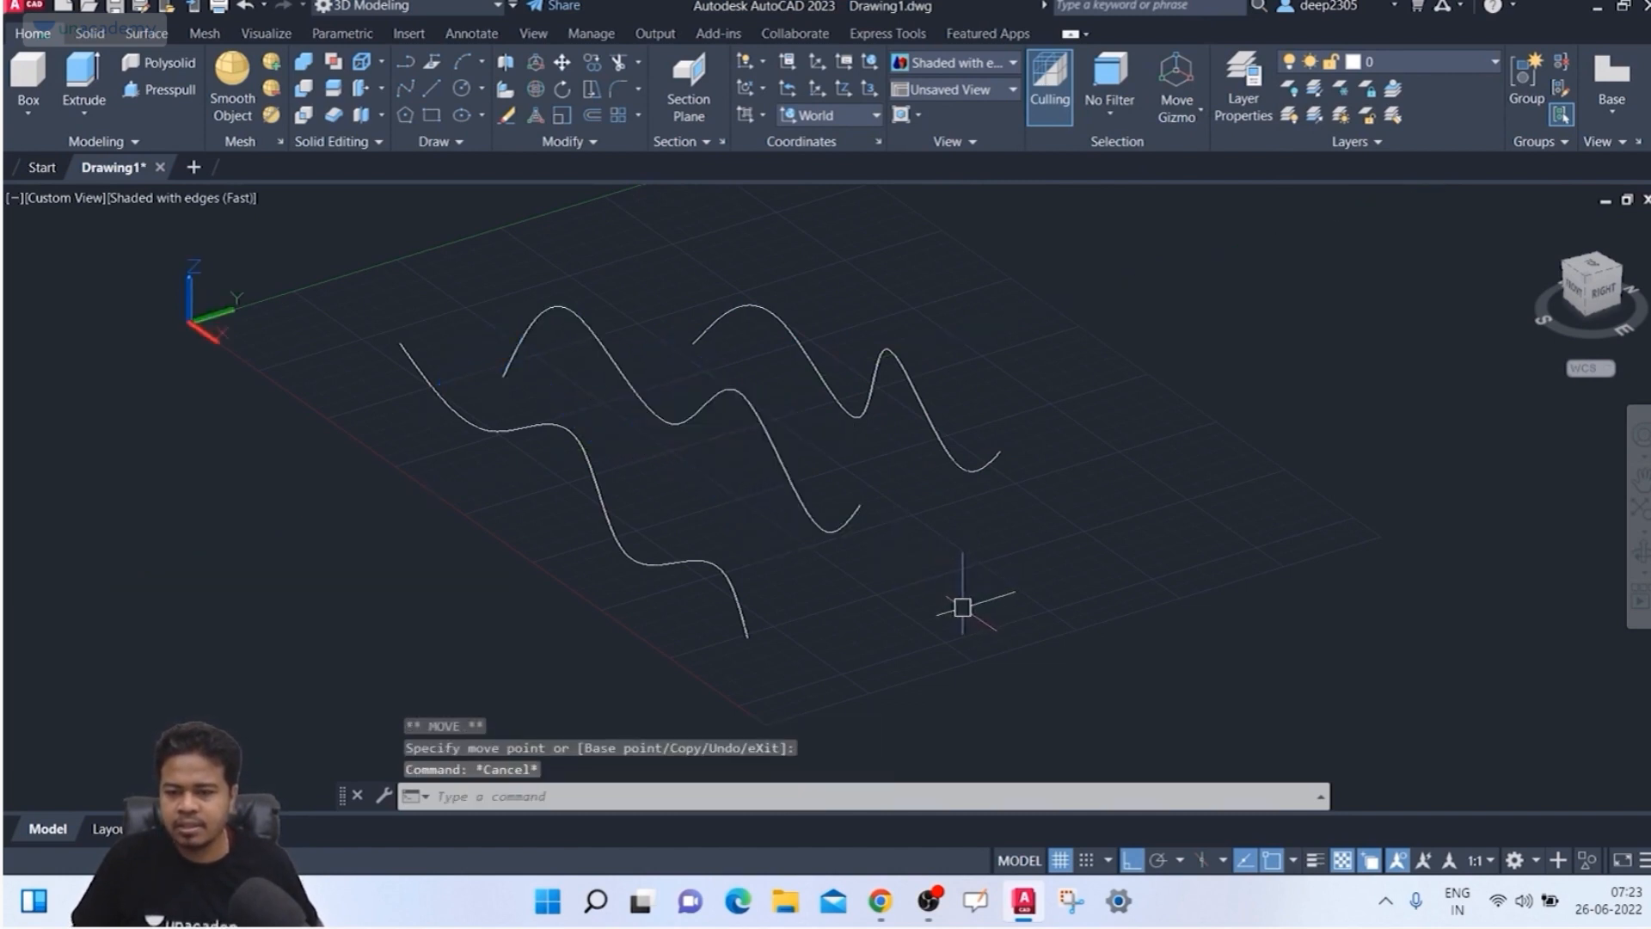
Step: Draw a three-point fit spline with Ortho off through the far X ends of the front, middle and rear splines
{"action": "mouse_move", "coordinate": [963, 607]}
{"action": "middle_mouse_down", "text": "shift"}
{"action": "mouse_move", "coordinate": [839, 578]}
{"action": "mouse_move", "coordinate": [989, 602]}
{"action": "mouse_move", "coordinate": [1179, 577]}
{"action": "mouse_move", "coordinate": [1006, 705]}
{"action": "mouse_move", "coordinate": [941, 610]}
{"action": "middle_mouse_up", "text": "shift"}
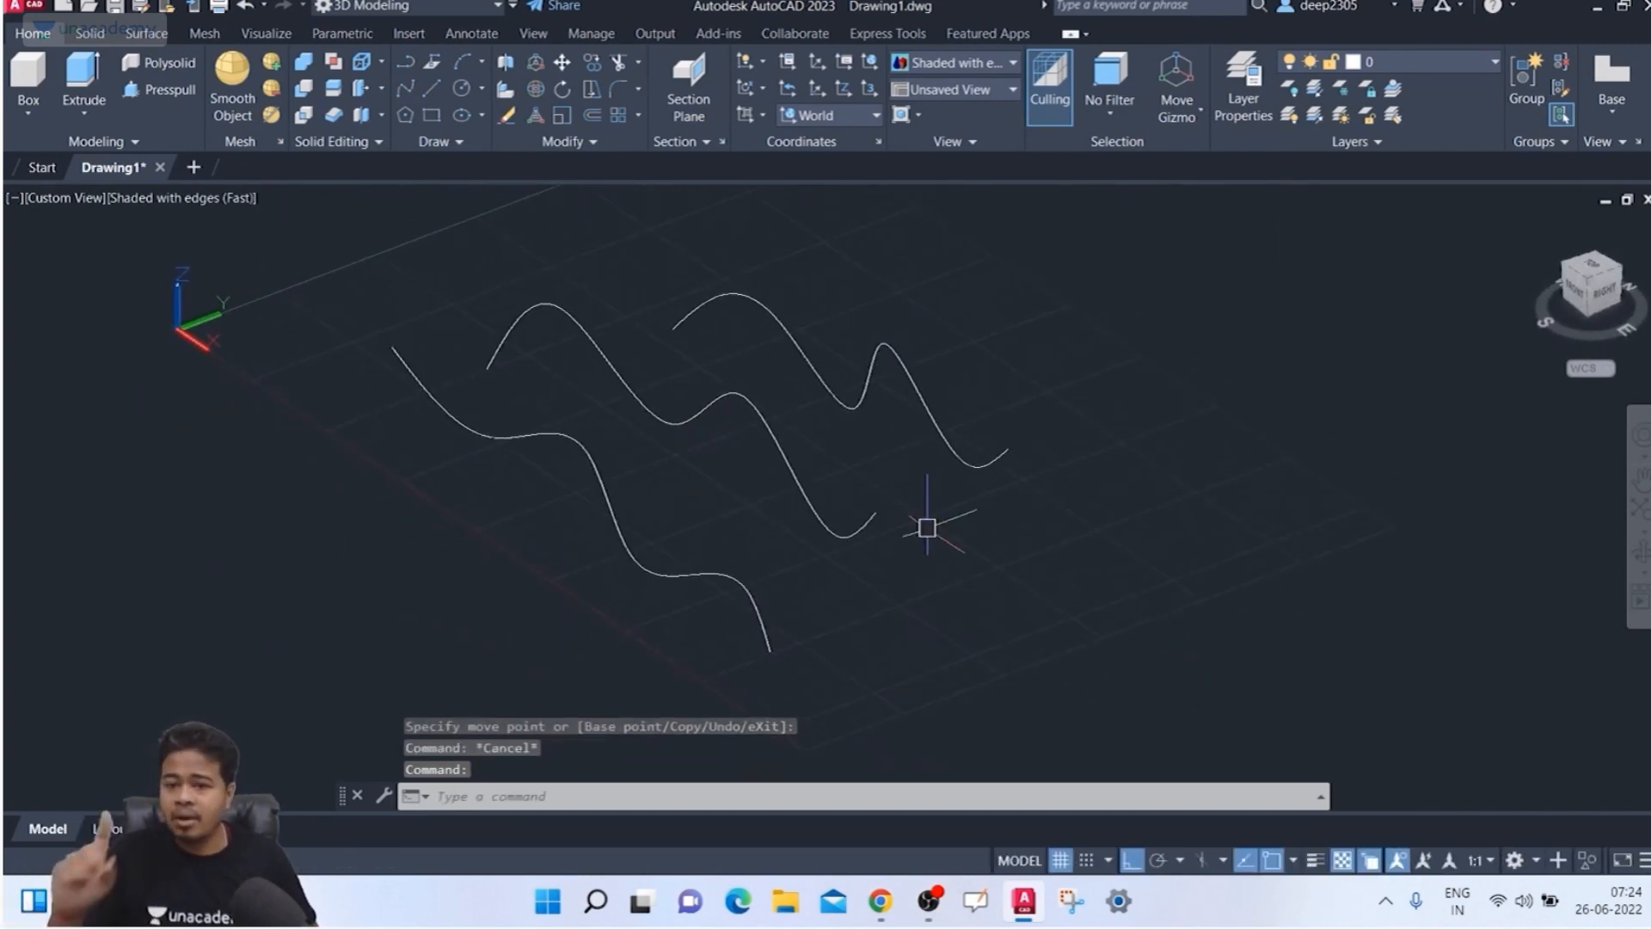
{"action": "middle_click_drag", "start_coordinate": [927, 528], "coordinate": [894, 479]}
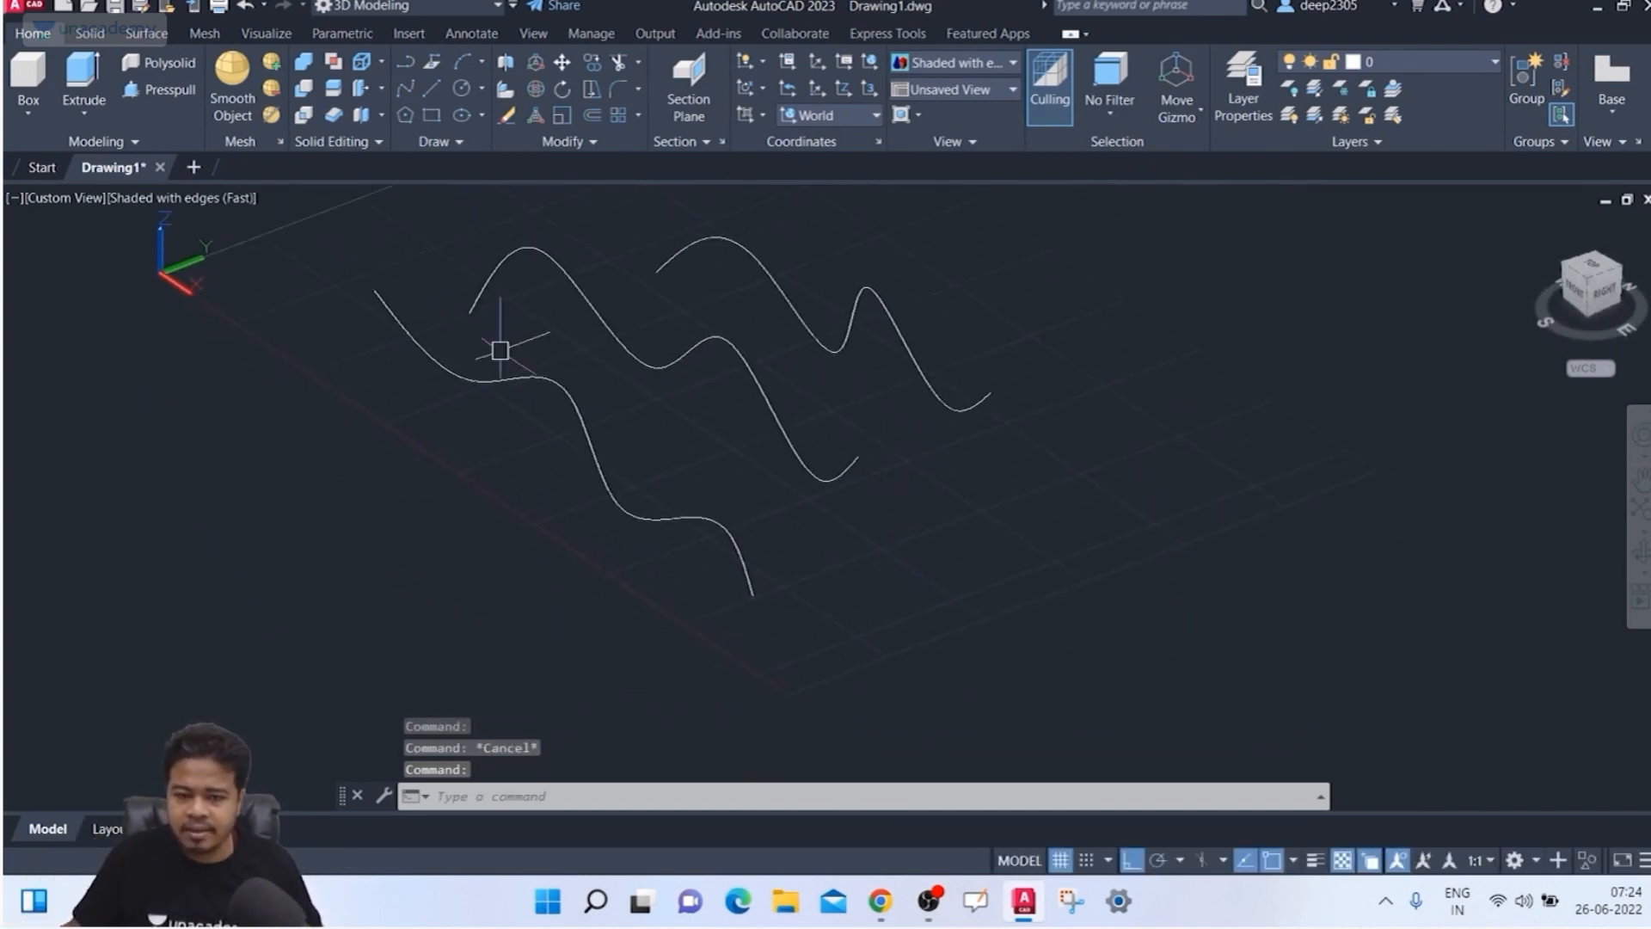
{"action": "type", "text": "pl"}
{"action": "key", "text": "Return"}
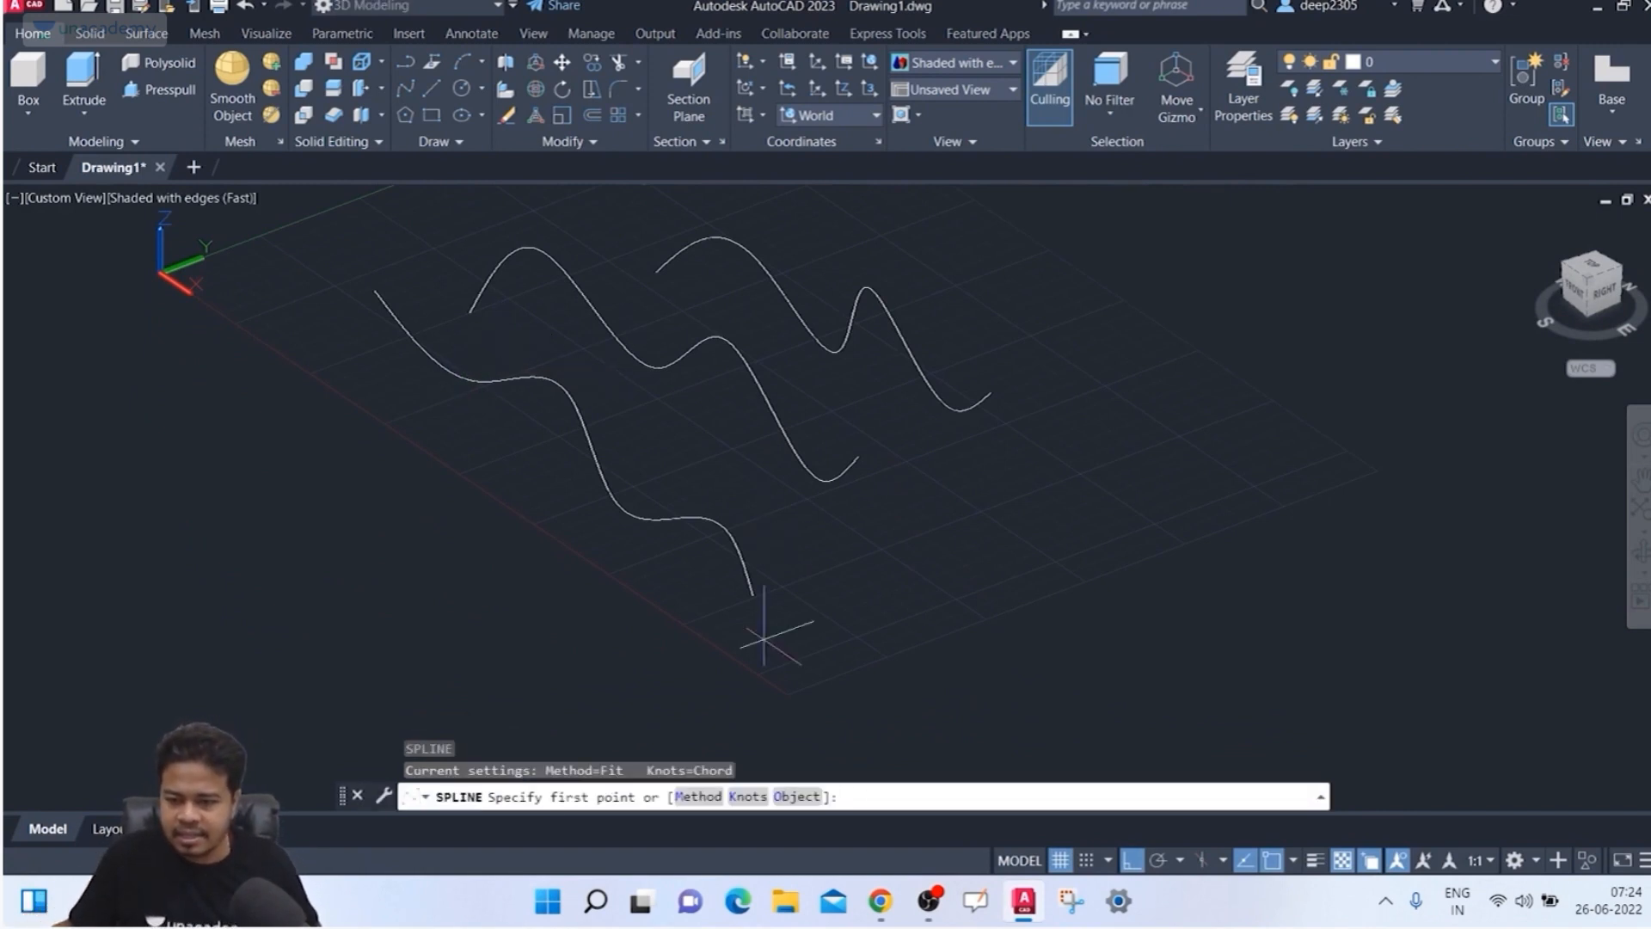
{"action": "left_click", "coordinate": [753, 596]}
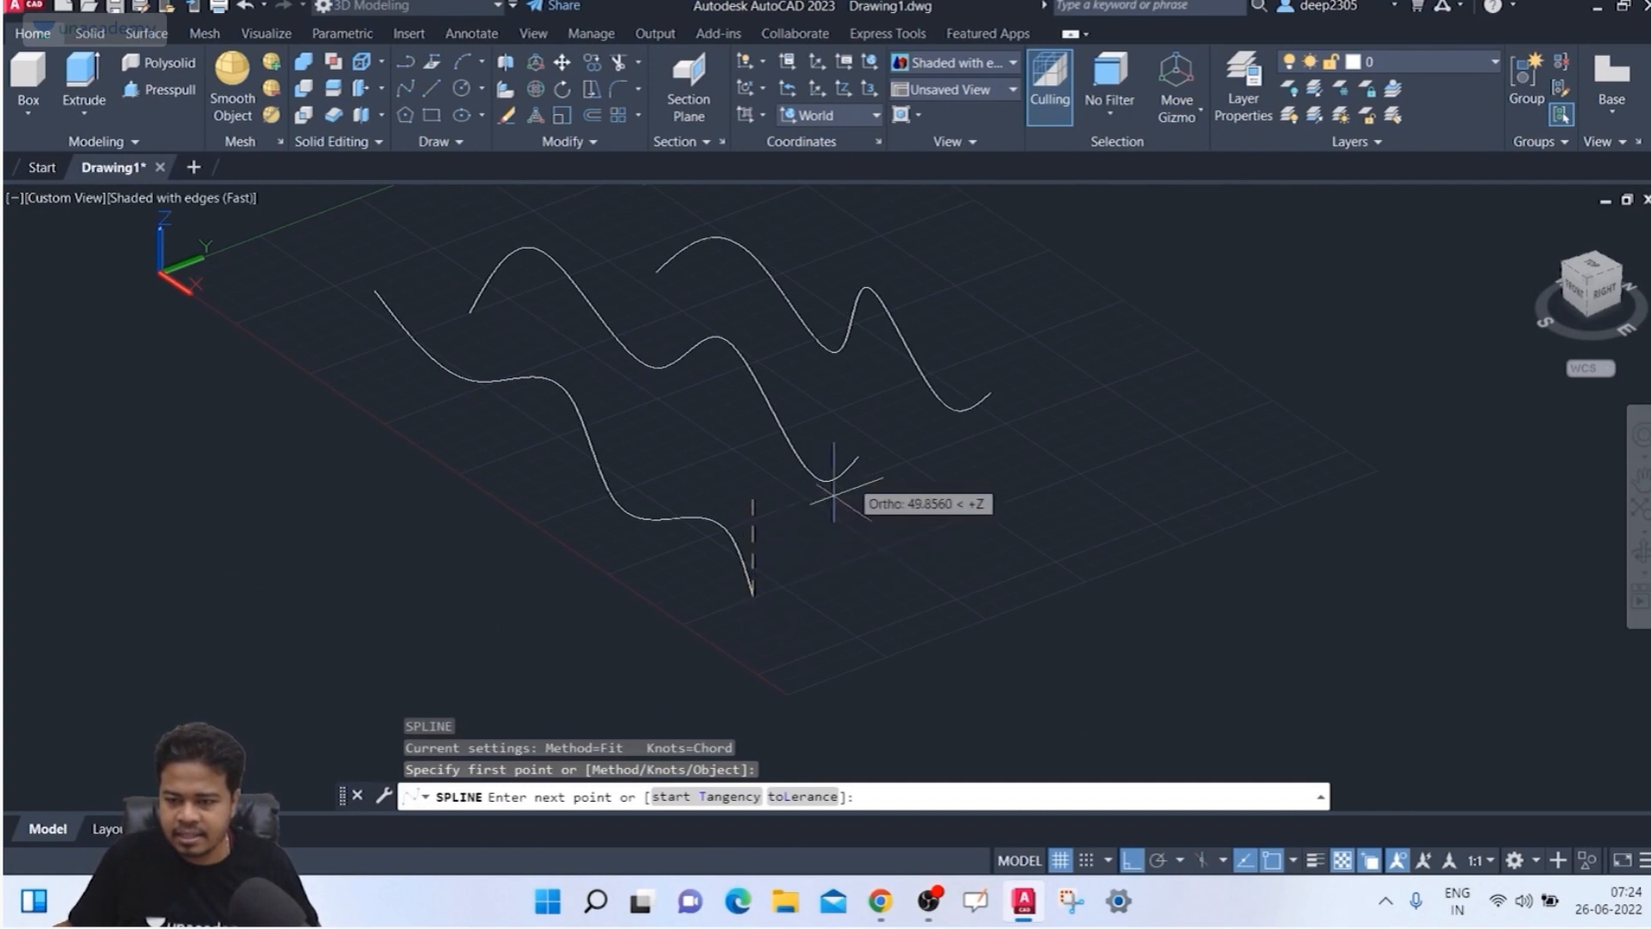
{"action": "left_click", "coordinate": [858, 457]}
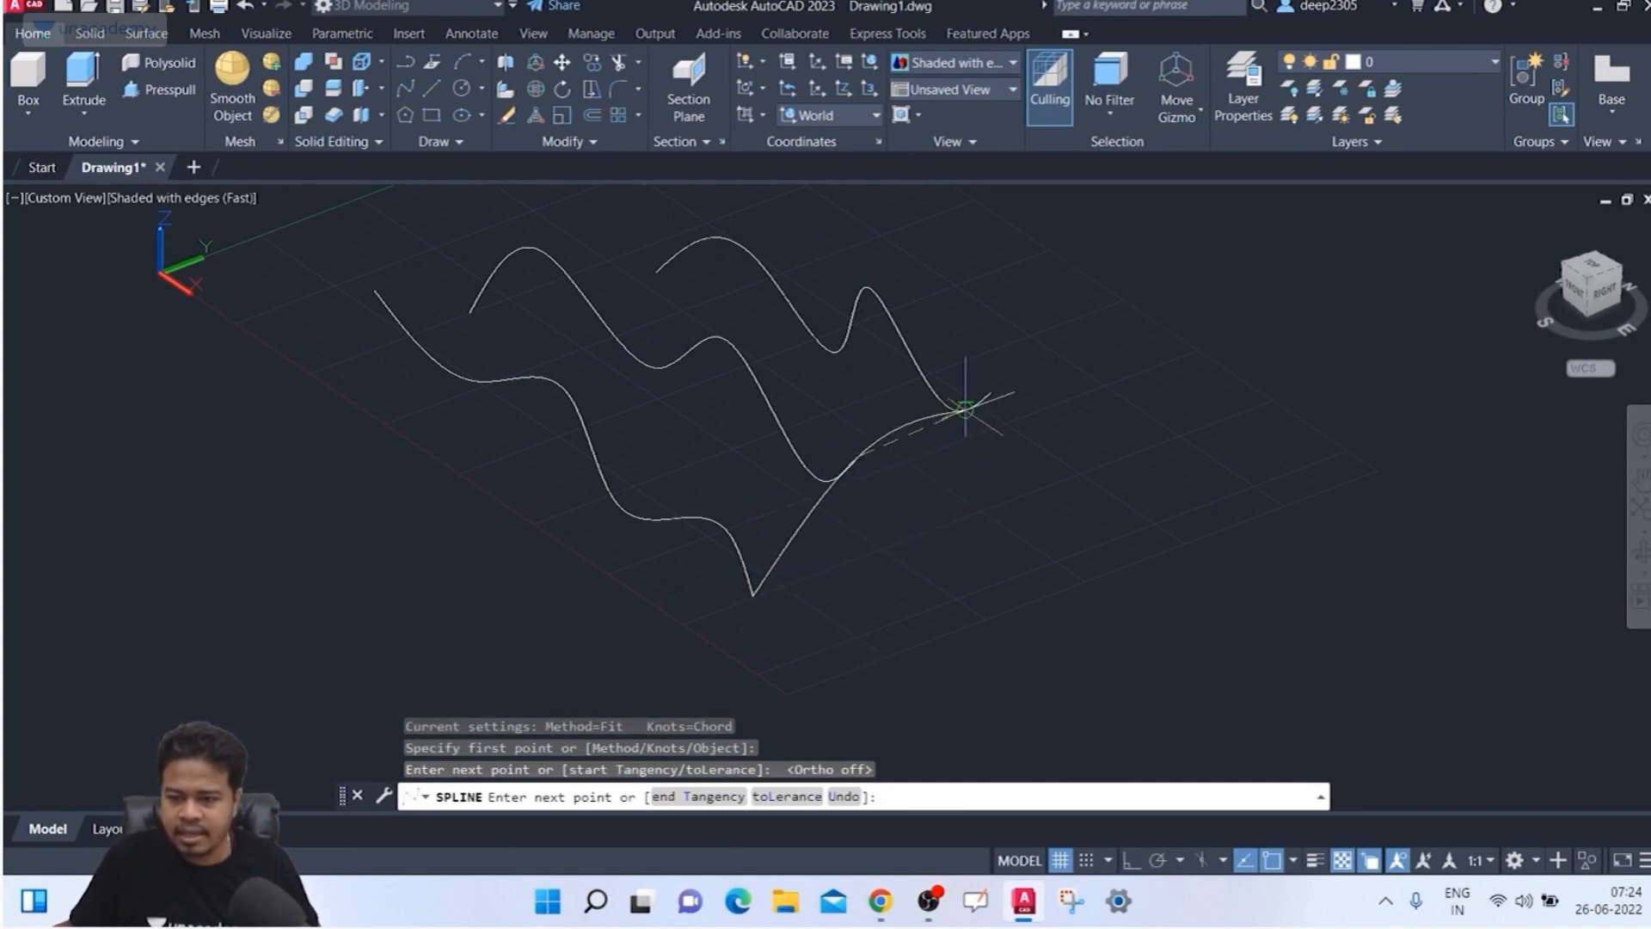
{"action": "left_click", "coordinate": [991, 391]}
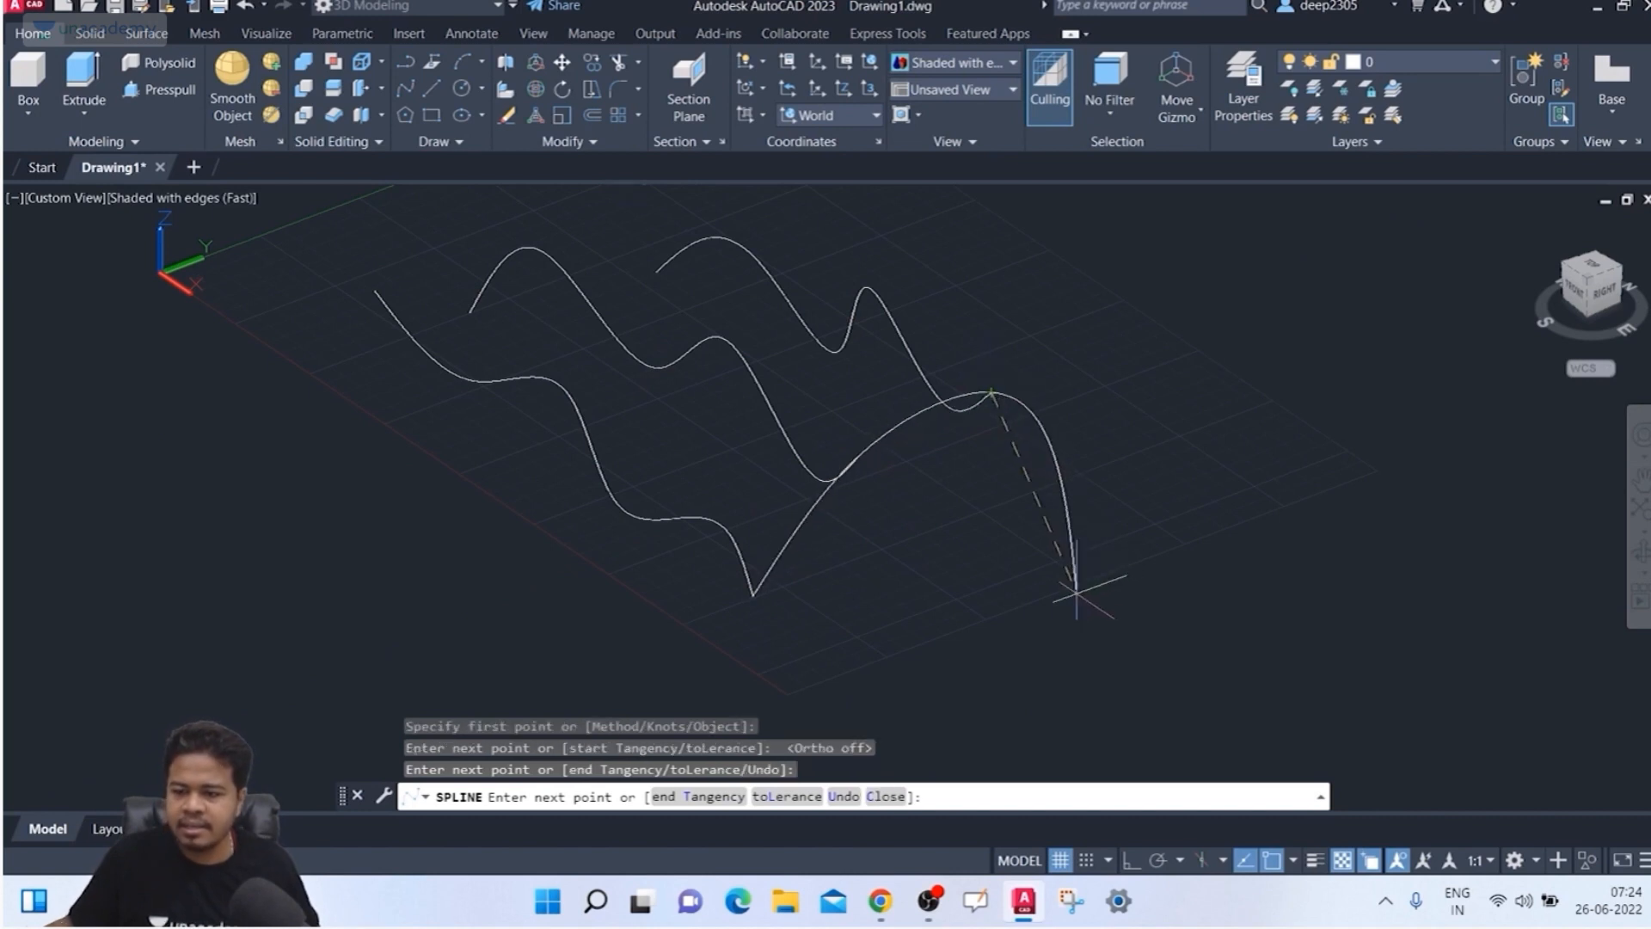
{"action": "key", "text": "Return"}
Step: Try to draw a second fit spline through the near X ends of the front, middle and rear splines
{"action": "key", "text": "Return"}
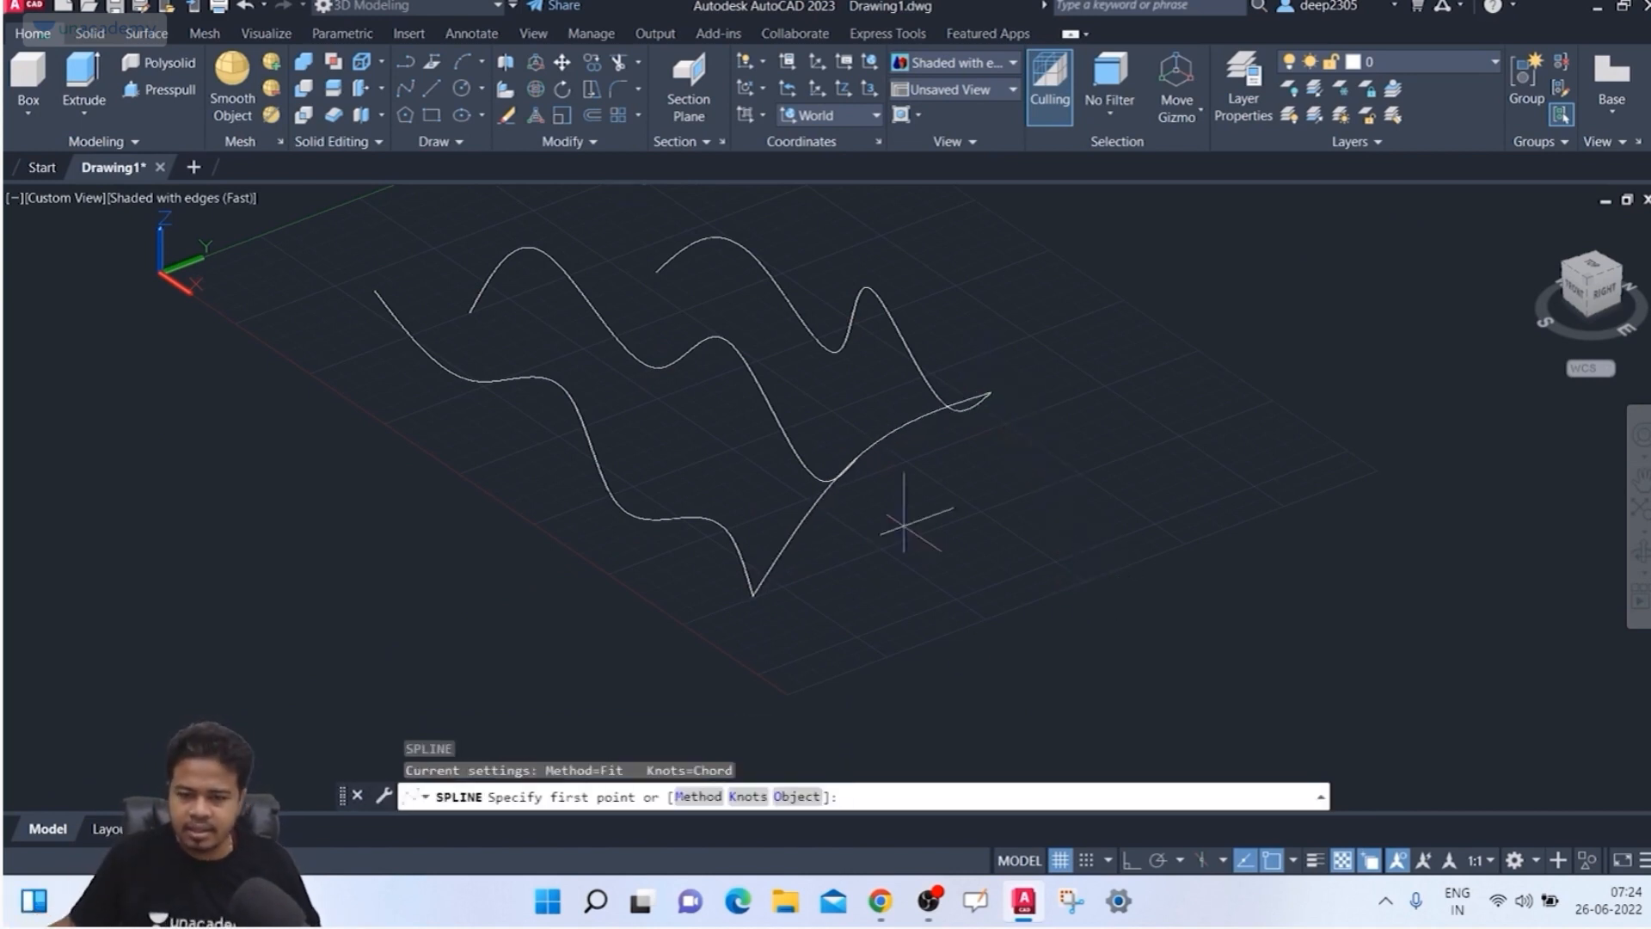
{"action": "left_click", "coordinate": [373, 290]}
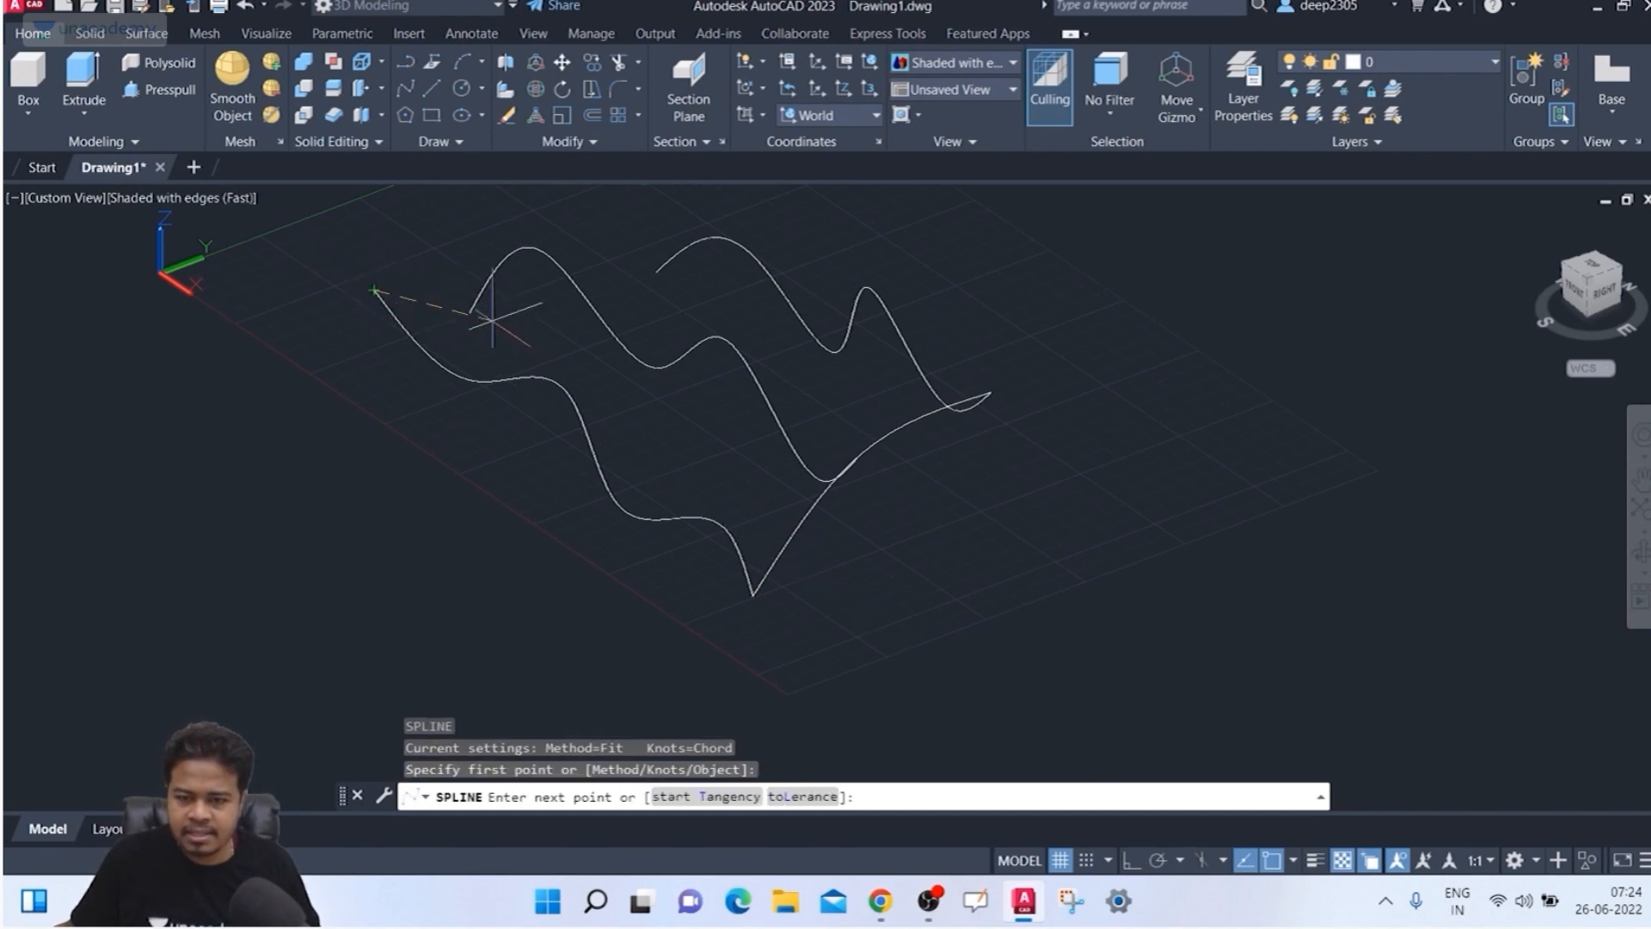
{"action": "left_click", "coordinate": [469, 313]}
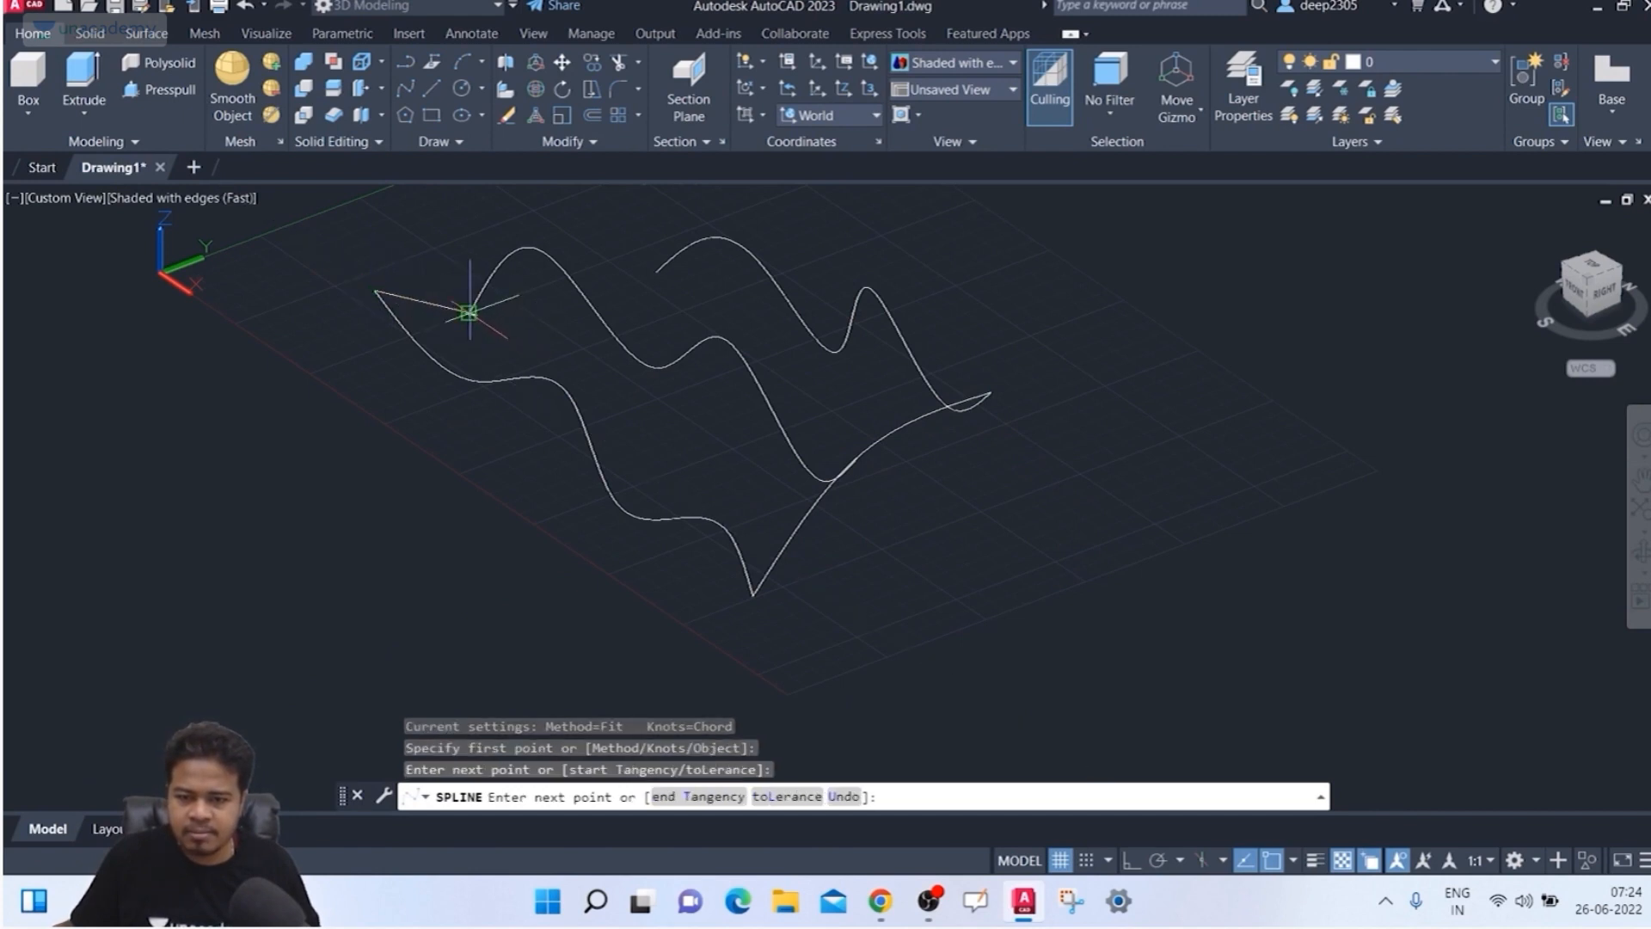
{"action": "left_click", "coordinate": [655, 272]}
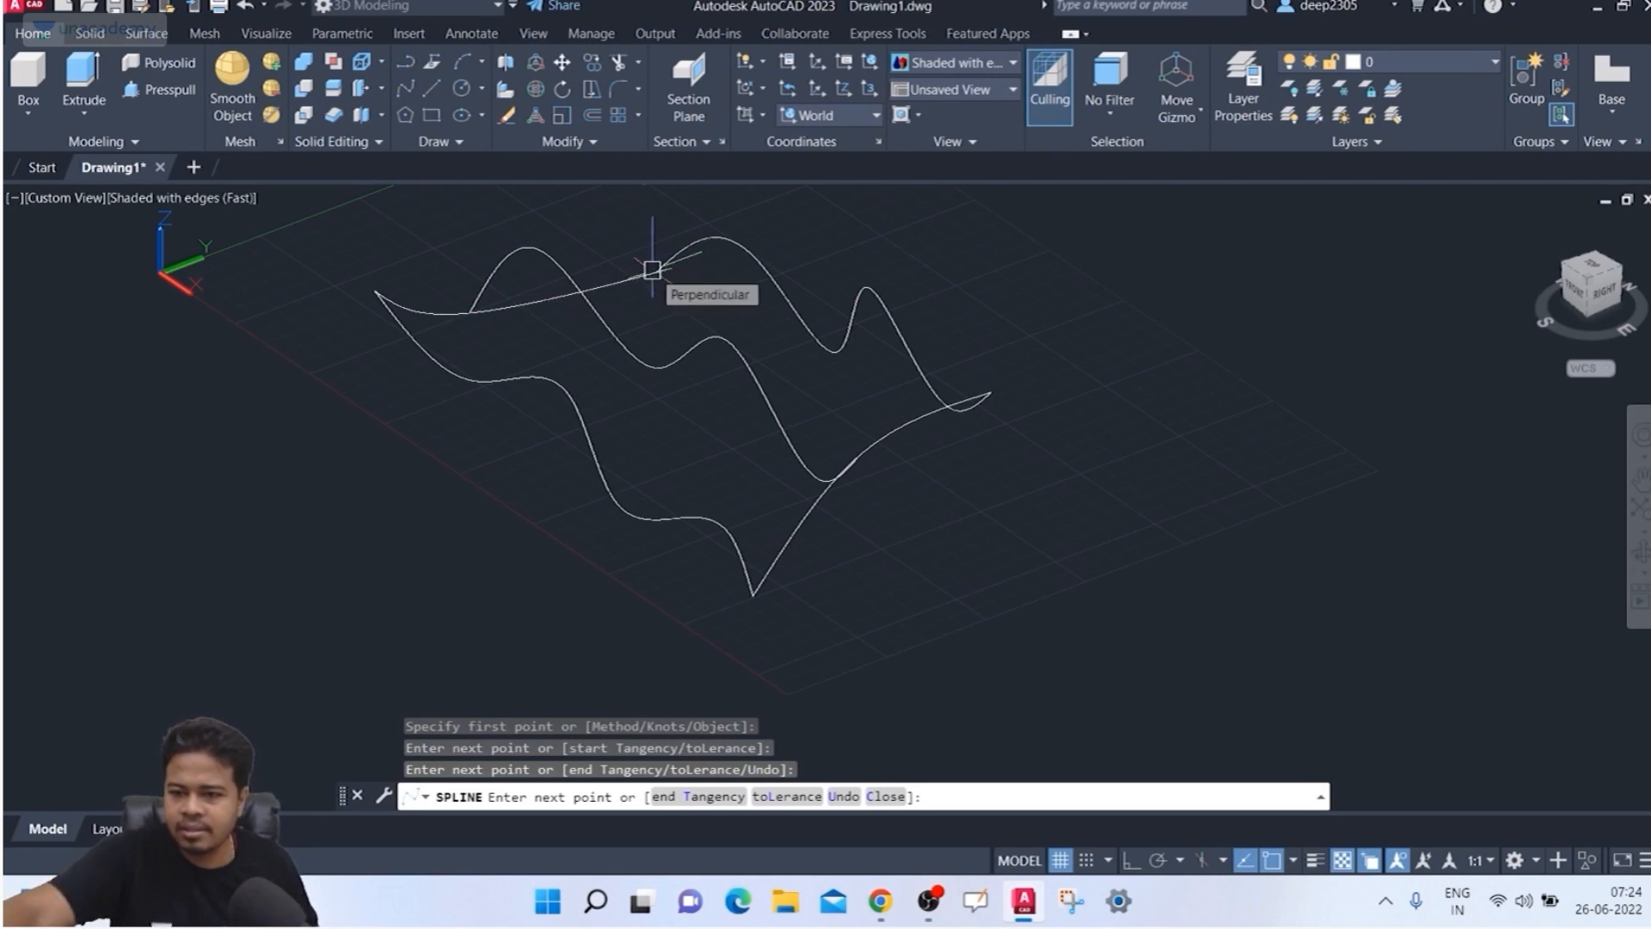
{"action": "key", "text": "Return"}
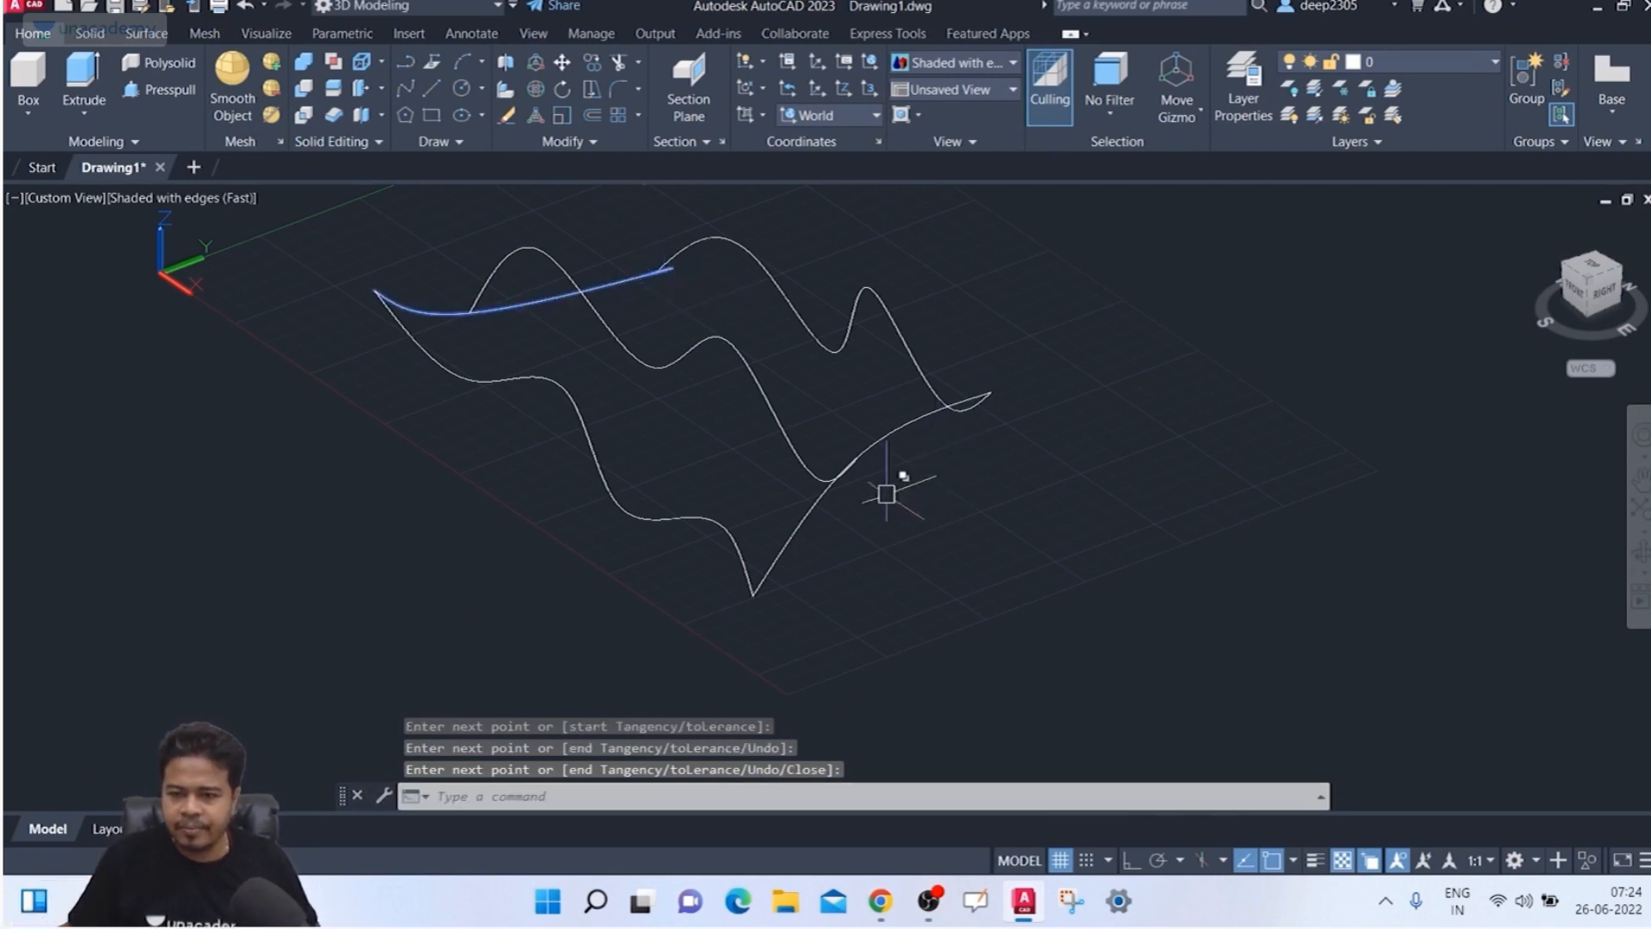
{"action": "key", "text": "Escape"}
Step: Delete the cross spline with the stray hooked end at the near X ends of the wavy splines
{"action": "middle_click_drag", "start_coordinate": [686, 340], "coordinate": [704, 467], "text": "shift"}
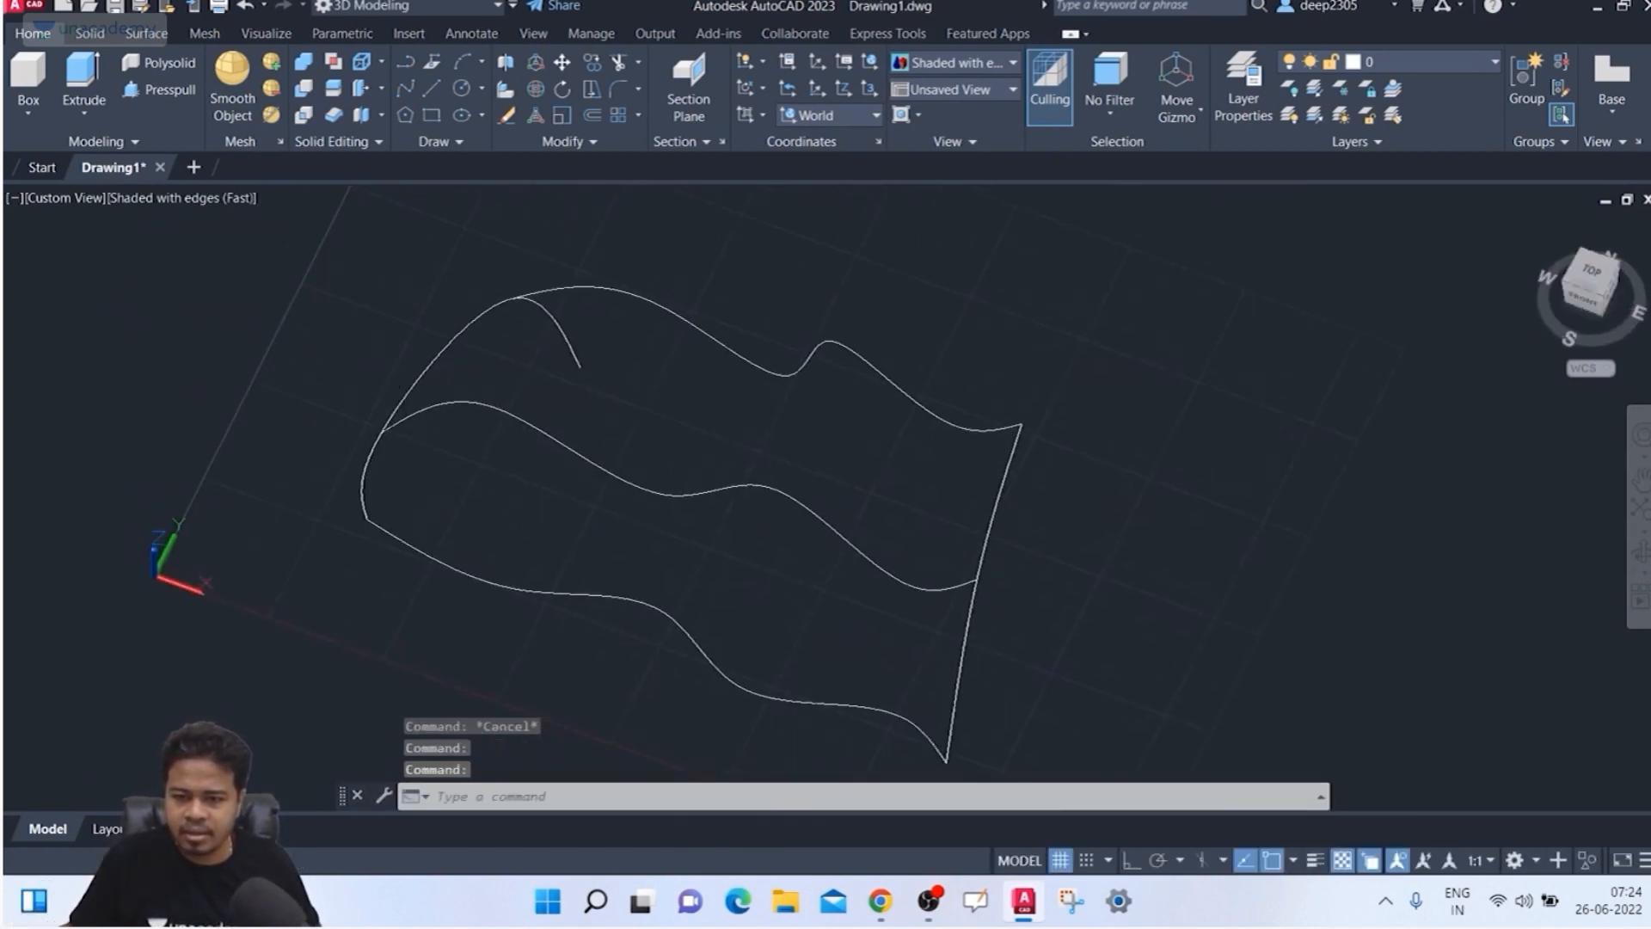
{"action": "left_click", "coordinate": [564, 332]}
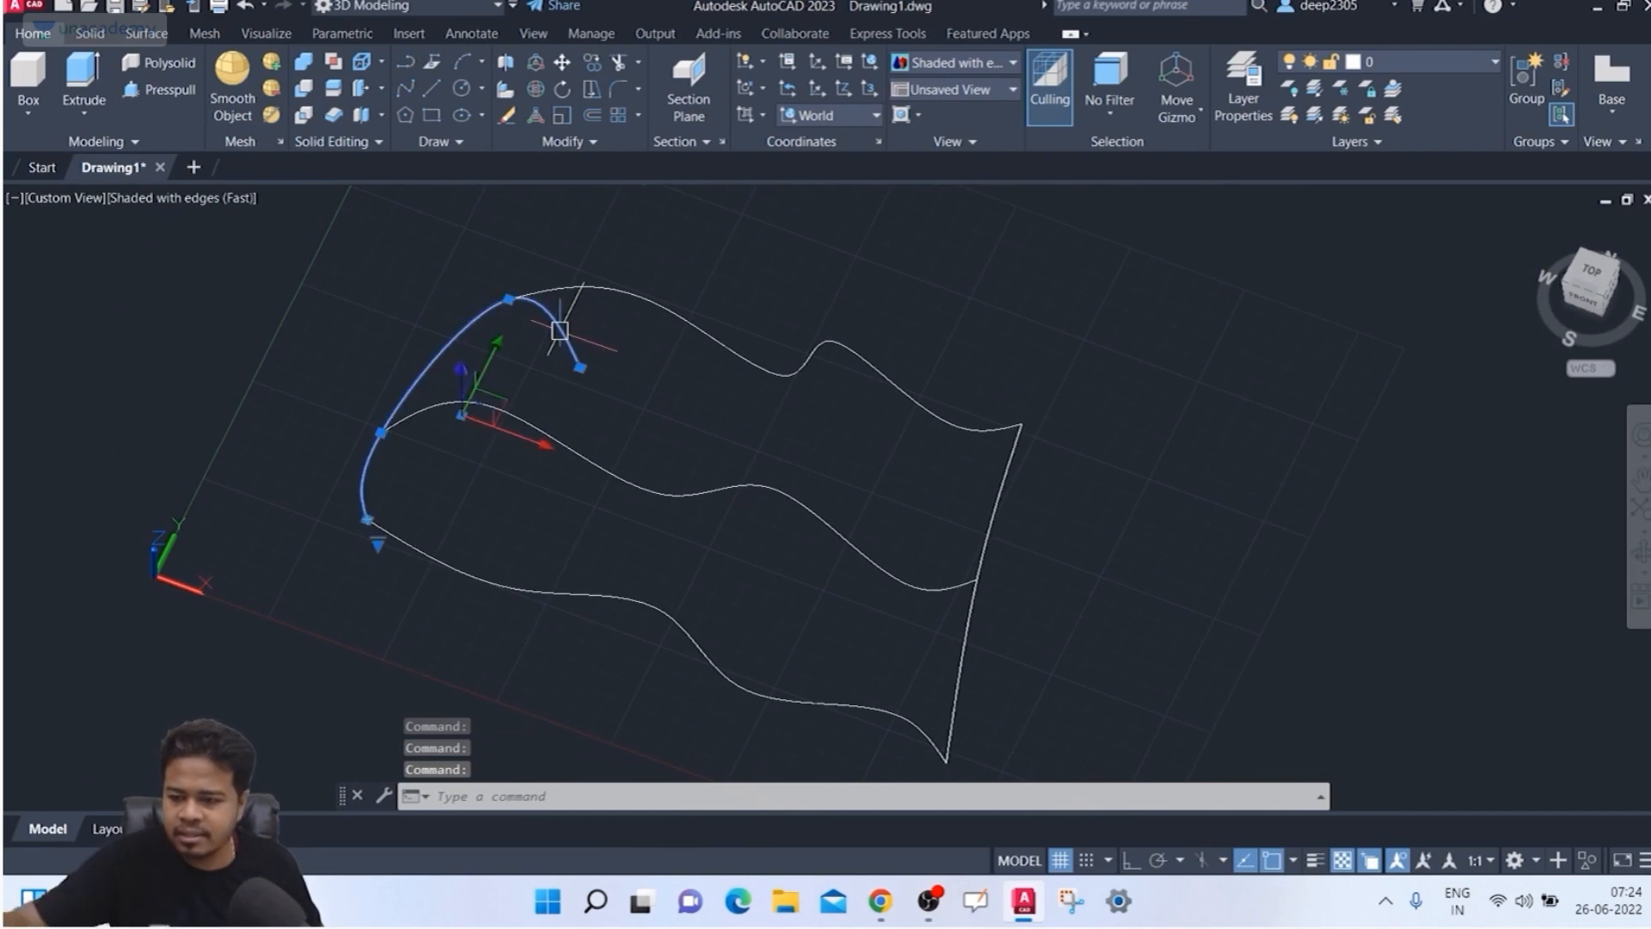
{"action": "key", "text": "Delete"}
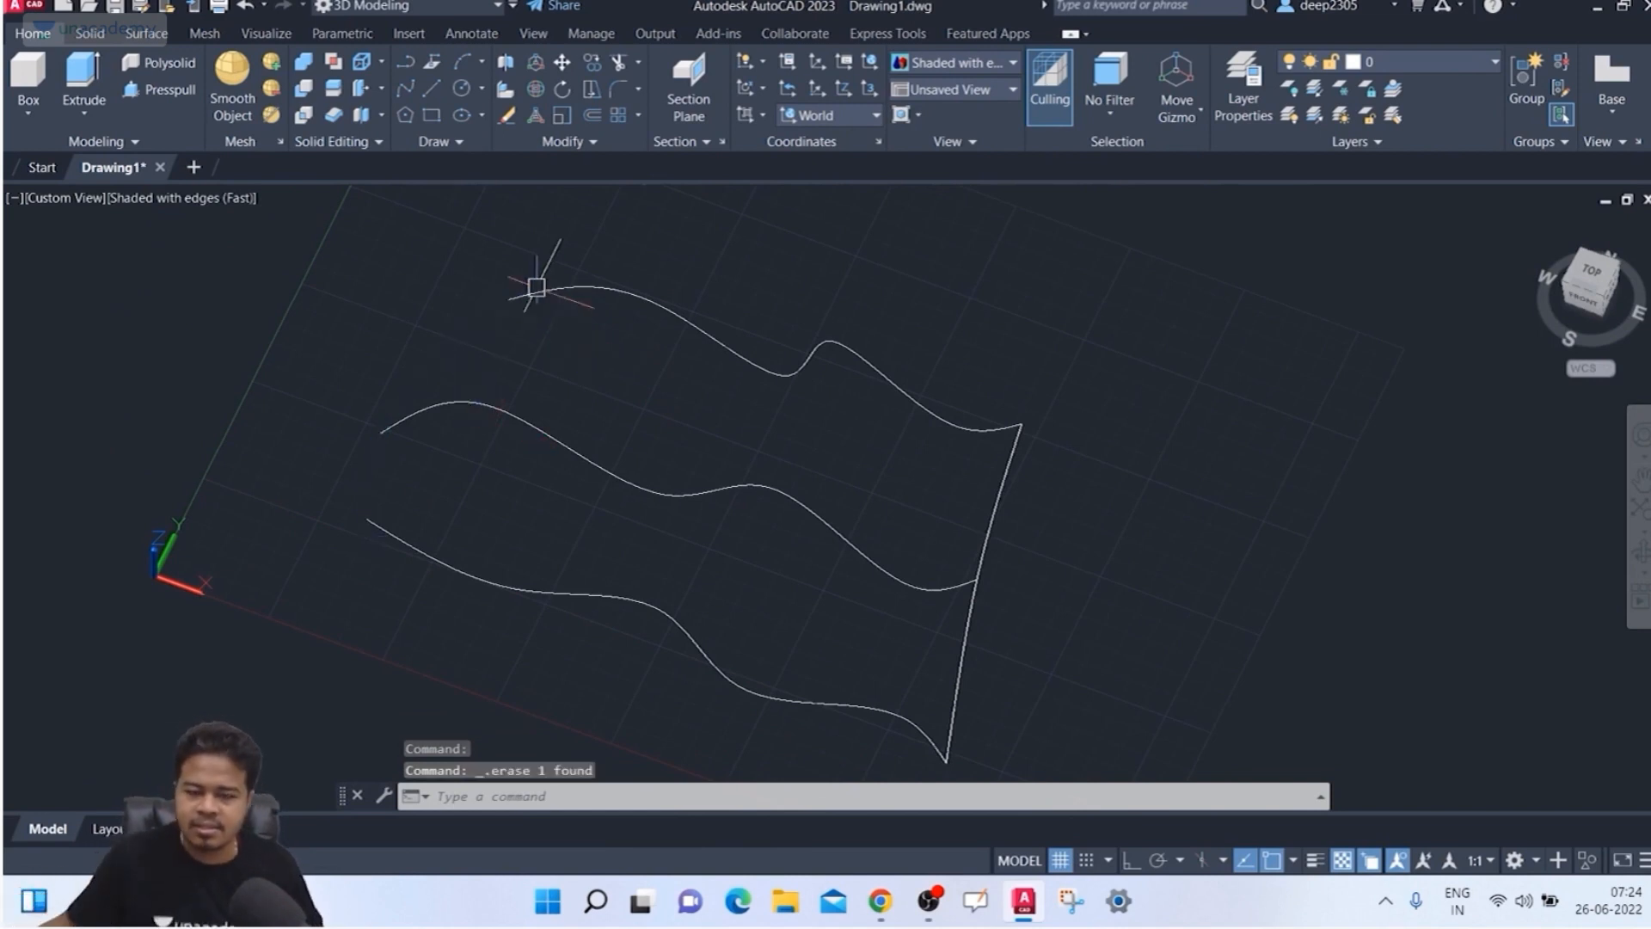
{"action": "type", "text": "spl"}
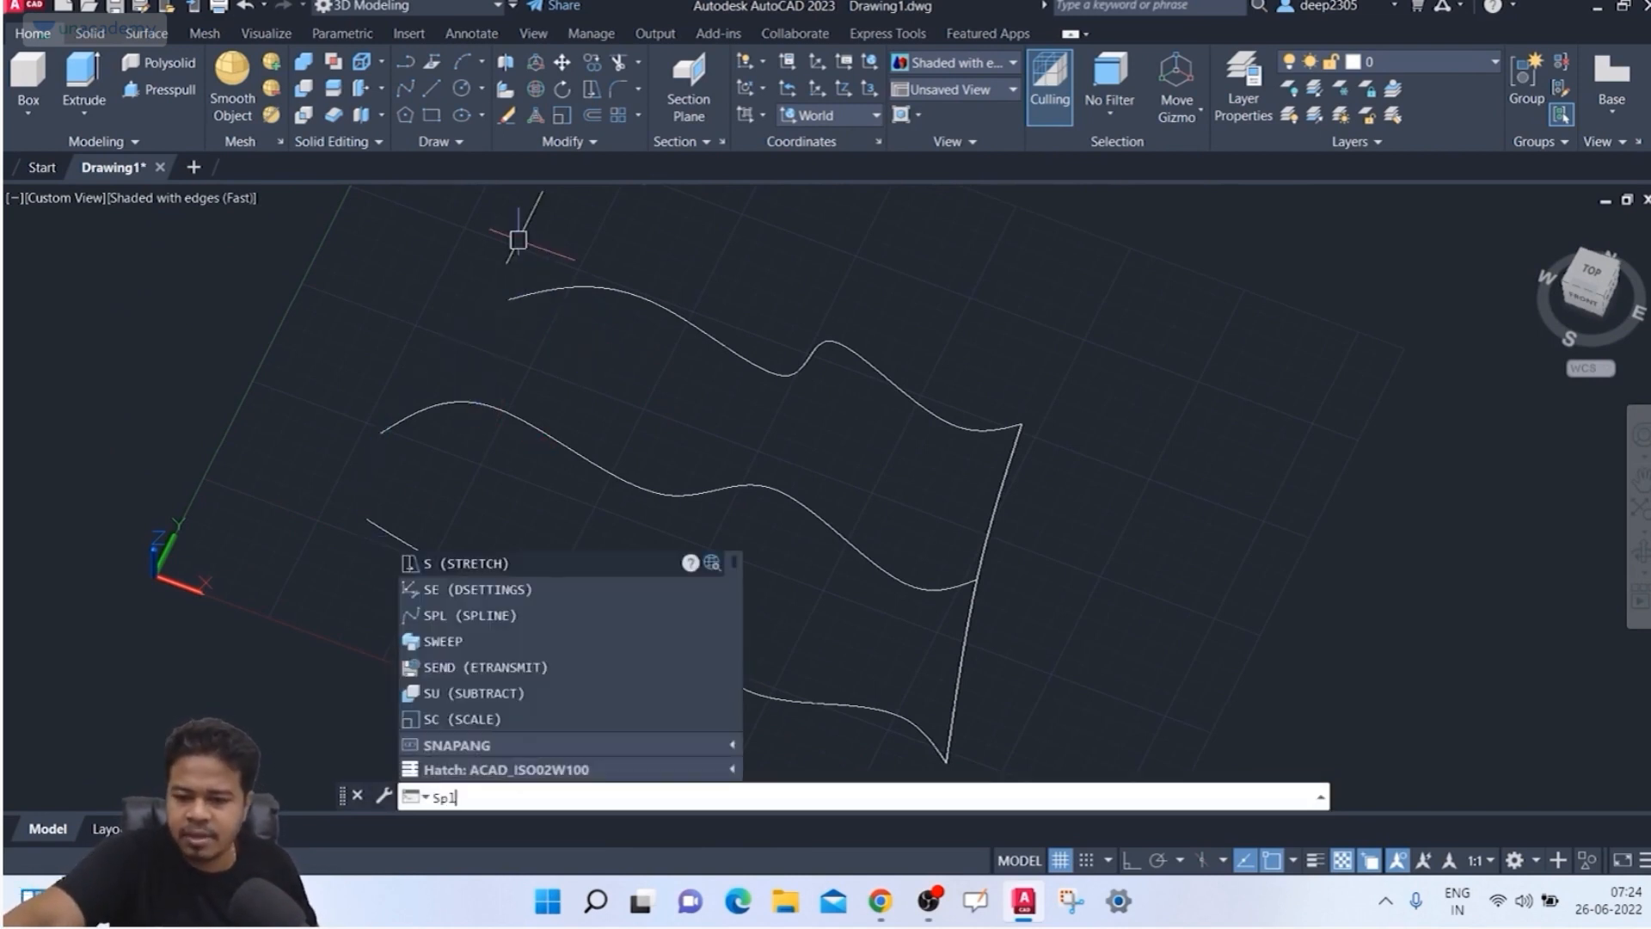
{"action": "key", "text": "Return"}
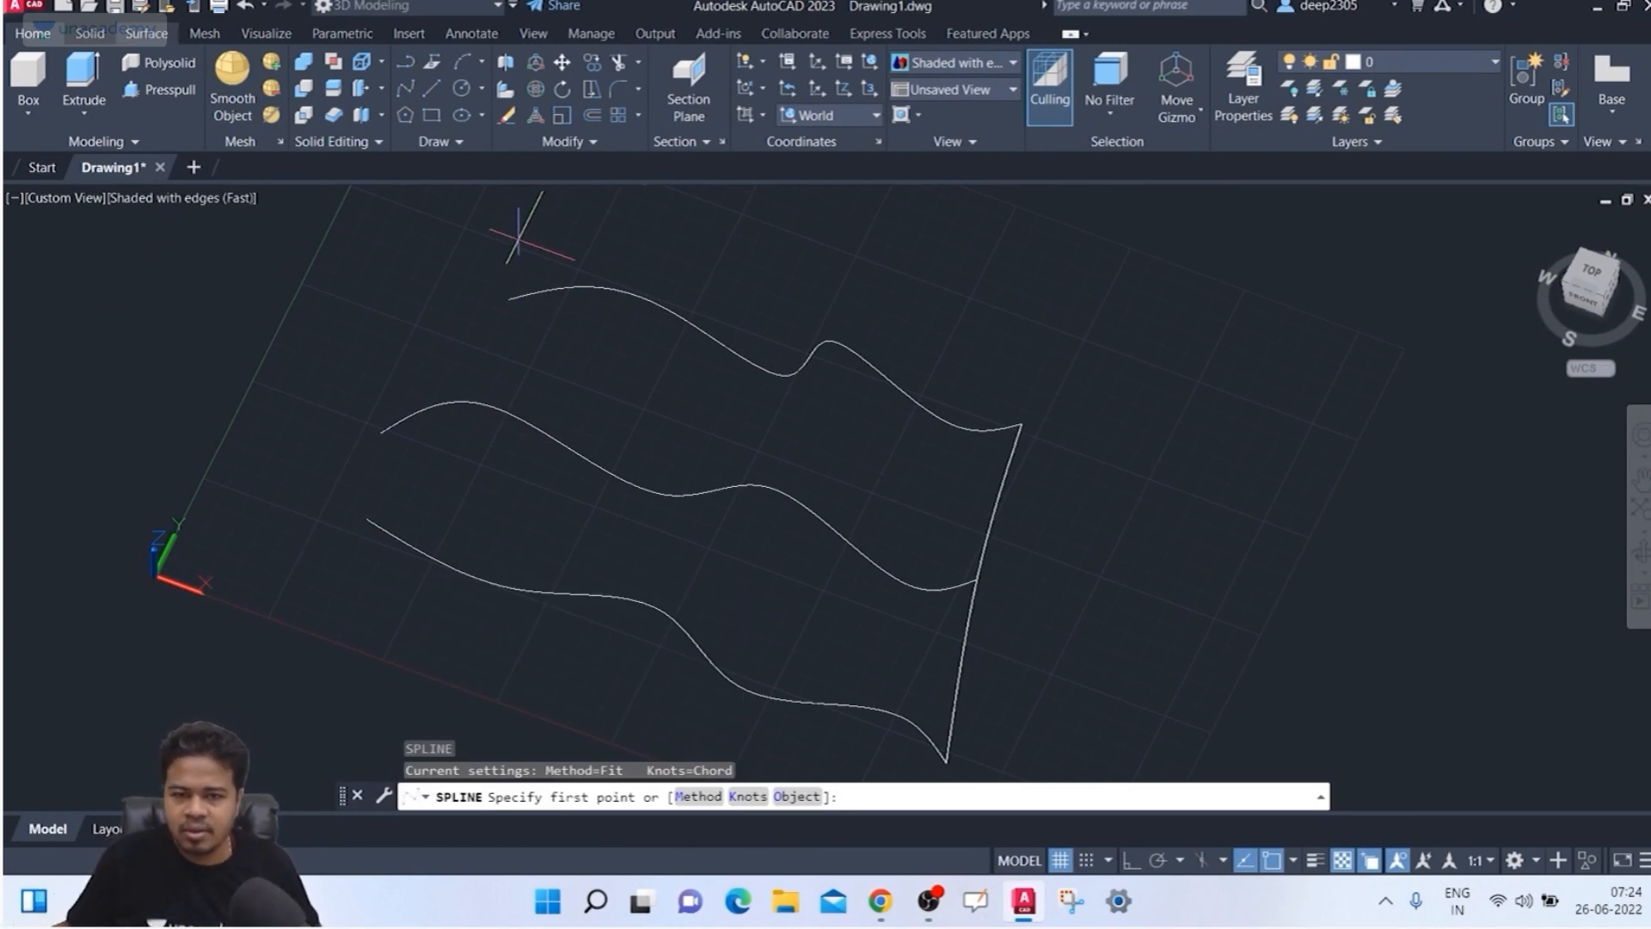
{"action": "left_click", "coordinate": [147, 33]}
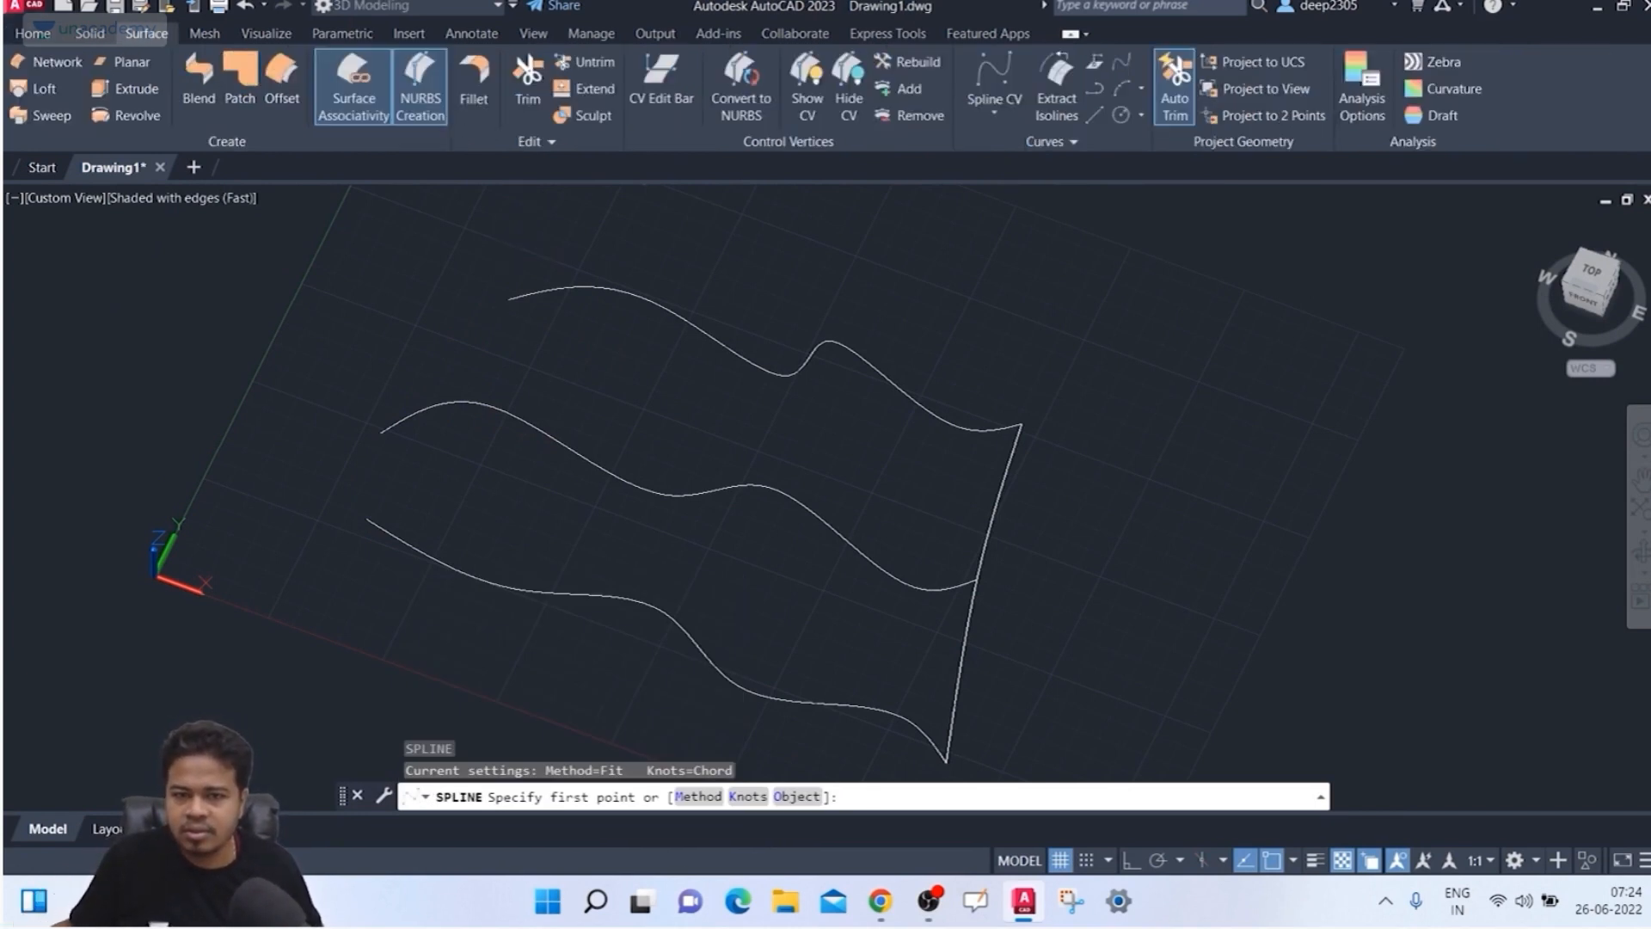
{"action": "key", "text": "Escape"}
Step: Try to draw a three-point fit spline through the near X ends of the front, middle and rear splines
{"action": "left_click", "coordinate": [994, 112]}
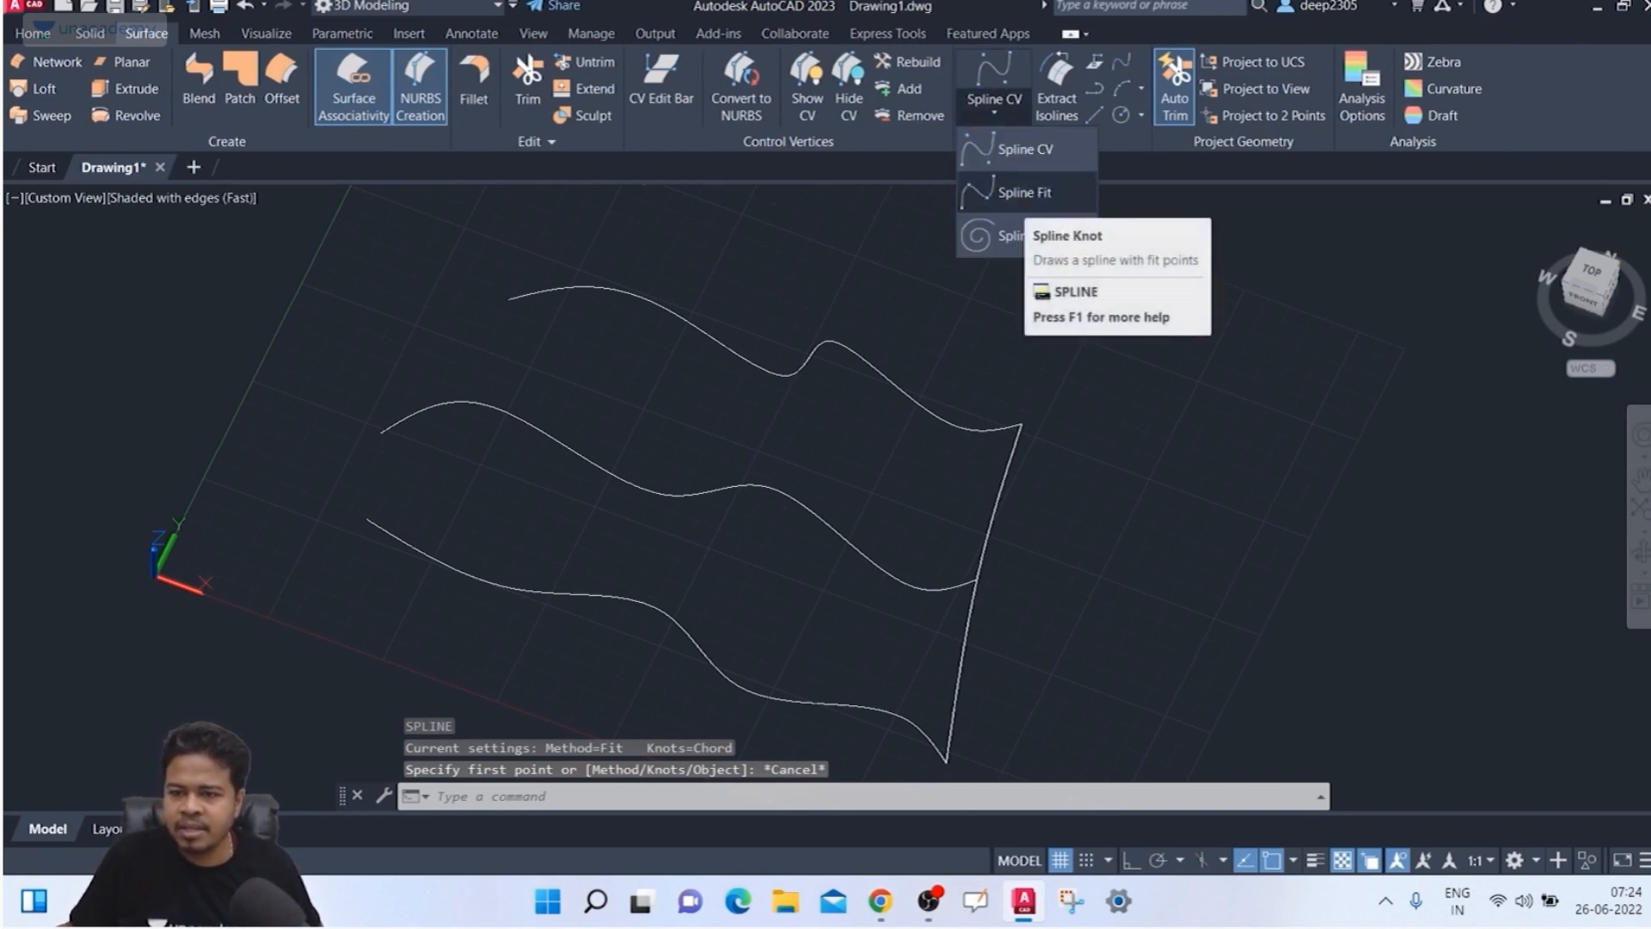
{"action": "left_click", "coordinate": [1023, 193]}
{"action": "middle_click_drag", "start_coordinate": [701, 490], "coordinate": [553, 395], "text": "shift"}
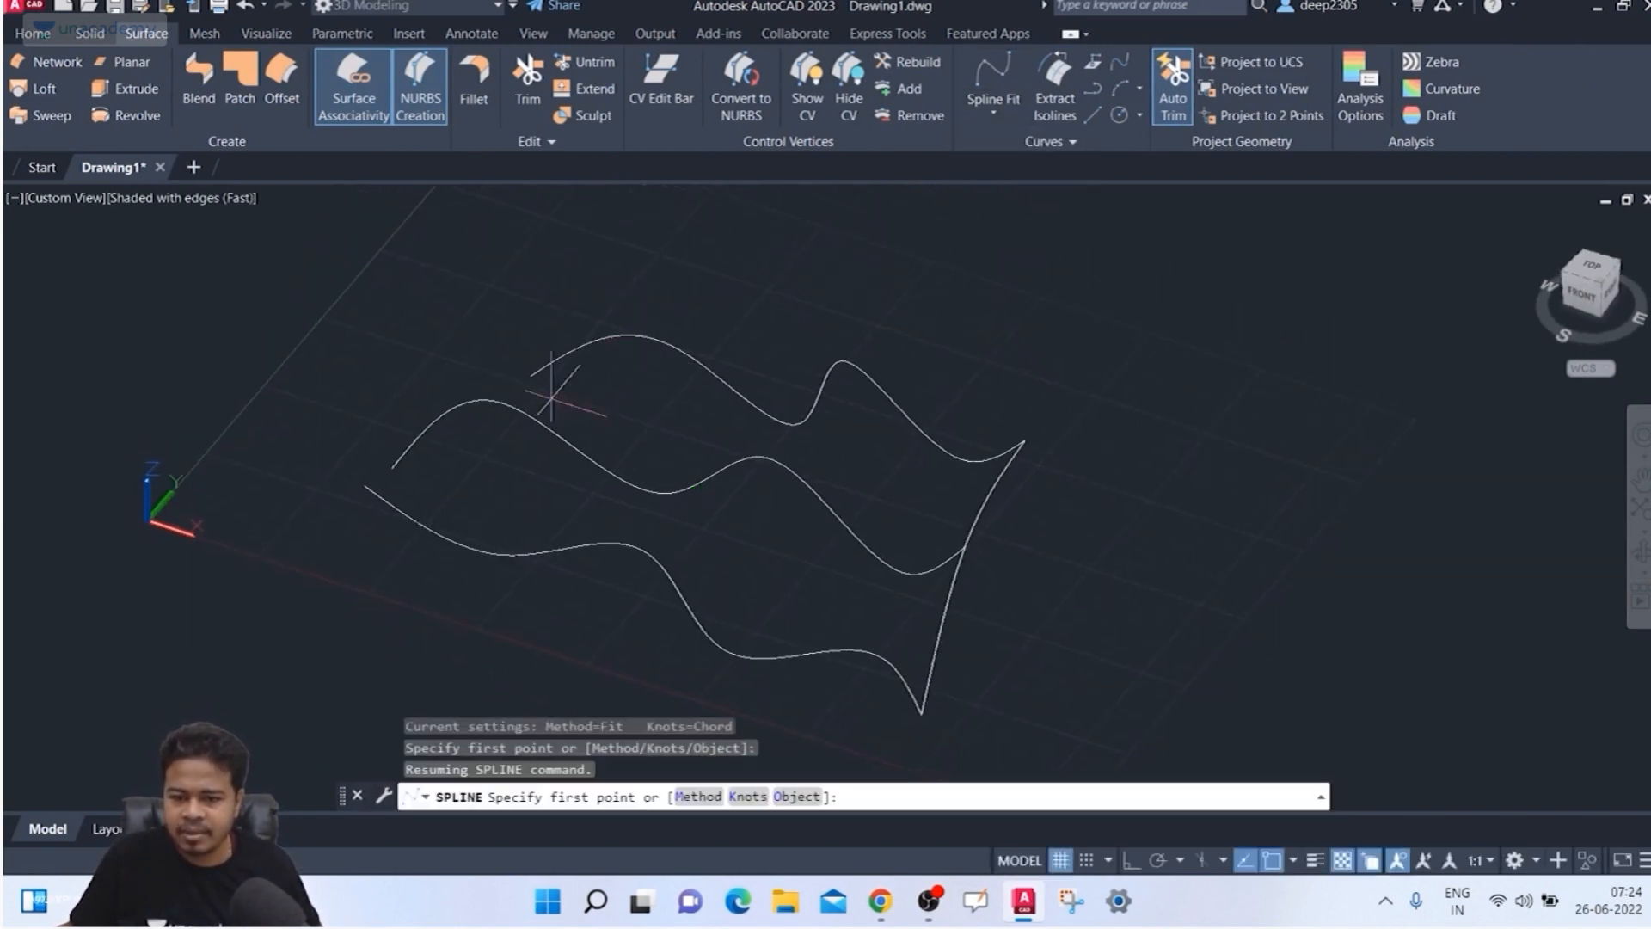
{"action": "left_click", "coordinate": [365, 485]}
{"action": "middle_click_drag", "start_coordinate": [392, 468], "coordinate": [682, 491], "text": "shift"}
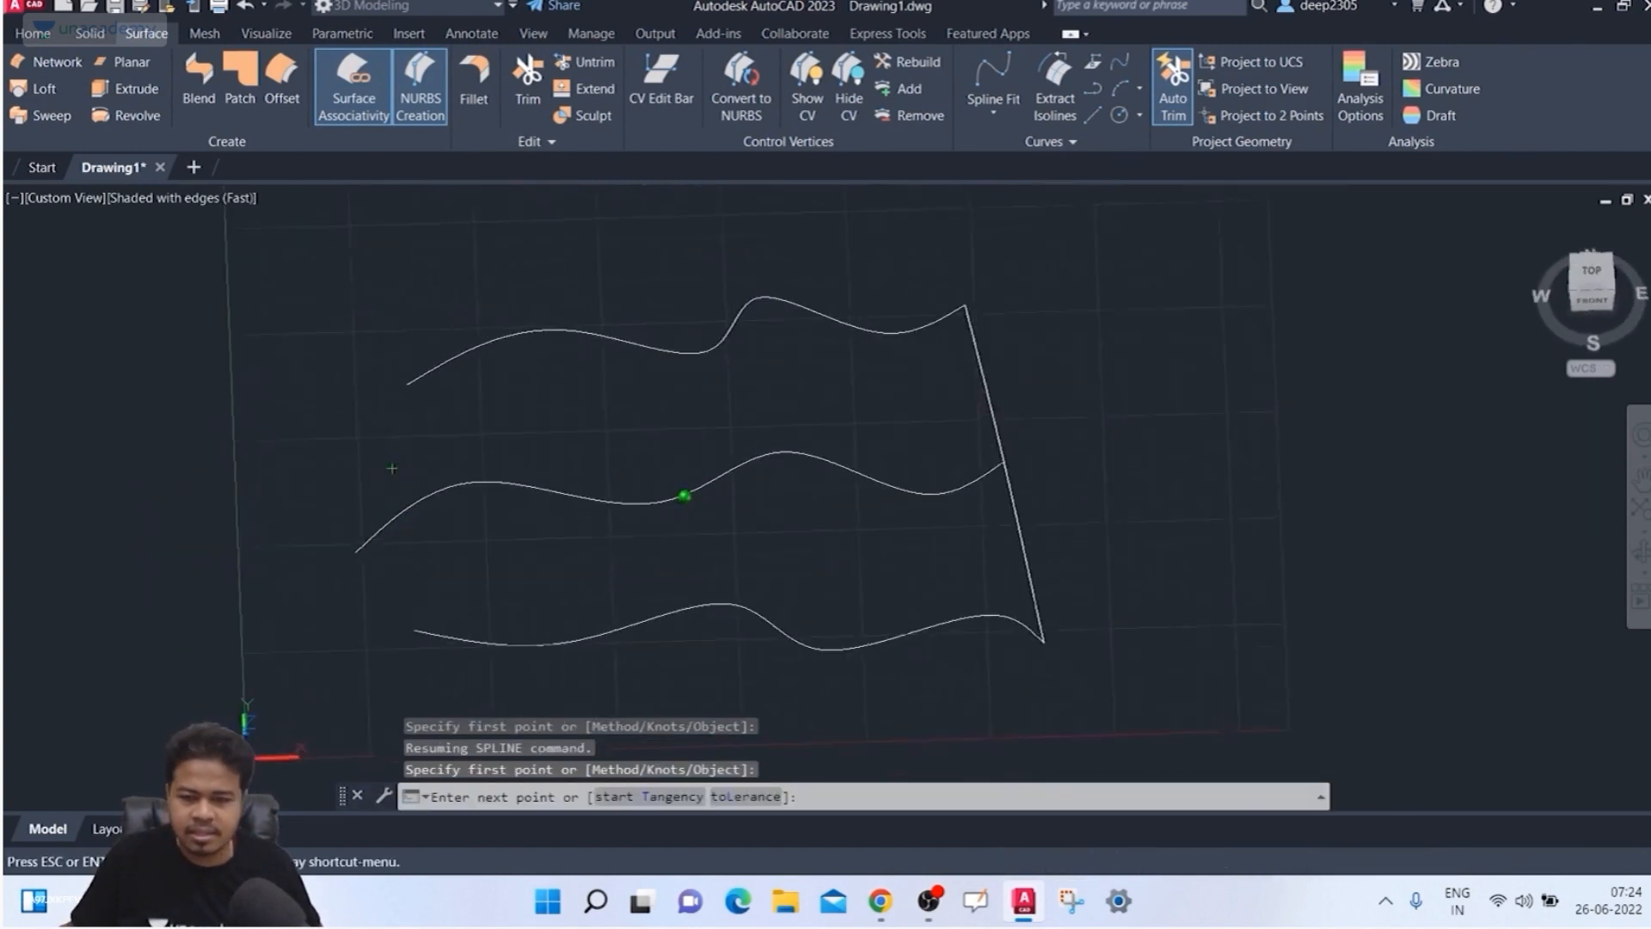
{"action": "left_click", "coordinate": [356, 562]}
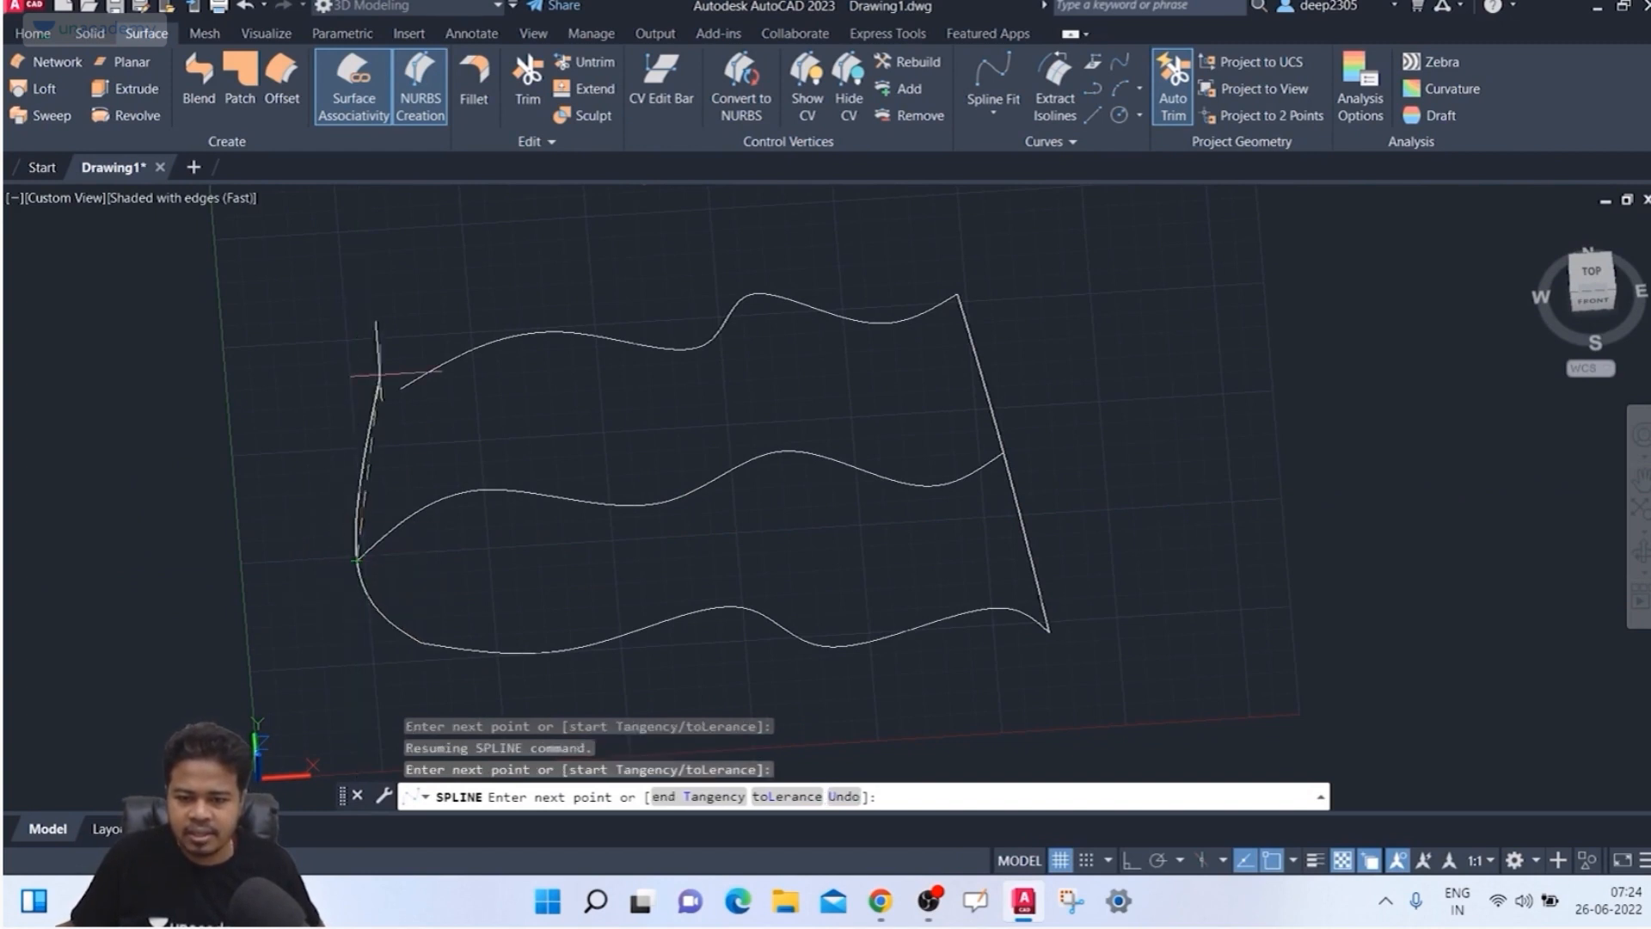
{"action": "left_click", "coordinate": [399, 389]}
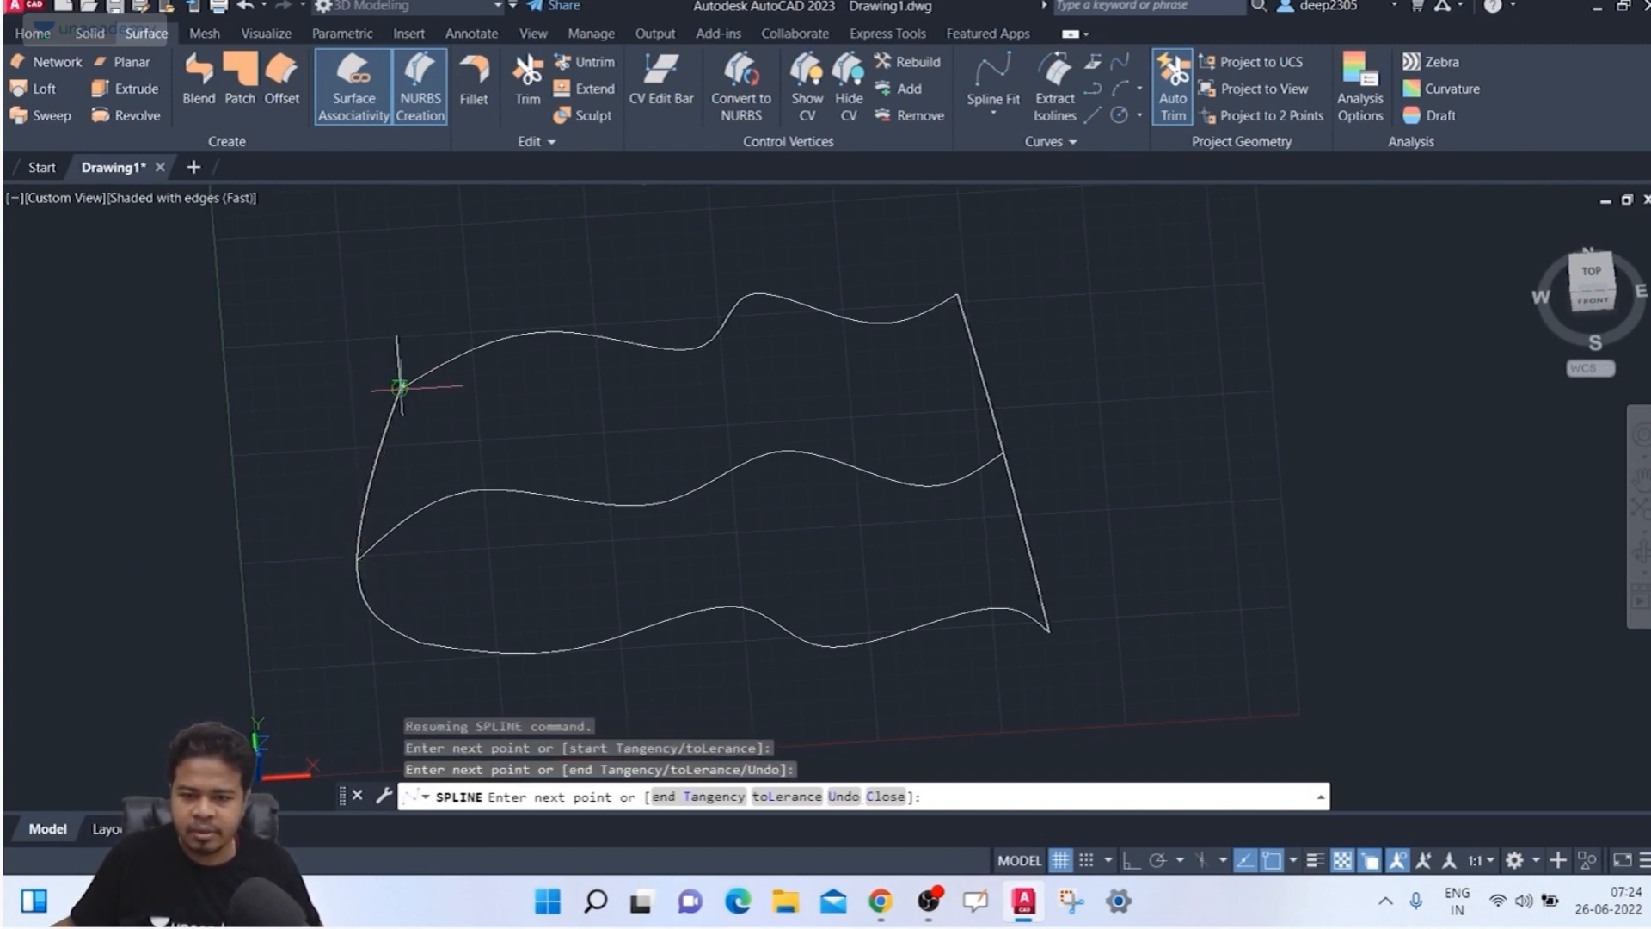
{"action": "key", "text": "Return"}
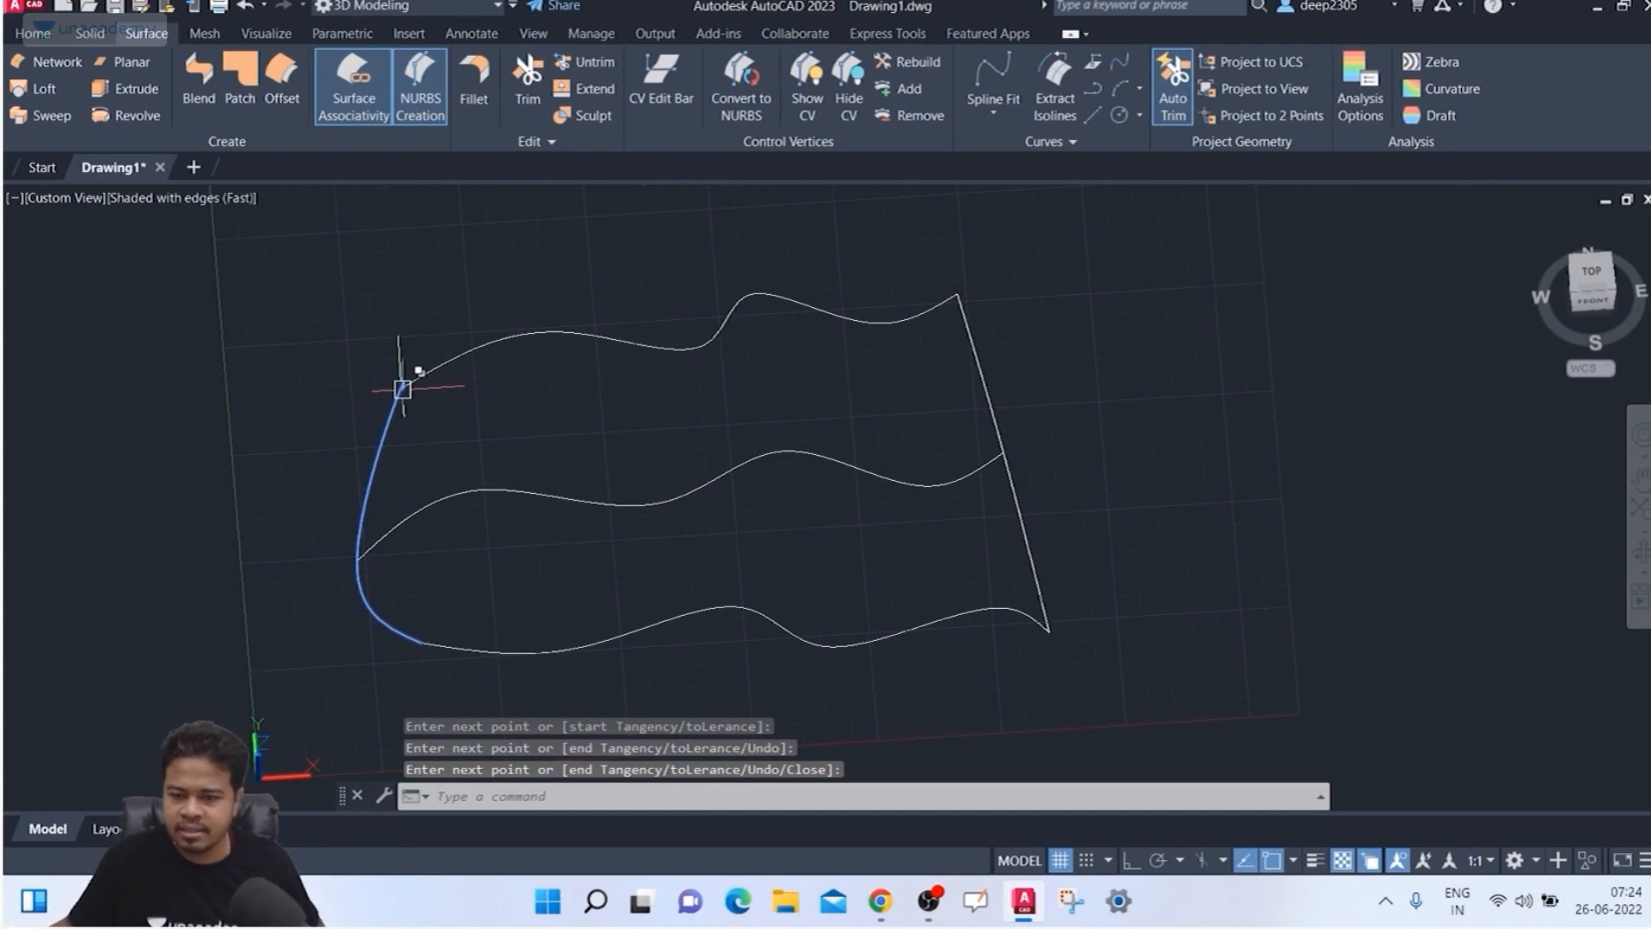
Step: Delete the cross spline joining the near X ends of the three wavy splines
{"action": "middle_click_drag", "start_coordinate": [726, 608], "coordinate": [887, 579], "text": "shift"}
{"action": "scroll", "coordinate": [714, 636], "scroll_direction": "up", "scroll_amount": 4}
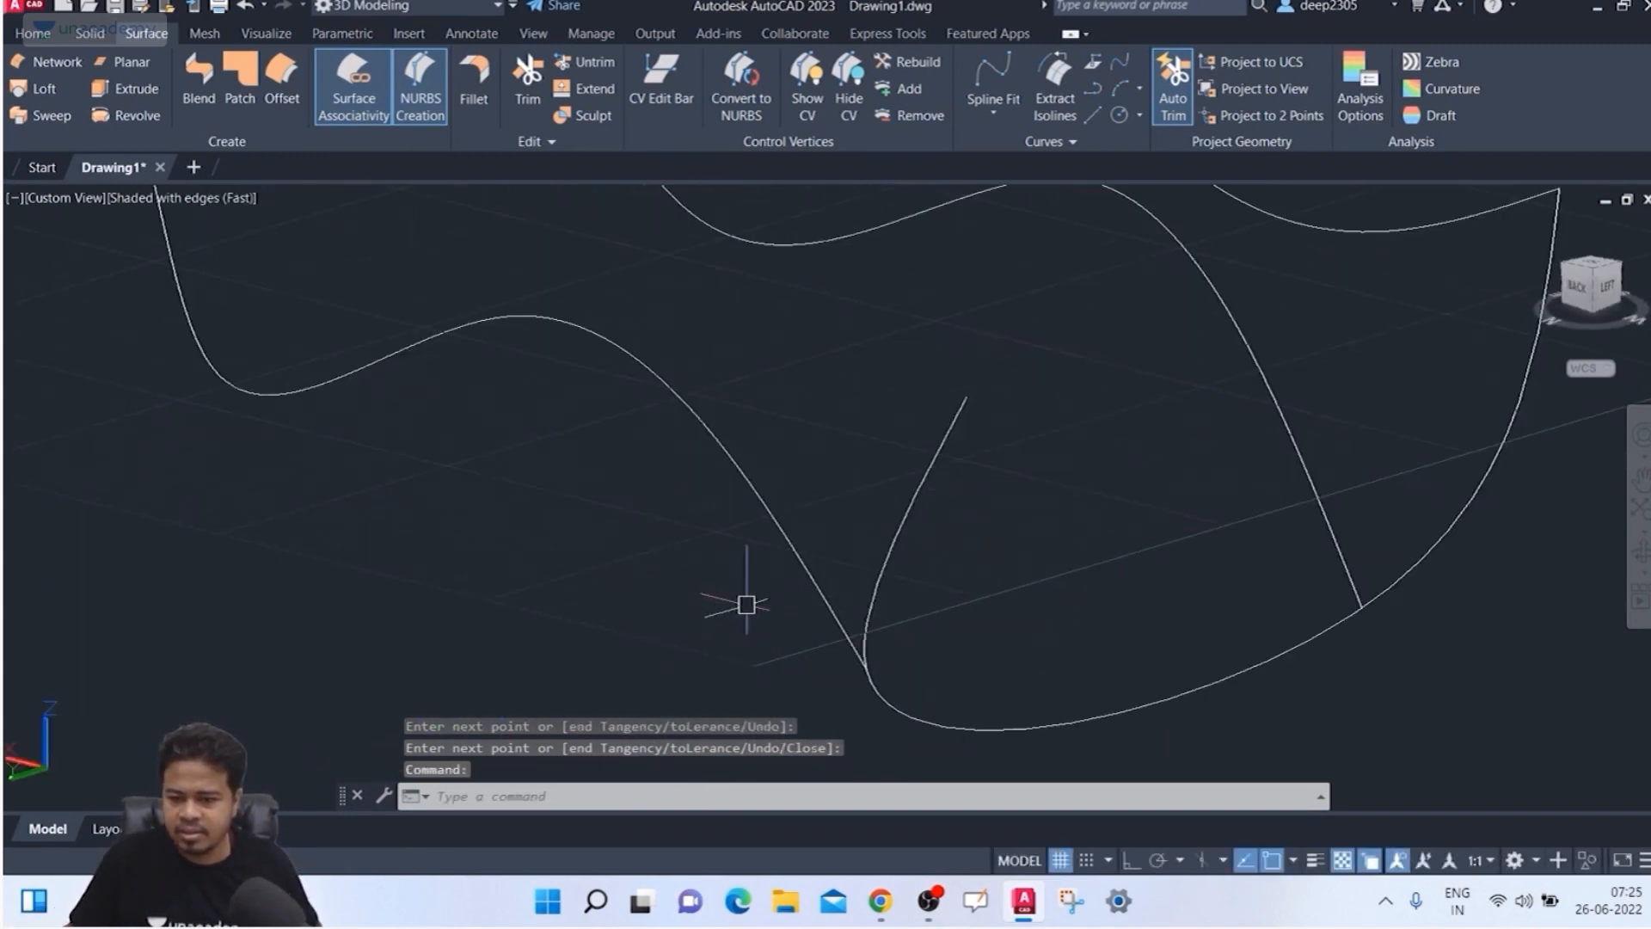
{"action": "left_click", "coordinate": [951, 431]}
{"action": "key", "text": "Escape"}
{"action": "scroll", "coordinate": [947, 496], "scroll_direction": "down", "scroll_amount": 4}
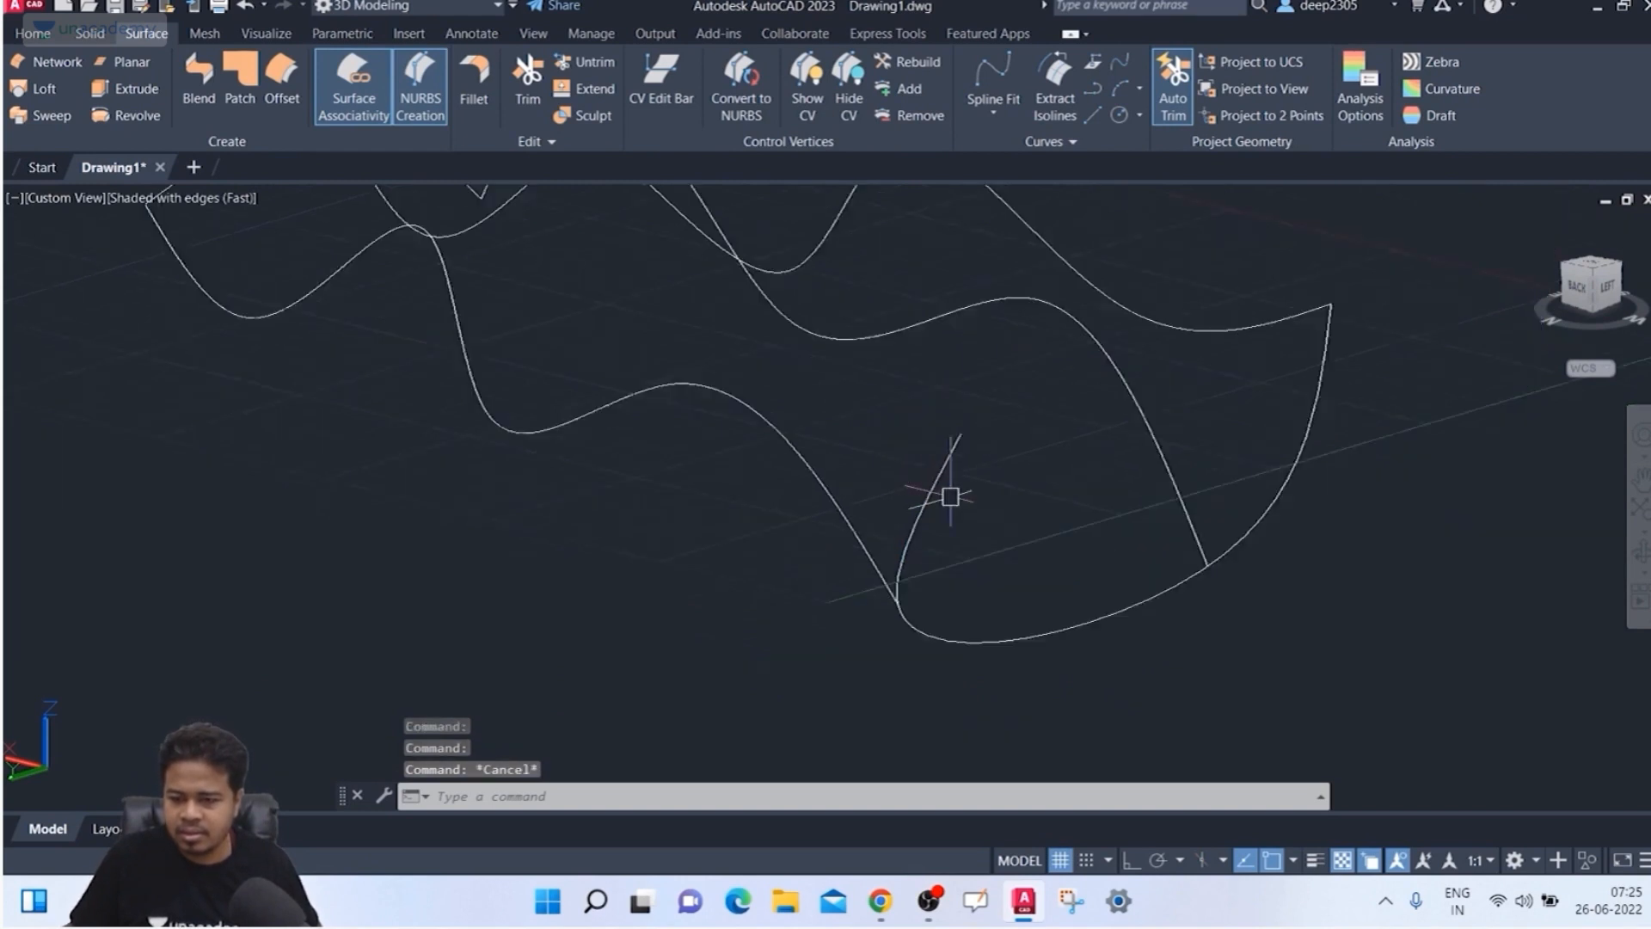
{"action": "mouse_move", "coordinate": [944, 498]}
{"action": "middle_mouse_down", "text": "shift"}
{"action": "mouse_move", "coordinate": [799, 400]}
{"action": "mouse_move", "coordinate": [860, 495]}
{"action": "mouse_move", "coordinate": [932, 498]}
{"action": "middle_mouse_up", "text": "shift"}
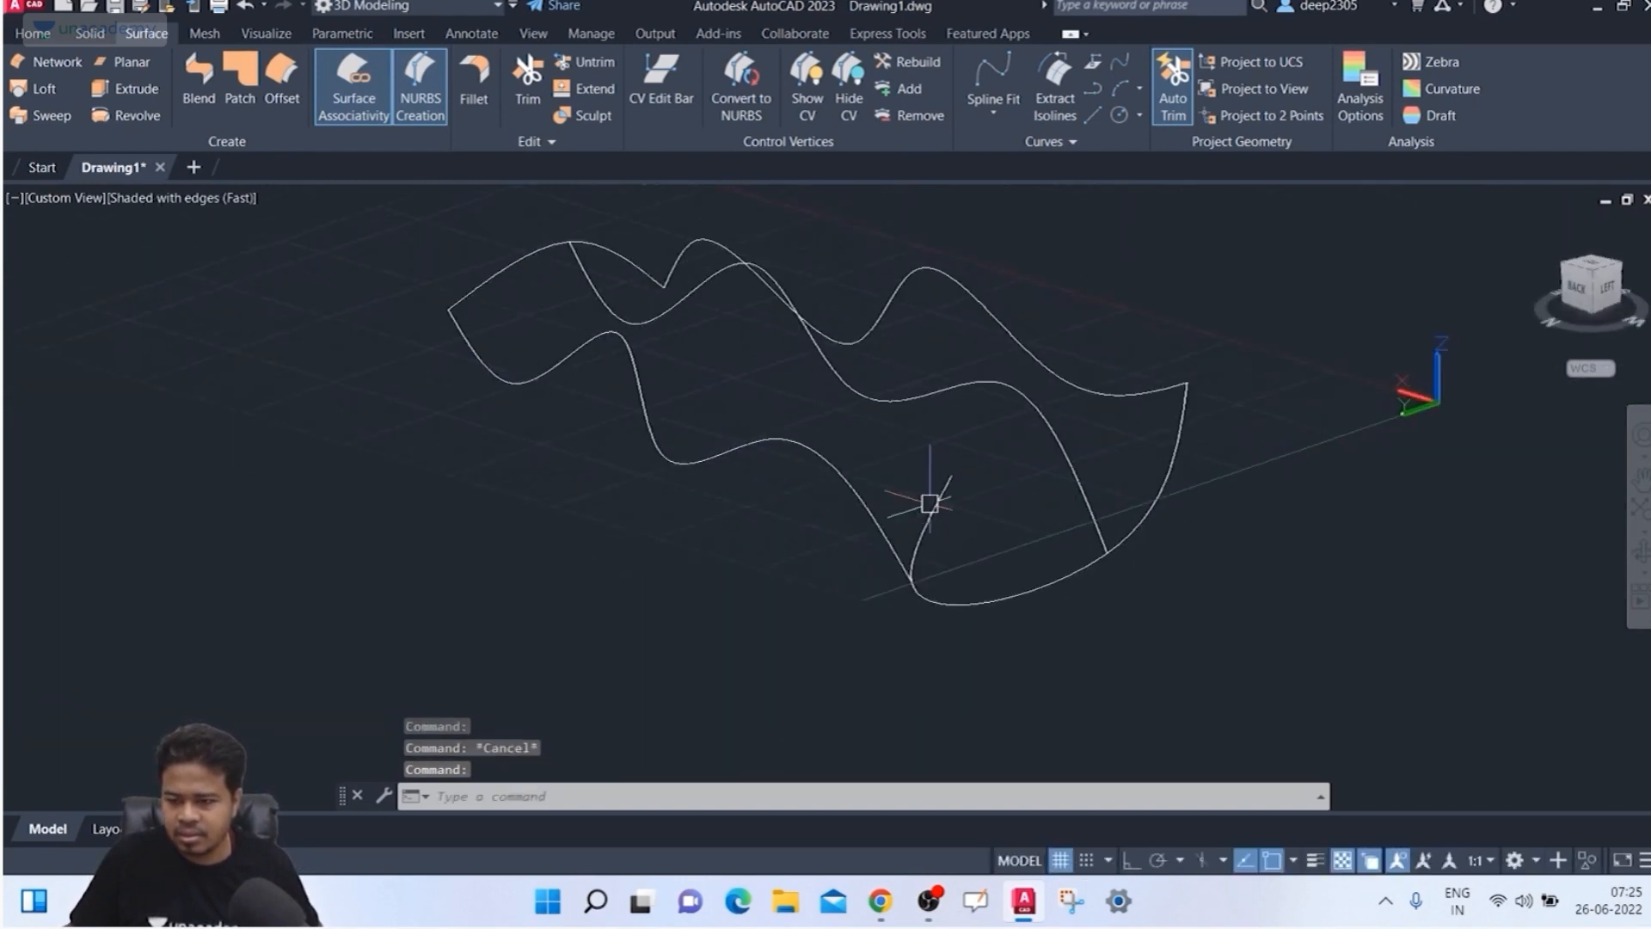
{"action": "left_click", "coordinate": [936, 497]}
{"action": "key", "text": "Delete"}
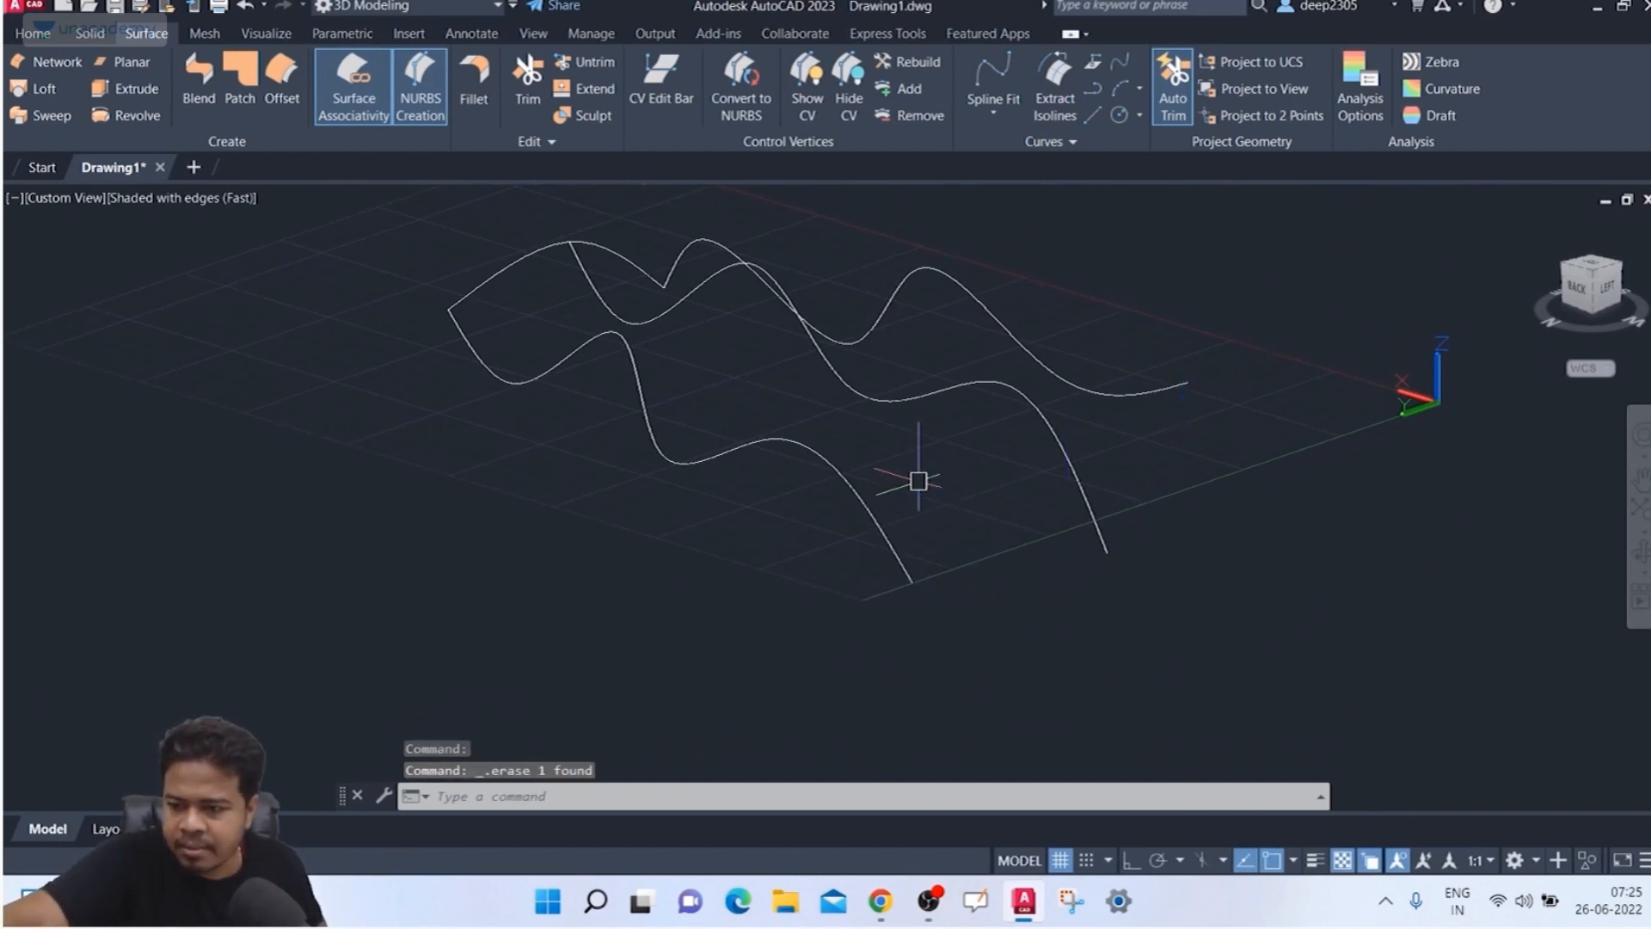
Step: Draw a fit spline through the near X ends of the rear, middle and front splines, using an endpoint snap for the first point
{"action": "left_click", "coordinate": [994, 73]}
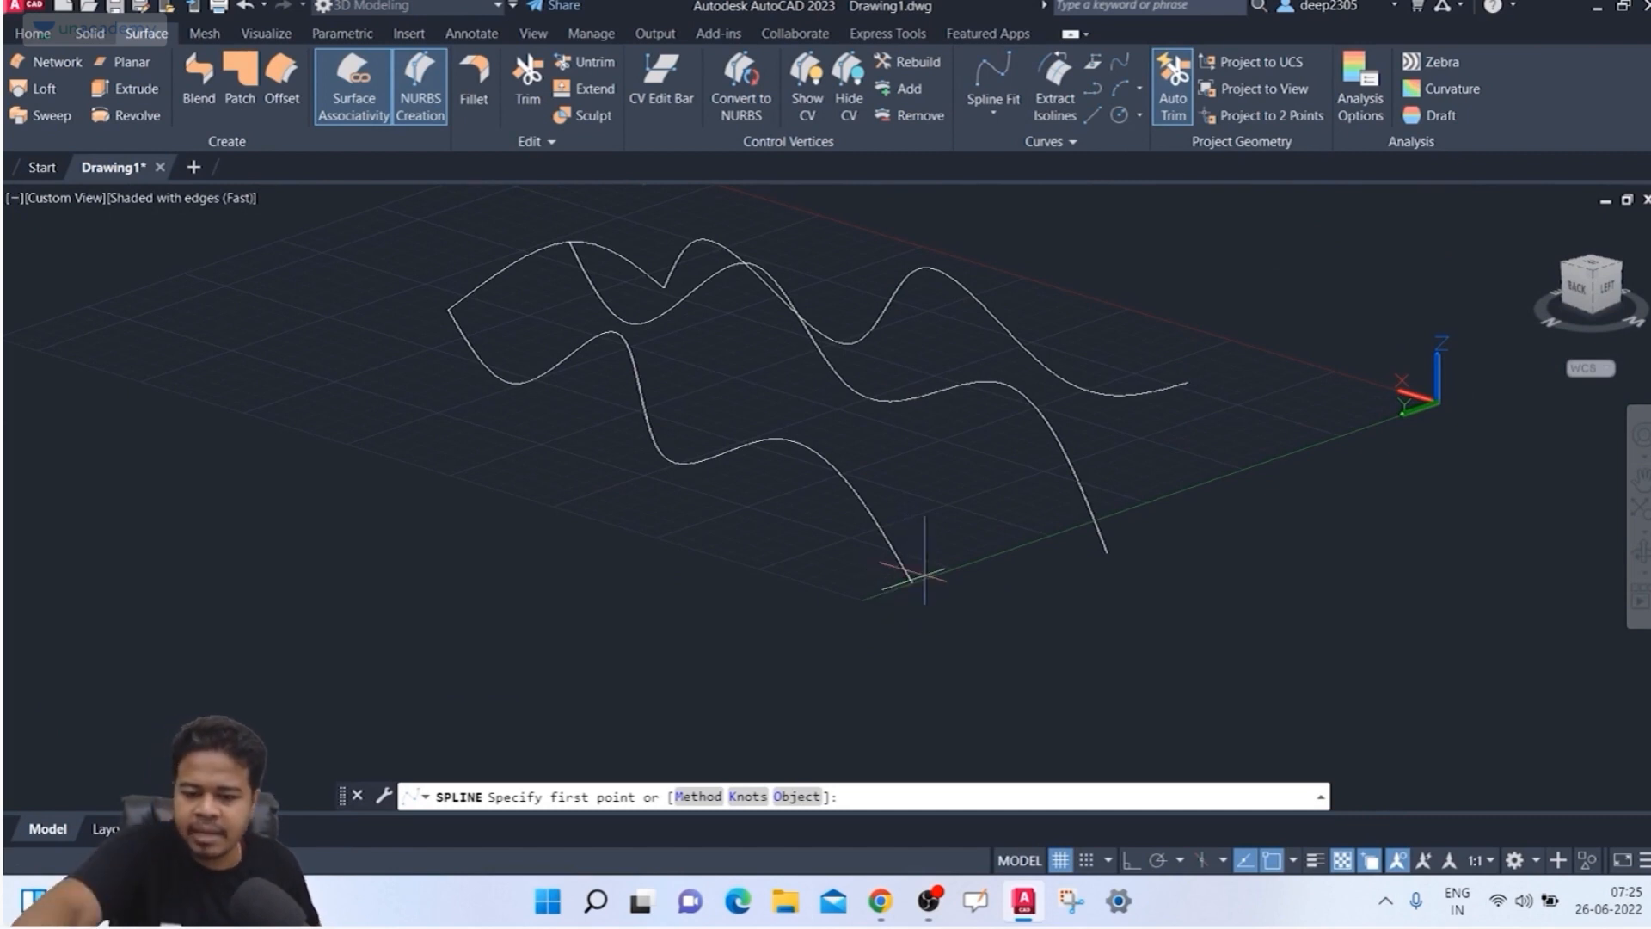
{"action": "type", "text": "end"}
{"action": "key", "text": "Return"}
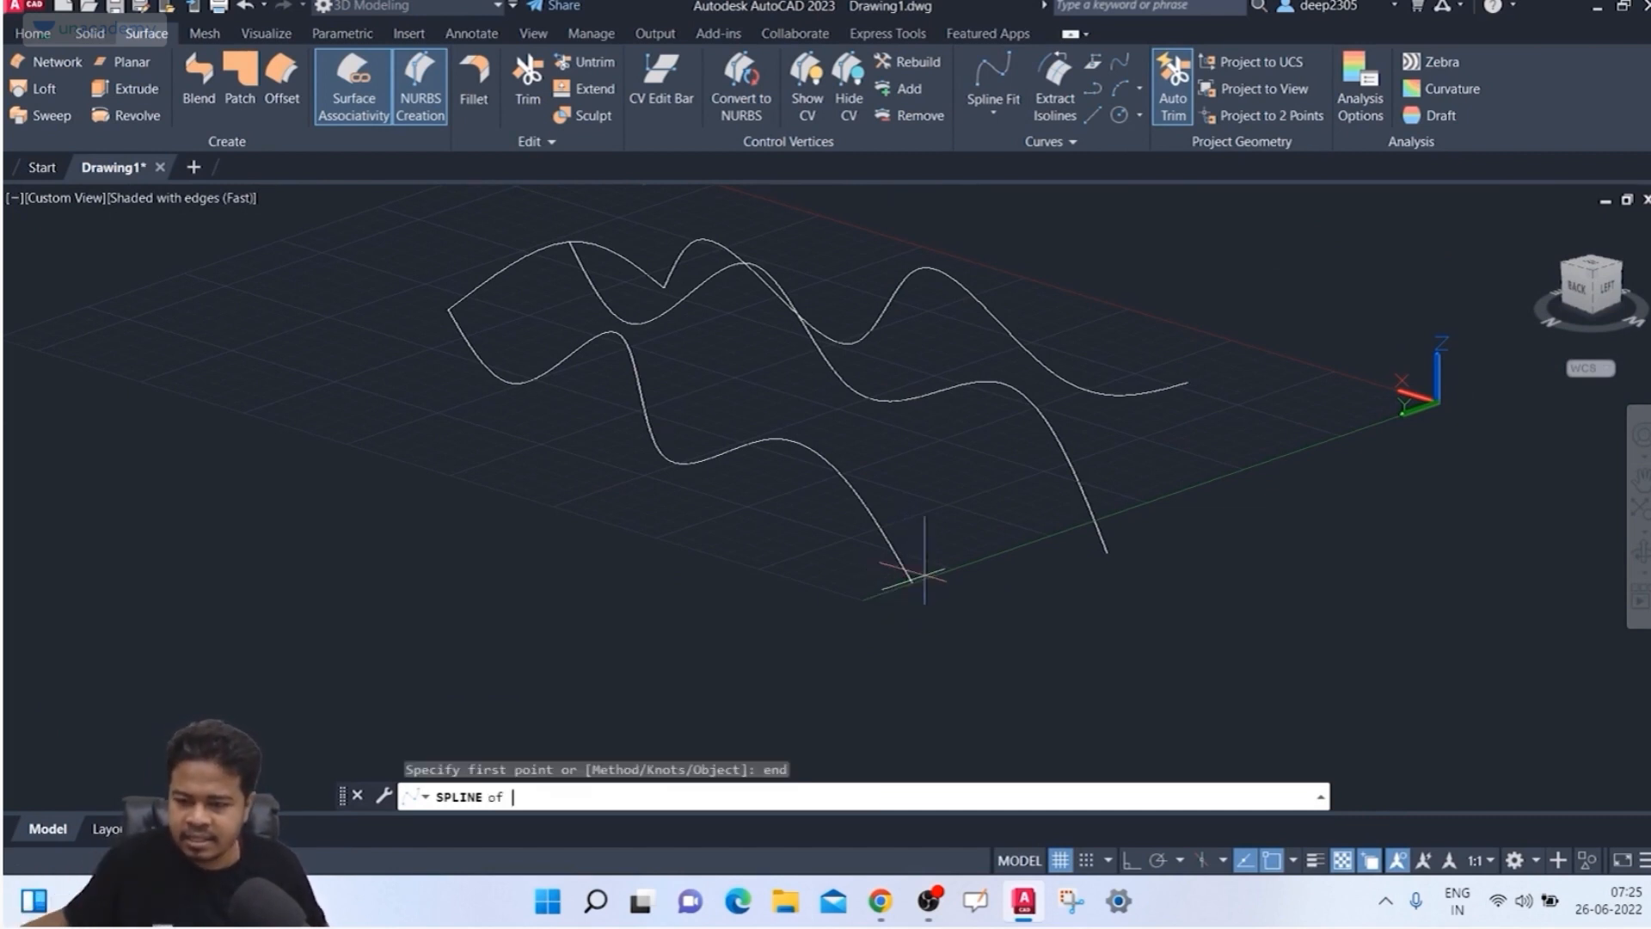
{"action": "left_click", "coordinate": [917, 579]}
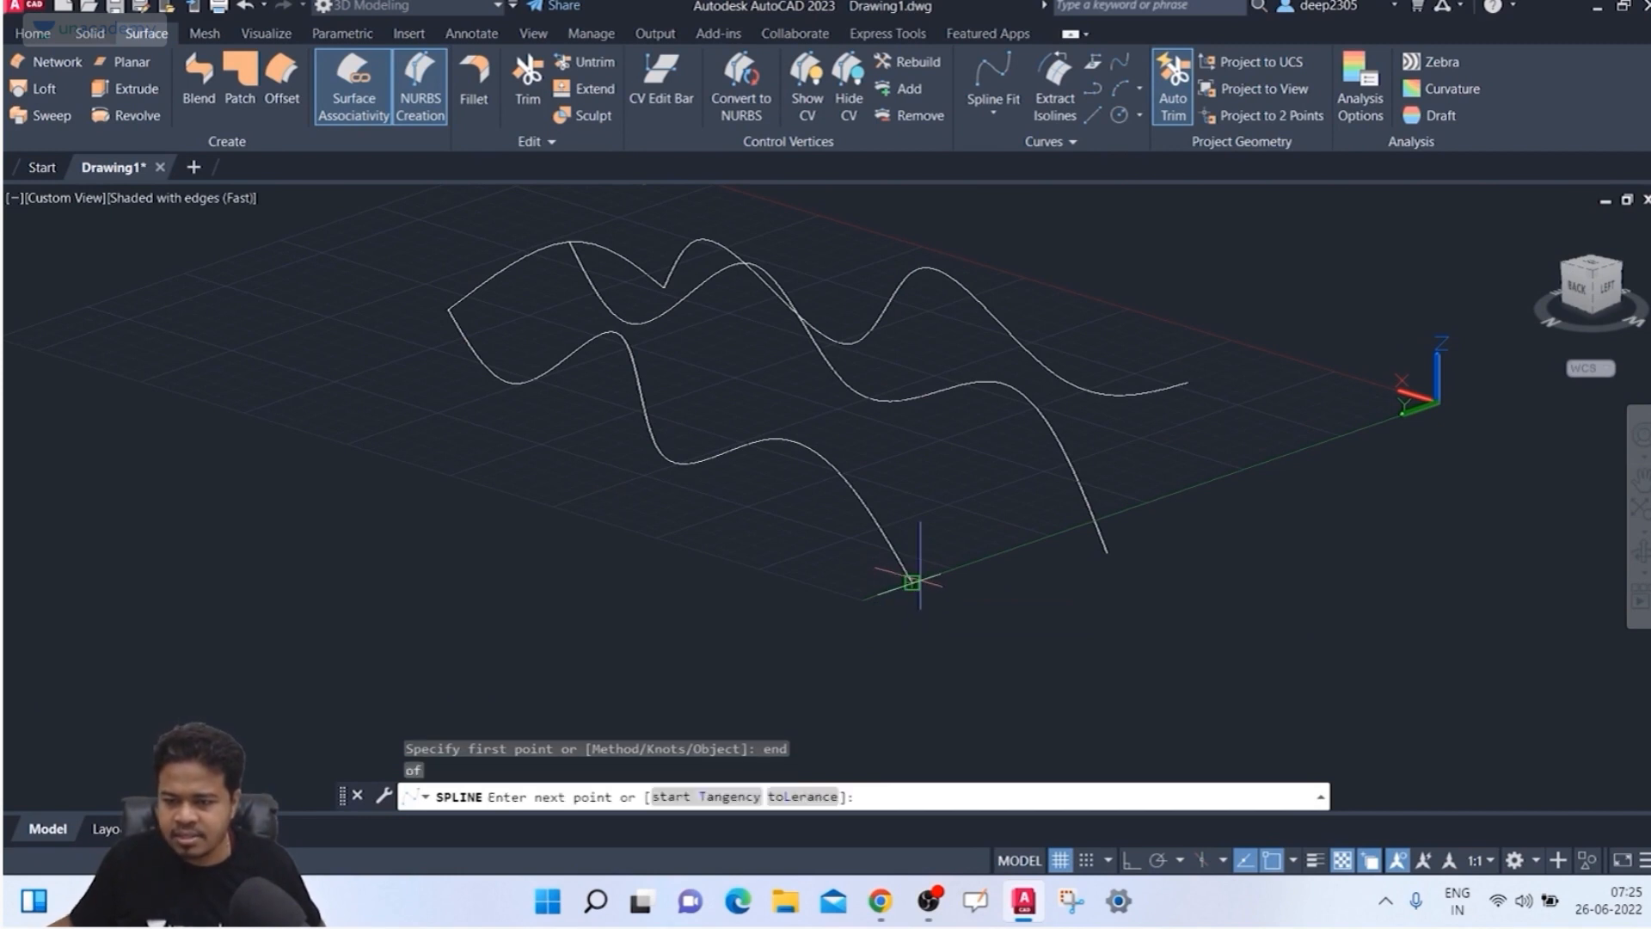
{"action": "left_click", "coordinate": [1107, 552]}
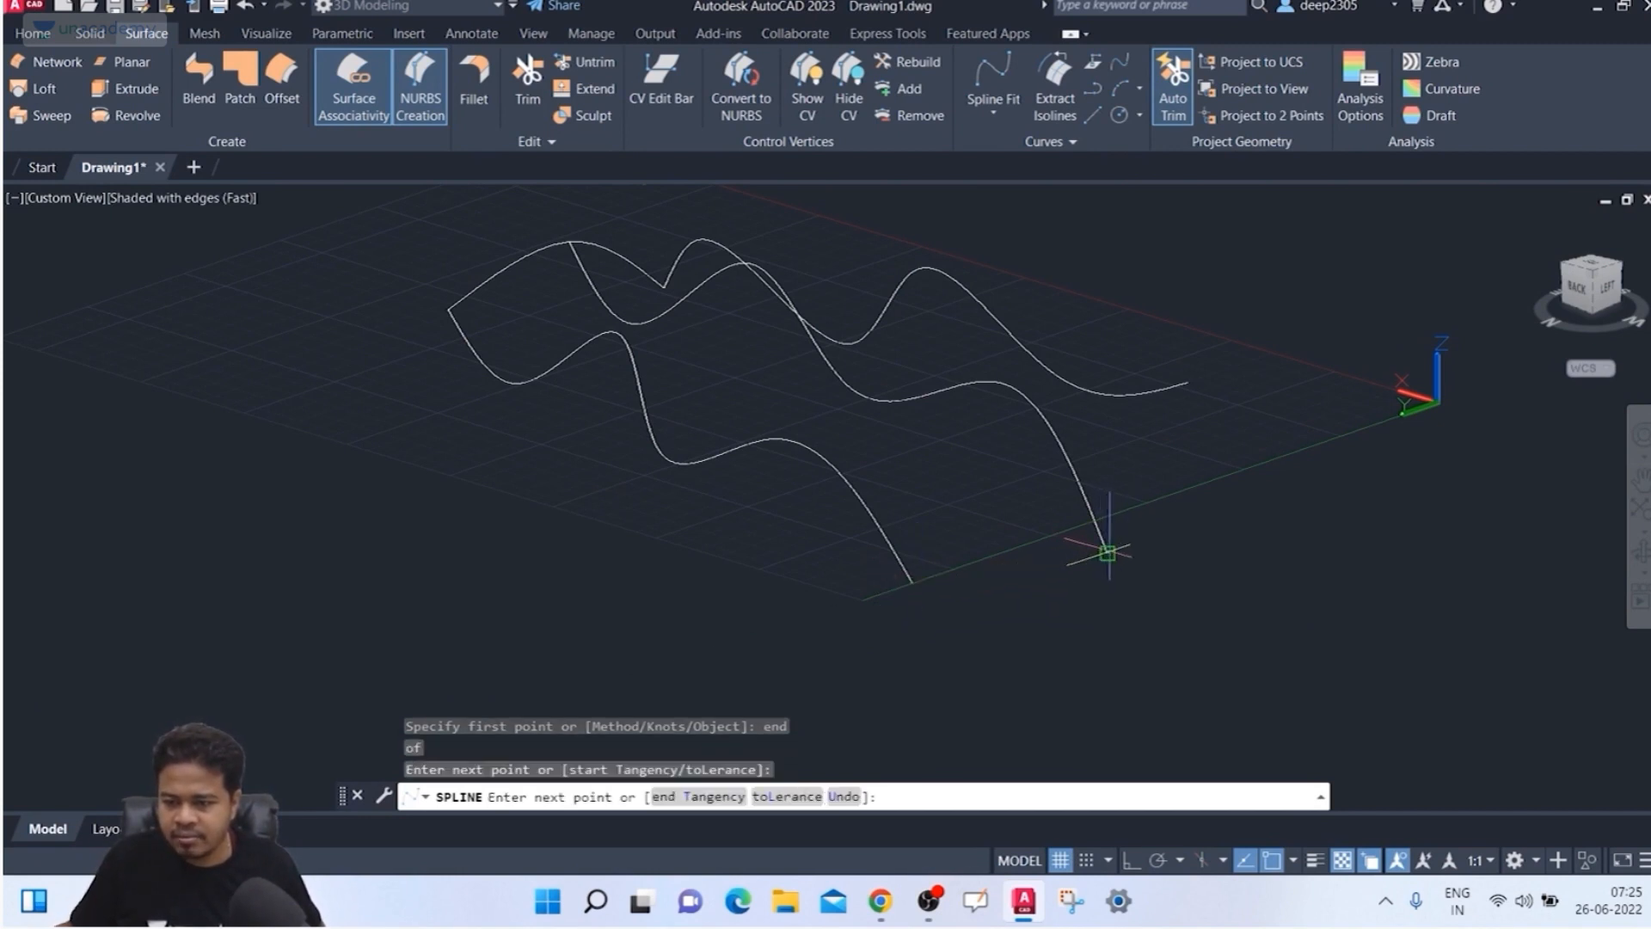
{"action": "left_click", "coordinate": [1187, 381]}
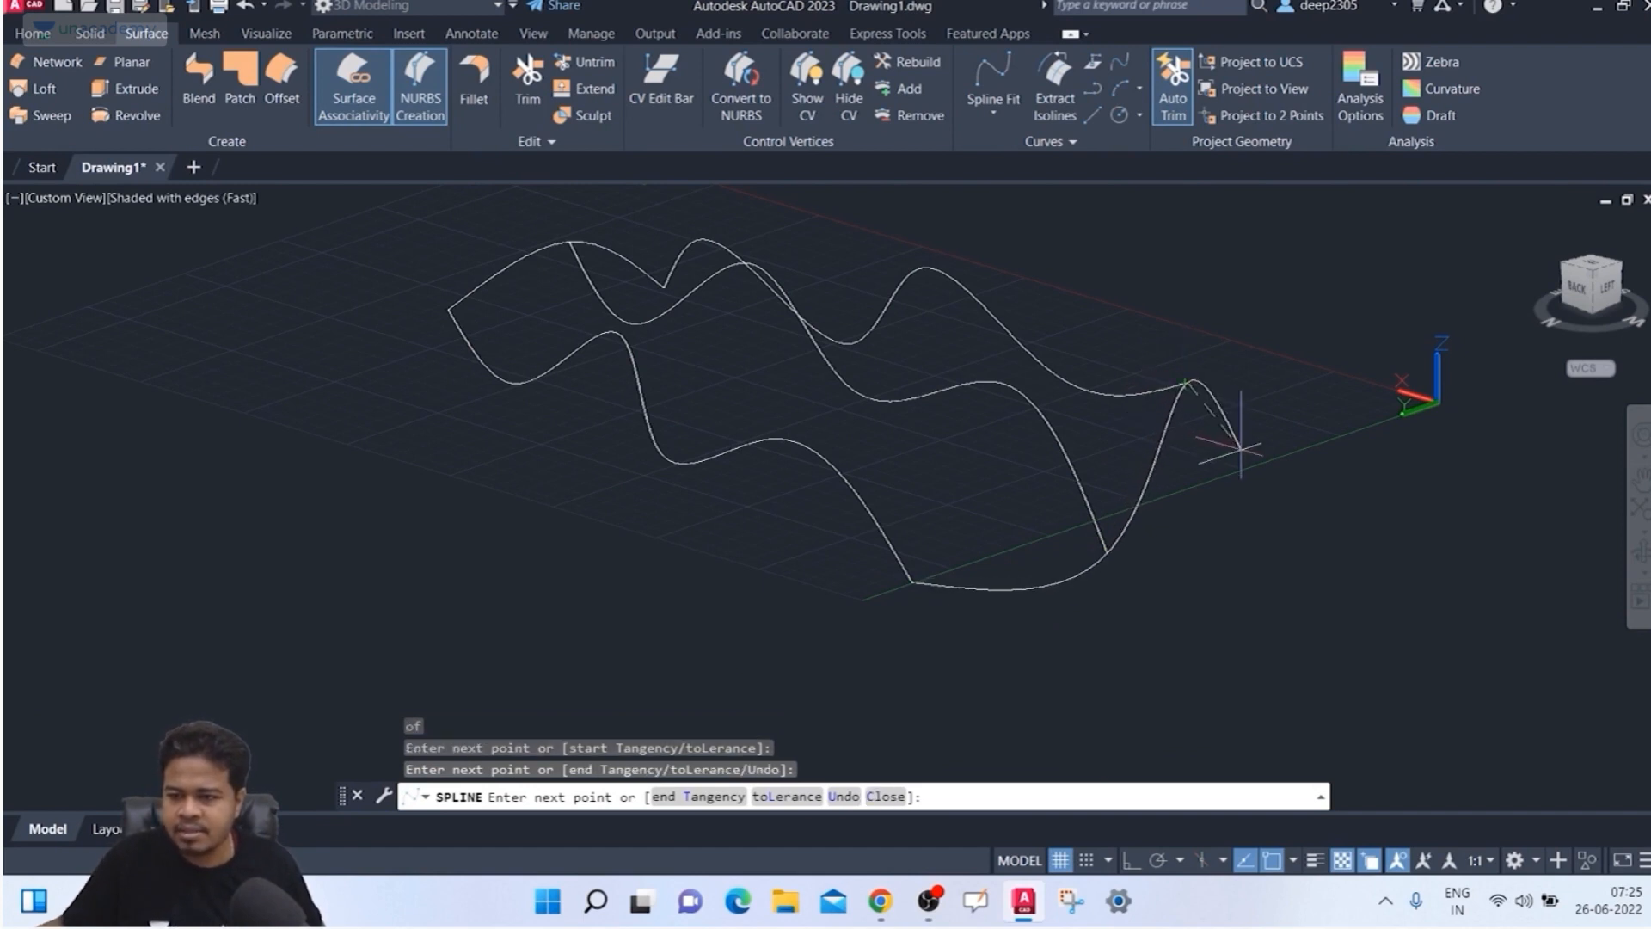
{"action": "key", "text": "Return"}
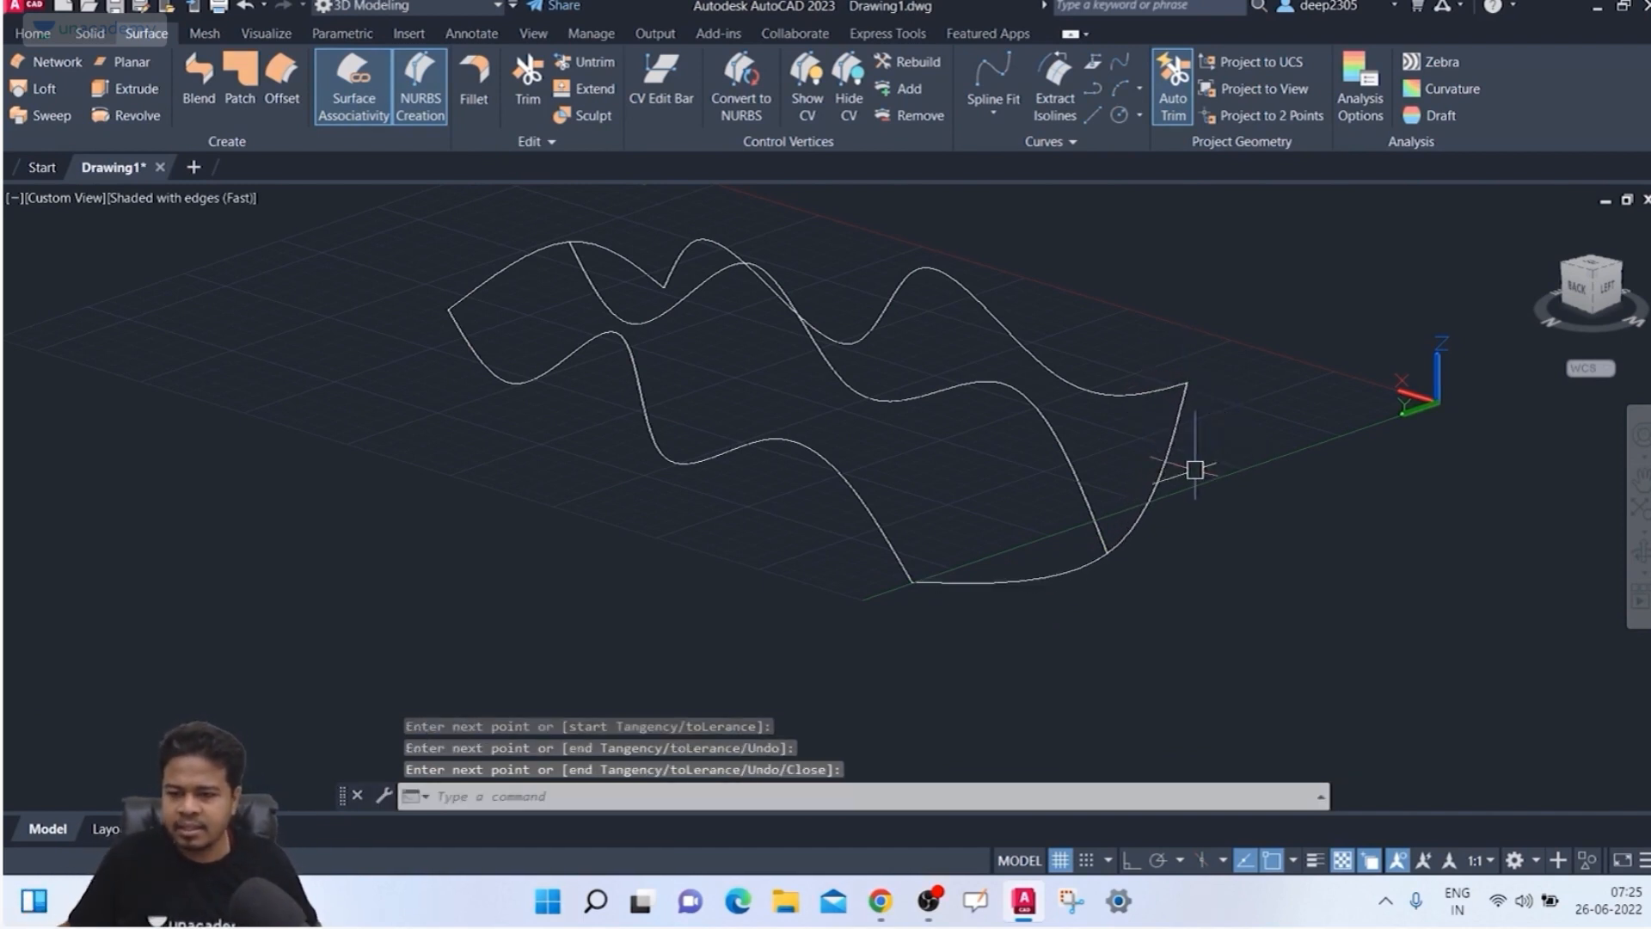
Step: Examine the curve network from several angles to check that the cross splines meet the ends of the wavy splines
{"action": "scroll", "coordinate": [1010, 553], "scroll_direction": "up", "scroll_amount": 5}
{"action": "scroll", "coordinate": [1324, 546], "scroll_direction": "down", "scroll_amount": 10}
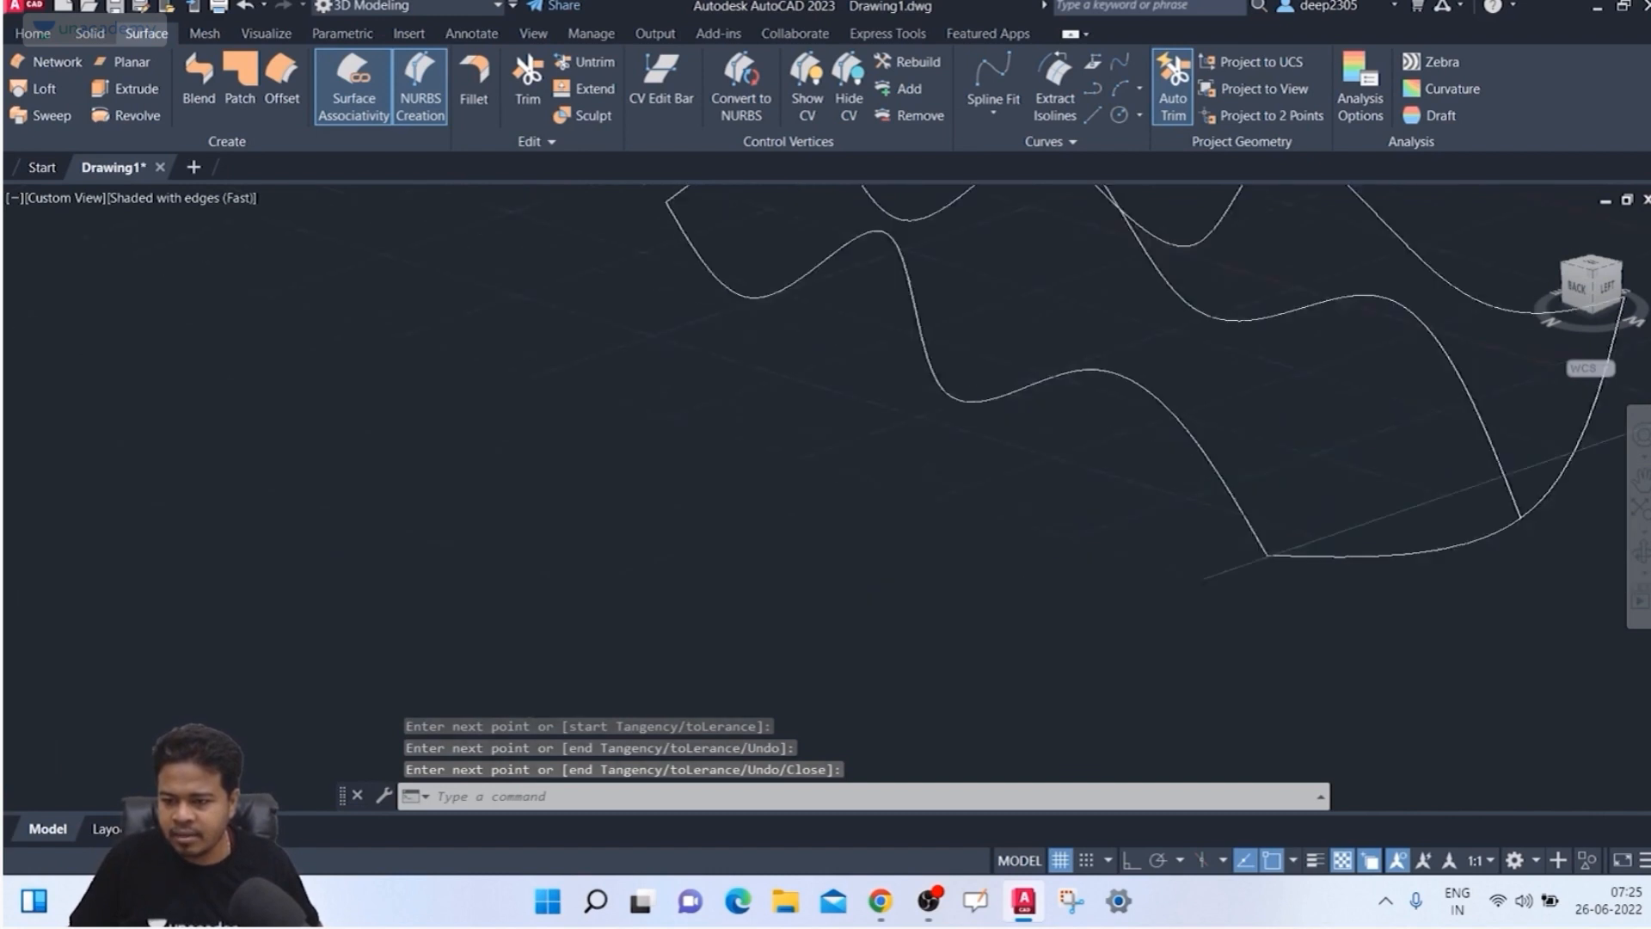
{"action": "mouse_move", "coordinate": [1332, 544]}
{"action": "middle_mouse_down"}
{"action": "mouse_move", "coordinate": [948, 576]}
{"action": "mouse_move", "coordinate": [800, 516]}
{"action": "mouse_move", "coordinate": [742, 630]}
{"action": "middle_mouse_up"}
{"action": "scroll", "coordinate": [945, 578], "scroll_direction": "up", "scroll_amount": 10}
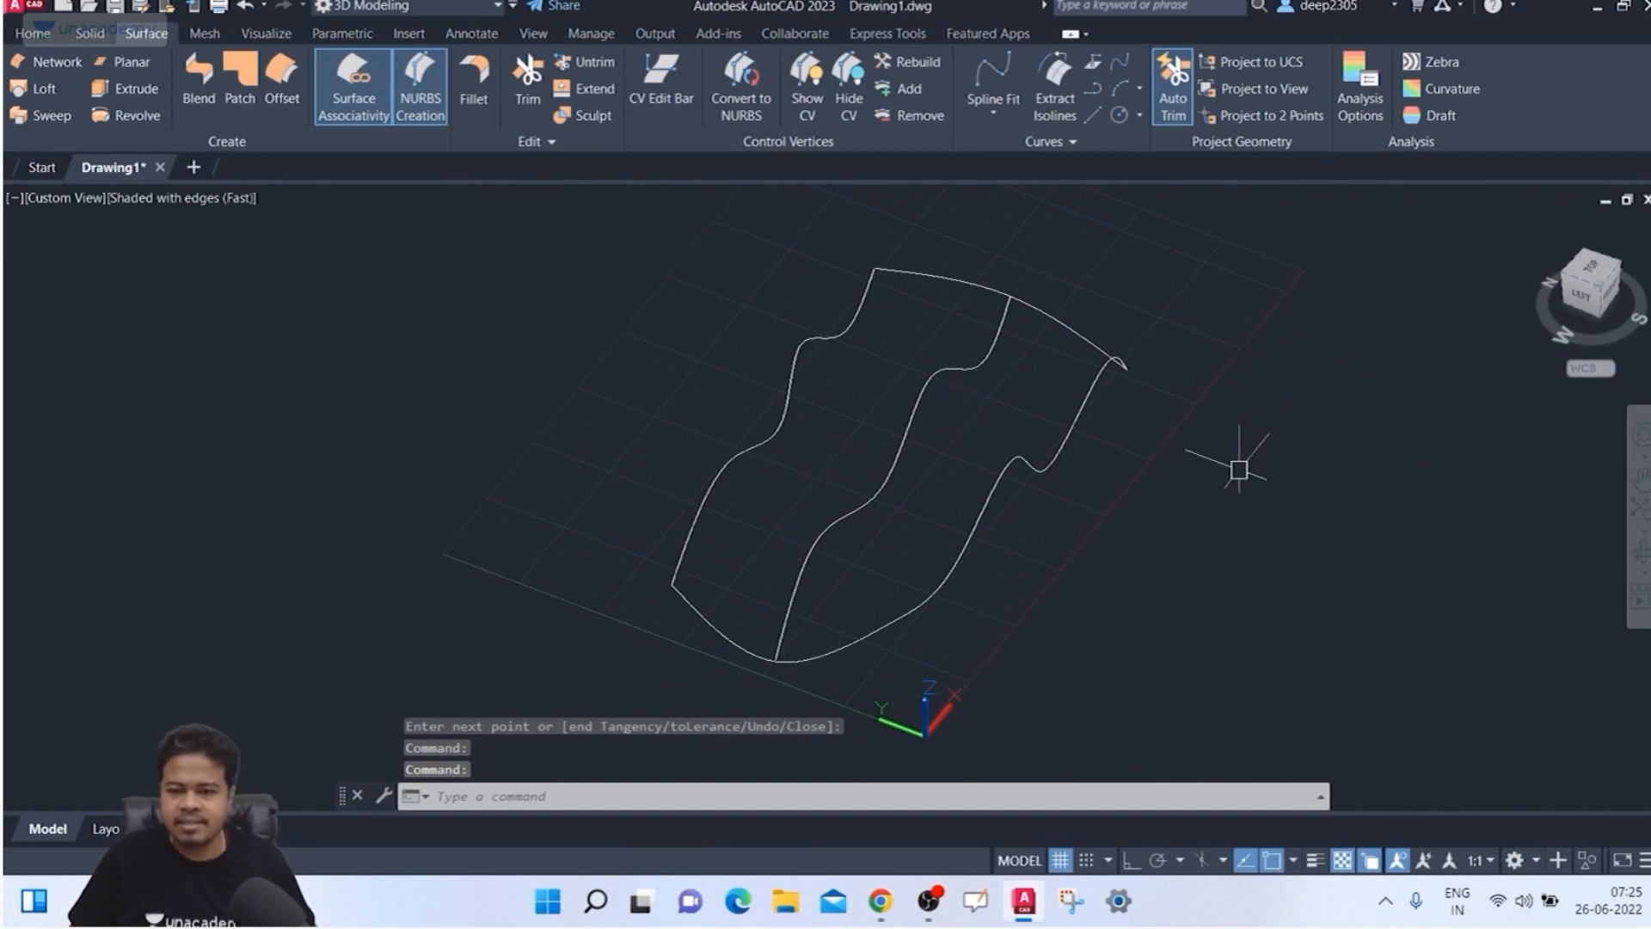
{"action": "middle_click_drag", "start_coordinate": [1239, 470], "coordinate": [1127, 503], "text": "shift"}
{"action": "middle_click_drag", "start_coordinate": [792, 452], "coordinate": [892, 435], "text": "shift"}
{"action": "key", "text": "Escape"}
{"action": "key", "text": "Escape"}
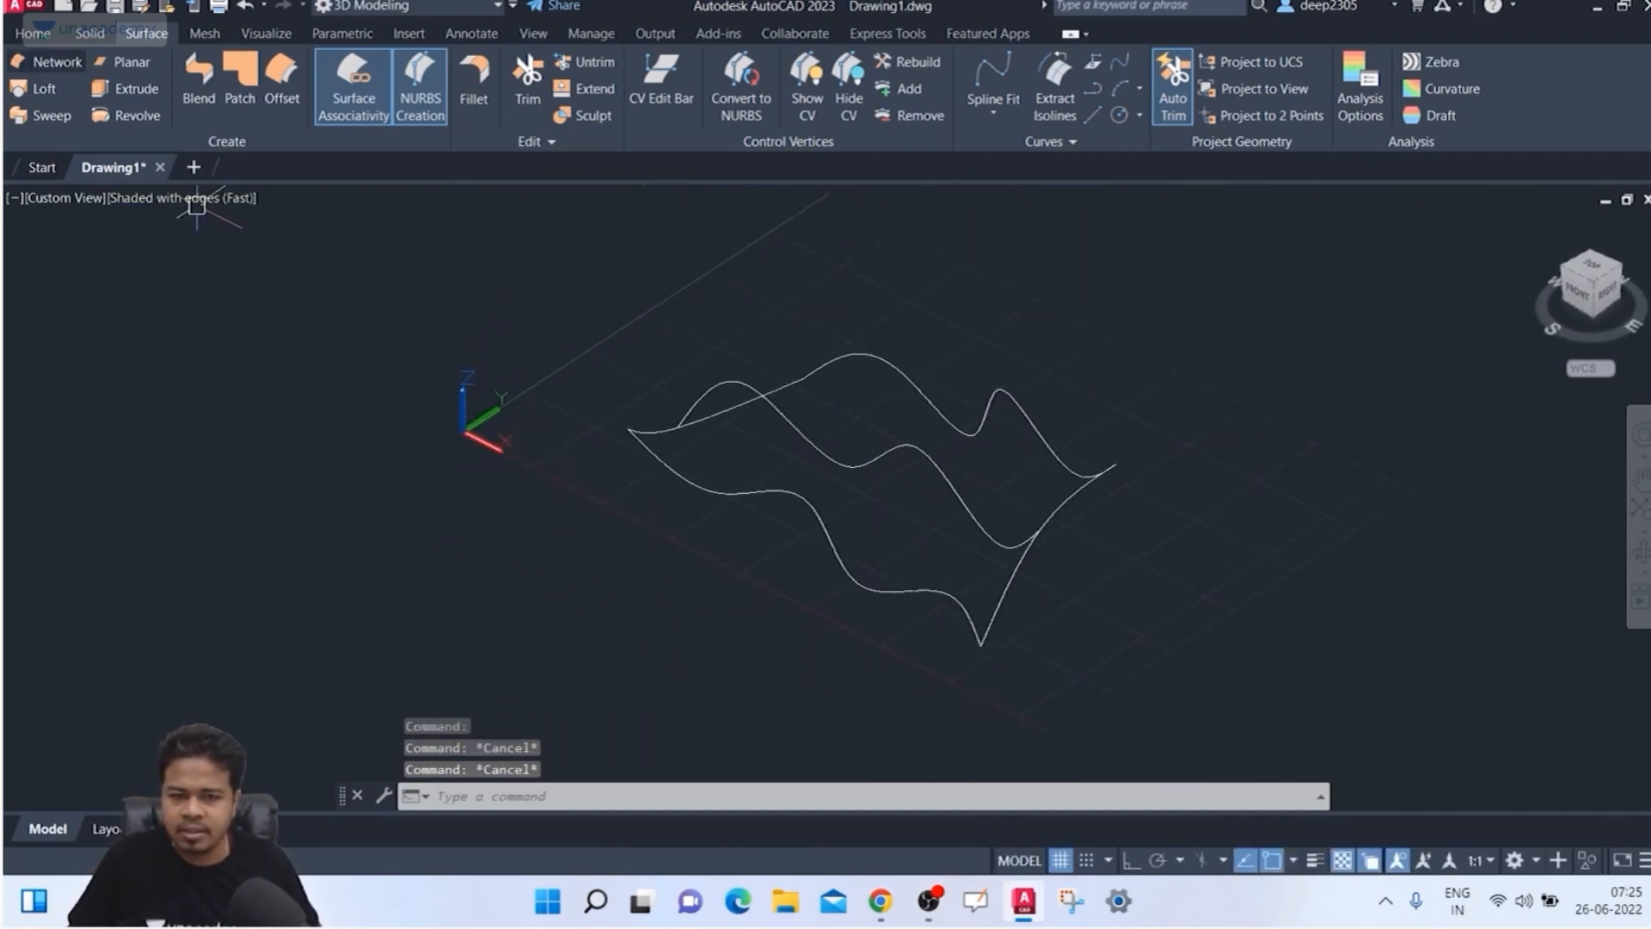
Step: Create a network surface from the two cross splines in the first direction and the three wavy splines in the second direction
{"action": "left_click", "coordinate": [48, 62]}
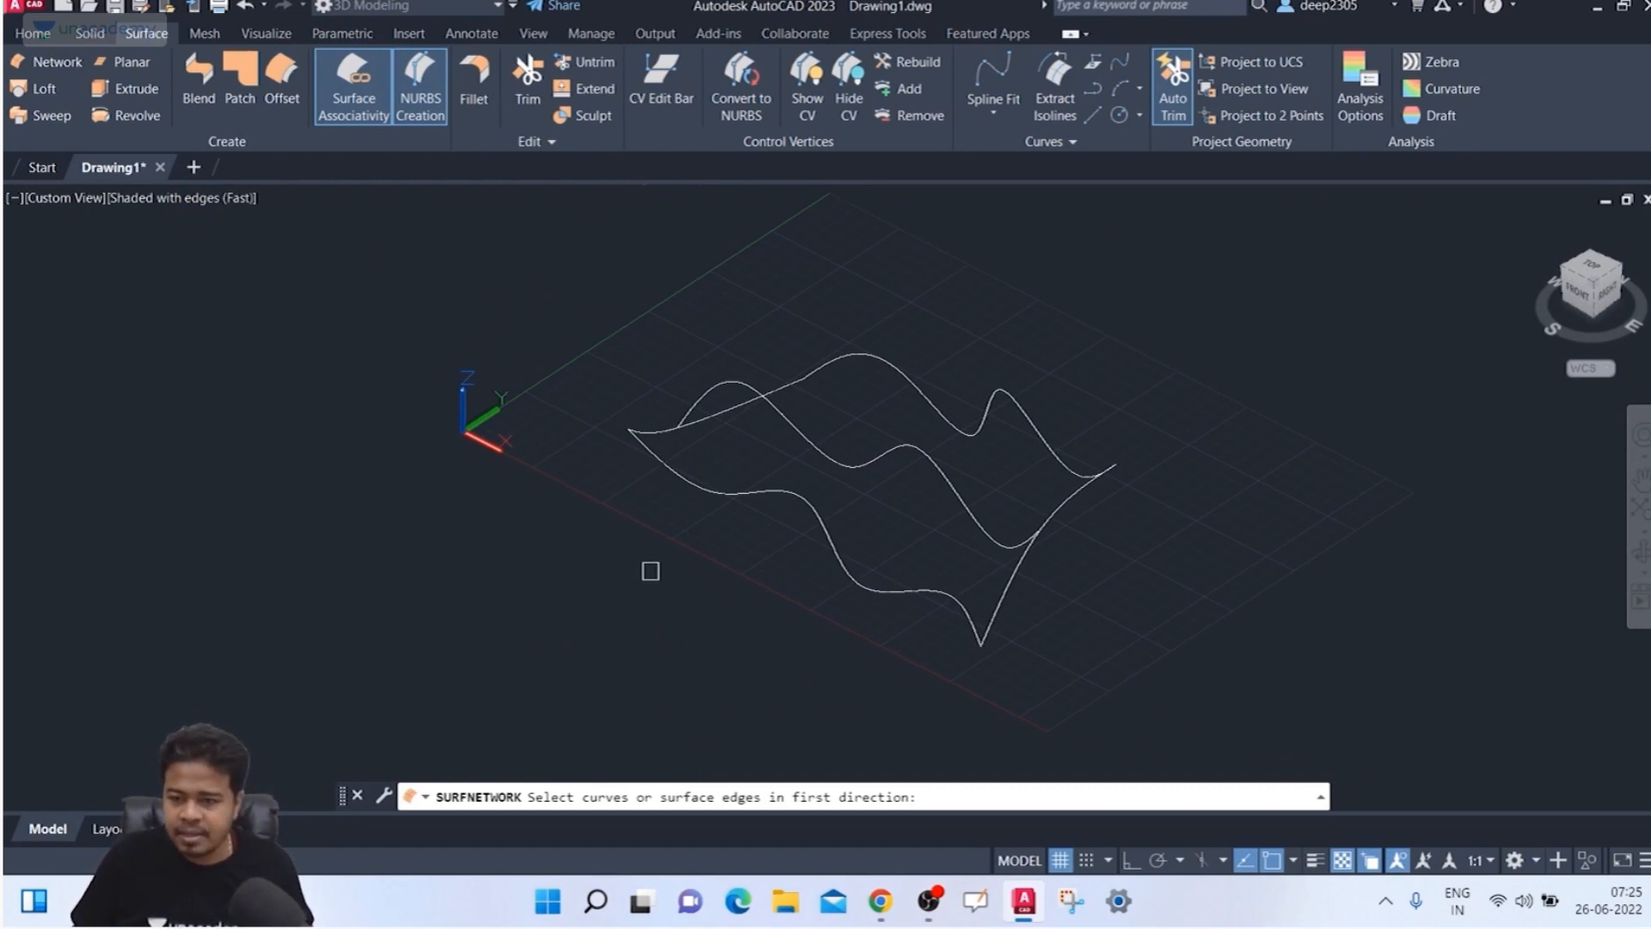
{"action": "middle_click_drag", "start_coordinate": [650, 571], "coordinate": [676, 503], "text": "shift"}
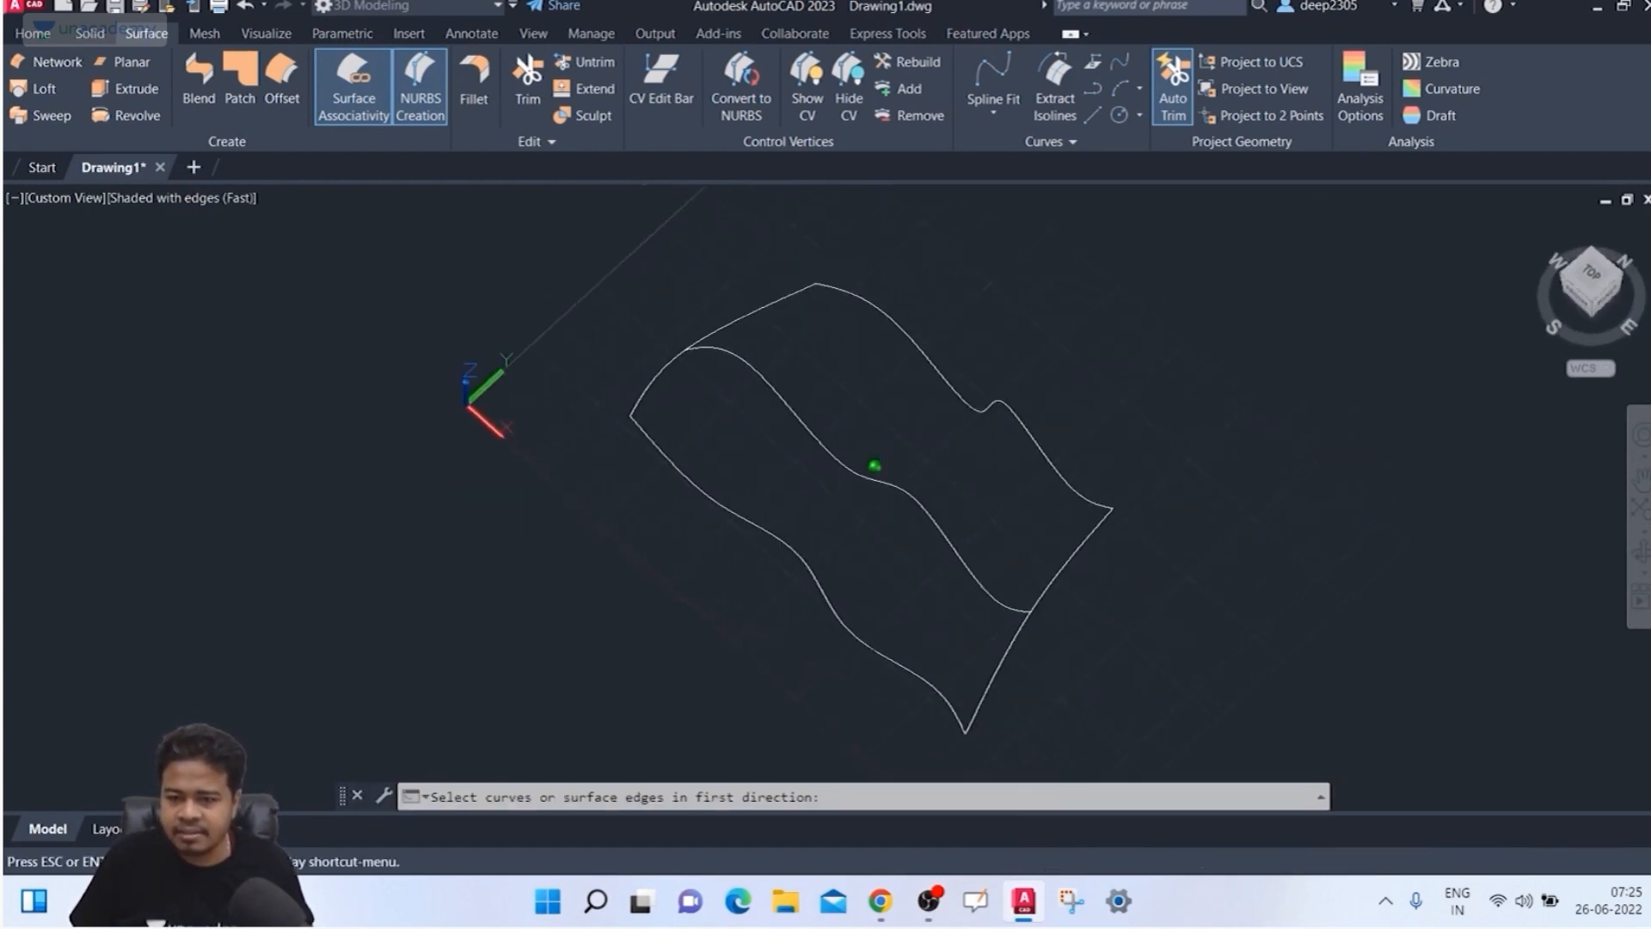
{"action": "left_click", "coordinate": [653, 370]}
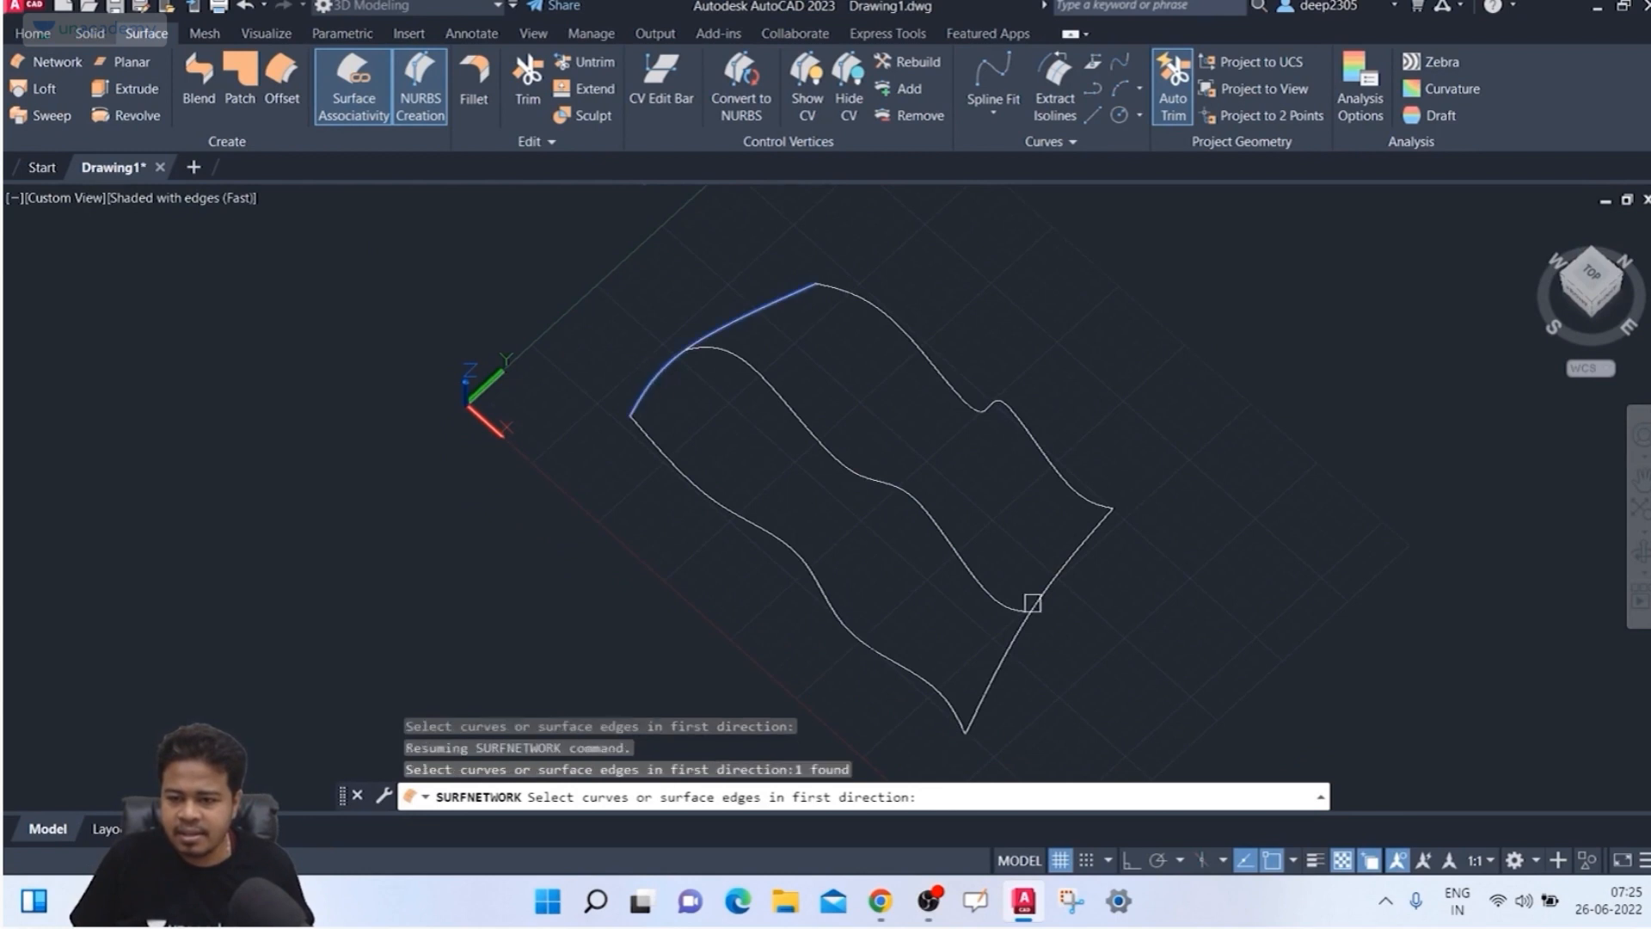
{"action": "left_click", "coordinate": [1071, 558]}
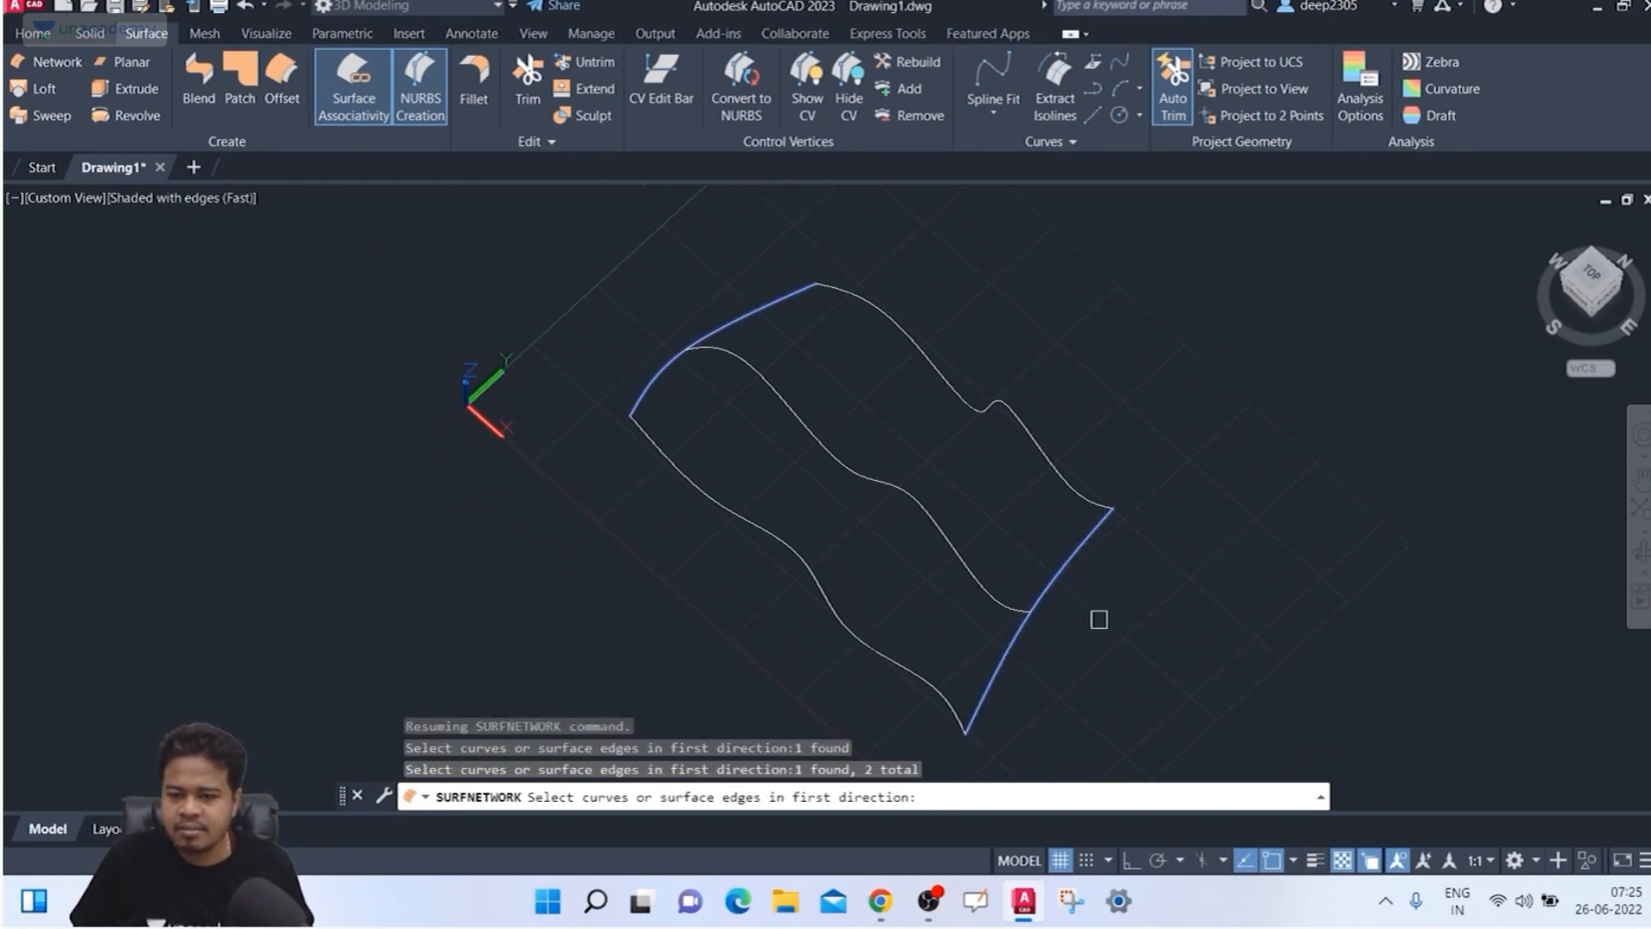
{"action": "middle_click_drag", "start_coordinate": [1099, 620], "coordinate": [1113, 596], "text": "shift"}
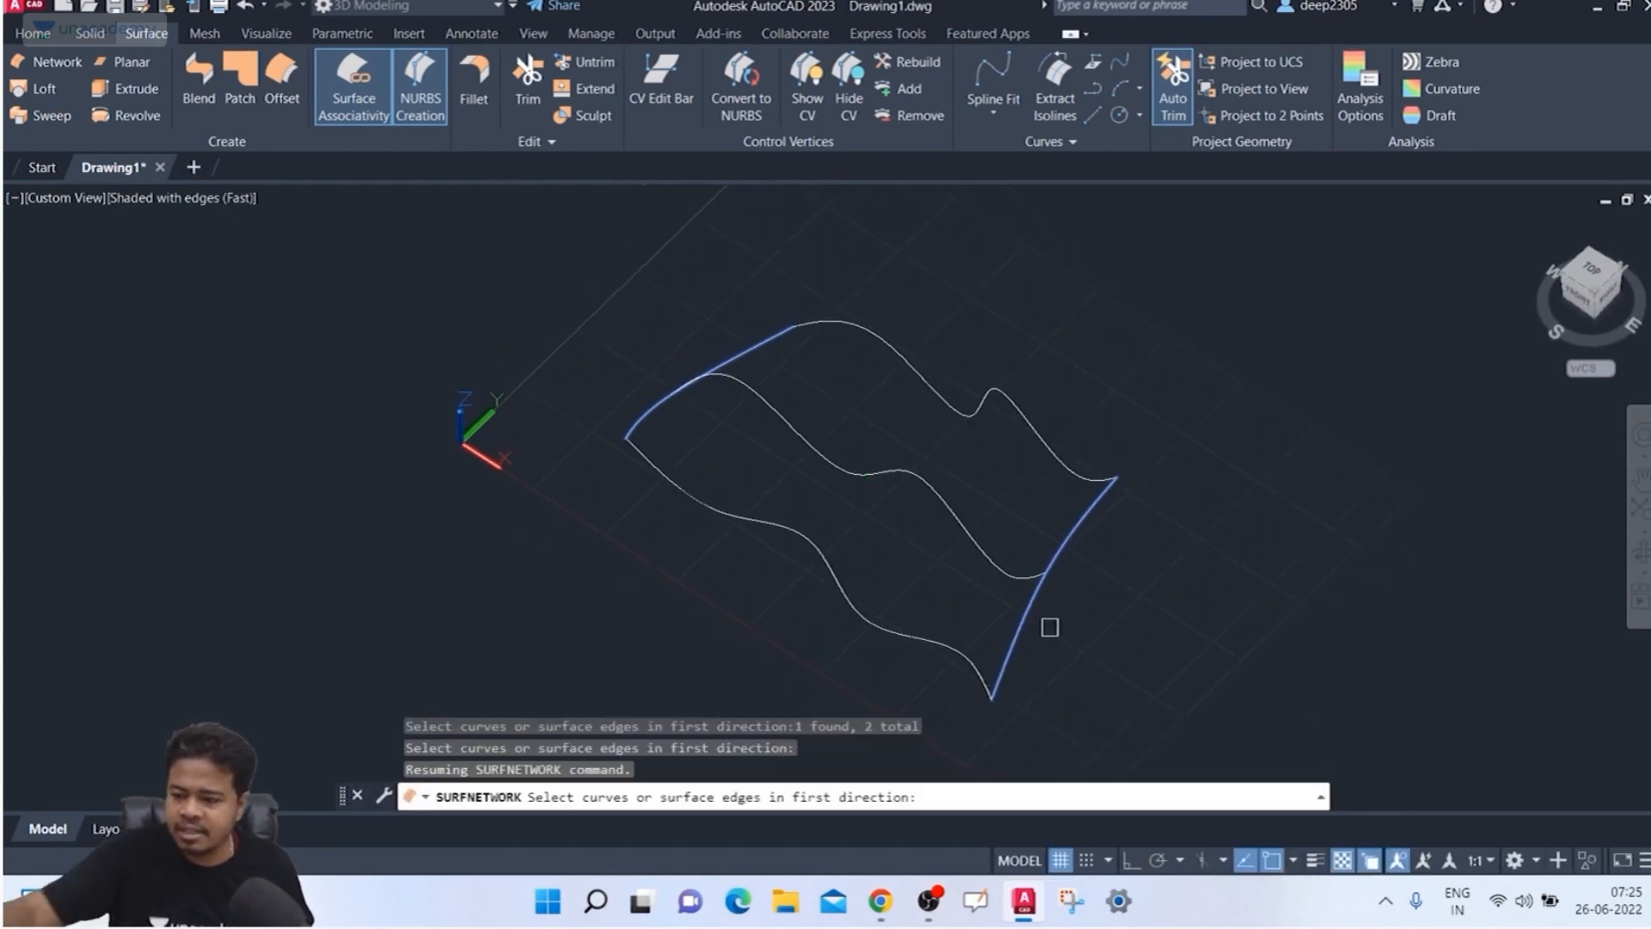
{"action": "key", "text": "Return"}
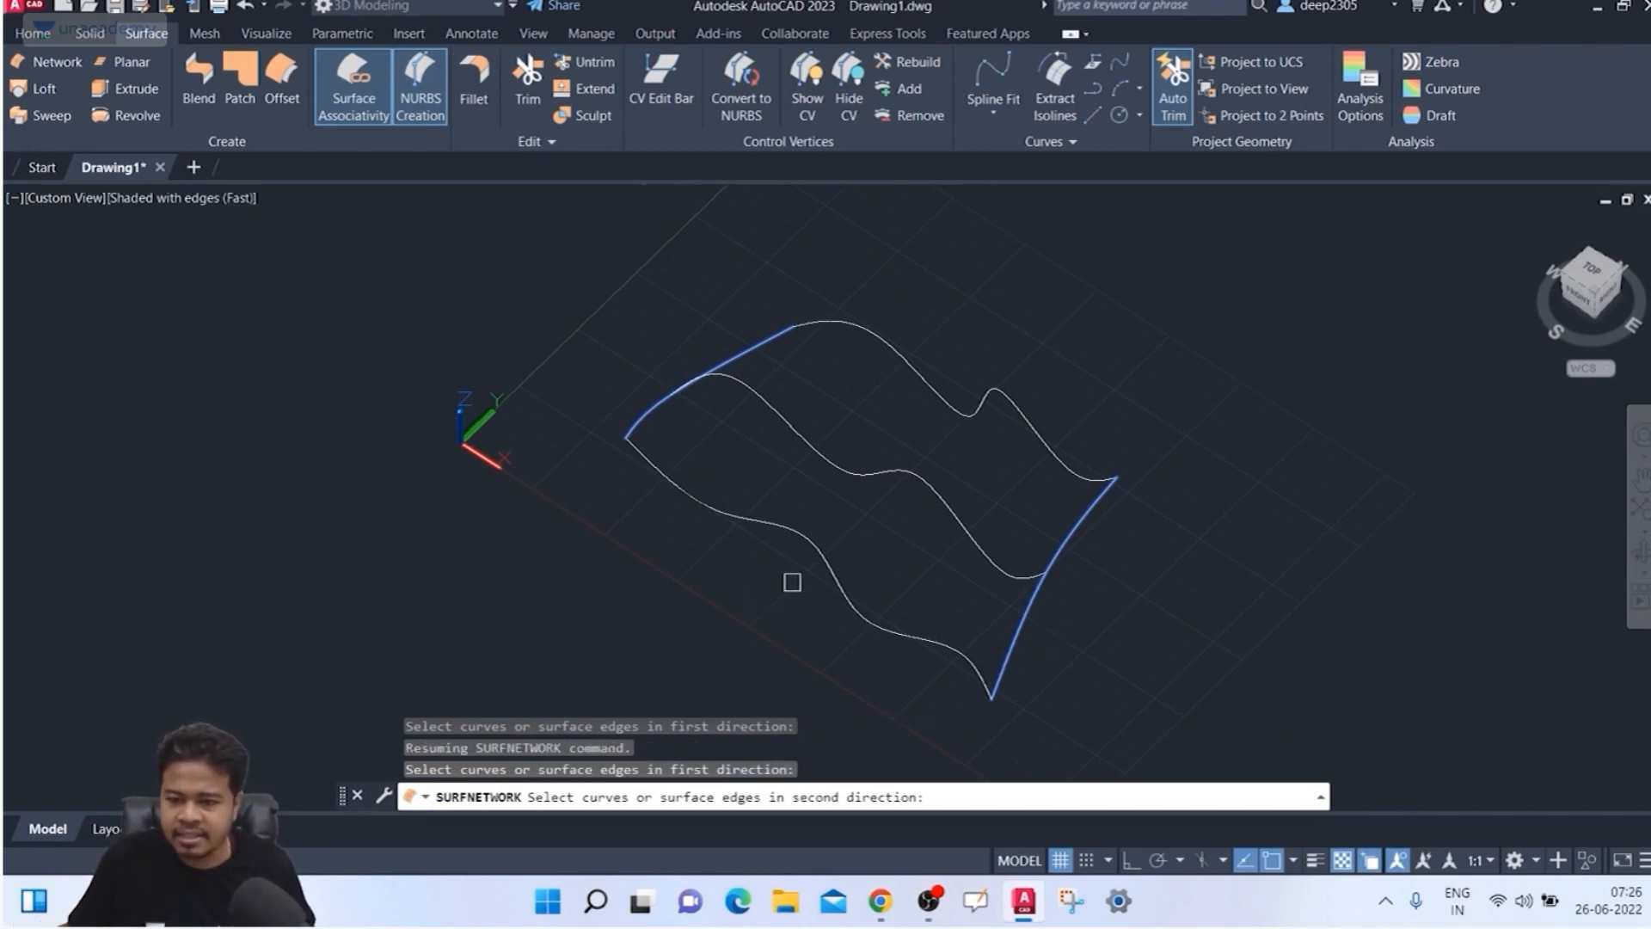
{"action": "left_click", "coordinate": [823, 543]}
{"action": "left_click", "coordinate": [850, 469]}
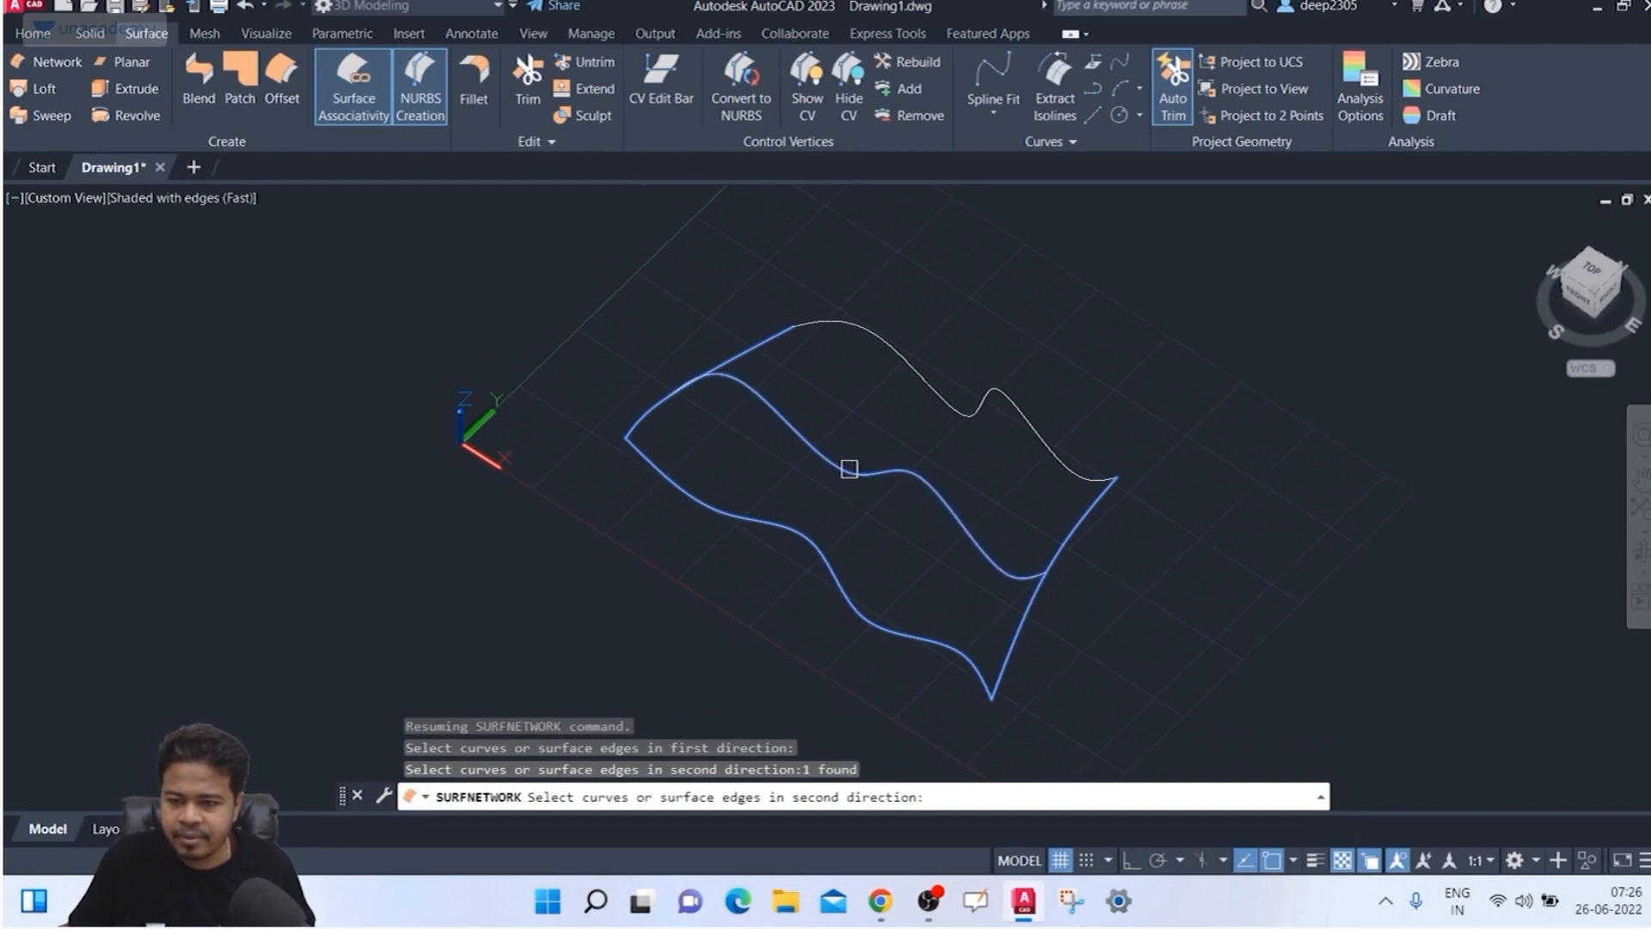
{"action": "left_click", "coordinate": [956, 405]}
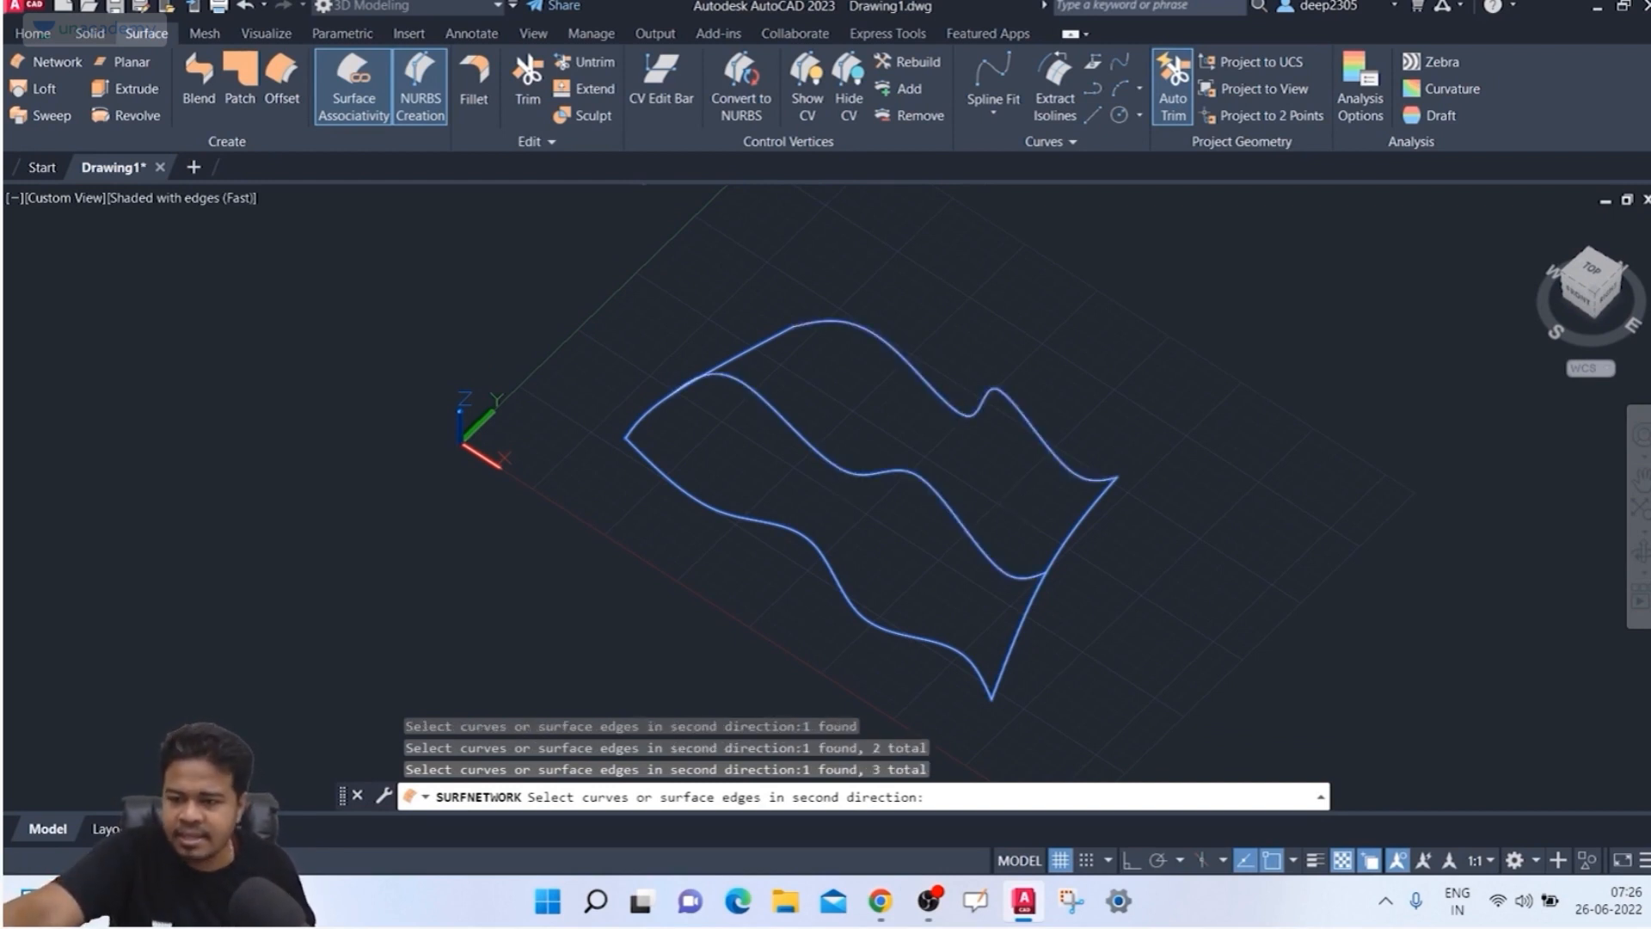
{"action": "key", "text": "Return"}
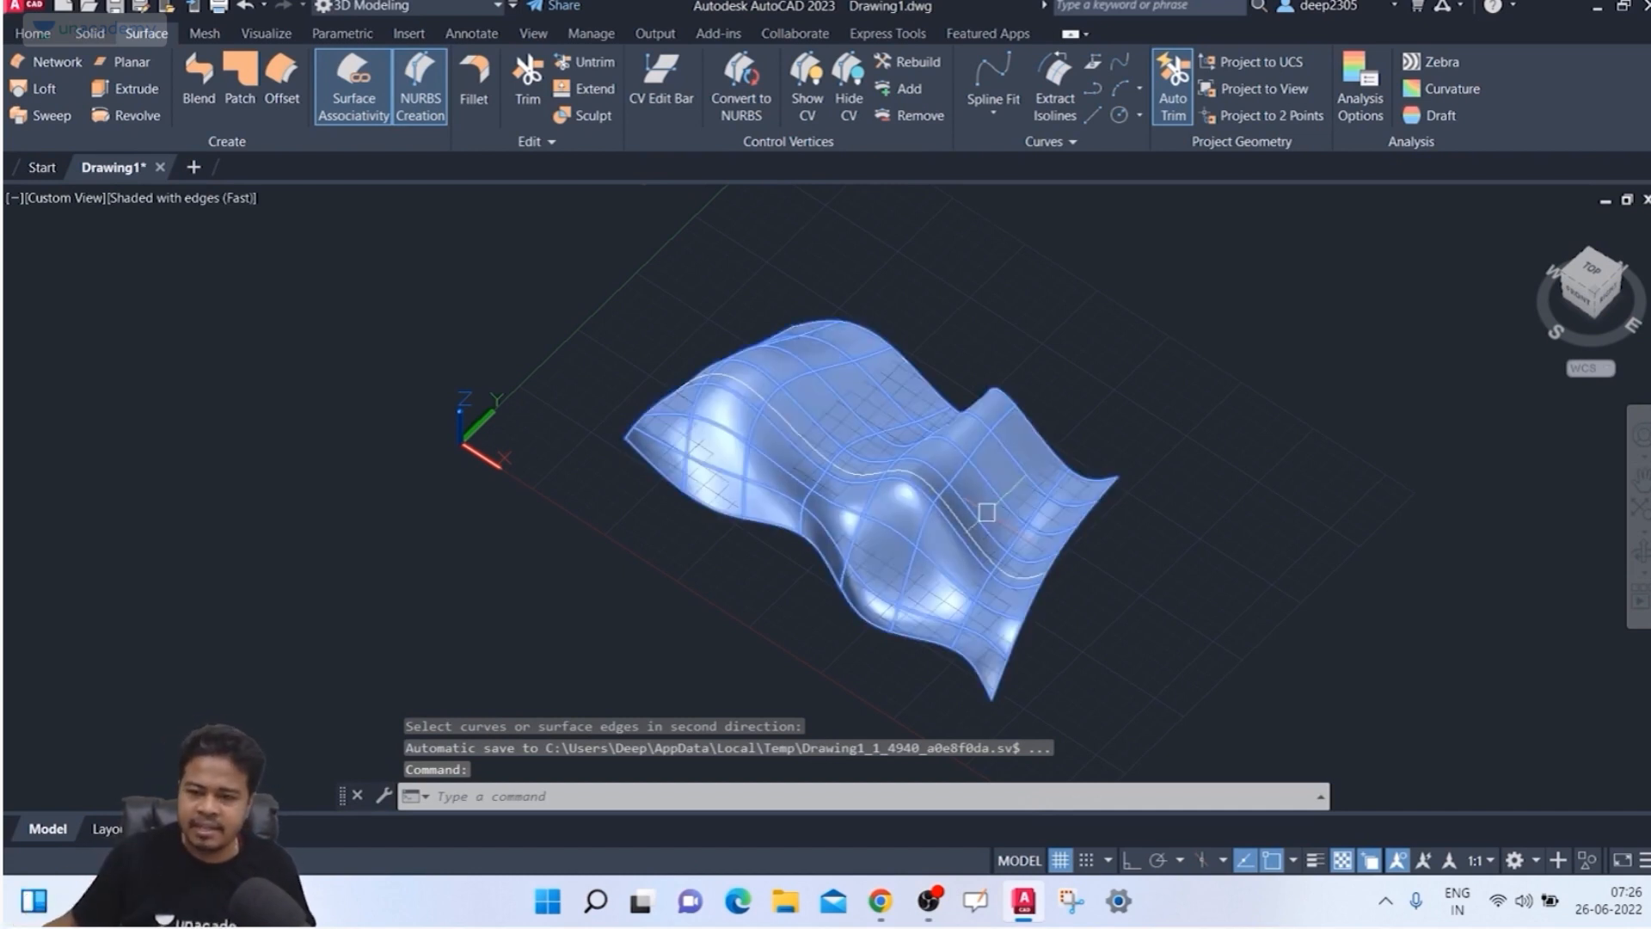
Step: Delete the network surface together with the curves caught by a crossing selection at its far X end
{"action": "middle_click_drag", "start_coordinate": [1147, 579], "coordinate": [1264, 593], "text": "shift"}
{"action": "middle_click_drag", "start_coordinate": [1149, 519], "coordinate": [771, 383]}
{"action": "scroll", "coordinate": [1043, 398], "scroll_direction": "down", "scroll_amount": 2}
{"action": "key", "text": "Escape"}
{"action": "key", "text": "Escape"}
{"action": "left_click", "coordinate": [809, 367]}
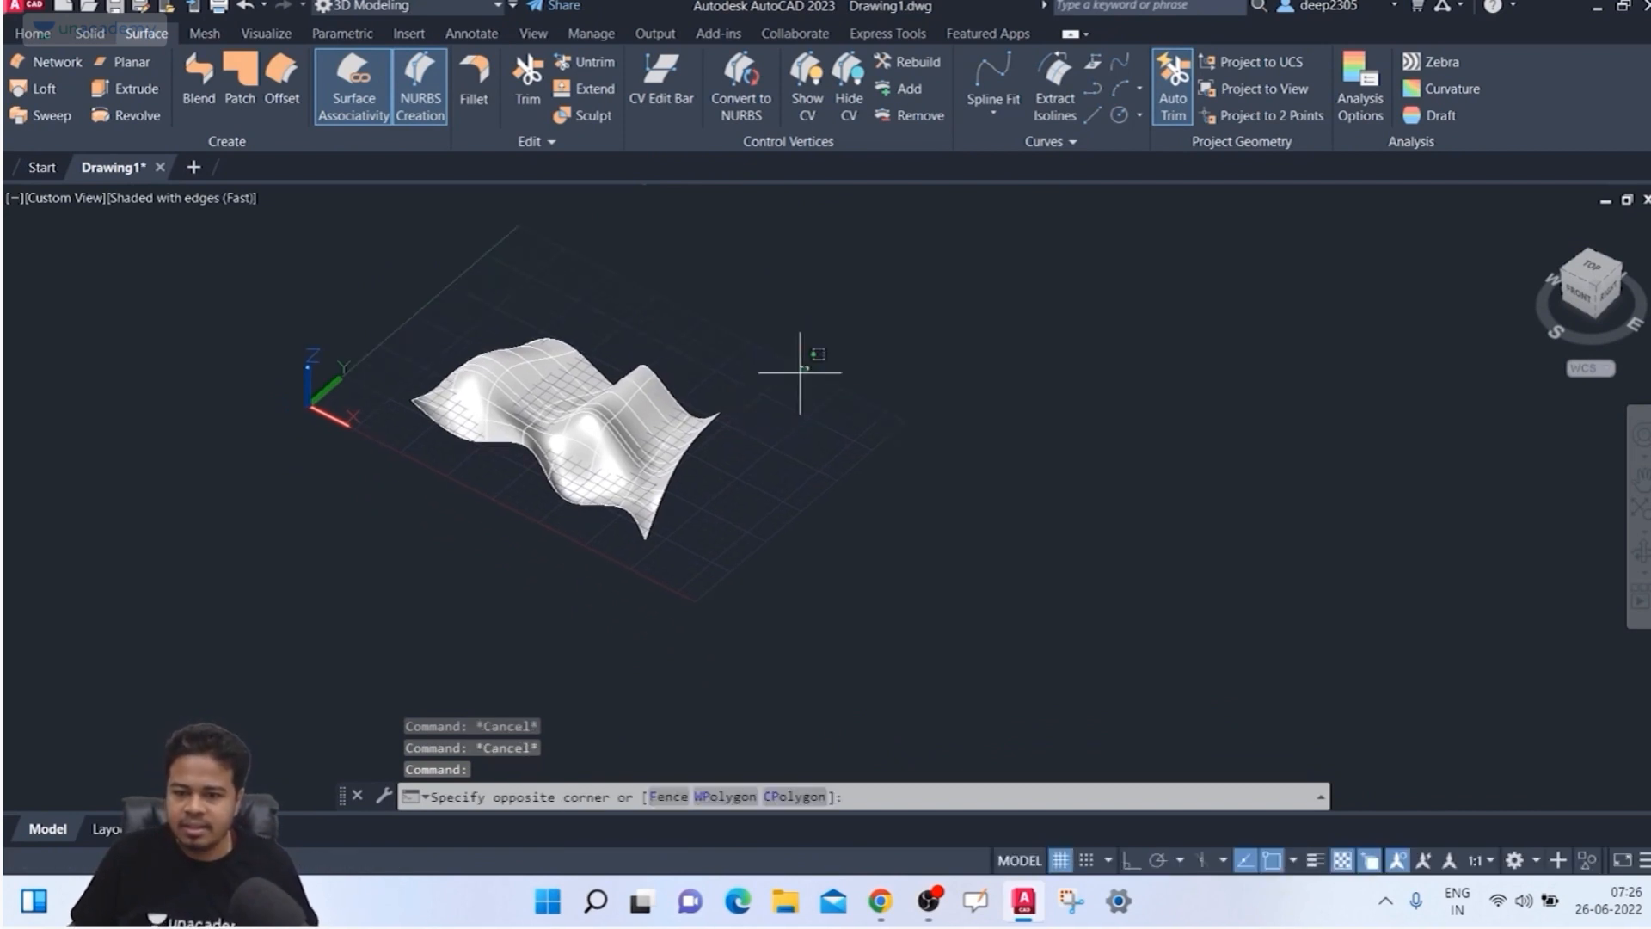
{"action": "left_click", "coordinate": [674, 467]}
{"action": "key", "text": "Delete"}
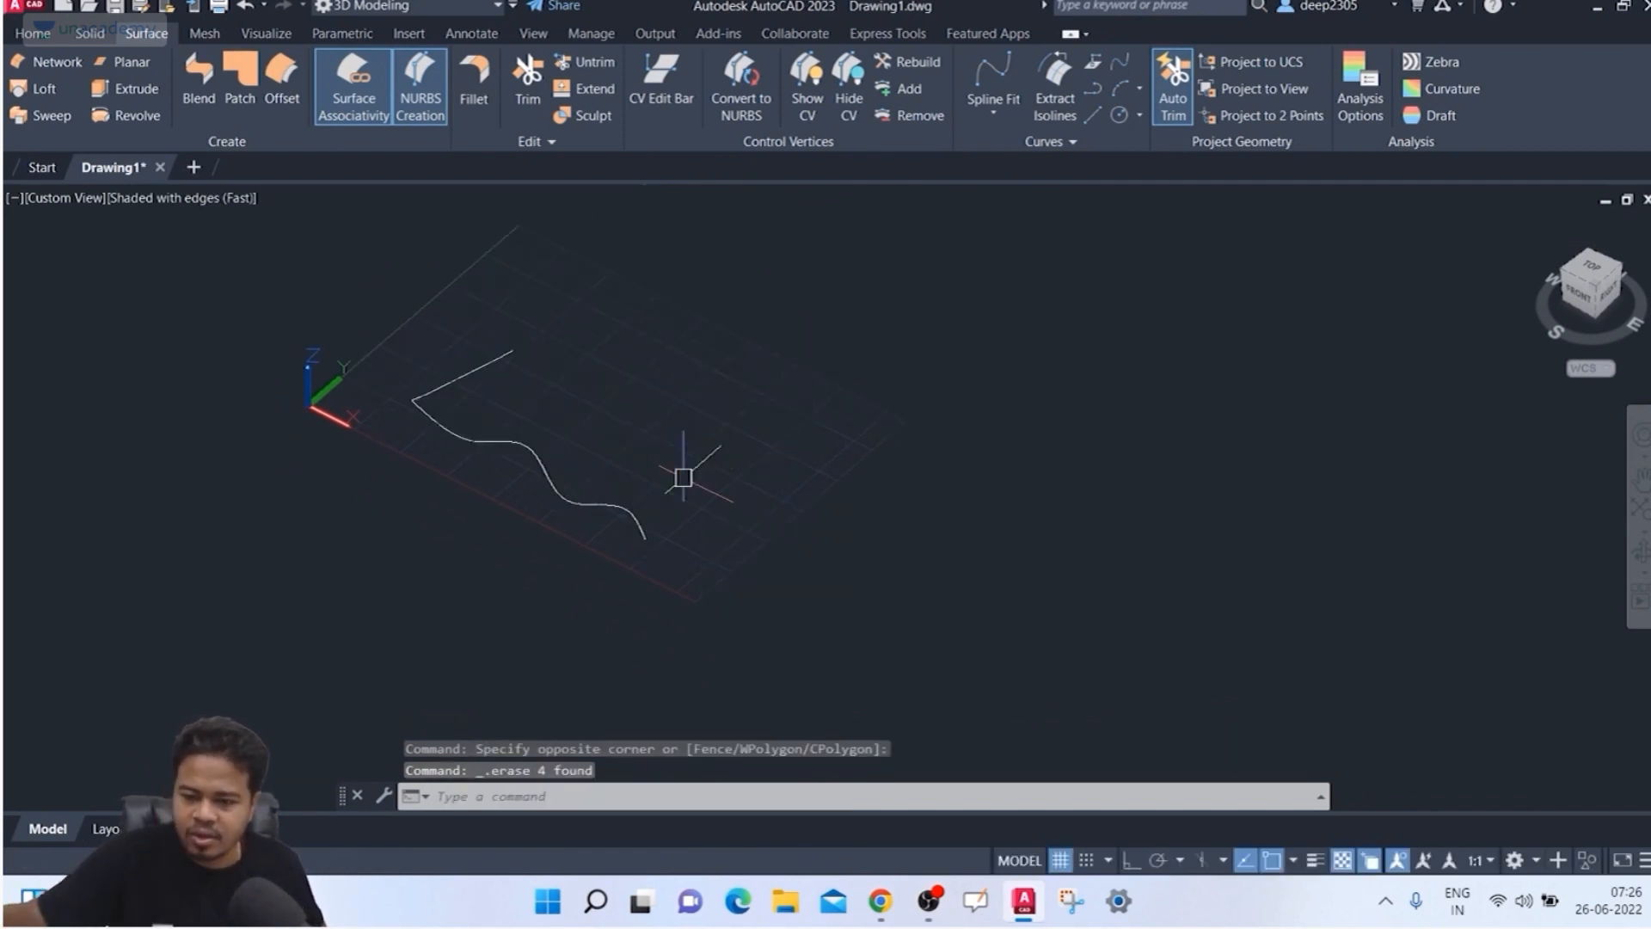
Step: Undo the deletion of the network surface and its curves
{"action": "left_click", "coordinate": [602, 287]}
{"action": "key", "text": "Escape"}
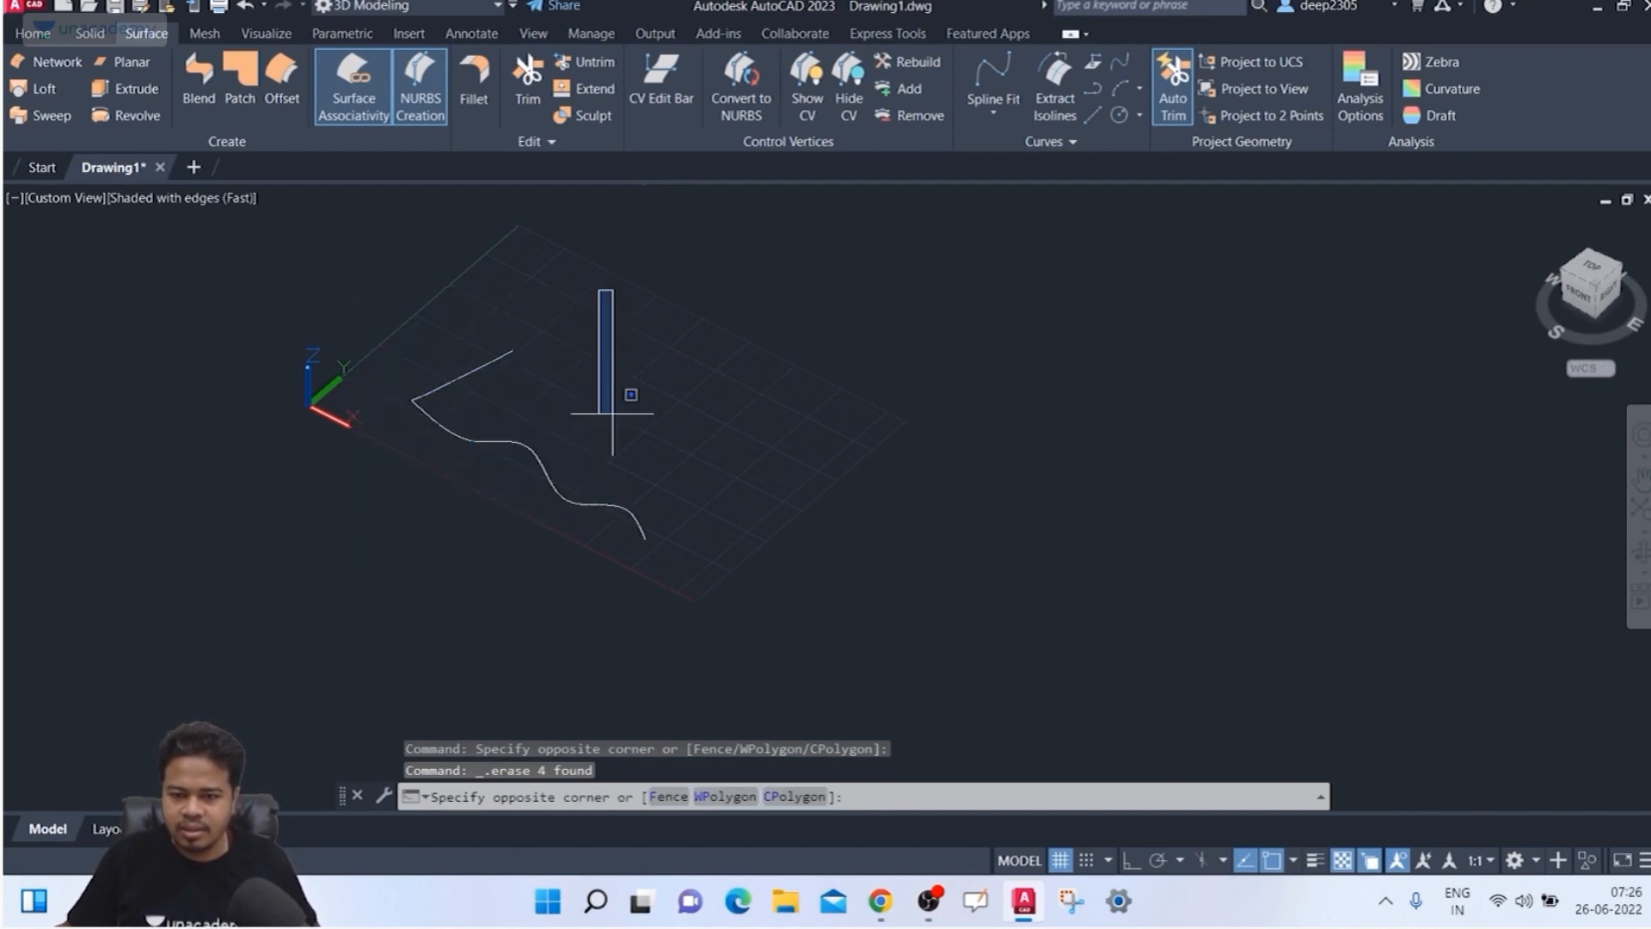
{"action": "key", "text": "ctrl+z"}
{"action": "key", "text": "ctrl+z"}
{"action": "key", "text": "ctrl+z"}
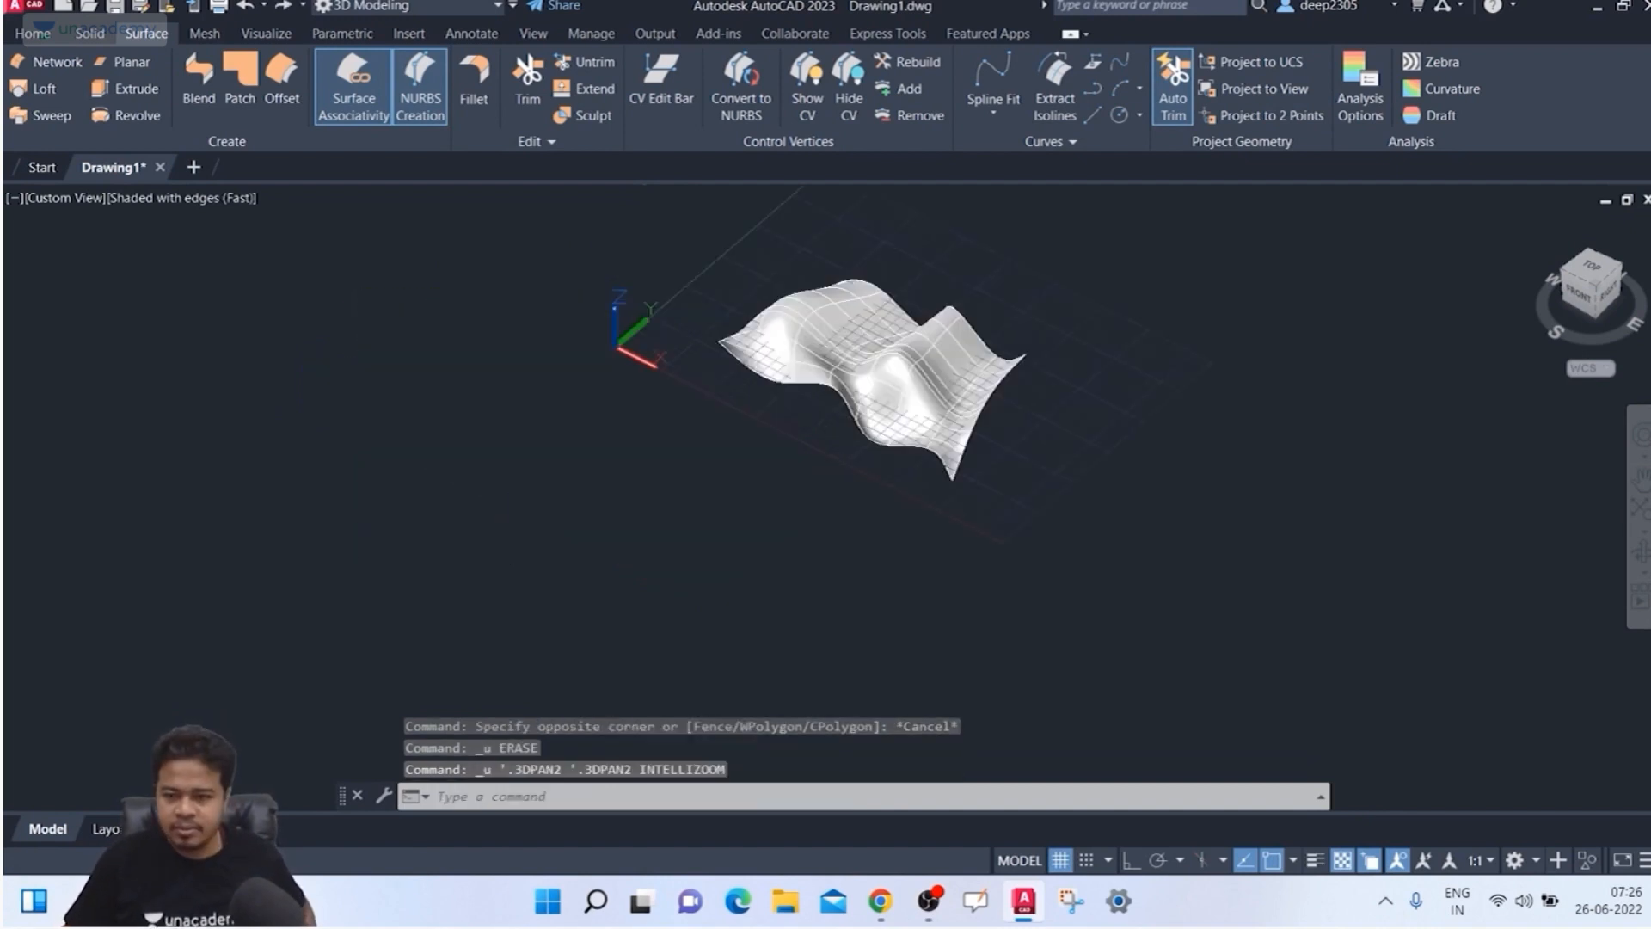
Step: Undo the network surface and recreate it with the three wavy splines in the first direction and the two cross splines in the second
{"action": "key", "text": "ctrl+z"}
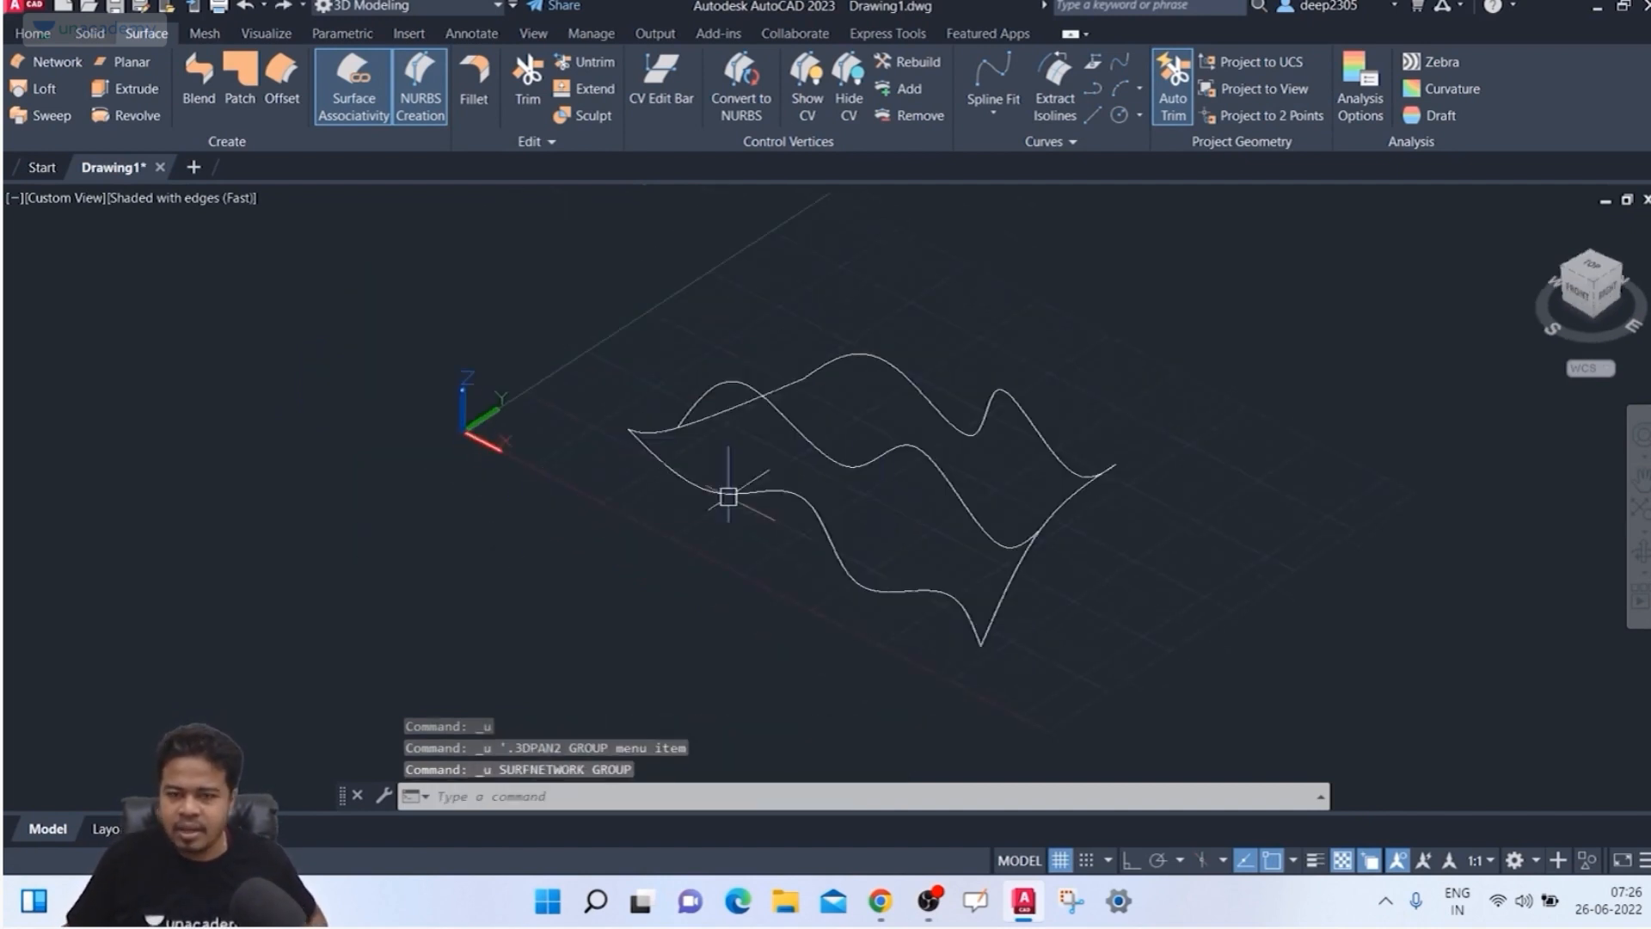
{"action": "left_click", "coordinate": [54, 64]}
{"action": "middle_click_drag", "start_coordinate": [413, 377], "coordinate": [307, 376]}
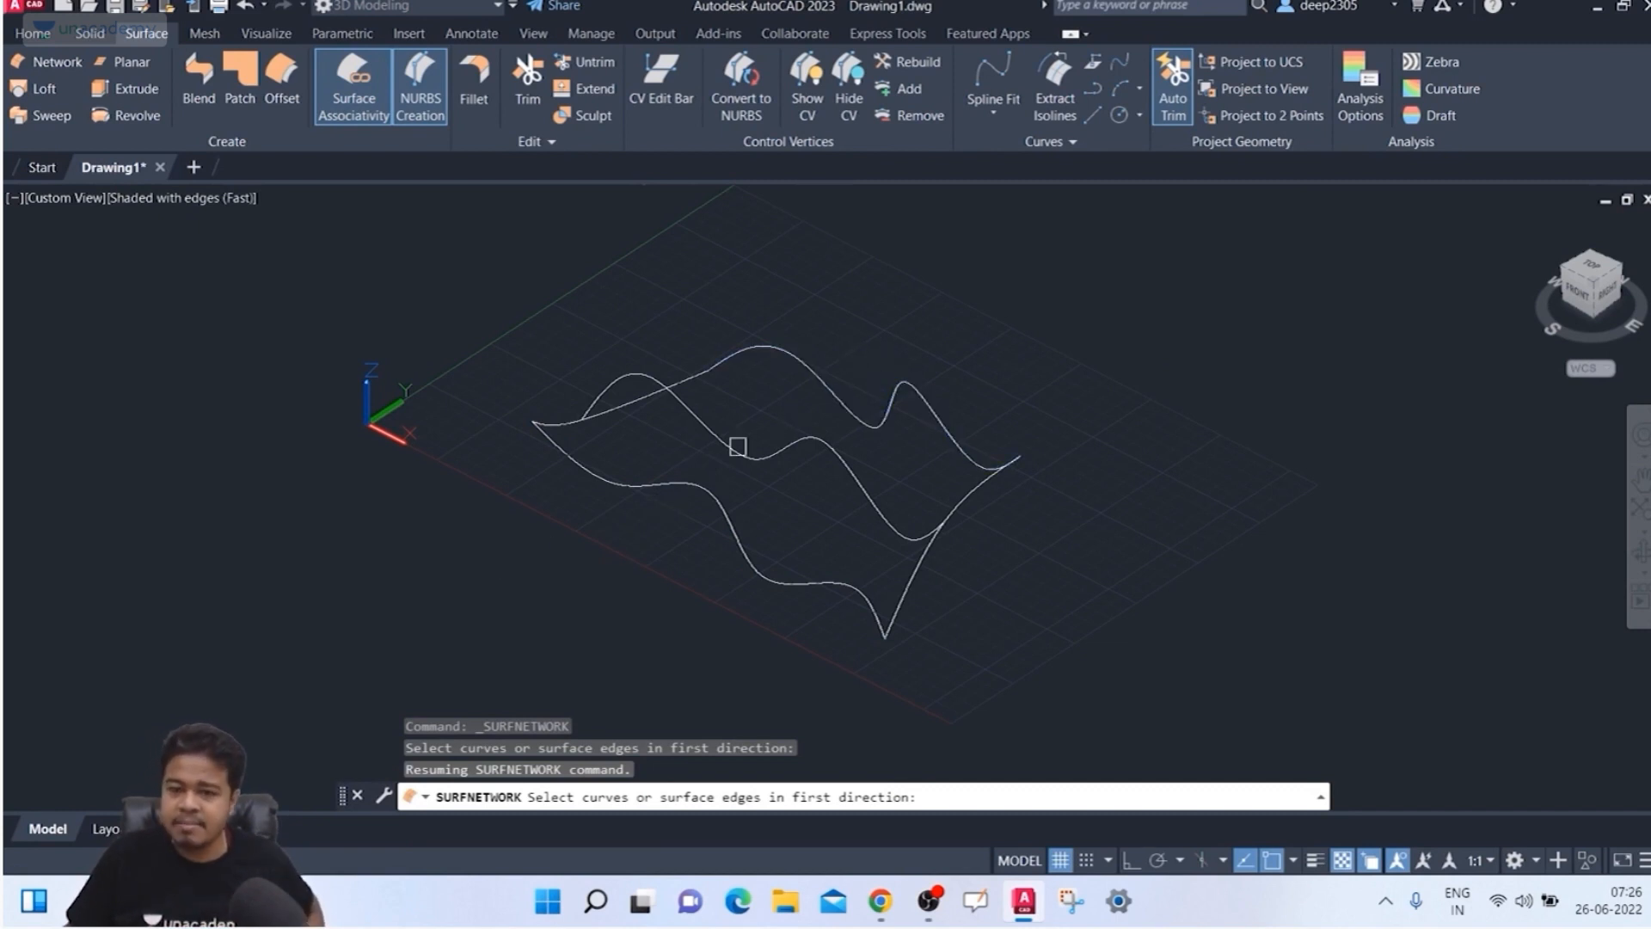
{"action": "left_click", "coordinate": [687, 487]}
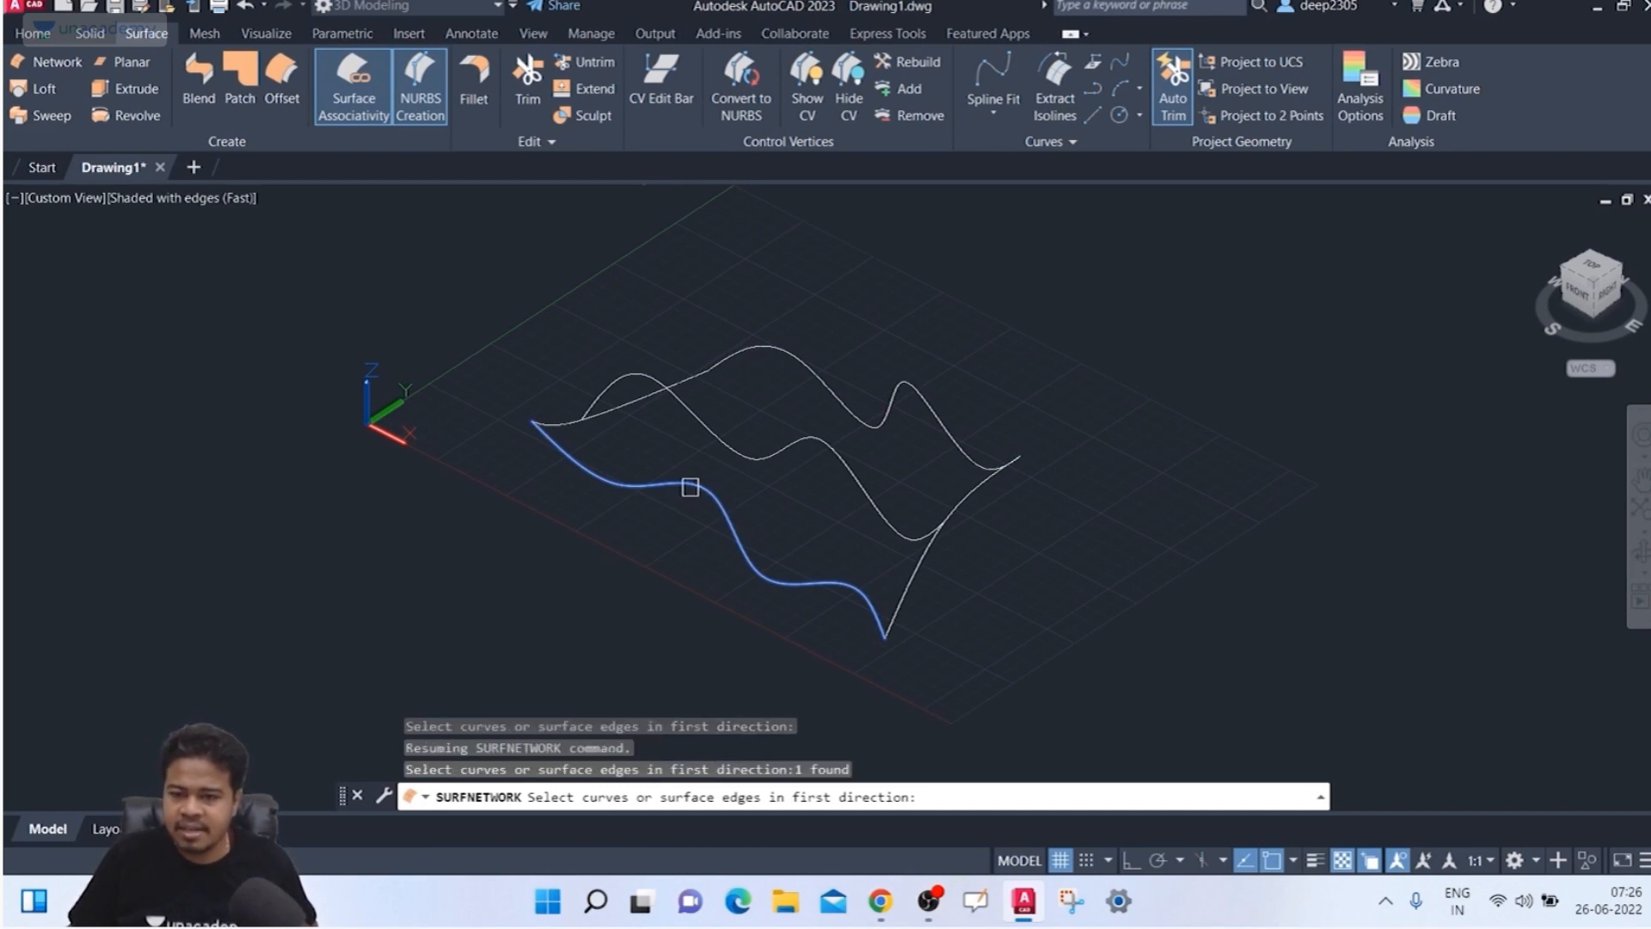
{"action": "left_click", "coordinate": [750, 455]}
{"action": "left_click", "coordinate": [829, 395]}
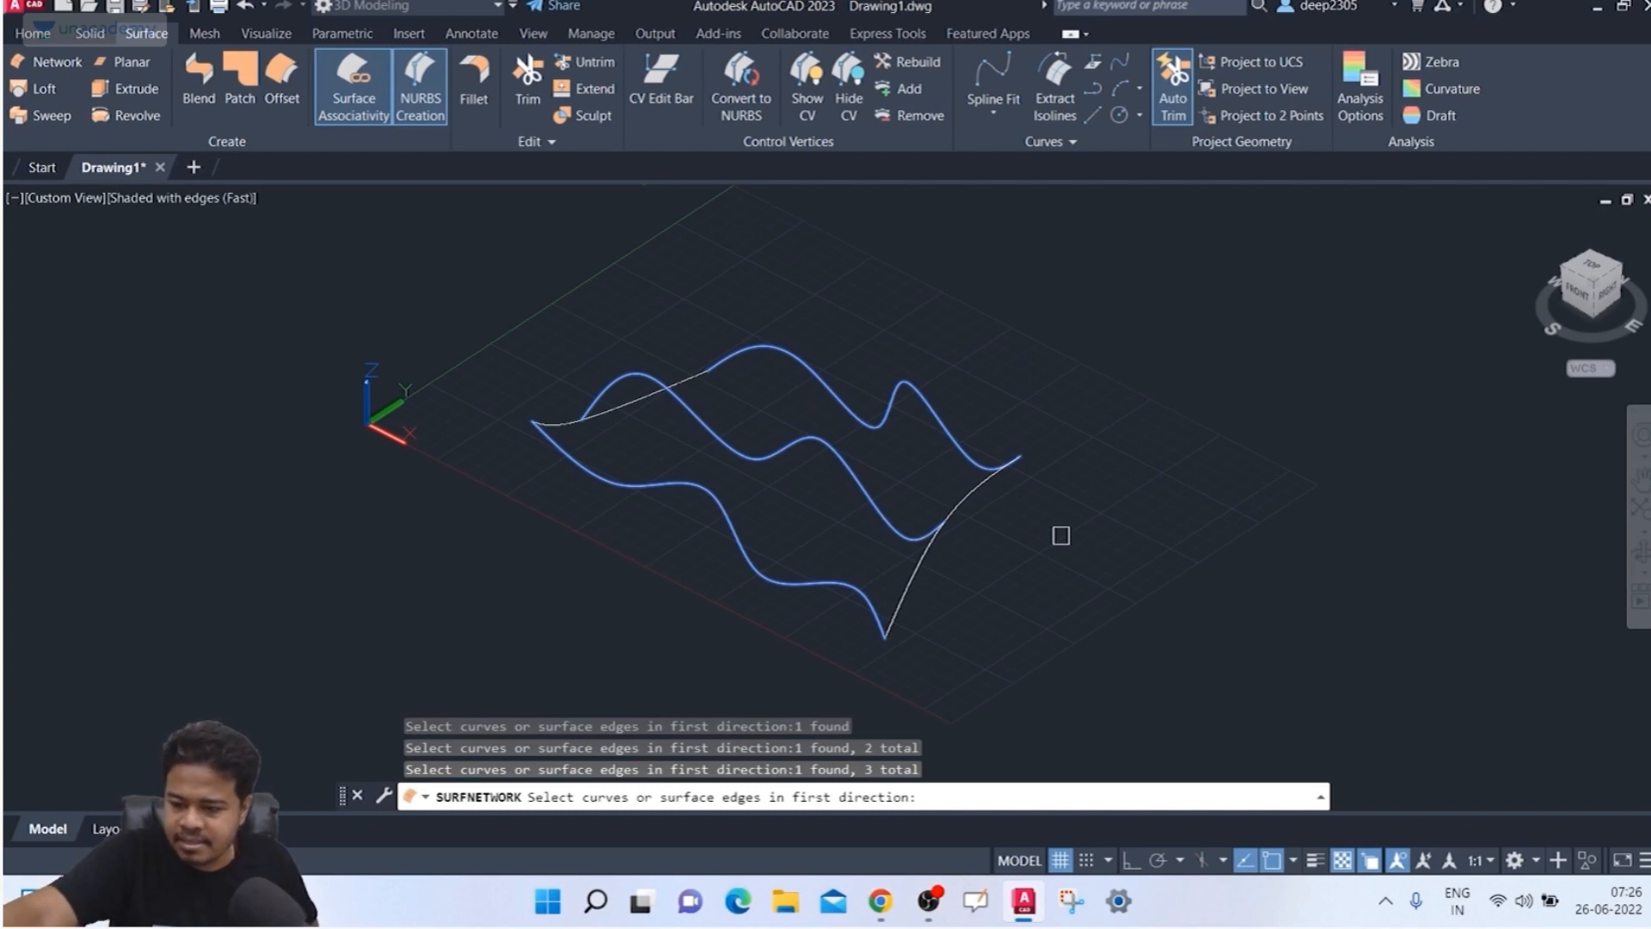
{"action": "key", "text": "Return"}
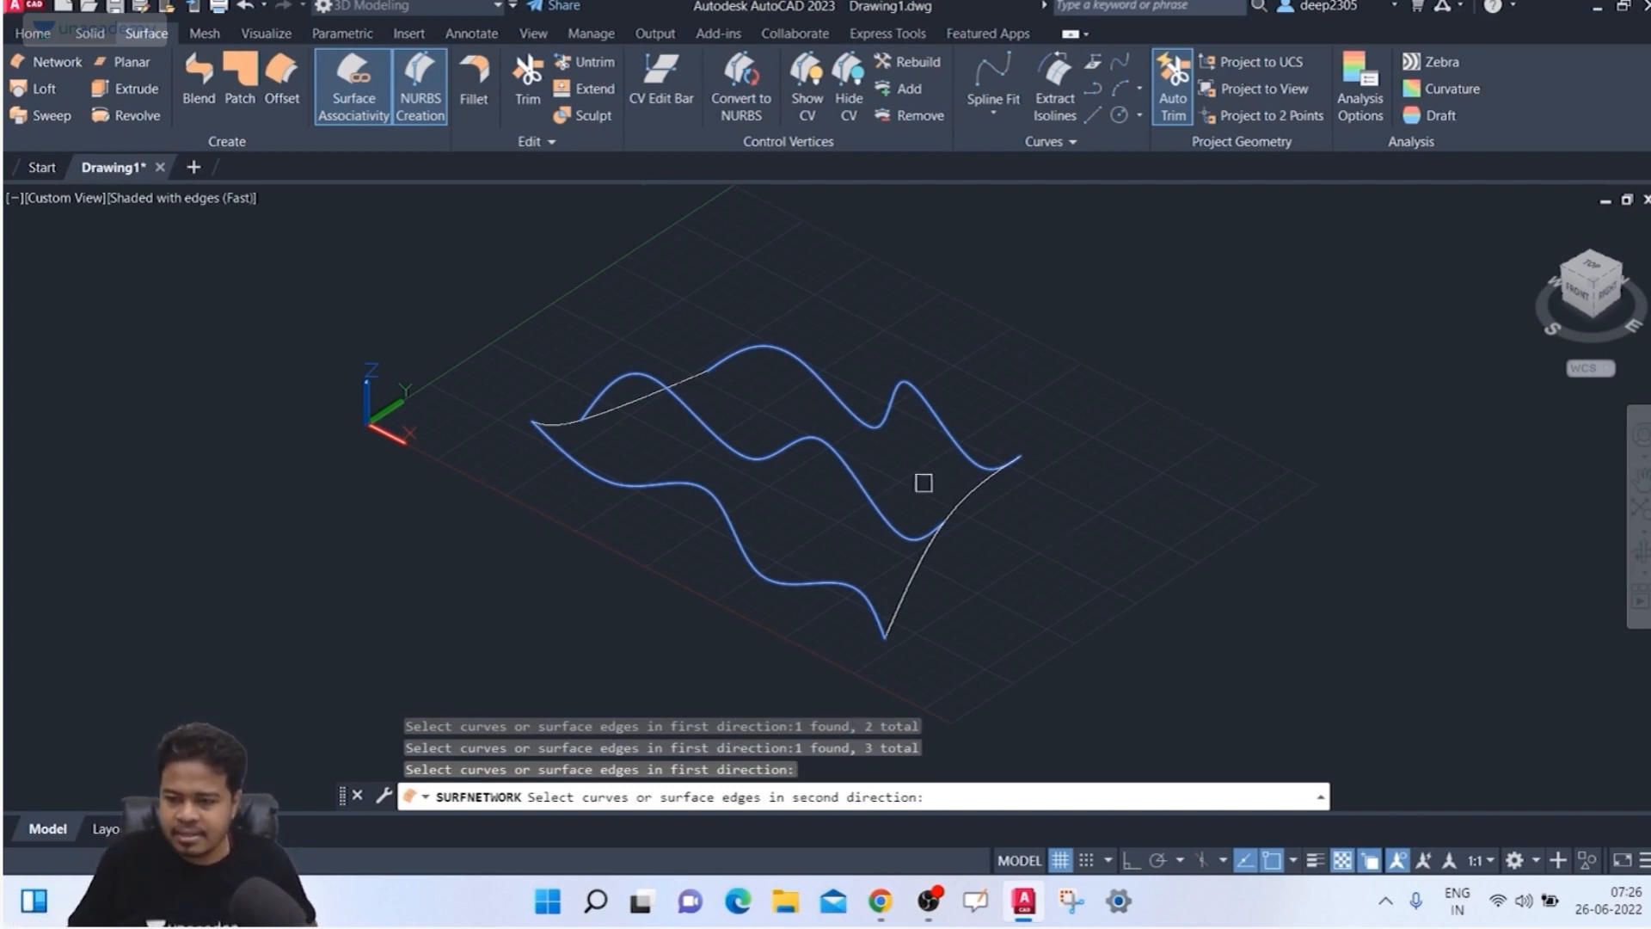
{"action": "left_click", "coordinate": [970, 484]}
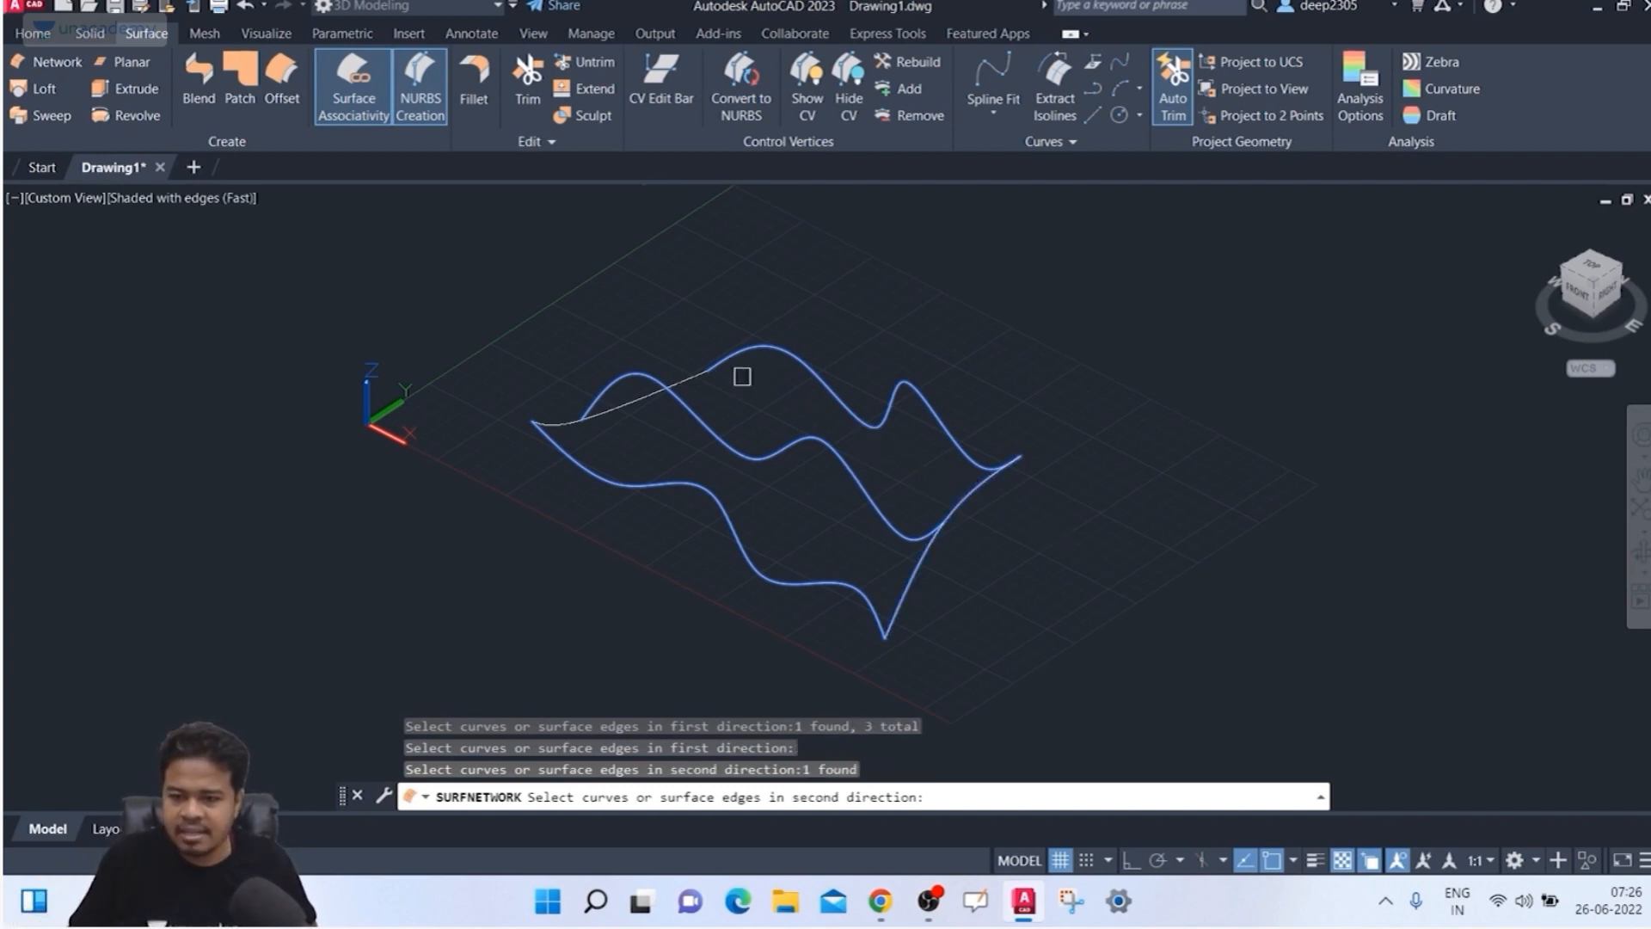
{"action": "left_click", "coordinate": [691, 381]}
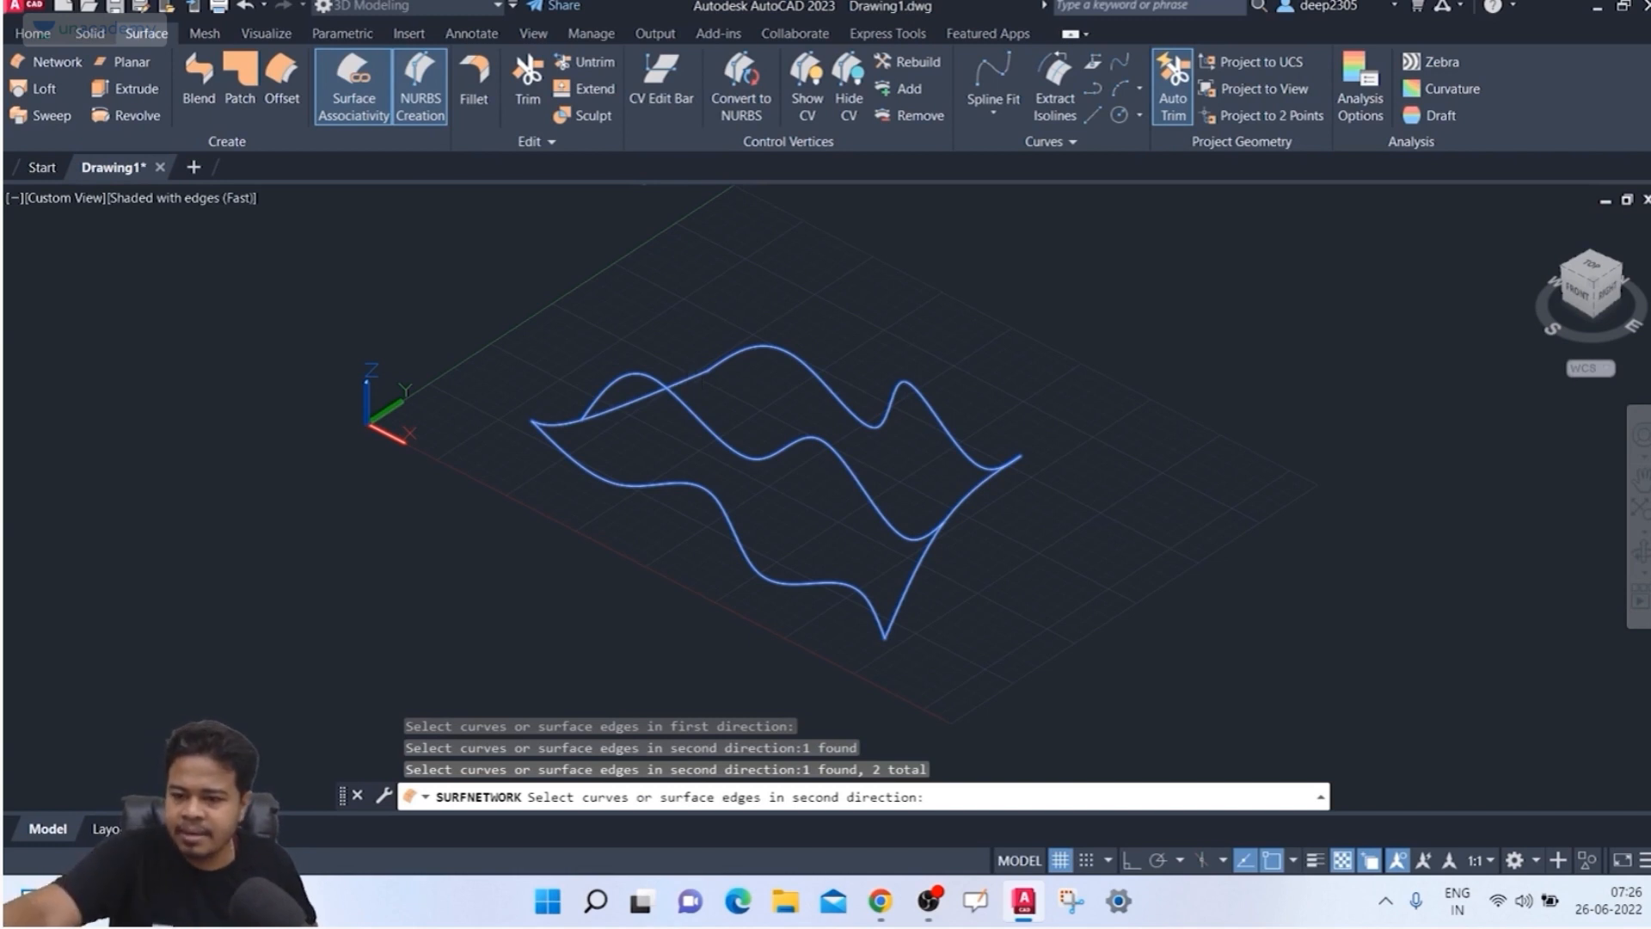
{"action": "key", "text": "Return"}
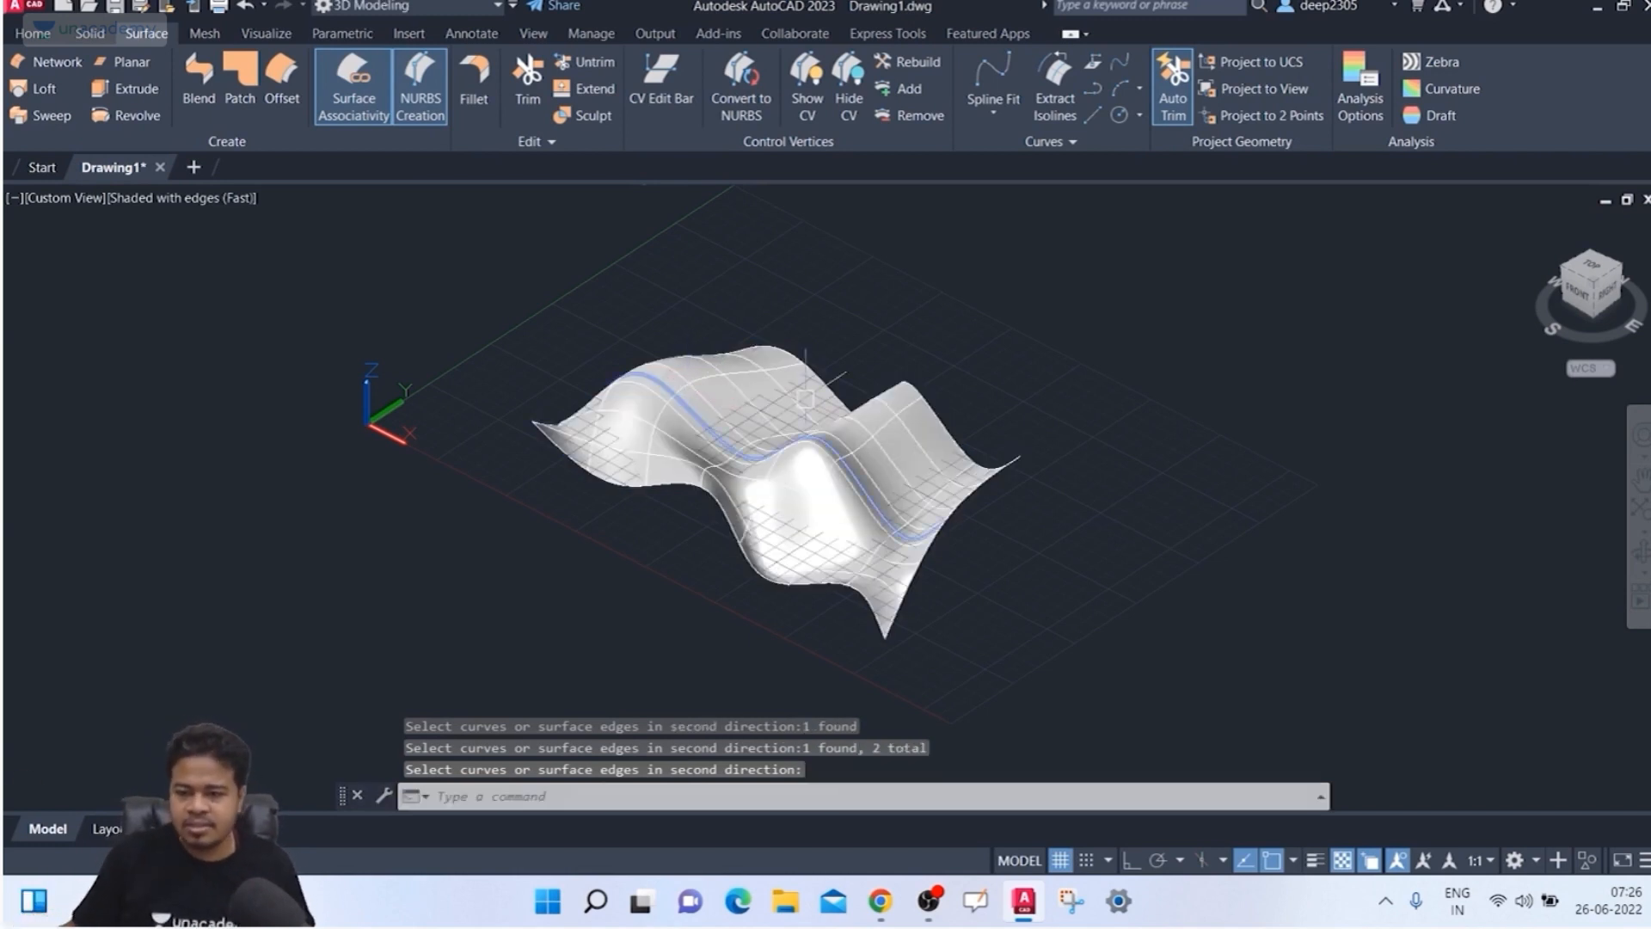
{"action": "middle_click_drag", "start_coordinate": [1058, 487], "coordinate": [859, 493], "text": "shift"}
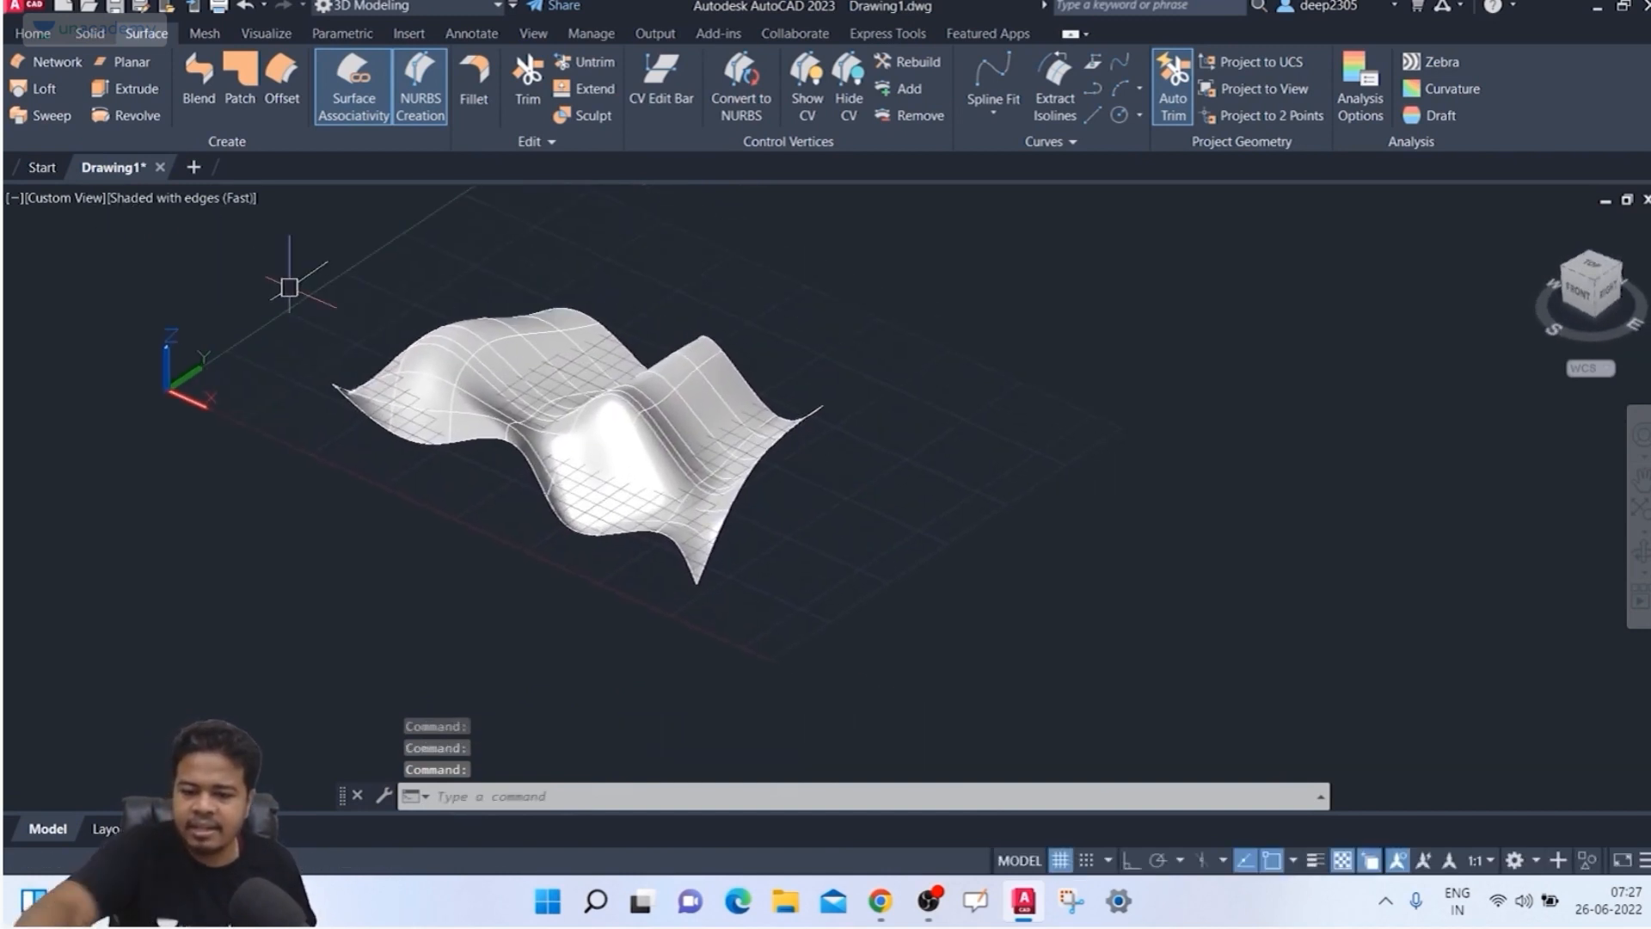
{"action": "type", "text": "s"}
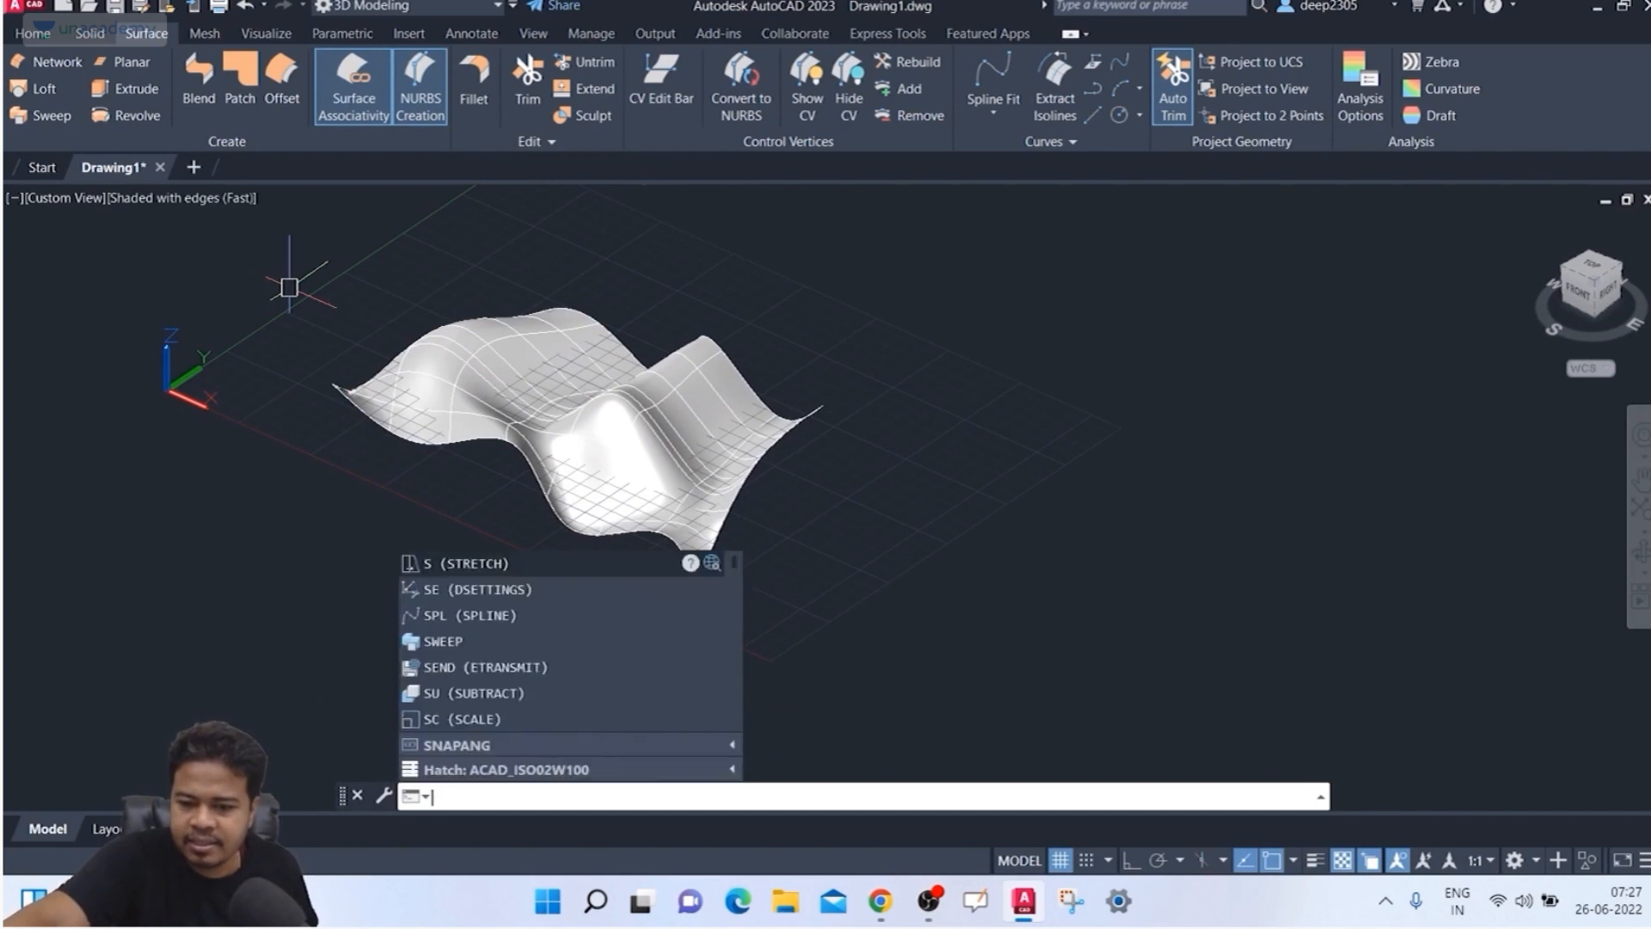
{"action": "key", "text": "Escape"}
{"action": "type", "text": "aplay"}
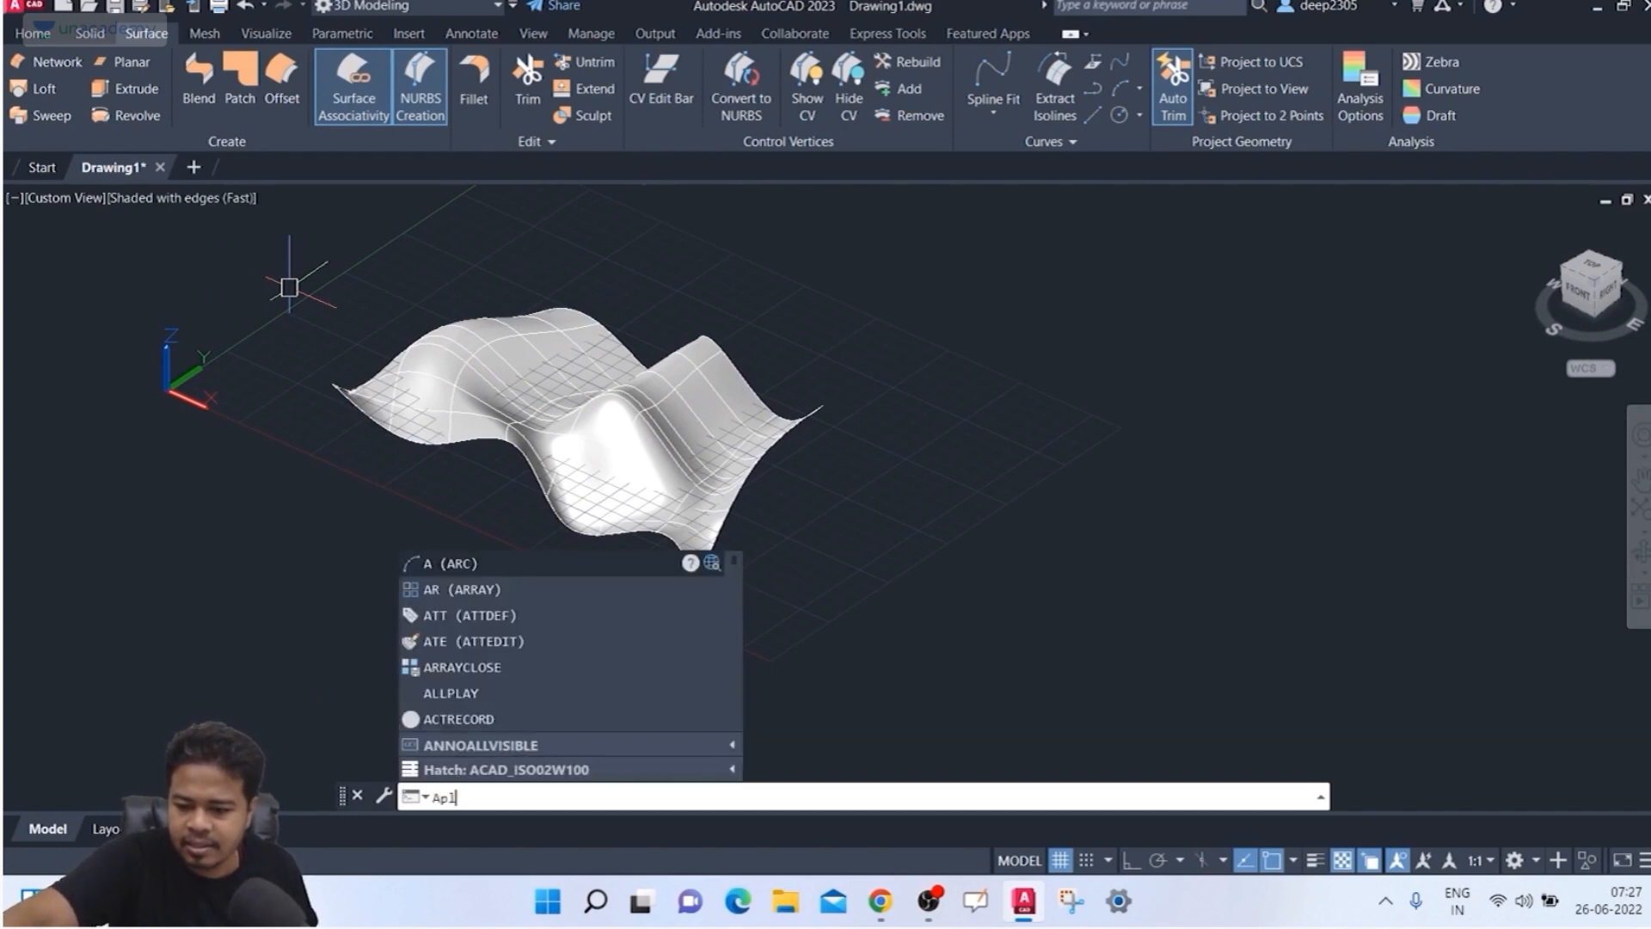
{"action": "key", "text": "Return"}
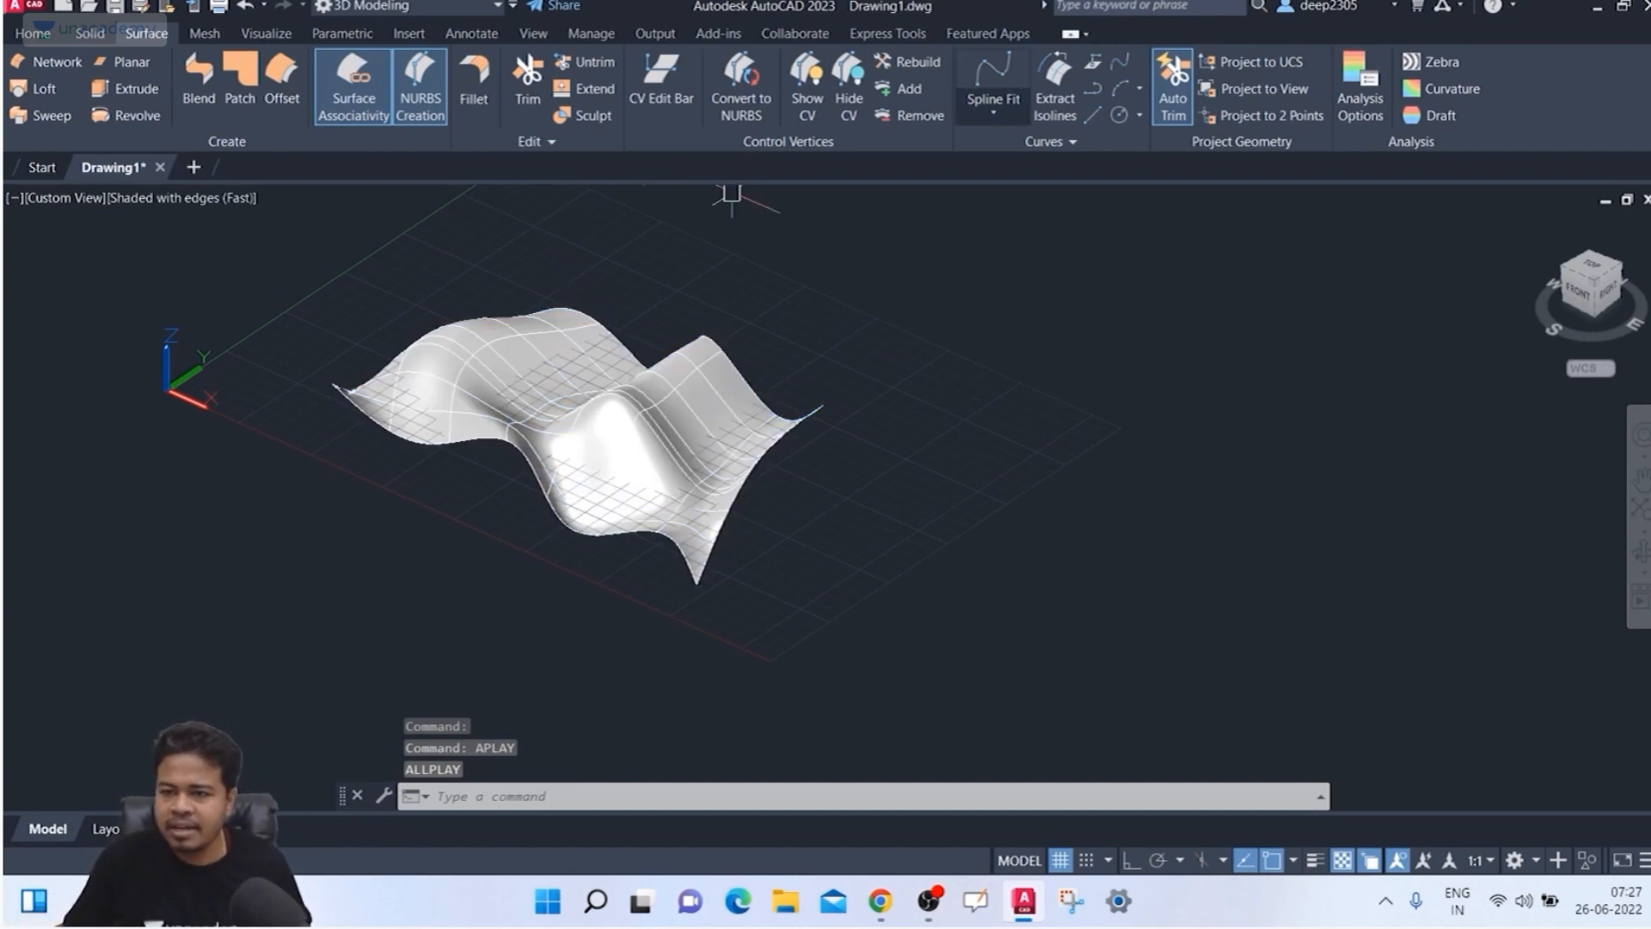
Step: Draw a gently curved fit spline beyond the surface's far X edge, running roughly alongside that edge
{"action": "left_click", "coordinate": [993, 82]}
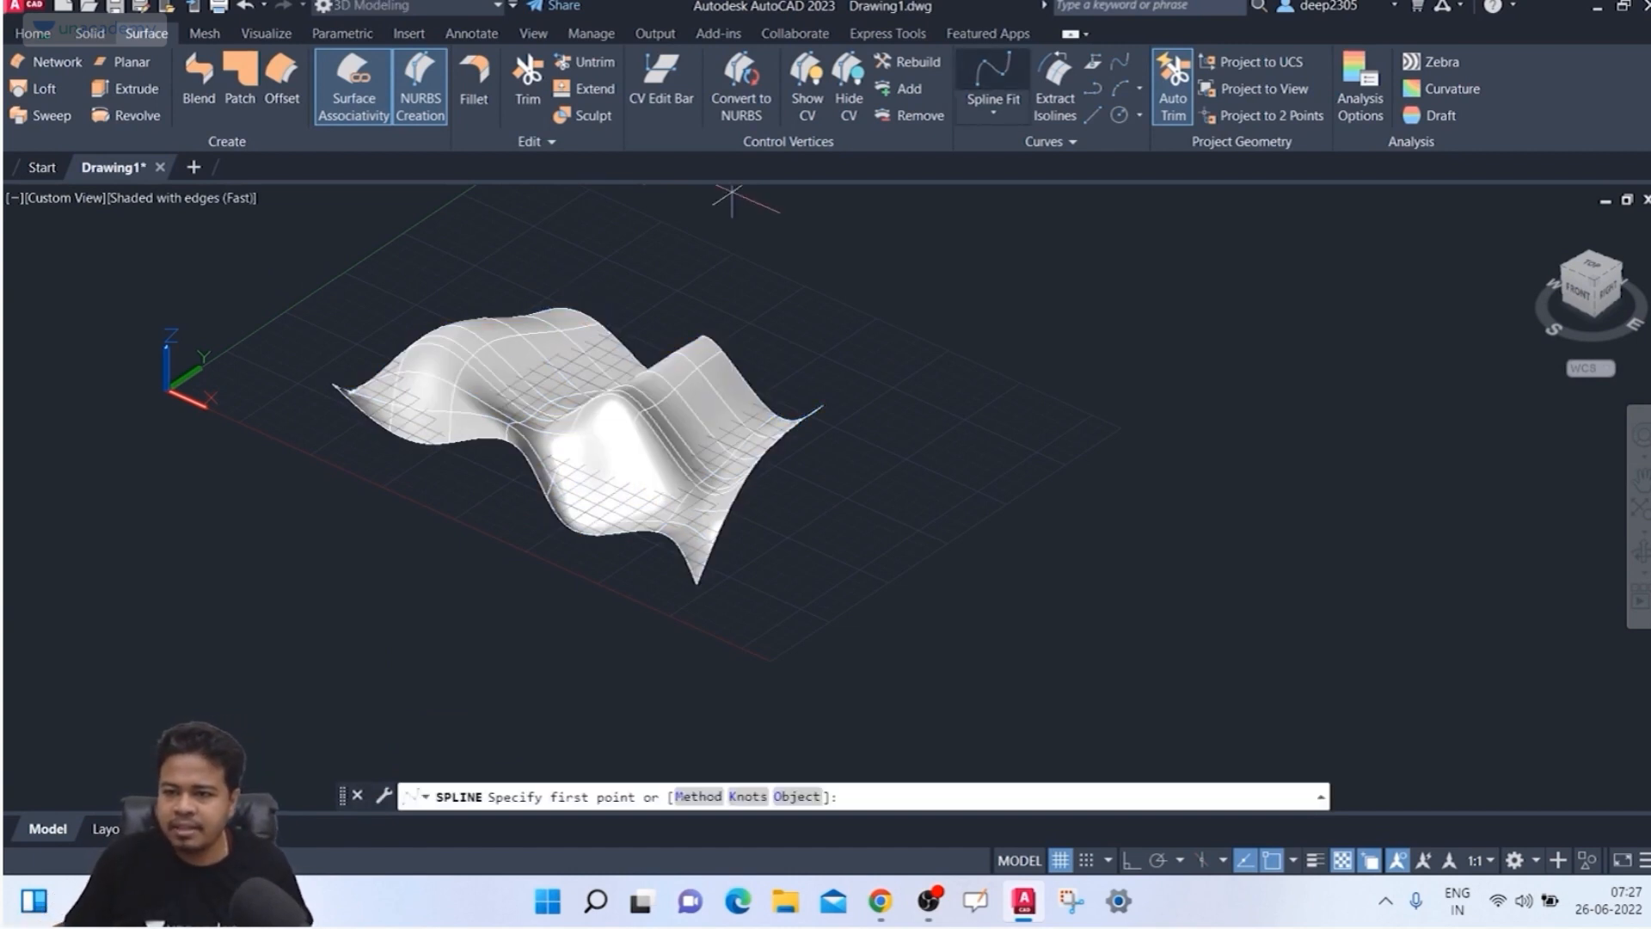
{"action": "left_click", "coordinate": [866, 632]}
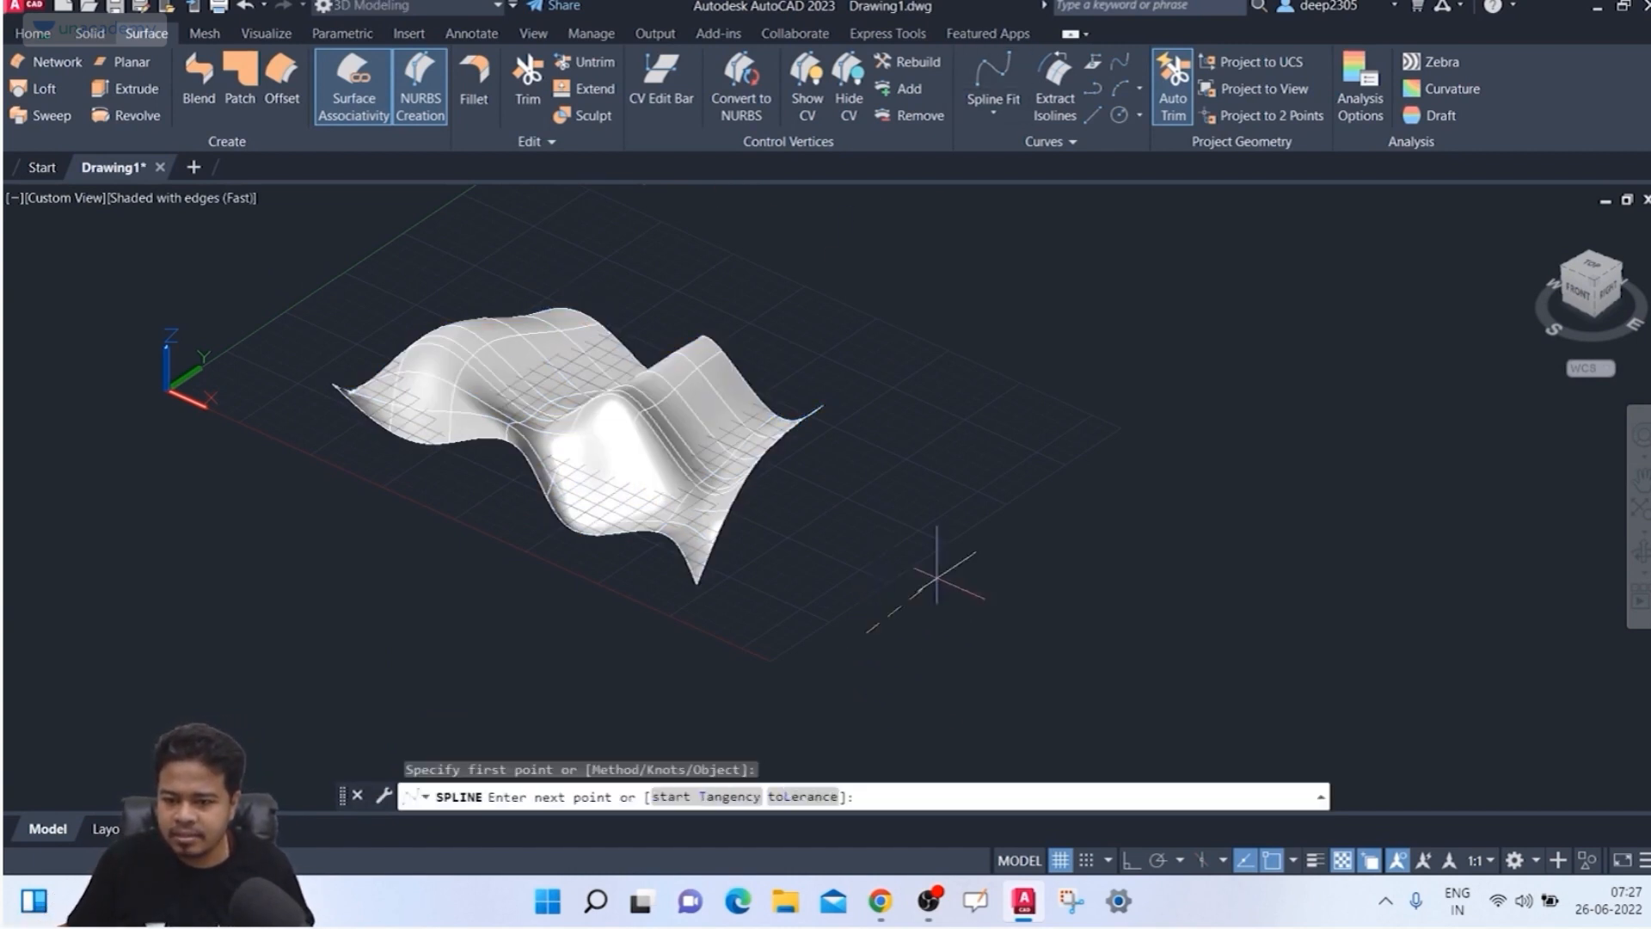
{"action": "left_click", "coordinate": [1161, 486]}
{"action": "key", "text": "Return"}
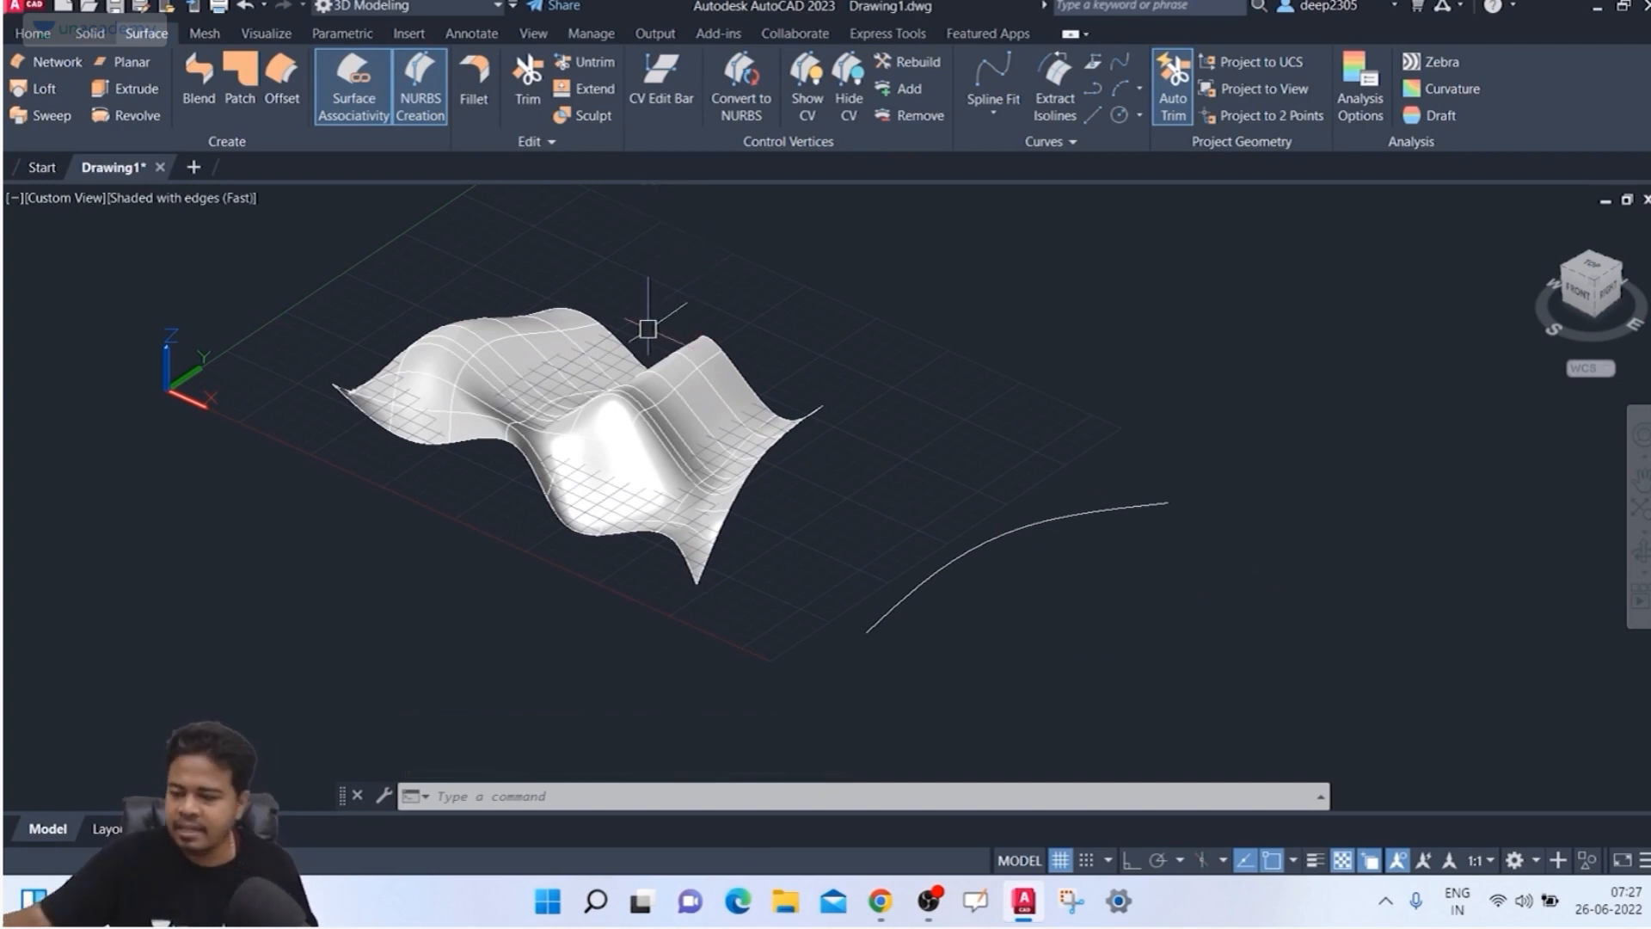
Step: Draw a spline from the surface's lowest-Y corner at the far X edge to the near end of the separate curved spline
{"action": "key", "text": "Return"}
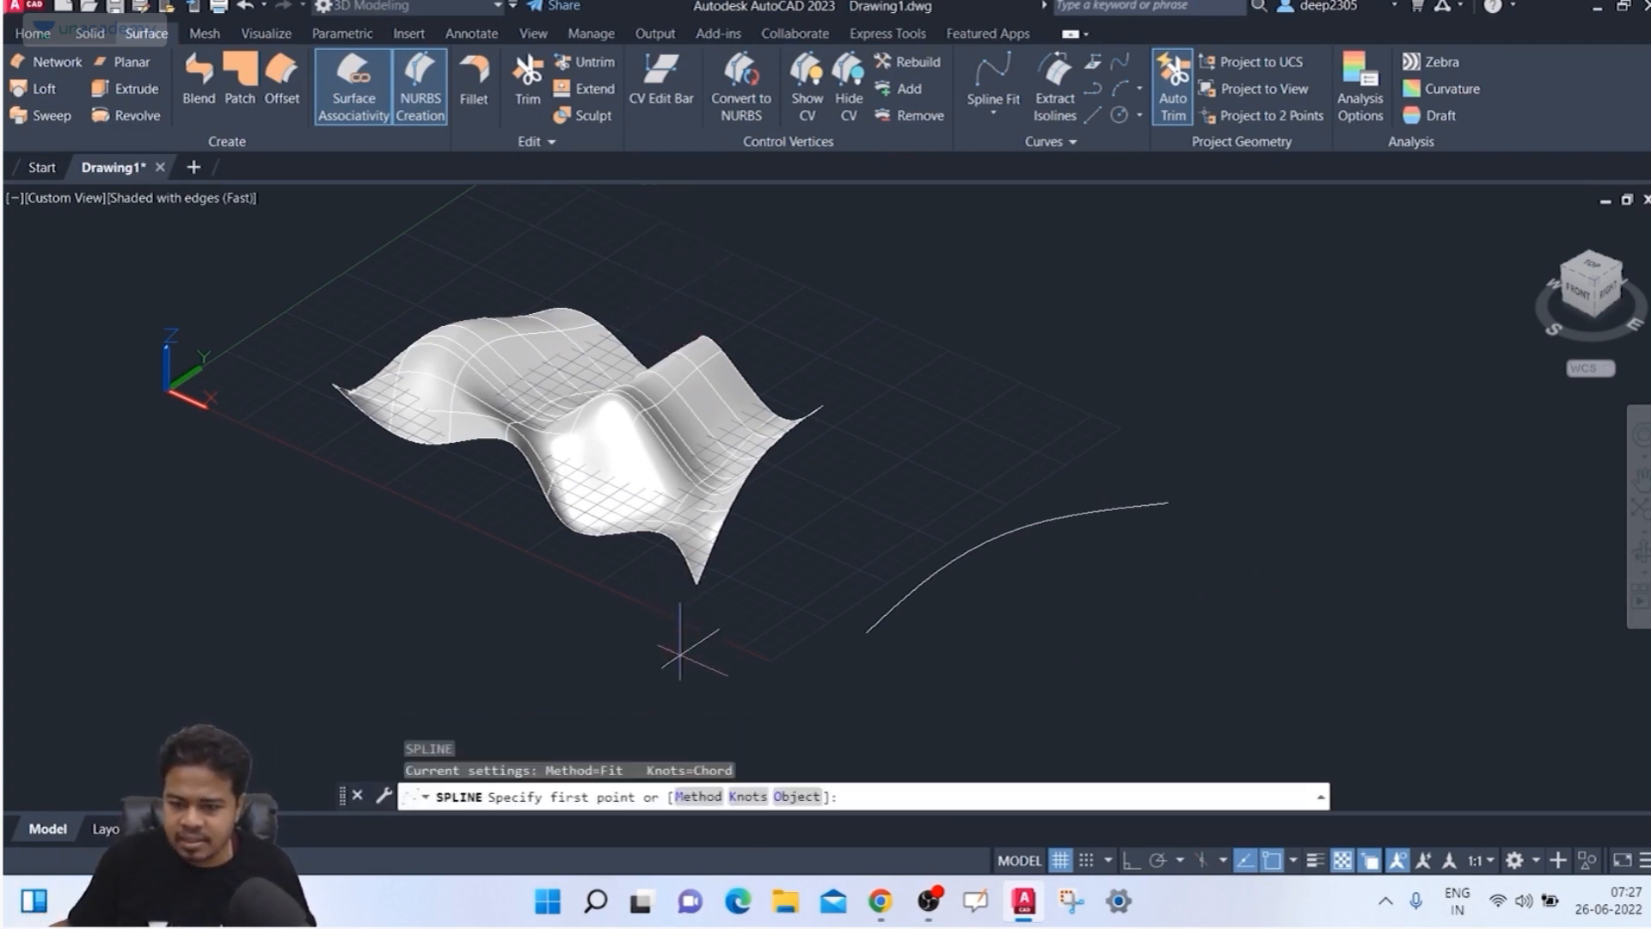
{"action": "left_click", "coordinate": [697, 584]}
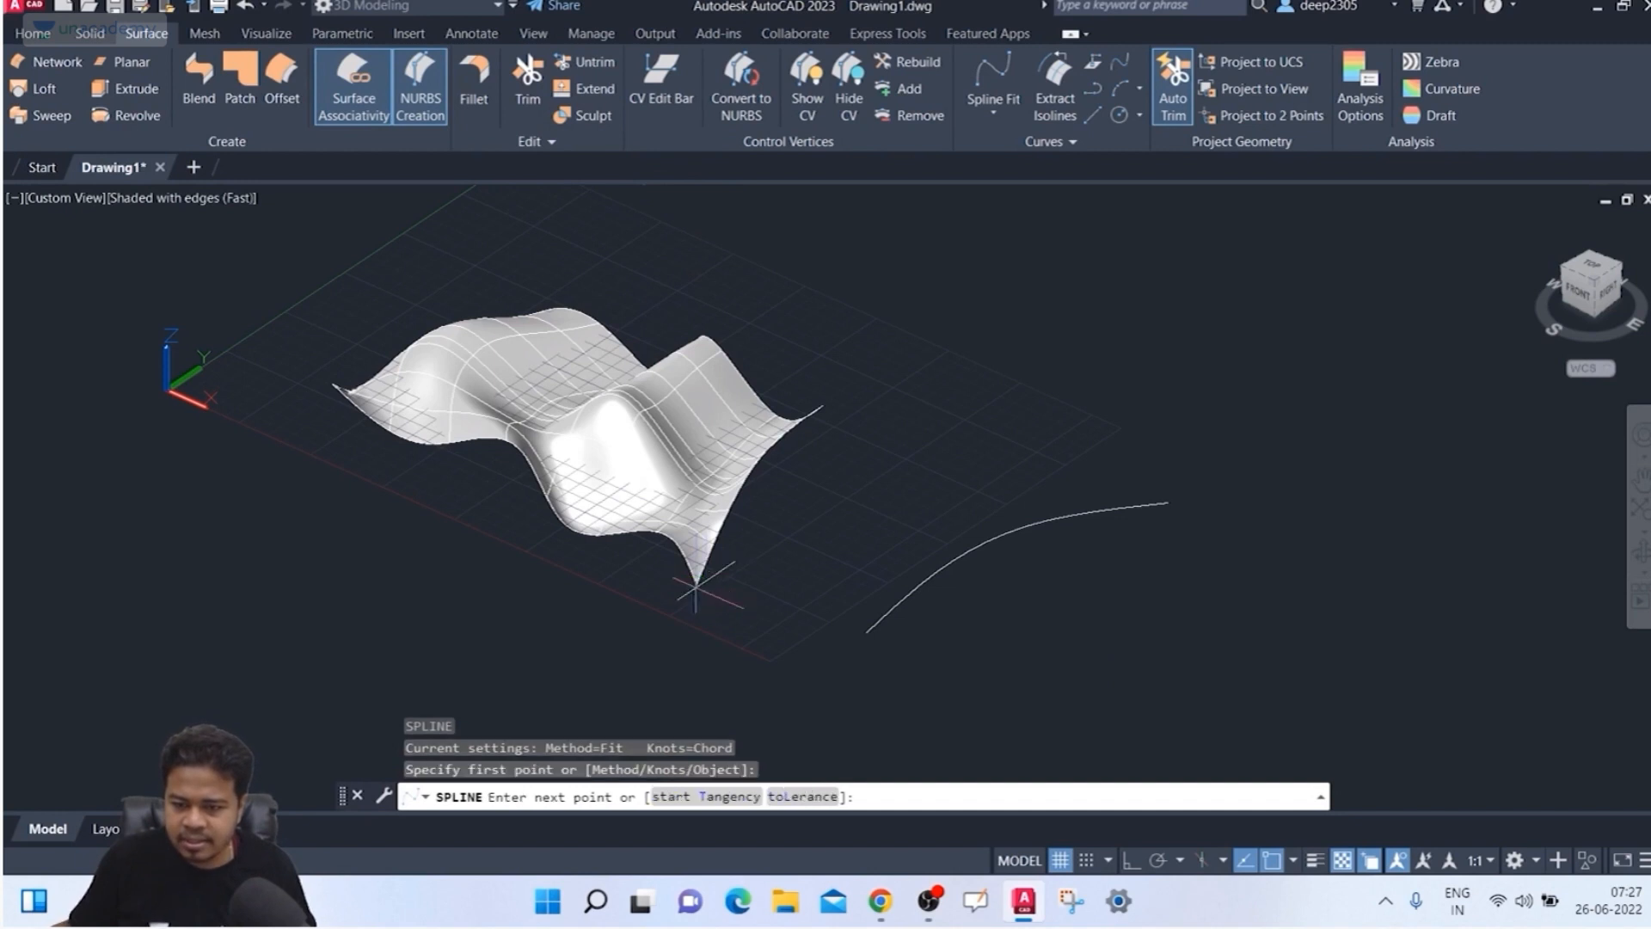
{"action": "left_click", "coordinate": [813, 618]}
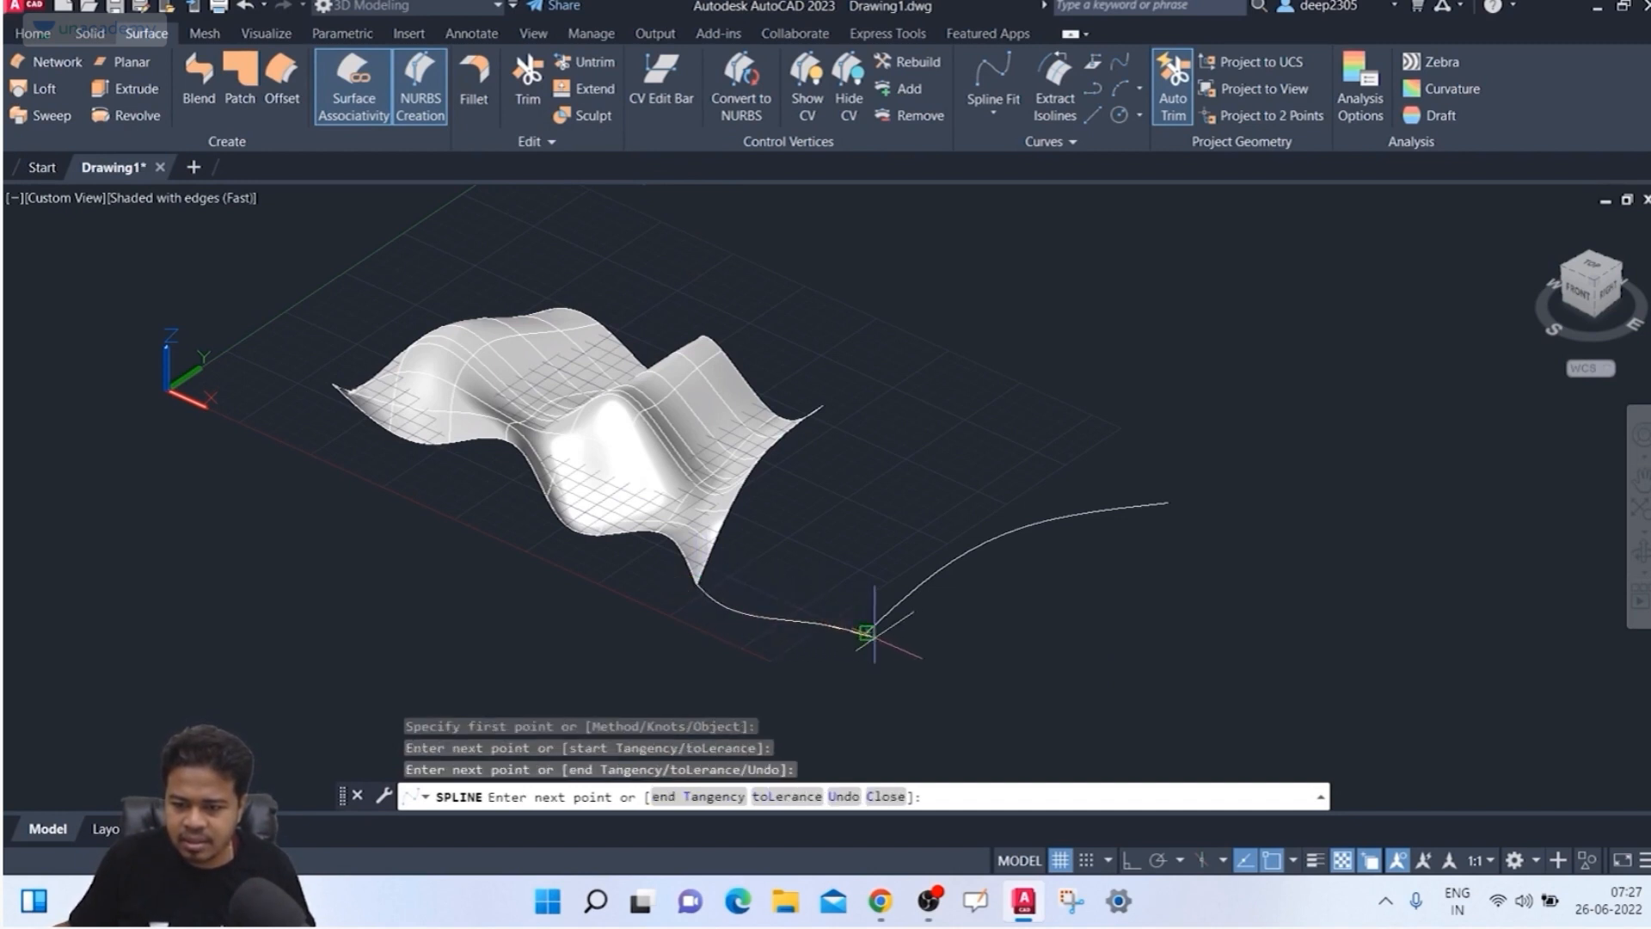
{"action": "left_click", "coordinate": [871, 631]}
{"action": "key", "text": "Return"}
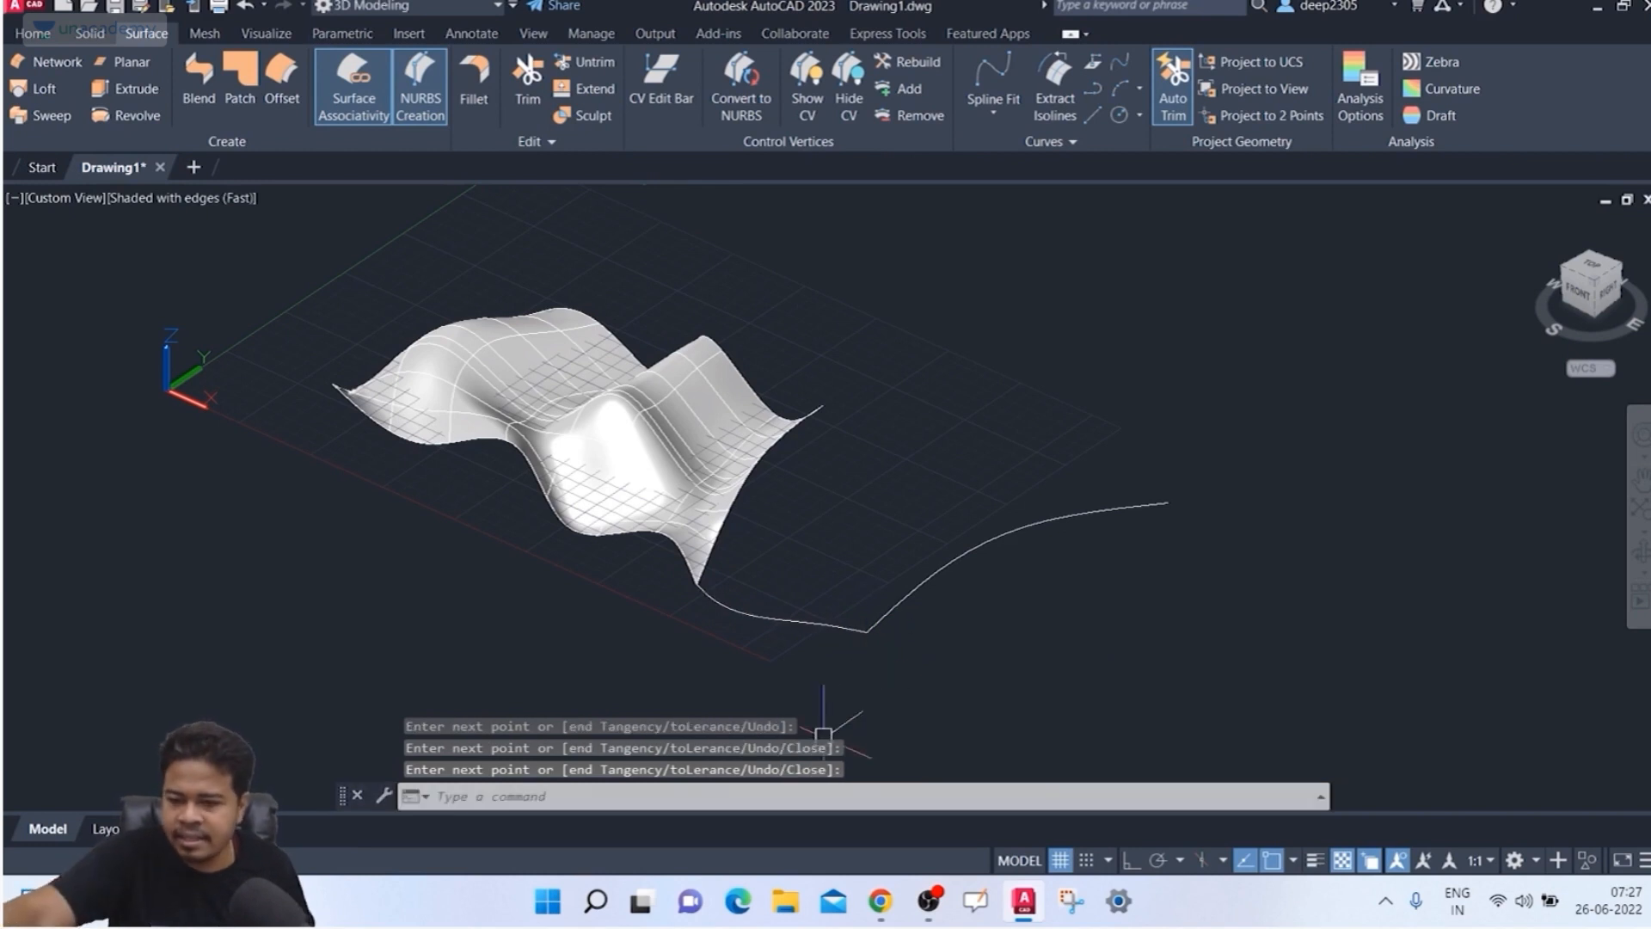
Step: Draw a wavy spline from the surface's other far X corner to the far end of the separate curved spline, closing the outline
{"action": "key", "text": "Return"}
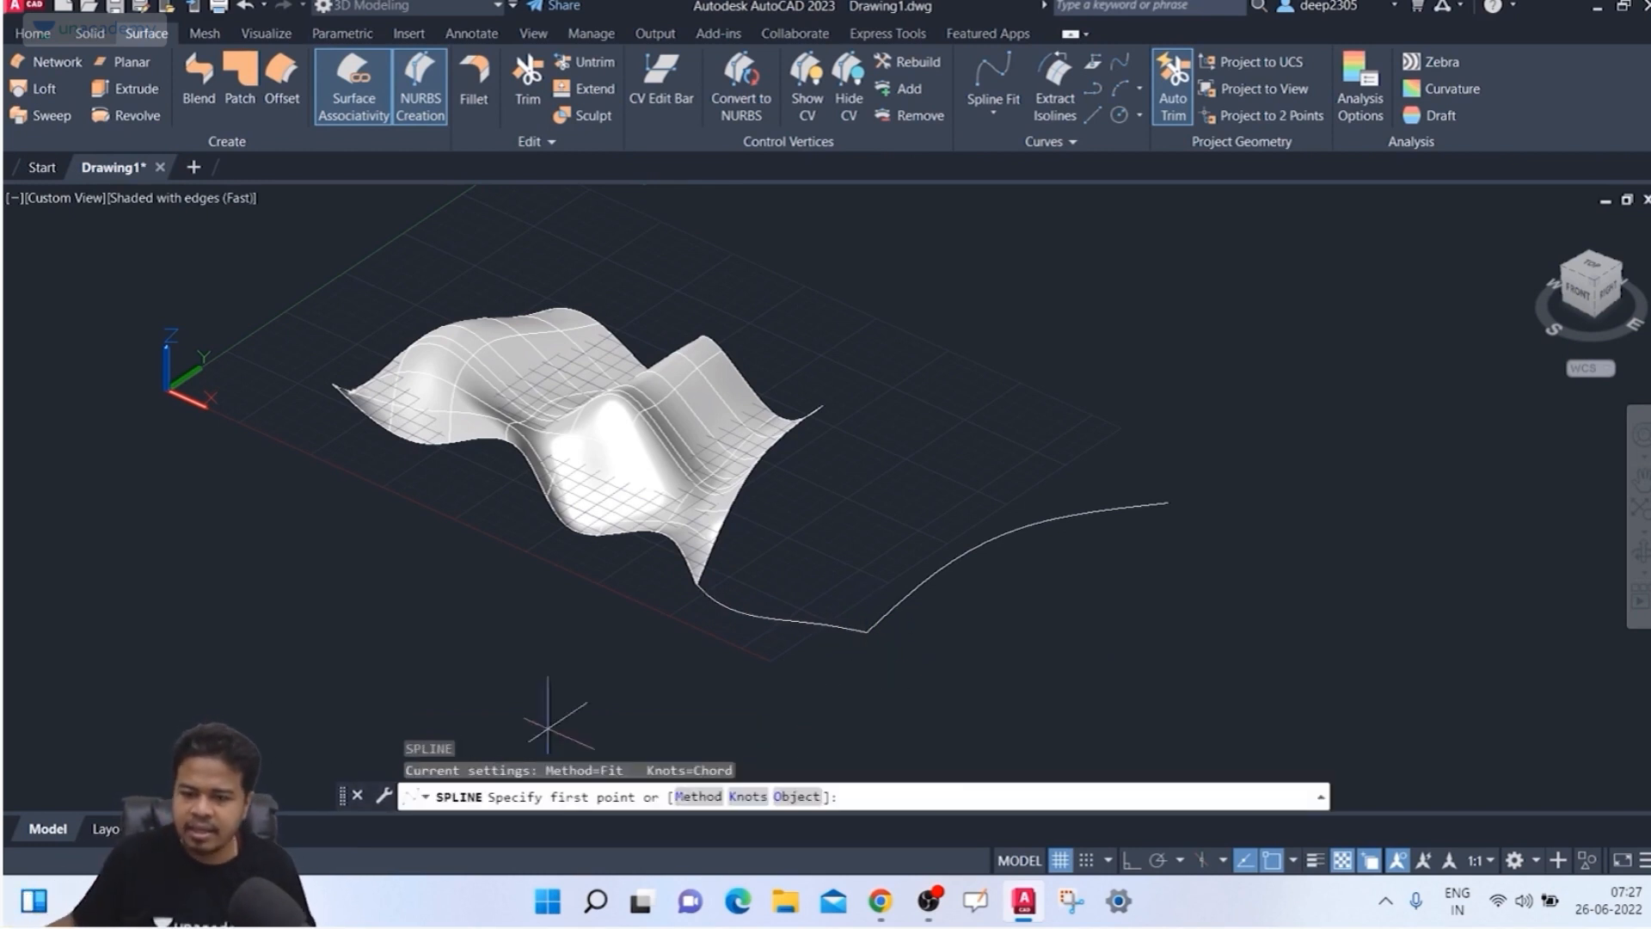
{"action": "middle_click_drag", "start_coordinate": [874, 411], "coordinate": [879, 433], "text": "shift"}
{"action": "scroll", "coordinate": [862, 394], "scroll_direction": "up", "scroll_amount": 5}
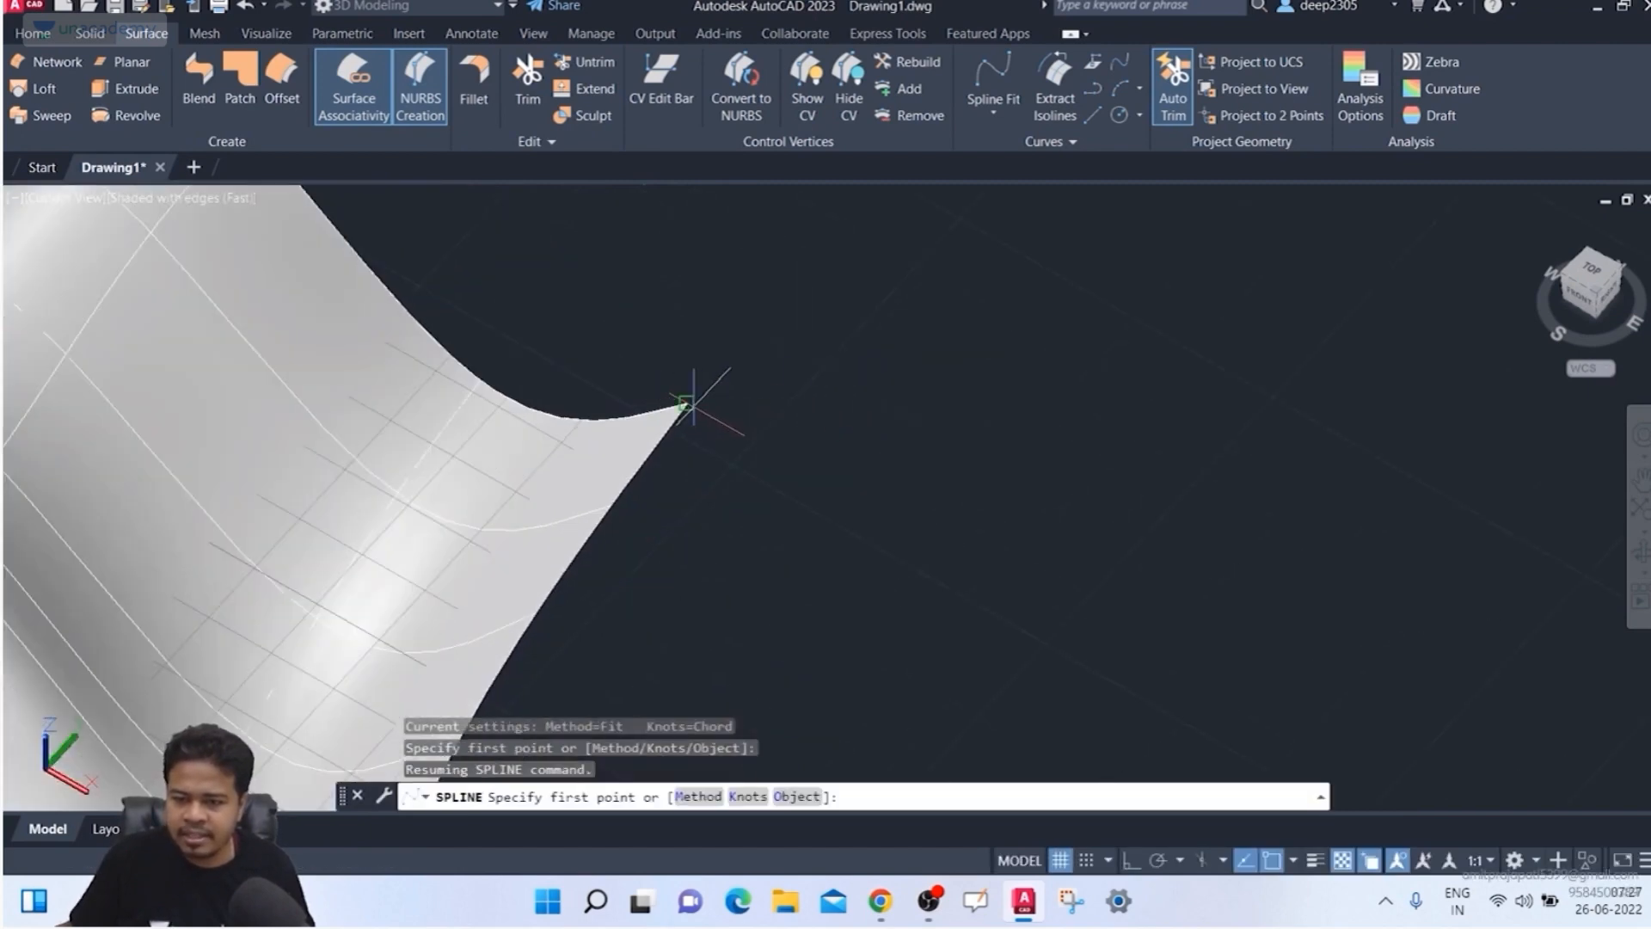
{"action": "left_click", "coordinate": [686, 403]}
{"action": "left_click", "coordinate": [1075, 557]}
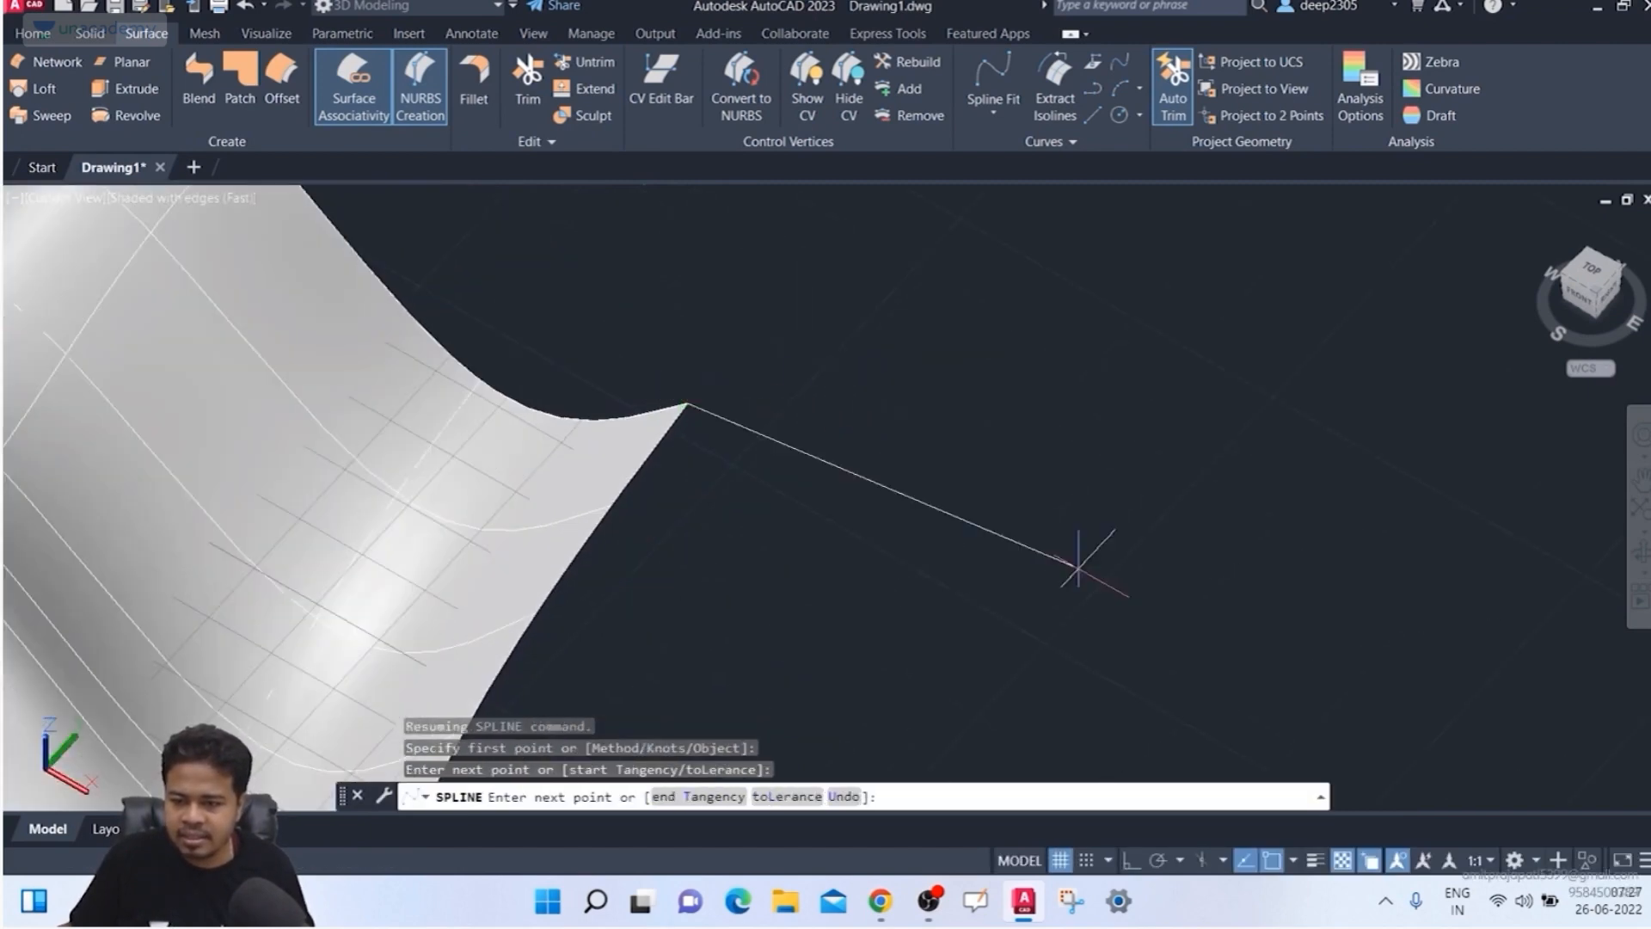
{"action": "scroll", "coordinate": [1287, 638], "scroll_direction": "down", "scroll_amount": 4}
{"action": "middle_click_drag", "start_coordinate": [1287, 639], "coordinate": [953, 448]}
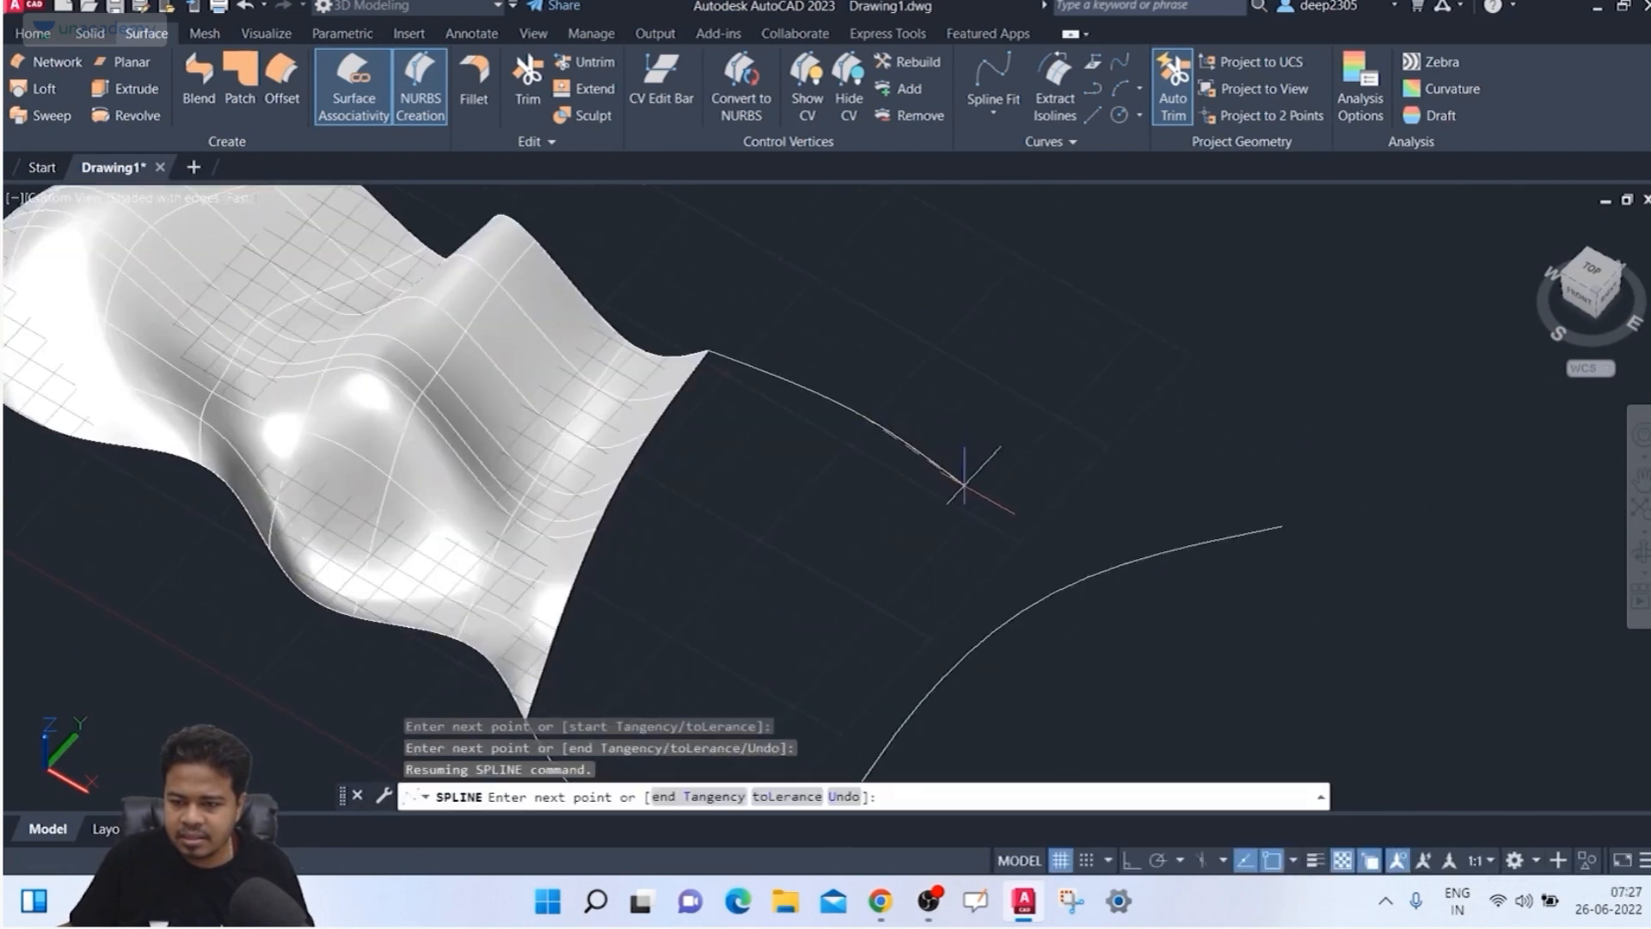
{"action": "left_click", "coordinate": [966, 485]}
{"action": "left_click", "coordinate": [1043, 468]}
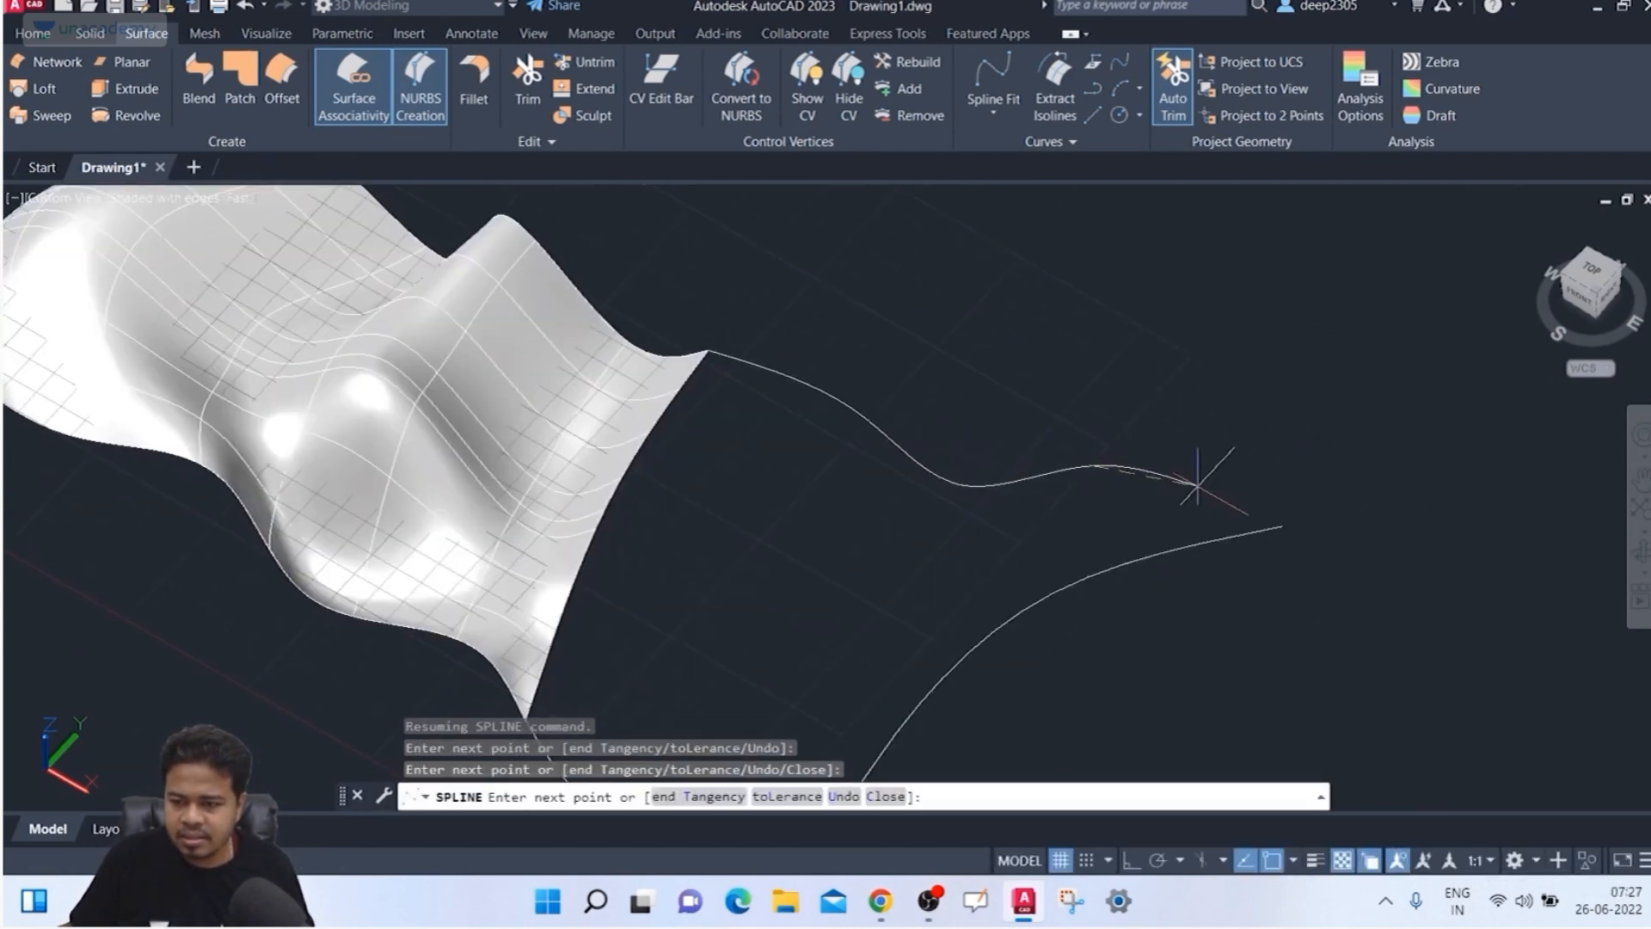
{"action": "left_click", "coordinate": [1282, 527]}
{"action": "key", "text": "Return"}
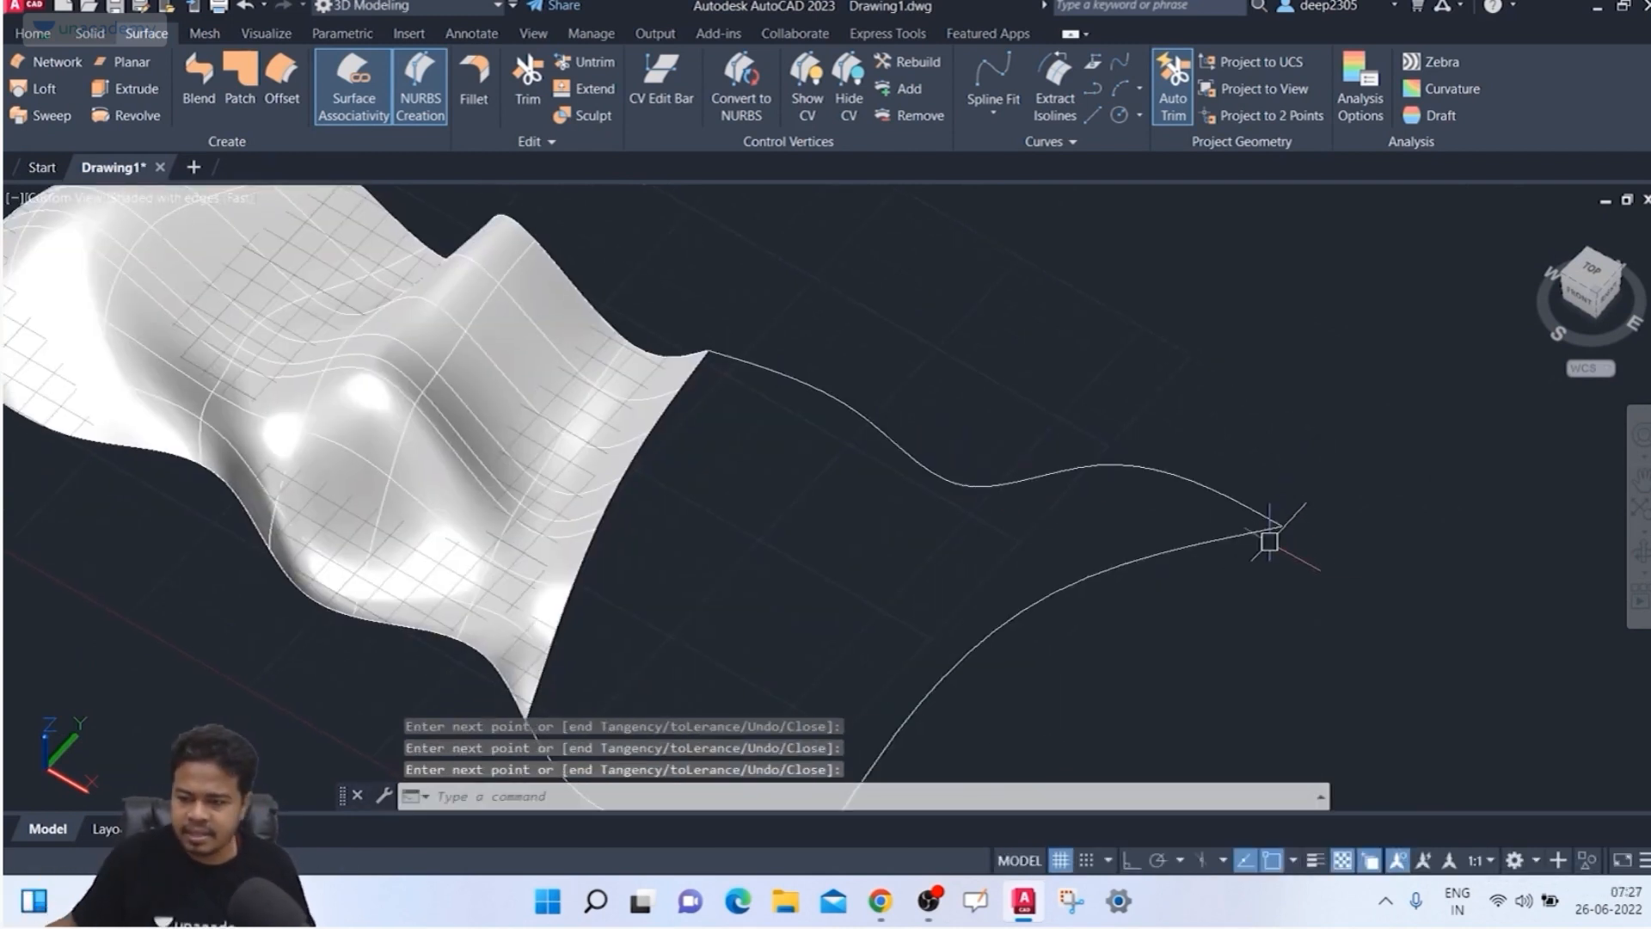
{"action": "left_click_drag", "start_coordinate": [1289, 617], "coordinate": [1287, 572], "text": "shift"}
{"action": "mouse_move", "coordinate": [1287, 572]}
{"action": "middle_mouse_down", "text": "shift"}
{"action": "mouse_move", "coordinate": [1290, 482]}
{"action": "mouse_move", "coordinate": [1287, 581]}
{"action": "mouse_move", "coordinate": [1287, 564]}
{"action": "middle_mouse_up", "text": "shift"}
{"action": "key", "text": "Escape"}
{"action": "key", "text": "Escape"}
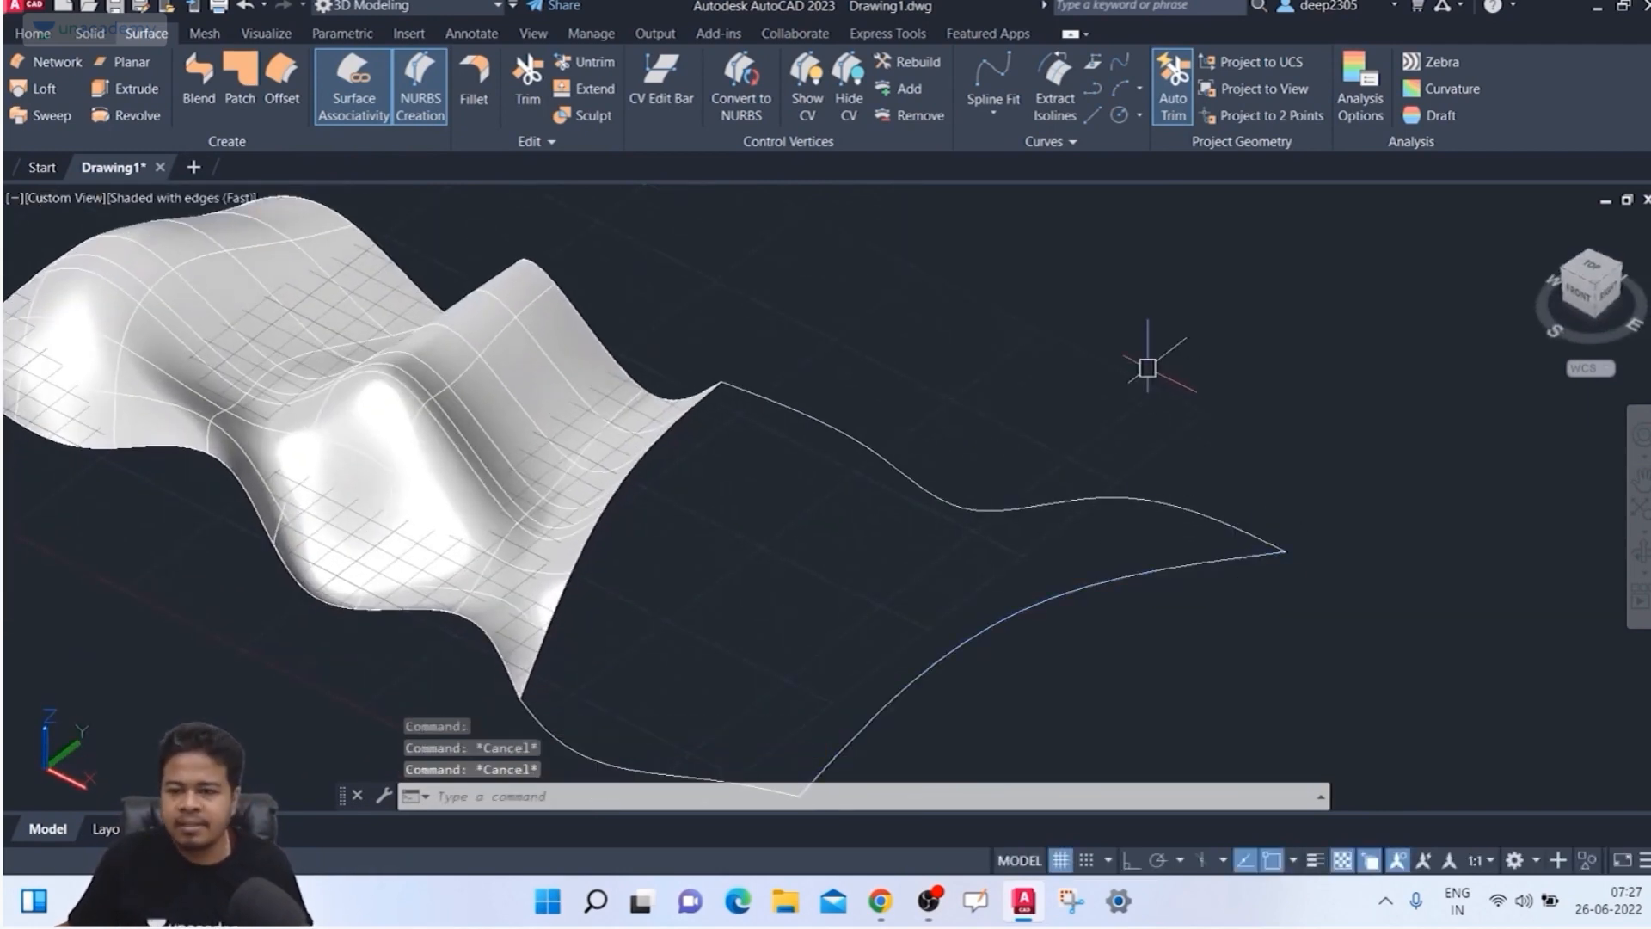
{"action": "scroll", "coordinate": [1145, 344], "scroll_direction": "down", "scroll_amount": 2}
{"action": "left_click", "coordinate": [47, 61]}
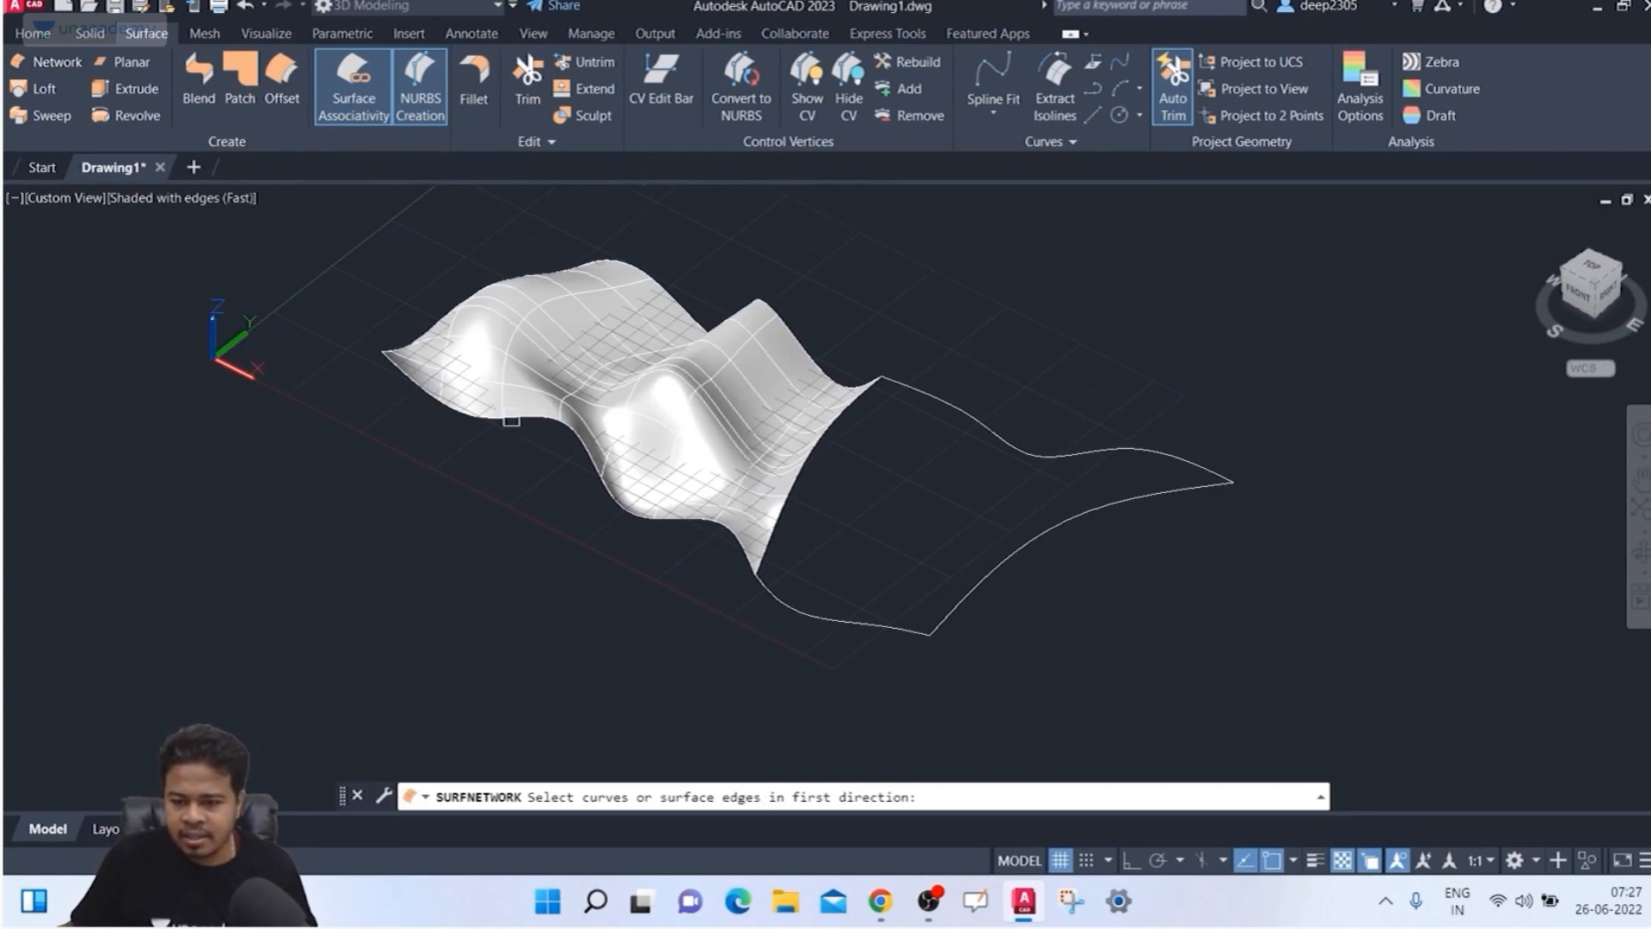
{"action": "middle_click_drag", "start_coordinate": [464, 613], "coordinate": [387, 571]}
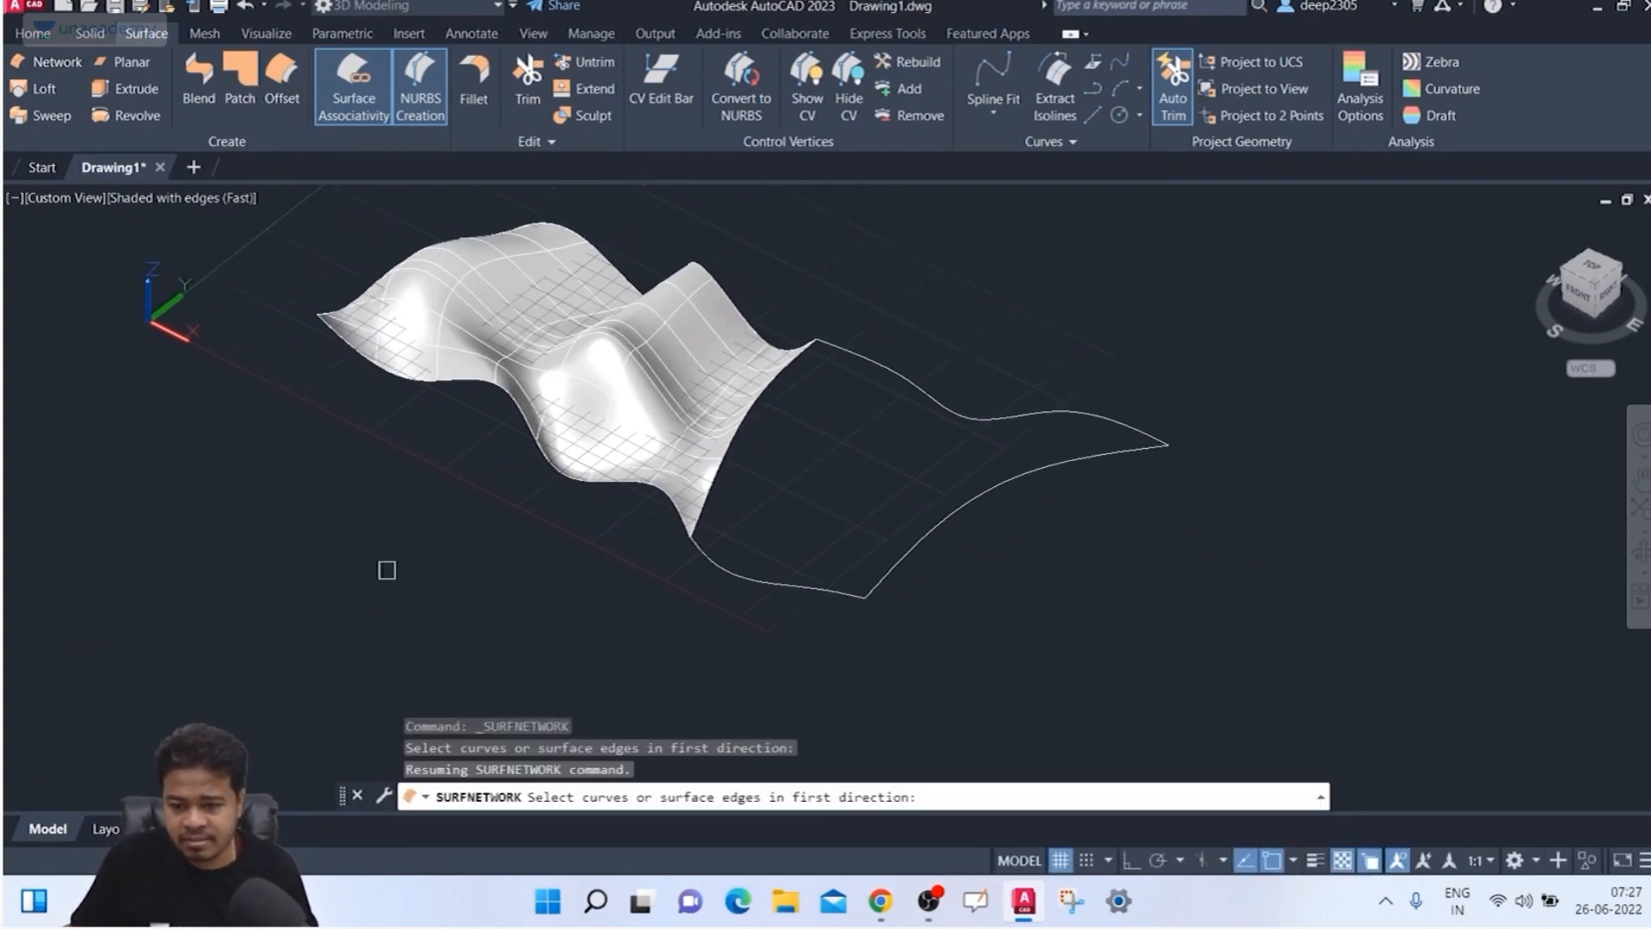
{"action": "key", "text": "Escape"}
Step: Delete the cross spline lying on the surface's far X edge, choosing the spline rather than the NURBS surface
{"action": "left_click", "coordinate": [784, 378]}
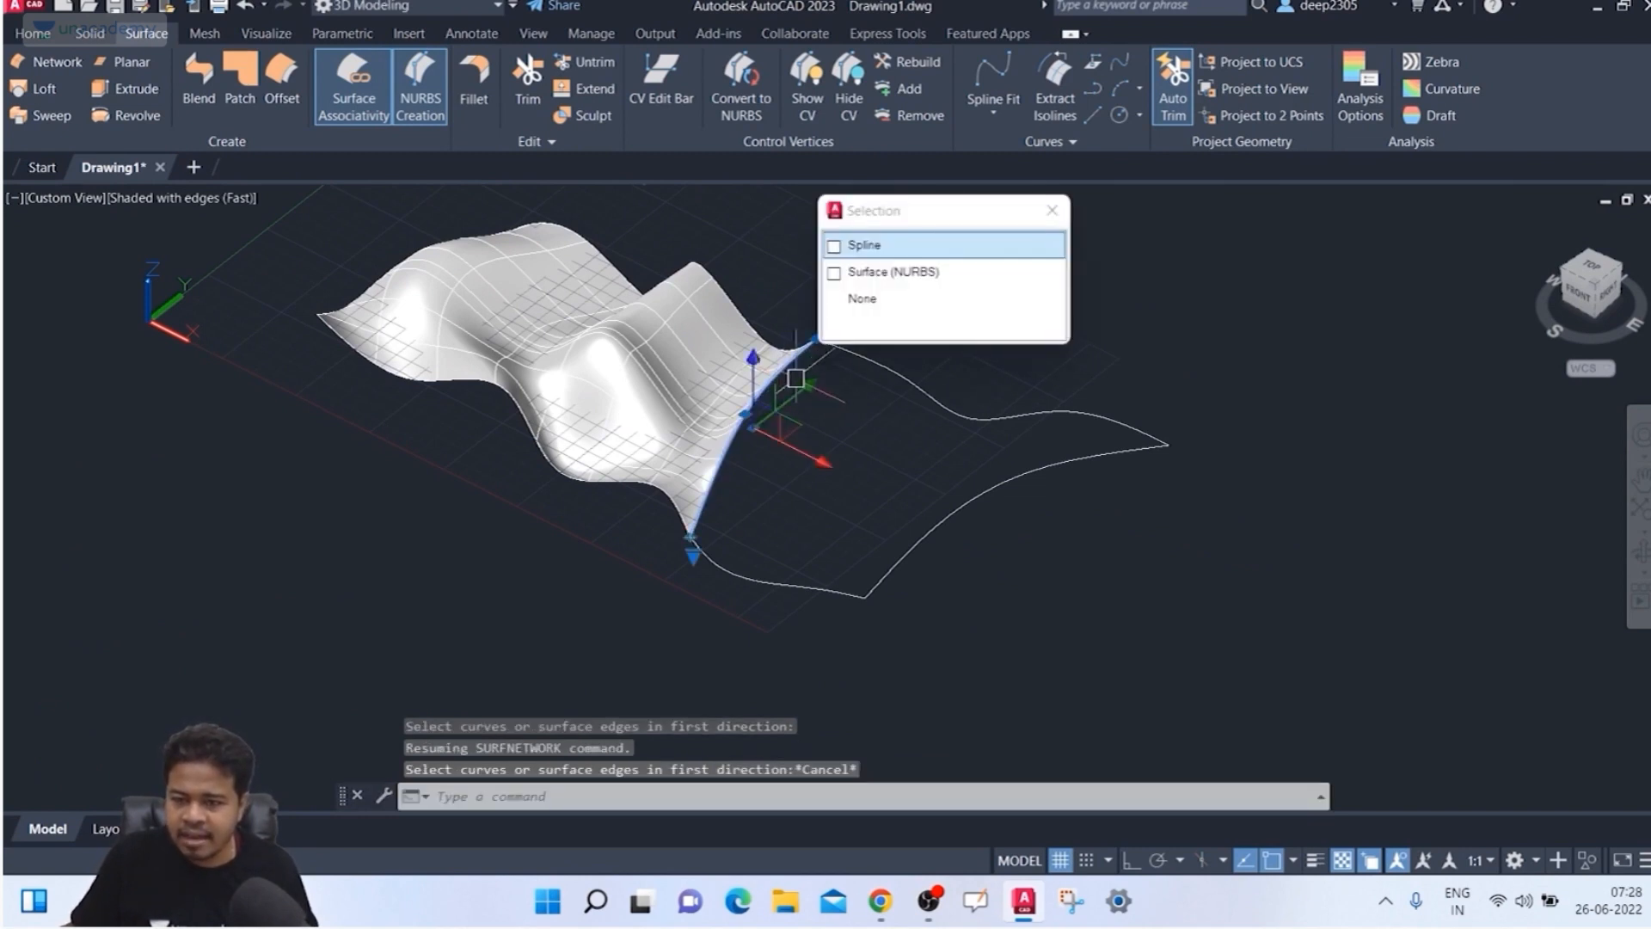
{"action": "left_click", "coordinate": [886, 245]}
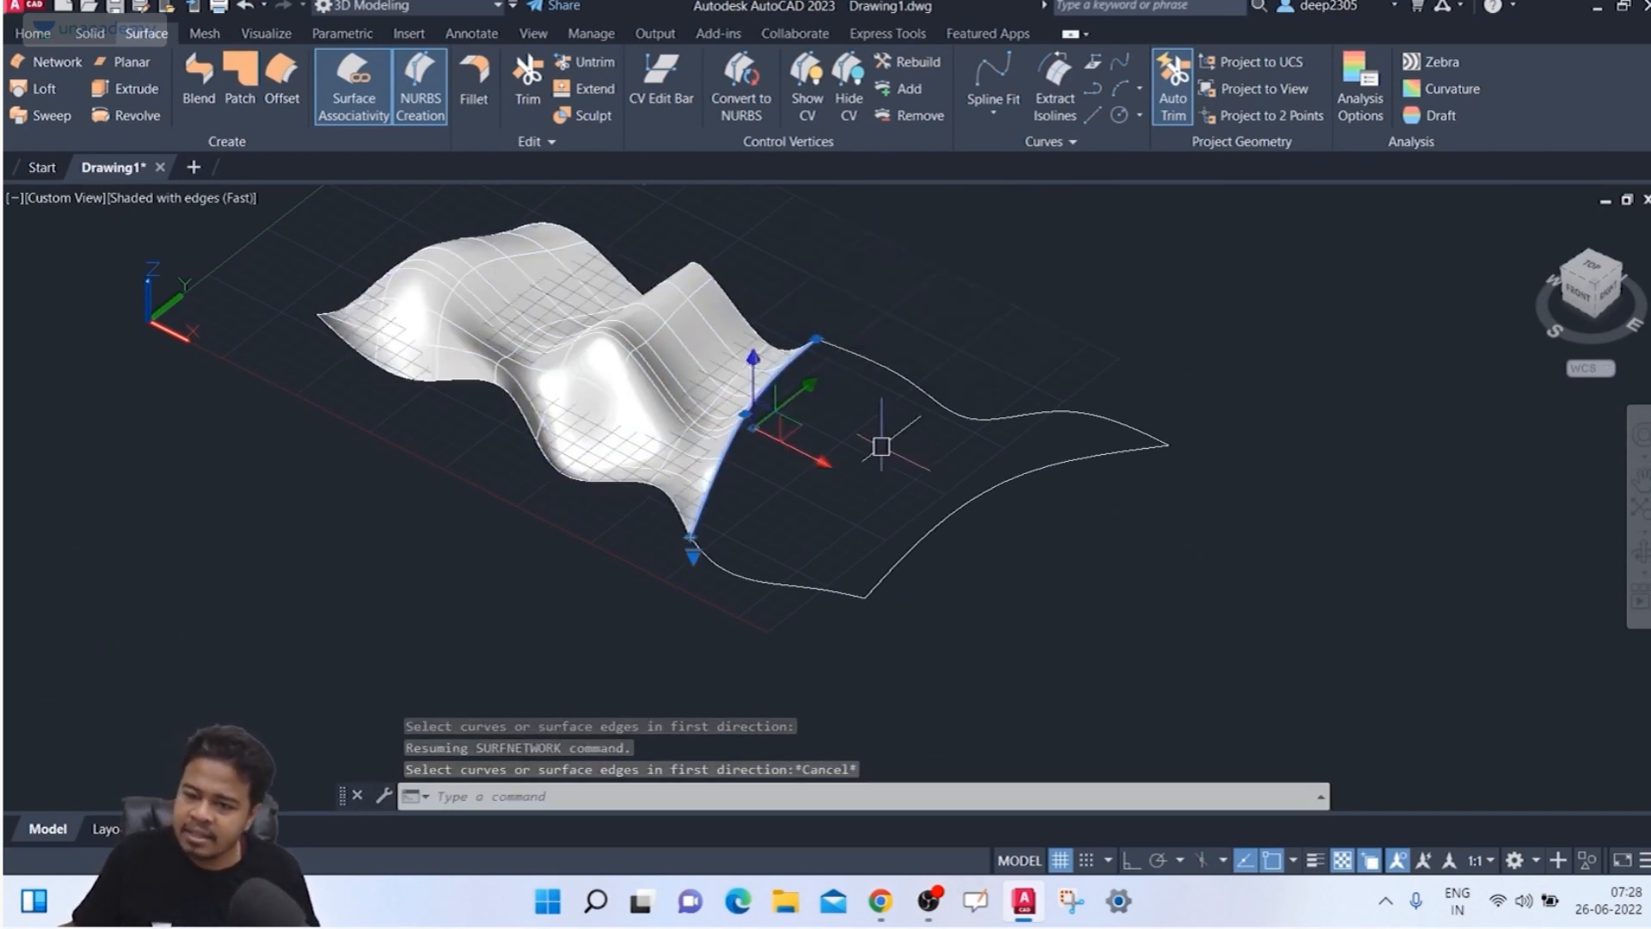
{"action": "key", "text": "Delete"}
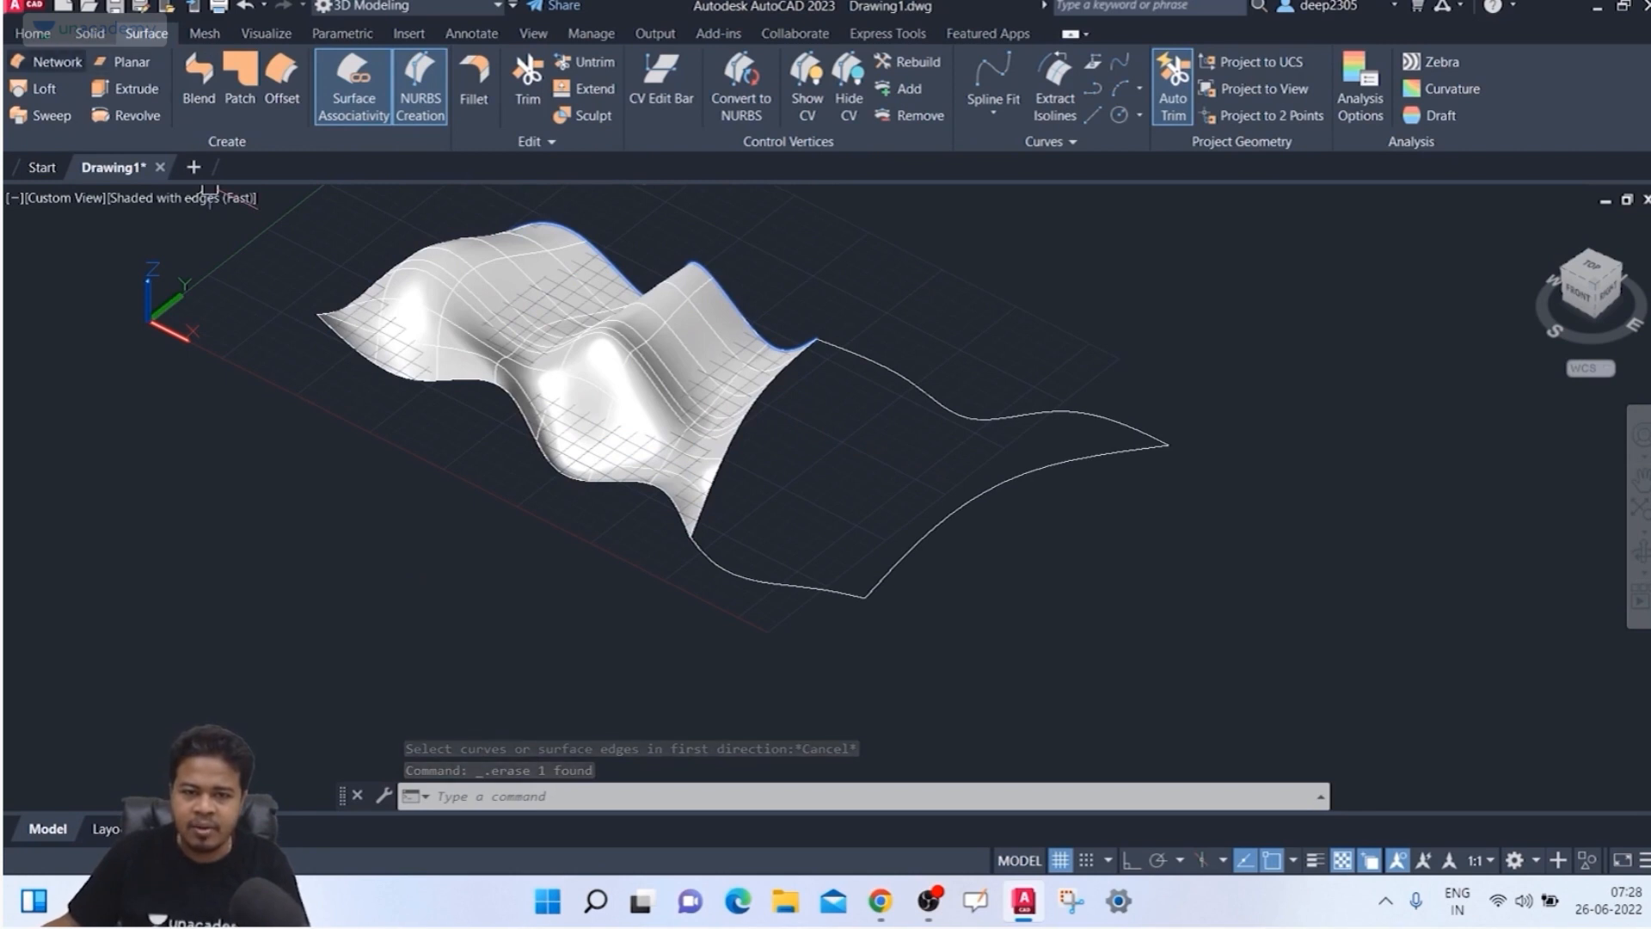
Step: Try to create a network surface with the existing wavy surface and the separate curved spline as first-direction curves
{"action": "left_click", "coordinate": [47, 62]}
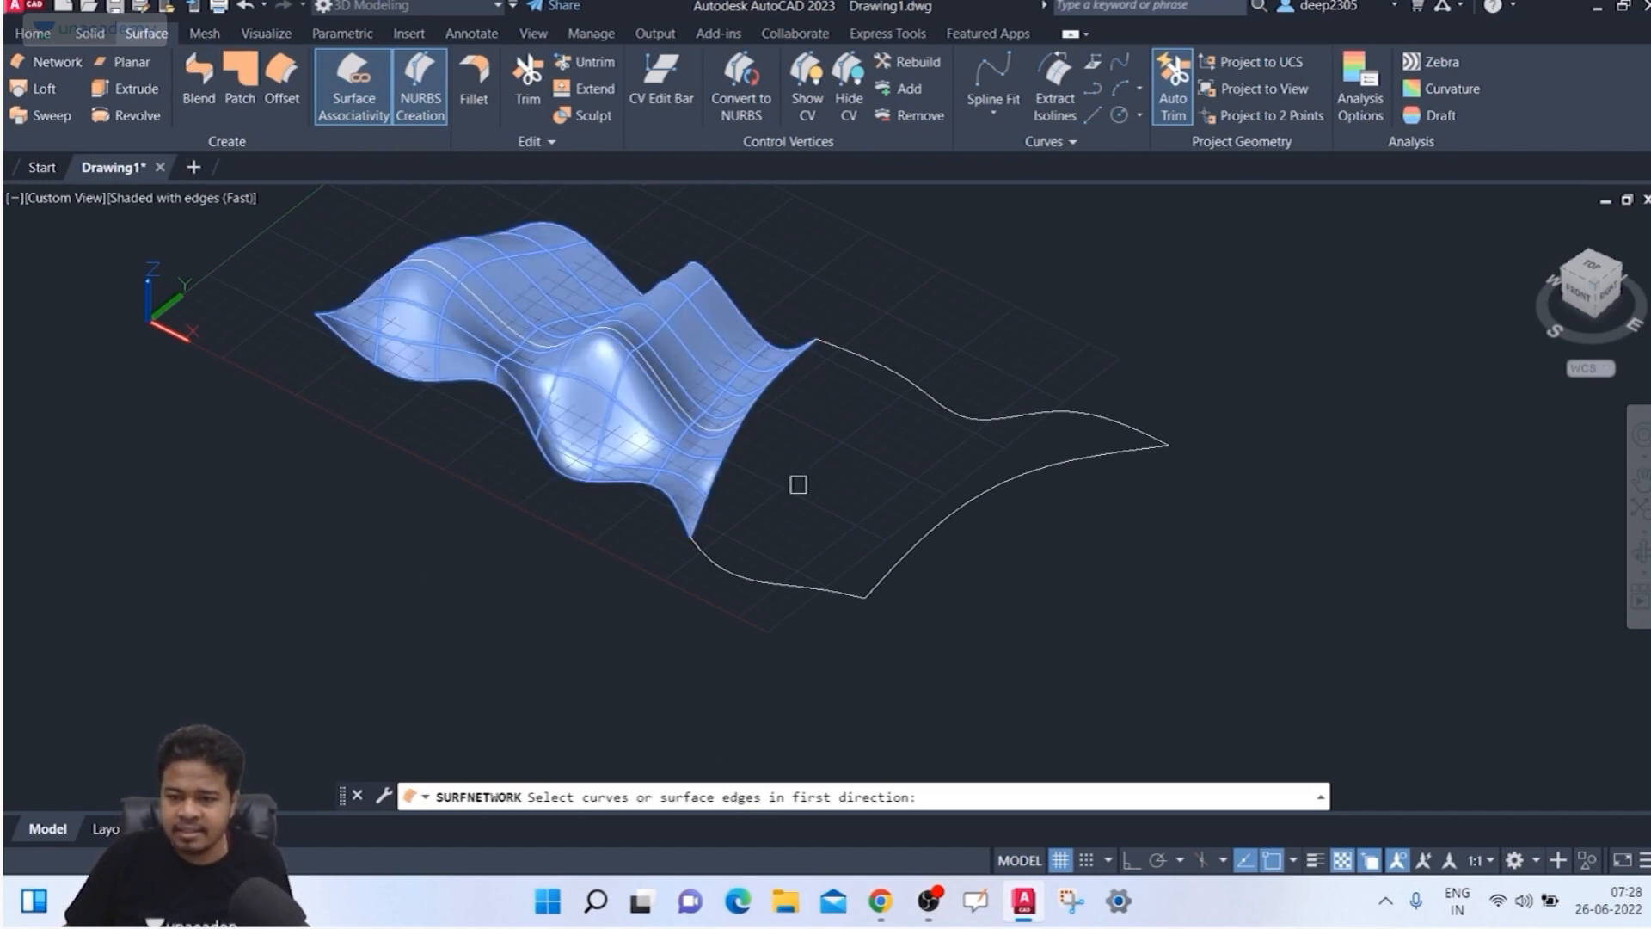
{"action": "middle_click_drag", "start_coordinate": [798, 485], "coordinate": [790, 408], "text": "shift"}
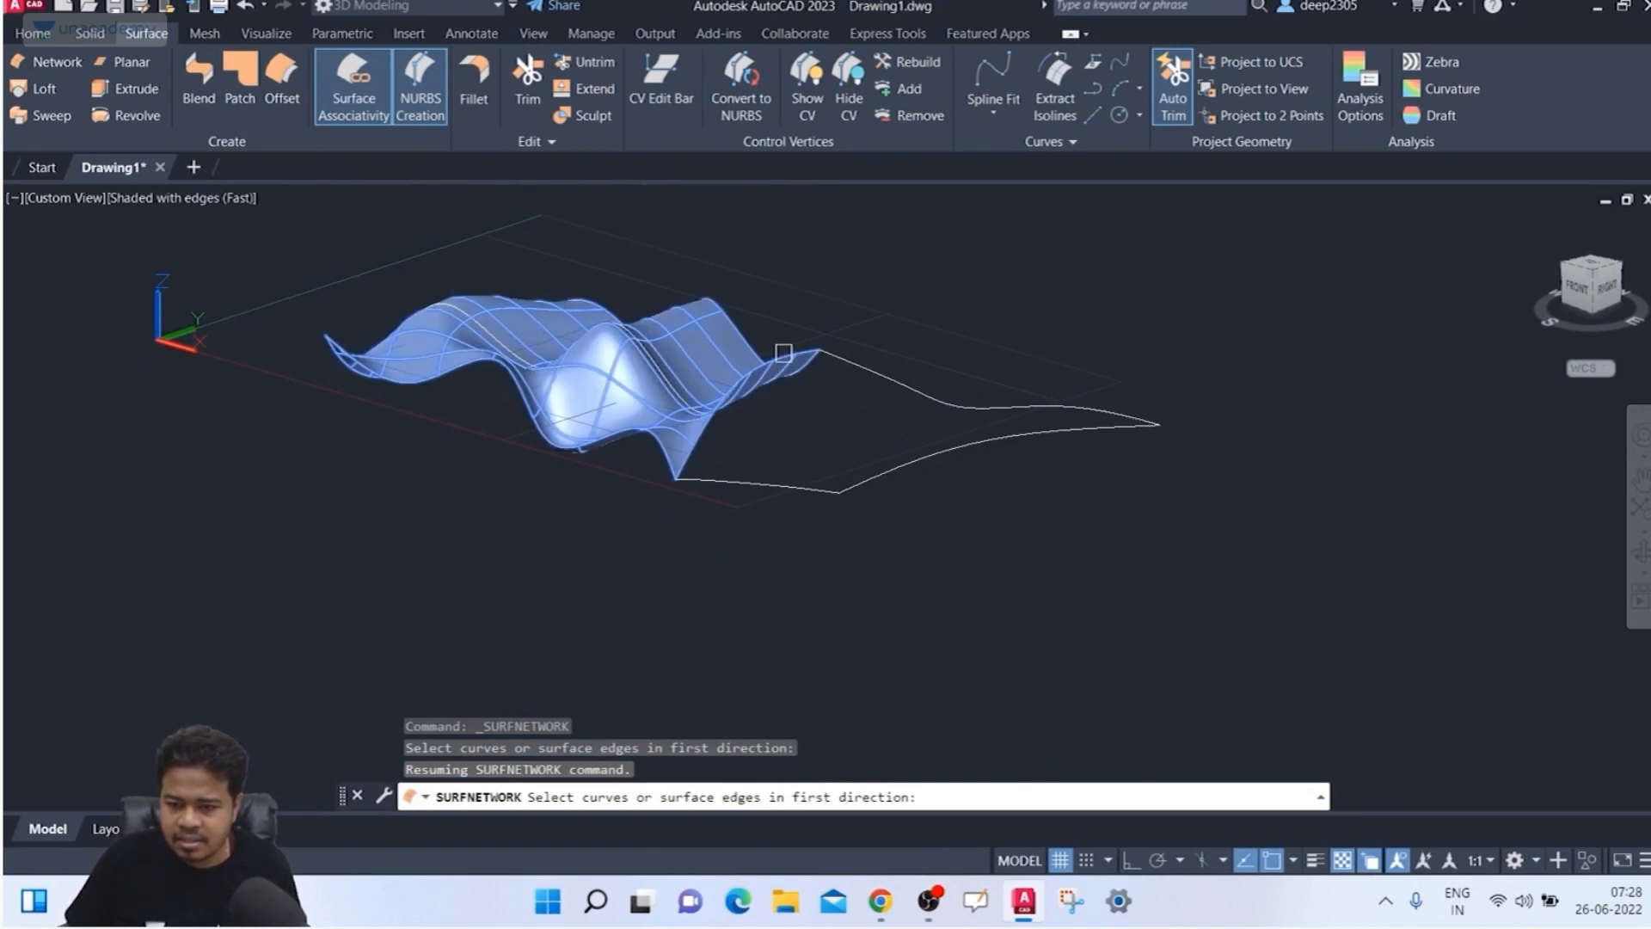
{"action": "middle_click_drag", "start_coordinate": [784, 352], "coordinate": [740, 413], "text": "shift"}
{"action": "scroll", "coordinate": [779, 340], "scroll_direction": "up", "scroll_amount": 3}
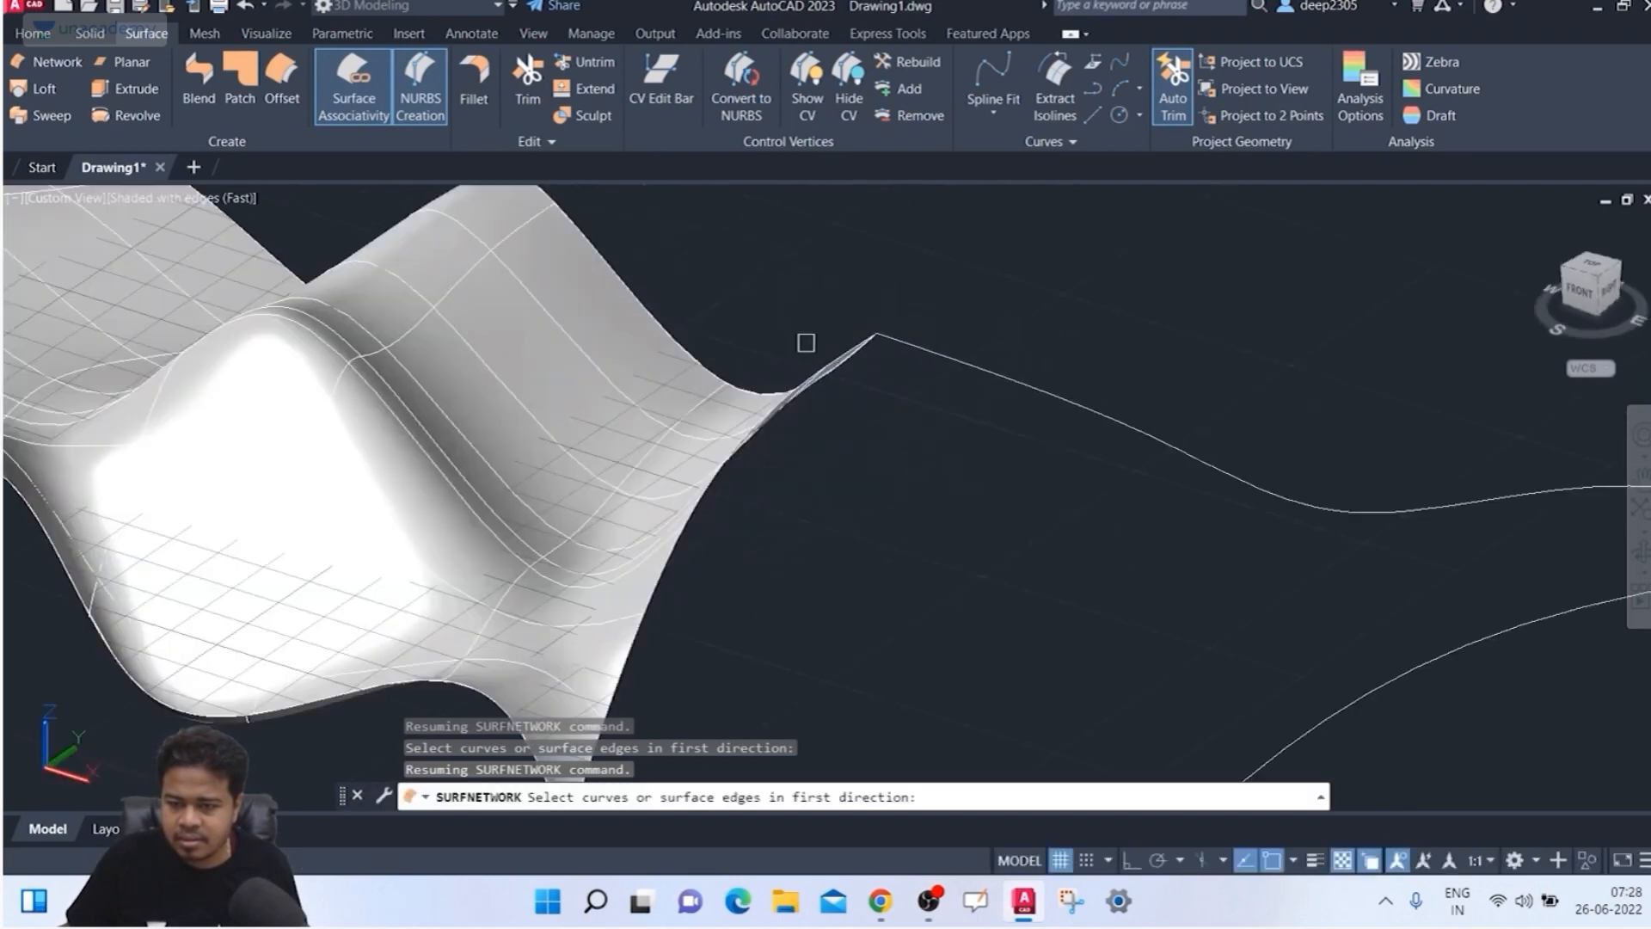
{"action": "middle_click_drag", "start_coordinate": [823, 364], "coordinate": [1093, 378], "text": "shift"}
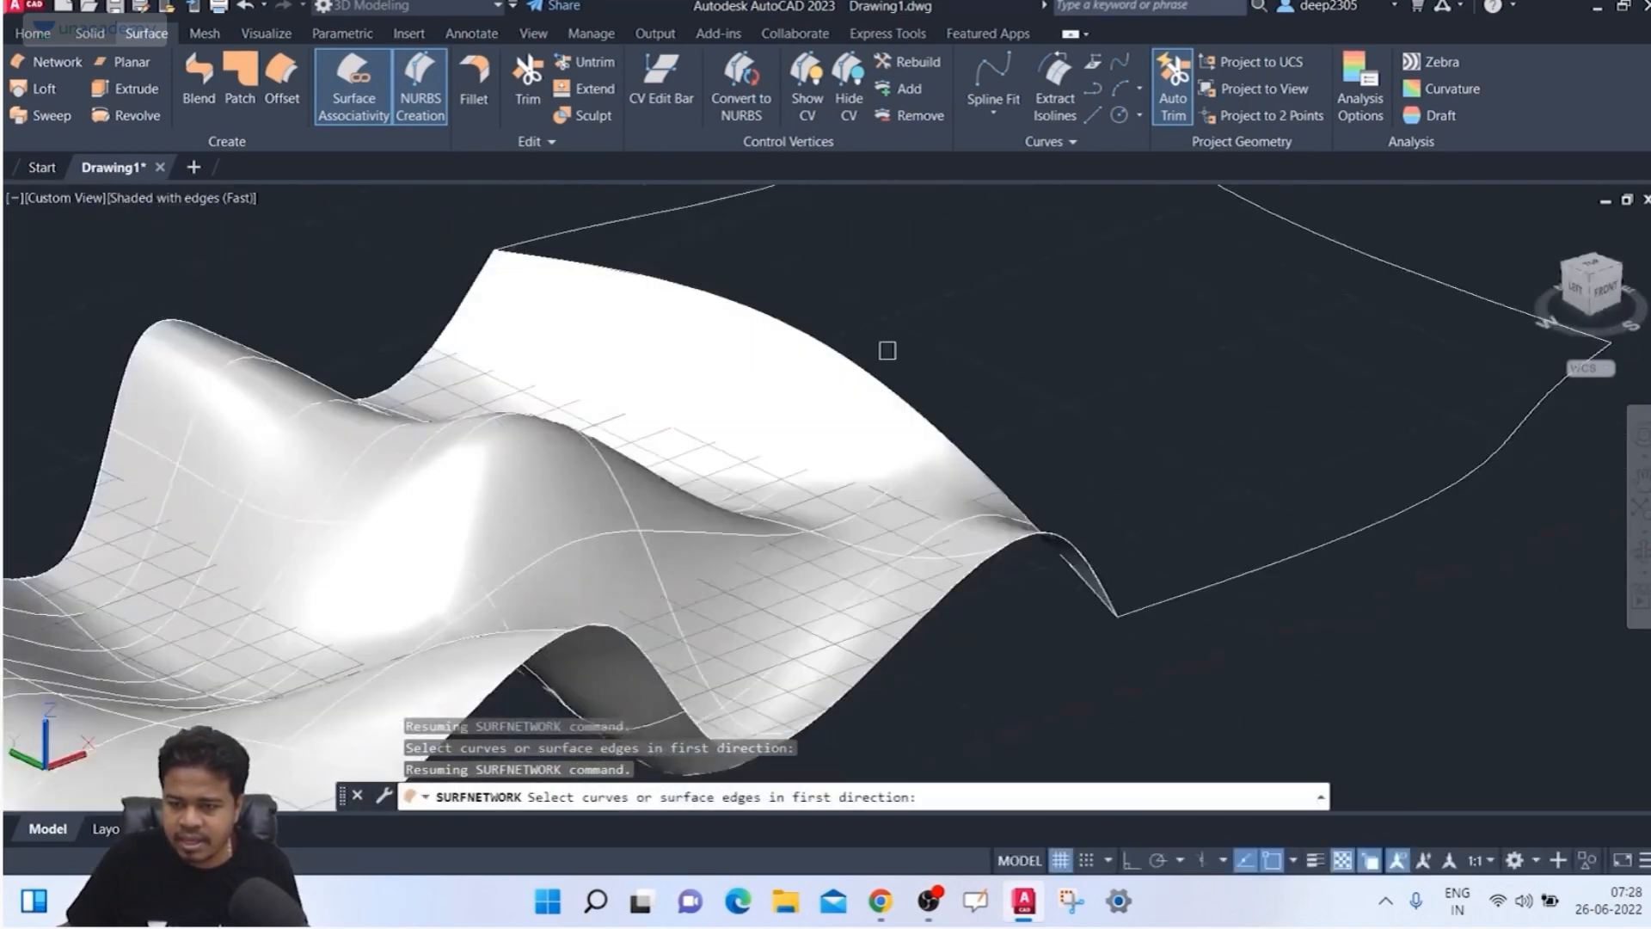
{"action": "left_click", "coordinate": [846, 357]}
{"action": "left_click", "coordinate": [846, 358]}
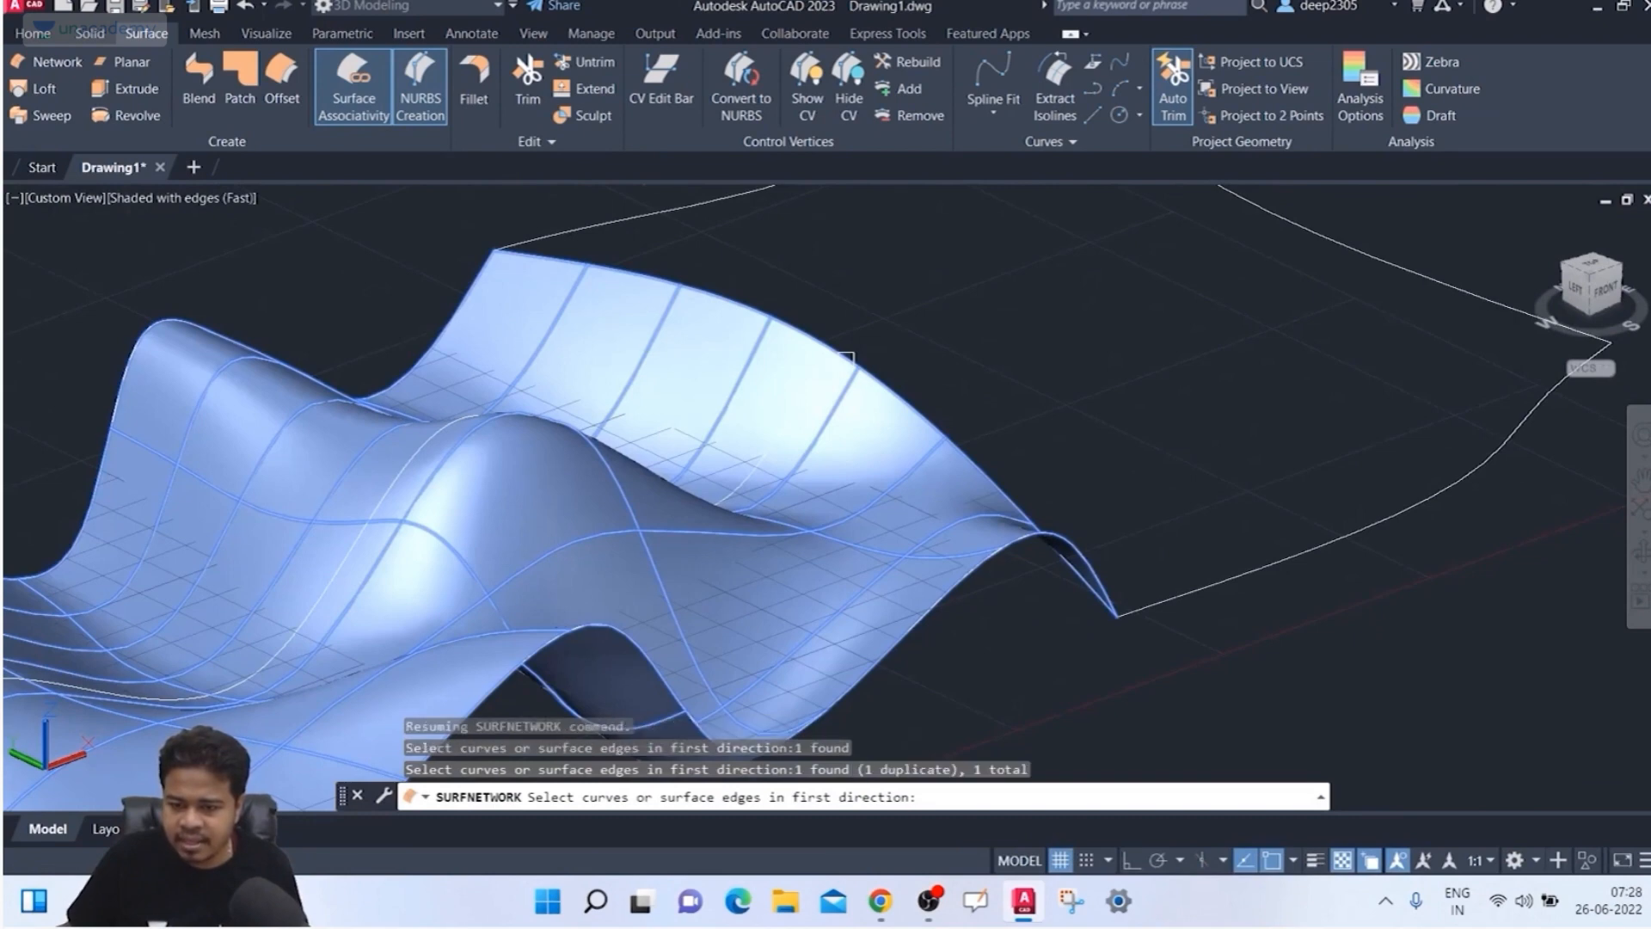
{"action": "middle_click_drag", "start_coordinate": [847, 358], "coordinate": [545, 505], "text": "shift"}
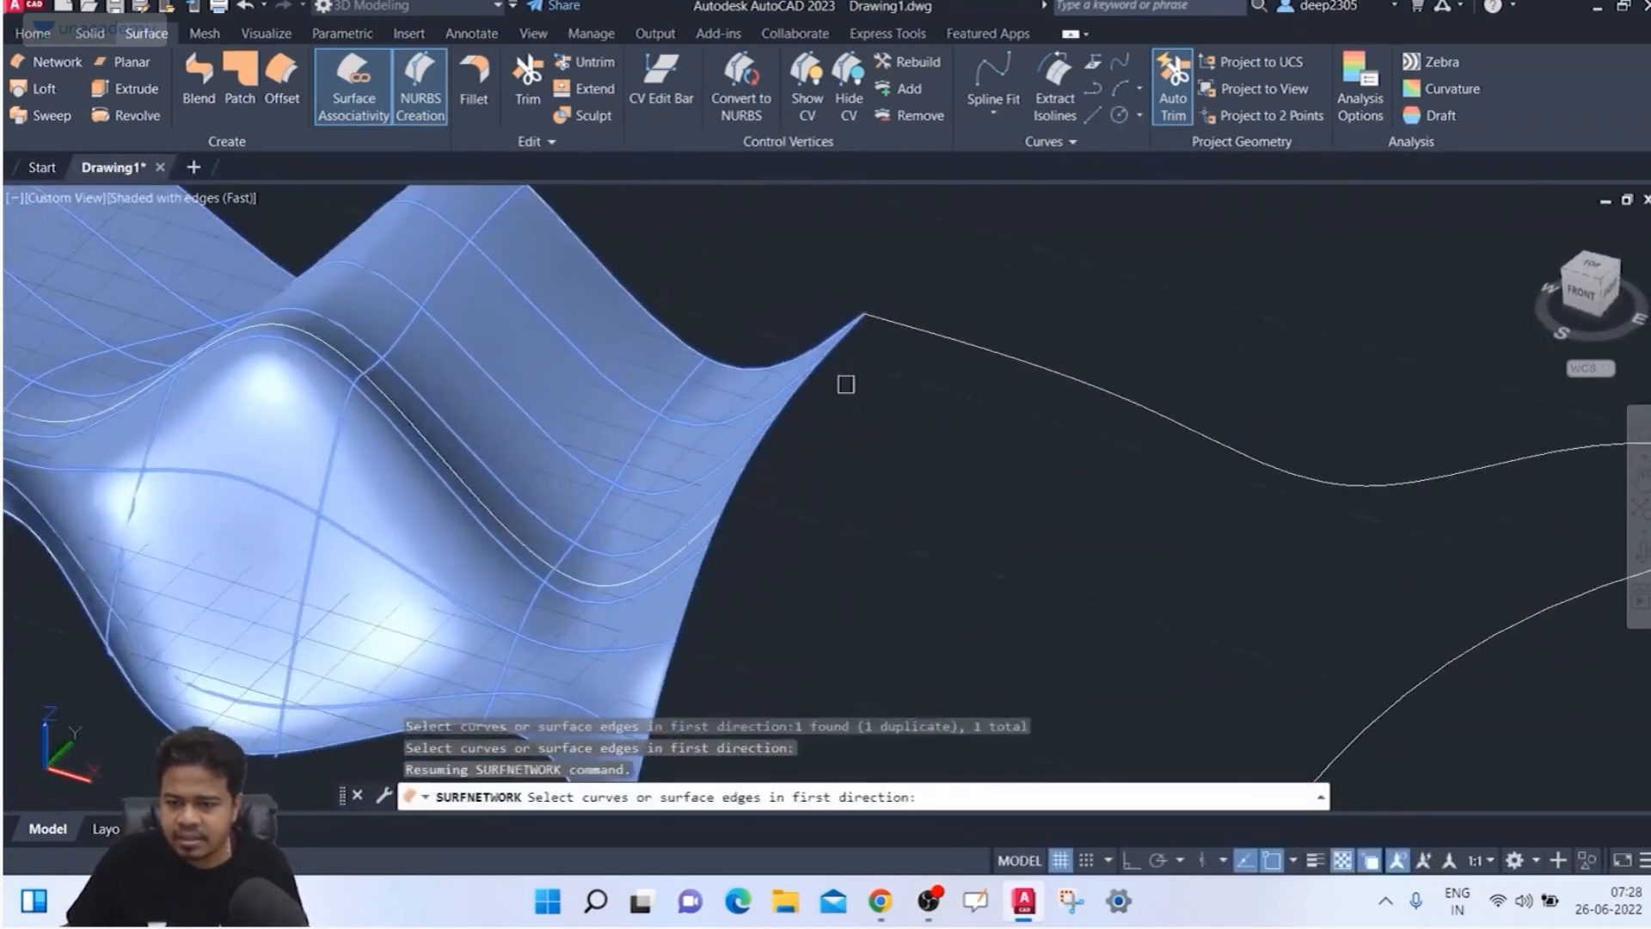
{"action": "scroll", "coordinate": [912, 386], "scroll_direction": "down", "scroll_amount": 4}
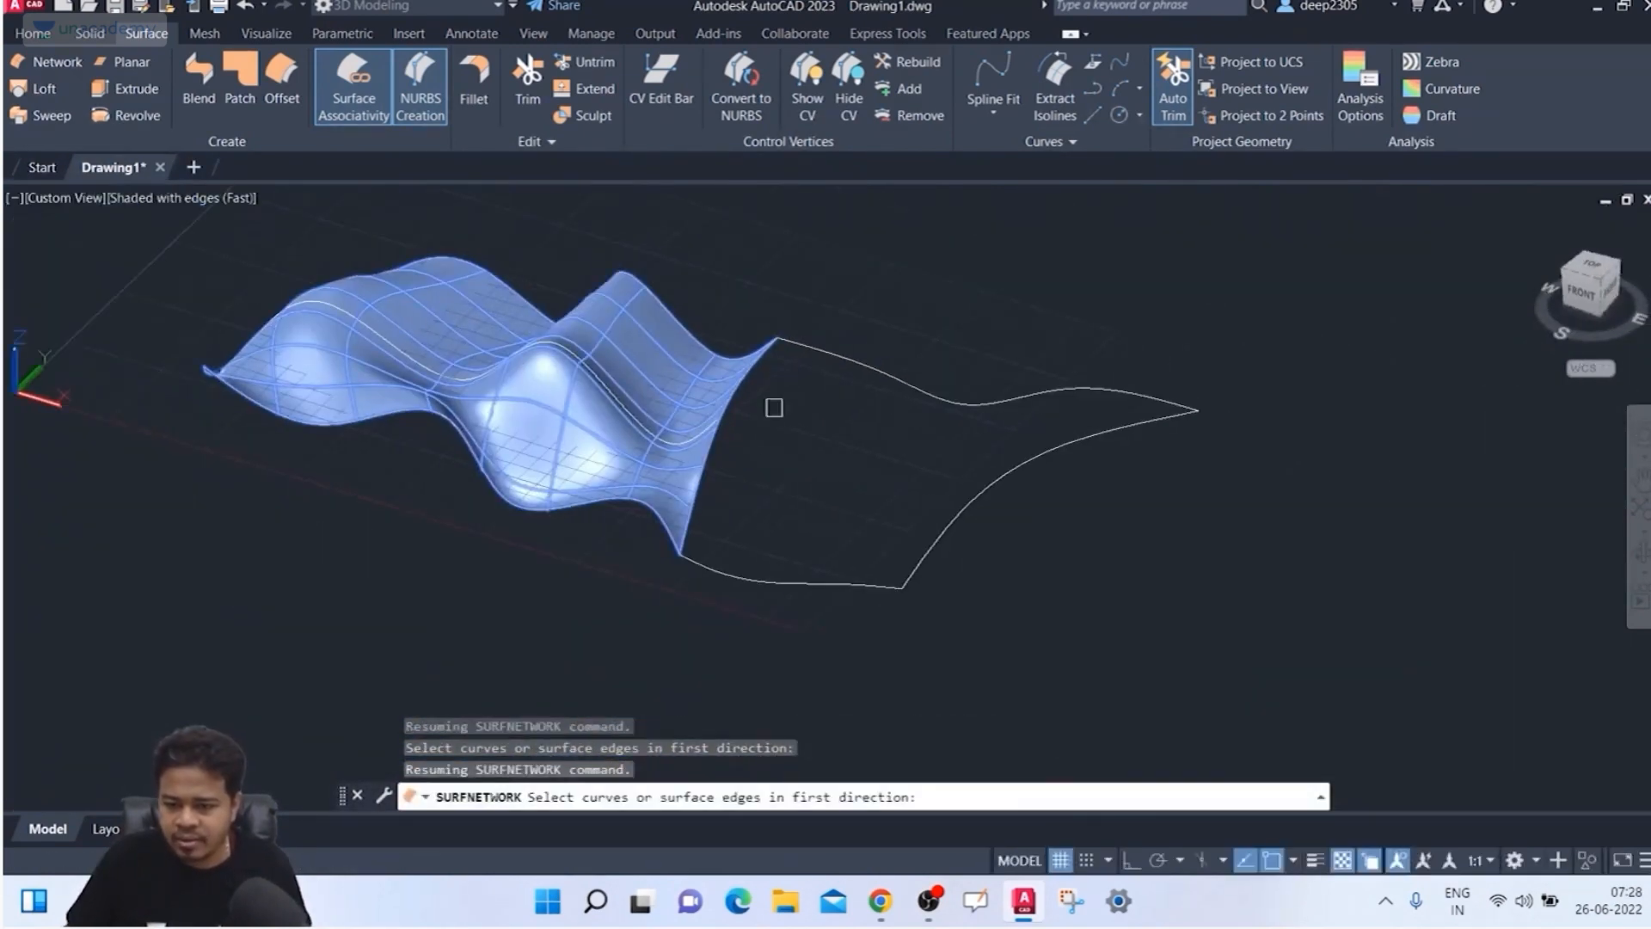
{"action": "left_click", "coordinate": [995, 479]}
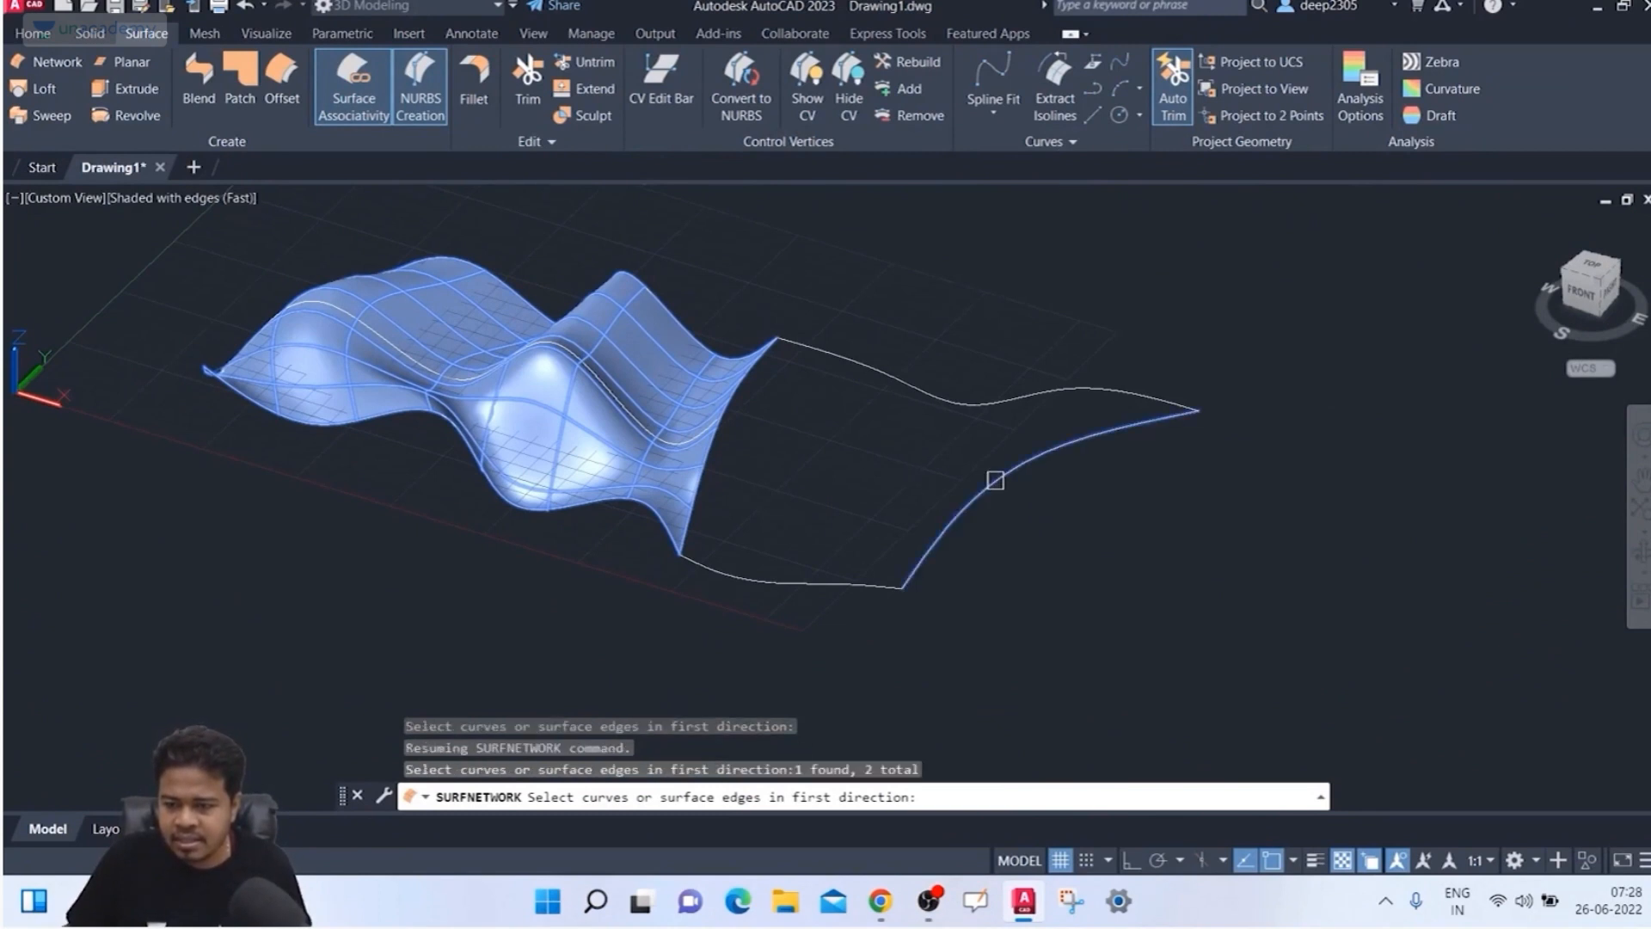
{"action": "left_click", "coordinate": [707, 409]}
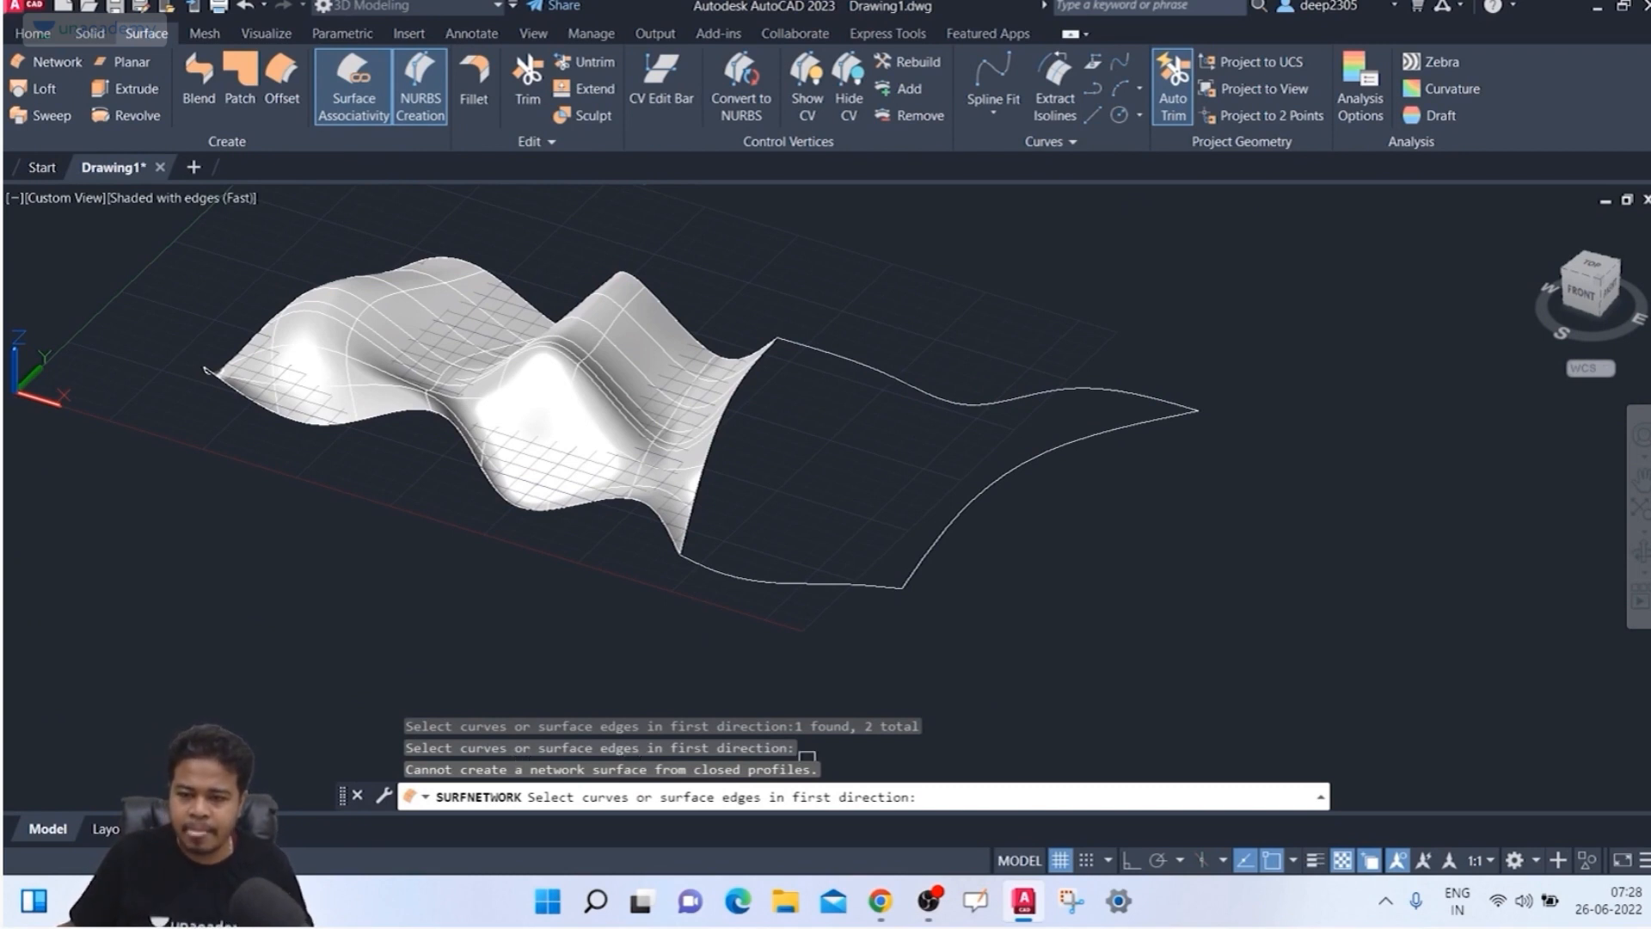
{"action": "key", "text": "Escape"}
{"action": "key", "text": "Escape"}
{"action": "middle_click_drag", "start_coordinate": [667, 410], "coordinate": [664, 412], "text": "shift"}
{"action": "left_click", "coordinate": [51, 62]}
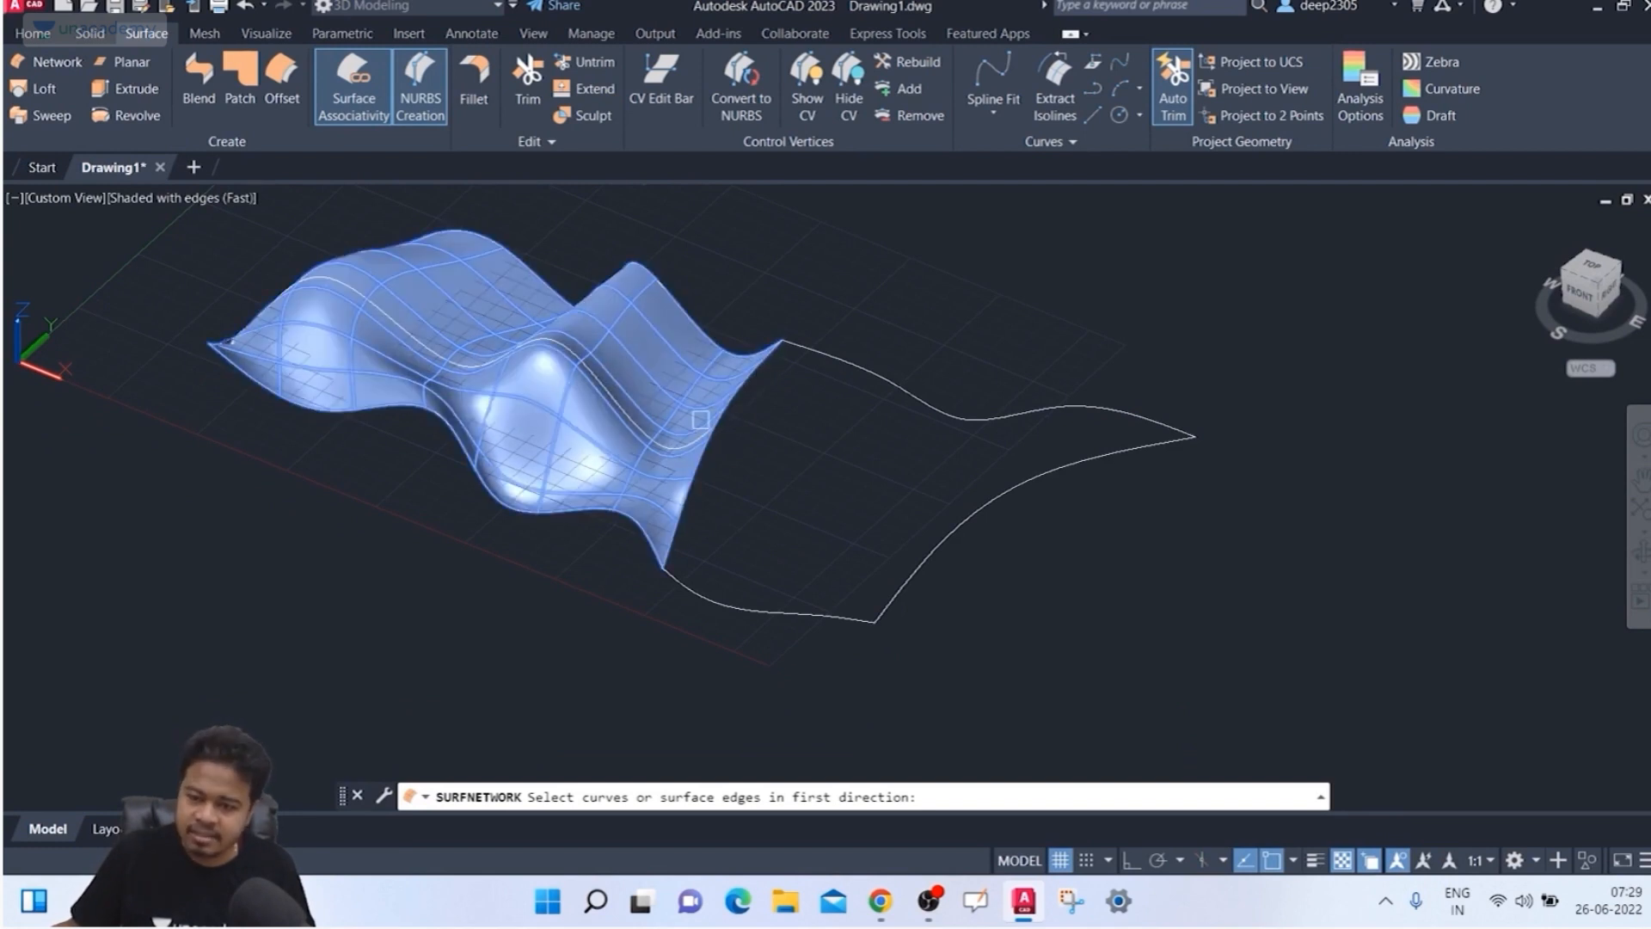
{"action": "key", "text": "Escape"}
{"action": "key", "text": "Escape"}
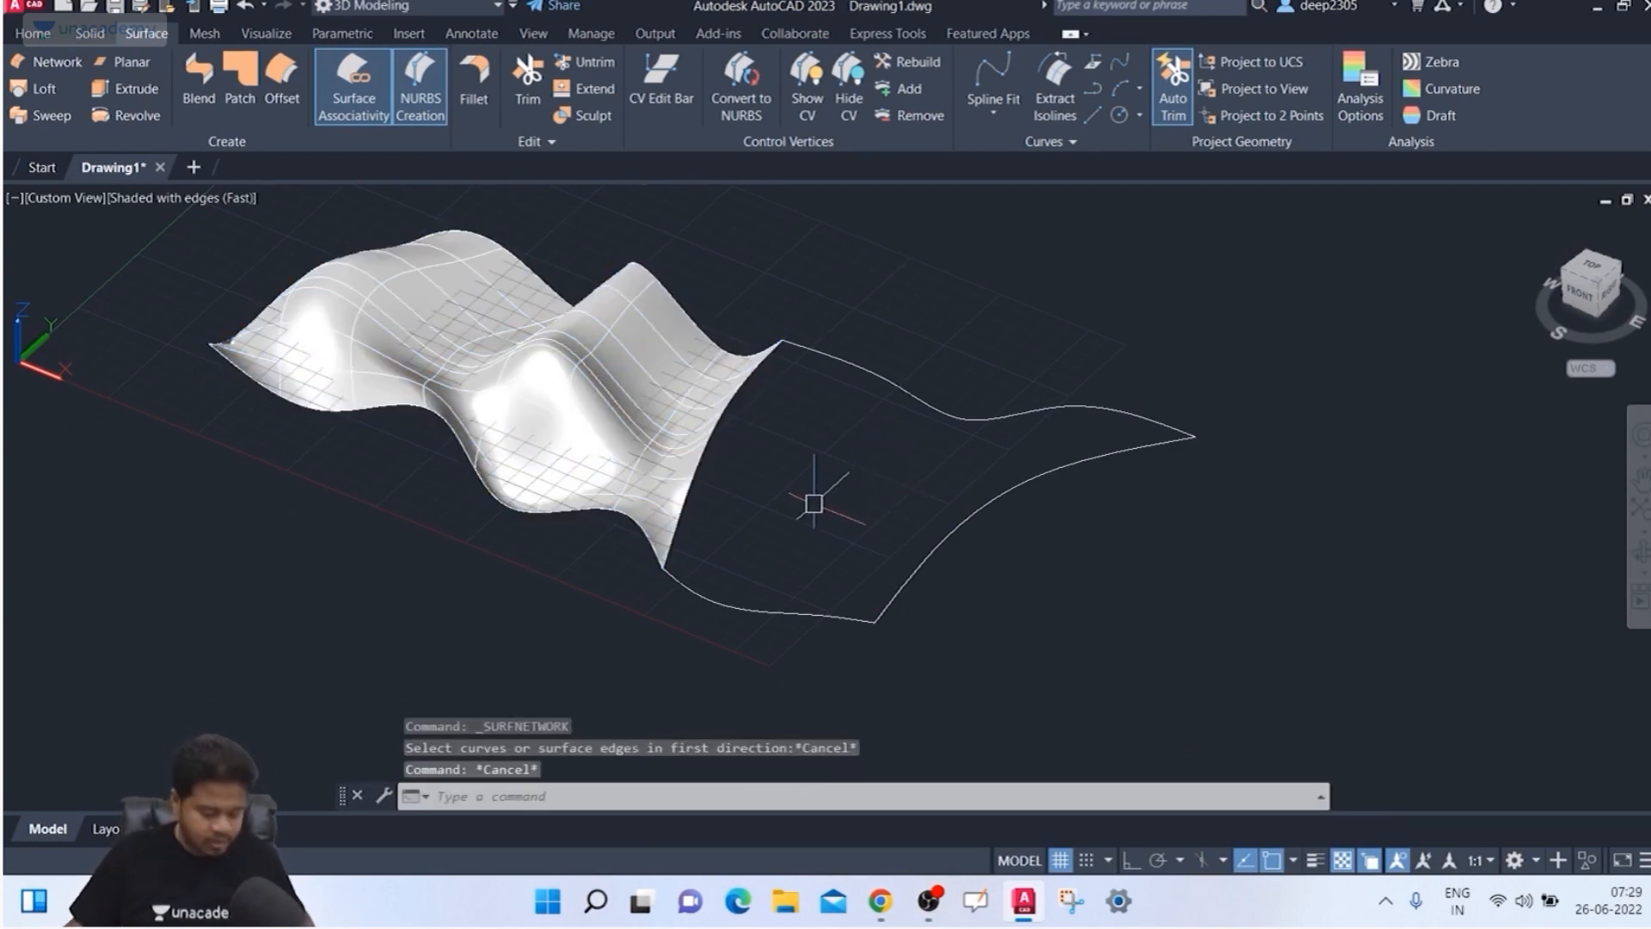
Step: Undo back through the deletion of the cross spline on the surface's far X edge
{"action": "key", "text": "ctrl+z"}
{"action": "key", "text": "ctrl+z"}
{"action": "key", "text": "ctrl+z"}
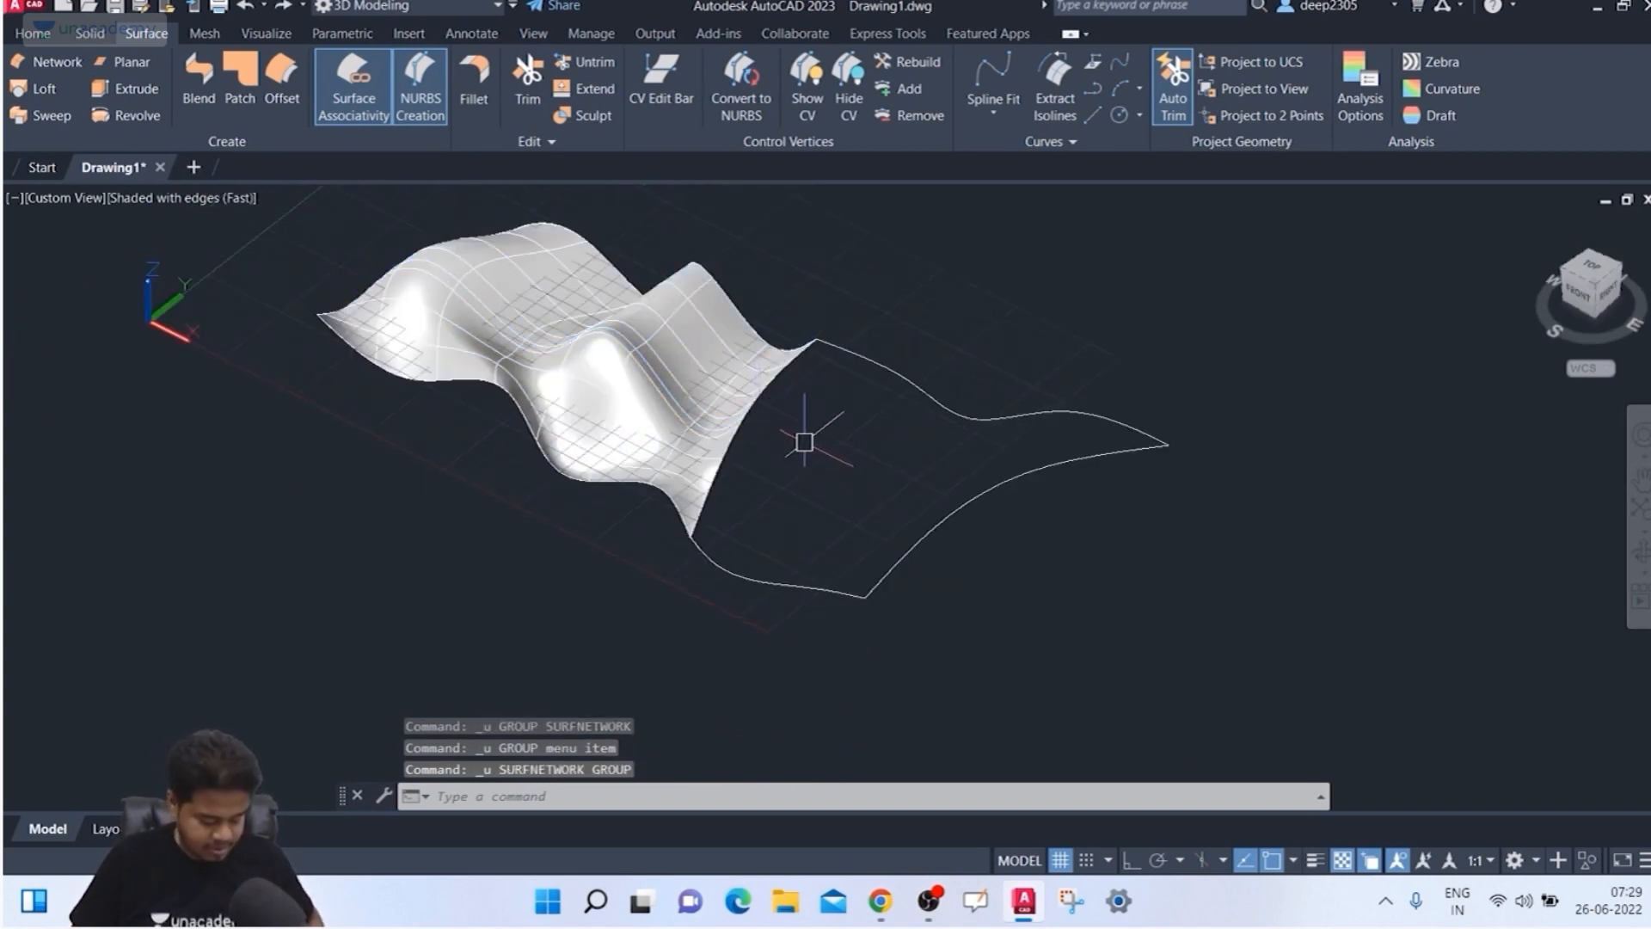
{"action": "key", "text": "ctrl+z"}
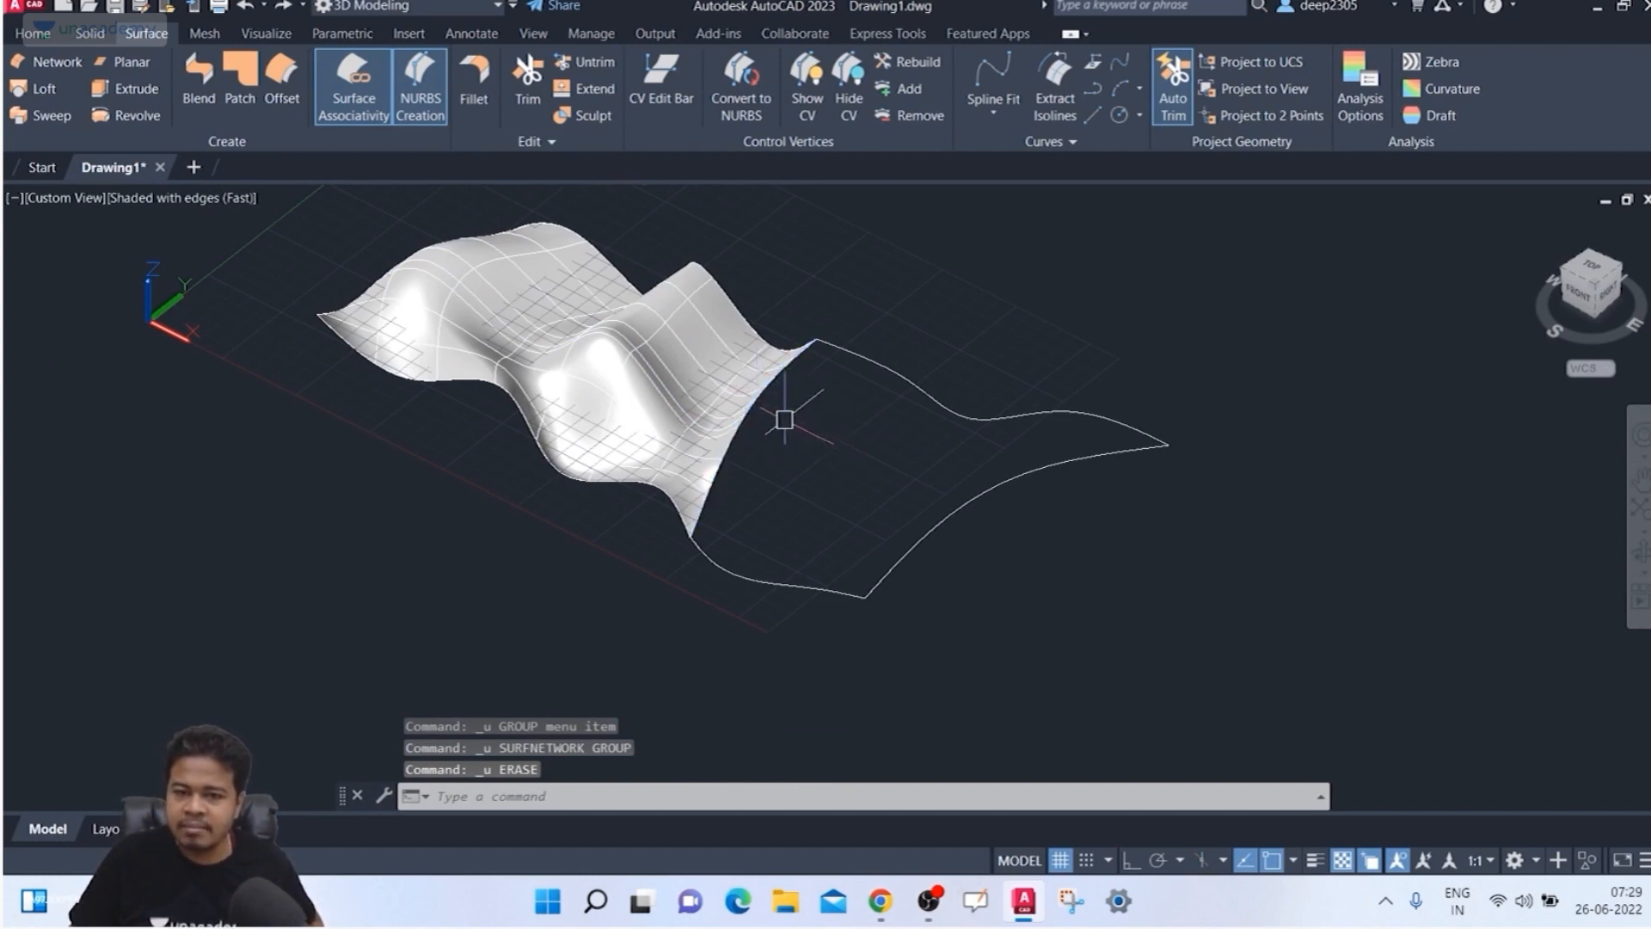
Step: Create a network surface from the edge spline and the separate curved spline in the first direction, and the two side splines in the second
{"action": "key", "text": "Escape"}
{"action": "key", "text": "Escape"}
{"action": "left_click", "coordinate": [54, 61]}
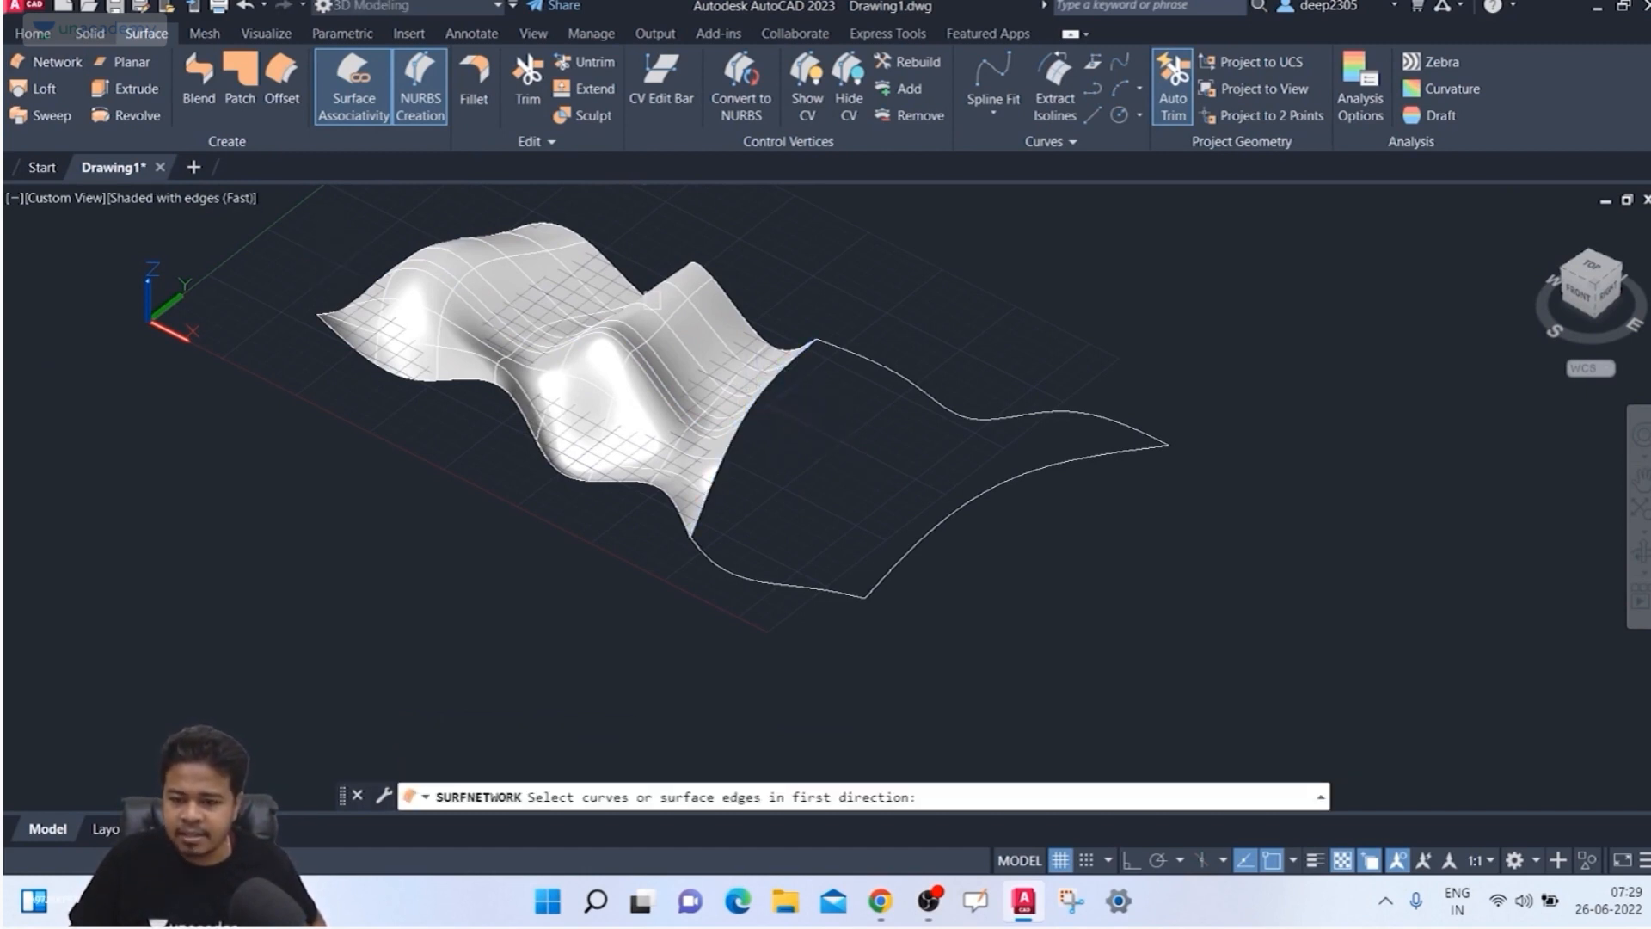
{"action": "left_click", "coordinate": [771, 368]}
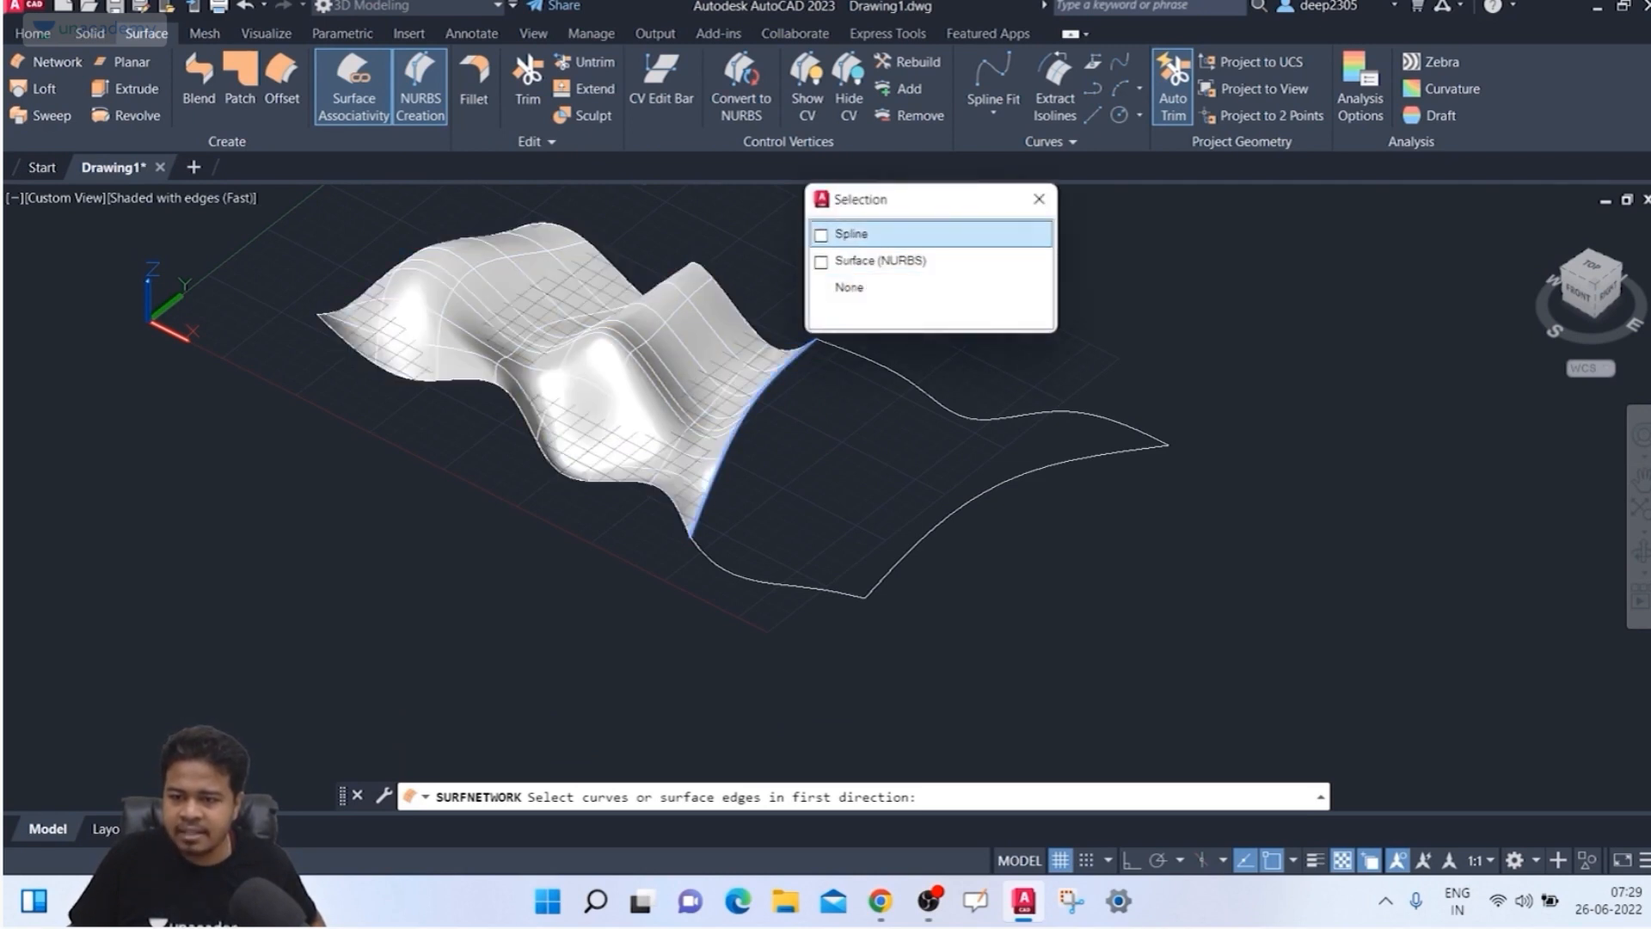
{"action": "left_click", "coordinate": [864, 234]}
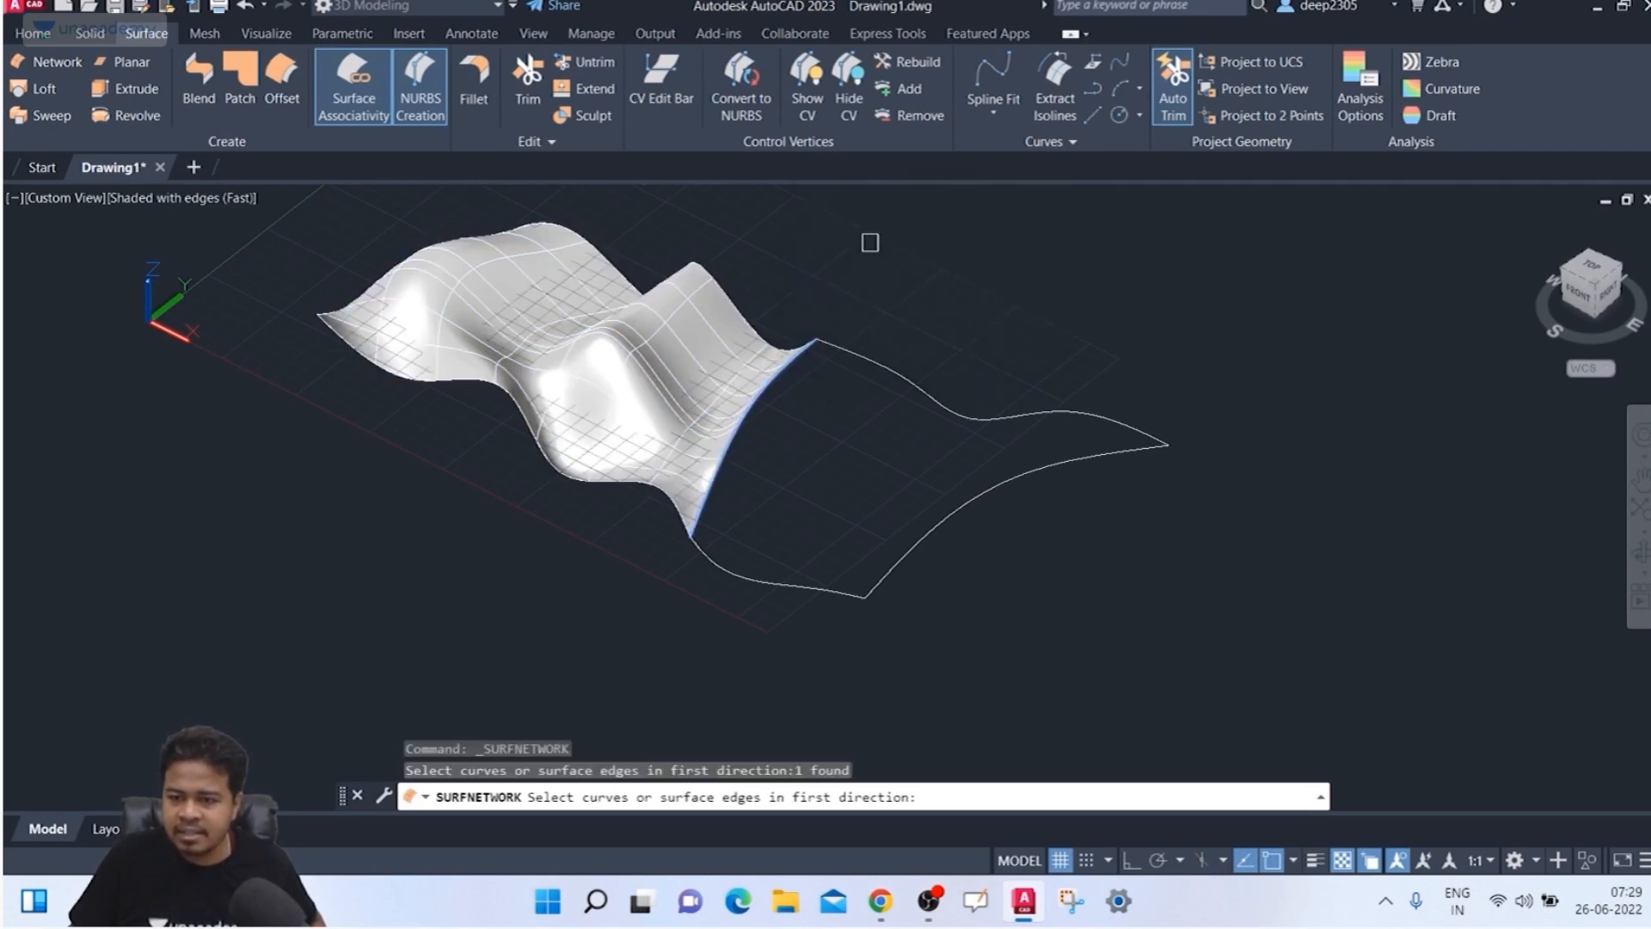
{"action": "left_click", "coordinate": [967, 509]}
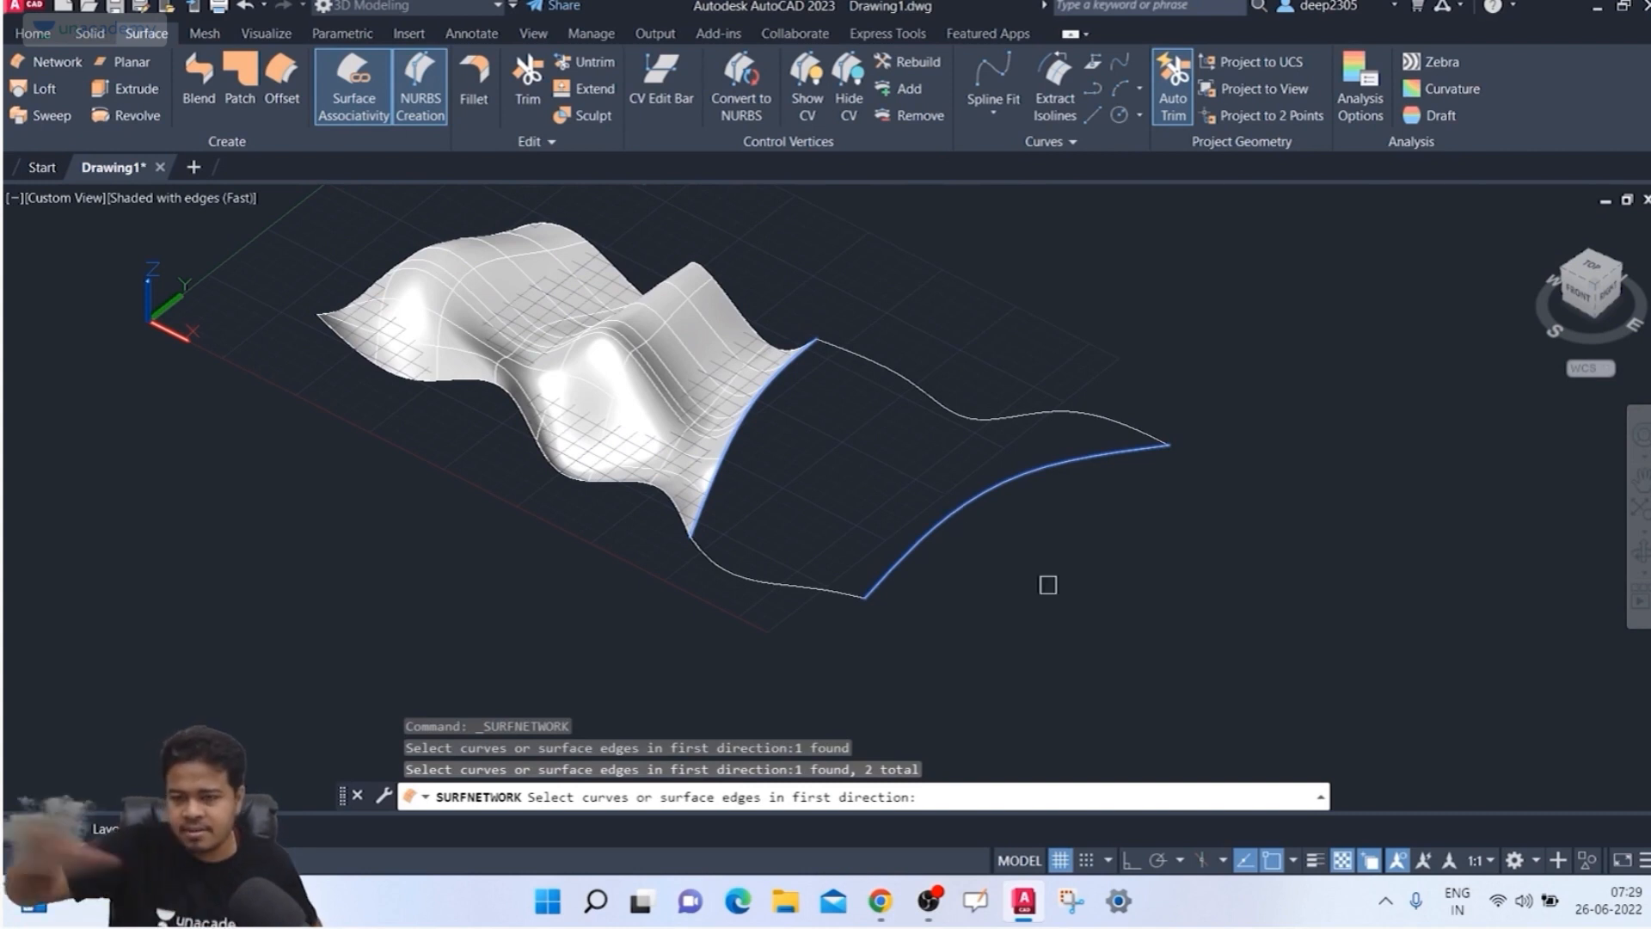
{"action": "key", "text": "Return"}
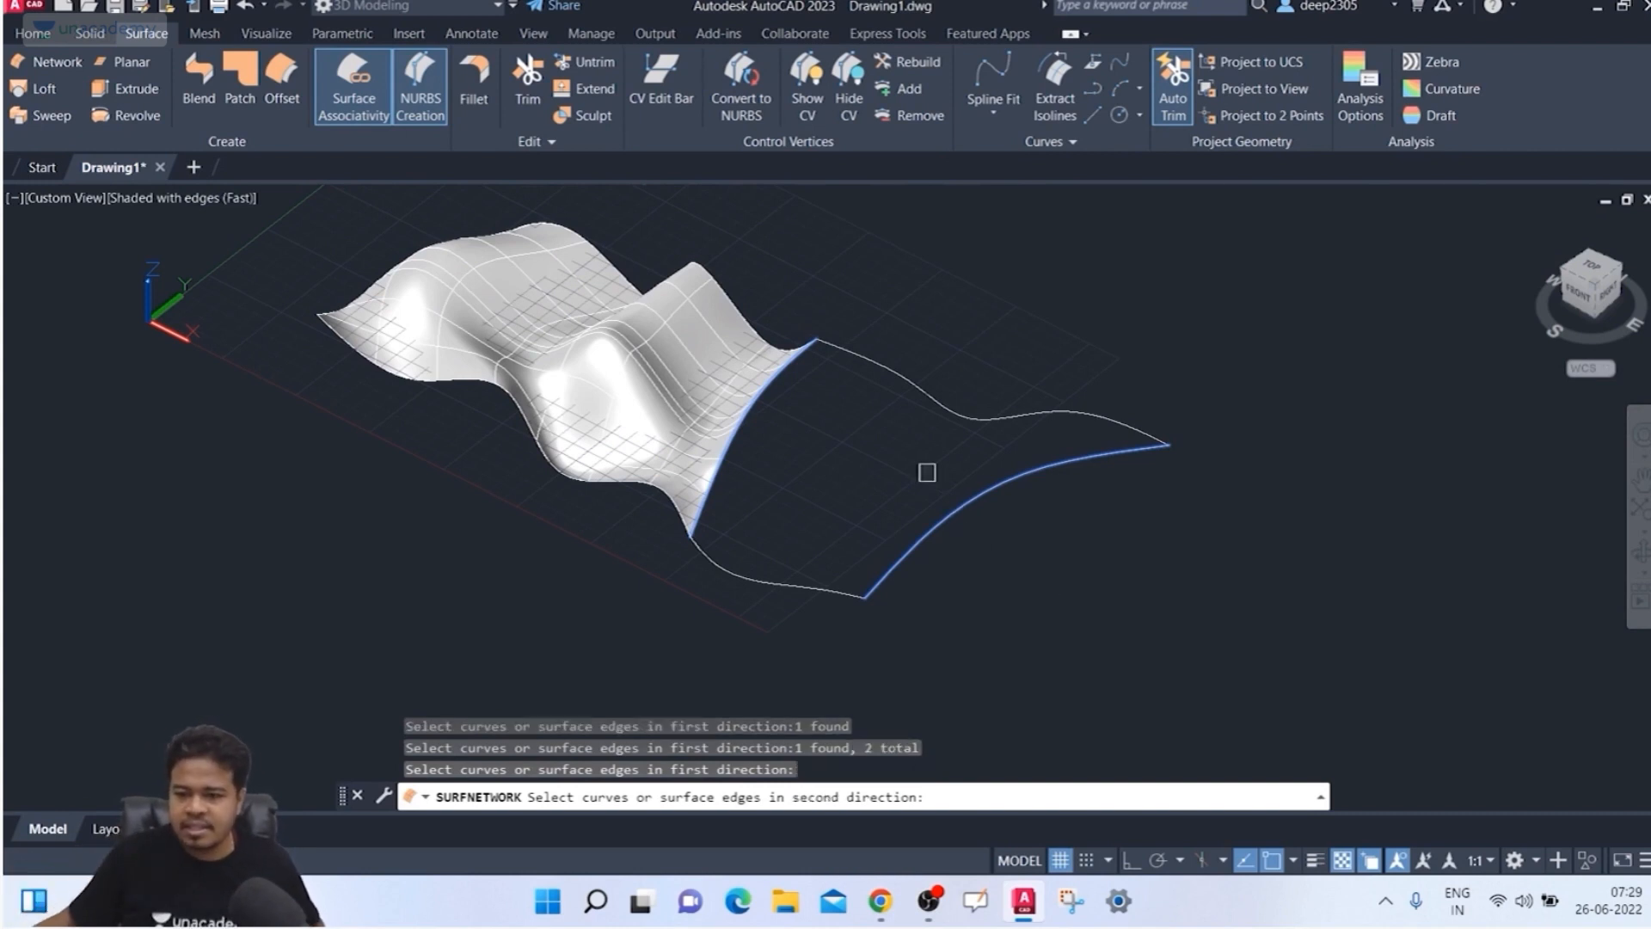
{"action": "left_click", "coordinate": [962, 424]}
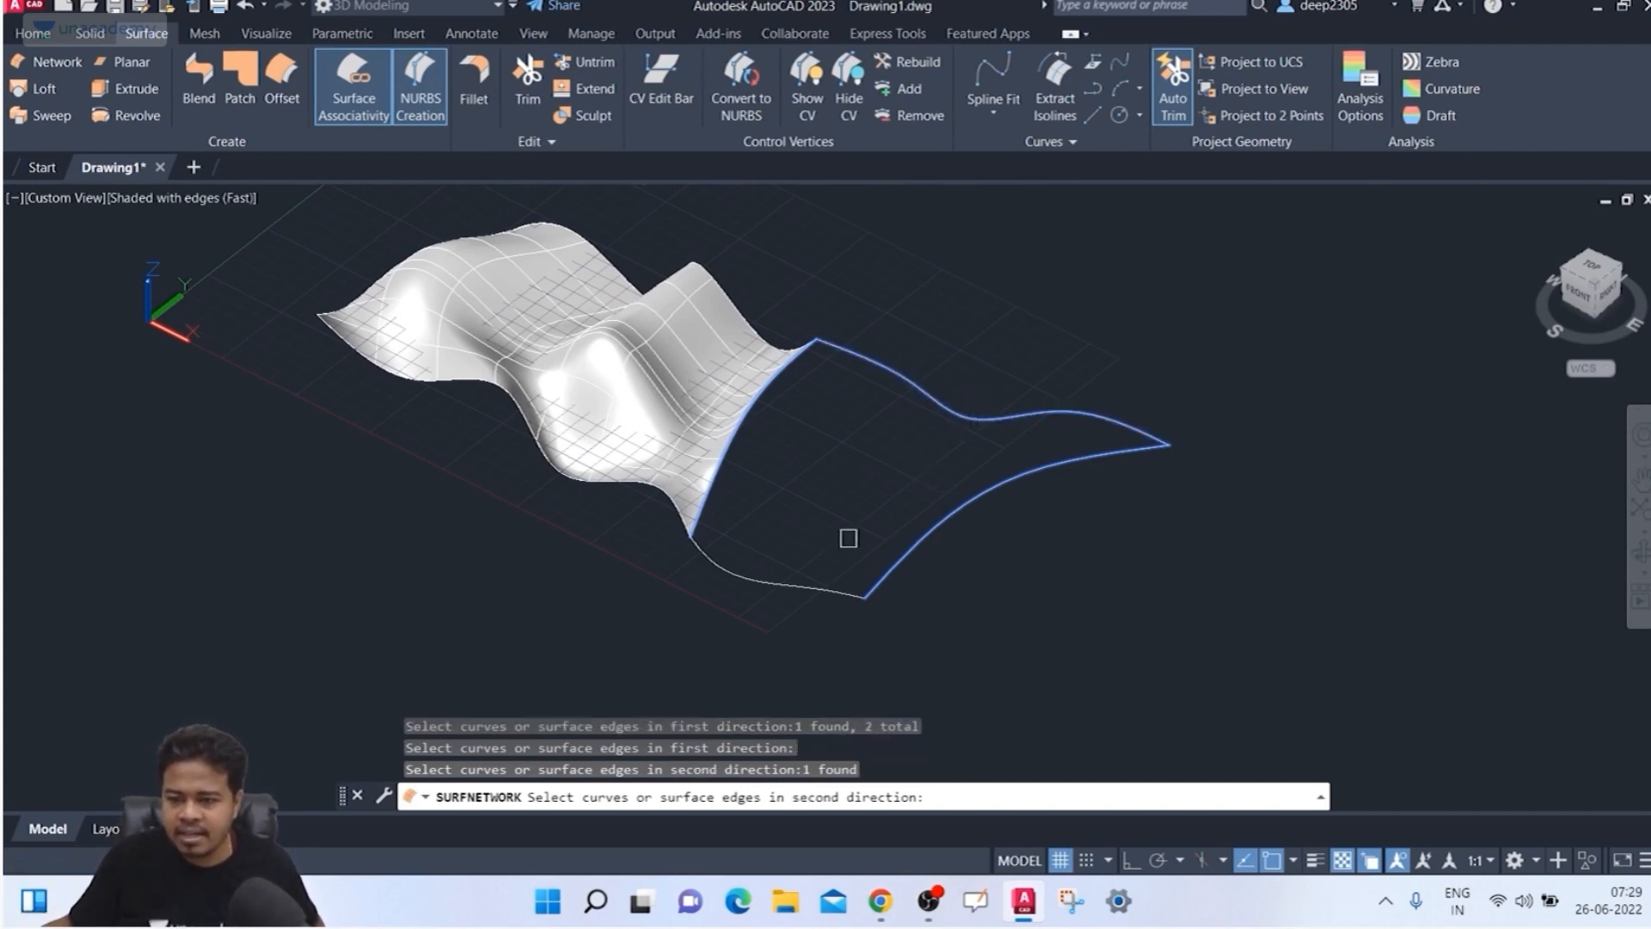
{"action": "left_click", "coordinate": [793, 591]}
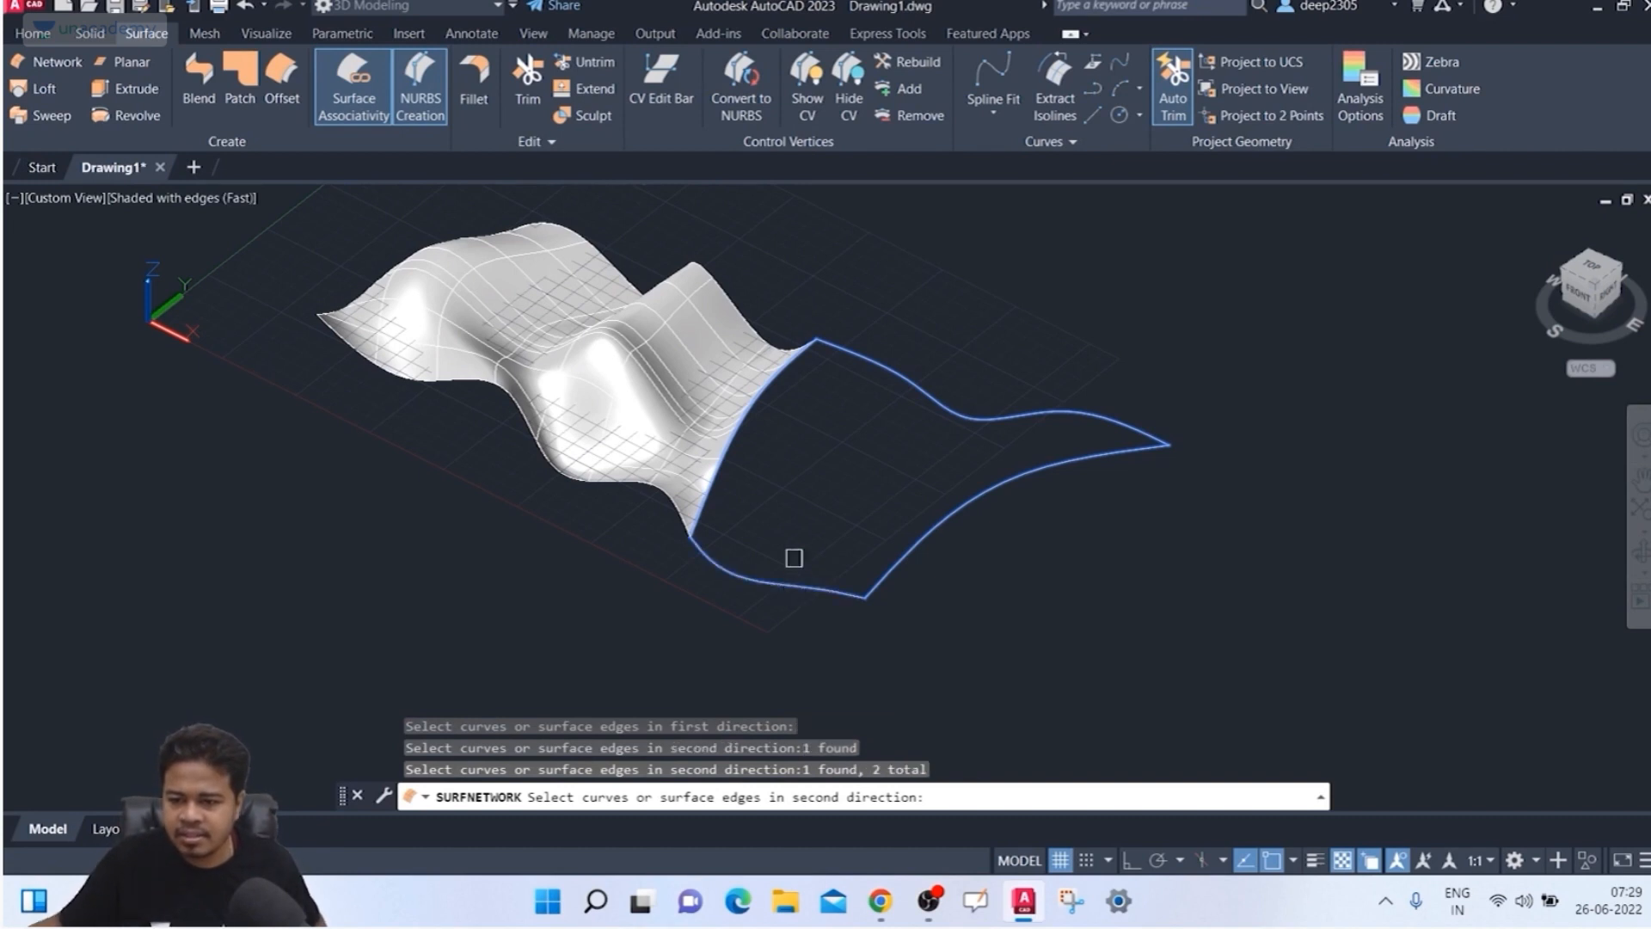
{"action": "key", "text": "Return"}
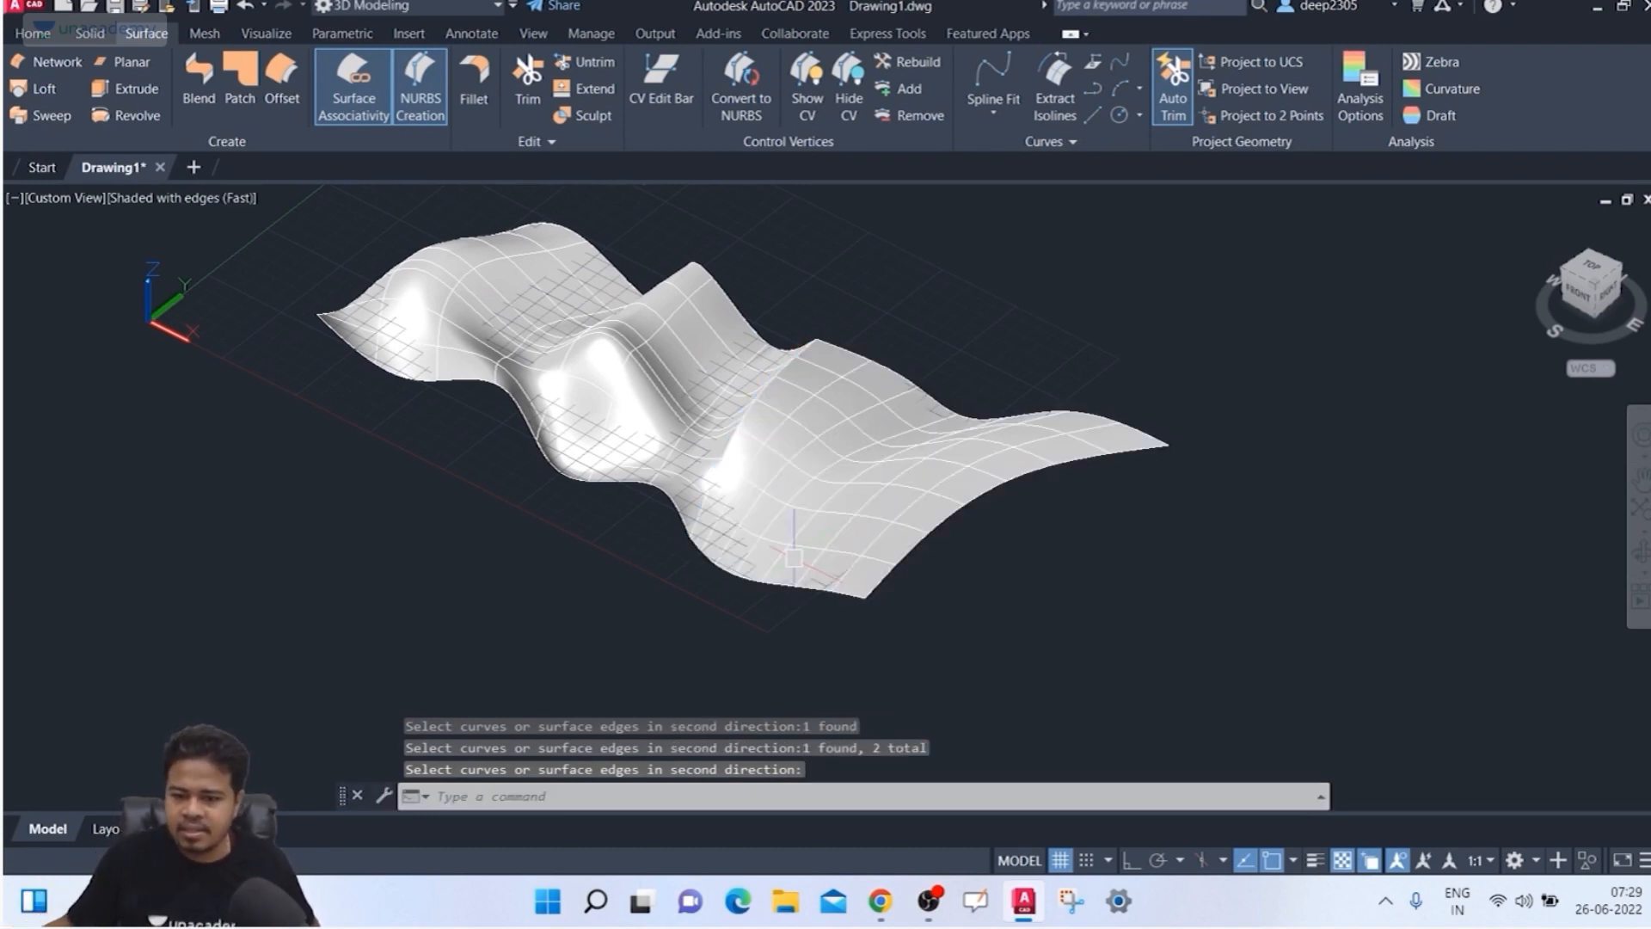
{"action": "key", "text": "Escape"}
Step: Union the original wavy network surface with the new adjoining network surface
{"action": "middle_click_drag", "start_coordinate": [848, 550], "coordinate": [931, 507], "text": "shift"}
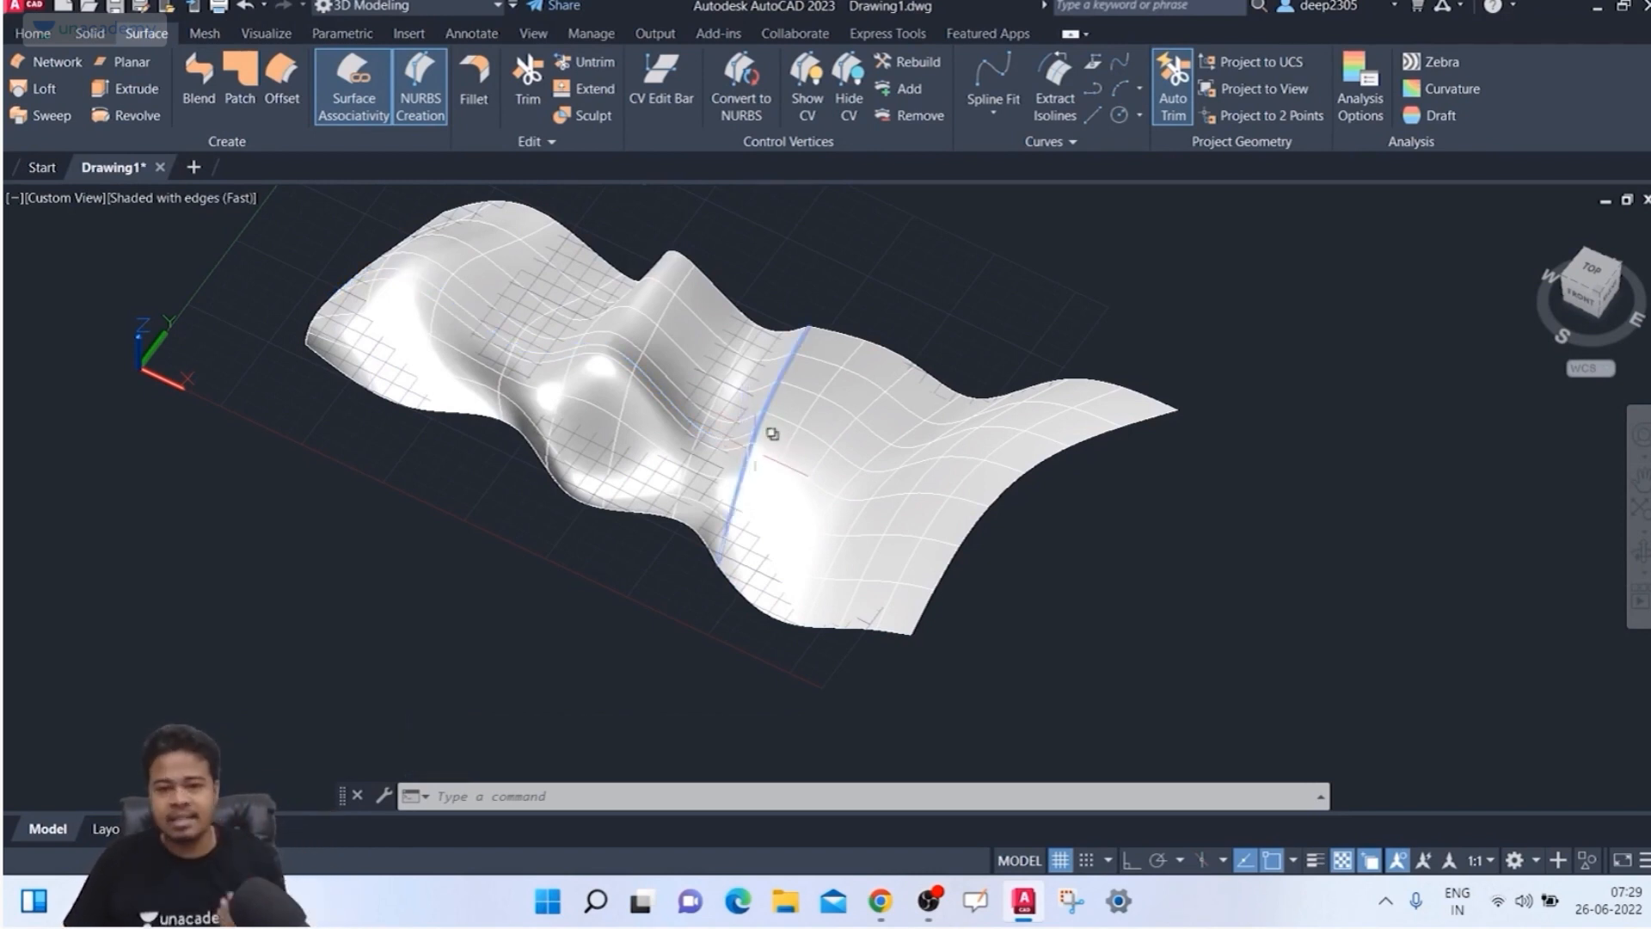
{"action": "key", "text": "Escape"}
{"action": "key", "text": "Escape"}
{"action": "key", "text": "Escape"}
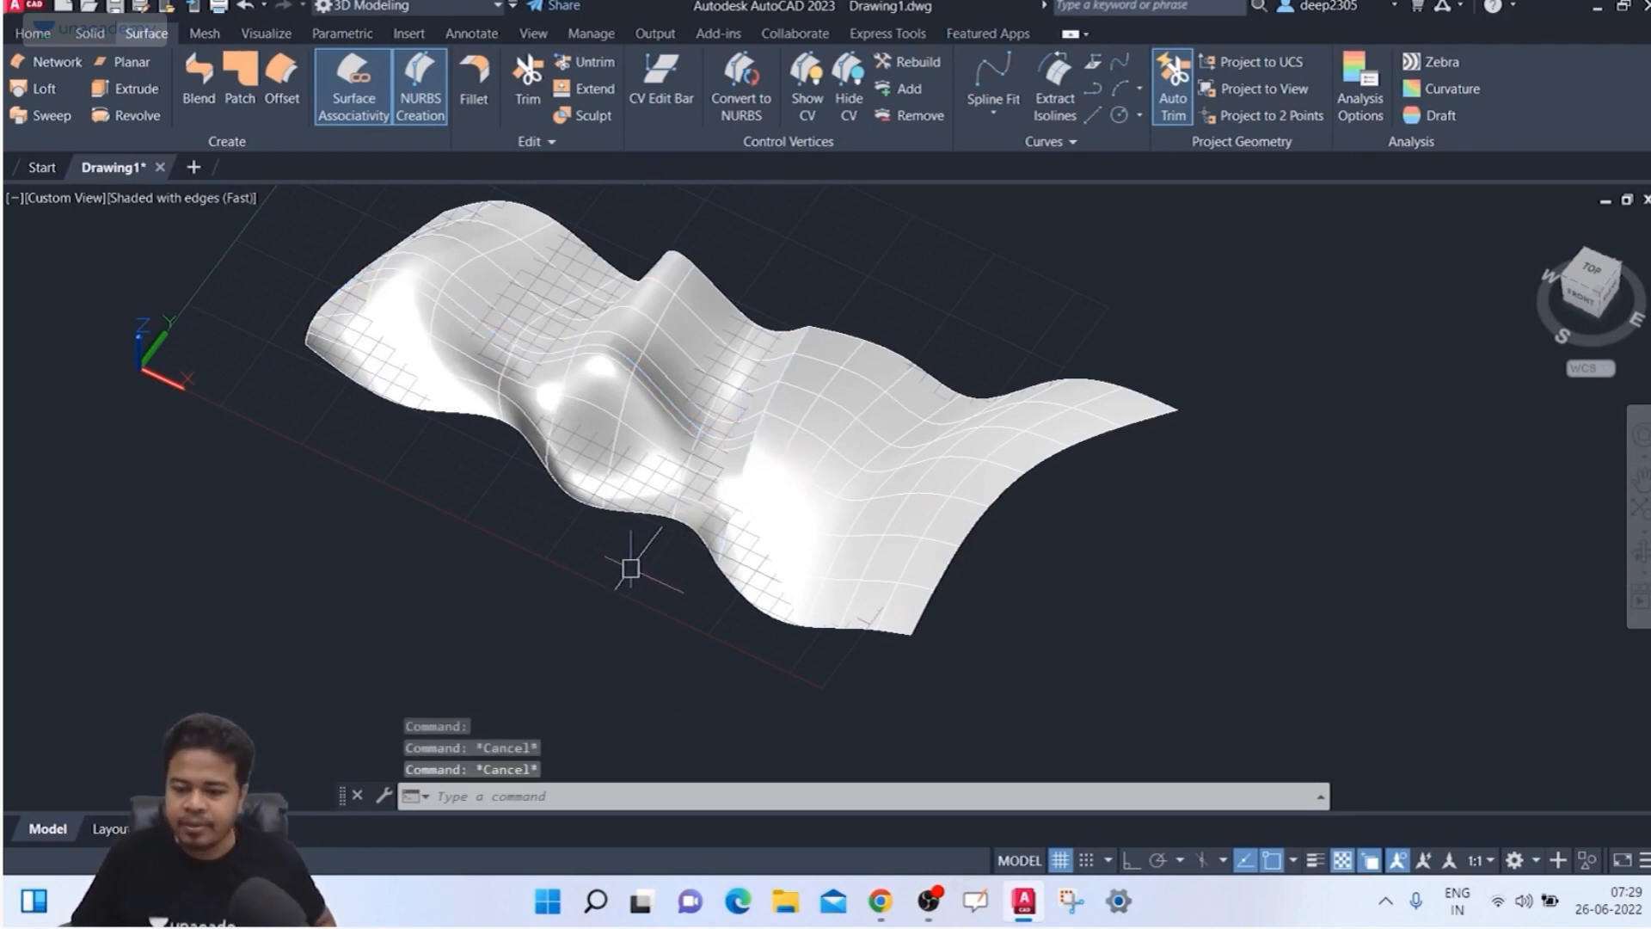
{"action": "type", "text": "un"}
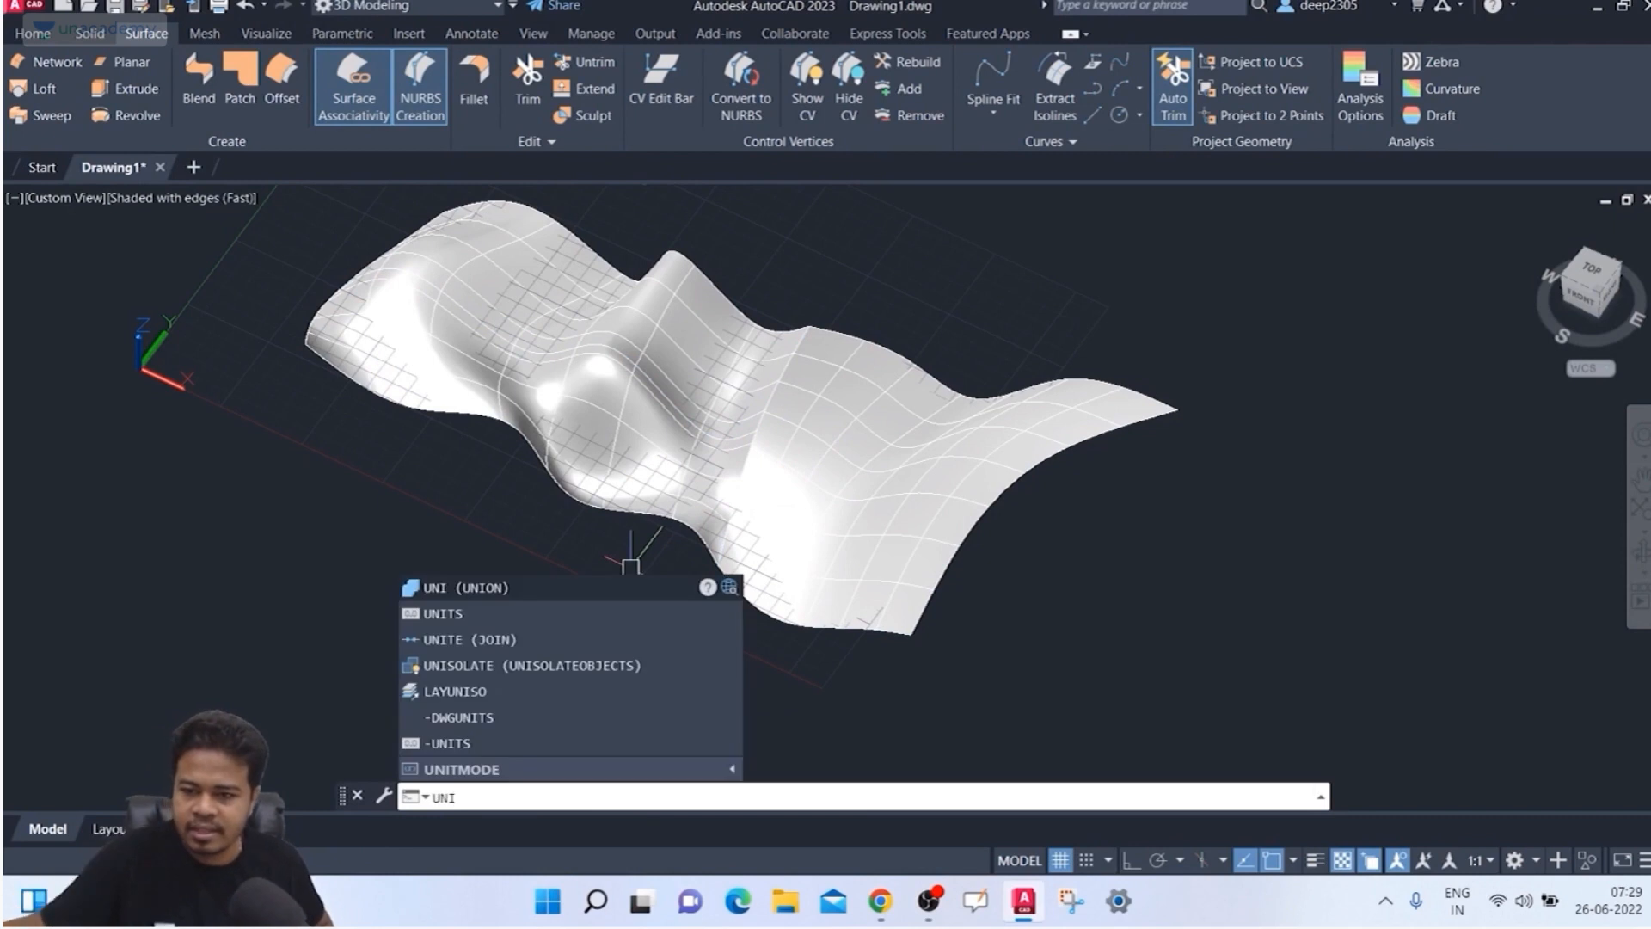
{"action": "scroll", "coordinate": [654, 413], "scroll_direction": "up", "scroll_amount": 4}
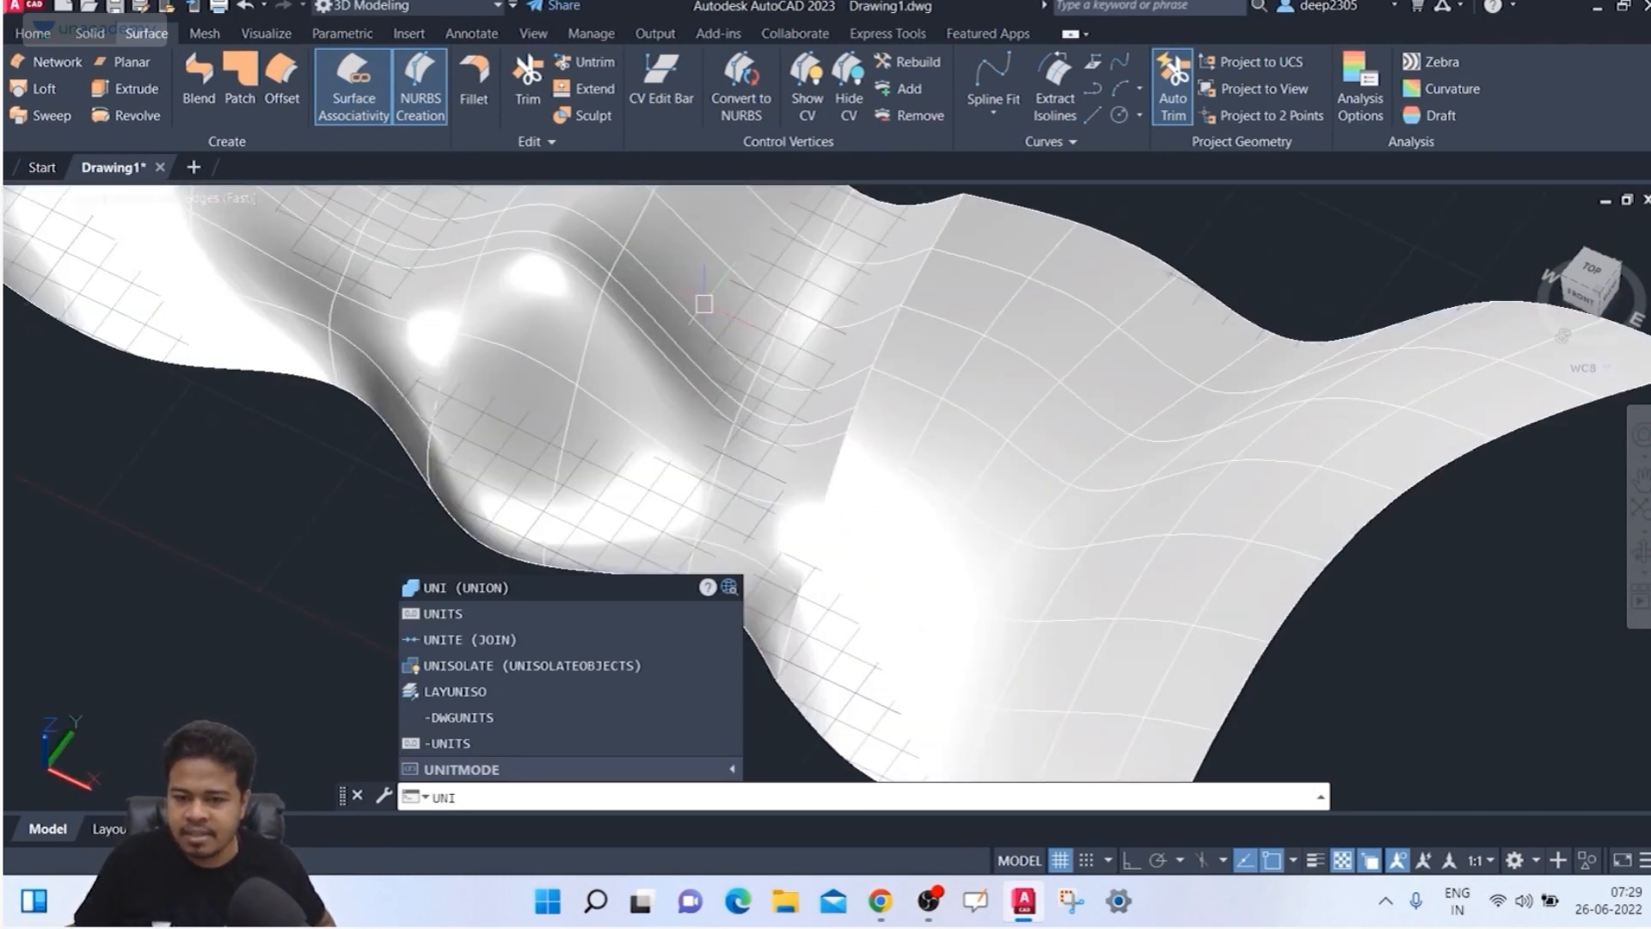
{"action": "key", "text": "Return"}
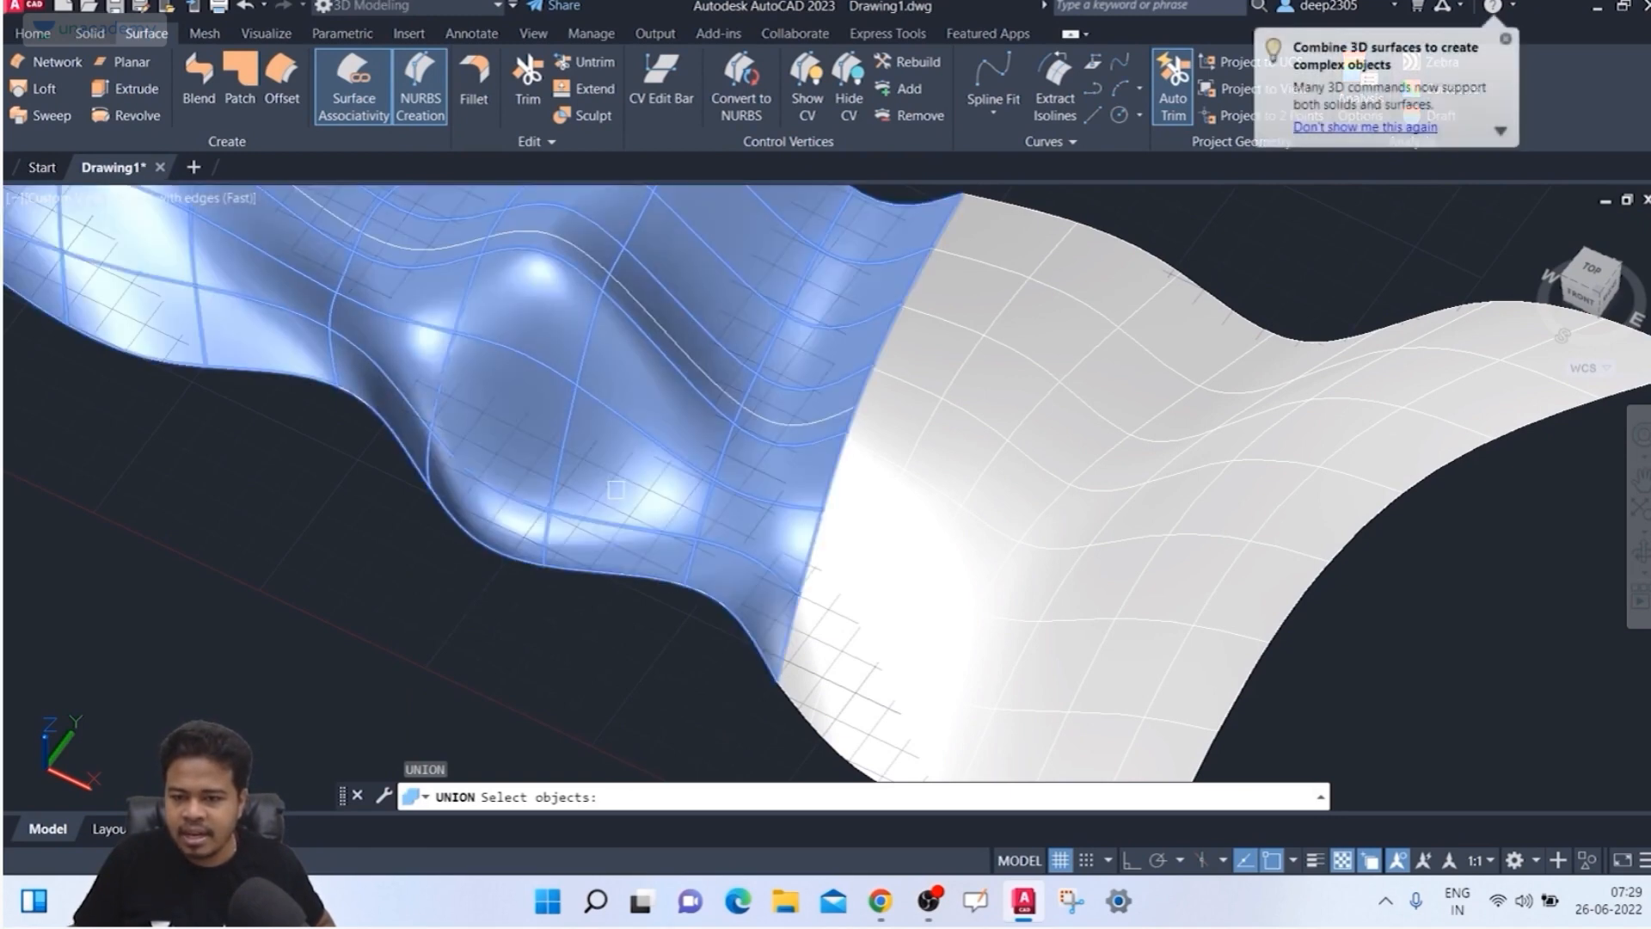
{"action": "left_click", "coordinate": [615, 487]}
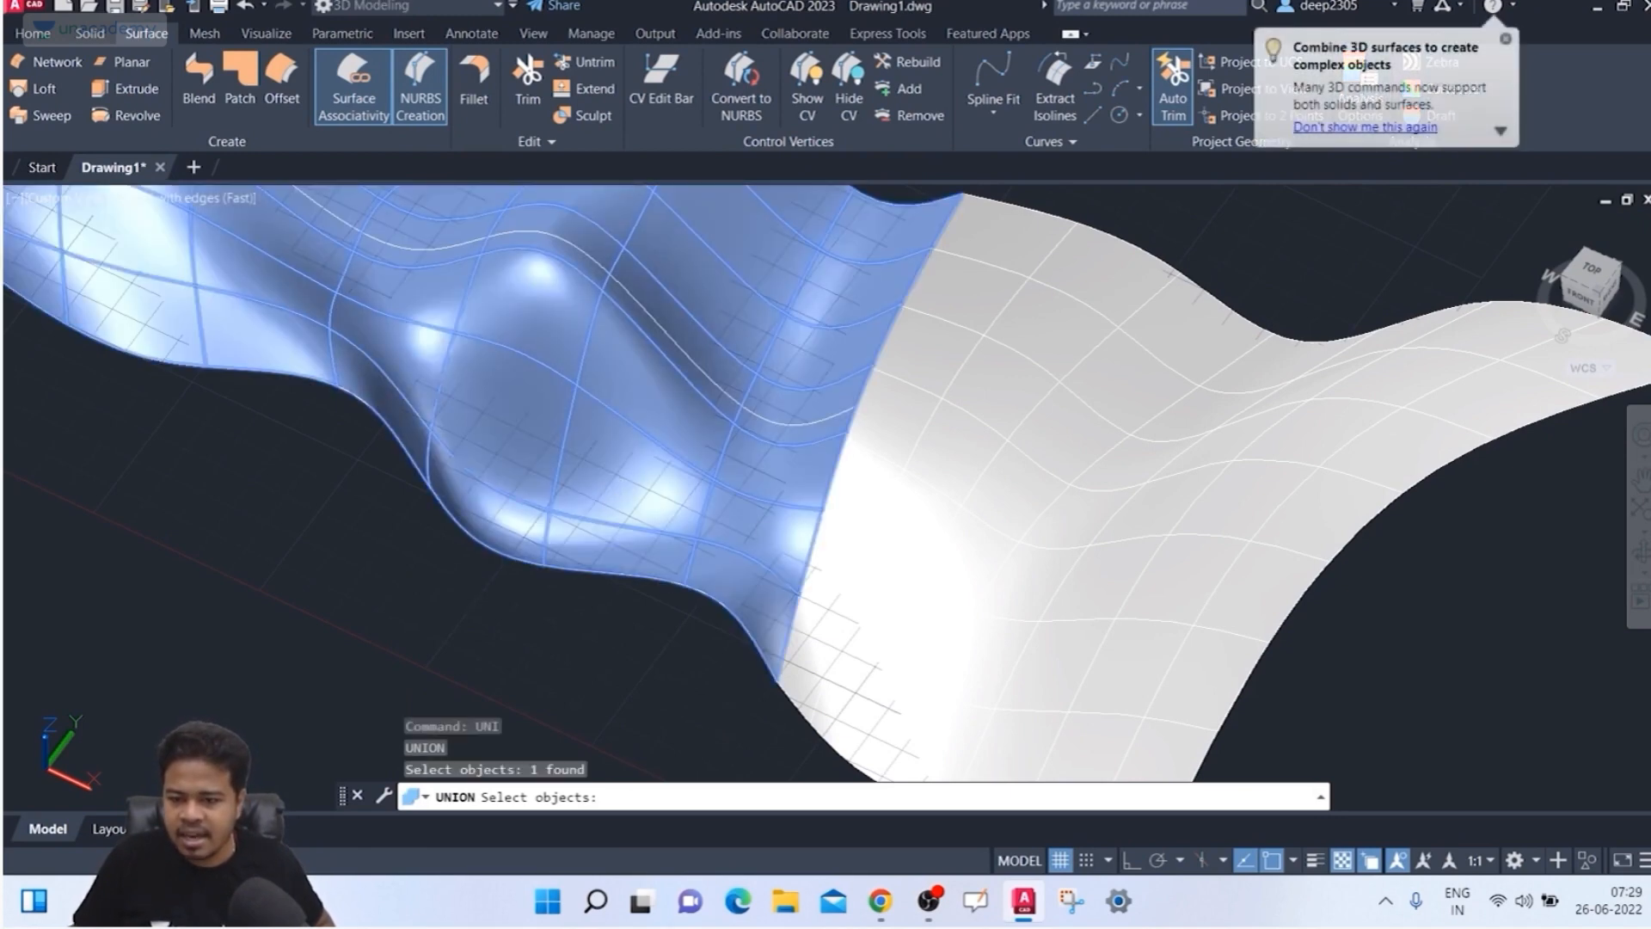
{"action": "left_click", "coordinate": [1012, 571]}
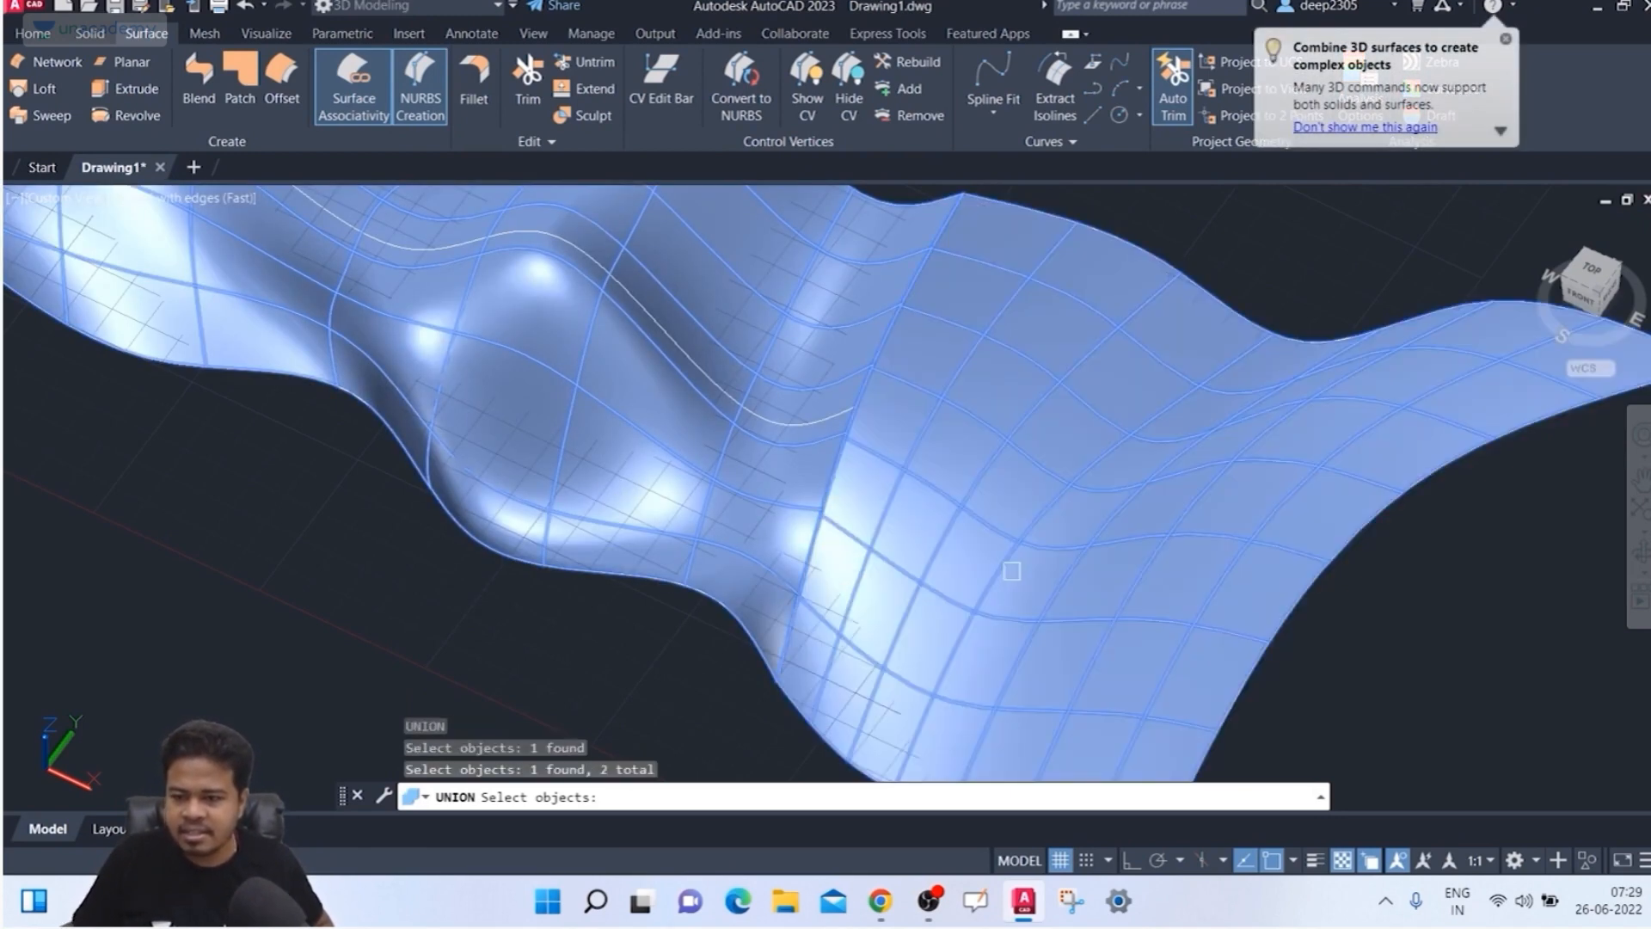
{"action": "key", "text": "Return"}
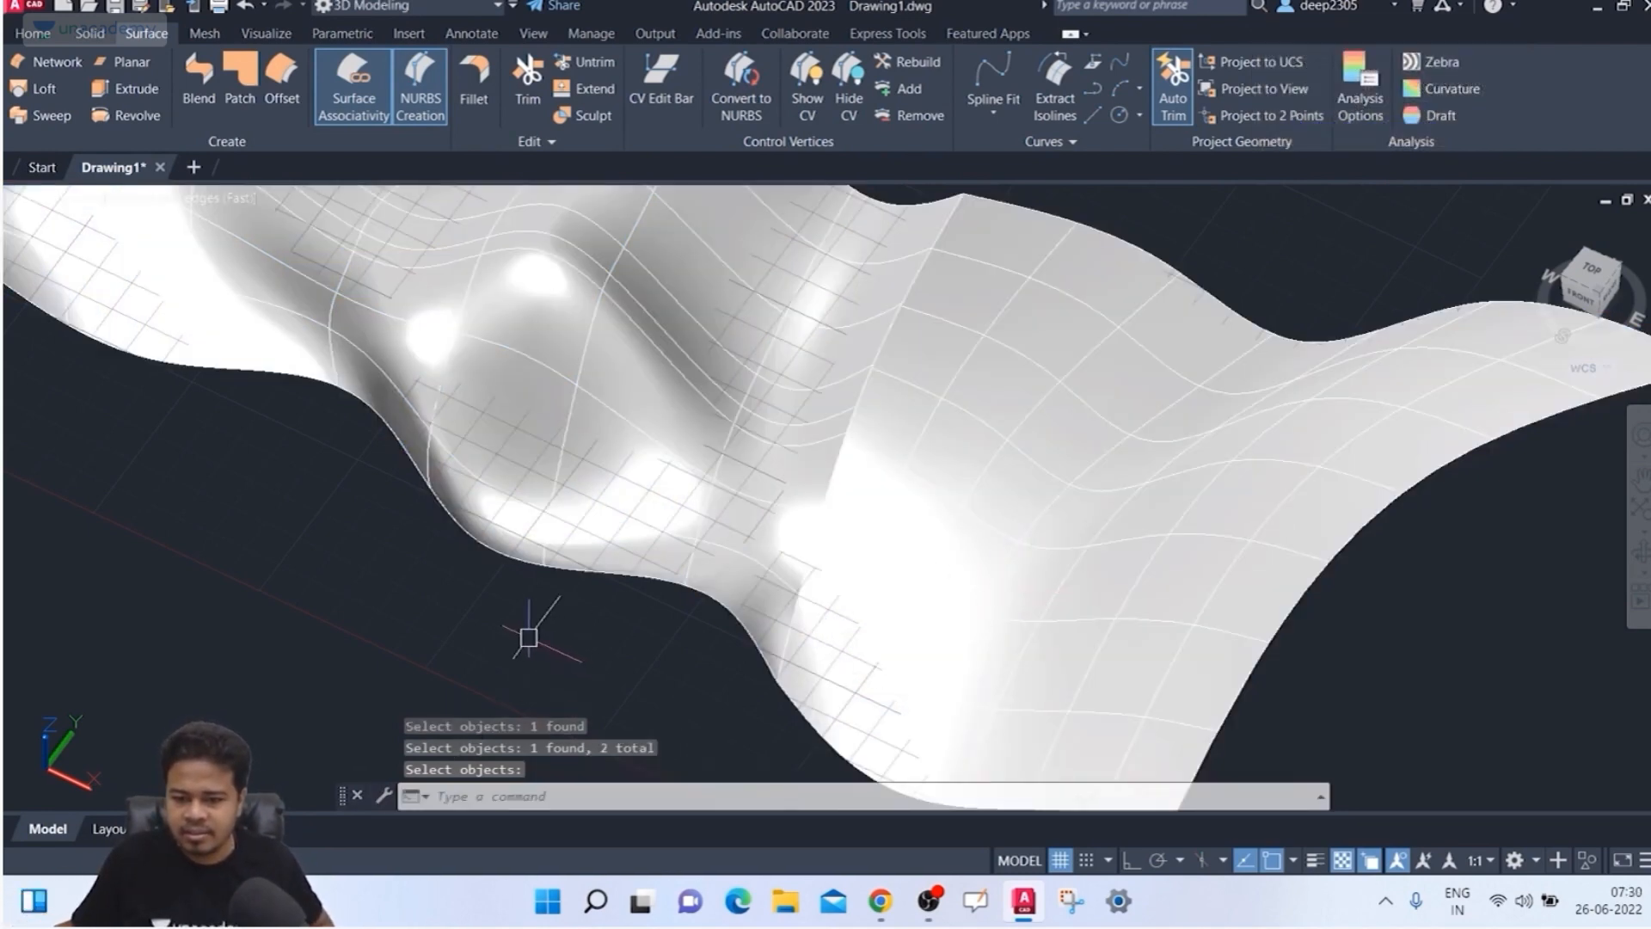
Step: Examine the united surface from several angles and check that both parts highlight as one object
{"action": "middle_click_drag", "start_coordinate": [740, 333], "coordinate": [548, 576], "text": "shift"}
{"action": "scroll", "coordinate": [548, 576], "scroll_direction": "down", "scroll_amount": 3}
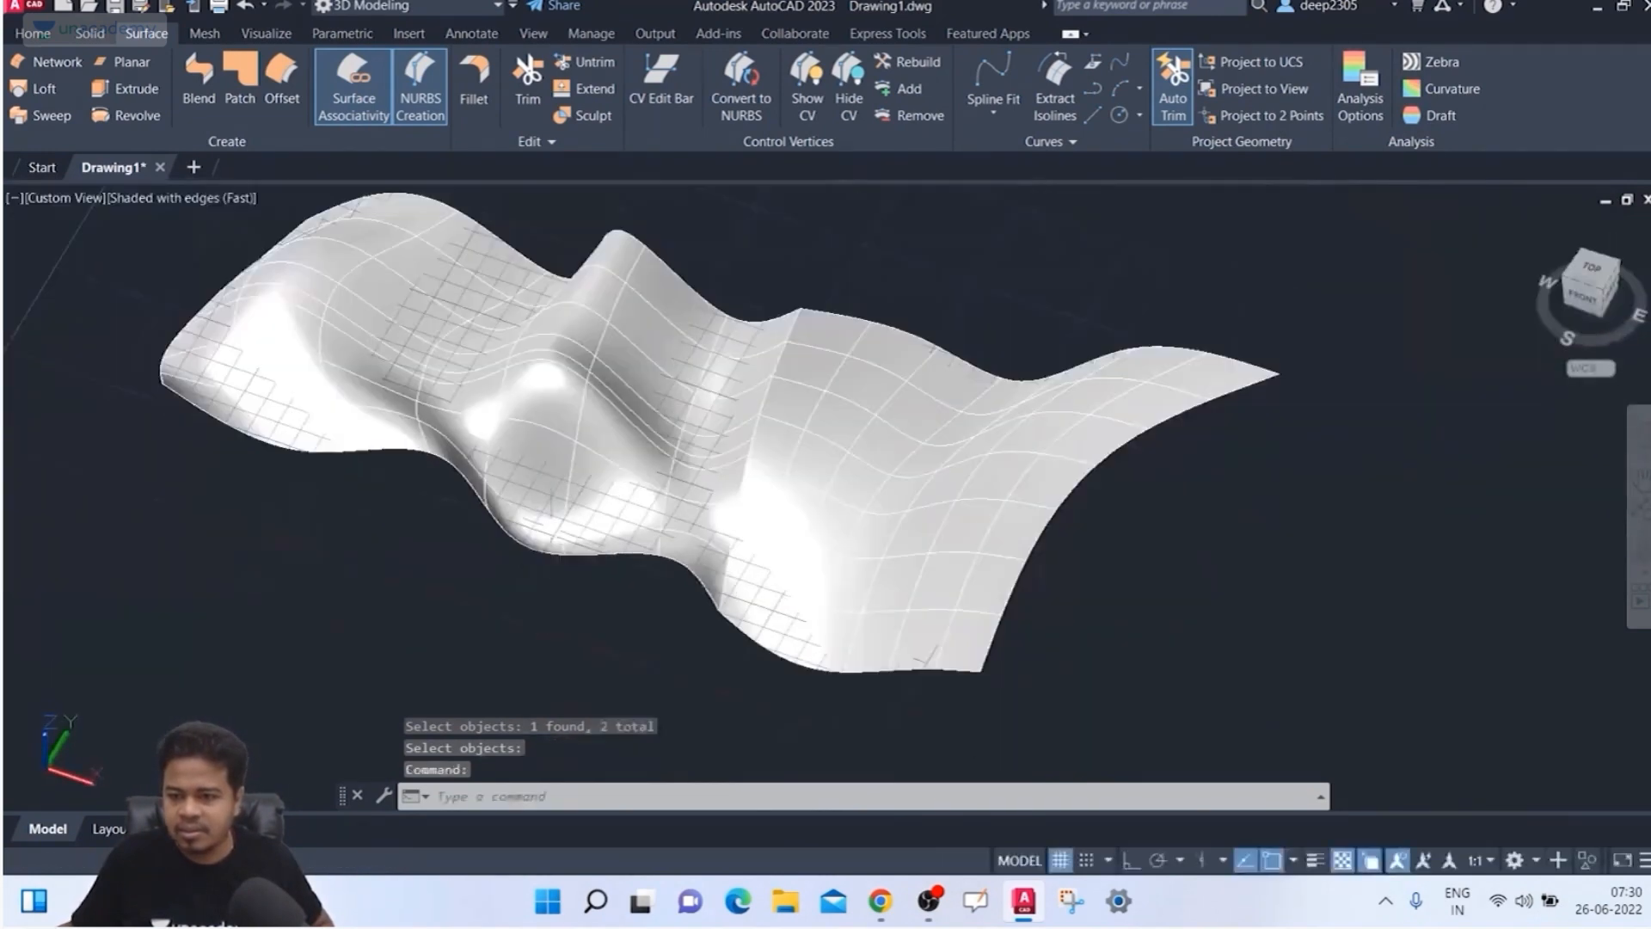
{"action": "middle_click_drag", "start_coordinate": [682, 399], "coordinate": [695, 423], "text": "shift"}
{"action": "key", "text": "Escape"}
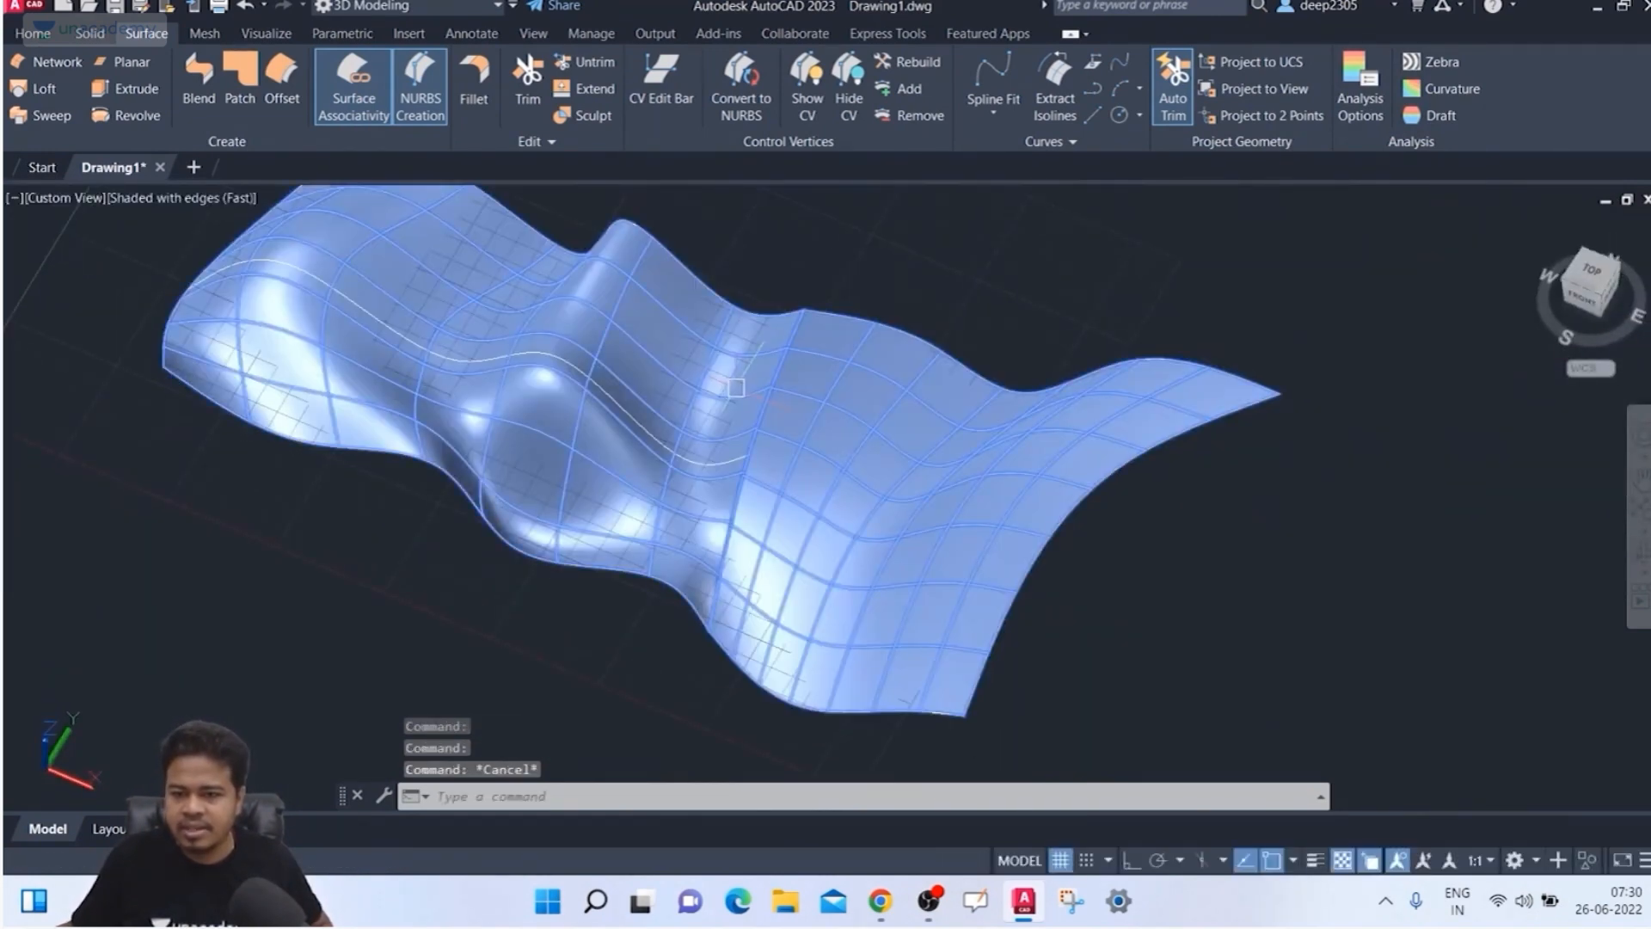
{"action": "left_click", "coordinate": [737, 398]}
{"action": "key", "text": "Escape"}
{"action": "middle_click_drag", "start_coordinate": [682, 402], "coordinate": [632, 391], "text": "shift"}
{"action": "scroll", "coordinate": [516, 609], "scroll_direction": "down", "scroll_amount": 3}
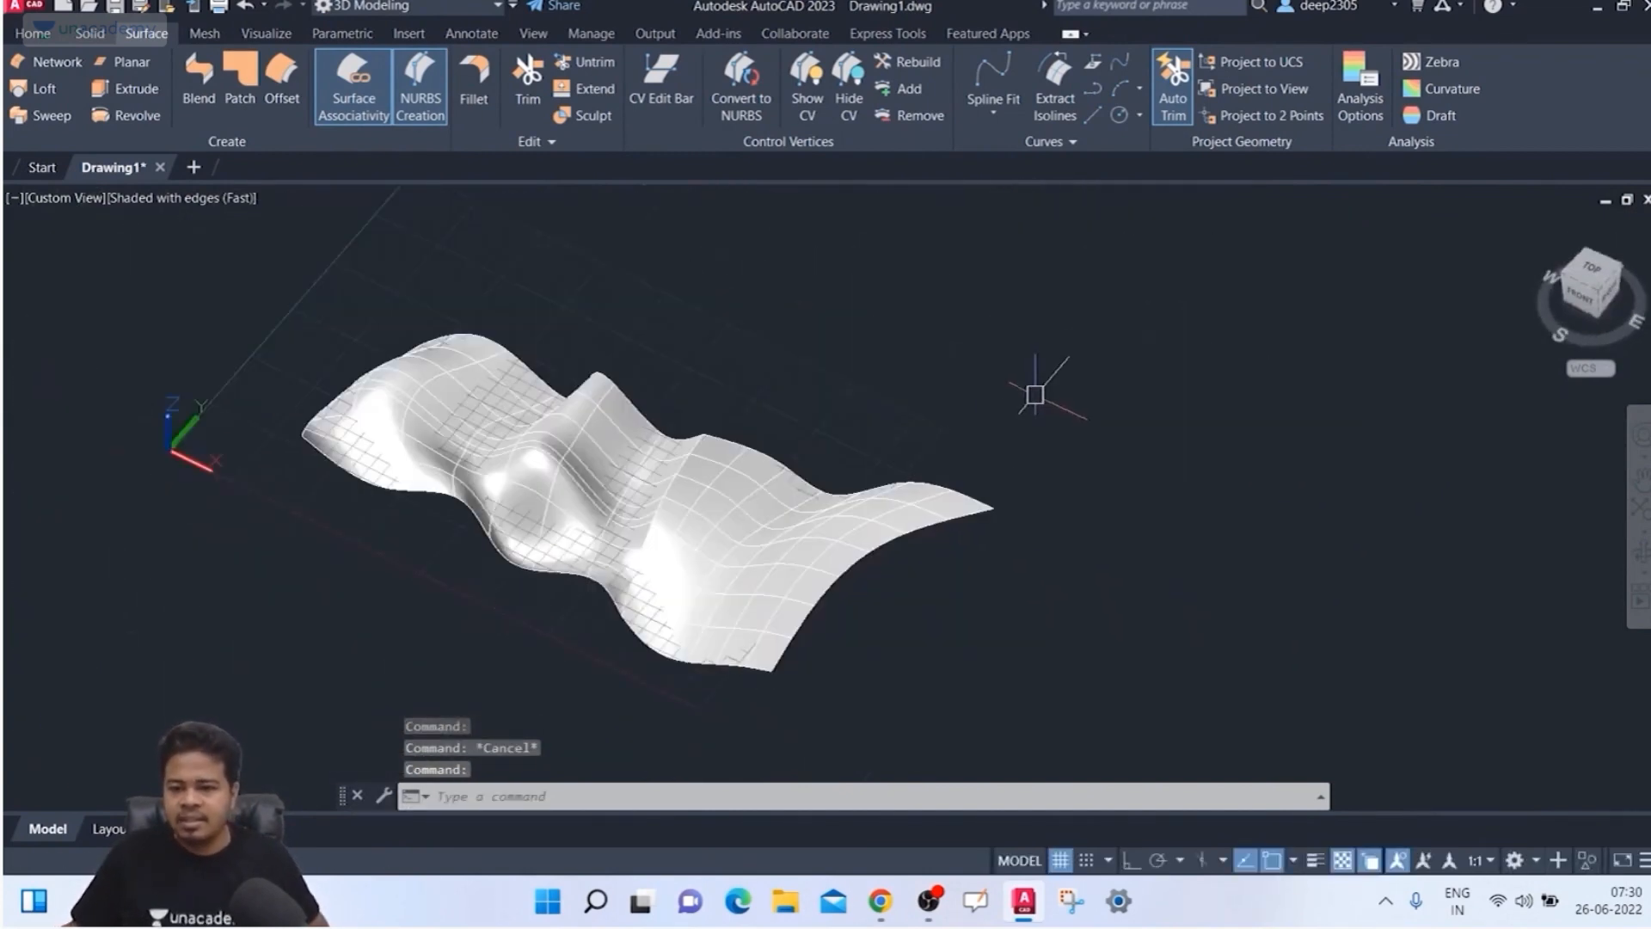
Step: Delete the united surface and all its splines to empty the drawing
{"action": "left_click", "coordinate": [1049, 385]}
{"action": "left_click", "coordinate": [871, 597]}
{"action": "key", "text": "Delete"}
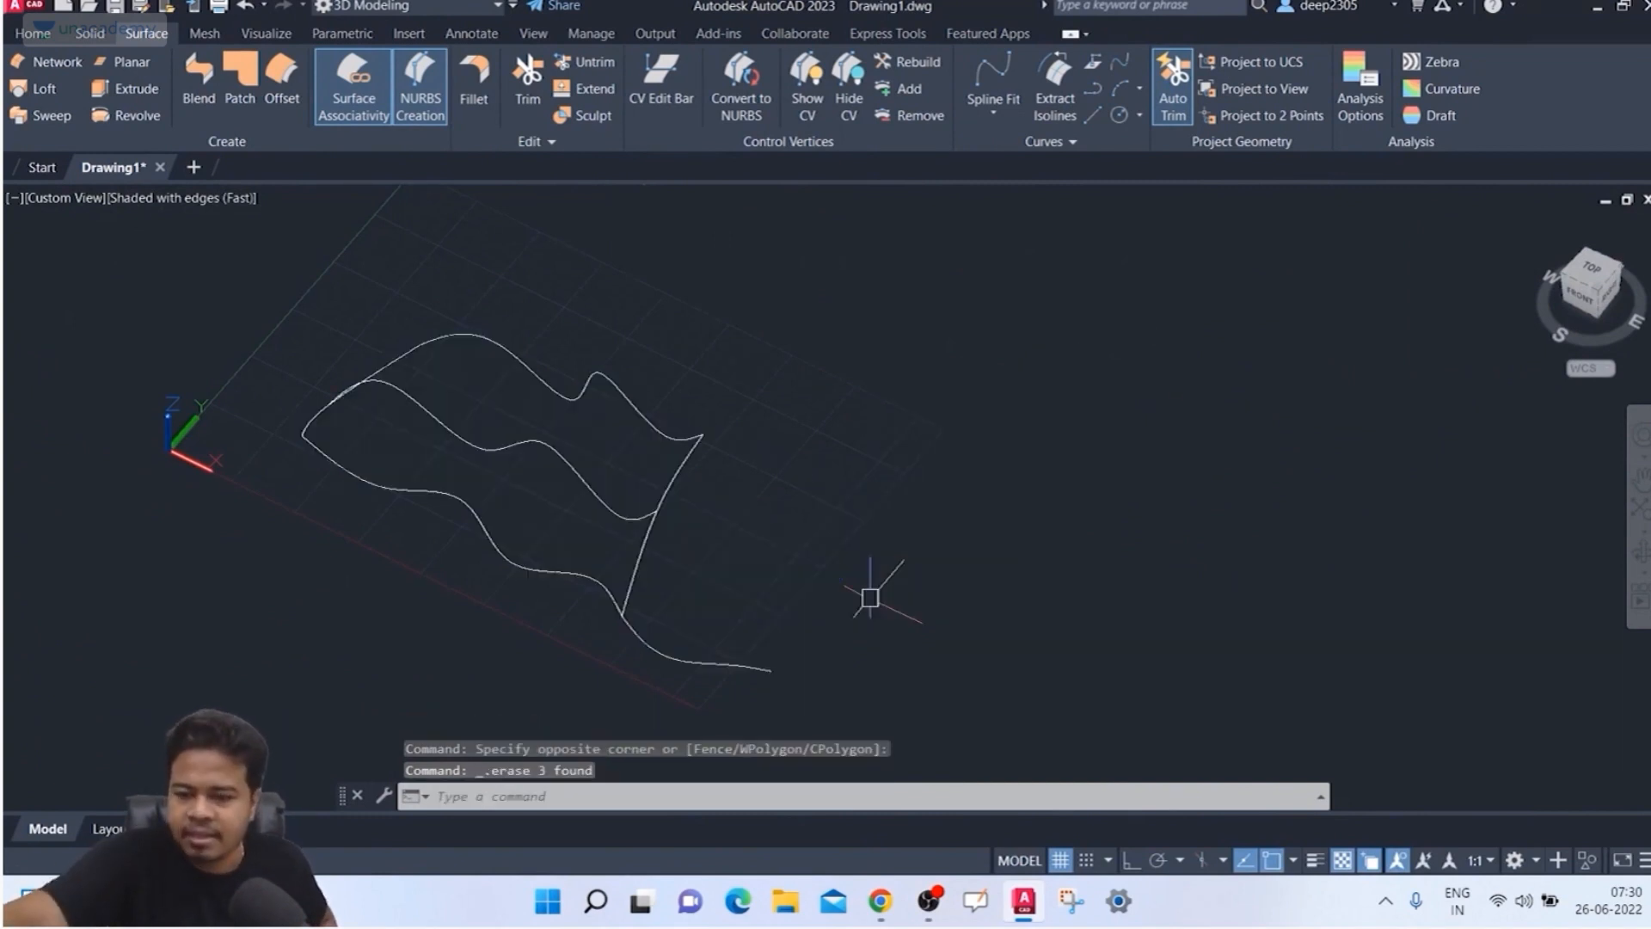
{"action": "left_click", "coordinate": [939, 216]}
{"action": "left_click", "coordinate": [83, 692]}
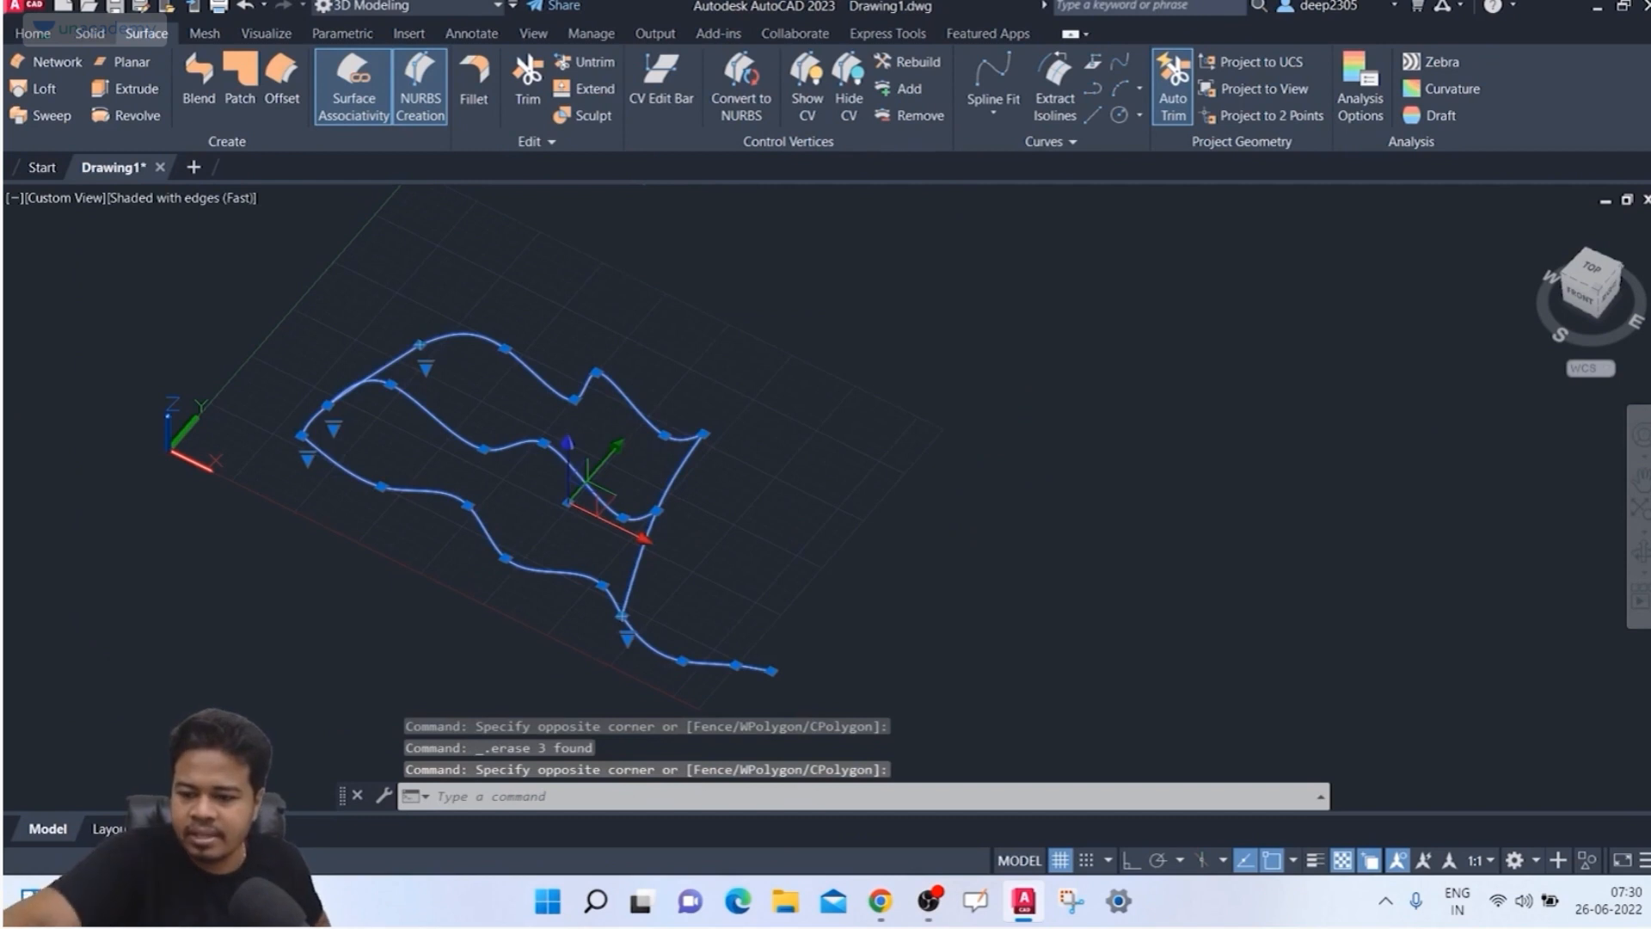
{"action": "key", "text": "Delete"}
{"action": "mouse_move", "coordinate": [404, 398]}
{"action": "middle_mouse_down", "text": "shift"}
{"action": "mouse_move", "coordinate": [379, 384]}
{"action": "mouse_move", "coordinate": [389, 411]}
{"action": "middle_mouse_up", "text": "shift"}
{"action": "scroll", "coordinate": [389, 384], "scroll_direction": "up", "scroll_amount": 2}
{"action": "key", "text": "Escape"}
{"action": "key", "text": "Escape"}
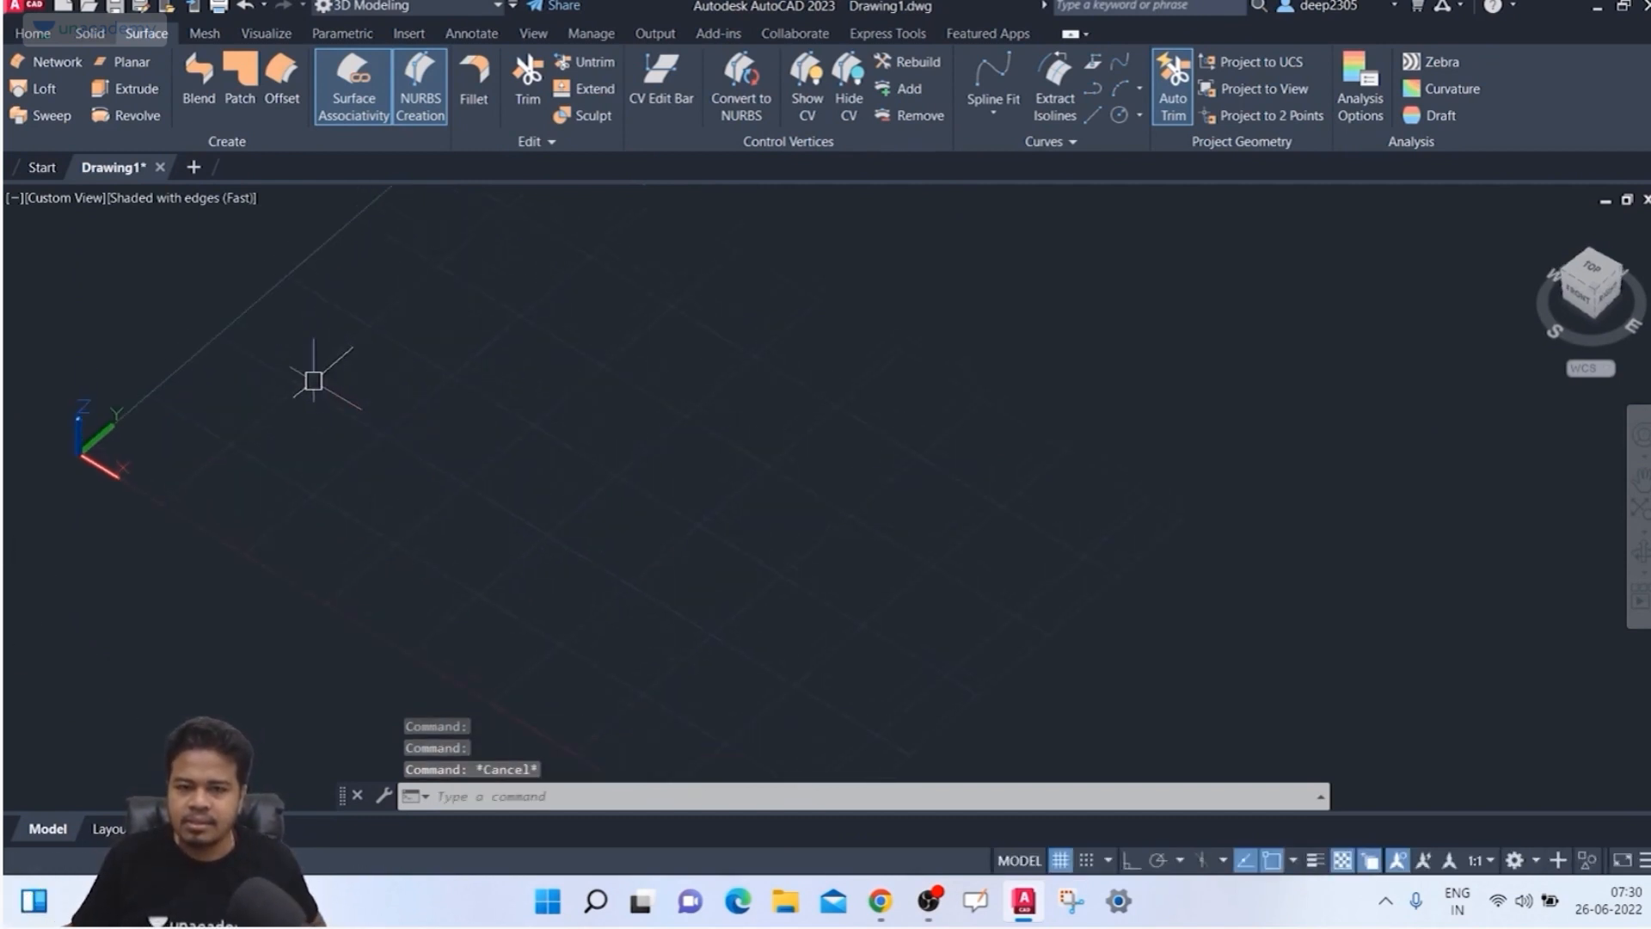
Step: Draw a rectangle on the XY plane away from the origin, with its long side along the X axis
{"action": "type", "text": "red"}
{"action": "key", "text": "Return"}
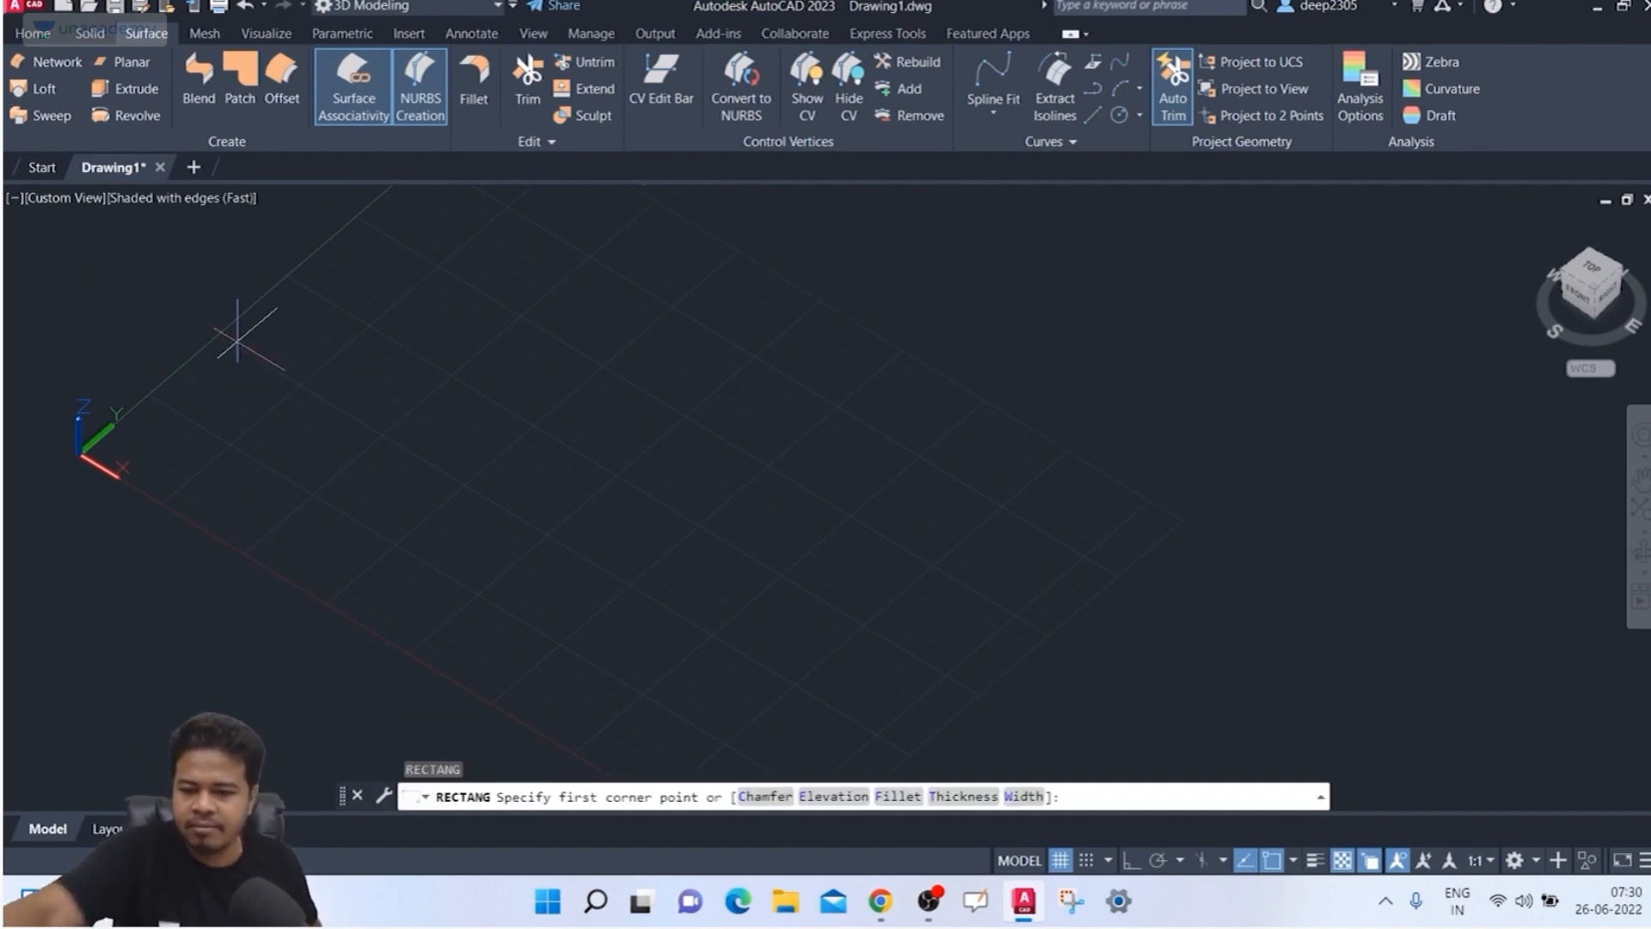
{"action": "left_click", "coordinate": [323, 378]}
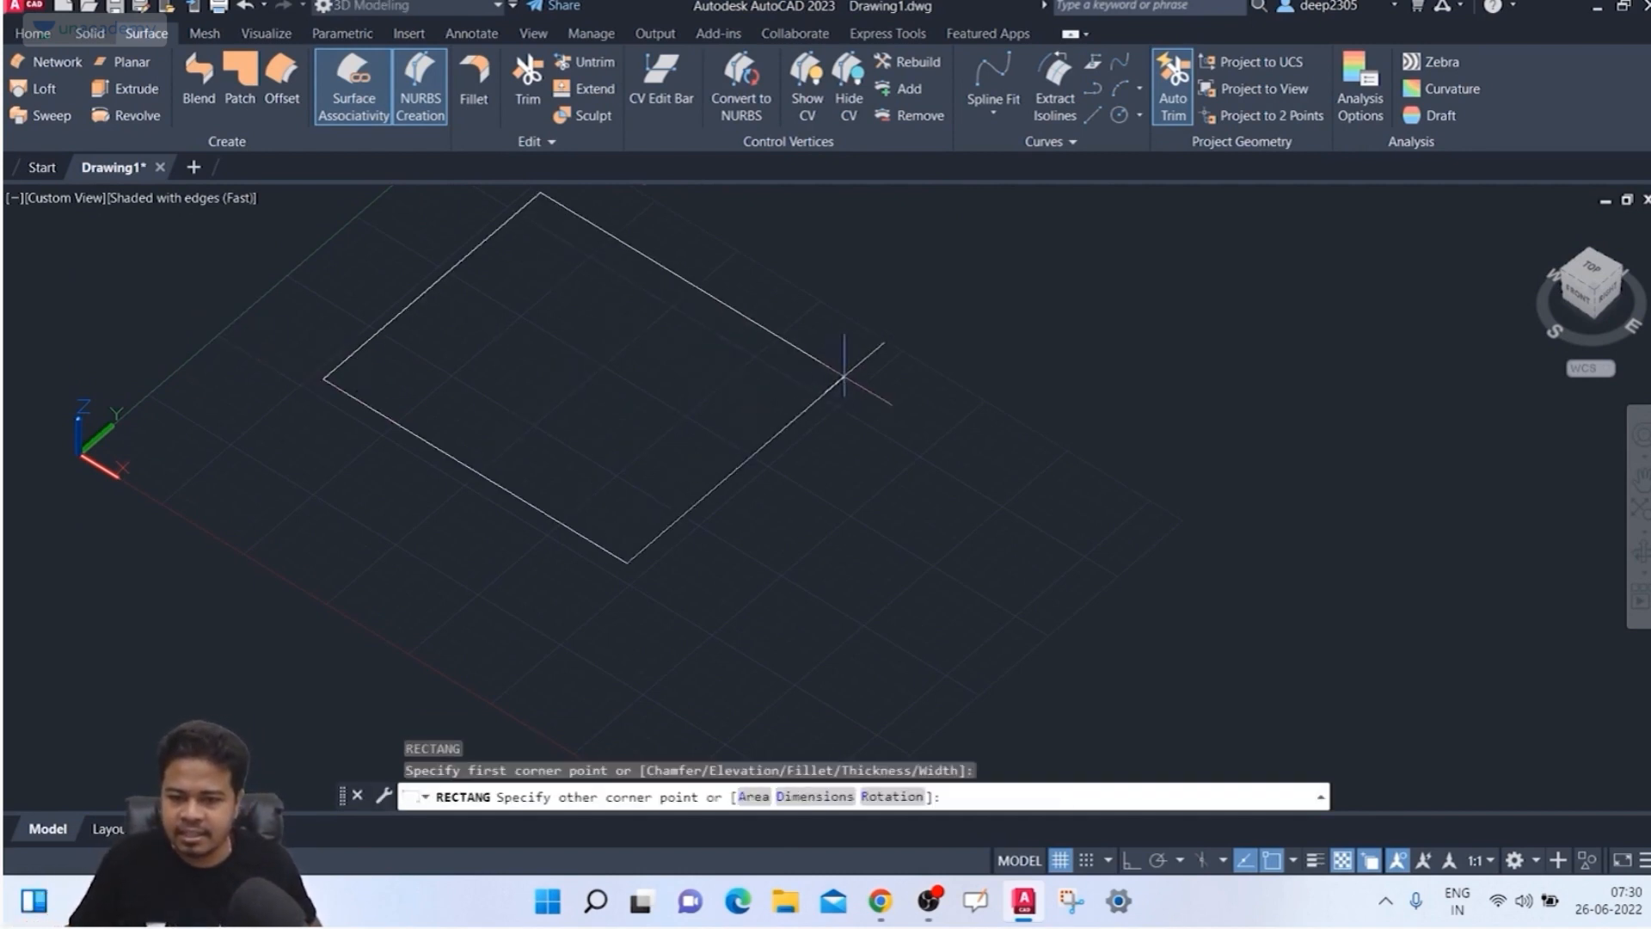
{"action": "left_click", "coordinate": [917, 437]}
{"action": "key", "text": "Escape"}
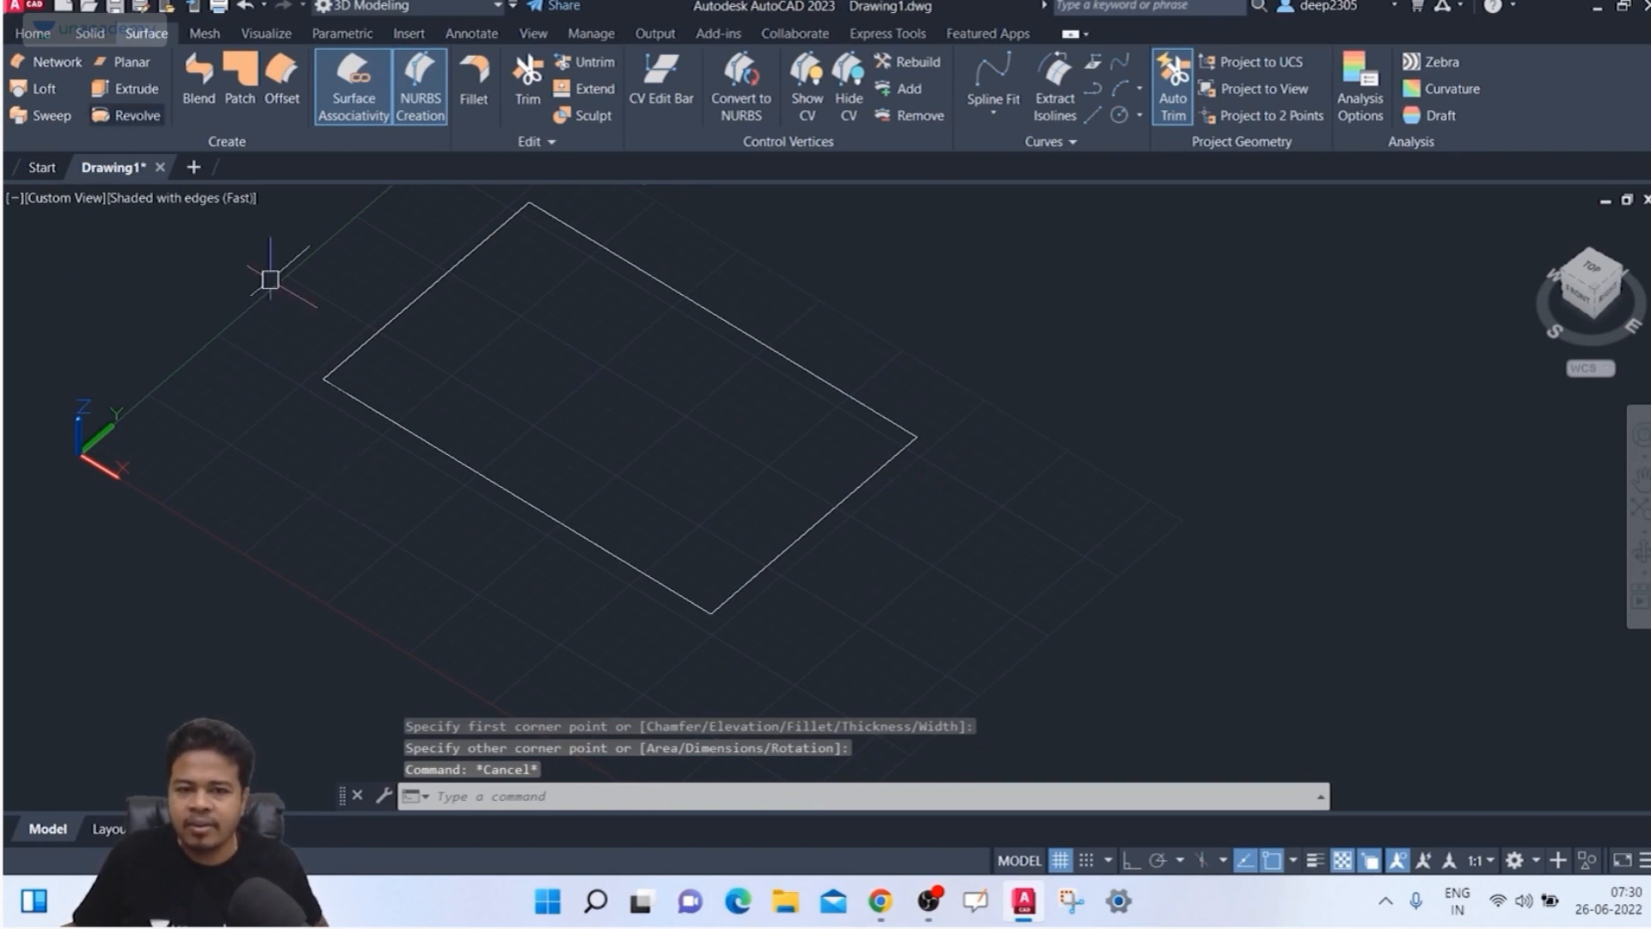
Step: Set the coordinate system to the Front preset with the rectangle viewed at a lower angle
{"action": "left_click", "coordinate": [33, 32]}
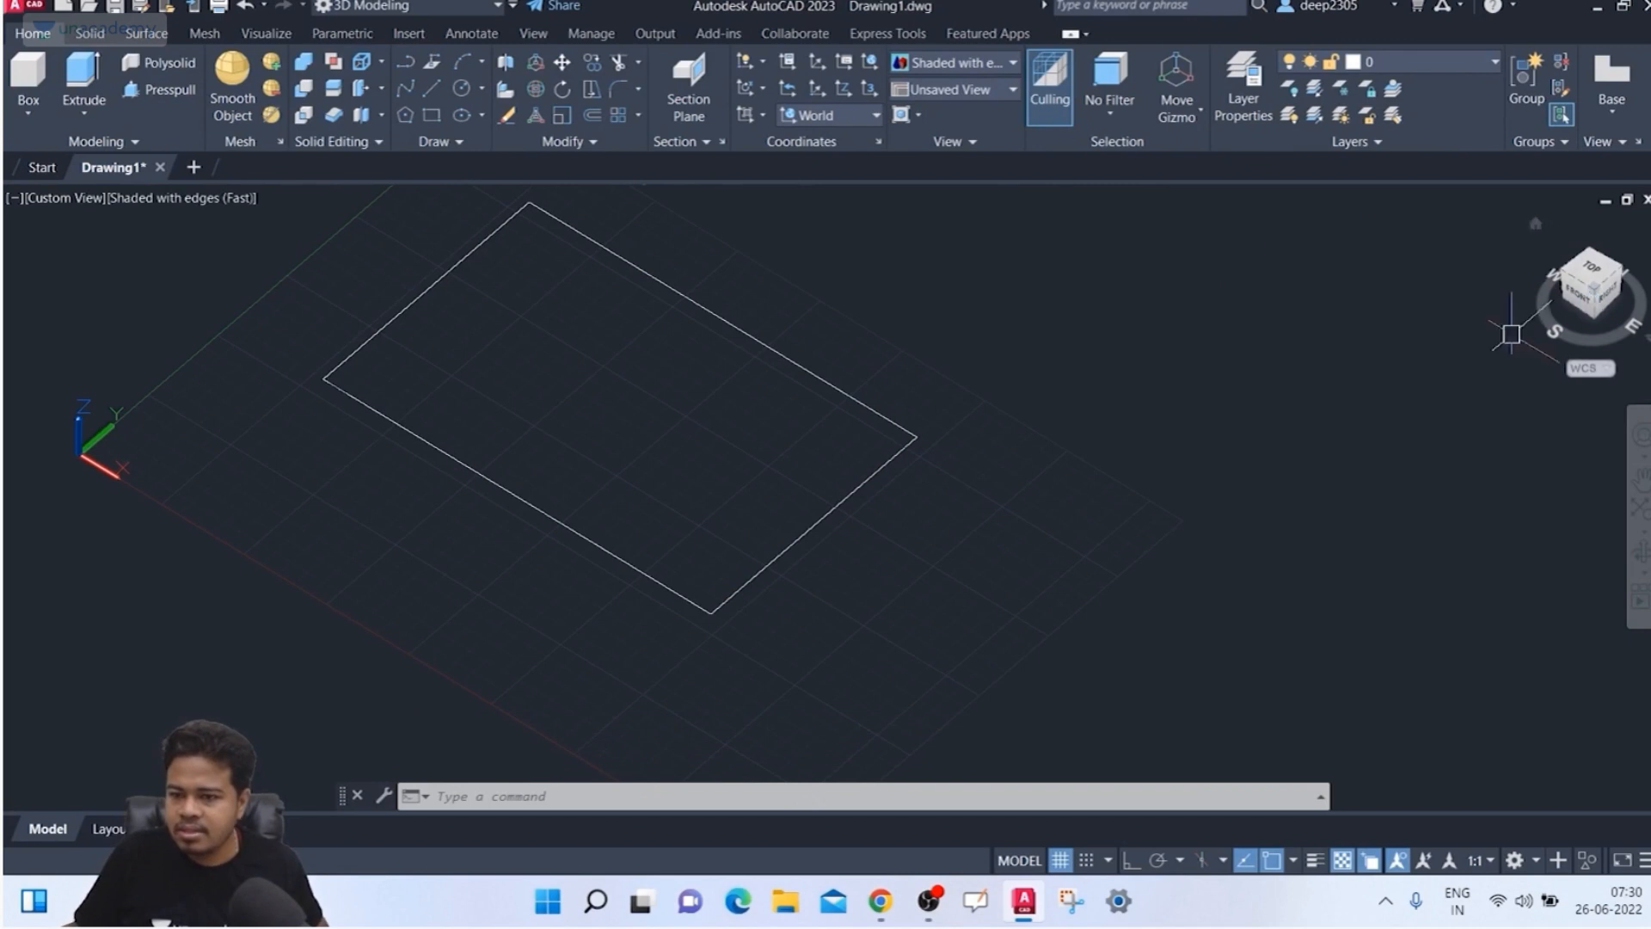
{"action": "middle_click_drag", "start_coordinate": [1511, 334], "coordinate": [1371, 332], "text": "shift"}
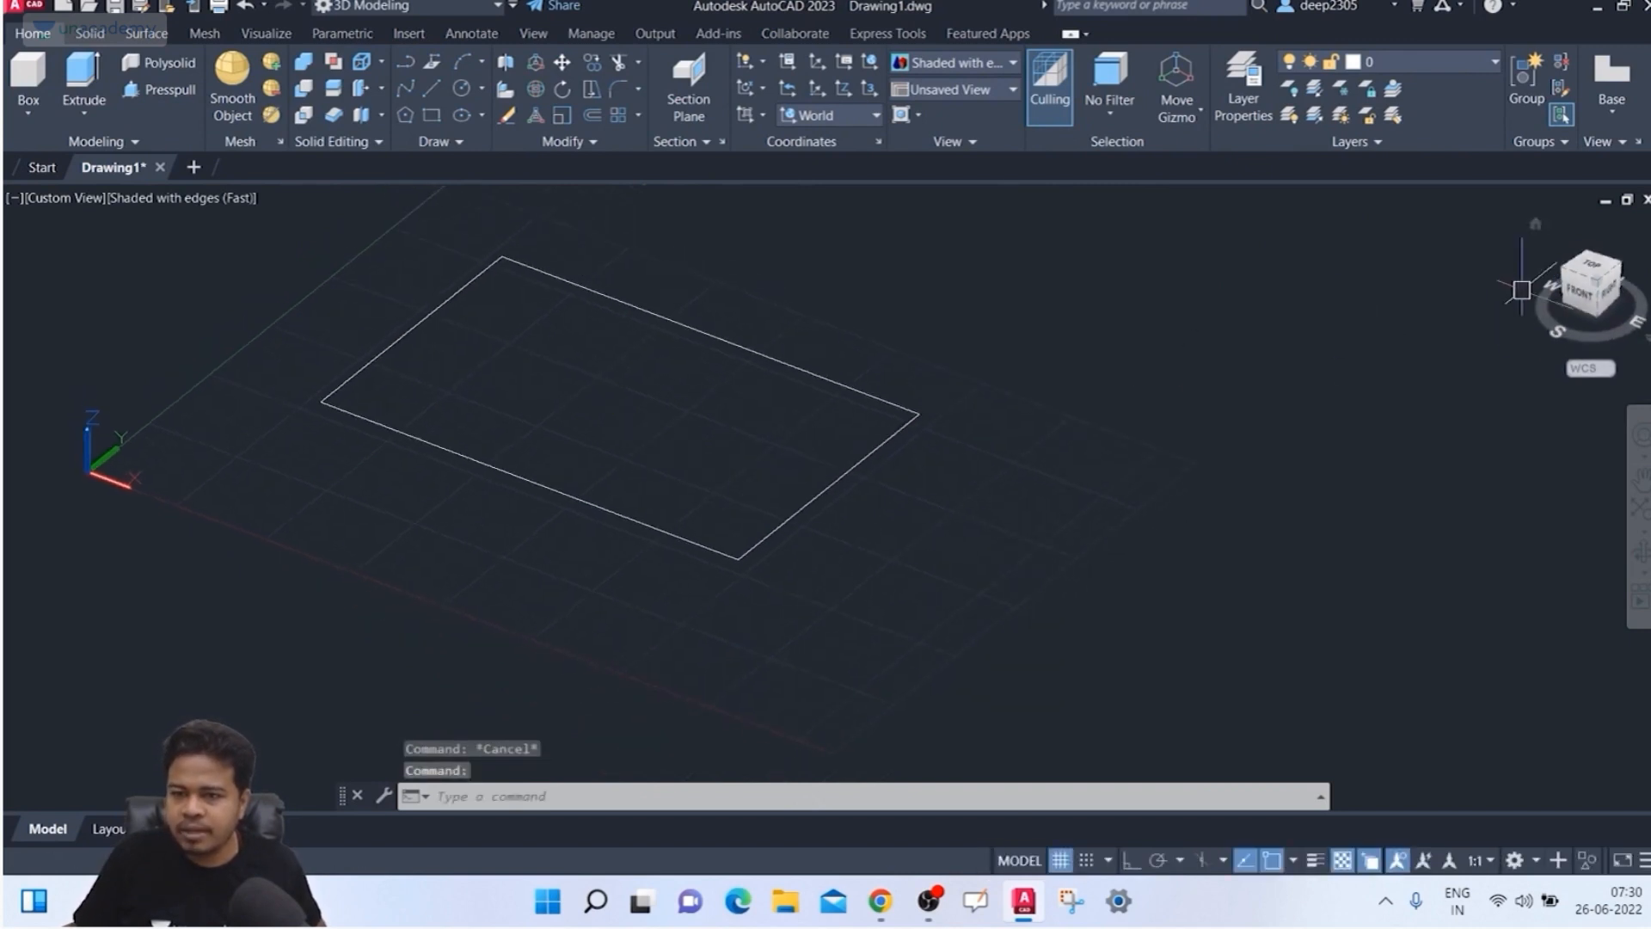
{"action": "left_click", "coordinate": [830, 115]}
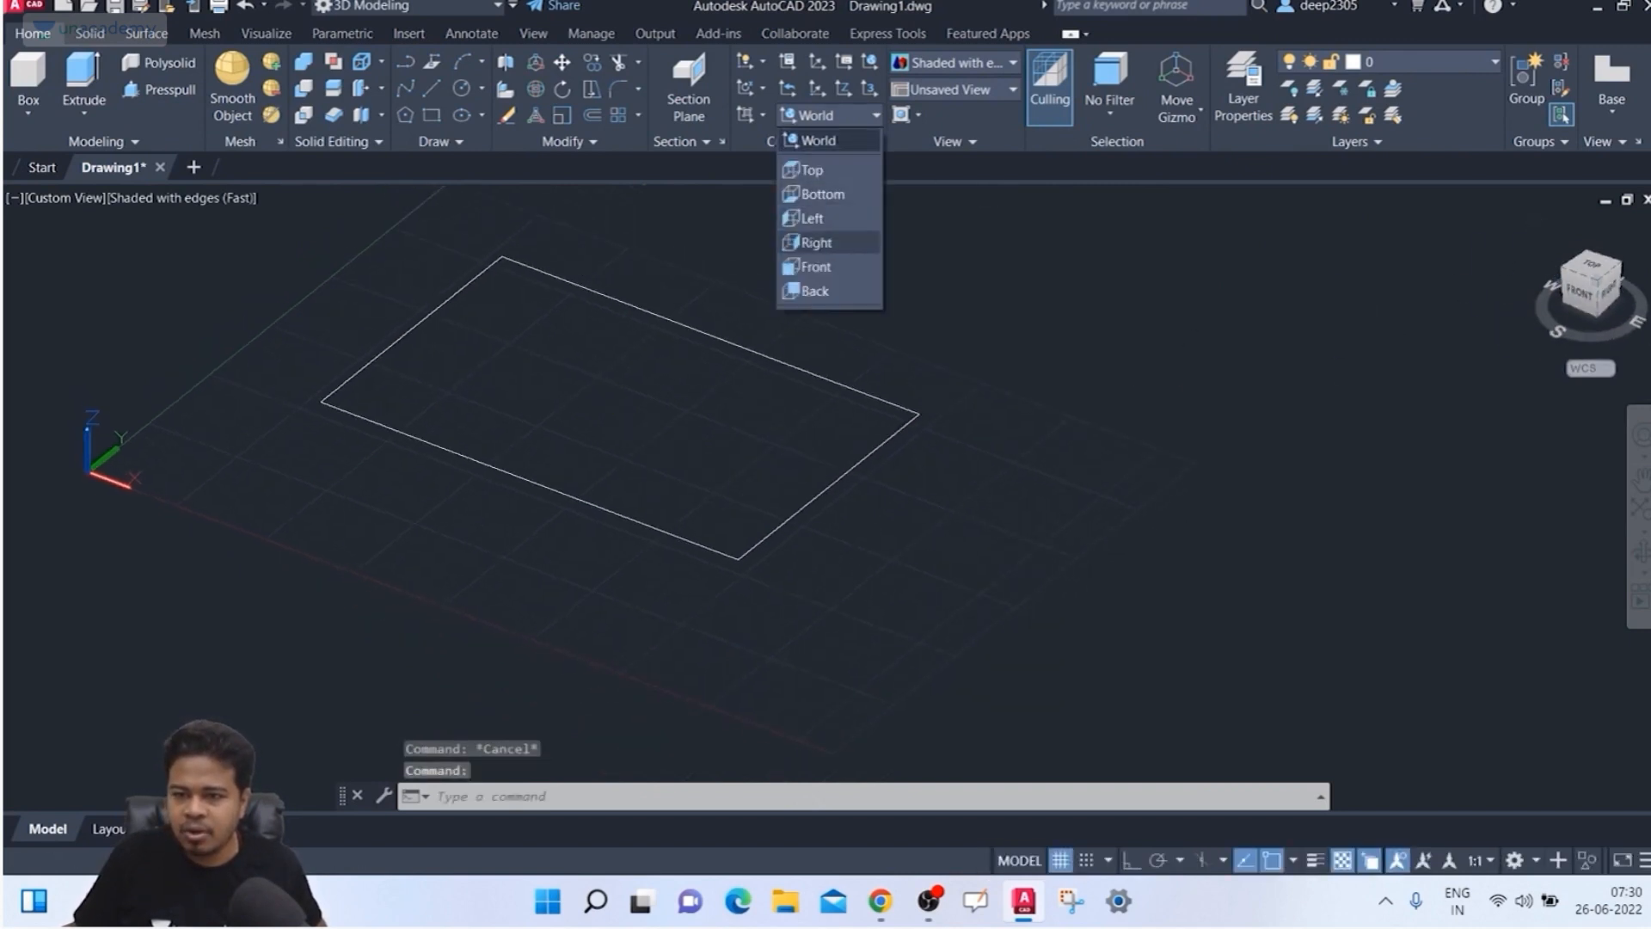
{"action": "left_click", "coordinate": [813, 266]}
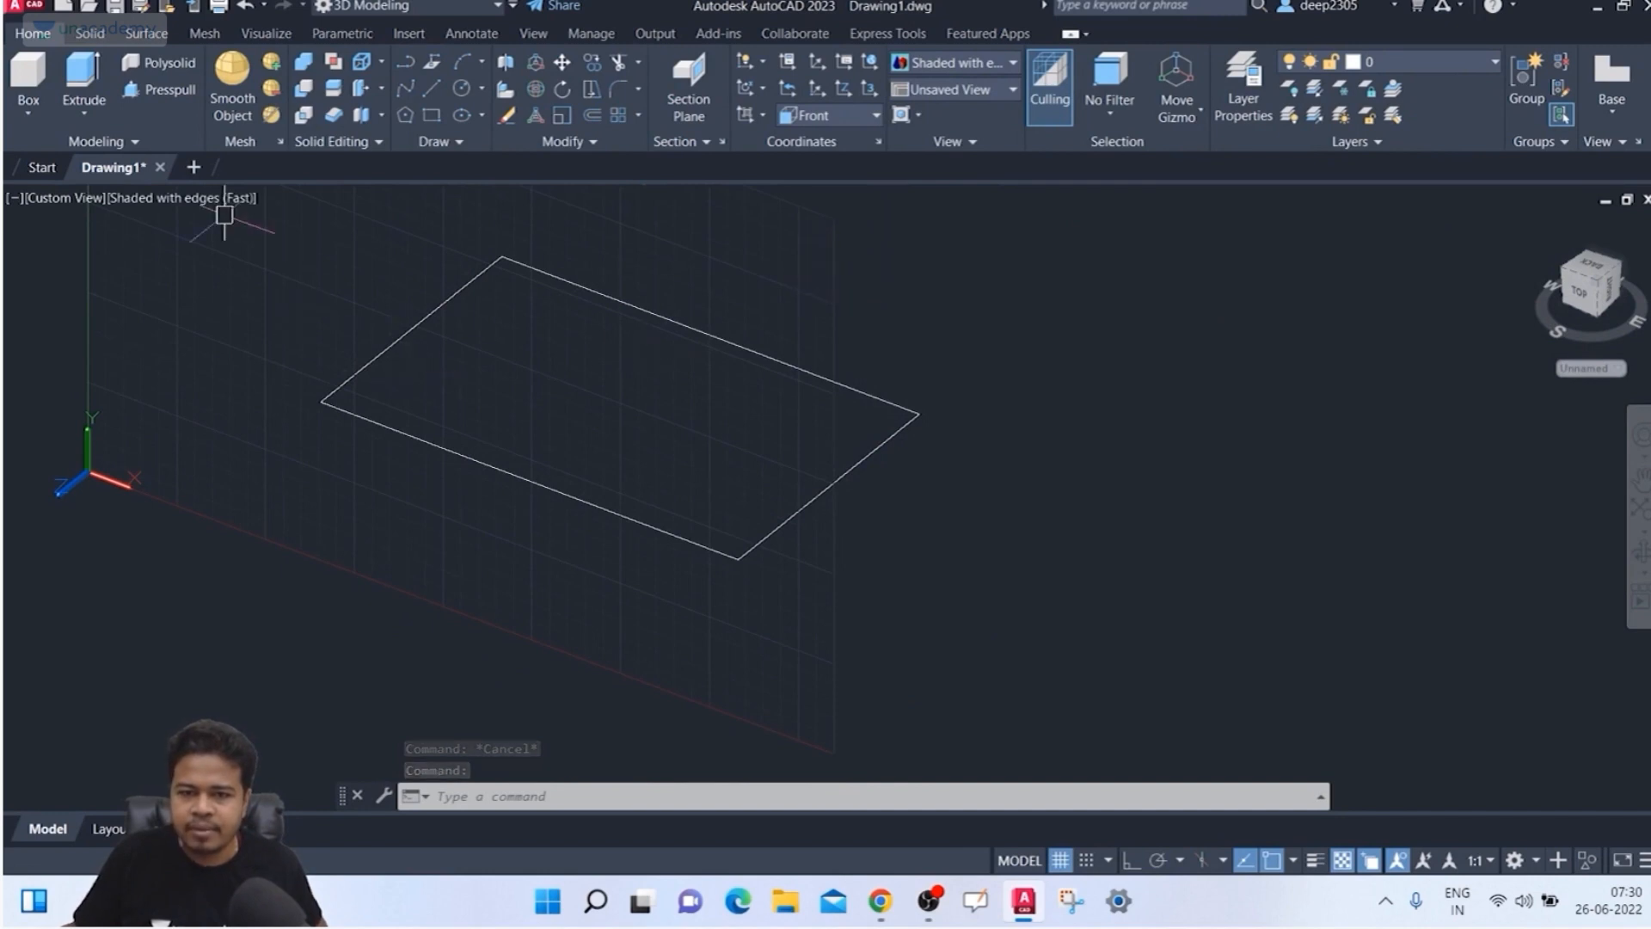
Step: Draw a start-end-radius arc between the two corners of the rectangle's front long edge, with a radius of 200
{"action": "key", "text": "Escape"}
{"action": "type", "text": "ar"}
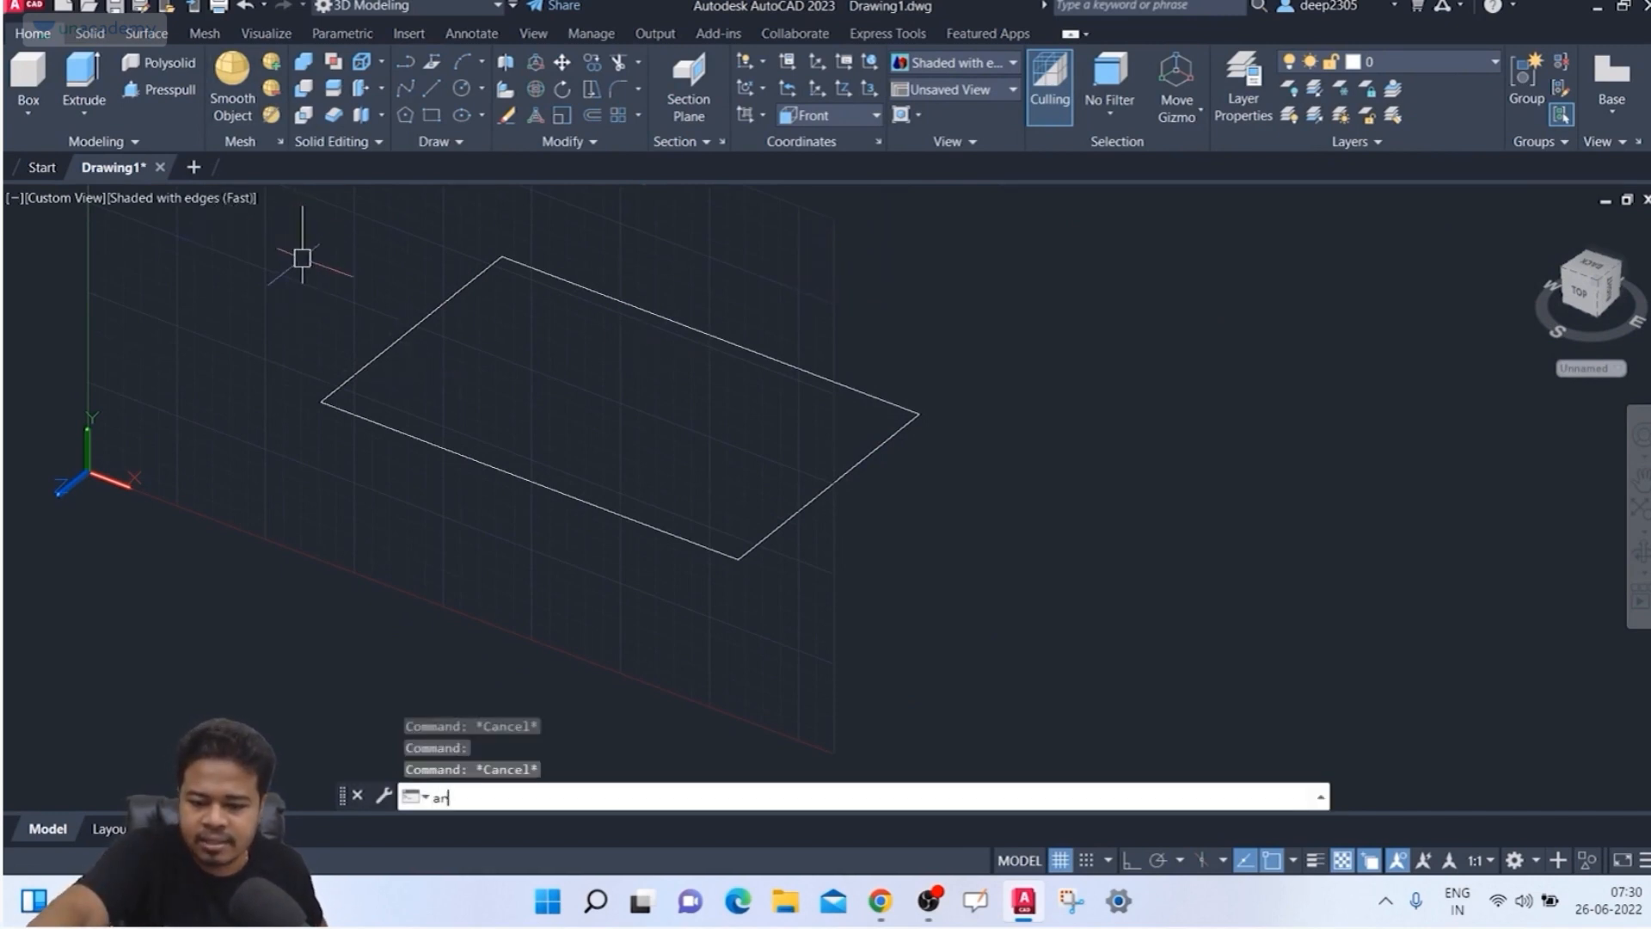
{"action": "type", "text": "c"}
{"action": "key", "text": "Return"}
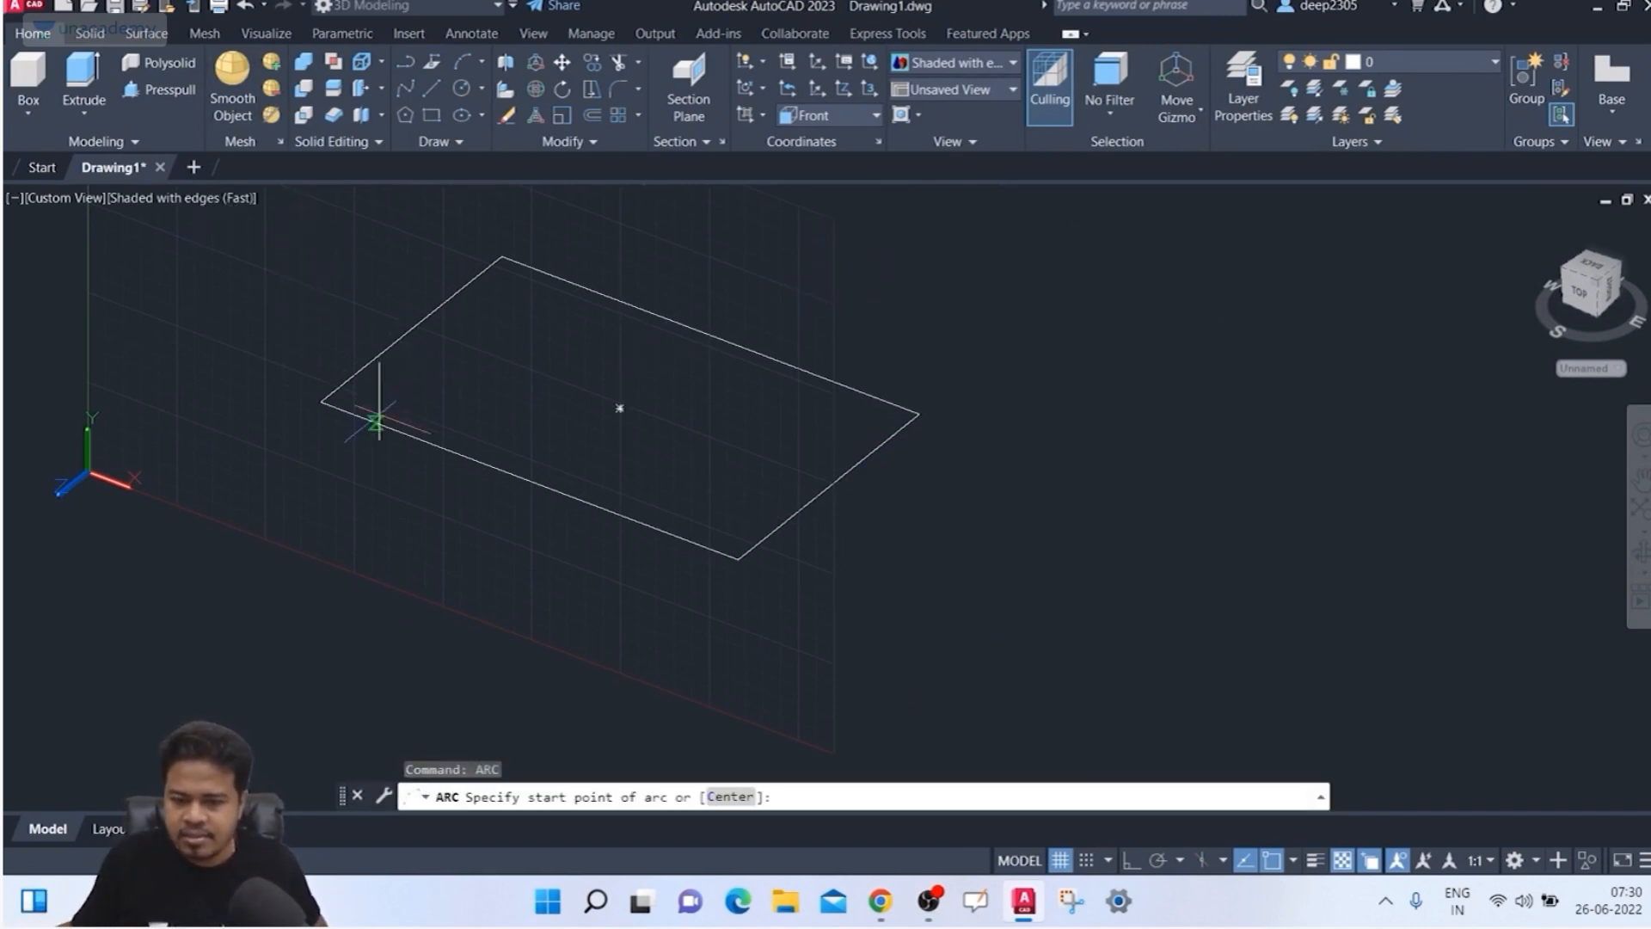
{"action": "left_click", "coordinate": [320, 401]}
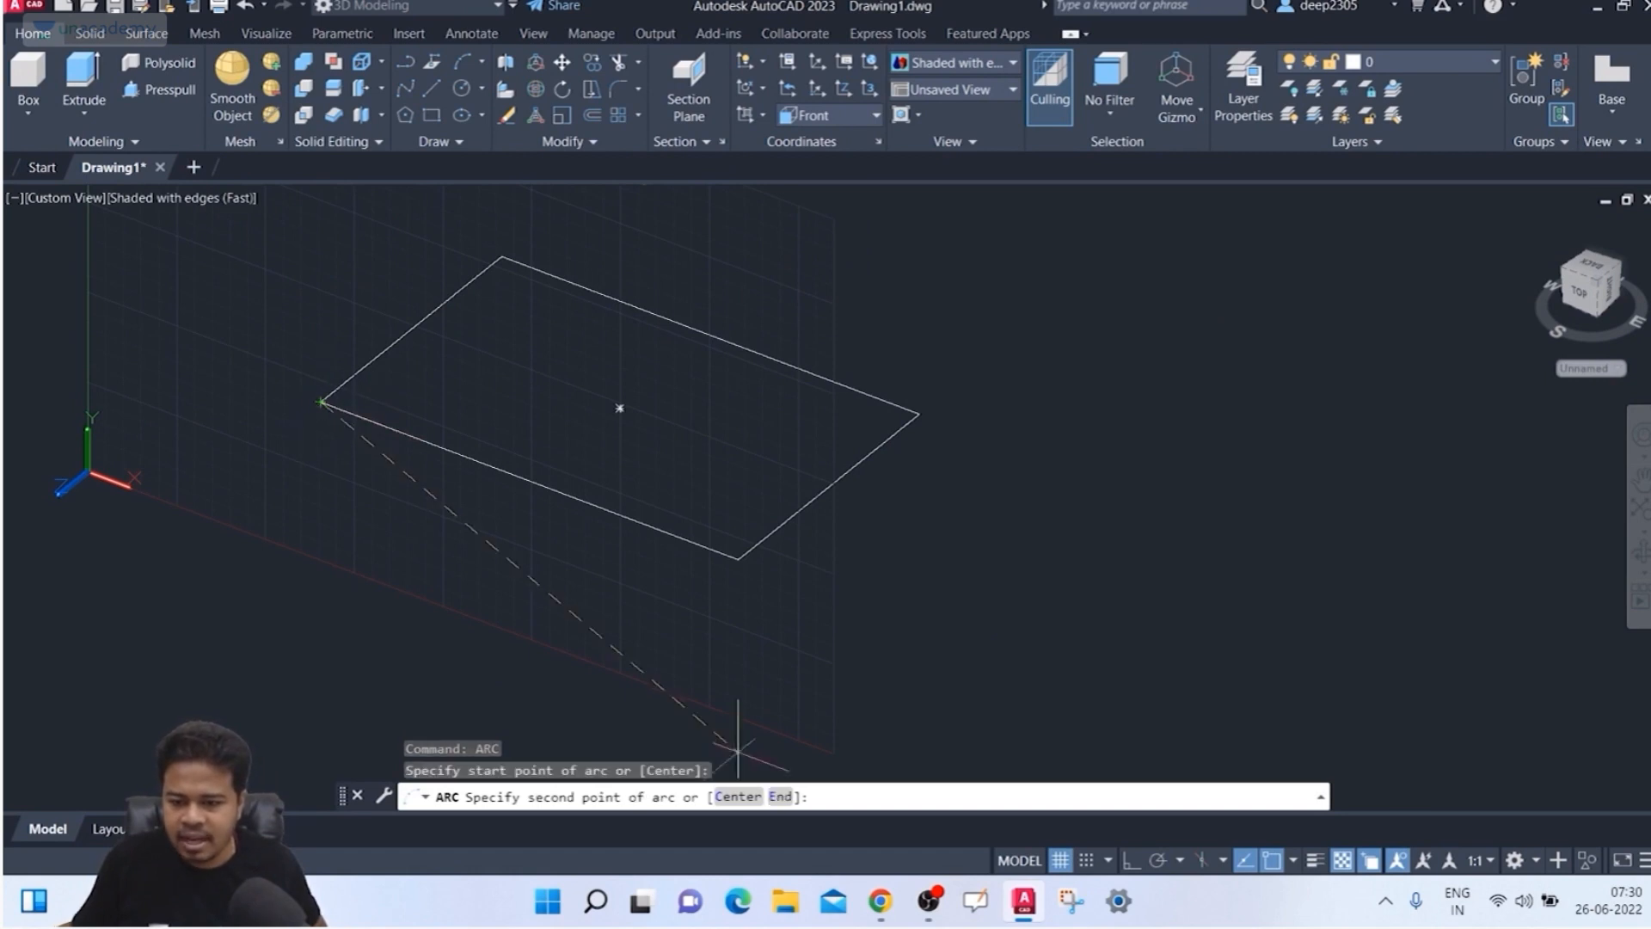
{"action": "type", "text": "E"}
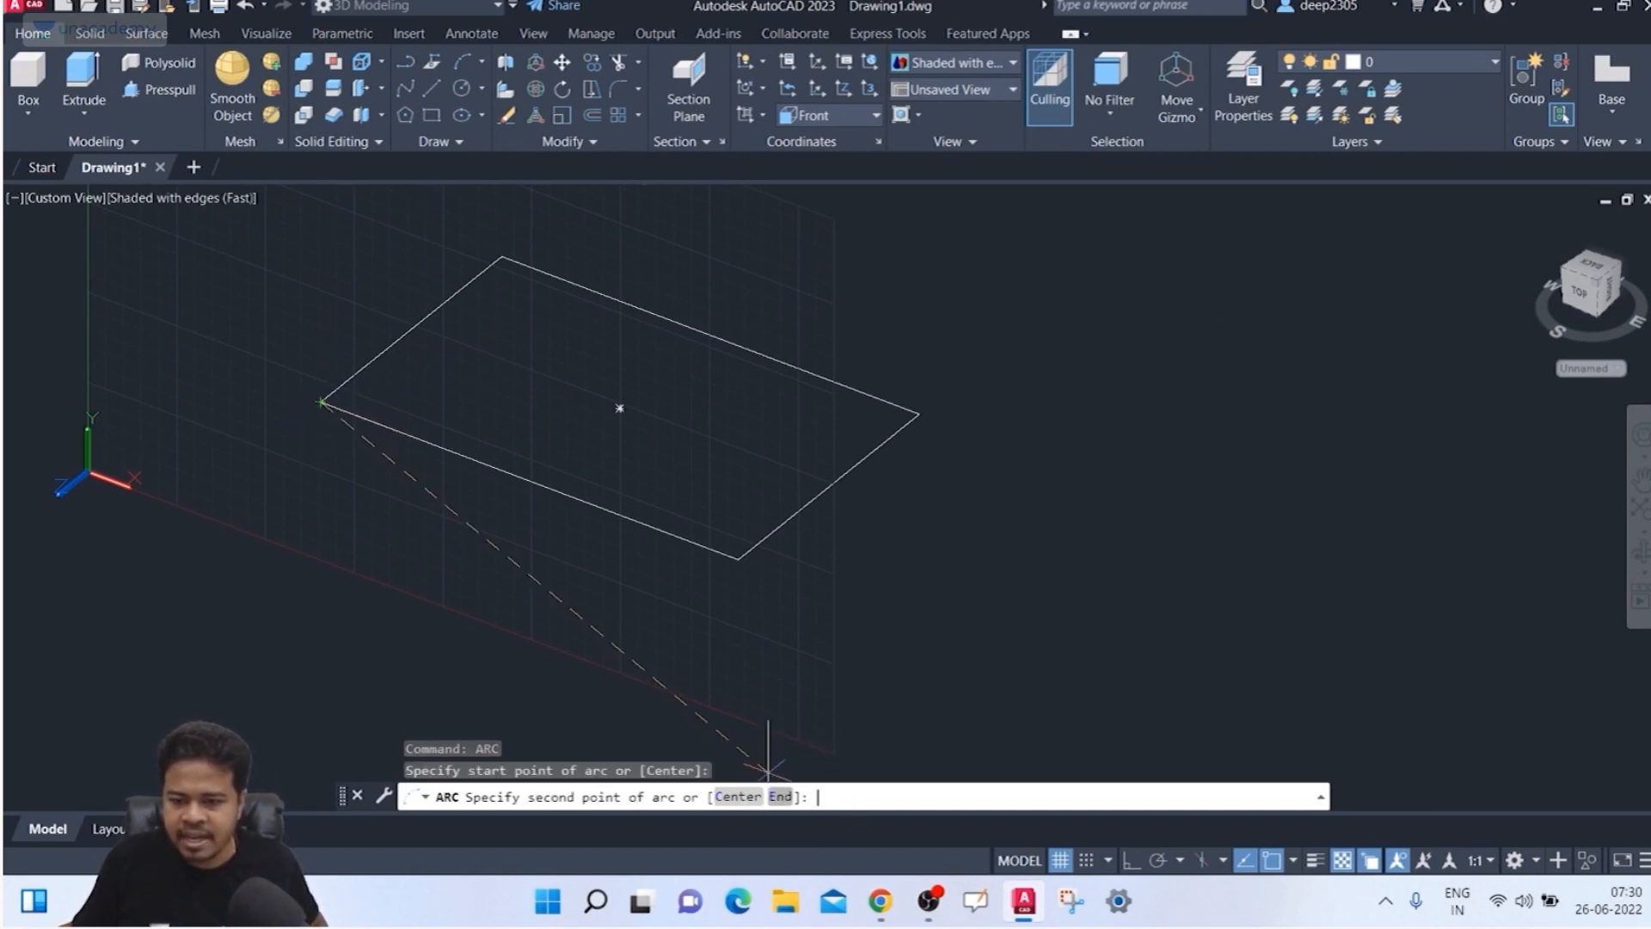
{"action": "key", "text": "Return"}
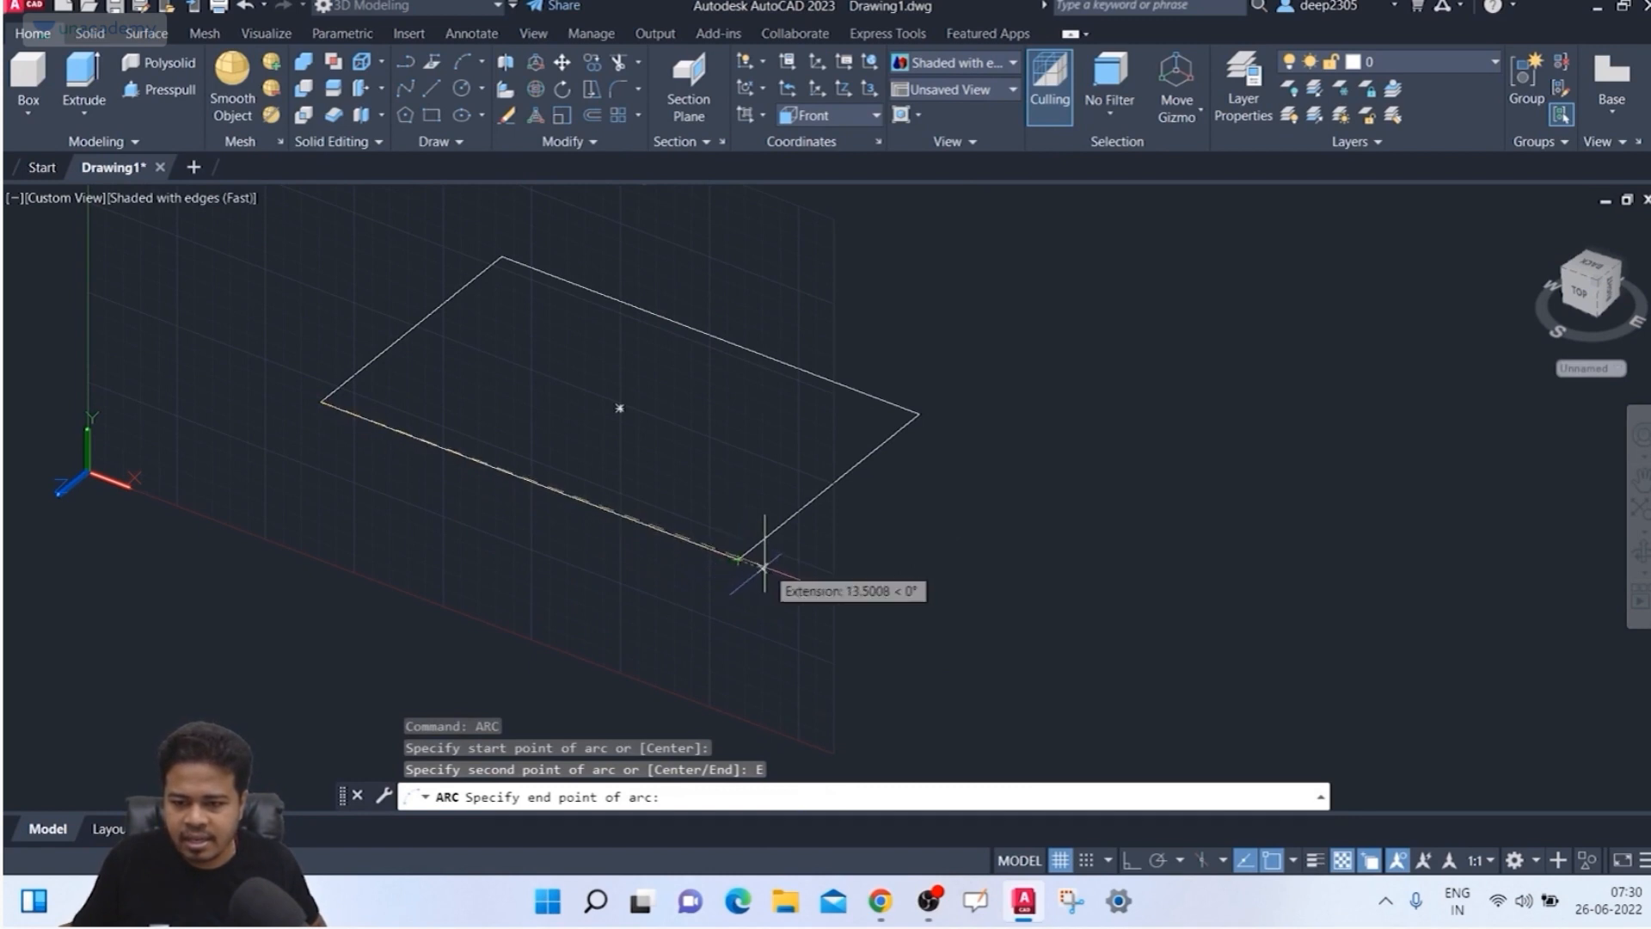
{"action": "left_click", "coordinate": [738, 560]}
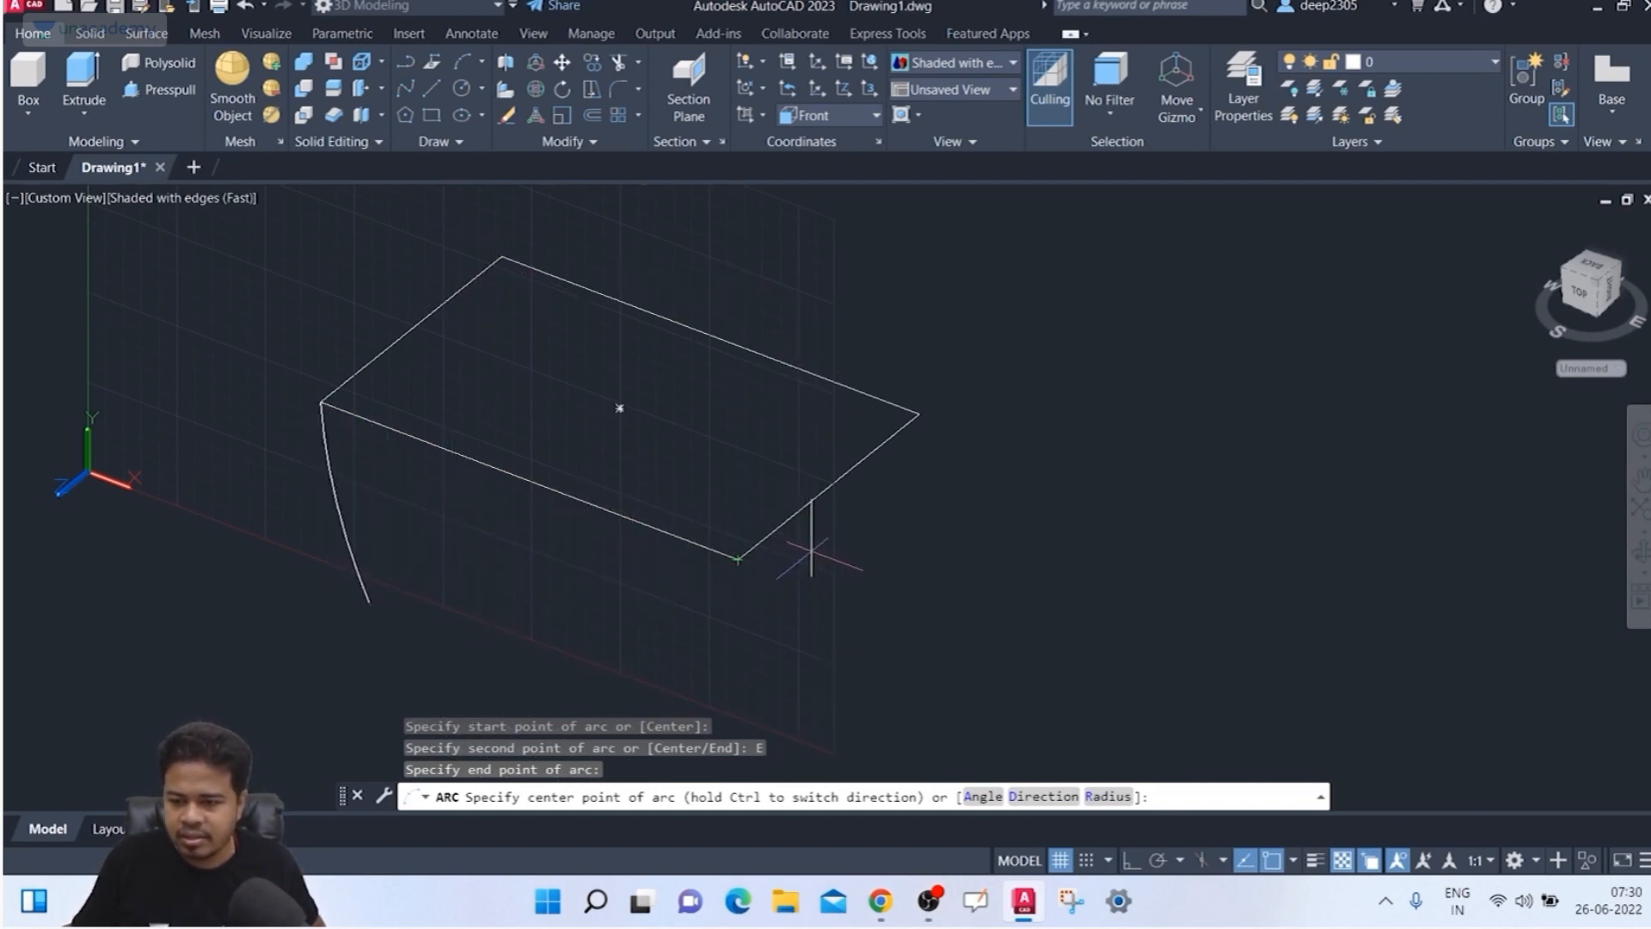
{"action": "type", "text": "R"}
{"action": "key", "text": "Return"}
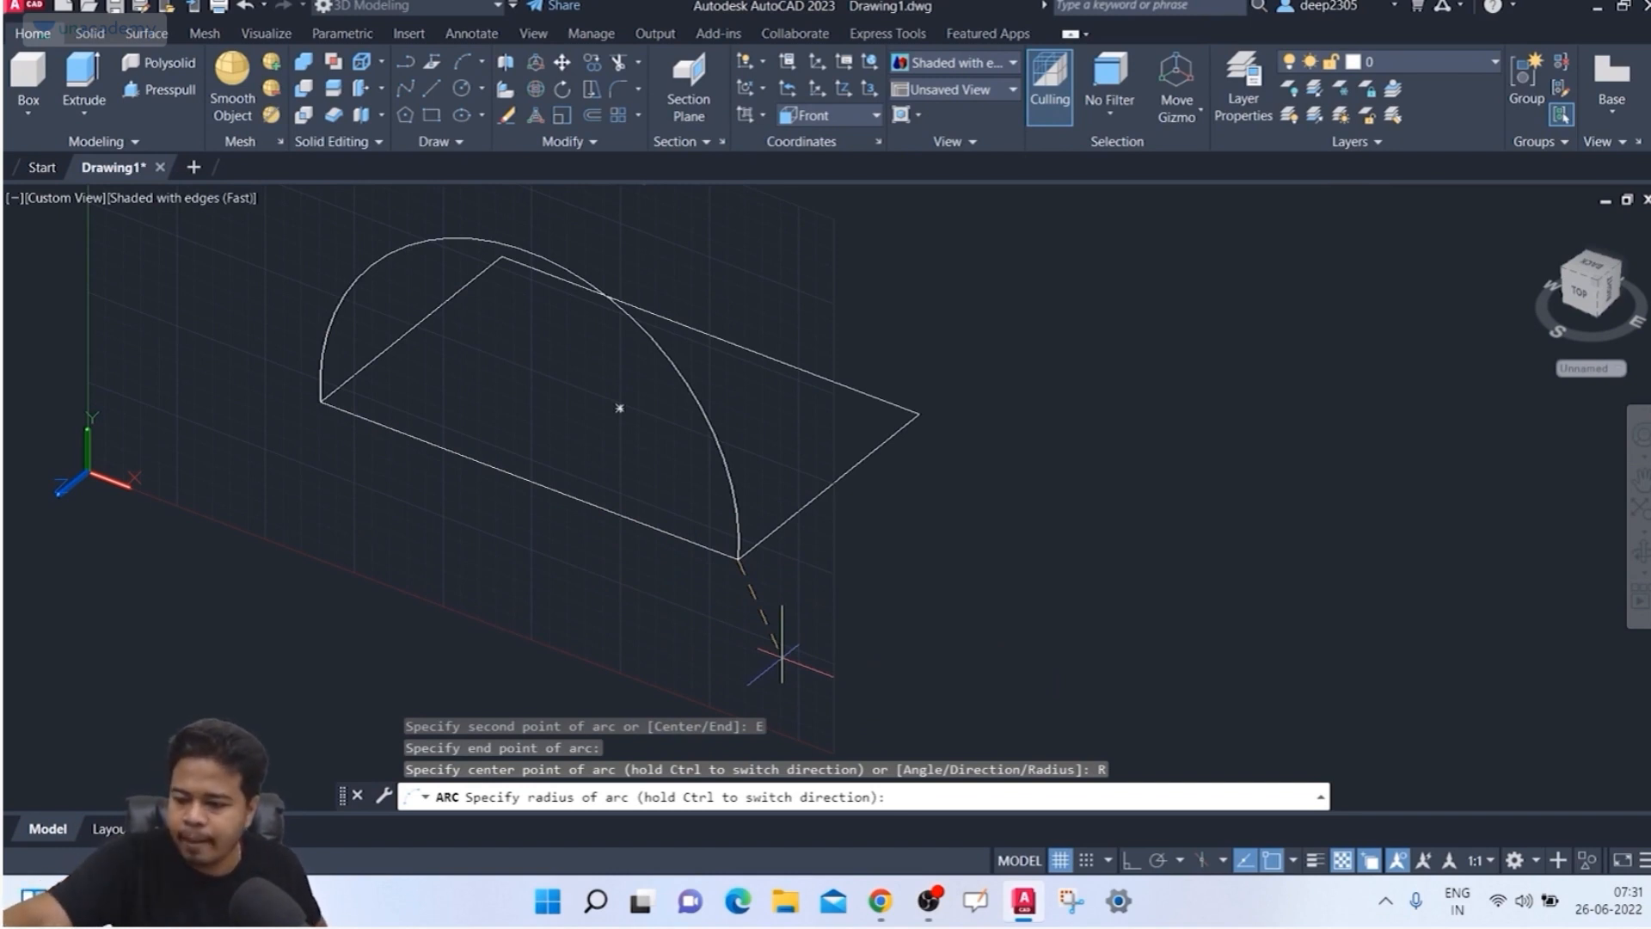
{"action": "key", "text": "Return"}
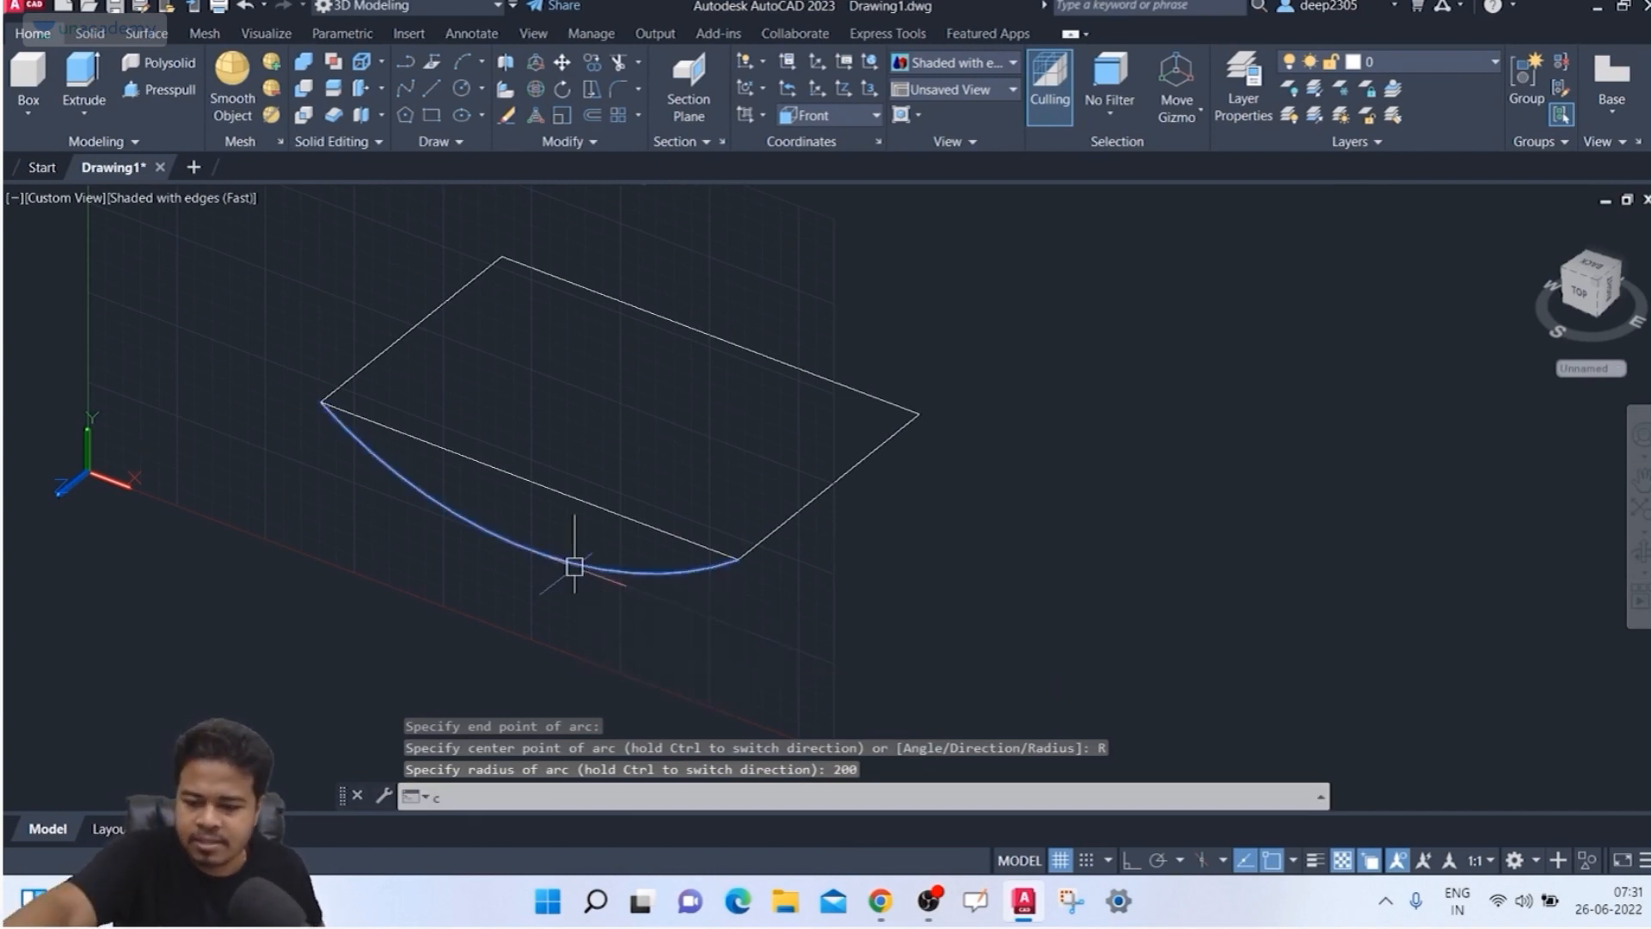
Step: Copy the arc from the front long edge's end corner to the matching corner of the rear long edge
{"action": "type", "text": "co"}
{"action": "key", "text": "Return"}
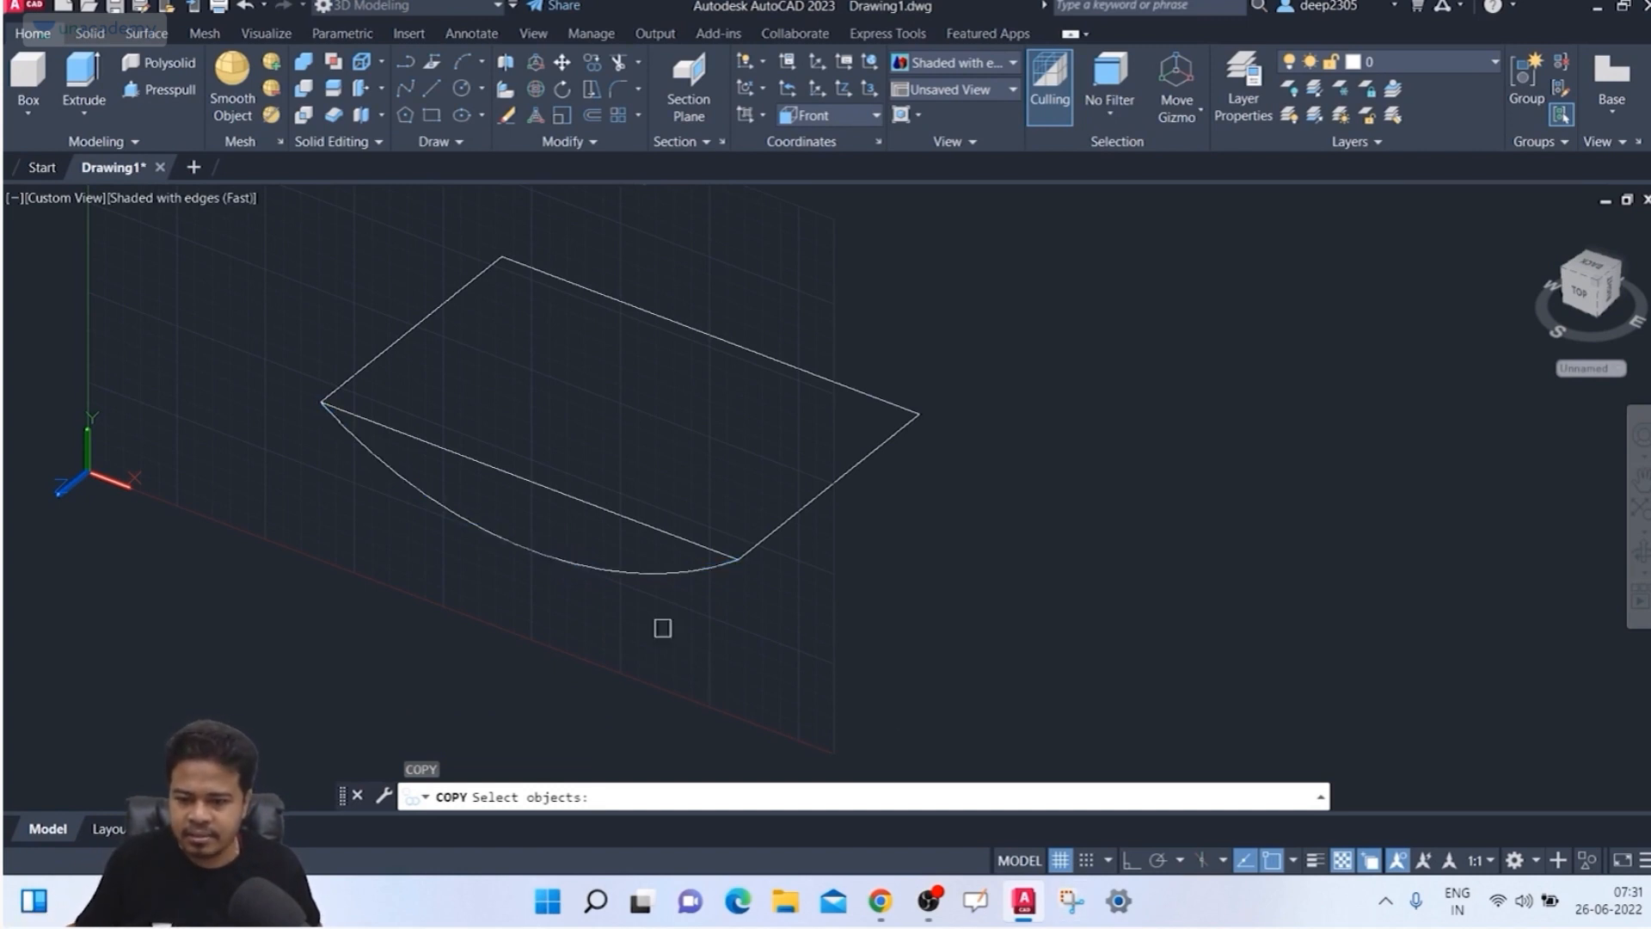
{"action": "left_click", "coordinate": [628, 564]}
{"action": "key", "text": "Return"}
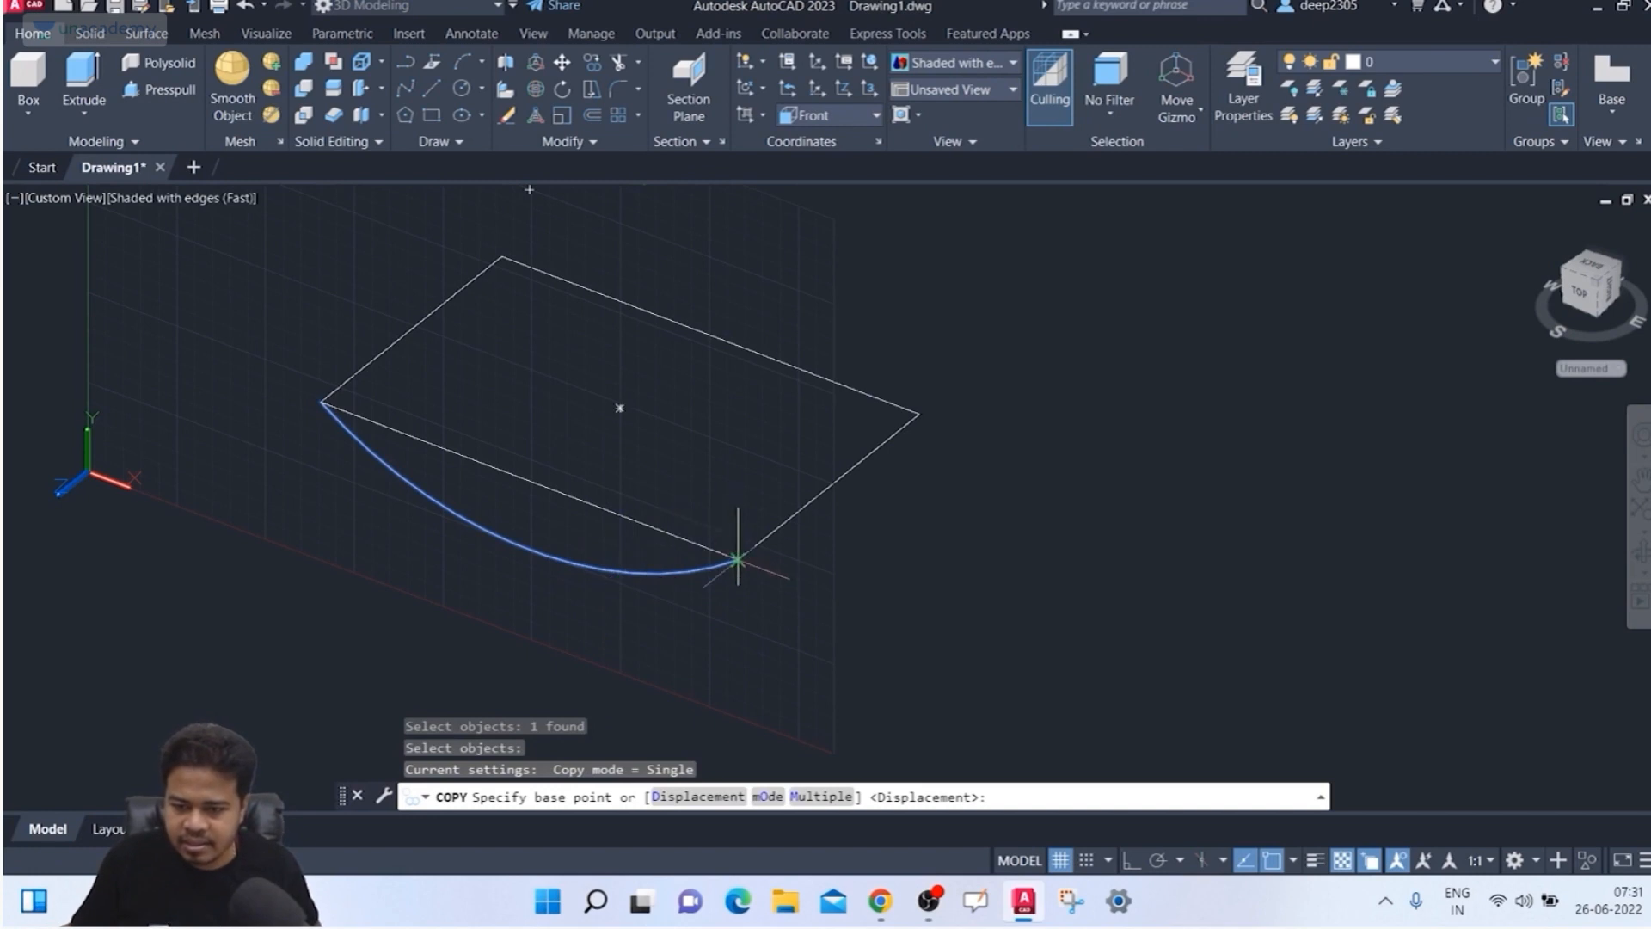
{"action": "left_click", "coordinate": [737, 560]}
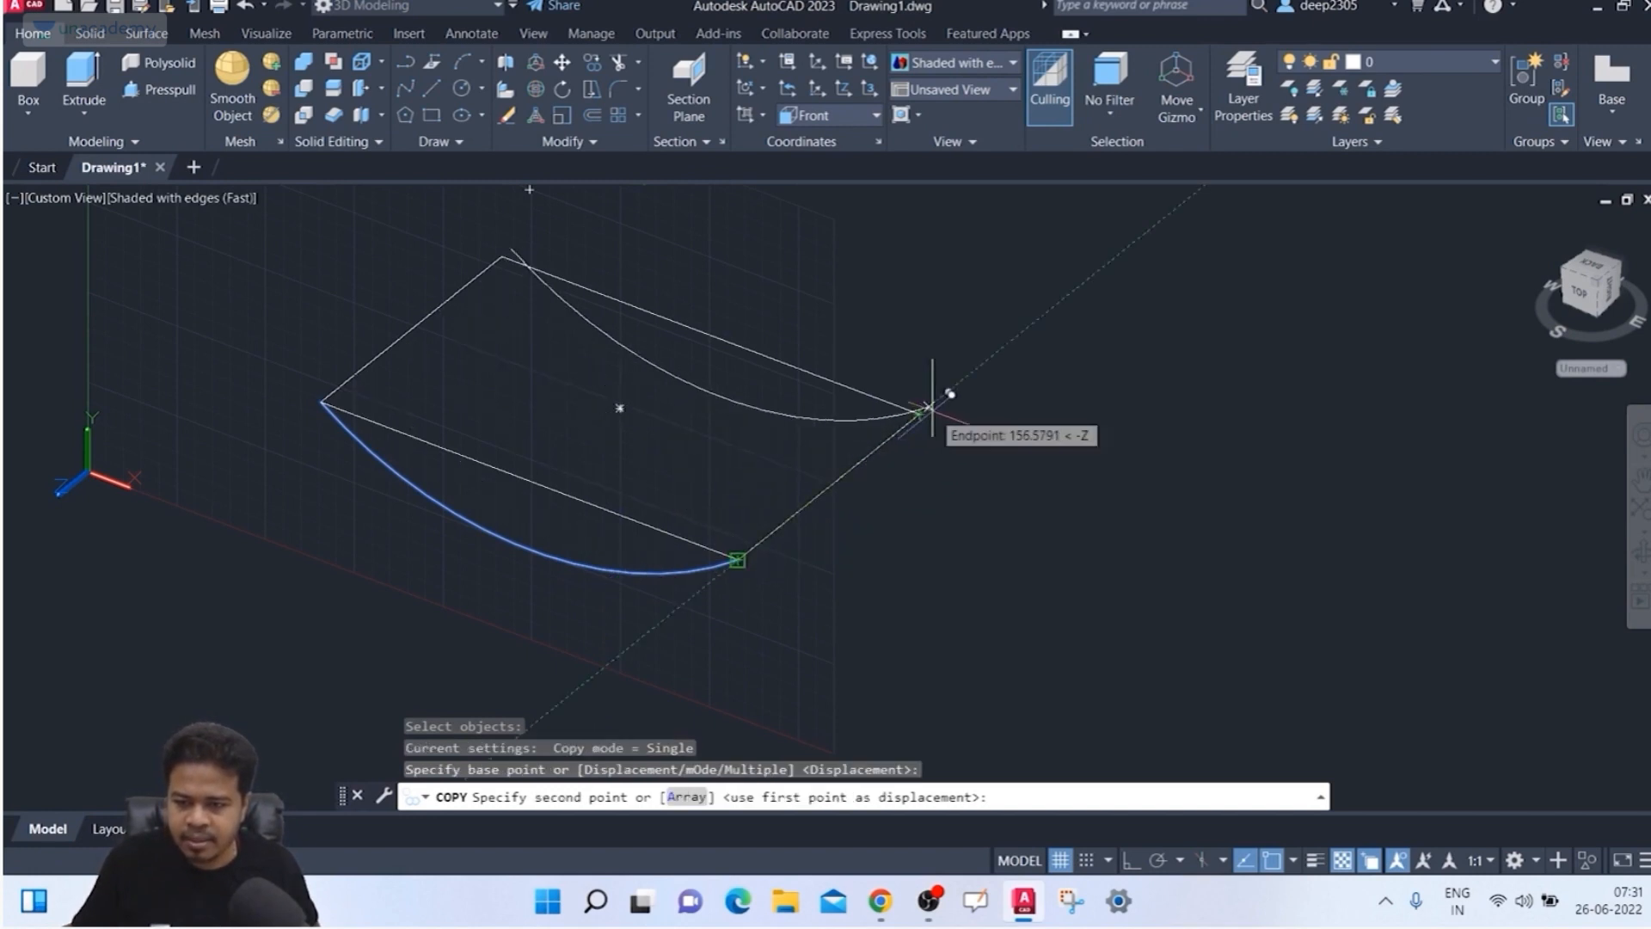
{"action": "key", "text": "Escape"}
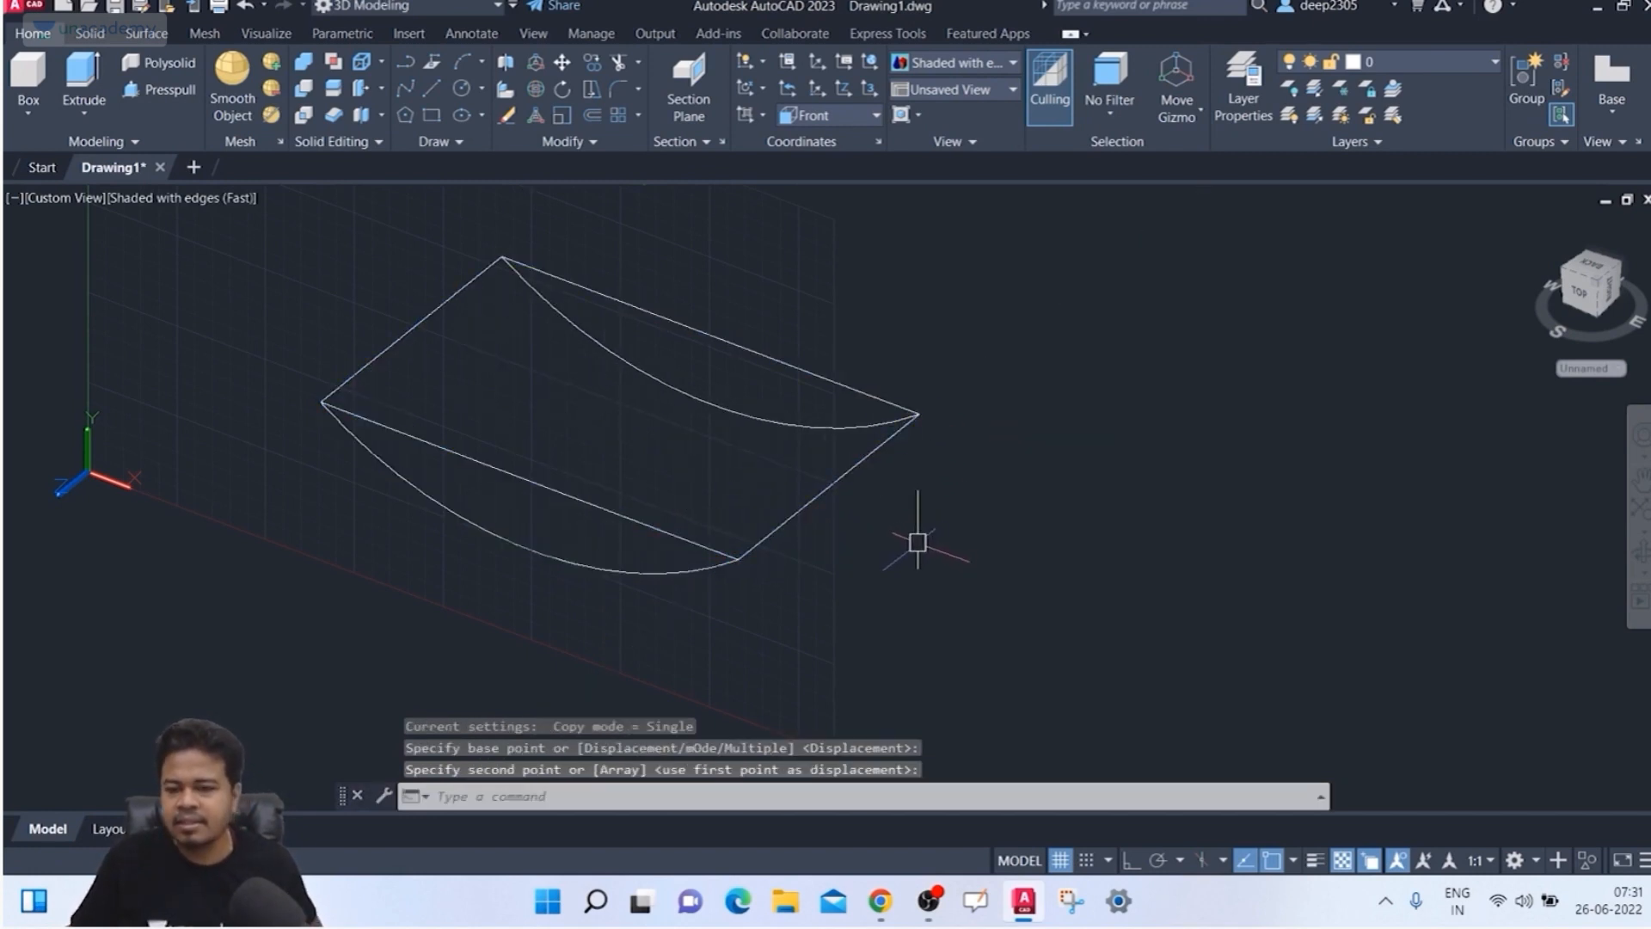
{"action": "key", "text": "Escape"}
{"action": "key", "text": "Escape"}
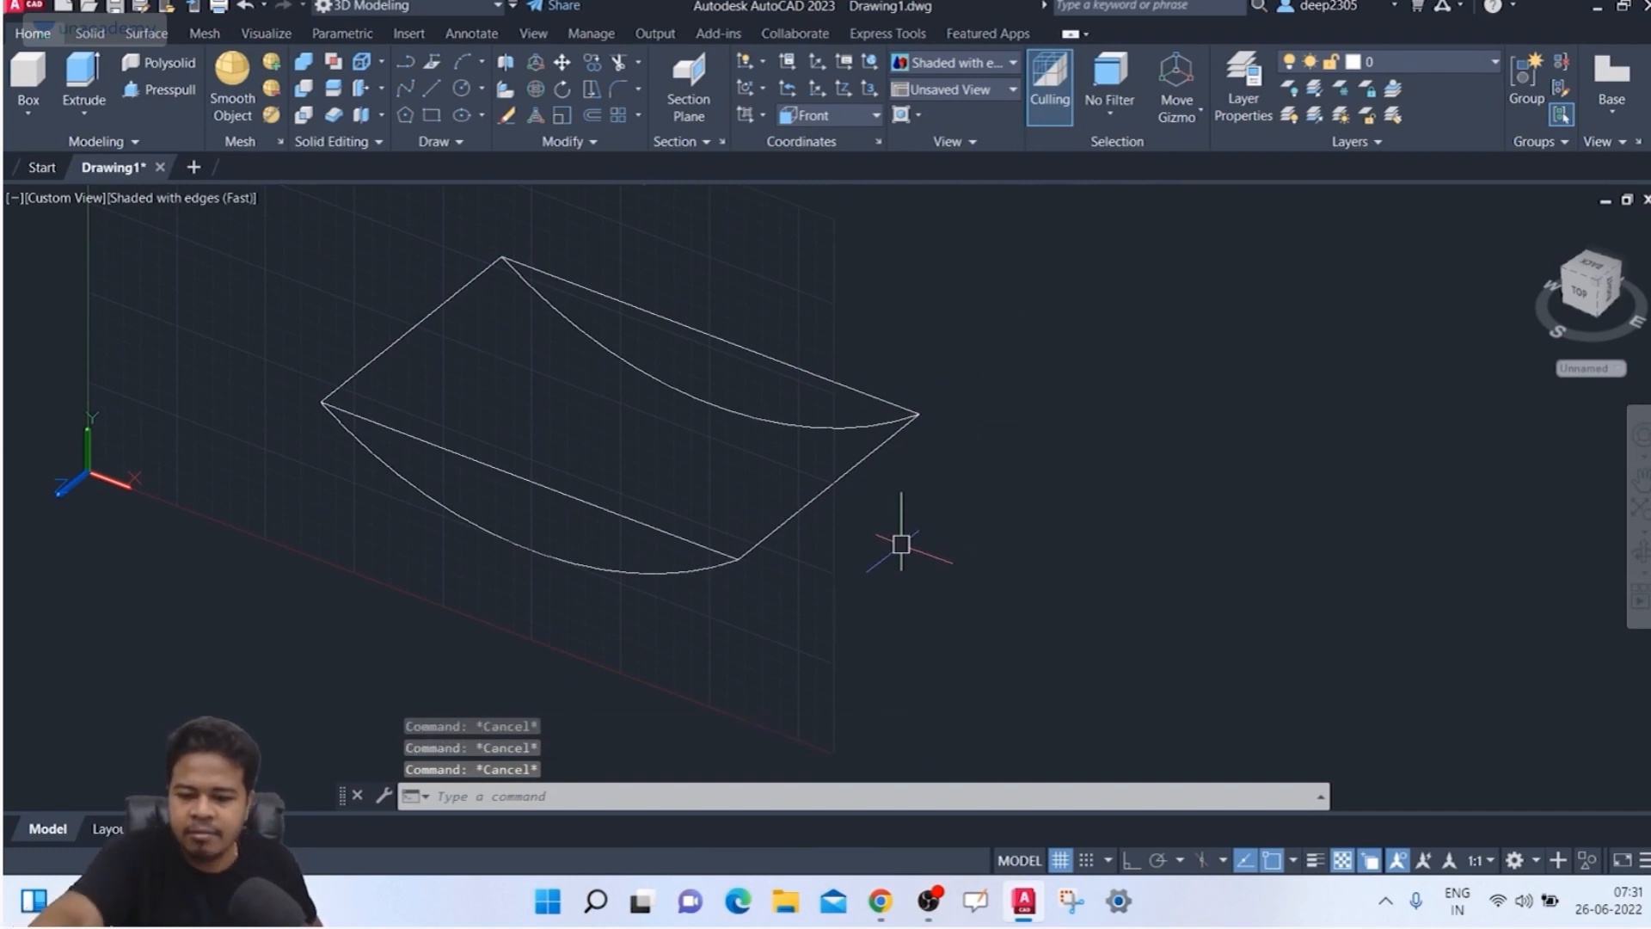
Step: Explode the rectangle into separate lines
{"action": "type", "text": "x"}
{"action": "key", "text": "Return"}
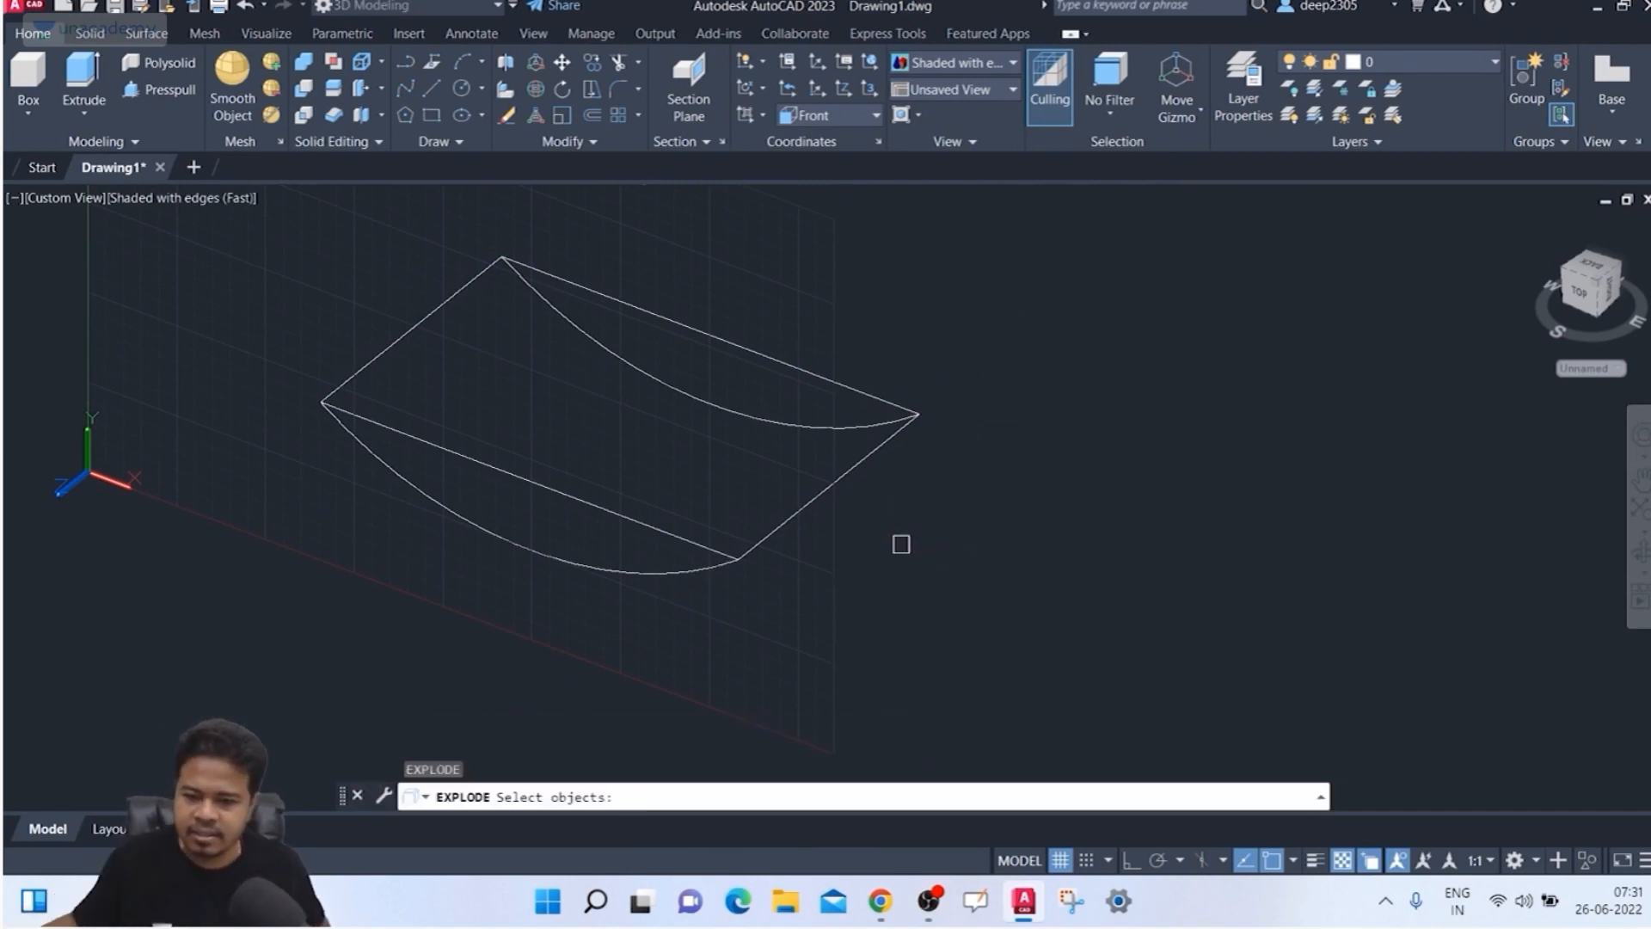
{"action": "left_click", "coordinate": [662, 521]}
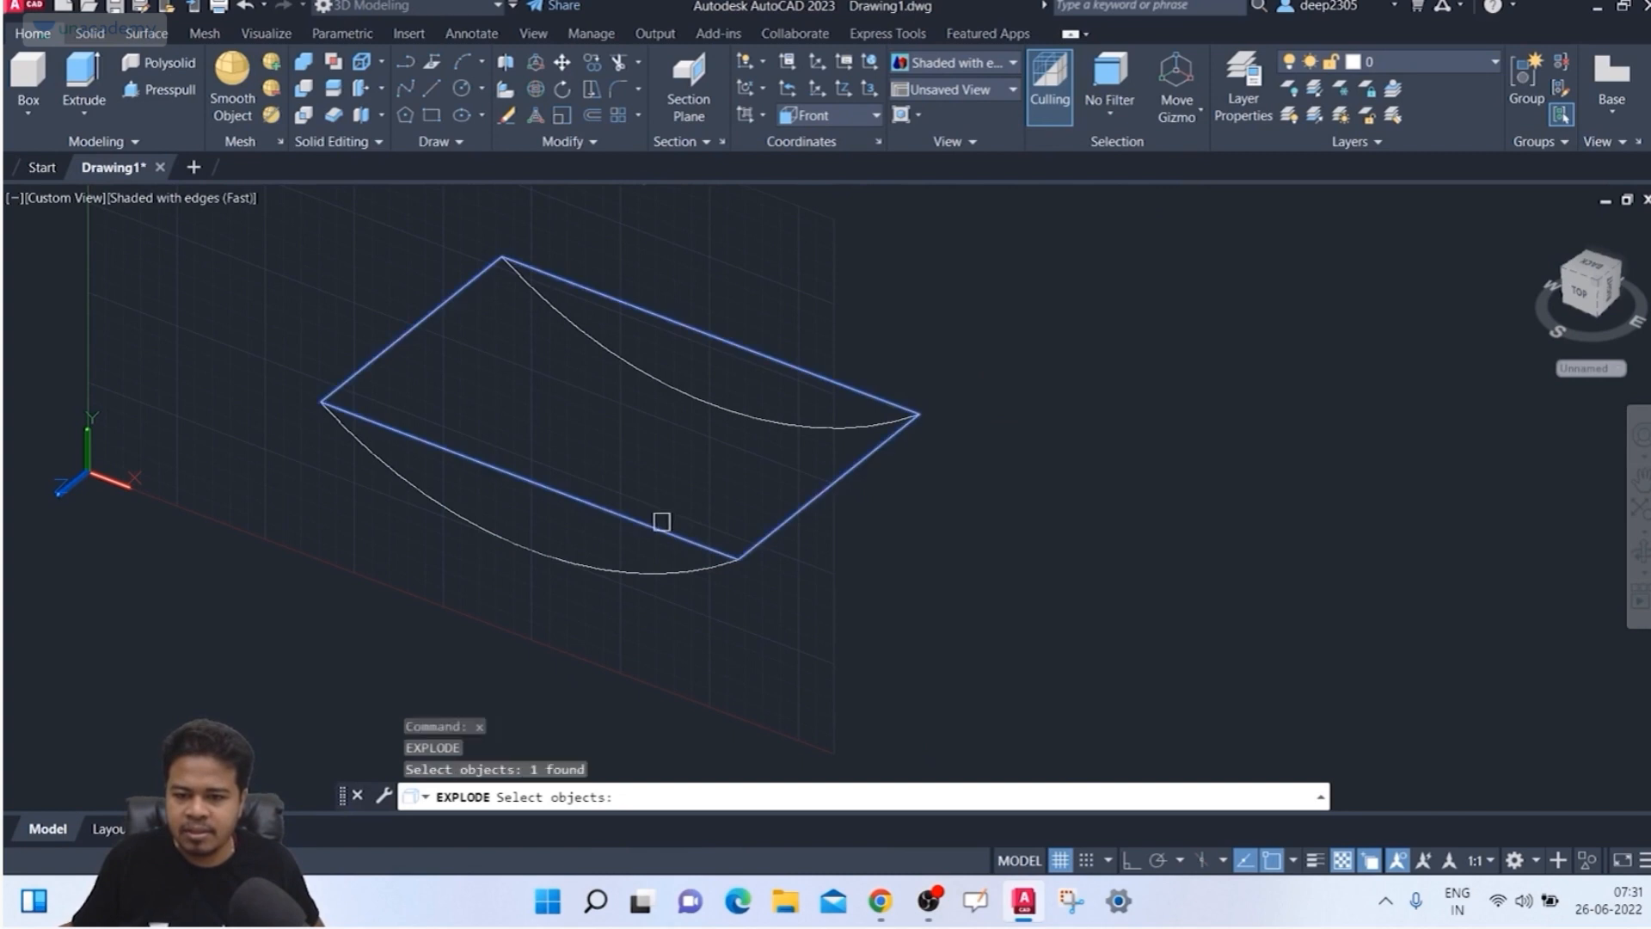
{"action": "key", "text": "Return"}
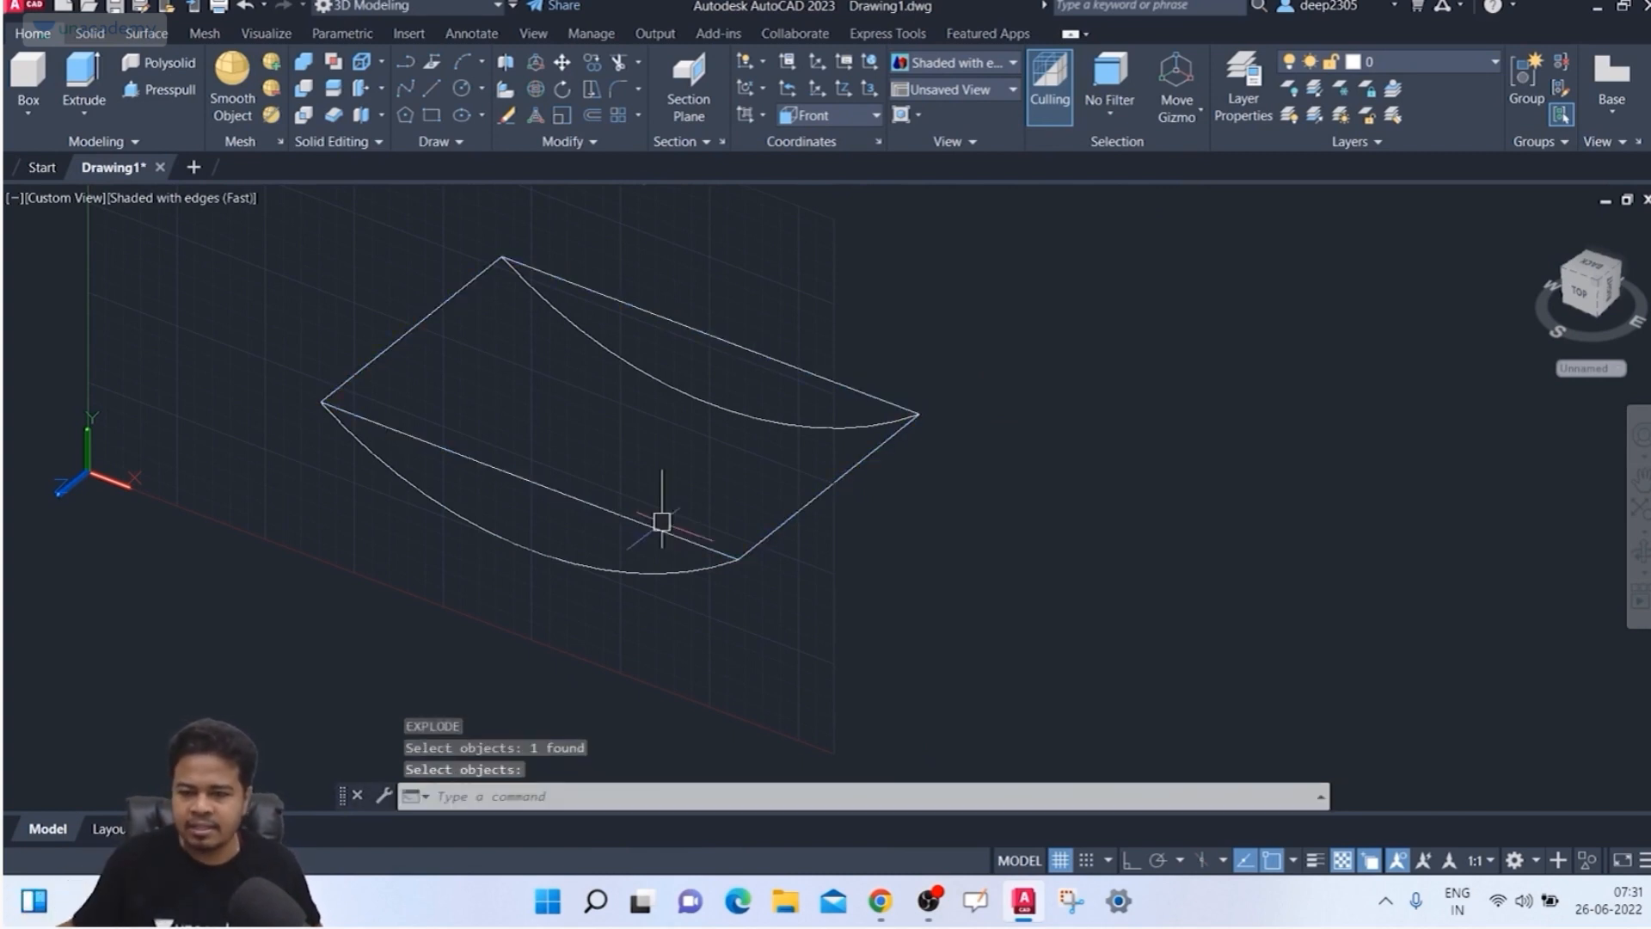
{"action": "key", "text": "Escape"}
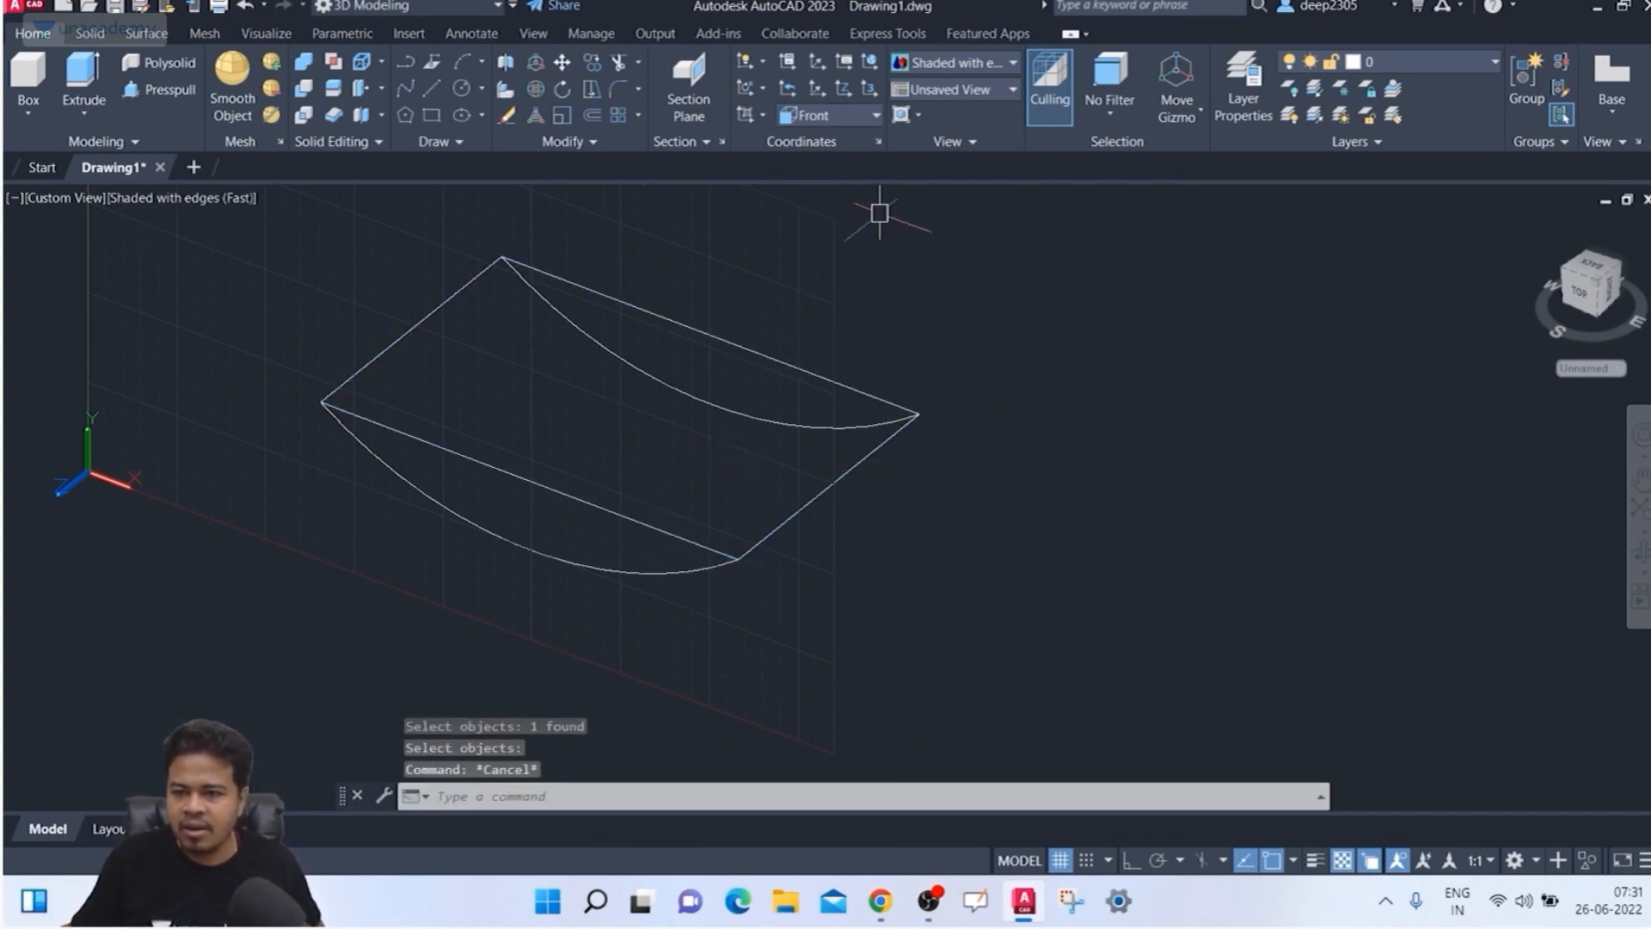
Step: Set the coordinate system to the Top preset
{"action": "left_click", "coordinate": [874, 115]}
{"action": "left_click", "coordinate": [812, 170]}
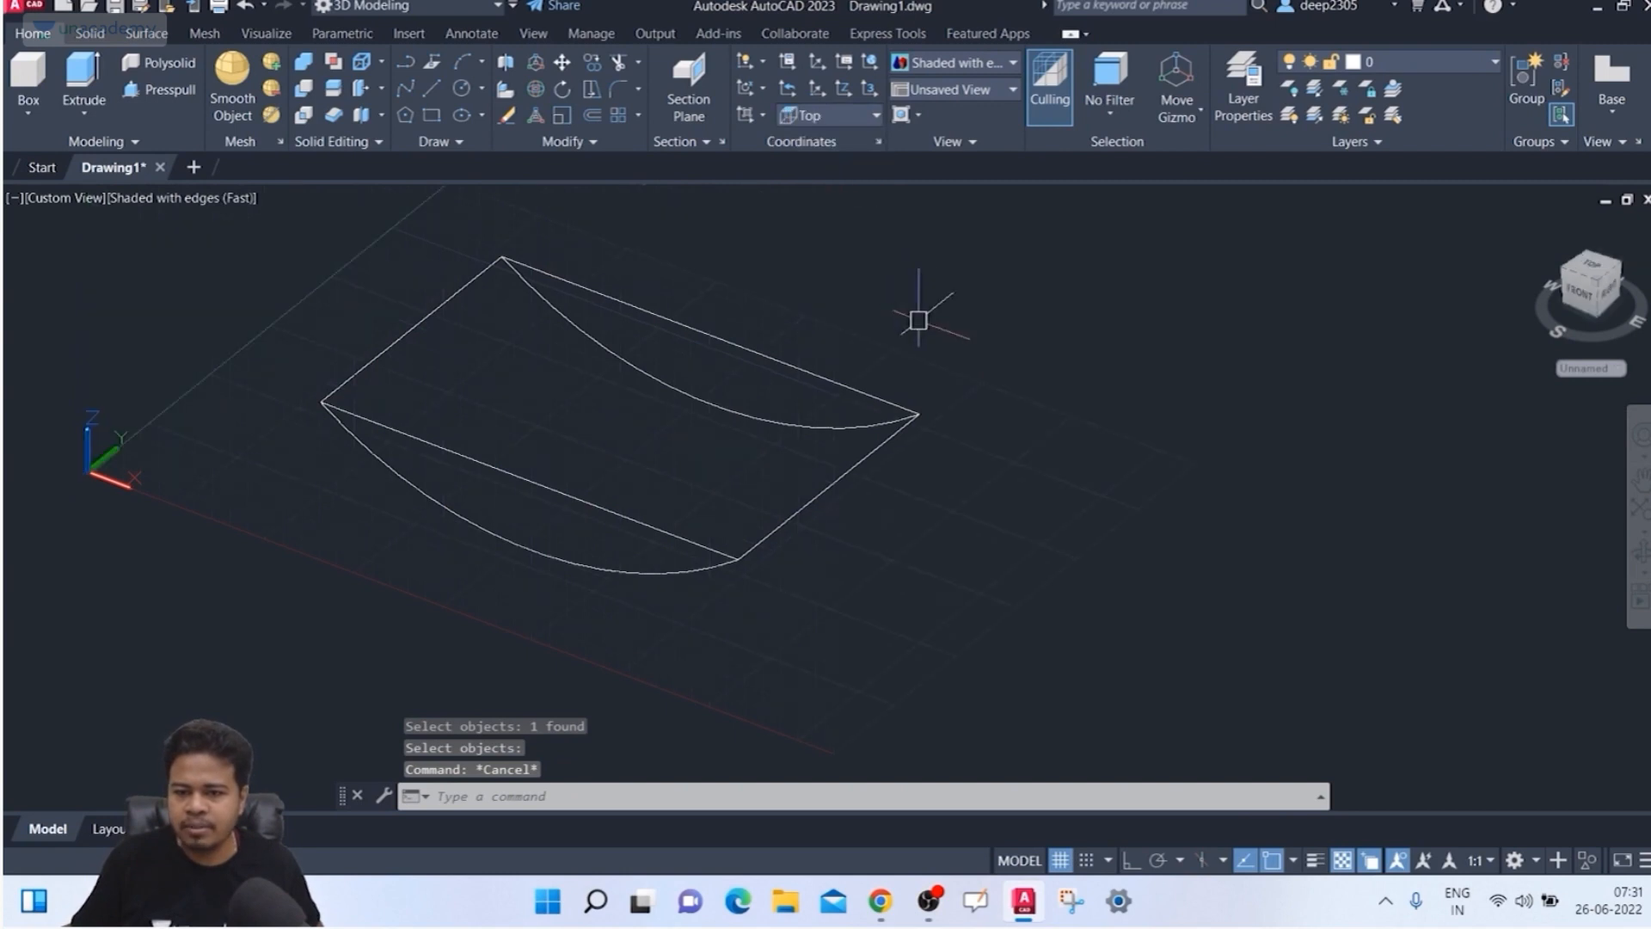
{"action": "middle_click_drag", "start_coordinate": [917, 382], "coordinate": [893, 380]}
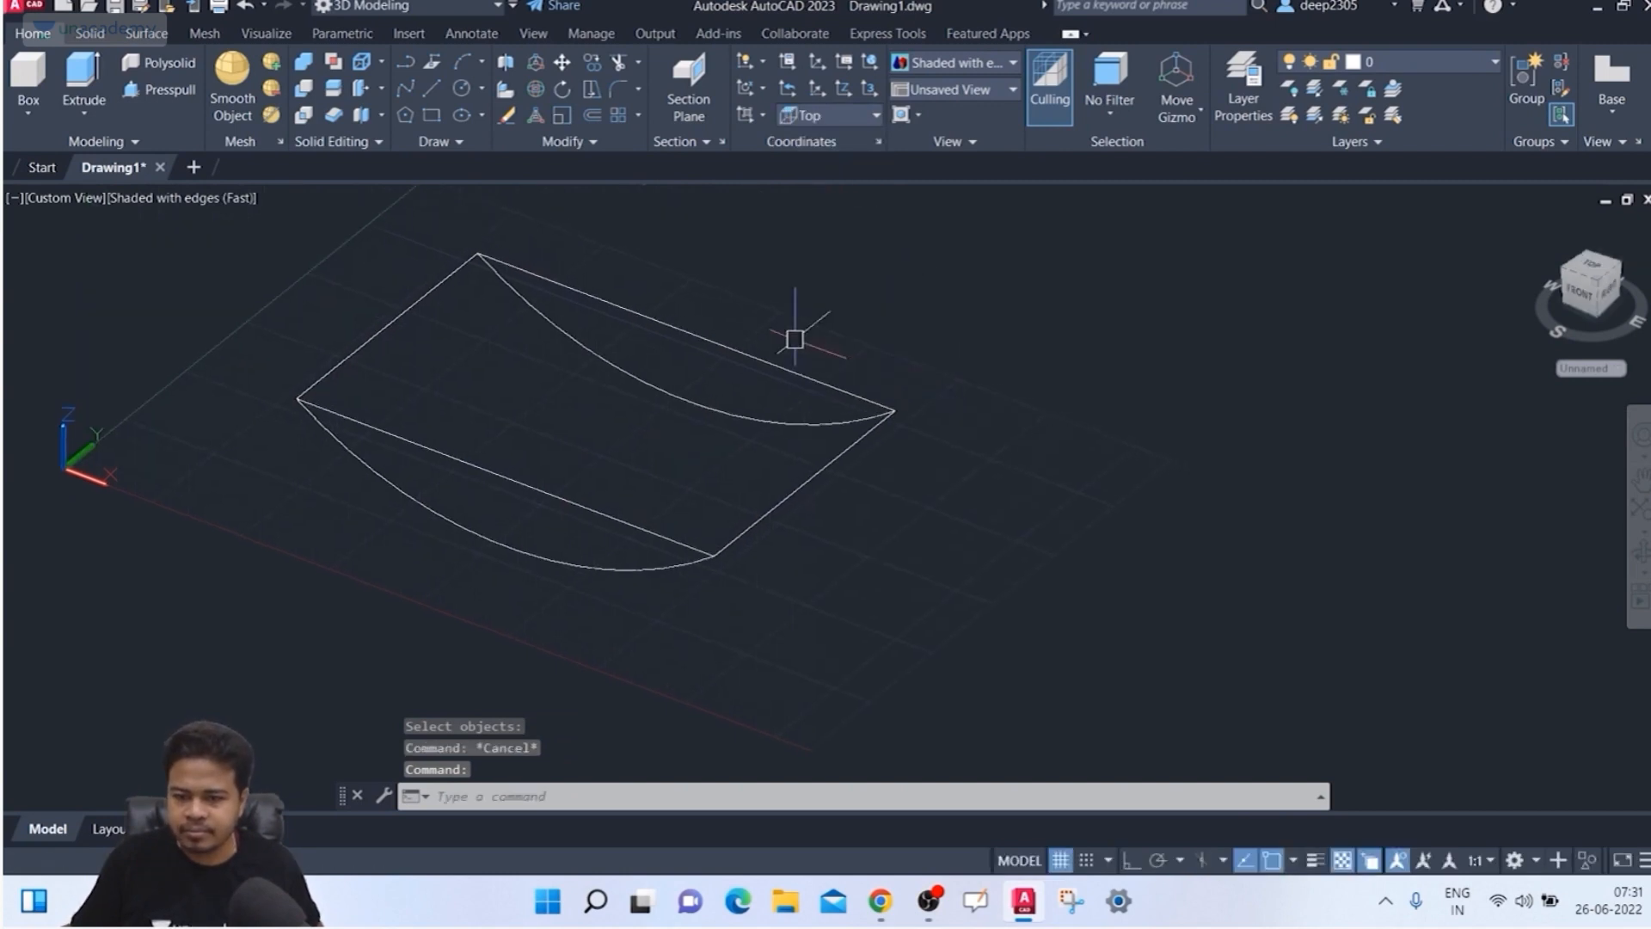
Step: Delete the two long straight lines that join the ends of the arcs
{"action": "left_click", "coordinate": [748, 344]}
{"action": "left_click", "coordinate": [528, 486]}
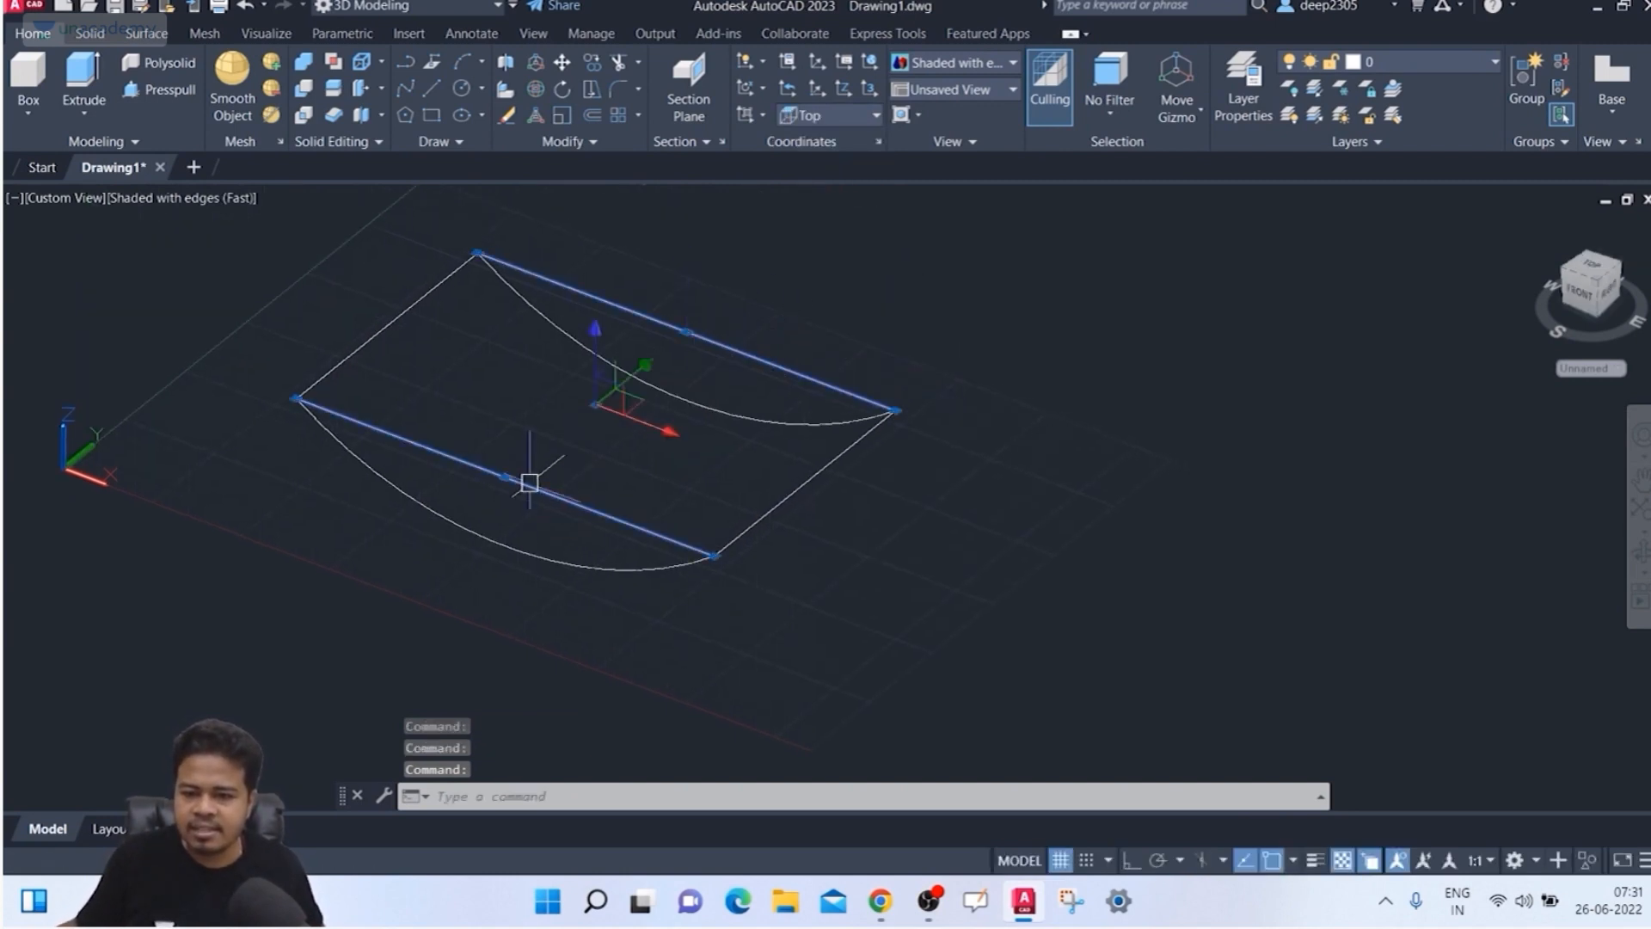
{"action": "key", "text": "Delete"}
{"action": "key", "text": "Escape"}
{"action": "key", "text": "Escape"}
{"action": "key", "text": "Escape"}
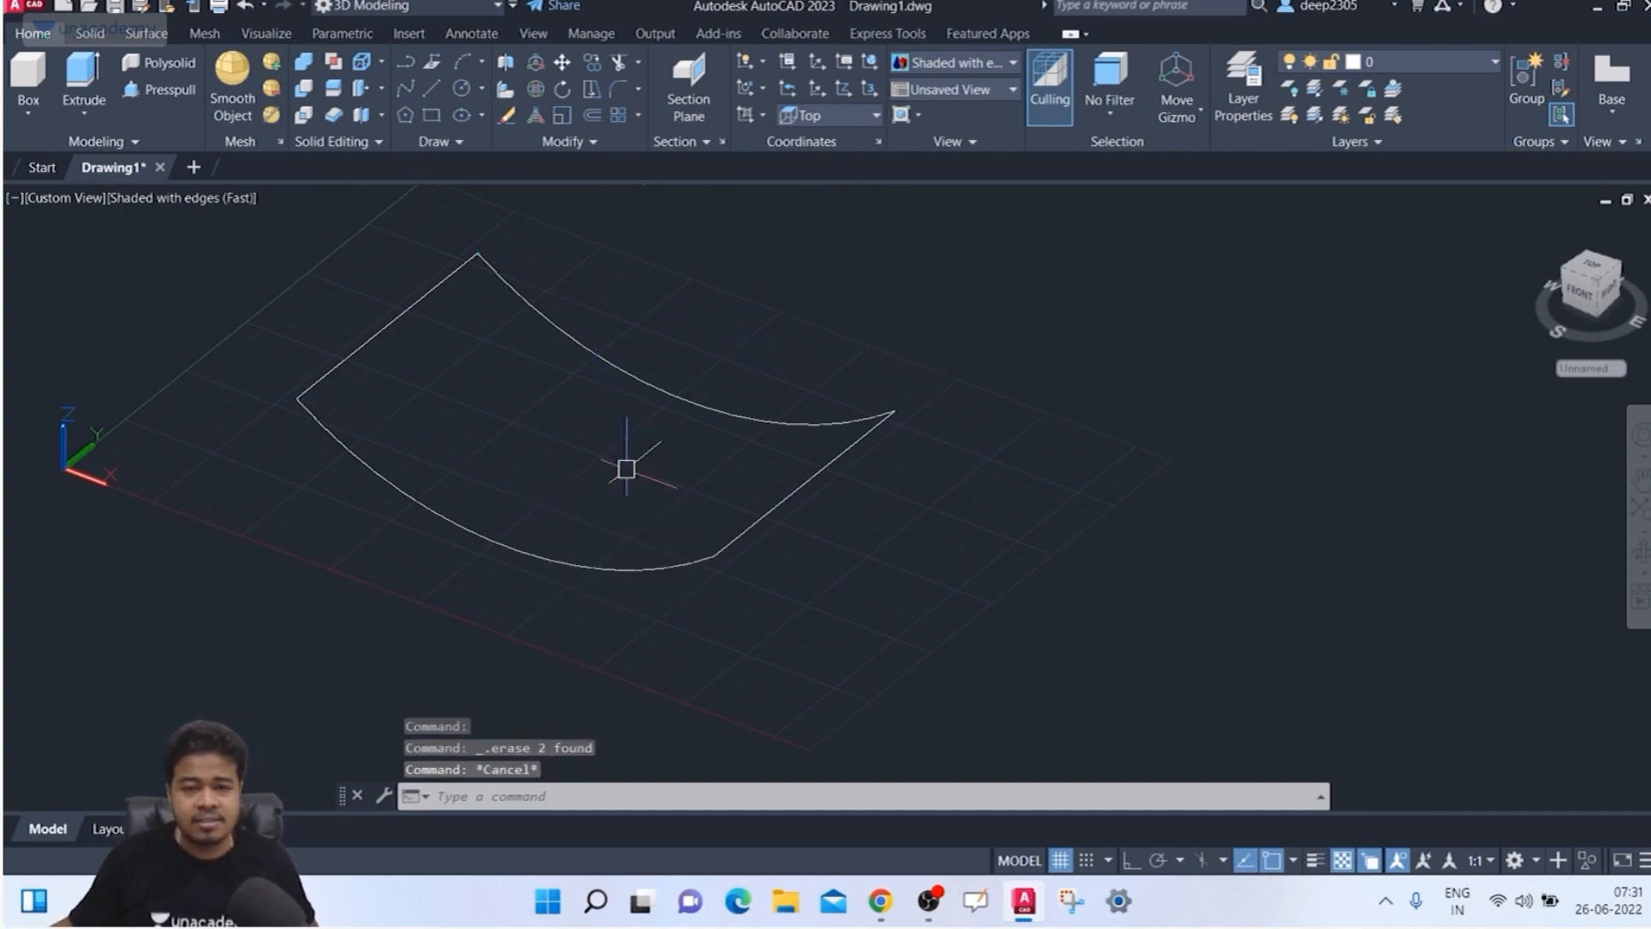
Step: Create a network surface using the two straight lines as the first direction and the two arcs as the second
{"action": "left_click", "coordinate": [146, 32]}
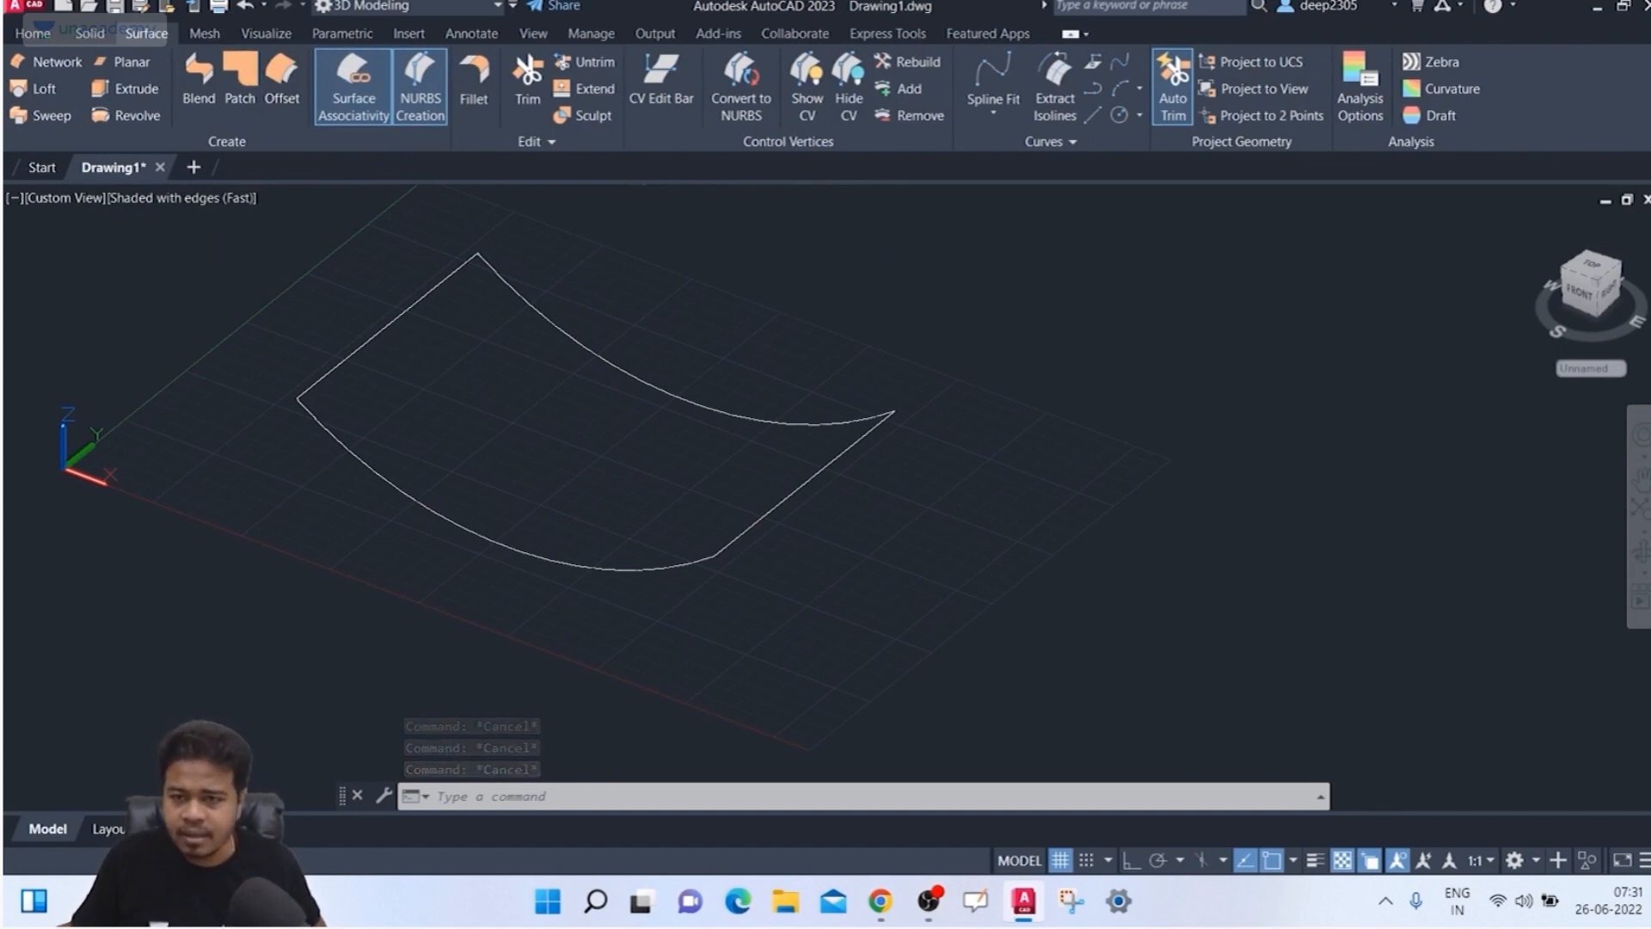
{"action": "left_click", "coordinate": [47, 61]}
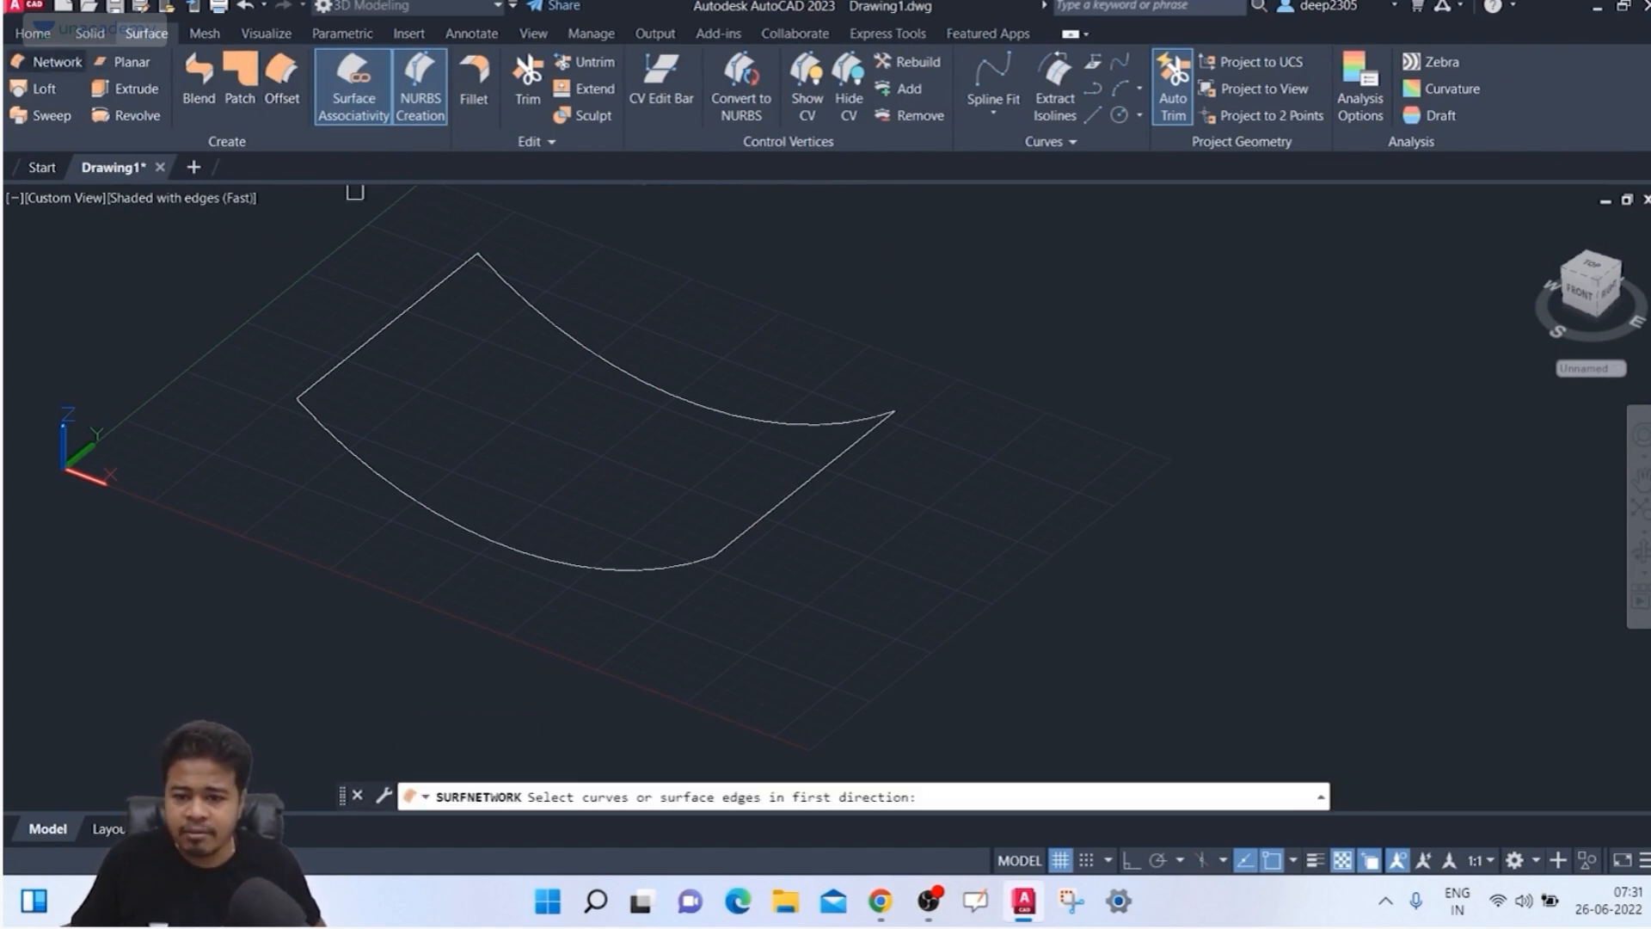
{"action": "left_click", "coordinate": [365, 347]}
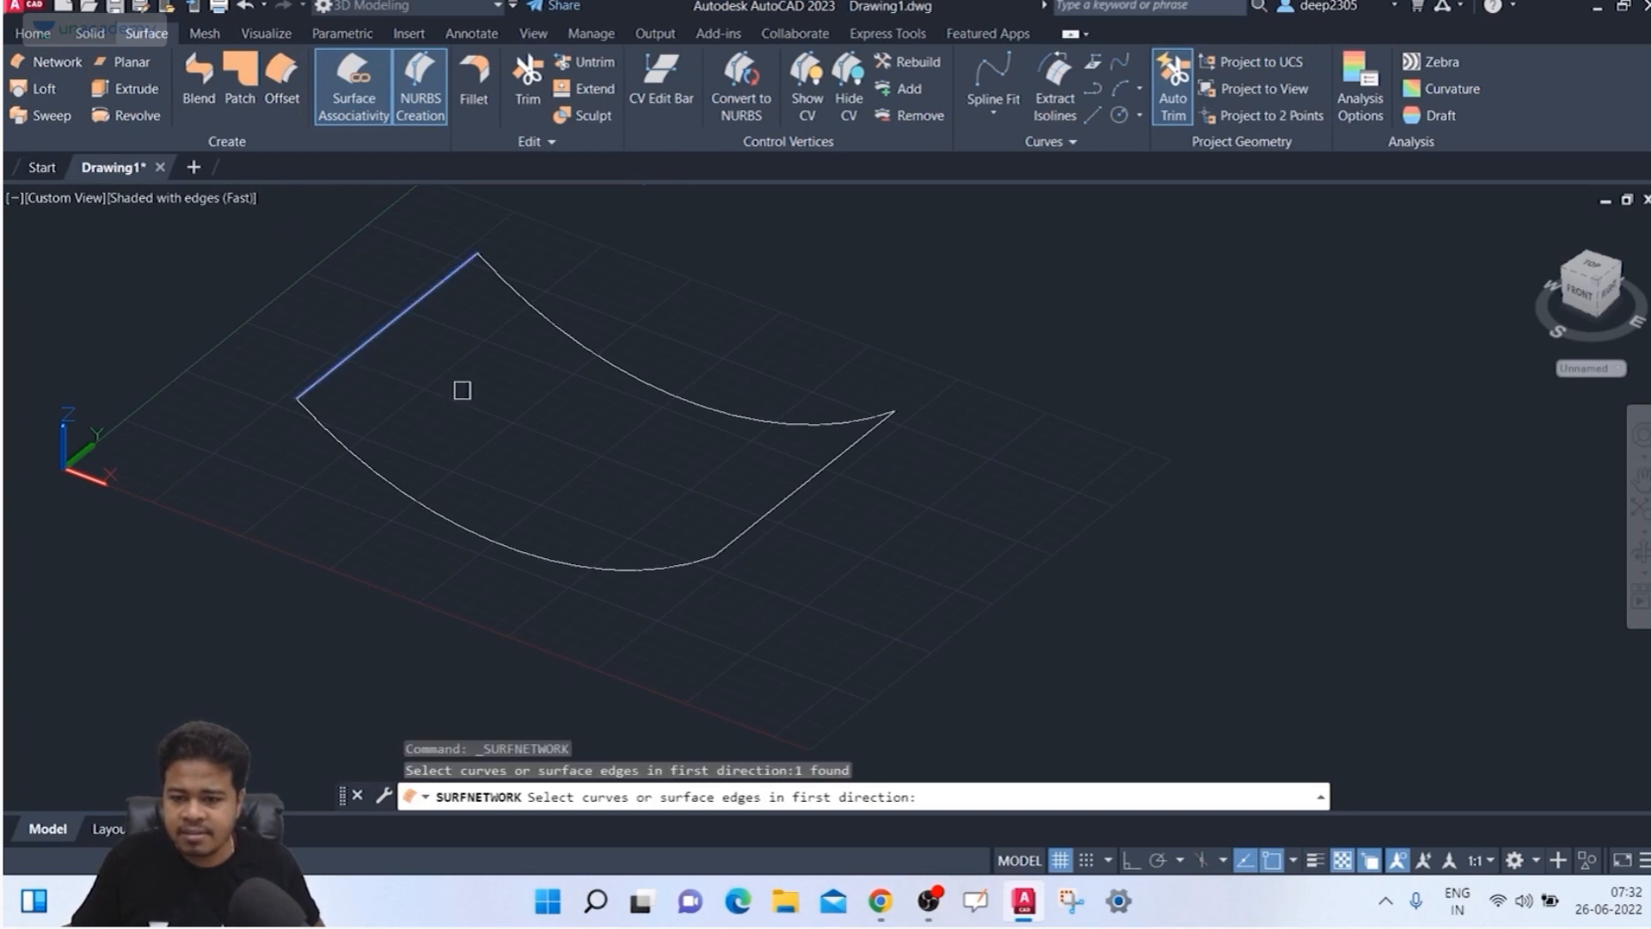
{"action": "left_click", "coordinate": [756, 529]}
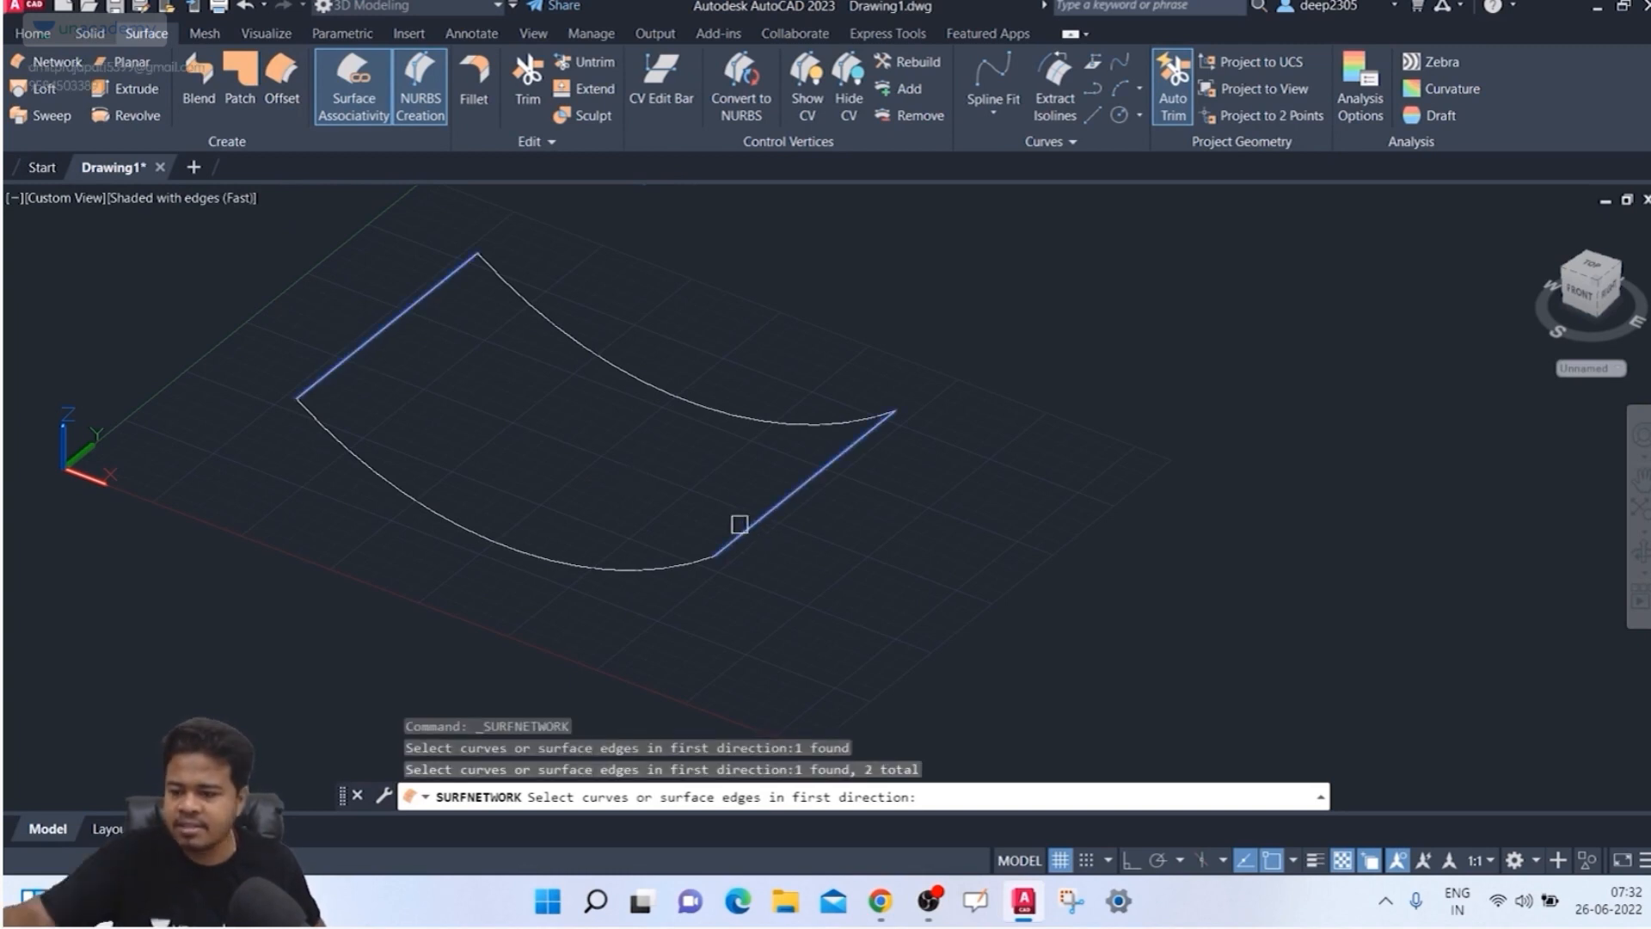
{"action": "key", "text": "Return"}
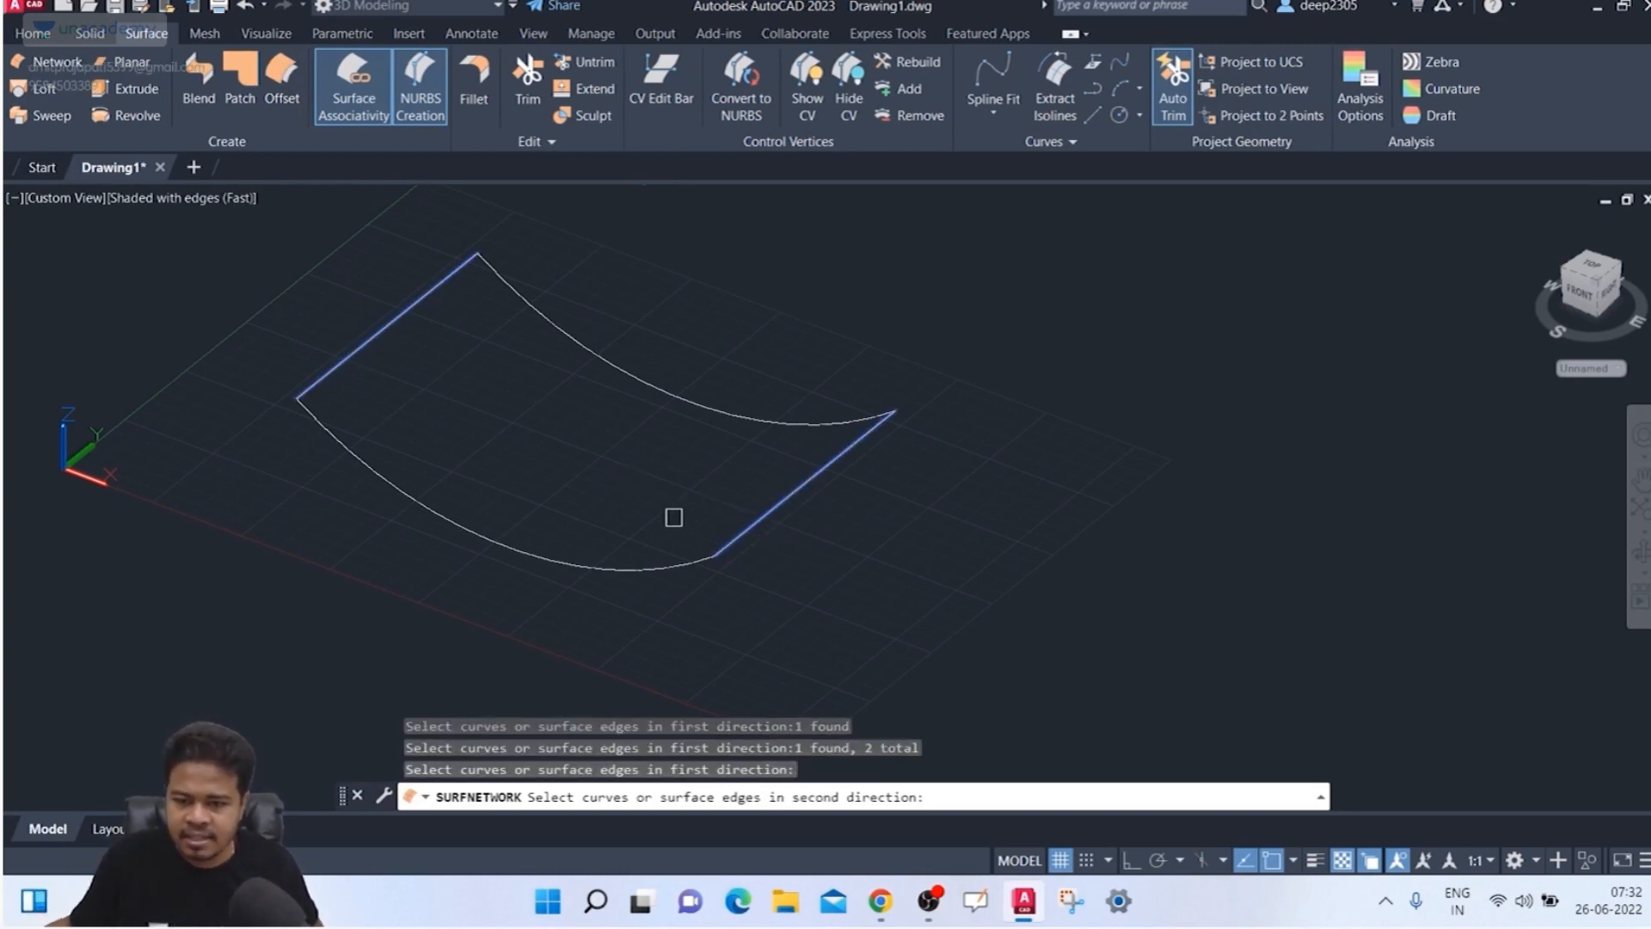
{"action": "left_click", "coordinate": [597, 565]}
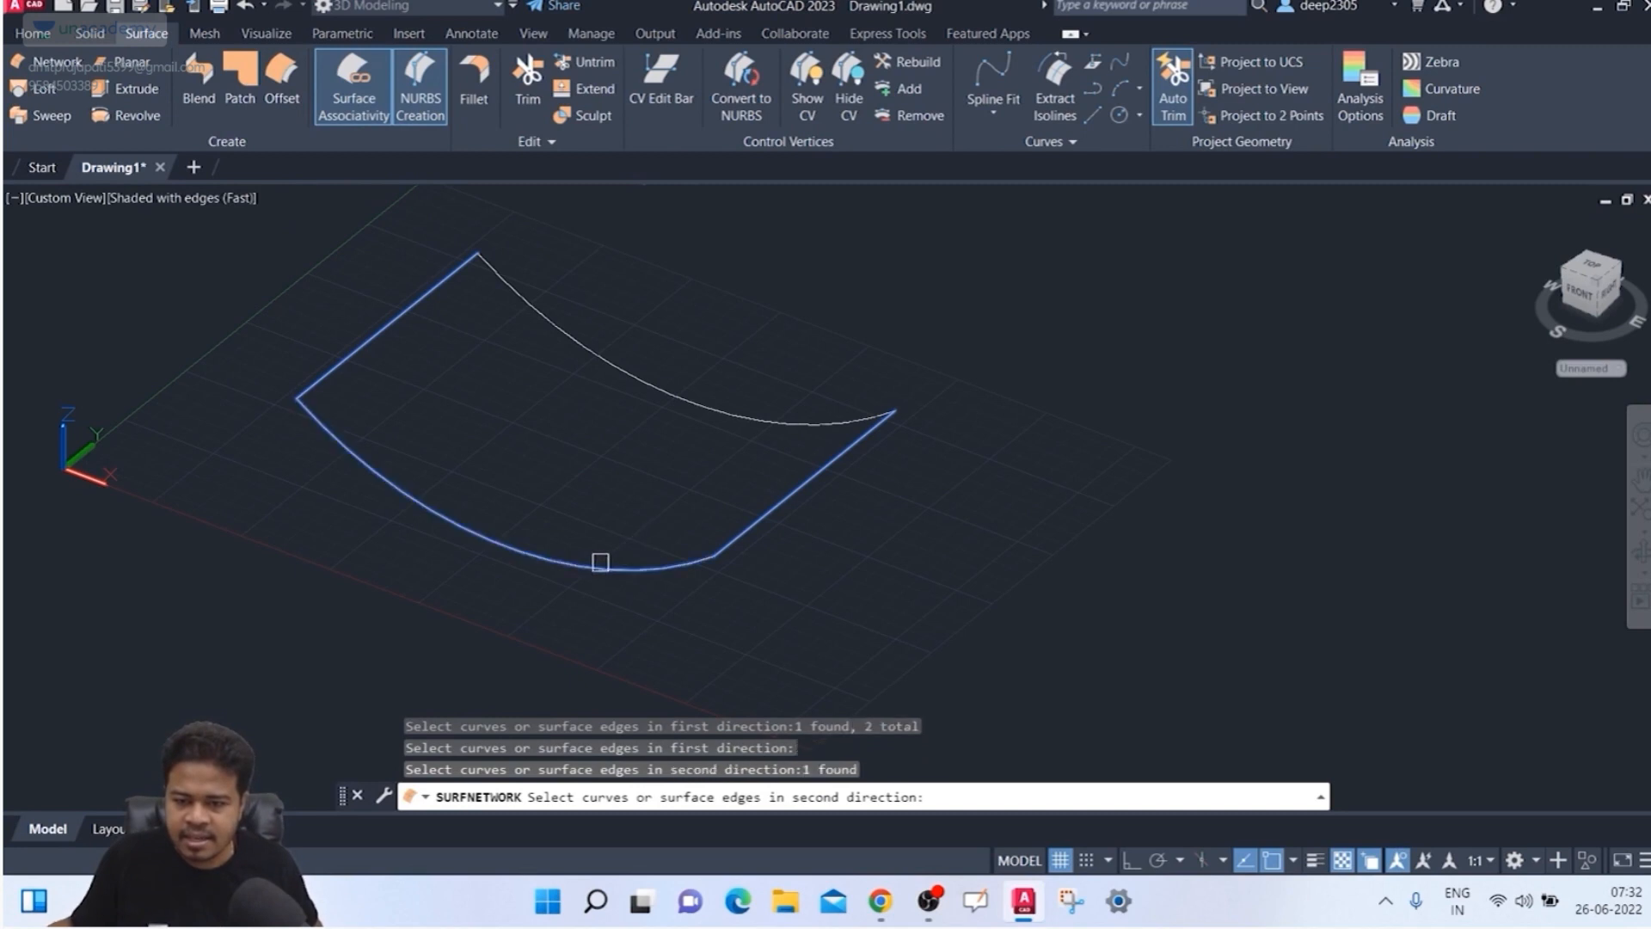
{"action": "left_click", "coordinate": [699, 404]}
{"action": "key", "text": "Return"}
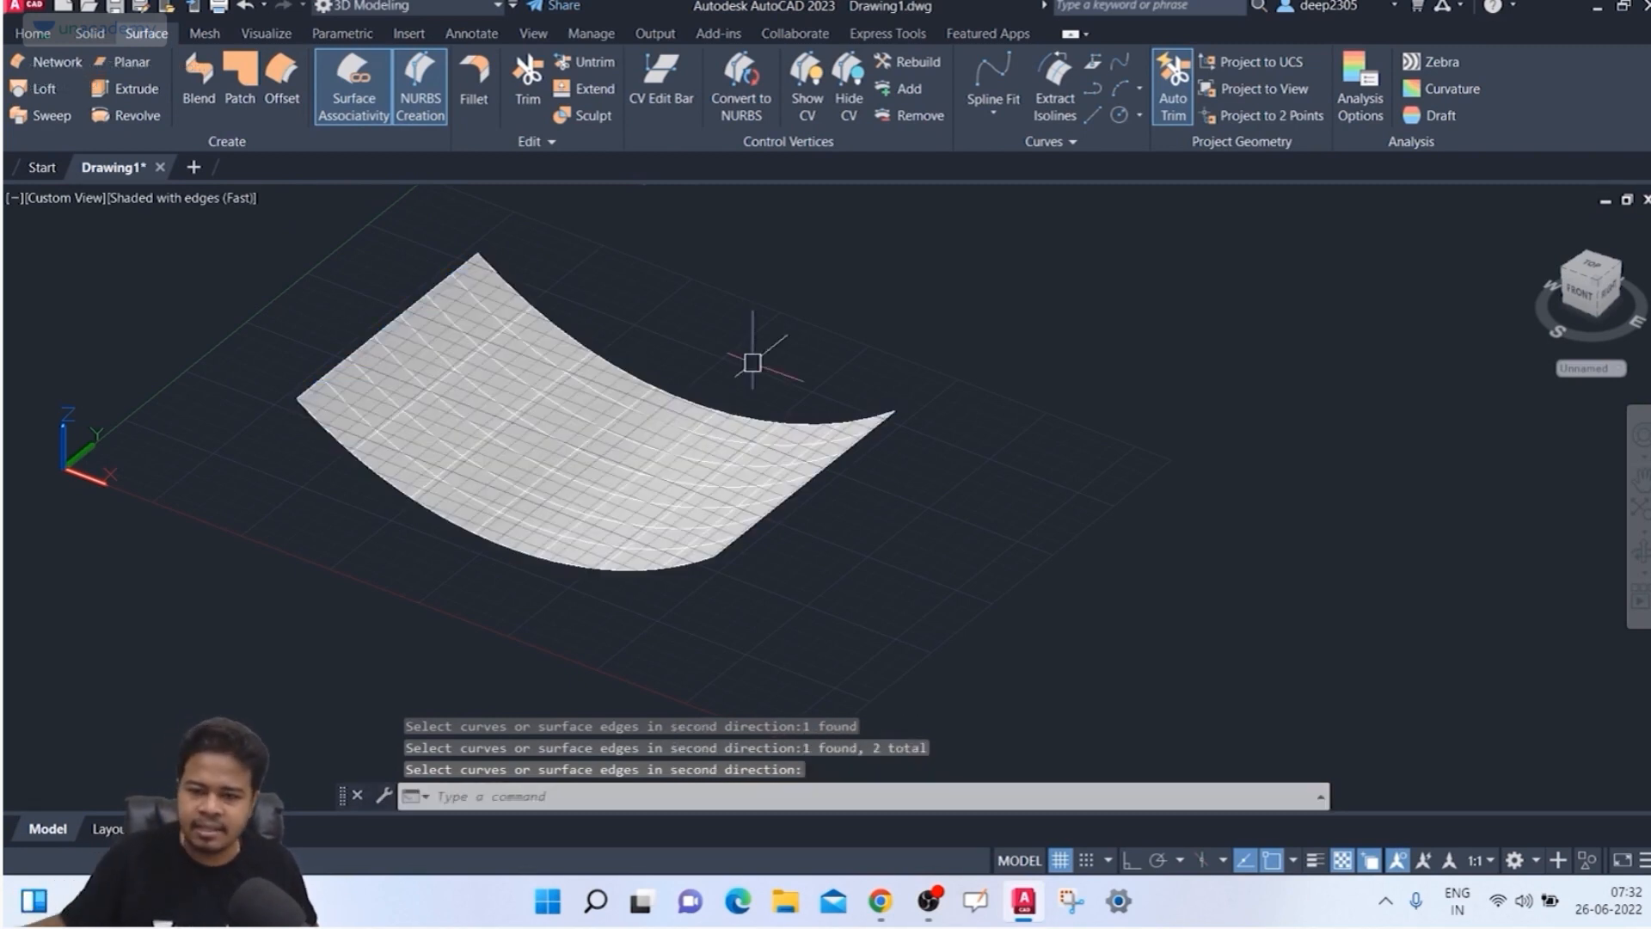
{"action": "mouse_move", "coordinate": [785, 607]}
{"action": "middle_mouse_down", "text": "shift"}
{"action": "mouse_move", "coordinate": [782, 456]}
{"action": "mouse_move", "coordinate": [878, 405]}
{"action": "mouse_move", "coordinate": [754, 611]}
{"action": "middle_mouse_up", "text": "shift"}
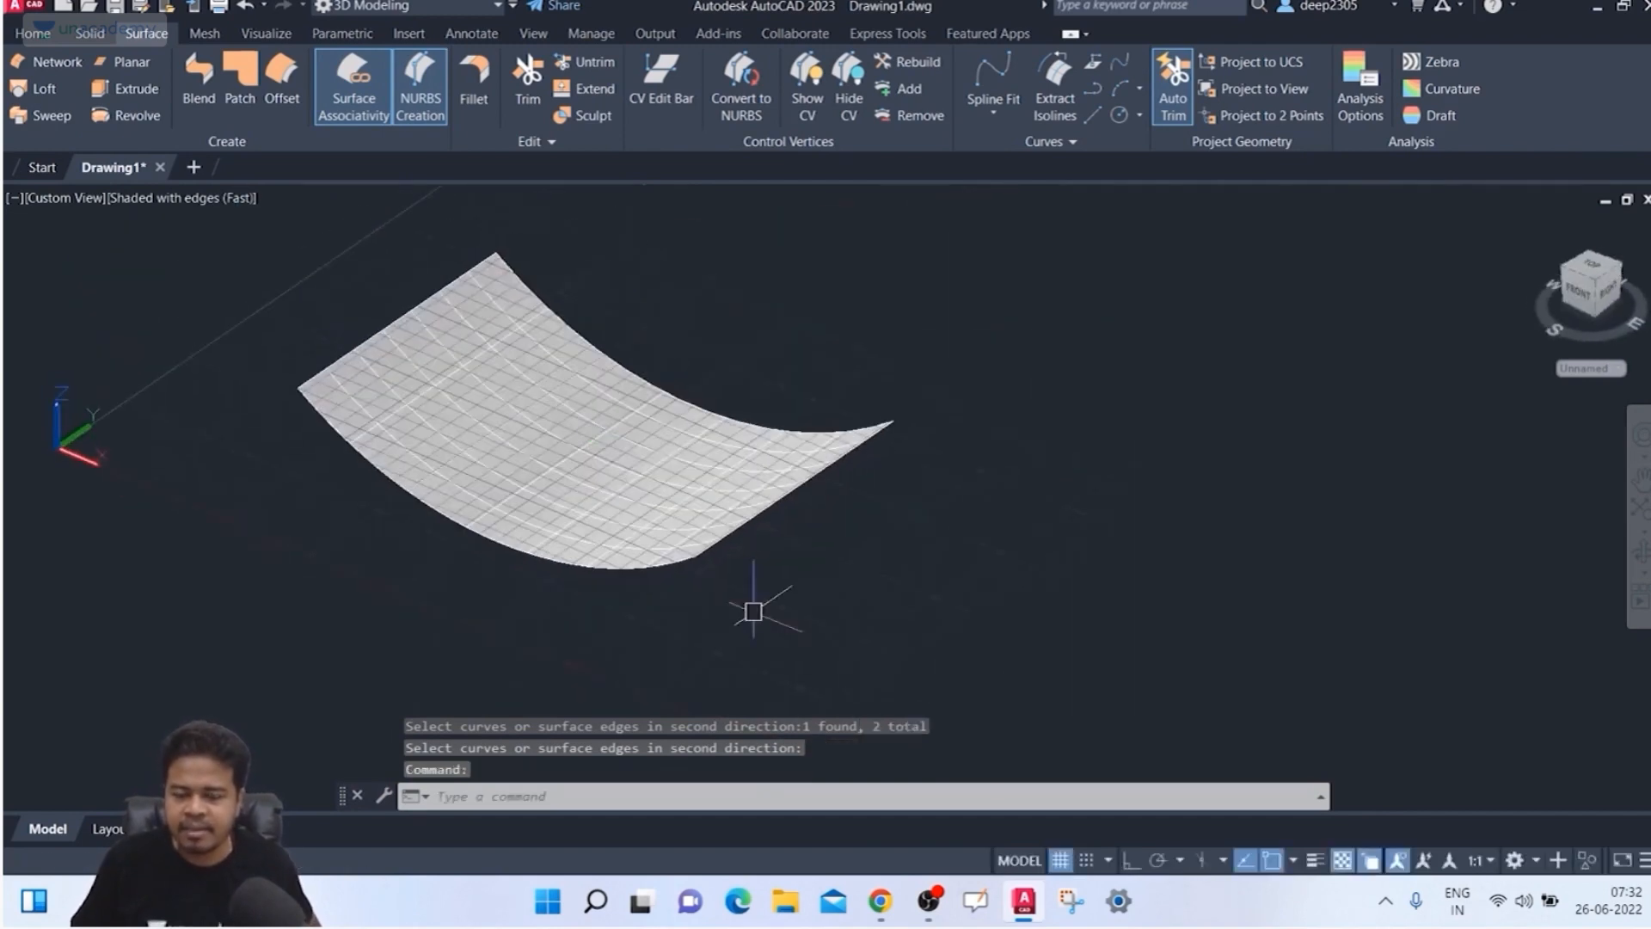
Step: Undo the network surface, leaving only the boundary lines and arcs
{"action": "key", "text": "ctrl+z"}
{"action": "key", "text": "ctrl+z"}
{"action": "key", "text": "ctrl+z"}
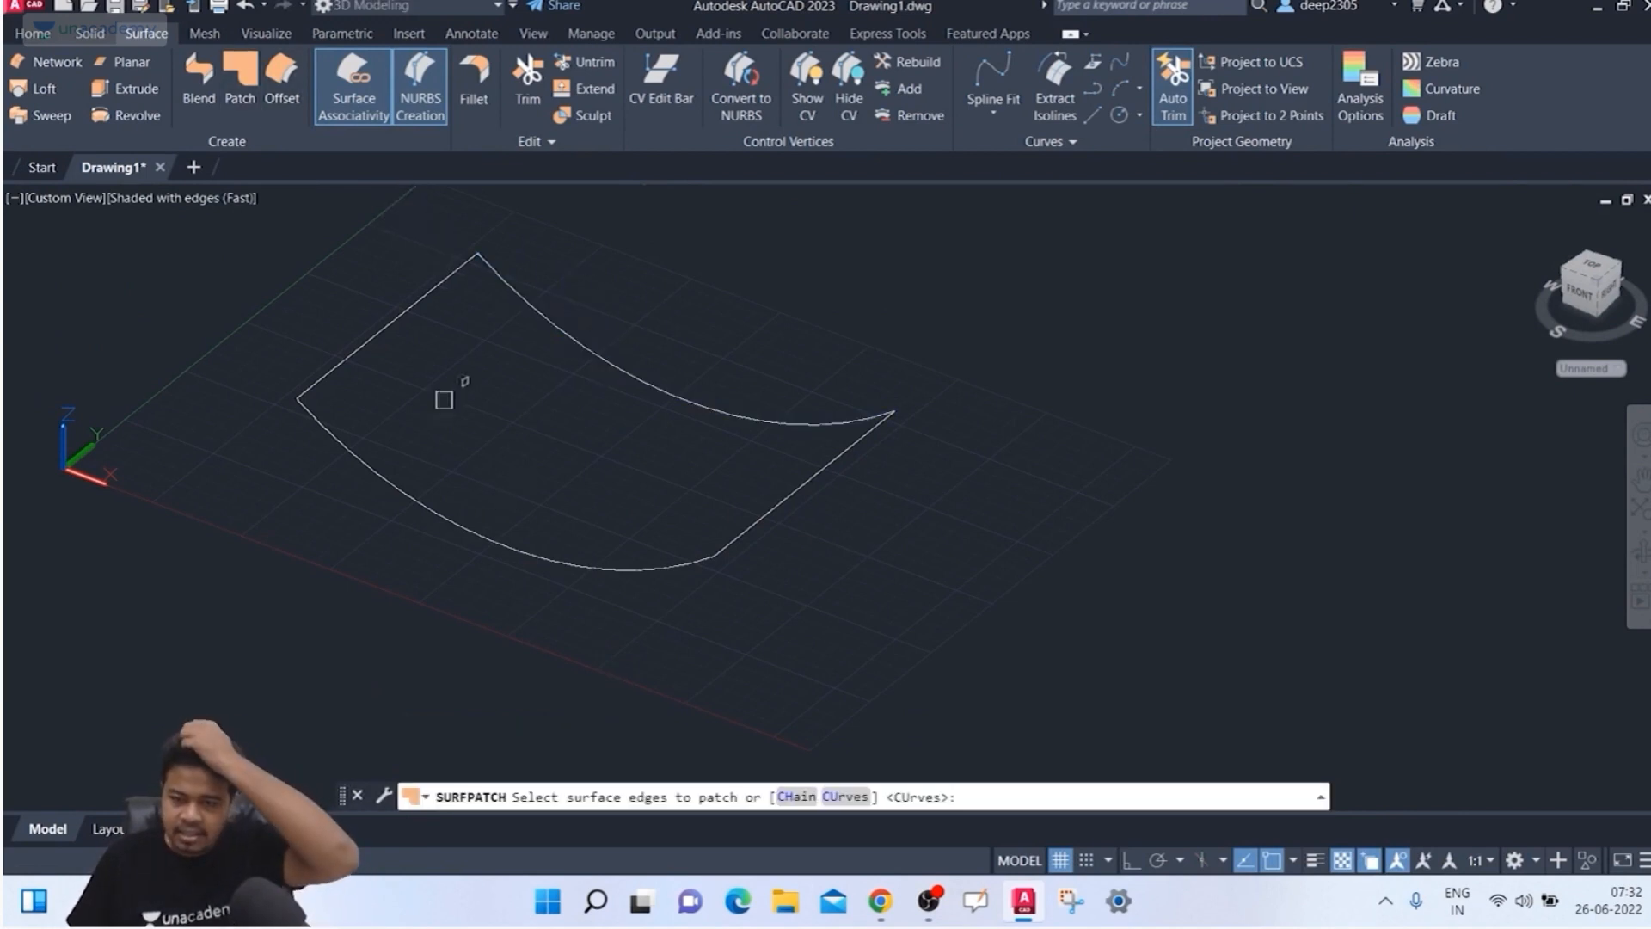
Step: Try to pick the short straight boundary line as a surface edge for the patch
{"action": "left_click", "coordinate": [388, 326]}
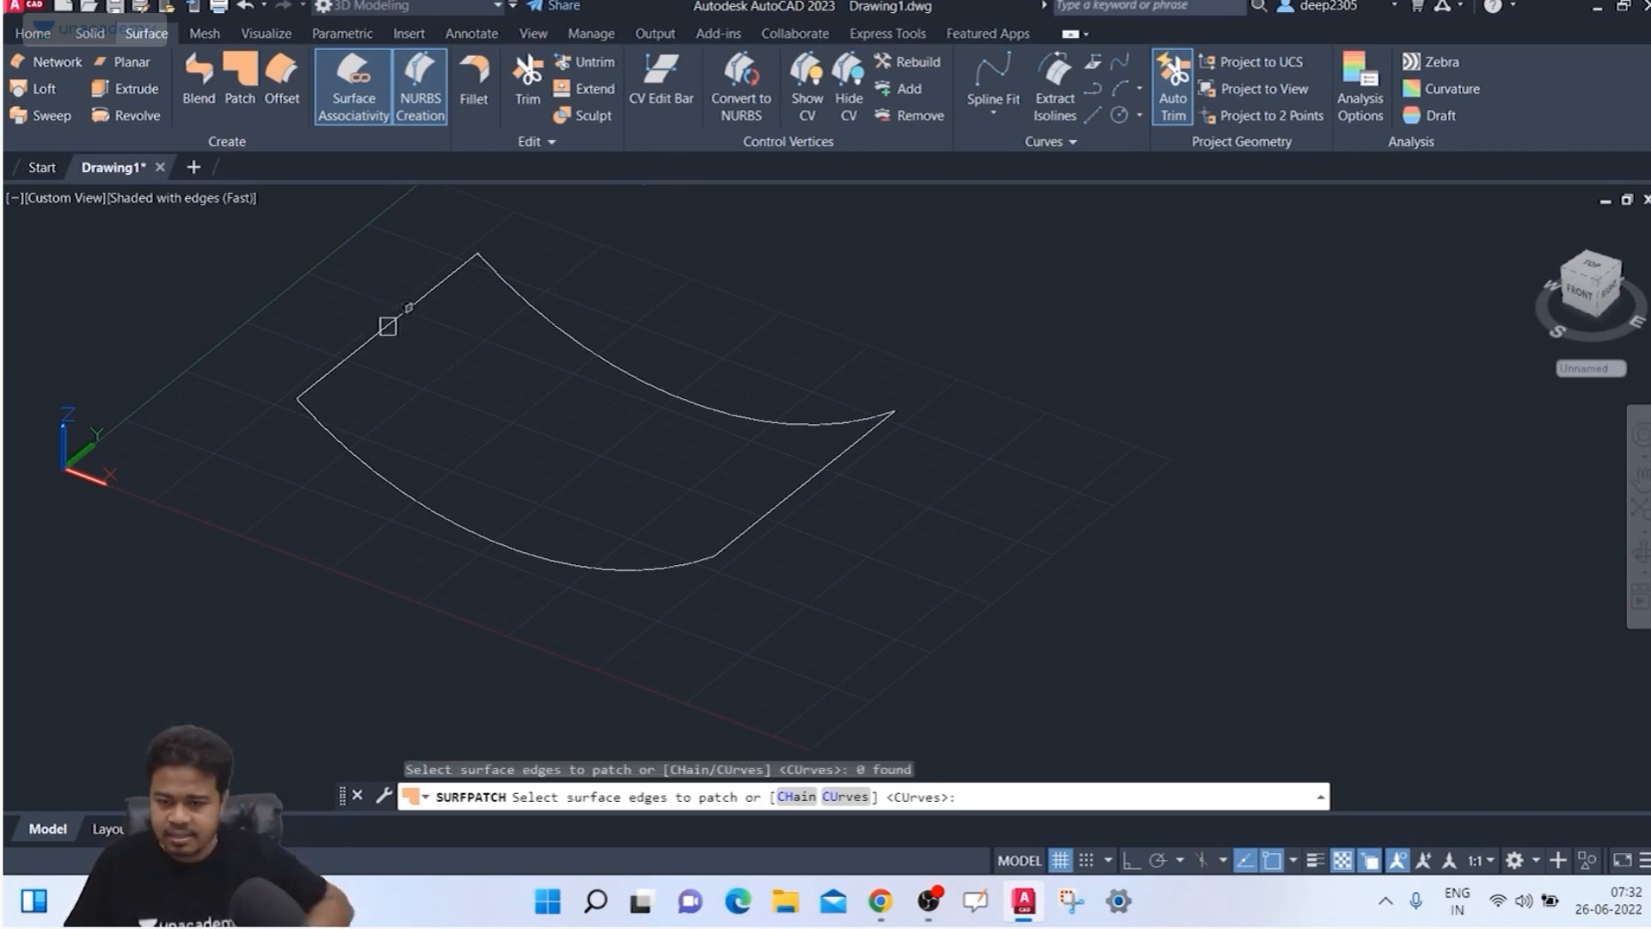
{"action": "middle_click_drag", "start_coordinate": [397, 402], "coordinate": [419, 363], "text": "shift"}
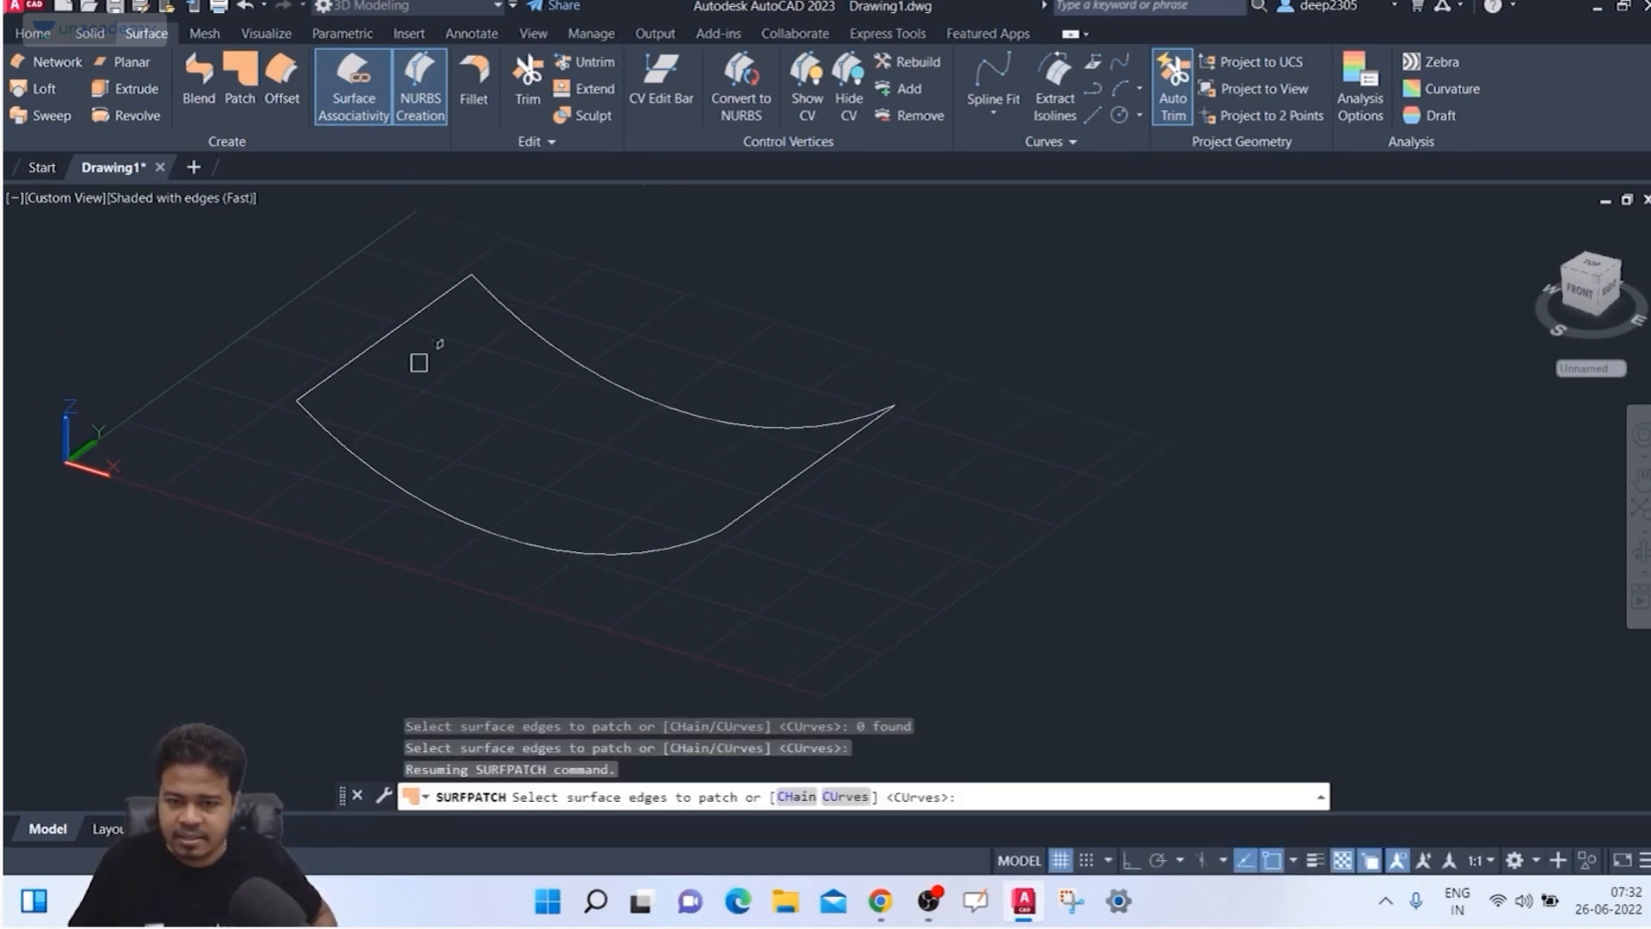
{"action": "left_click", "coordinate": [388, 328]}
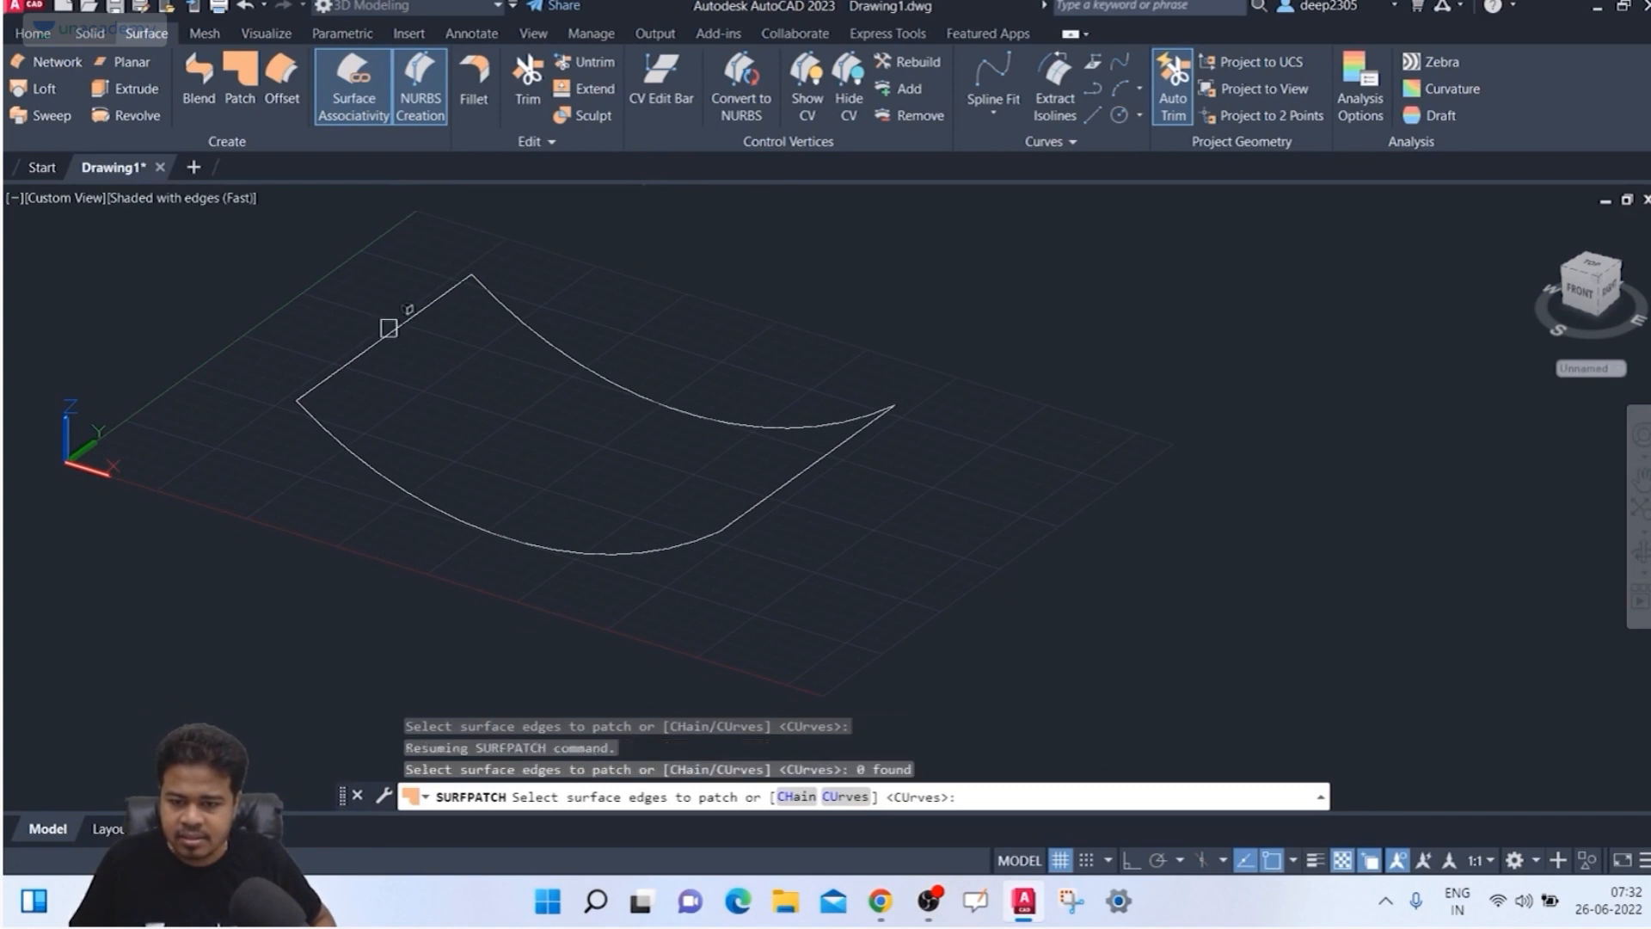
{"action": "left_click", "coordinate": [389, 328]}
{"action": "left_click", "coordinate": [388, 328]}
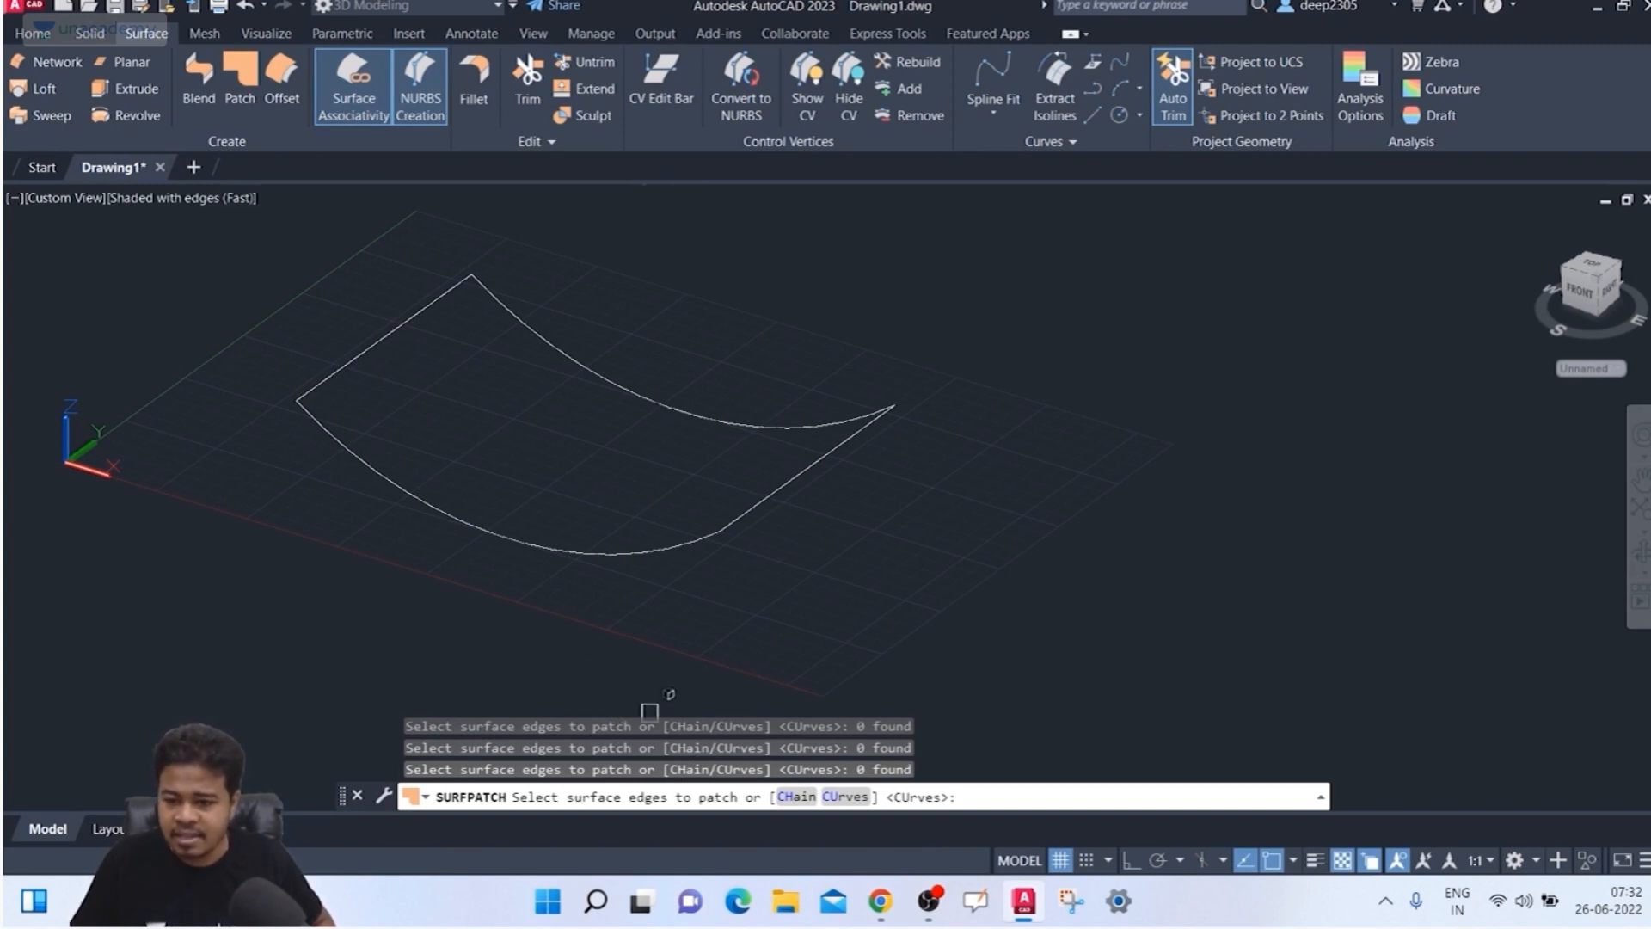
Step: Switch the patch selection to curves and select the two straight lines and both arcs as its boundary
{"action": "type", "text": "CU"}
{"action": "key", "text": "Return"}
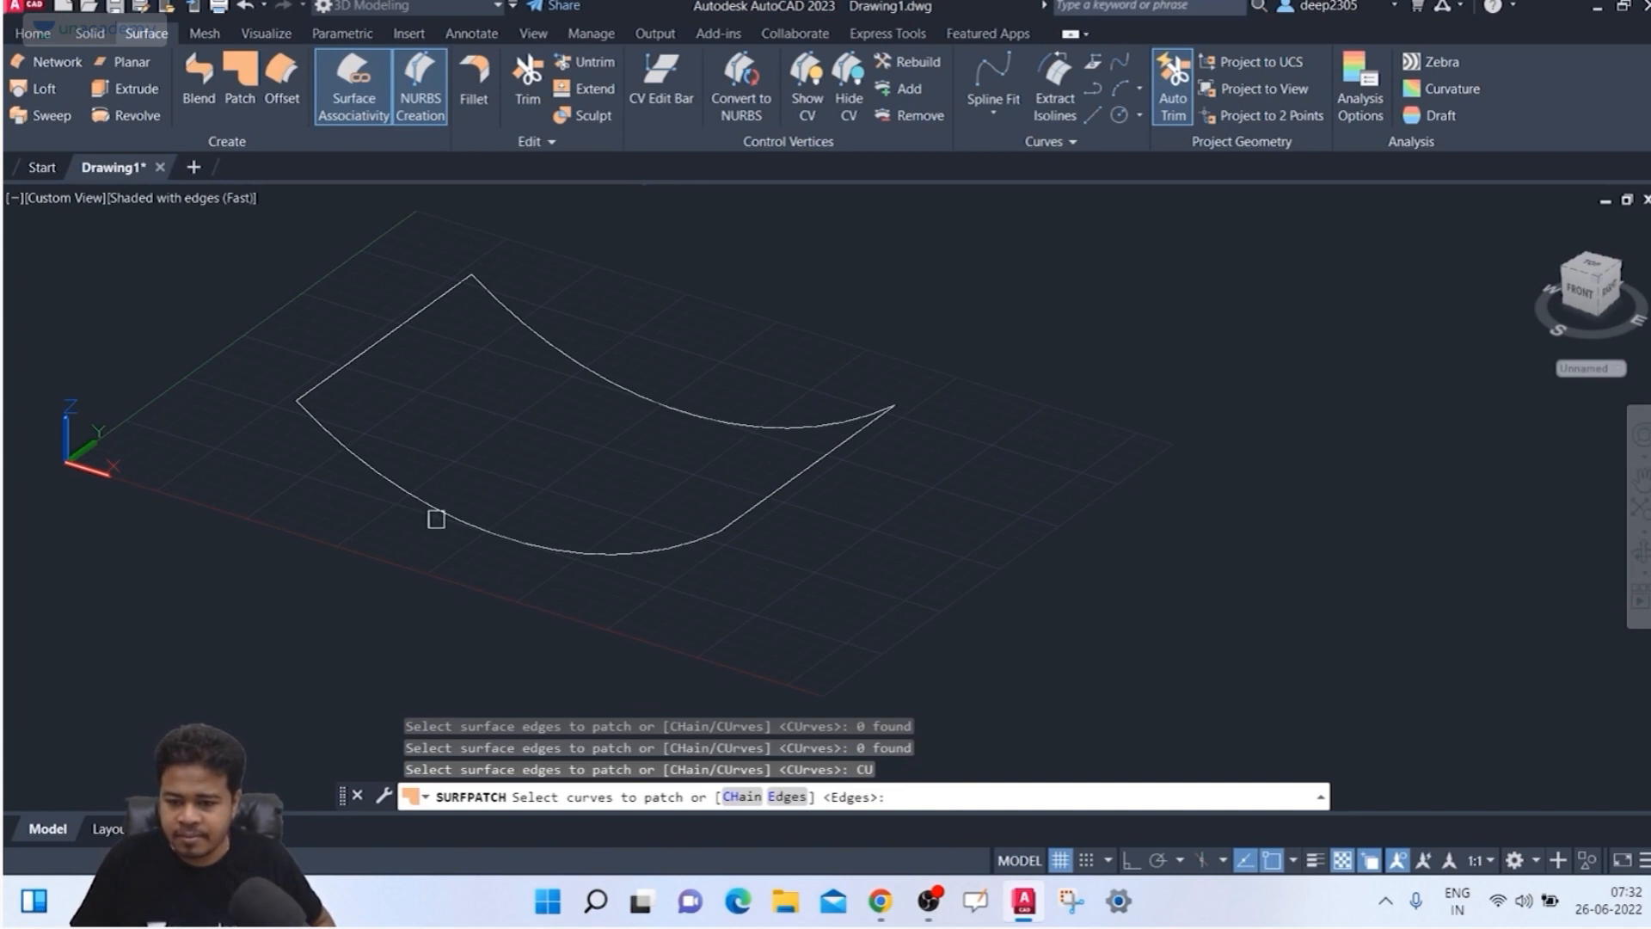
{"action": "left_click", "coordinate": [373, 345]}
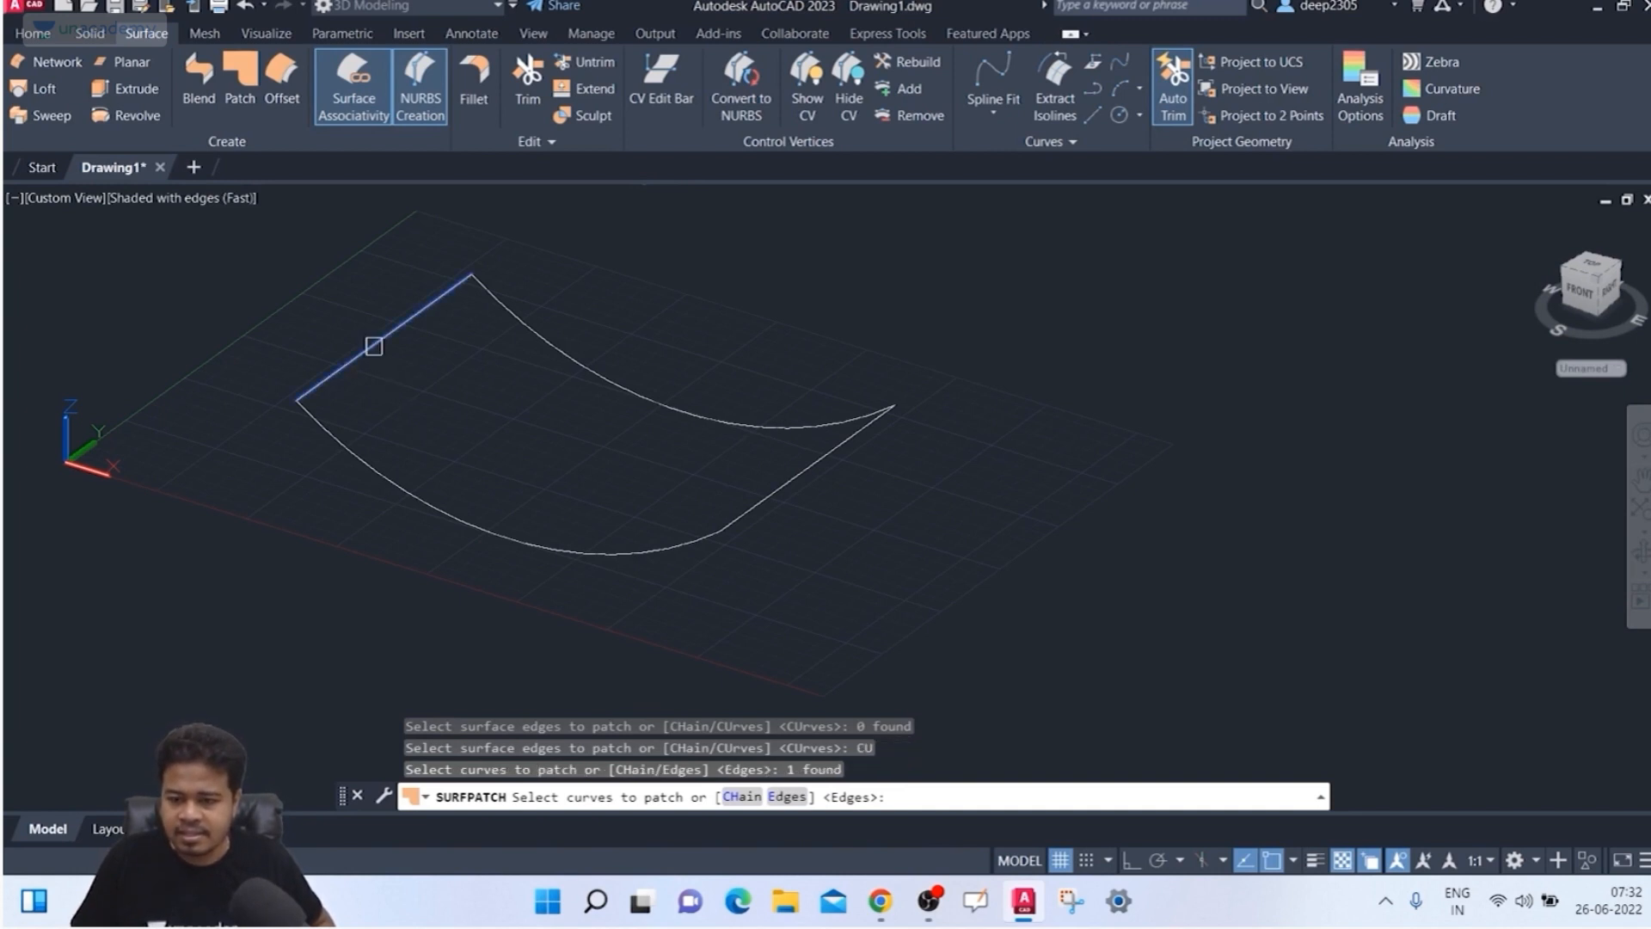
{"action": "left_click", "coordinate": [378, 460]}
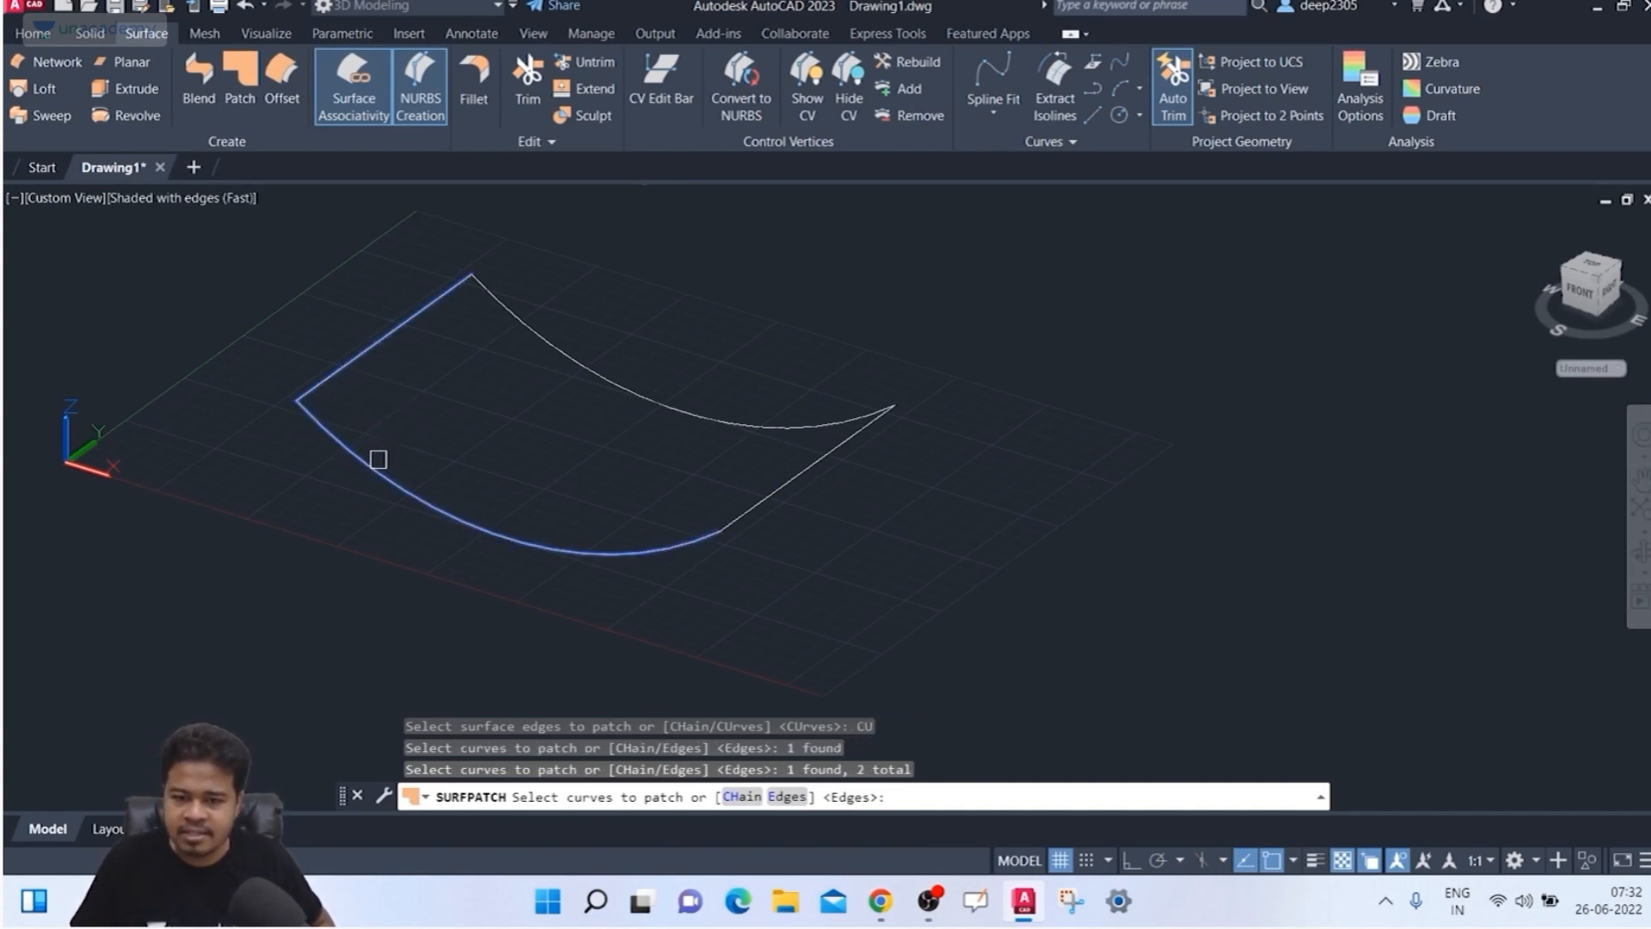
{"action": "left_click", "coordinate": [757, 489]}
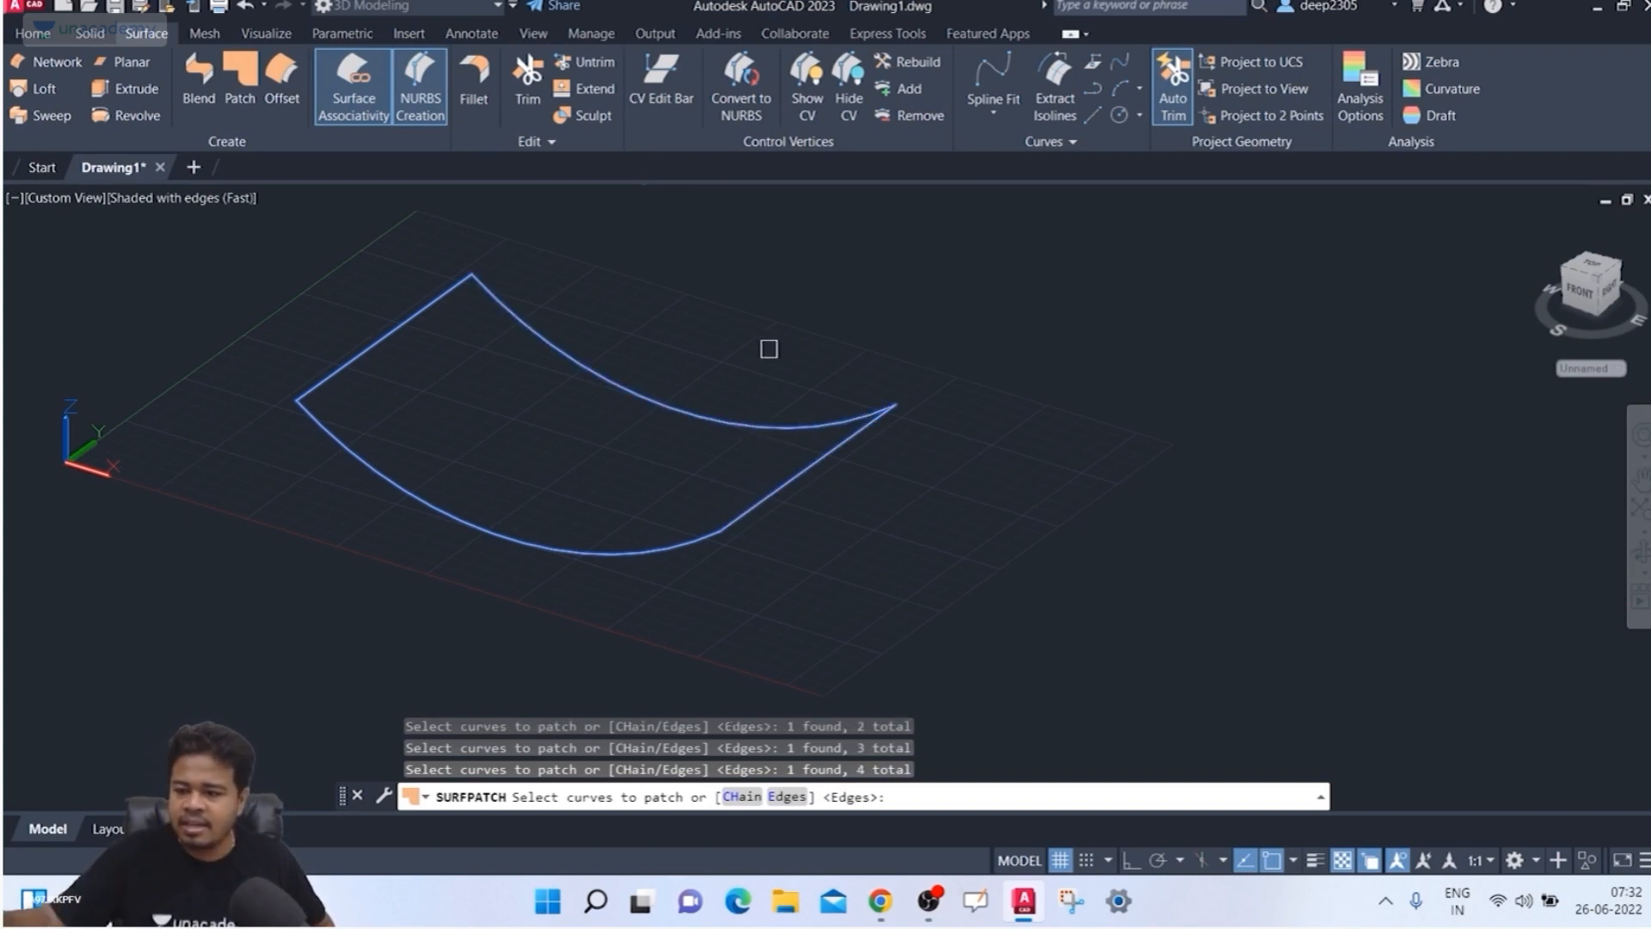
{"action": "key", "text": "Return"}
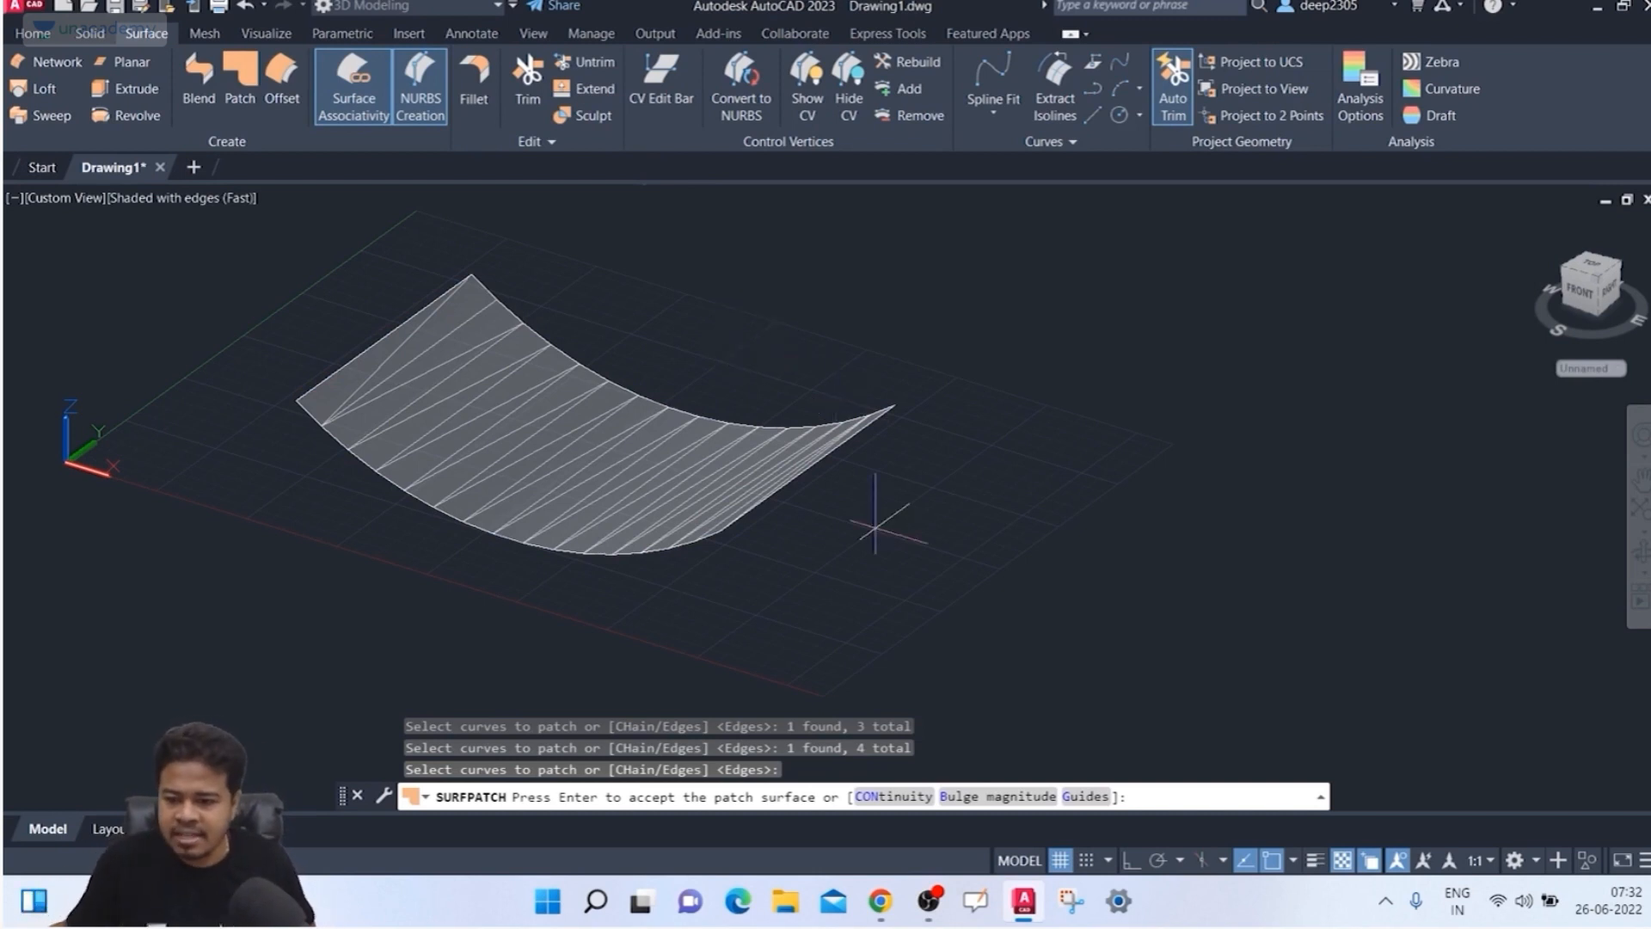
Step: Try G1 and G2 continuity on the patch surface preview, then settle on G1
{"action": "left_click", "coordinate": [893, 797]}
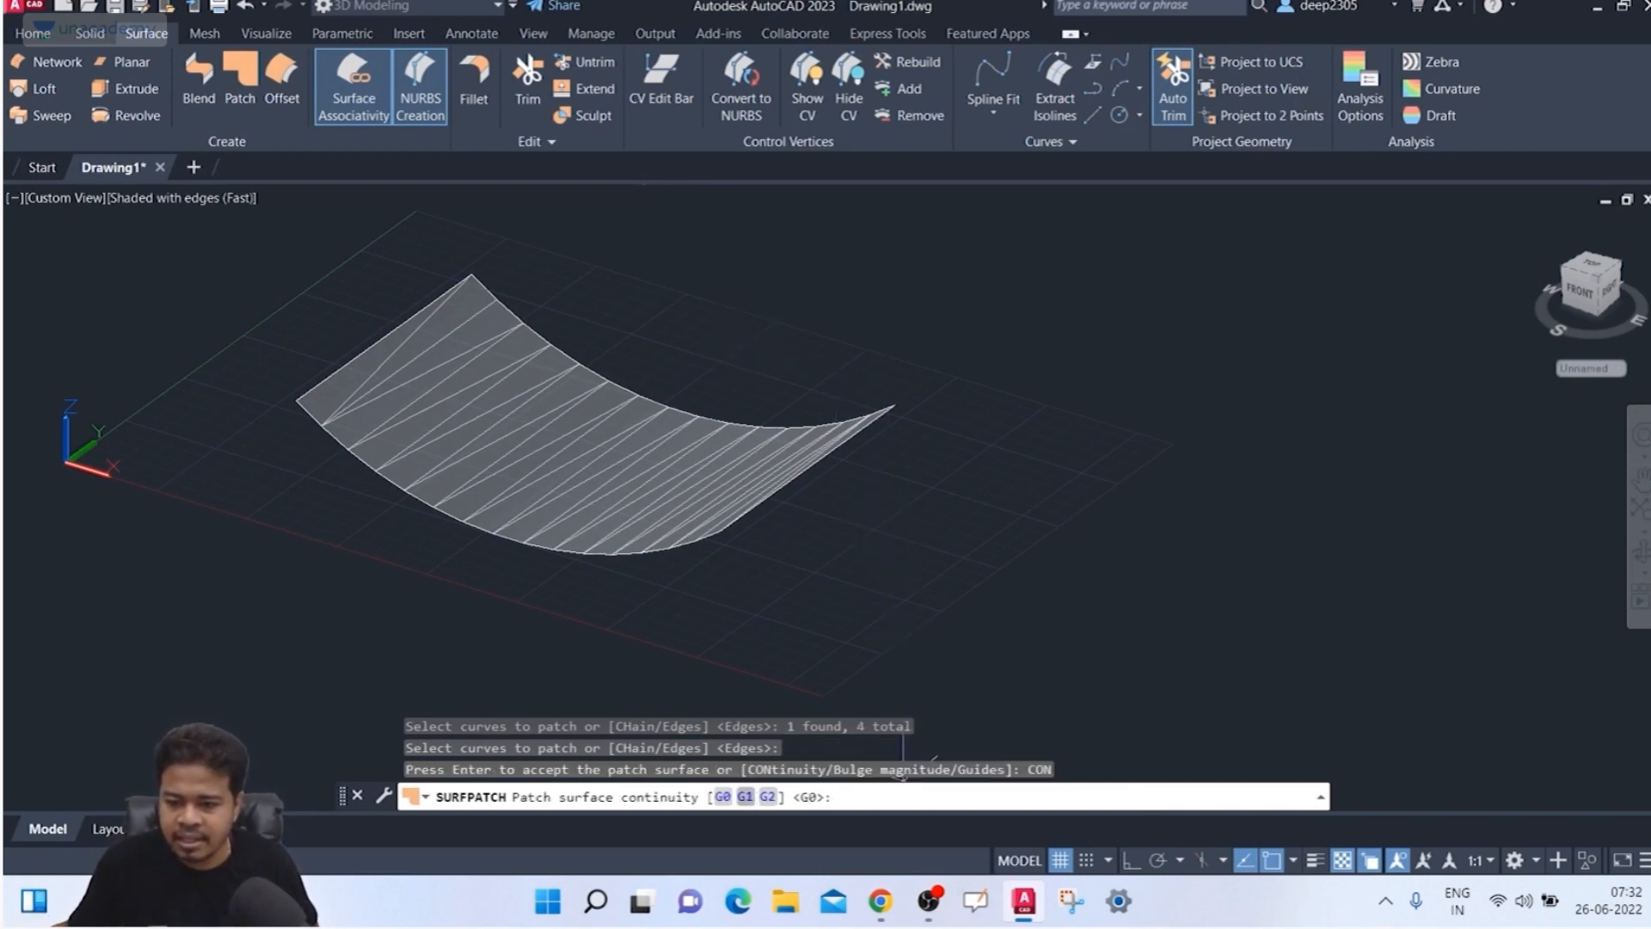
{"action": "type", "text": "G1"}
{"action": "key", "text": "Return"}
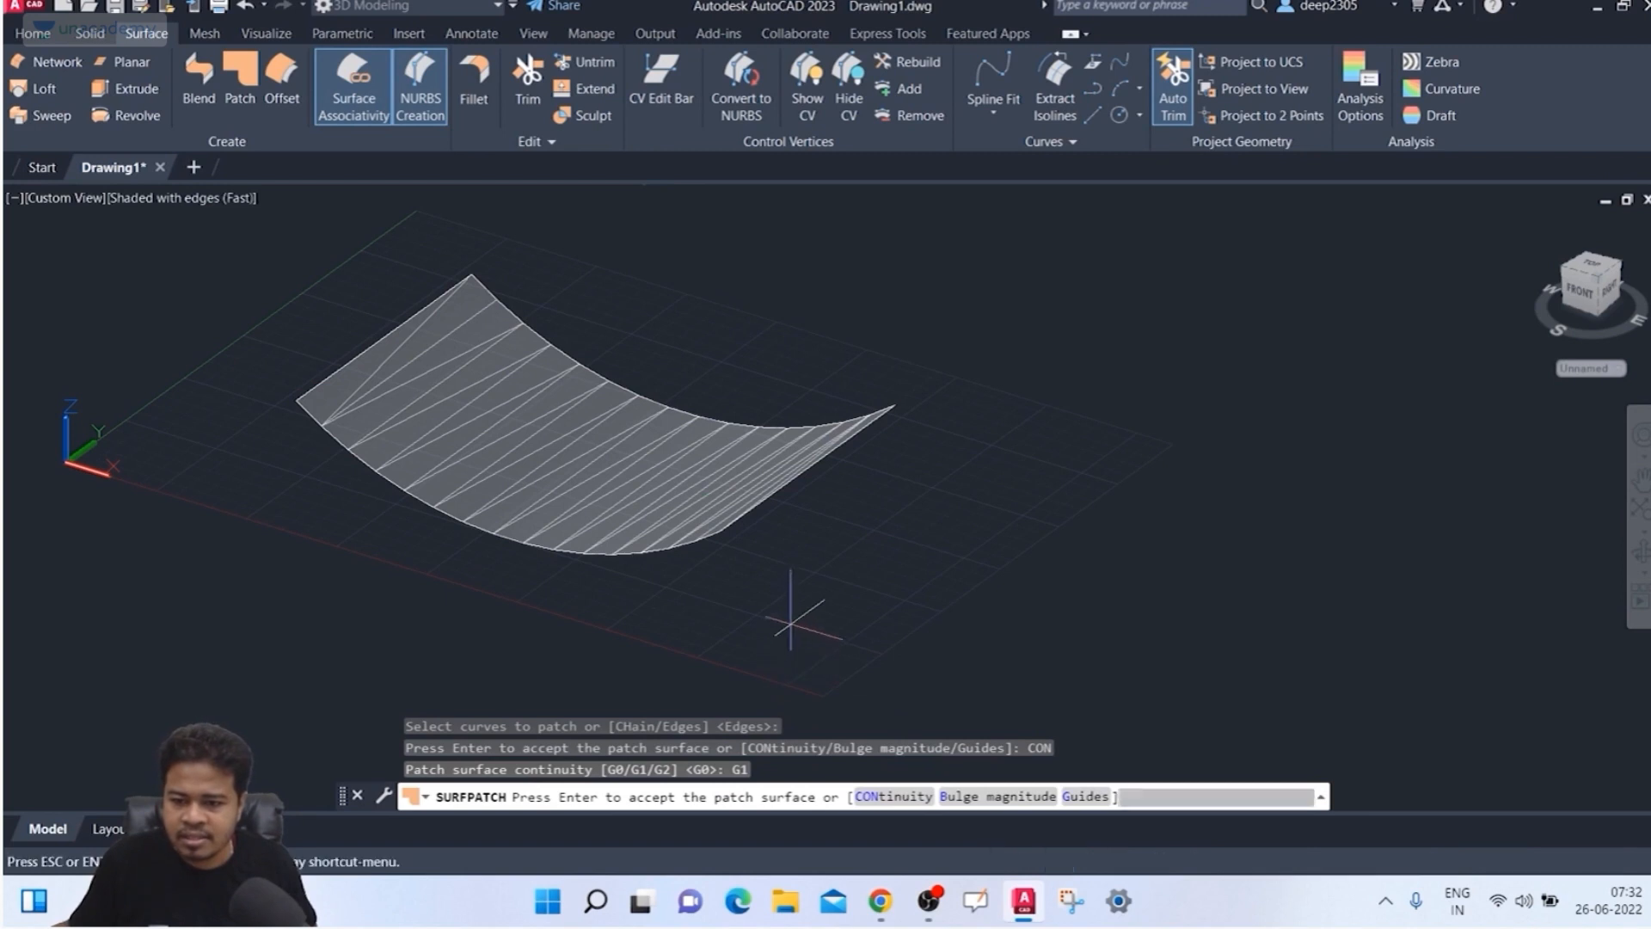
{"action": "middle_click_drag", "start_coordinate": [792, 627], "coordinate": [839, 585], "text": "shift"}
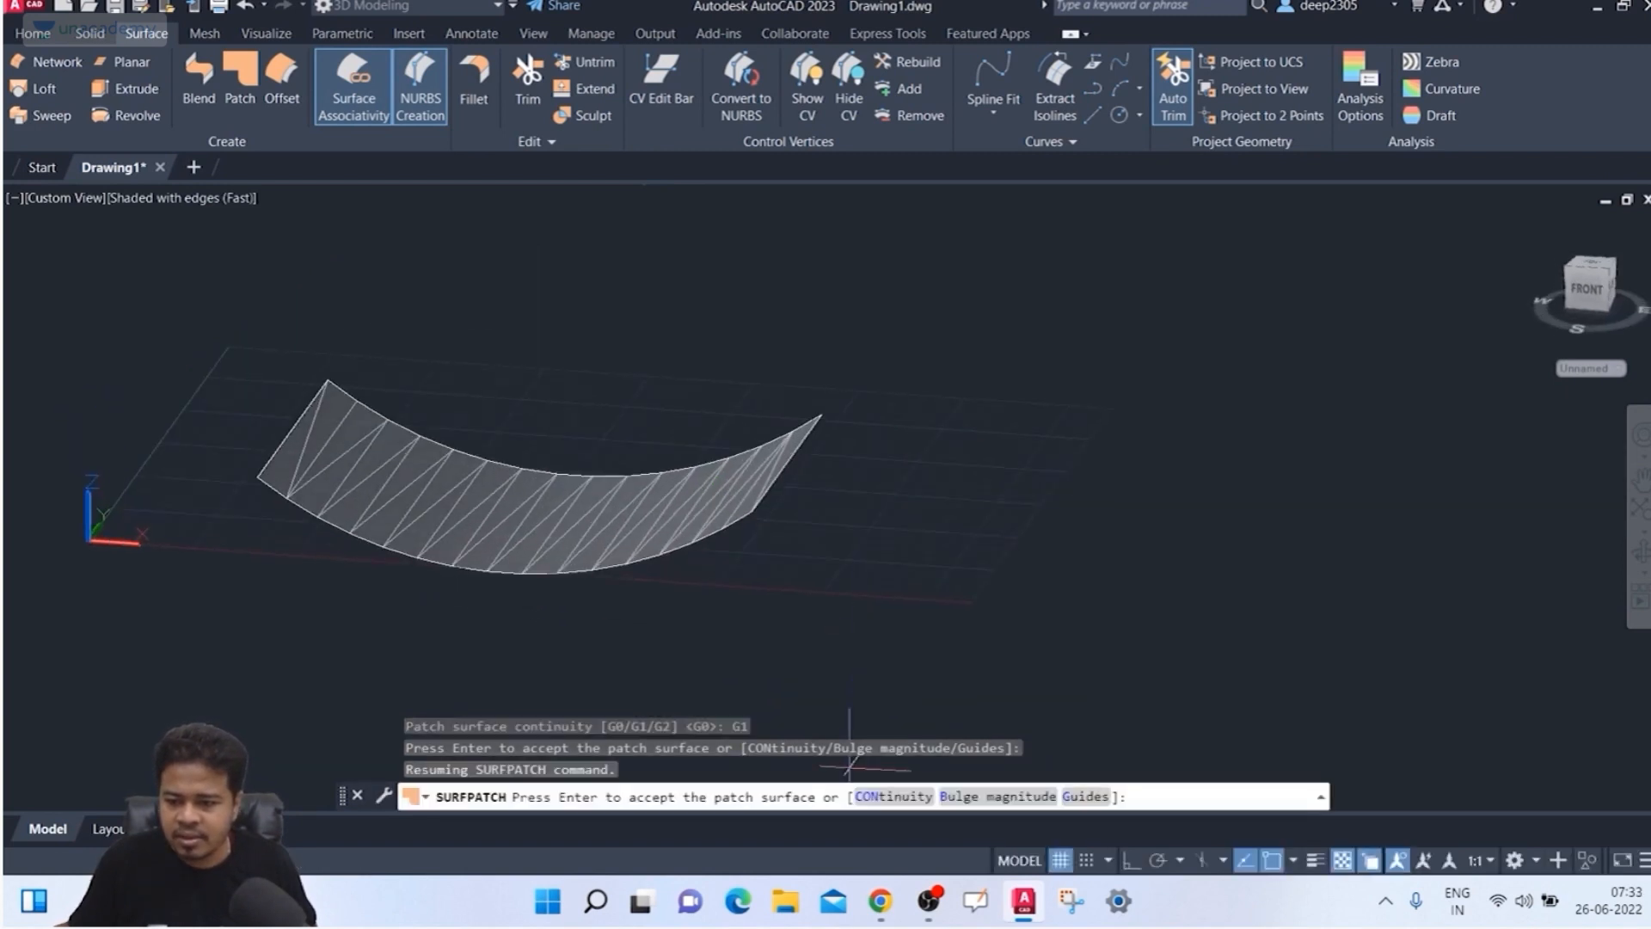
{"action": "left_click", "coordinate": [894, 796]}
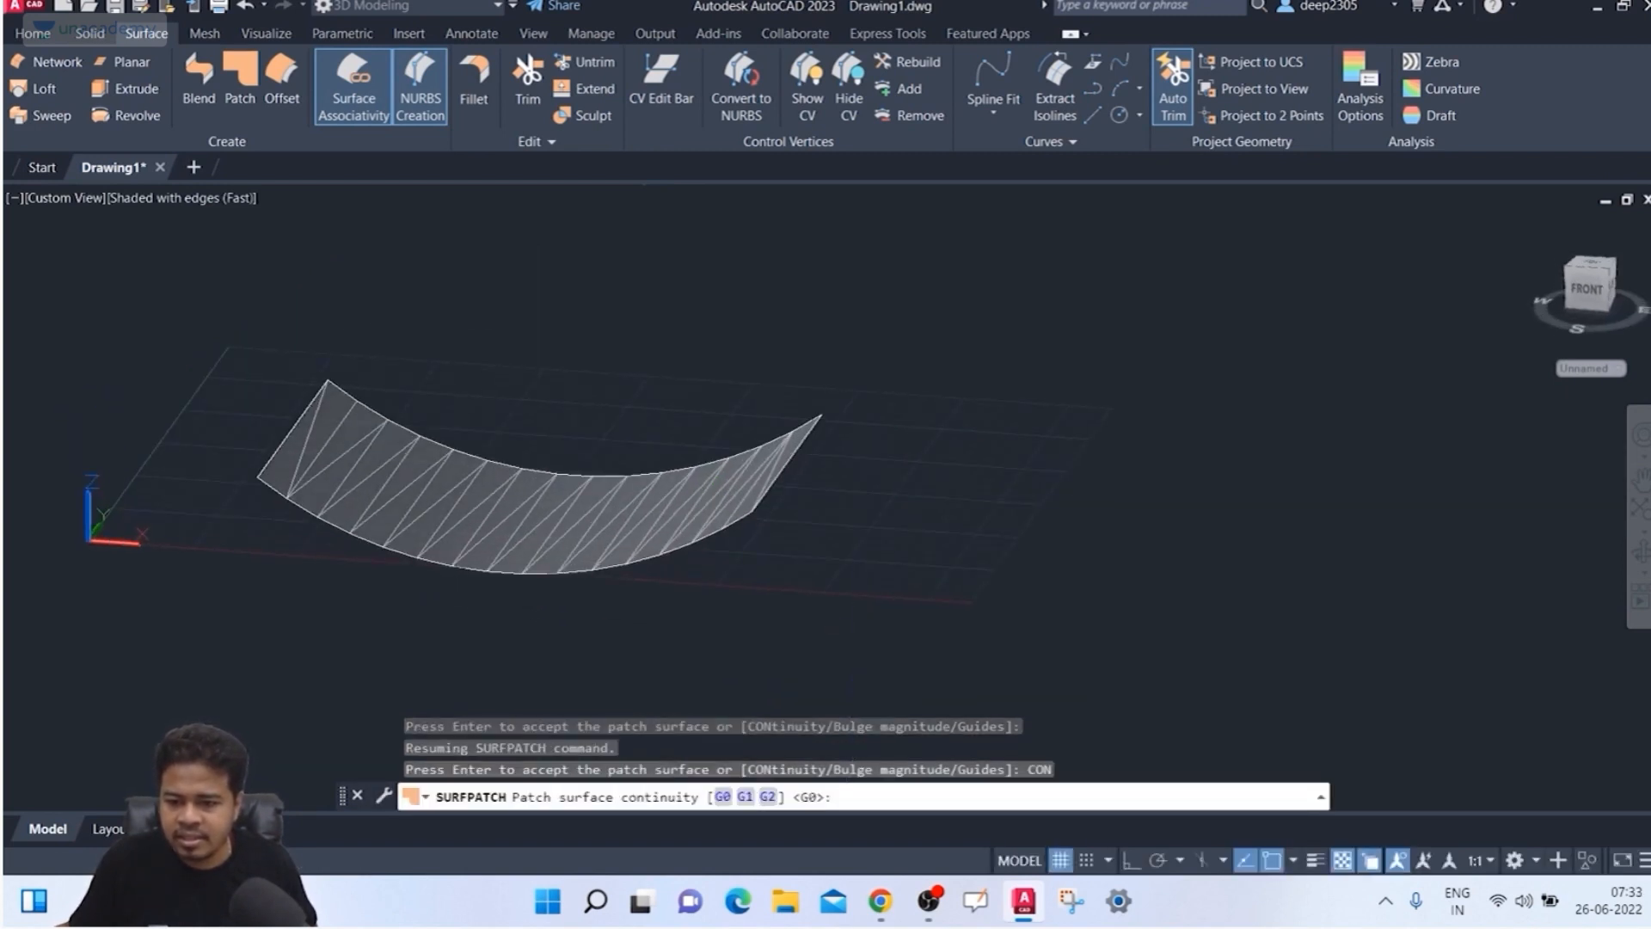
{"action": "left_click", "coordinate": [767, 797]}
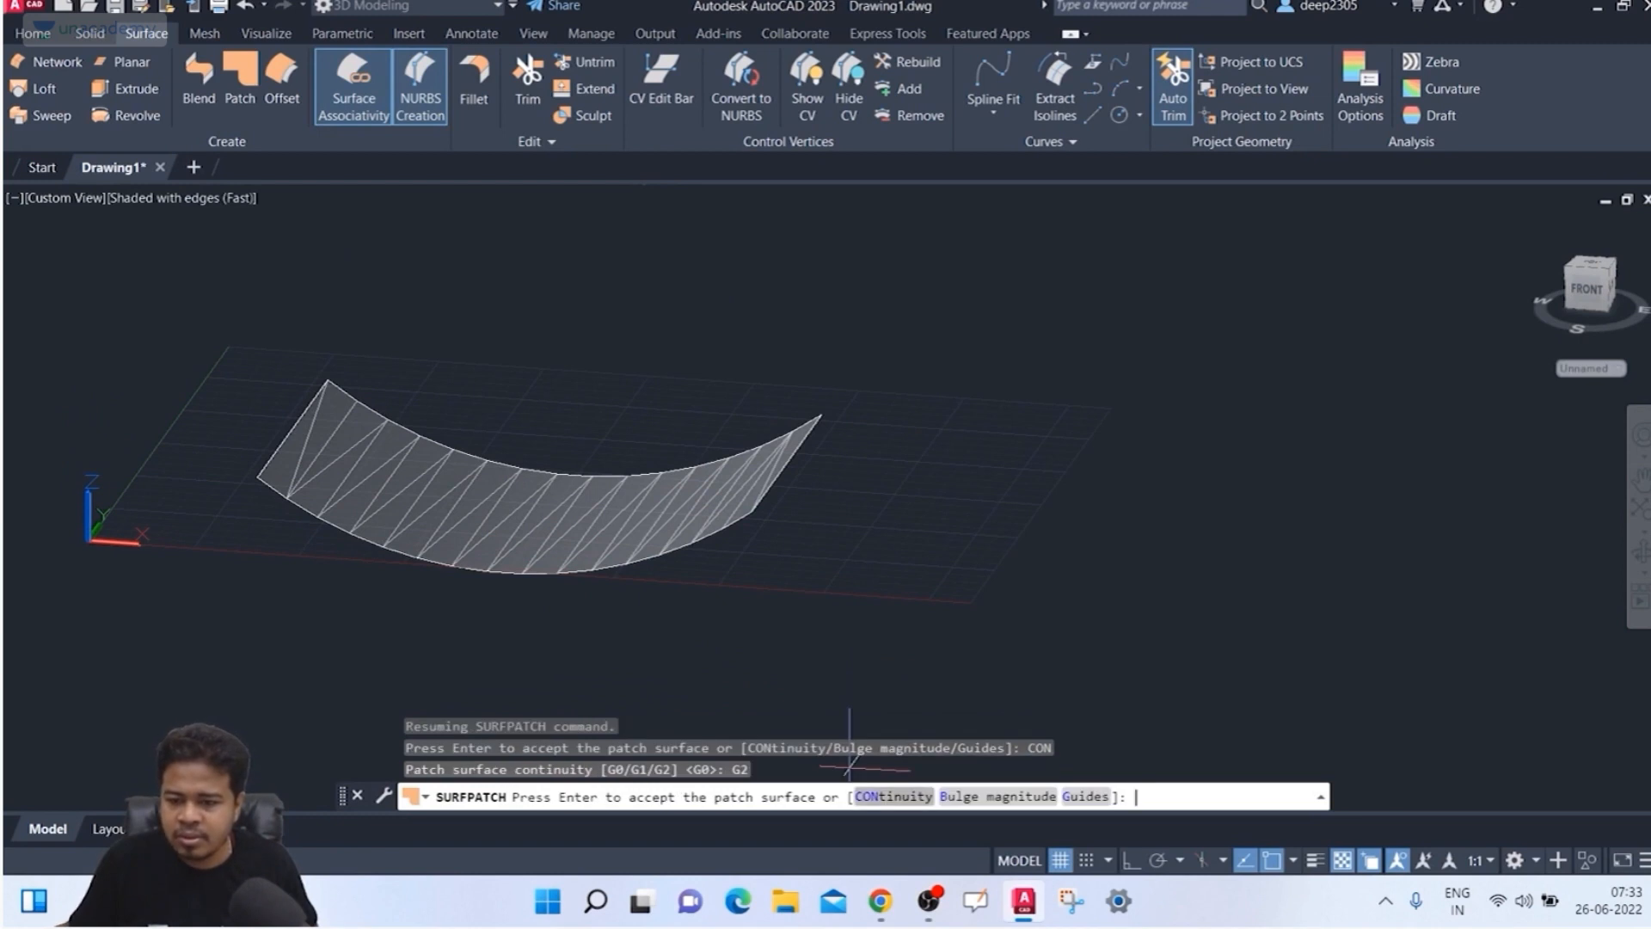
{"action": "left_click", "coordinate": [894, 797]}
{"action": "left_click", "coordinate": [745, 797]}
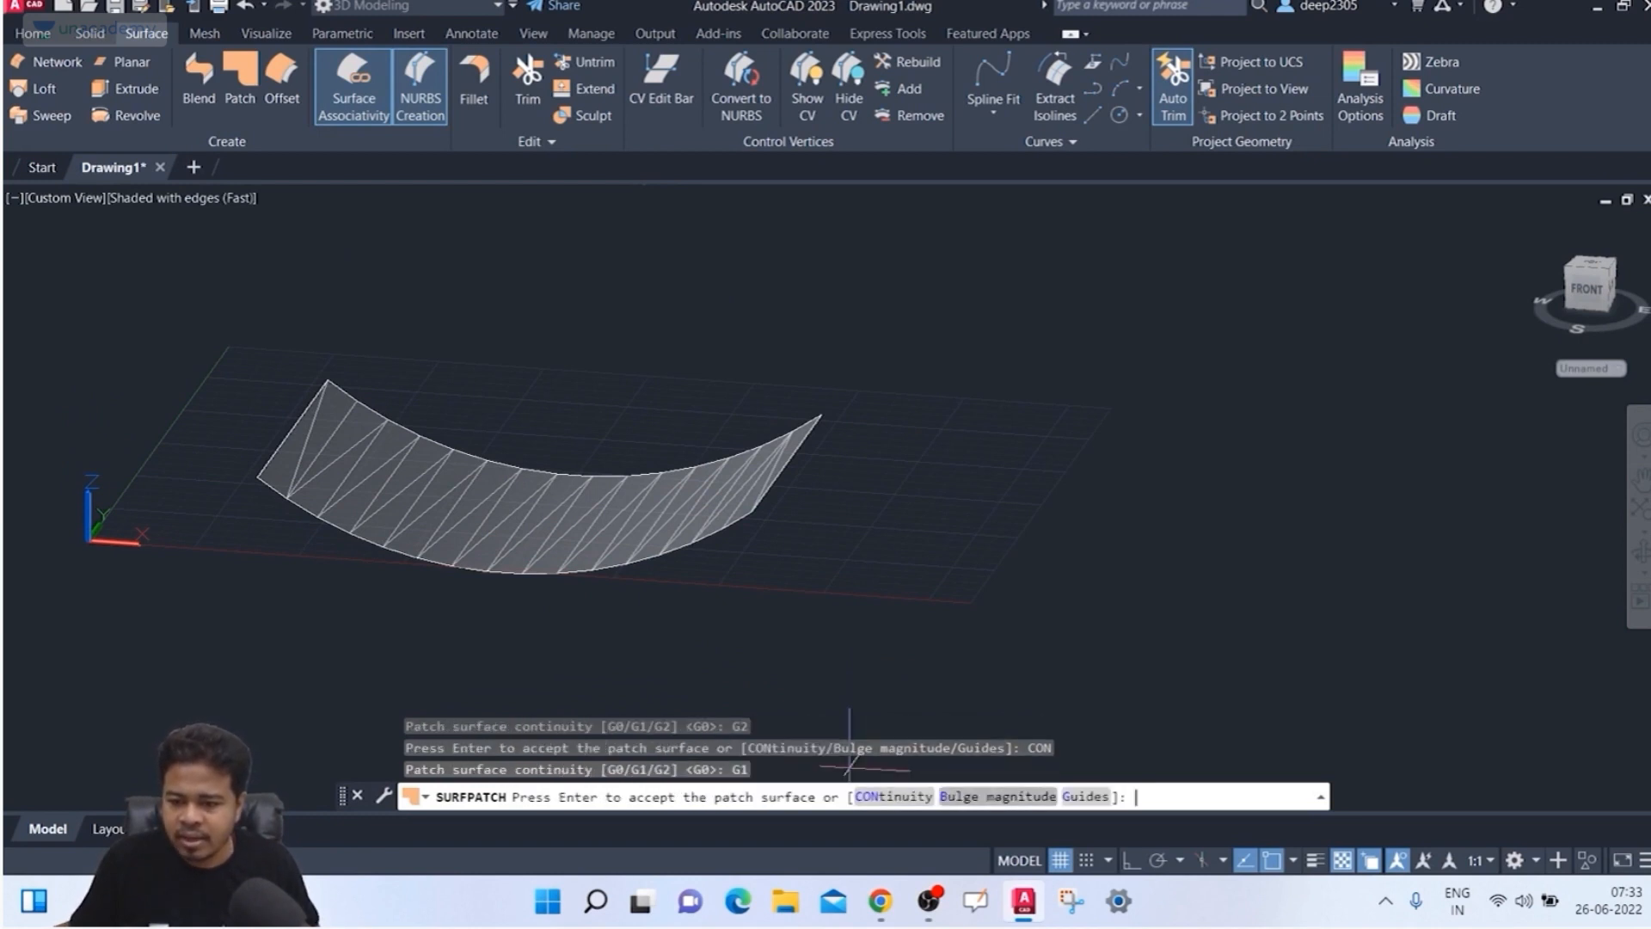
Step: Set the patch surface's bulge magnitude to 1 and accept the surface
{"action": "left_click", "coordinate": [998, 797]}
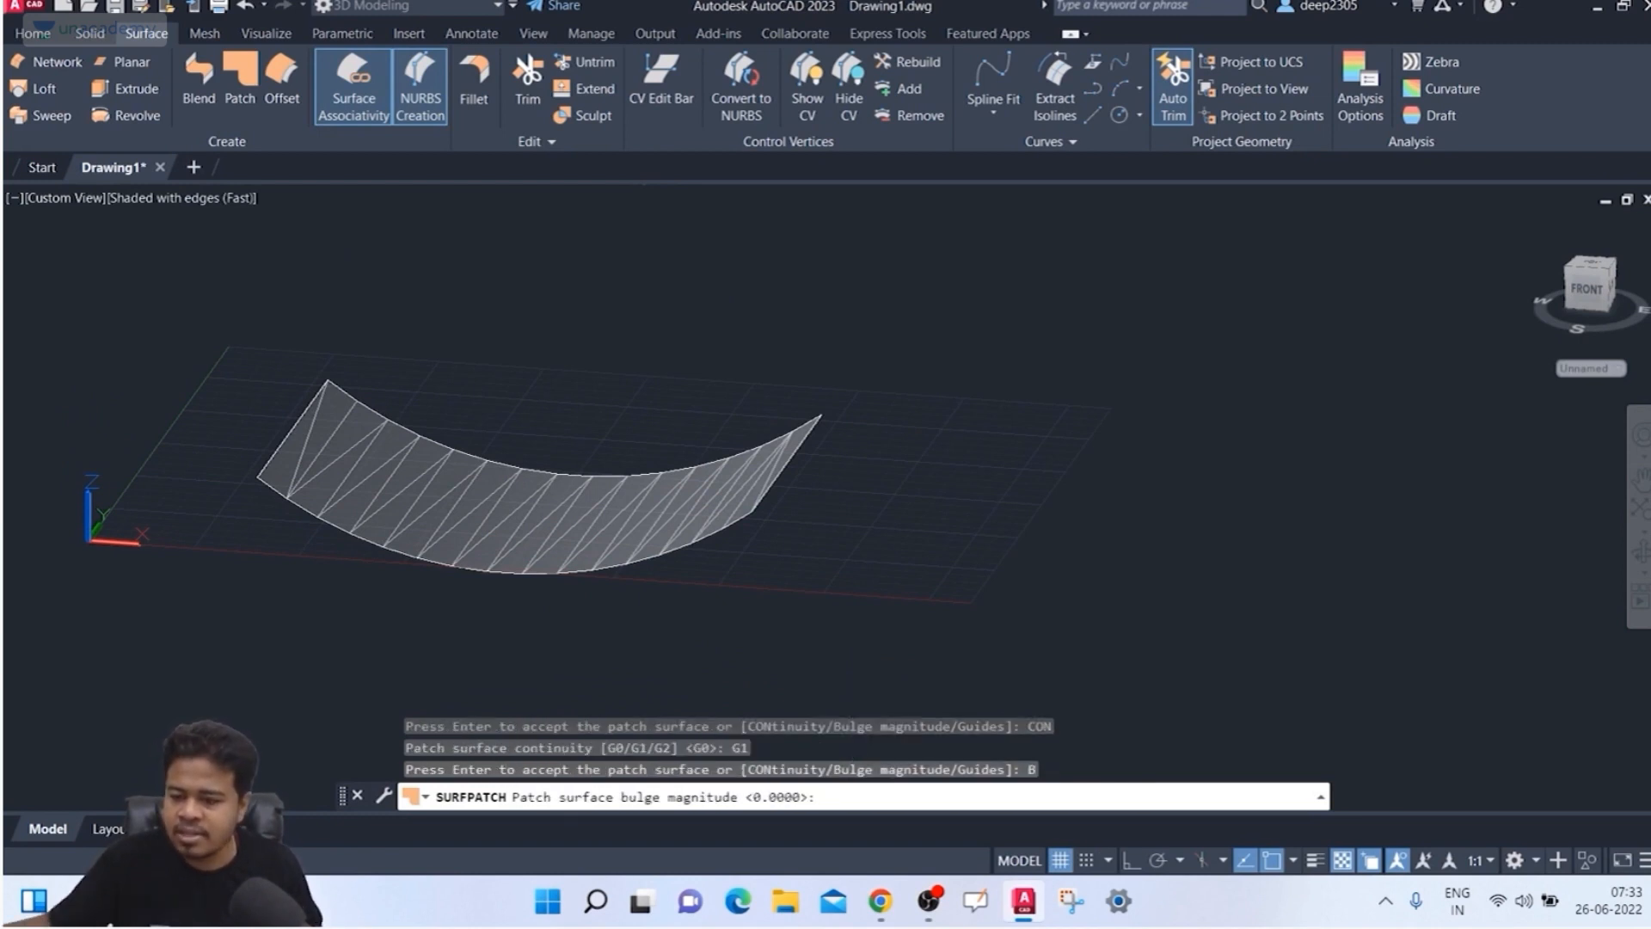
{"action": "type", "text": "1"}
{"action": "key", "text": "Return"}
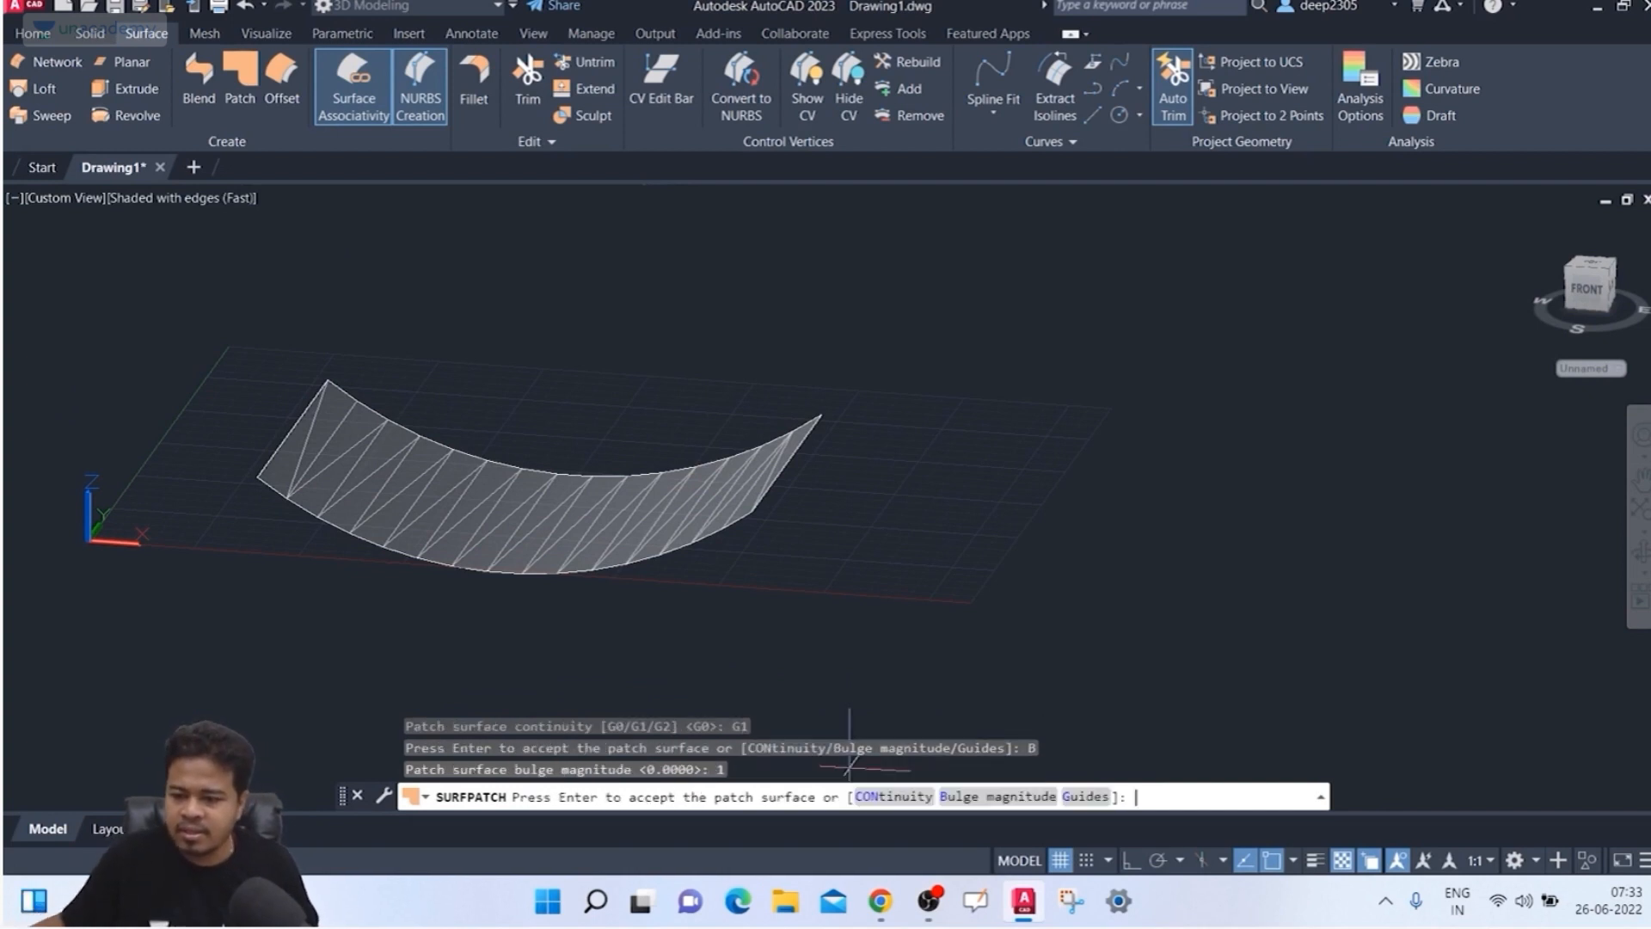
{"action": "key", "text": "Return"}
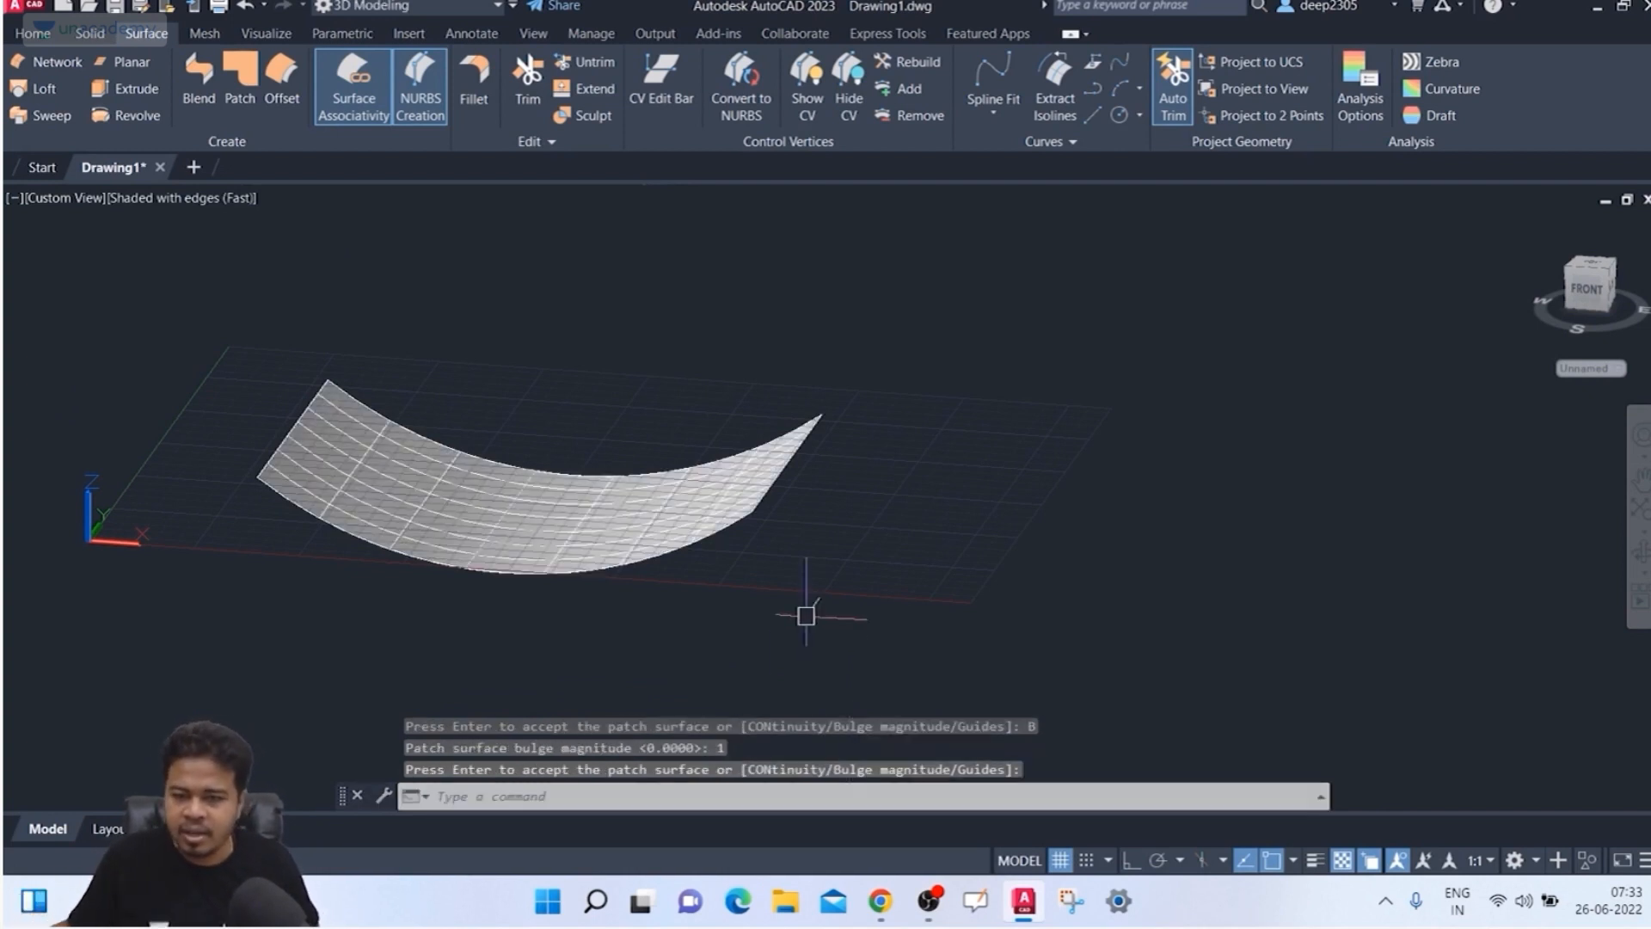
Step: Examine the finished curved patch surface from a higher viewing angle
{"action": "middle_click_drag", "start_coordinate": [785, 564], "coordinate": [701, 498], "text": "shift"}
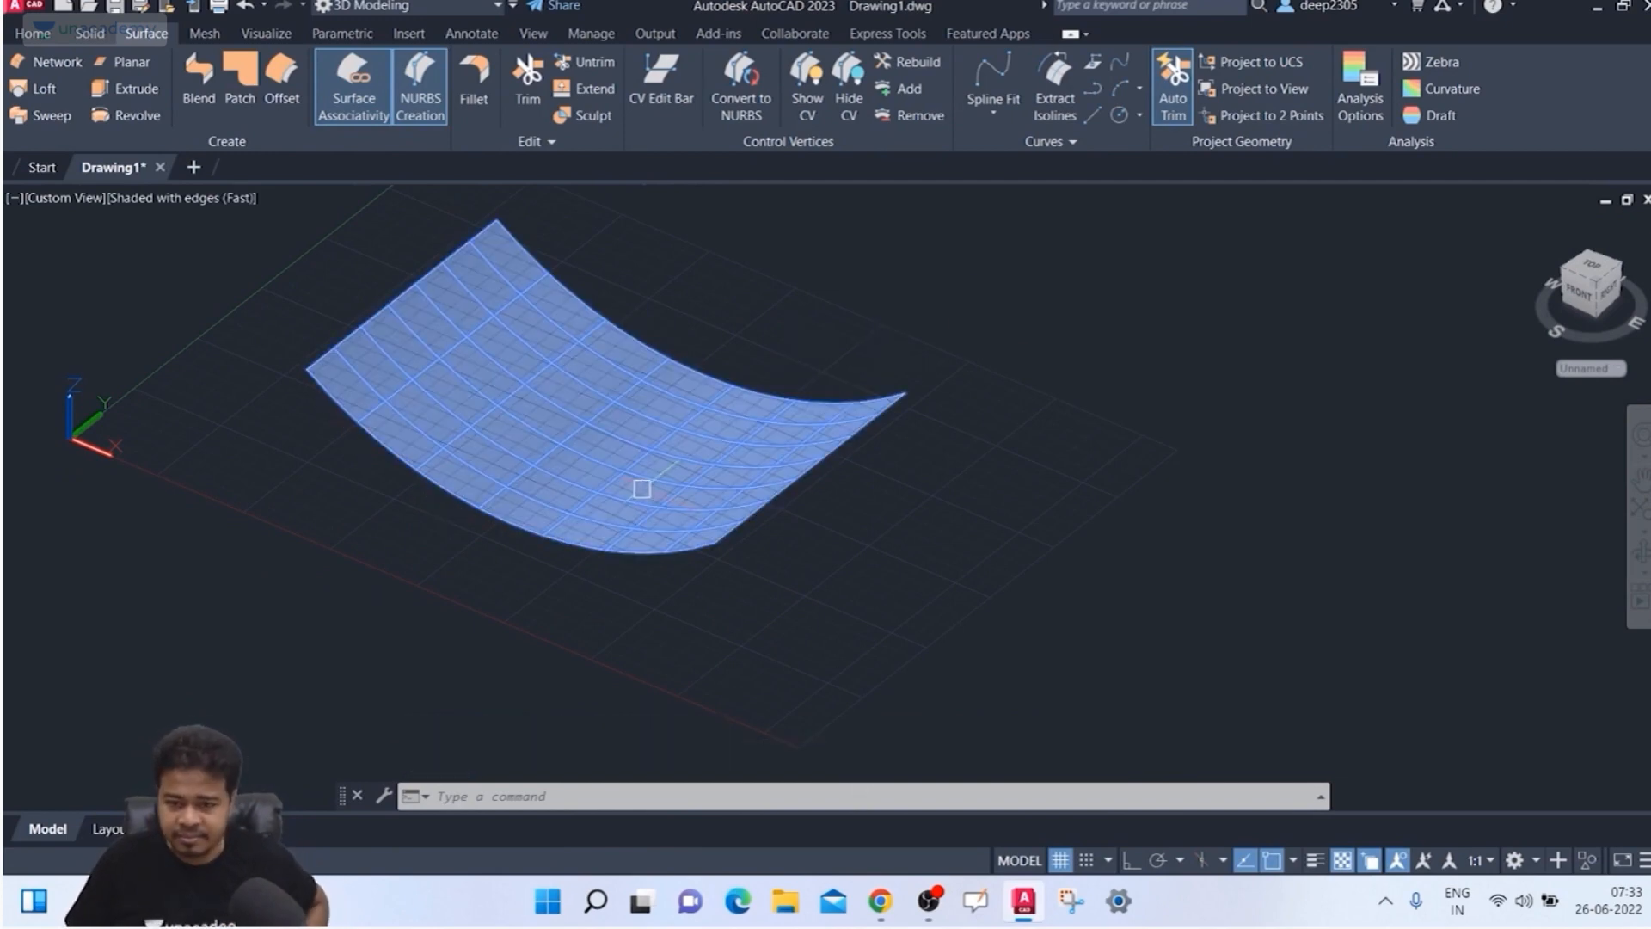
{"action": "middle_click_drag", "start_coordinate": [733, 400], "coordinate": [555, 321]}
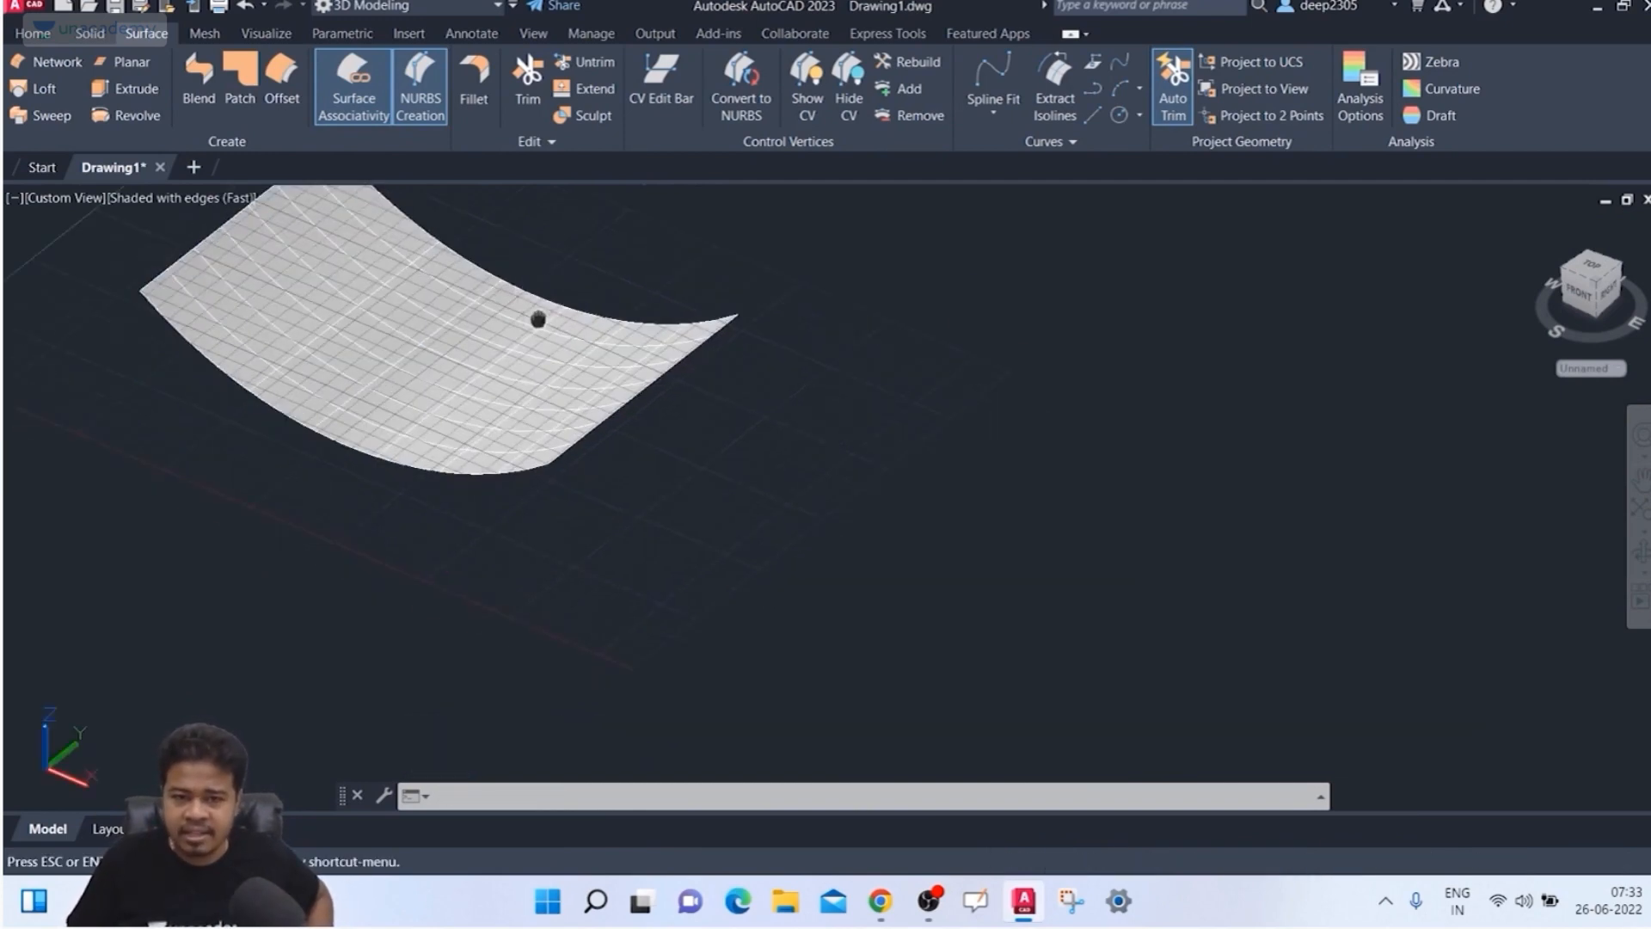
{"action": "scroll", "coordinate": [615, 381], "scroll_direction": "down", "scroll_amount": 2}
{"action": "key", "text": "Escape"}
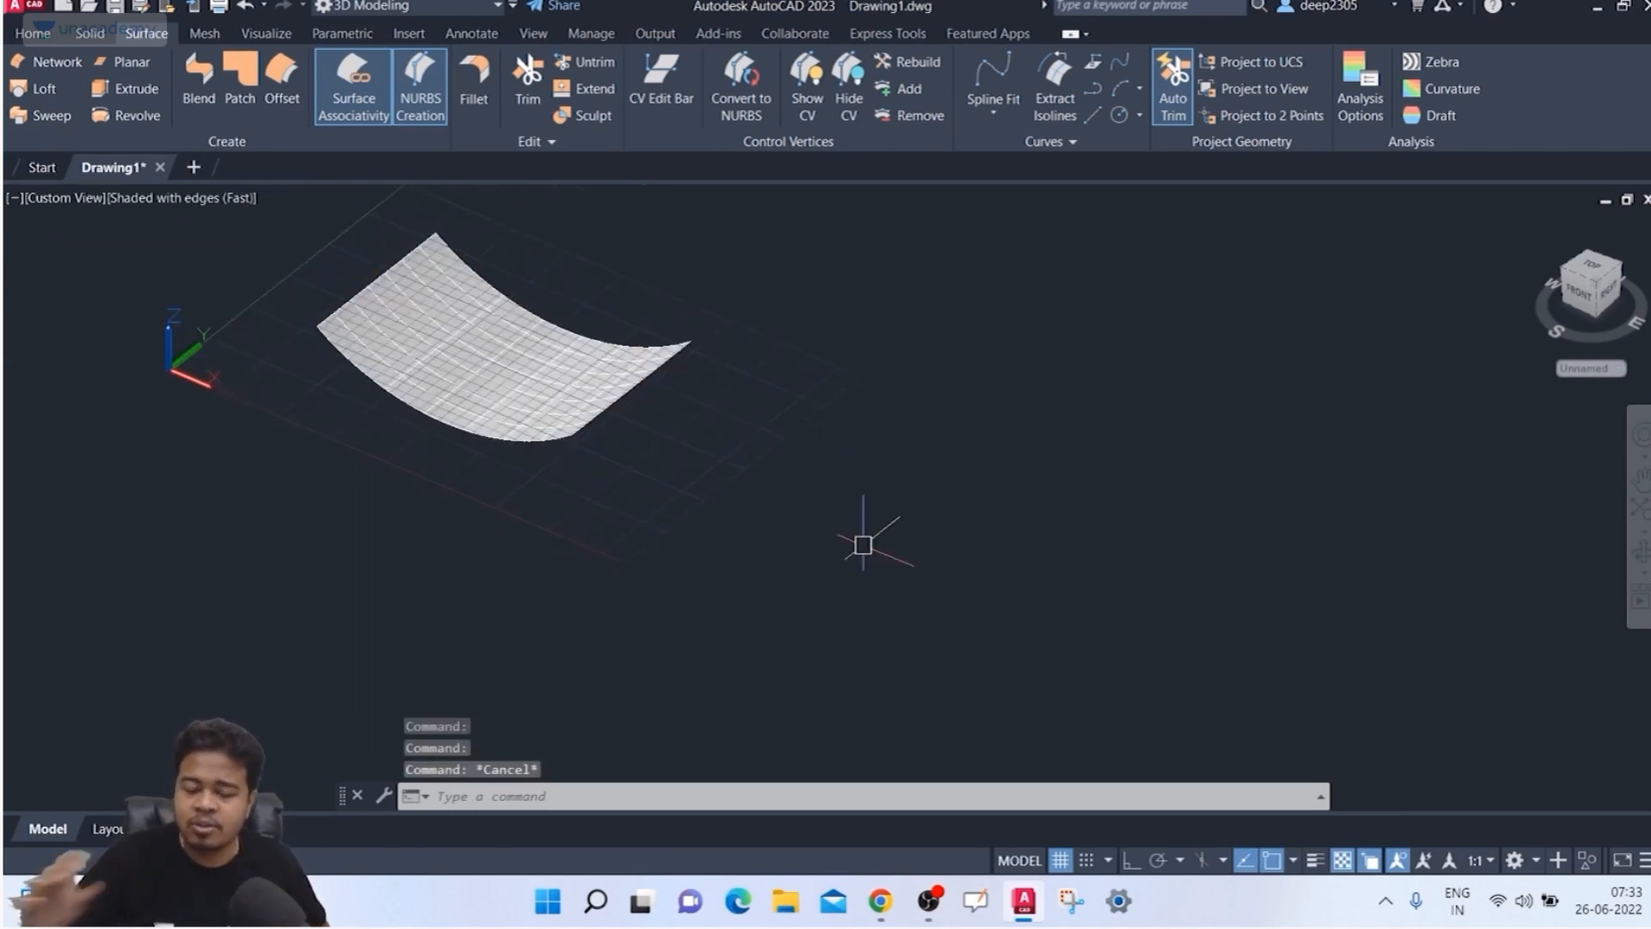
{"action": "left_click", "coordinate": [727, 305]}
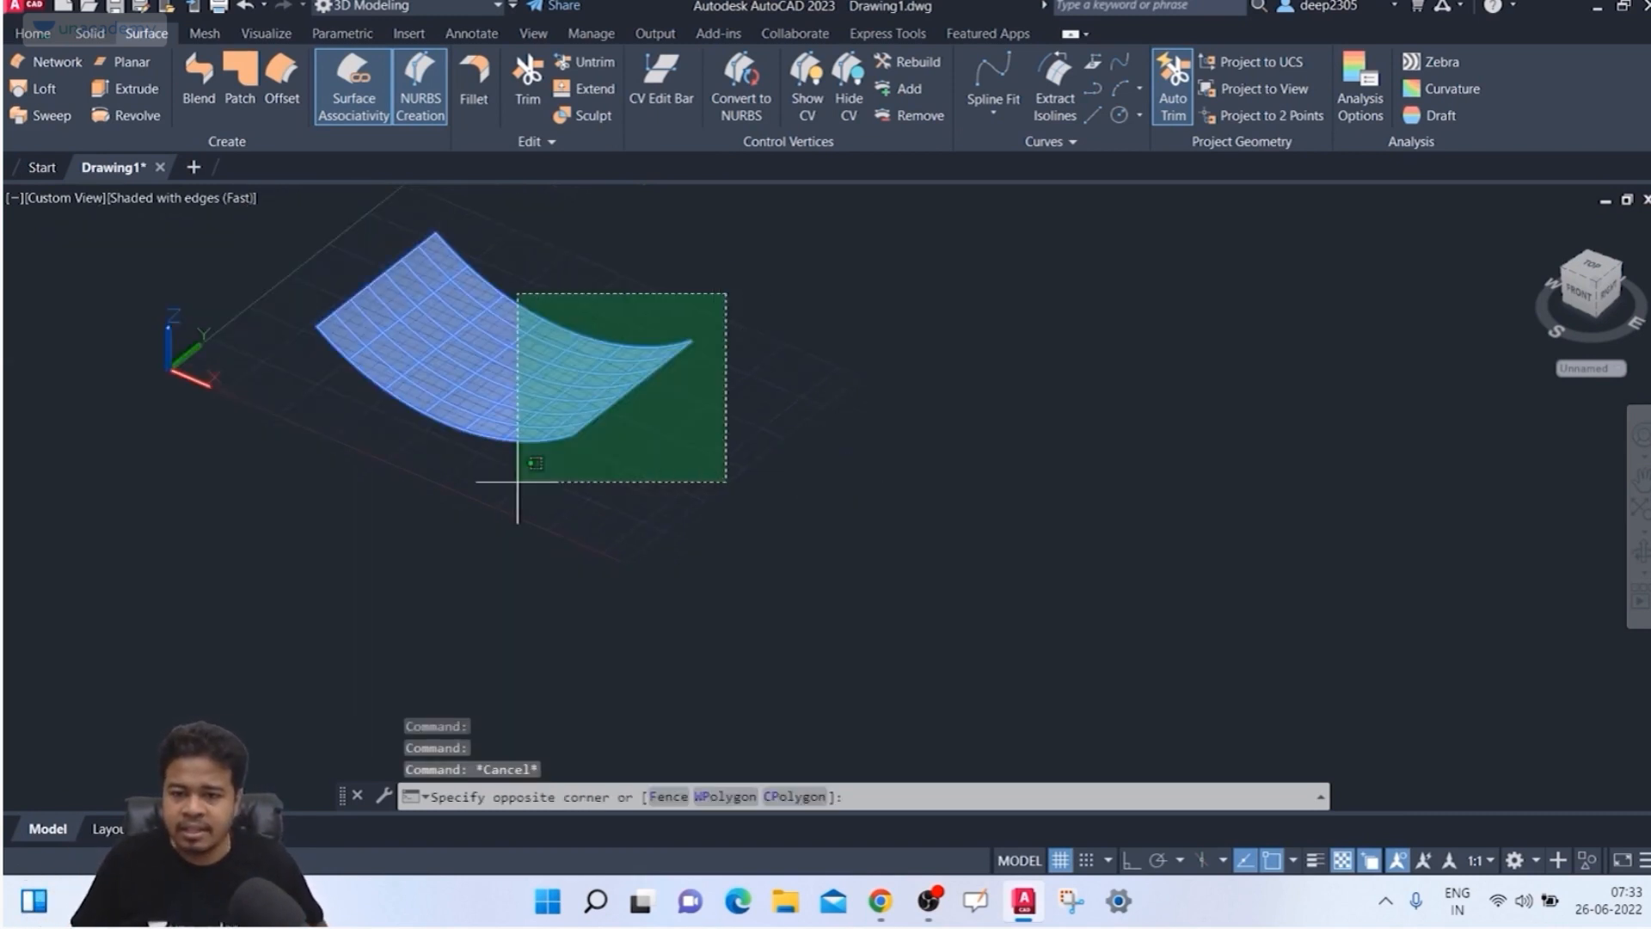
{"action": "left_click", "coordinate": [477, 520]}
{"action": "key", "text": "Escape"}
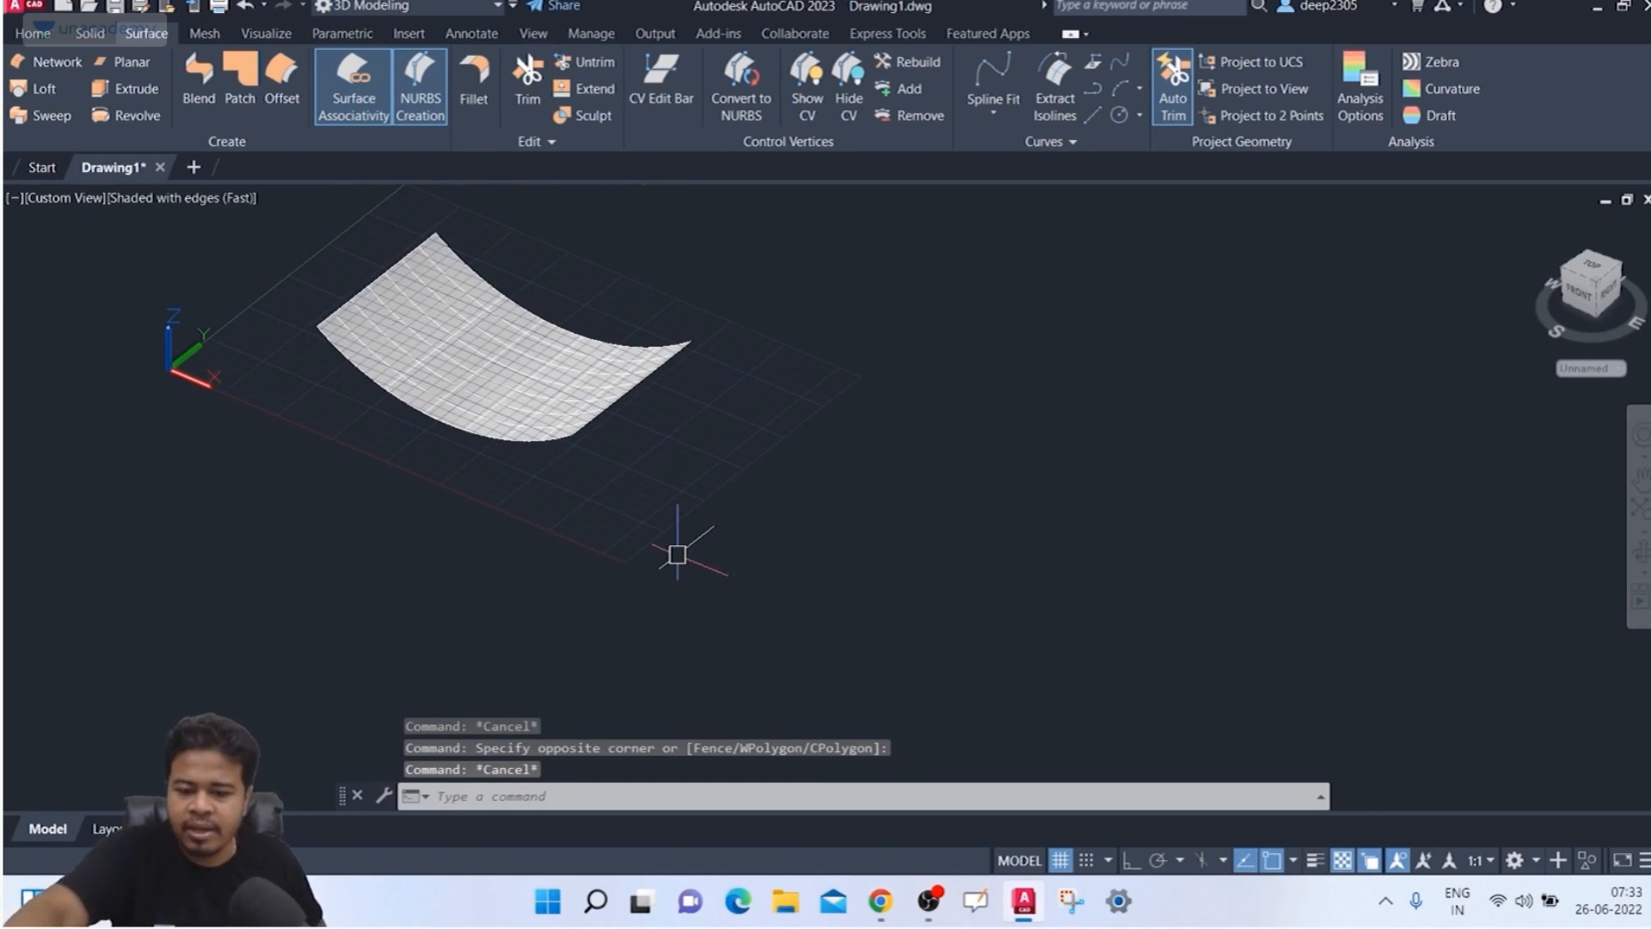
Step: Draw a rectangle on the ground plane beside the curved patch surface
{"action": "type", "text": "red"}
{"action": "key", "text": "Return"}
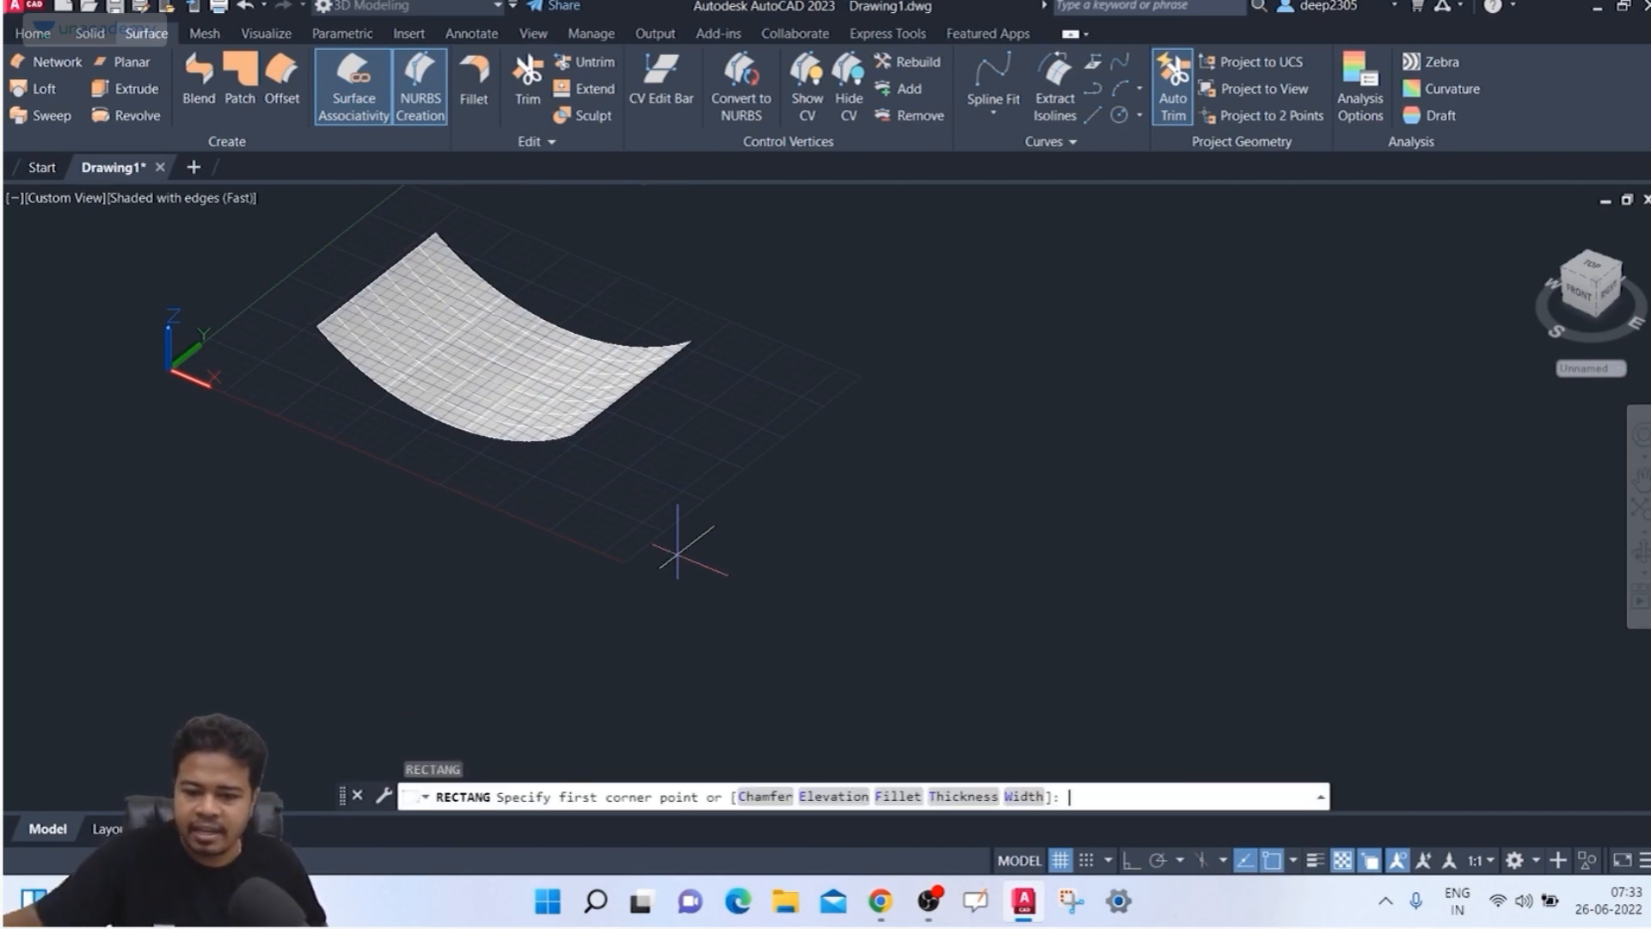
{"action": "left_click", "coordinate": [655, 505]}
{"action": "left_click", "coordinate": [993, 513]}
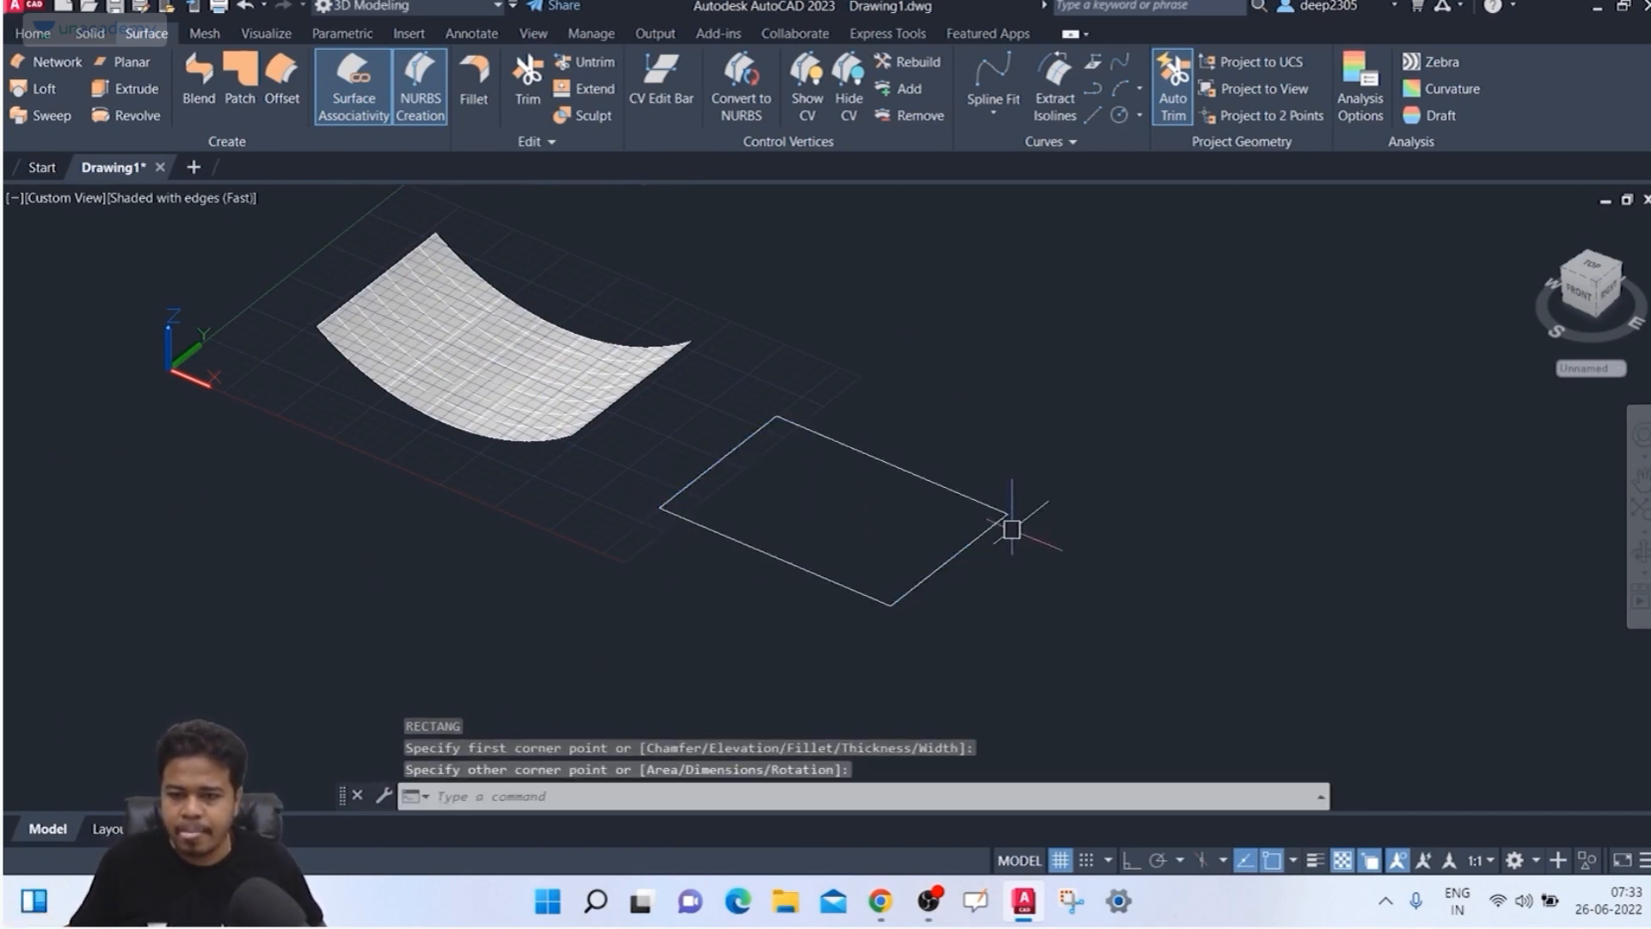
{"action": "key", "text": "Escape"}
{"action": "key", "text": "Escape"}
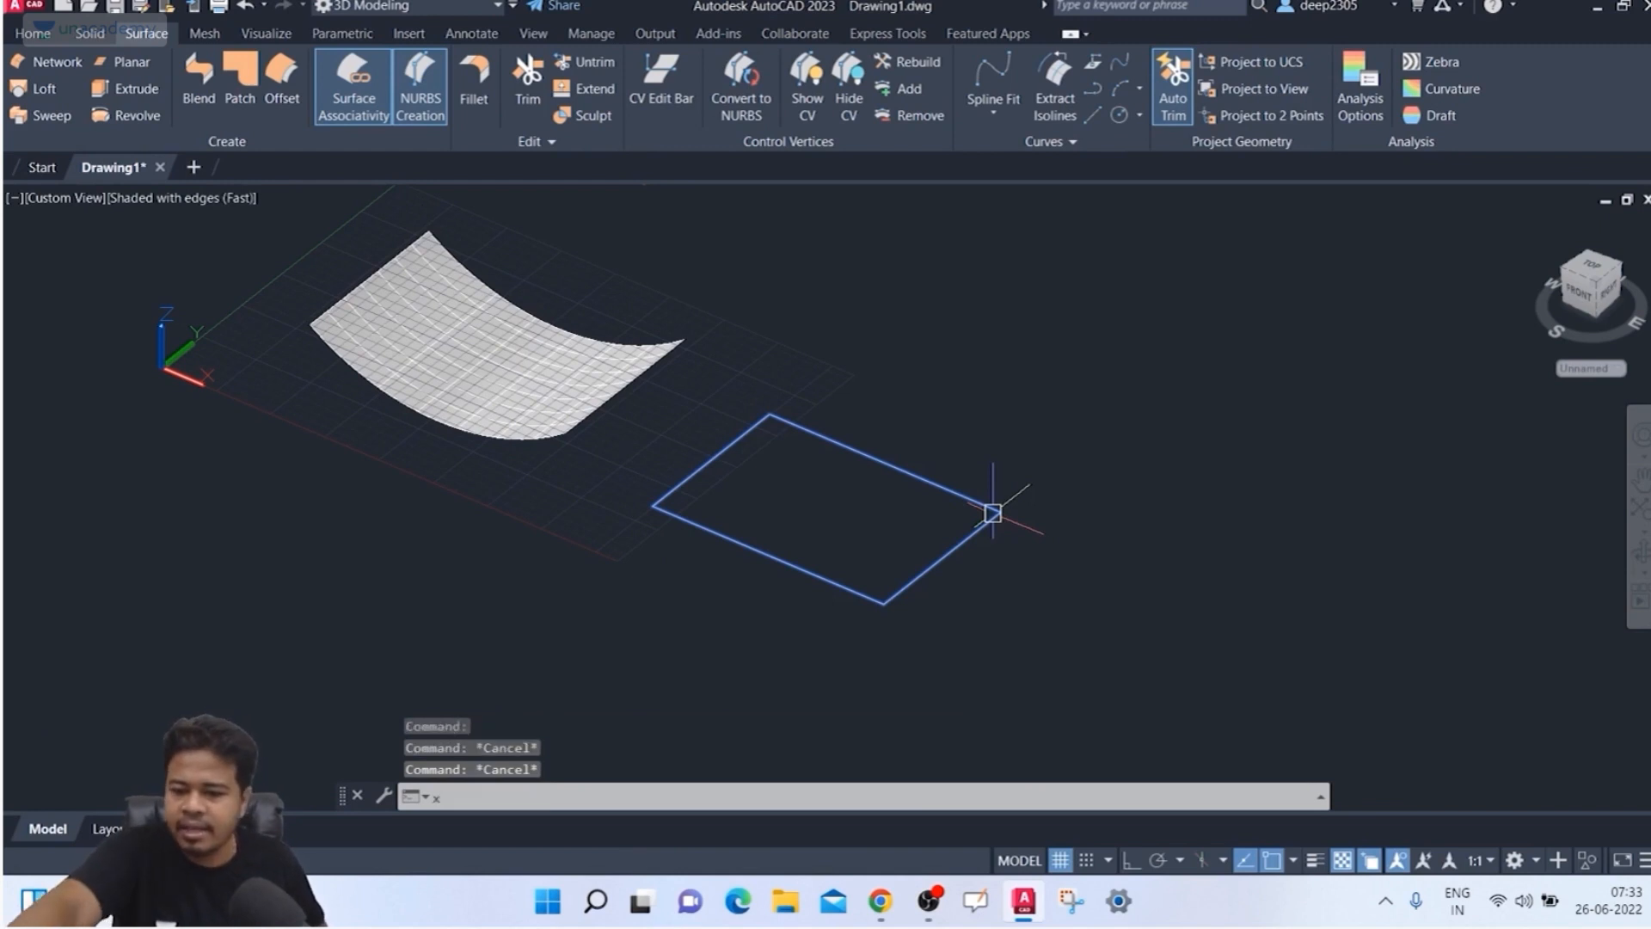
{"action": "type", "text": "x"}
{"action": "key", "text": "Return"}
{"action": "key", "text": "Escape"}
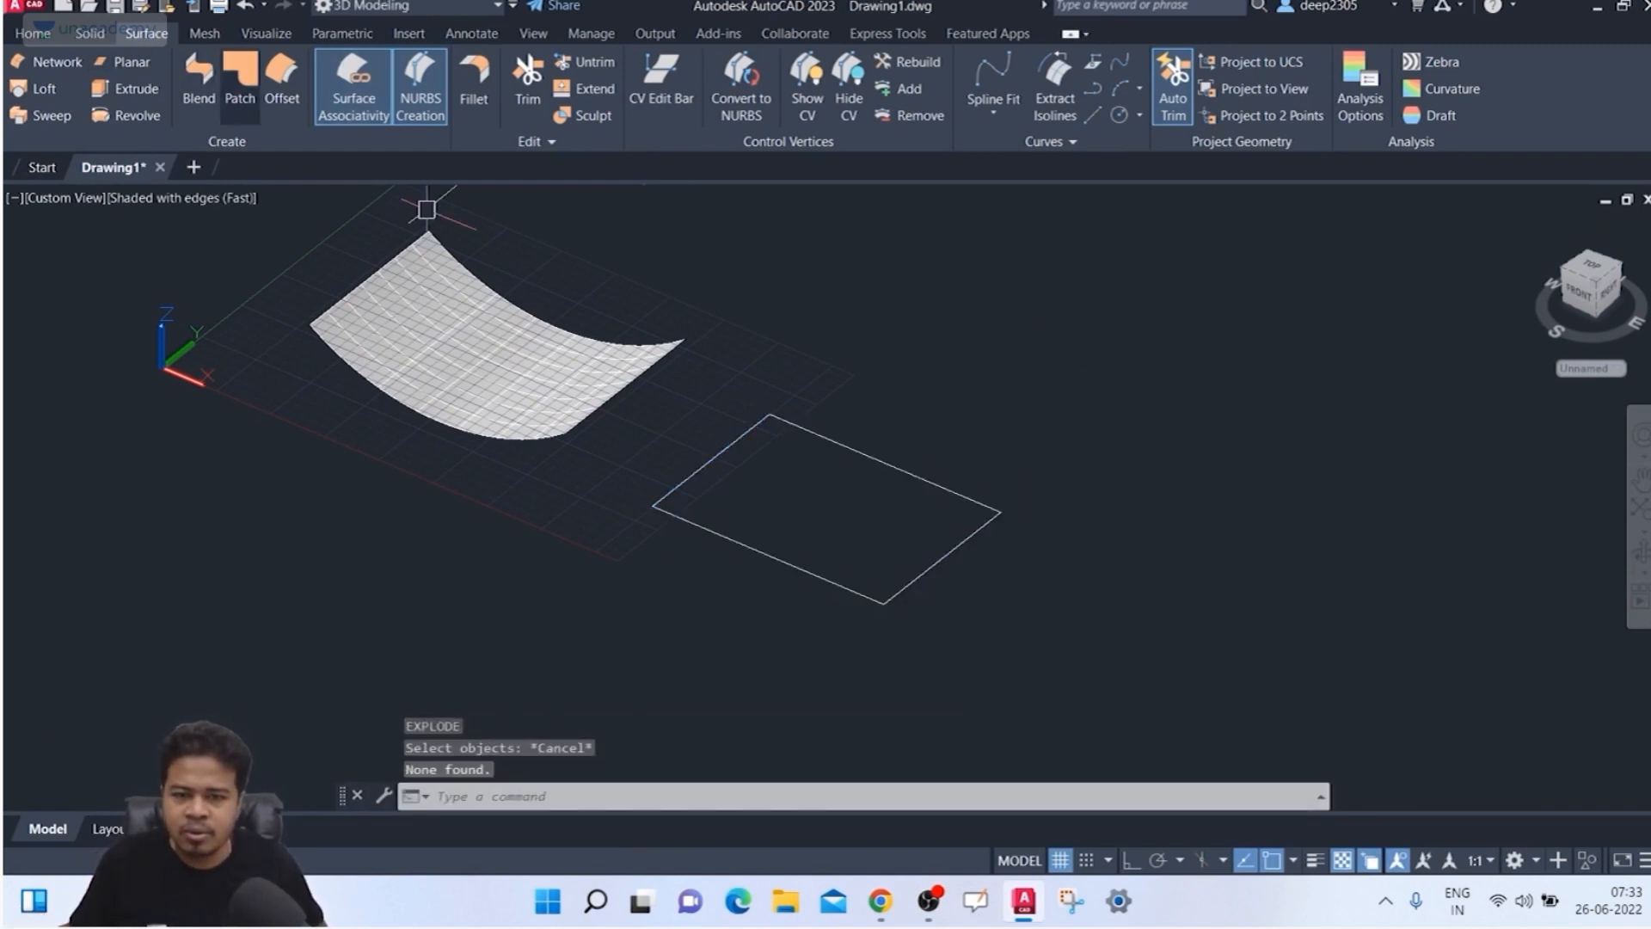
Step: Start a patch surface in curves mode with the new rectangle as its boundary
{"action": "left_click", "coordinate": [240, 86]}
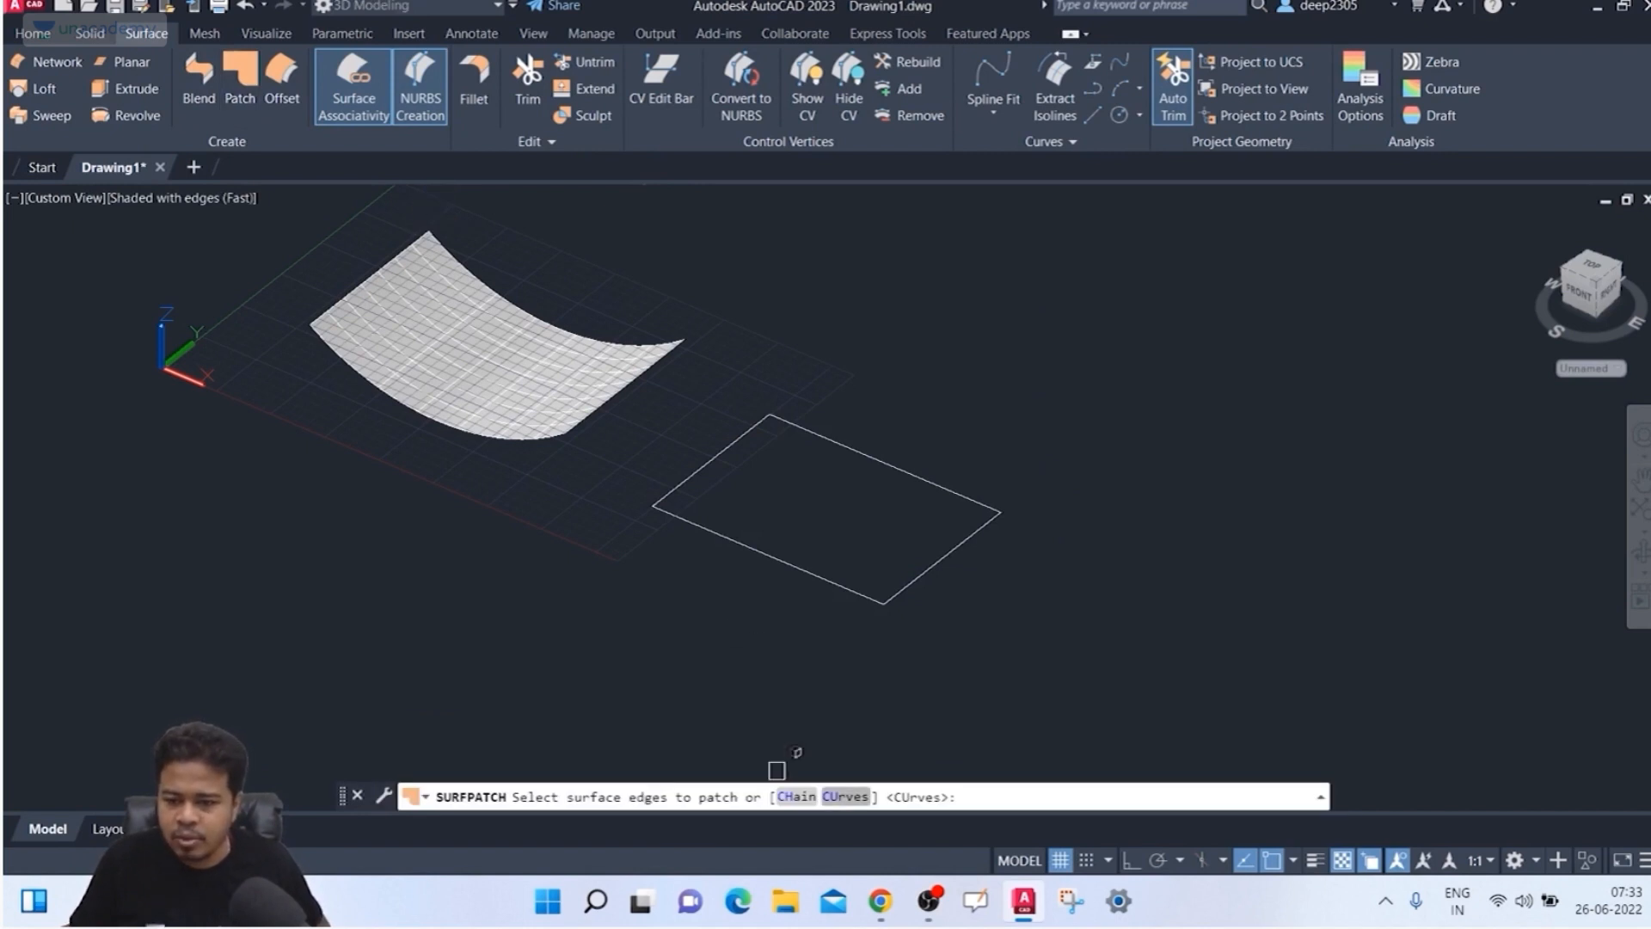
{"action": "type", "text": "CU"}
{"action": "key", "text": "Return"}
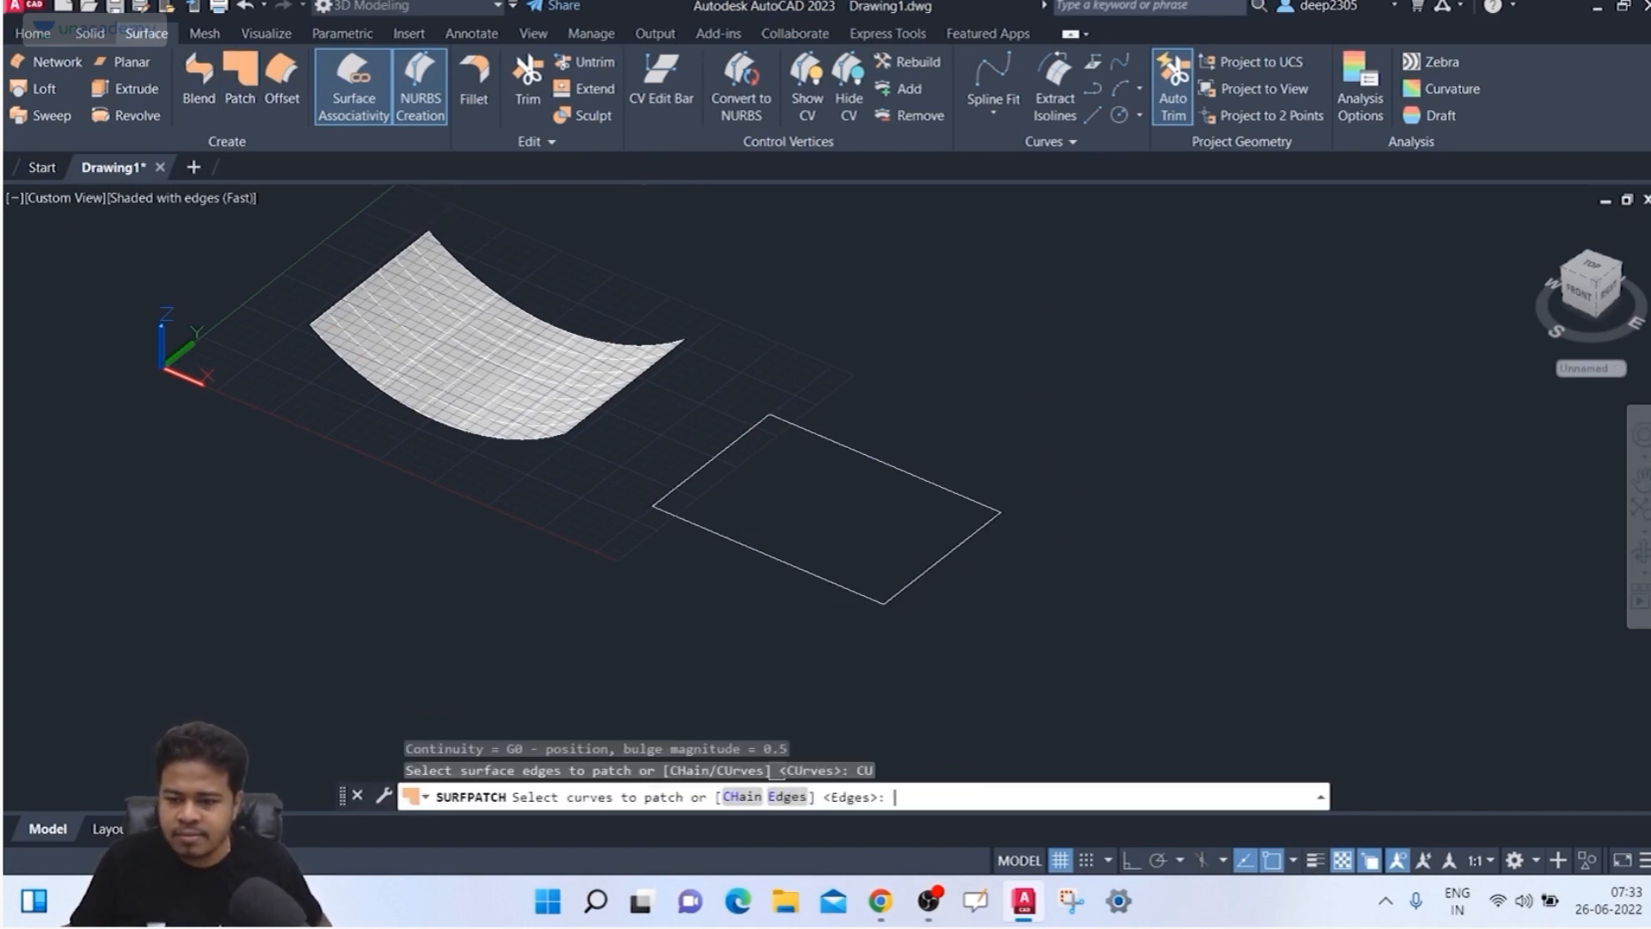
{"action": "left_click", "coordinate": [773, 558]}
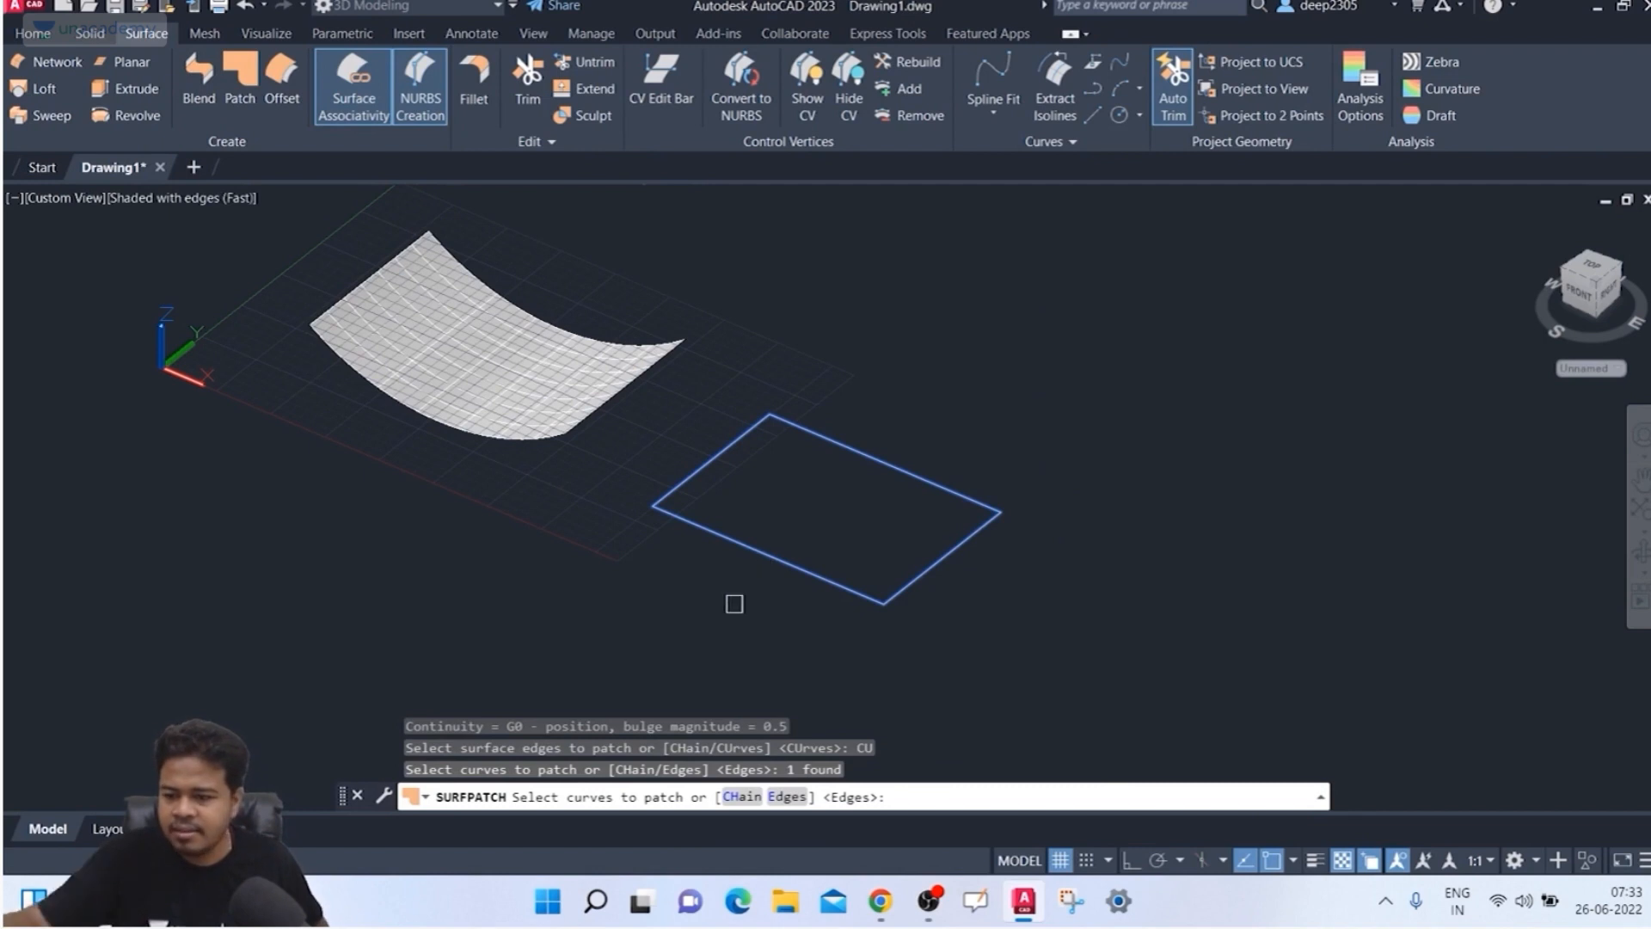
{"action": "key", "text": "Return"}
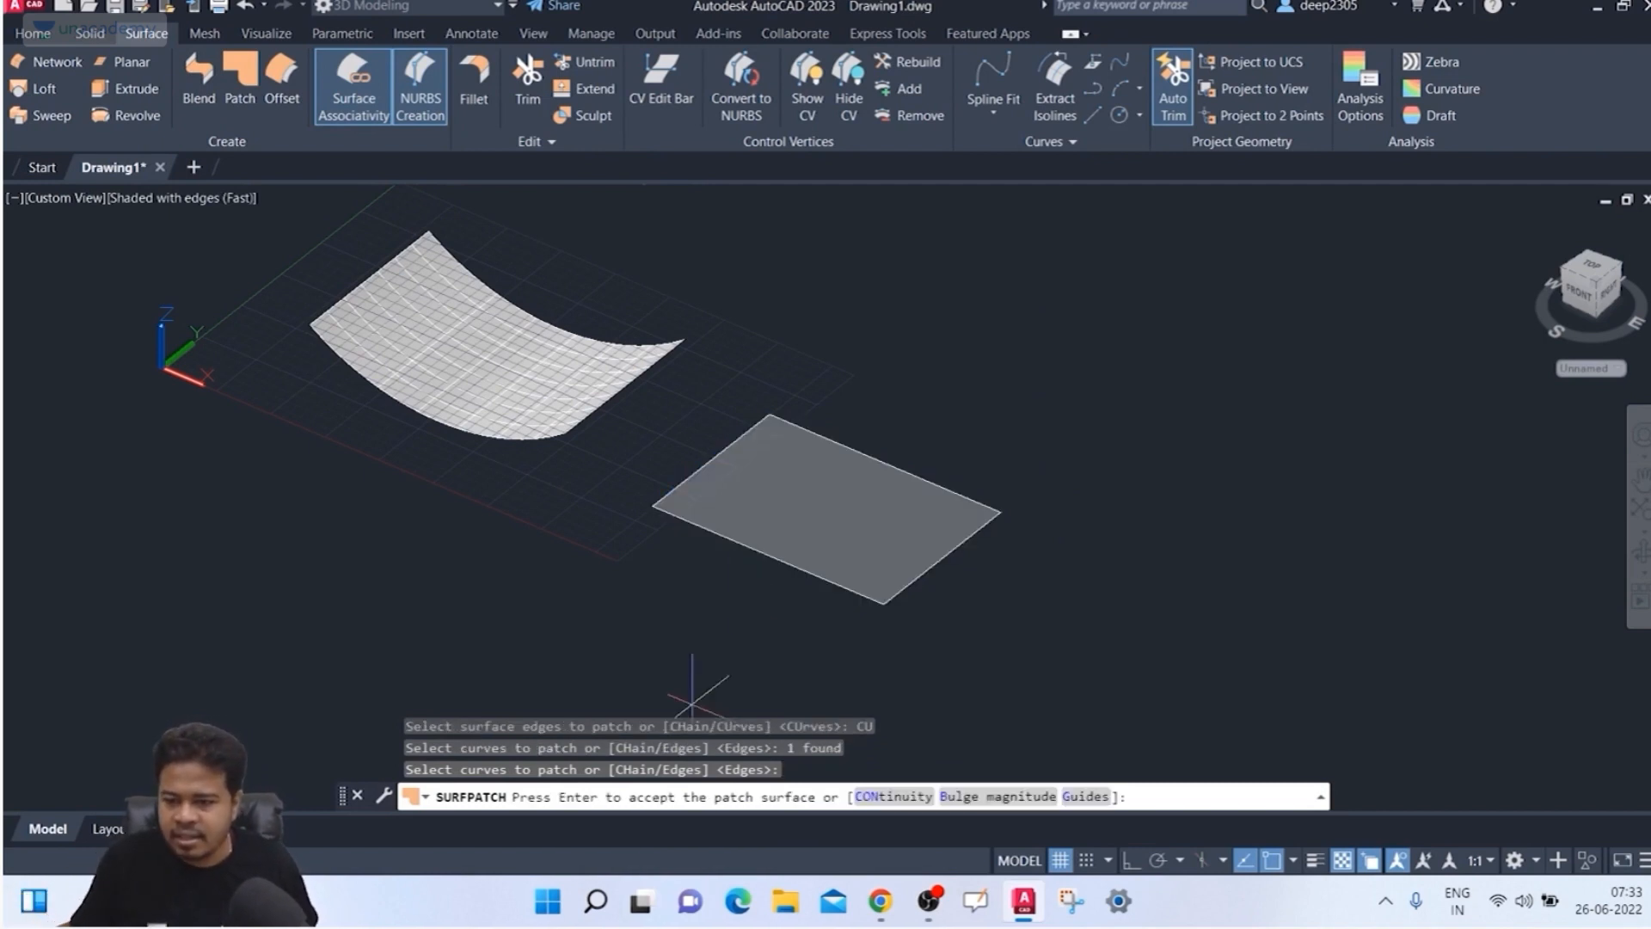
Step: Set the rectangular patch's continuity to G1 and accept the surface
{"action": "middle_click_drag", "start_coordinate": [762, 695], "coordinate": [780, 628], "text": "shift"}
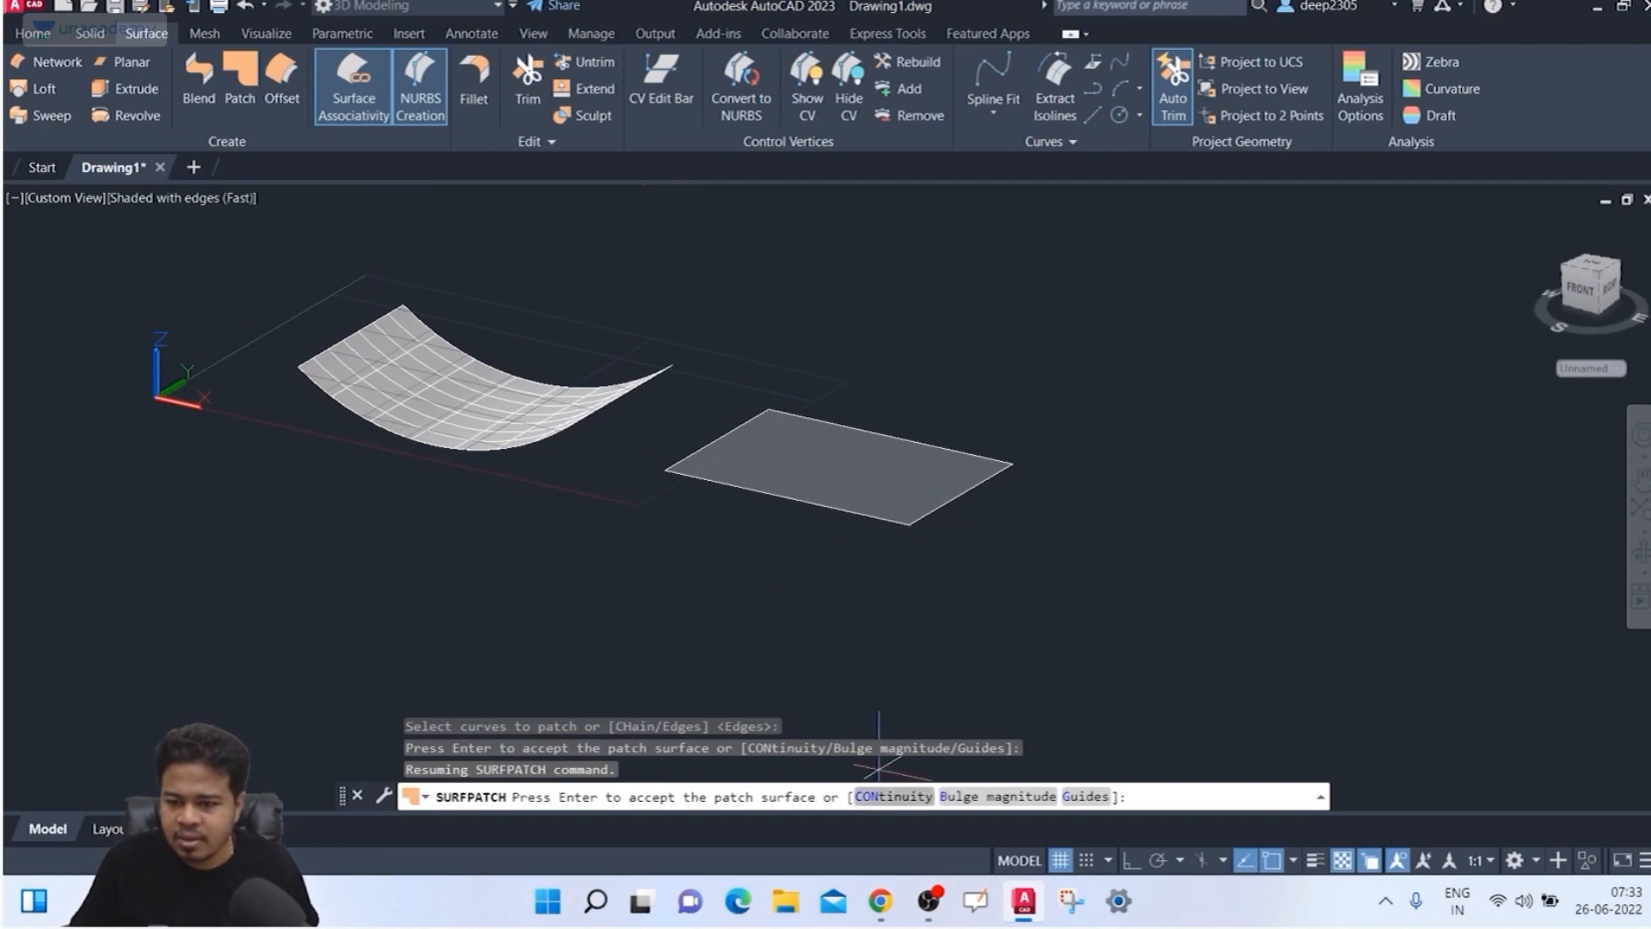
{"action": "left_click", "coordinate": [893, 796]}
{"action": "left_click", "coordinate": [744, 797]}
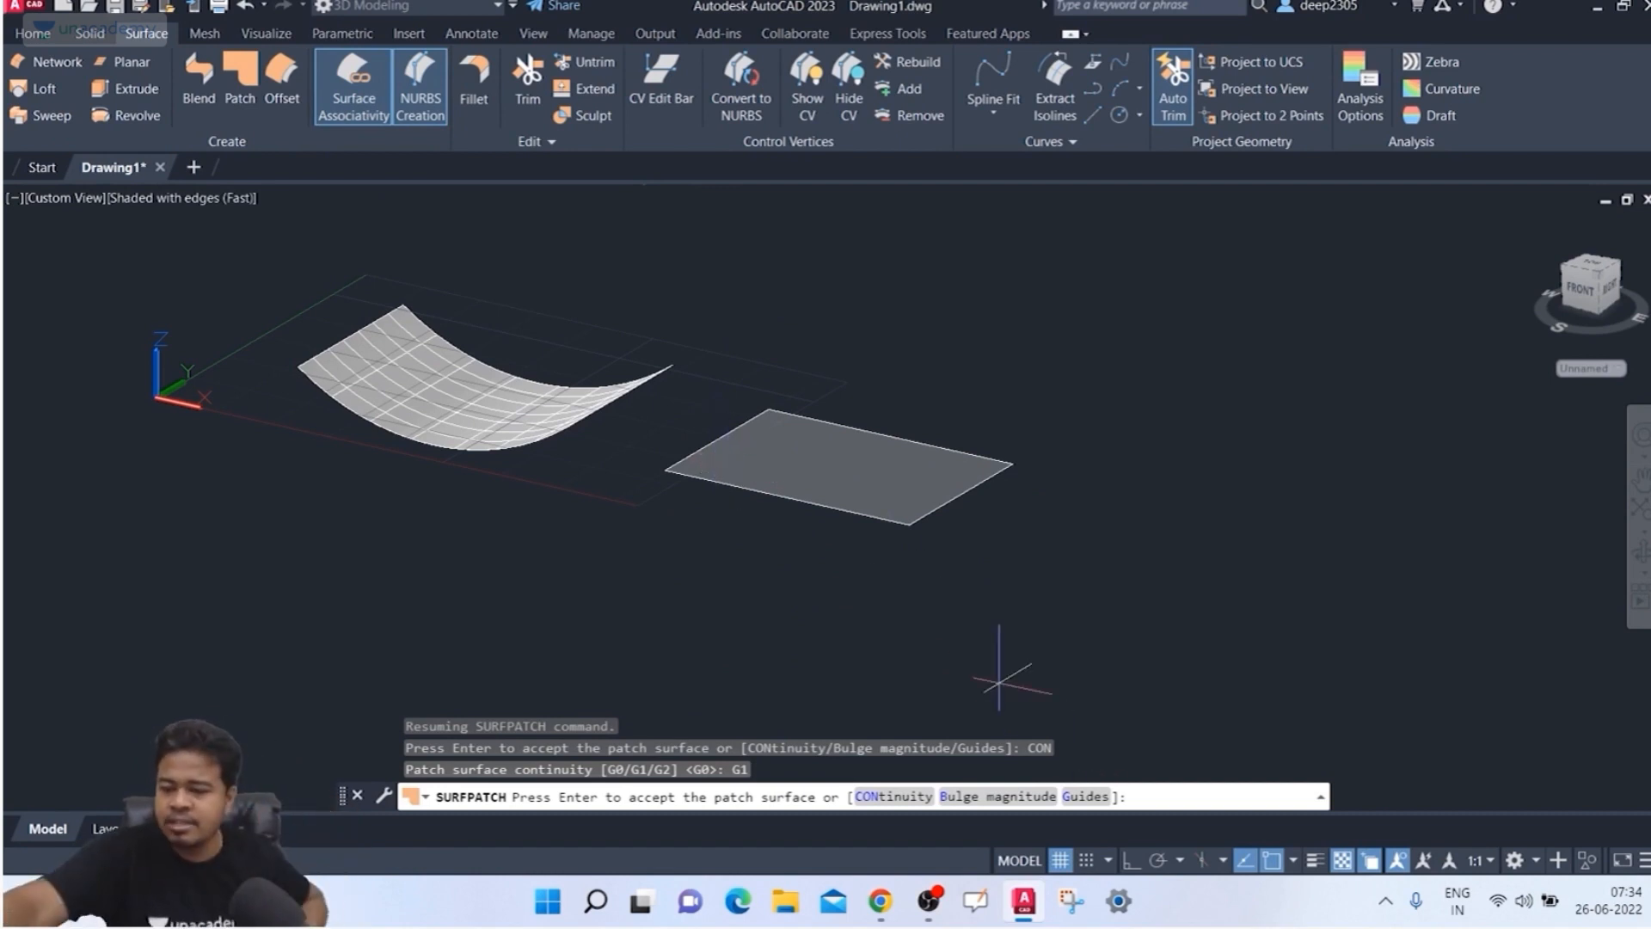
{"action": "key", "text": "Return"}
{"action": "key", "text": "Escape"}
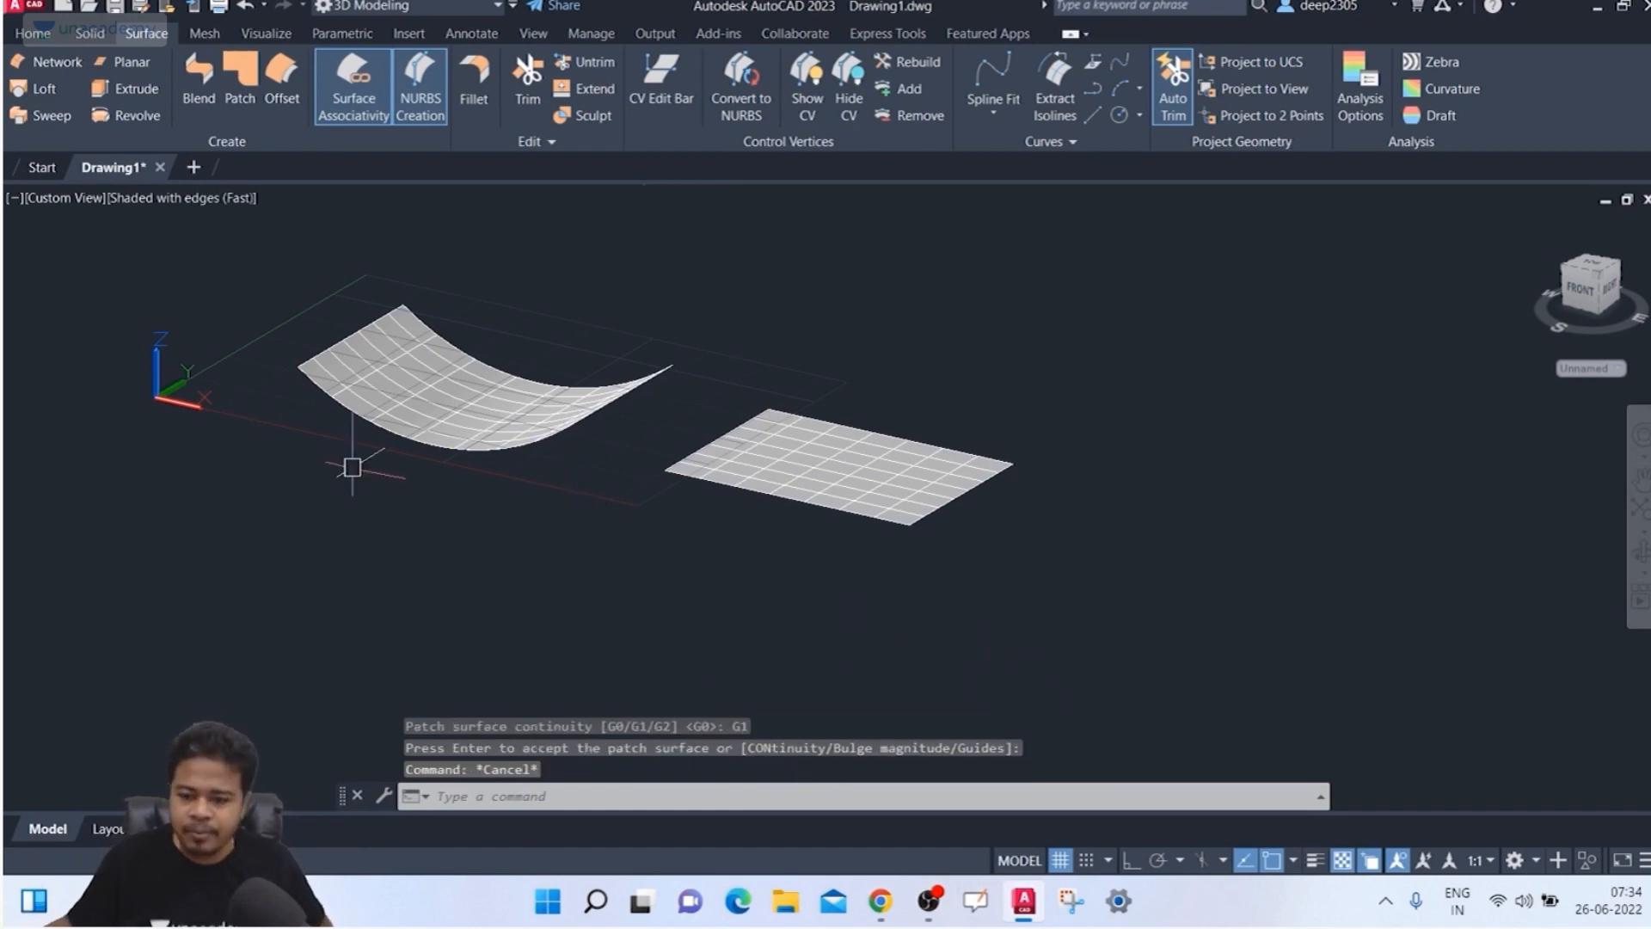
{"action": "type", "text": "line"}
{"action": "key", "text": "Return"}
{"action": "key", "text": "Escape"}
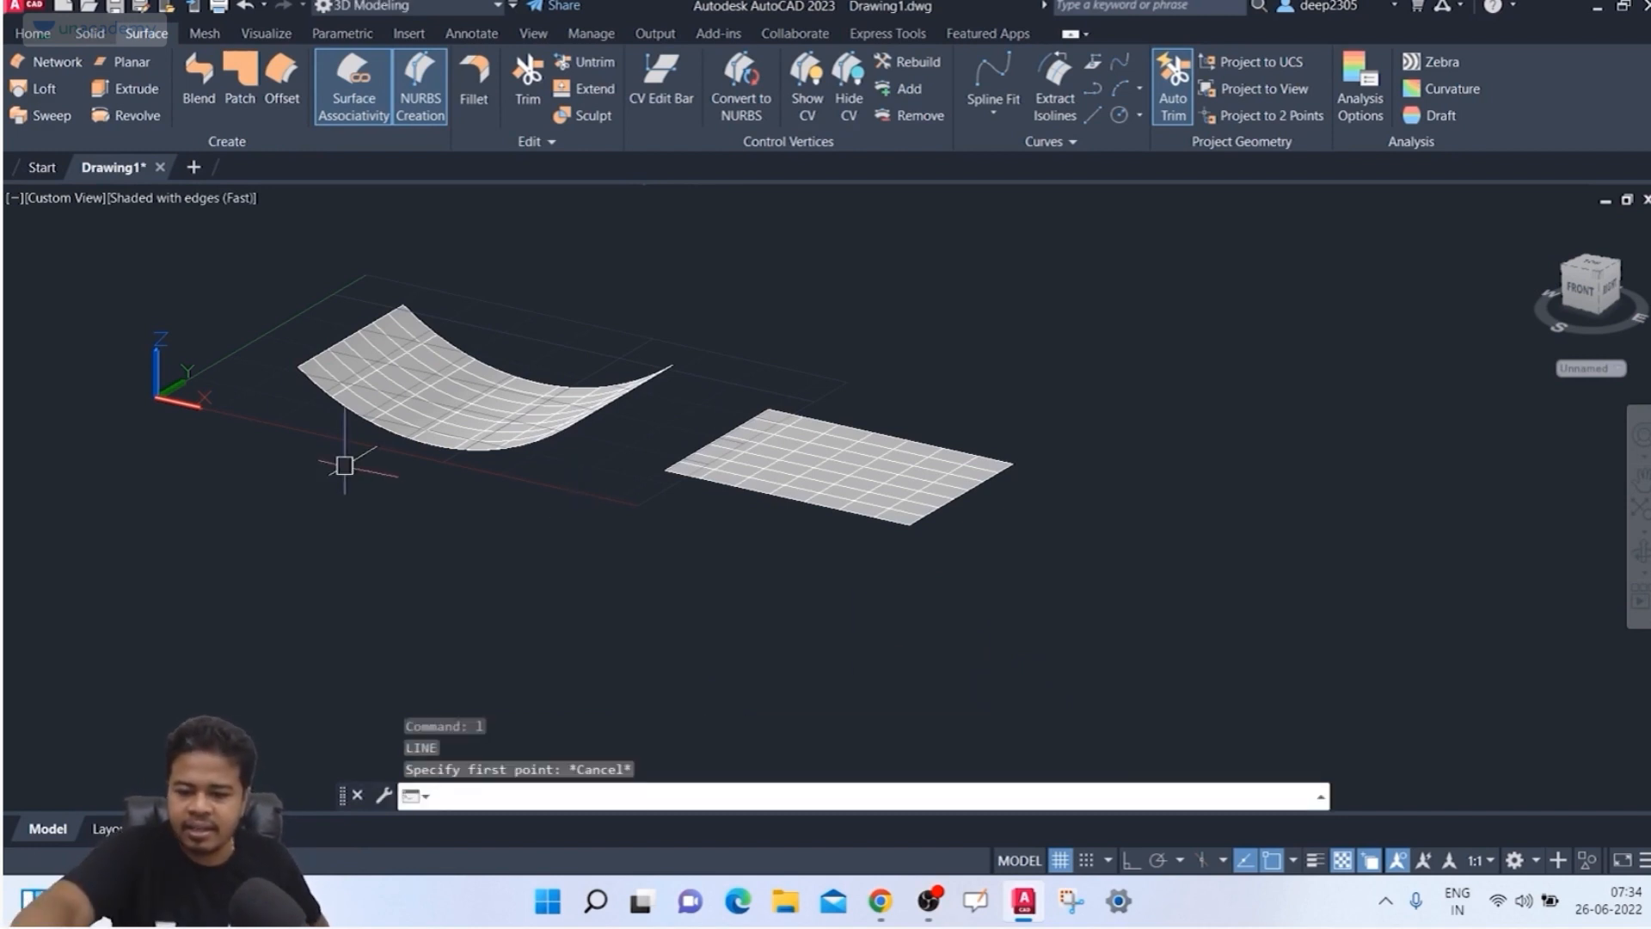
Step: Draw a second rectangle on the ground plane, in front of the curved surface and the flat rectangular patch
{"action": "type", "text": "rec"}
{"action": "key", "text": "Return"}
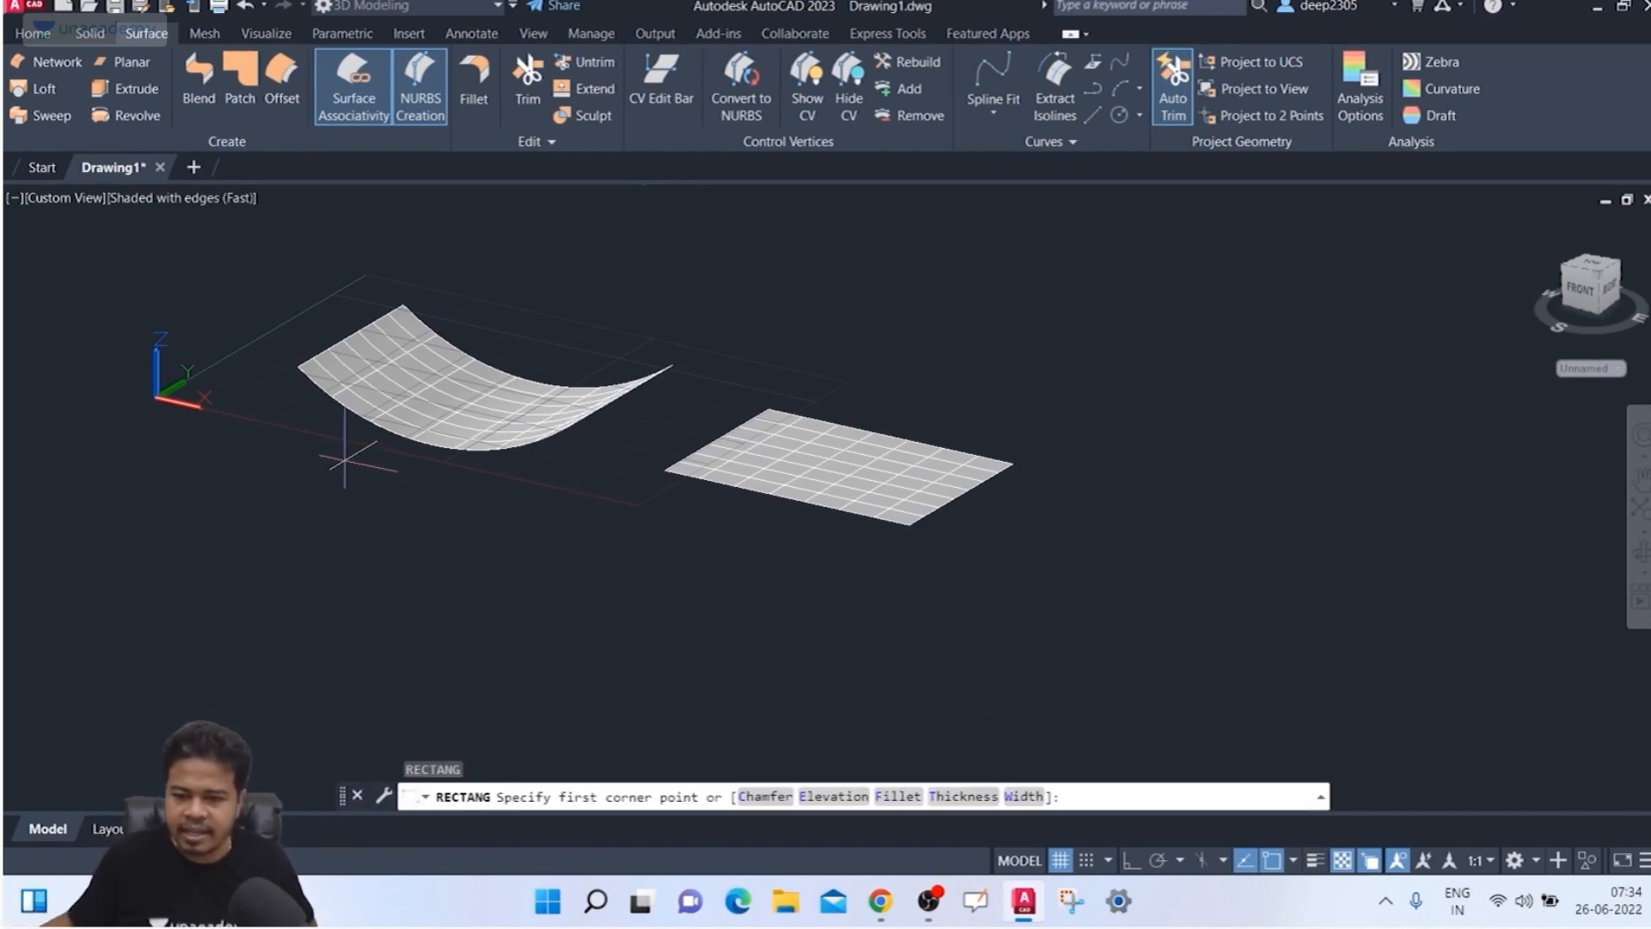
{"action": "middle_click_drag", "start_coordinate": [373, 534], "coordinate": [306, 619], "text": "shift"}
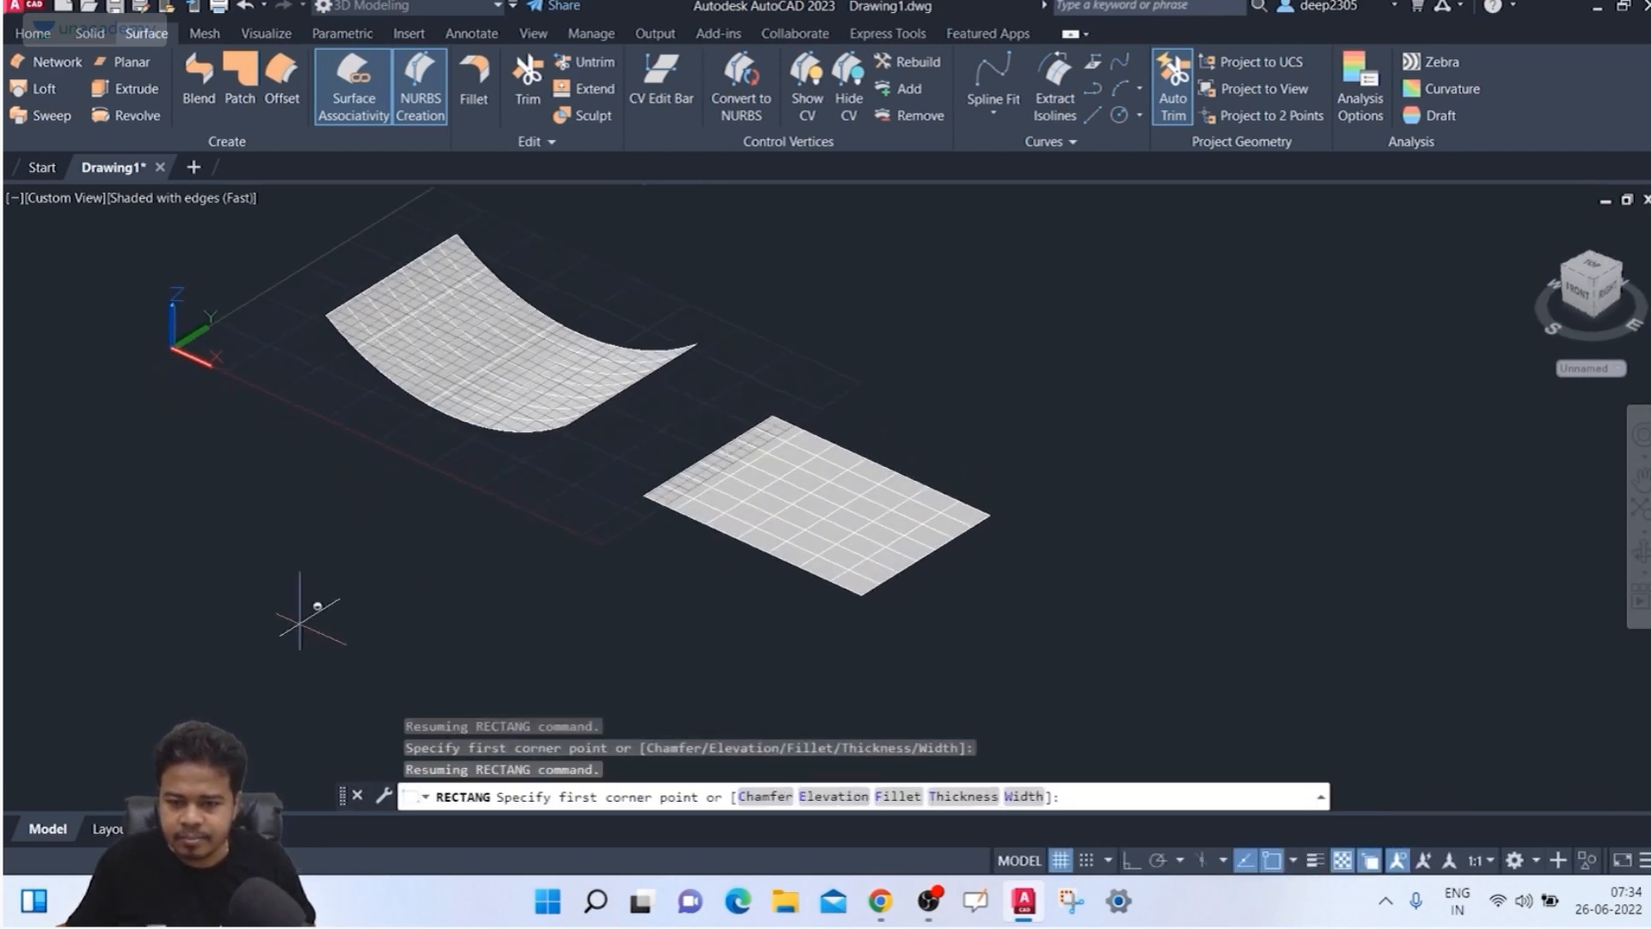
{"action": "left_click", "coordinate": [255, 551]}
{"action": "left_click", "coordinate": [663, 612]}
{"action": "key", "text": "Escape"}
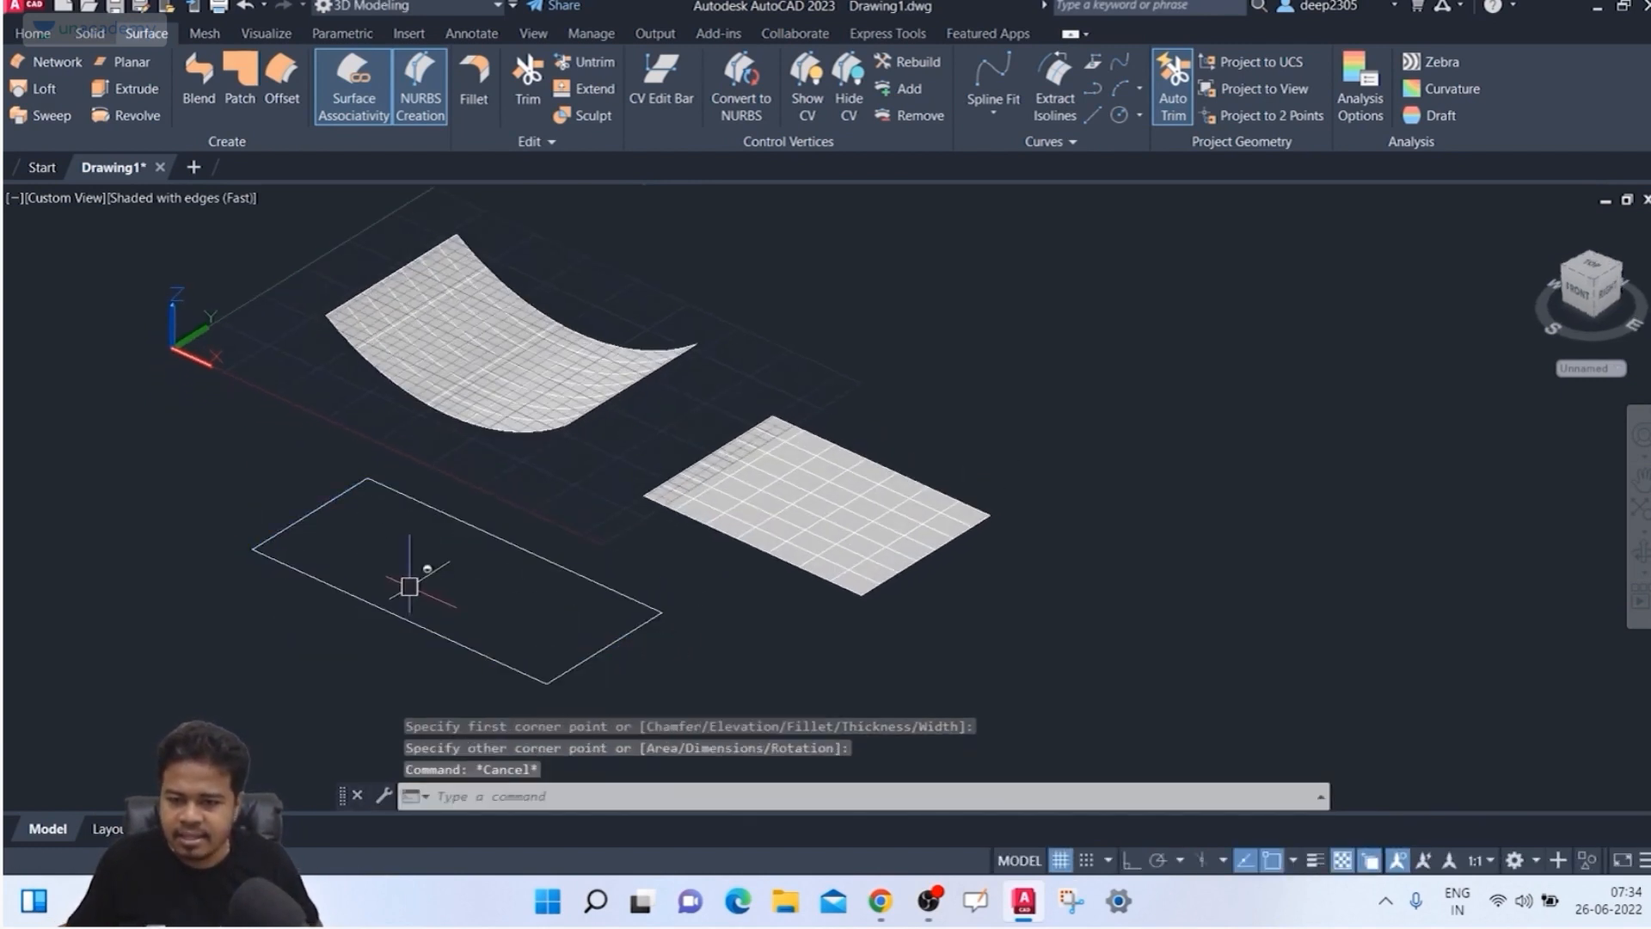
Step: Explode the new rectangle into separate lines
{"action": "middle_click_drag", "start_coordinate": [411, 557], "coordinate": [414, 476]}
{"action": "key", "text": "Escape"}
{"action": "type", "text": "x"}
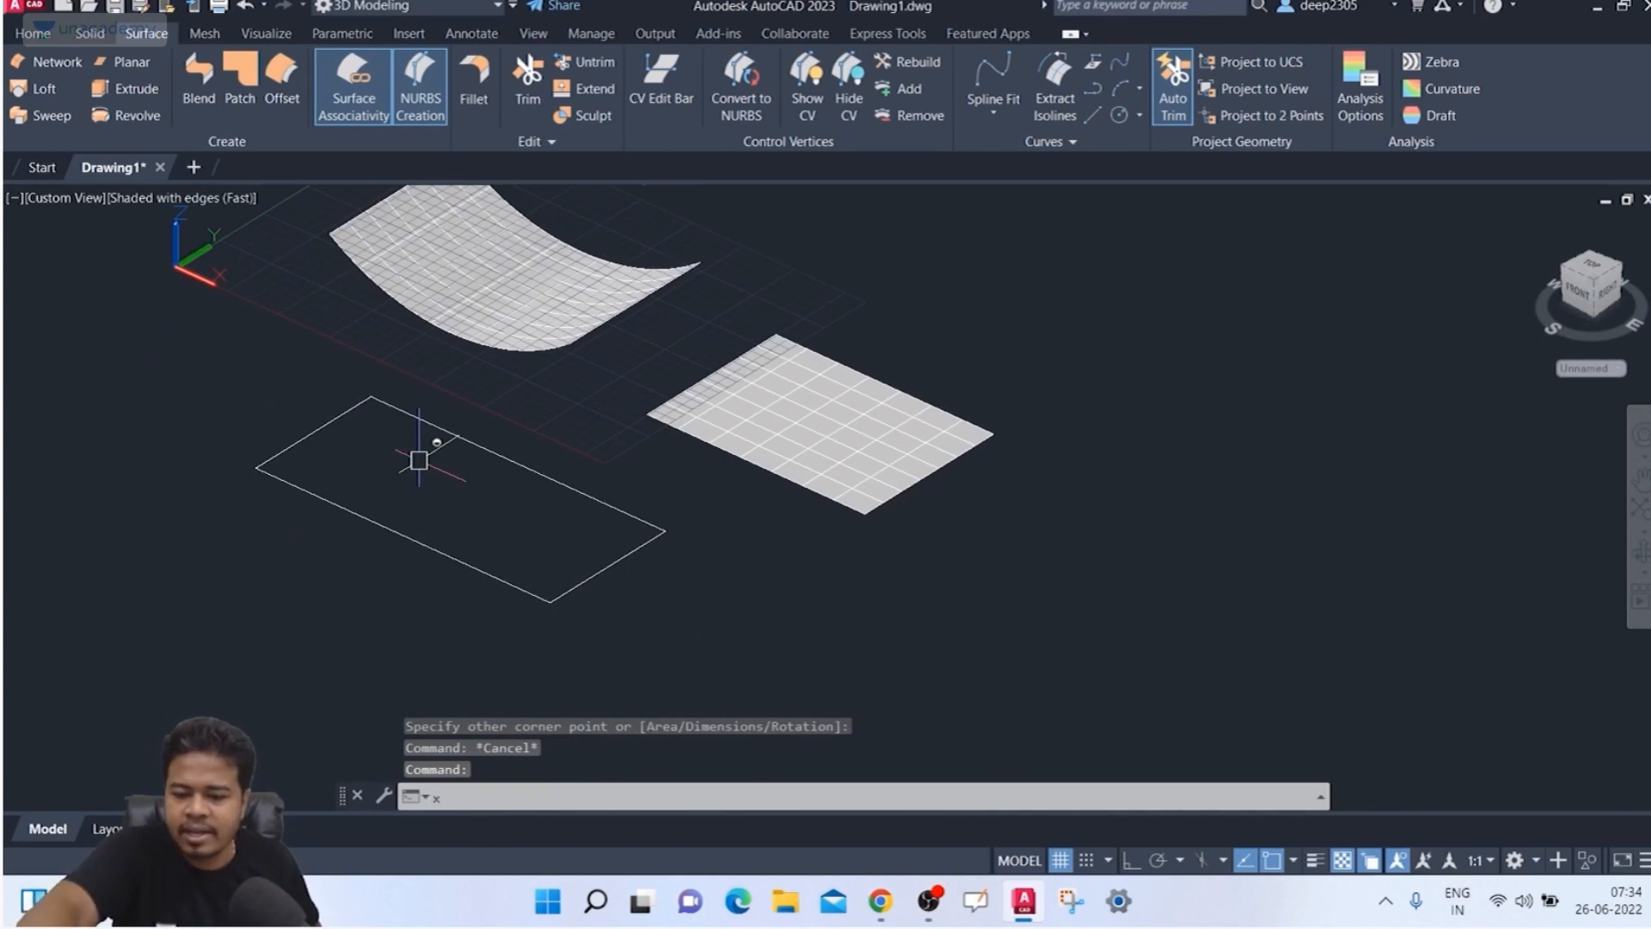
{"action": "key", "text": "Return"}
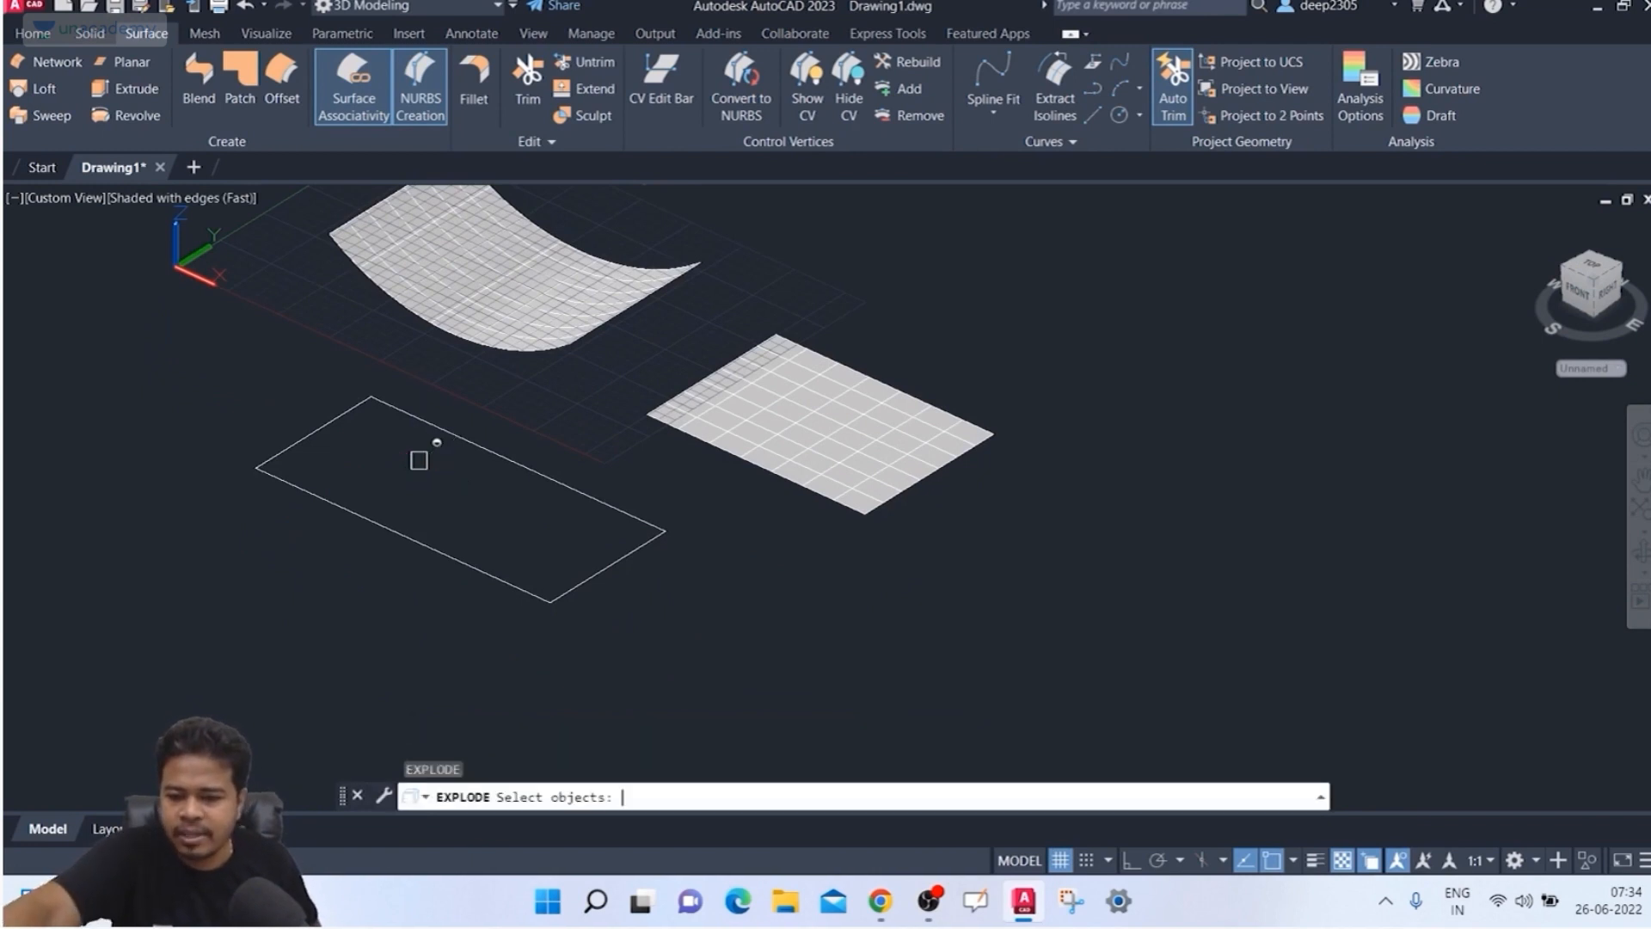
{"action": "left_click", "coordinate": [409, 537]}
{"action": "key", "text": "Return"}
{"action": "key", "text": "Escape"}
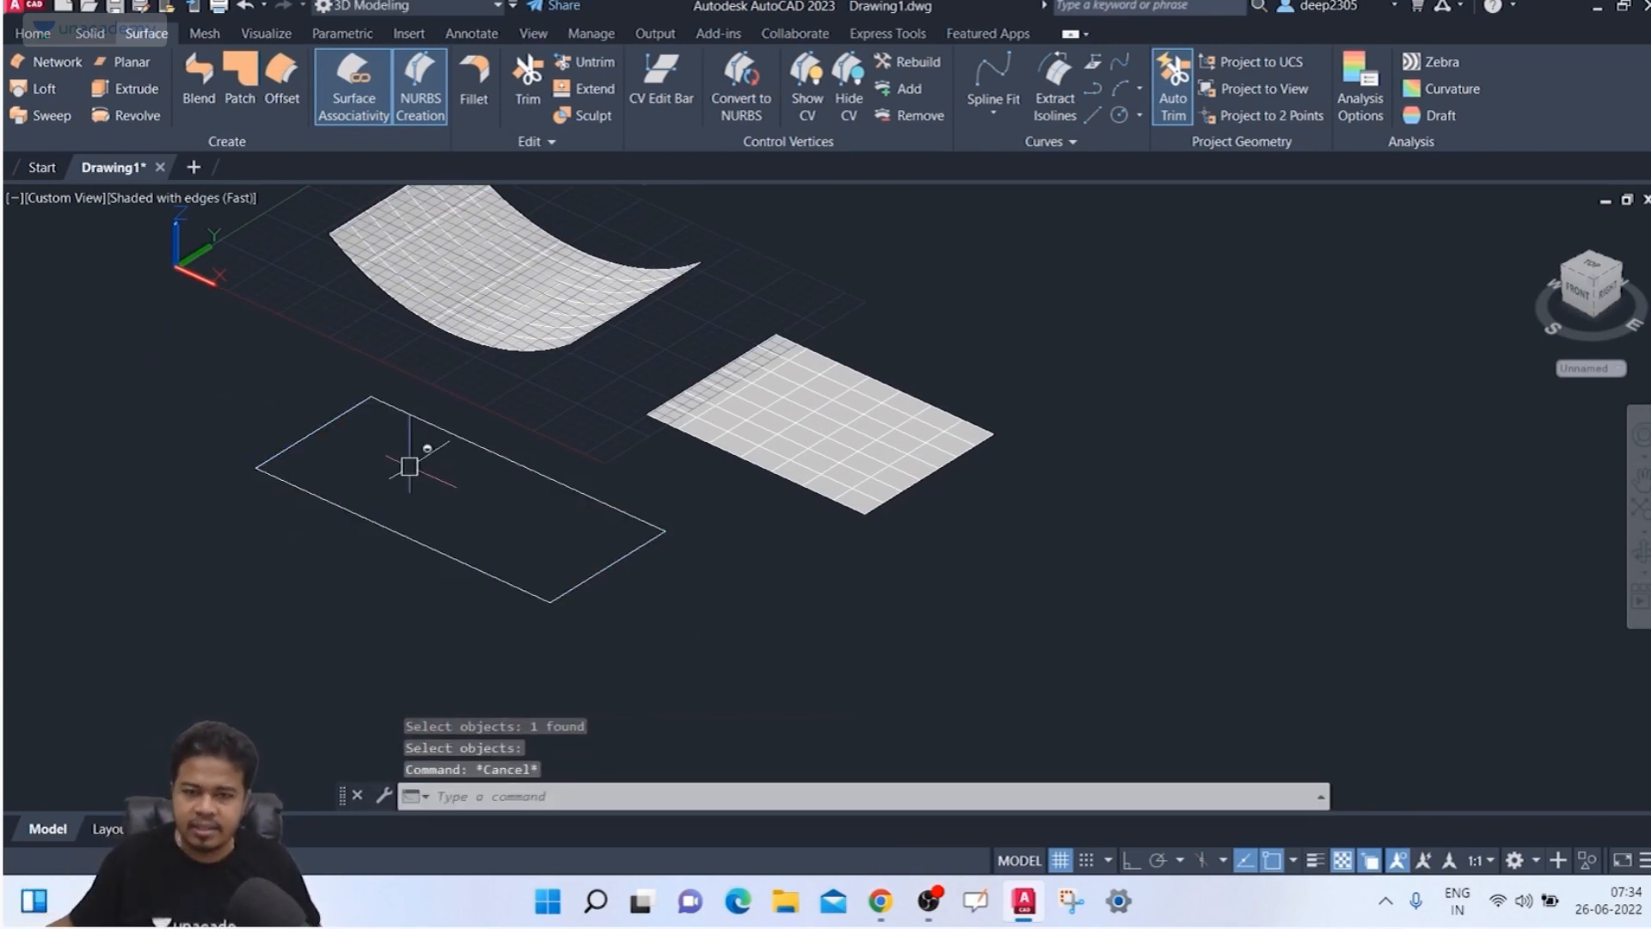
{"action": "key", "text": "Escape"}
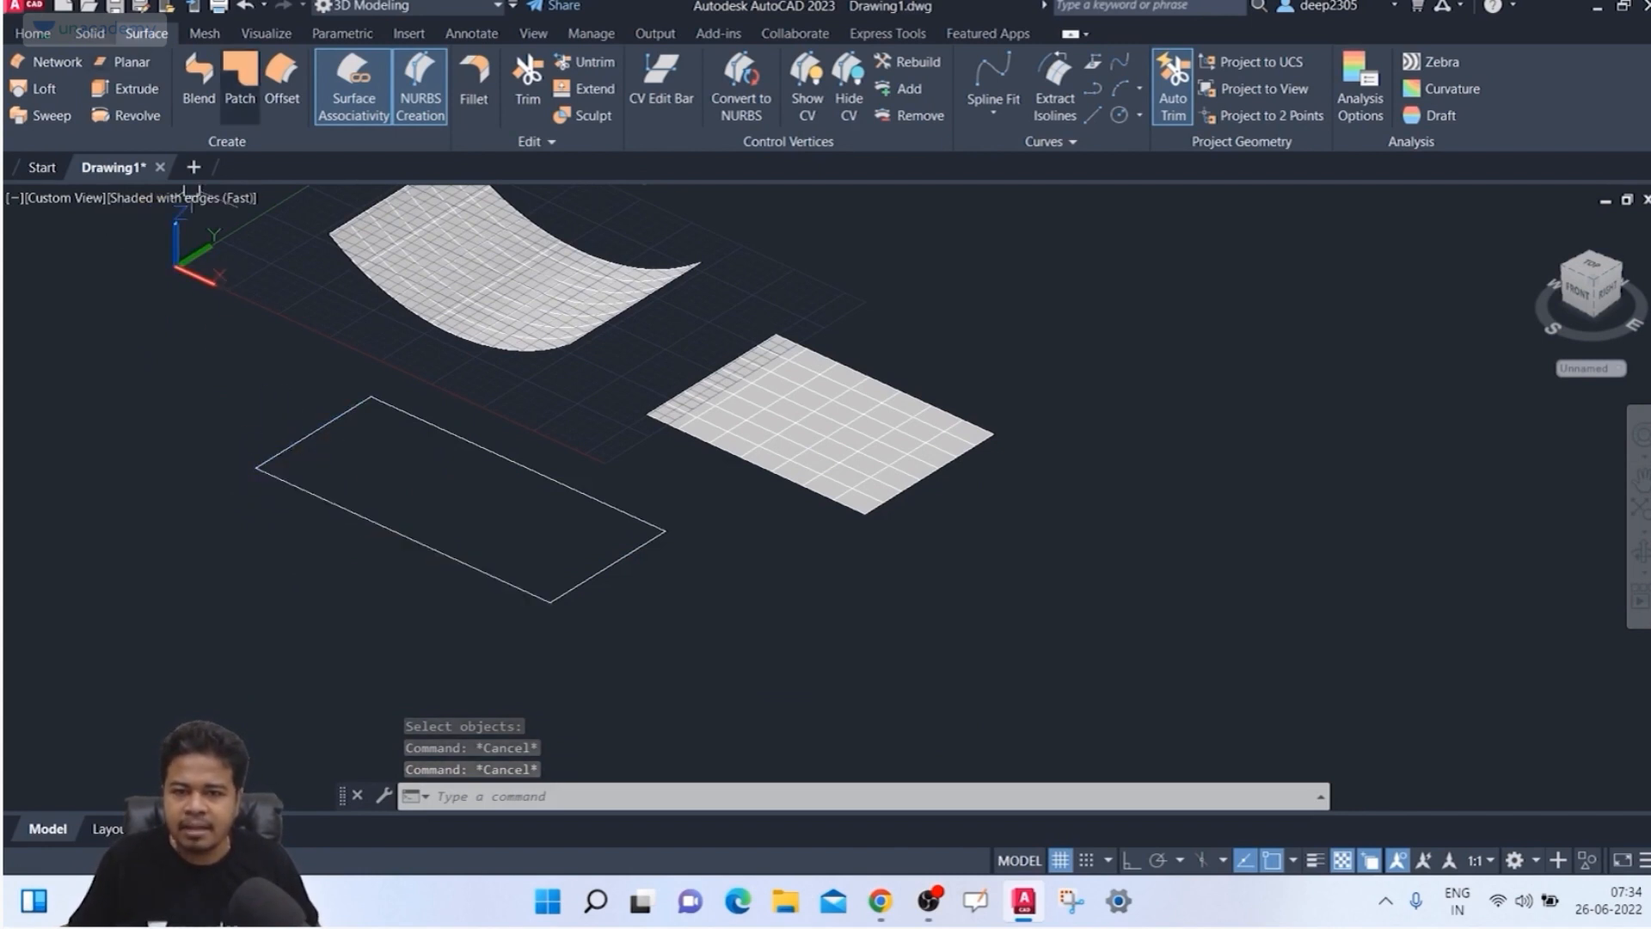
Step: Start a patch surface in curves mode with the exploded rectangle's four lines as its boundary
{"action": "left_click", "coordinate": [240, 86]}
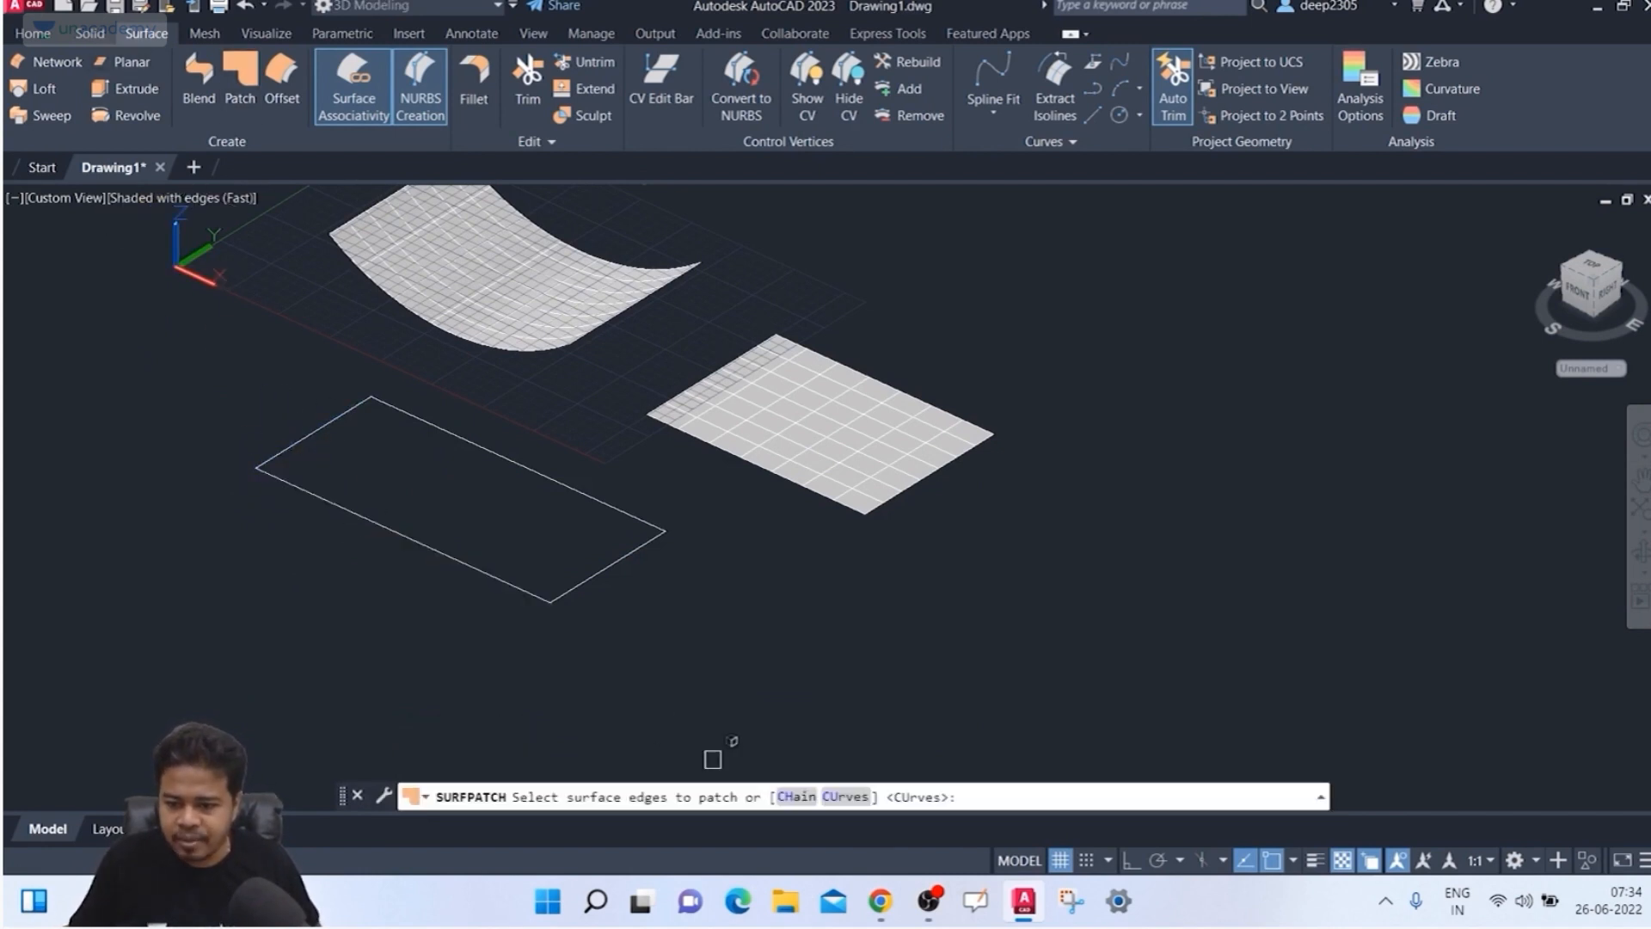
{"action": "type", "text": "CU"}
{"action": "key", "text": "Return"}
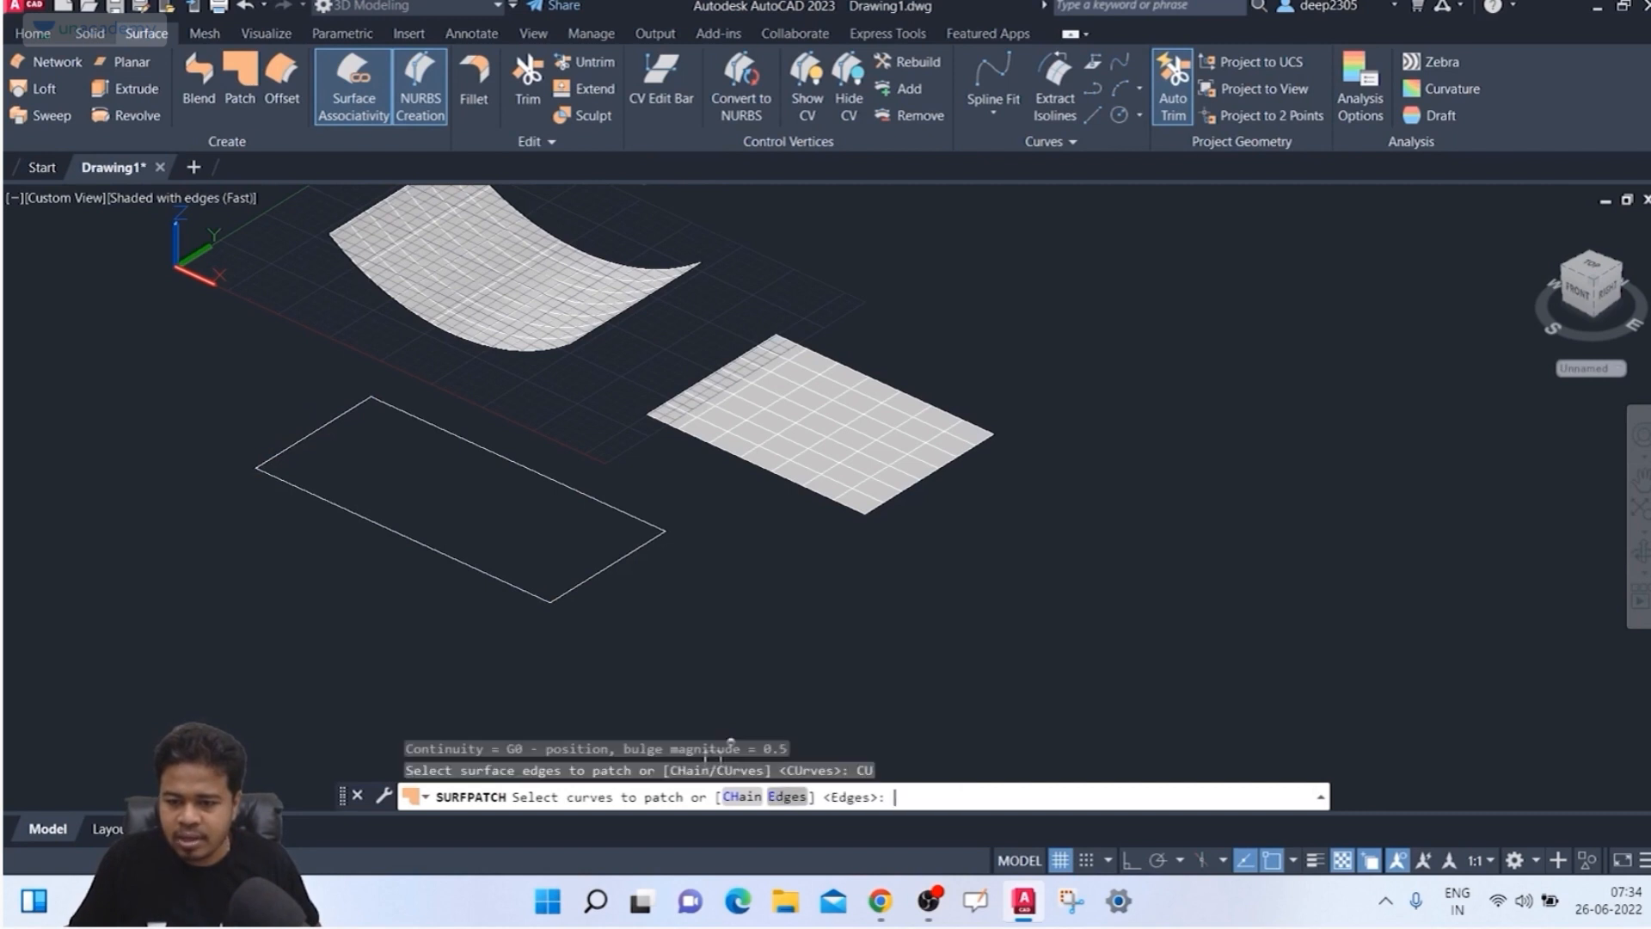
{"action": "left_click", "coordinate": [324, 420]}
{"action": "left_click", "coordinate": [357, 512]}
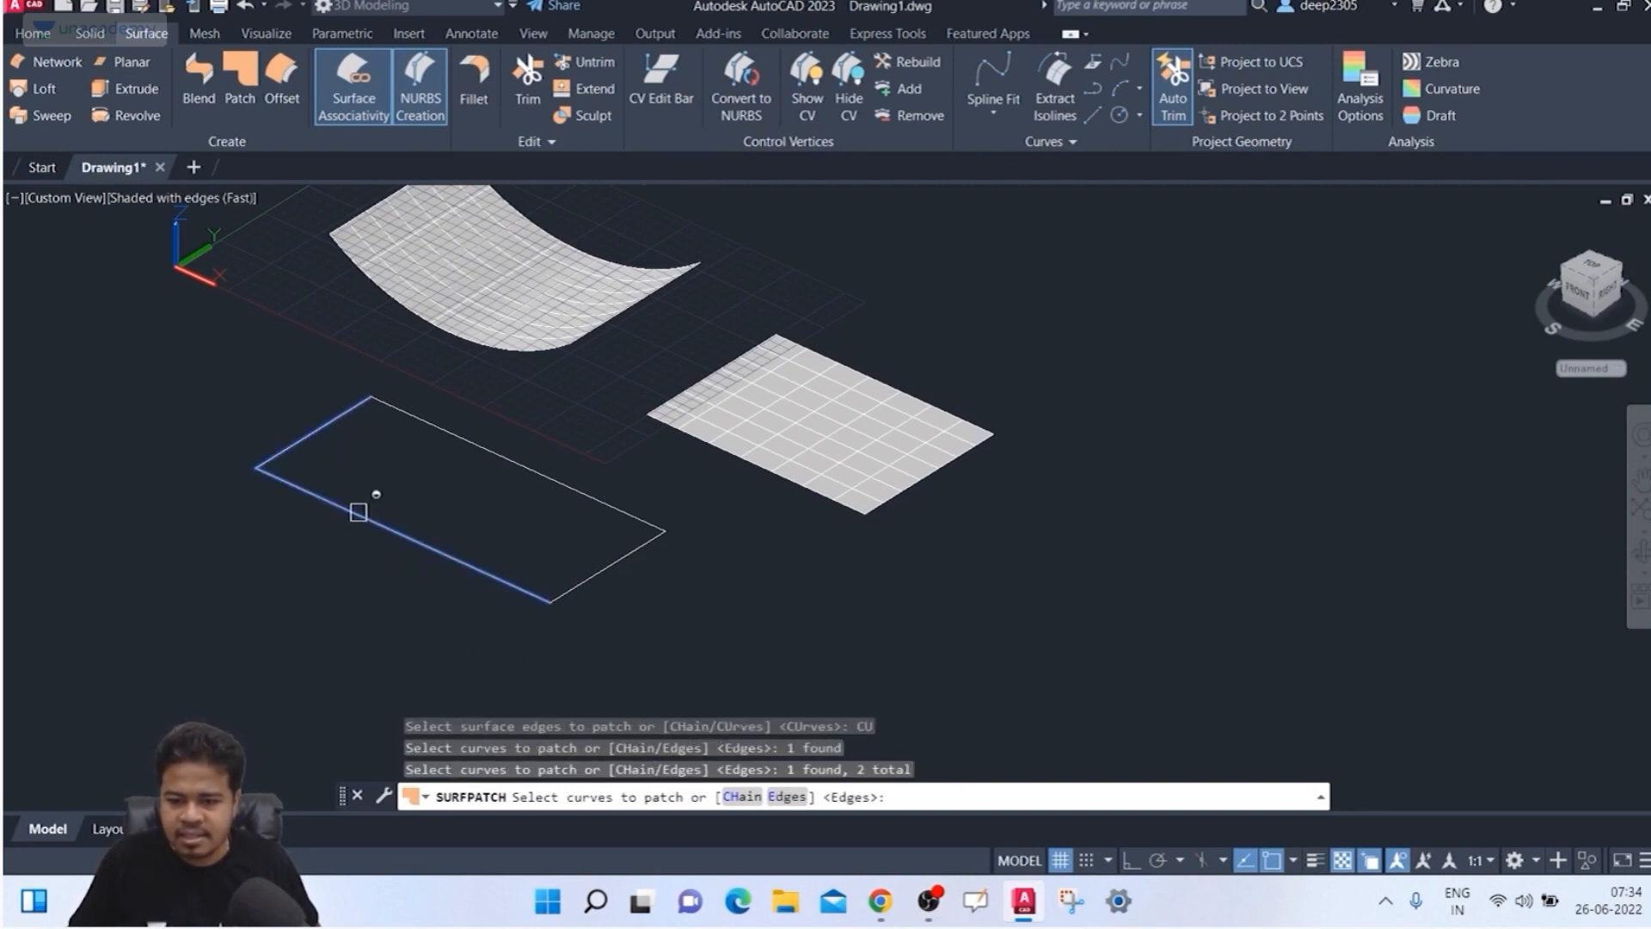
{"action": "left_click", "coordinate": [601, 579]}
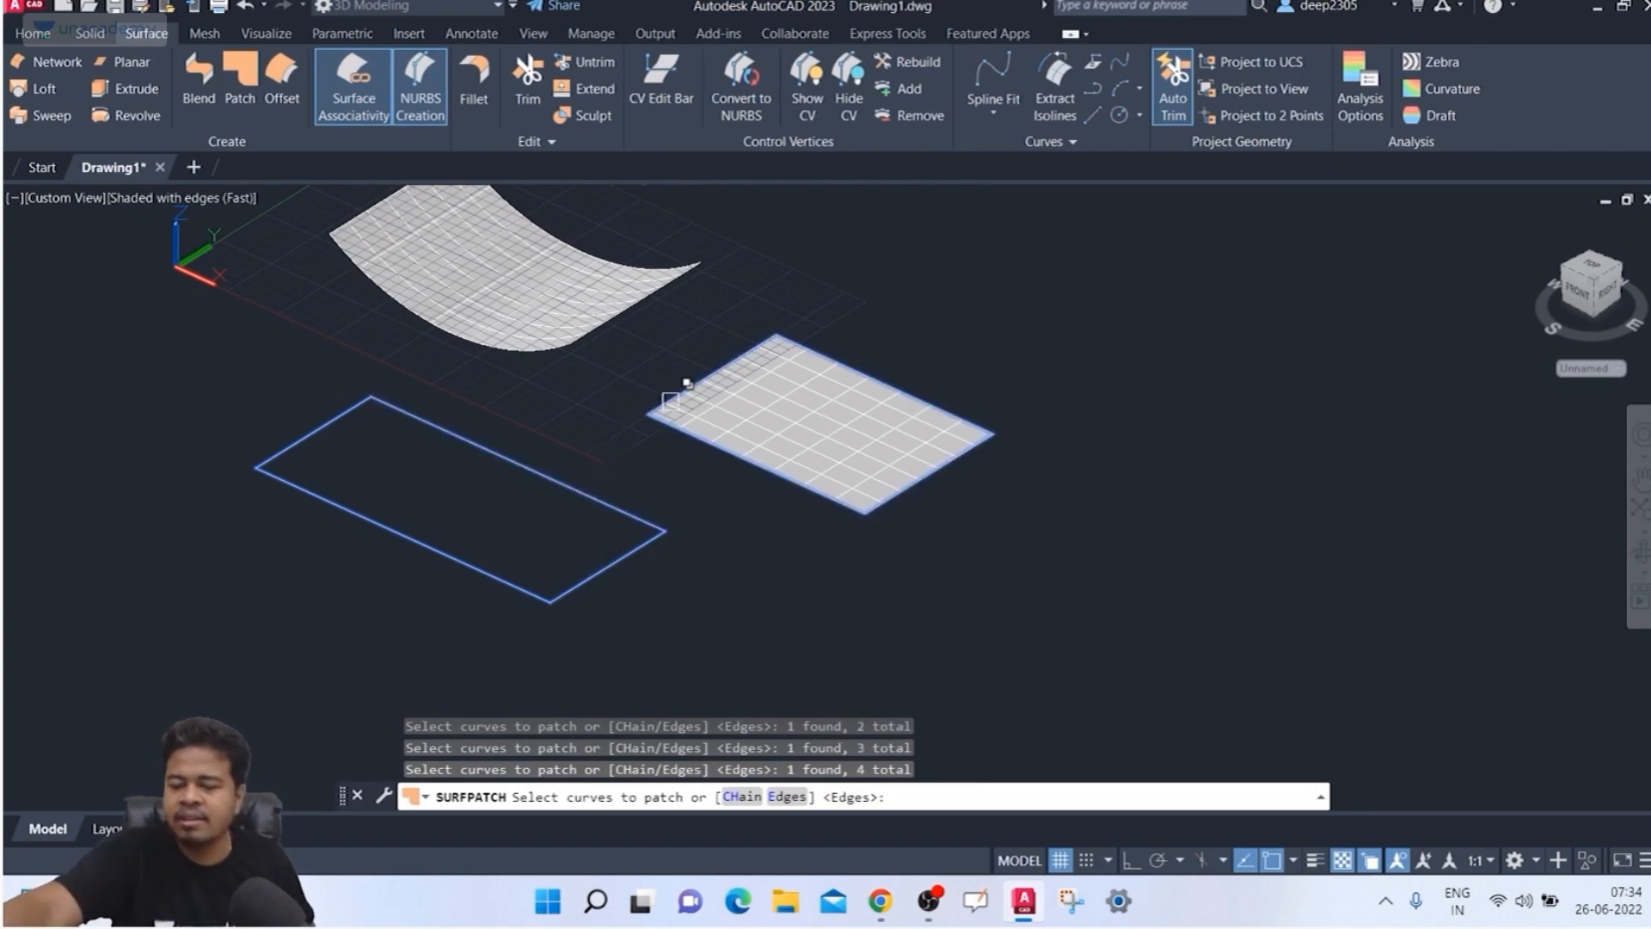
{"action": "key", "text": "Return"}
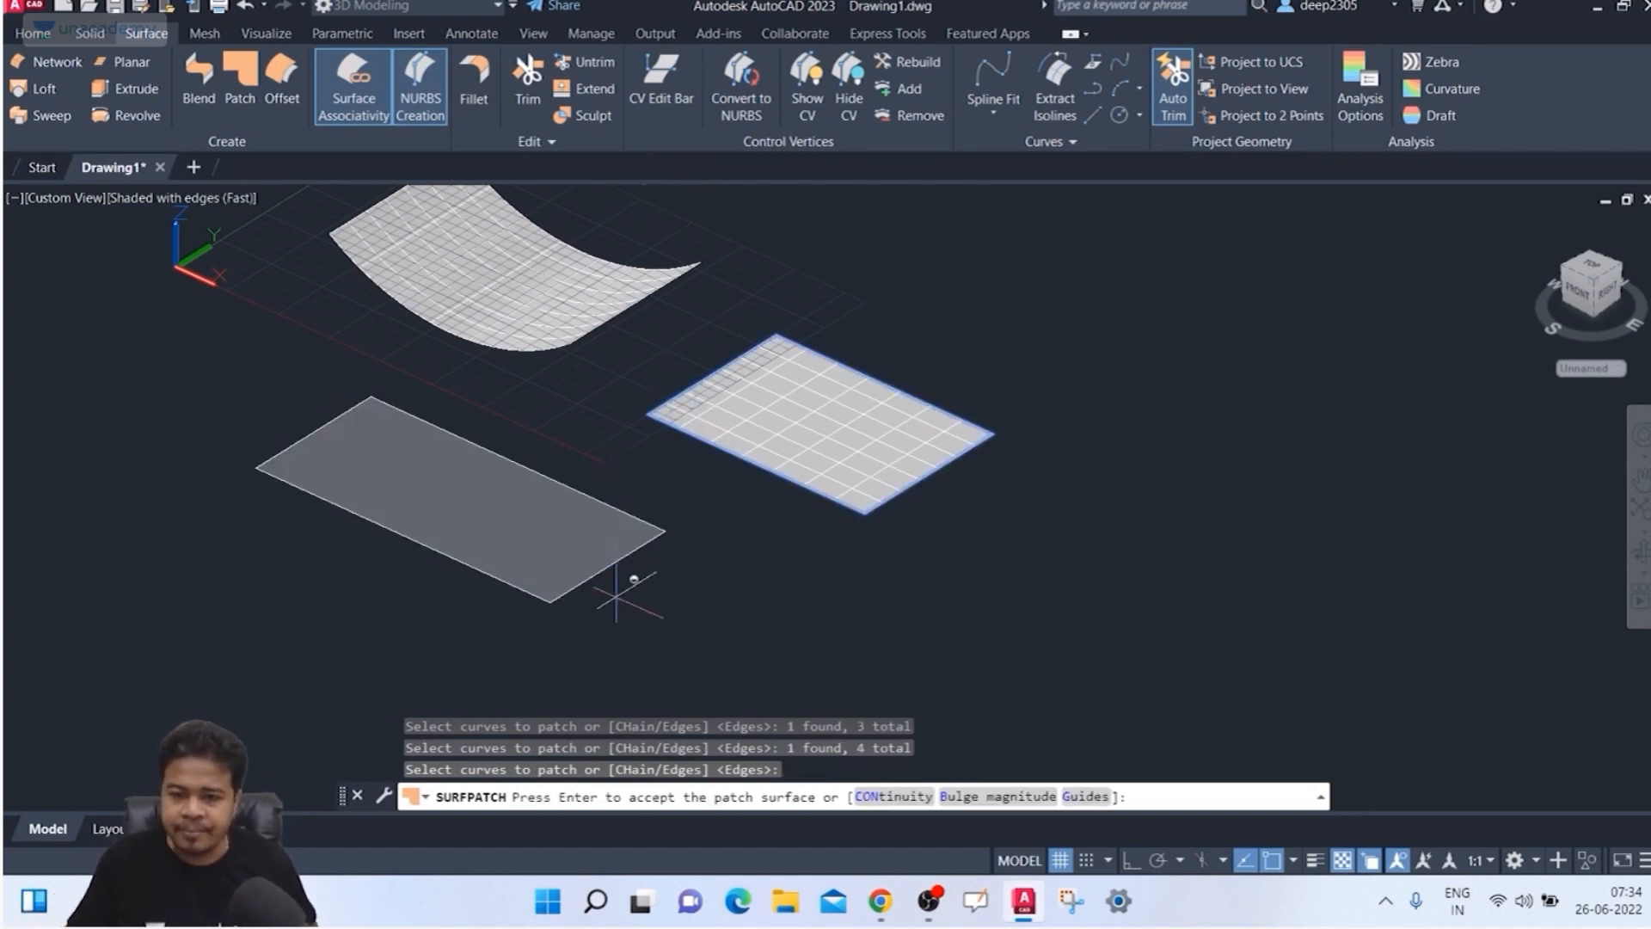
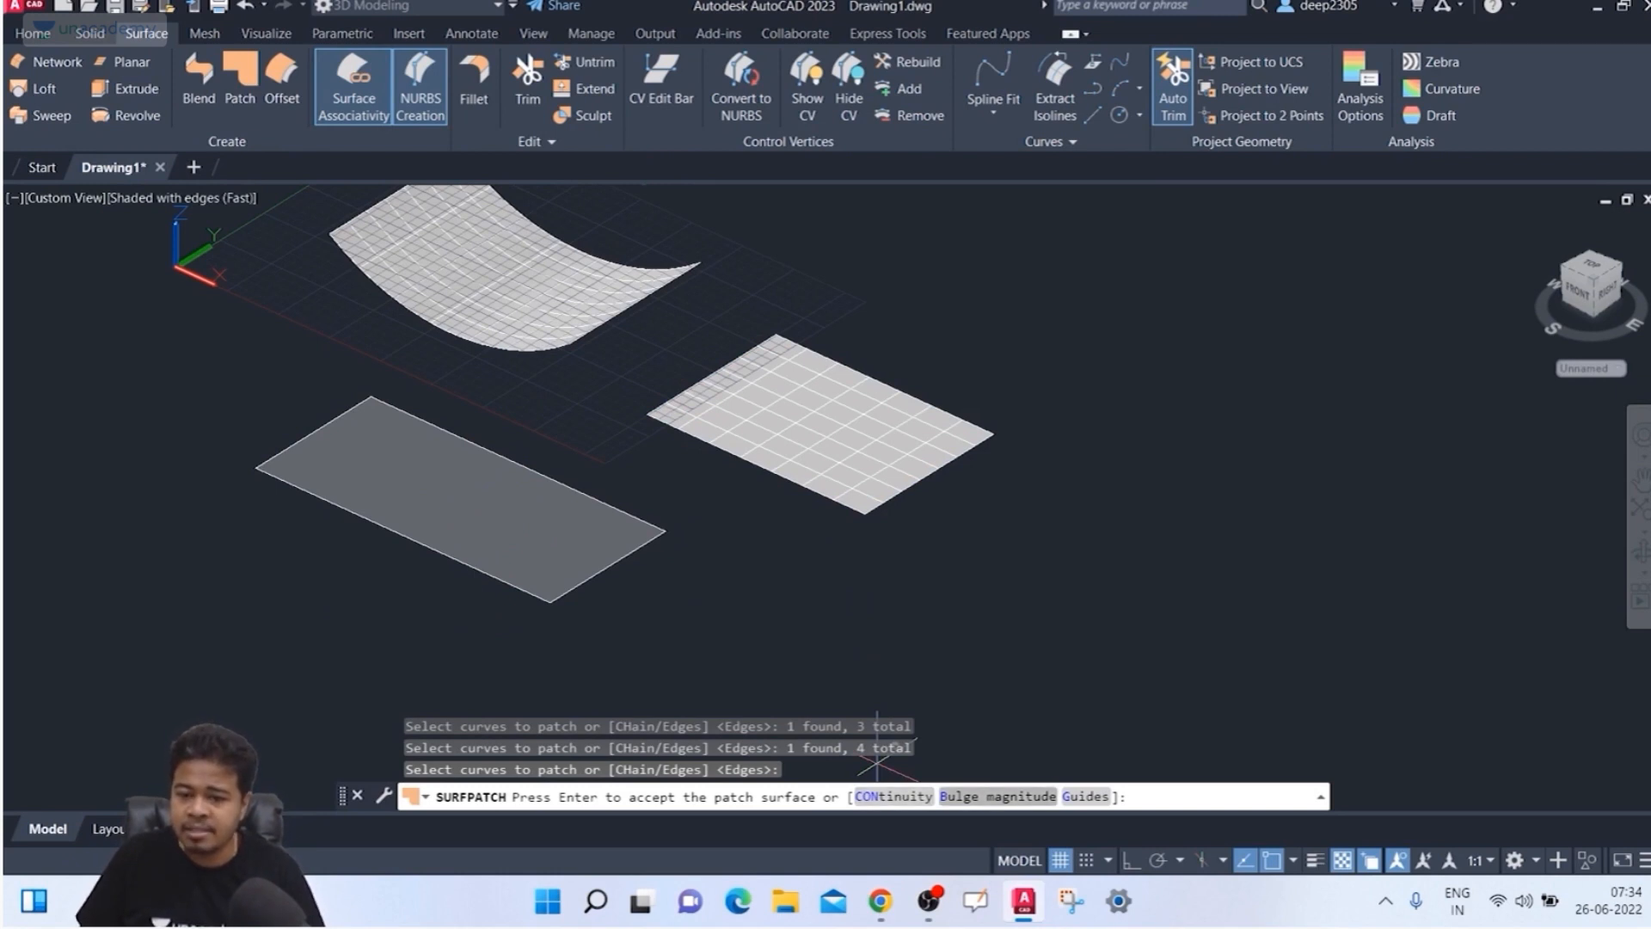
Step: Set the new patch's continuity to G1 and accept the surface
{"action": "left_click", "coordinate": [892, 796]}
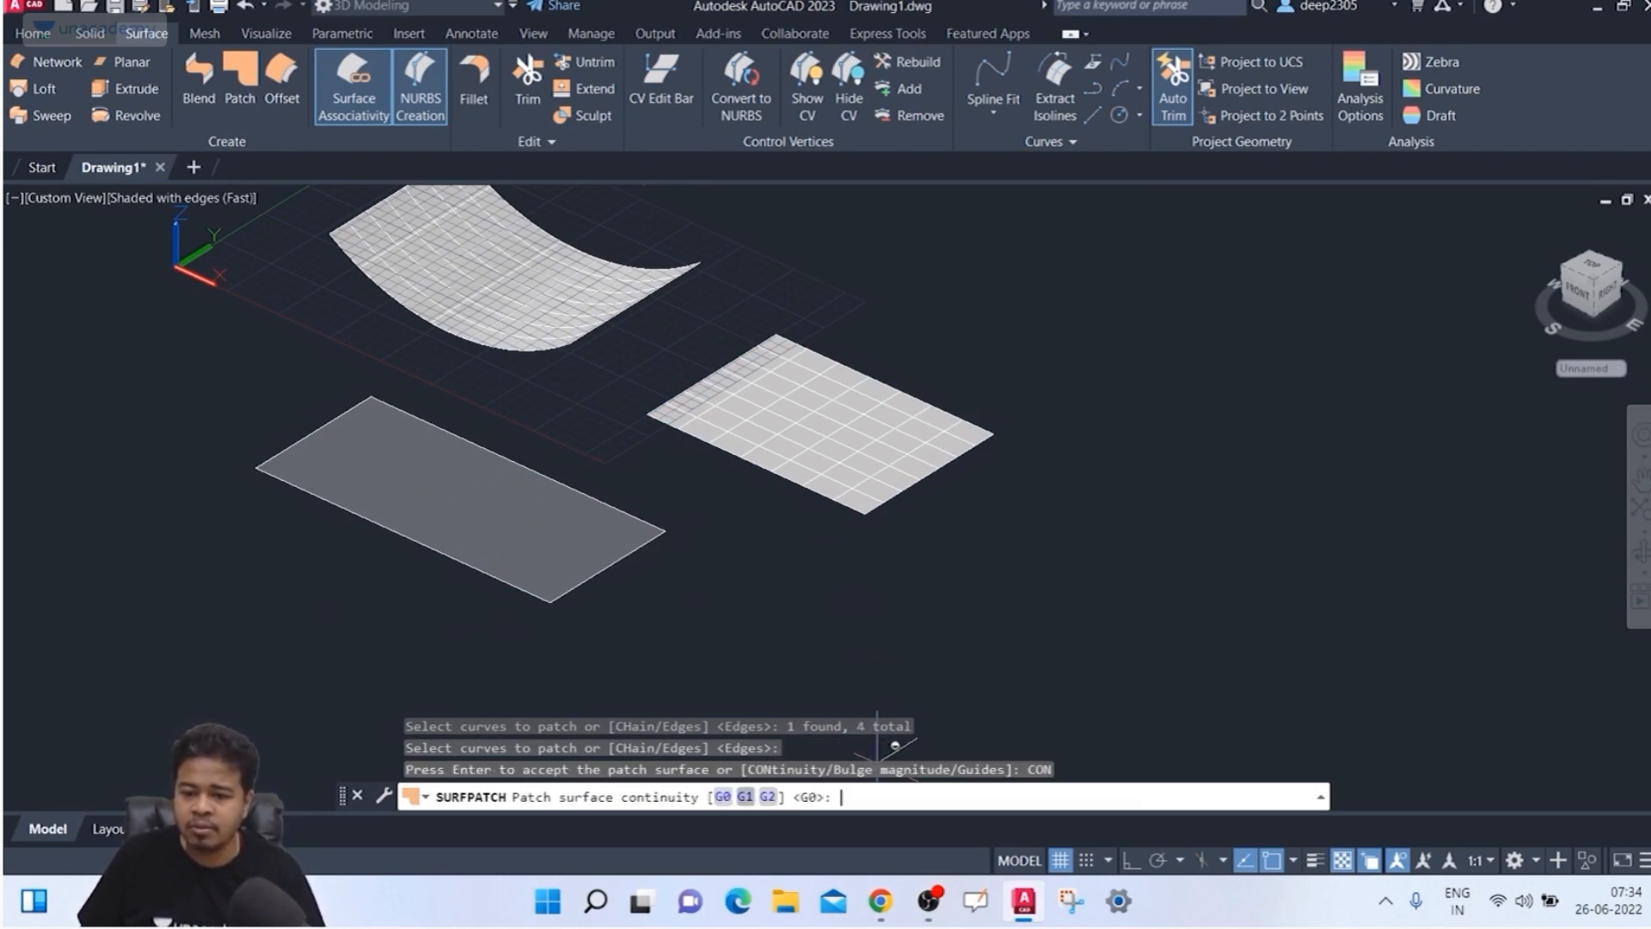
{"action": "type", "text": "G1"}
{"action": "key", "text": "Return"}
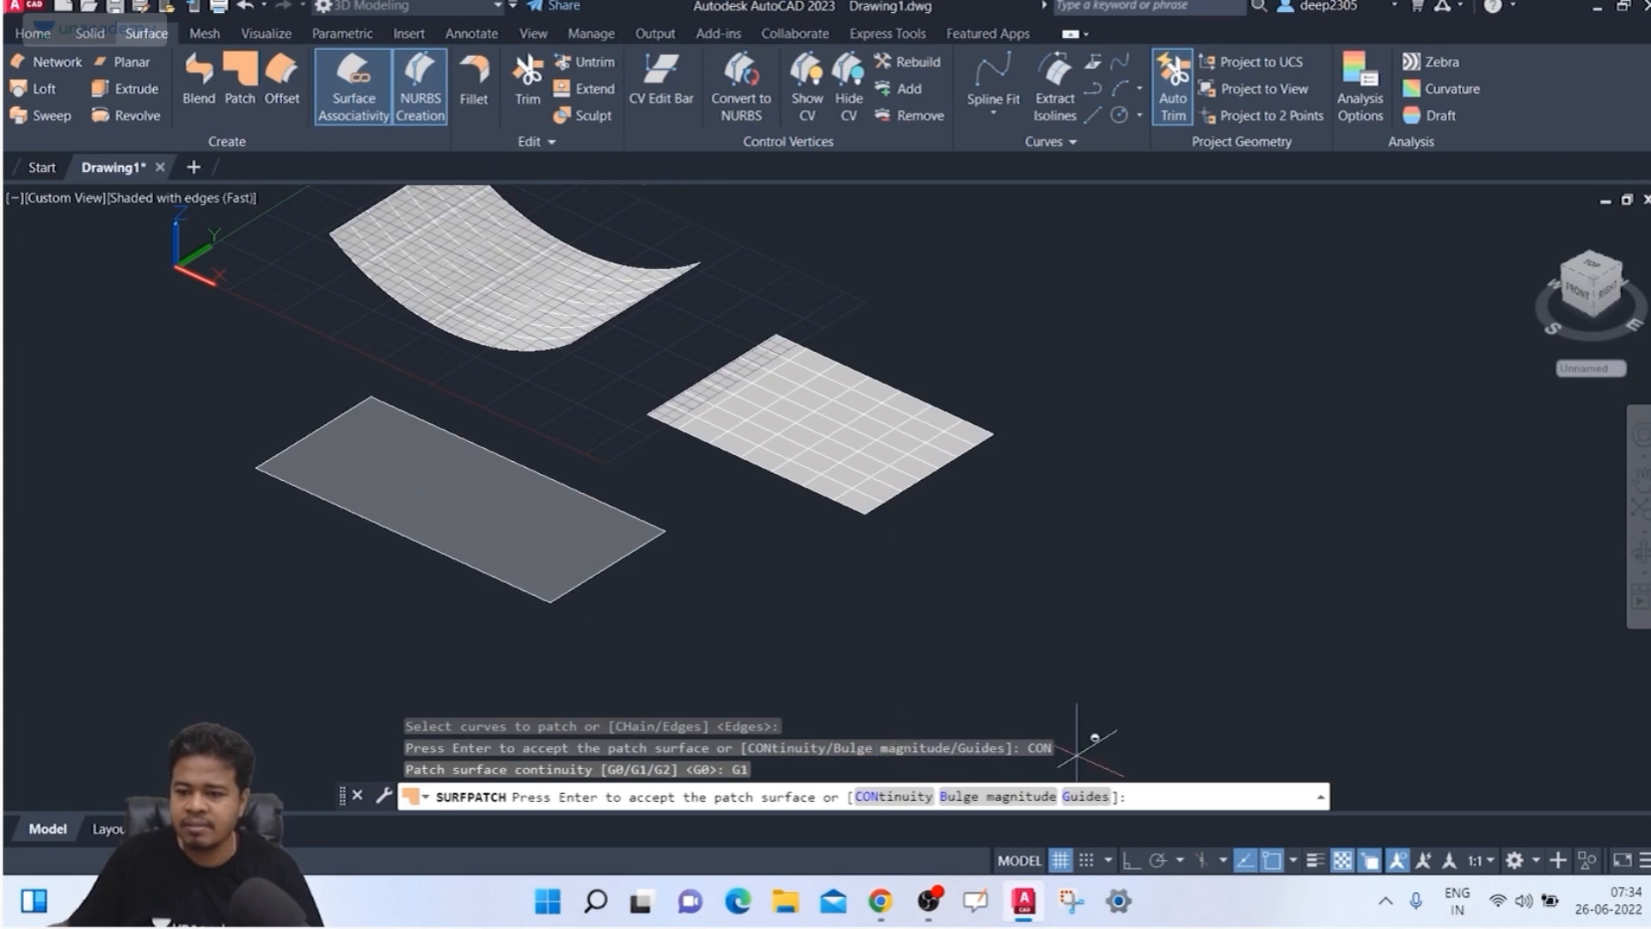
{"action": "key", "text": "Return"}
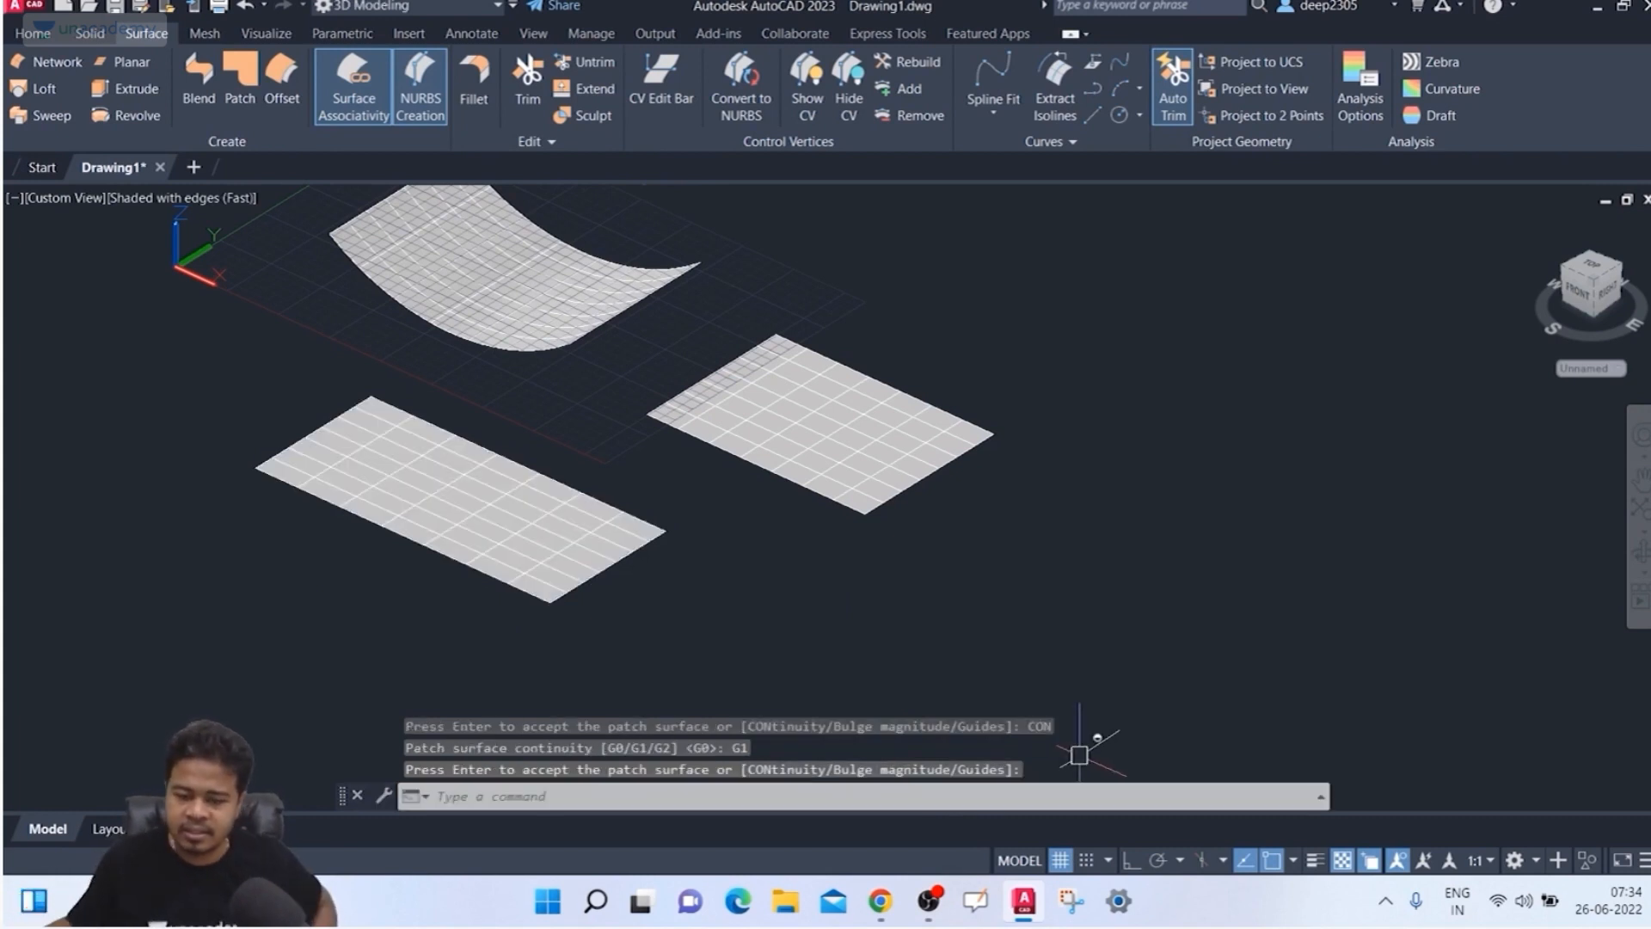
Step: Erase the curved surface and both flat rectangular patches together with their boundary curves in one crossing selection
{"action": "middle_click_drag", "start_coordinate": [499, 503], "coordinate": [445, 484]}
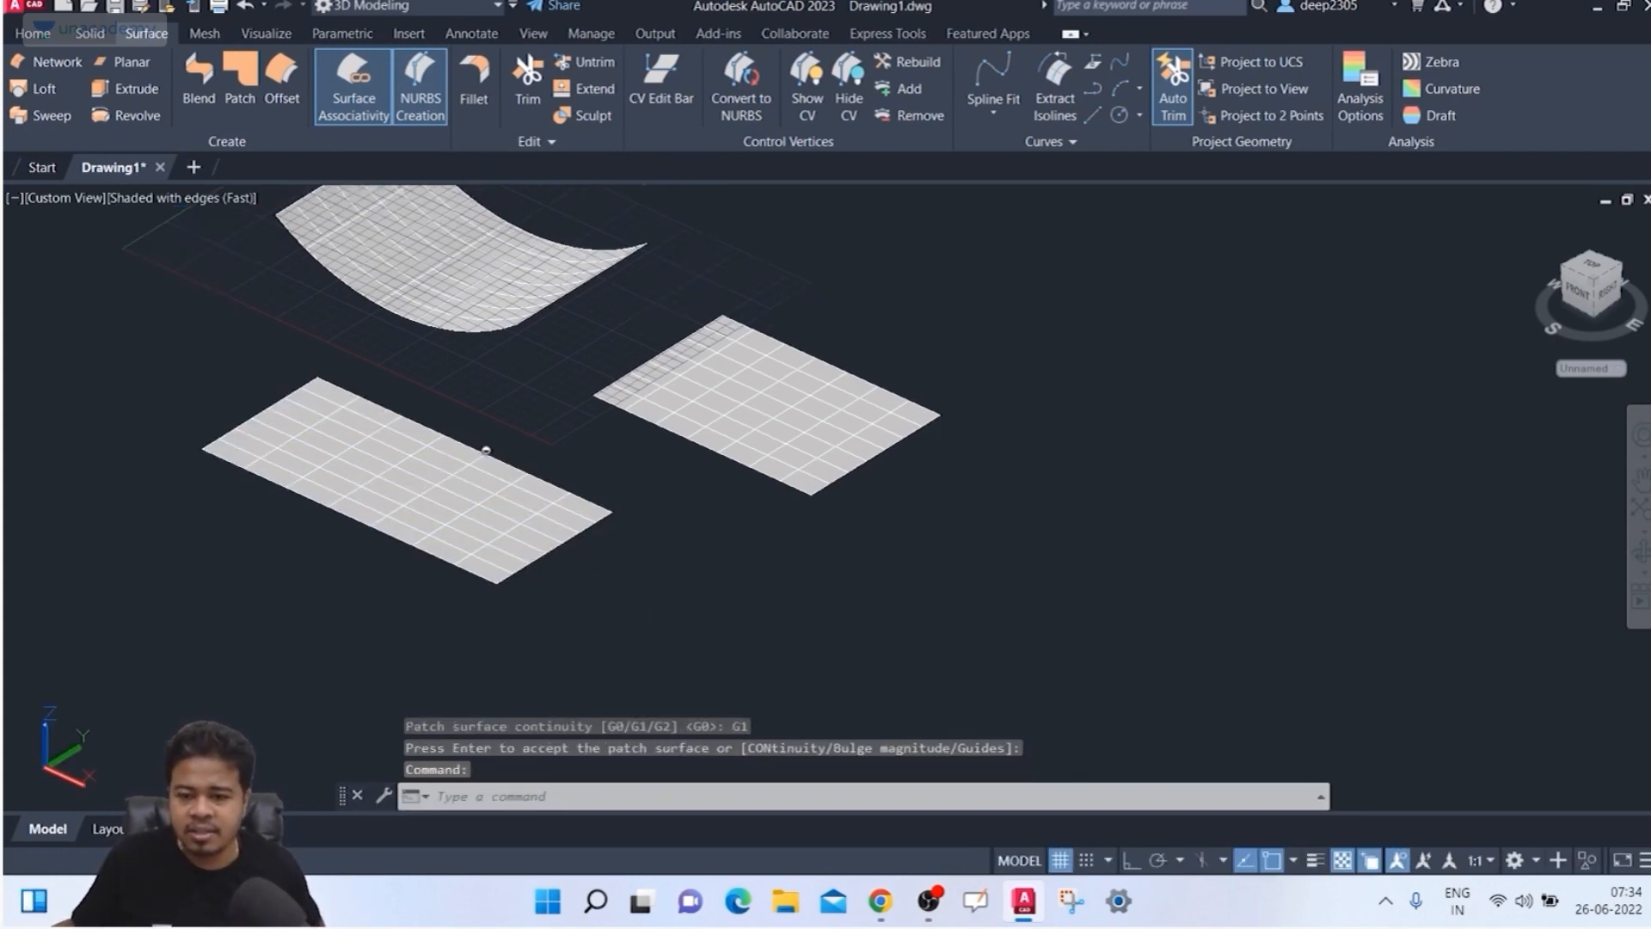
{"action": "key", "text": "Escape"}
{"action": "left_click", "coordinate": [1053, 281]}
{"action": "left_click", "coordinate": [276, 563]}
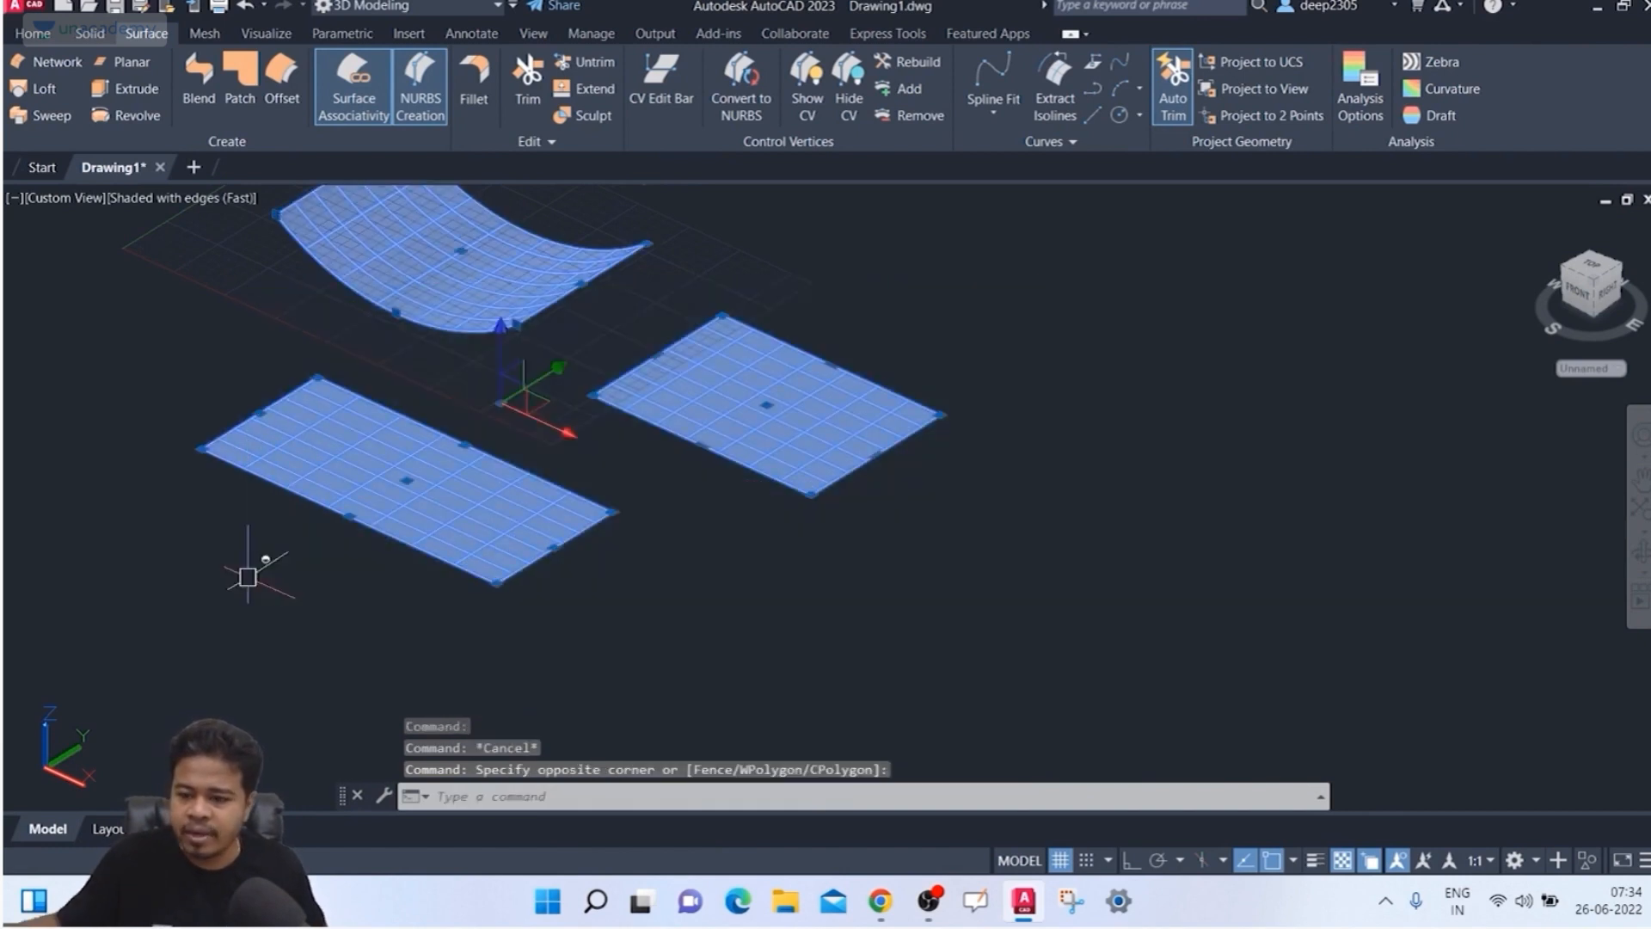
{"action": "key", "text": "Delete"}
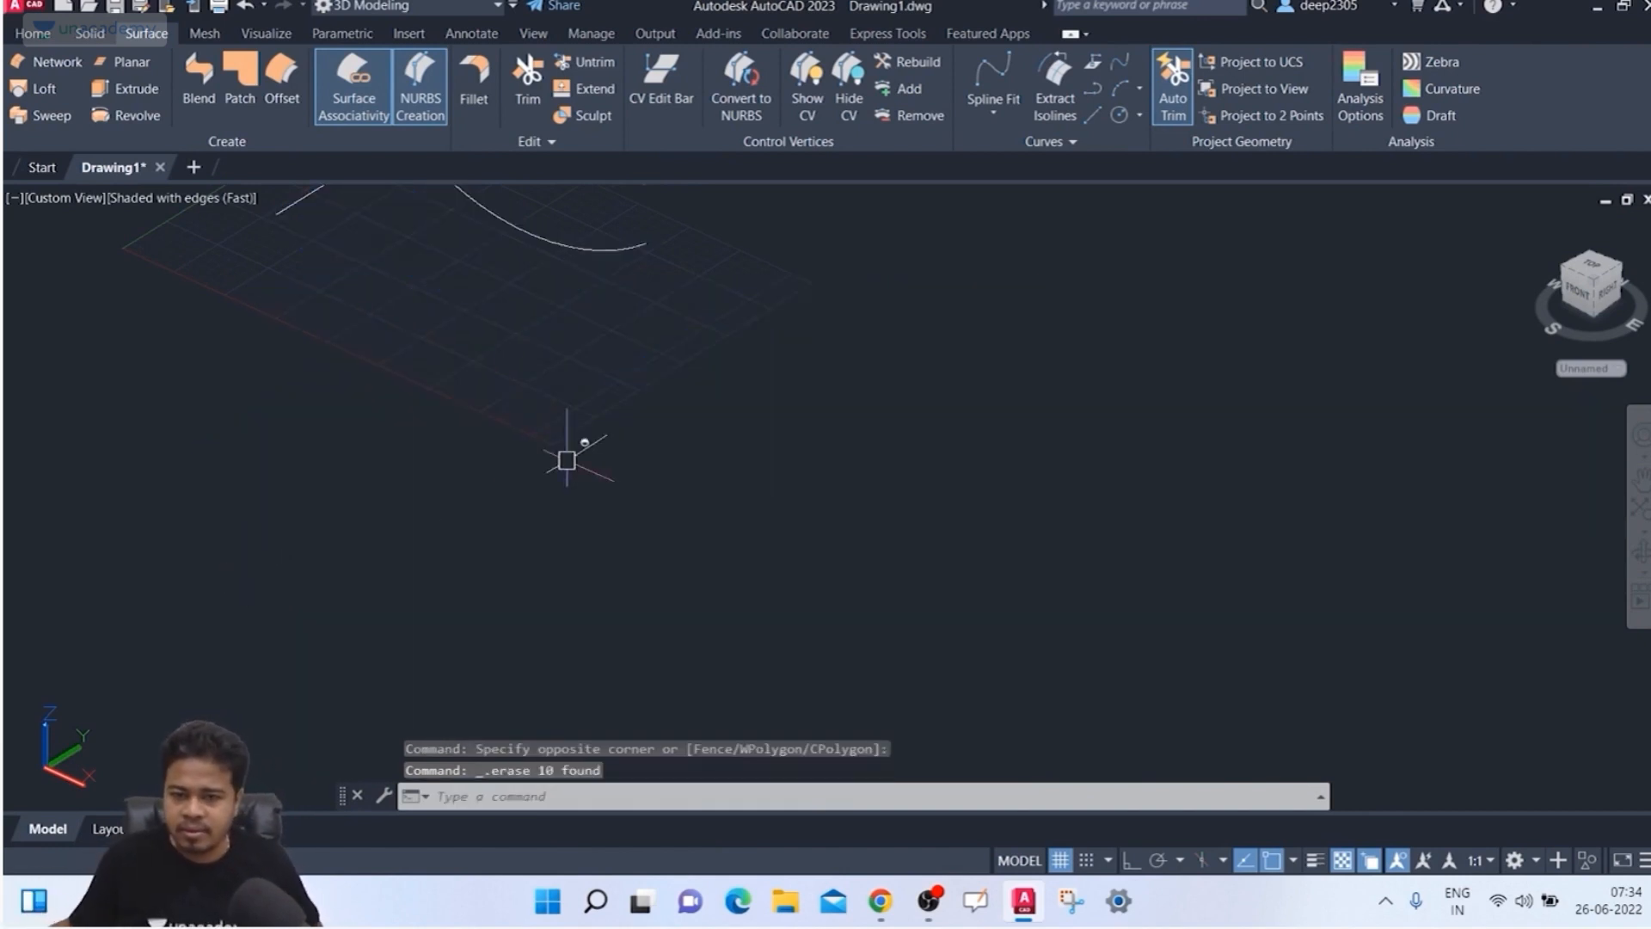
Step: Erase the leftover line and arc of the curved boundary to empty the drawing
{"action": "middle_click_drag", "start_coordinate": [571, 457], "coordinate": [582, 664]}
{"action": "left_click", "coordinate": [643, 289]}
{"action": "left_click", "coordinate": [353, 395]}
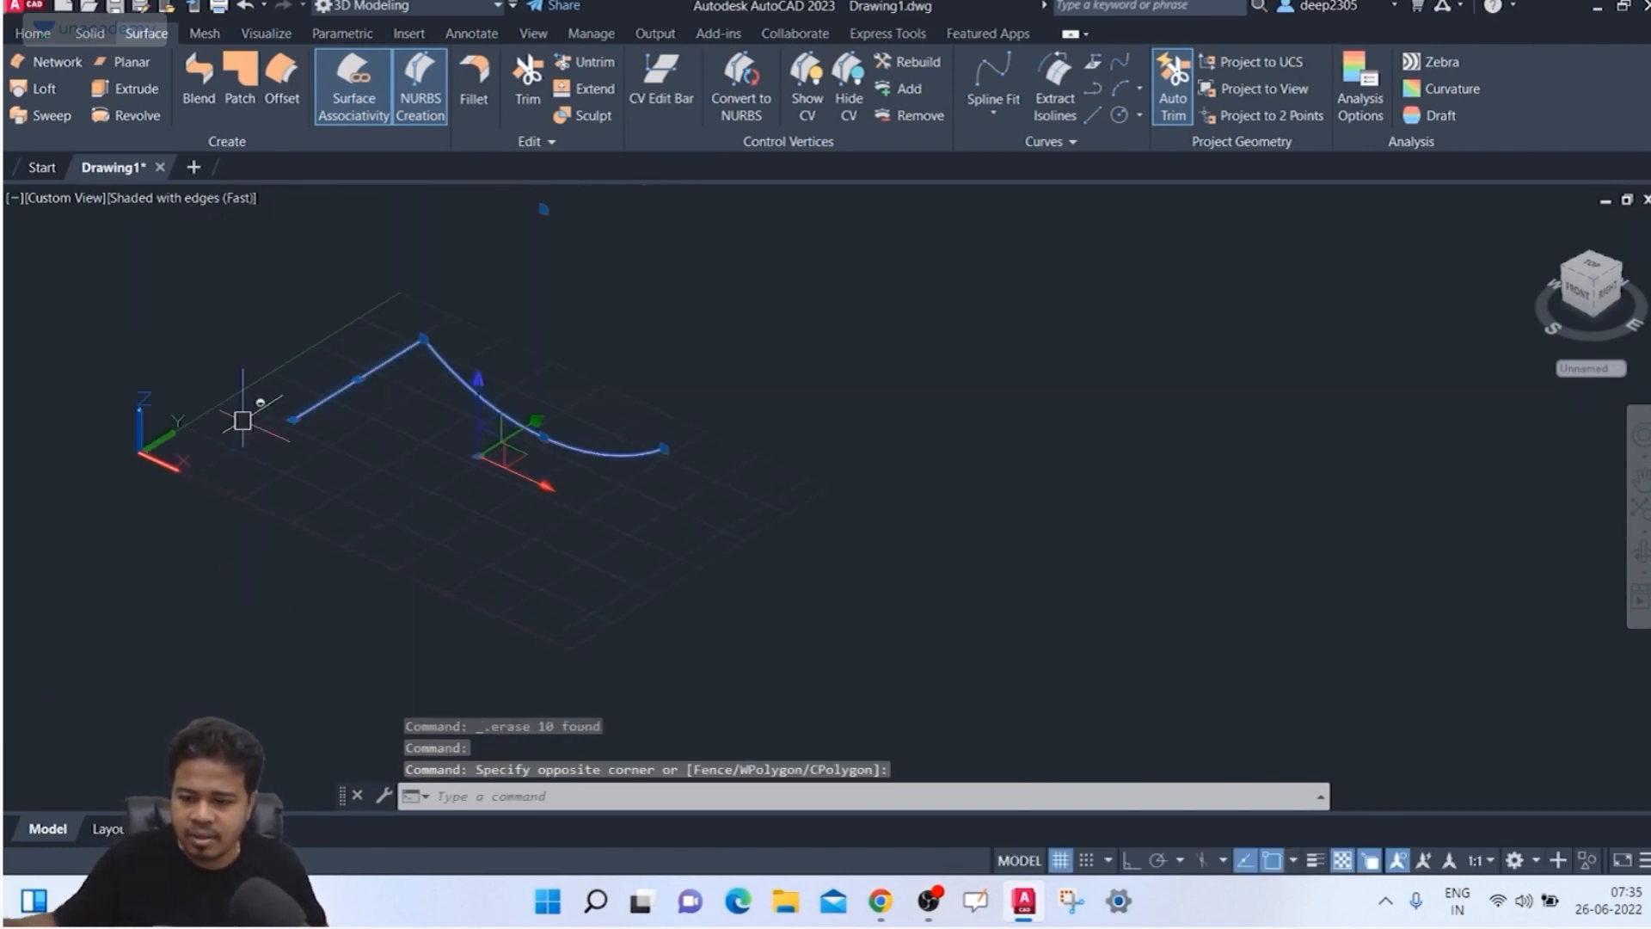
{"action": "key", "text": "Delete"}
{"action": "key", "text": "Escape"}
{"action": "key", "text": "Escape"}
{"action": "key", "text": "Escape"}
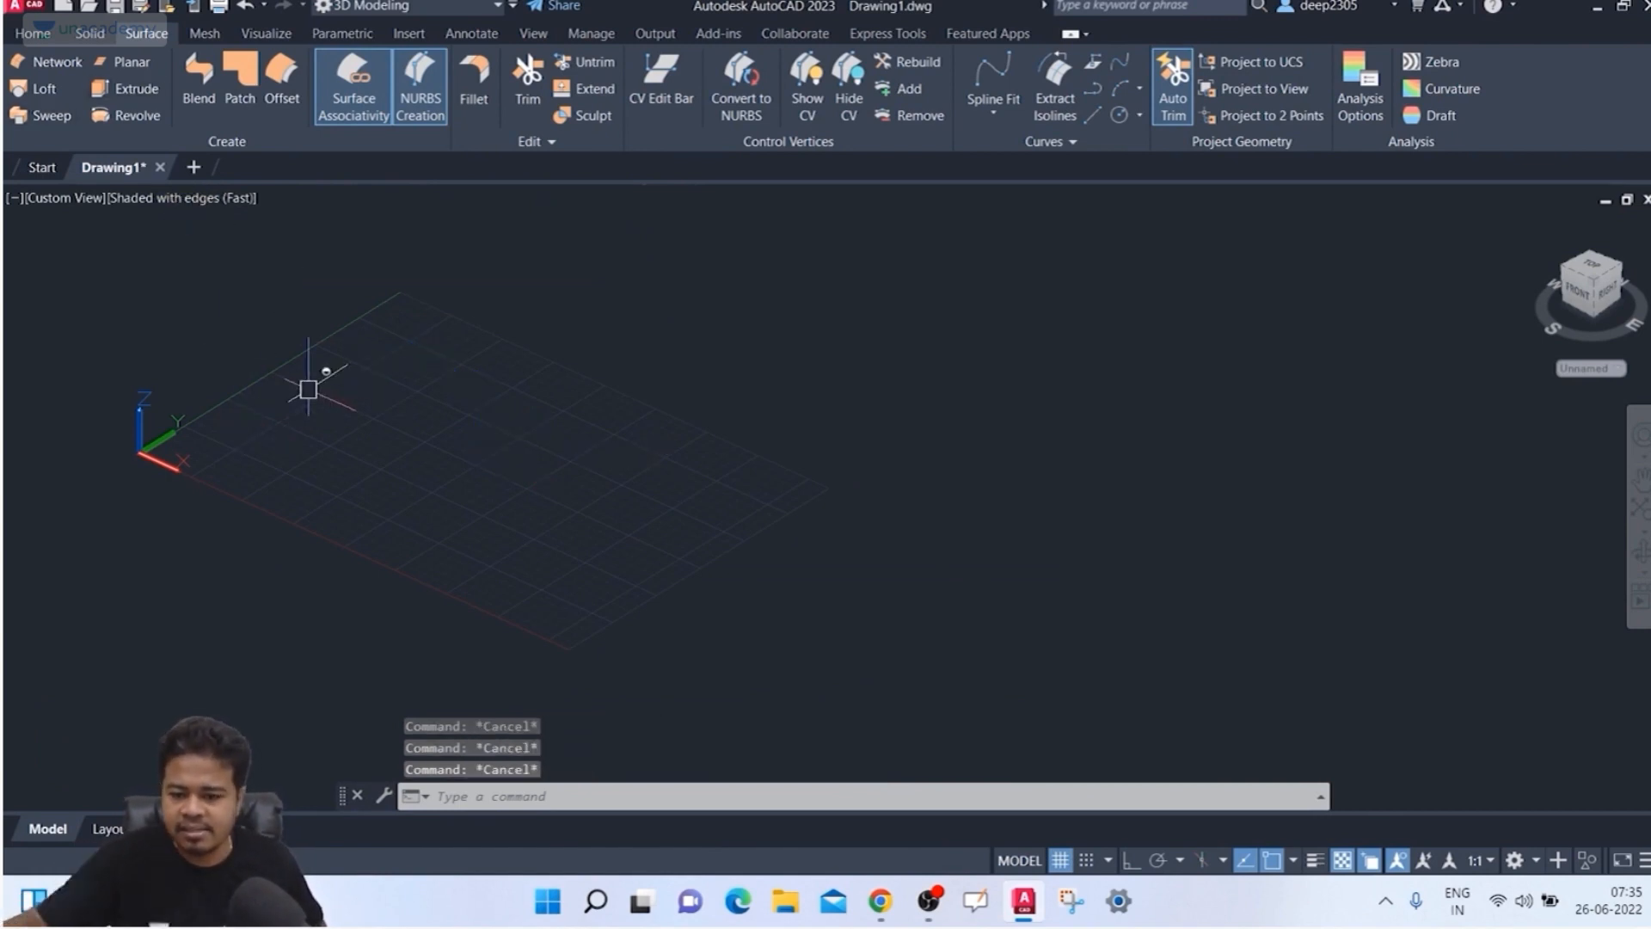
Step: Draw a large rectangle on the ground plane near the origin
{"action": "type", "text": "rec"}
{"action": "key", "text": "Return"}
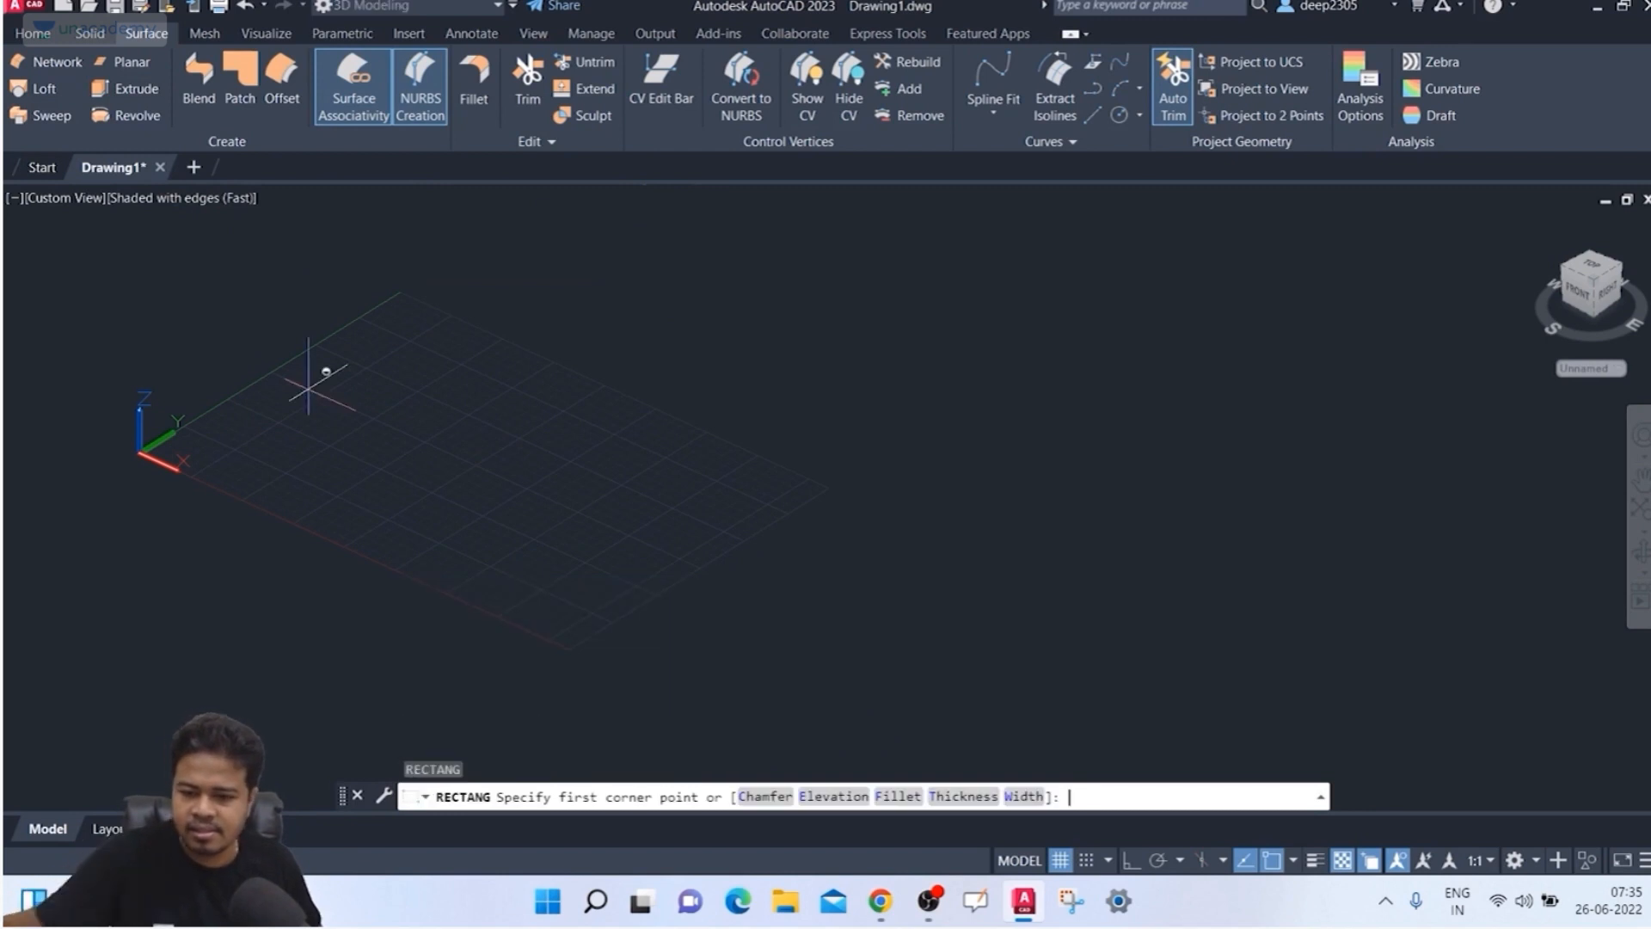
{"action": "left_click", "coordinate": [252, 436]}
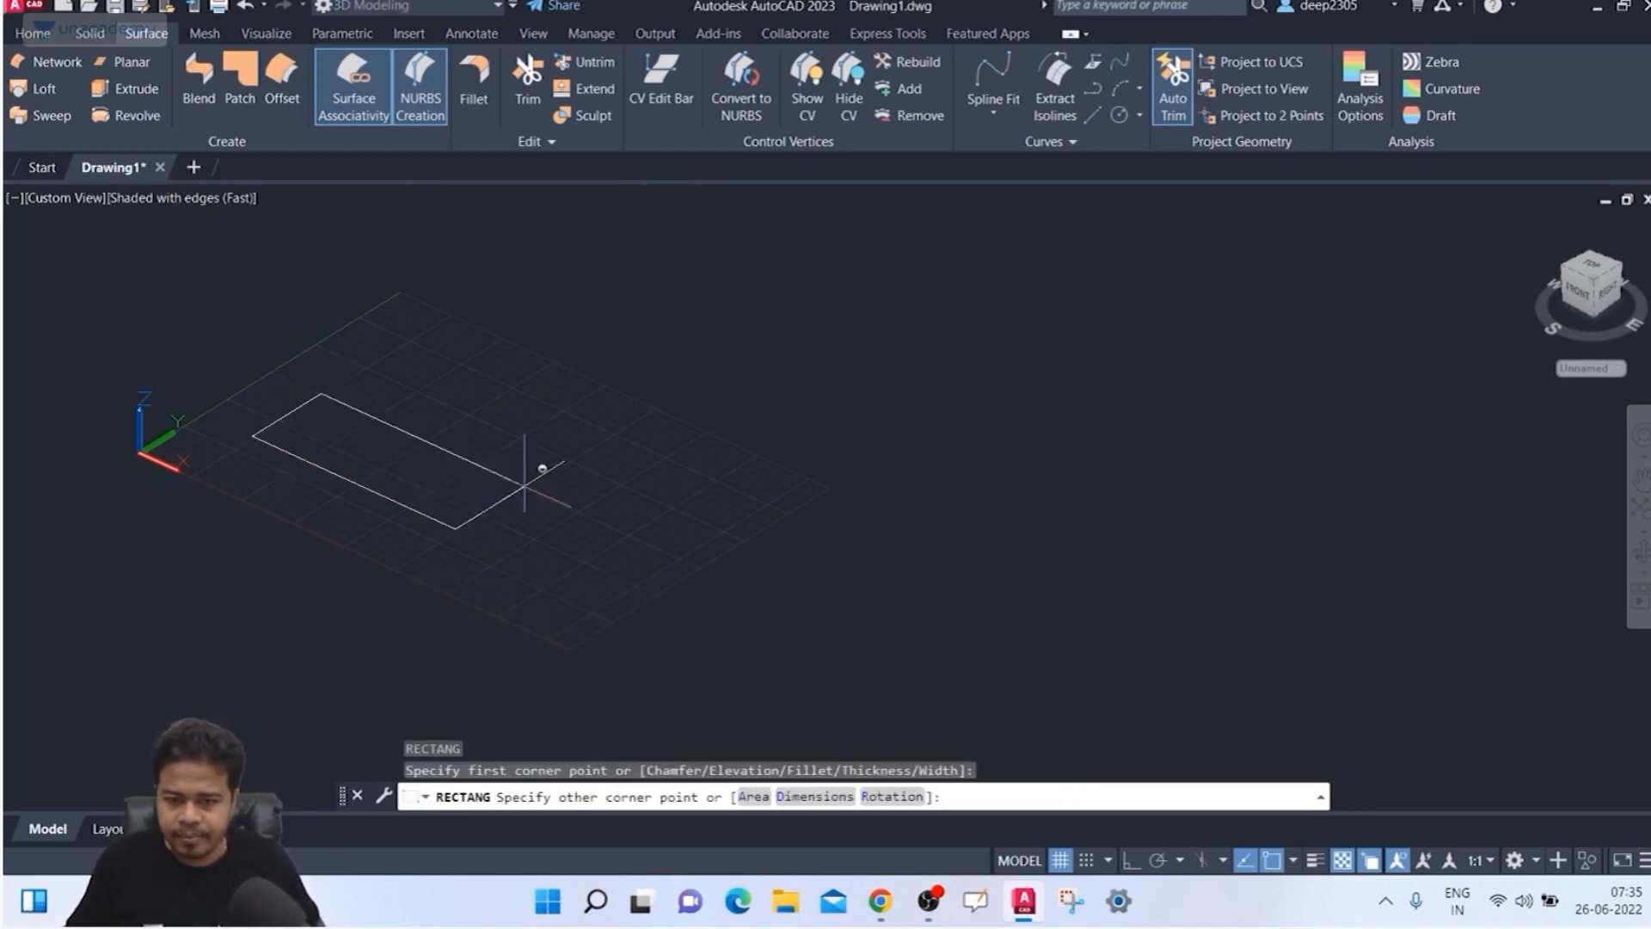
{"action": "left_click", "coordinate": [699, 497]}
Step: Extrude the rectangle upward as a surface to form four upright walls
{"action": "middle_click_drag", "start_coordinate": [664, 426], "coordinate": [741, 424]}
{"action": "left_click", "coordinate": [127, 89]}
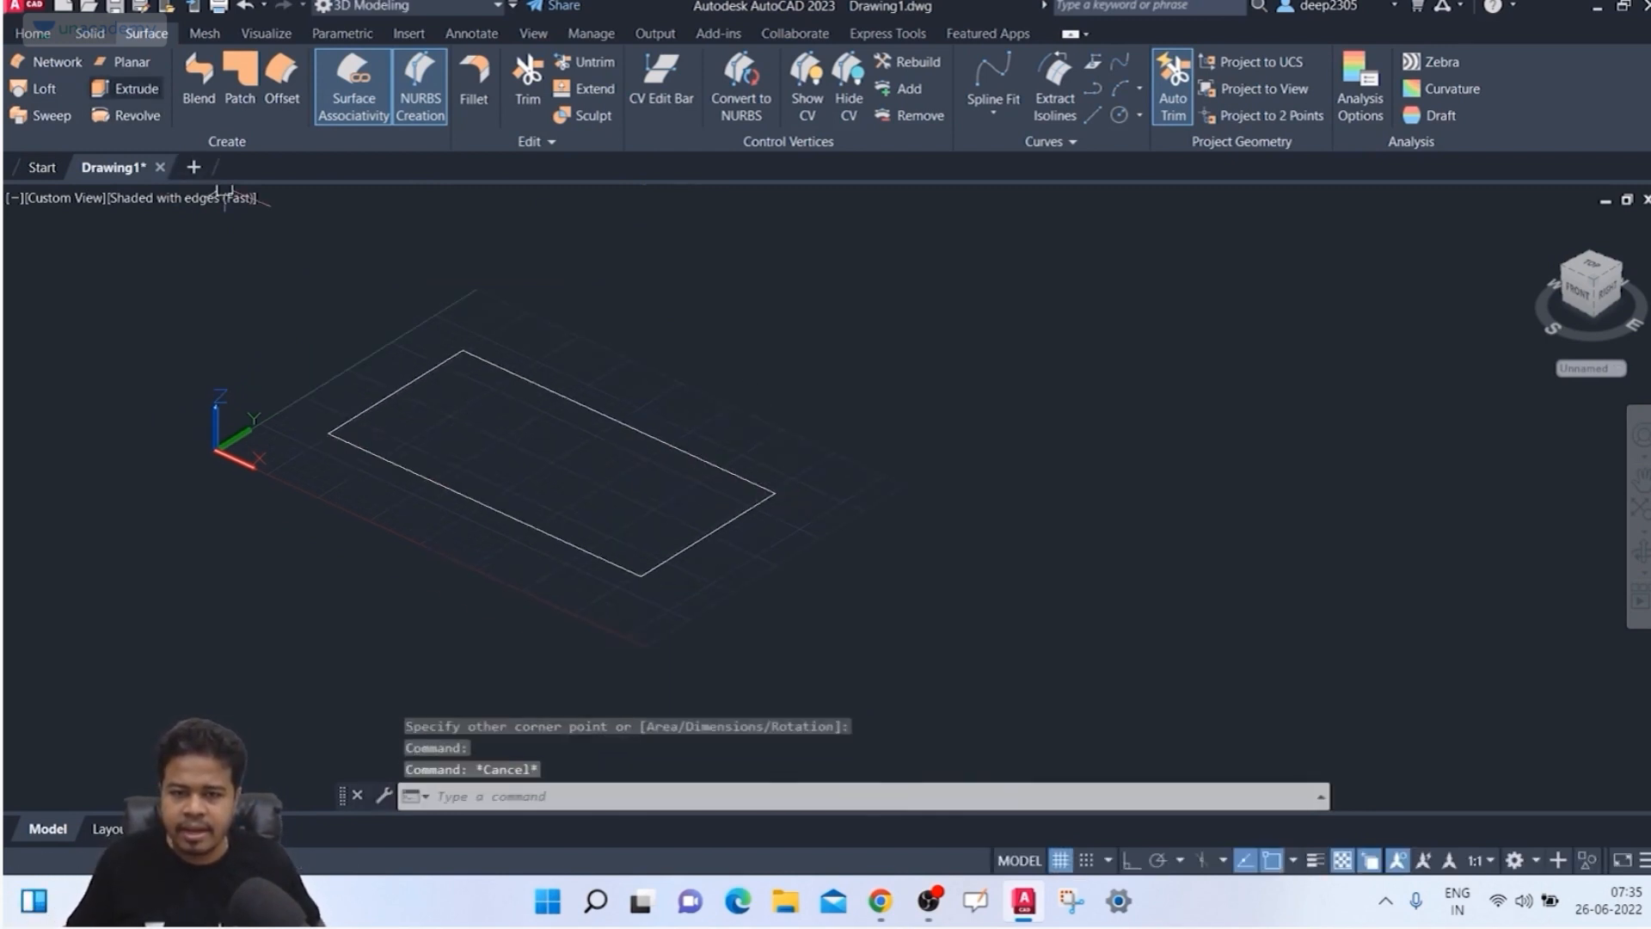
{"action": "left_click", "coordinate": [498, 506]}
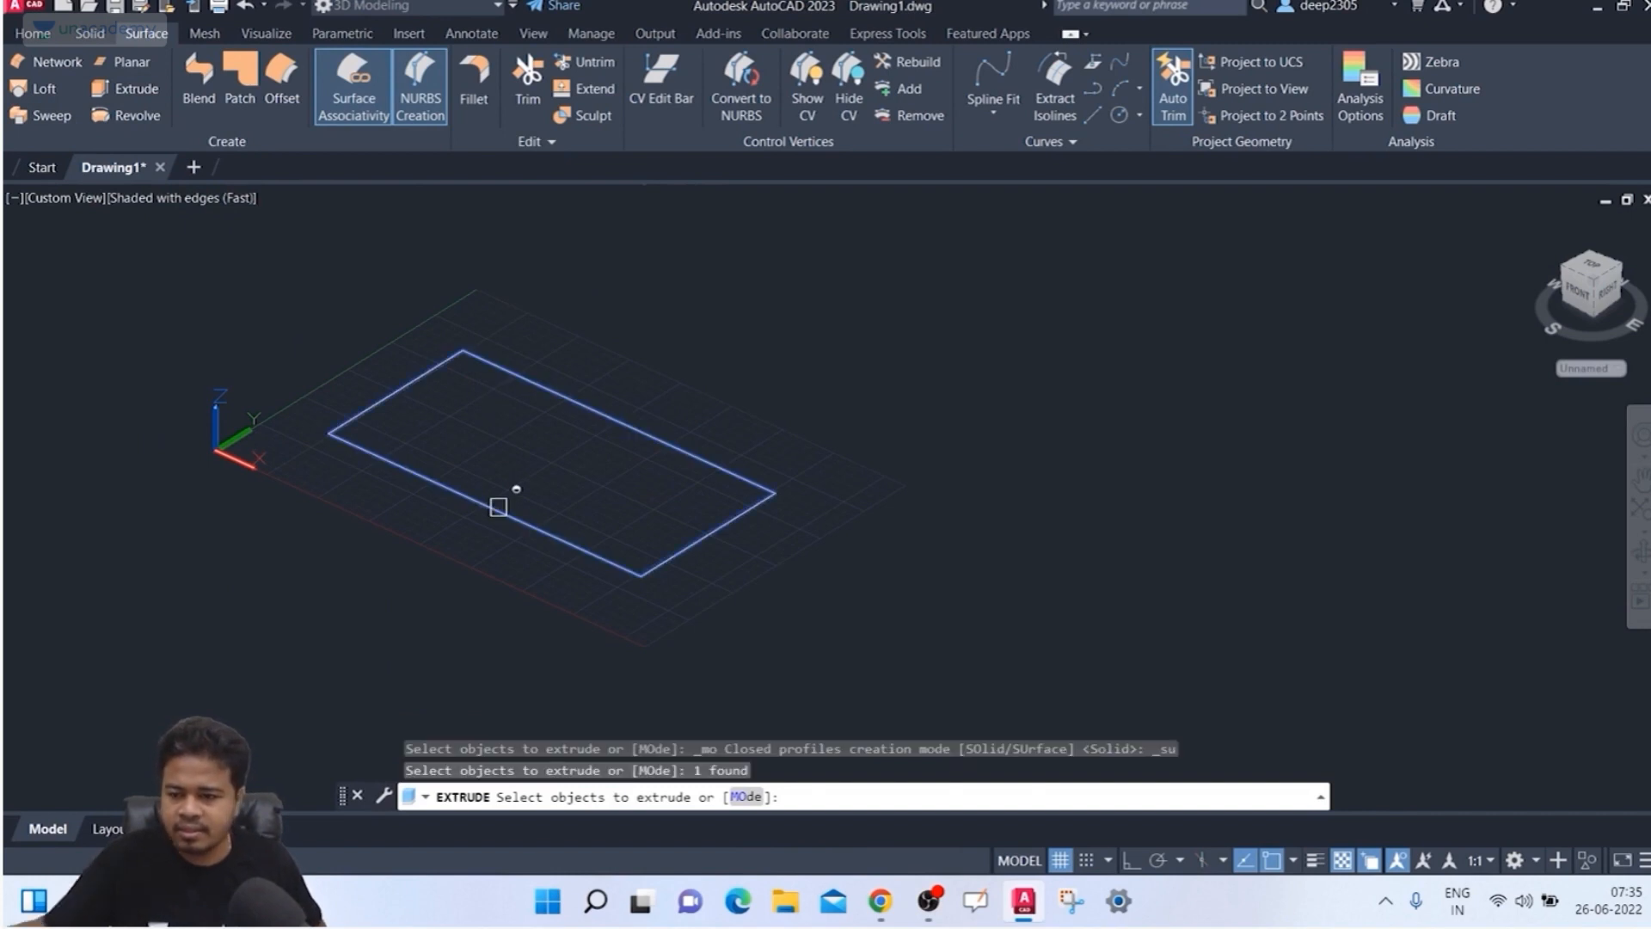
{"action": "key", "text": "Return"}
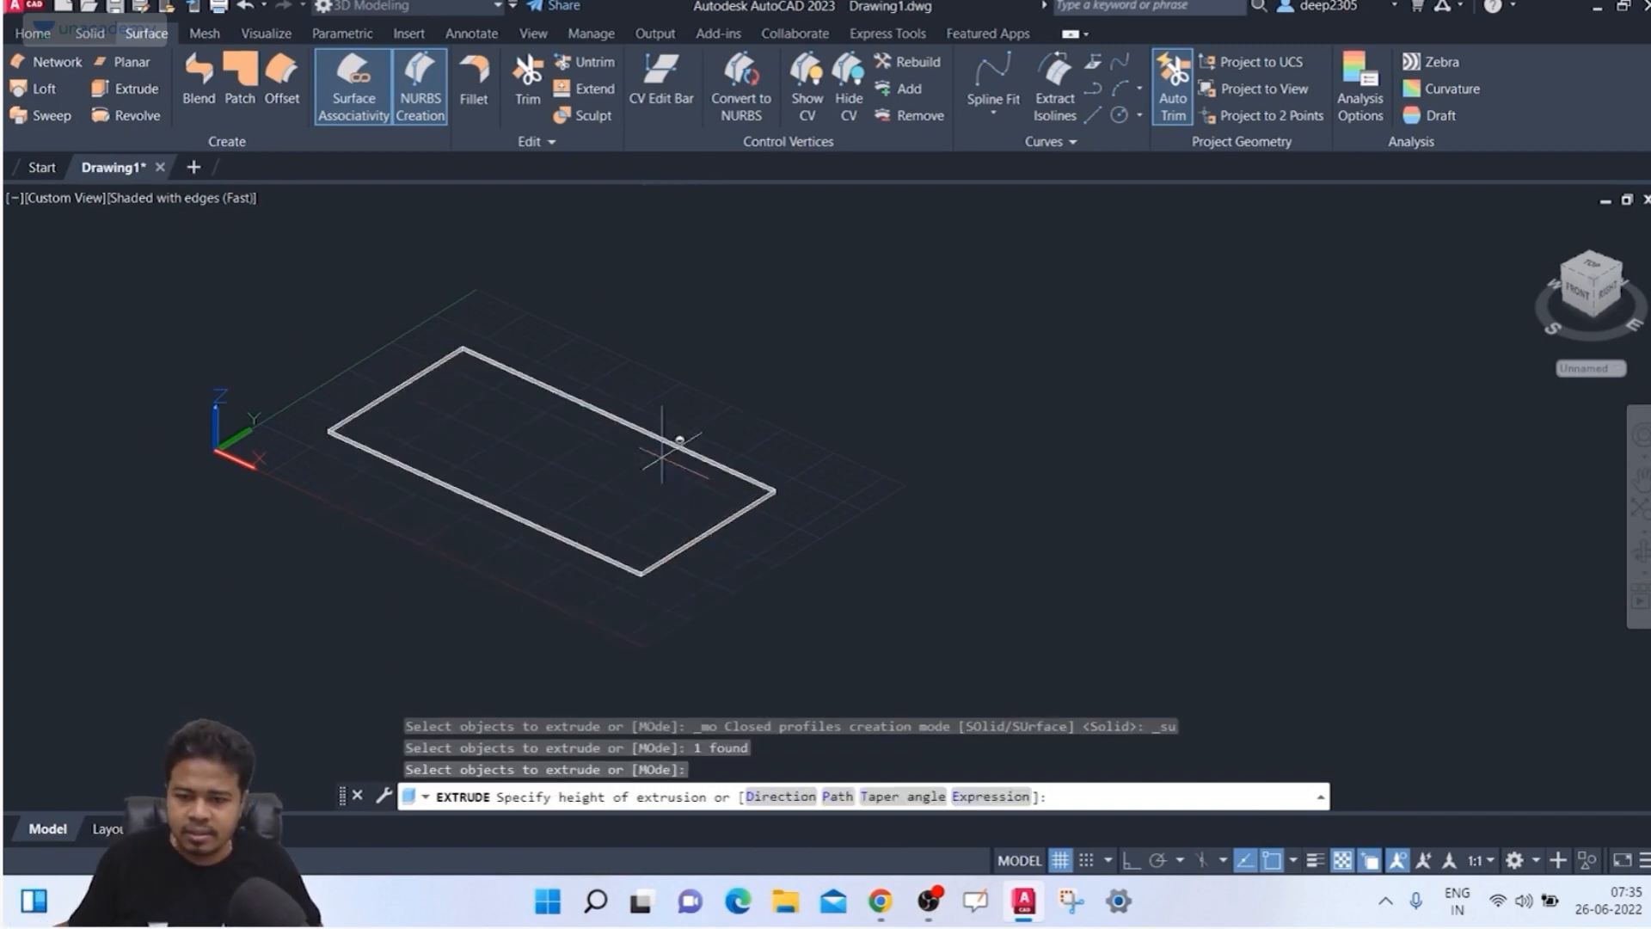
{"action": "left_click", "coordinate": [710, 348]}
{"action": "key", "text": "Escape"}
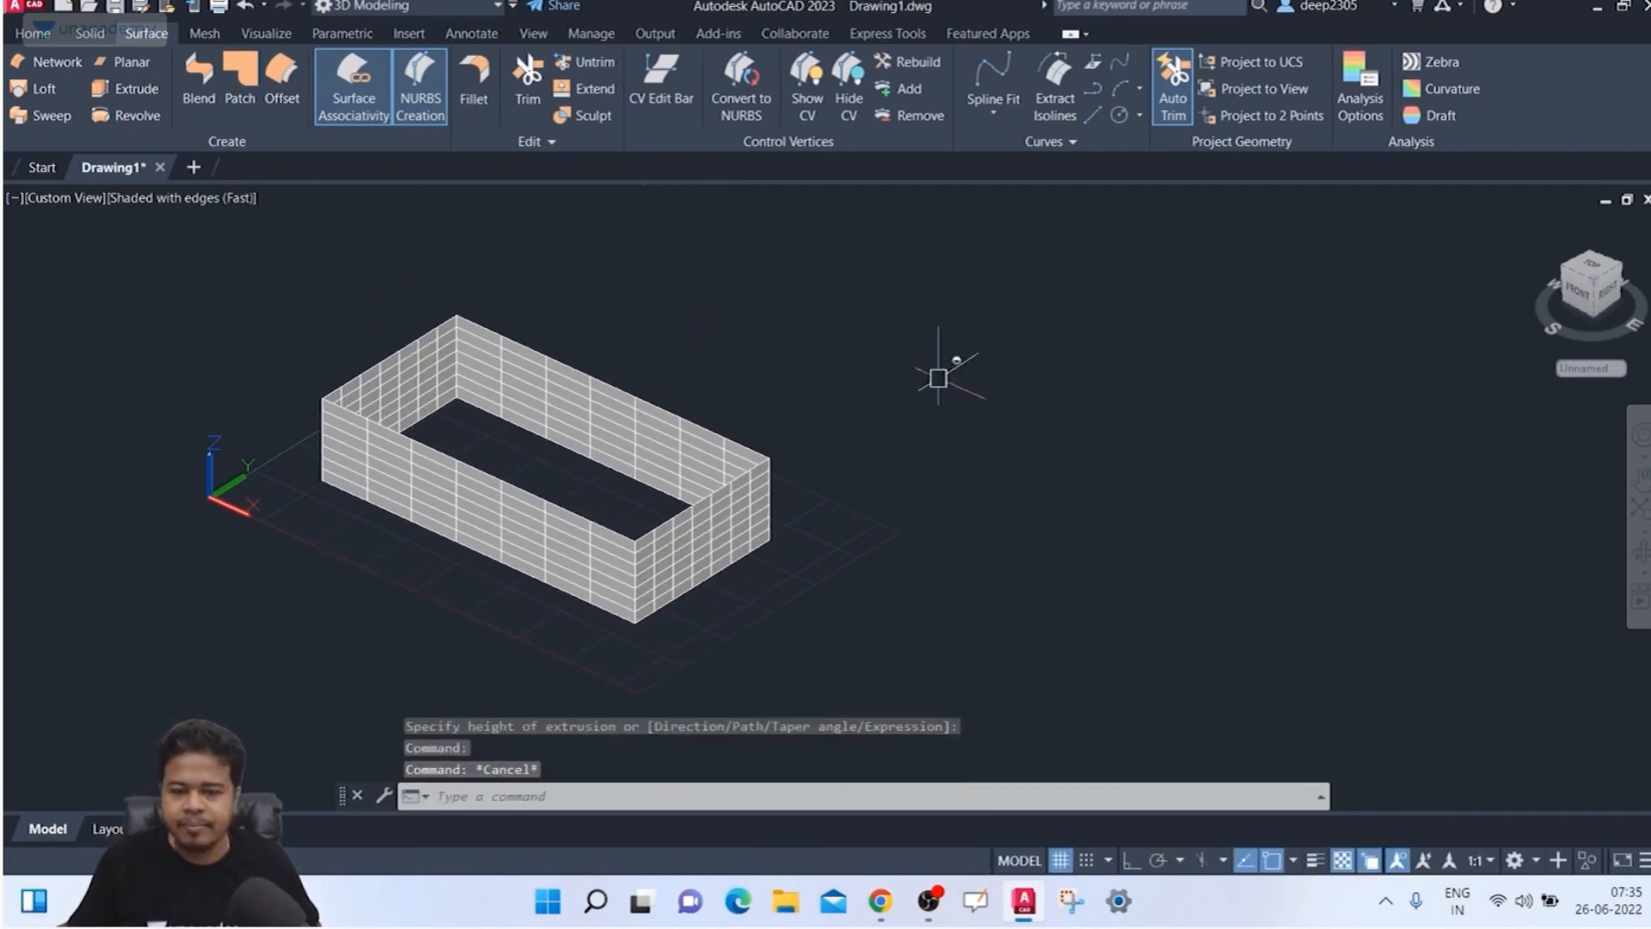
Step: Cover the open top of the walls with a planar surface spanning two opposite upper corners
{"action": "left_click", "coordinate": [123, 62]}
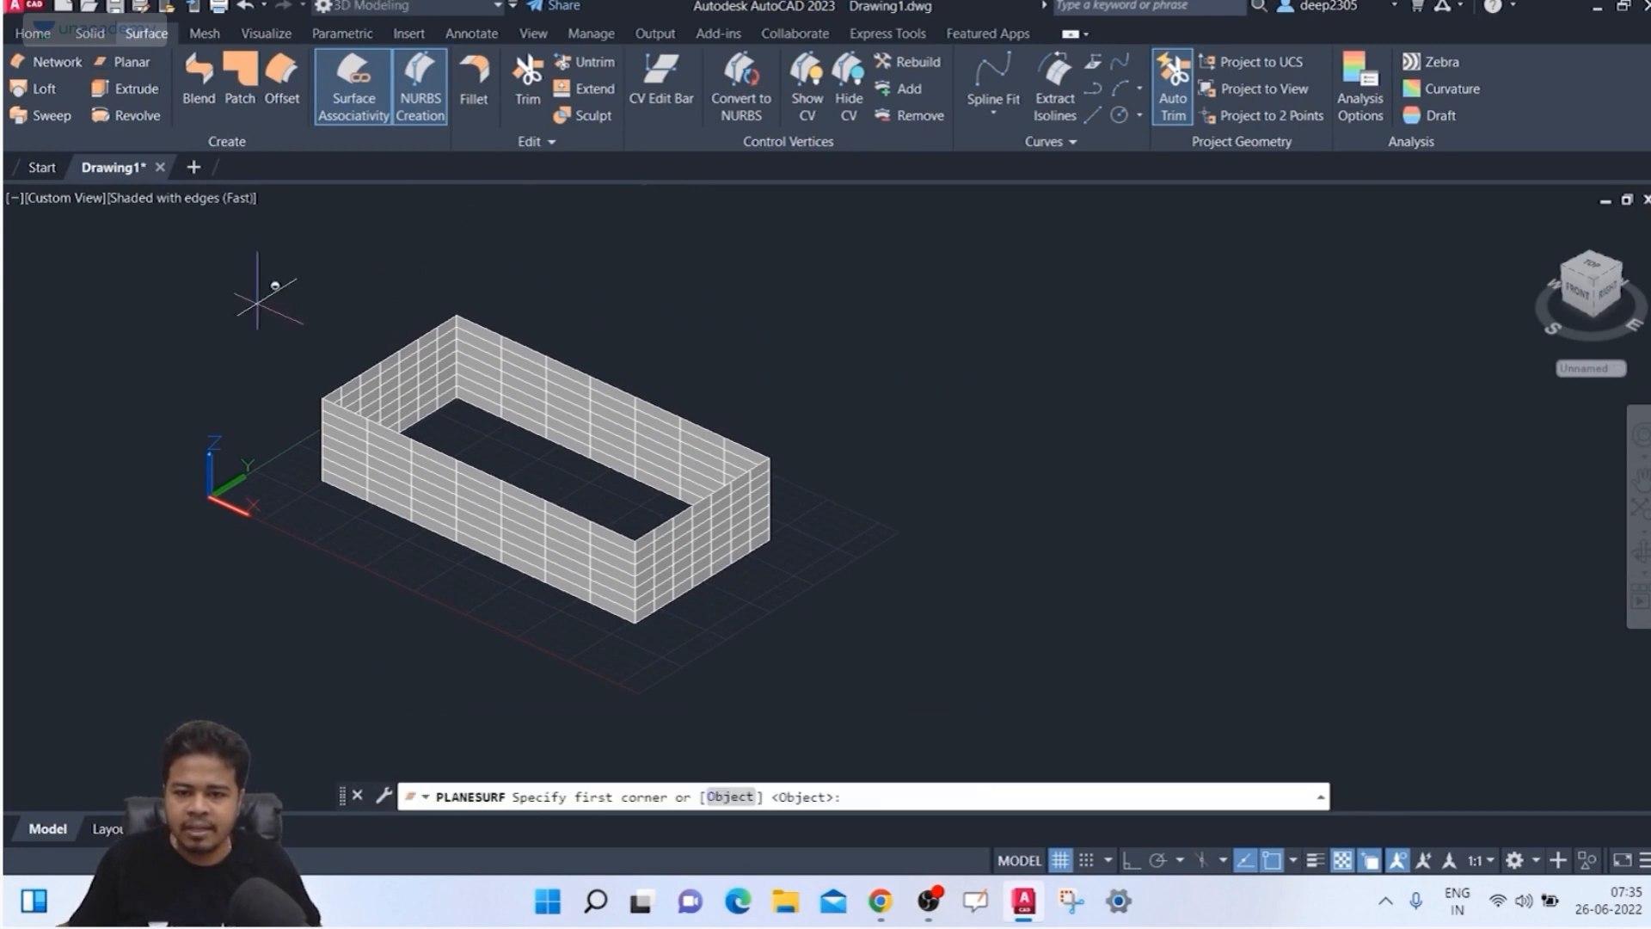
{"action": "left_click", "coordinate": [323, 397]}
{"action": "scroll", "coordinate": [769, 448], "scroll_direction": "up", "scroll_amount": 3}
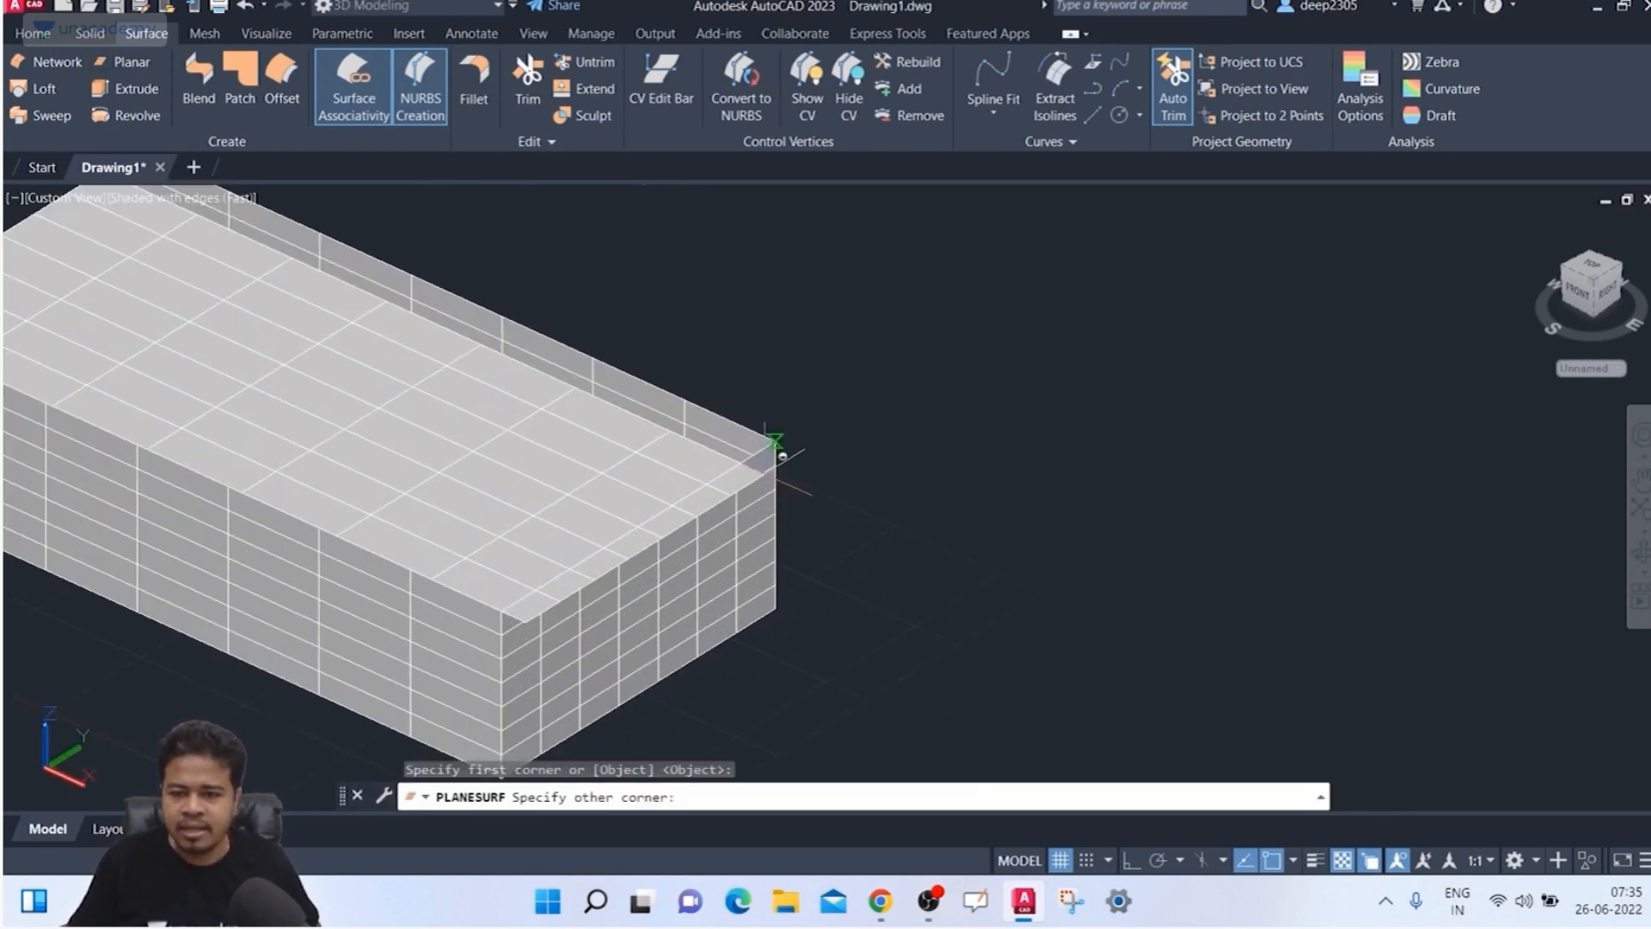
{"action": "key", "text": "Escape"}
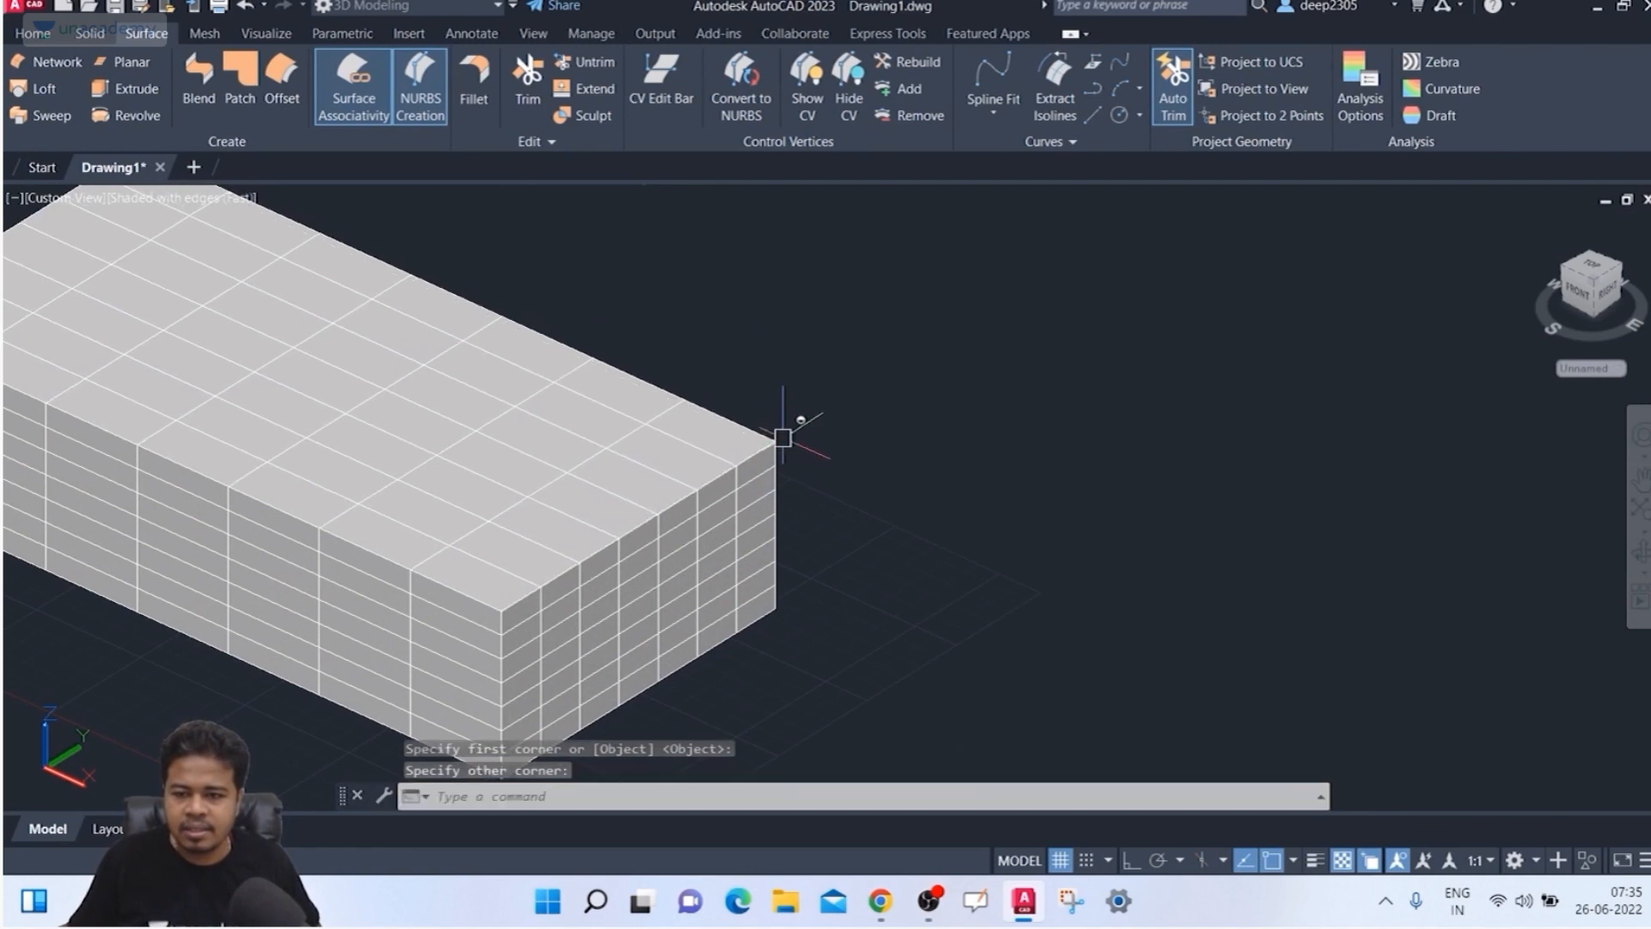
{"action": "scroll", "coordinate": [931, 368], "scroll_direction": "down", "scroll_amount": 2}
{"action": "scroll", "coordinate": [925, 368], "scroll_direction": "up", "scroll_amount": 3}
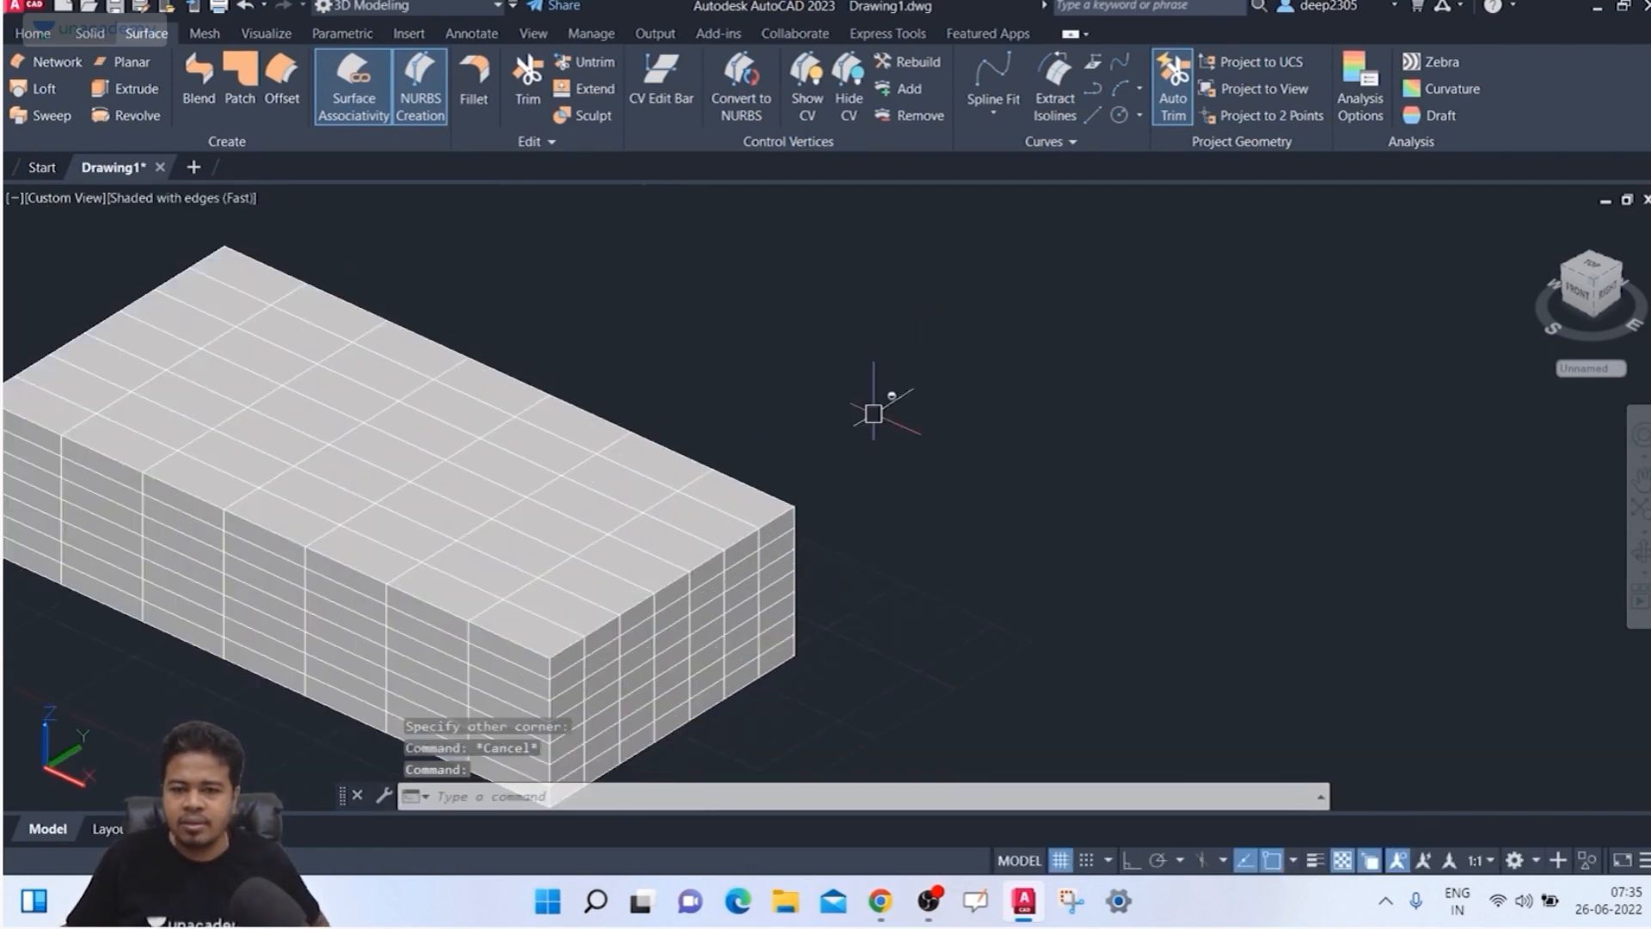
Step: Draw a small rectangle on the box's top face, starting at its left corner and running along the front edge
{"action": "middle_click_drag", "start_coordinate": [919, 368], "coordinate": [1069, 357]}
{"action": "type", "text": "red"}
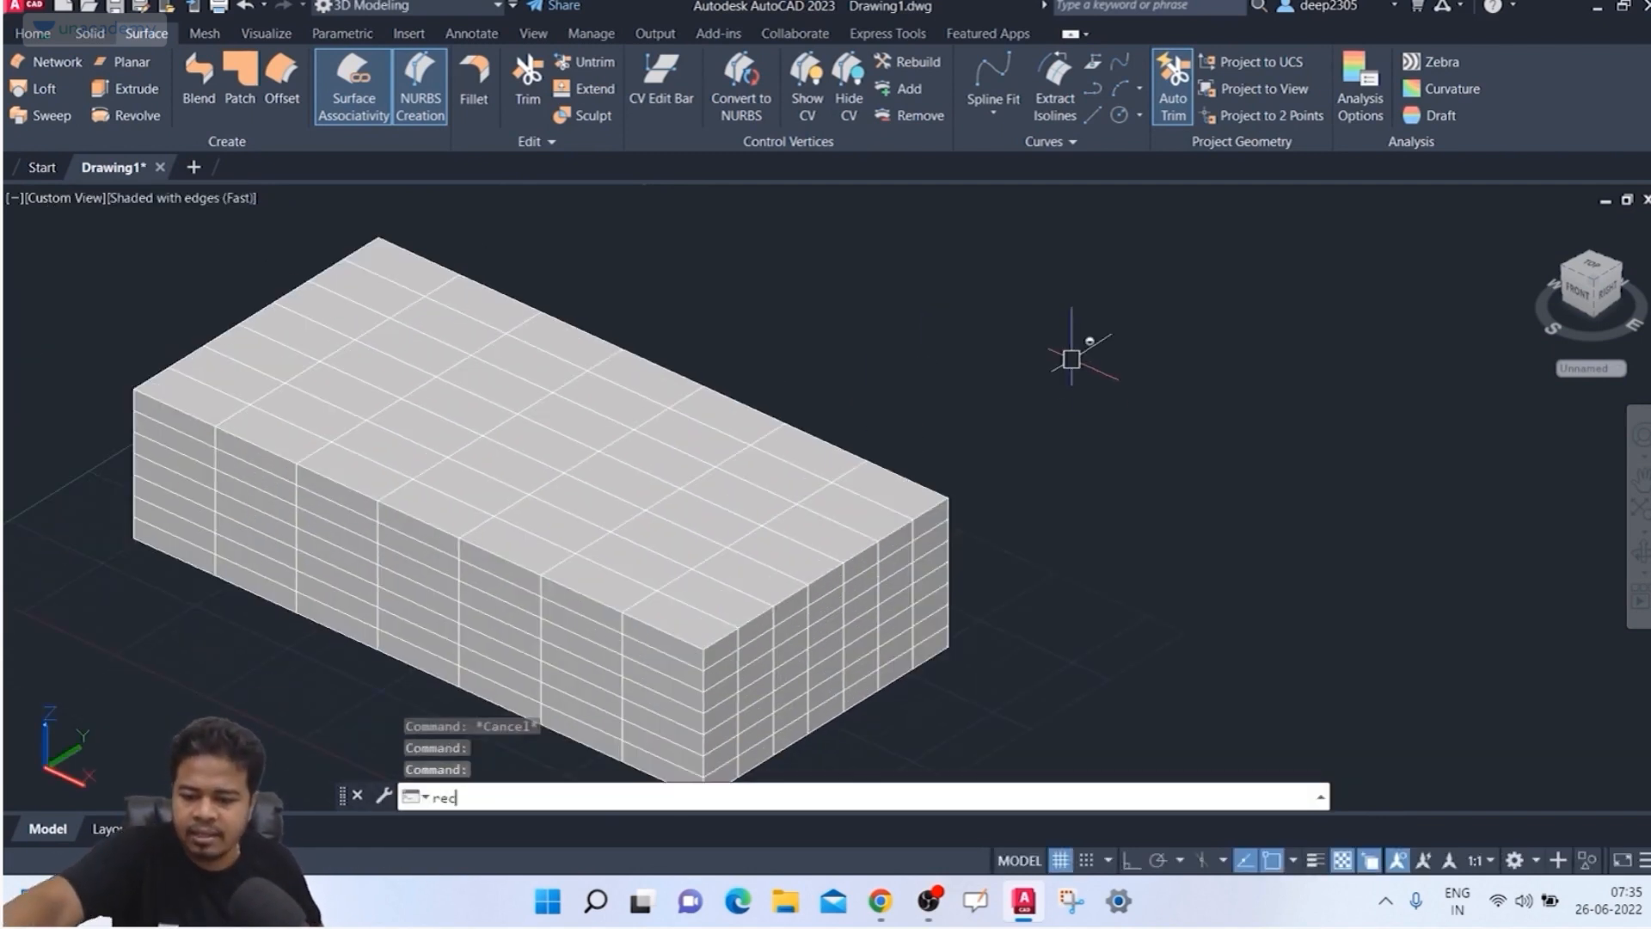
{"action": "key", "text": "Return"}
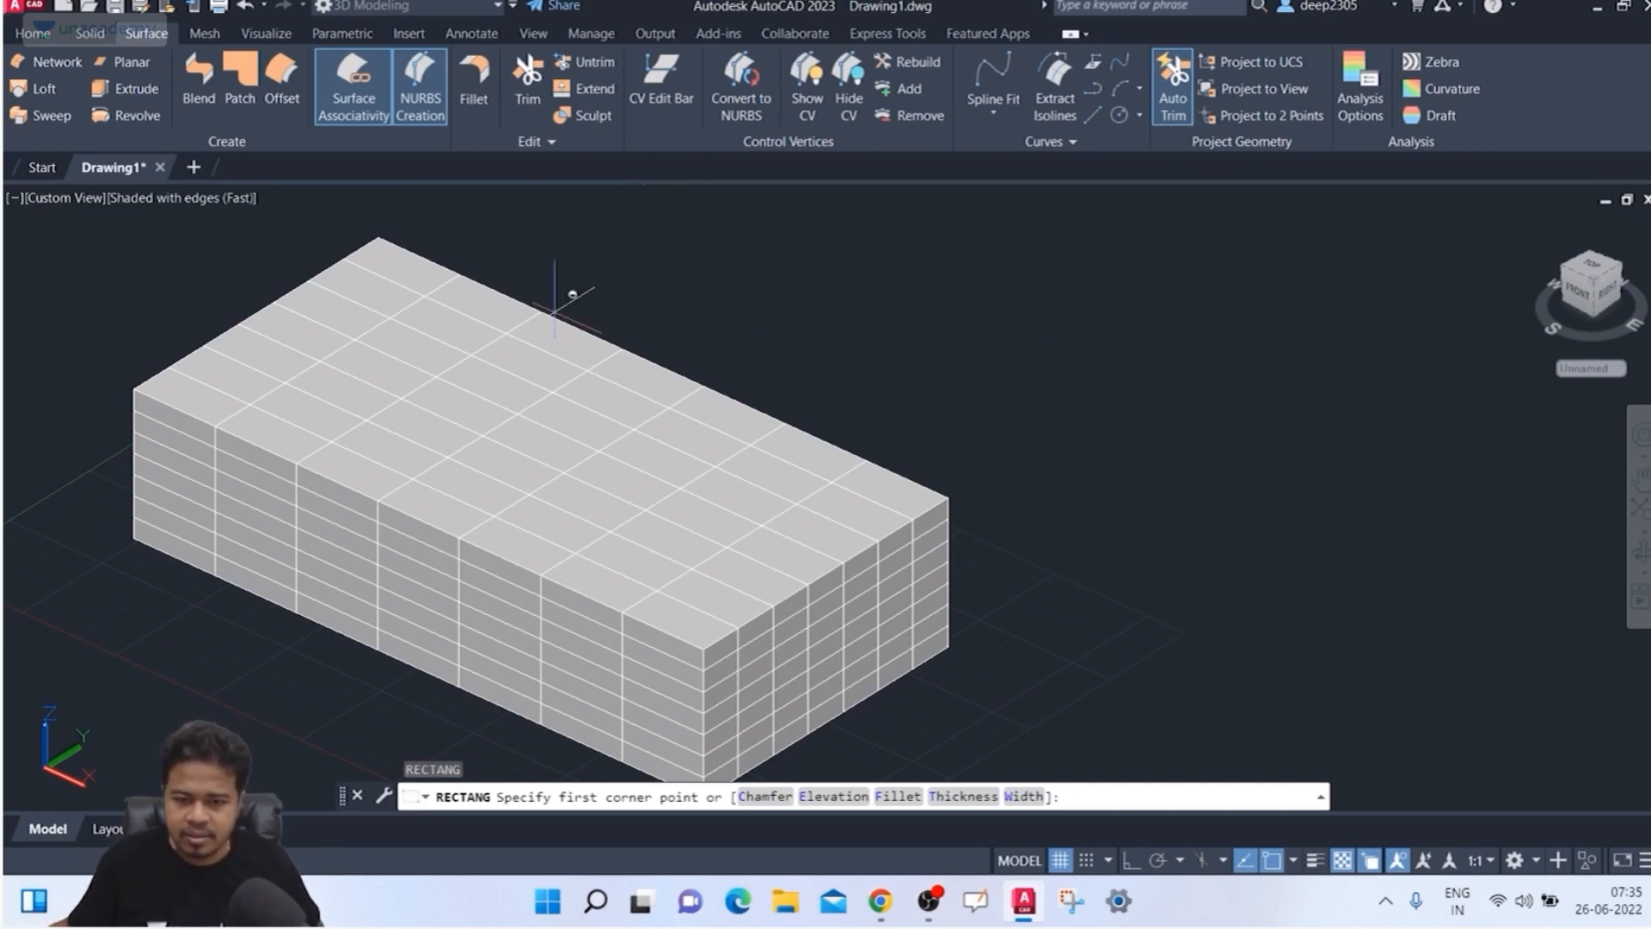
{"action": "left_click", "coordinate": [133, 388]}
{"action": "left_click", "coordinate": [405, 423]}
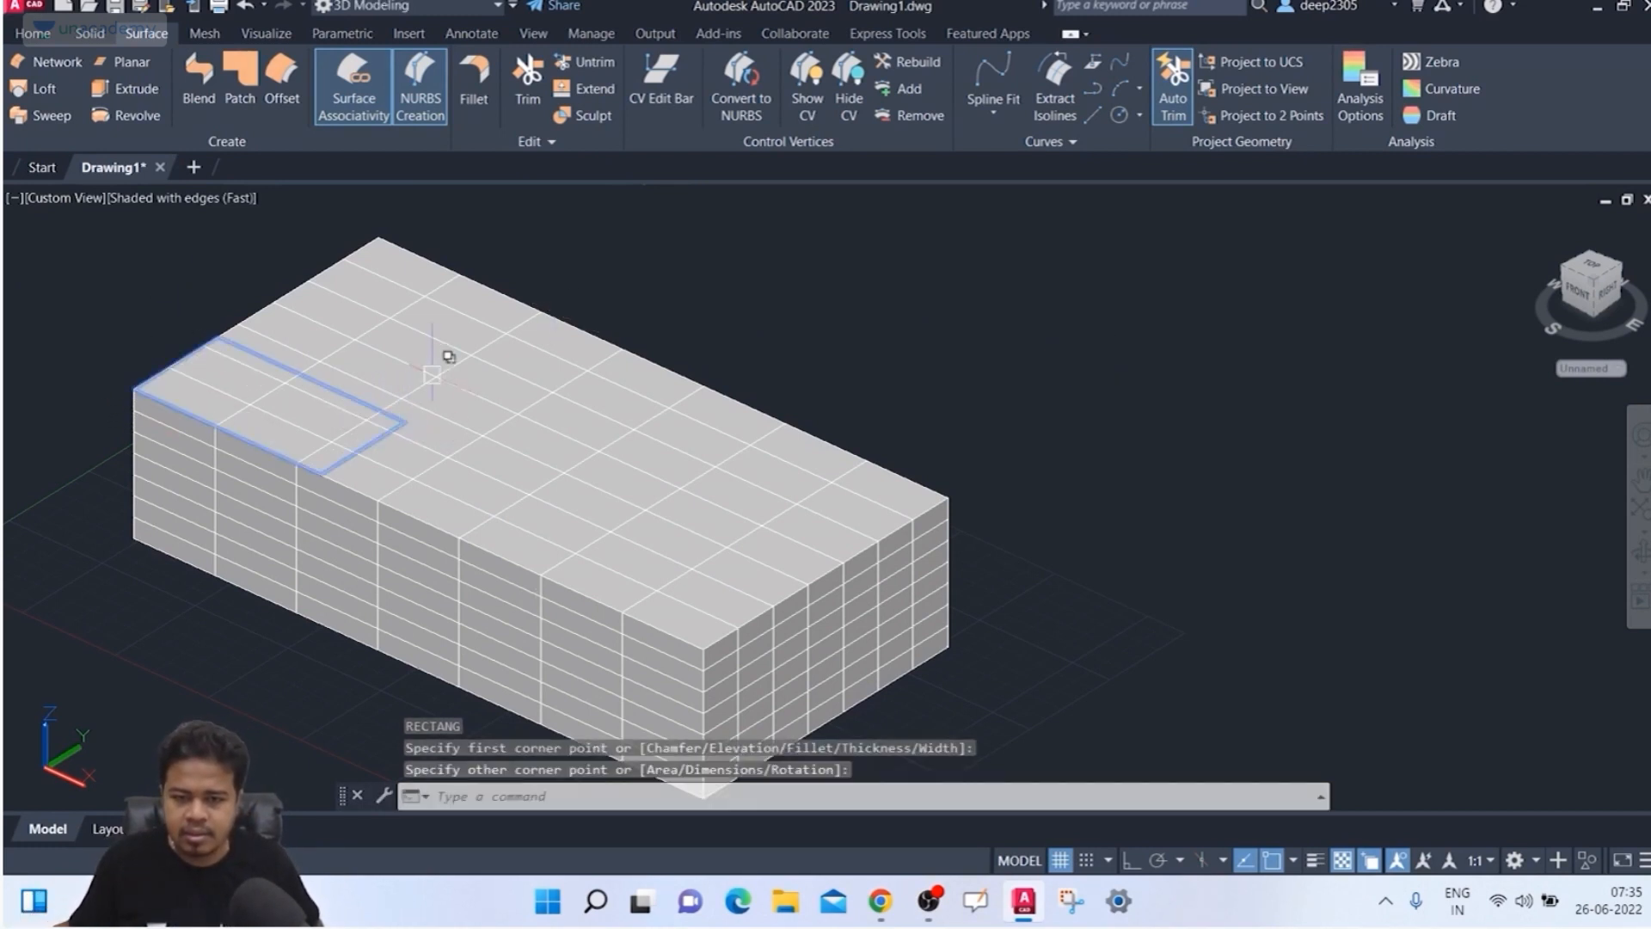
{"action": "key", "text": "Escape"}
{"action": "key", "text": "Escape"}
{"action": "key", "text": "Escape"}
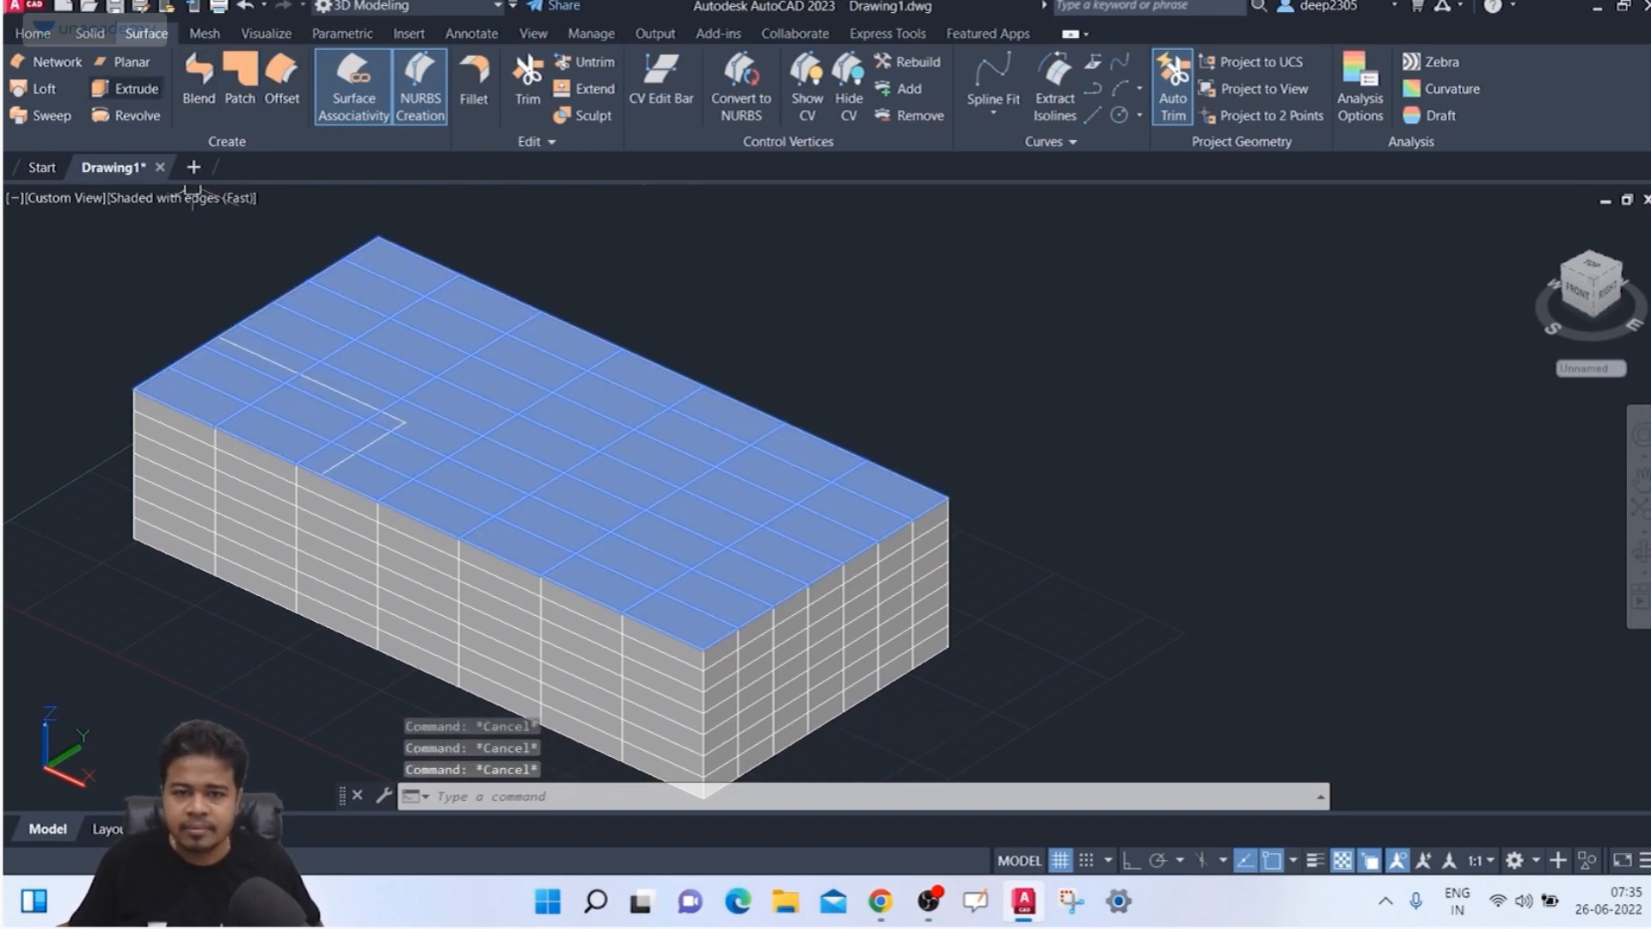
Step: Extrude the small rectangle on the box's top face upward as a surface to form four short walls
{"action": "left_click", "coordinate": [136, 89]}
{"action": "left_click", "coordinate": [288, 367]}
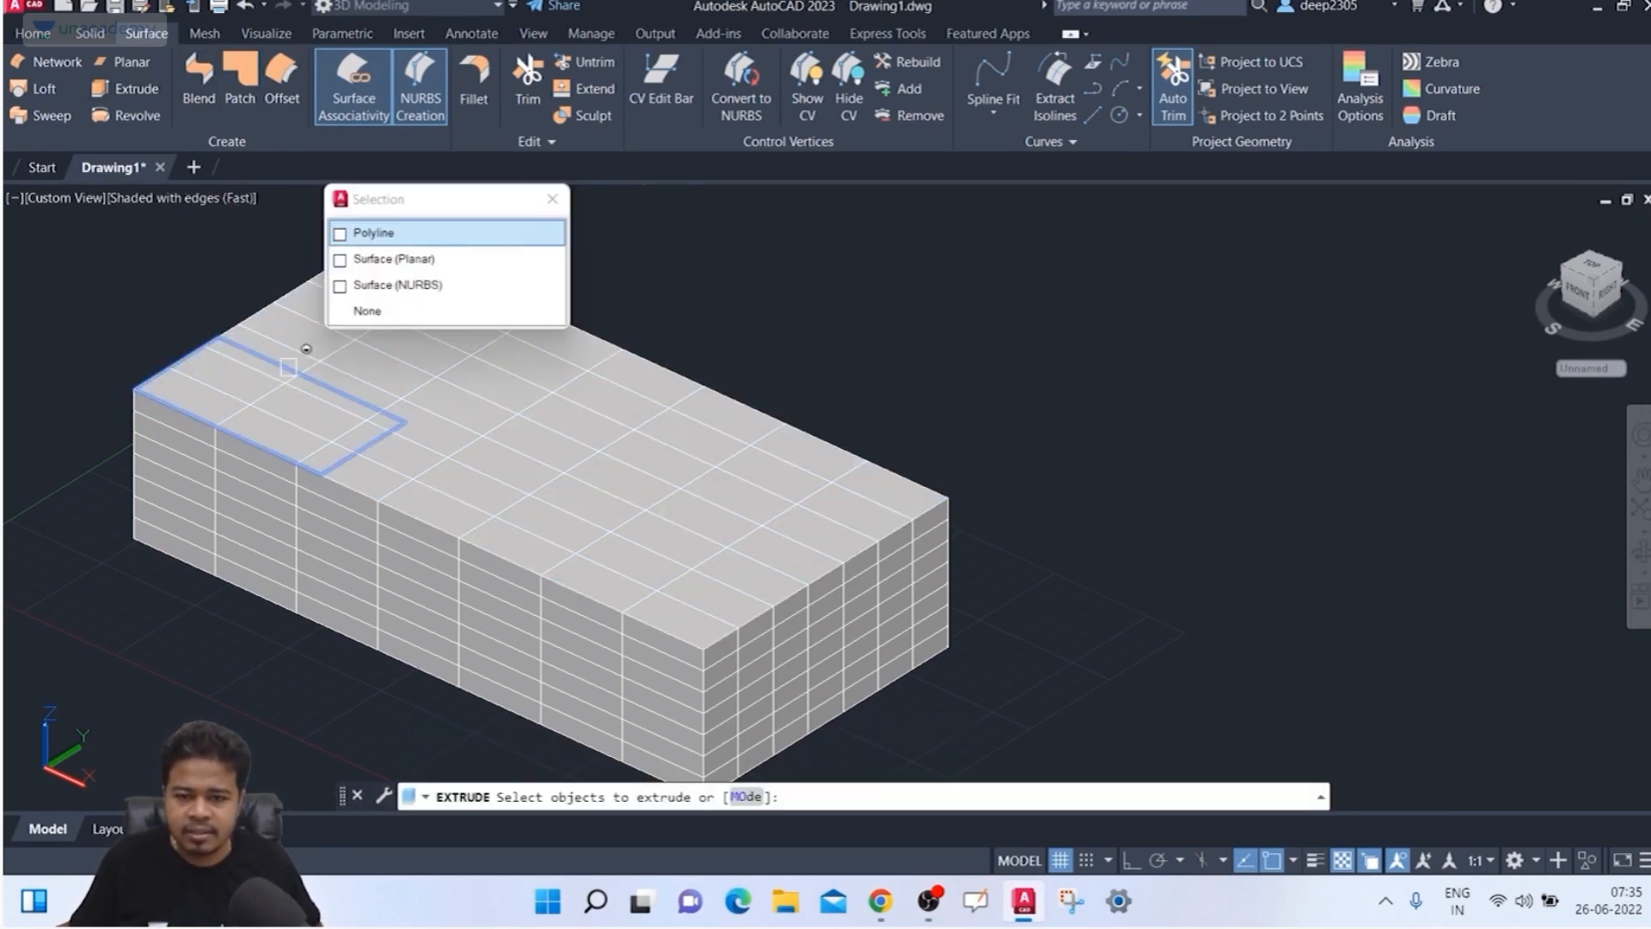
{"action": "left_click", "coordinate": [344, 230]}
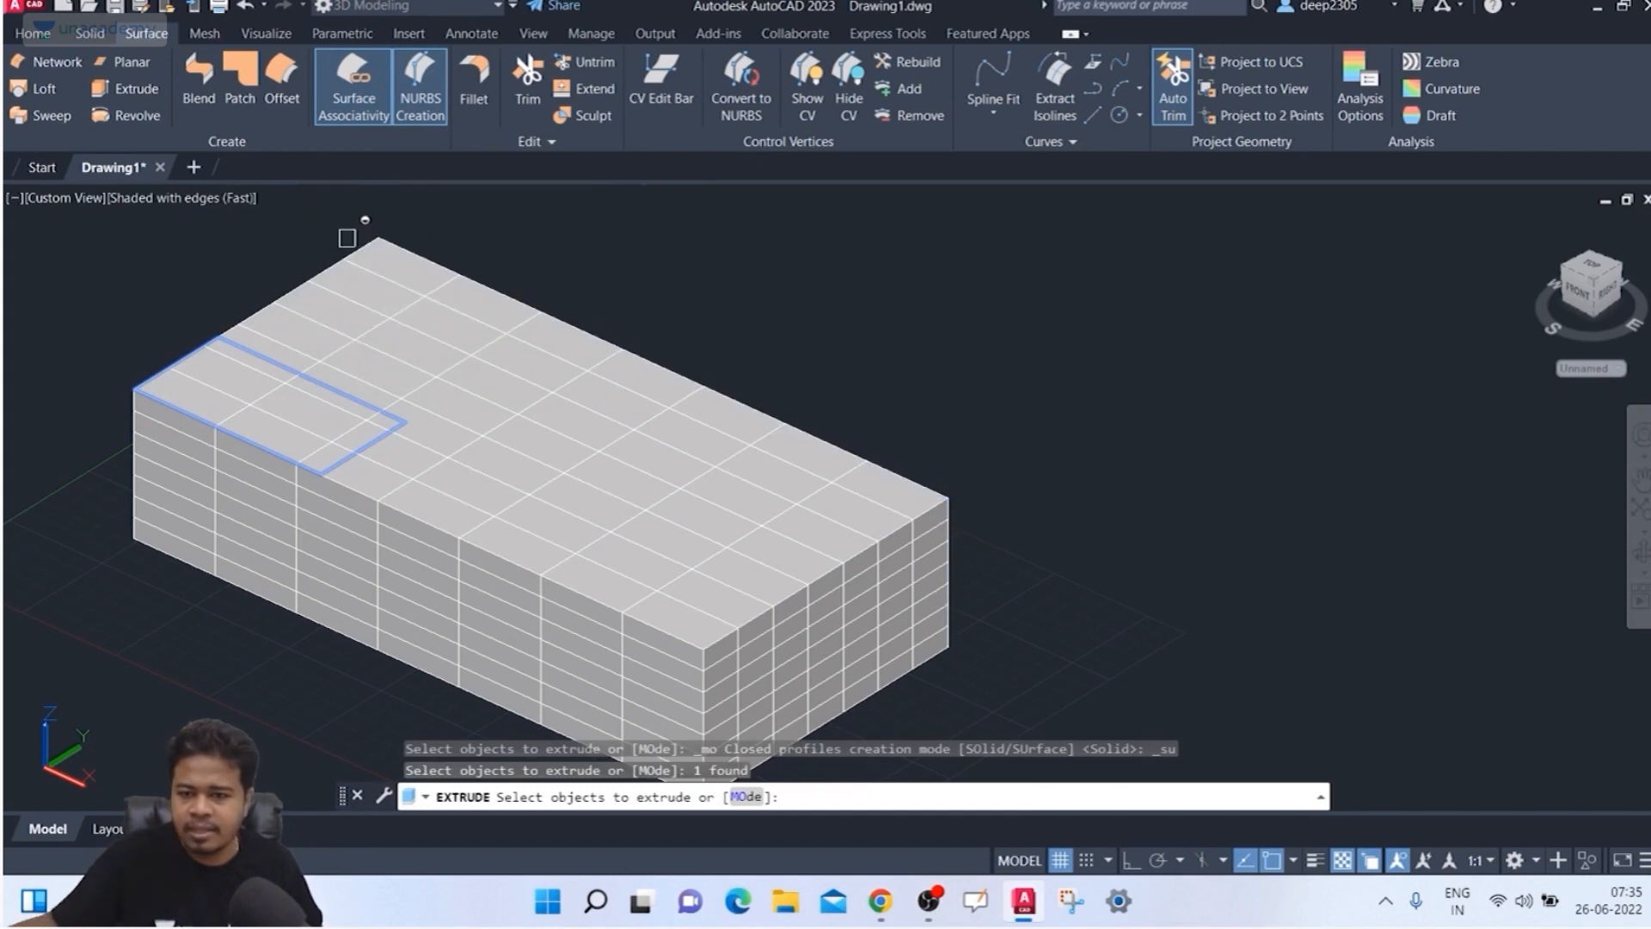
{"action": "key", "text": "Return"}
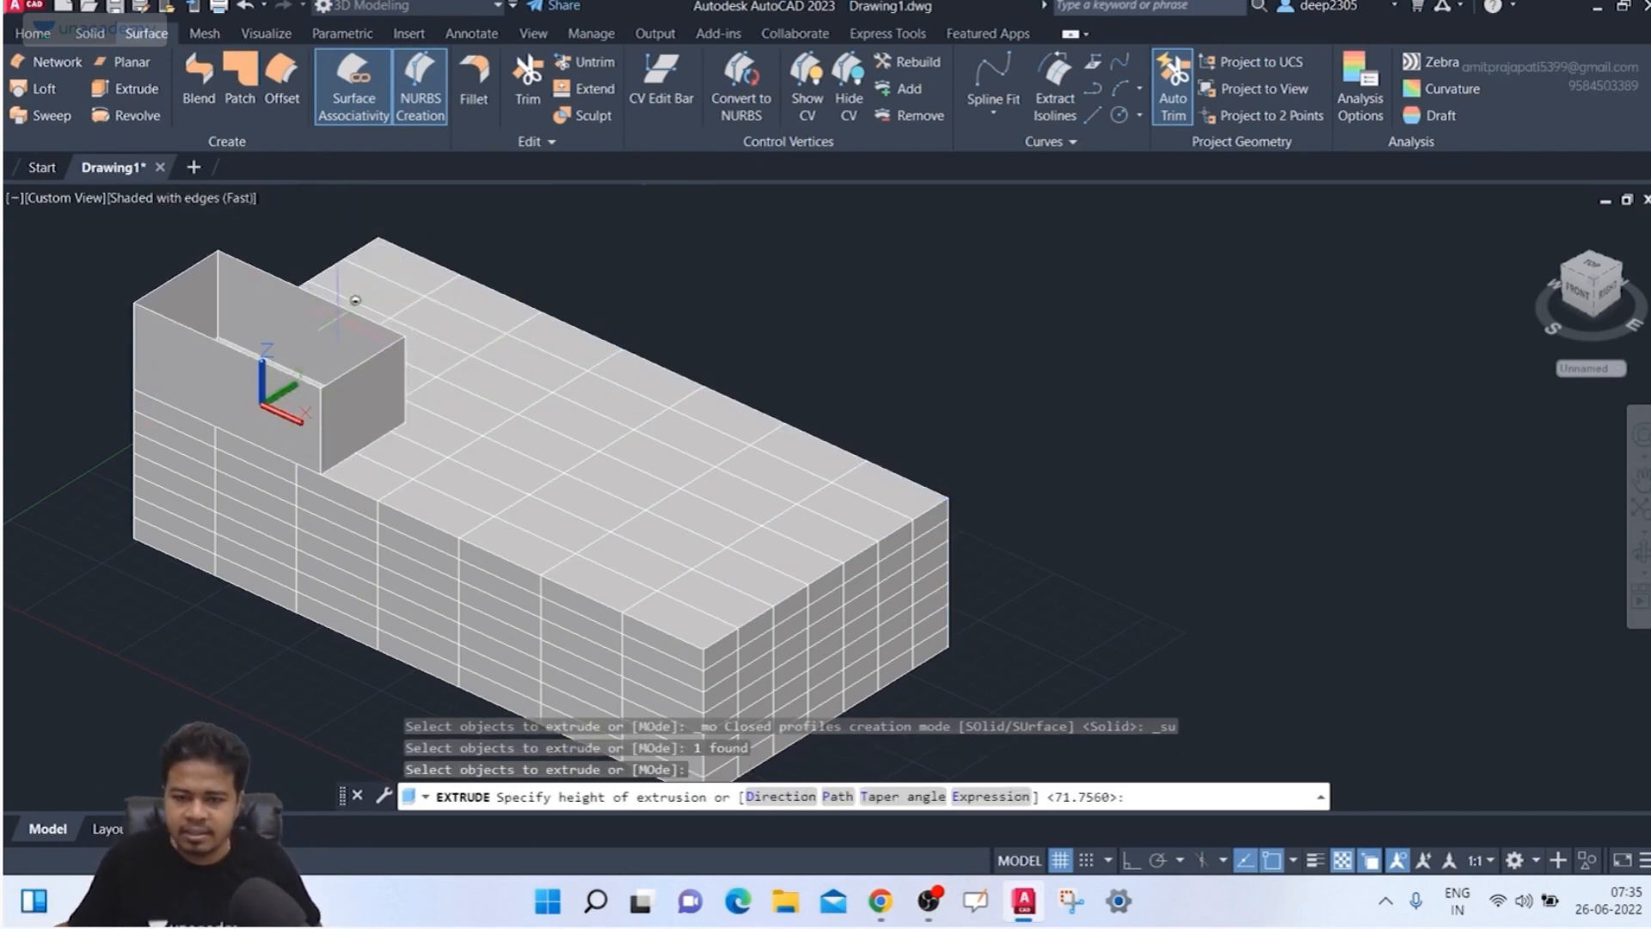
{"action": "left_click", "coordinate": [25, 292]}
{"action": "middle_click_drag", "start_coordinate": [56, 320], "coordinate": [111, 347]}
{"action": "key", "text": "Escape"}
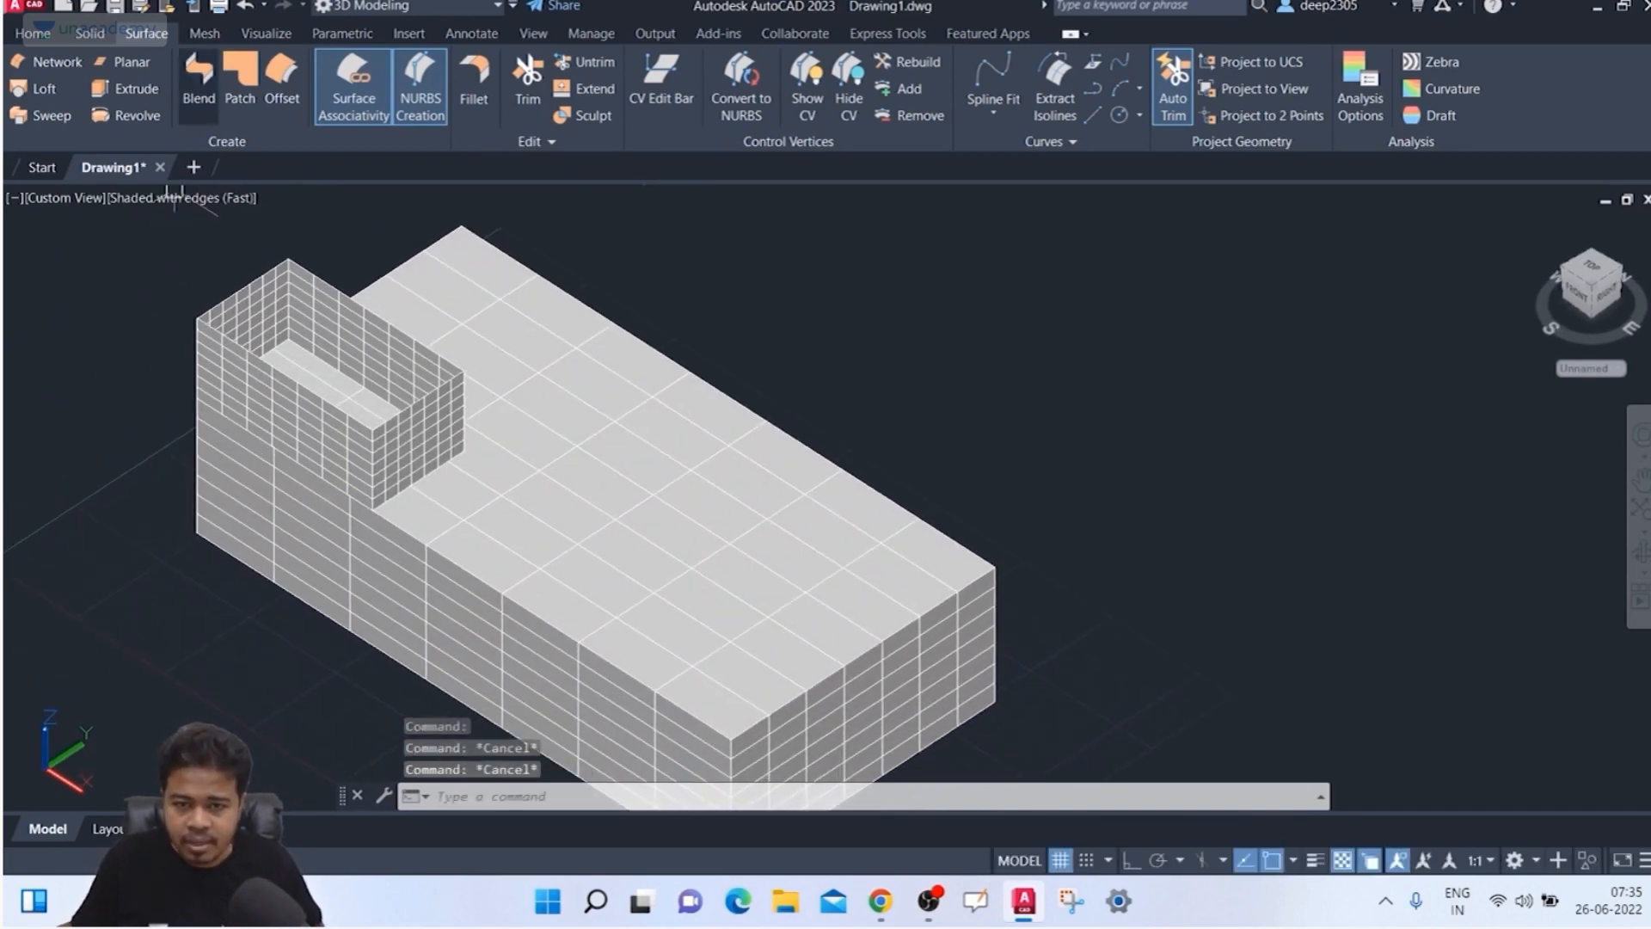
Step: Patch the open top of the small walls using the chain of their upper edges, with G1 continuity
{"action": "left_click", "coordinate": [240, 77]}
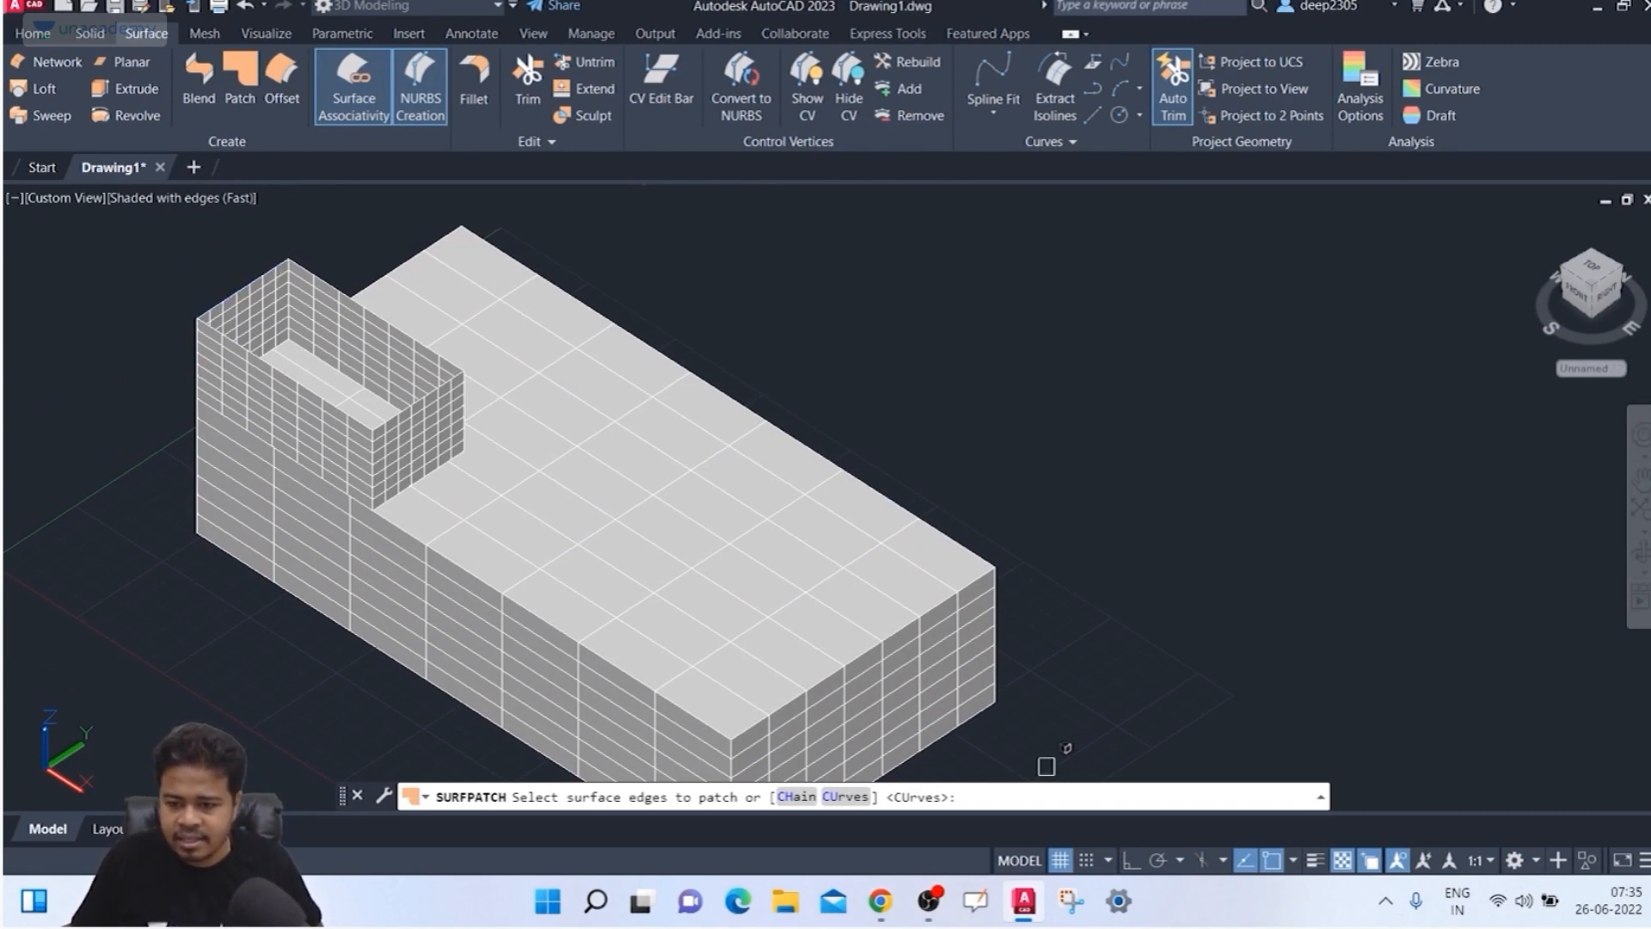
{"action": "type", "text": "ch"}
{"action": "key", "text": "Return"}
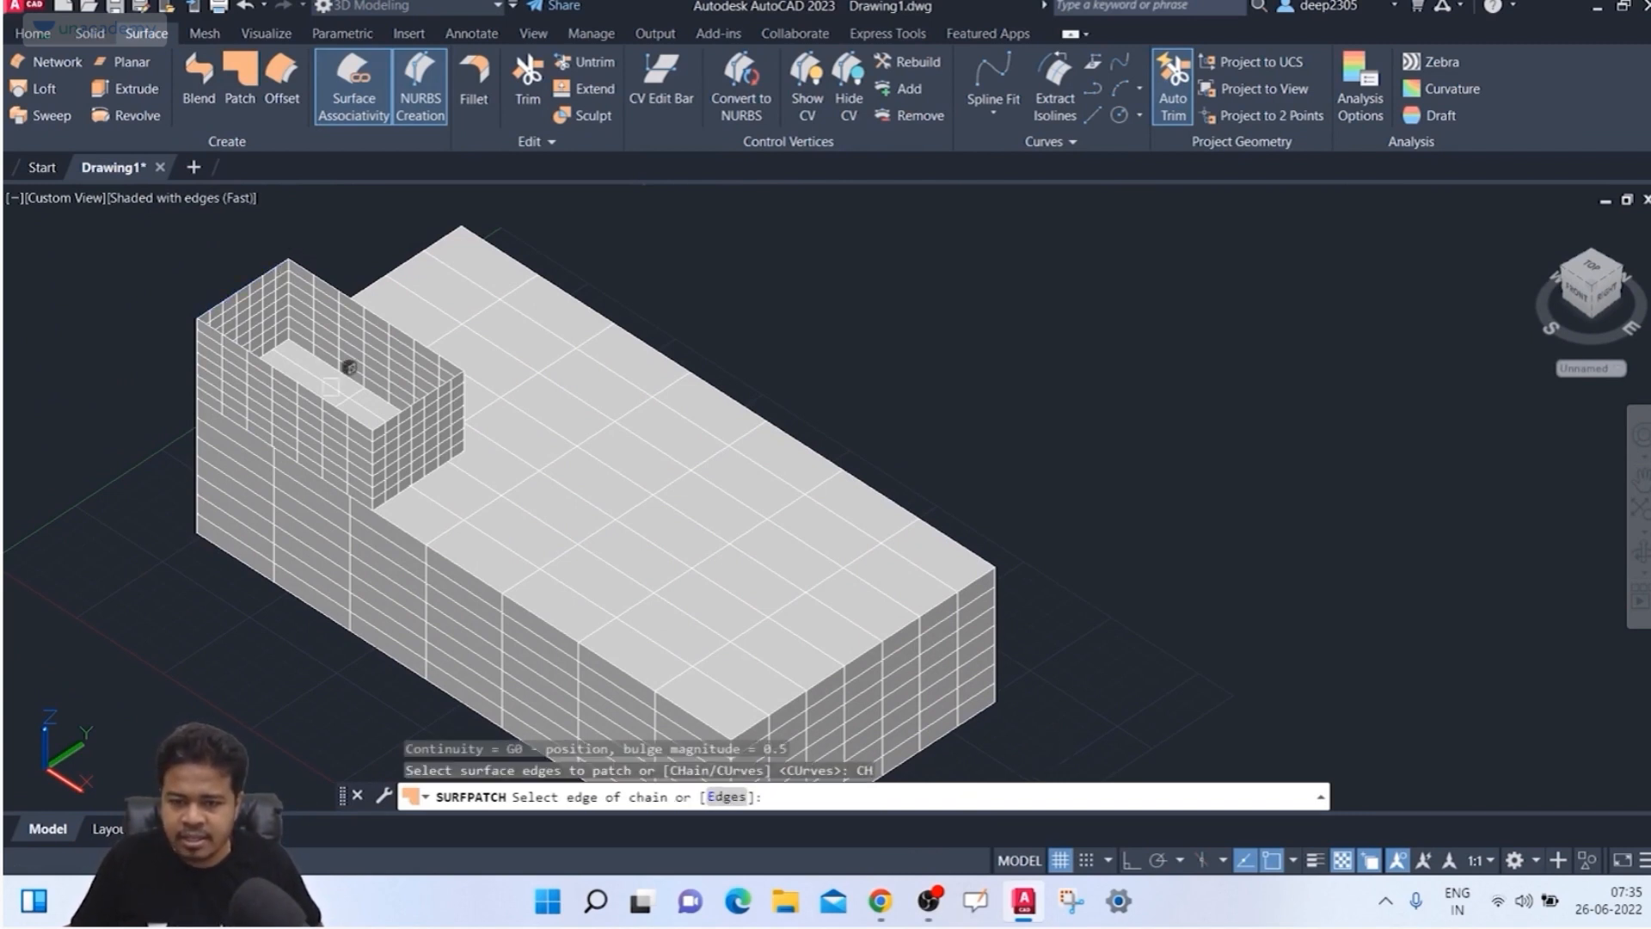
{"action": "left_click", "coordinate": [254, 284]}
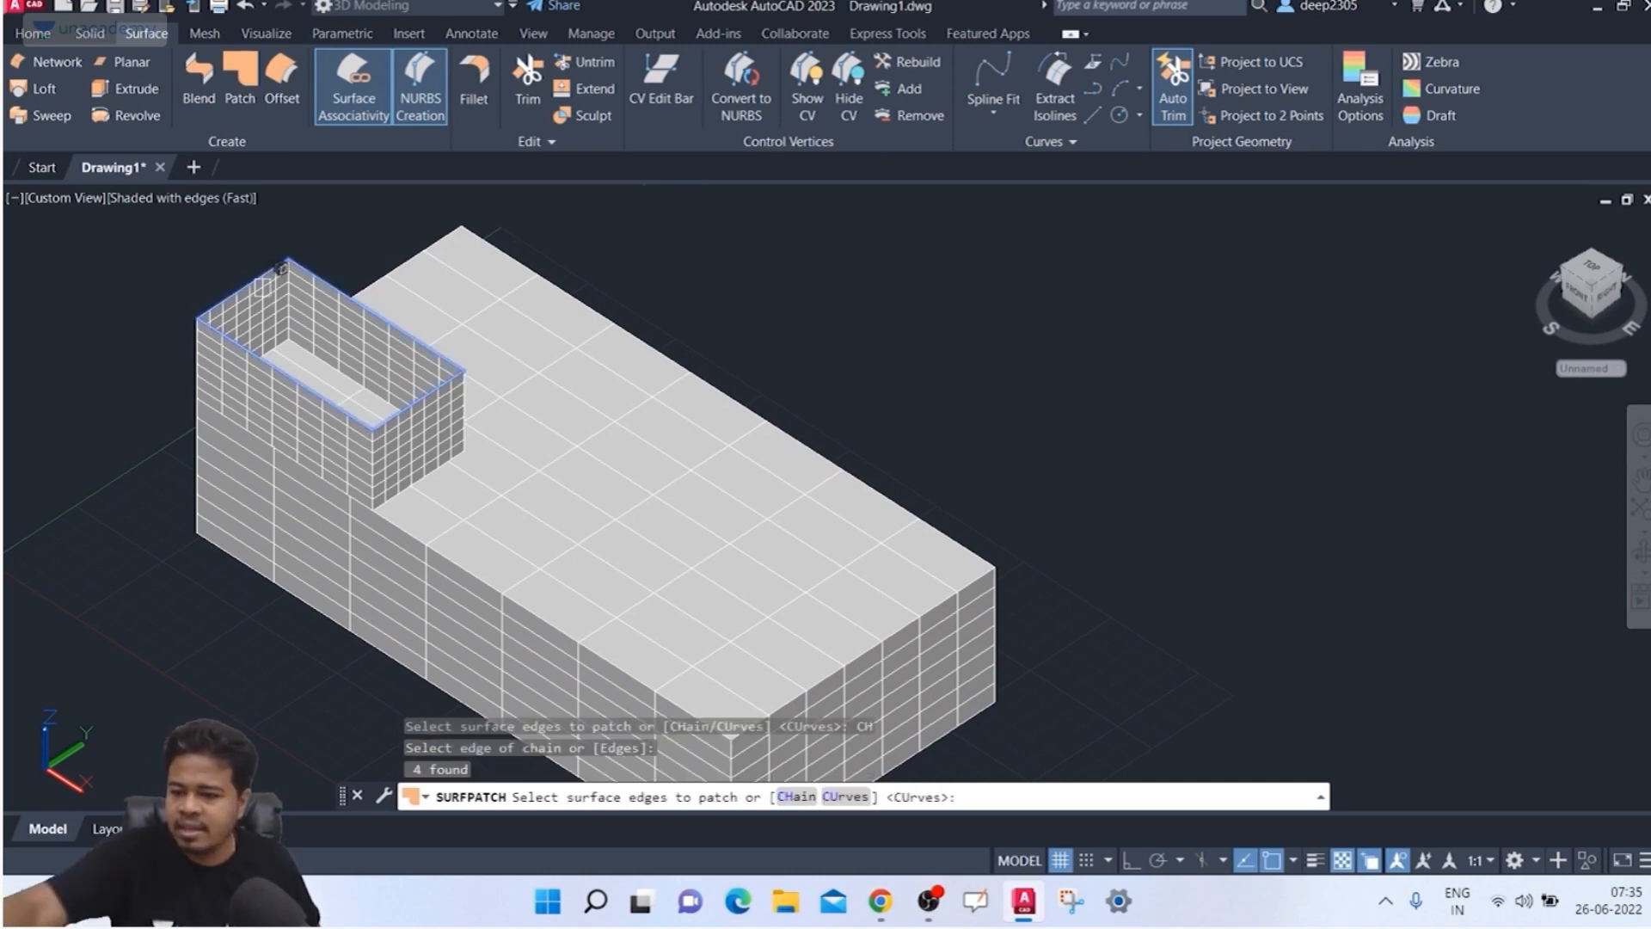
{"action": "key", "text": "Return"}
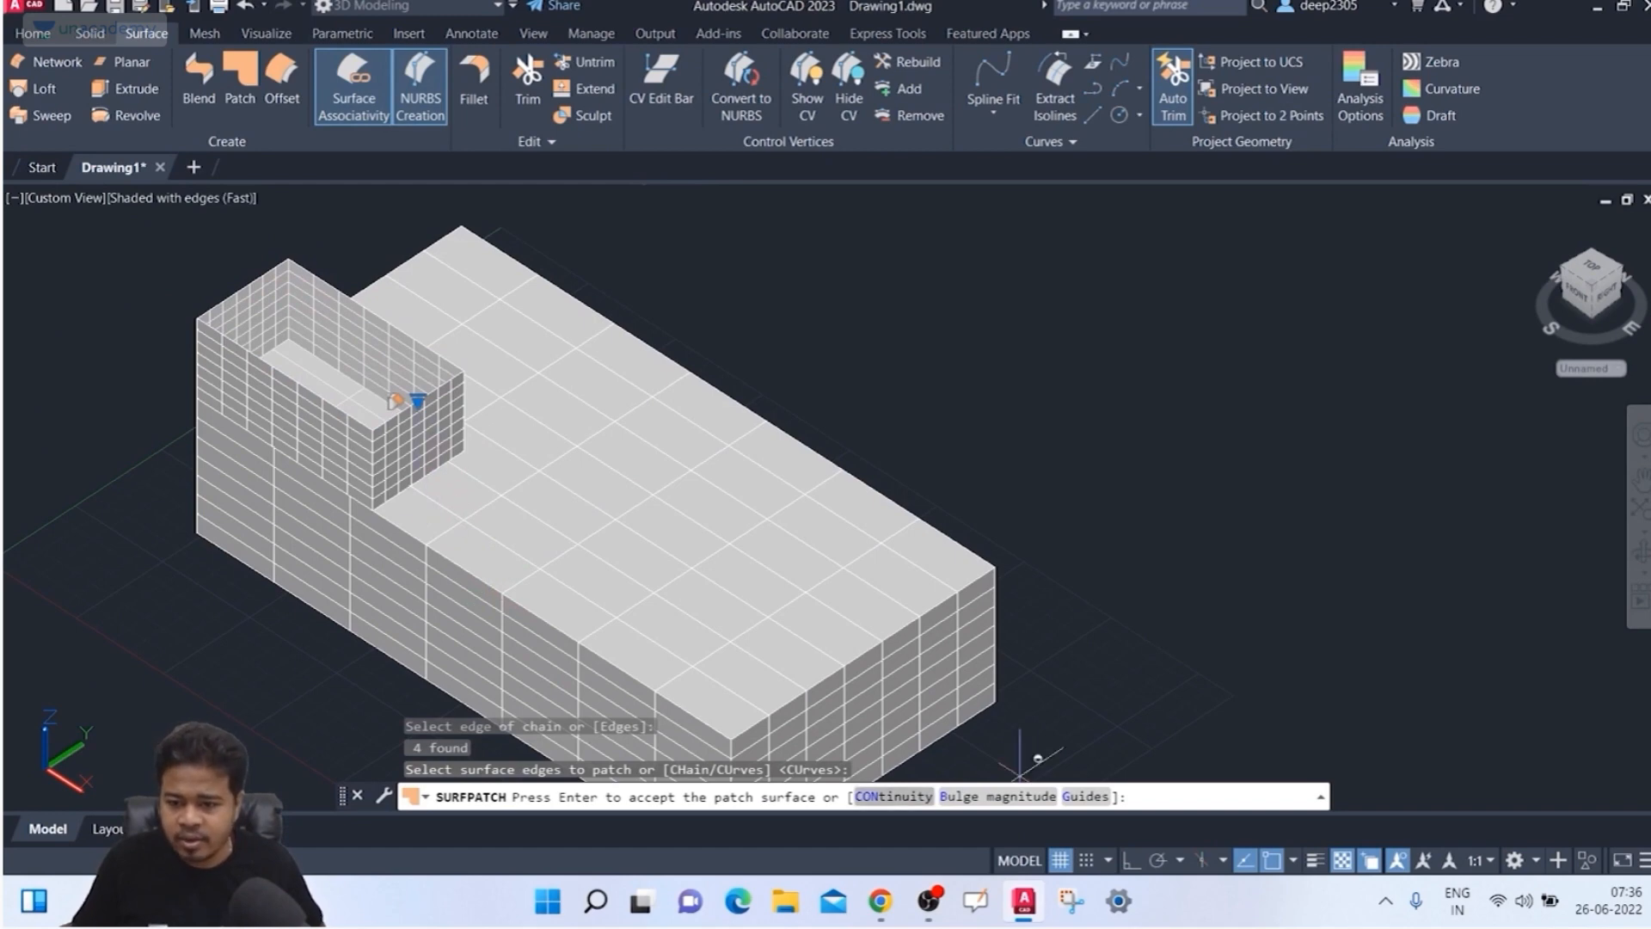
{"action": "type", "text": "CON"}
{"action": "key", "text": "Return"}
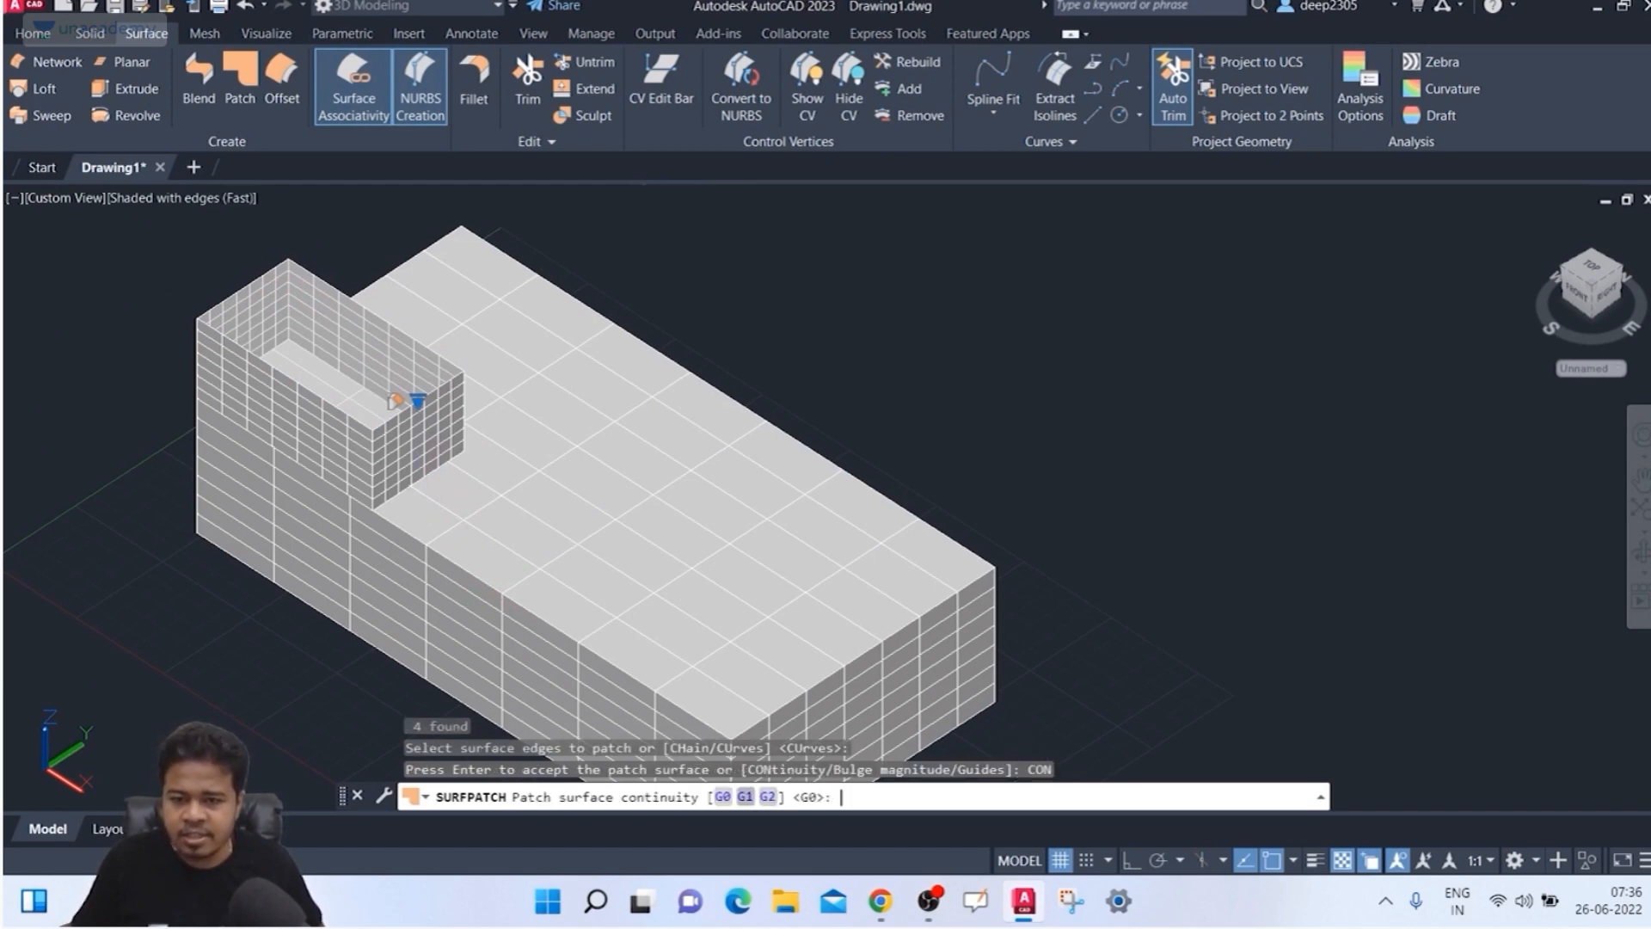
{"action": "left_click", "coordinate": [746, 797]}
{"action": "middle_click_drag", "start_coordinate": [1082, 421], "coordinate": [1081, 380], "text": "shift"}
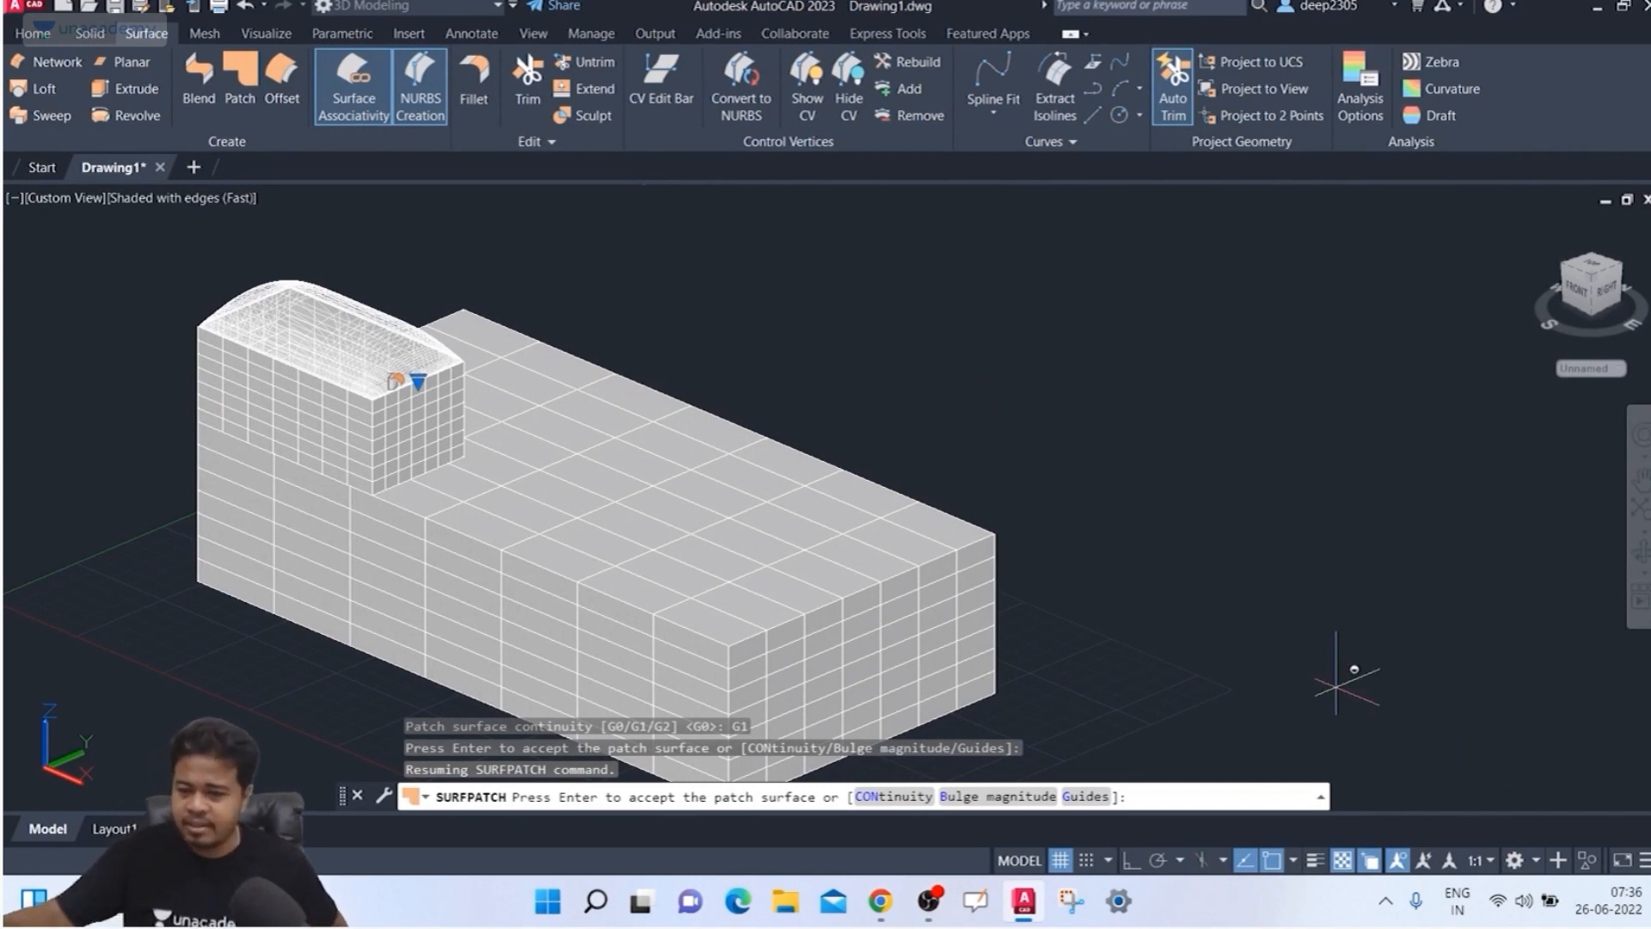
{"action": "key", "text": "Return"}
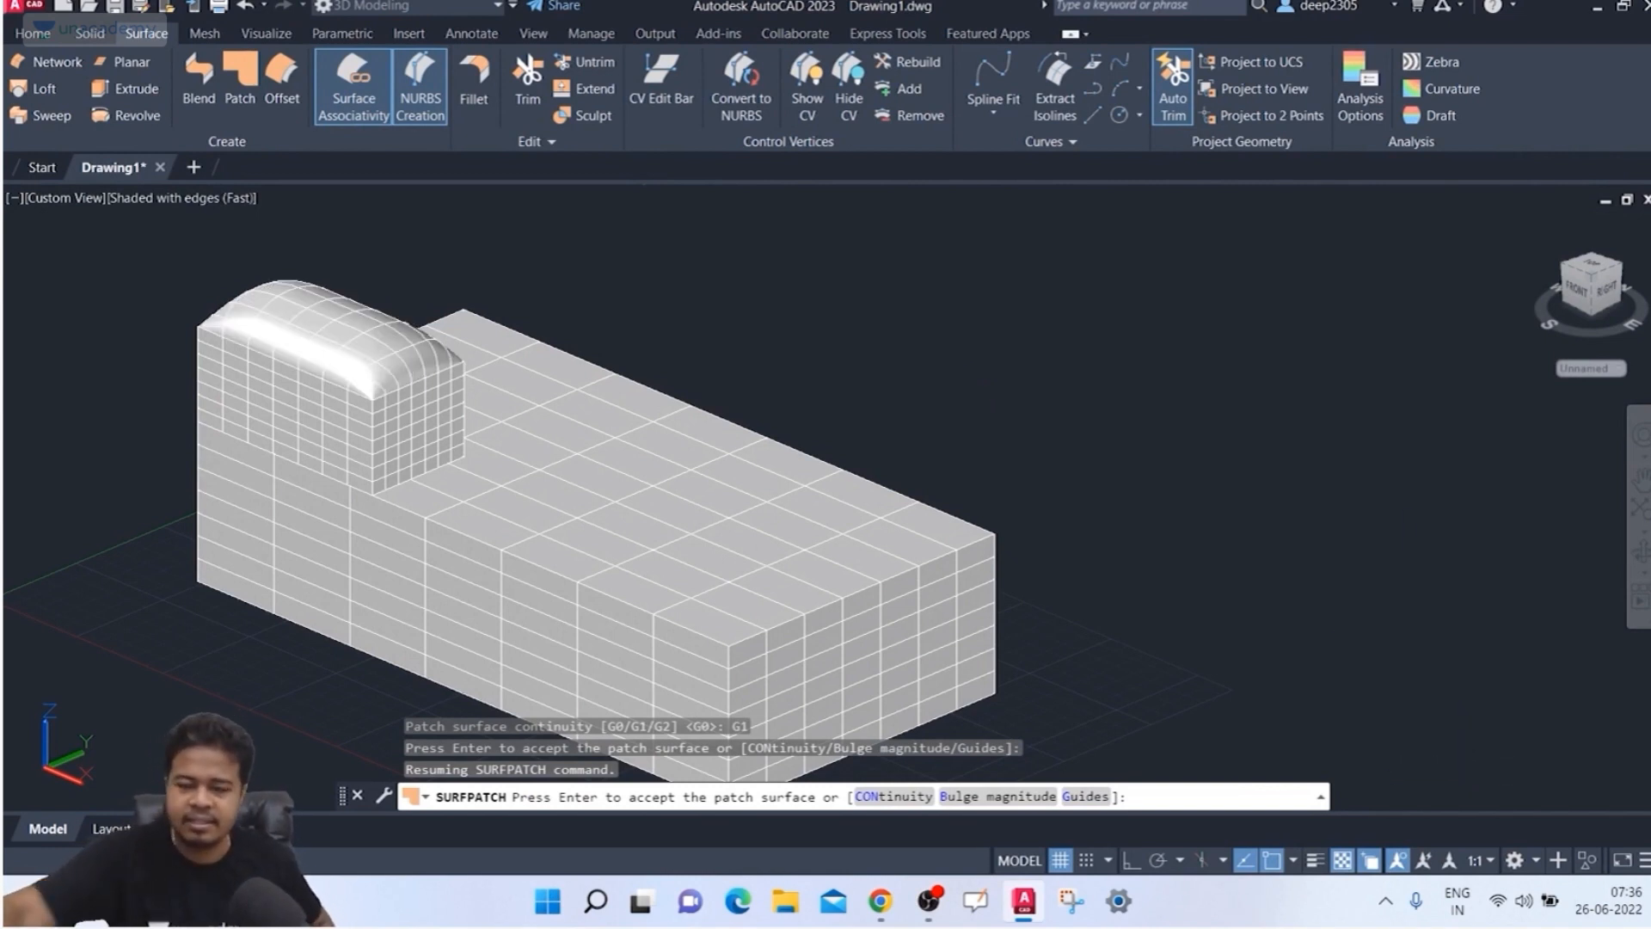
{"action": "key", "text": "Return"}
{"action": "middle_click_drag", "start_coordinate": [951, 373], "coordinate": [1010, 379], "text": "shift"}
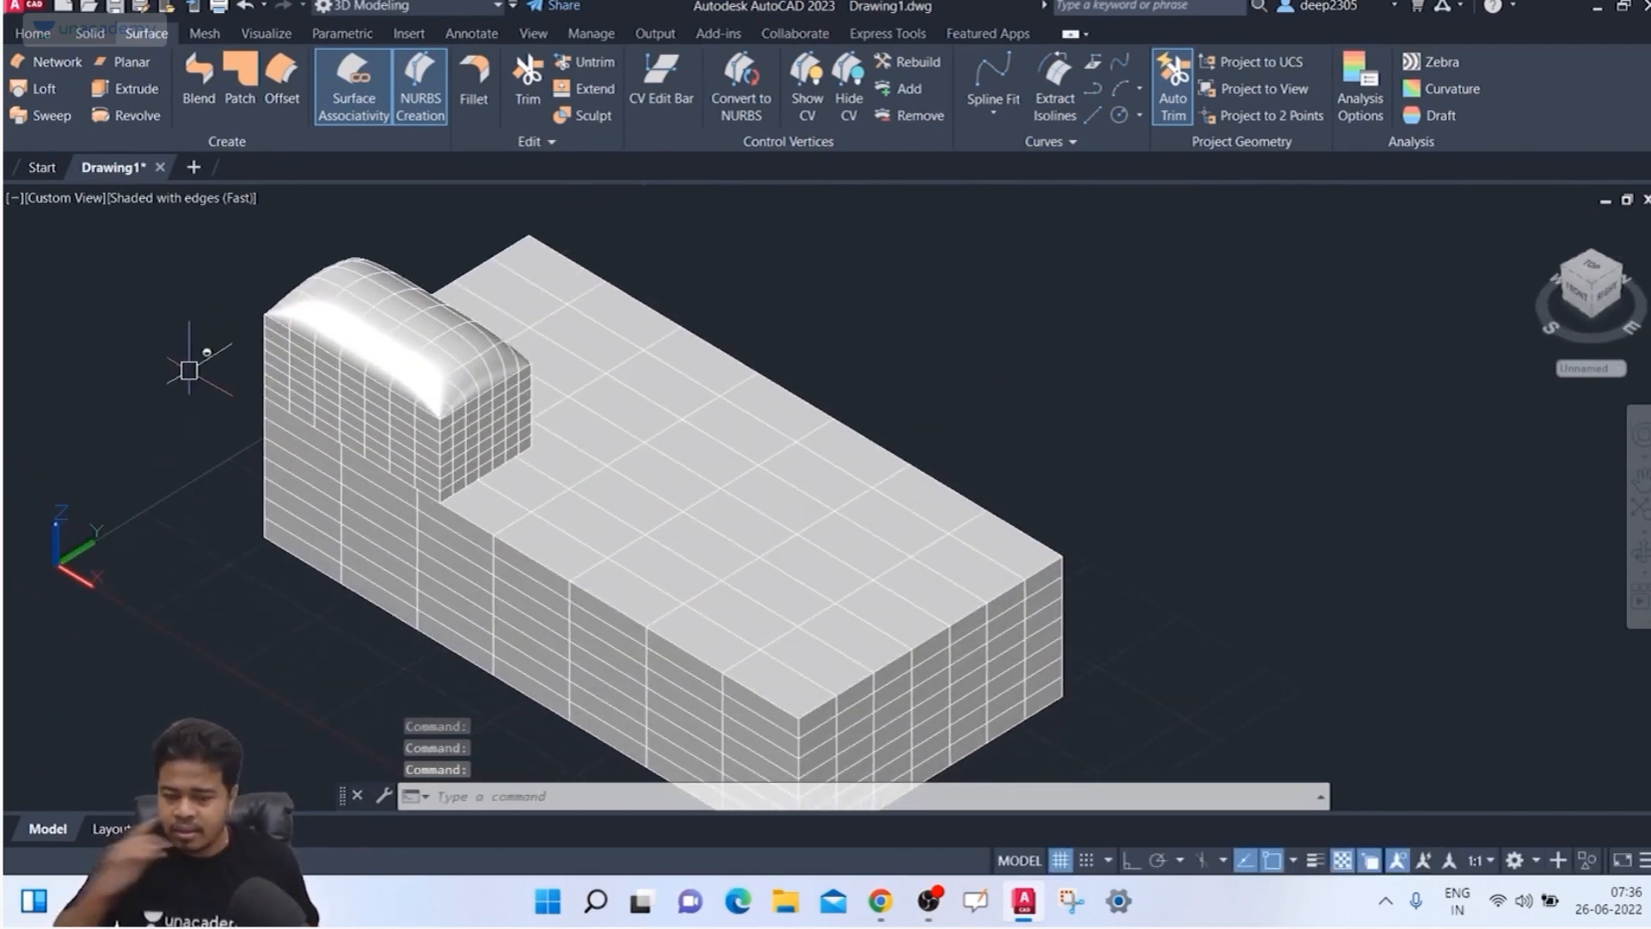
{"action": "scroll", "coordinate": [391, 503], "scroll_direction": "up", "scroll_amount": 3}
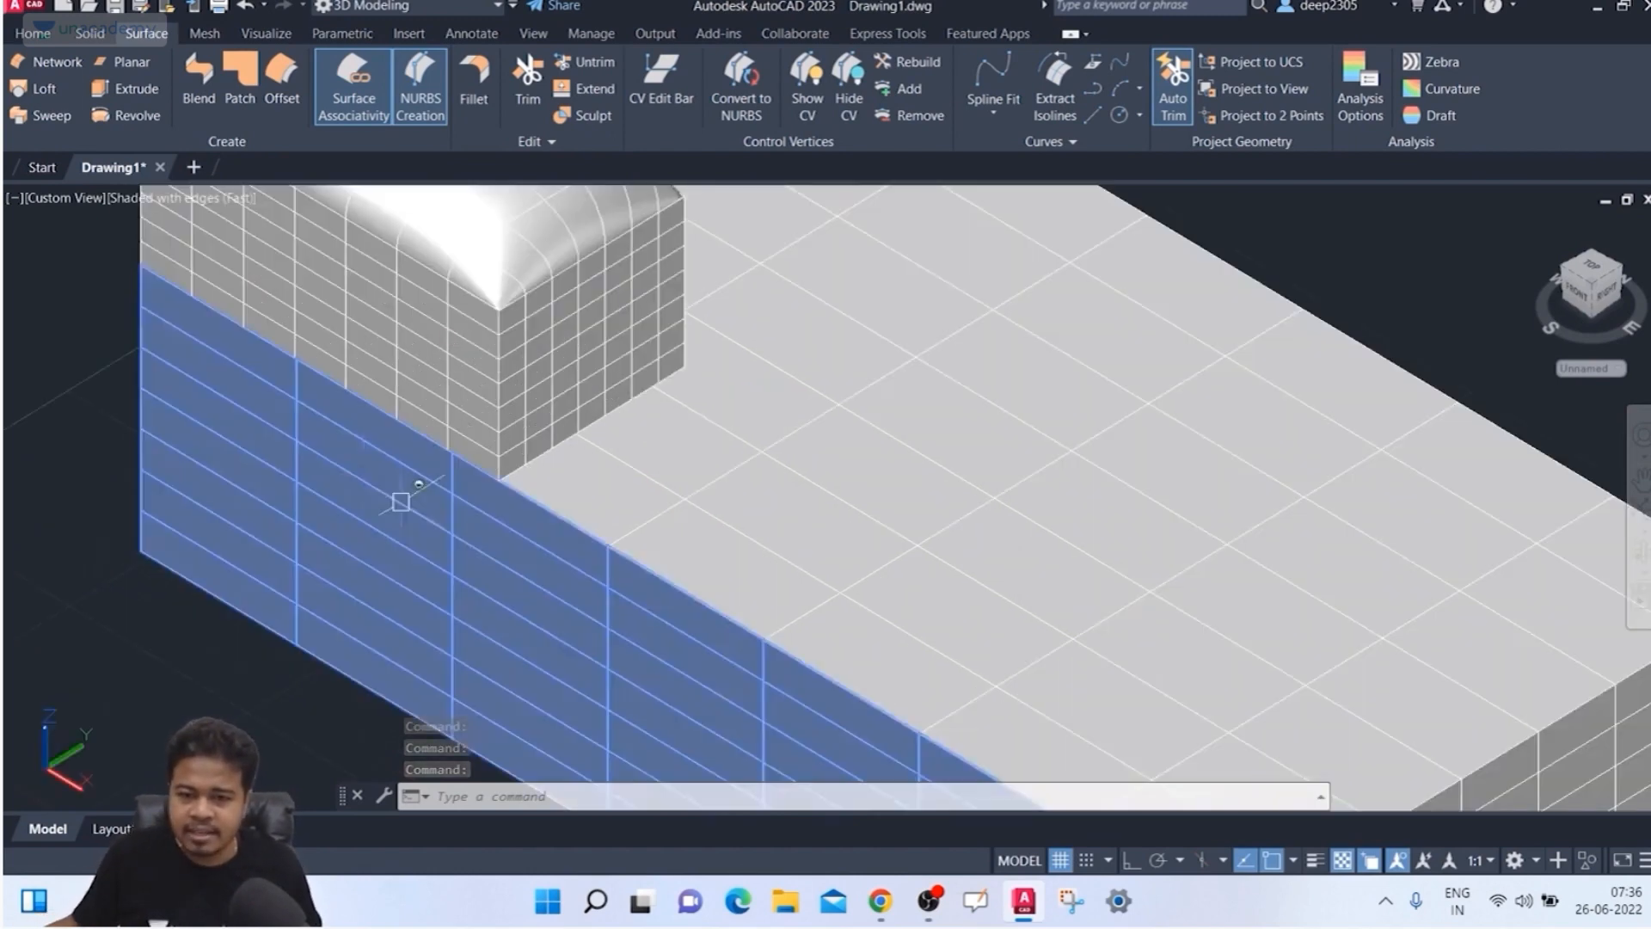
{"action": "scroll", "coordinate": [397, 302], "scroll_direction": "down", "scroll_amount": 3}
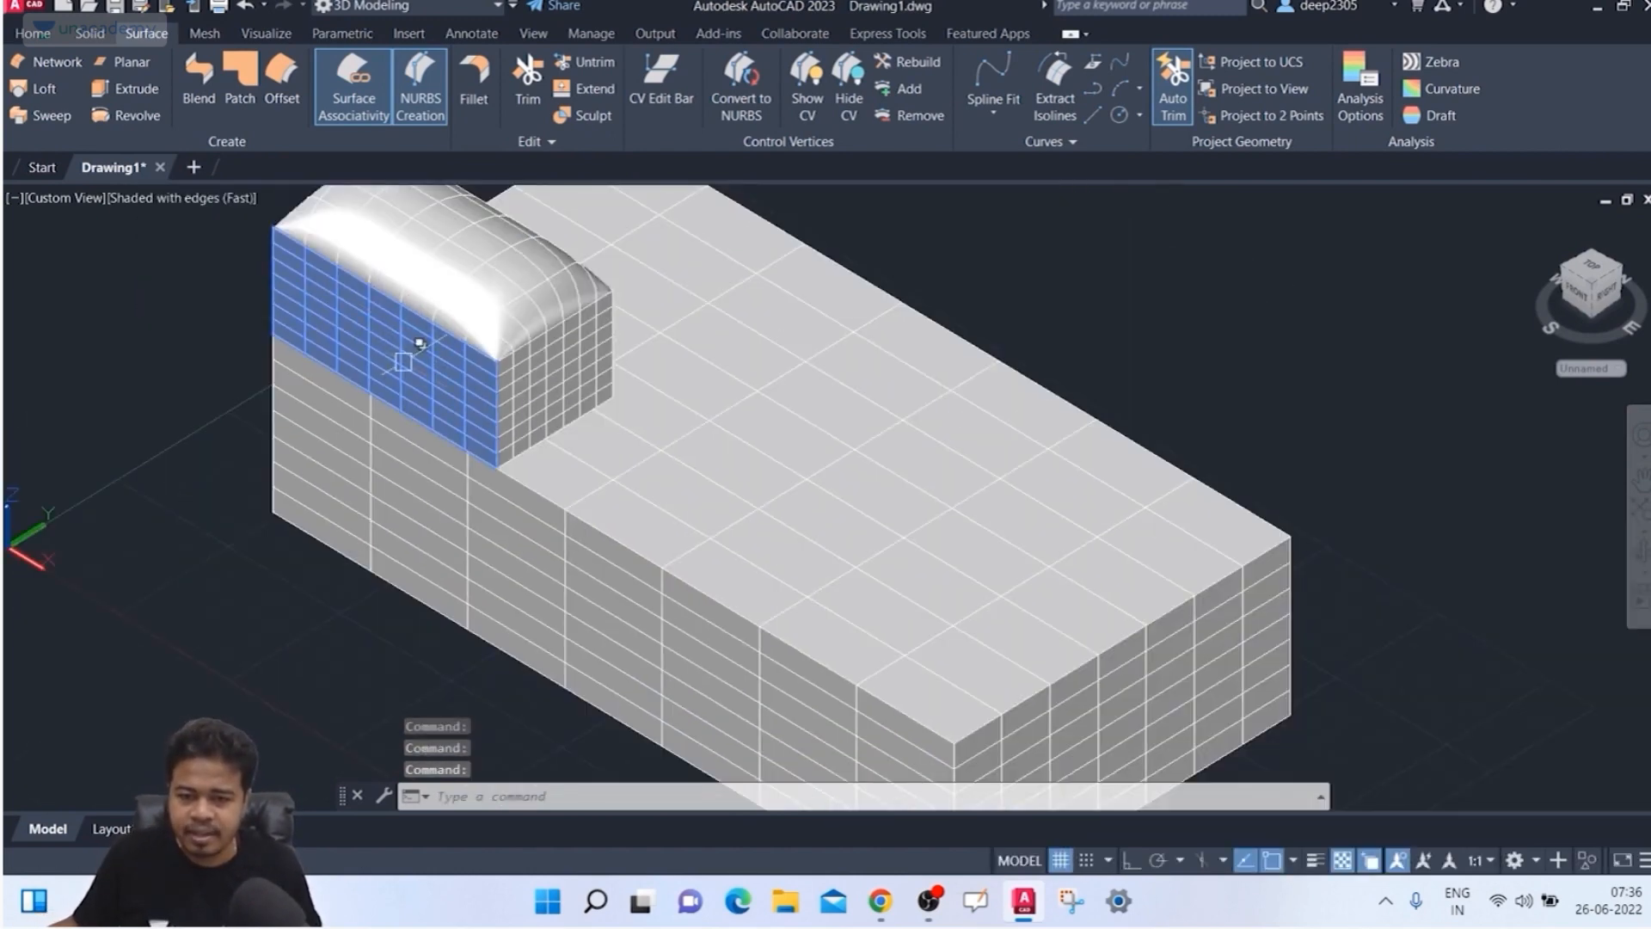
{"action": "scroll", "coordinate": [403, 361], "scroll_direction": "down", "scroll_amount": 3}
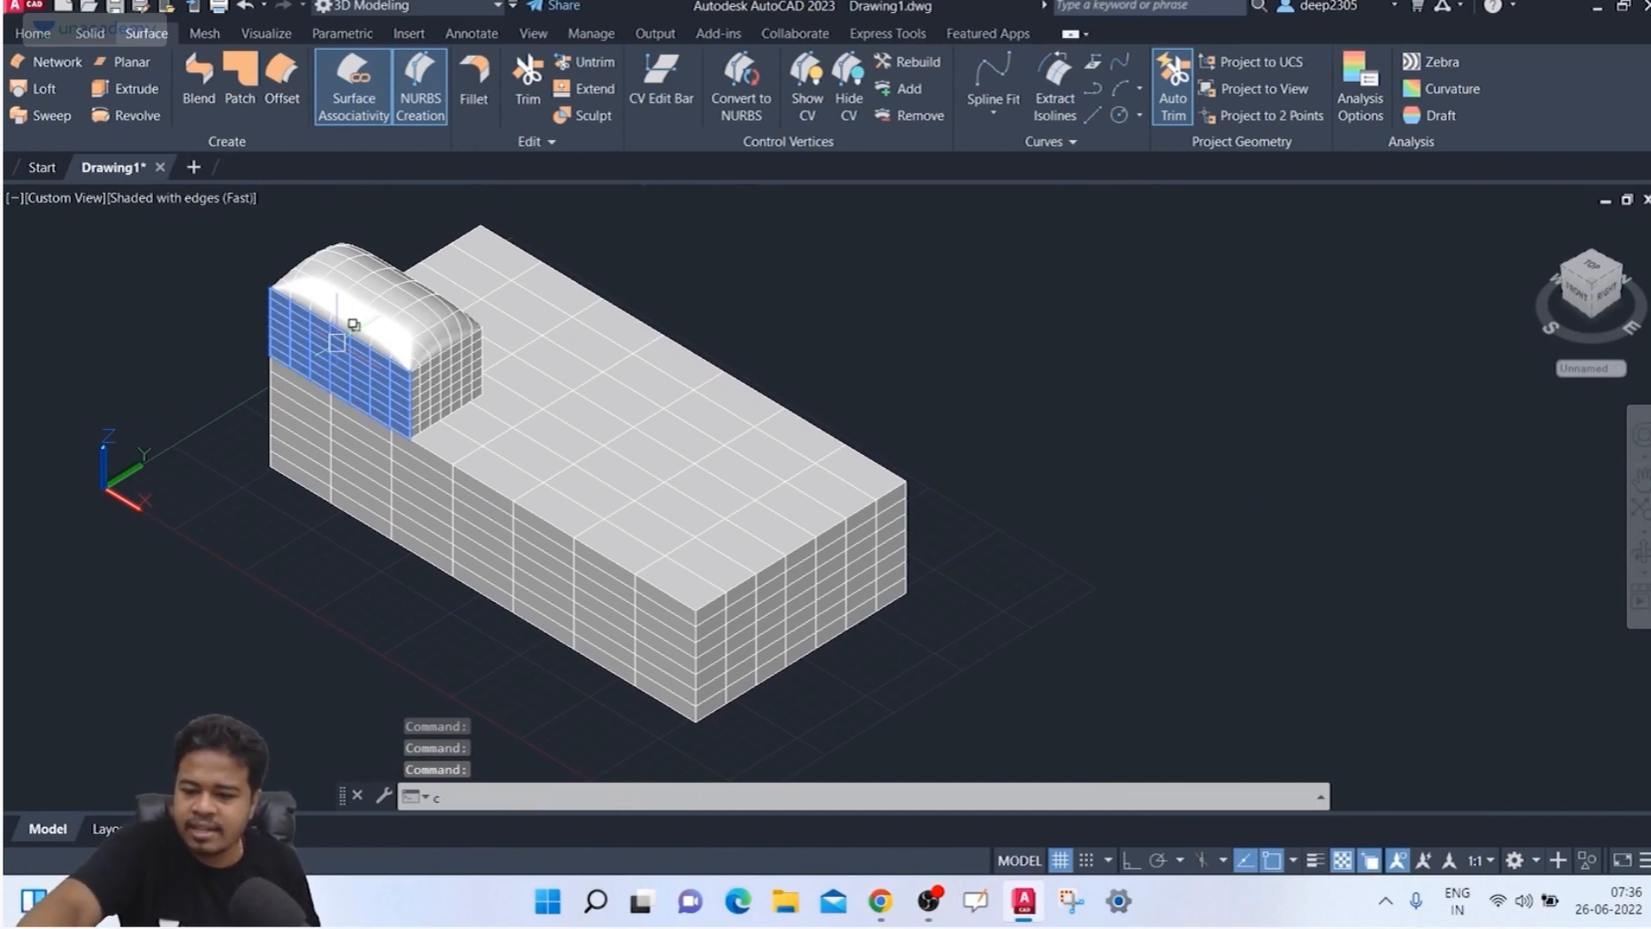
{"action": "key", "text": "Return"}
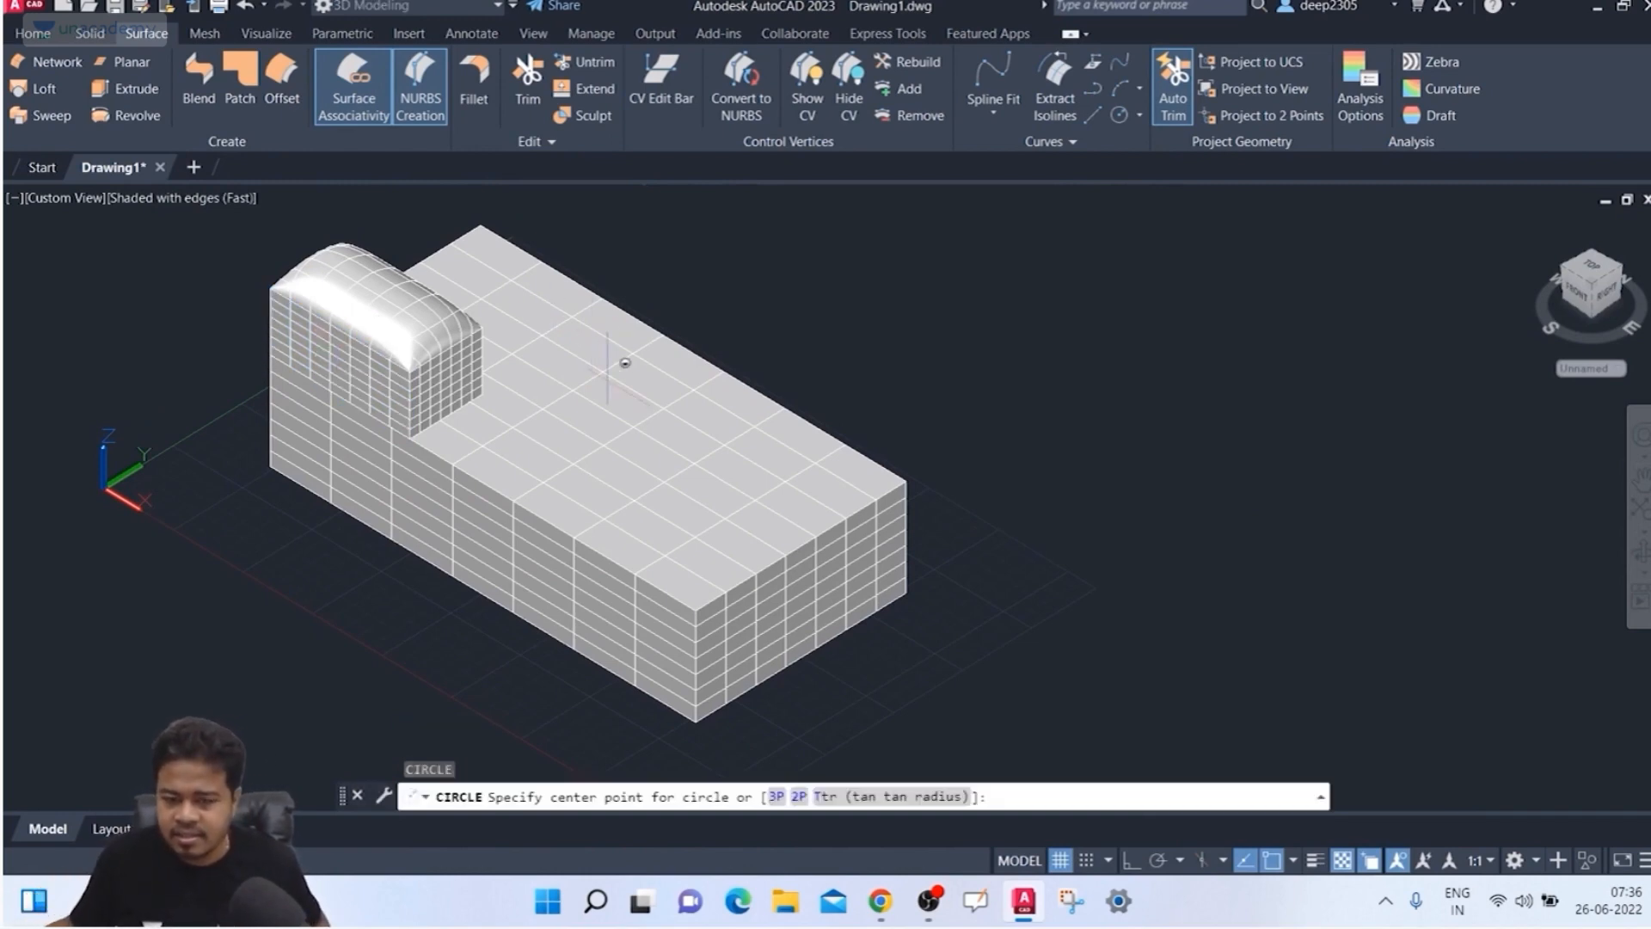
{"action": "key", "text": "Escape"}
Step: Trim the box's planar top surface from below, removing the area inside the small rectangle's polyline
{"action": "middle_click_drag", "start_coordinate": [601, 428], "coordinate": [651, 222], "text": "shift"}
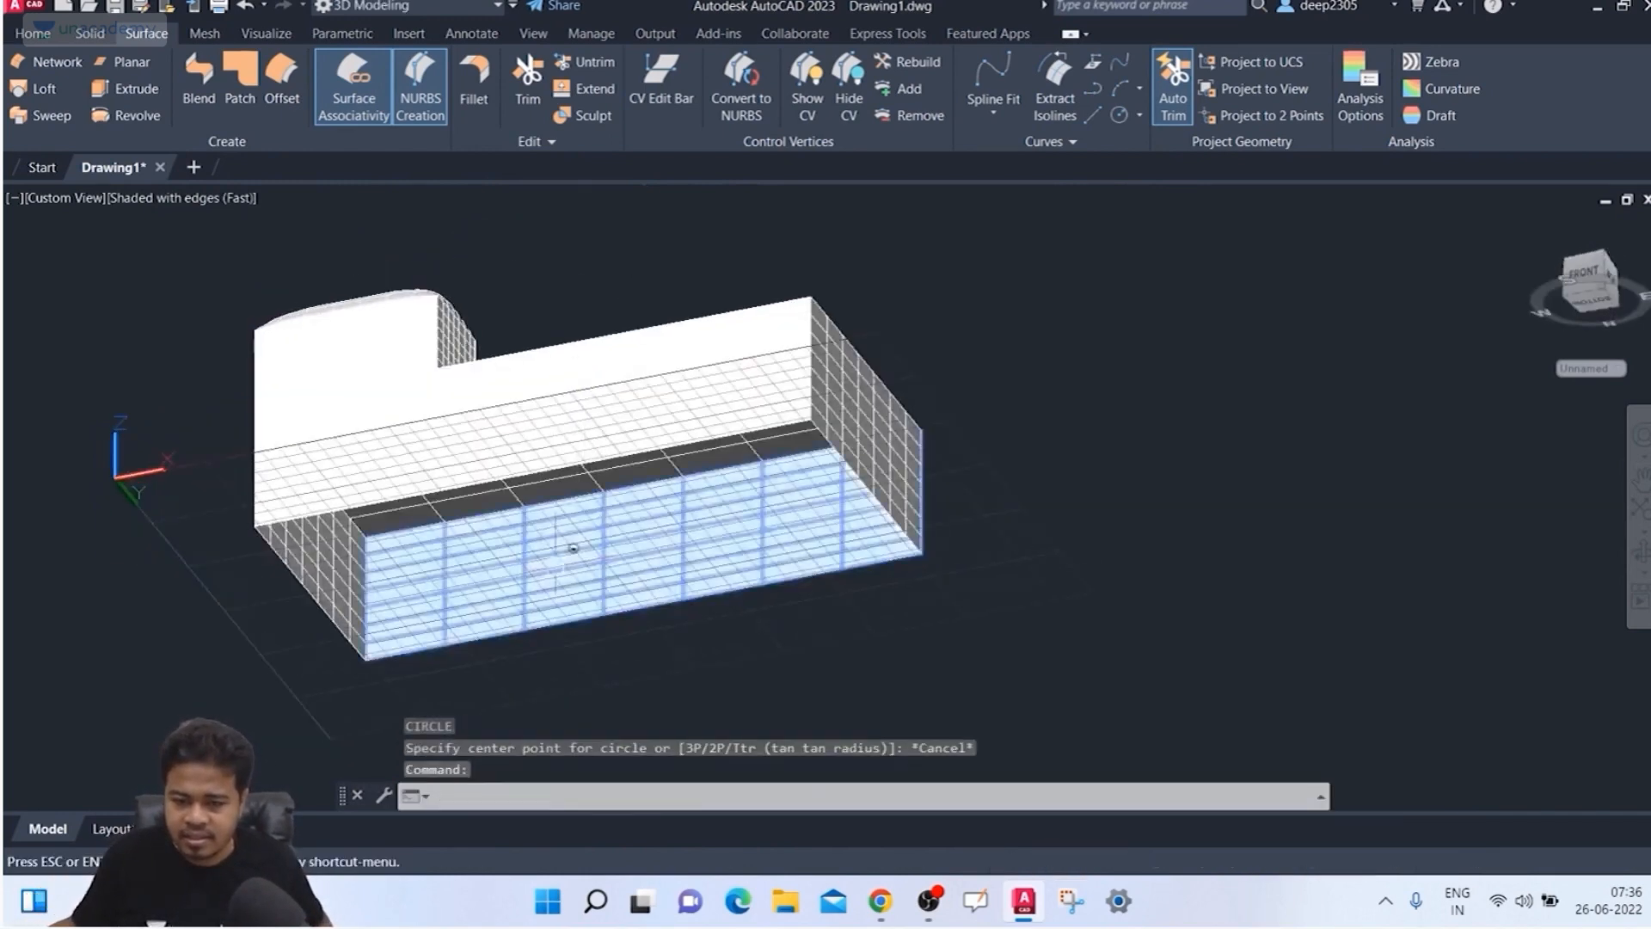
{"action": "middle_click_drag", "start_coordinate": [572, 548], "coordinate": [461, 406], "text": "shift"}
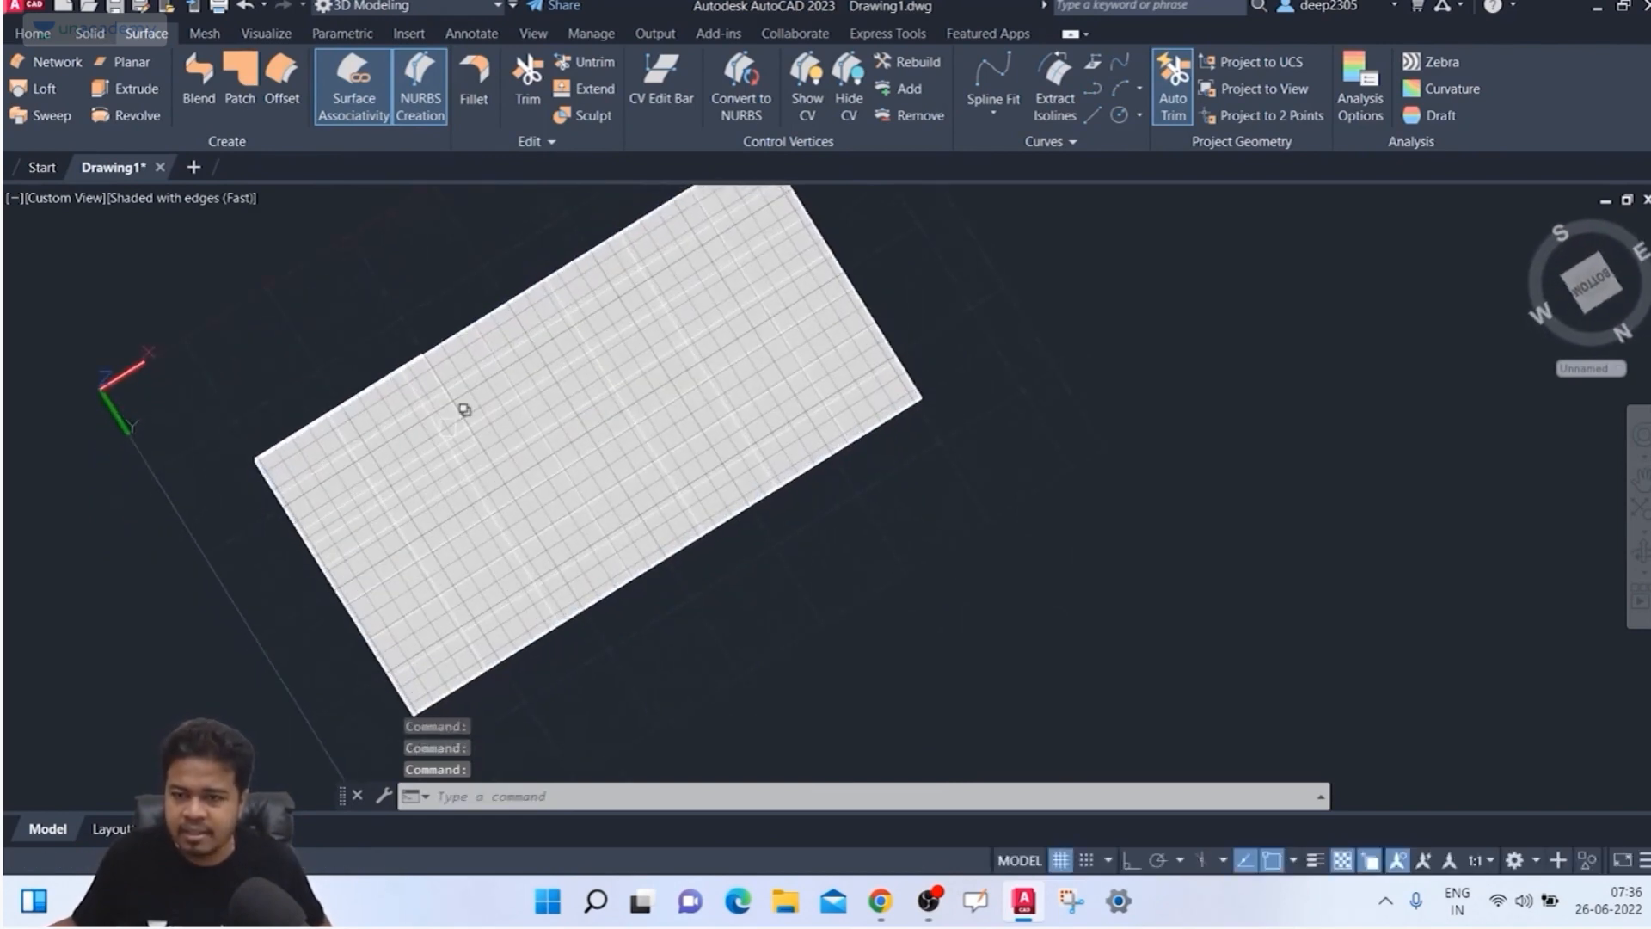
{"action": "left_click", "coordinate": [527, 86]}
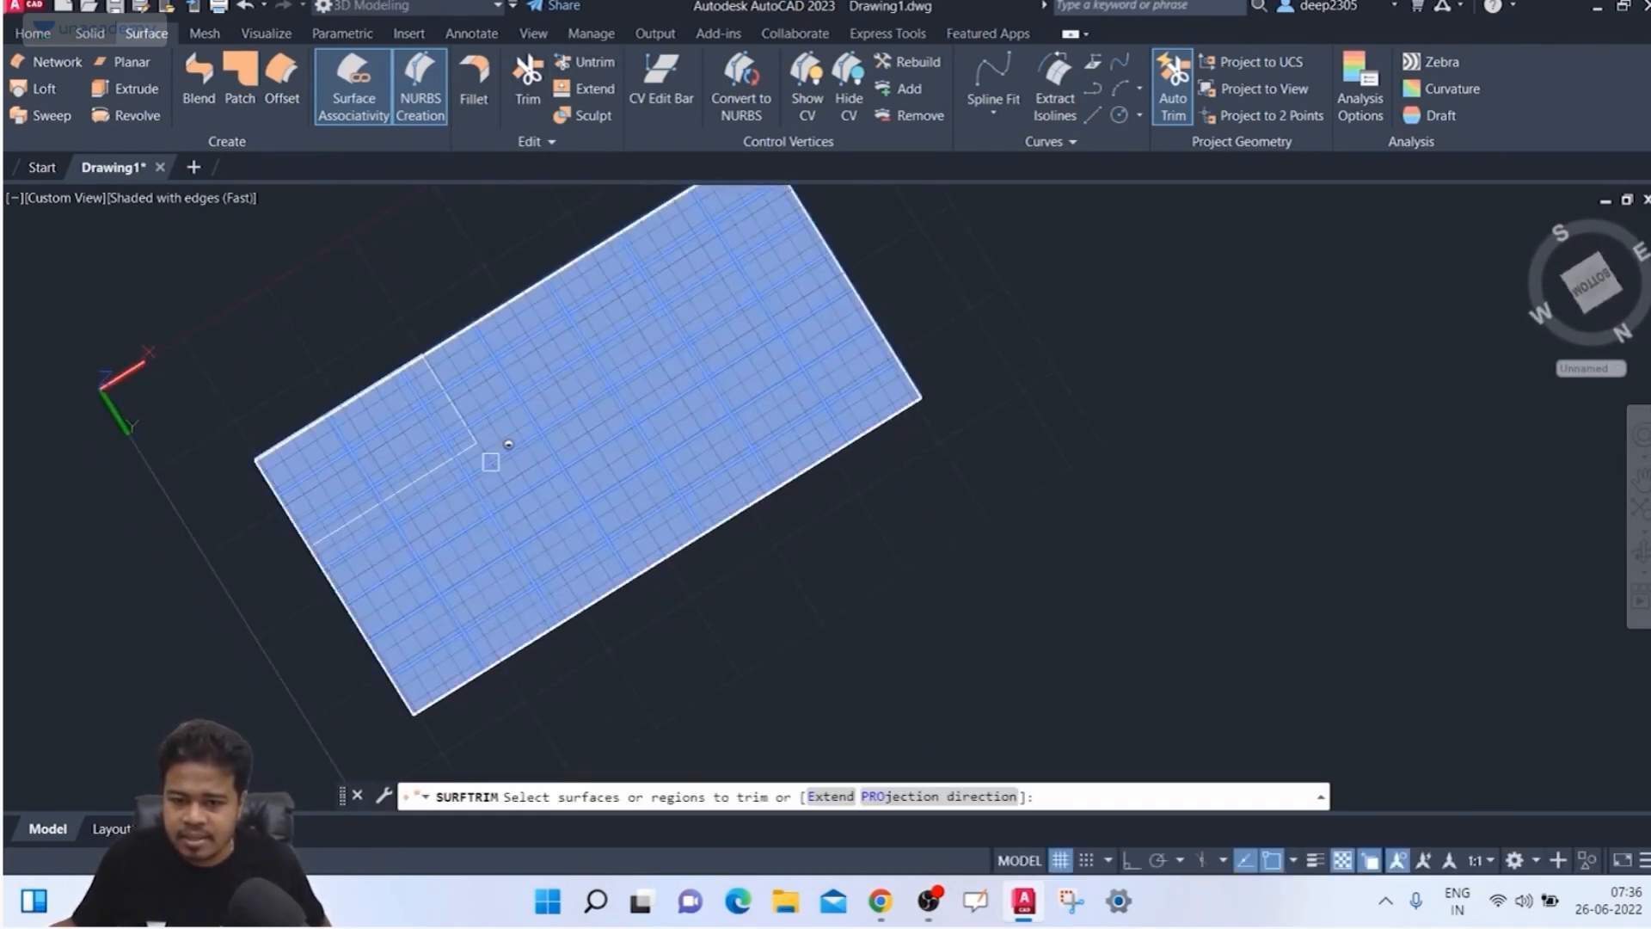
{"action": "left_click", "coordinate": [493, 462]}
{"action": "key", "text": "Return"}
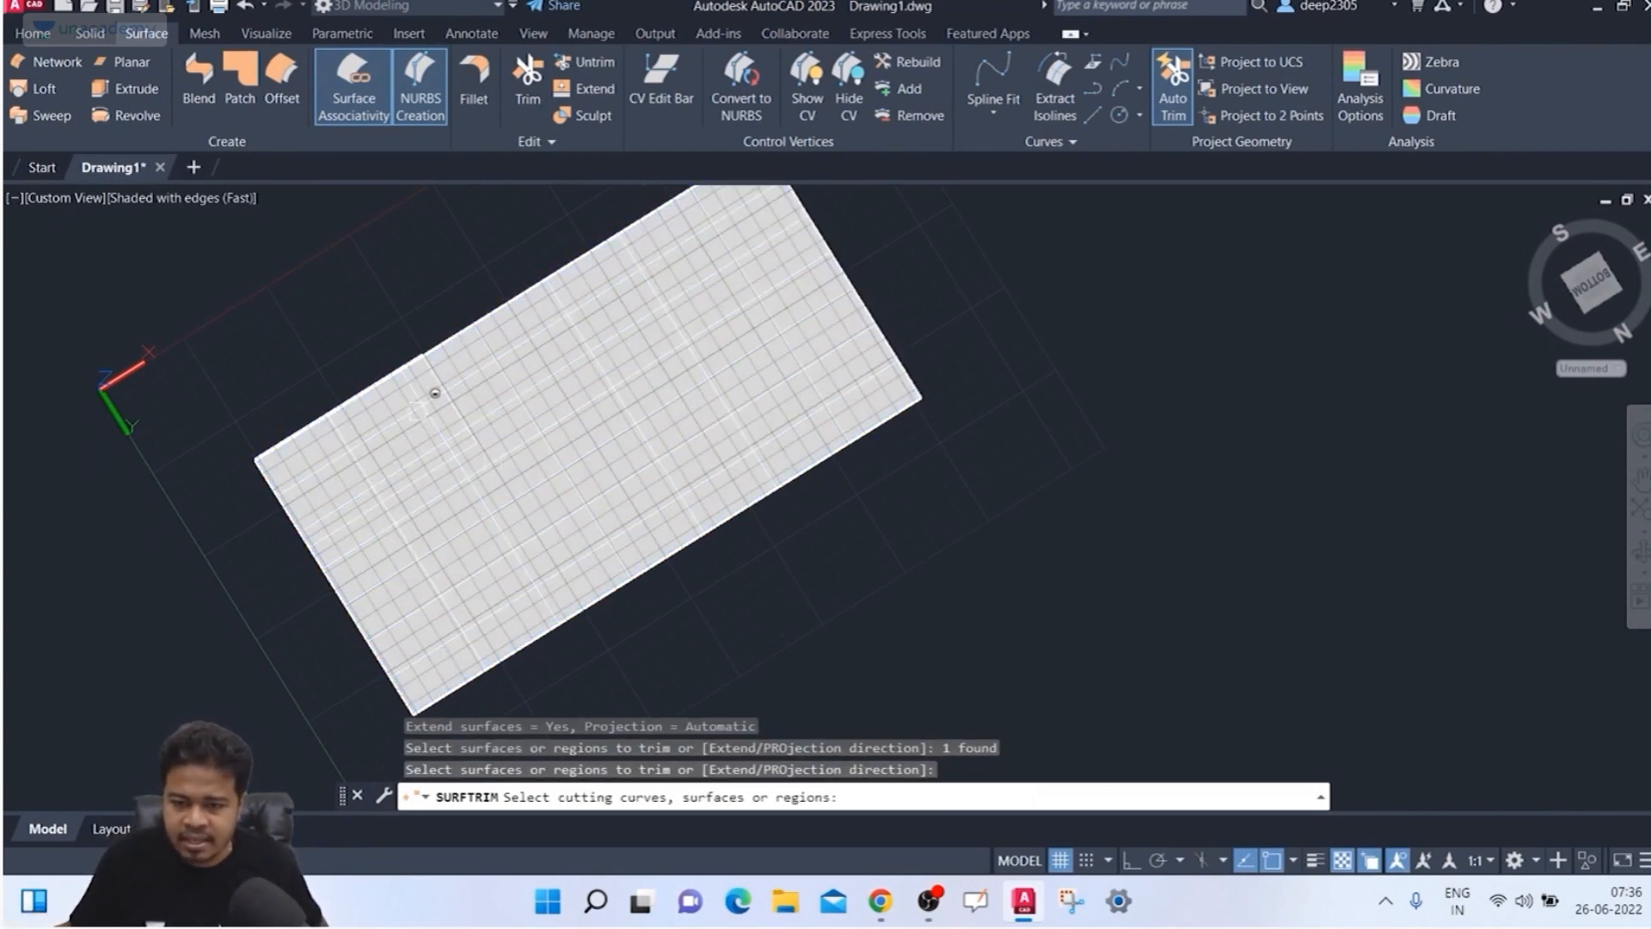
{"action": "left_click", "coordinate": [461, 375]}
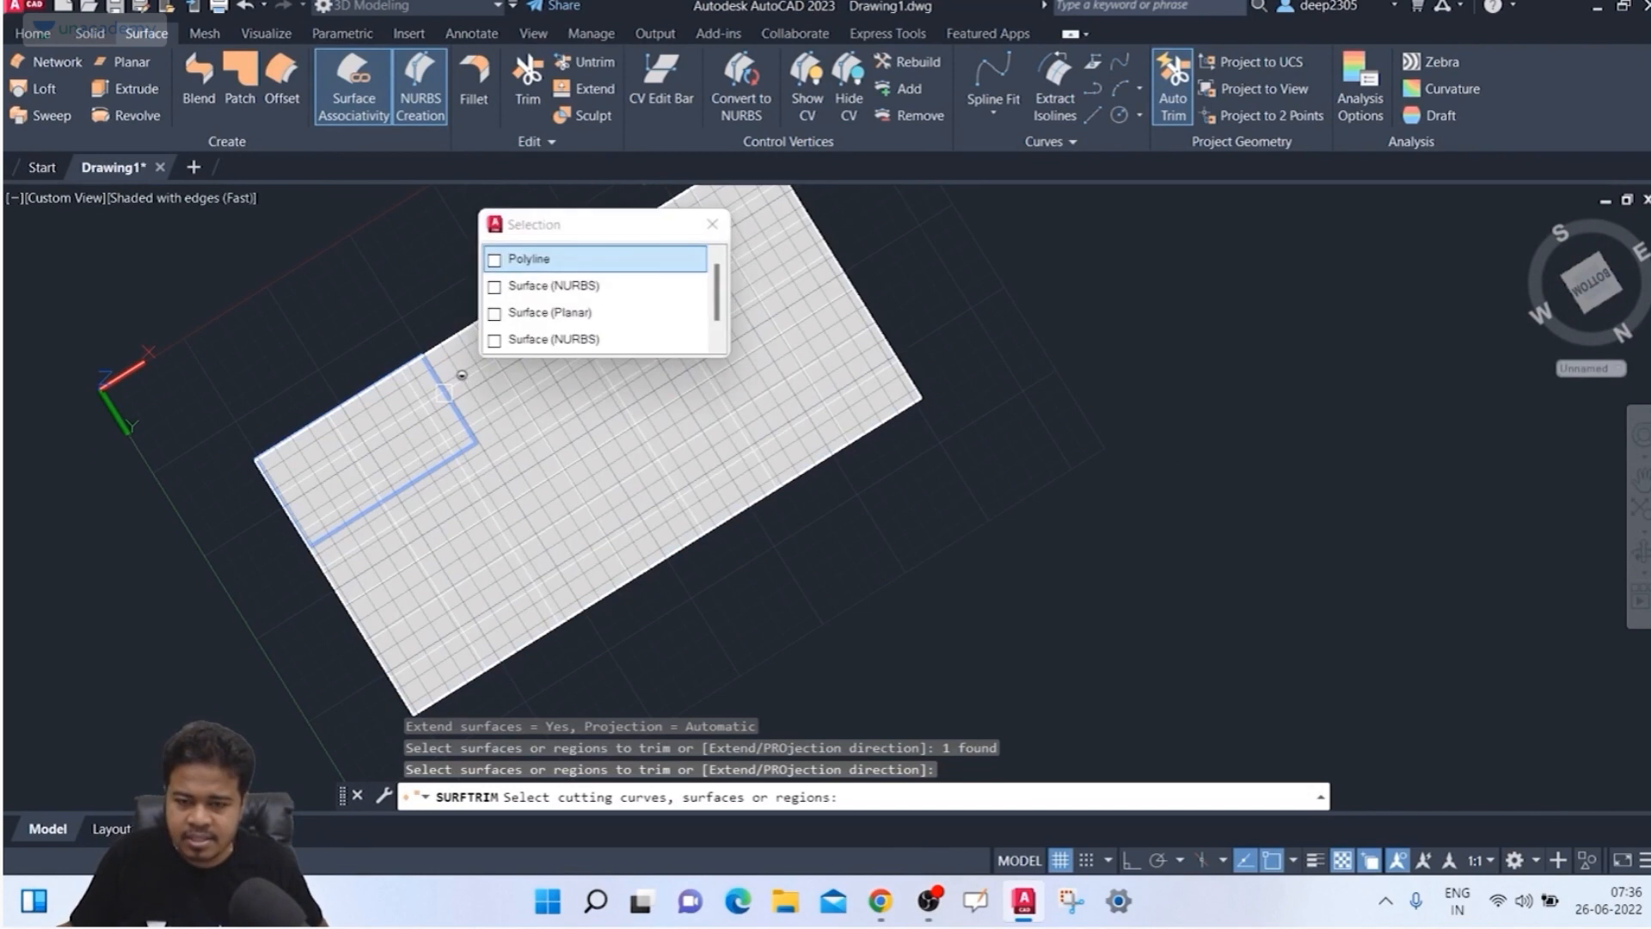
{"action": "left_click", "coordinate": [525, 259]}
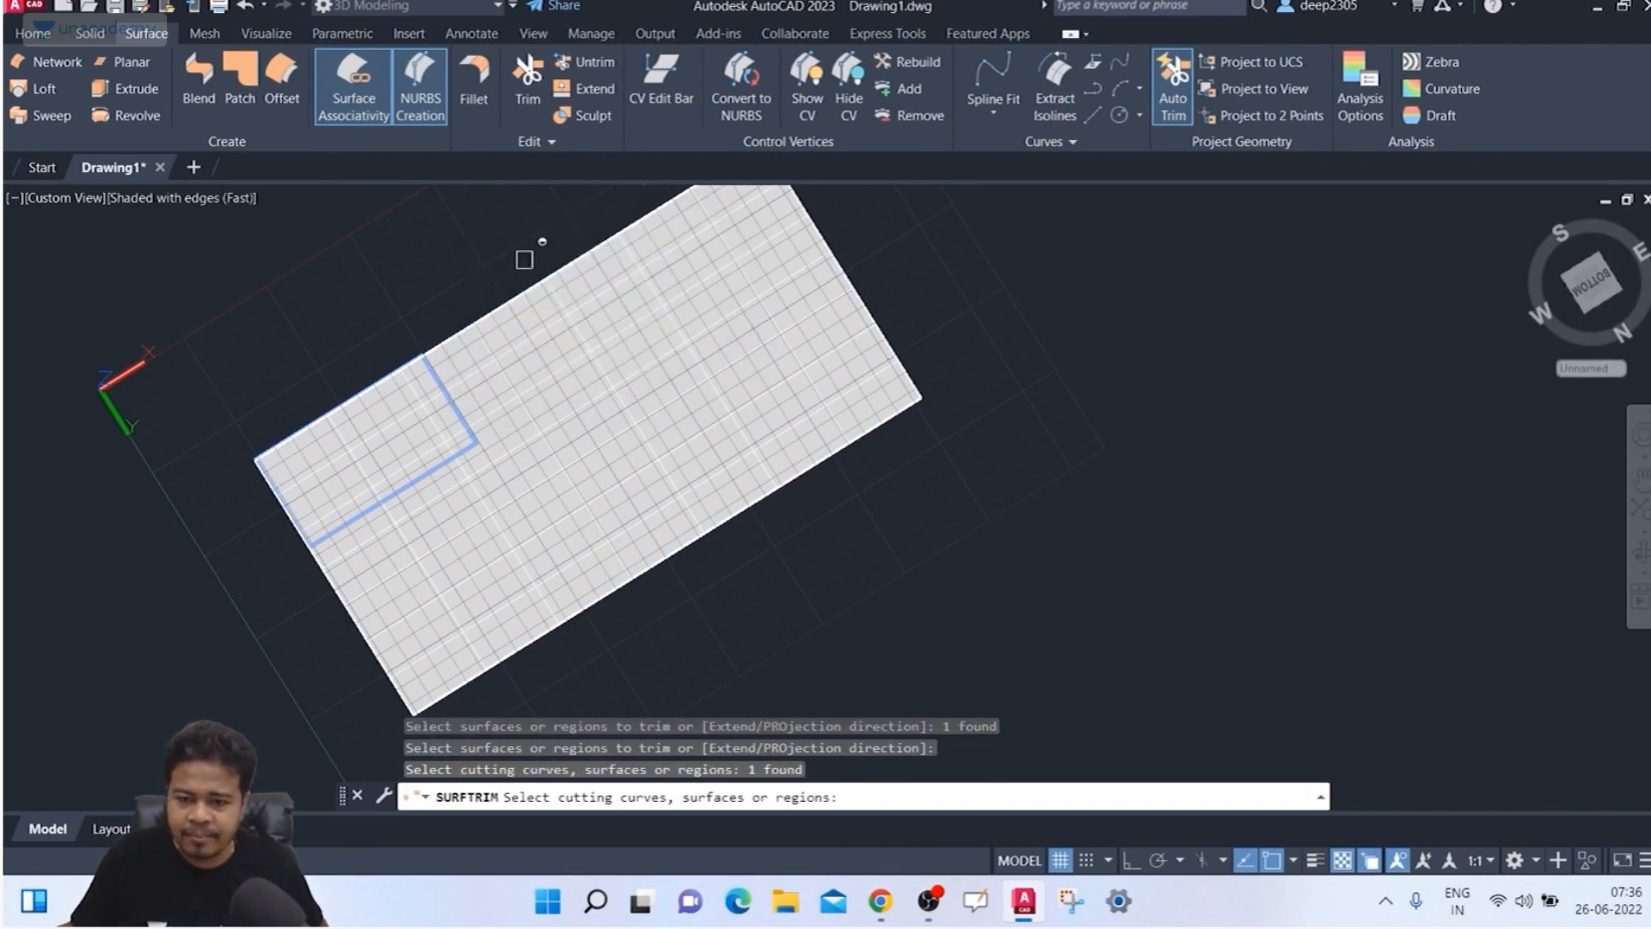
{"action": "key", "text": "Return"}
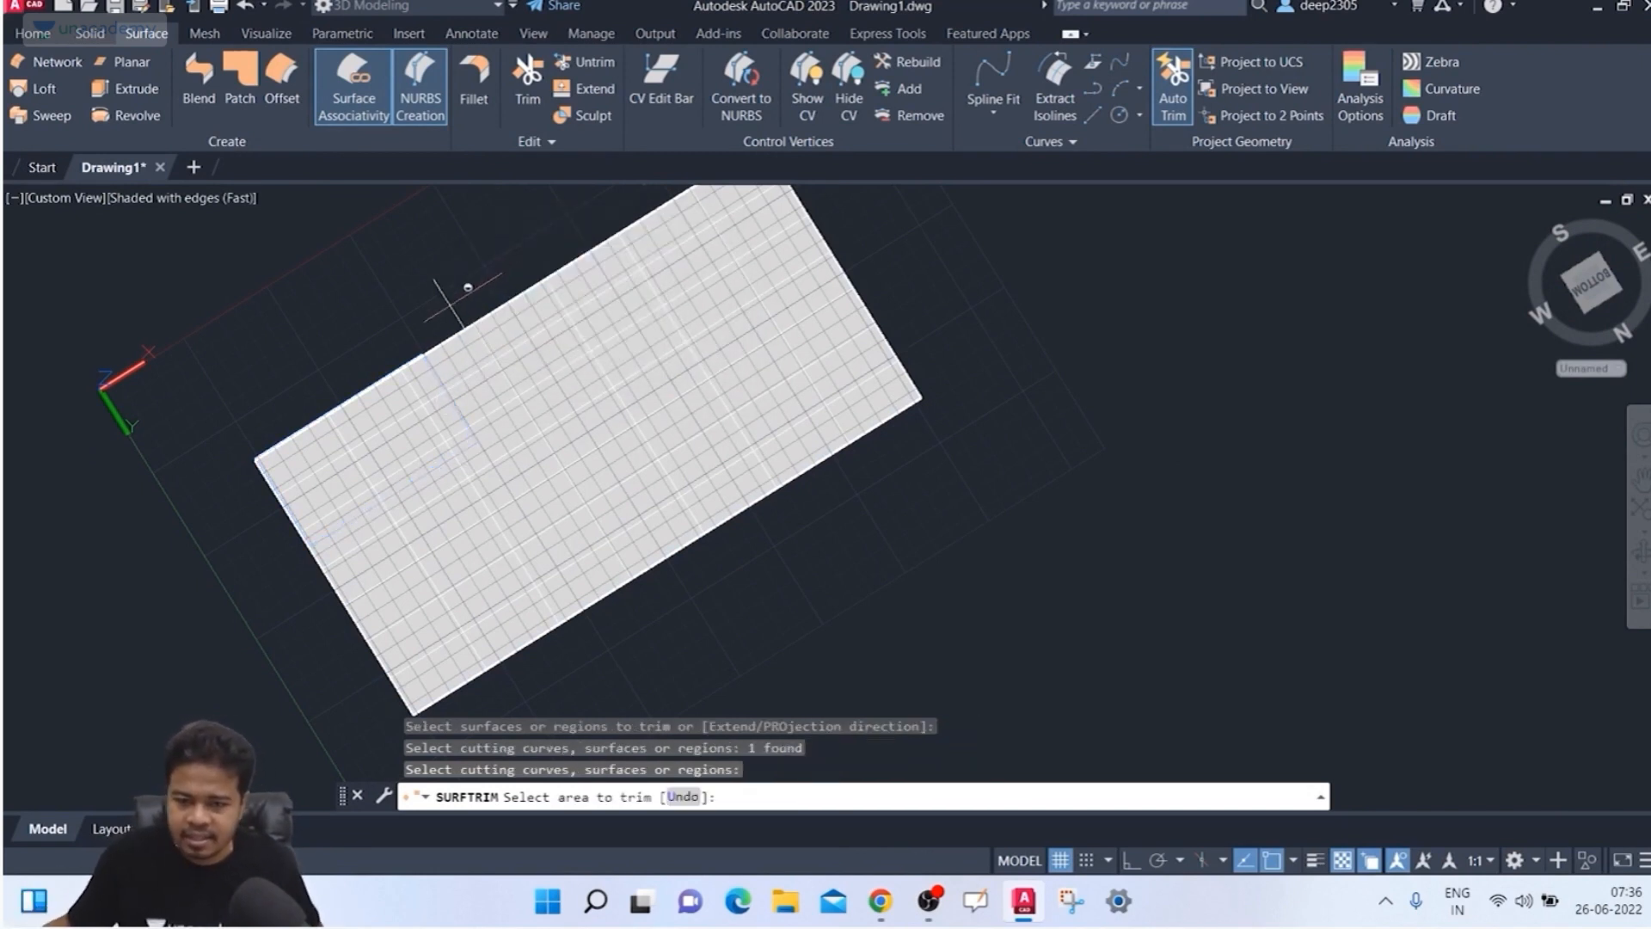
{"action": "left_click", "coordinate": [390, 446]}
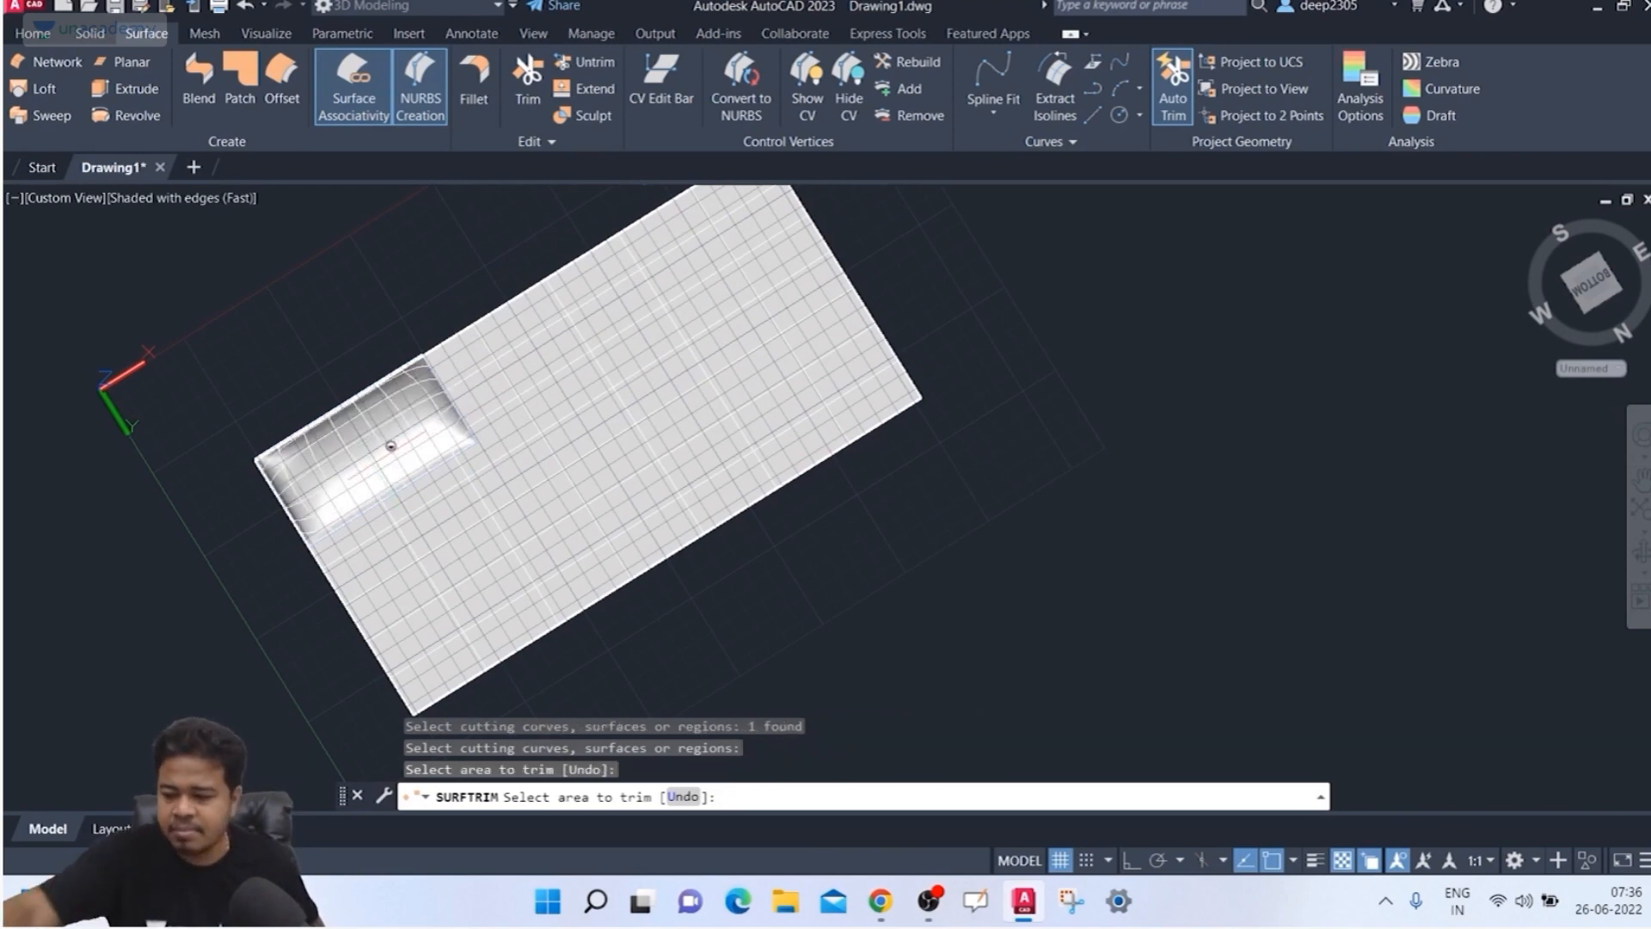
{"action": "key", "text": "Return"}
{"action": "key", "text": "Escape"}
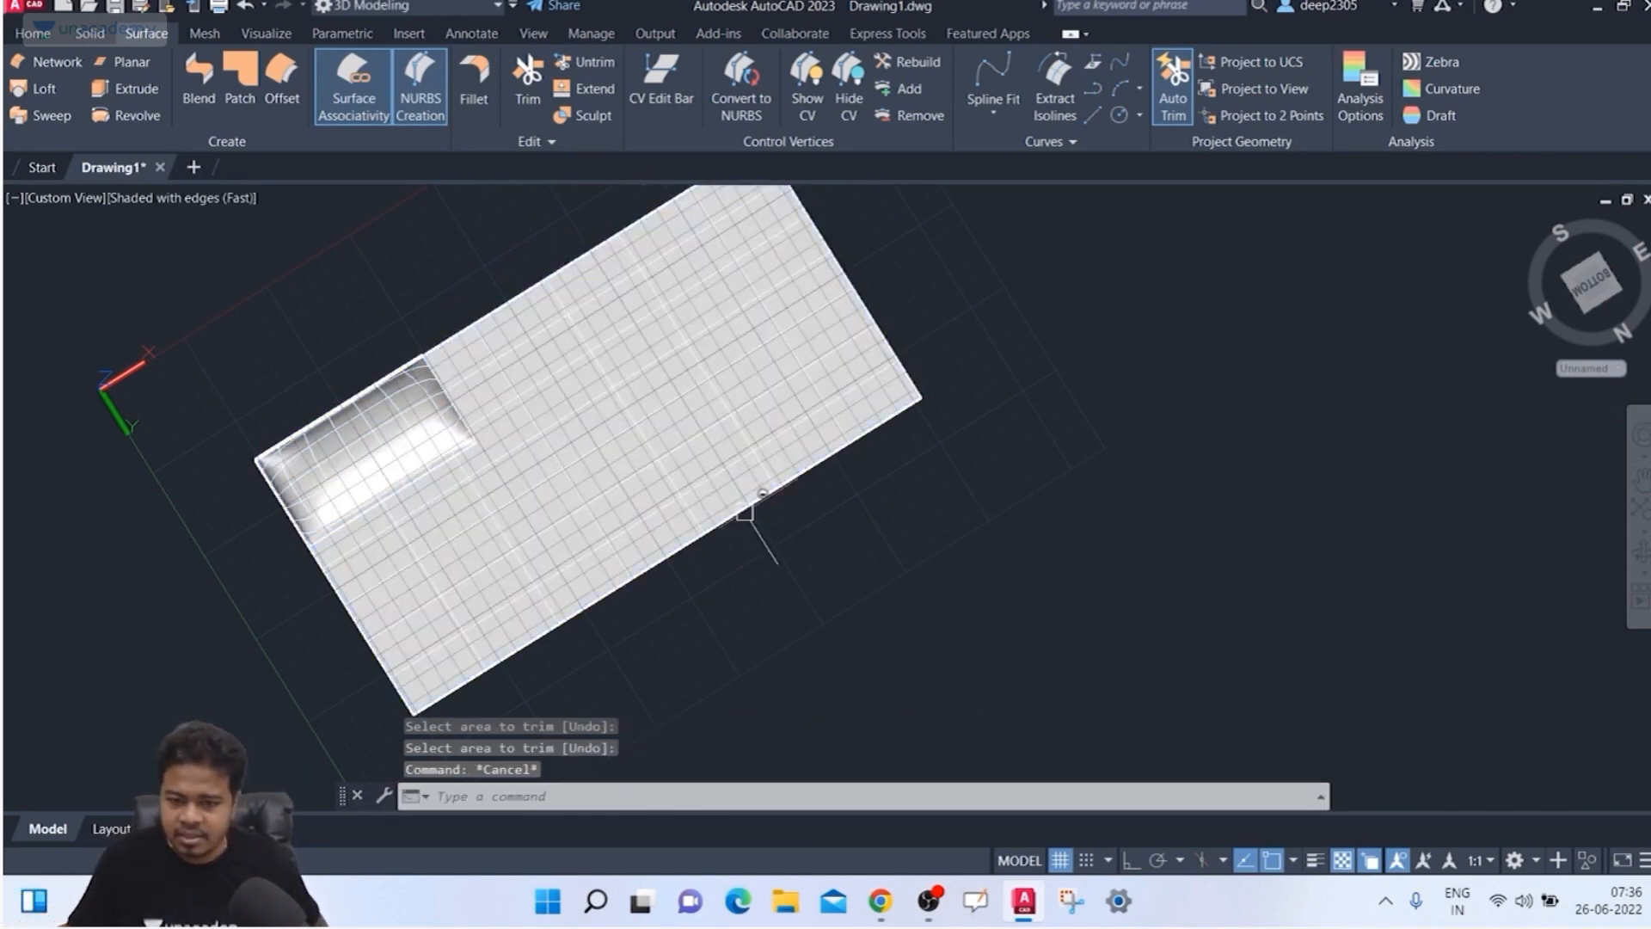
{"action": "middle_click_drag", "start_coordinate": [757, 506], "coordinate": [510, 453], "text": "shift"}
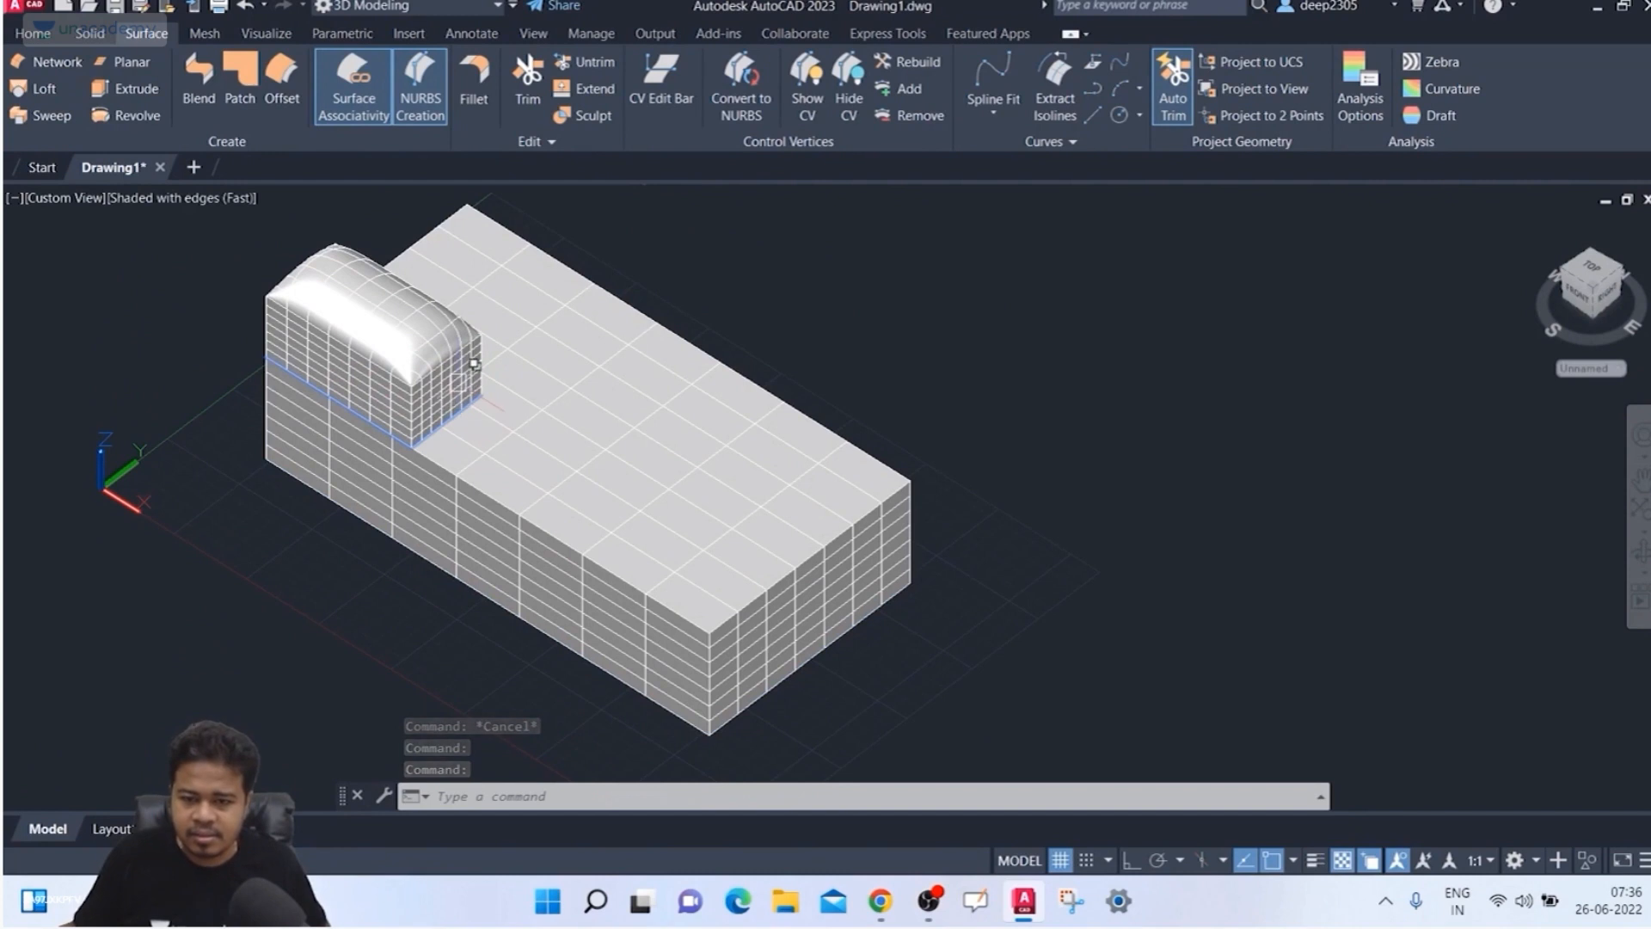
{"action": "key", "text": "Escape"}
{"action": "key", "text": "Escape"}
{"action": "left_click", "coordinate": [473, 361]}
{"action": "left_click", "coordinate": [509, 337]}
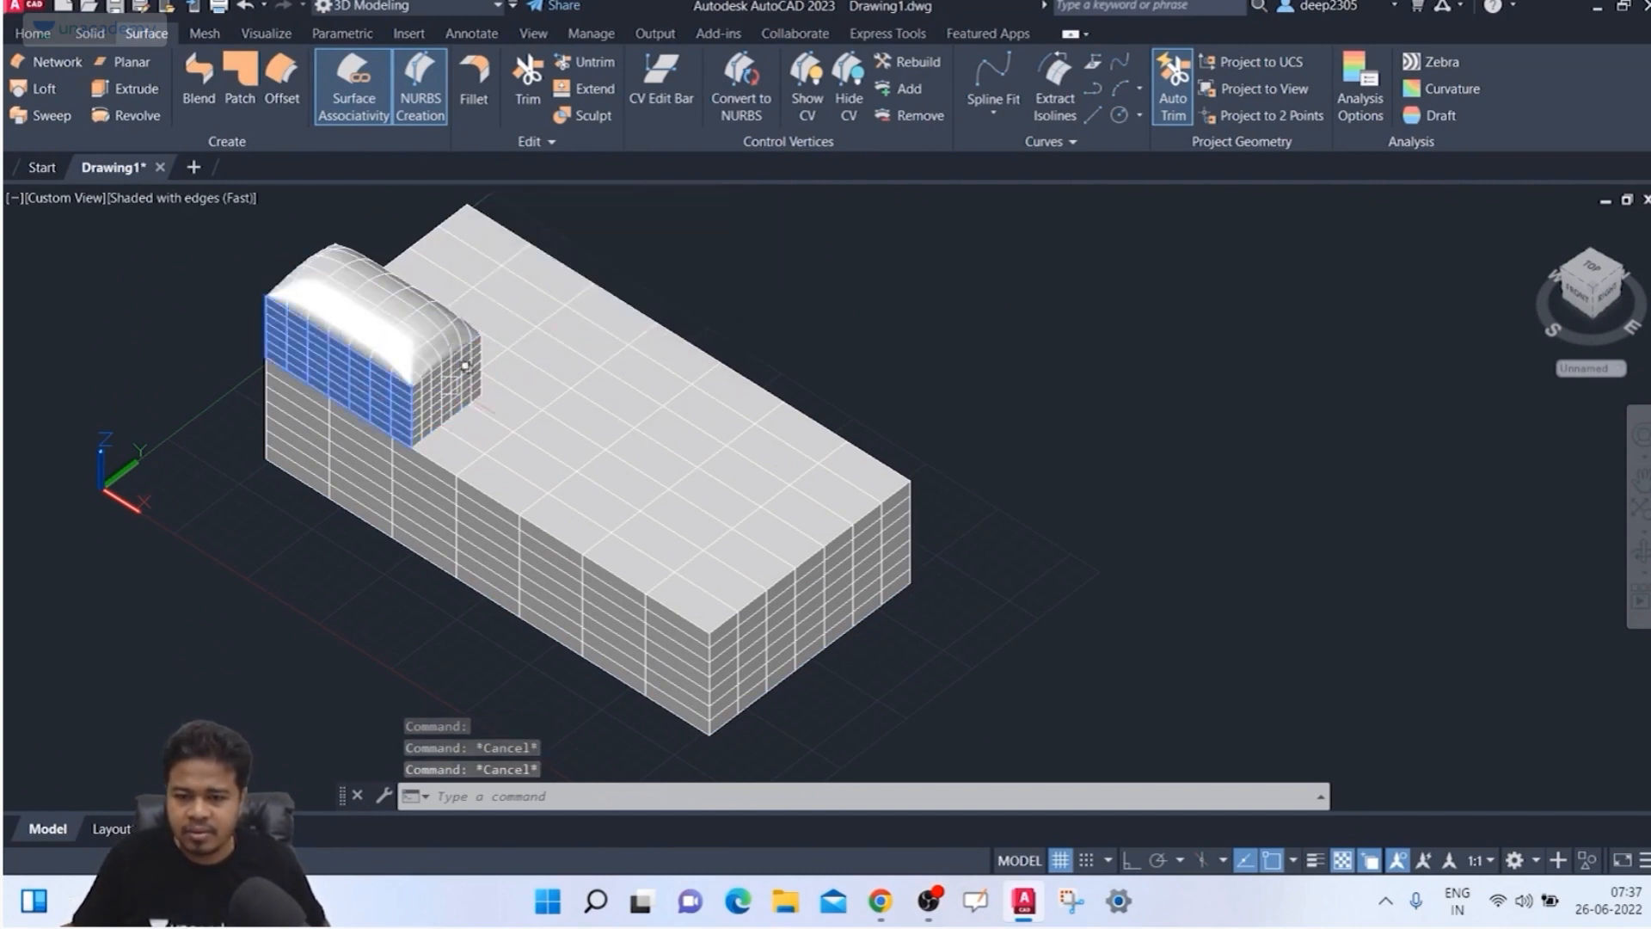
{"action": "left_click", "coordinate": [461, 380]}
{"action": "key", "text": "Escape"}
{"action": "key", "text": "Escape"}
{"action": "mouse_move", "coordinate": [870, 447]}
{"action": "middle_mouse_down", "text": "shift"}
{"action": "mouse_move", "coordinate": [810, 458]}
{"action": "mouse_move", "coordinate": [844, 438]}
{"action": "middle_mouse_up", "text": "shift"}
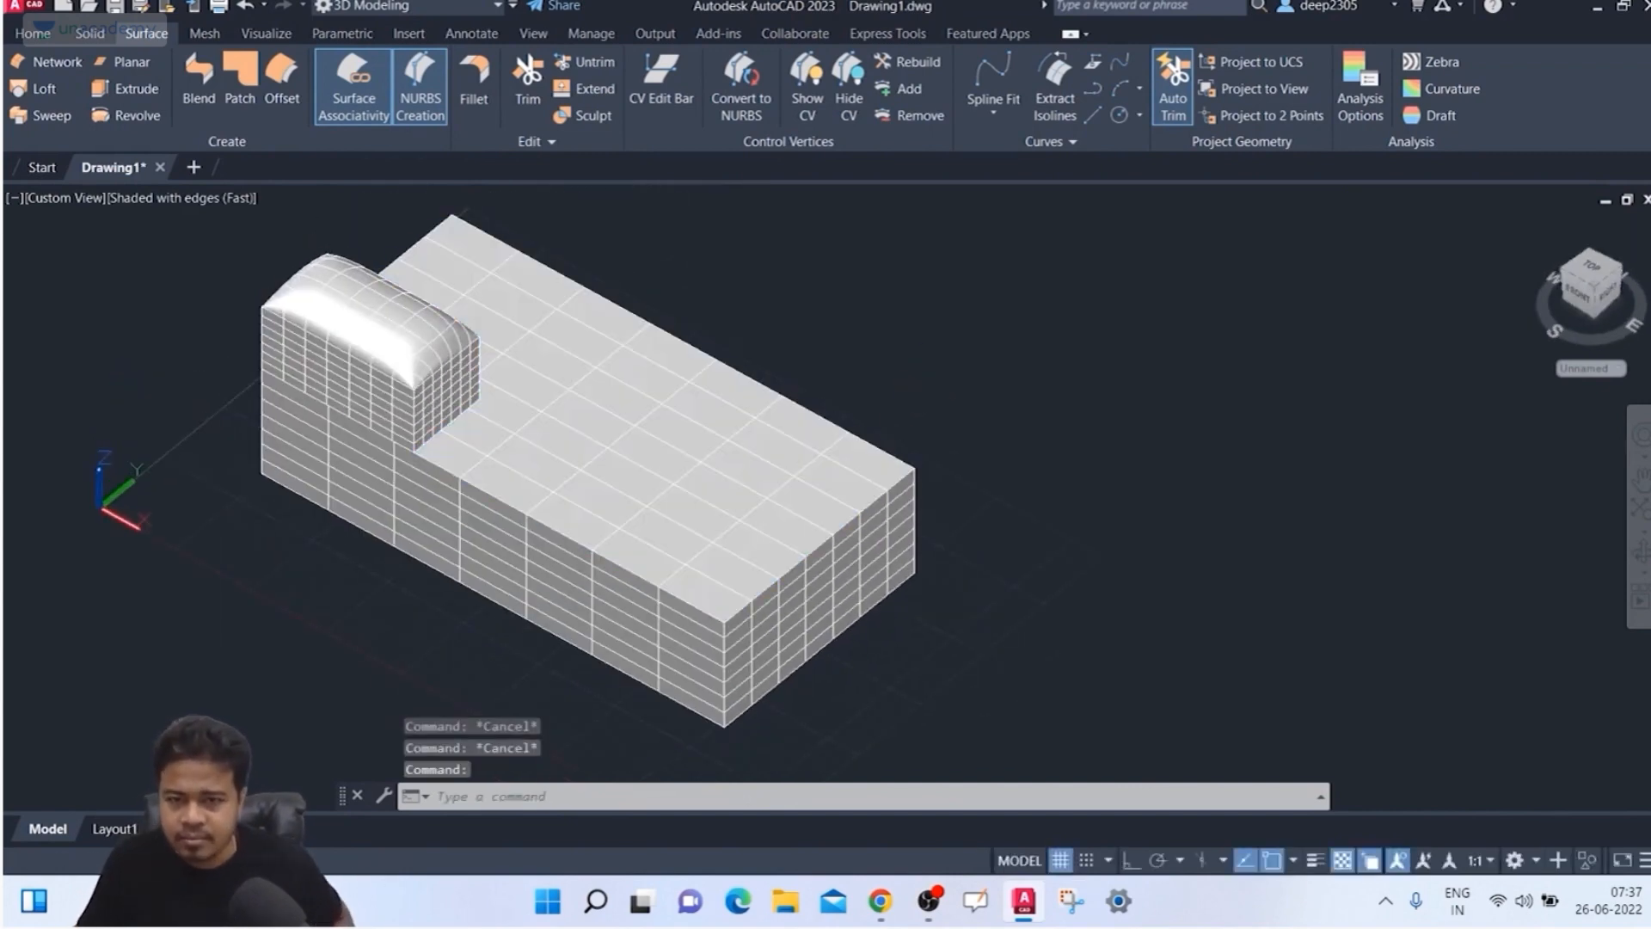
Step: Draw a long rectangle on the ground plane in the empty area beside the box
{"action": "middle_click_drag", "start_coordinate": [886, 379], "coordinate": [656, 360], "text": "shift"}
{"action": "scroll", "coordinate": [860, 347], "scroll_direction": "down", "scroll_amount": 2}
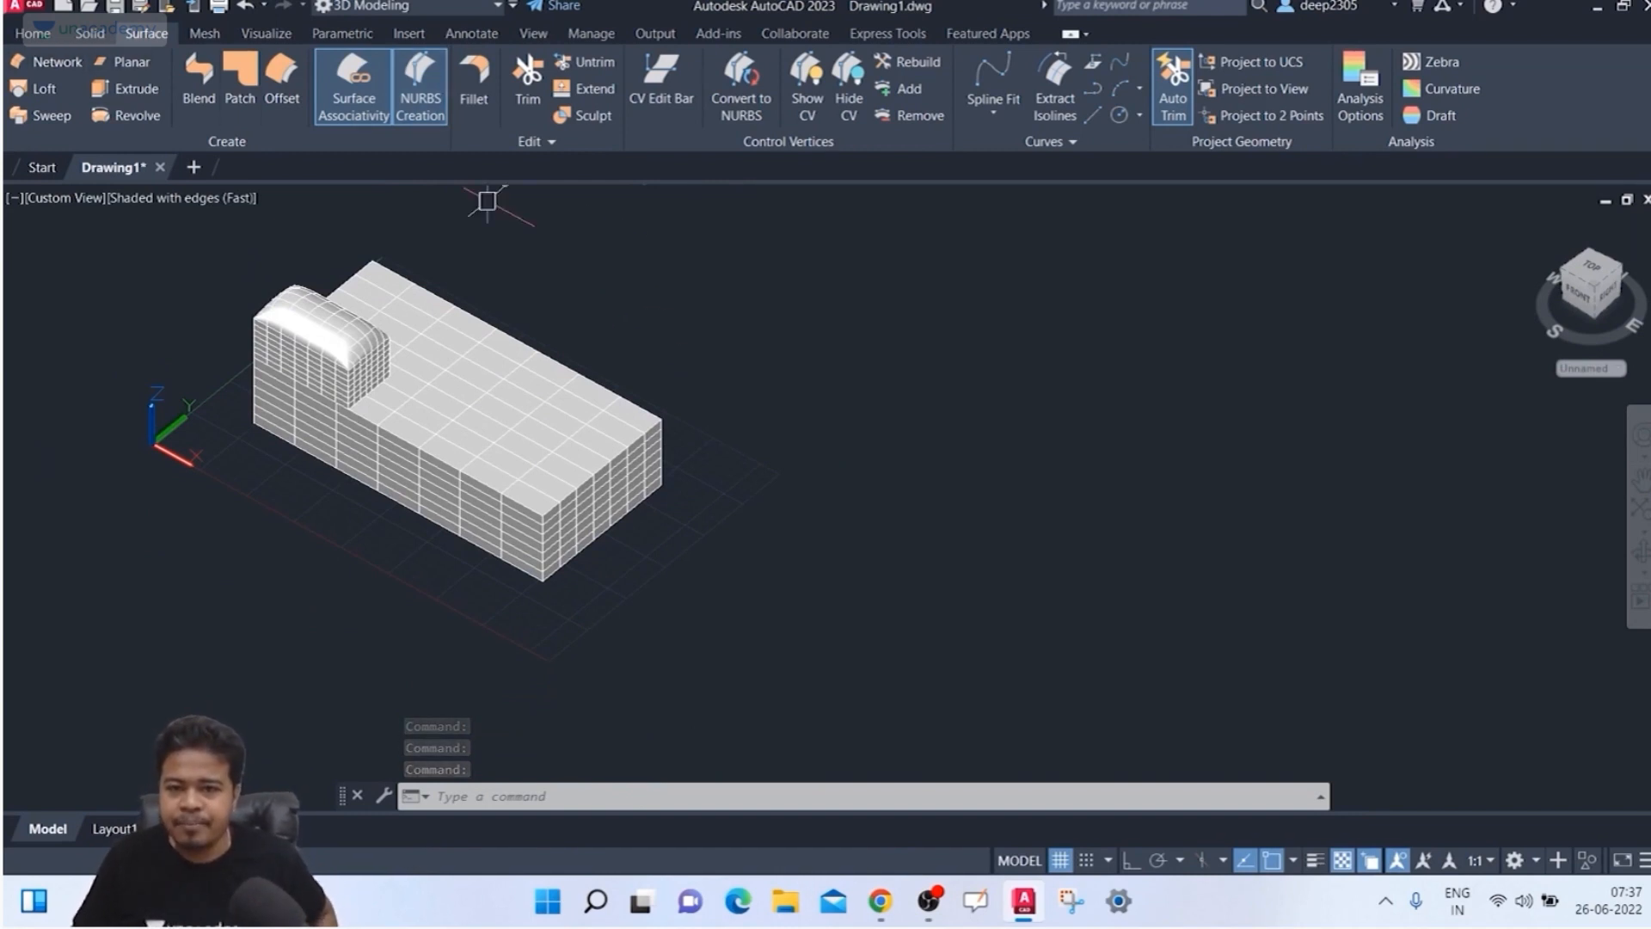
{"action": "middle_click_drag", "start_coordinate": [625, 239], "coordinate": [619, 266]}
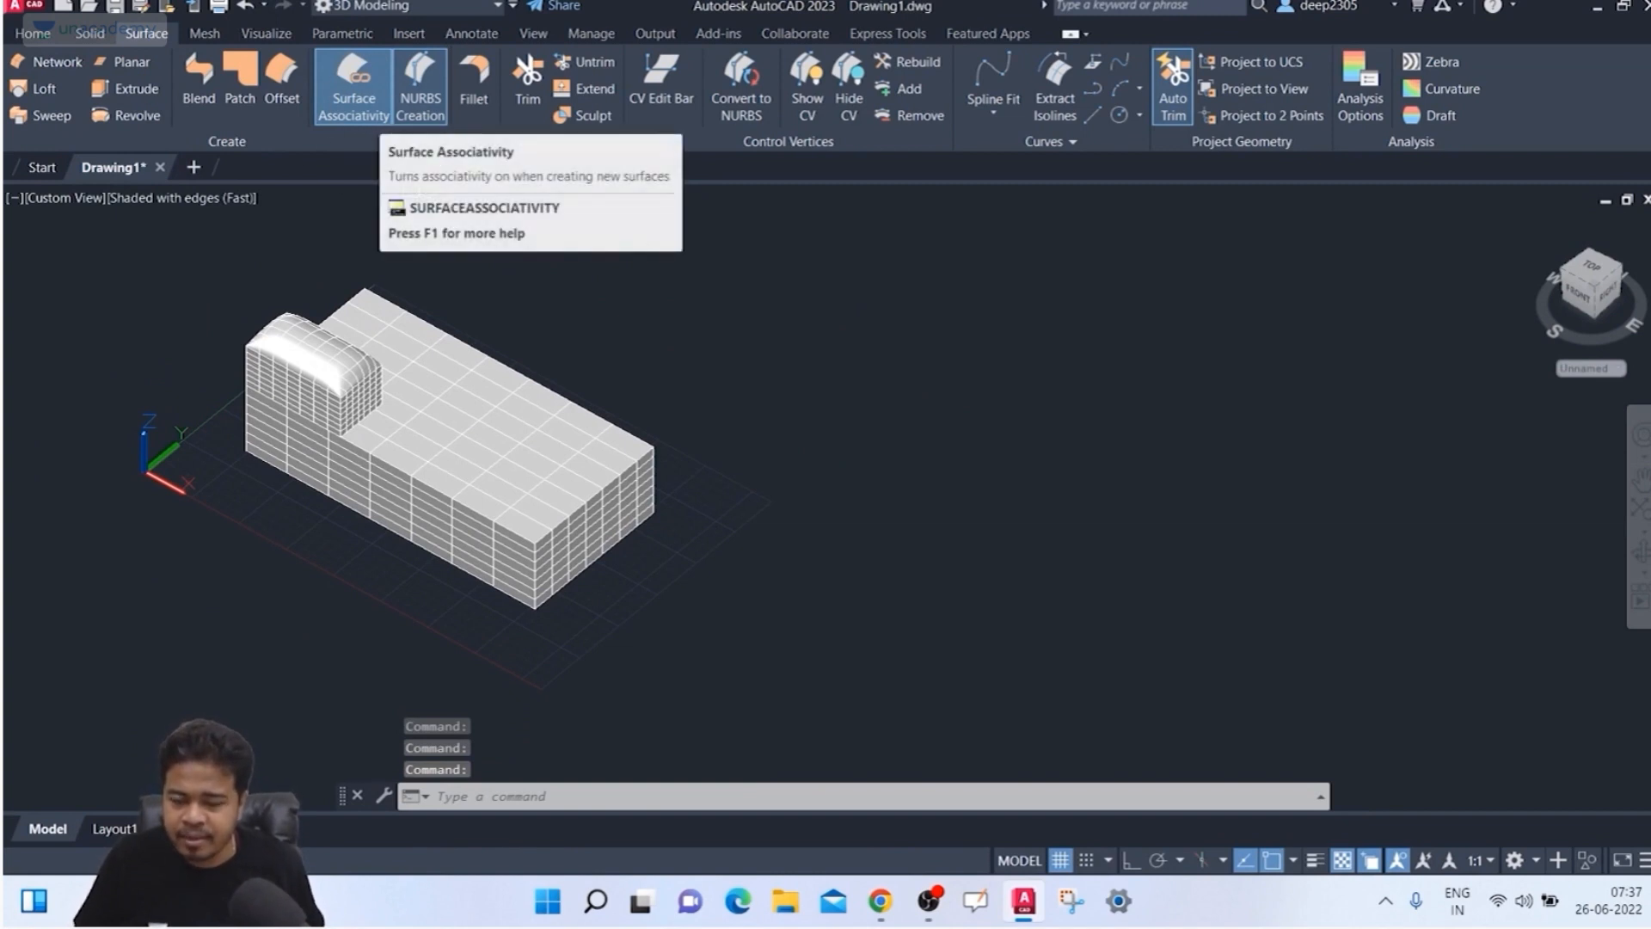
{"action": "middle_click_drag", "start_coordinate": [726, 236], "coordinate": [641, 246]}
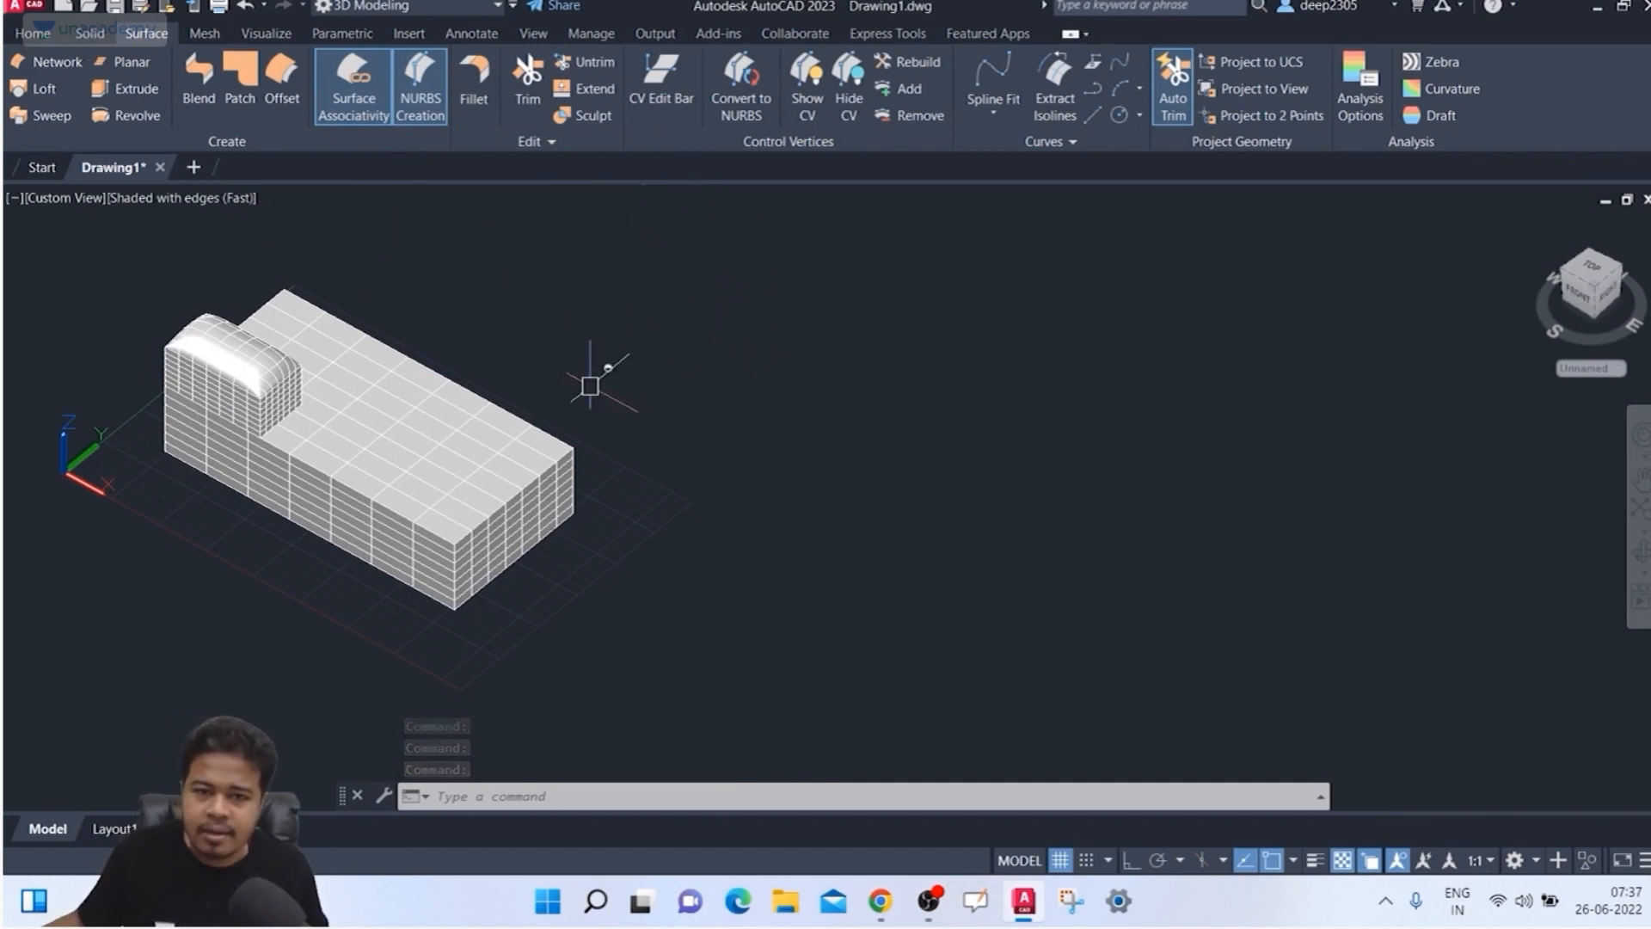
{"action": "type", "text": "e"}
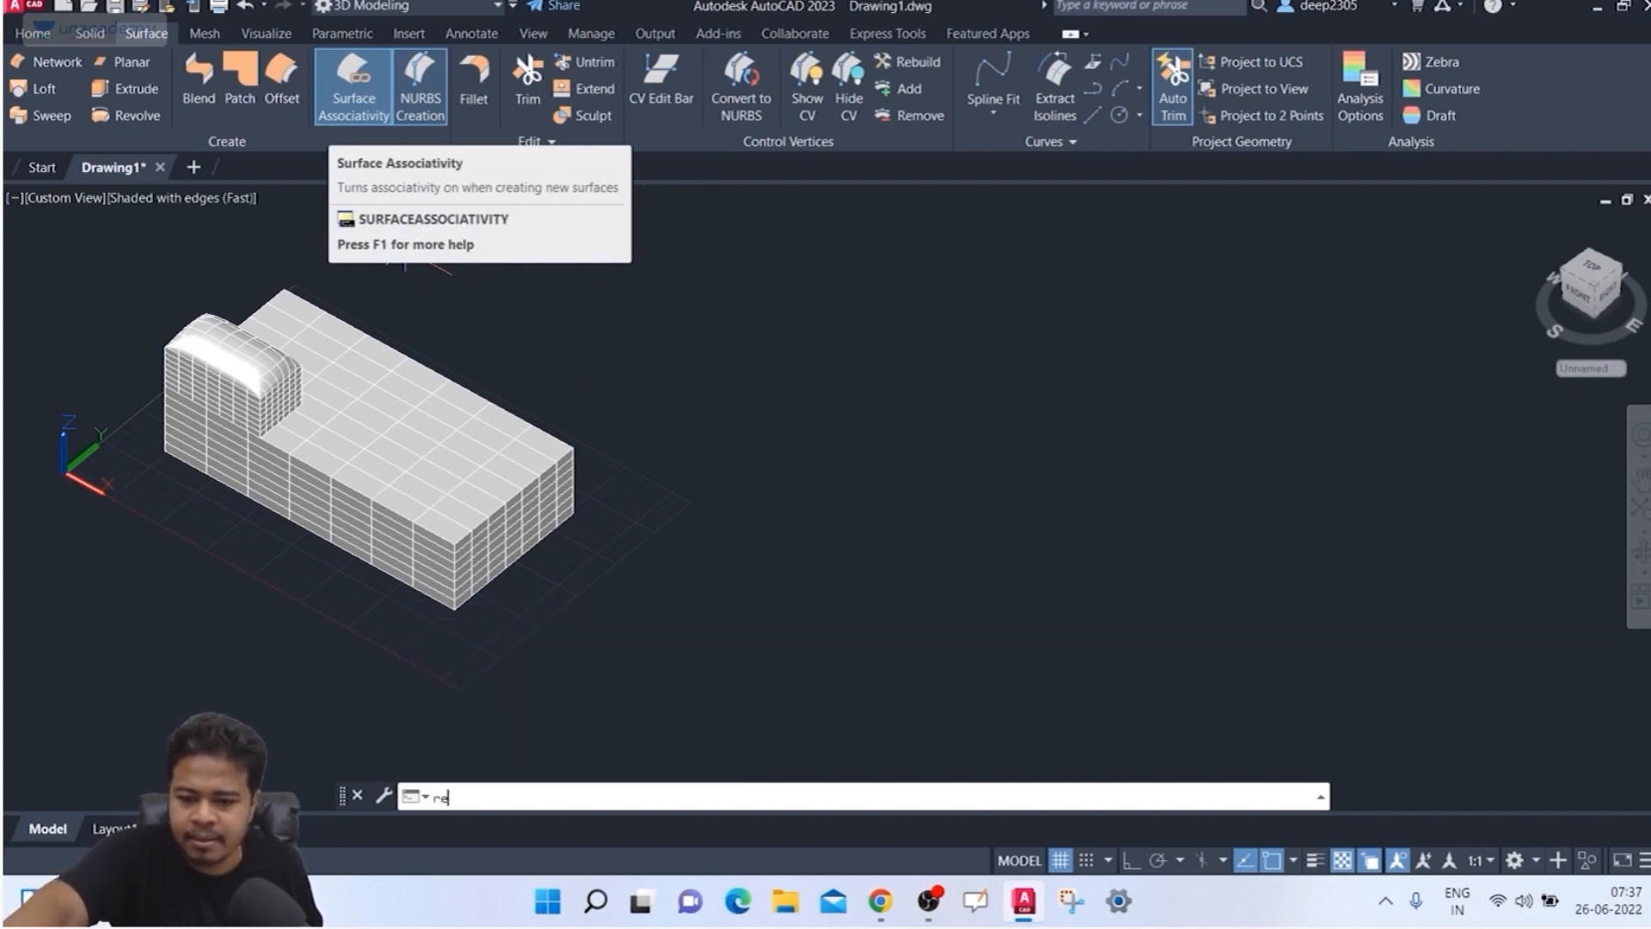
{"action": "type", "text": "crec"}
{"action": "key", "text": "Return"}
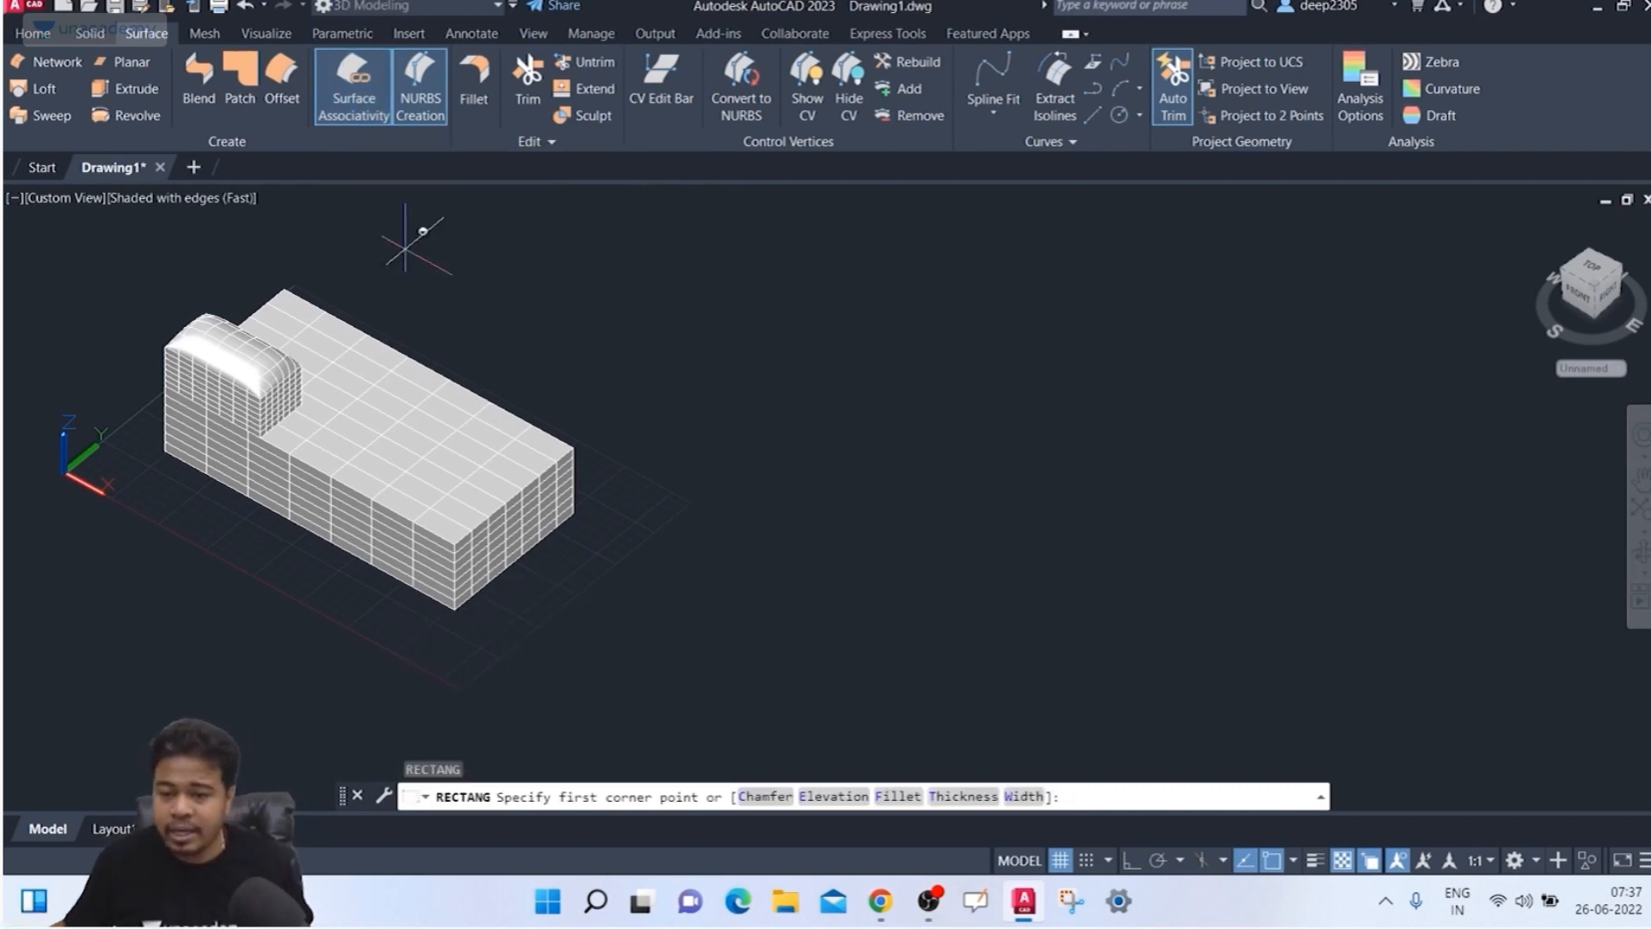
{"action": "left_click", "coordinate": [725, 478]}
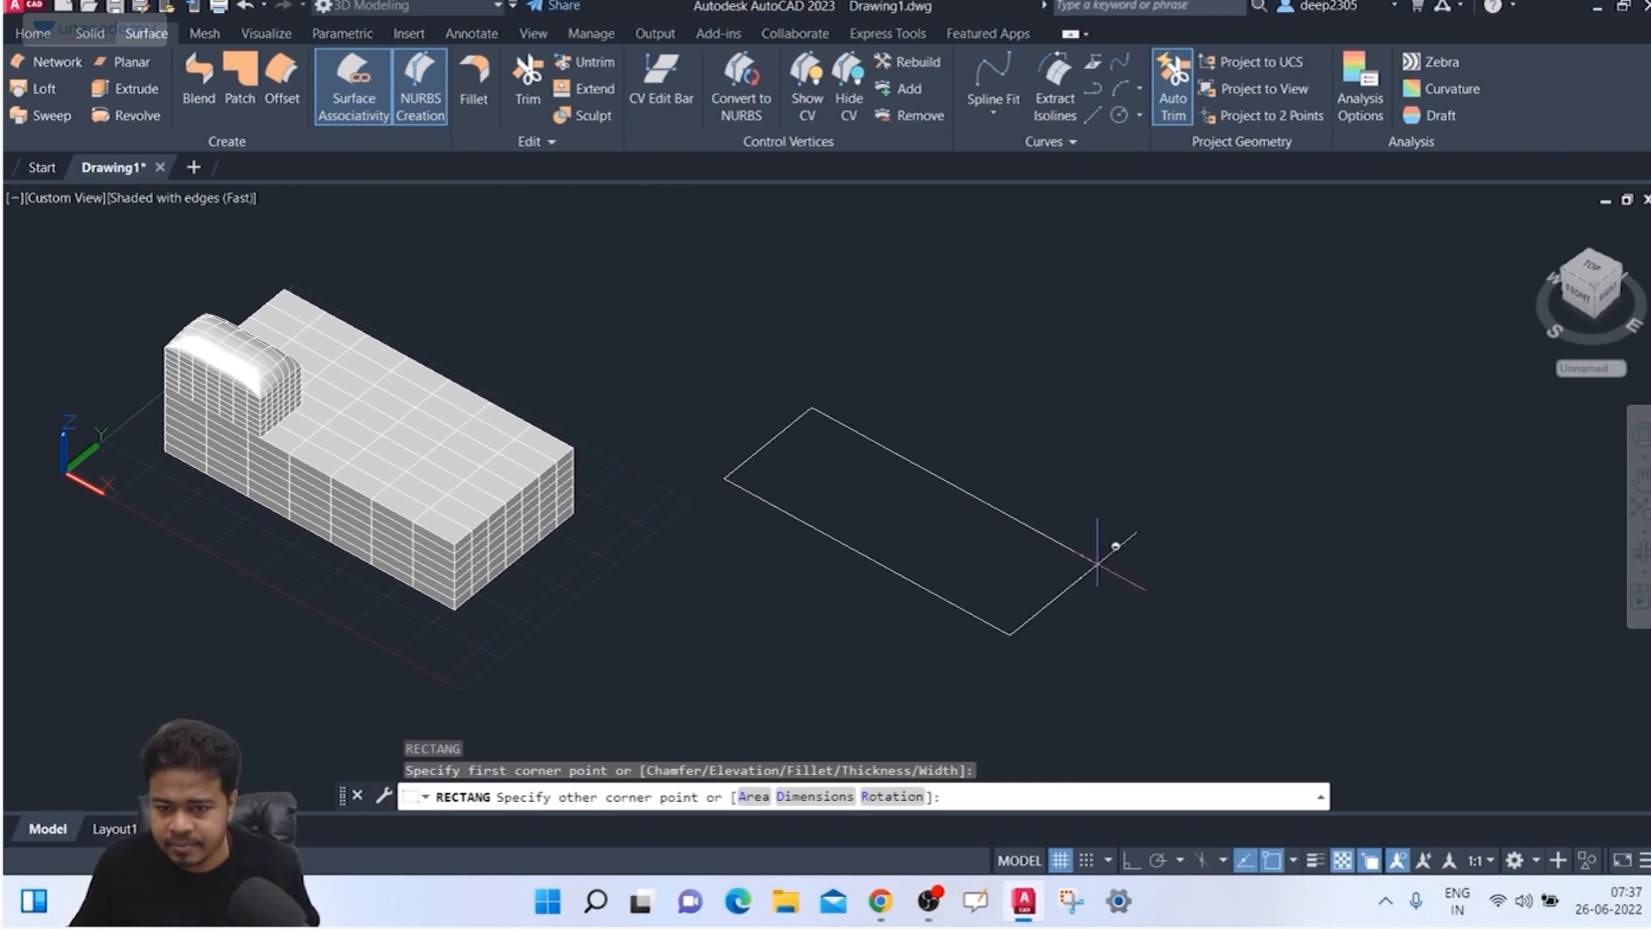
{"action": "left_click", "coordinate": [1093, 563]}
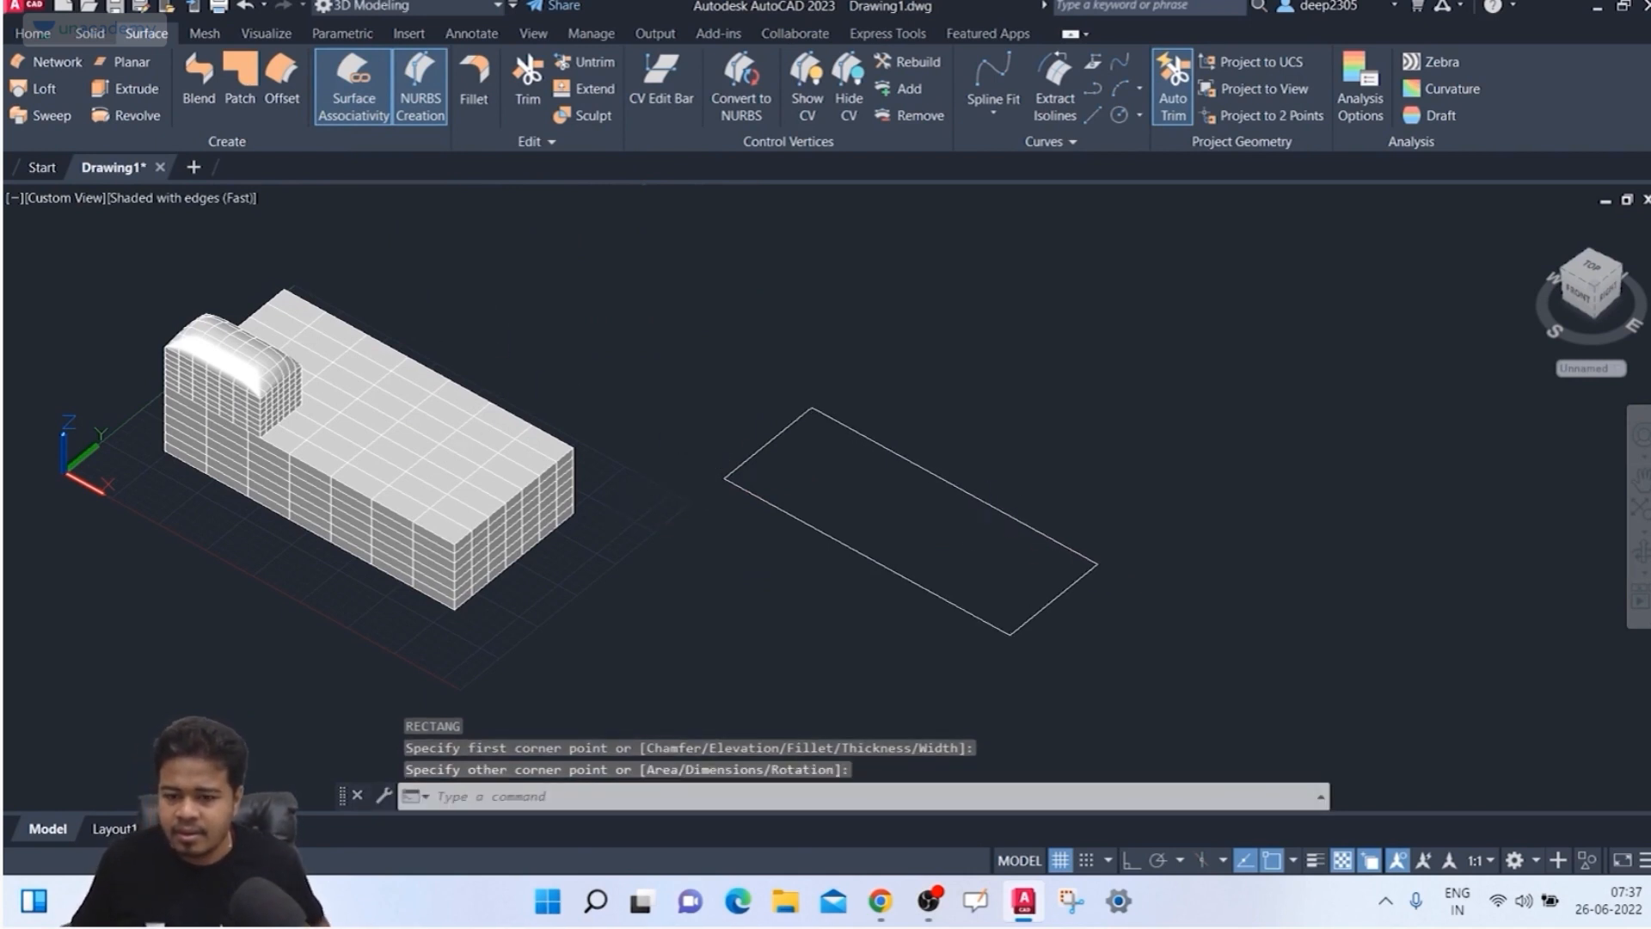
Step: Draw a second long rectangle on the ground plane, behind and parallel to the first one
{"action": "middle_click_drag", "start_coordinate": [975, 498], "coordinate": [800, 498]}
{"action": "key", "text": "Return"}
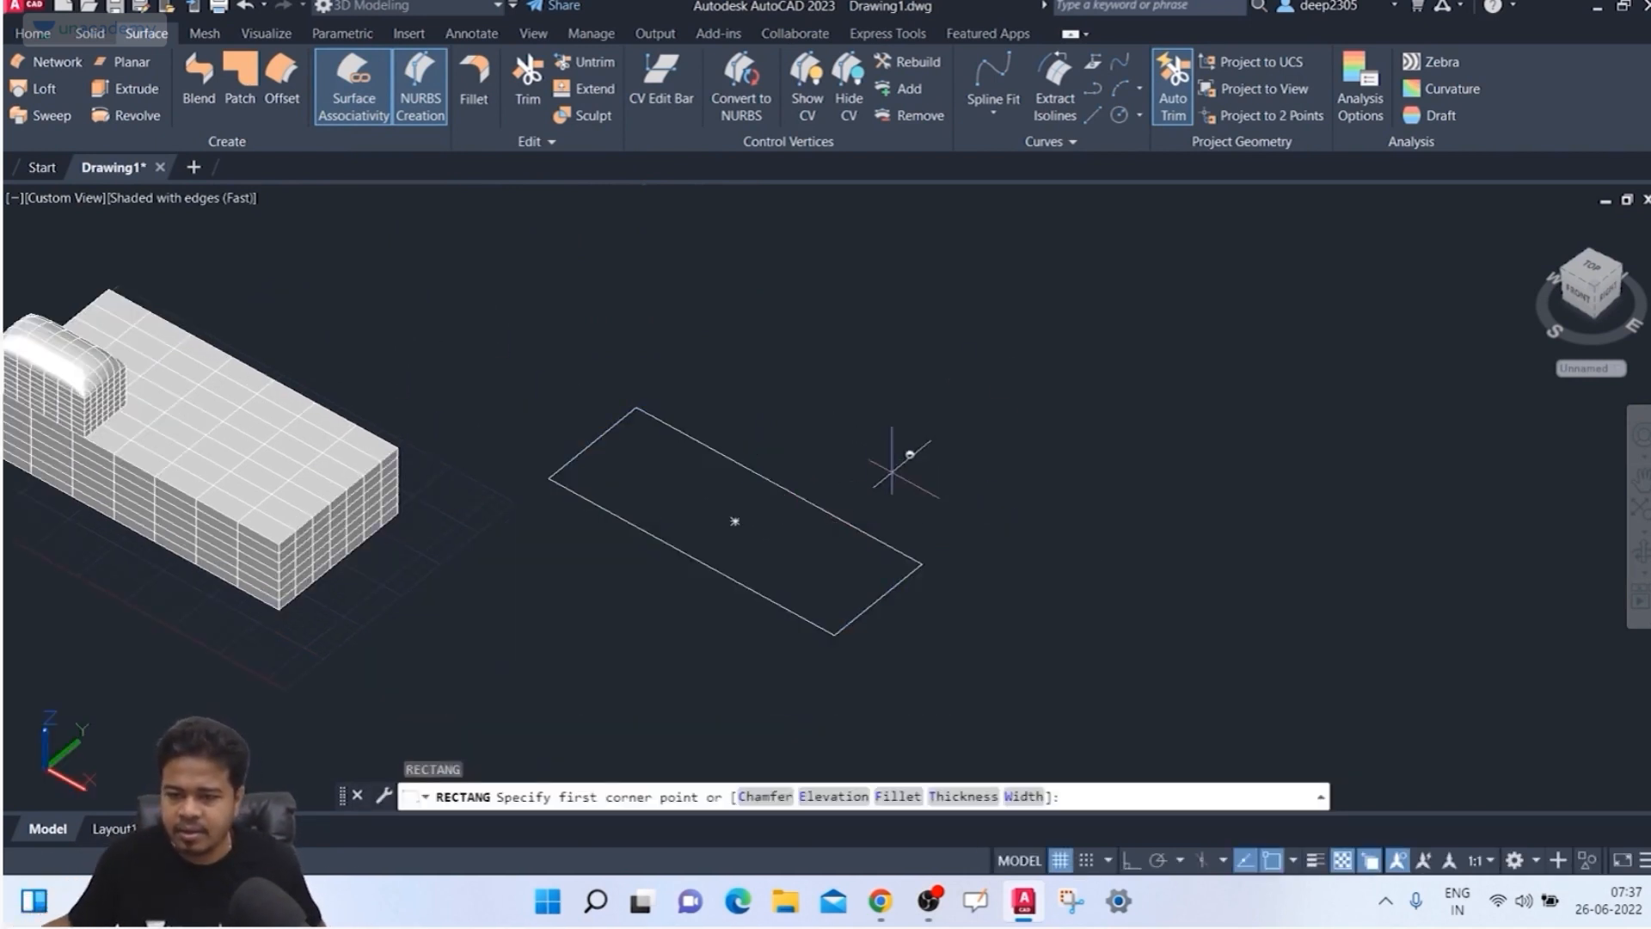
{"action": "left_click", "coordinate": [827, 315]}
{"action": "left_click", "coordinate": [1241, 436]}
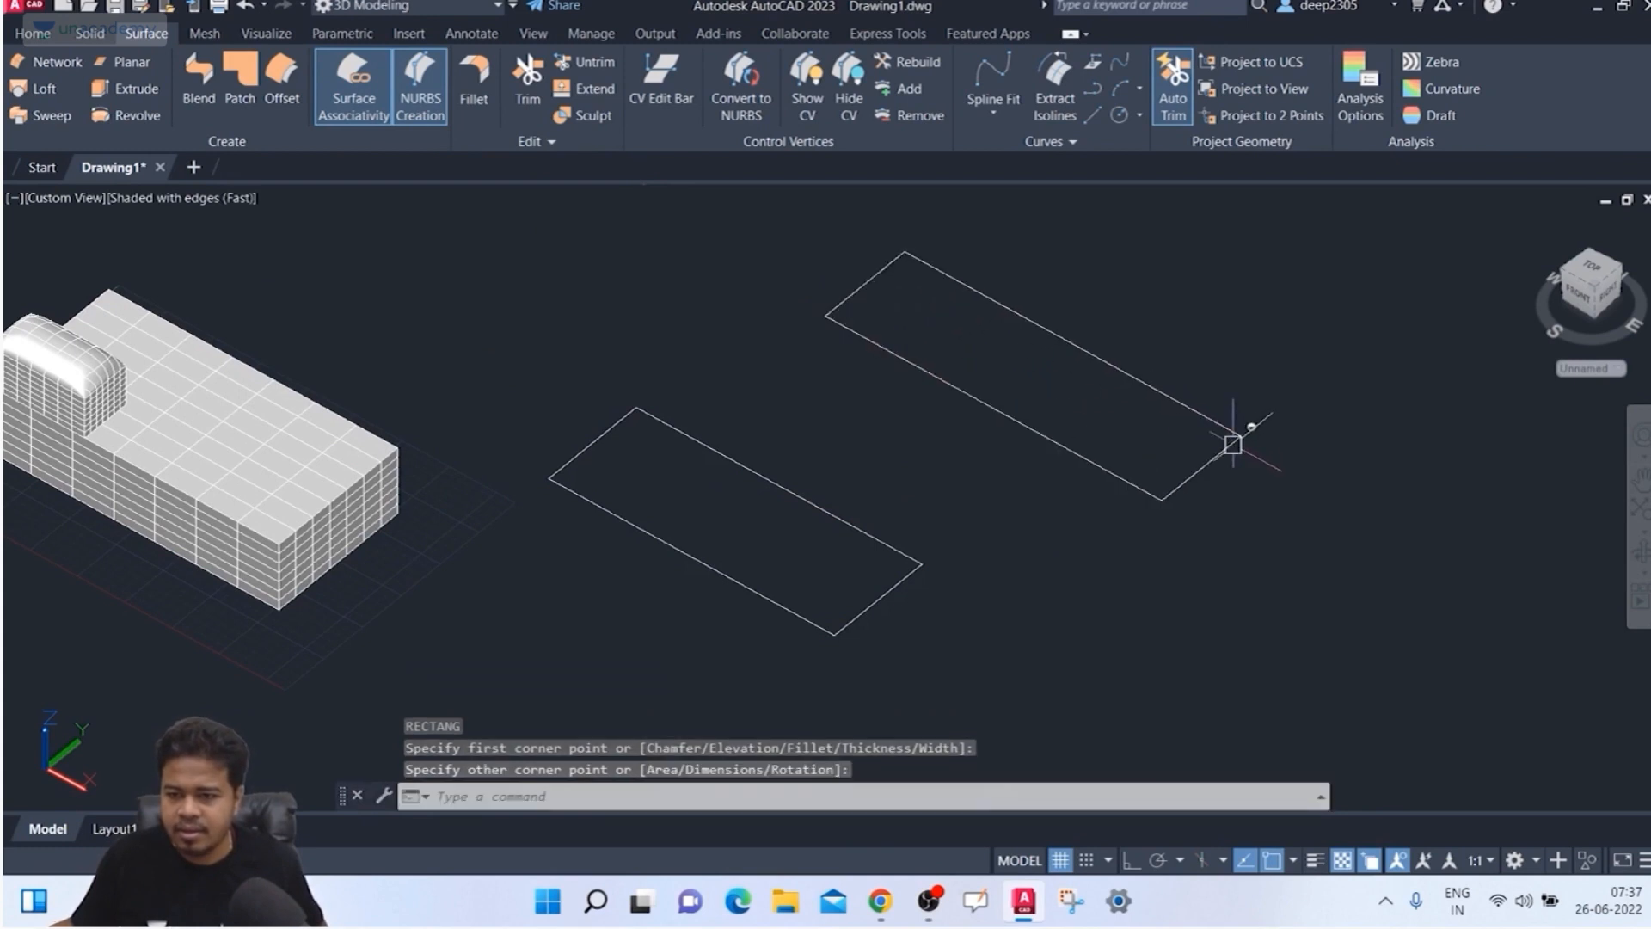
{"action": "key", "text": "Escape"}
{"action": "middle_click_drag", "start_coordinate": [1241, 436], "coordinate": [1212, 441]}
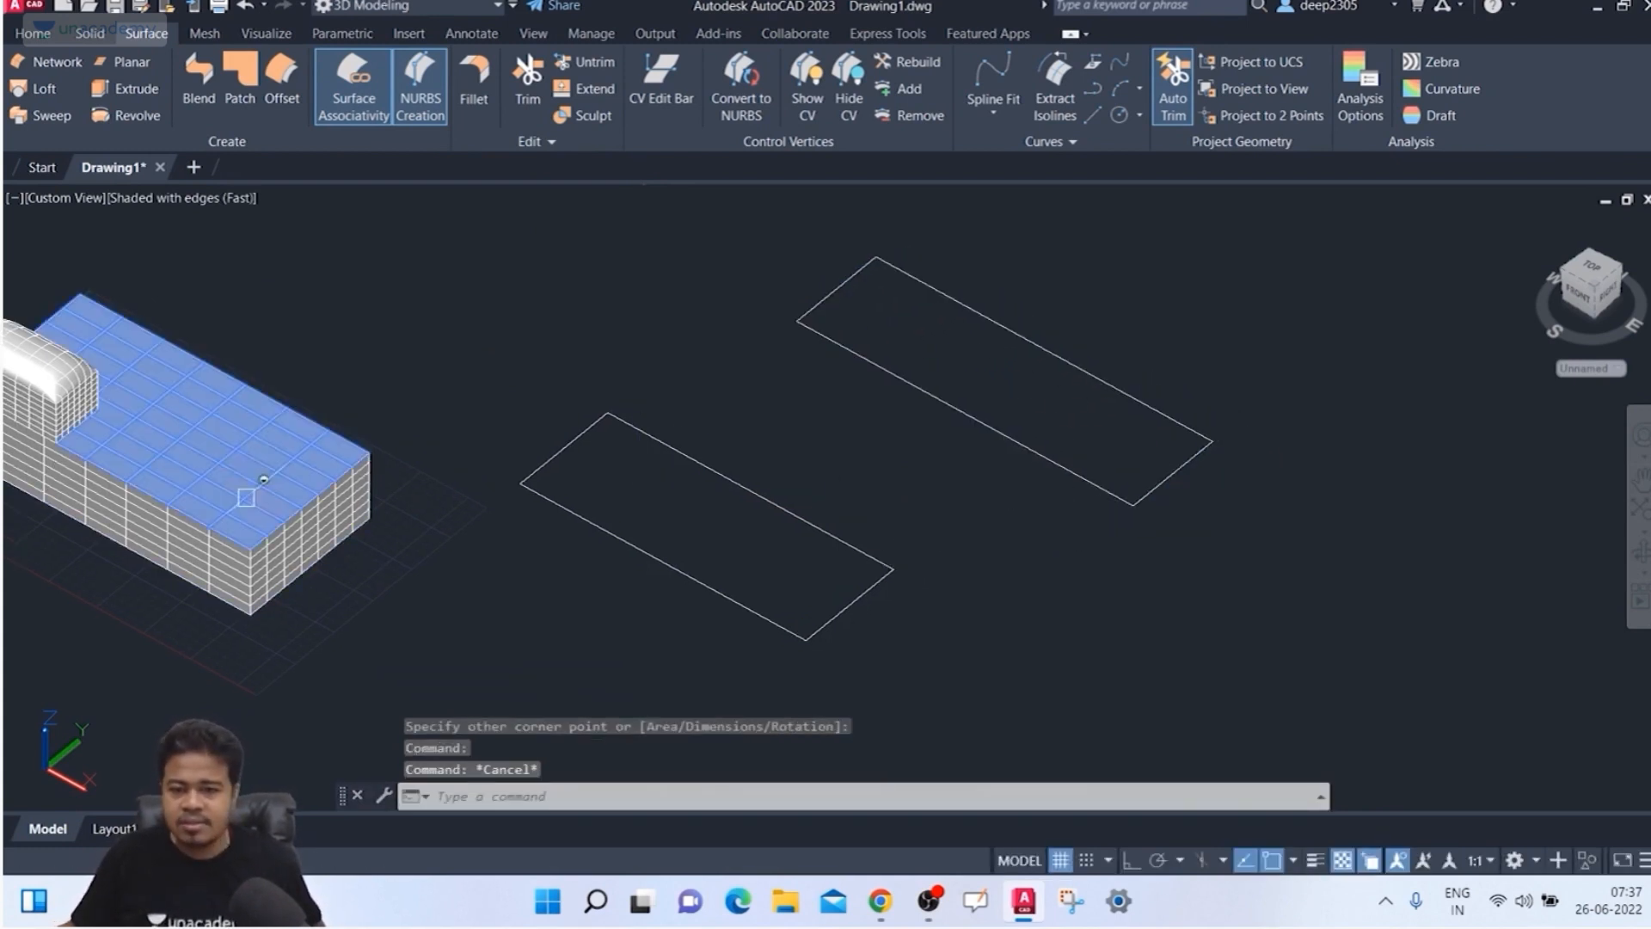
{"action": "key", "text": "Escape"}
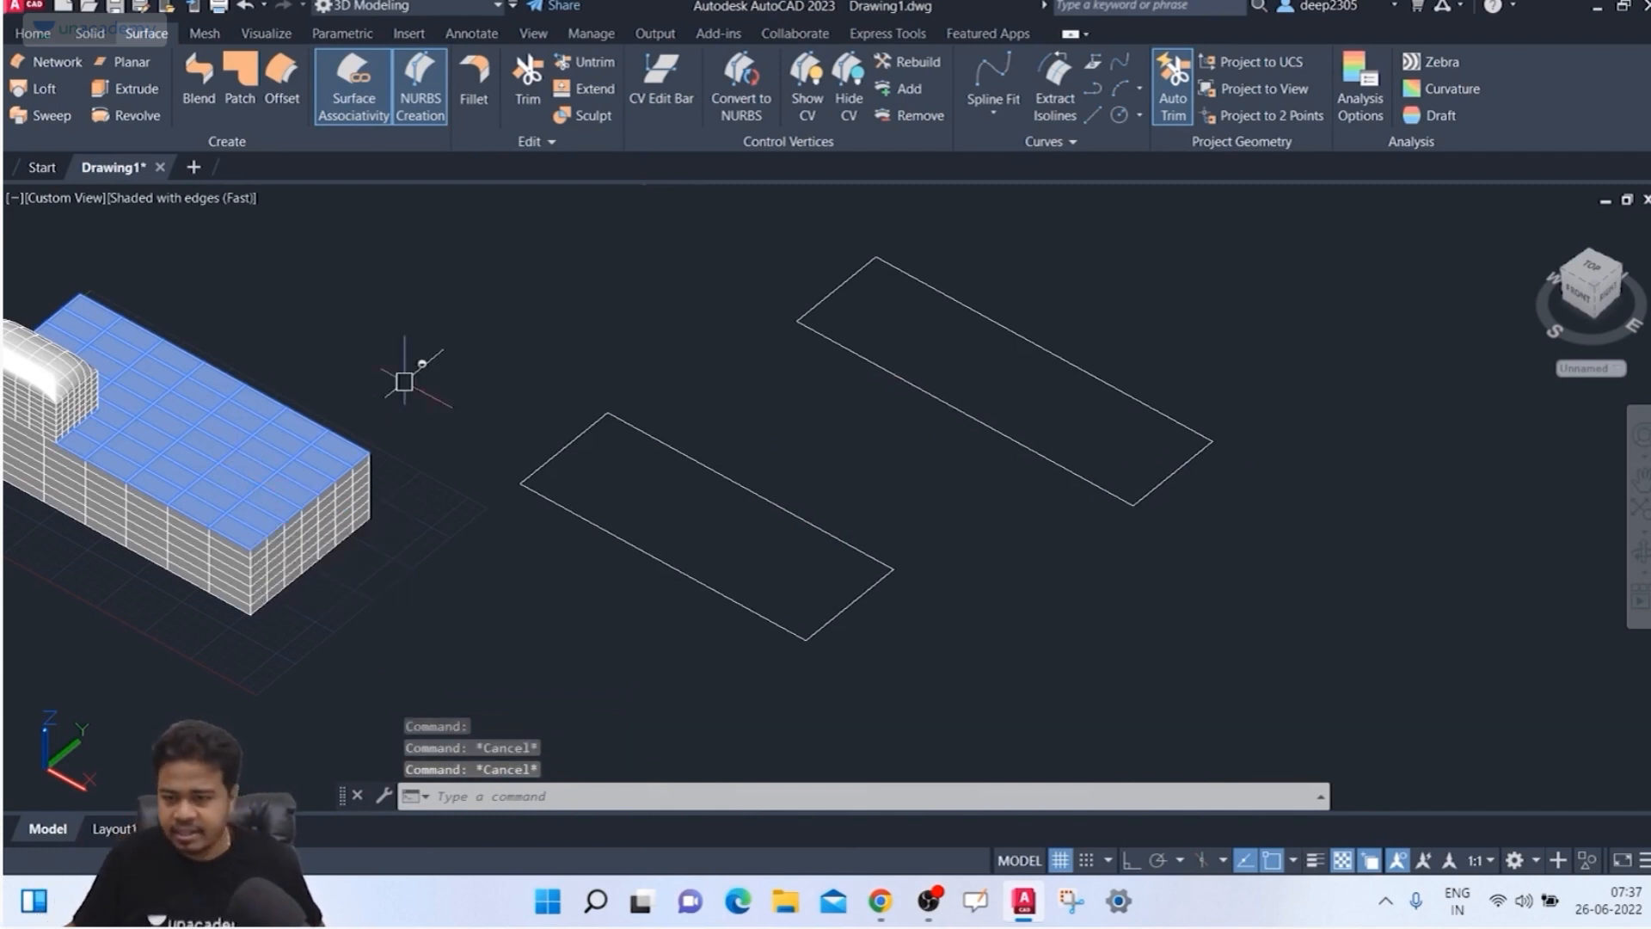
{"action": "middle_click_drag", "start_coordinate": [905, 393], "coordinate": [885, 391]}
{"action": "key", "text": "Escape"}
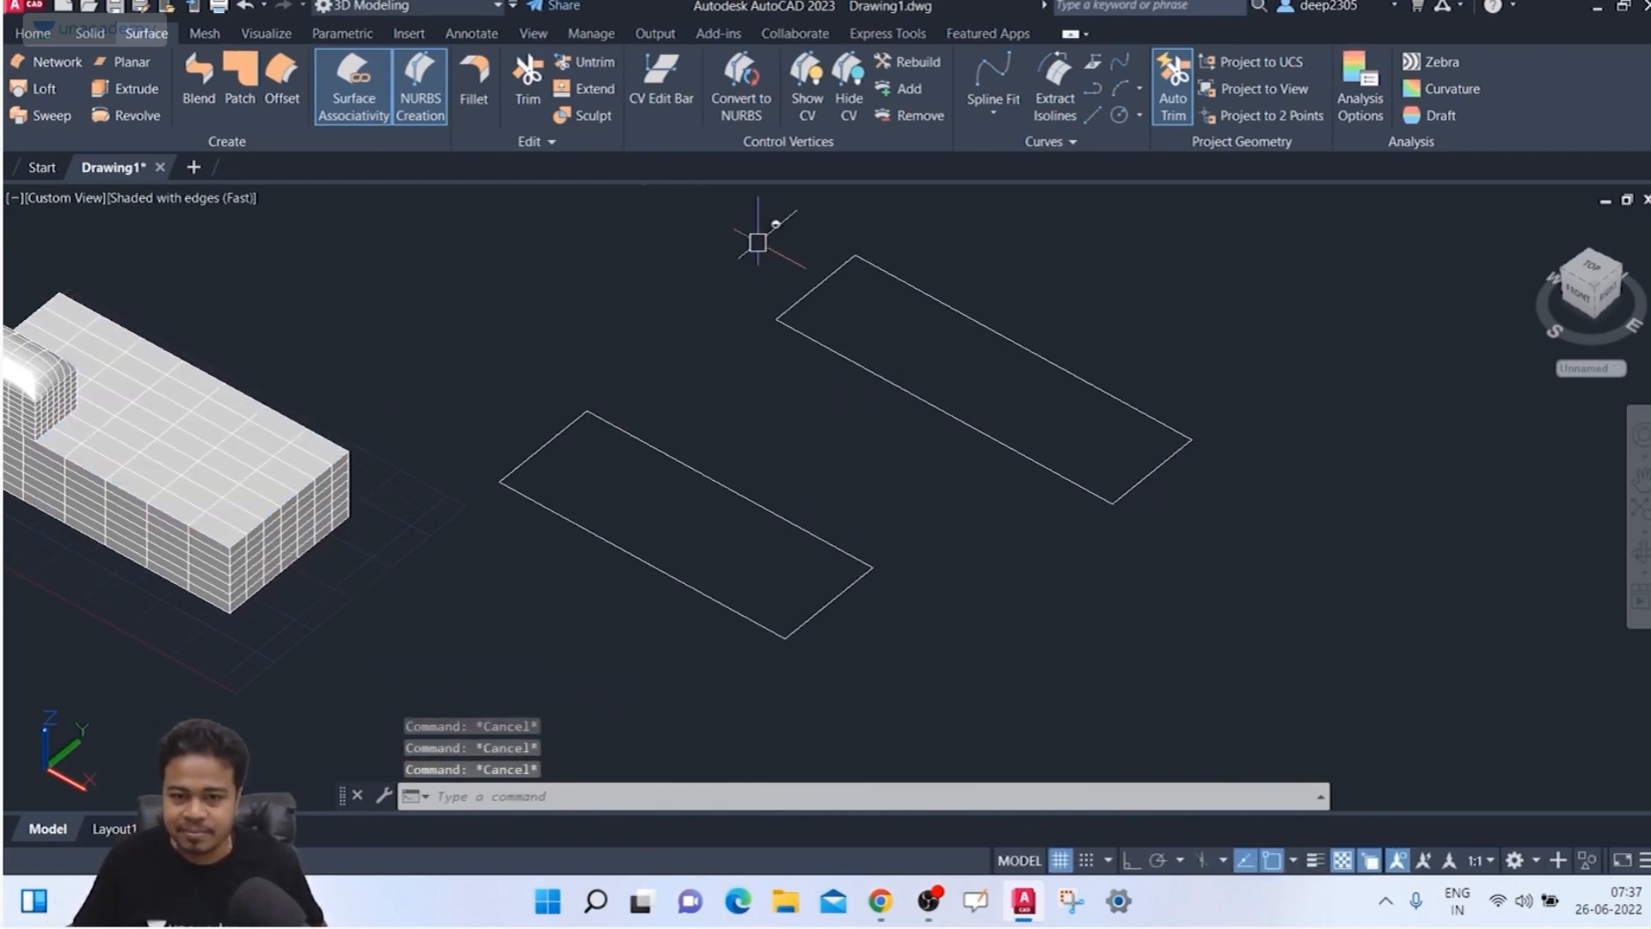
Step: Extrude the long rectangle nearest the box upward as a surface to form four open-topped walls
{"action": "left_click", "coordinate": [124, 88]}
{"action": "left_click", "coordinate": [692, 462]}
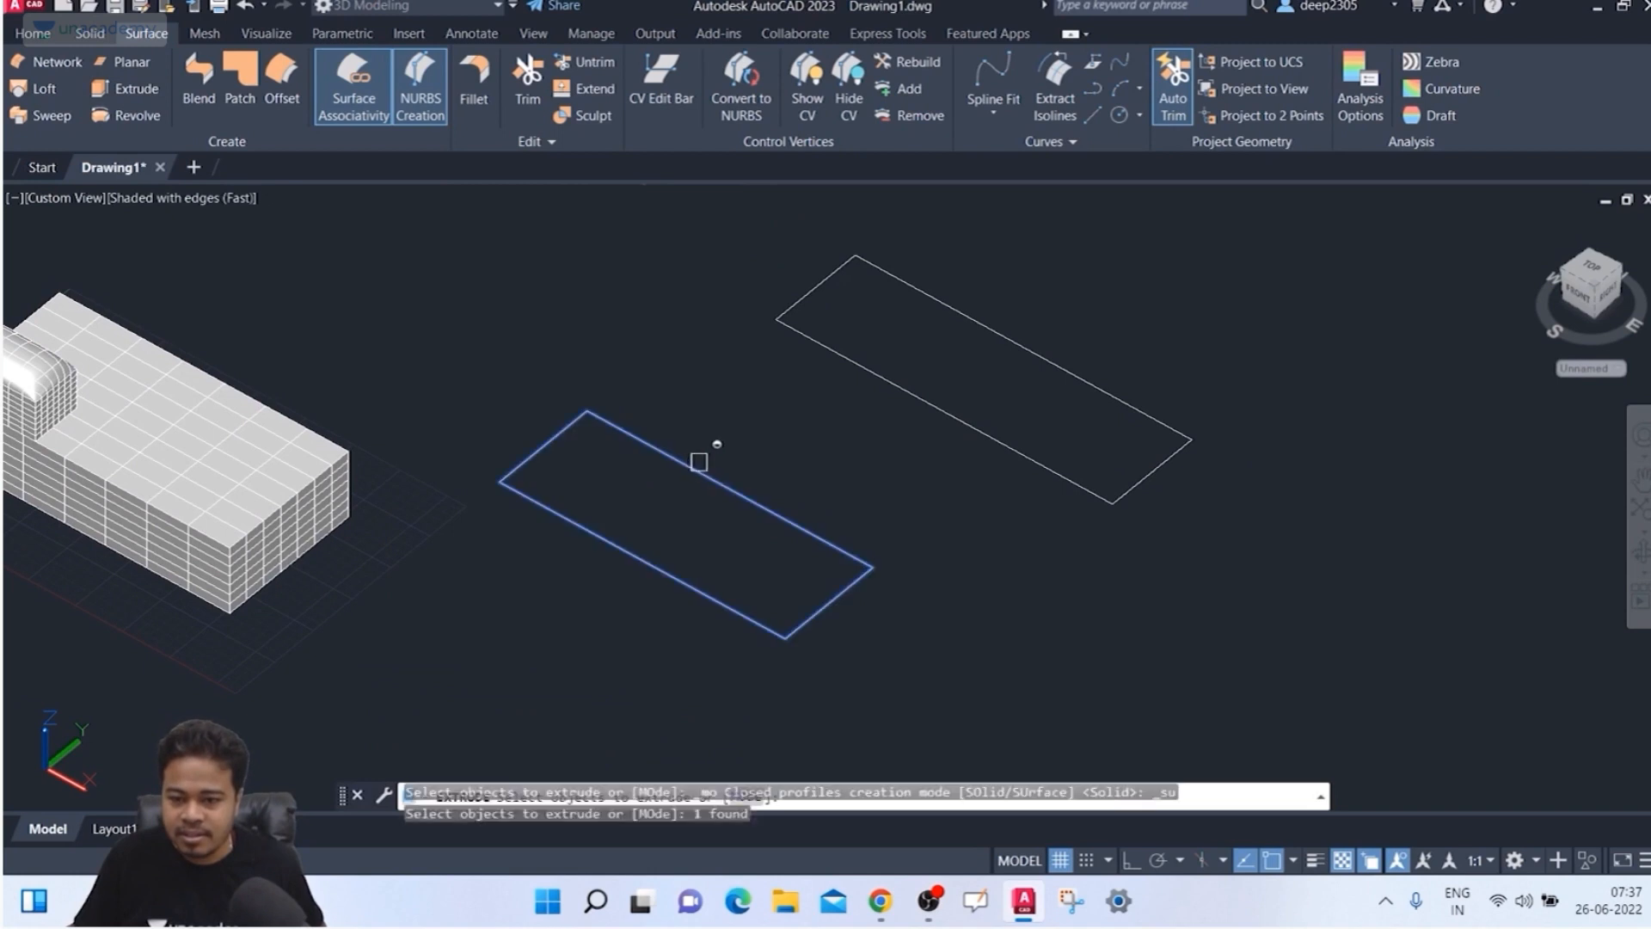
{"action": "key", "text": "Return"}
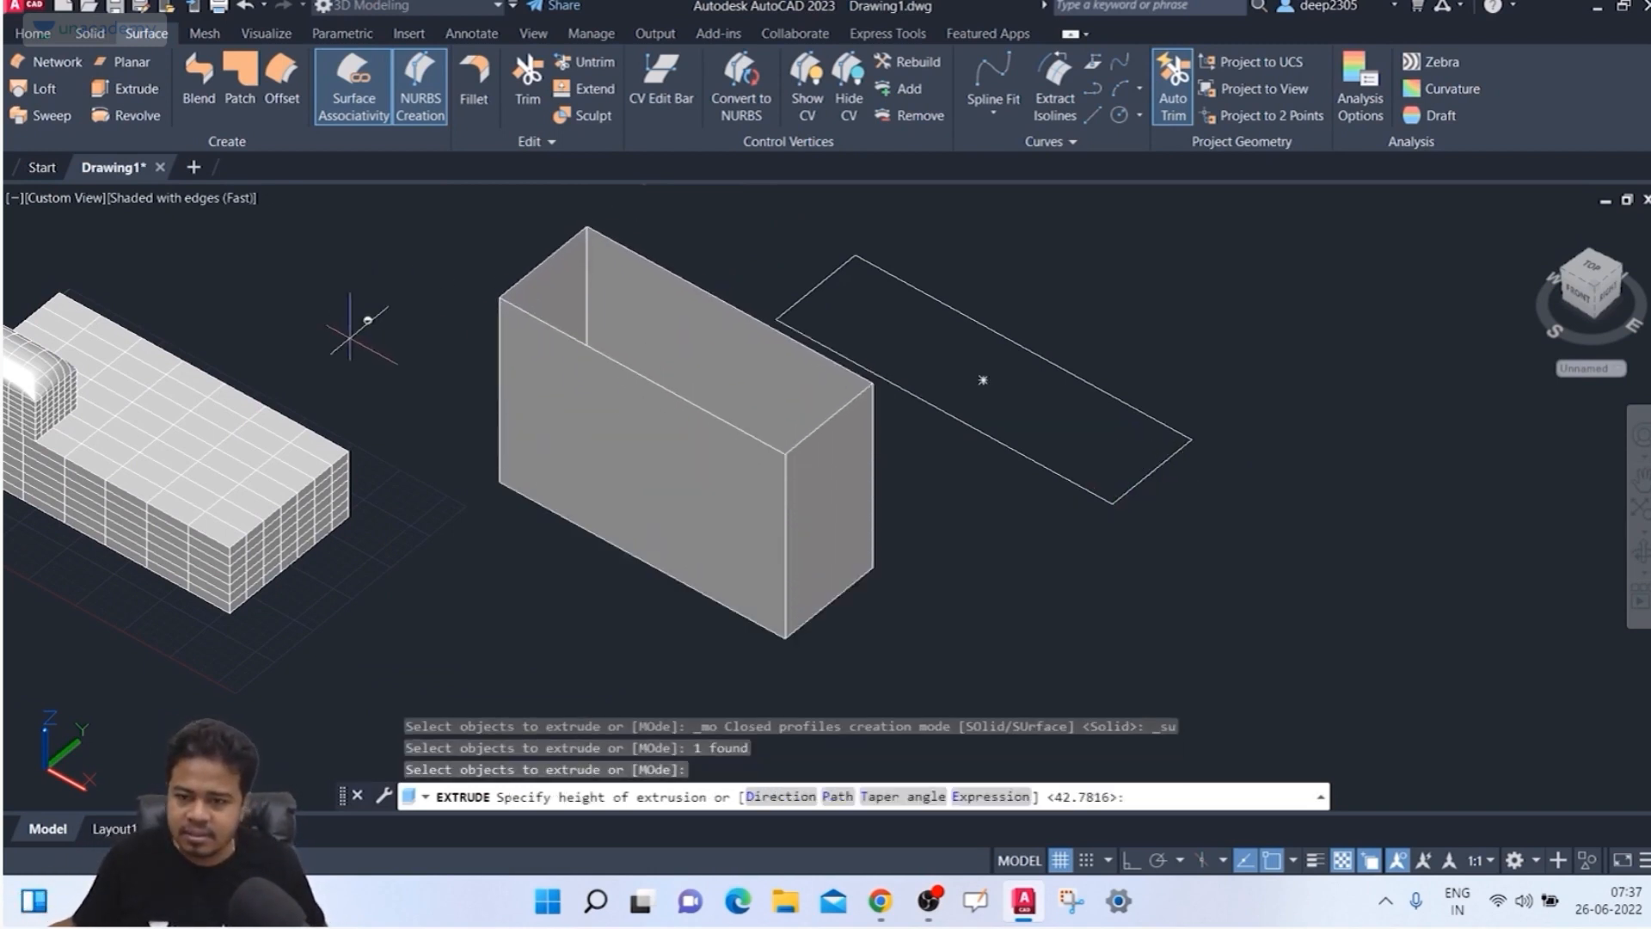
{"action": "left_click", "coordinate": [353, 390]}
{"action": "middle_click_drag", "start_coordinate": [535, 499], "coordinate": [465, 523]}
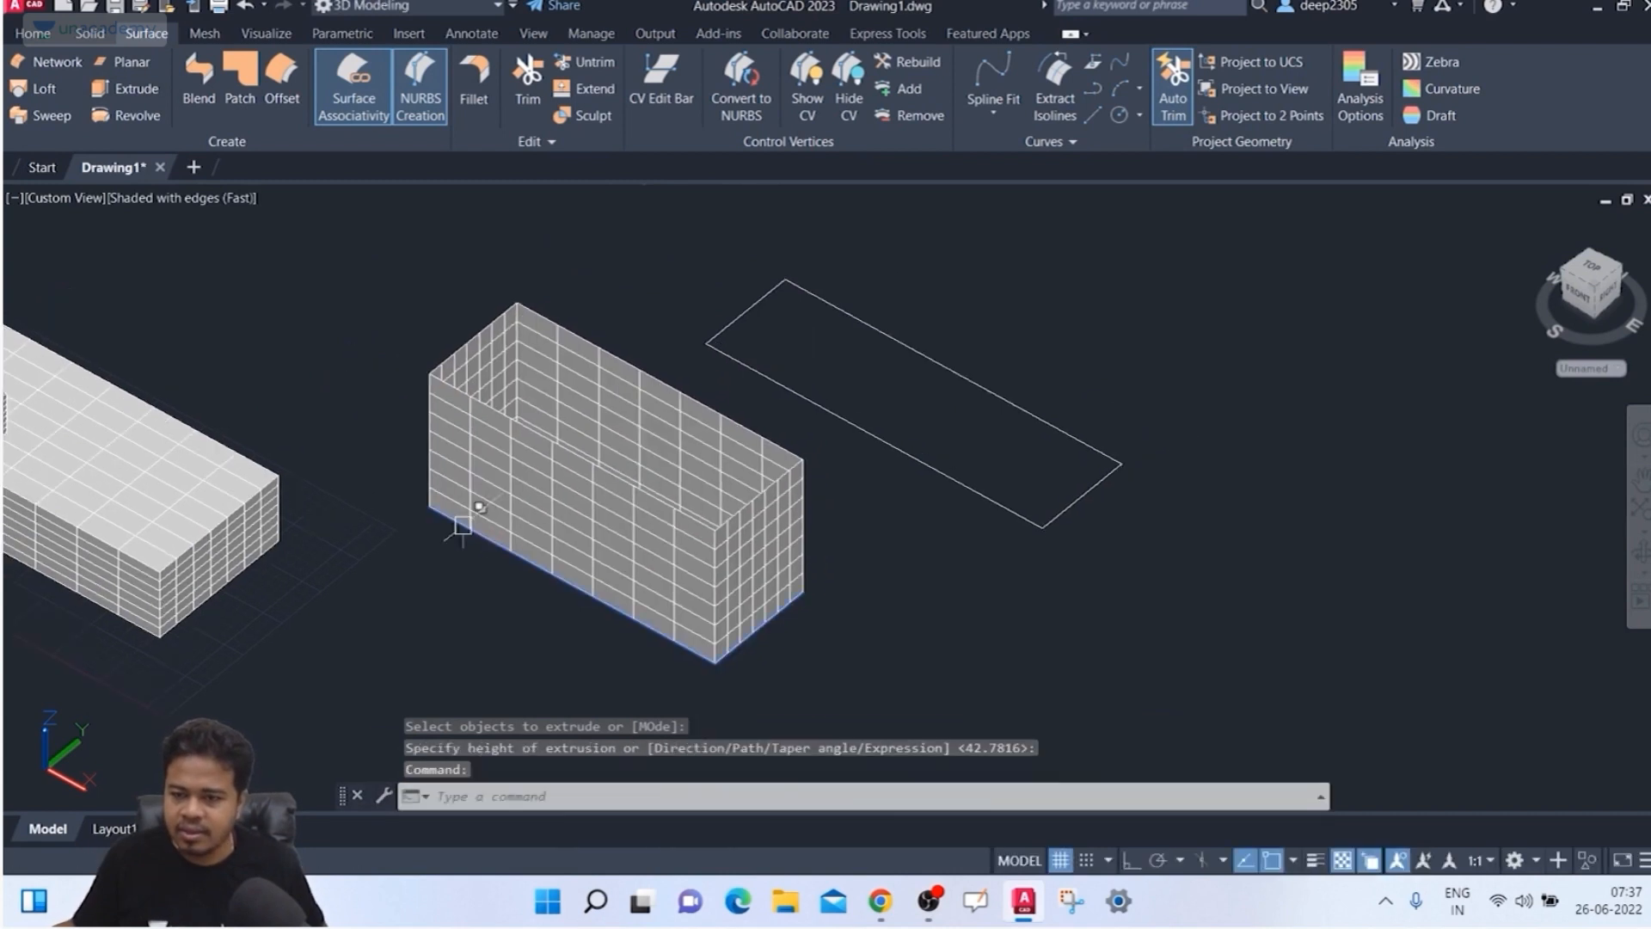
{"action": "key", "text": "Escape"}
Step: Delete the second long rectangle behind the newly extruded walls
{"action": "left_click", "coordinate": [1239, 404]}
{"action": "left_click", "coordinate": [1071, 510]}
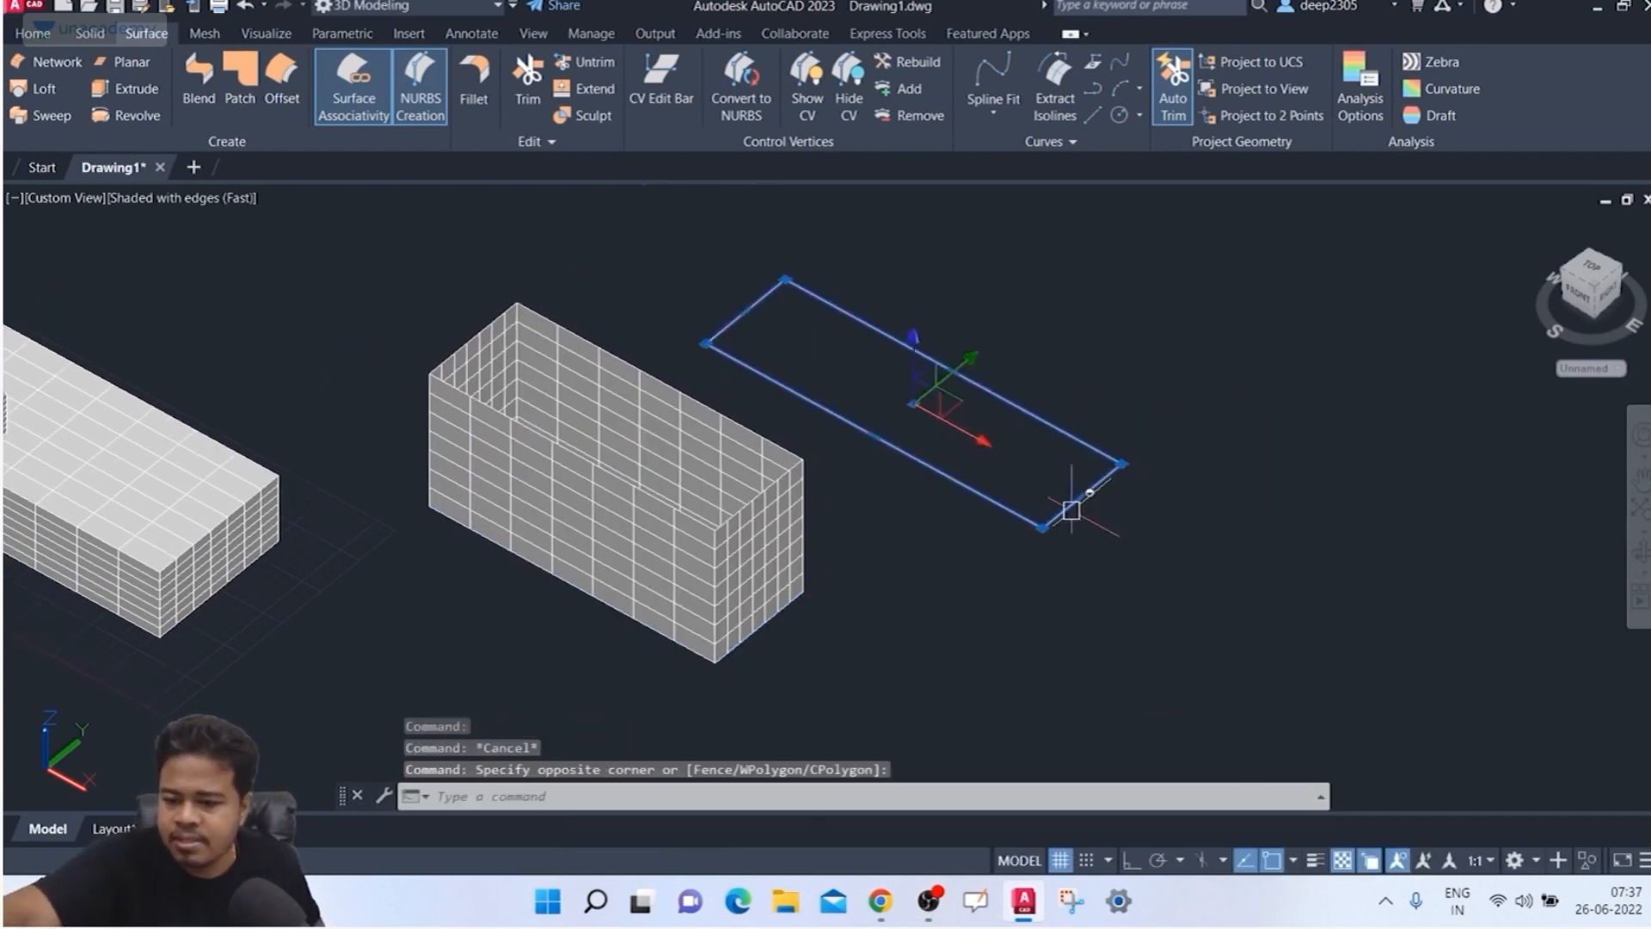
{"action": "key", "text": "Delete"}
{"action": "type", "text": "ct o"}
{"action": "key", "text": "Return"}
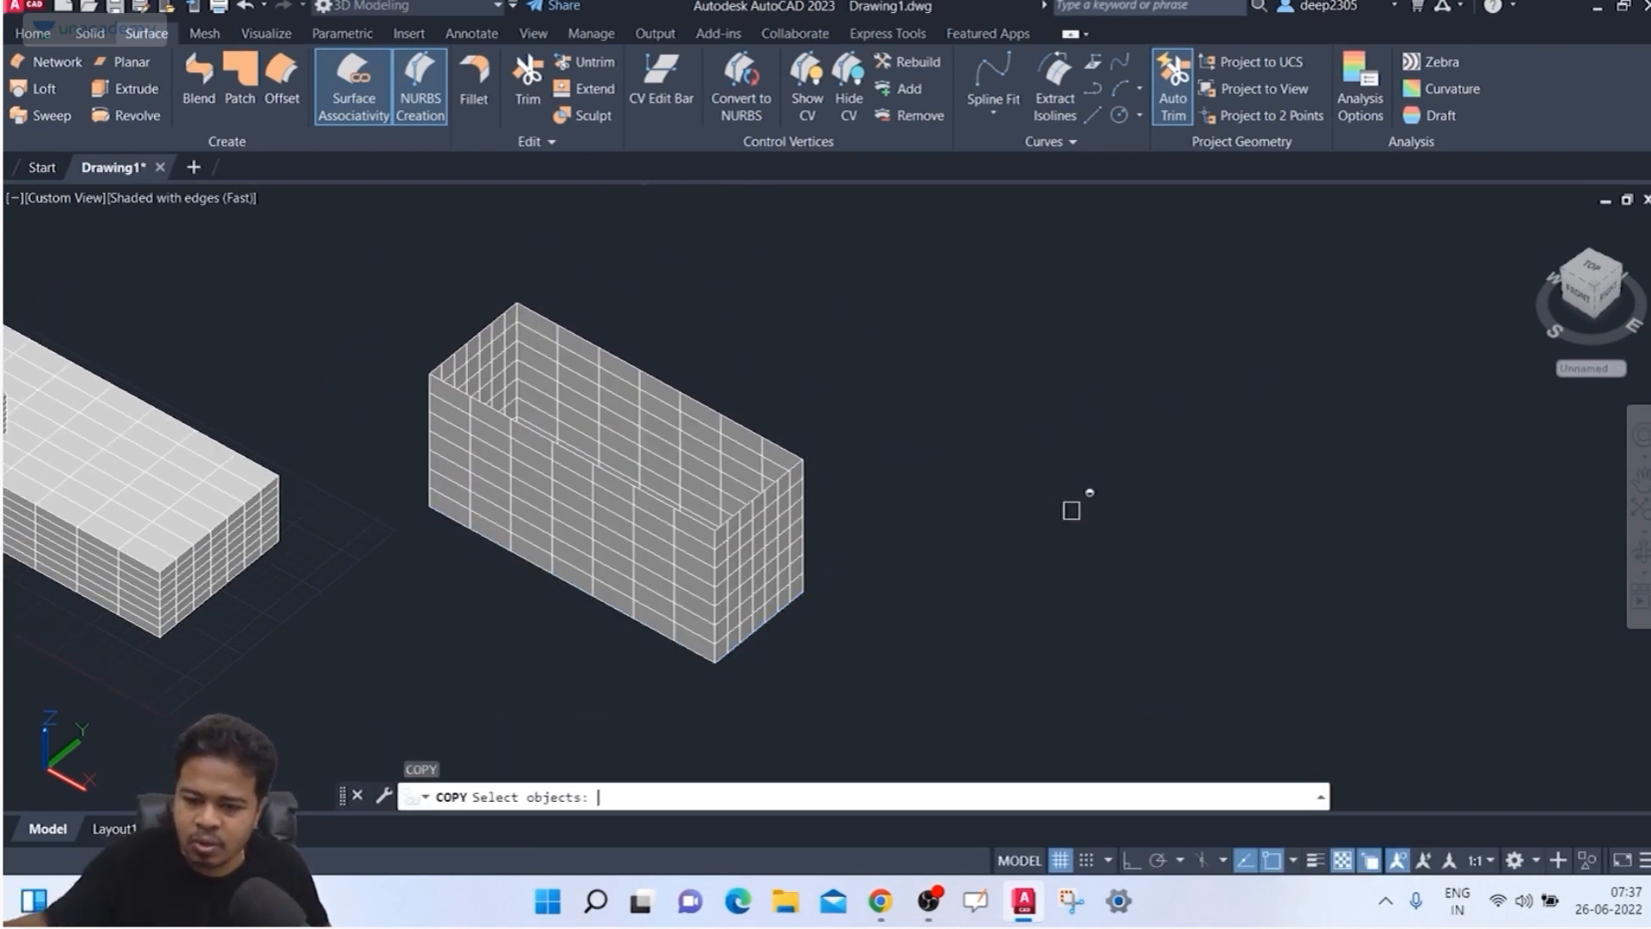
{"action": "left_click", "coordinate": [684, 565]}
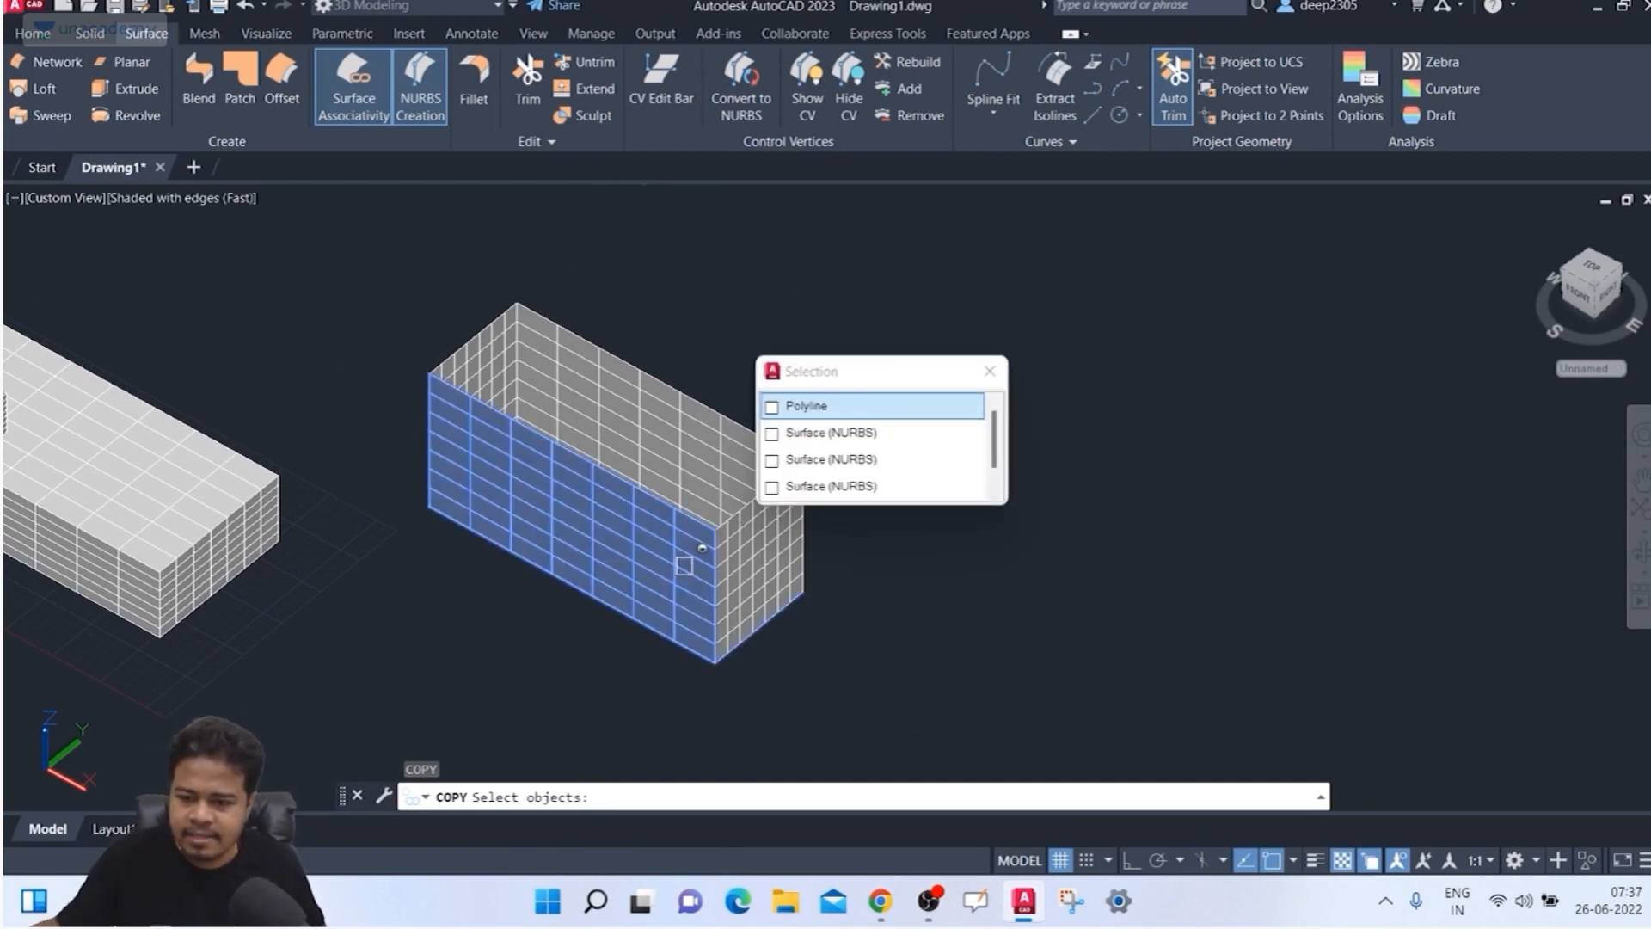
{"action": "key", "text": "Escape"}
{"action": "key", "text": "Escape"}
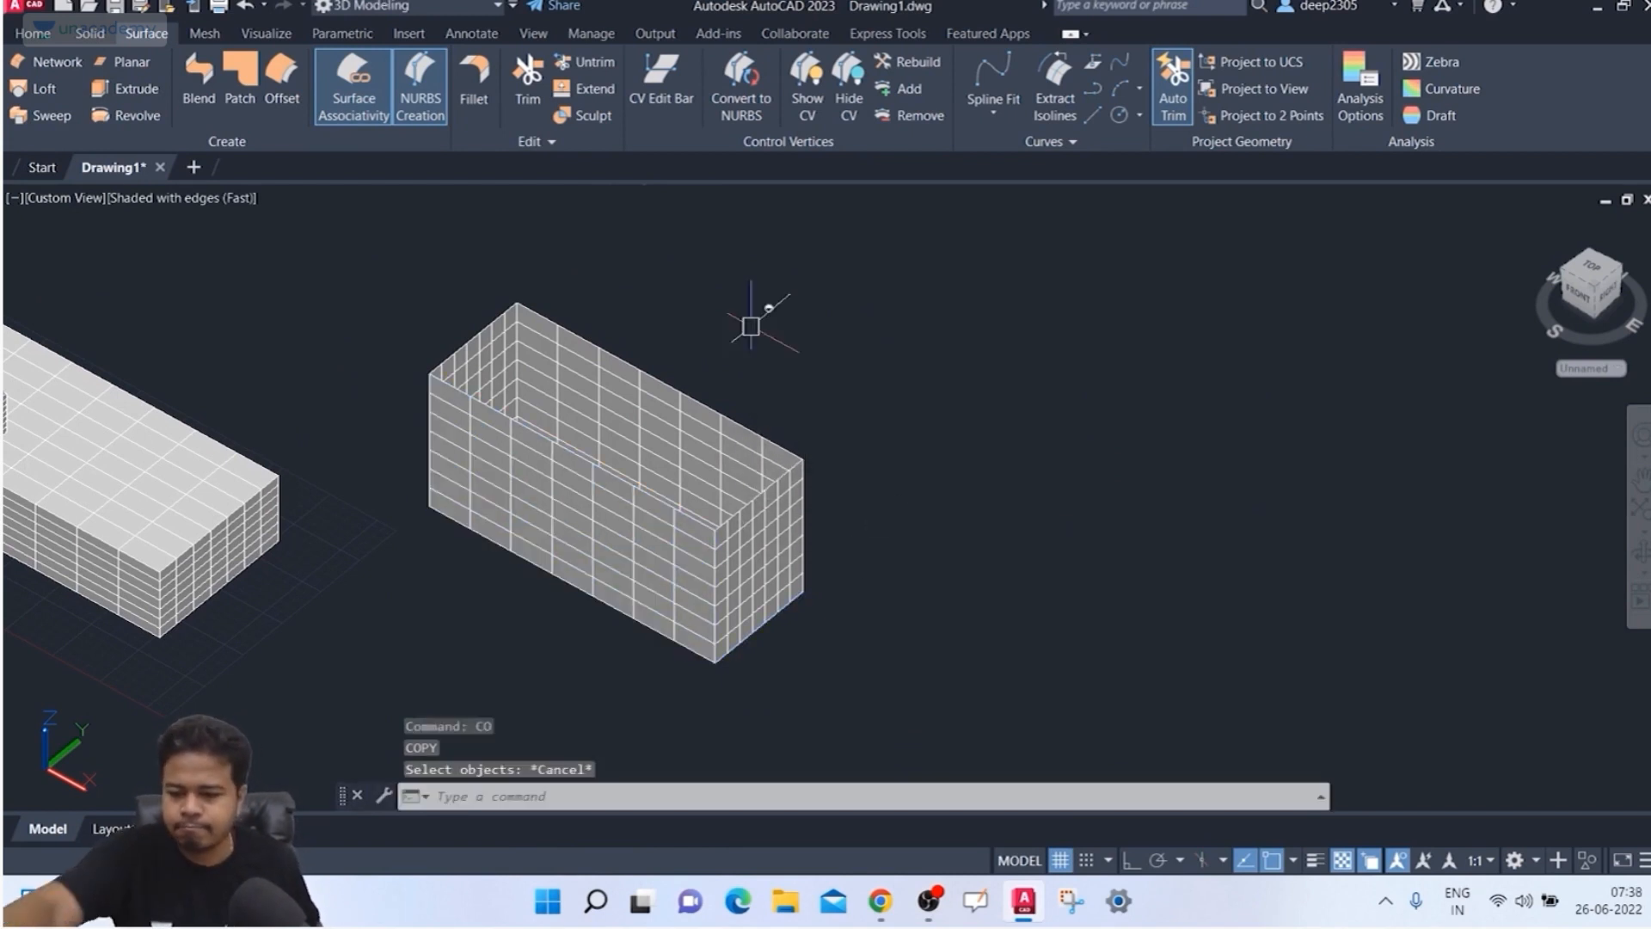
Step: Copy the four extruded walls and their base rectangle to the empty area behind, using a bottom corner as the base point
{"action": "key", "text": "Return"}
{"action": "left_click", "coordinate": [970, 228]}
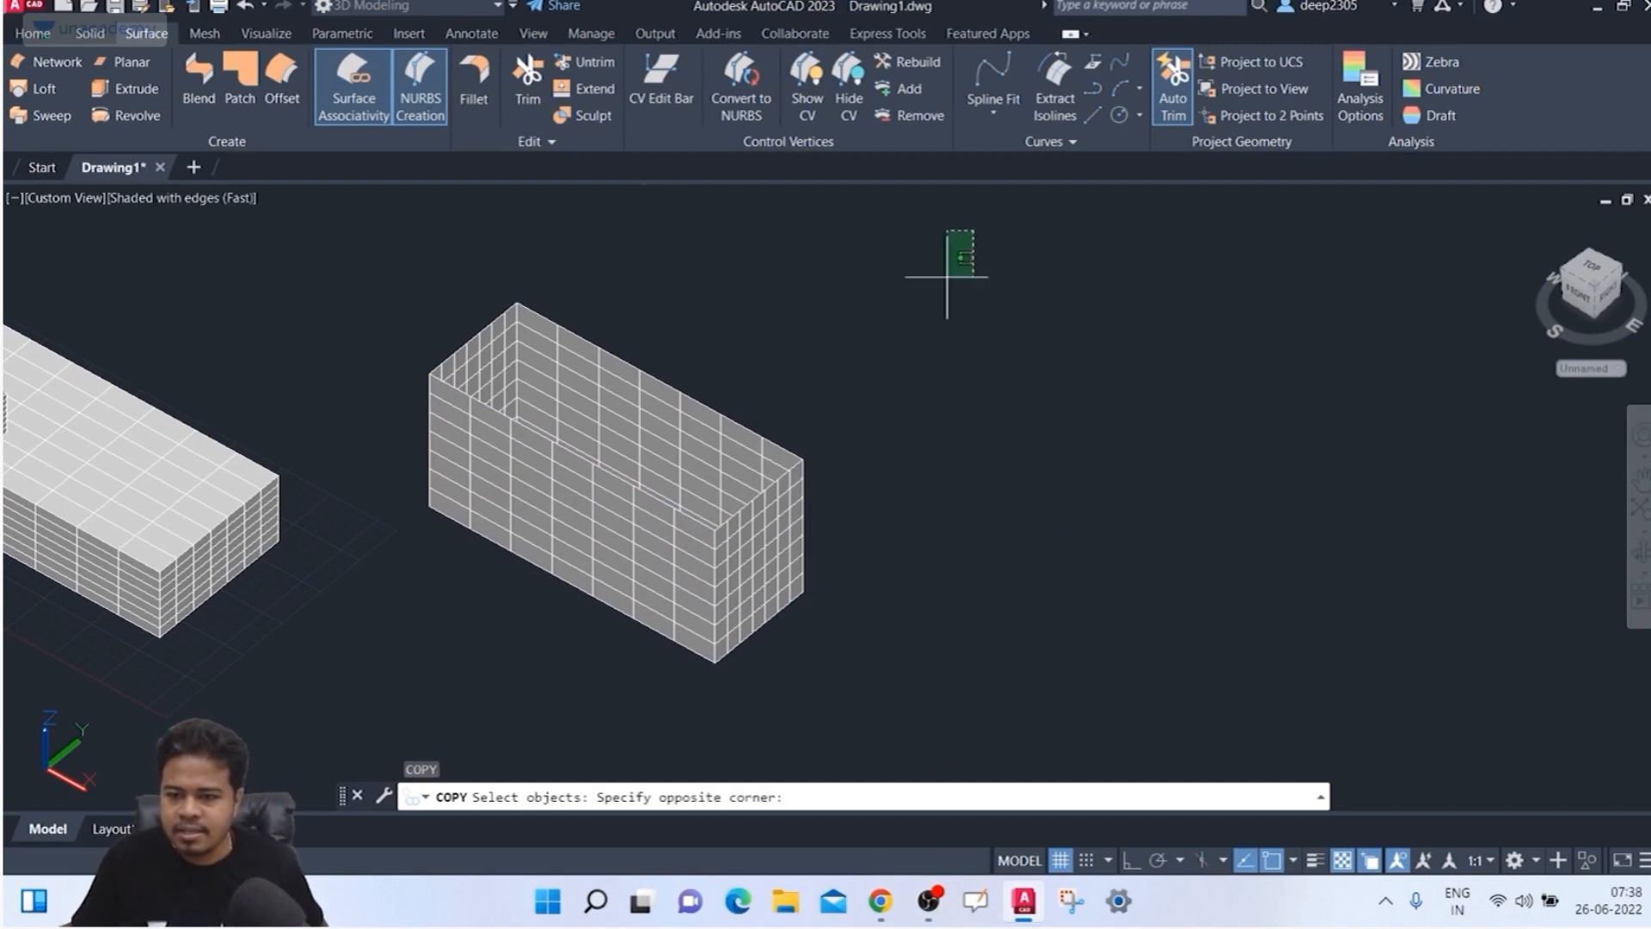
{"action": "left_click", "coordinate": [428, 710]}
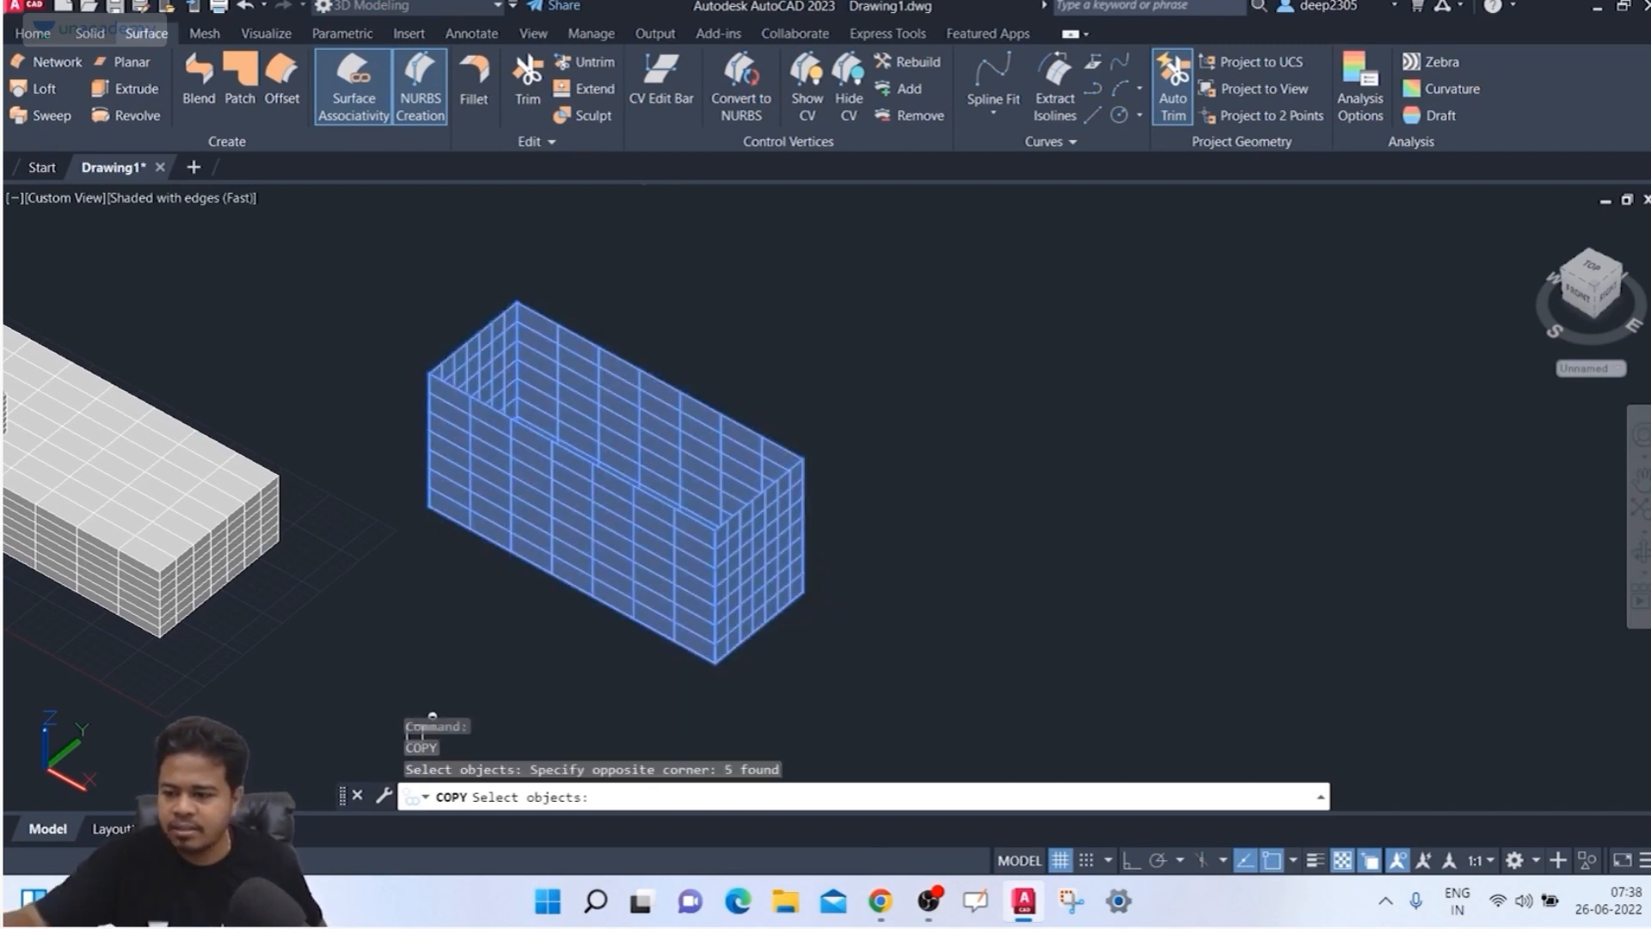
{"action": "key", "text": "Return"}
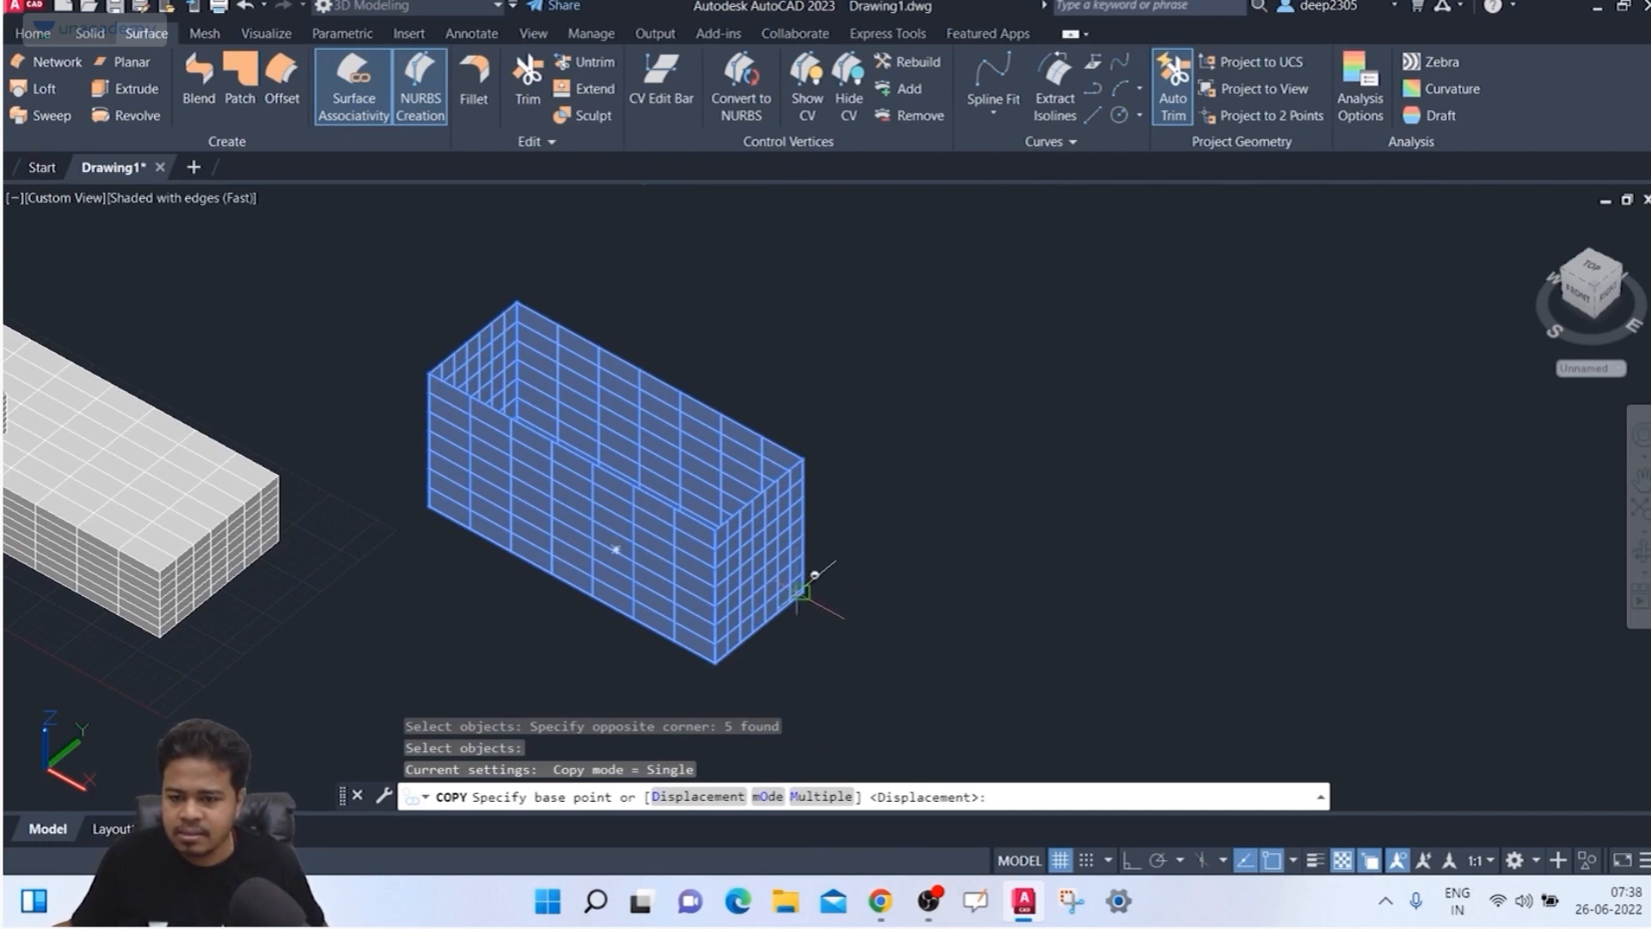
{"action": "left_click", "coordinate": [801, 592]}
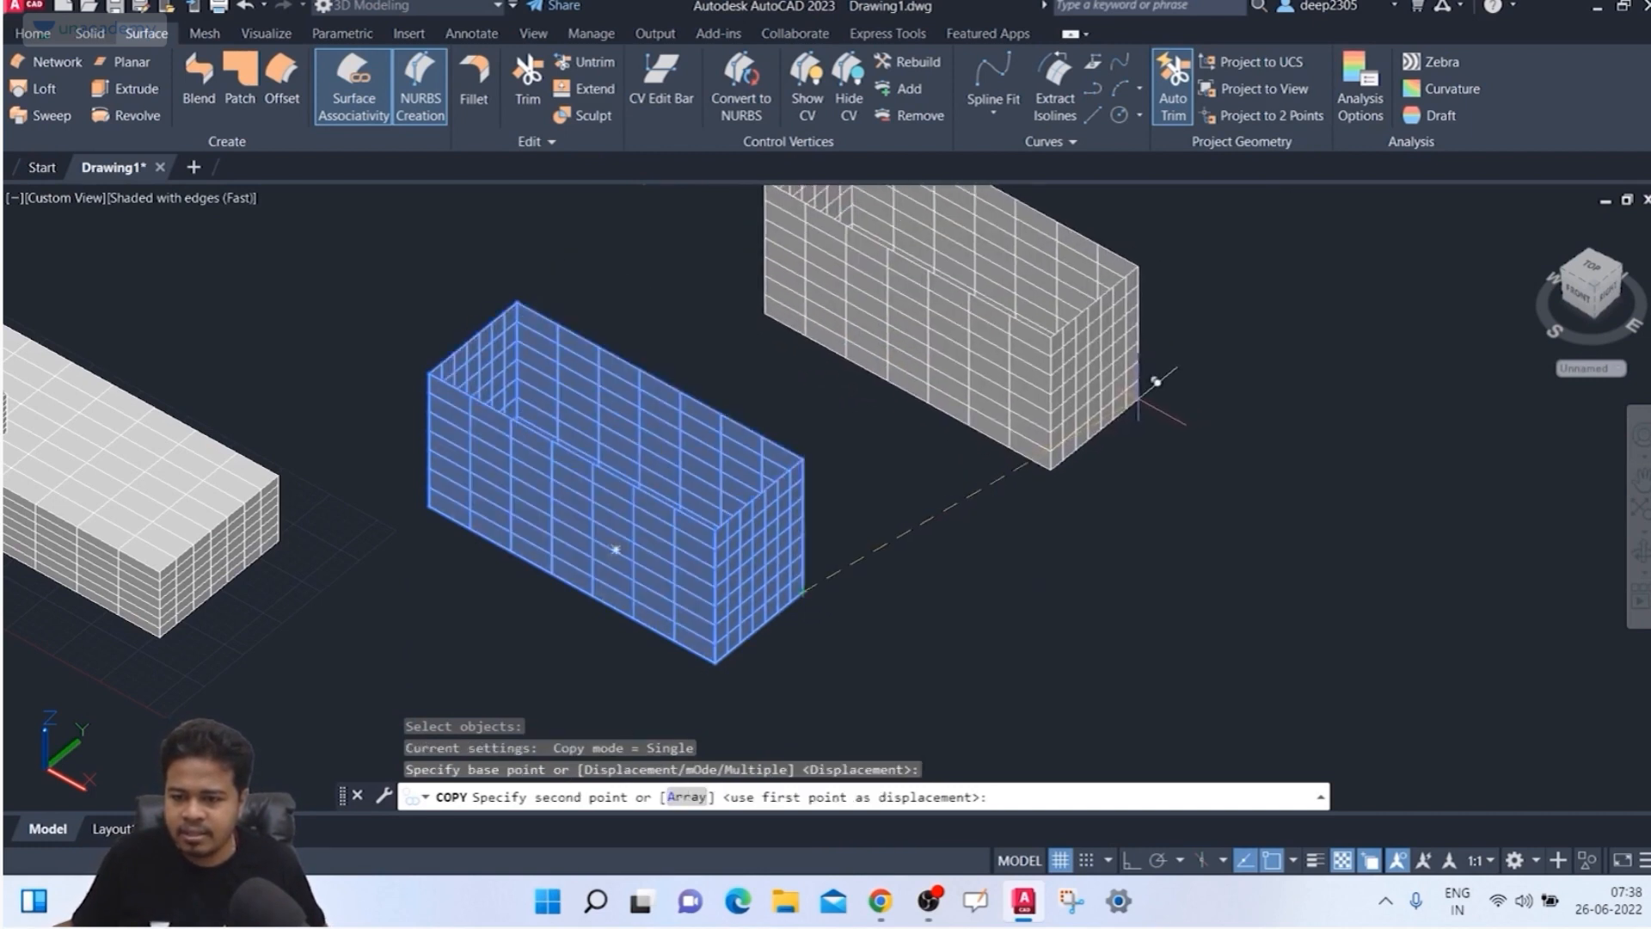
{"action": "left_click", "coordinate": [1130, 405]}
{"action": "key", "text": "Escape"}
Step: Start a surface patch over the original walls' open top, using the chain of their upper edges
{"action": "scroll", "coordinate": [1030, 553], "scroll_direction": "down", "scroll_amount": 3}
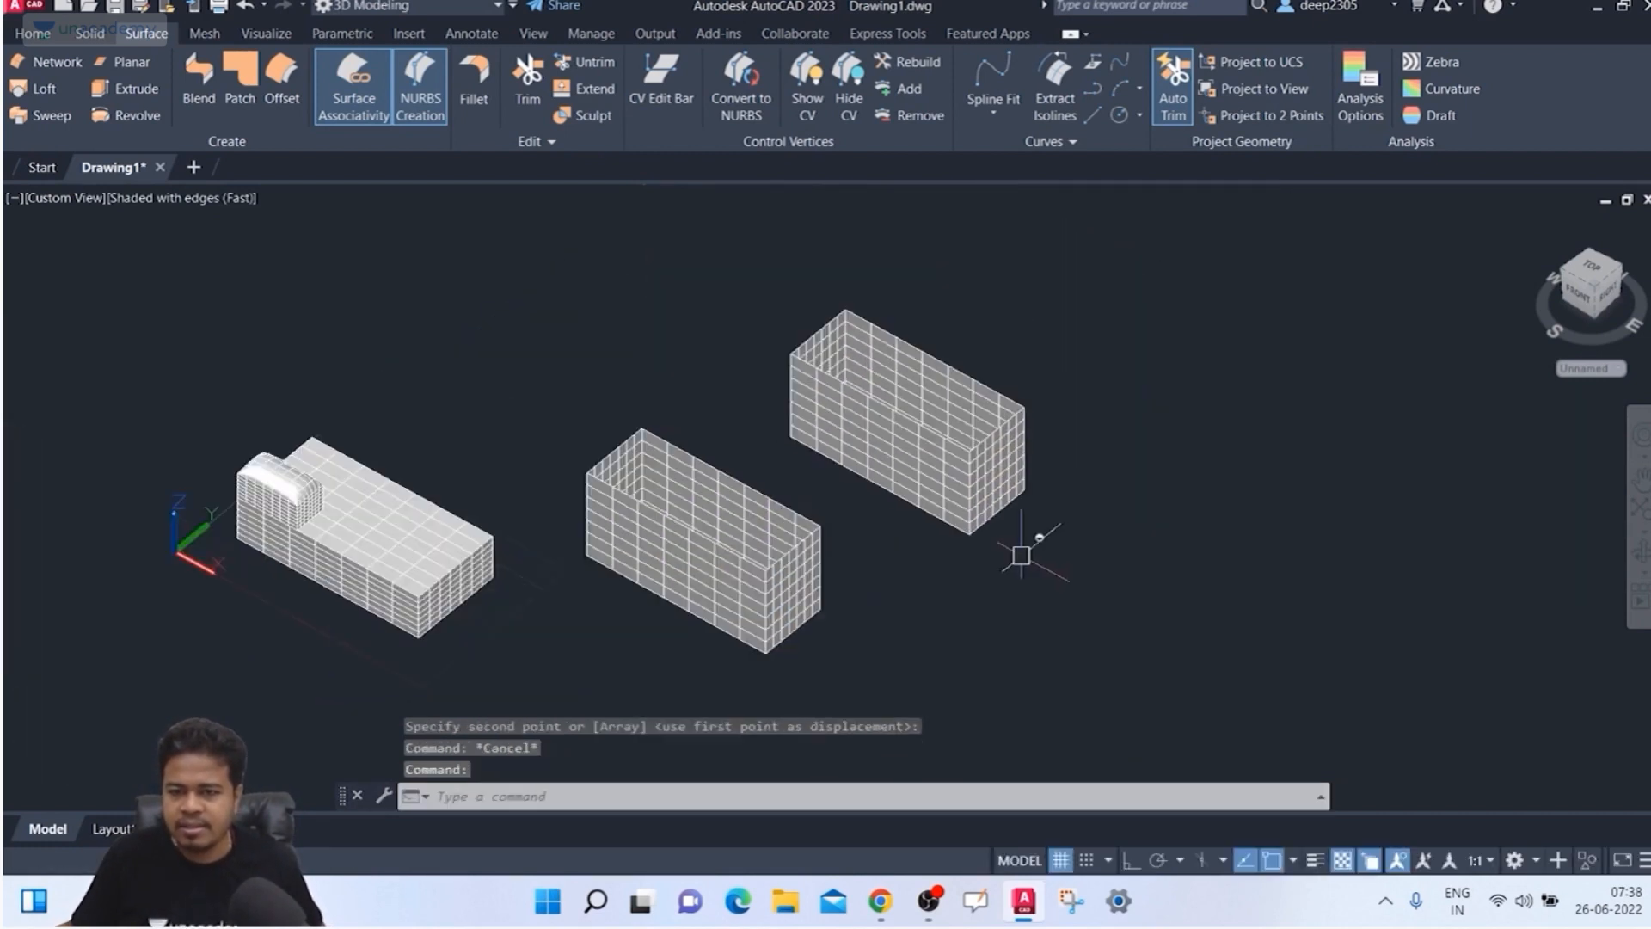
{"action": "middle_click_drag", "start_coordinate": [1022, 553], "coordinate": [930, 534]}
{"action": "key", "text": "Escape"}
{"action": "scroll", "coordinate": [910, 505], "scroll_direction": "up", "scroll_amount": 4}
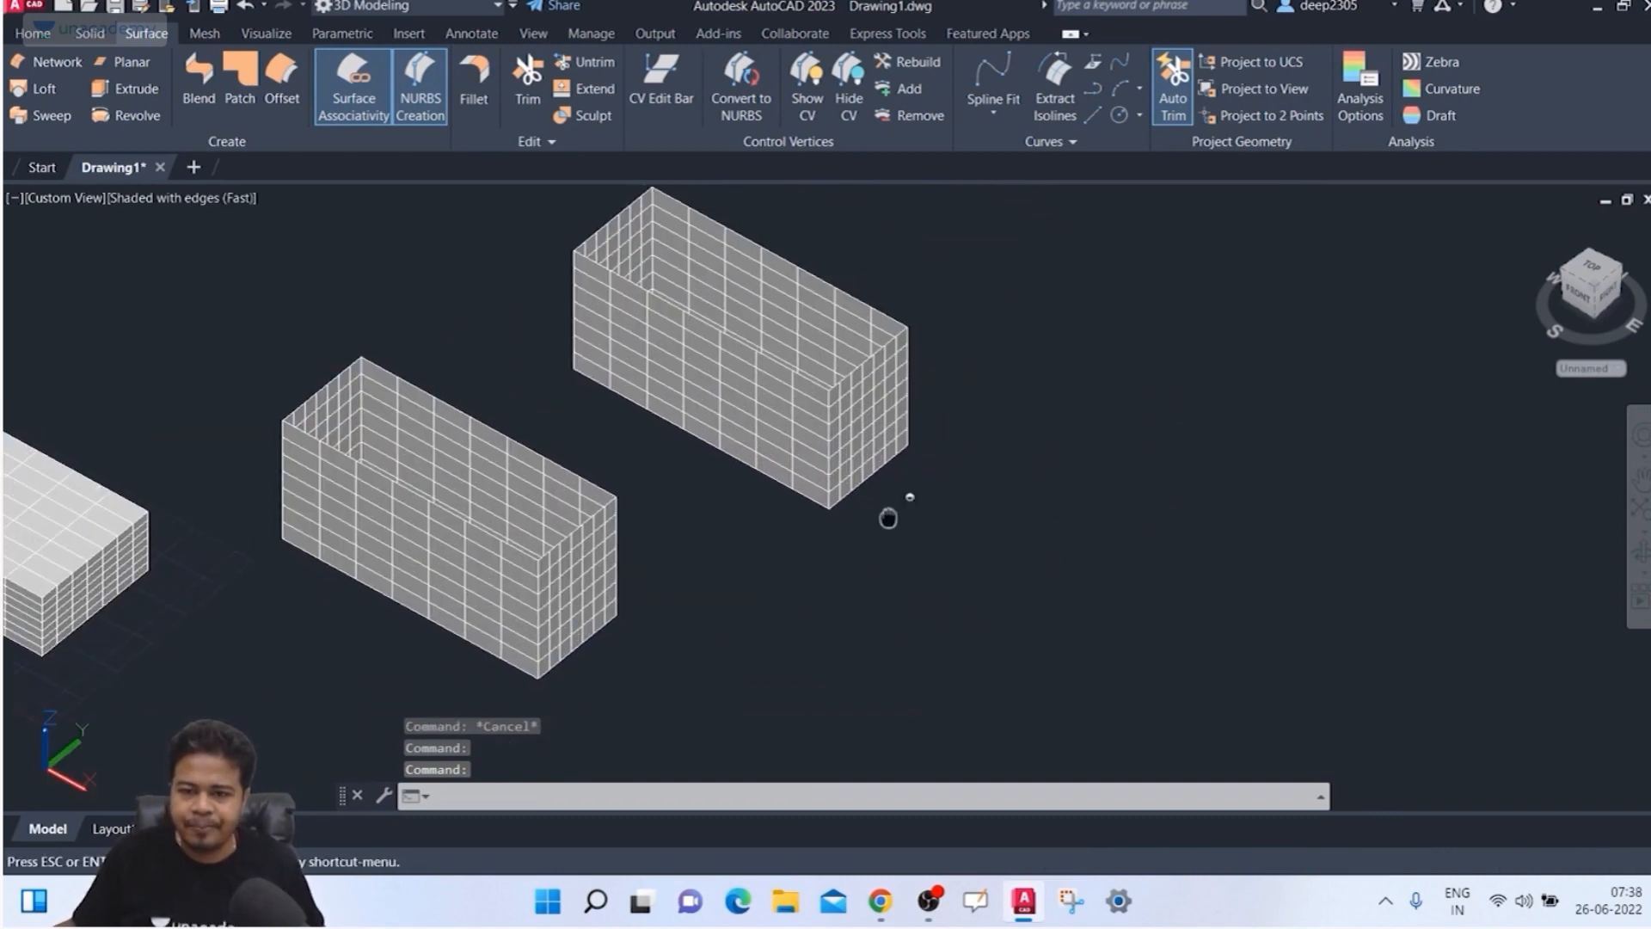
{"action": "key", "text": "Escape"}
{"action": "middle_click_drag", "start_coordinate": [627, 497], "coordinate": [642, 487]}
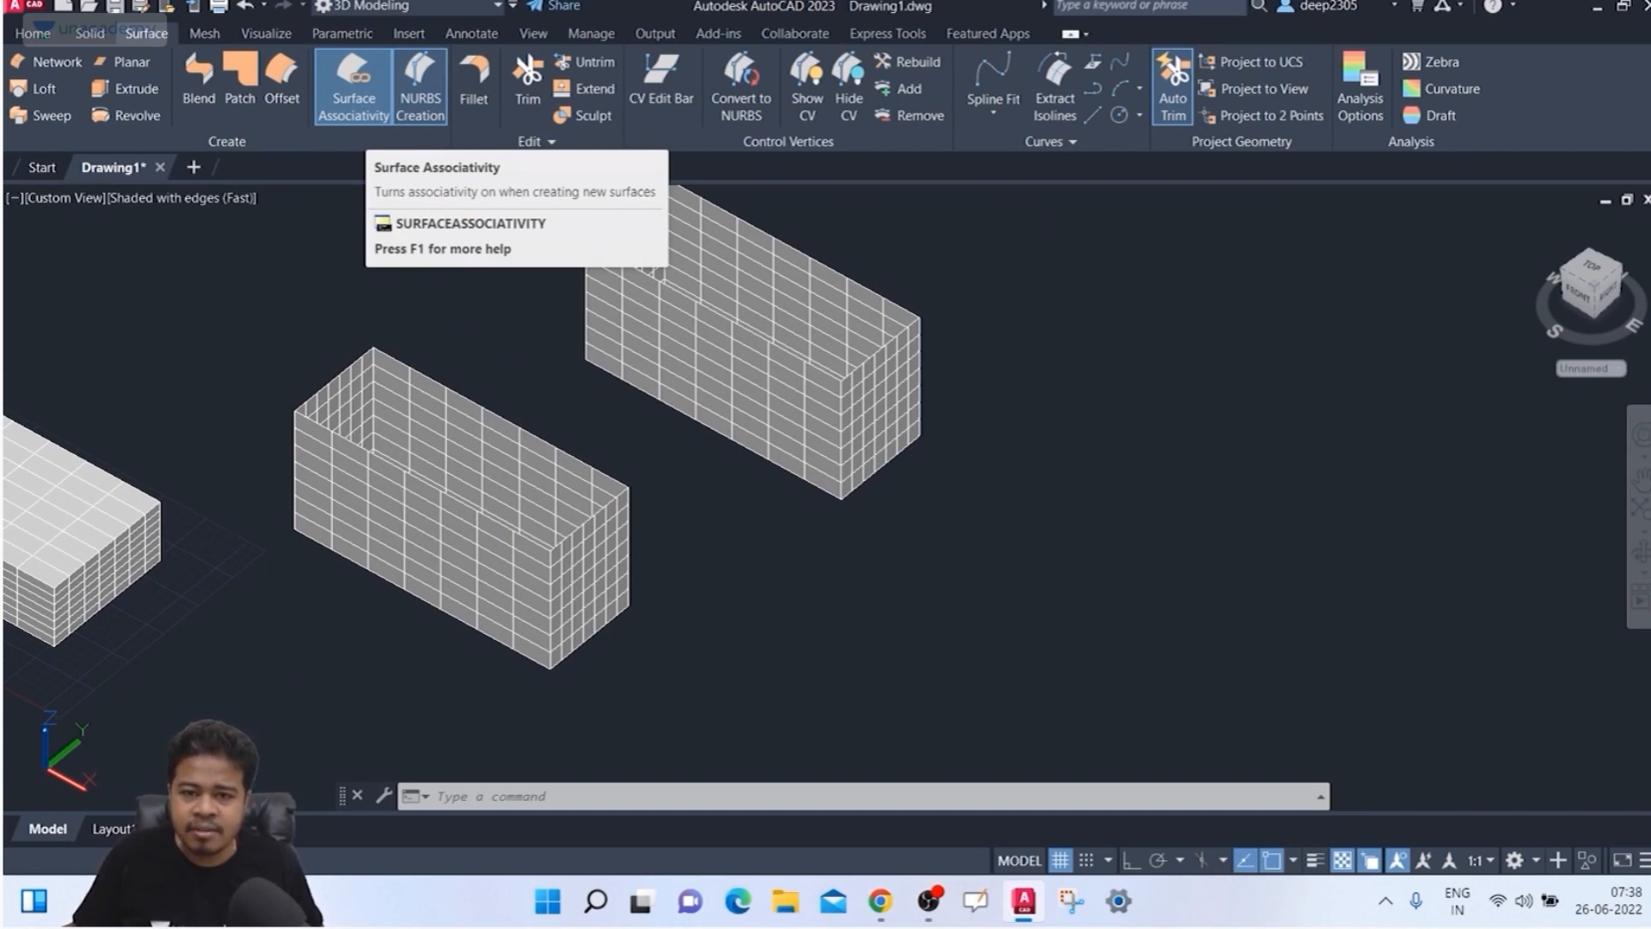
{"action": "left_click", "coordinate": [240, 86]}
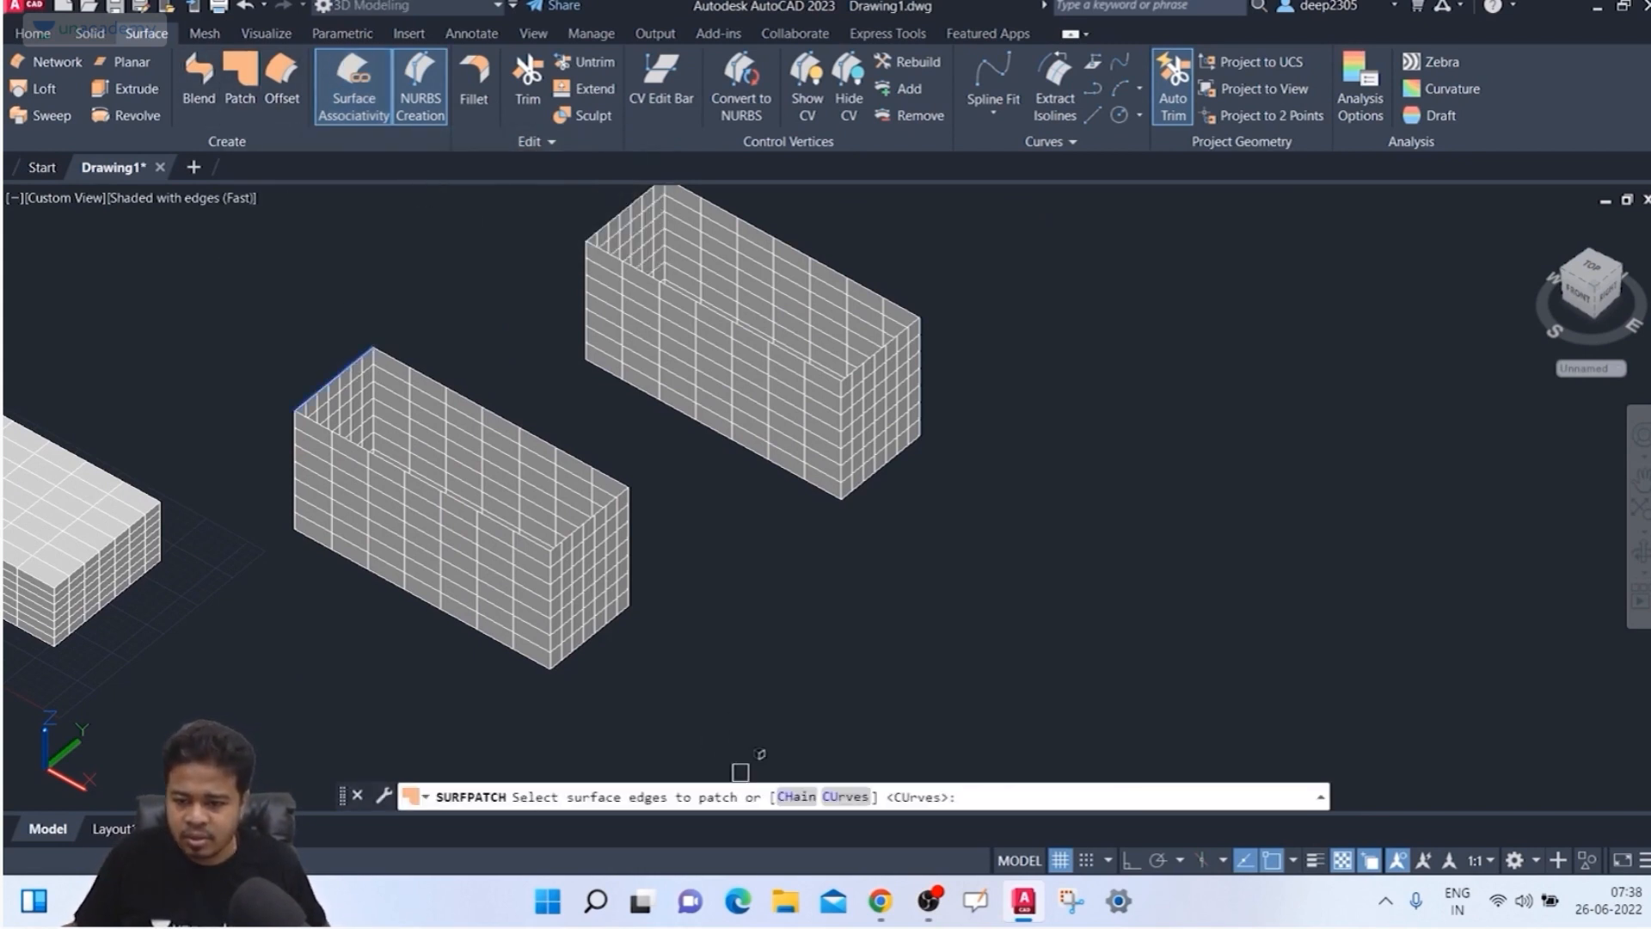
{"action": "type", "text": "CH"}
{"action": "key", "text": "Return"}
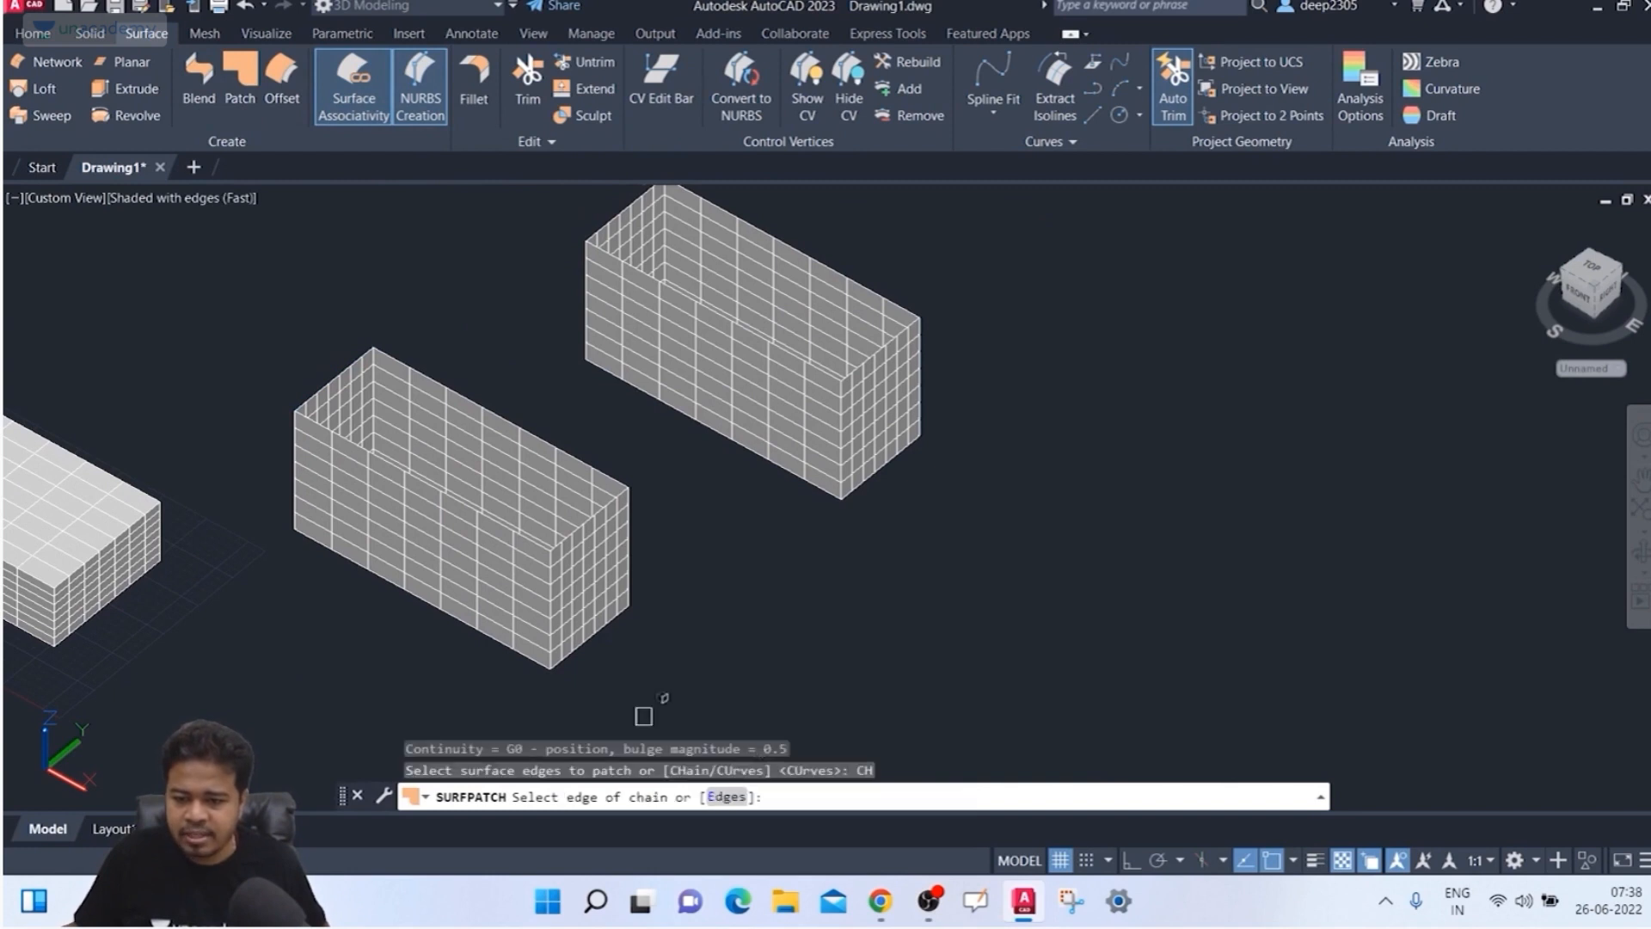
{"action": "left_click", "coordinate": [328, 380]}
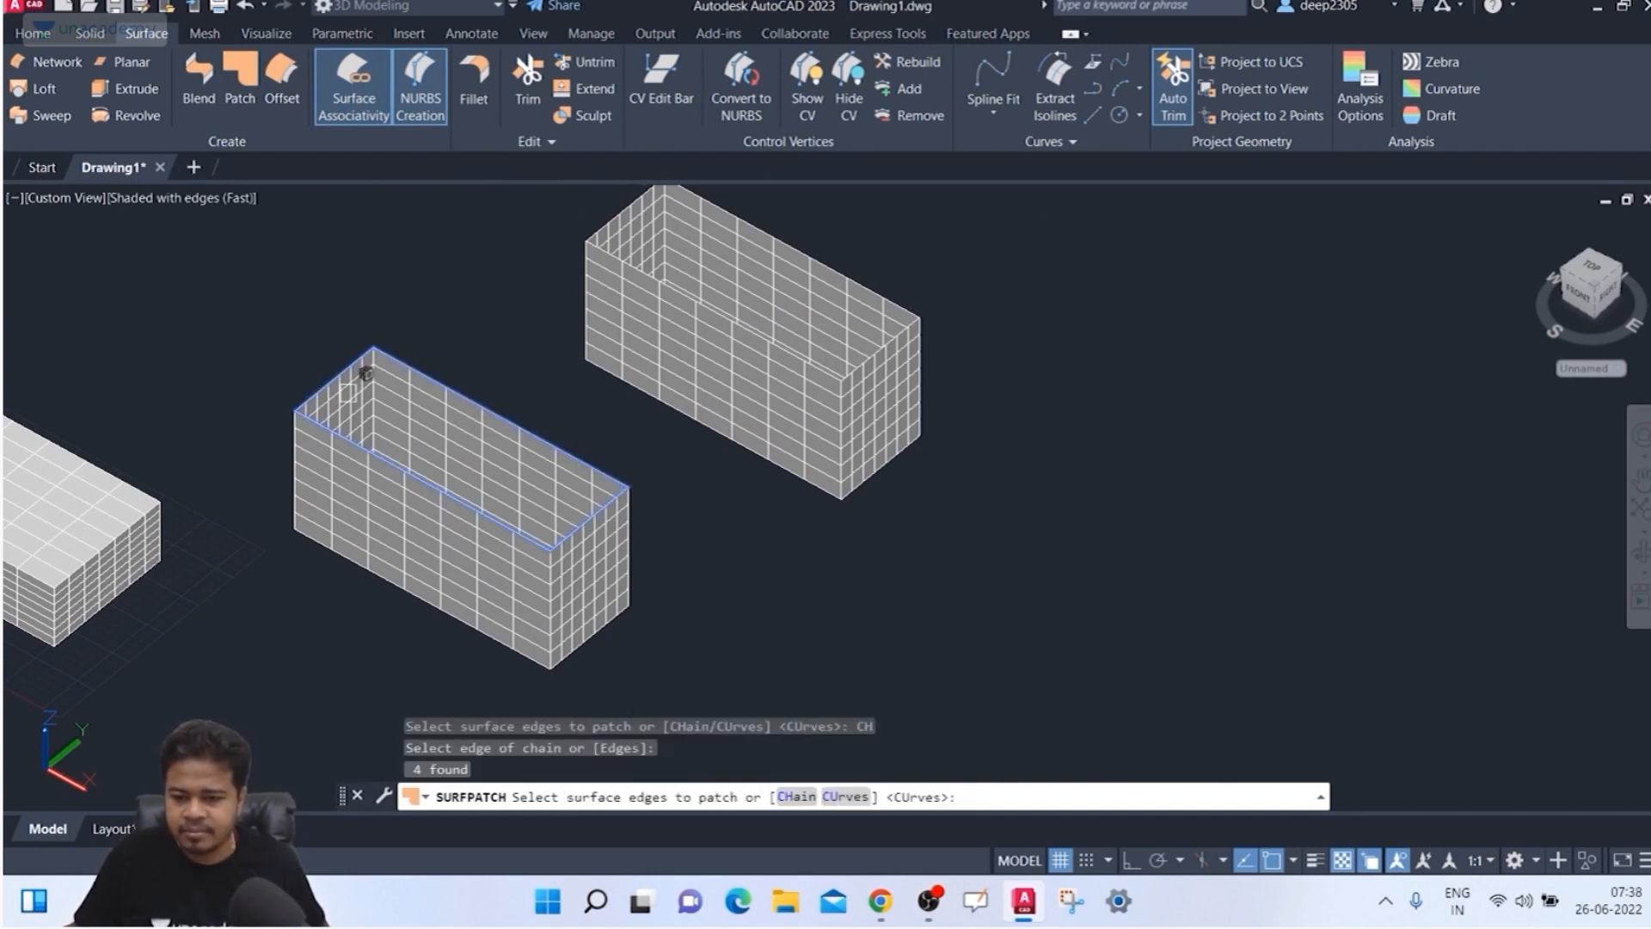
{"action": "key", "text": "Return"}
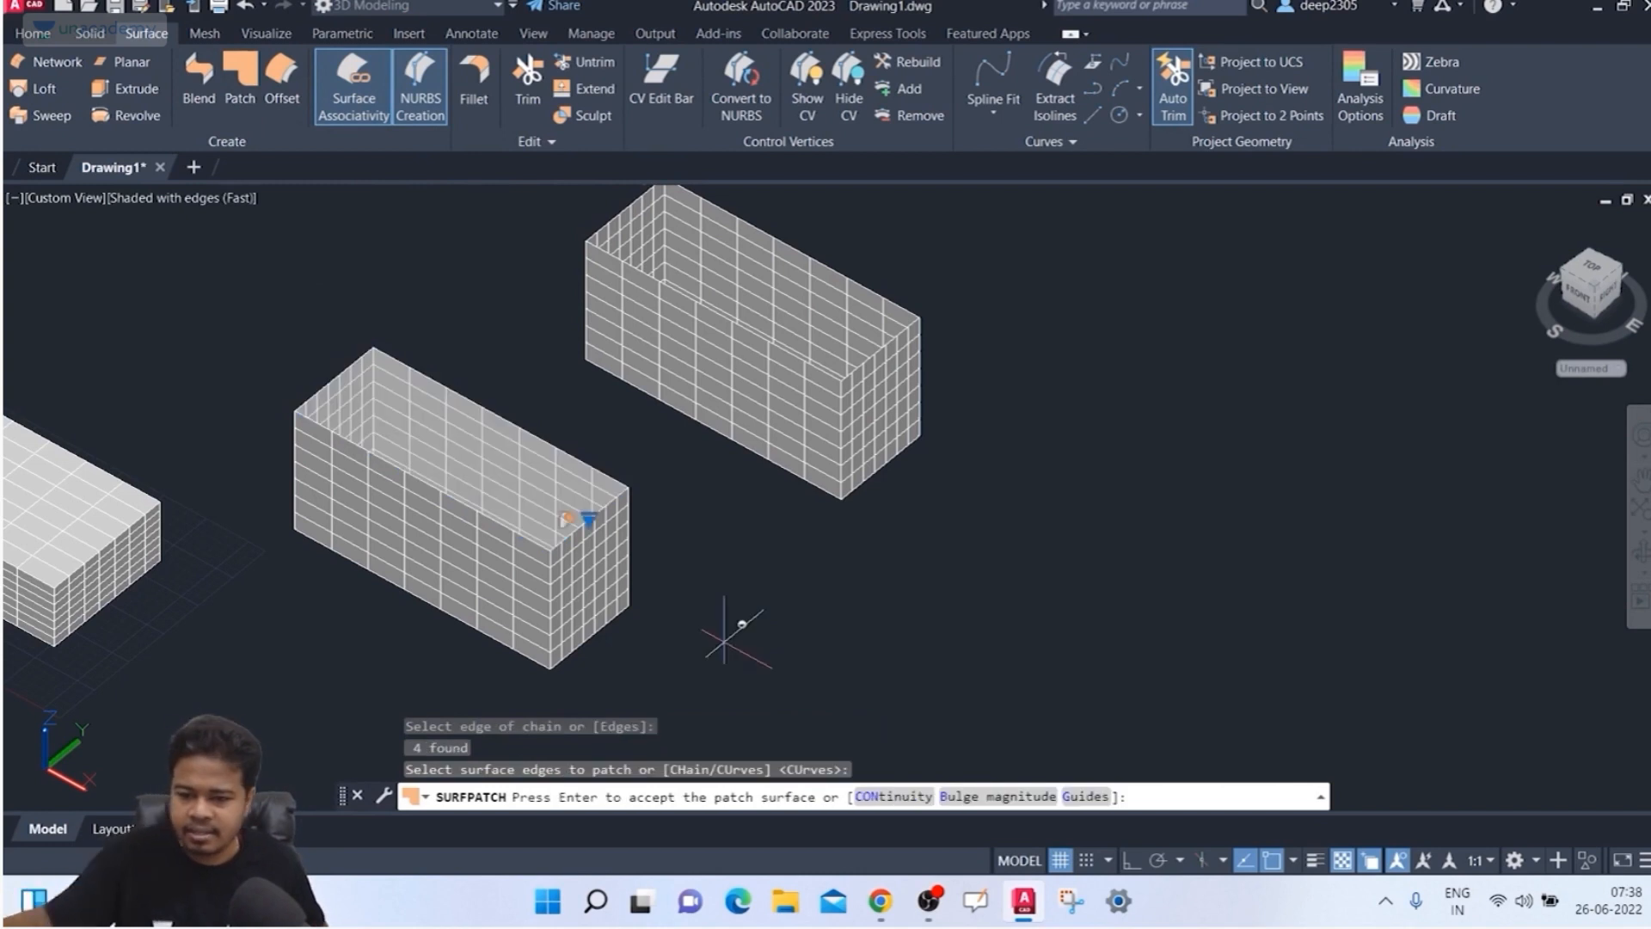
Step: Give the patch G1 continuity and a bulge magnitude of 1, and accept the surface
{"action": "type", "text": "CON"}
{"action": "key", "text": "Return"}
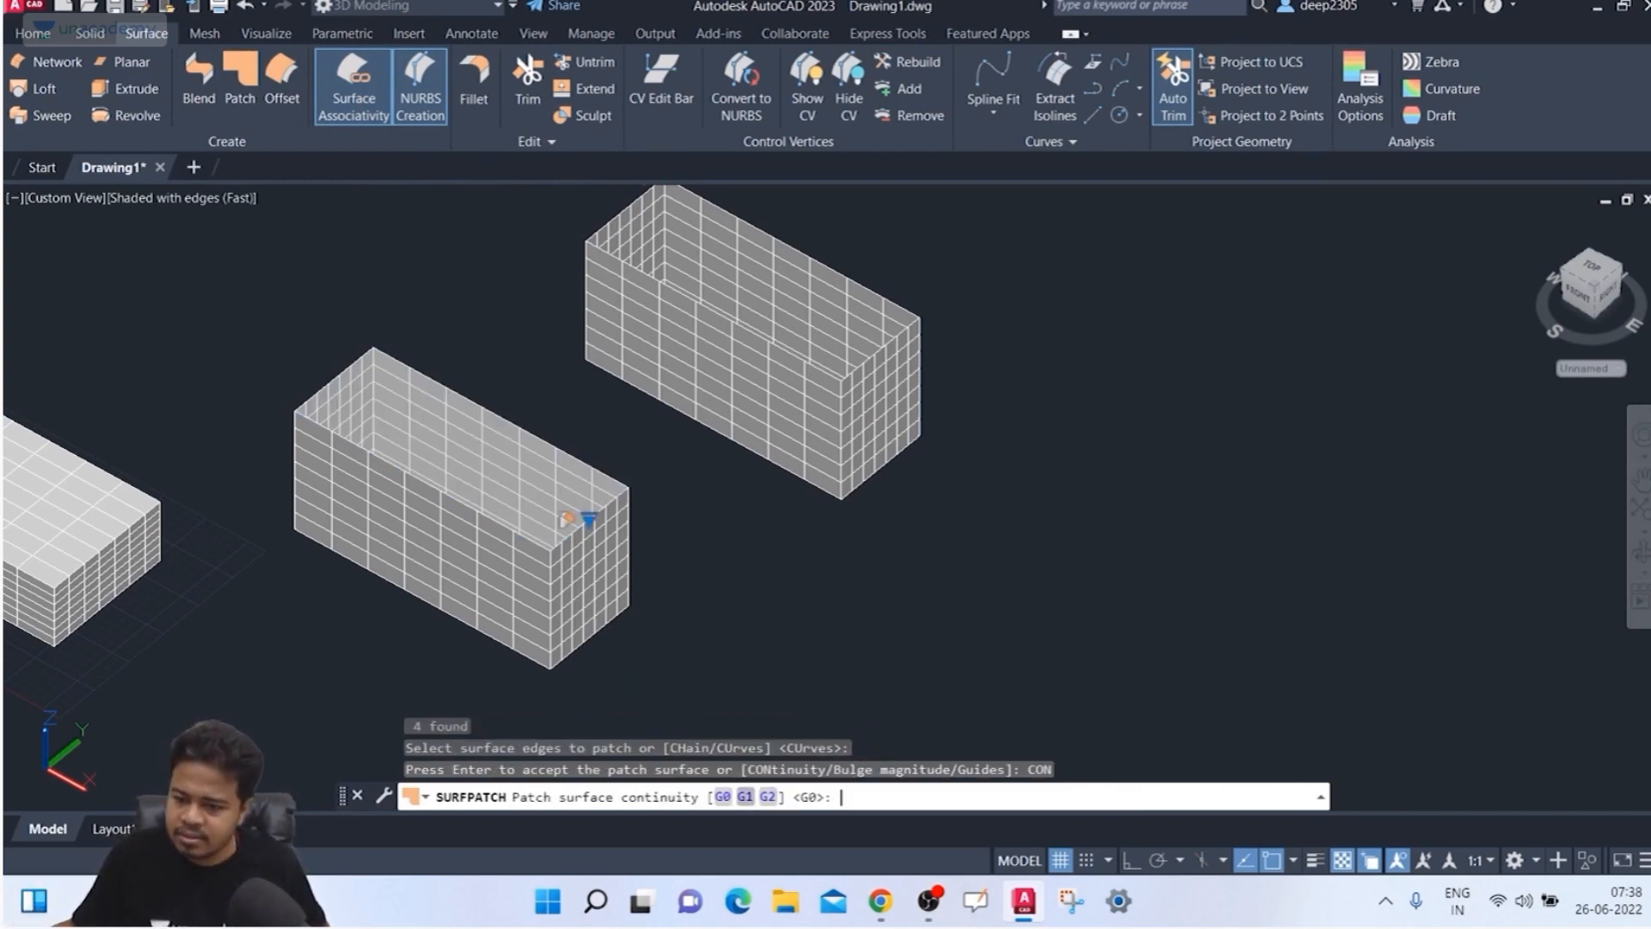
{"action": "type", "text": "G1"}
{"action": "key", "text": "Return"}
{"action": "type", "text": "B"}
{"action": "key", "text": "Return"}
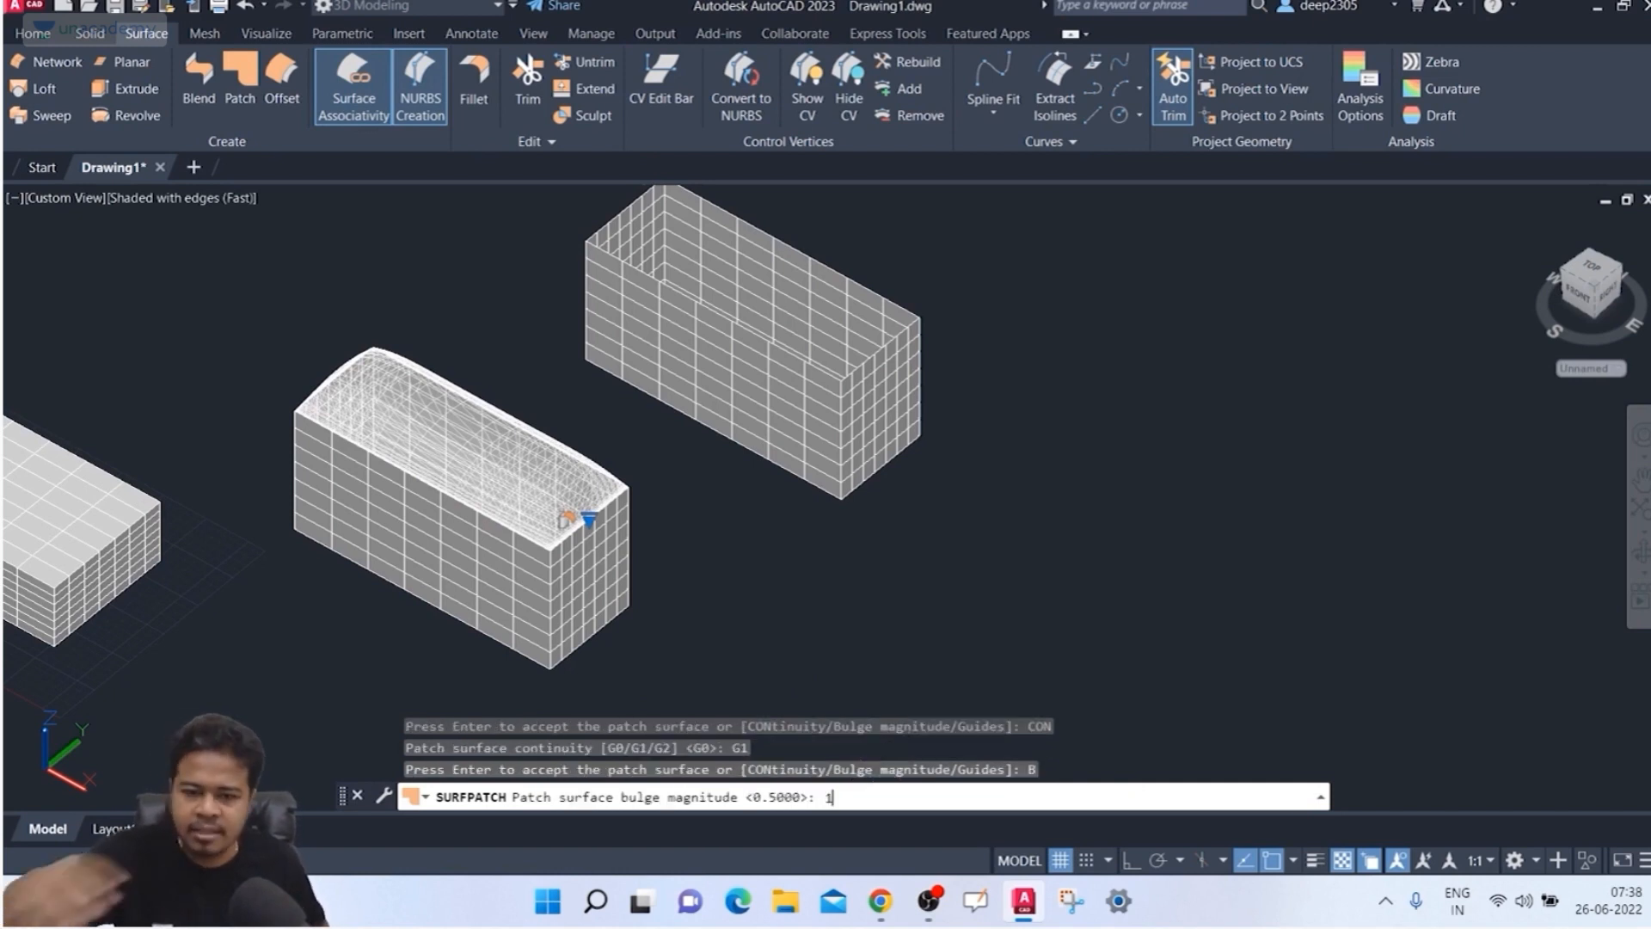
{"action": "type", "text": "1"}
{"action": "key", "text": "Return"}
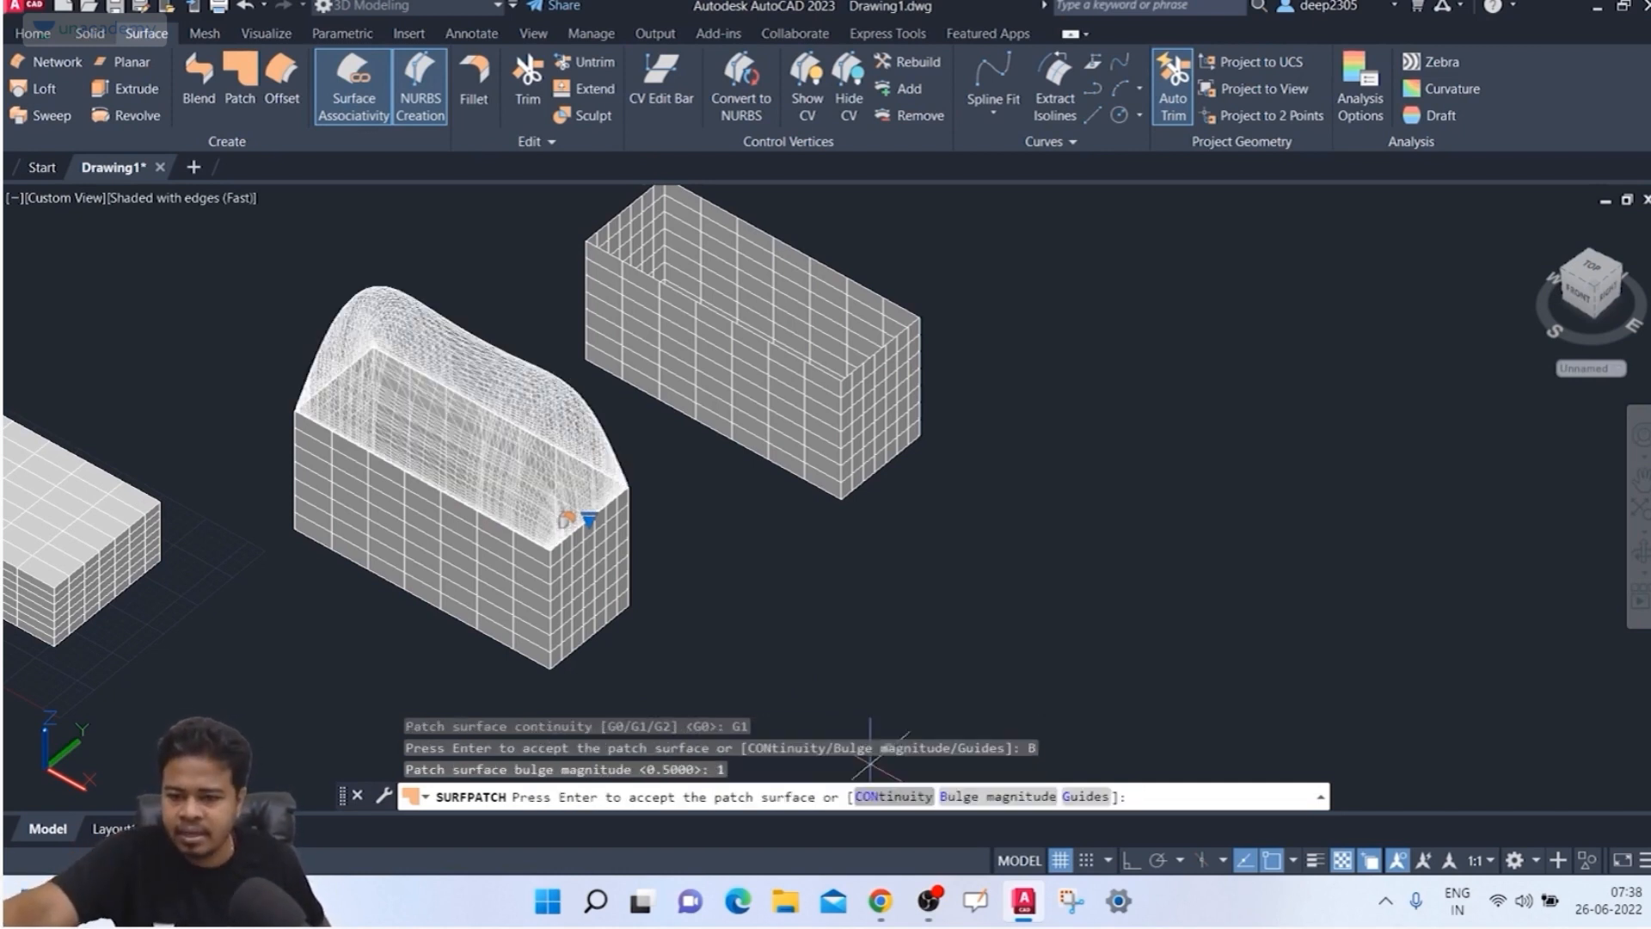
{"action": "key", "text": "Return"}
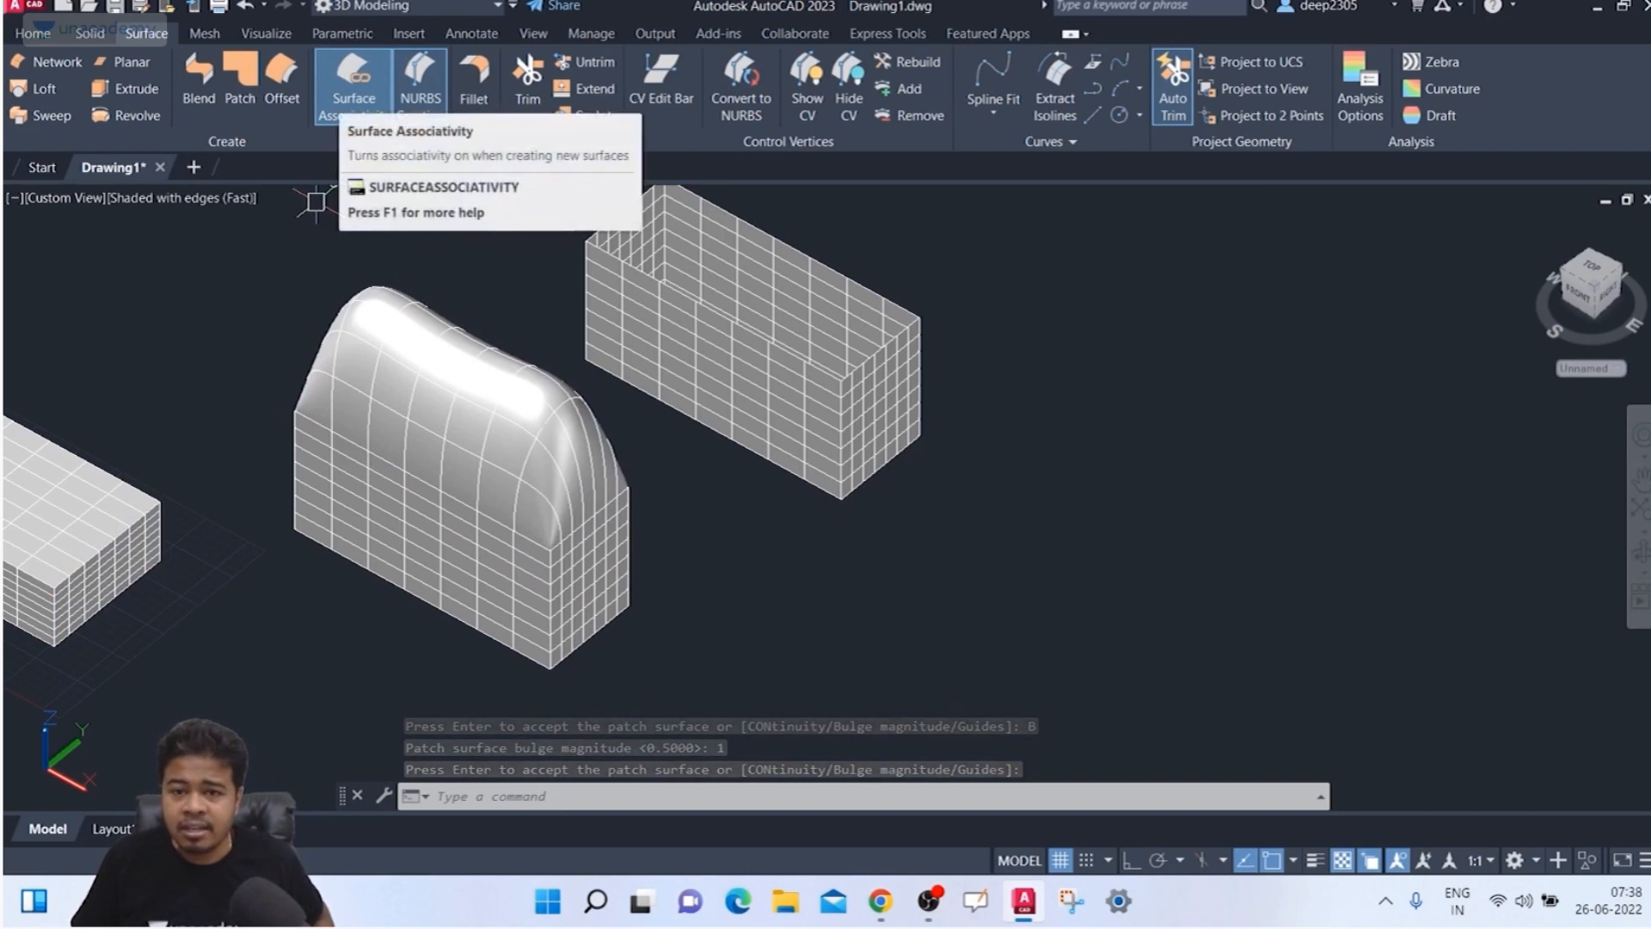
Step: Turn off Surface Associativity for new surfaces
{"action": "left_click", "coordinate": [353, 90]}
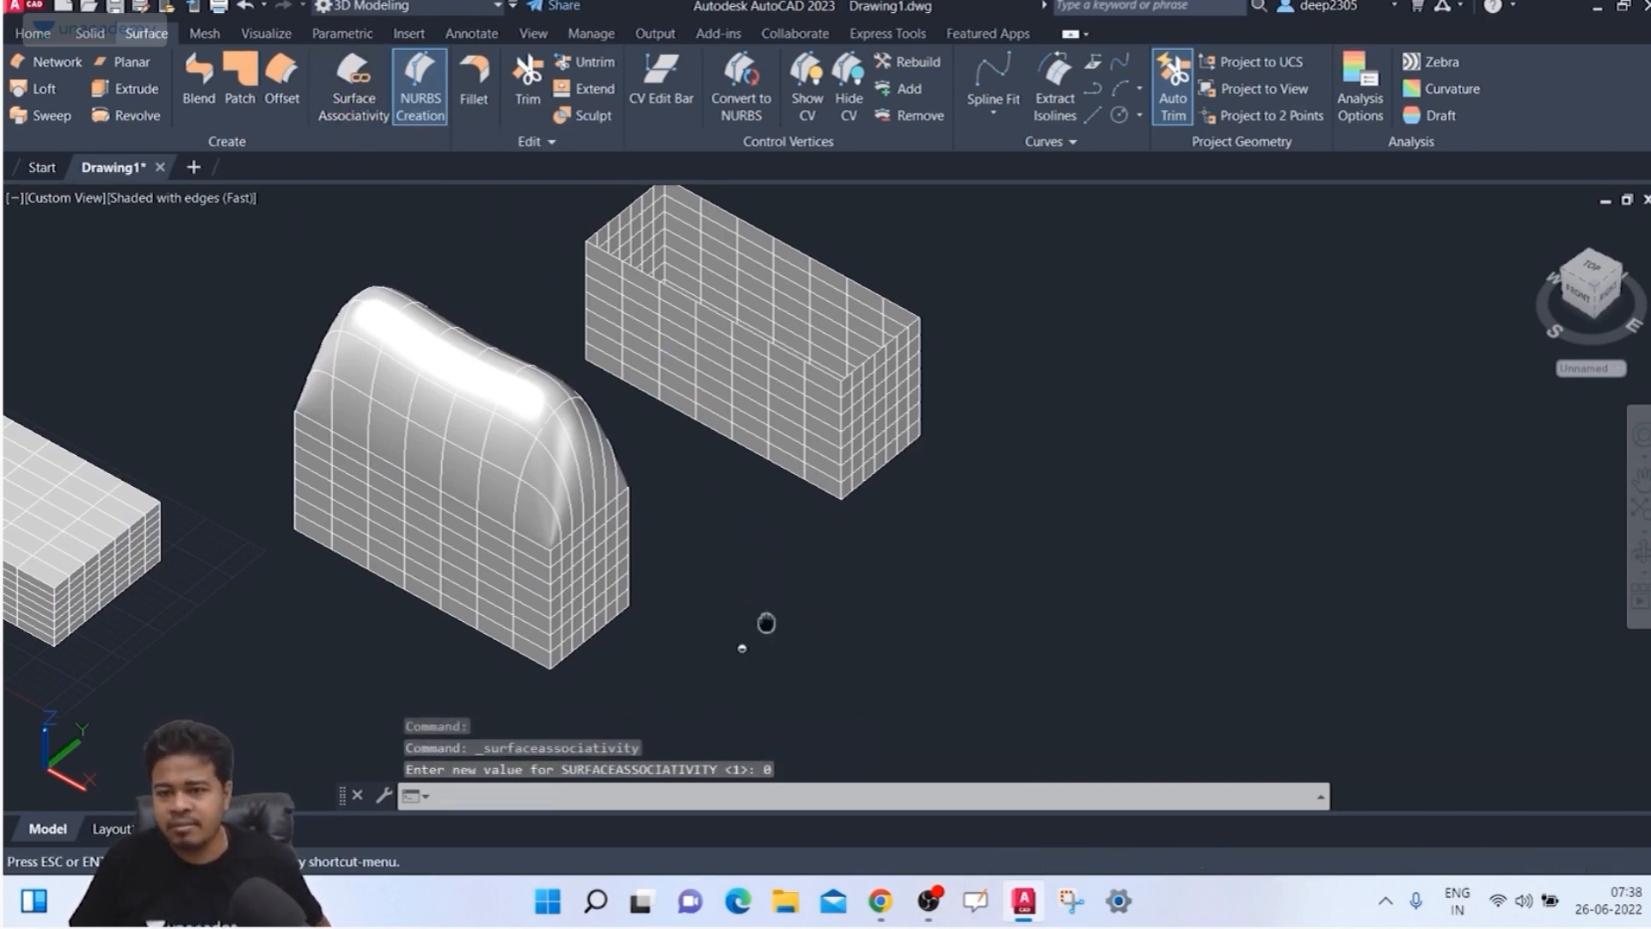
{"action": "middle_click_drag", "start_coordinate": [763, 620], "coordinate": [677, 620]}
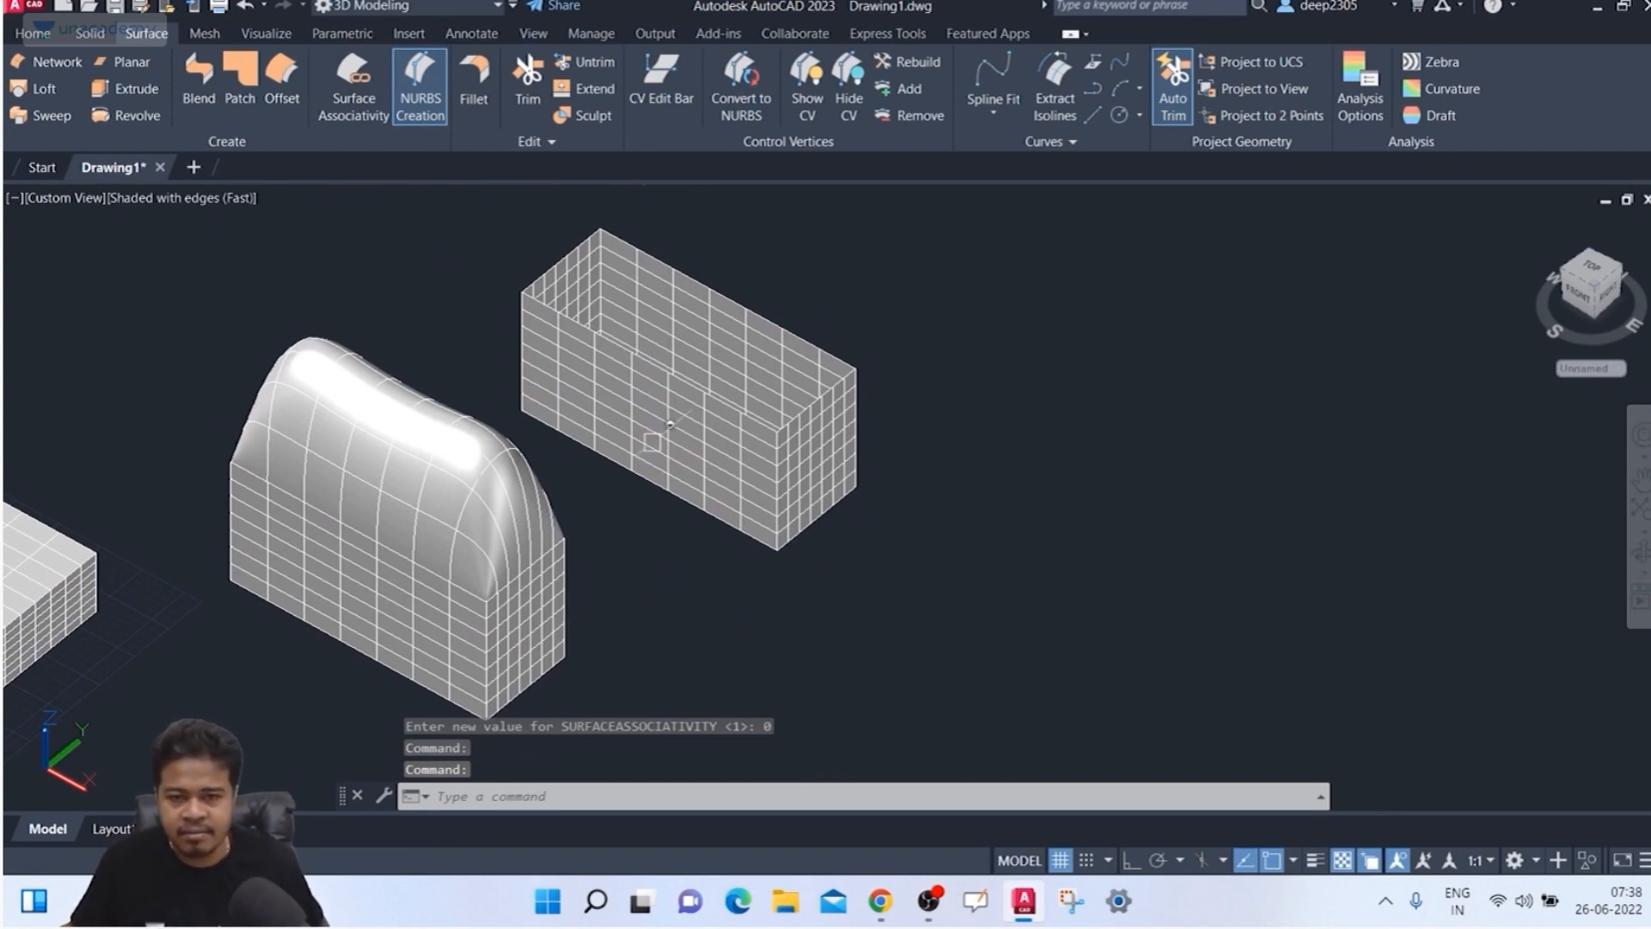
{"action": "key", "text": "Escape"}
{"action": "key", "text": "Escape"}
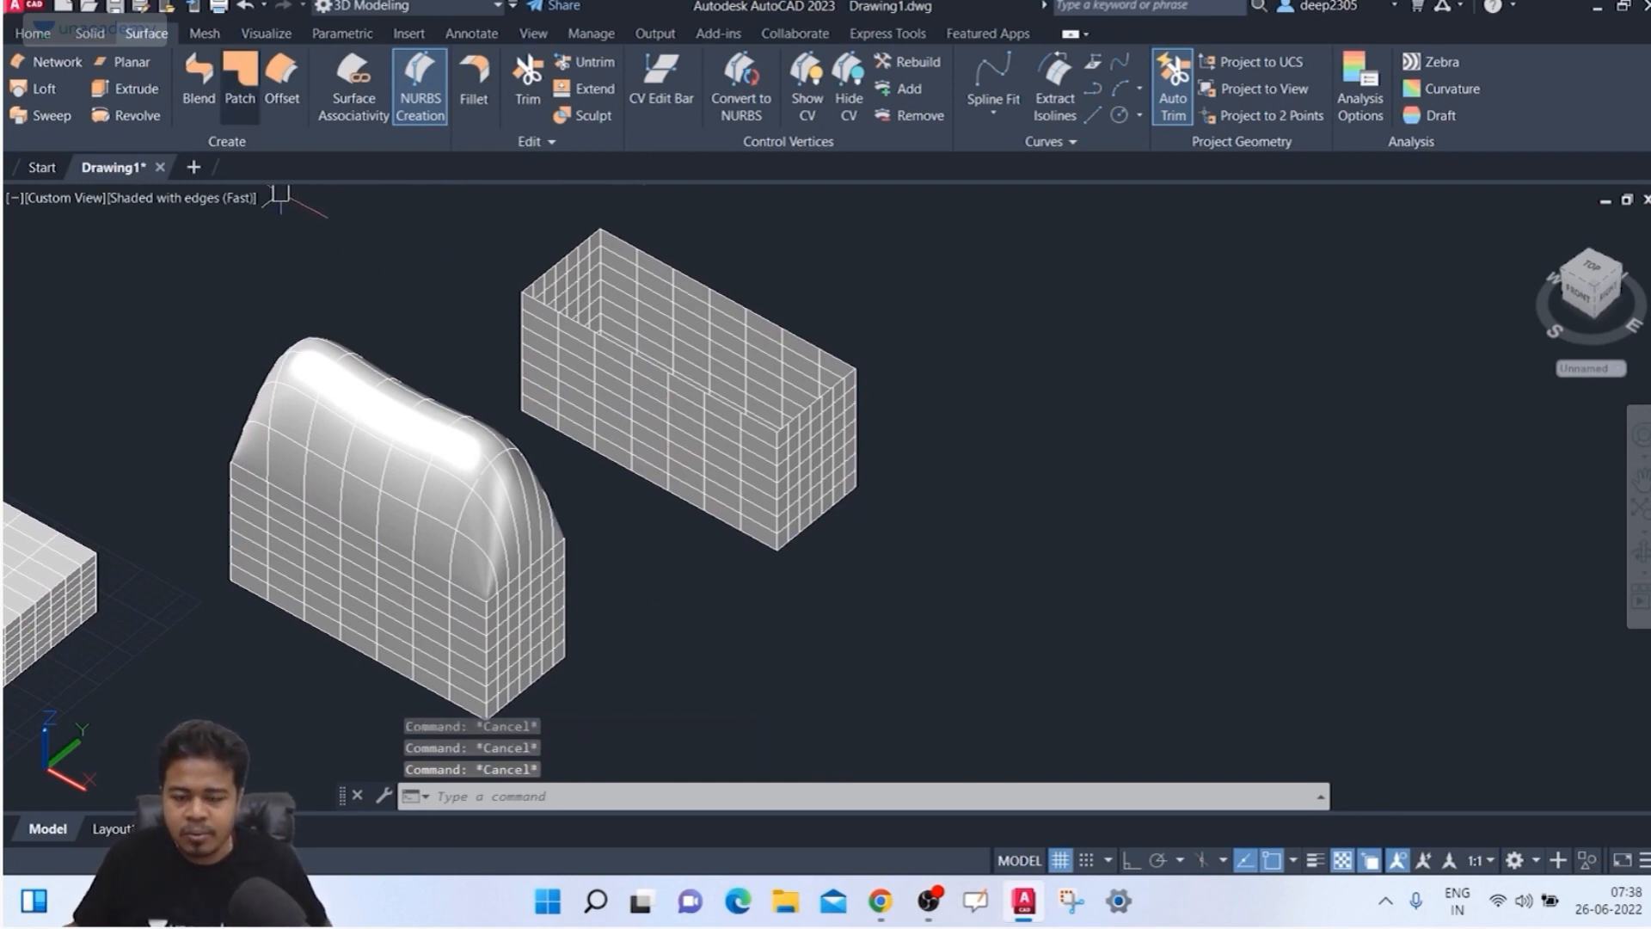
Step: Start a surface patch over the copied walls' open top, using the chain of their upper edges
{"action": "left_click", "coordinate": [240, 86]}
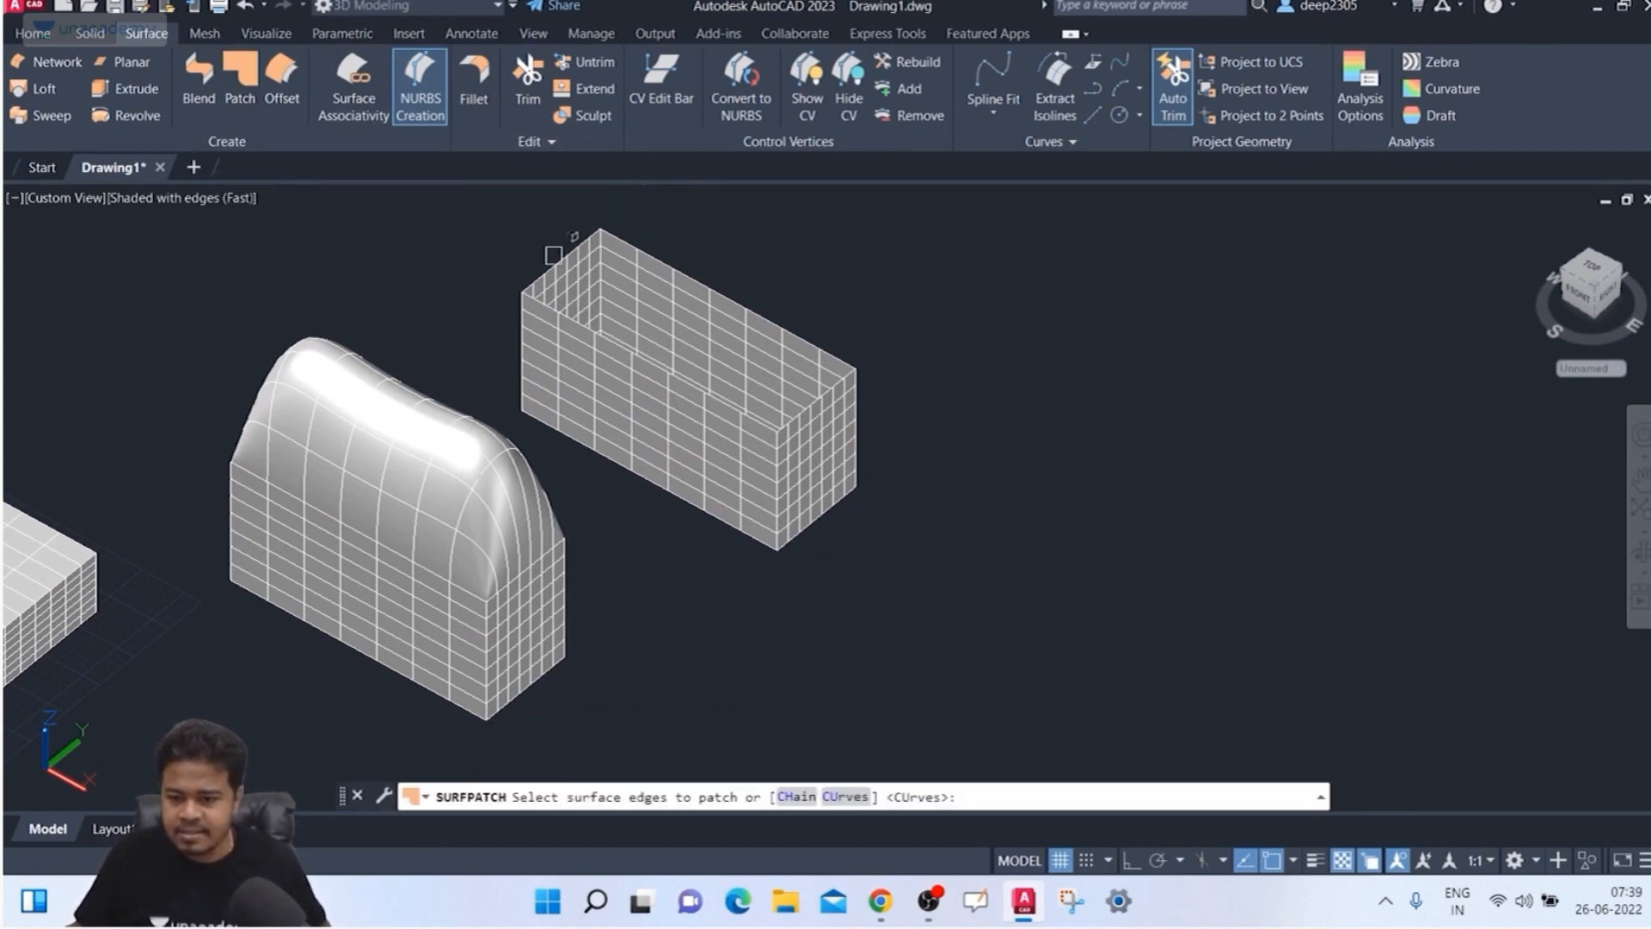
{"action": "left_click", "coordinate": [797, 796]}
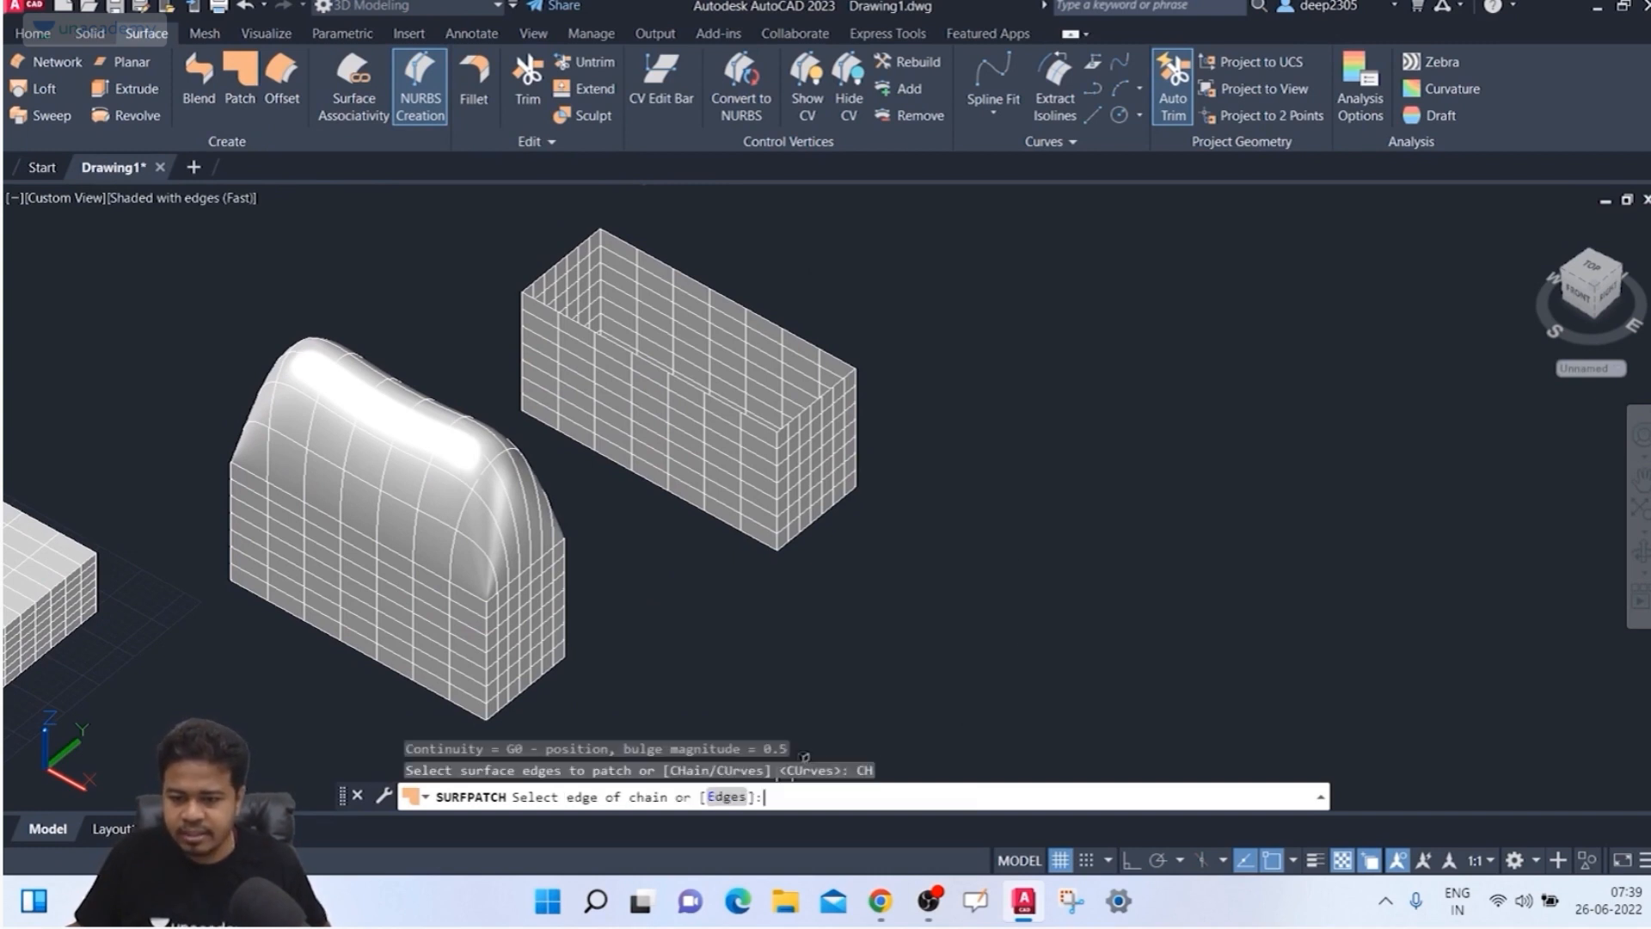
{"action": "left_click", "coordinate": [560, 266]}
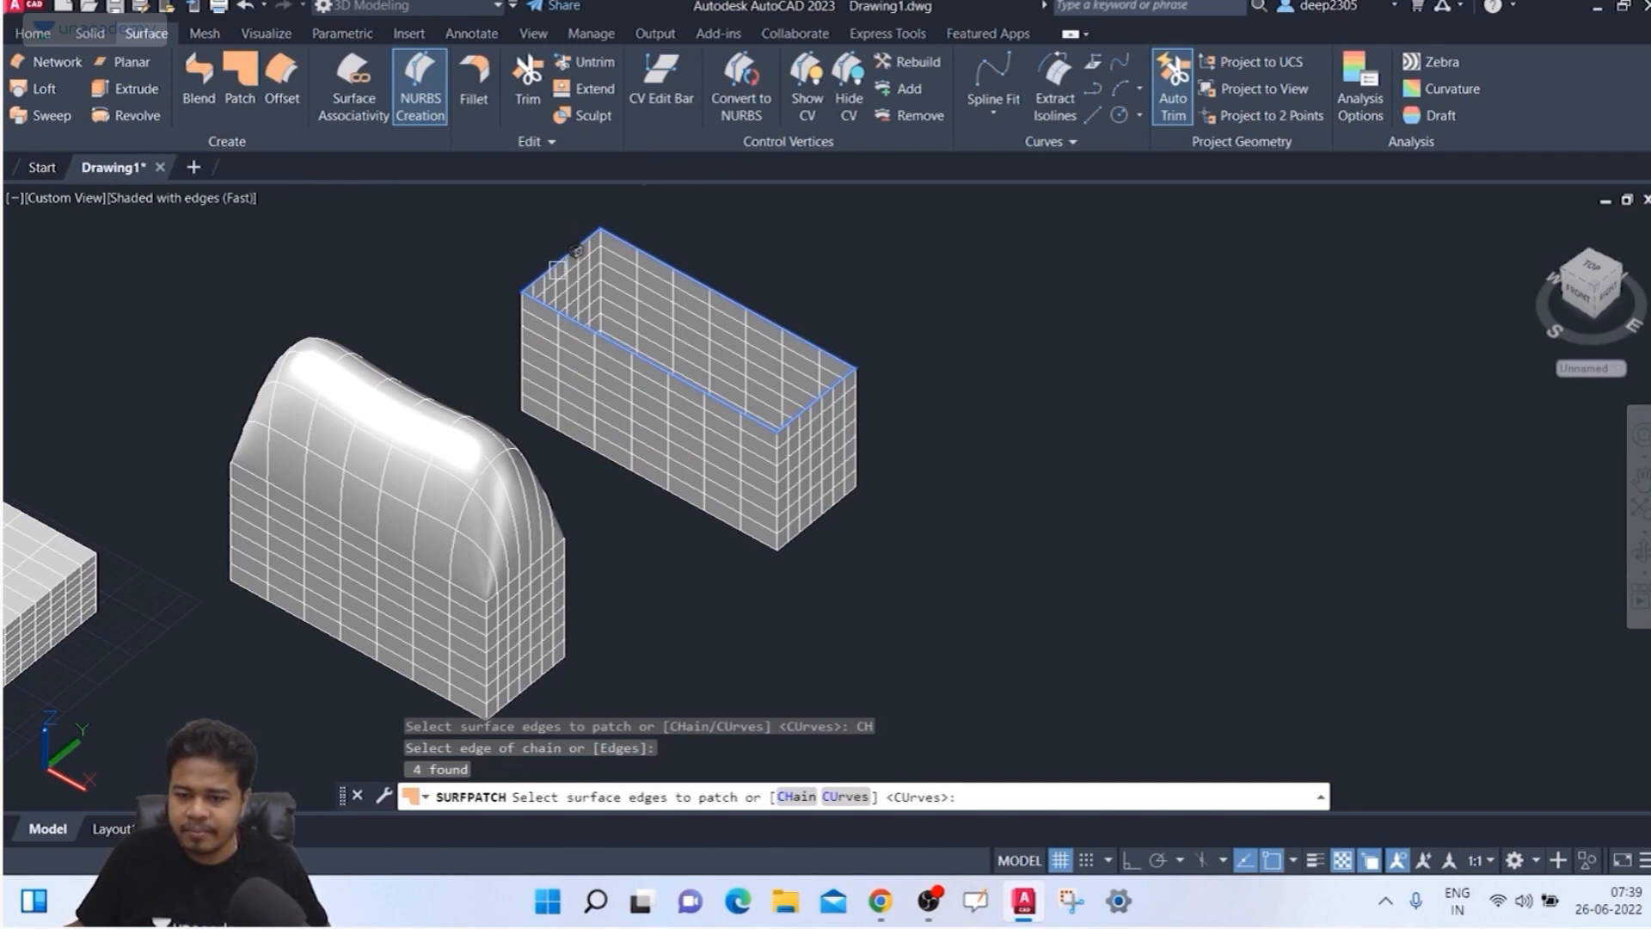
{"action": "key", "text": "Return"}
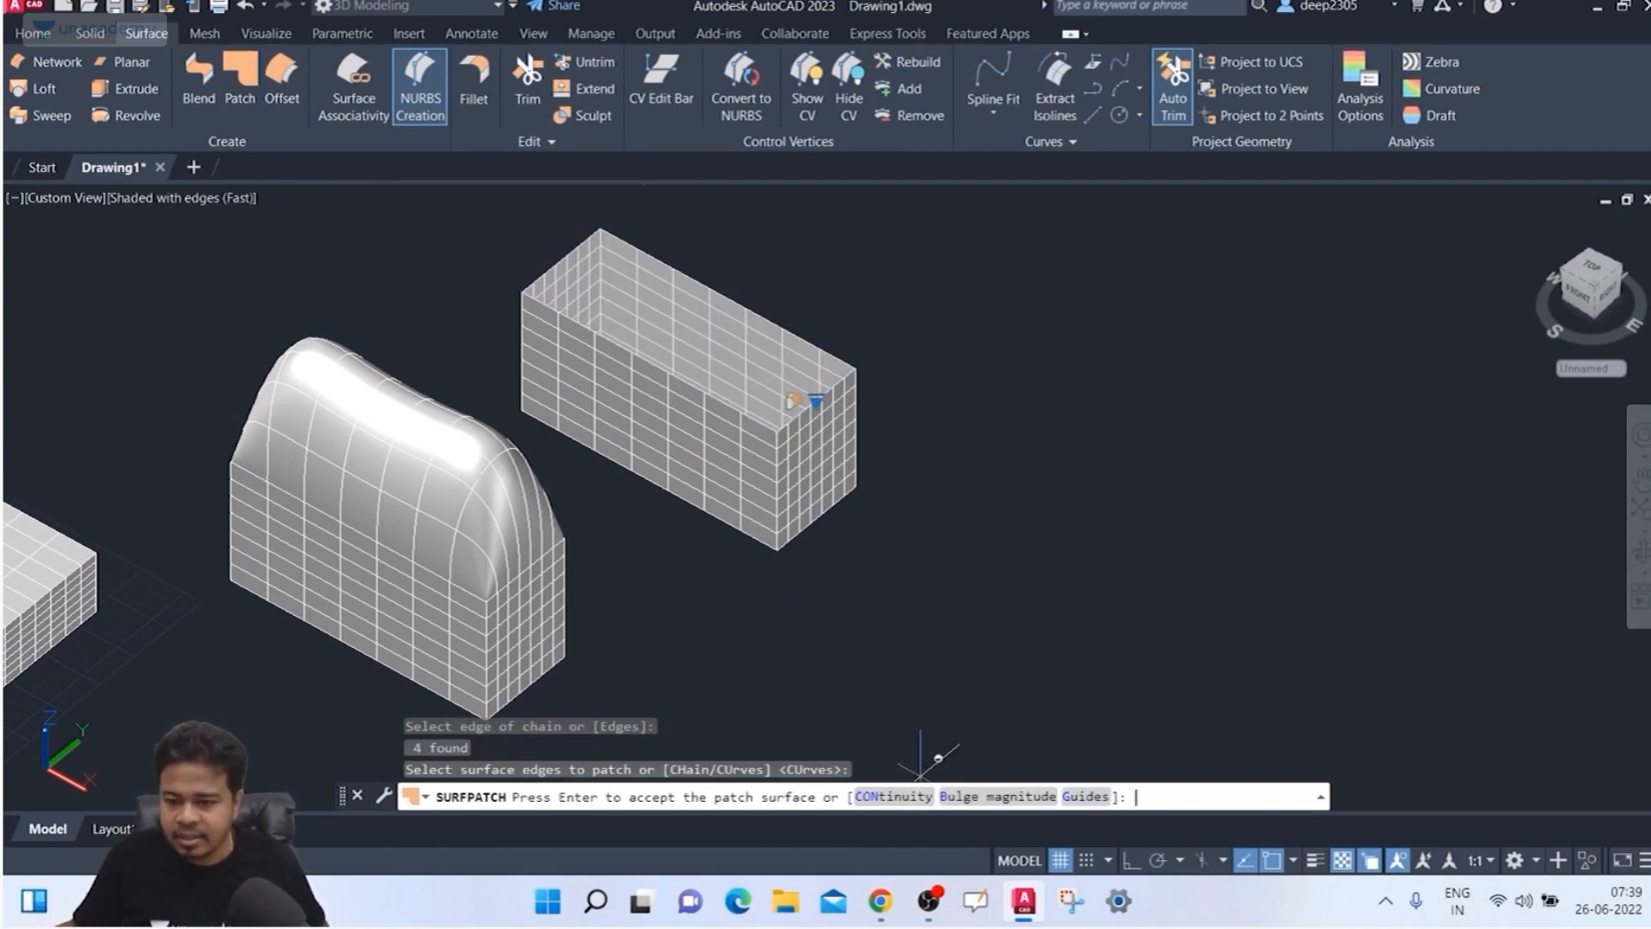
Step: Give the copied walls' patch G1 continuity, try a bulge magnitude of 11, then set it to 1 and accept the surface
{"action": "type", "text": "CON"}
{"action": "key", "text": "Return"}
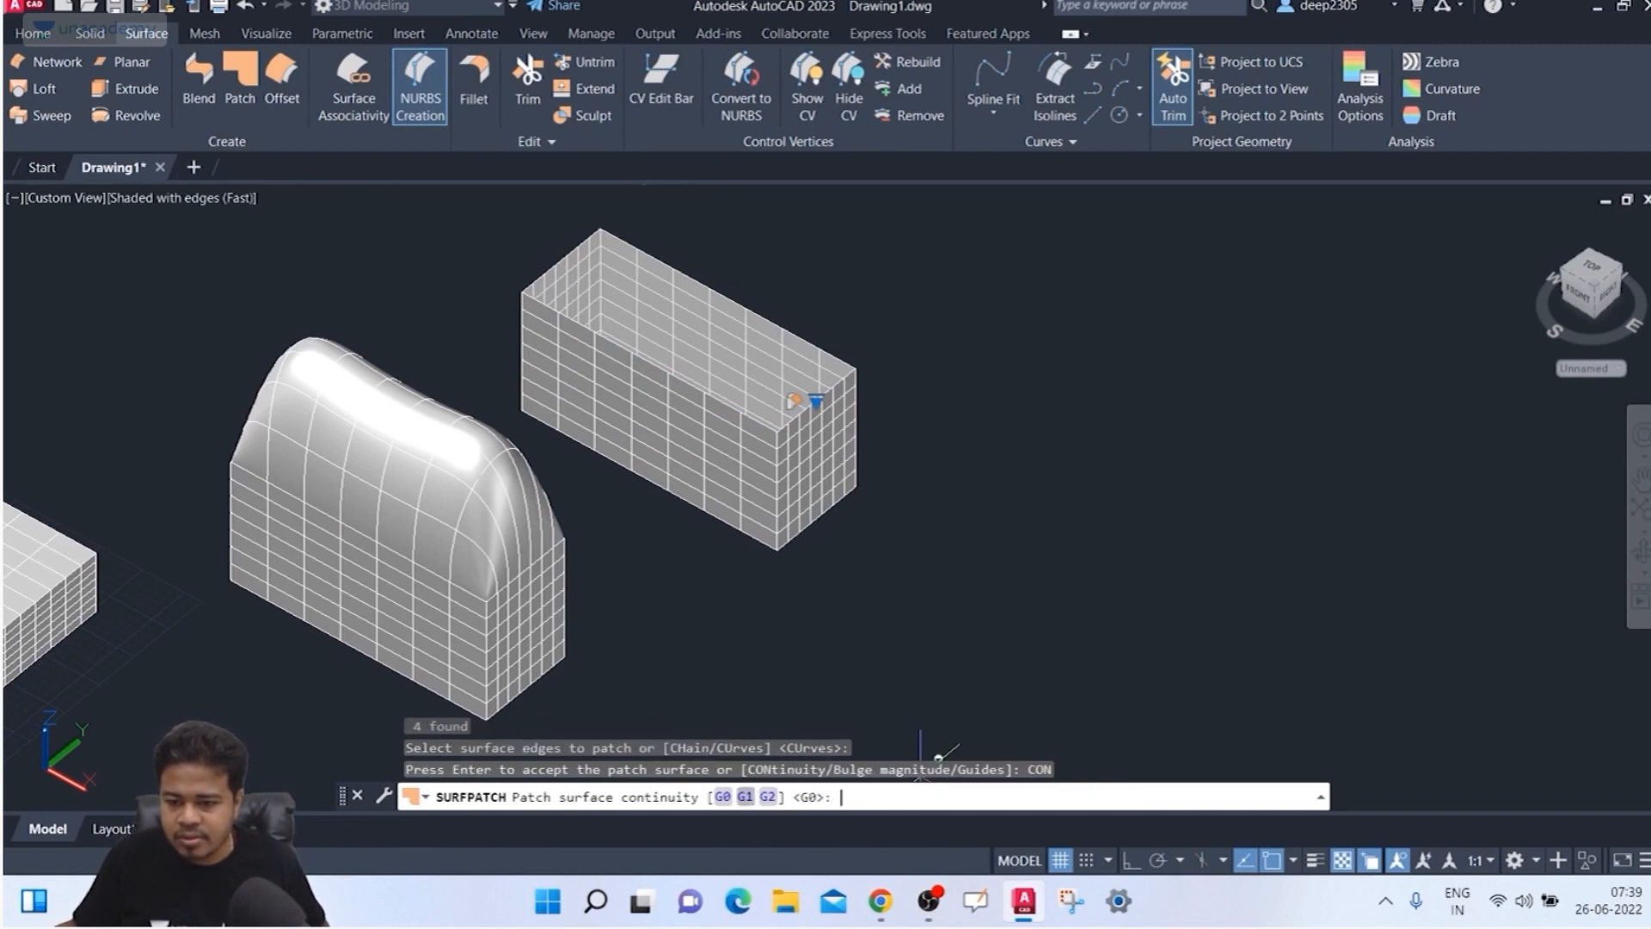
{"action": "left_click", "coordinate": [745, 797]}
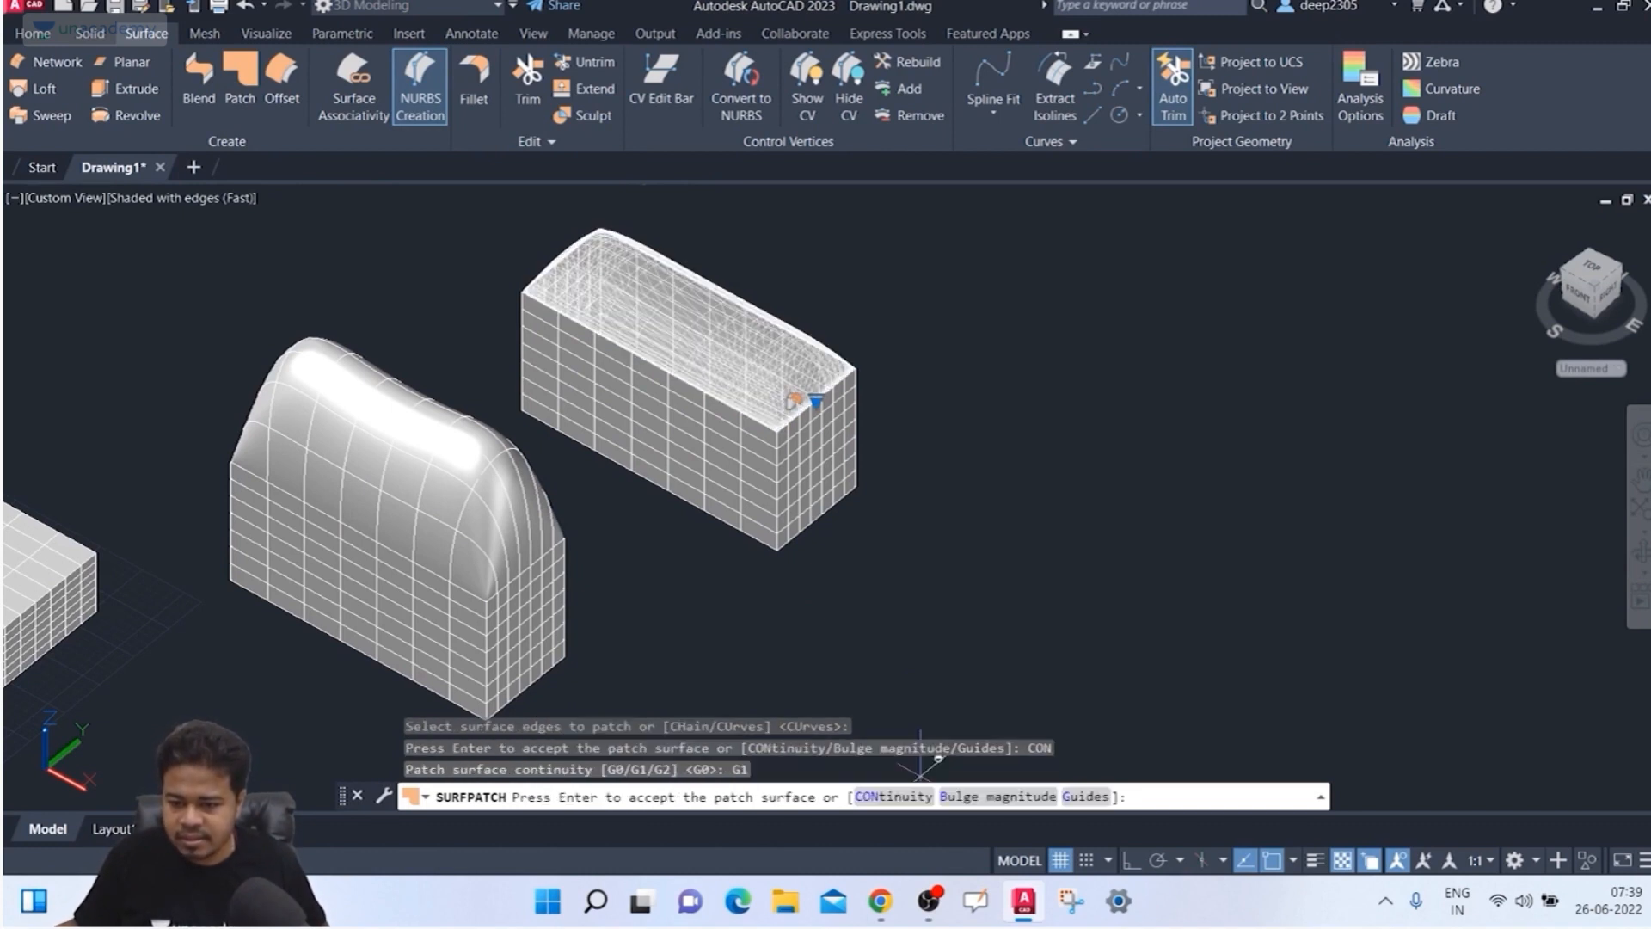
{"action": "left_click", "coordinate": [972, 796]}
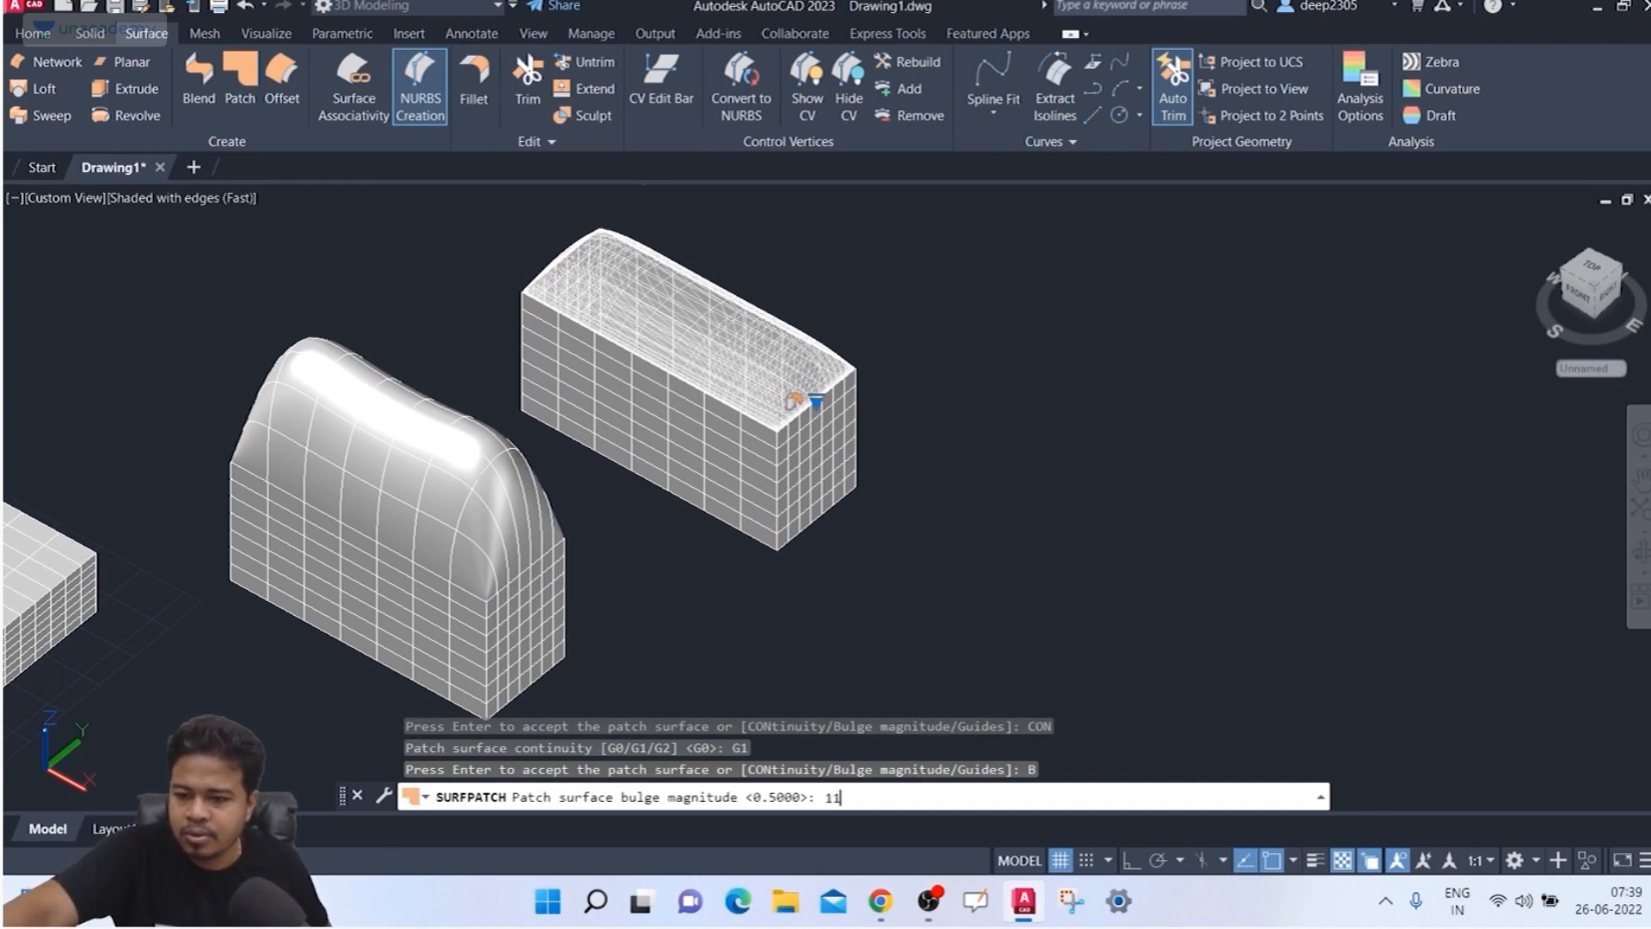
{"action": "key", "text": "Return"}
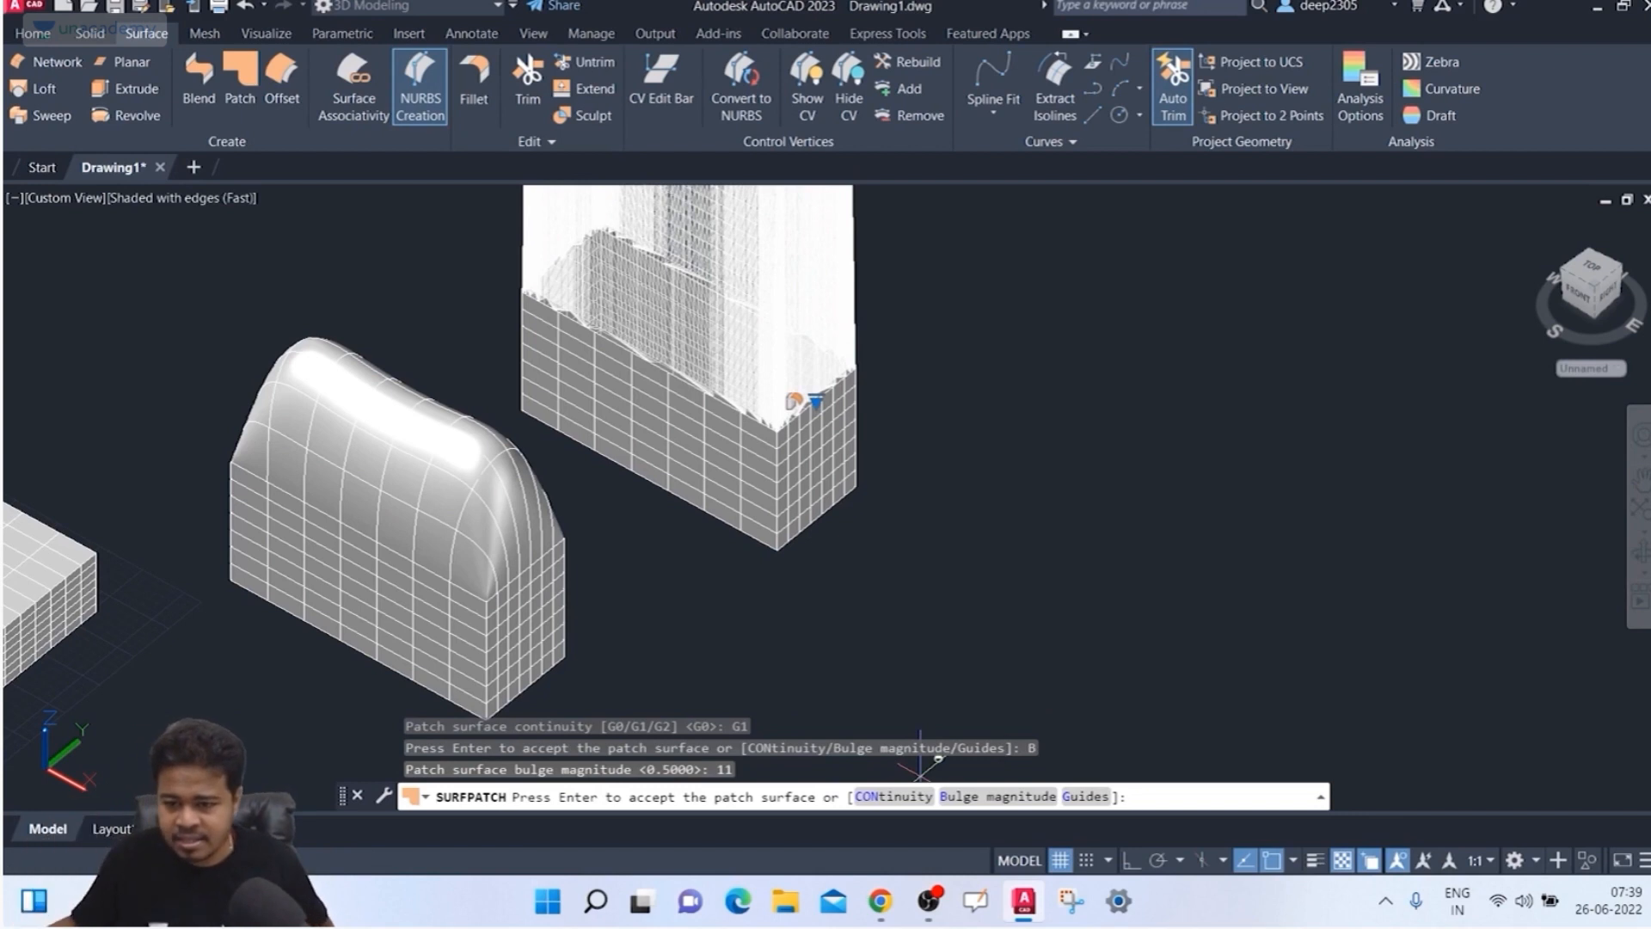
{"action": "left_click", "coordinate": [968, 797]}
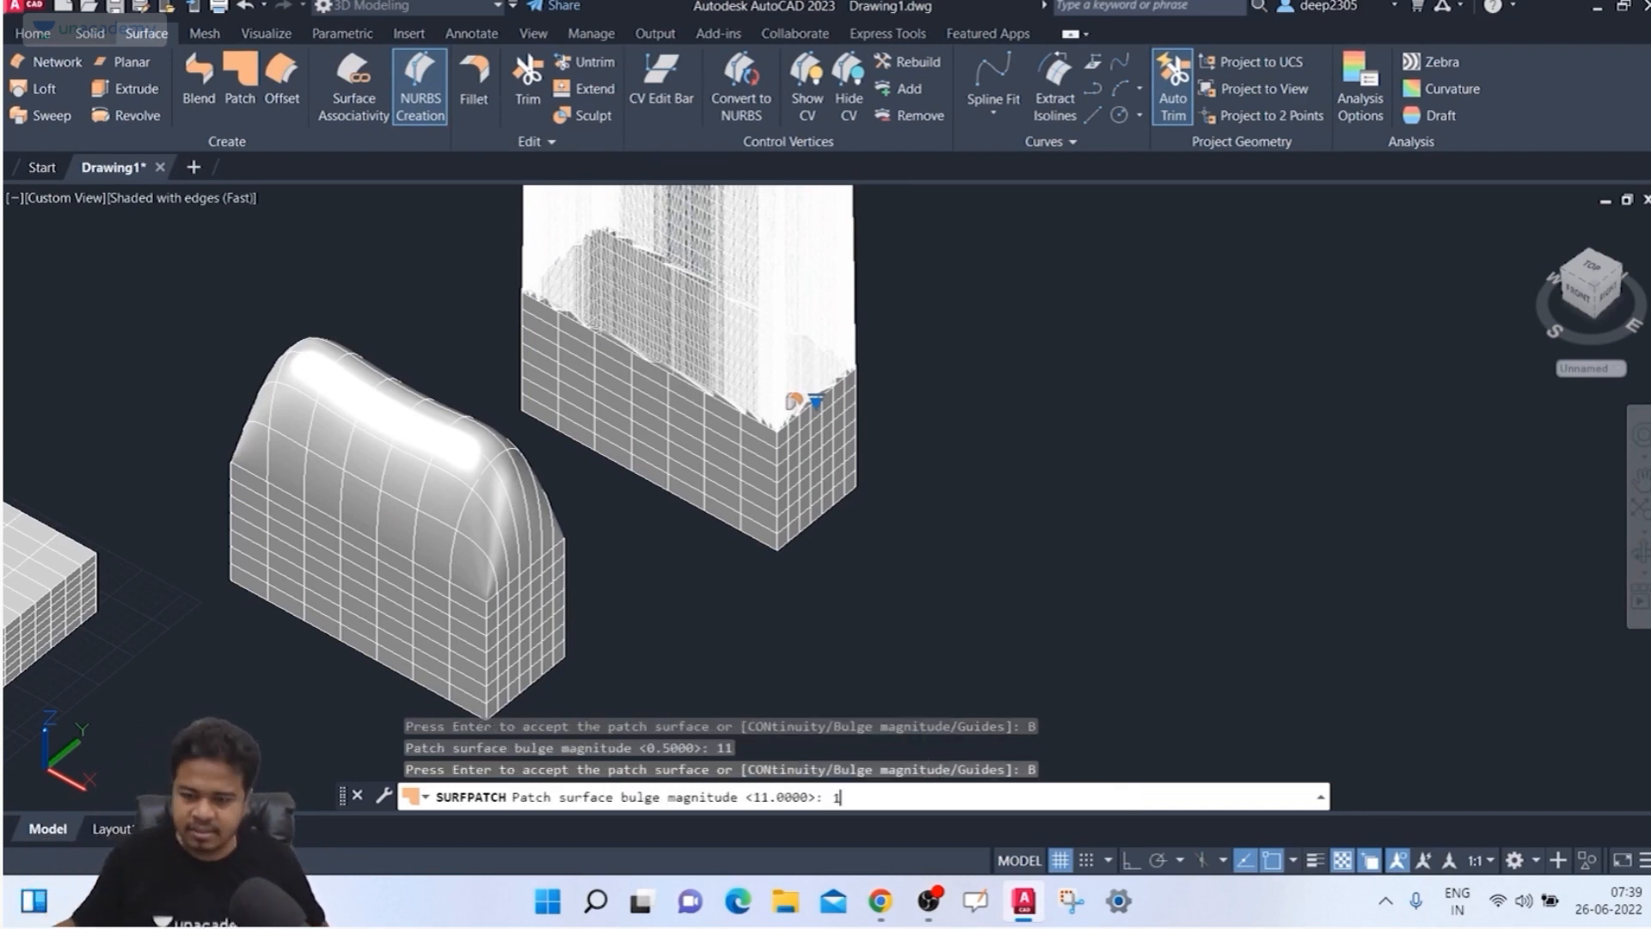
{"action": "type", "text": "1"}
{"action": "key", "text": "Return"}
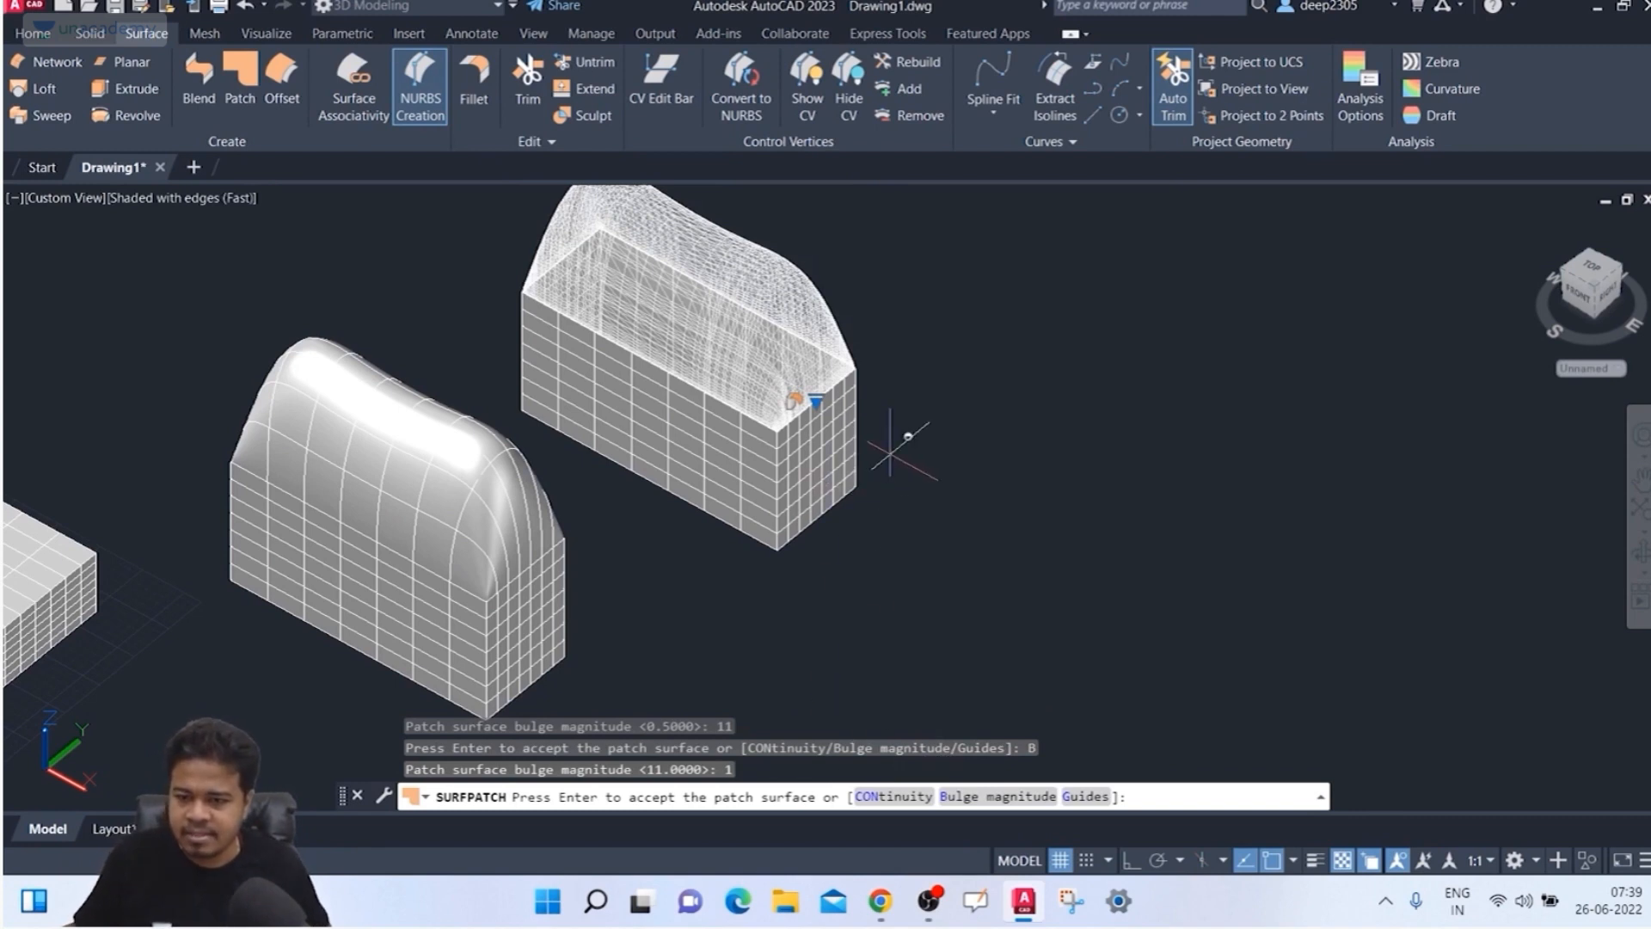
{"action": "key", "text": "Return"}
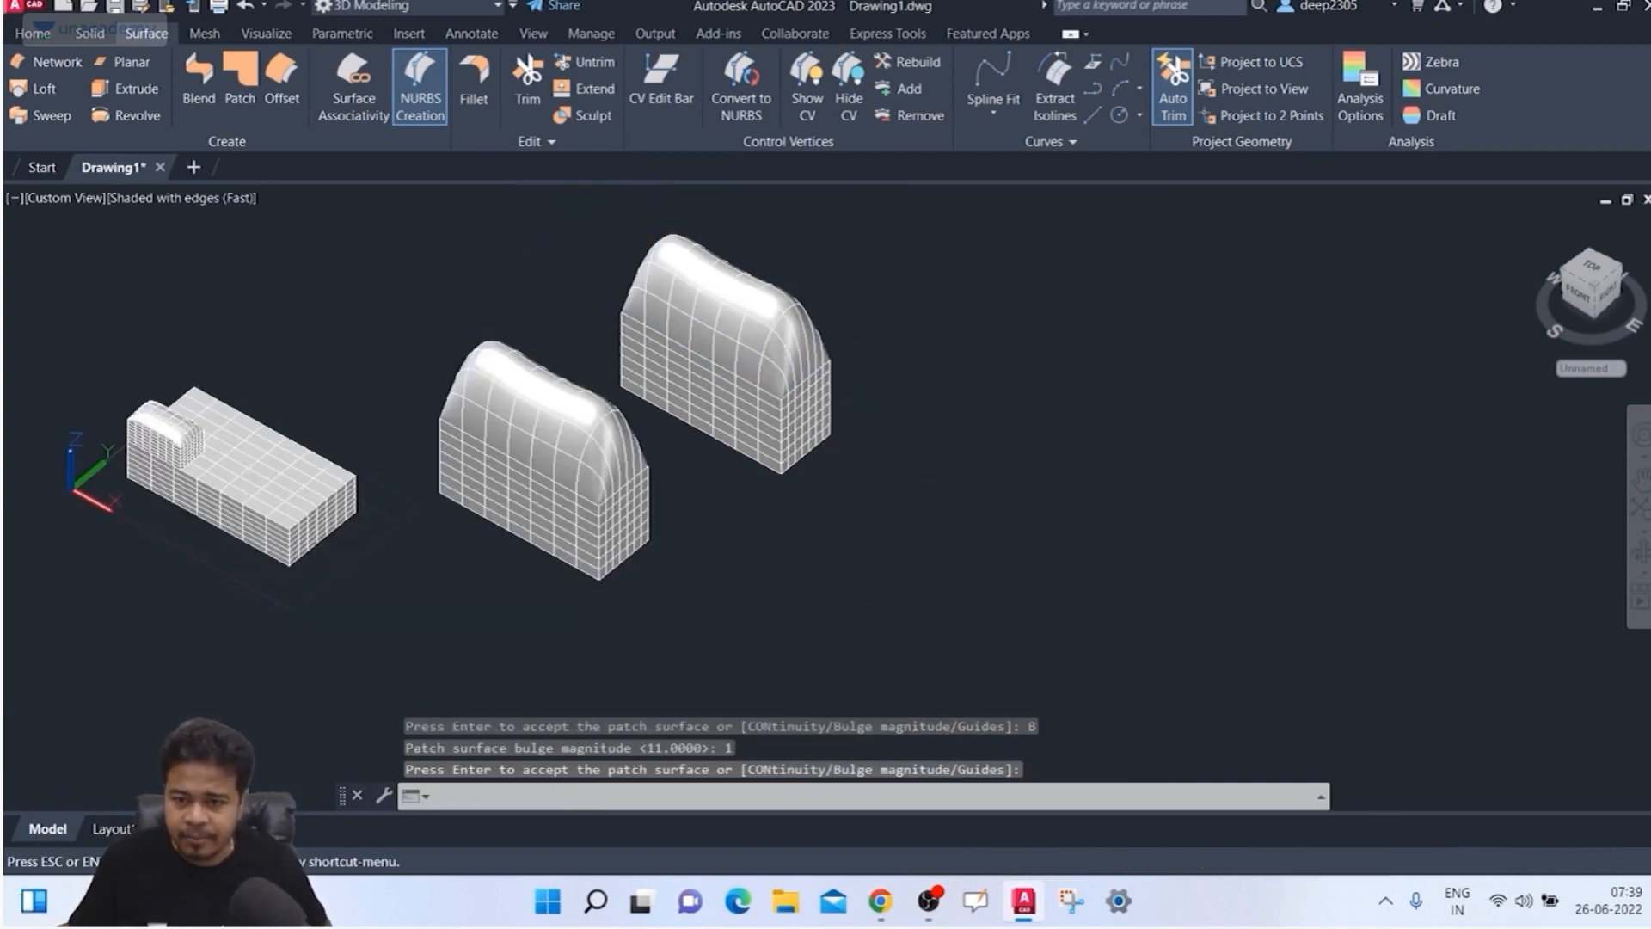
{"action": "middle_click_drag", "start_coordinate": [701, 284], "coordinate": [578, 387], "text": "shift"}
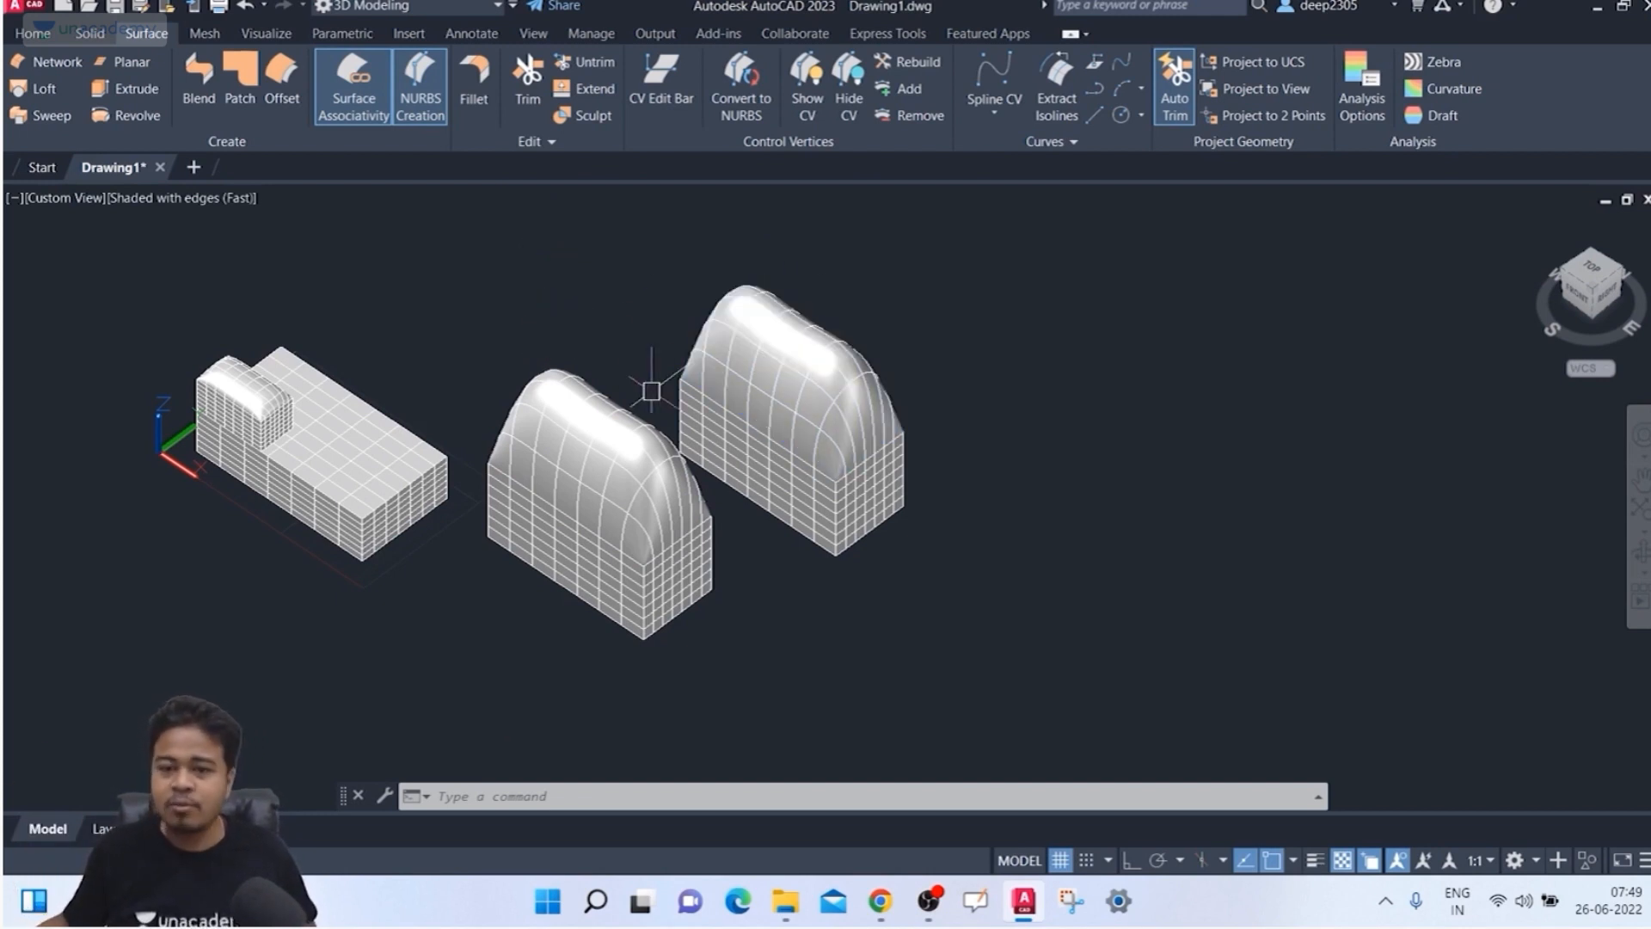
Step: Delete the bulged patch surfaces from the tops of both the original and the copied walls
{"action": "scroll", "coordinate": [533, 327], "scroll_direction": "down", "scroll_amount": 1}
{"action": "key", "text": "Escape"}
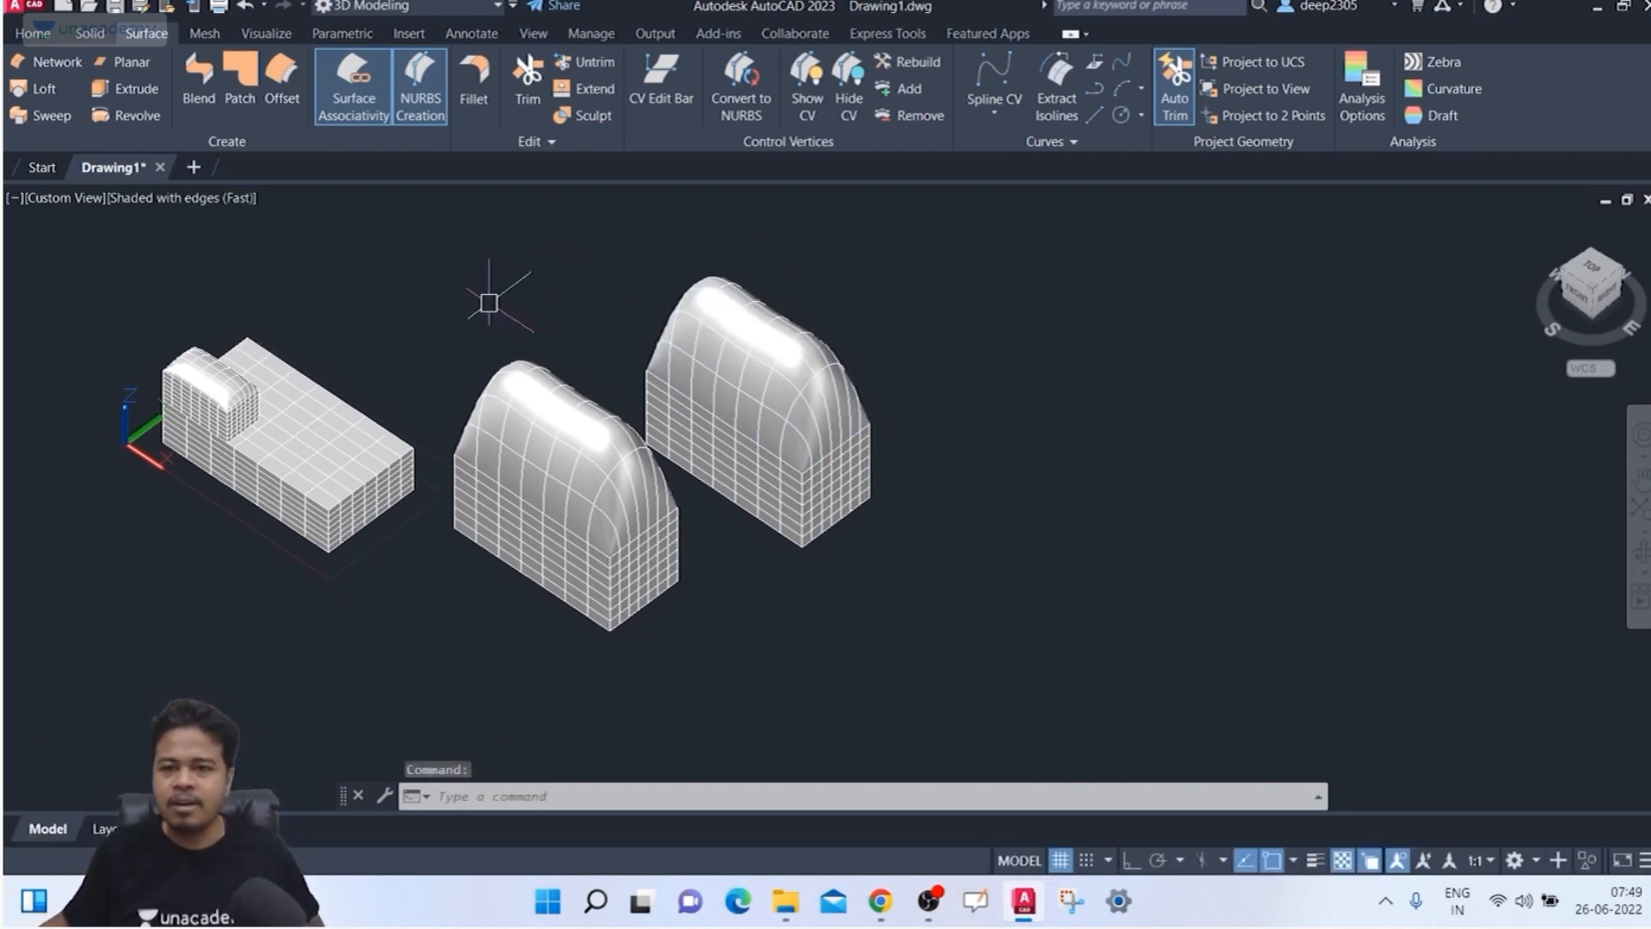
{"action": "key", "text": "Escape"}
{"action": "scroll", "coordinate": [461, 302], "scroll_direction": "down", "scroll_amount": 1}
{"action": "middle_click_drag", "start_coordinate": [468, 314], "coordinate": [481, 277]}
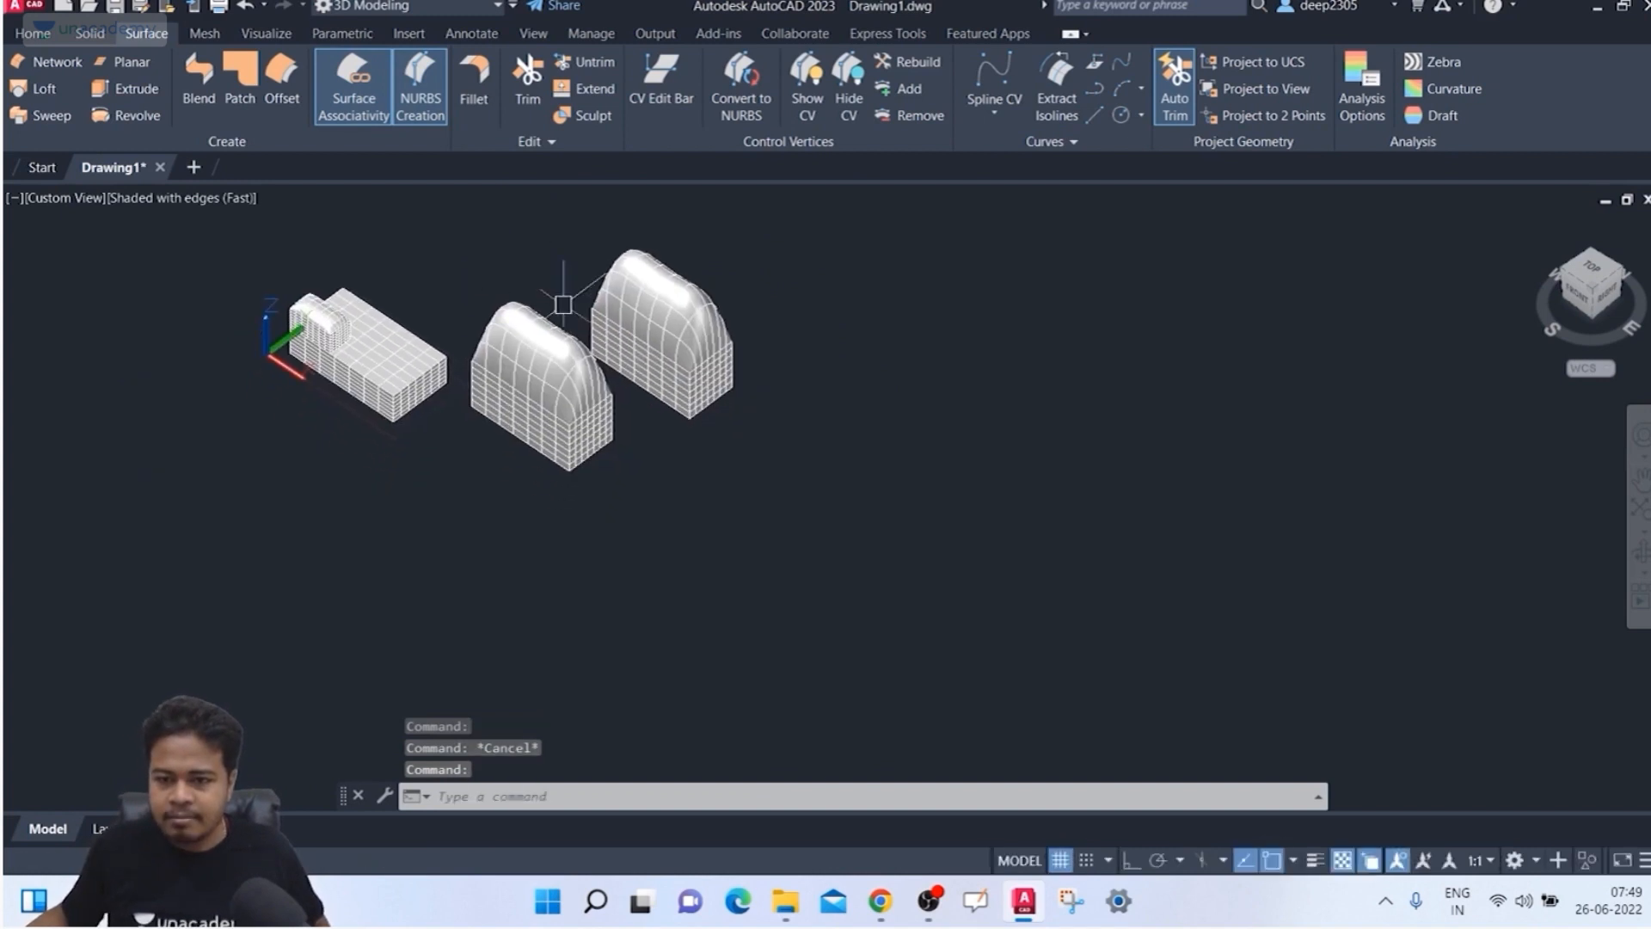
{"action": "left_click", "coordinate": [564, 346]}
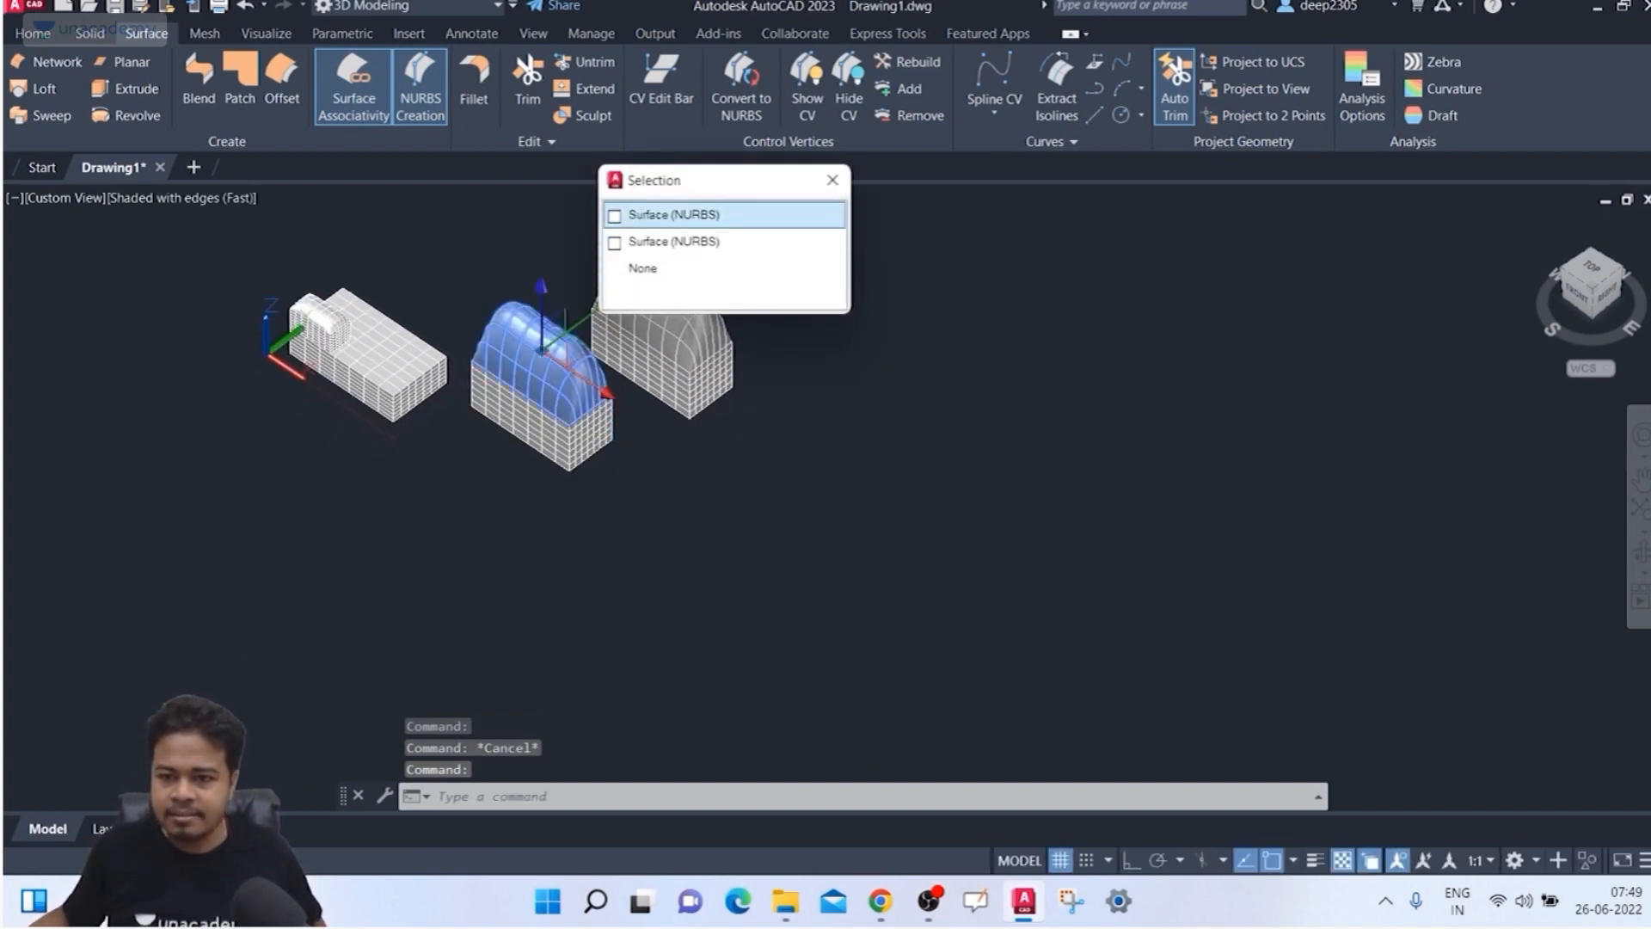
{"action": "left_click", "coordinate": [832, 179]}
{"action": "left_click", "coordinate": [690, 275]}
{"action": "left_click", "coordinate": [691, 275]}
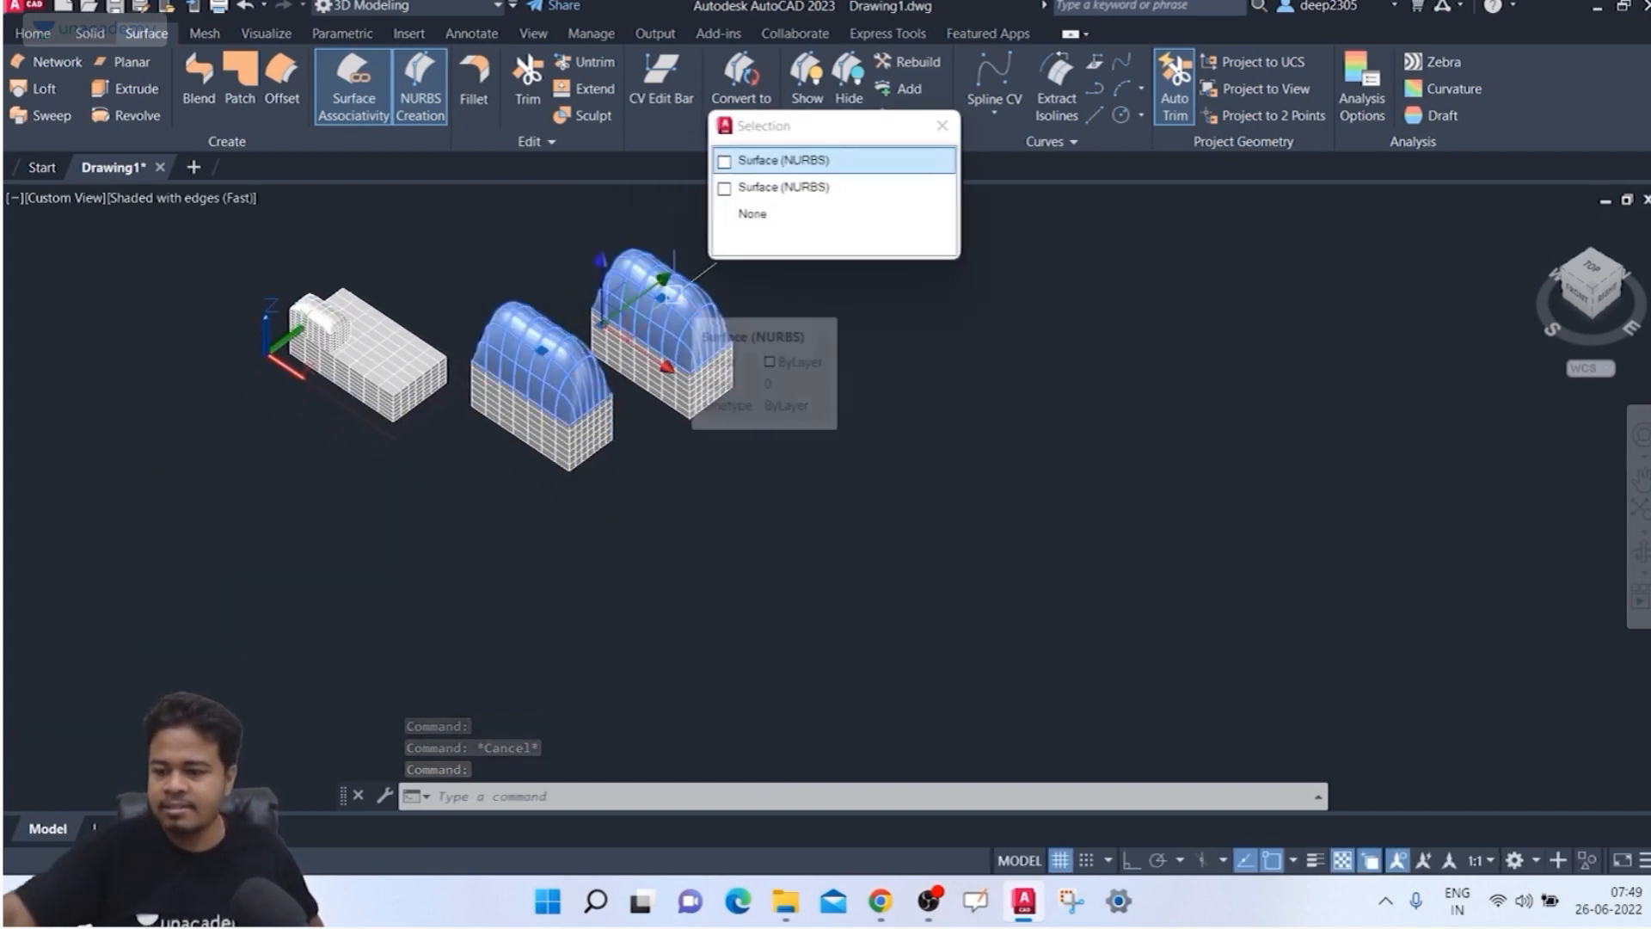
{"action": "key", "text": "Delete"}
{"action": "left_click", "coordinate": [674, 298]}
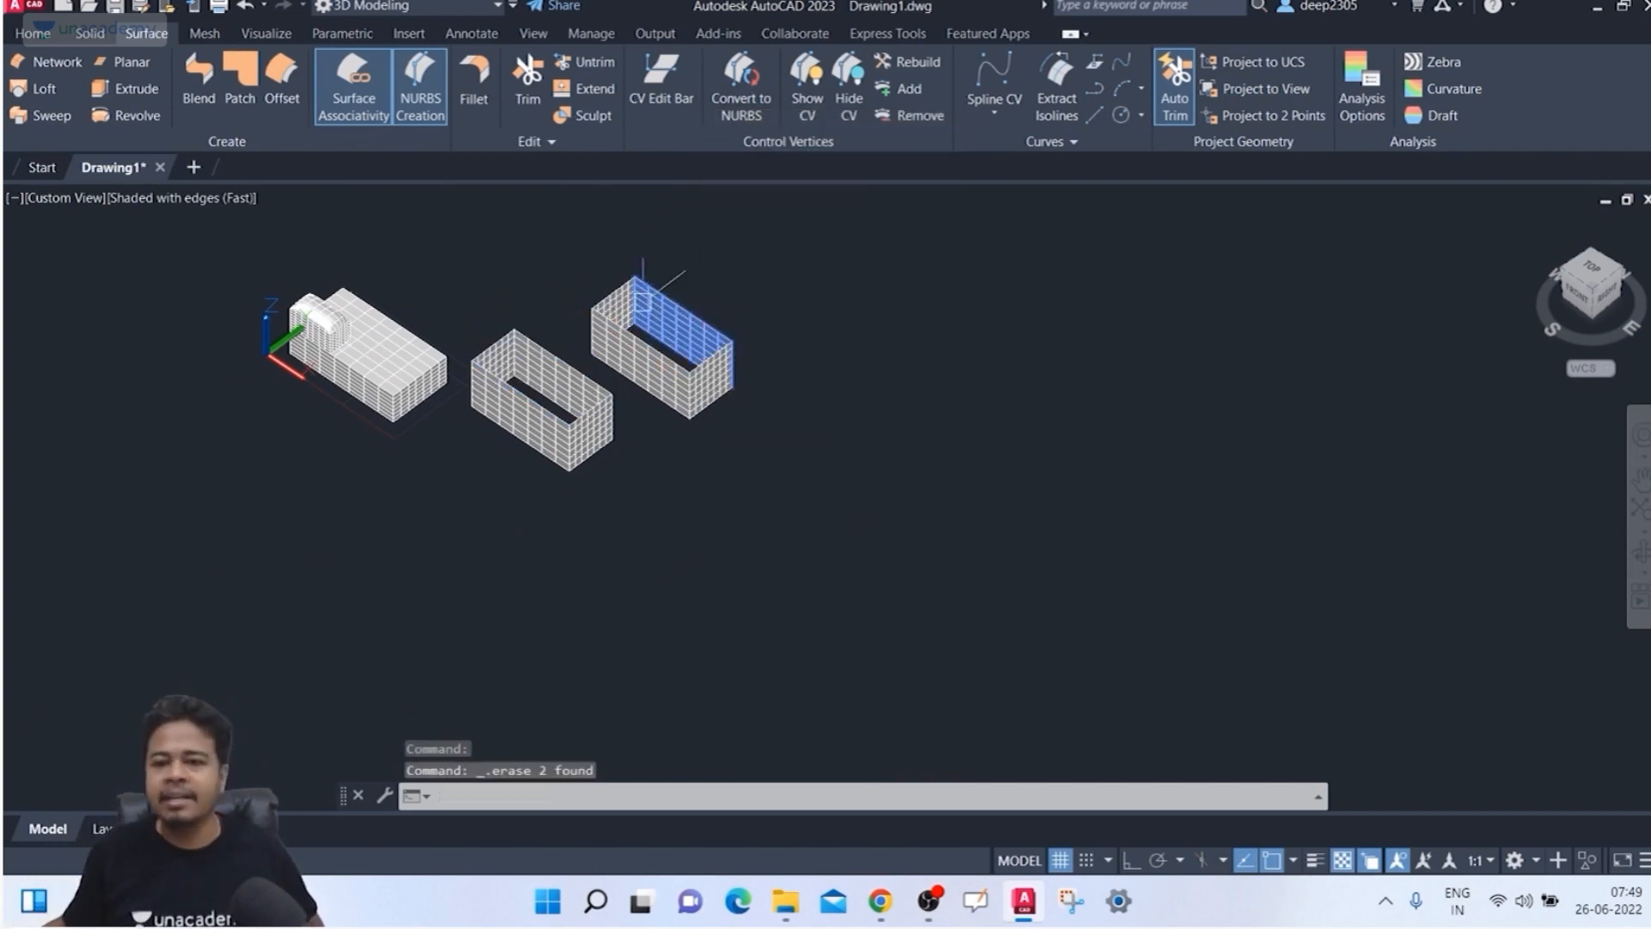
{"action": "key", "text": "Escape"}
Step: Turn off NURBS Creation so that new surfaces are made as procedural surfaces
{"action": "mouse_move", "coordinate": [603, 277]}
{"action": "middle_mouse_down"}
{"action": "mouse_move", "coordinate": [627, 343]}
{"action": "mouse_move", "coordinate": [534, 262]}
{"action": "mouse_move", "coordinate": [609, 275]}
{"action": "middle_mouse_up"}
{"action": "scroll", "coordinate": [591, 306], "scroll_direction": "up", "scroll_amount": 2}
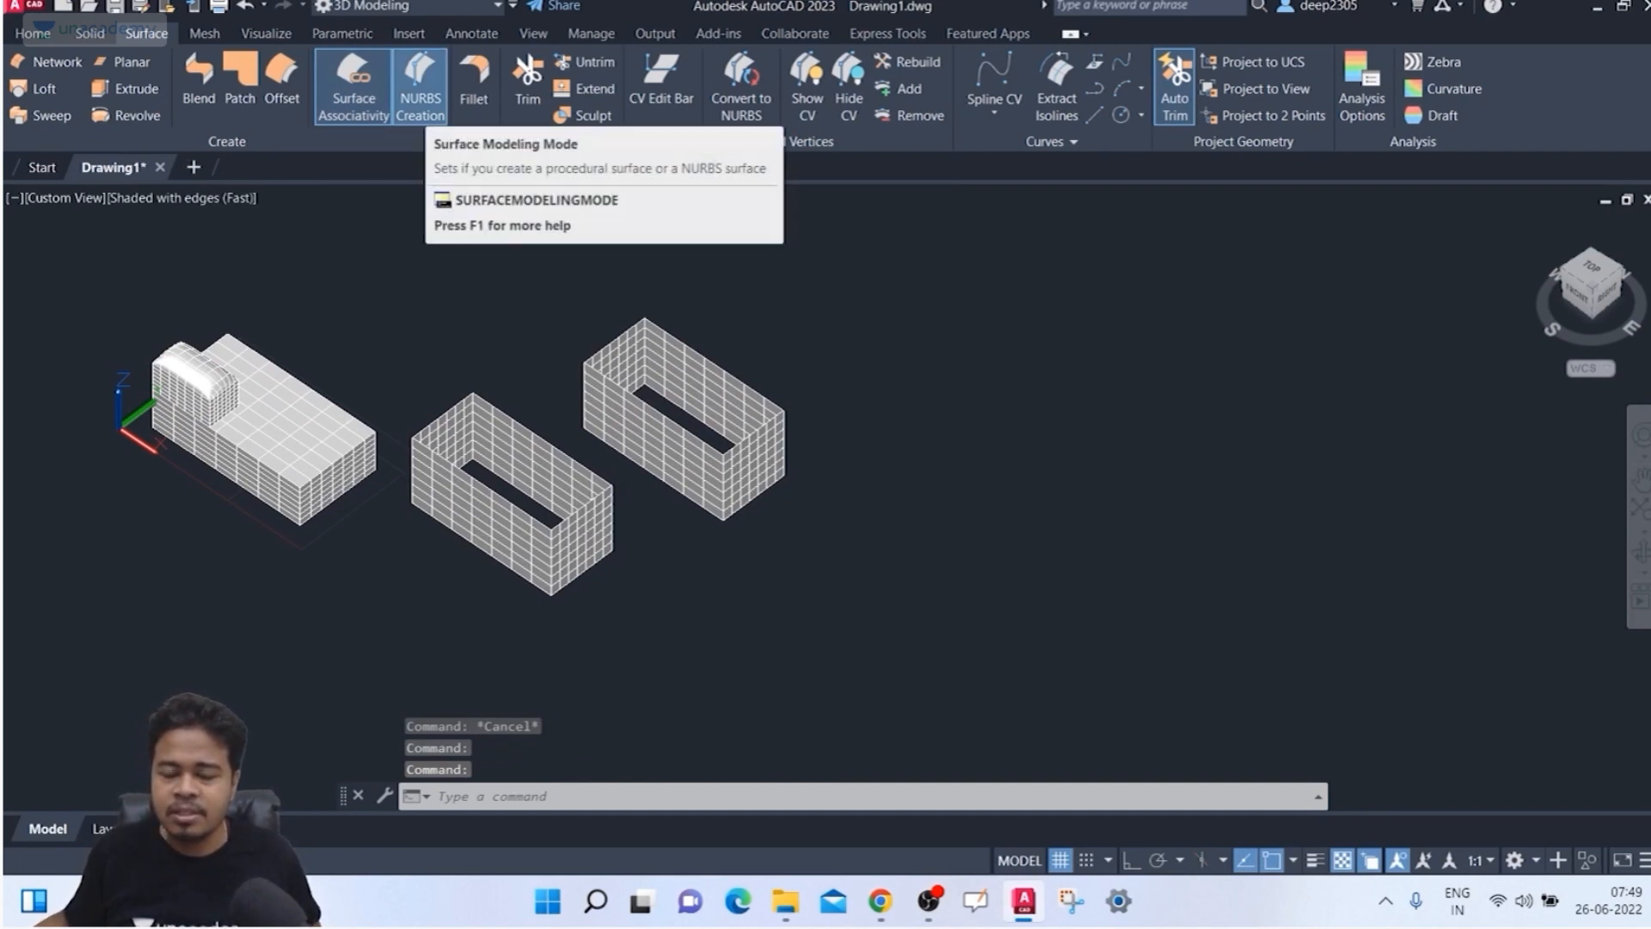
{"action": "left_click", "coordinate": [420, 86]}
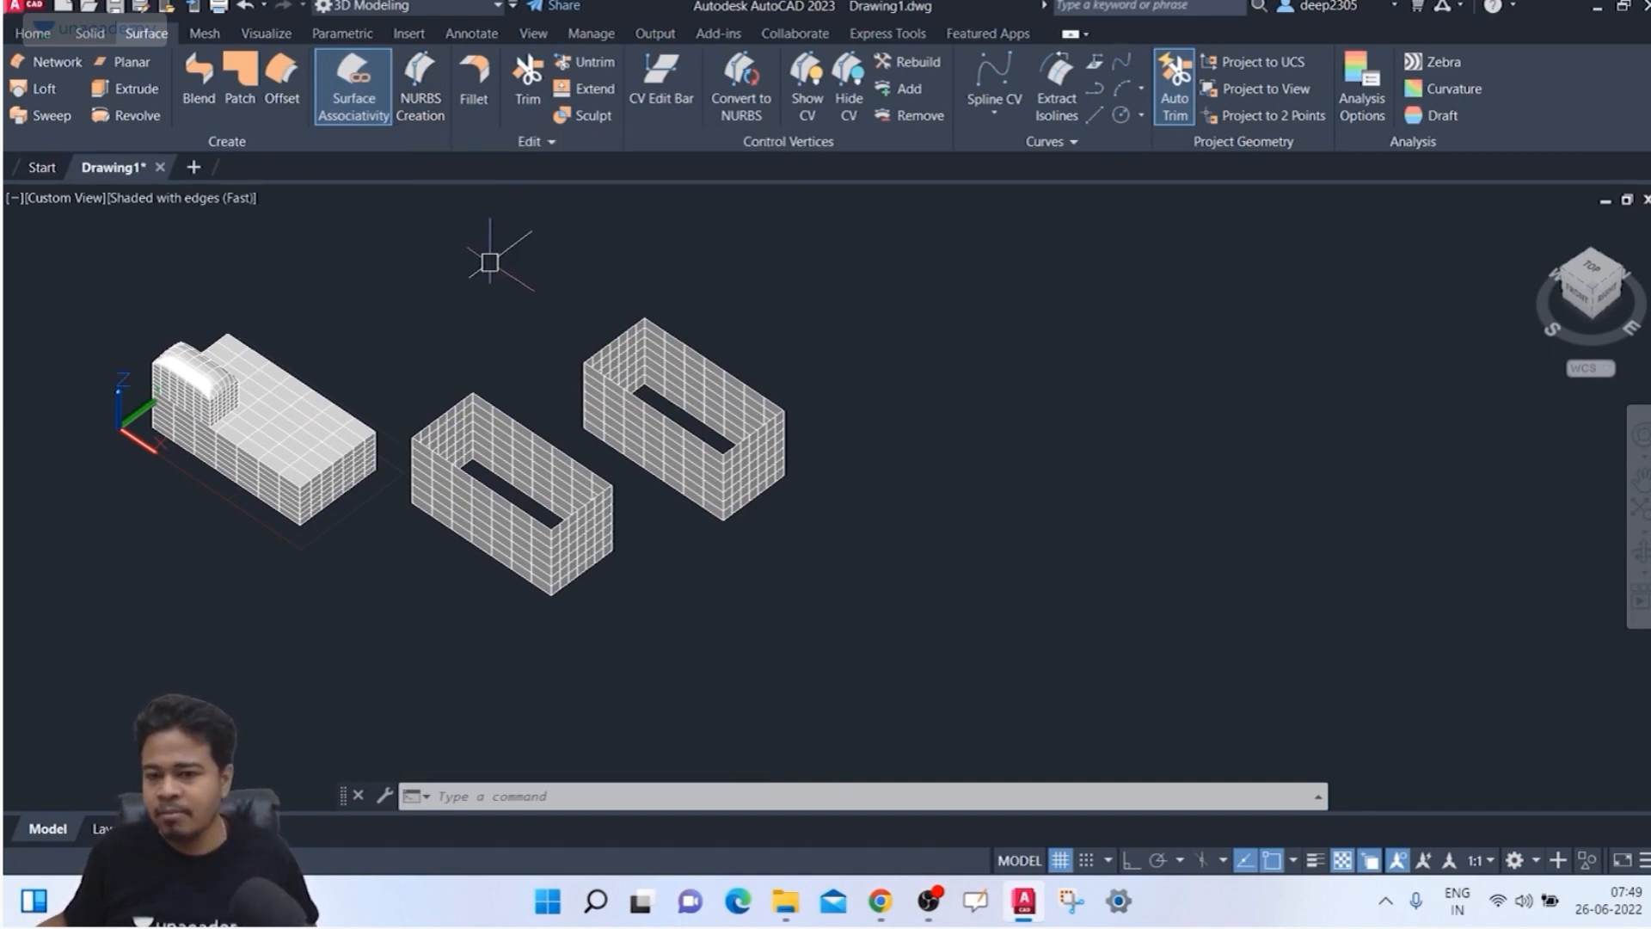
{"action": "middle_click_drag", "start_coordinate": [479, 250], "coordinate": [505, 280]}
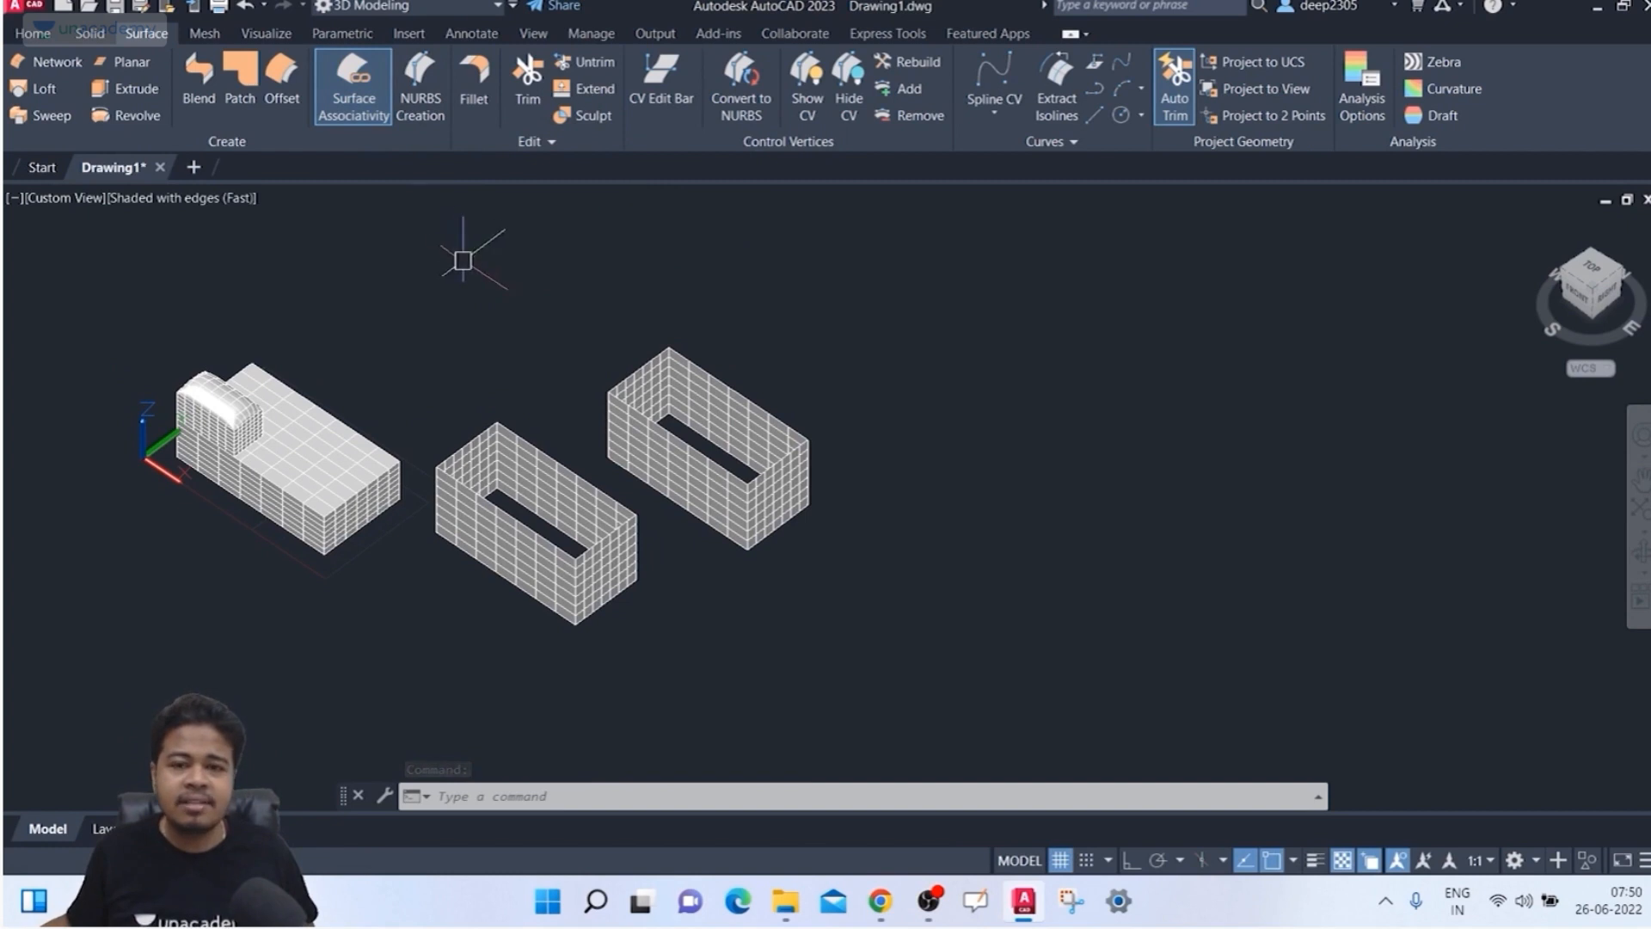
{"action": "mouse_move", "coordinate": [473, 307]}
{"action": "middle_mouse_down"}
{"action": "mouse_move", "coordinate": [440, 291]}
{"action": "mouse_move", "coordinate": [462, 313]}
{"action": "middle_mouse_up"}
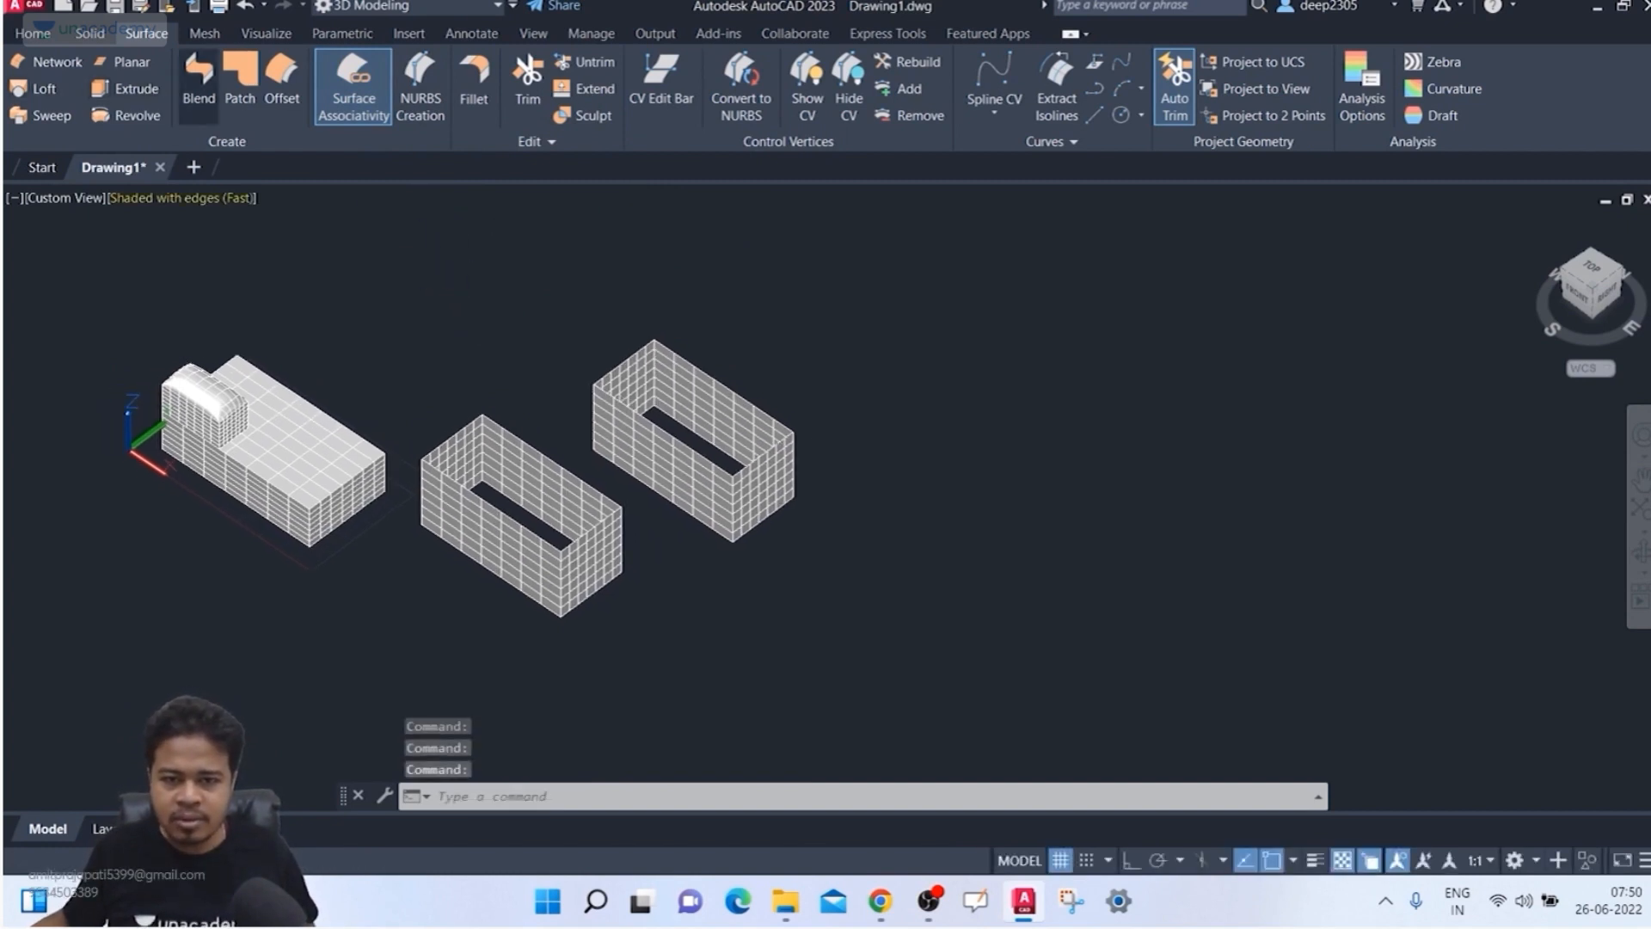
Step: Start a surface patch over the original walls' open top, using the chain of their upper edges
{"action": "left_click", "coordinate": [240, 86]}
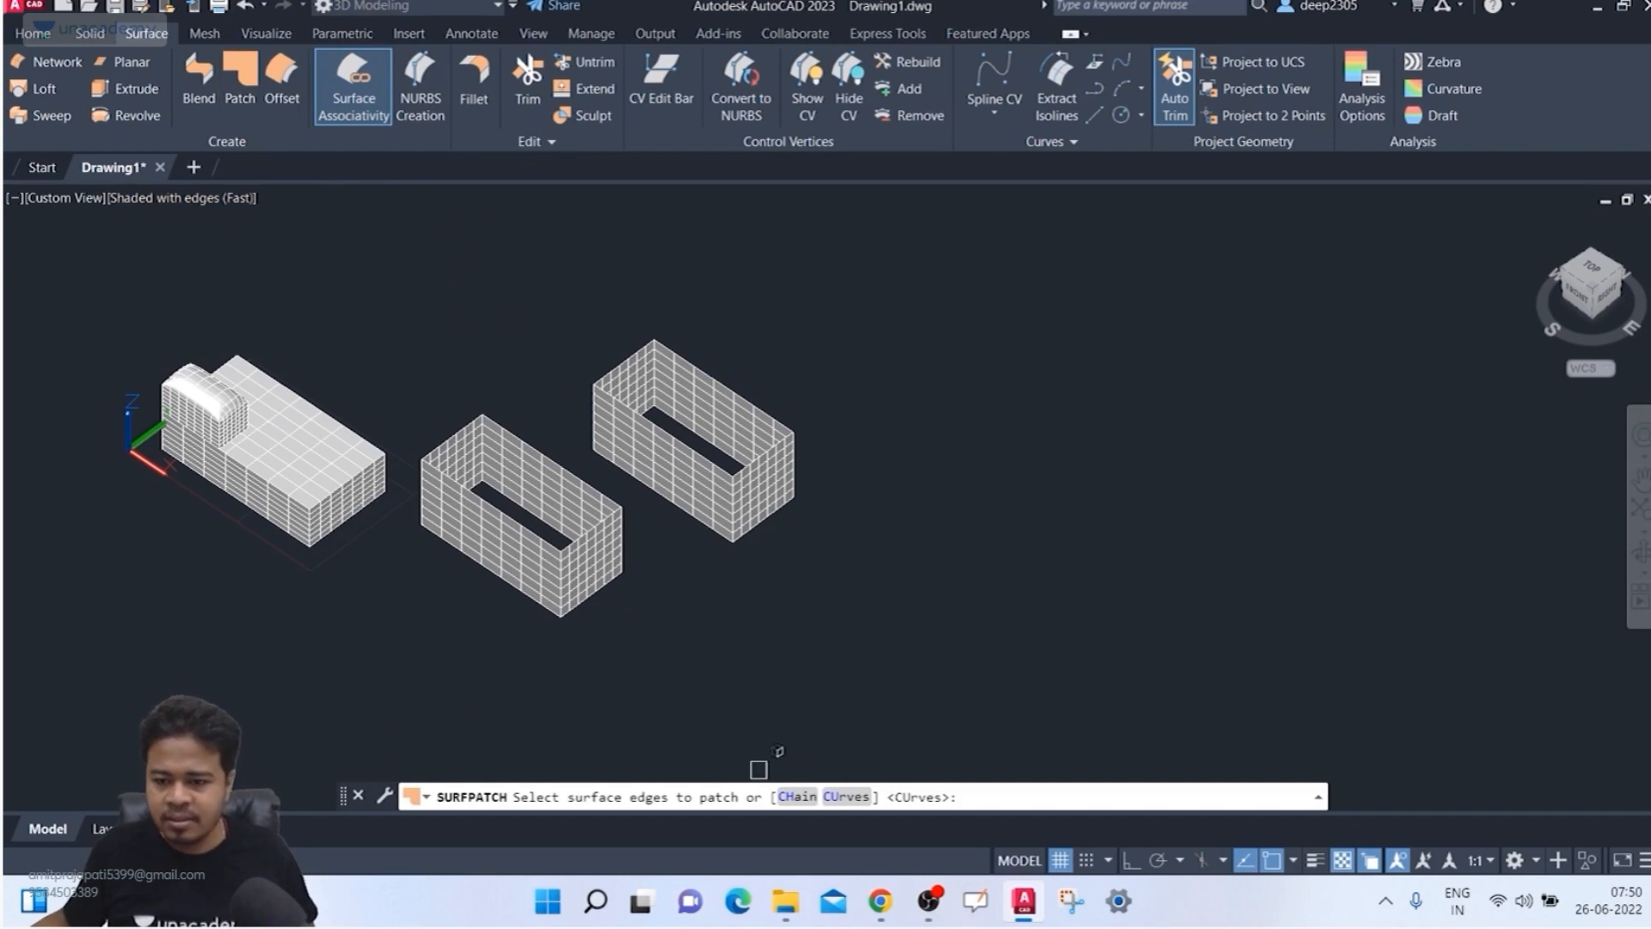
{"action": "type", "text": "CH"}
{"action": "key", "text": "Return"}
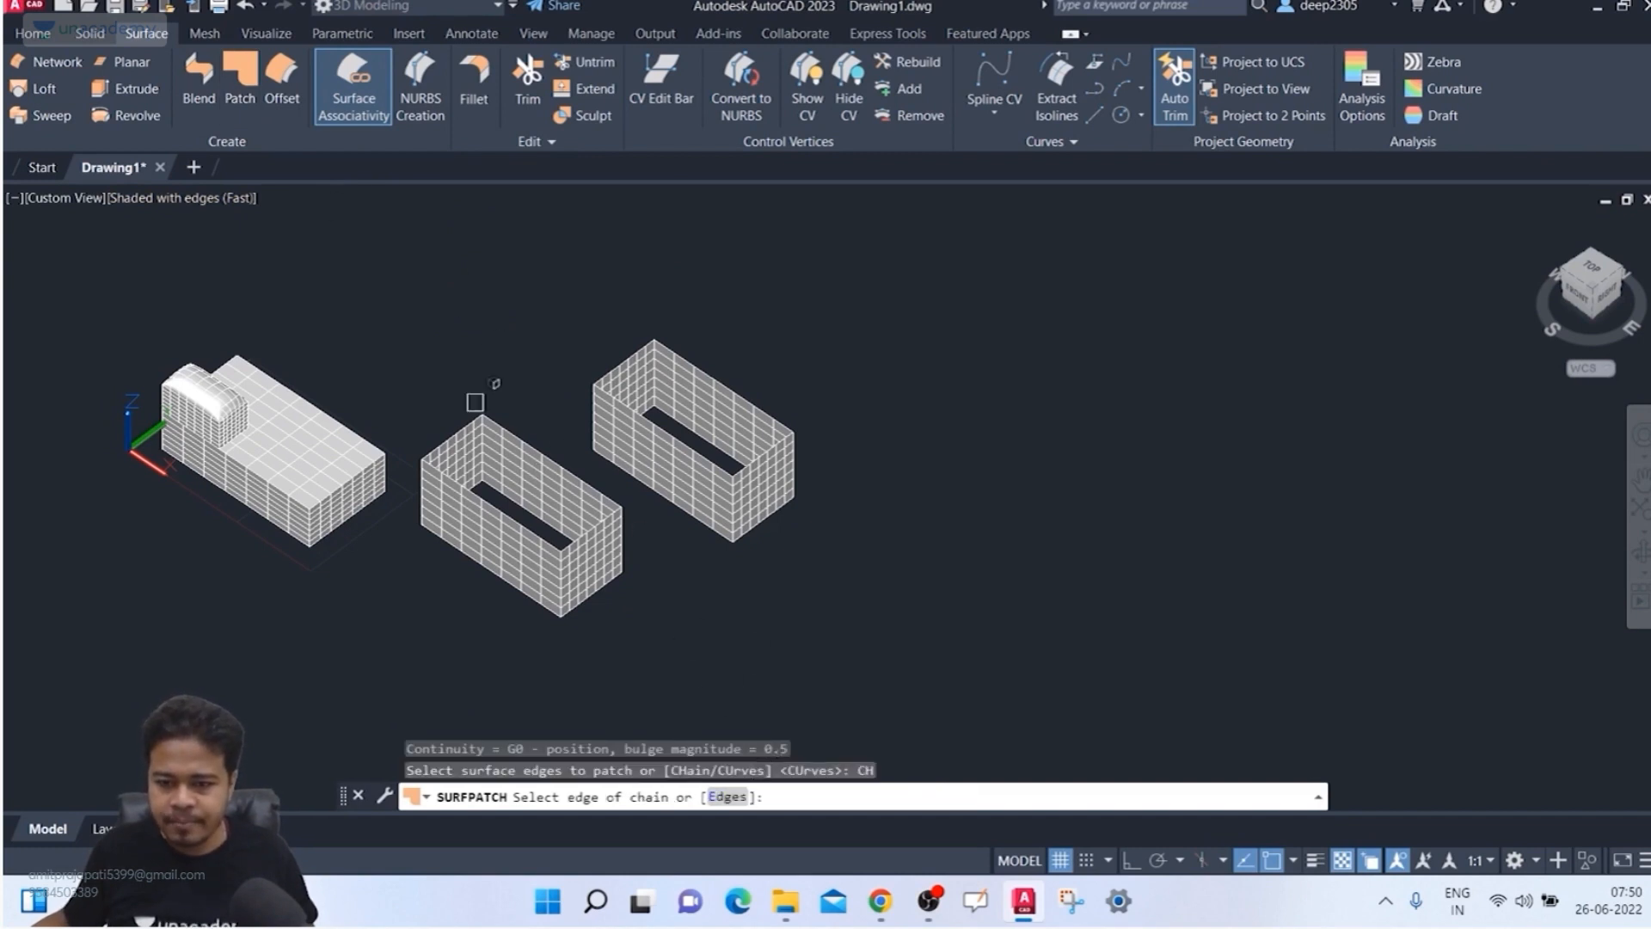
{"action": "left_click", "coordinate": [457, 424]}
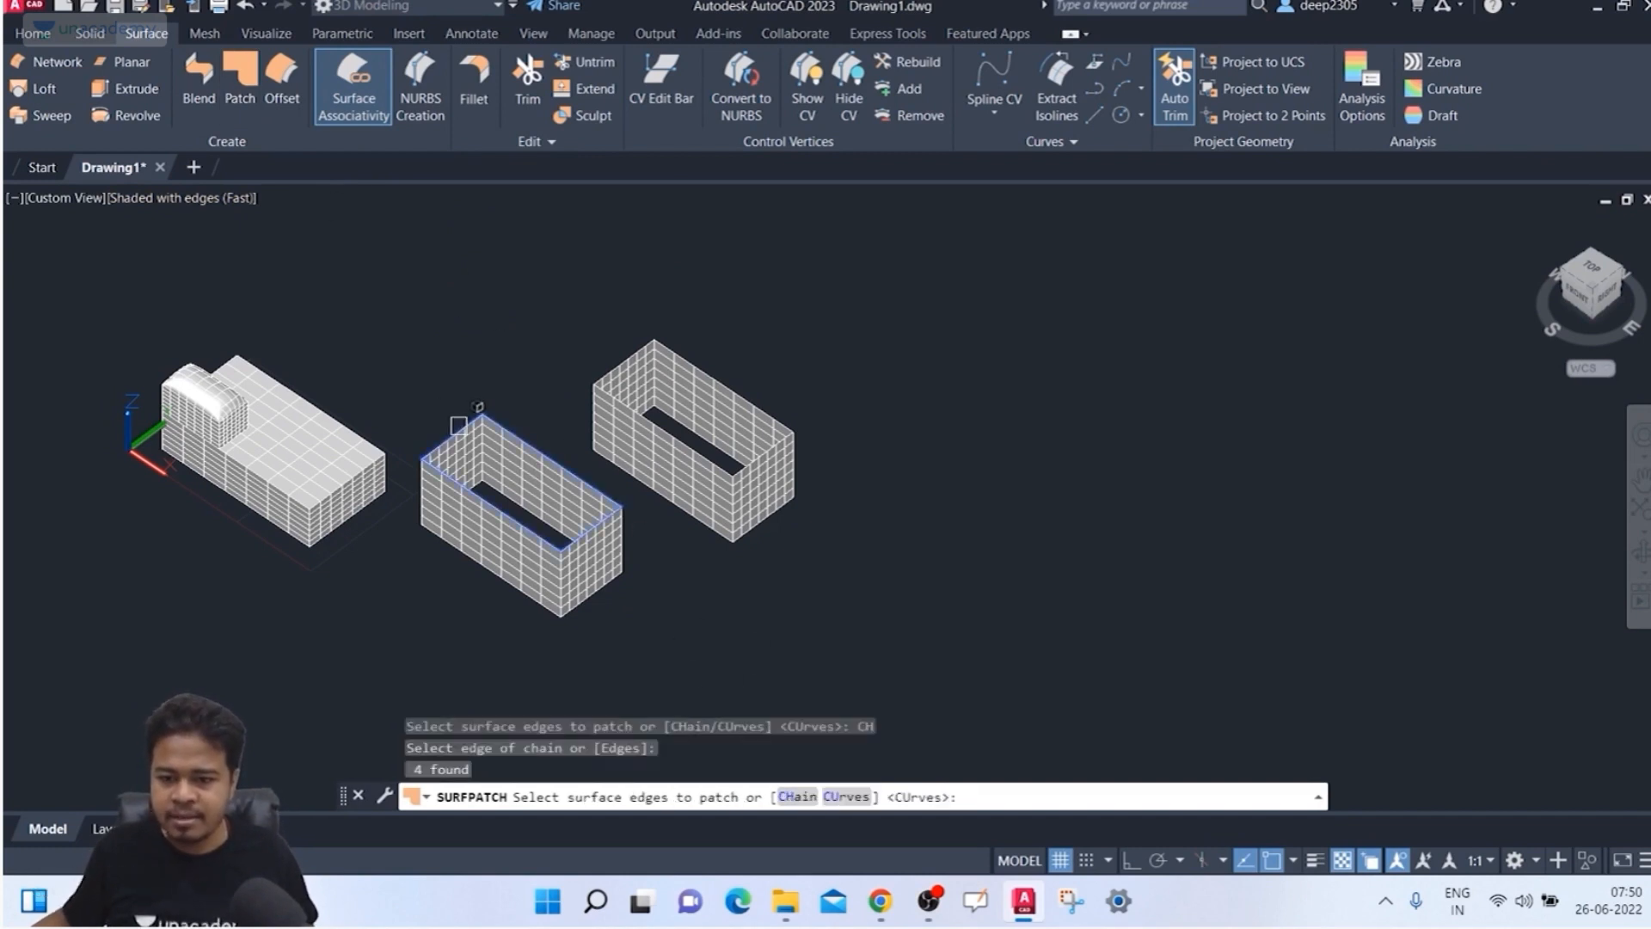
{"action": "key", "text": "Return"}
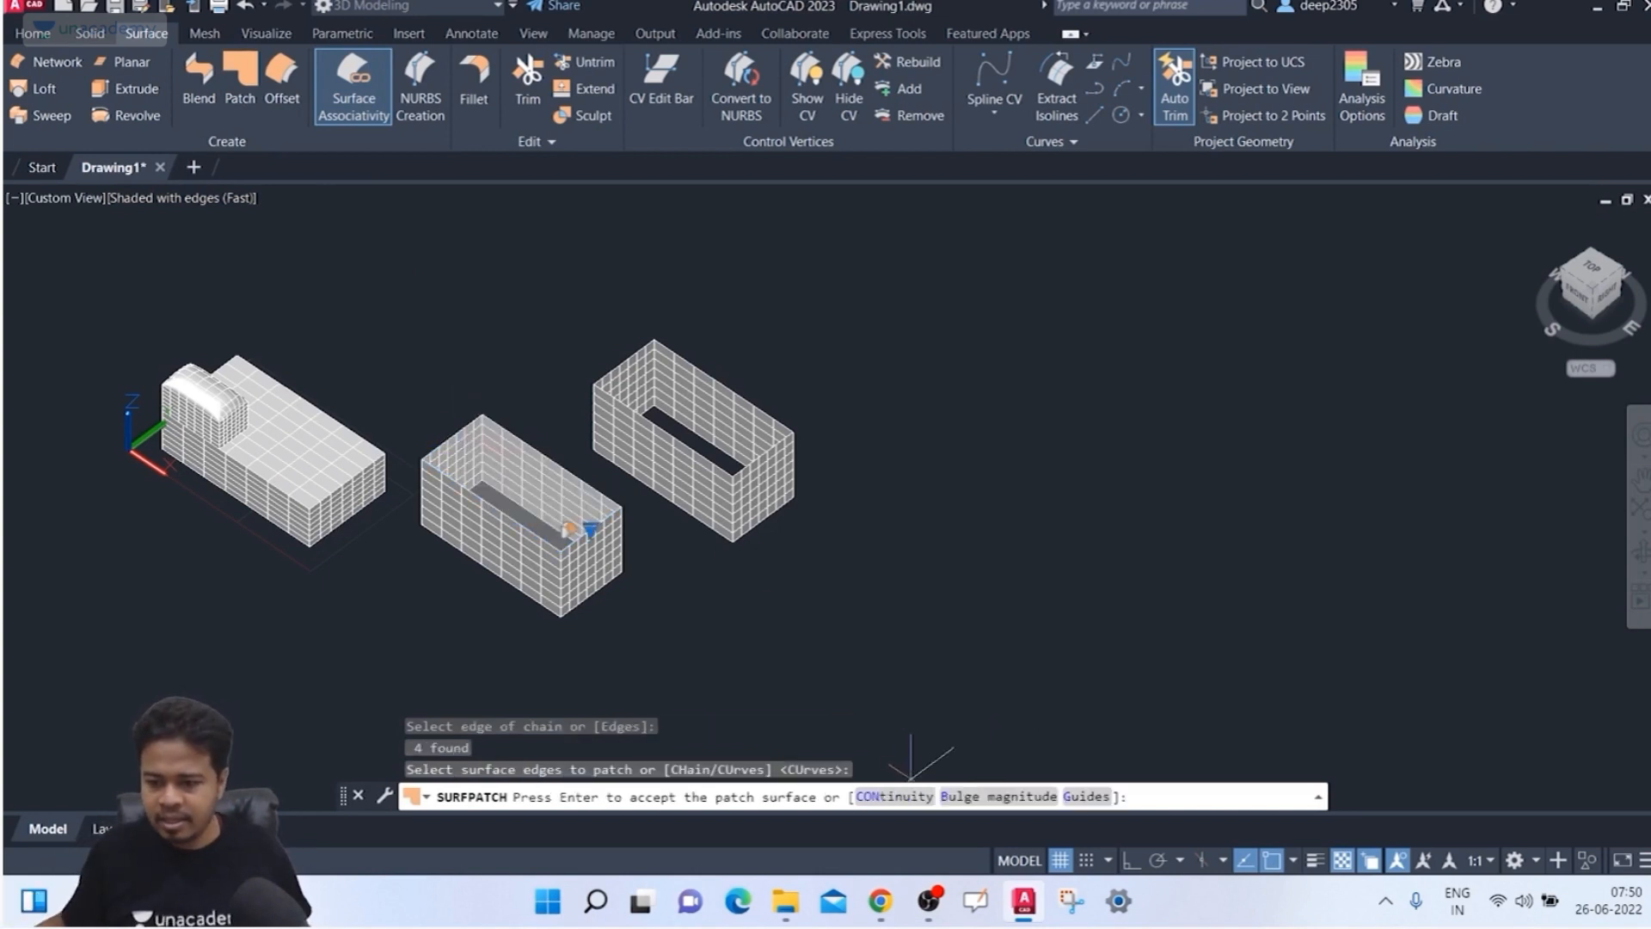
Step: Give the original walls' patch G1 continuity and a bulge magnitude of 1, and accept the surface
{"action": "type", "text": "CON"}
{"action": "key", "text": "Return"}
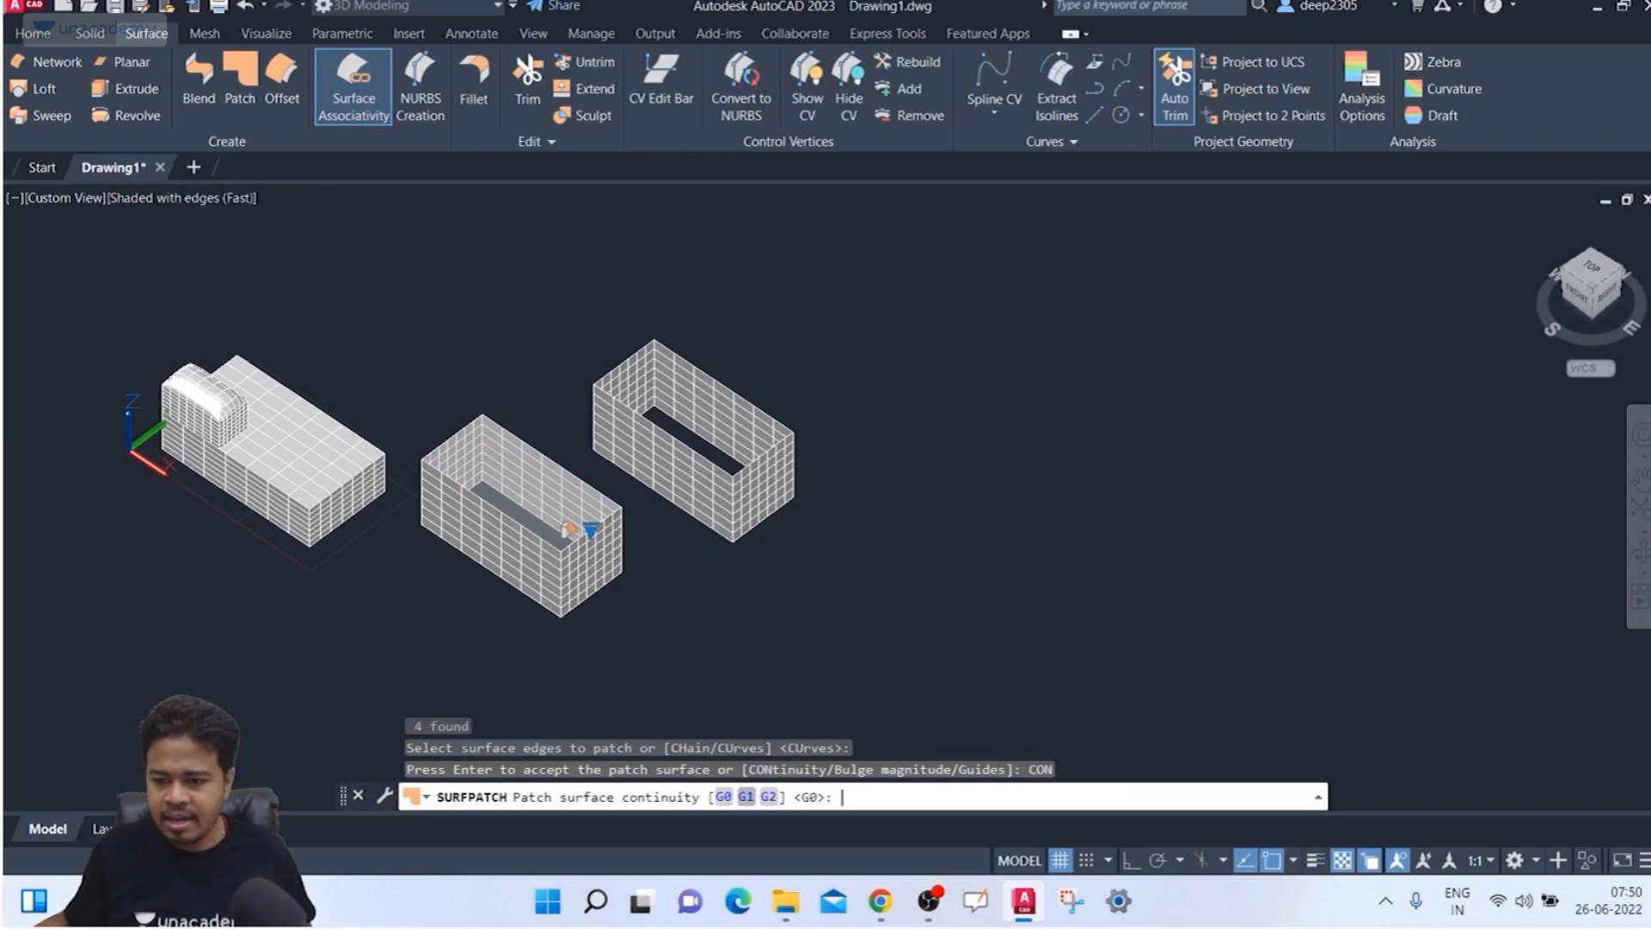
{"action": "type", "text": "G1"}
{"action": "key", "text": "Return"}
{"action": "type", "text": "Bulge magnitude"}
{"action": "key", "text": "Return"}
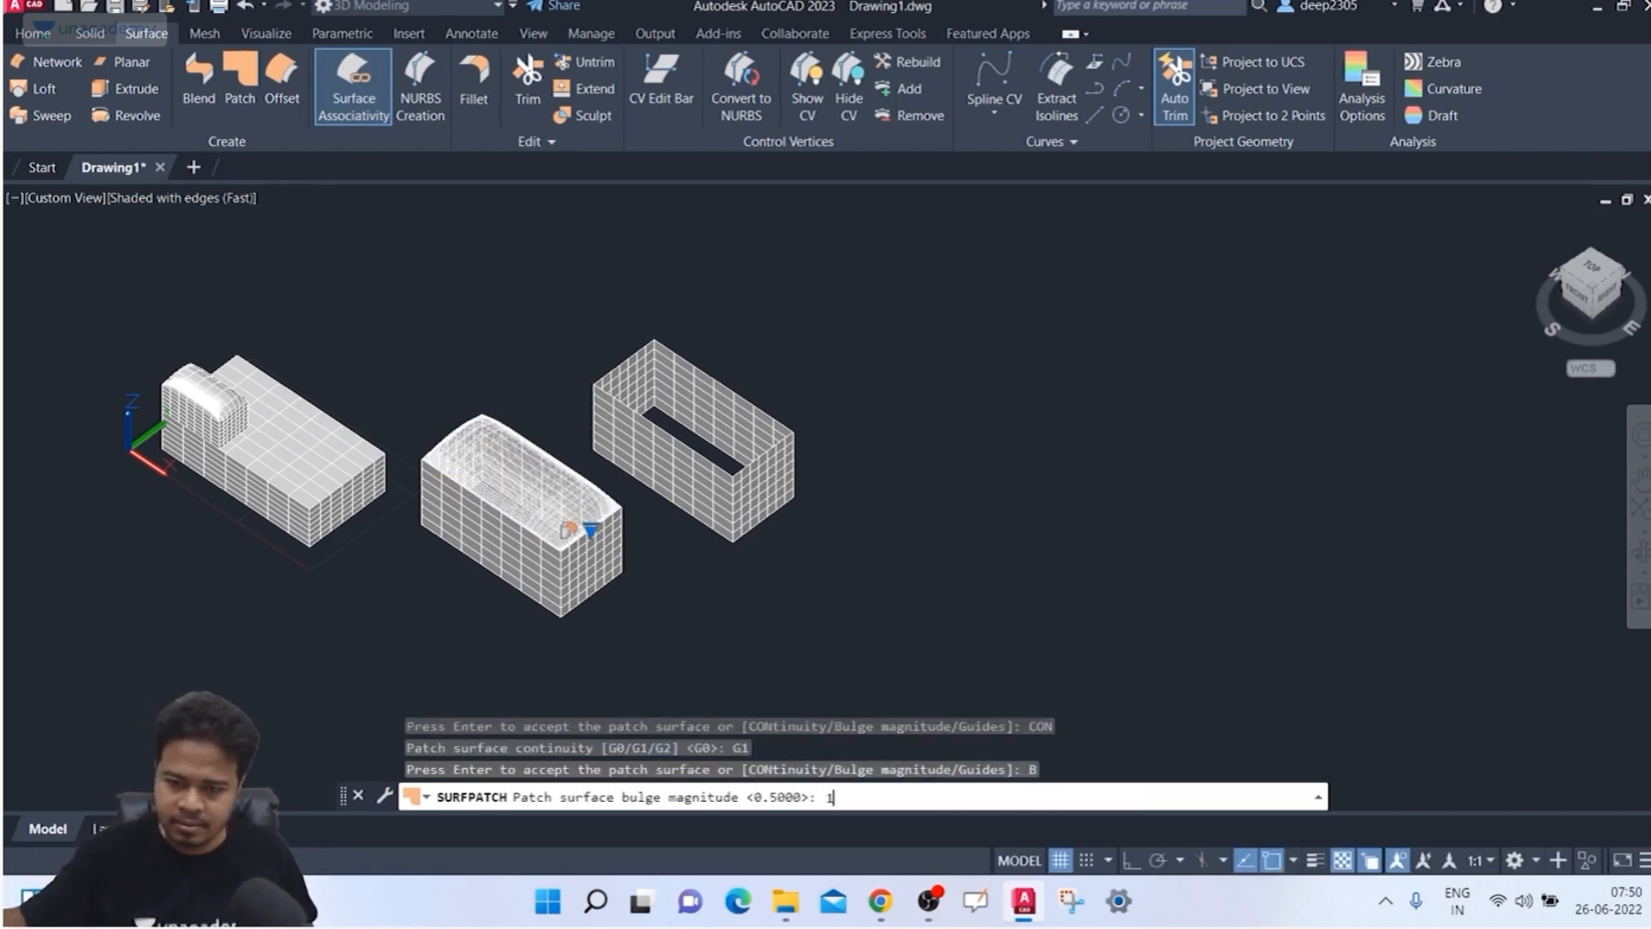
{"action": "key", "text": "Return"}
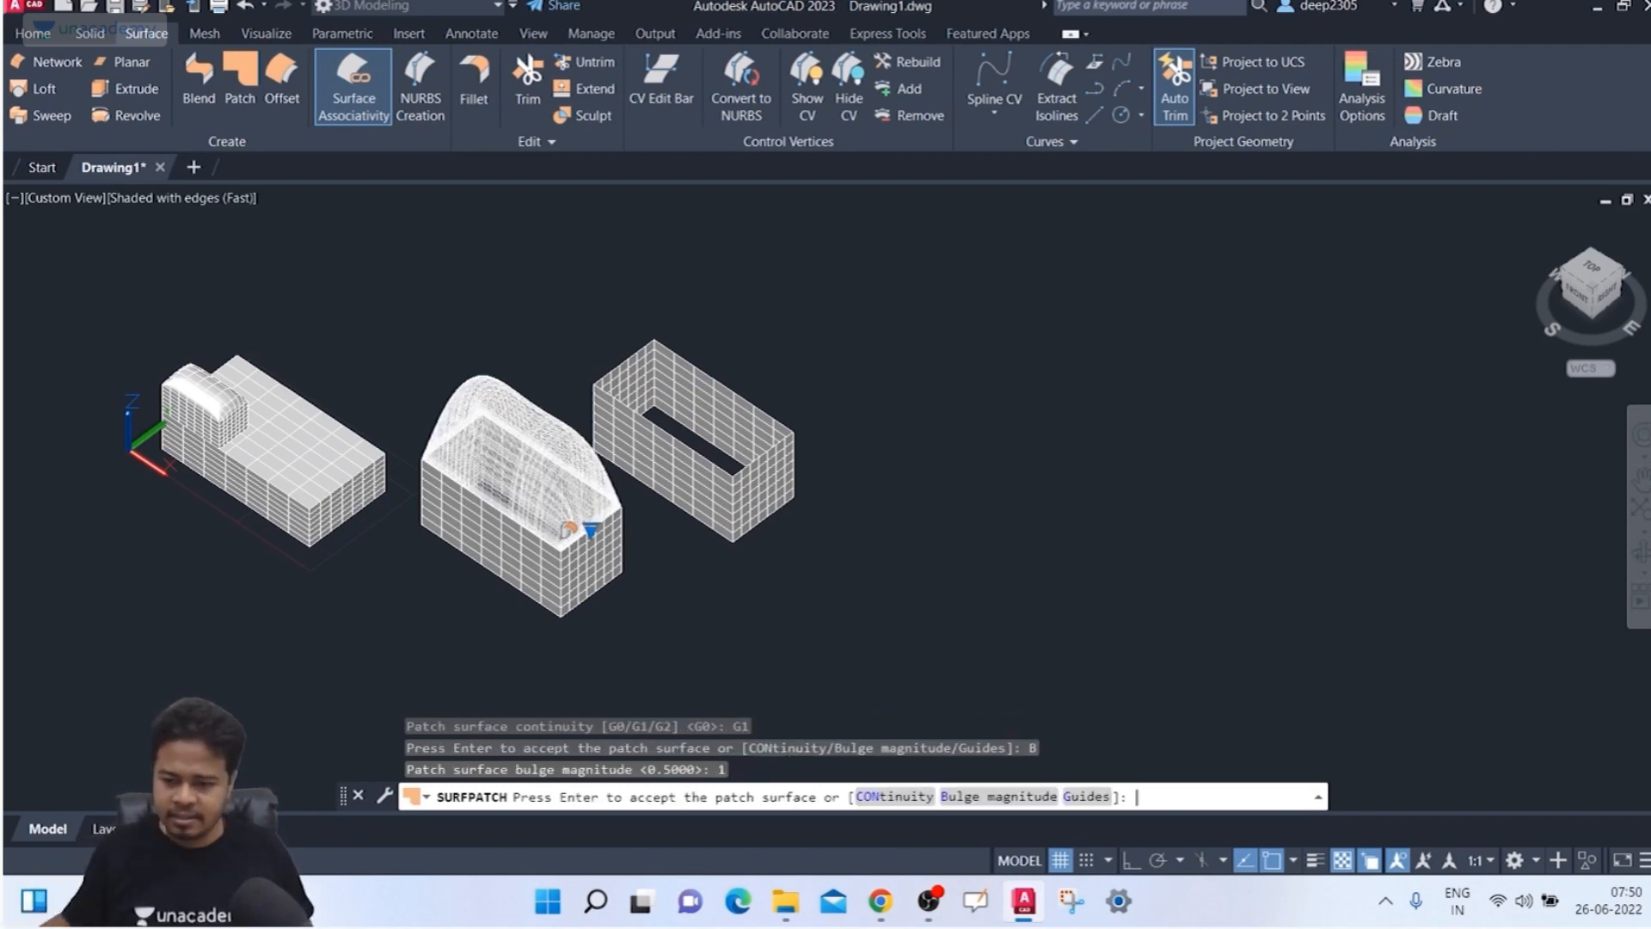
{"action": "key", "text": "Return"}
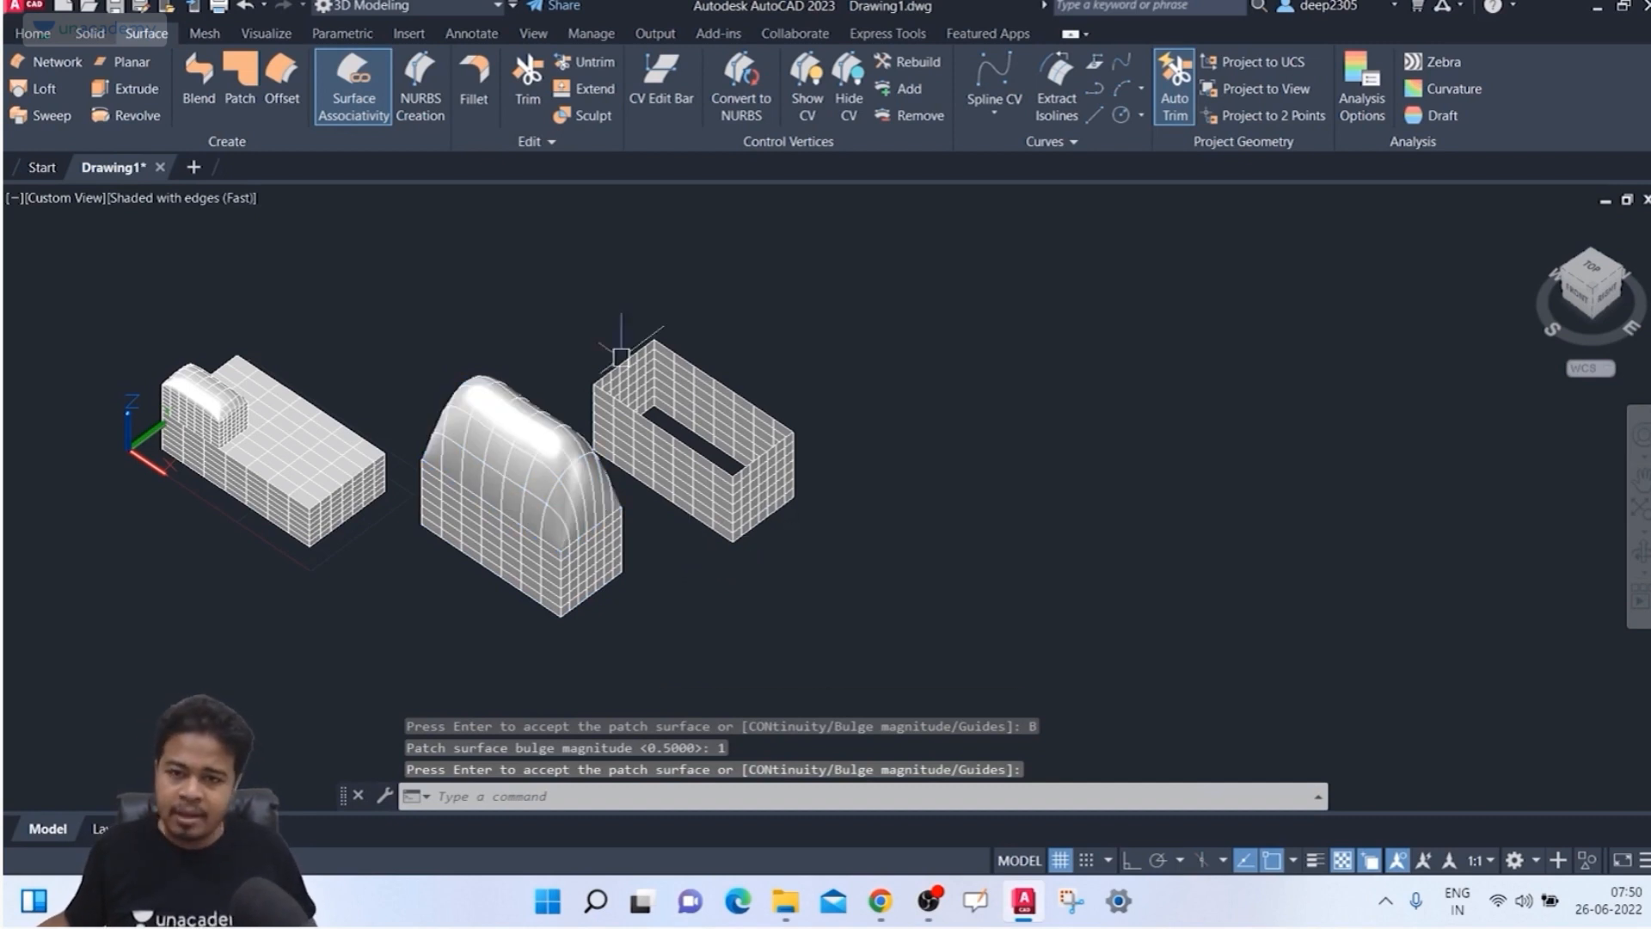
Step: Turn off Surface Associativity and start a patch over the copied walls' open top, using the chain of their upper edges
{"action": "left_click", "coordinate": [353, 86]}
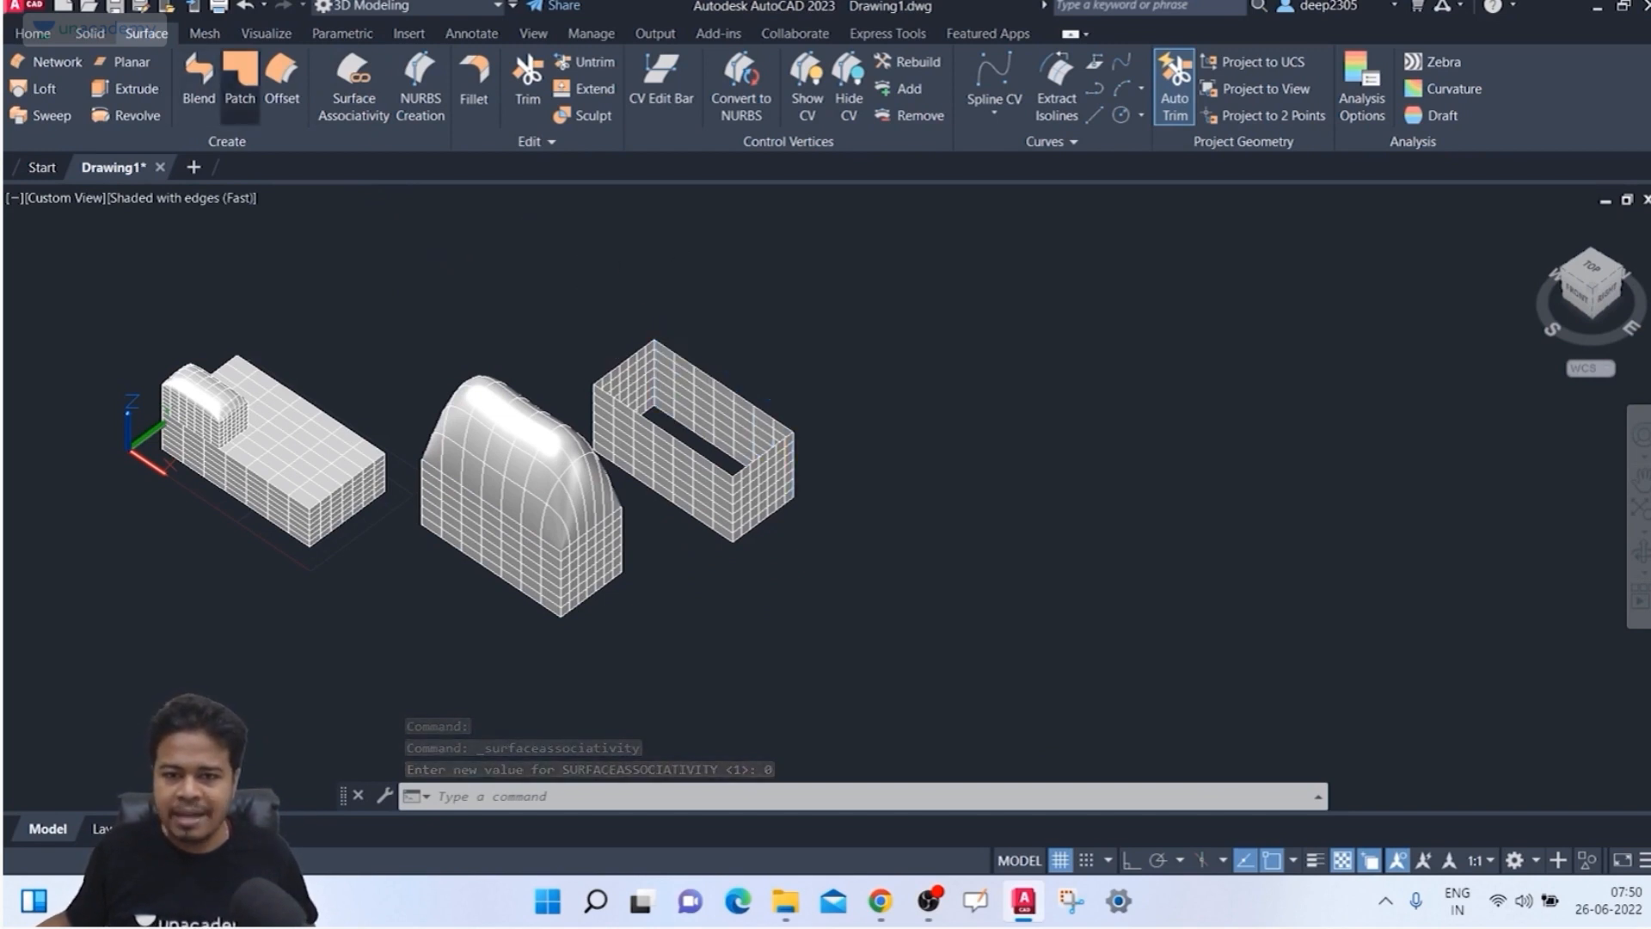
{"action": "left_click", "coordinate": [239, 79]}
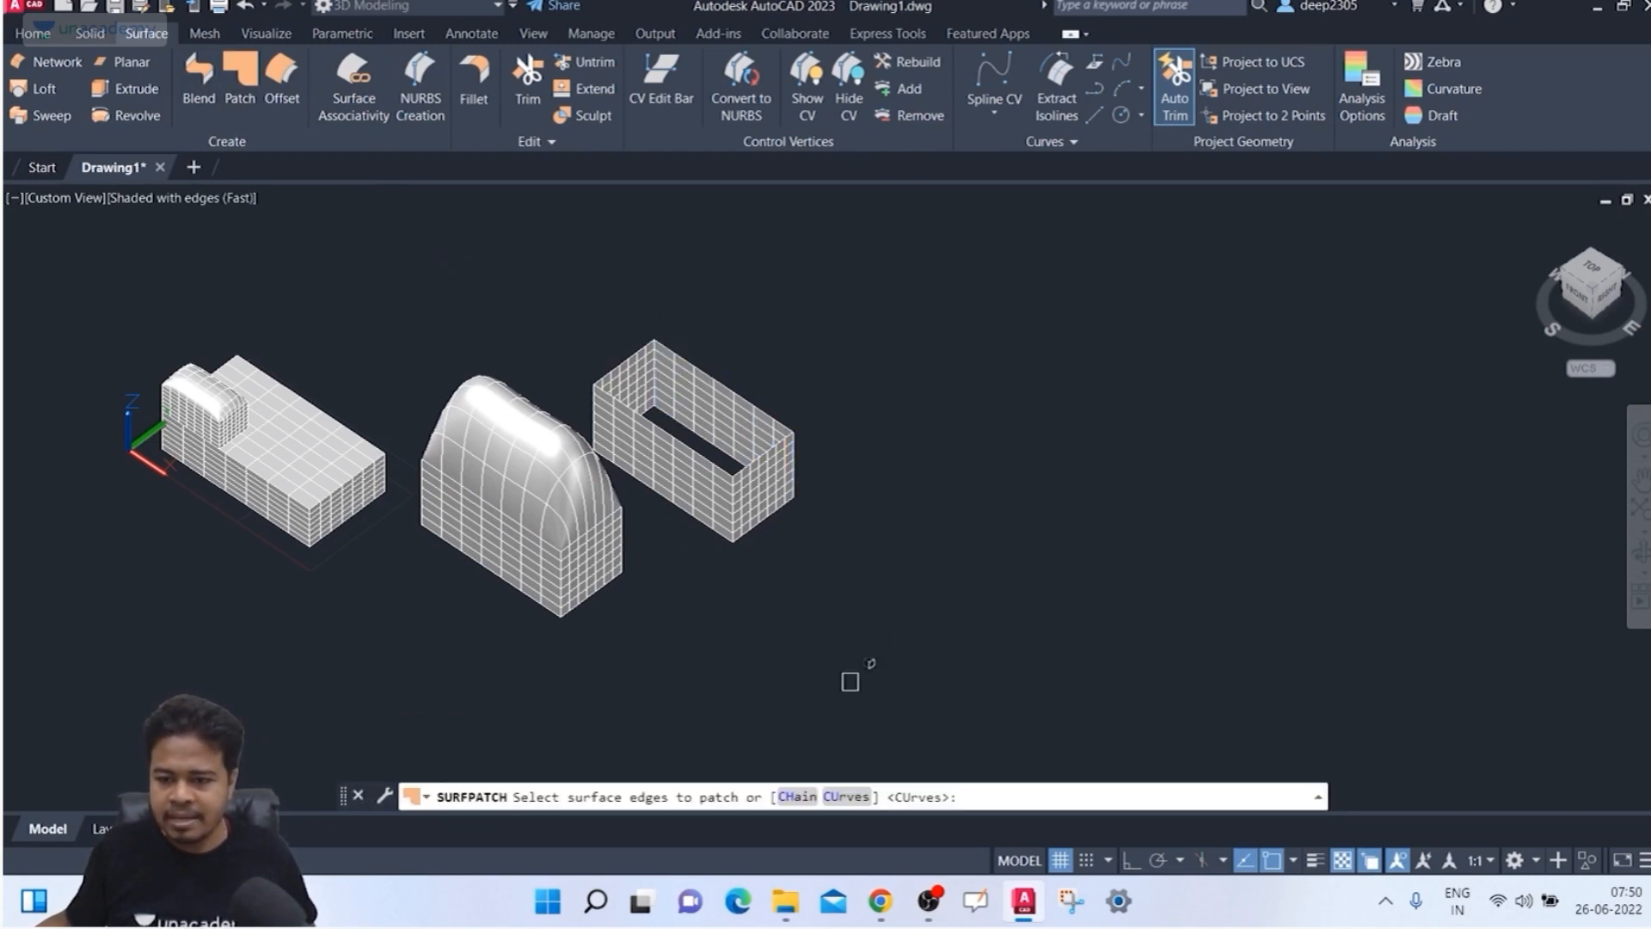
{"action": "left_click", "coordinate": [798, 796]}
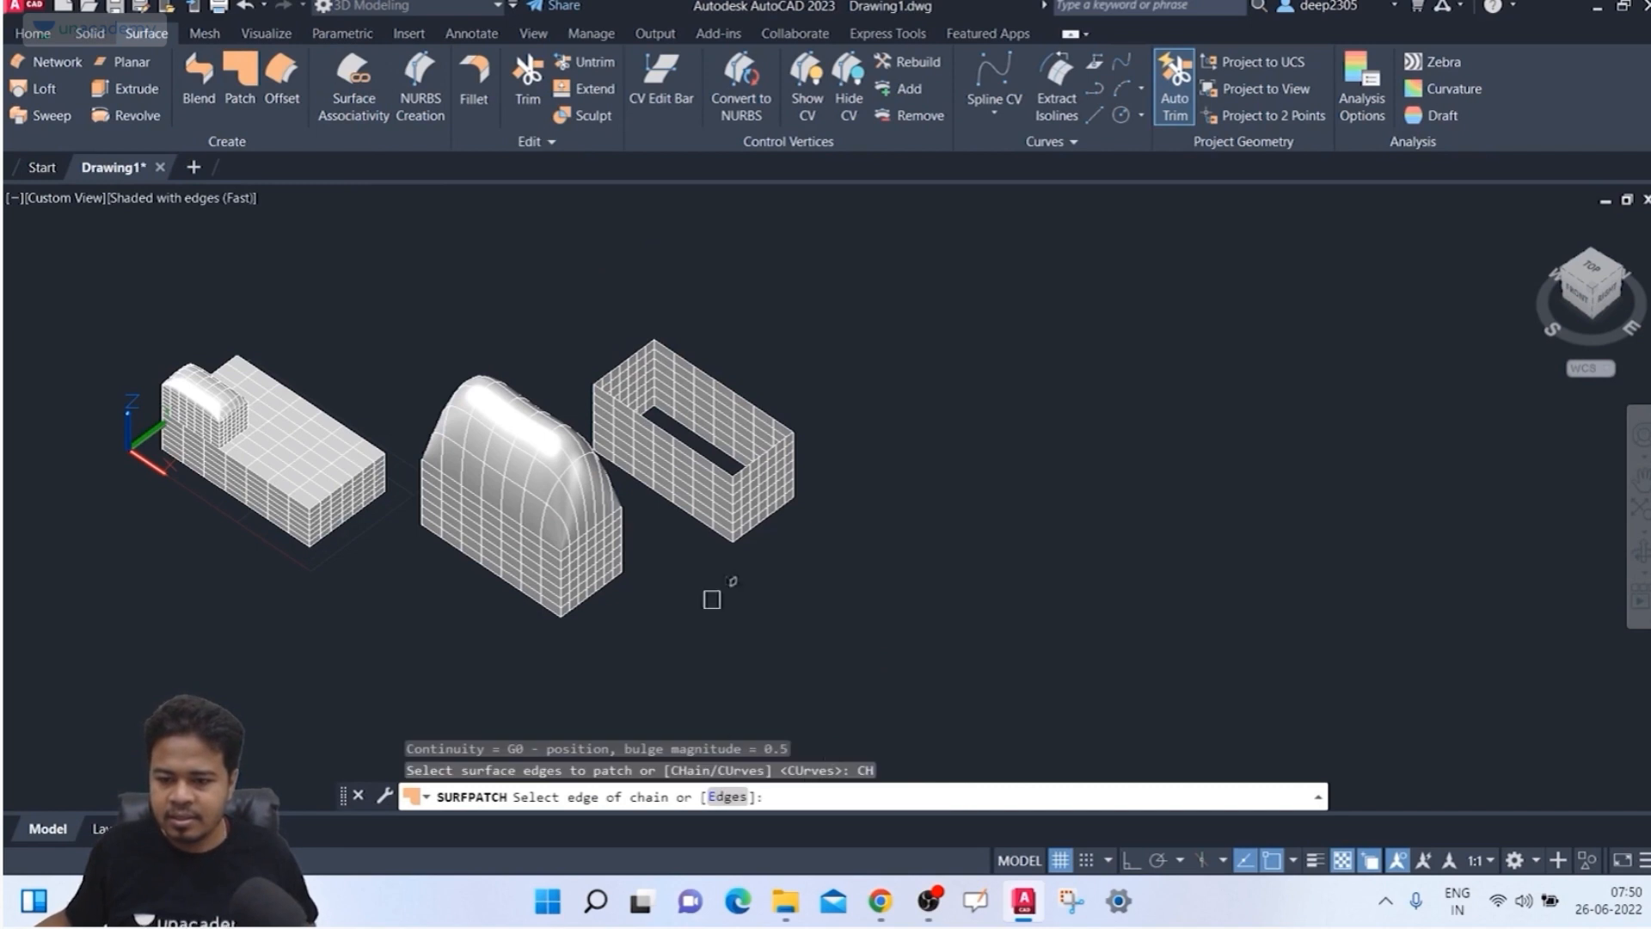
{"action": "left_click", "coordinate": [614, 362]}
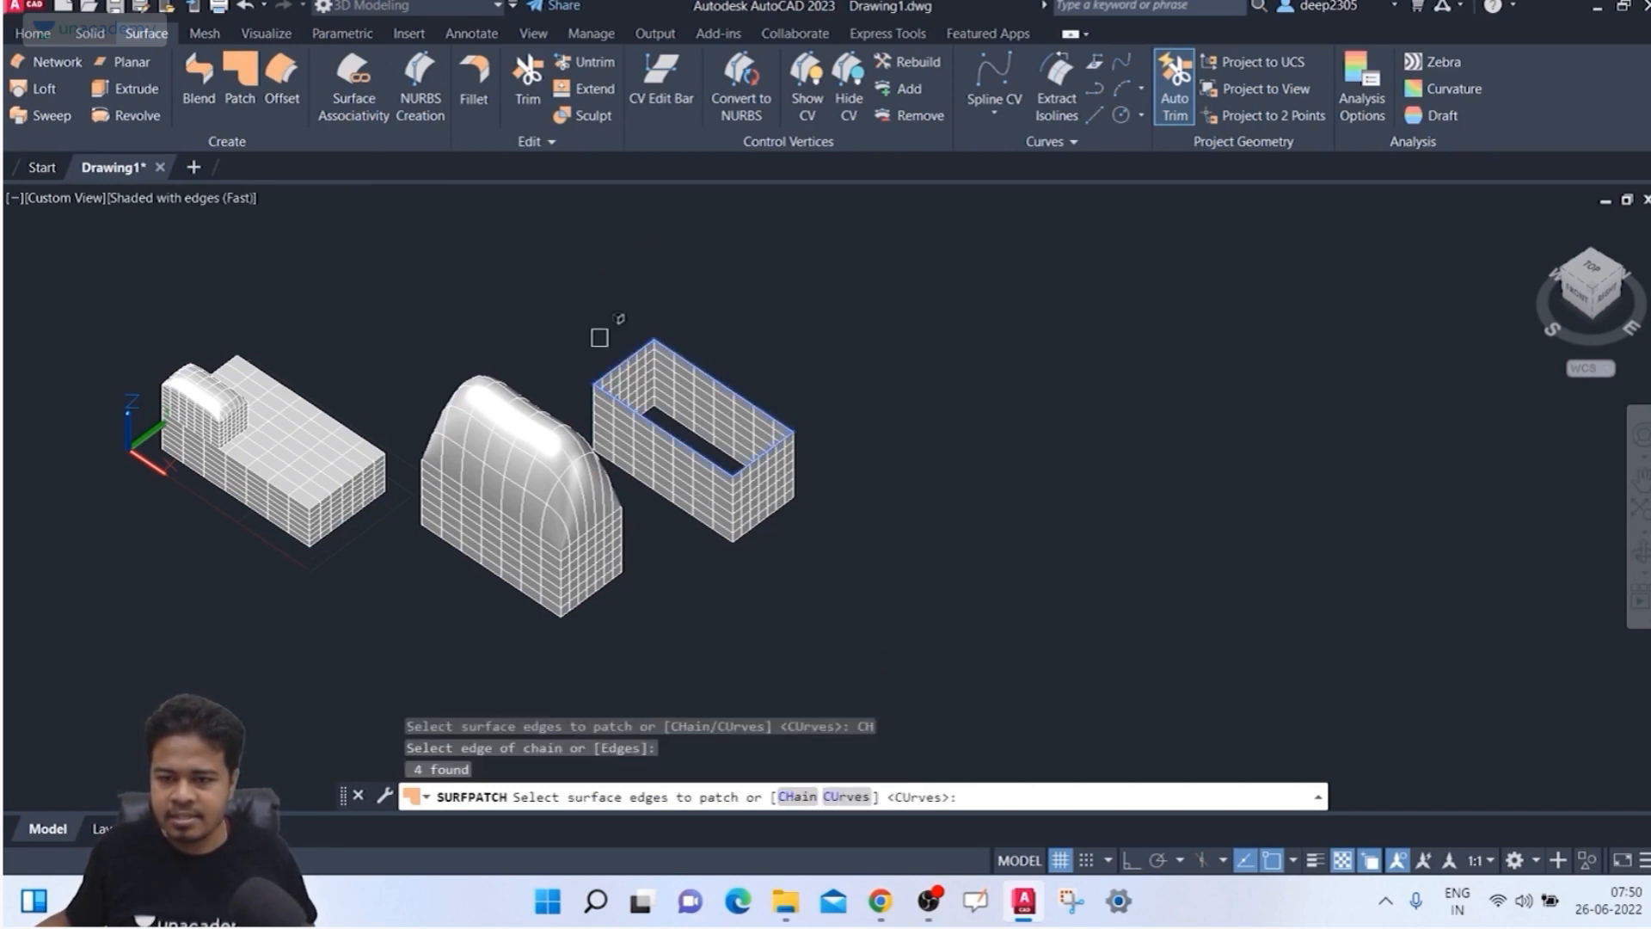
{"action": "key", "text": "Return"}
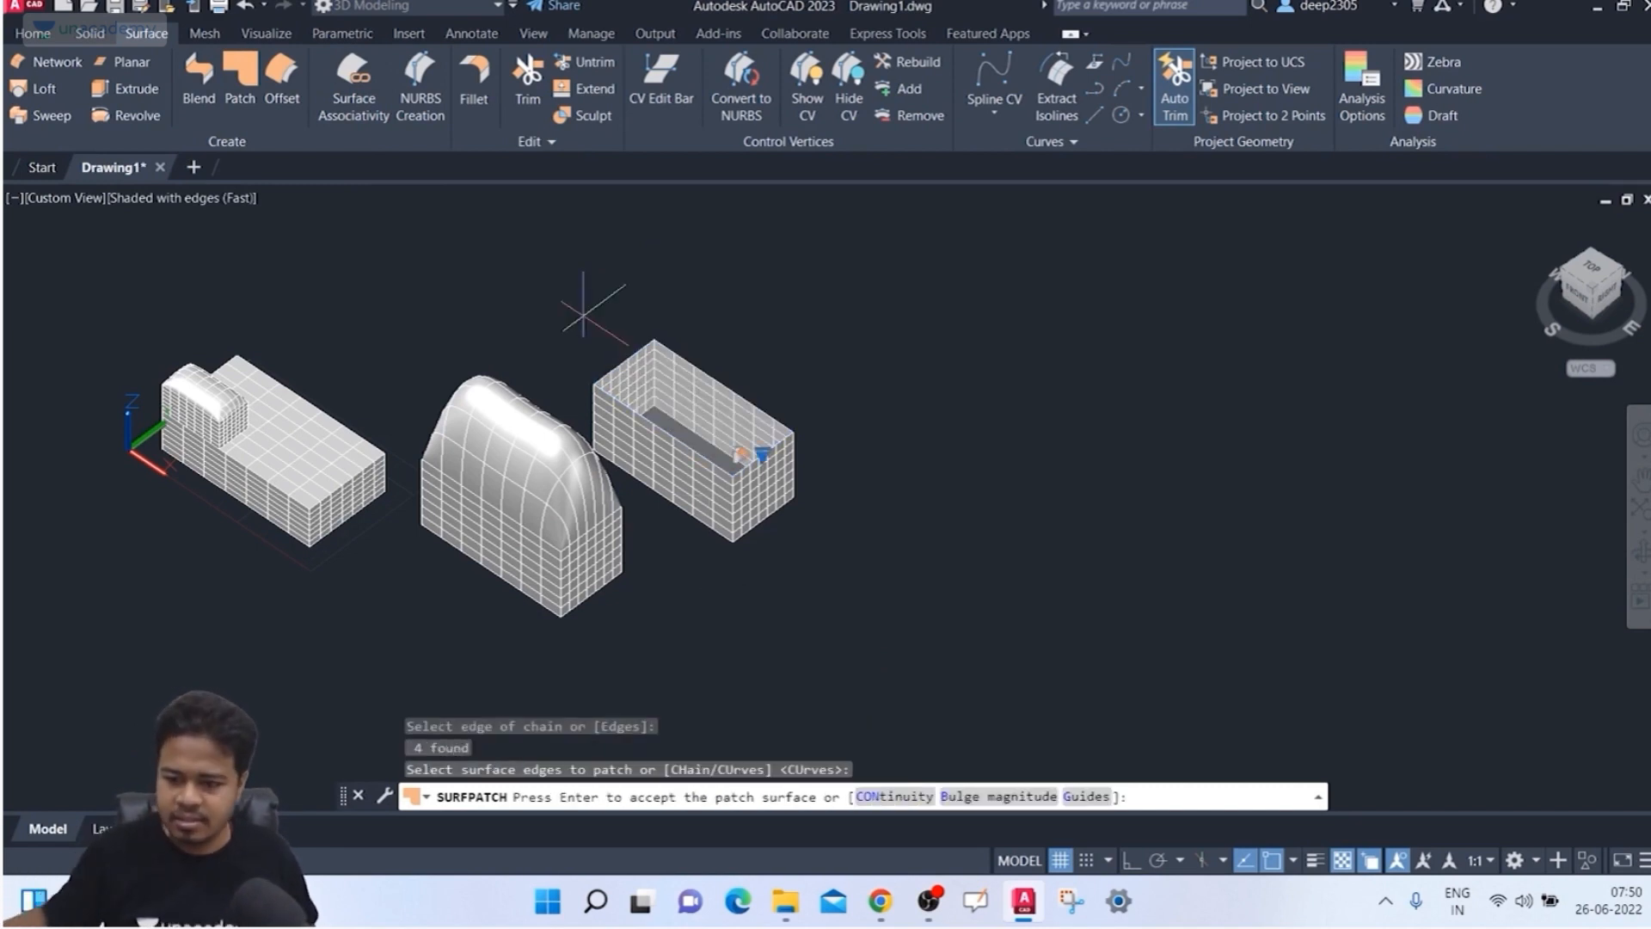
Step: Give the copied walls' patch G1 continuity and a bulge magnitude of 1, accept it, and turn Surface Associativity back on
{"action": "type", "text": "CON"}
{"action": "key", "text": "Return"}
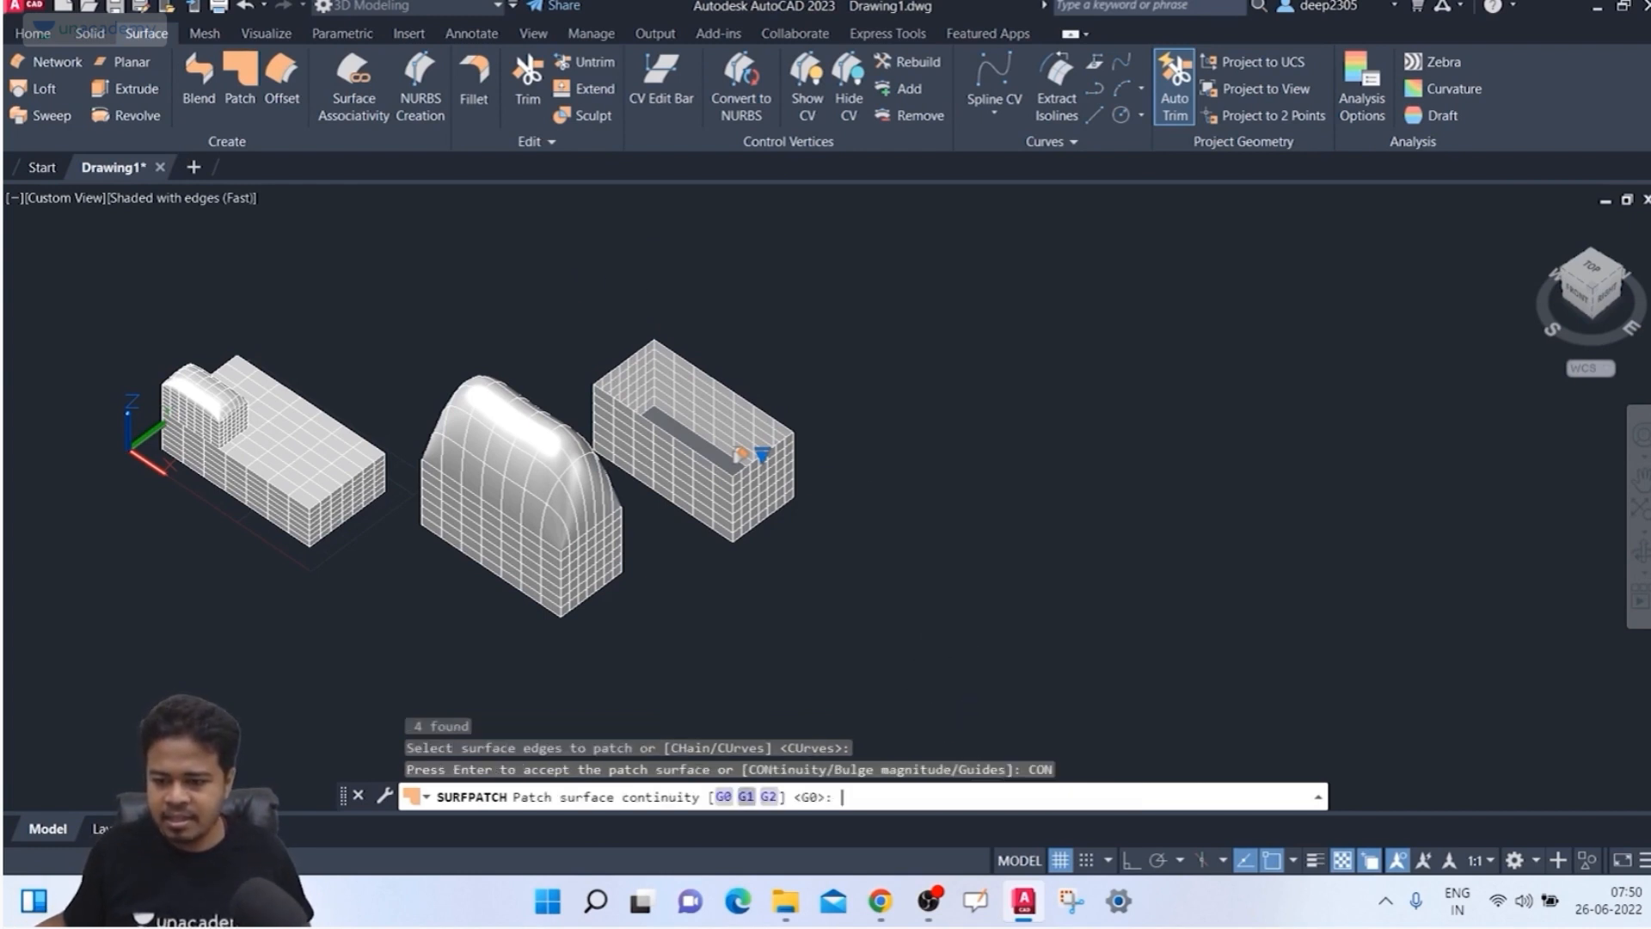
{"action": "type", "text": "G1"}
{"action": "key", "text": "Return"}
{"action": "type", "text": "B"}
{"action": "key", "text": "Return"}
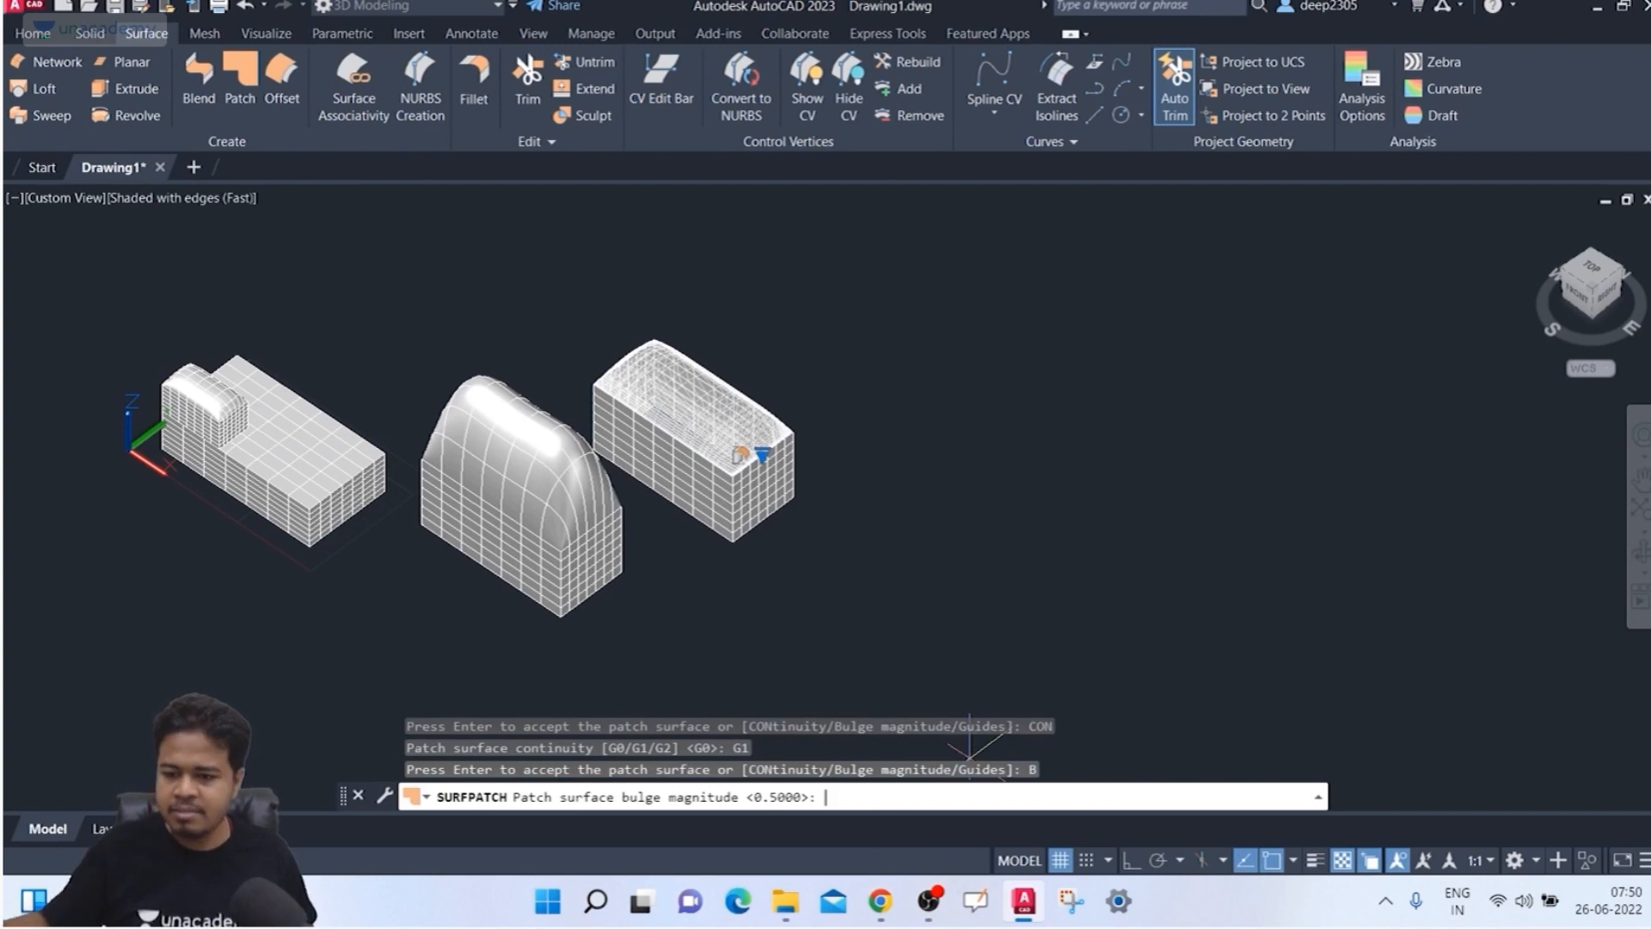
{"action": "type", "text": "1"}
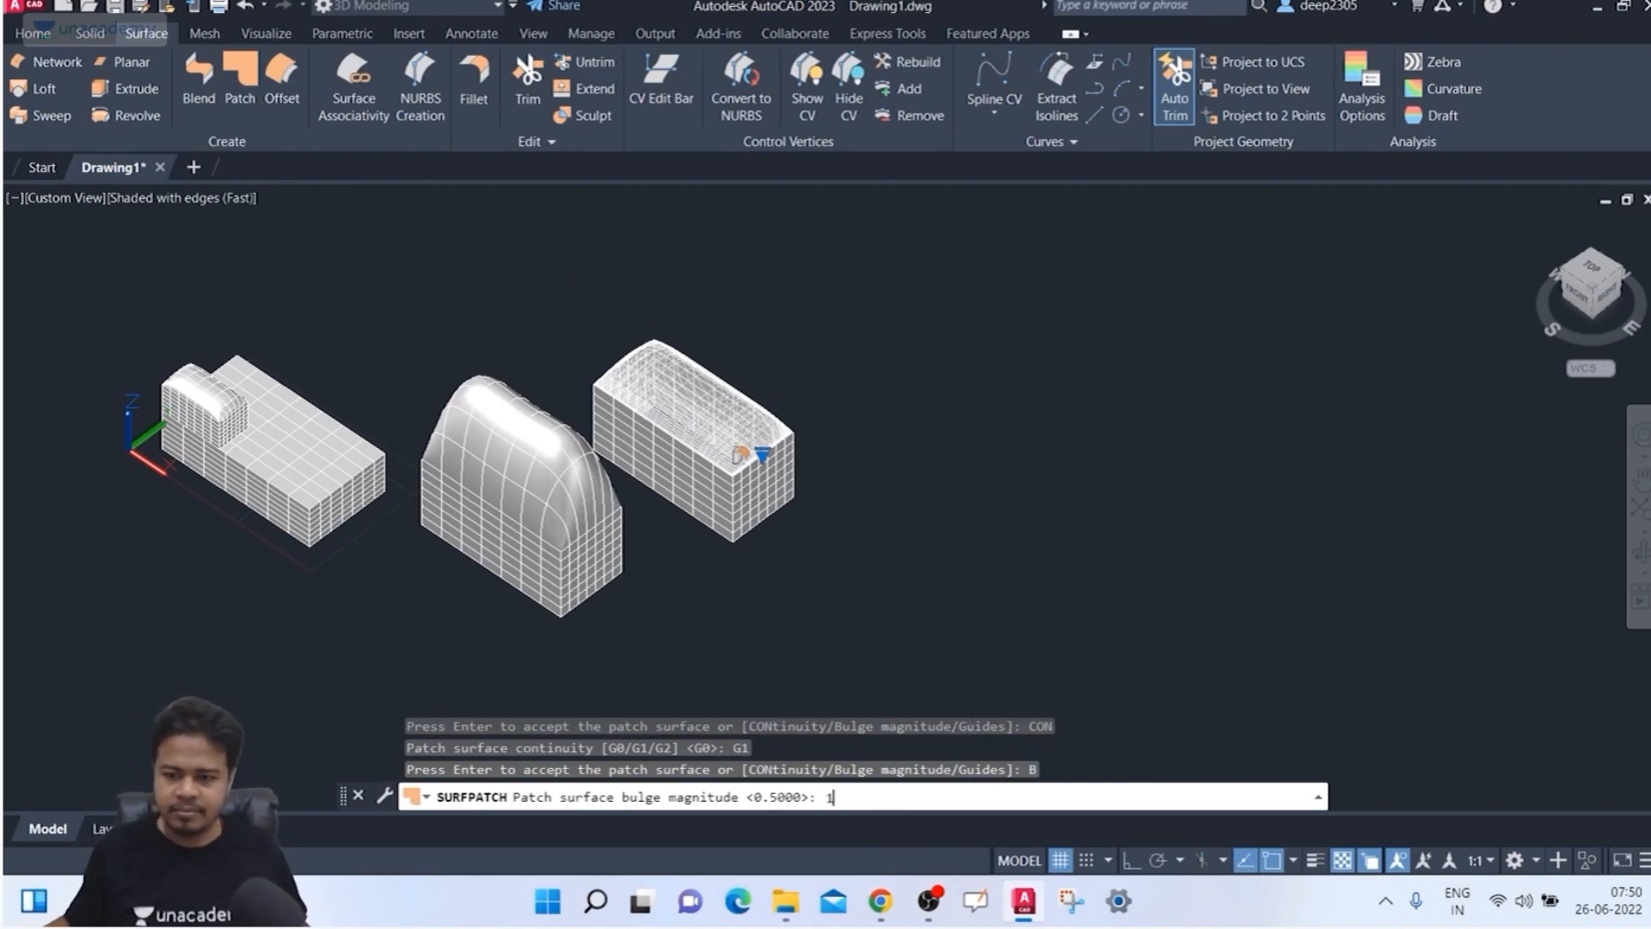
{"action": "key", "text": "Return"}
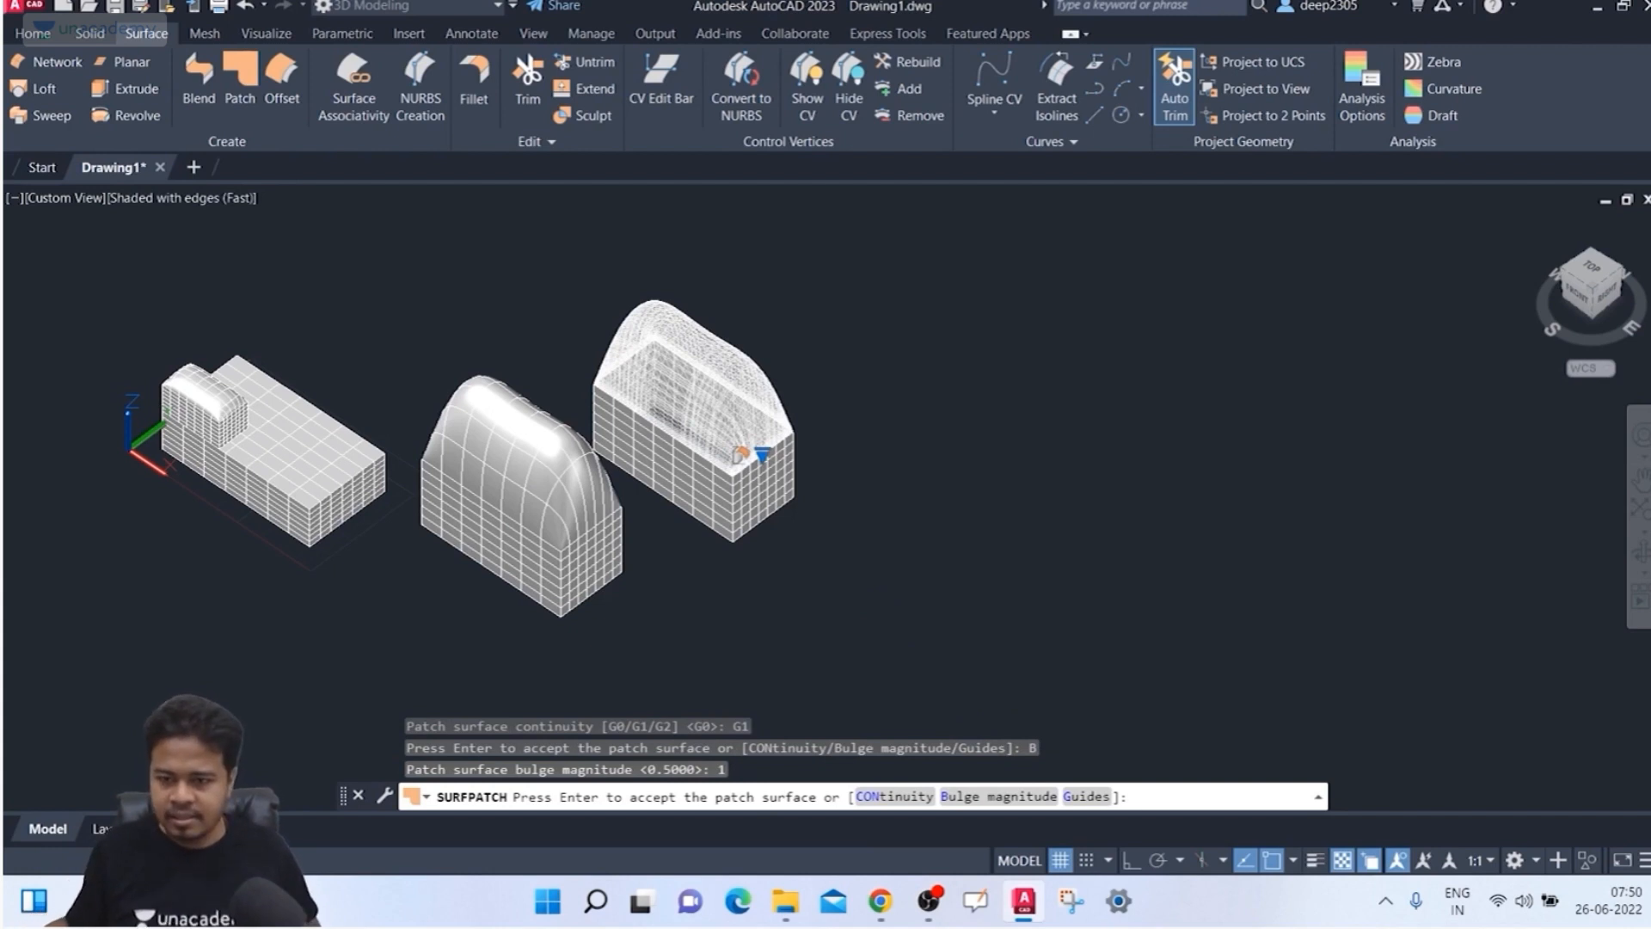
{"action": "key", "text": "Return"}
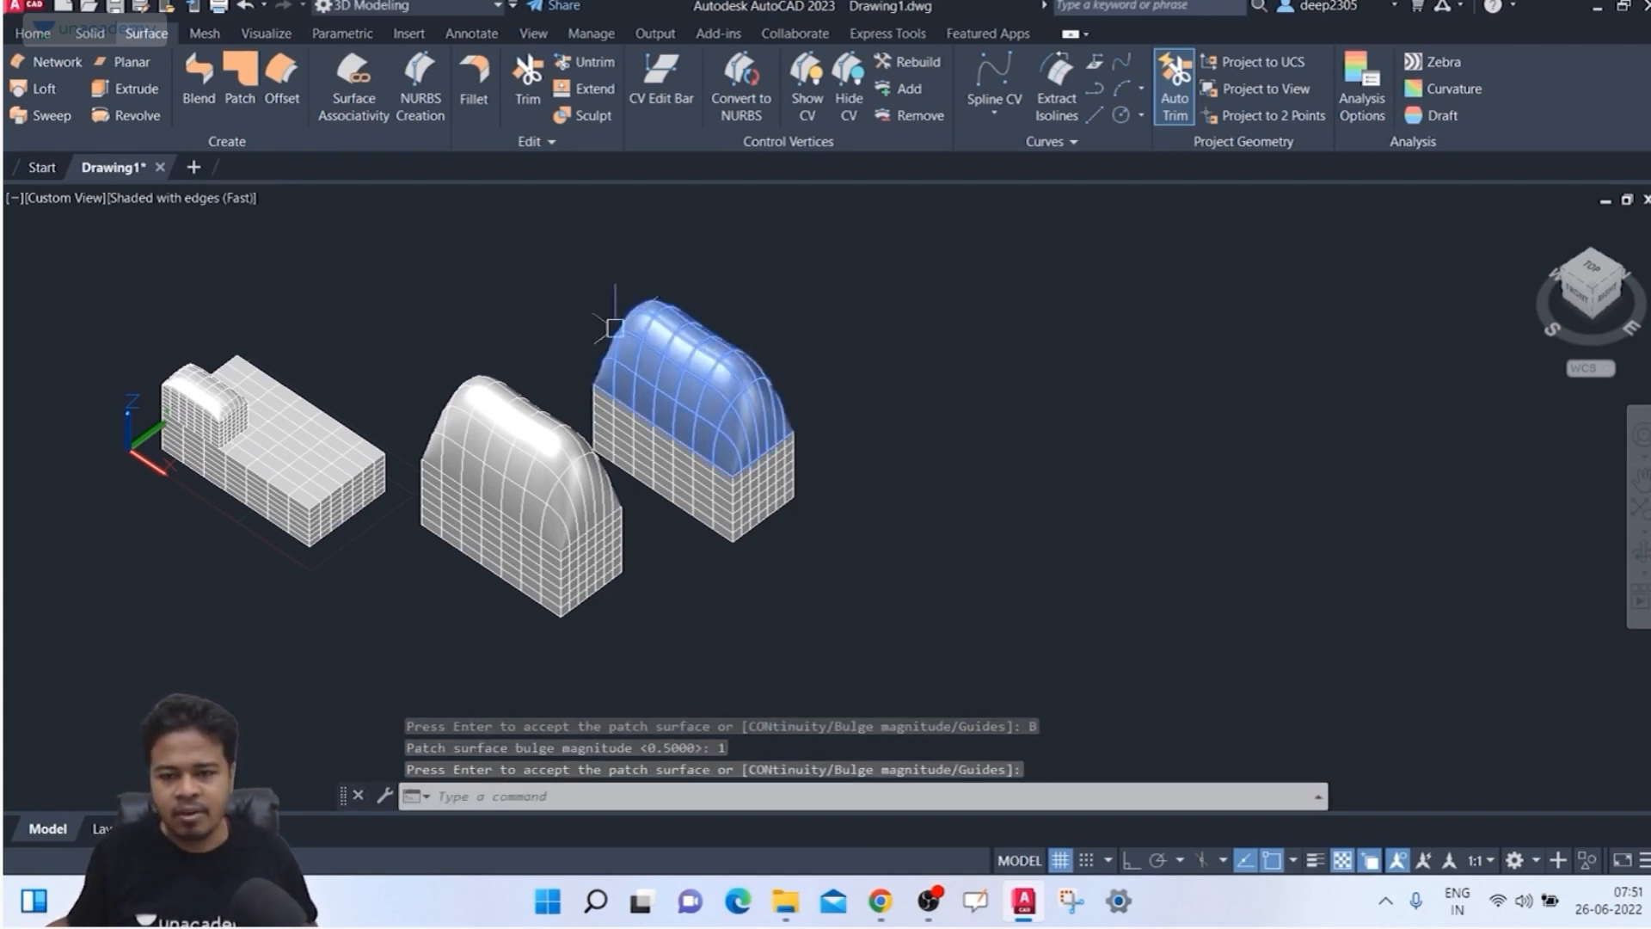
{"action": "left_click", "coordinate": [354, 86]}
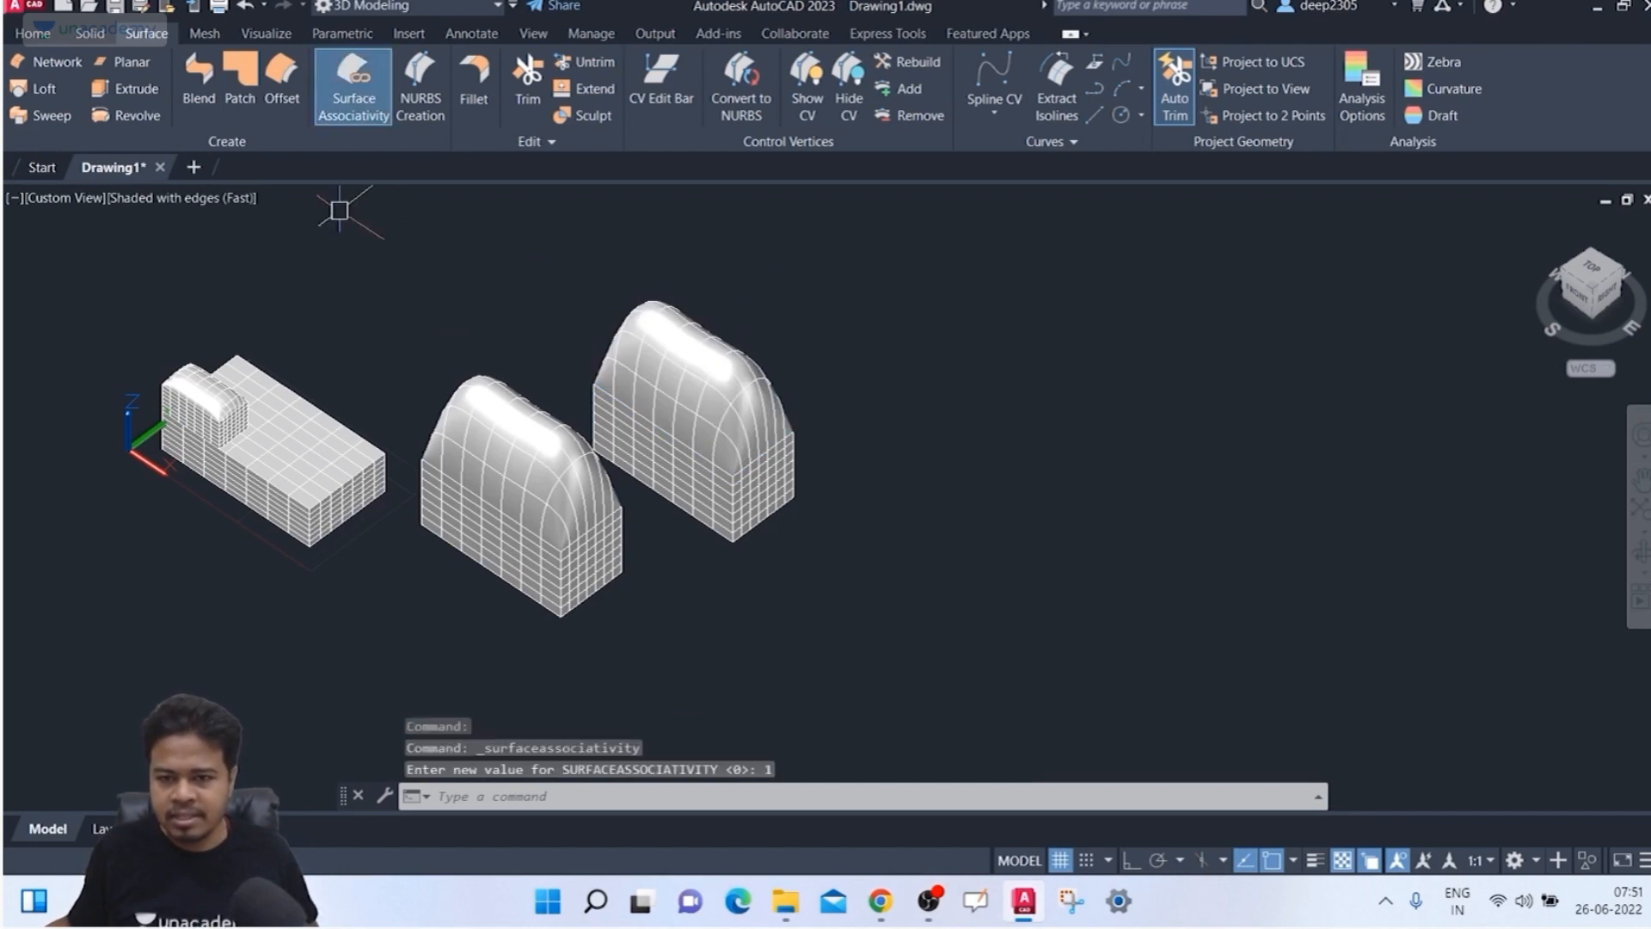
Step: Try twice to move the original walls' associative patch straight up along the Z axis, dismissing the associativity warning each time
{"action": "left_click", "coordinate": [510, 404]}
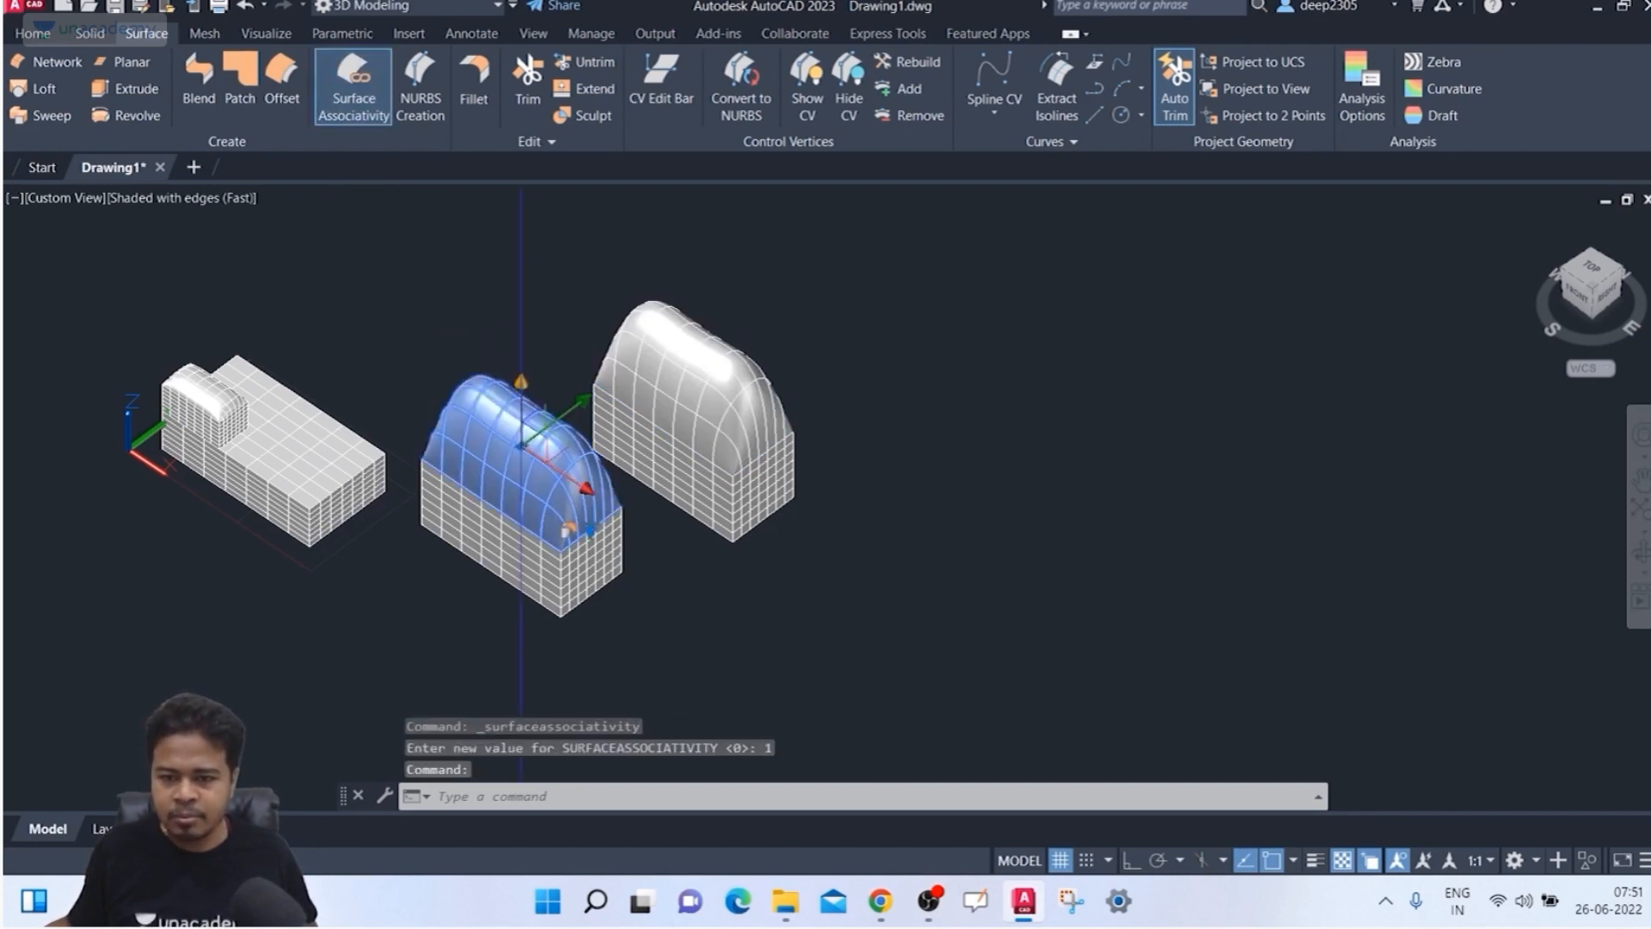
{"action": "left_click", "coordinate": [521, 394]}
{"action": "left_click", "coordinate": [539, 420]}
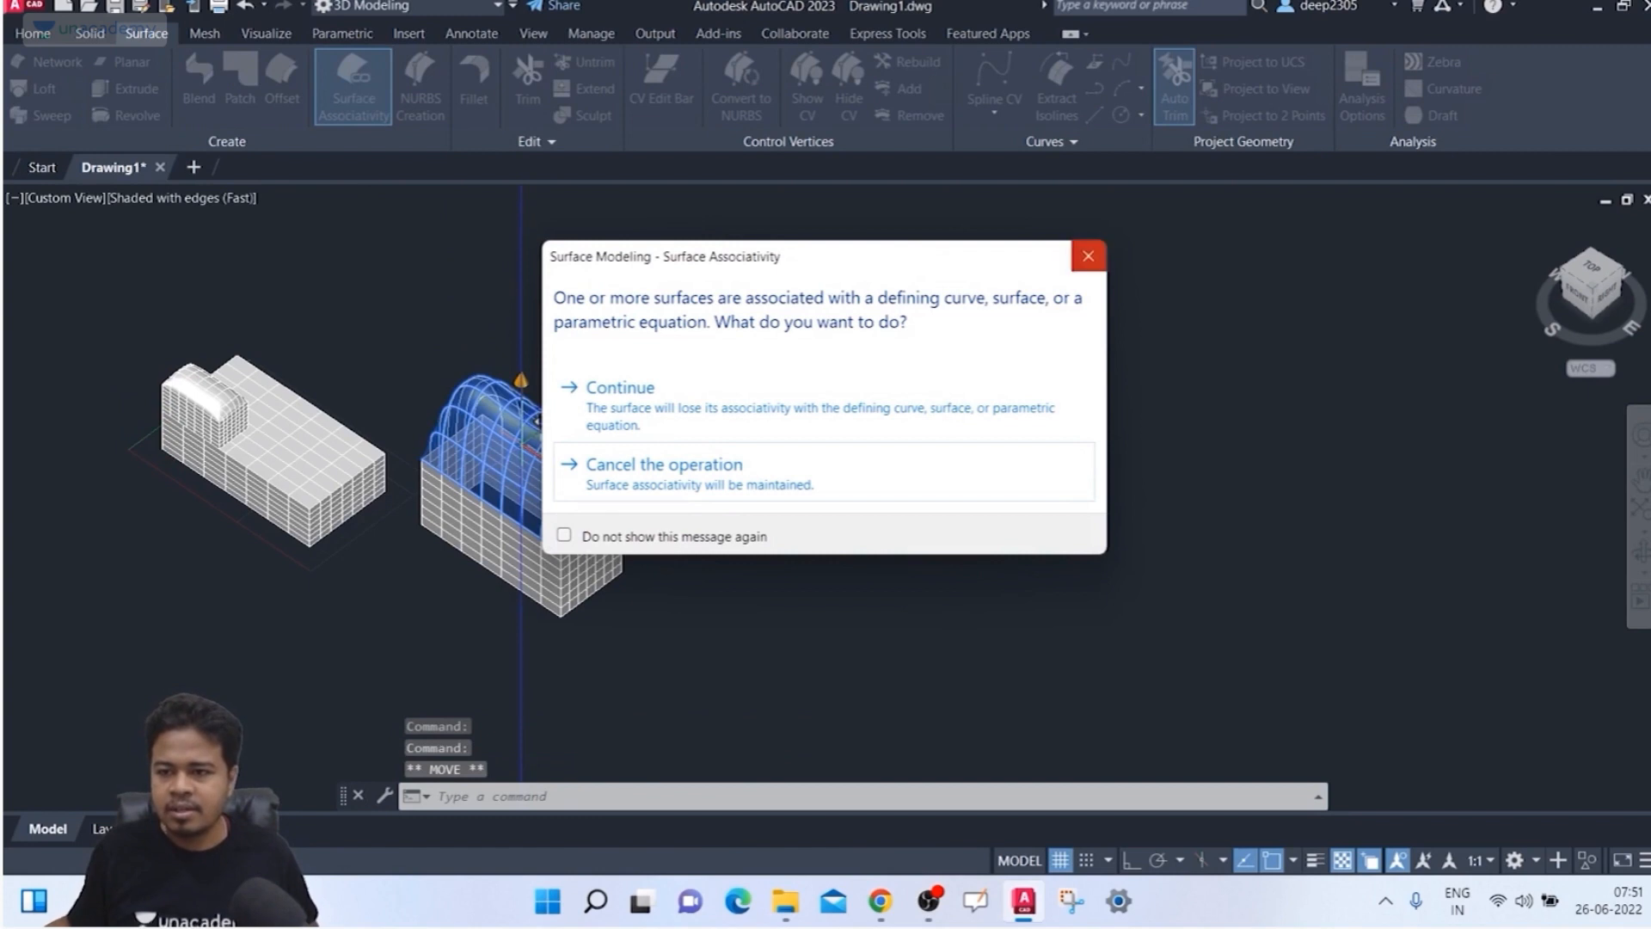
{"action": "left_click", "coordinate": [1088, 256]}
{"action": "key", "text": "Escape"}
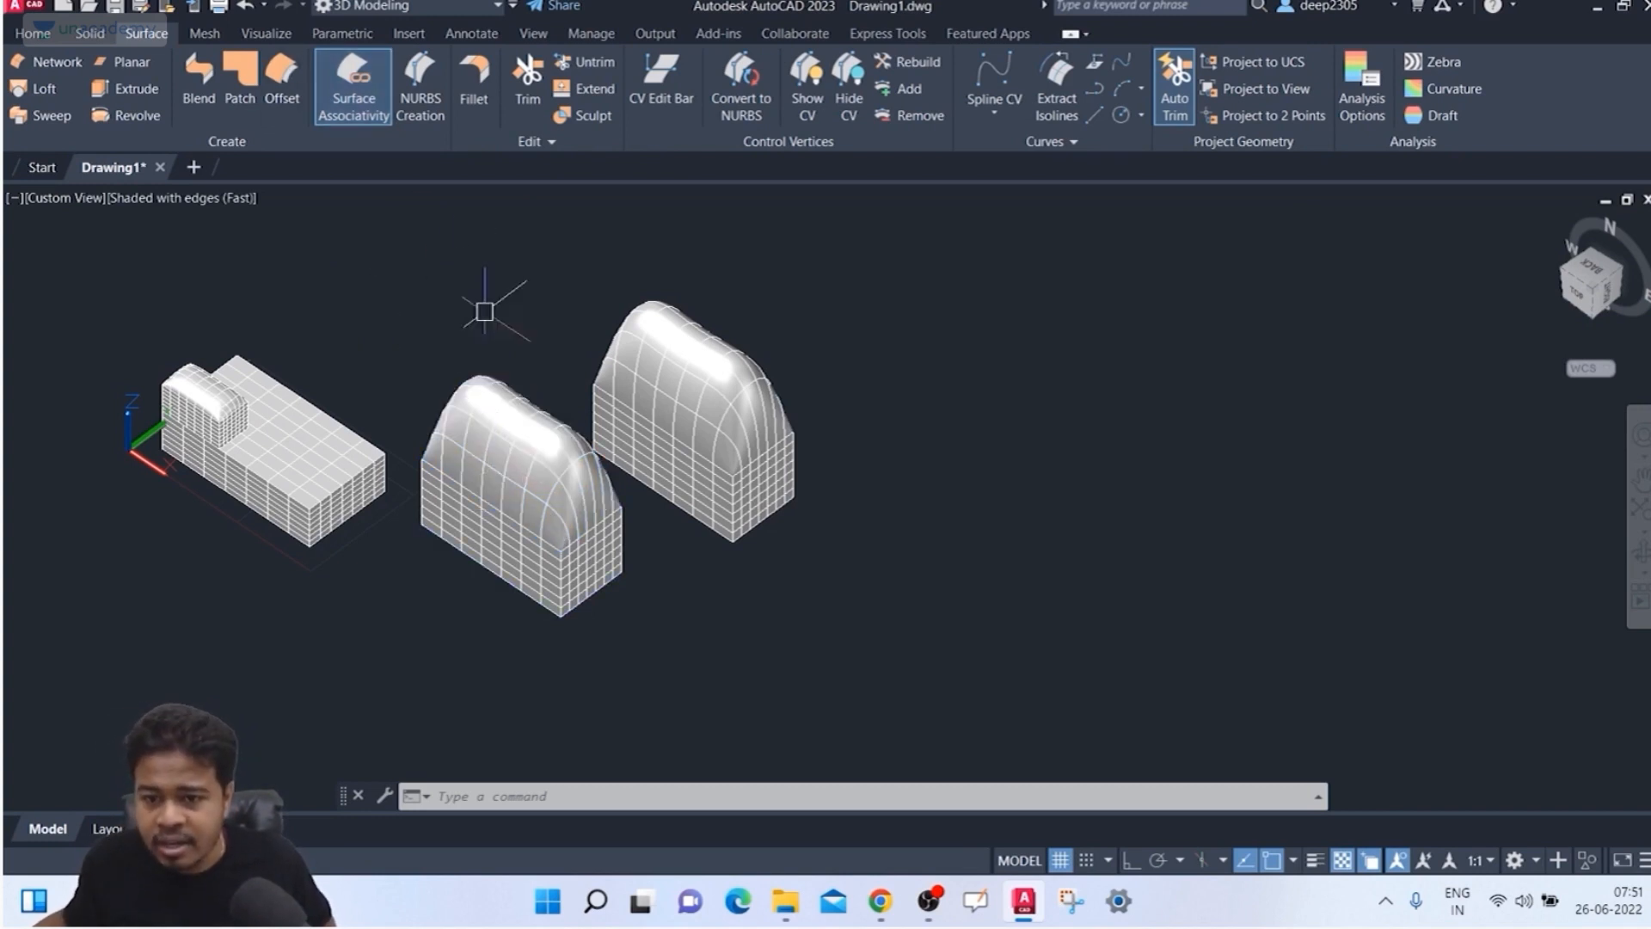
{"action": "left_click", "coordinate": [503, 387]}
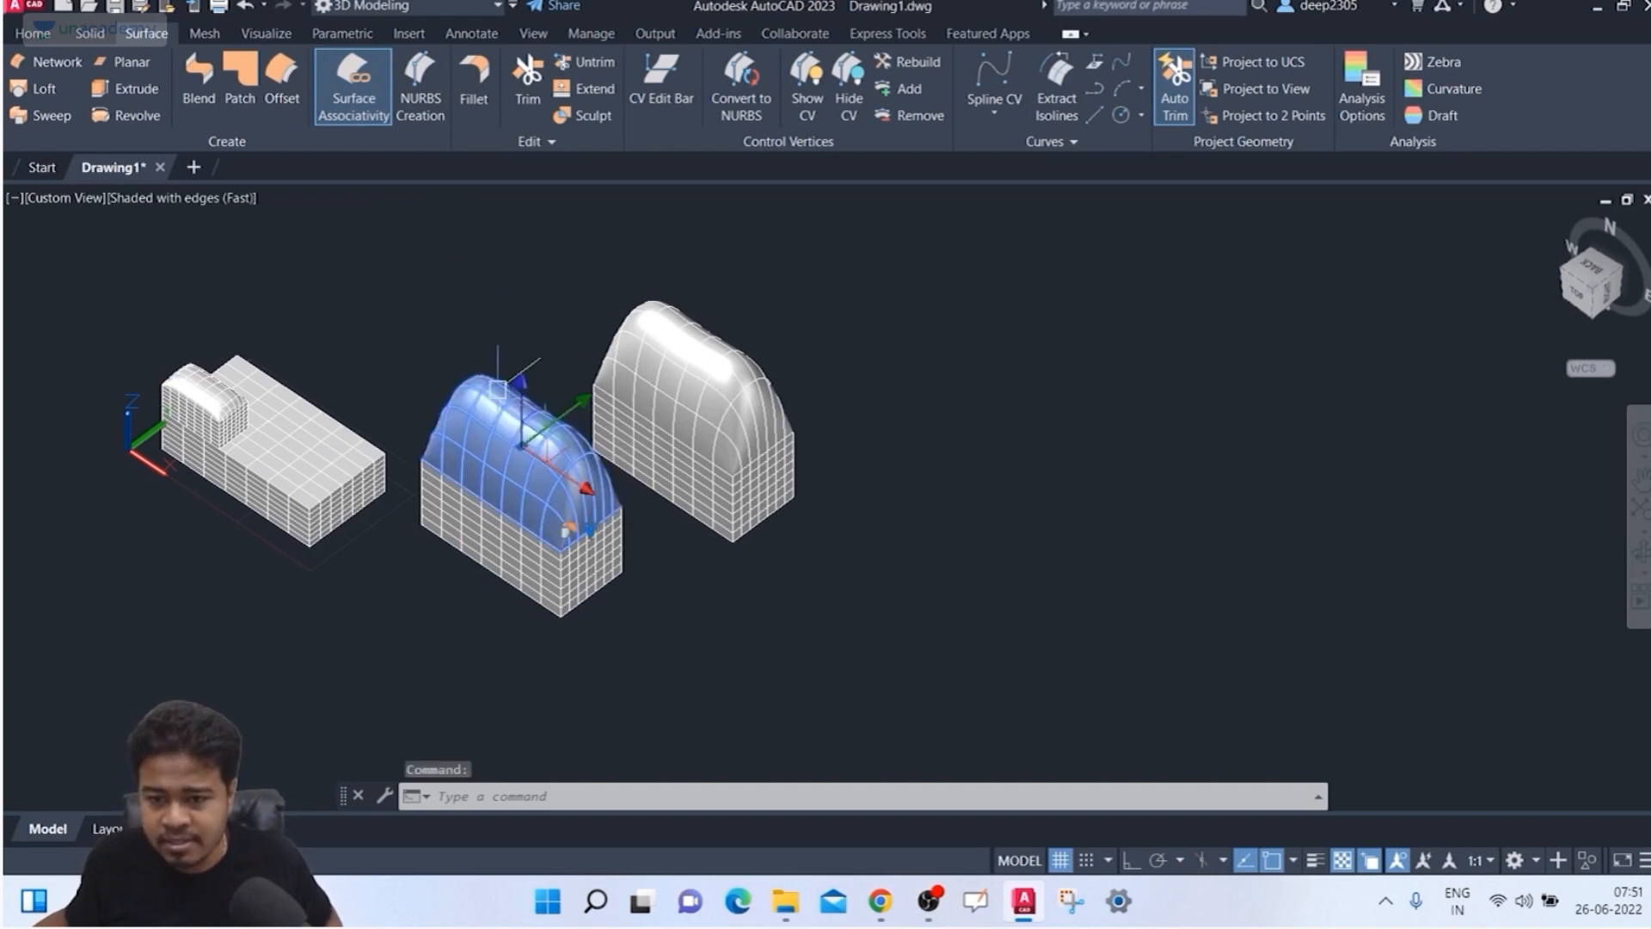
{"action": "left_click", "coordinate": [540, 372]}
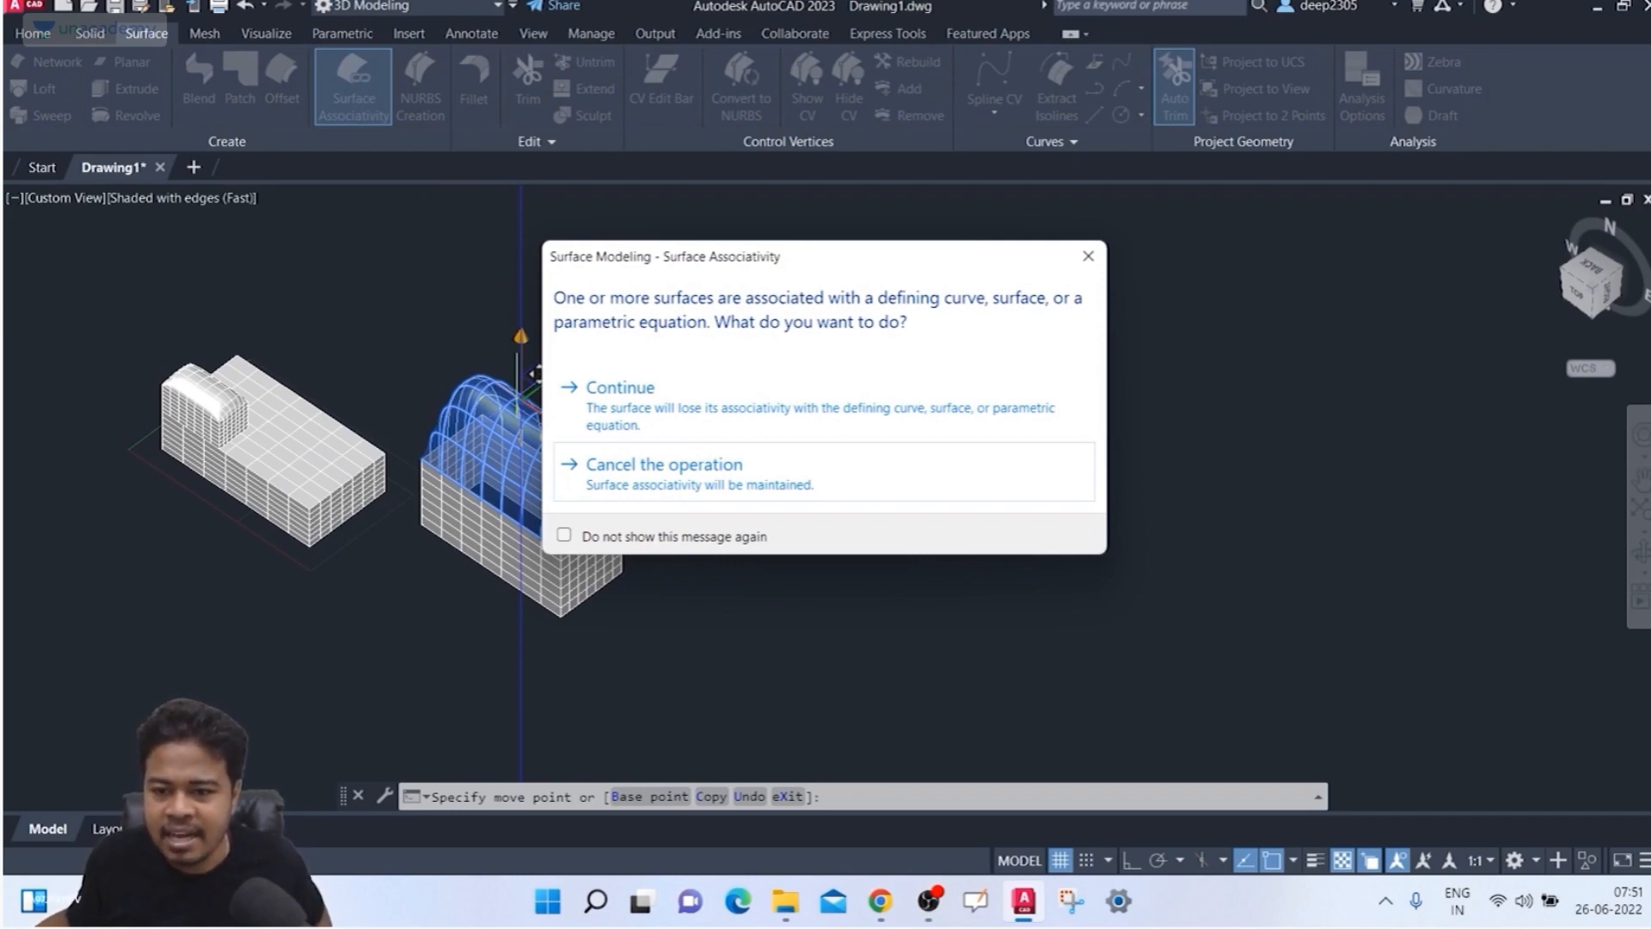
{"action": "left_click", "coordinate": [1088, 257]}
{"action": "scroll", "coordinate": [576, 445], "scroll_direction": "up", "scroll_amount": 3}
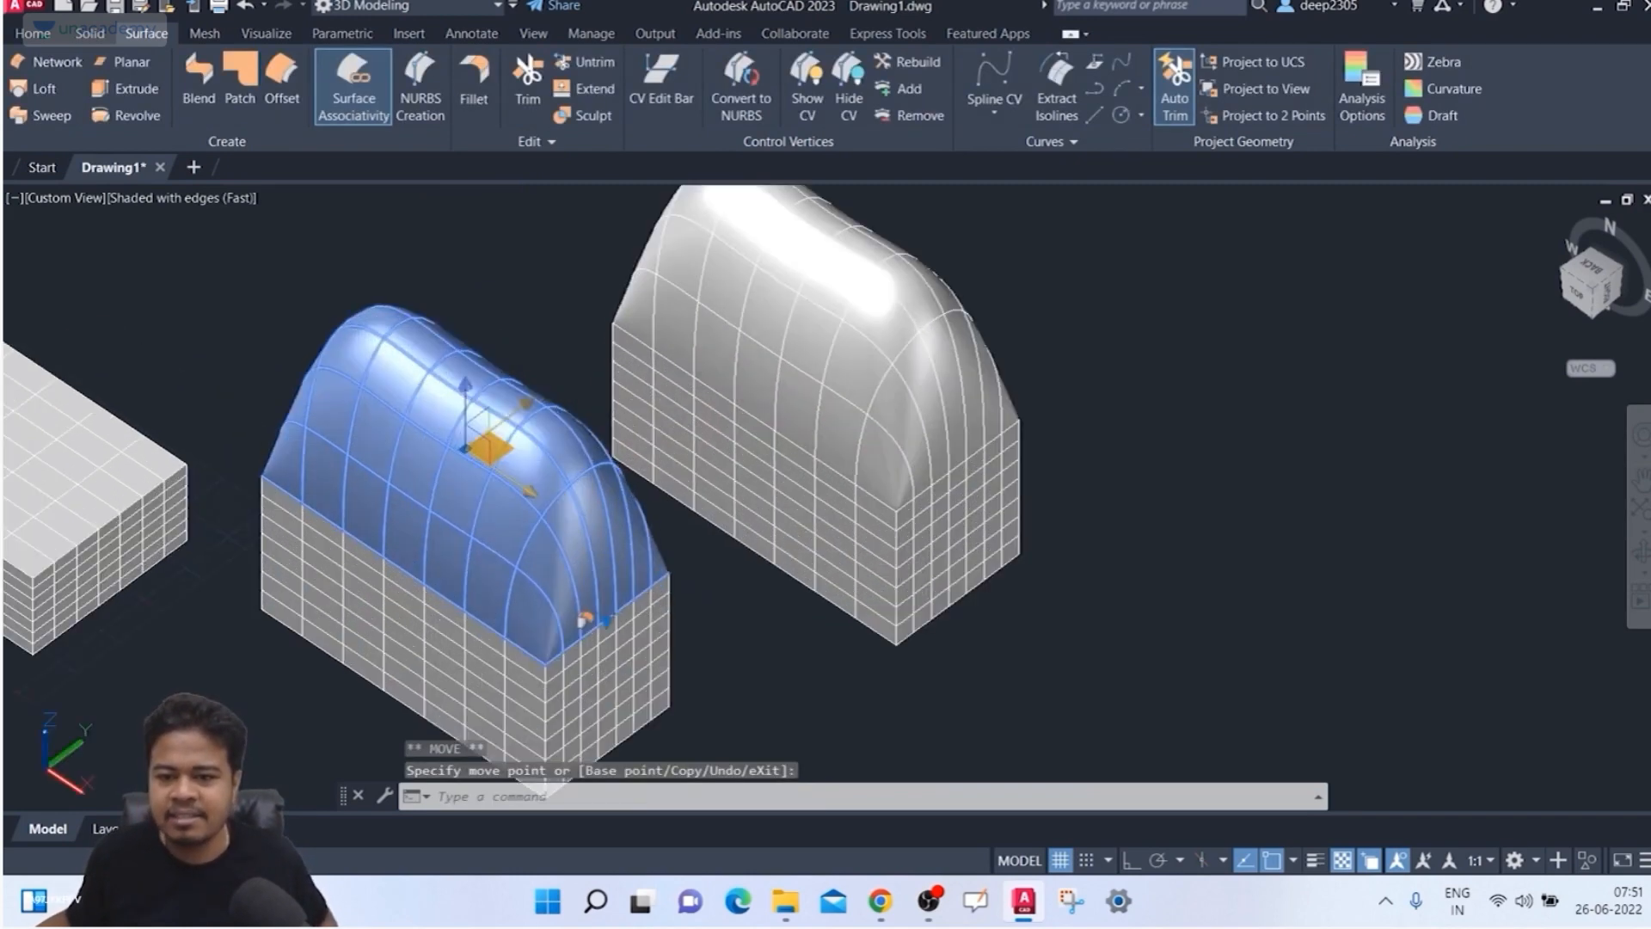
{"action": "key", "text": "Escape"}
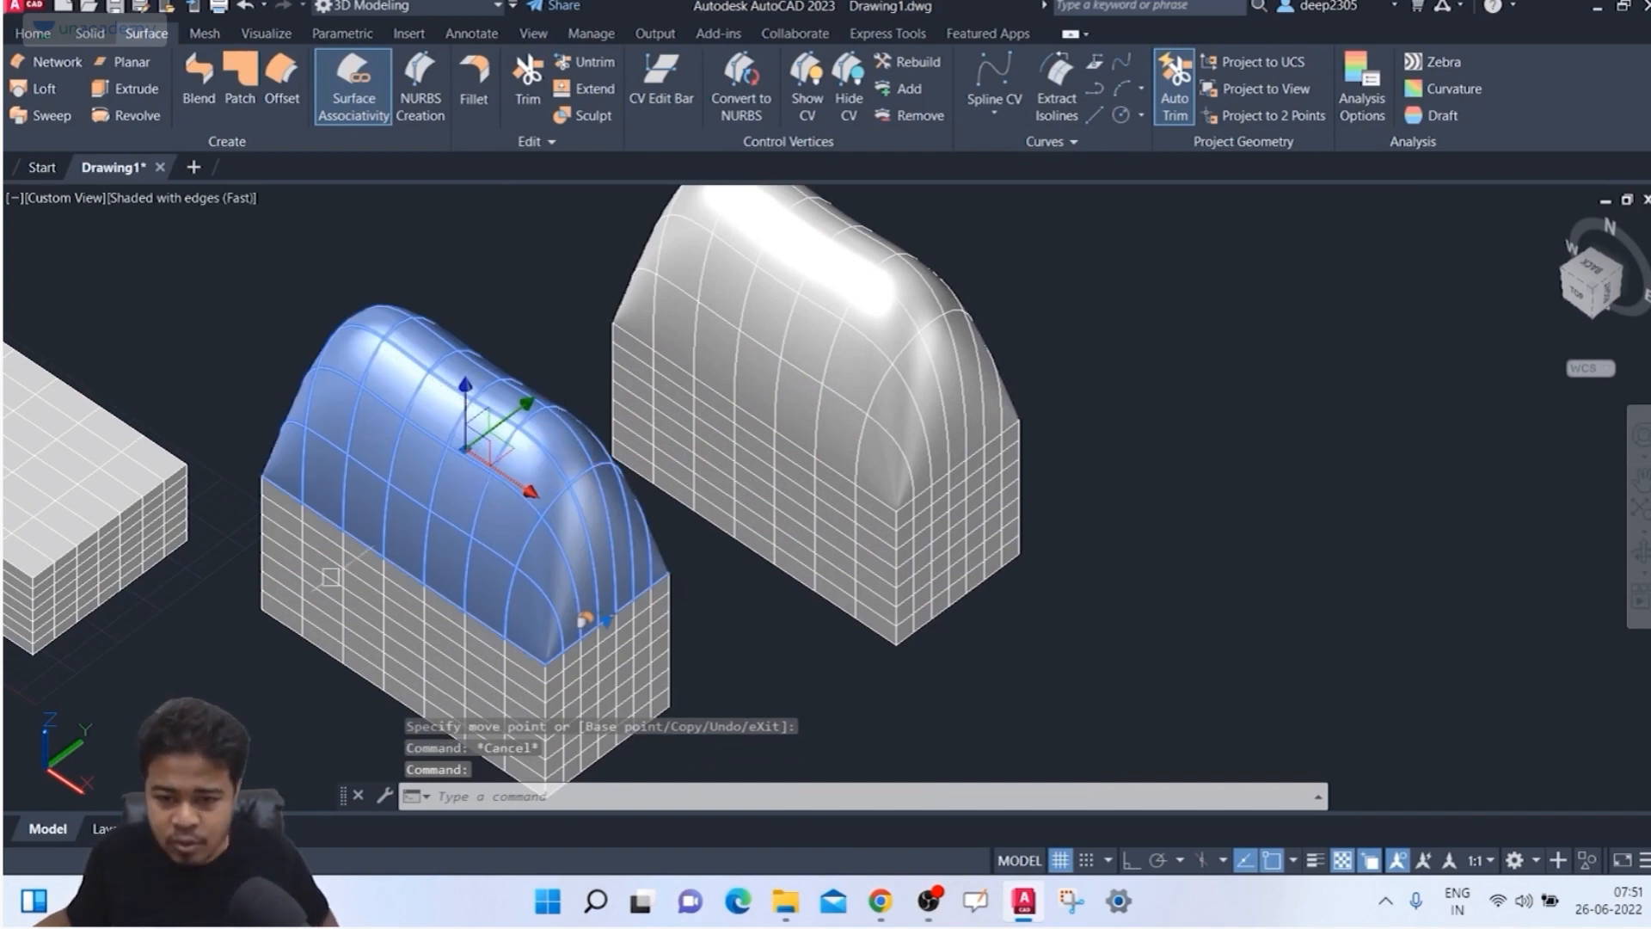
Step: Try once more to lift the original walls' patch along Z, choosing to cancel the operation and maintain its surface associativity
{"action": "left_click", "coordinate": [328, 577]}
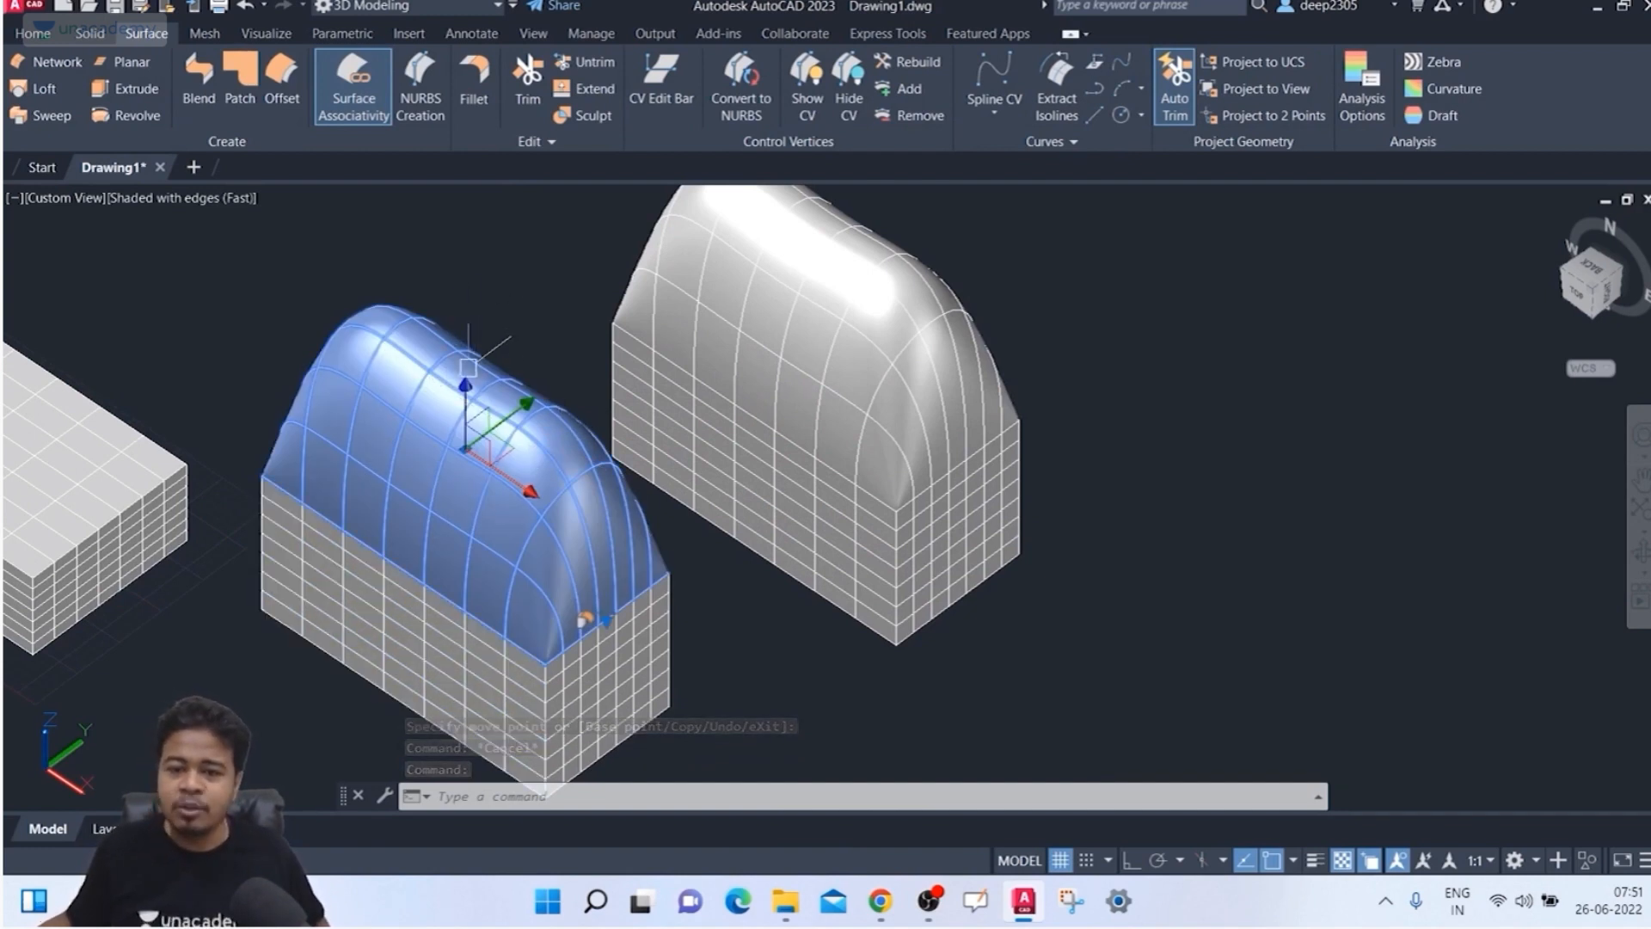
{"action": "left_click", "coordinate": [467, 430]}
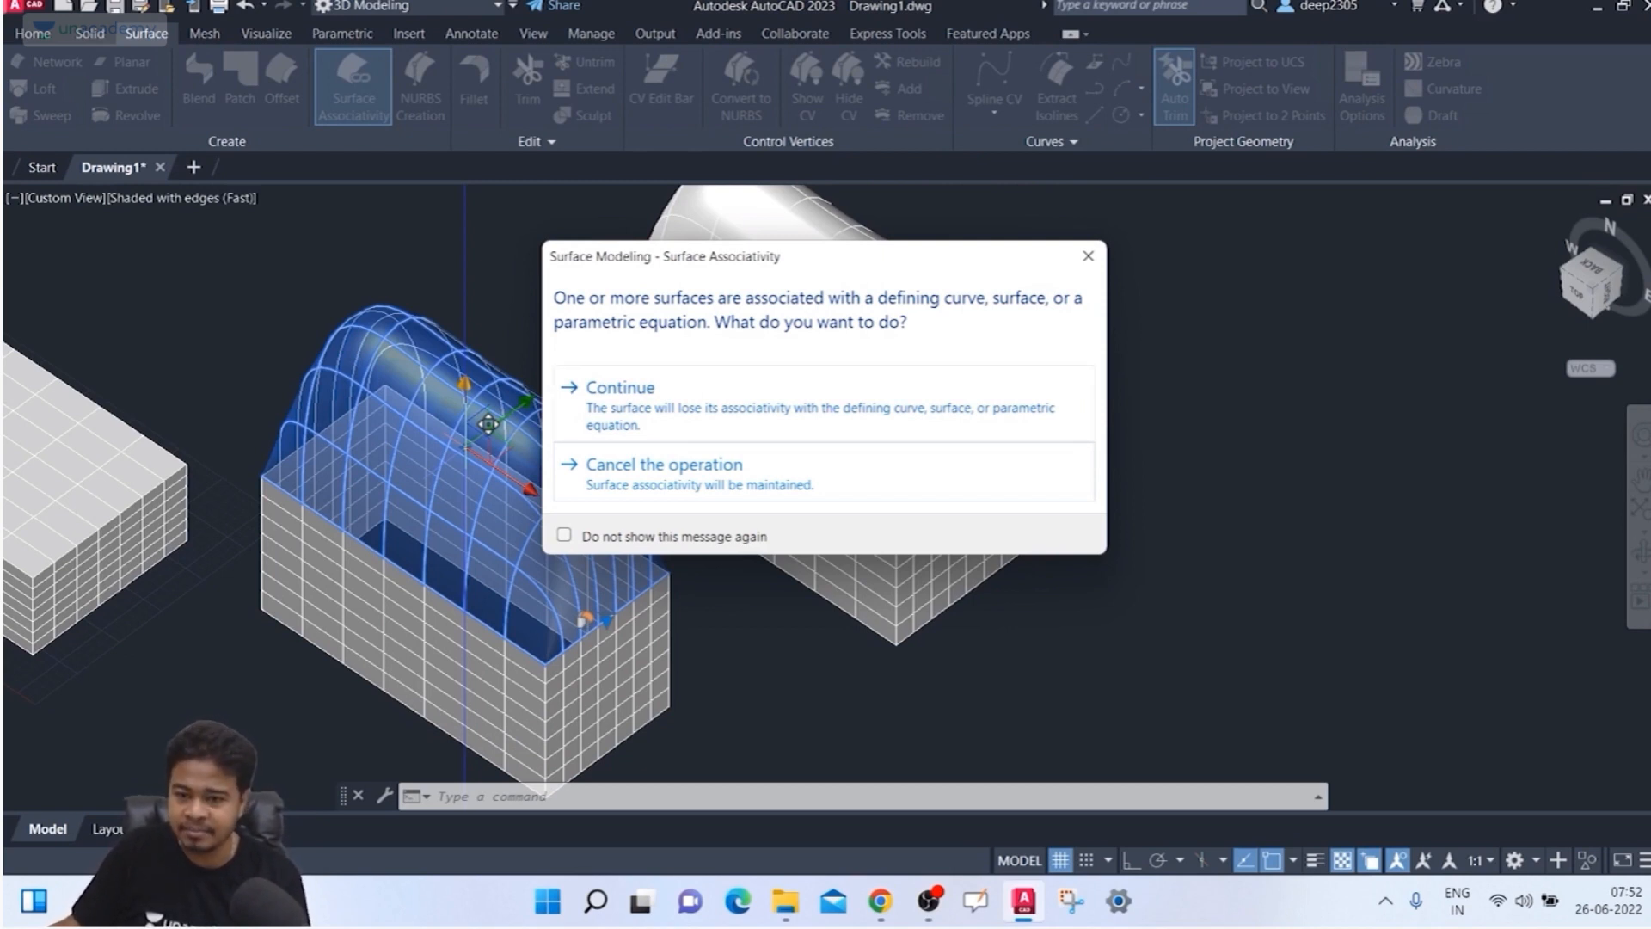
{"action": "left_click", "coordinate": [700, 482]}
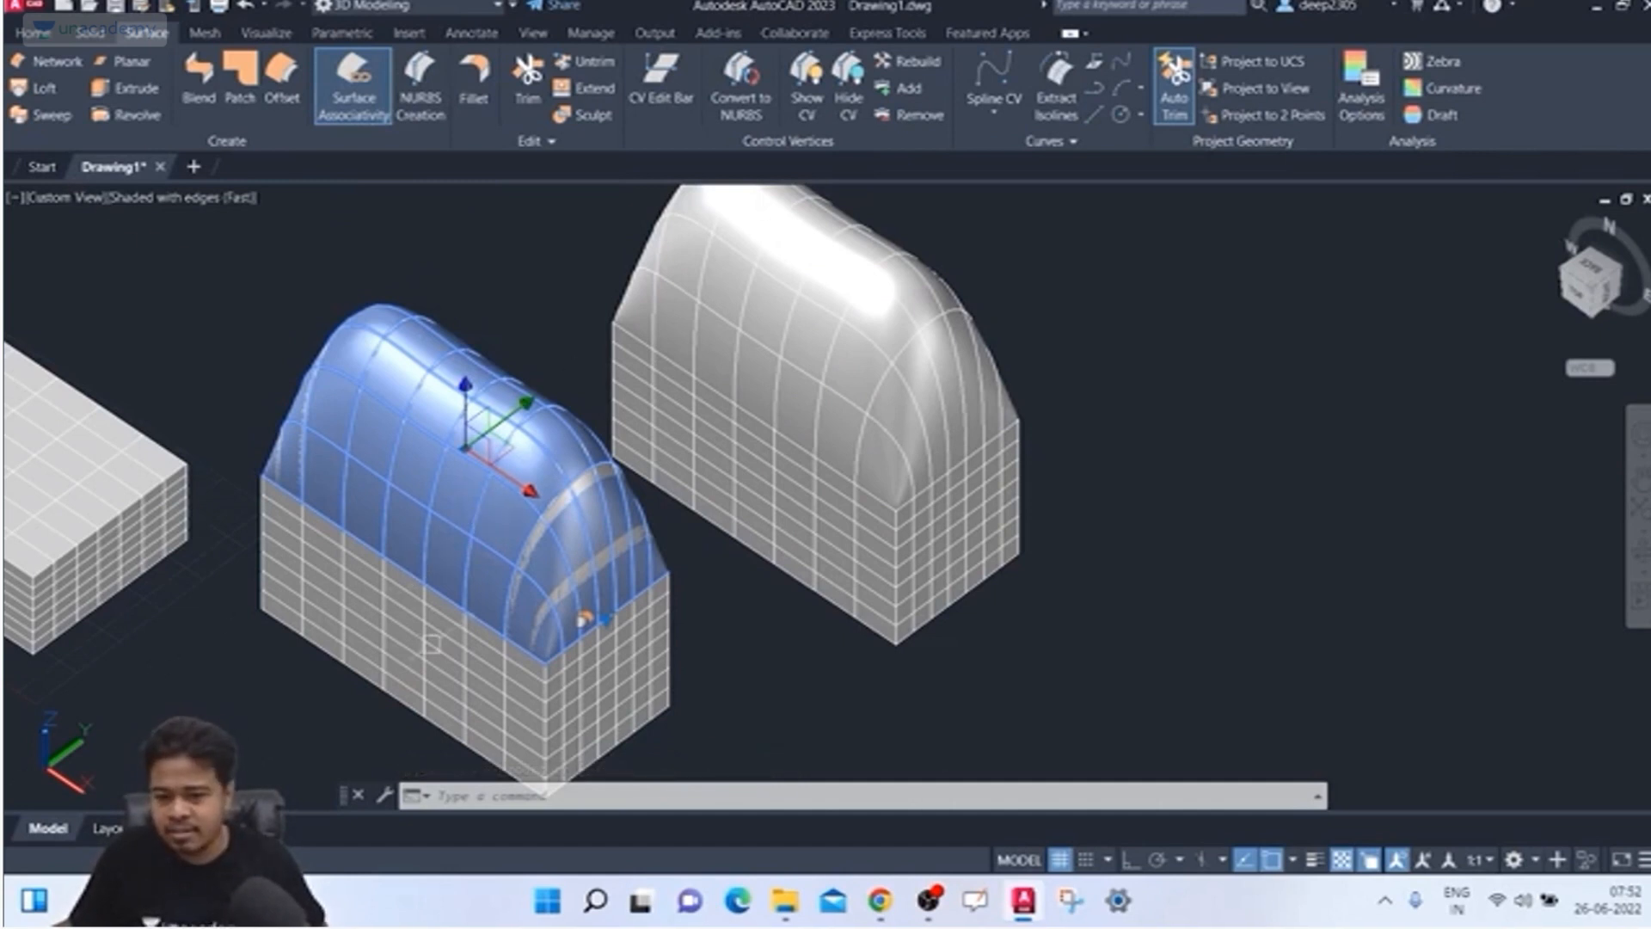
{"action": "key", "text": "Escape"}
{"action": "scroll", "coordinate": [416, 378], "scroll_direction": "down", "scroll_amount": 3}
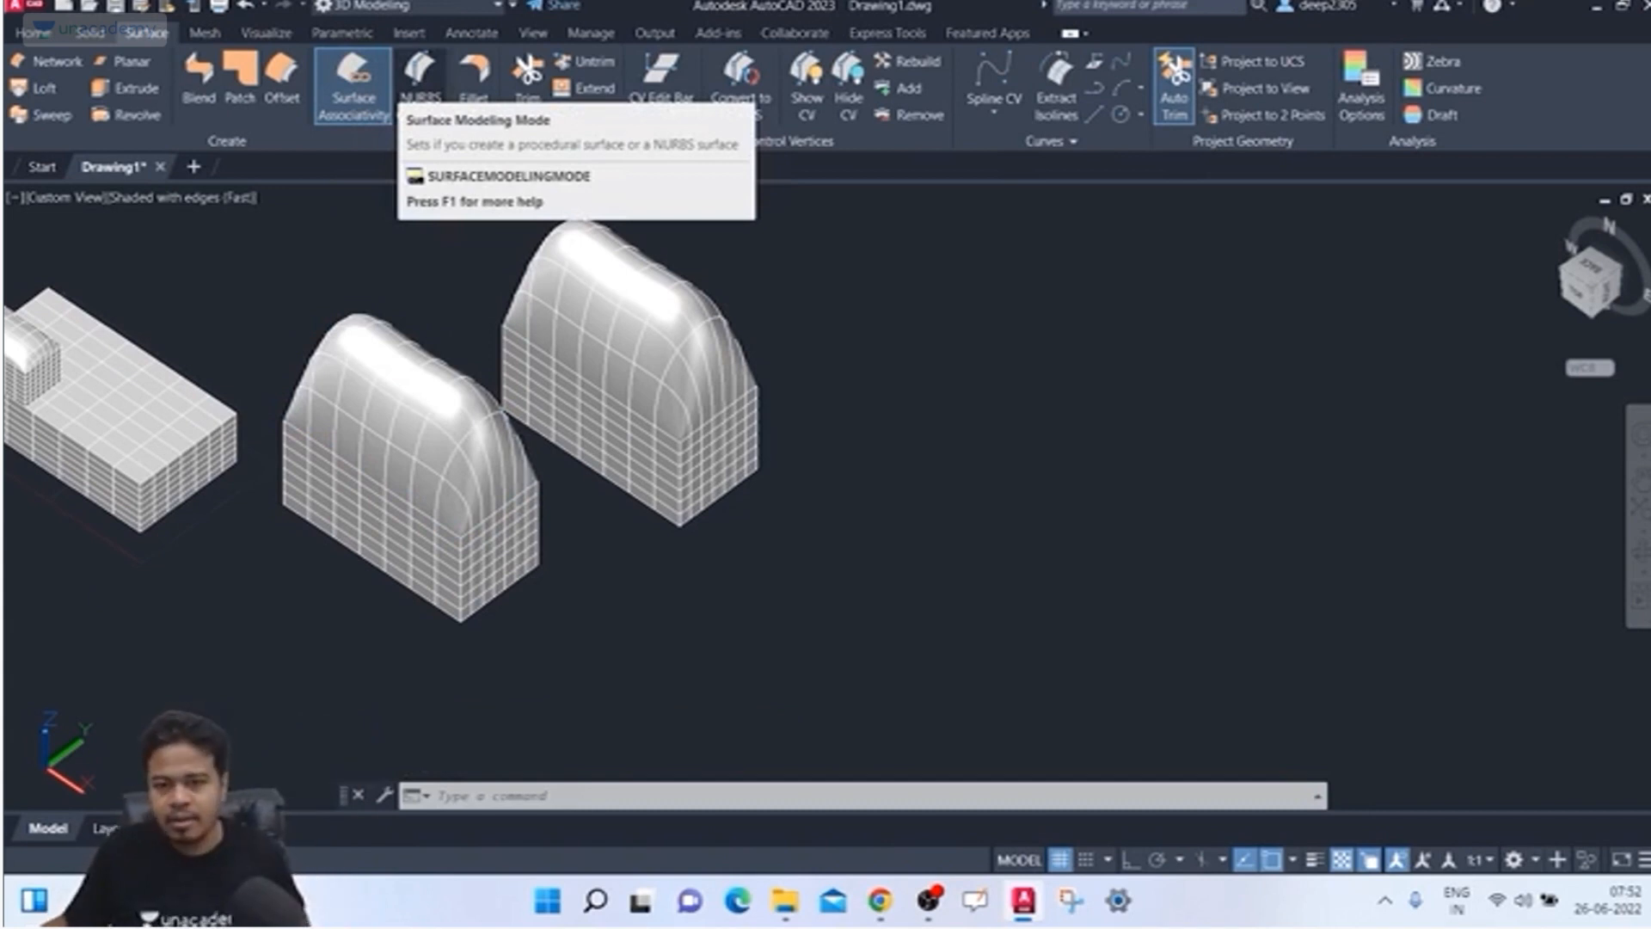
{"action": "key", "text": "Escape"}
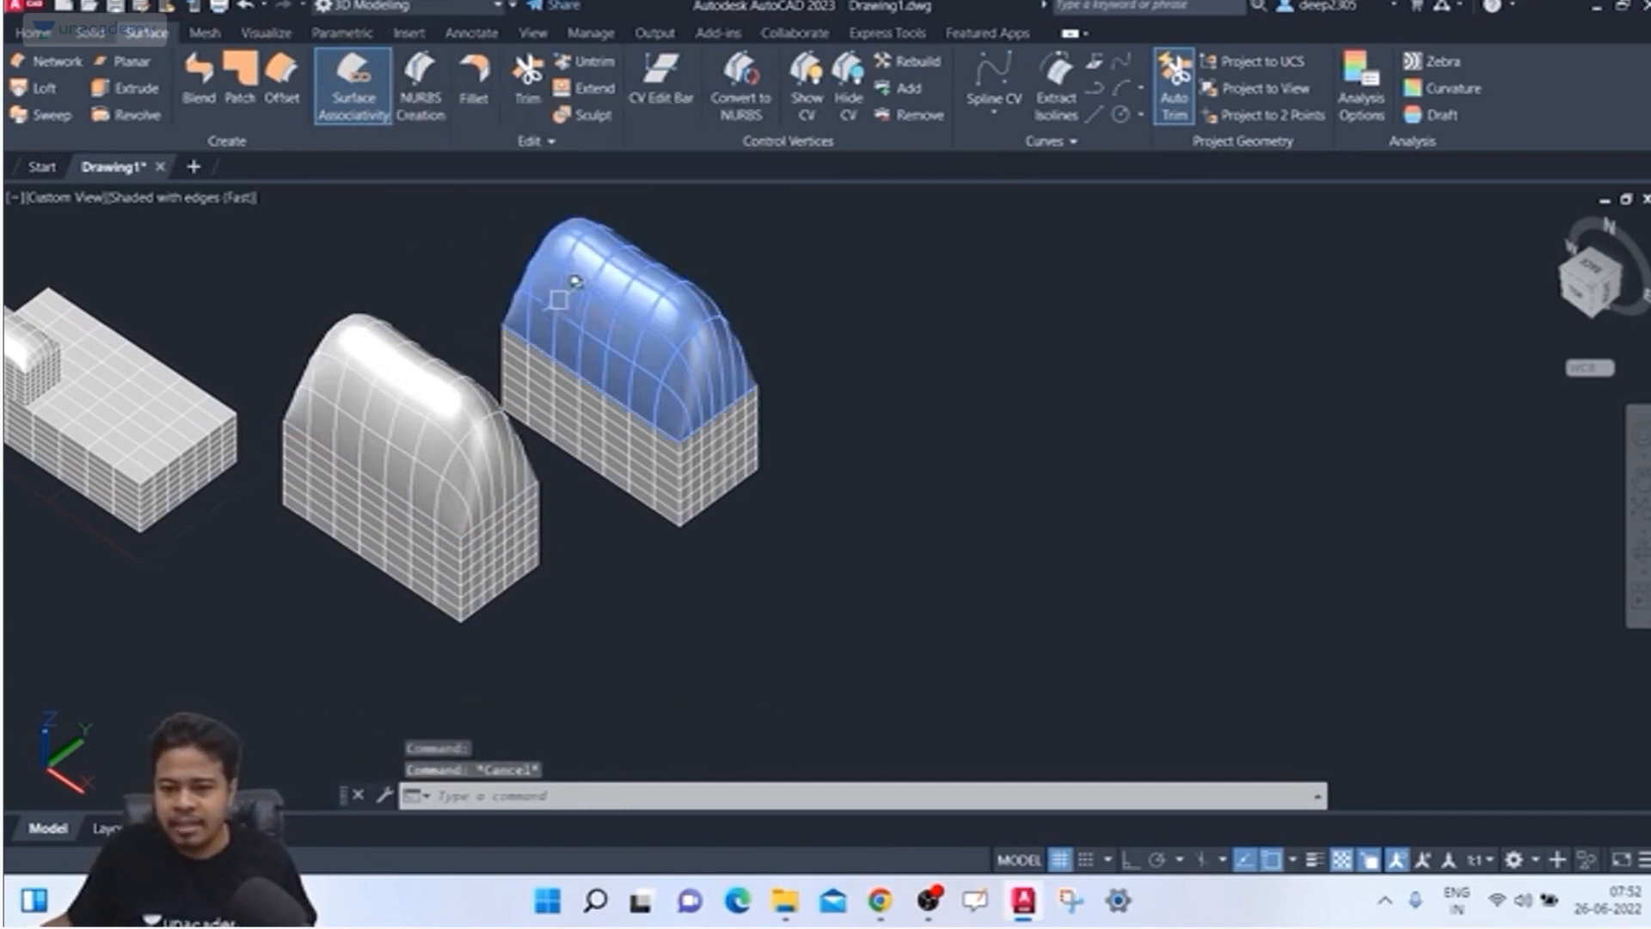
Step: Move the copied walls' non-associative patch straight up along the Z axis, clear of the walls, and deselect it
{"action": "middle_click_drag", "start_coordinate": [462, 279], "coordinate": [427, 347]}
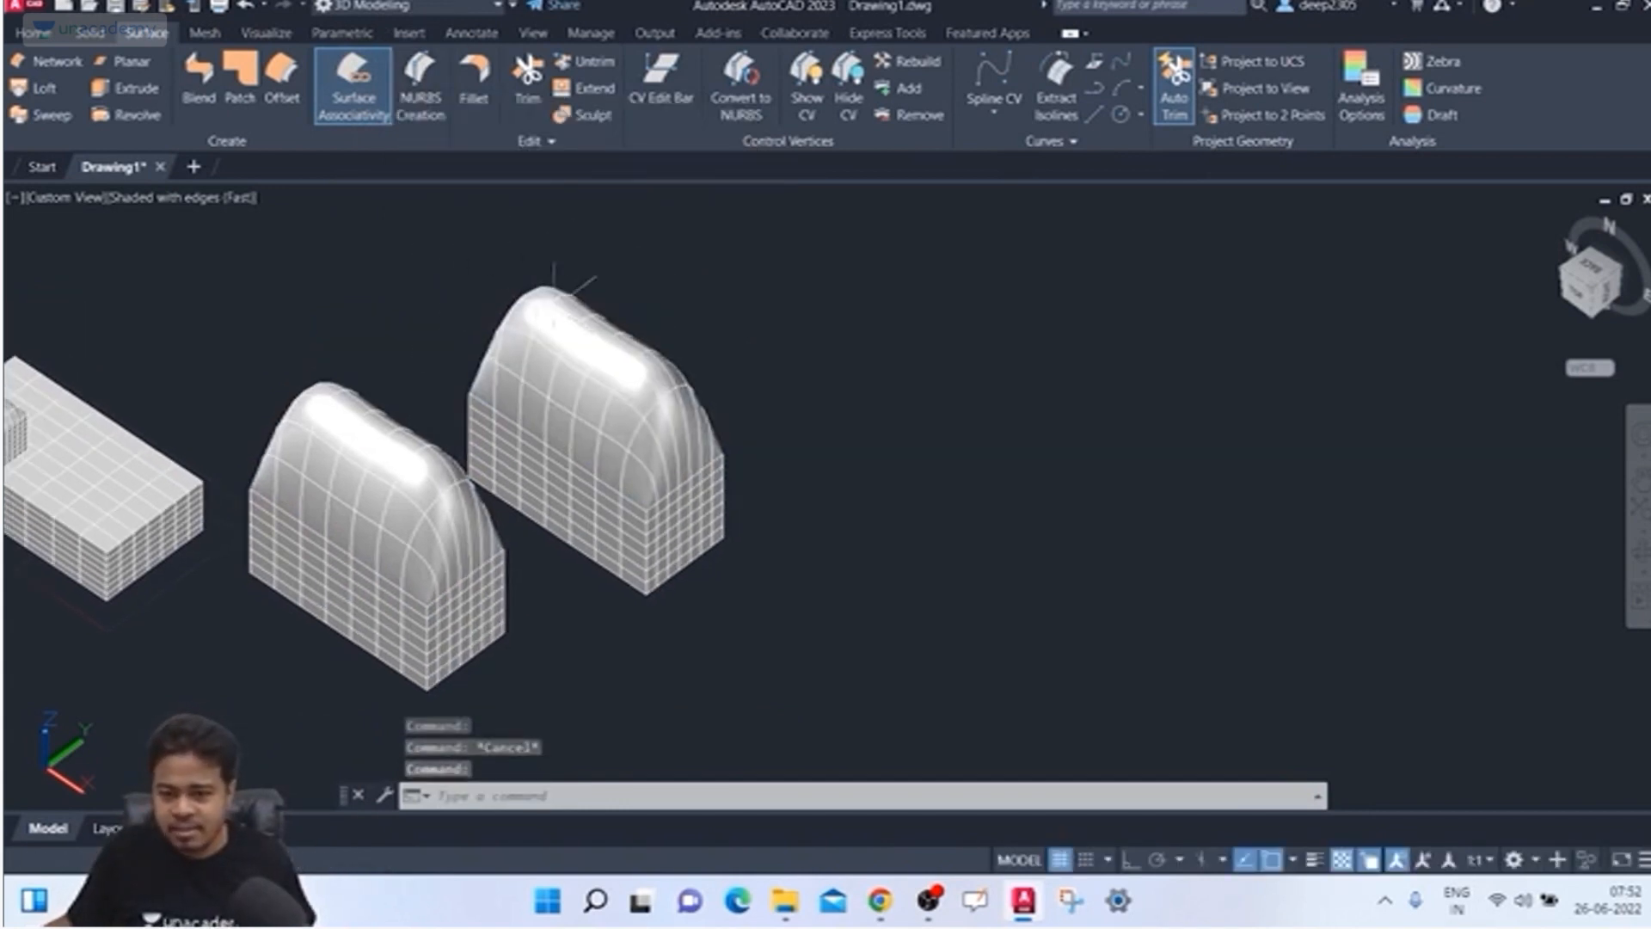
{"action": "left_click", "coordinate": [591, 346]}
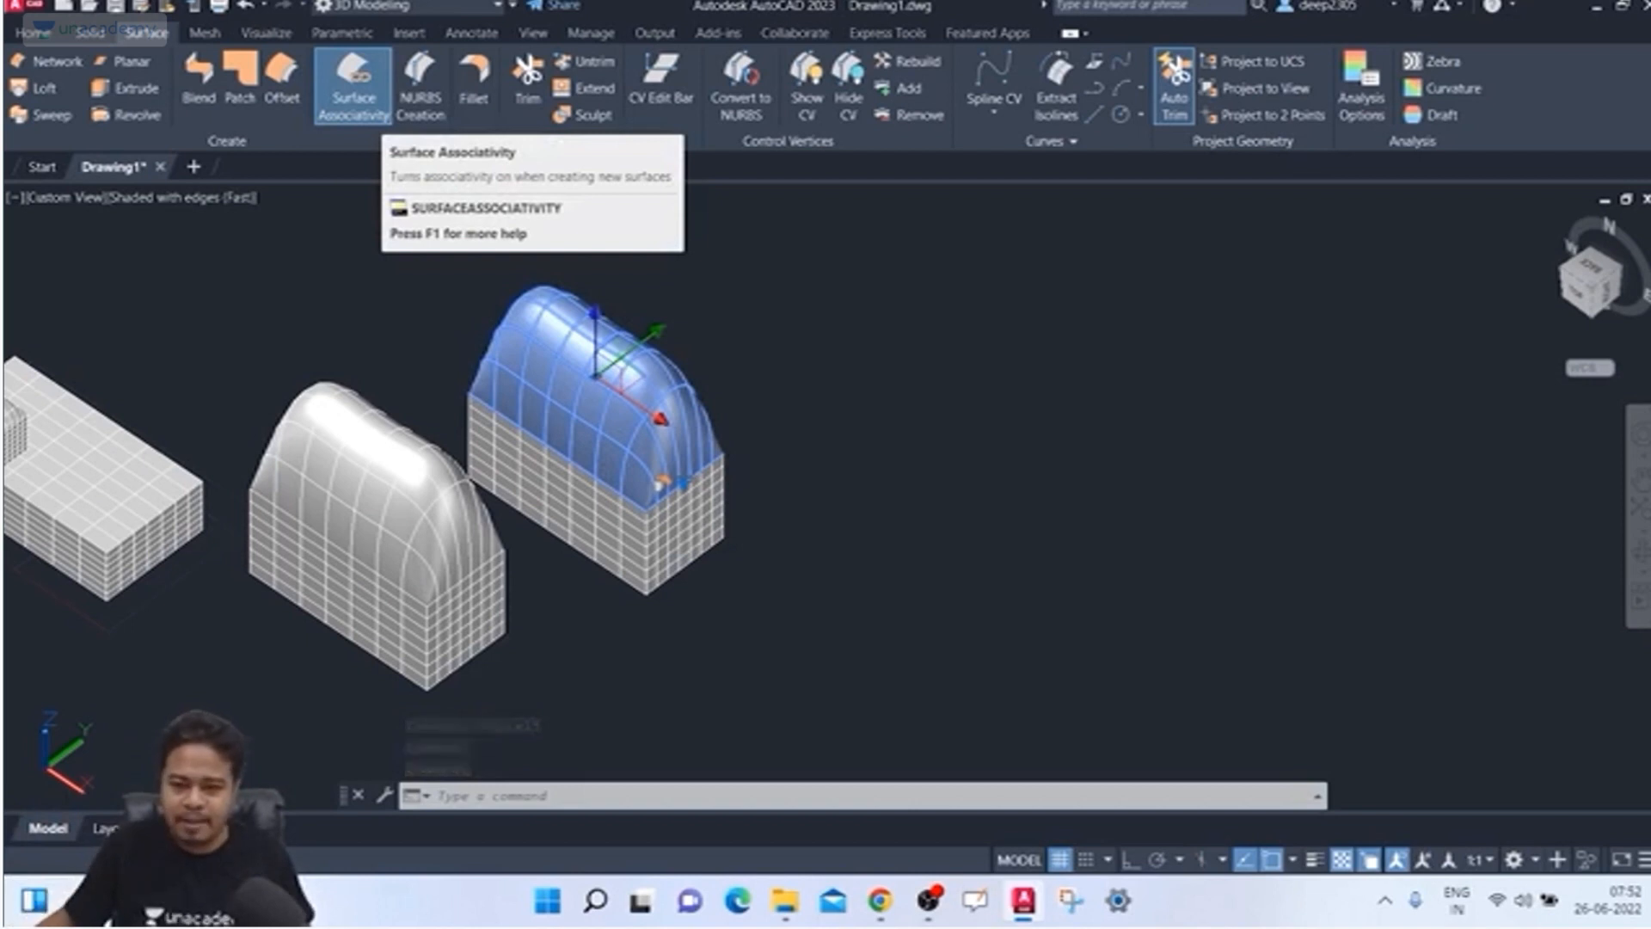
{"action": "middle_click_drag", "start_coordinate": [577, 269], "coordinate": [529, 304]}
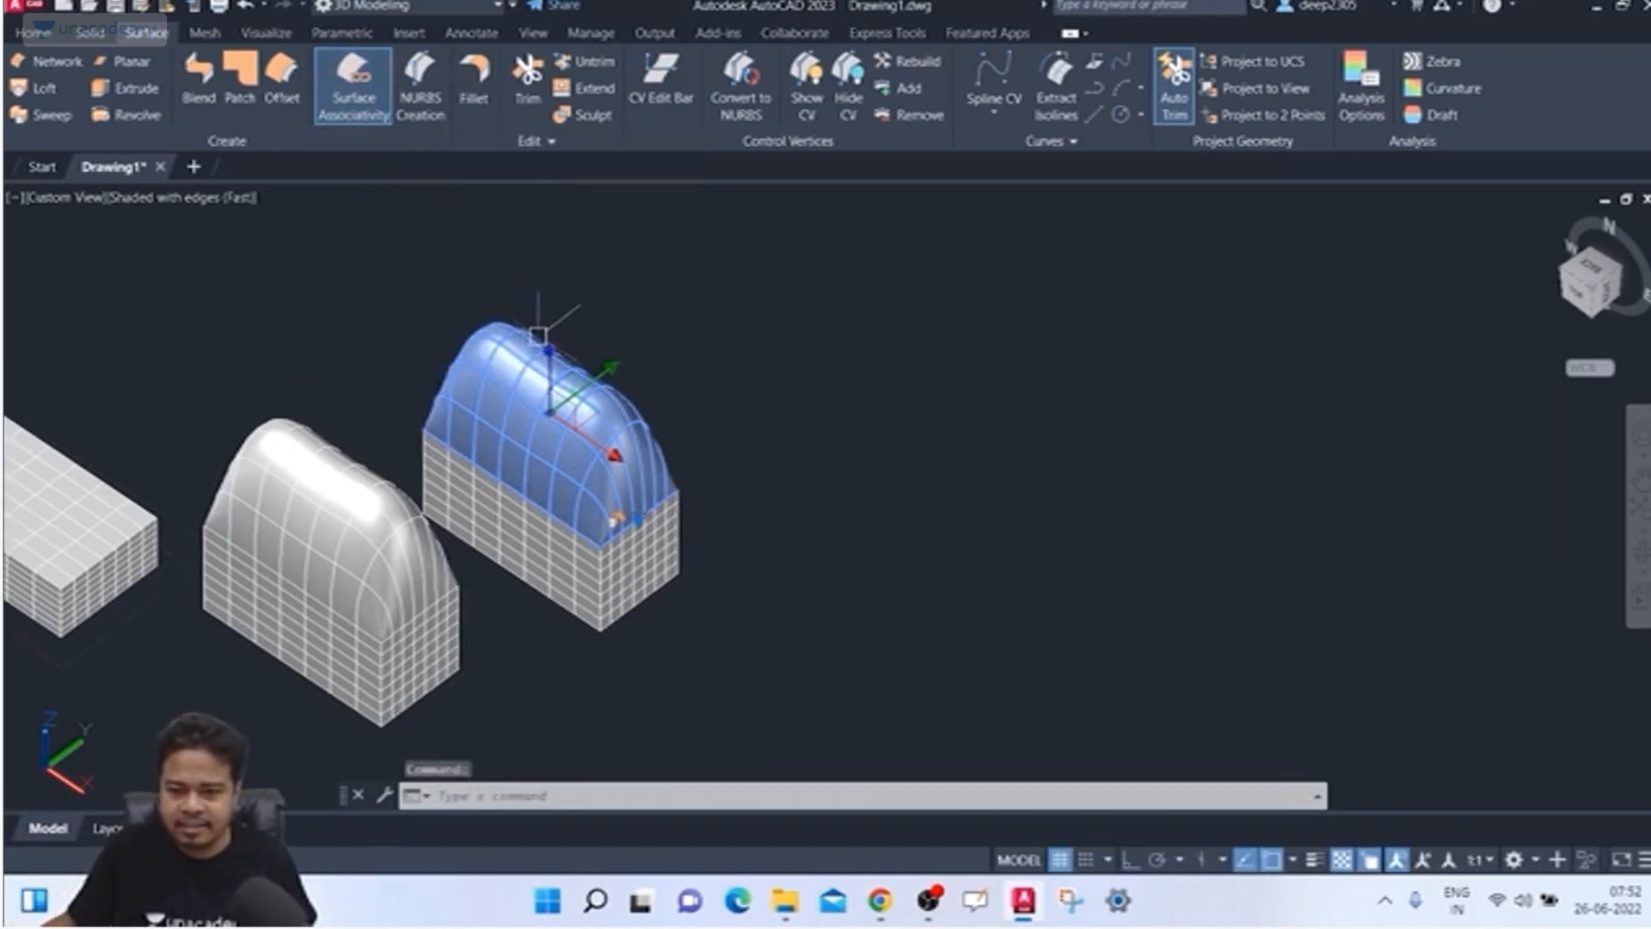
{"action": "left_click_drag", "start_coordinate": [550, 361], "coordinate": [550, 234]}
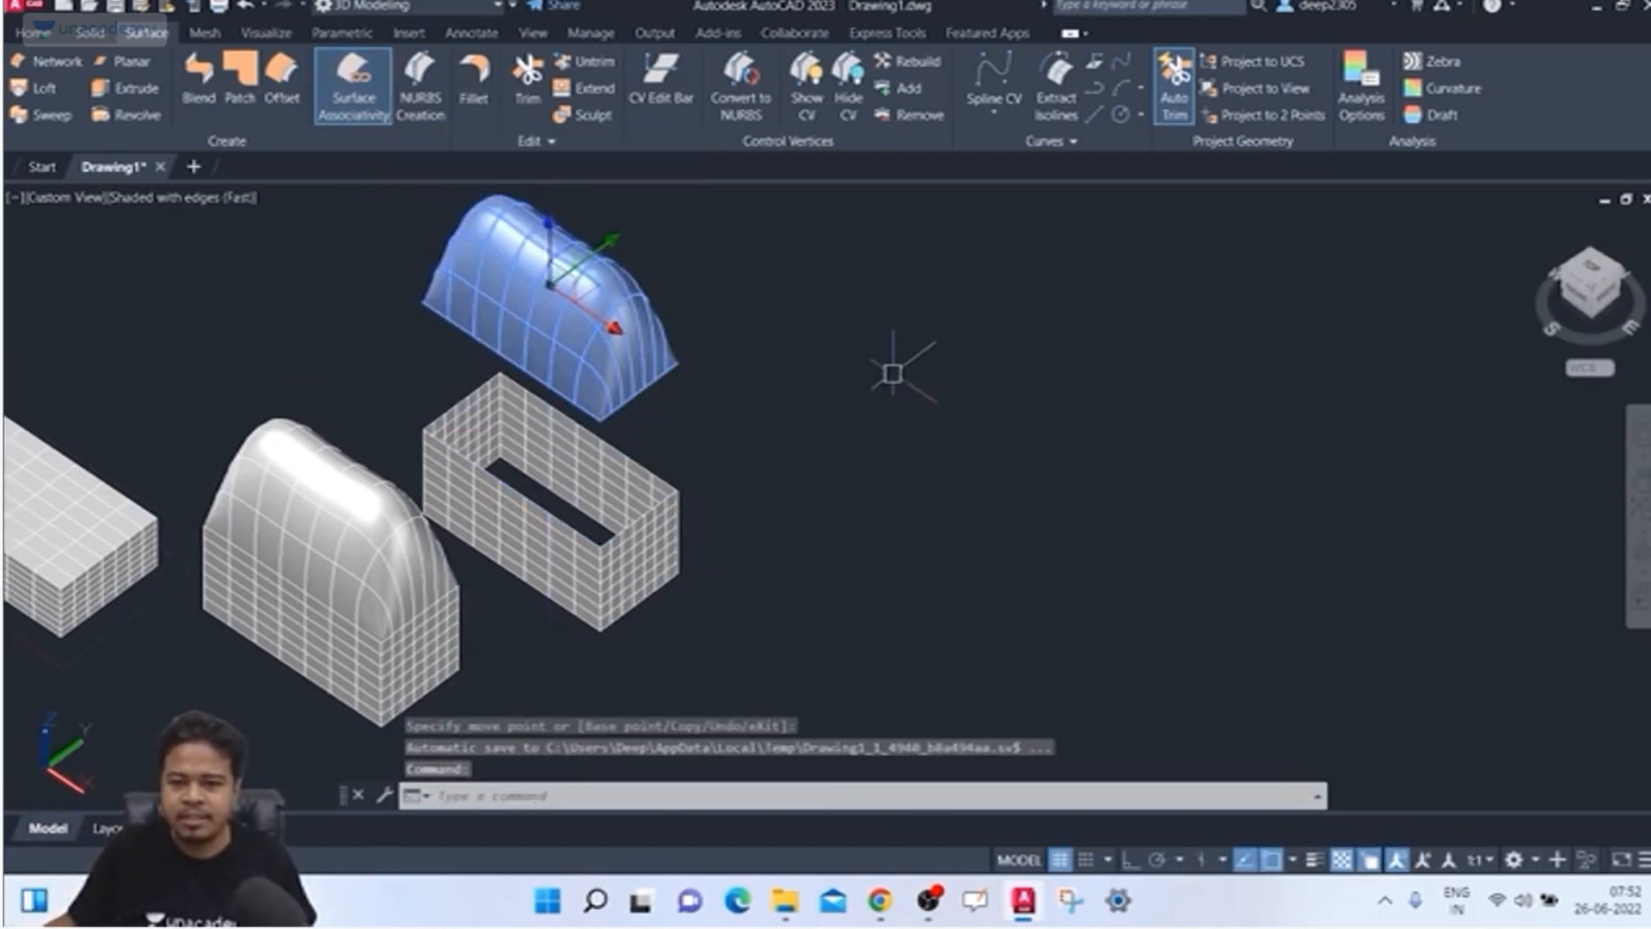
{"action": "key", "text": "Escape"}
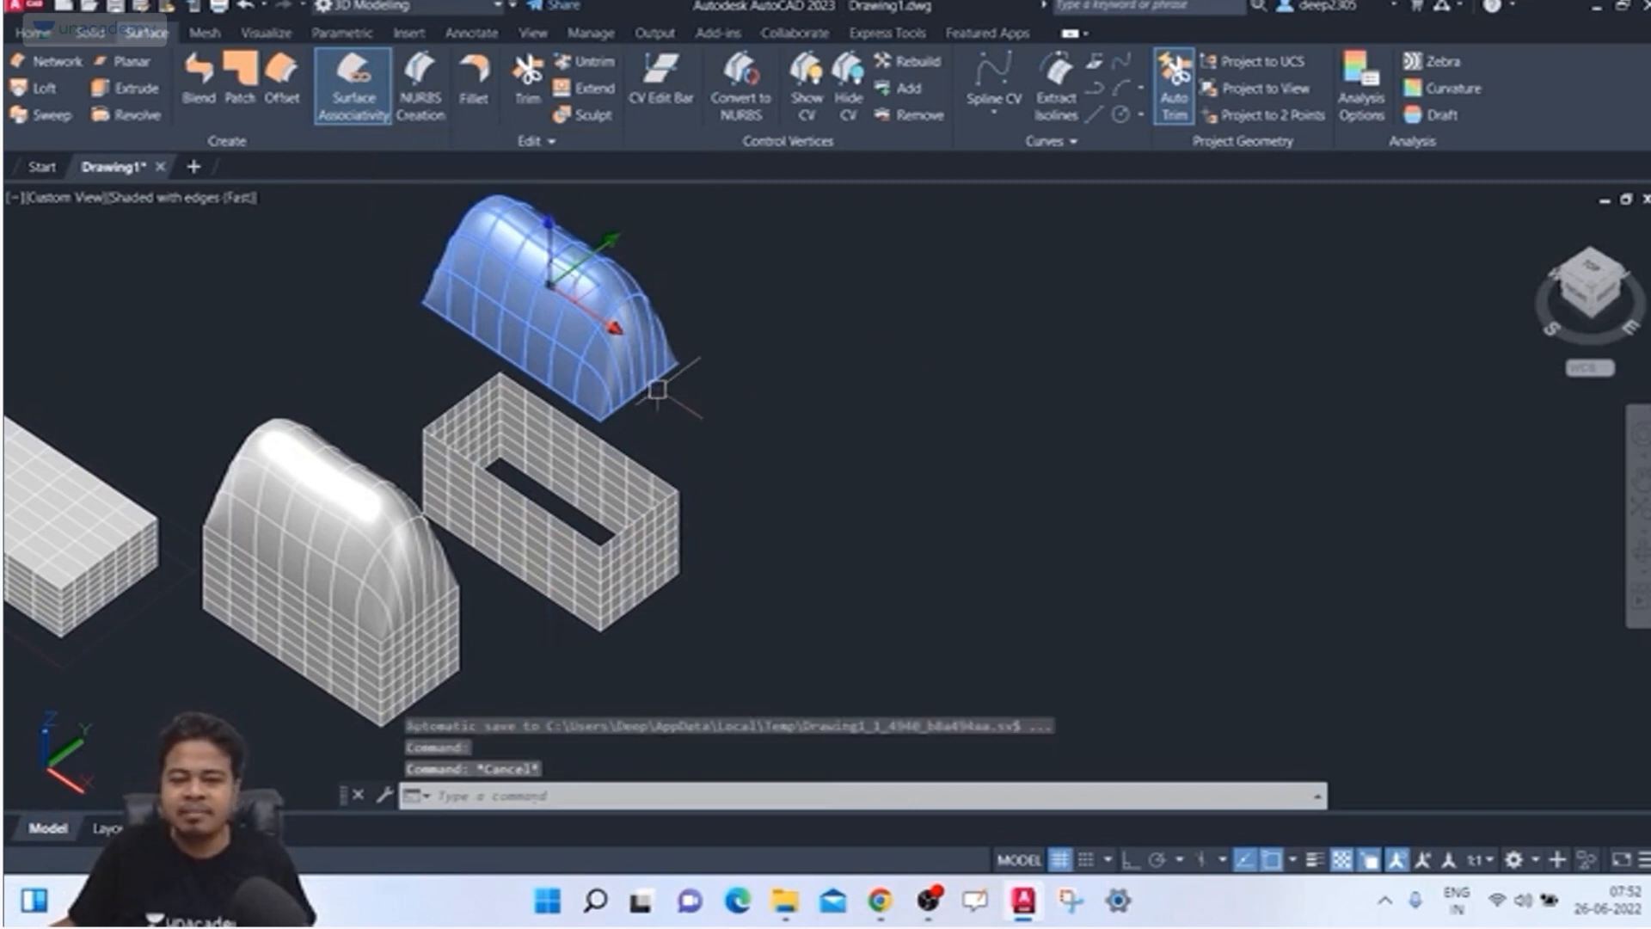
{"action": "key", "text": "Escape"}
{"action": "scroll", "coordinate": [628, 353], "scroll_direction": "down", "scroll_amount": 3}
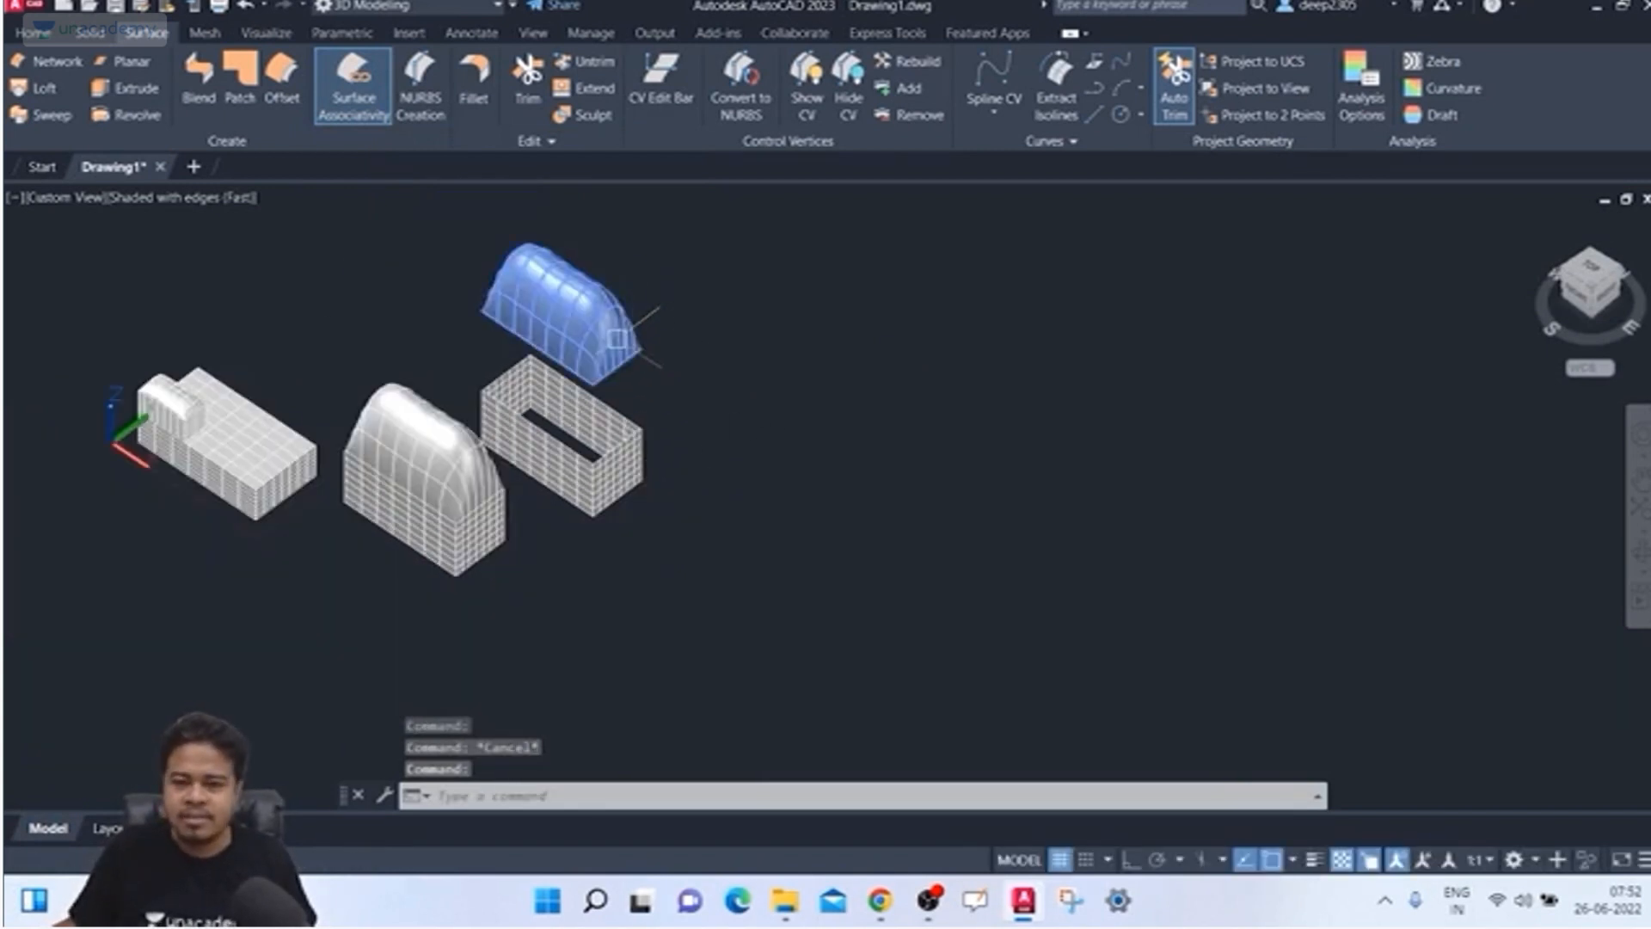
{"action": "middle_click_drag", "start_coordinate": [628, 349], "coordinate": [516, 317]}
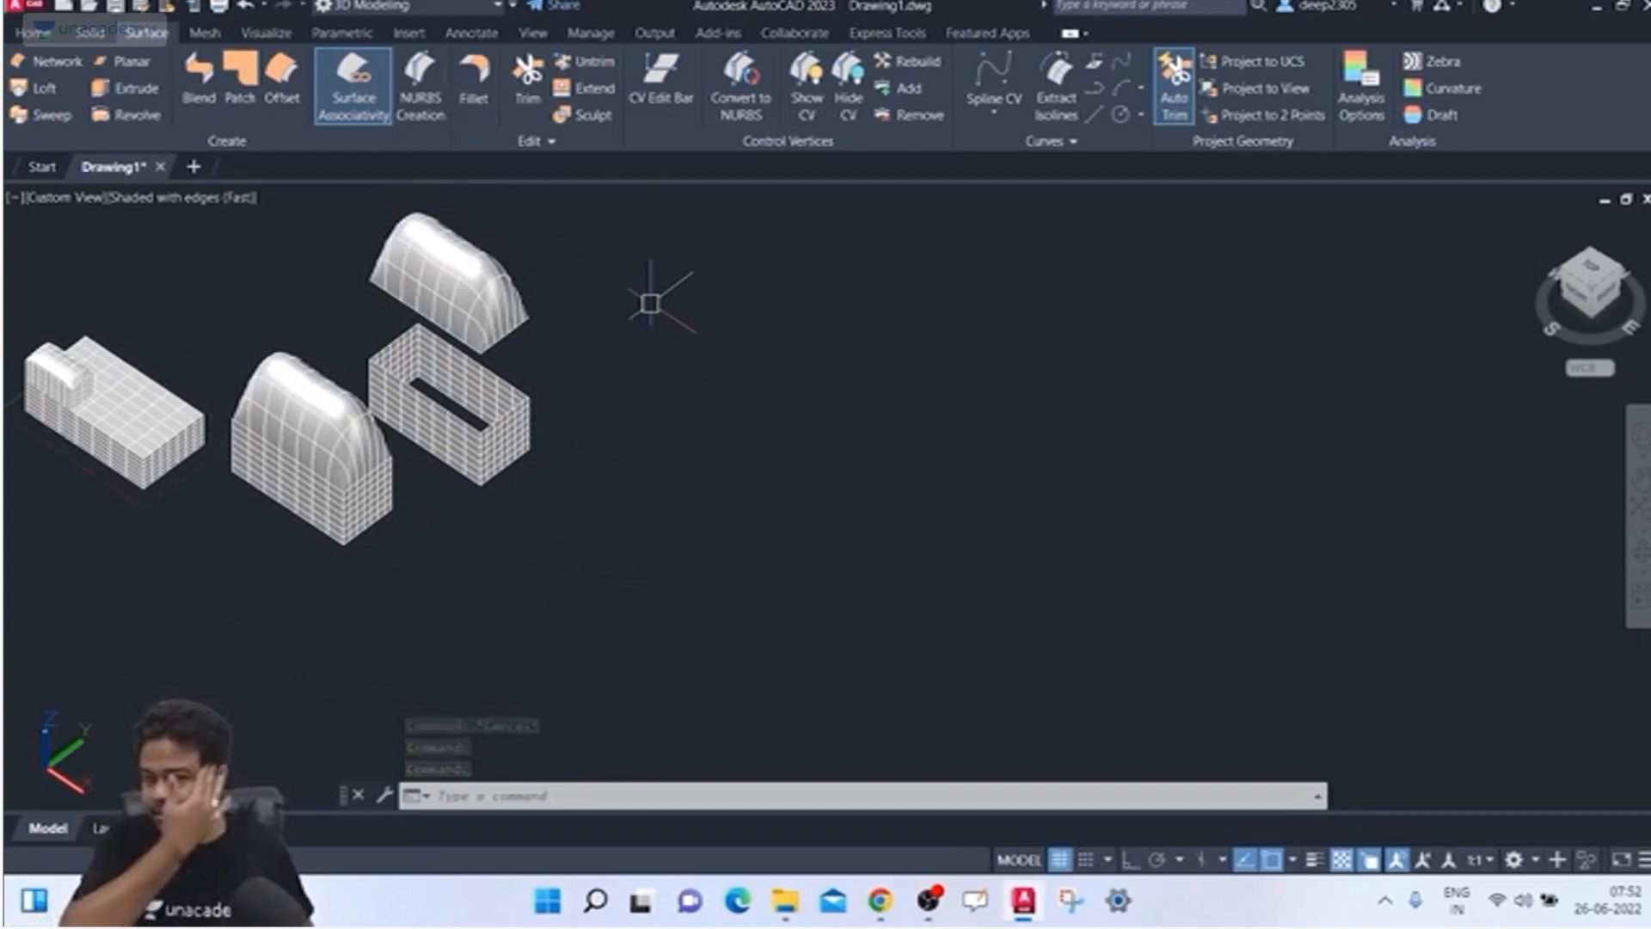
{"action": "key", "text": "Escape"}
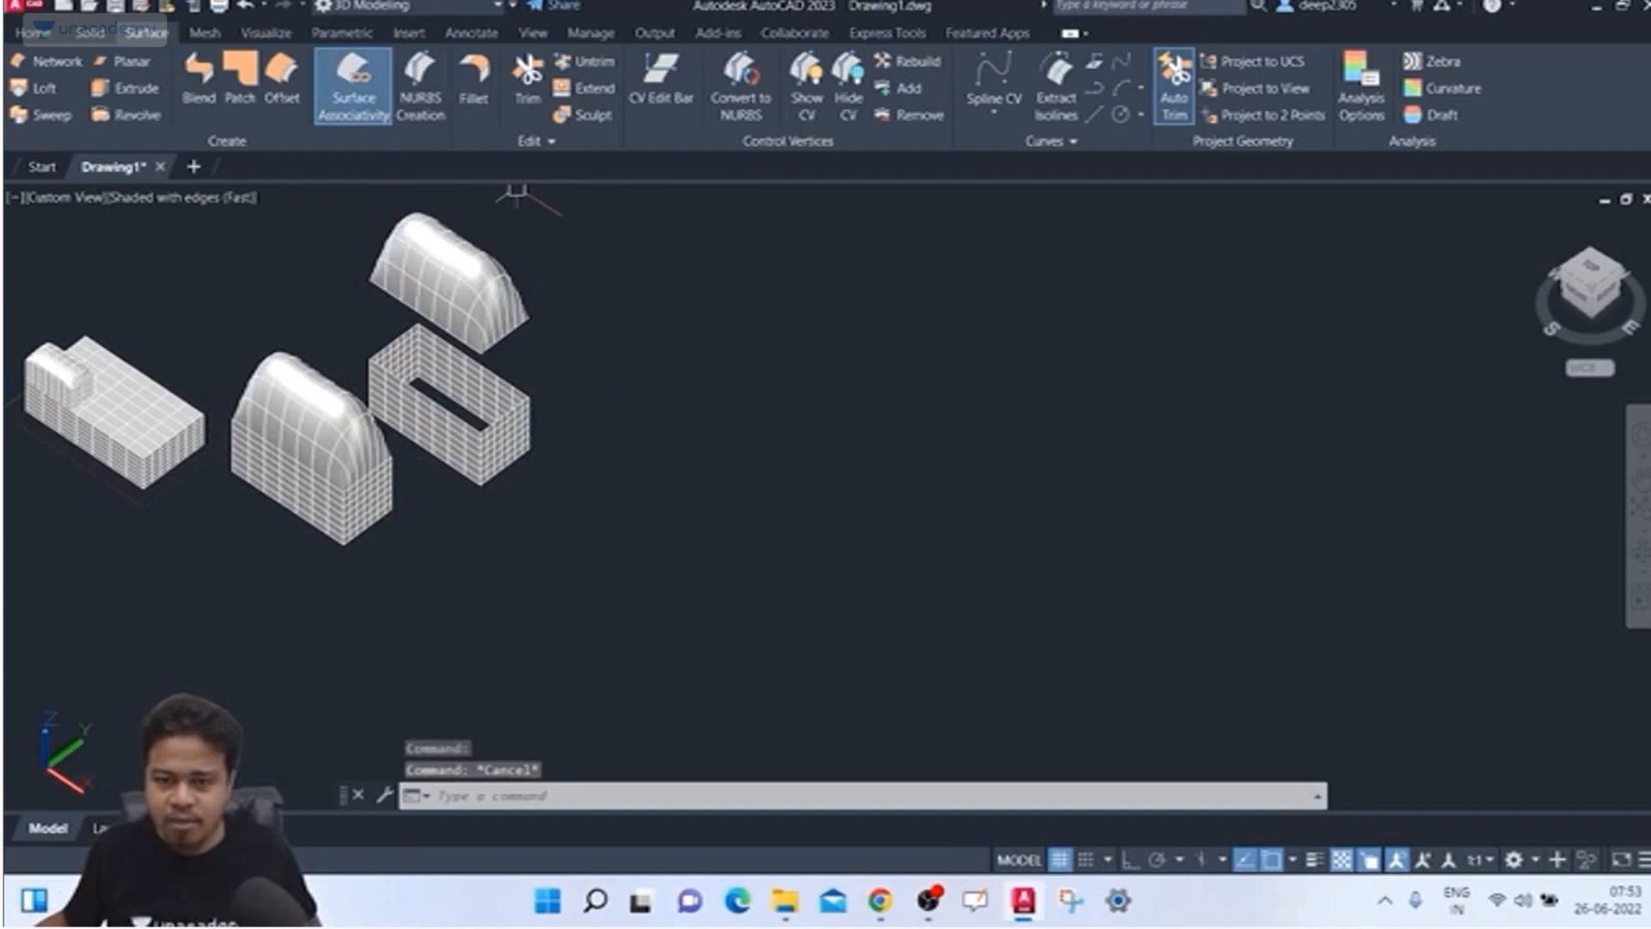
Step: Delete both sets of extruded walls together with their patch surfaces, keeping only the stepped box model
{"action": "left_click", "coordinate": [597, 295]}
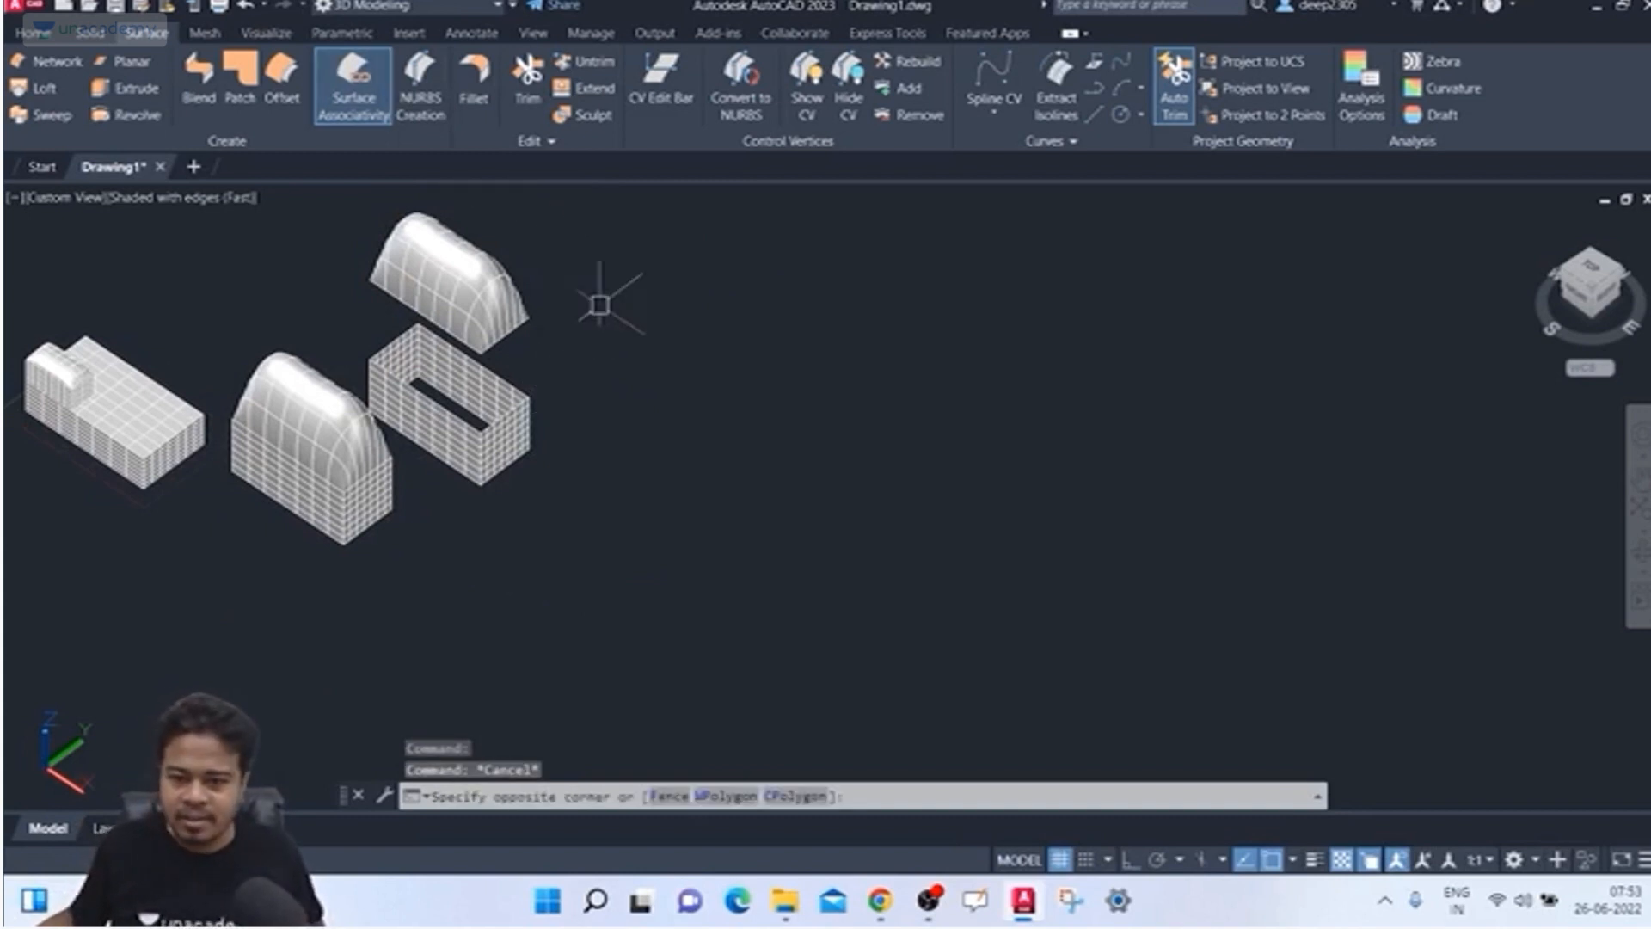
{"action": "left_click", "coordinate": [295, 559]}
{"action": "key", "text": "Delete"}
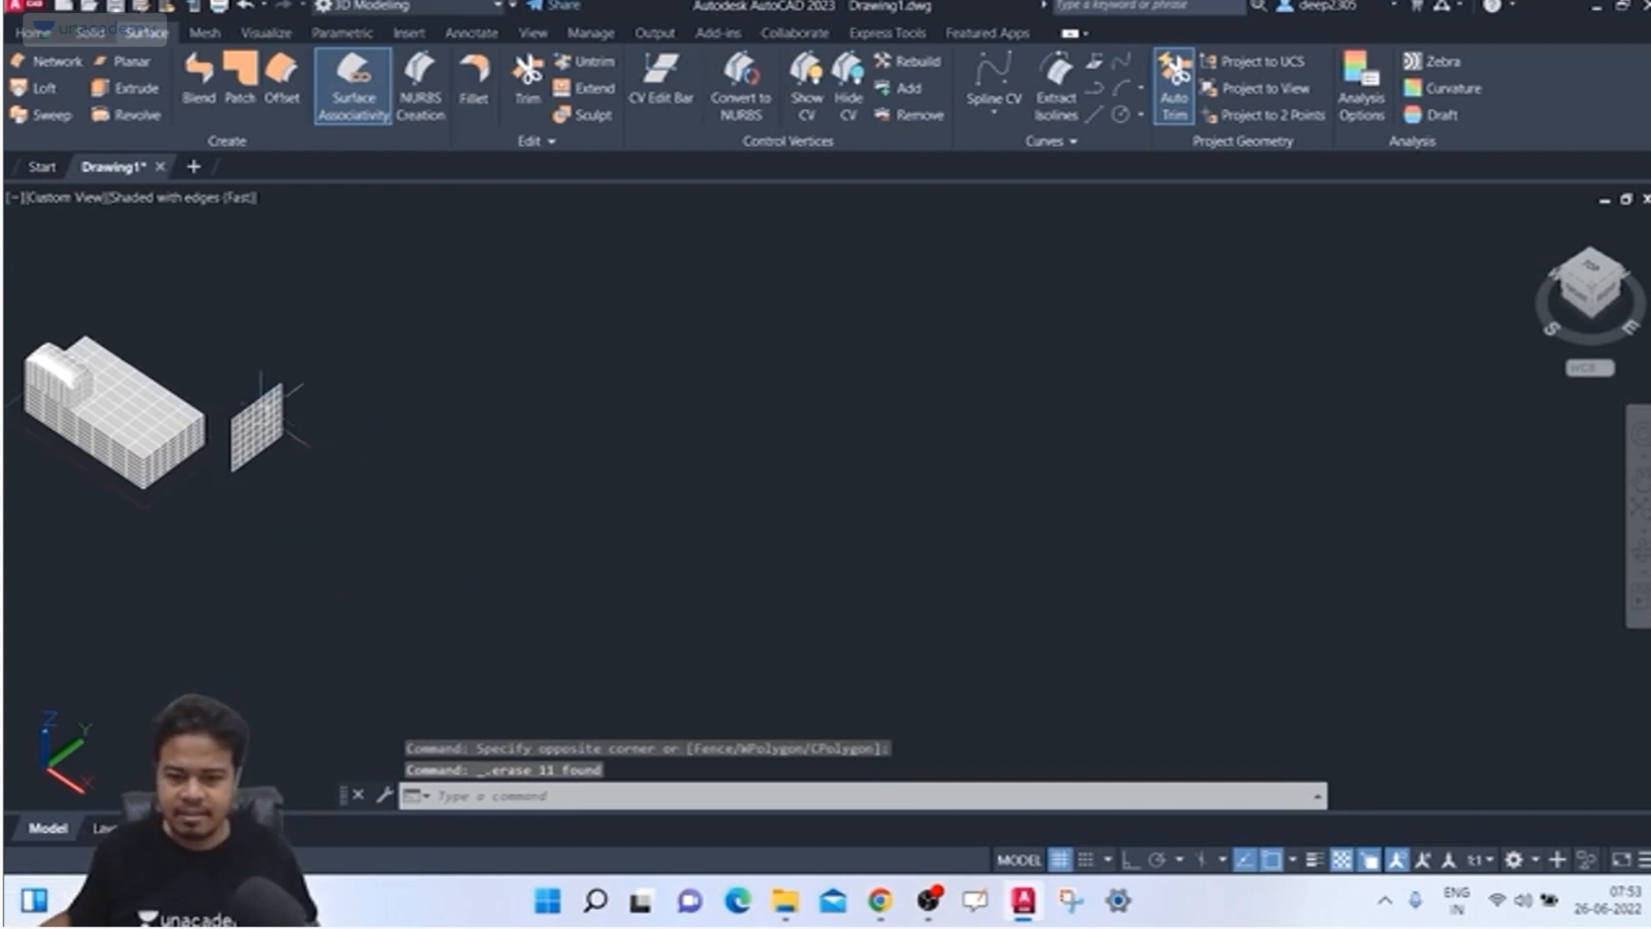
{"action": "left_click", "coordinate": [260, 416]}
{"action": "key", "text": "Delete"}
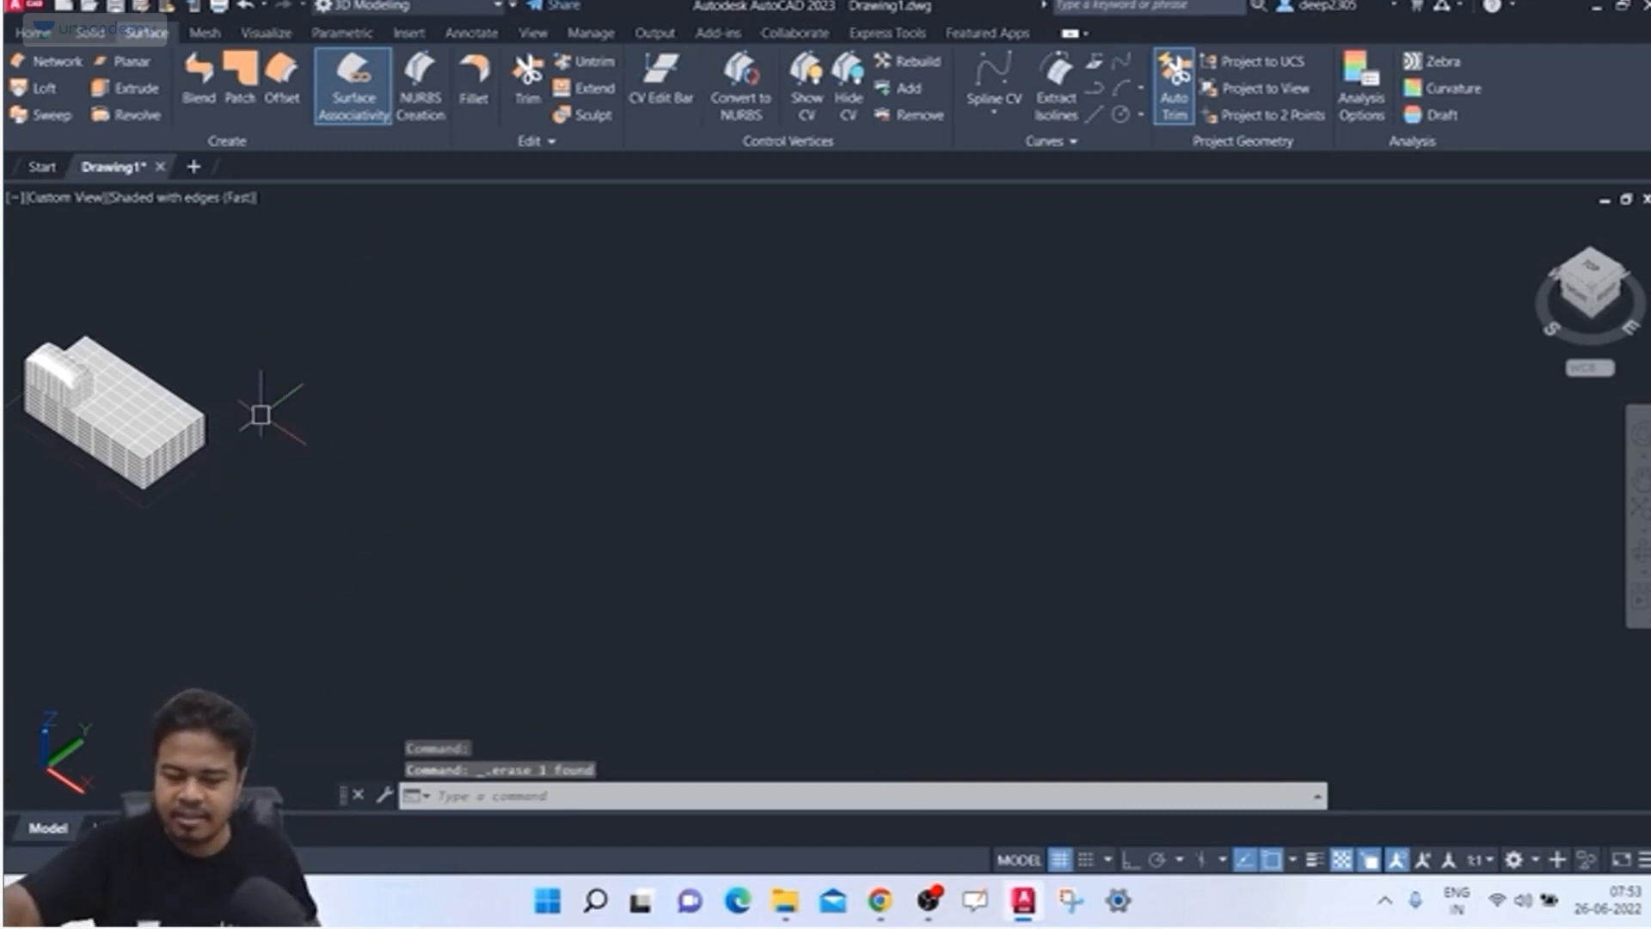
Step: Draw a new rectangle on the ground plane in the empty space beside the remaining box model
{"action": "type", "text": "rec"}
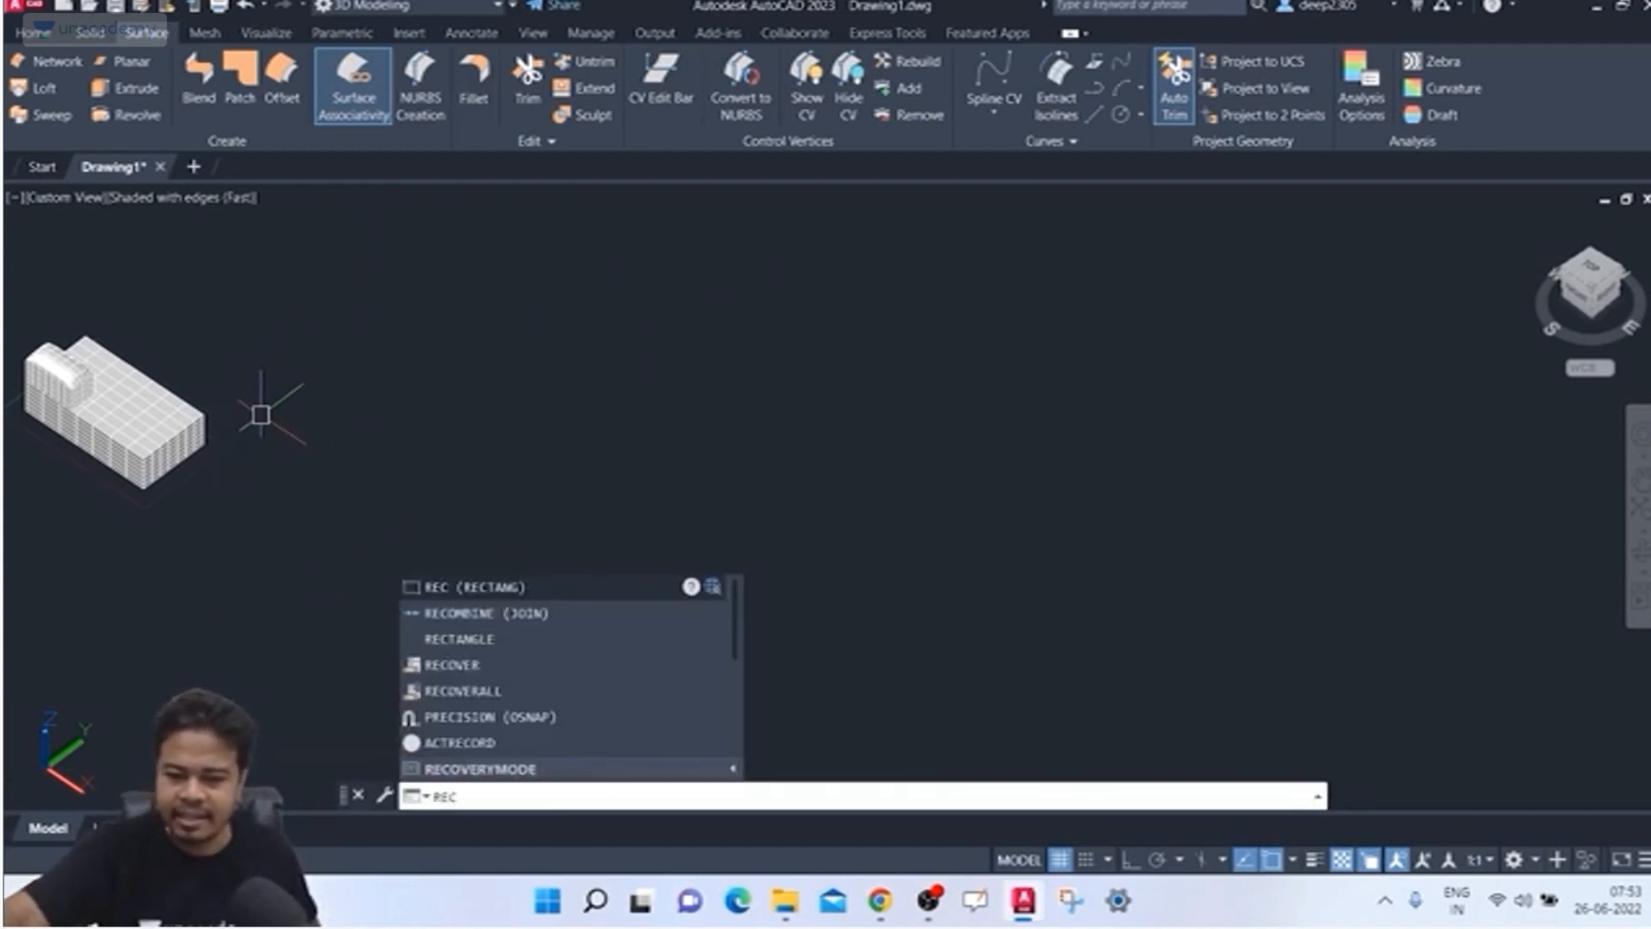
{"action": "key", "text": "Return"}
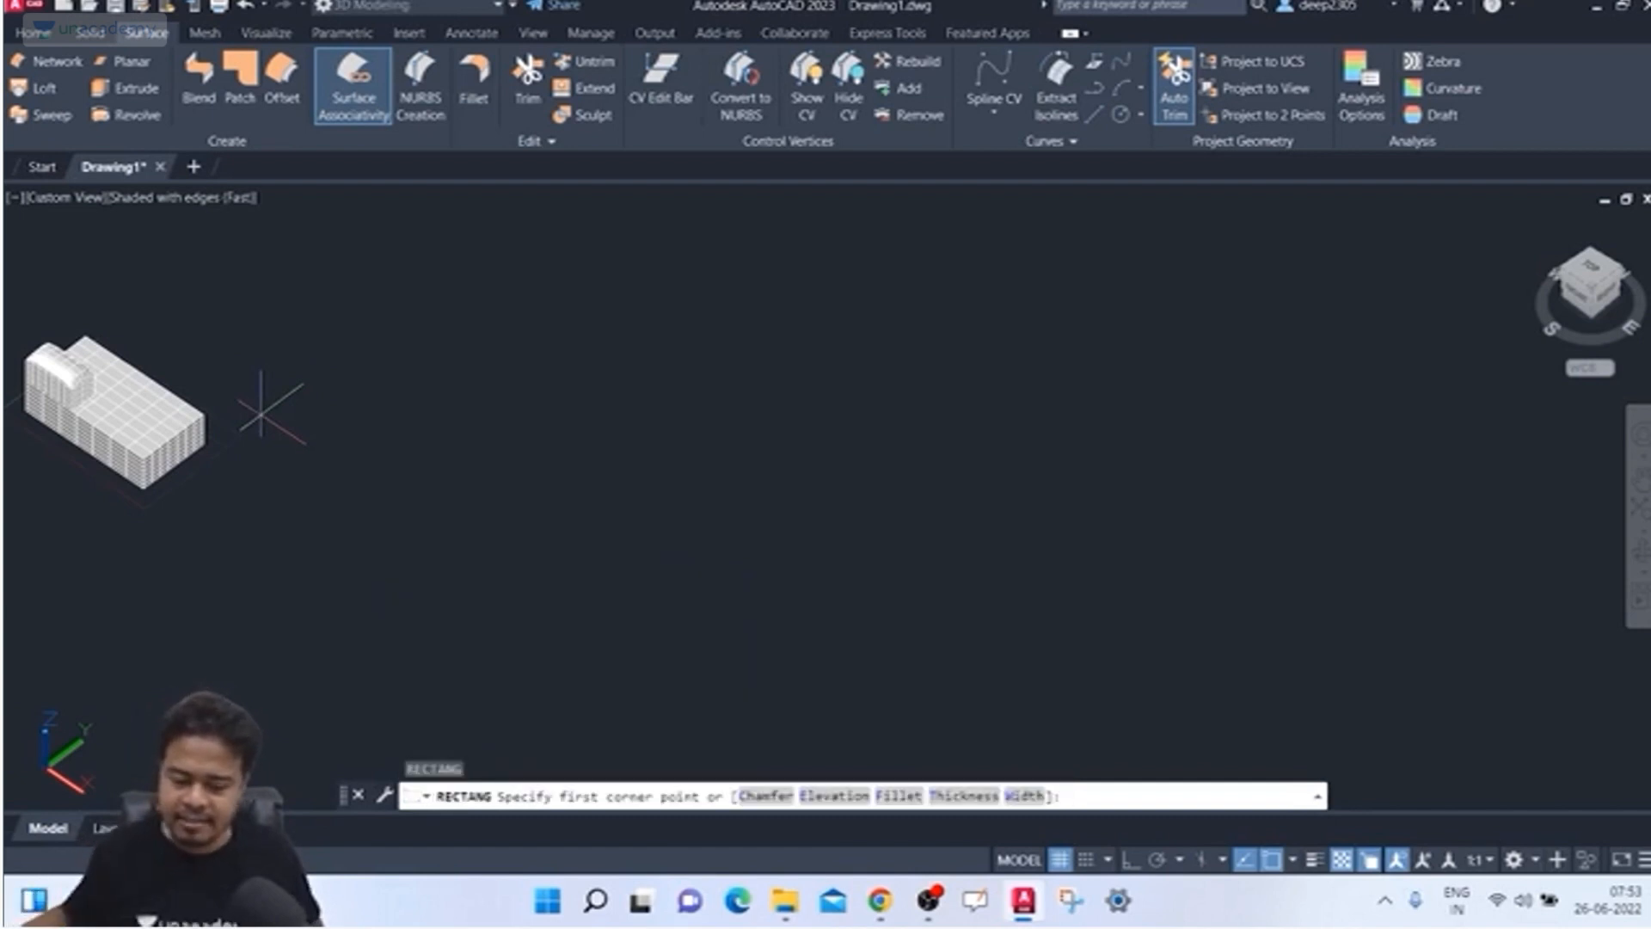
{"action": "left_click", "coordinate": [297, 447]}
{"action": "left_click", "coordinate": [550, 451]}
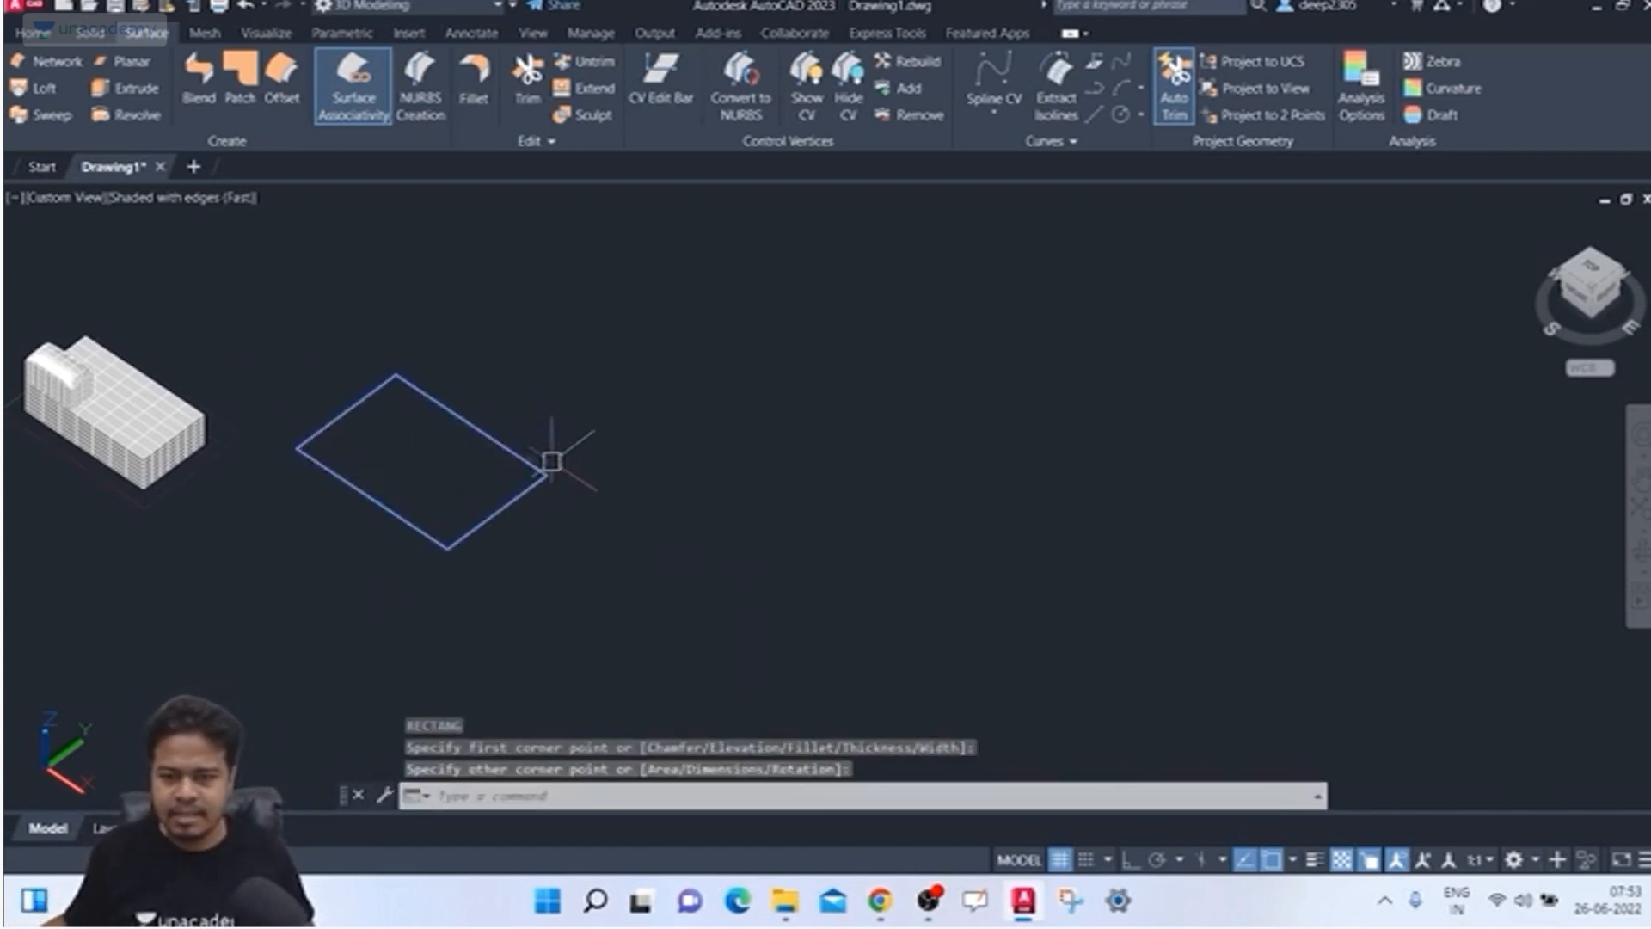
{"action": "scroll", "coordinate": [508, 376], "scroll_direction": "up", "scroll_amount": 3}
{"action": "scroll", "coordinate": [602, 360], "scroll_direction": "down", "scroll_amount": 2}
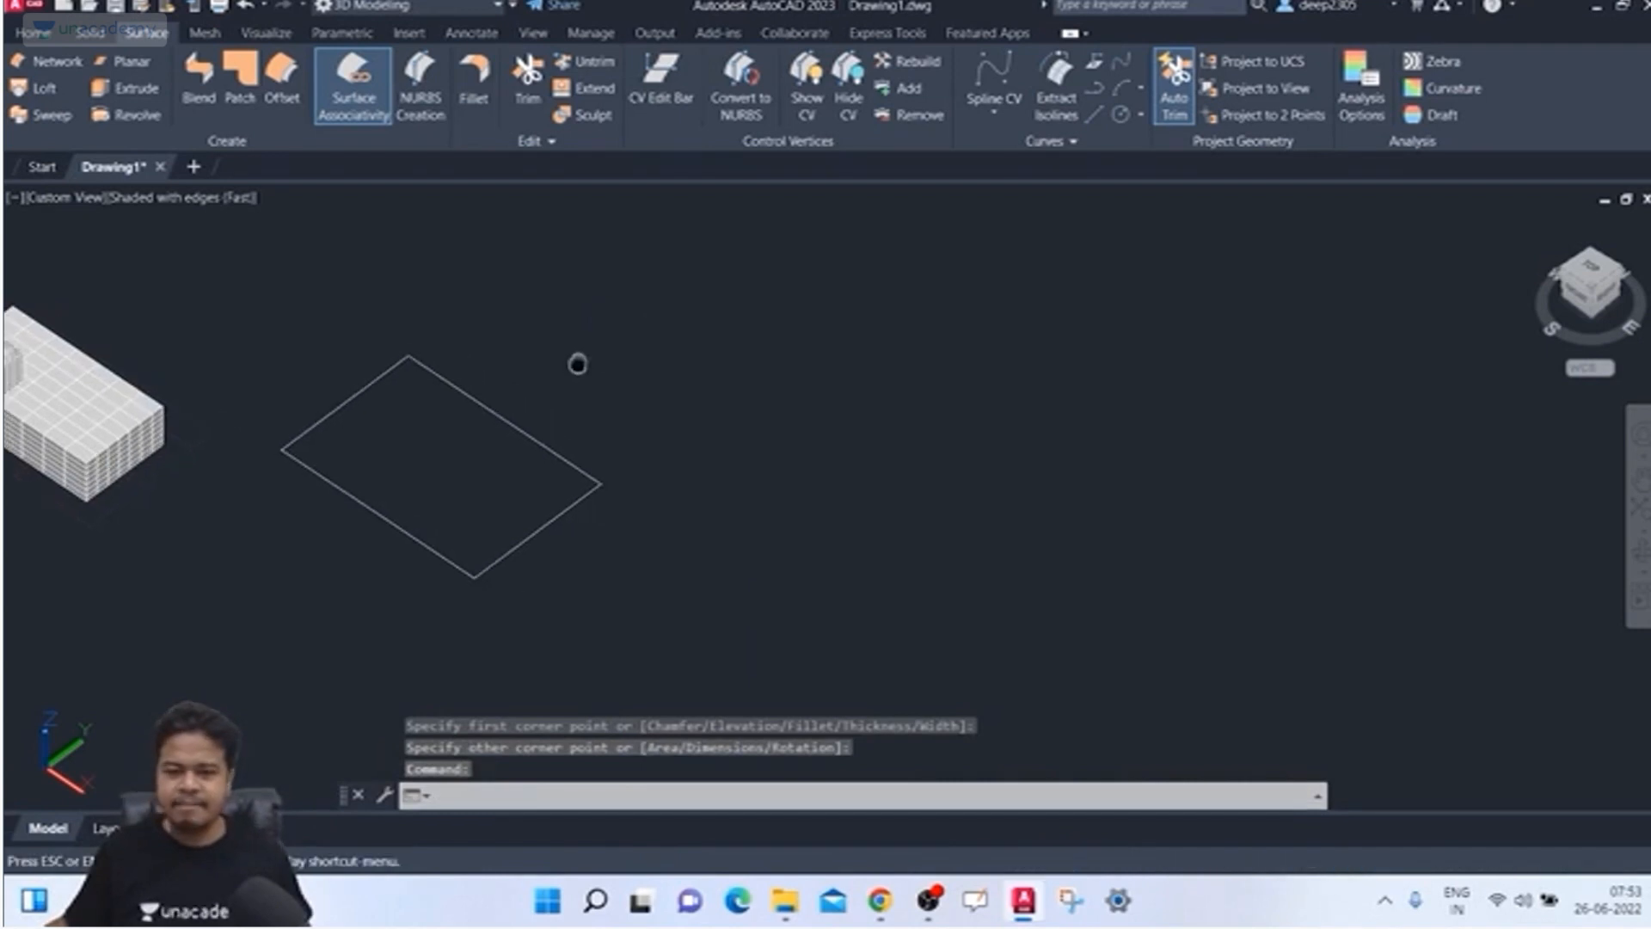
{"action": "key", "text": "Escape"}
{"action": "key", "text": "Escape"}
Step: Turn on NURBS Creation and extrude the new rectangle upward into surface walls about 293 units high
{"action": "left_click", "coordinate": [420, 86]}
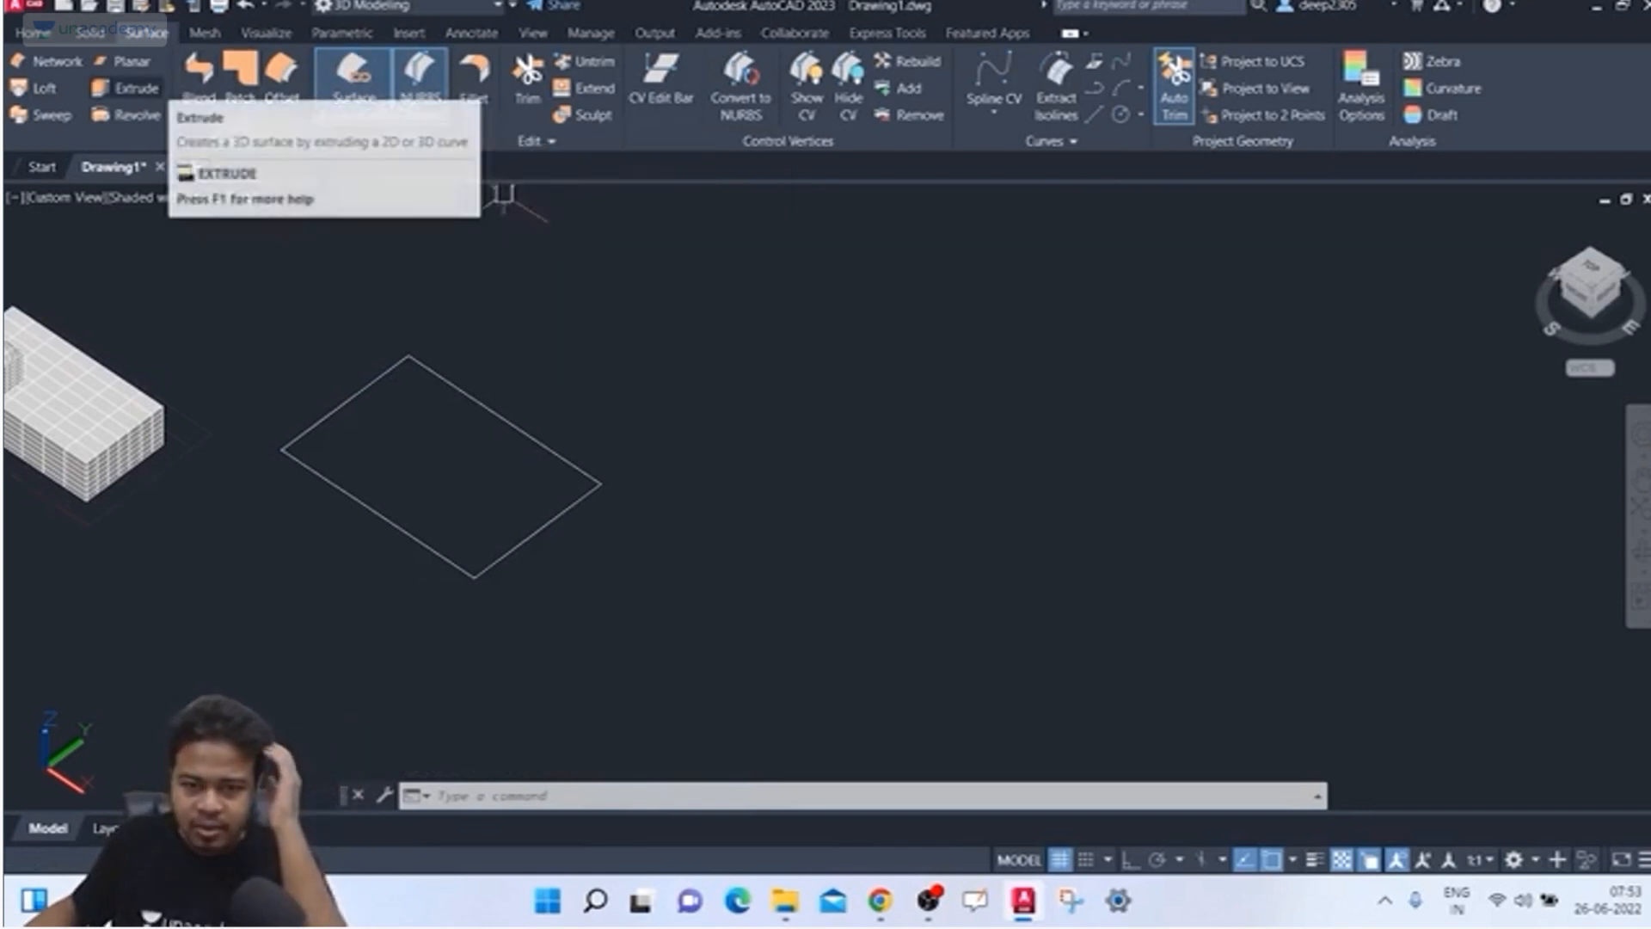
{"action": "left_click", "coordinate": [127, 88]}
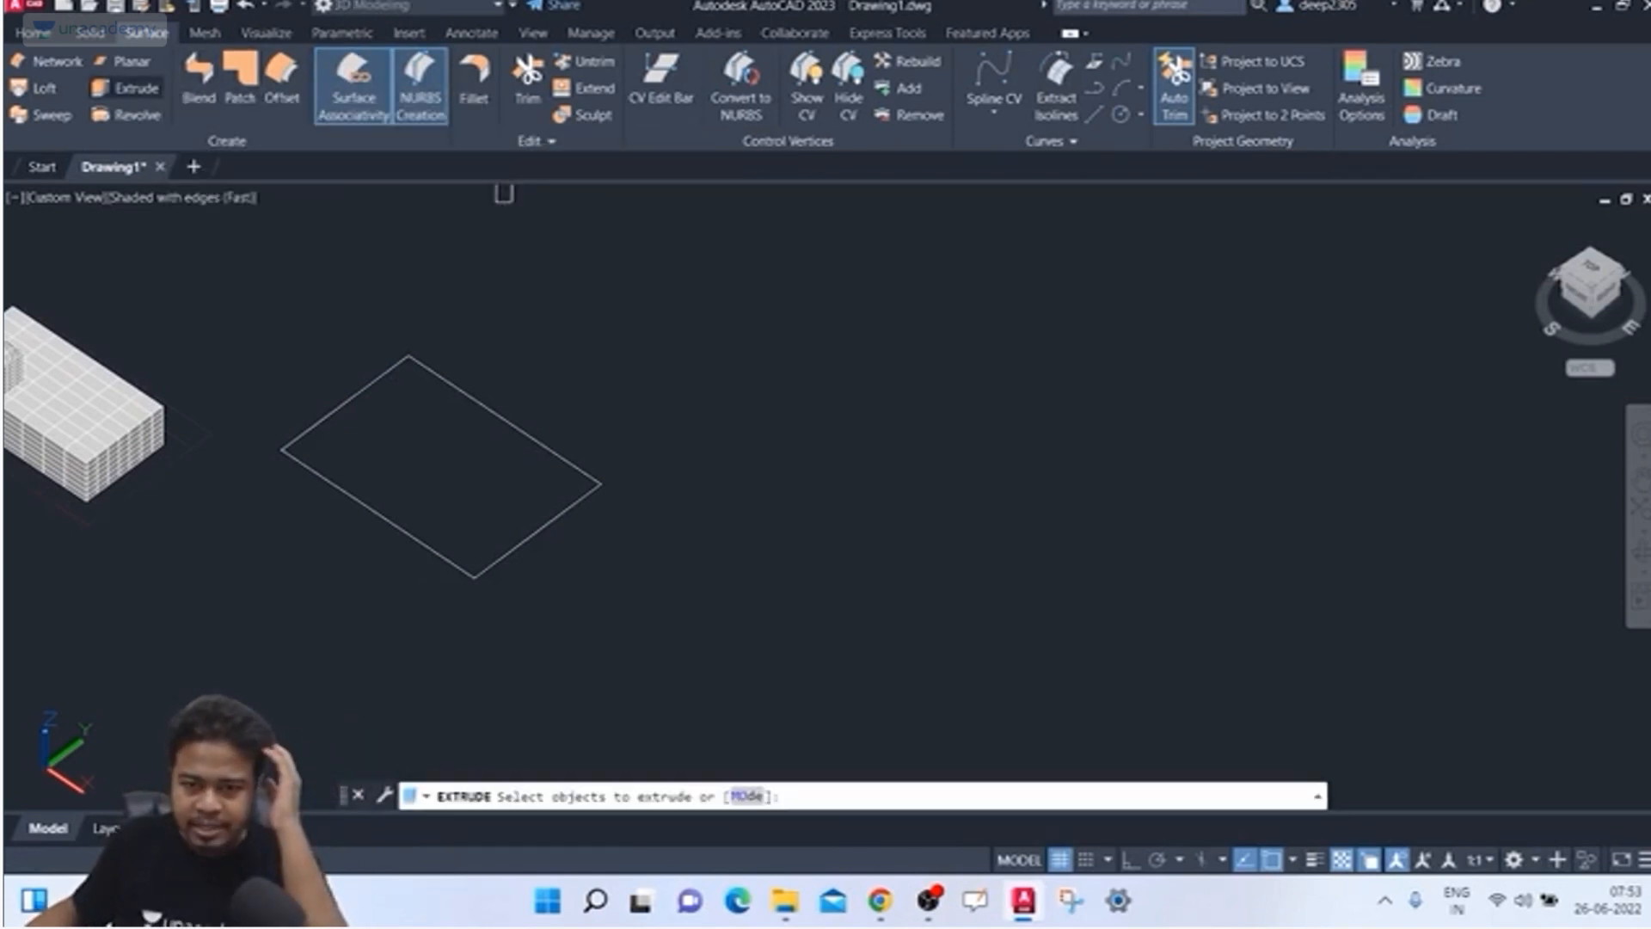
{"action": "left_click", "coordinate": [444, 372]}
{"action": "key", "text": "Return"}
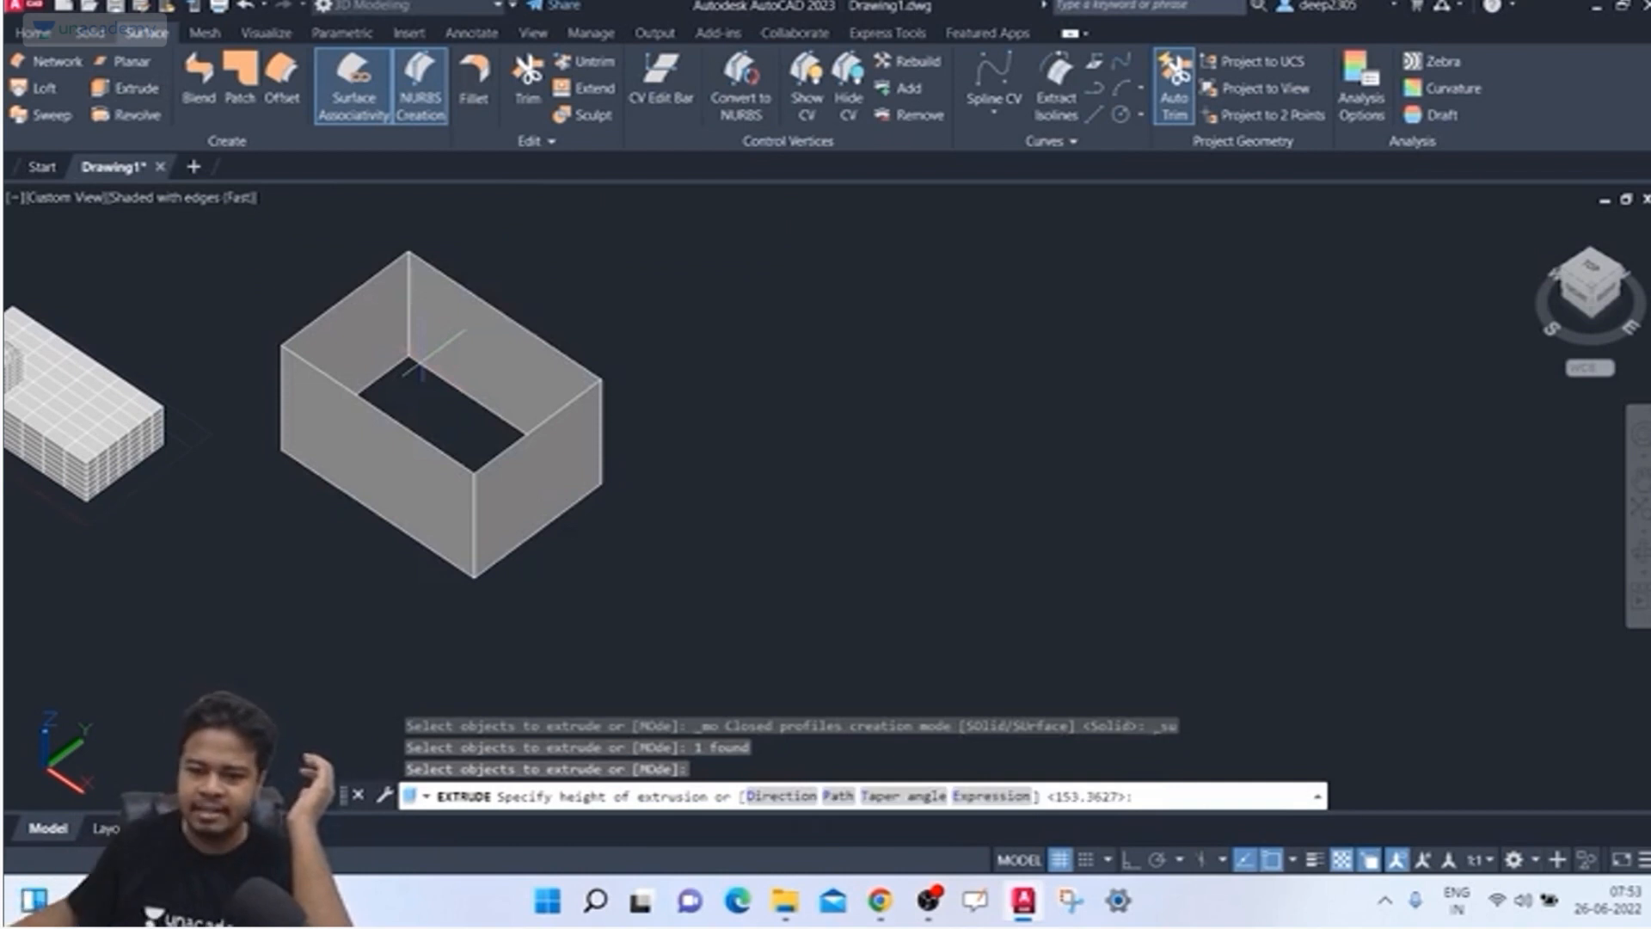
{"action": "left_click", "coordinate": [714, 336]}
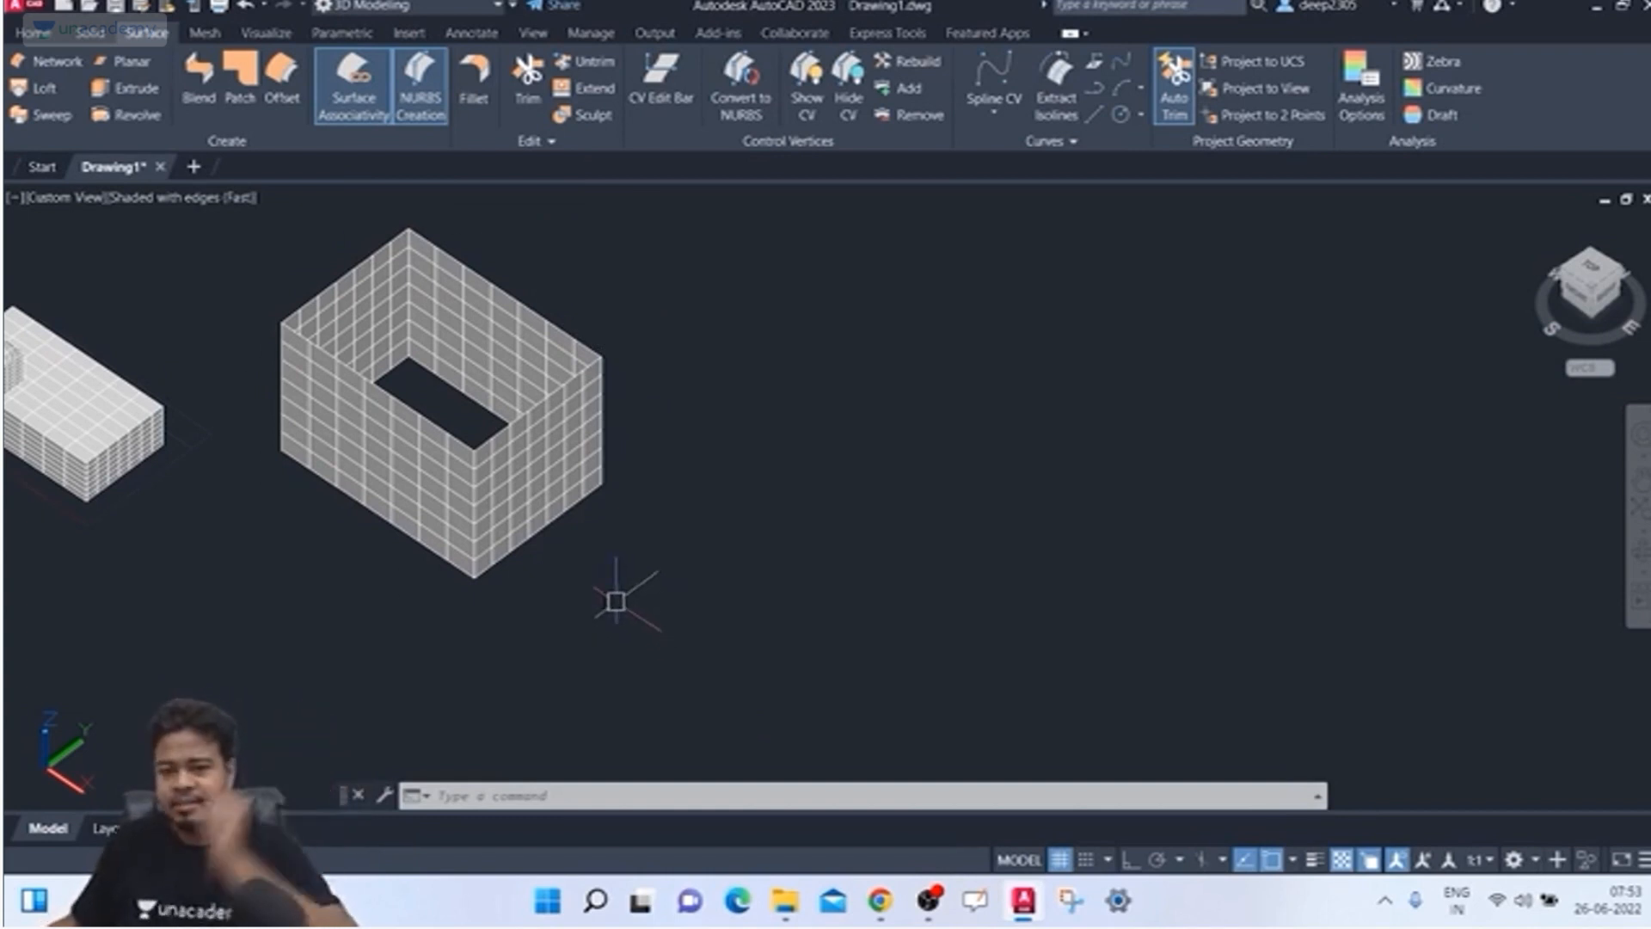
{"action": "middle_click_drag", "start_coordinate": [619, 596], "coordinate": [534, 602]}
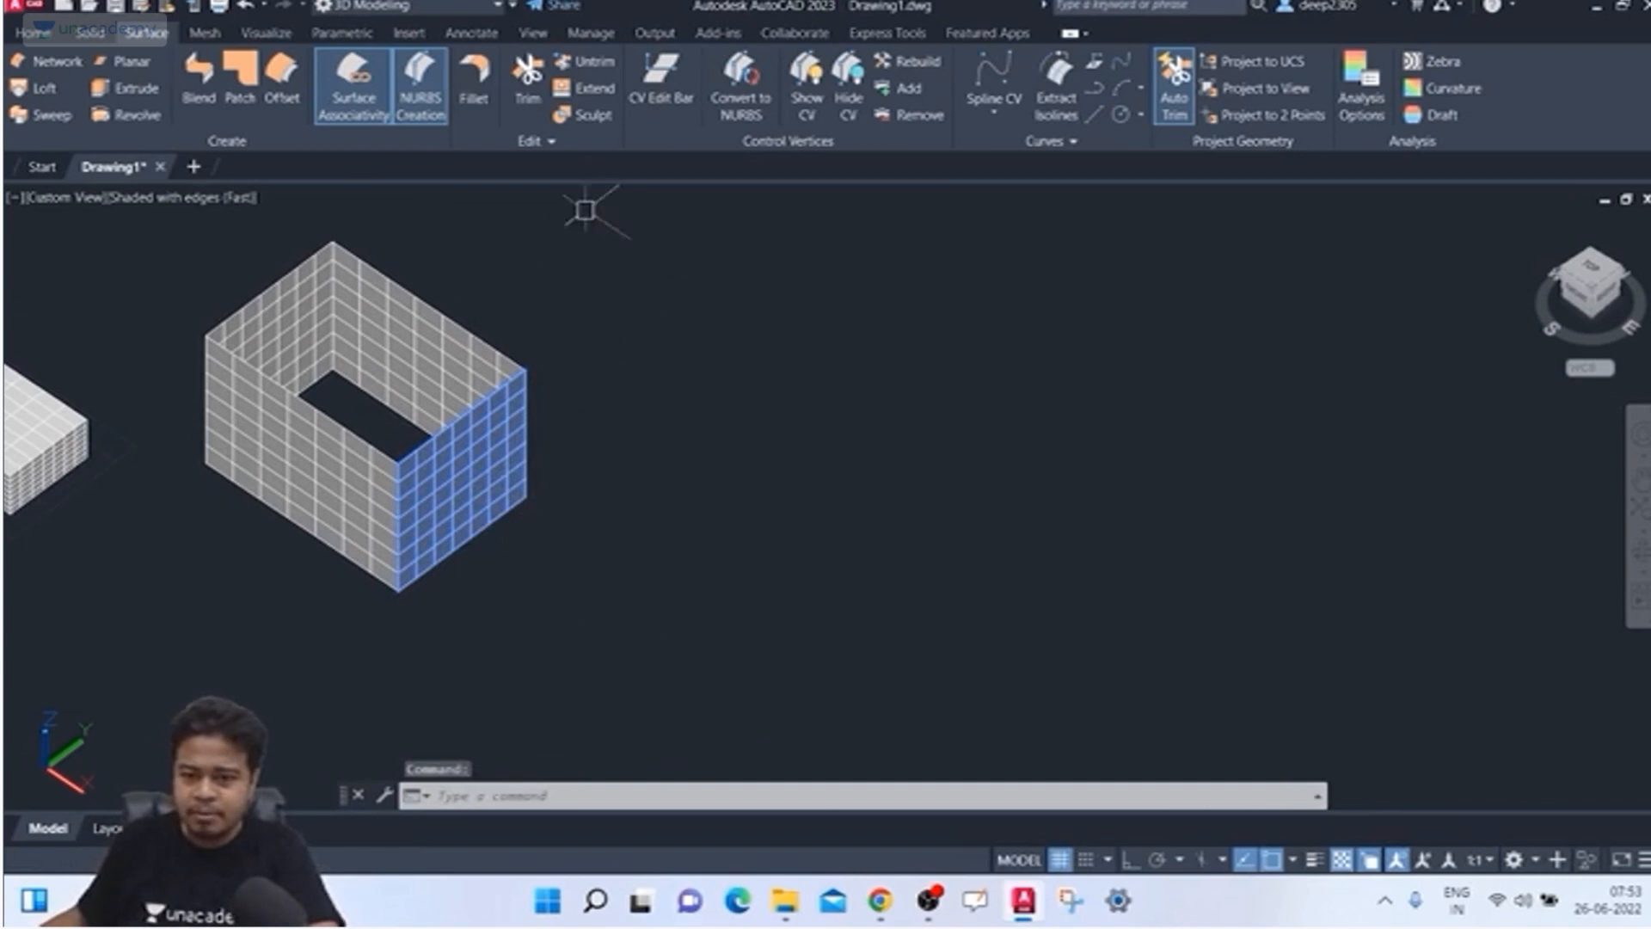
Step: Turn off NURBS Creation and draw a longer rectangle on the ground plane in the empty space beside the NURBS walls
{"action": "left_click", "coordinate": [420, 86]}
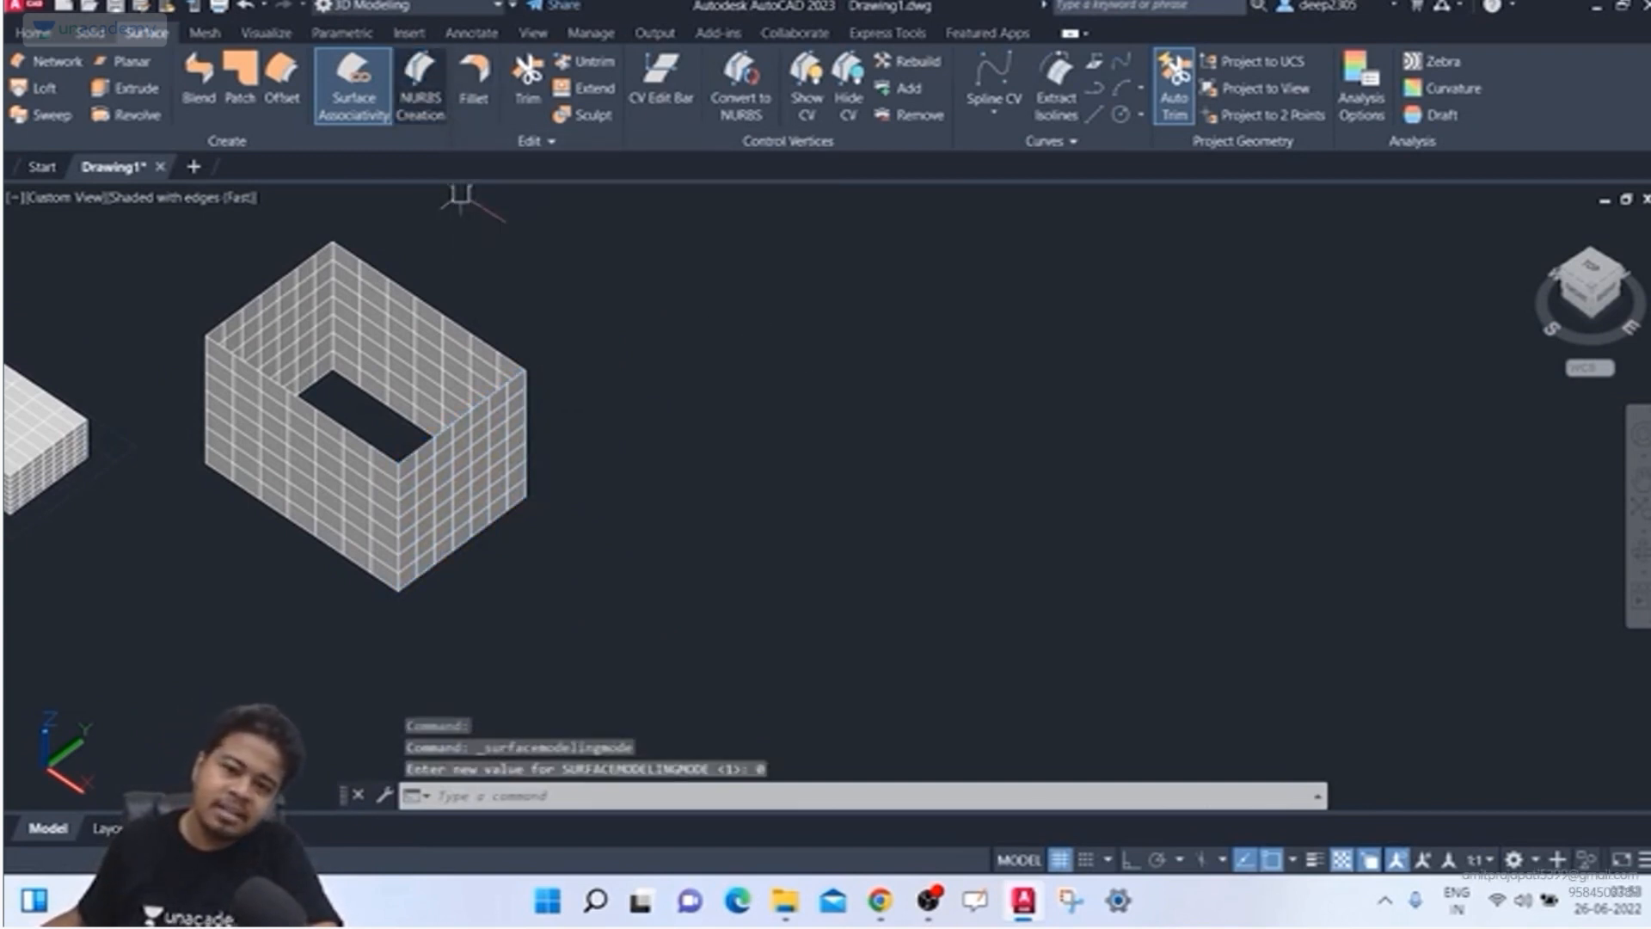
{"action": "scroll", "coordinate": [631, 323], "scroll_direction": "down", "scroll_amount": 2}
{"action": "middle_click_drag", "start_coordinate": [631, 323], "coordinate": [569, 333]}
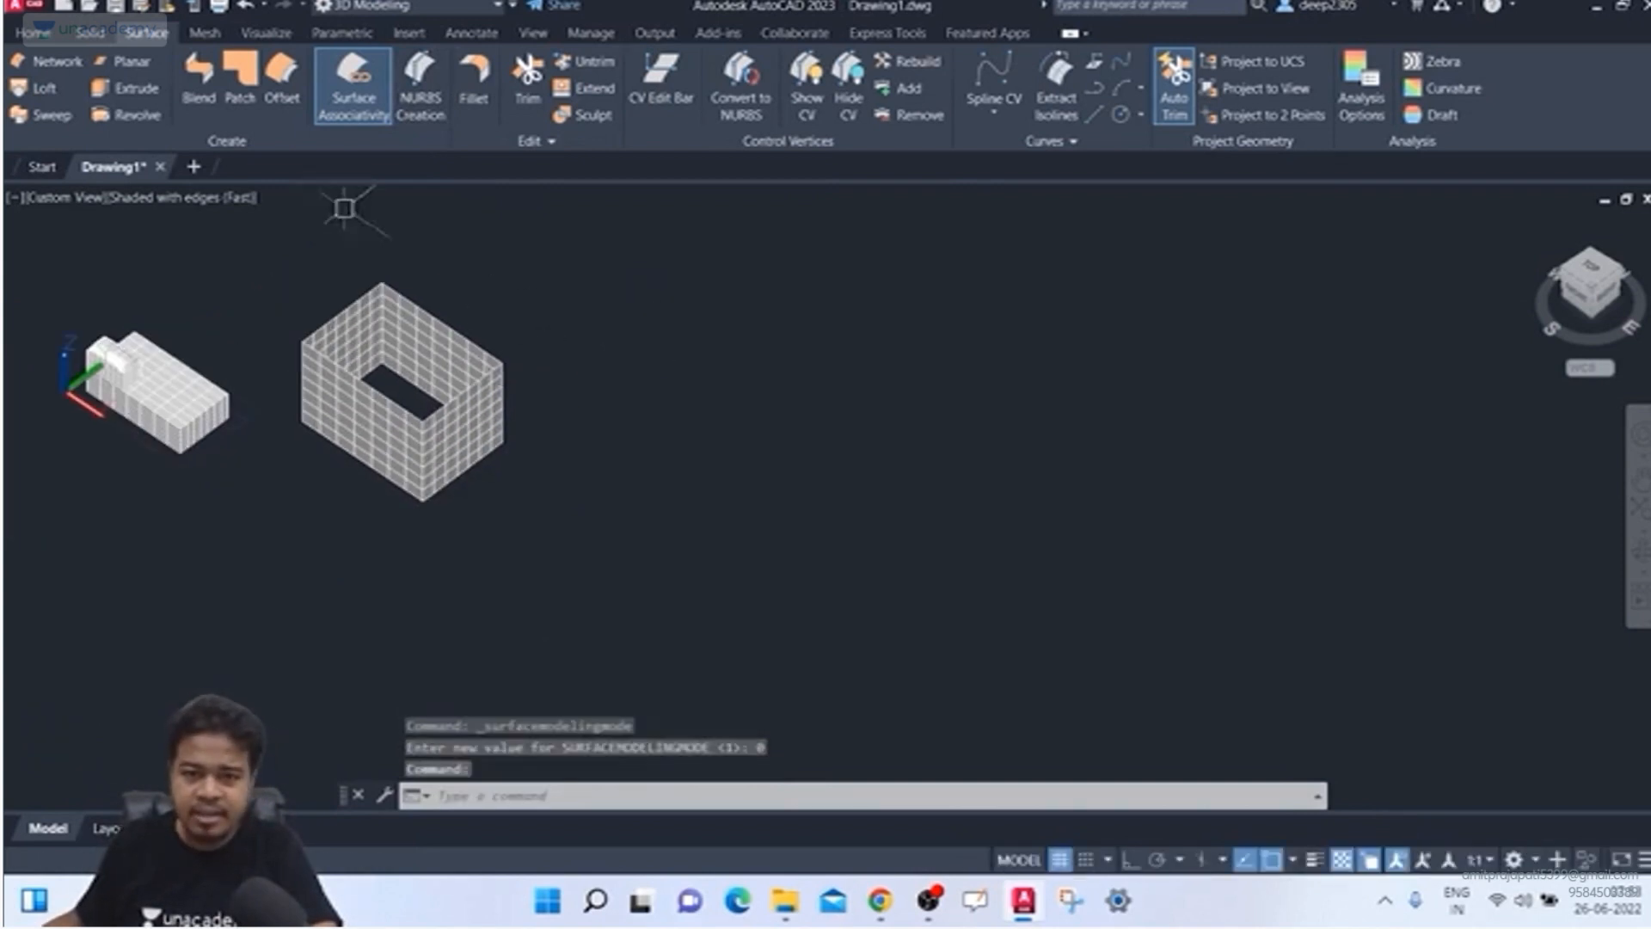
{"action": "type", "text": "rec"}
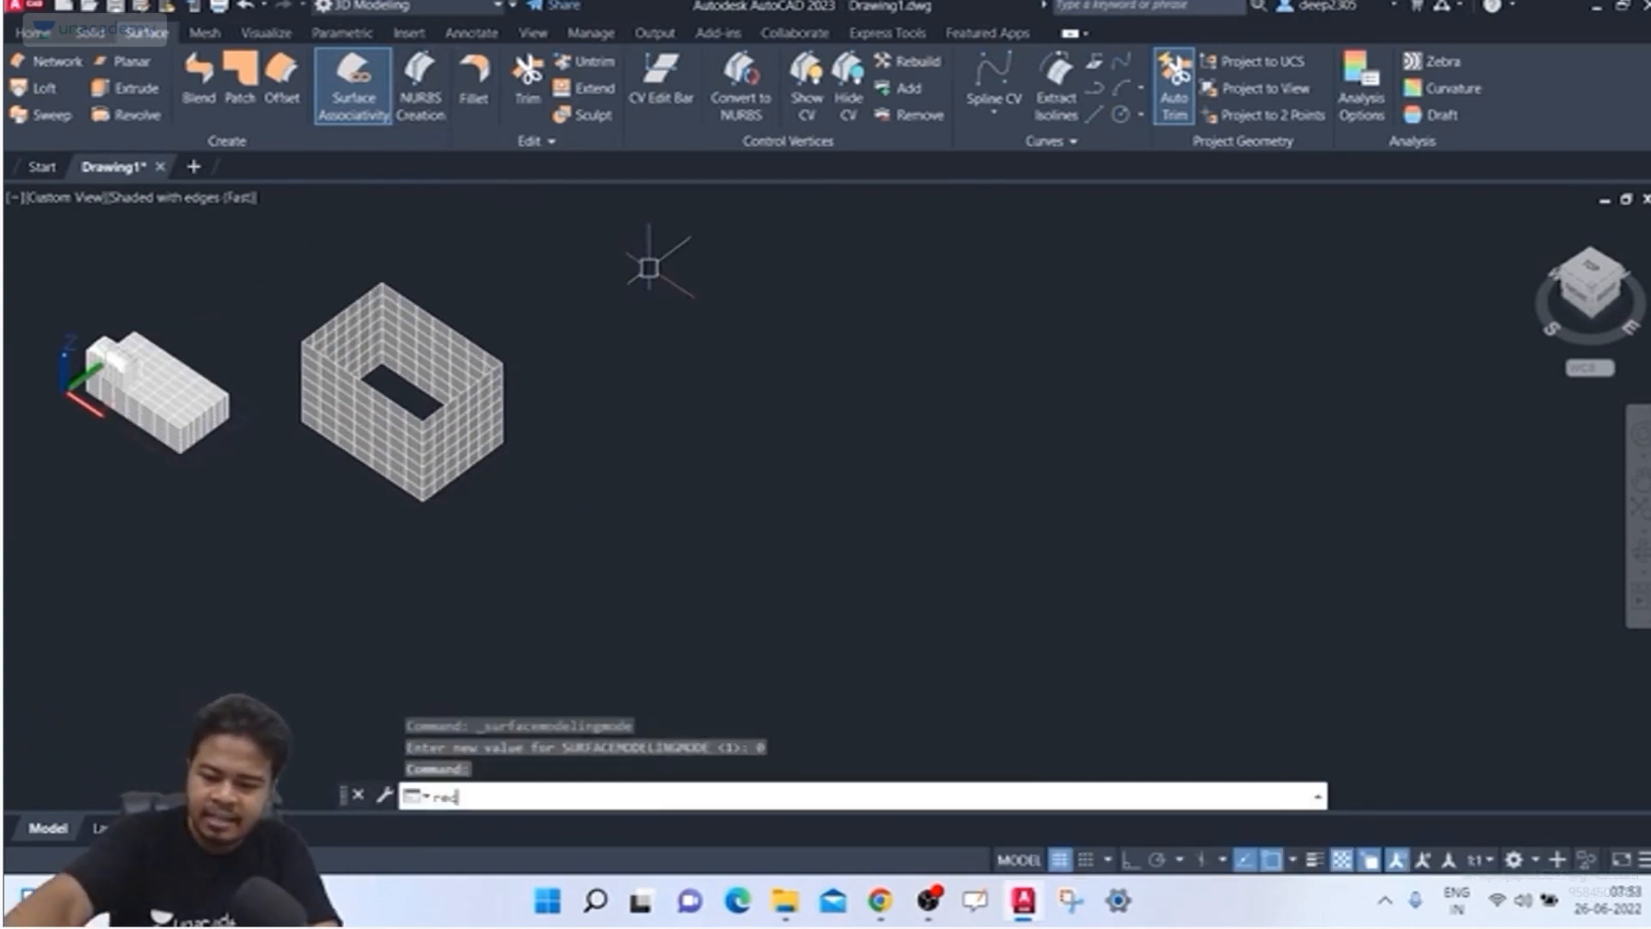
{"action": "key", "text": "Return"}
{"action": "left_click", "coordinate": [620, 320]}
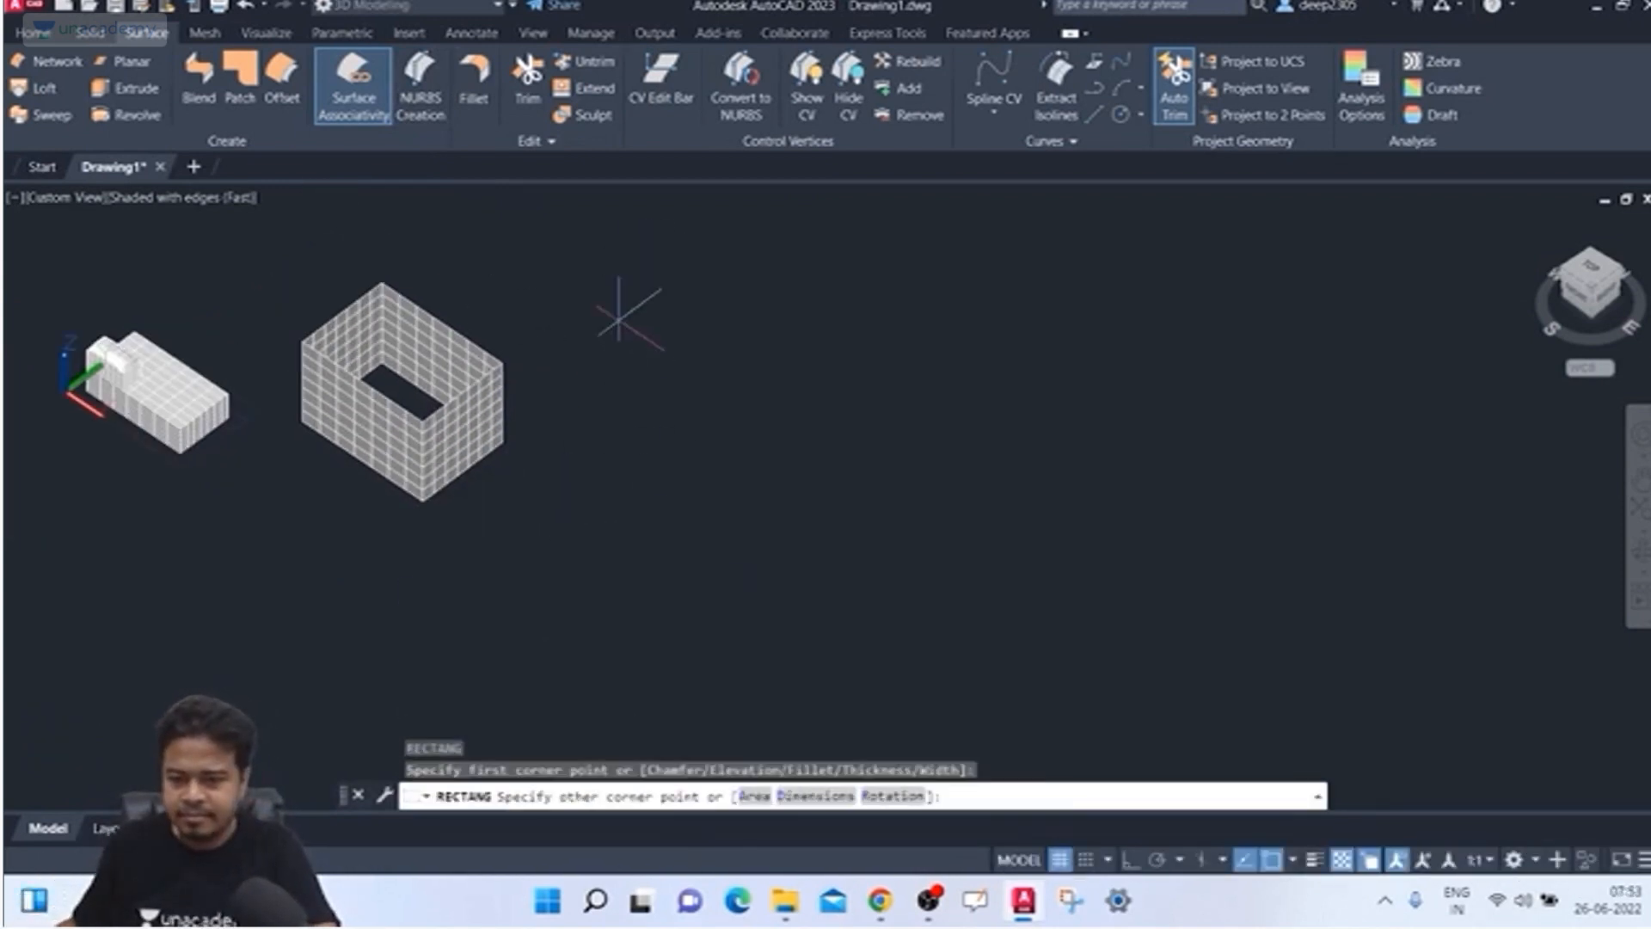
{"action": "left_click", "coordinate": [962, 397]}
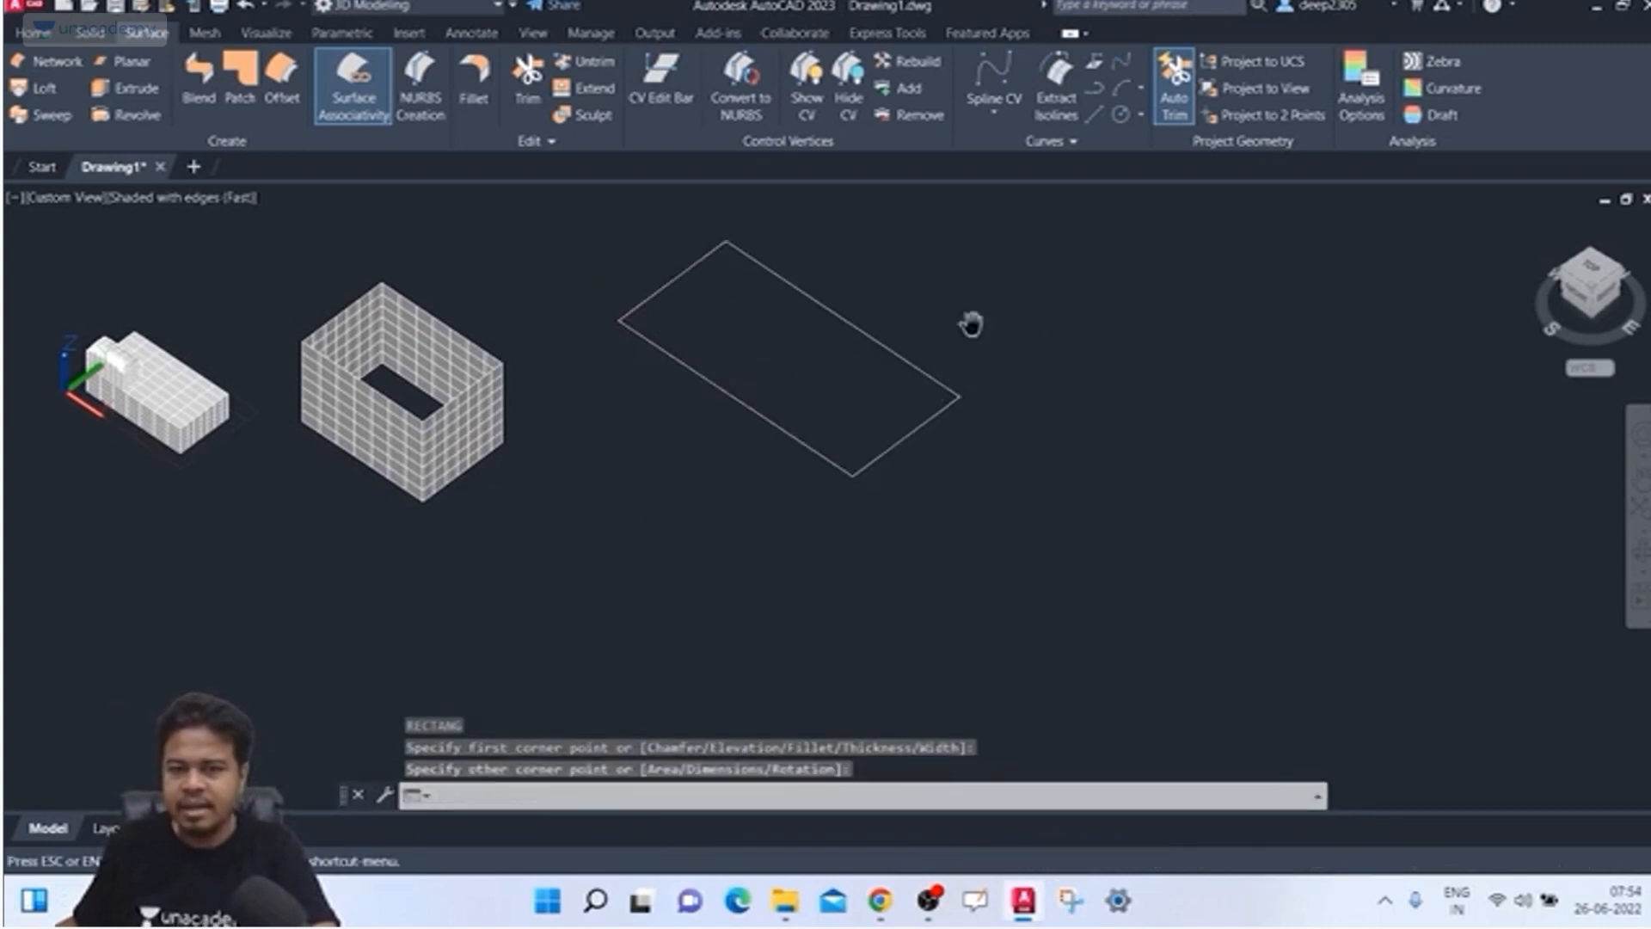
{"action": "middle_click_drag", "start_coordinate": [970, 320], "coordinate": [932, 346]}
Step: Extrude the longer rectangle upward into procedural surface walls with NURBS Creation off, then end the command
{"action": "left_click", "coordinate": [129, 89]}
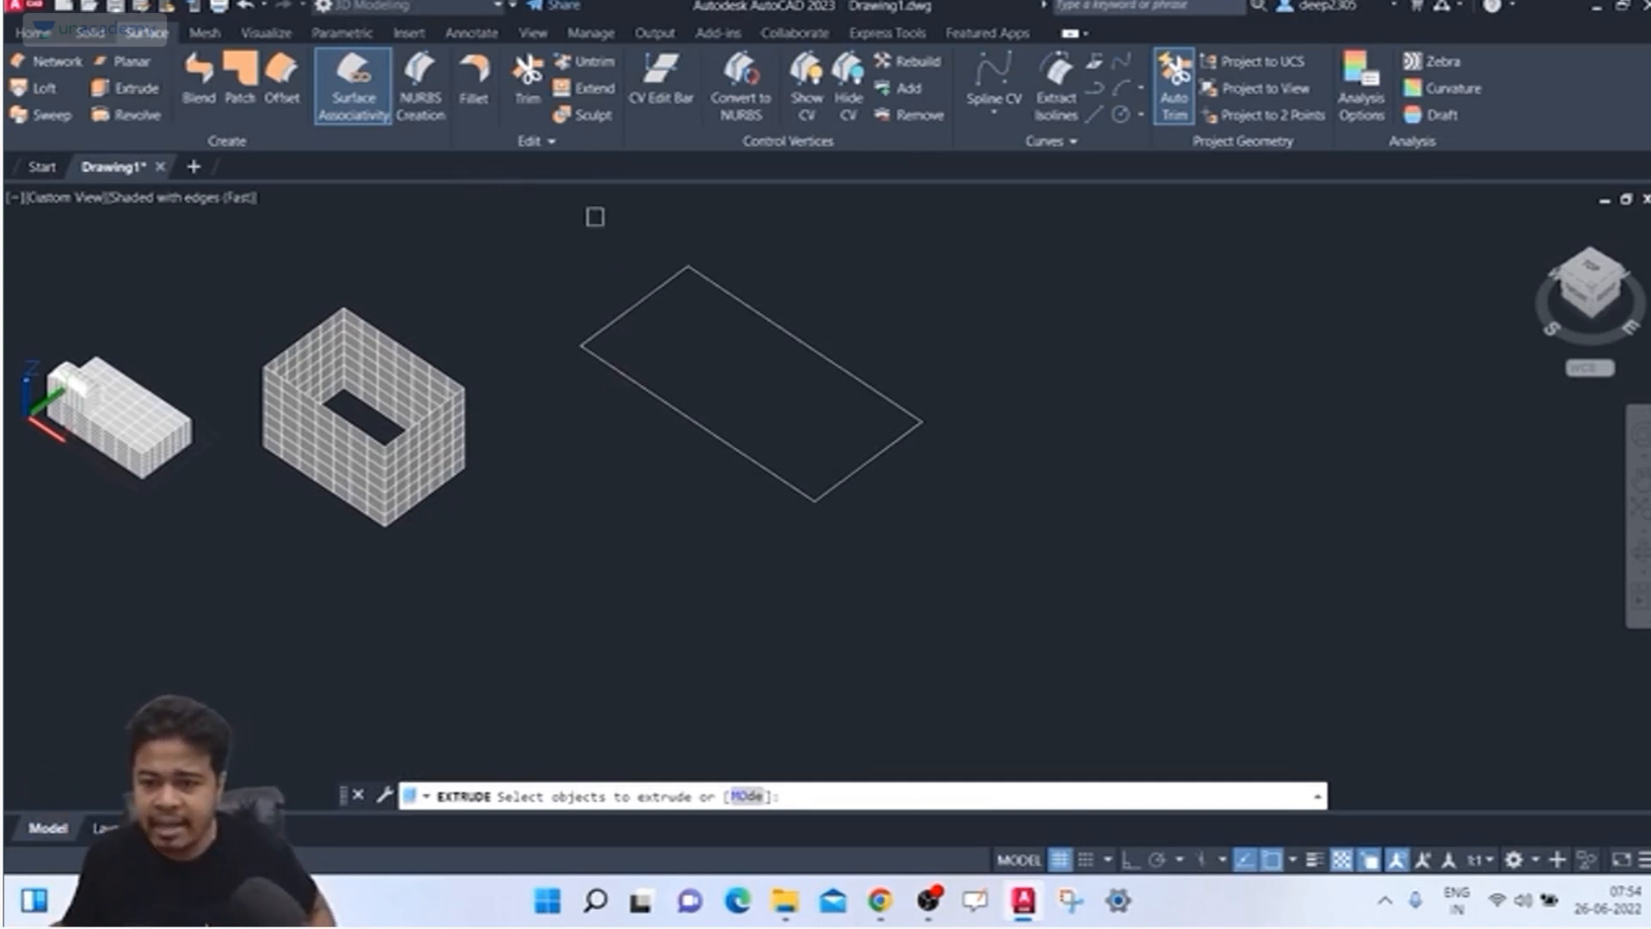
{"action": "left_click", "coordinate": [784, 322]}
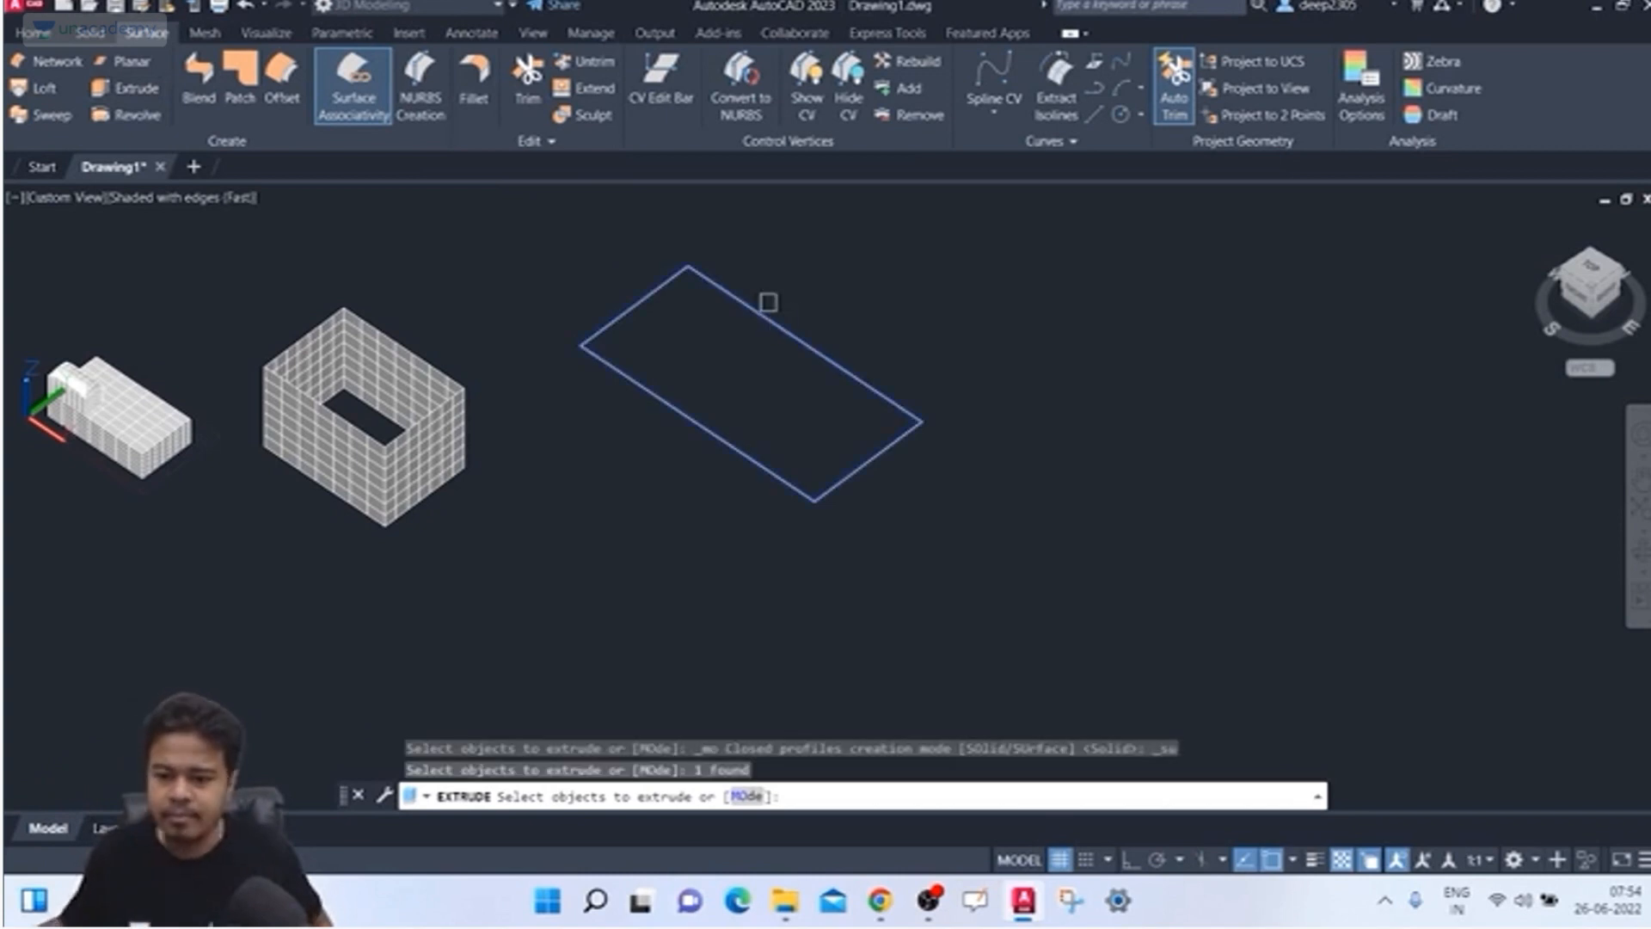
{"action": "key", "text": "Return"}
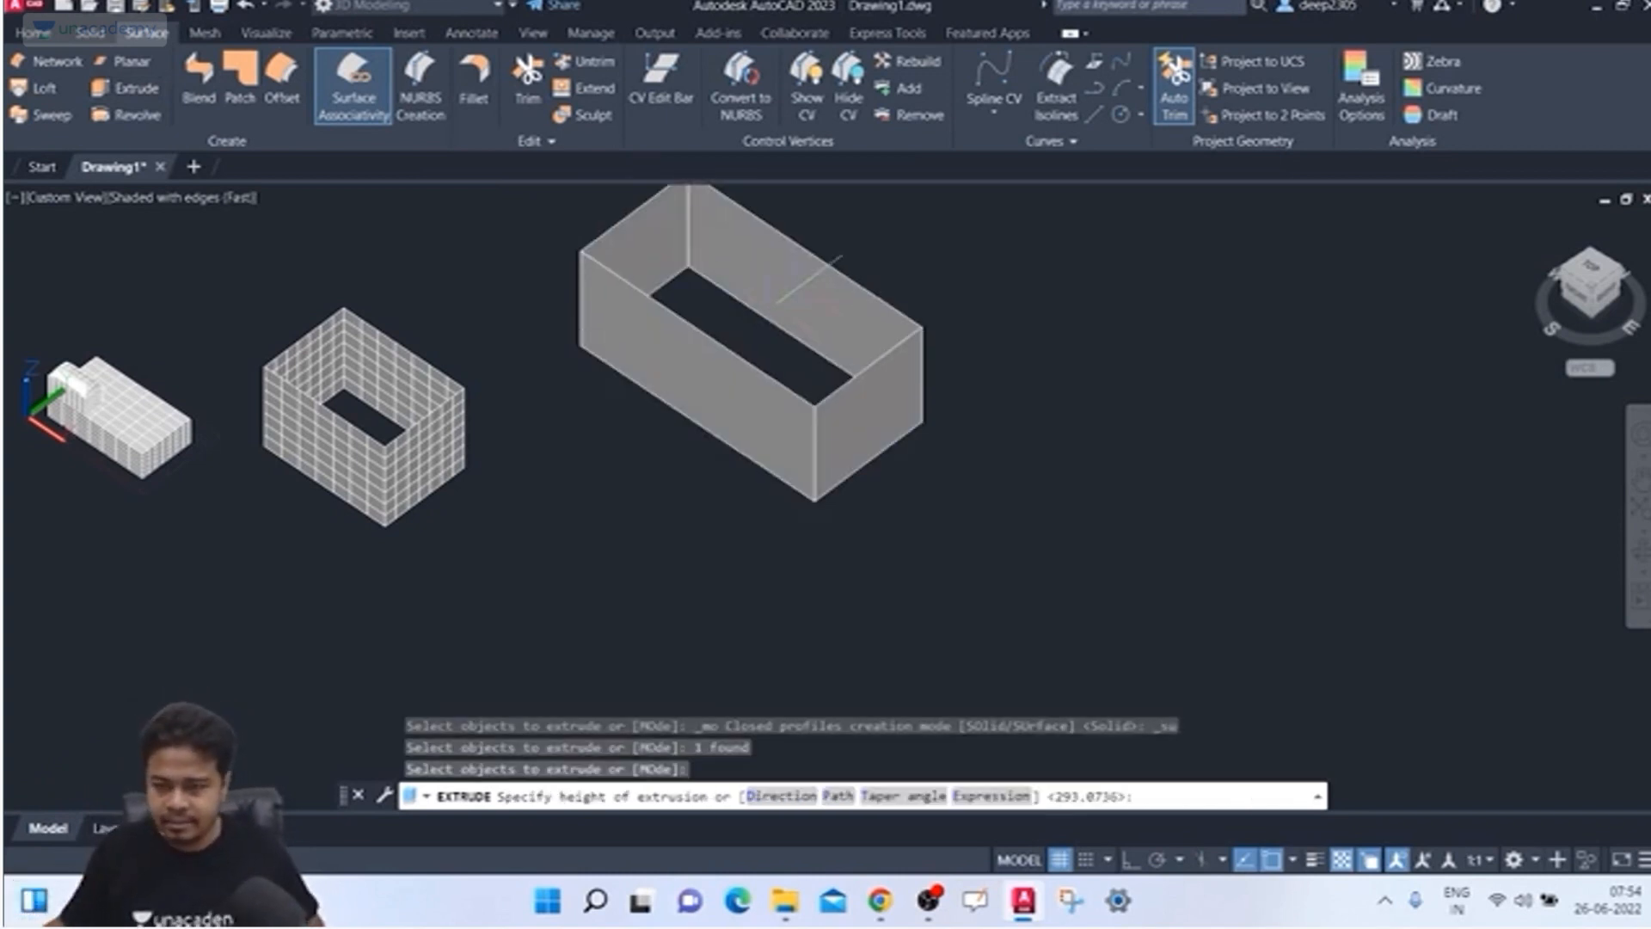
{"action": "middle_click_drag", "start_coordinate": [1021, 277], "coordinate": [970, 379]}
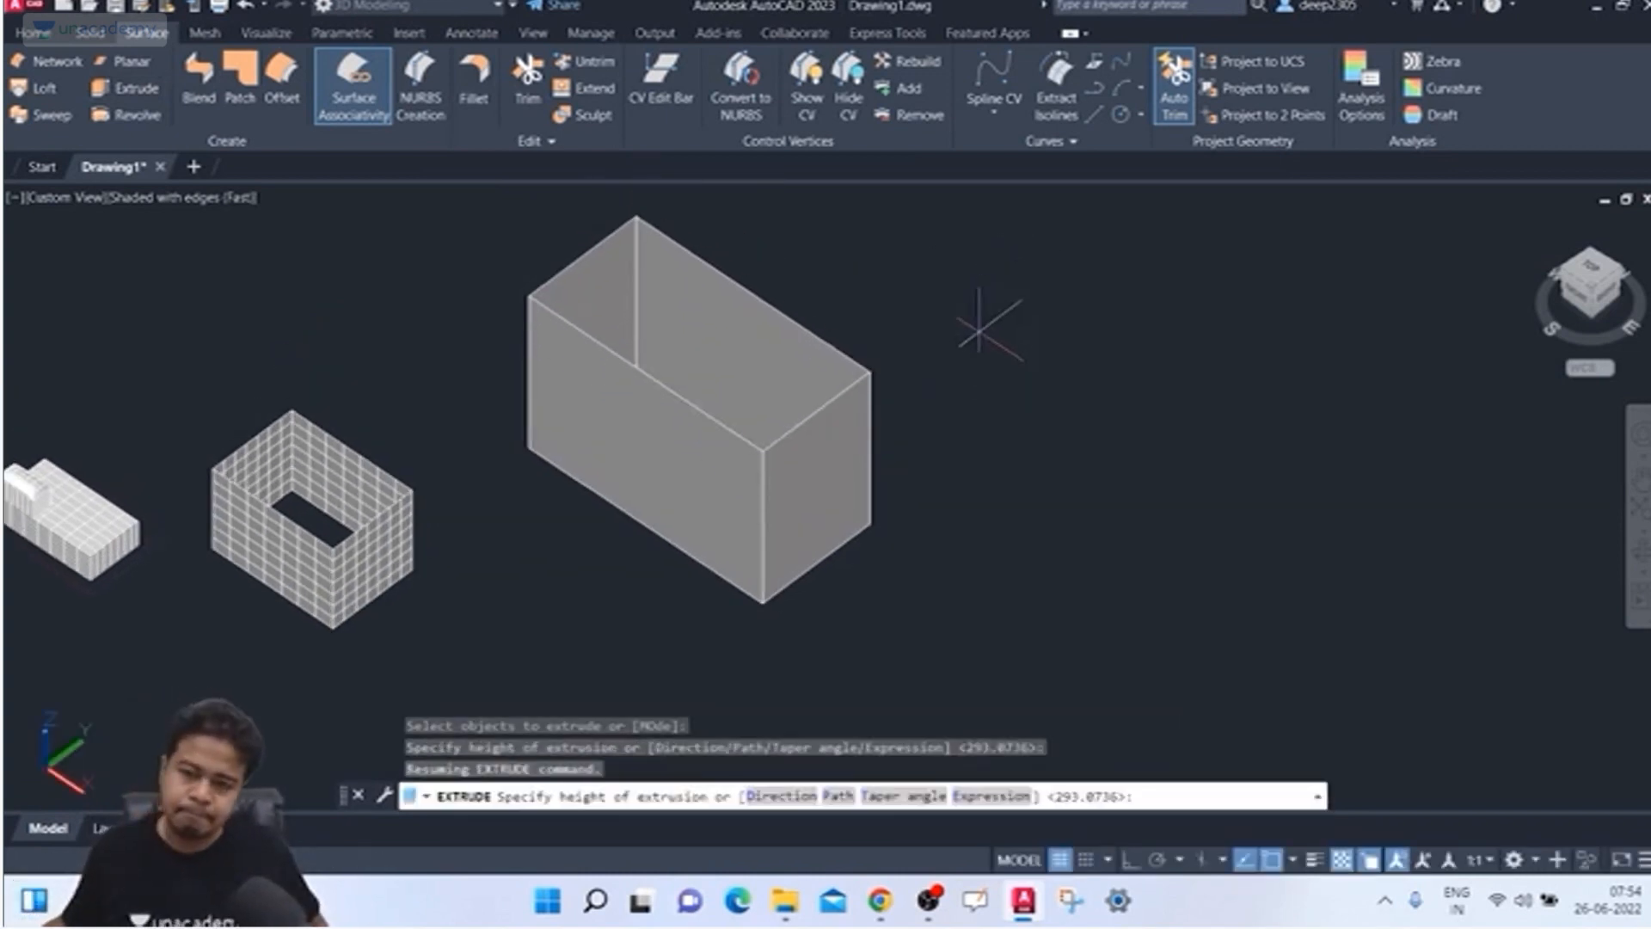
{"action": "left_click", "coordinate": [973, 356]}
{"action": "key", "text": "Escape"}
{"action": "key", "text": "Escape"}
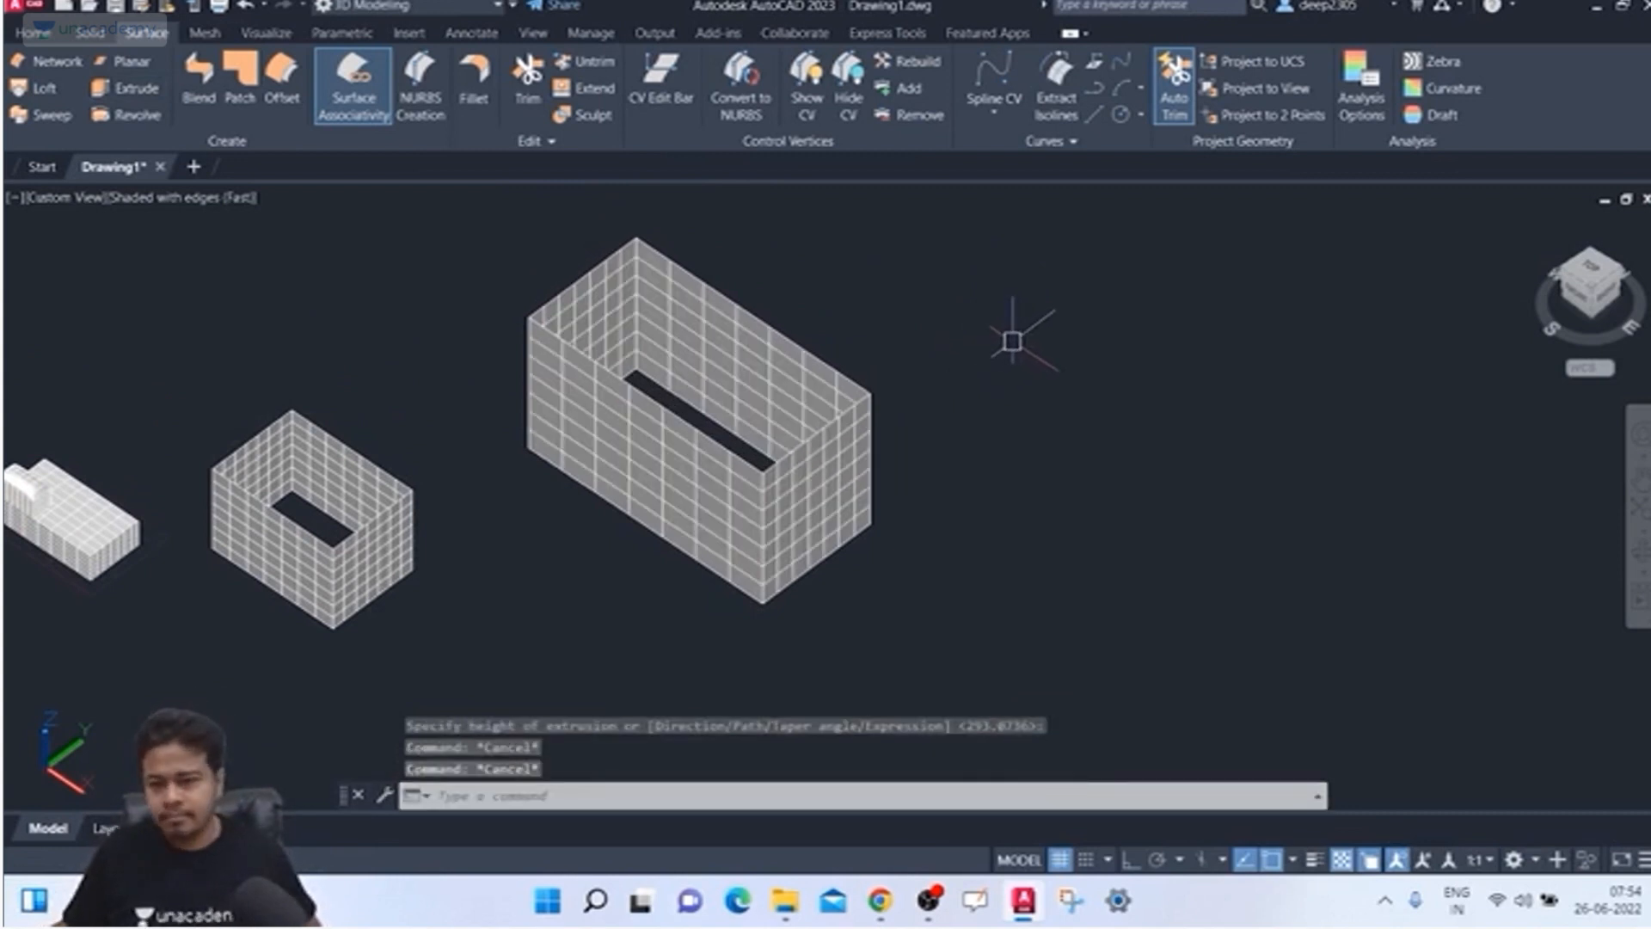
Step: Select the walls of the smaller NURBS extrusion one at a time to examine how its surfaces are divided
{"action": "middle_click_drag", "start_coordinate": [980, 327], "coordinate": [933, 283]}
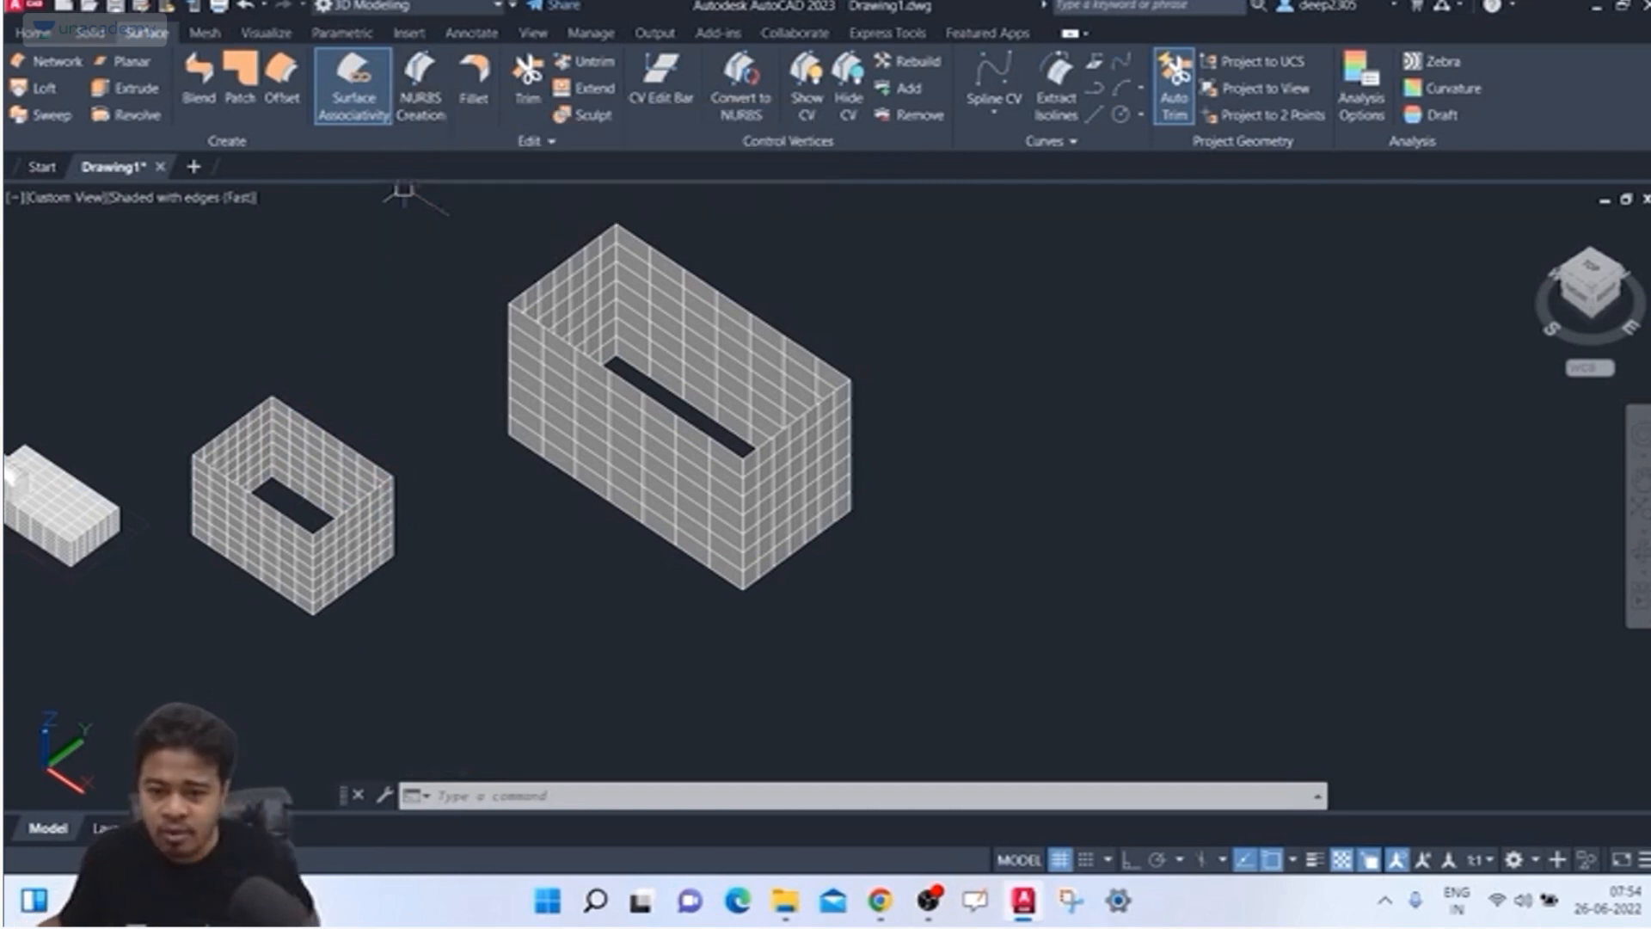
{"action": "left_click", "coordinate": [332, 431]}
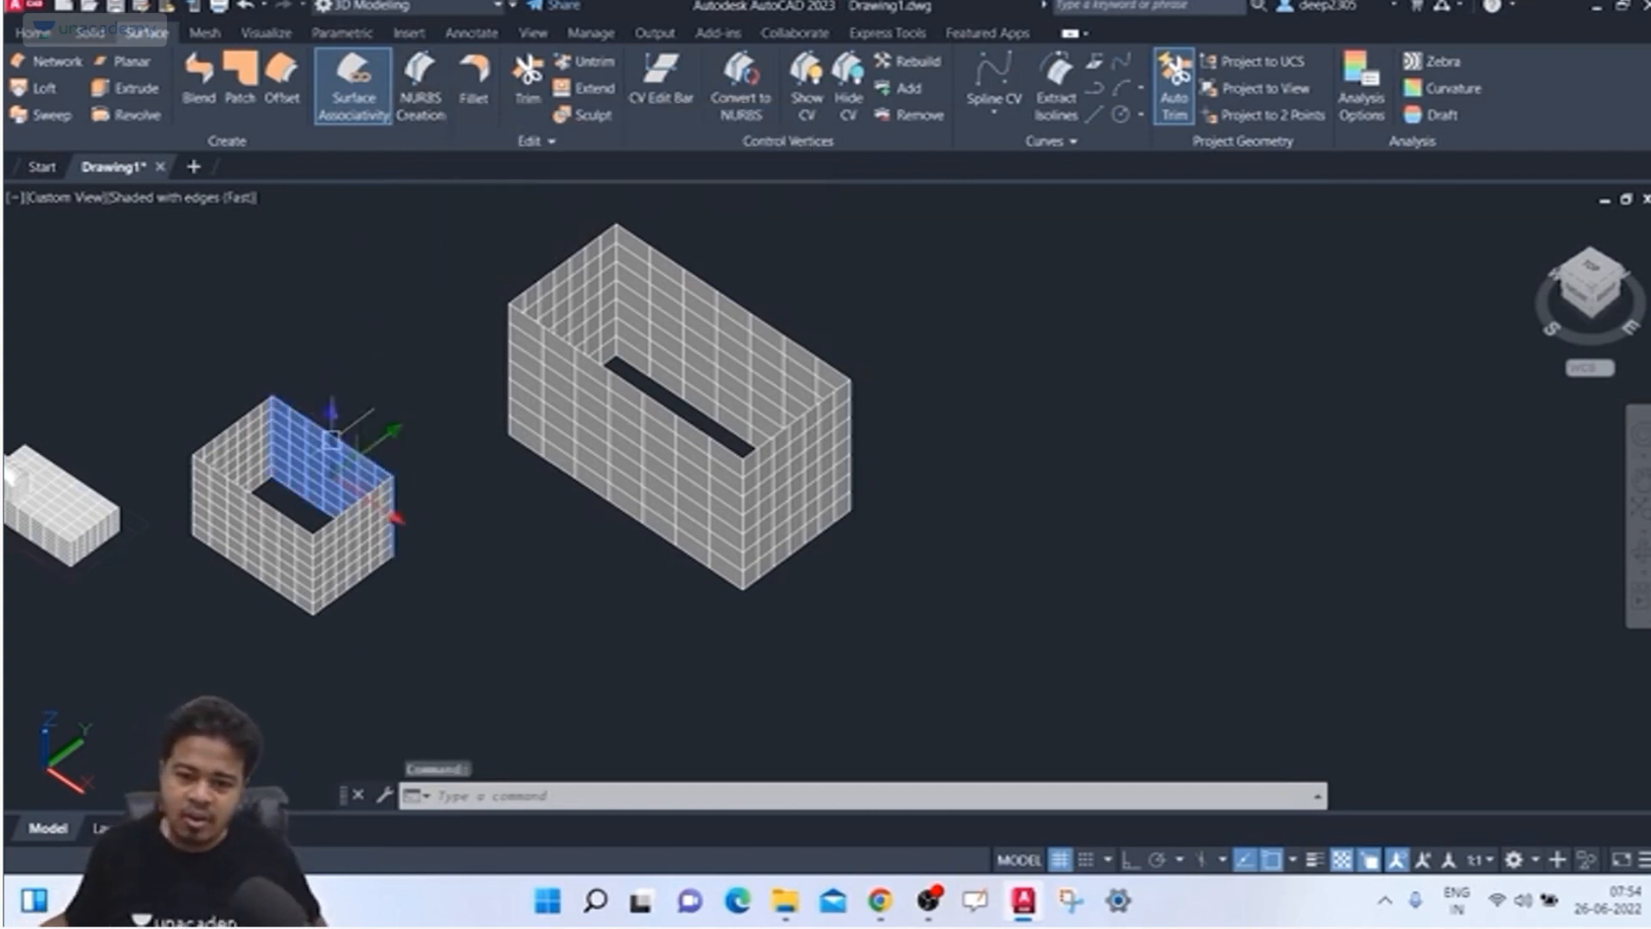
{"action": "key", "text": "Escape"}
{"action": "left_click", "coordinate": [256, 465]}
{"action": "key", "text": "Escape"}
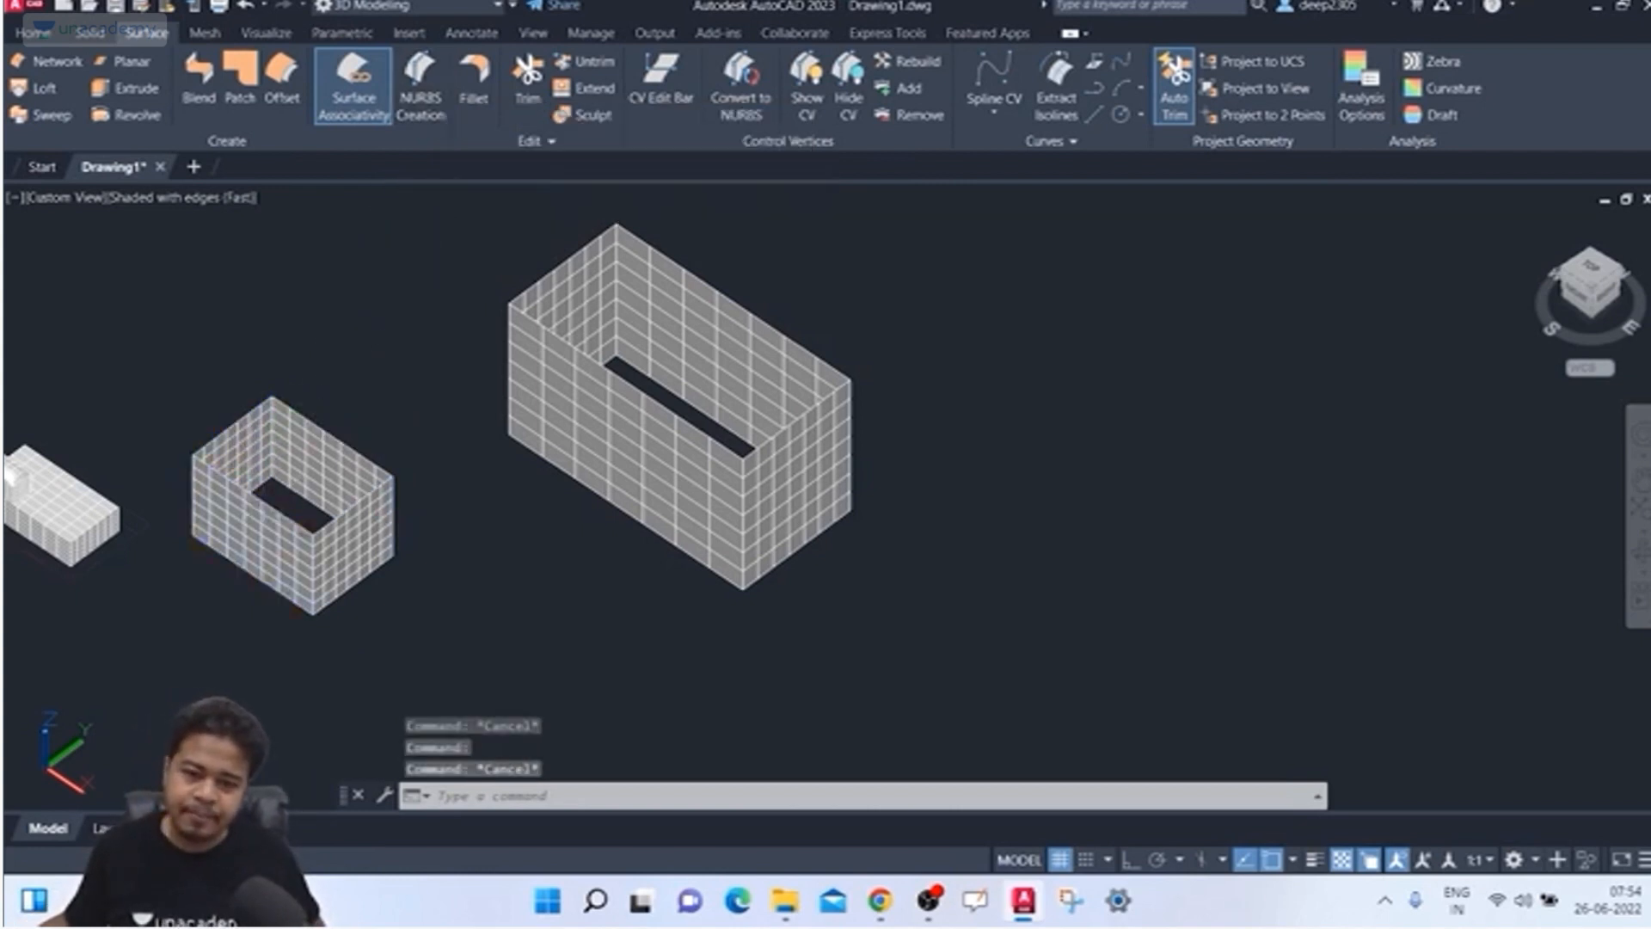
{"action": "left_click", "coordinate": [365, 529]}
{"action": "key", "text": "Escape"}
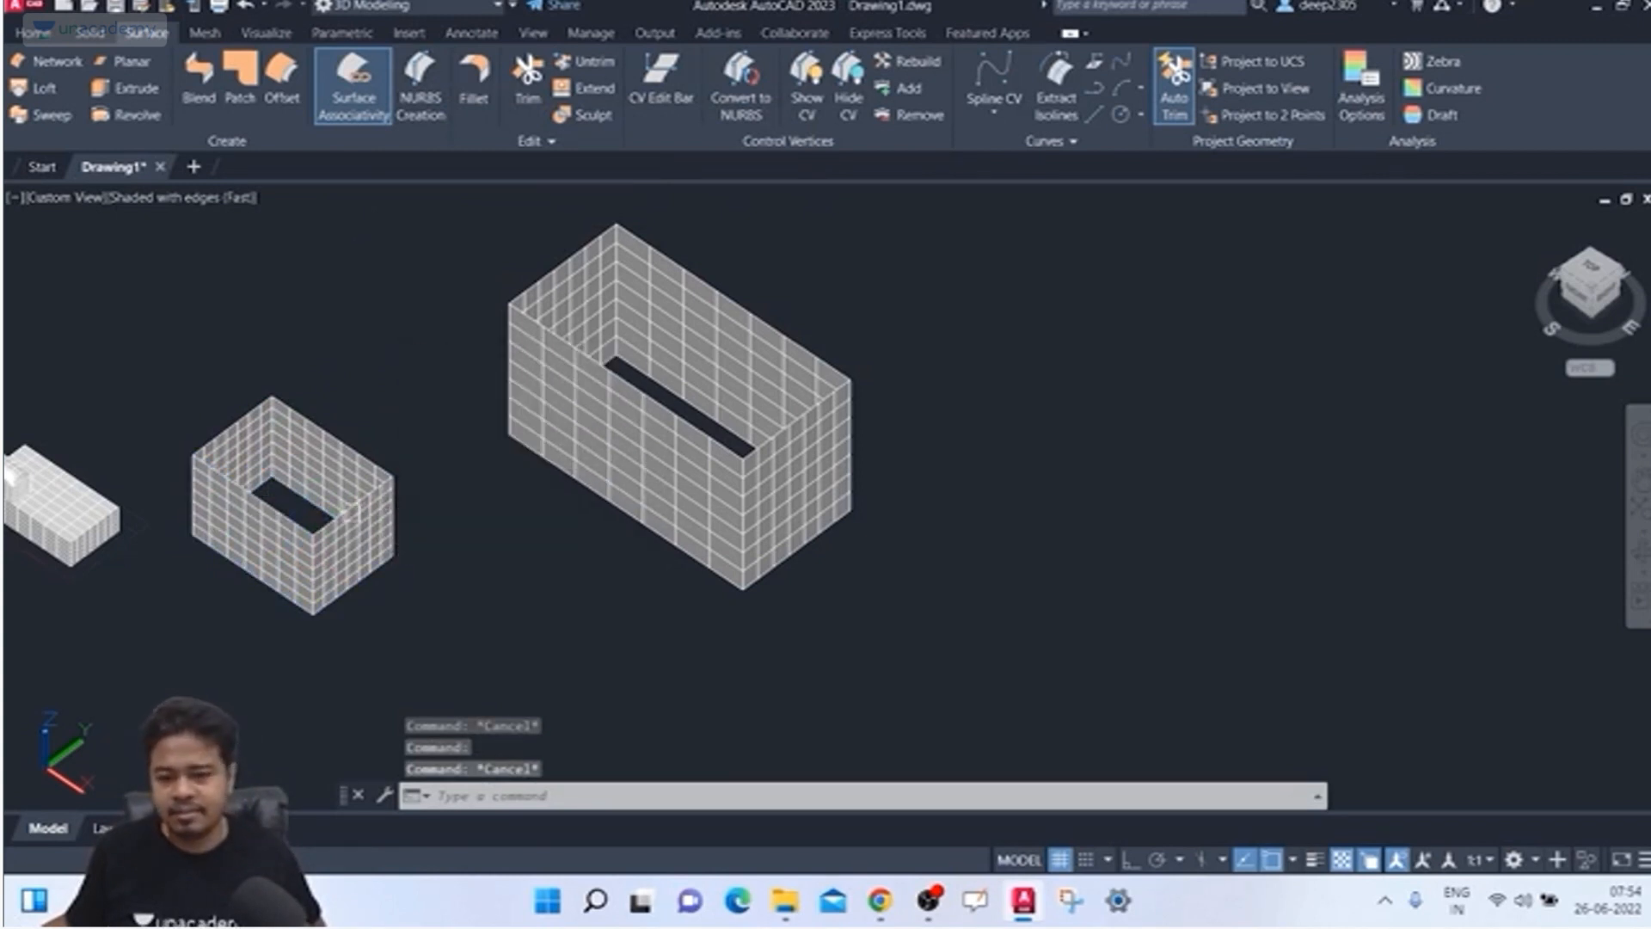
{"action": "left_click", "coordinate": [335, 434]}
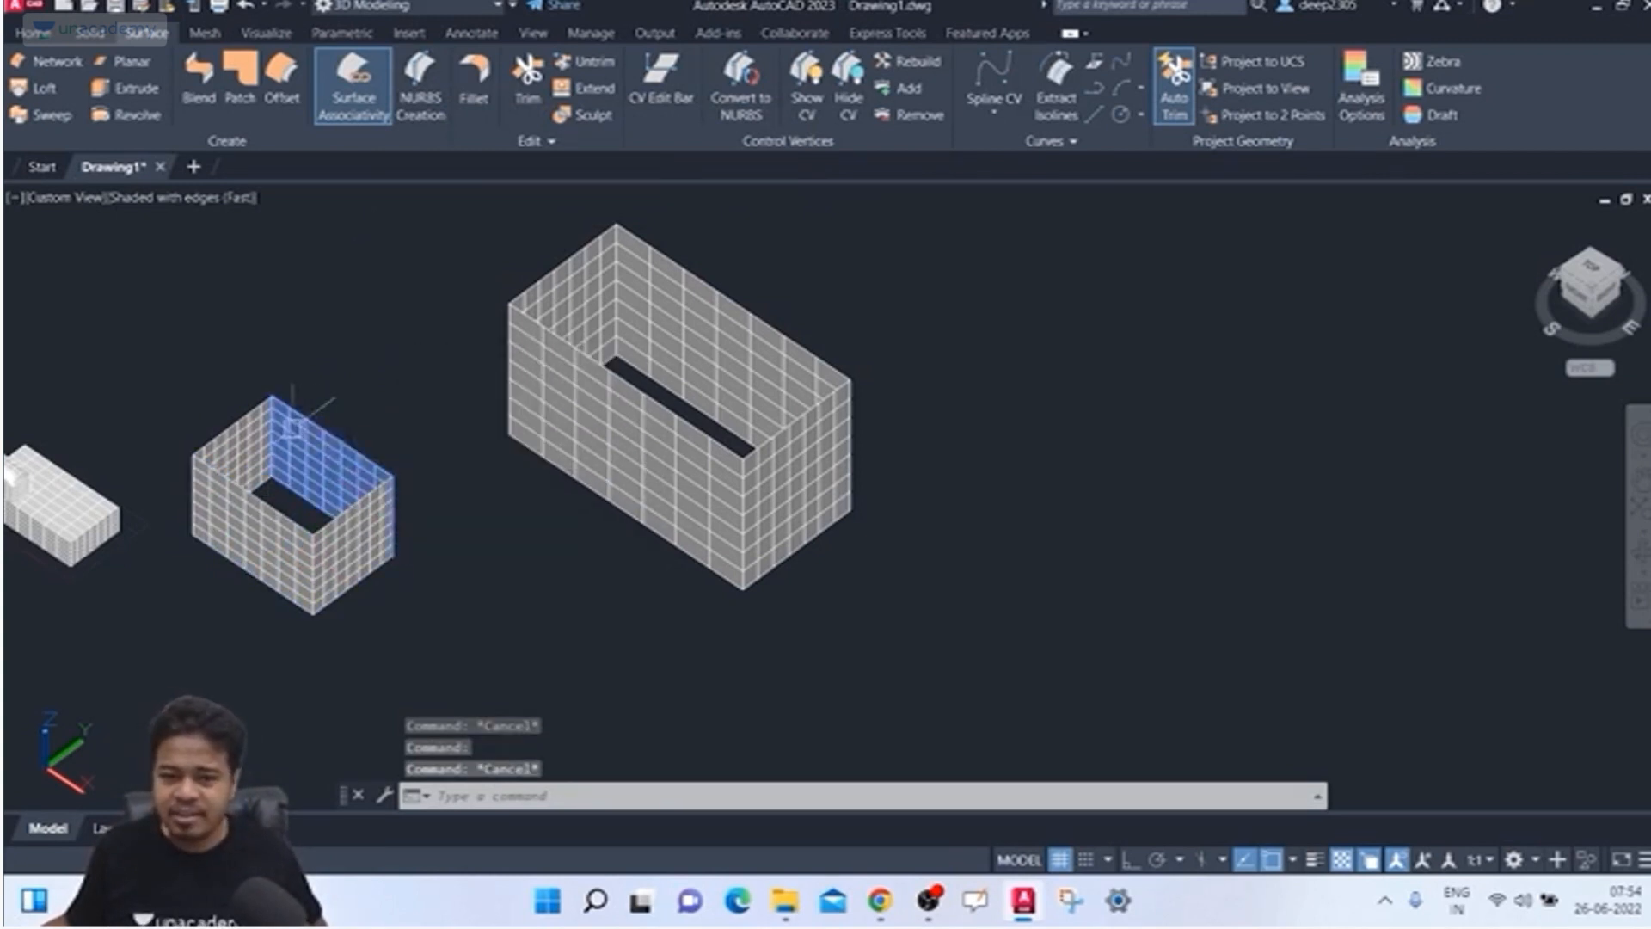
{"action": "key", "text": "Escape"}
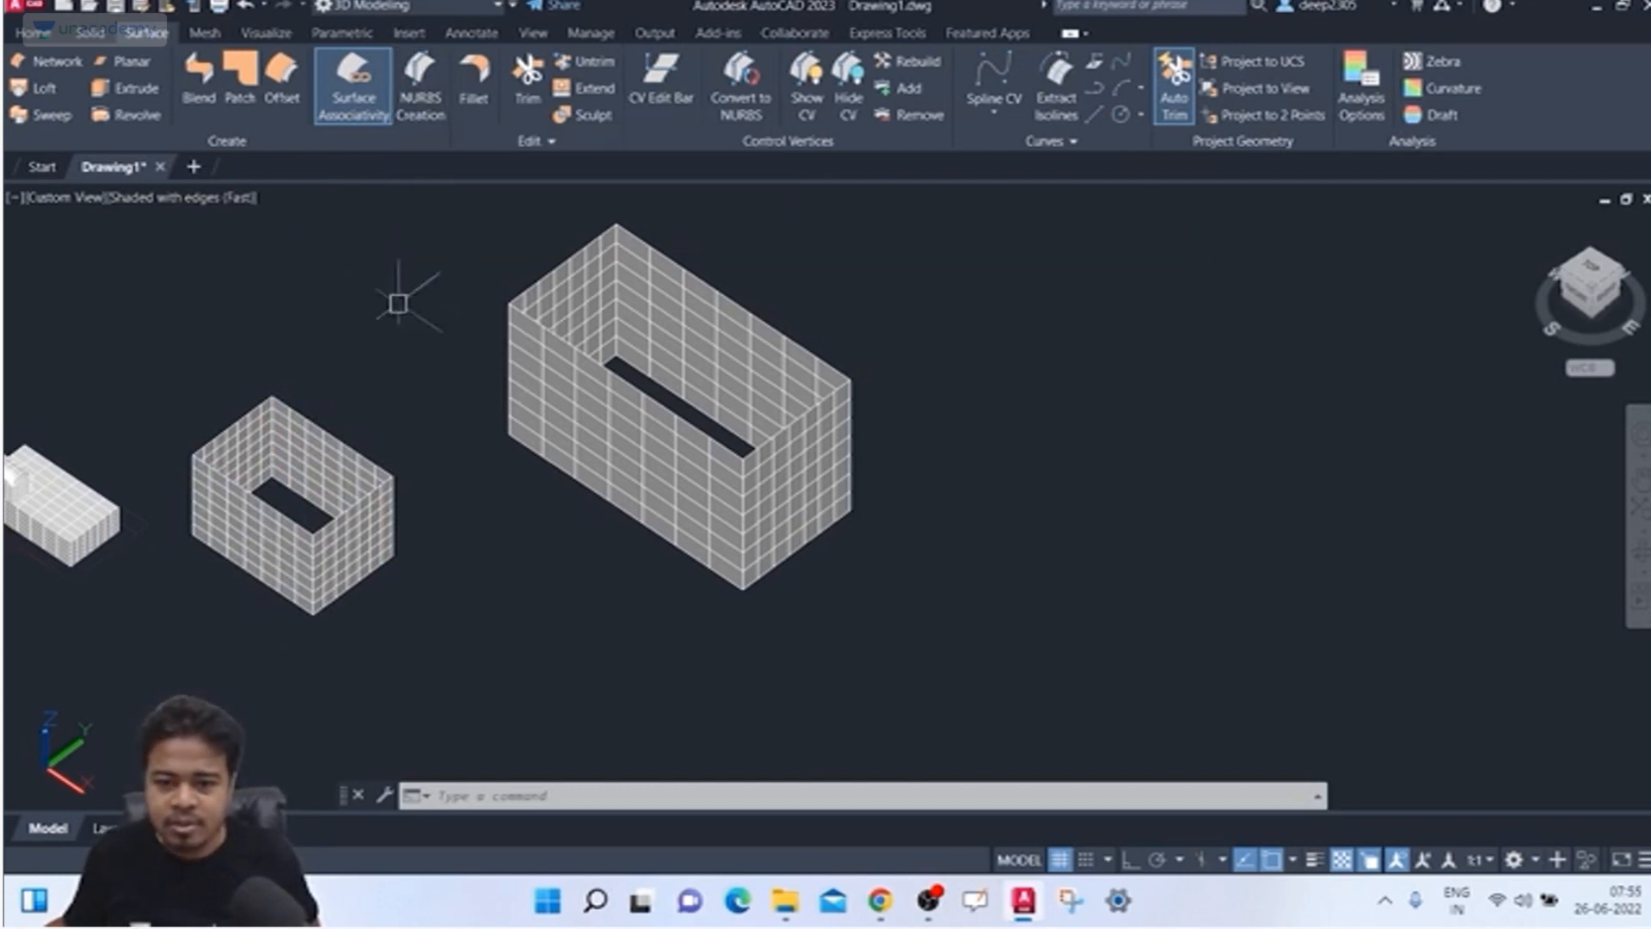
Step: Select all four walls of the smaller NURBS extrusion together, then clear the selection
{"action": "left_click", "coordinate": [333, 442]}
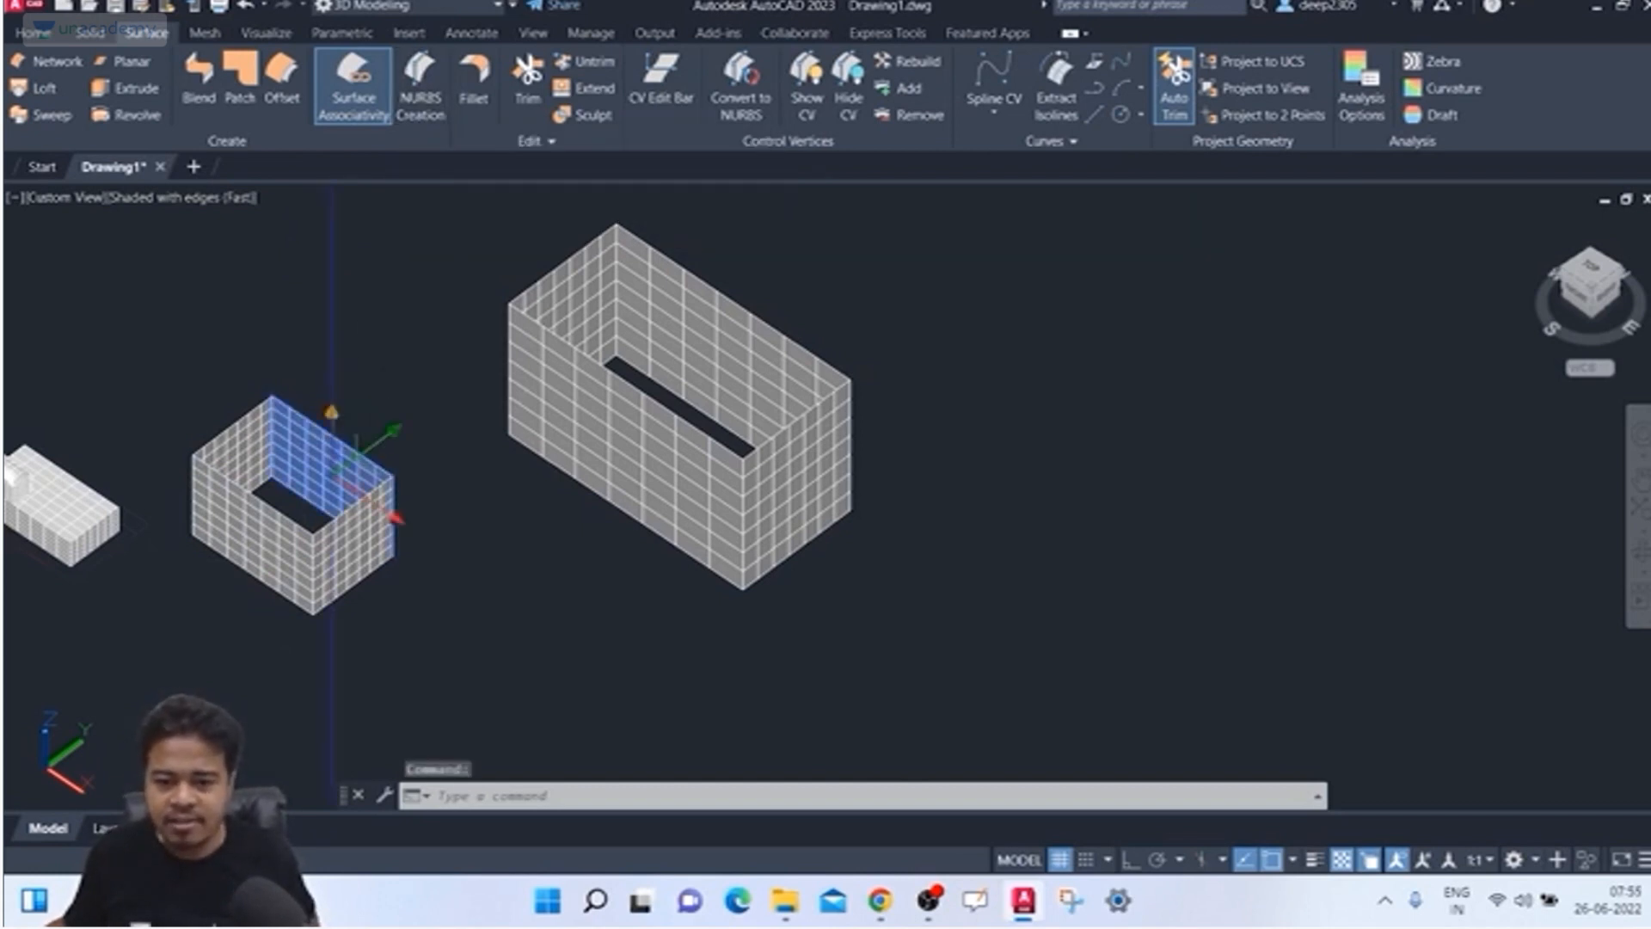
{"action": "left_click", "coordinate": [243, 445]}
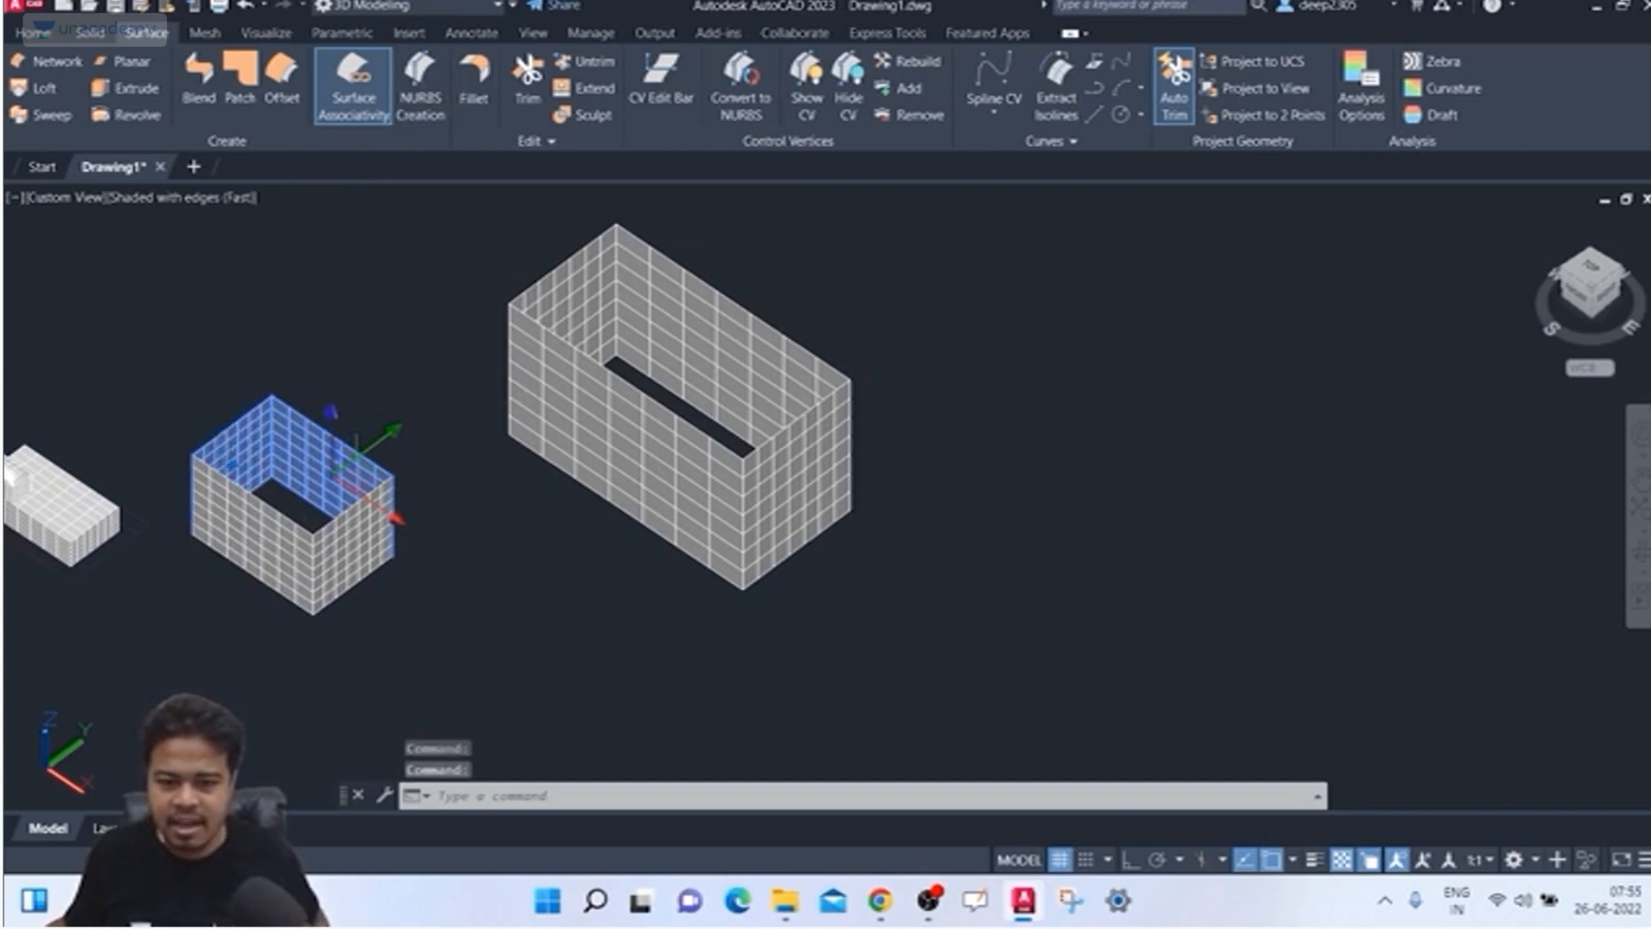
{"action": "left_click", "coordinate": [276, 507]}
{"action": "left_click", "coordinate": [374, 503]}
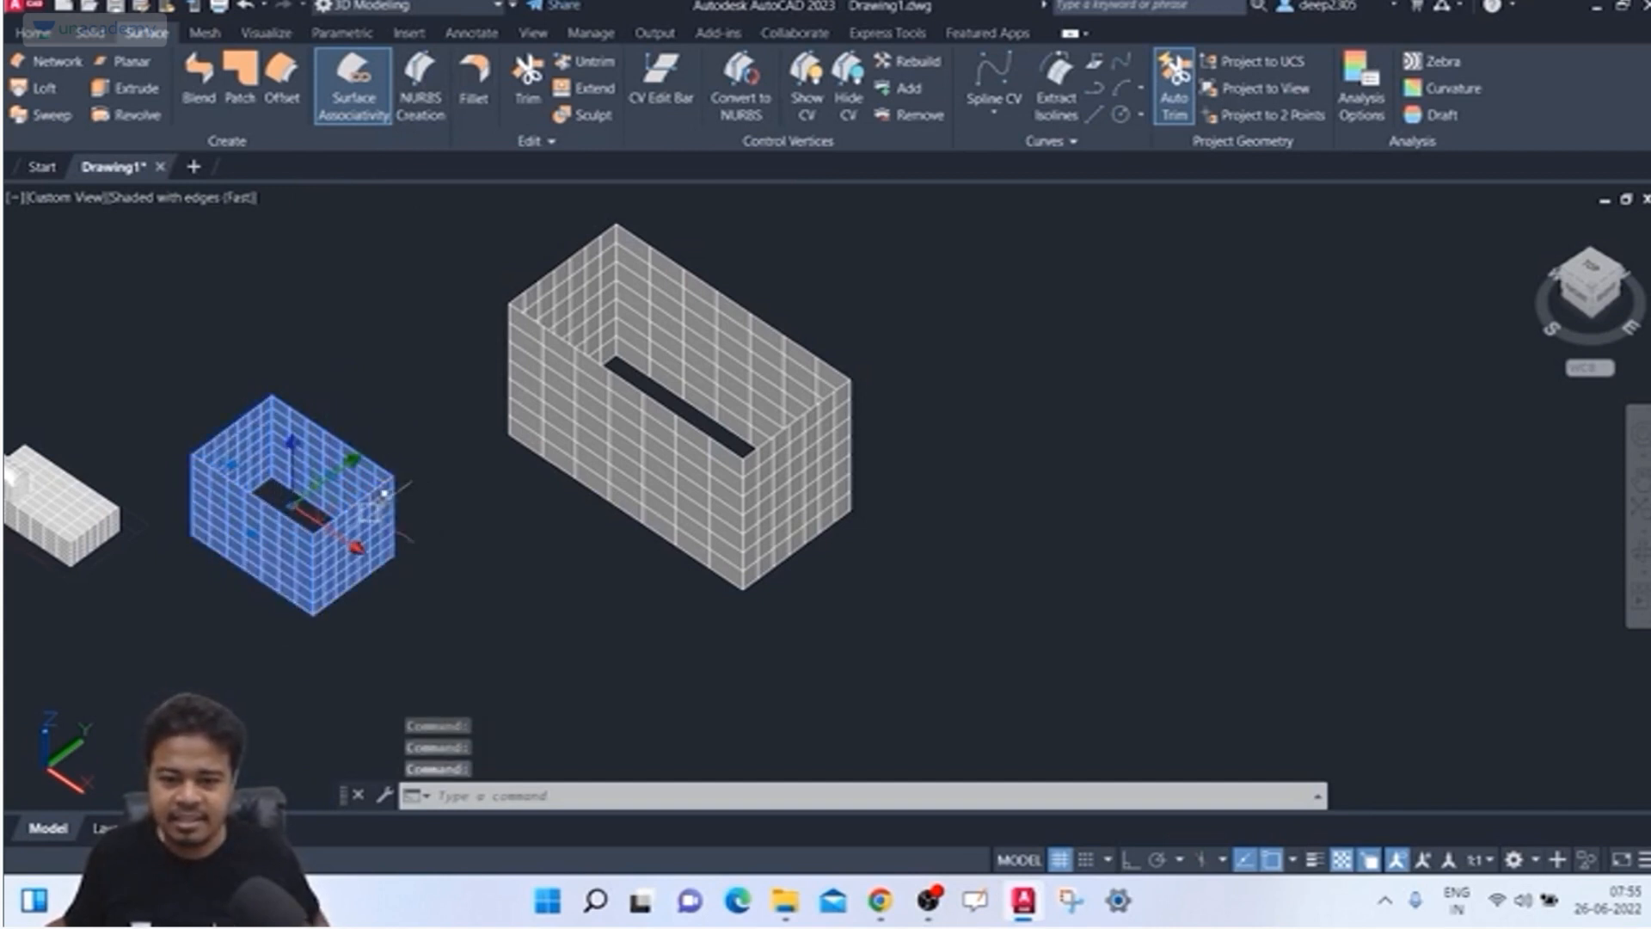
{"action": "left_click", "coordinate": [384, 493]}
{"action": "key", "text": "Escape"}
{"action": "key", "text": "Escape"}
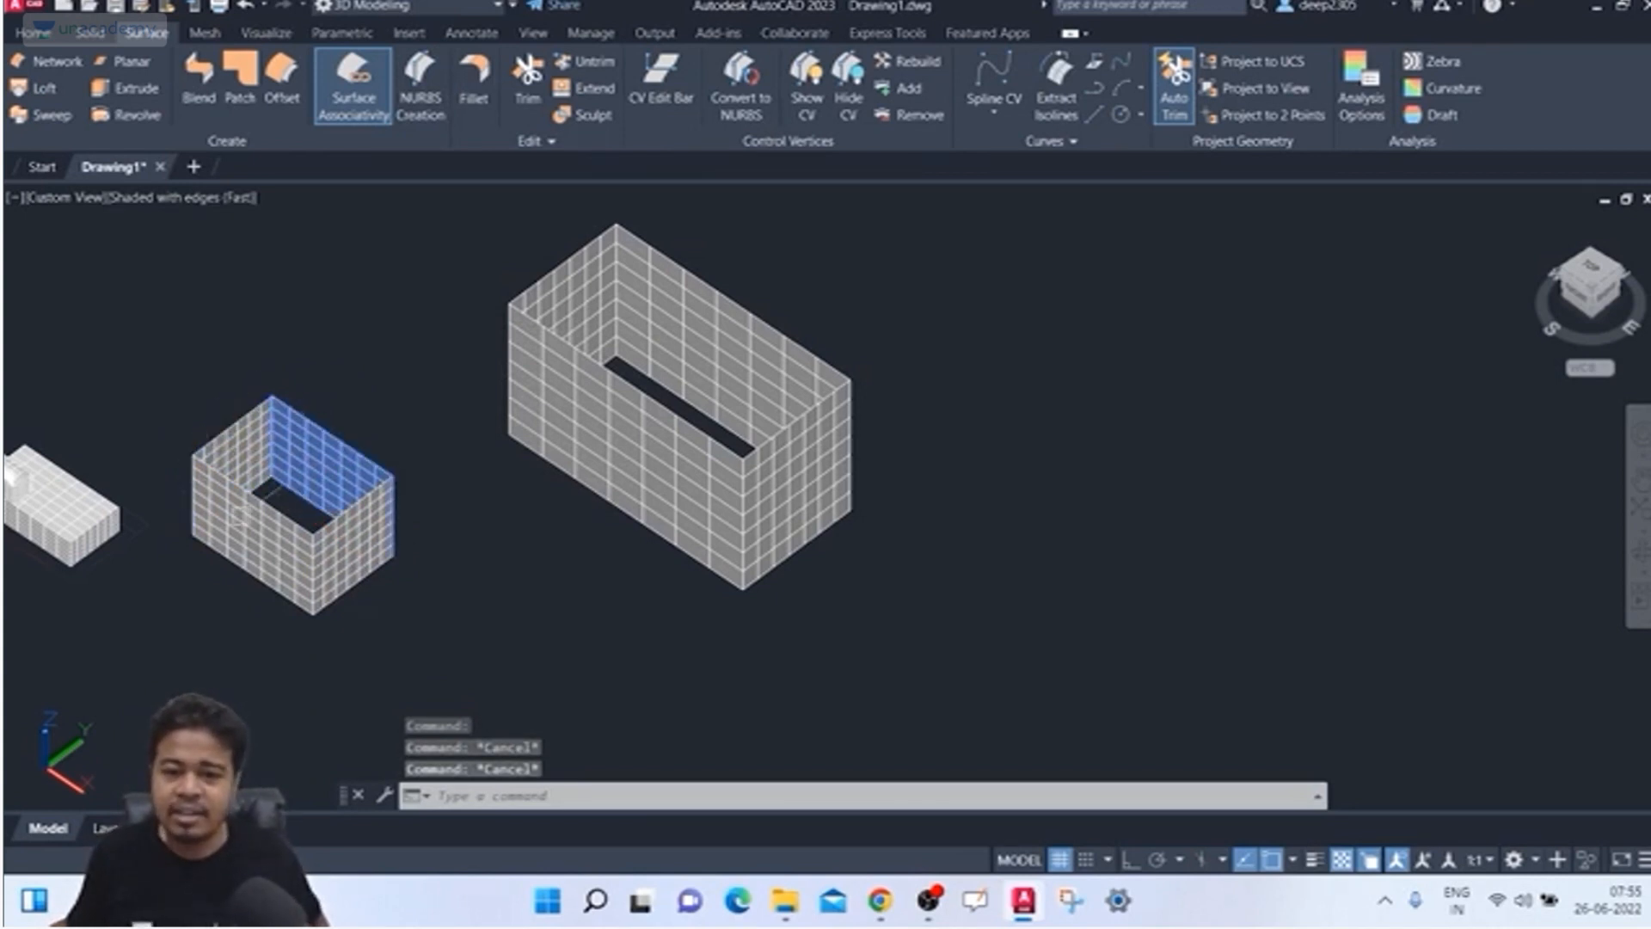
Step: Select the larger procedural extrusion to compare how its walls are grouped with the NURBS walls, then deselect it
{"action": "scroll", "coordinate": [282, 405], "scroll_direction": "up", "scroll_amount": 2}
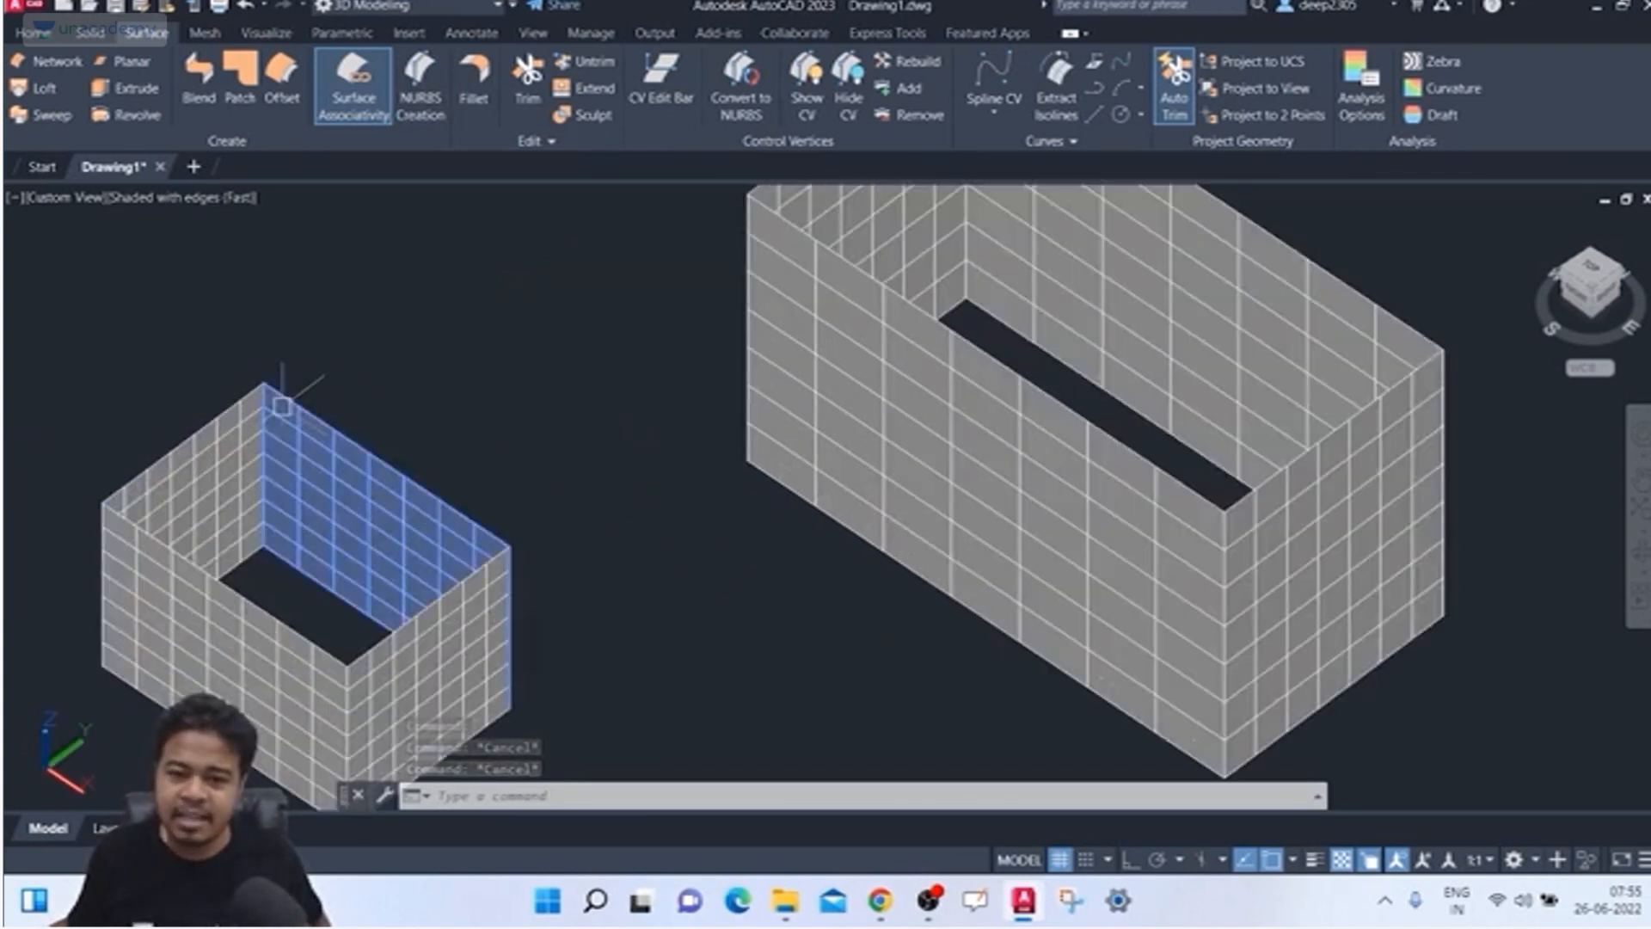
{"action": "mouse_move", "coordinate": [329, 377]}
{"action": "middle_mouse_down"}
{"action": "mouse_move", "coordinate": [279, 348]}
{"action": "mouse_move", "coordinate": [369, 338]}
{"action": "mouse_move", "coordinate": [157, 458]}
{"action": "middle_mouse_up"}
{"action": "key", "text": "Escape"}
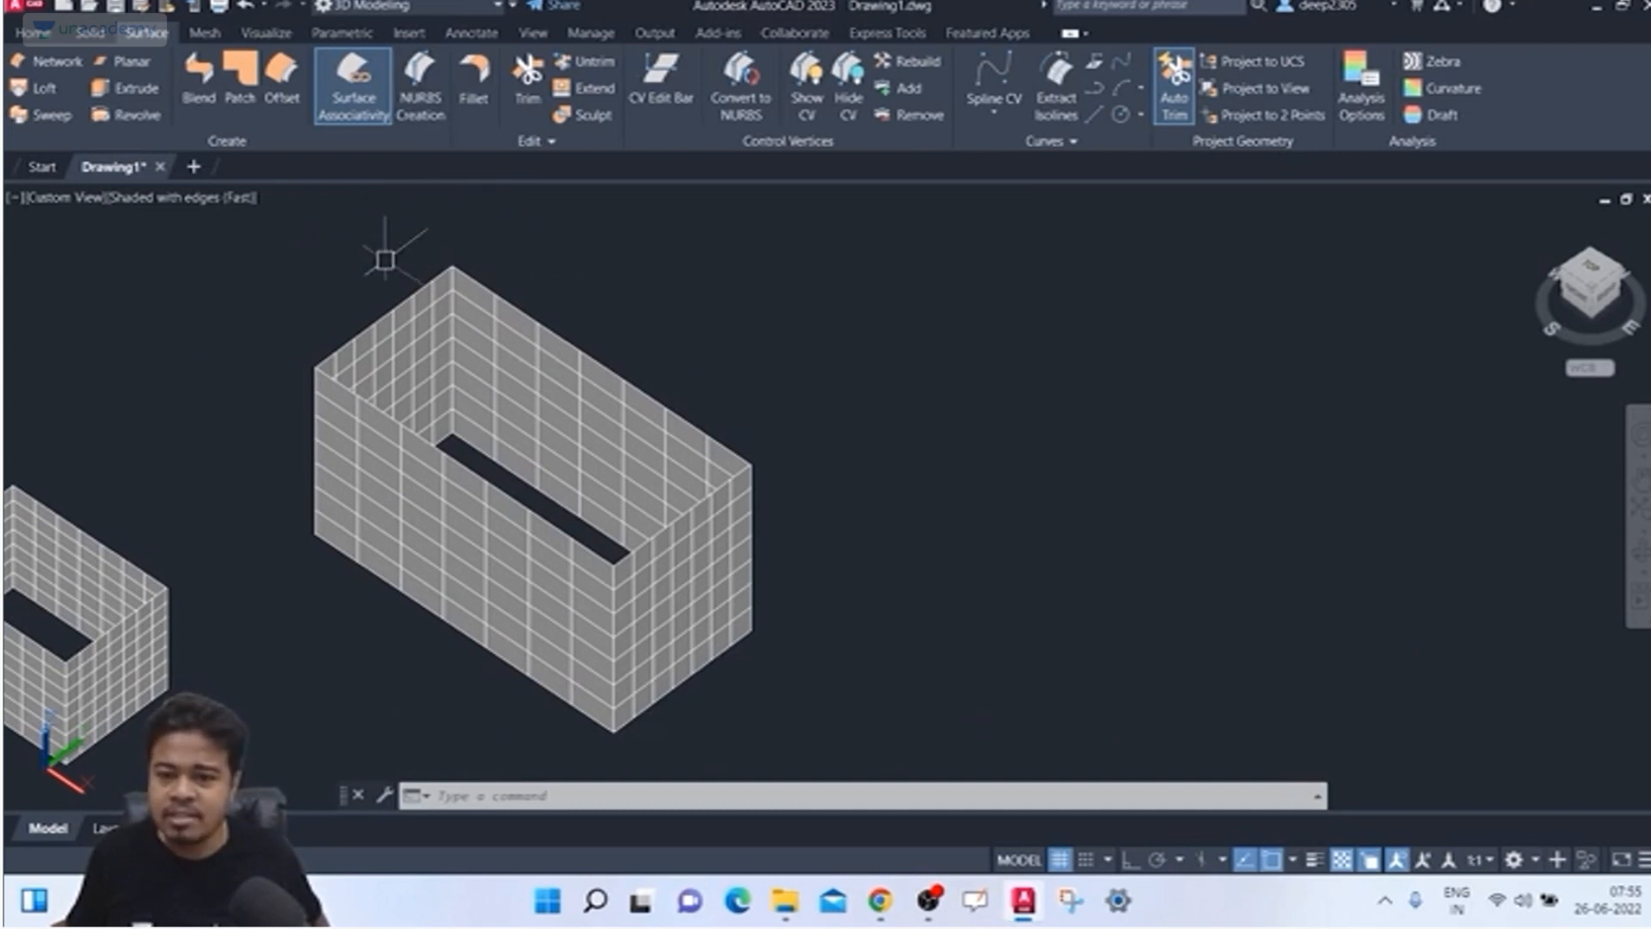
{"action": "left_click", "coordinate": [385, 309]}
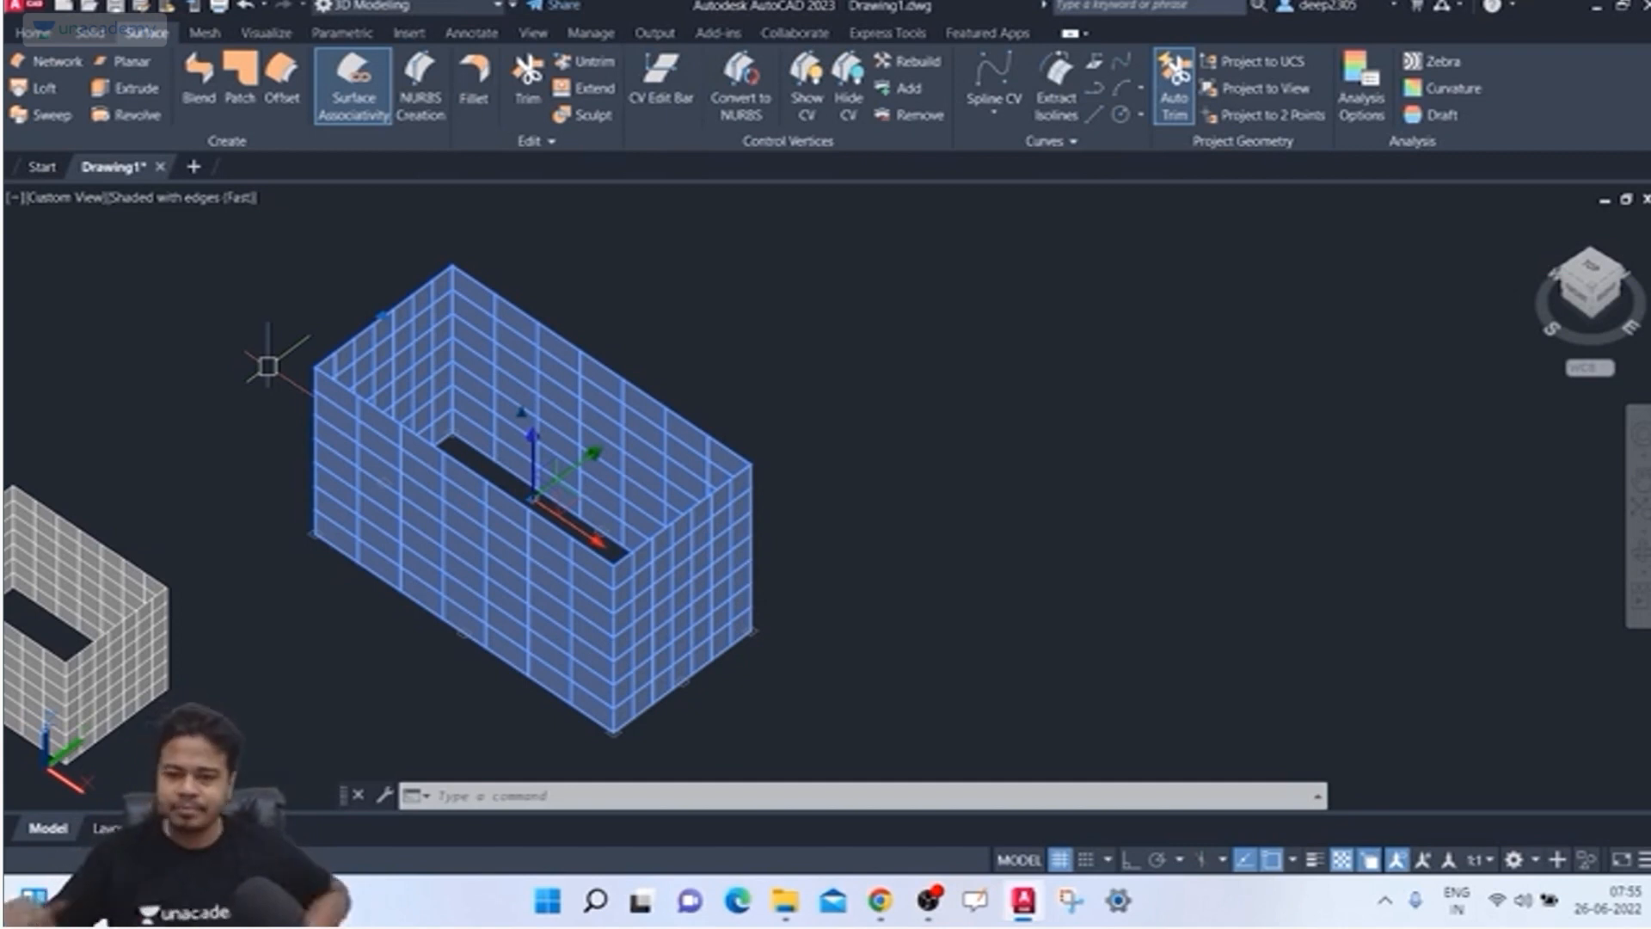
{"action": "scroll", "coordinate": [445, 260], "scroll_direction": "down", "scroll_amount": 2}
{"action": "middle_click_drag", "start_coordinate": [484, 251], "coordinate": [652, 262]}
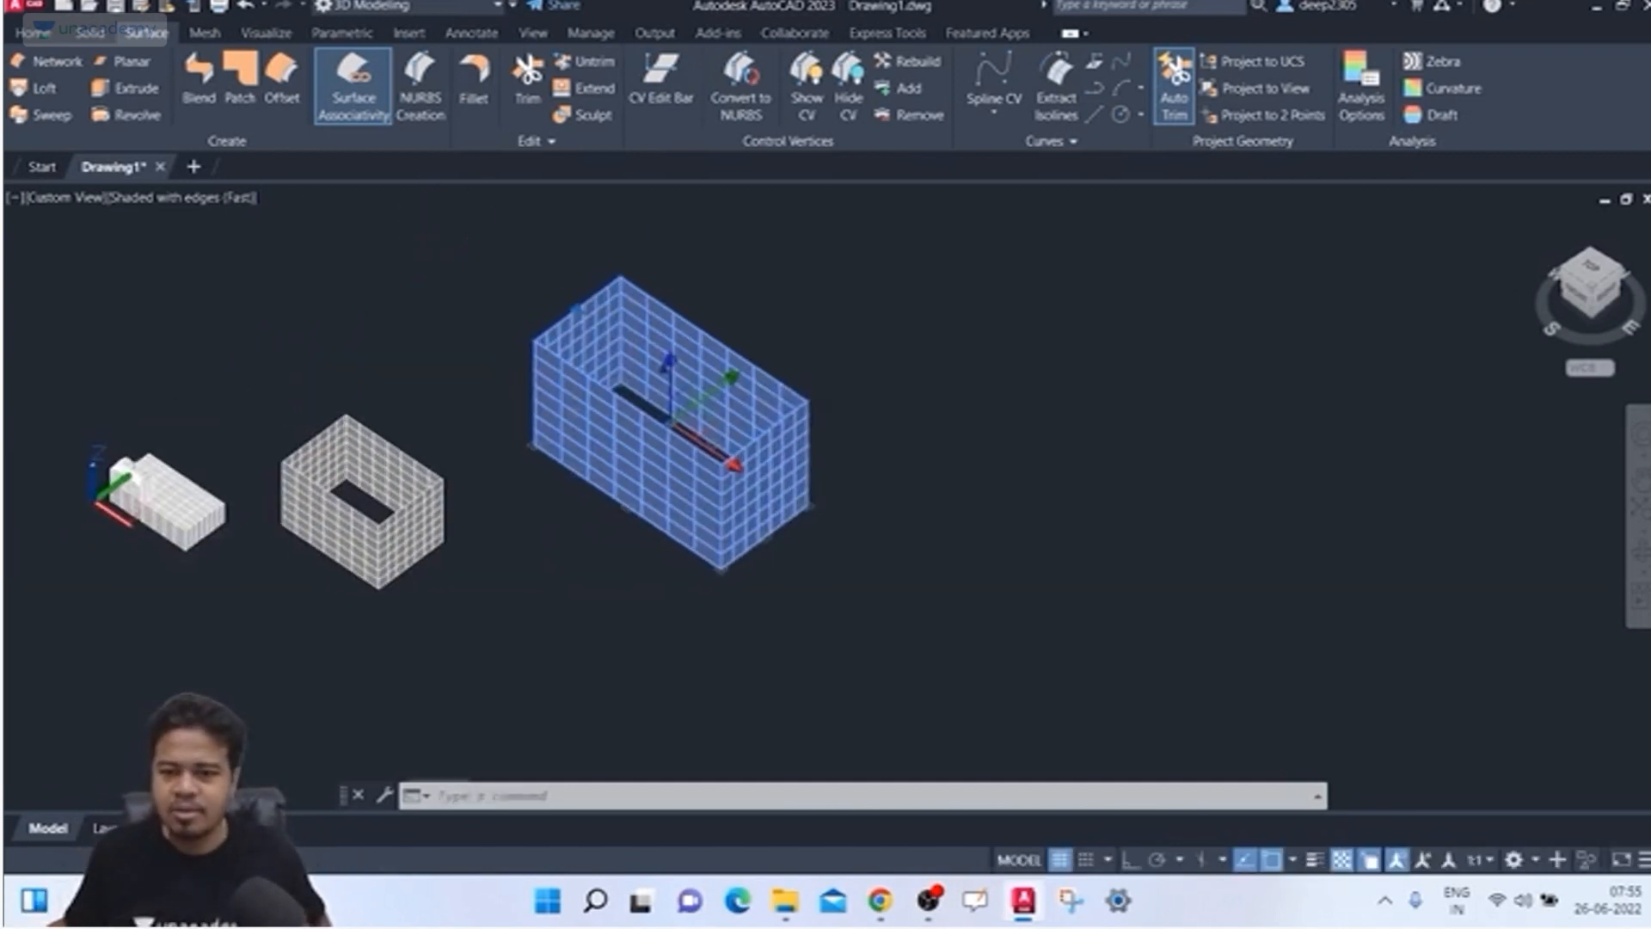
{"action": "key", "text": "Escape"}
Step: Start a surface patch over the open top of the smaller NURBS extrusion, selecting its upper rim as an edge chain
{"action": "scroll", "coordinate": [491, 413], "scroll_direction": "up", "scroll_amount": 2}
{"action": "scroll", "coordinate": [491, 416], "scroll_direction": "down", "scroll_amount": 3}
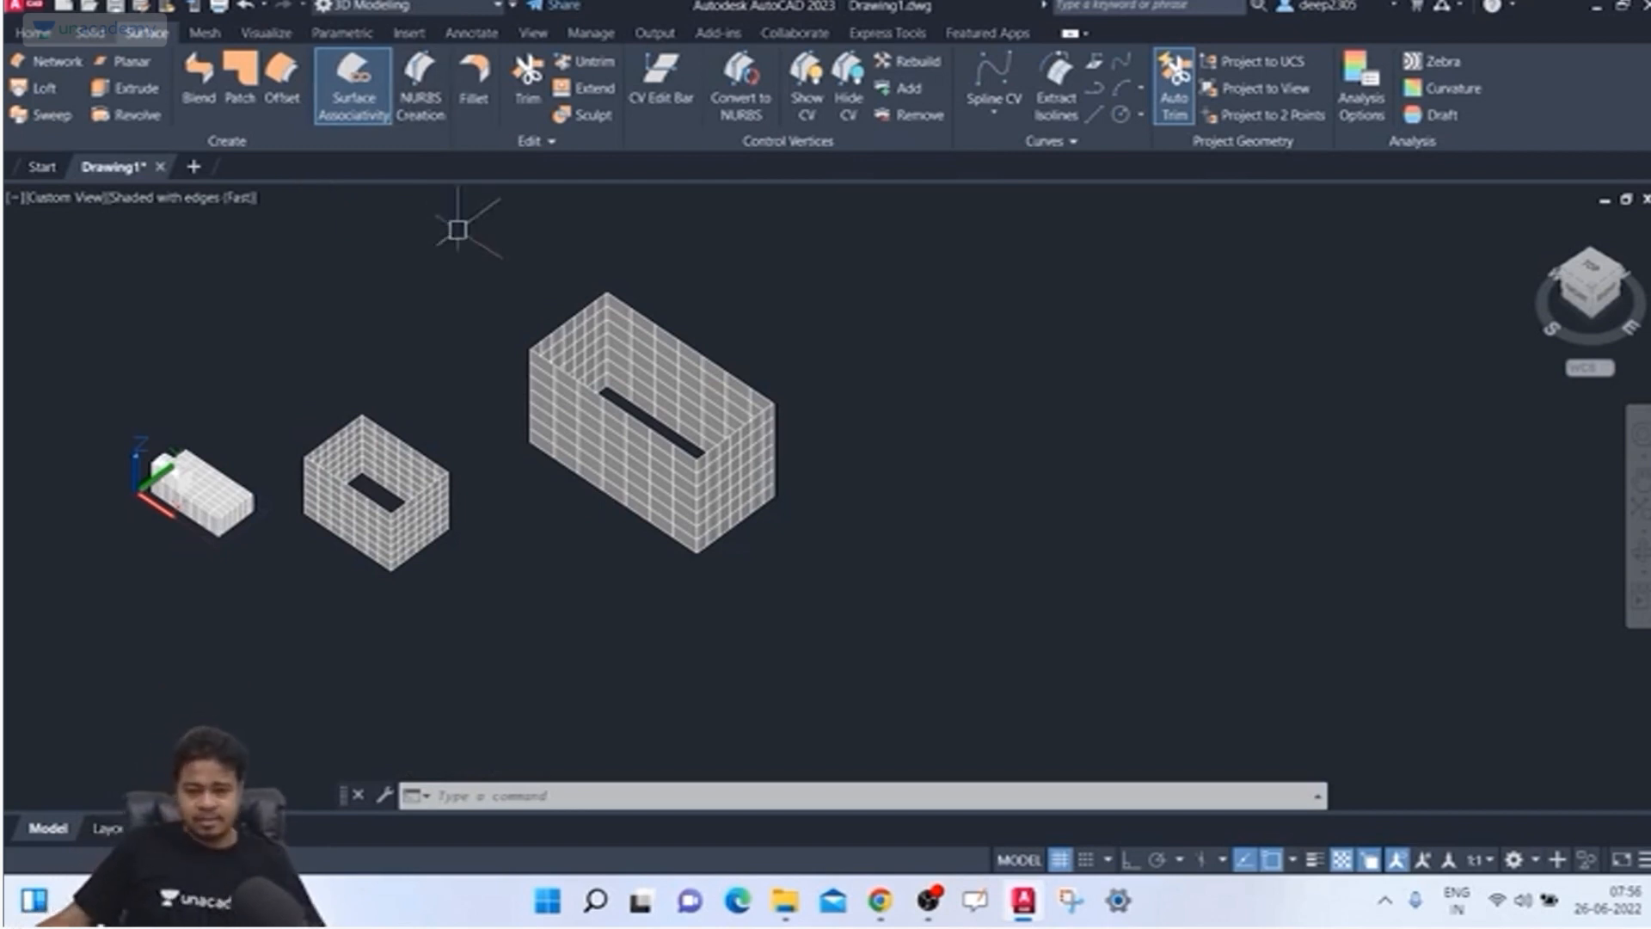
{"action": "scroll", "coordinate": [308, 390], "scroll_direction": "up", "scroll_amount": 2}
{"action": "middle_click_drag", "start_coordinate": [283, 387], "coordinate": [269, 368]}
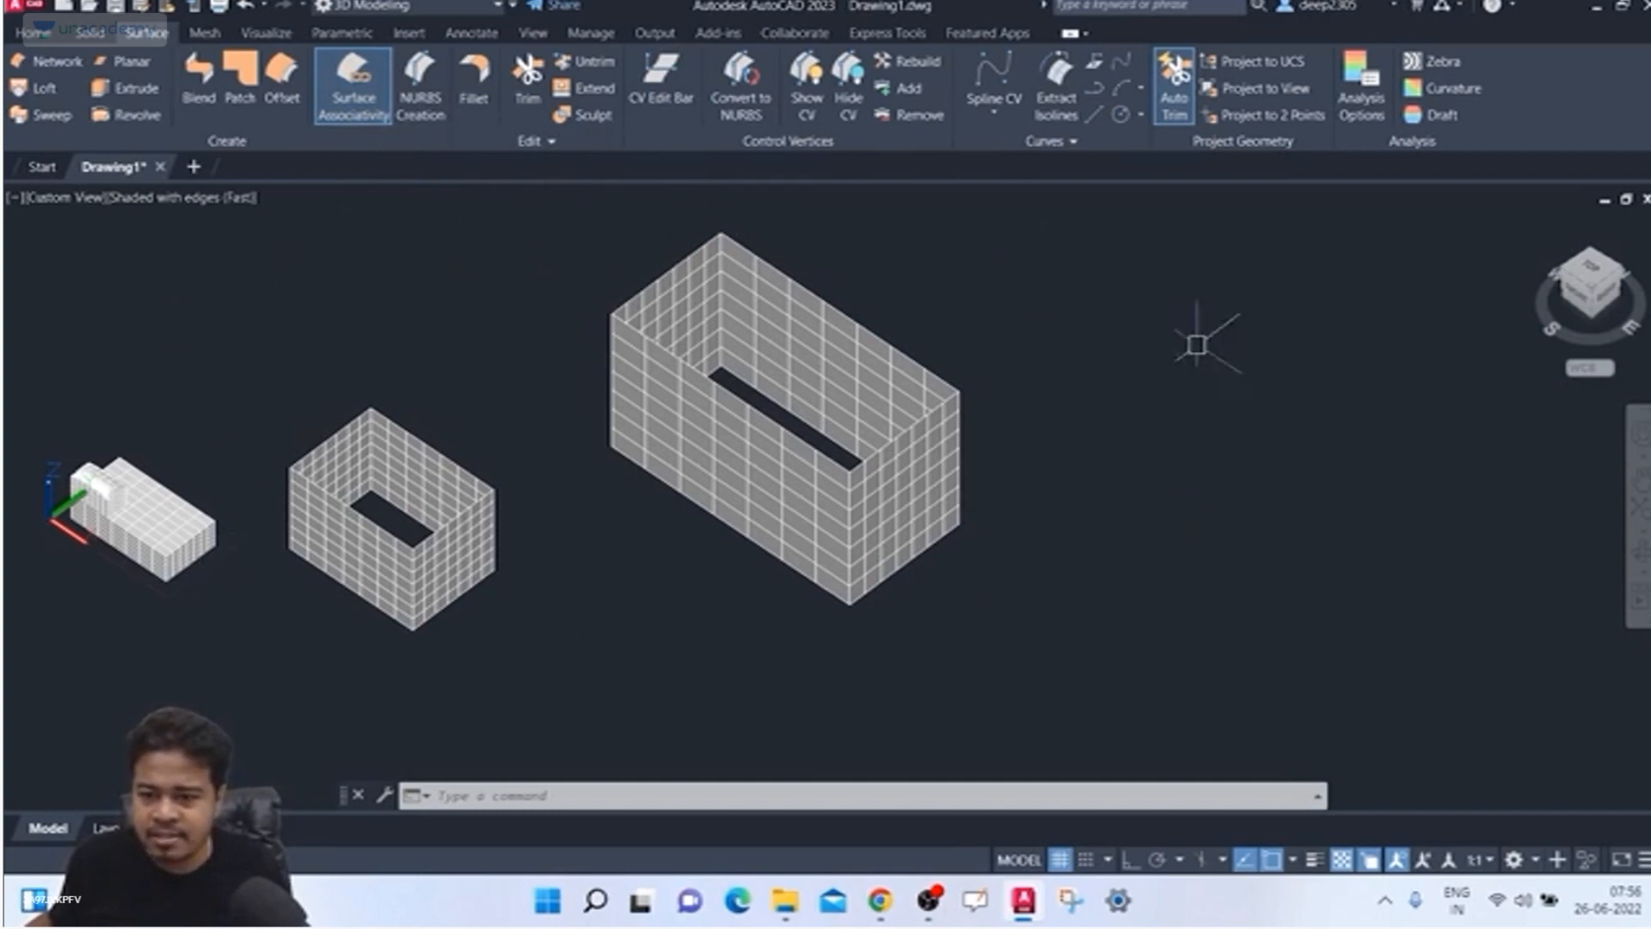
{"action": "left_click", "coordinate": [359, 452]}
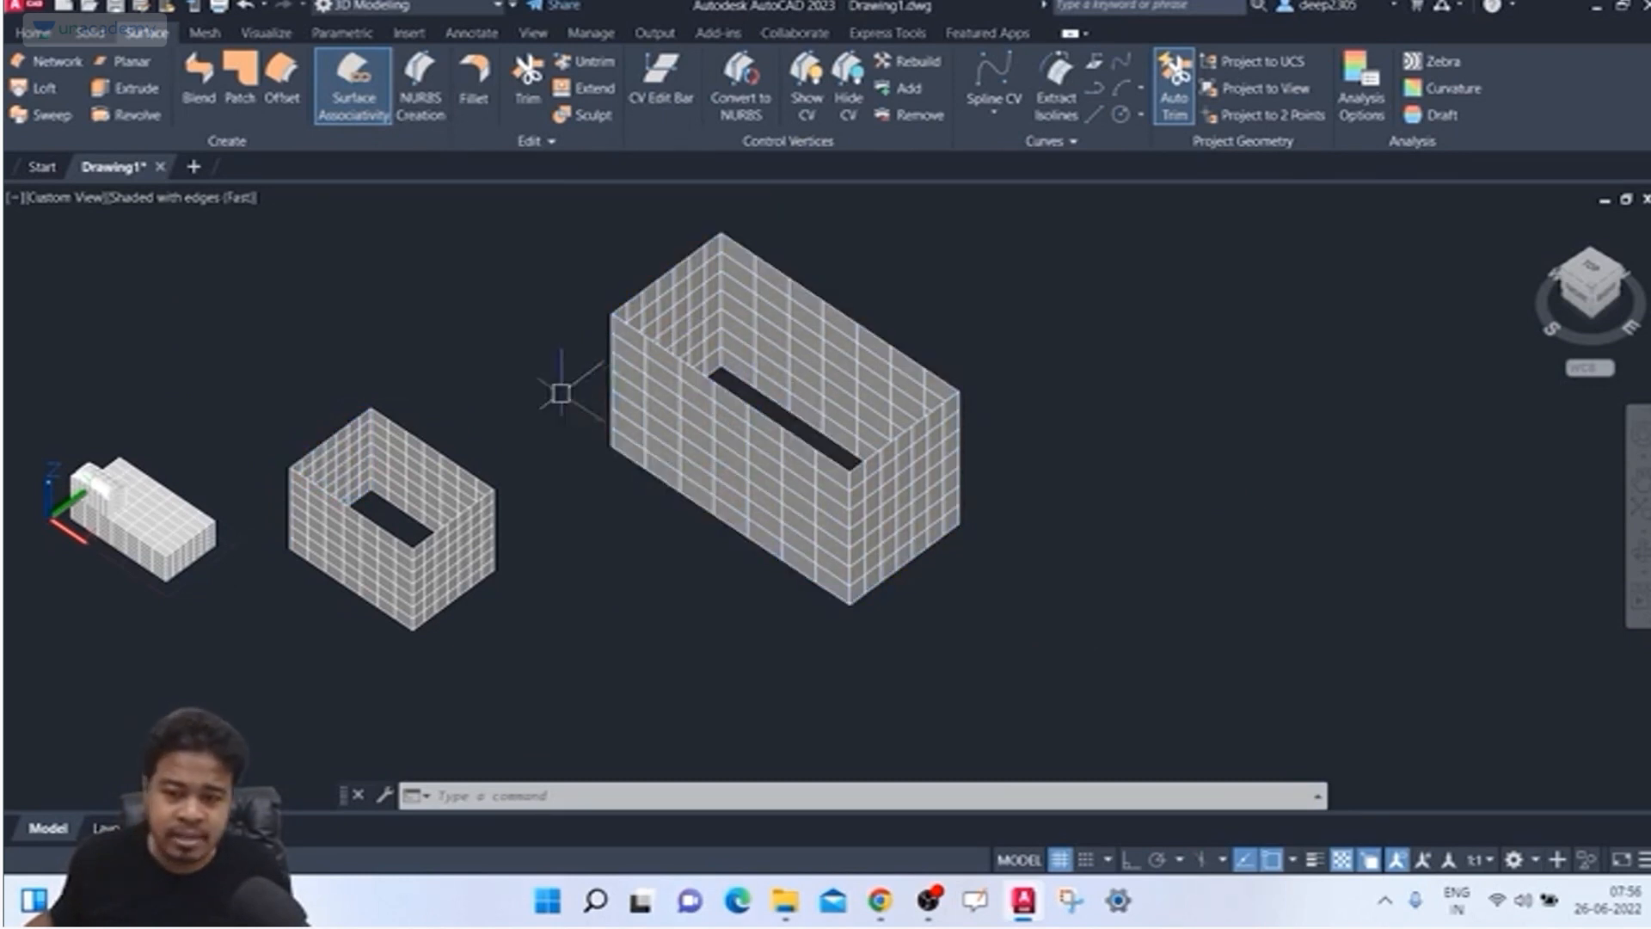
{"action": "key", "text": "ctrl"}
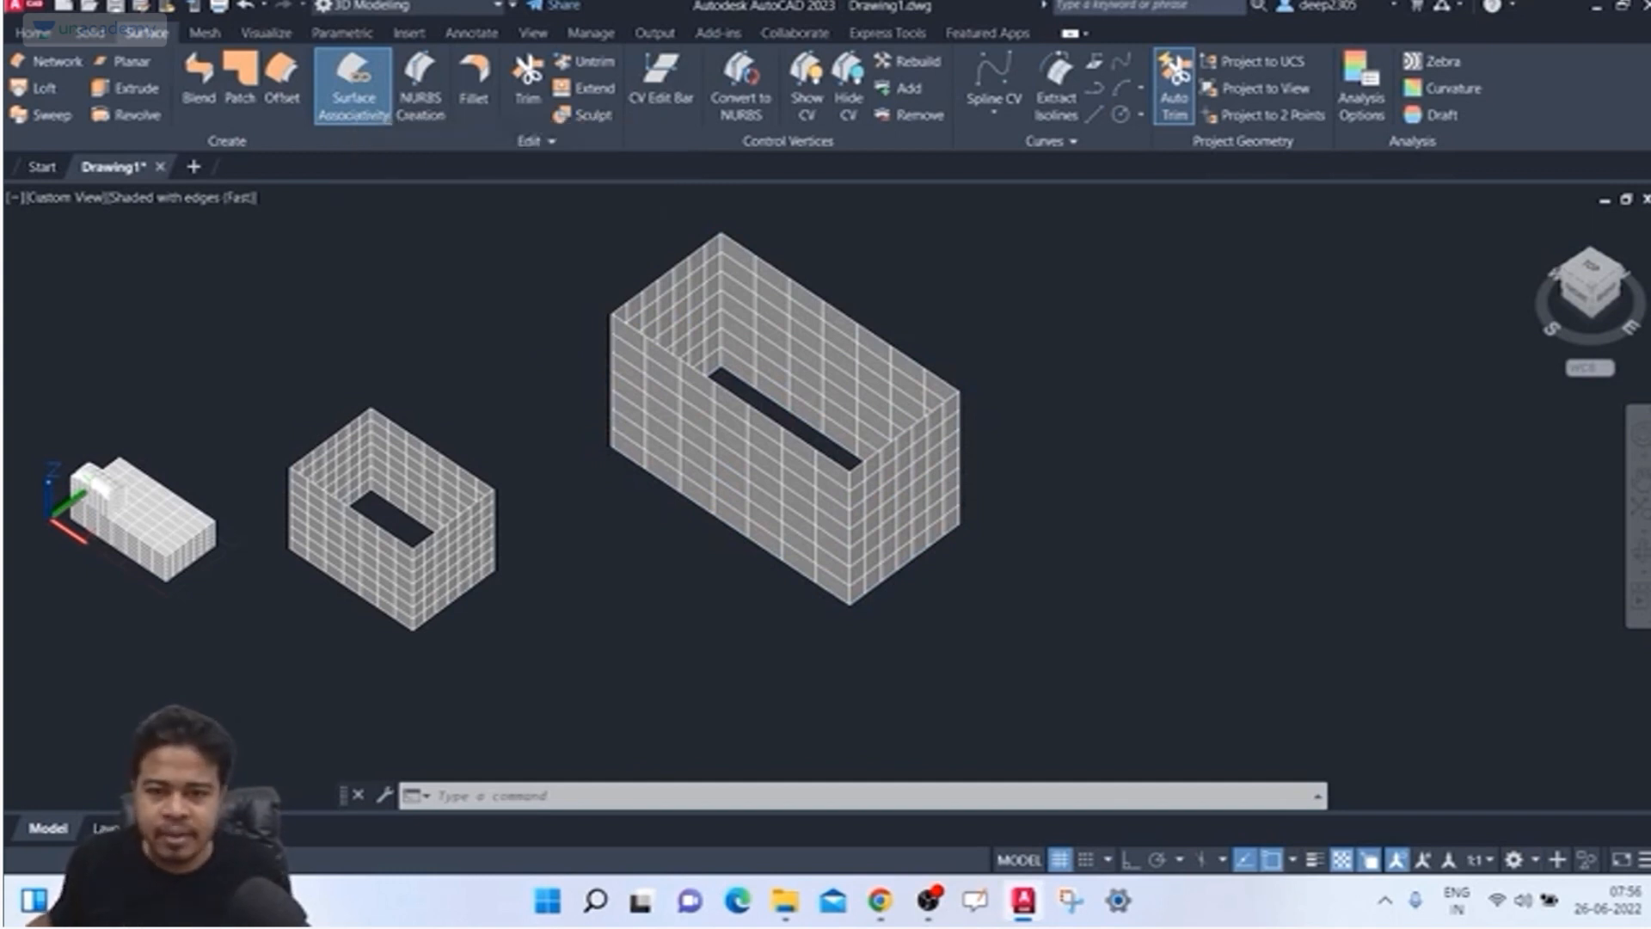
{"action": "left_click", "coordinate": [240, 86]}
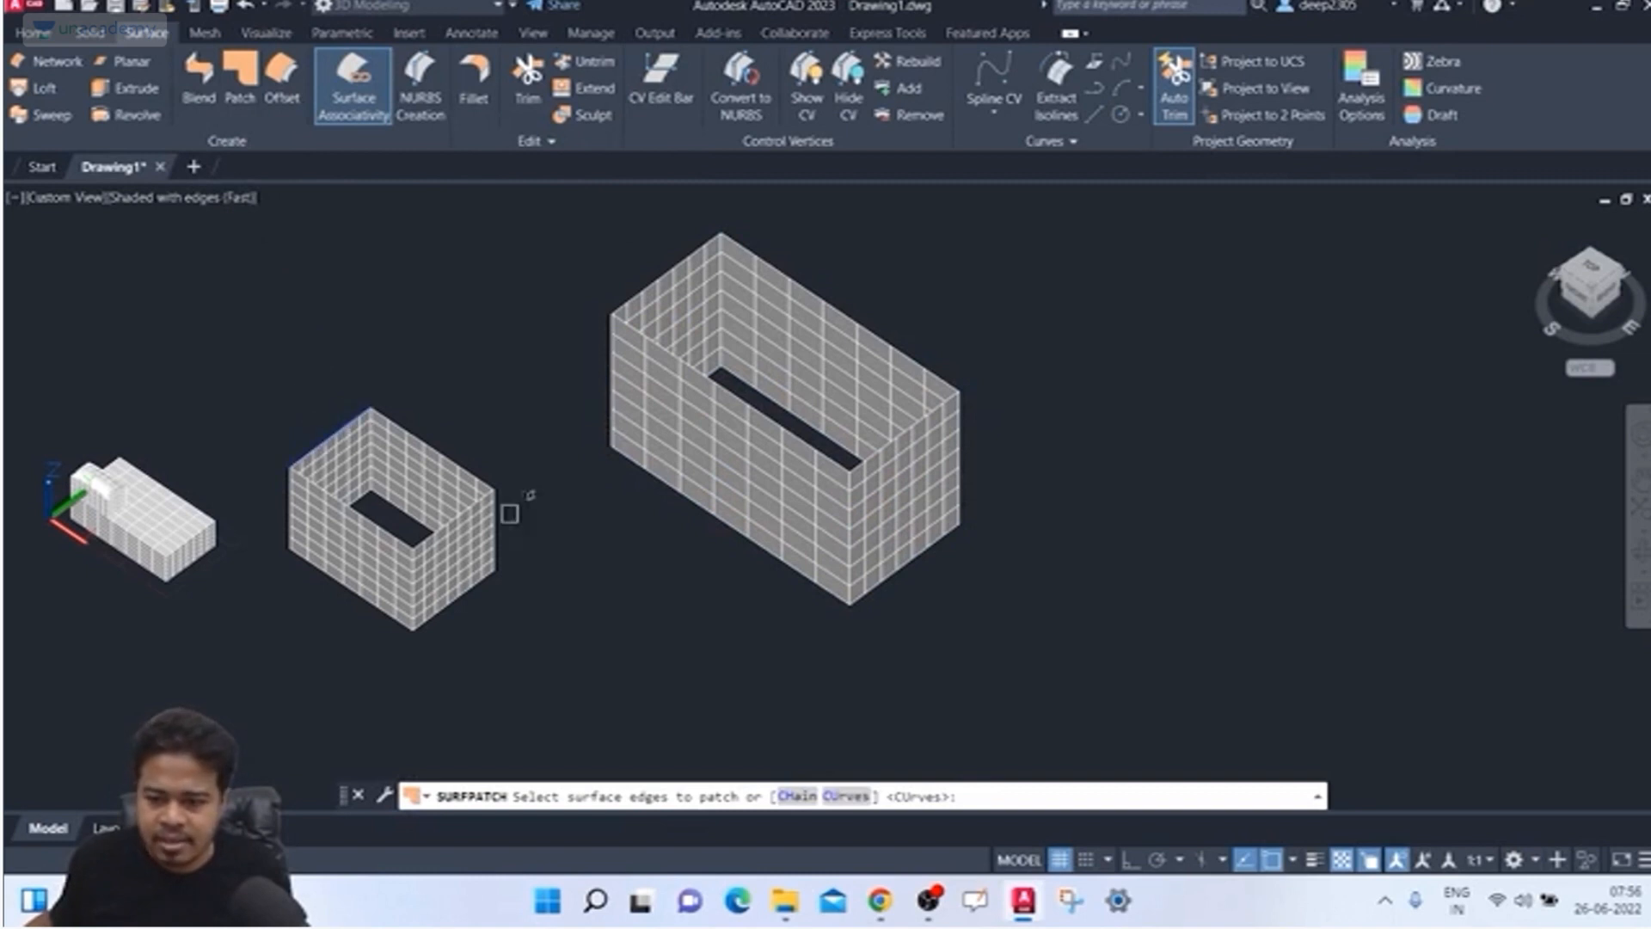
{"action": "type", "text": "CH"}
{"action": "key", "text": "Return"}
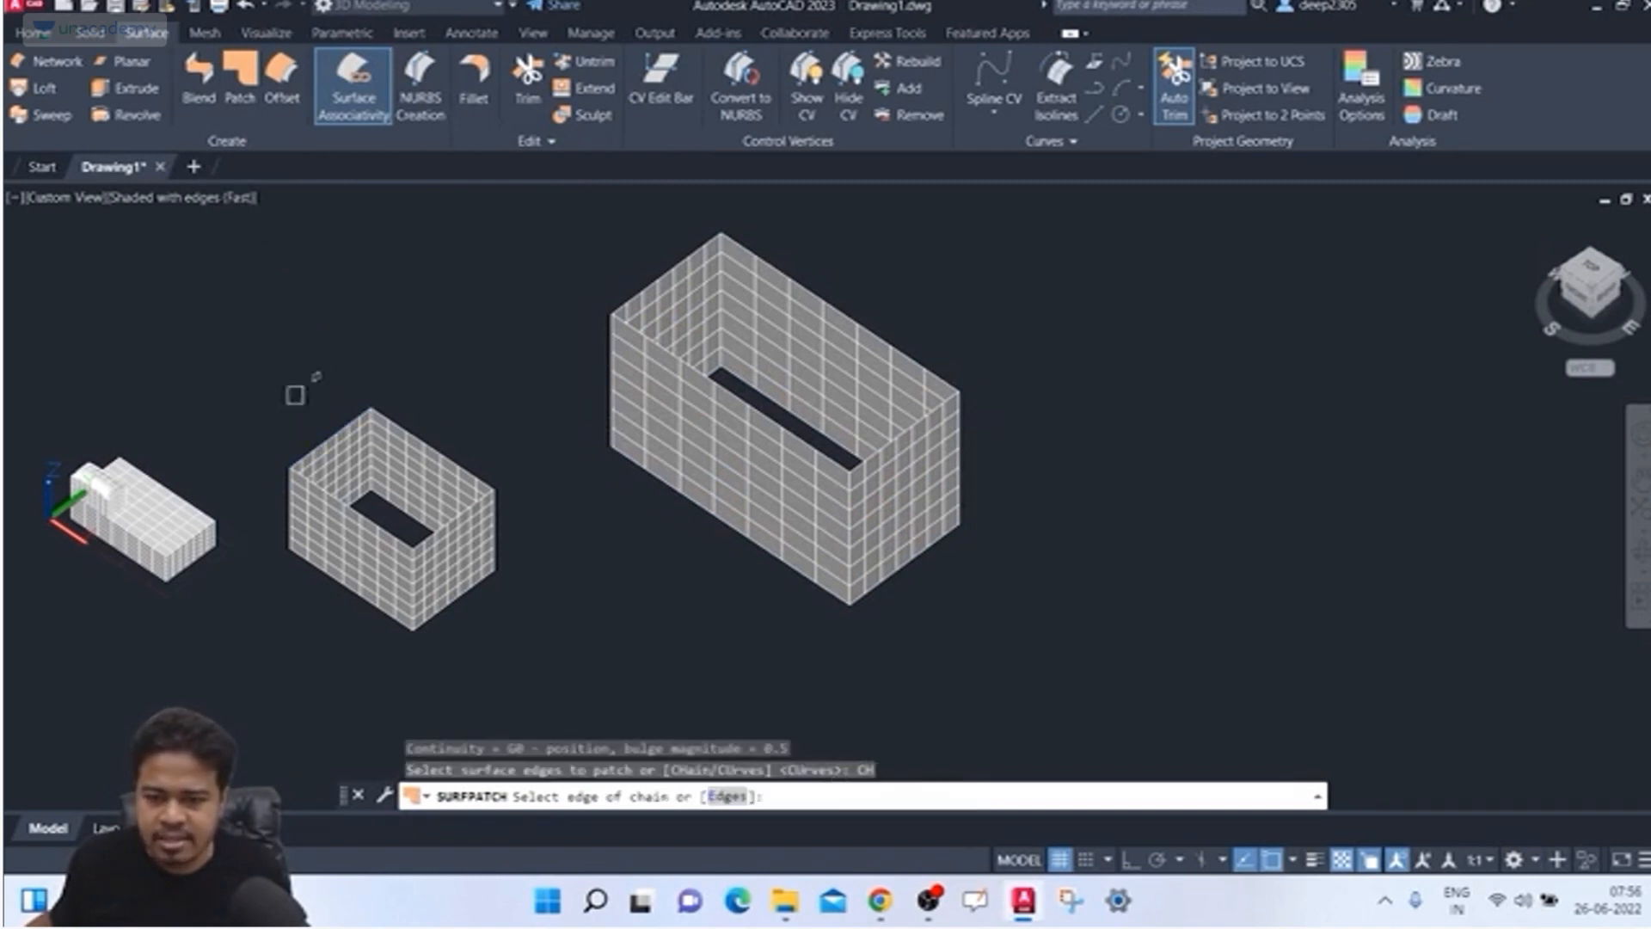
{"action": "left_click", "coordinate": [339, 427]}
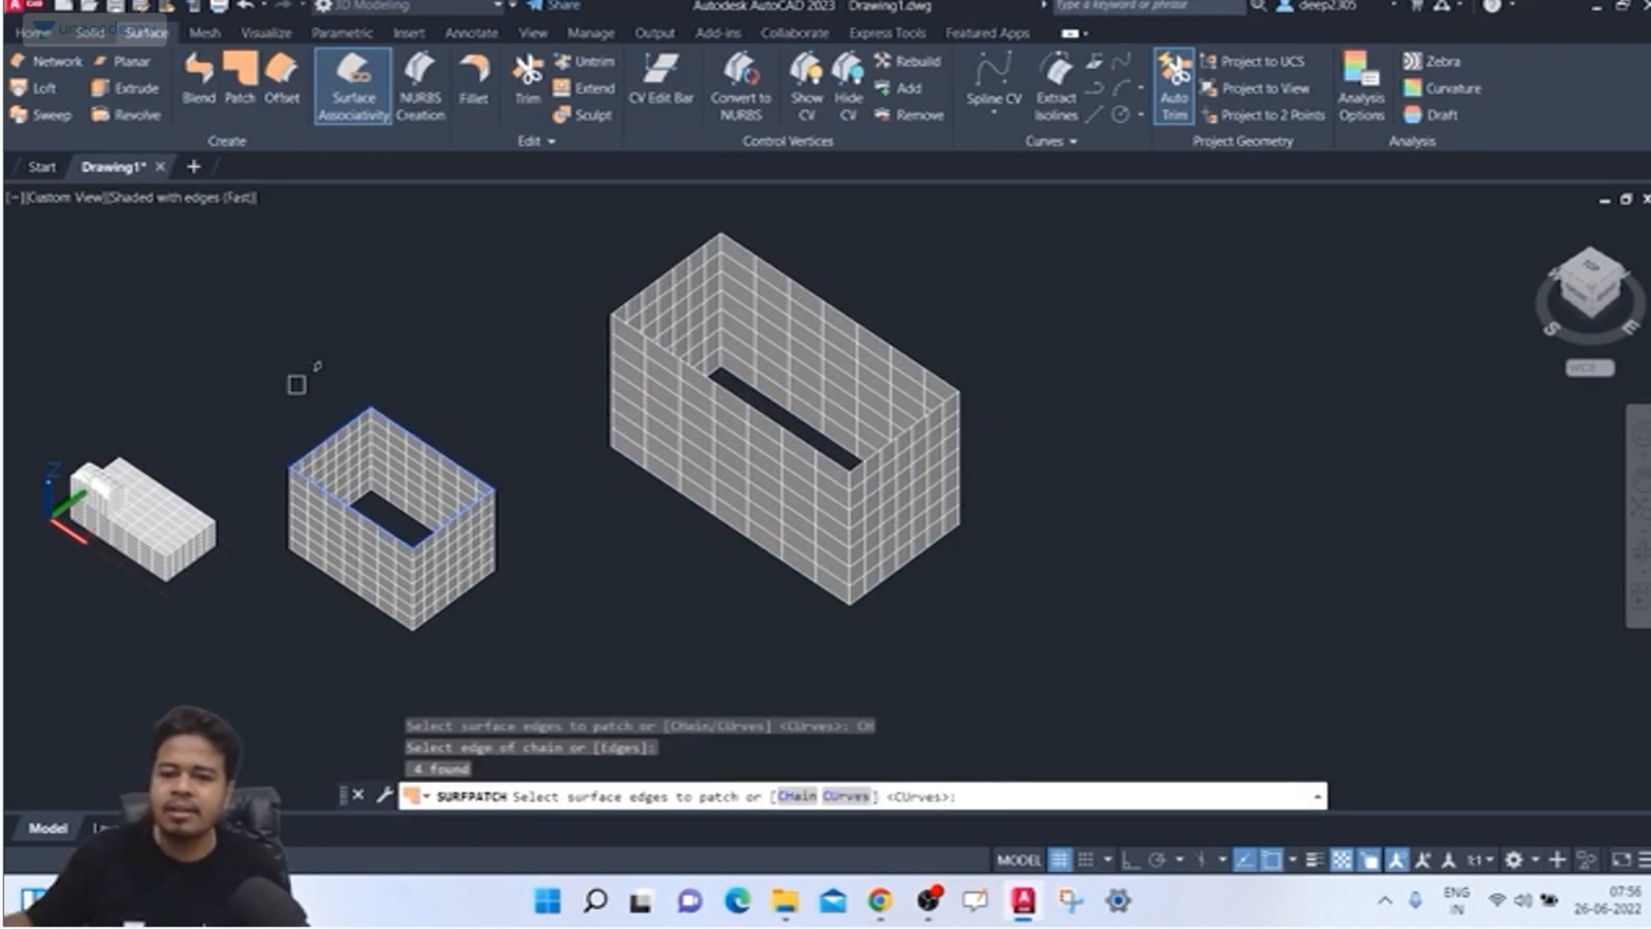
{"action": "key", "text": "Return"}
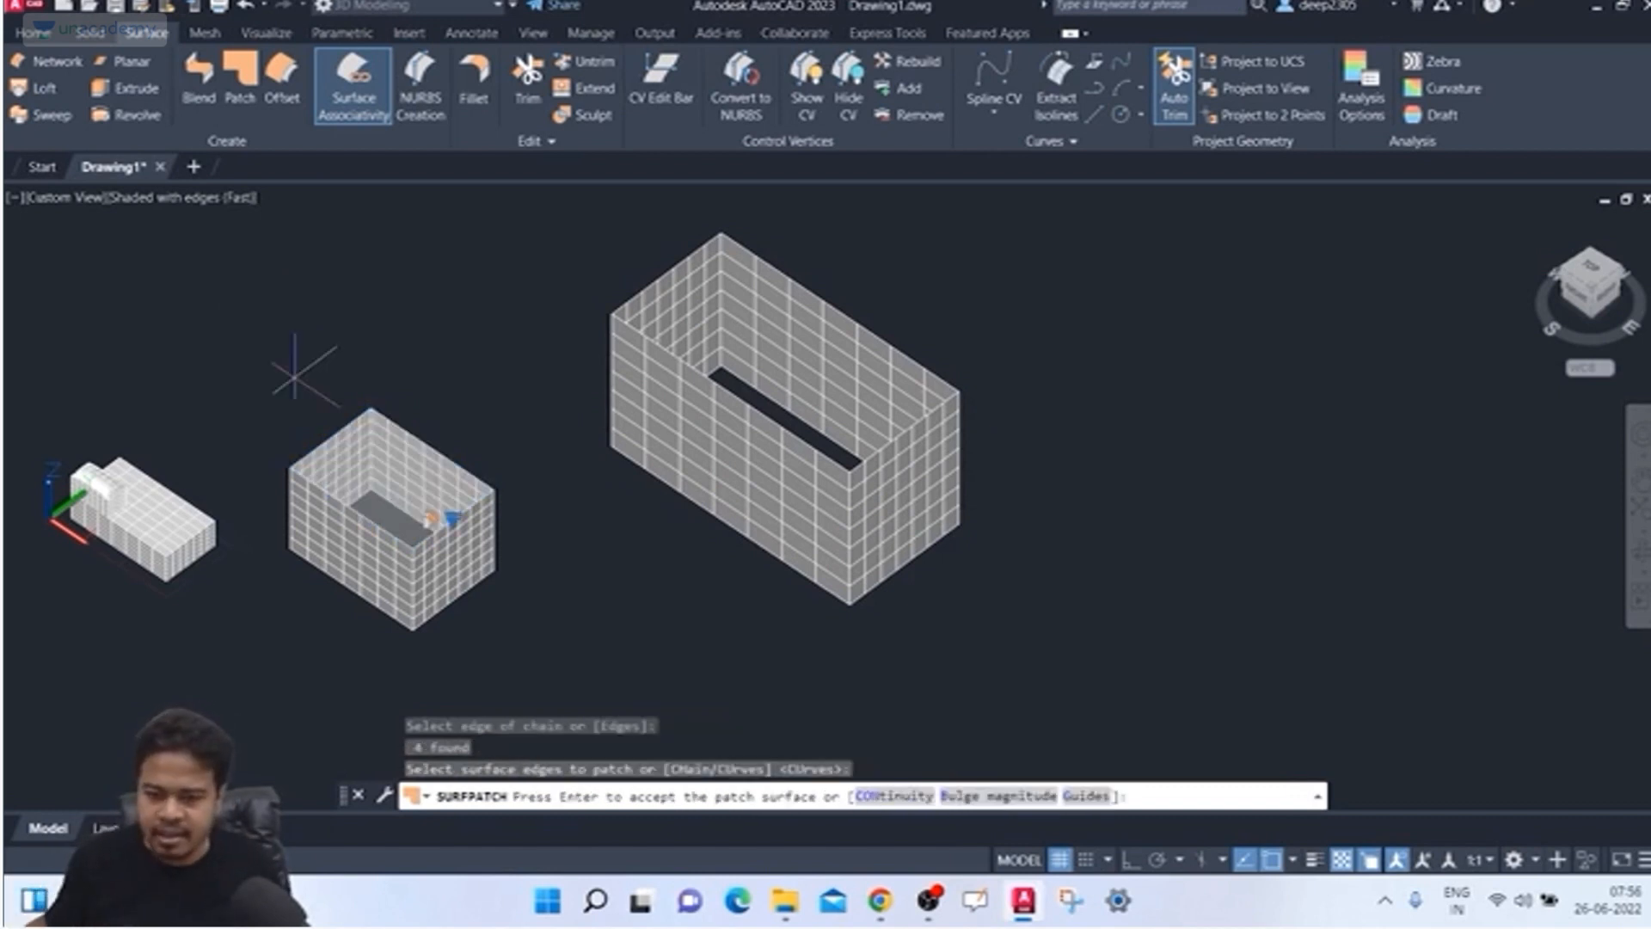
Step: Set the smaller extrusion's patch continuity to G1 and accept the patch, then end the command
{"action": "left_click", "coordinate": [894, 796]}
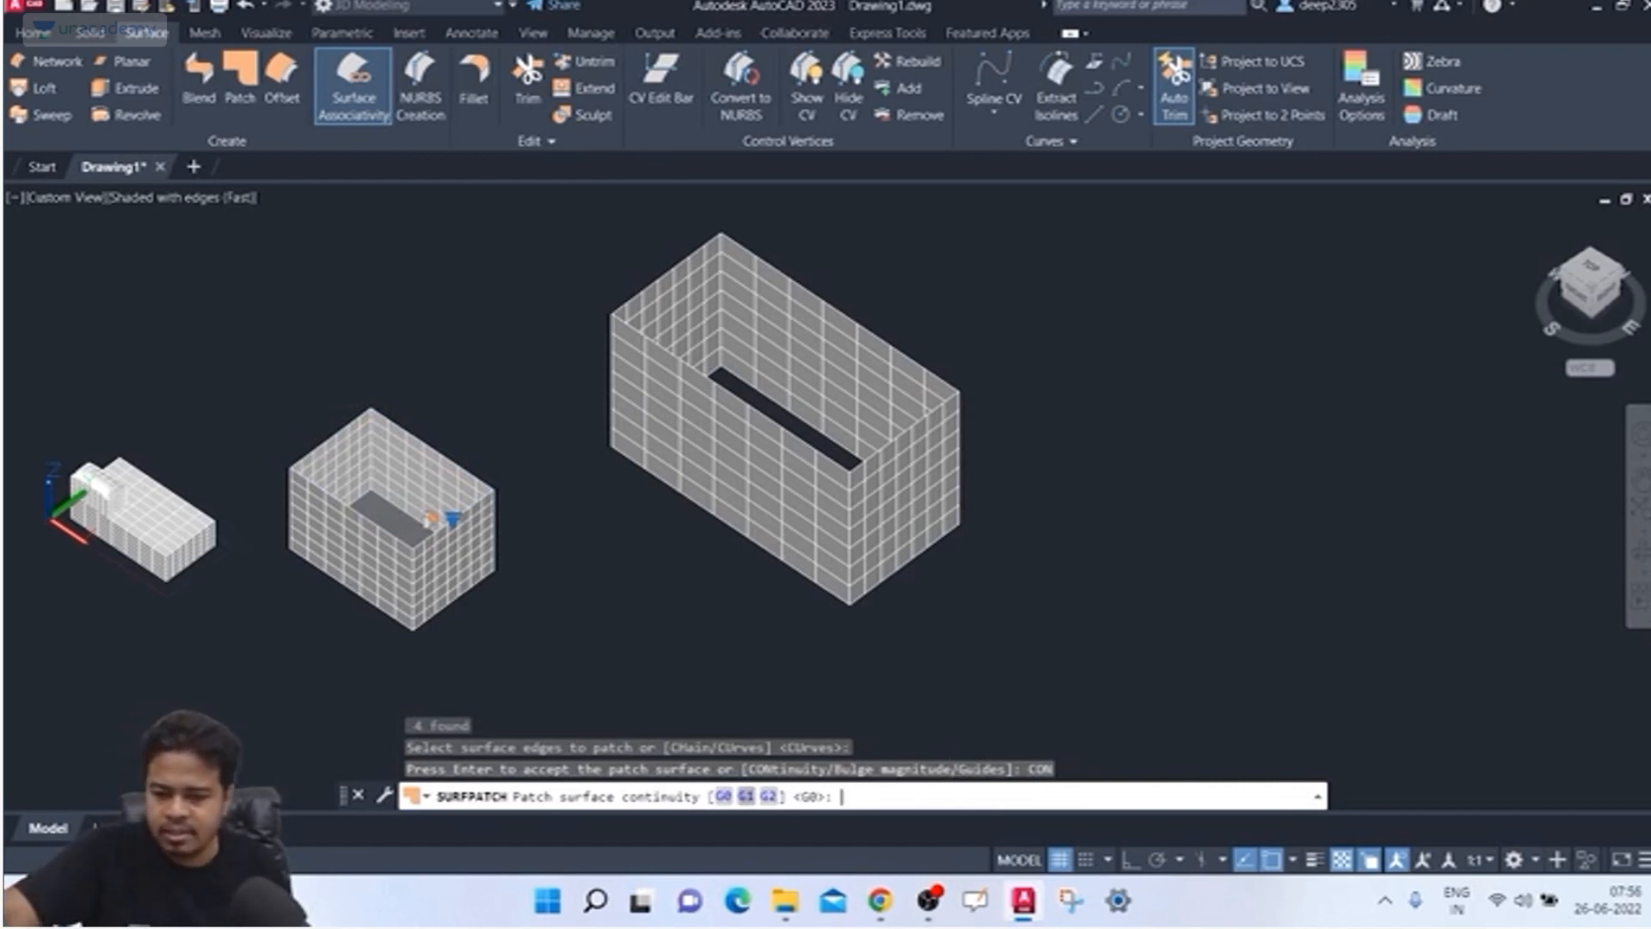
{"action": "left_click", "coordinate": [746, 796]}
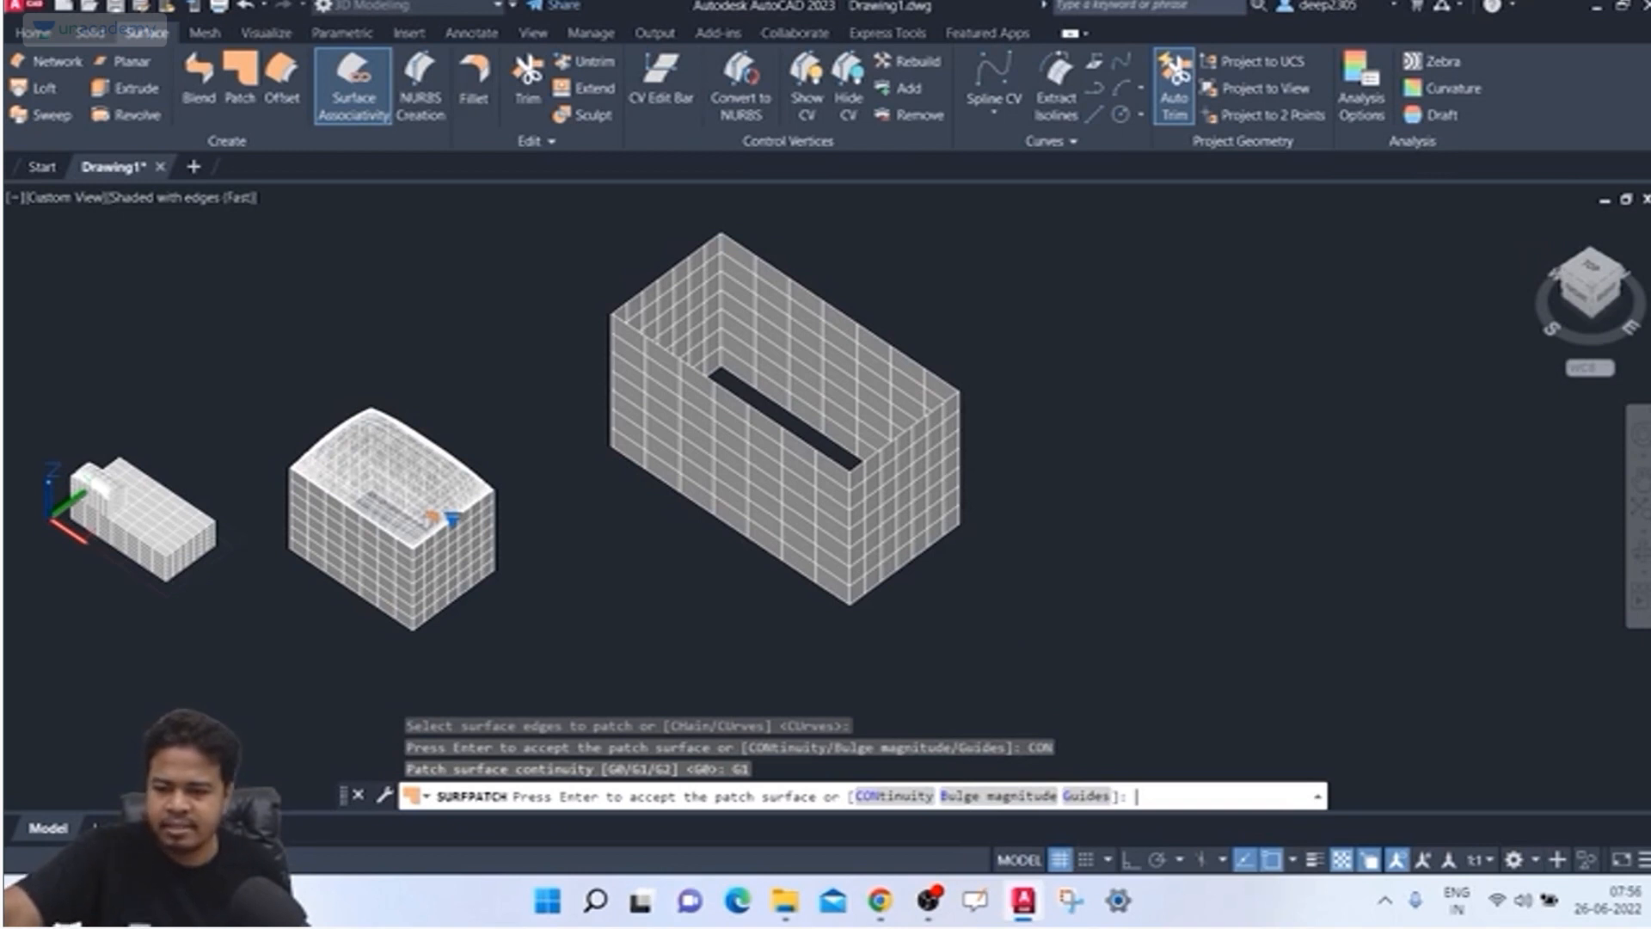
{"action": "key", "text": "Return"}
{"action": "key", "text": "Return"}
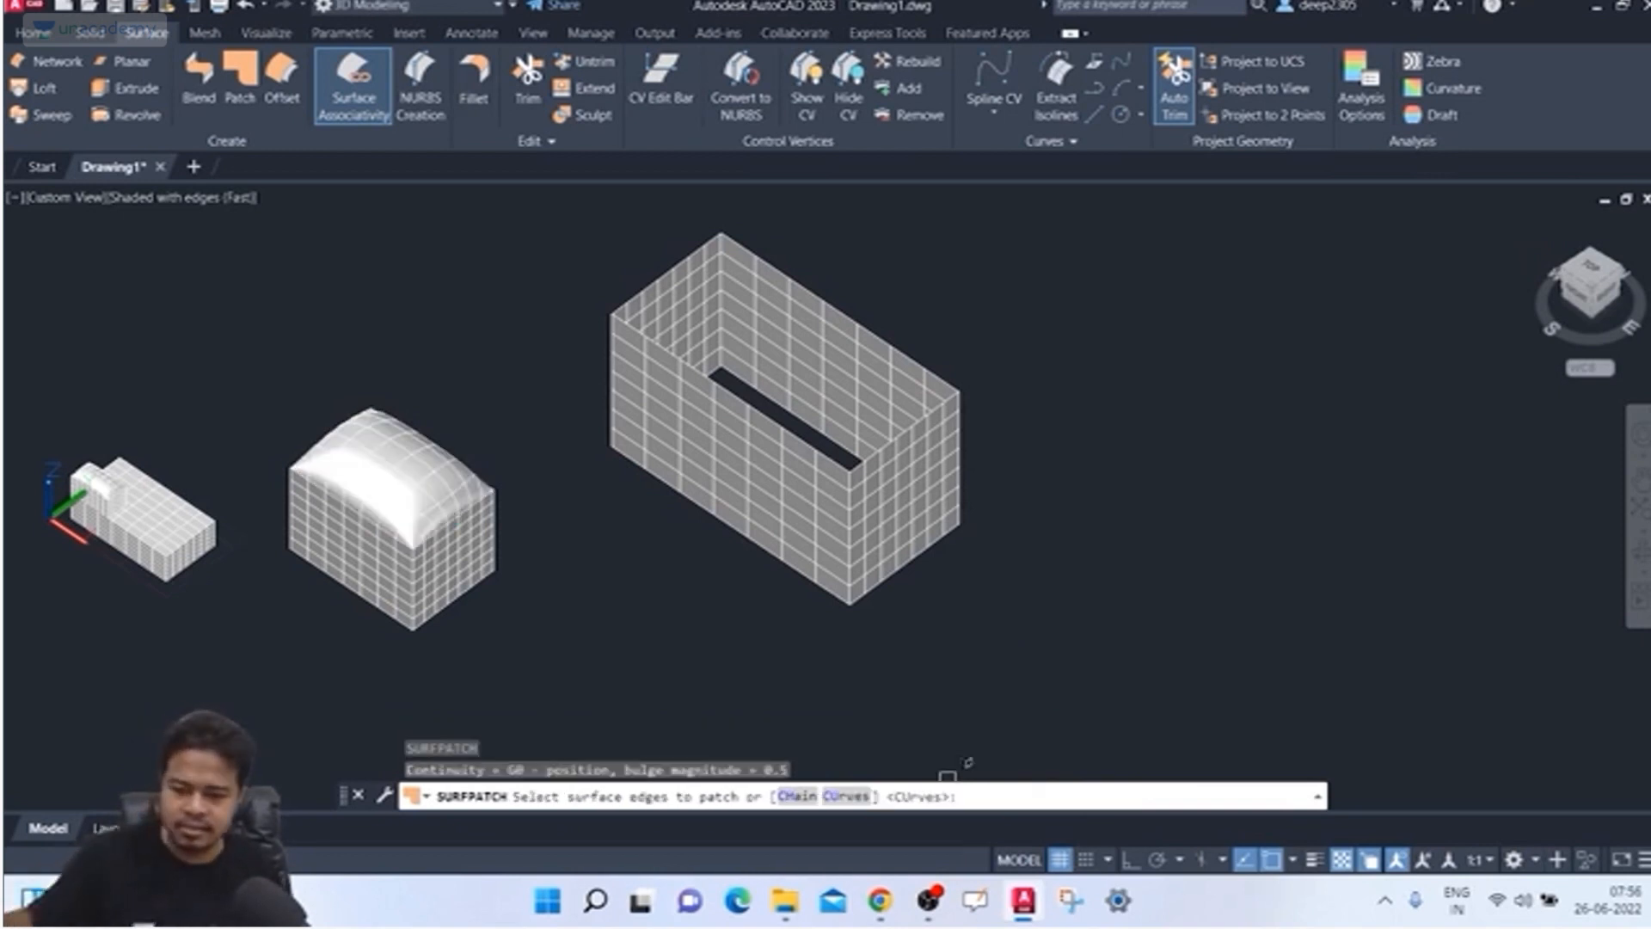
{"action": "key", "text": "Escape"}
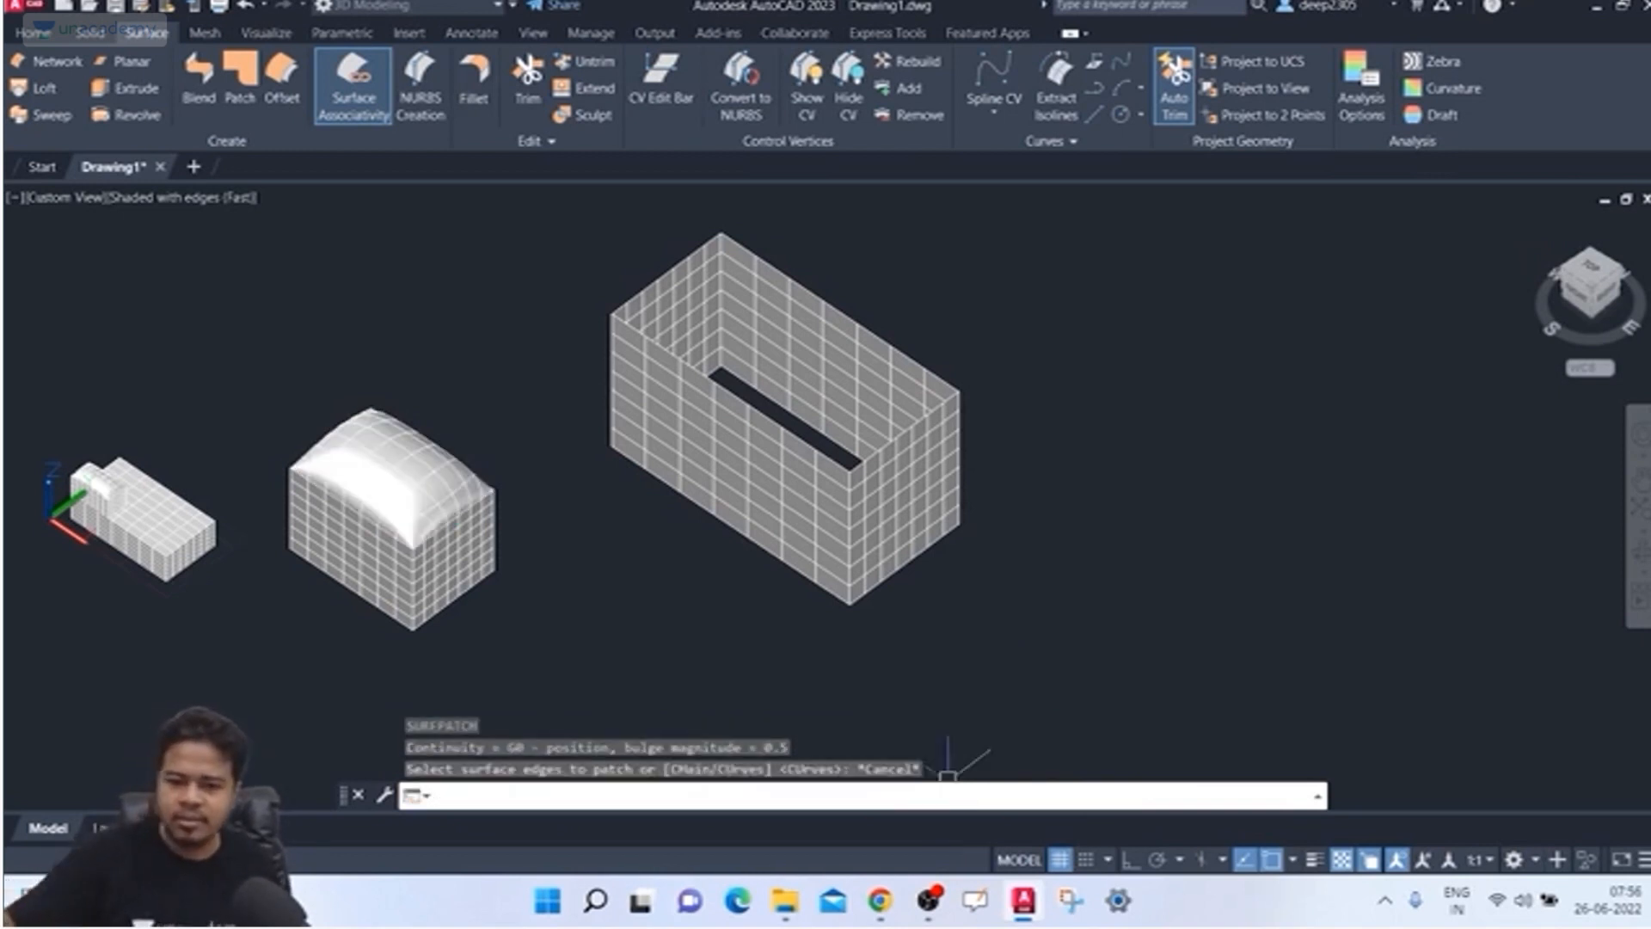
Step: Turn Surface Associativity off and start a patch on the larger extrusion, selecting its upper rim as an edge chain
{"action": "left_click", "coordinate": [354, 85]}
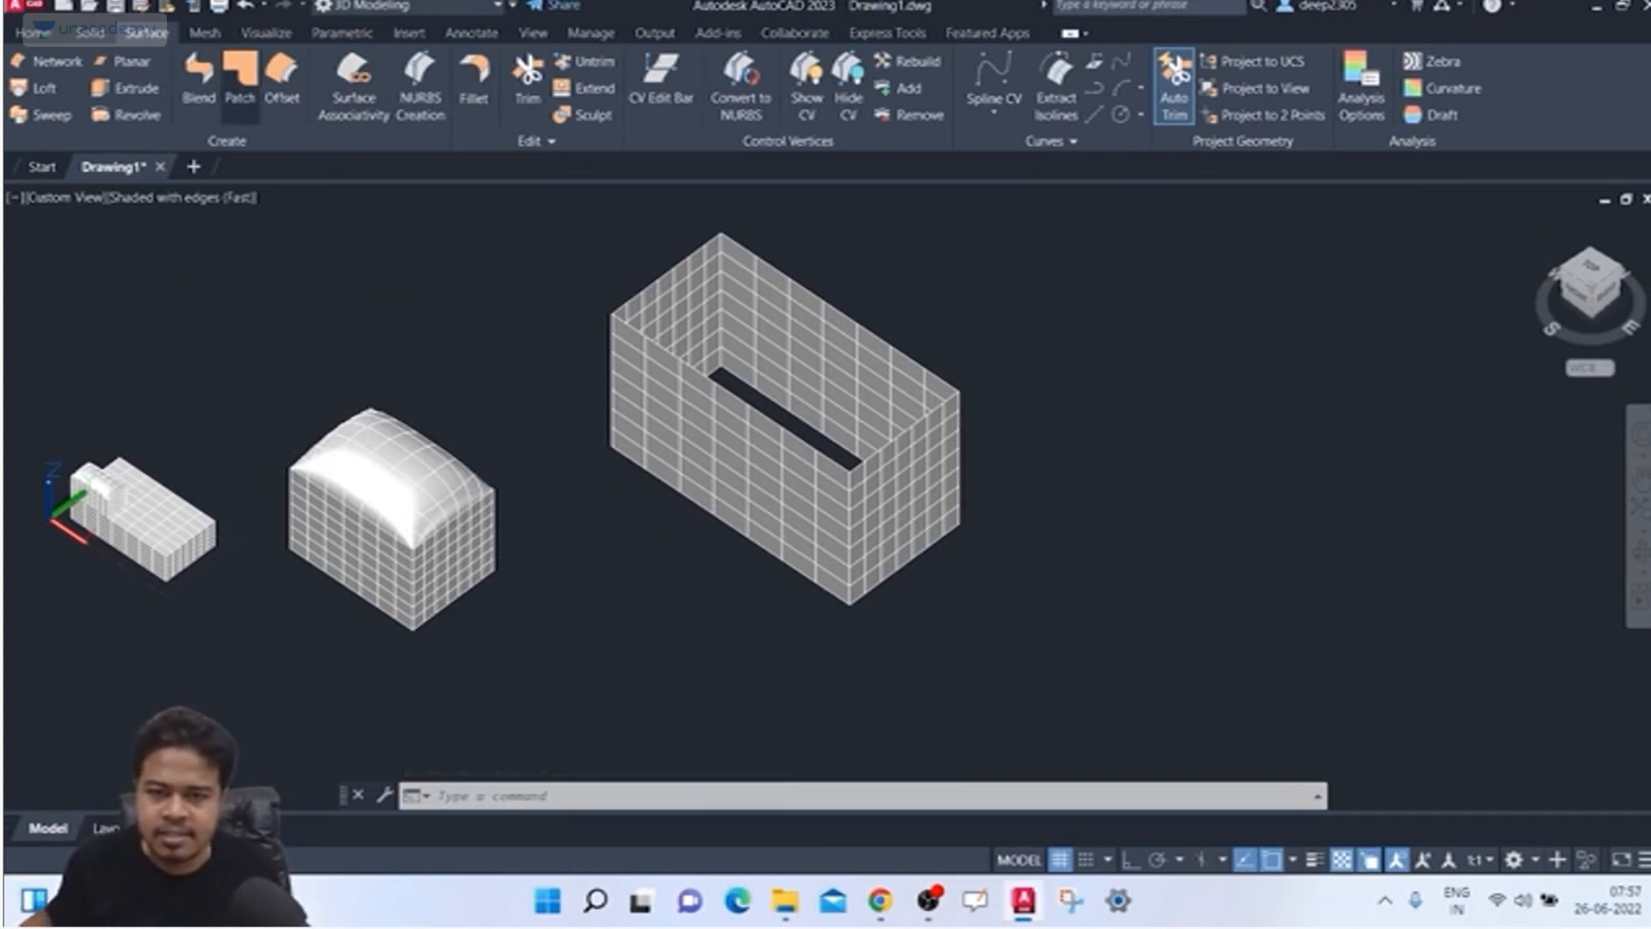
{"action": "left_click", "coordinate": [239, 82]}
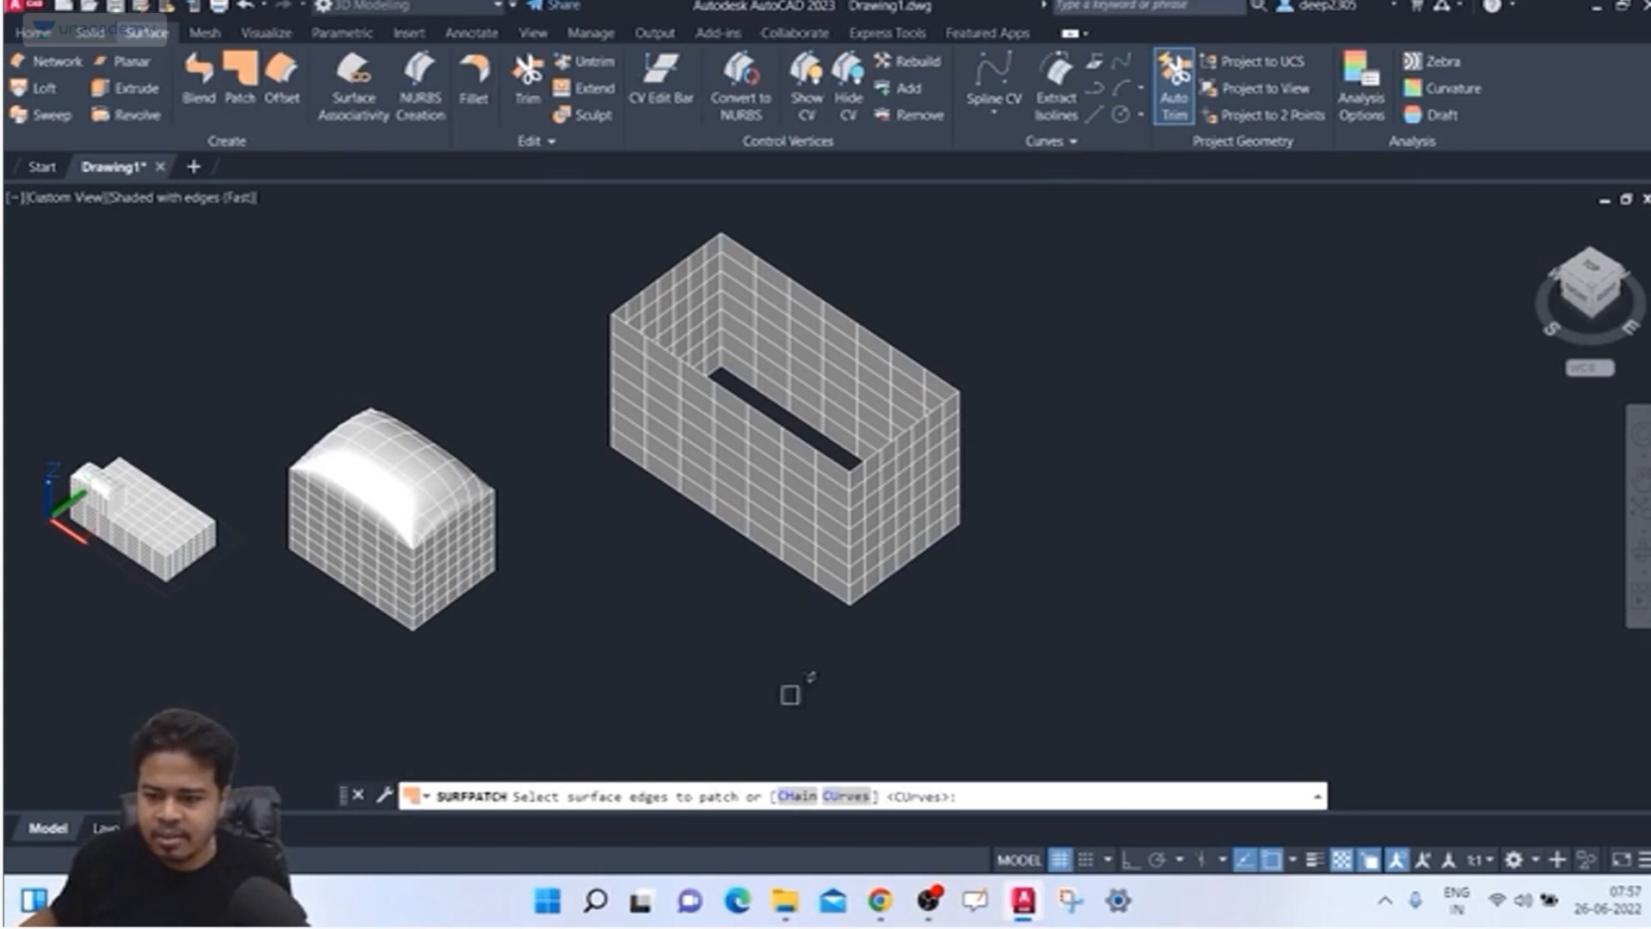
{"action": "type", "text": "CH"}
{"action": "key", "text": "Return"}
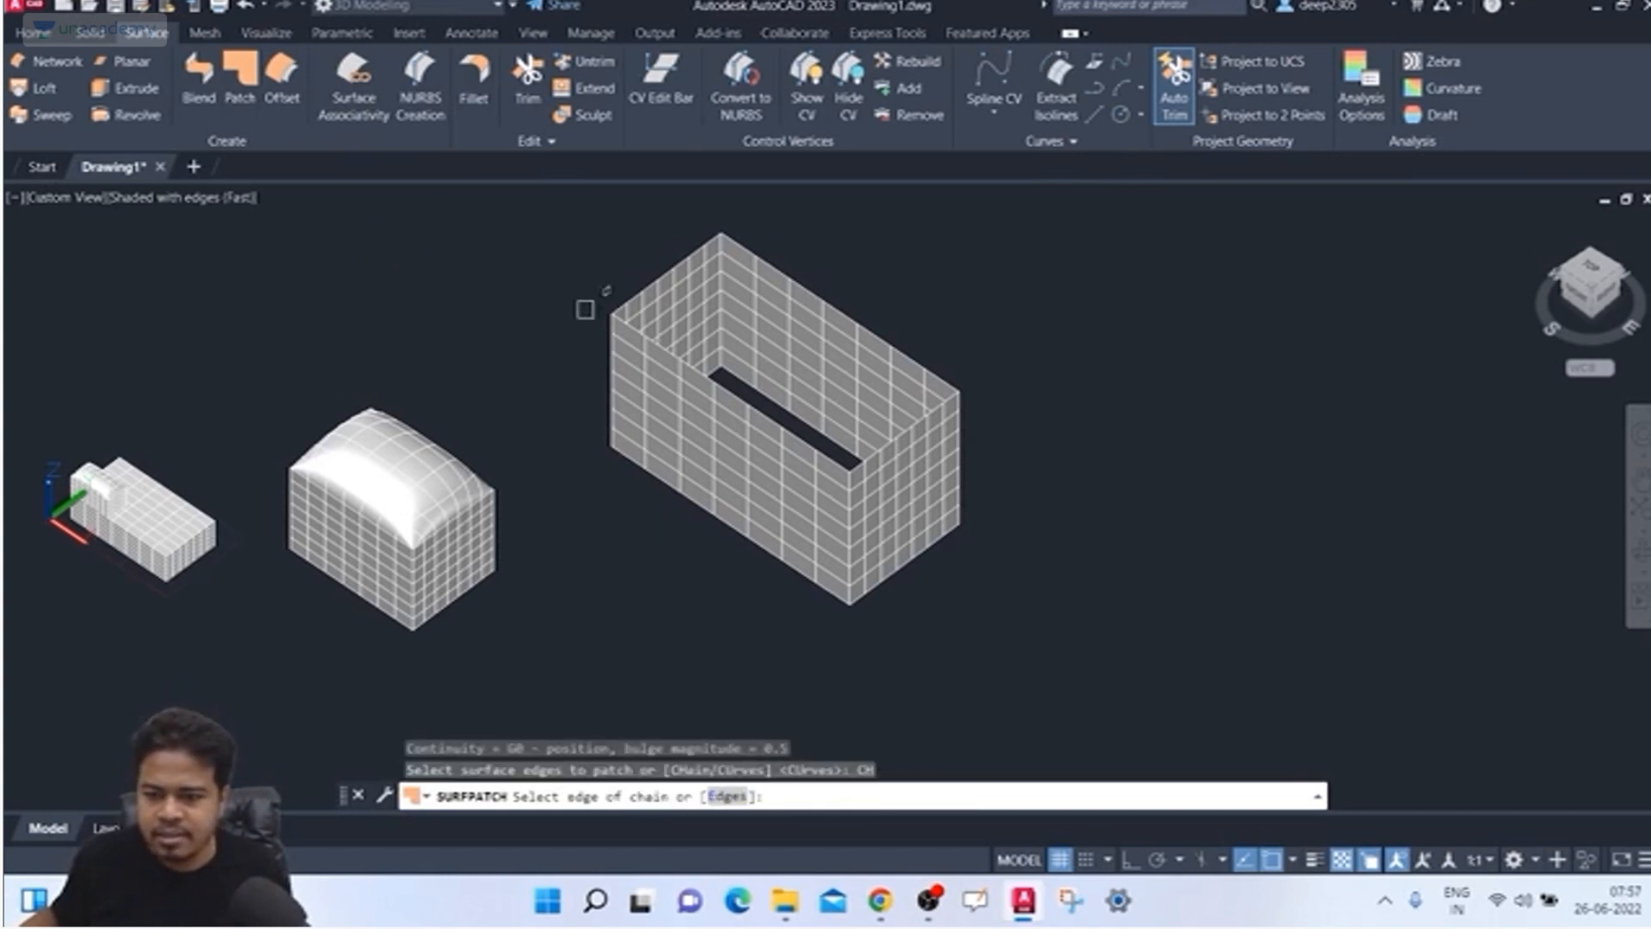
{"action": "left_click", "coordinate": [657, 266]}
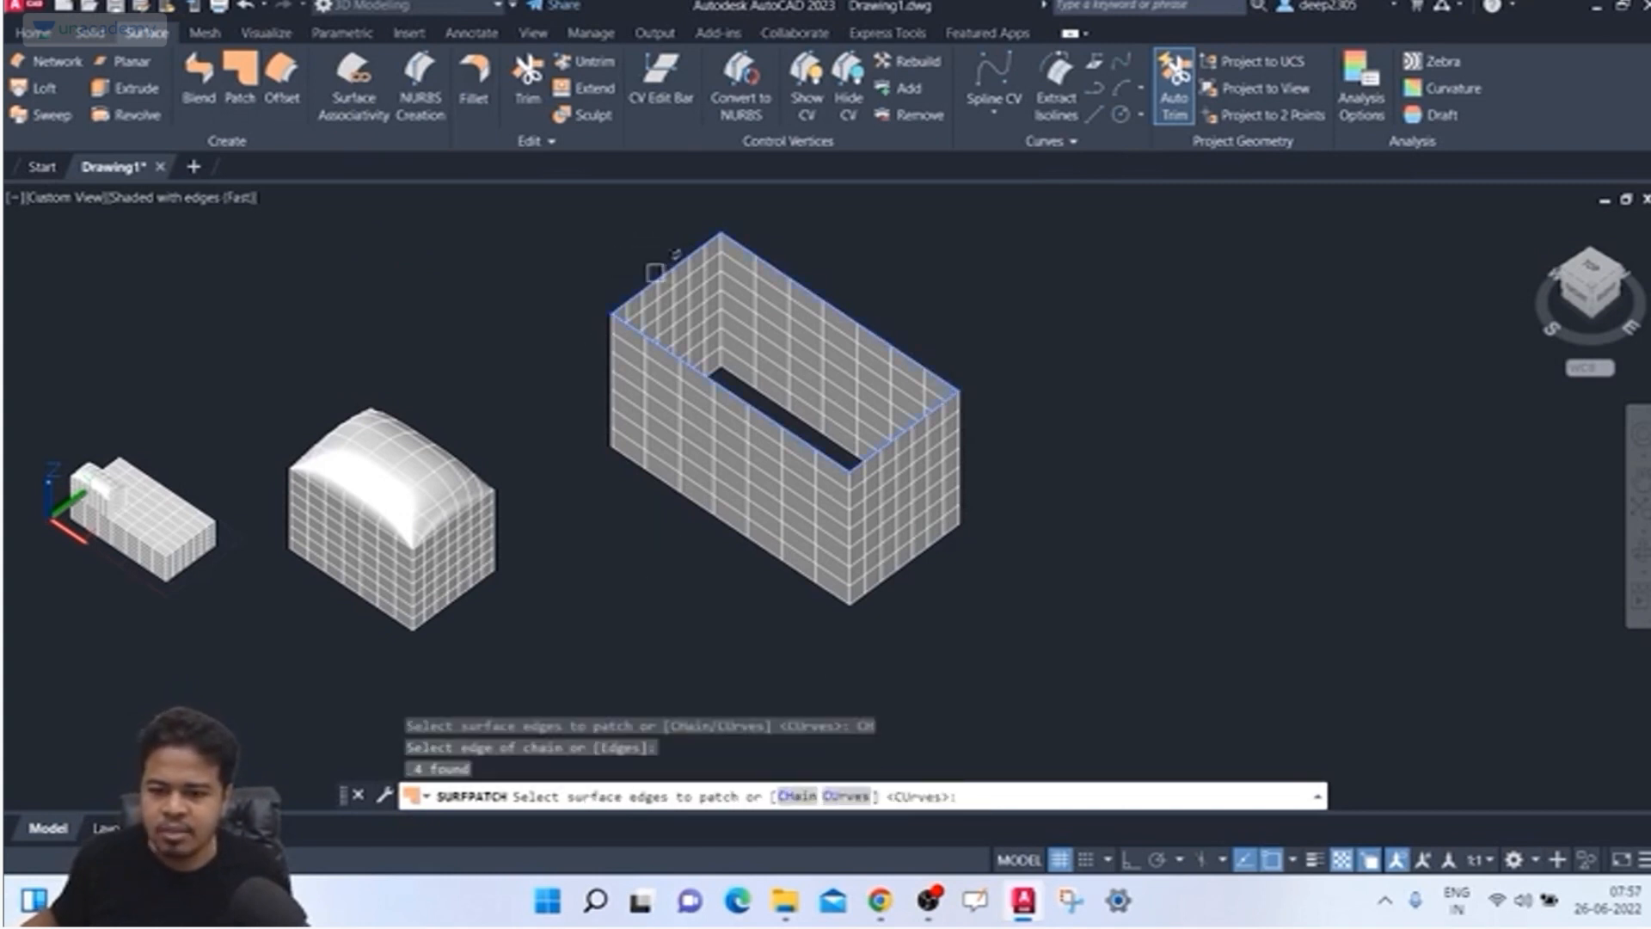
{"action": "key", "text": "Return"}
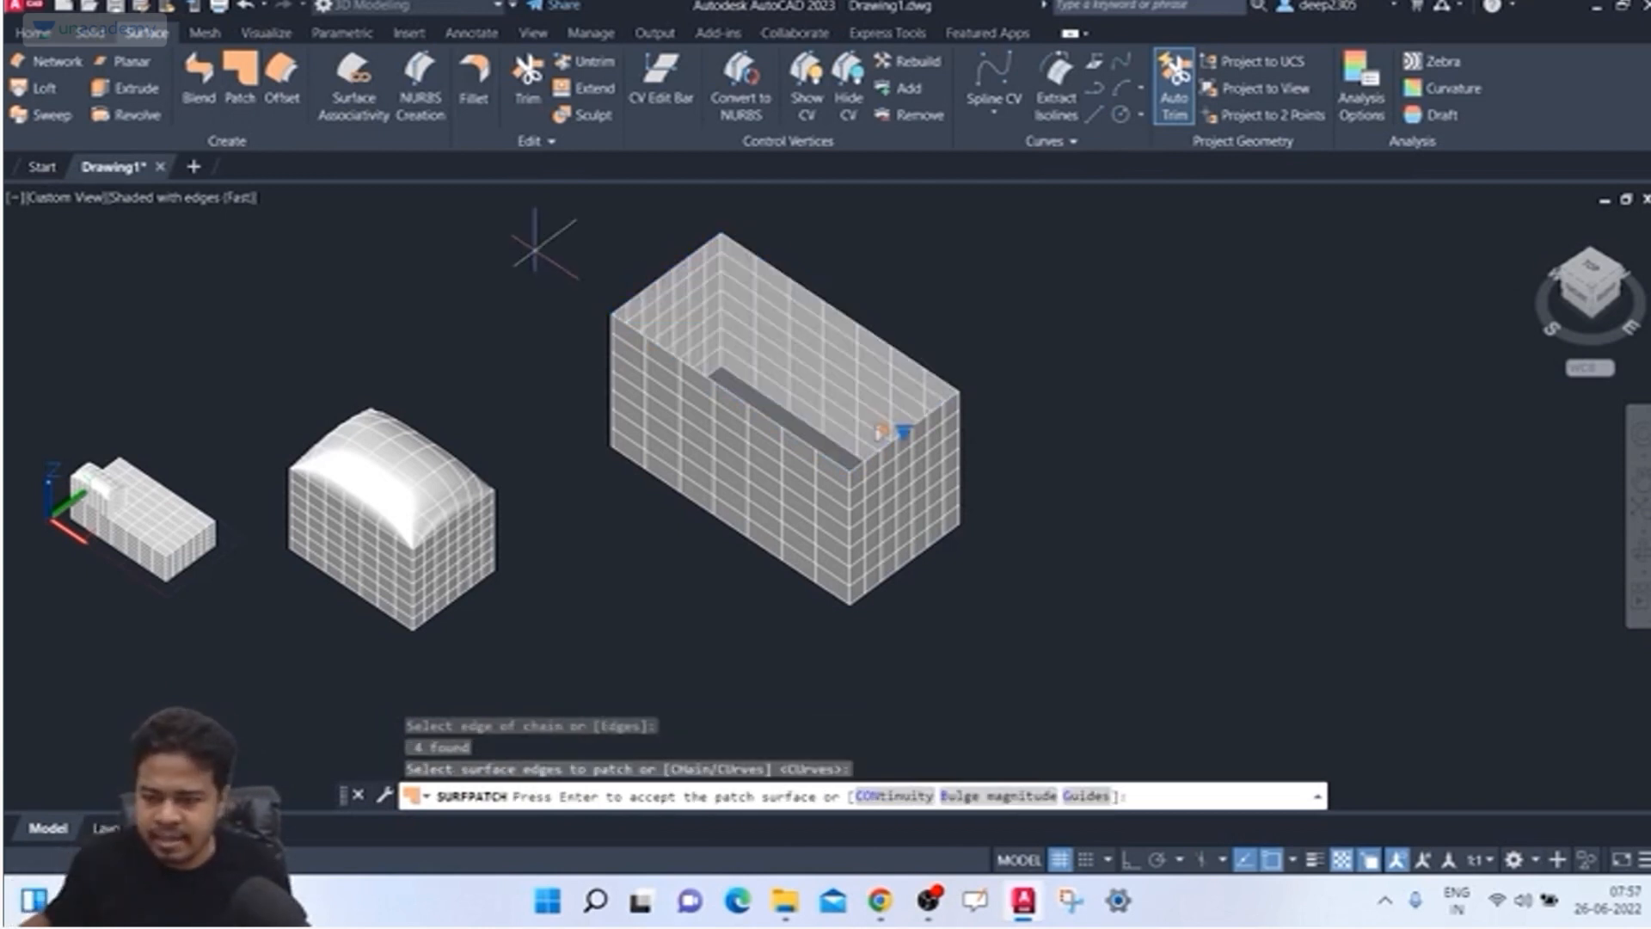
Step: Set the larger extrusion's patch continuity to G1 and accept the patch, then end the command
{"action": "type", "text": "CON"}
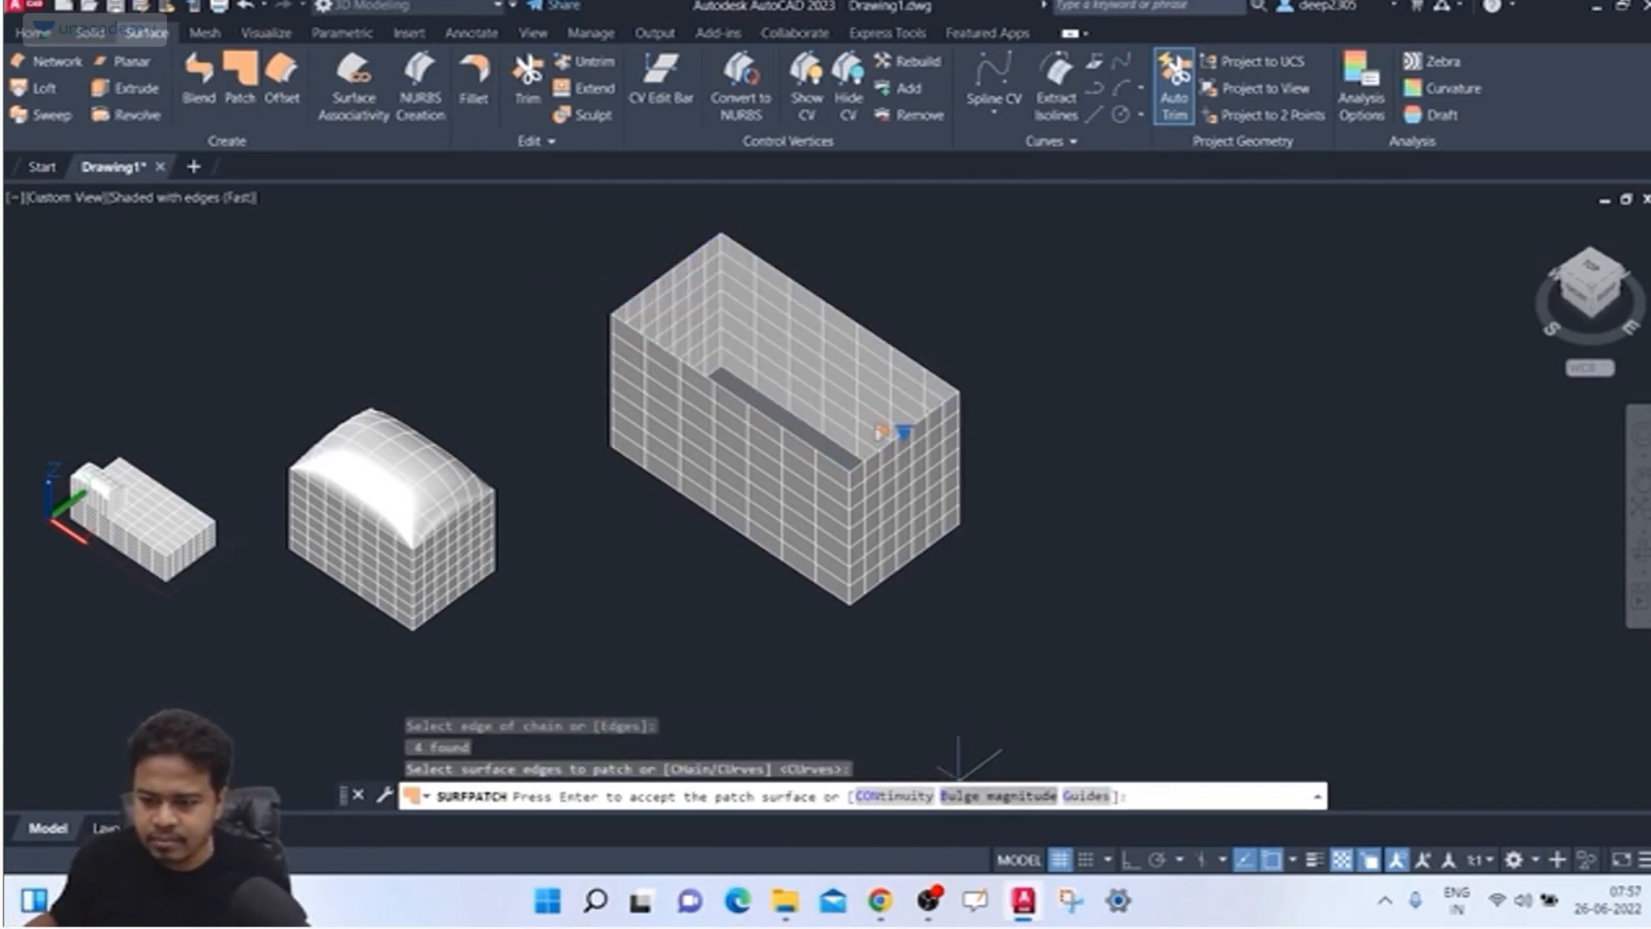
{"action": "key", "text": "Return"}
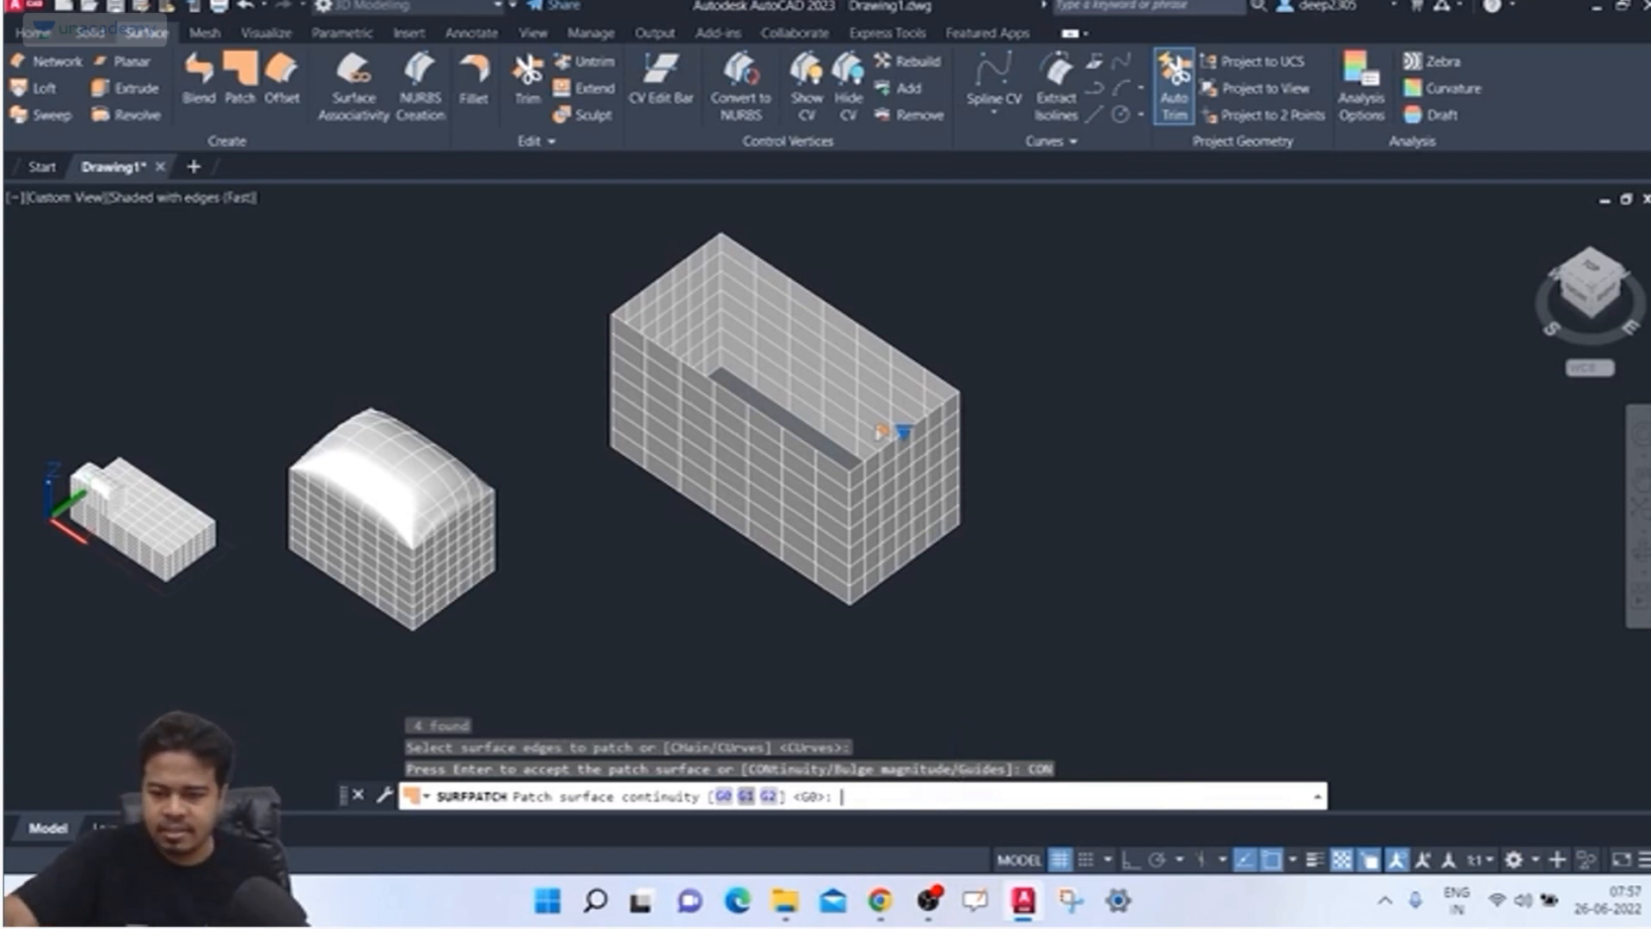
{"action": "type", "text": "G1"}
{"action": "key", "text": "Return"}
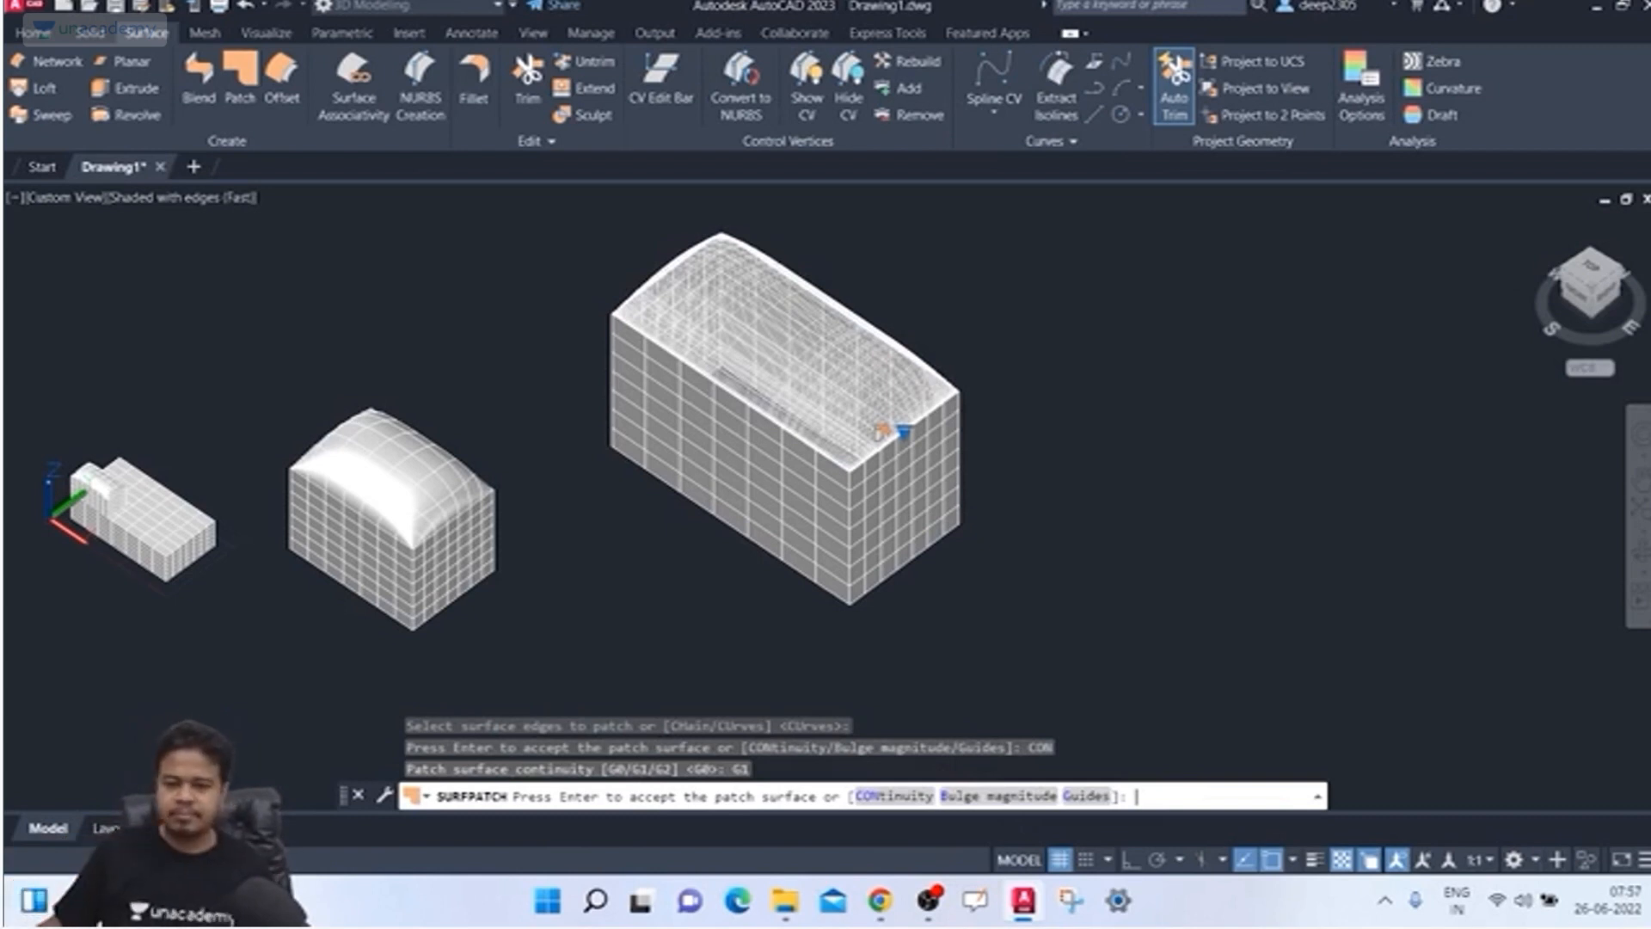
{"action": "key", "text": "Return"}
{"action": "key", "text": "Escape"}
{"action": "key", "text": "Escape"}
{"action": "key", "text": "Escape"}
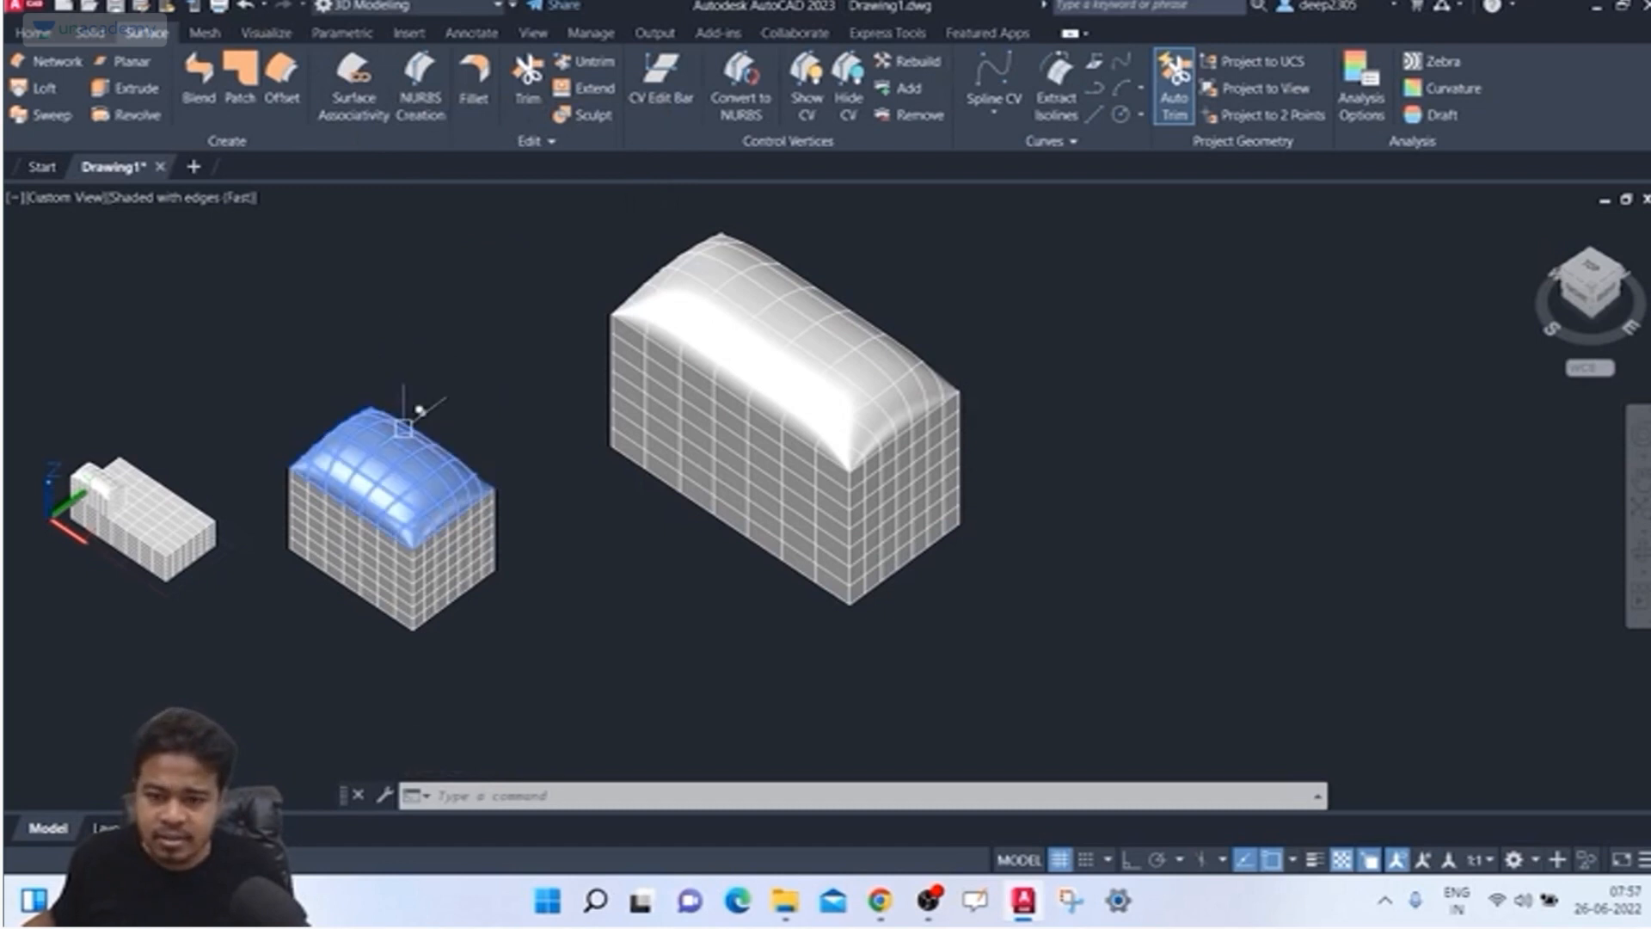
Step: Try to move the associative patch on the smaller extrusion vertically, then cancel the move and deselect it
{"action": "left_click", "coordinate": [419, 410]}
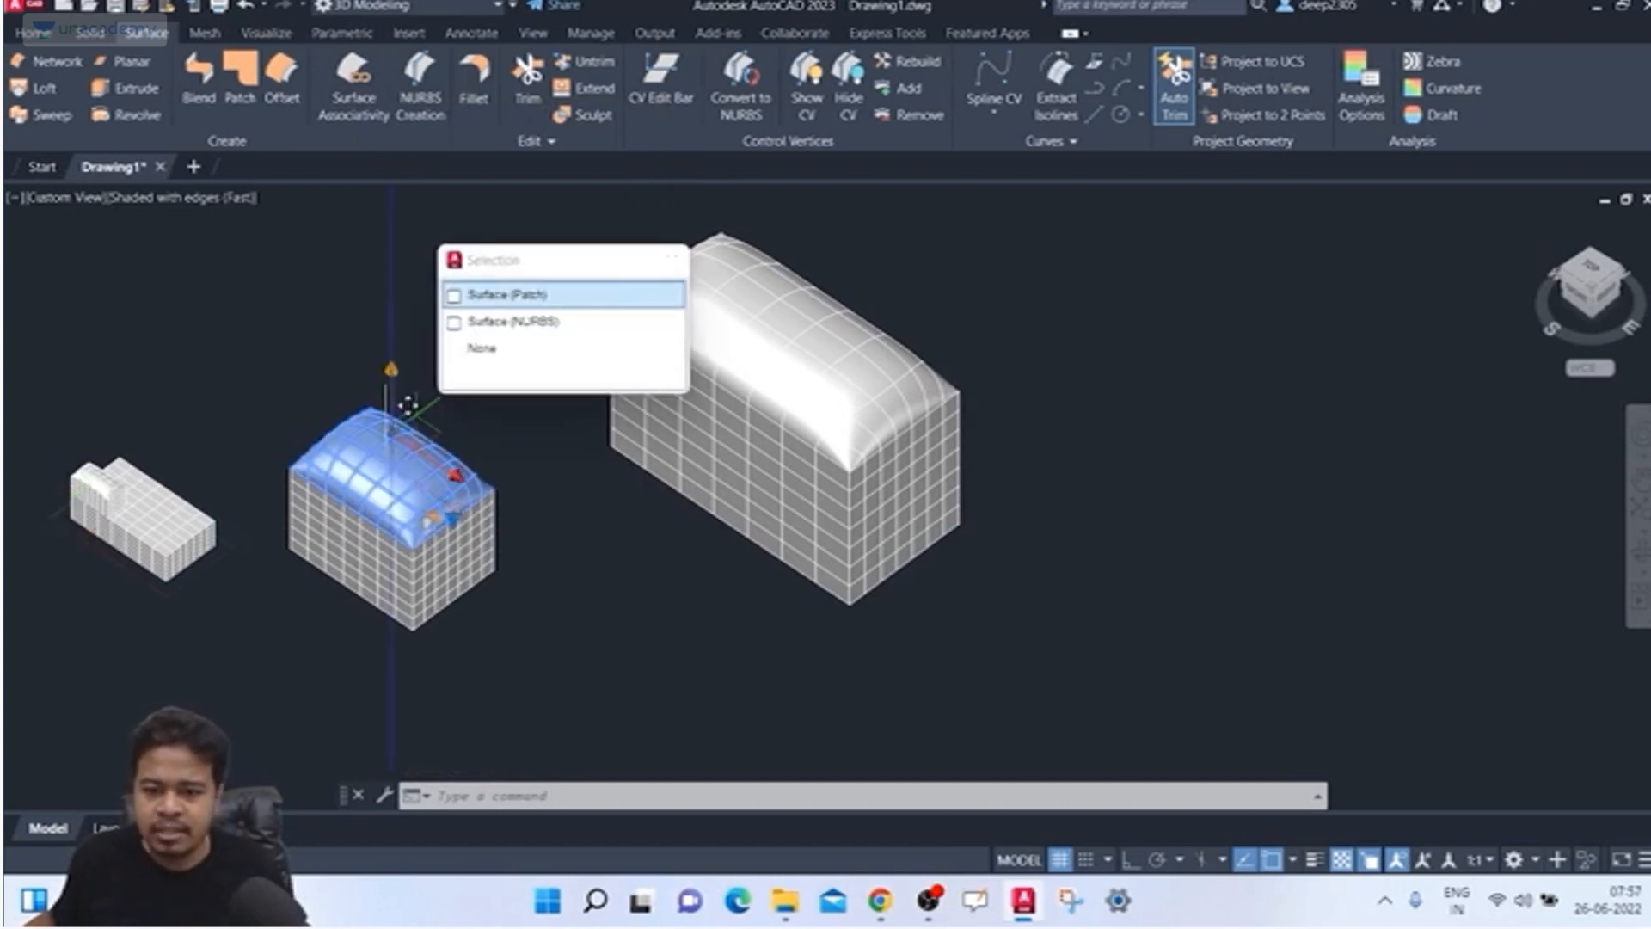
{"action": "left_click", "coordinate": [408, 405]}
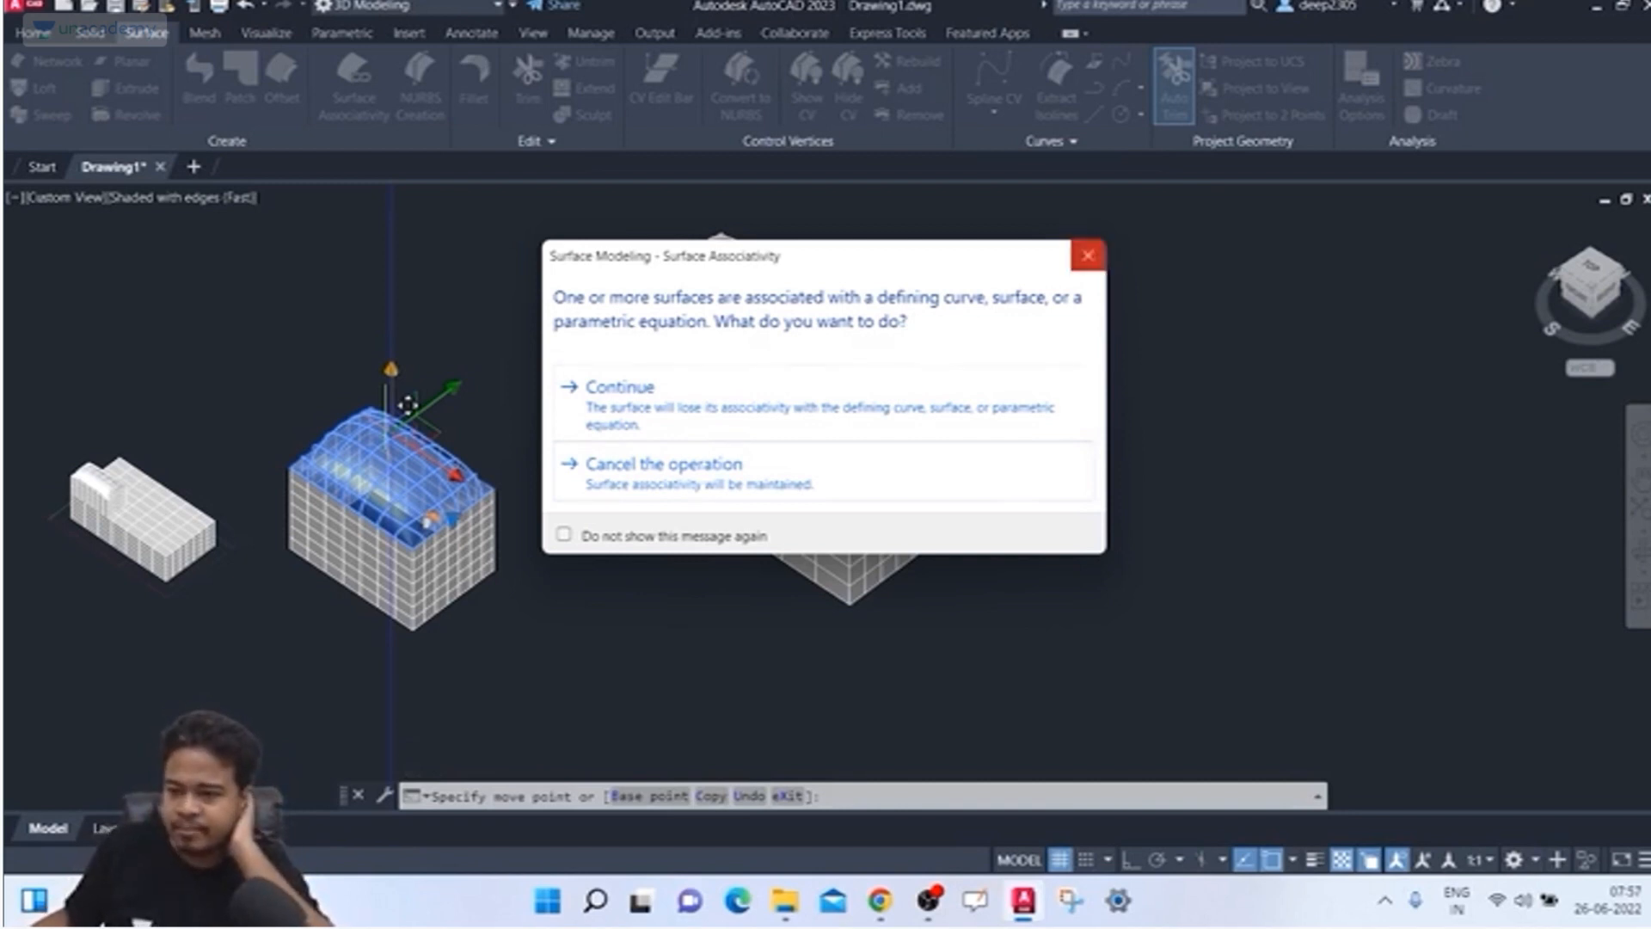
{"action": "left_click", "coordinate": [1088, 256]}
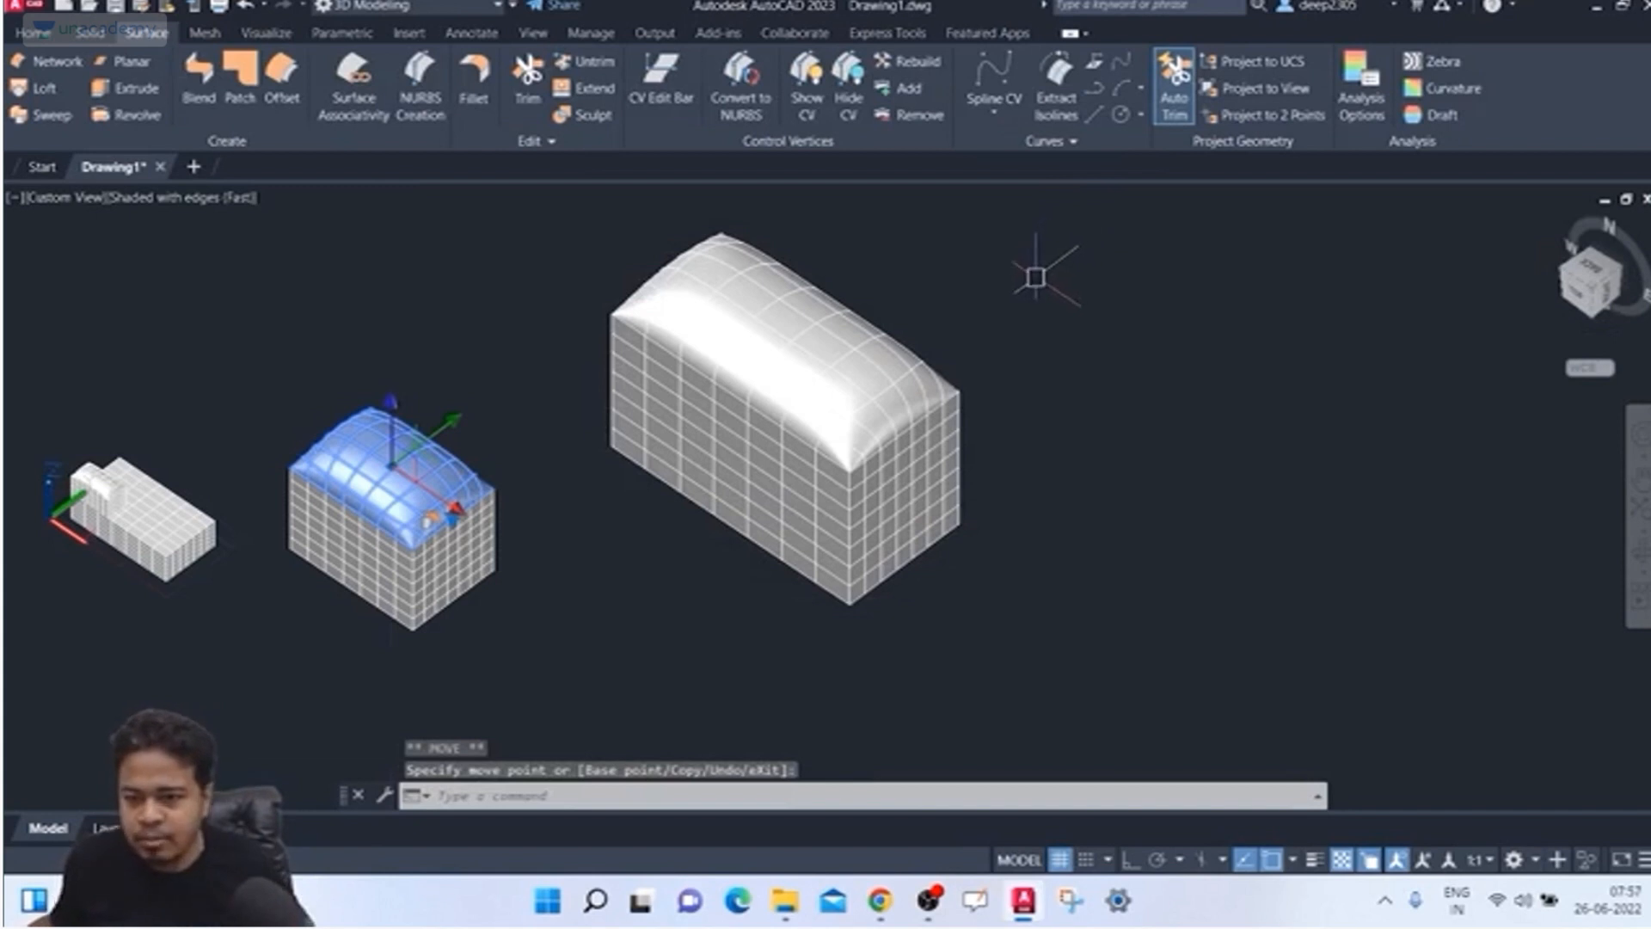
{"action": "key", "text": "Escape"}
Step: Select the non-associative patch on the larger extrusion, move it straight up off the walls, and deselect it
{"action": "left_click", "coordinate": [817, 340]}
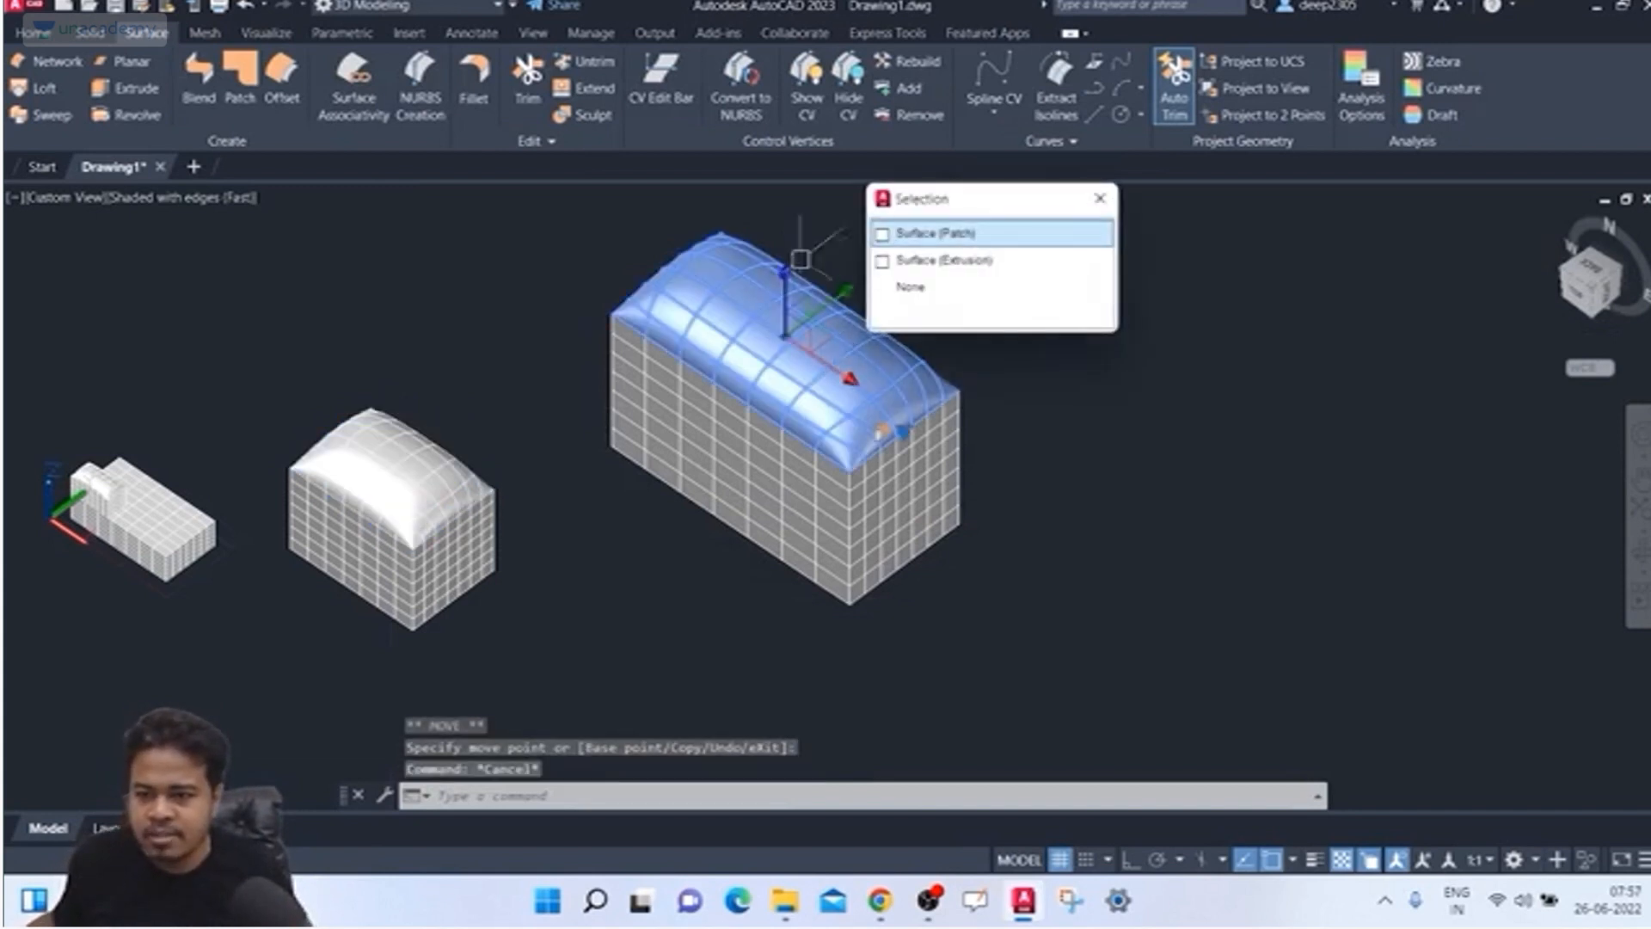
{"action": "left_click", "coordinate": [936, 233]}
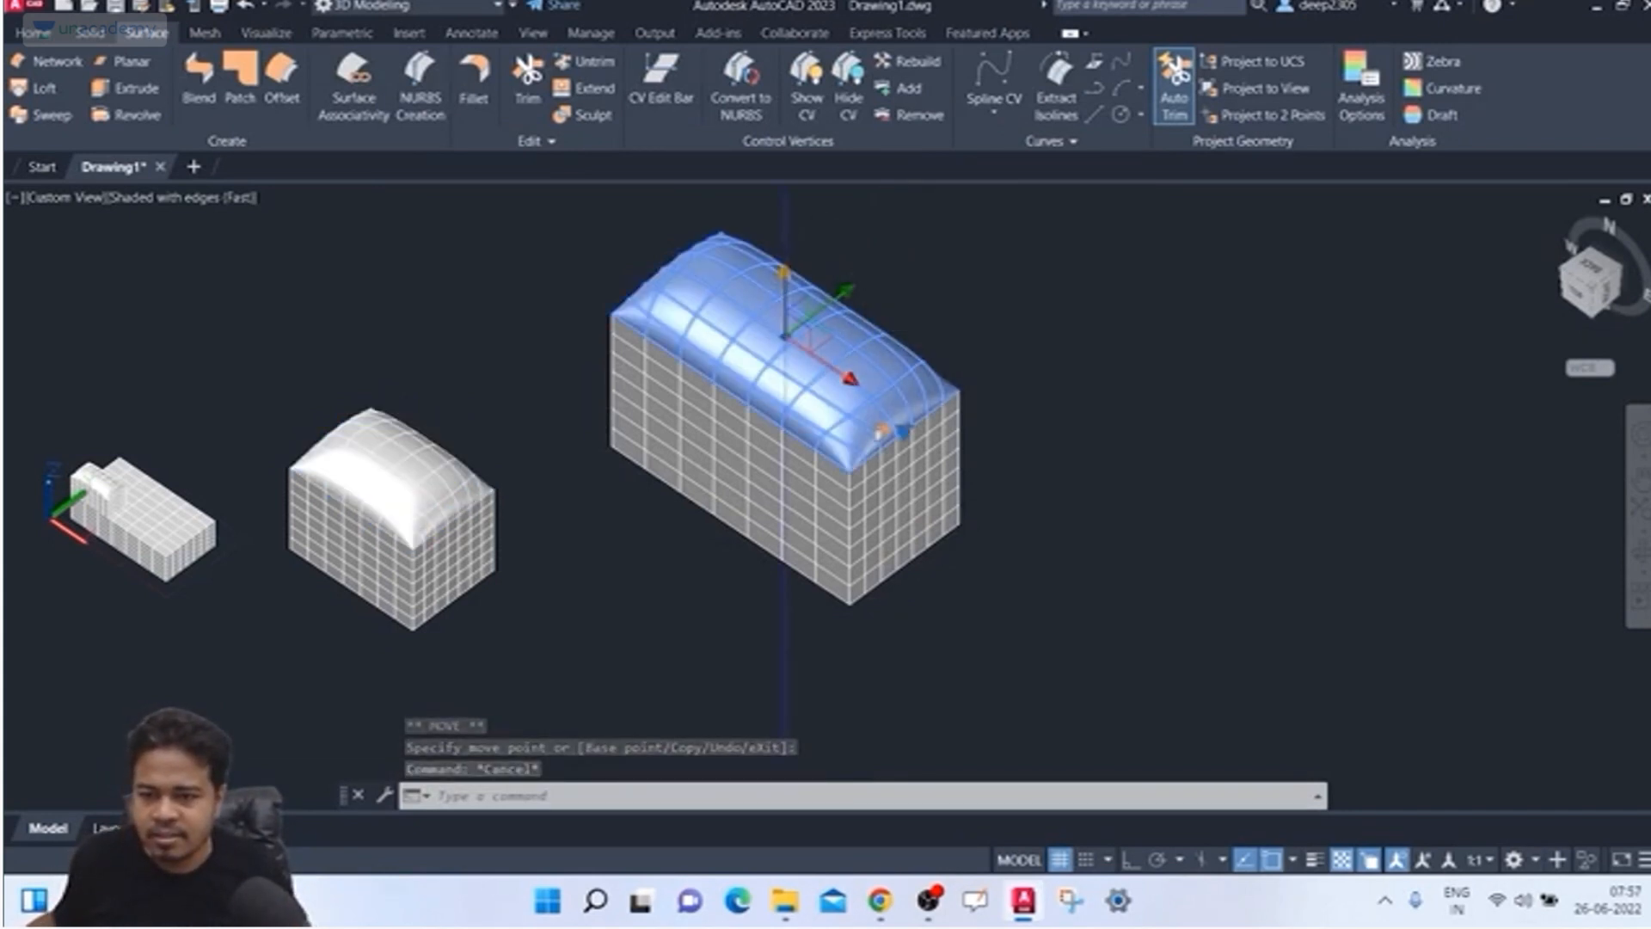
{"action": "left_click", "coordinate": [808, 311]}
{"action": "middle_click_drag", "start_coordinate": [784, 334], "coordinate": [734, 482]}
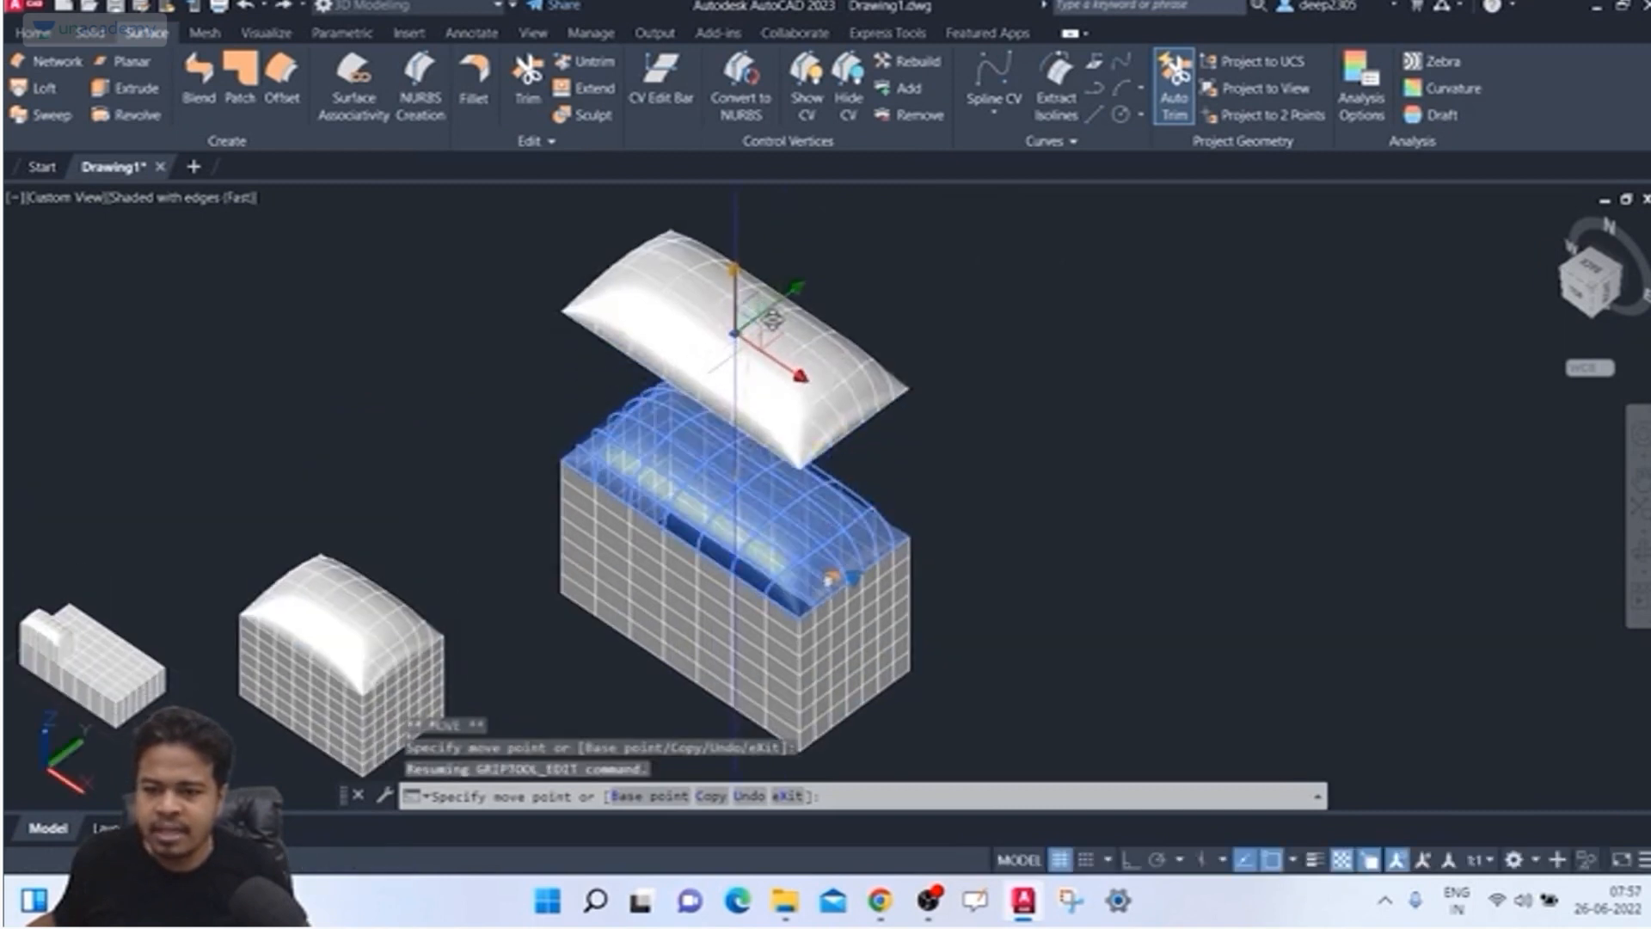
{"action": "left_click", "coordinate": [747, 328]}
{"action": "key", "text": "Escape"}
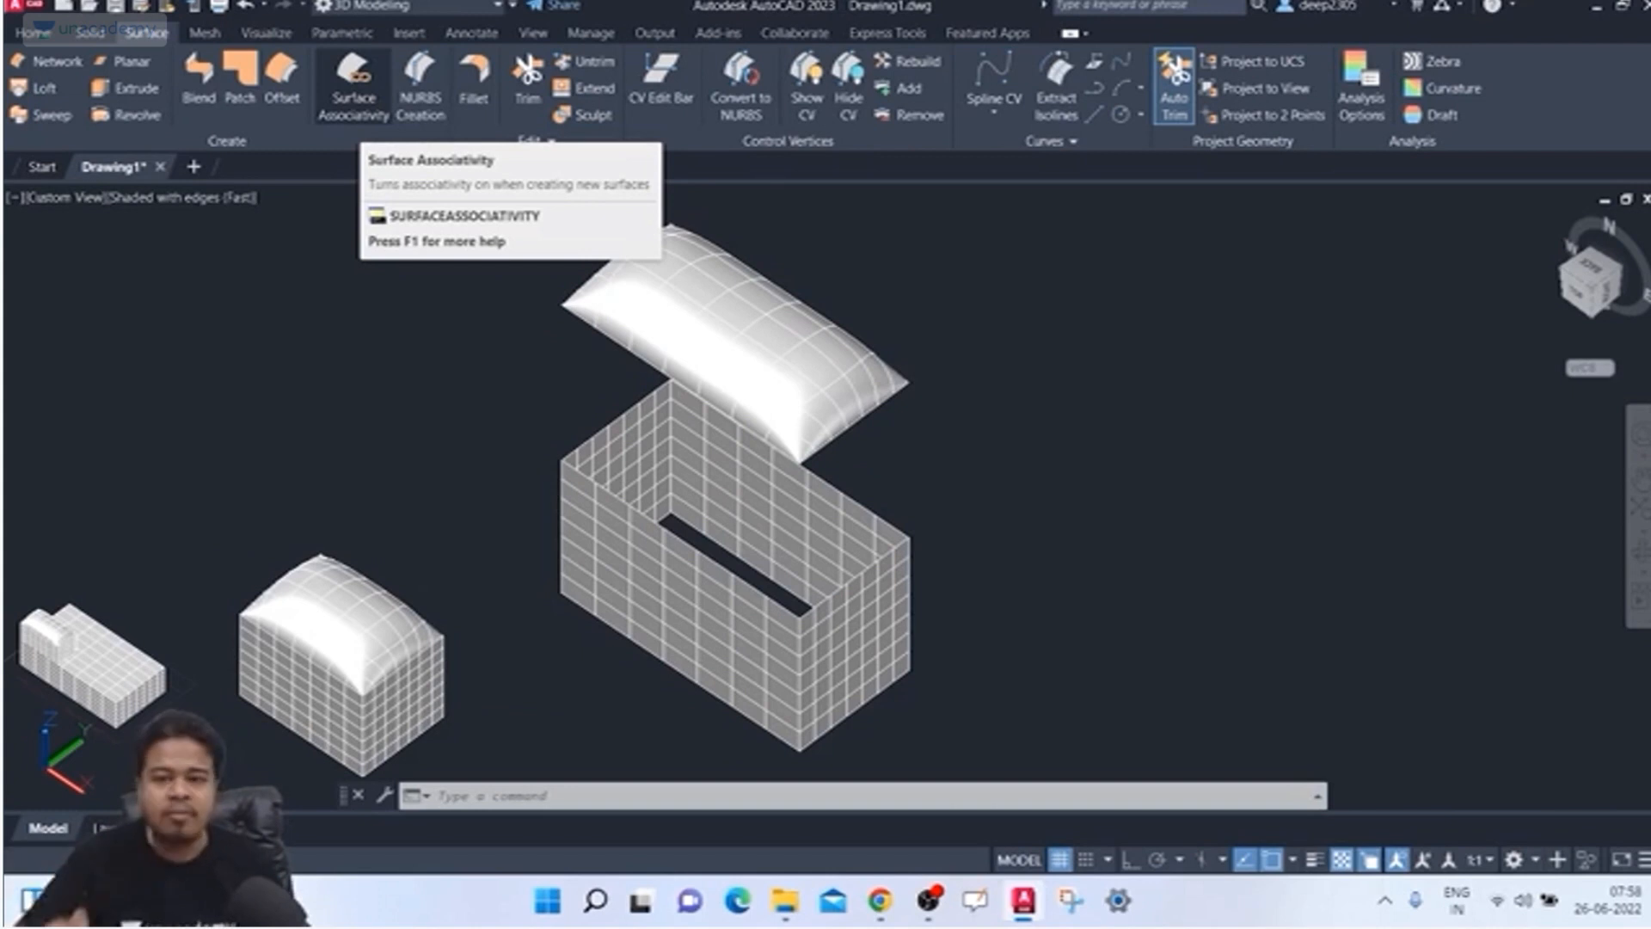
{"action": "key", "text": "Escape"}
{"action": "key", "text": "Escape"}
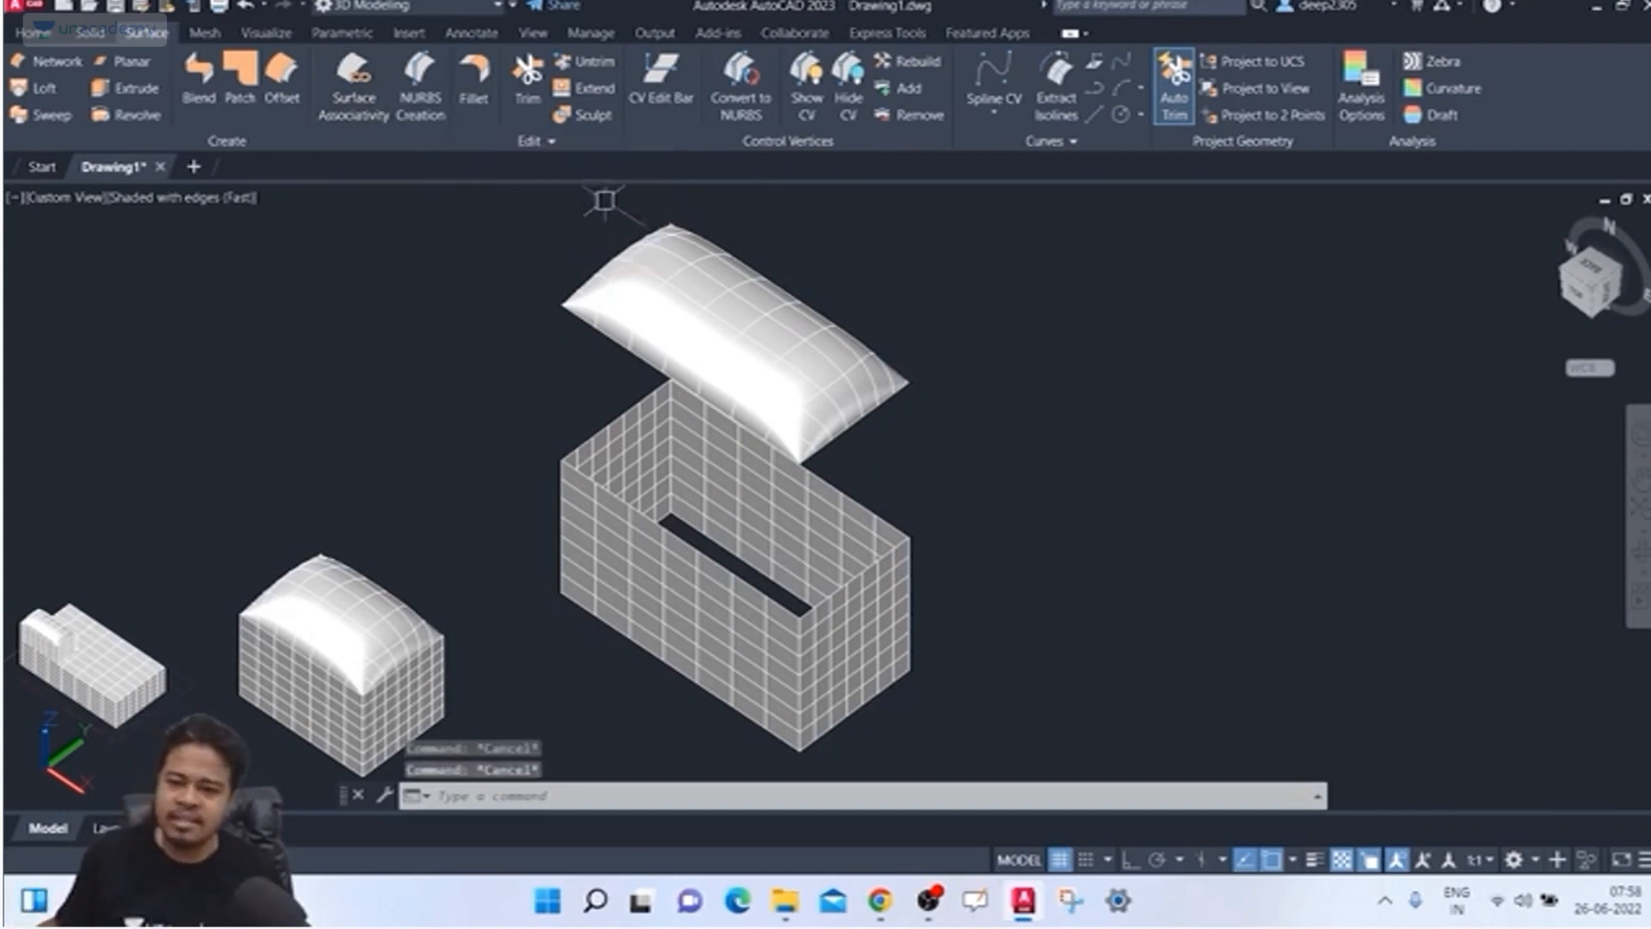
Step: Erase both extruded boxes together with their patches, keeping the original solid-like model near the origin
{"action": "scroll", "coordinate": [635, 204], "scroll_direction": "down", "scroll_amount": 2}
{"action": "left_click", "coordinate": [818, 258]}
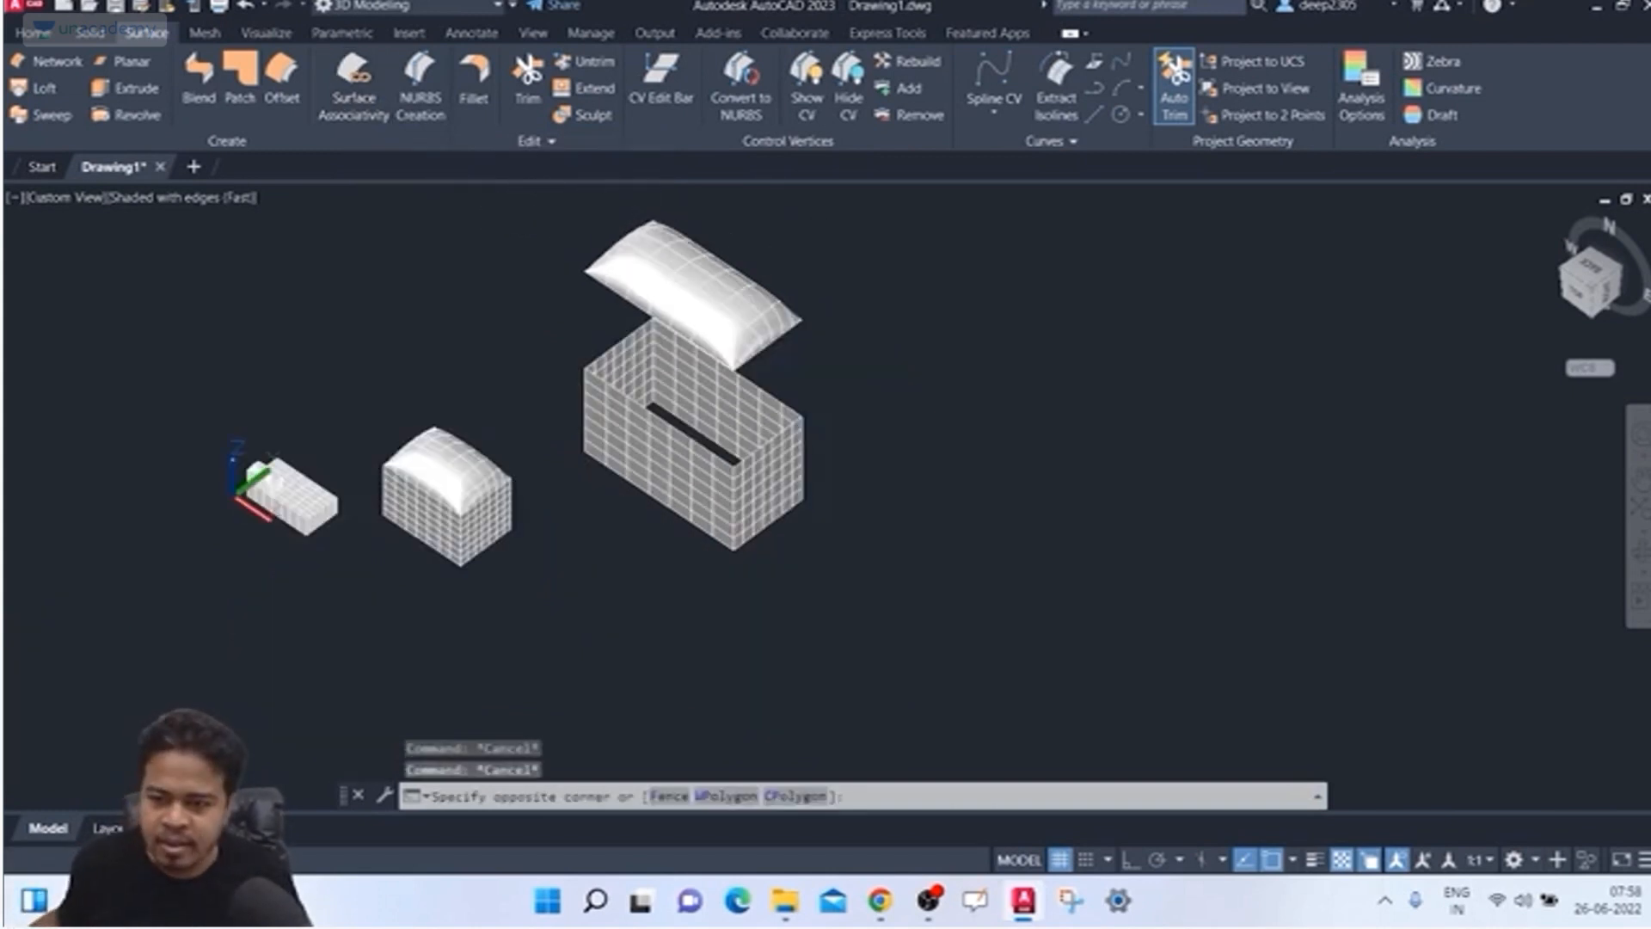
{"action": "left_click", "coordinate": [409, 566]}
{"action": "key", "text": "Delete"}
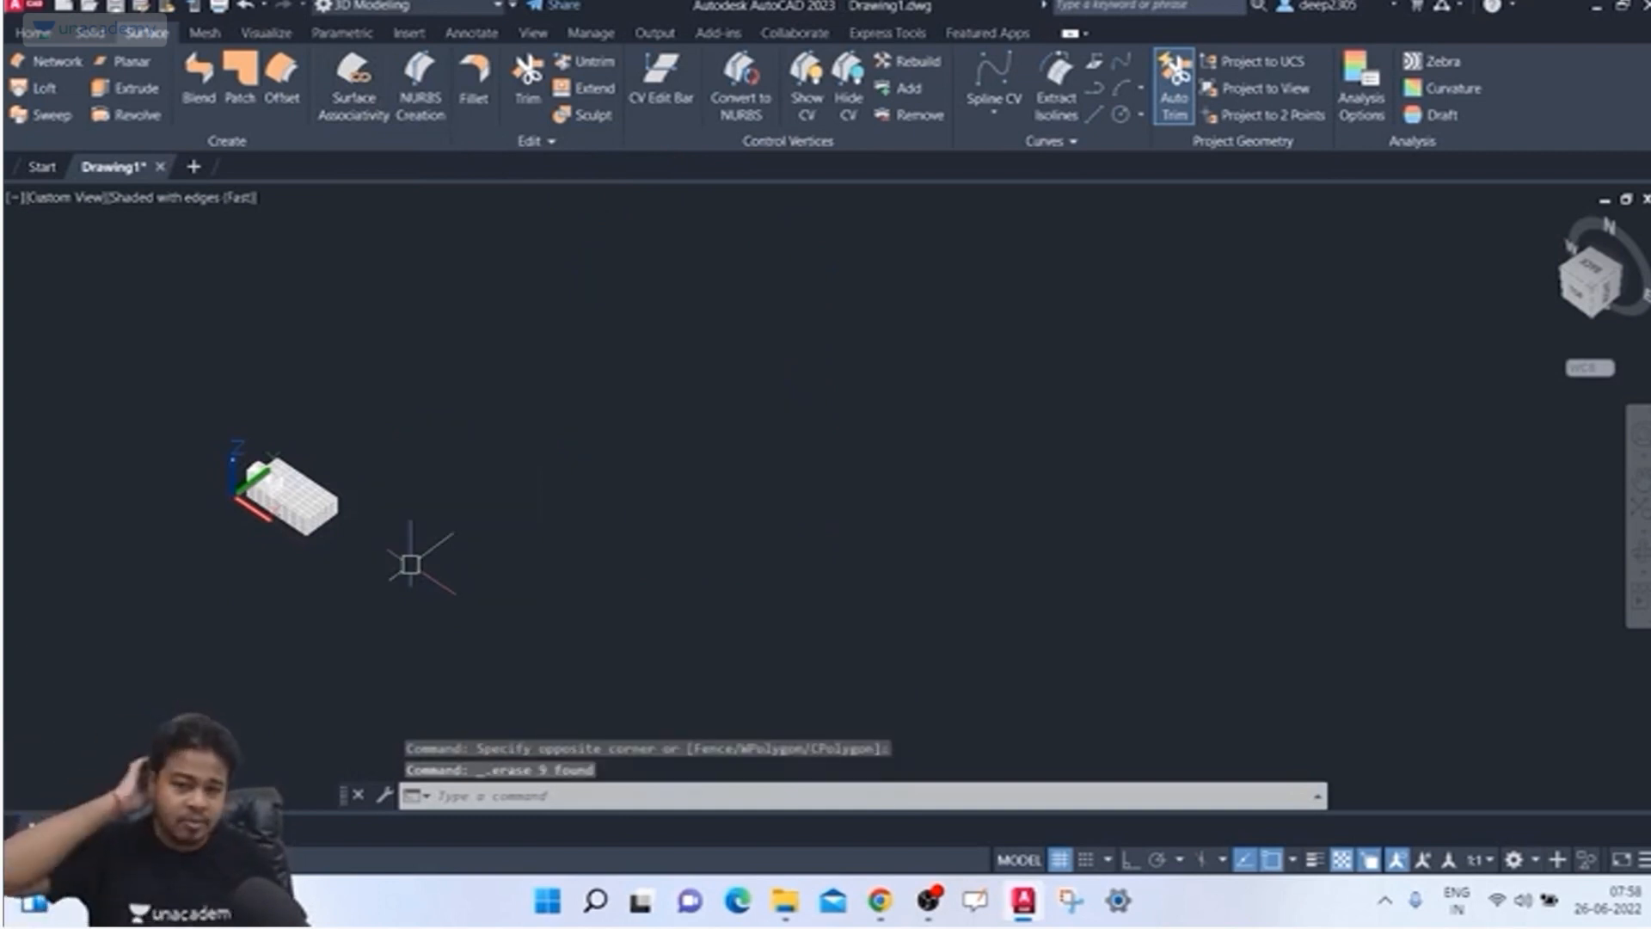
Step: Turn both Surface Associativity and NURBS Creation on for new surfaces
{"action": "scroll", "coordinate": [312, 434], "scroll_direction": "up", "scroll_amount": 4}
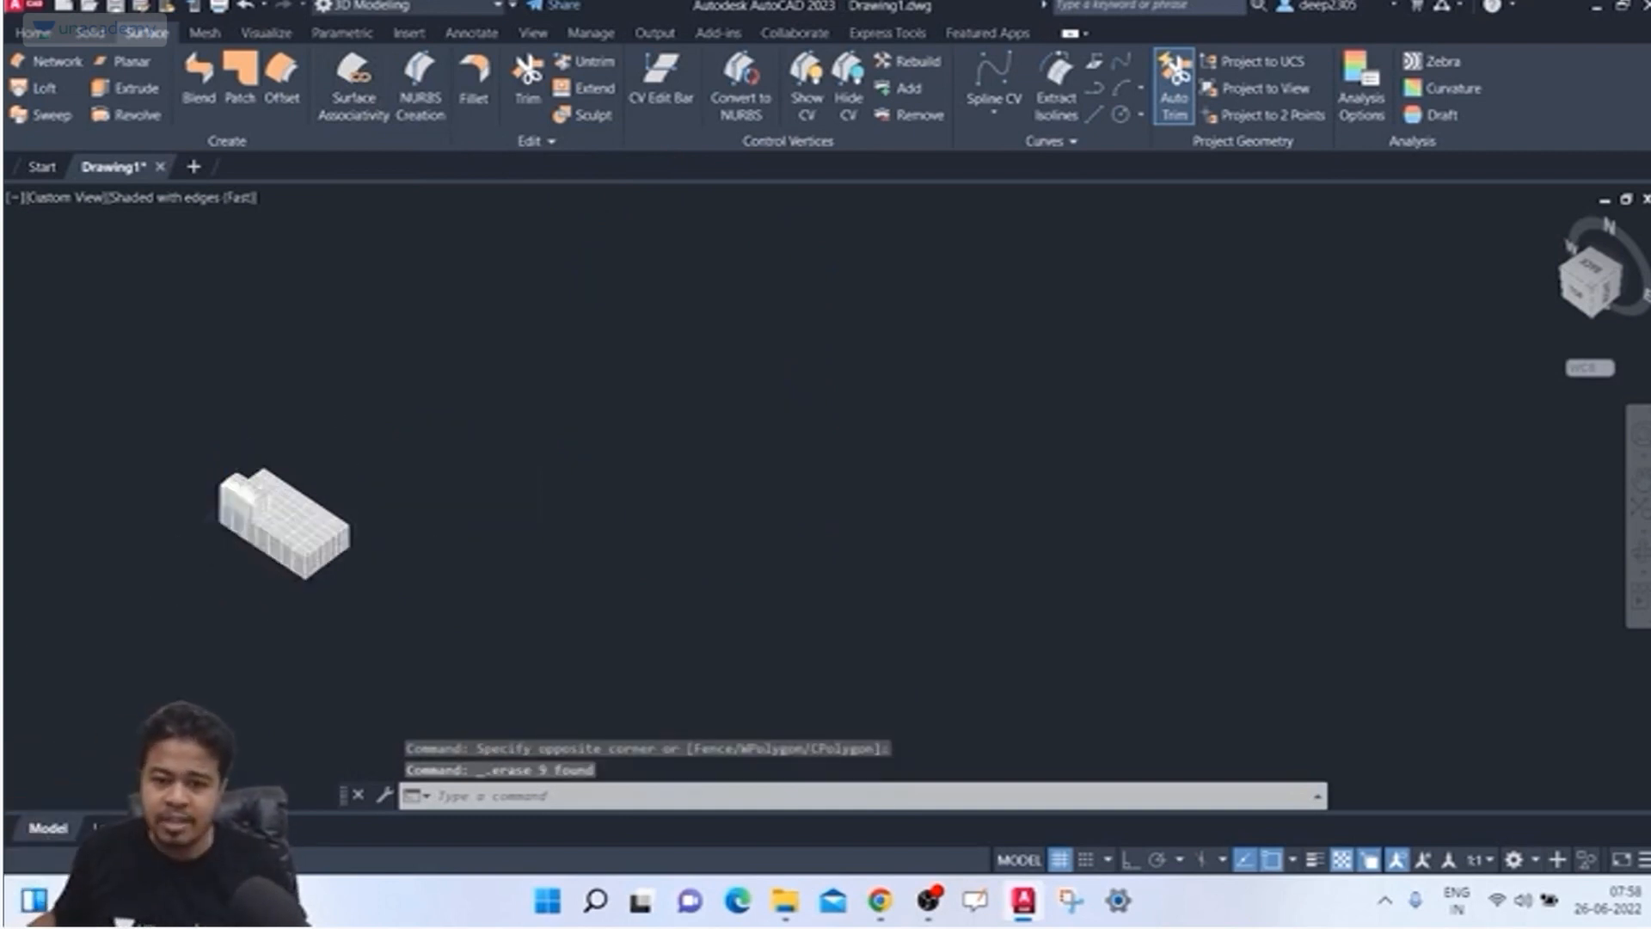
{"action": "middle_click_drag", "start_coordinate": [310, 433], "coordinate": [437, 375]}
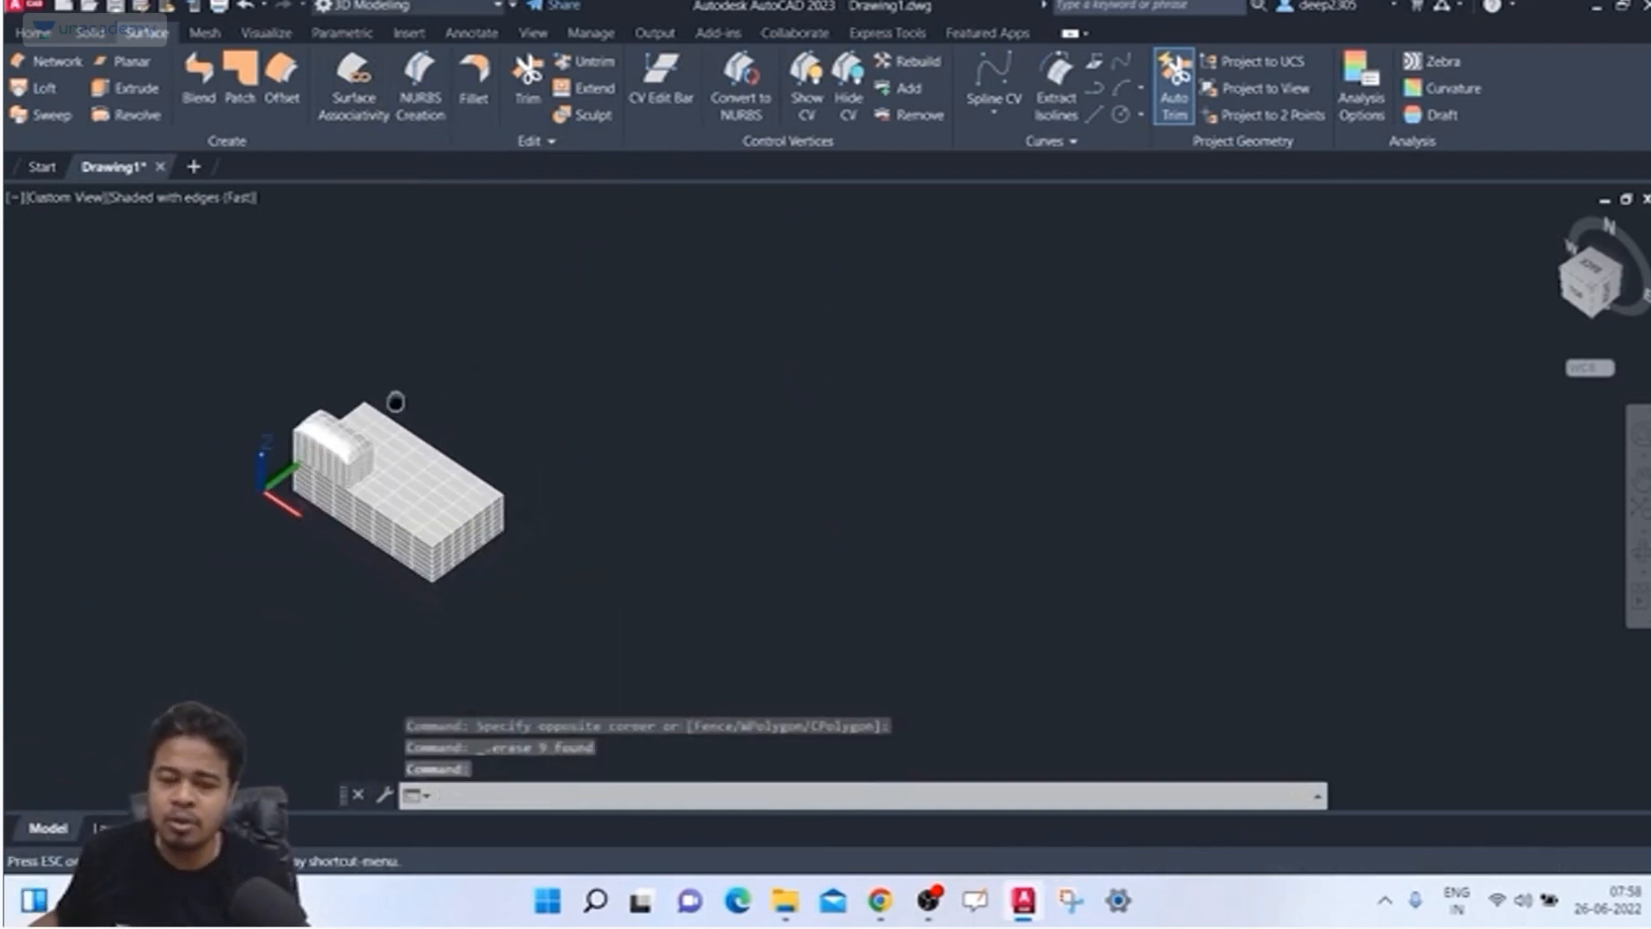
{"action": "left_click", "coordinate": [354, 86]}
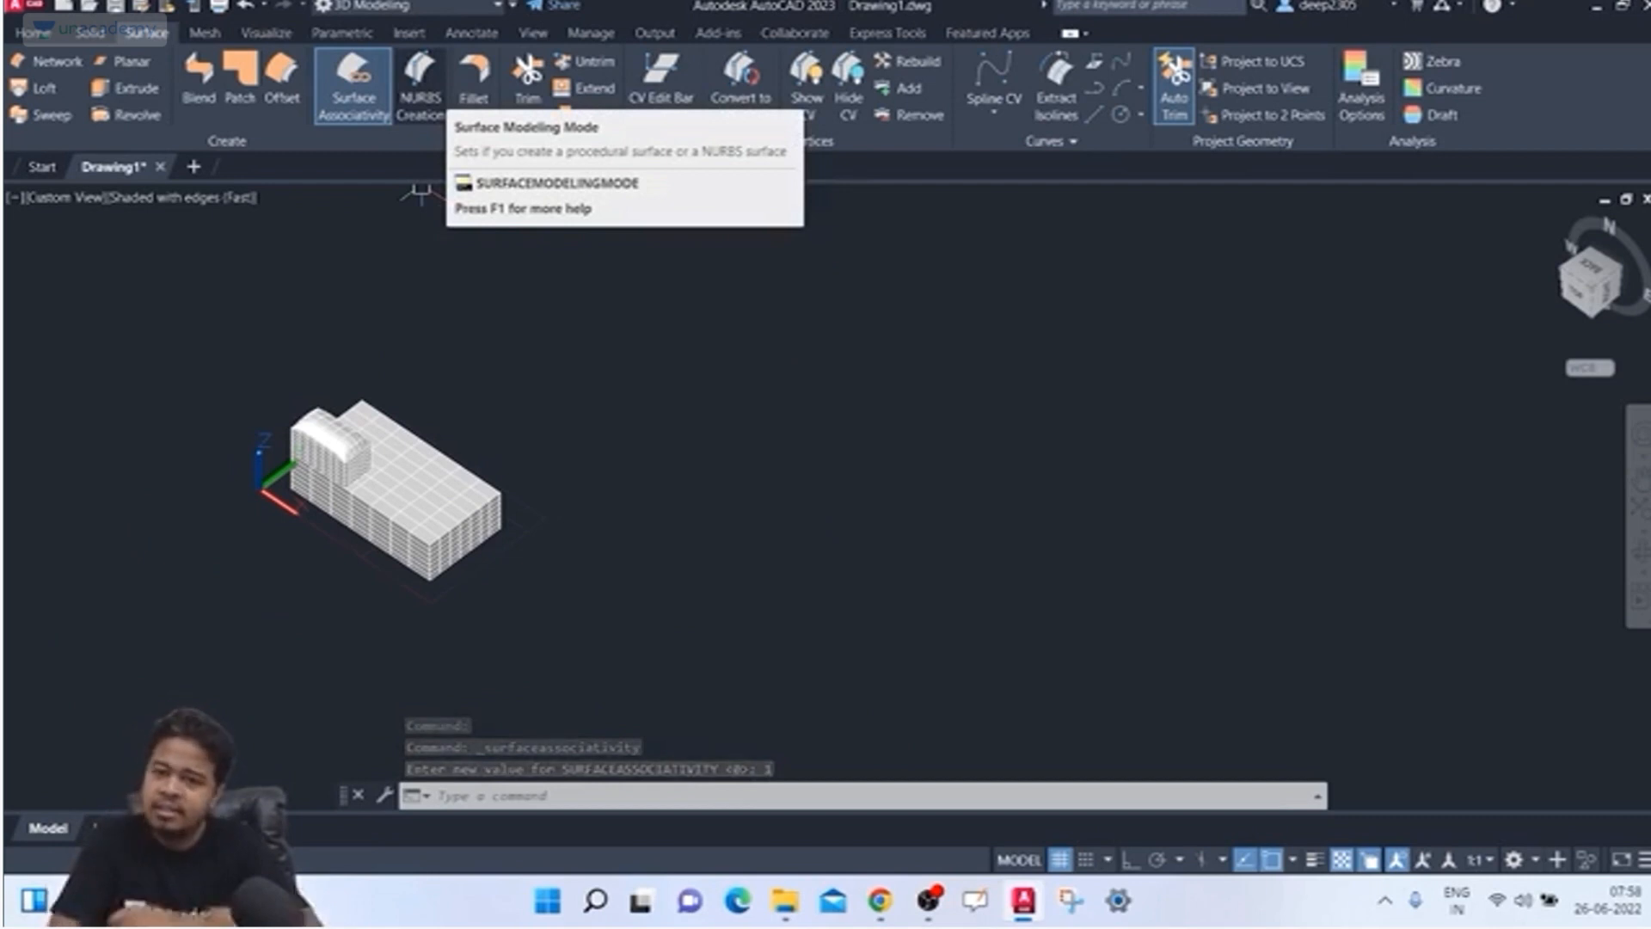
{"action": "left_click", "coordinate": [420, 86]}
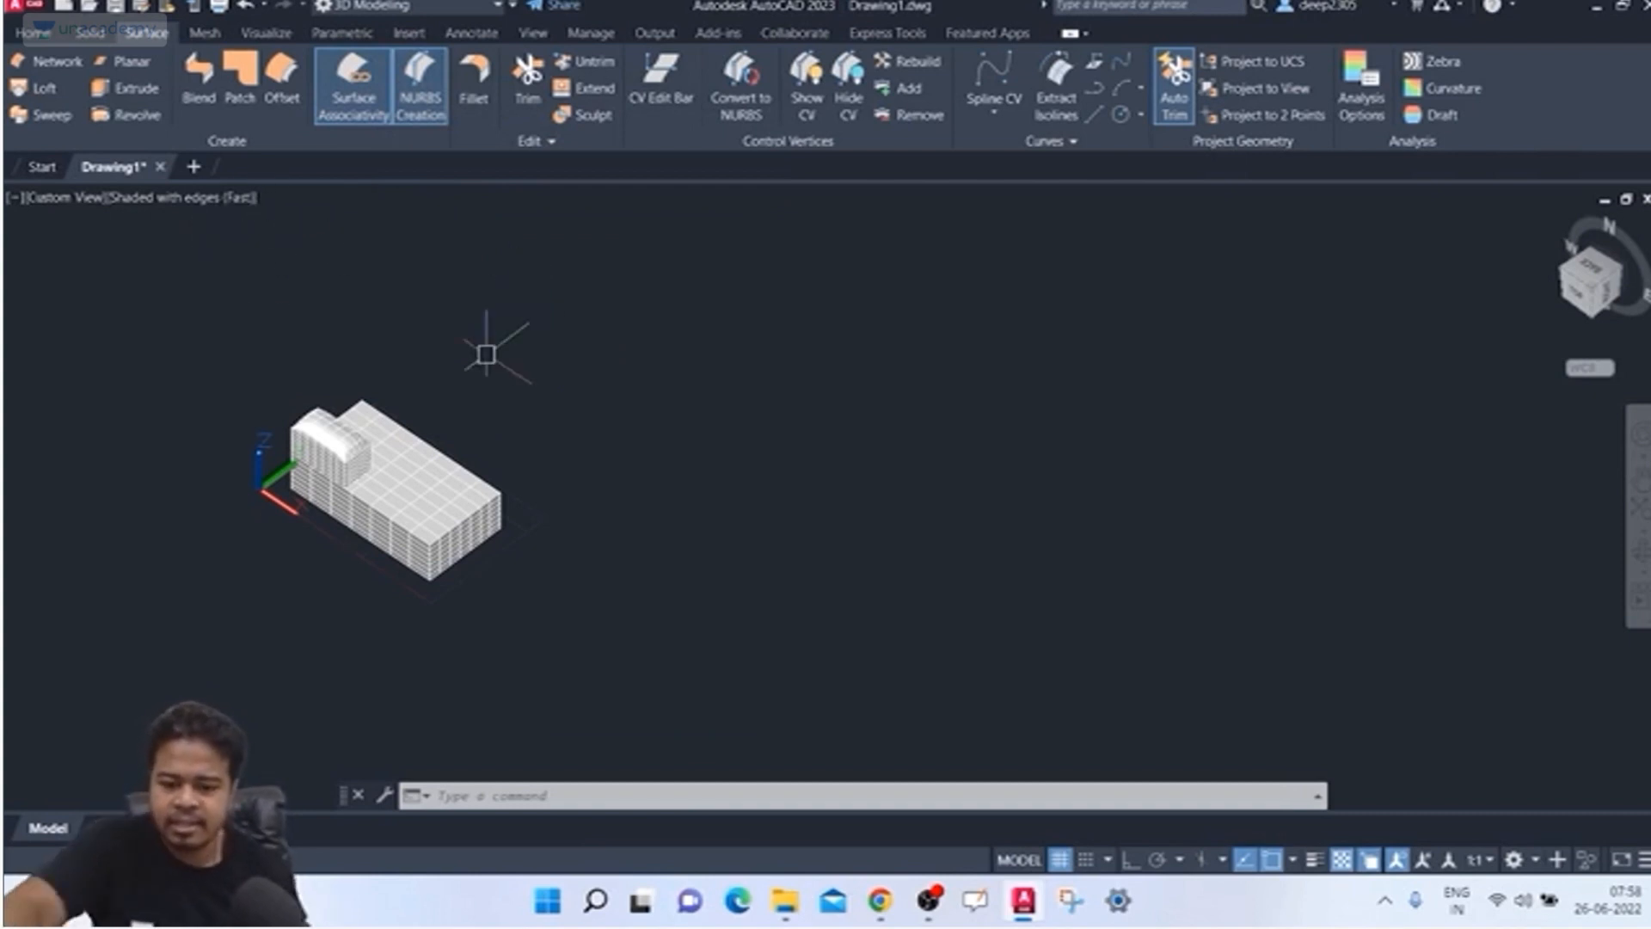
Step: Draw a freehand rectangle on the ground plane in the empty area beside the existing block model
{"action": "type", "text": "rec"}
{"action": "key", "text": "Return"}
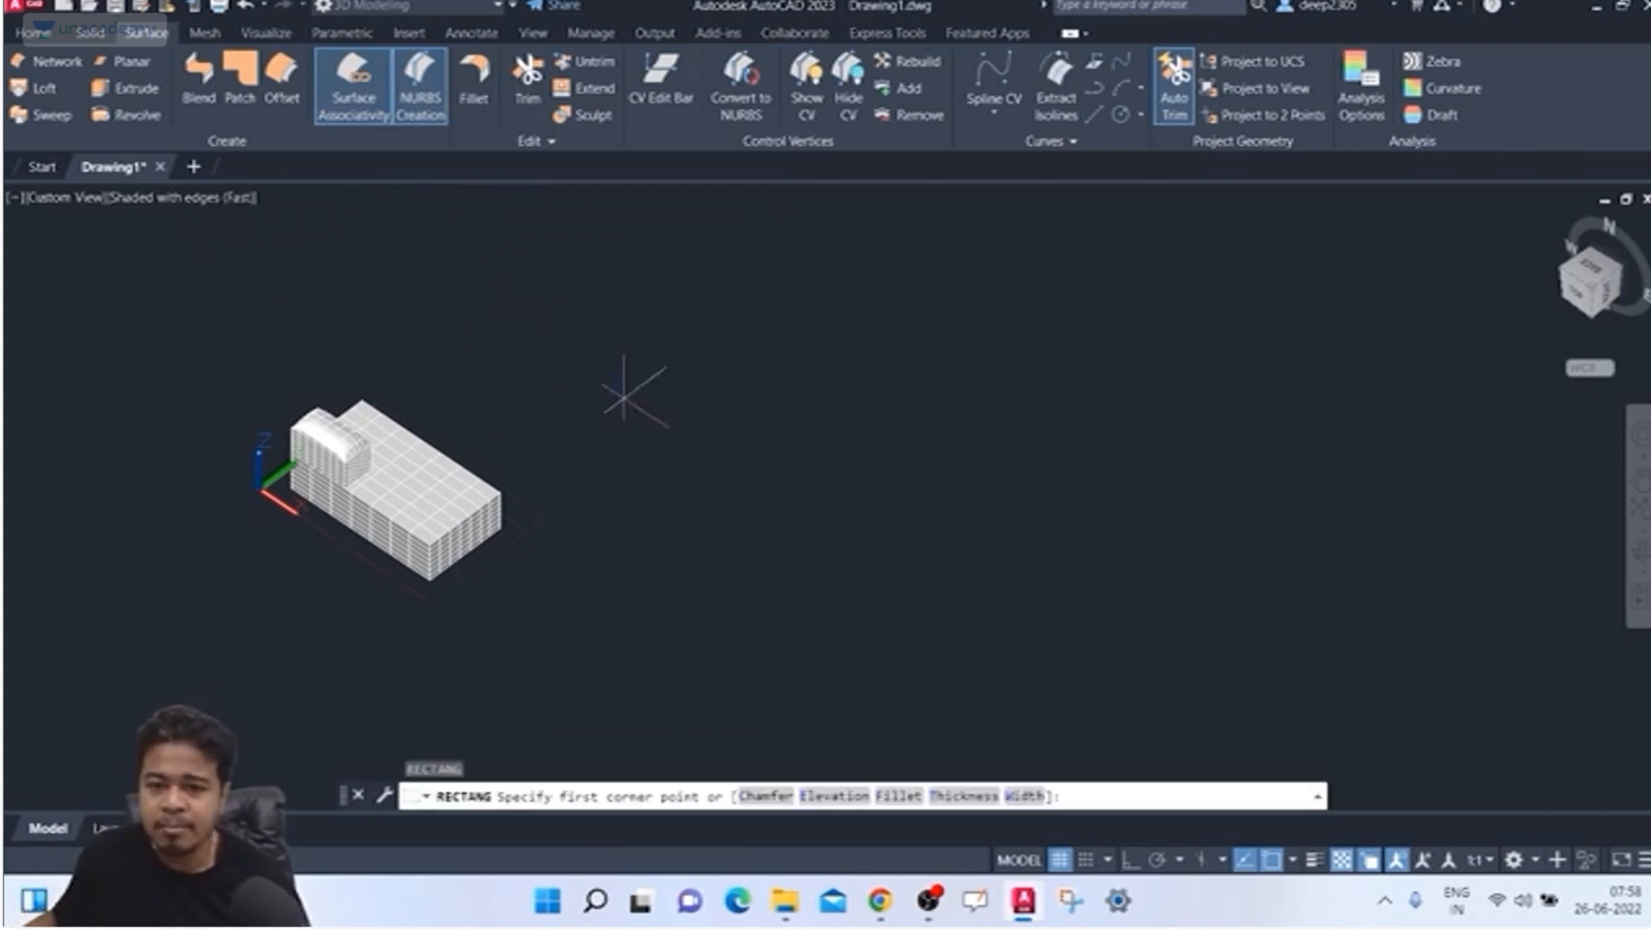
{"action": "left_click", "coordinate": [637, 509]}
{"action": "left_click", "coordinate": [850, 517]}
{"action": "middle_click_drag", "start_coordinate": [939, 516], "coordinate": [907, 509]}
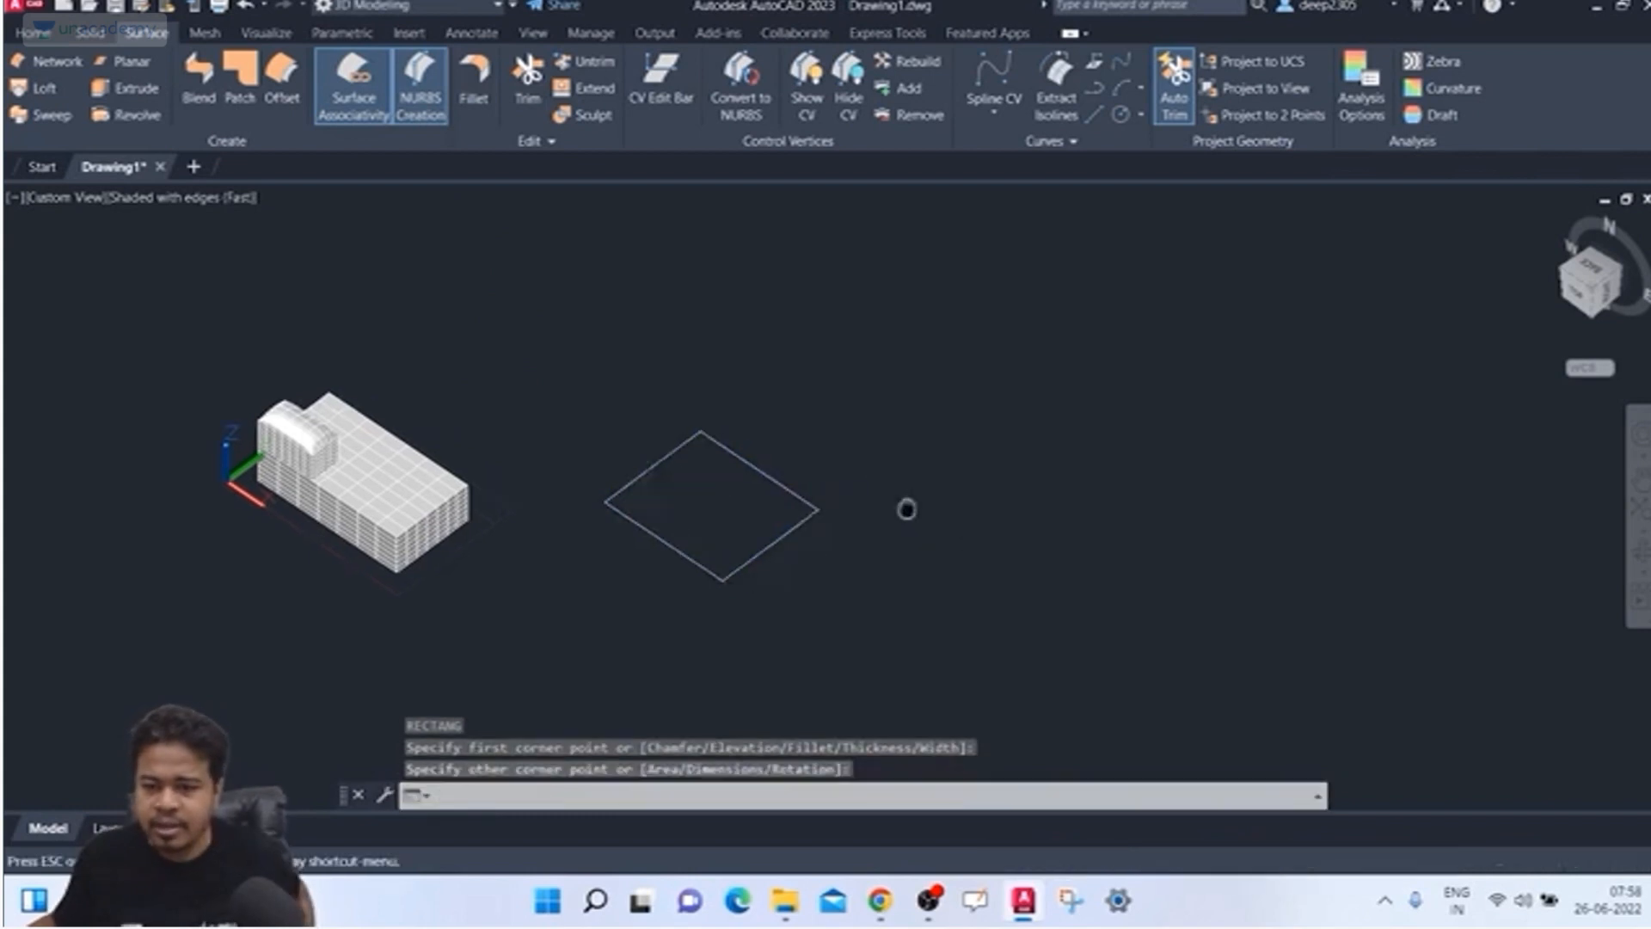
Step: Extrude the new rectangle upward as a surface to form four open NURBS walls, setting the height freehand
{"action": "scroll", "coordinate": [906, 509], "scroll_direction": "up", "scroll_amount": 2}
{"action": "type", "text": "ext"}
{"action": "key", "text": "Return"}
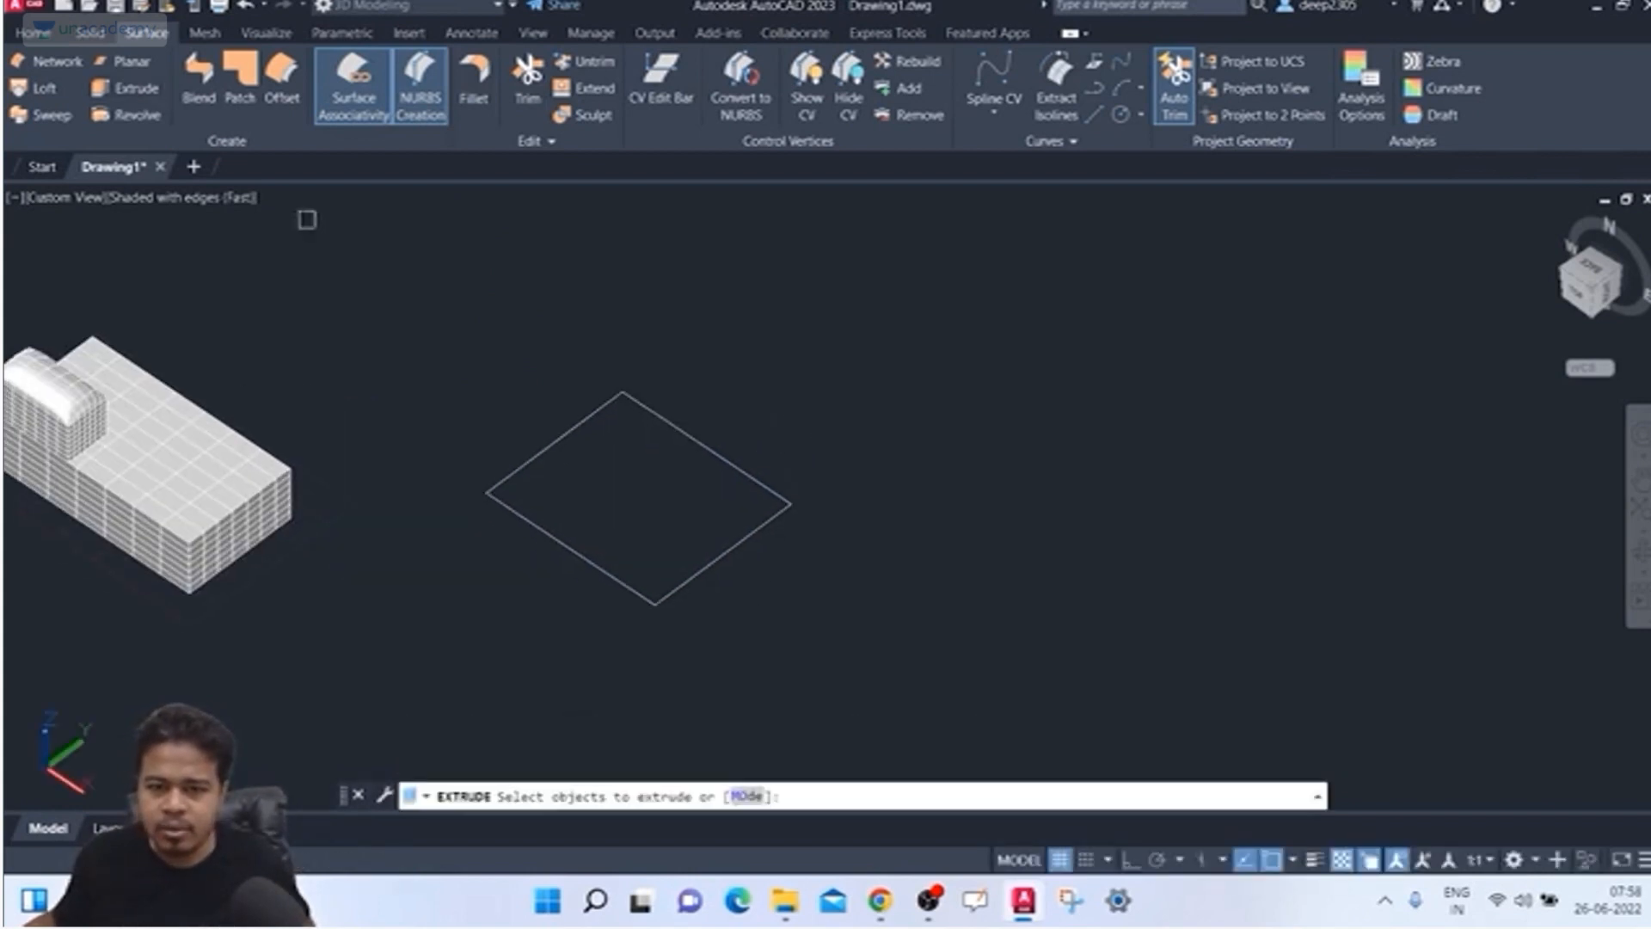
{"action": "left_click", "coordinate": [647, 397]}
{"action": "key", "text": "Return"}
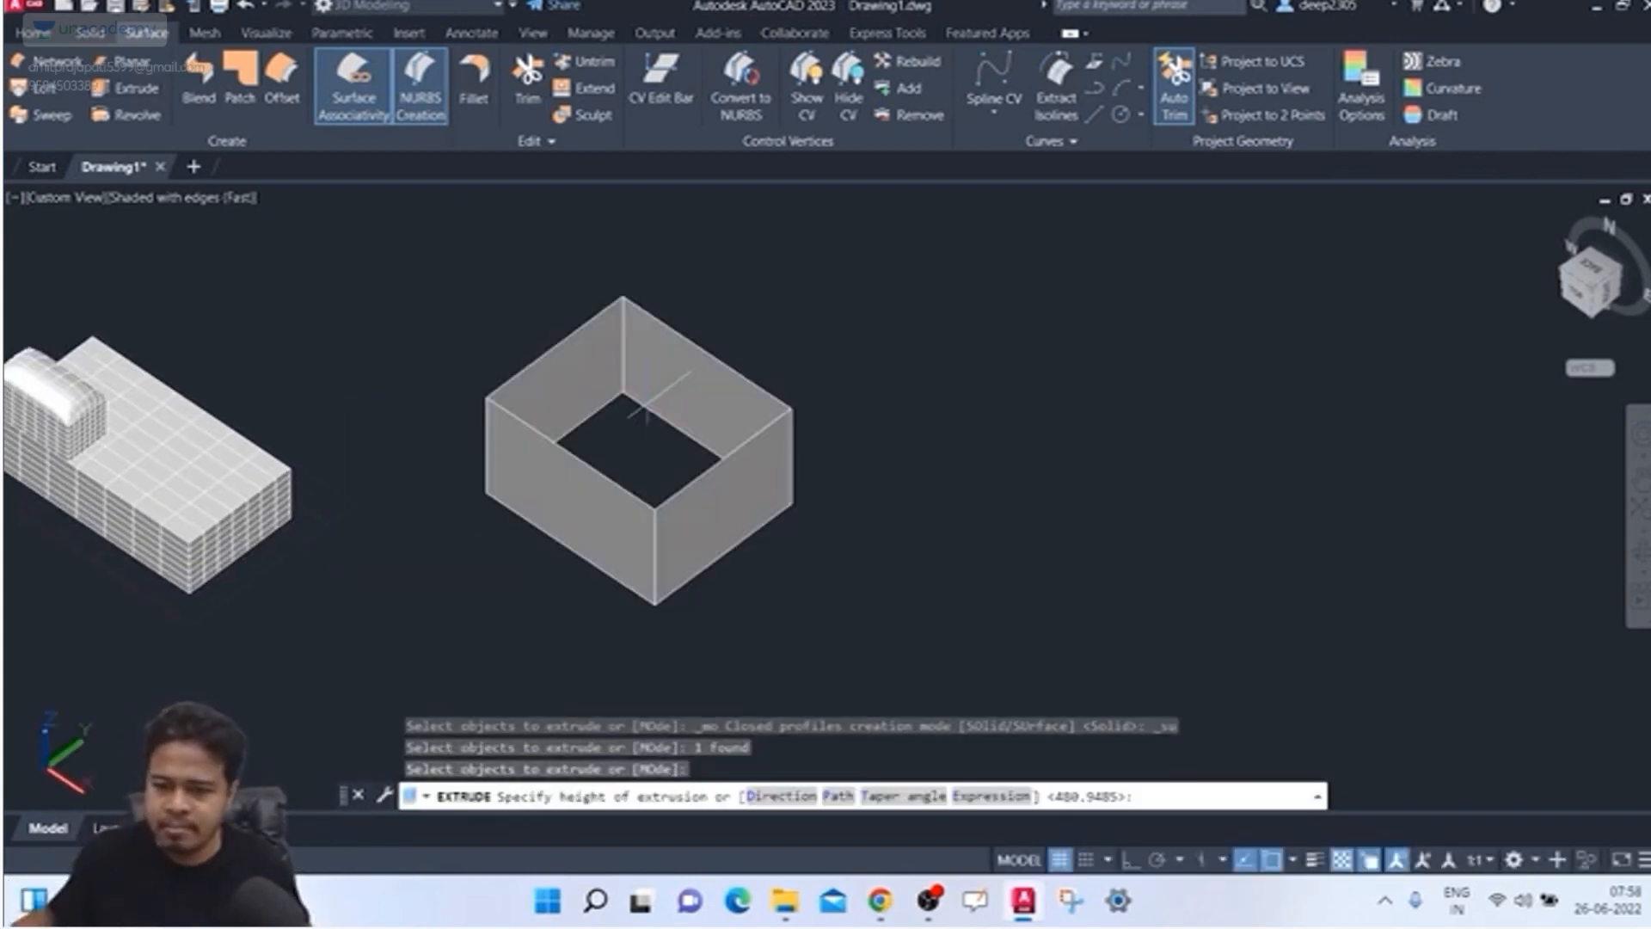
{"action": "left_click", "coordinate": [841, 353]}
{"action": "middle_click_drag", "start_coordinate": [966, 401], "coordinate": [910, 402]}
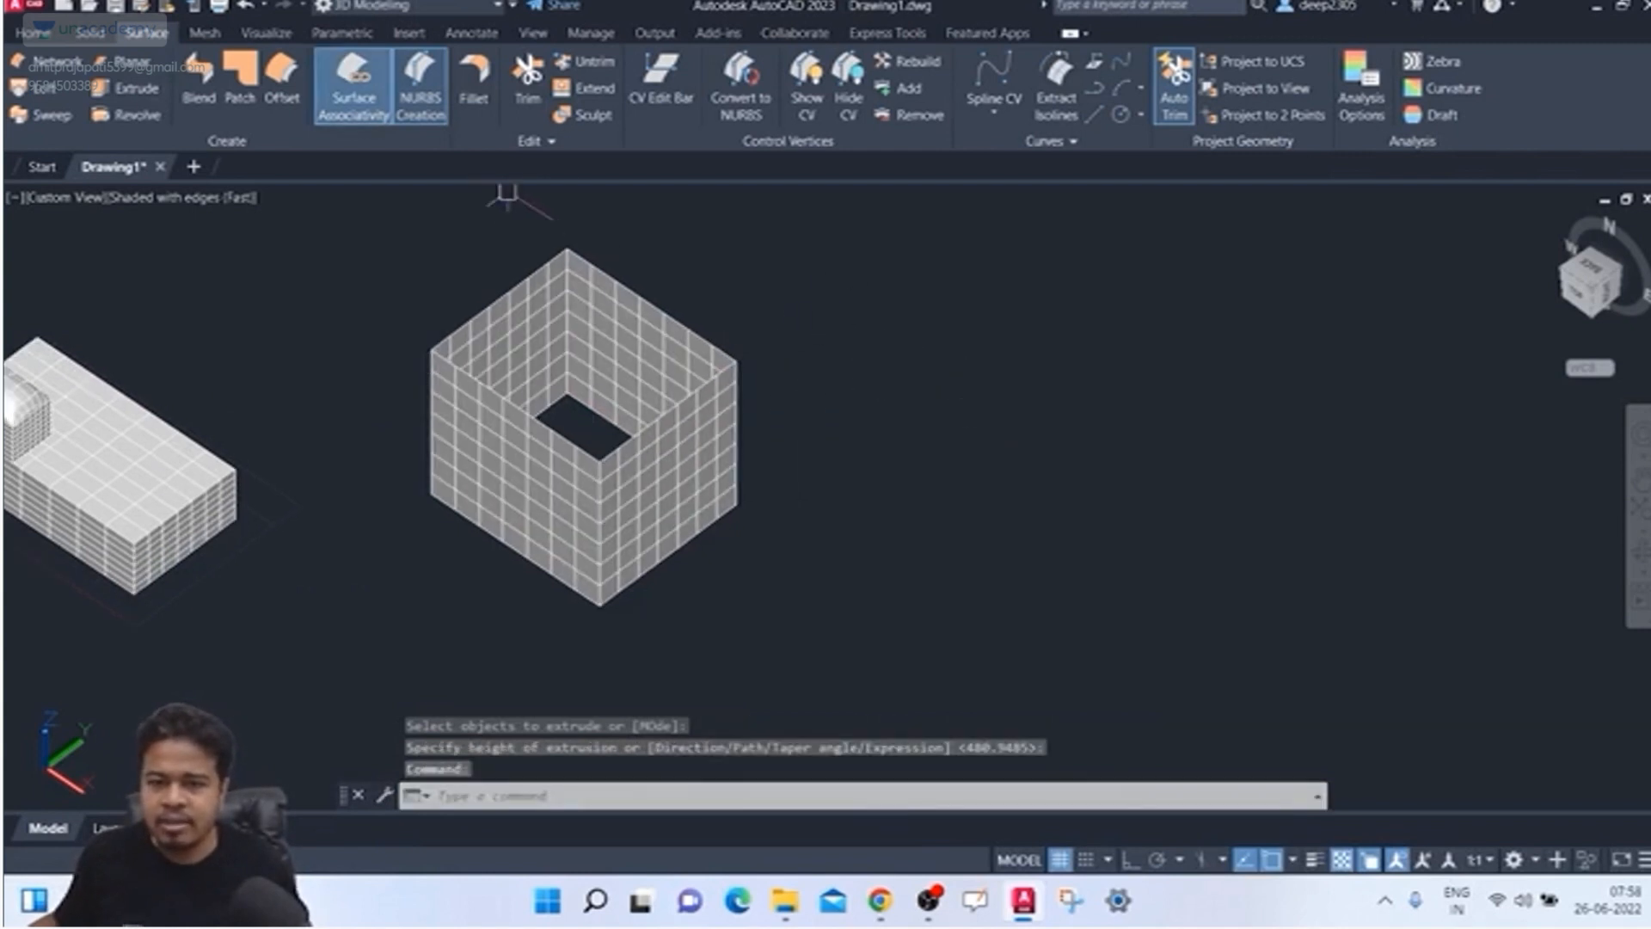
{"action": "key", "text": "Escape"}
{"action": "middle_click_drag", "start_coordinate": [331, 401], "coordinate": [324, 421]}
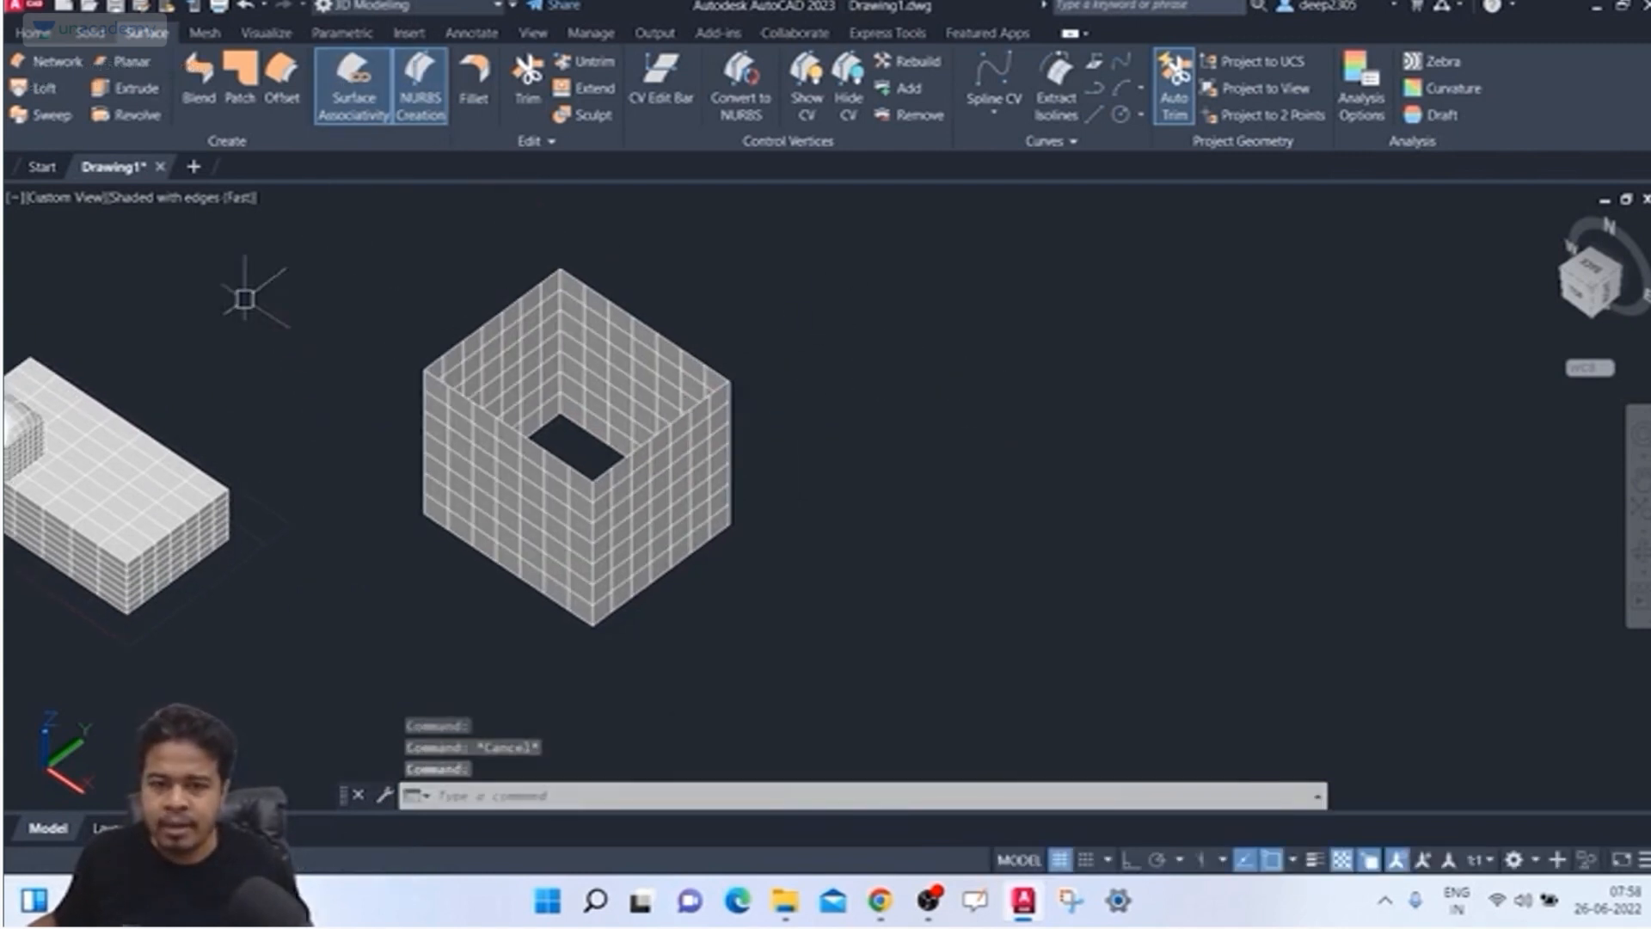
Step: Start a surface patch over the walls' open upper rim, selecting its four edges with the Chain option
{"action": "left_click", "coordinate": [240, 81]}
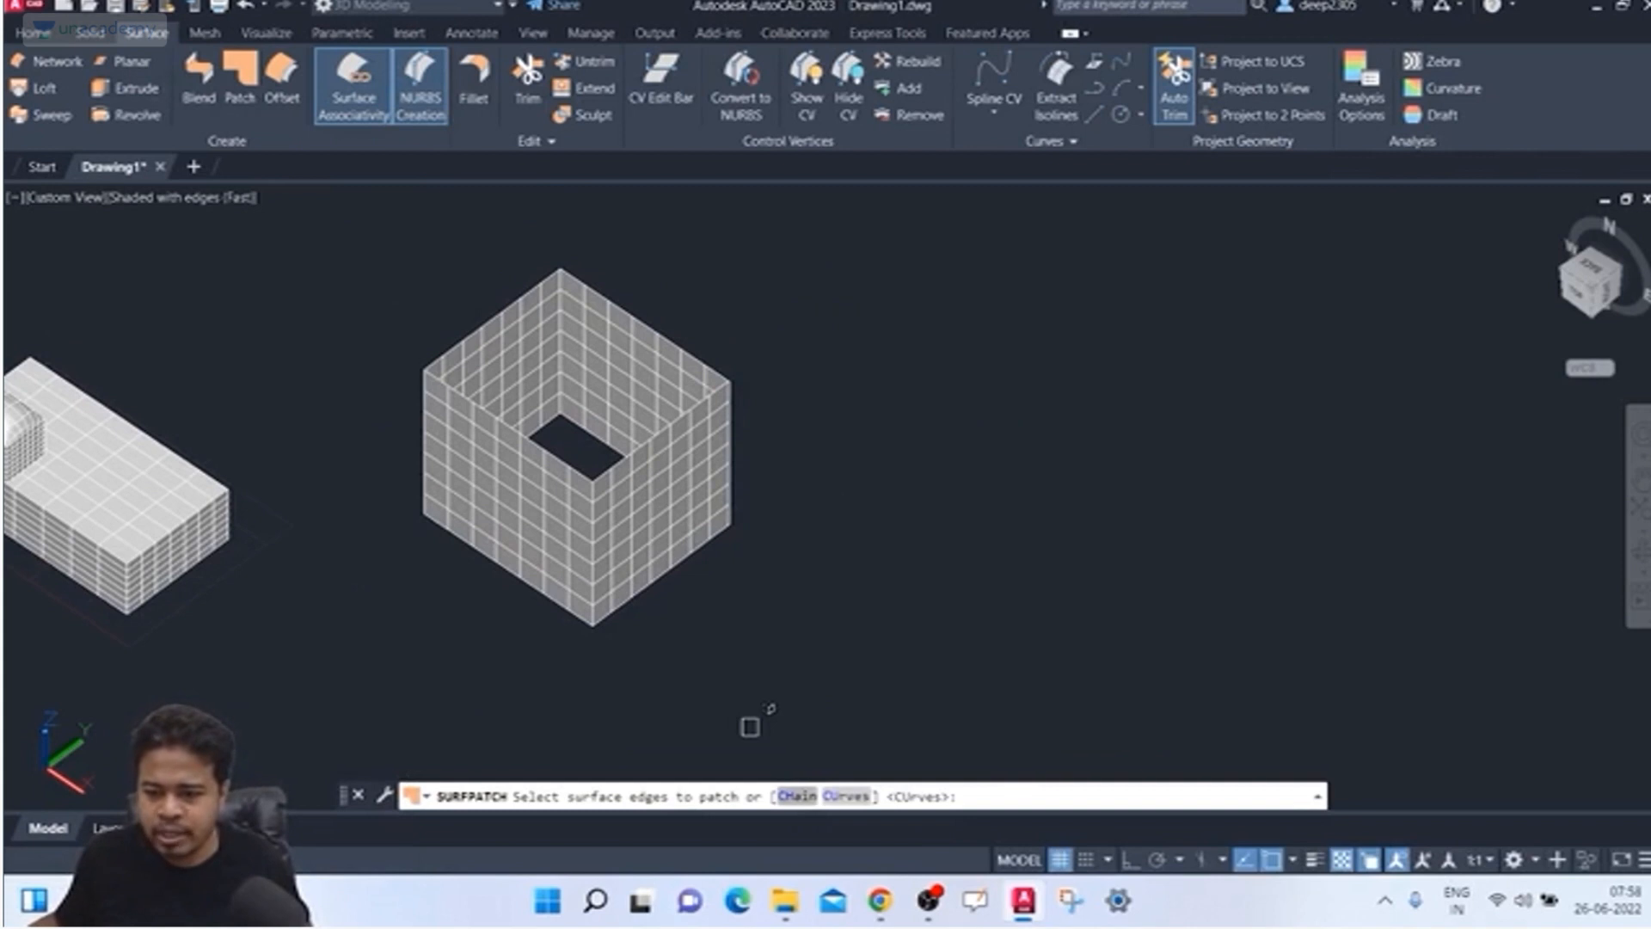
{"action": "type", "text": "CH"}
{"action": "key", "text": "Return"}
{"action": "left_click", "coordinate": [465, 325]}
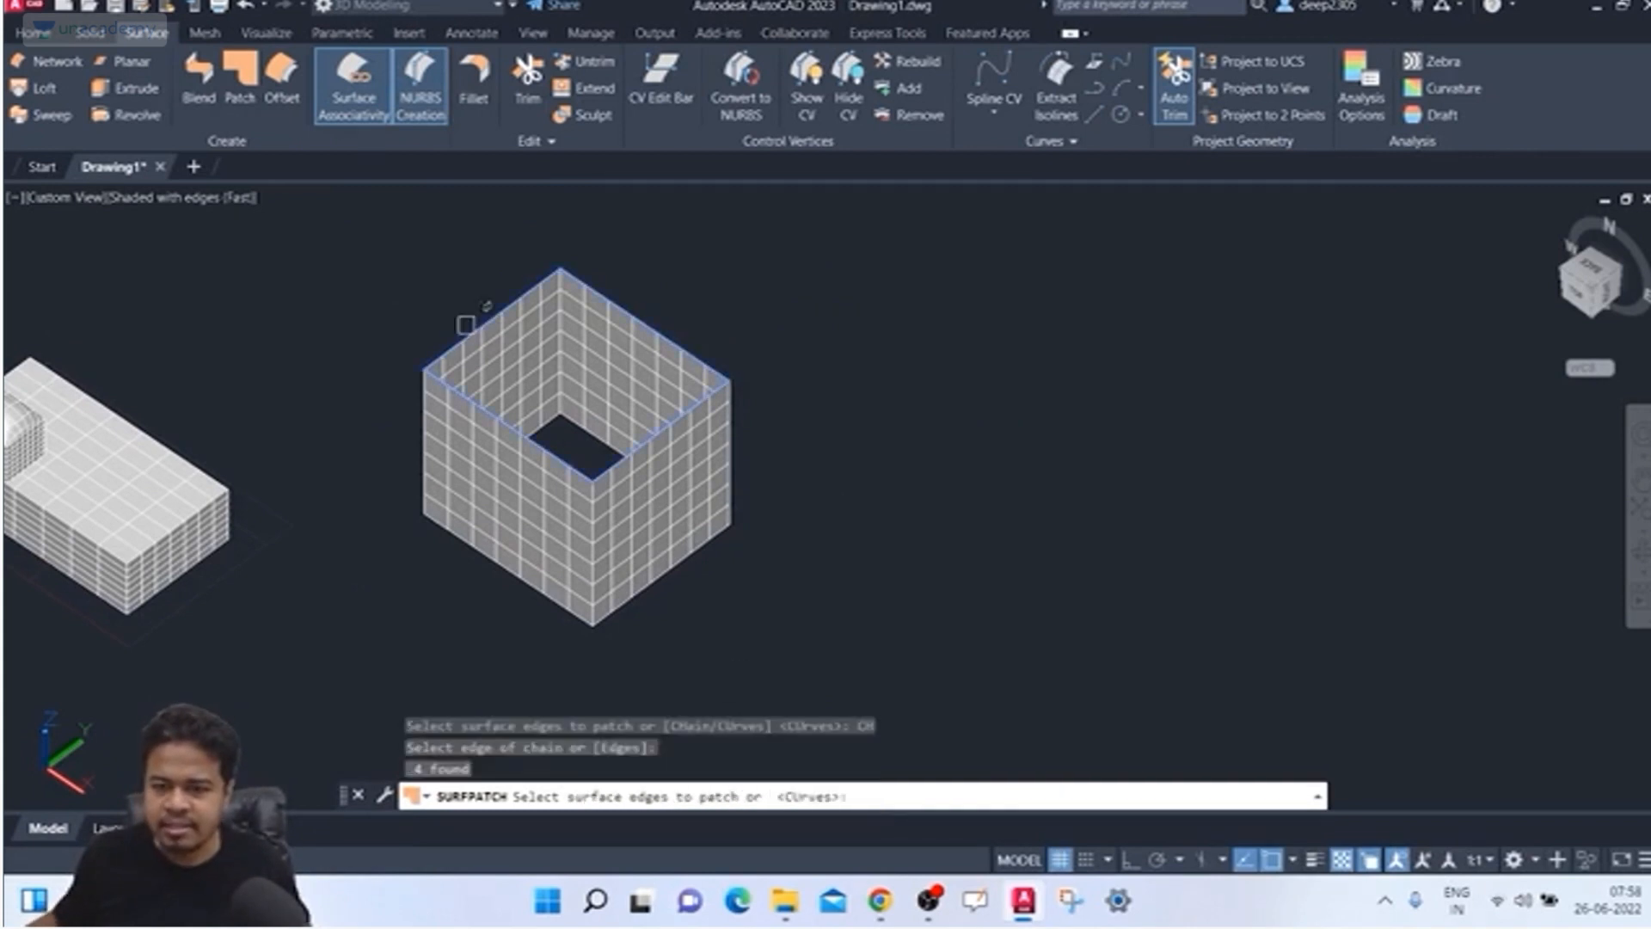
{"action": "key", "text": "Return"}
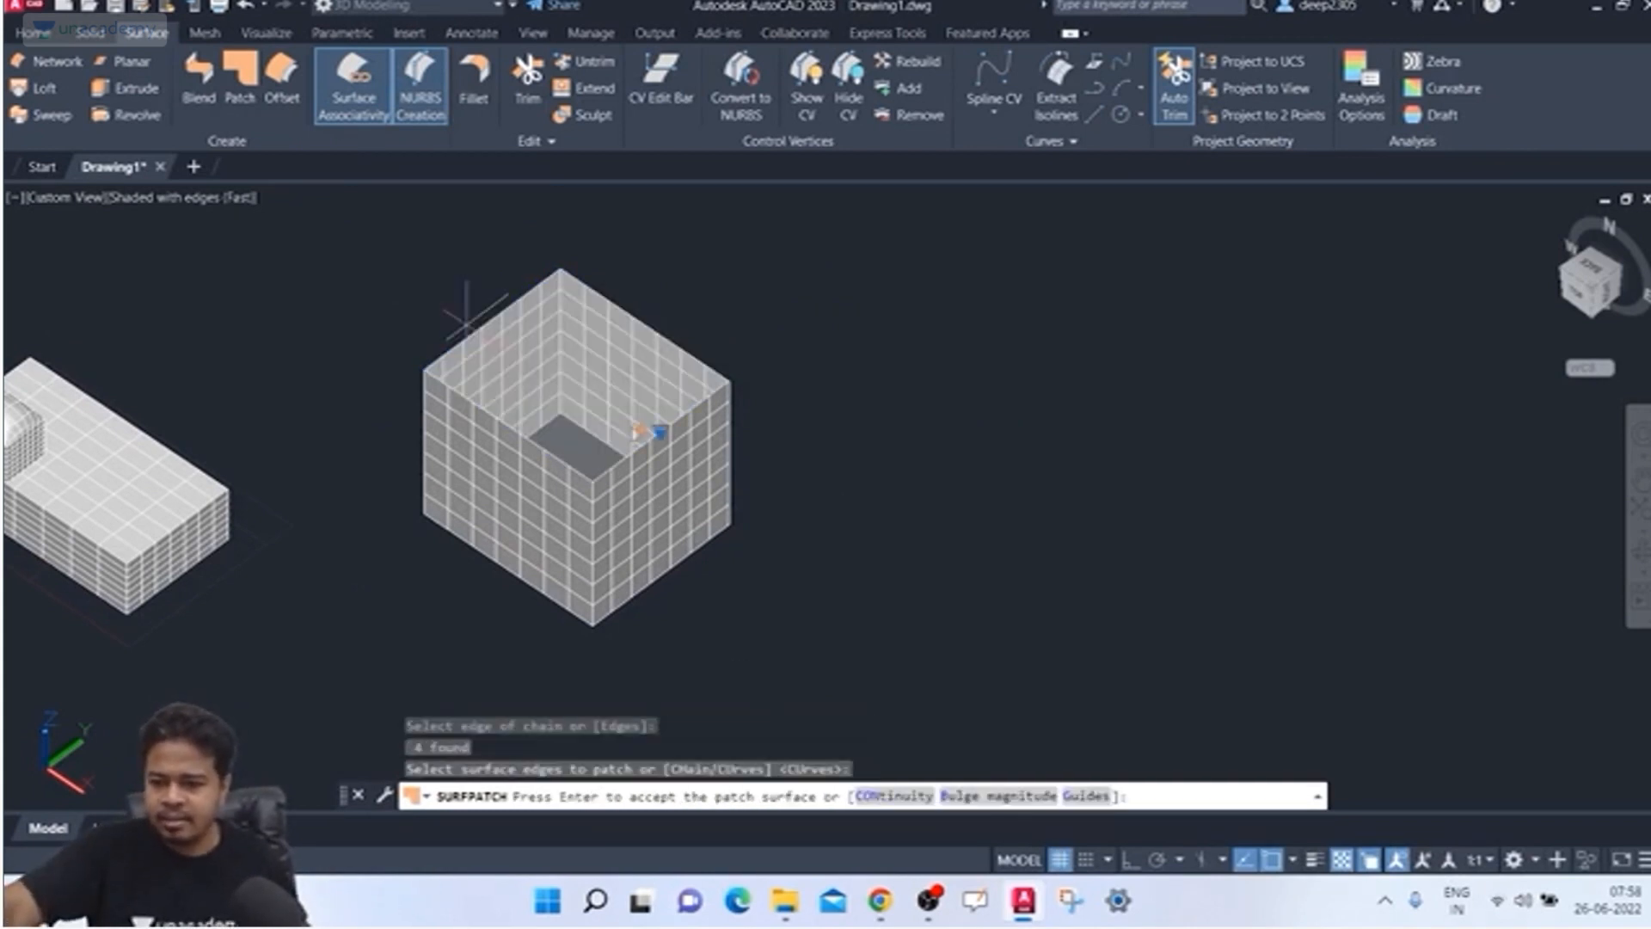
Step: Set the patch's bulge magnitude to 1 and its continuity to G1, and accept the surface
{"action": "type", "text": "B"}
{"action": "key", "text": "Return"}
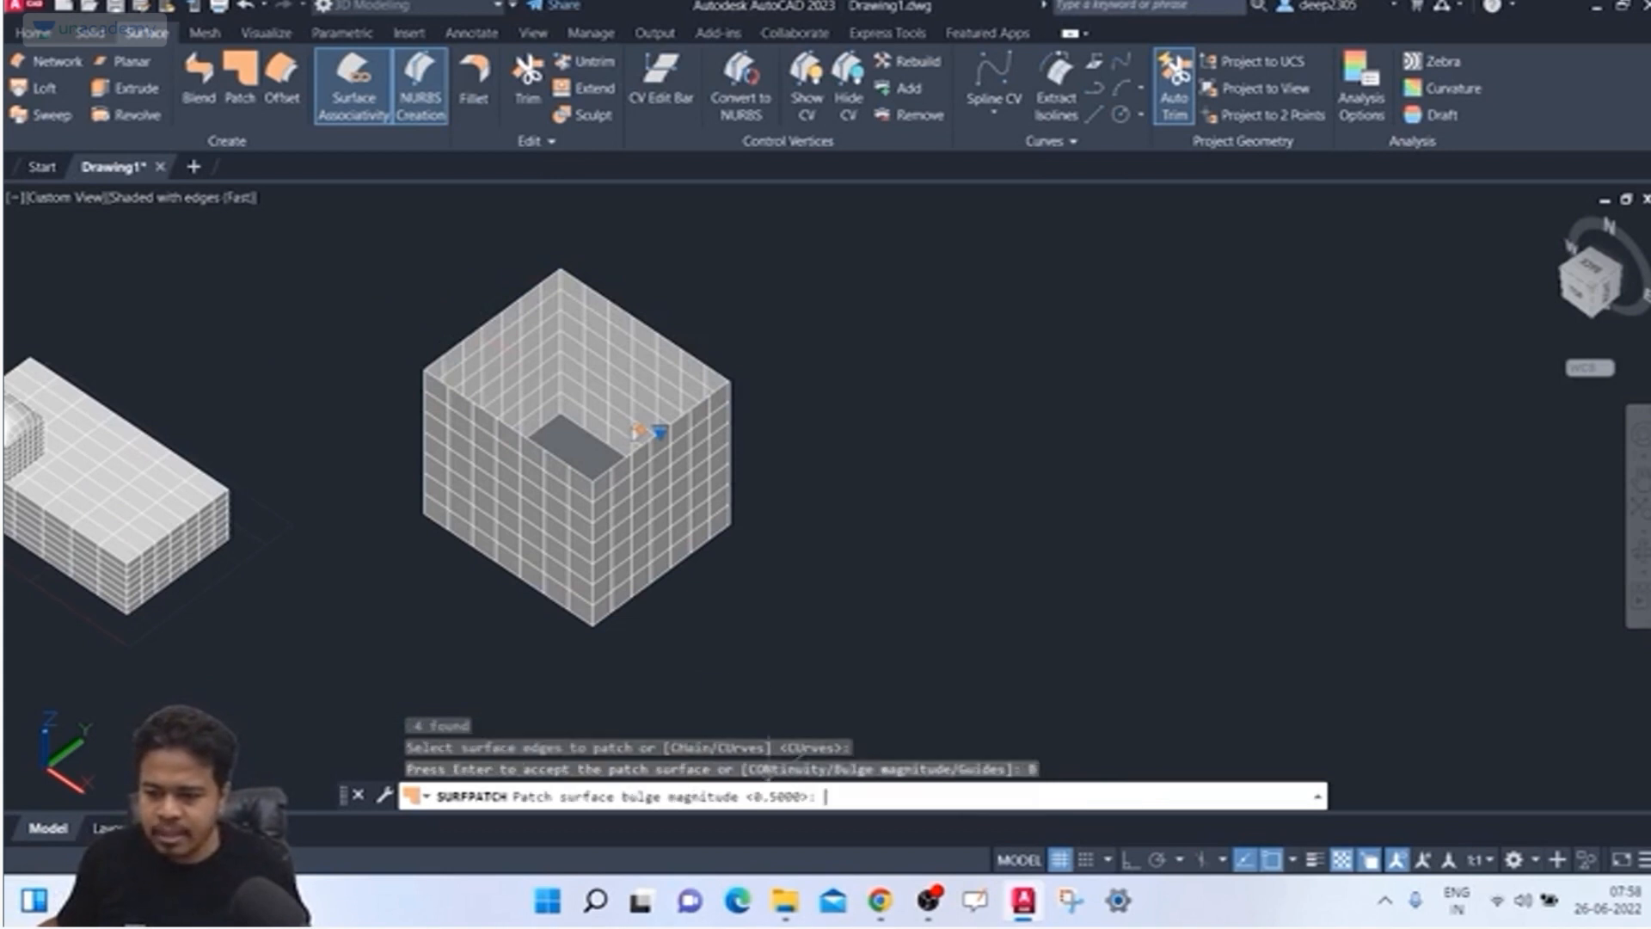
{"action": "type", "text": "1"}
{"action": "key", "text": "Return"}
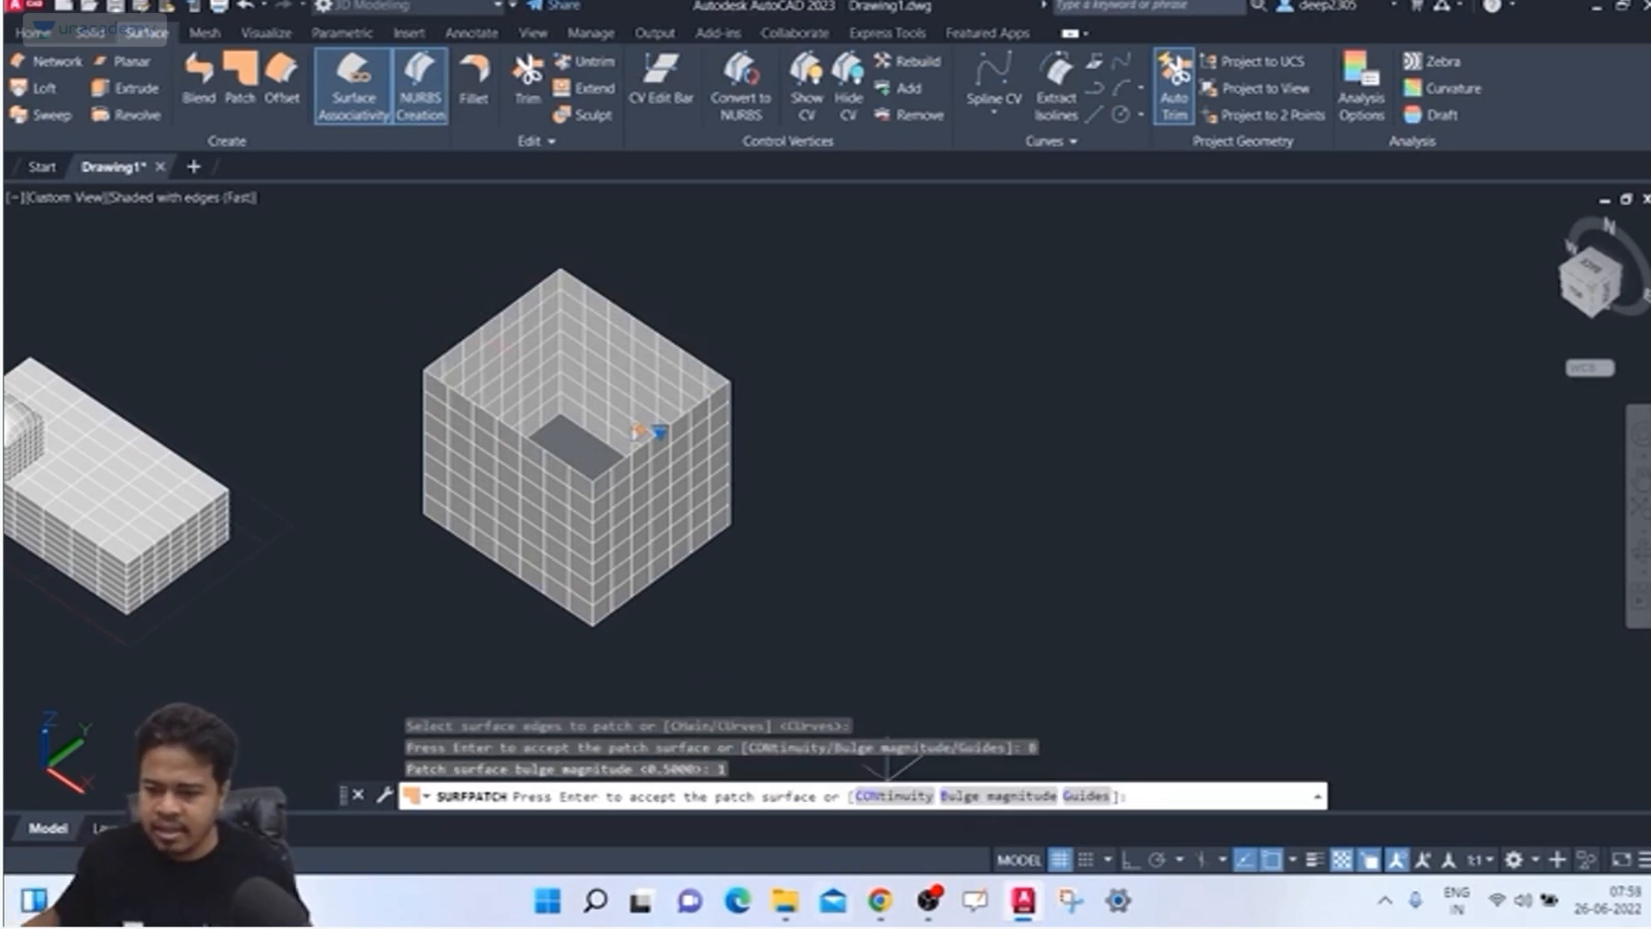
{"action": "type", "text": "CON"}
{"action": "key", "text": "Return"}
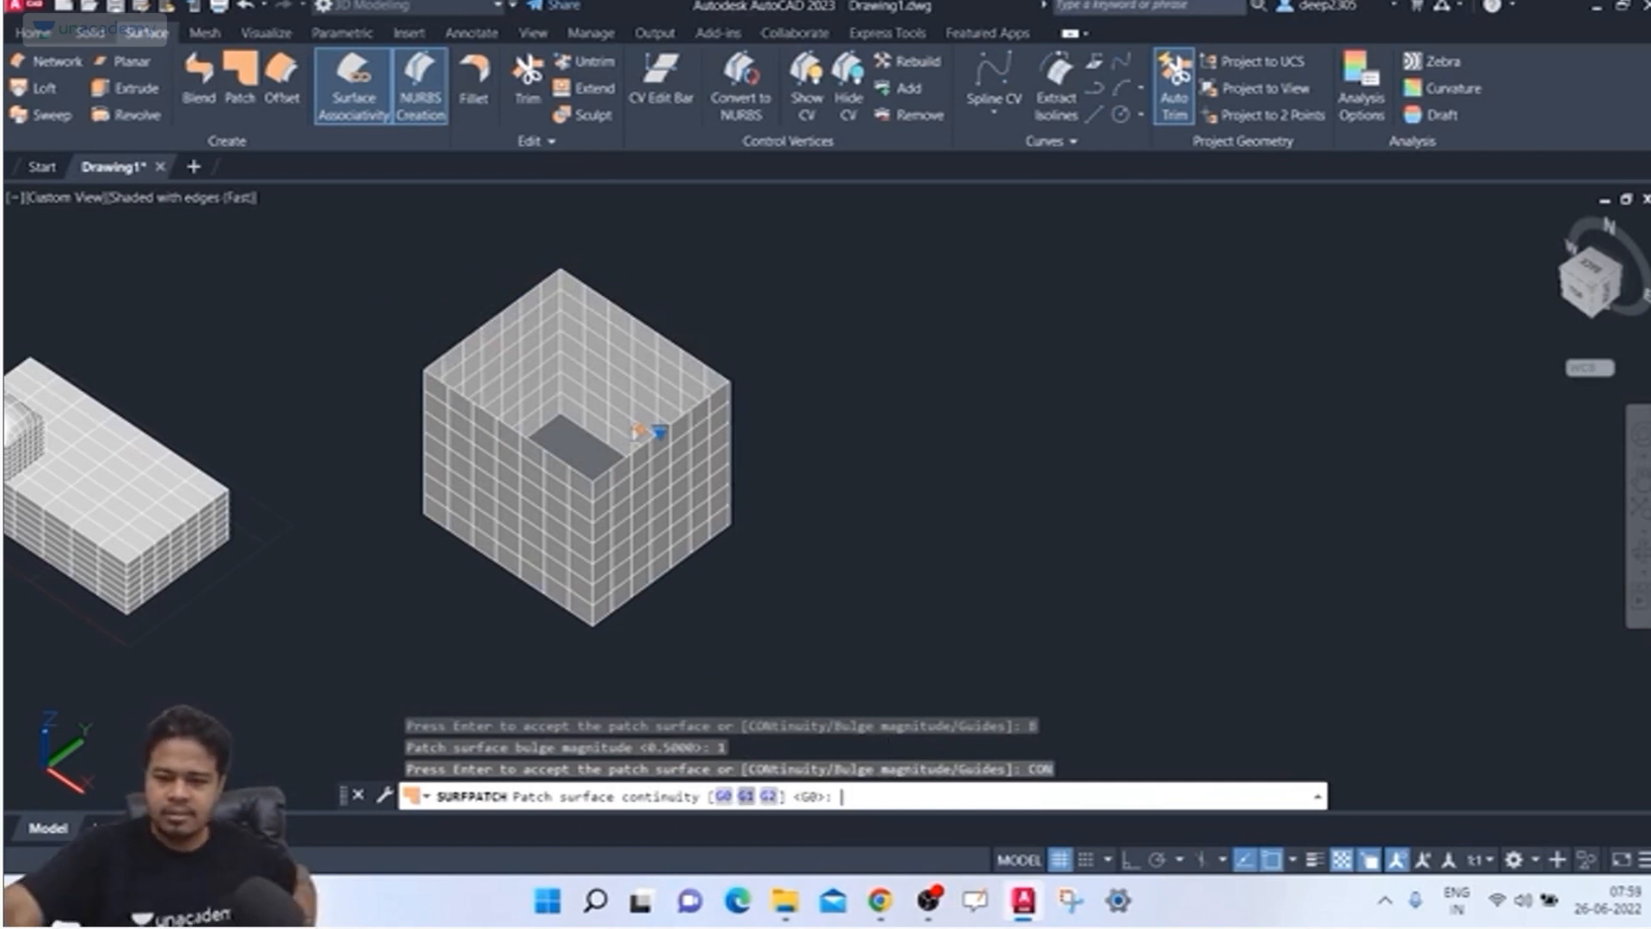
{"action": "type", "text": "G1"}
{"action": "key", "text": "Return"}
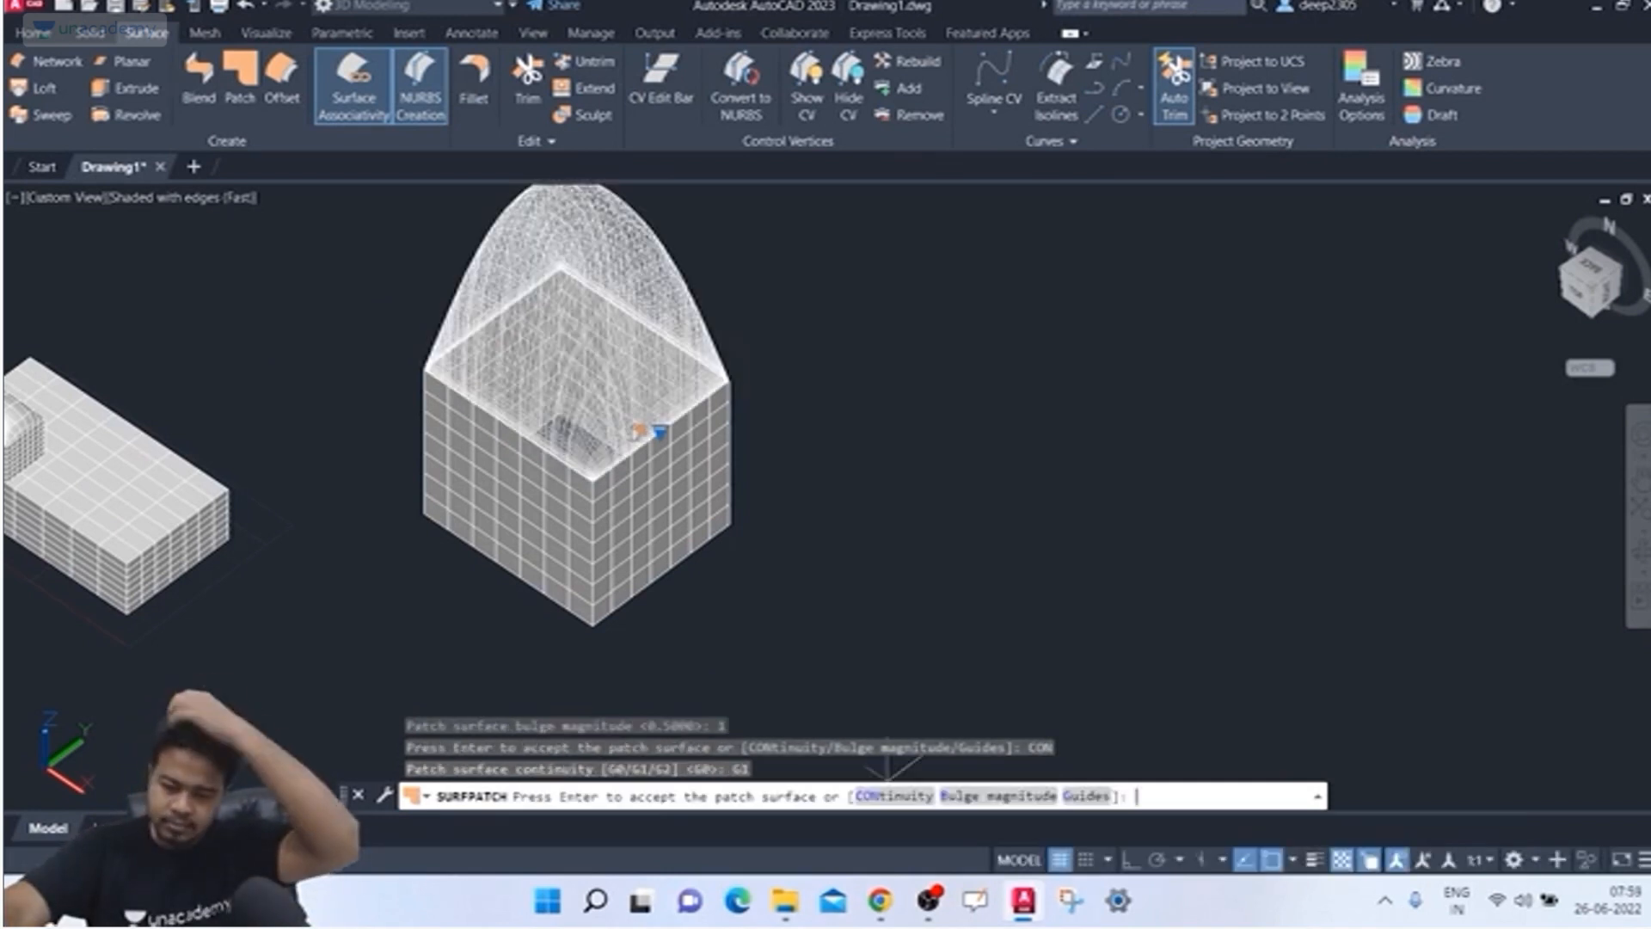
{"action": "key", "text": "Return"}
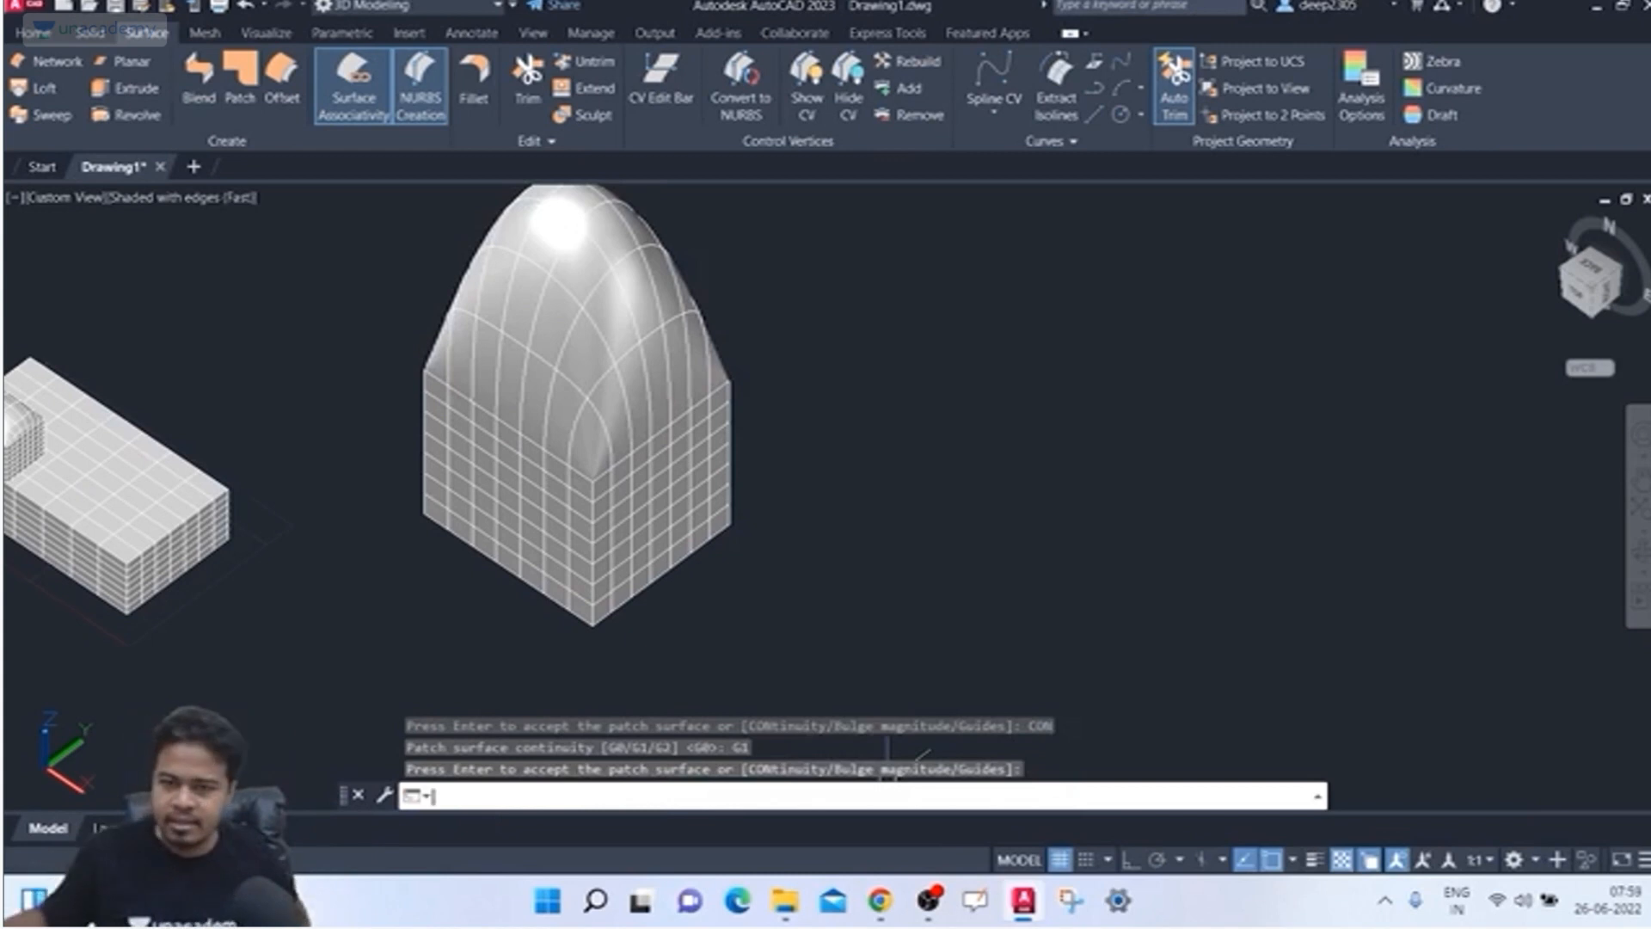
{"action": "key", "text": "Escape"}
Step: Select the domed NURBS patch and move it straight up along Z, clear of the extruded walls
{"action": "middle_click_drag", "start_coordinate": [841, 674], "coordinate": [857, 552], "text": "shift"}
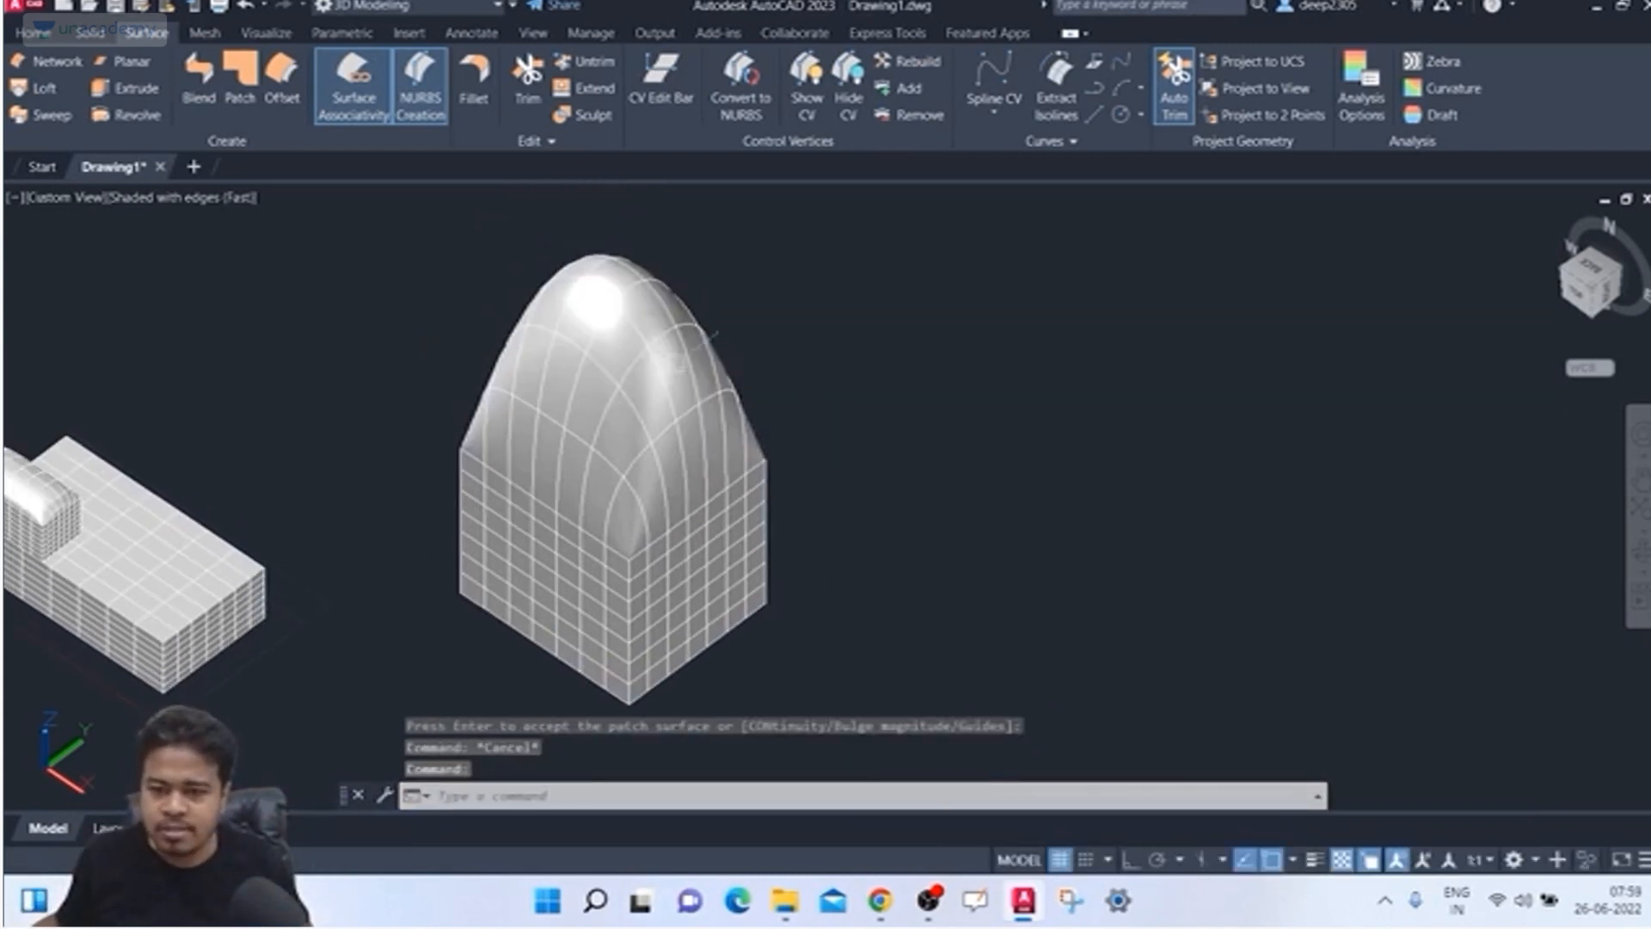
{"action": "left_click", "coordinate": [625, 350]}
{"action": "left_click", "coordinate": [742, 216]}
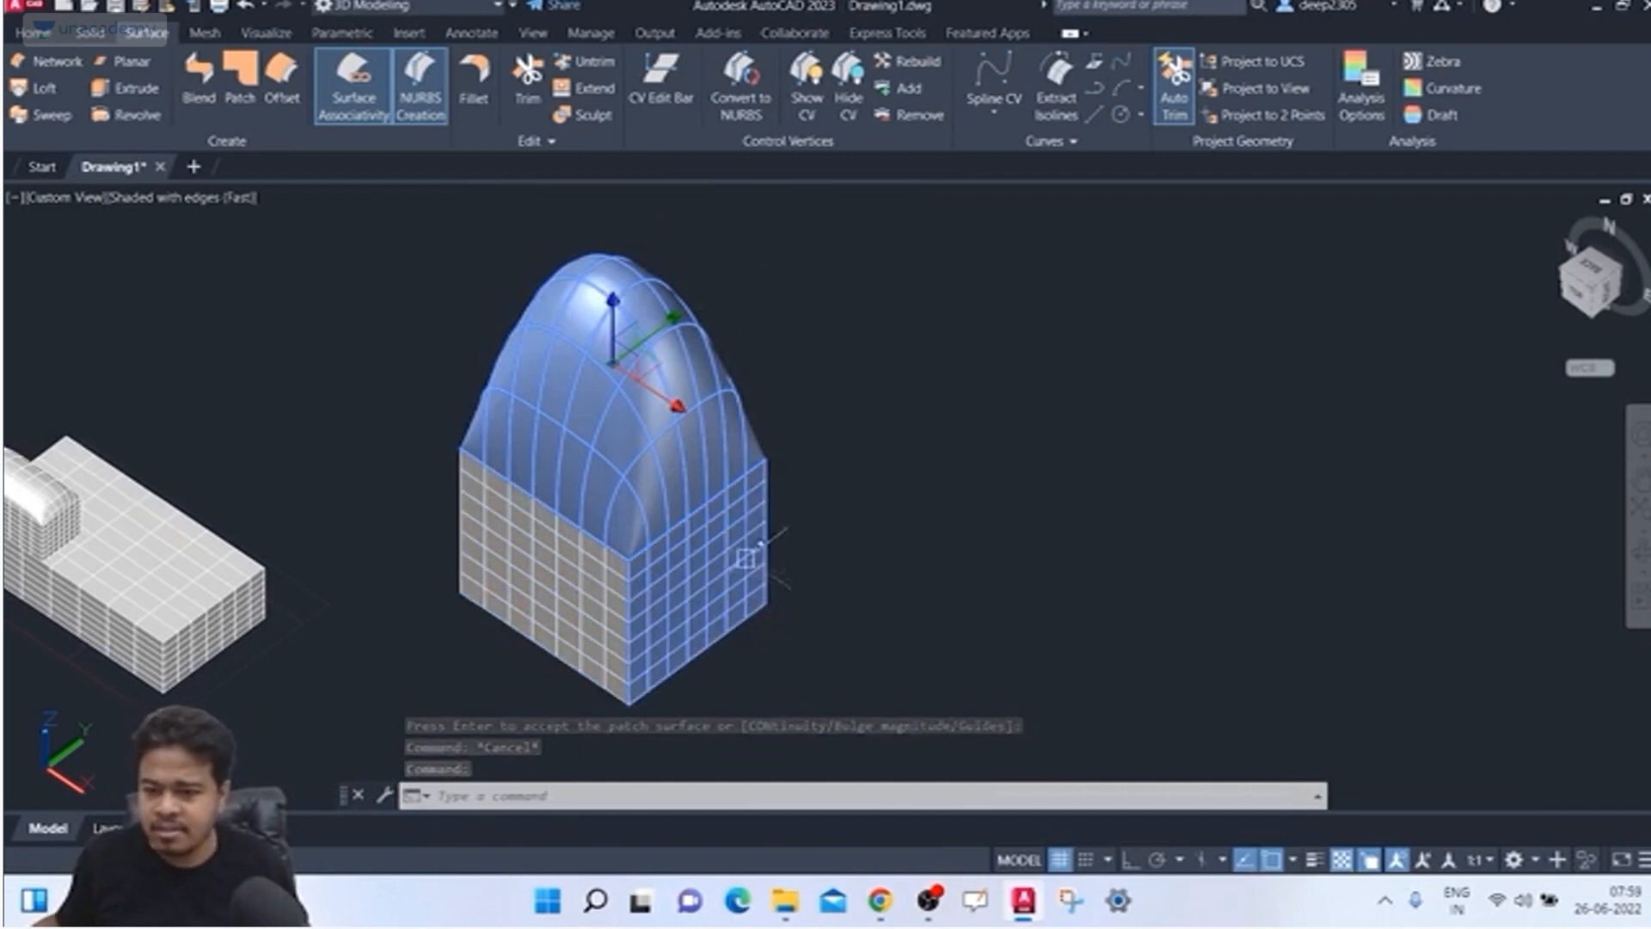
{"action": "middle_click_drag", "start_coordinate": [790, 402], "coordinate": [792, 415]}
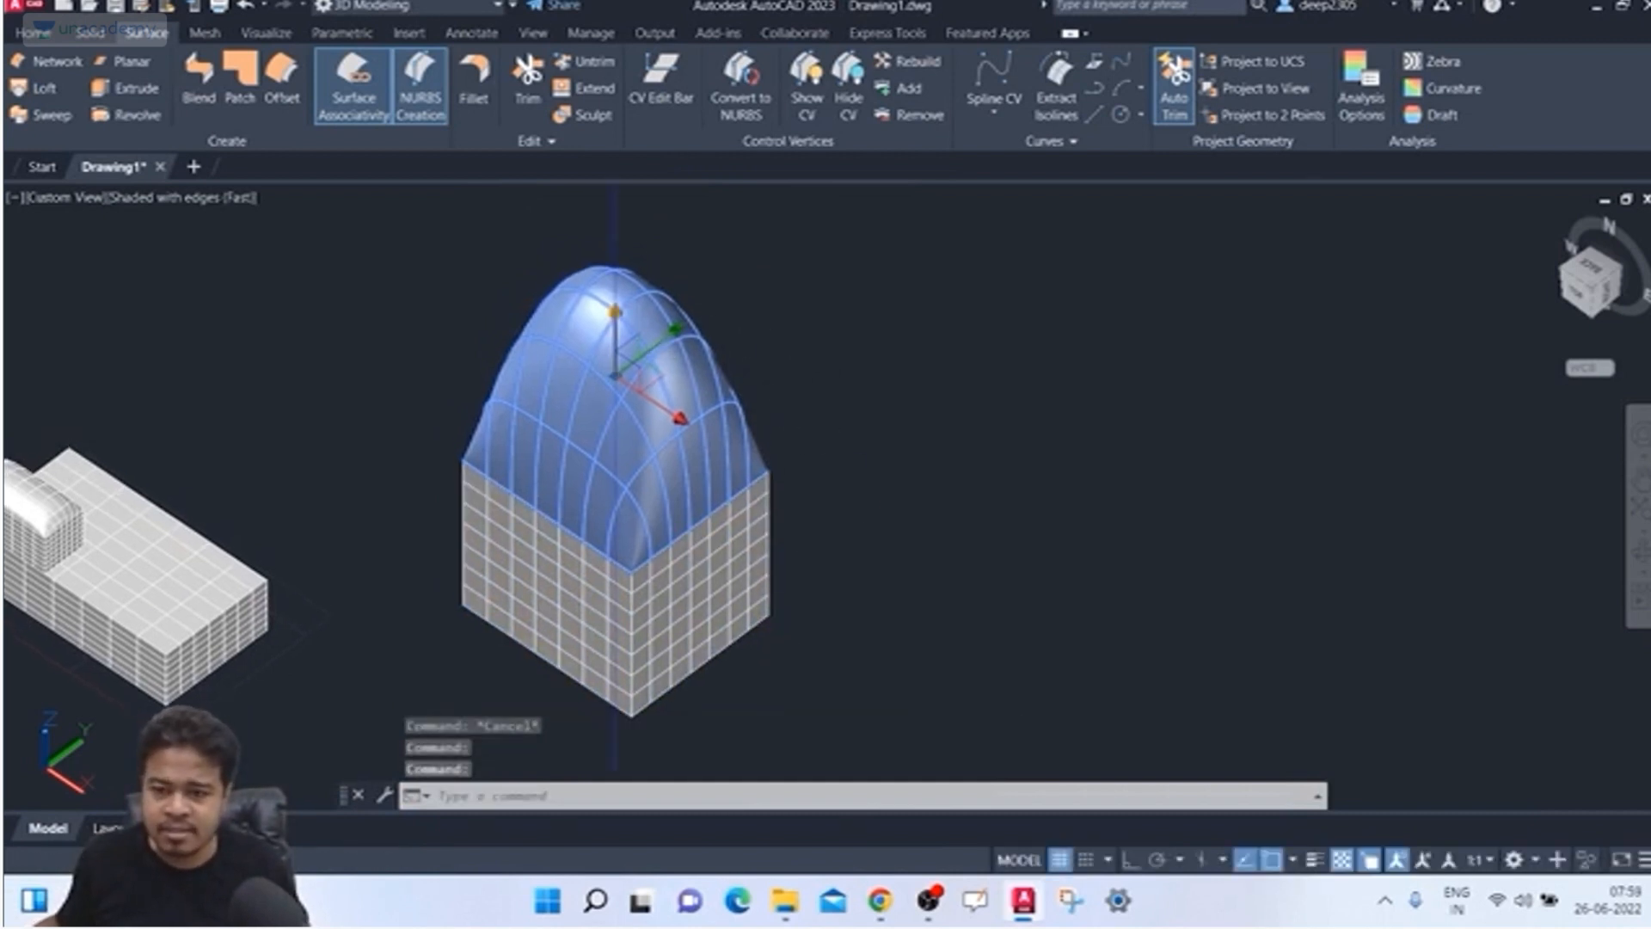
{"action": "left_click", "coordinate": [615, 312]}
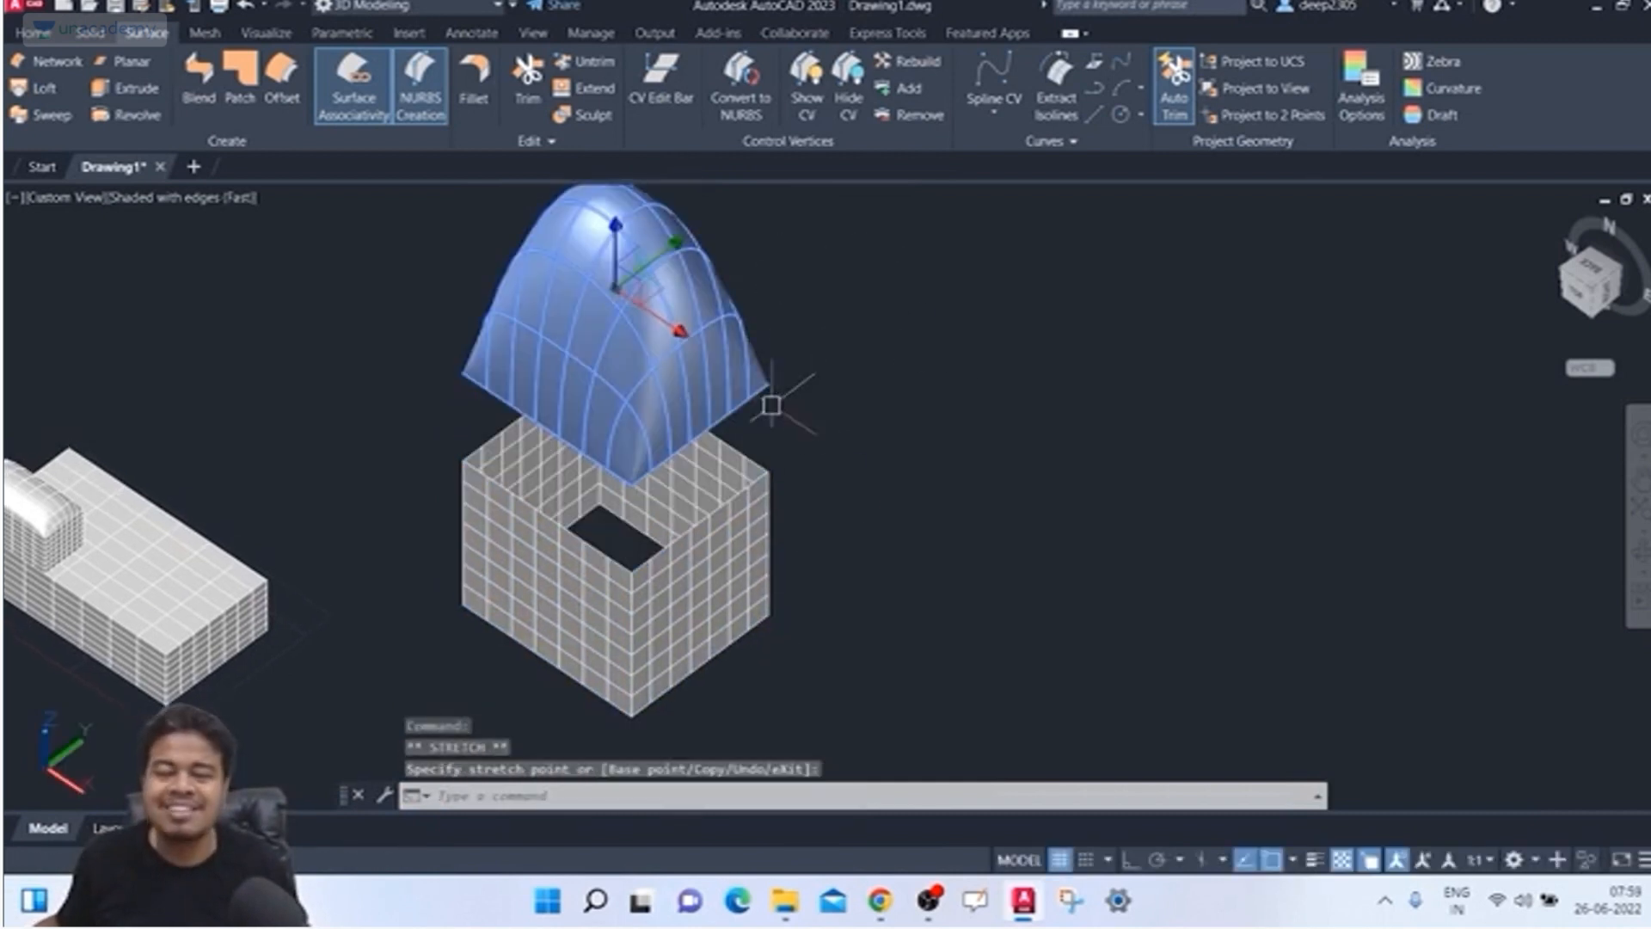
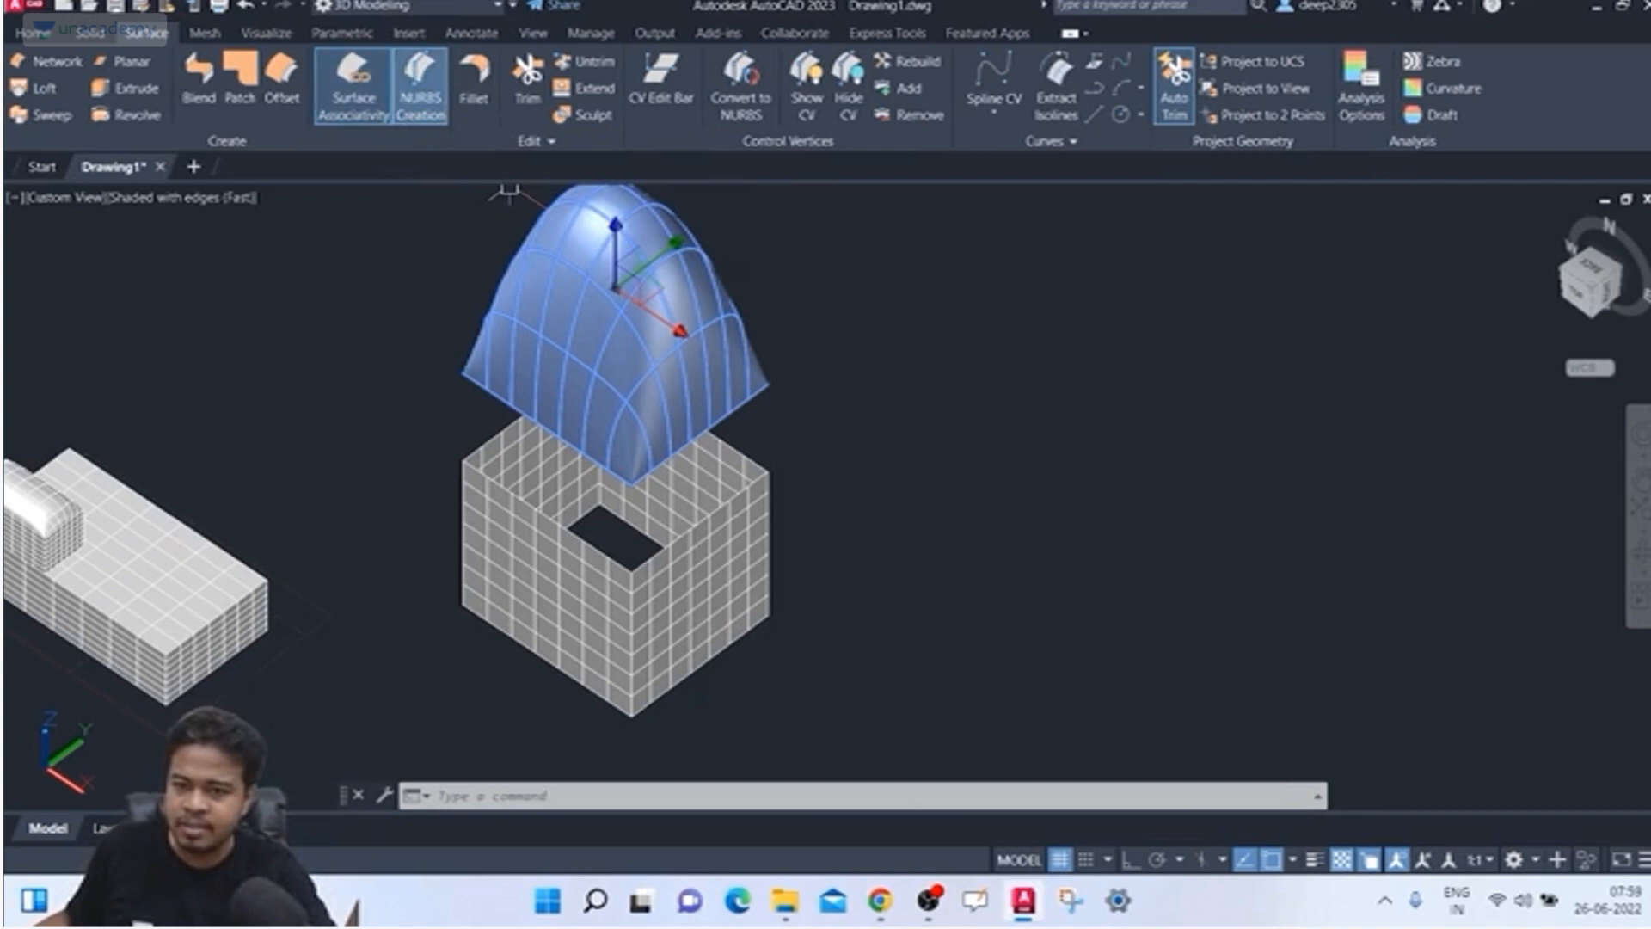
Step: Turn NURBS Creation off while leaving Surface Associativity on, and erase the detached domed patch
{"action": "left_click", "coordinate": [419, 86]}
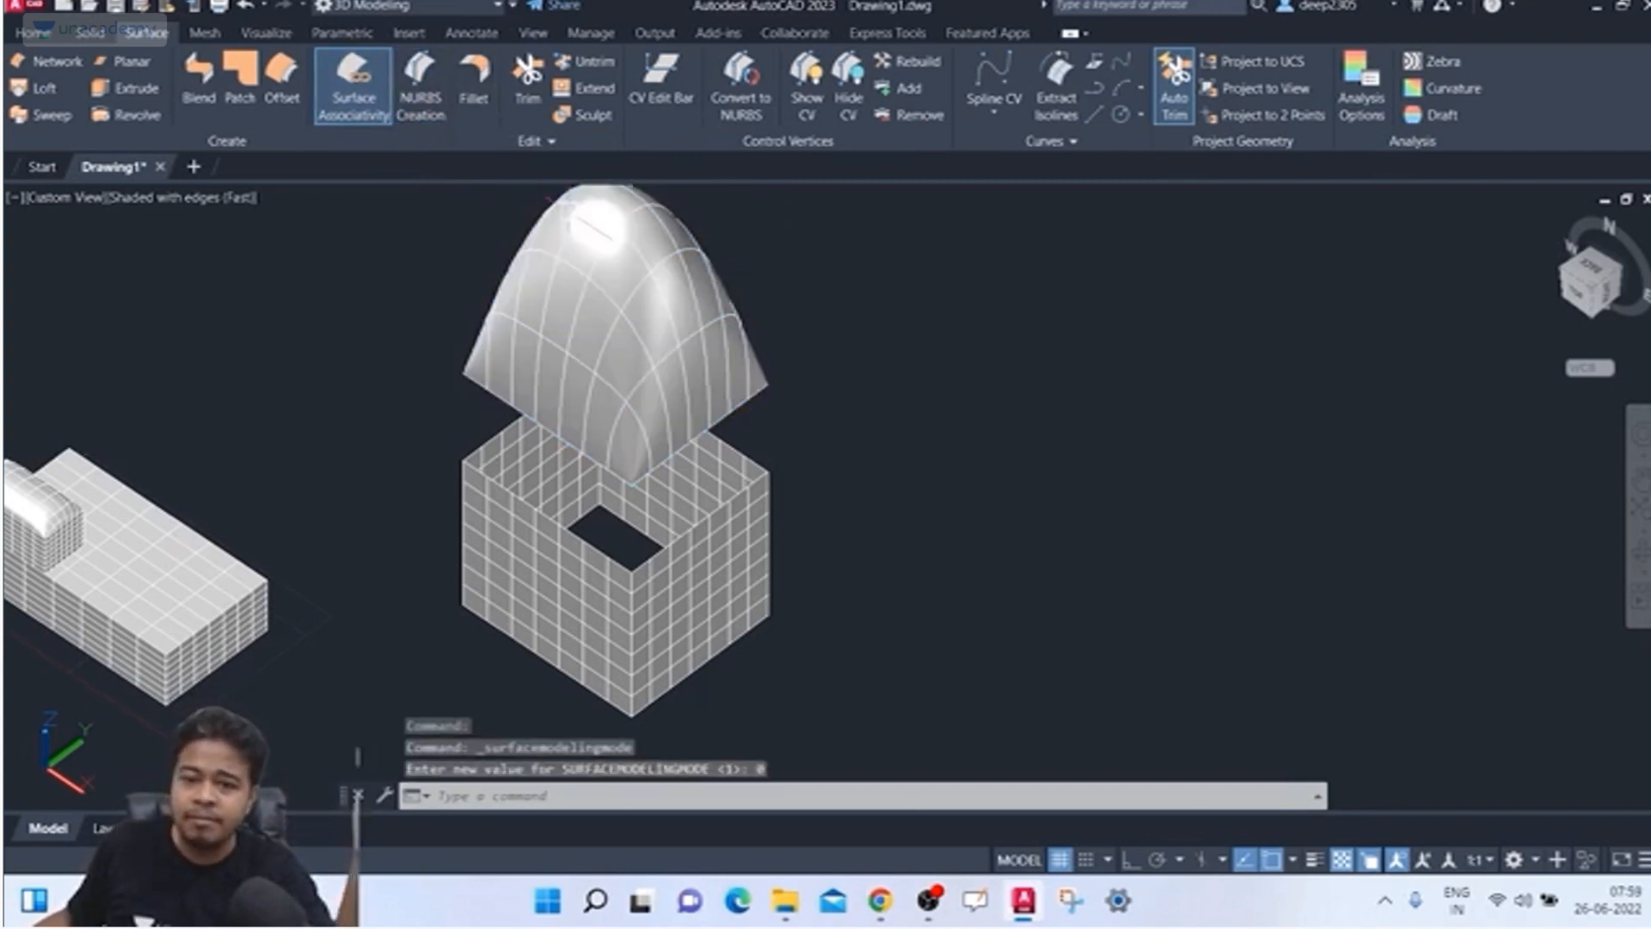
{"action": "left_click", "coordinate": [860, 227]}
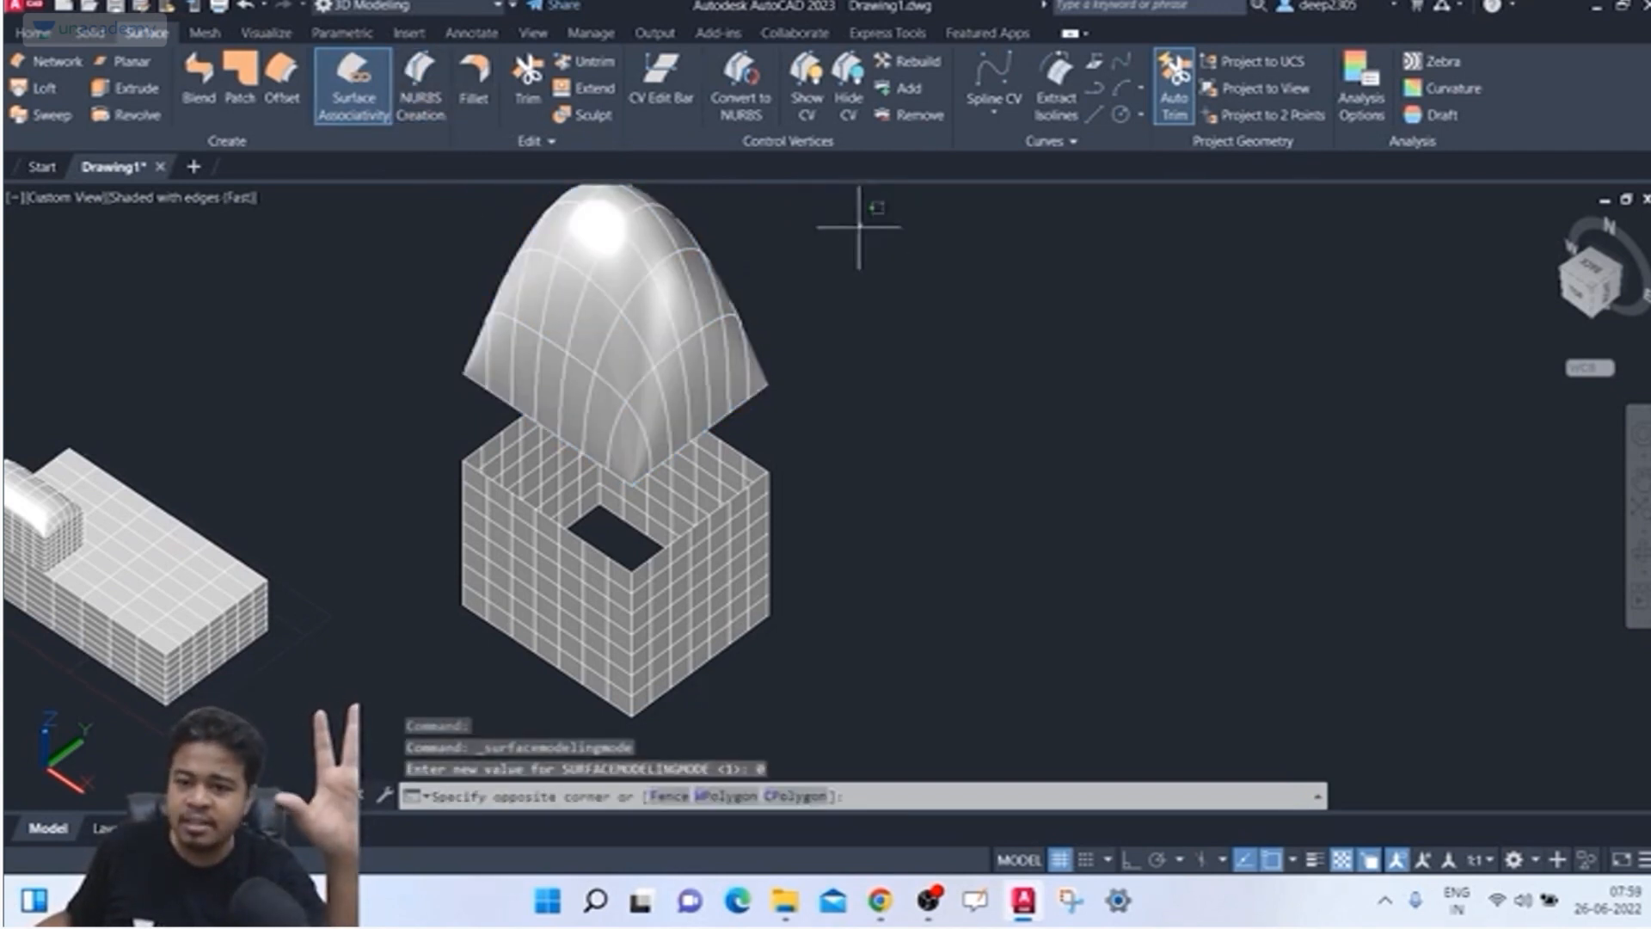
{"action": "left_click", "coordinate": [640, 292]}
{"action": "key", "text": "Delete"}
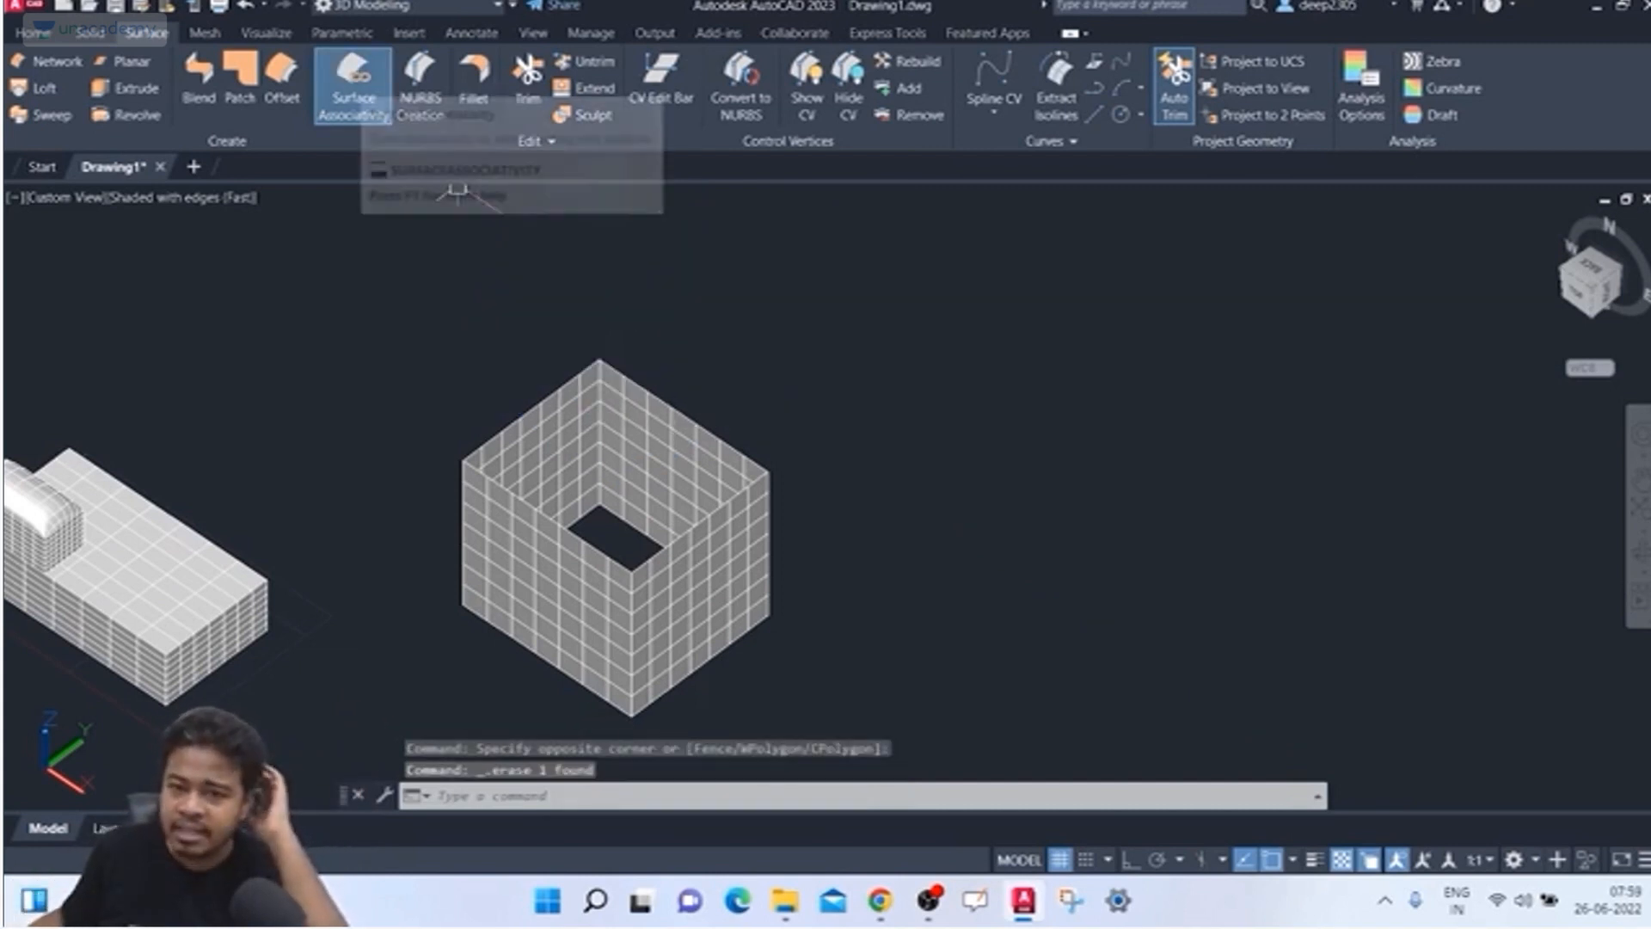
Step: Start a replacement patch with NURBS Creation off, picking the walls' upper edges as a chain
{"action": "left_click", "coordinate": [240, 82]}
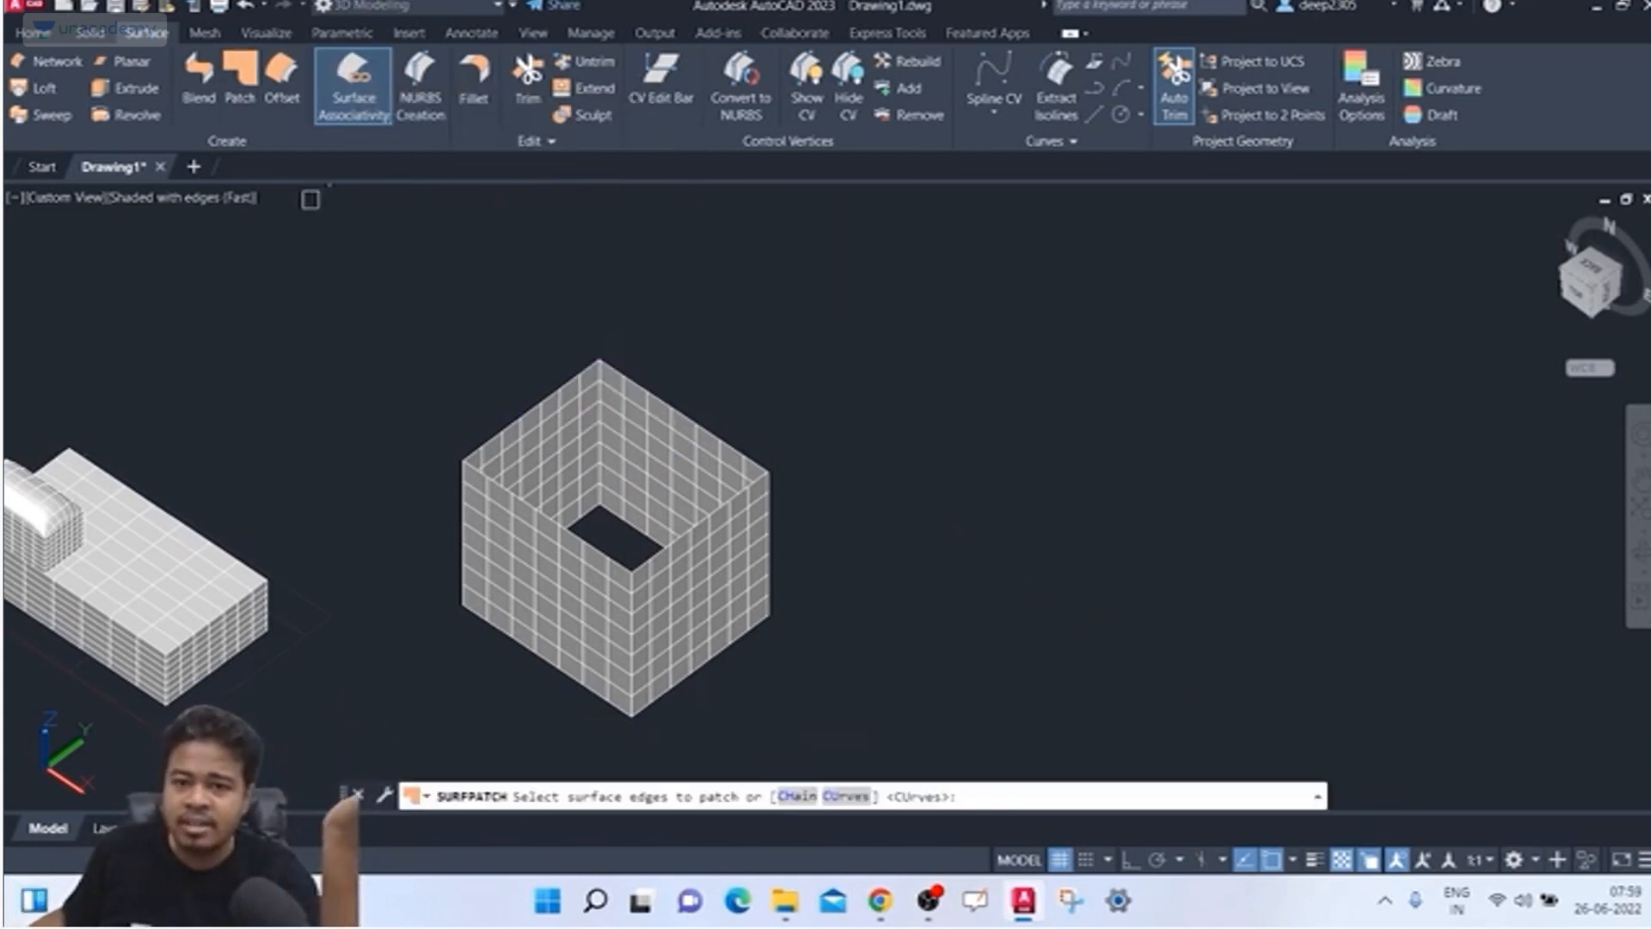
{"action": "type", "text": "CH"}
{"action": "key", "text": "Return"}
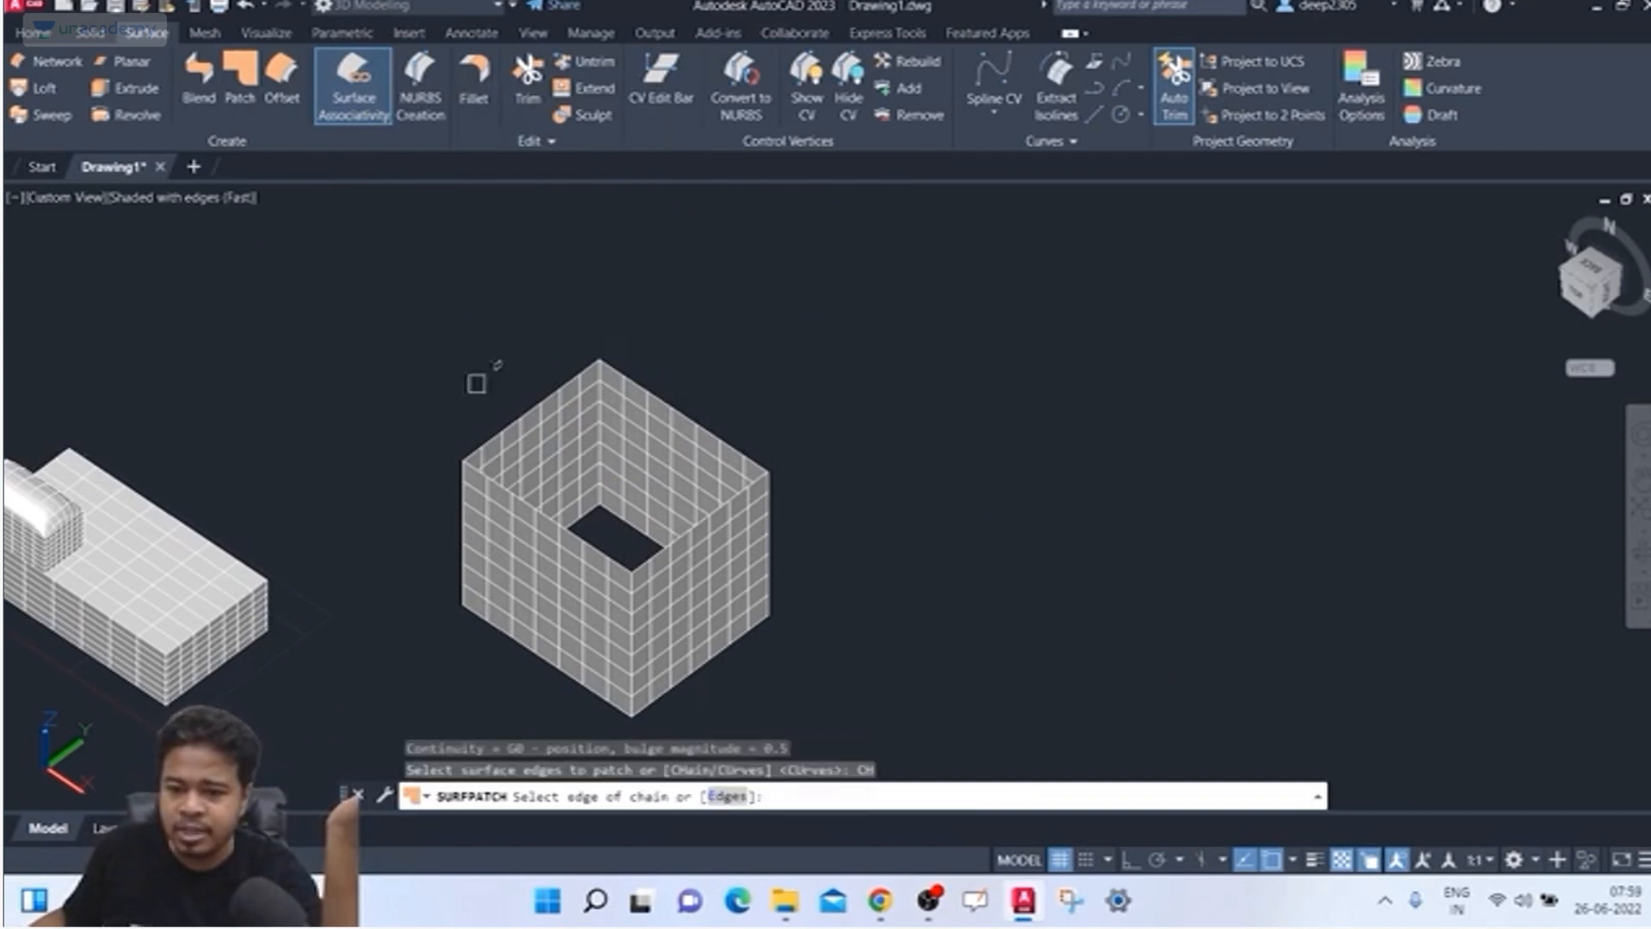
{"action": "left_click", "coordinate": [542, 413]}
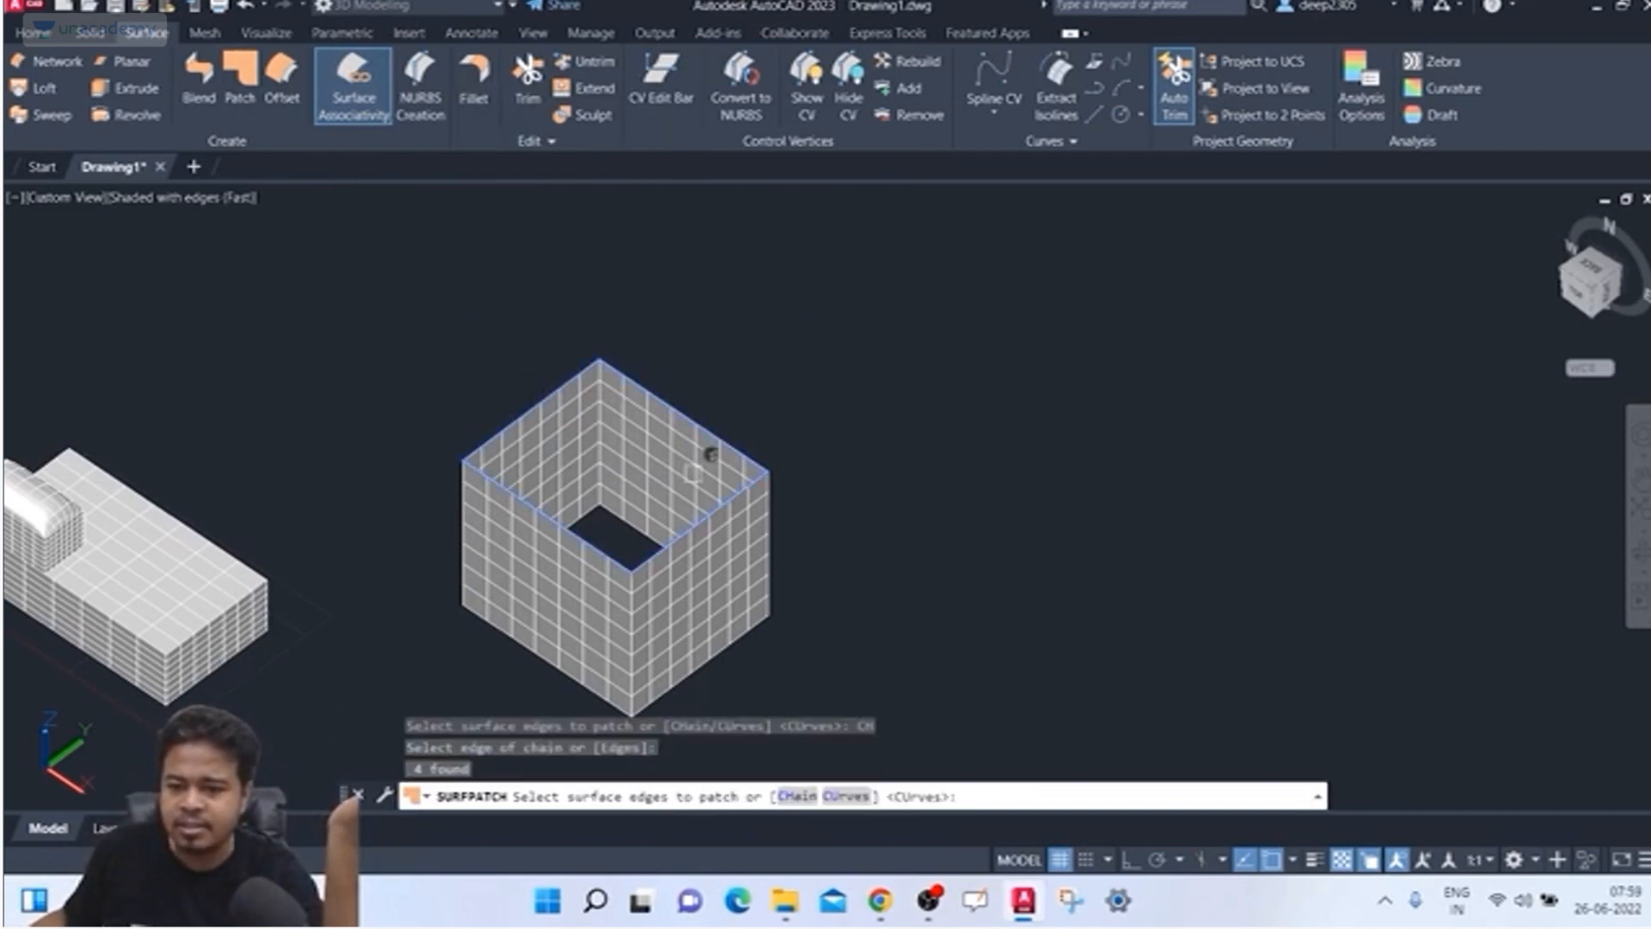
{"action": "key", "text": "Return"}
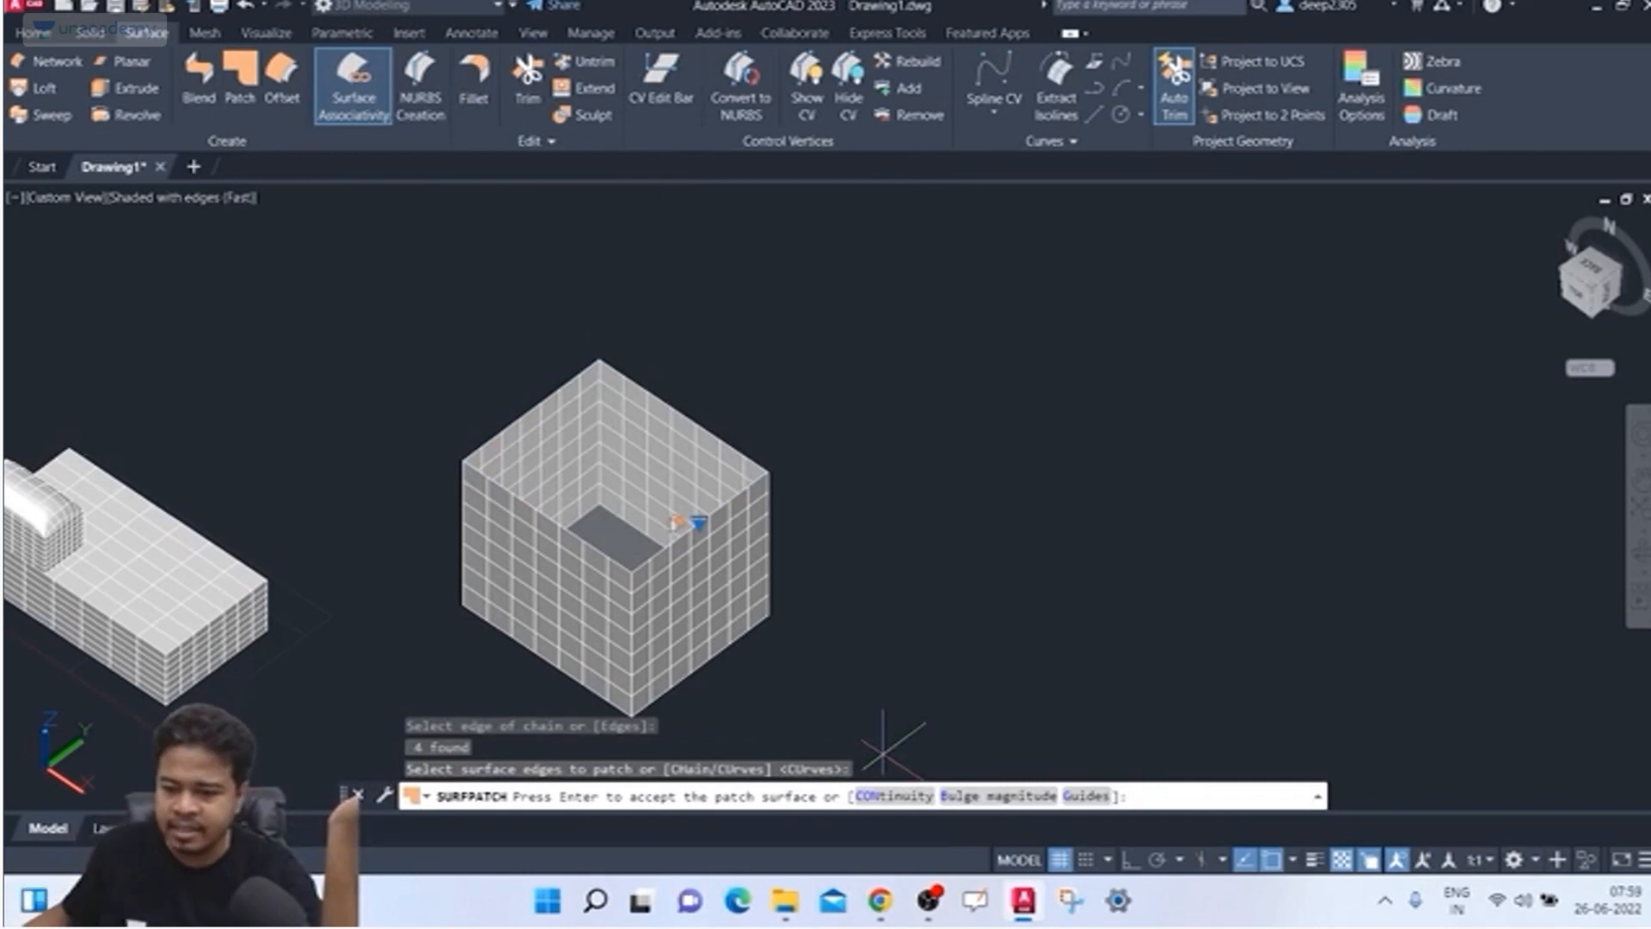
Step: Set the replacement patch's continuity to G1, accept the surface, and leave the Patch command
{"action": "type", "text": "CON"}
{"action": "key", "text": "Return"}
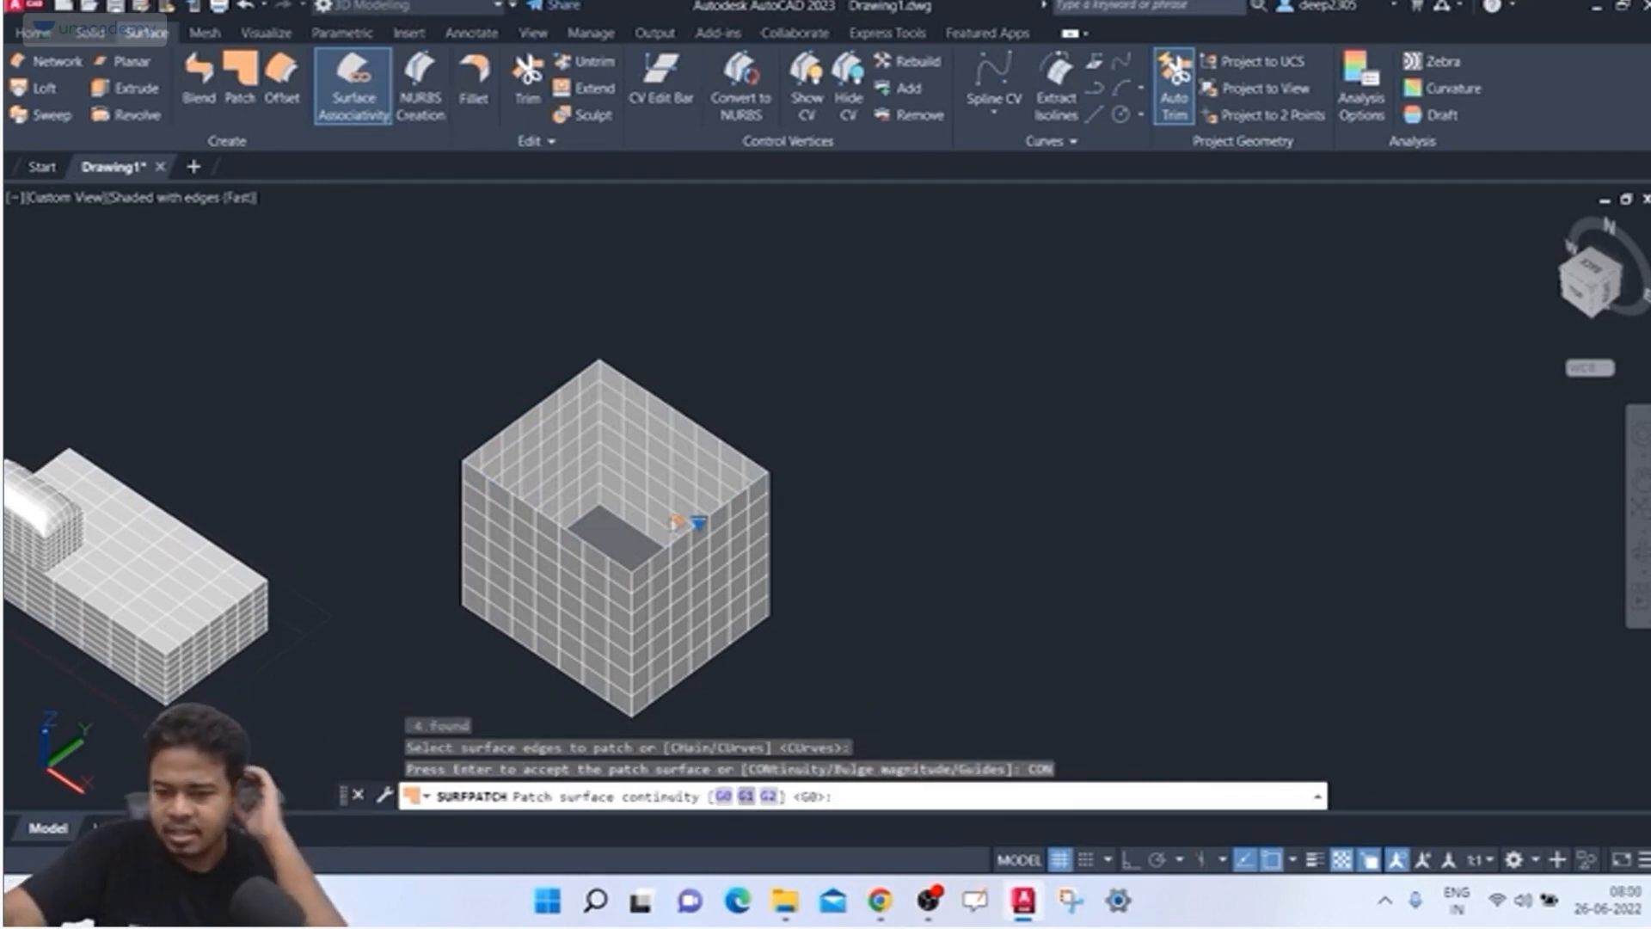
{"action": "type", "text": "G1"}
{"action": "key", "text": "Return"}
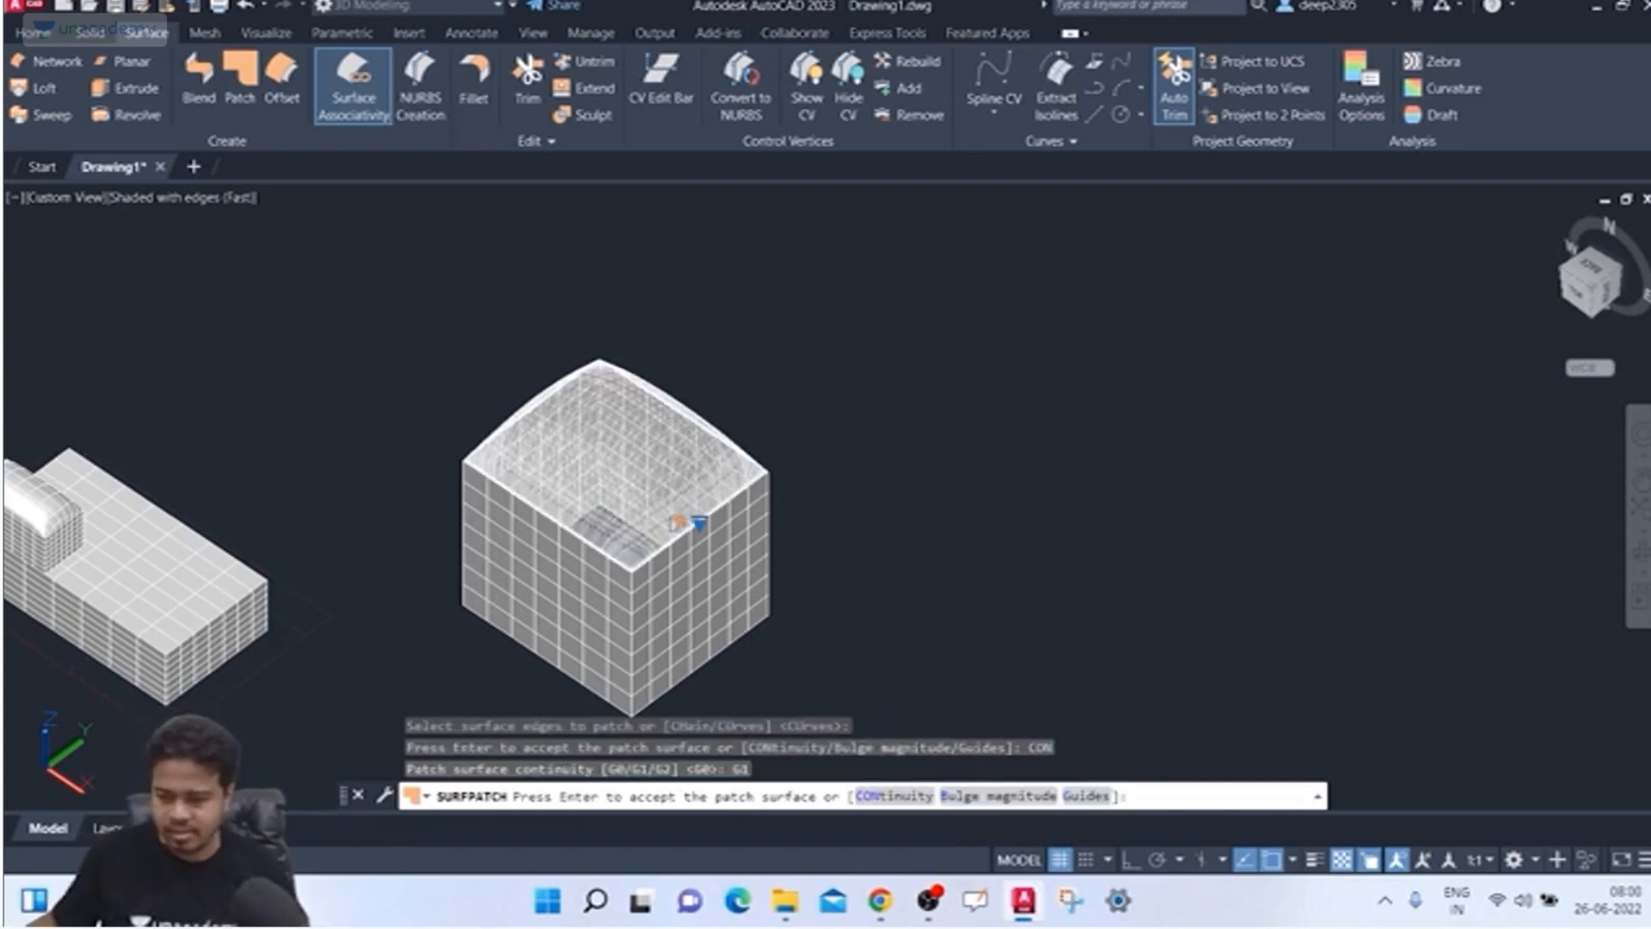
{"action": "key", "text": "Return"}
{"action": "key", "text": "Return"}
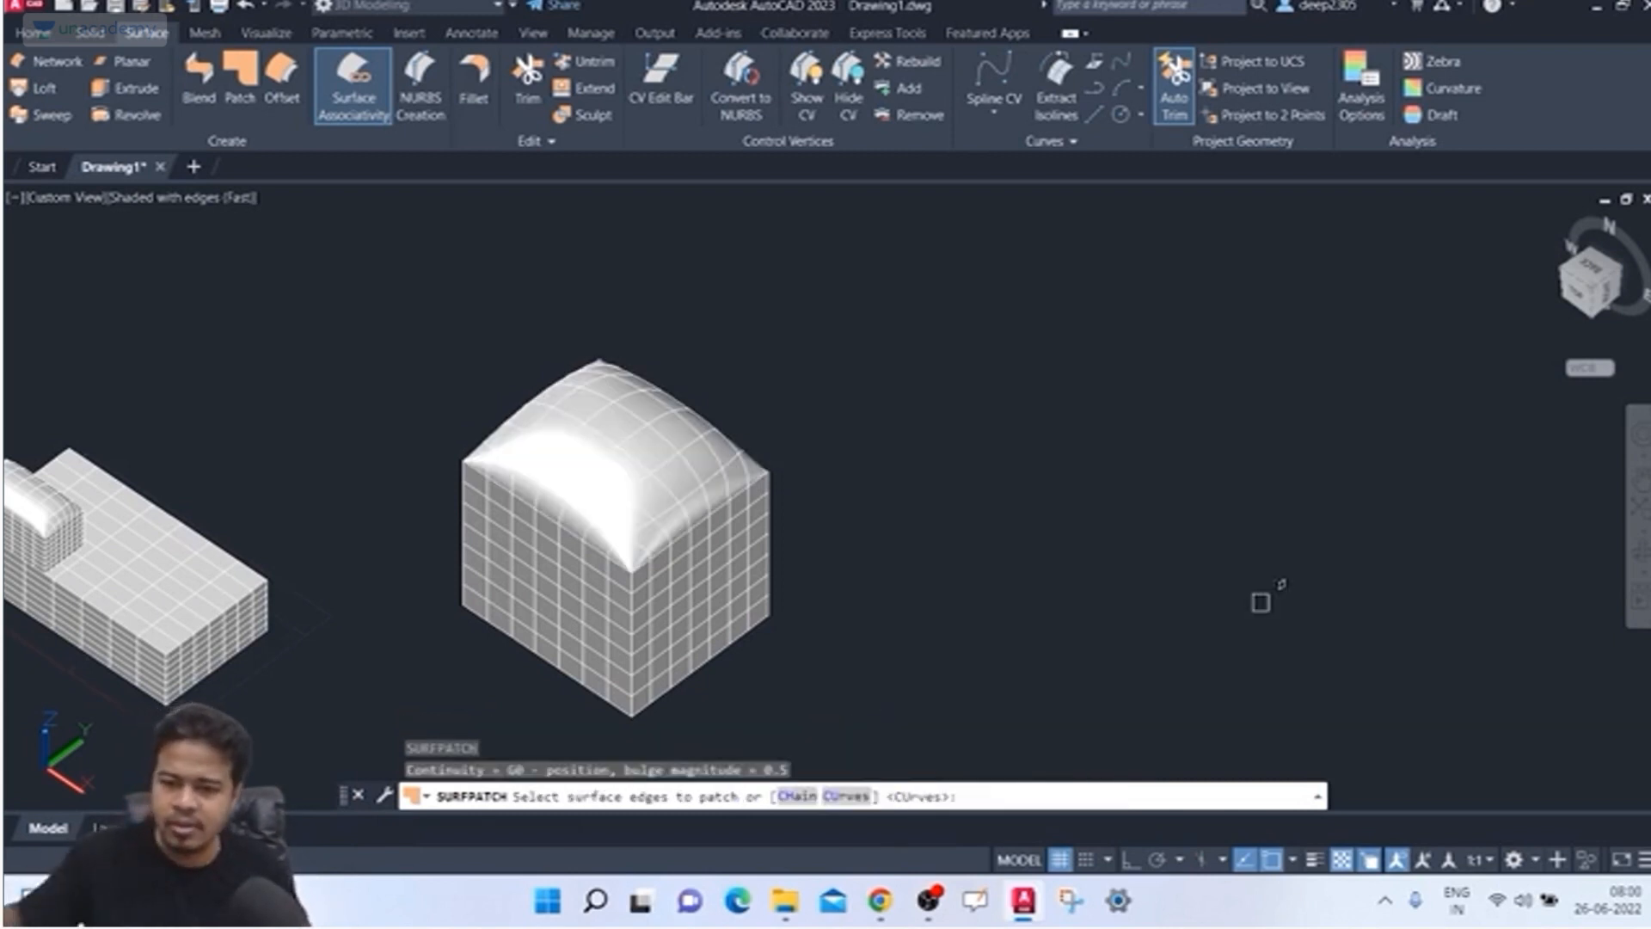
{"action": "key", "text": "Escape"}
{"action": "key", "text": "Escape"}
Step: Select the associative patch and move it straight up well above the walls, choosing to continue despite losing associativity
{"action": "left_click", "coordinate": [674, 479]}
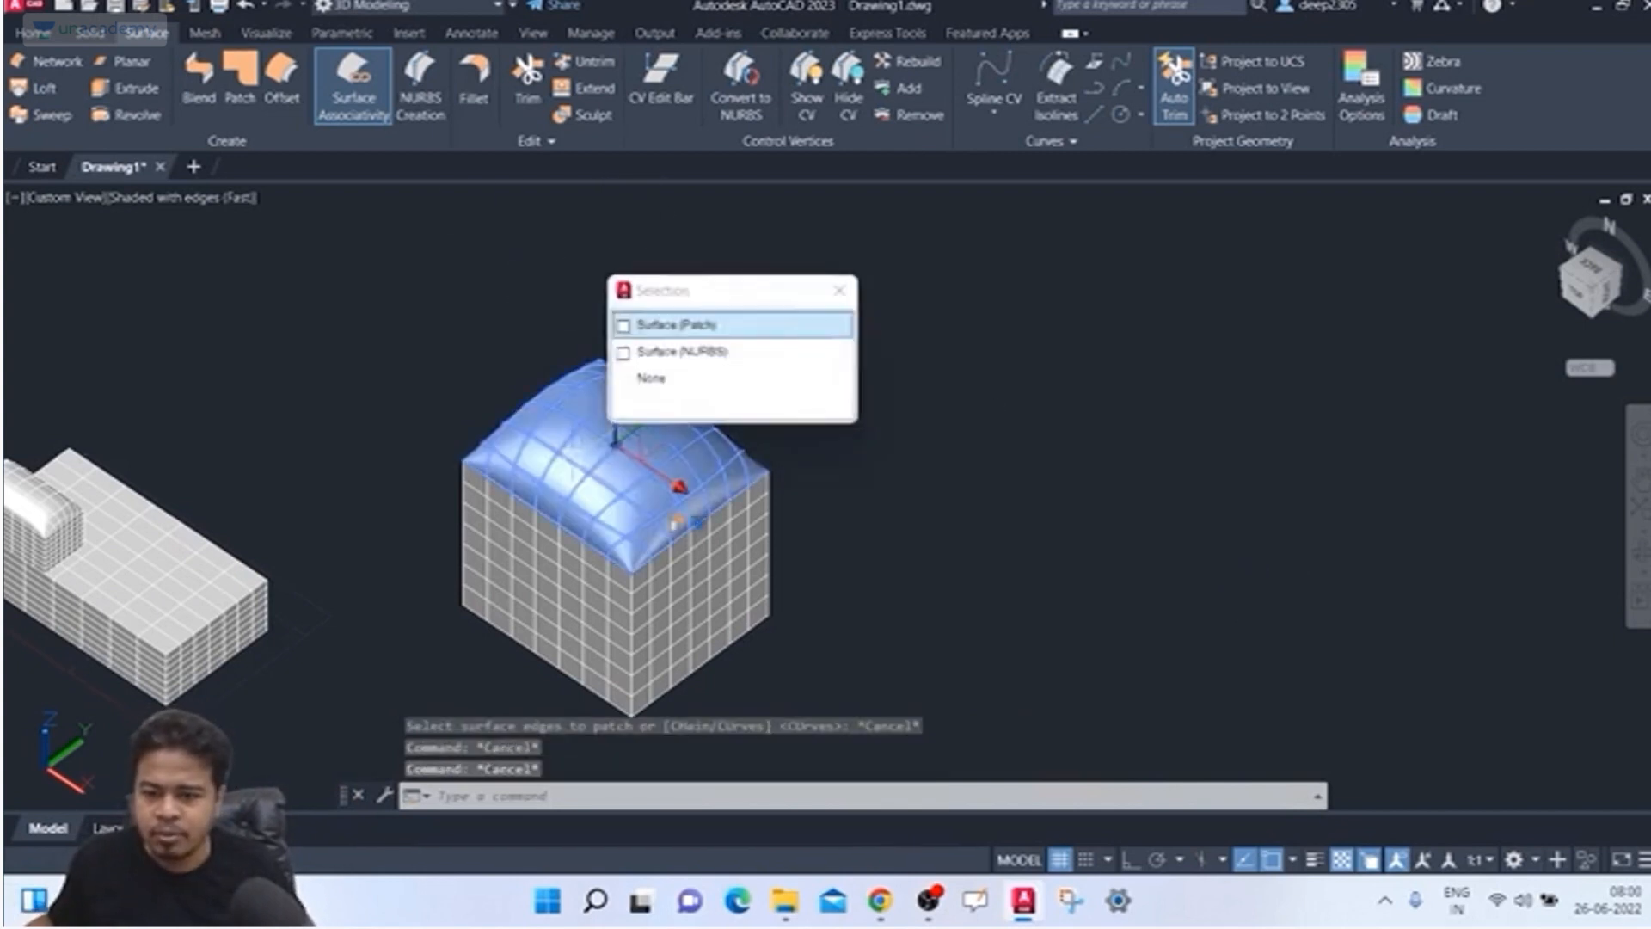
{"action": "left_click", "coordinate": [683, 321]}
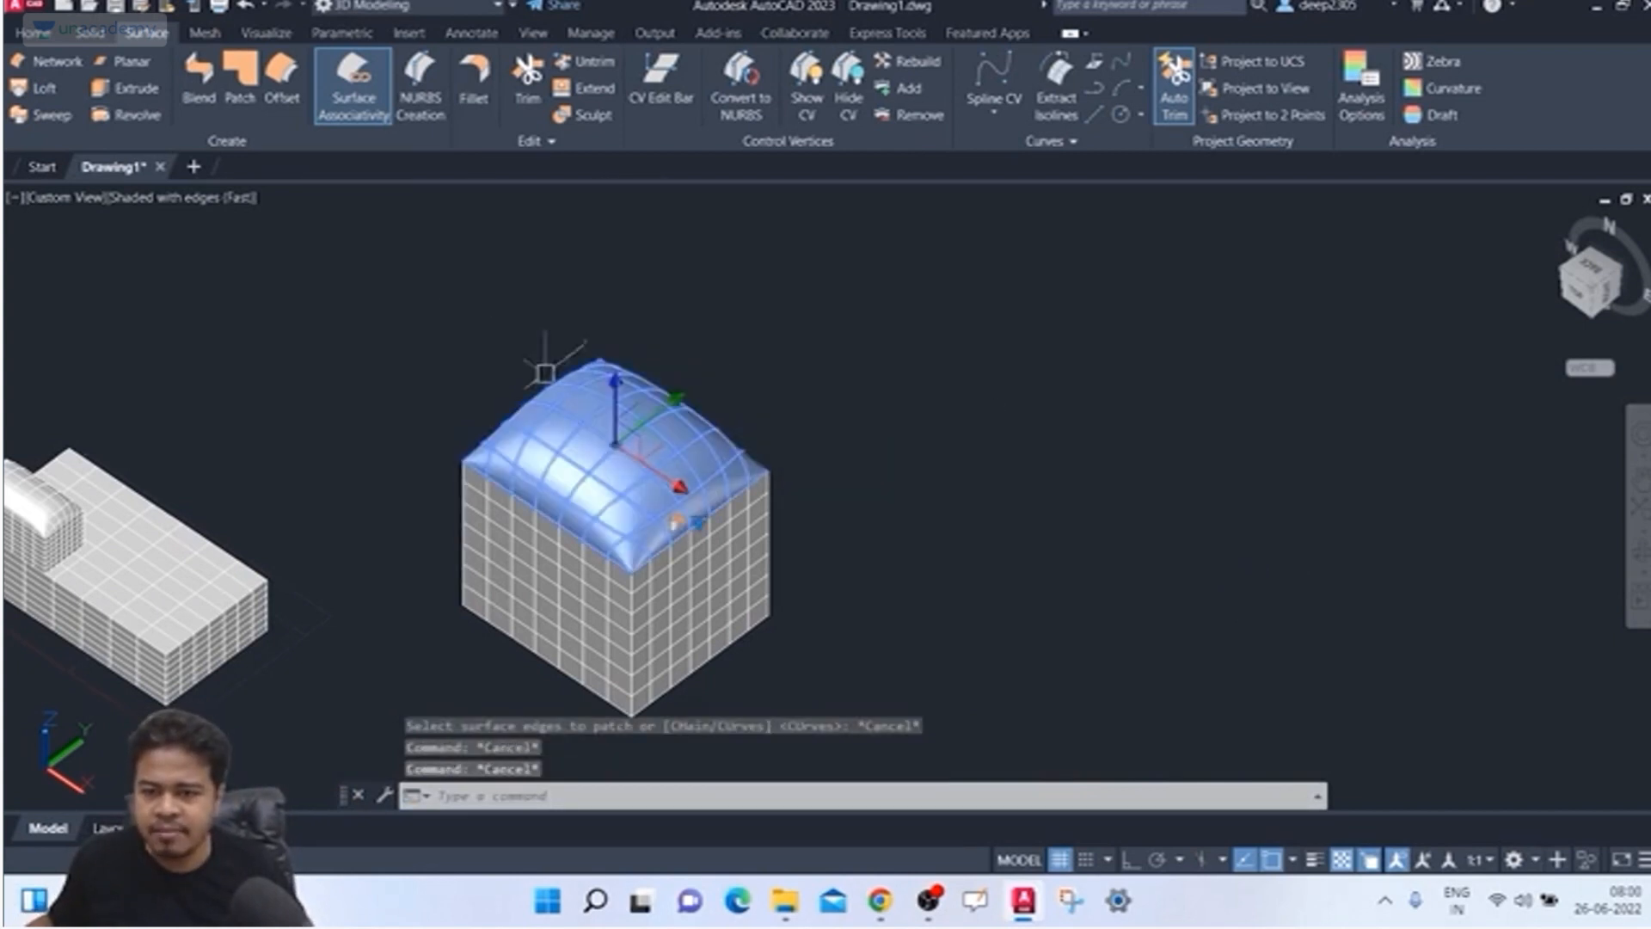
{"action": "left_click", "coordinate": [615, 400]}
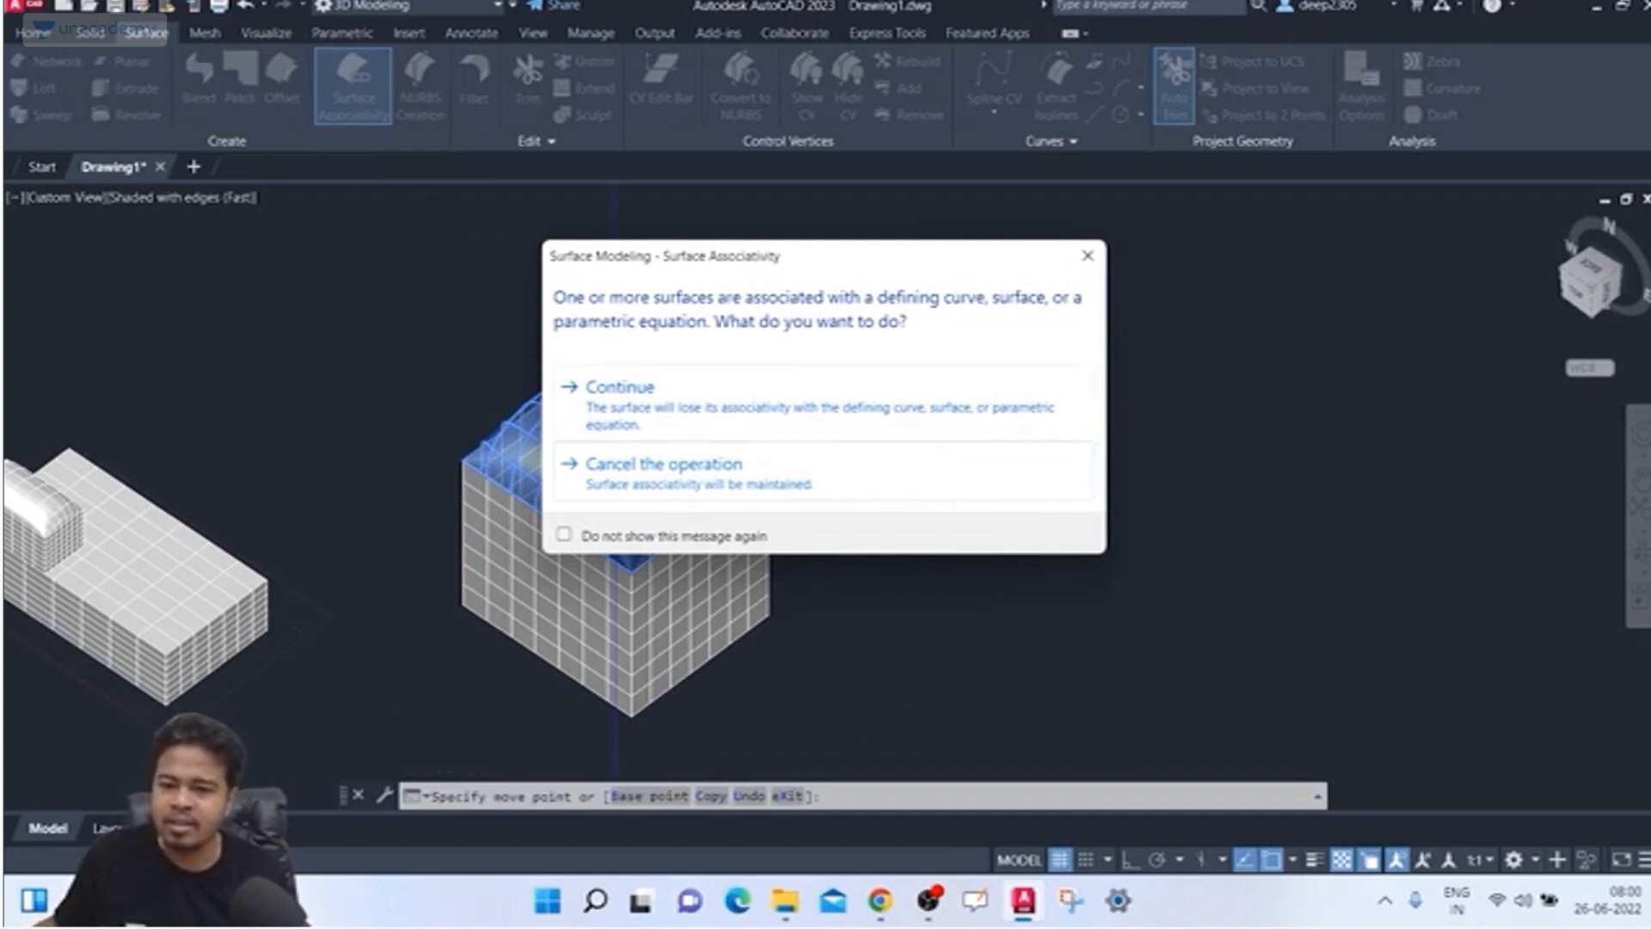
{"action": "left_click", "coordinate": [619, 387]}
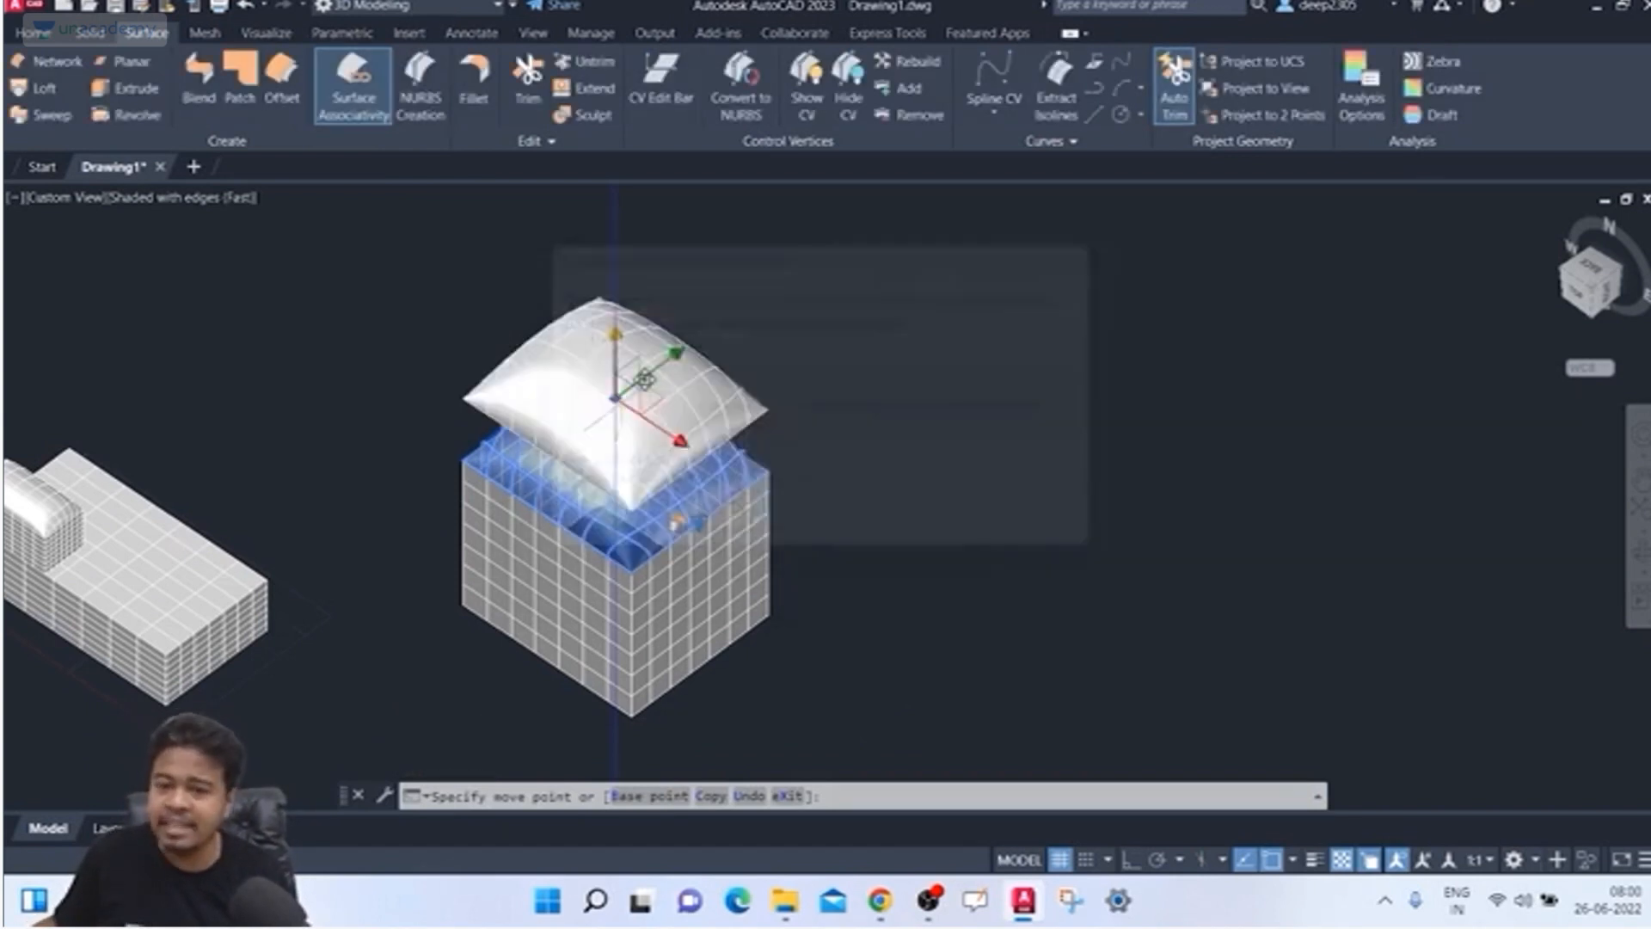
{"action": "left_click", "coordinate": [879, 294]}
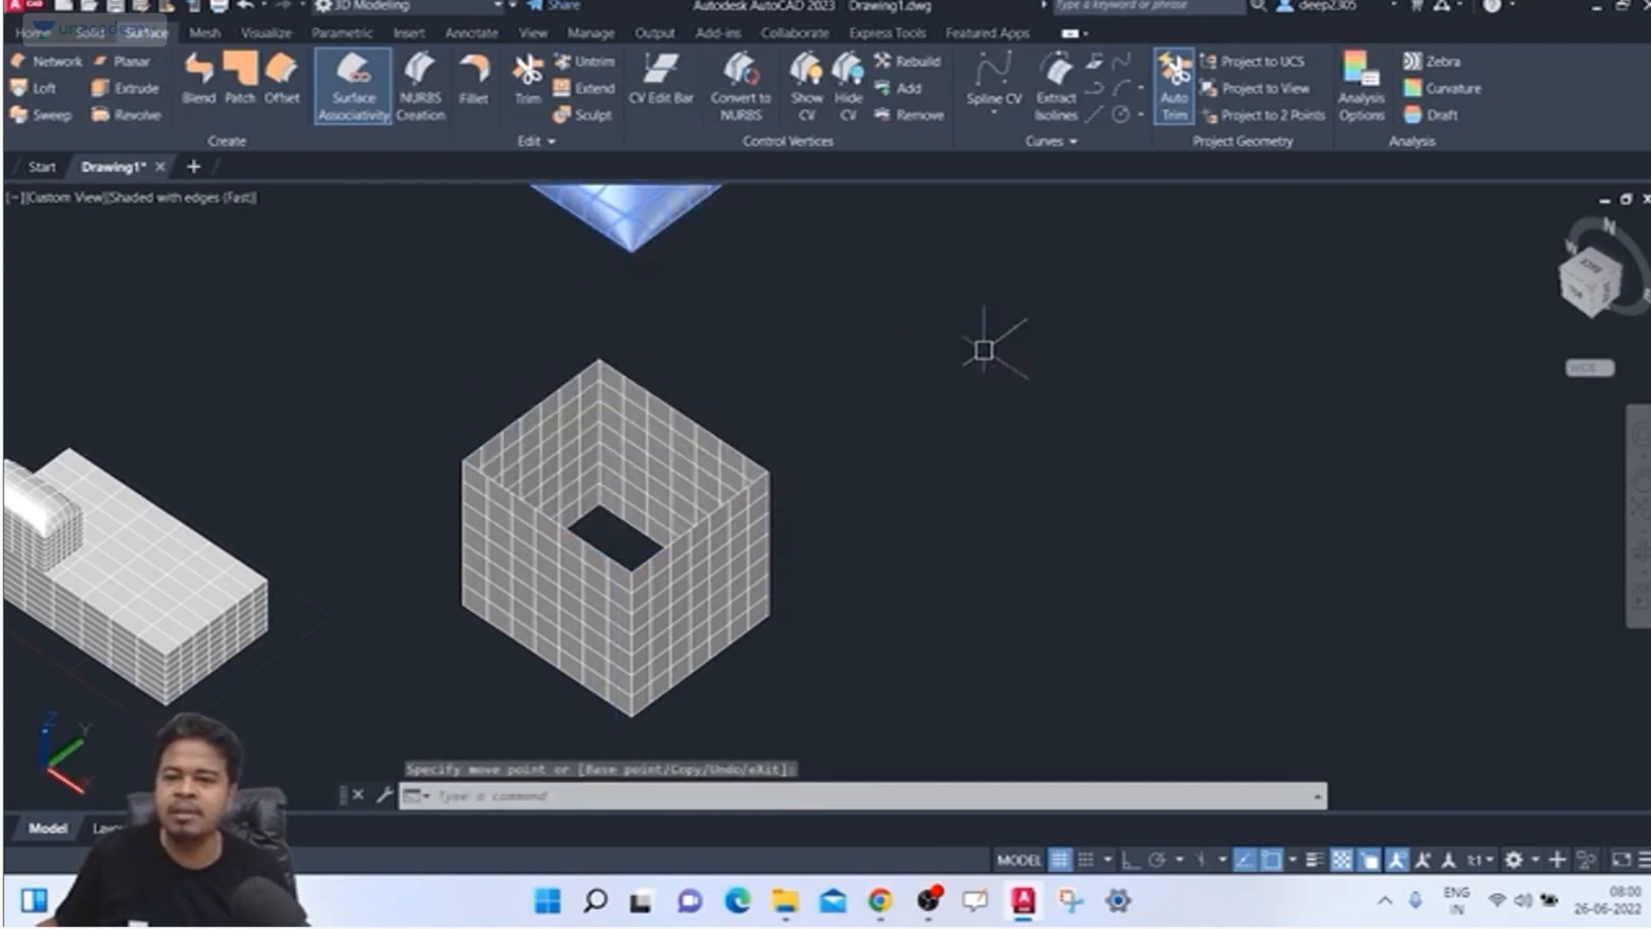
Step: Undo the last move of the domed surface above the open box
{"action": "scroll", "coordinate": [865, 396], "scroll_direction": "down", "scroll_amount": 2}
{"action": "middle_click_drag", "start_coordinate": [865, 396], "coordinate": [870, 435]}
{"action": "key", "text": "Escape"}
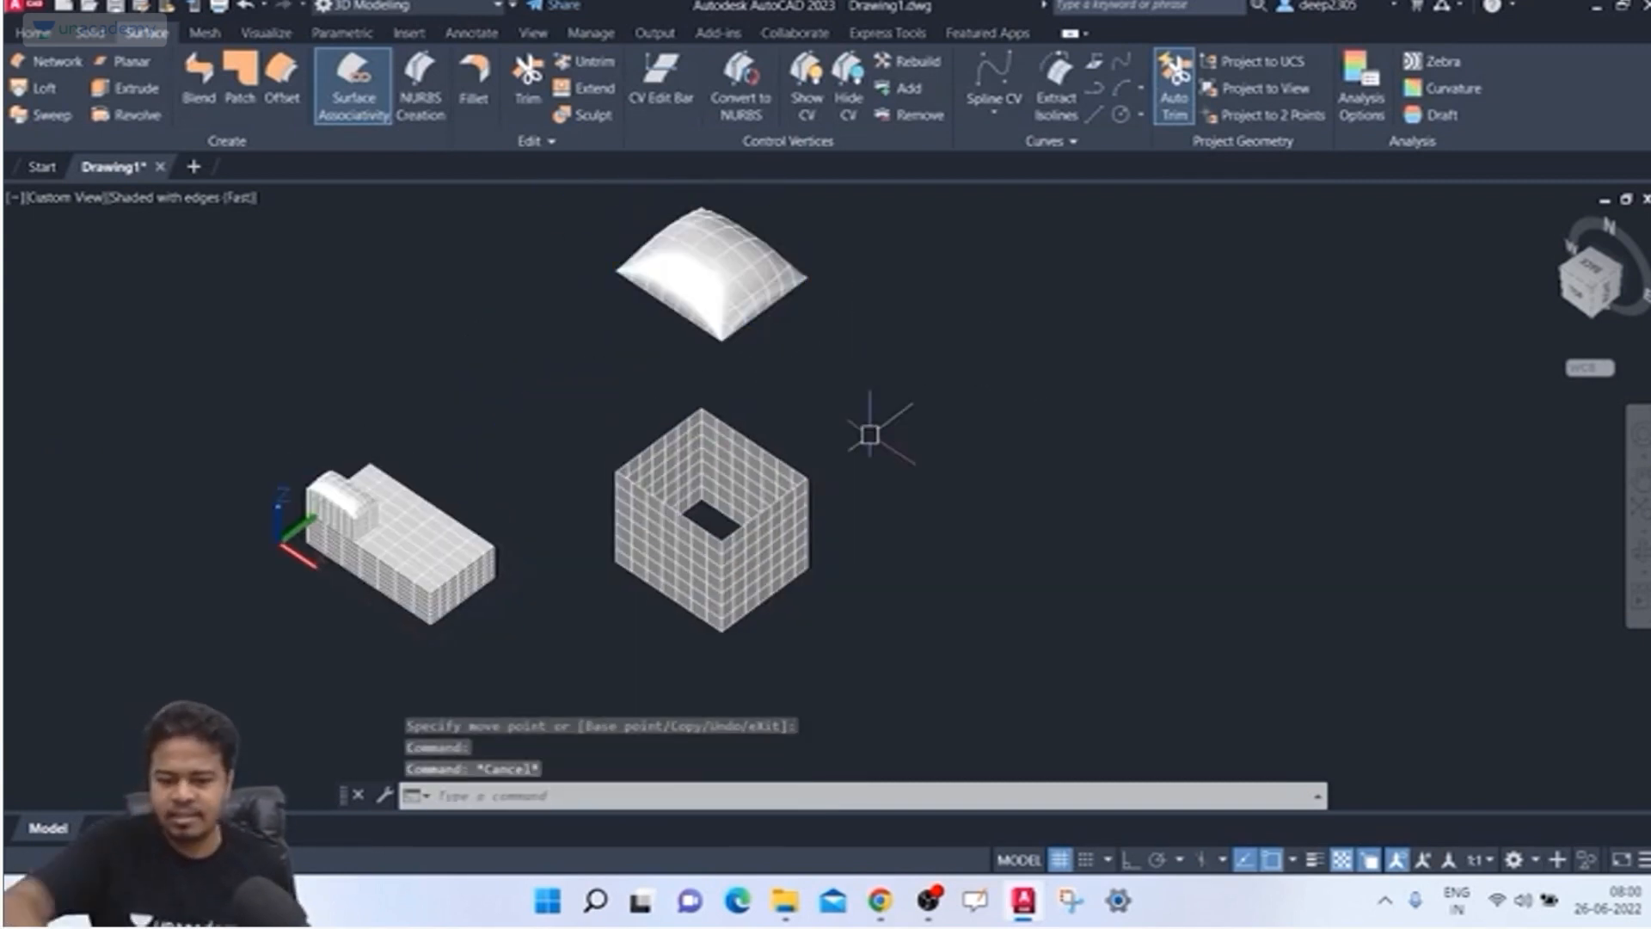
{"action": "key", "text": "ctrl+z"}
{"action": "key", "text": "ctrl+z"}
{"action": "key", "text": "ctrl+z"}
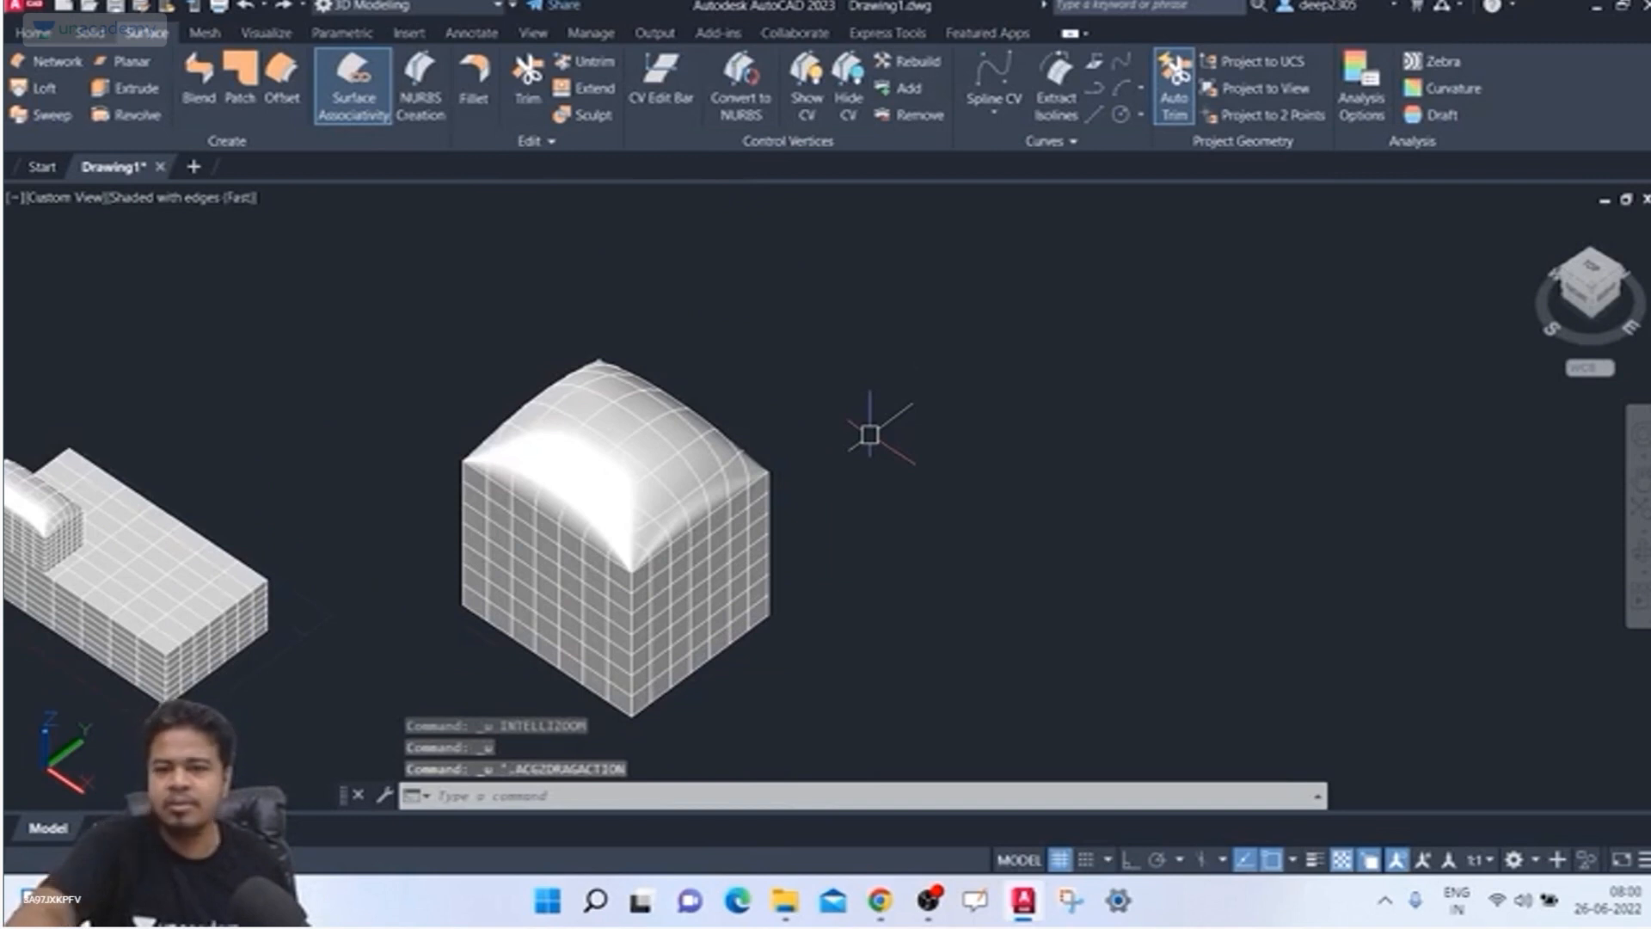
Step: Delete all surfaces of the dome-topped box, keeping the block model beside it
{"action": "key", "text": "Escape"}
{"action": "scroll", "coordinate": [870, 435], "scroll_direction": "down", "scroll_amount": 2}
{"action": "left_click", "coordinate": [792, 277]}
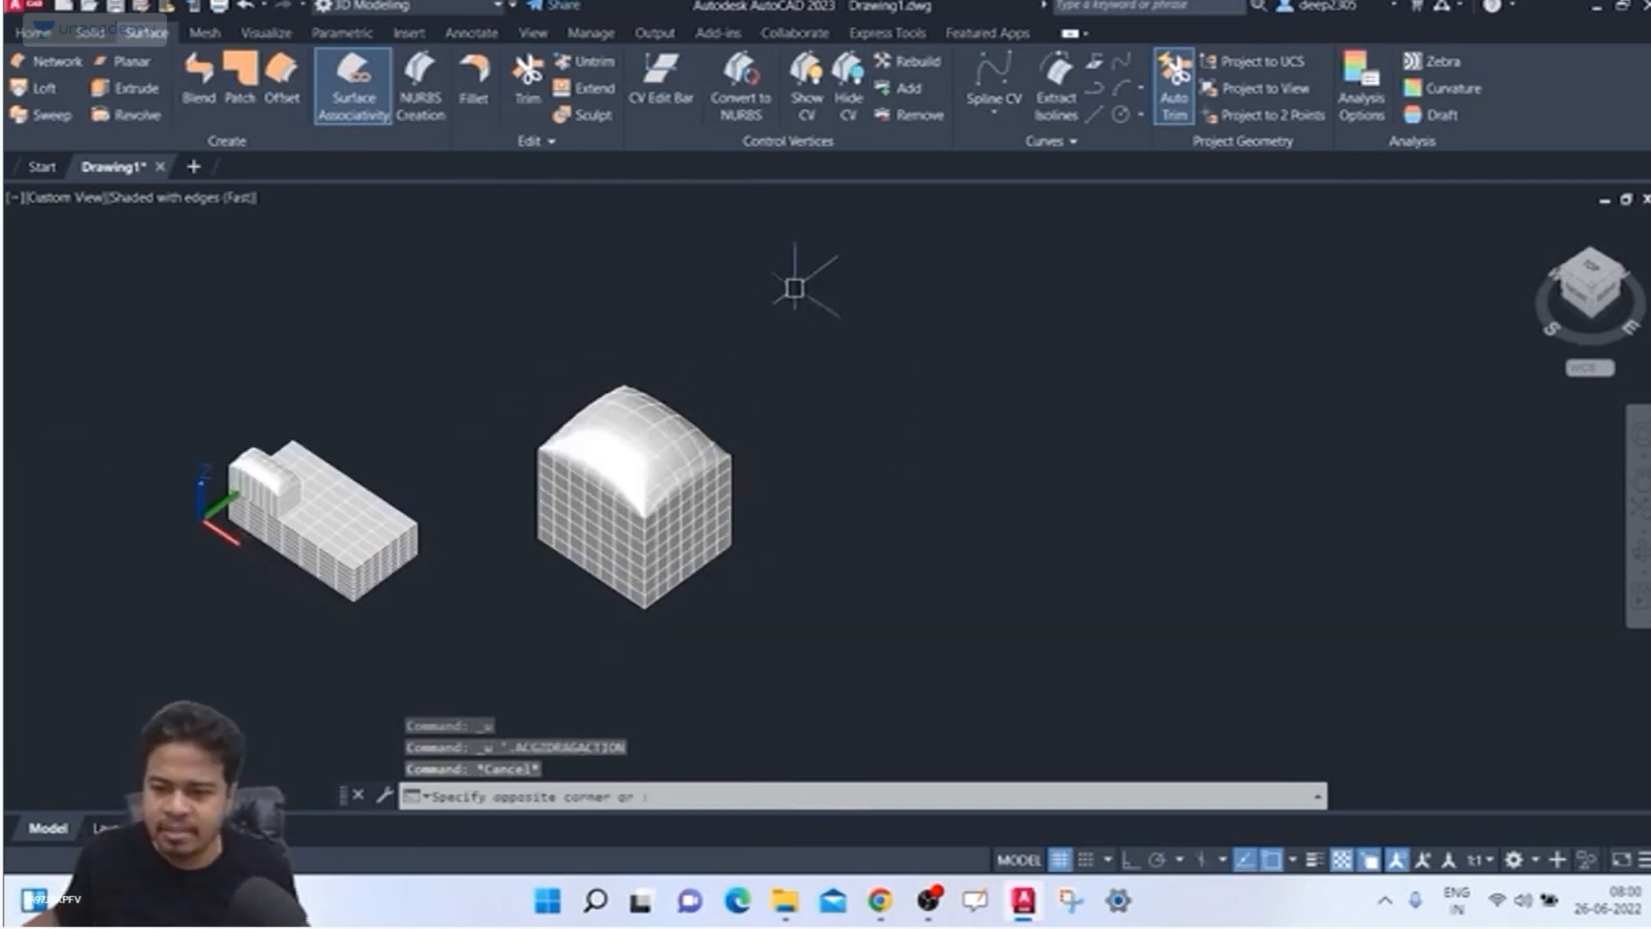
{"action": "left_click", "coordinate": [546, 670]}
{"action": "key", "text": "Delete"}
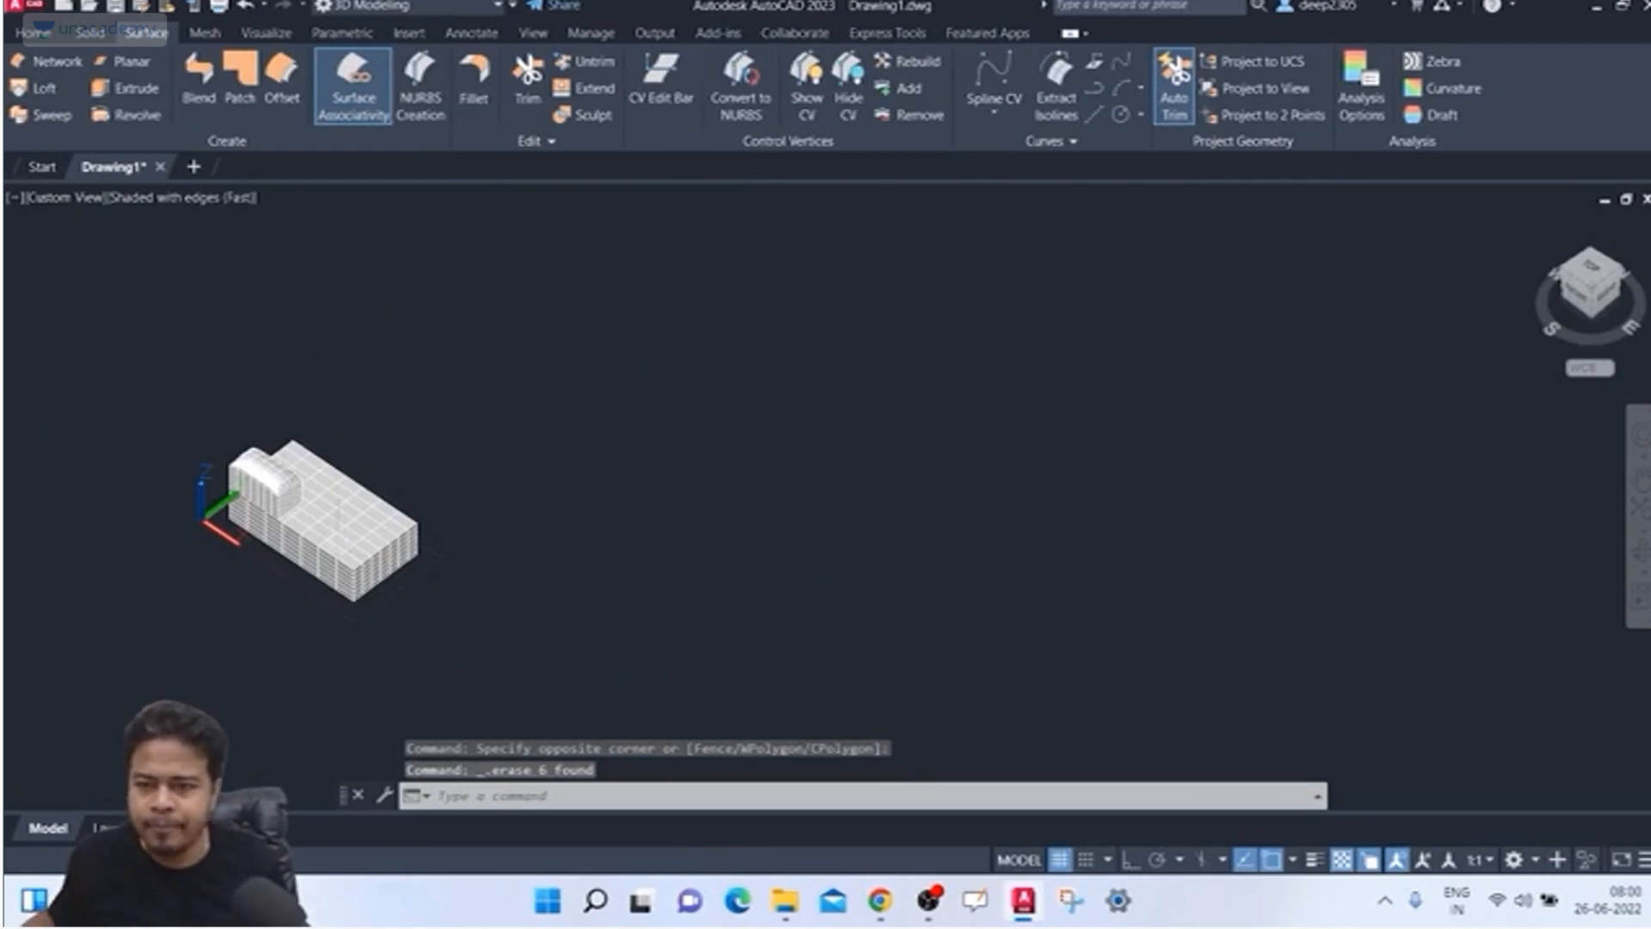
{"action": "scroll", "coordinate": [256, 507], "scroll_direction": "up", "scroll_amount": 2}
{"action": "middle_click_drag", "start_coordinate": [280, 477], "coordinate": [327, 432]}
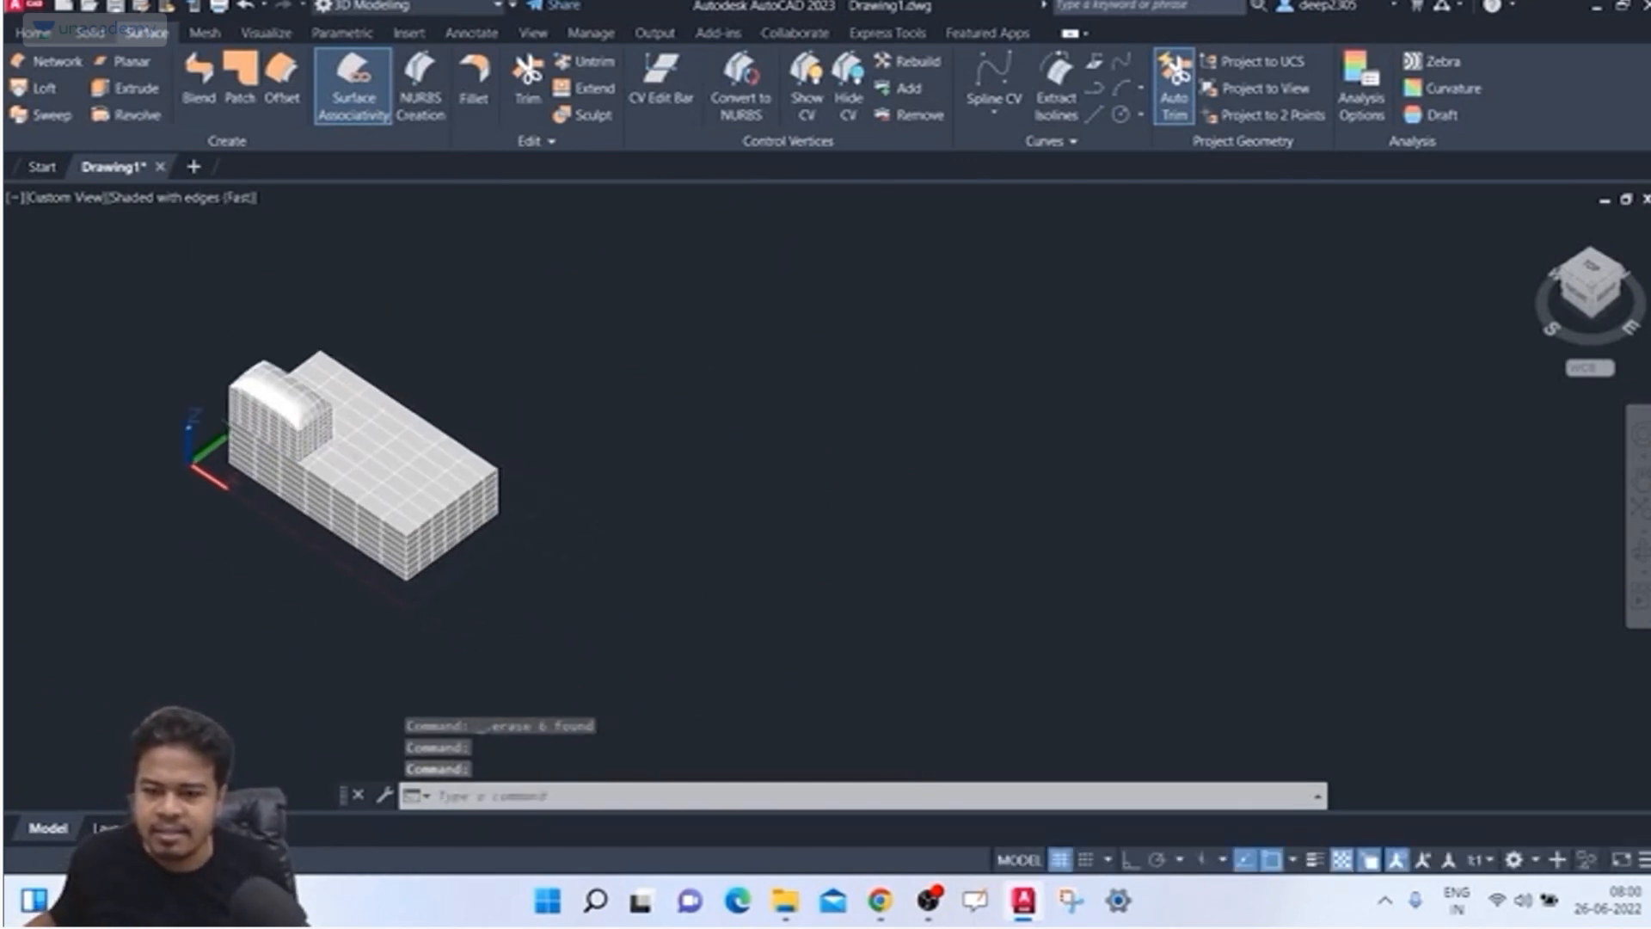
{"action": "middle_click_drag", "start_coordinate": [413, 478], "coordinate": [269, 407]}
{"action": "middle_click_drag", "start_coordinate": [424, 384], "coordinate": [418, 410]}
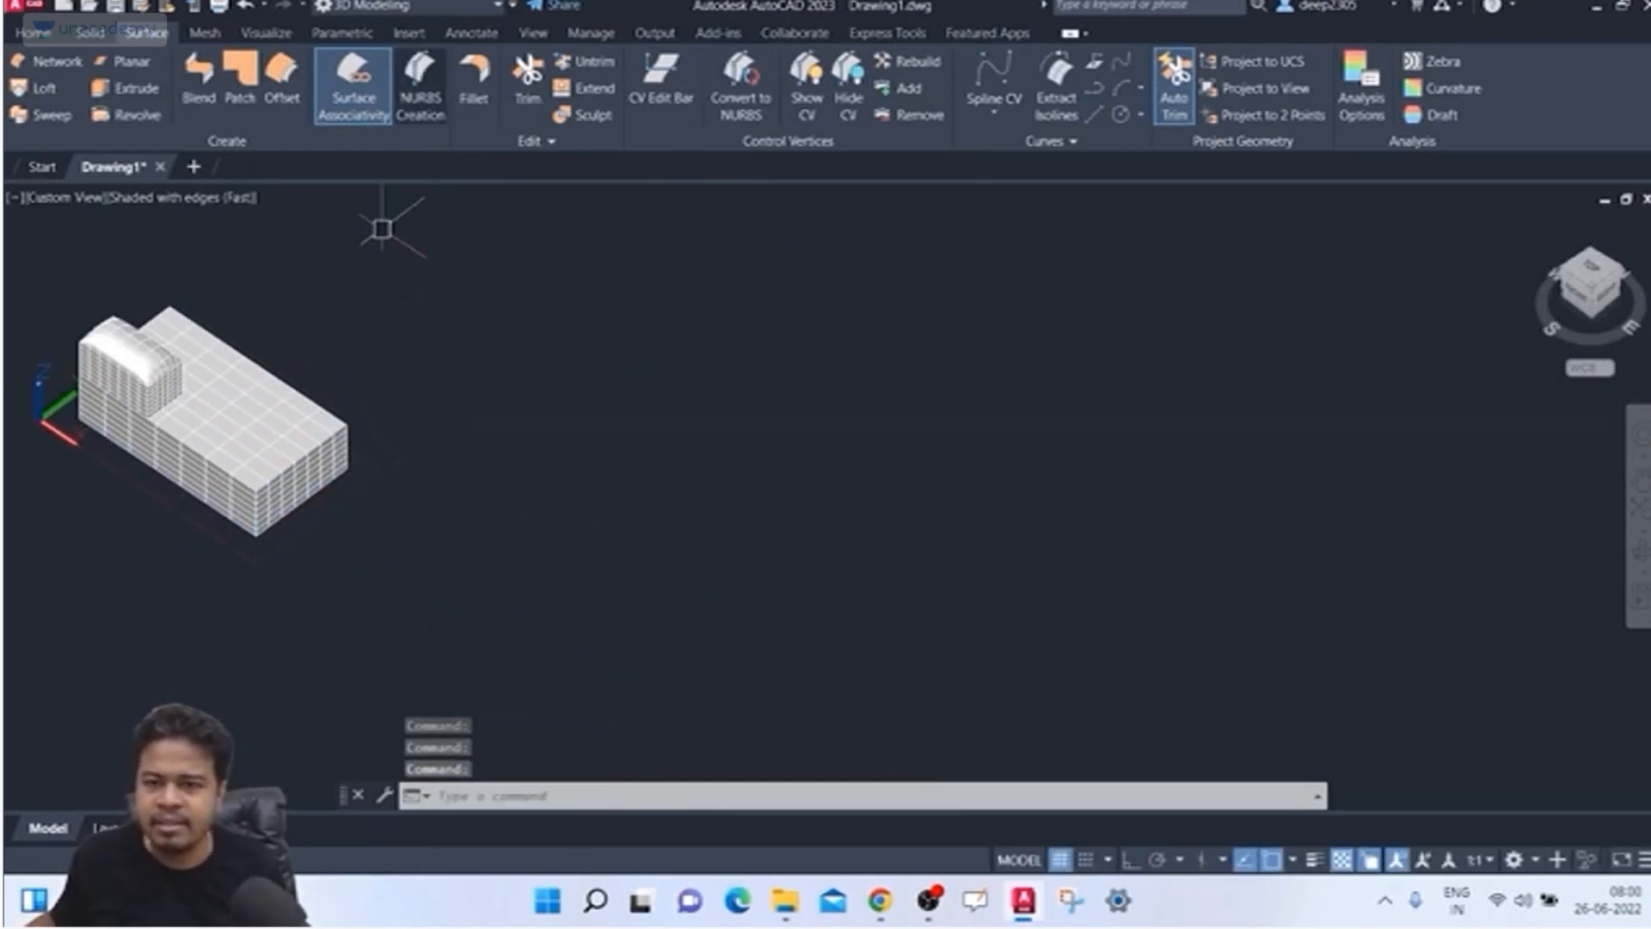
{"action": "key", "text": "Escape"}
{"action": "key", "text": "Escape"}
{"action": "key", "text": "Escape"}
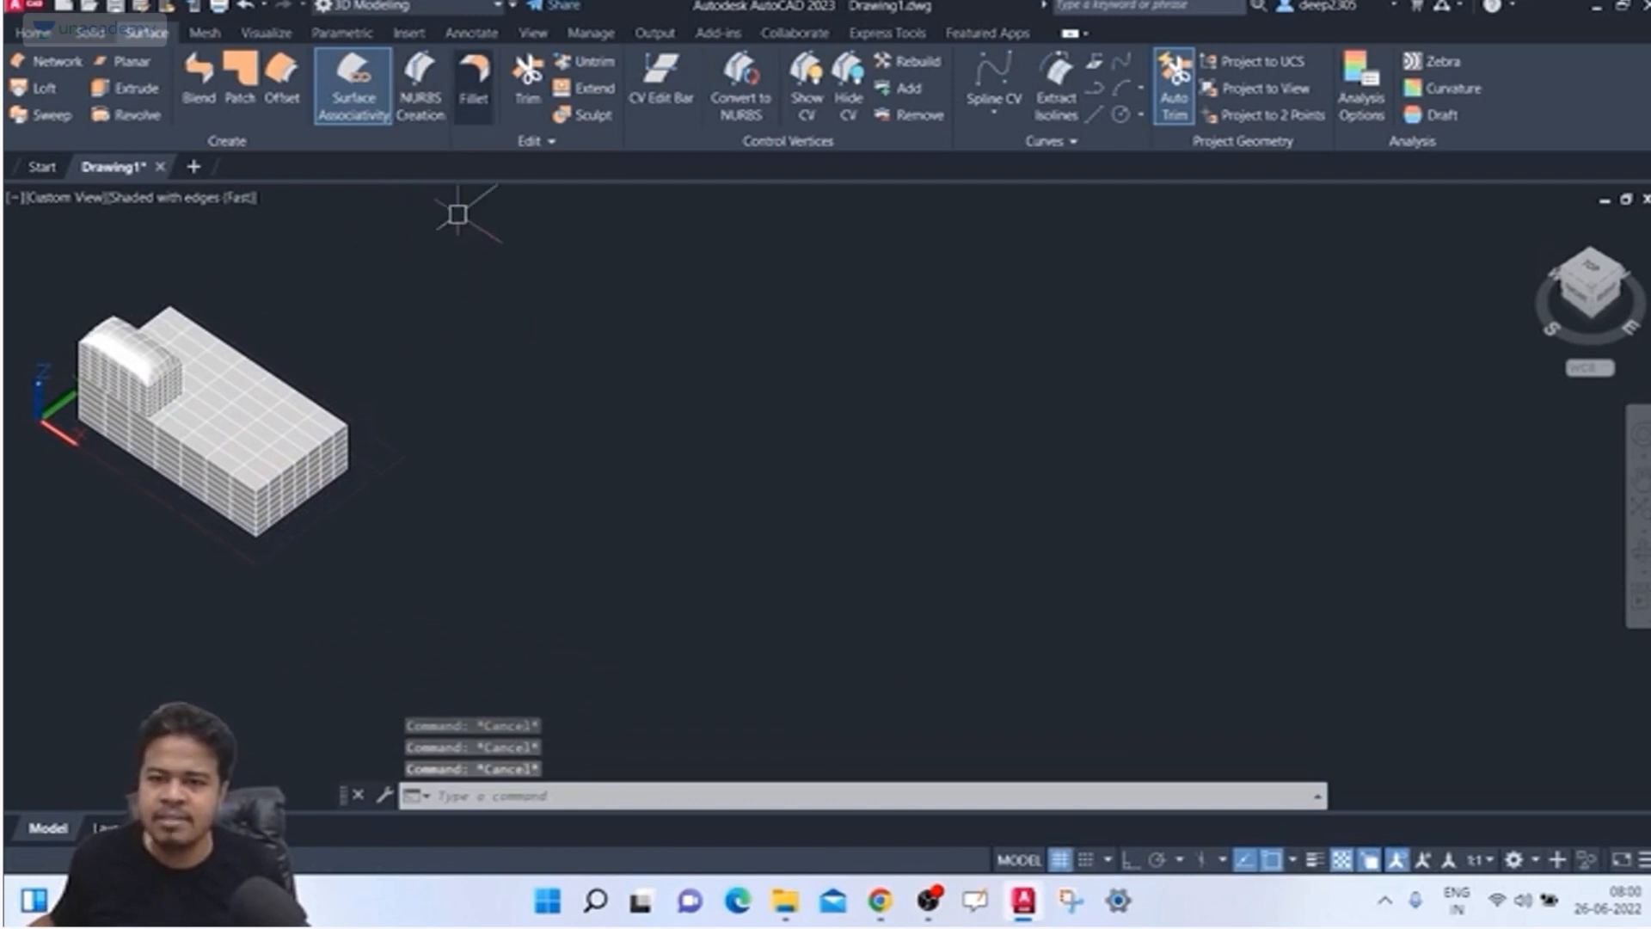
{"action": "middle_click_drag", "start_coordinate": [556, 372], "coordinate": [594, 369]}
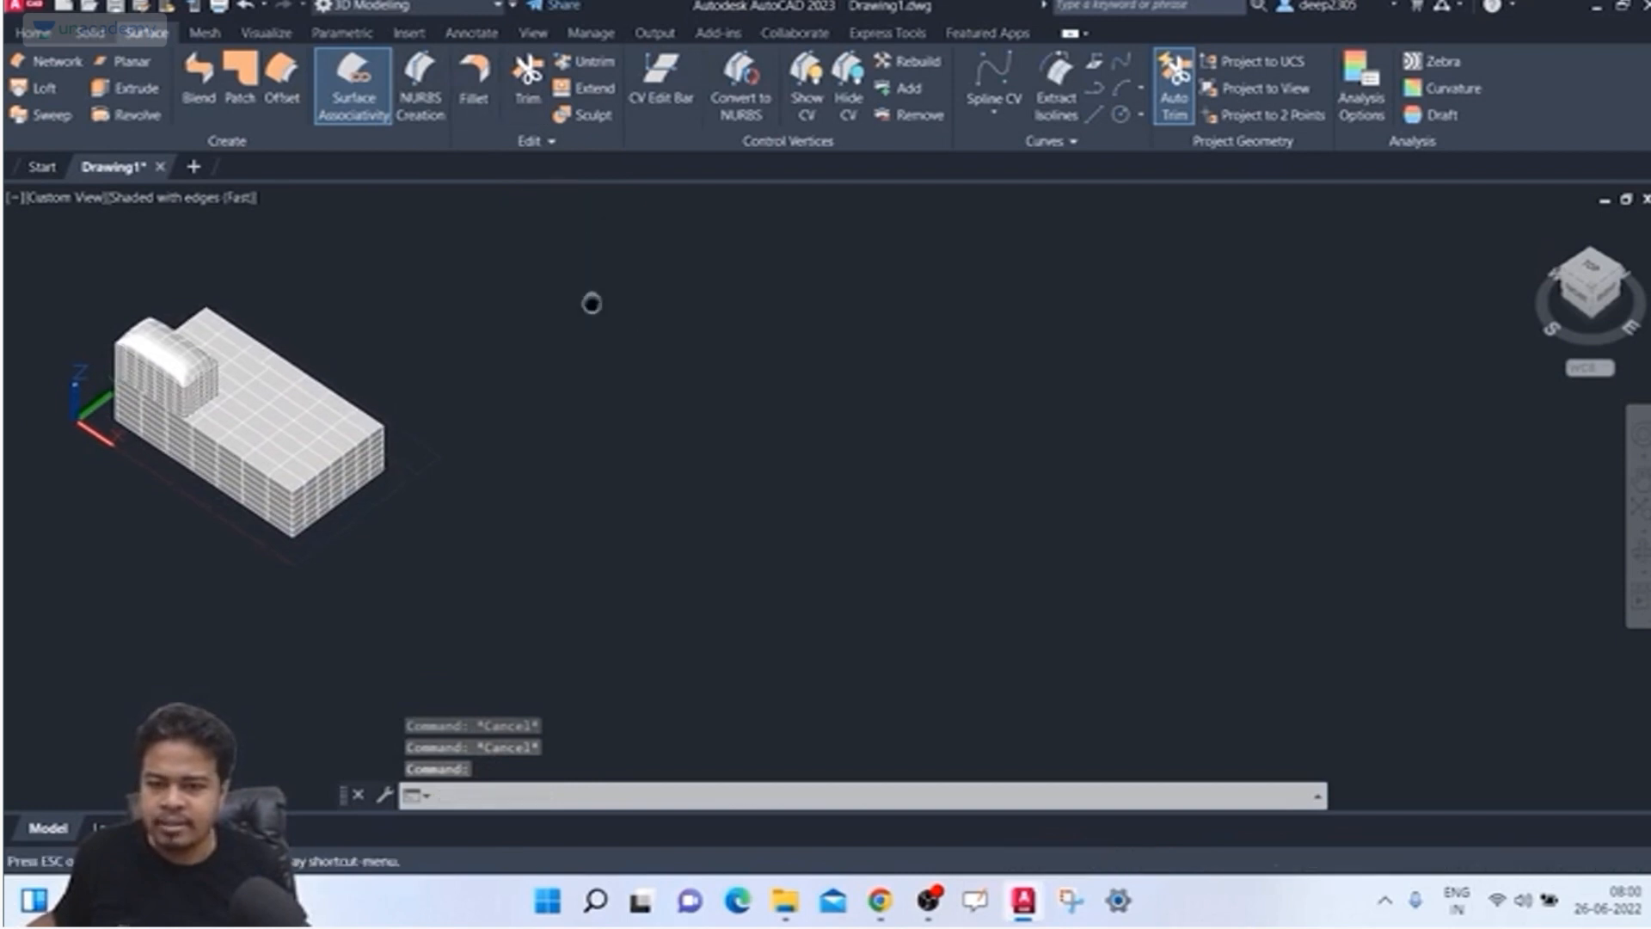
{"action": "middle_click_drag", "start_coordinate": [590, 302], "coordinate": [559, 276]}
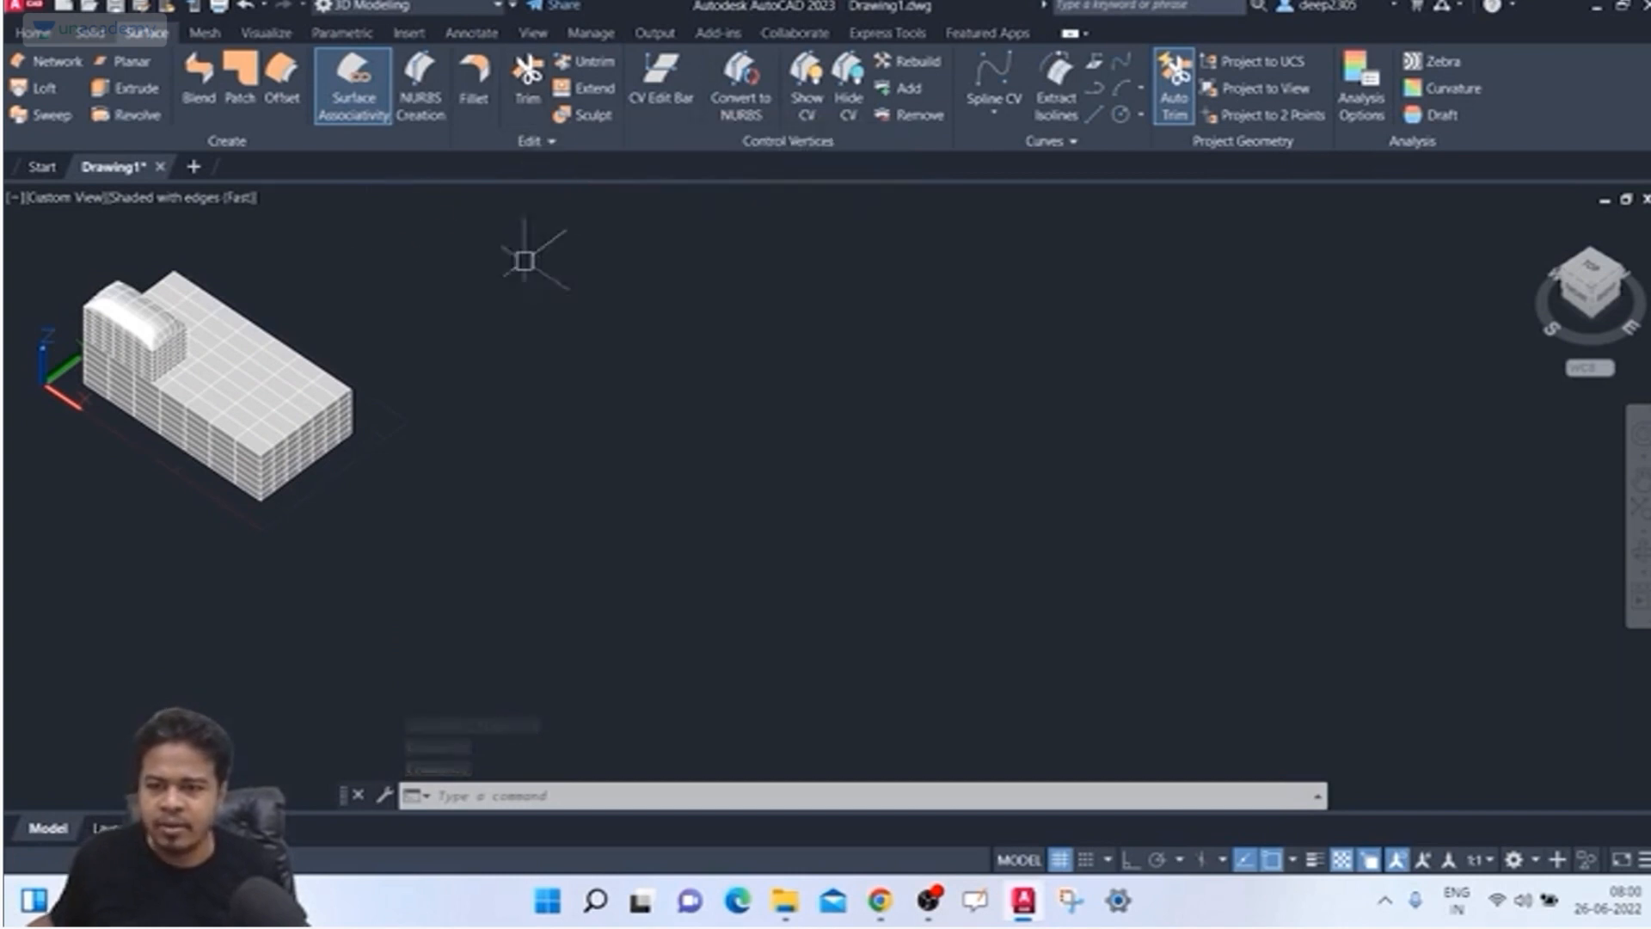
{"action": "middle_click_drag", "start_coordinate": [568, 262], "coordinate": [546, 266]}
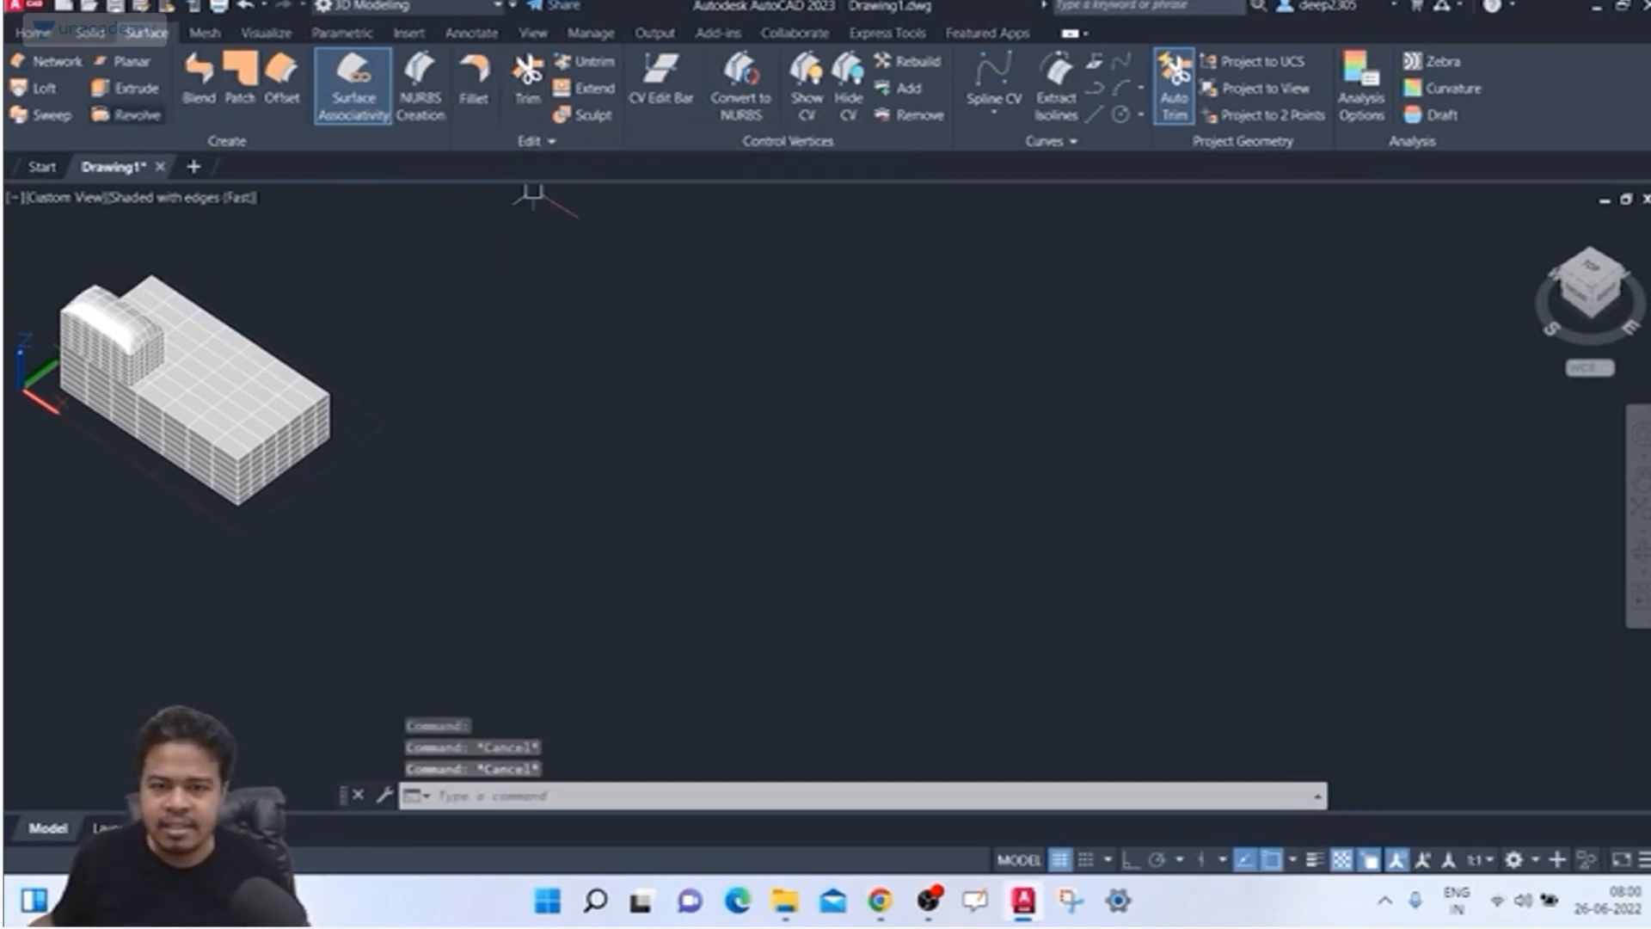
Step: Draw two large rectangular planar surfaces side by side in the empty area beside the block model
{"action": "left_click", "coordinate": [129, 61]}
{"action": "left_click", "coordinate": [568, 399]}
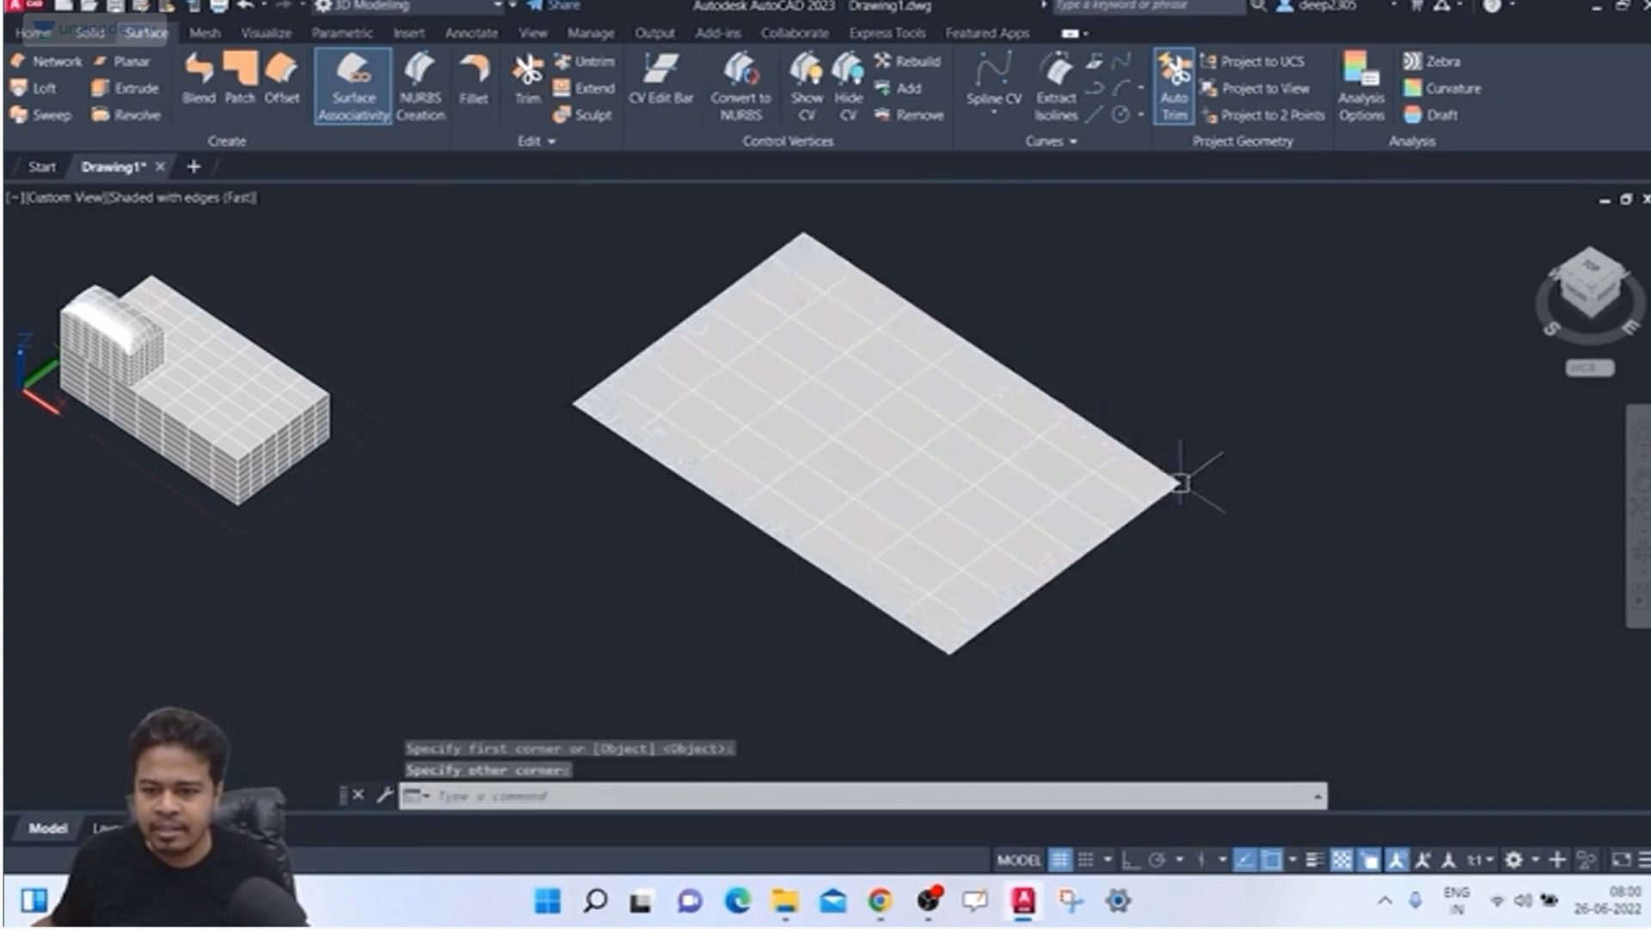
{"action": "left_click", "coordinate": [1178, 477]}
{"action": "middle_click_drag", "start_coordinate": [1153, 416], "coordinate": [814, 385]}
{"action": "key", "text": "Return"}
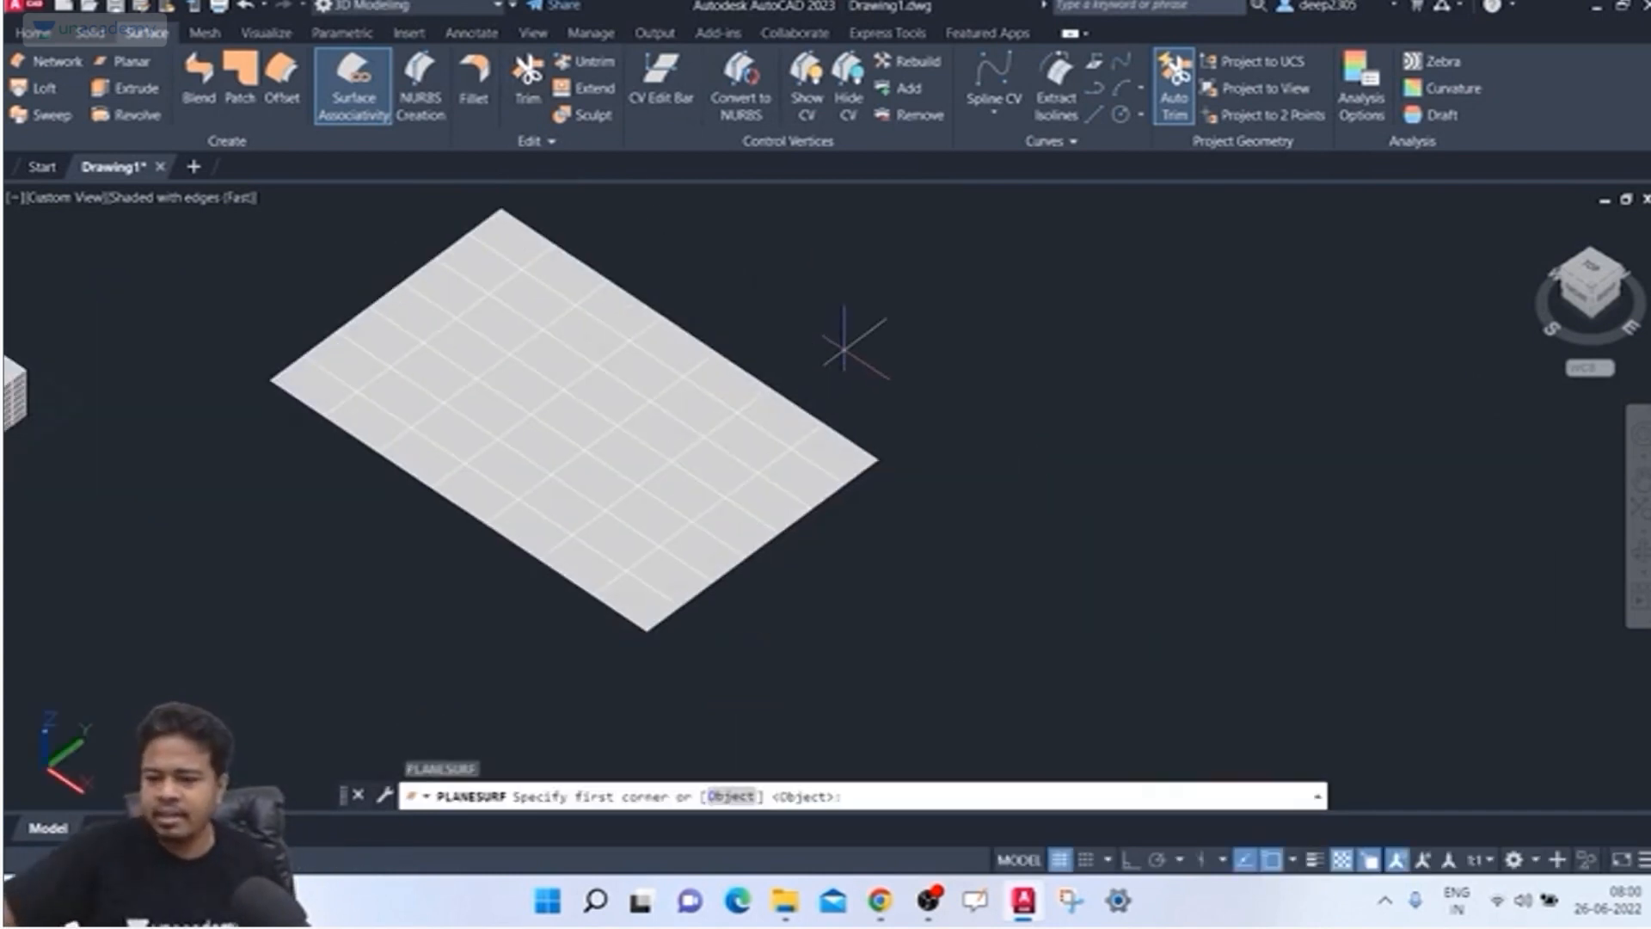
{"action": "left_click", "coordinate": [850, 350]}
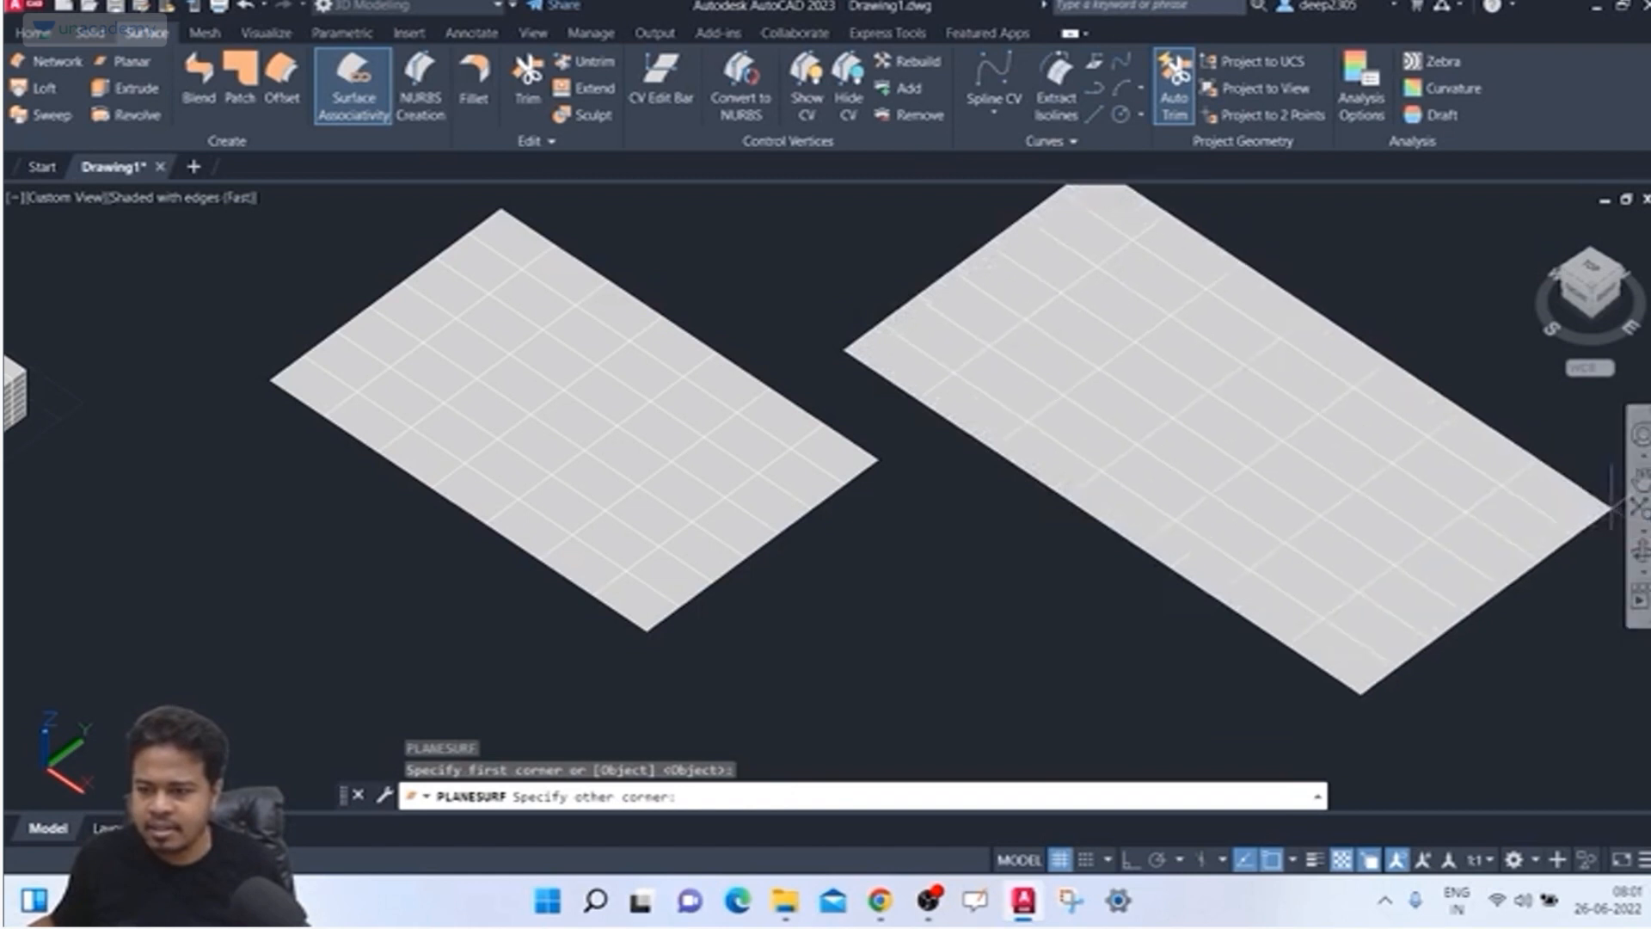
{"action": "left_click", "coordinate": [1481, 465]}
{"action": "key", "text": "Escape"}
Step: Rotate the second planar surface upright about its X axis using the rotate gizmo with ortho on
{"action": "left_click", "coordinate": [1440, 323]}
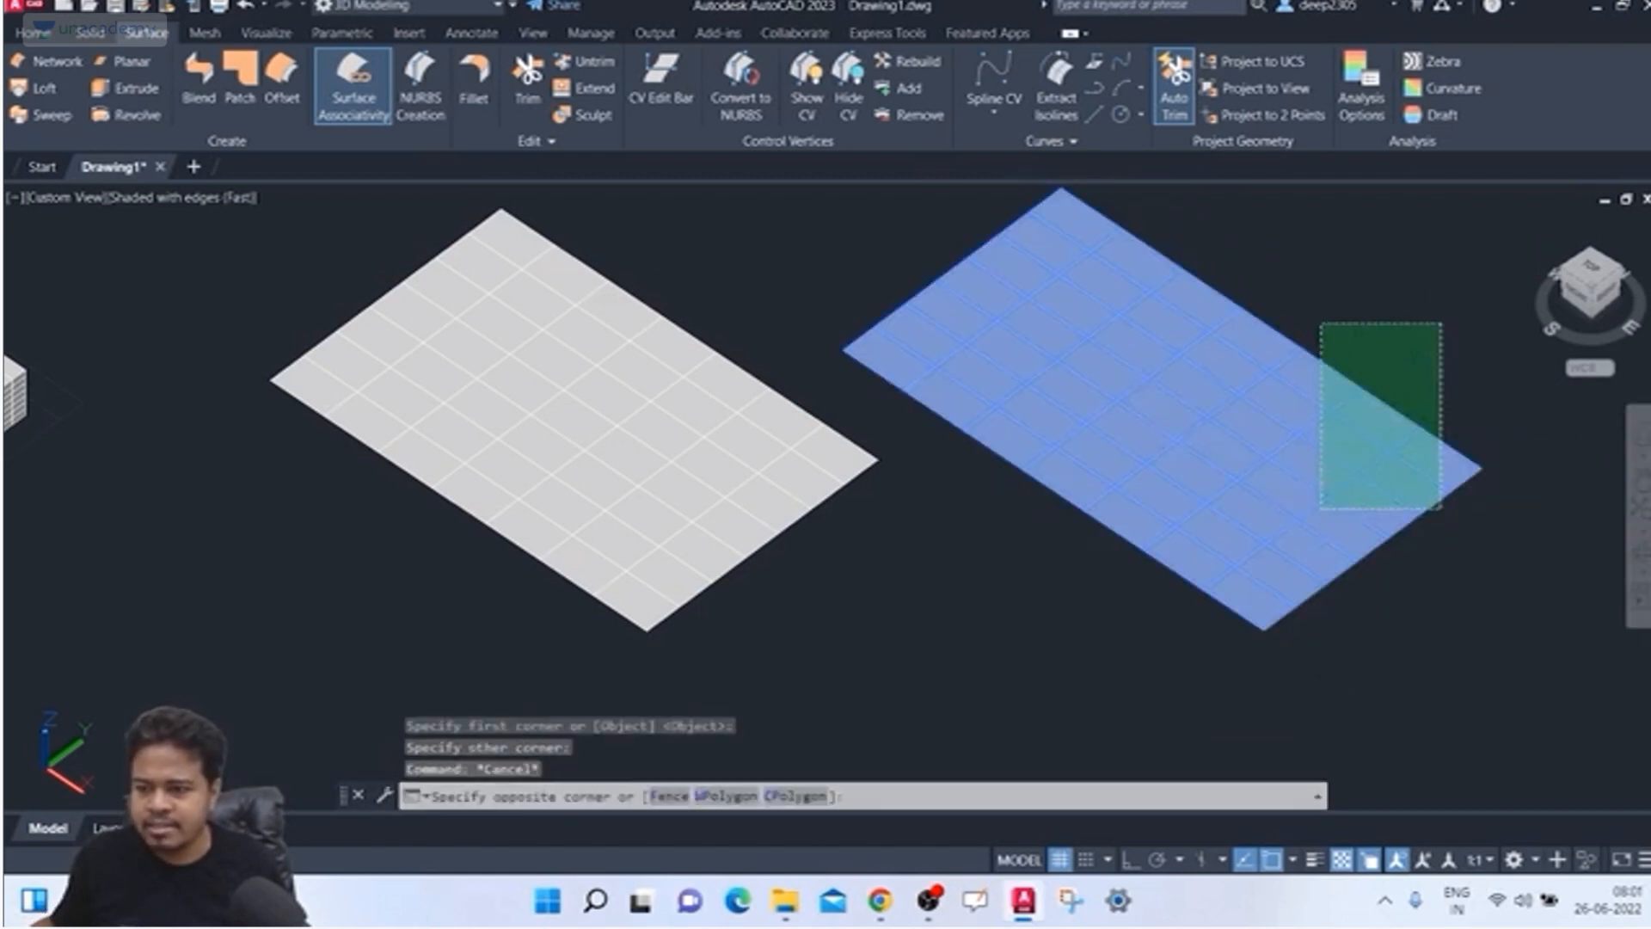
{"action": "left_click", "coordinate": [1318, 453]}
{"action": "left_click", "coordinate": [33, 32]}
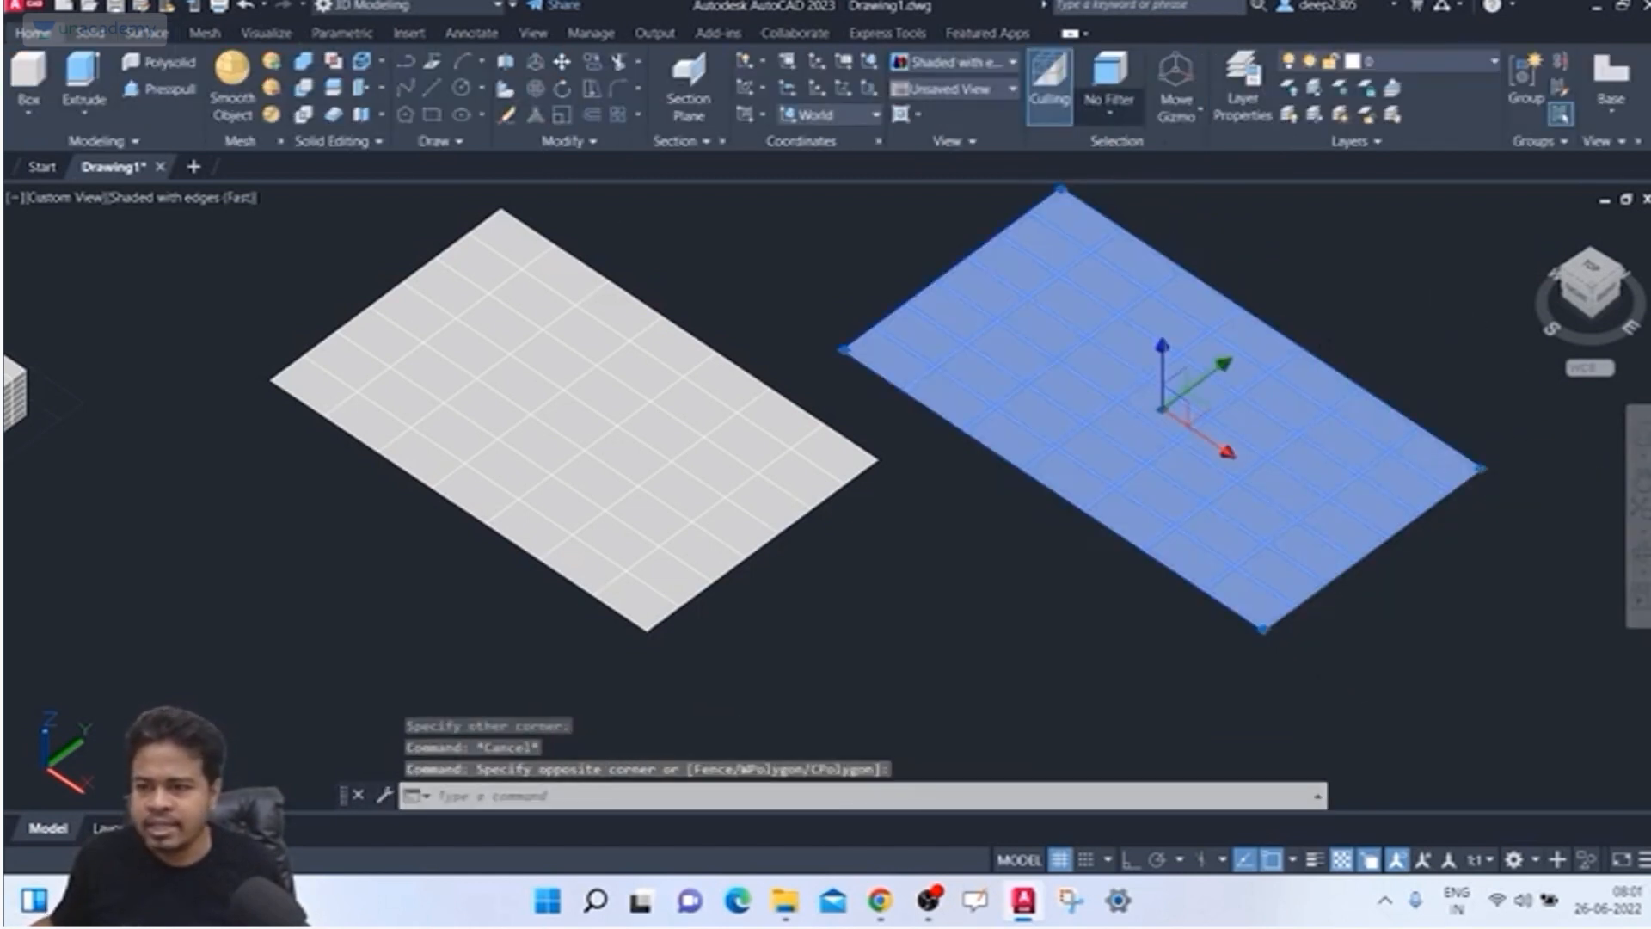
{"action": "left_click", "coordinate": [1176, 110]}
{"action": "left_click", "coordinate": [1221, 193]}
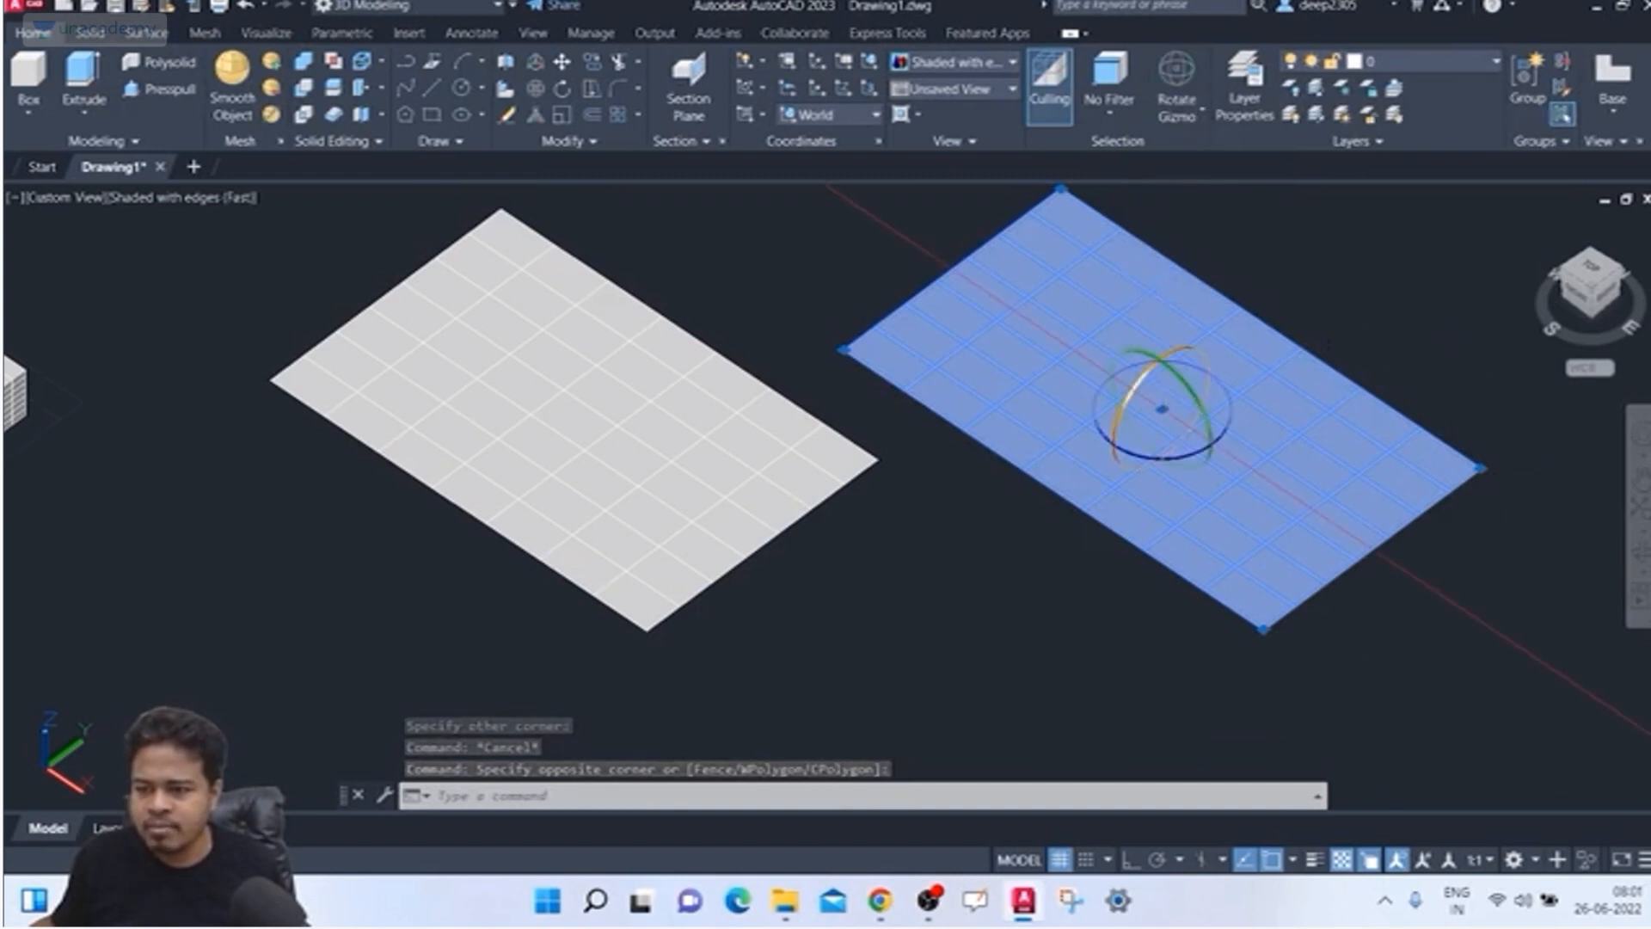
{"action": "left_click", "coordinate": [1211, 321]}
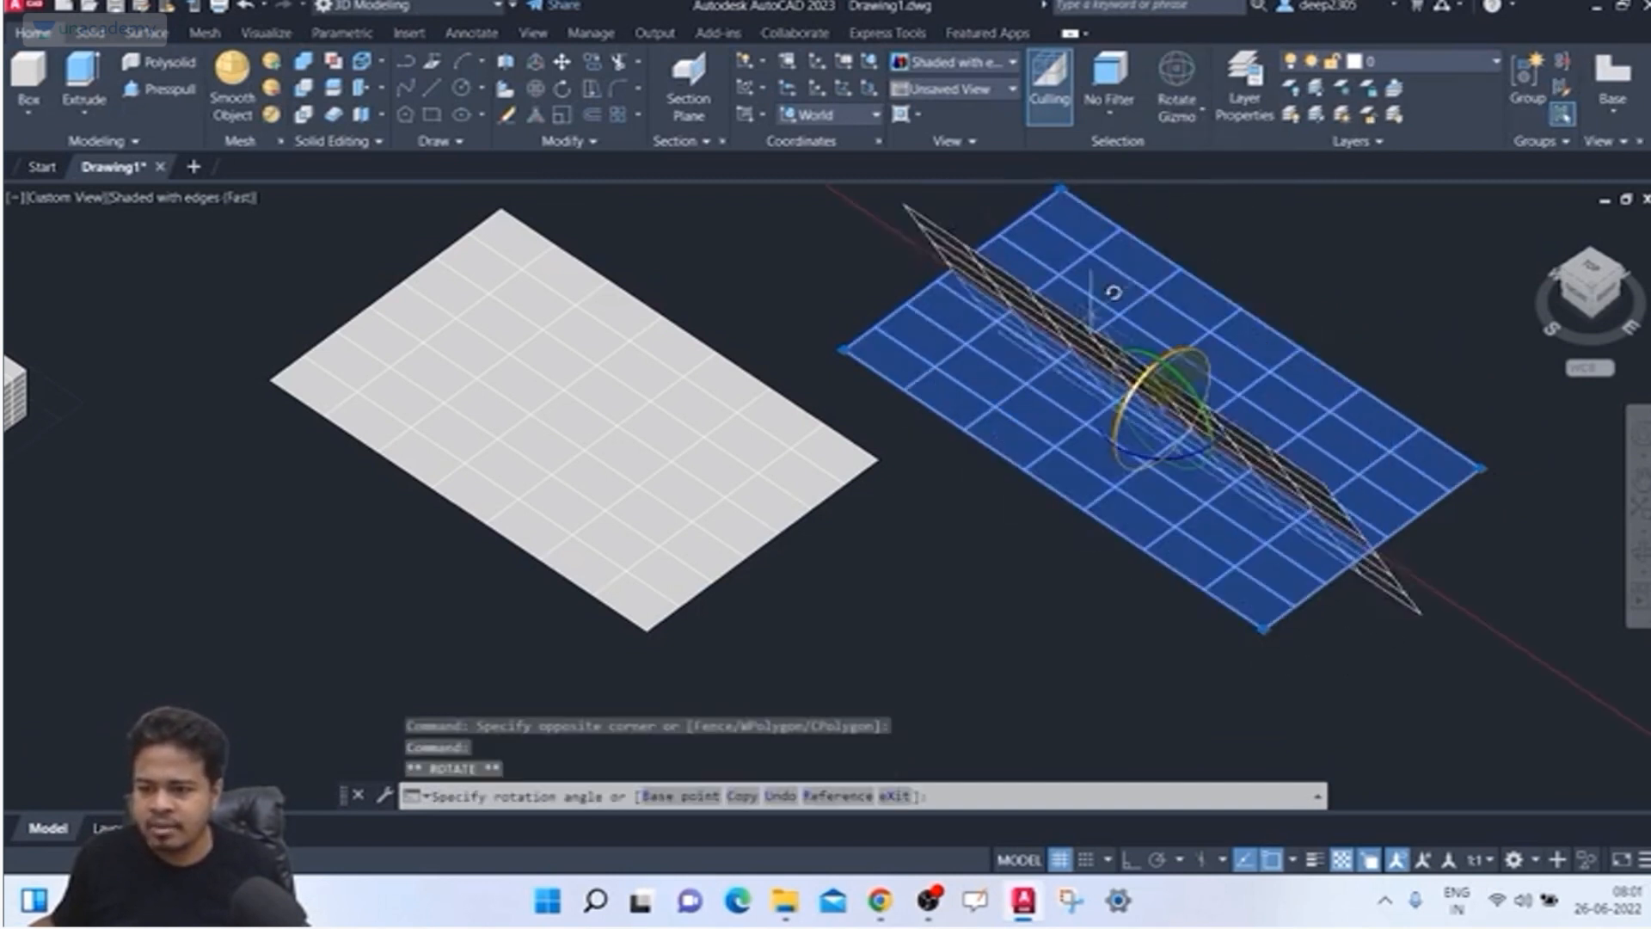
{"action": "key", "text": "F8"}
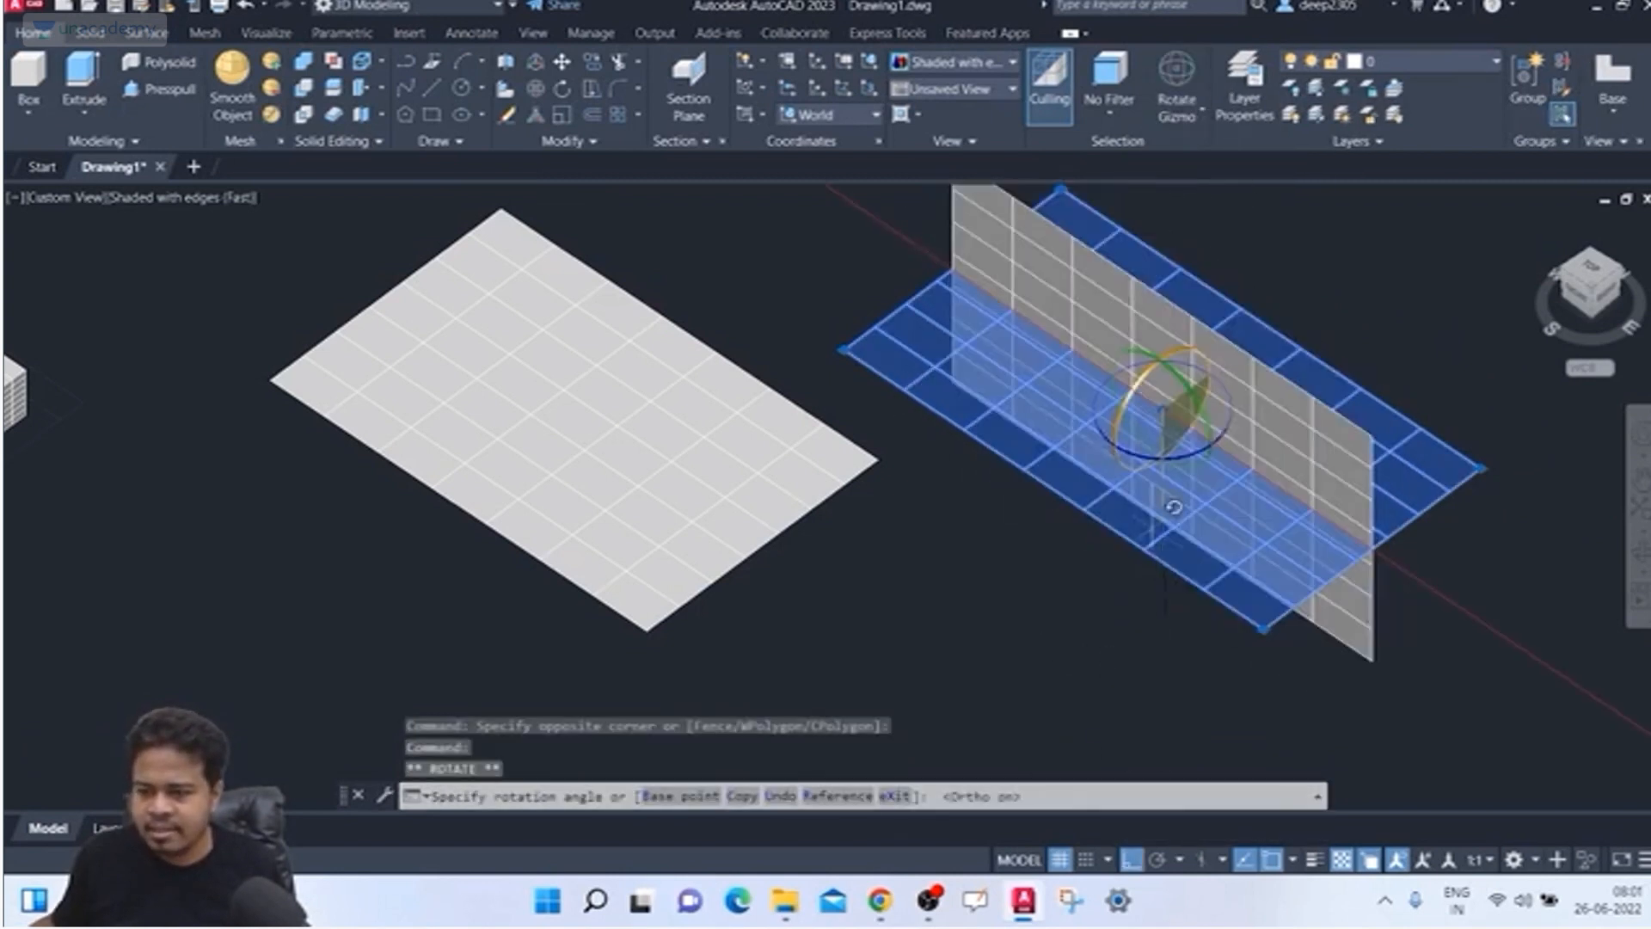
{"action": "left_click", "coordinate": [1192, 235]}
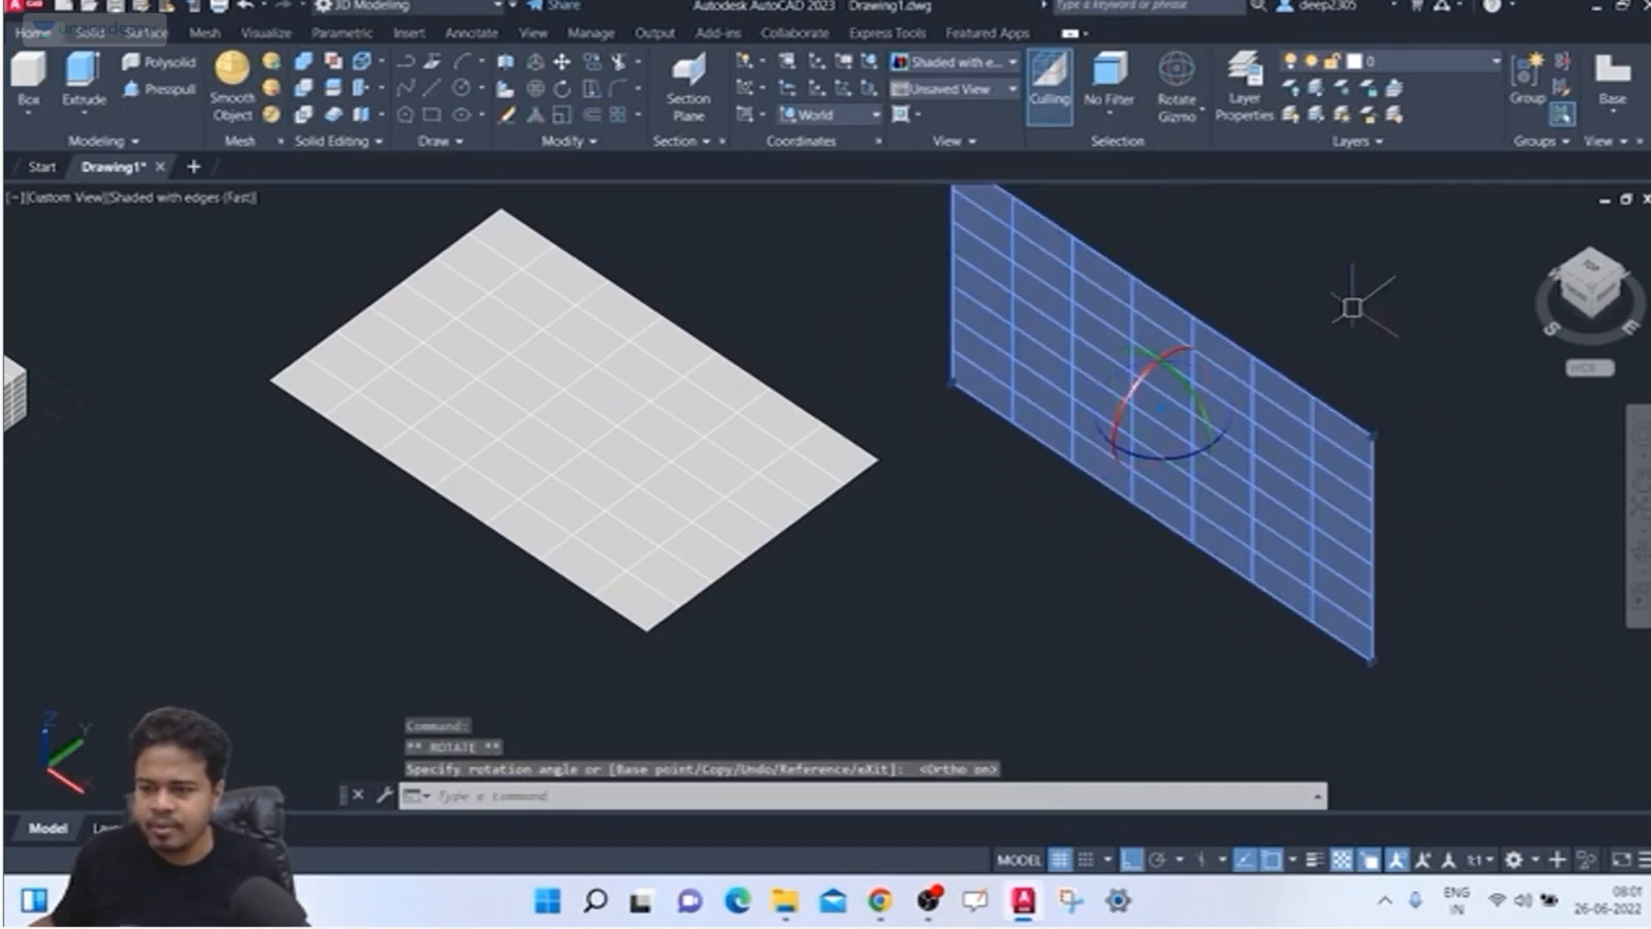
{"action": "middle_click_drag", "start_coordinate": [1339, 308], "coordinate": [1296, 317]}
{"action": "key", "text": "Escape"}
Step: Move the upright surface from its end-edge midpoint to the midpoint of the flat surface's short end edge, so the two intersect
{"action": "type", "text": "m"}
{"action": "key", "text": "Return"}
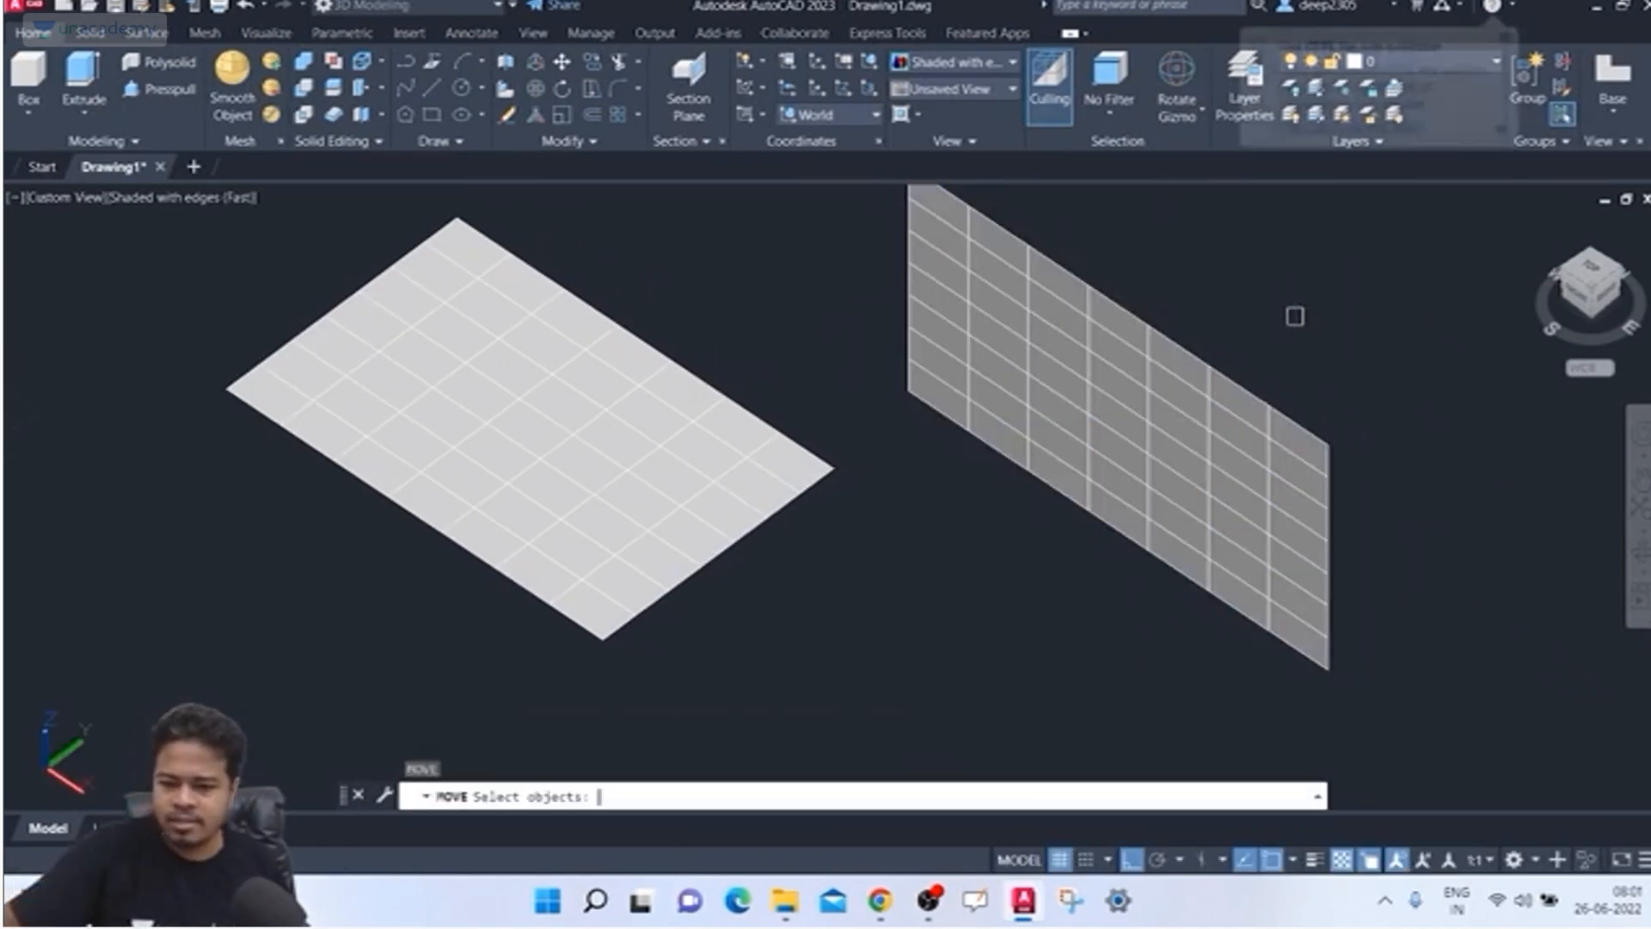
{"action": "left_click", "coordinate": [1211, 371]}
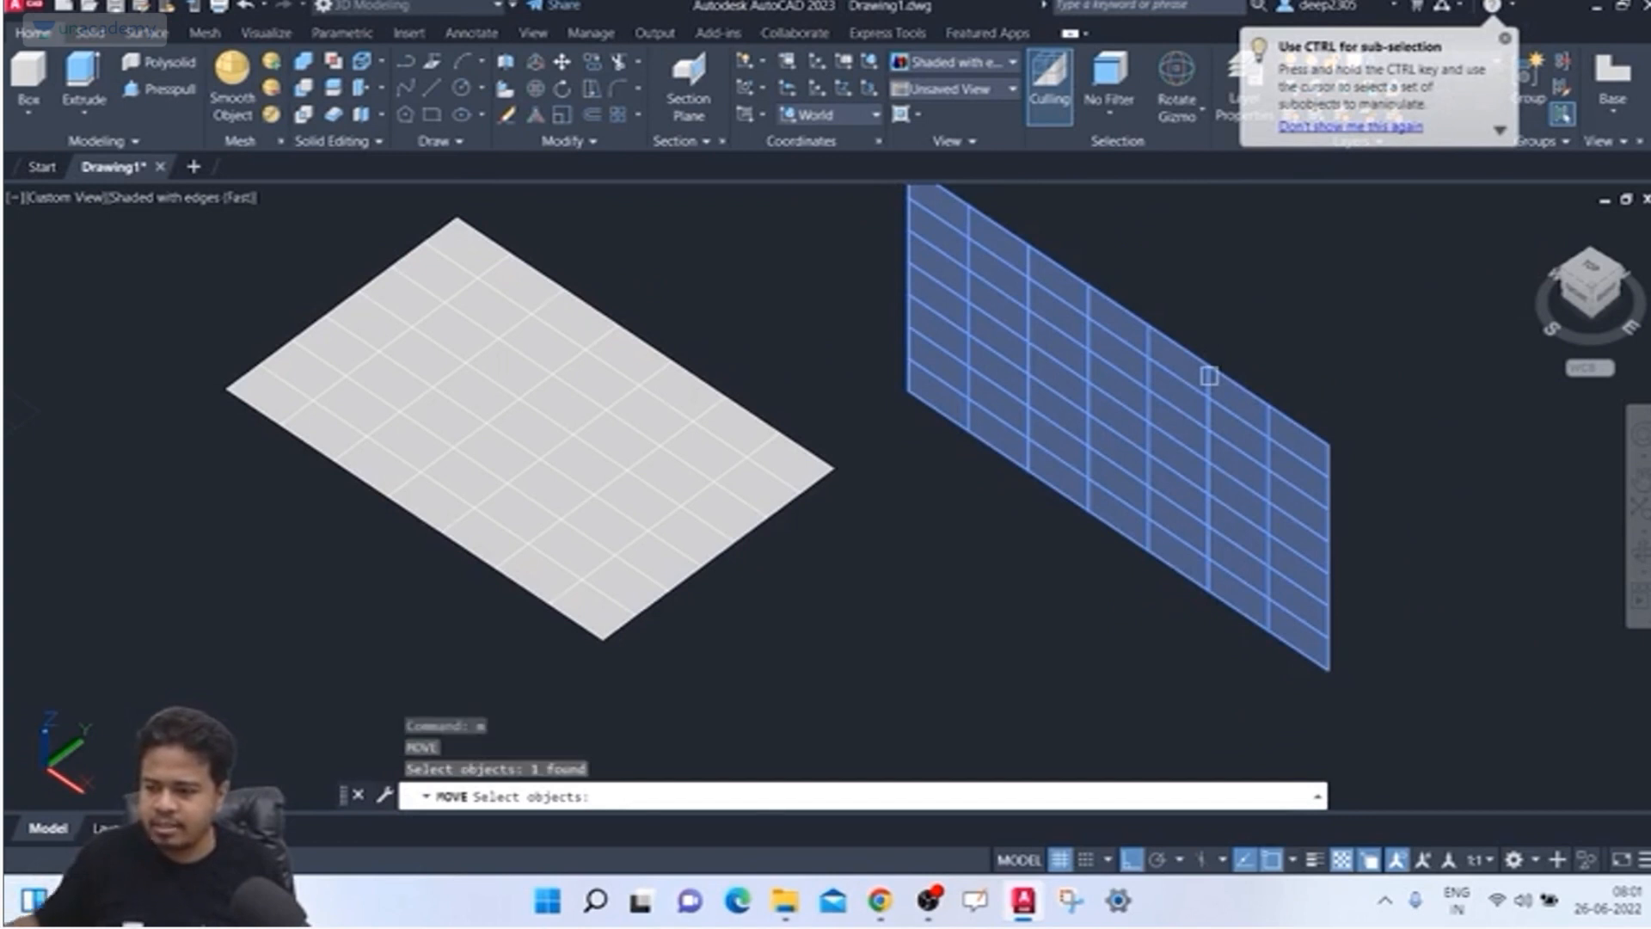
{"action": "key", "text": "Return"}
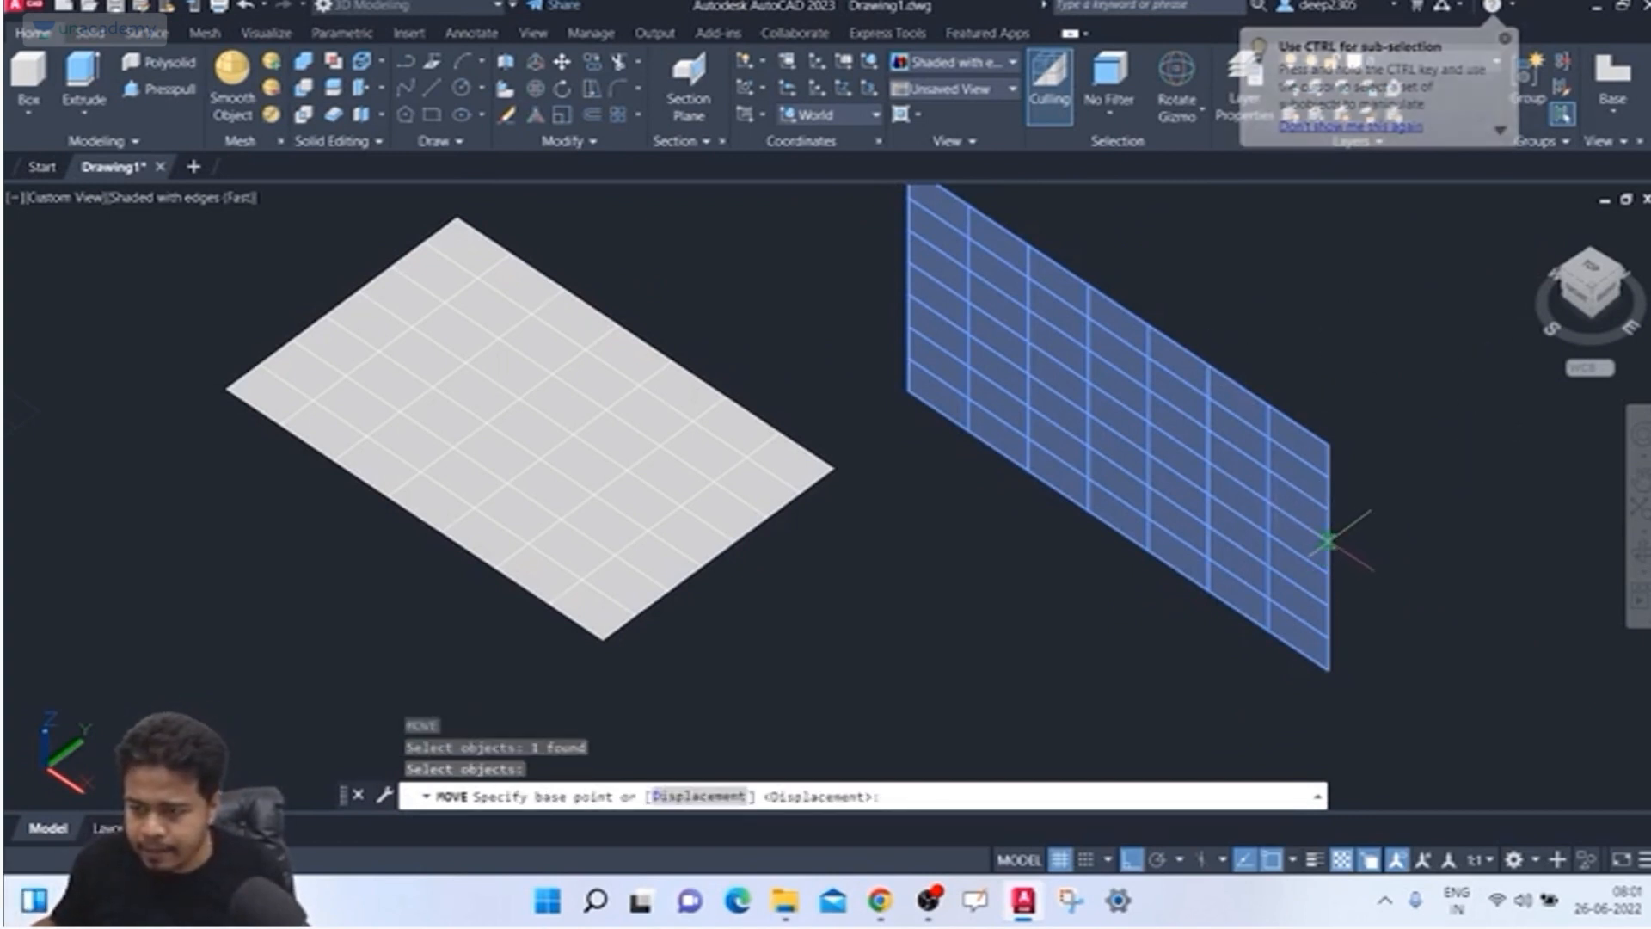
{"action": "scroll", "coordinate": [1340, 542], "scroll_direction": "up", "scroll_amount": 5}
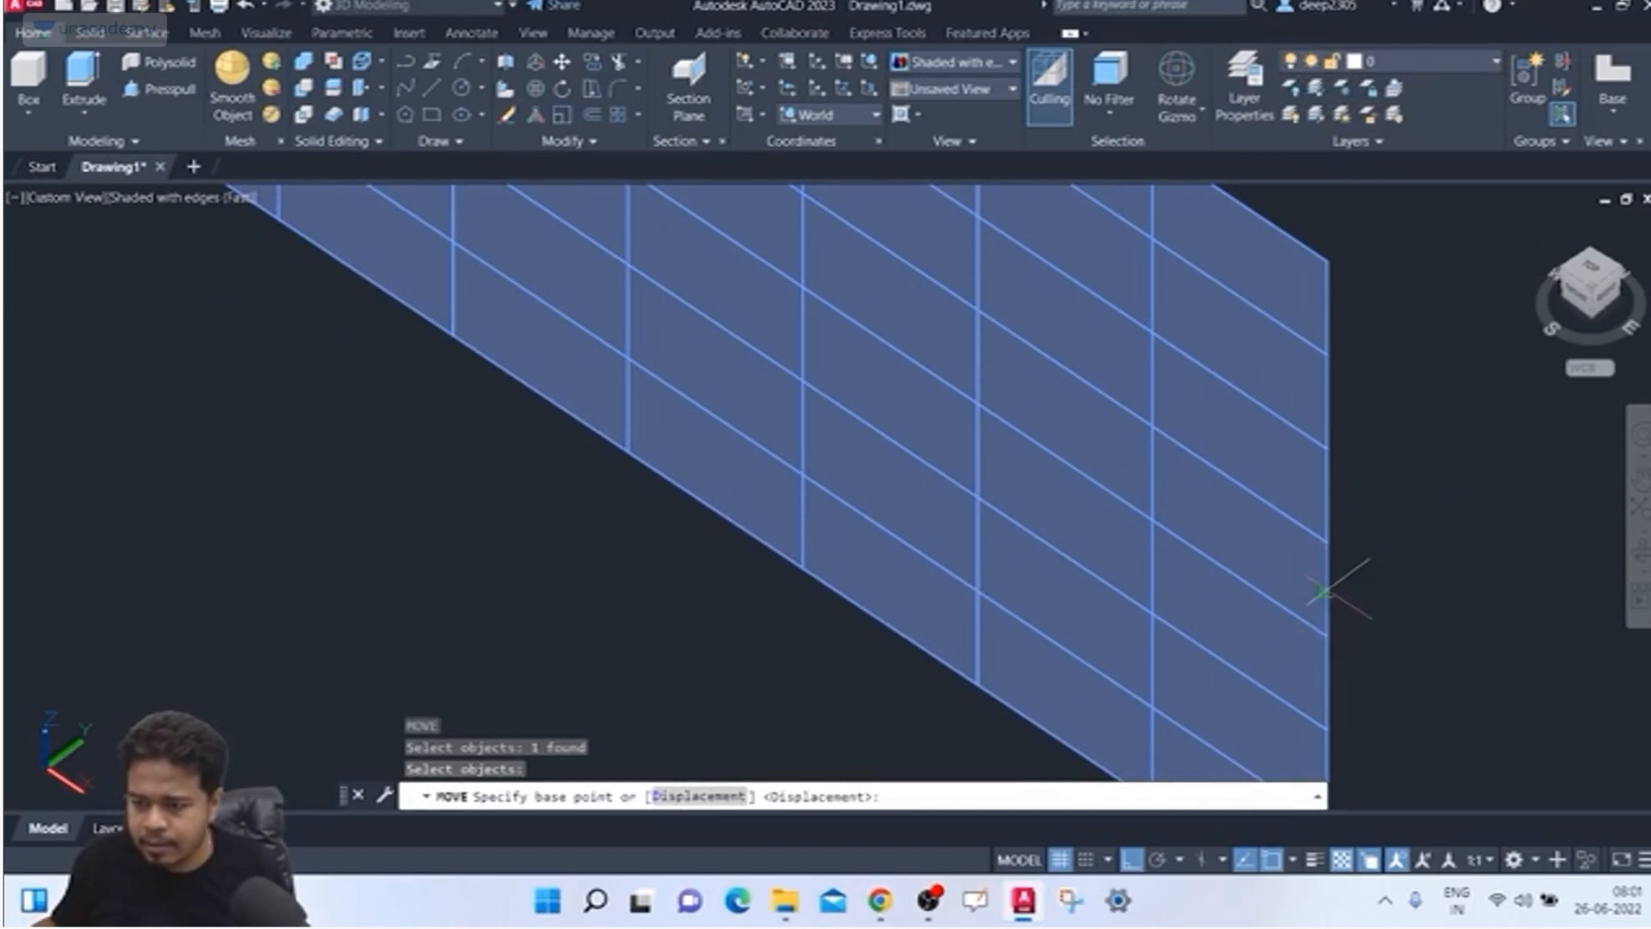
{"action": "left_click", "coordinate": [1329, 592]}
{"action": "scroll", "coordinate": [1334, 516], "scroll_direction": "down", "scroll_amount": 3}
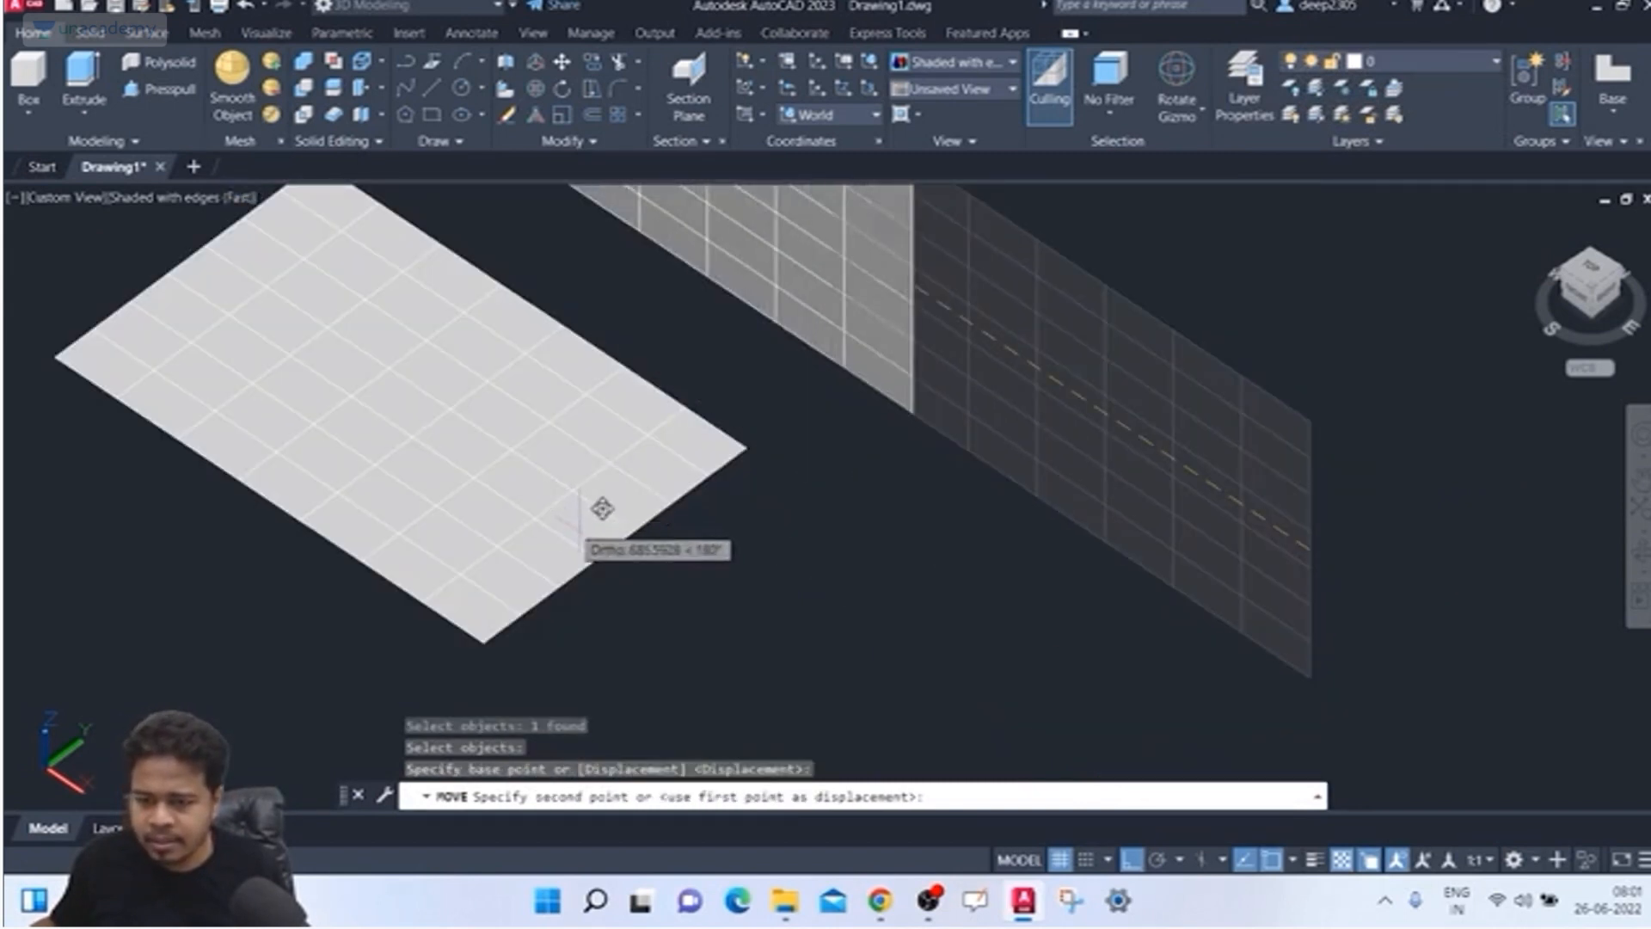
{"action": "left_click", "coordinate": [637, 526]}
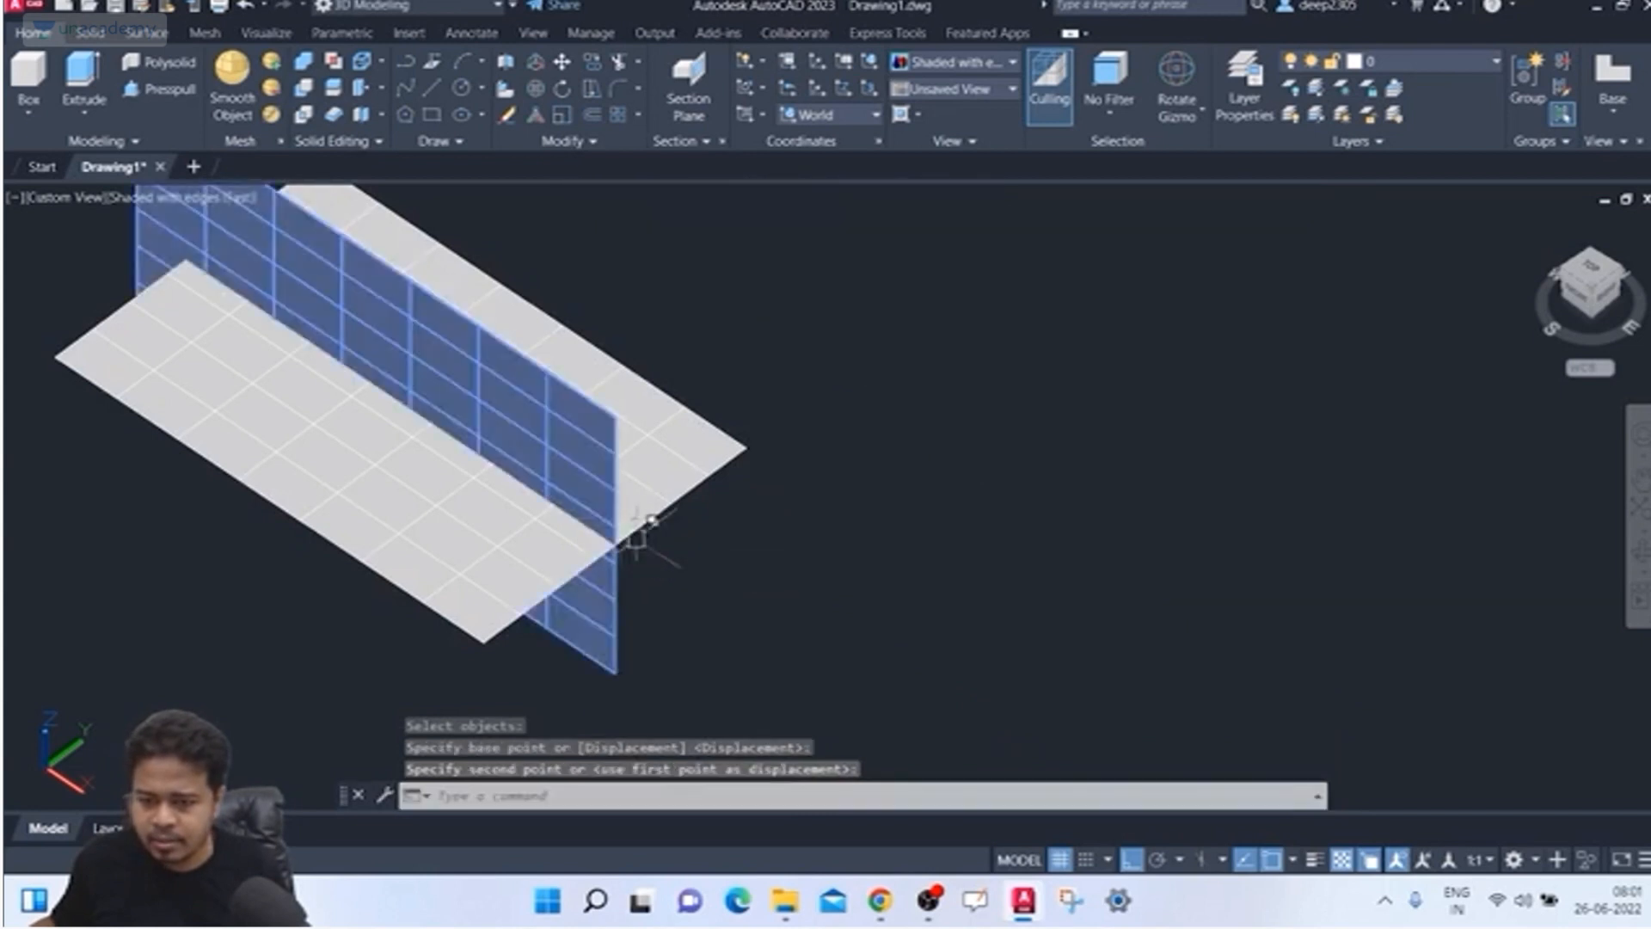
{"action": "key", "text": "Escape"}
Step: Extend the flat surface's far short edge outward past the end of the upright surface, using the Extend mode
{"action": "scroll", "coordinate": [794, 480], "scroll_direction": "down", "scroll_amount": 2}
{"action": "mouse_move", "coordinate": [947, 505]}
{"action": "middle_mouse_down"}
{"action": "mouse_move", "coordinate": [995, 498]}
{"action": "mouse_move", "coordinate": [922, 474]}
{"action": "mouse_move", "coordinate": [909, 401]}
{"action": "middle_mouse_up"}
{"action": "left_click", "coordinate": [146, 33]}
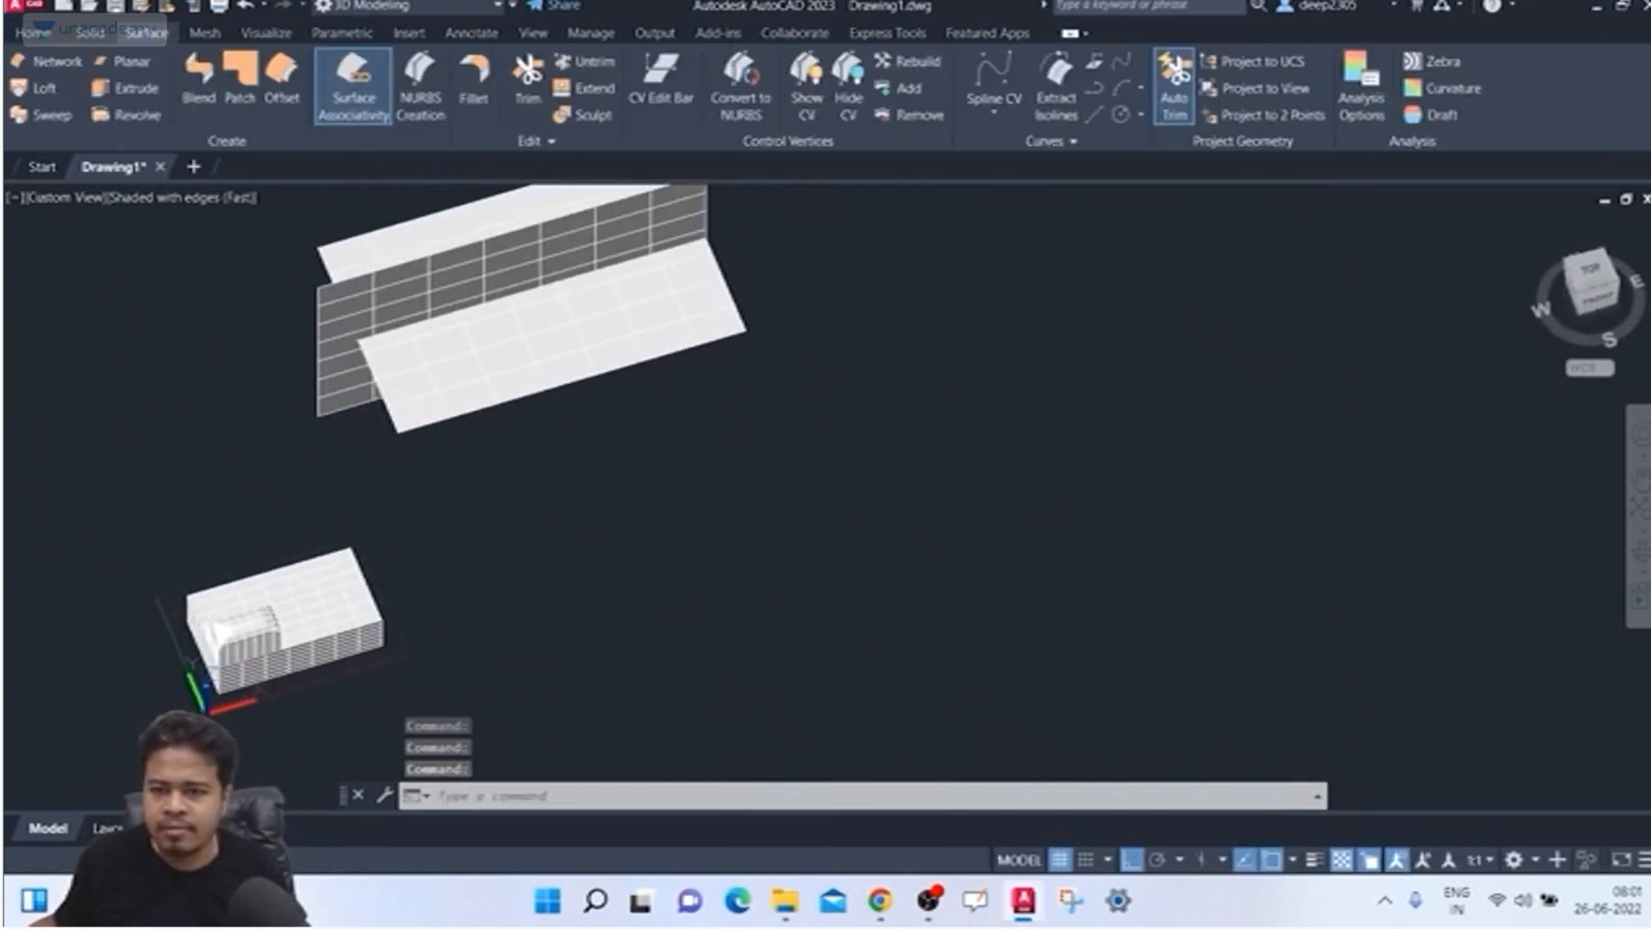
{"action": "left_click", "coordinate": [587, 89]}
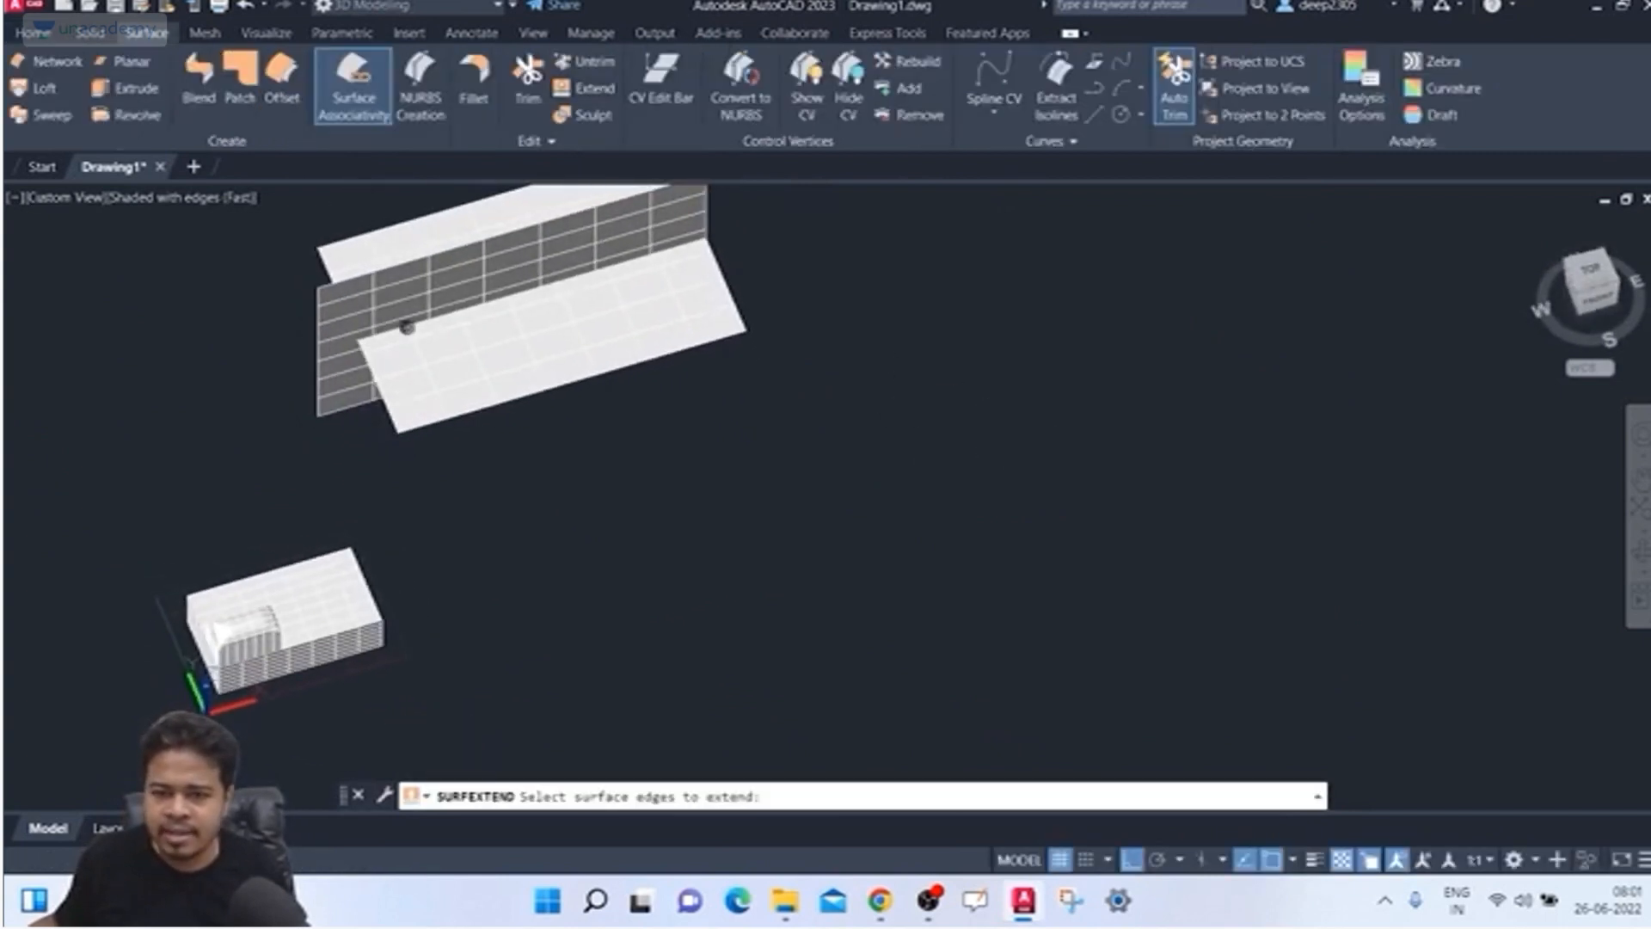
{"action": "left_click", "coordinate": [388, 422]}
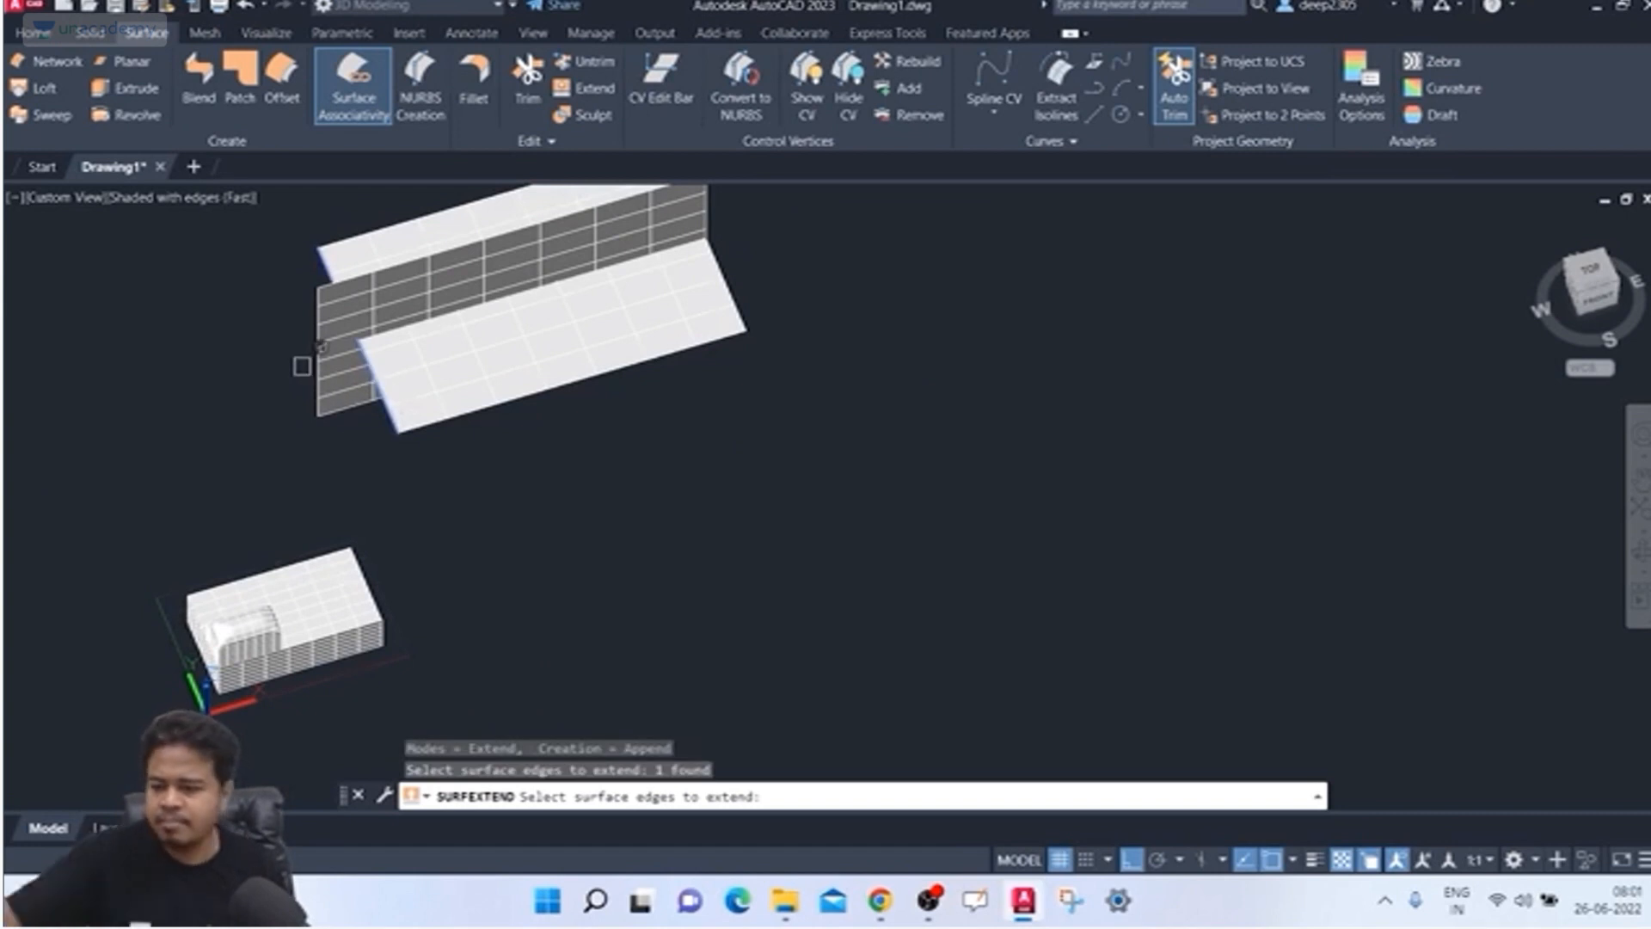
{"action": "key", "text": "Return"}
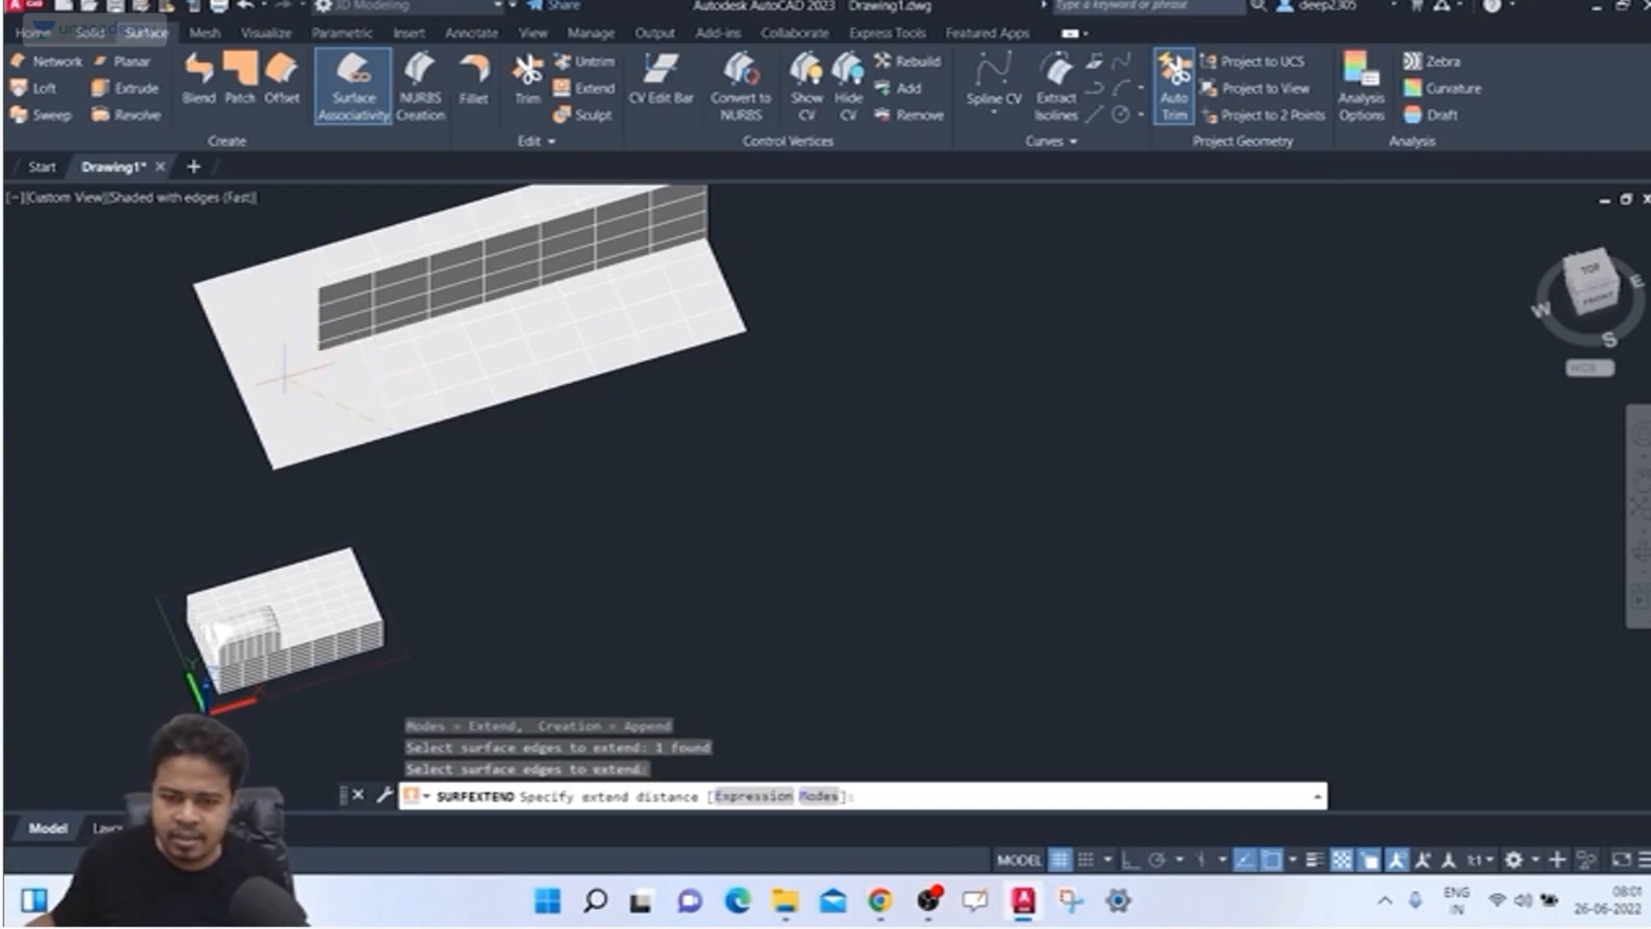
{"action": "scroll", "coordinate": [335, 284], "scroll_direction": "up", "scroll_amount": 2}
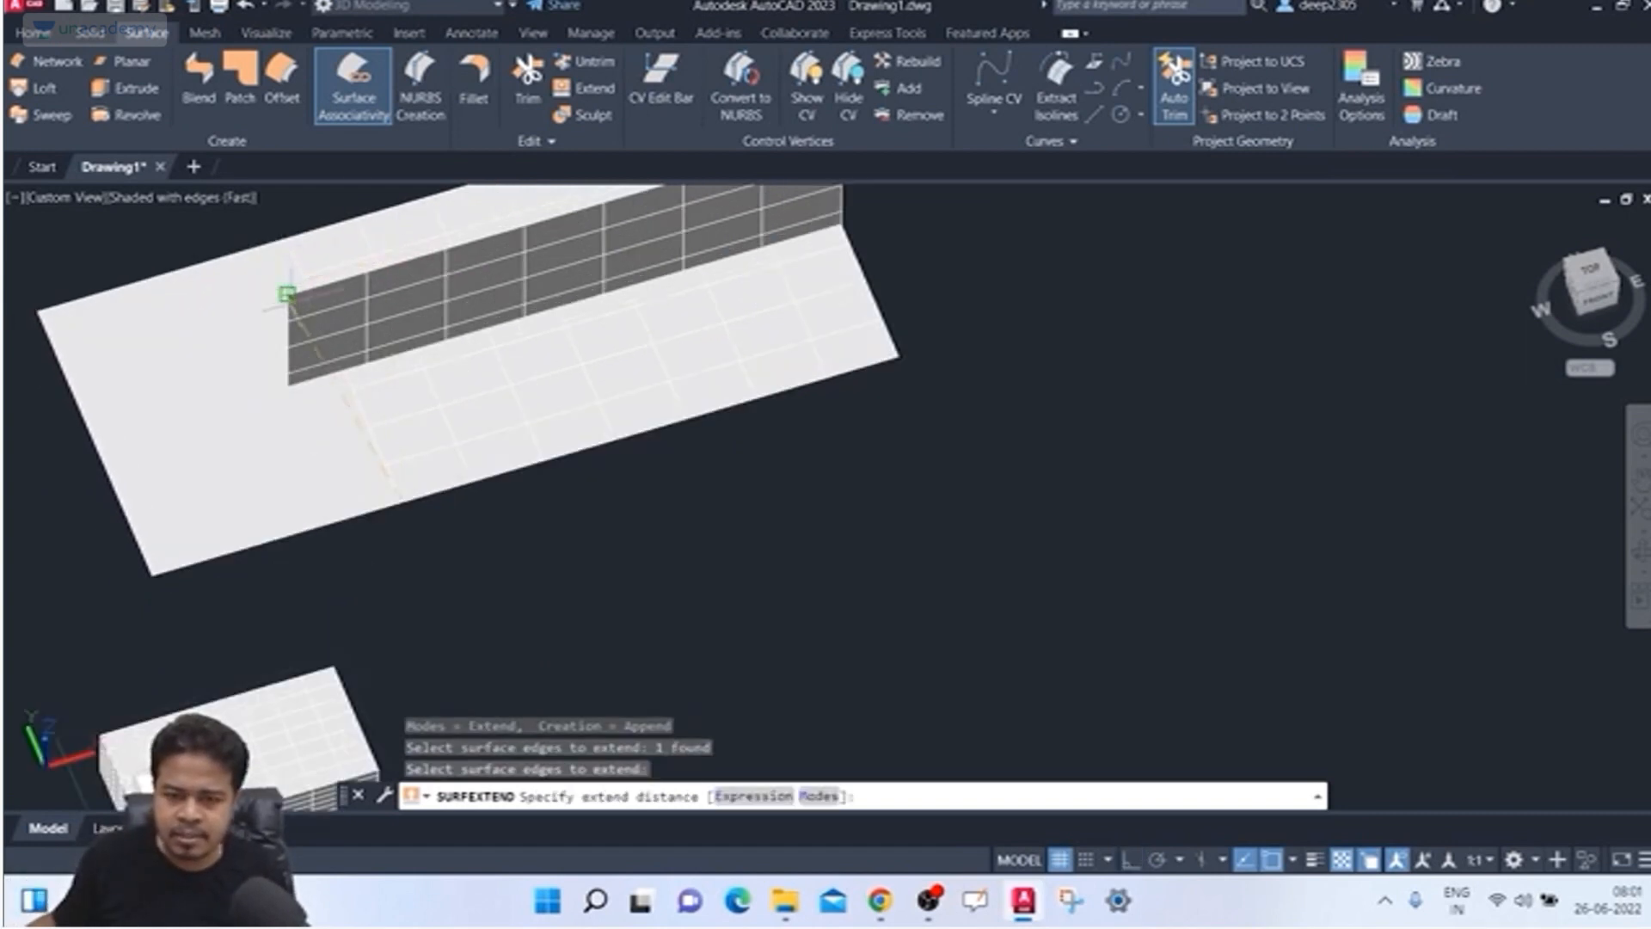
{"action": "left_click", "coordinate": [295, 303]}
{"action": "middle_click_drag", "start_coordinate": [579, 656], "coordinate": [388, 522], "text": "shift"}
{"action": "scroll", "coordinate": [337, 269], "scroll_direction": "down", "scroll_amount": 2}
{"action": "key", "text": "Escape"}
{"action": "key", "text": "Escape"}
{"action": "key", "text": "Escape"}
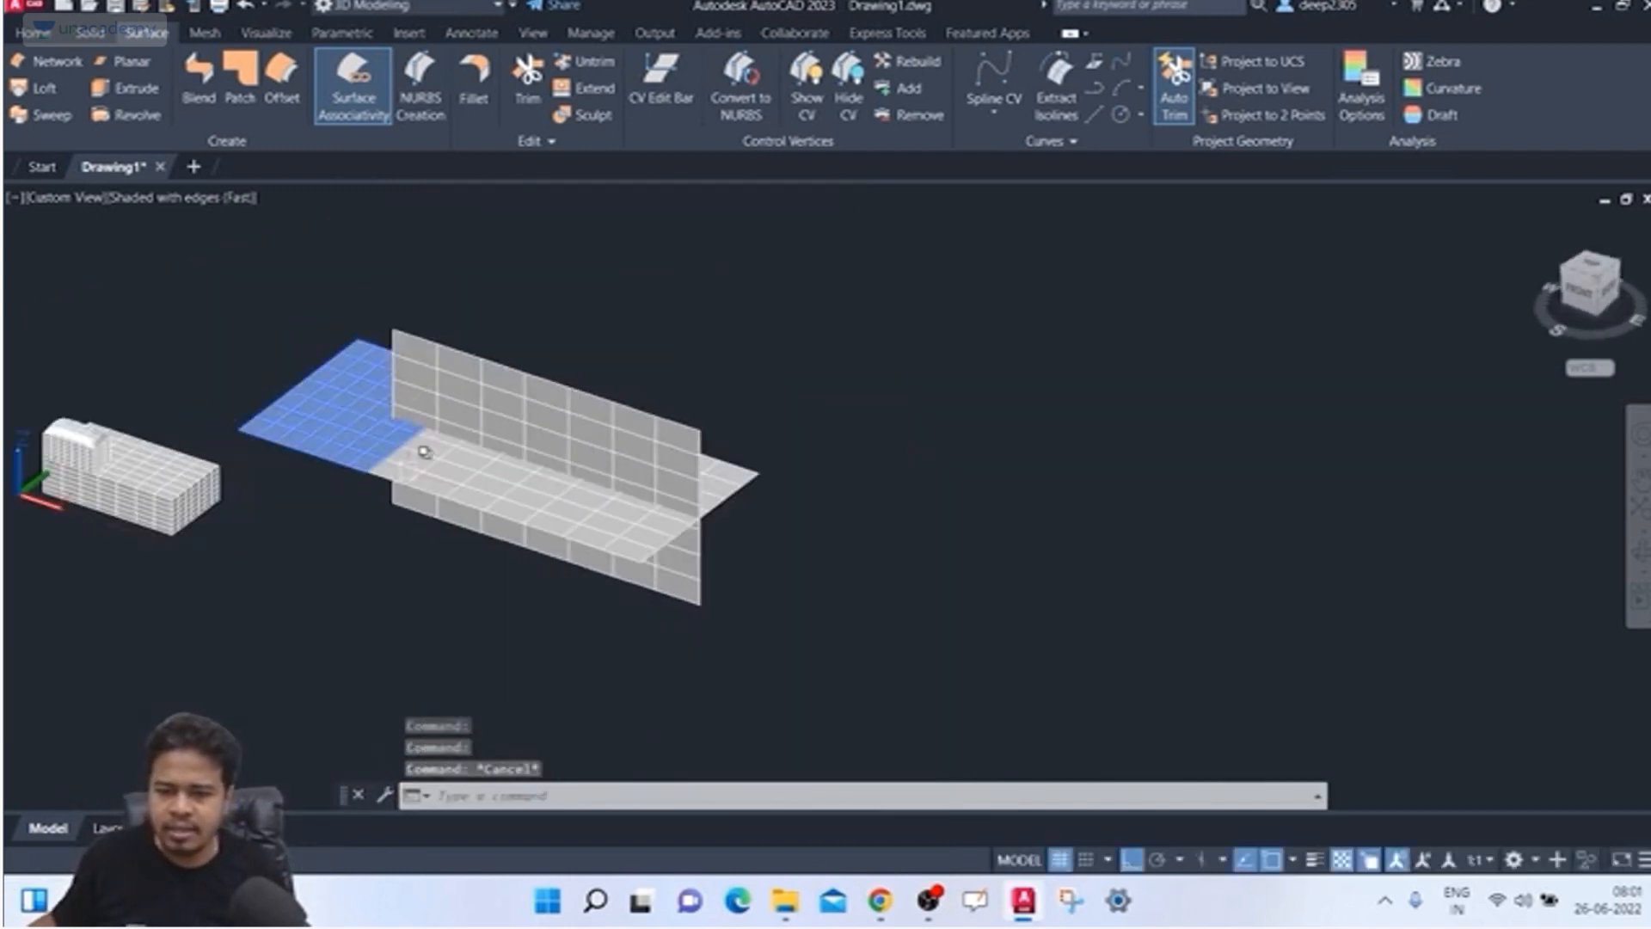
Step: Set up a surface trim of the upright surface, using the original flat section that crosses it as the cutting surface
{"action": "middle_click_drag", "start_coordinate": [860, 424], "coordinate": [875, 407], "text": "shift"}
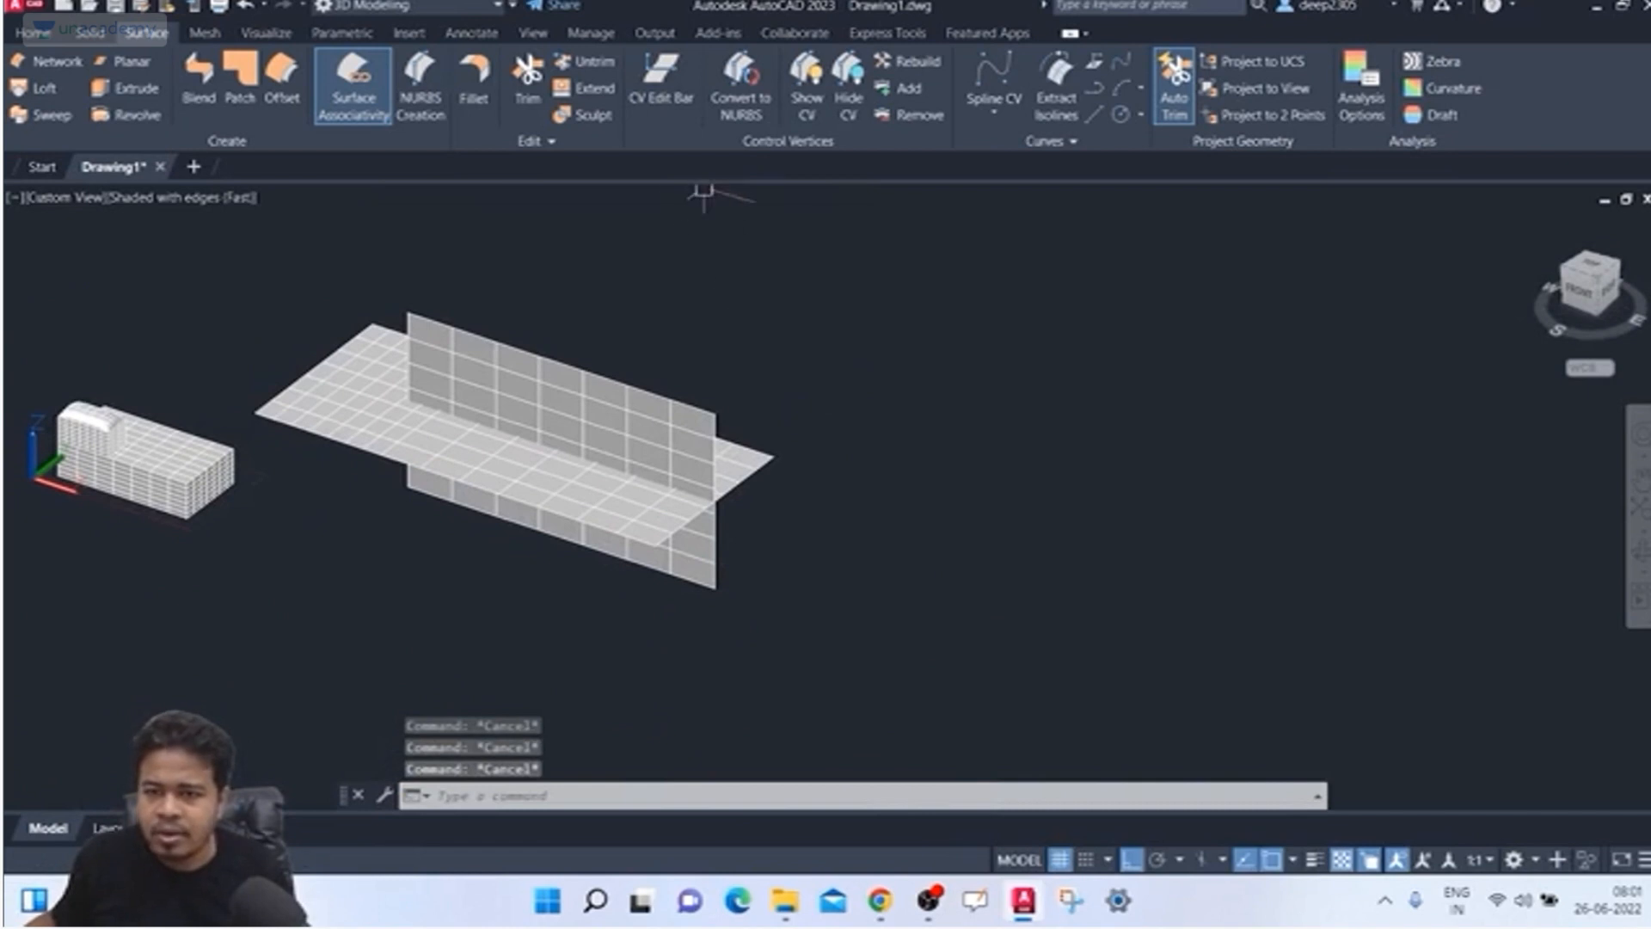
{"action": "left_click", "coordinate": [528, 82]}
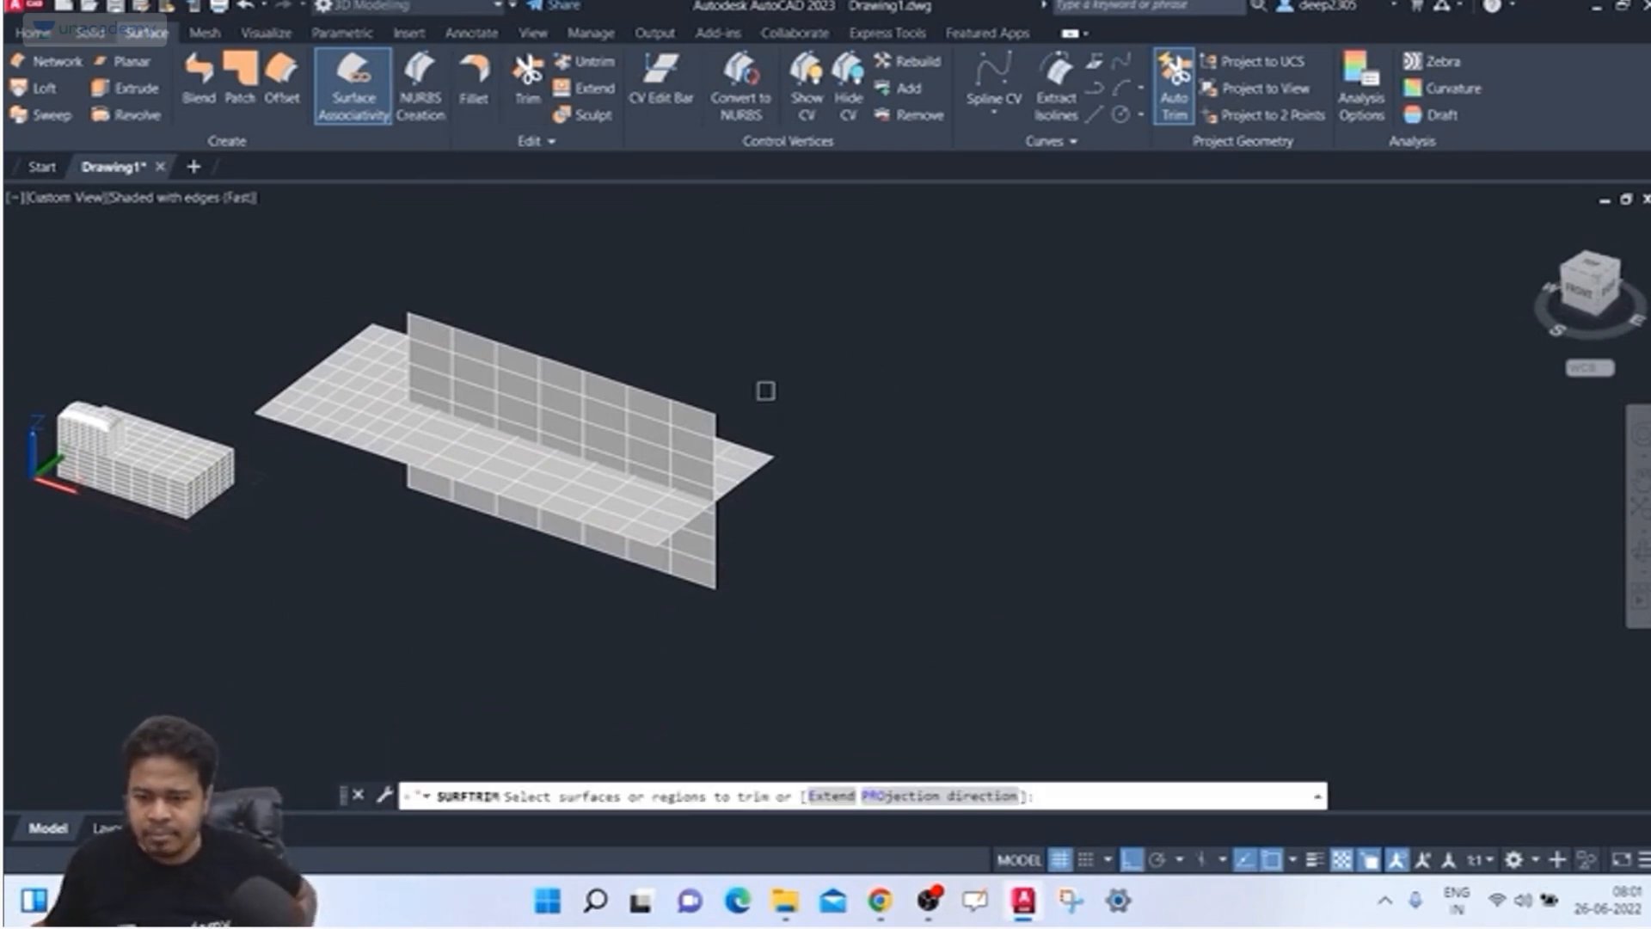
{"action": "left_click", "coordinate": [671, 399]}
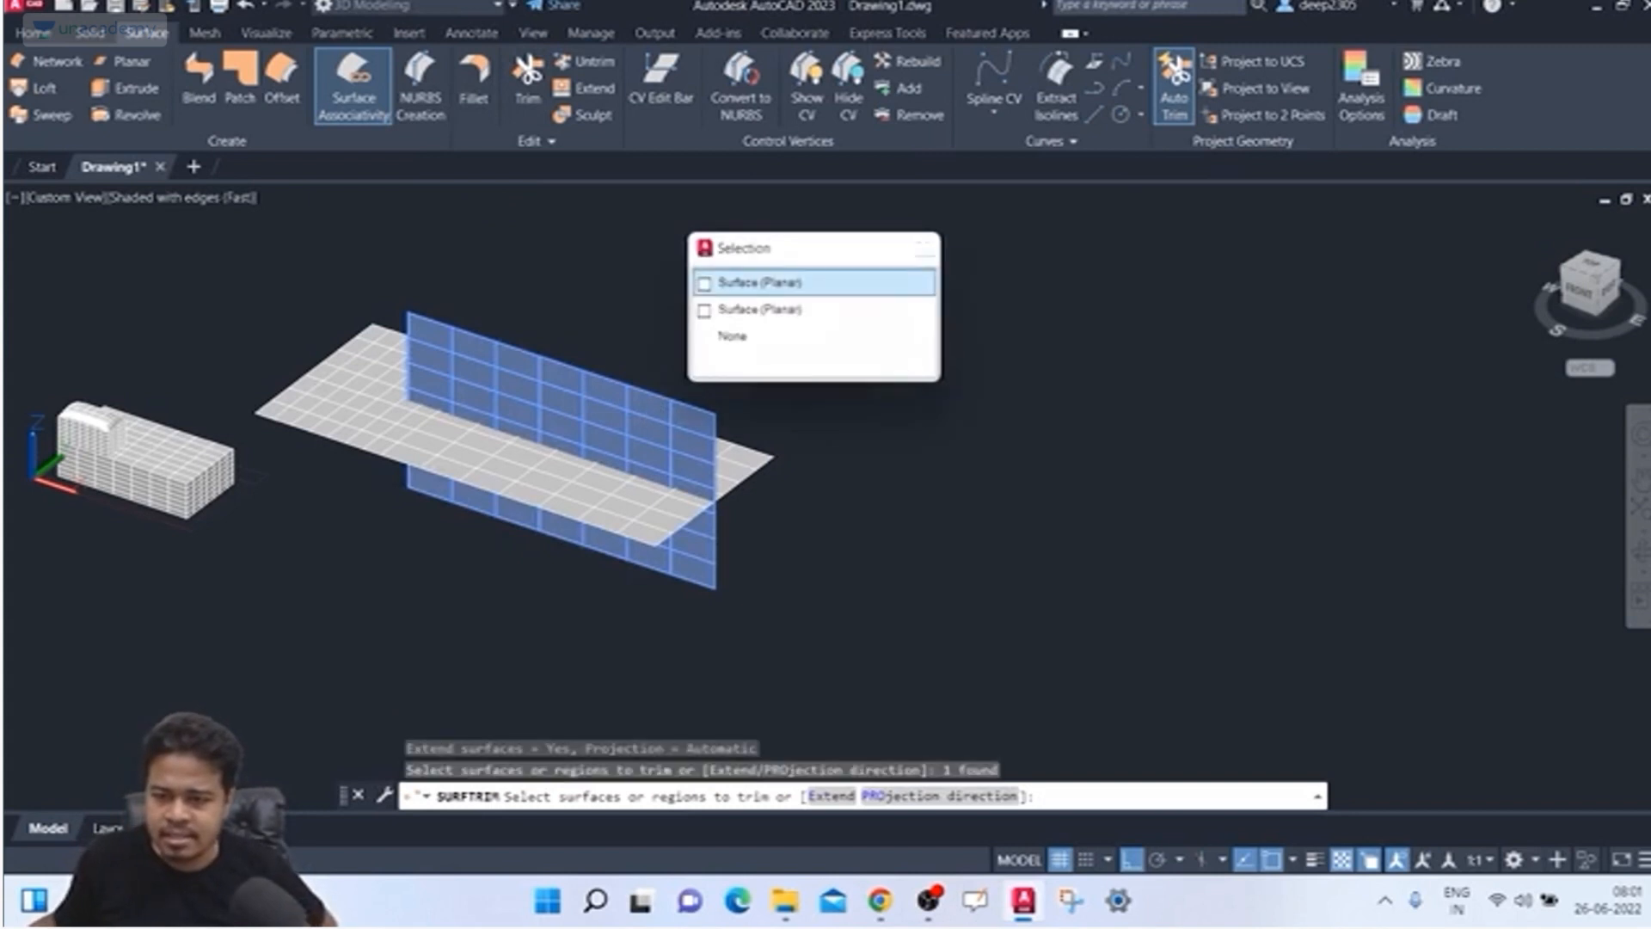
{"action": "left_click", "coordinate": [860, 275]}
{"action": "key", "text": "Return"}
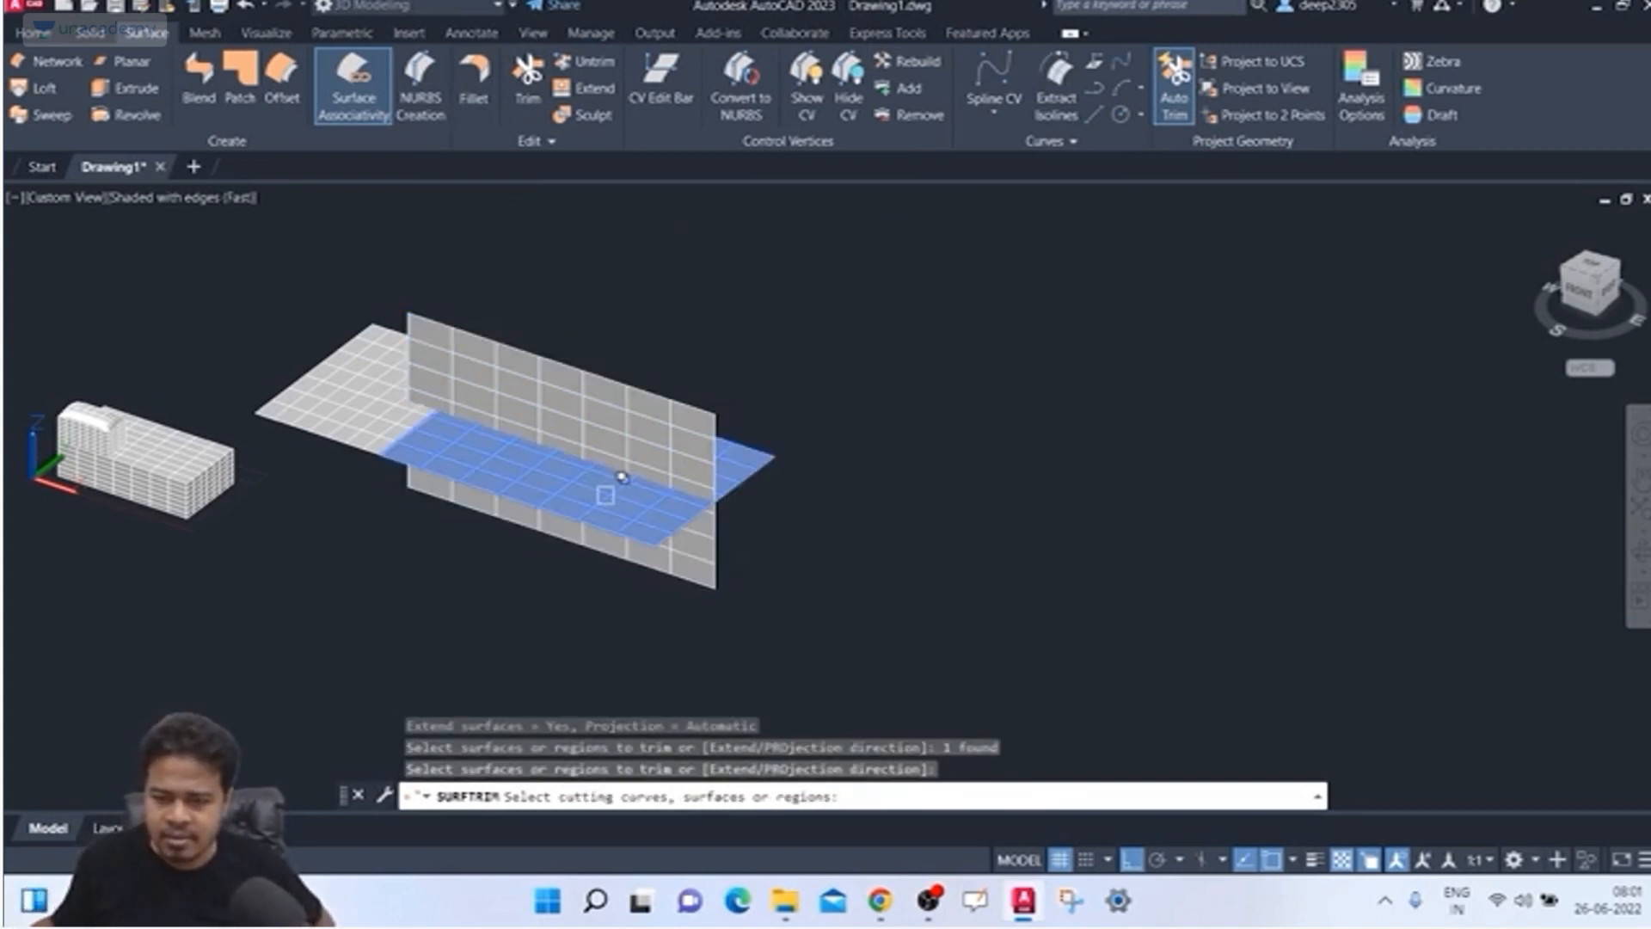
{"action": "left_click", "coordinate": [605, 495]}
{"action": "left_click", "coordinate": [851, 359]}
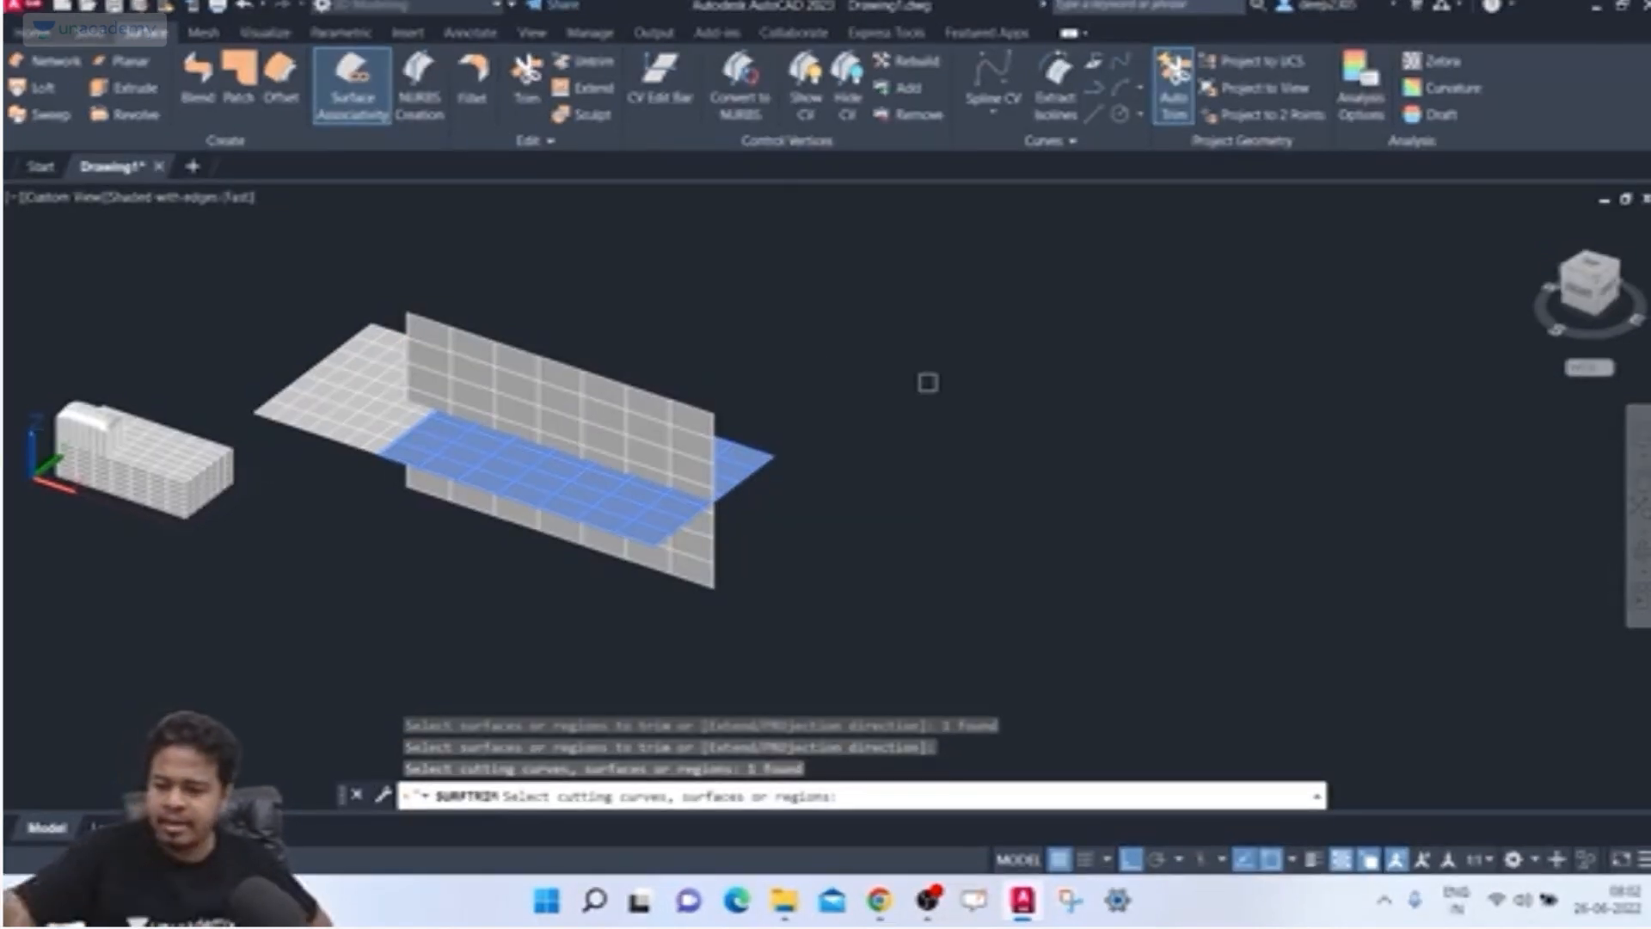
{"action": "key", "text": "Return"}
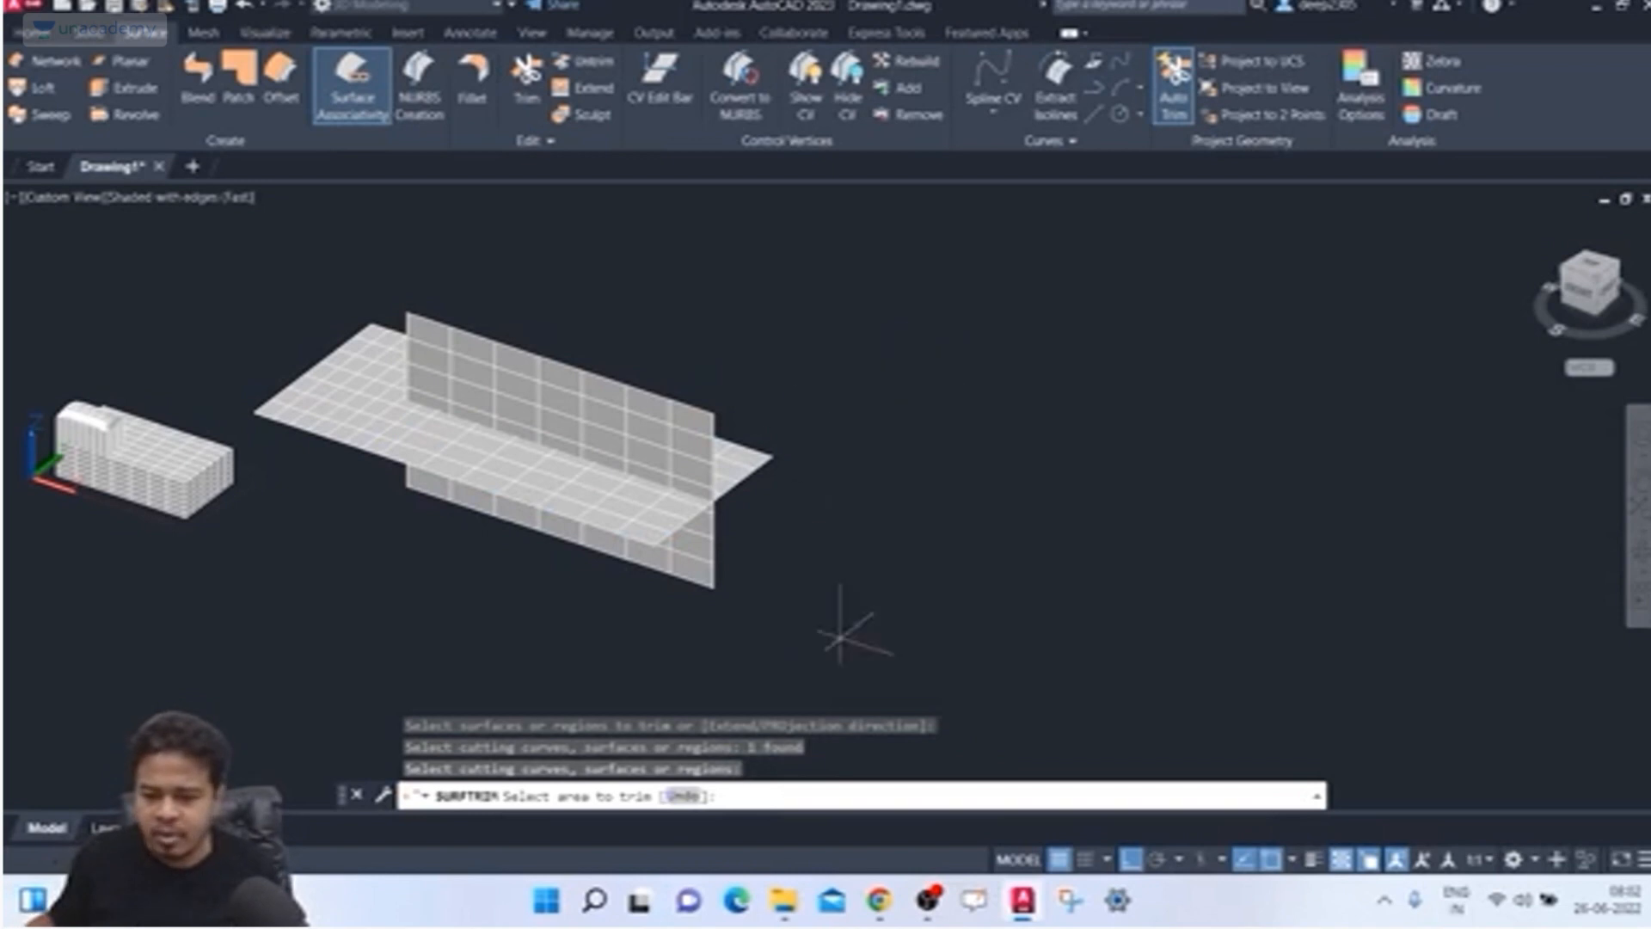
Step: Trim away the part of the upright surface above the flat one, end the command and undo the trim
{"action": "middle_click_drag", "start_coordinate": [747, 430], "coordinate": [751, 486], "text": "shift"}
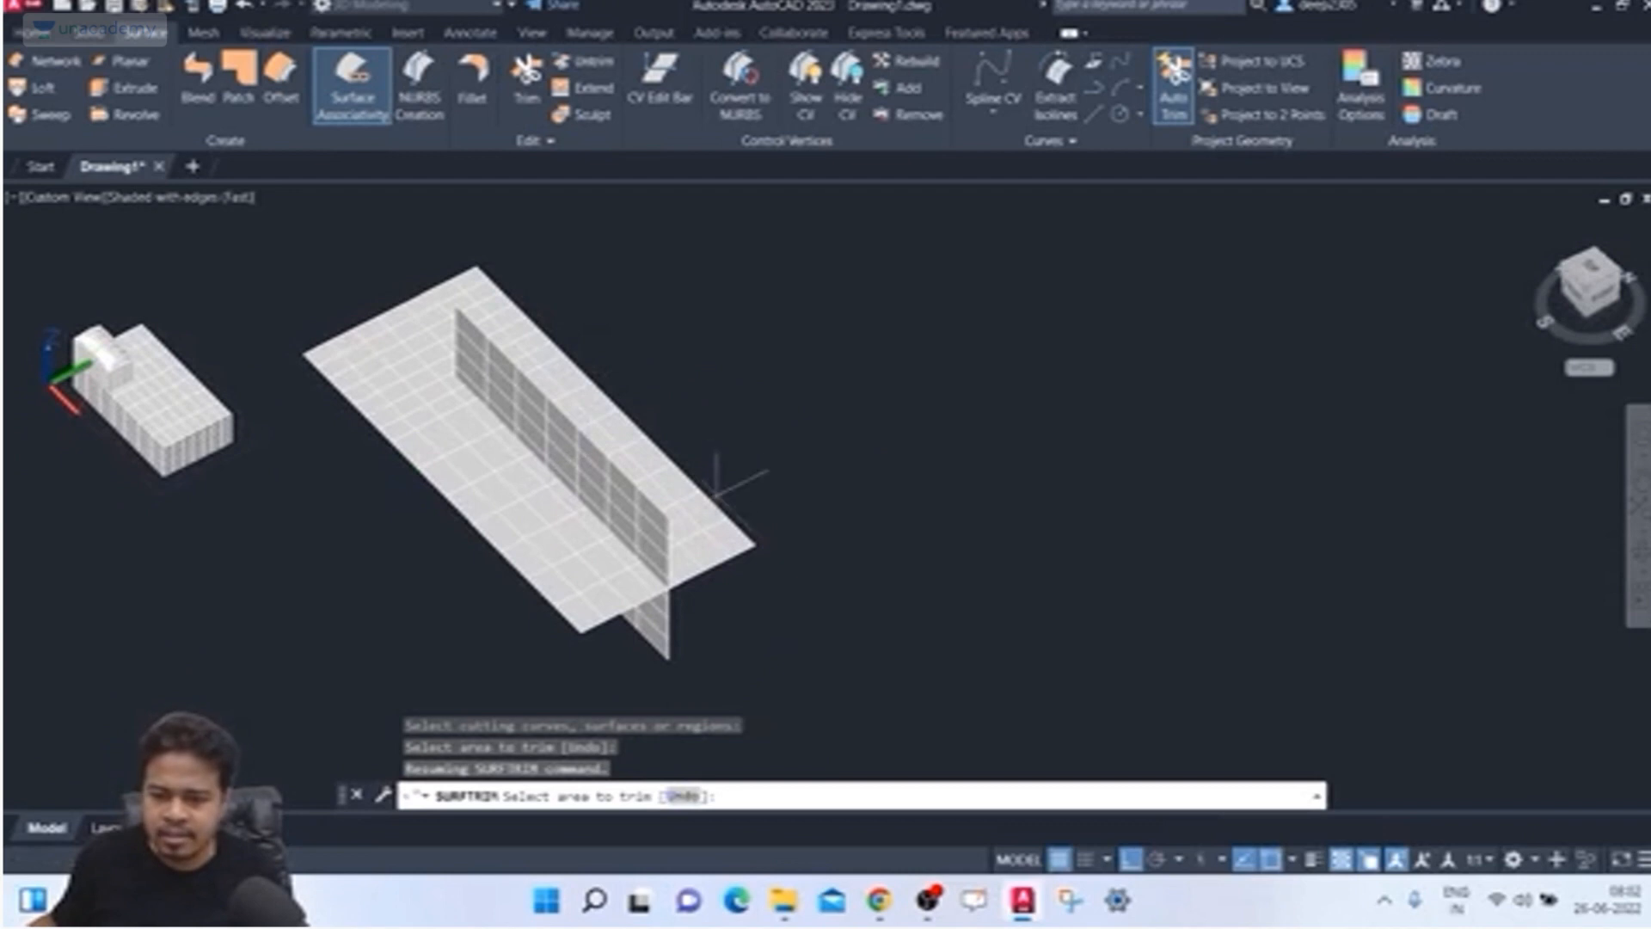
{"action": "left_click", "coordinate": [698, 515]}
{"action": "middle_click_drag", "start_coordinate": [710, 538], "coordinate": [721, 550], "text": "shift"}
{"action": "left_click", "coordinate": [723, 527]}
{"action": "left_click", "coordinate": [727, 503]}
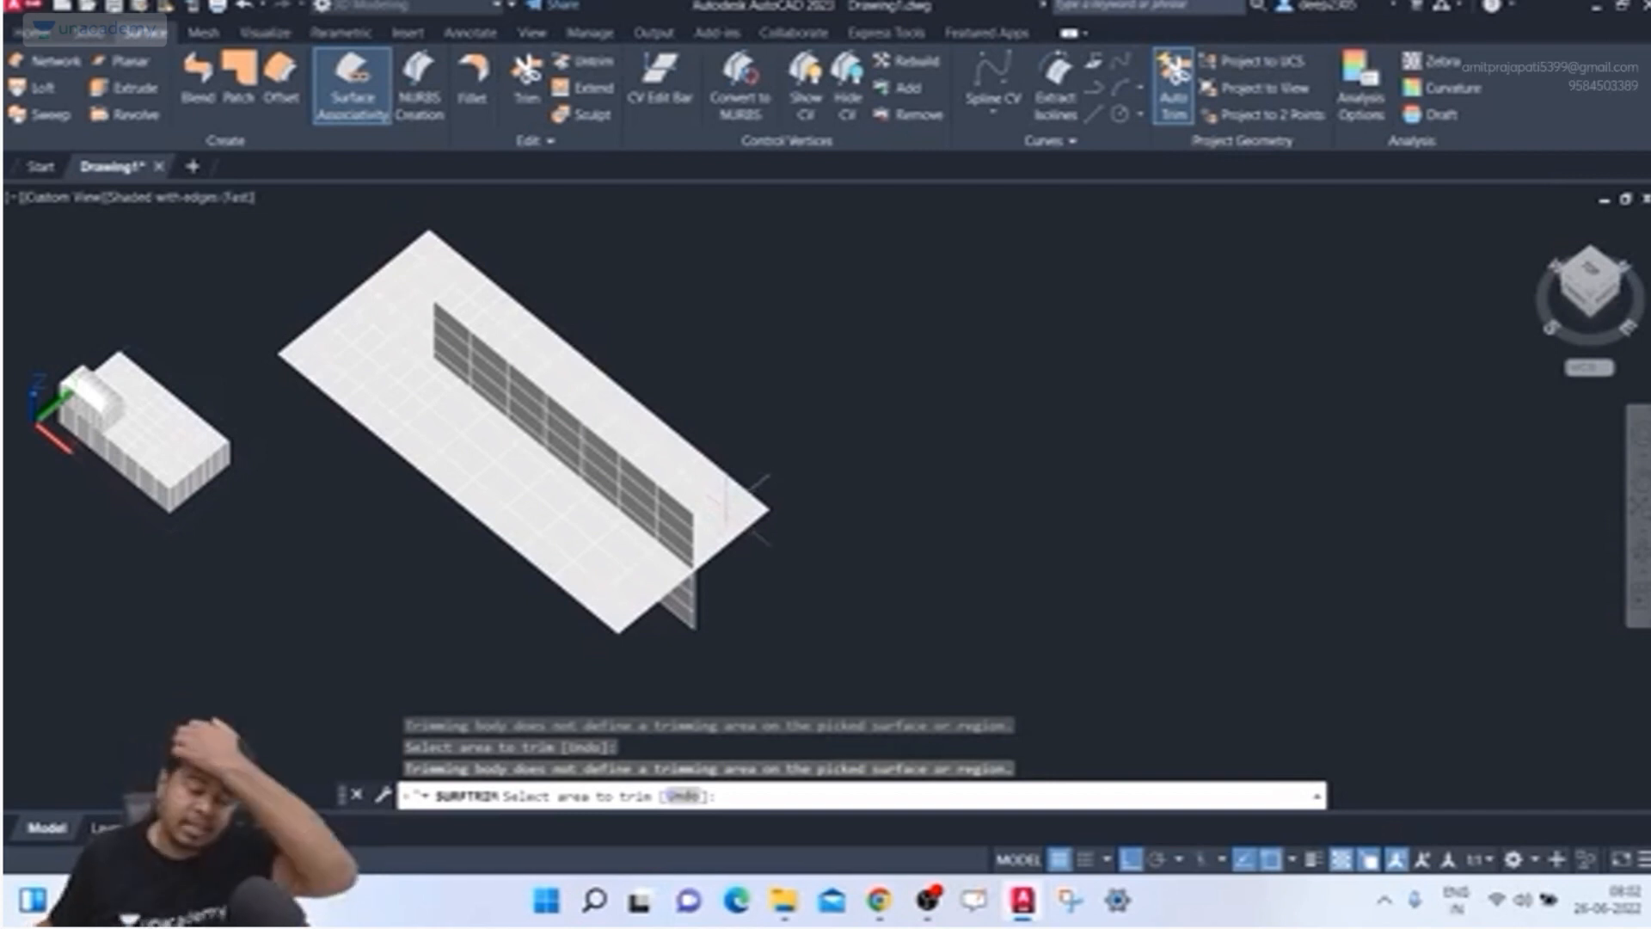
{"action": "middle_click_drag", "start_coordinate": [822, 450], "coordinate": [867, 409], "text": "shift"}
{"action": "left_click", "coordinate": [640, 430]}
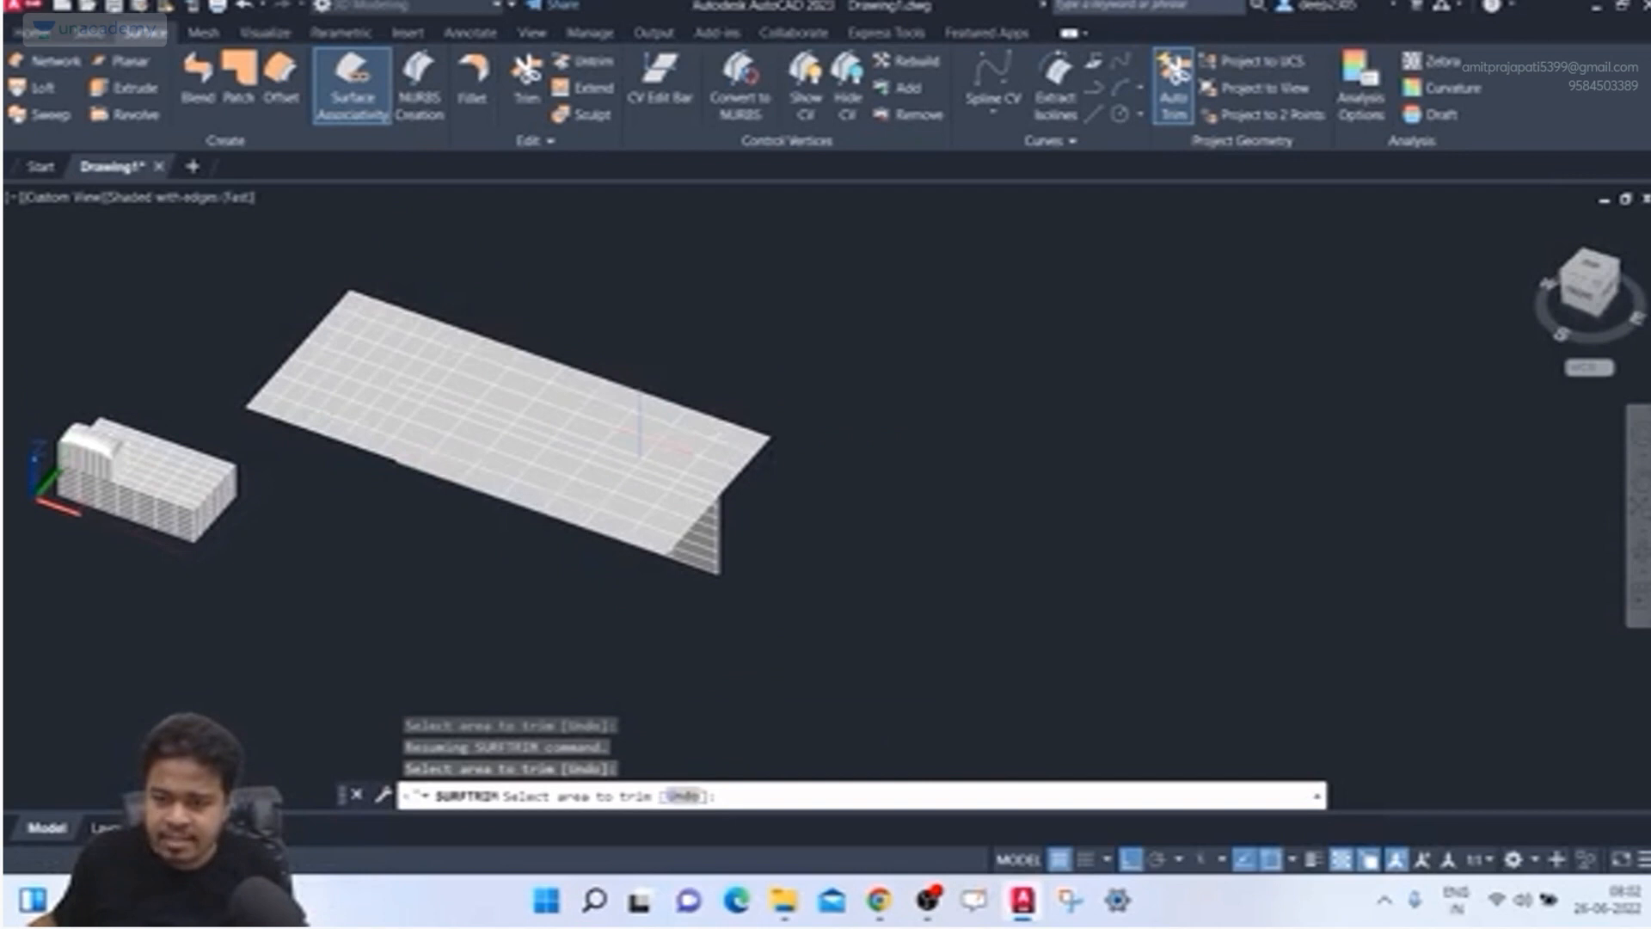
{"action": "middle_click_drag", "start_coordinate": [899, 503], "coordinate": [845, 453], "text": "shift"}
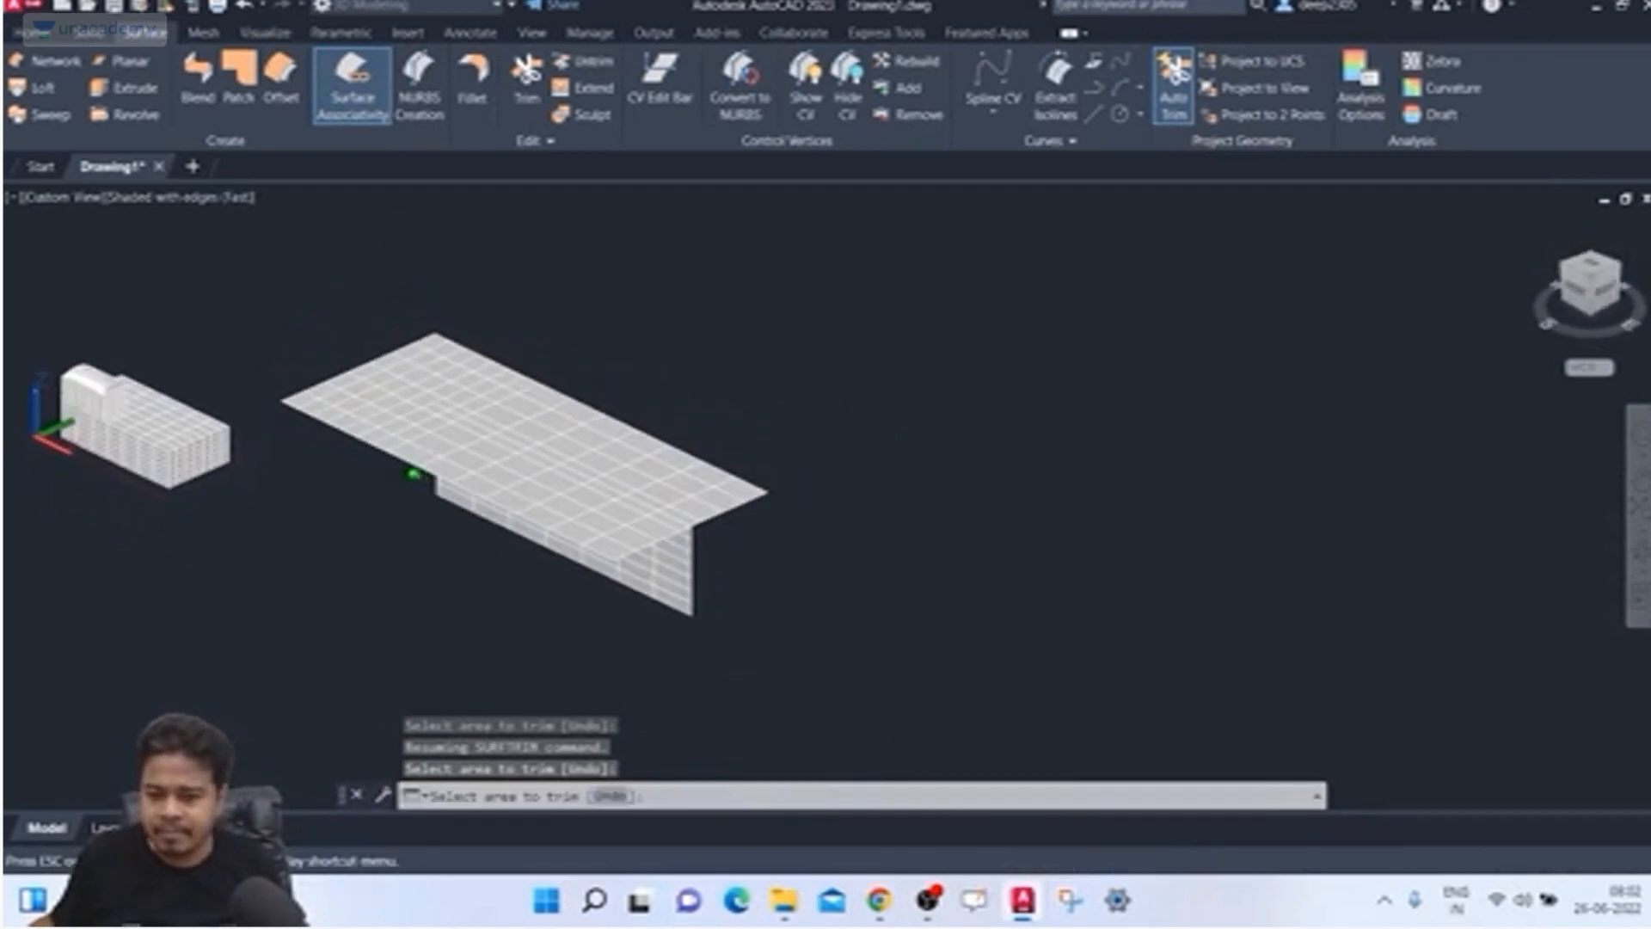
{"action": "key", "text": "Escape"}
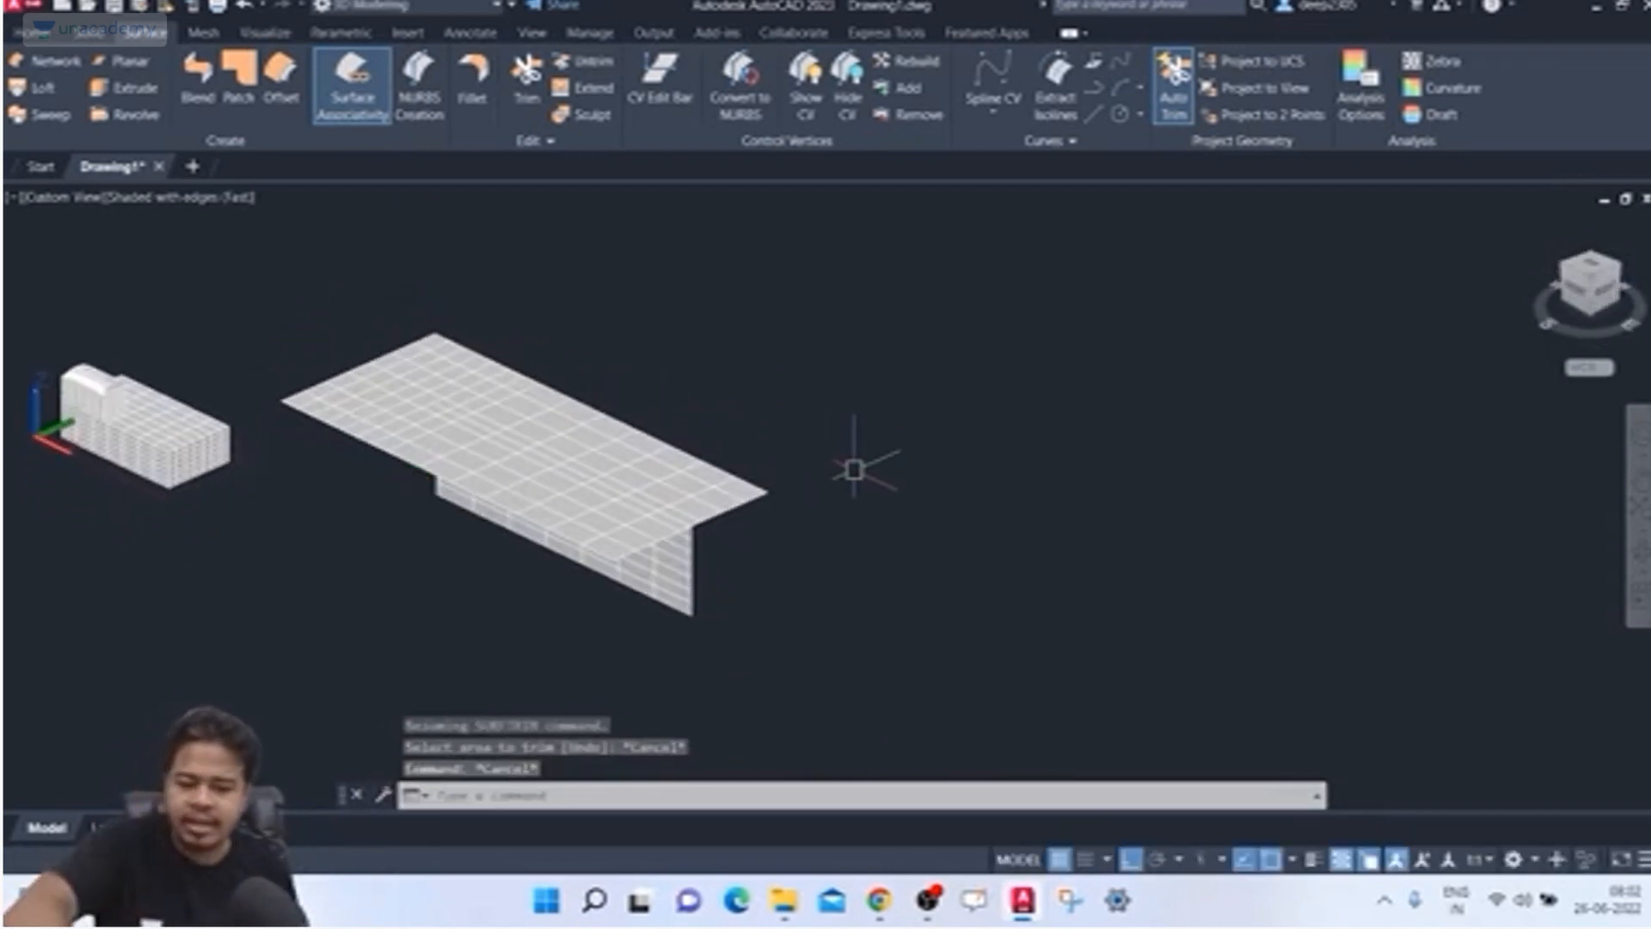
{"action": "key", "text": "ctrl+z"}
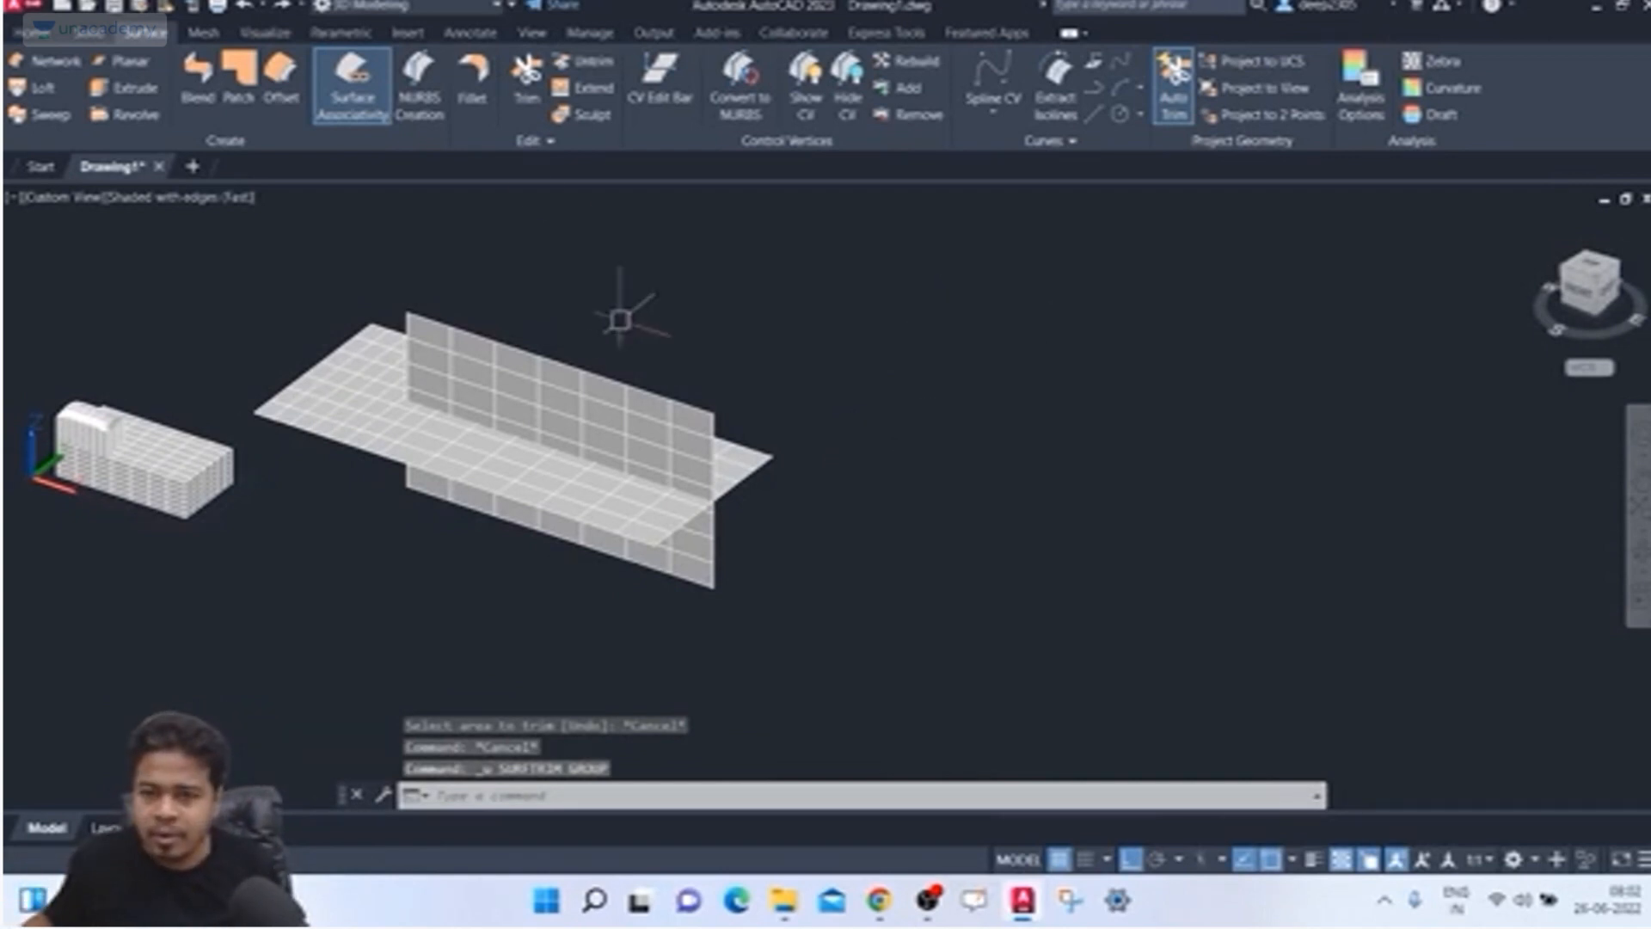
Step: Set up a surface trim of the original flat section, using the upright surface as the cutting surface
{"action": "left_click", "coordinate": [527, 84]}
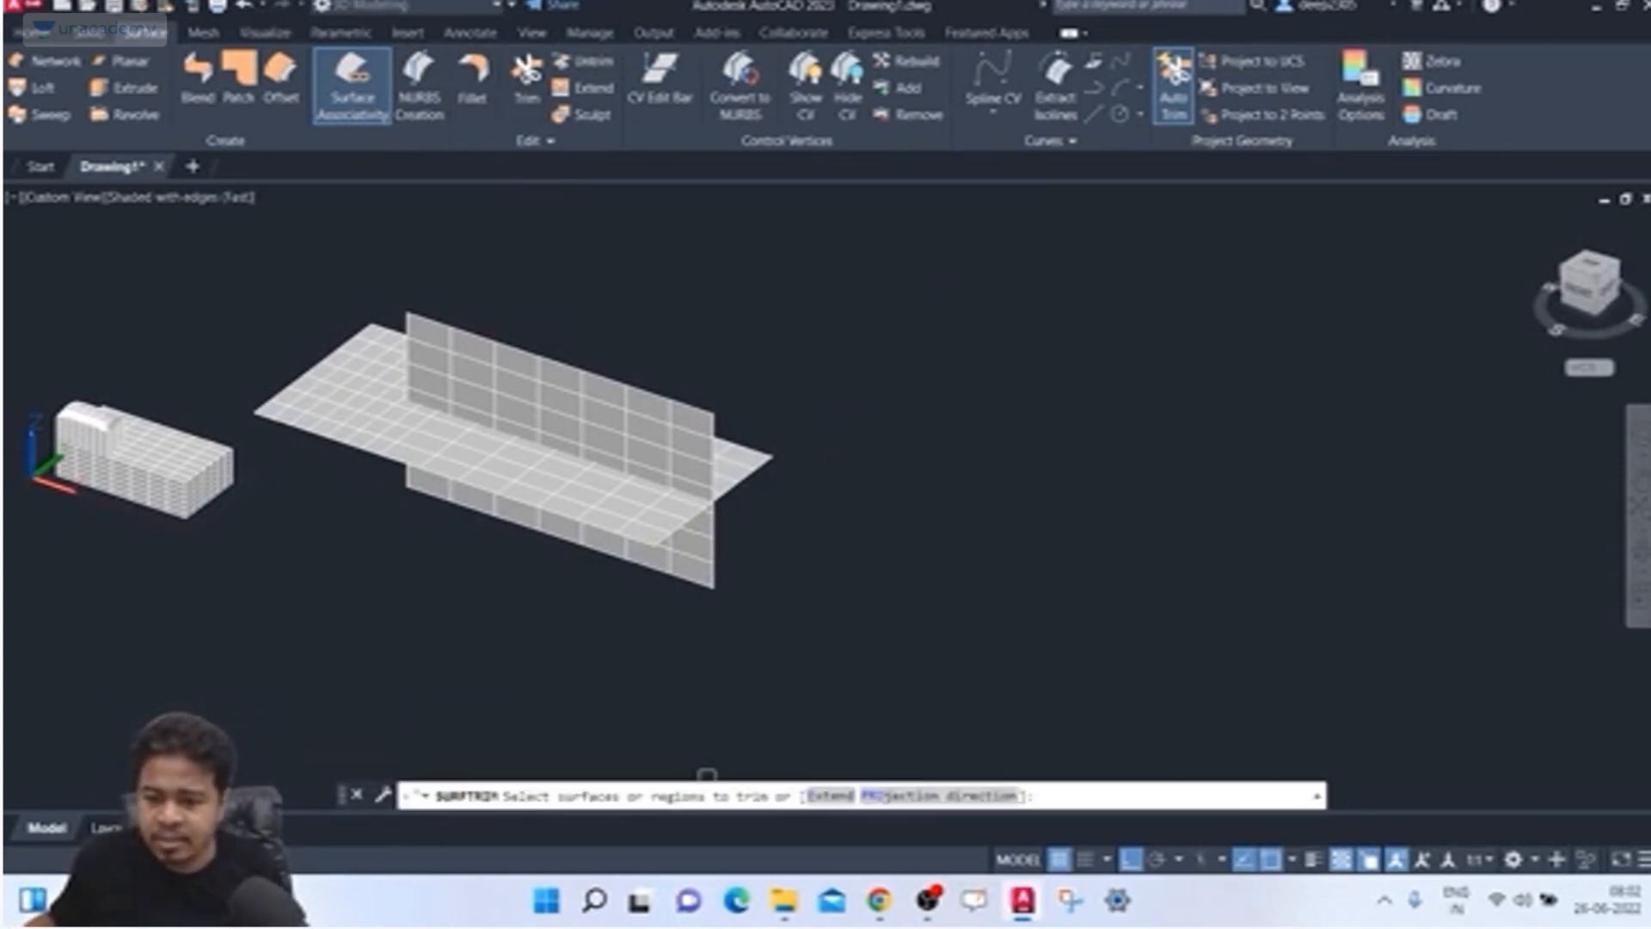
{"action": "mouse_move", "coordinate": [937, 423]}
{"action": "middle_mouse_down", "text": "shift"}
{"action": "mouse_move", "coordinate": [799, 464]}
{"action": "mouse_move", "coordinate": [879, 506]}
{"action": "mouse_move", "coordinate": [772, 430]}
{"action": "middle_mouse_up", "text": "shift"}
{"action": "left_click", "coordinate": [743, 440]}
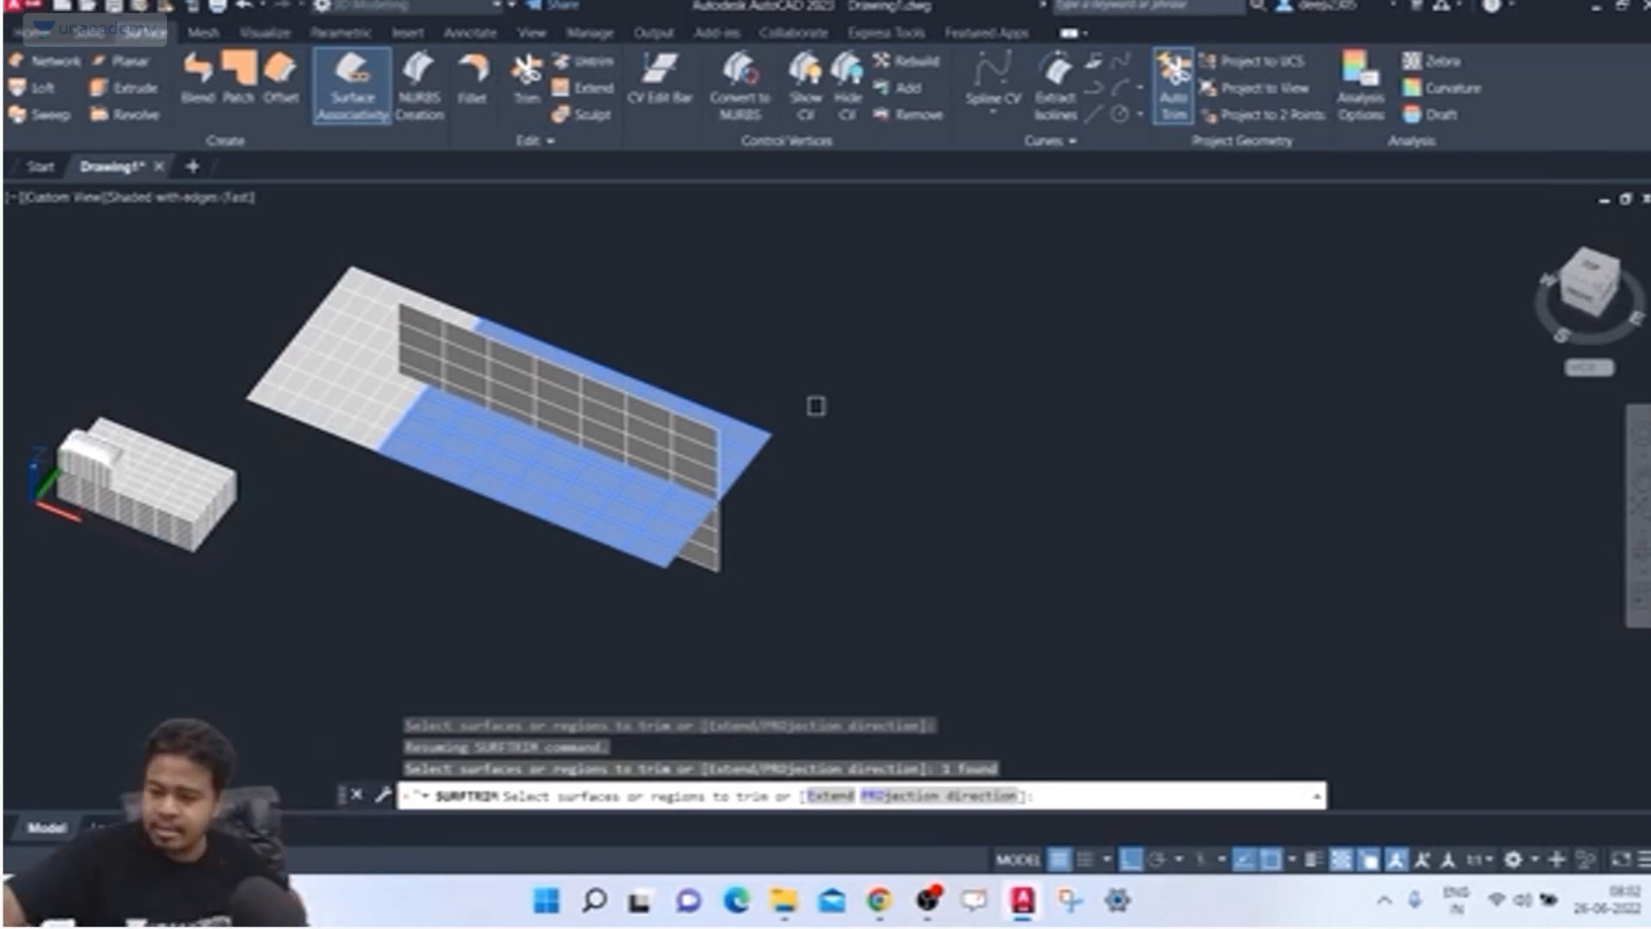
{"action": "key", "text": "Return"}
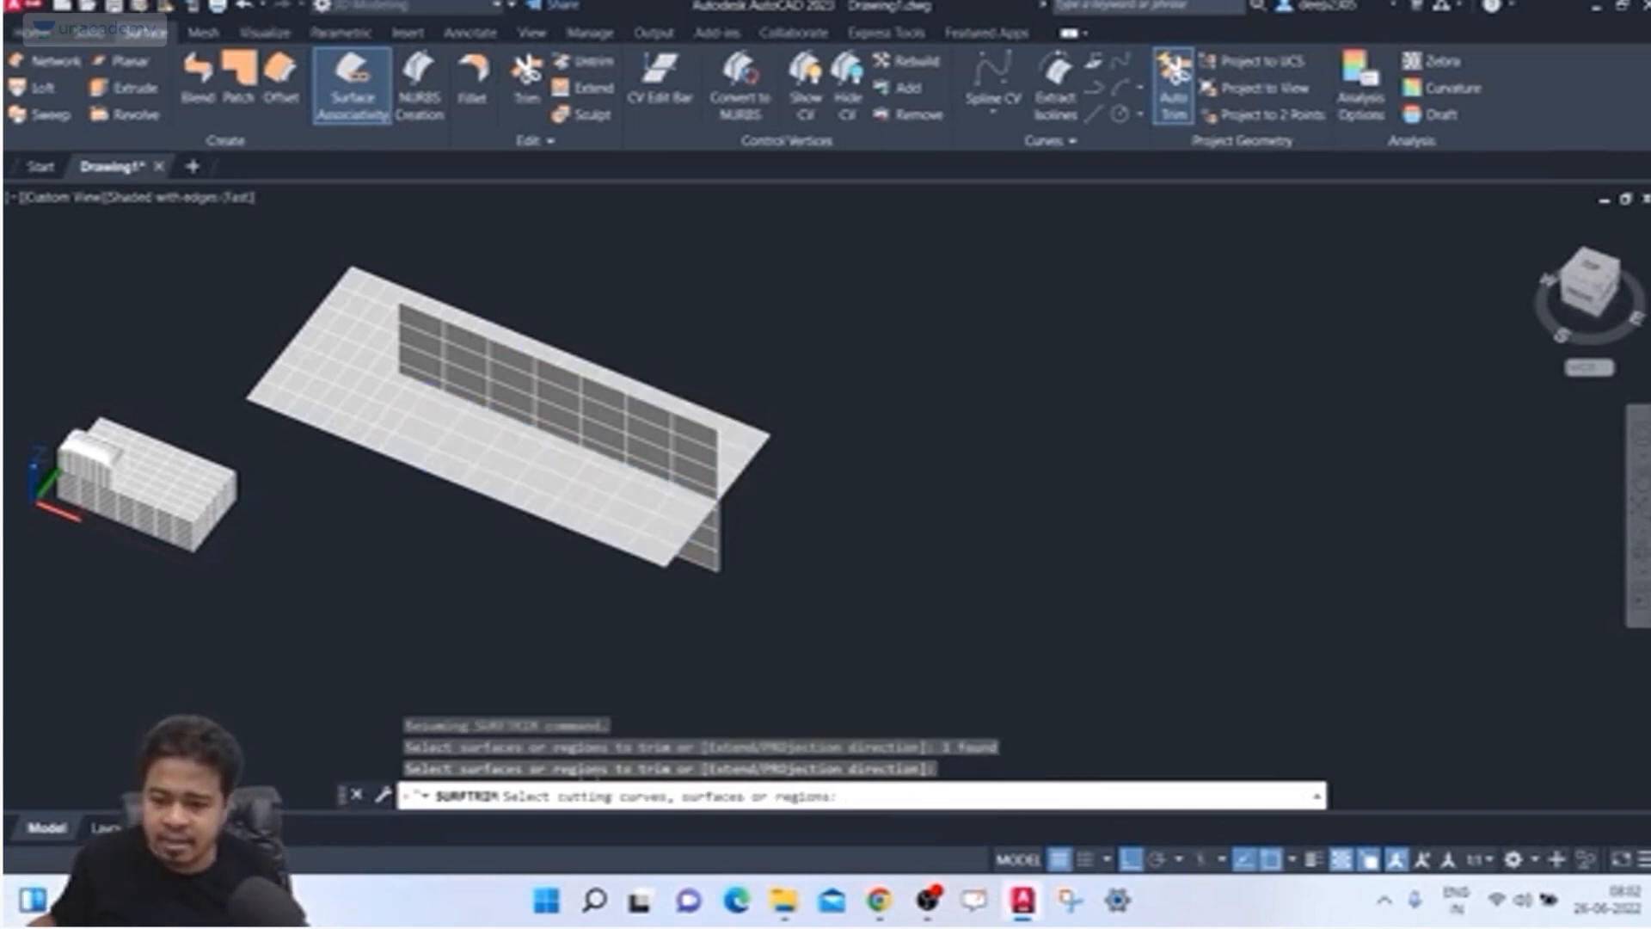
{"action": "middle_click_drag", "start_coordinate": [971, 519], "coordinate": [648, 392], "text": "shift"}
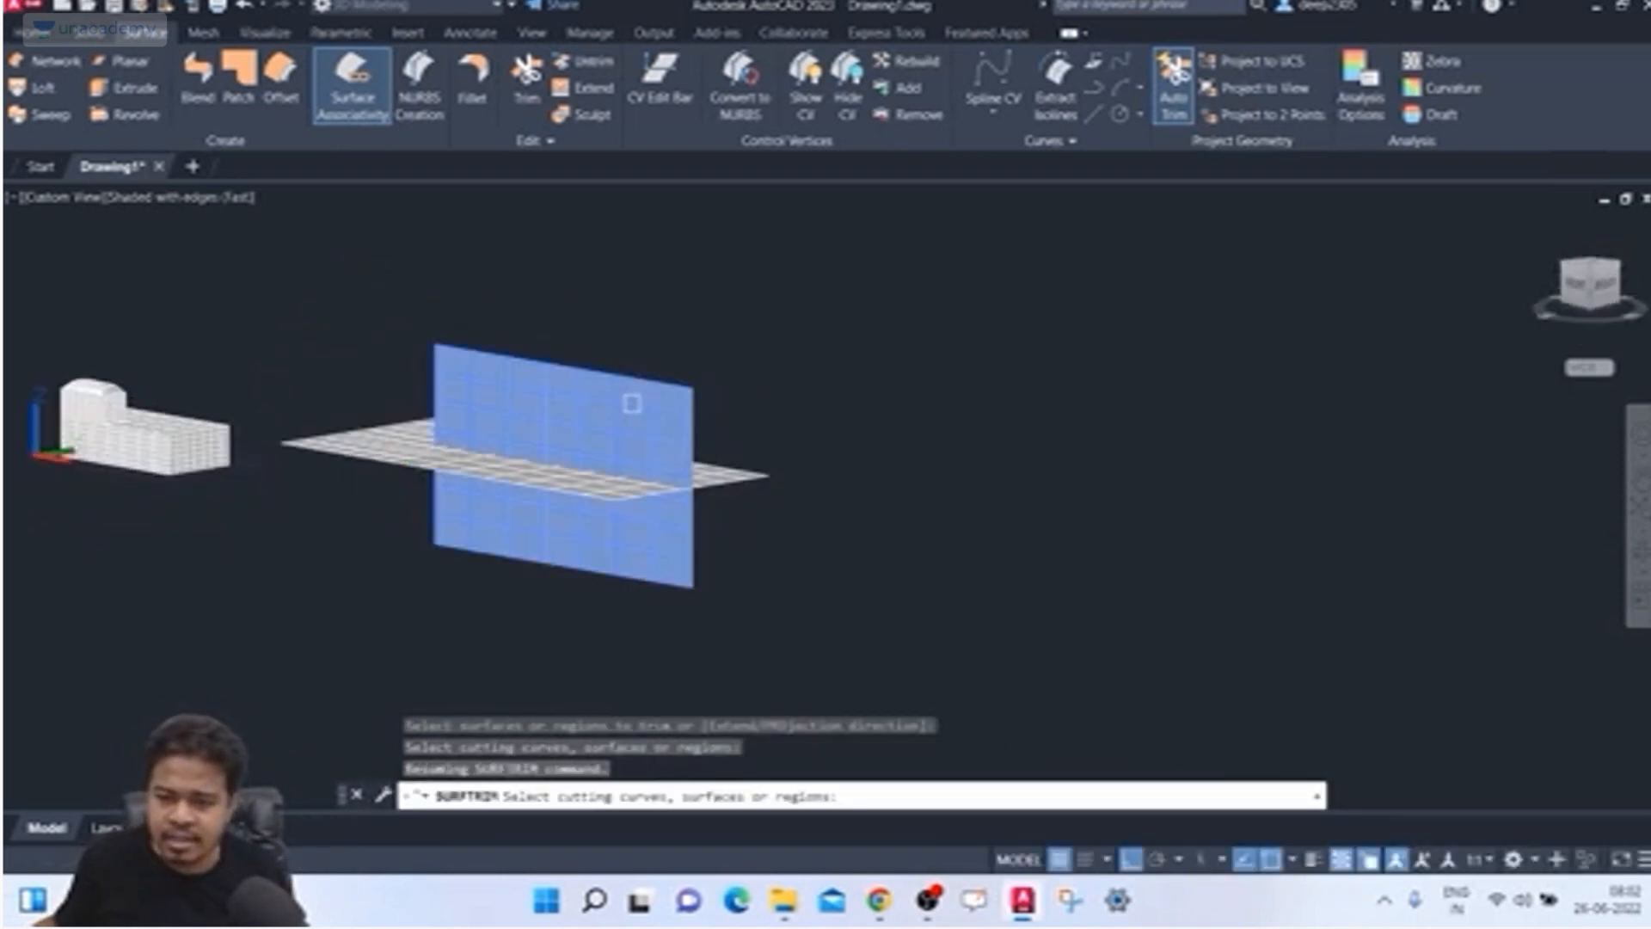
{"action": "left_click", "coordinate": [633, 403]}
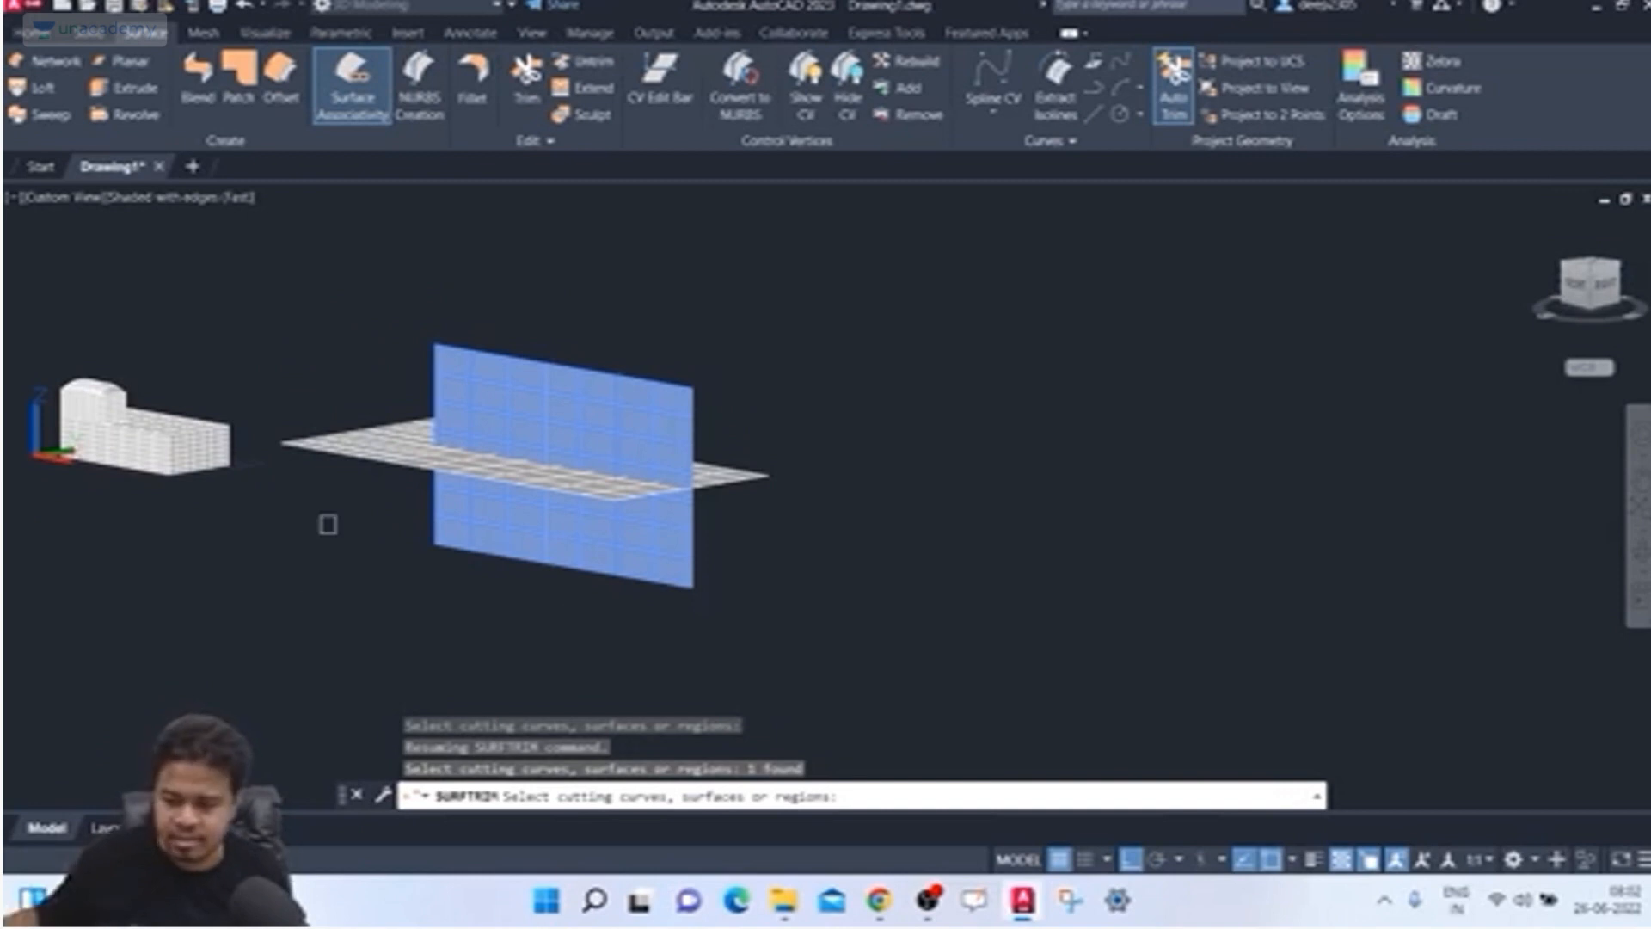
{"action": "key", "text": "Return"}
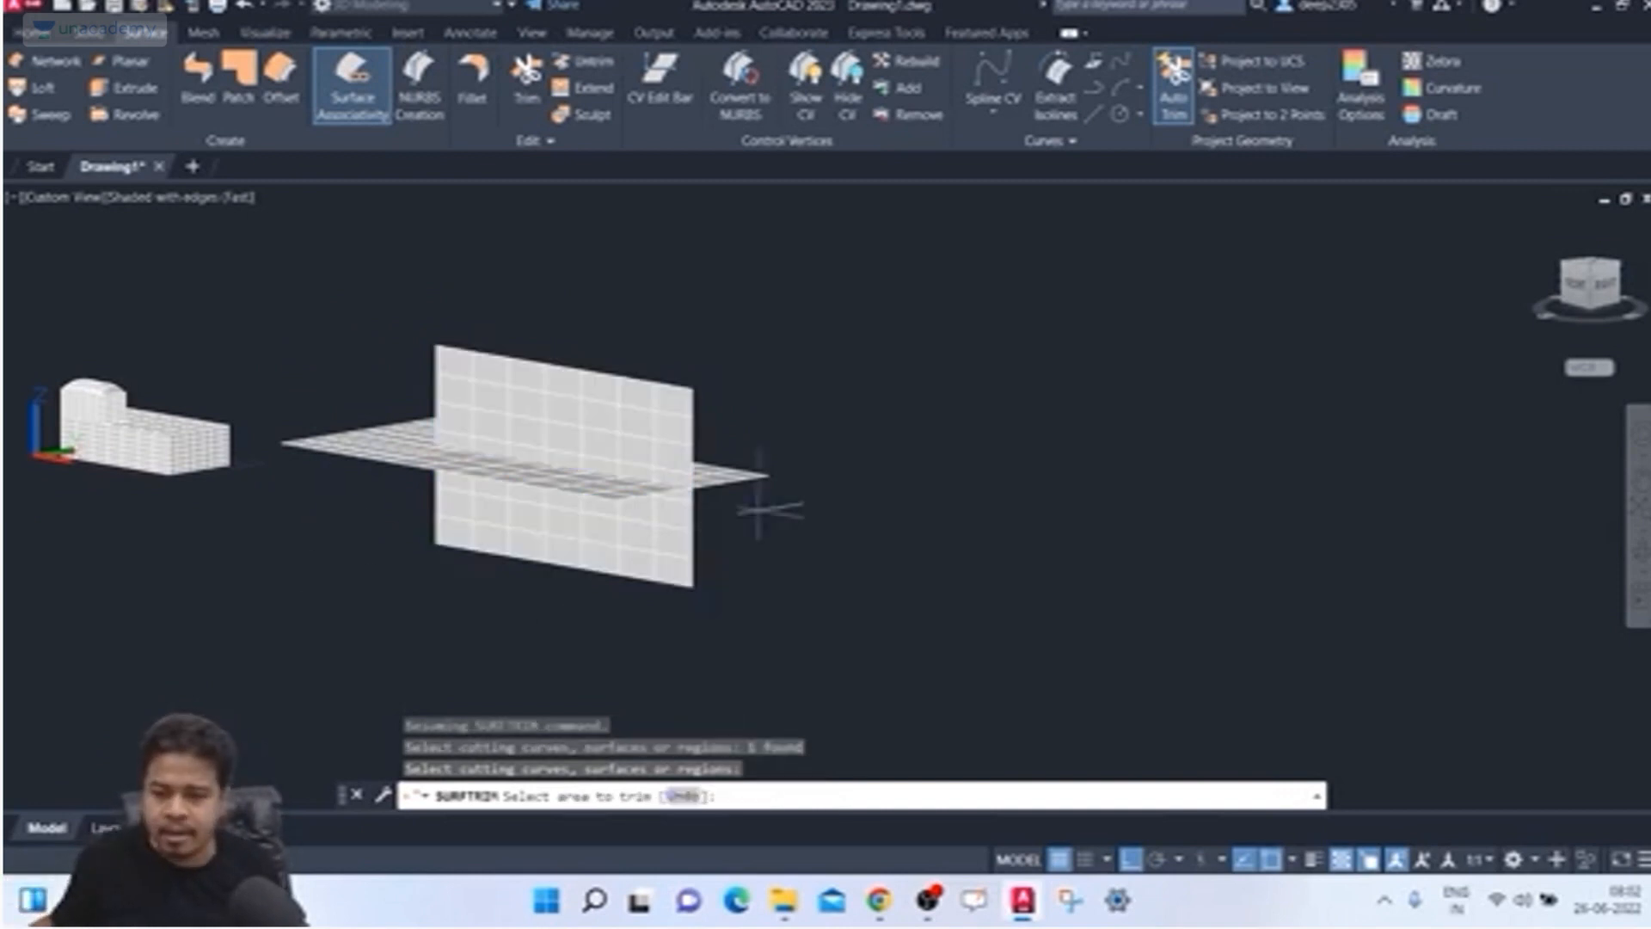
Step: Trim away the flat section's area behind the upright surface, finish the command and undo the trim
{"action": "middle_click_drag", "start_coordinate": [779, 505], "coordinate": [755, 592], "text": "shift"}
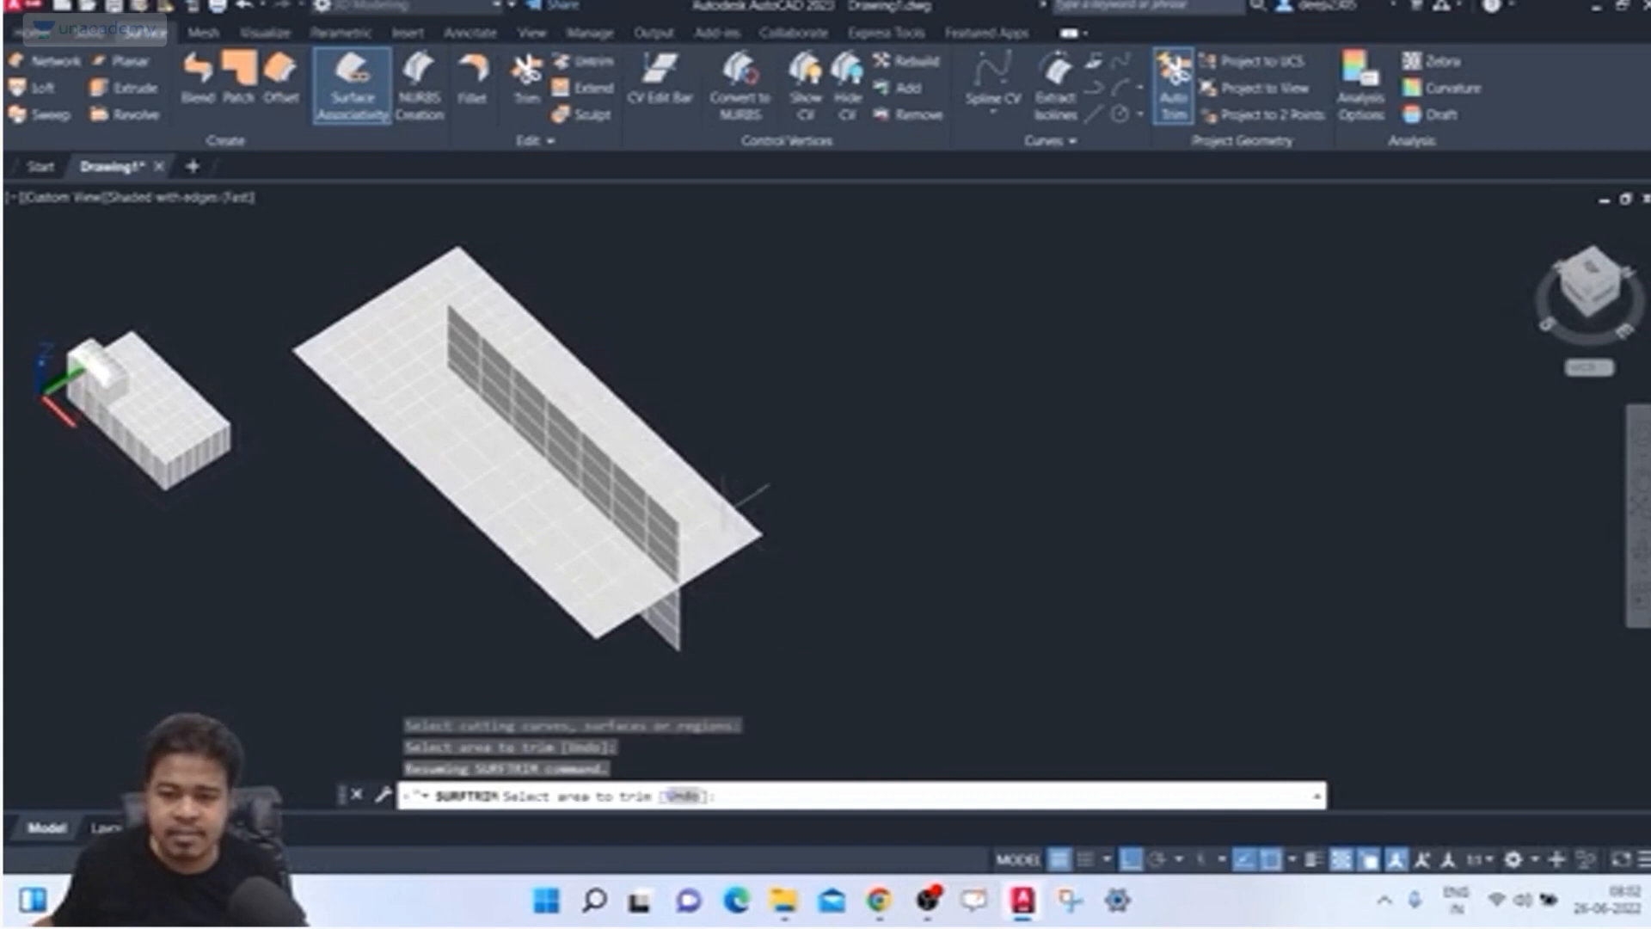
{"action": "left_click", "coordinate": [739, 525]}
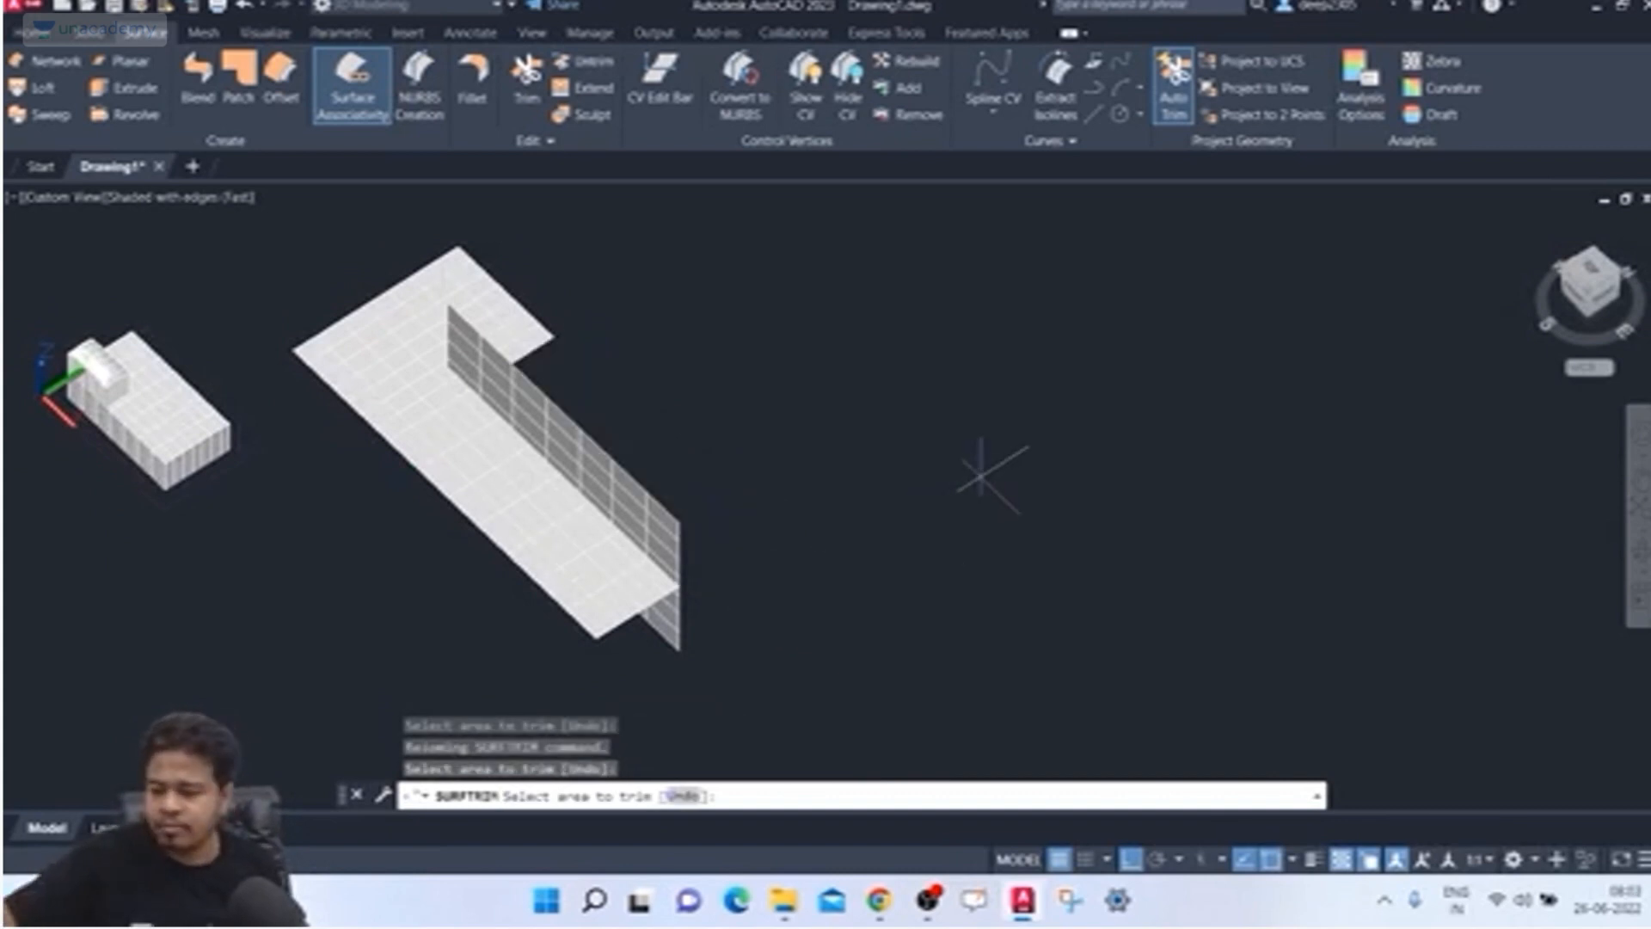
{"action": "key", "text": "Return"}
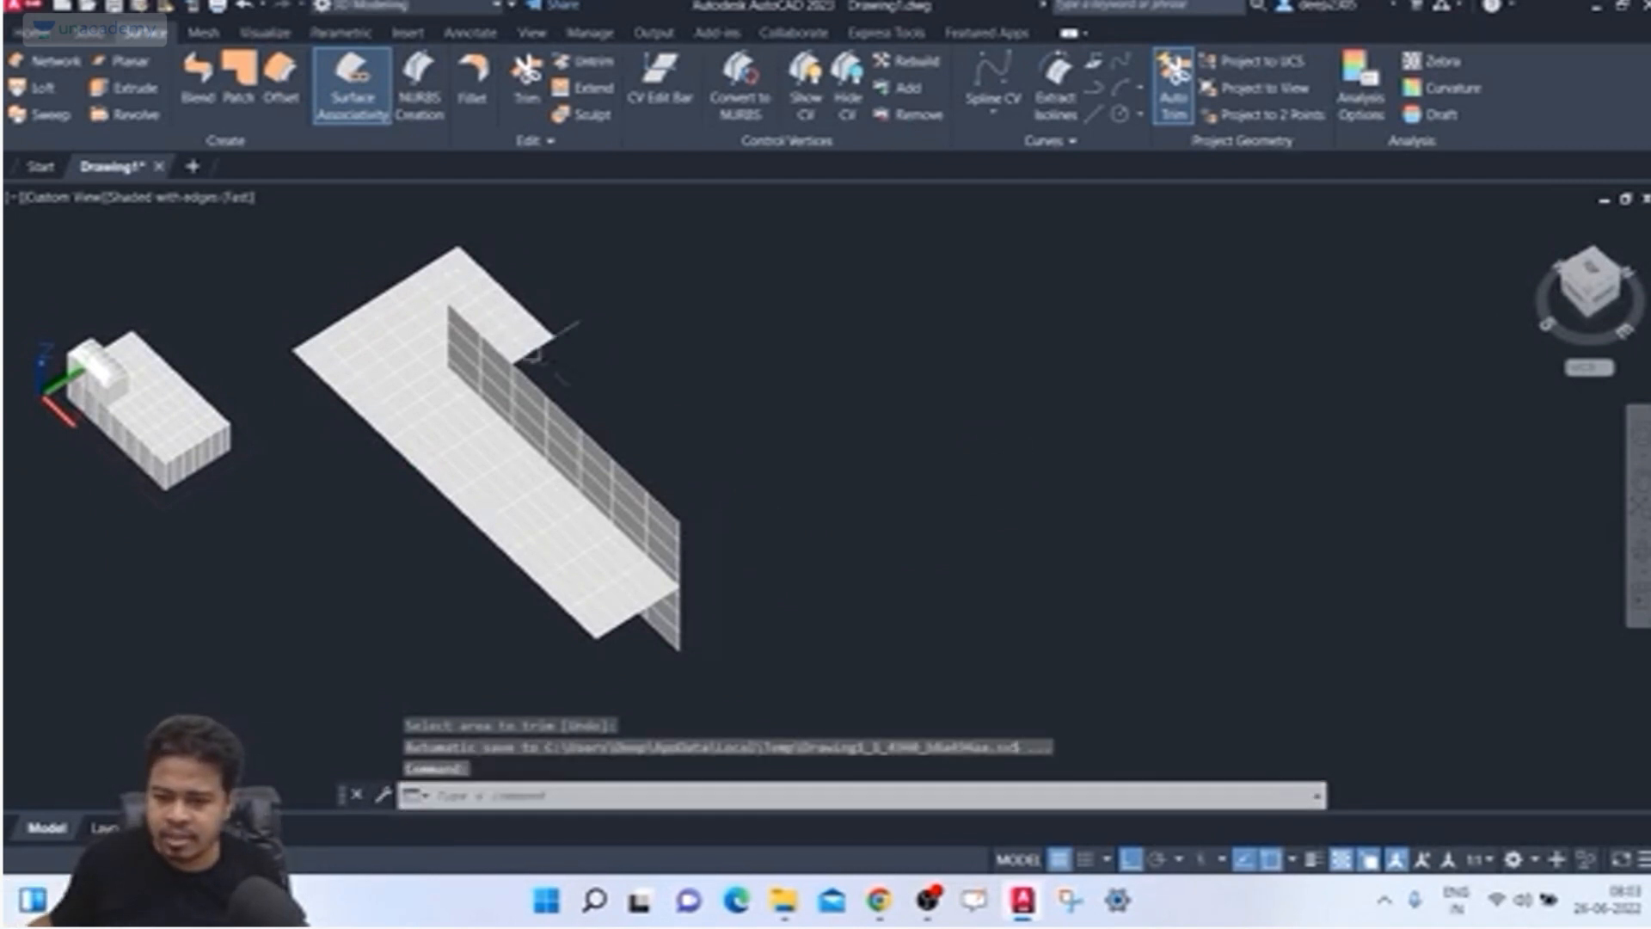
{"action": "middle_click_drag", "start_coordinate": [524, 372], "coordinate": [431, 387], "text": "shift"}
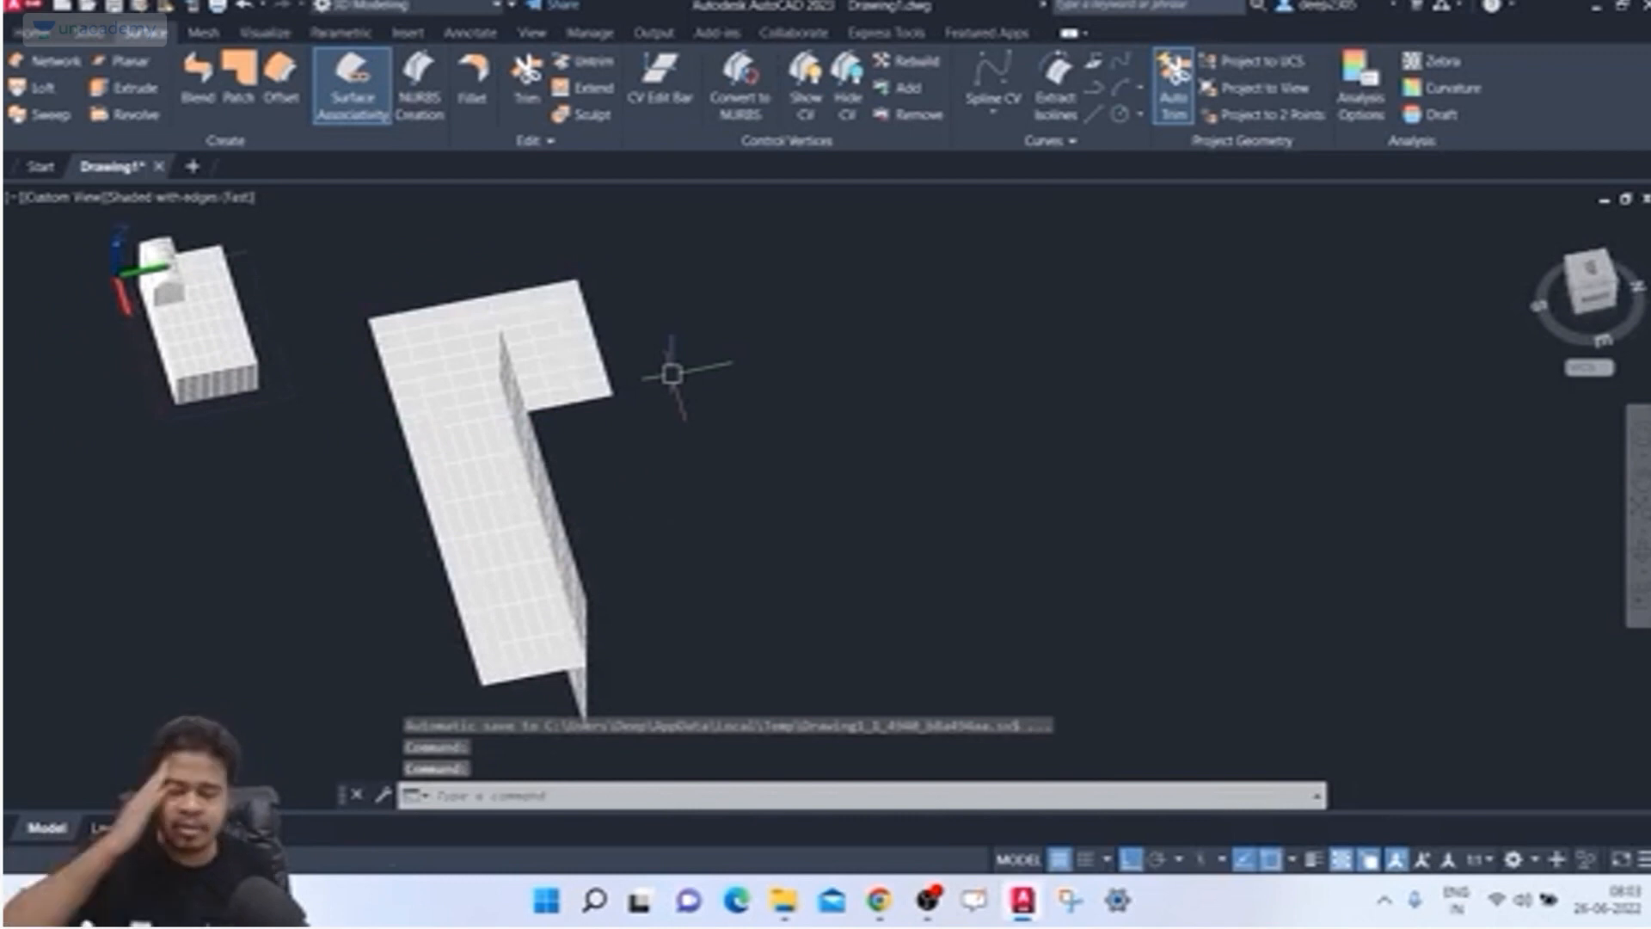
{"action": "key", "text": "ctrl+z"}
{"action": "key", "text": "ctrl+z"}
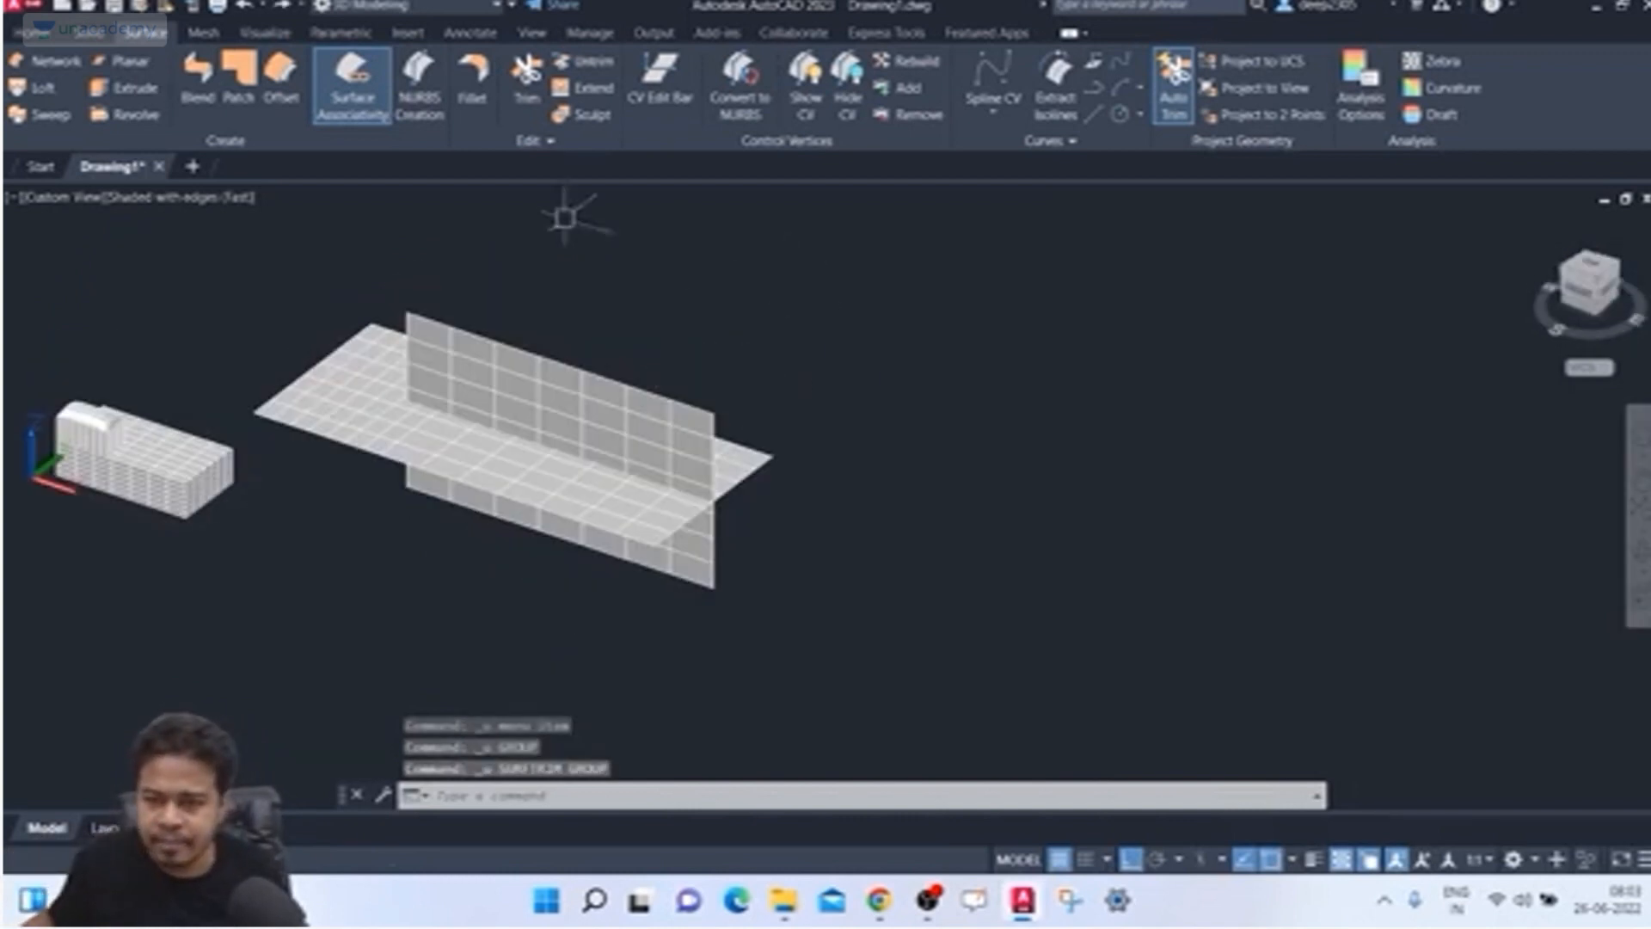
Step: Restart the surface trim with the original flat section as the target and the upright surface as the cutter
{"action": "left_click", "coordinate": [526, 79]}
{"action": "middle_click_drag", "start_coordinate": [844, 392], "coordinate": [807, 432], "text": "shift"}
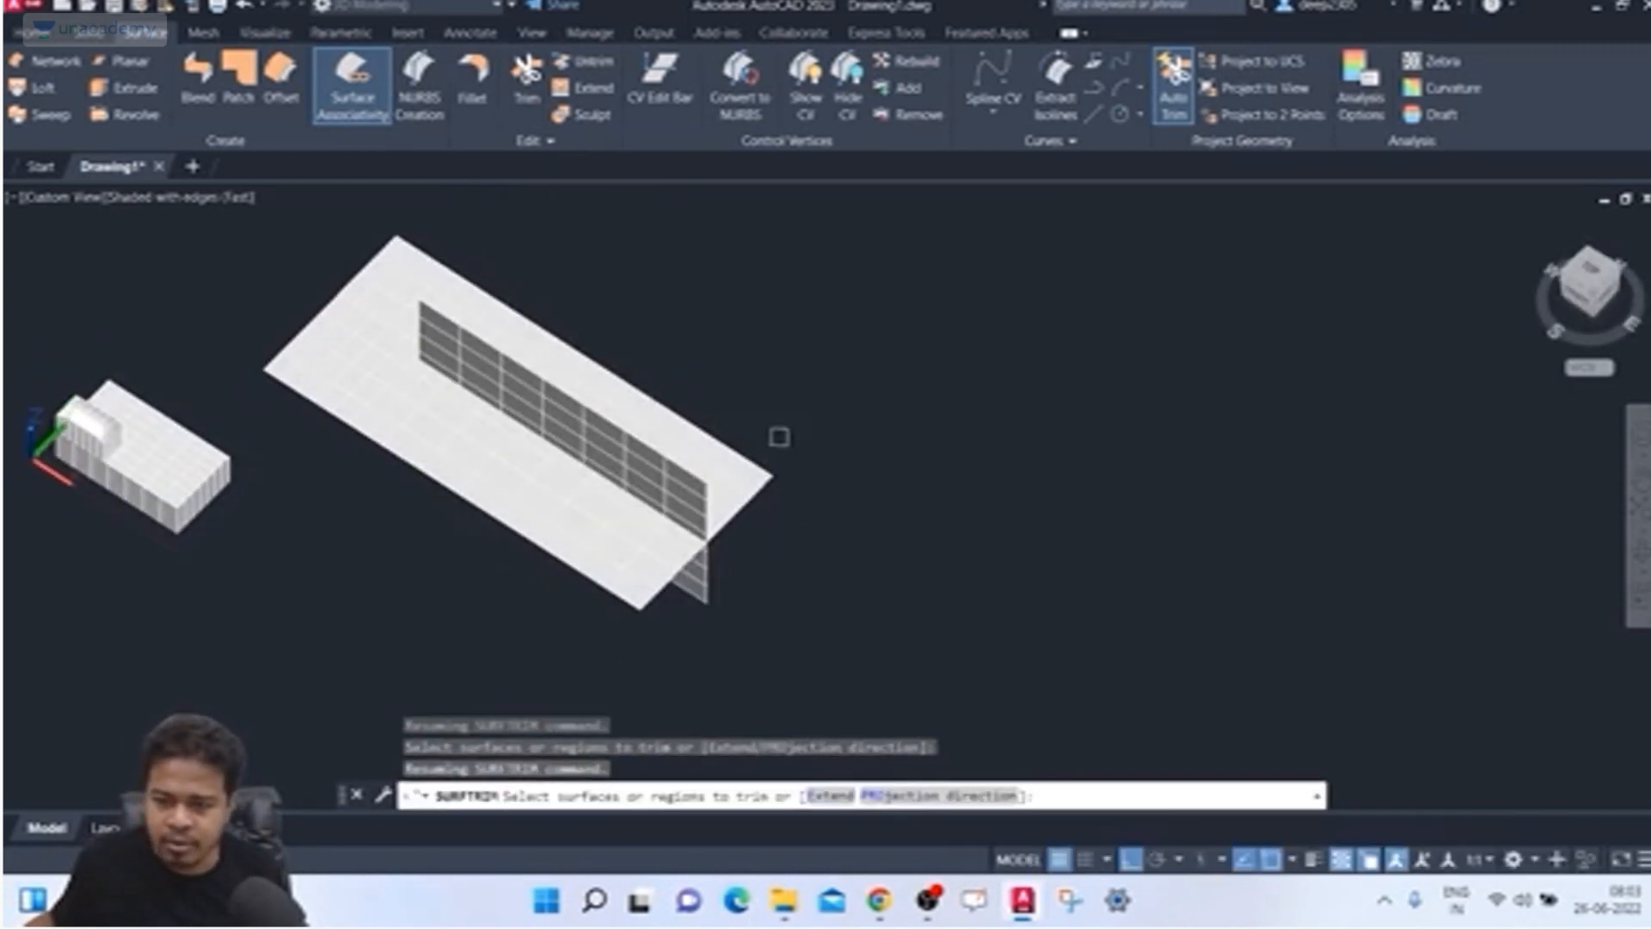
{"action": "left_click", "coordinate": [746, 463]}
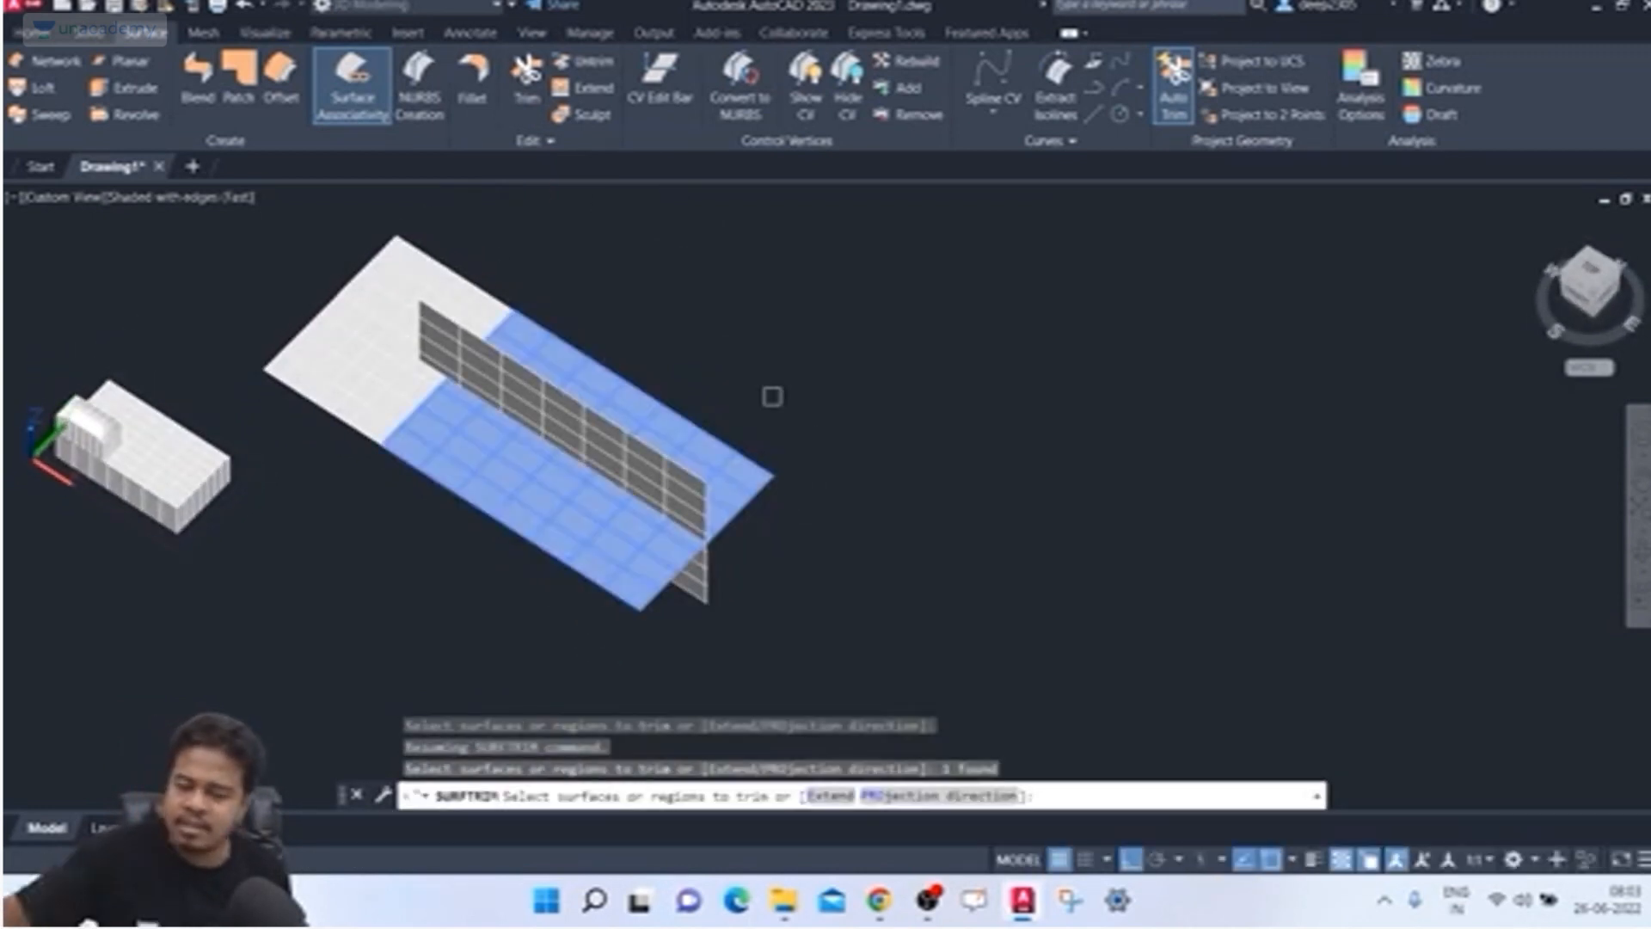
{"action": "key", "text": "Return"}
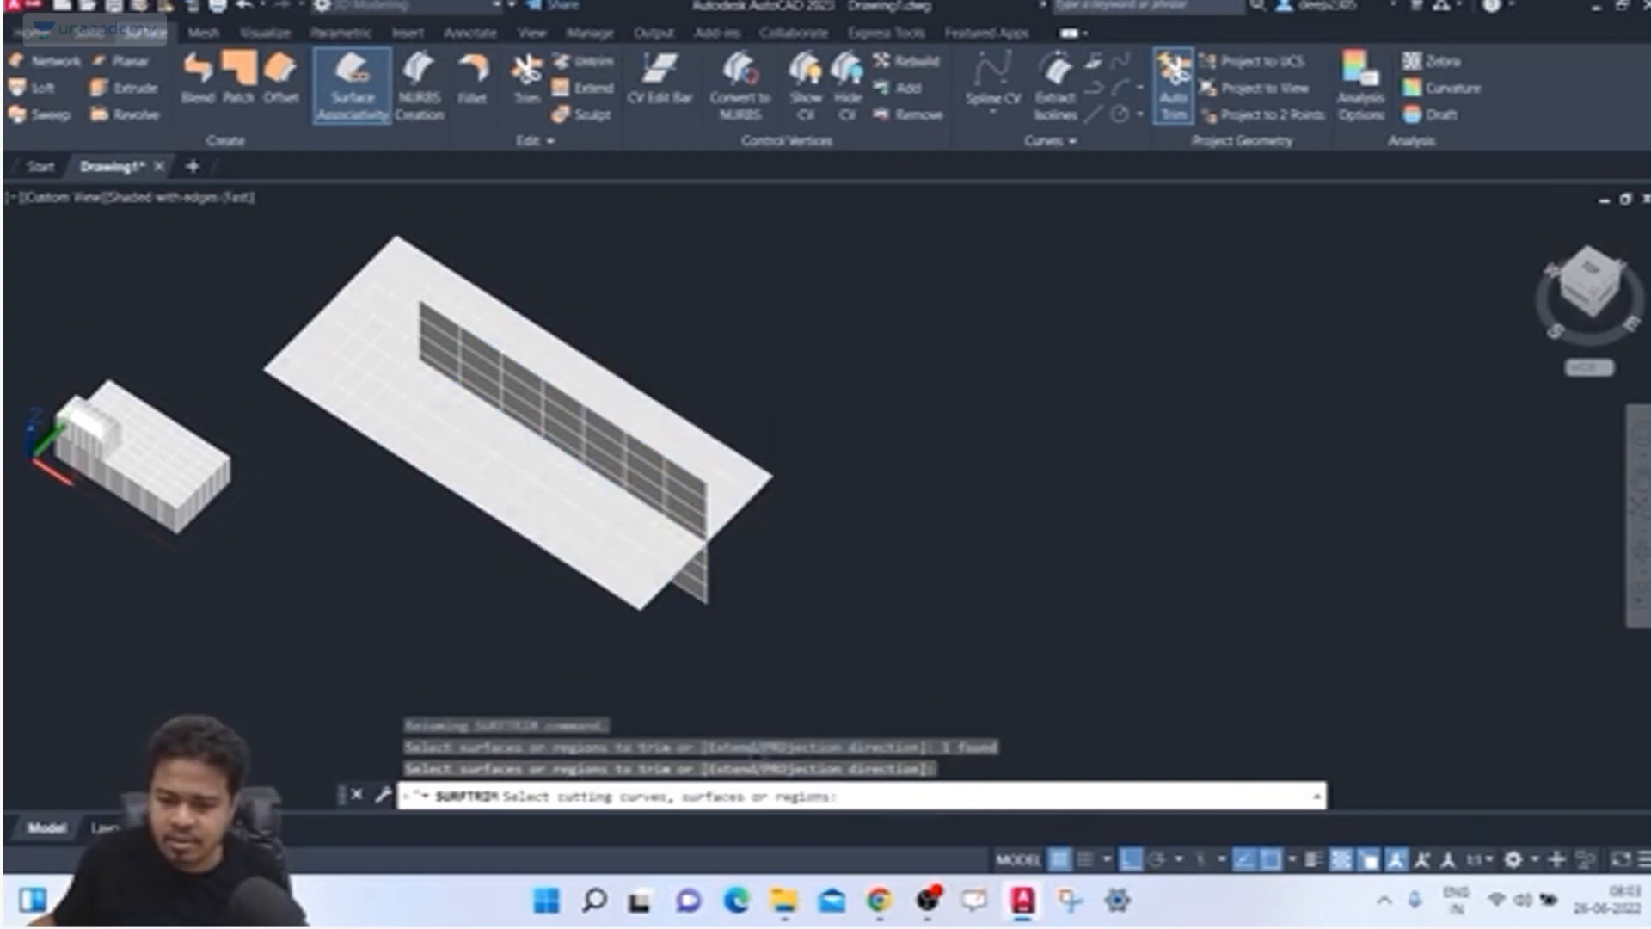
{"action": "middle_click_drag", "start_coordinate": [740, 604], "coordinate": [726, 336], "text": "shift"}
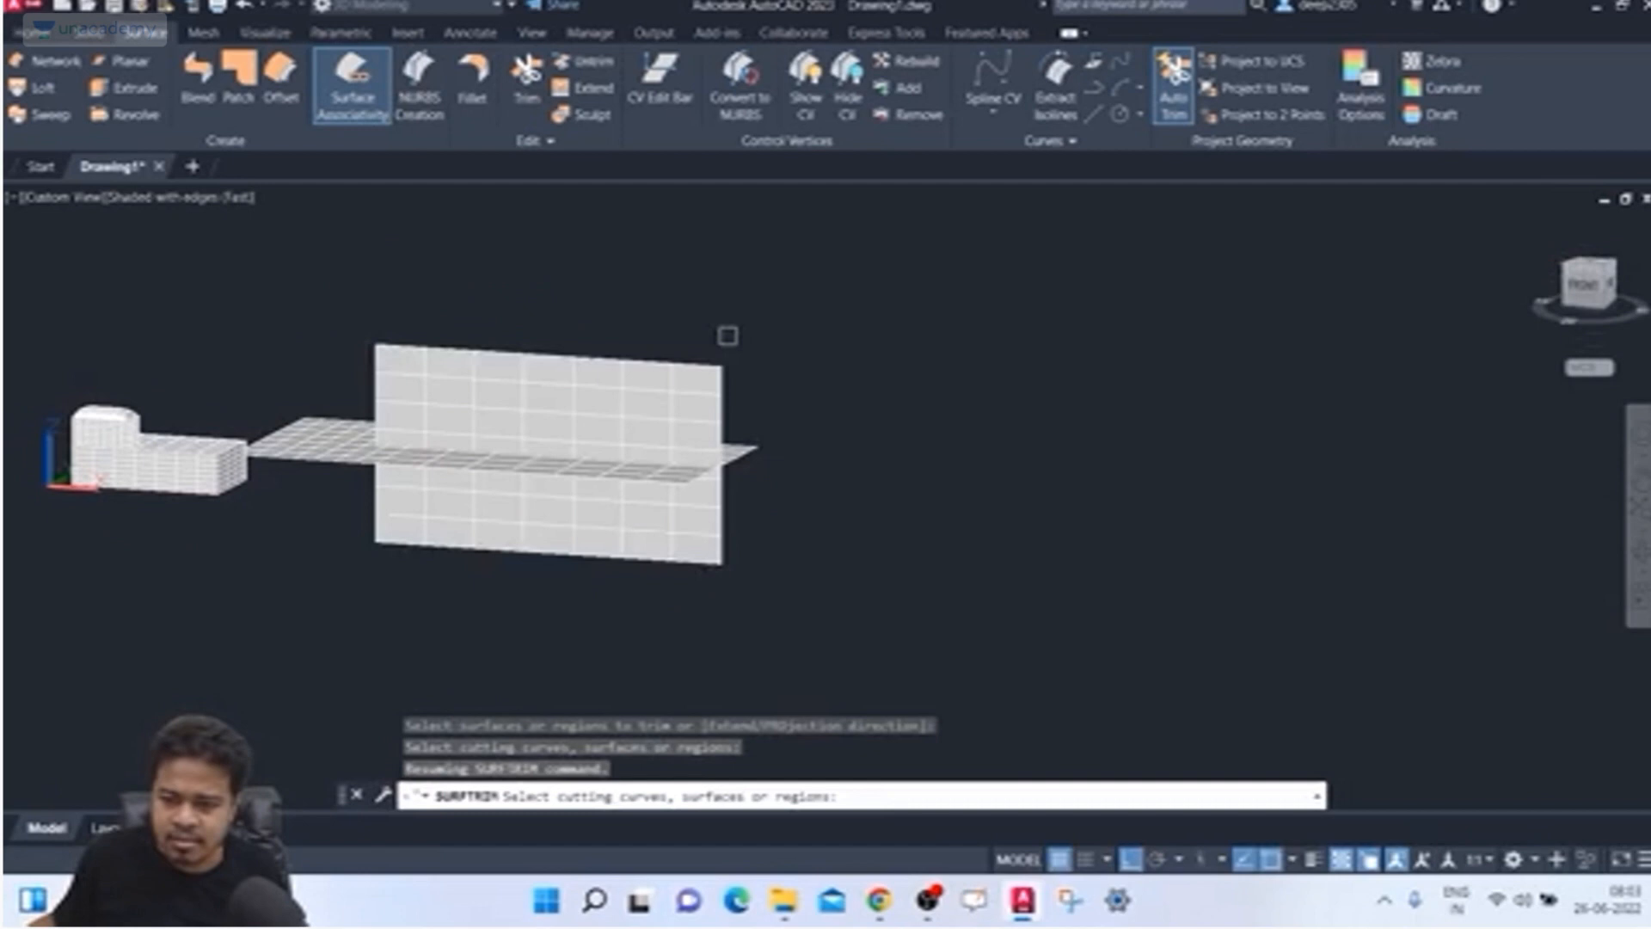
{"action": "left_click", "coordinate": [706, 381]}
{"action": "key", "text": "Return"}
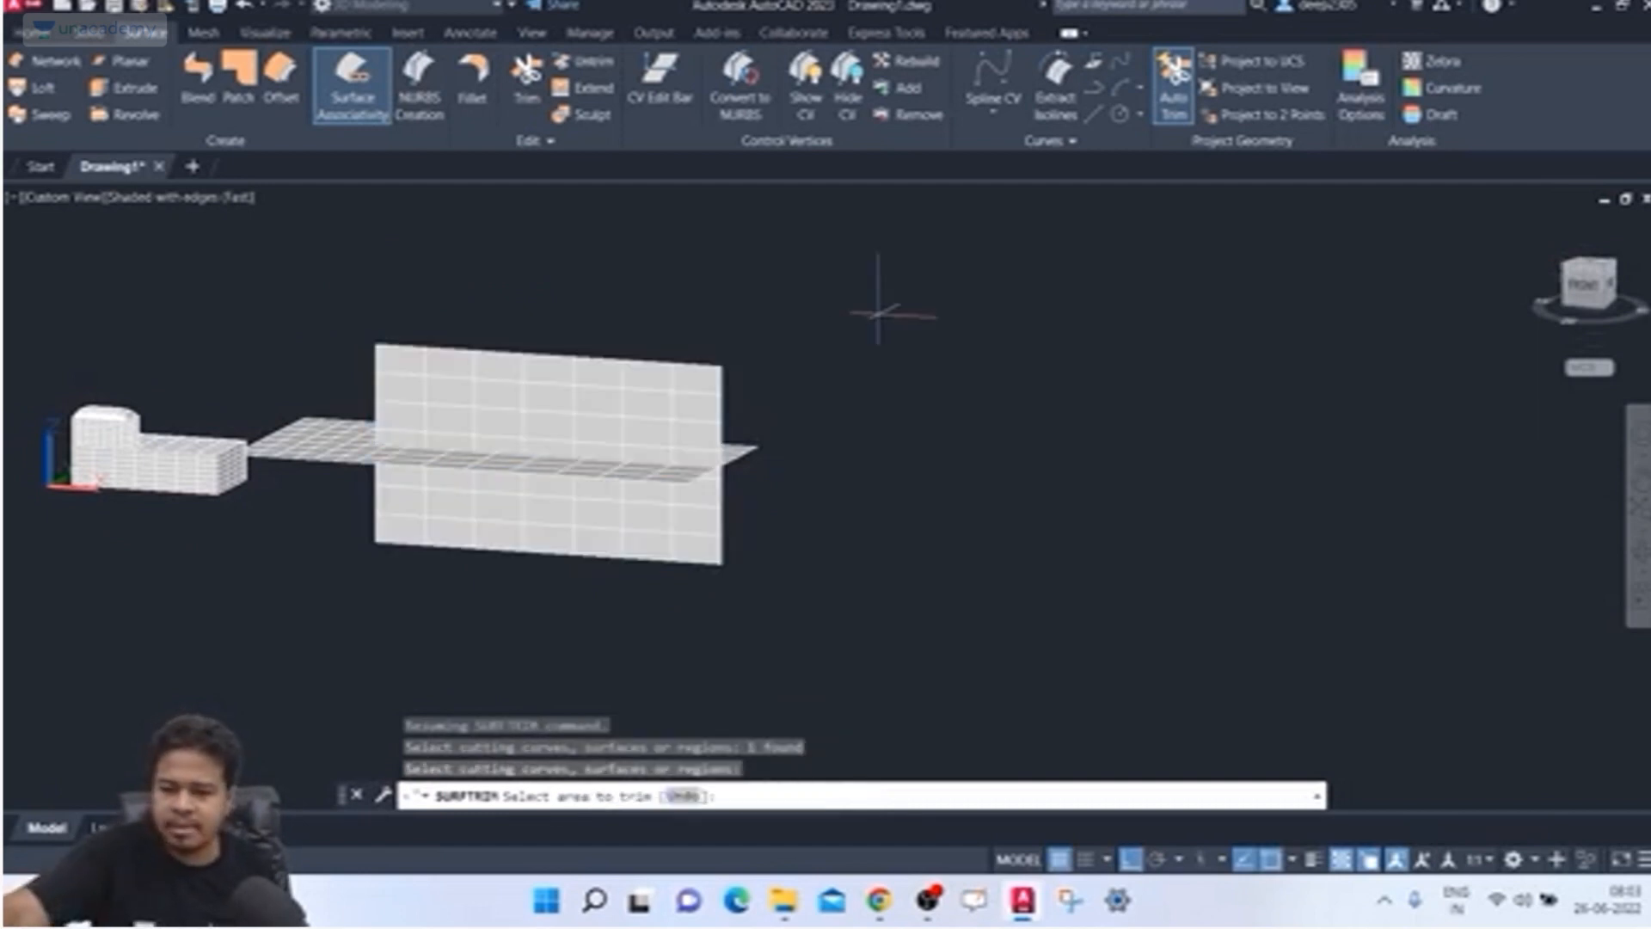
Step: Trim the flat section behind the upright surface, try to trim the extended section as well, and undo the trim
{"action": "middle_click_drag", "start_coordinate": [800, 332], "coordinate": [747, 464], "text": "shift"}
{"action": "left_click", "coordinate": [744, 500]}
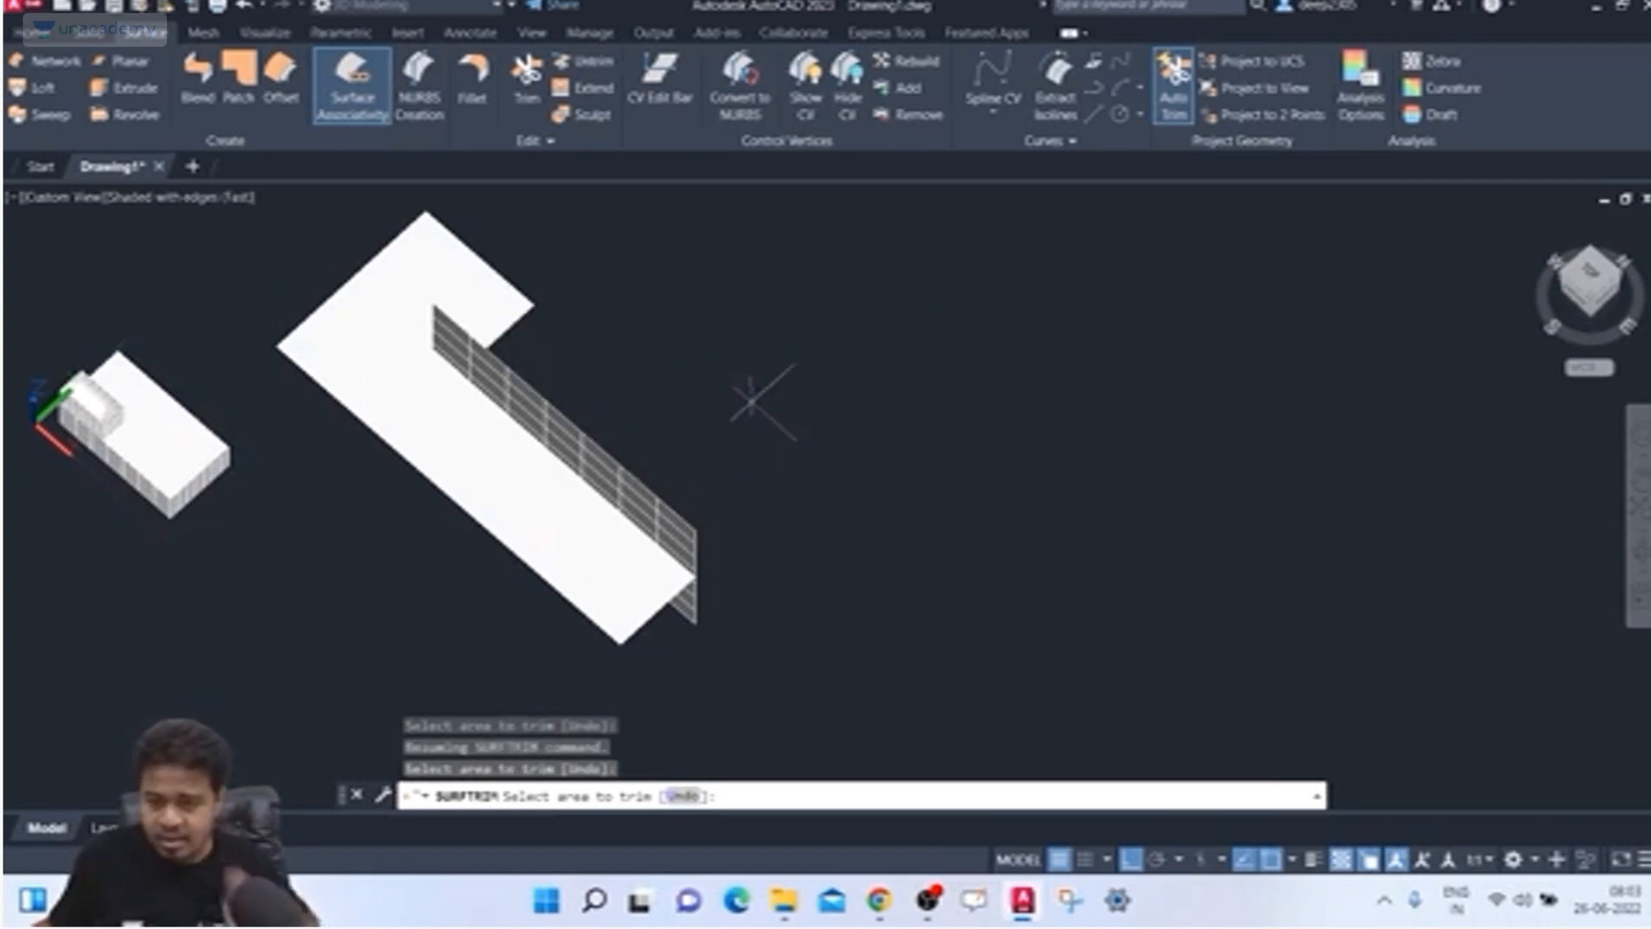
{"action": "double_click", "coordinate": [501, 295]}
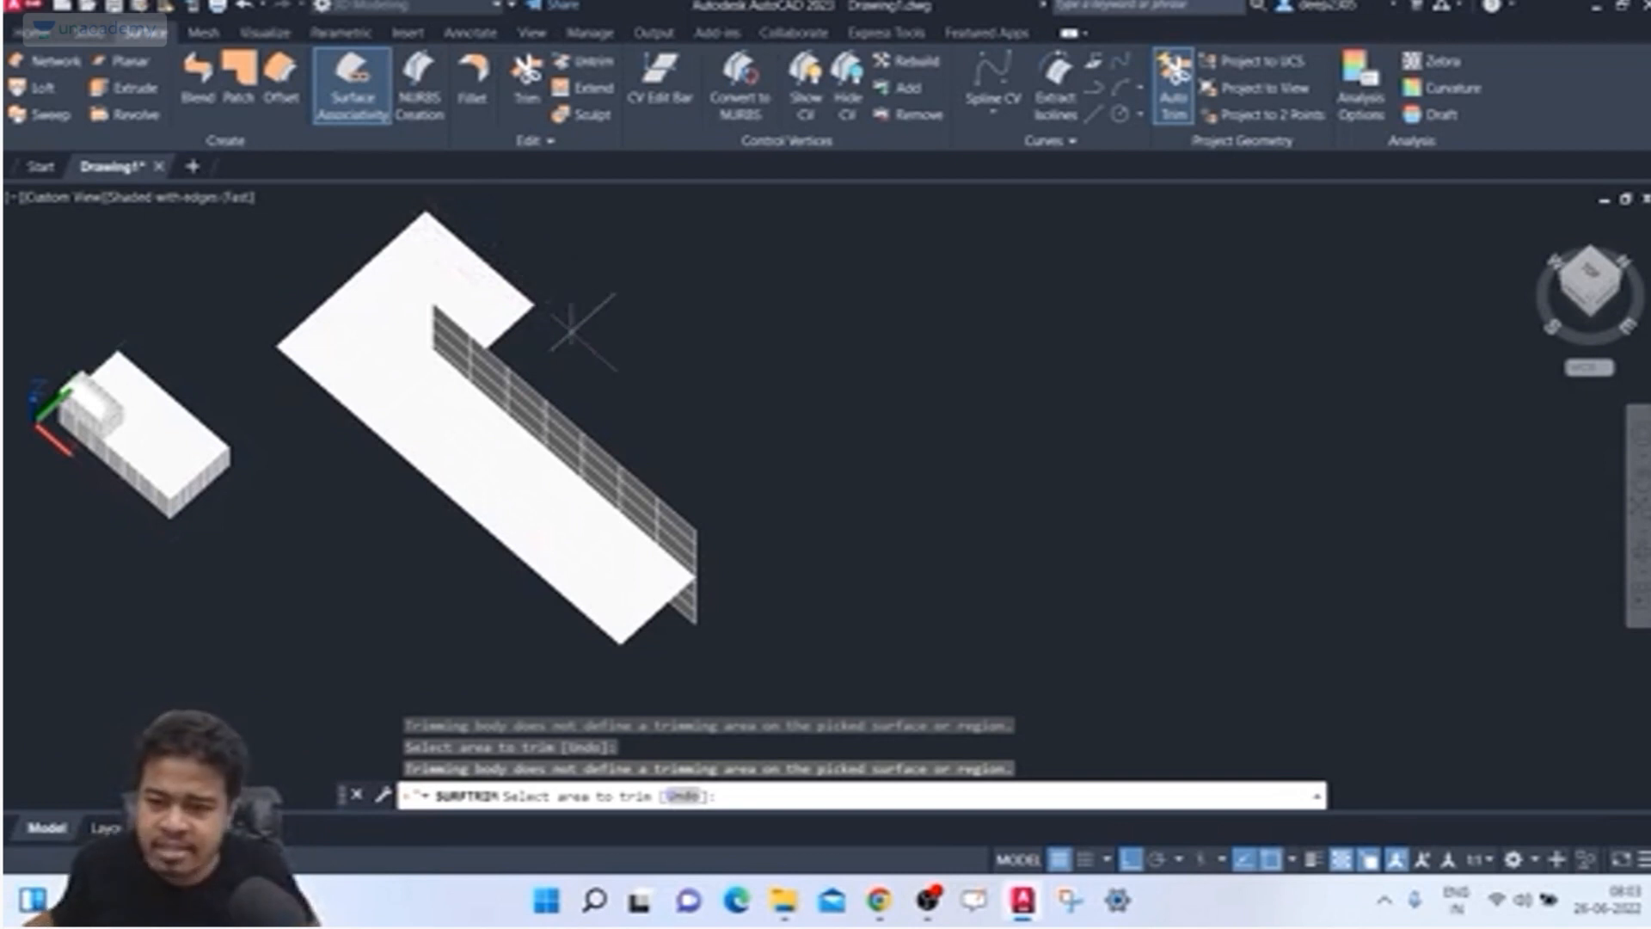
{"action": "key", "text": "Escape"}
{"action": "key", "text": "ctrl+z"}
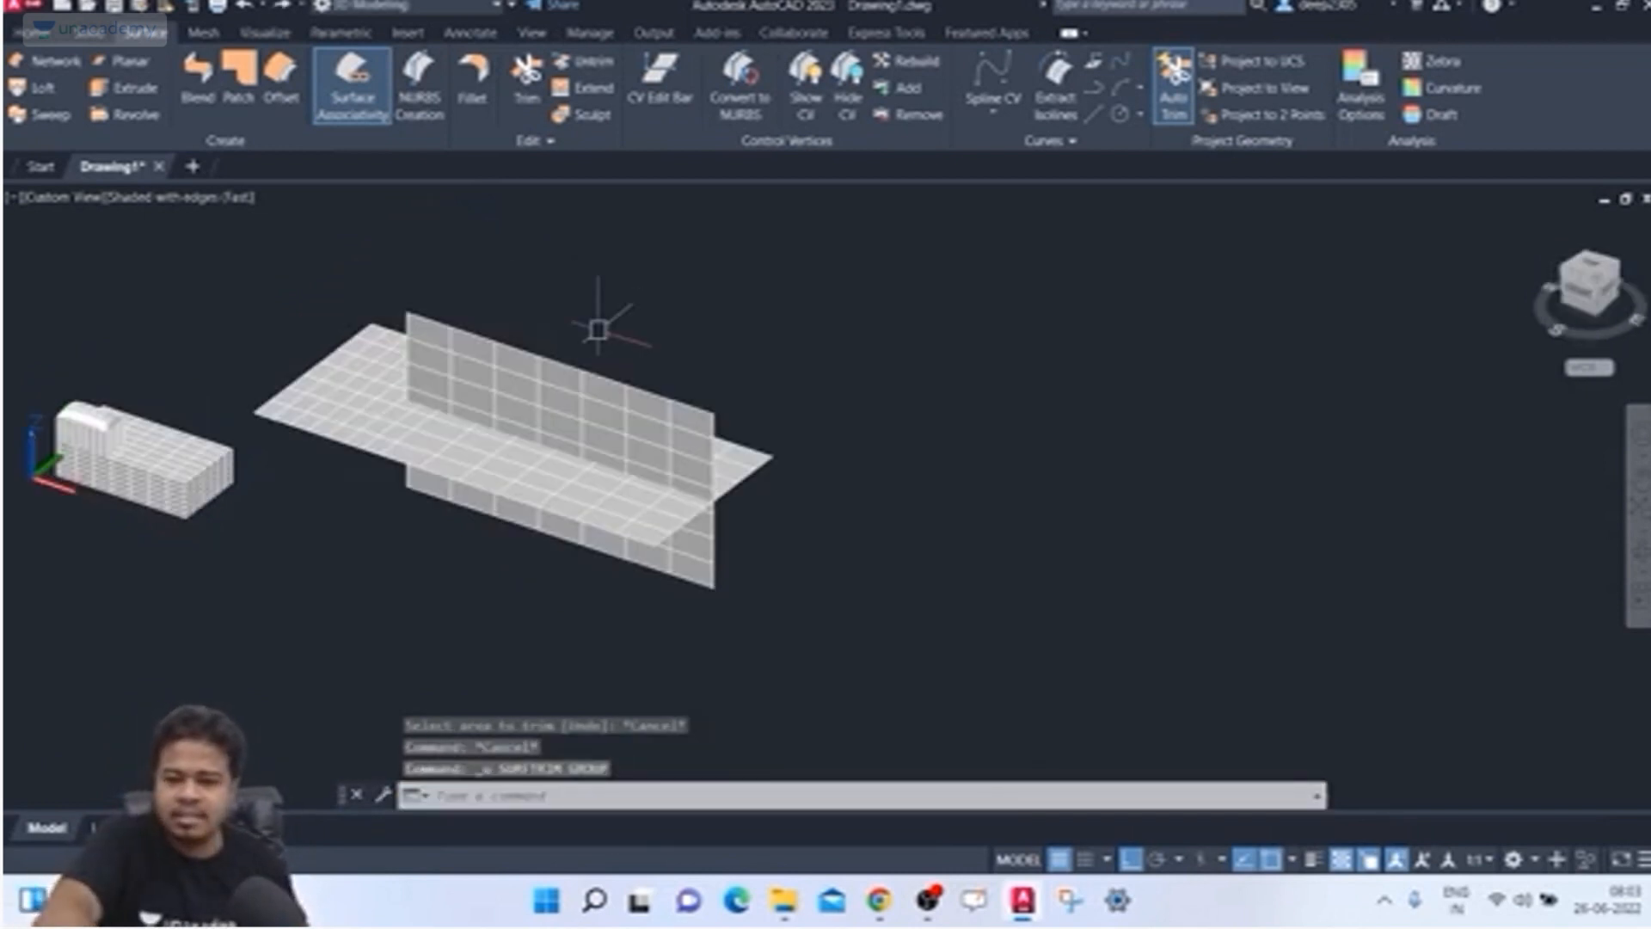
Step: Set up a surface trim targeting both the original and extended flat sections, with the upright surface as the cutting surface
{"action": "left_click_drag", "start_coordinate": [779, 357], "coordinate": [742, 375], "text": "shift"}
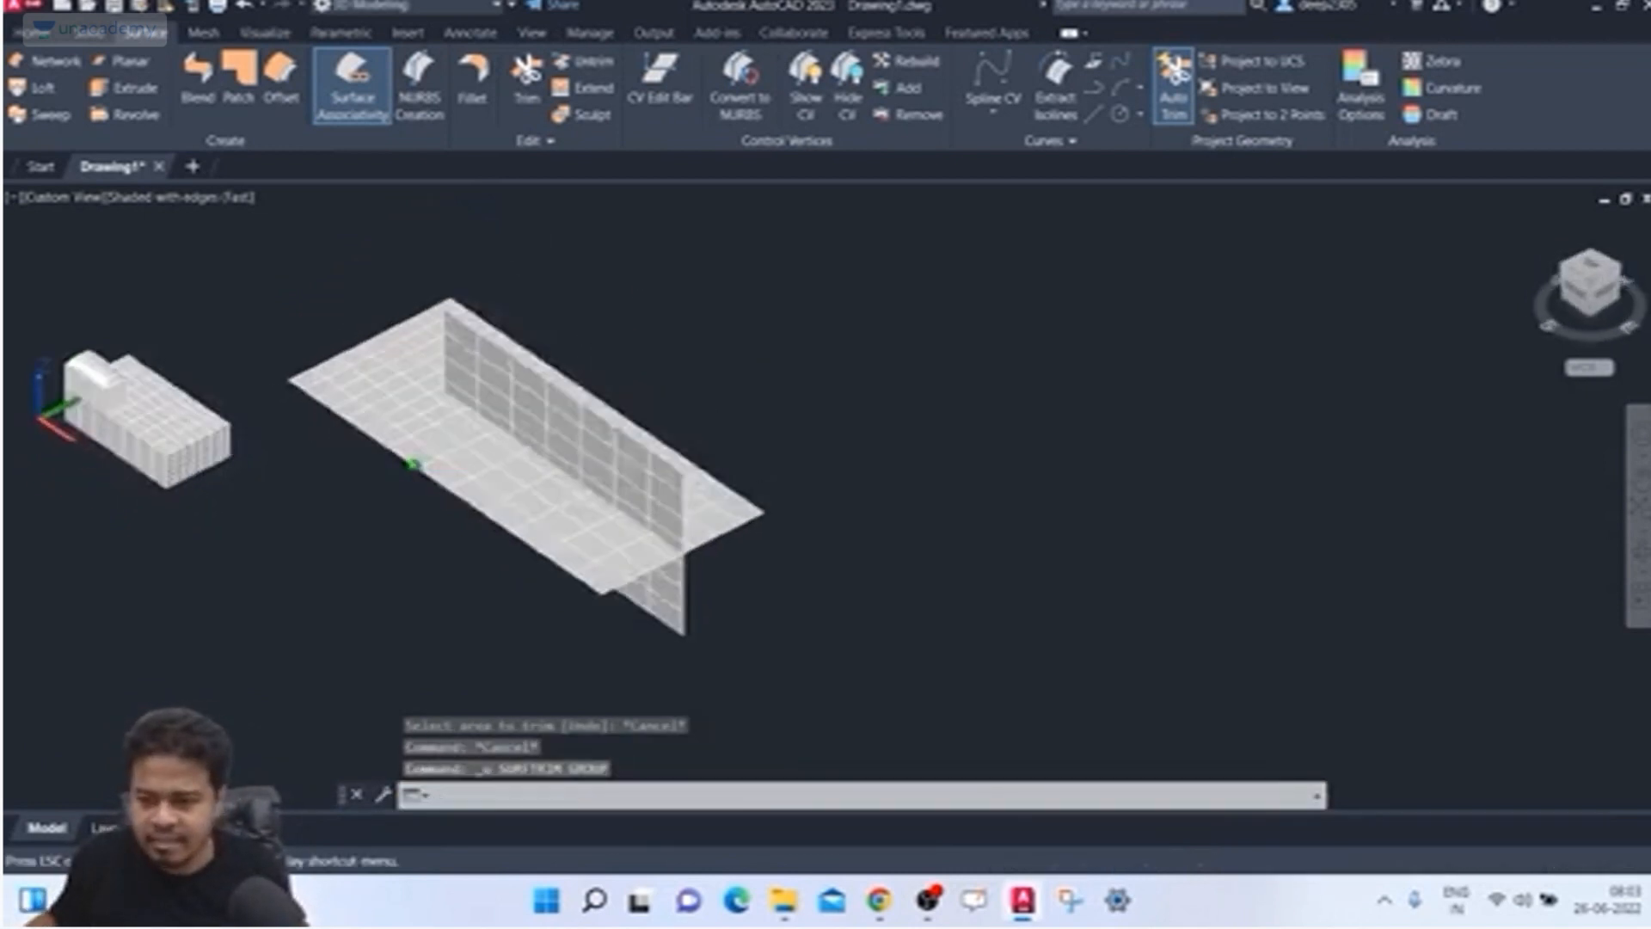
{"action": "middle_click_drag", "start_coordinate": [741, 375], "coordinate": [766, 370], "text": "shift"}
{"action": "left_click", "coordinate": [526, 86]}
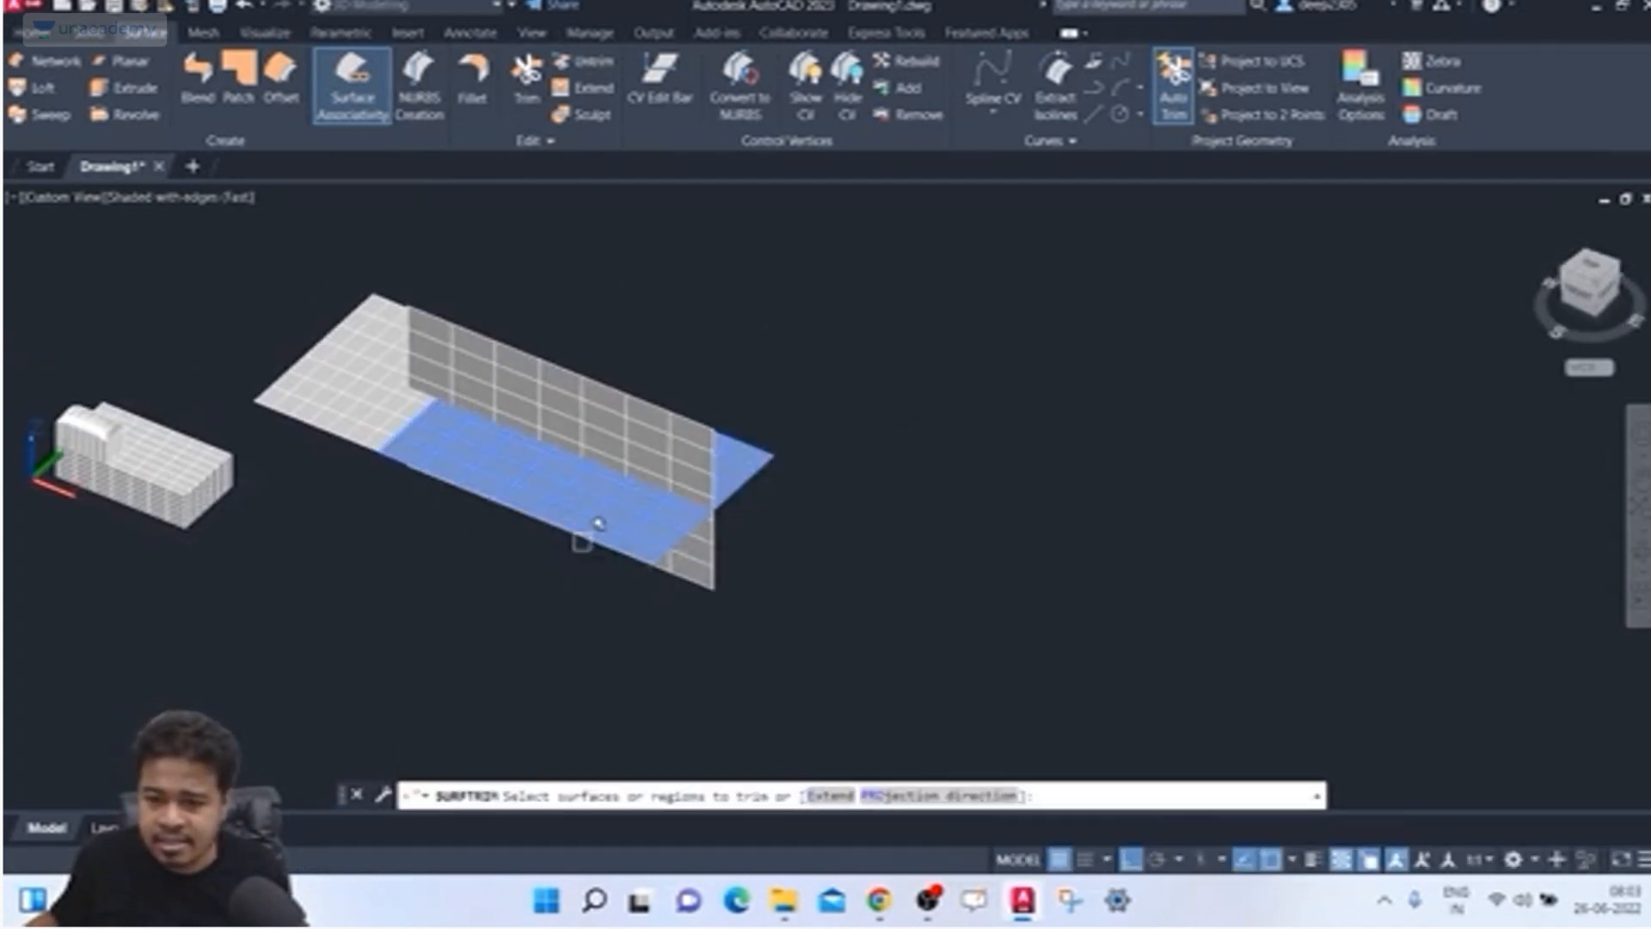
{"action": "left_click", "coordinate": [583, 534]}
{"action": "left_click", "coordinate": [700, 406]}
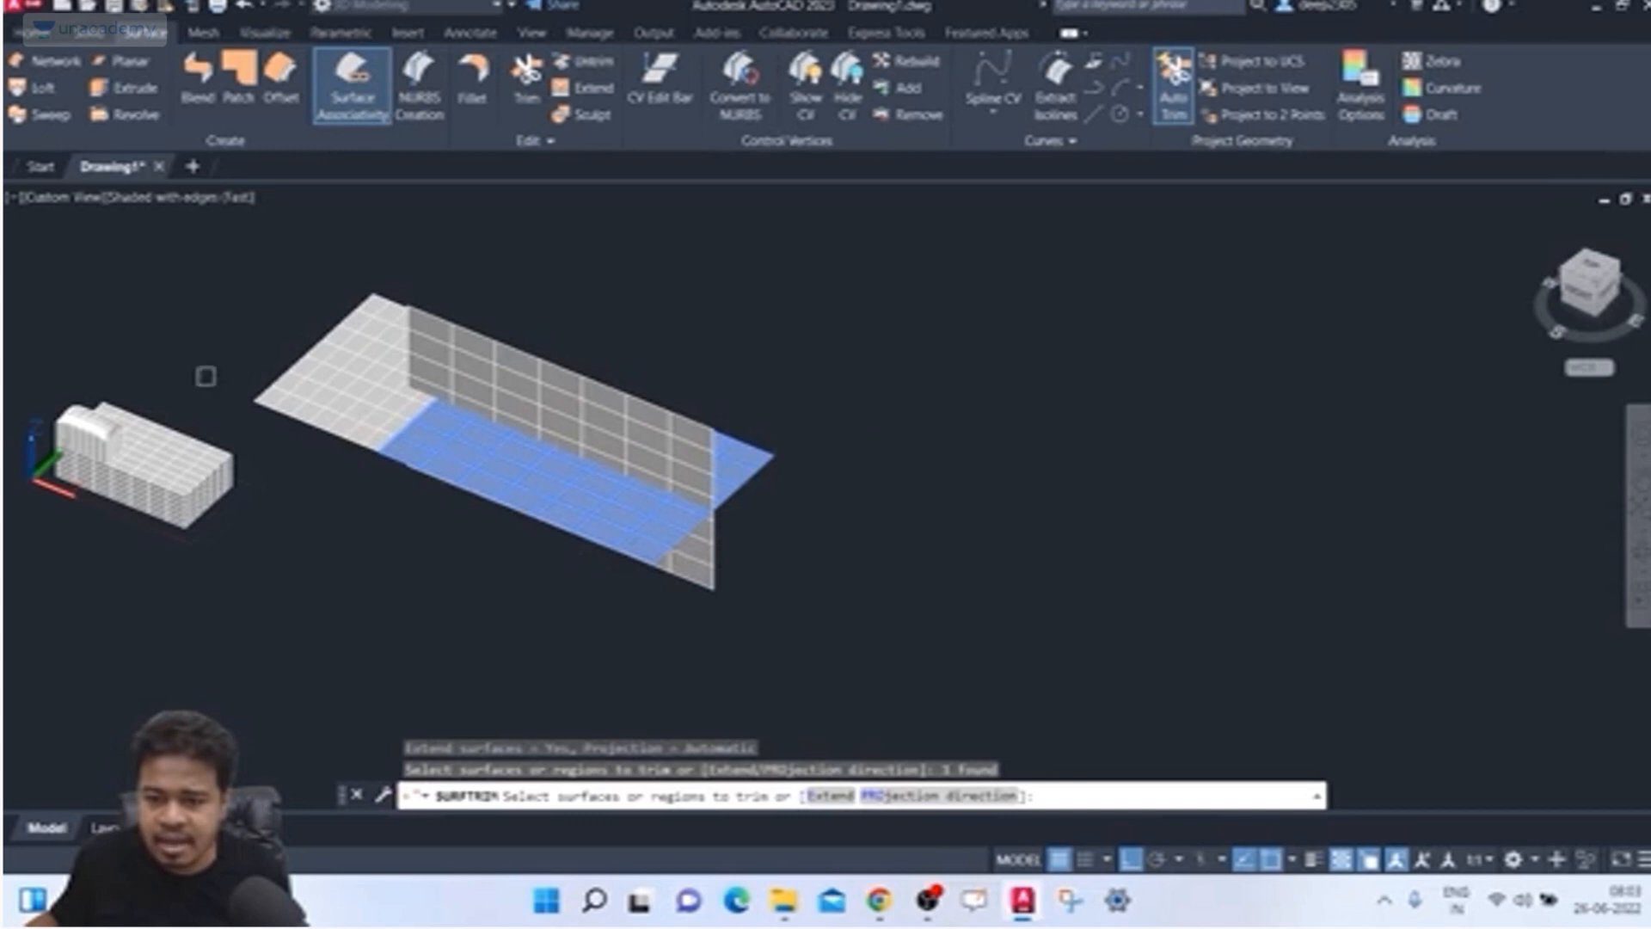
{"action": "left_click", "coordinate": [299, 391]}
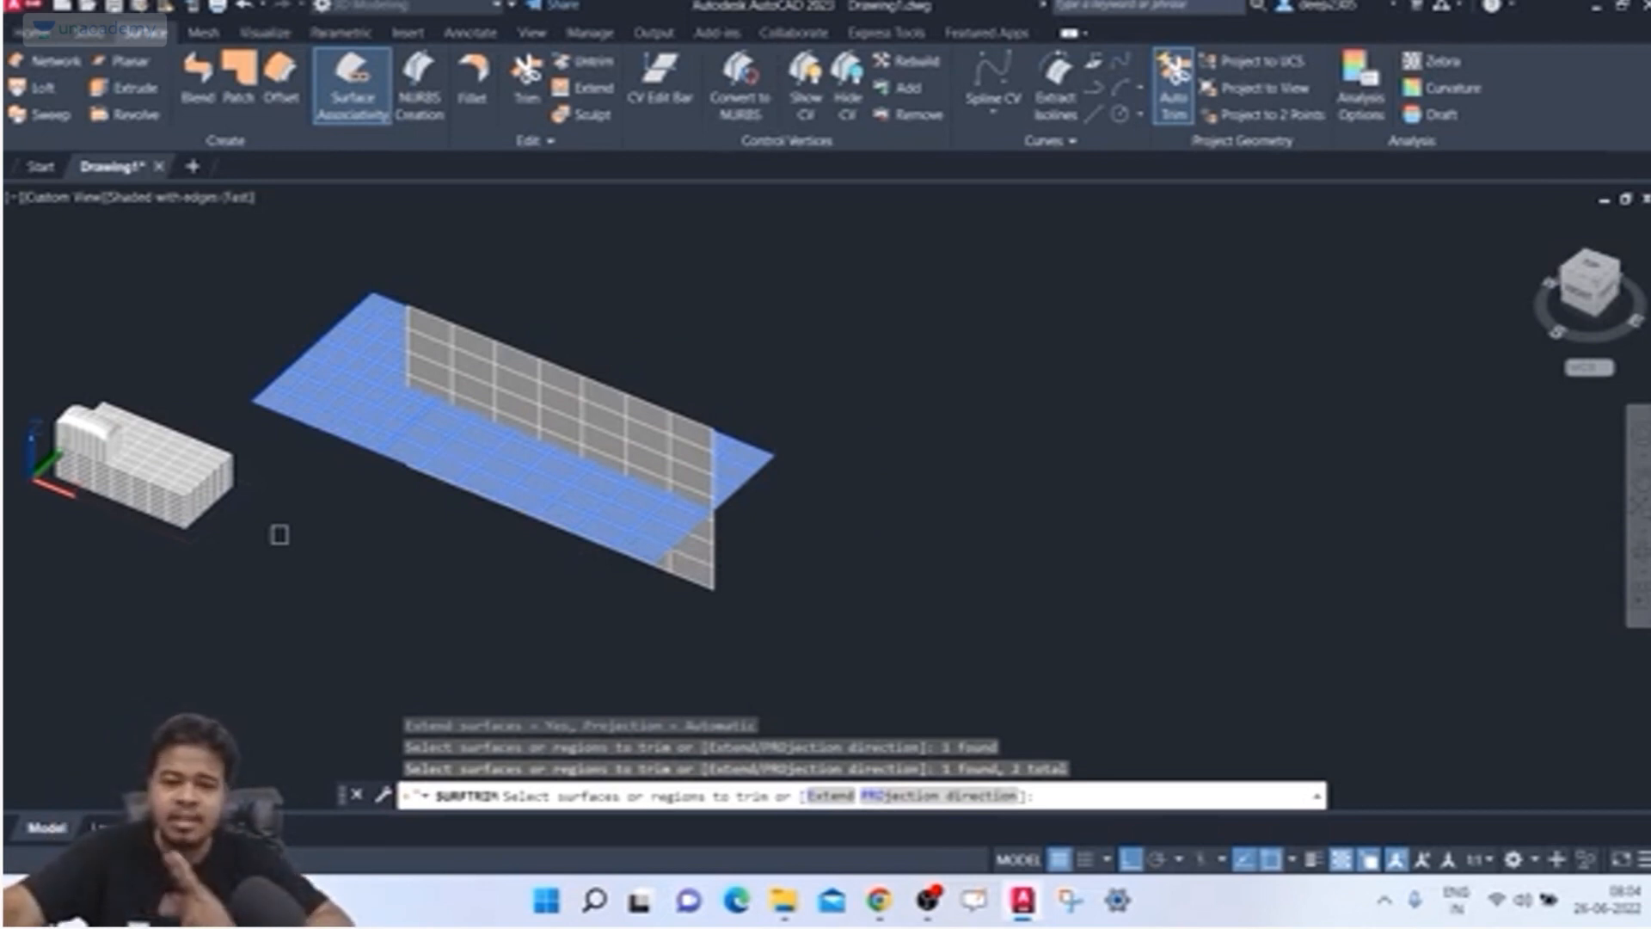
{"action": "key", "text": "Return"}
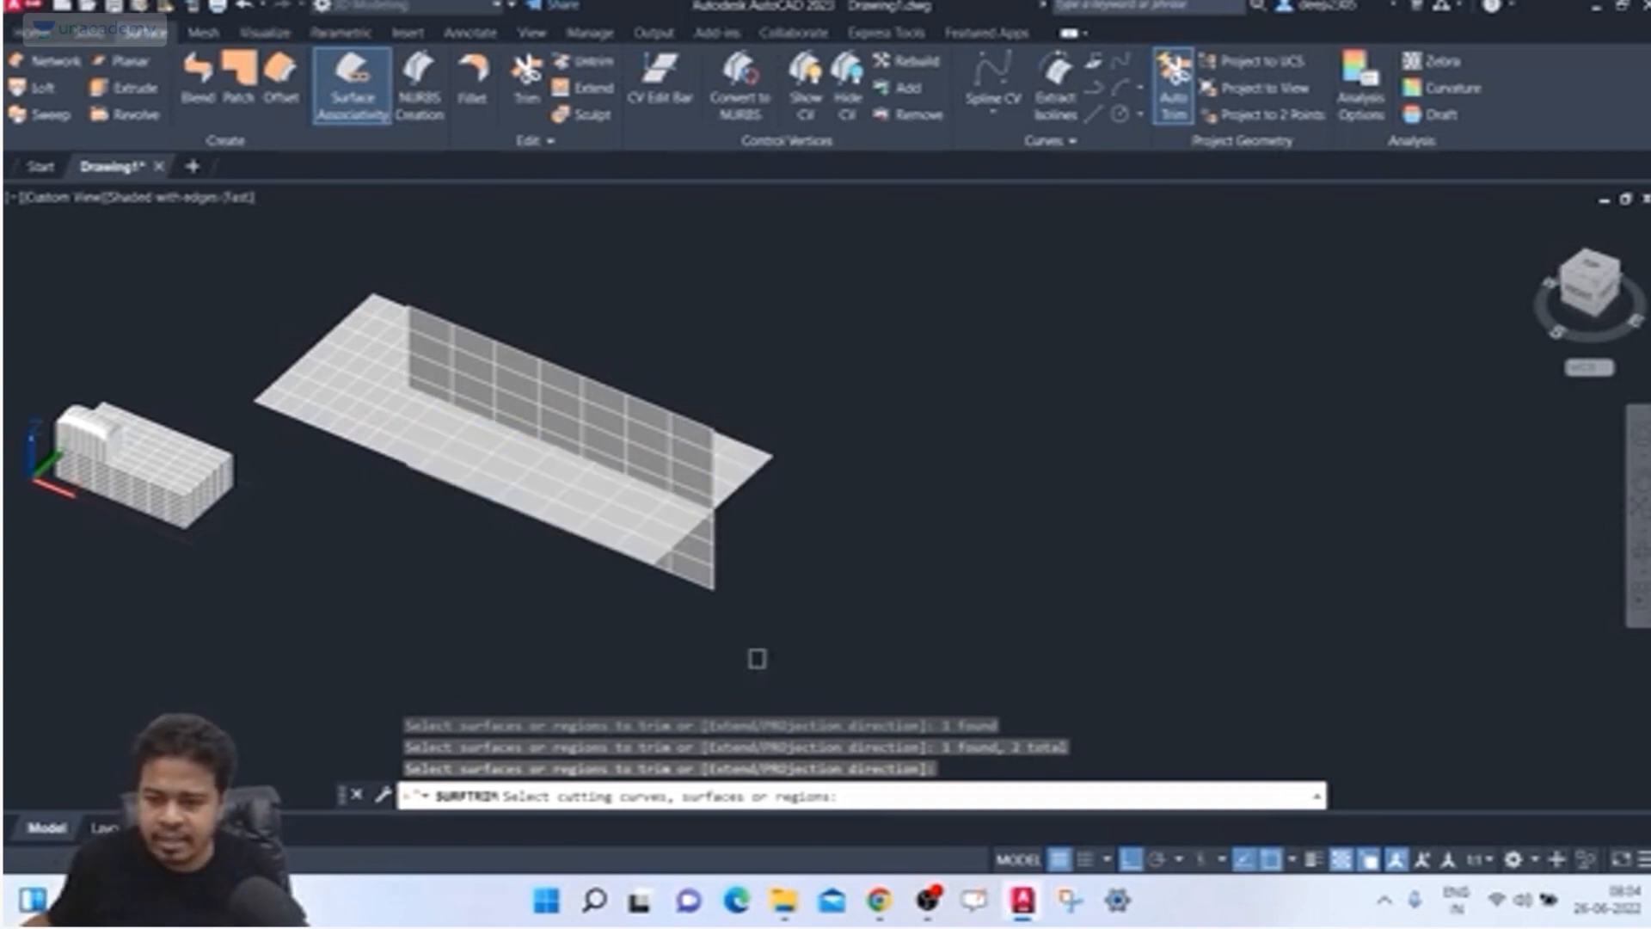
{"action": "left_click", "coordinate": [704, 581]}
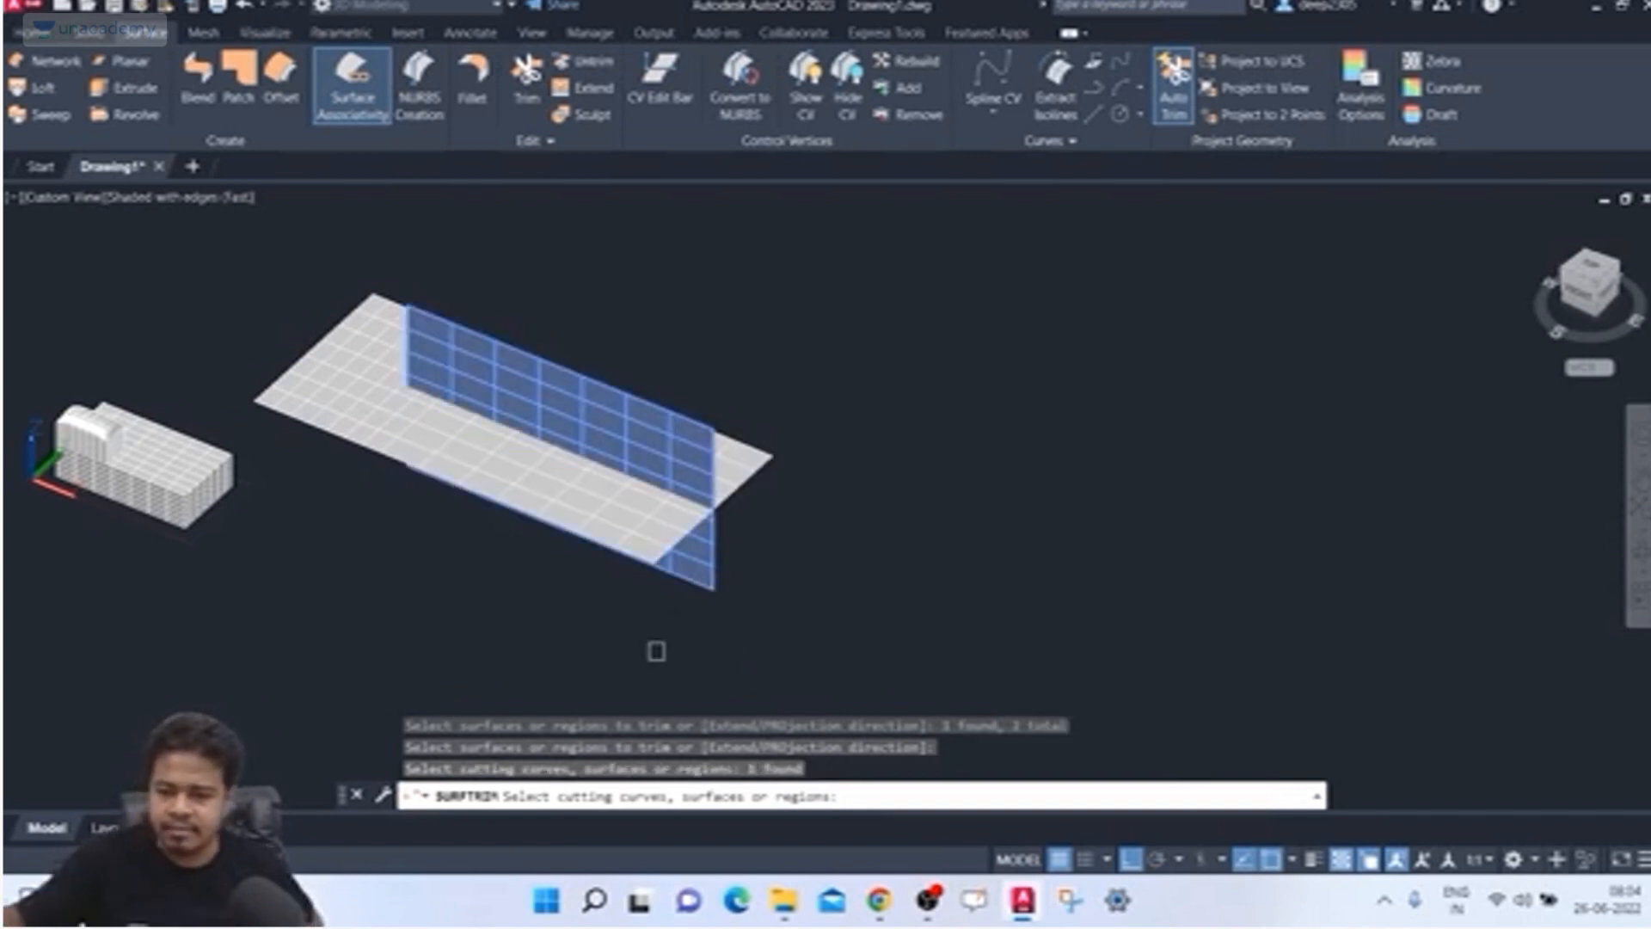
{"action": "key", "text": "Return"}
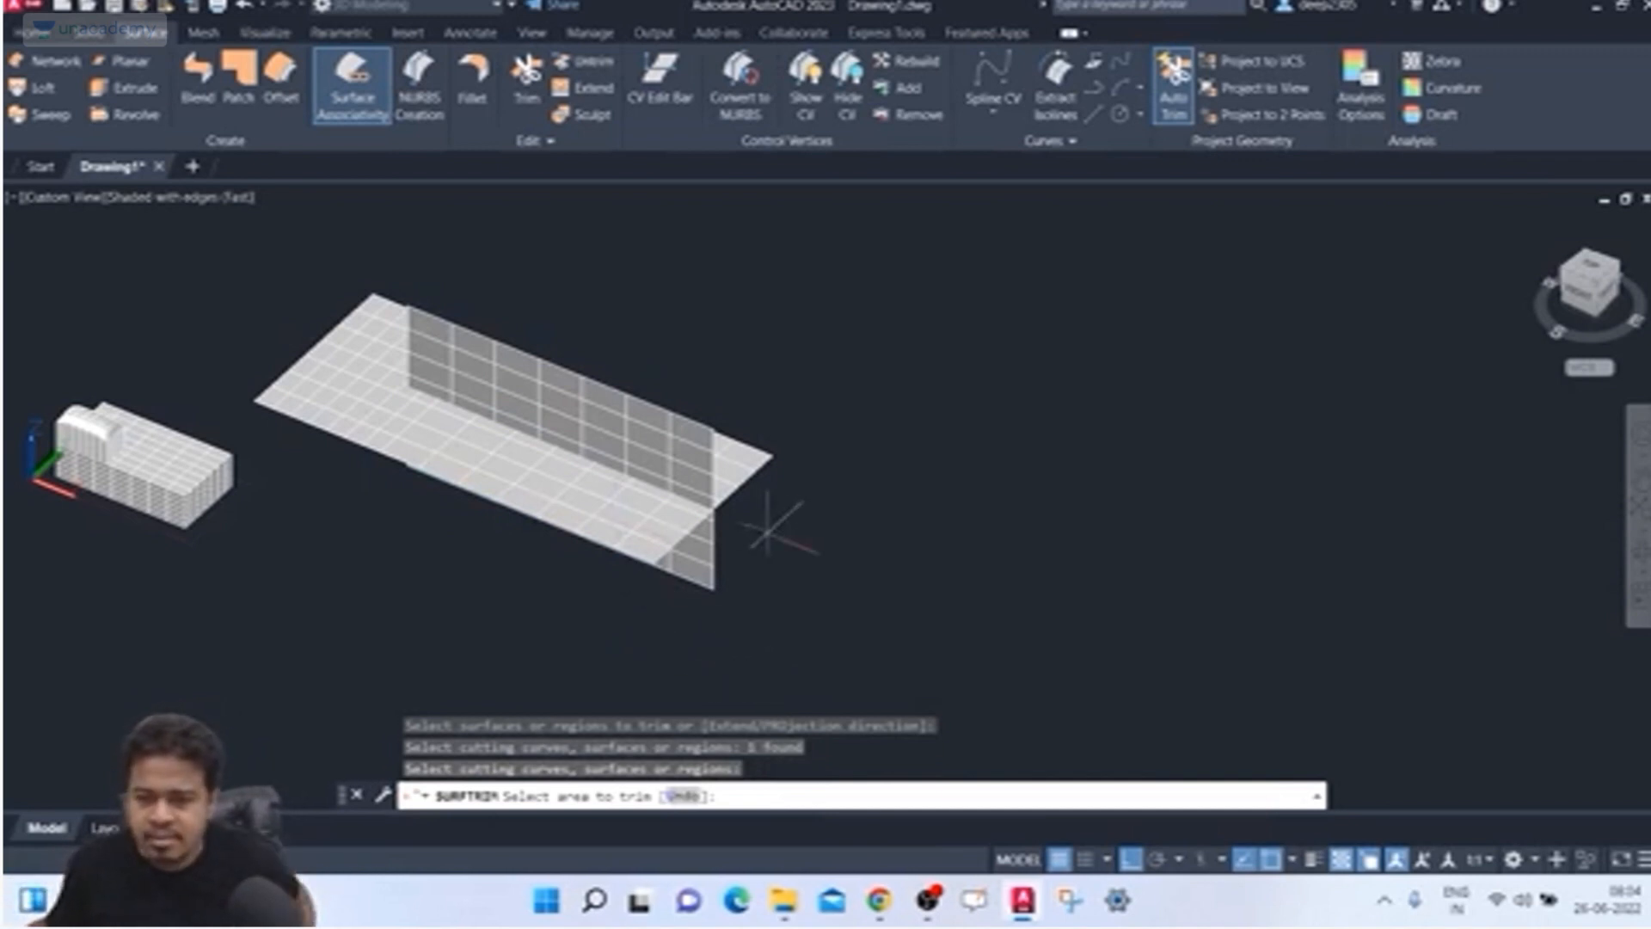
Step: Trim away both flat sections' areas behind the upright surface, finish the command and undo the trim
{"action": "middle_click_drag", "start_coordinate": [787, 514], "coordinate": [713, 547], "text": "shift"}
{"action": "left_click", "coordinate": [705, 540]}
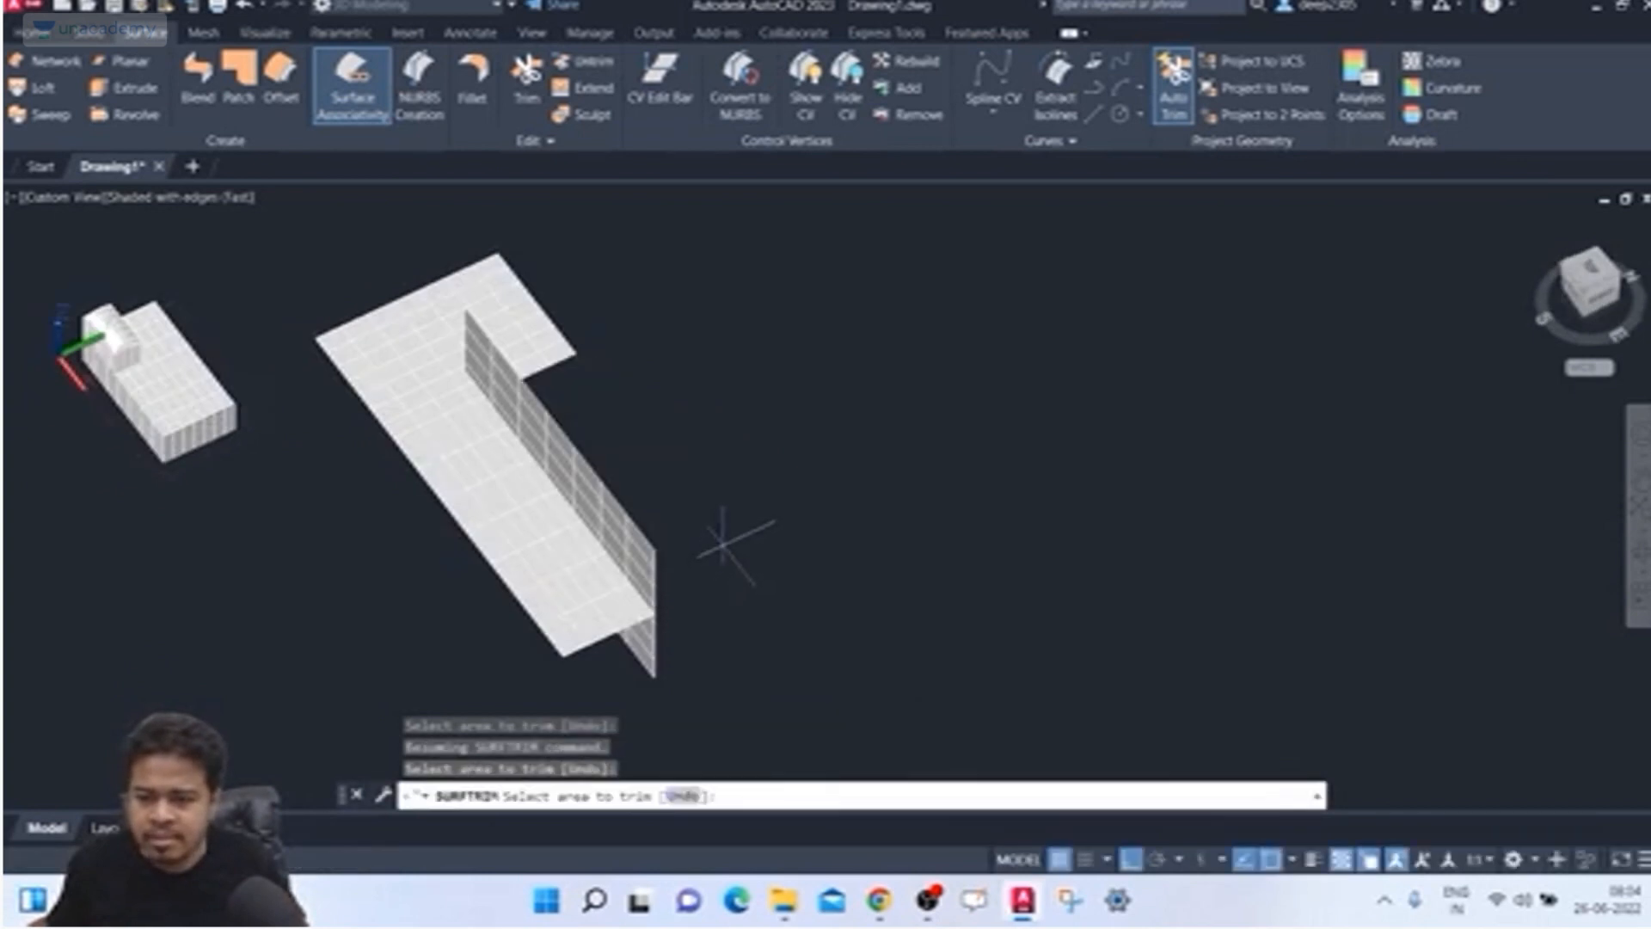
{"action": "left_click", "coordinate": [508, 311]}
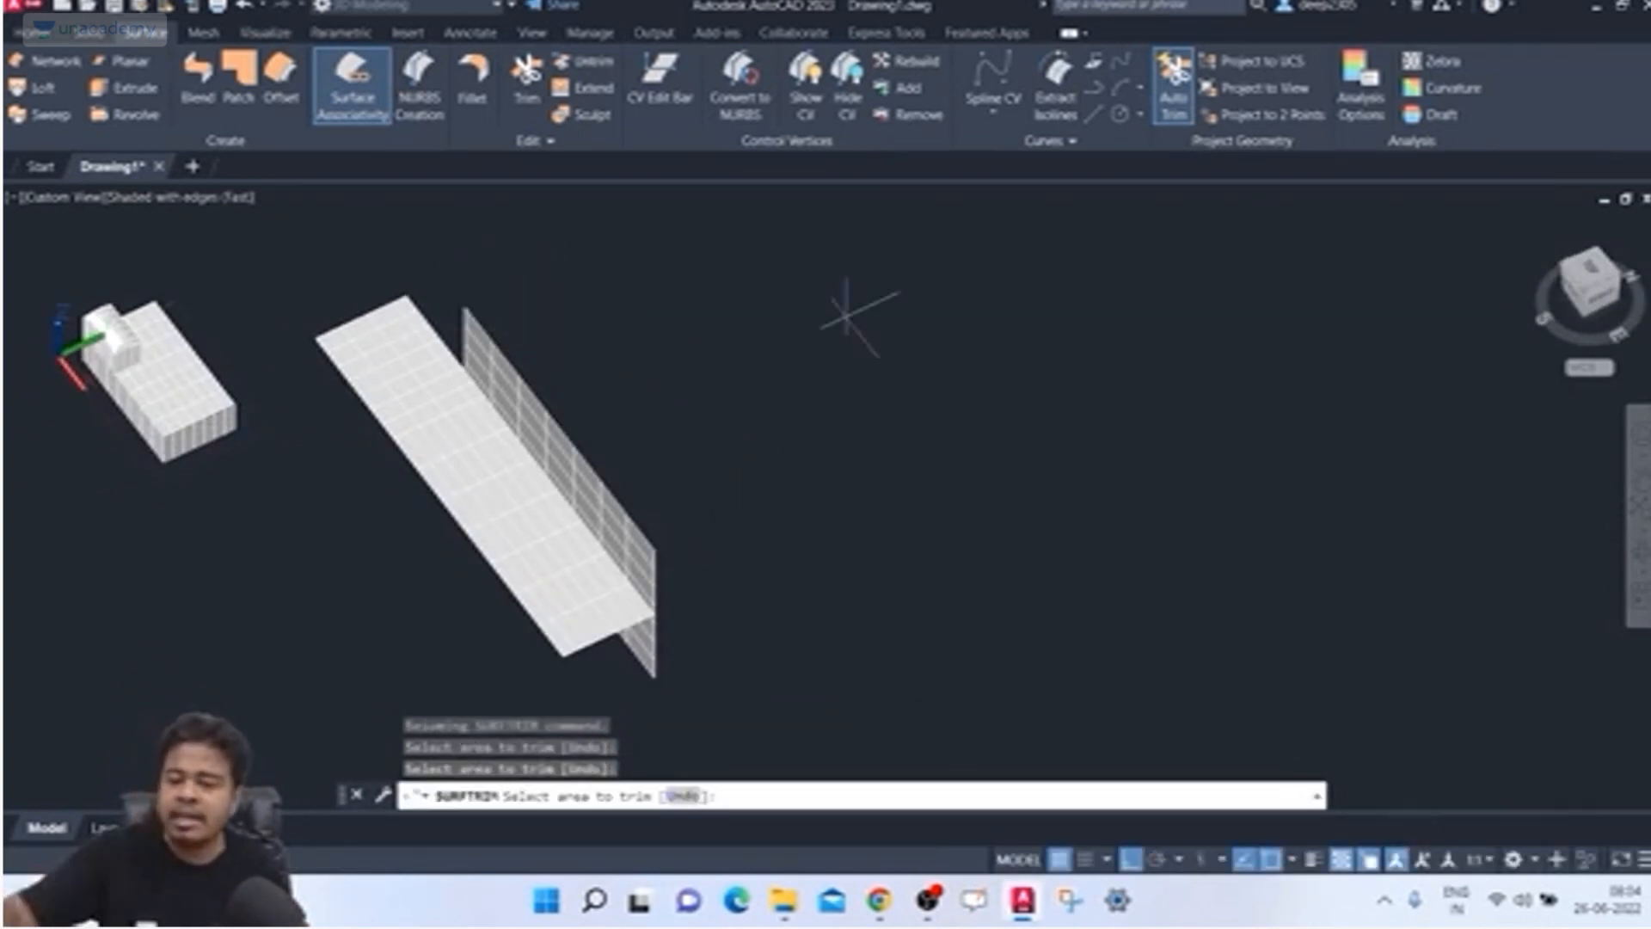
{"action": "key", "text": "Return"}
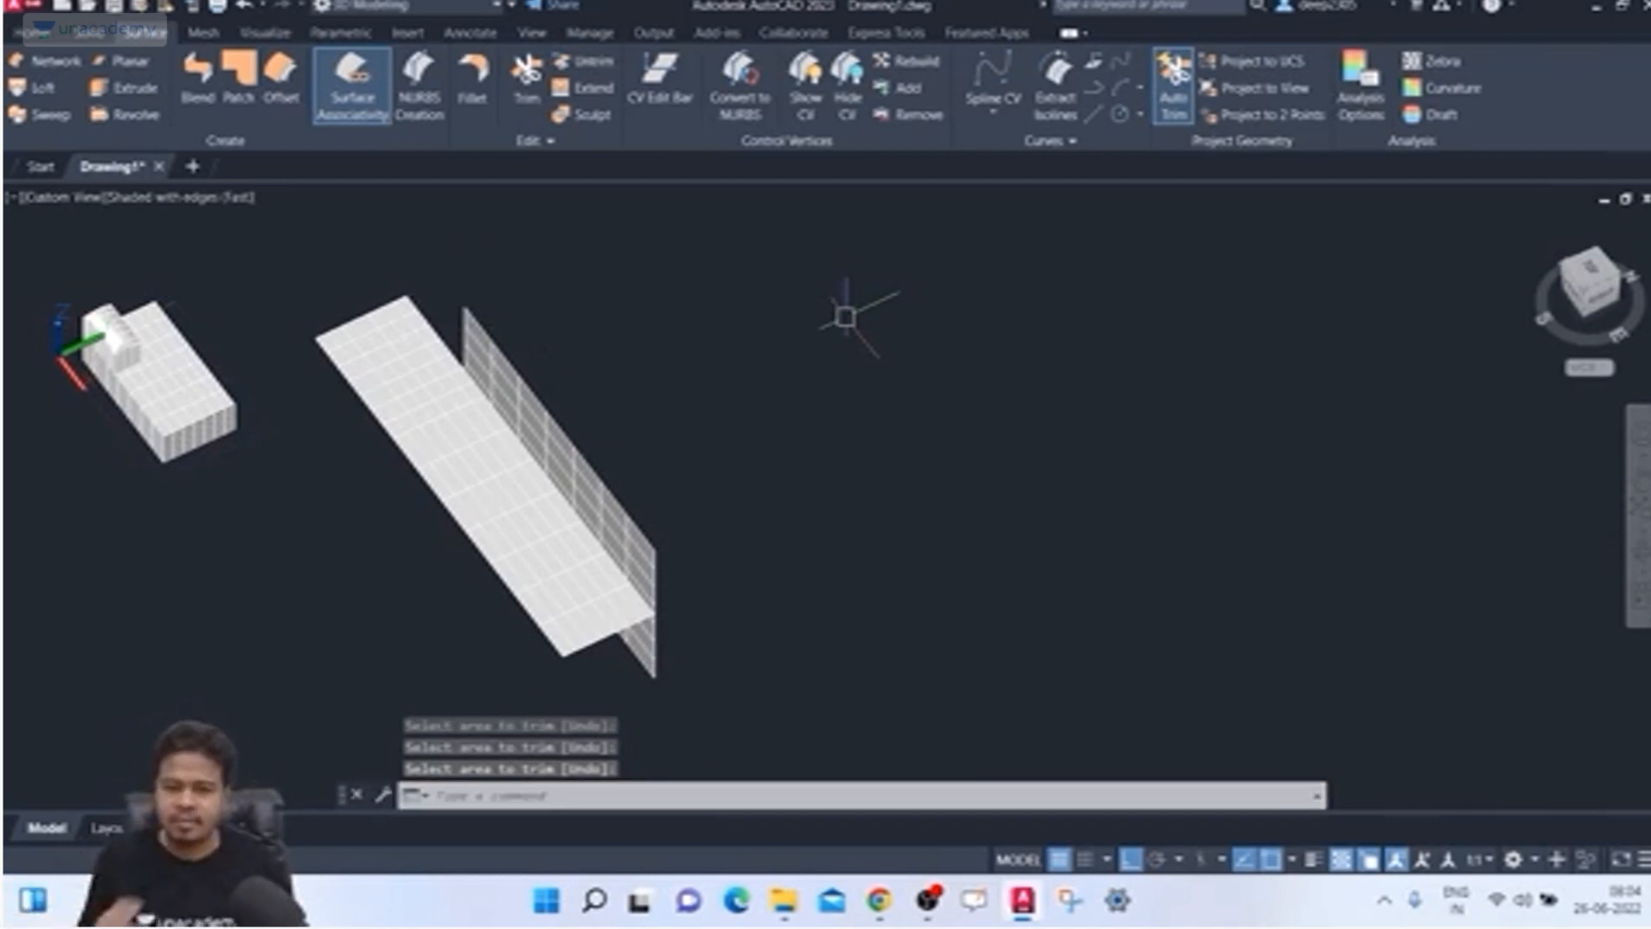
{"action": "key", "text": "ctrl+z"}
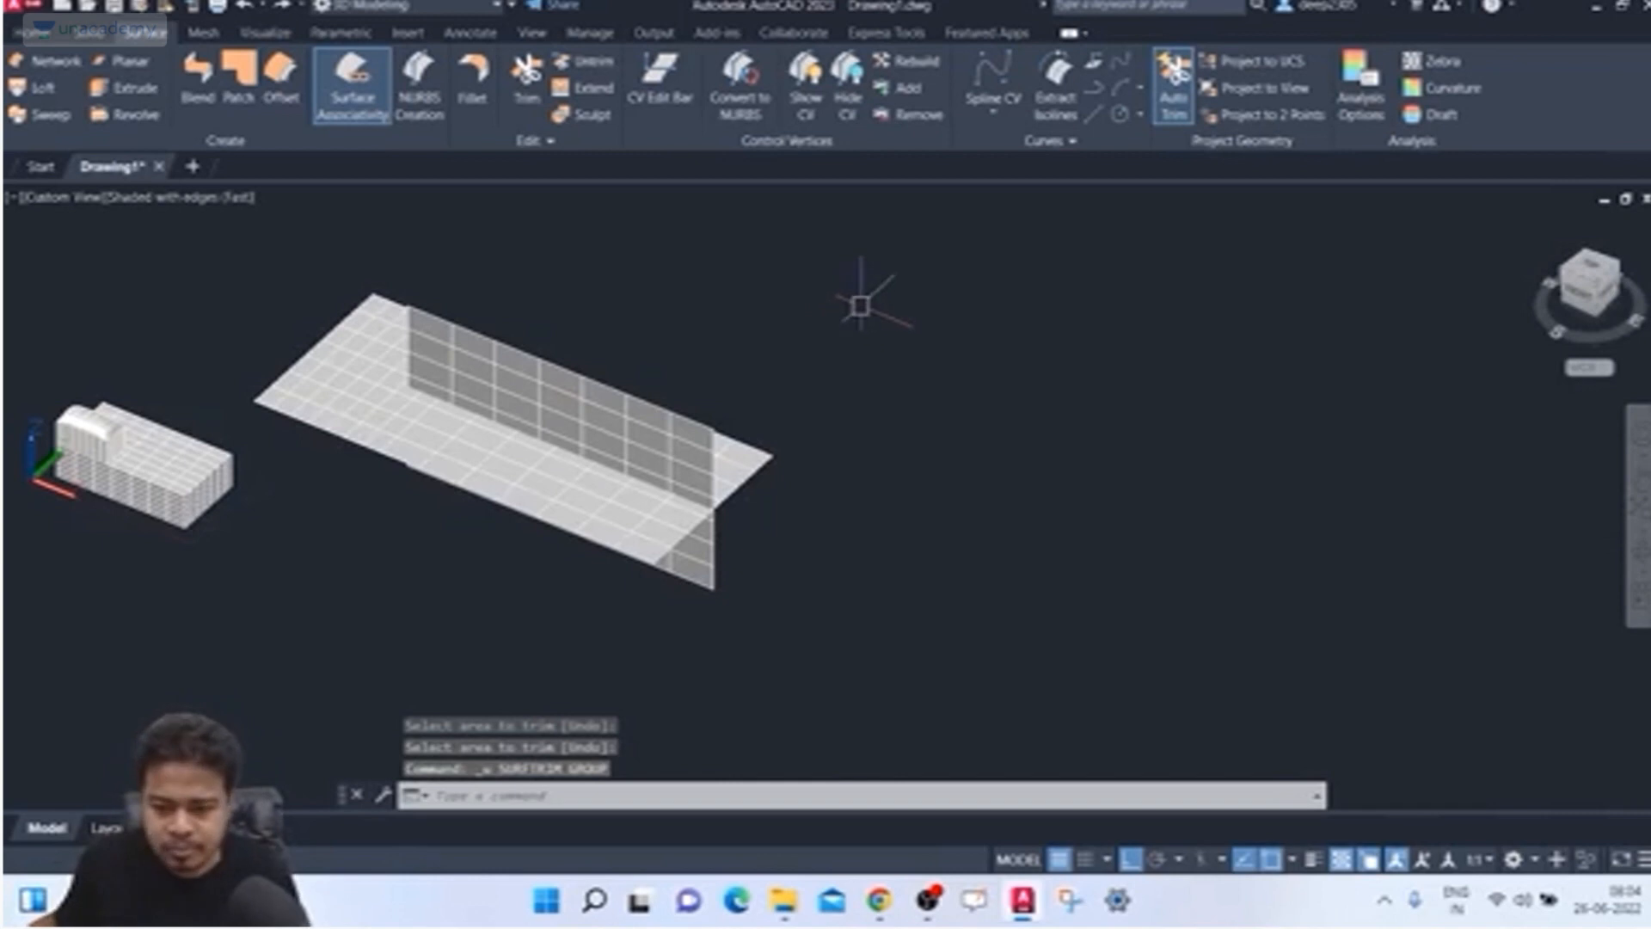
{"action": "middle_click_drag", "start_coordinate": [860, 307], "coordinate": [912, 309], "text": "shift"}
{"action": "middle_click_drag", "start_coordinate": [775, 249], "coordinate": [765, 307], "text": "shift"}
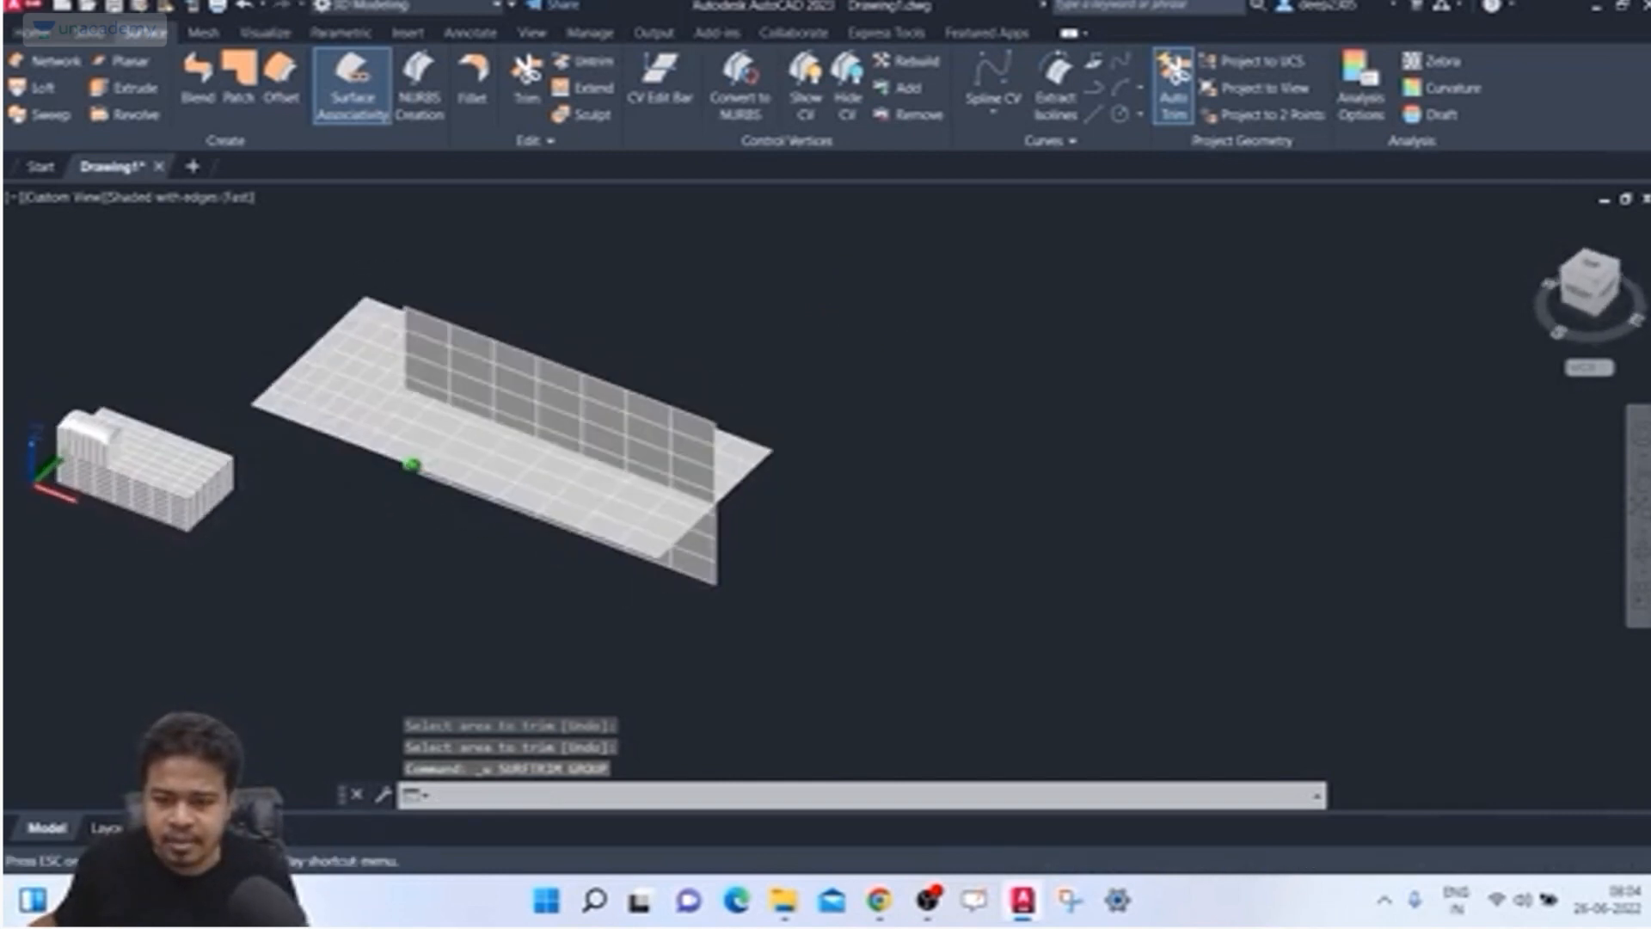
{"action": "left_click", "coordinate": [301, 389]}
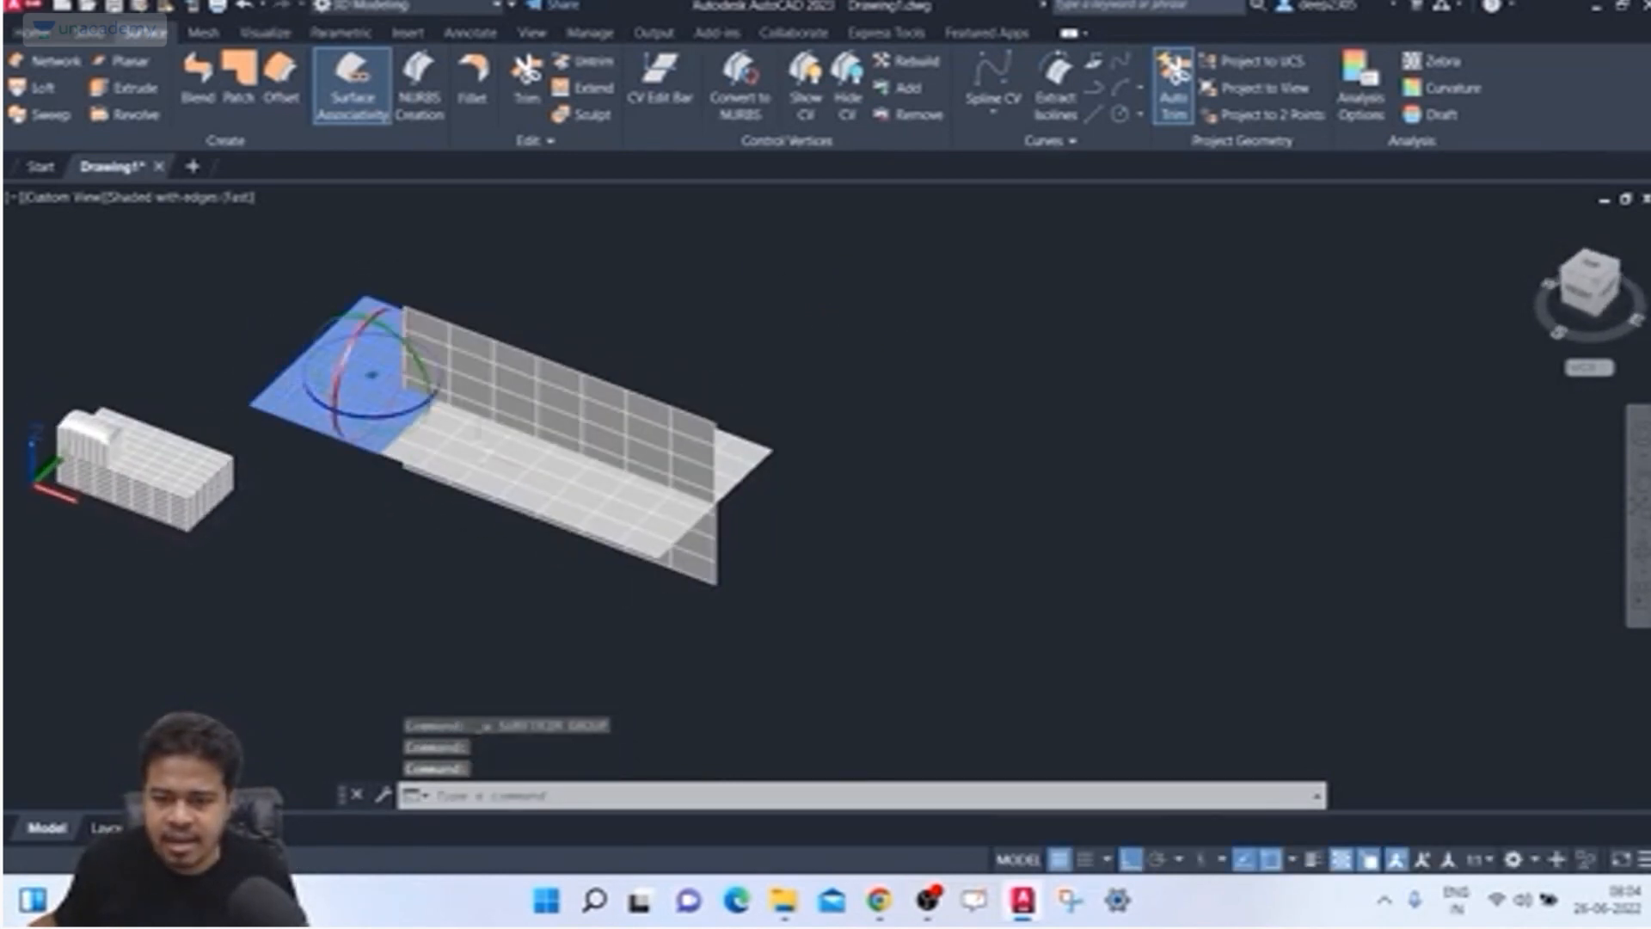
{"action": "key", "text": "Escape"}
{"action": "key", "text": "Escape"}
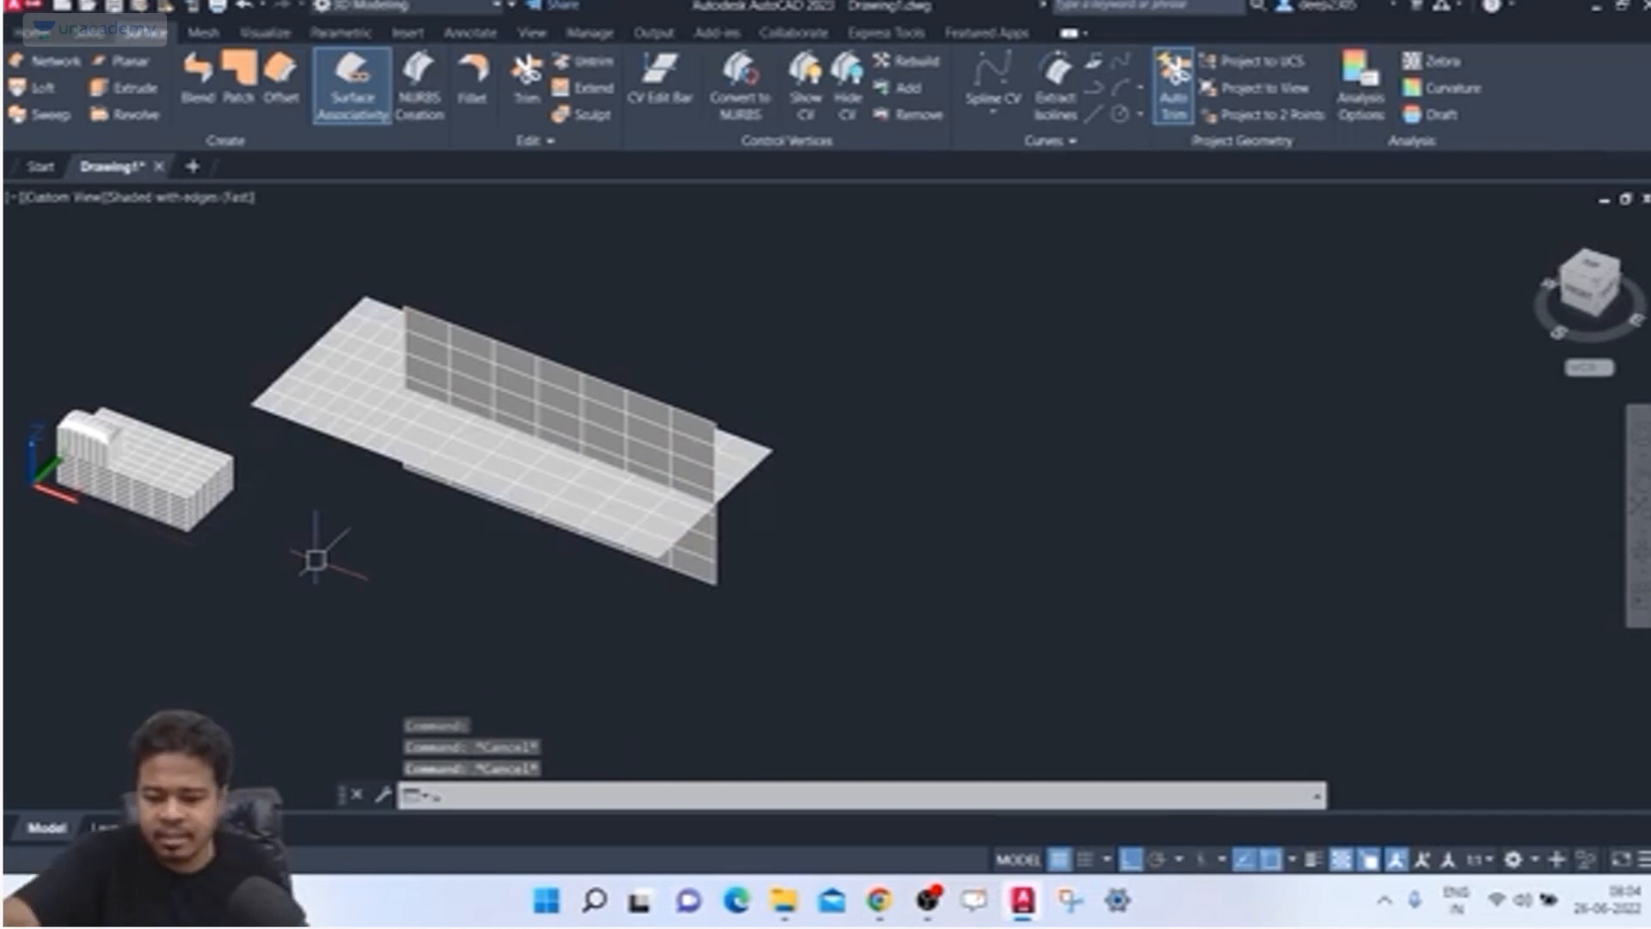
{"action": "type", "text": "un"}
{"action": "key", "text": "Return"}
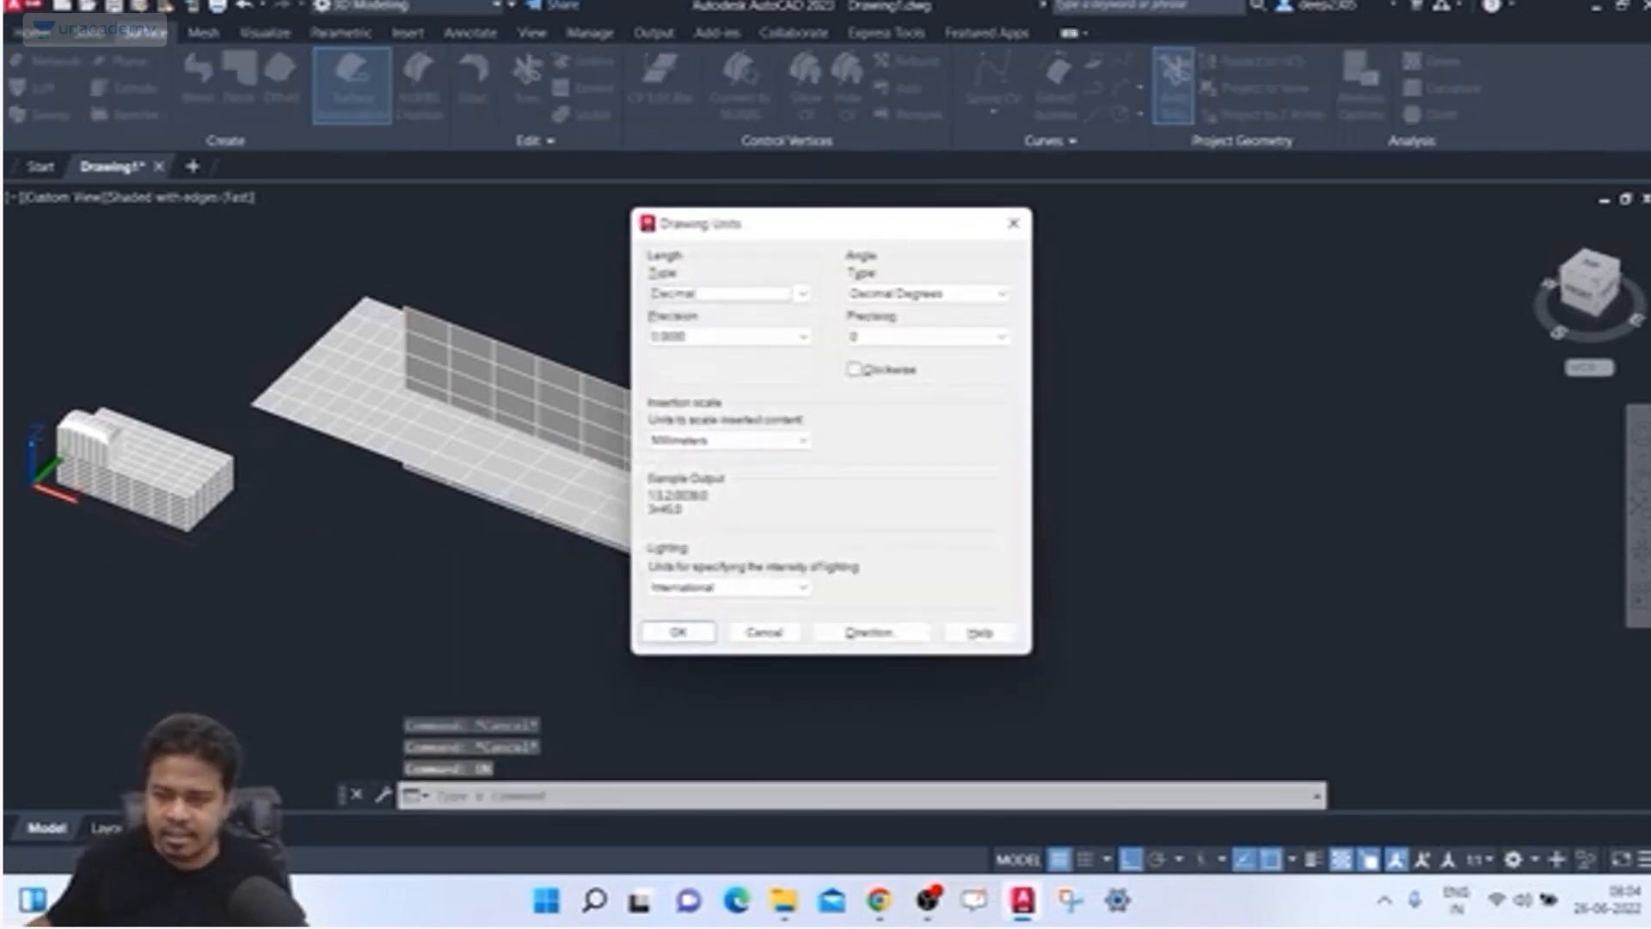
{"action": "key", "text": "Escape"}
Step: Union the extended and original flat sections into one surface, choosing to continue the union operation, and check the result by selecting it
{"action": "type", "text": "uni"}
{"action": "key", "text": "Return"}
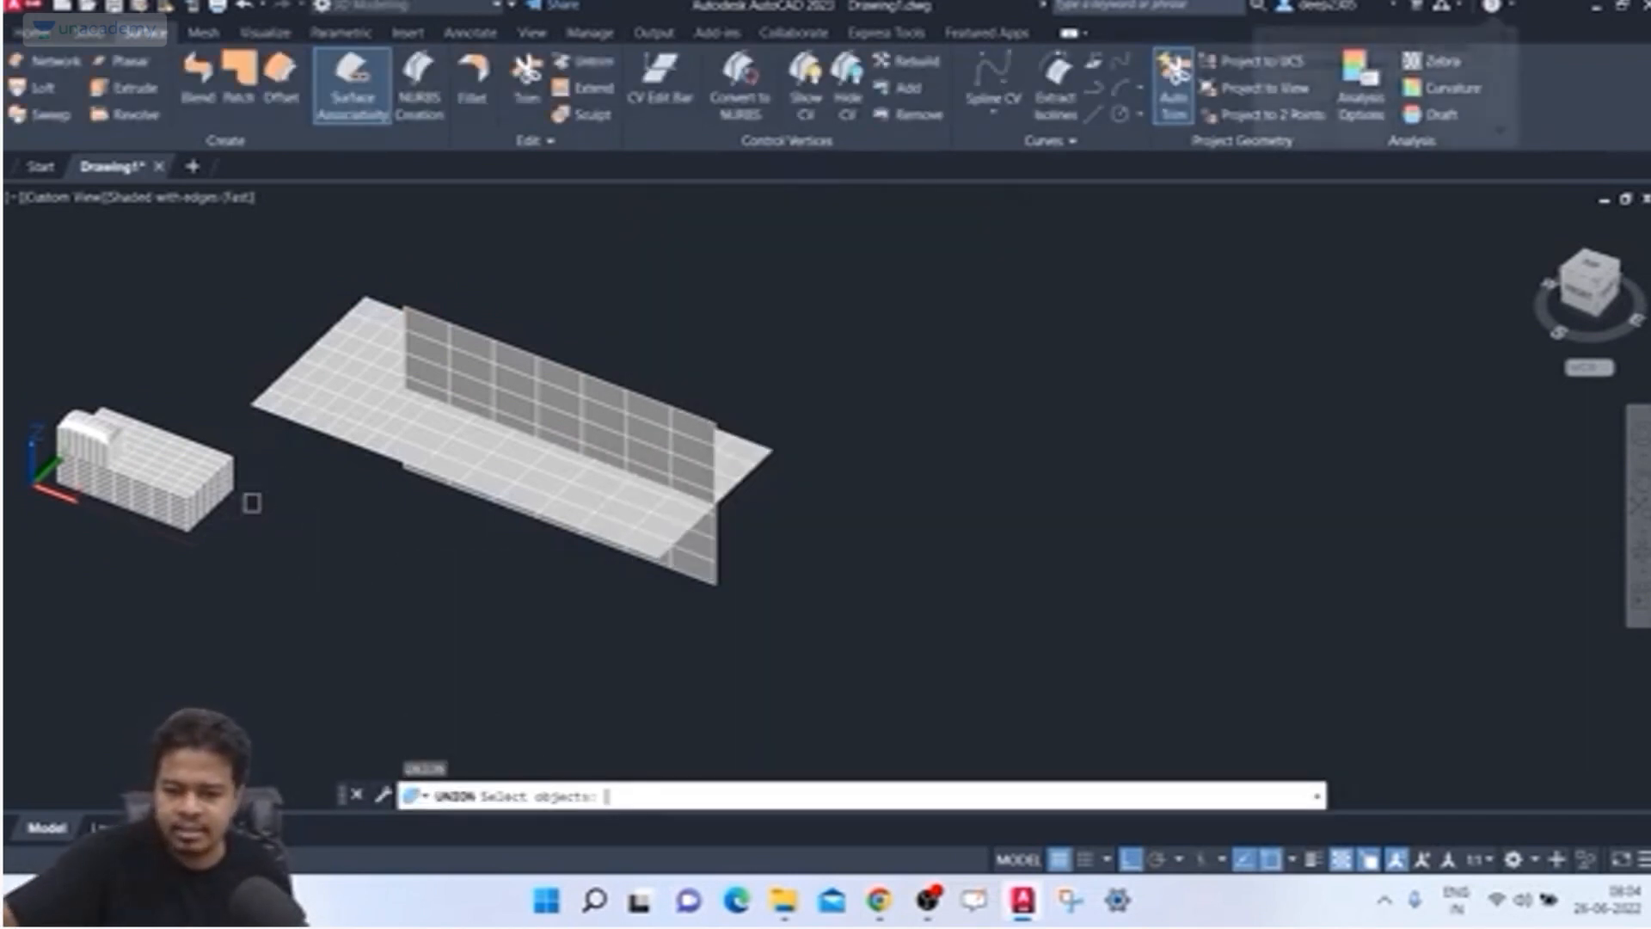
{"action": "left_click", "coordinate": [333, 391]}
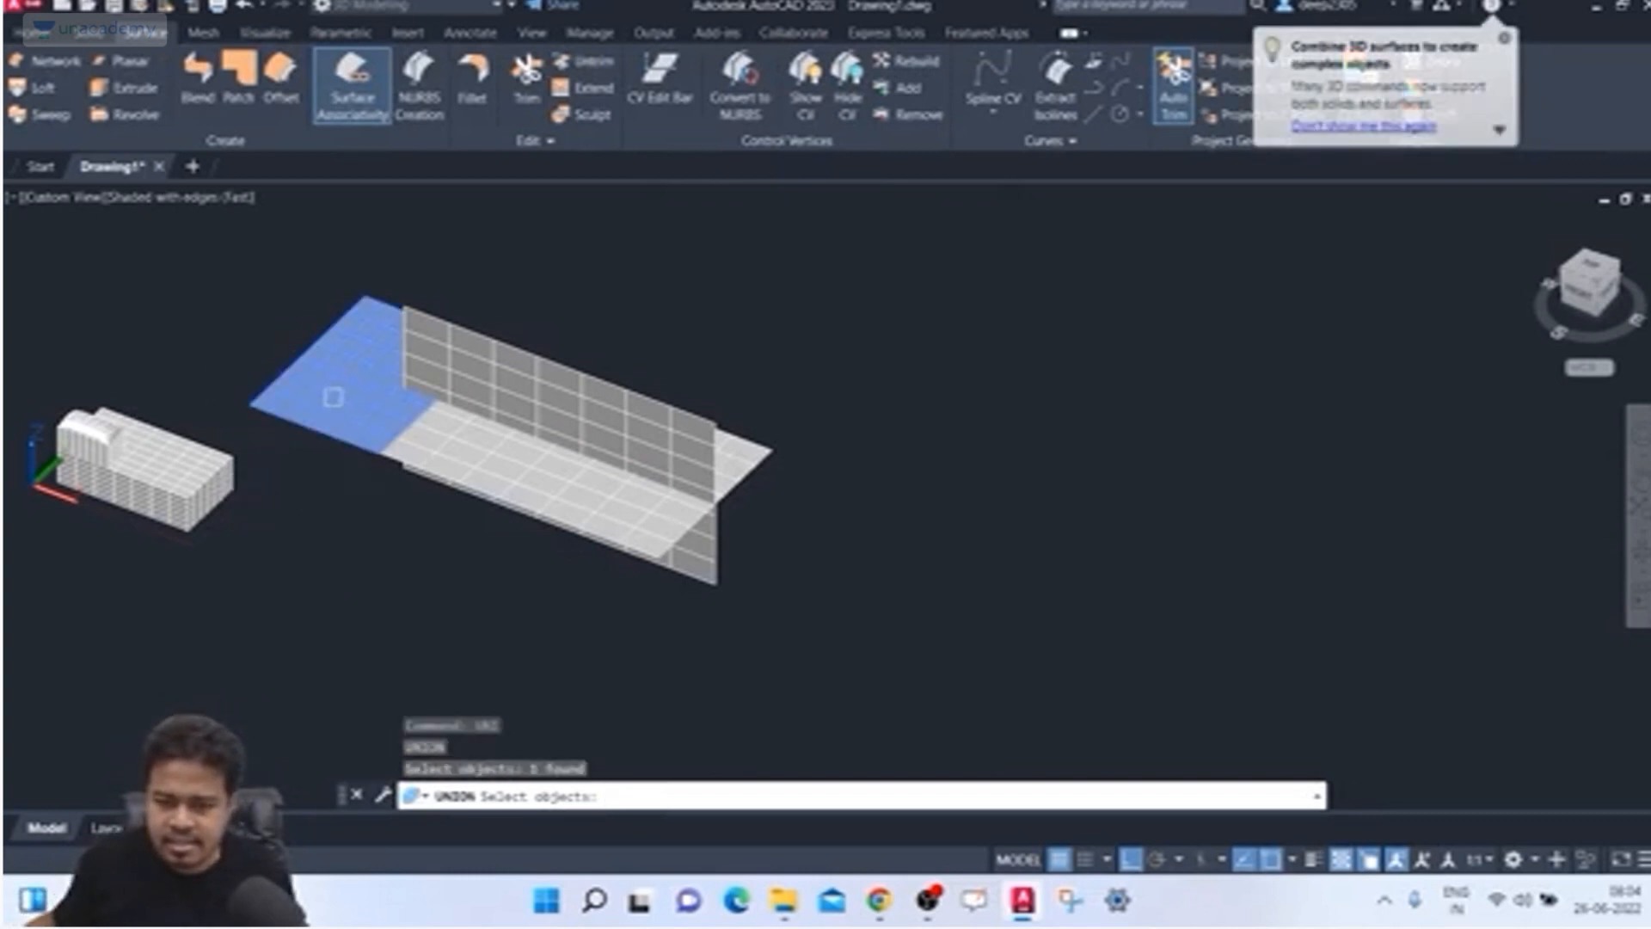
{"action": "left_click", "coordinate": [456, 452]}
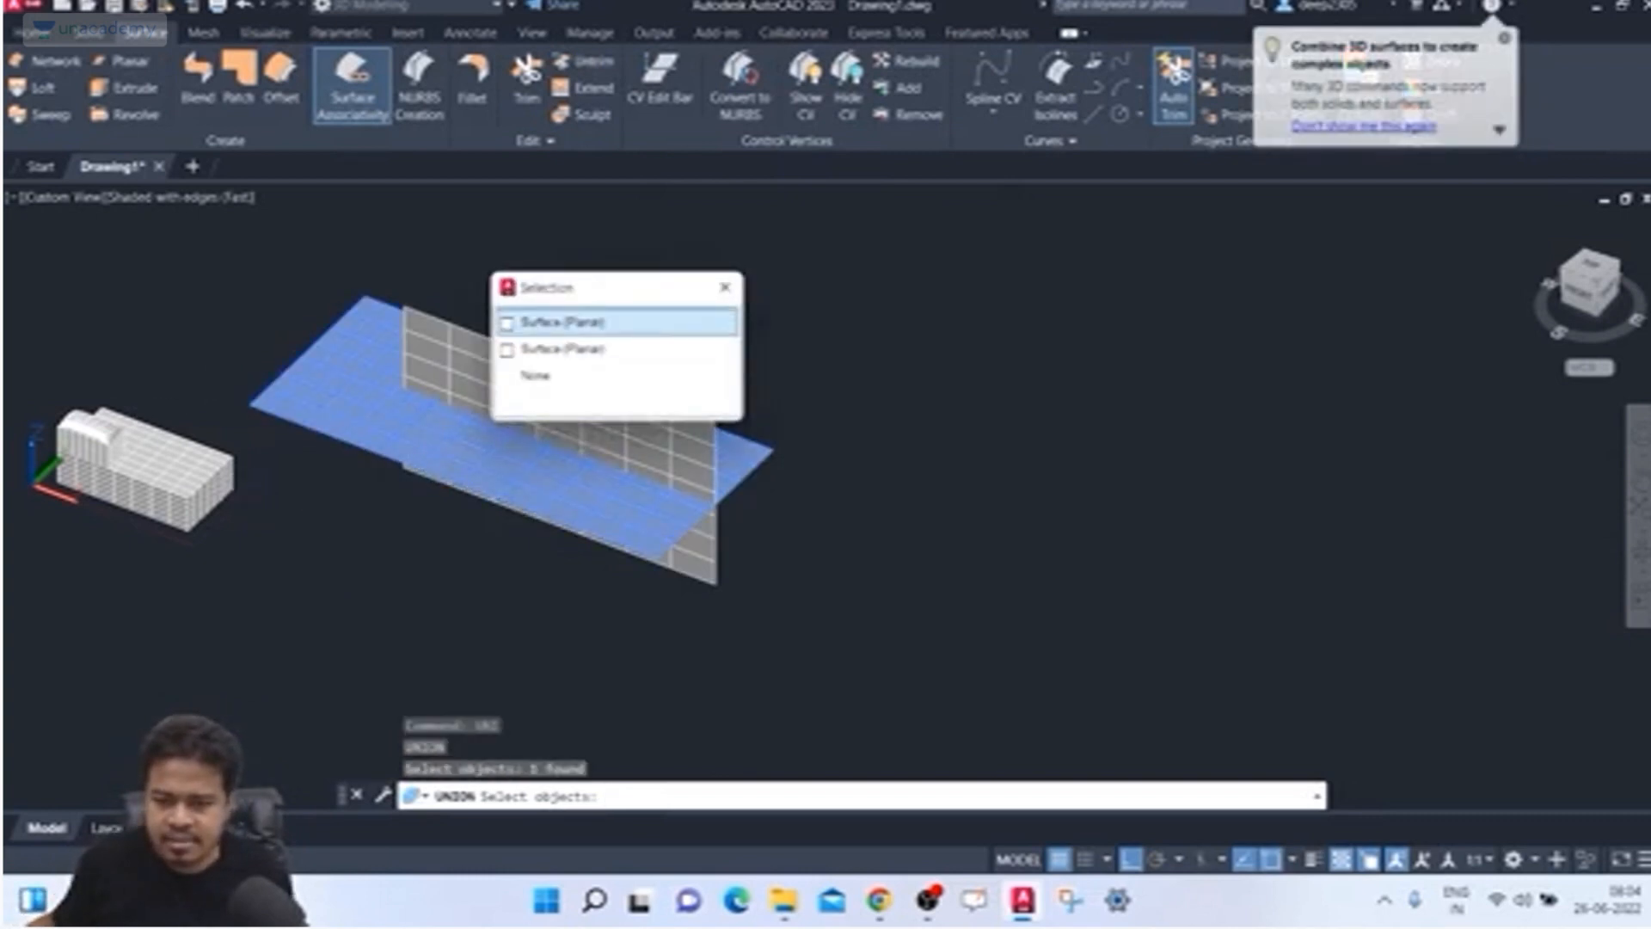
{"action": "left_click", "coordinate": [564, 321]}
{"action": "key", "text": "Return"}
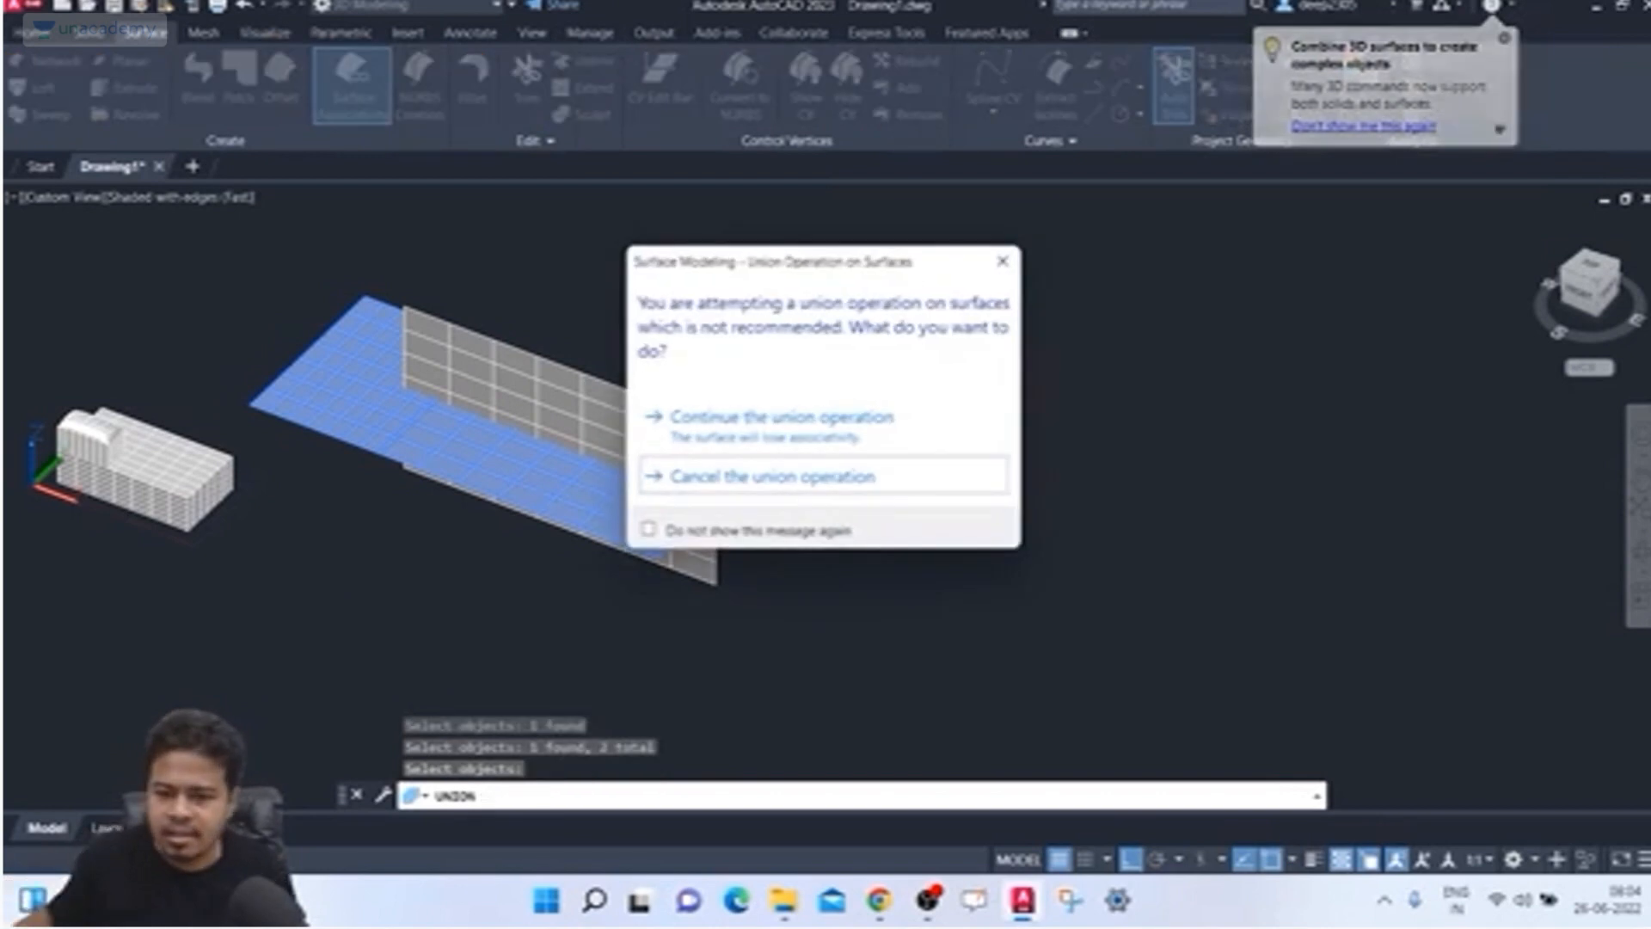
{"action": "left_click", "coordinate": [774, 422]}
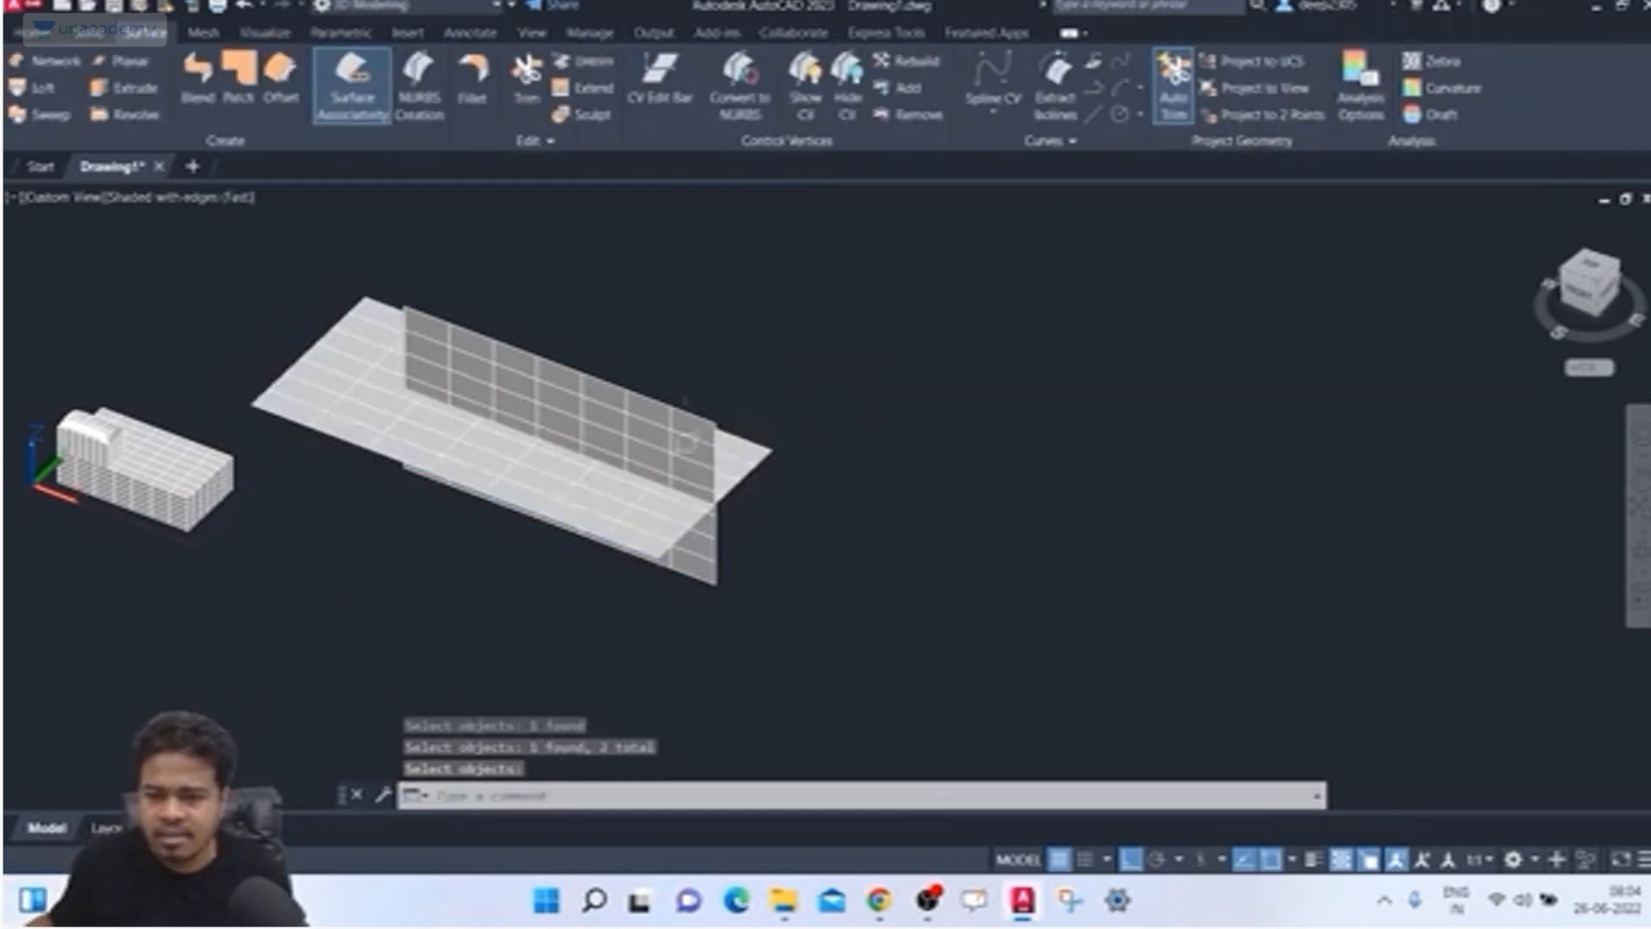
{"action": "left_click", "coordinate": [375, 410]}
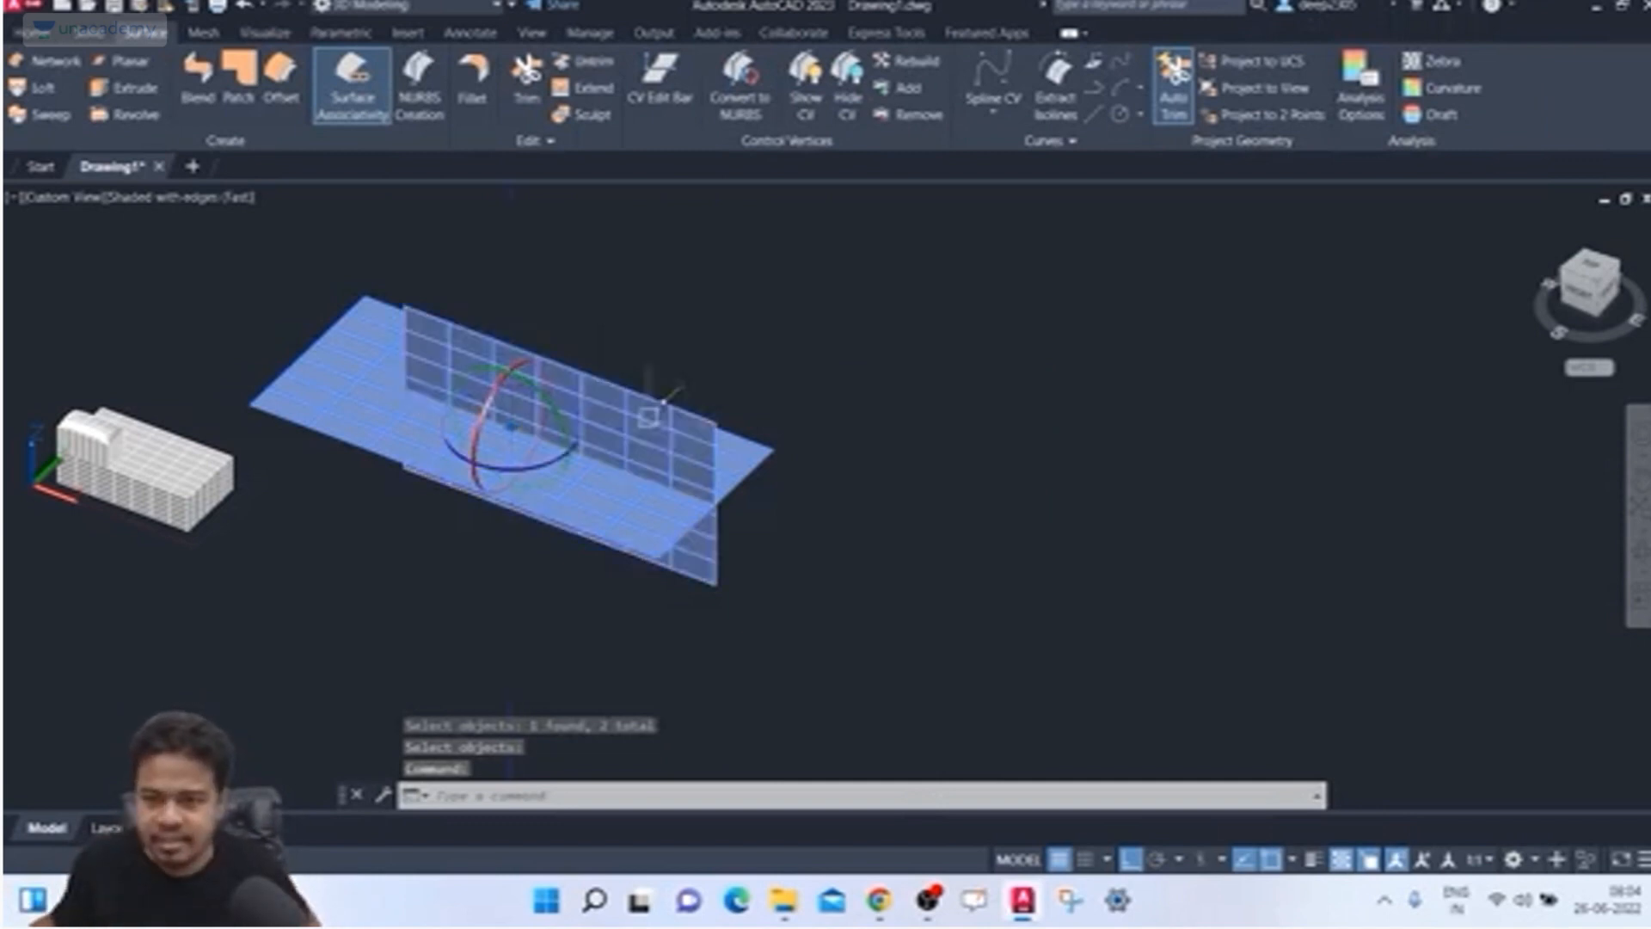
{"action": "key", "text": "Escape"}
Step: Set up a surface trim of the merged flat surface, using the upright surface as the cutting surface
{"action": "left_click", "coordinate": [528, 86]}
{"action": "middle_click_drag", "start_coordinate": [918, 373], "coordinate": [856, 474], "text": "shift"}
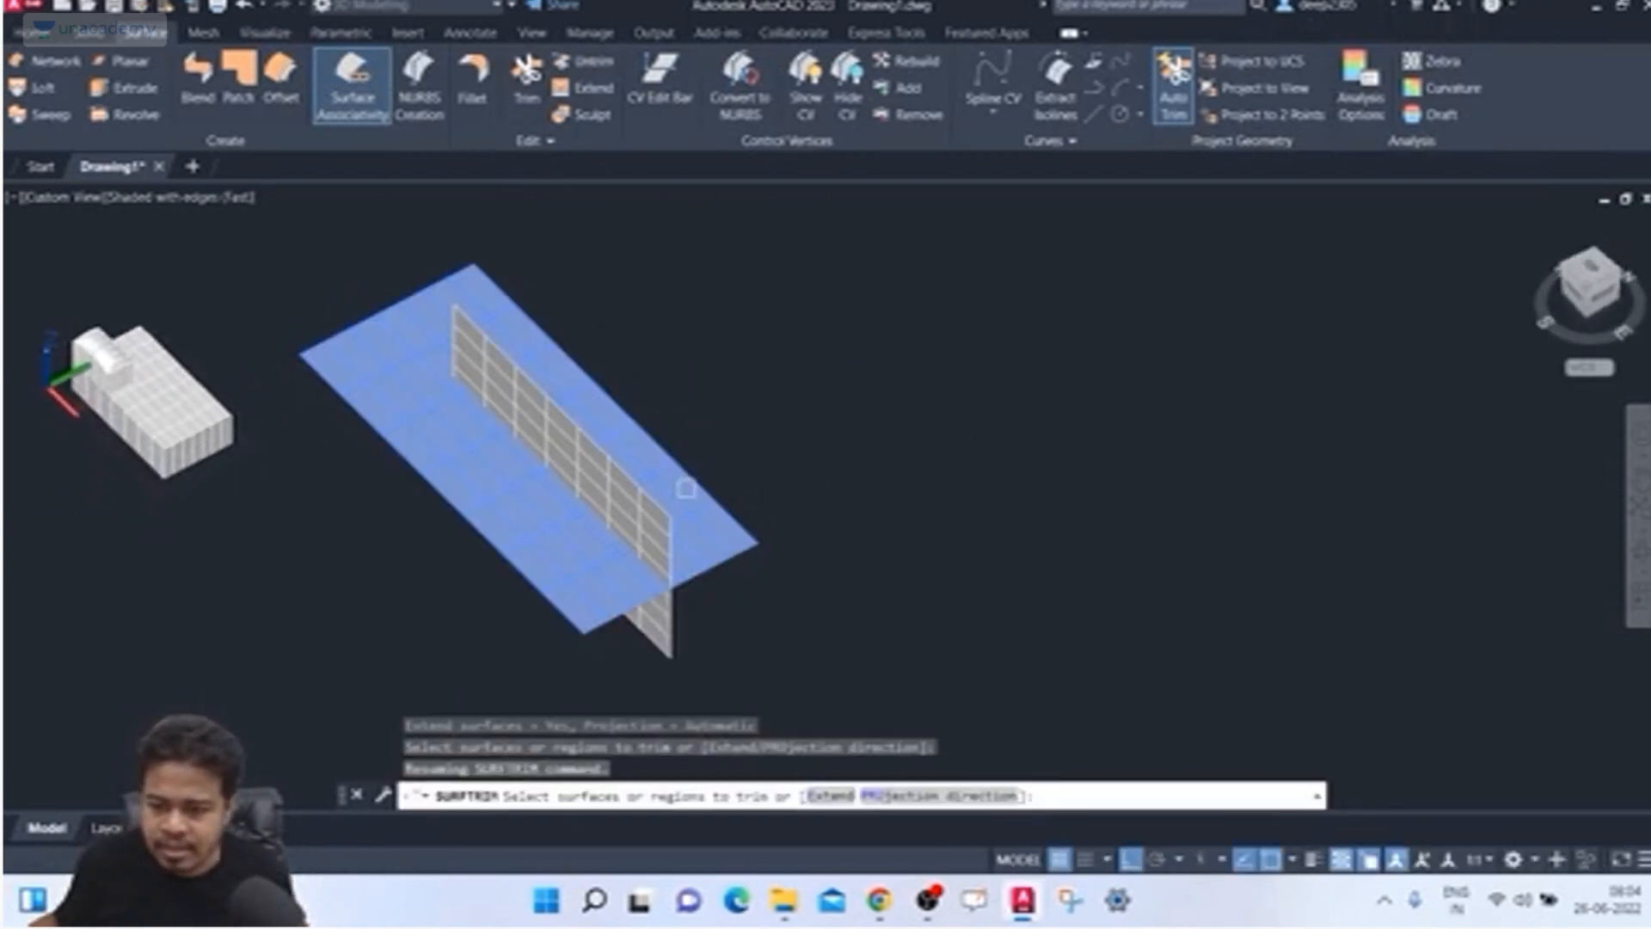
{"action": "left_click", "coordinate": [686, 488]}
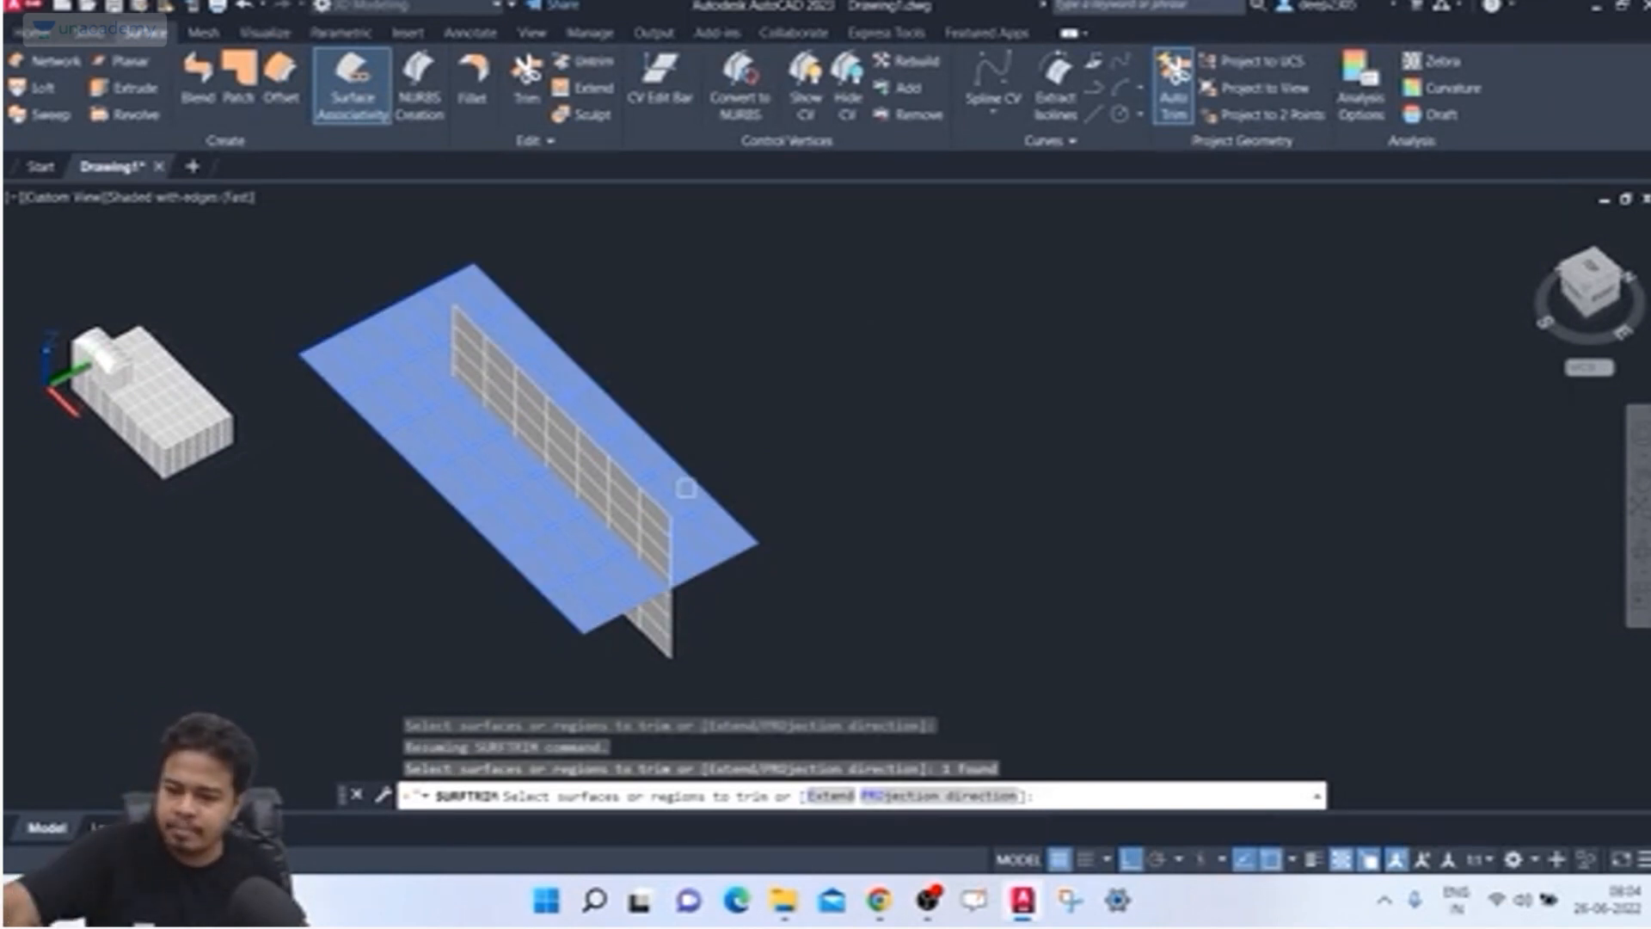
{"action": "key", "text": "Return"}
{"action": "middle_click_drag", "start_coordinate": [713, 488], "coordinate": [758, 391], "text": "shift"}
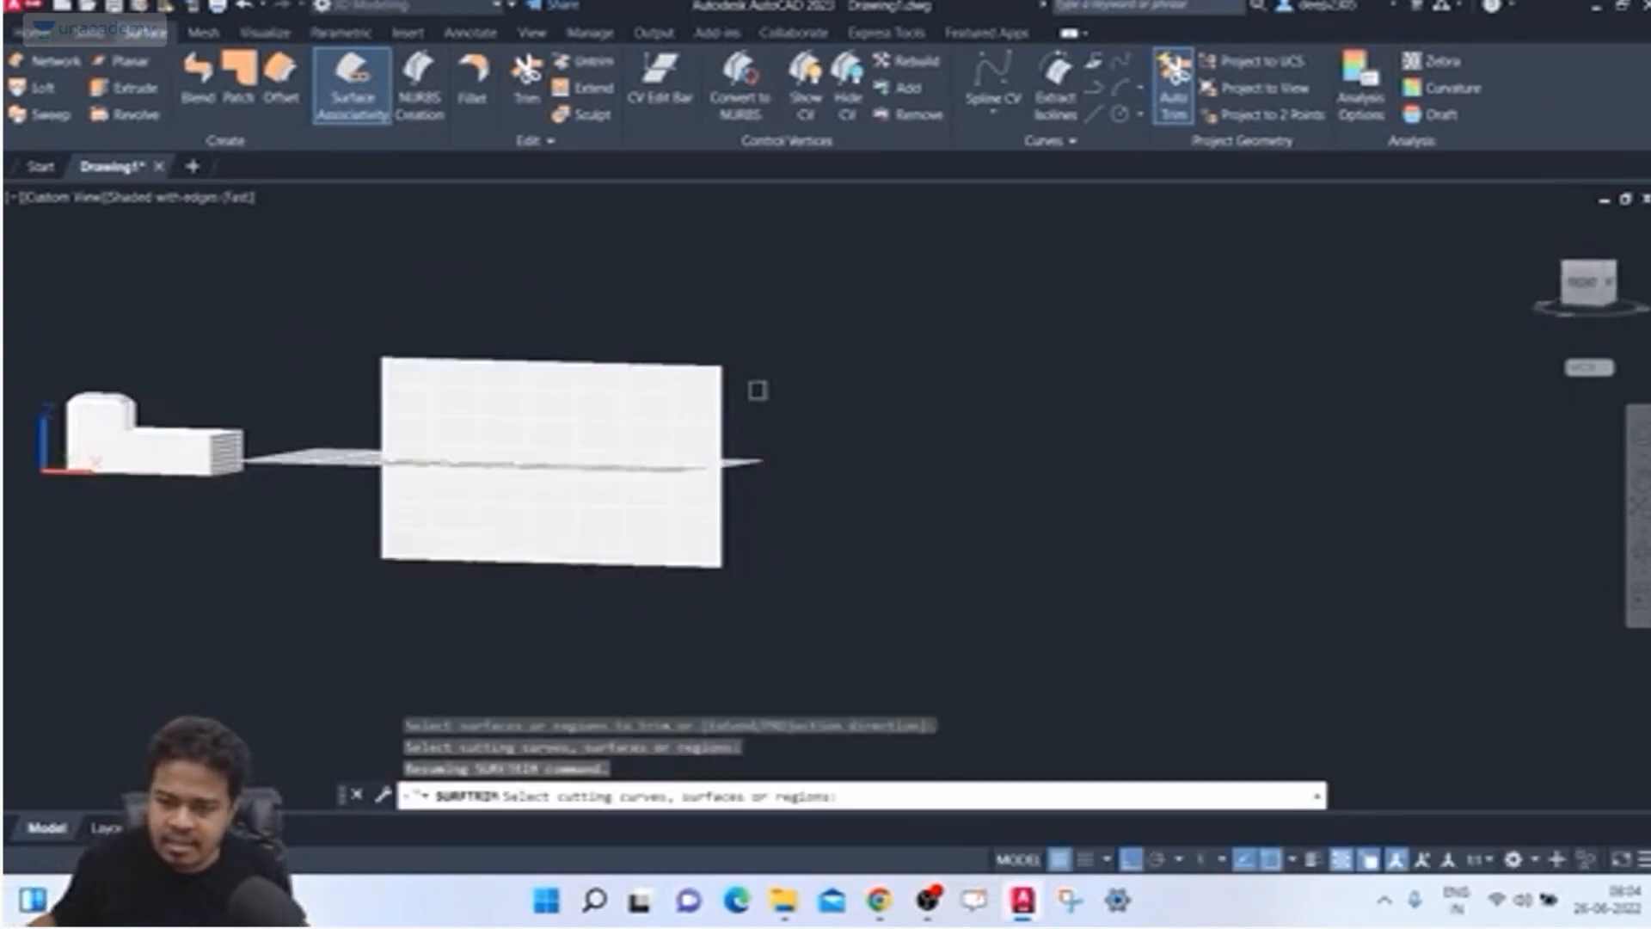
{"action": "left_click", "coordinate": [677, 405]}
{"action": "key", "text": "Return"}
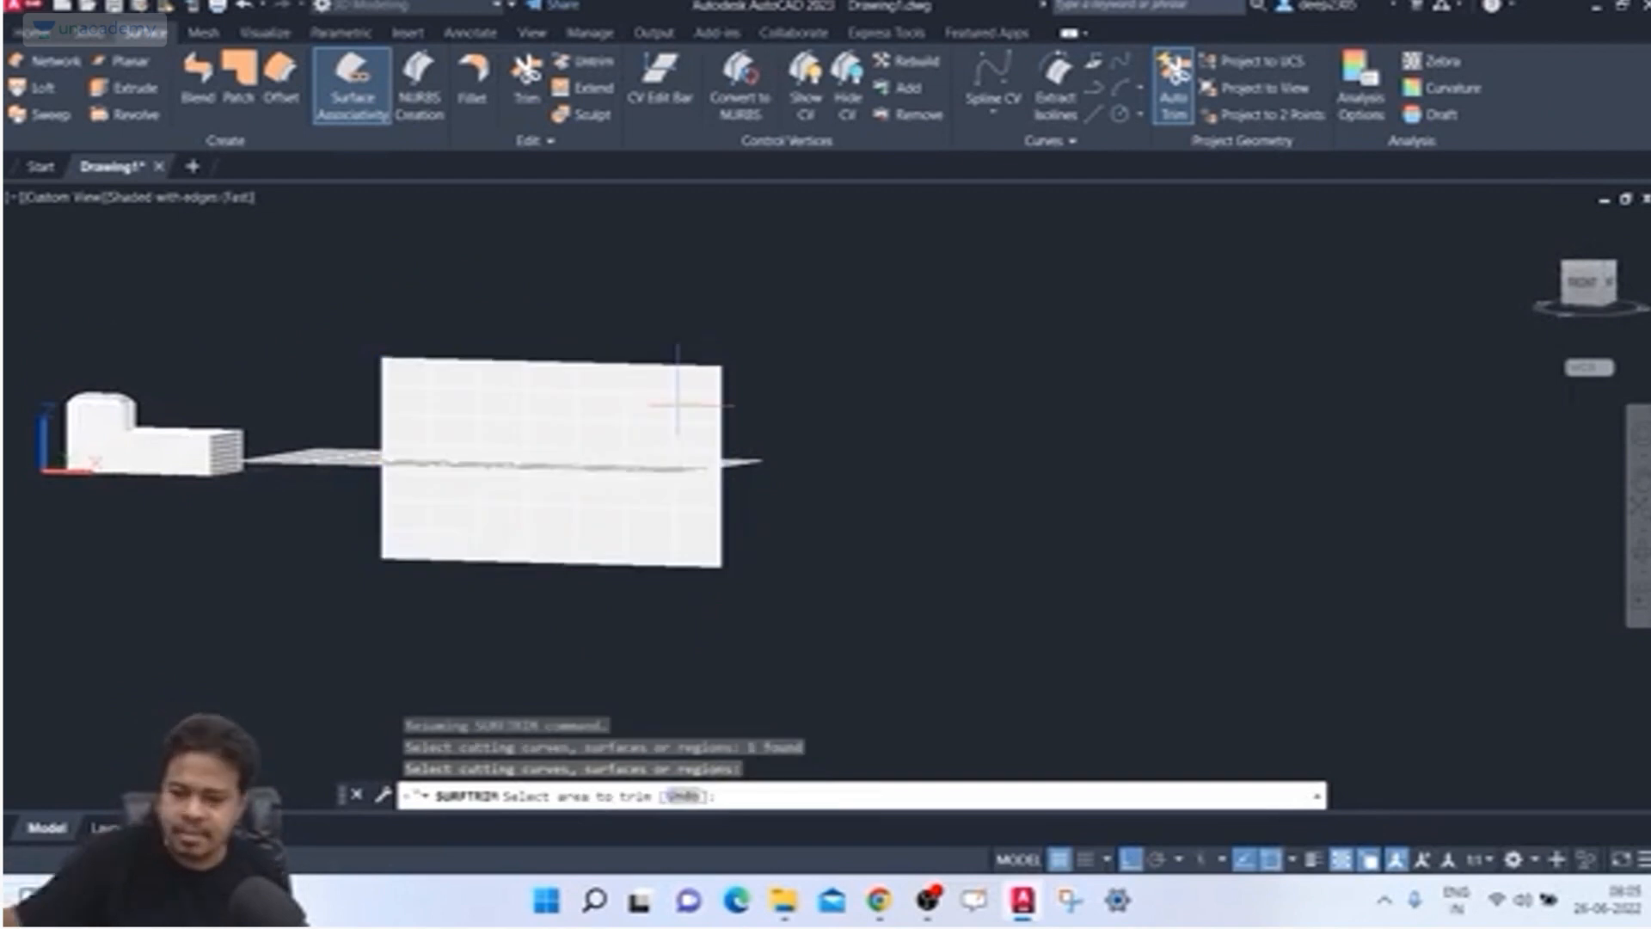
Step: Trim away the merged flat surface's area behind the upright surface and finish the command
{"action": "middle_click_drag", "start_coordinate": [677, 405], "coordinate": [798, 463], "text": "shift"}
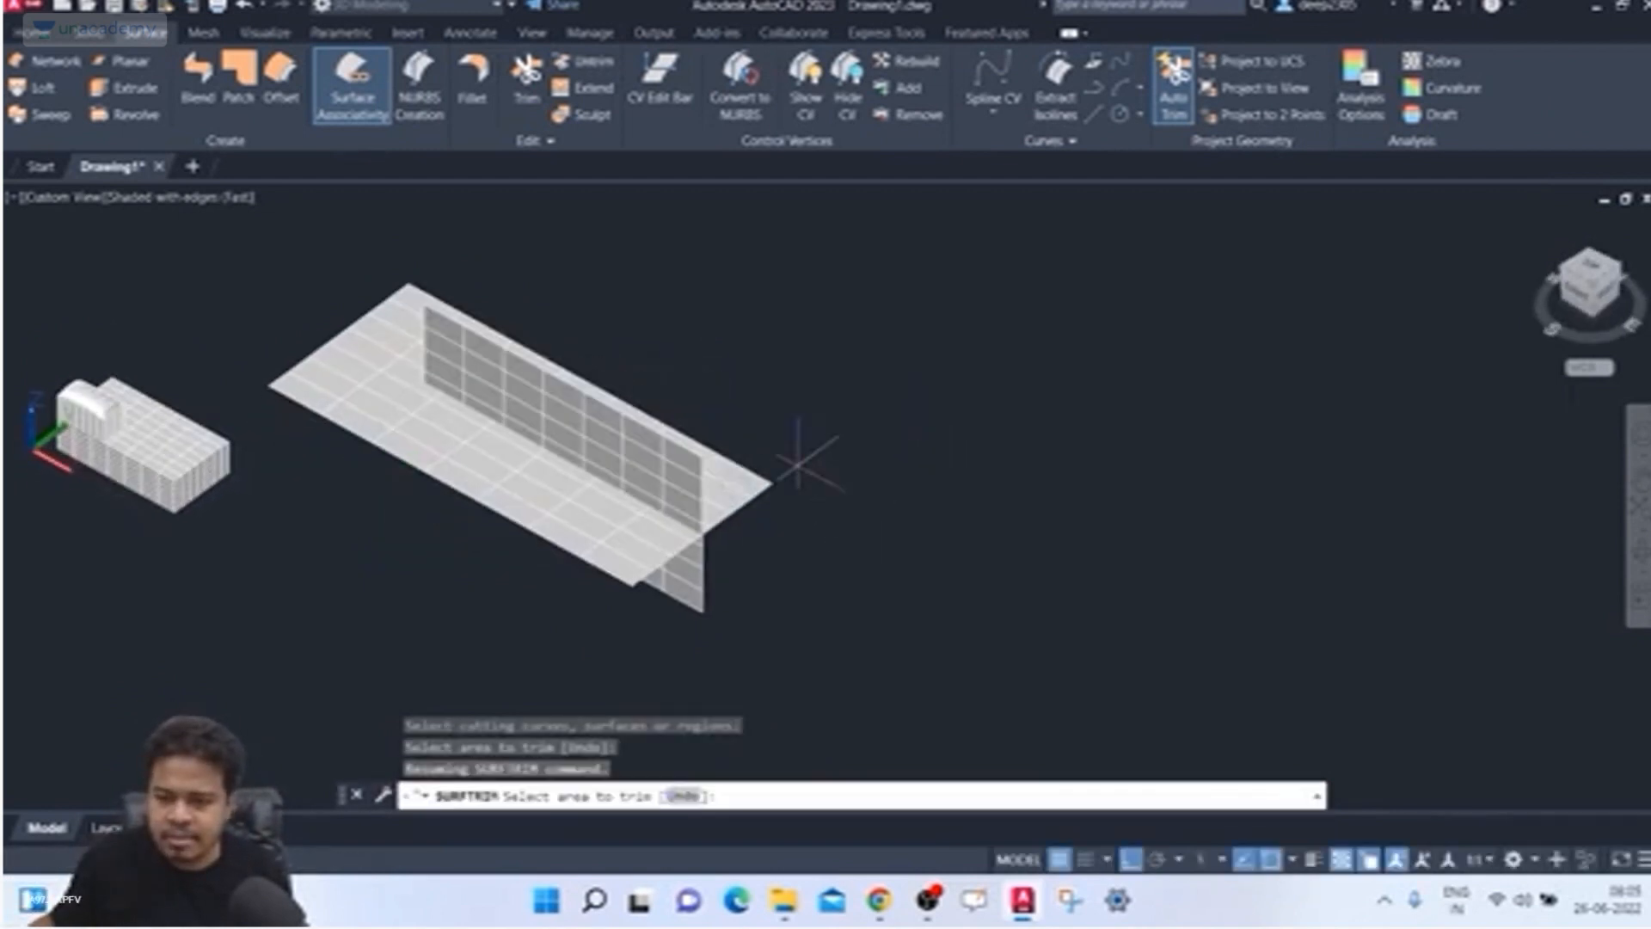
{"action": "left_click", "coordinate": [730, 471]}
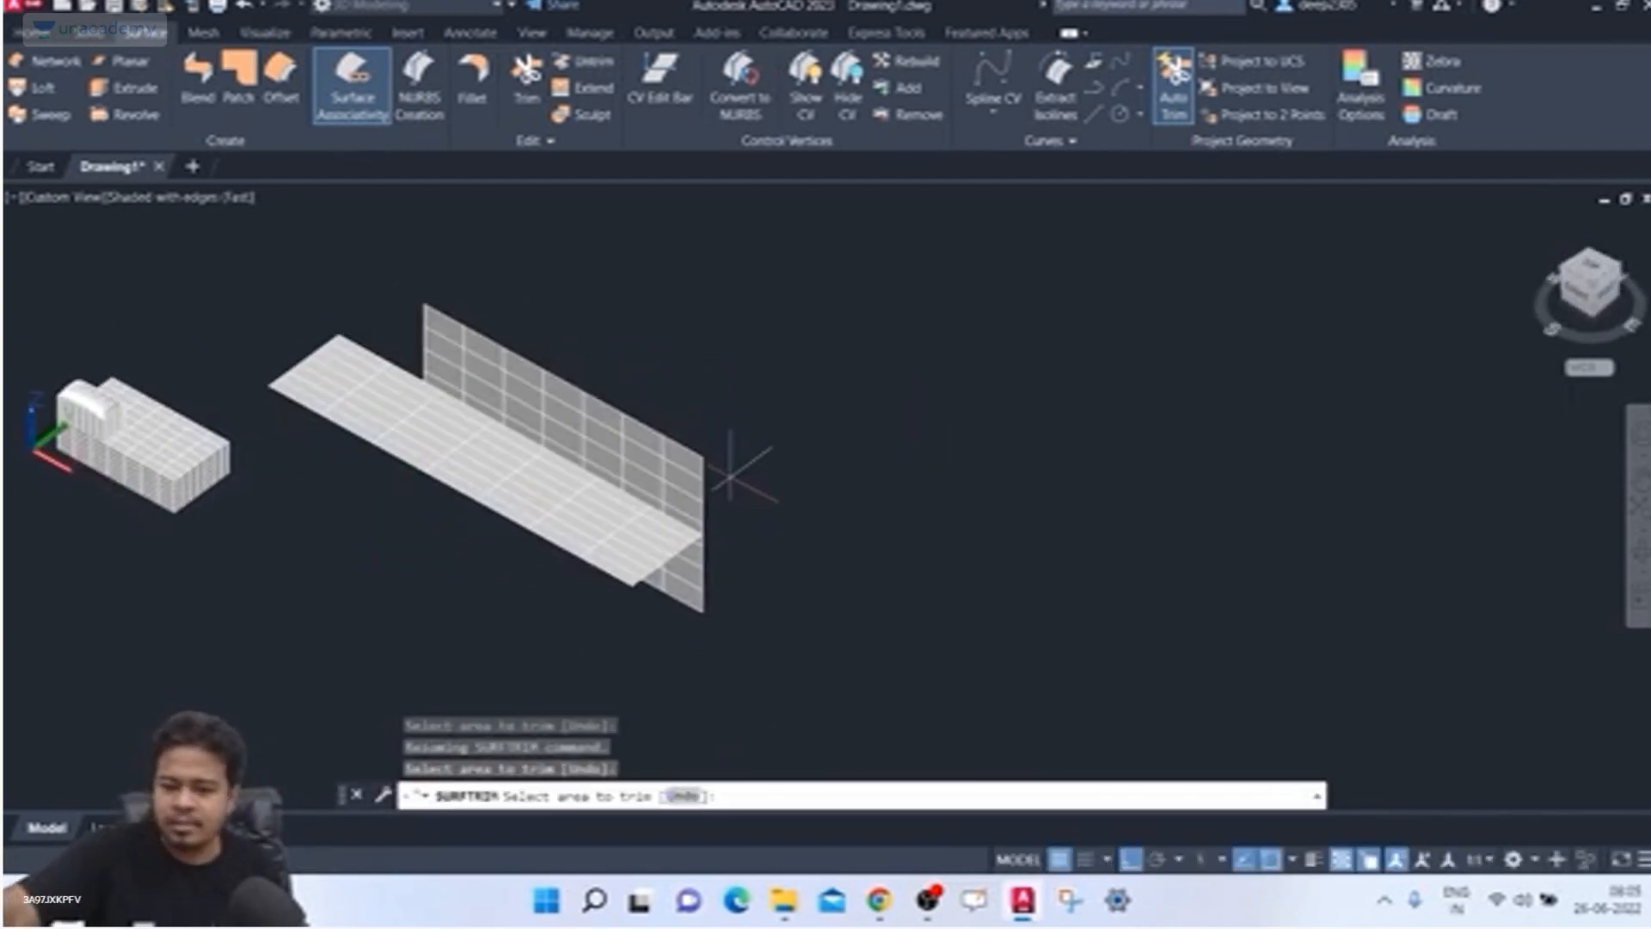
{"action": "key", "text": "Return"}
{"action": "mouse_move", "coordinate": [778, 554]}
{"action": "middle_mouse_down", "text": "shift"}
{"action": "mouse_move", "coordinate": [645, 496]}
{"action": "mouse_move", "coordinate": [764, 473]}
{"action": "middle_mouse_up", "text": "shift"}
{"action": "left_click_drag", "start_coordinate": [764, 473], "coordinate": [726, 550], "text": "shift"}
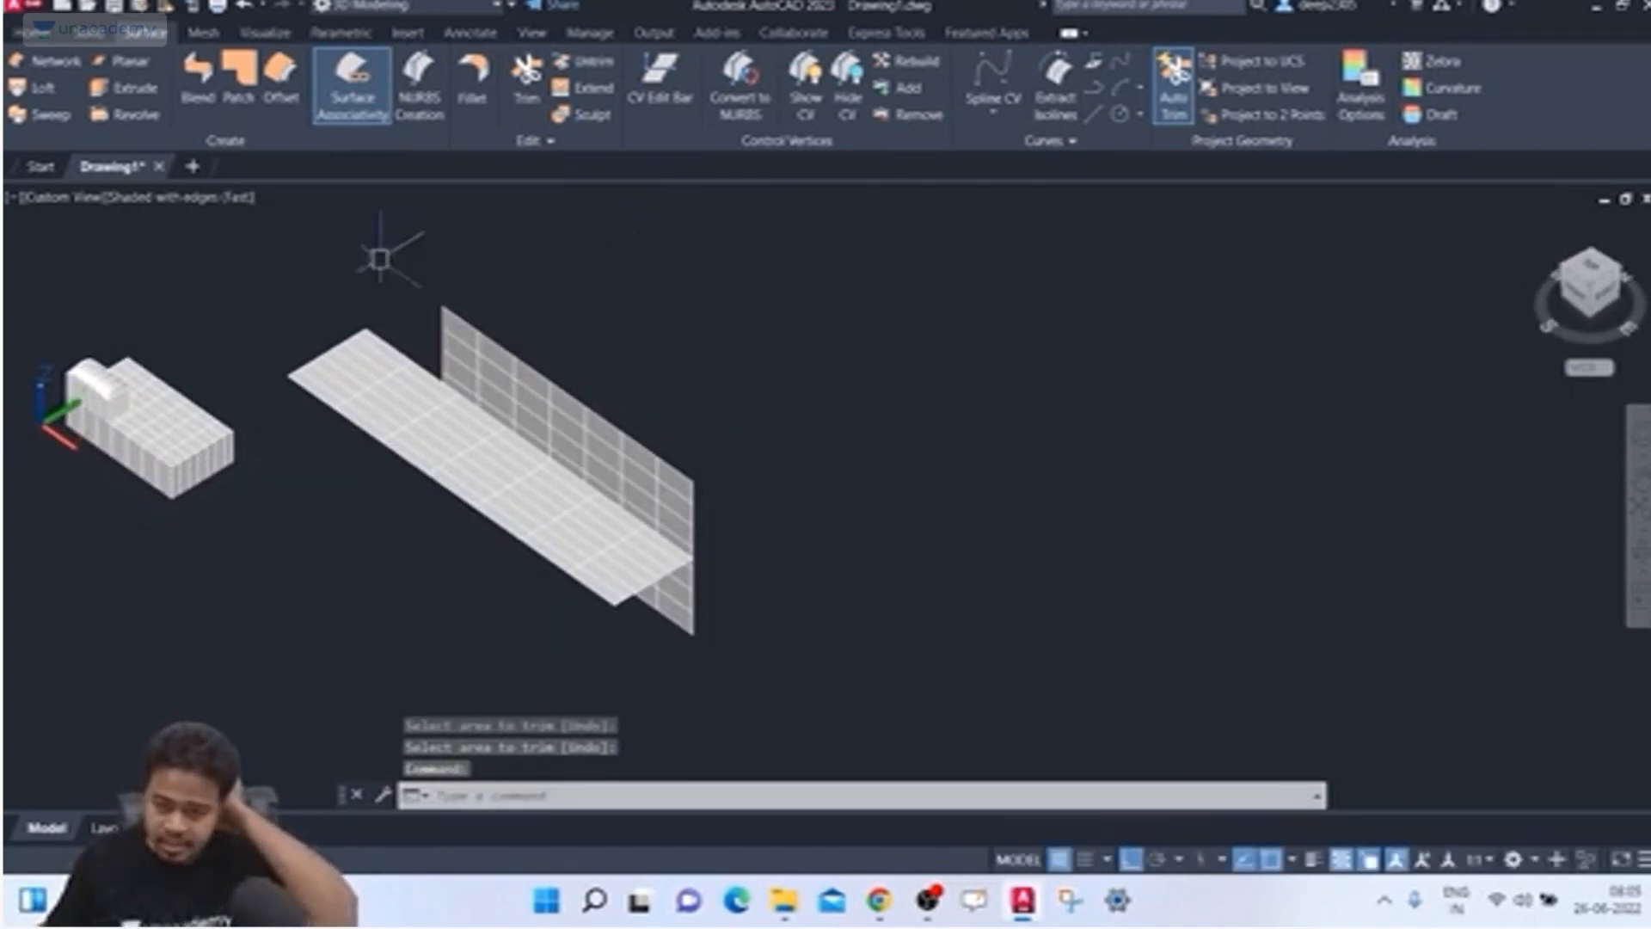
Step: Draw a circle with a radius of about 34.6 on the top face of the stepped block, beside its raised part
{"action": "middle_click_drag", "start_coordinate": [202, 344], "coordinate": [558, 323]}
{"action": "scroll", "coordinate": [558, 322], "scroll_direction": "up", "scroll_amount": 5}
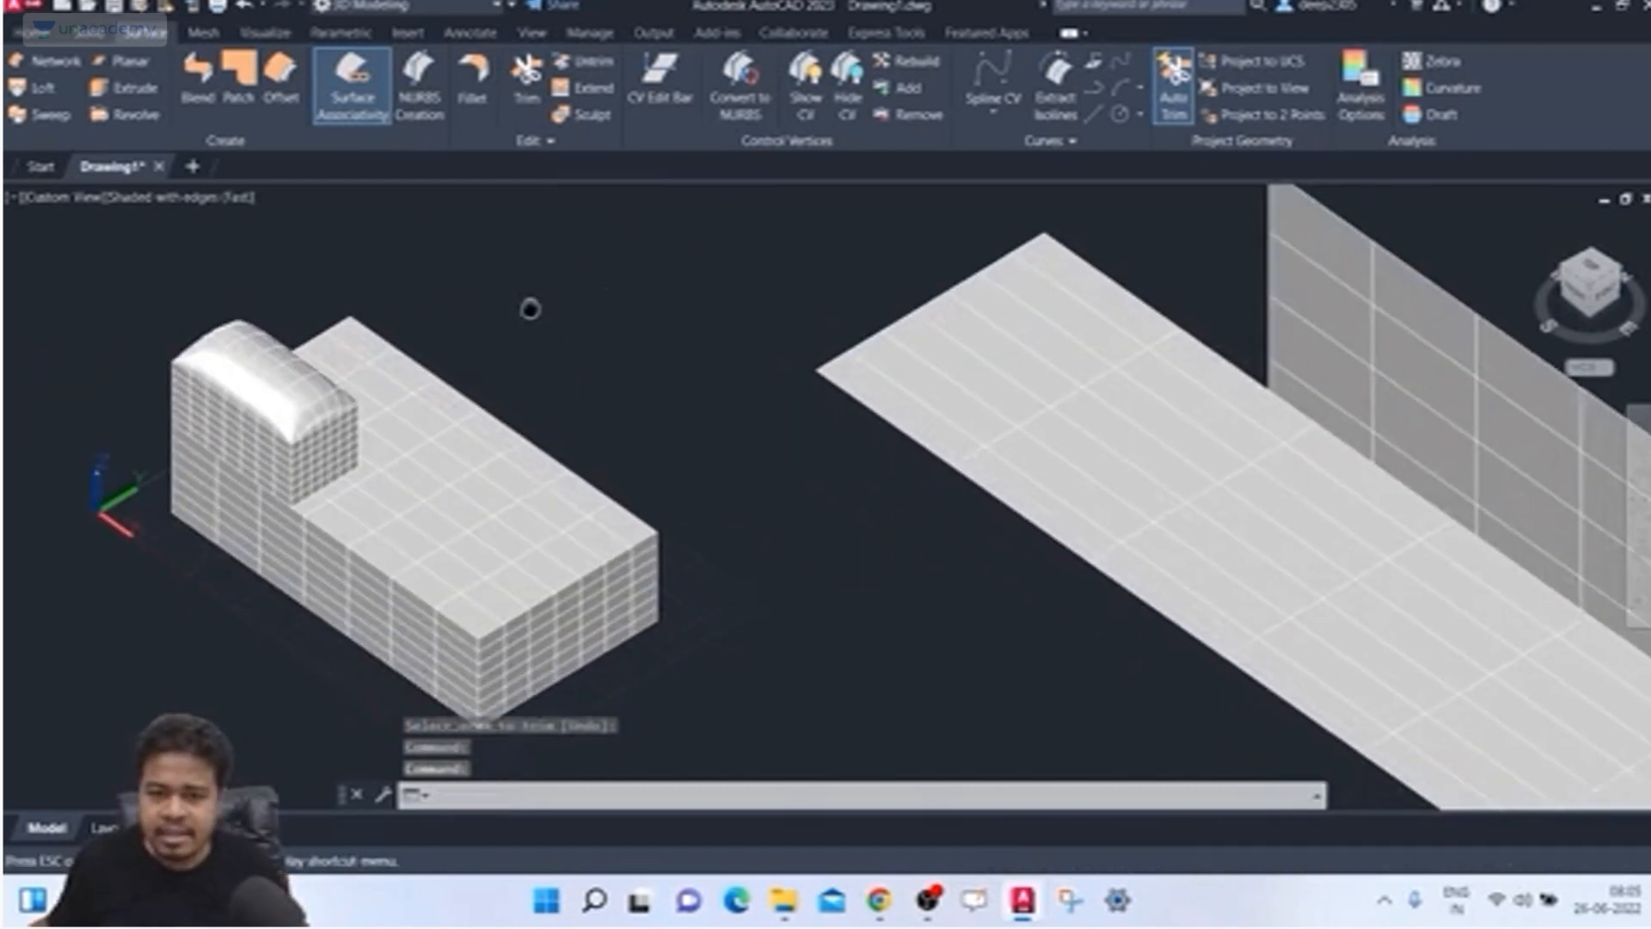
{"action": "key", "text": "Escape"}
{"action": "key", "text": "Escape"}
{"action": "key", "text": "Escape"}
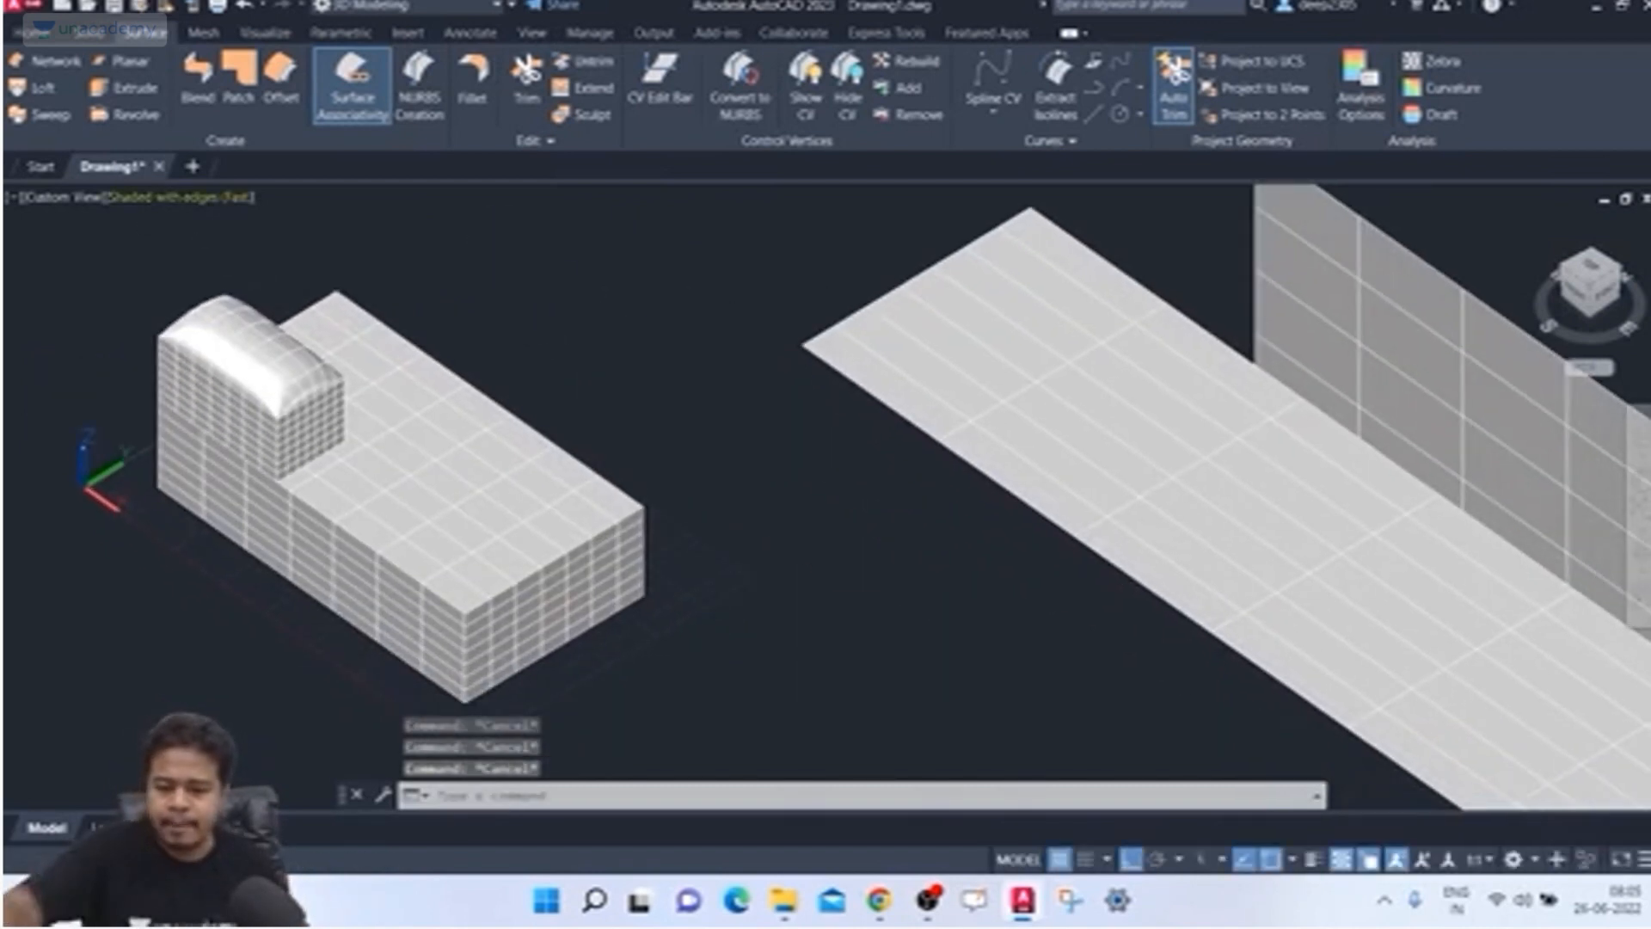
{"action": "type", "text": "c"}
{"action": "key", "text": "Return"}
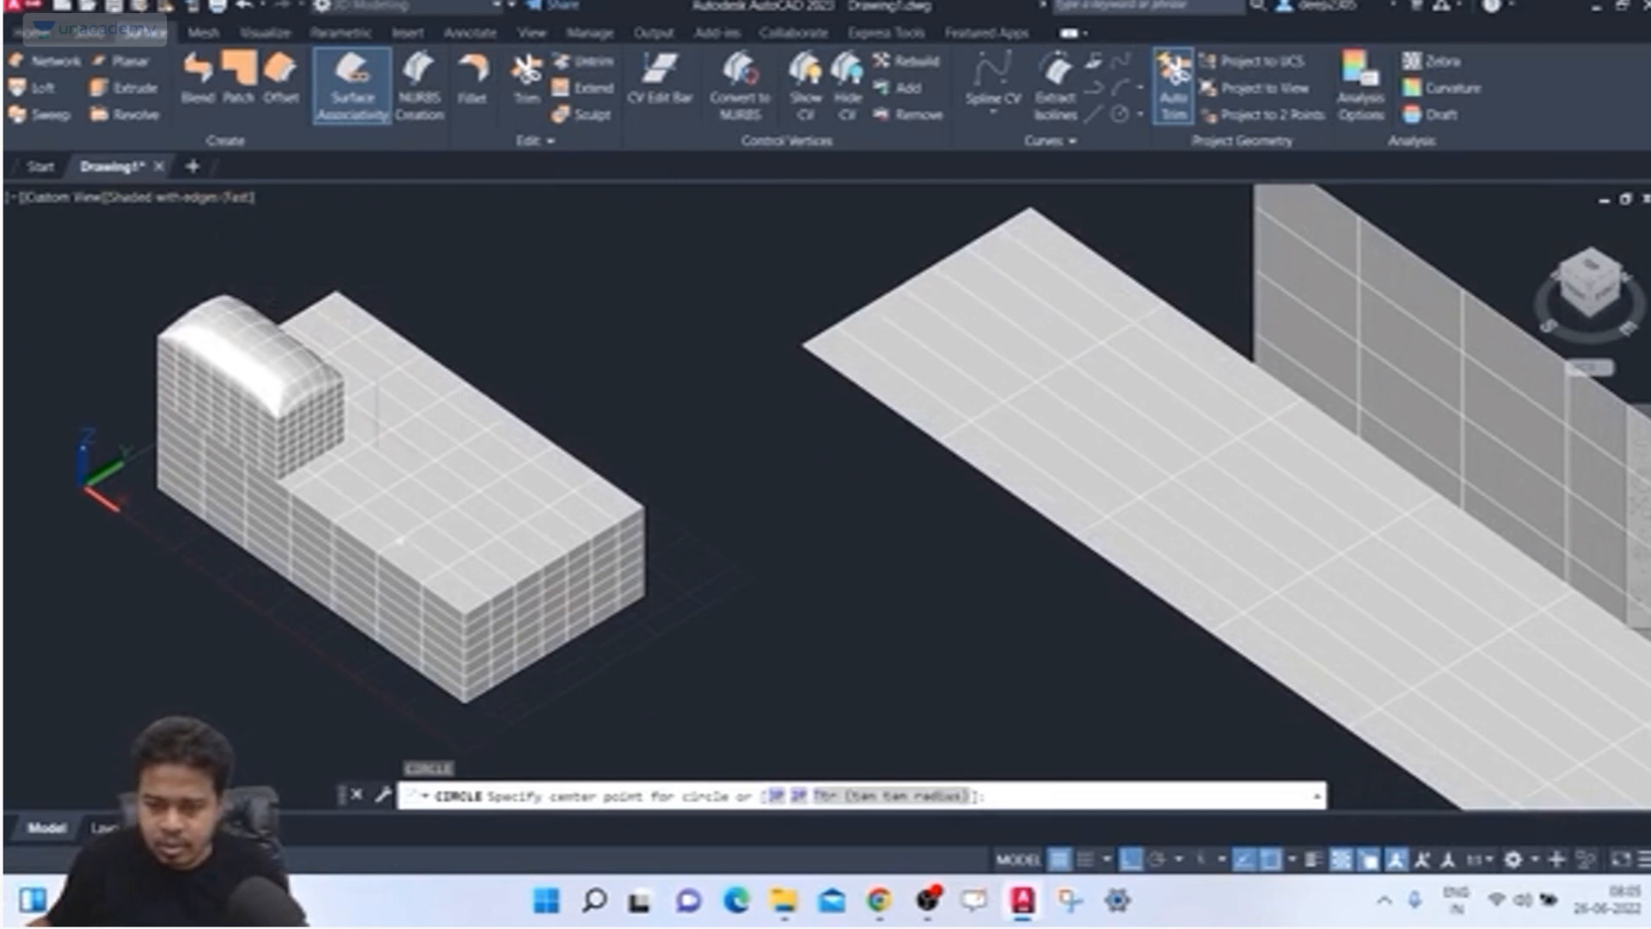
{"action": "left_click", "coordinate": [423, 440]}
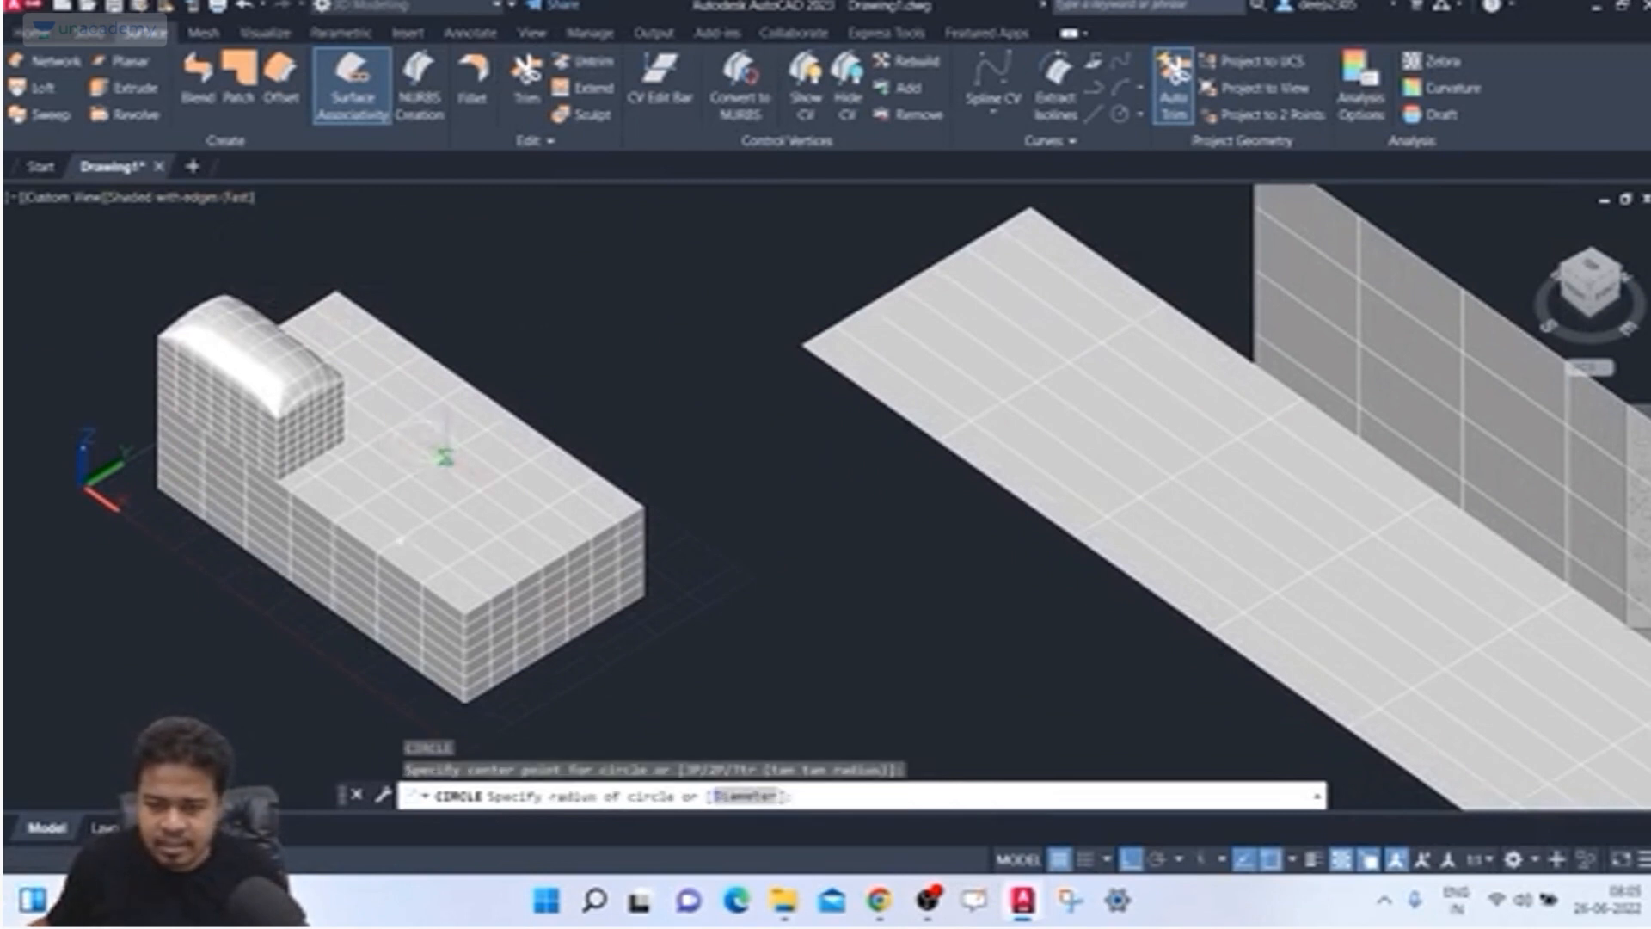
{"action": "left_click", "coordinate": [449, 454]}
{"action": "key", "text": "Escape"}
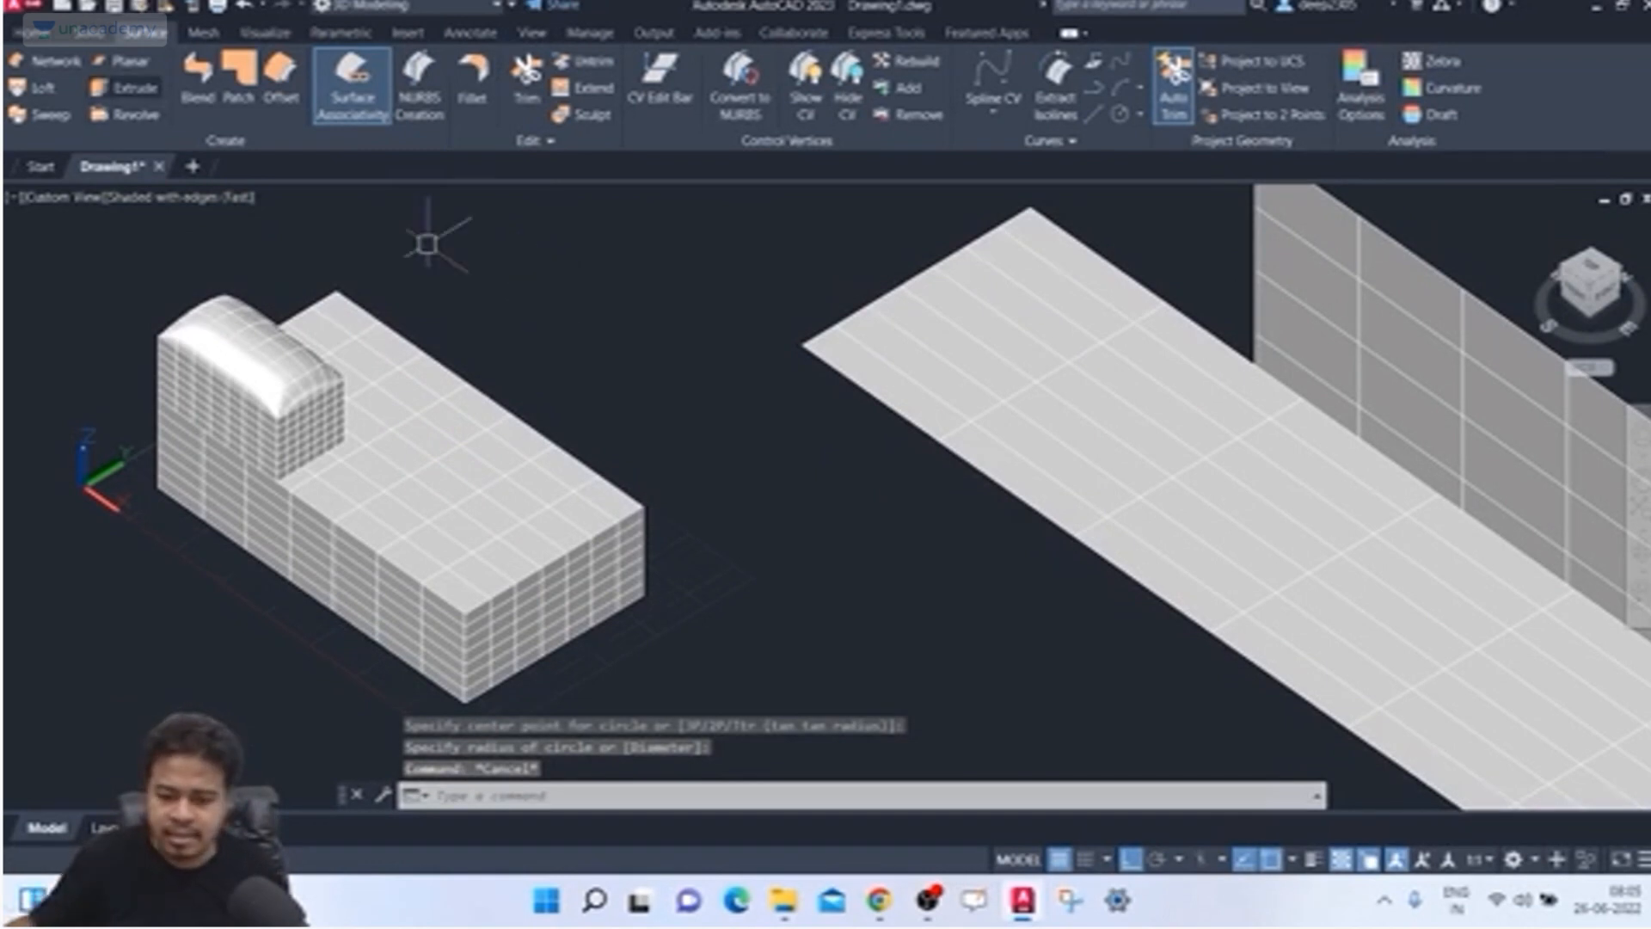
{"action": "key", "text": "Return"}
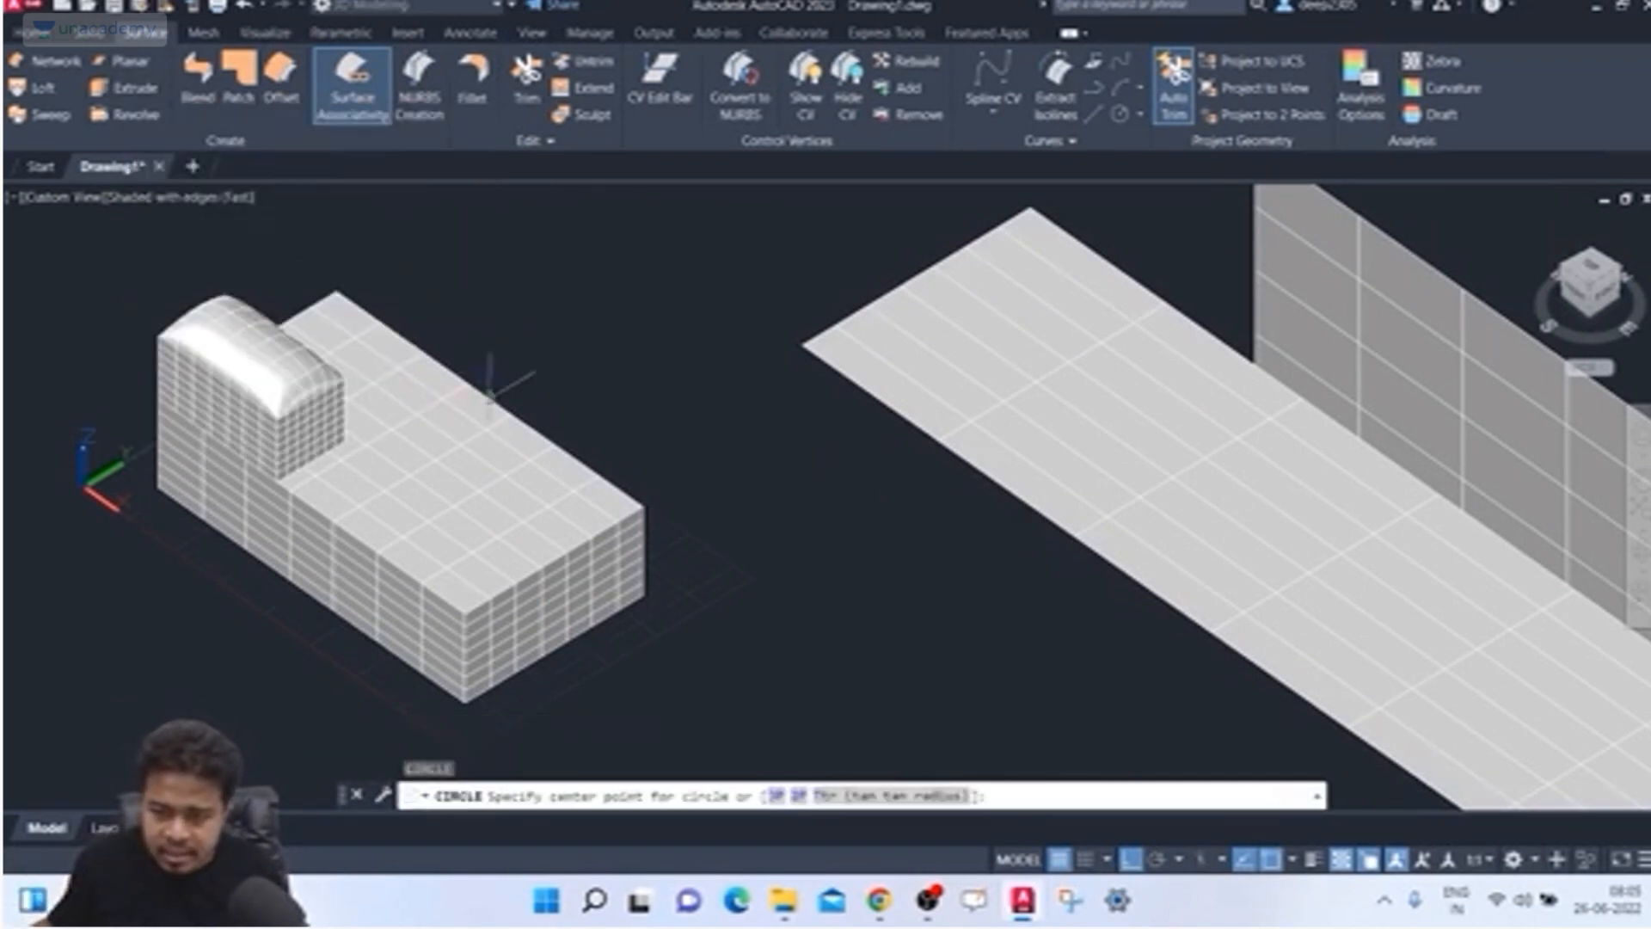
{"action": "left_click", "coordinate": [420, 440]}
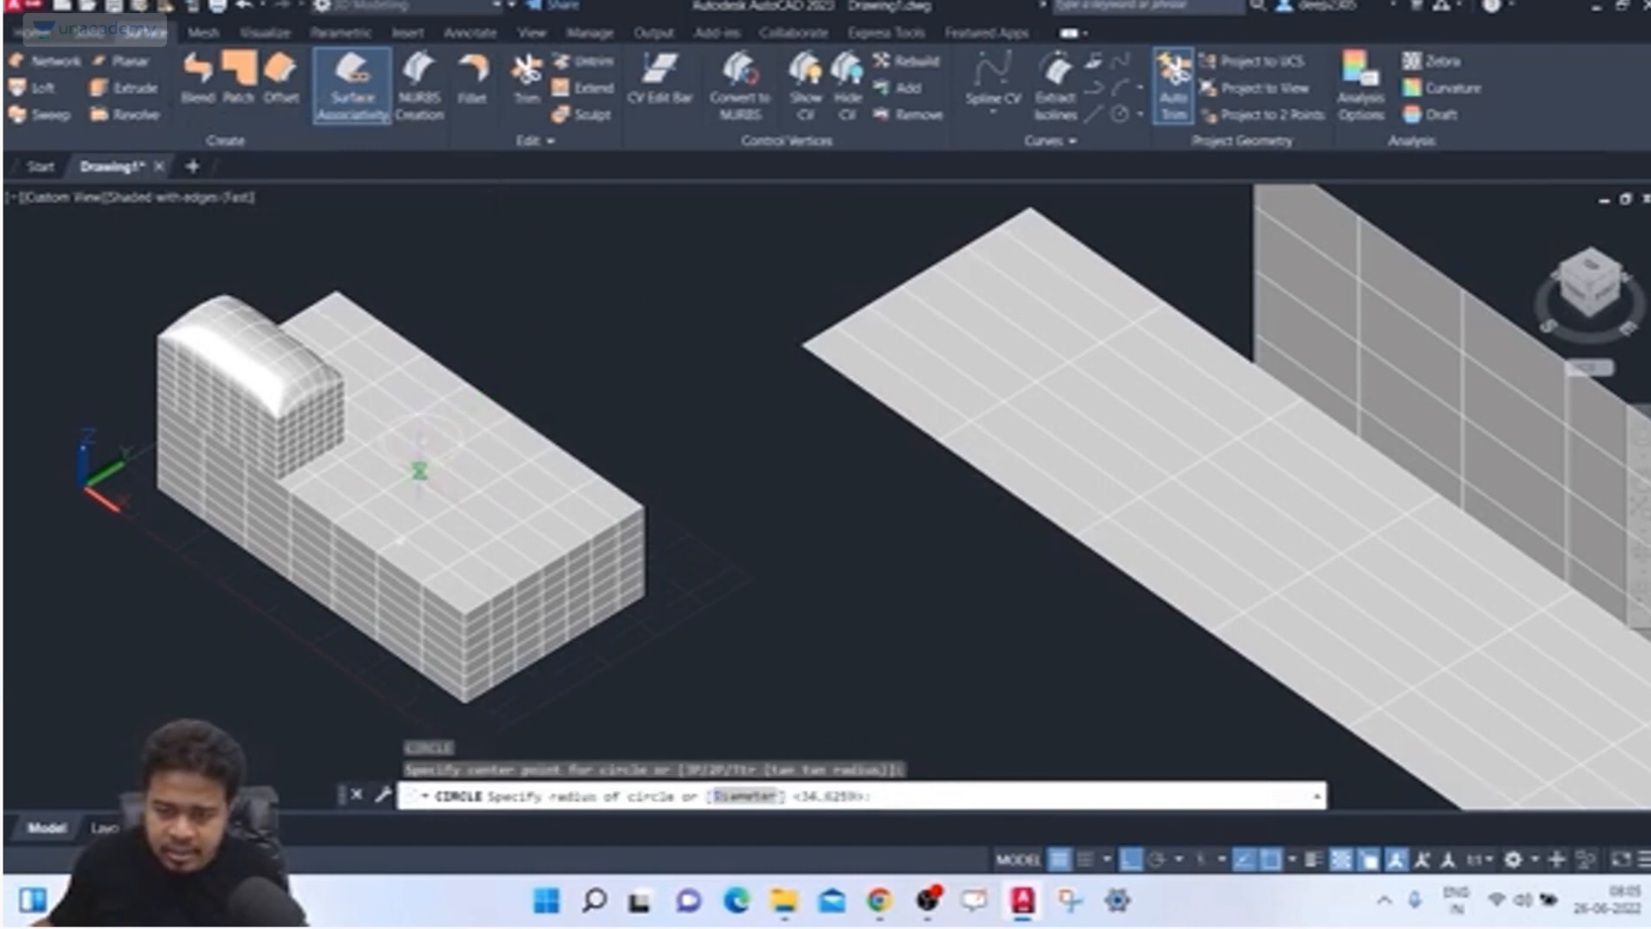
{"action": "key", "text": "Escape"}
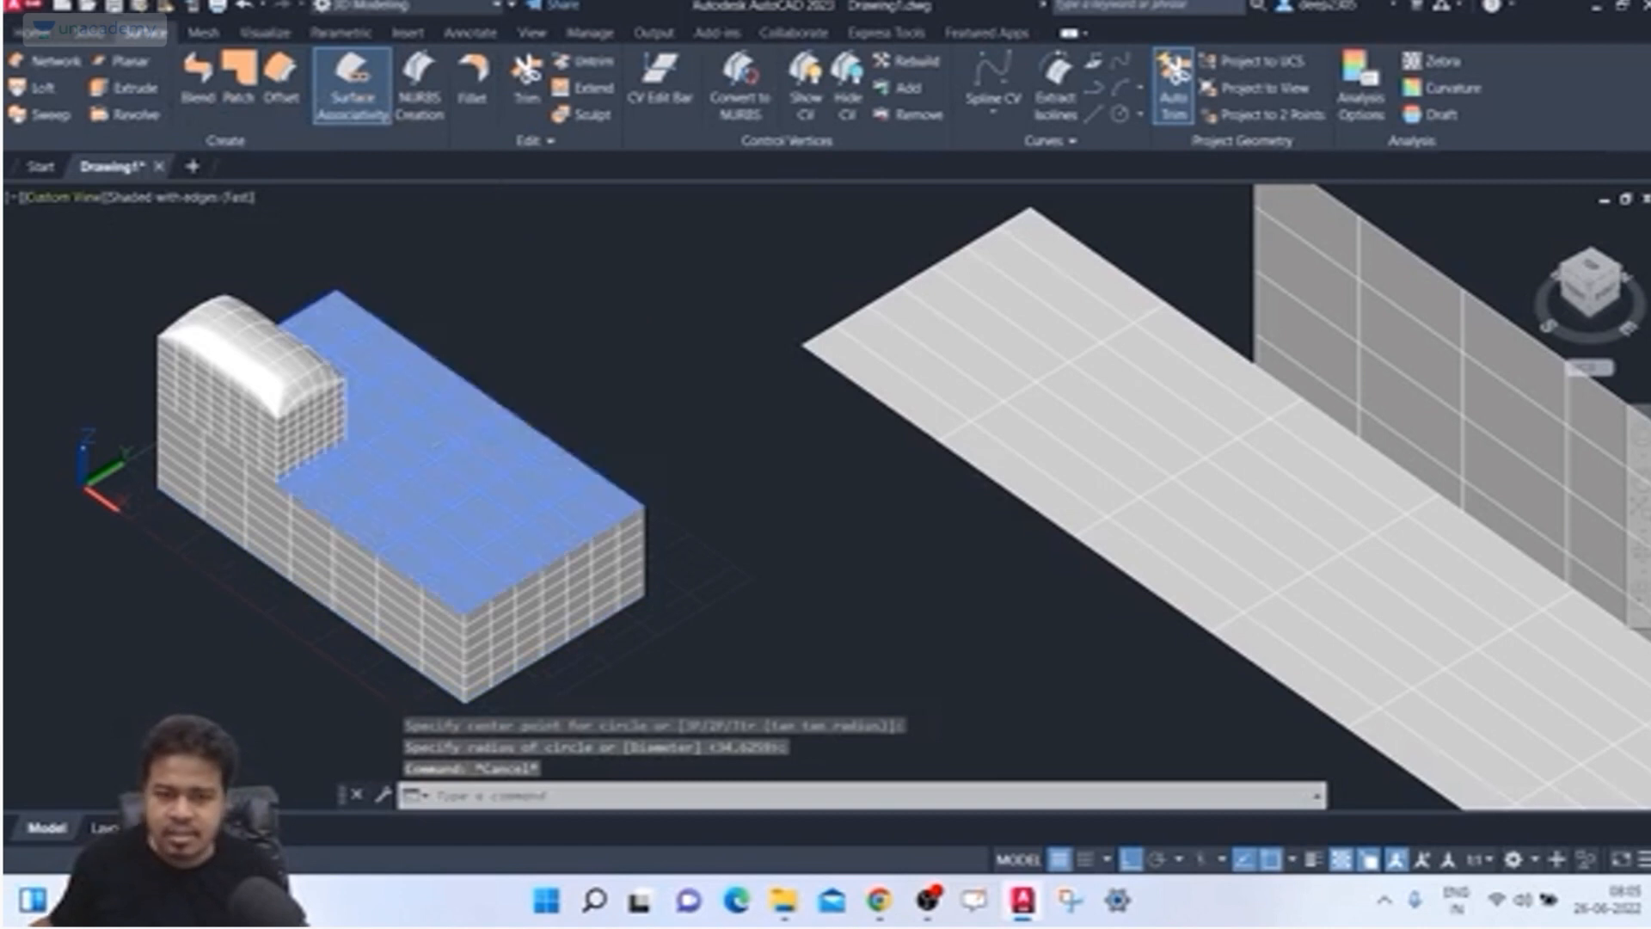
Step: Draw another circle with a radius of about 48.9 beside the block's raised part and finish the command
{"action": "key", "text": "Return"}
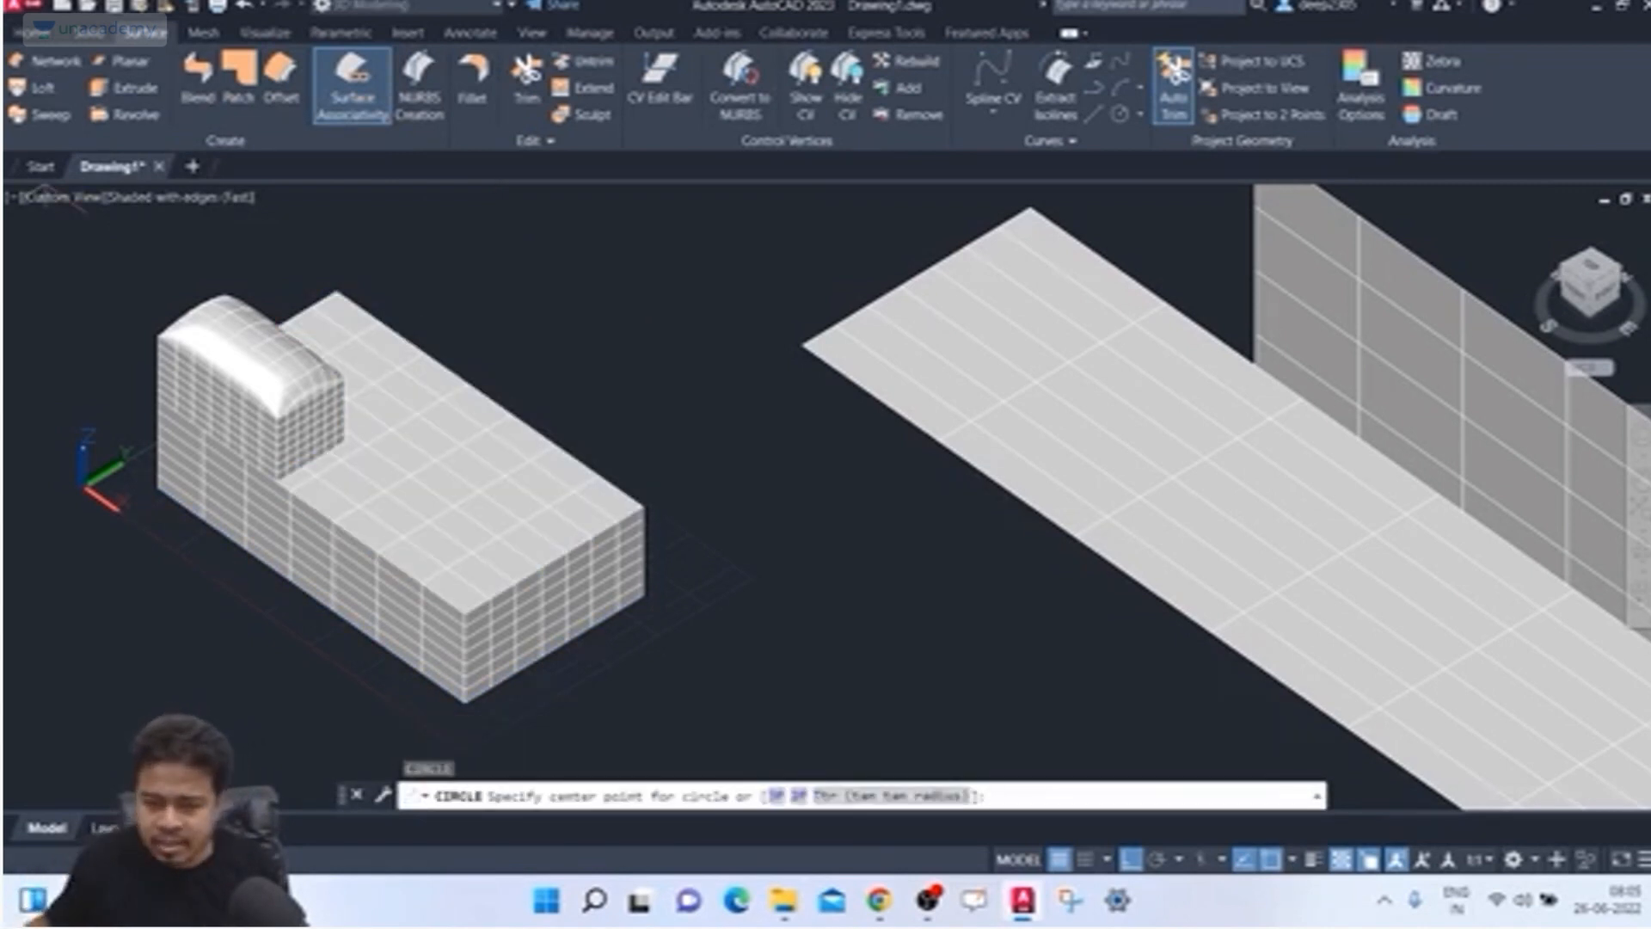
{"action": "middle_click_drag", "start_coordinate": [418, 443], "coordinate": [446, 280], "text": "shift"}
{"action": "mouse_move", "coordinate": [482, 370]}
{"action": "middle_mouse_down", "text": "shift"}
{"action": "mouse_move", "coordinate": [478, 465]}
{"action": "mouse_move", "coordinate": [465, 383]}
{"action": "middle_mouse_up", "text": "shift"}
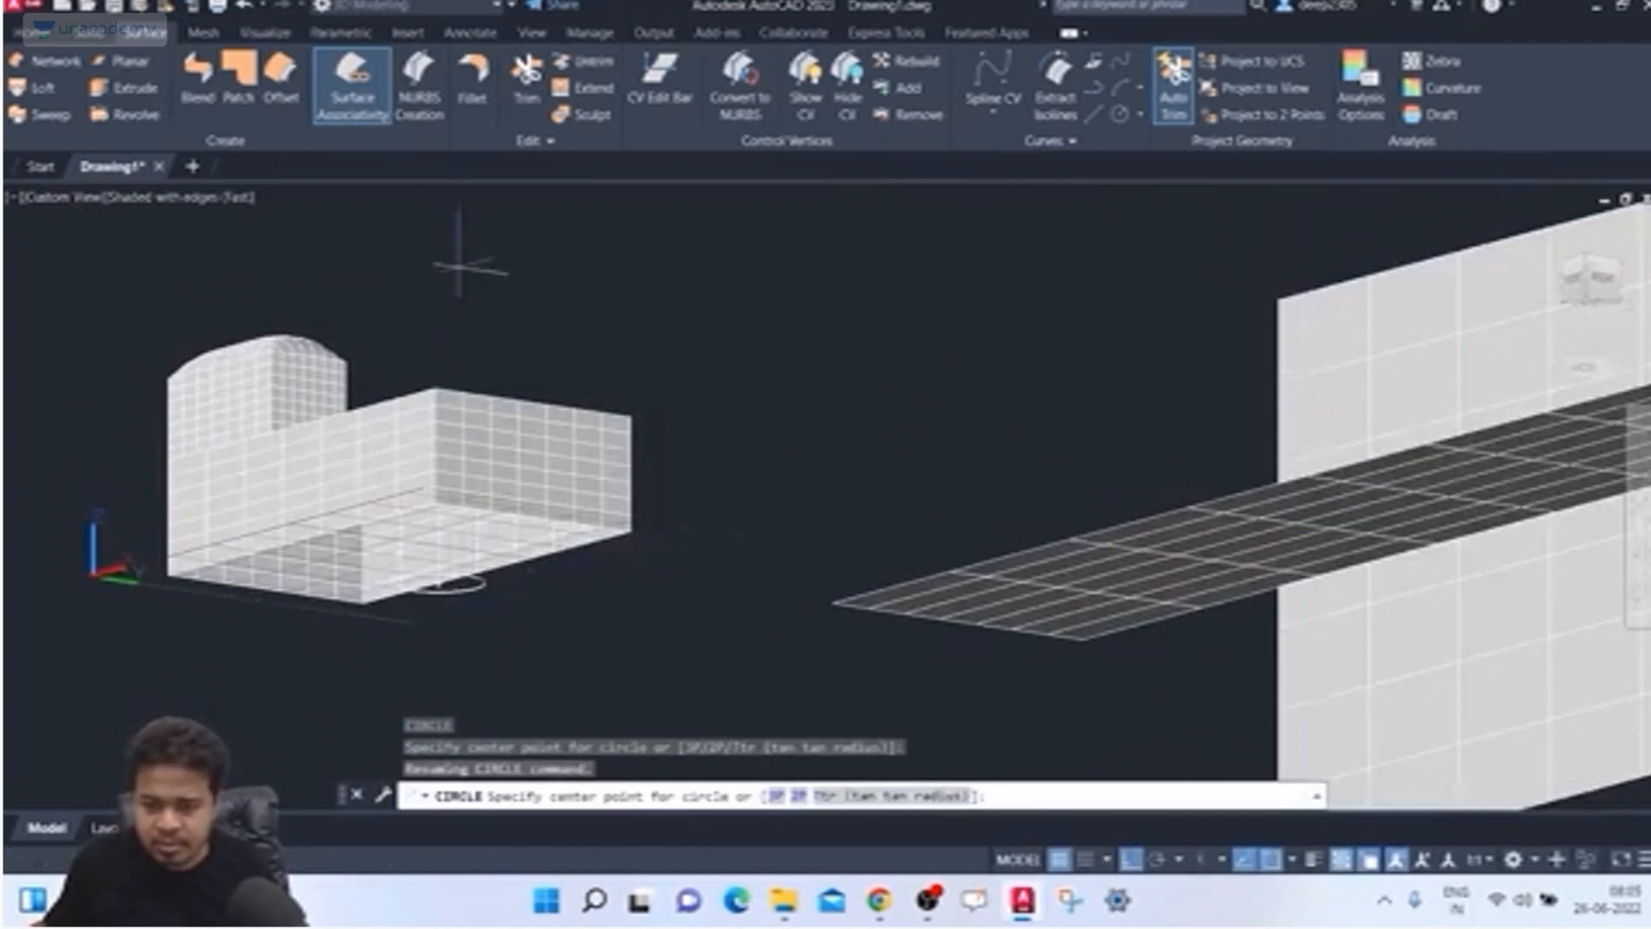
{"action": "middle_click_drag", "start_coordinate": [461, 247], "coordinate": [507, 387], "text": "shift"}
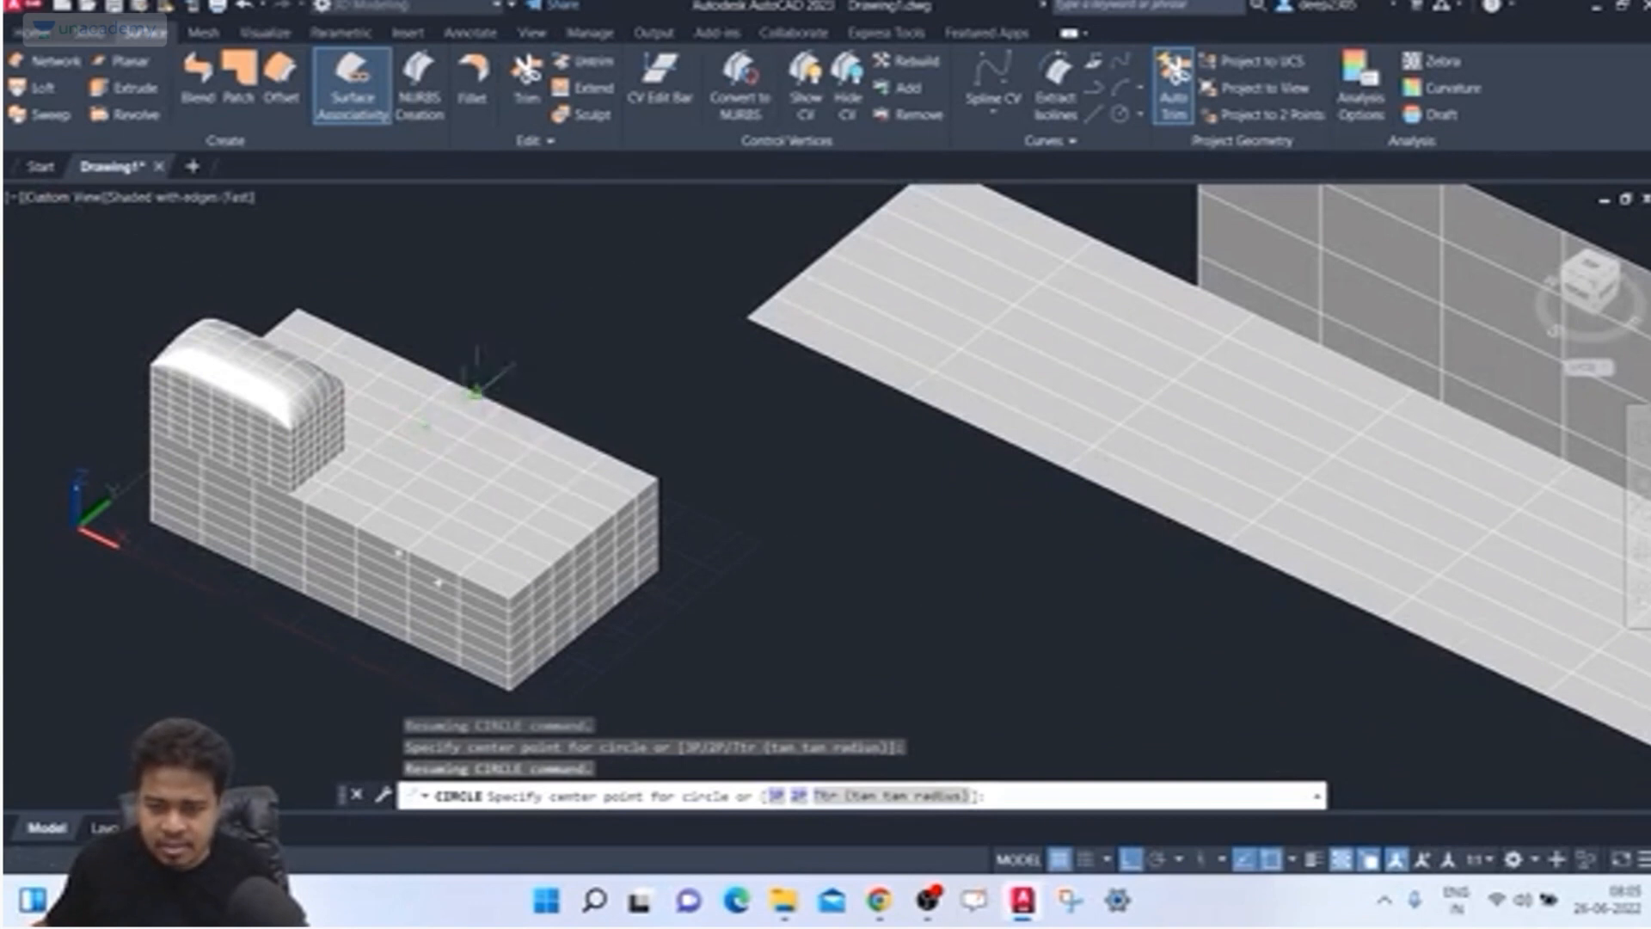
{"action": "scroll", "coordinate": [425, 425], "scroll_direction": "up", "scroll_amount": 2}
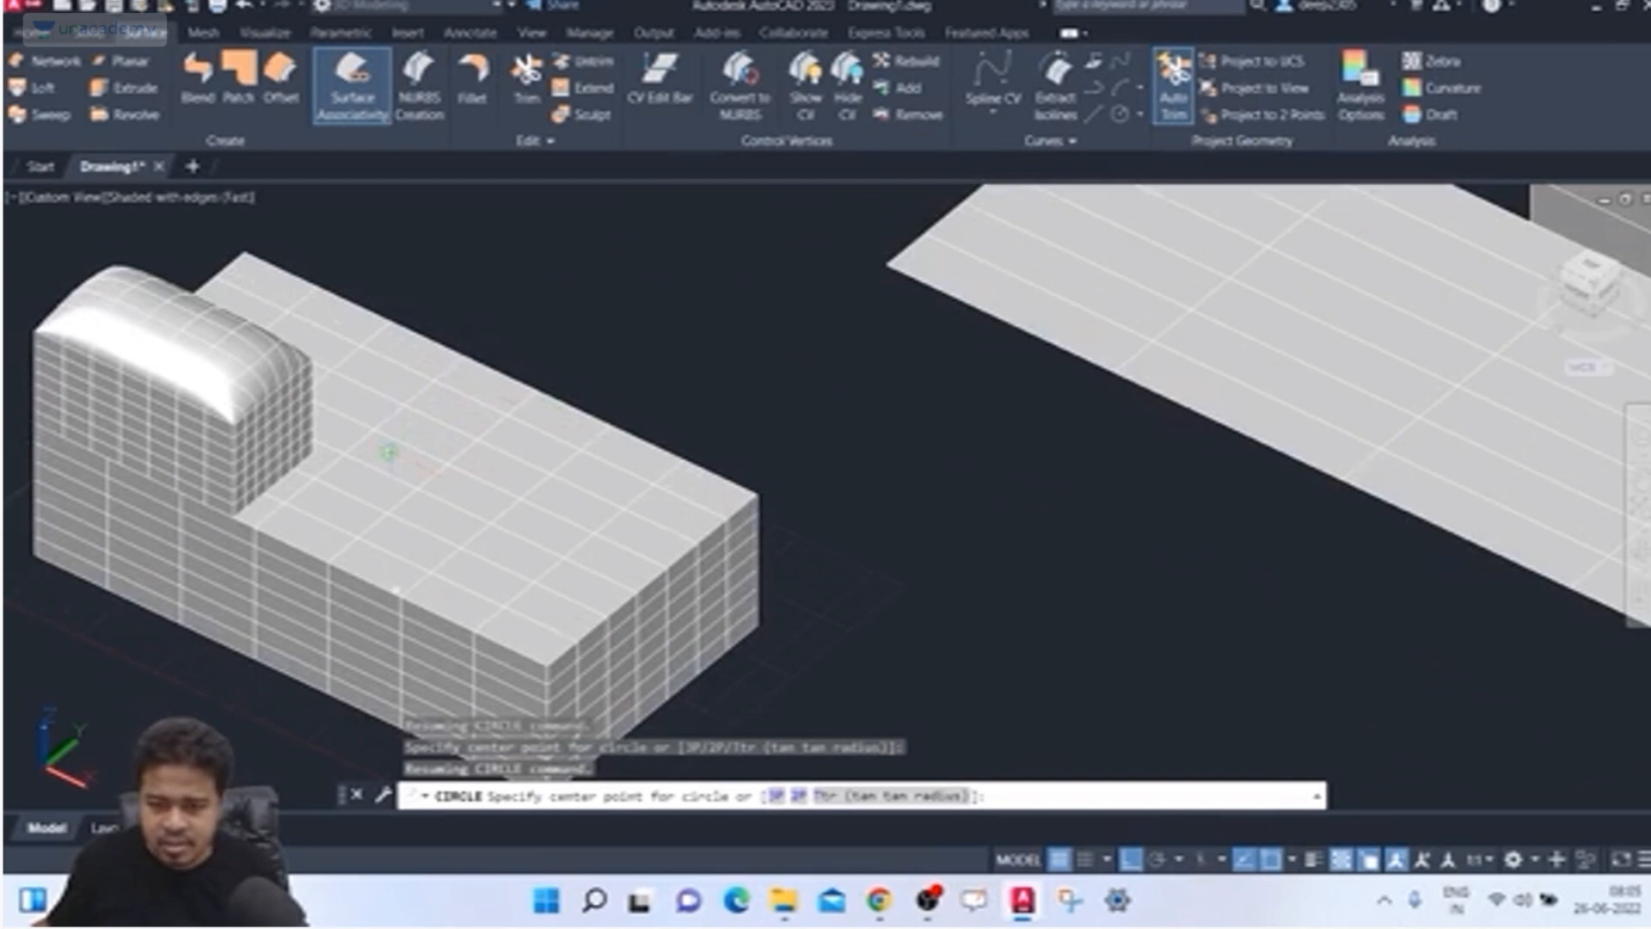
{"action": "left_click", "coordinate": [390, 452]}
{"action": "left_click", "coordinate": [465, 480]}
{"action": "key", "text": "Escape"}
{"action": "key", "text": "Escape"}
{"action": "key", "text": "Escape"}
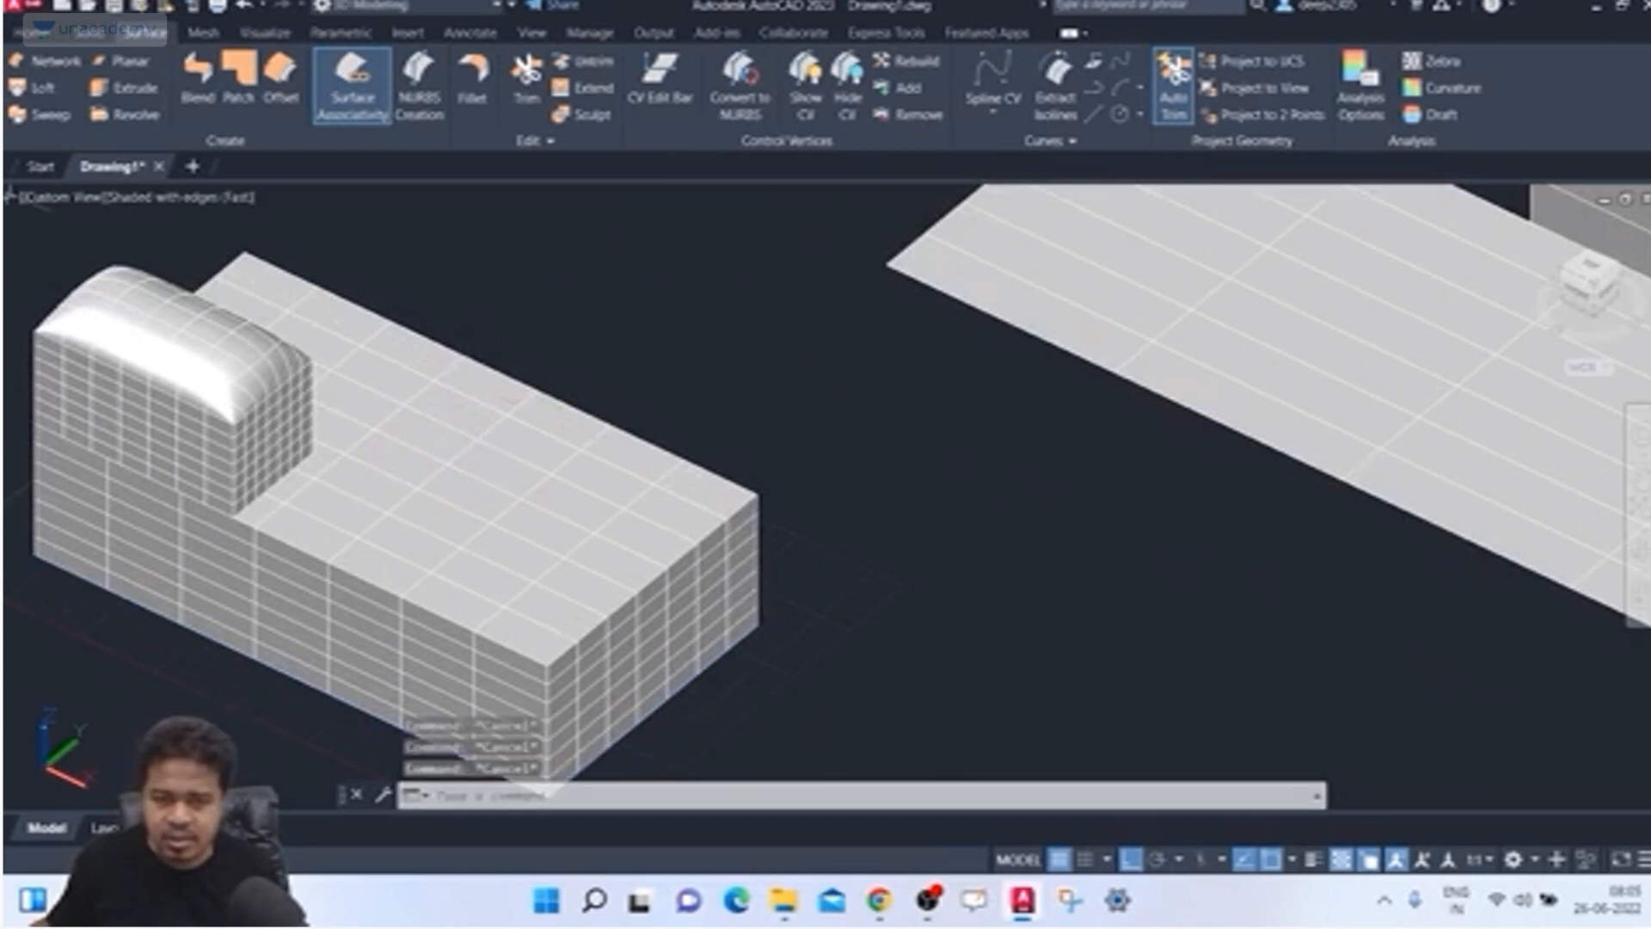
Step: Draw a guide line on the block's top face from the midpoint of its long back edge inward
{"action": "type", "text": "l"}
{"action": "key", "text": "Return"}
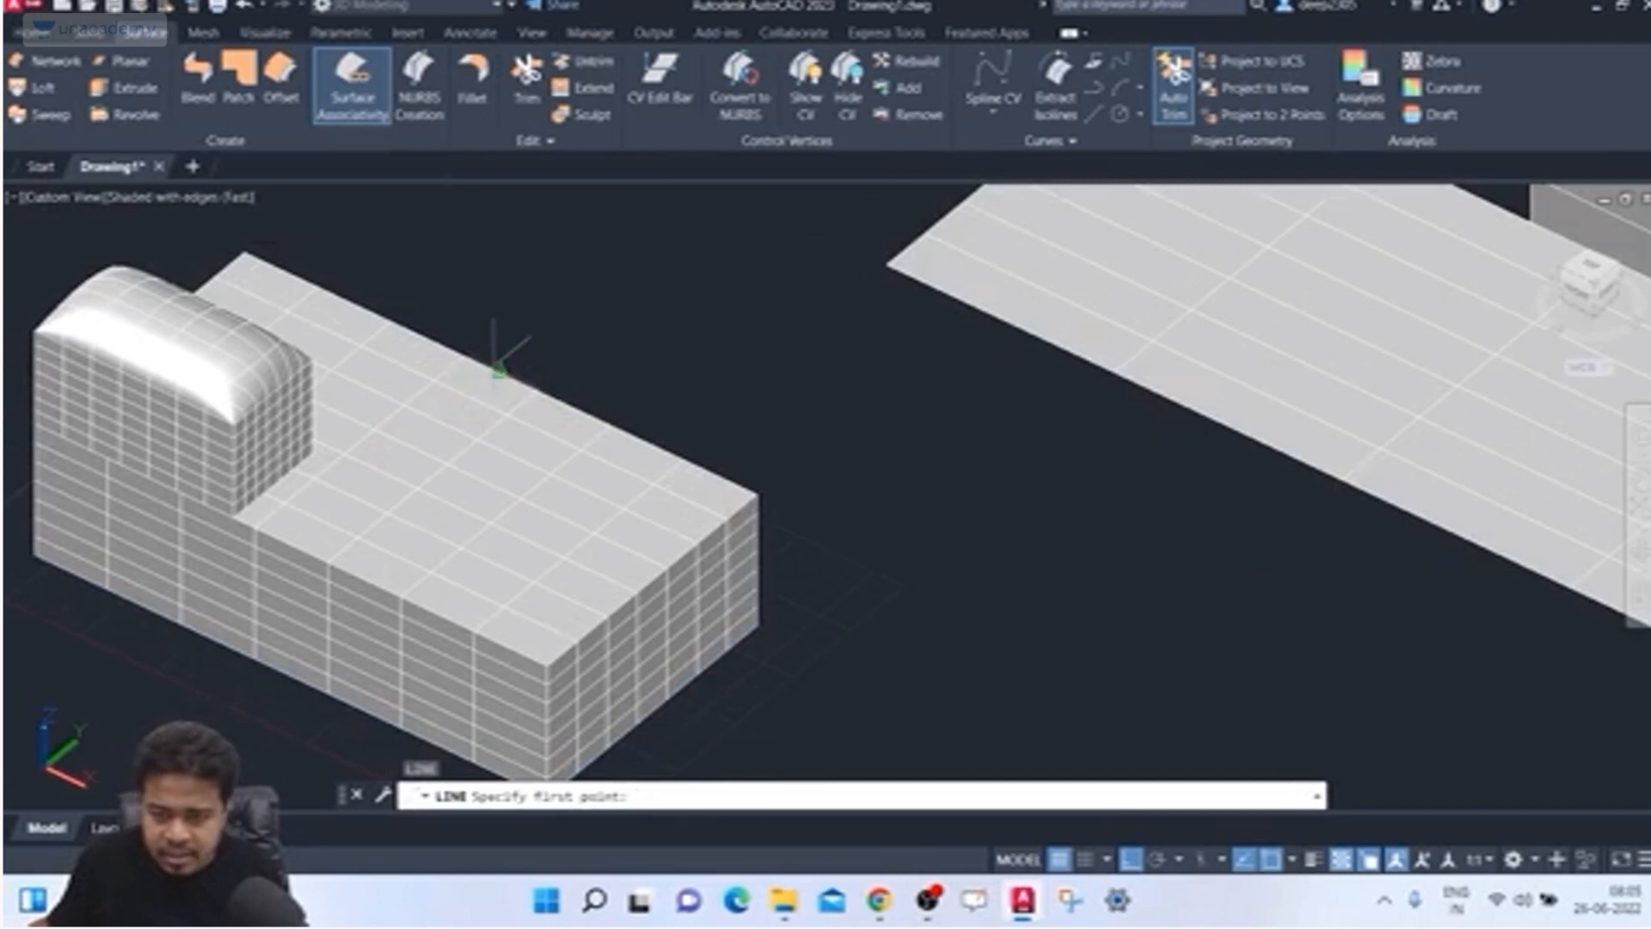
{"action": "left_click", "coordinate": [496, 370]}
{"action": "middle_click_drag", "start_coordinate": [209, 714], "coordinate": [357, 577]}
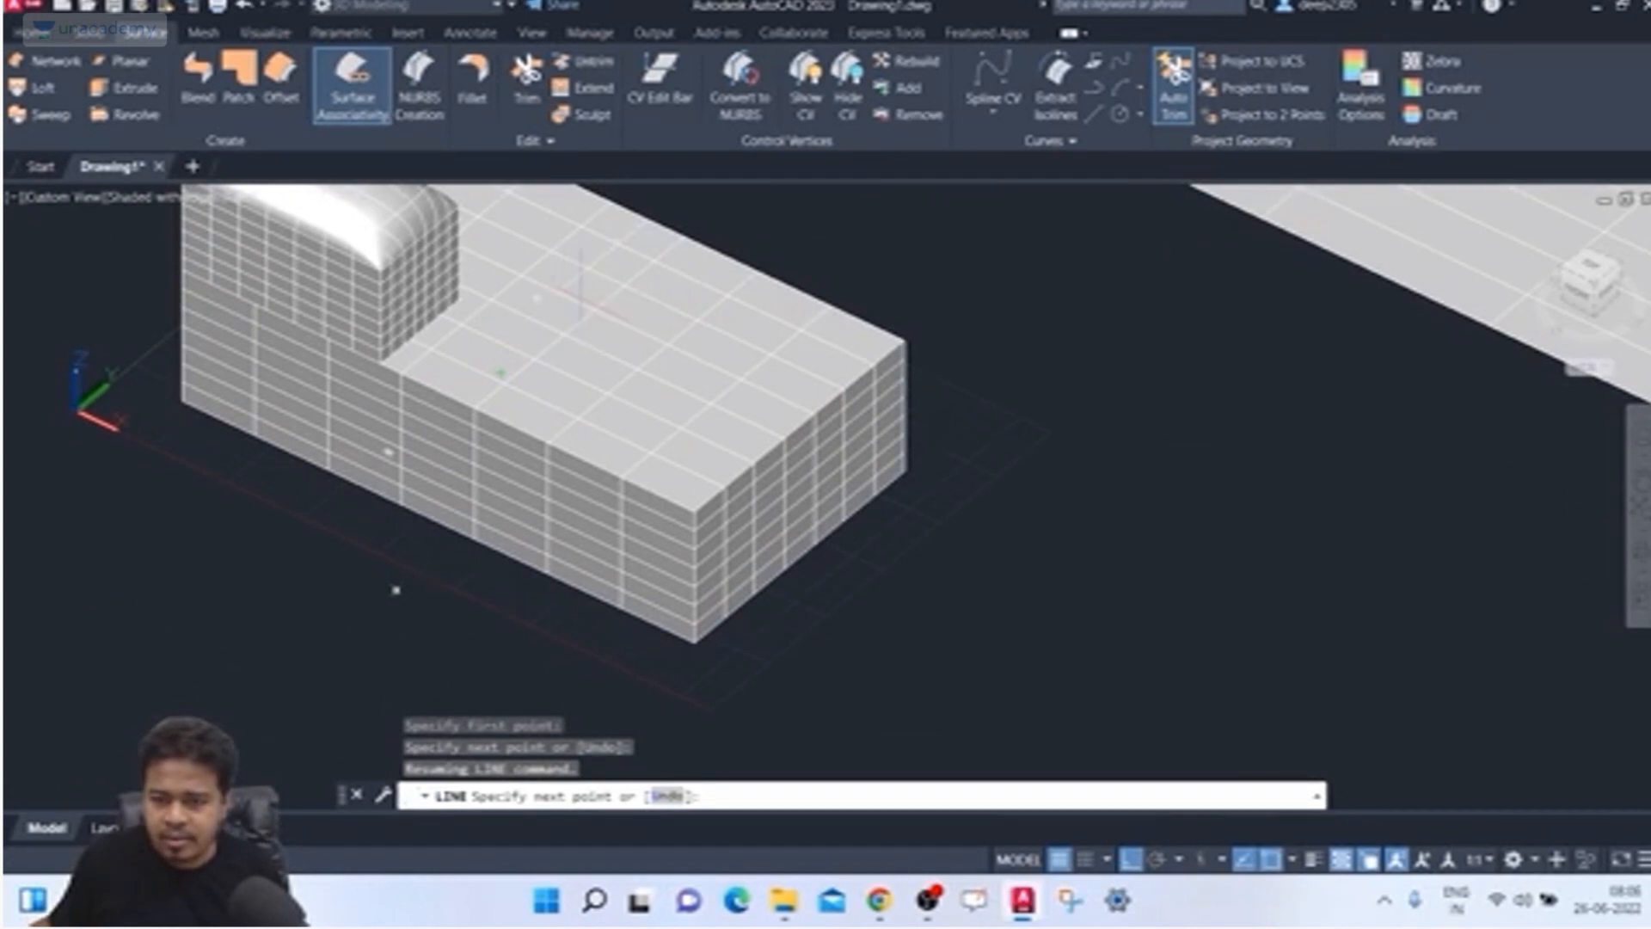
{"action": "key", "text": "Escape"}
{"action": "left_click", "coordinate": [647, 452]}
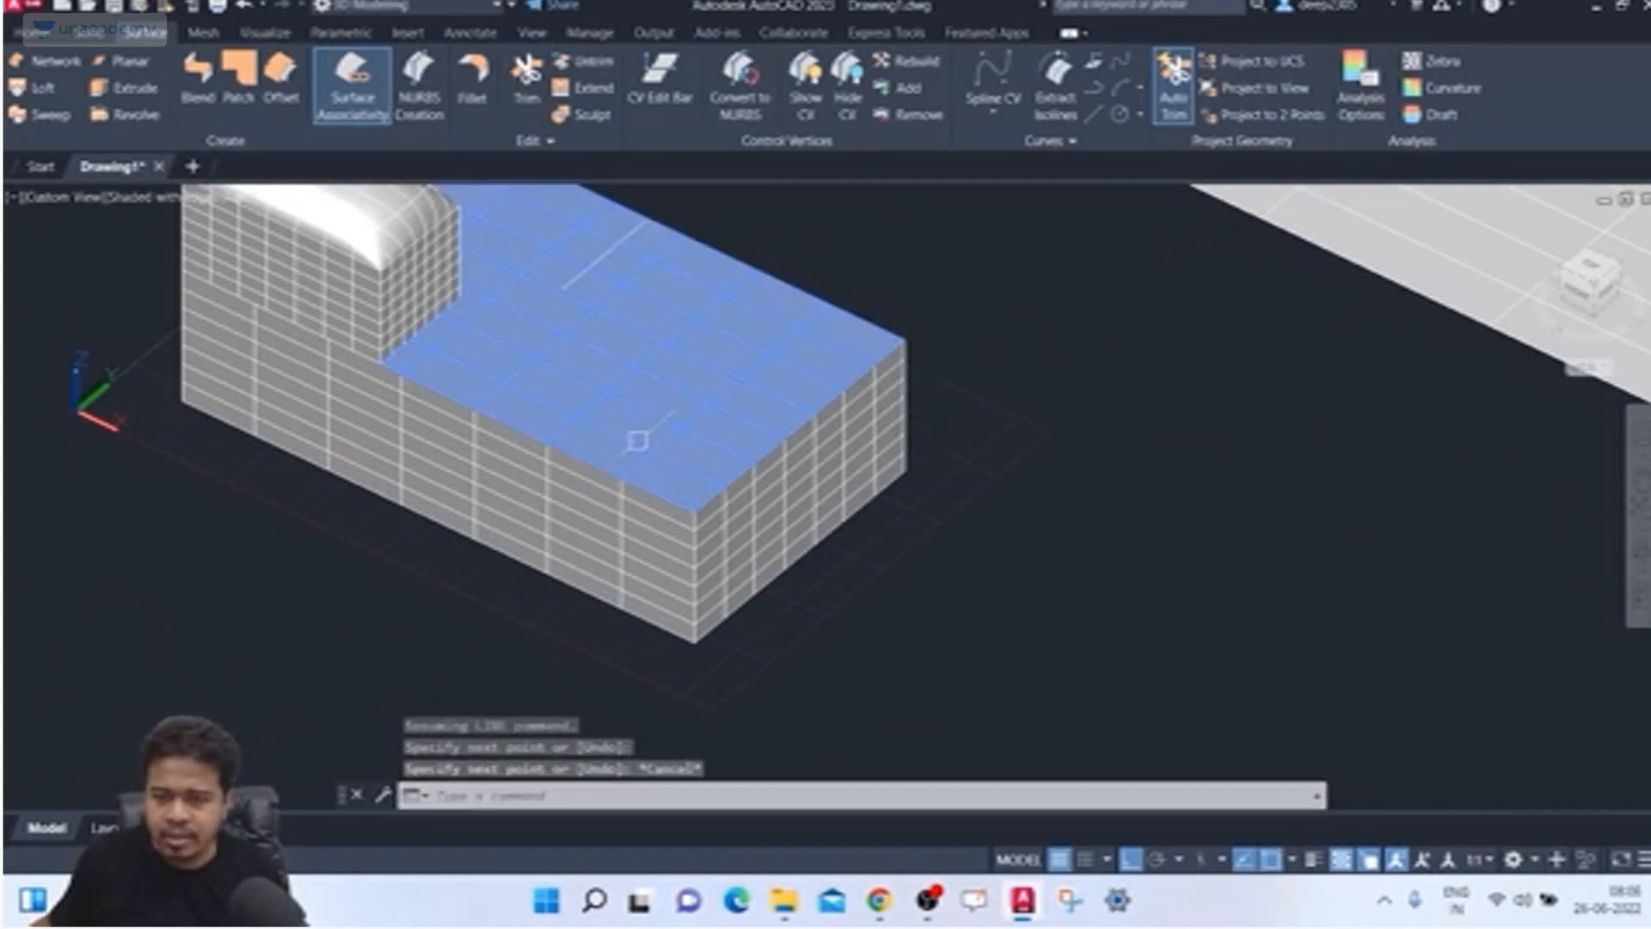
{"action": "key", "text": "Escape"}
{"action": "key", "text": "Escape"}
{"action": "middle_click_drag", "start_coordinate": [818, 246], "coordinate": [717, 376]}
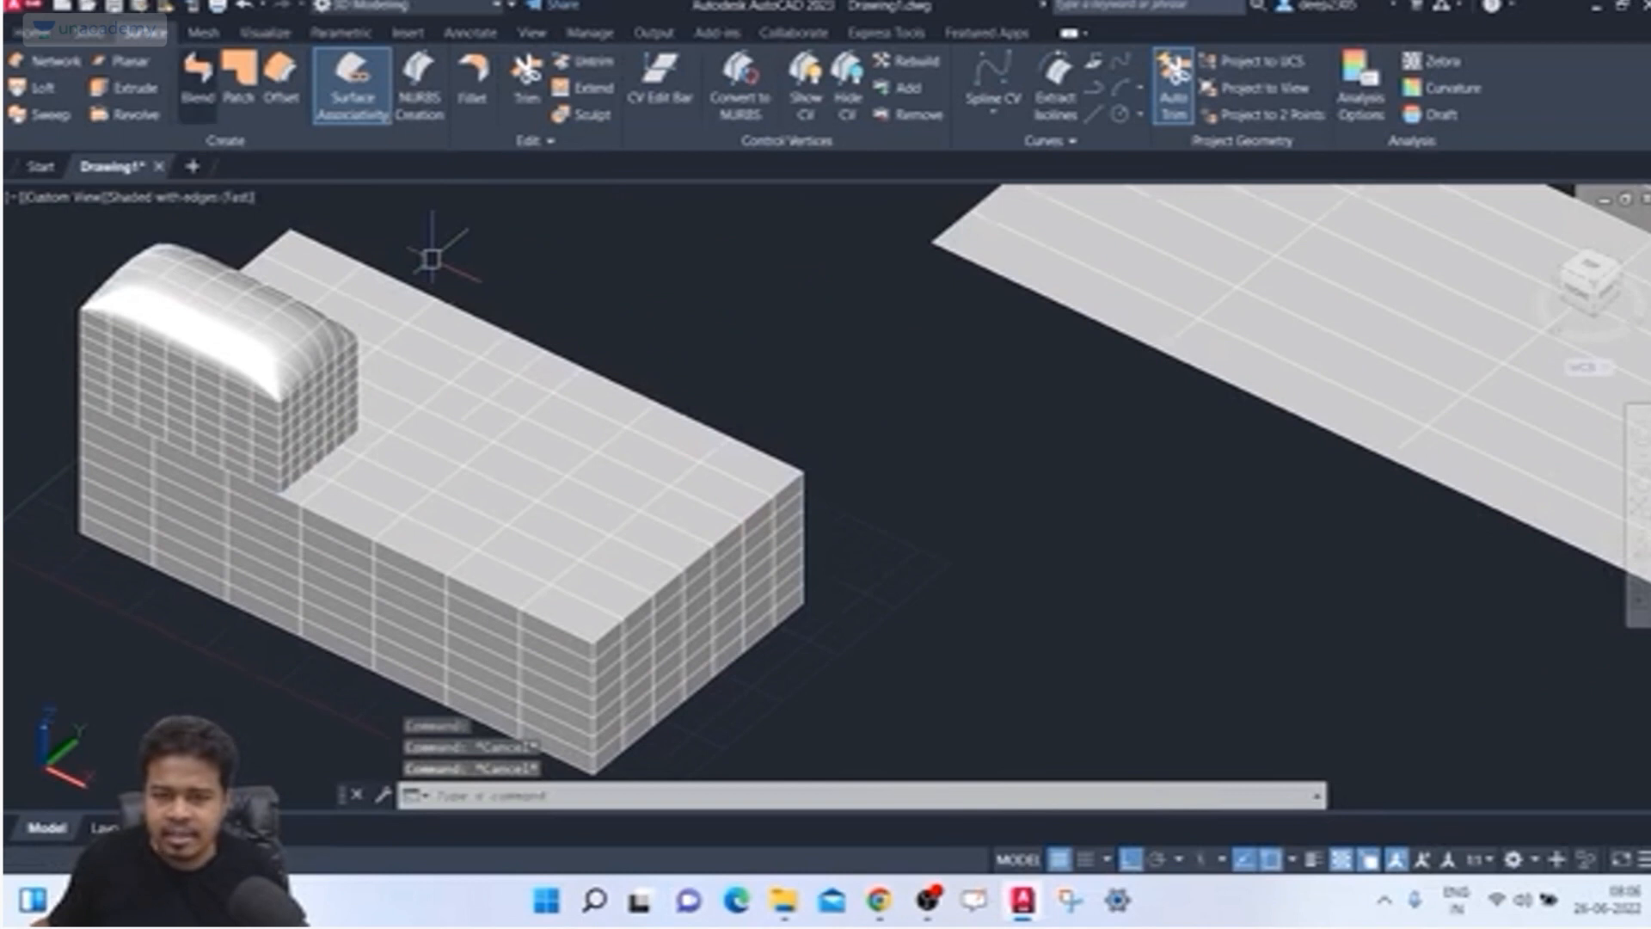
Step: Draw a circle on the block's top face, centred on the inner end of the guide line
{"action": "type", "text": "c"}
{"action": "key", "text": "Return"}
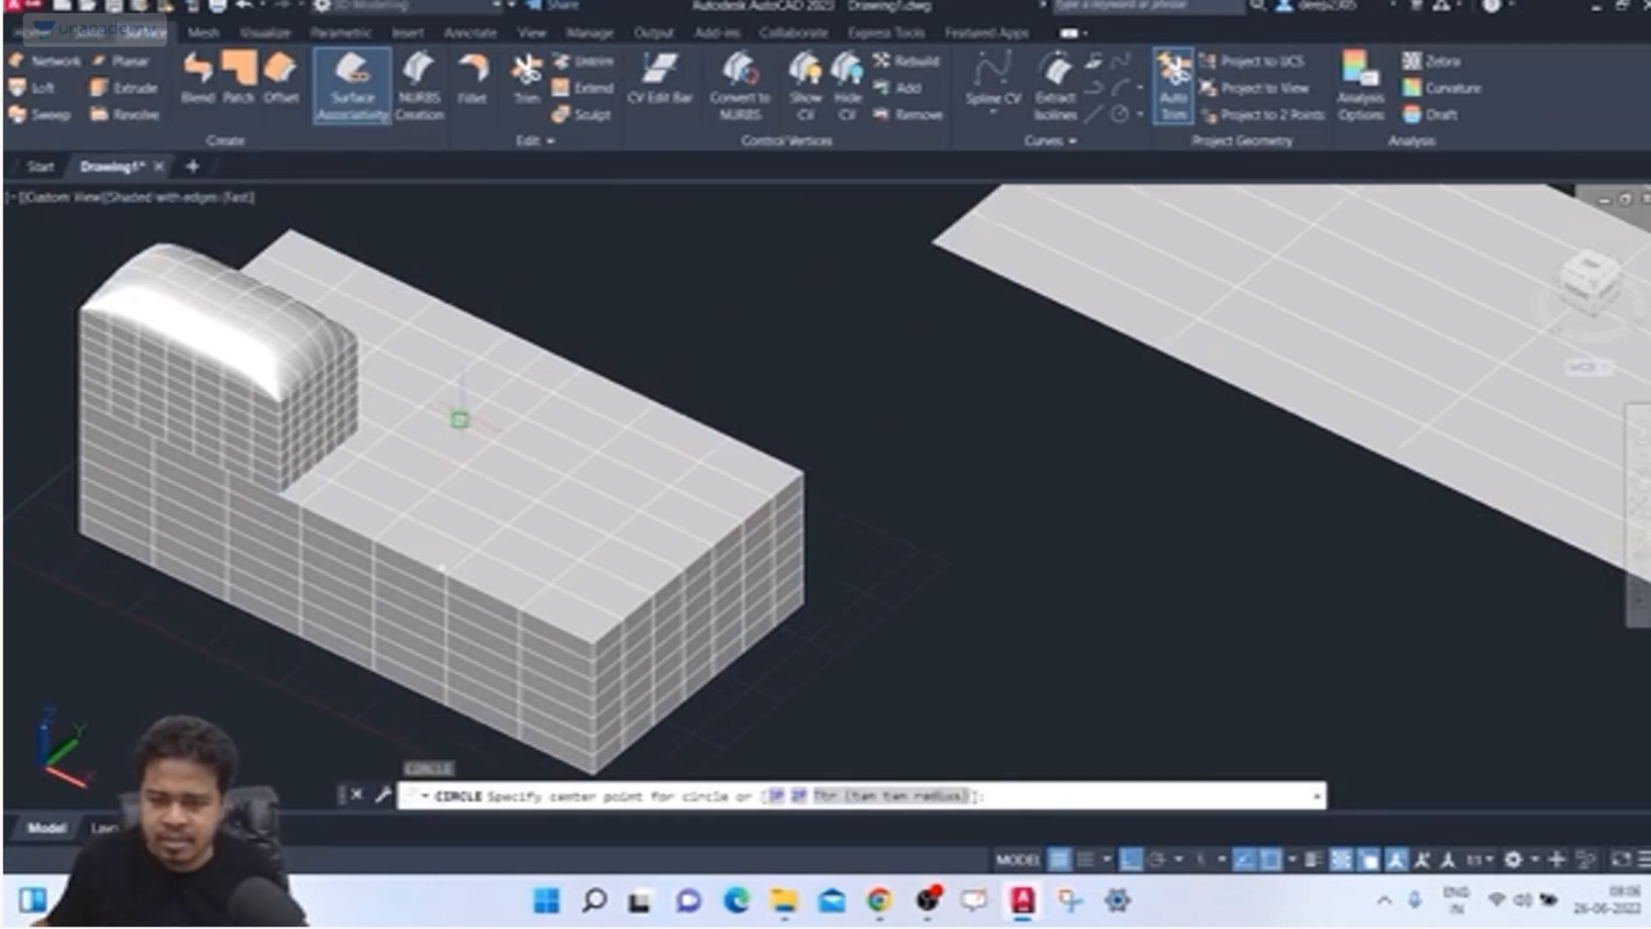
{"action": "left_click", "coordinate": [459, 420]}
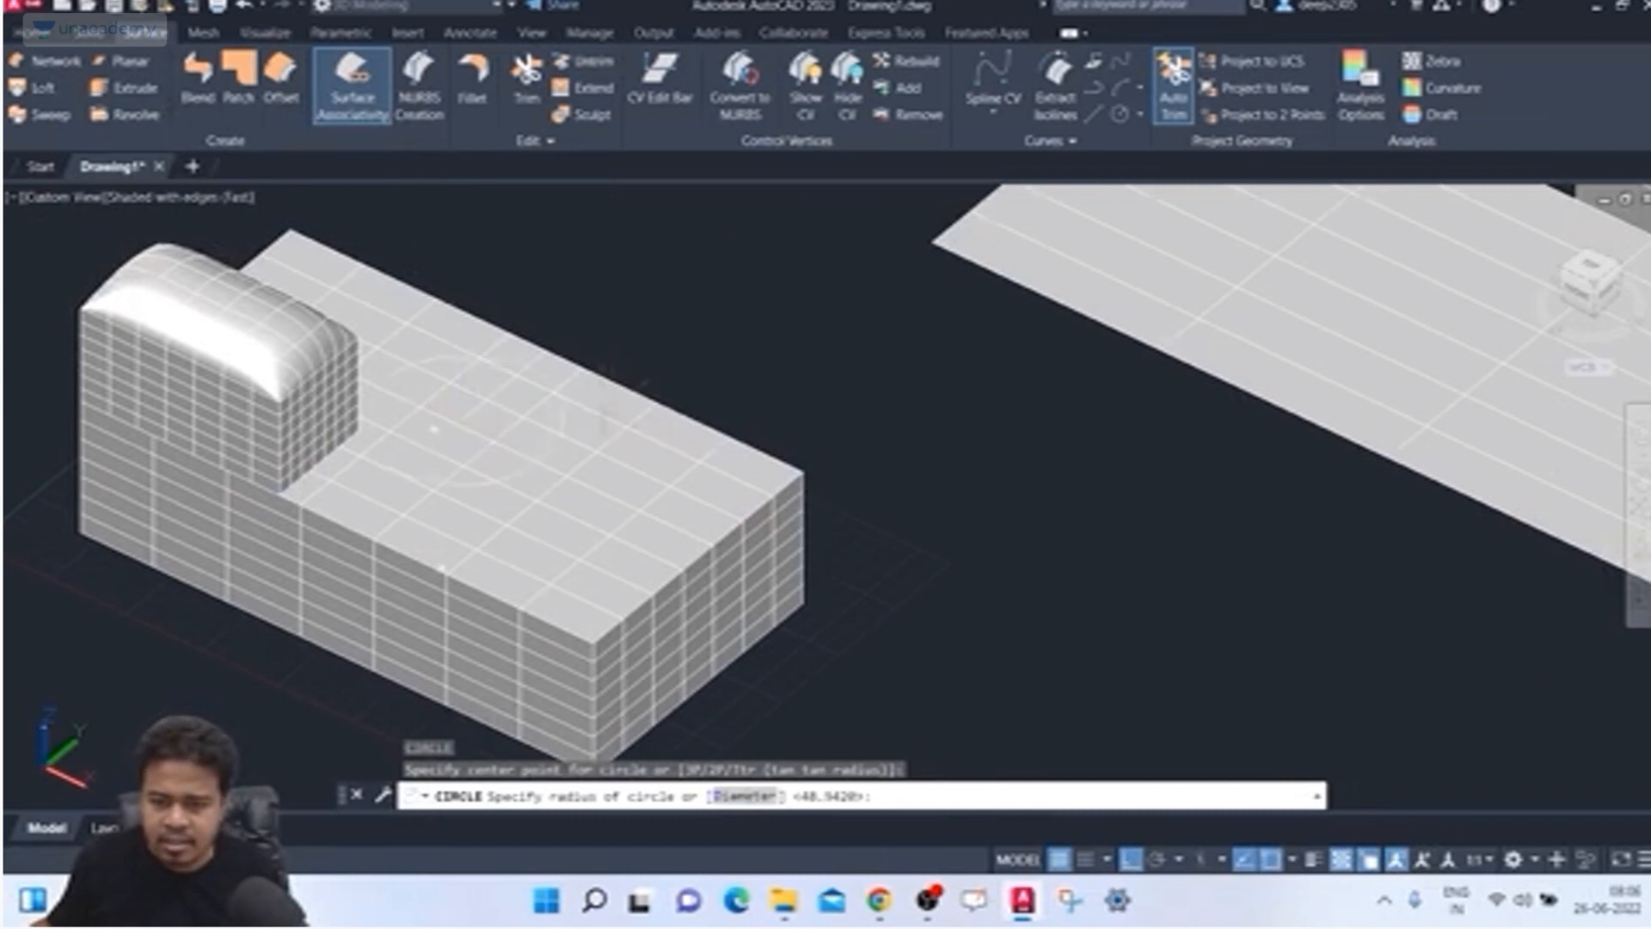
{"action": "left_click", "coordinate": [545, 405]}
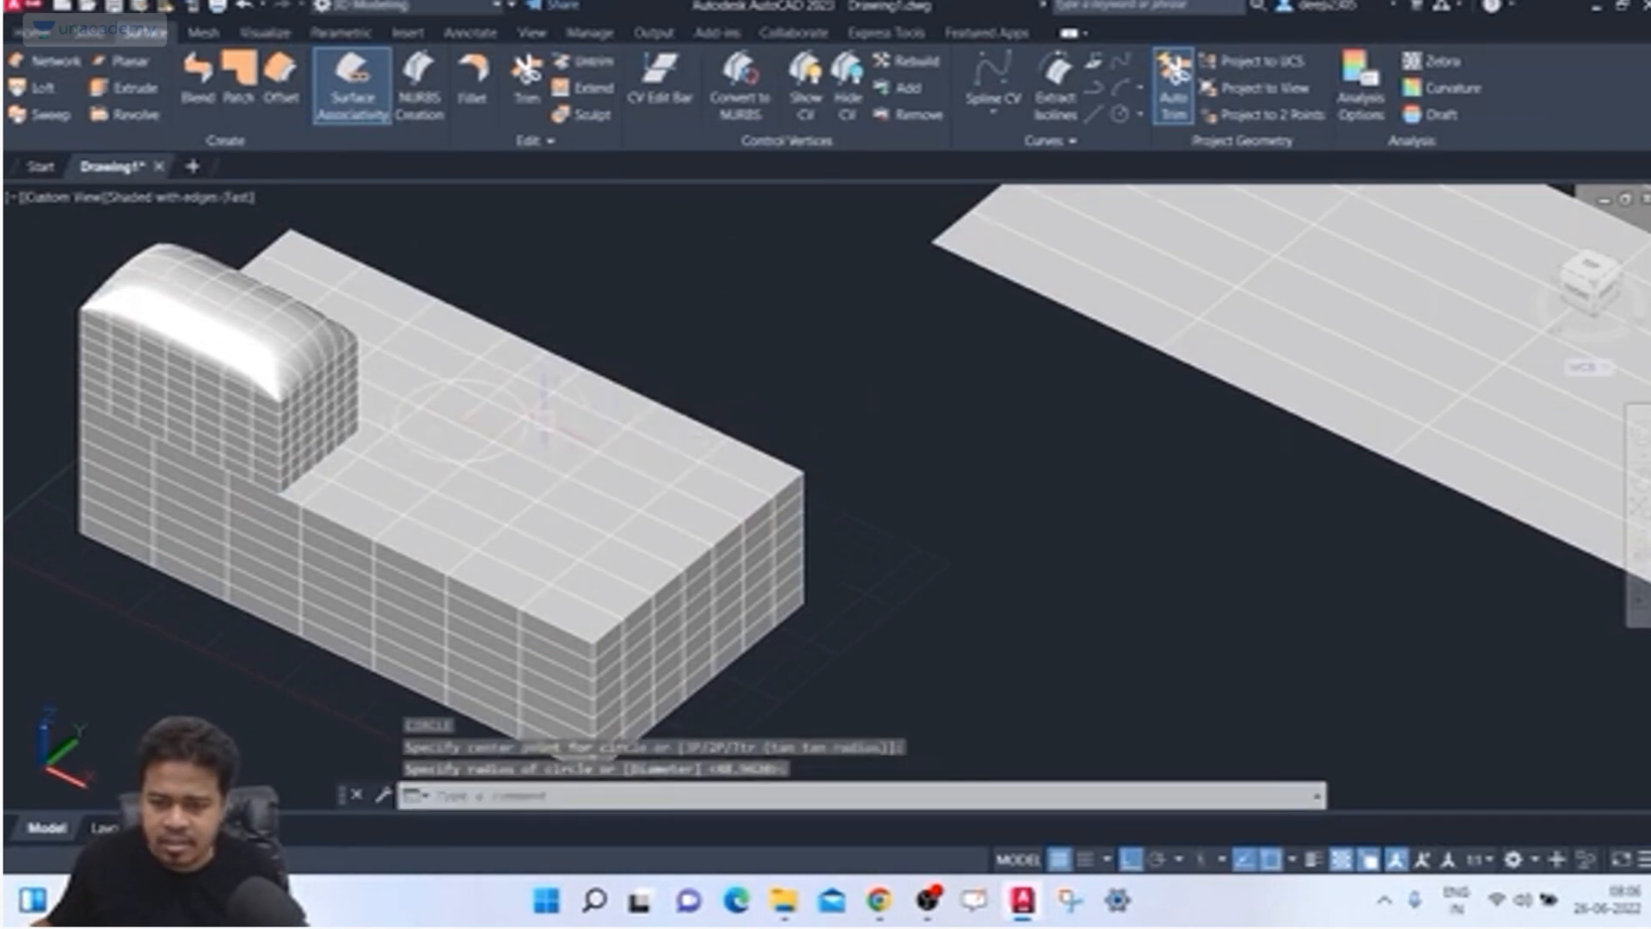
{"action": "key", "text": "Escape"}
{"action": "key", "text": "Escape"}
{"action": "key", "text": "Escape"}
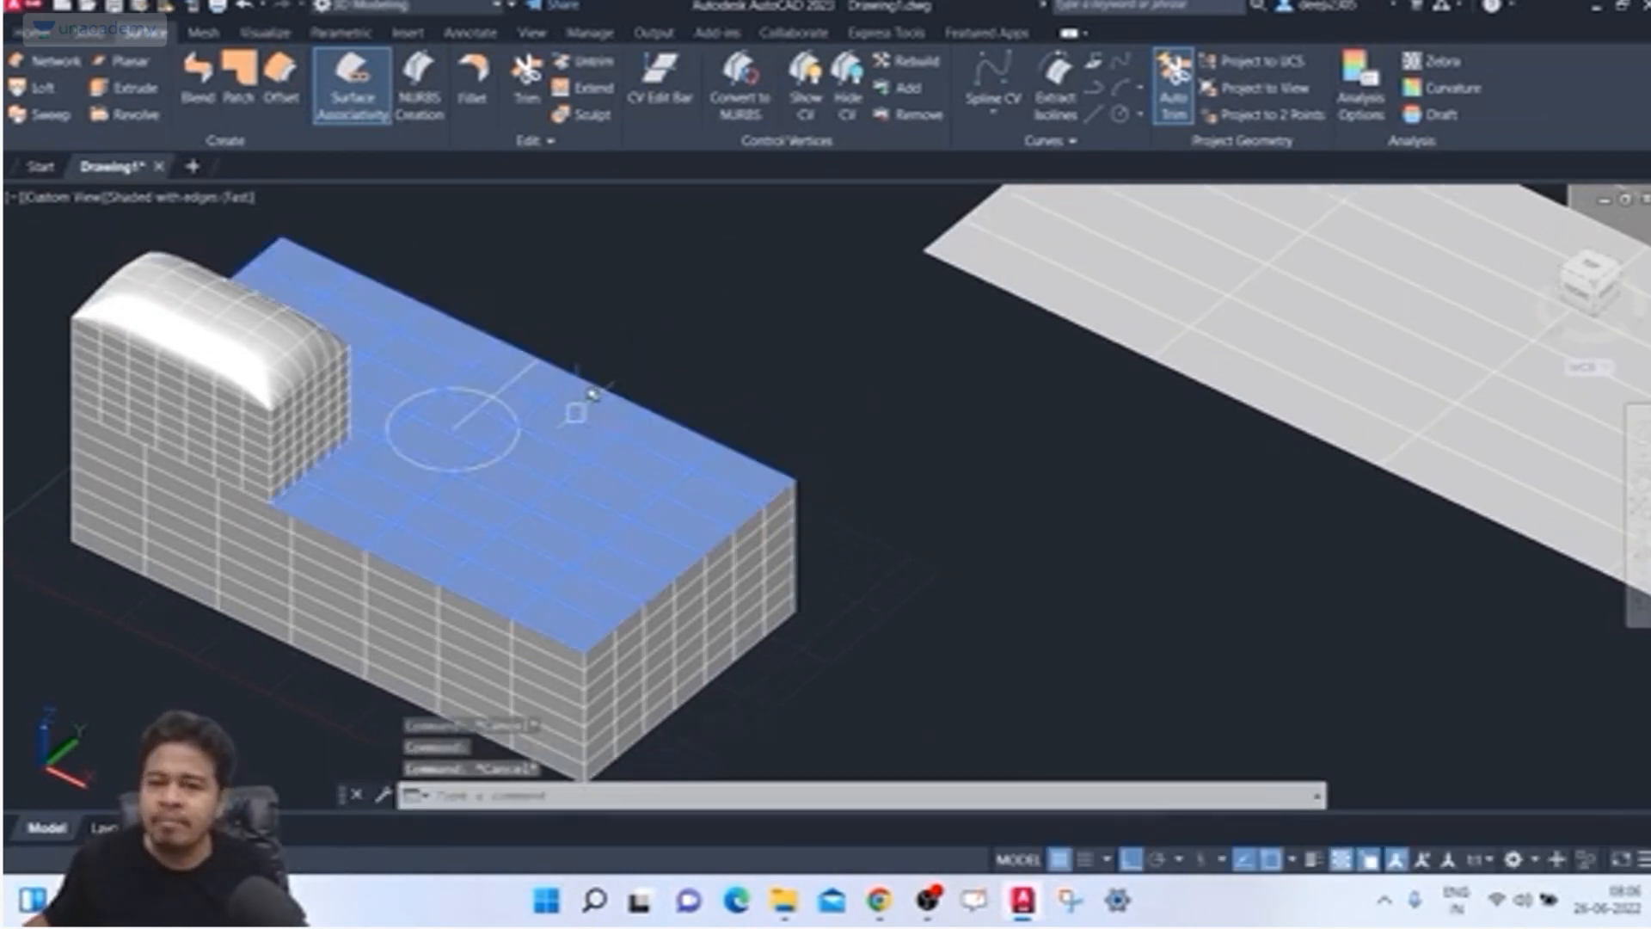
Step: Set up a surface trim of the block's planar top surface, using the circle drawn on it as the cutting curve
{"action": "left_click", "coordinate": [527, 82]}
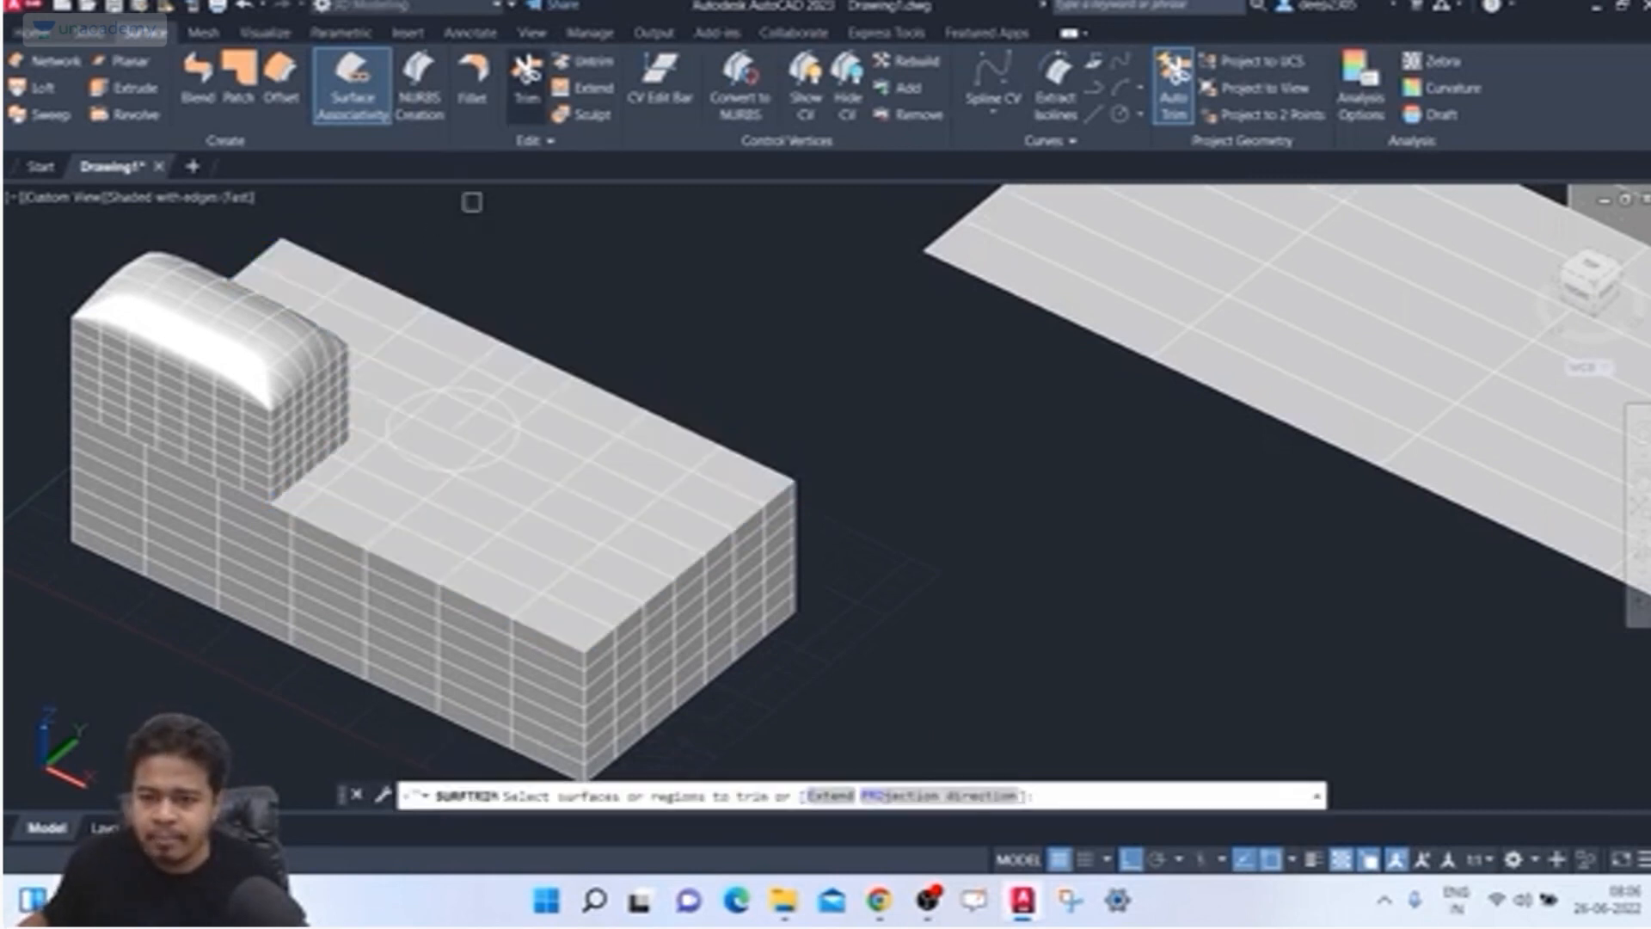
{"action": "left_click", "coordinate": [630, 460]}
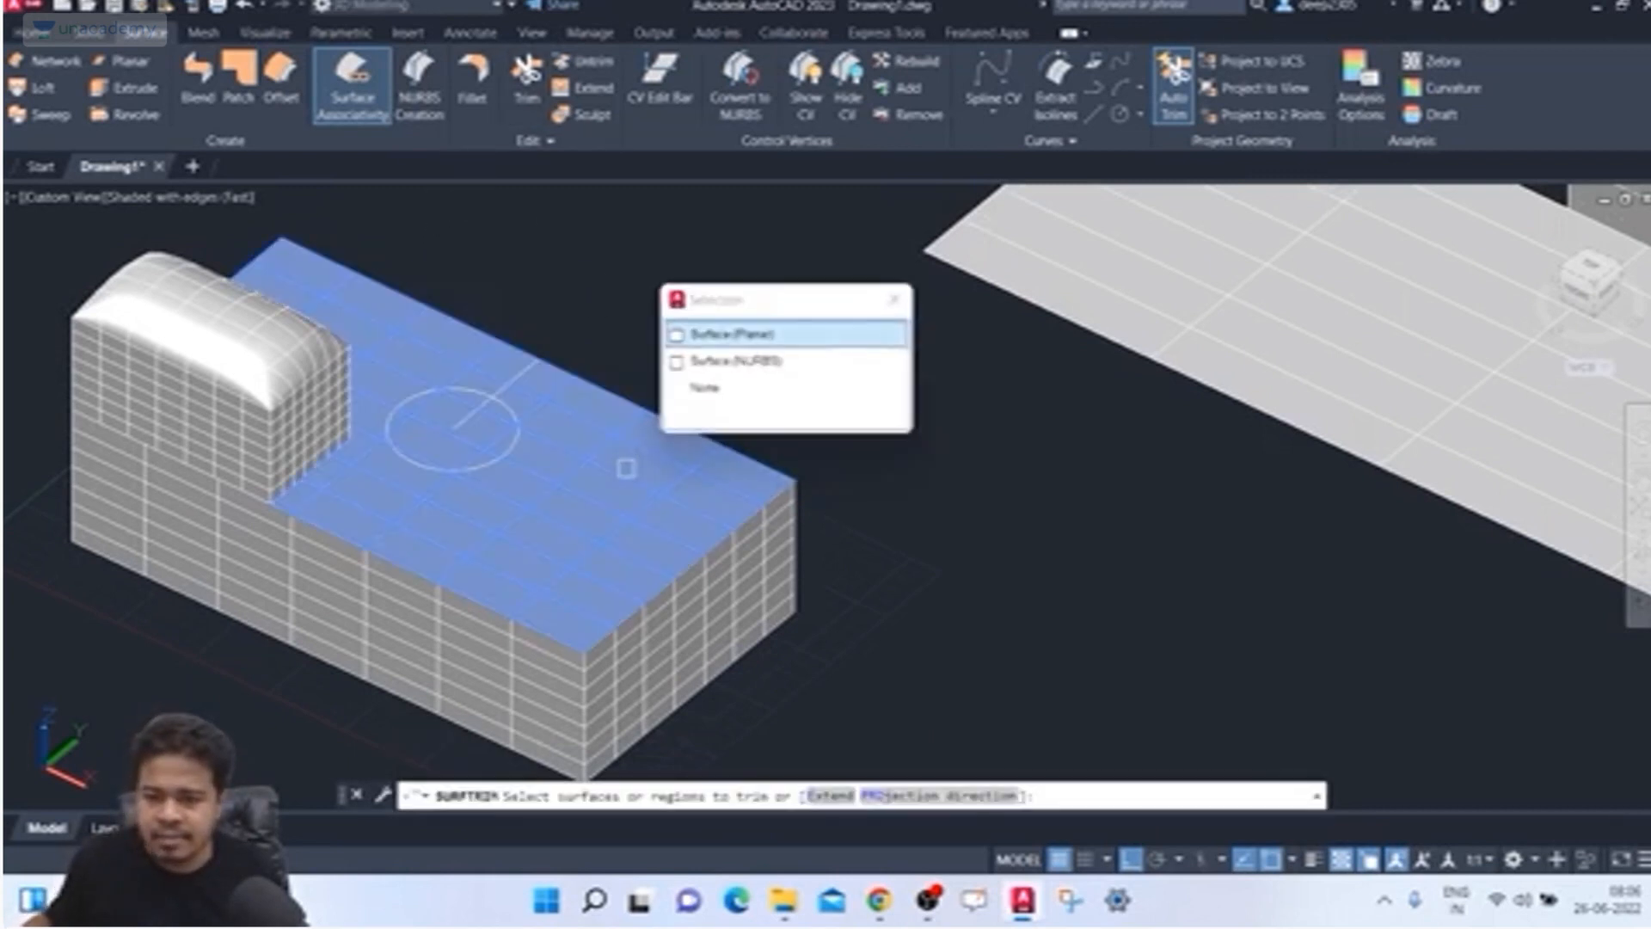
{"action": "left_click", "coordinate": [756, 338]}
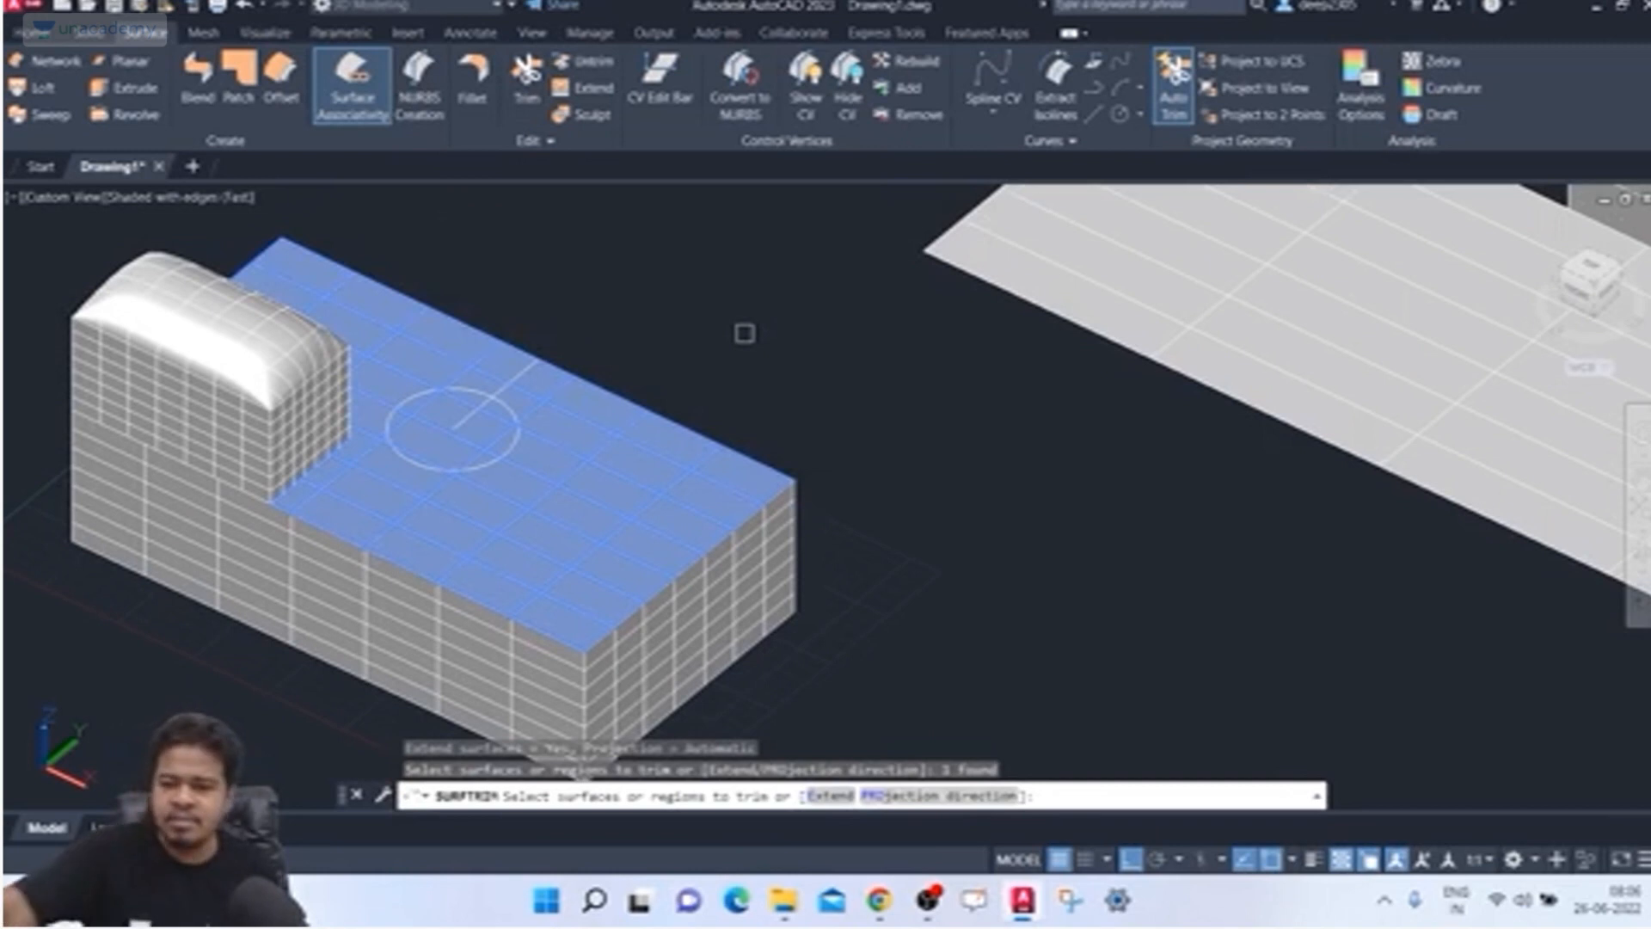
{"action": "key", "text": "Return"}
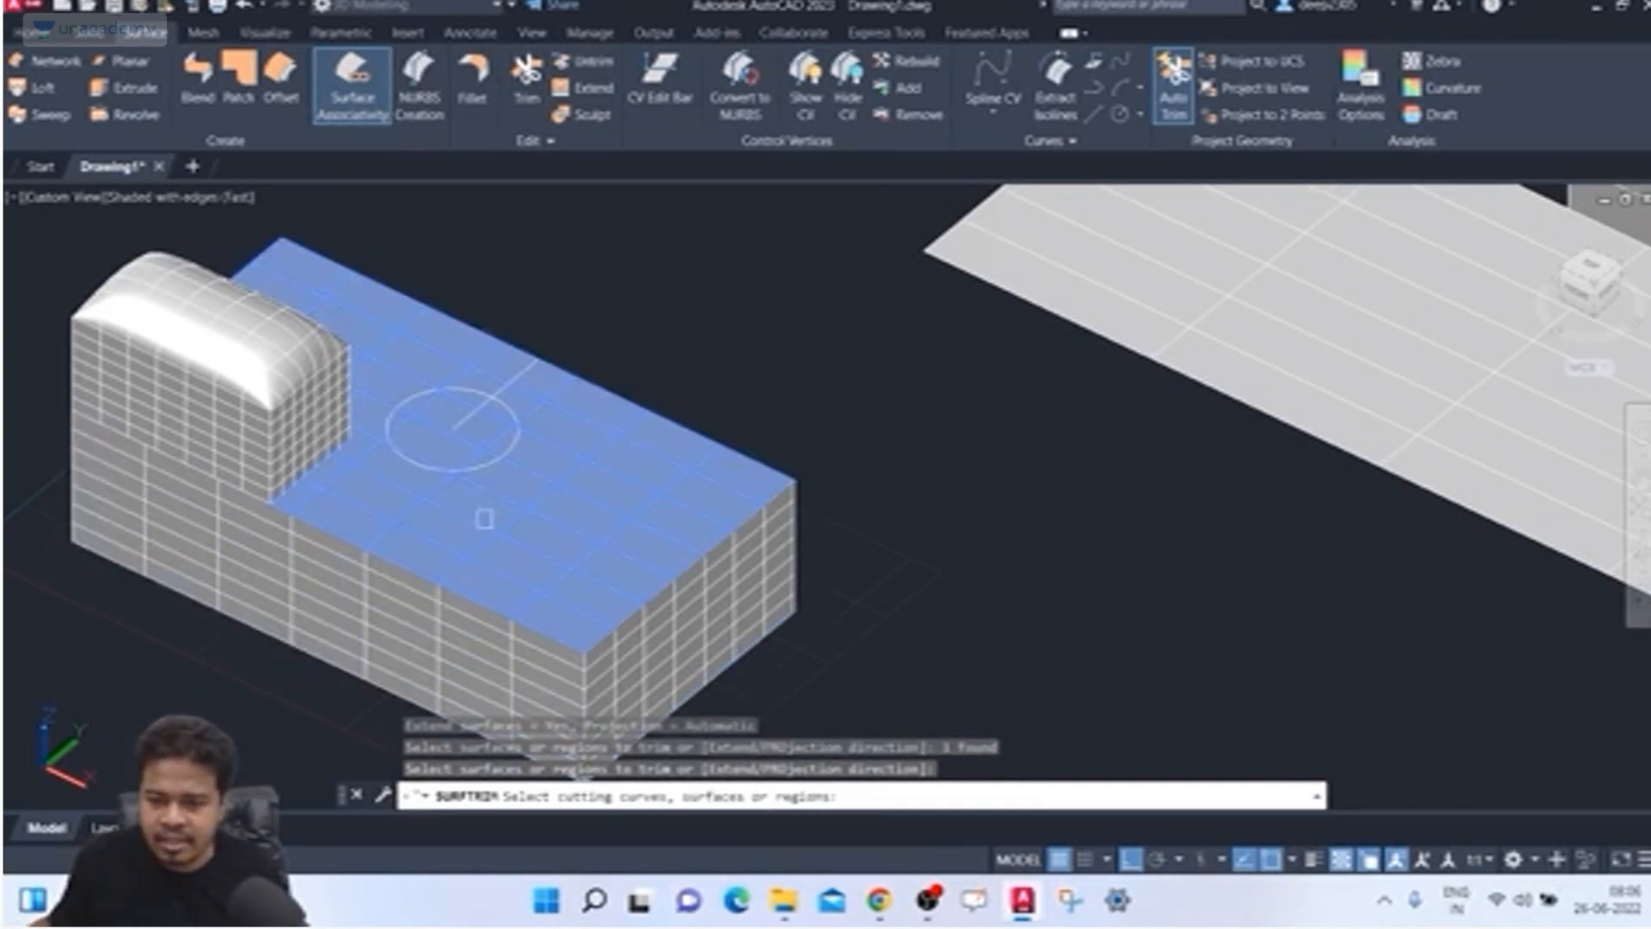
{"action": "left_click", "coordinate": [506, 446]}
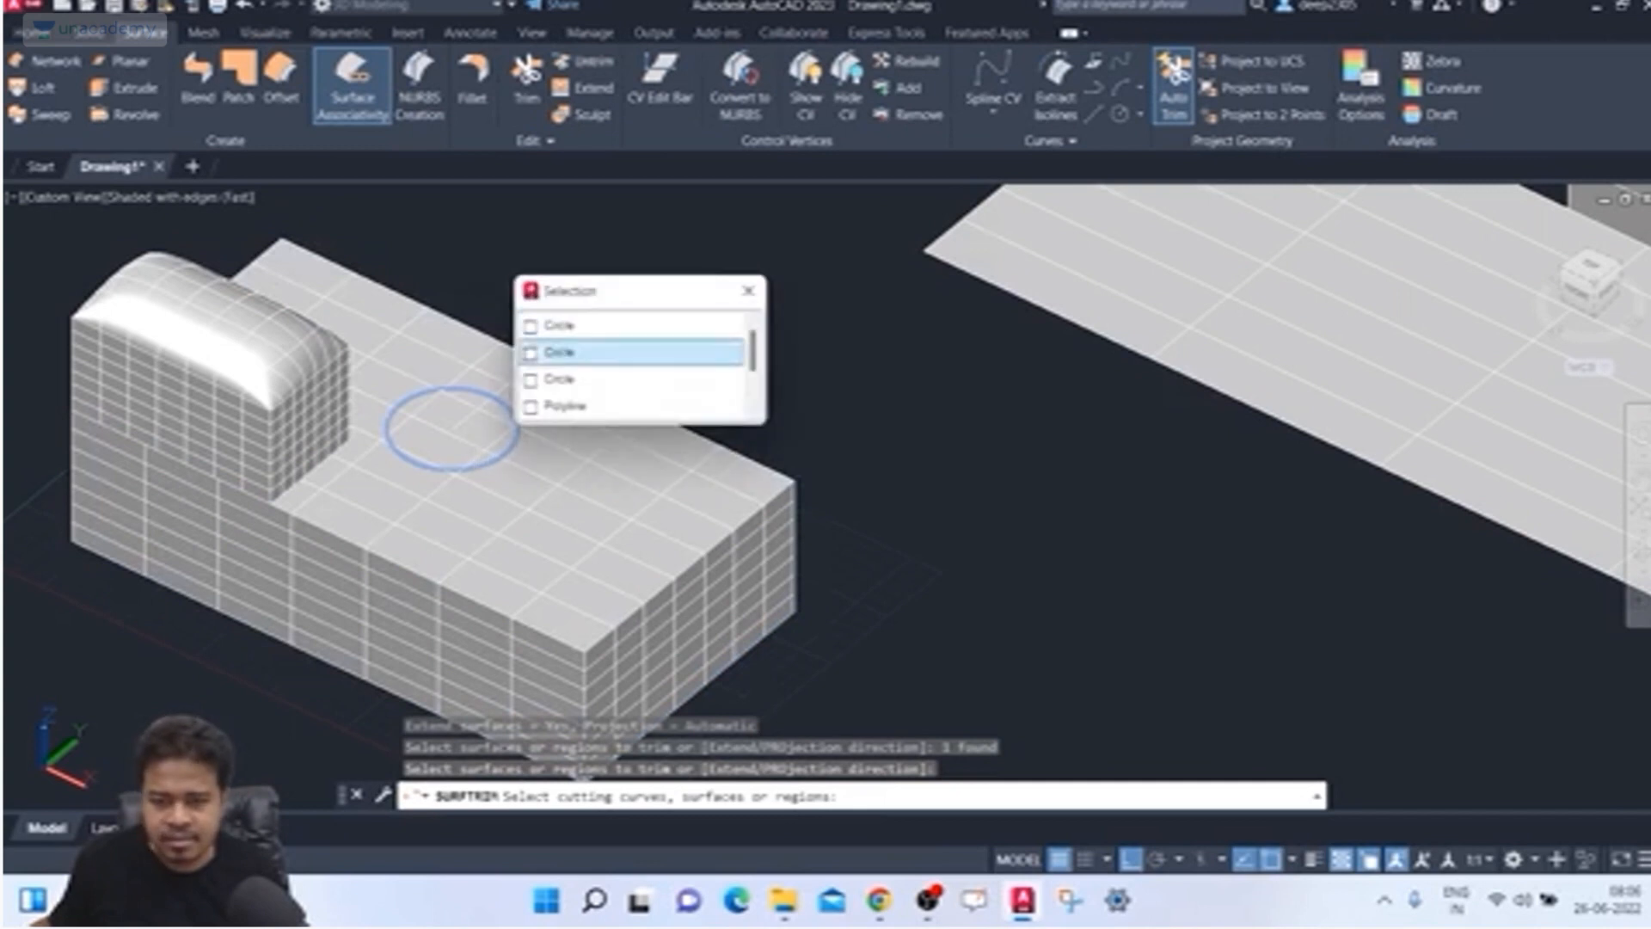
{"action": "left_click", "coordinate": [602, 323]}
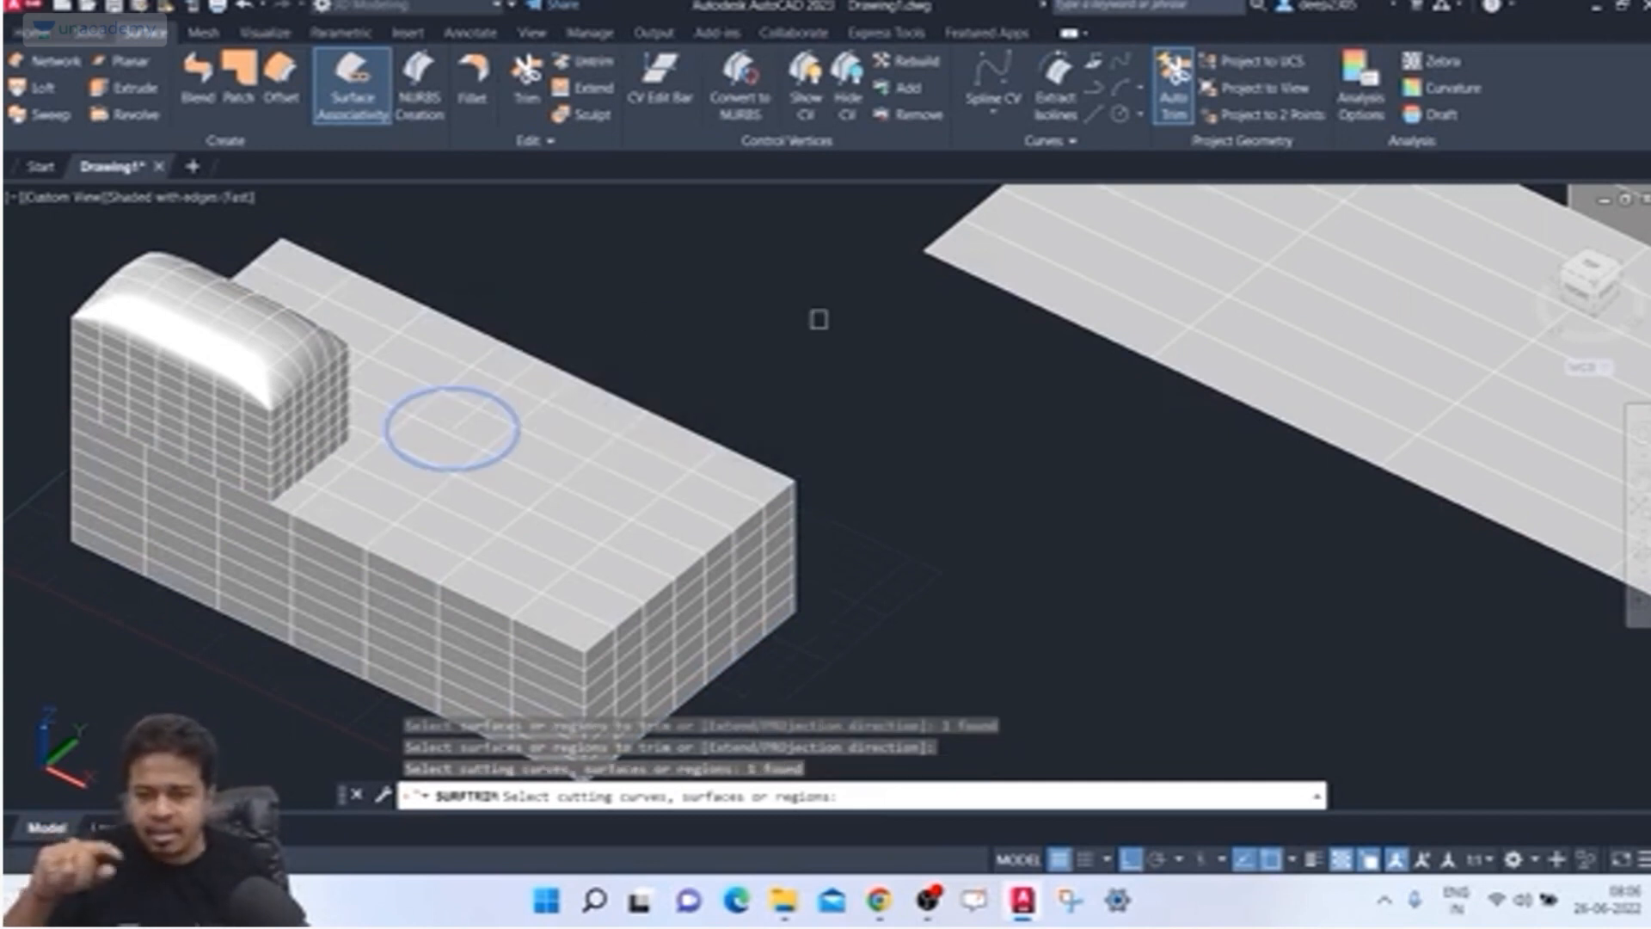
{"action": "key", "text": "Return"}
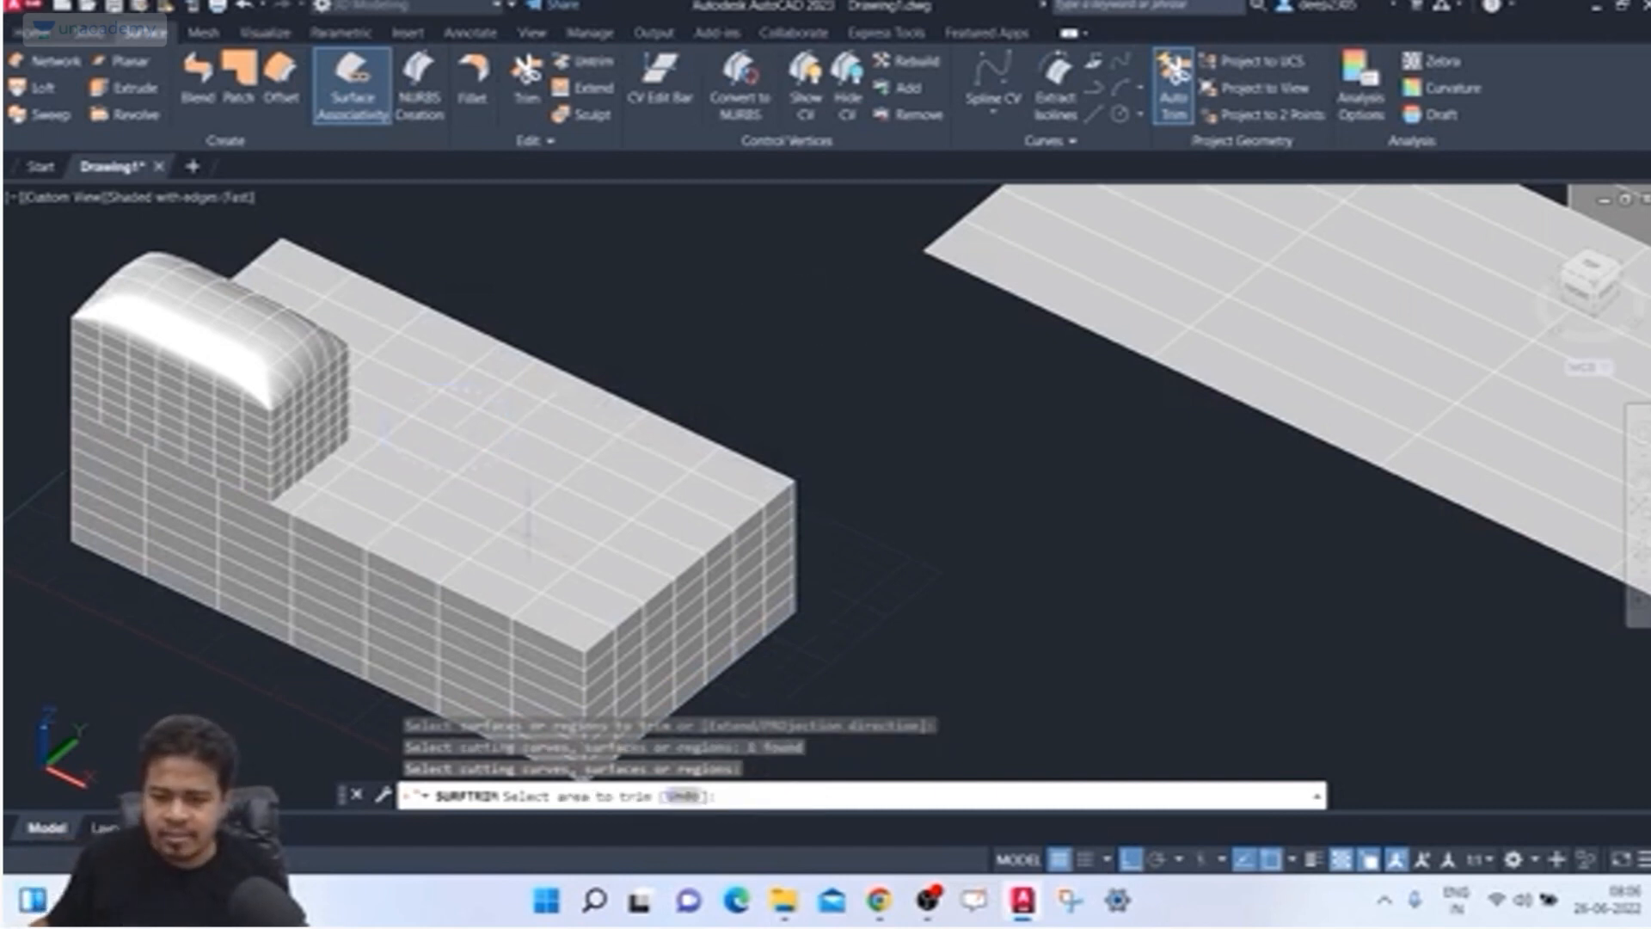
Step: Trim away the top surface's area inside the circle and finish the command
{"action": "left_click", "coordinate": [466, 426]}
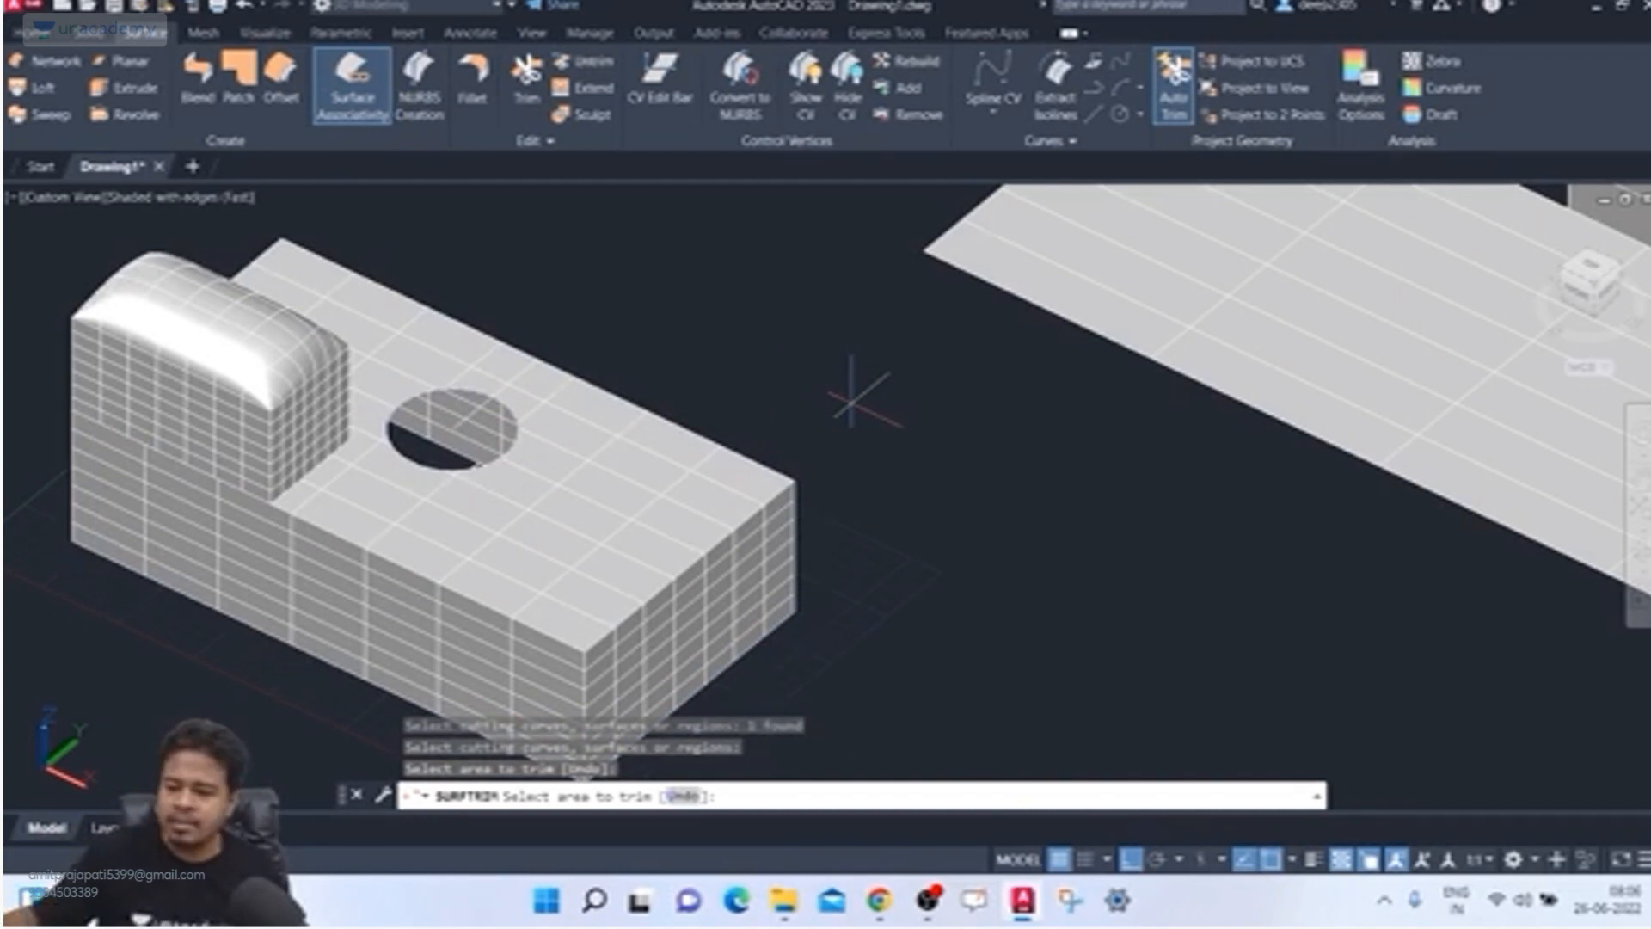
{"action": "key", "text": "Return"}
{"action": "key", "text": "Escape"}
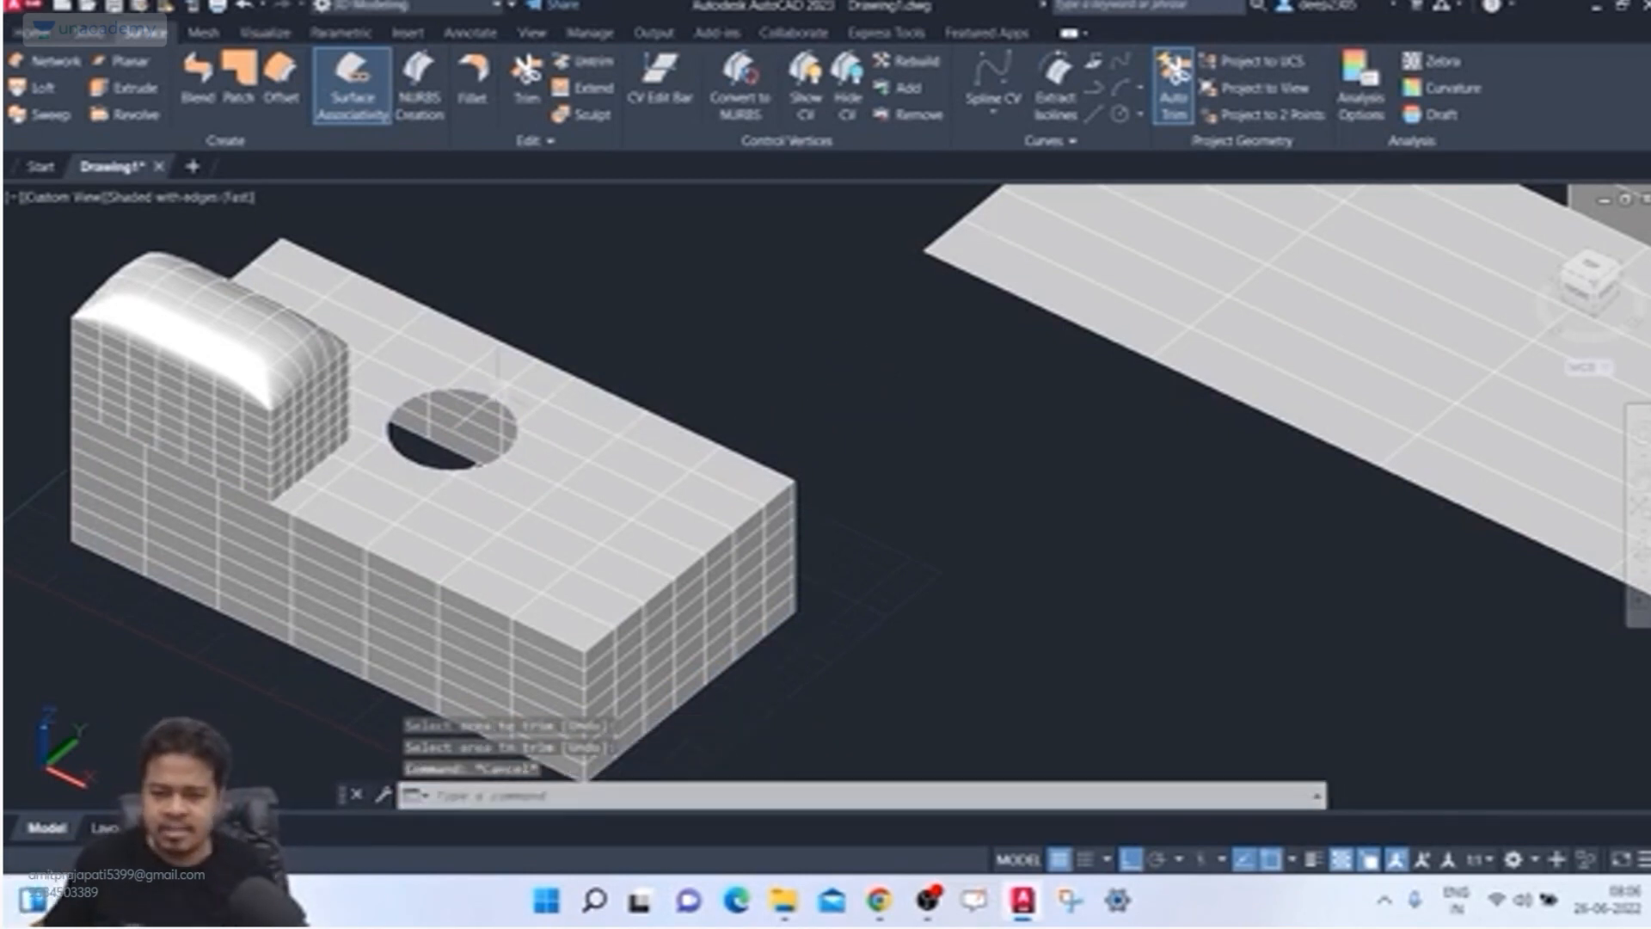
{"action": "scroll", "coordinate": [430, 378], "scroll_direction": "up", "scroll_amount": 3}
{"action": "scroll", "coordinate": [503, 365], "scroll_direction": "down", "scroll_amount": 2}
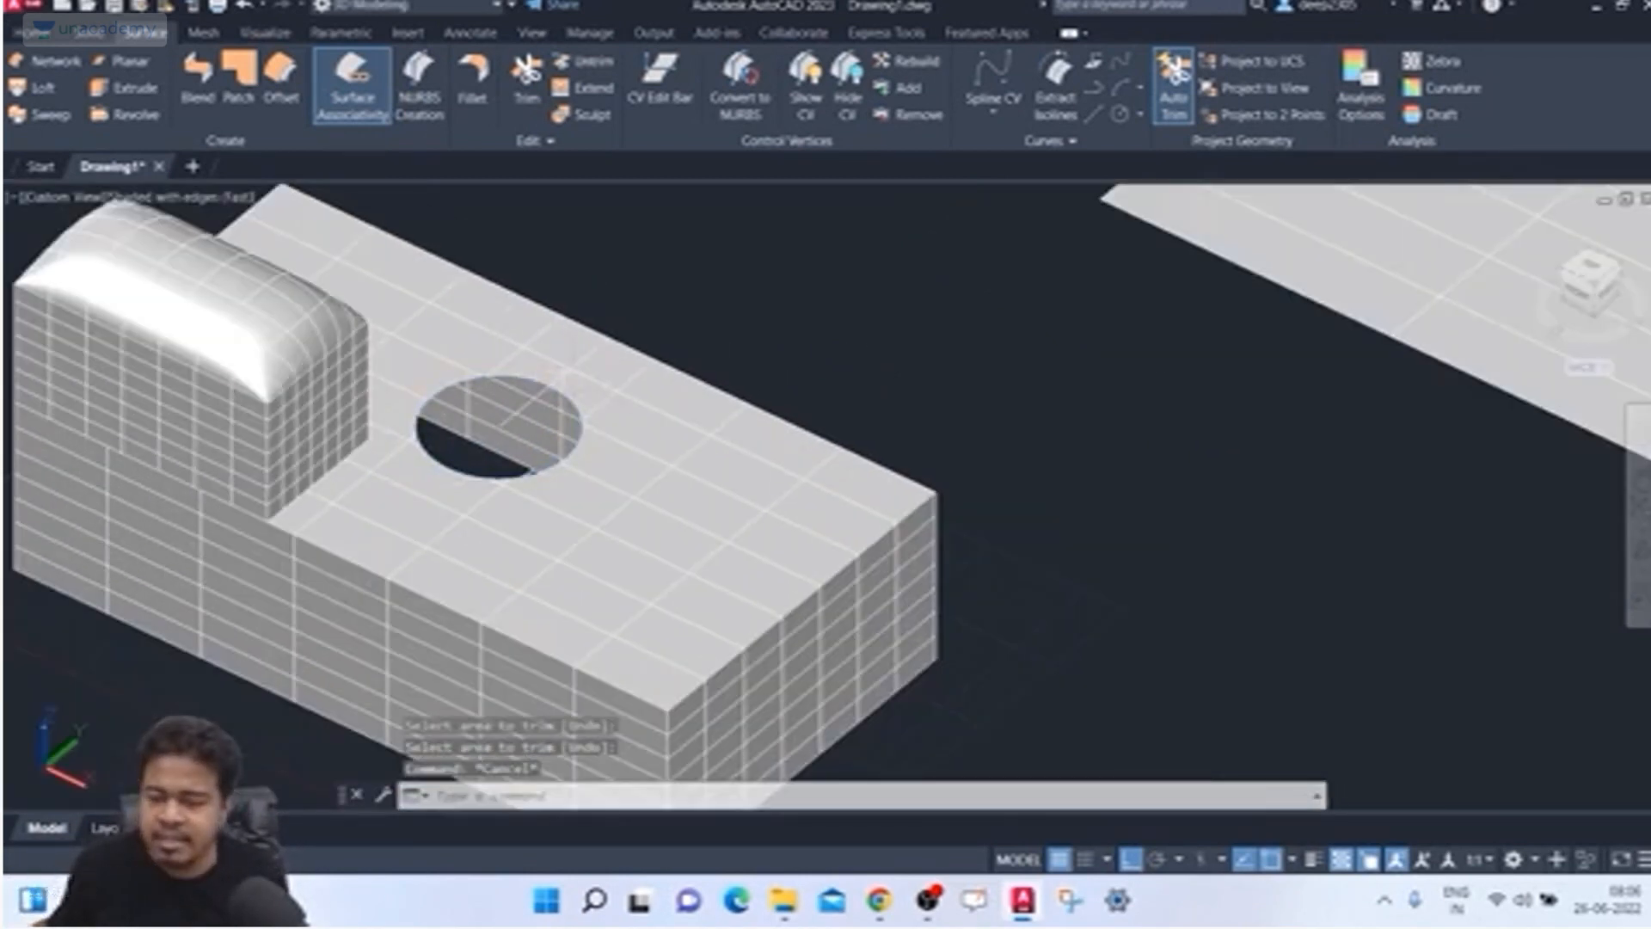
{"action": "key", "text": "Escape"}
{"action": "key", "text": "Escape"}
{"action": "scroll", "coordinate": [852, 243], "scroll_direction": "down", "scroll_amount": 4}
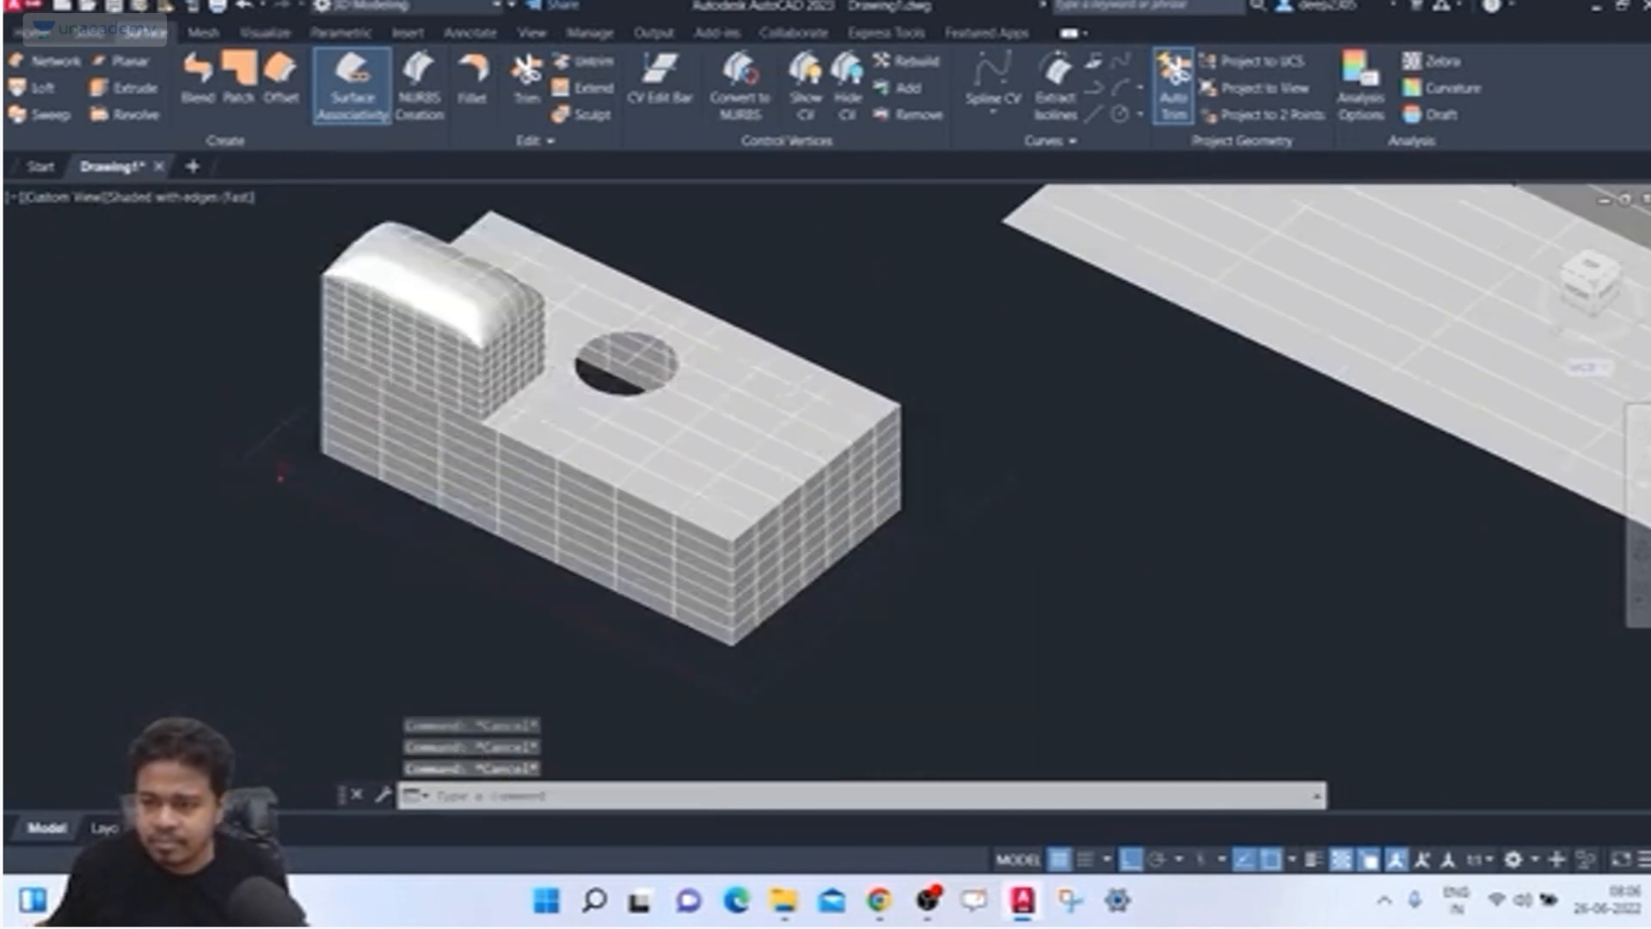
Step: Restore the circular area trimmed from the block's top face with Surface Untrim, using the Surface option to choose the whole face
{"action": "middle_click_drag", "start_coordinate": [835, 262], "coordinate": [588, 352]}
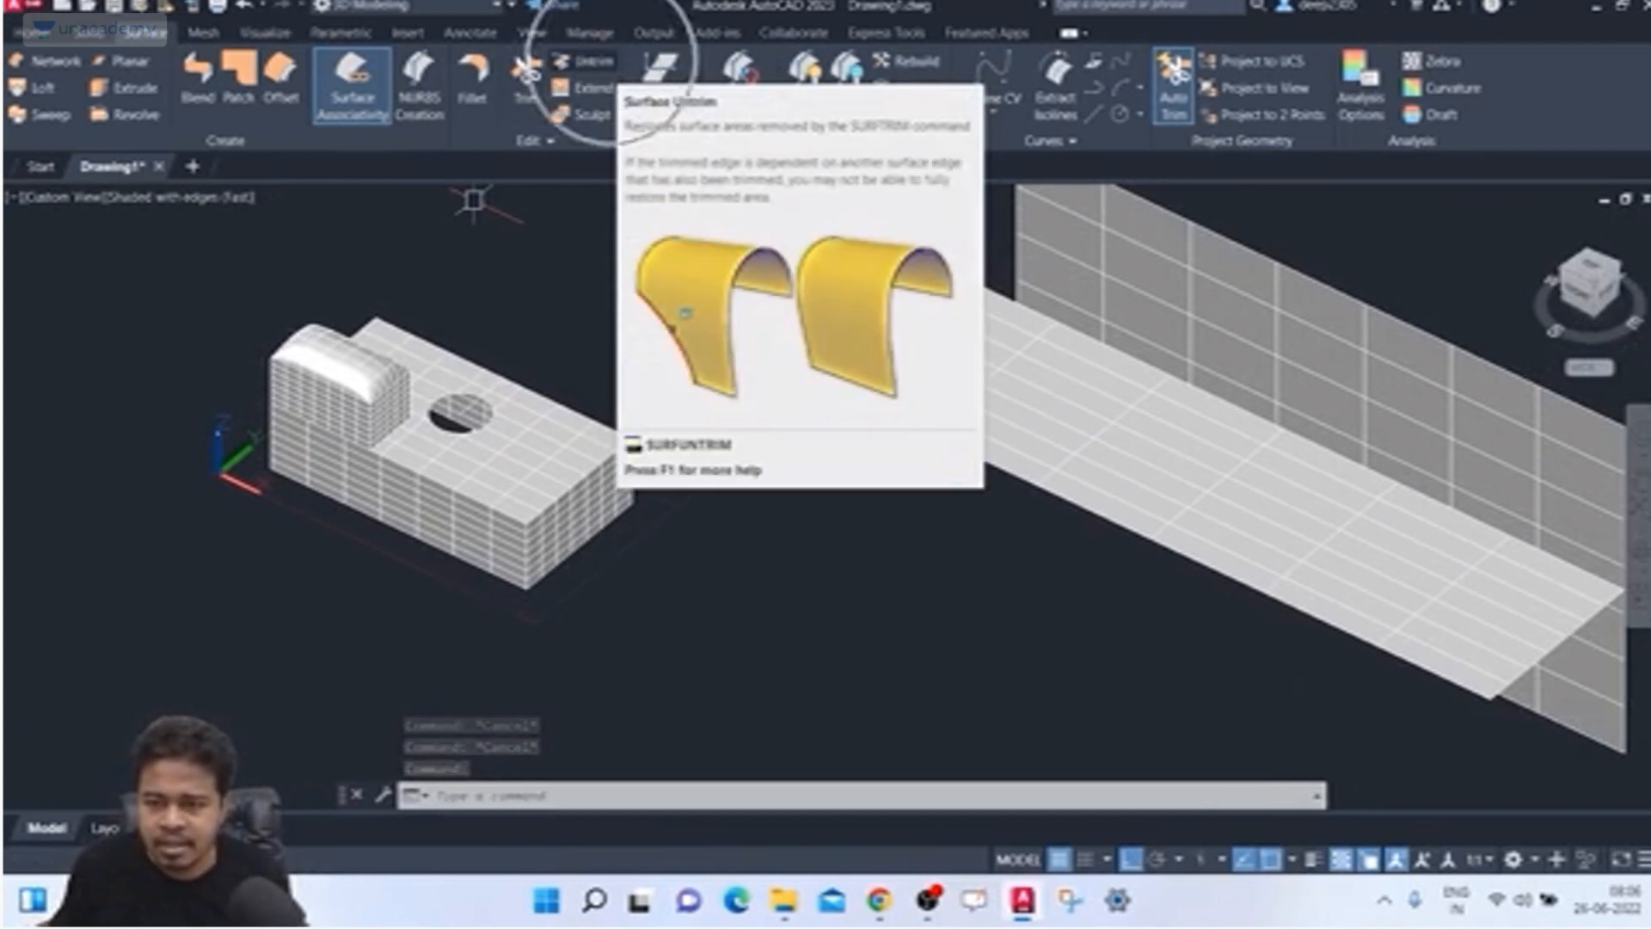
{"action": "left_click", "coordinate": [585, 61]}
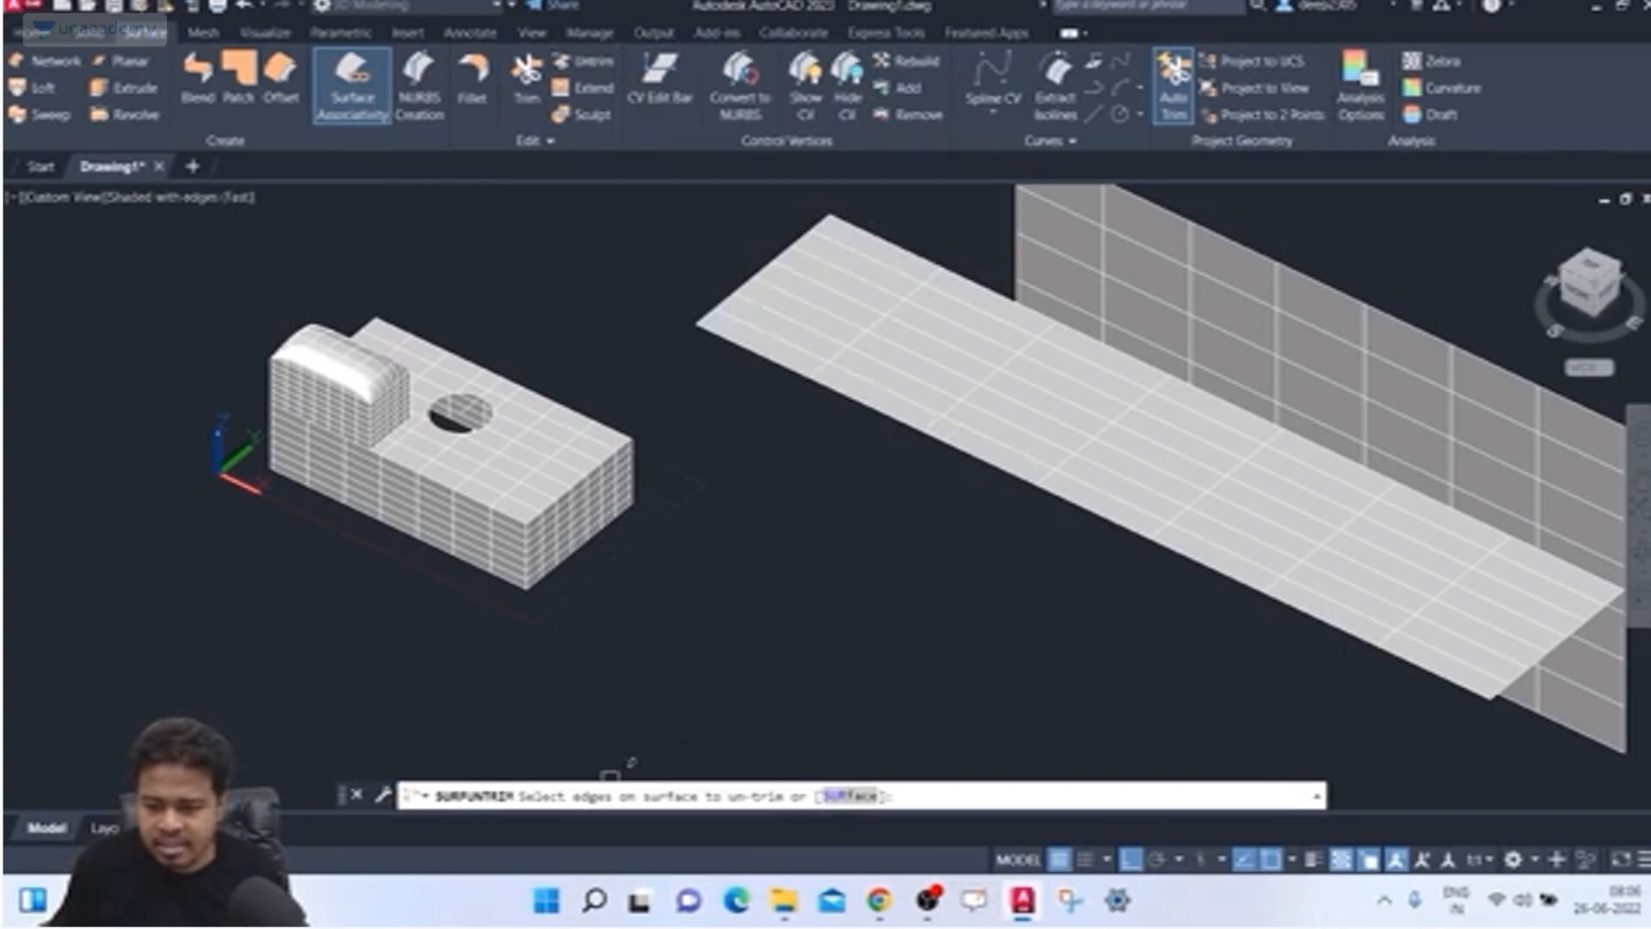
{"action": "scroll", "coordinate": [483, 429], "scroll_direction": "up", "scroll_amount": 3}
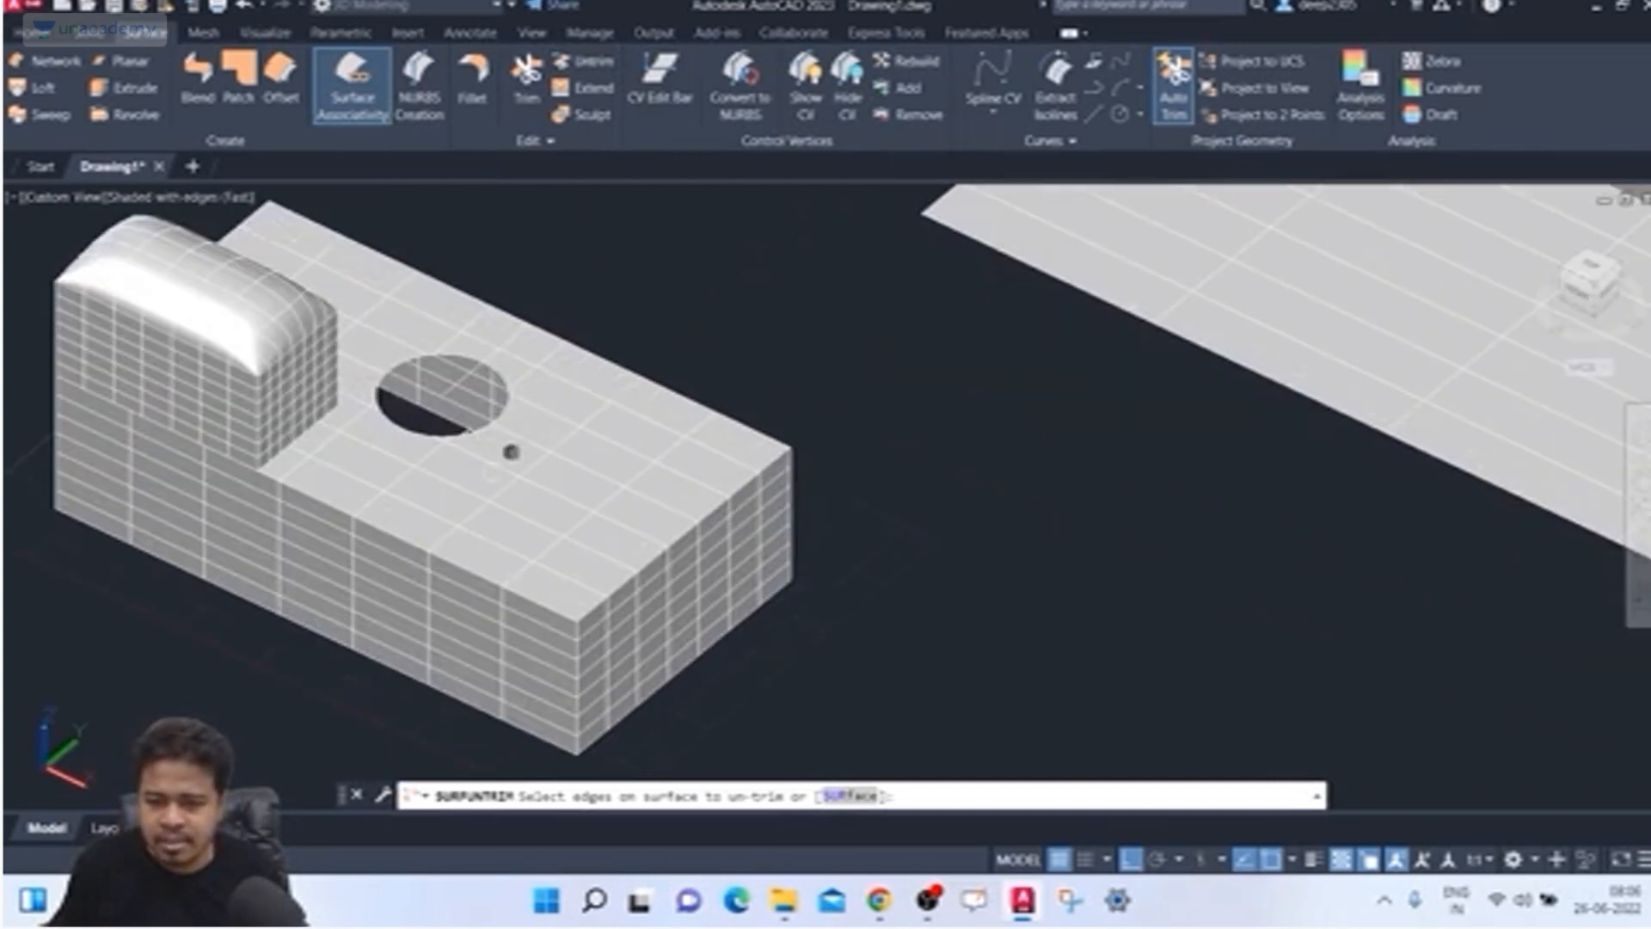
{"action": "left_click", "coordinate": [522, 472]}
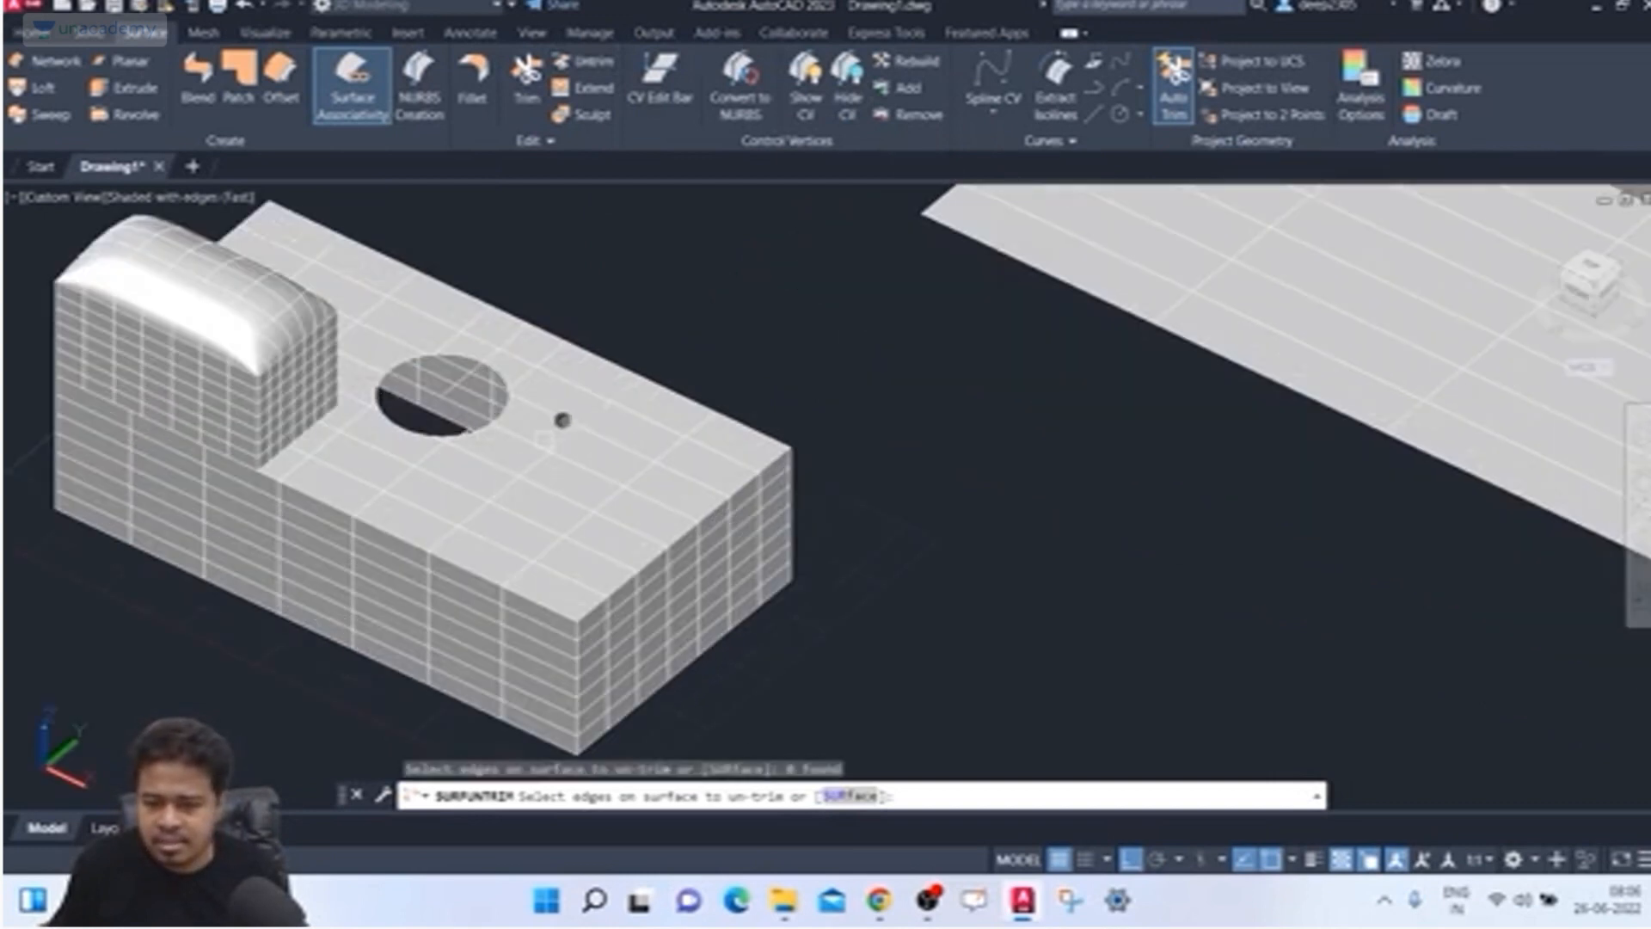
{"action": "scroll", "coordinate": [543, 440], "scroll_direction": "up", "scroll_amount": 2}
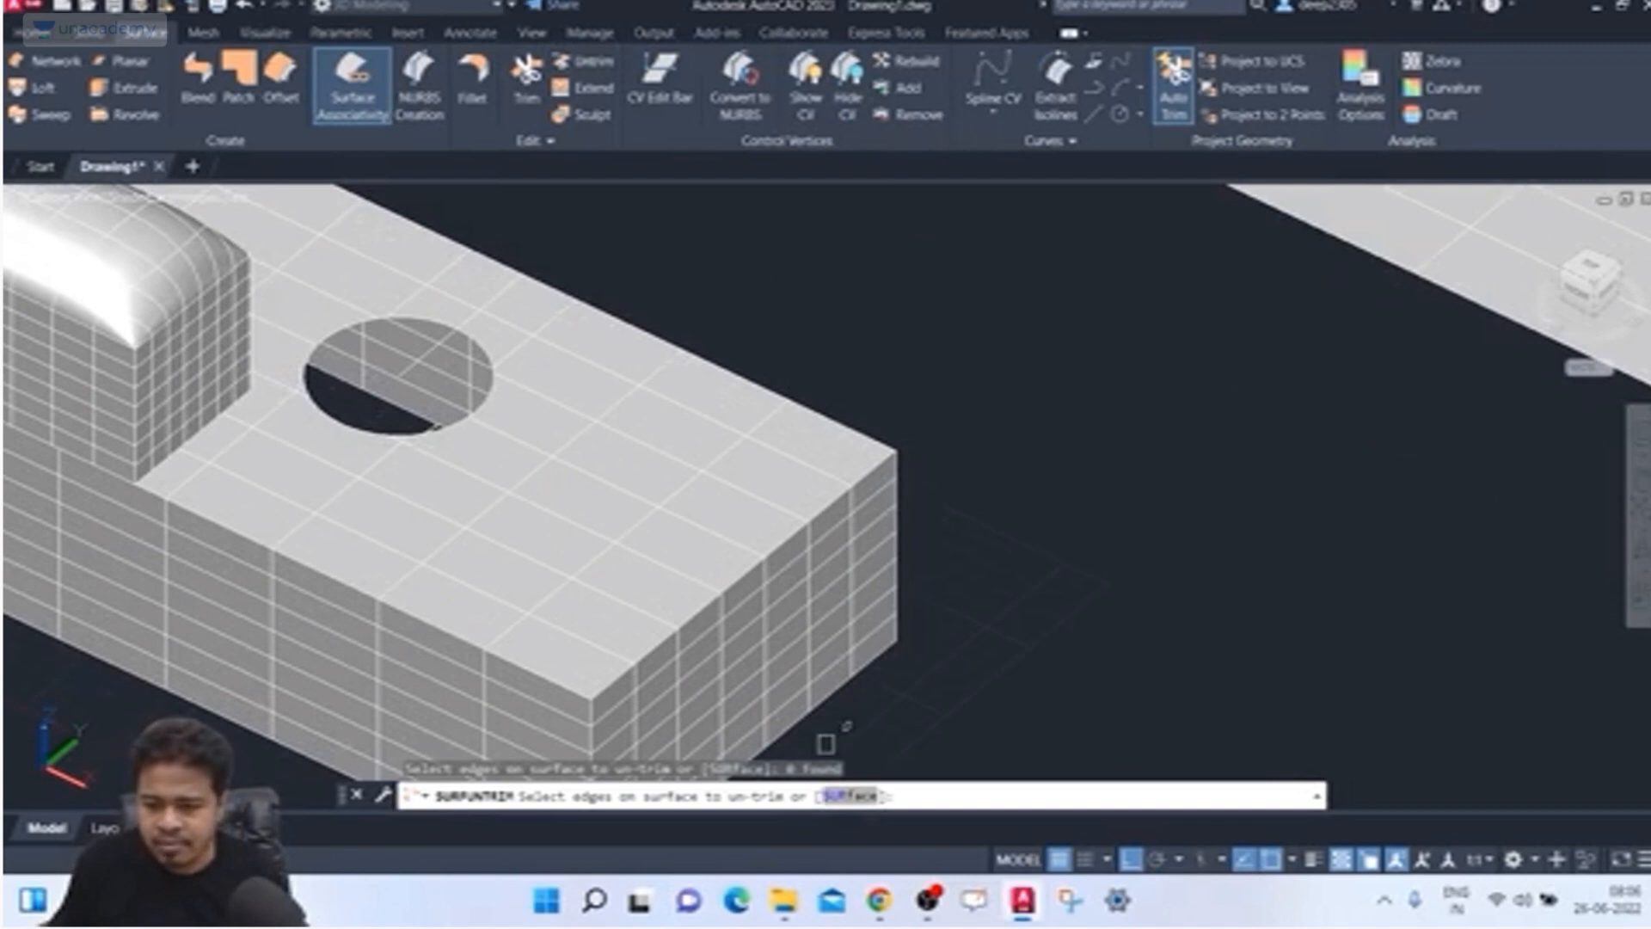
{"action": "left_click", "coordinate": [850, 795]}
{"action": "left_click", "coordinate": [615, 548]}
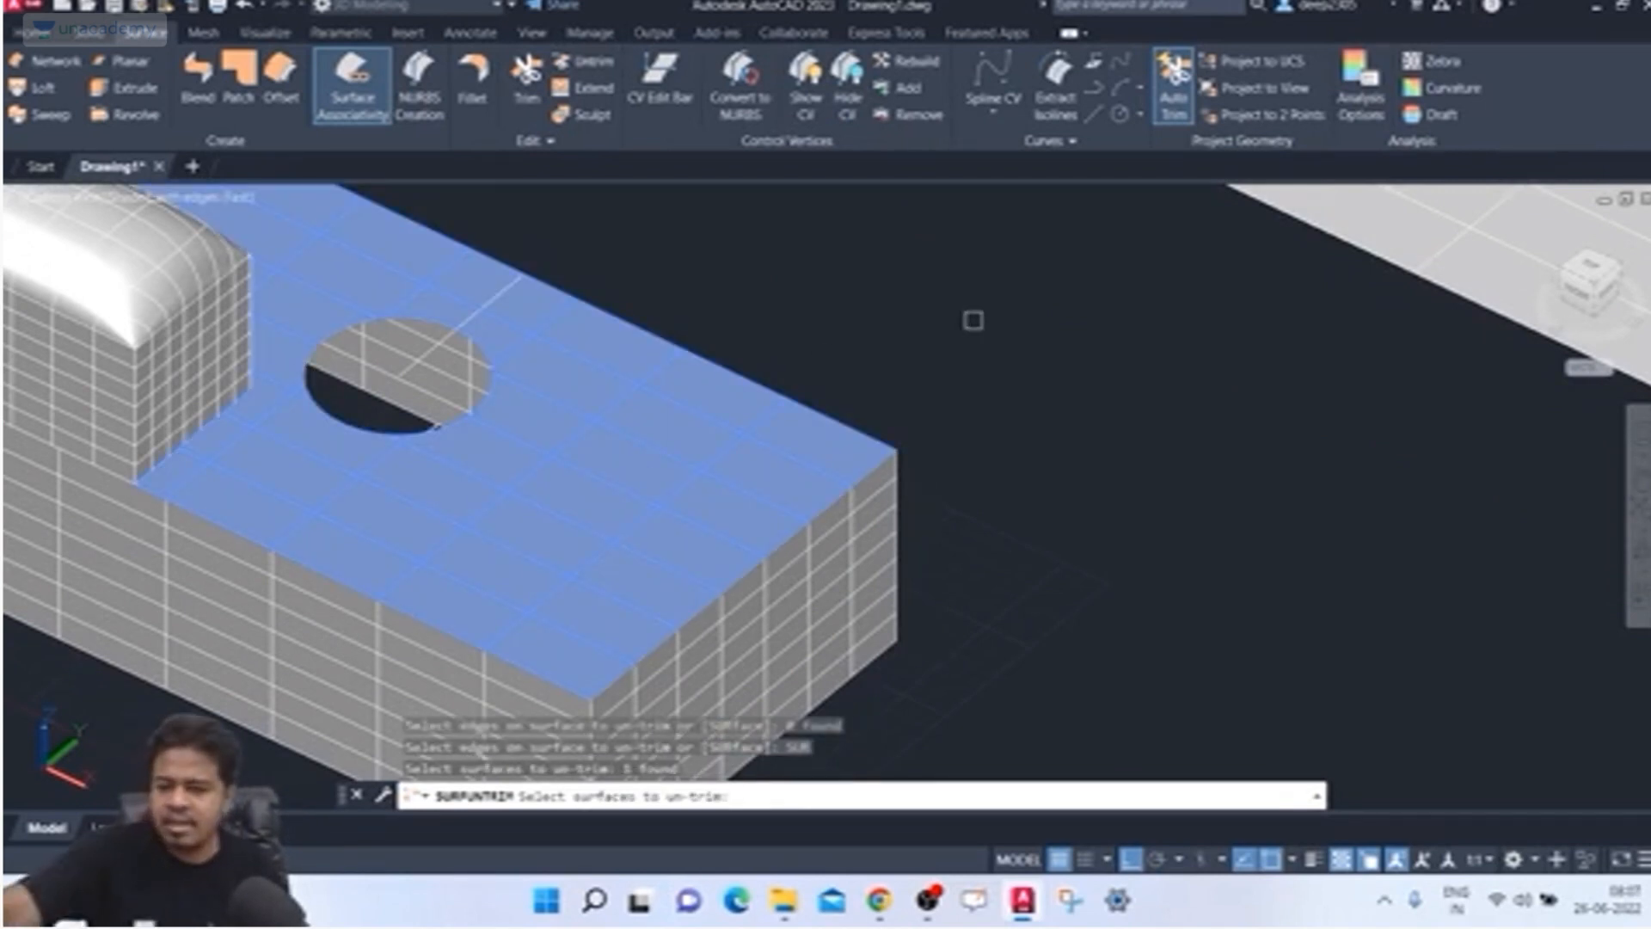
{"action": "key", "text": "Return"}
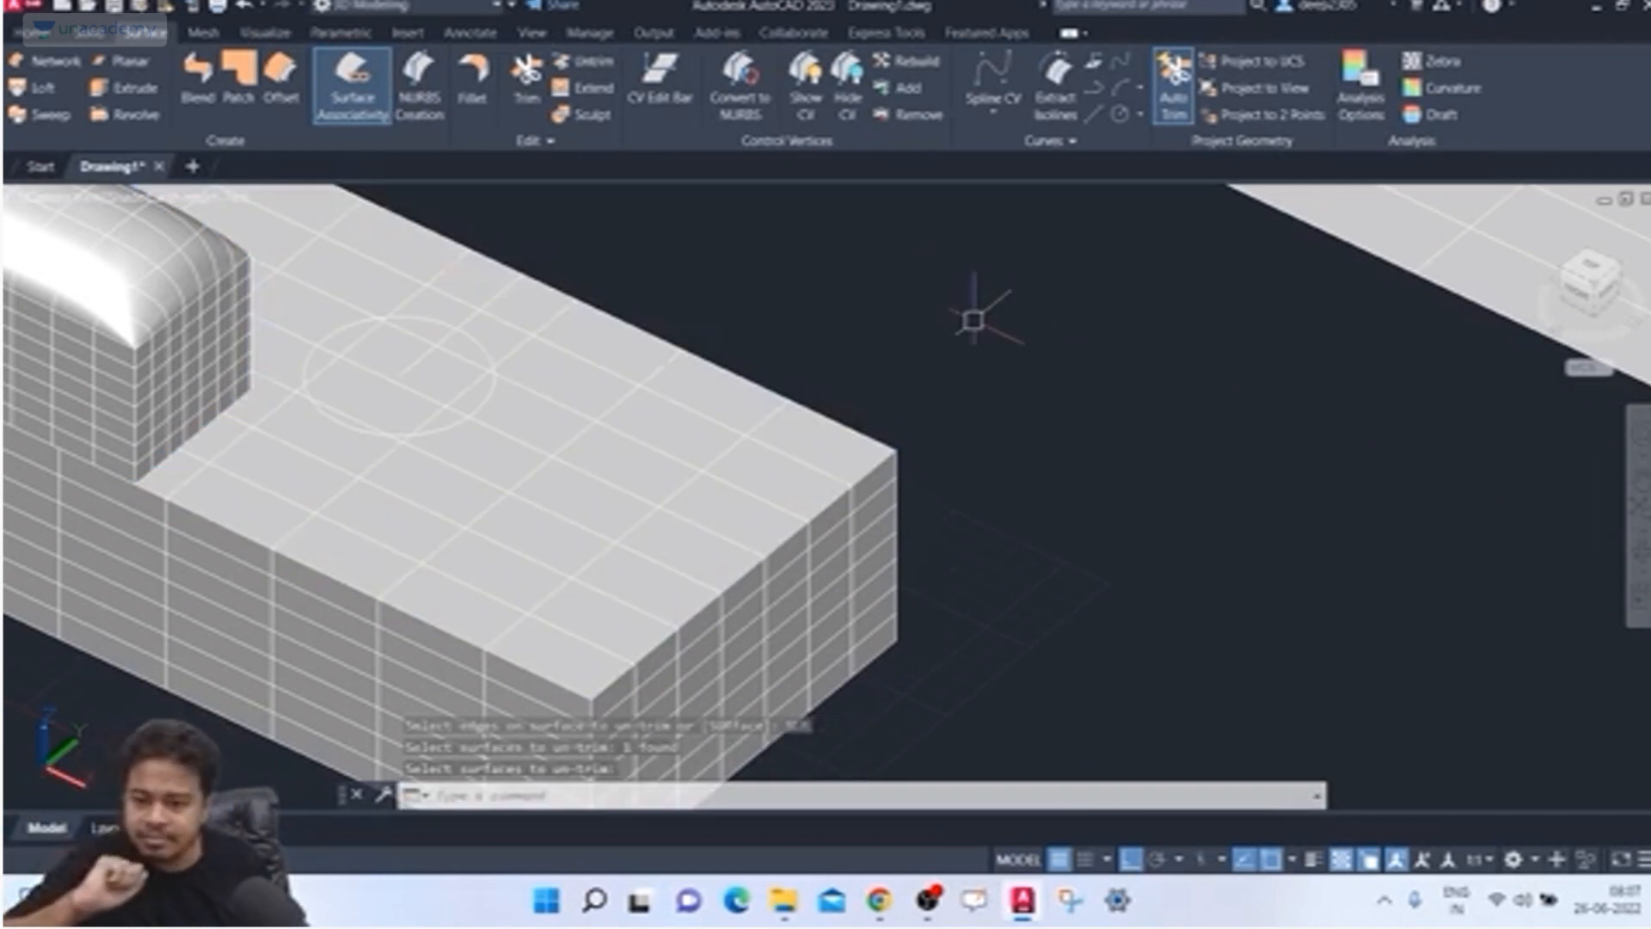
{"action": "key", "text": "Escape"}
{"action": "scroll", "coordinate": [951, 399], "scroll_direction": "down", "scroll_amount": 2}
{"action": "middle_click_drag", "start_coordinate": [950, 399], "coordinate": [532, 512]}
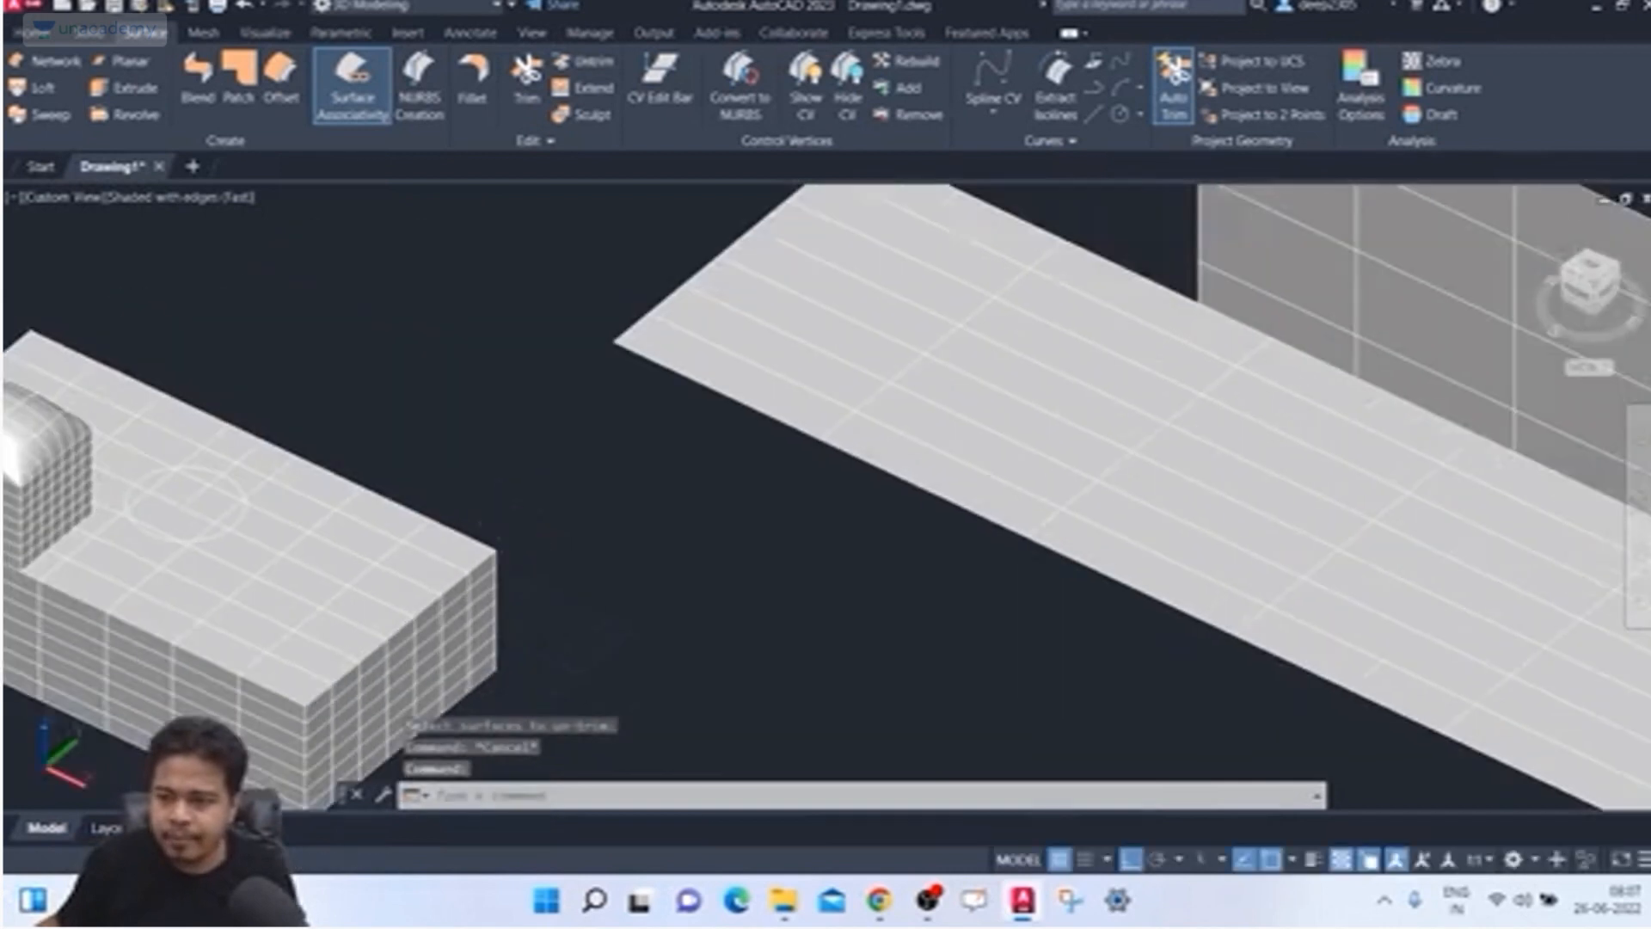
Step: Restore the trimmed part of the large horizontal surface beside the block with Surface Untrim, using the Surface option to choose it whole
{"action": "scroll", "coordinate": [564, 473], "scroll_direction": "down", "scroll_amount": 2}
{"action": "left_click", "coordinate": [585, 60]}
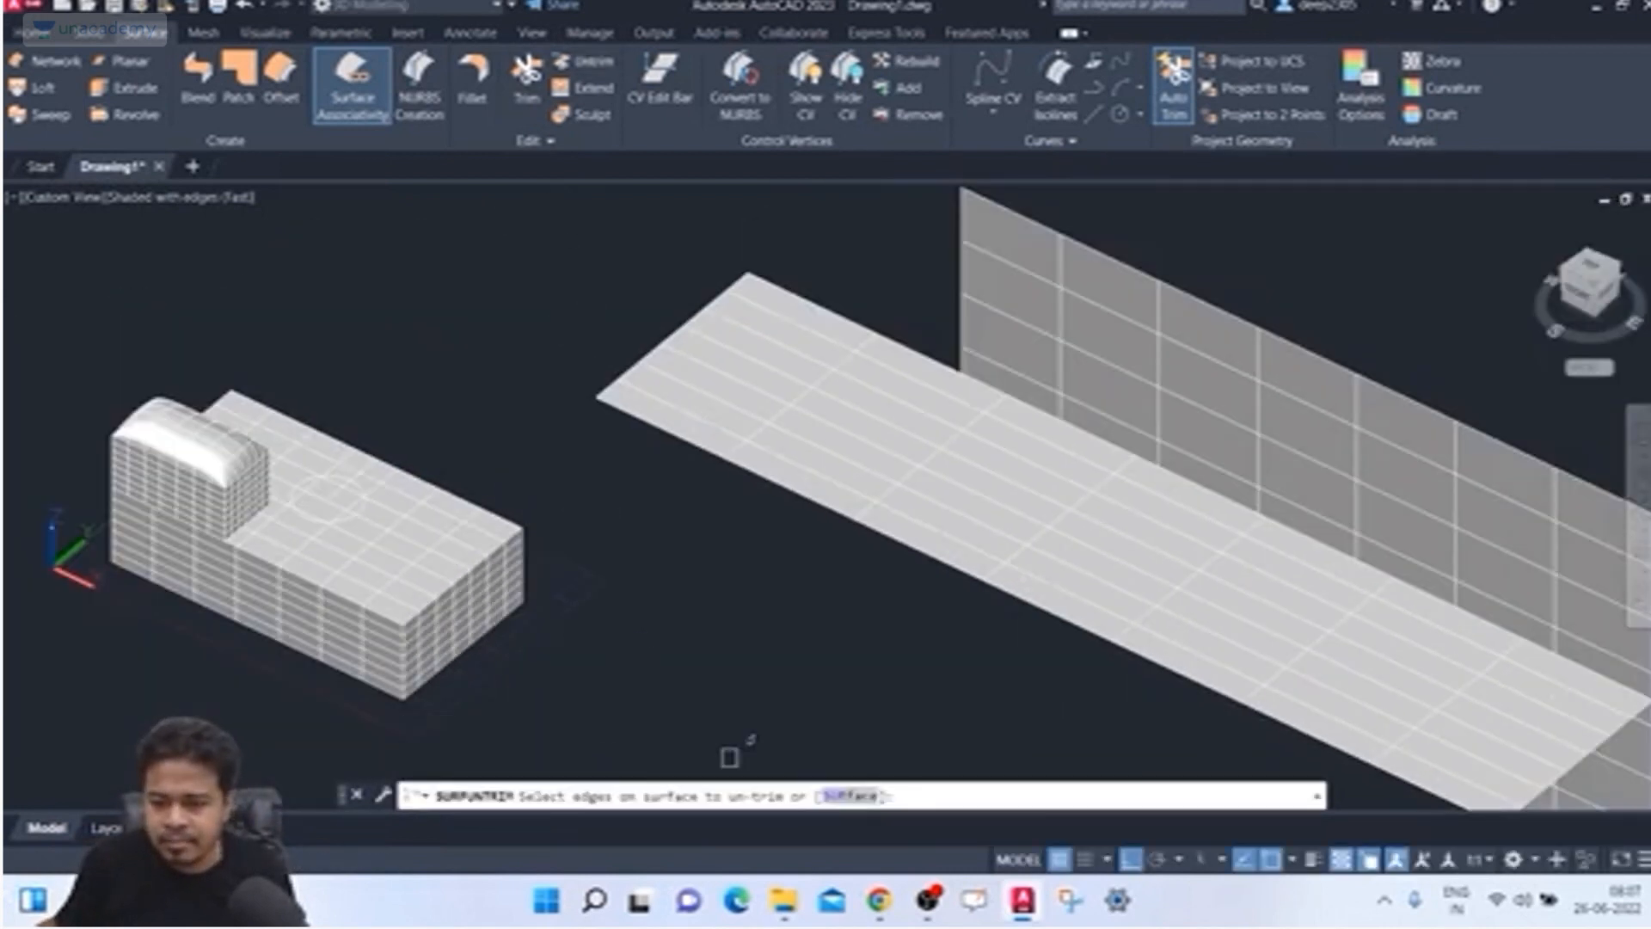
{"action": "type", "text": "SUR"}
{"action": "key", "text": "Return"}
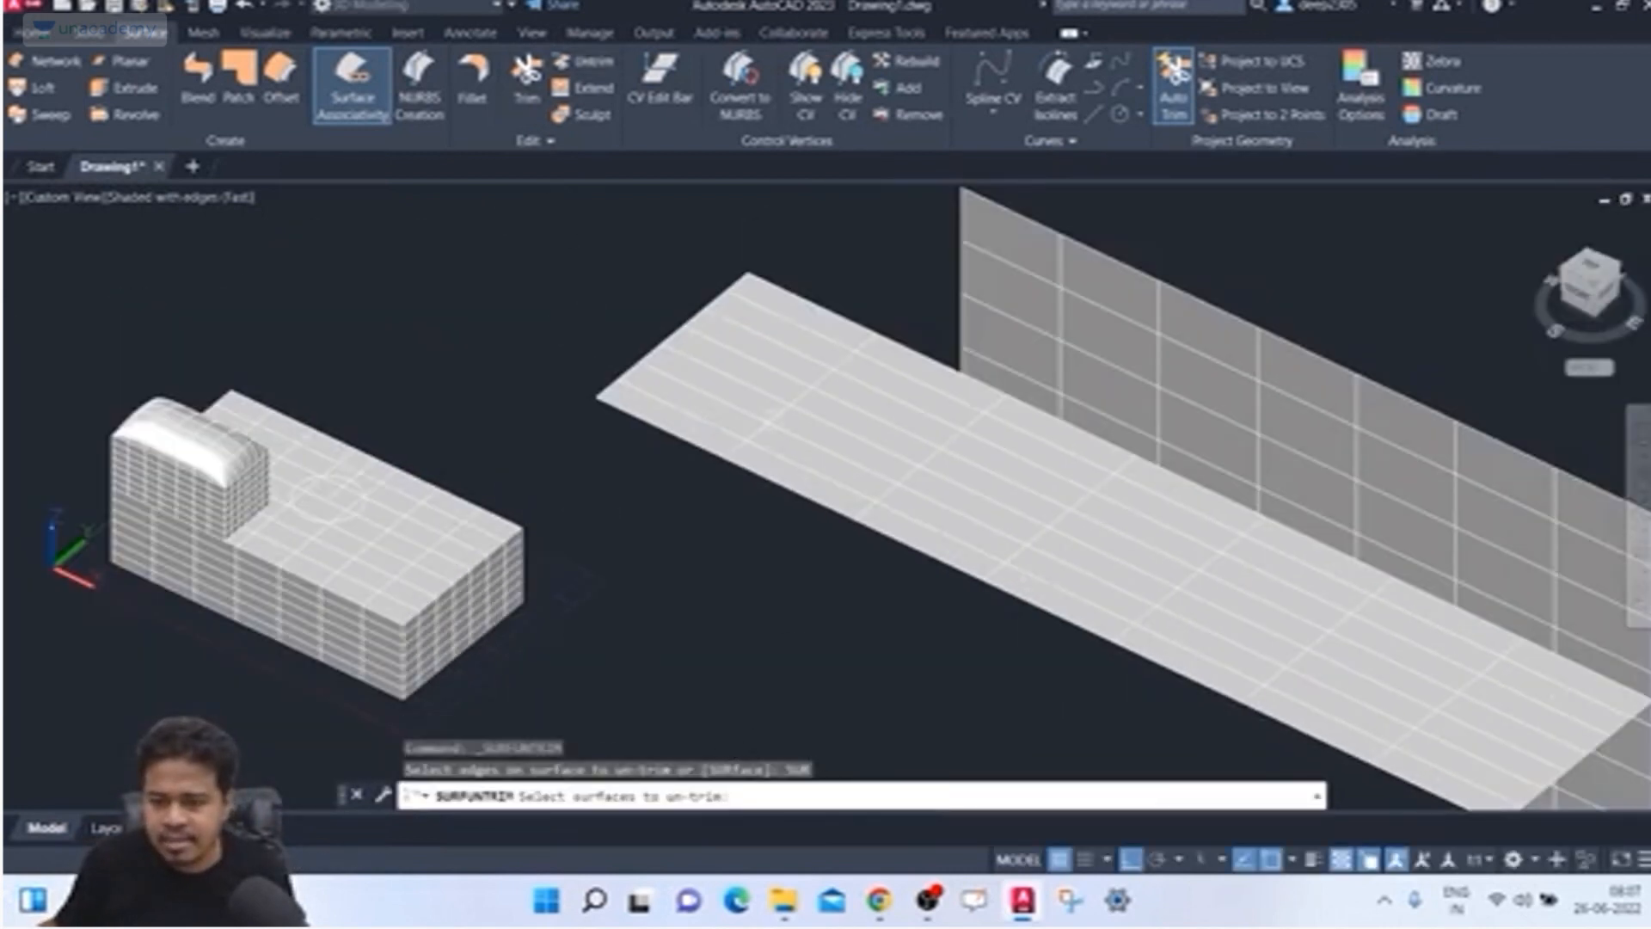
{"action": "left_click", "coordinate": [765, 386]}
{"action": "key", "text": "Return"}
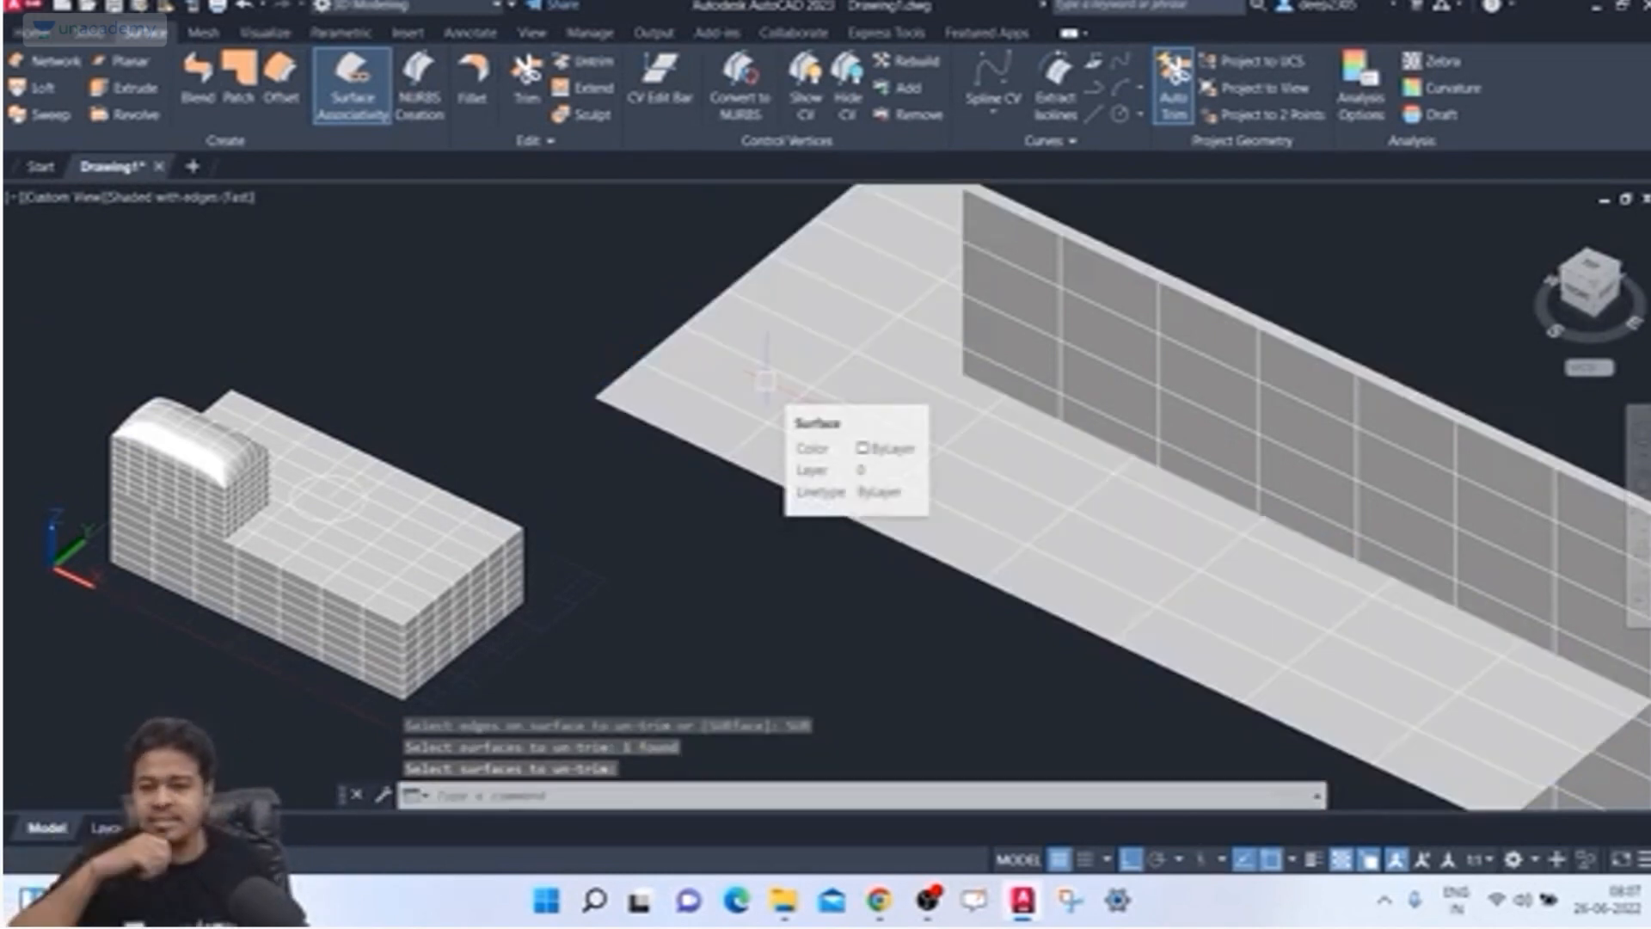
{"action": "key", "text": "Return"}
{"action": "scroll", "coordinate": [766, 379], "scroll_direction": "down", "scroll_amount": 4}
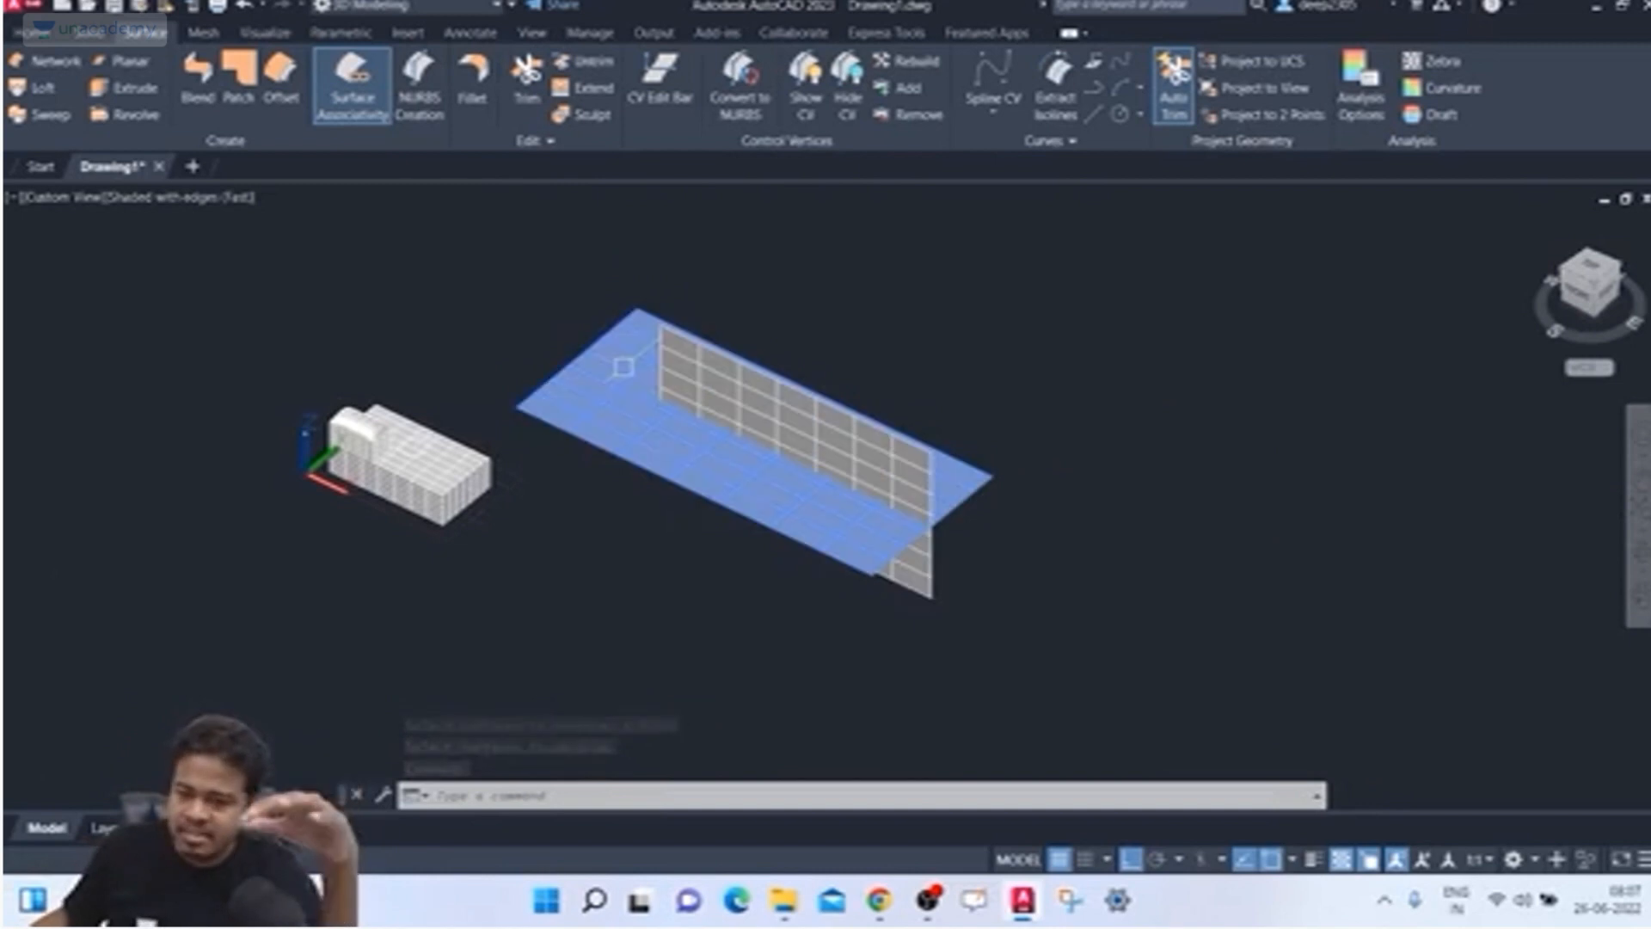
Step: Set up a surface trim of the block's top surface with the circle drawn on it as the cutting curve
{"action": "scroll", "coordinate": [525, 443], "scroll_direction": "up", "scroll_amount": 5}
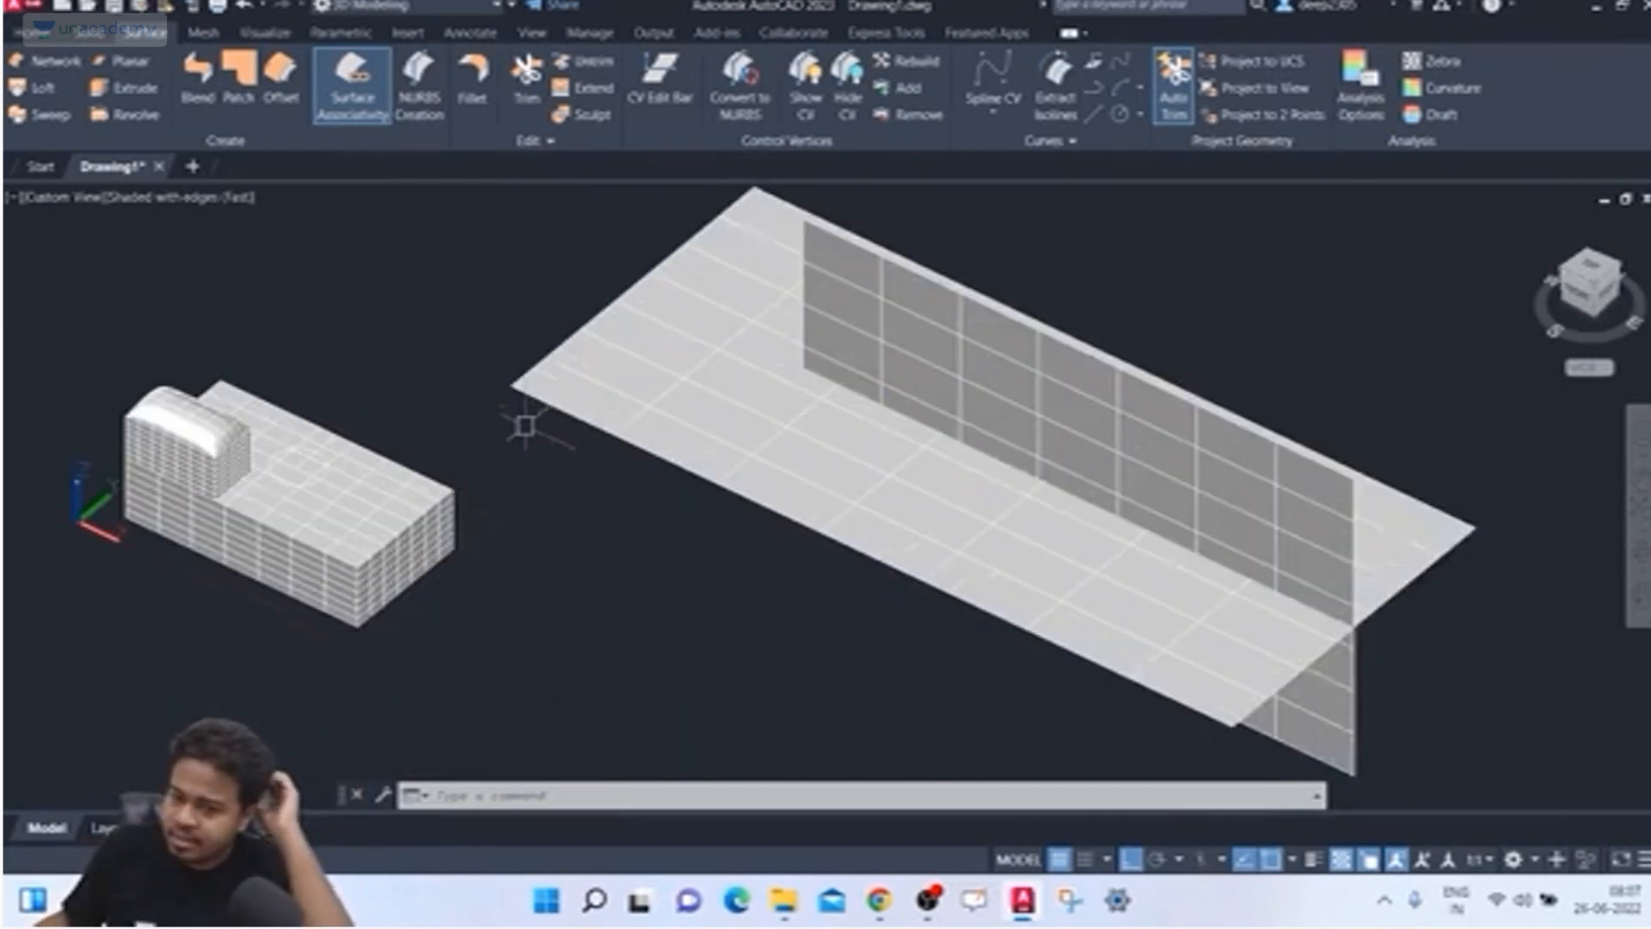
{"action": "left_click", "coordinate": [527, 81]}
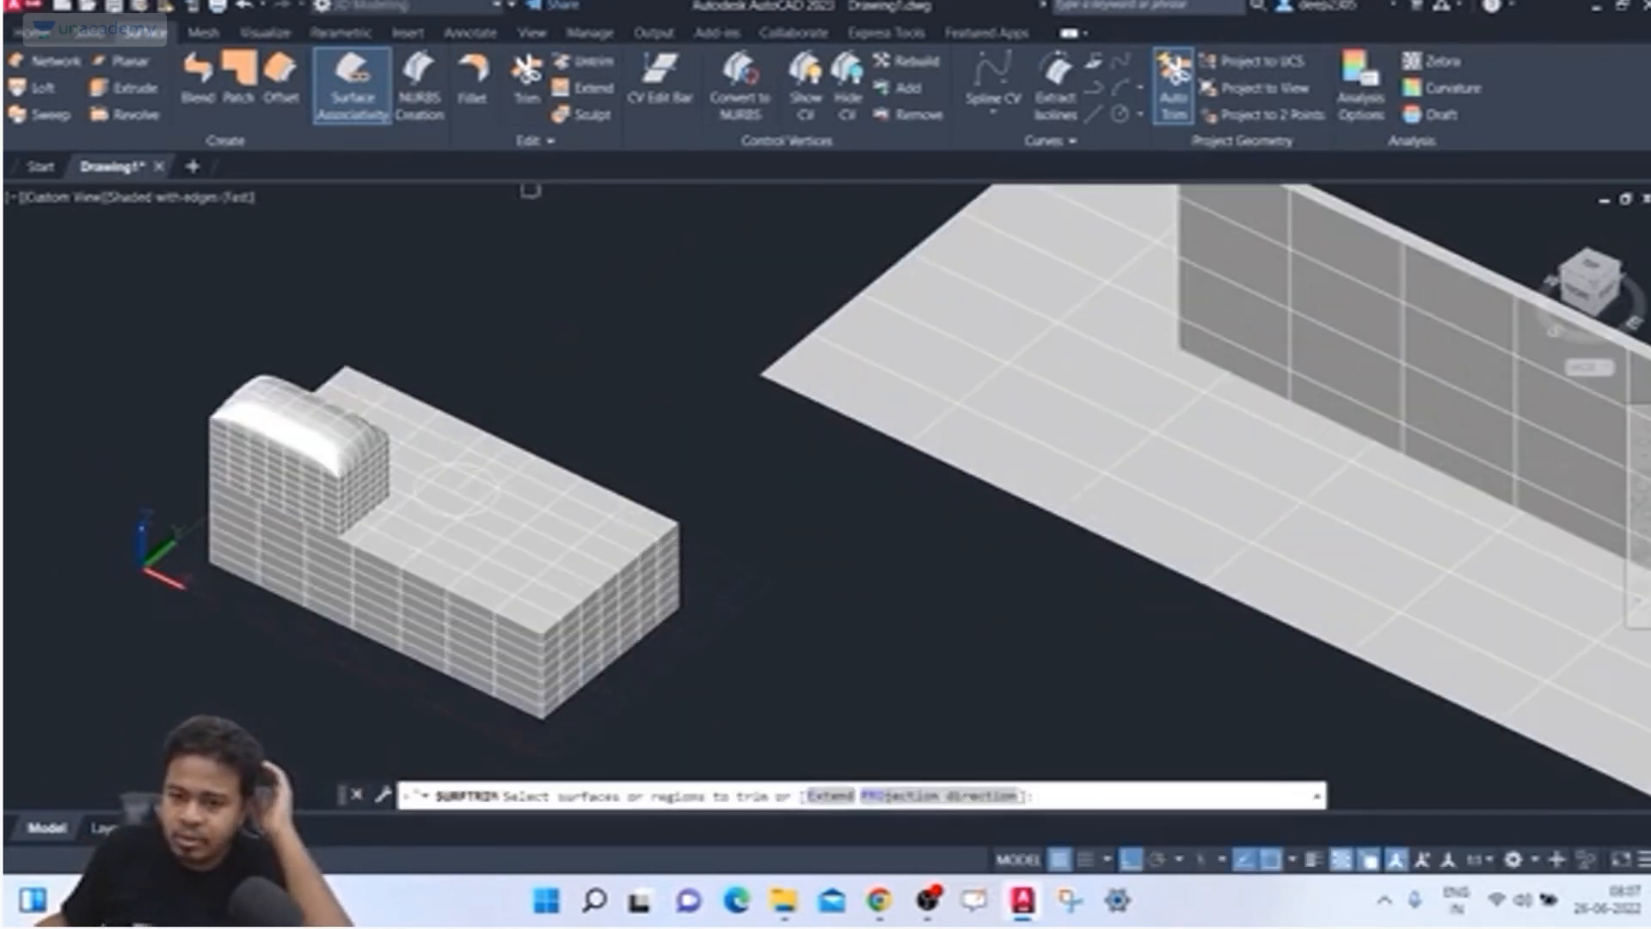
{"action": "left_click", "coordinate": [536, 582]}
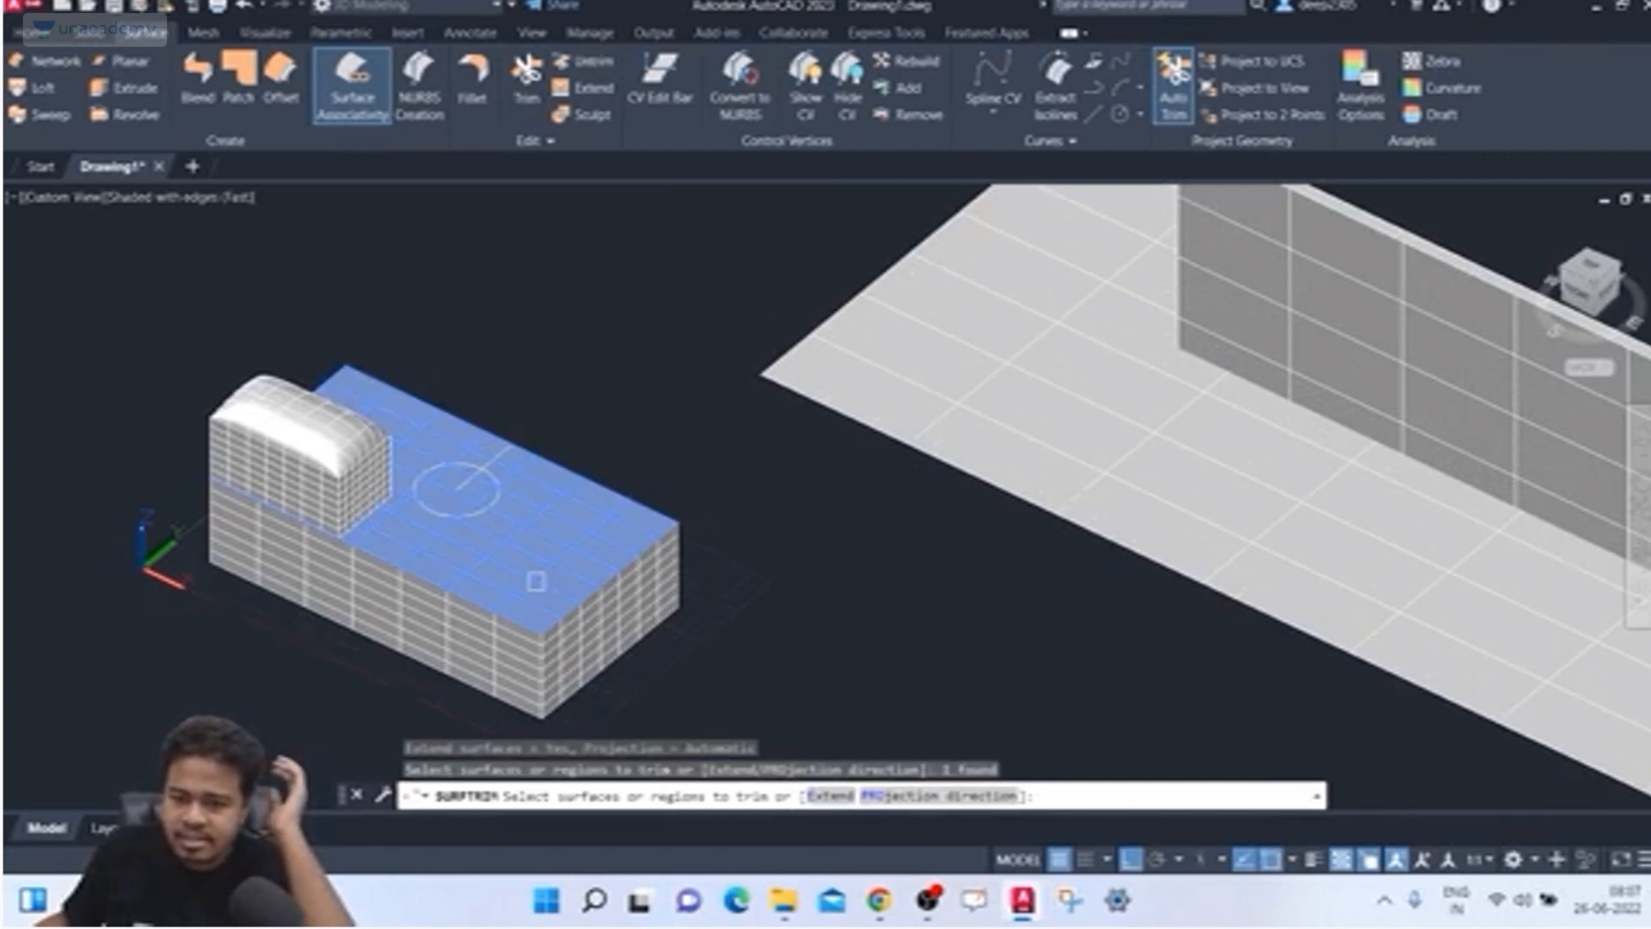
{"action": "key", "text": "Return"}
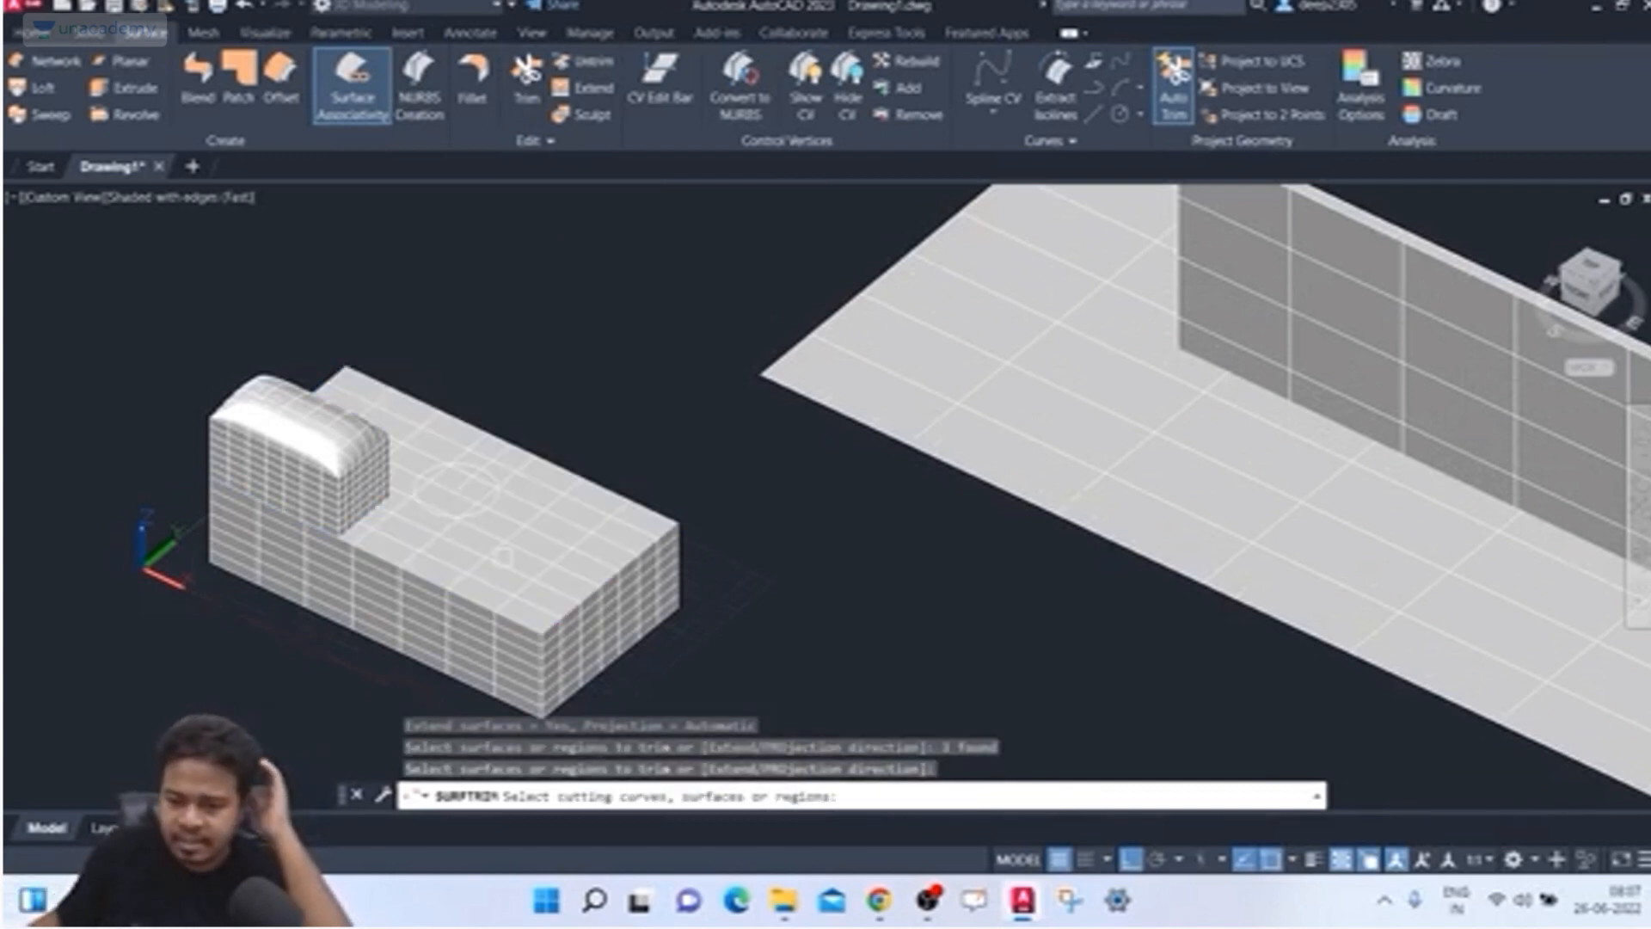
{"action": "left_click", "coordinate": [483, 506]}
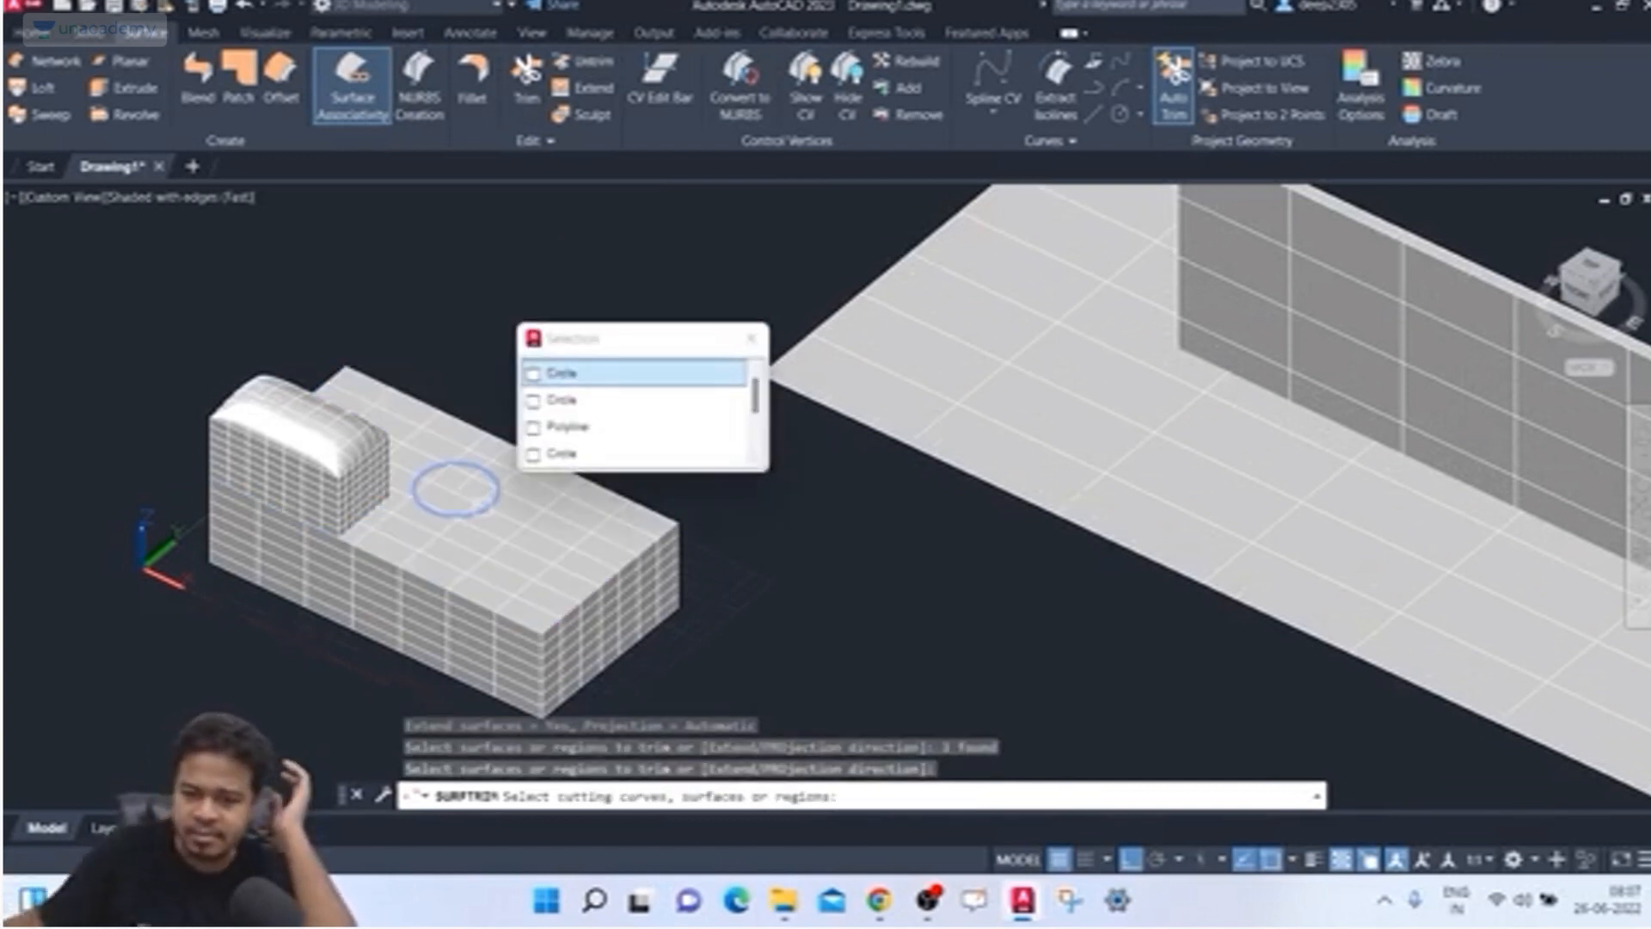
{"action": "left_click", "coordinate": [607, 376]}
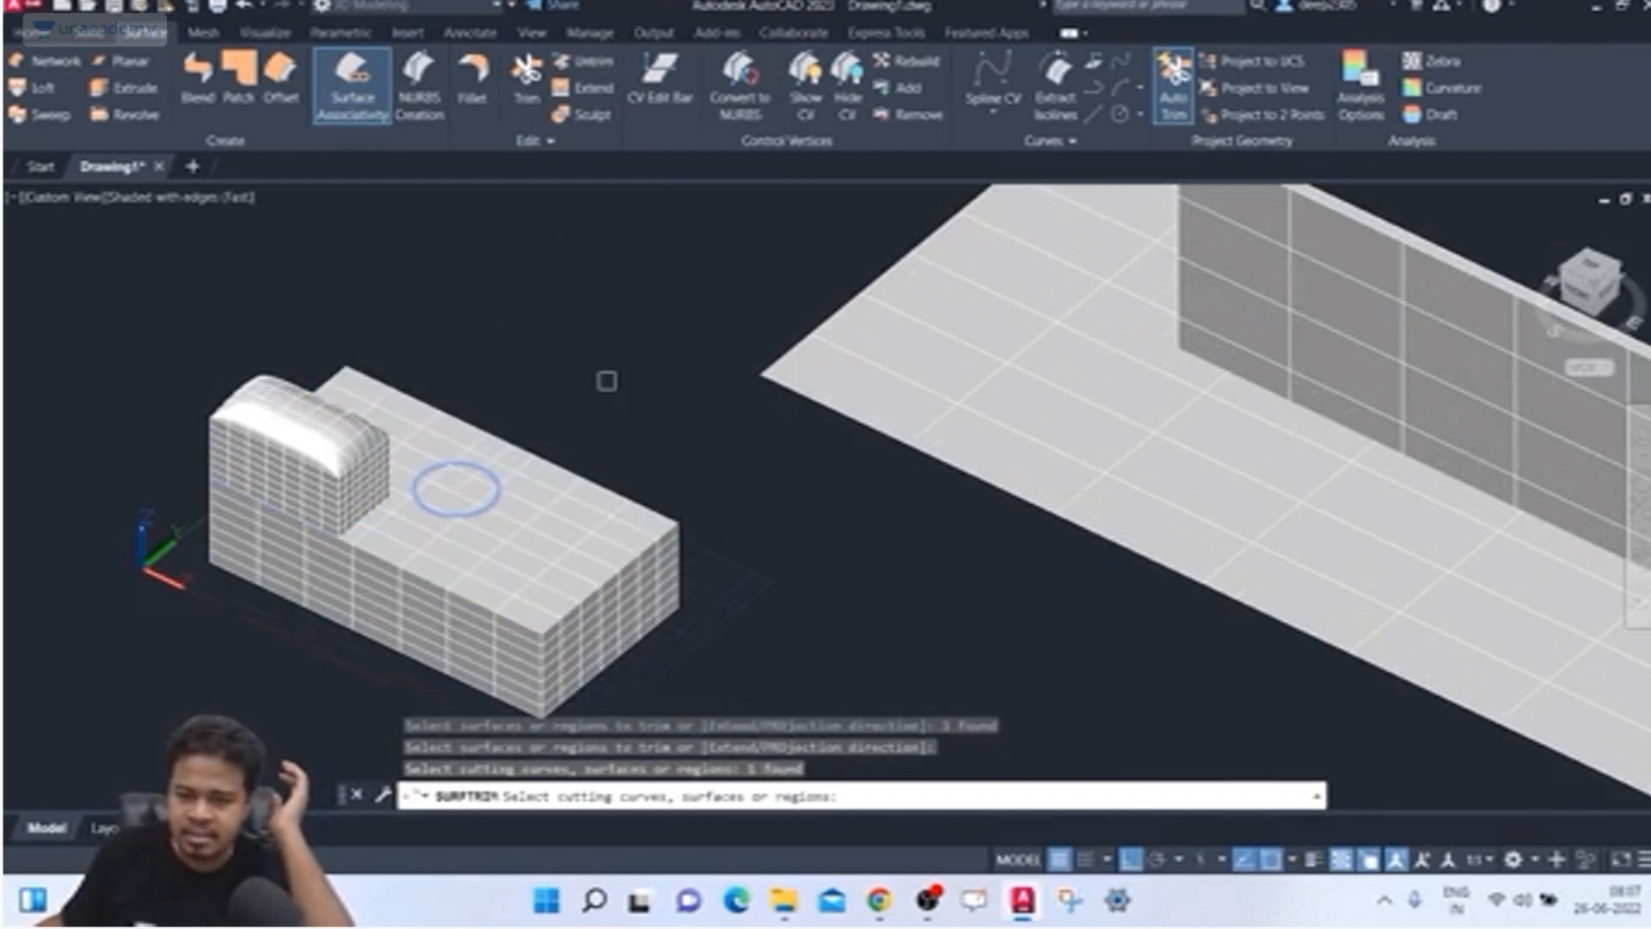
{"action": "key", "text": "Return"}
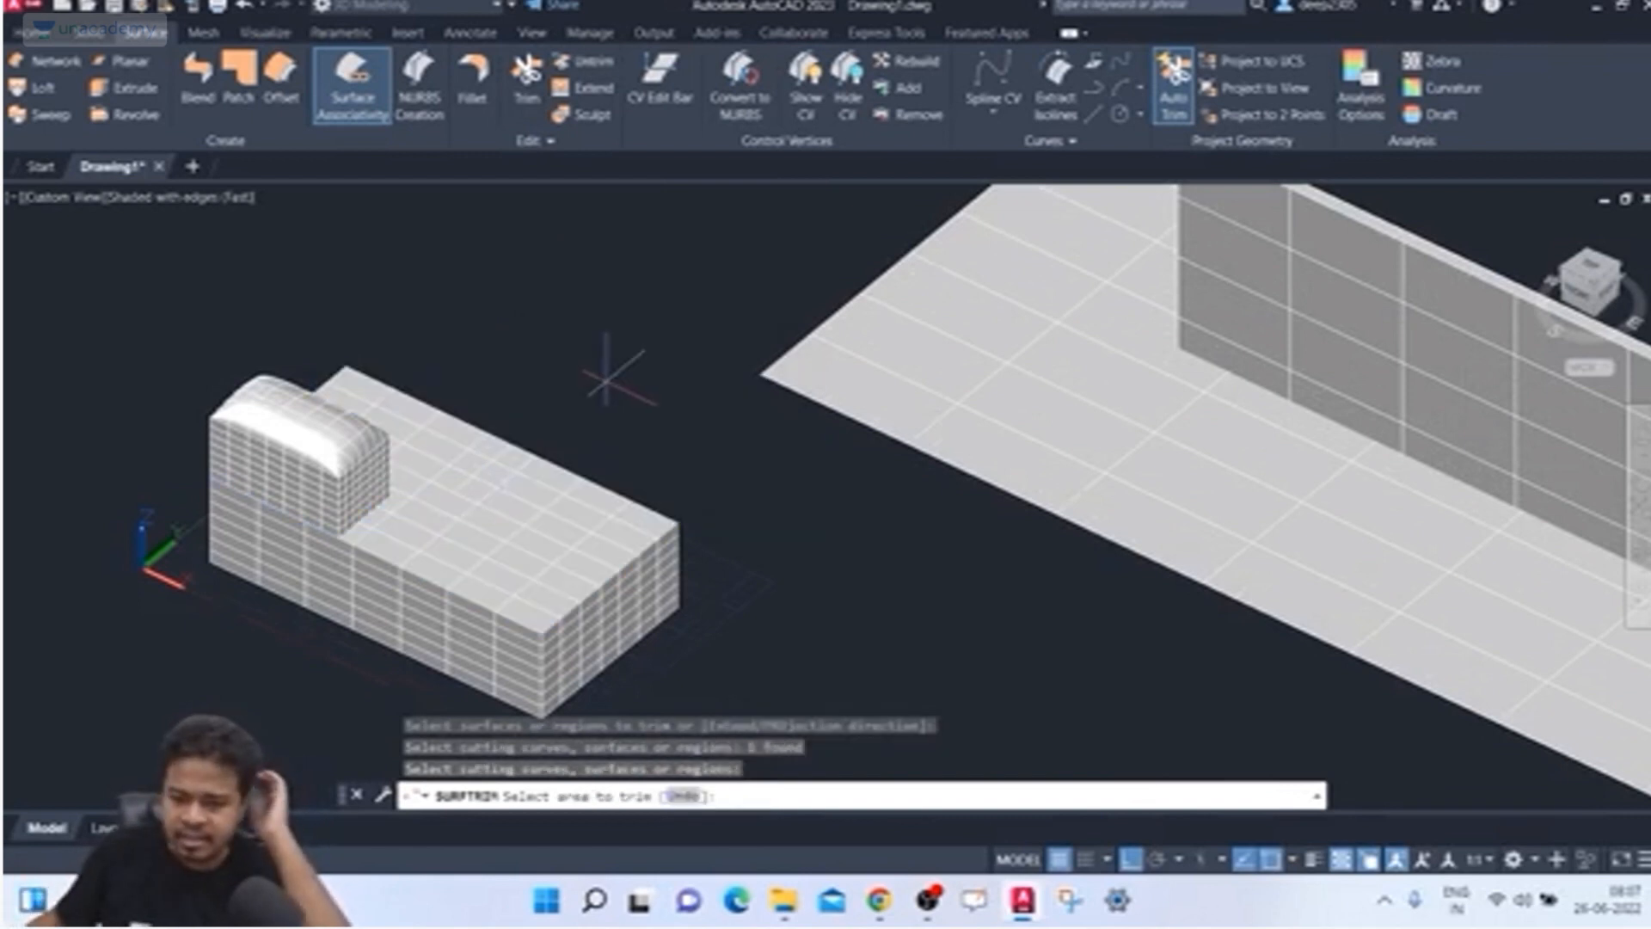
Step: Cut out the area inside the circle on the block's top surface and end the trim command
{"action": "scroll", "coordinate": [534, 623], "scroll_direction": "up", "scroll_amount": 6}
{"action": "scroll", "coordinate": [370, 324], "scroll_direction": "down", "scroll_amount": 2}
{"action": "middle_click_drag", "start_coordinate": [363, 325], "coordinate": [400, 548]}
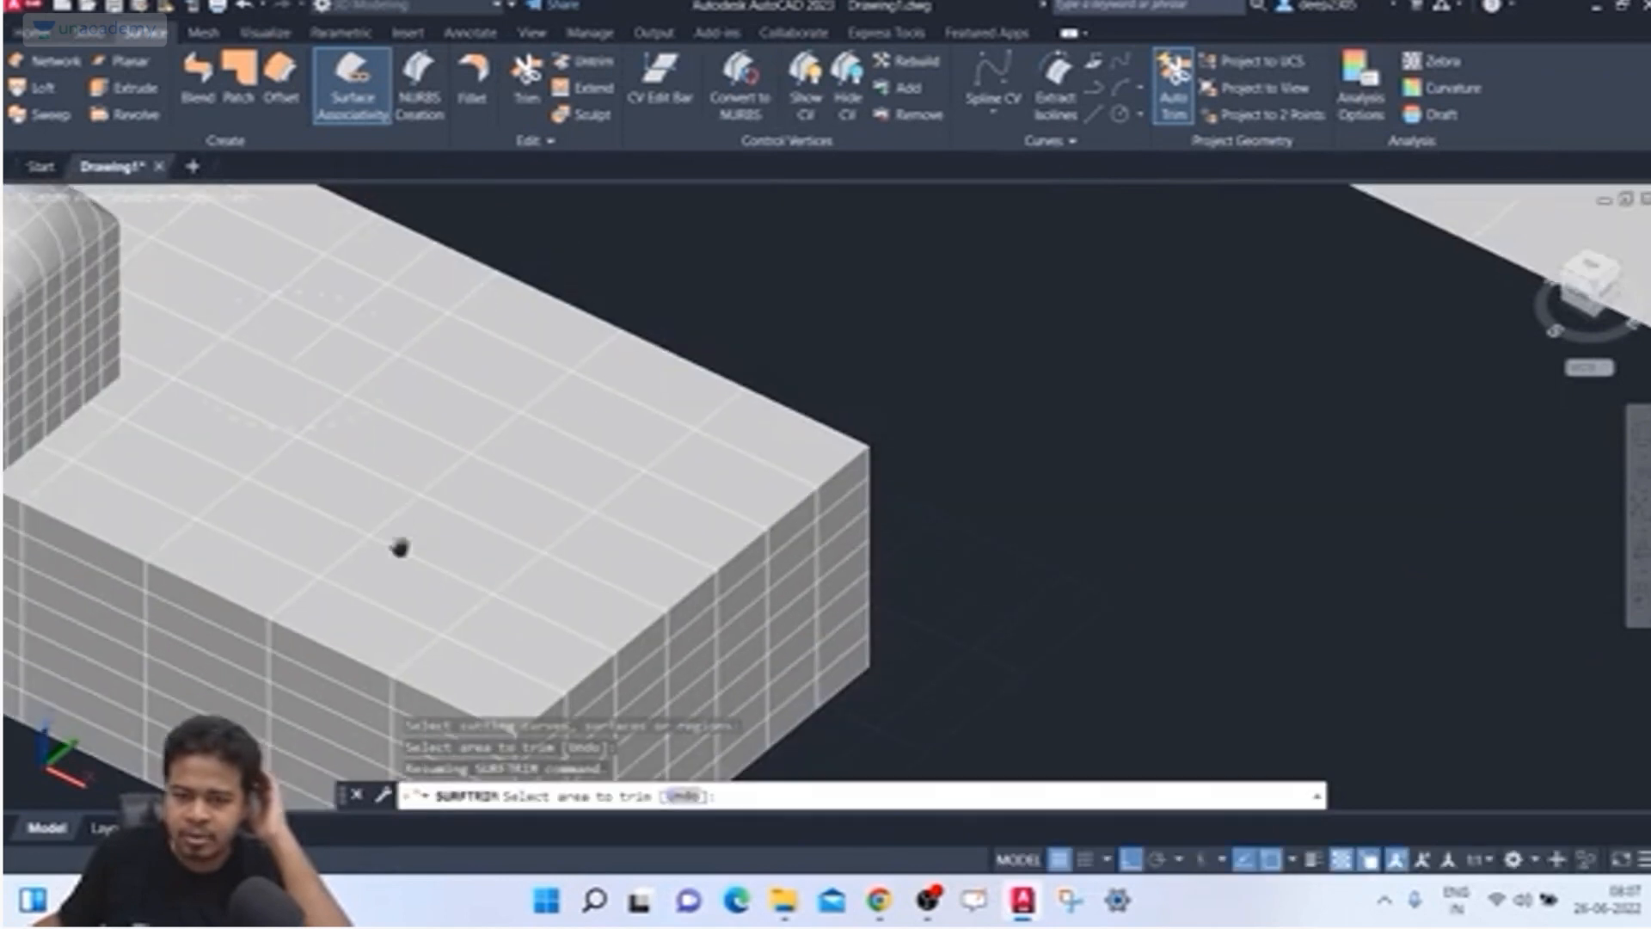
{"action": "left_click", "coordinate": [342, 362]}
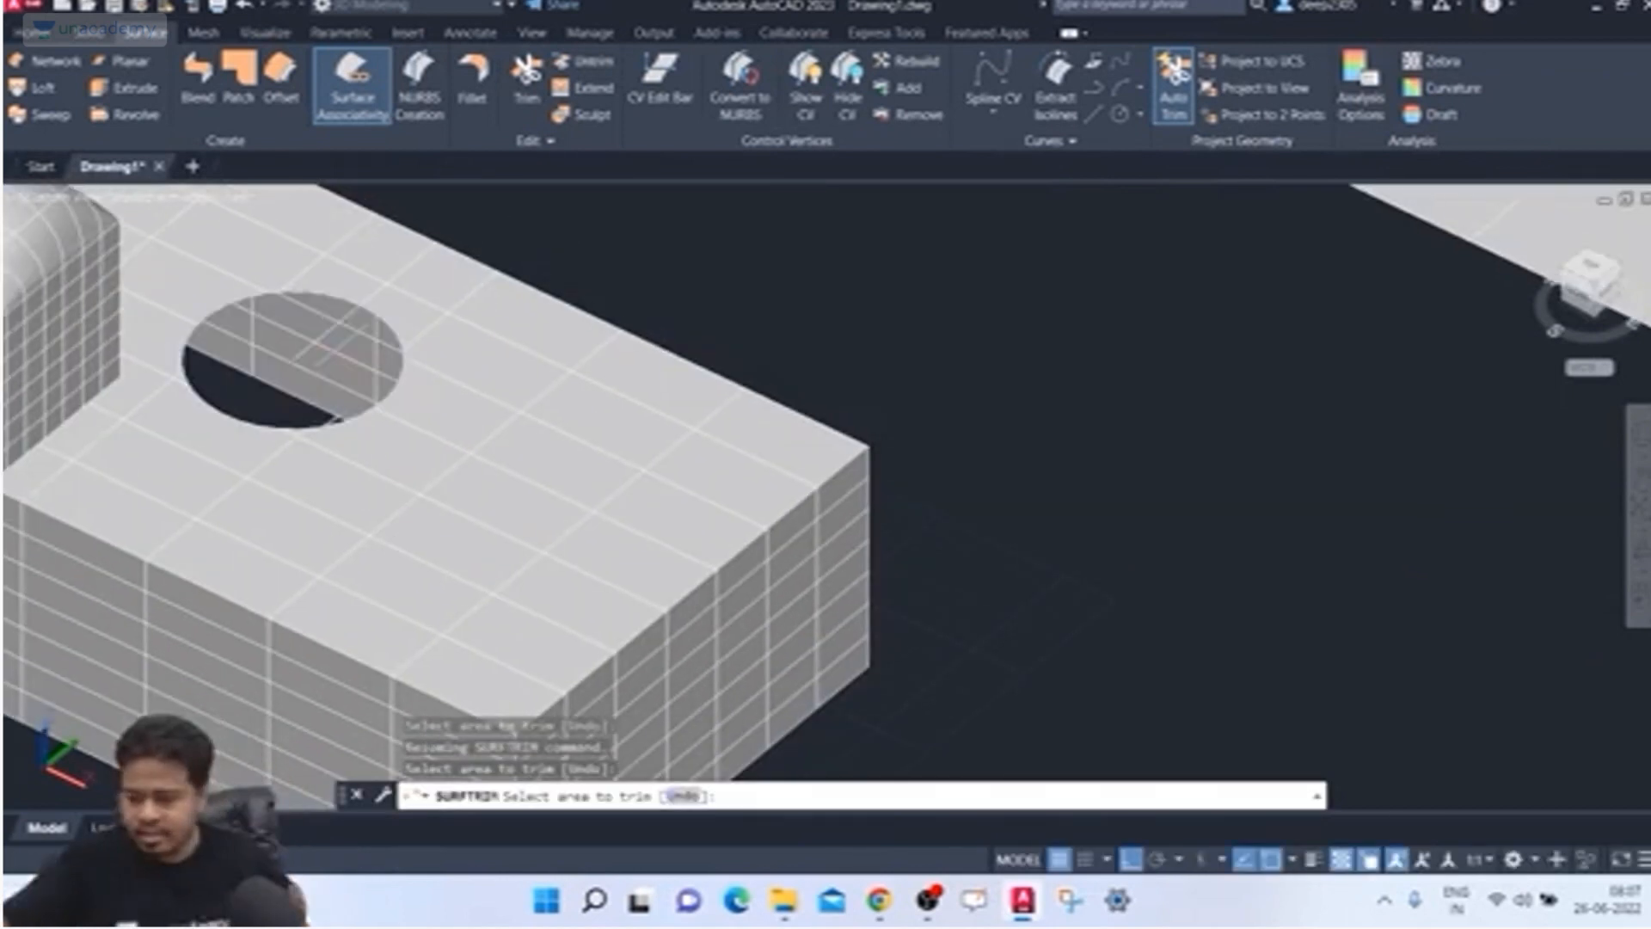
{"action": "key", "text": "Return"}
{"action": "key", "text": "Escape"}
{"action": "key", "text": "Escape"}
{"action": "key", "text": "Escape"}
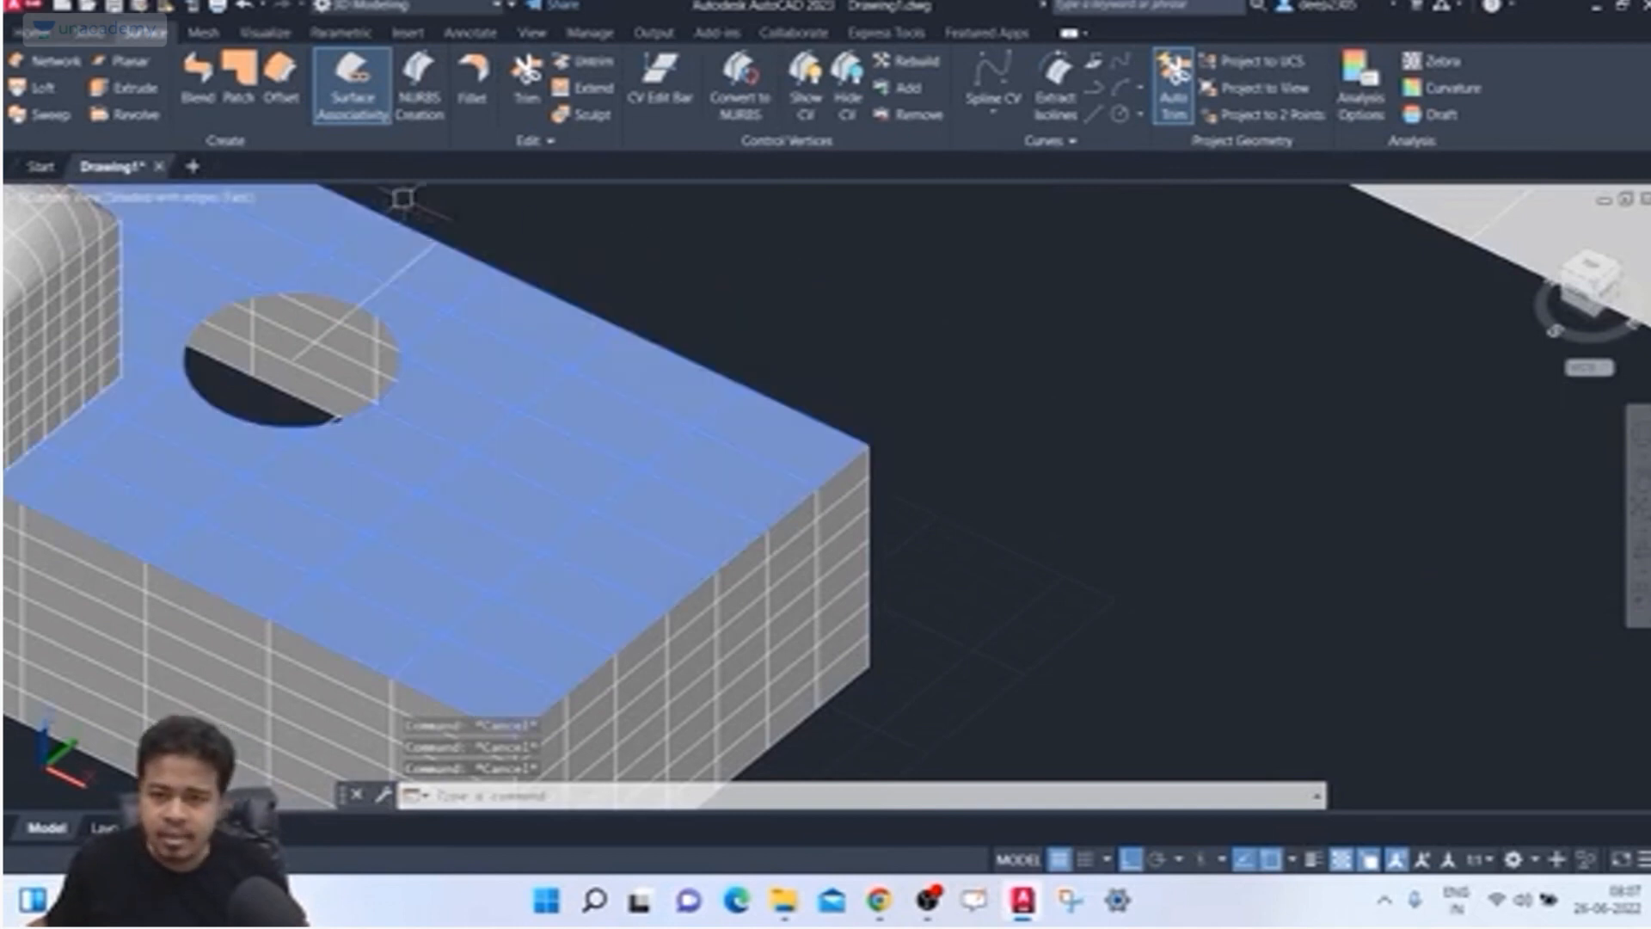
Step: Untrim the block's top surface by selecting the circular edge of the hole
{"action": "left_click", "coordinate": [578, 61]}
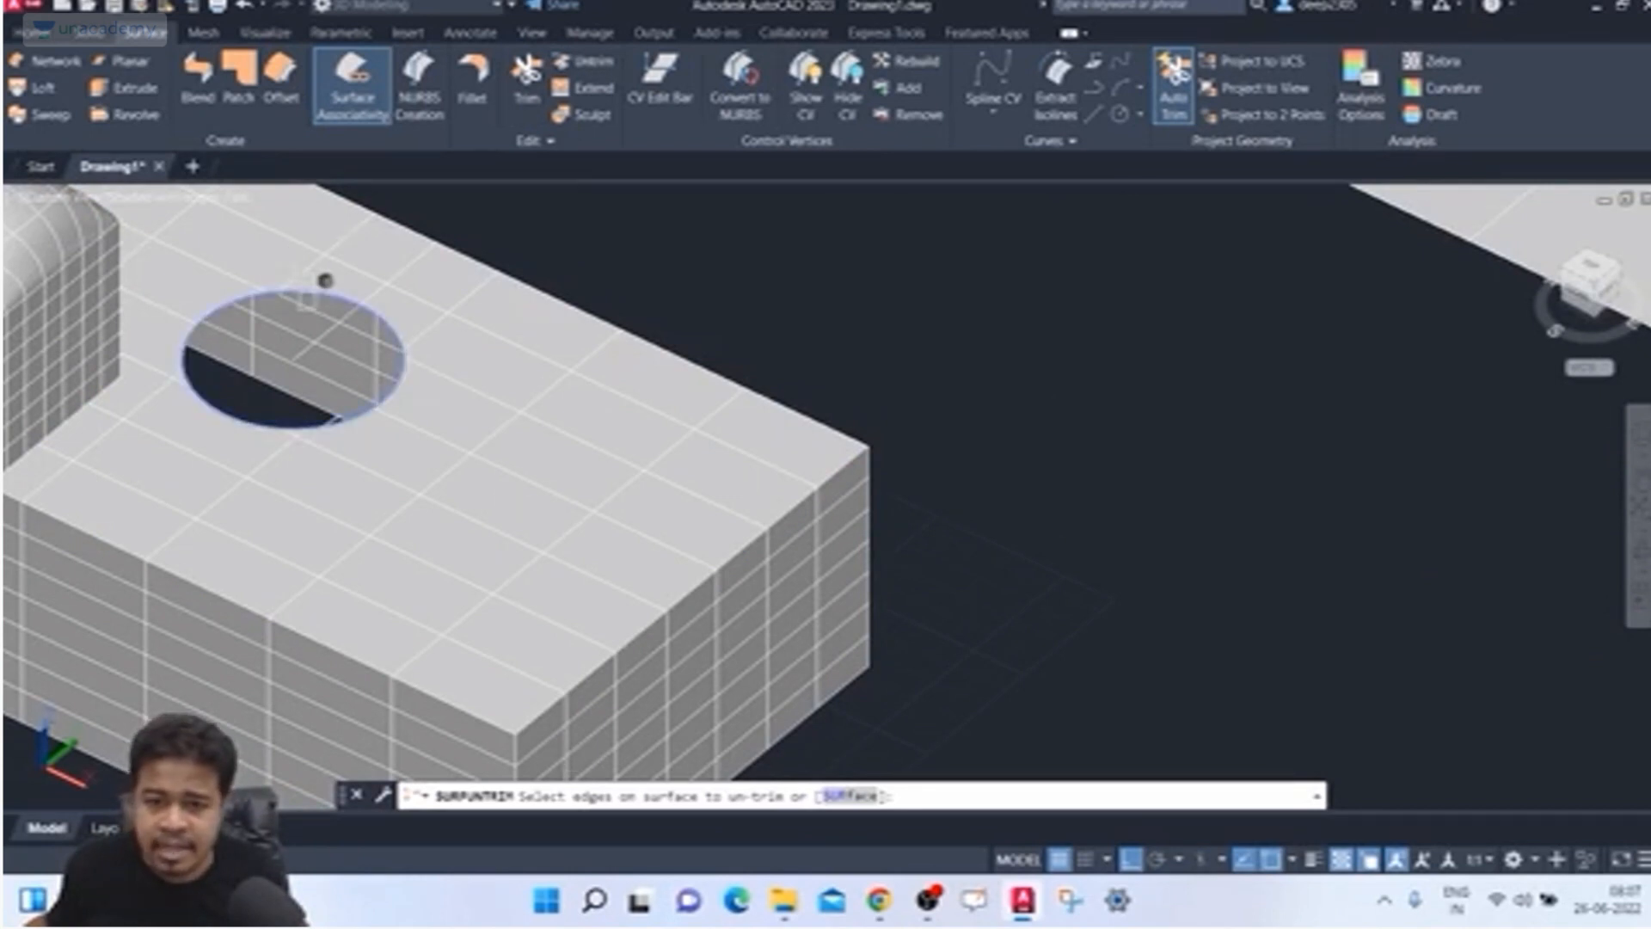
{"action": "left_click", "coordinate": [313, 294]}
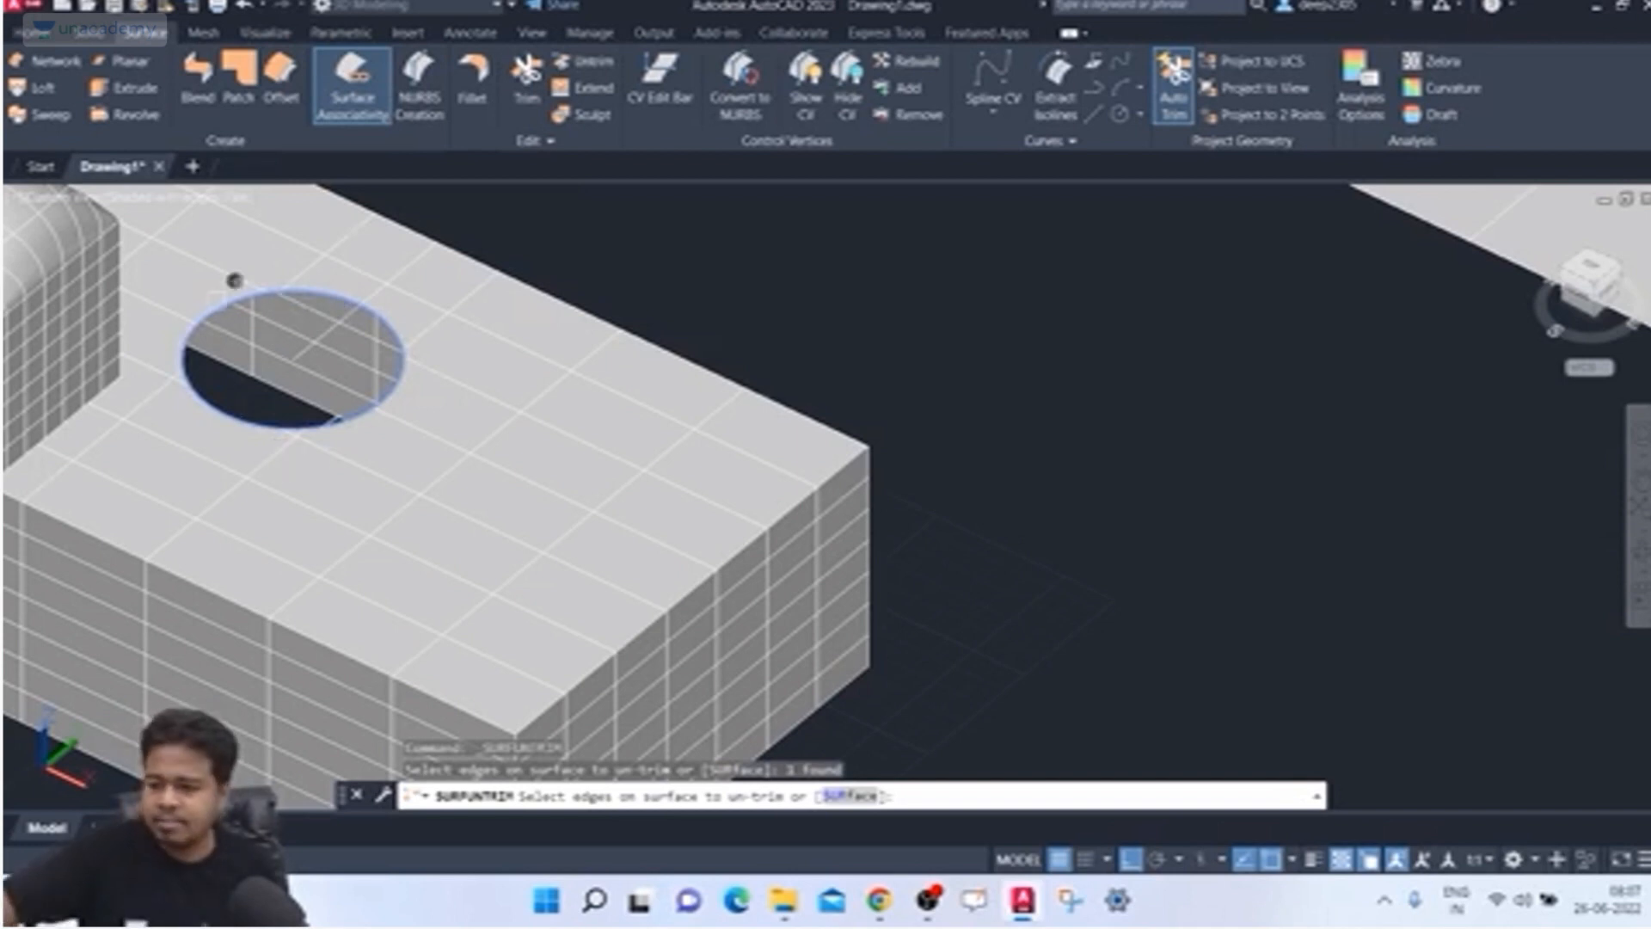
{"action": "key", "text": "Return"}
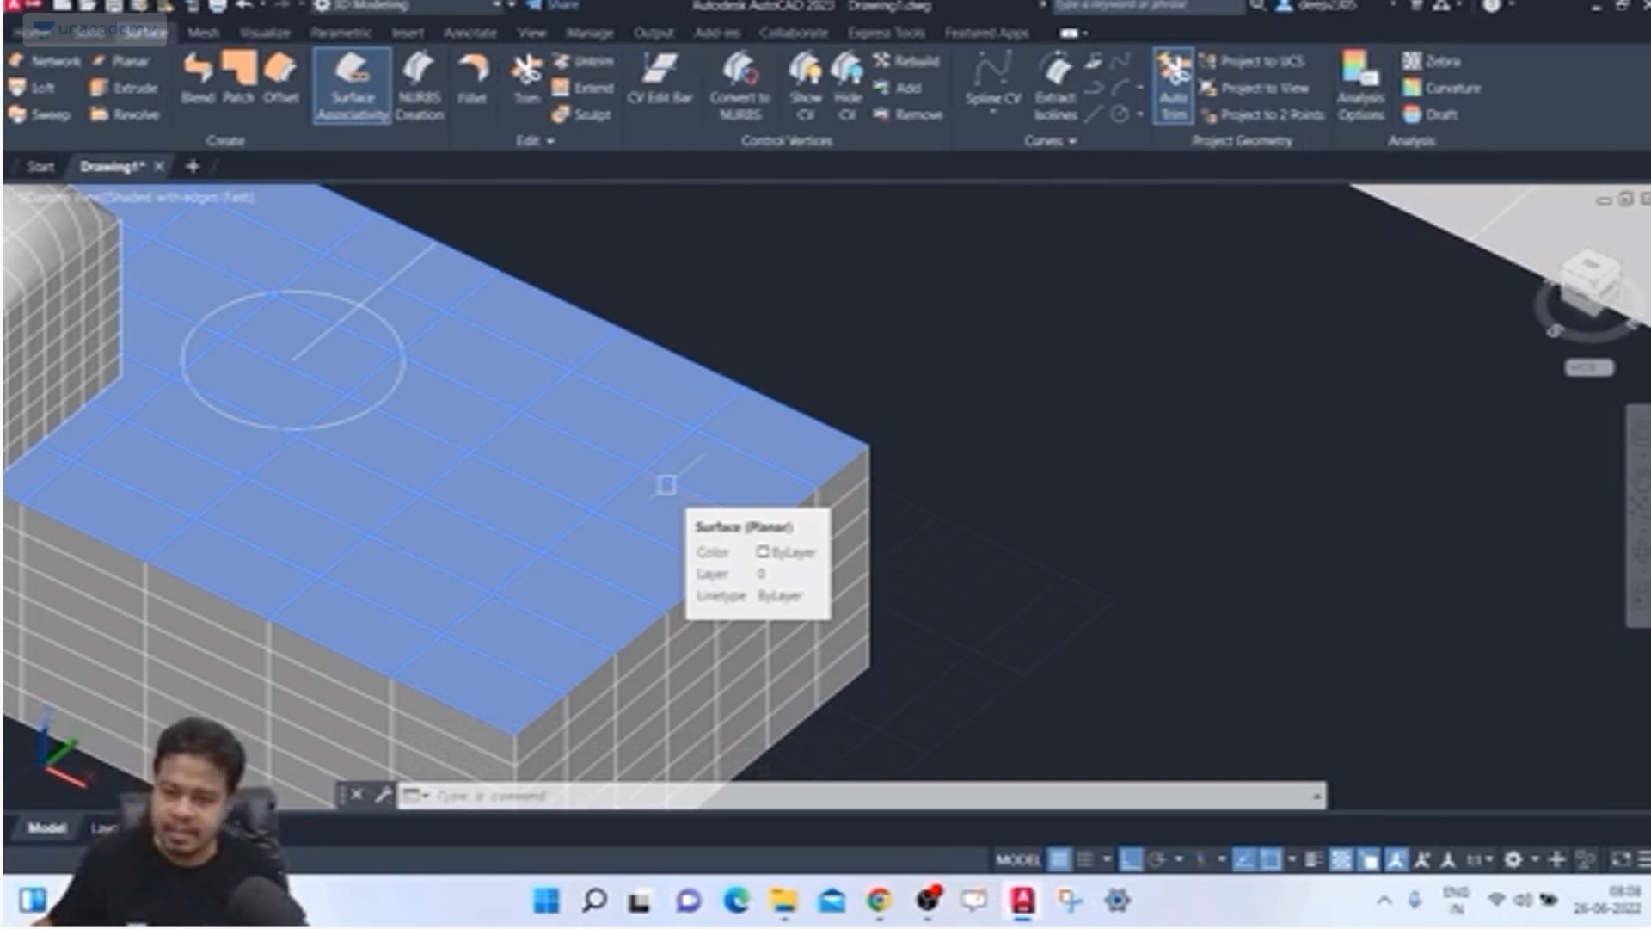
Step: Delete the two large intersecting surfaces beside the block
{"action": "middle_click_drag", "start_coordinate": [524, 350], "coordinate": [456, 347], "text": "shift"}
{"action": "scroll", "coordinate": [593, 322], "scroll_direction": "down", "scroll_amount": 2}
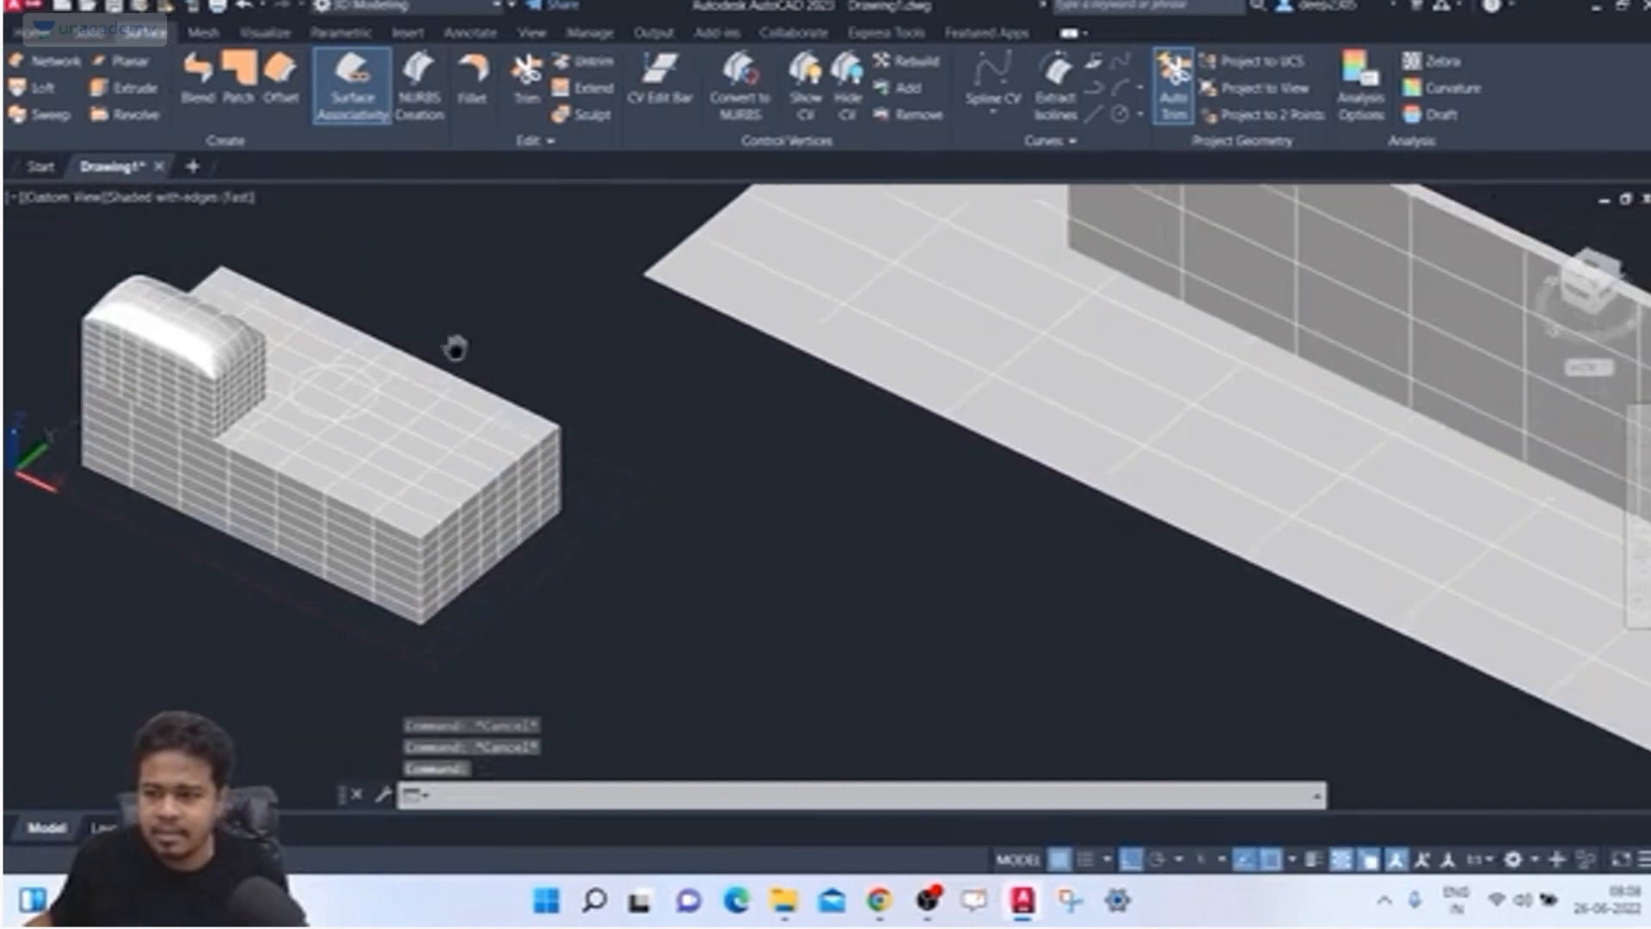
{"action": "scroll", "coordinate": [593, 331], "scroll_direction": "down", "scroll_amount": 2}
{"action": "middle_click_drag", "start_coordinate": [616, 327], "coordinate": [488, 373]}
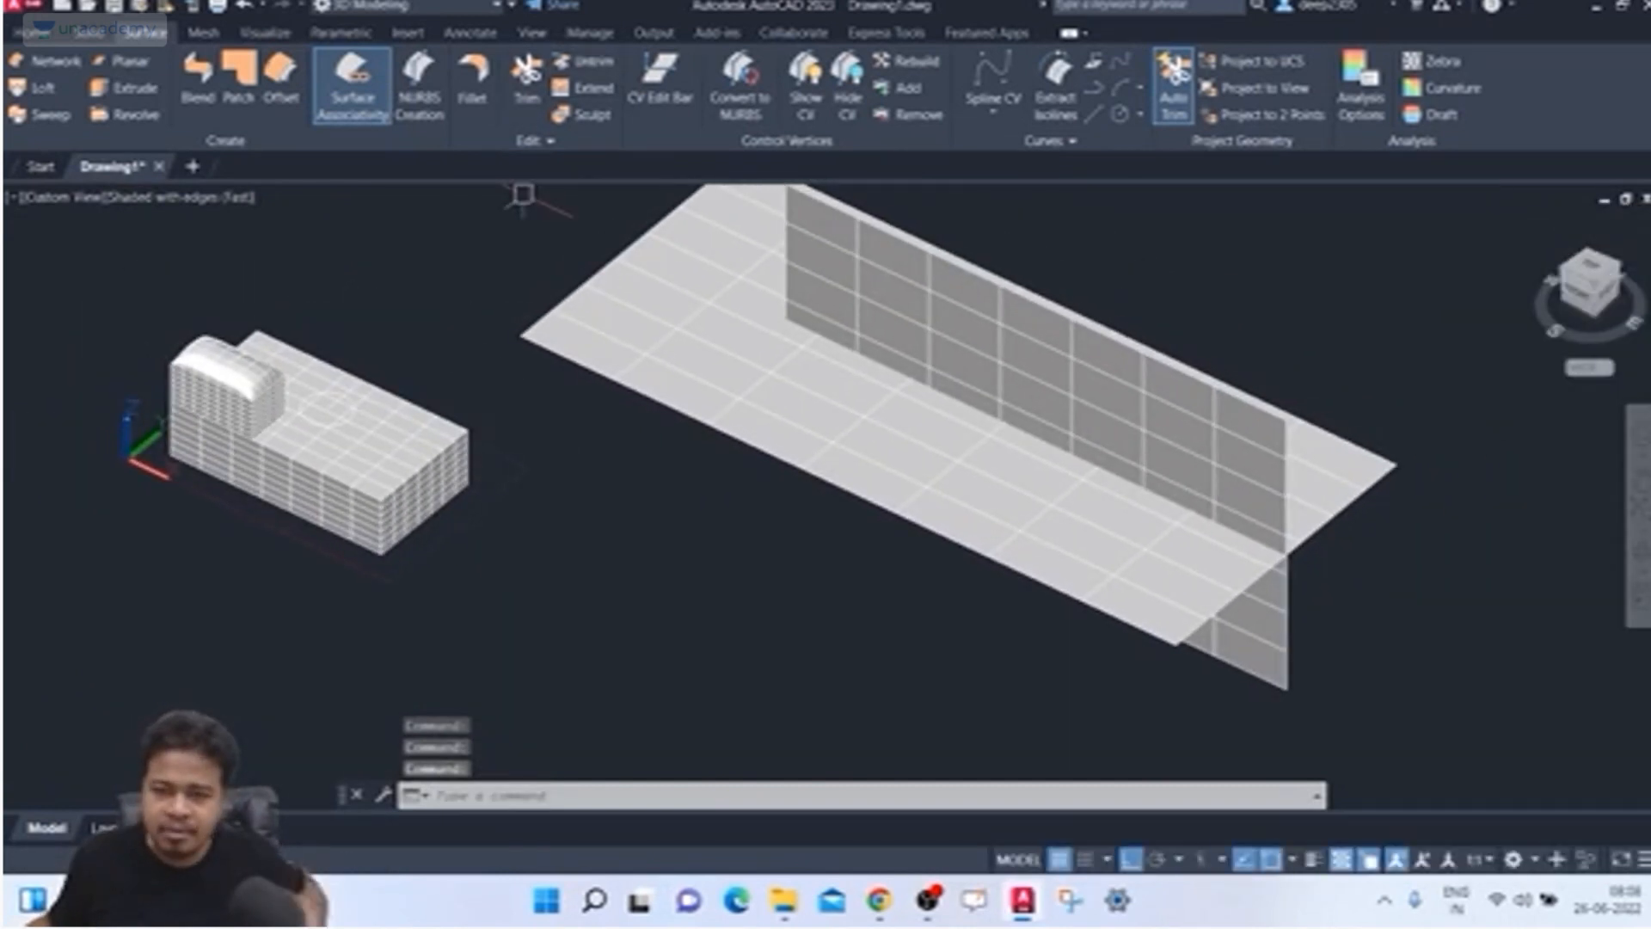
{"action": "middle_click_drag", "start_coordinate": [465, 373], "coordinate": [446, 386]}
{"action": "left_click", "coordinate": [1335, 284]}
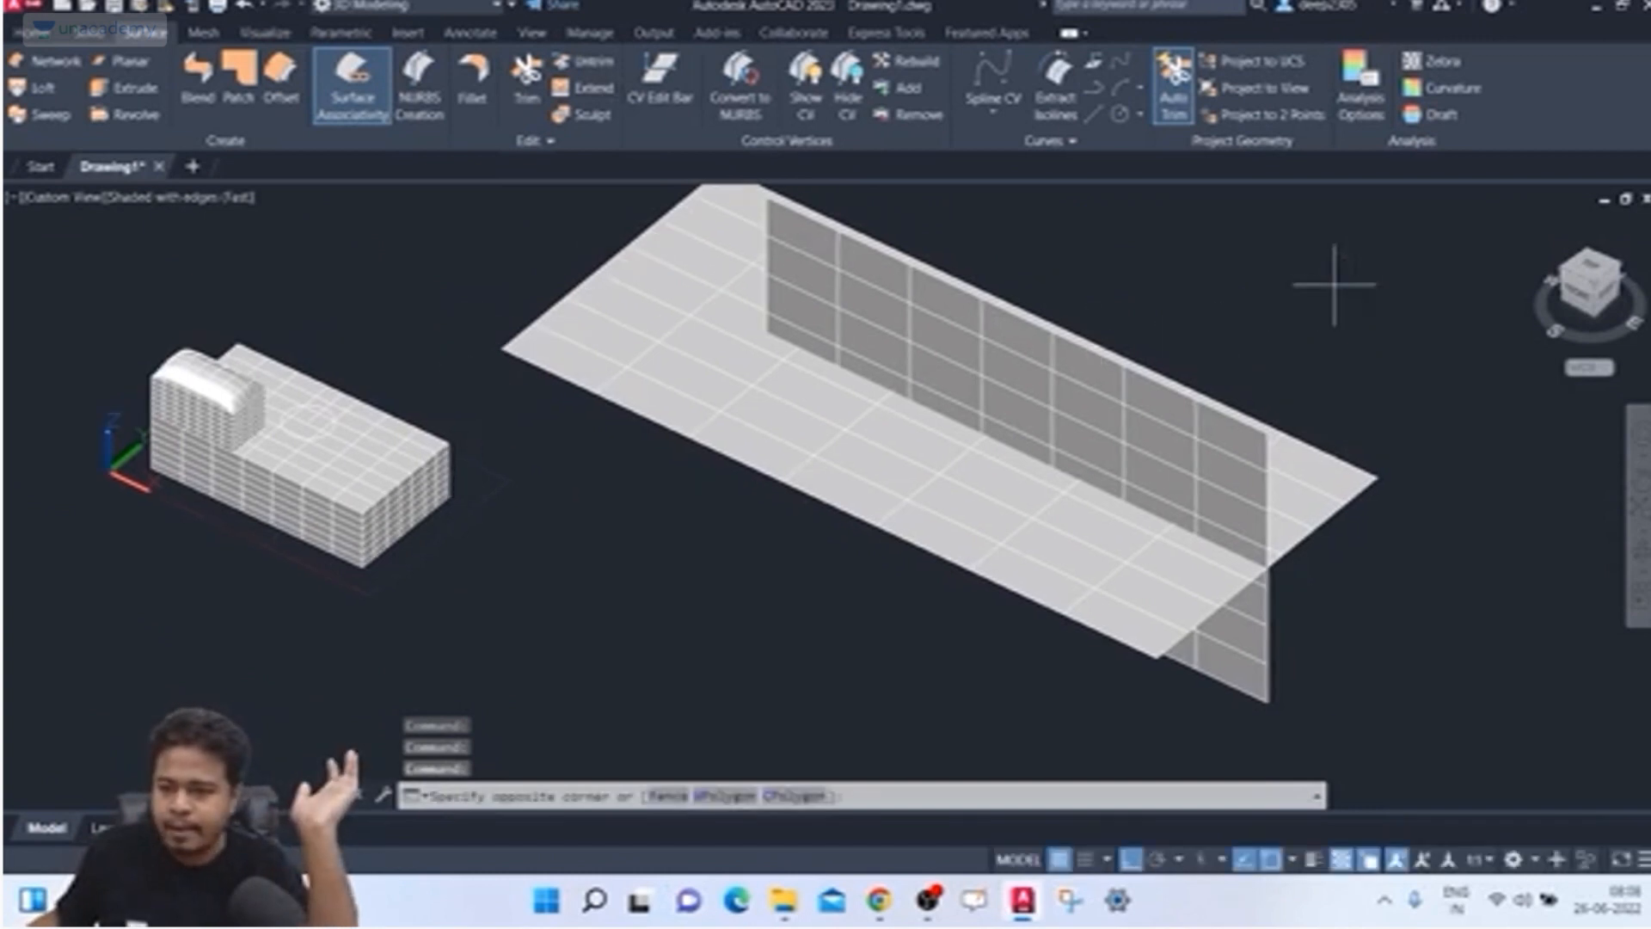
{"action": "left_click", "coordinate": [956, 640]}
{"action": "key", "text": "Delete"}
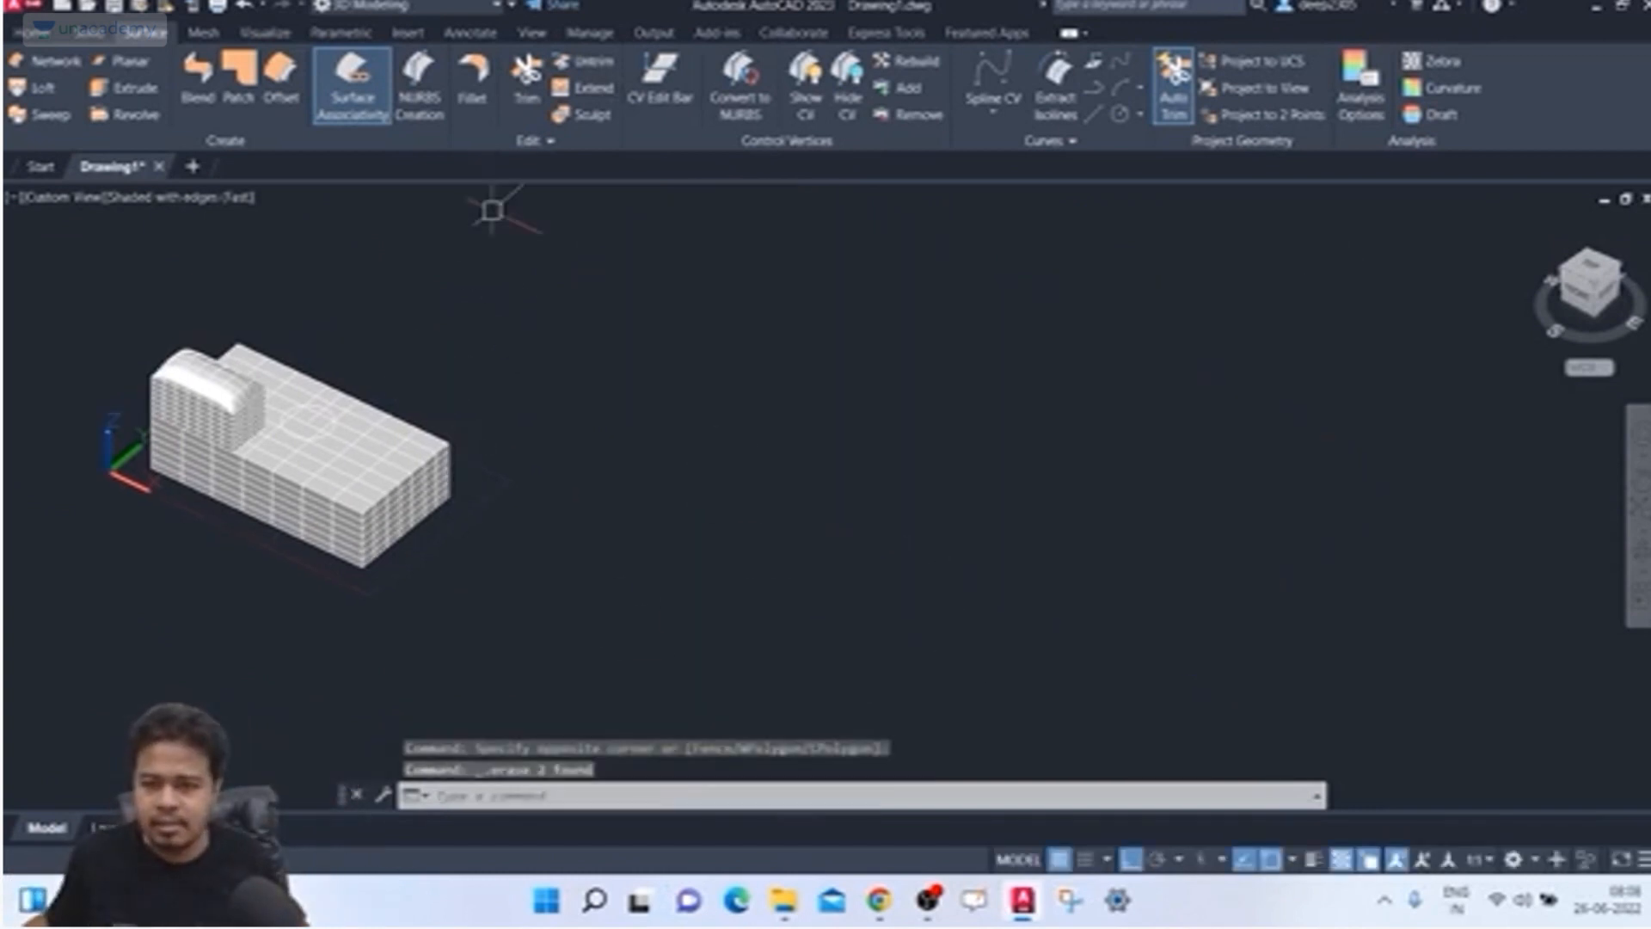
Step: Trim the circular opening into the block's planar top surface again, choosing Surface (Planar) and the circle as the cutting curve
{"action": "left_click", "coordinate": [526, 82]}
{"action": "scroll", "coordinate": [389, 391], "scroll_direction": "up", "scroll_amount": 2}
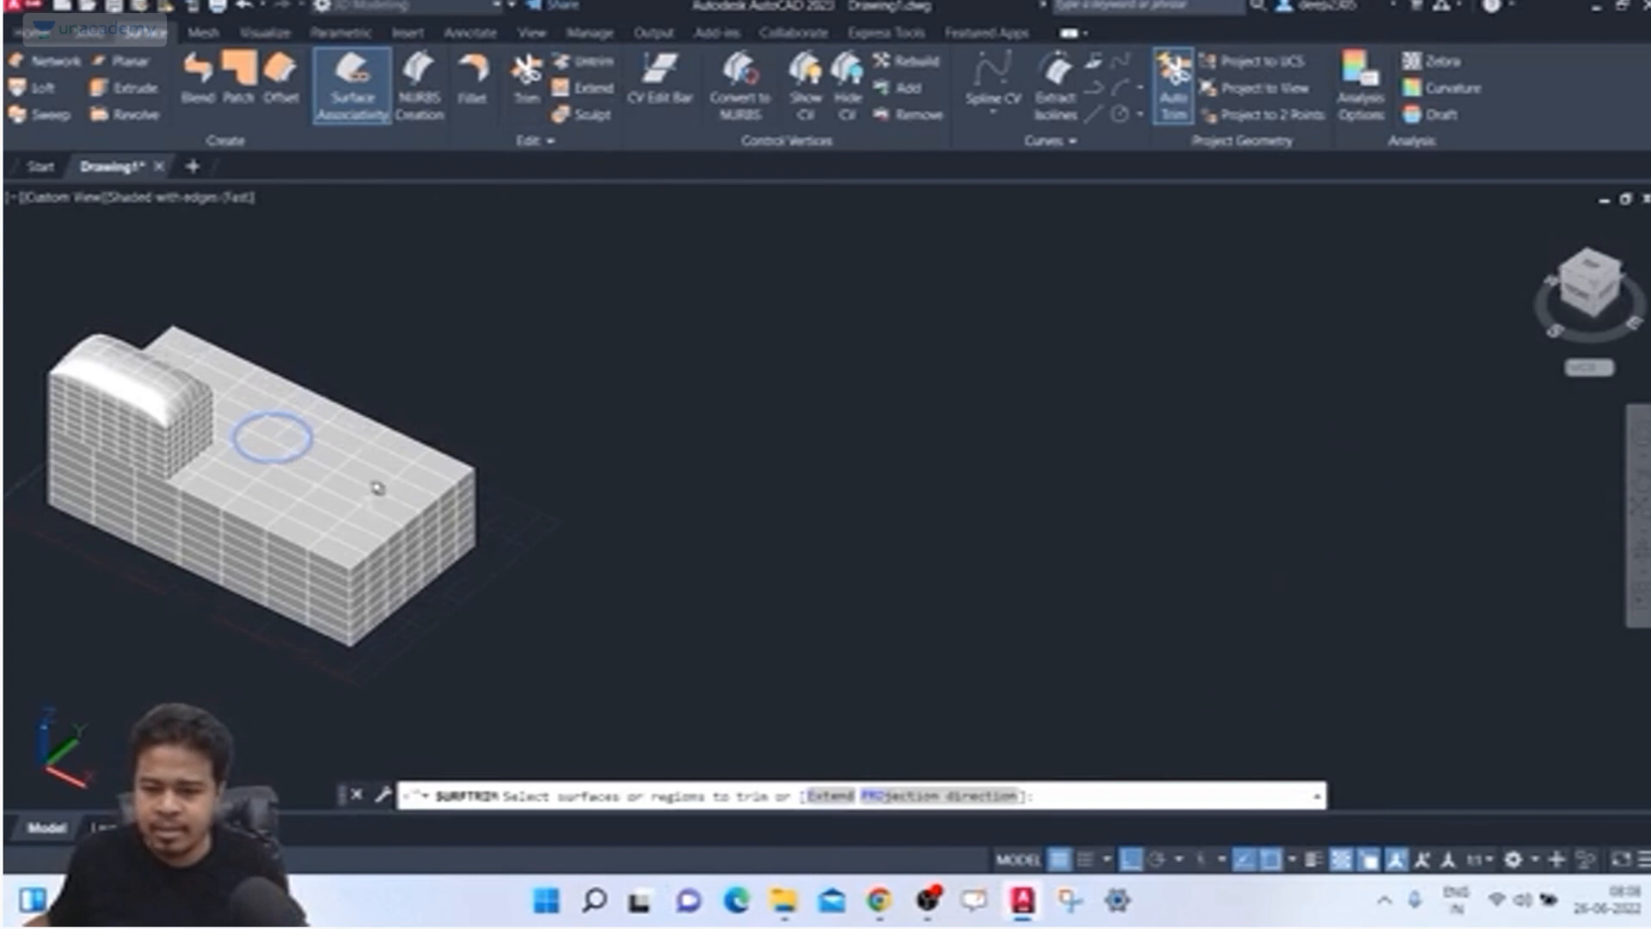
{"action": "left_click", "coordinate": [417, 479]}
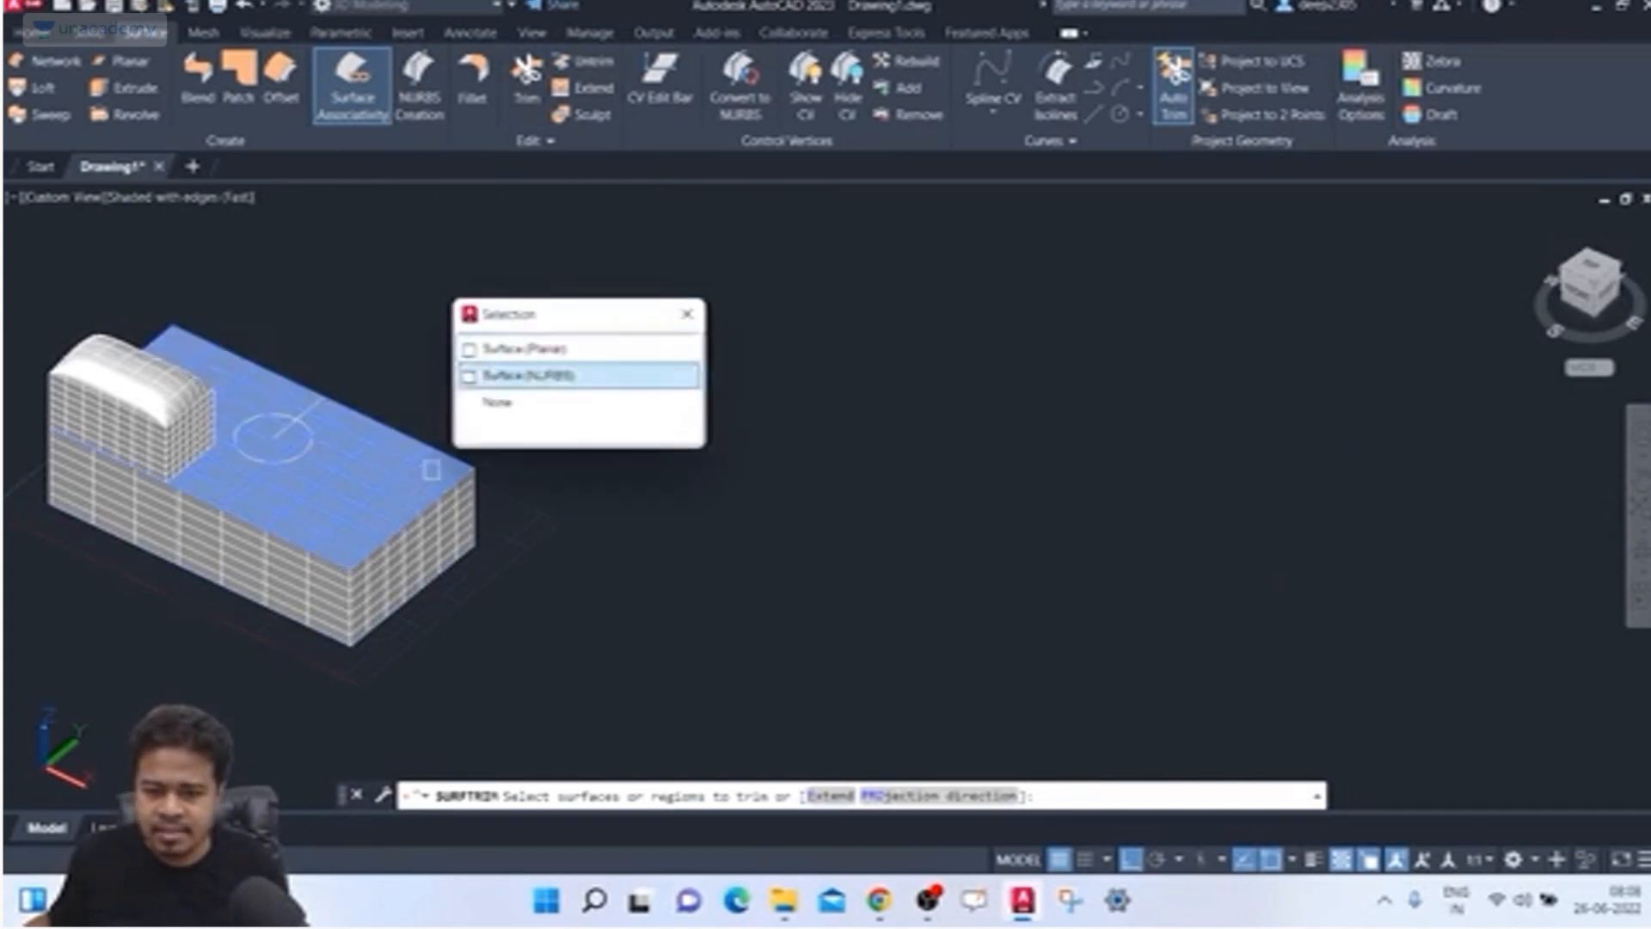
{"action": "left_click", "coordinate": [572, 342]}
{"action": "key", "text": "Return"}
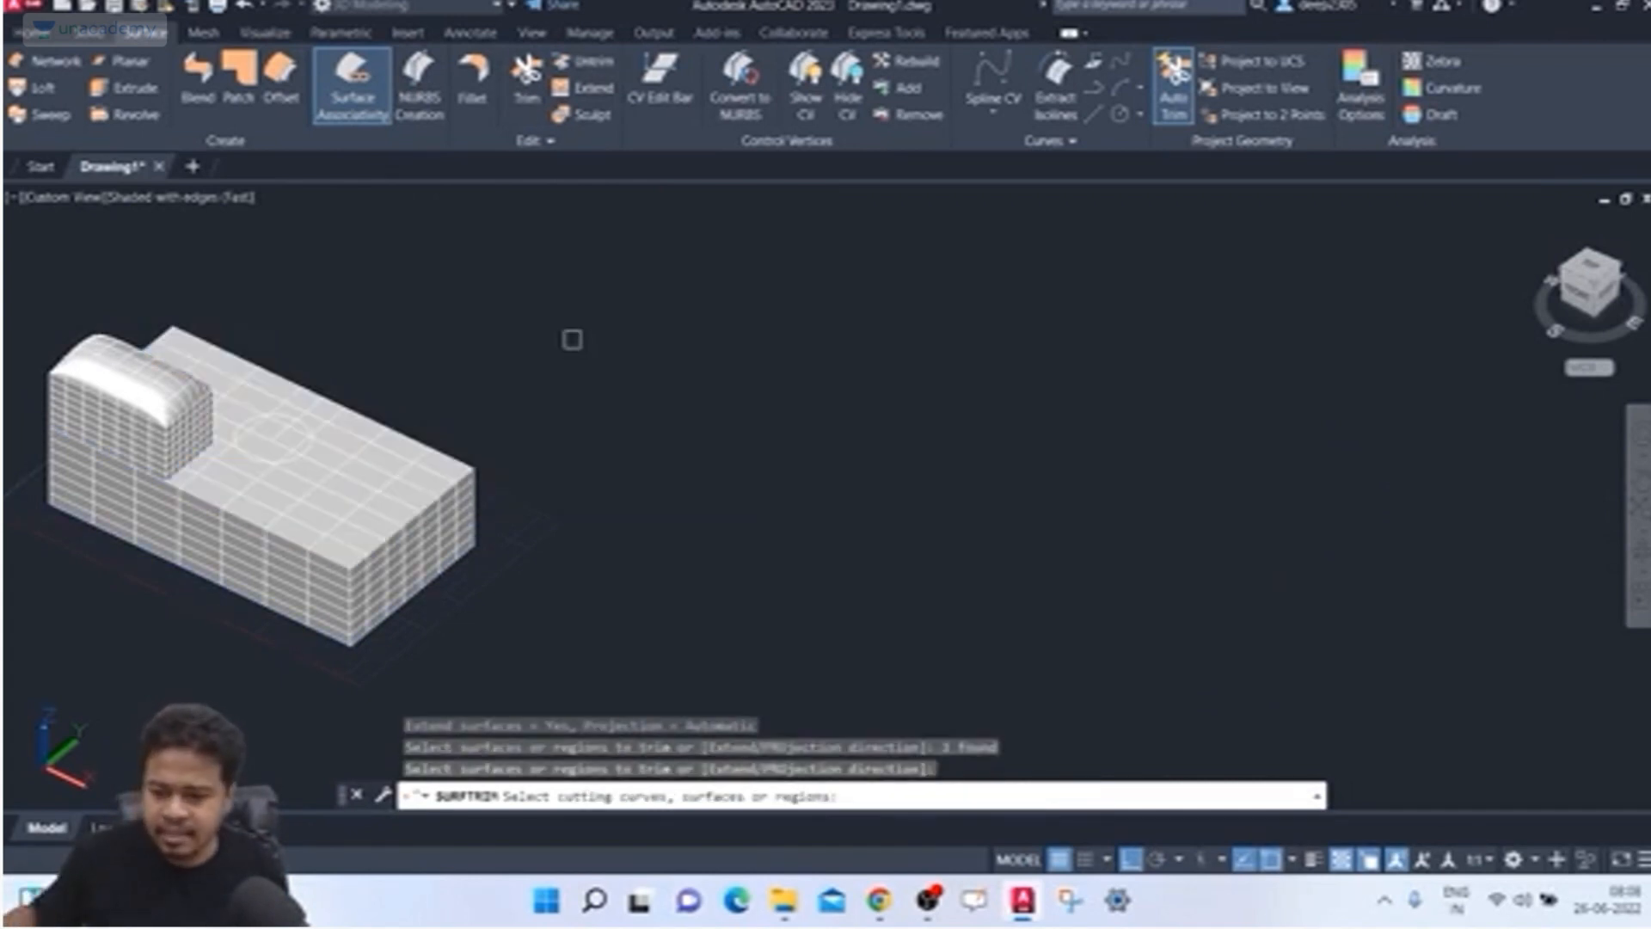
{"action": "left_click", "coordinate": [325, 402]}
{"action": "left_click", "coordinate": [405, 288]}
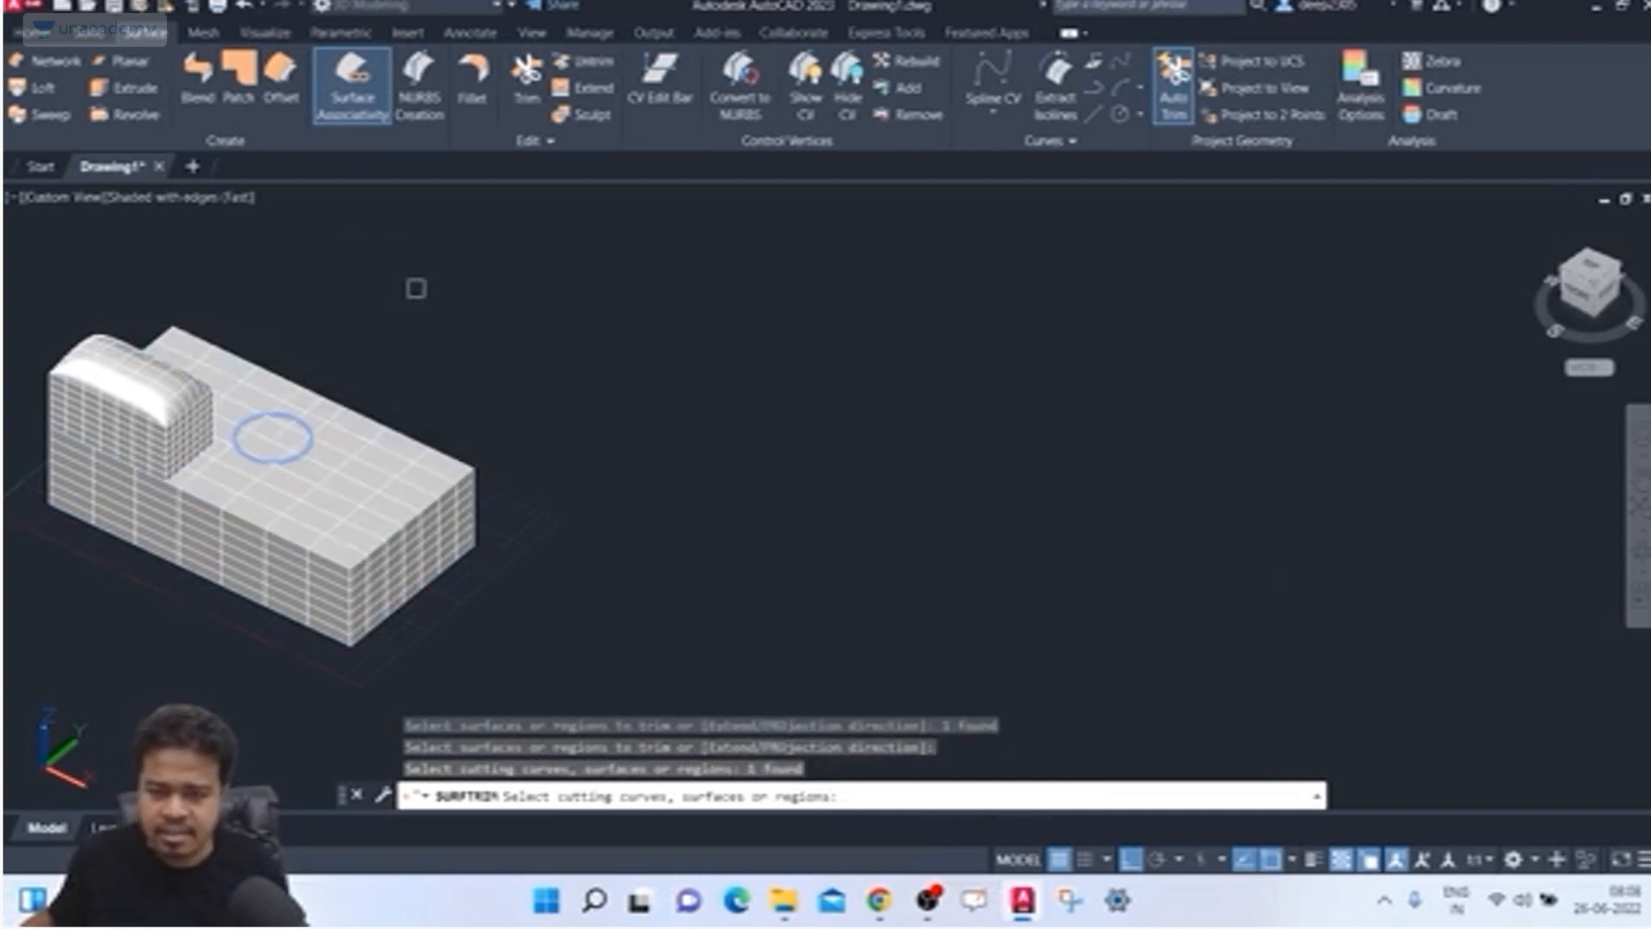
{"action": "key", "text": "Return"}
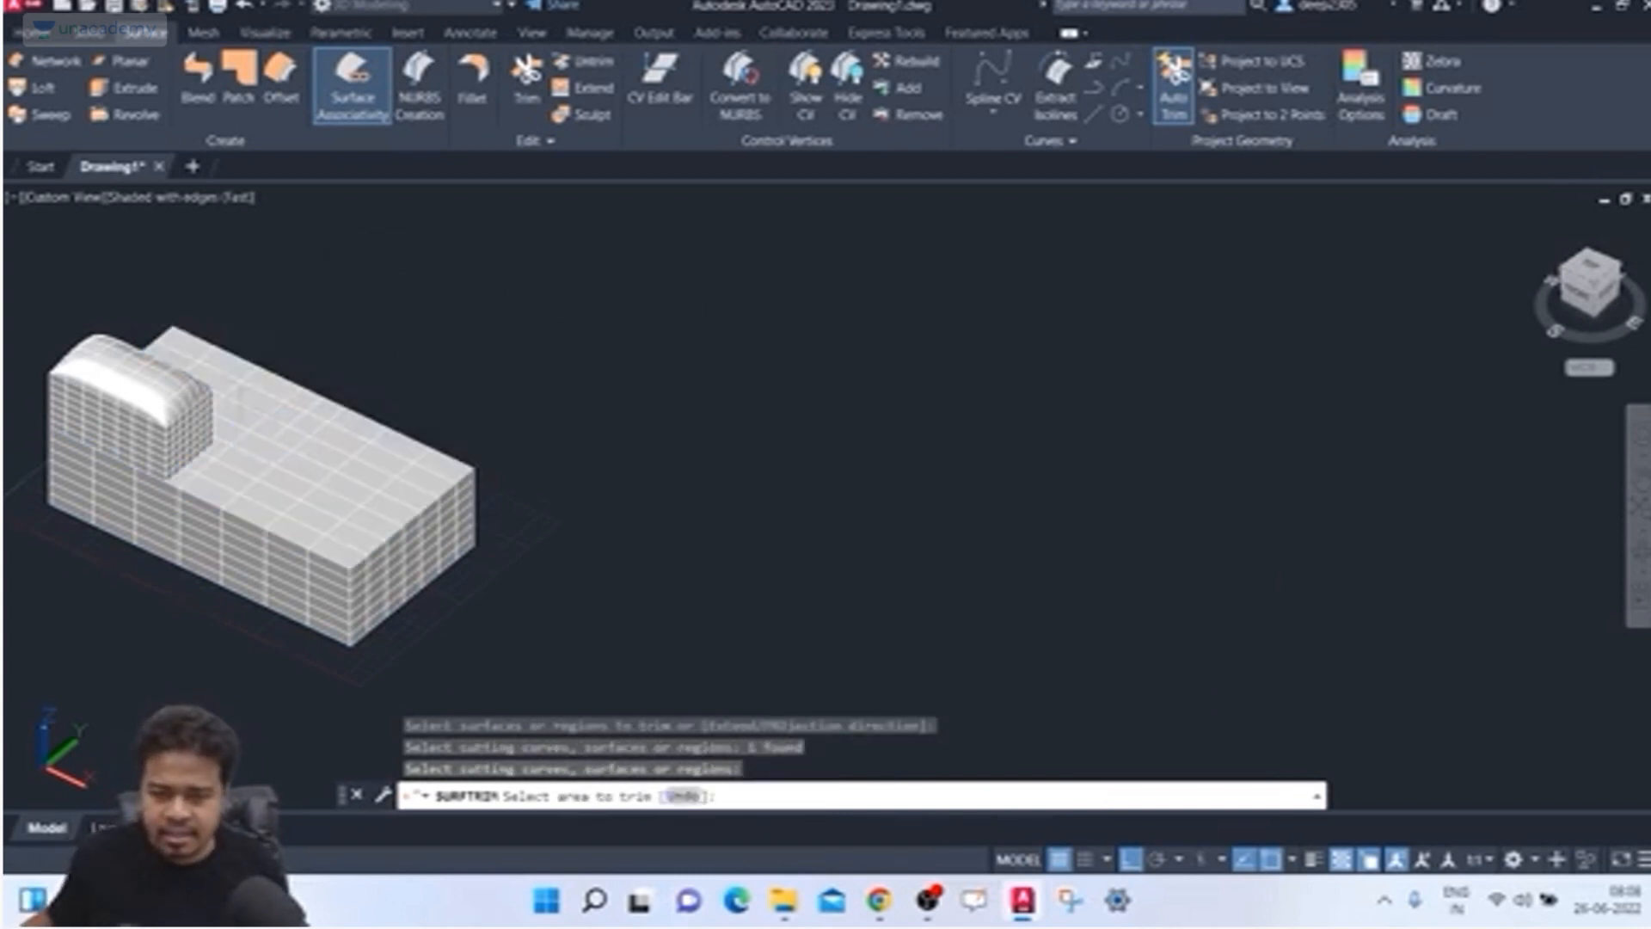
{"action": "scroll", "coordinate": [241, 397], "scroll_direction": "up", "scroll_amount": 5}
{"action": "left_click", "coordinate": [290, 489]}
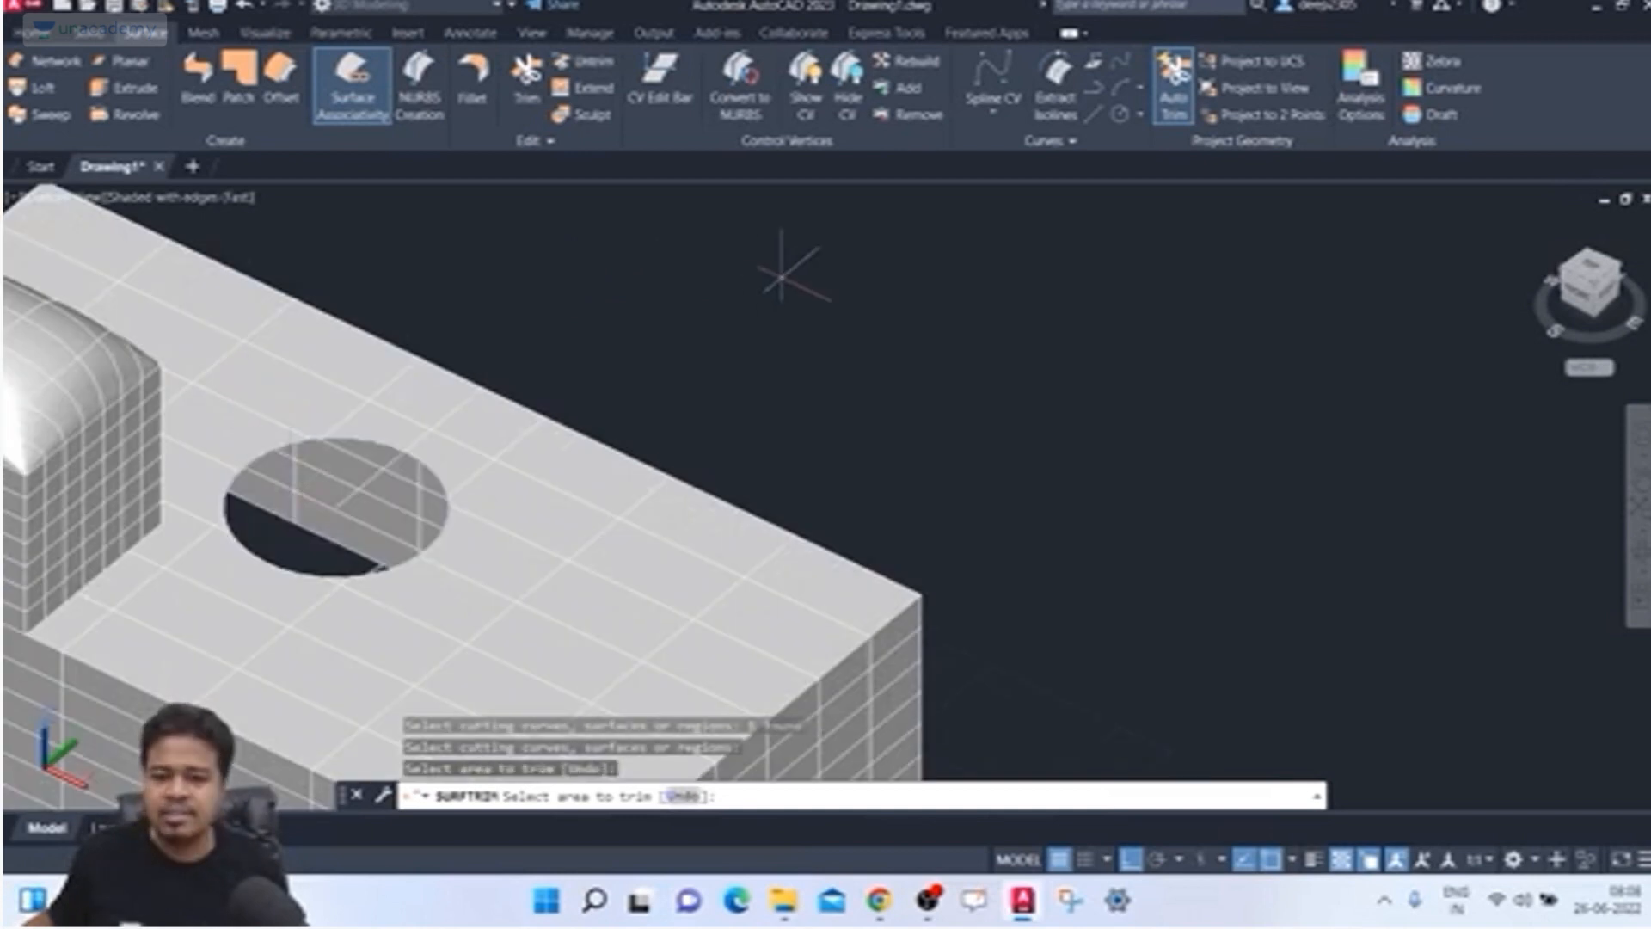
{"action": "key", "text": "Escape"}
Step: Turn on NURBS Creation and create a rectangular planar surface in the empty space beside the block
{"action": "scroll", "coordinate": [792, 269], "scroll_direction": "down", "scroll_amount": 4}
{"action": "middle_click_drag", "start_coordinate": [818, 295], "coordinate": [590, 336]}
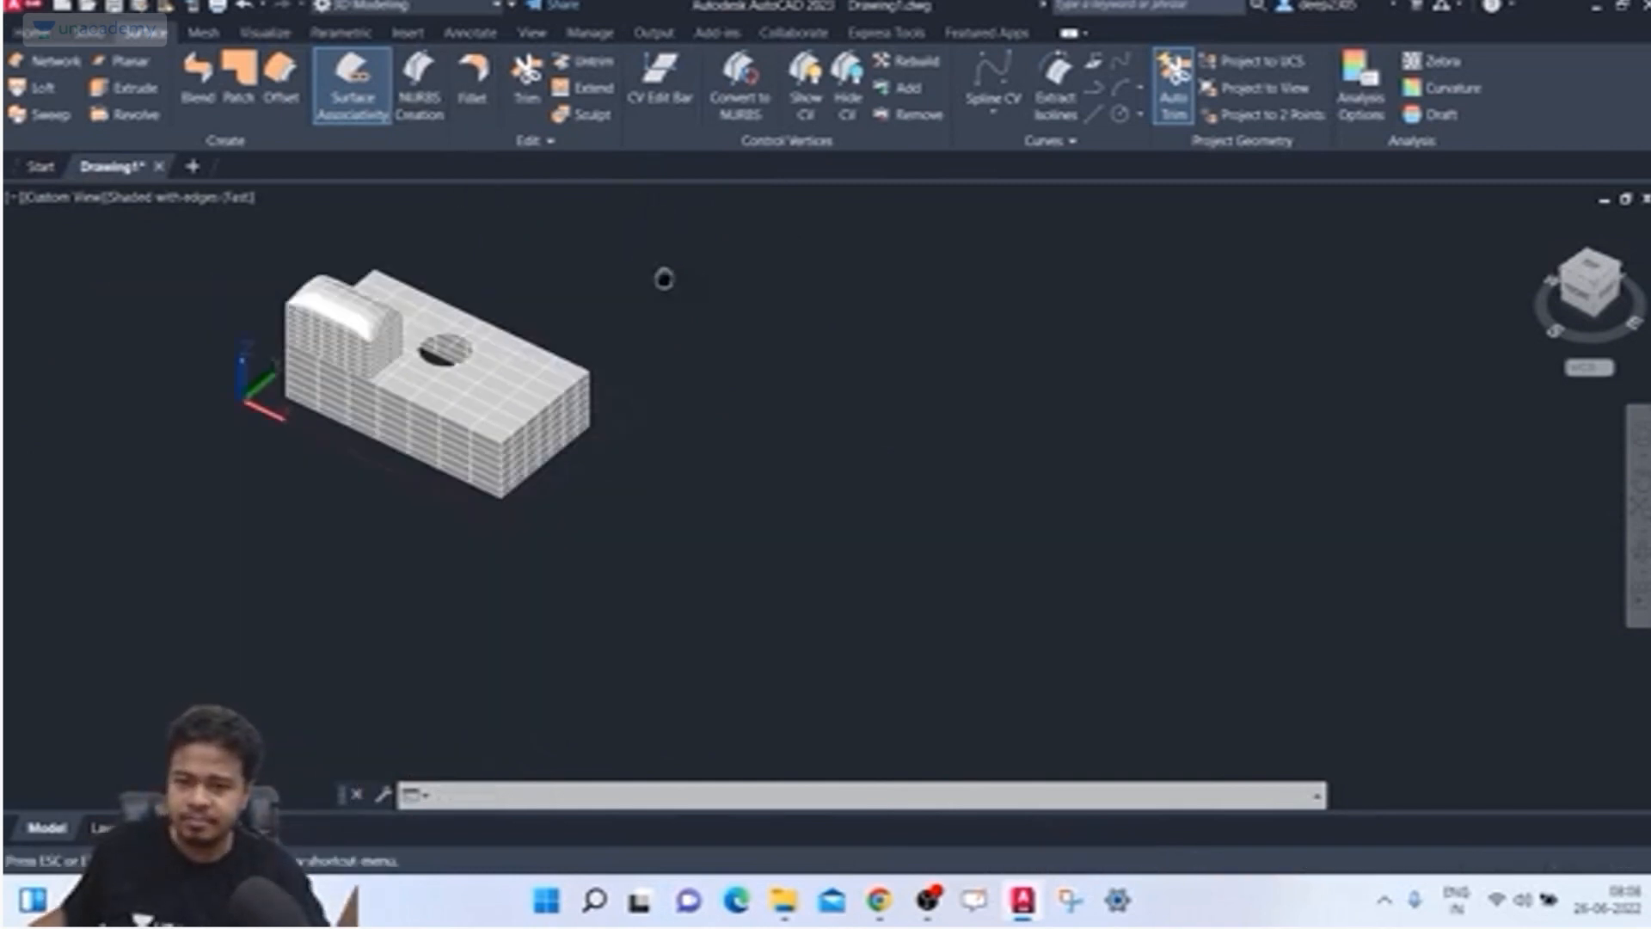
{"action": "middle_click_drag", "start_coordinate": [663, 276], "coordinate": [460, 297]}
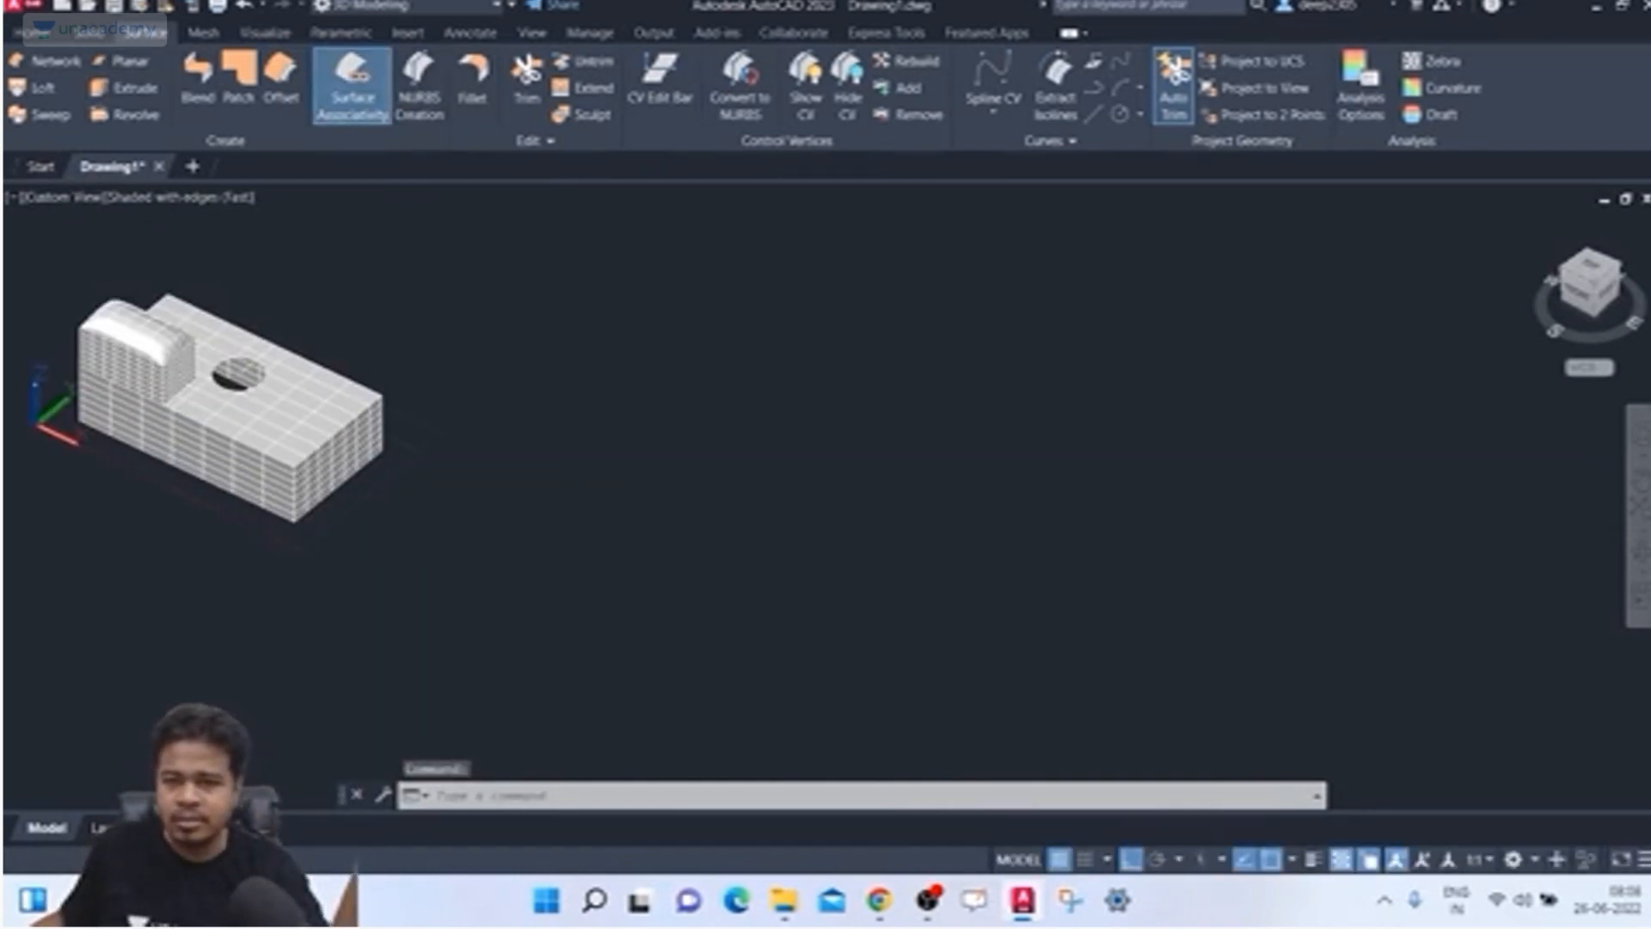
{"action": "left_click", "coordinate": [419, 86]}
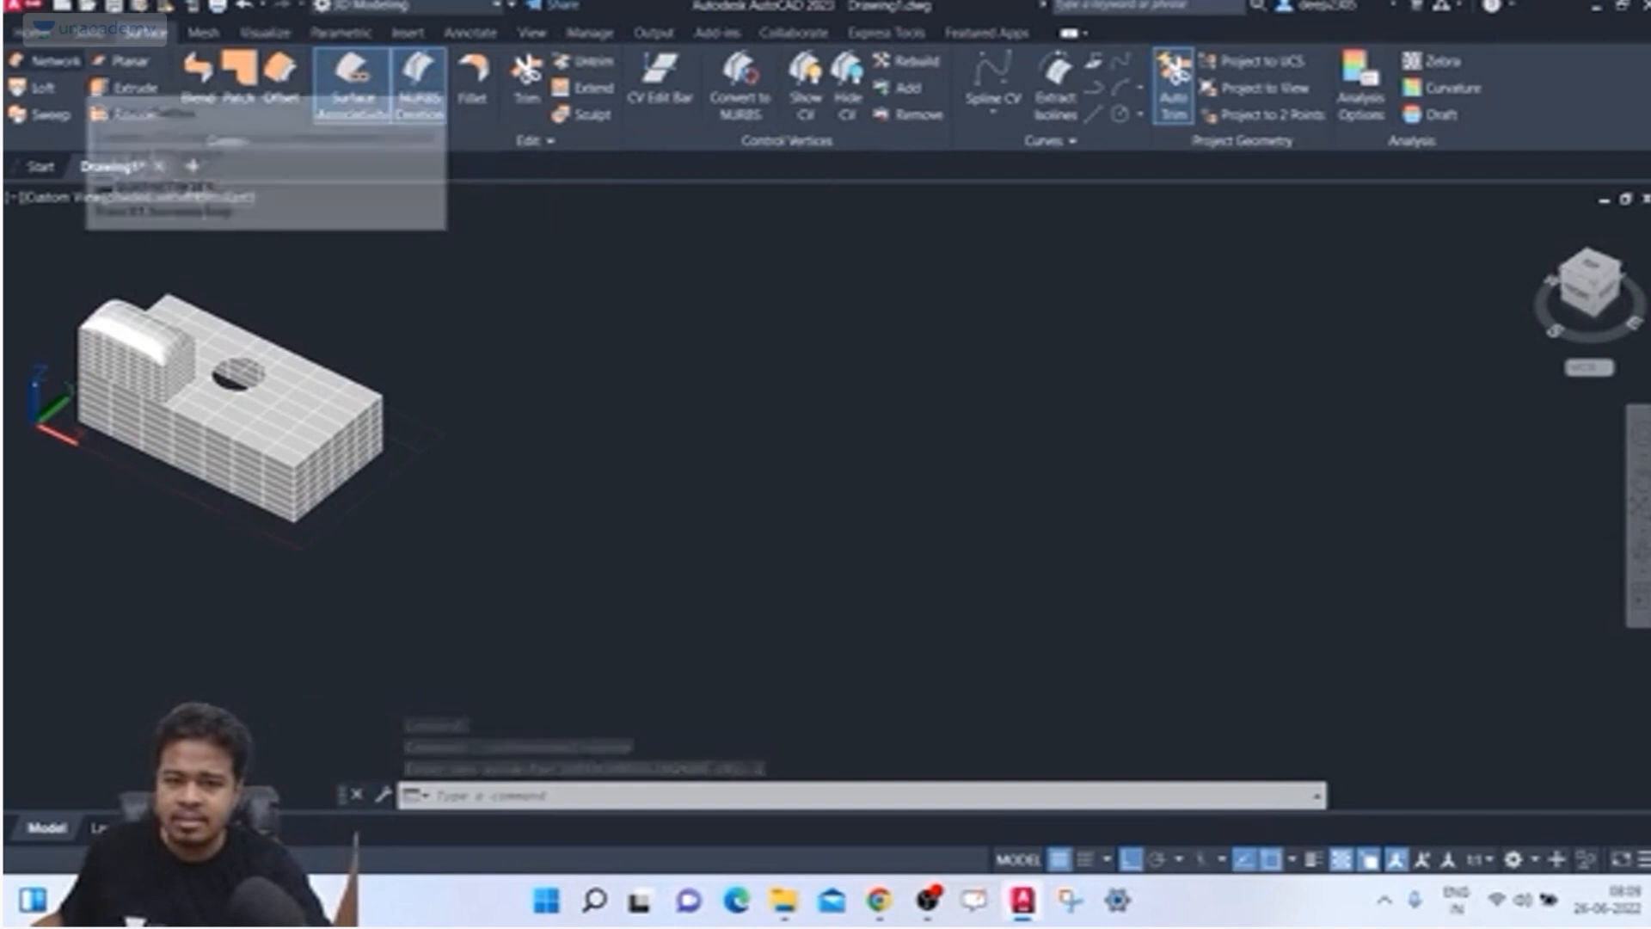
{"action": "left_click", "coordinate": [125, 60]}
{"action": "left_click", "coordinate": [587, 426]}
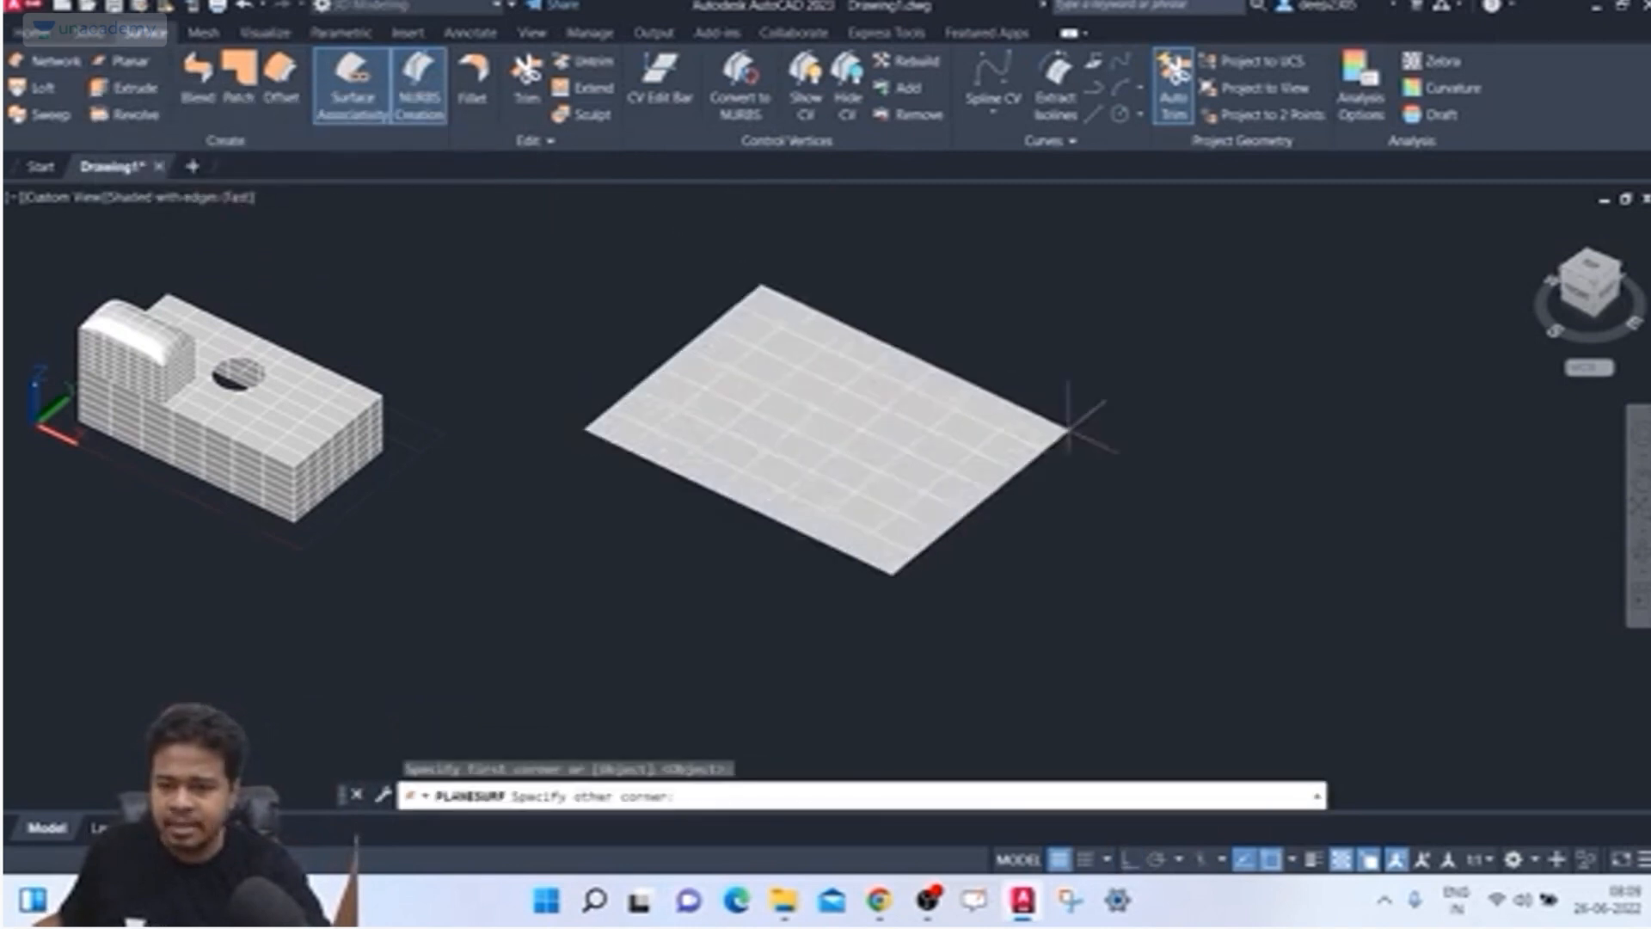
{"action": "left_click", "coordinate": [1181, 469]}
{"action": "middle_click_drag", "start_coordinate": [1192, 398], "coordinate": [1175, 347]}
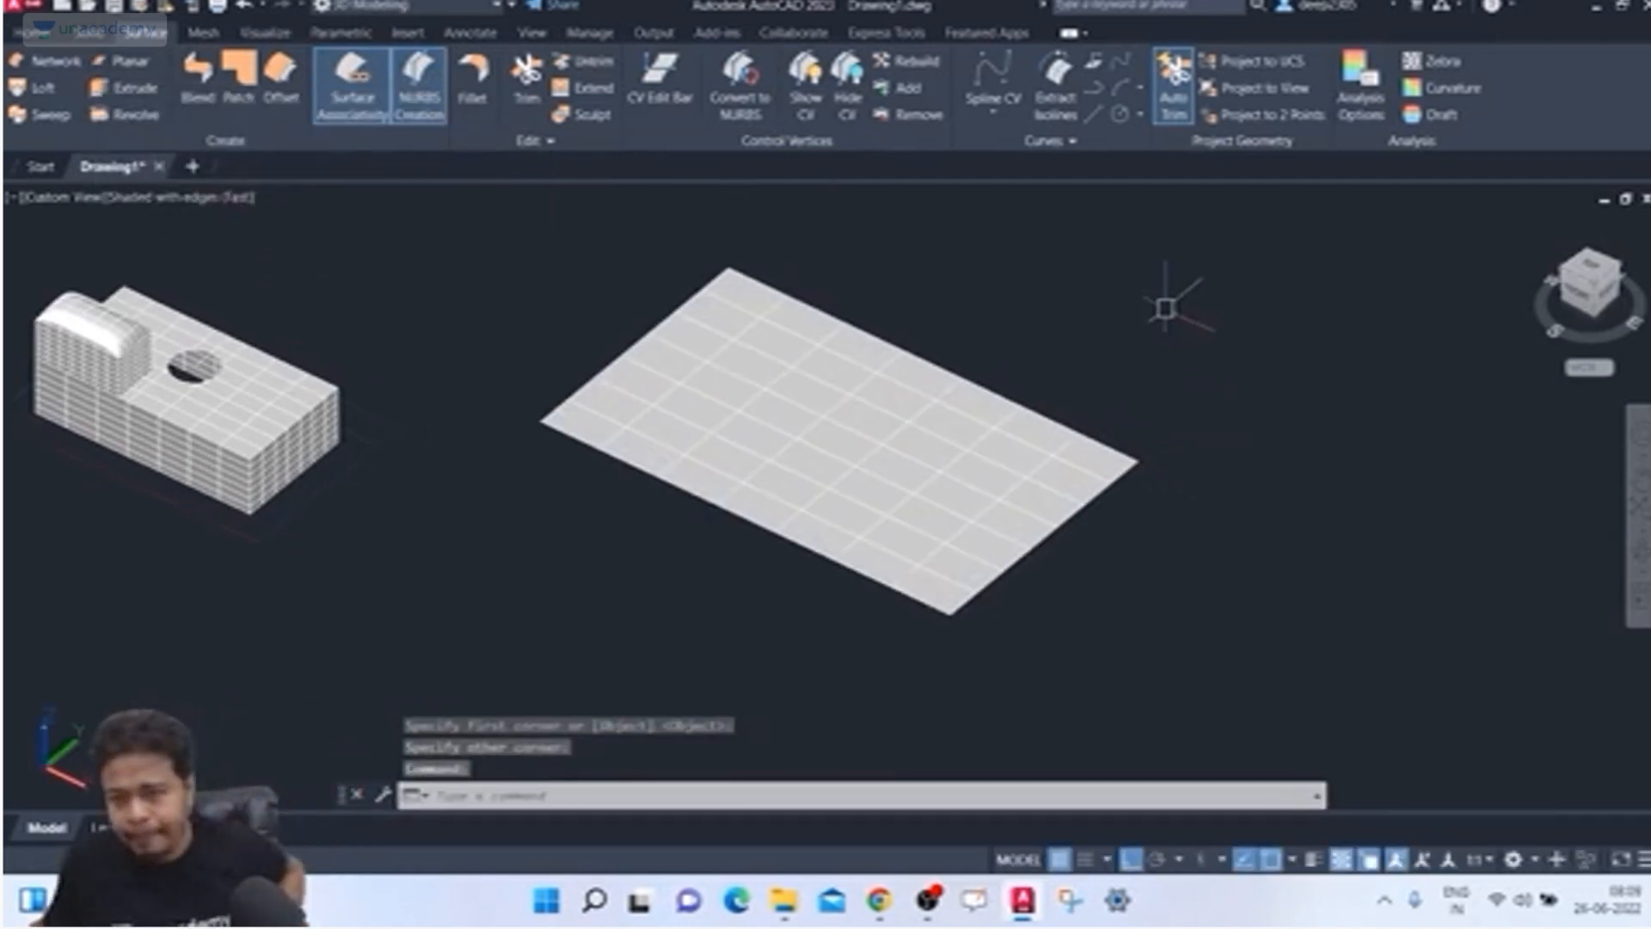
{"action": "key", "text": "Escape"}
Step: Convert the new rectangular planar surface to a NURBS surface
{"action": "left_click", "coordinate": [1227, 343]}
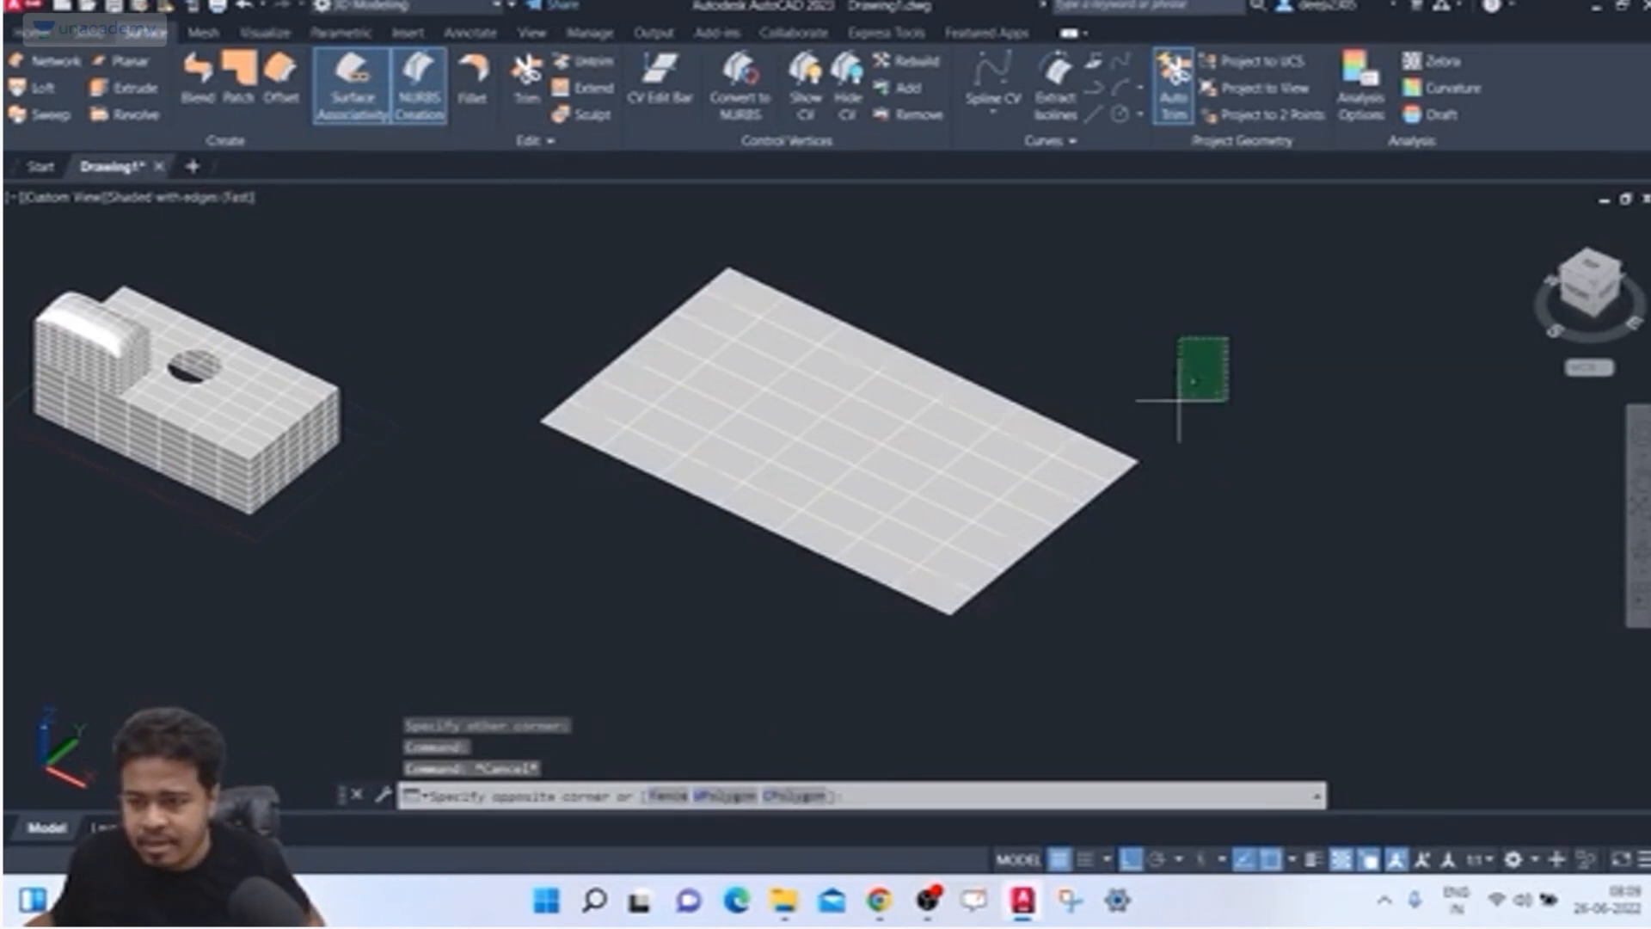
{"action": "left_click", "coordinate": [1024, 546]}
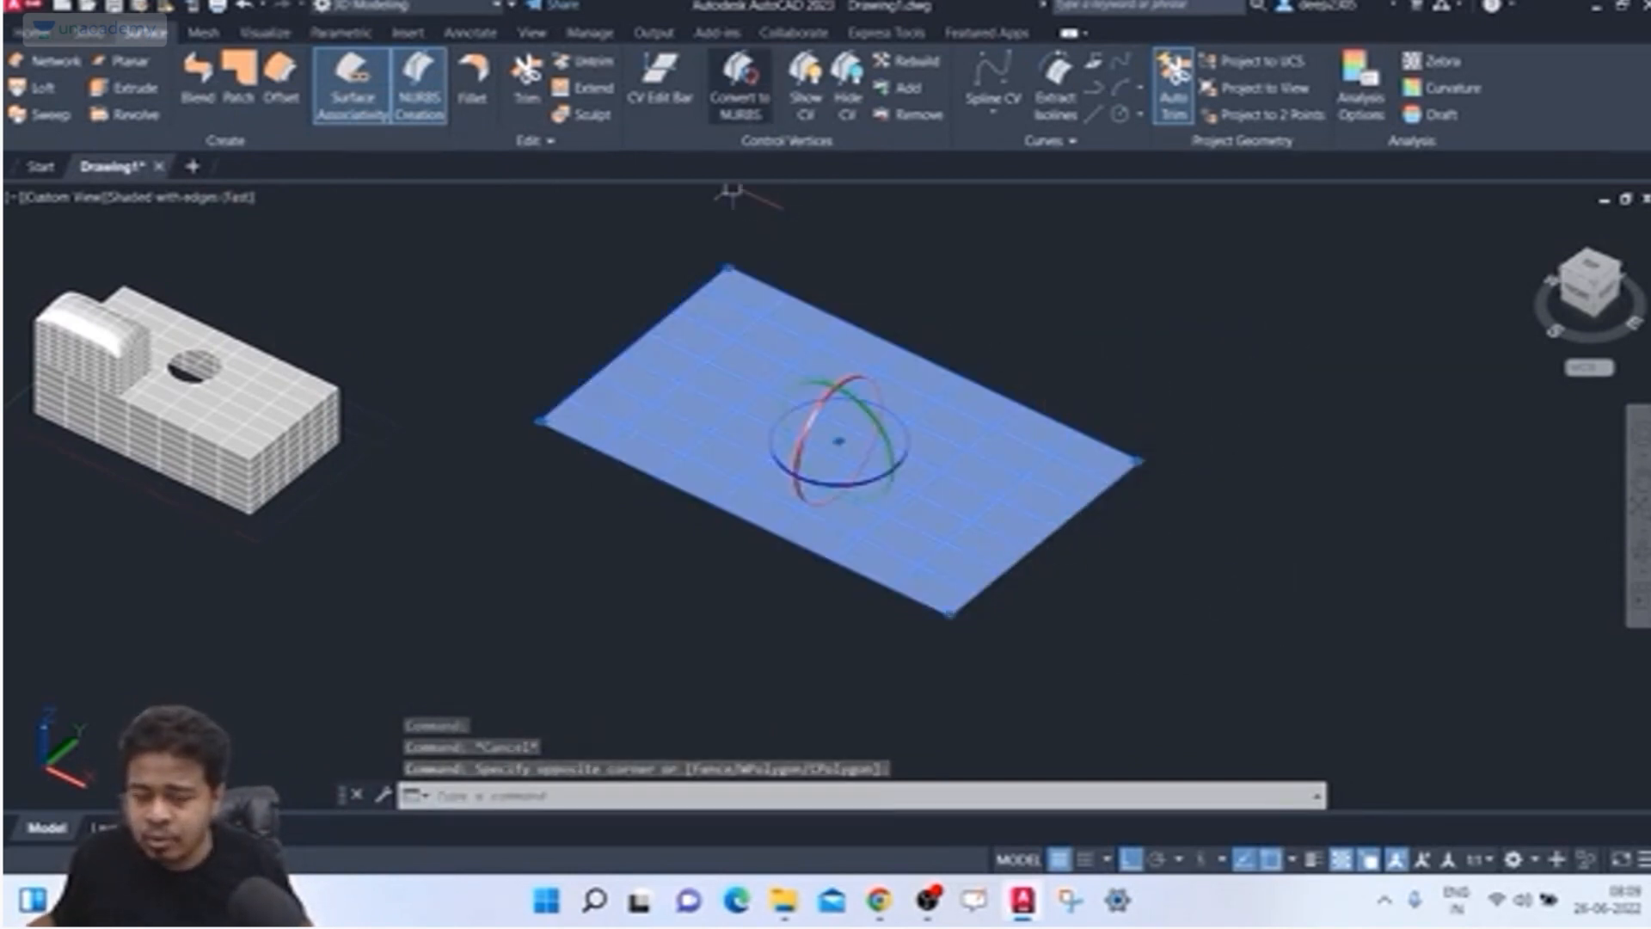
{"action": "left_click", "coordinate": [740, 86]}
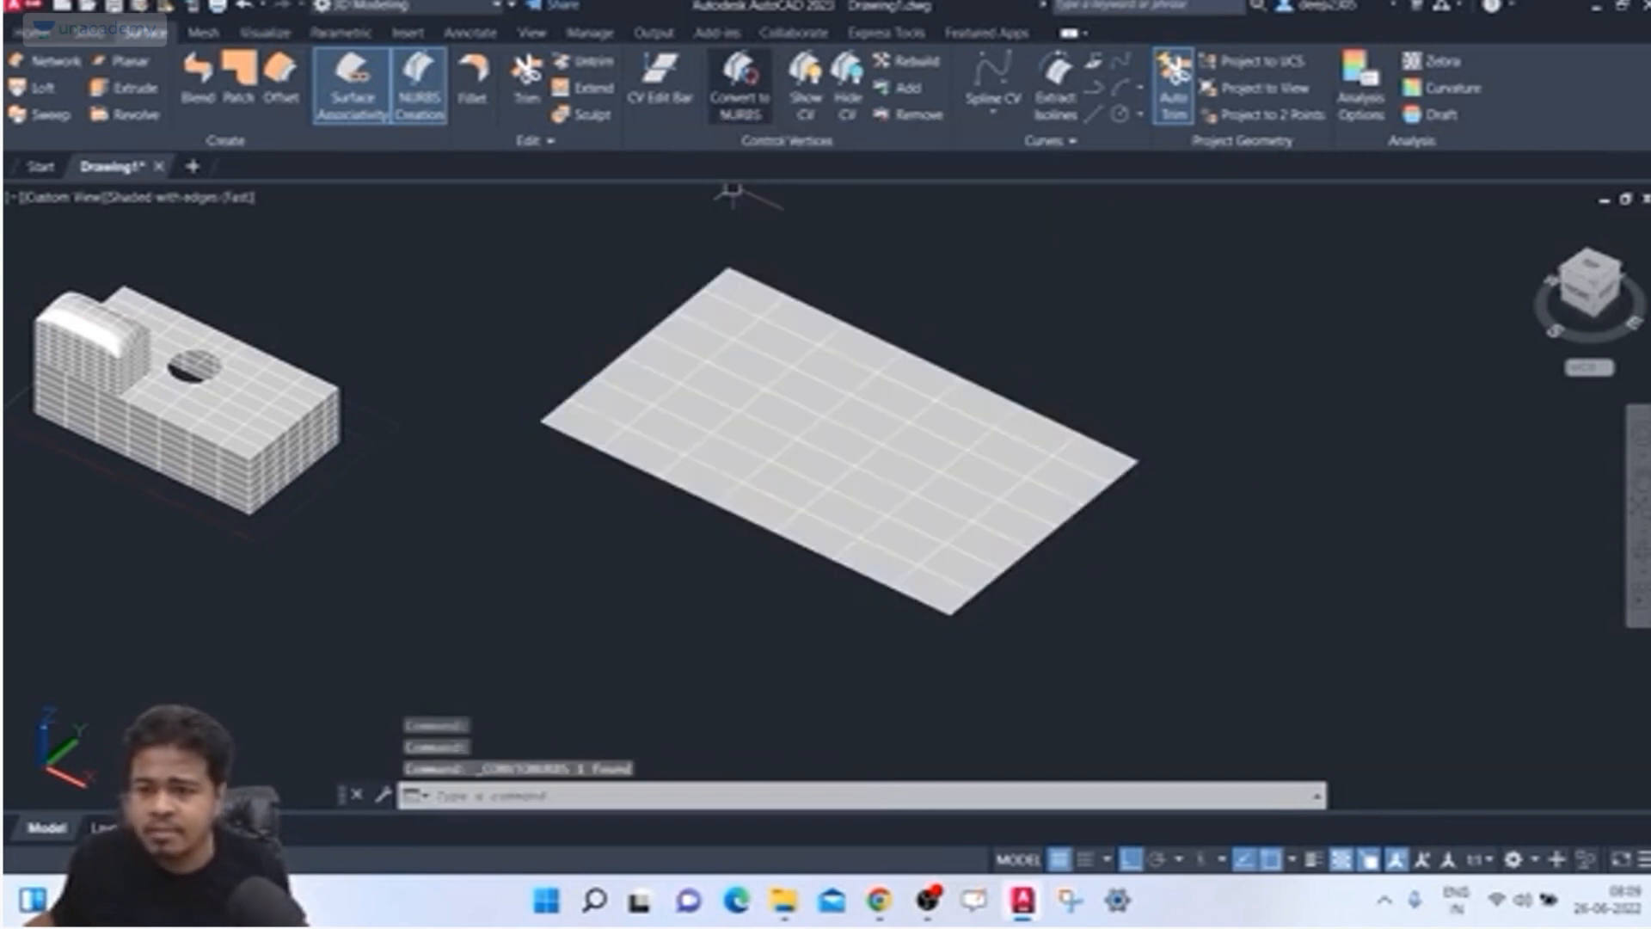
{"action": "left_click", "coordinate": [943, 454]}
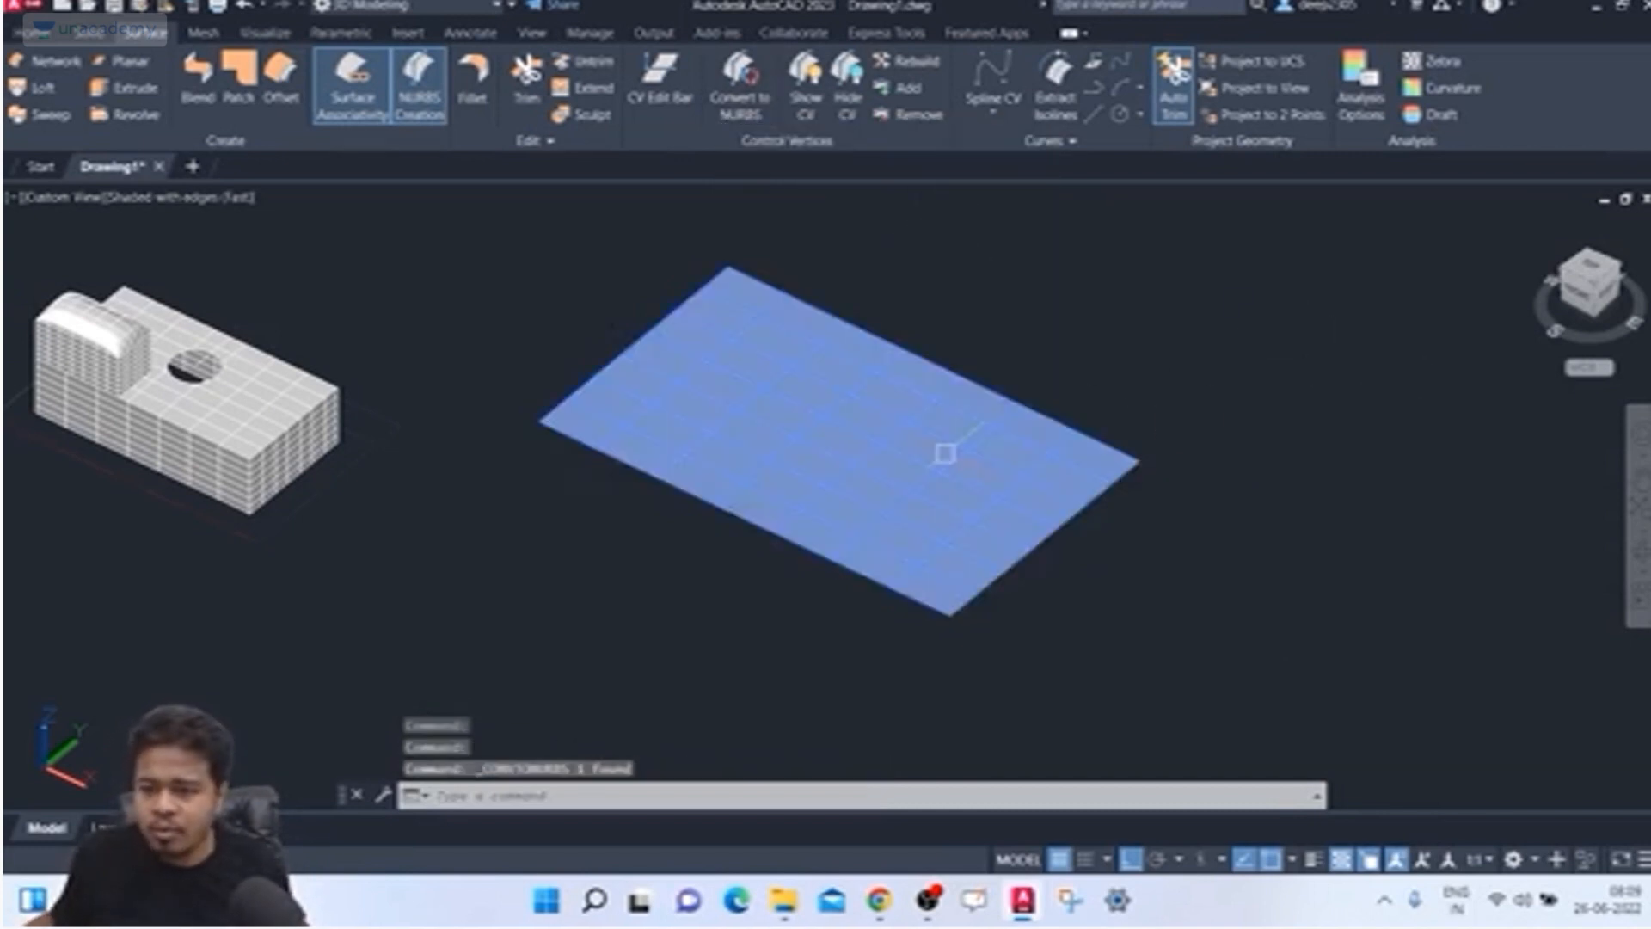
{"action": "right_click", "coordinate": [943, 453]}
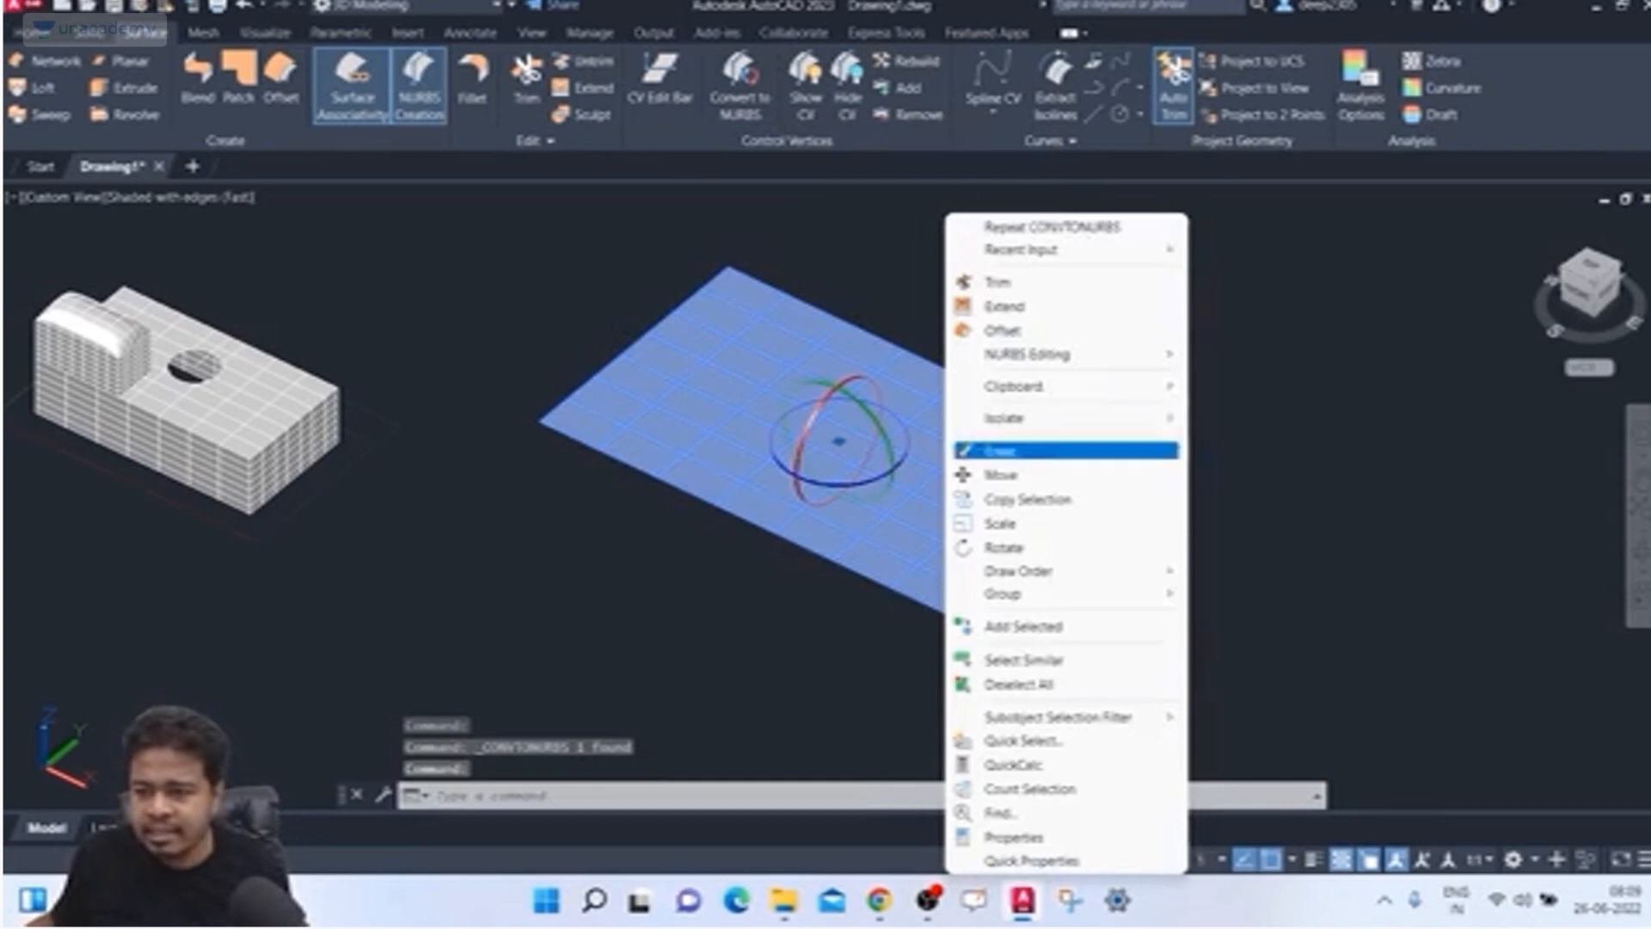
{"action": "mouse_move", "coordinate": [1028, 354]}
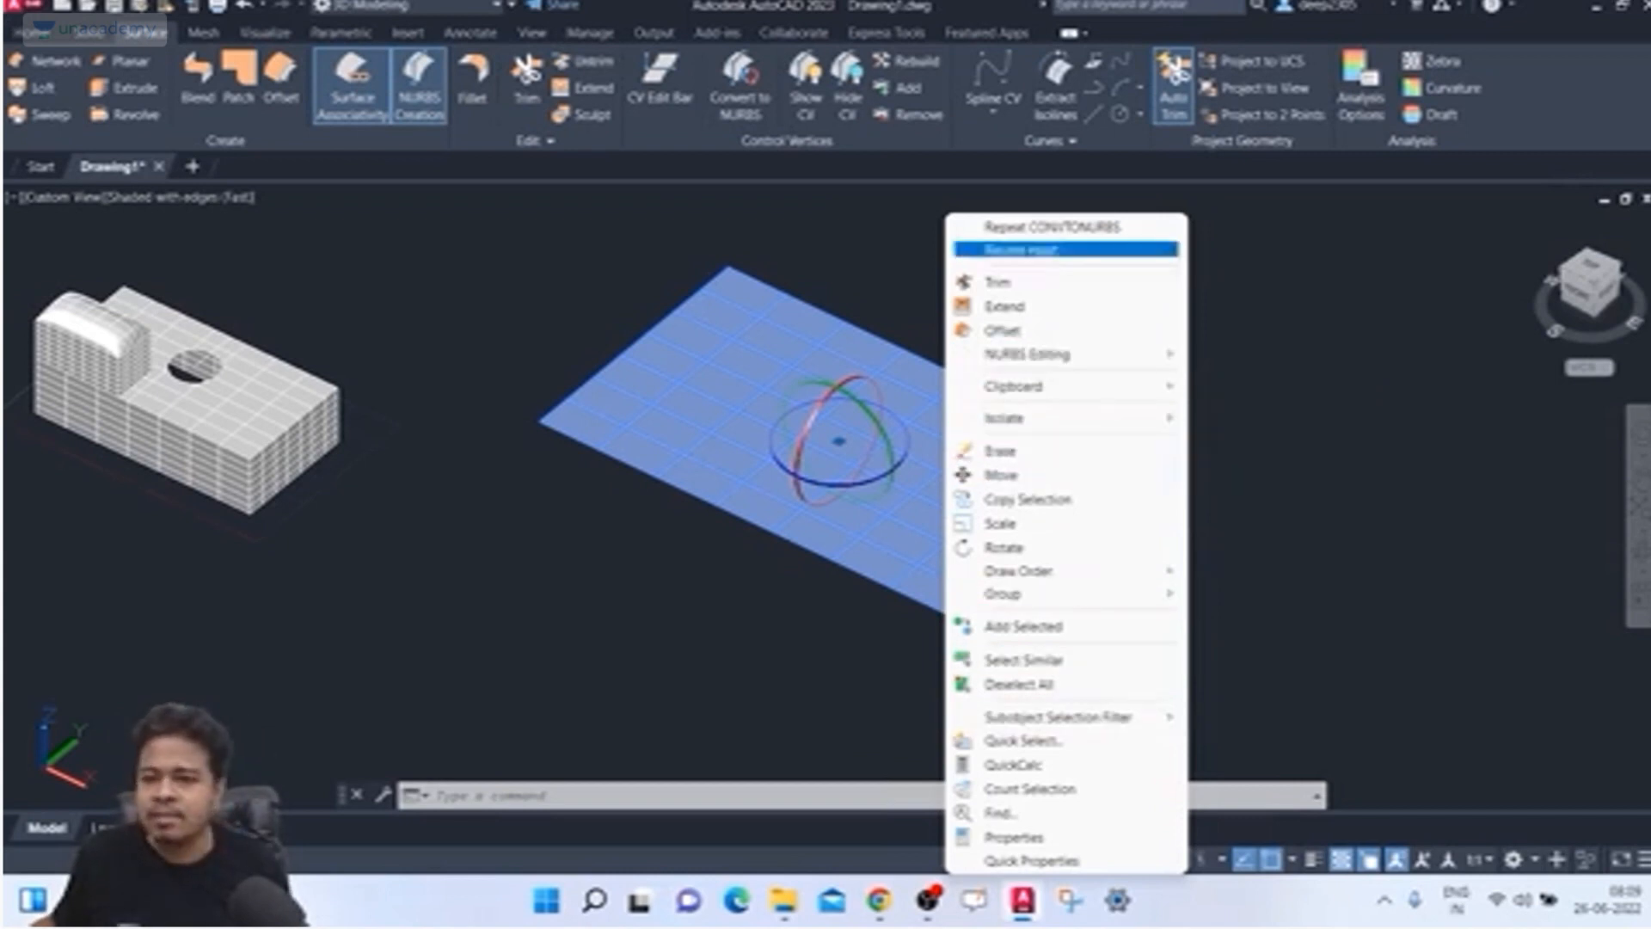
{"action": "key", "text": "Escape"}
{"action": "key", "text": "Escape"}
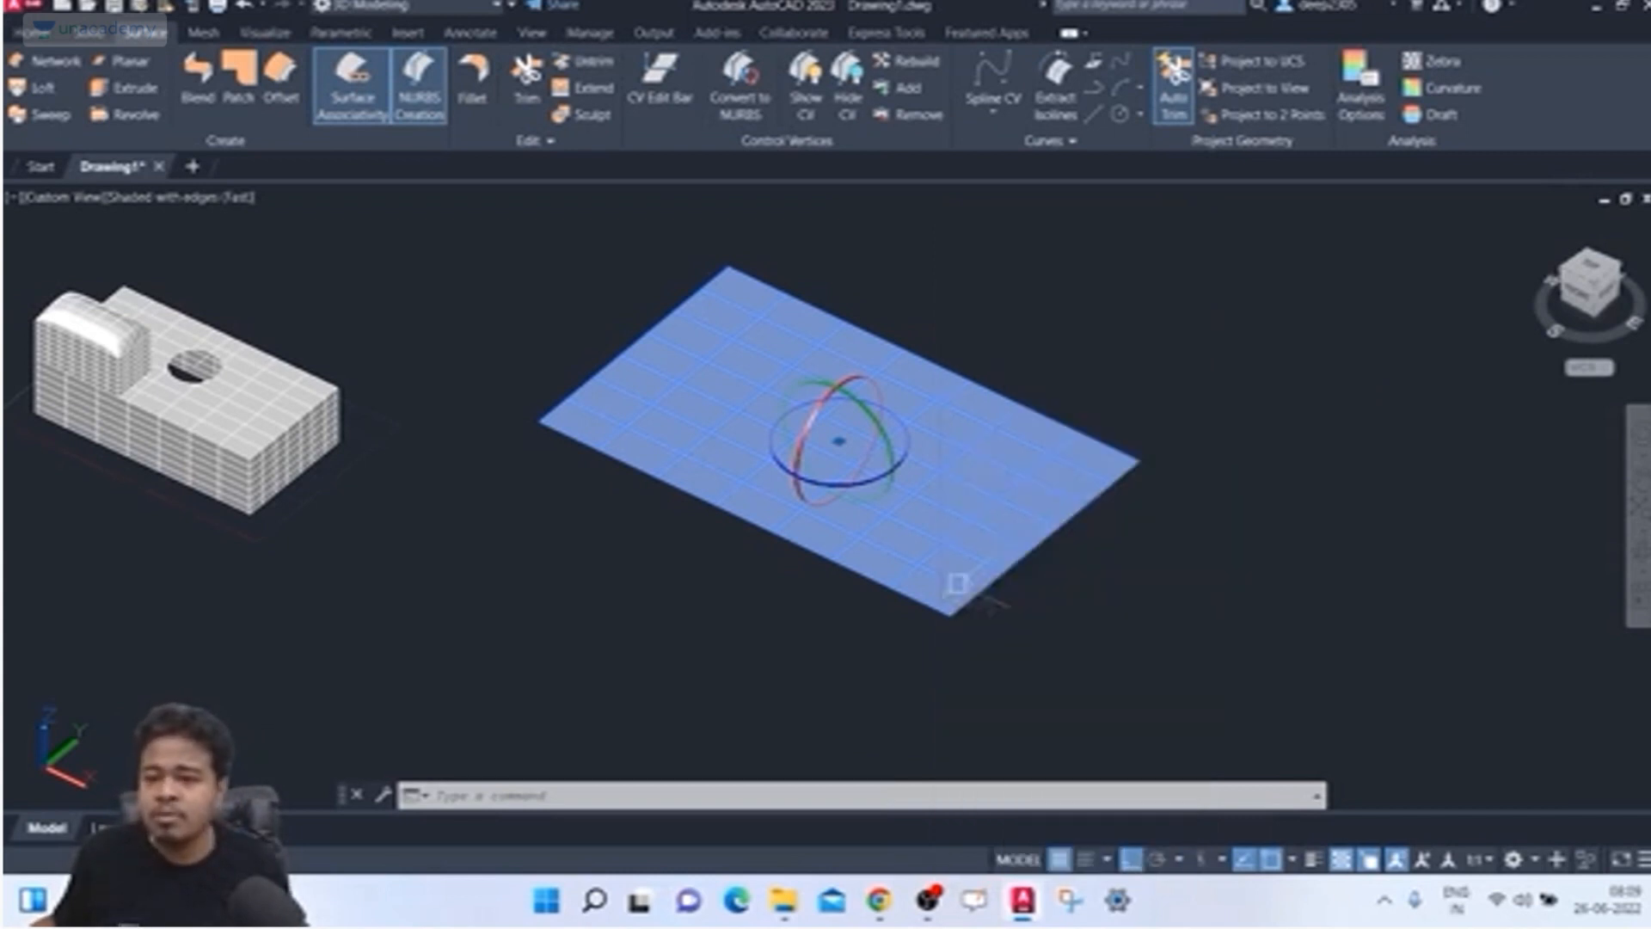
{"action": "left_click", "coordinate": [1104, 323]}
{"action": "left_click", "coordinate": [960, 463]}
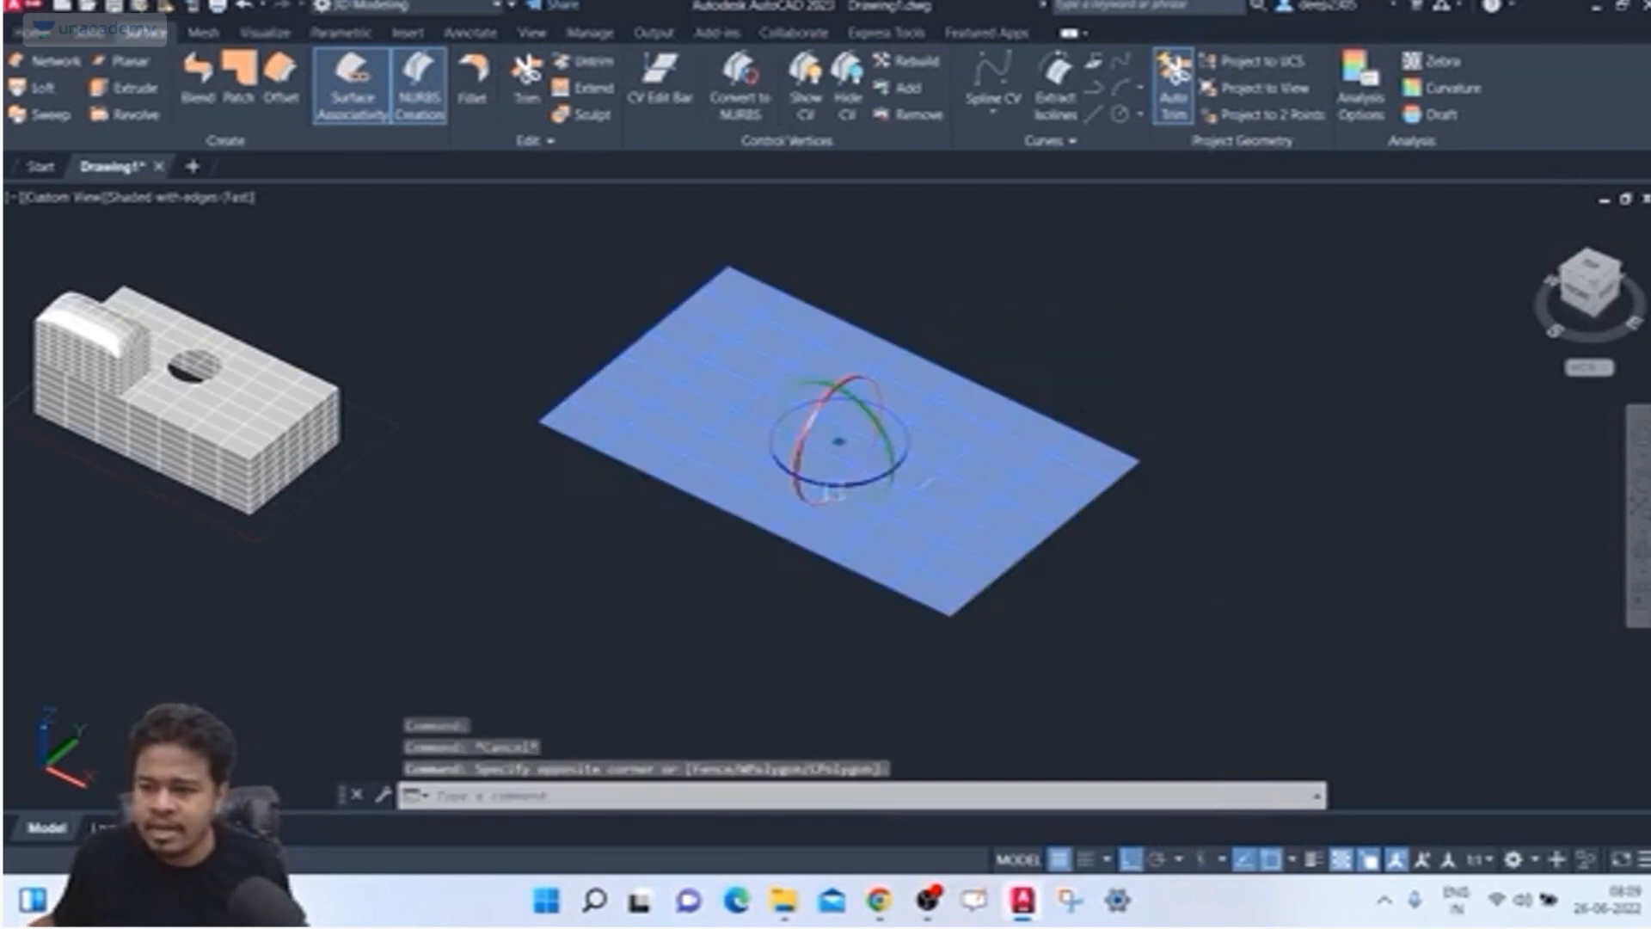
{"action": "right_click", "coordinate": [824, 471]}
{"action": "key", "text": "Escape"}
{"action": "right_click", "coordinate": [1042, 463]}
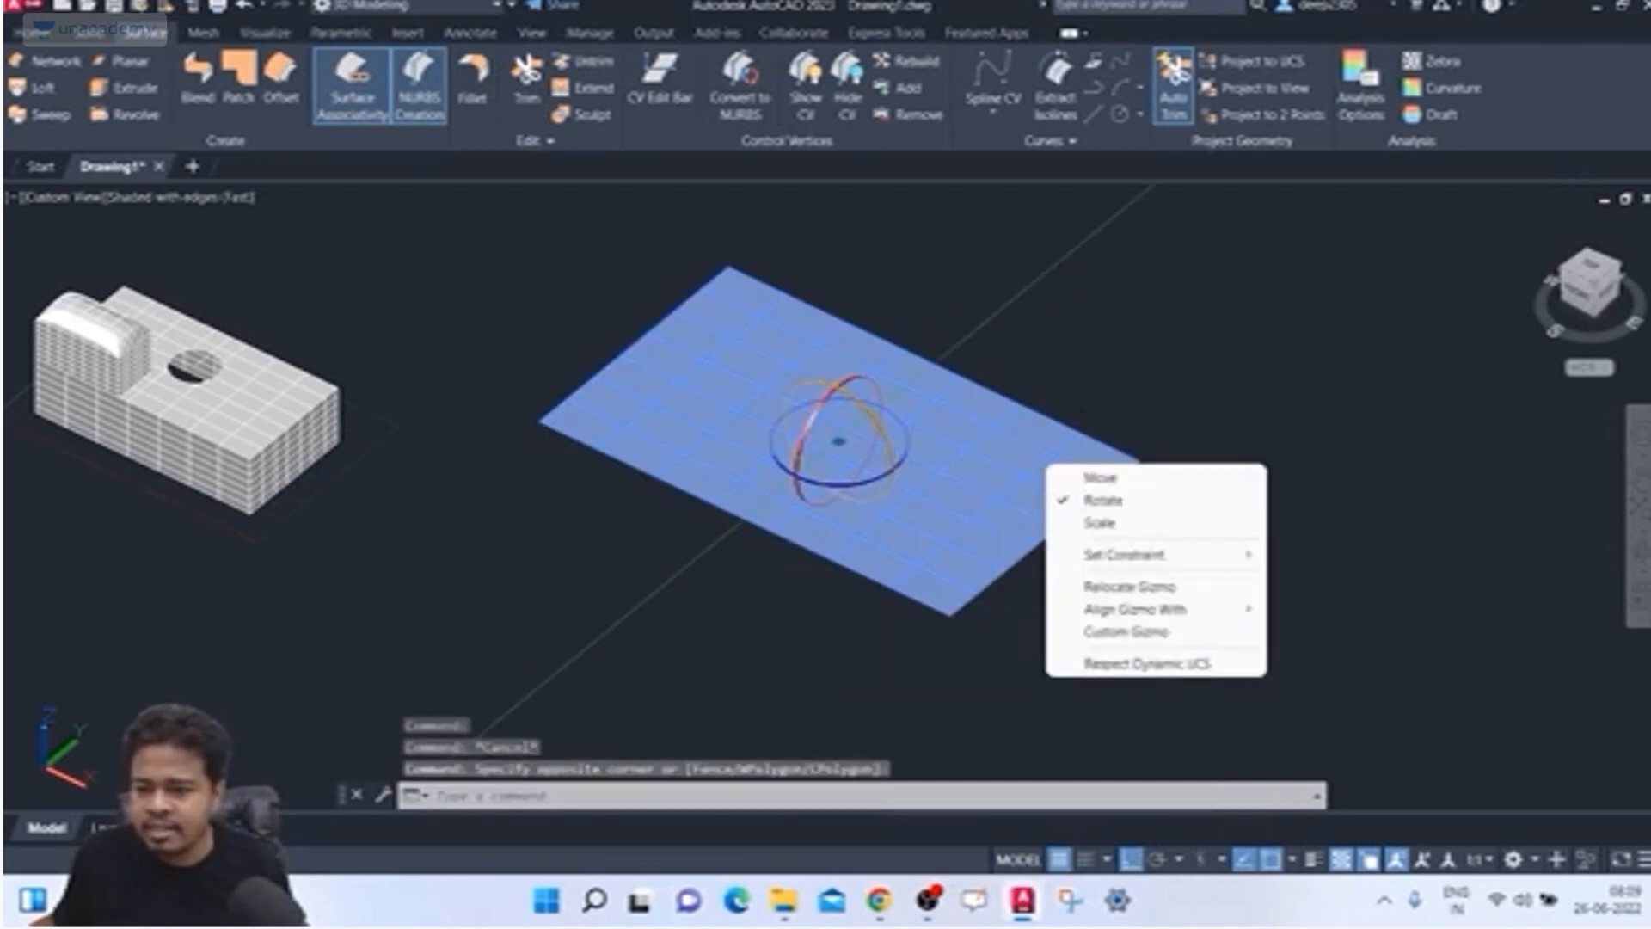
{"action": "key", "text": "Escape"}
{"action": "right_click", "coordinate": [970, 447]}
{"action": "key", "text": "Escape"}
{"action": "key", "text": "Escape"}
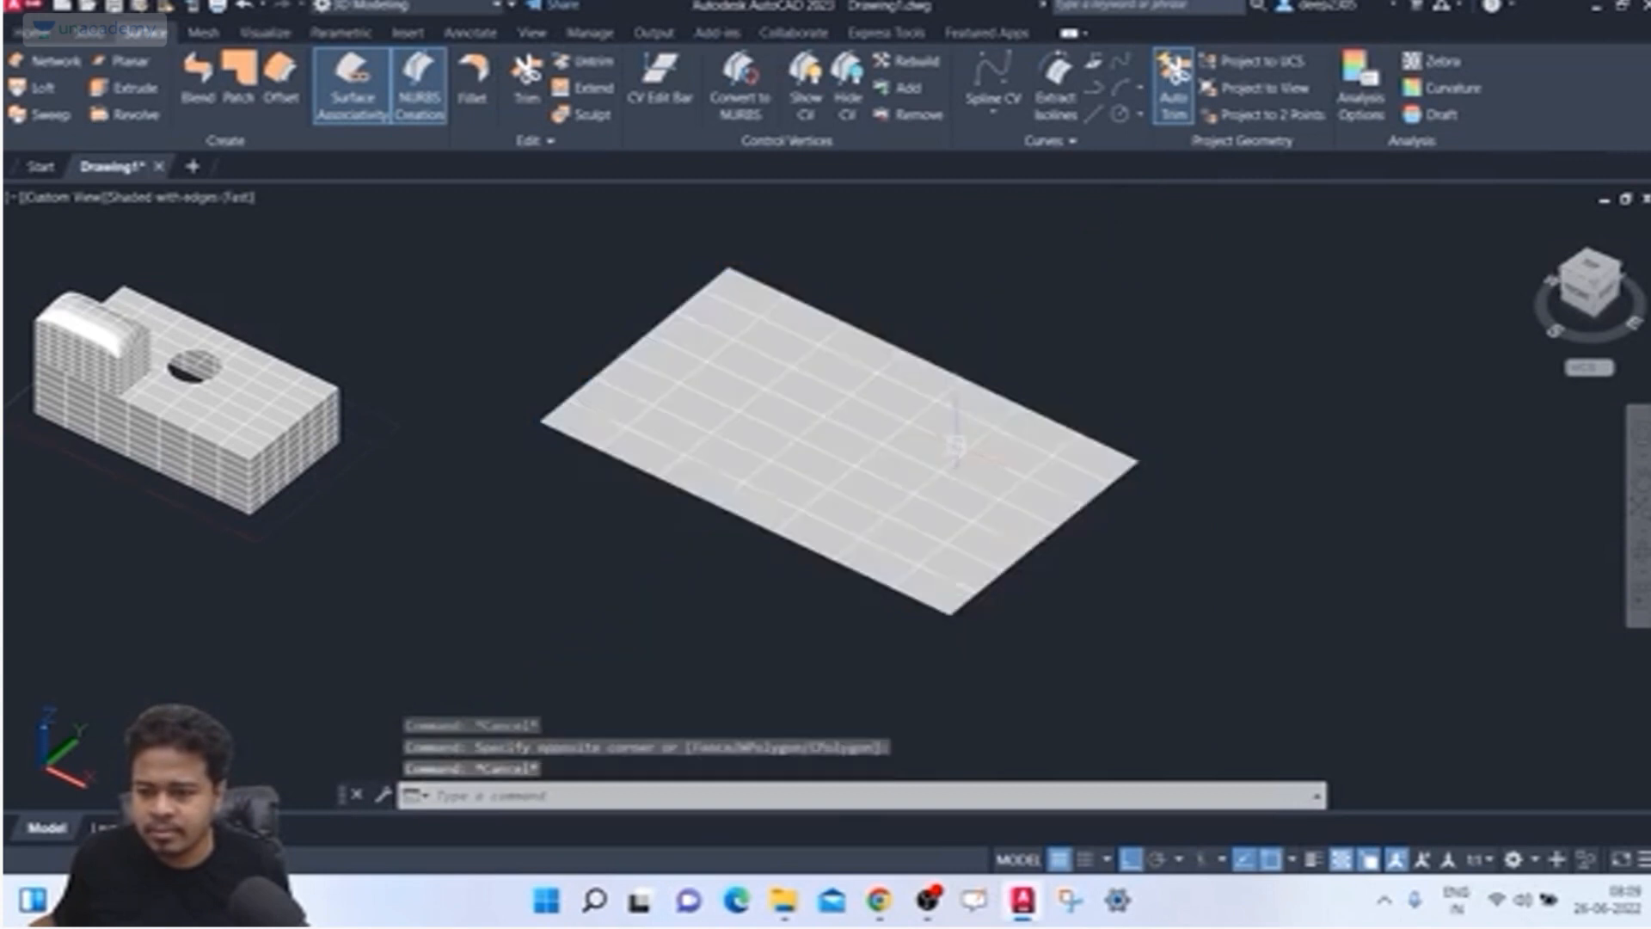
Step: Try to convert the already converted rectangular surface to NURBS once more
{"action": "left_click", "coordinate": [1235, 344]}
{"action": "left_click", "coordinate": [1015, 516]}
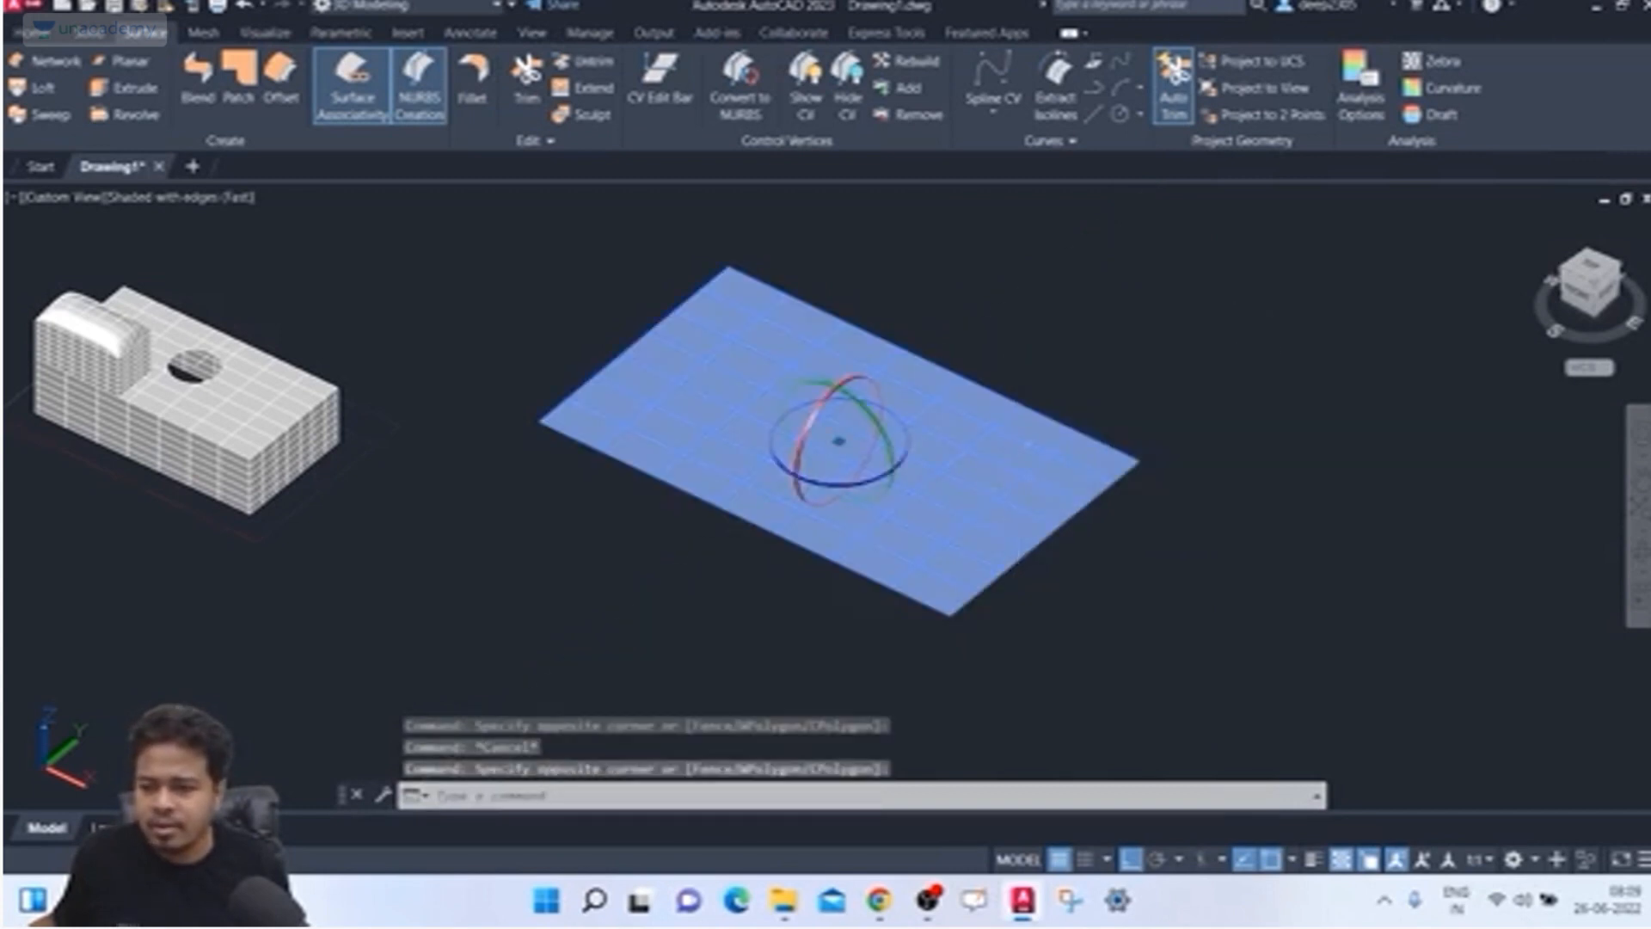
{"action": "right_click", "coordinate": [997, 215]}
{"action": "mouse_move", "coordinate": [1109, 354]}
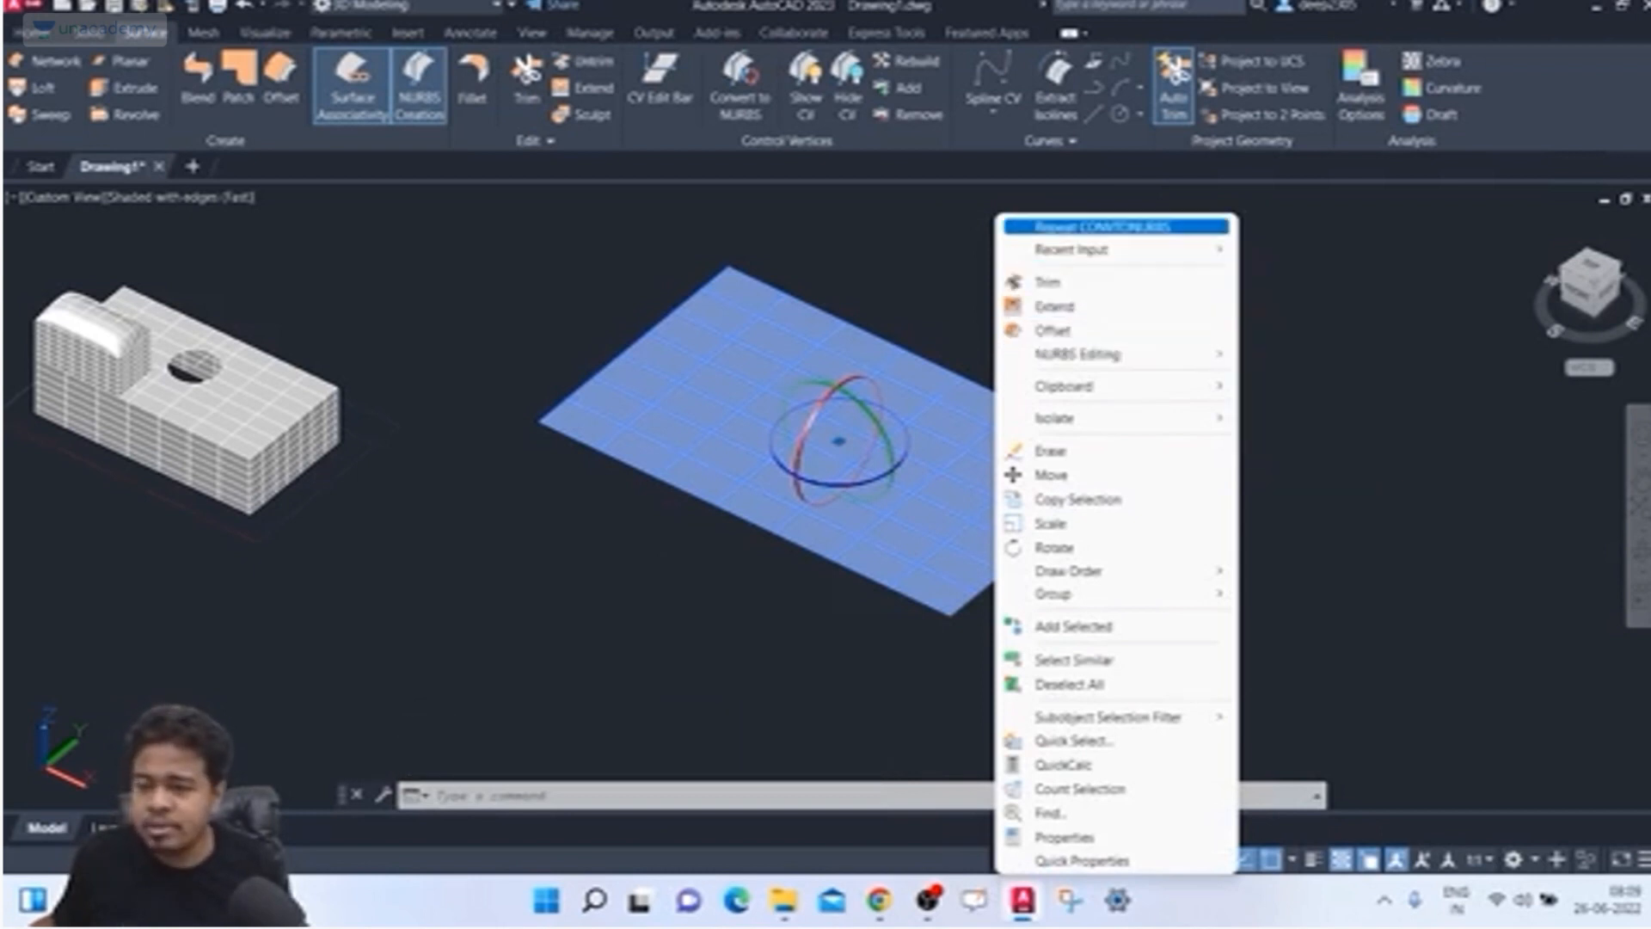
{"action": "left_click", "coordinate": [1118, 227]}
{"action": "key", "text": "Escape"}
{"action": "key", "text": "Escape"}
{"action": "key", "text": "Escape"}
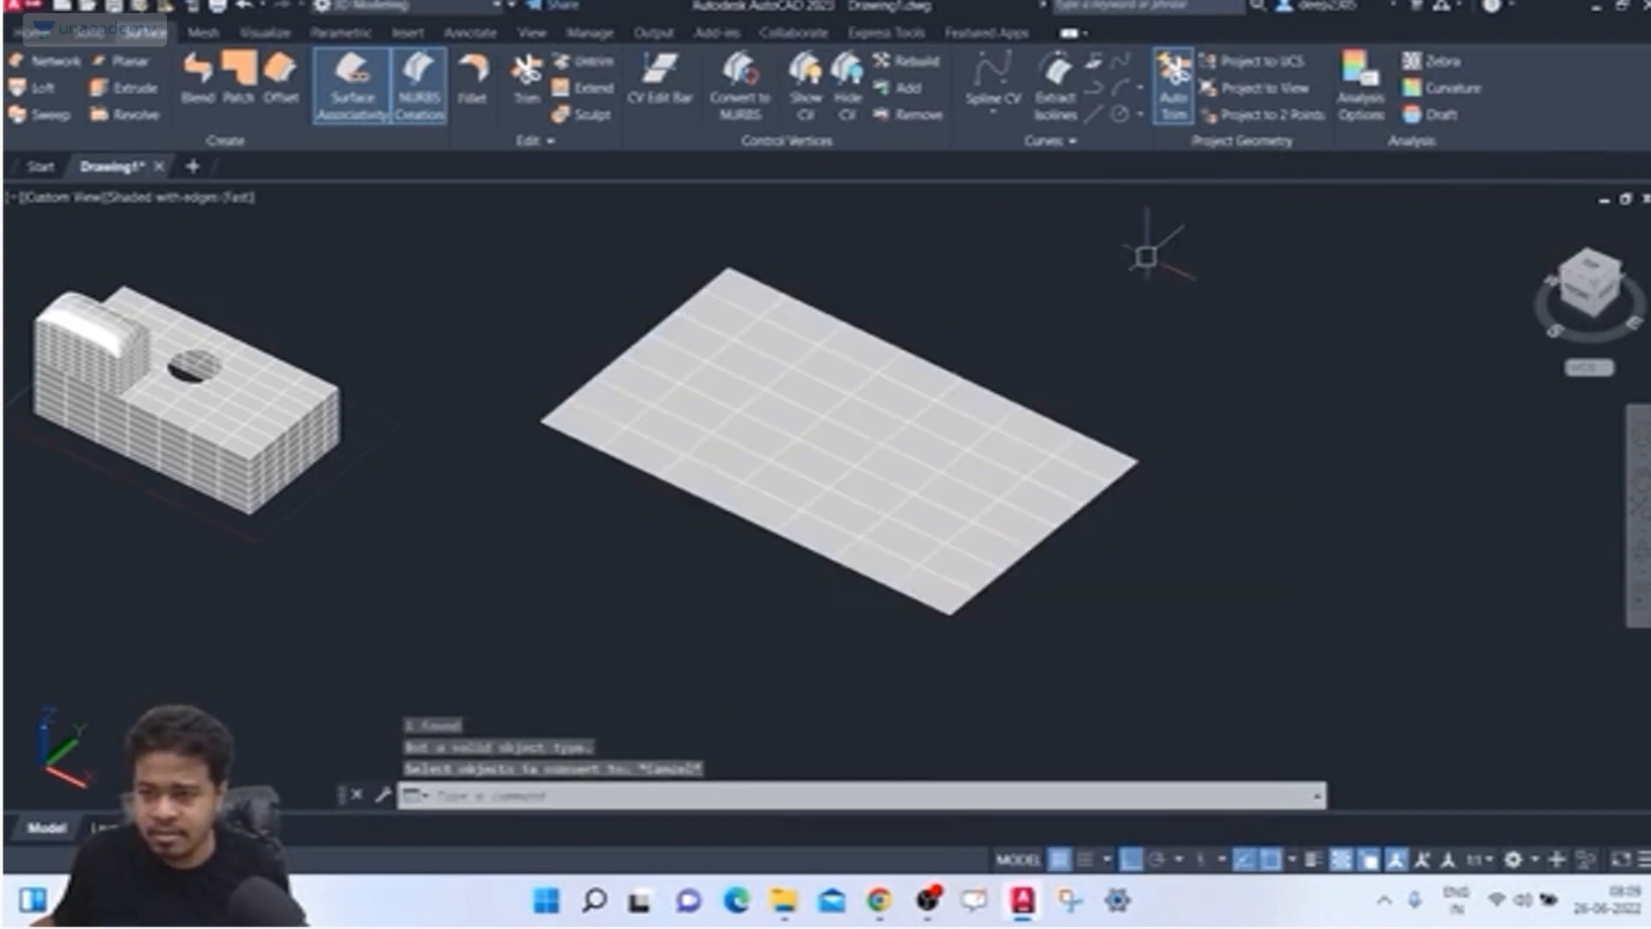
Step: Delete the large rectangular surface beside the block
{"action": "left_click", "coordinate": [1080, 405]}
{"action": "left_click", "coordinate": [1014, 490]}
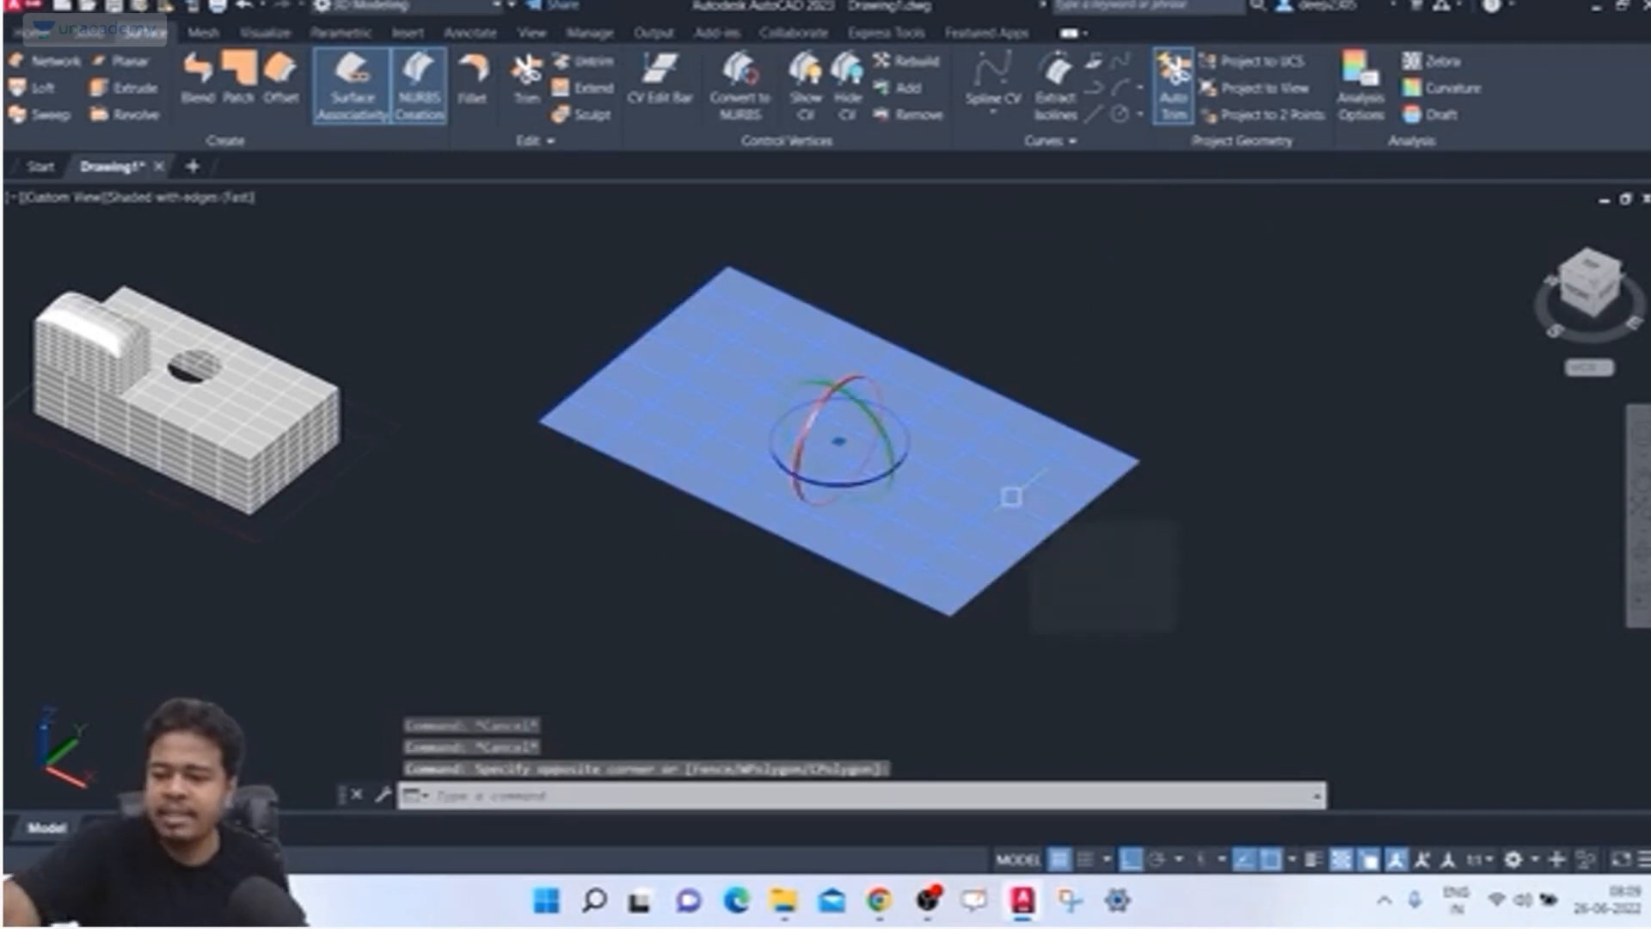
{"action": "key", "text": "Delete"}
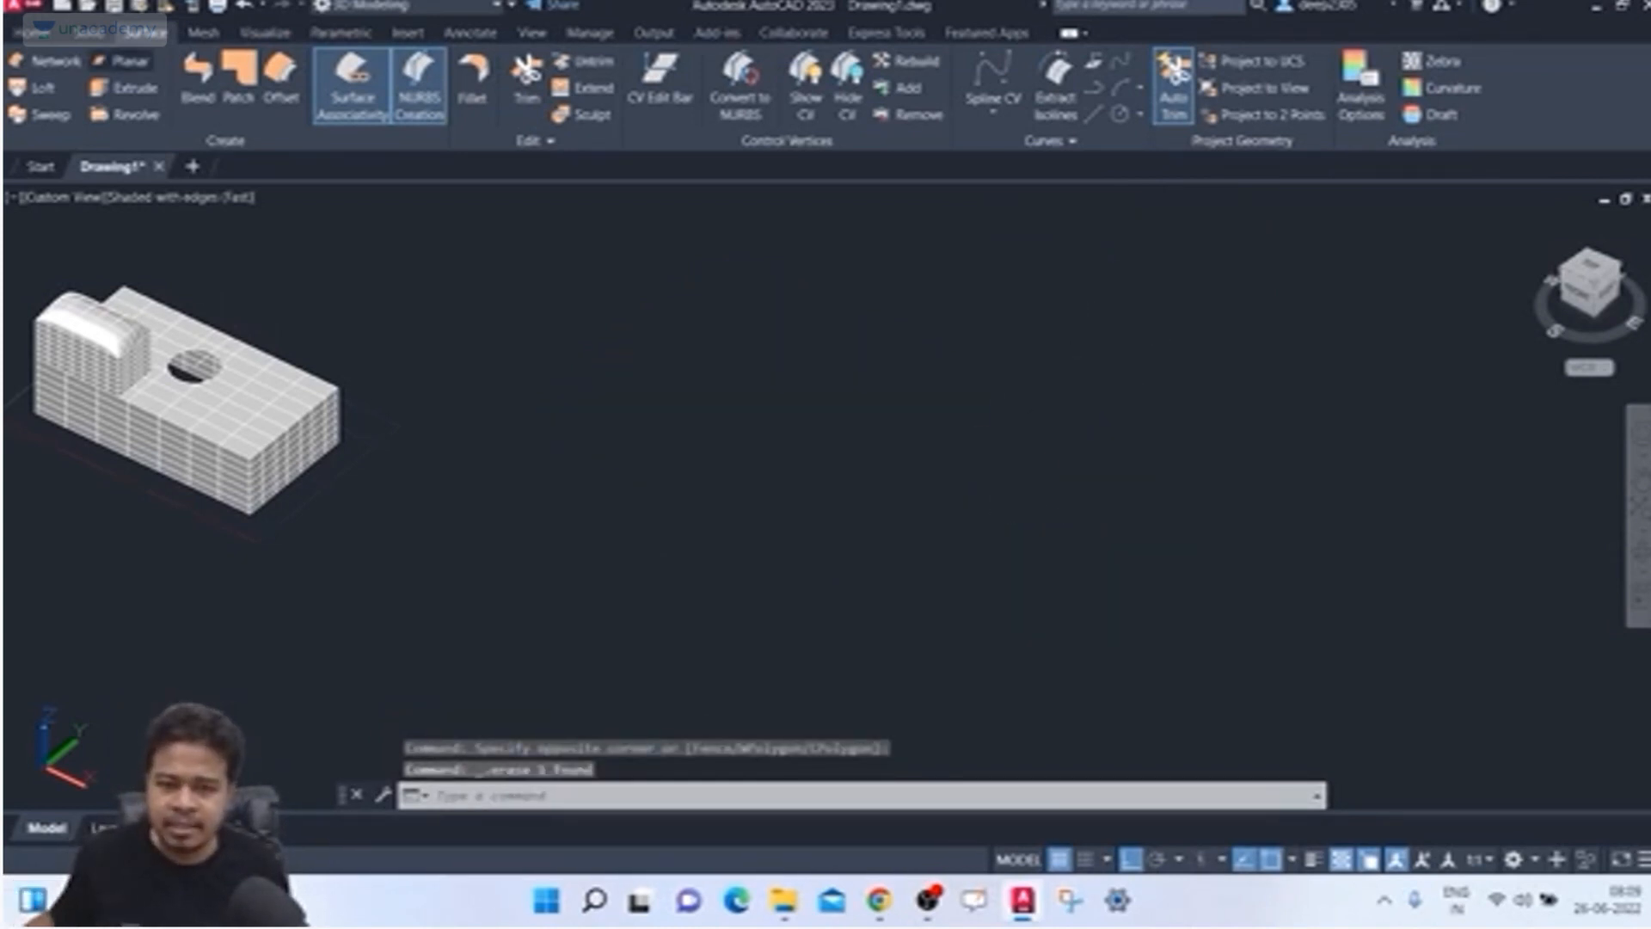
Step: Create a new, smaller rectangular planar surface in the empty space beside the block
{"action": "left_click", "coordinate": [120, 60]}
{"action": "left_click", "coordinate": [654, 455]}
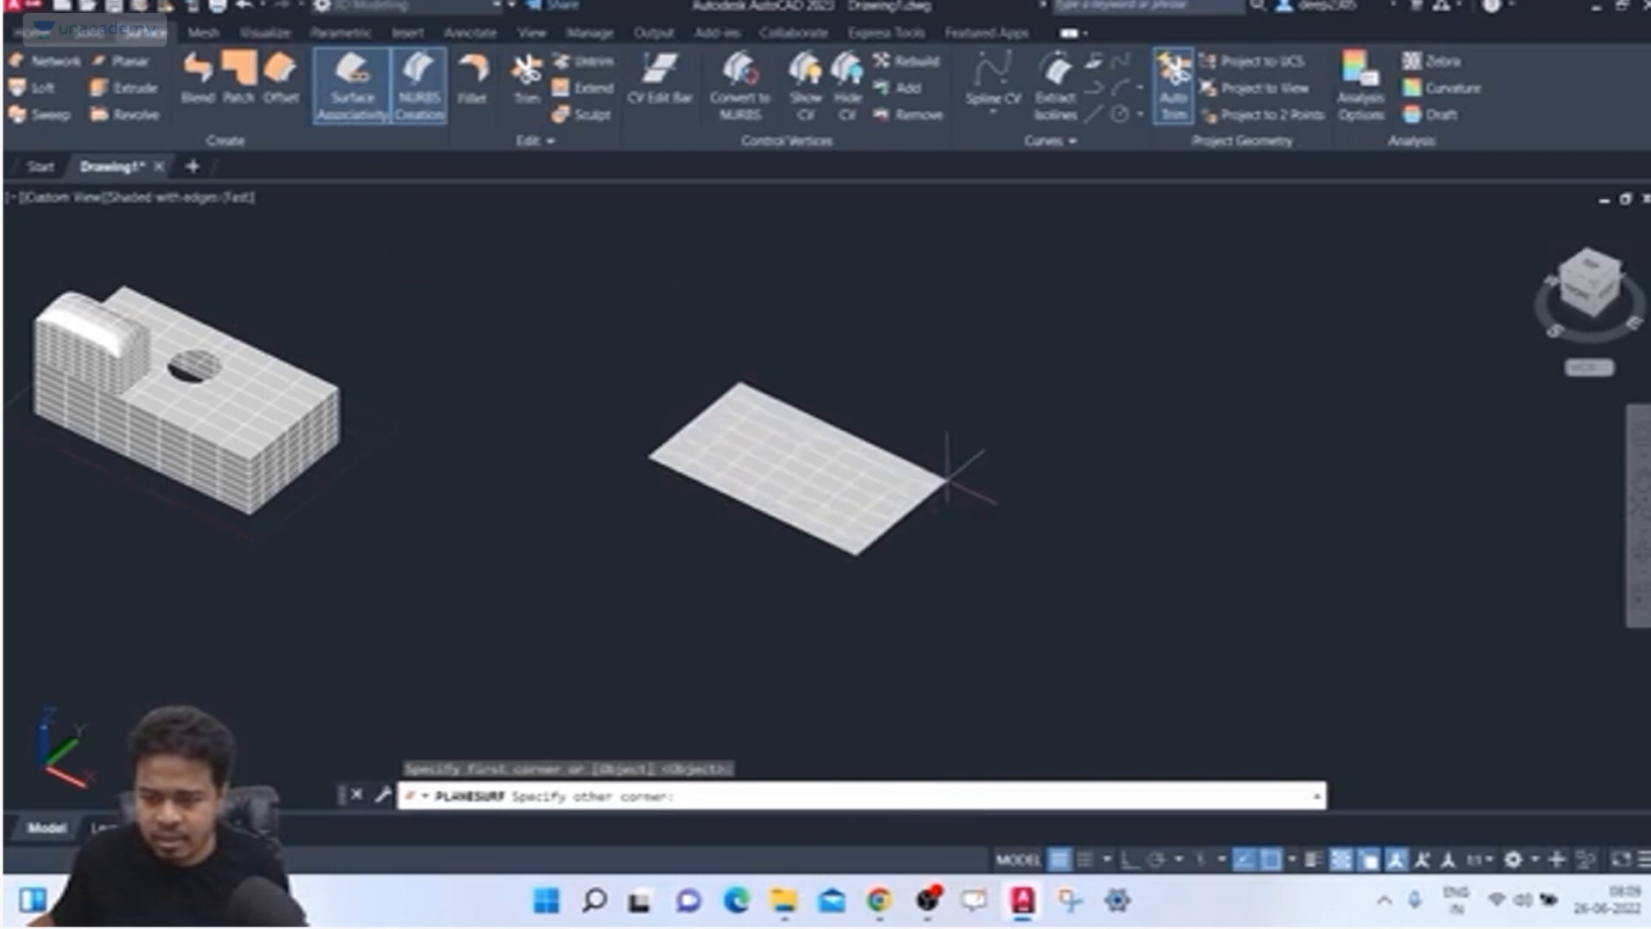
{"action": "left_click", "coordinate": [997, 480]}
{"action": "middle_click_drag", "start_coordinate": [1099, 389], "coordinate": [979, 322]}
{"action": "key", "text": "Escape"}
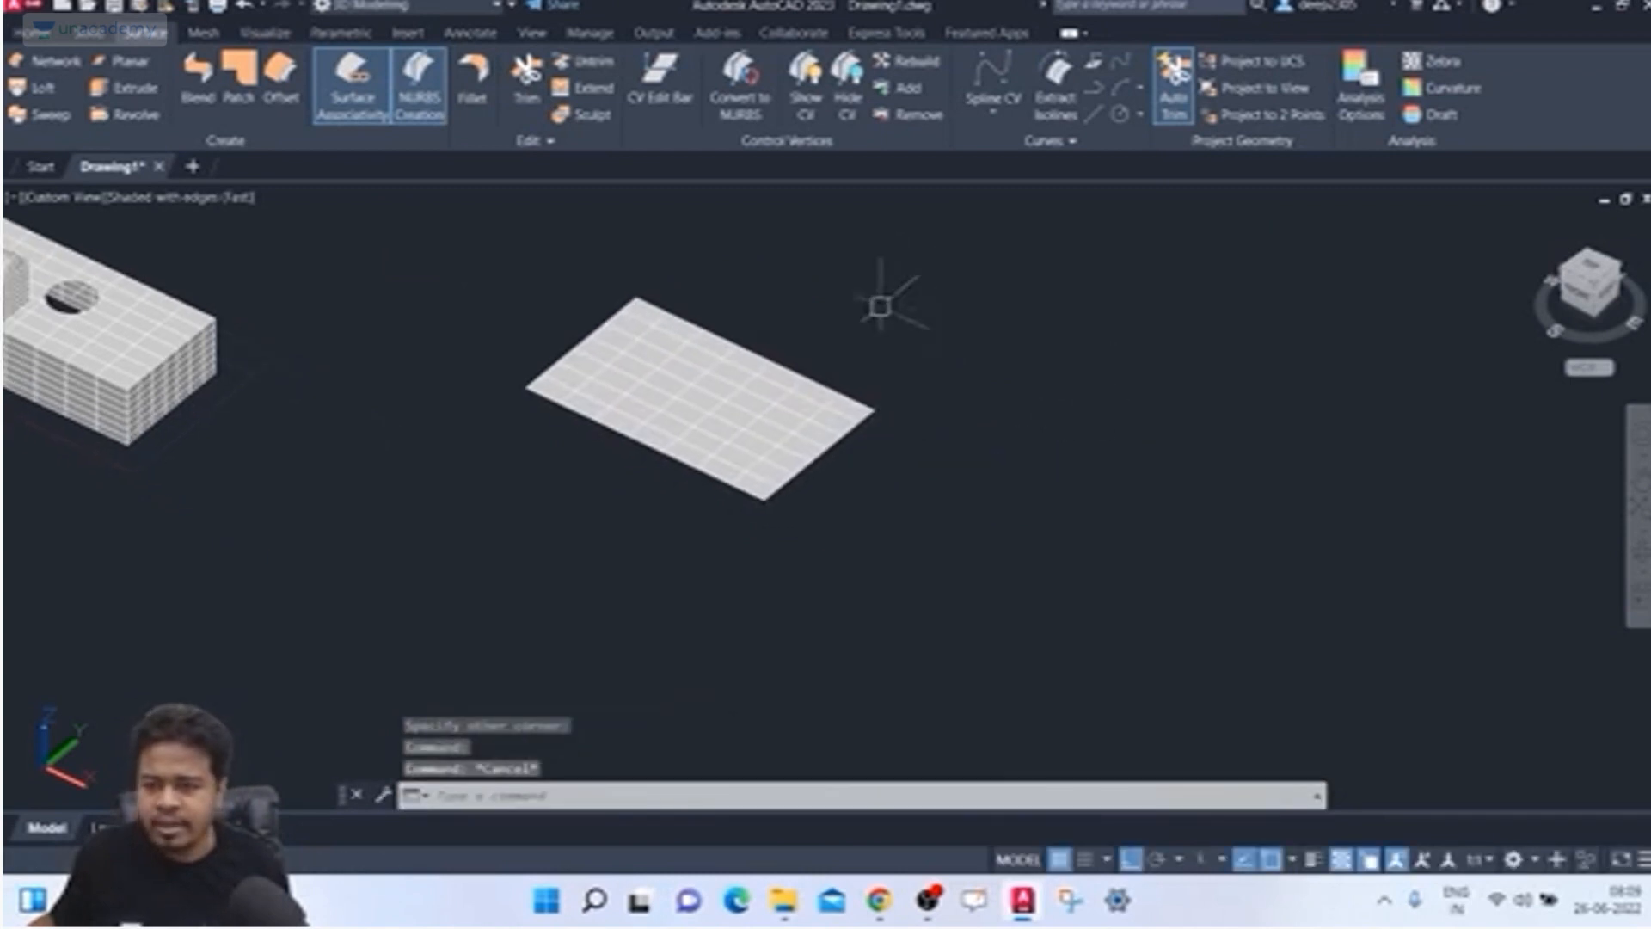
Step: Convert the smaller rectangular planar surface to a NURBS surface
{"action": "left_click", "coordinate": [712, 411]}
{"action": "right_click", "coordinate": [818, 432]}
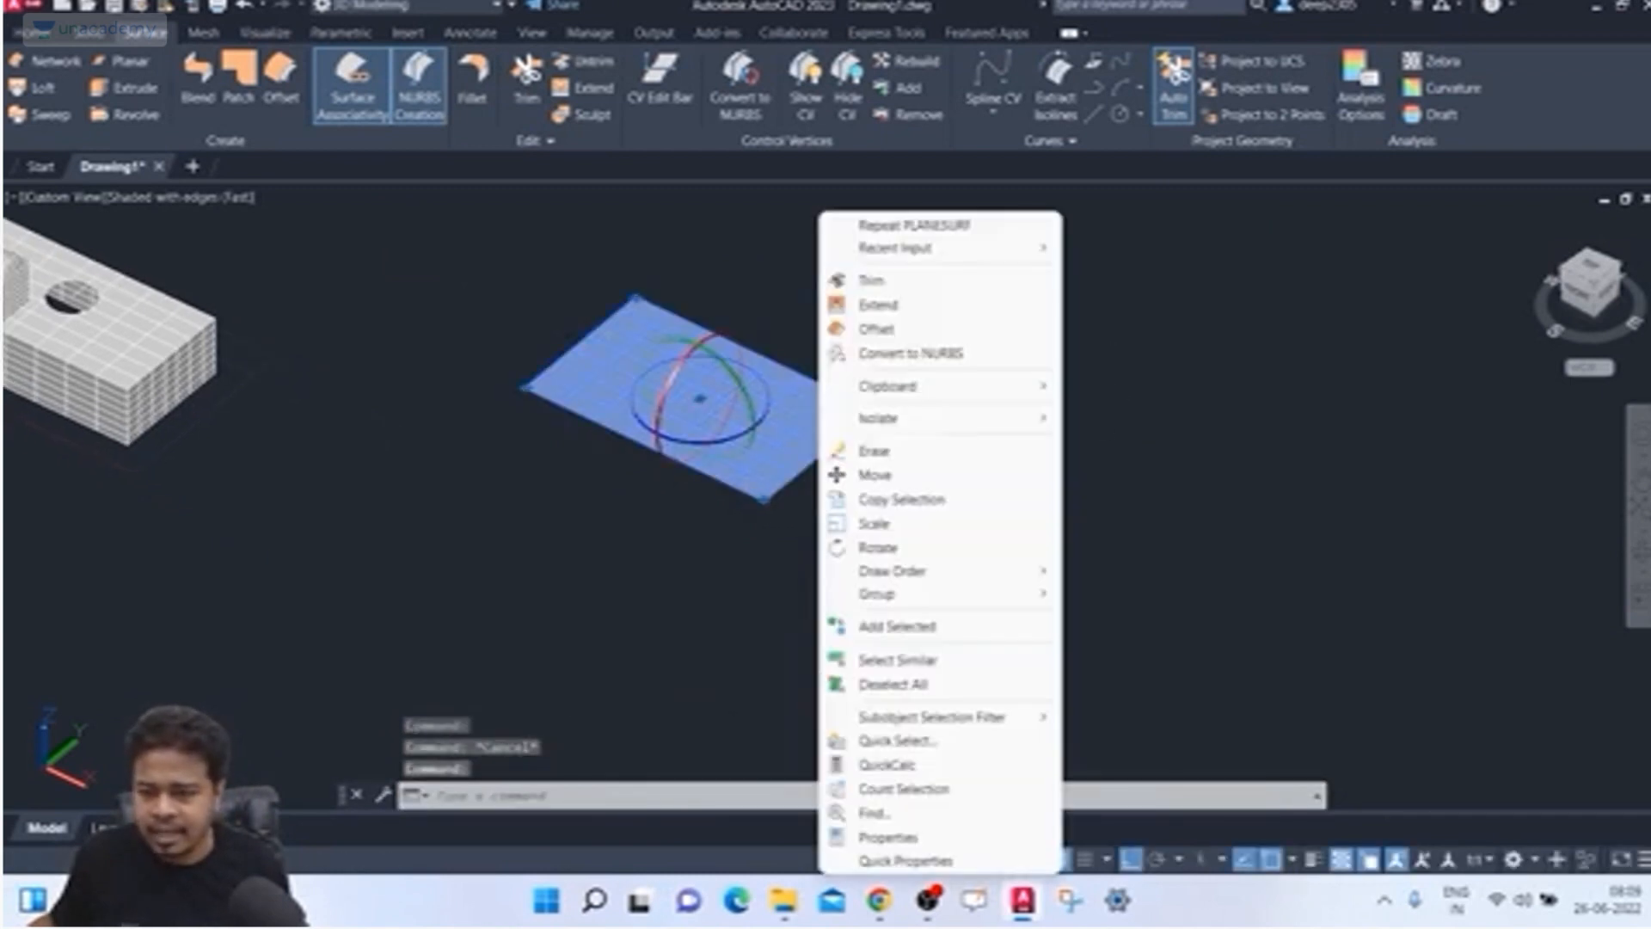
{"action": "mouse_move", "coordinate": [912, 248]}
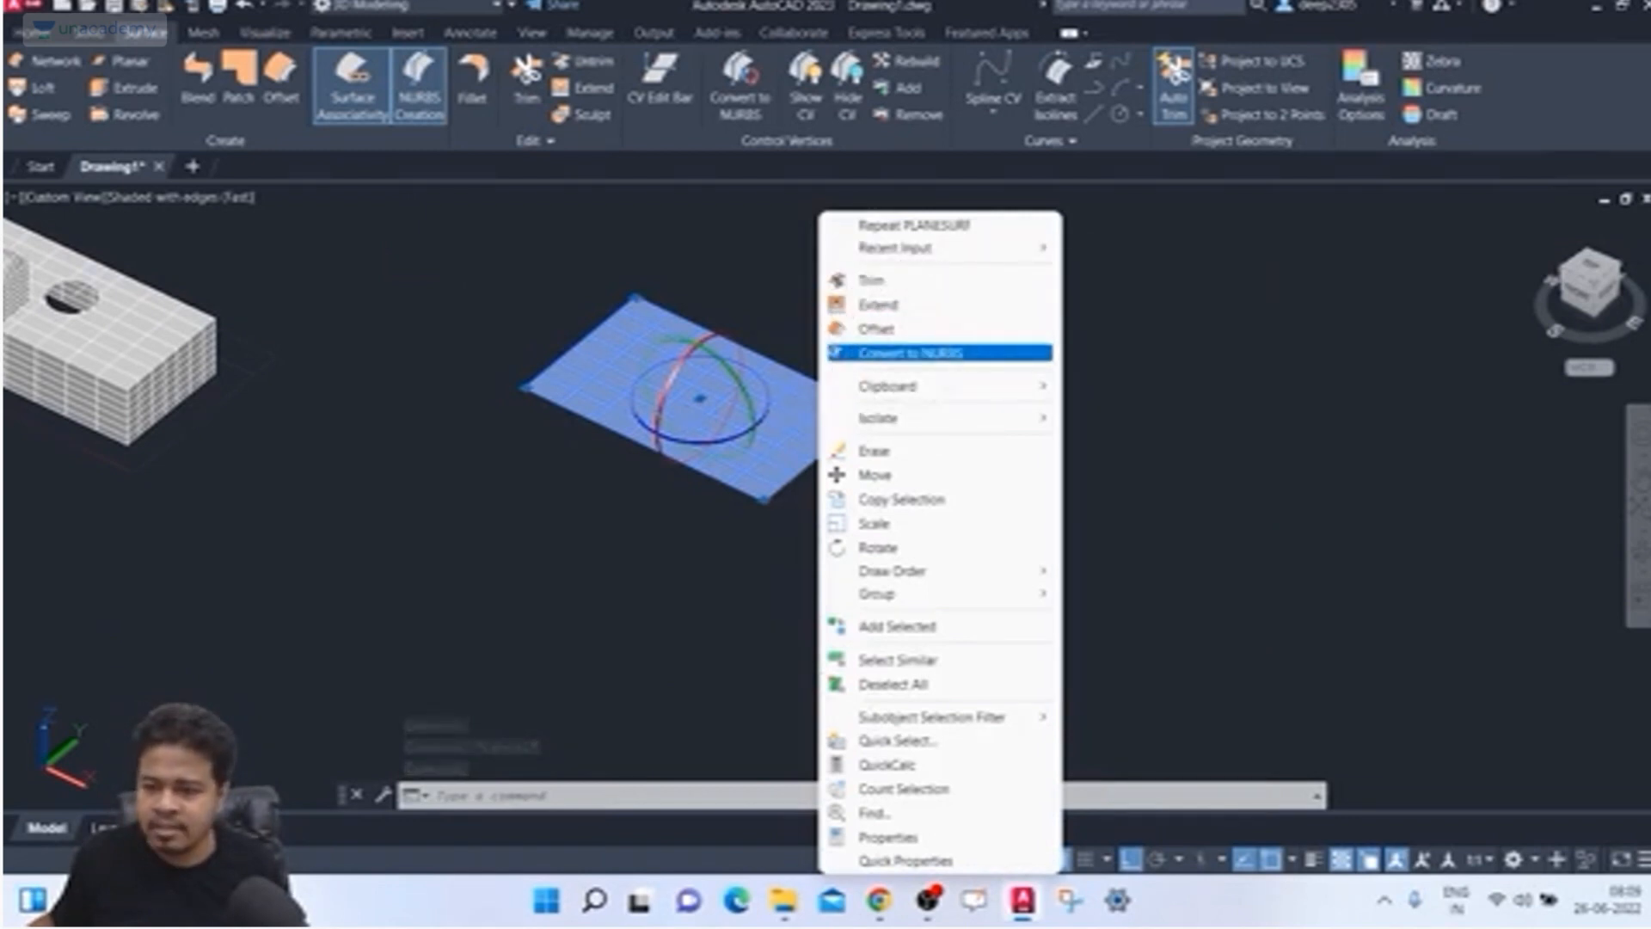
{"action": "left_click", "coordinate": [913, 350]}
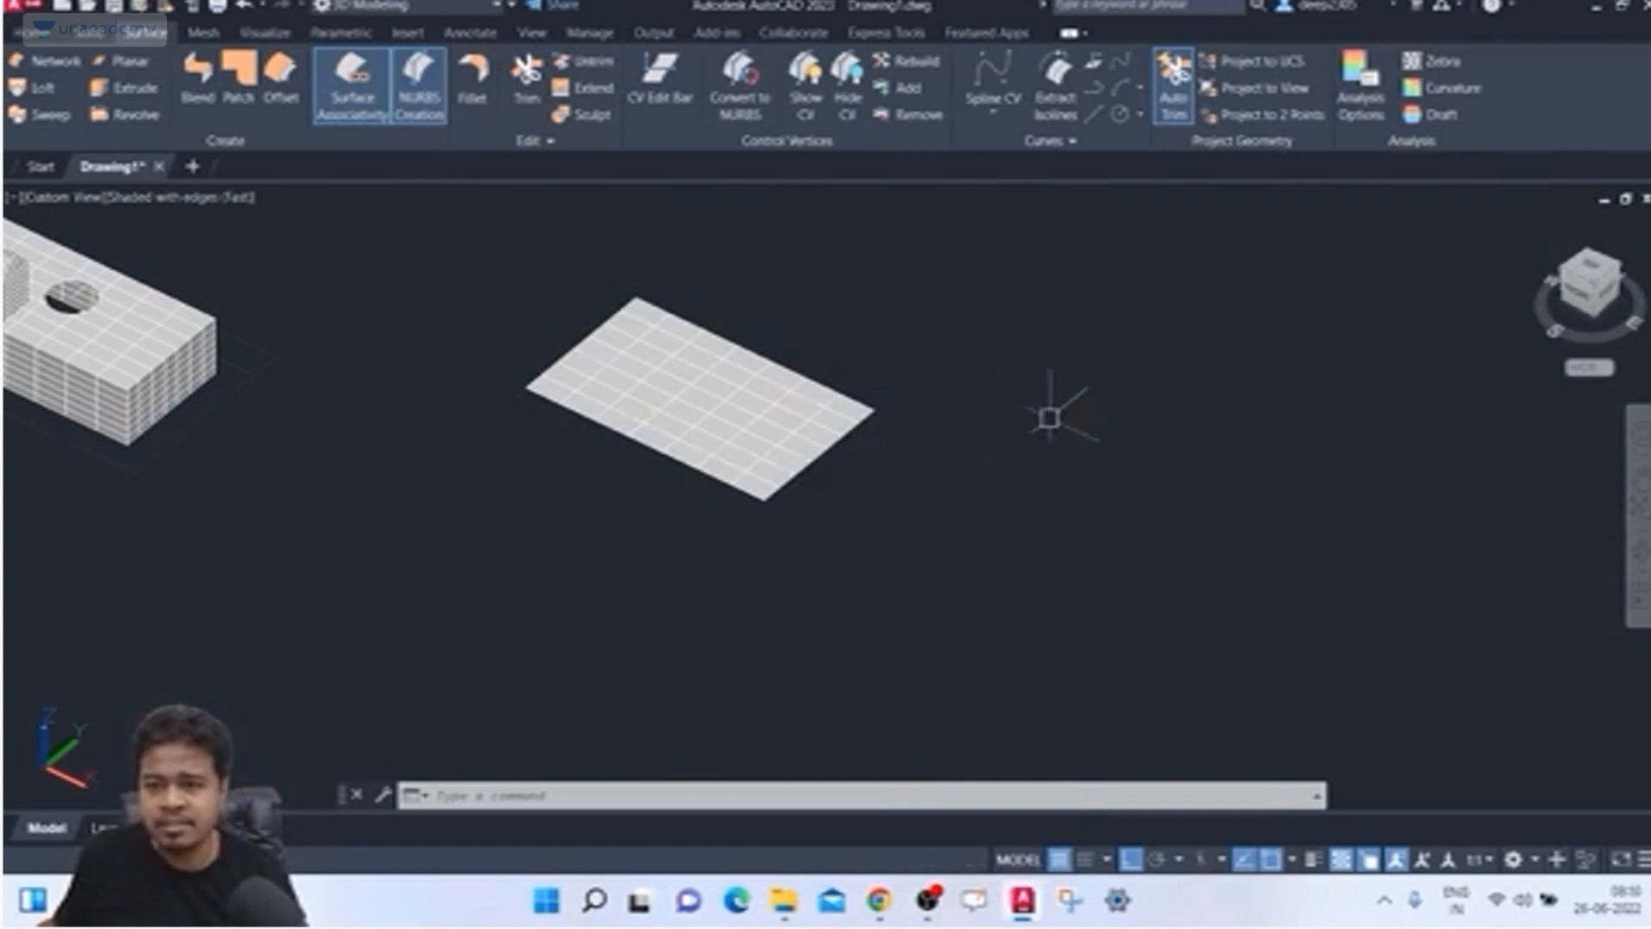
Step: Rebuild the NURBS surface with 10 control vertices in both the U and V directions
{"action": "scroll", "coordinate": [1023, 396], "scroll_direction": "up", "scroll_amount": 2}
{"action": "middle_click_drag", "start_coordinate": [1014, 390], "coordinate": [1108, 427]}
{"action": "left_click", "coordinate": [719, 447]}
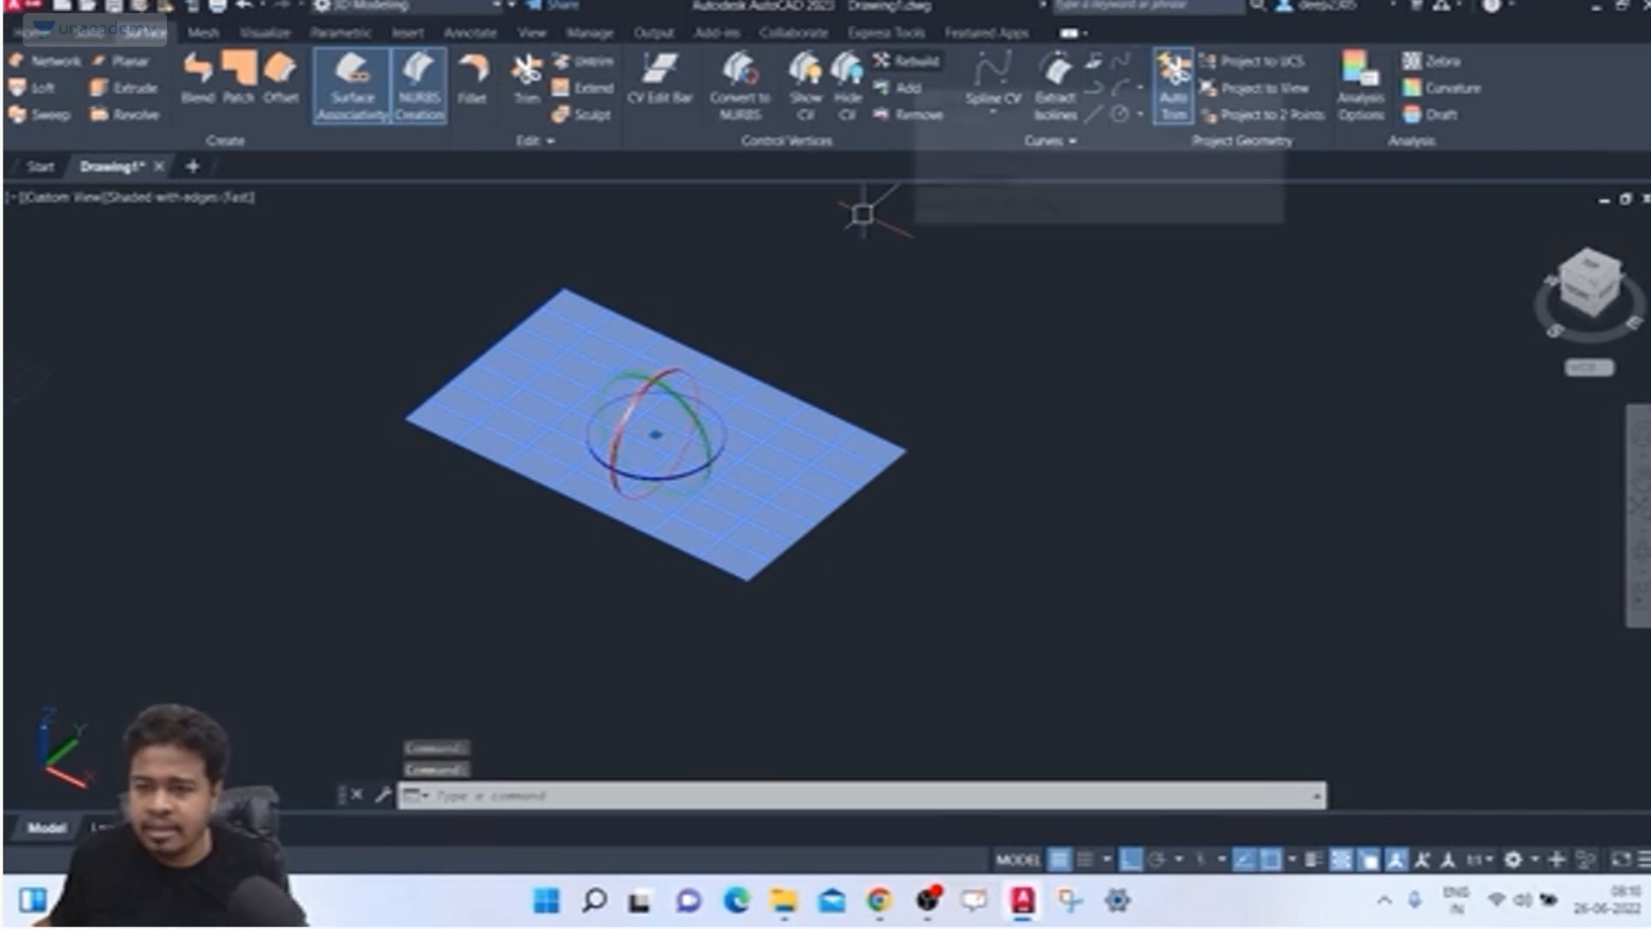
{"action": "left_click", "coordinate": [905, 61]}
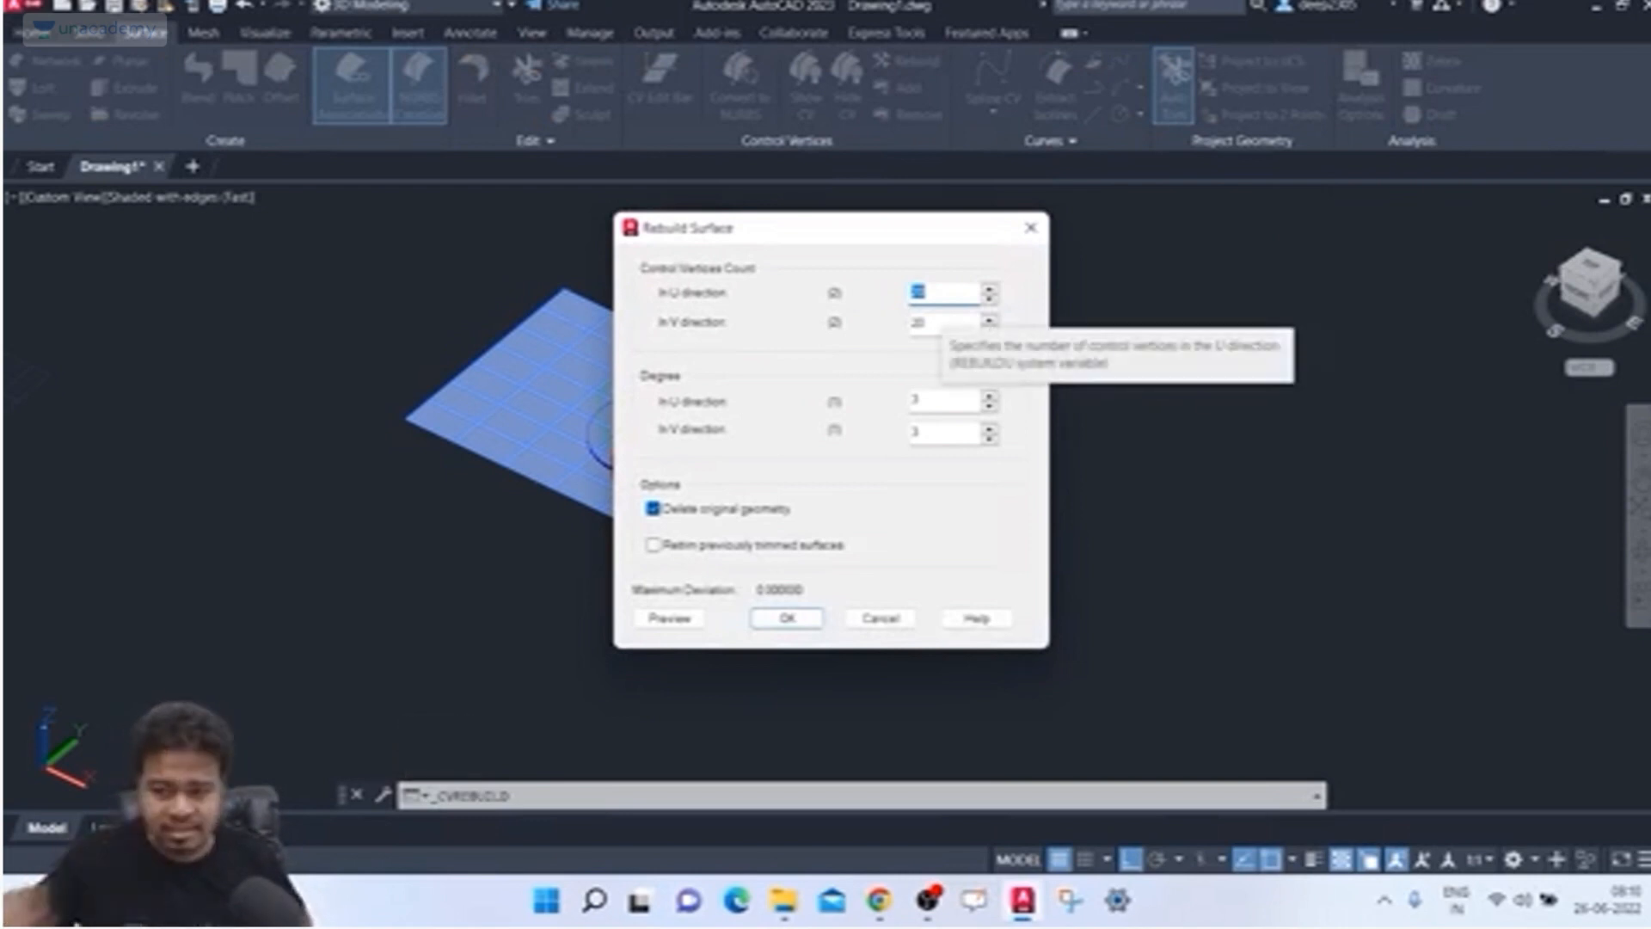
{"action": "type", "text": "1"}
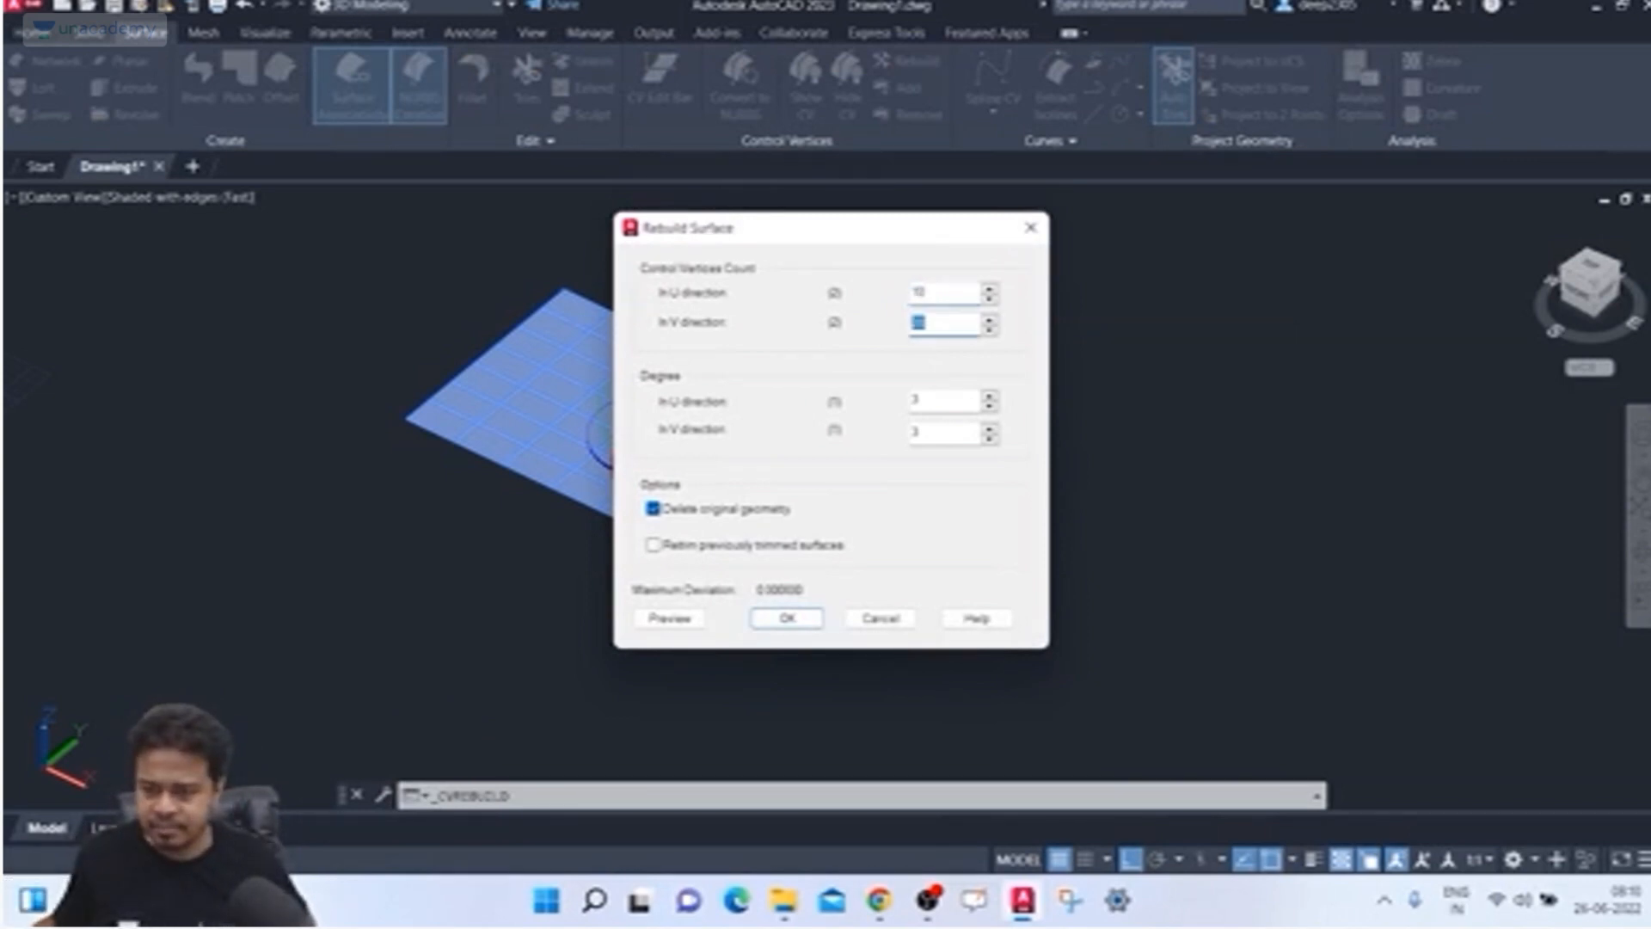
{"action": "type", "text": "1"}
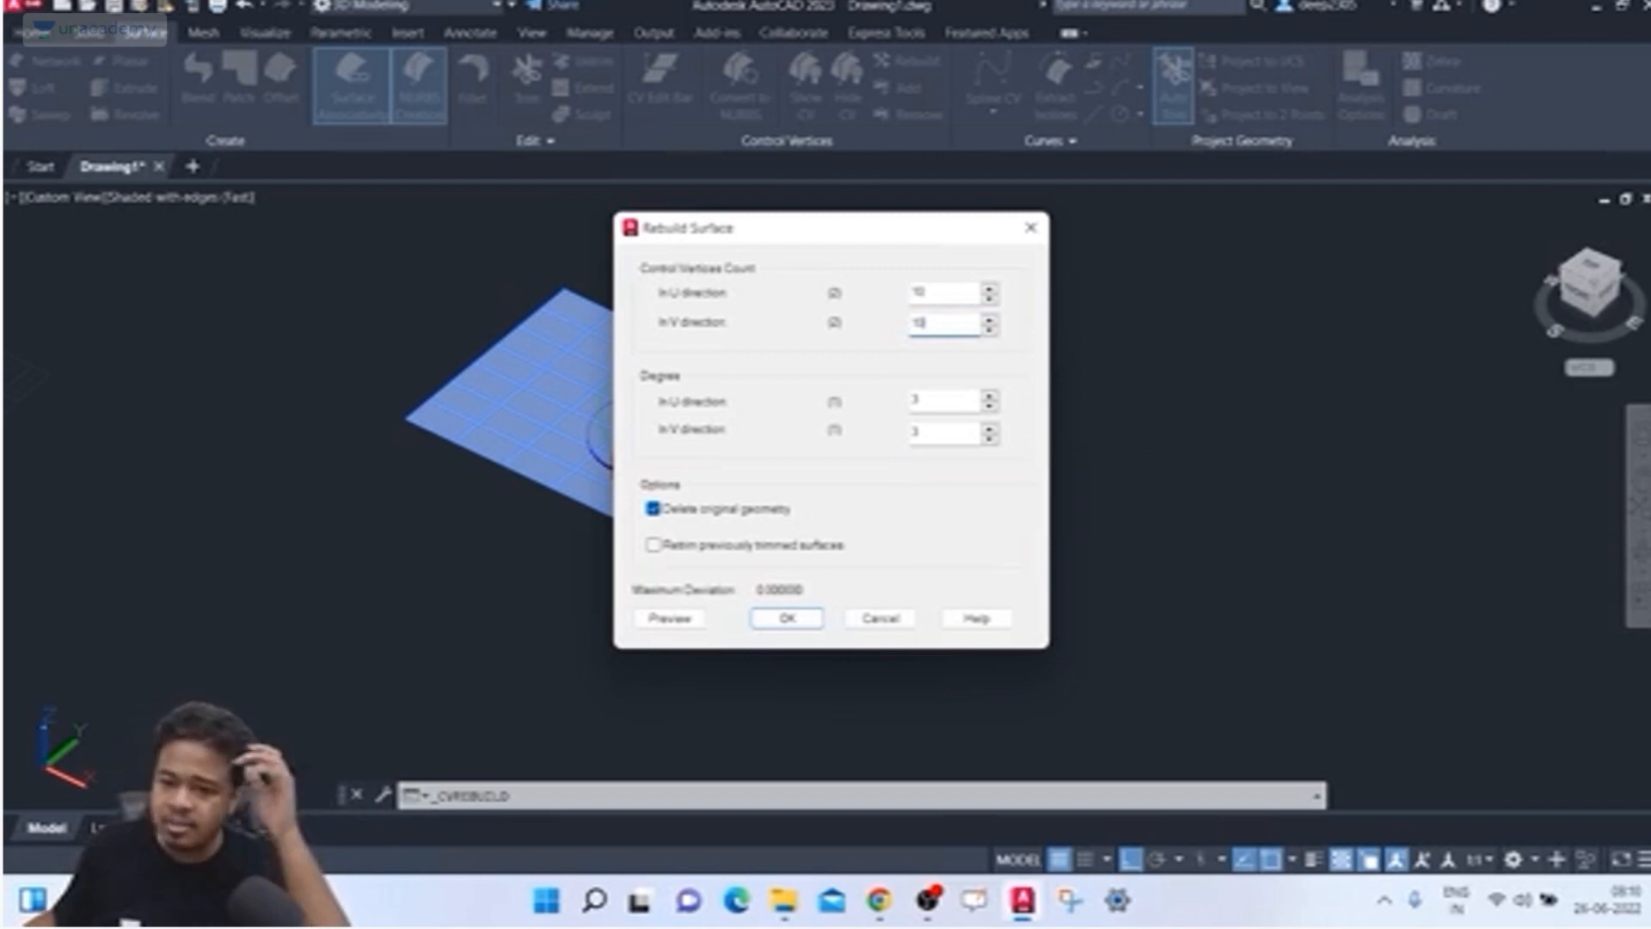
{"action": "left_click", "coordinate": [775, 611]}
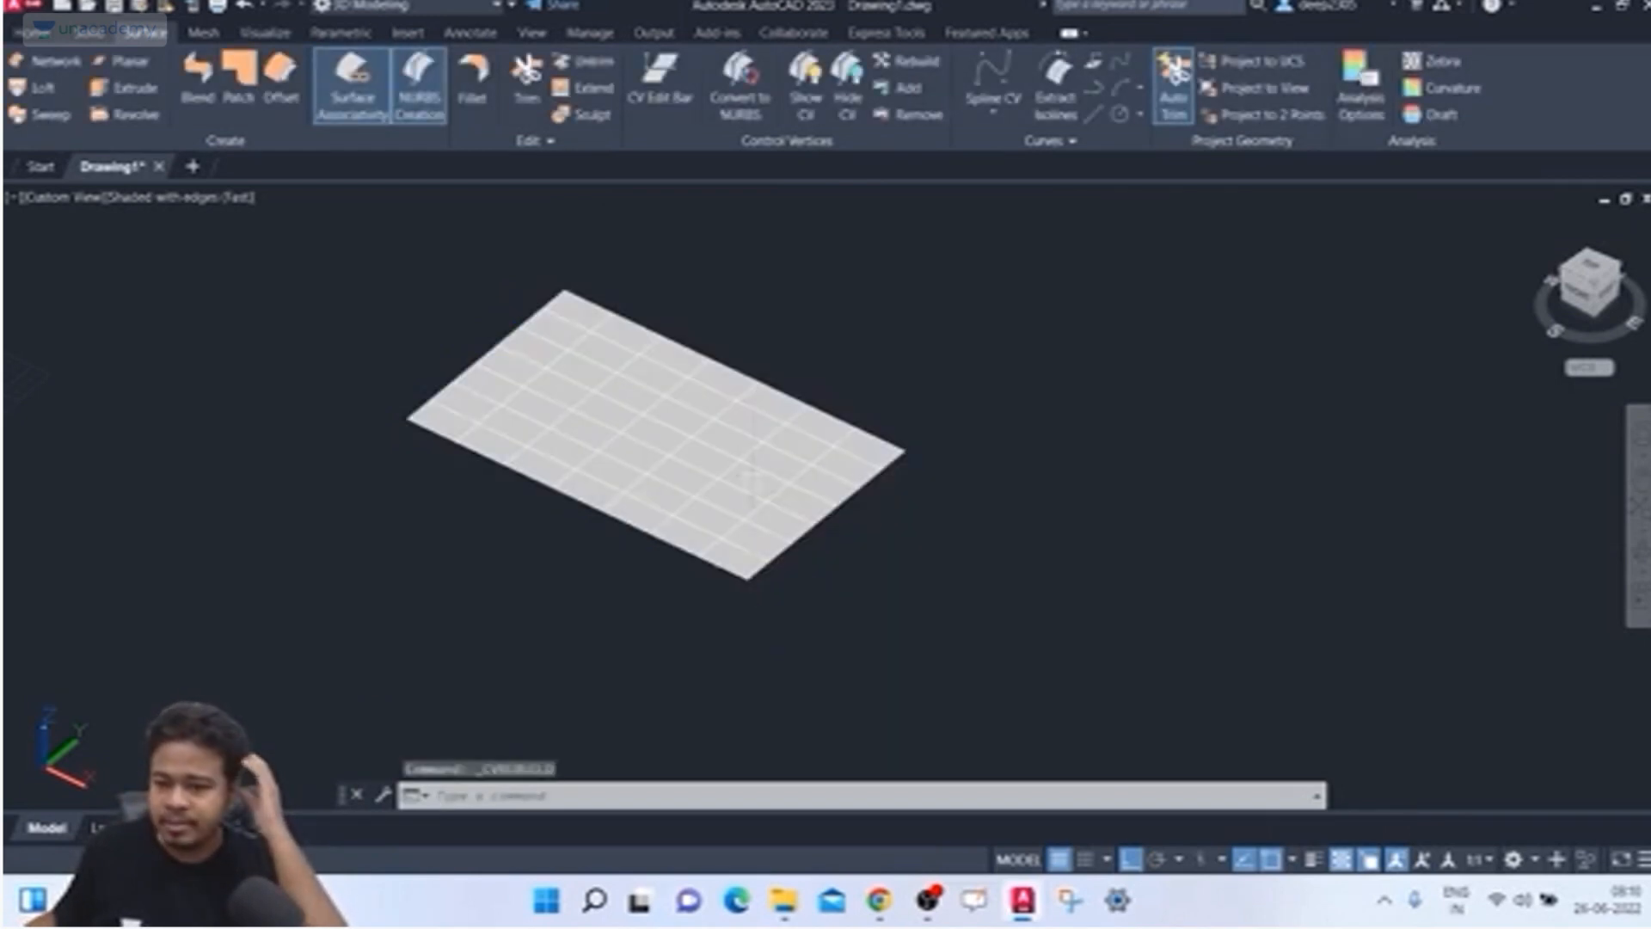
Step: Display the control vertices of the rebuilt NURBS surface and hide them again
{"action": "left_click", "coordinate": [1003, 350]}
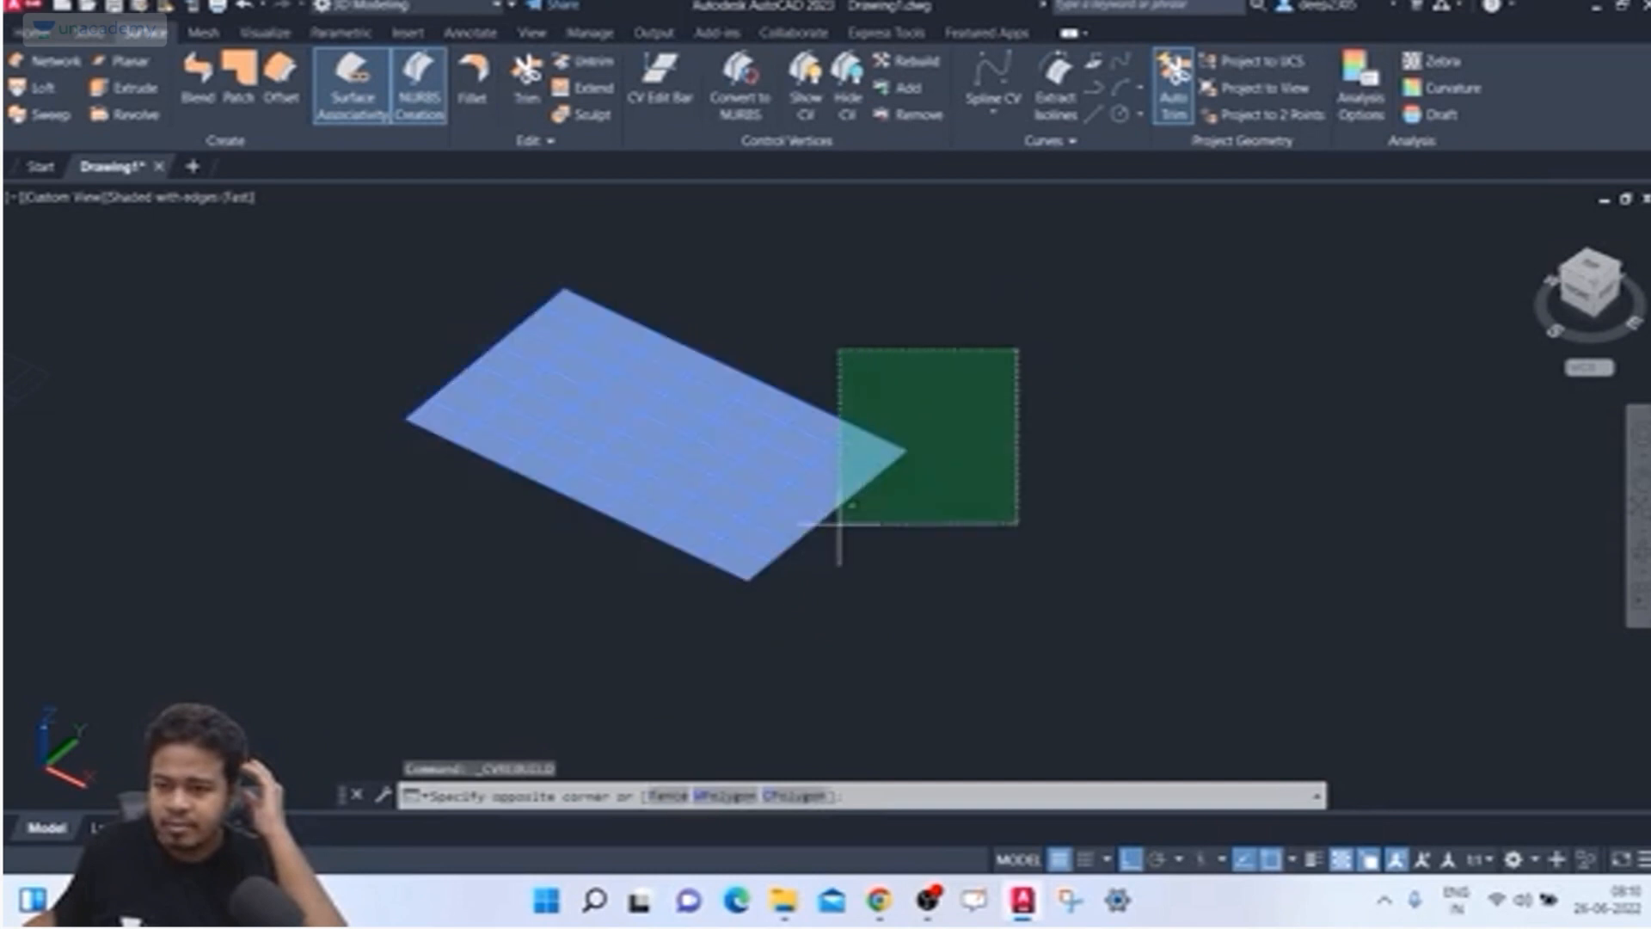
{"action": "left_click", "coordinate": [843, 559]}
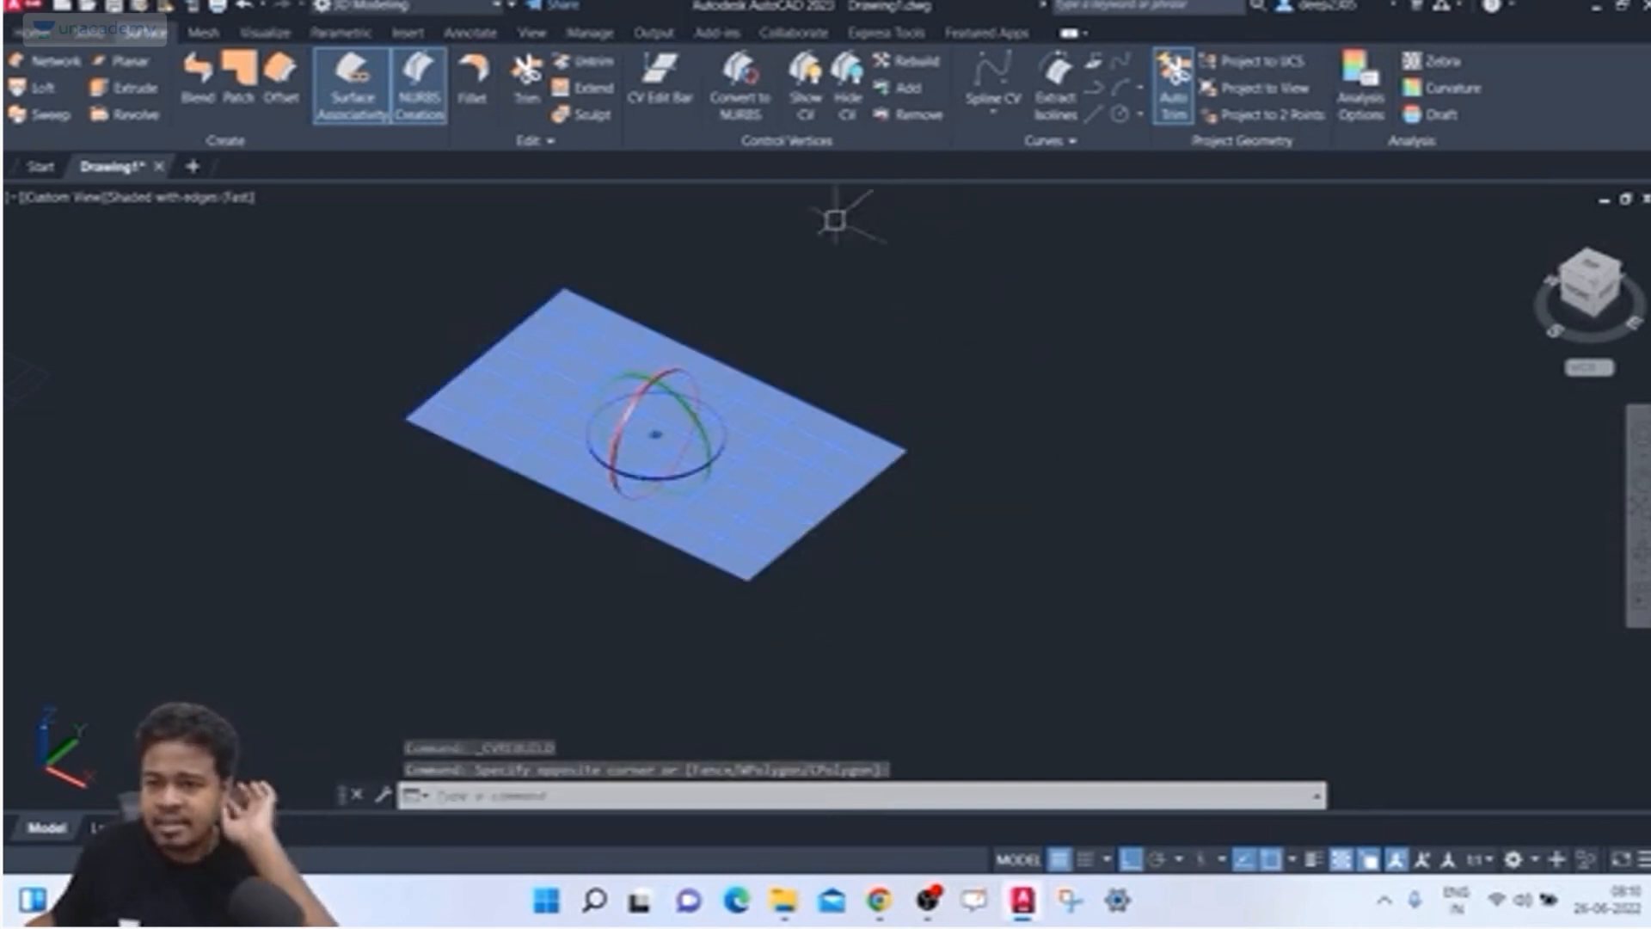
{"action": "right_click", "coordinate": [785, 451]}
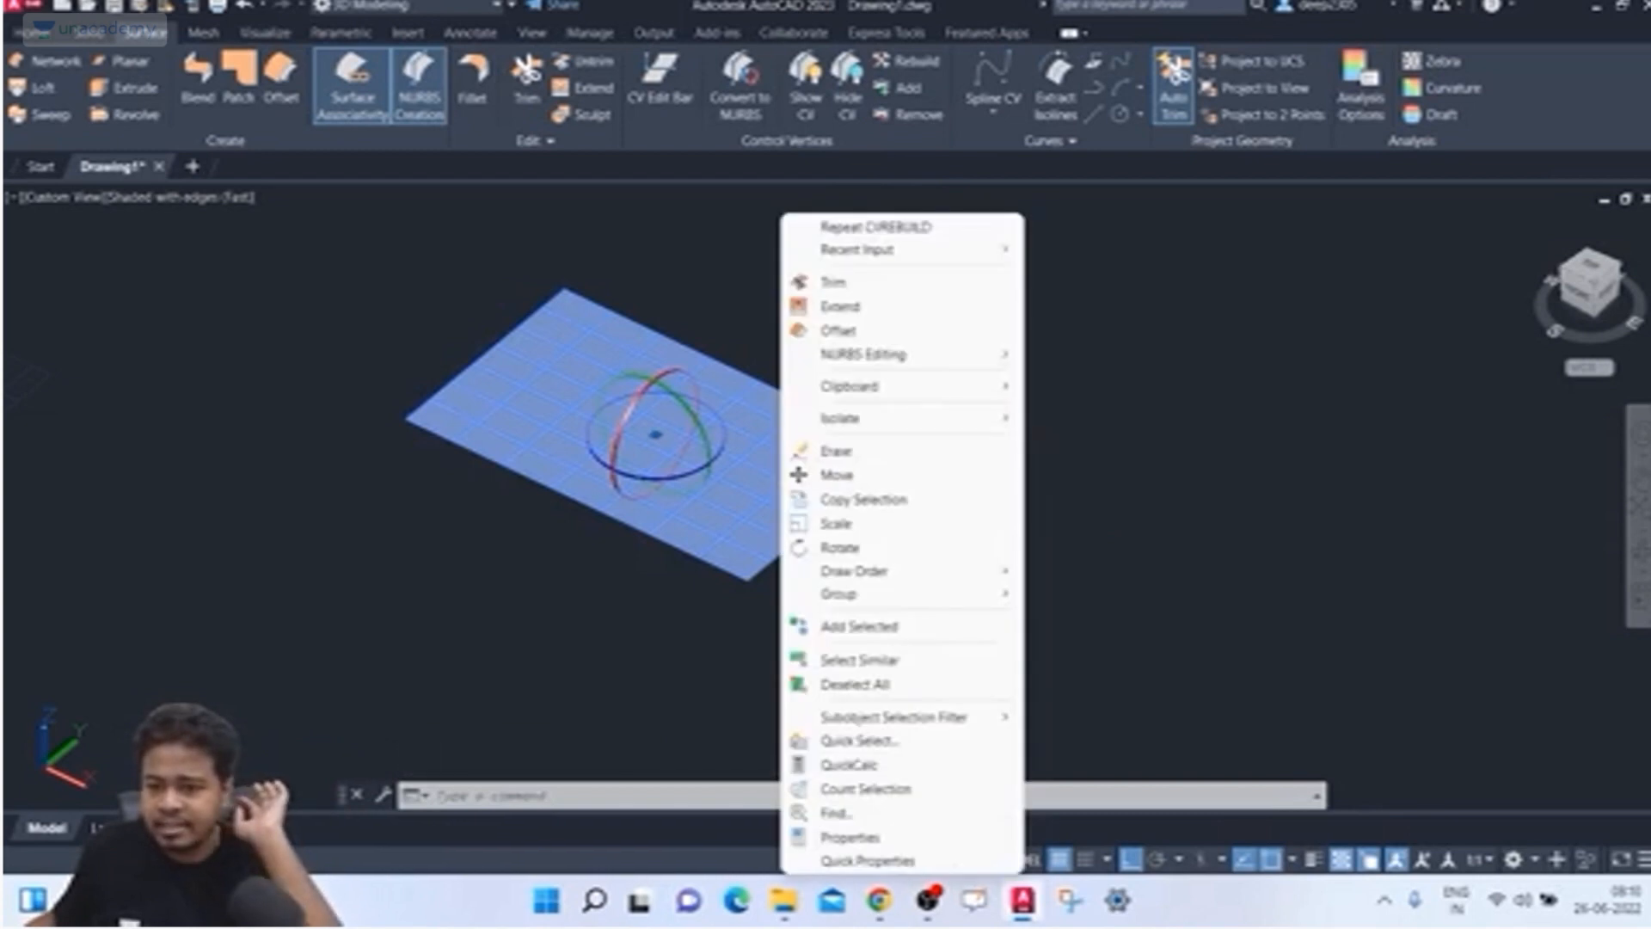
{"action": "mouse_move", "coordinate": [946, 353]}
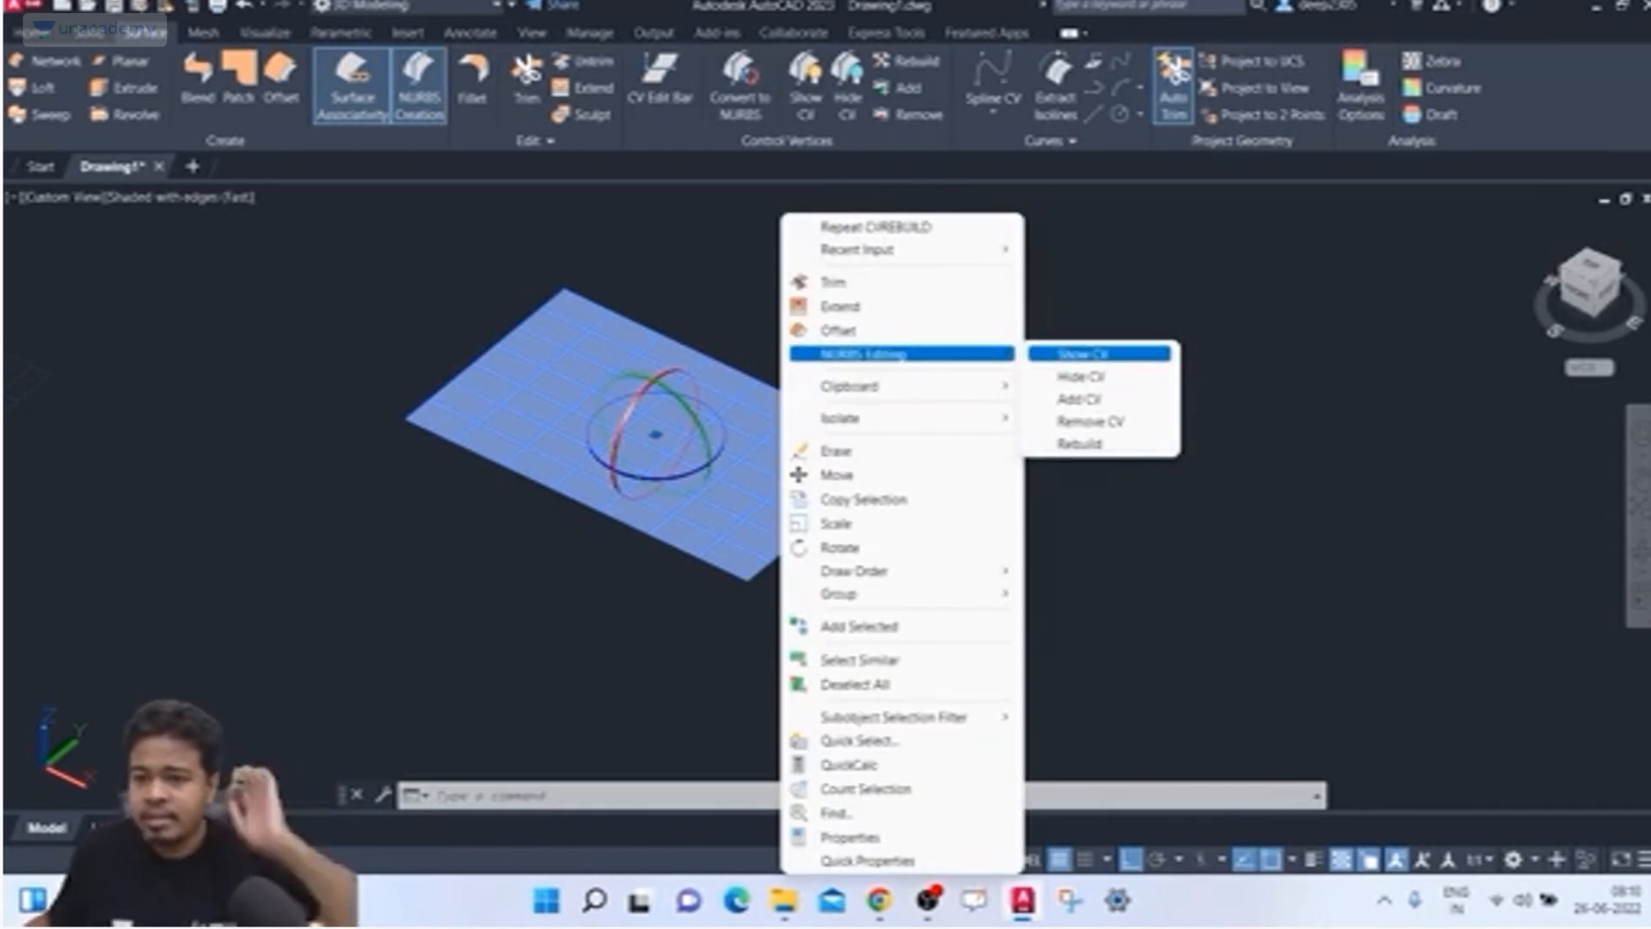
{"action": "left_click", "coordinate": [1082, 354]}
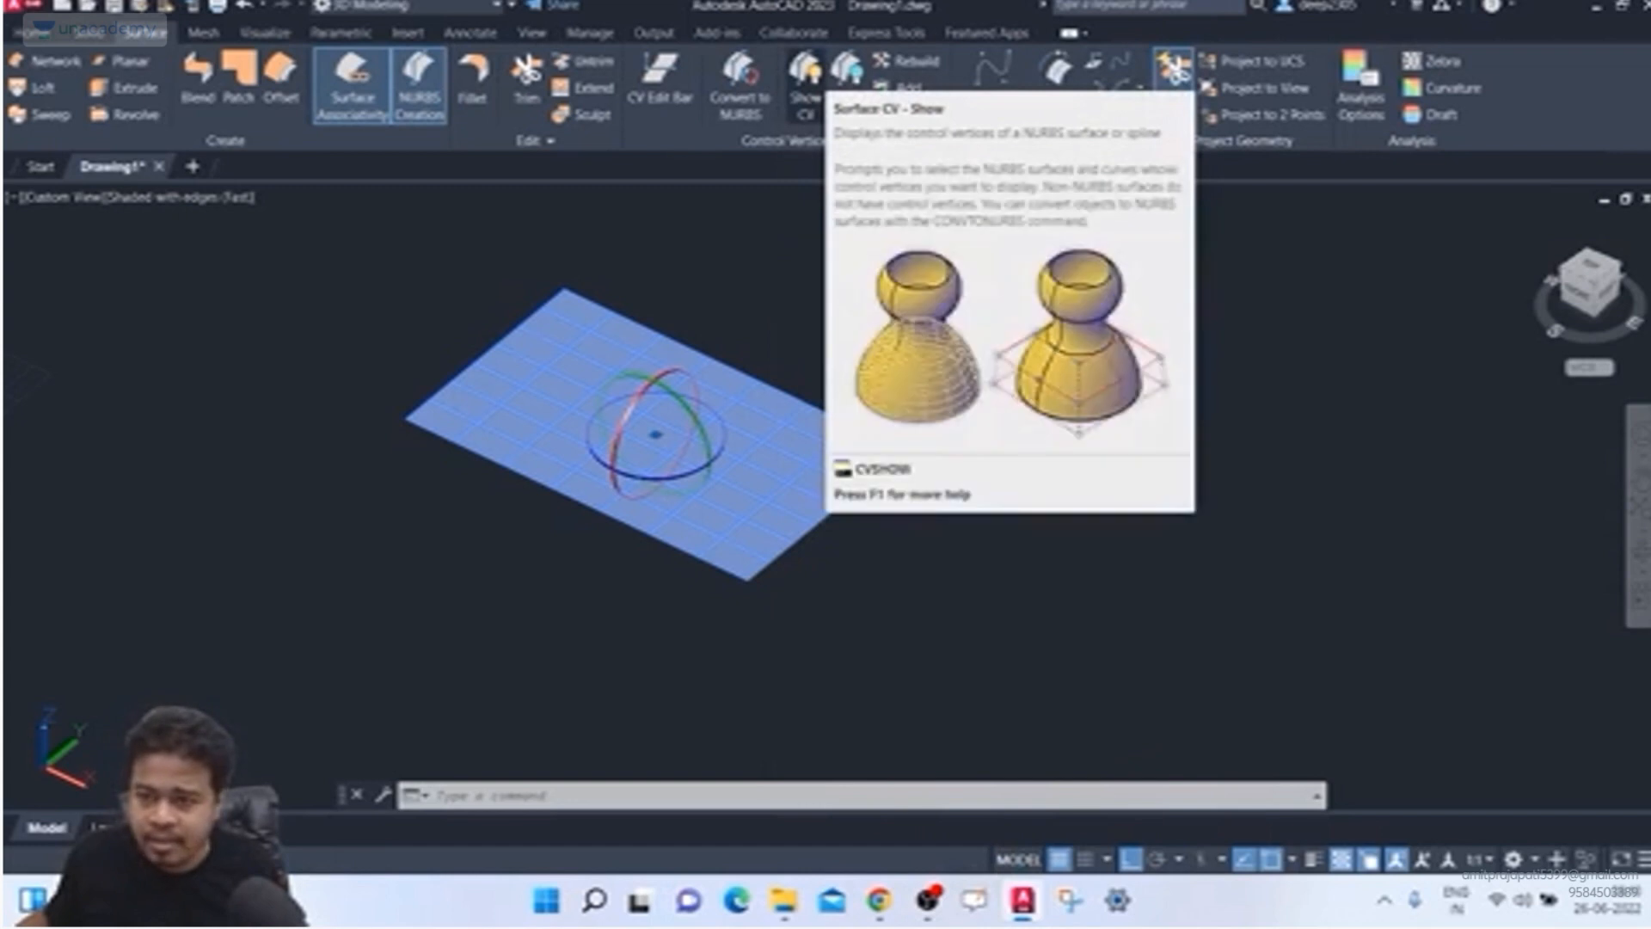
{"action": "left_click", "coordinate": [806, 82]}
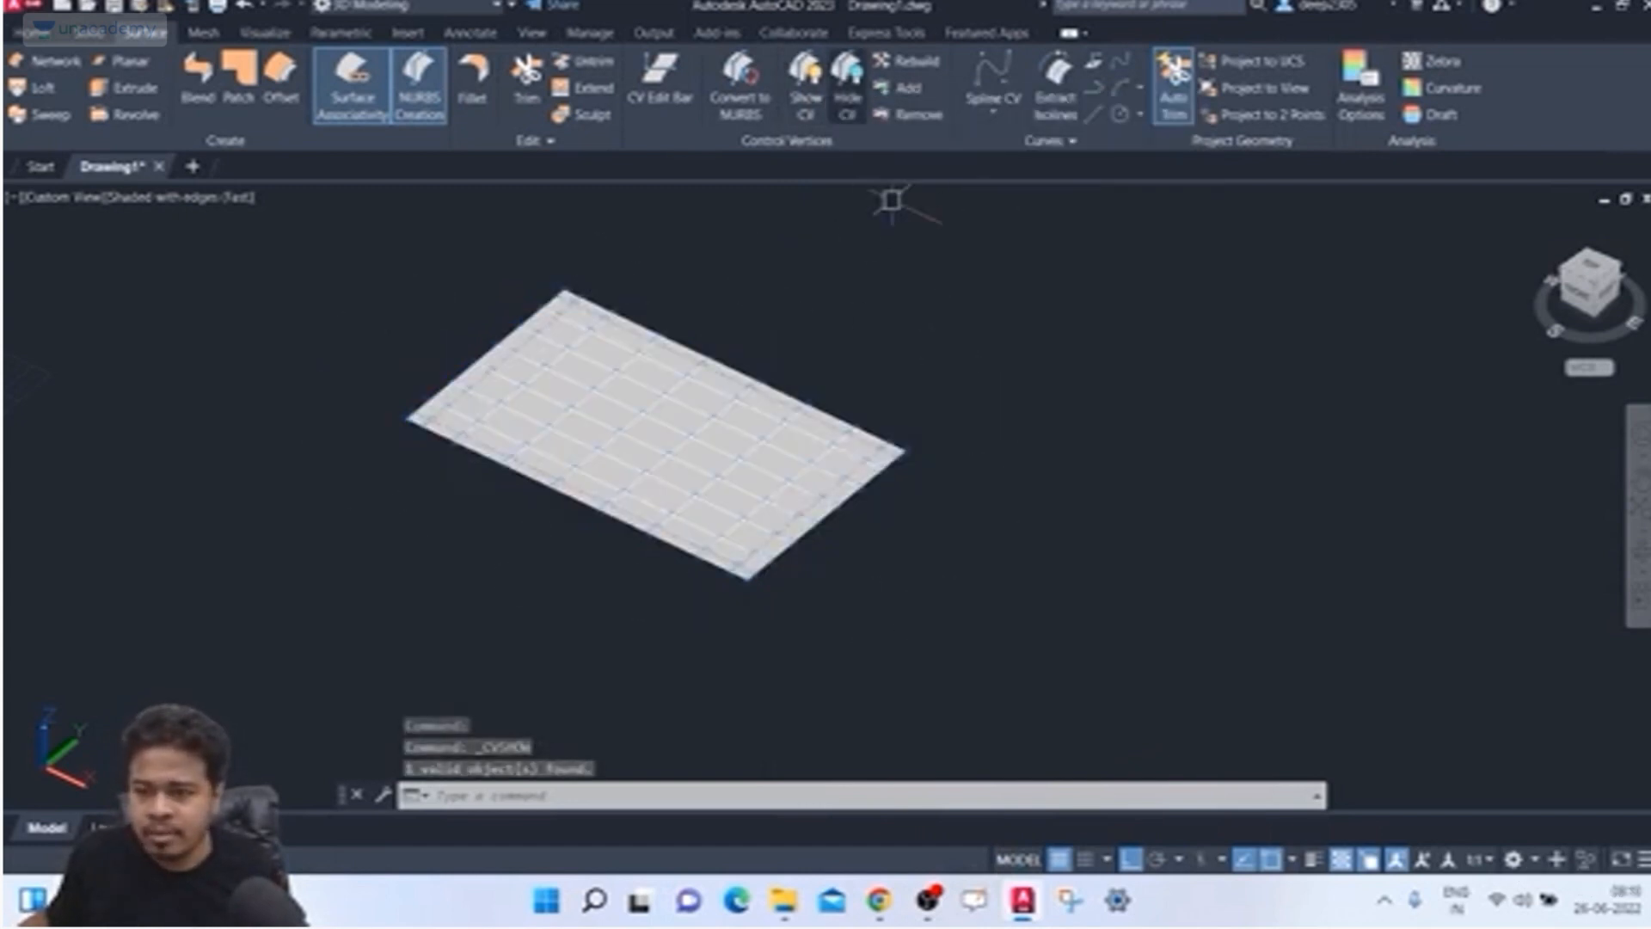
{"action": "left_click", "coordinate": [847, 86]}
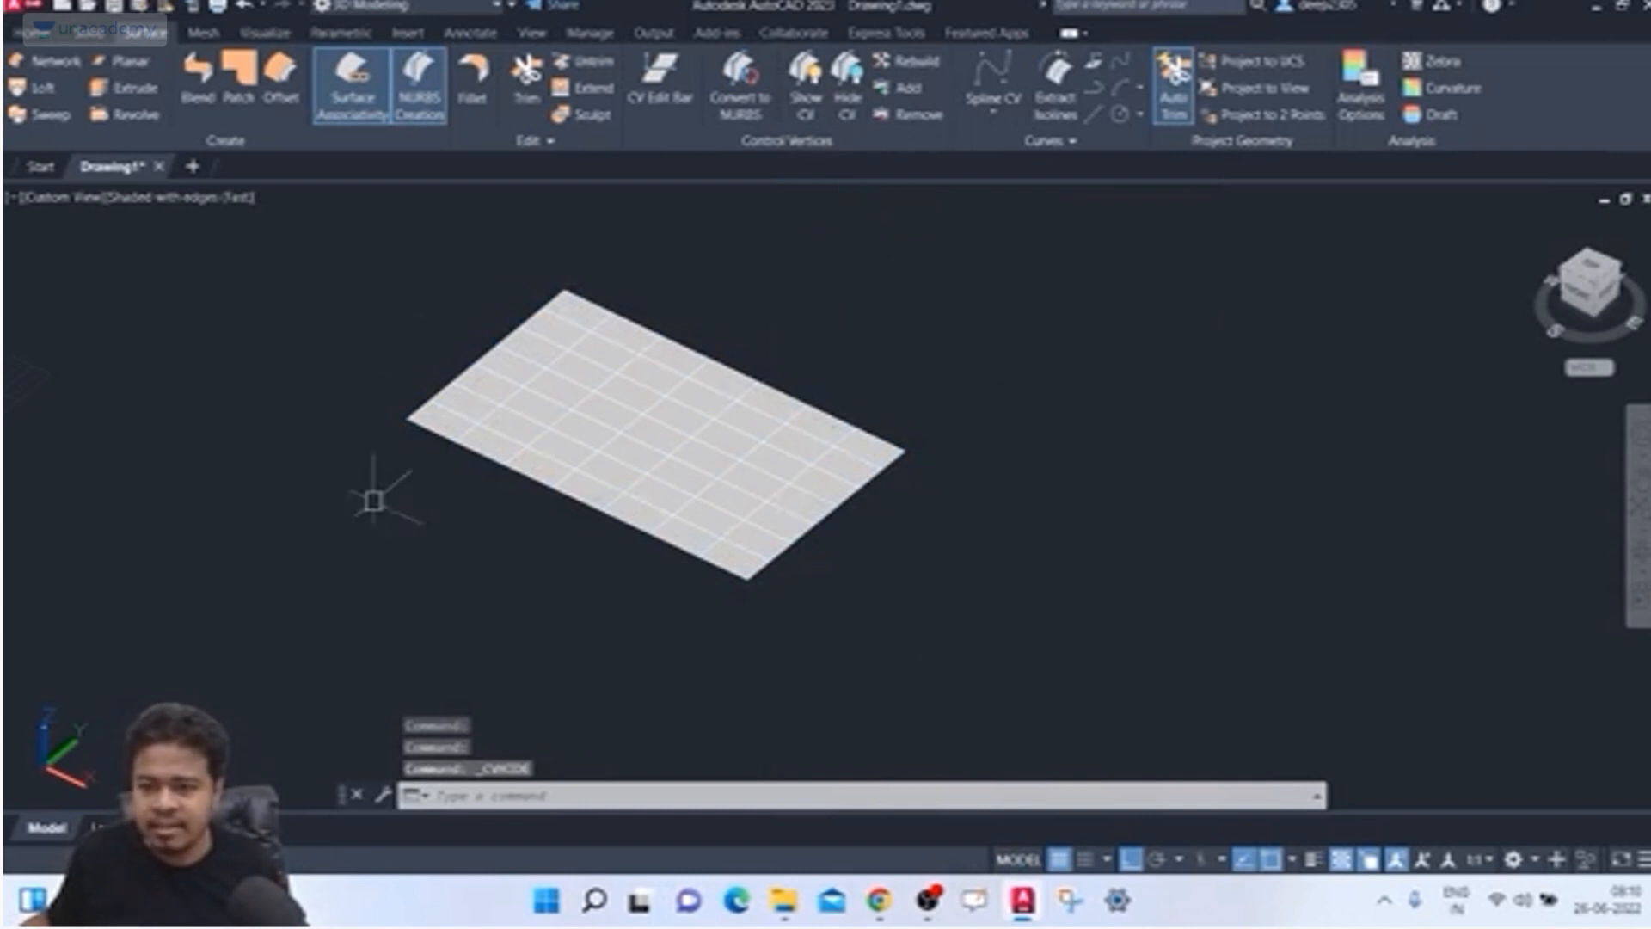
{"action": "left_click", "coordinate": [805, 84]}
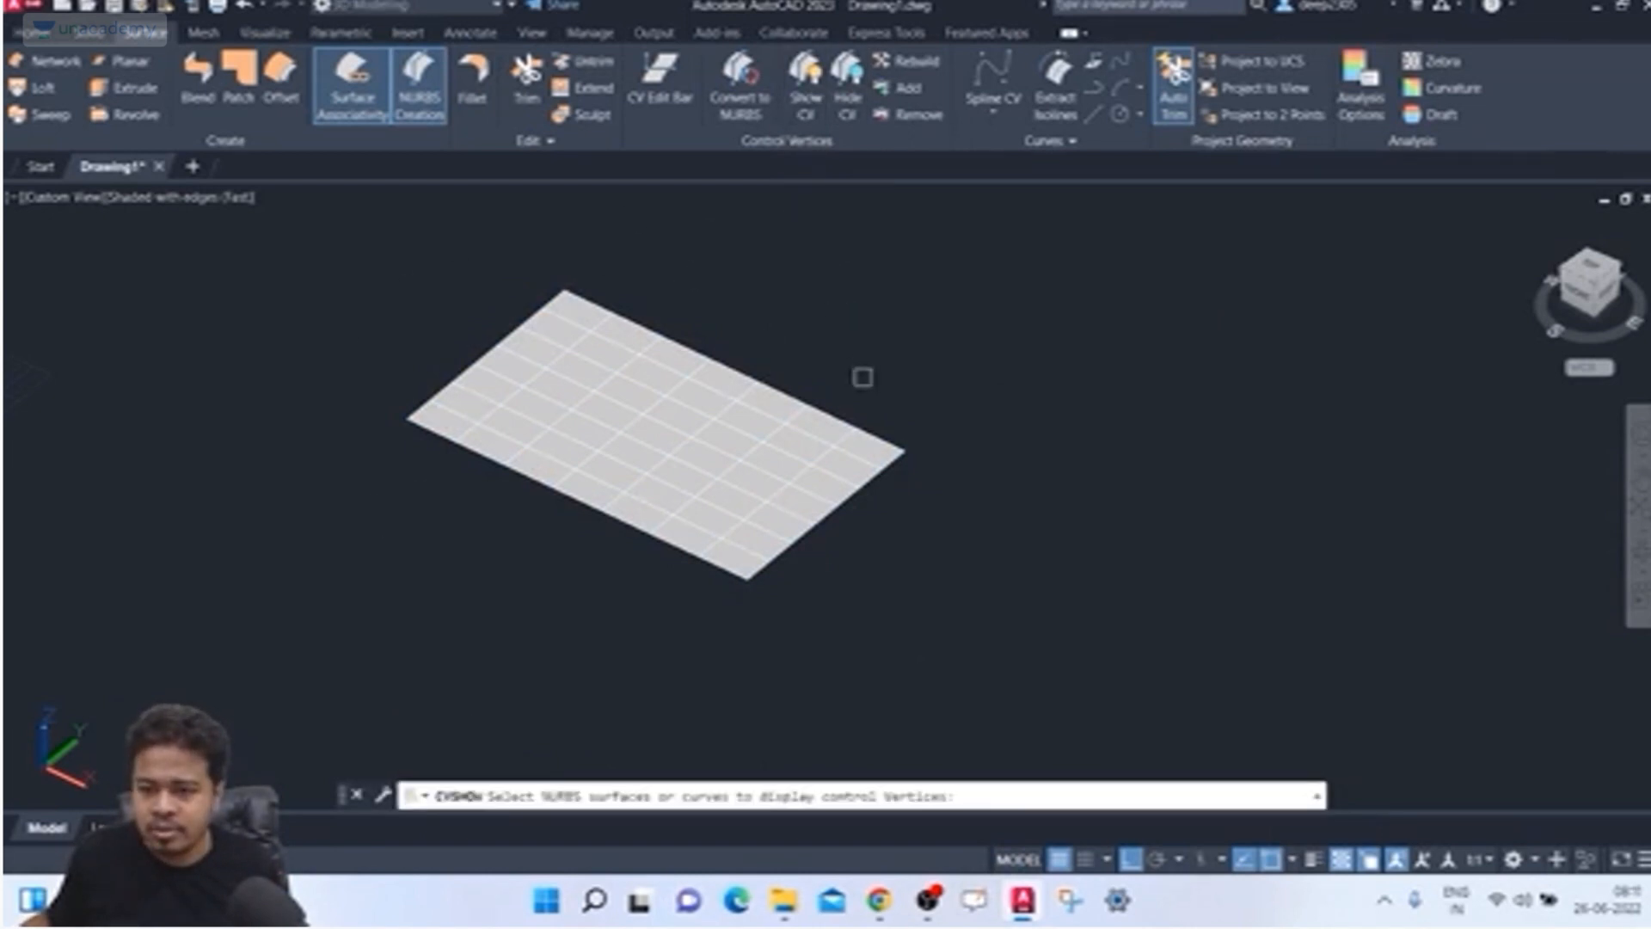
{"action": "left_click", "coordinate": [748, 435]}
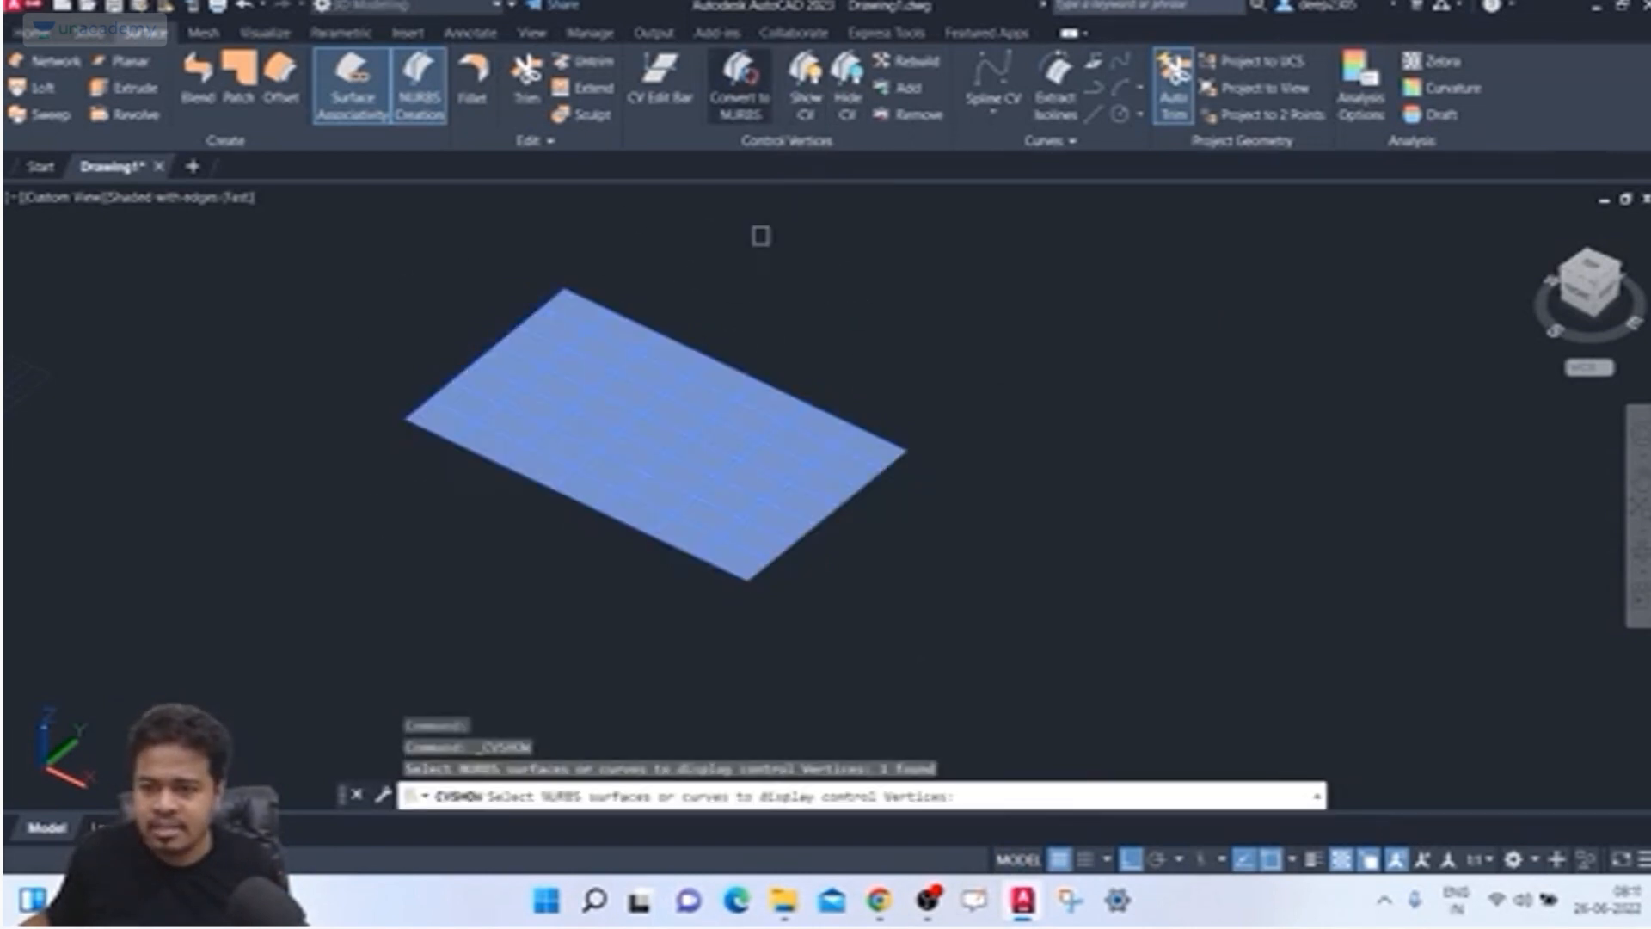
{"action": "left_click", "coordinate": [805, 73]}
{"action": "key", "text": "Escape"}
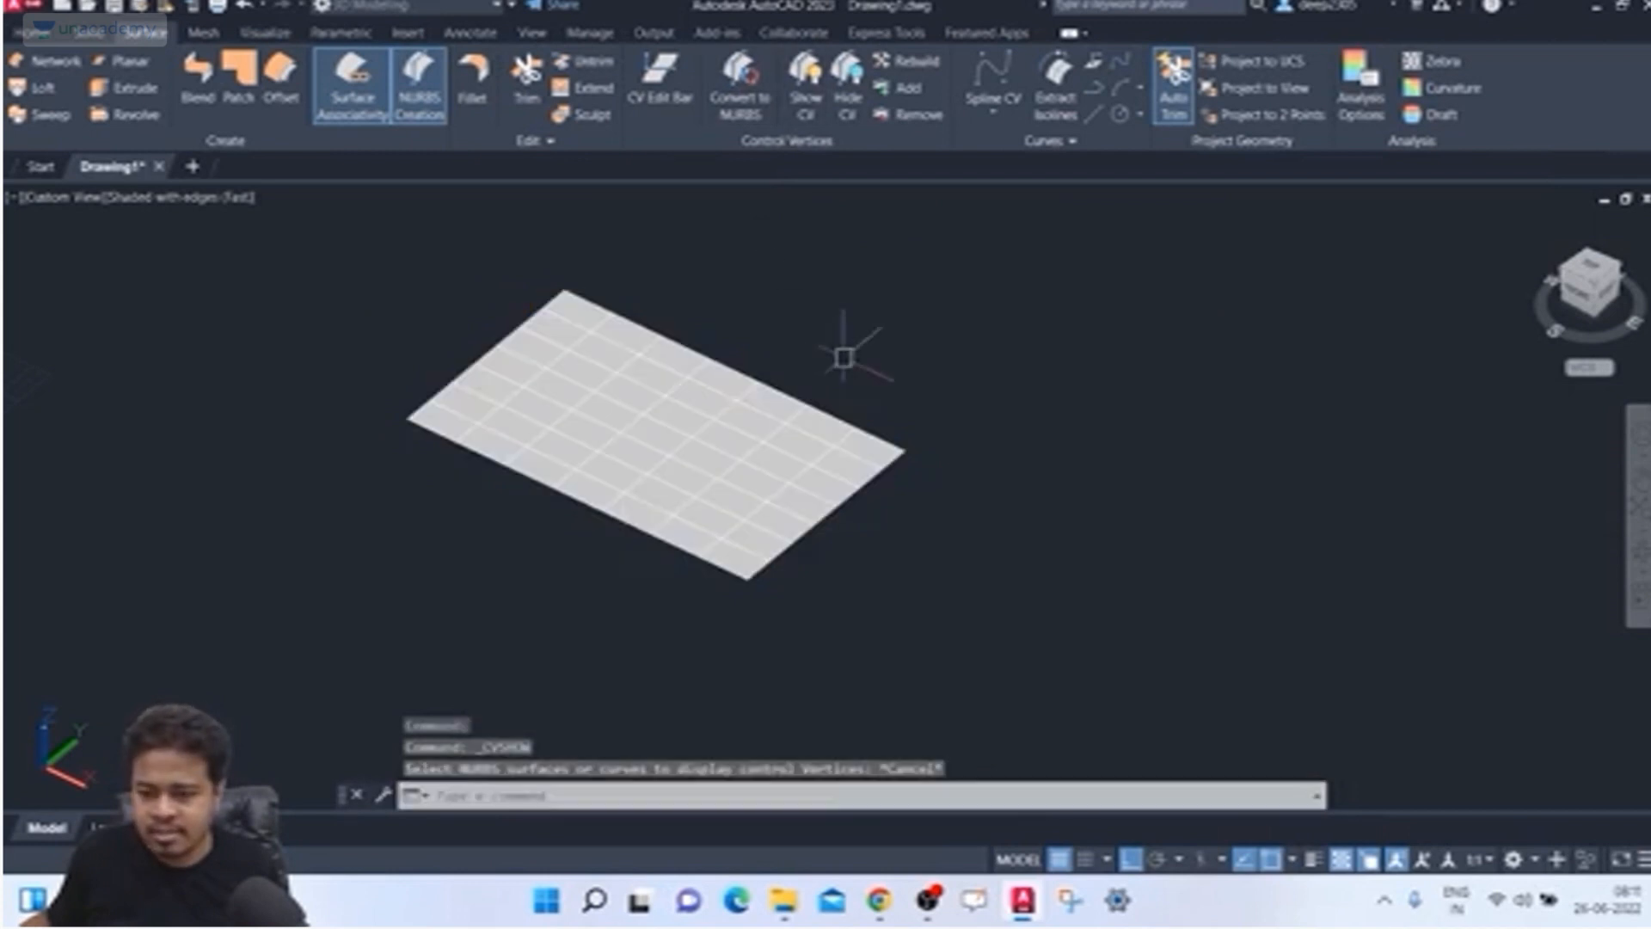
Step: Show the control vertices of the rebuilt rectangular NURBS surface
{"action": "left_click", "coordinate": [844, 360]}
{"action": "left_click", "coordinate": [775, 486]}
{"action": "right_click", "coordinate": [759, 474]}
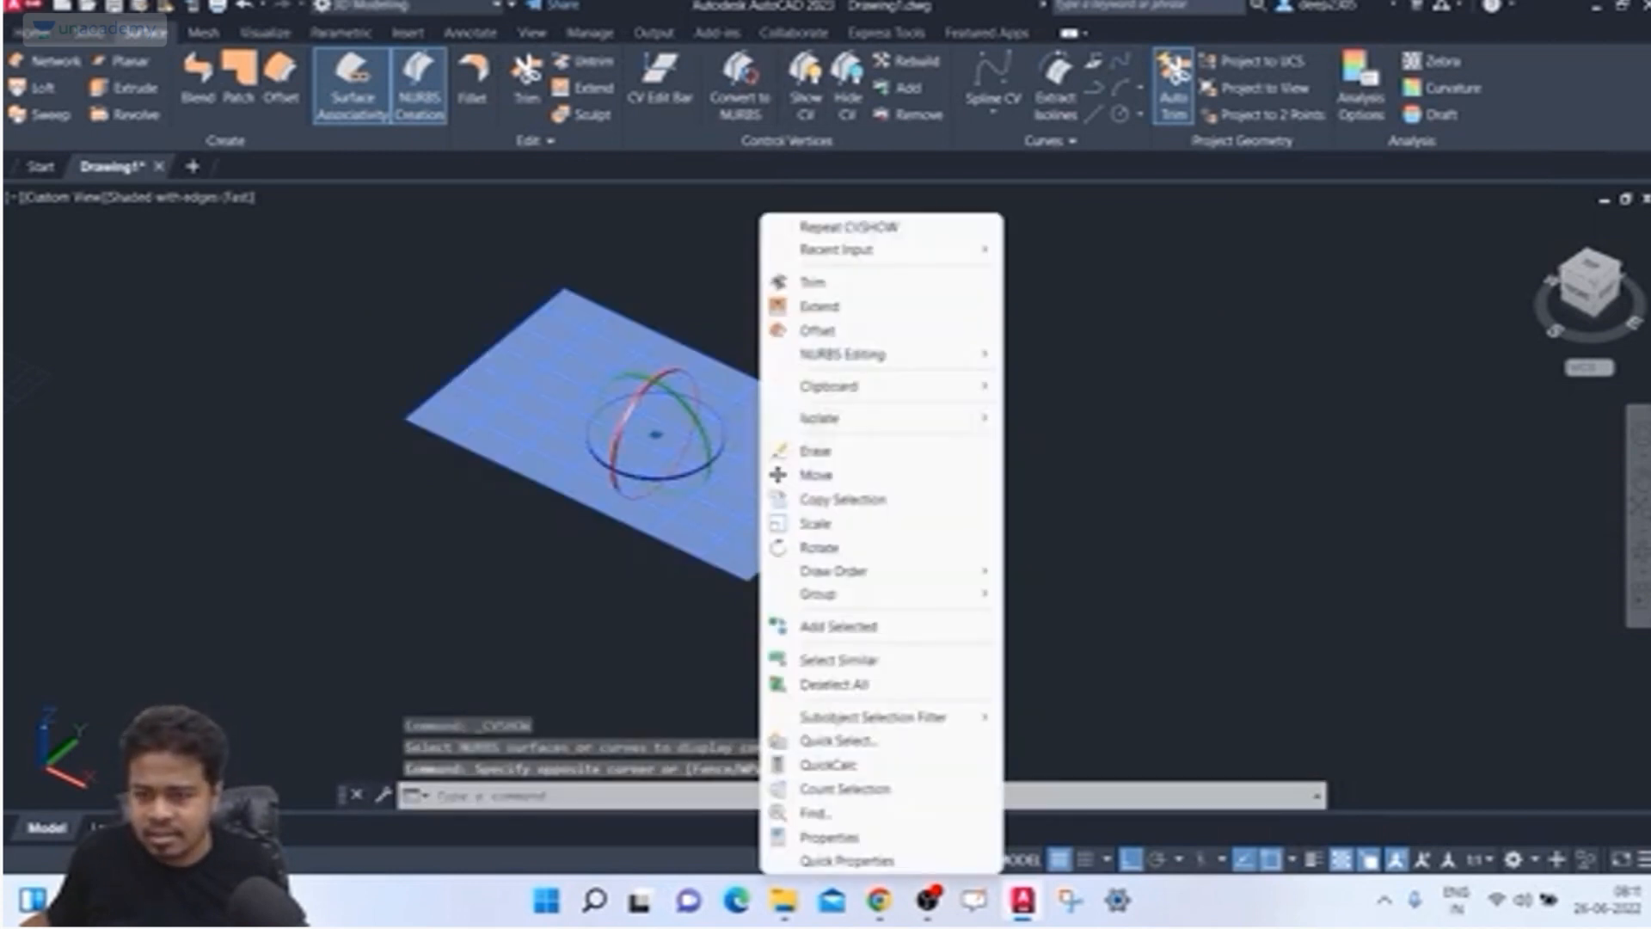
{"action": "mouse_move", "coordinate": [878, 353]}
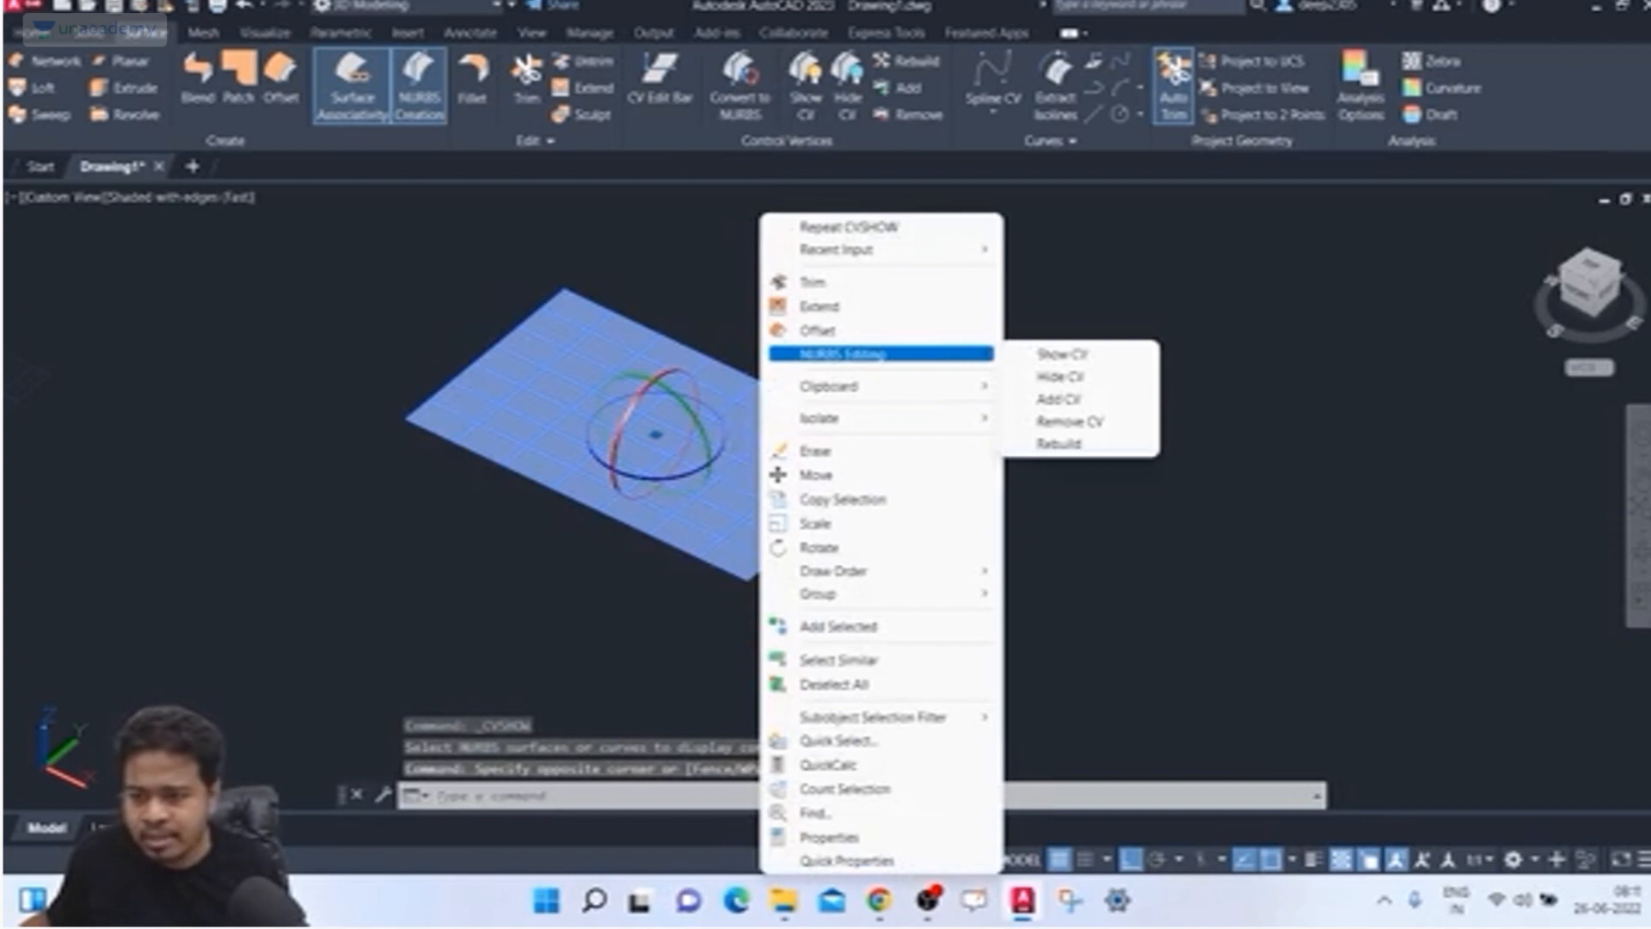
{"action": "left_click", "coordinate": [1062, 354]}
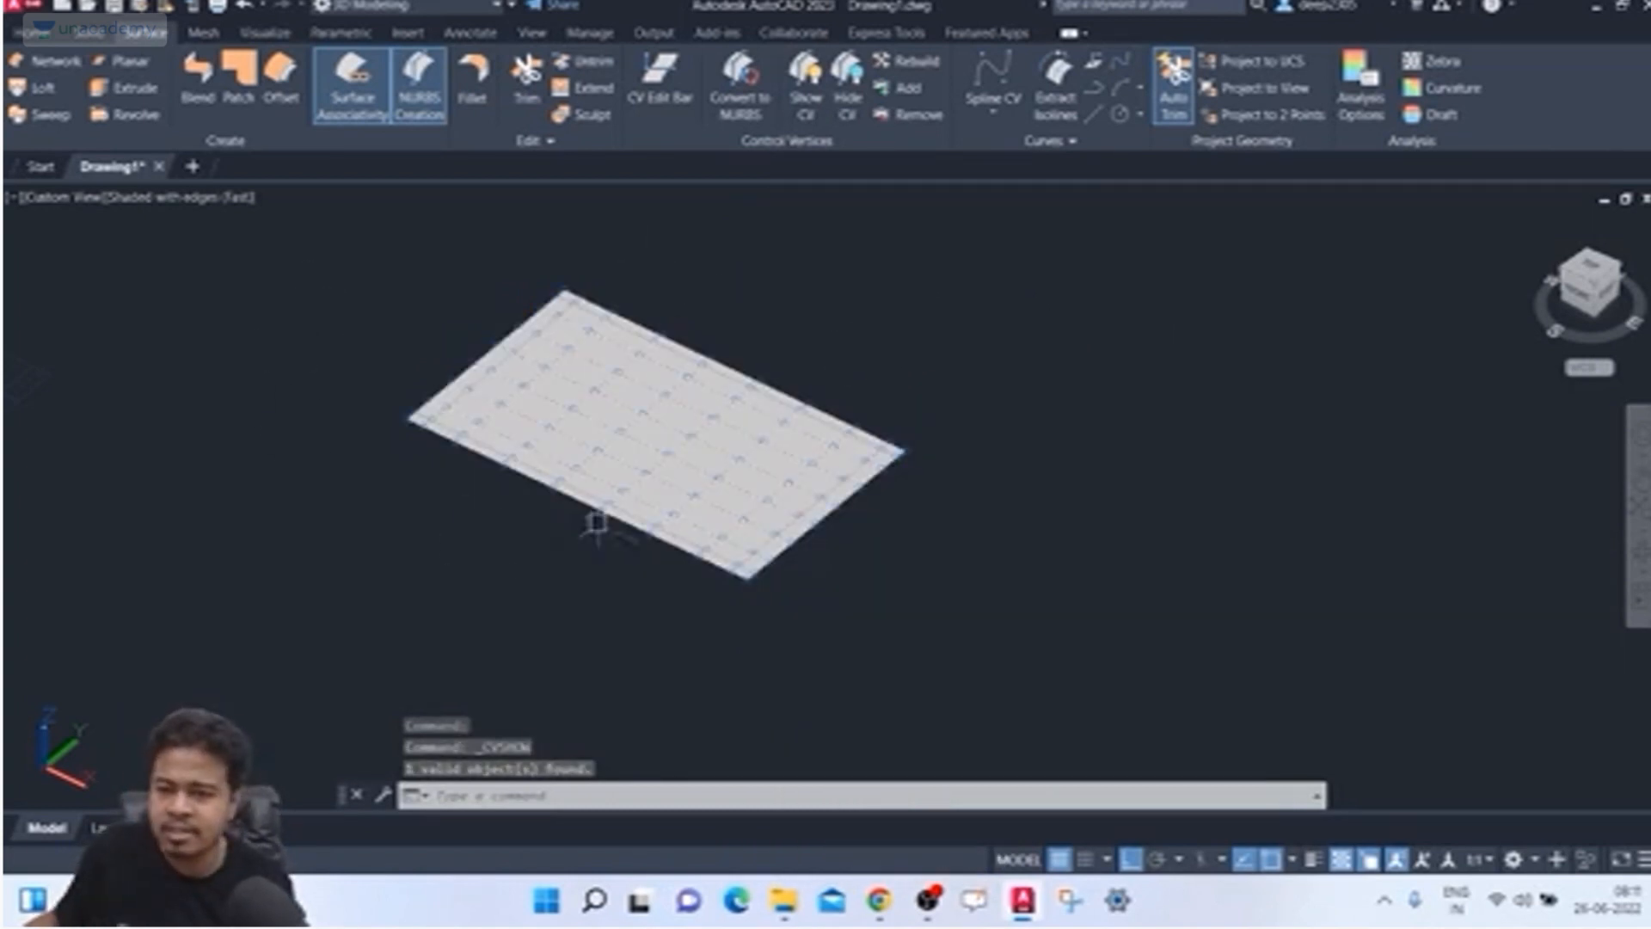
Step: Examine the grid of control vertices across the rebuilt rectangular NURBS surface, including its corners
{"action": "scroll", "coordinate": [855, 379], "scroll_direction": "up", "scroll_amount": 2}
{"action": "middle_click_drag", "start_coordinate": [855, 379], "coordinate": [917, 364]}
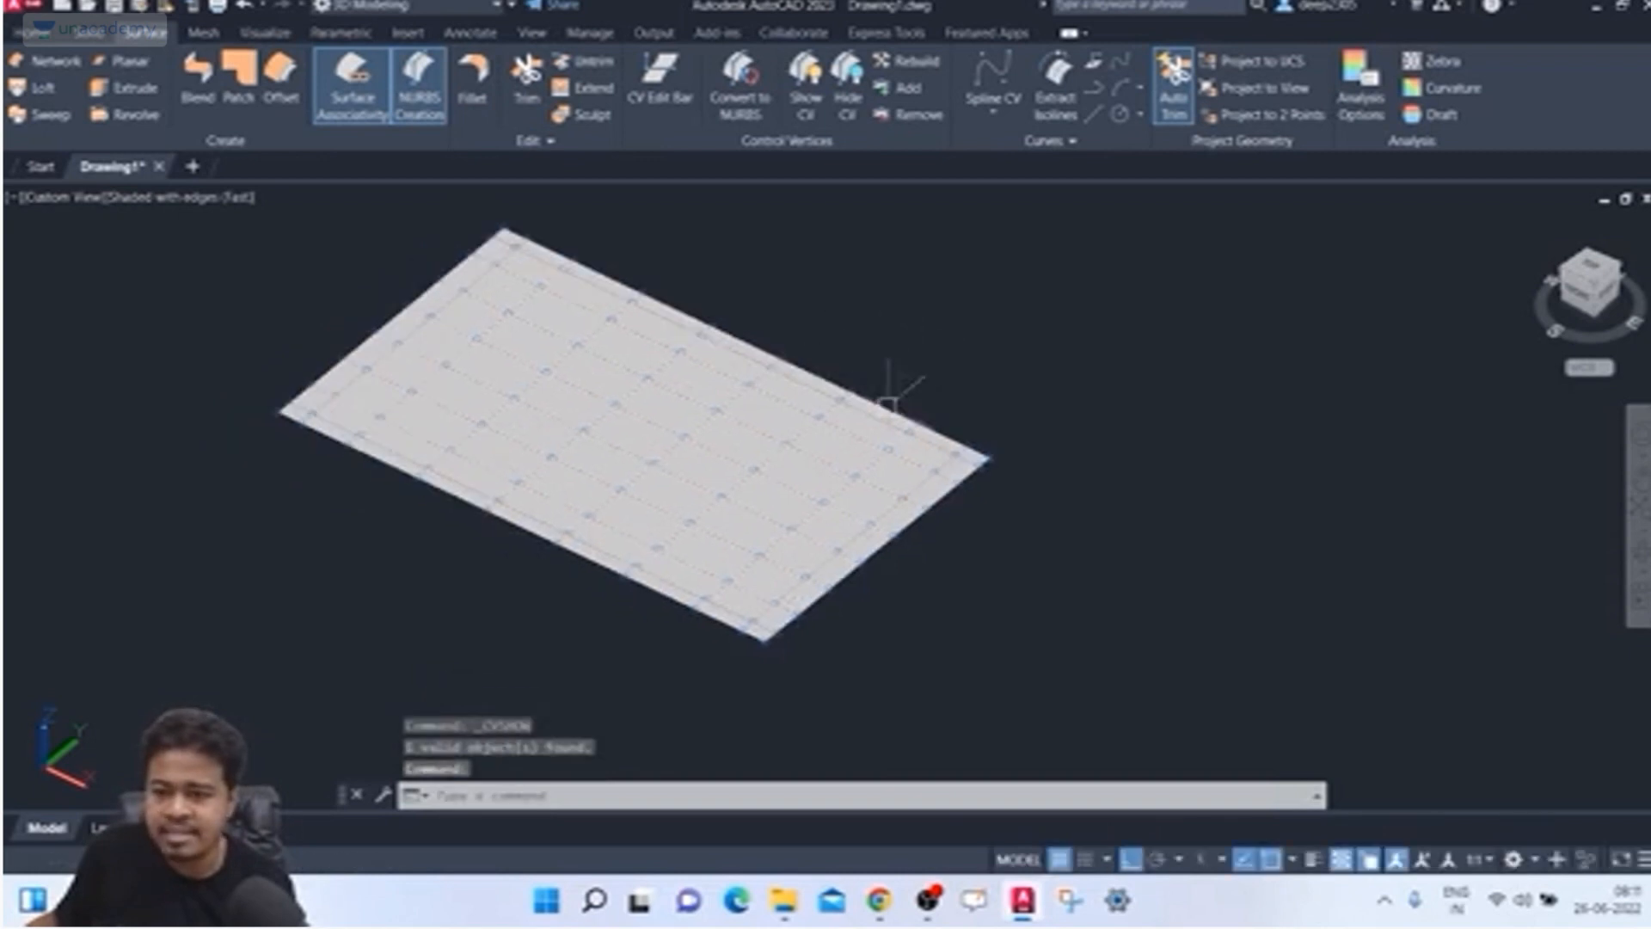
{"action": "middle_click_drag", "start_coordinate": [670, 283], "coordinate": [667, 288]}
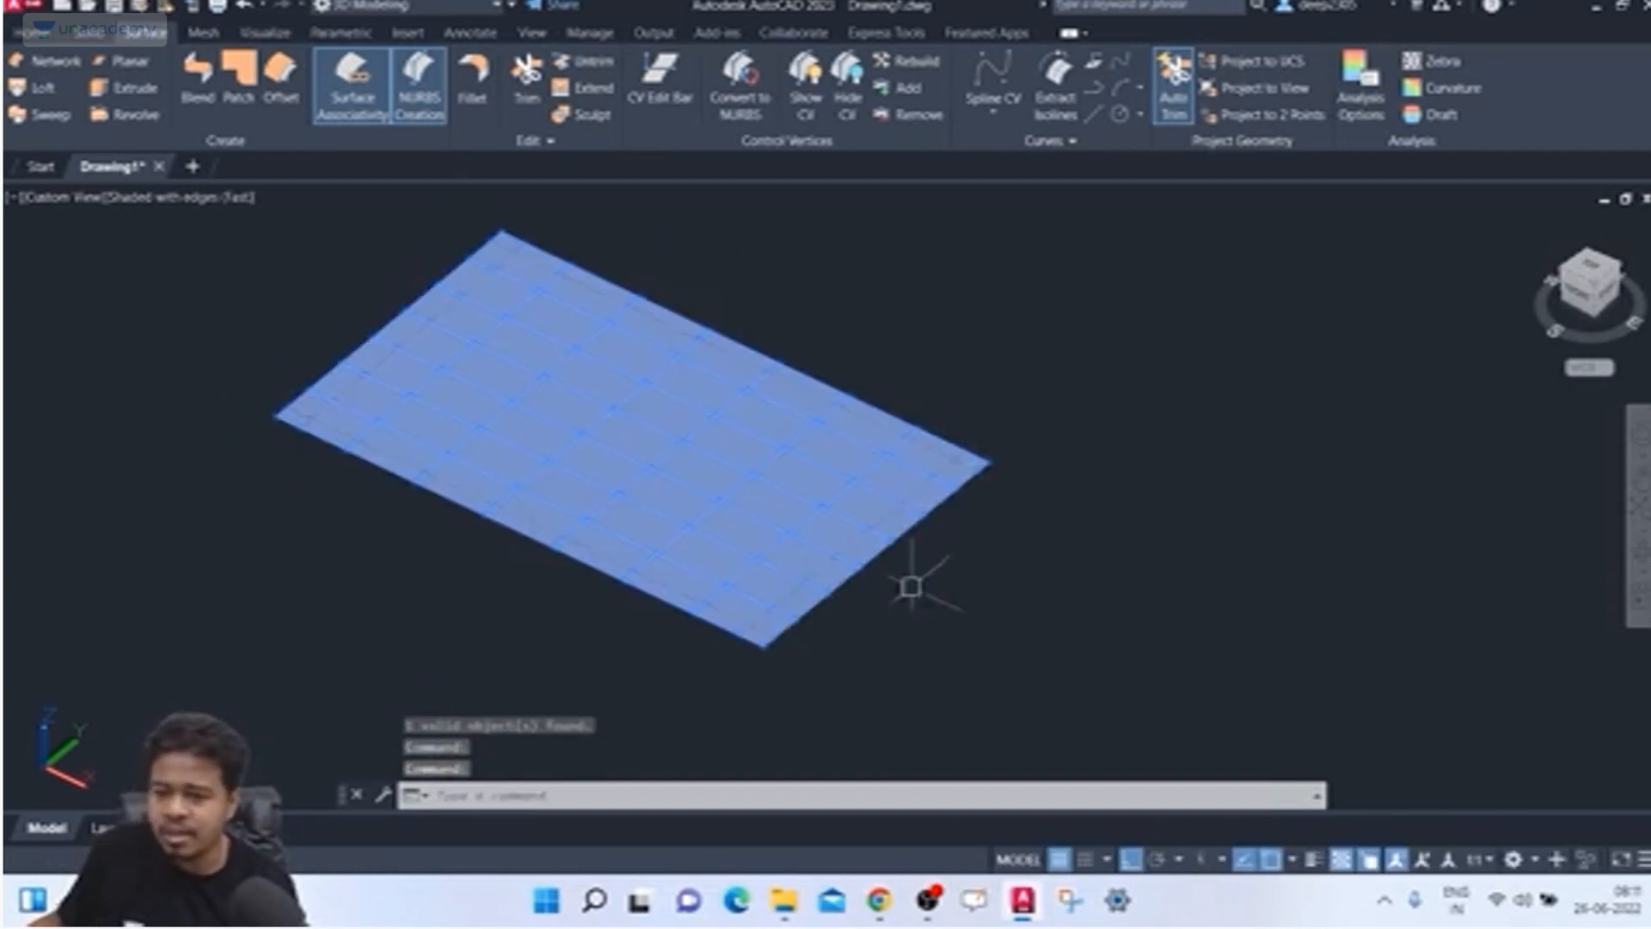
{"action": "scroll", "coordinate": [229, 394], "scroll_direction": "up", "scroll_amount": 2}
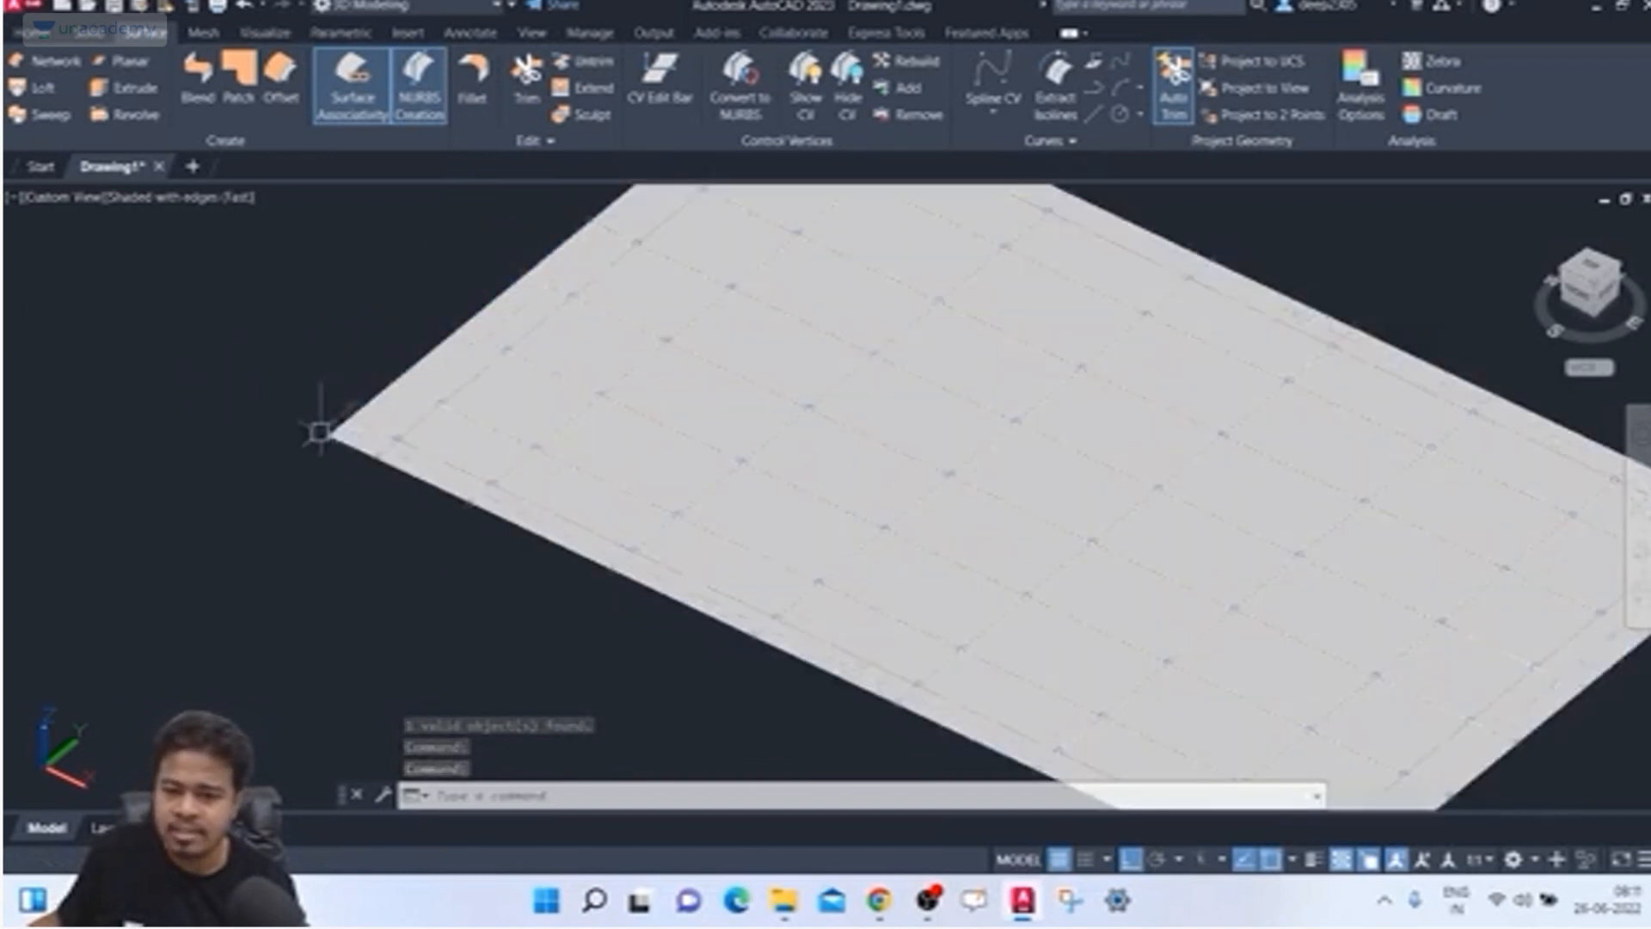
{"action": "middle_click_drag", "start_coordinate": [229, 444], "coordinate": [203, 564]}
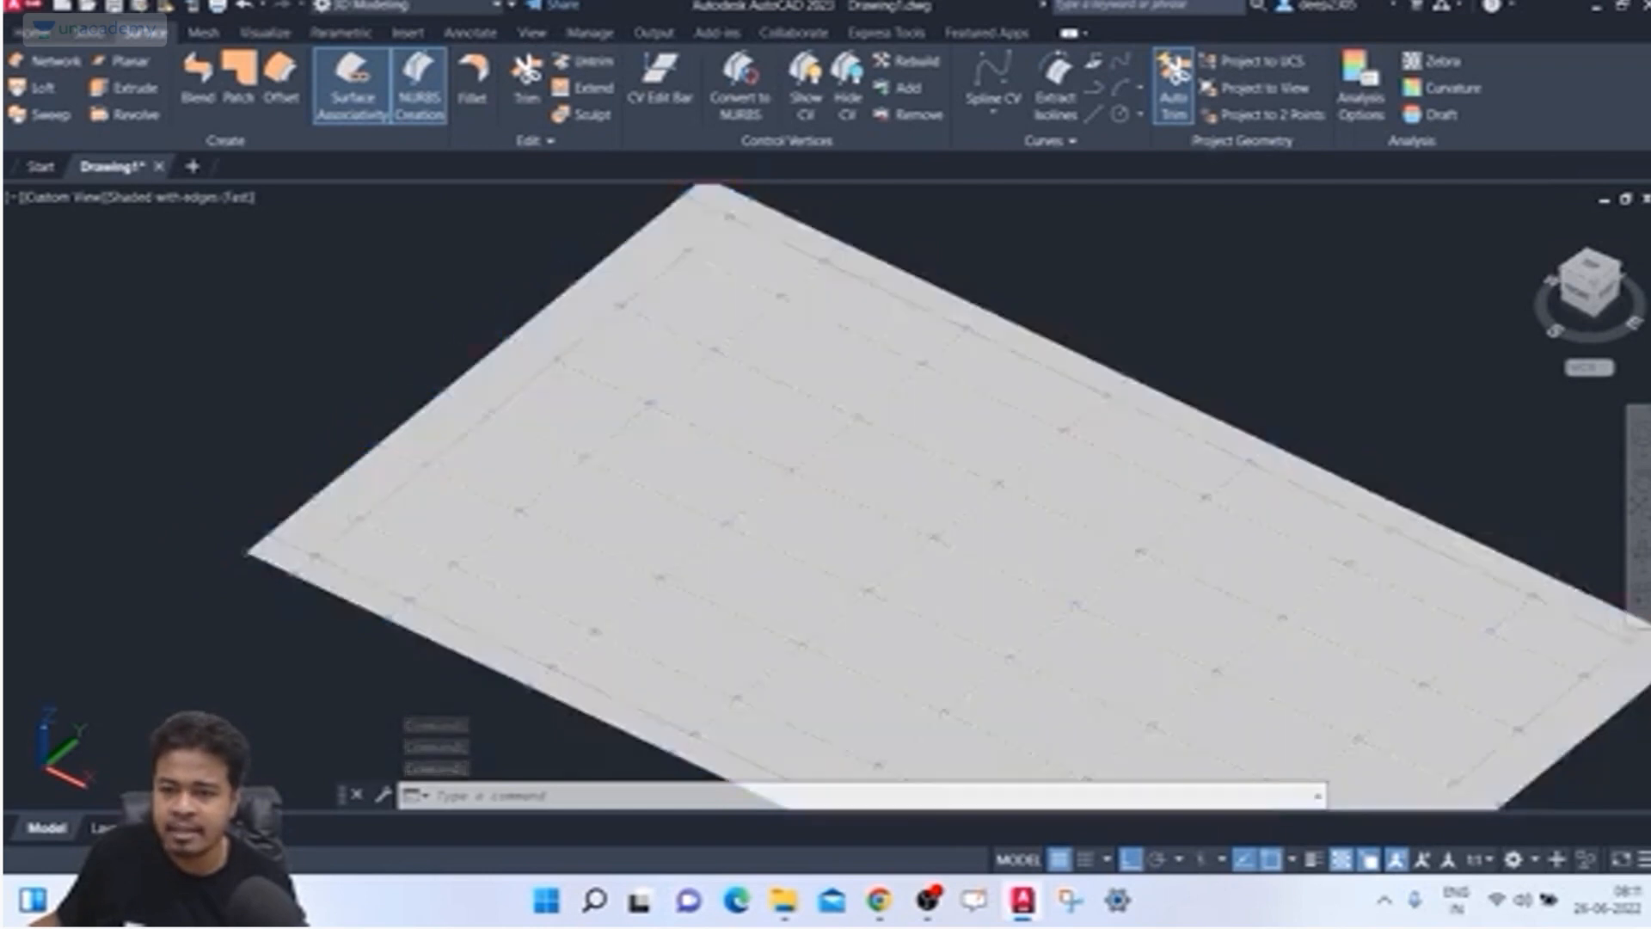
{"action": "middle_click_drag", "start_coordinate": [642, 227], "coordinate": [602, 298]}
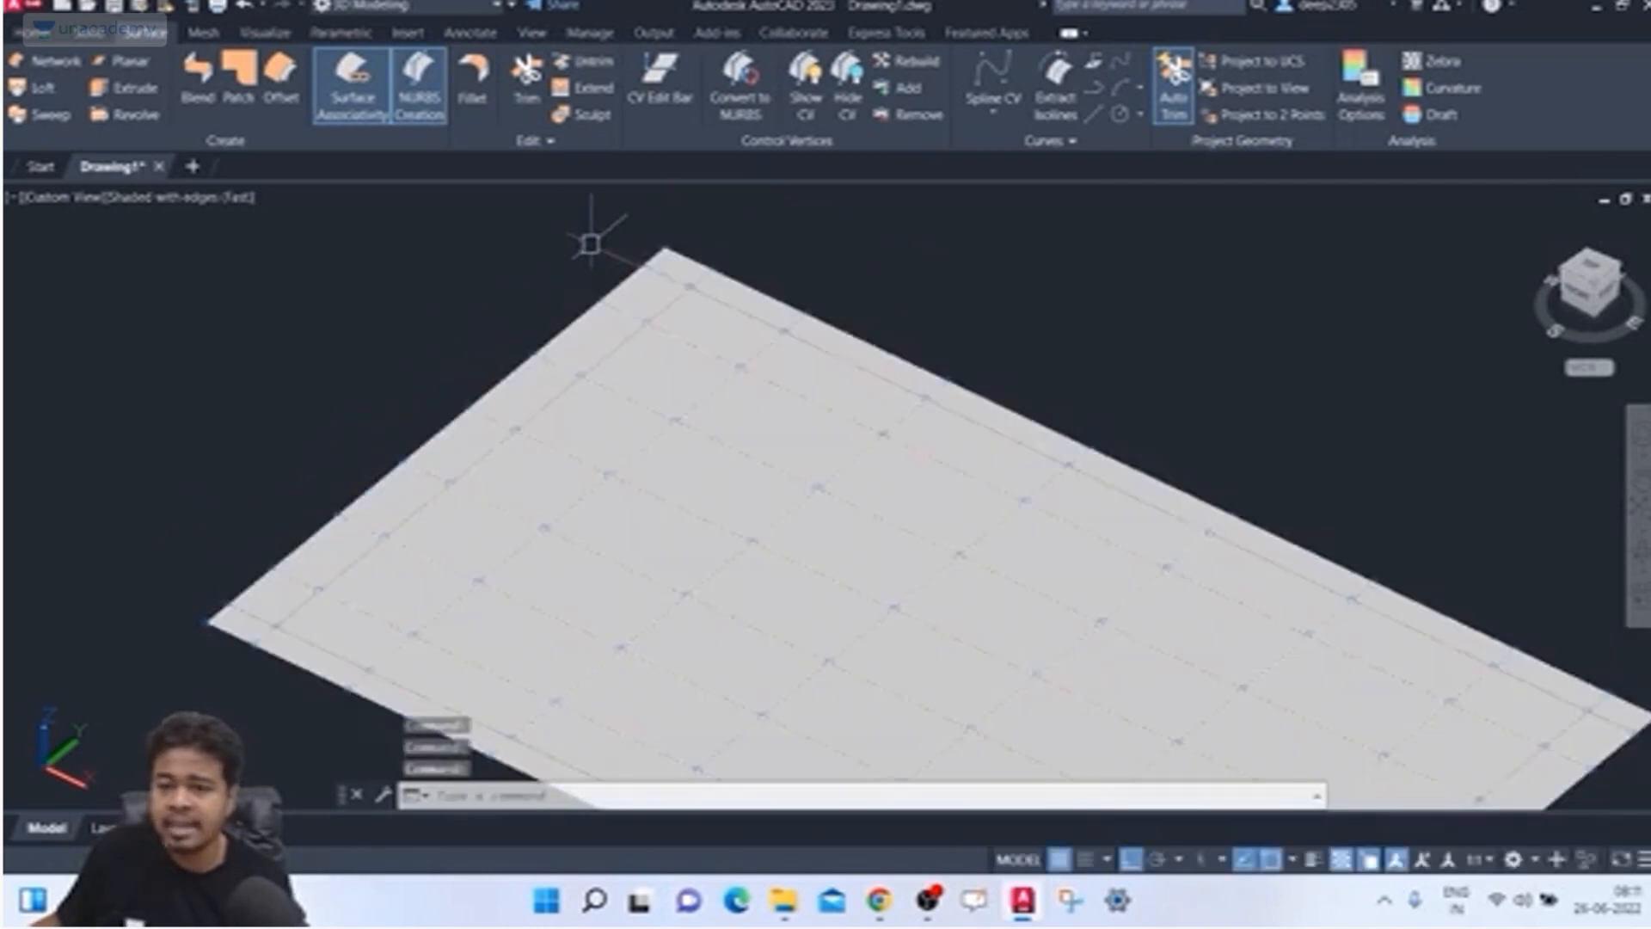
{"action": "scroll", "coordinate": [611, 246], "scroll_direction": "down", "scroll_amount": 2}
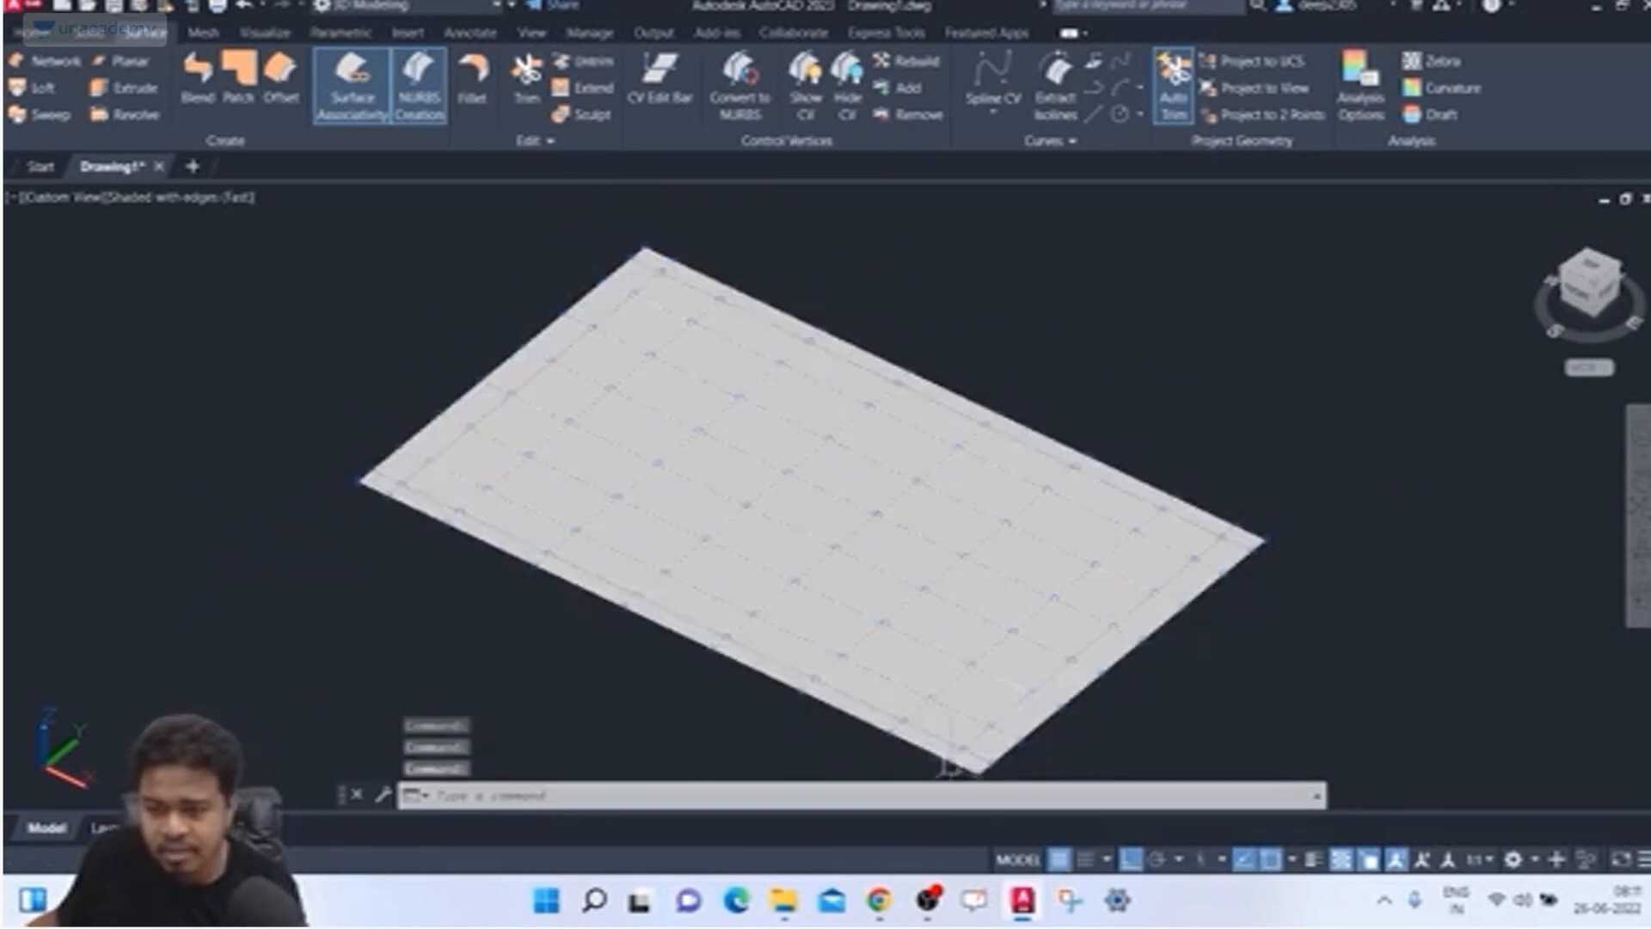
{"action": "scroll", "coordinate": [337, 504], "scroll_direction": "up", "scroll_amount": 3}
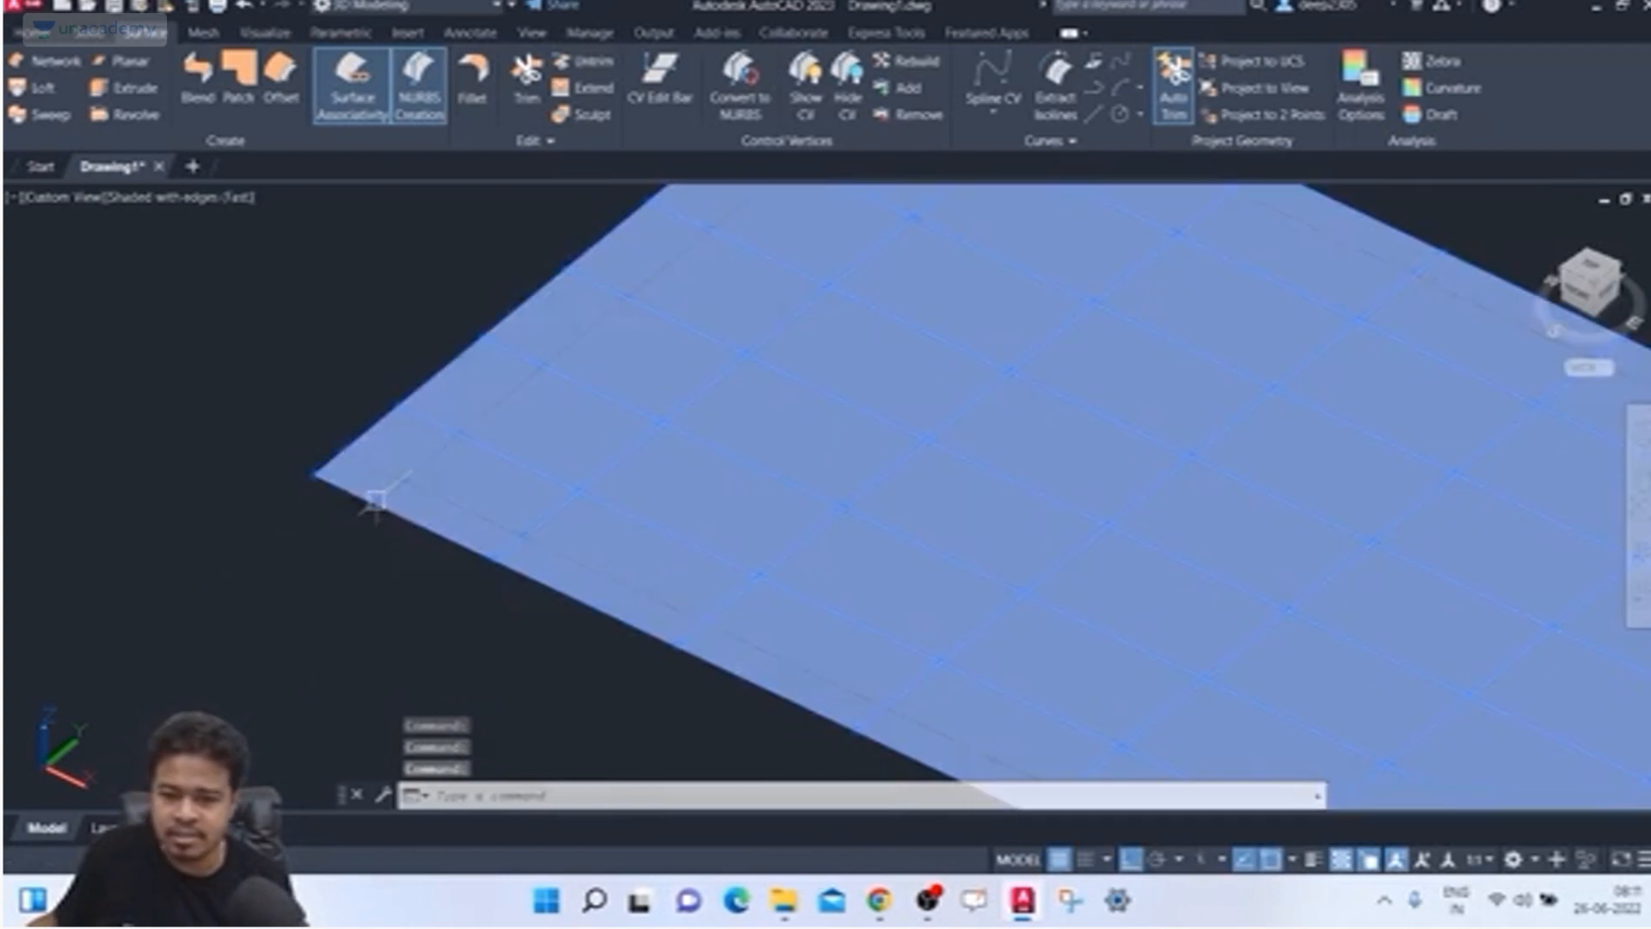
{"action": "left_click", "coordinate": [367, 498]}
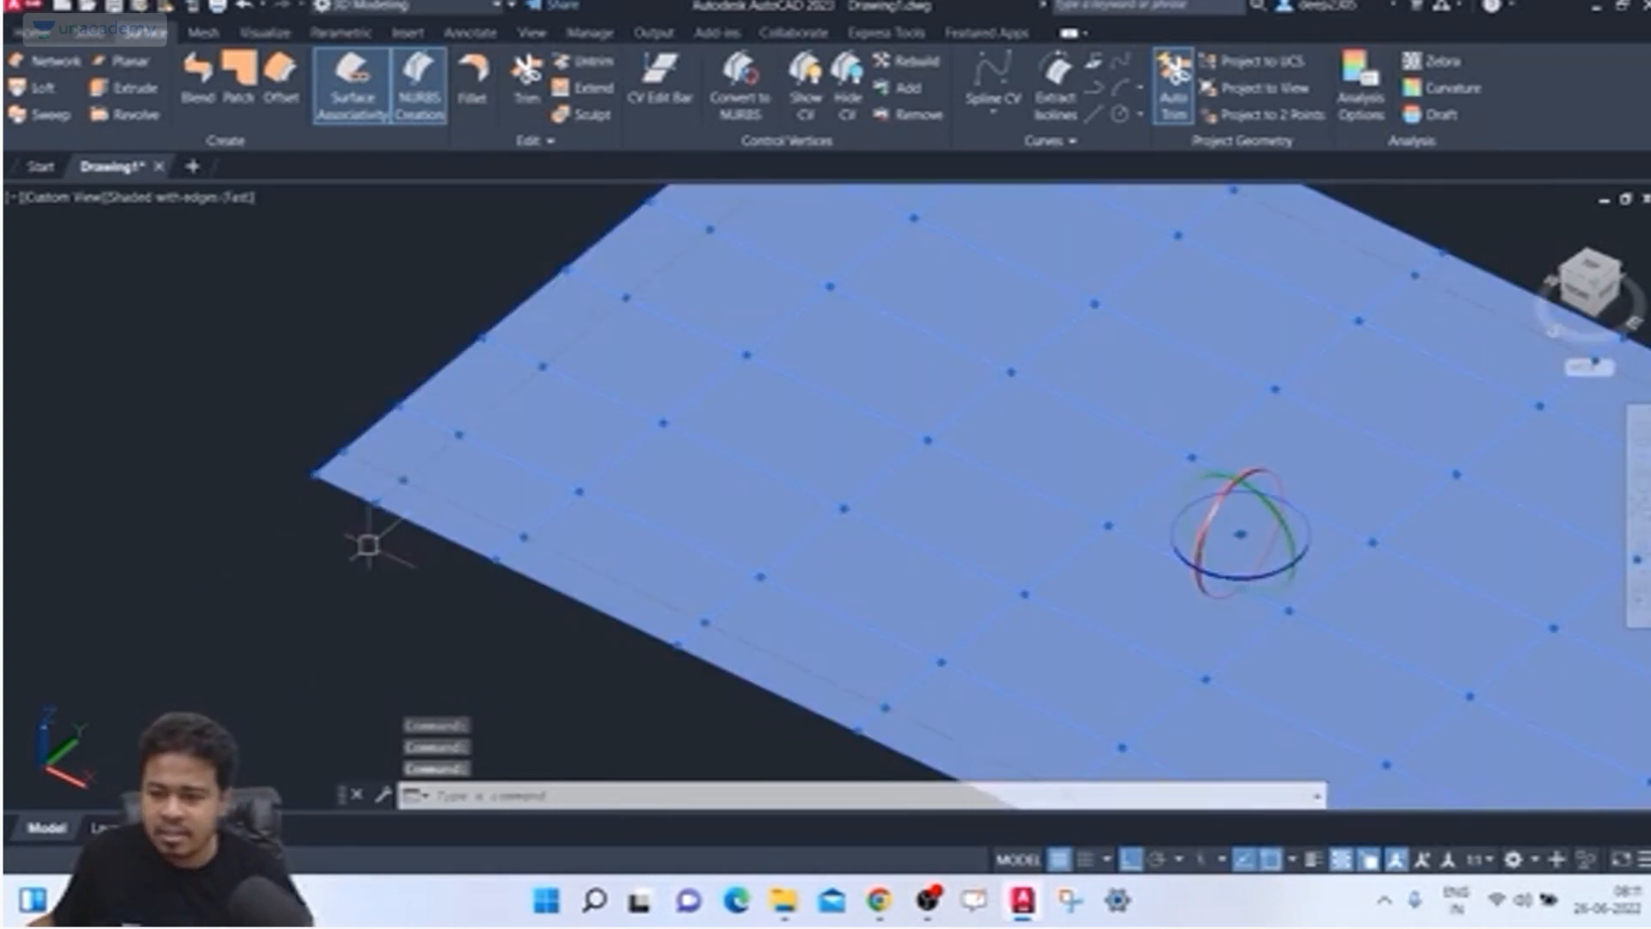
{"action": "scroll", "coordinate": [368, 544], "scroll_direction": "down", "scroll_amount": 3}
{"action": "key", "text": "Escape"}
Step: Select the rebuilt rectangular NURBS surface and stretch two control vertices near its left corner upward along Z
{"action": "left_click", "coordinate": [1198, 420]}
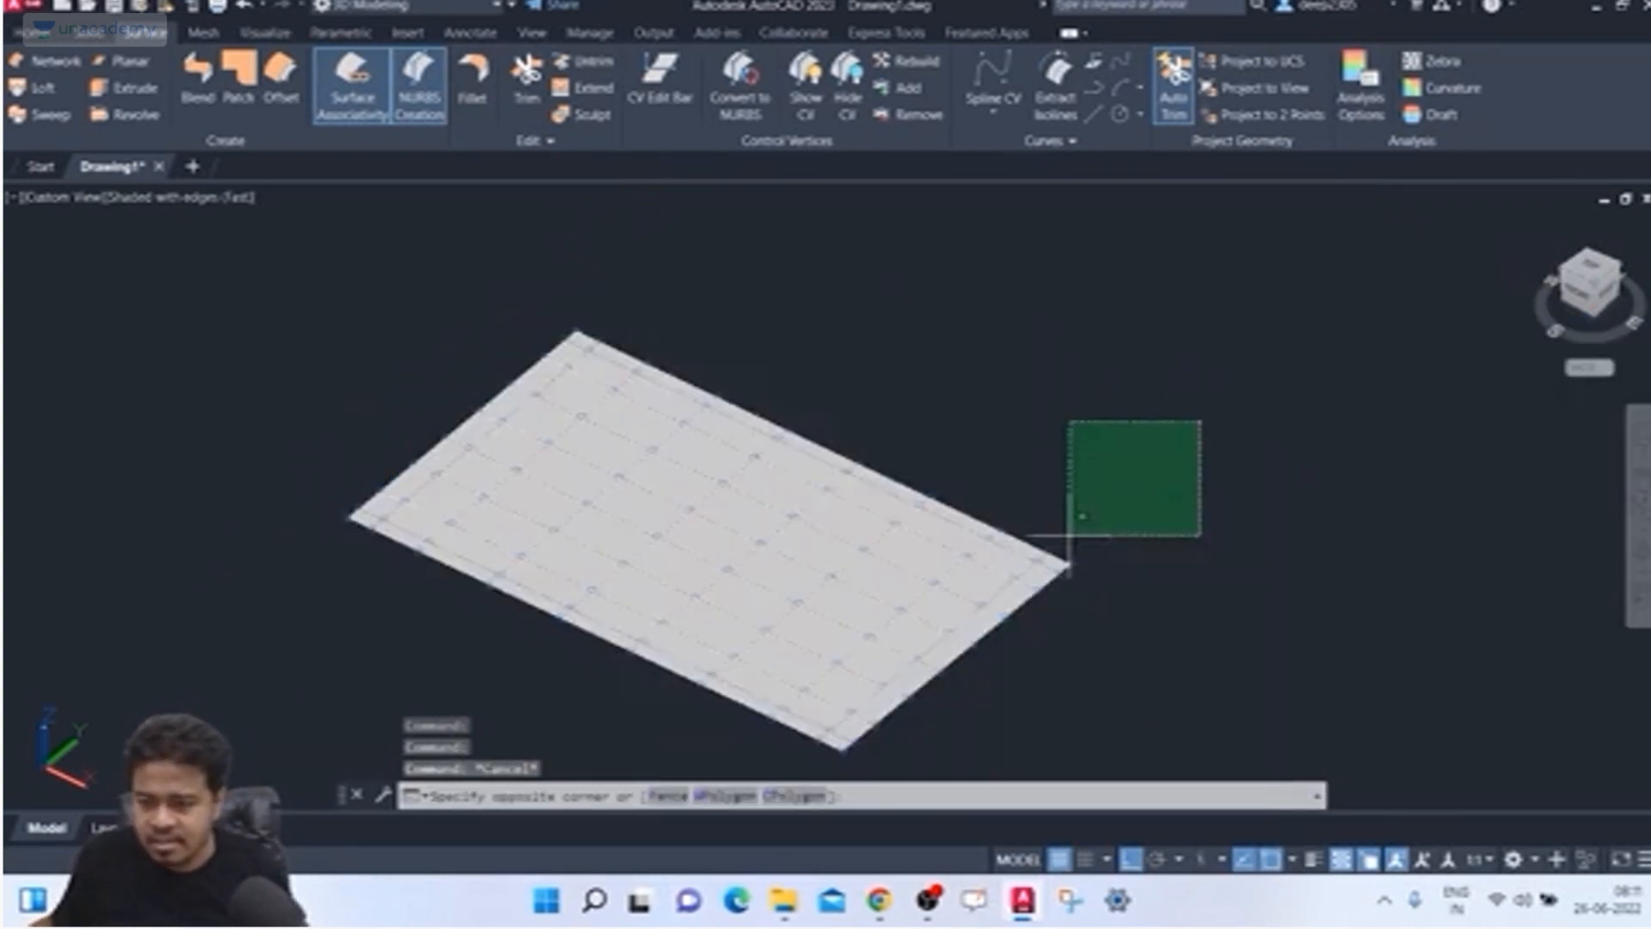
{"action": "left_click", "coordinate": [682, 518]}
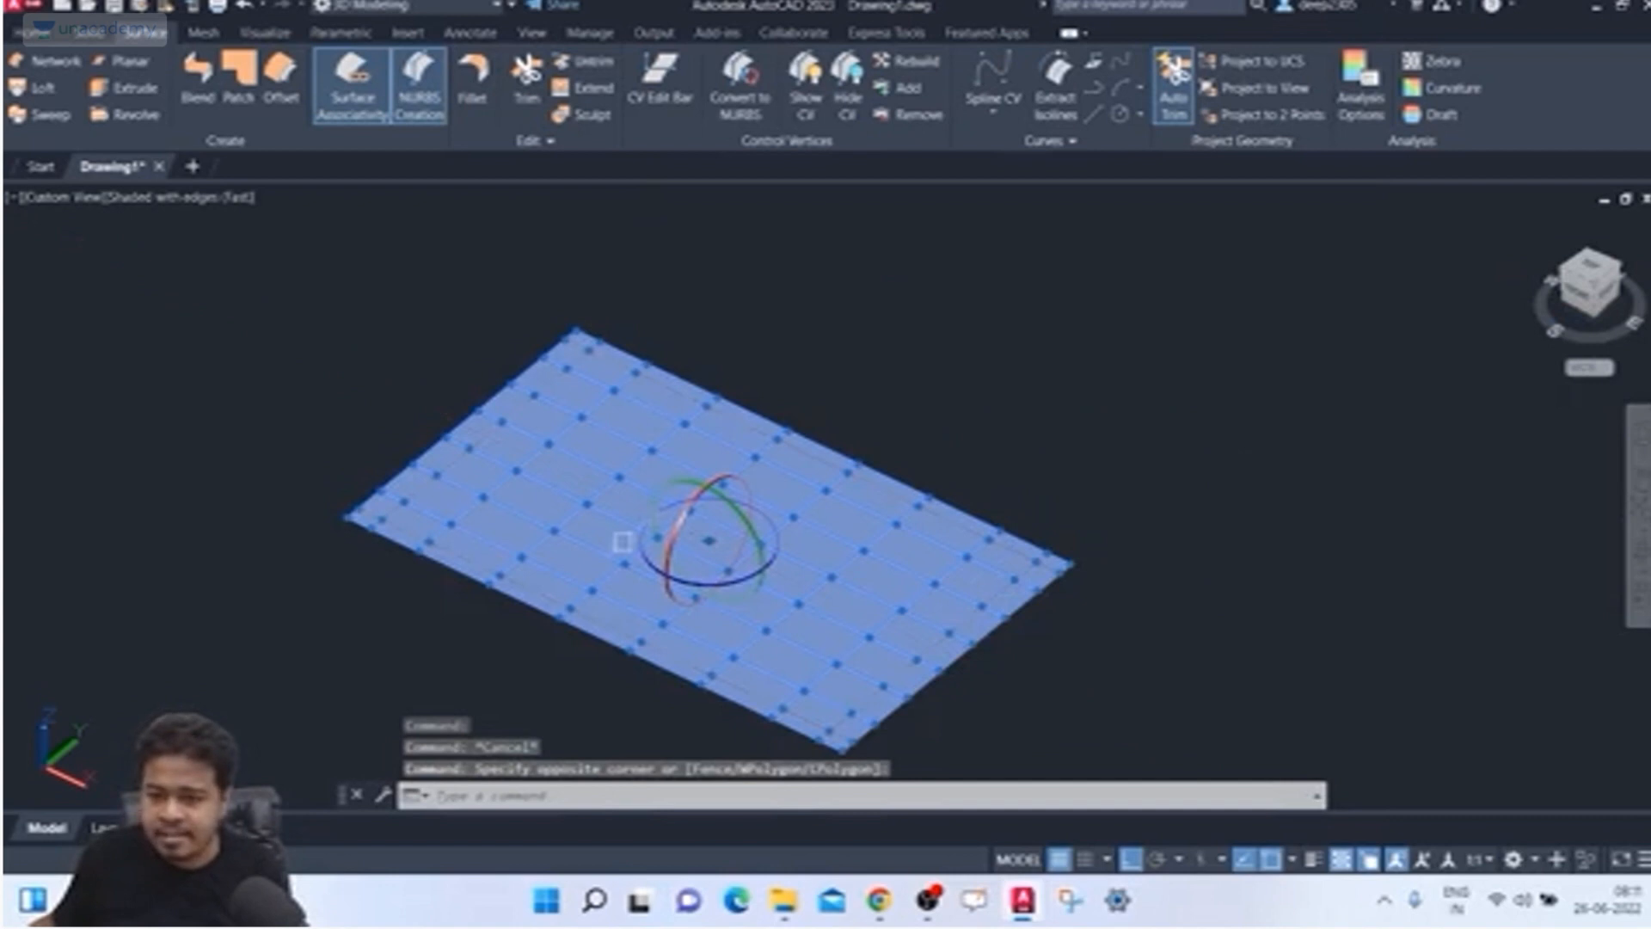
{"action": "middle_click_drag", "start_coordinate": [496, 542], "coordinate": [616, 472]}
{"action": "scroll", "coordinate": [521, 454], "scroll_direction": "up", "scroll_amount": 4}
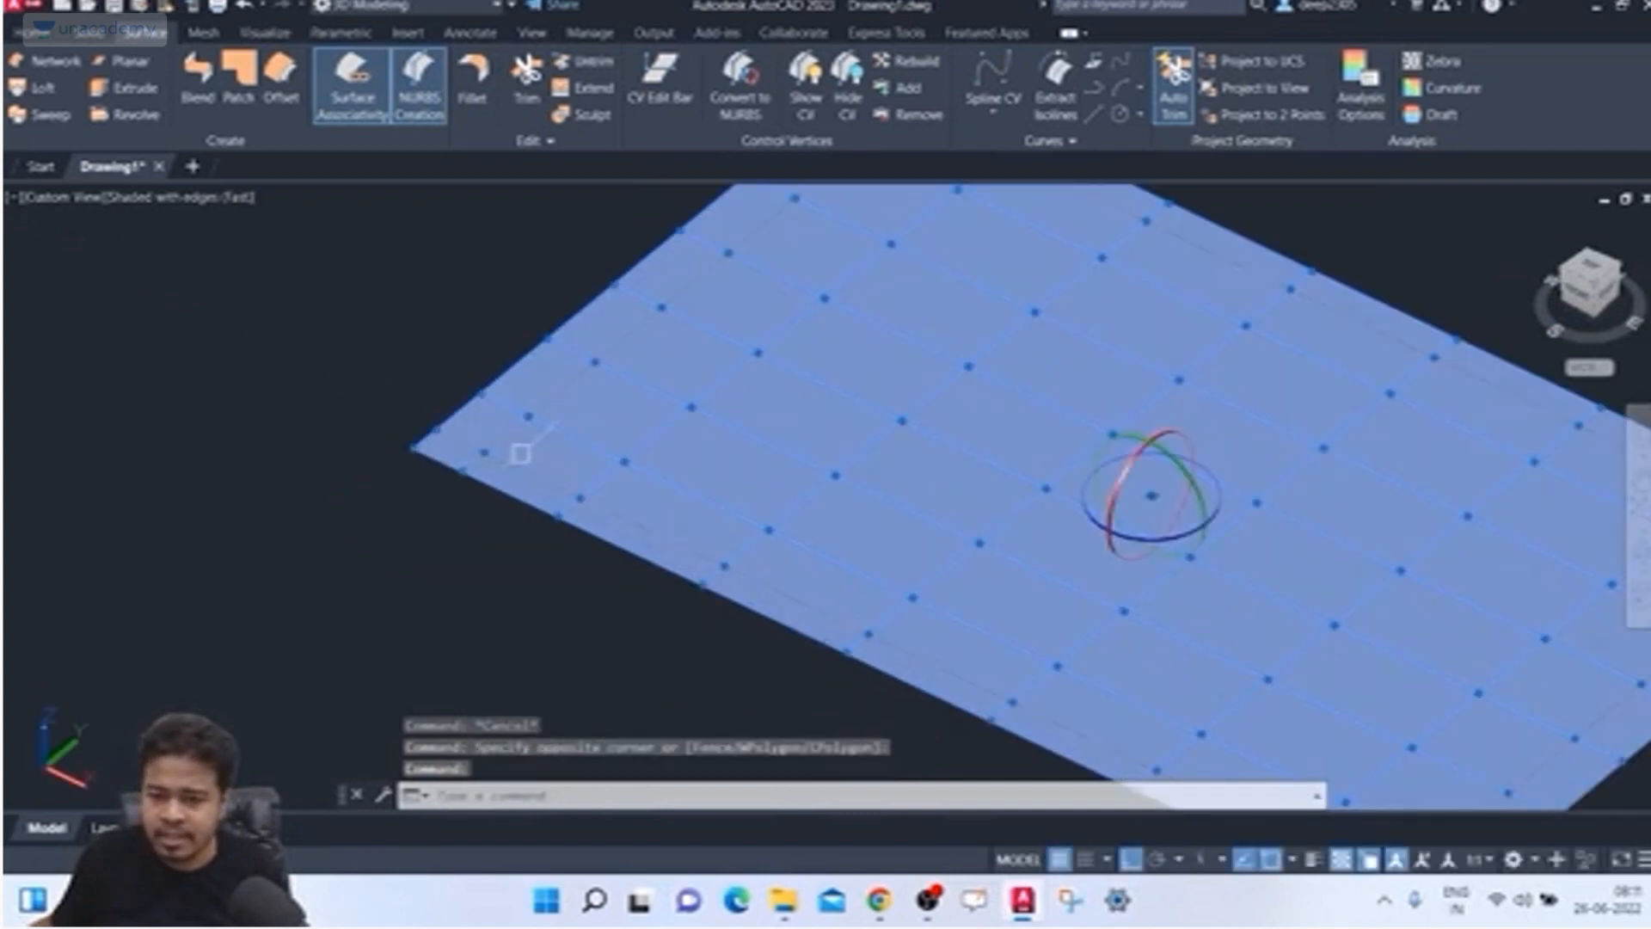
{"action": "left_click", "coordinate": [481, 443]}
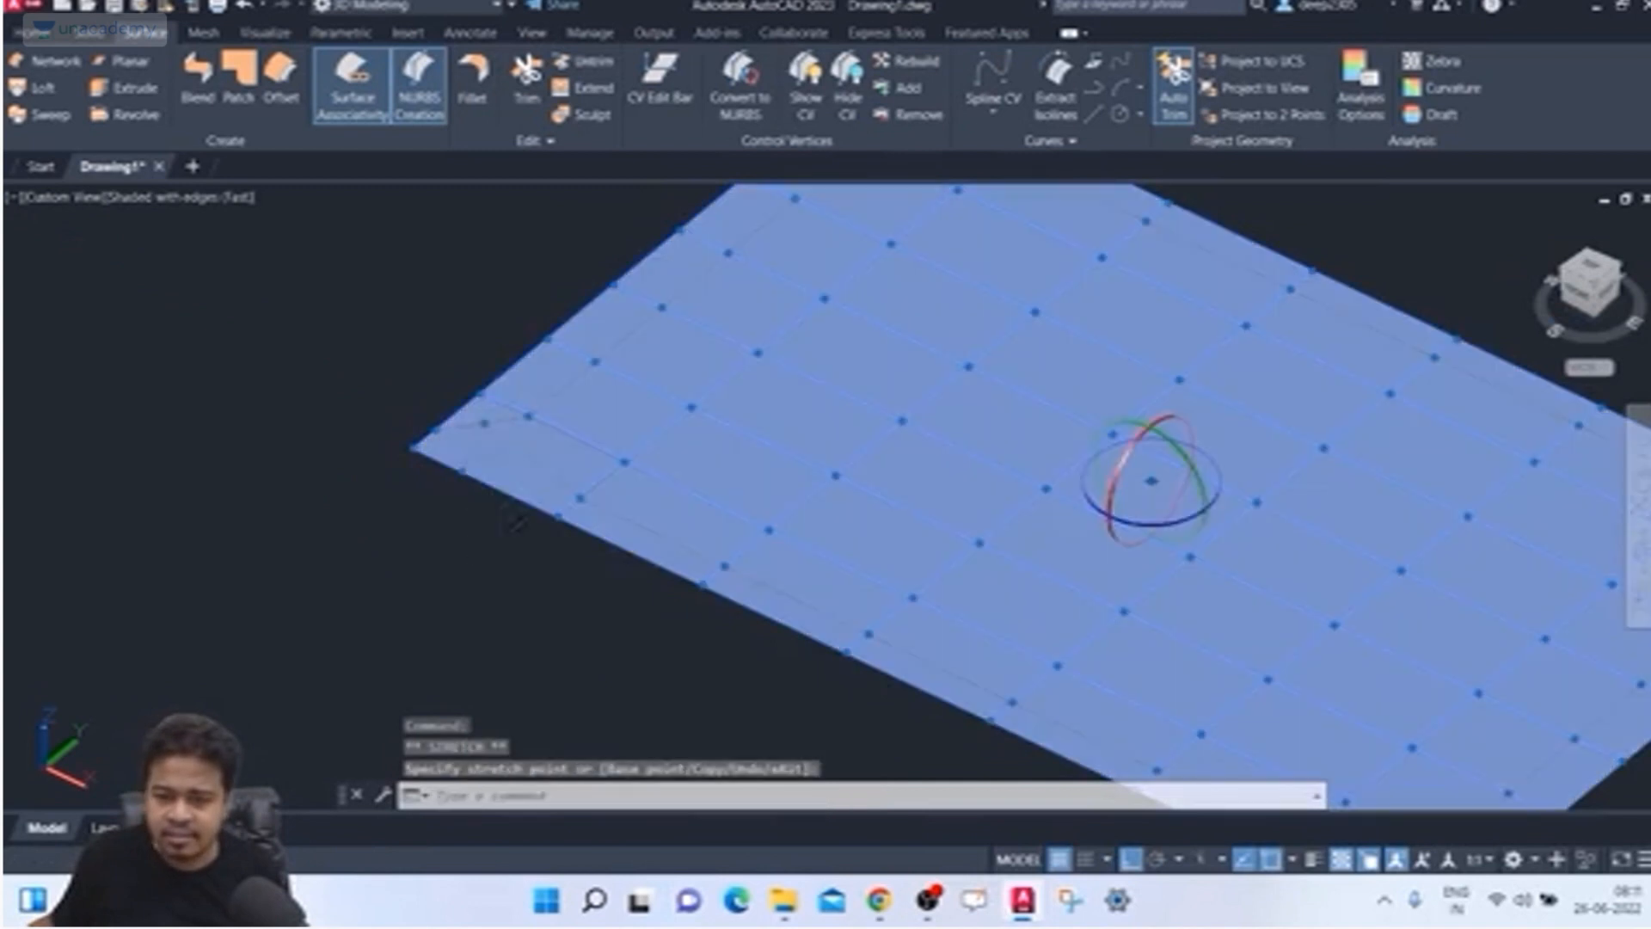
{"action": "mouse_move", "coordinate": [516, 520]}
{"action": "middle_mouse_down", "text": "shift"}
{"action": "mouse_move", "coordinate": [524, 454]}
{"action": "mouse_move", "coordinate": [528, 502]}
{"action": "middle_mouse_up", "text": "shift"}
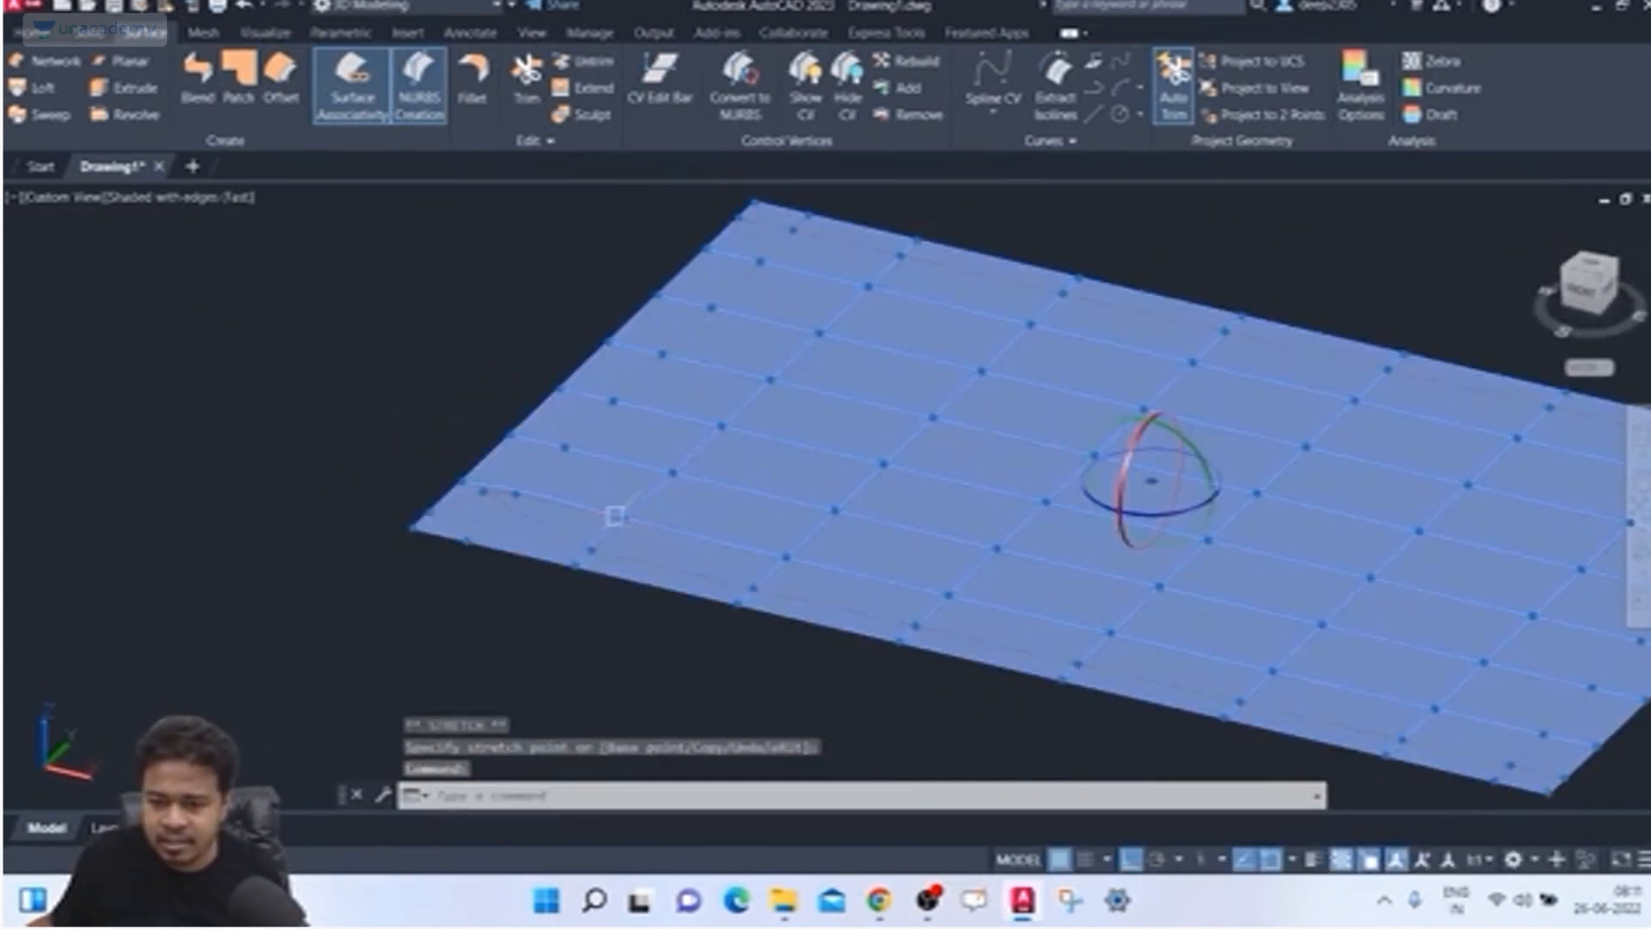
{"action": "left_click", "coordinate": [617, 516]}
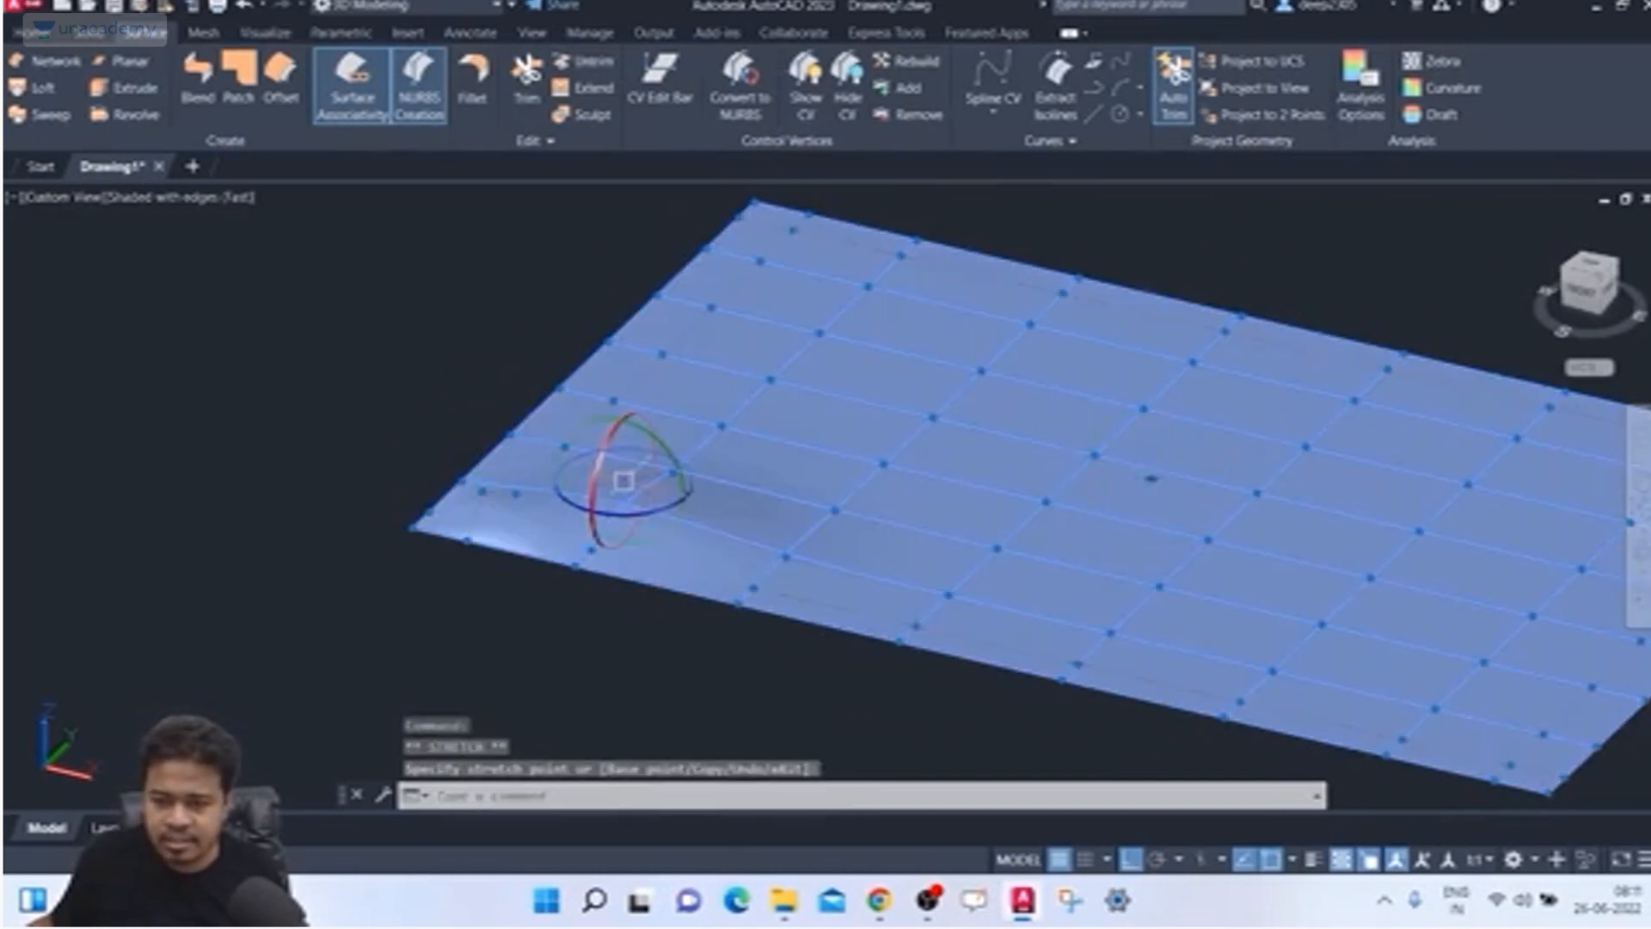
{"action": "middle_click_drag", "start_coordinate": [748, 515], "coordinate": [826, 496], "text": "shift"}
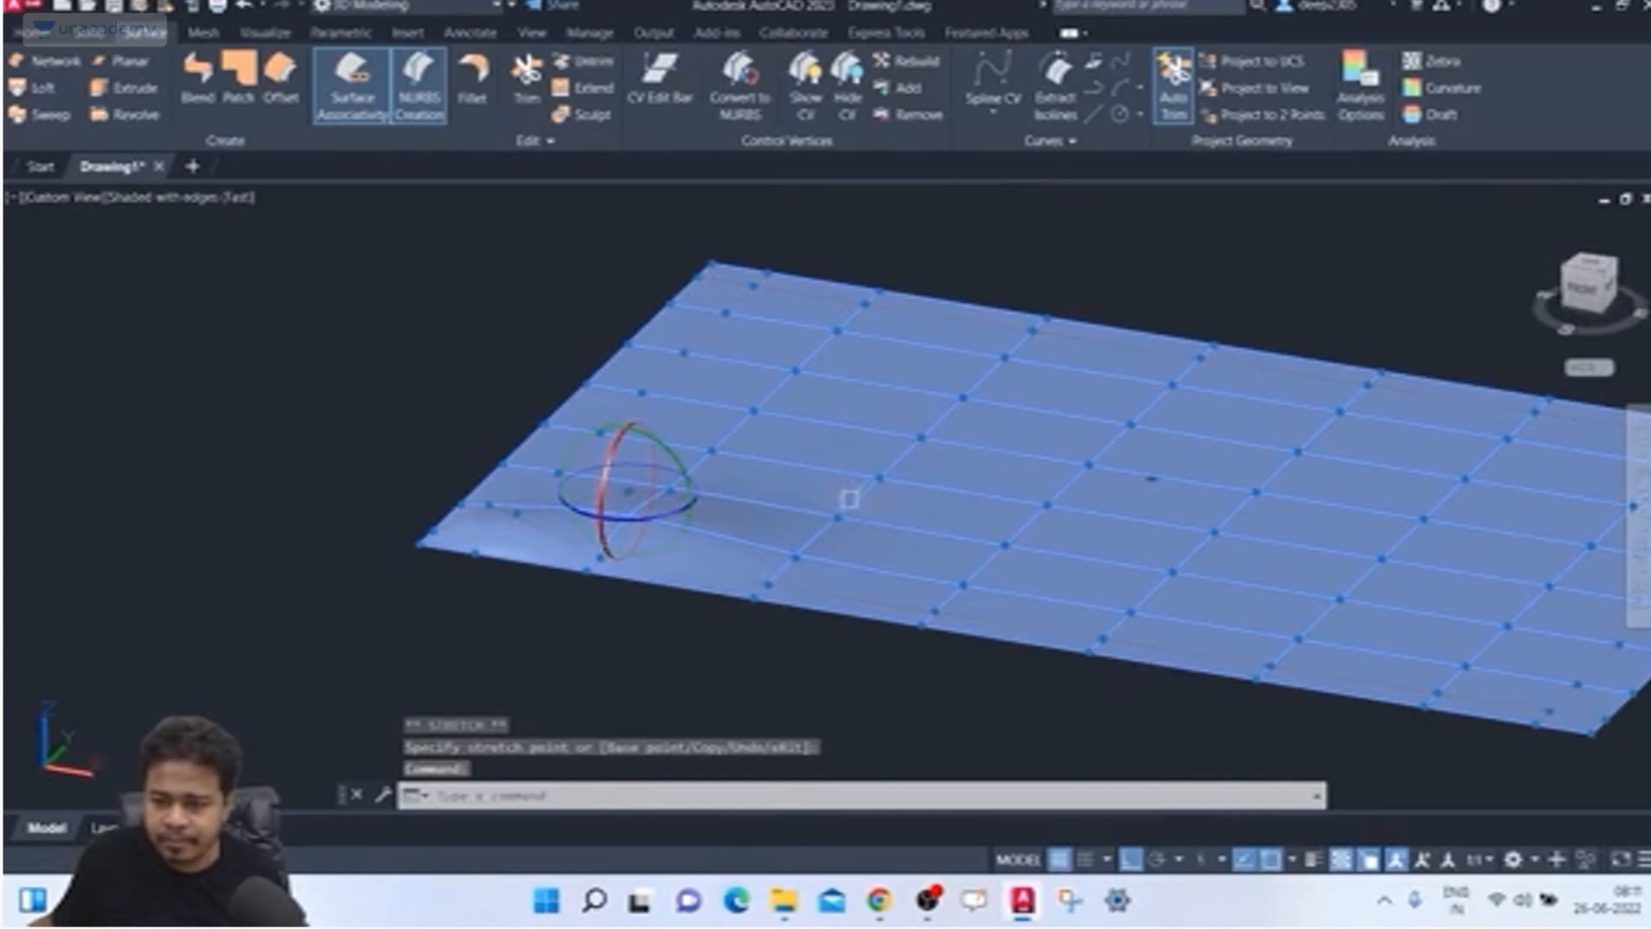
Step: Raise one interior control vertex in the surface's left half and one on its front long edge
{"action": "left_click", "coordinate": [876, 470]}
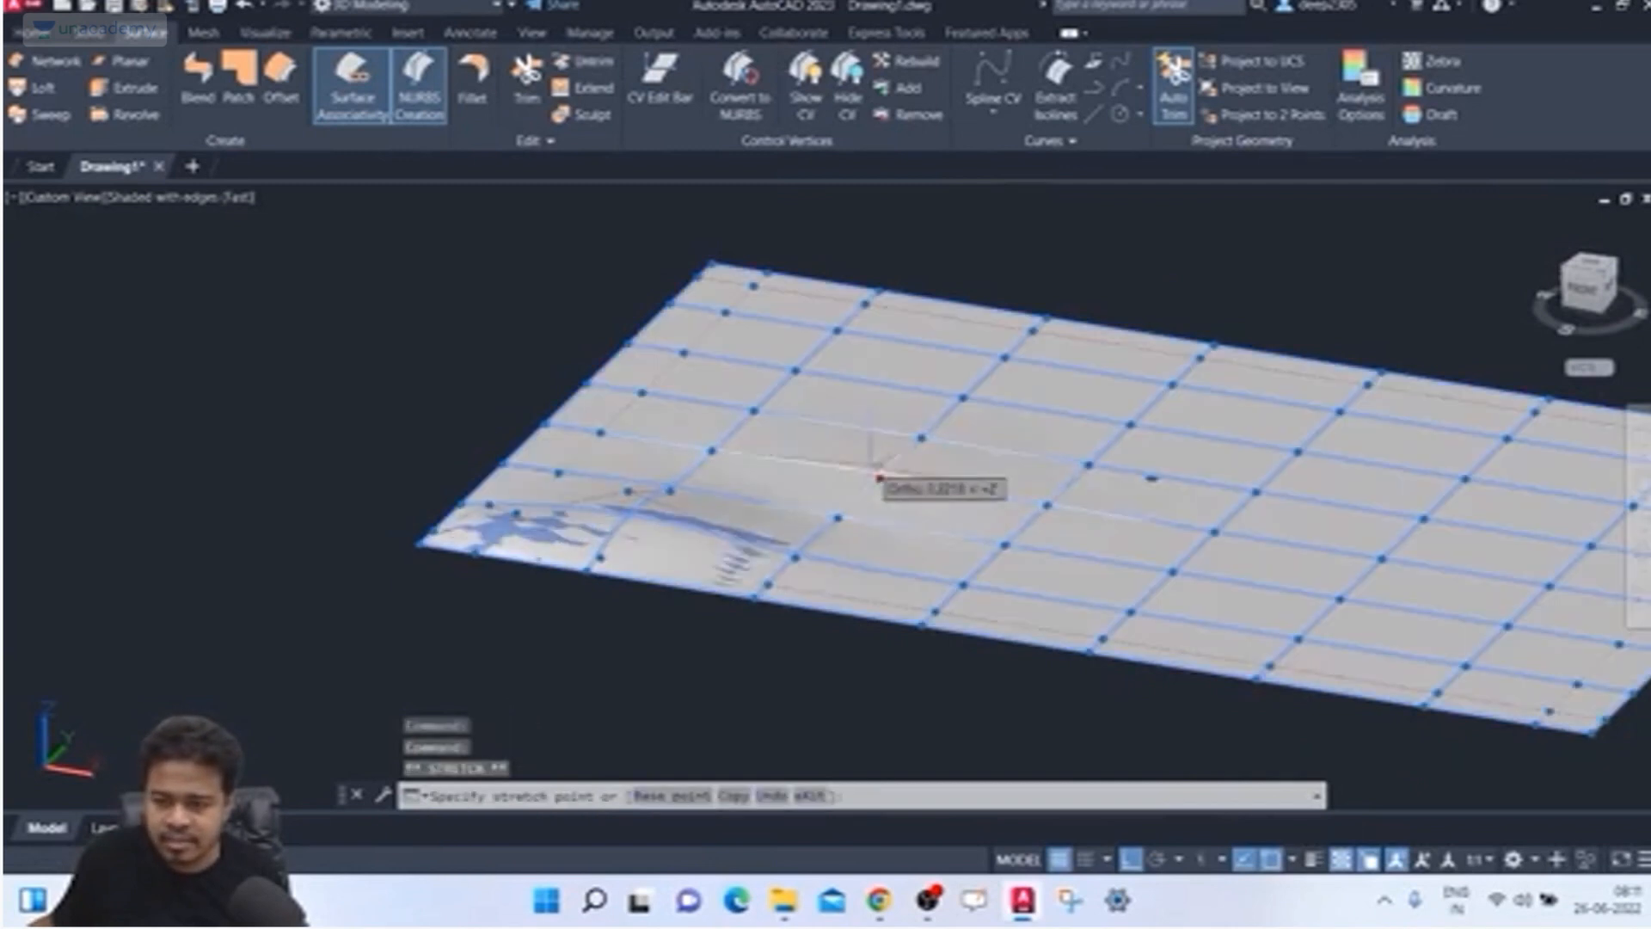
{"action": "left_click", "coordinate": [815, 506]}
{"action": "middle_click_drag", "start_coordinate": [815, 506], "coordinate": [630, 518], "text": "shift"}
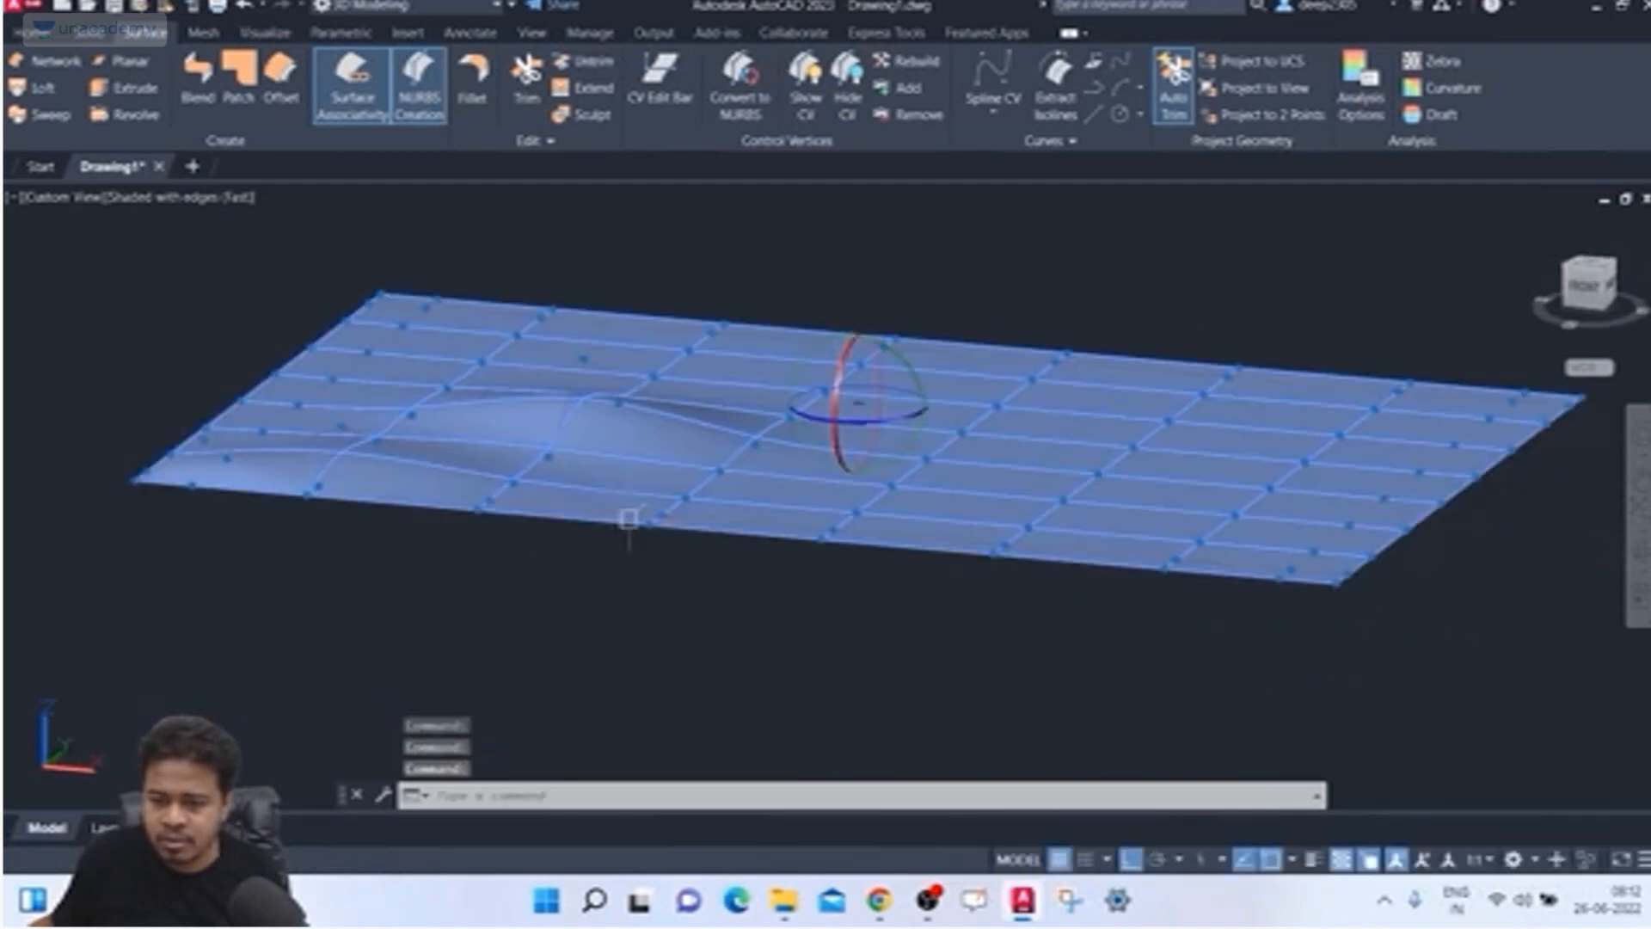
{"action": "left_click", "coordinate": [651, 524]}
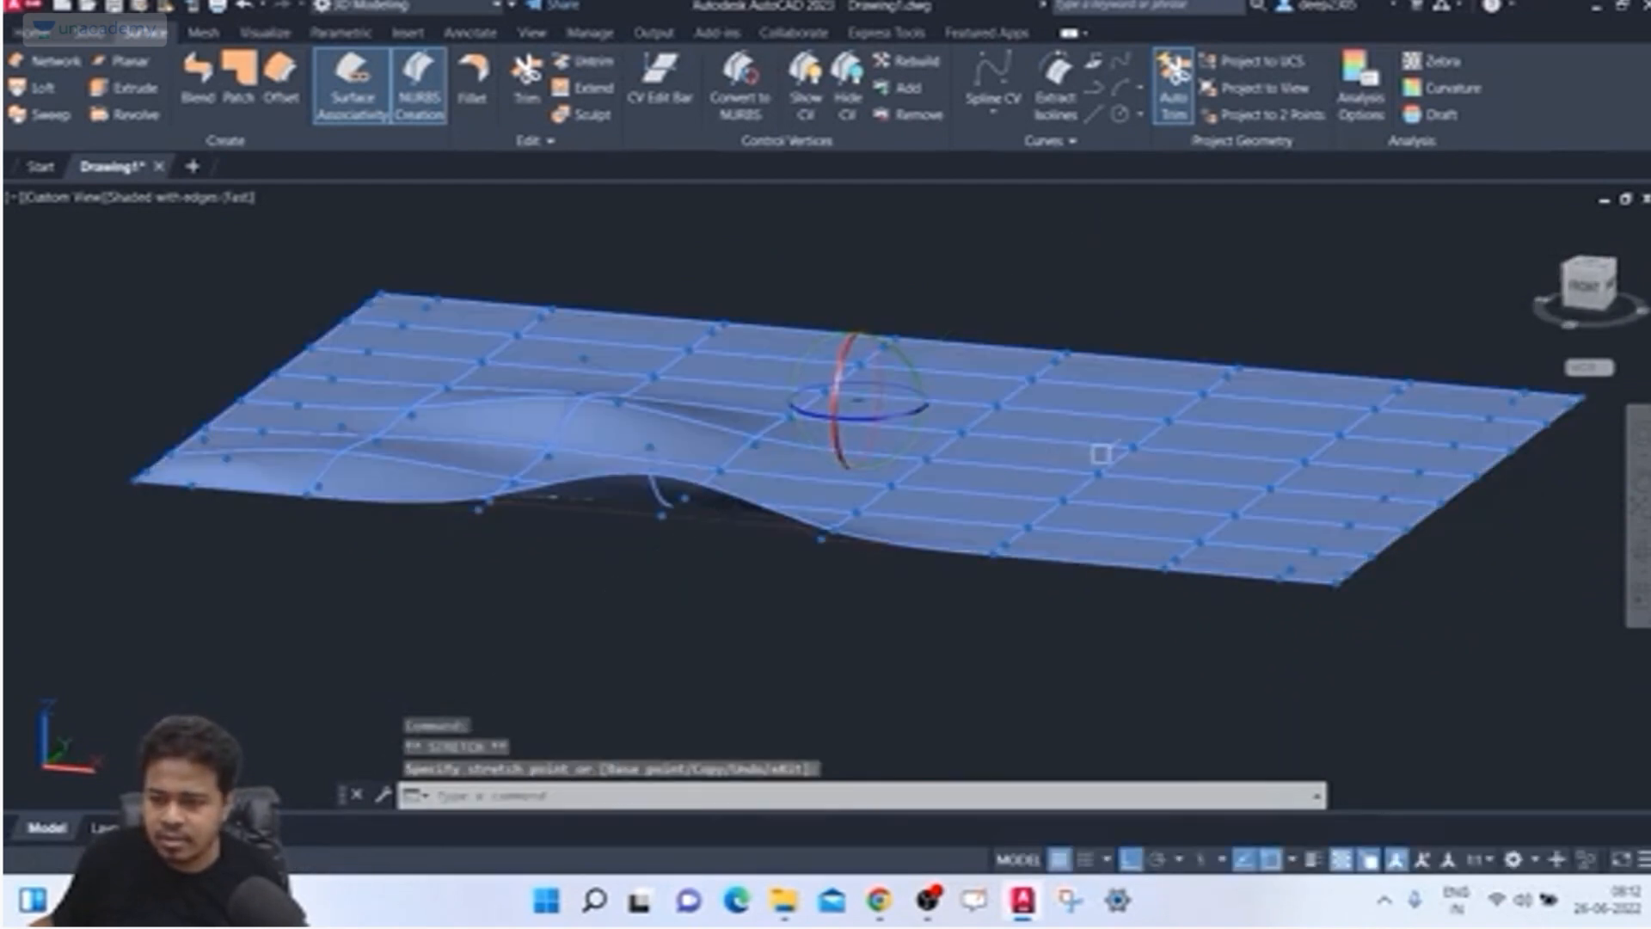
Step: Pull one interior control vertex in the surface's right half upward and its neighbour nearer the front edge downward along Z
{"action": "left_click", "coordinate": [1133, 448]}
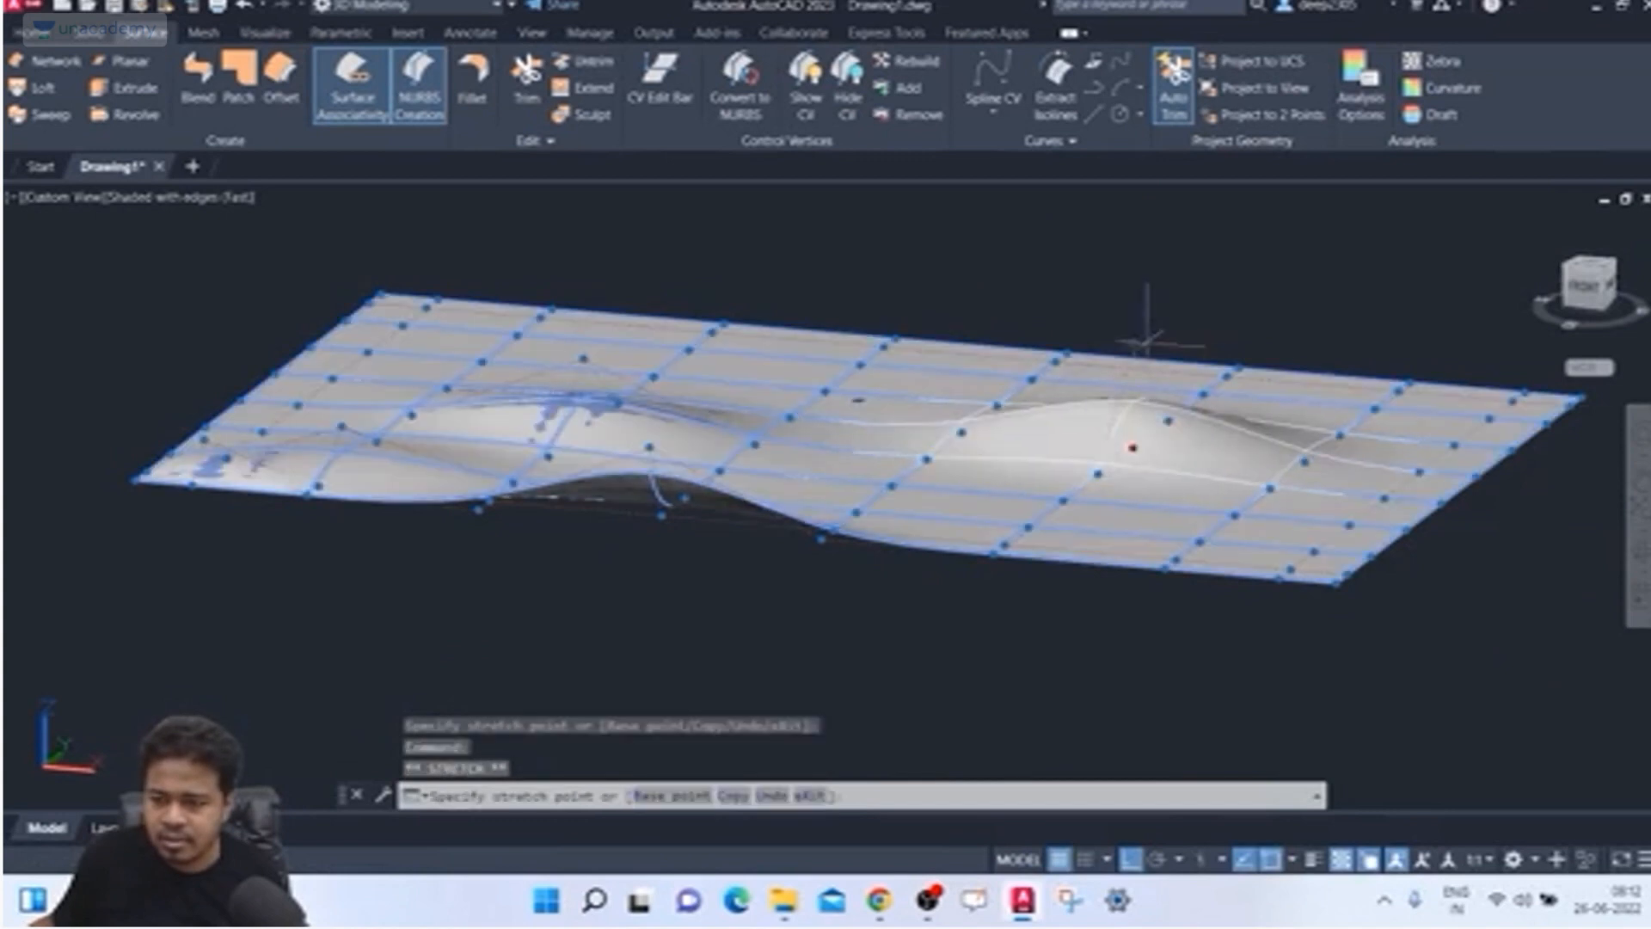
{"action": "left_click", "coordinate": [1144, 338]}
{"action": "left_click", "coordinate": [1063, 501]}
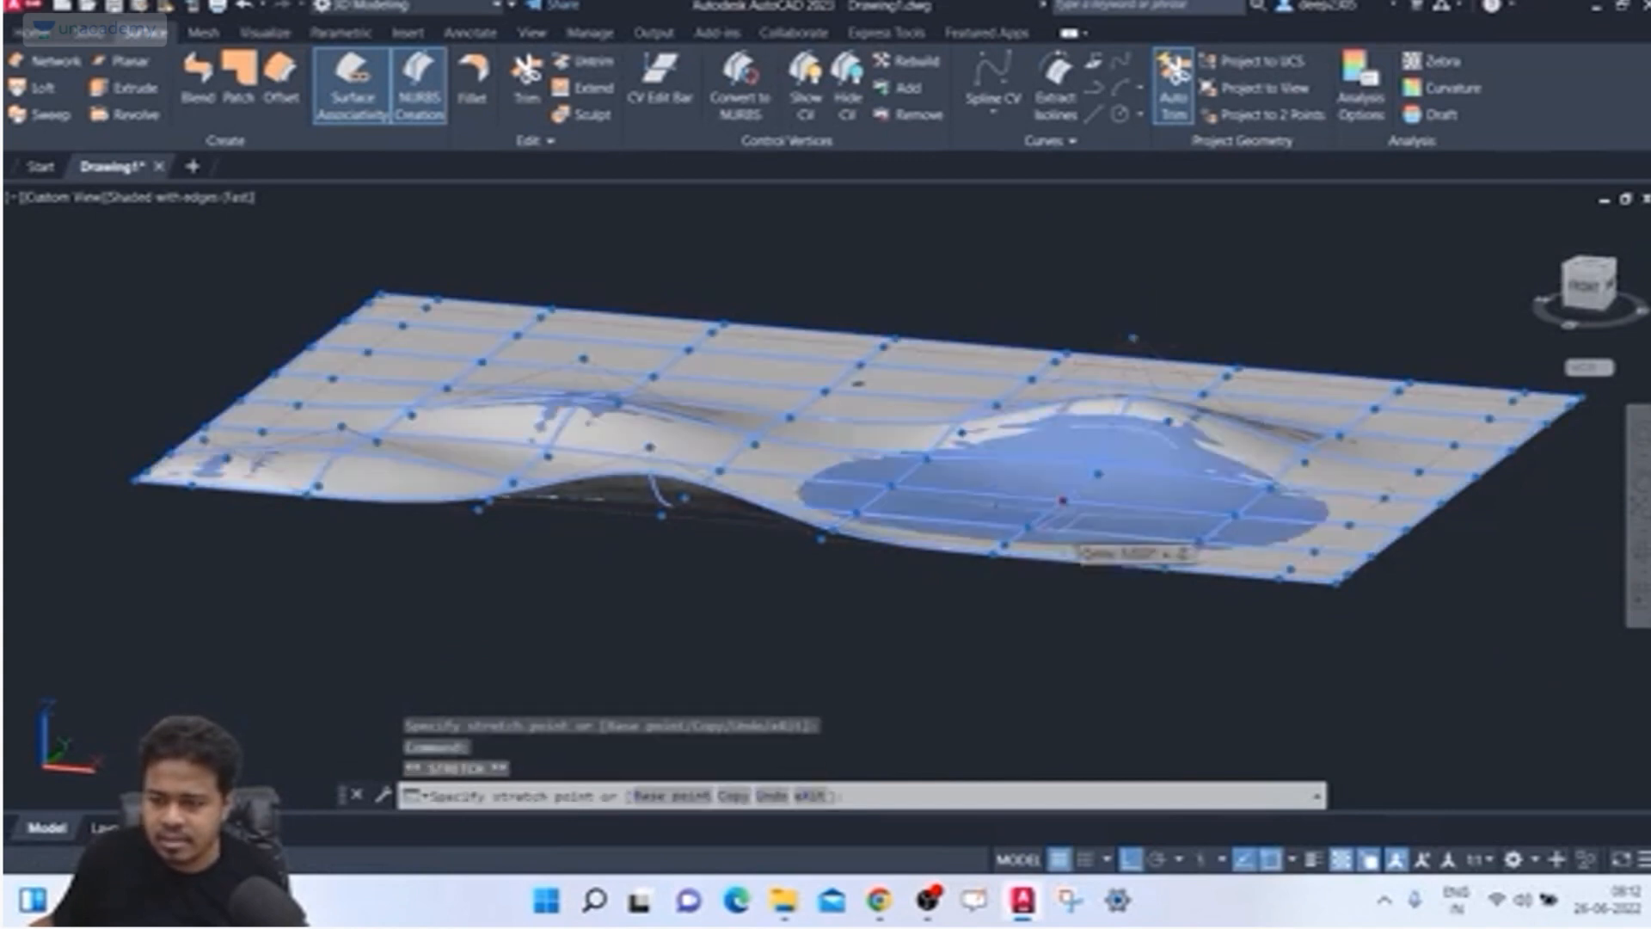
{"action": "left_click", "coordinate": [1063, 637]}
{"action": "middle_click_drag", "start_coordinate": [852, 610], "coordinate": [765, 710], "text": "shift"}
{"action": "middle_click_drag", "start_coordinate": [1140, 458], "coordinate": [1043, 436], "text": "shift"}
Step: Raise a control vertex near the back long edge and another just inside the surface's right corner
{"action": "left_click", "coordinate": [1056, 414]}
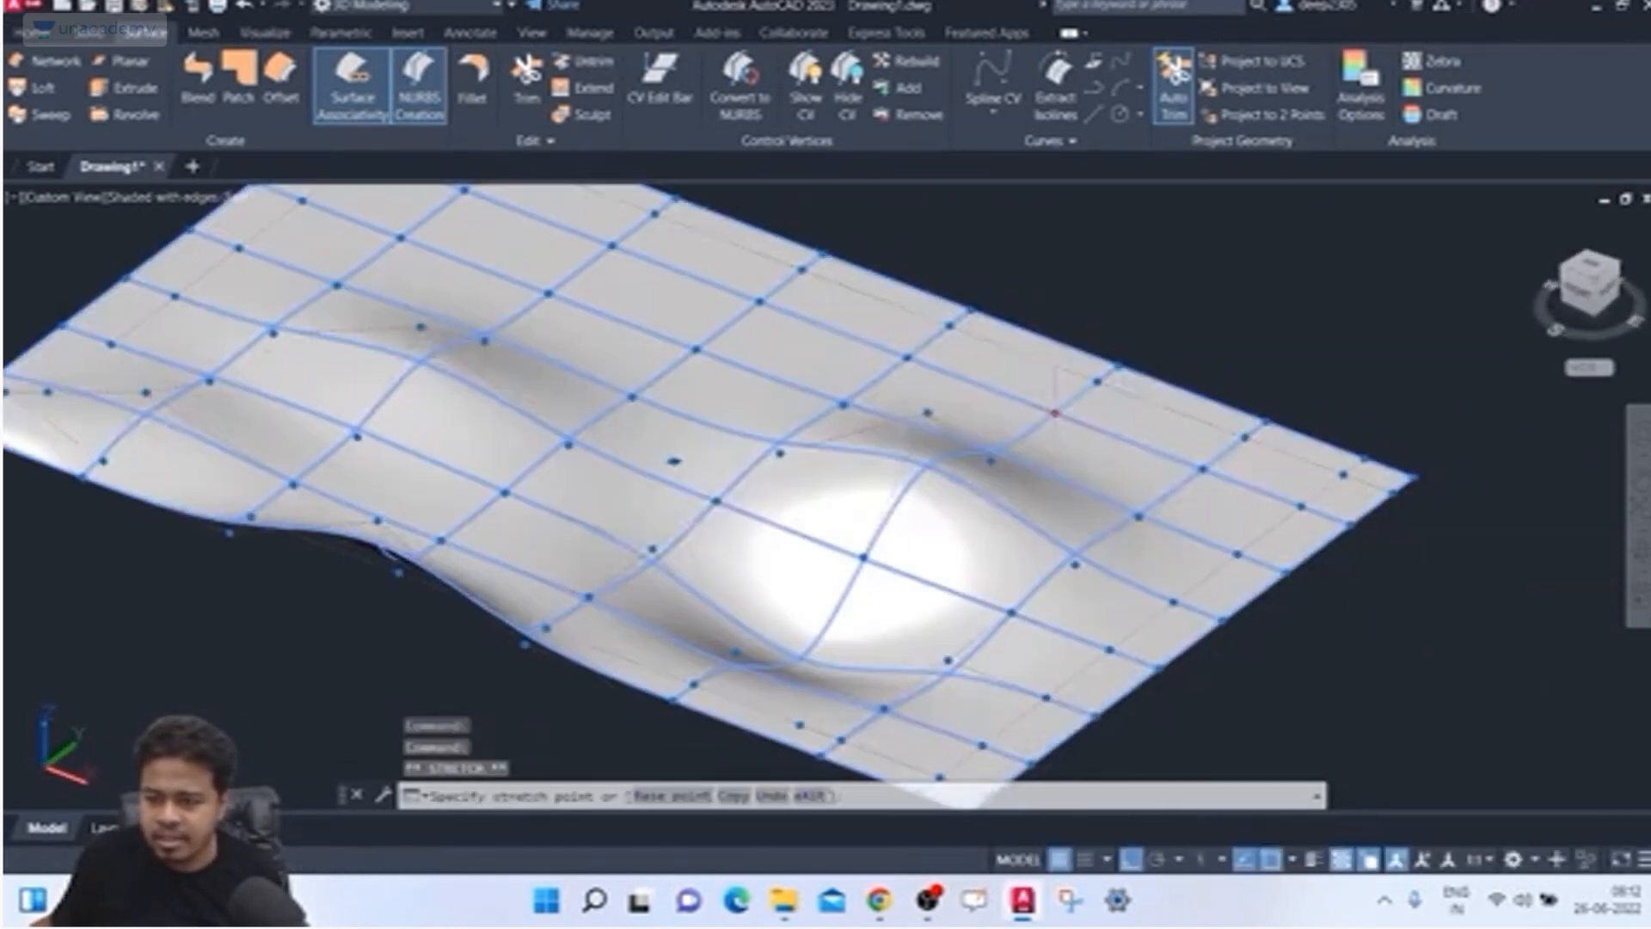
{"action": "left_click", "coordinate": [1065, 345]}
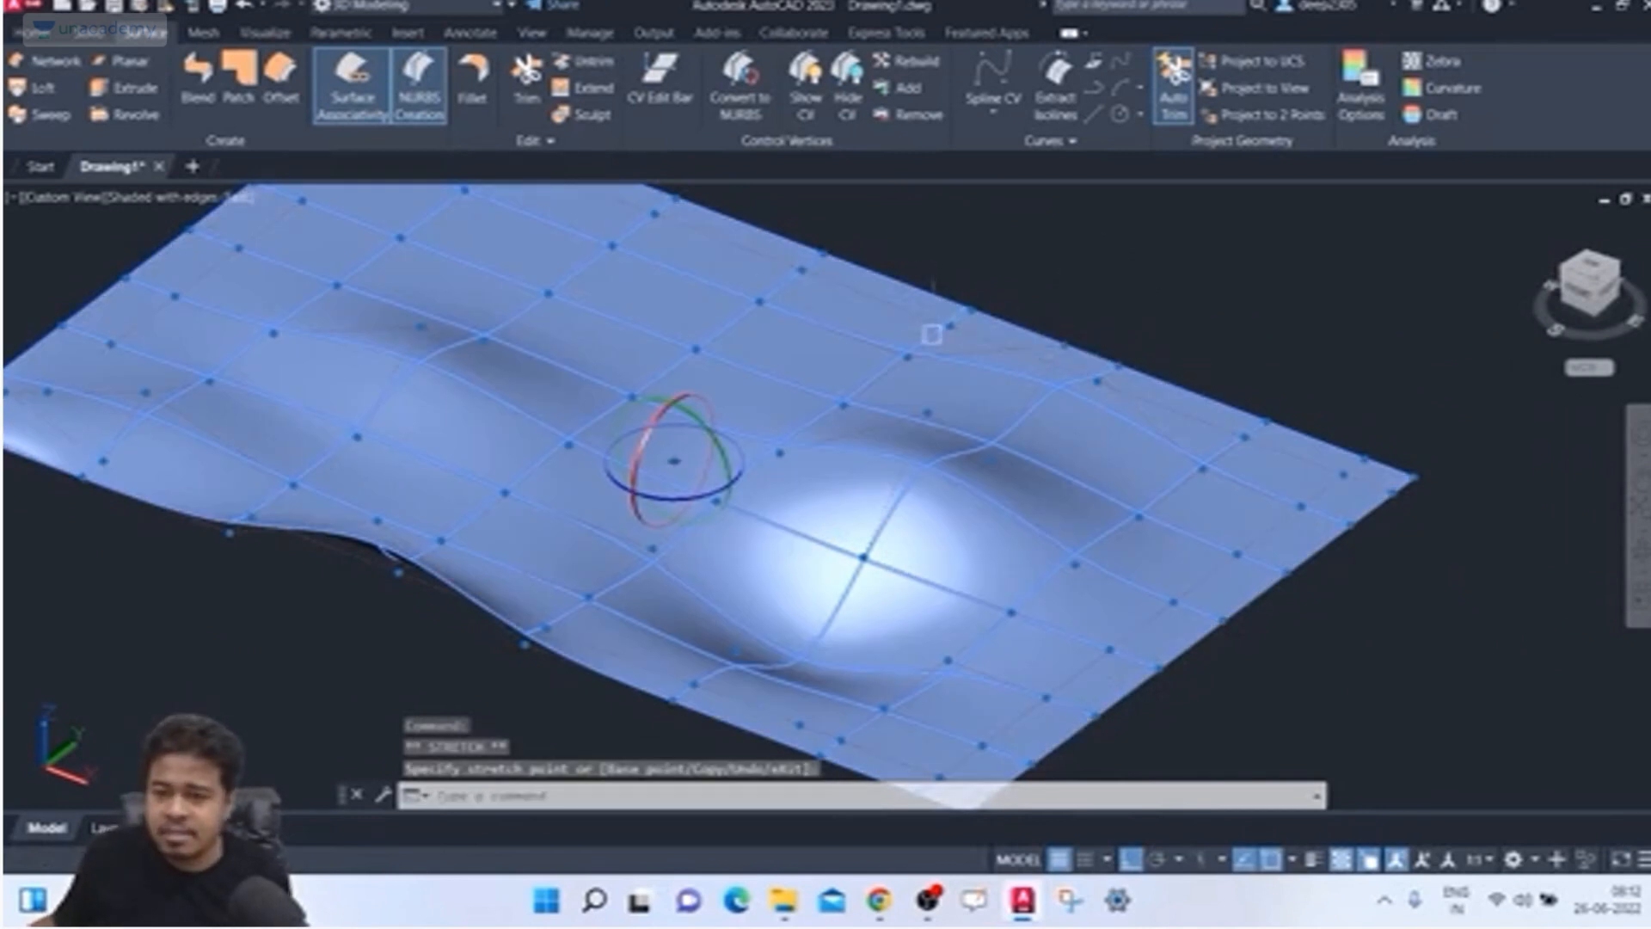
{"action": "middle_click_drag", "start_coordinate": [932, 335], "coordinate": [801, 334]}
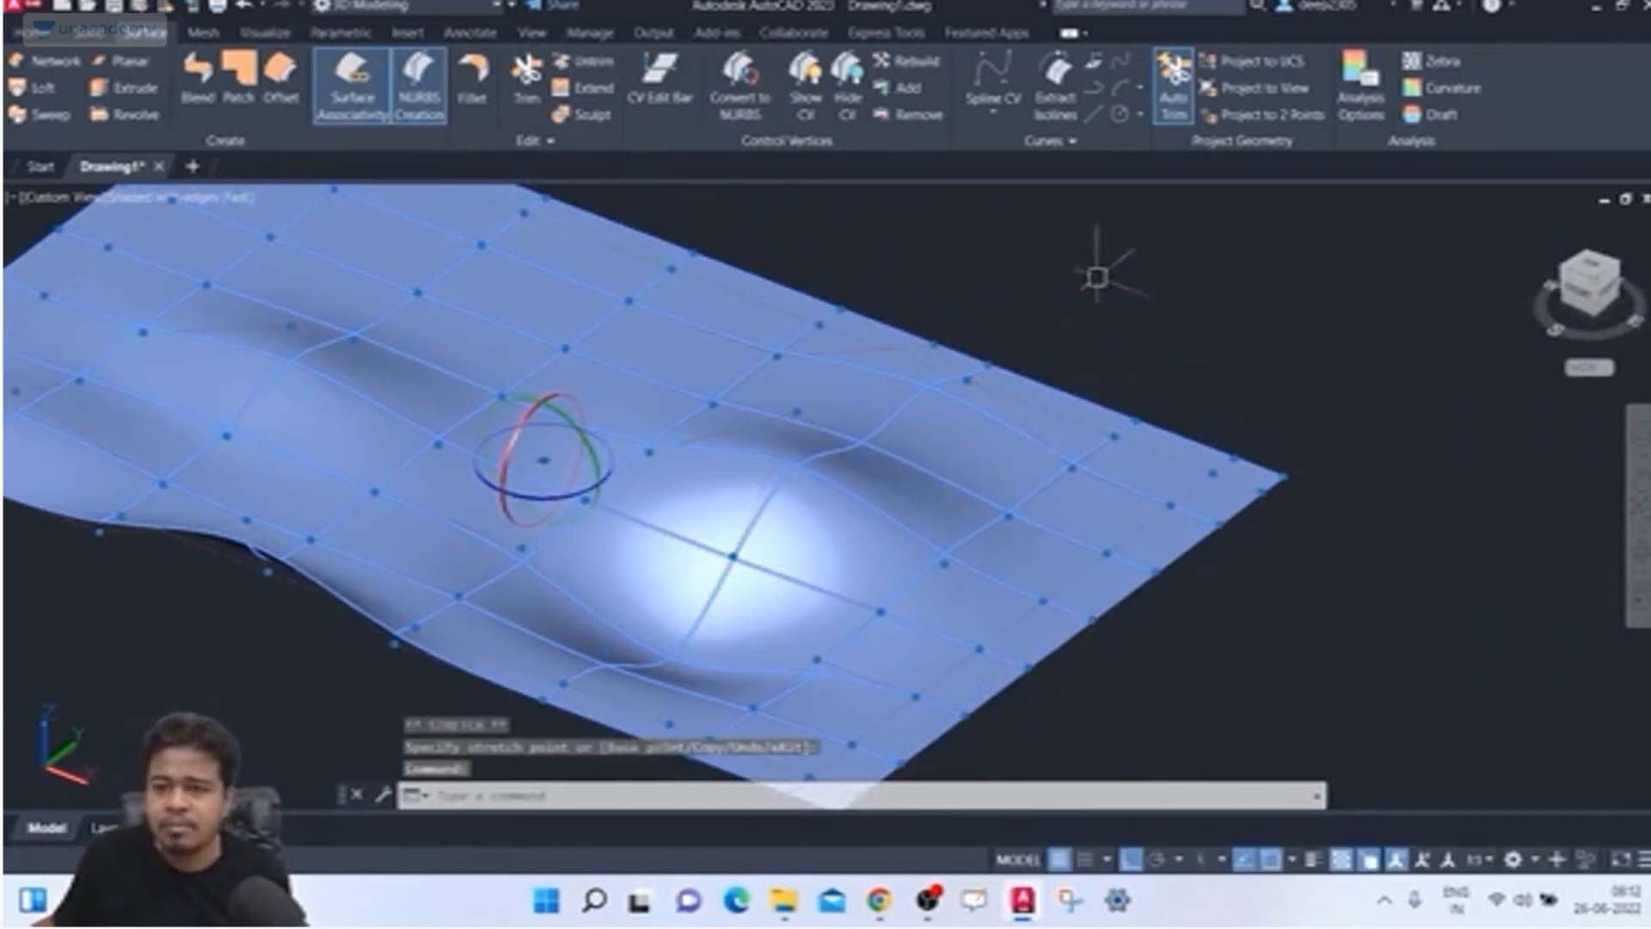
{"action": "left_click", "coordinate": [1219, 471]}
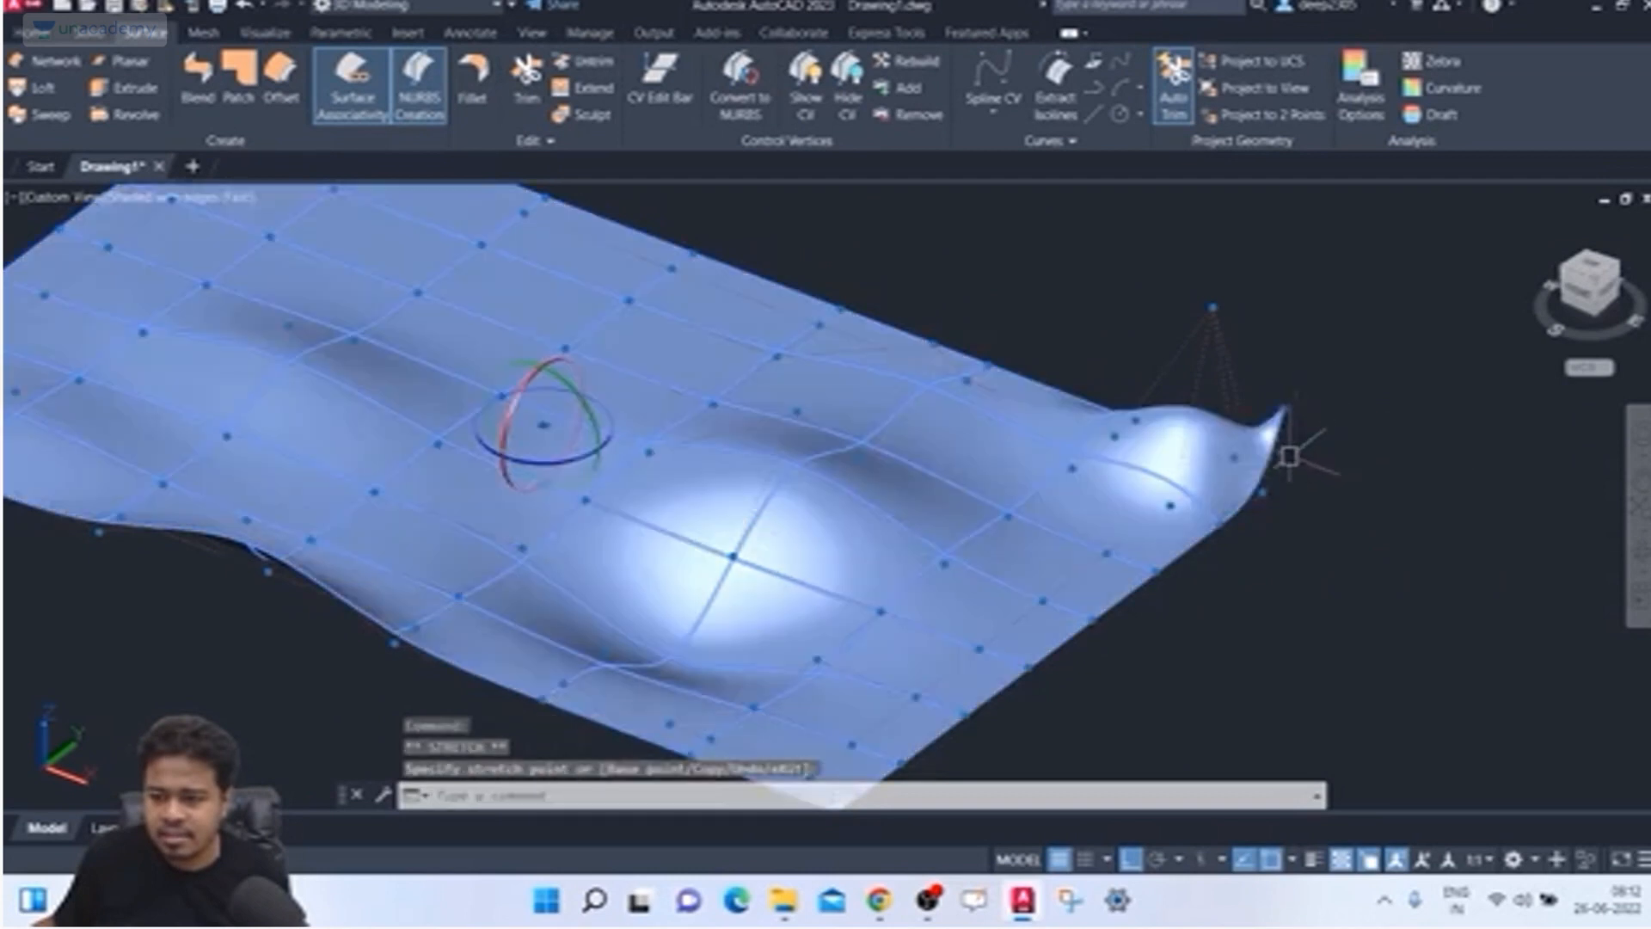
{"action": "scroll", "coordinate": [1288, 456], "scroll_direction": "down", "scroll_amount": 2}
{"action": "middle_click_drag", "start_coordinate": [1288, 457], "coordinate": [1284, 407]}
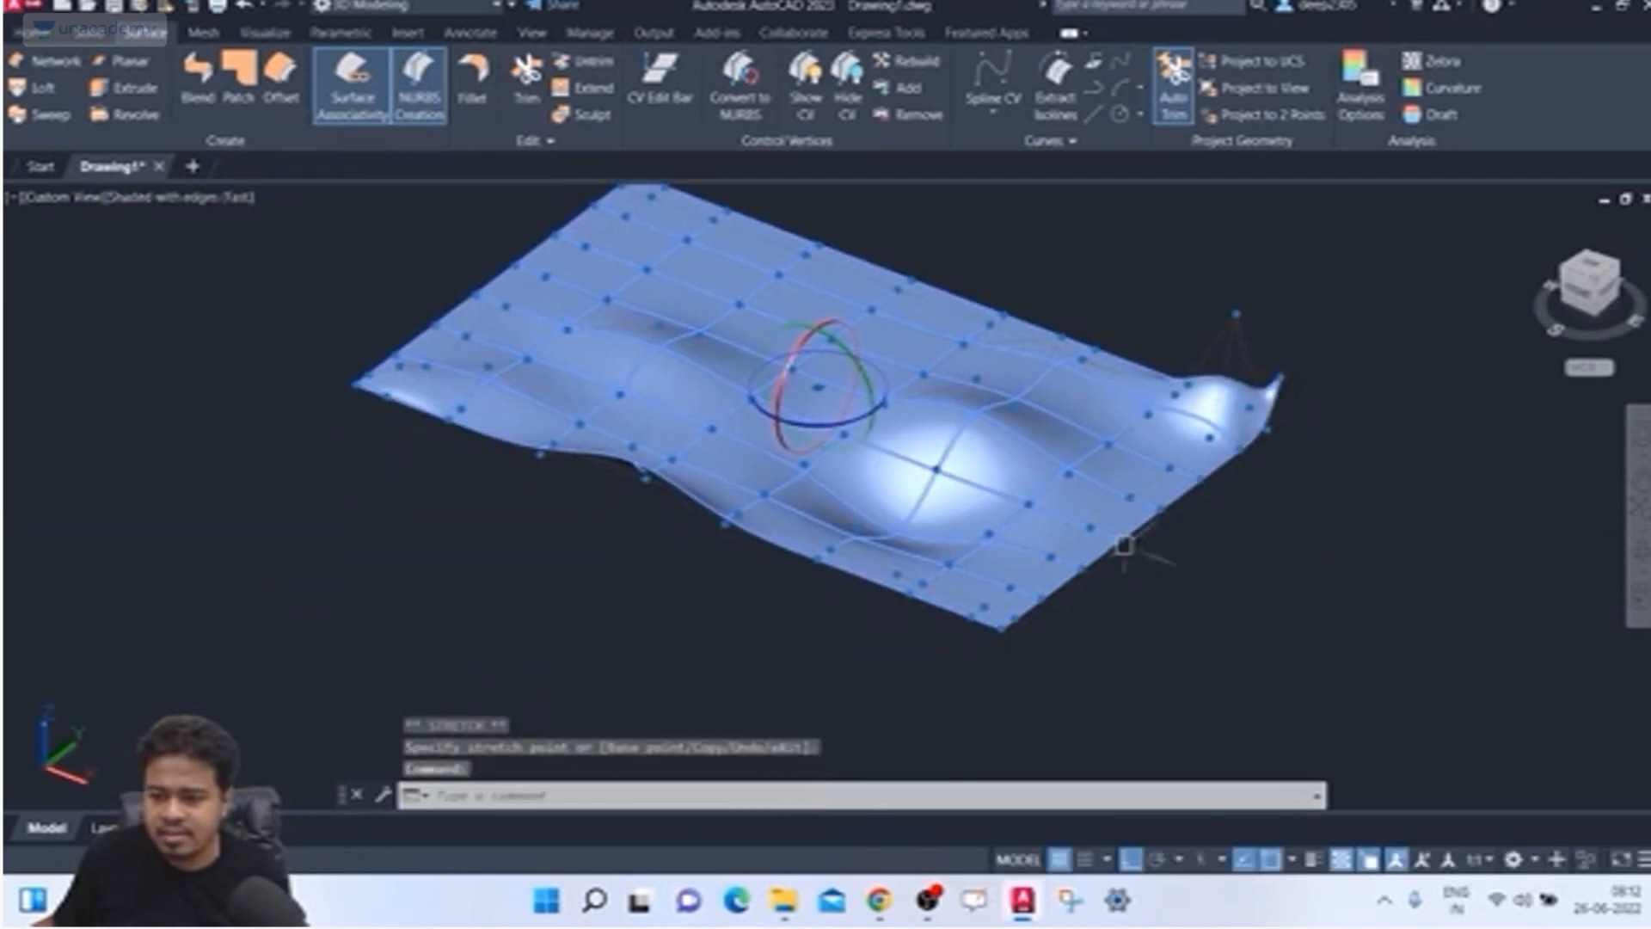
Step: Make the right short edge wavy by raising one control vertex, lowering the next and raising a third, and deselect the surface
{"action": "left_click", "coordinate": [1086, 565]}
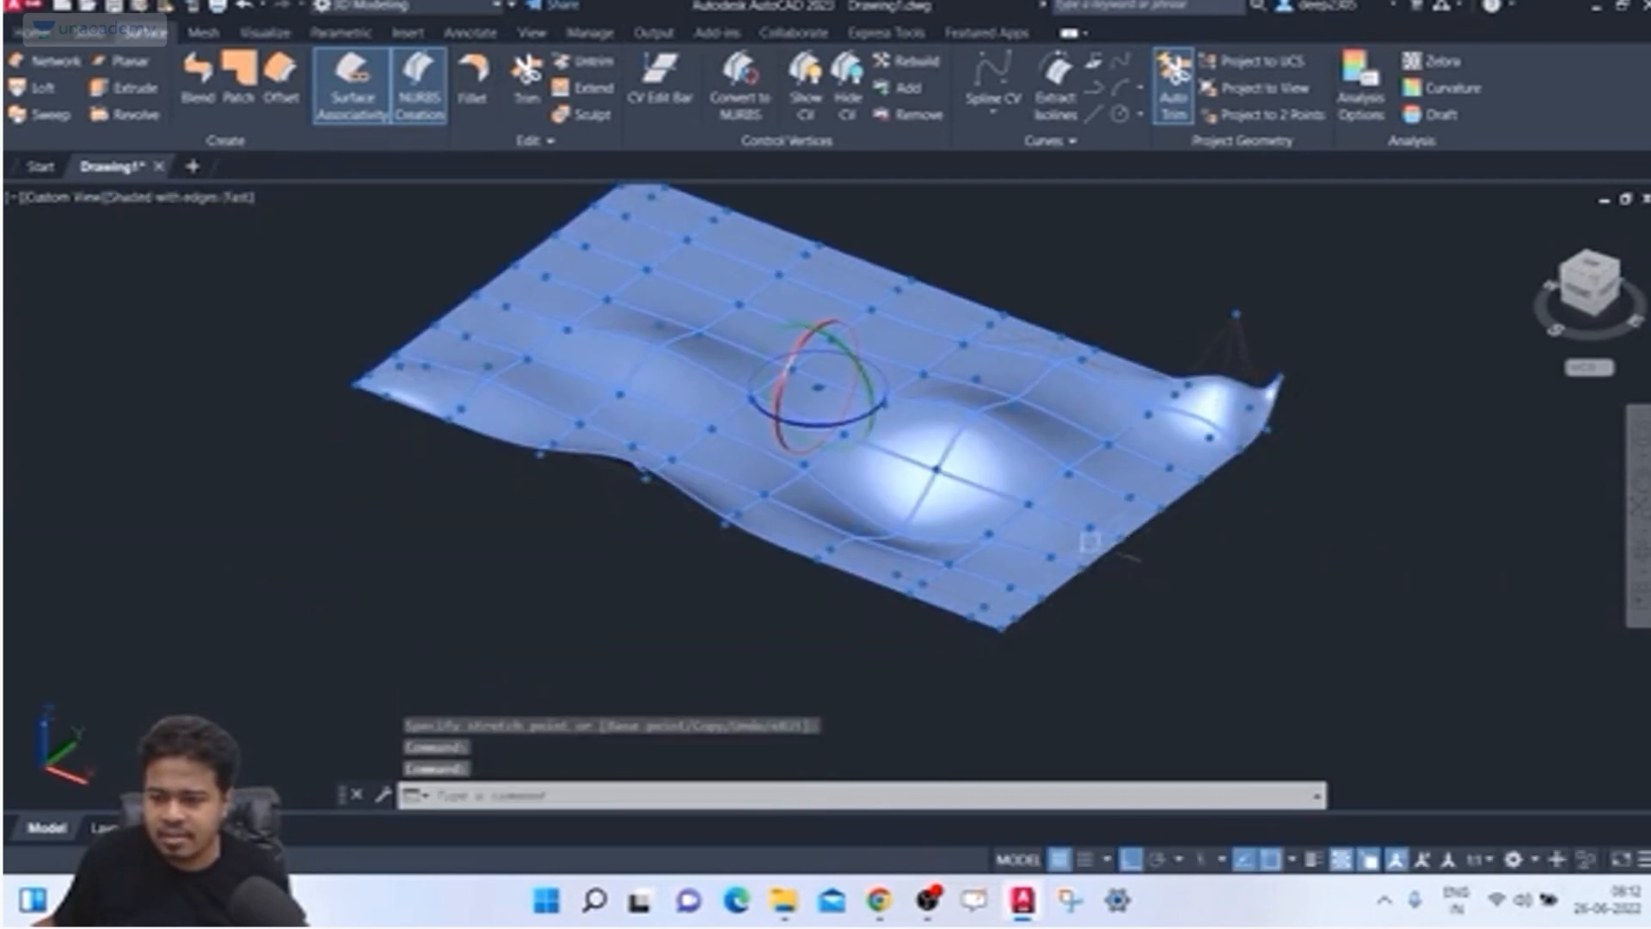
{"action": "left_click", "coordinate": [1082, 570]}
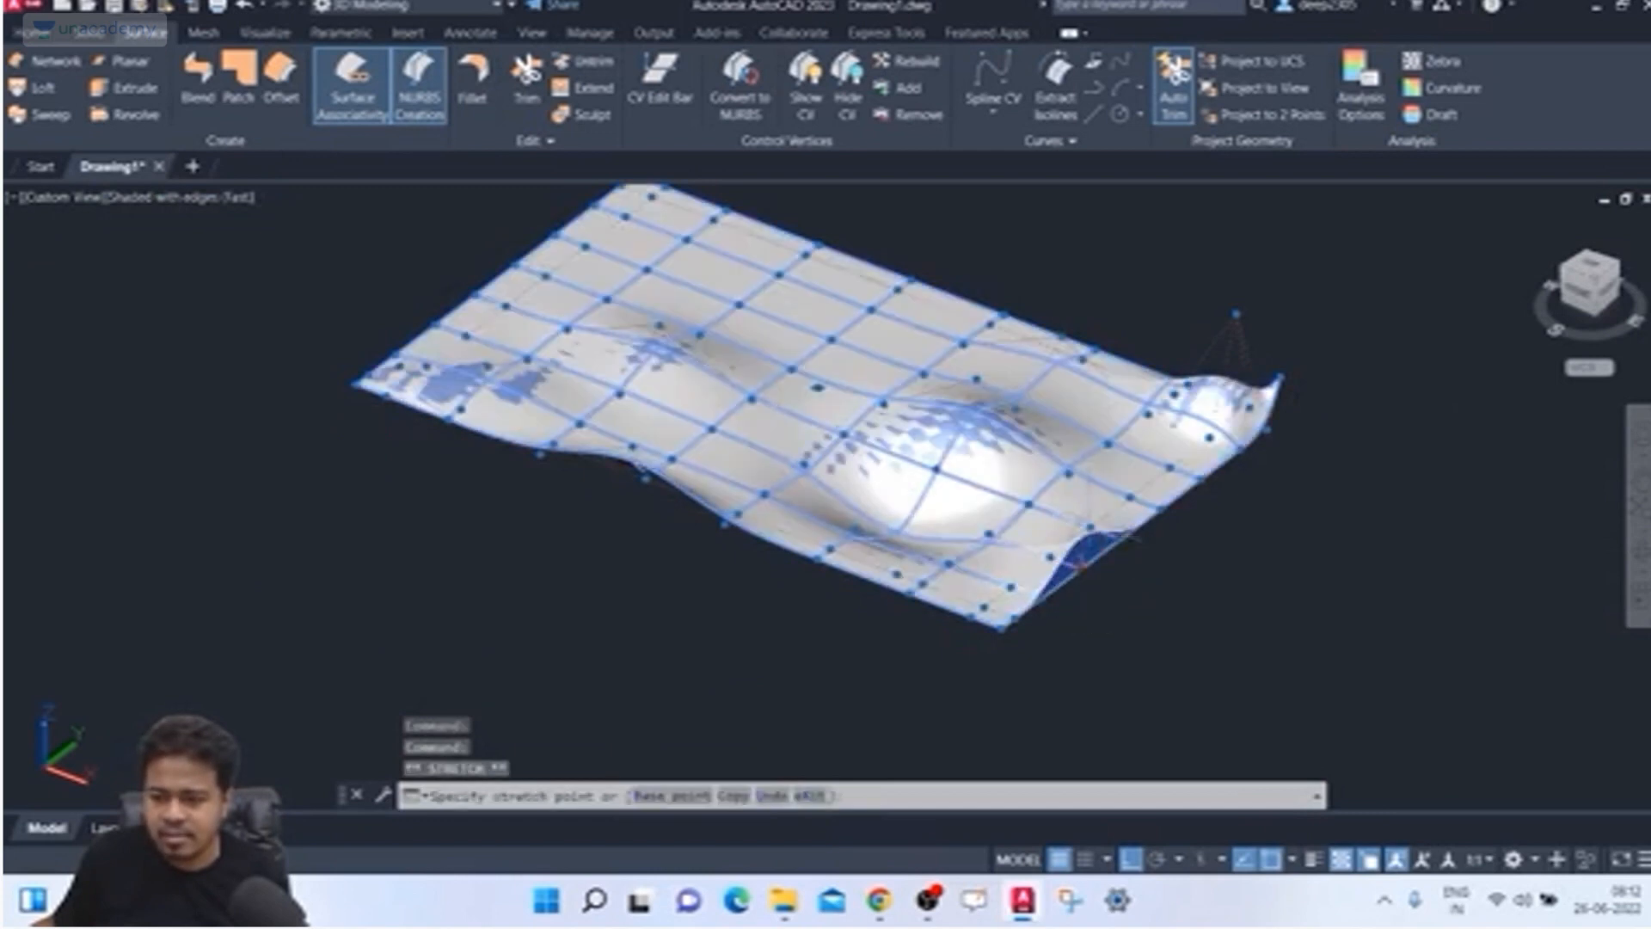
{"action": "left_click", "coordinate": [1161, 509]}
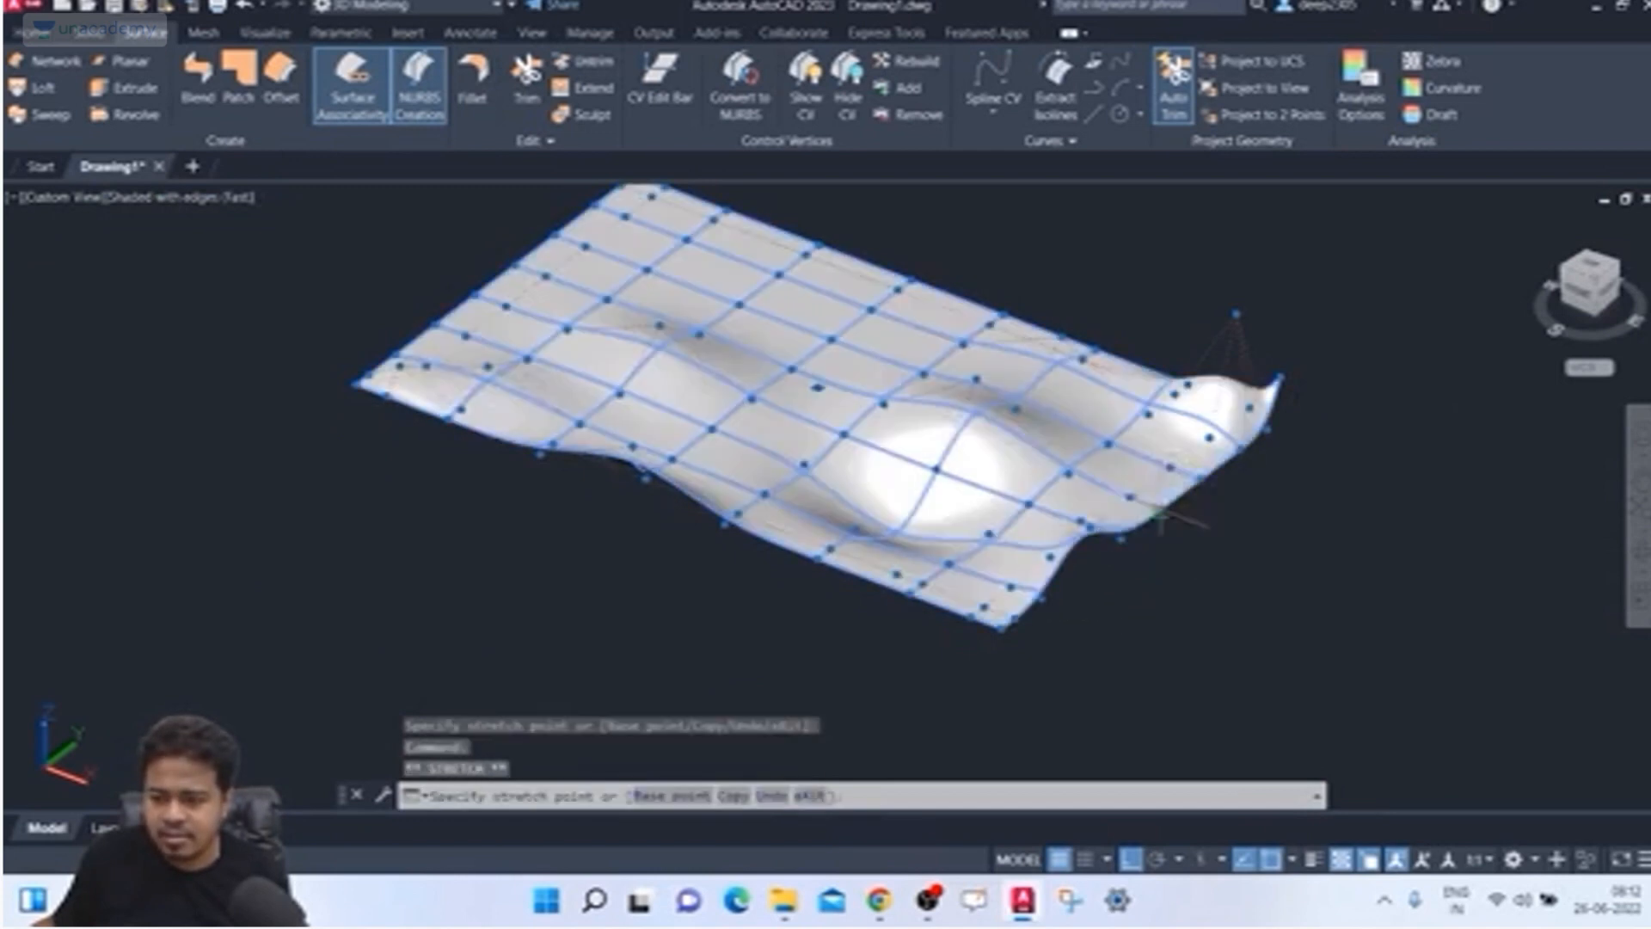
{"action": "left_click", "coordinate": [1162, 543]}
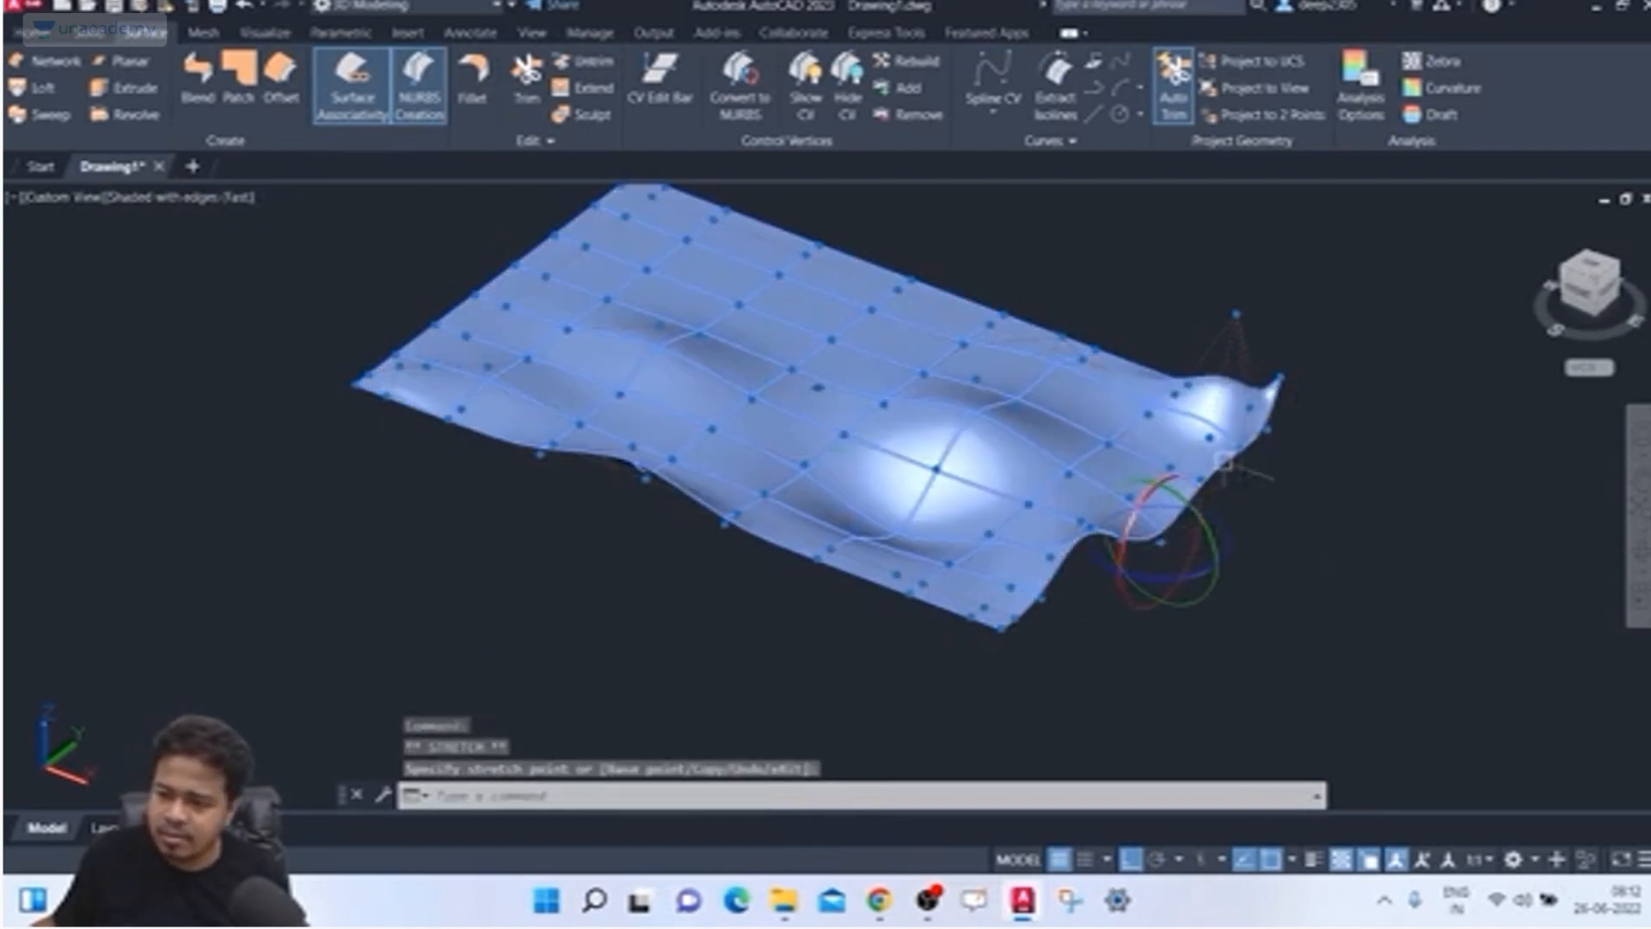
{"action": "left_click", "coordinate": [1240, 450]}
{"action": "left_click", "coordinate": [1240, 409]}
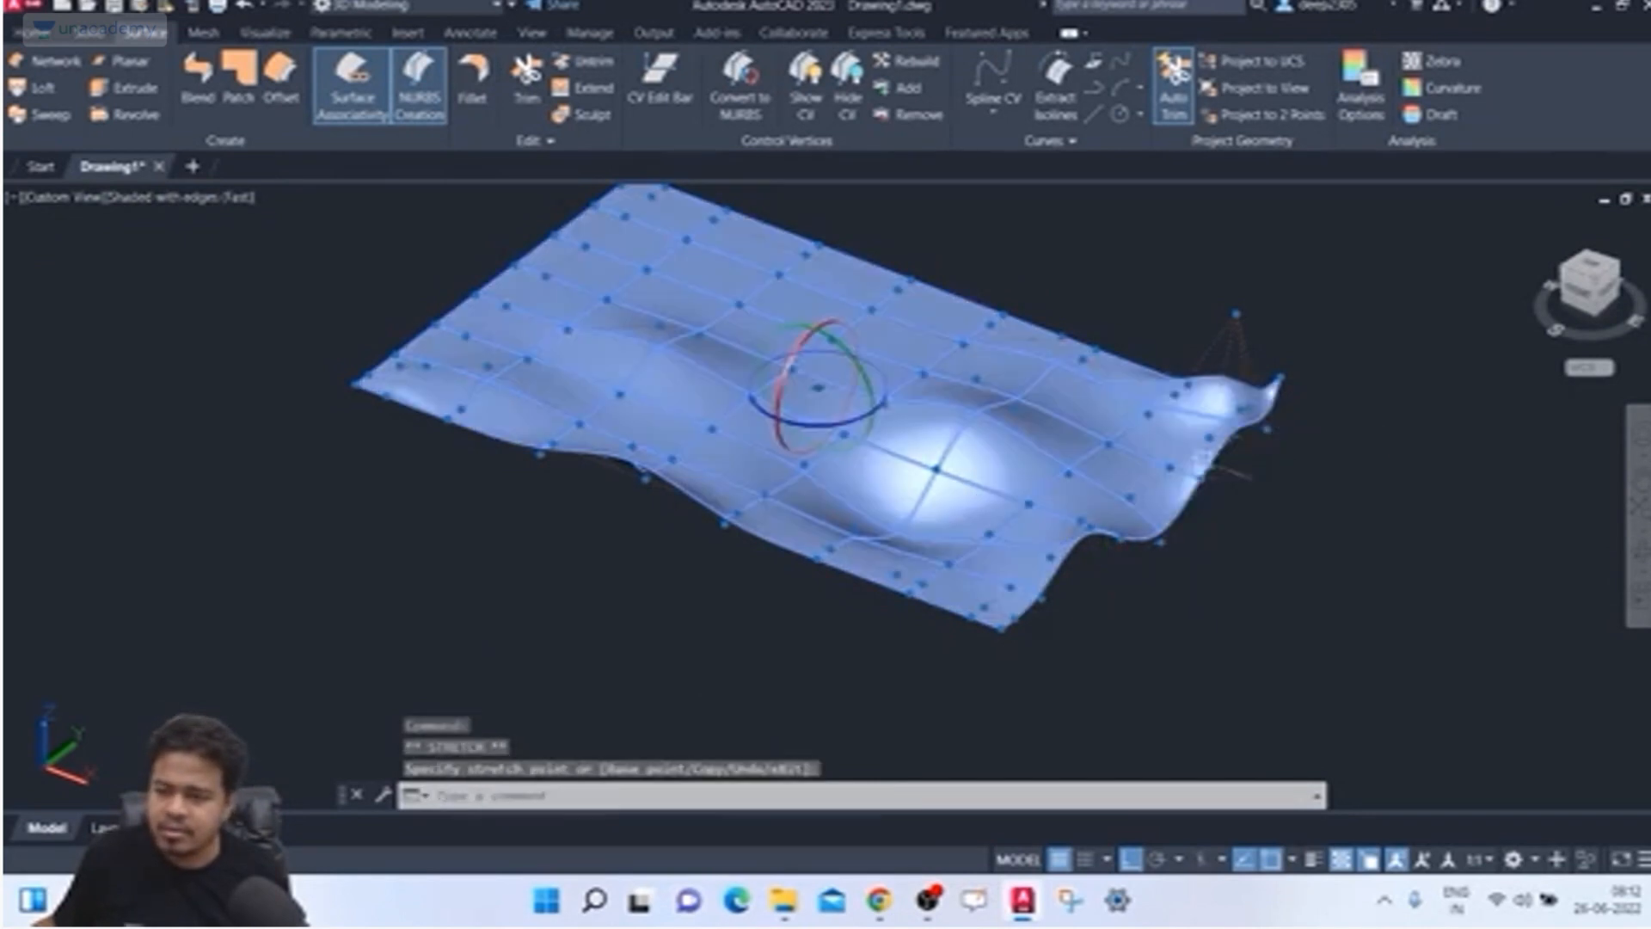
{"action": "key", "text": "Escape"}
Step: Try to convert the domed surface on top of the raised block to NURBS
{"action": "middle_click_drag", "start_coordinate": [745, 598], "coordinate": [654, 559], "text": "shift"}
{"action": "scroll", "coordinate": [663, 507], "scroll_direction": "down", "scroll_amount": 5}
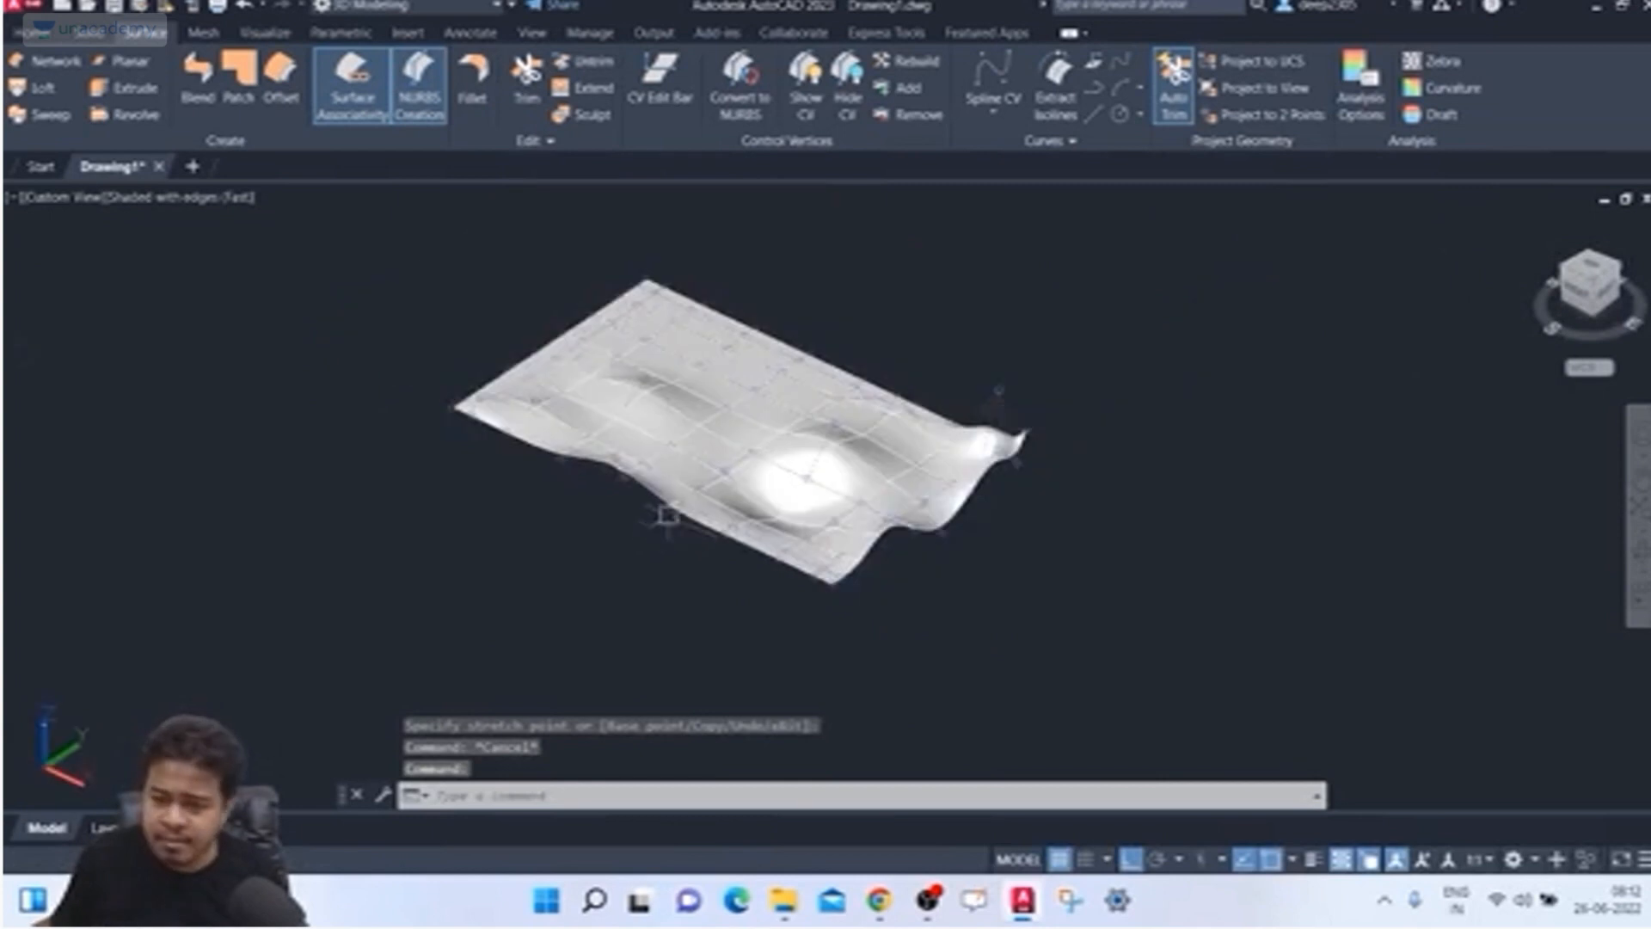
{"action": "middle_click_drag", "start_coordinate": [555, 499], "coordinate": [611, 505]}
{"action": "scroll", "coordinate": [770, 477], "scroll_direction": "up", "scroll_amount": 2}
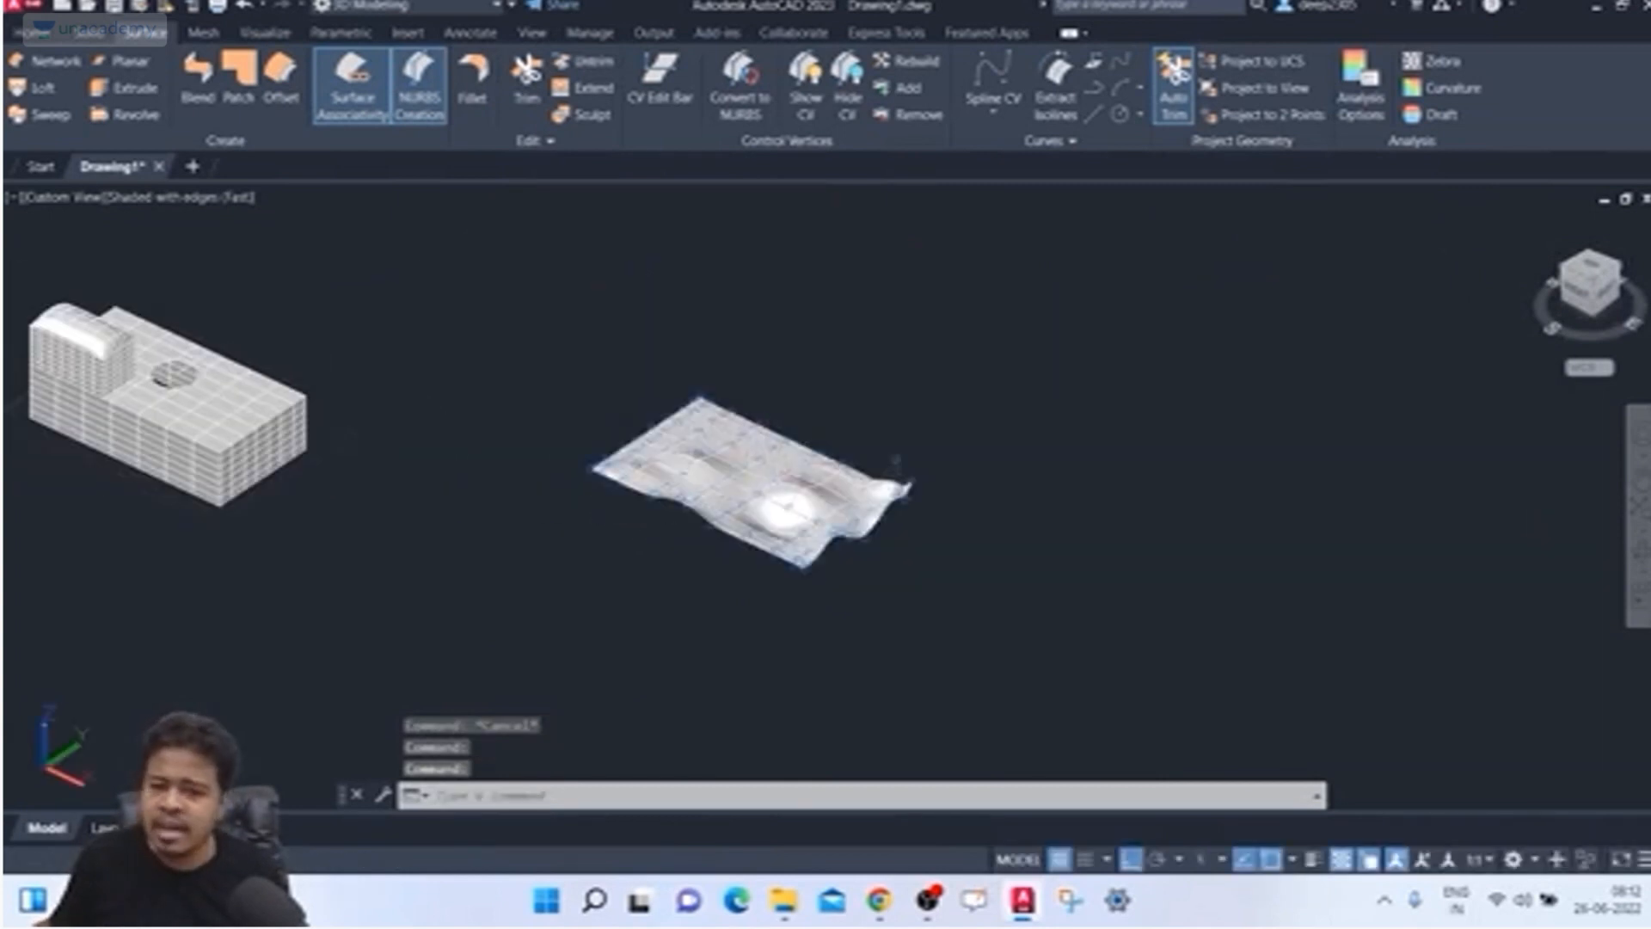
{"action": "middle_click_drag", "start_coordinate": [368, 436], "coordinate": [584, 439]}
{"action": "key", "text": "Escape"}
{"action": "middle_click_drag", "start_coordinate": [217, 422], "coordinate": [357, 481]}
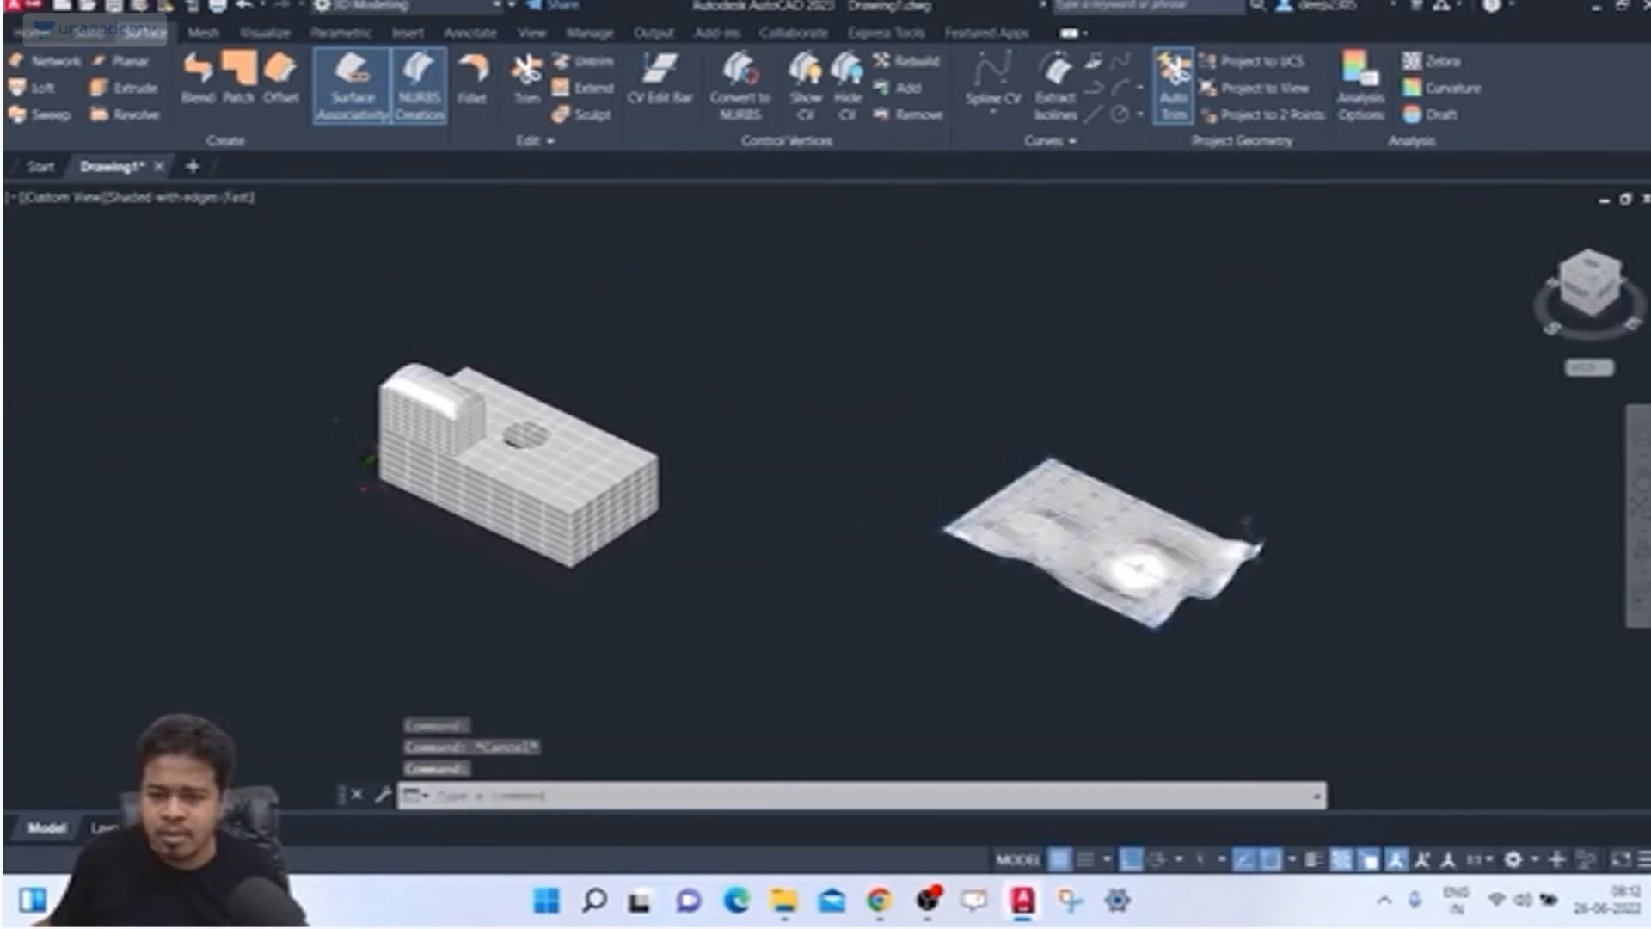
{"action": "scroll", "coordinate": [543, 340], "scroll_direction": "up", "scroll_amount": 4}
{"action": "left_click", "coordinate": [314, 378]}
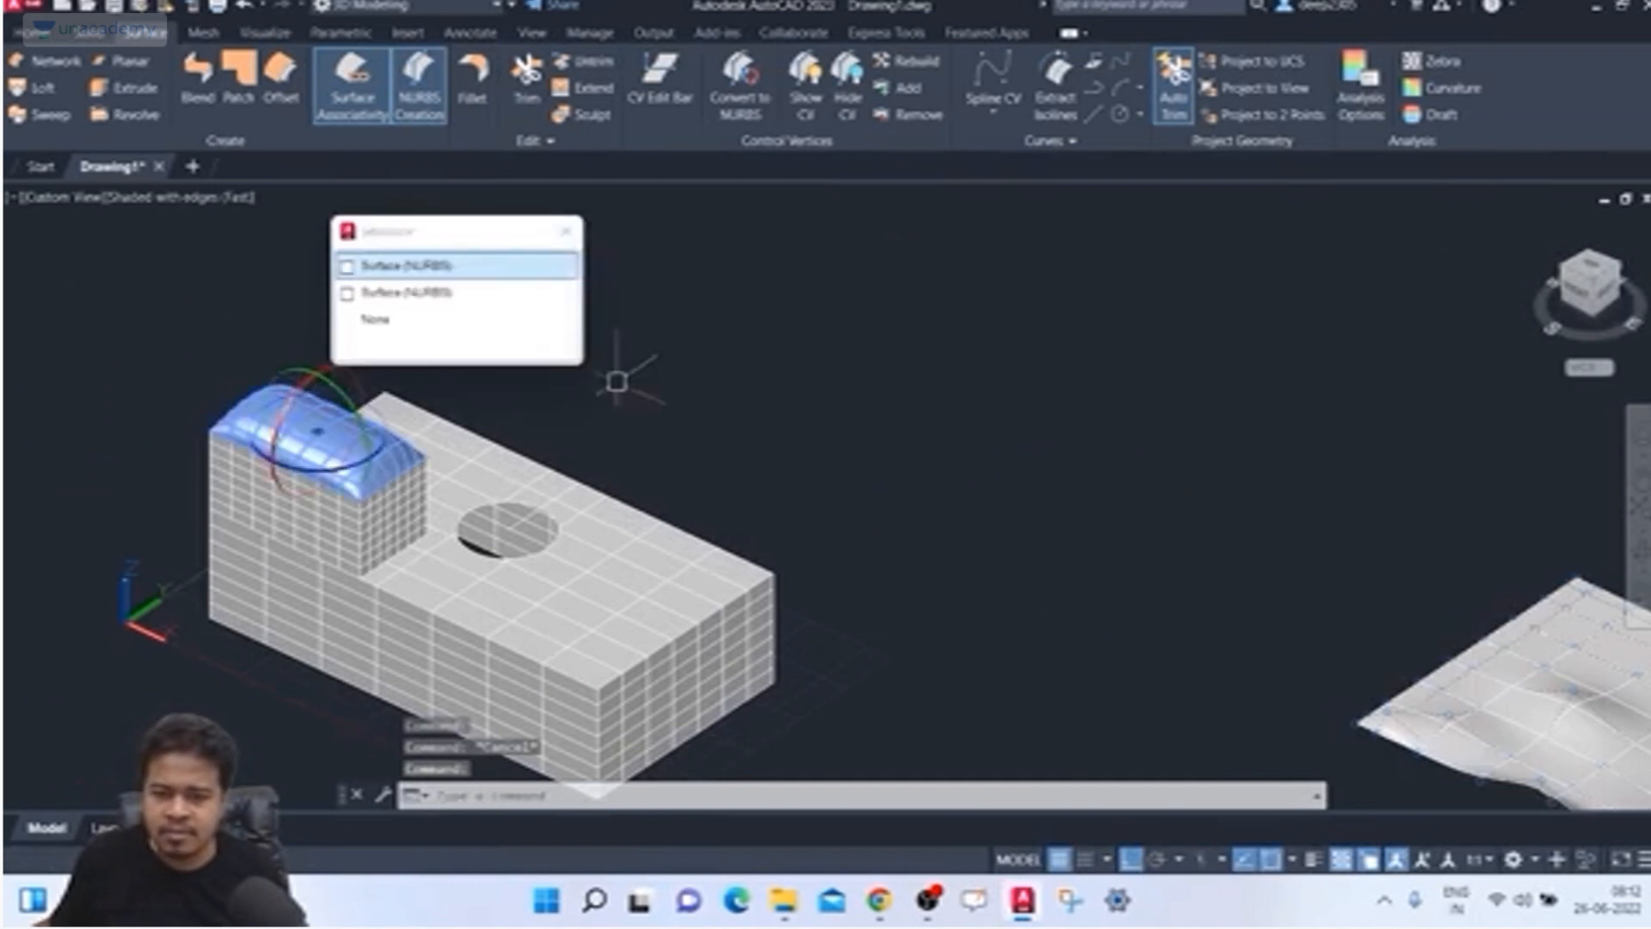
{"action": "middle_click_drag", "start_coordinate": [791, 401], "coordinate": [951, 392]}
{"action": "left_click", "coordinate": [455, 414]}
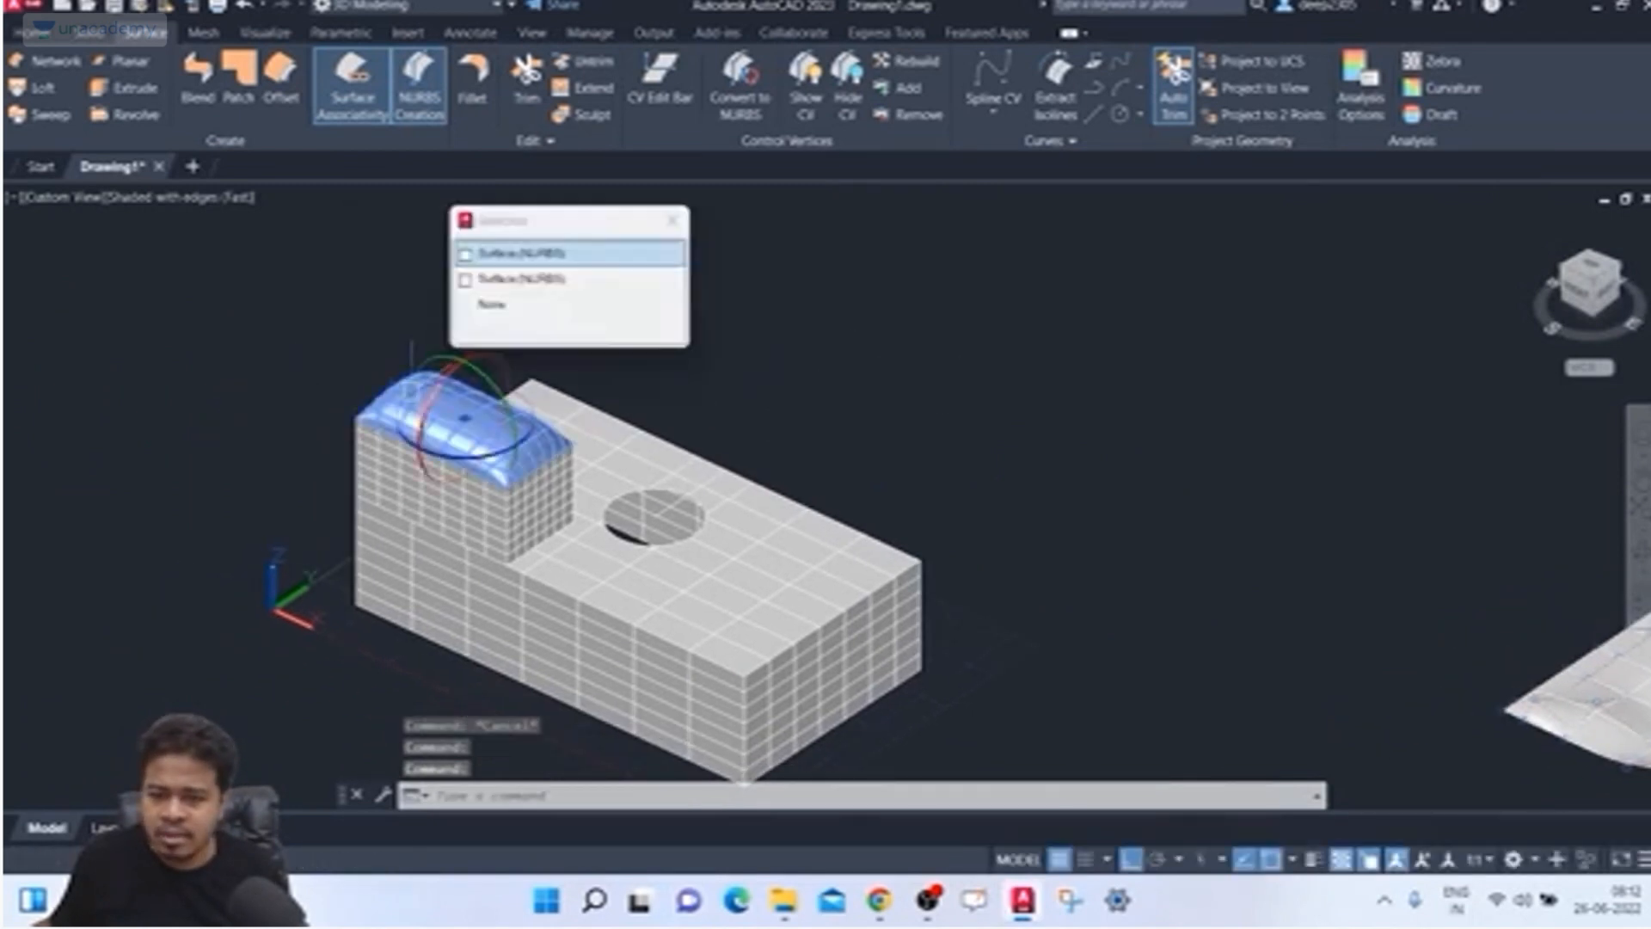
{"action": "left_click", "coordinate": [540, 256]}
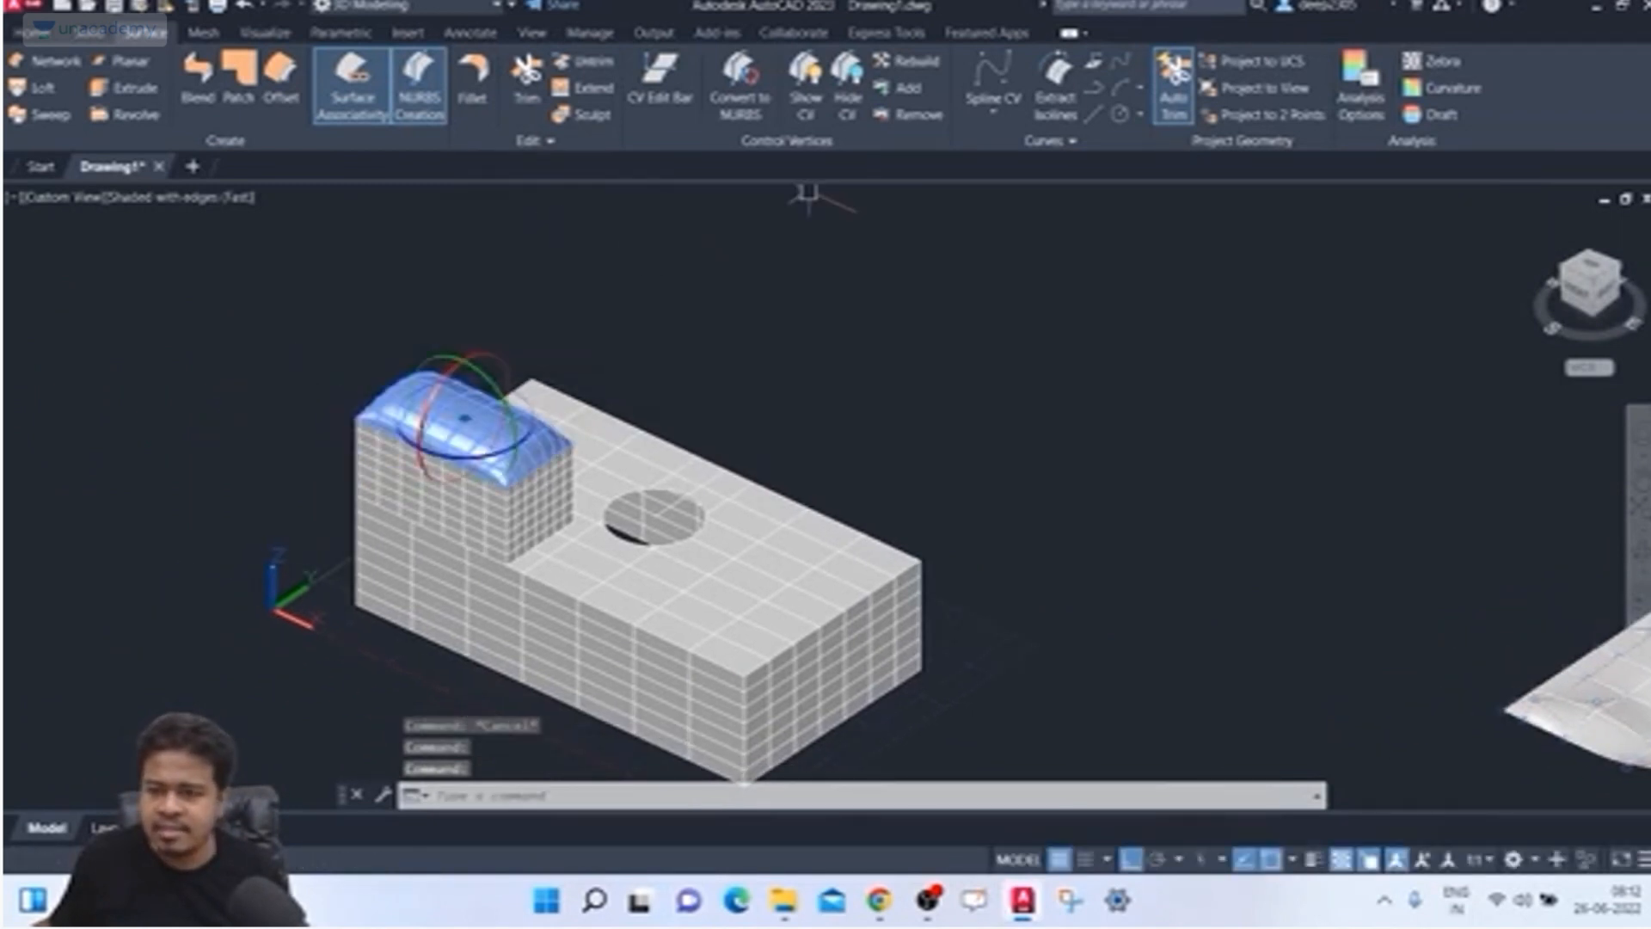
{"action": "left_click", "coordinate": [739, 86]}
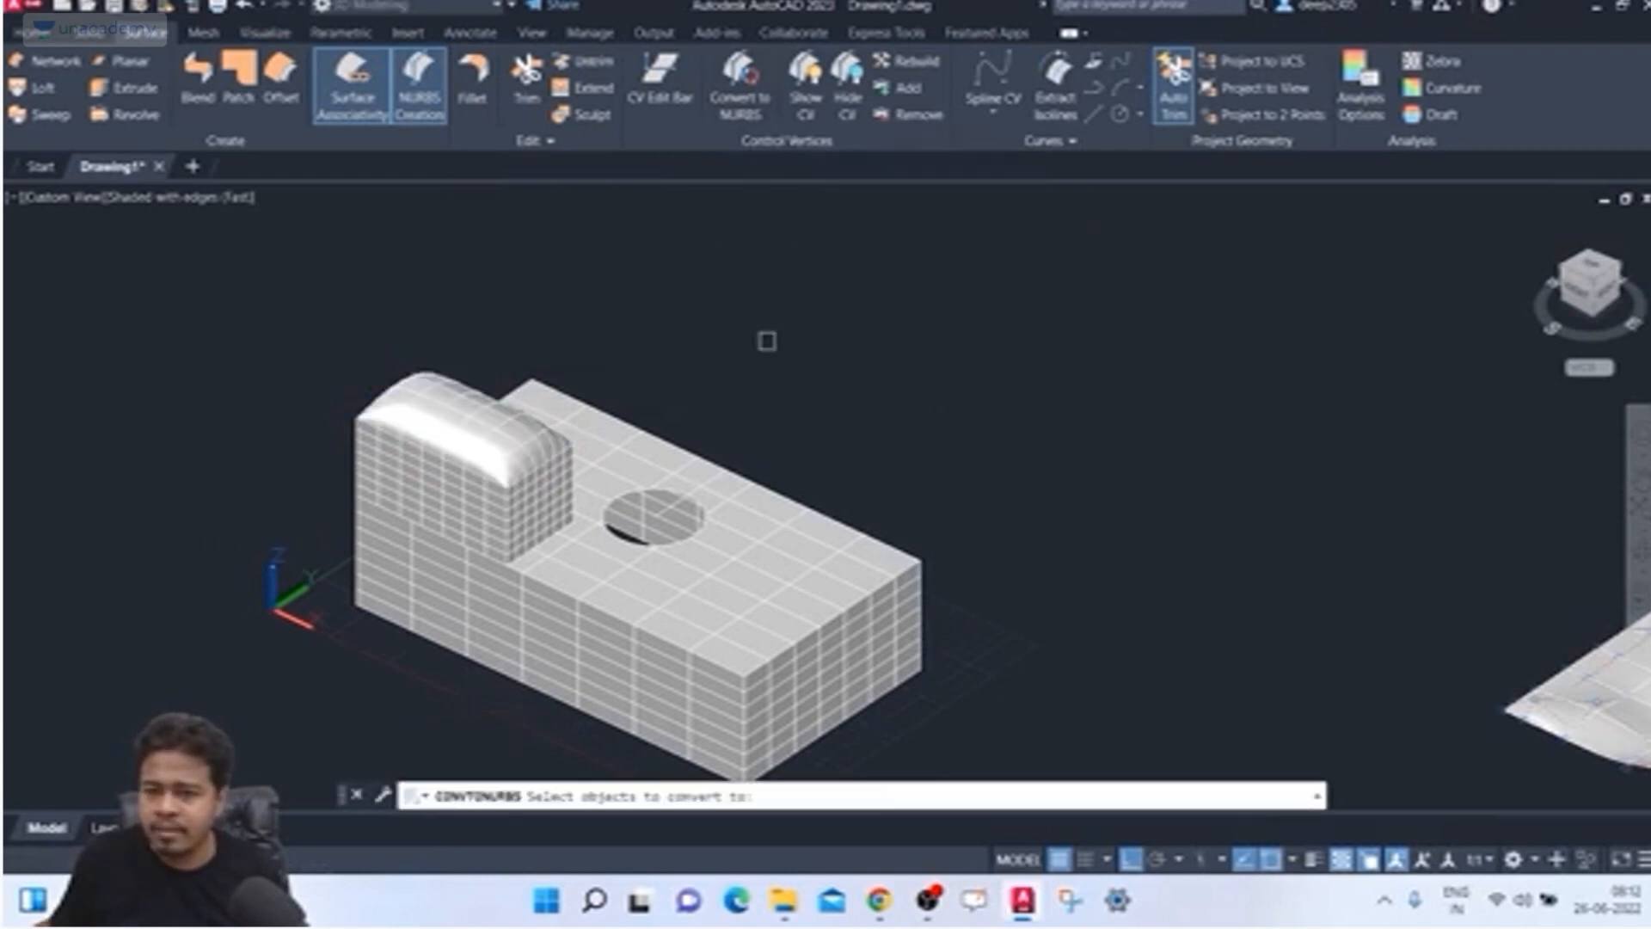
{"action": "key", "text": "Escape"}
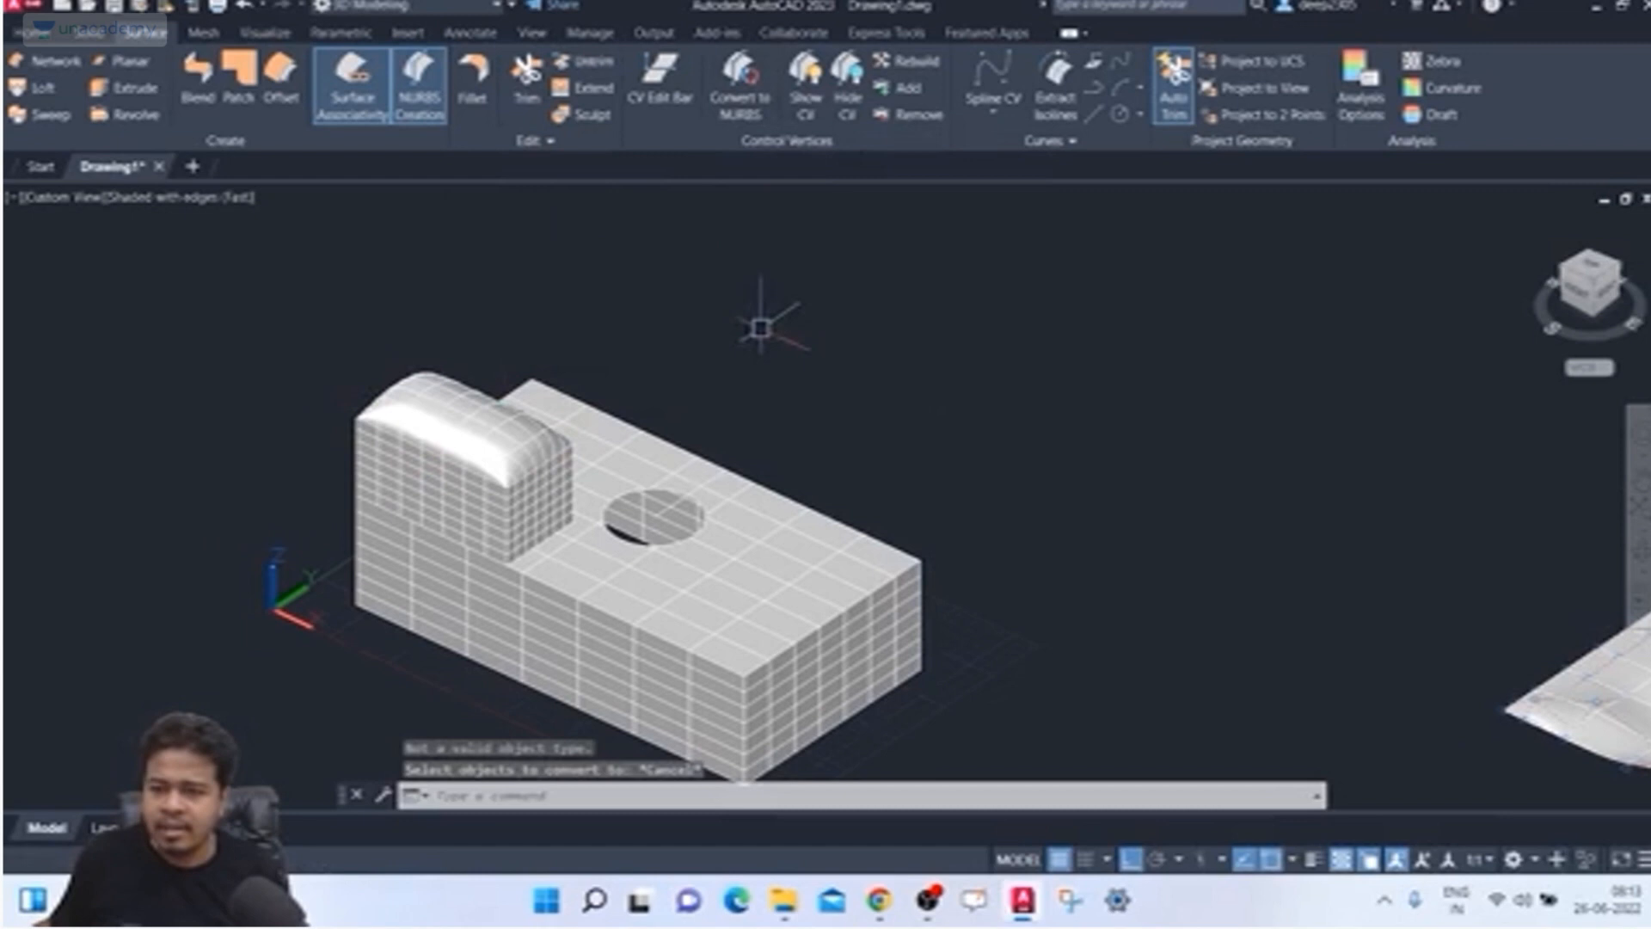
{"action": "left_click", "coordinate": [457, 398]}
{"action": "right_click", "coordinate": [456, 400]}
{"action": "key", "text": "Escape"}
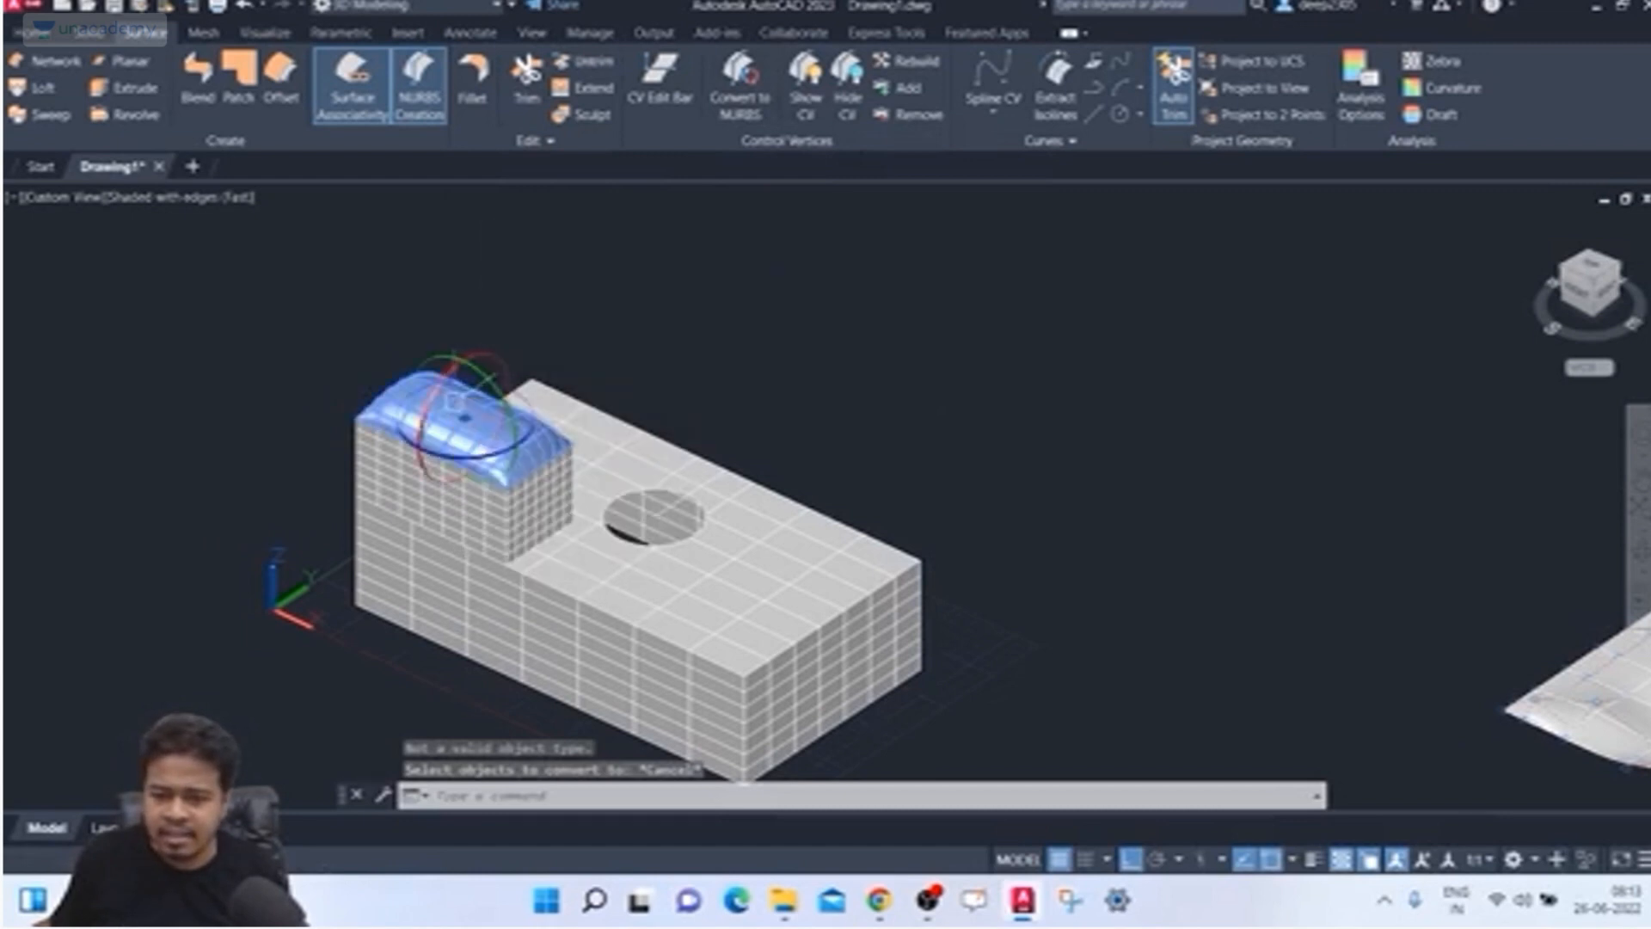
{"action": "key", "text": "Escape"}
{"action": "left_click", "coordinate": [431, 399]}
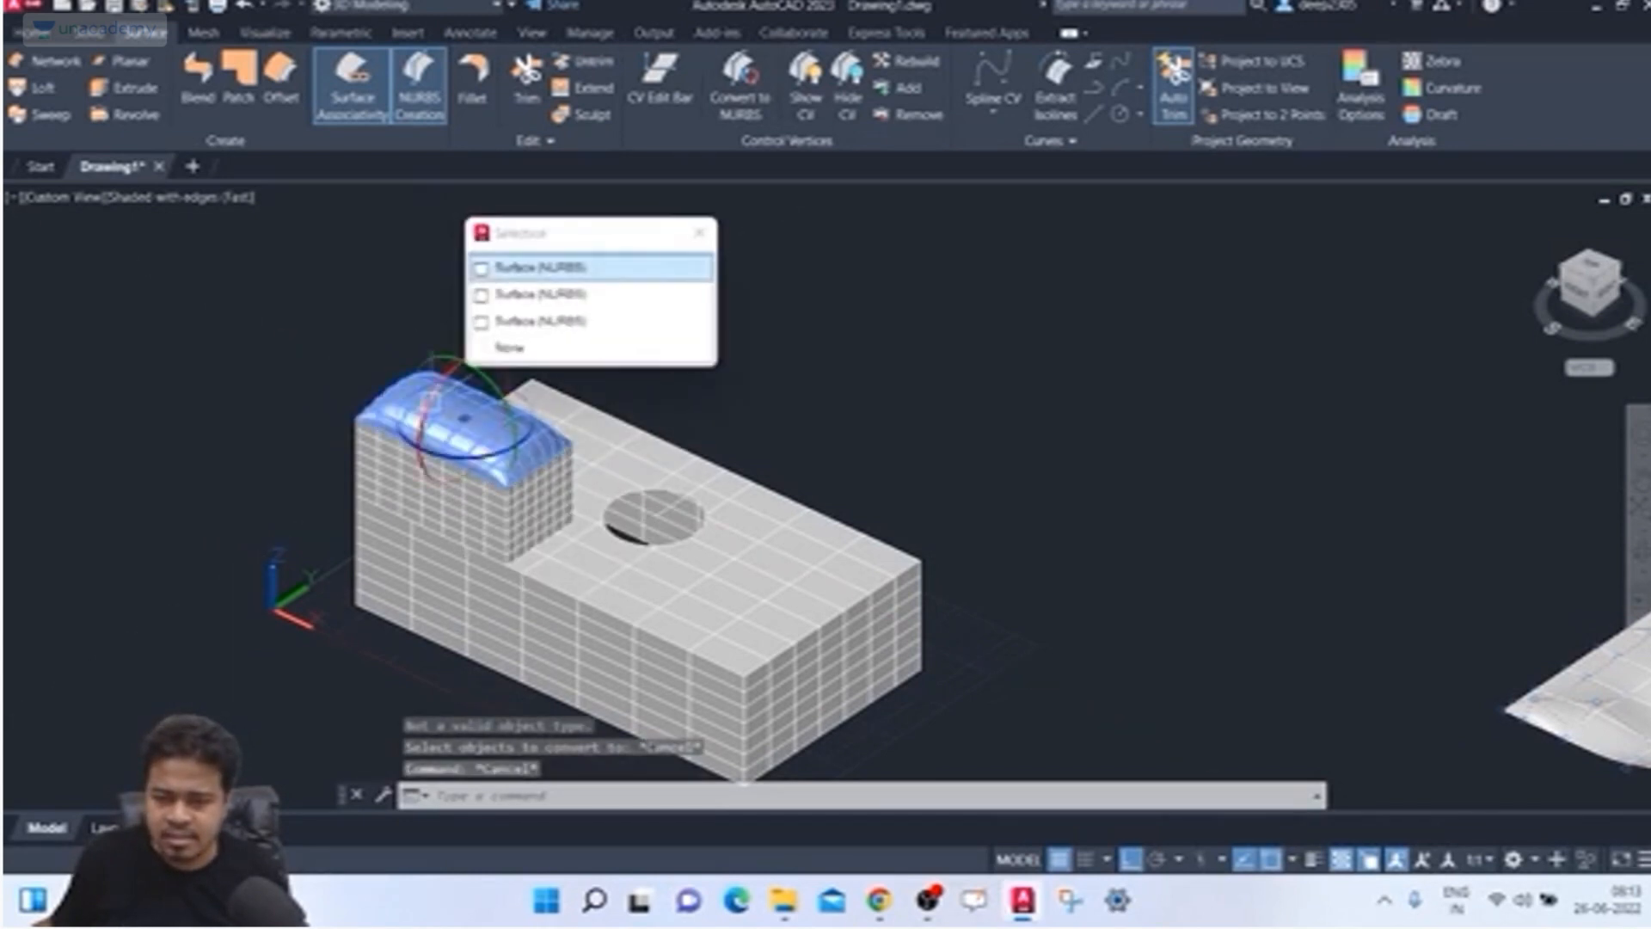
{"action": "left_click", "coordinate": [560, 269]}
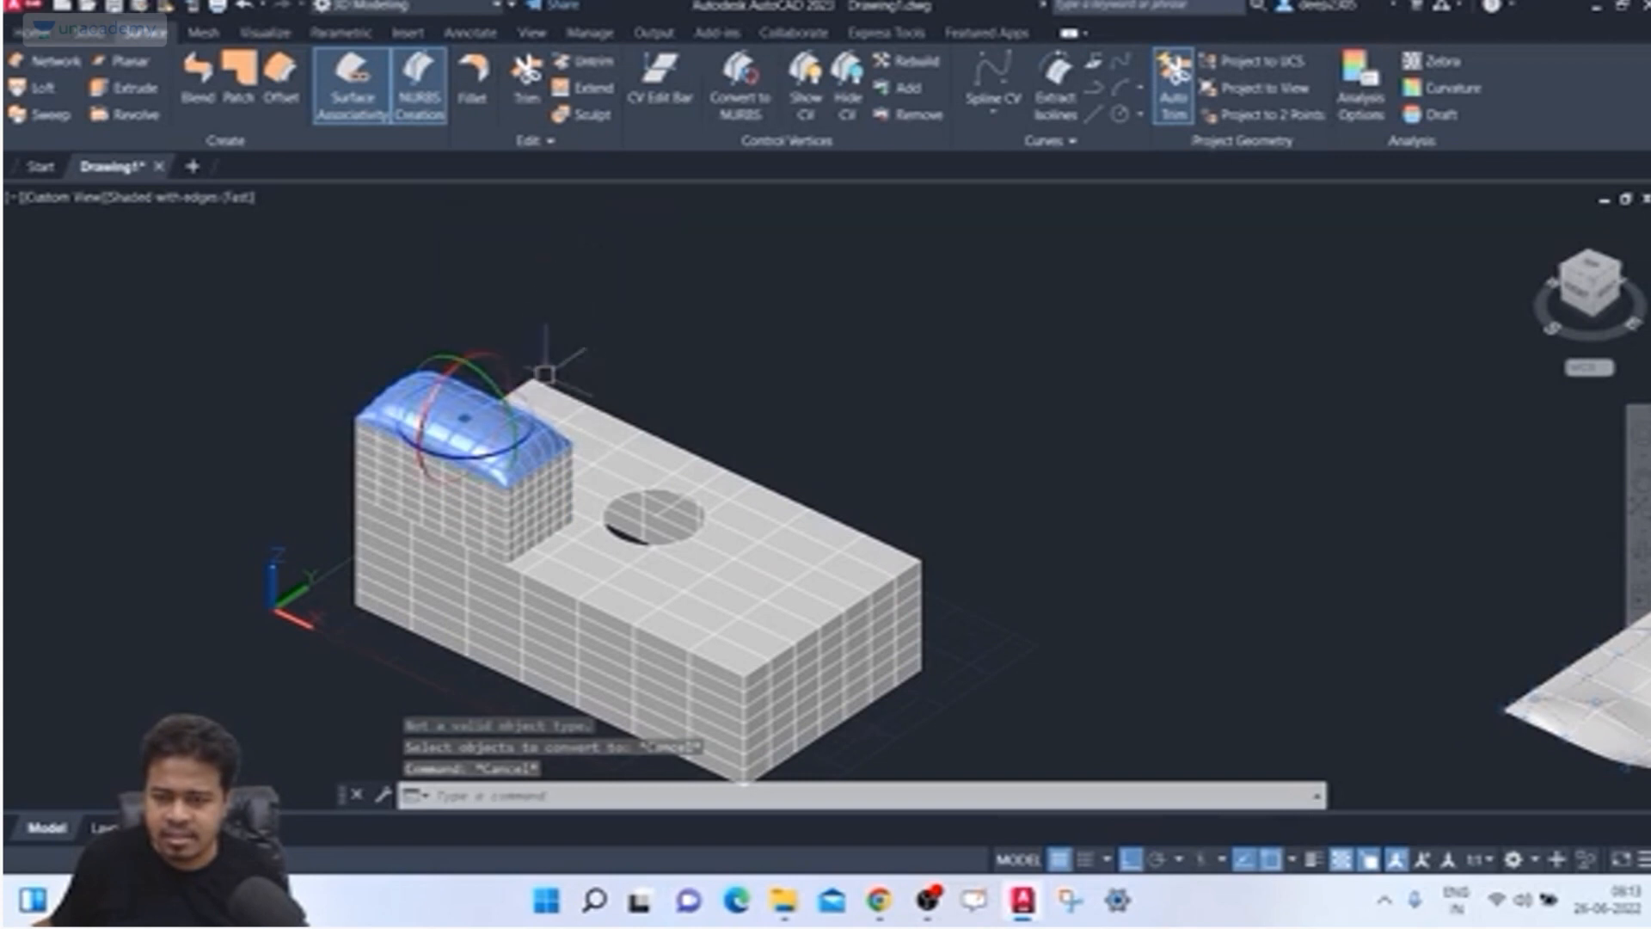
{"action": "right_click", "coordinate": [488, 434]}
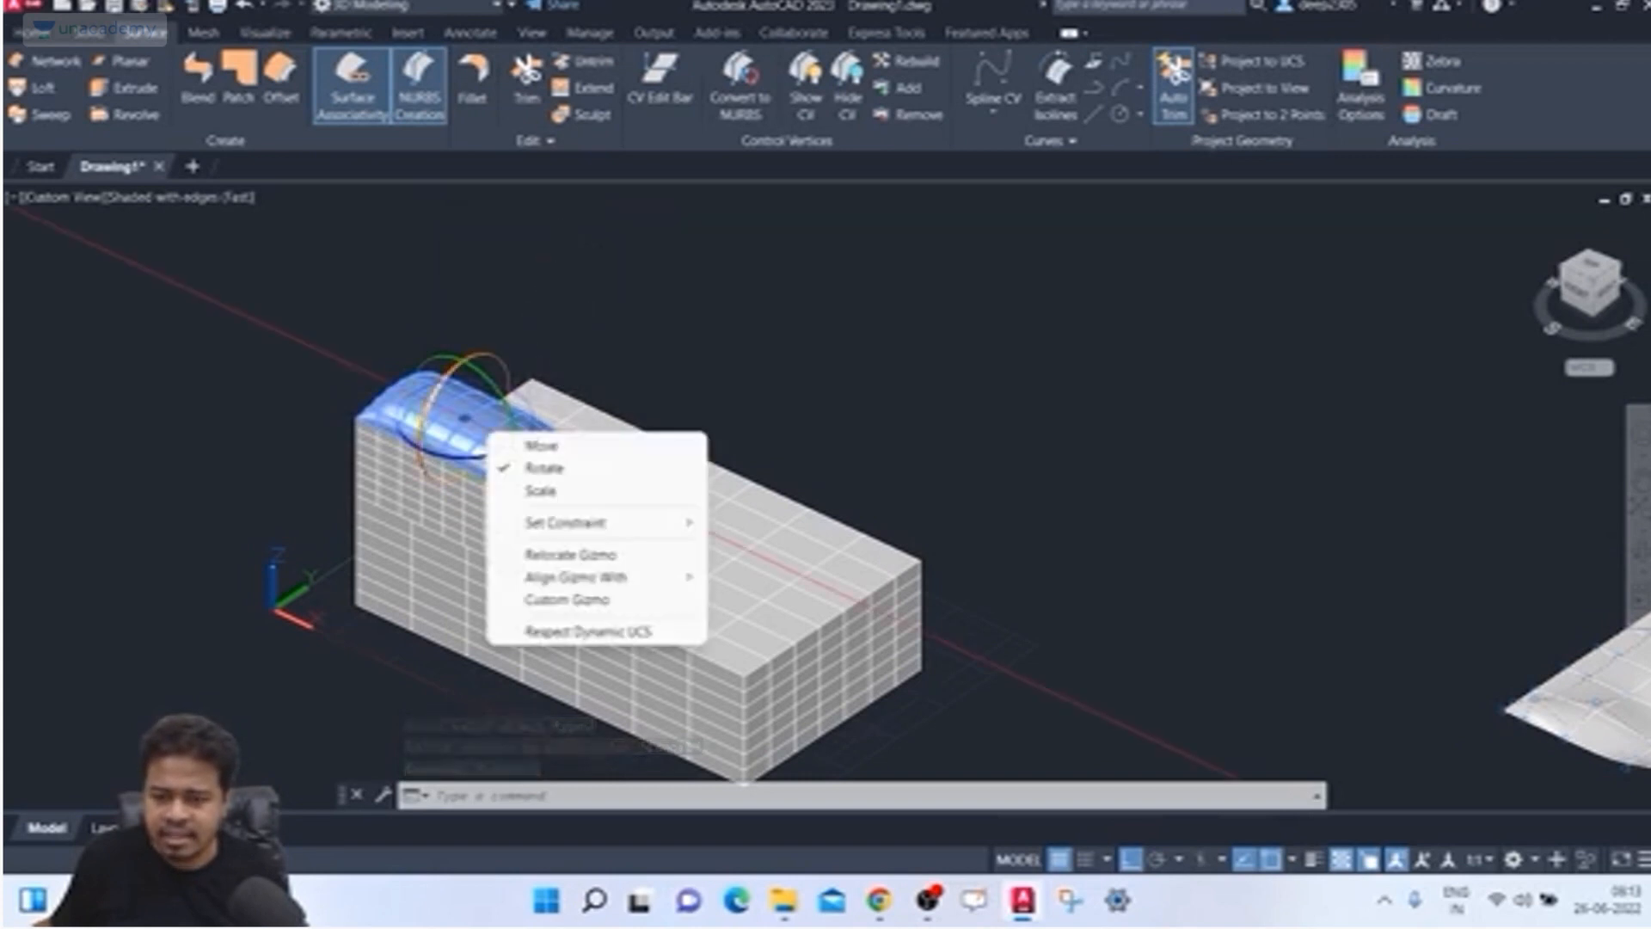
{"action": "key", "text": "Escape"}
{"action": "scroll", "coordinate": [401, 372], "scroll_direction": "up", "scroll_amount": 2}
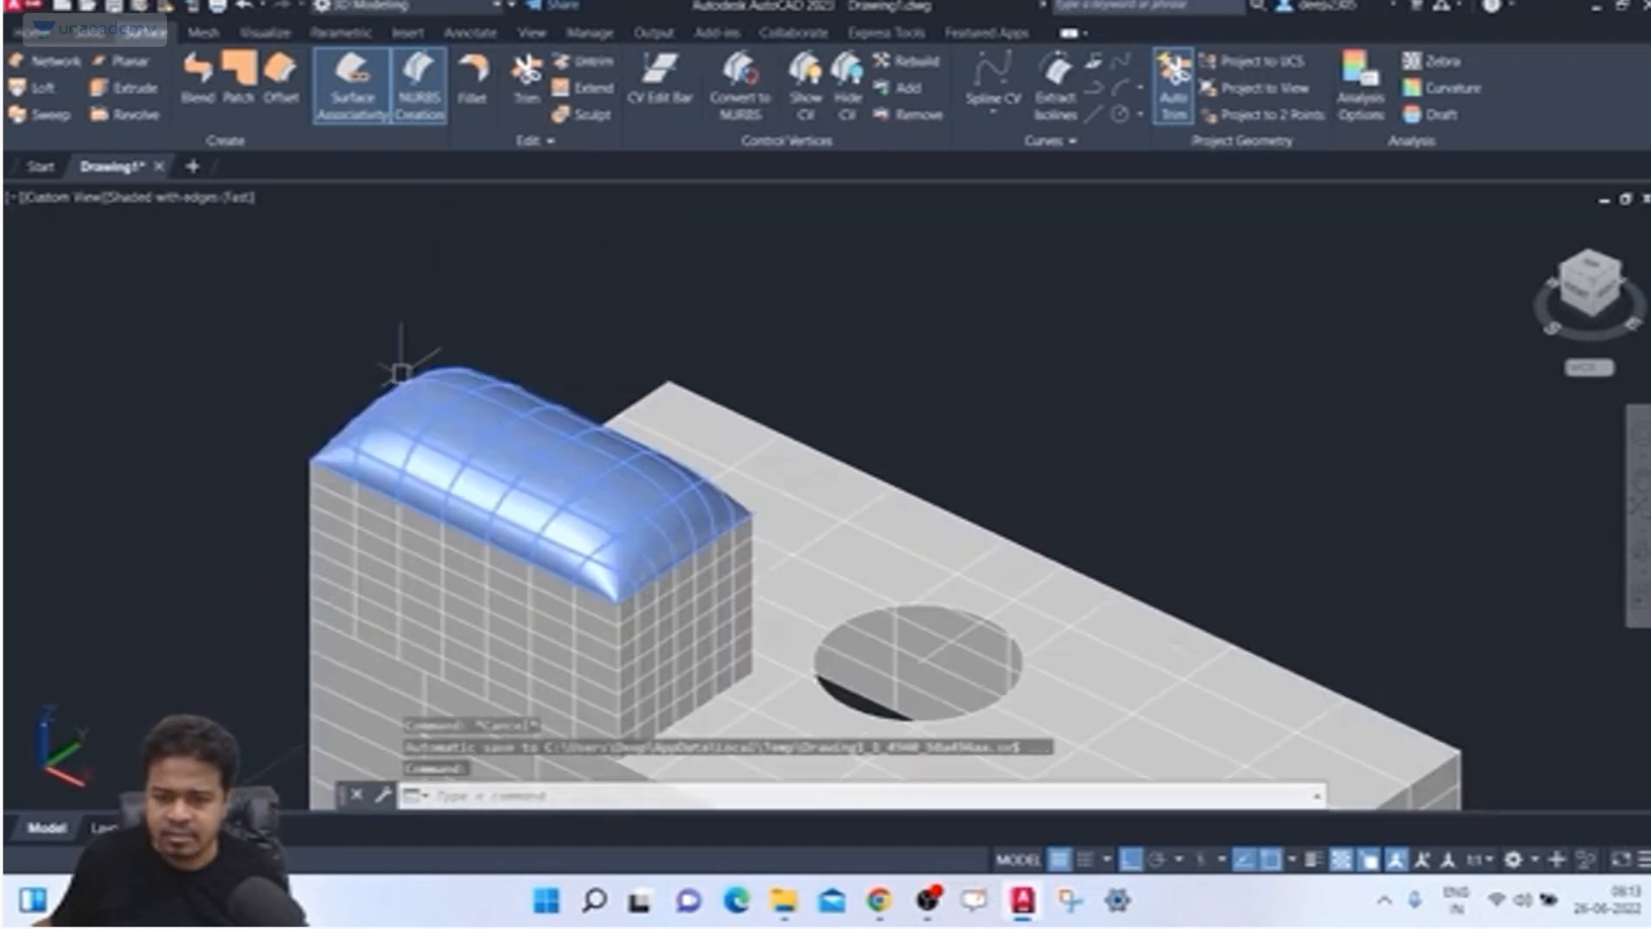
Step: Select the domed NURBS surface on the block and show its control vertices
{"action": "left_click", "coordinate": [434, 363]}
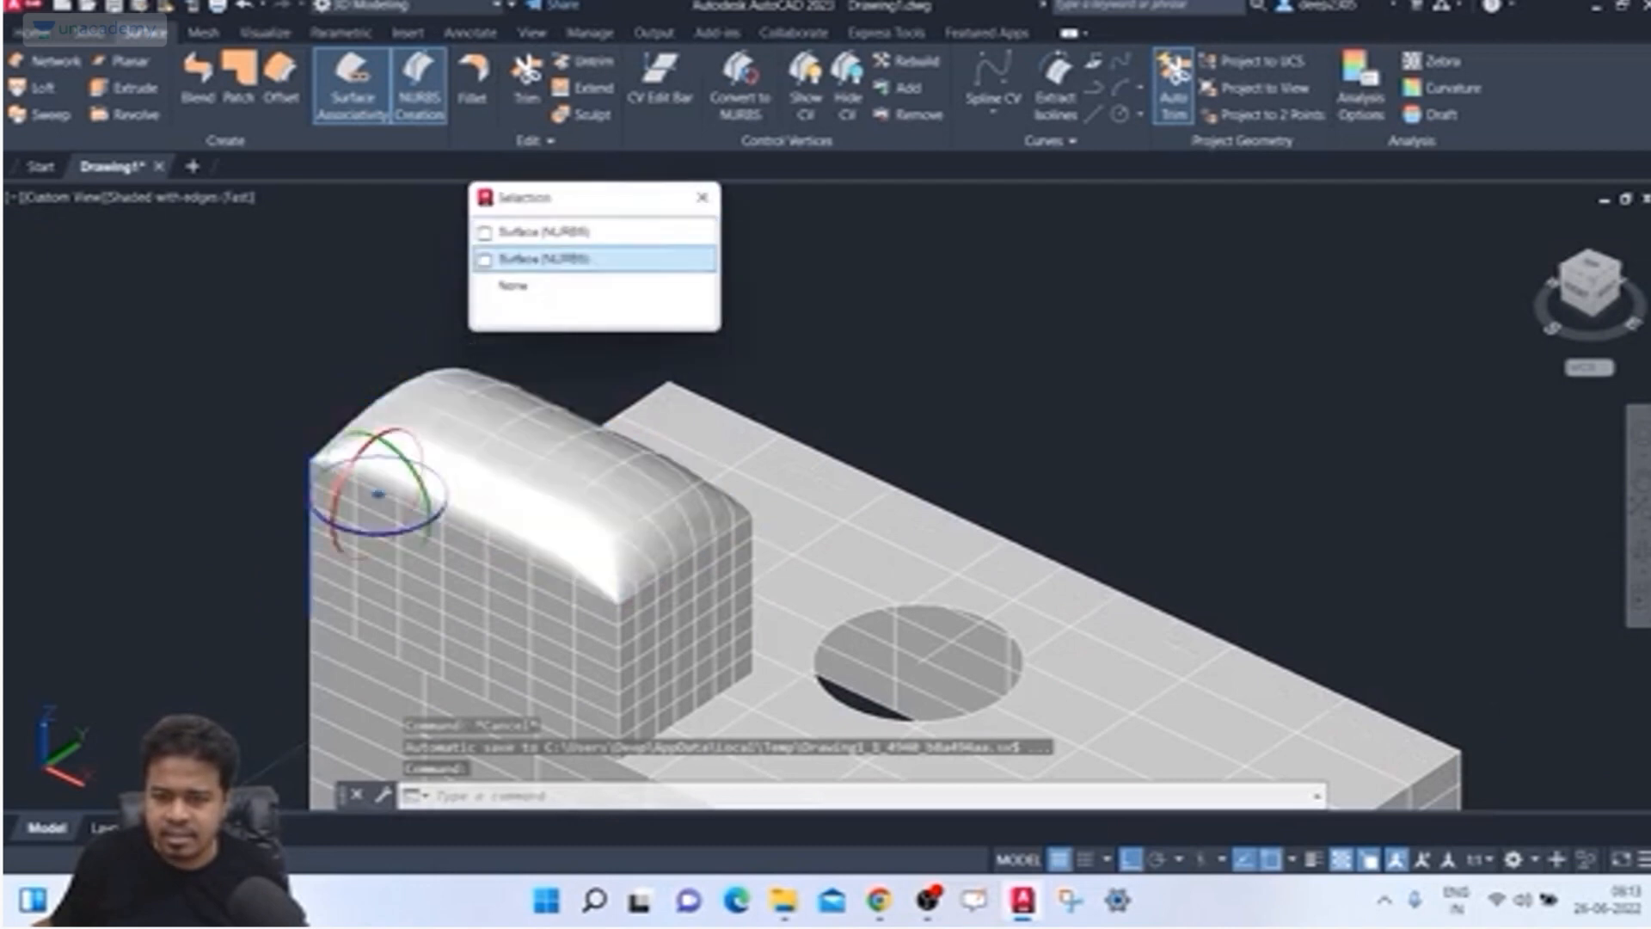
{"action": "left_click", "coordinate": [534, 232]}
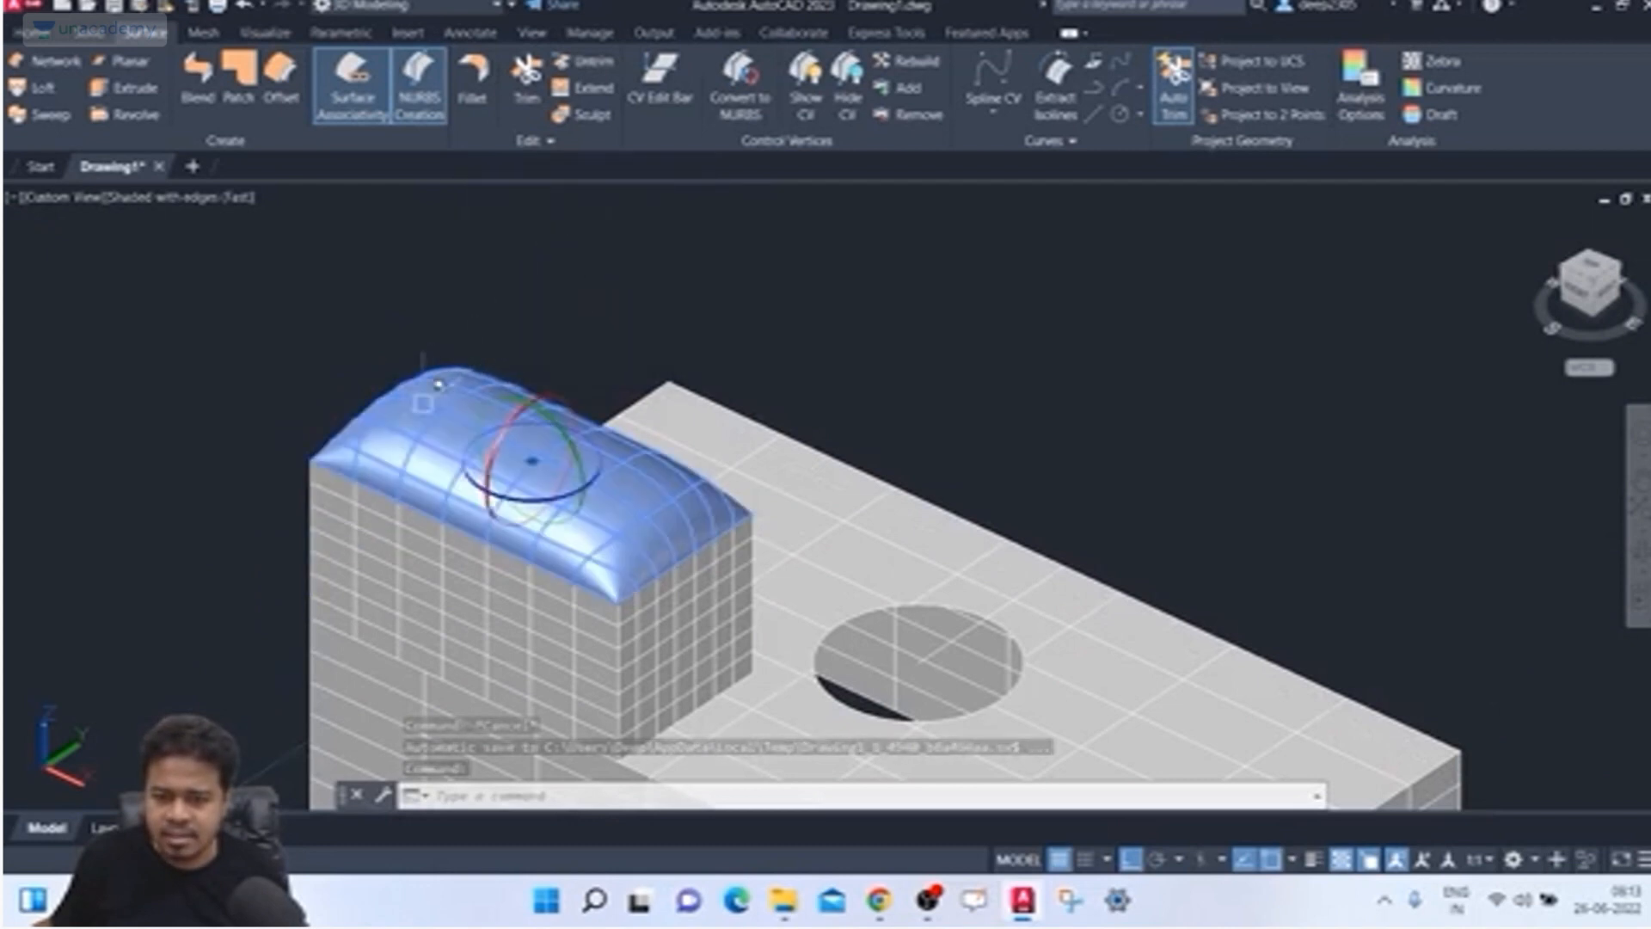
{"action": "right_click", "coordinate": [438, 385]}
{"action": "mouse_move", "coordinate": [603, 353]}
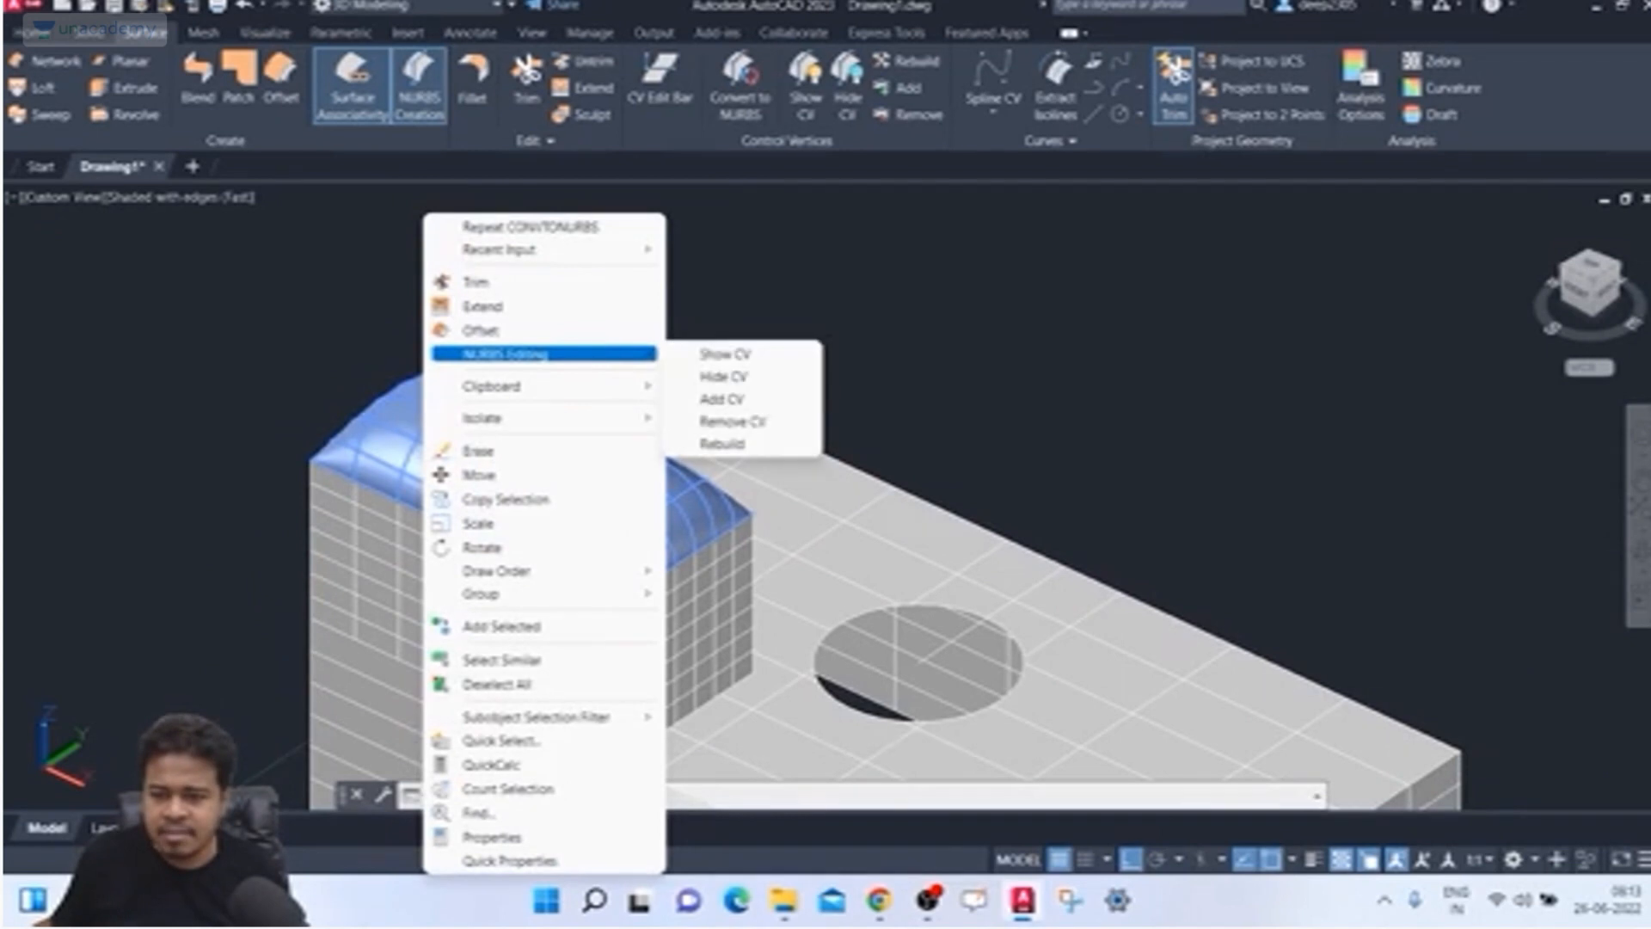
{"action": "left_click", "coordinate": [701, 354]}
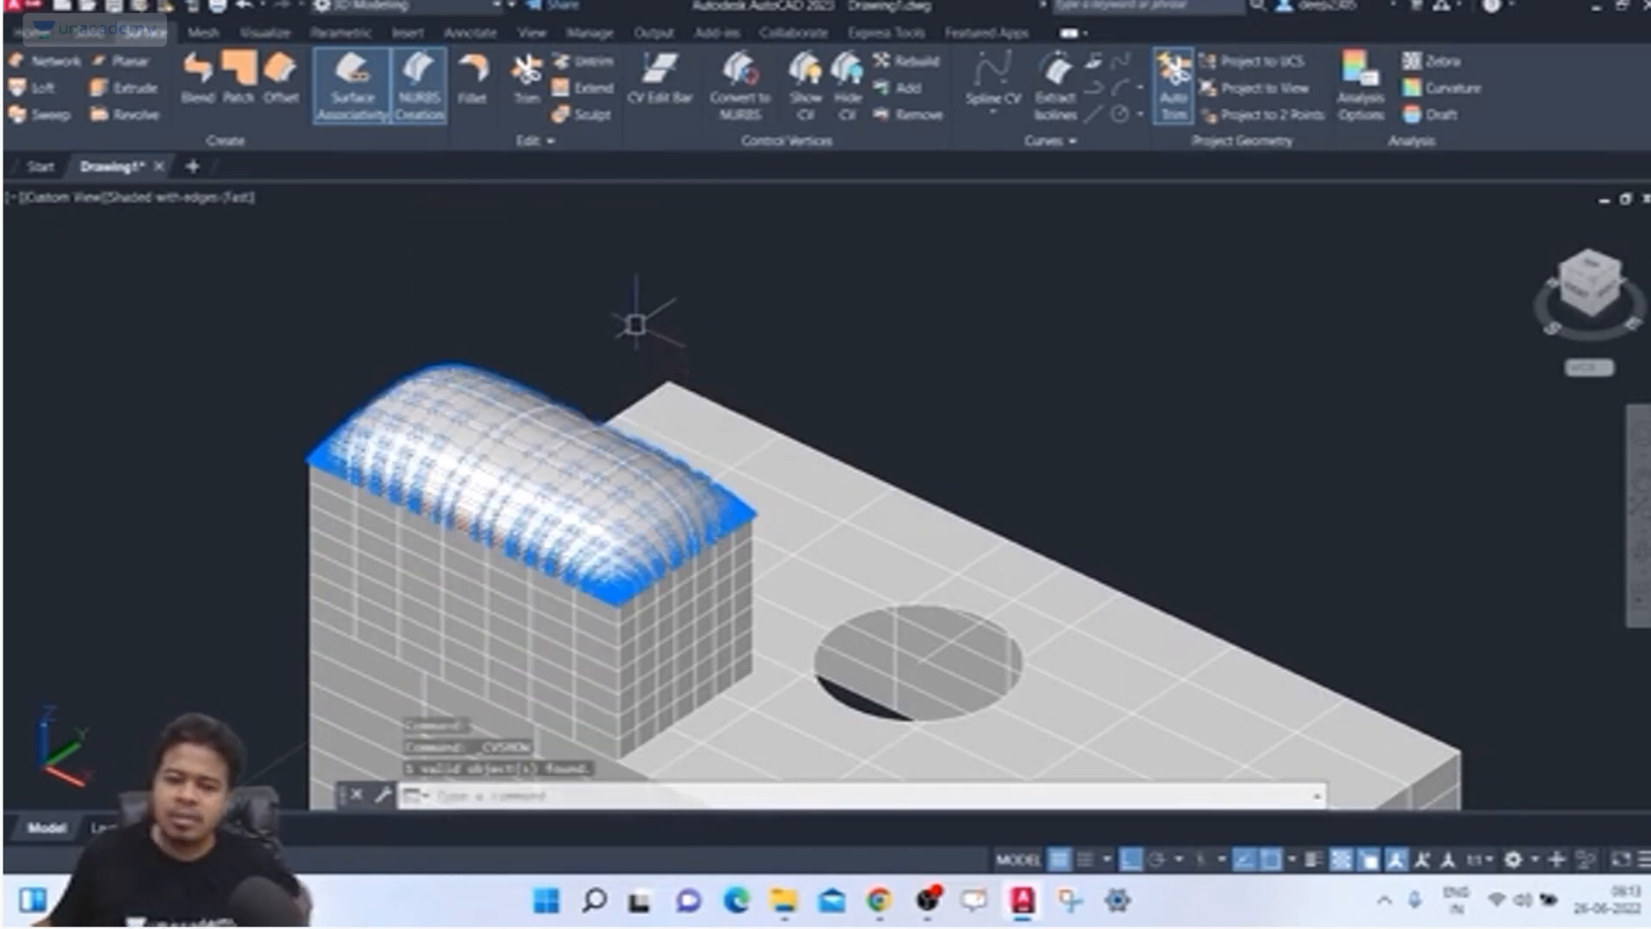
{"action": "scroll", "coordinate": [600, 345], "scroll_direction": "up", "scroll_amount": 2}
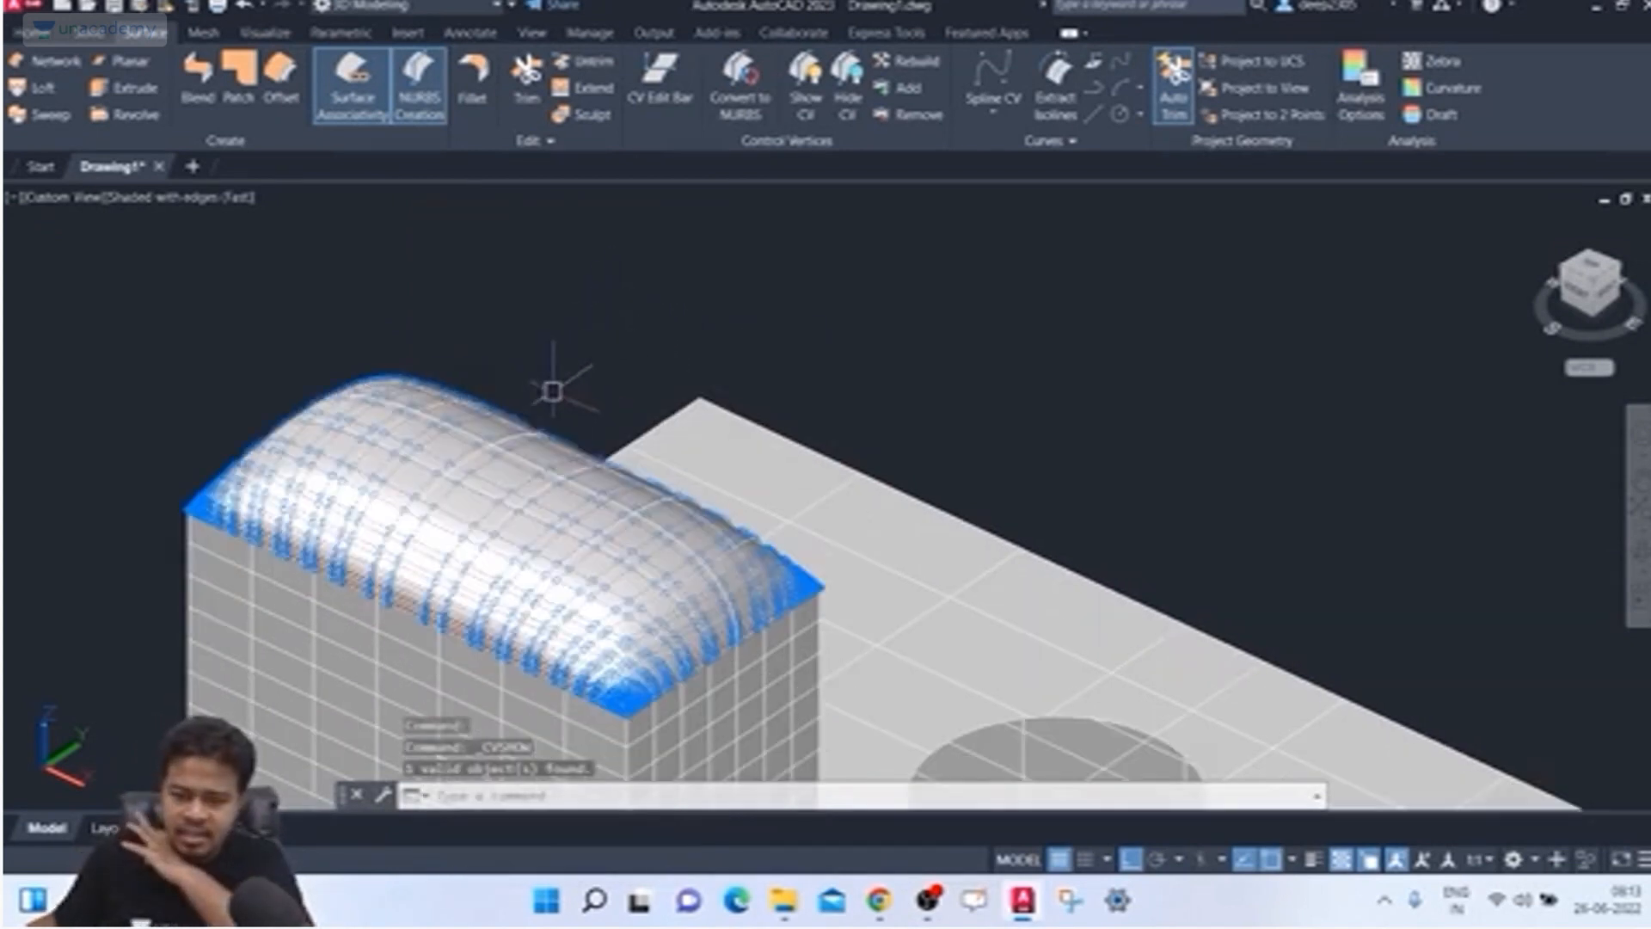
{"action": "right_click", "coordinate": [476, 443]}
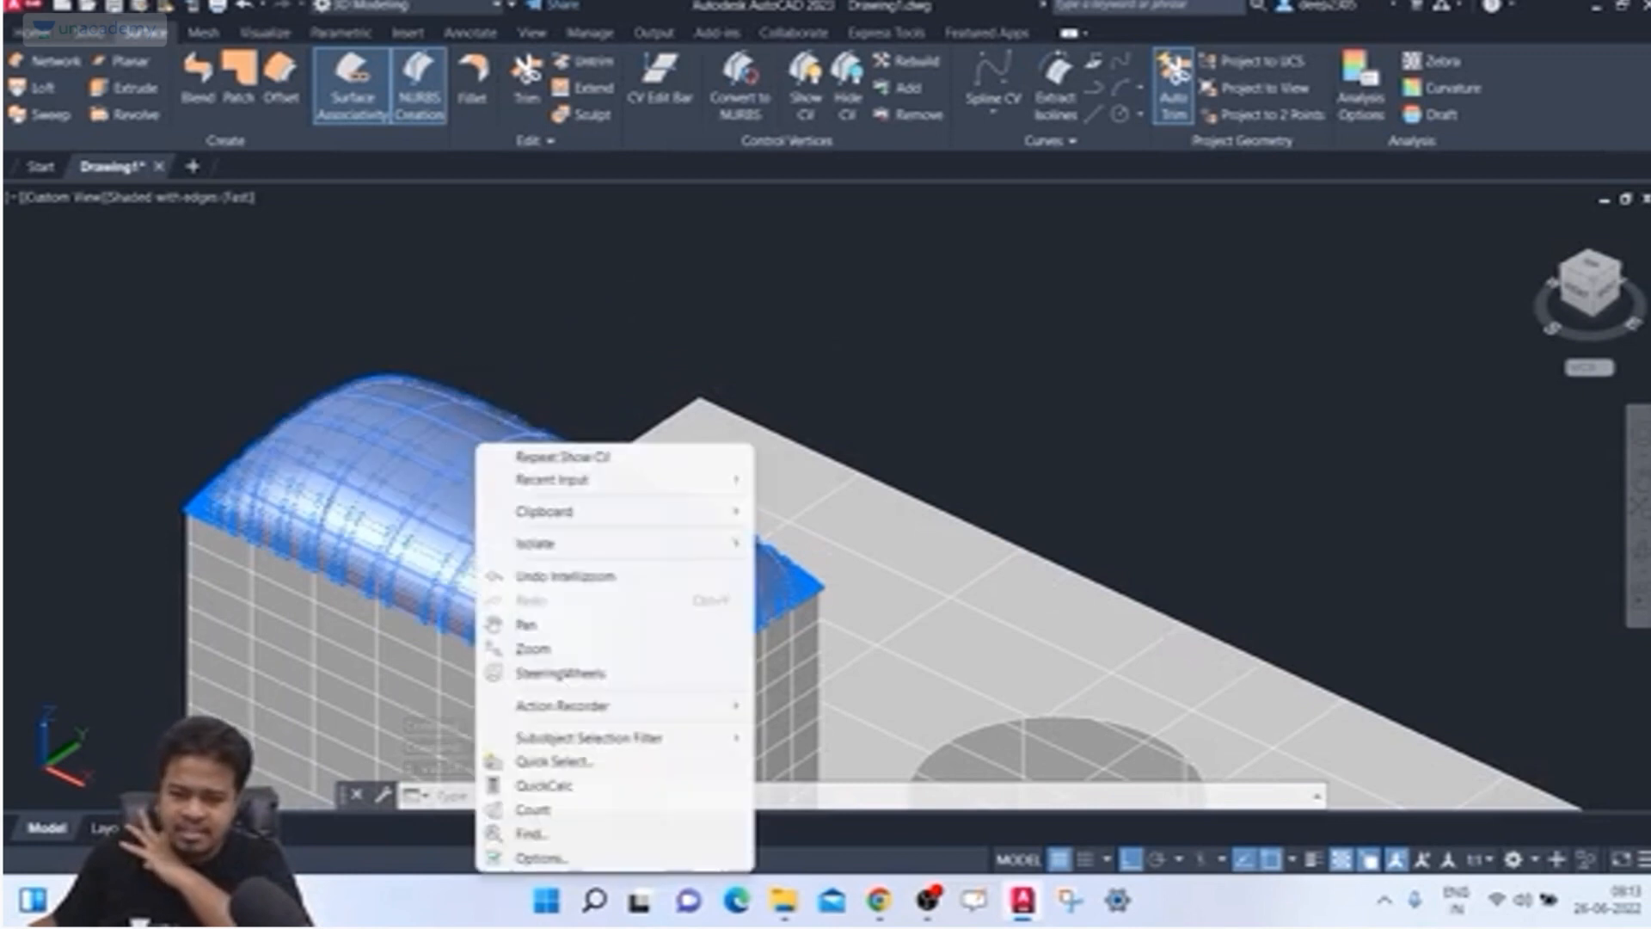
{"action": "left_click", "coordinate": [475, 443]}
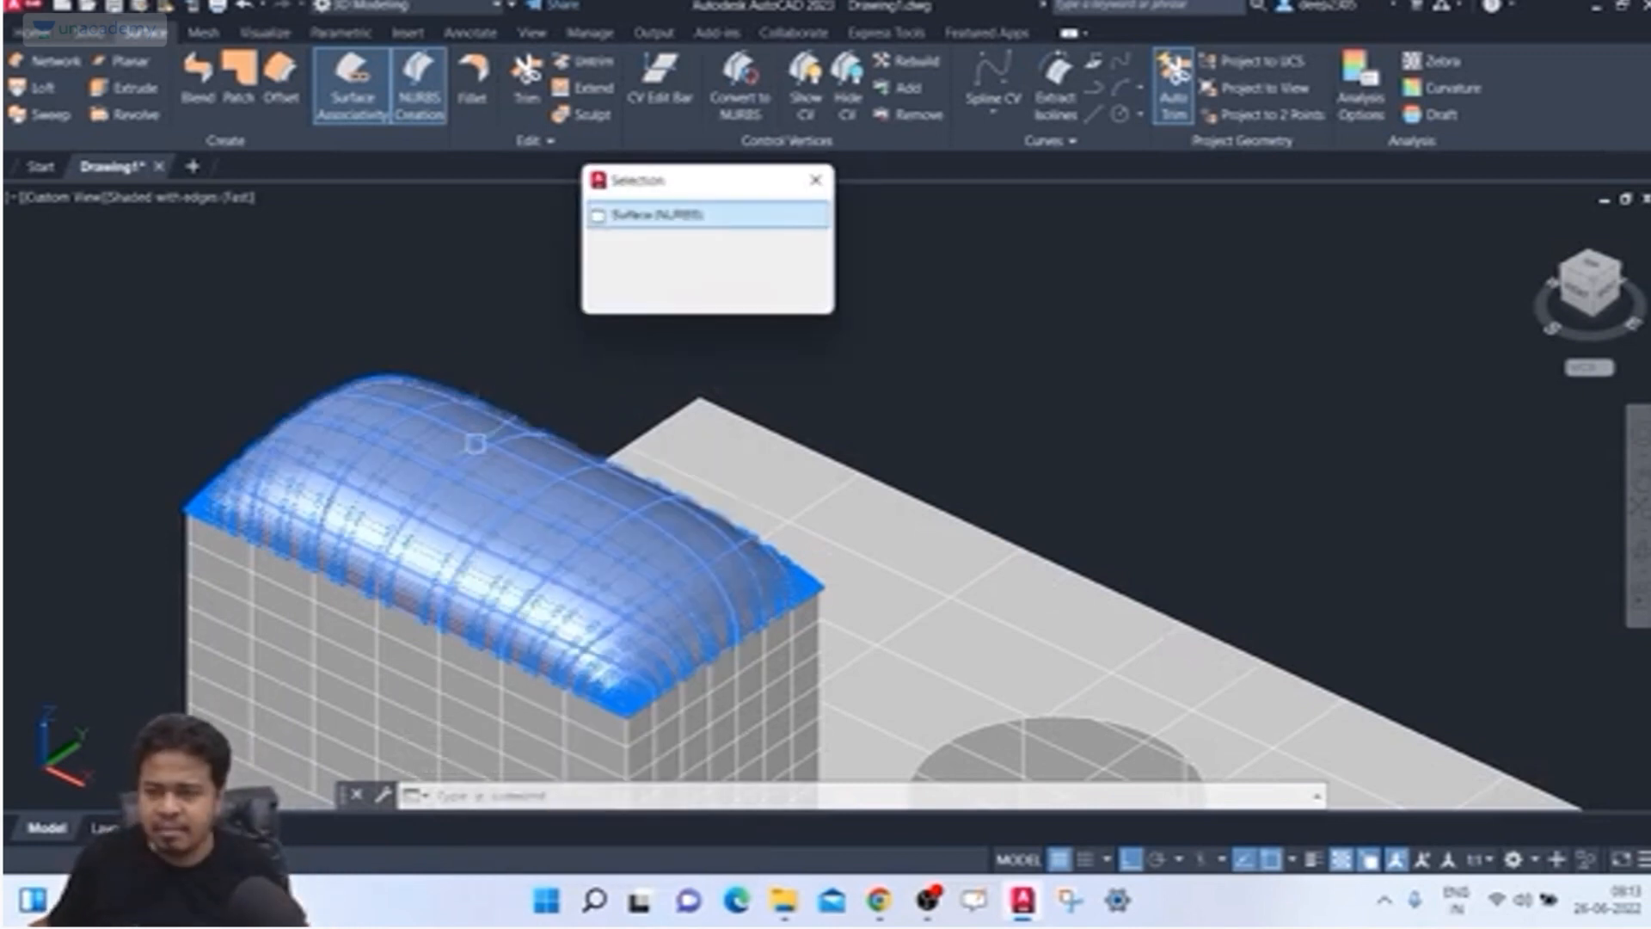
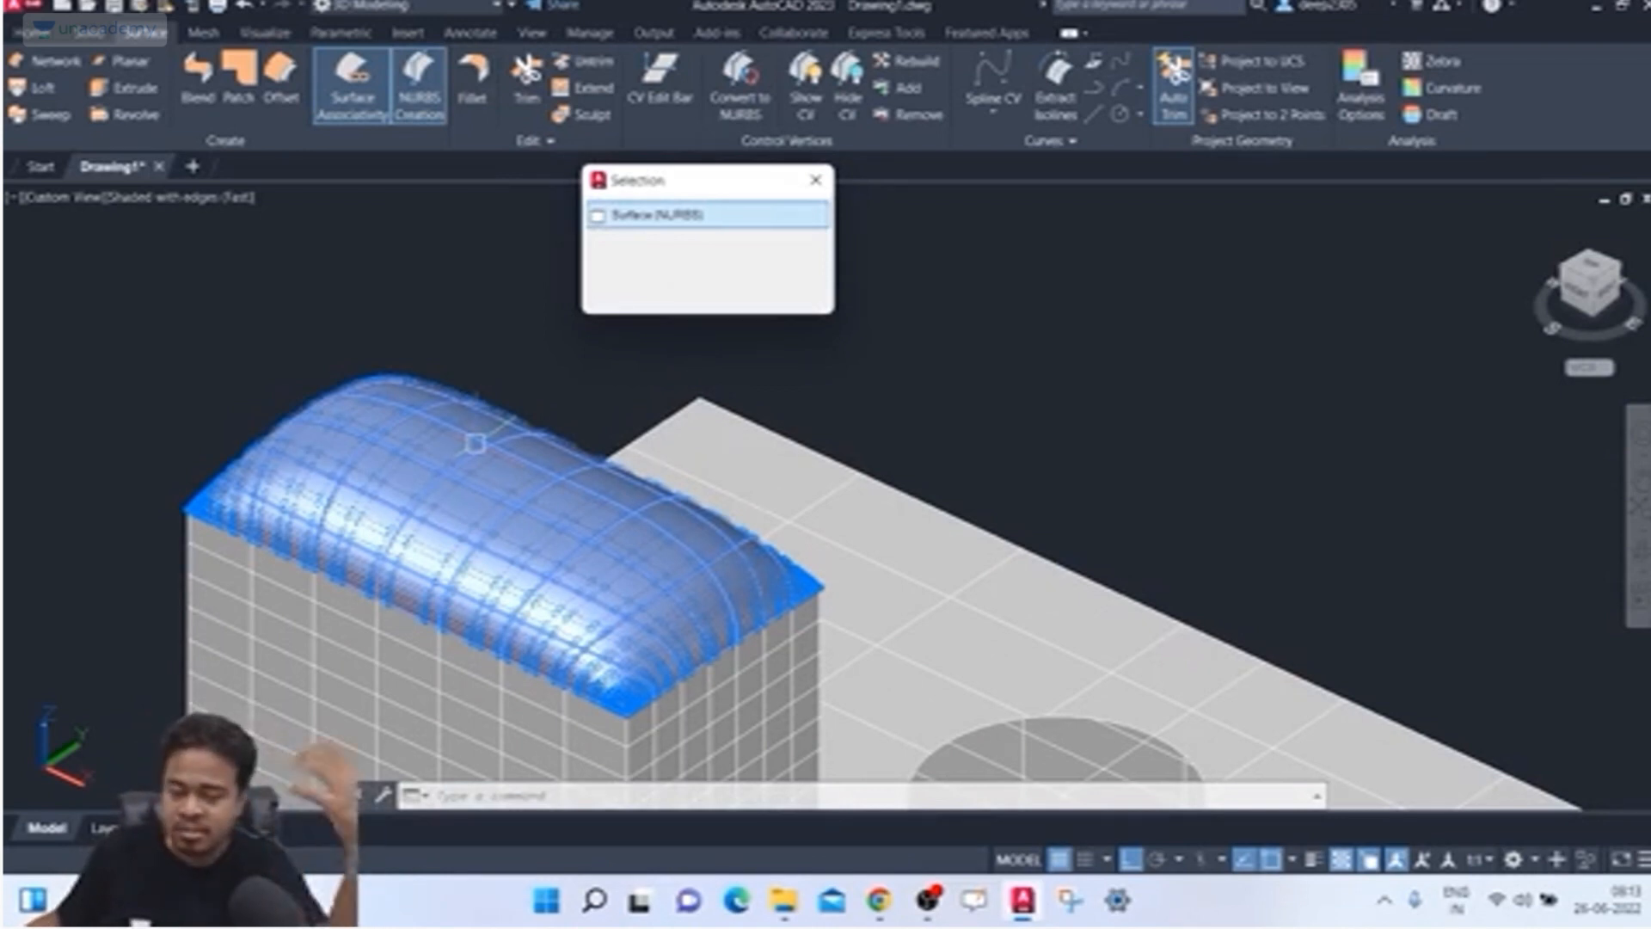
{"action": "left_click", "coordinate": [476, 442]}
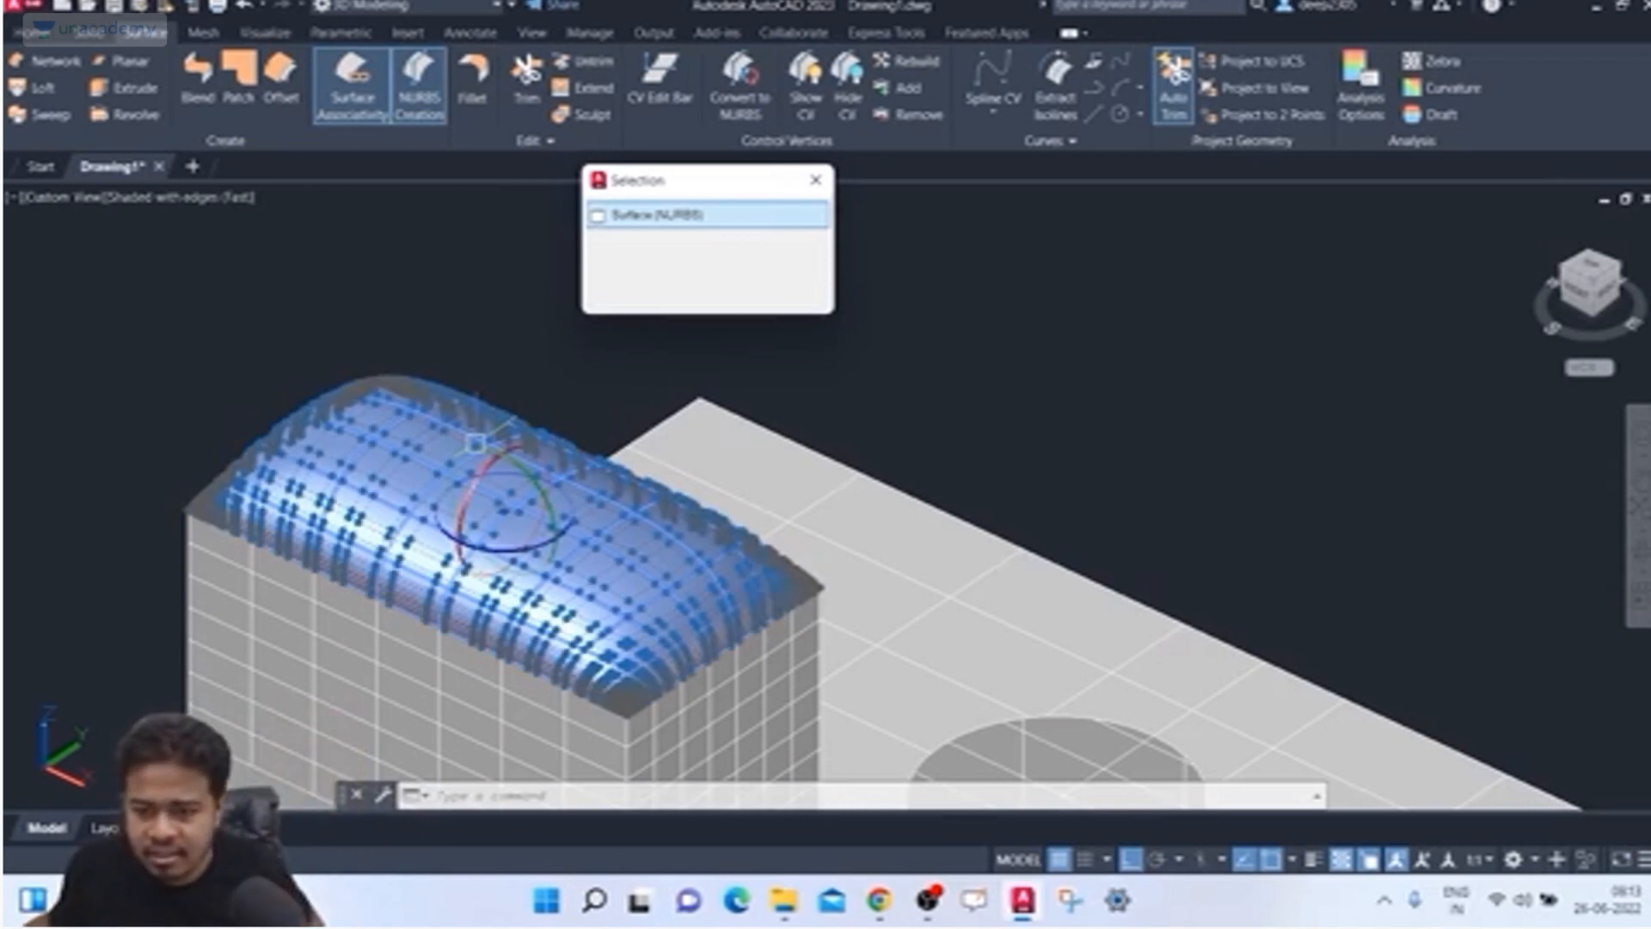
{"action": "key", "text": "Escape"}
{"action": "key", "text": "Escape"}
{"action": "key", "text": "Escape"}
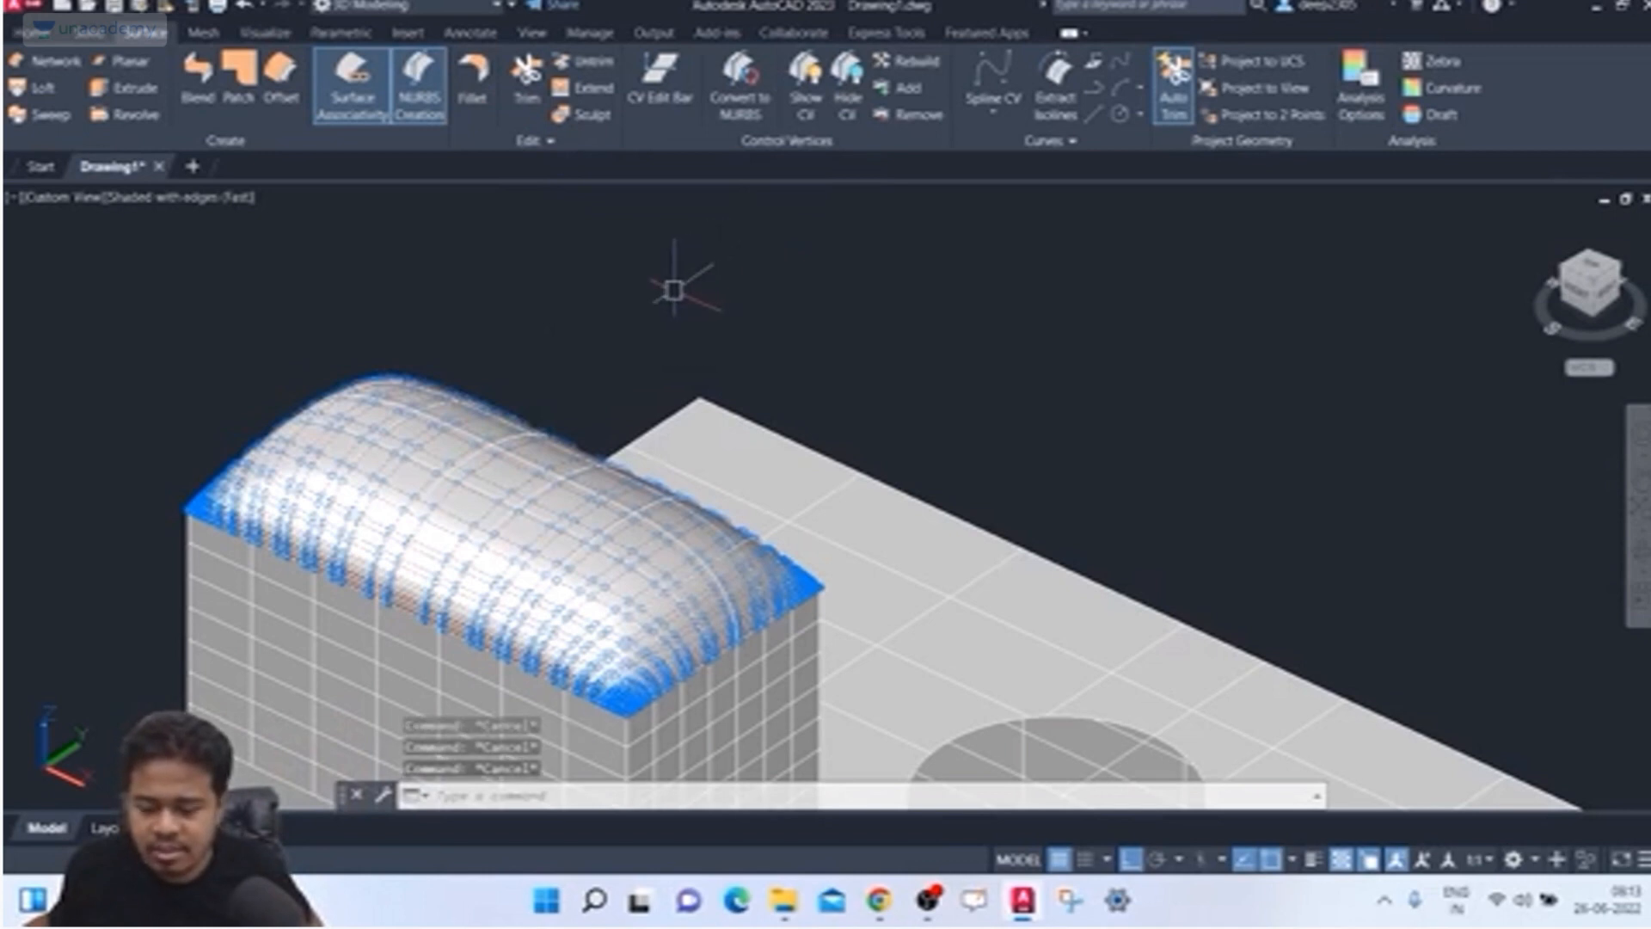
Step: Clear the selection and hide the control vertices of the domed surface
{"action": "left_click", "coordinate": [661, 295]}
{"action": "scroll", "coordinate": [654, 284], "scroll_direction": "down", "scroll_amount": 3}
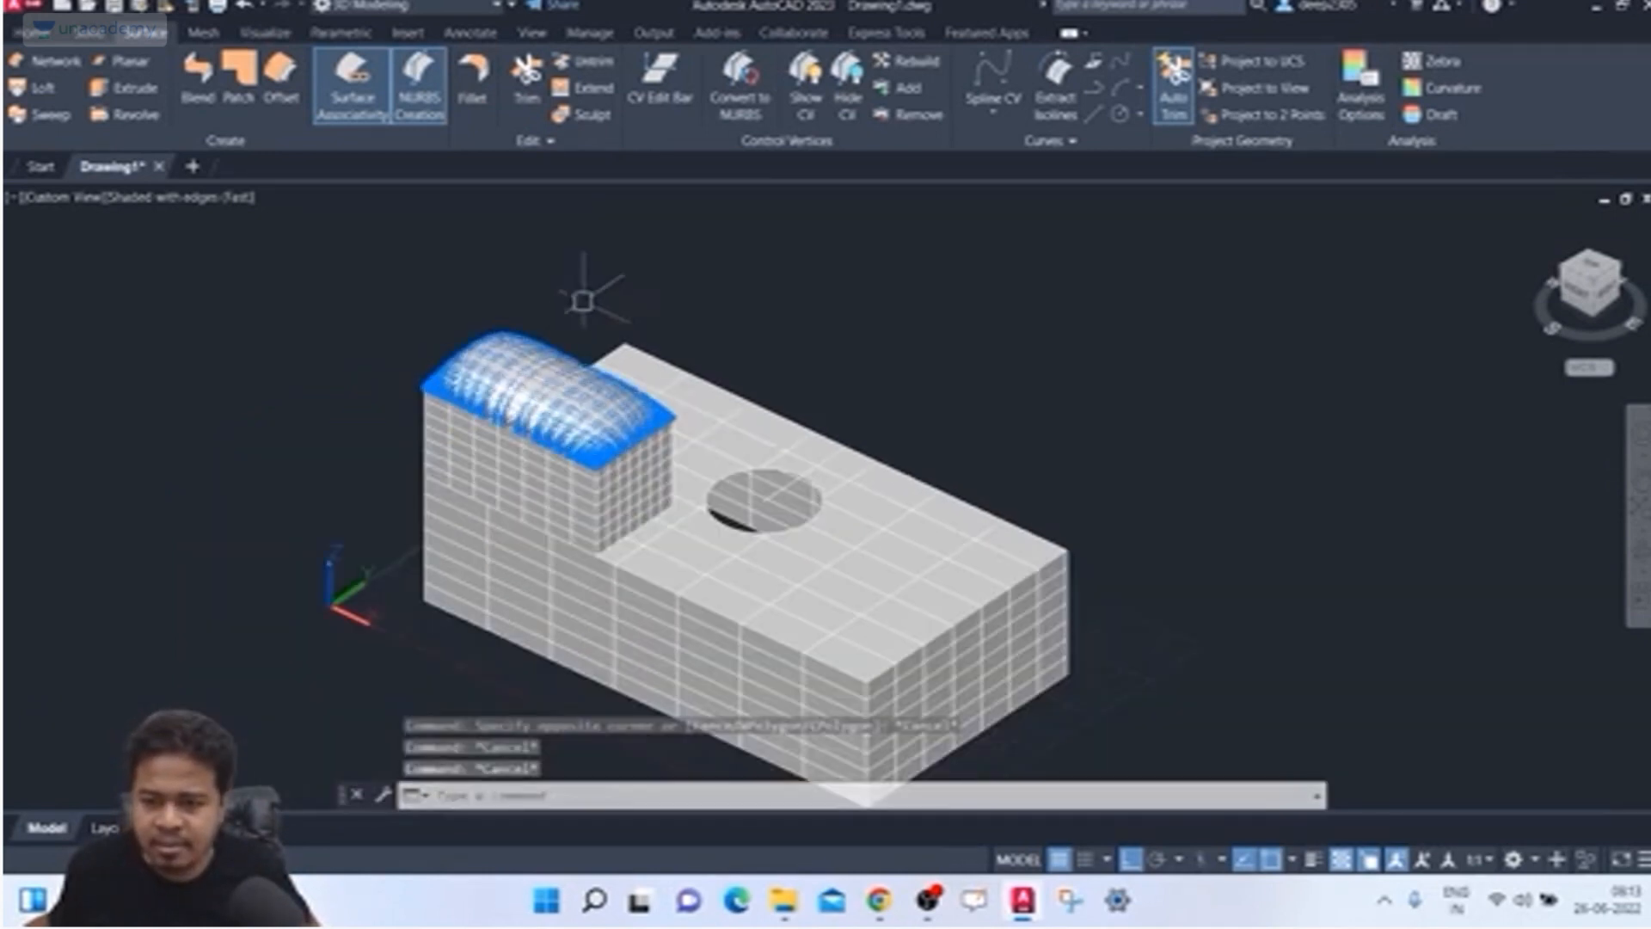
{"action": "key", "text": "Escape"}
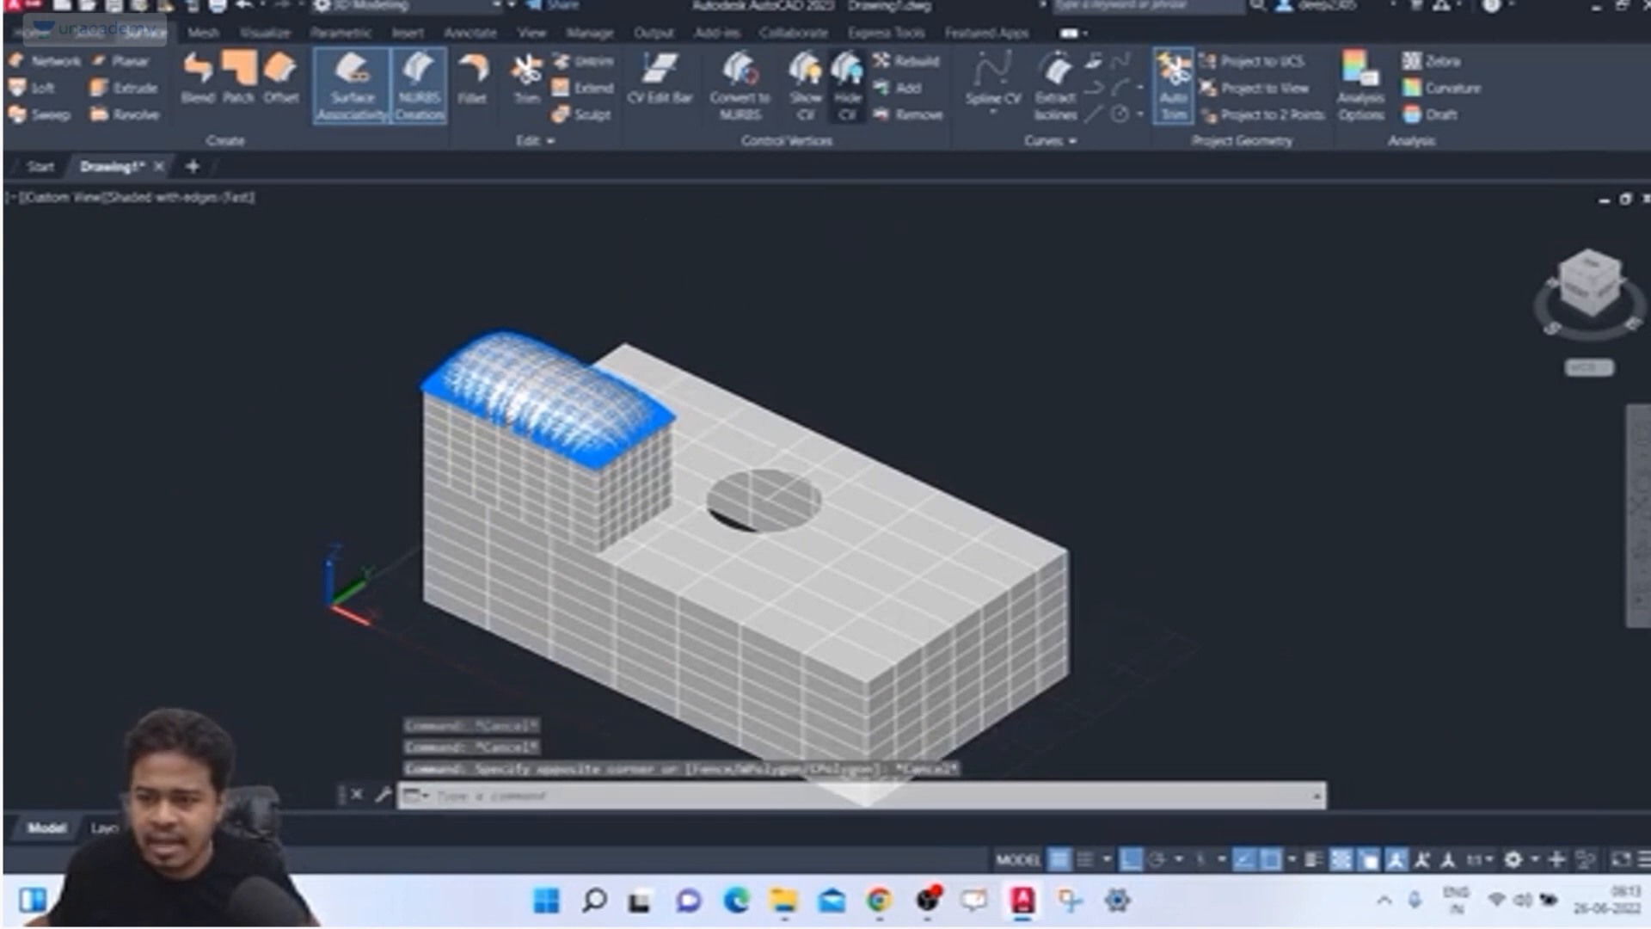
{"action": "left_click", "coordinate": [847, 95]}
Step: Rebuild the domed surface with 5 control vertices in both the U and V directions
{"action": "left_click", "coordinate": [529, 349]}
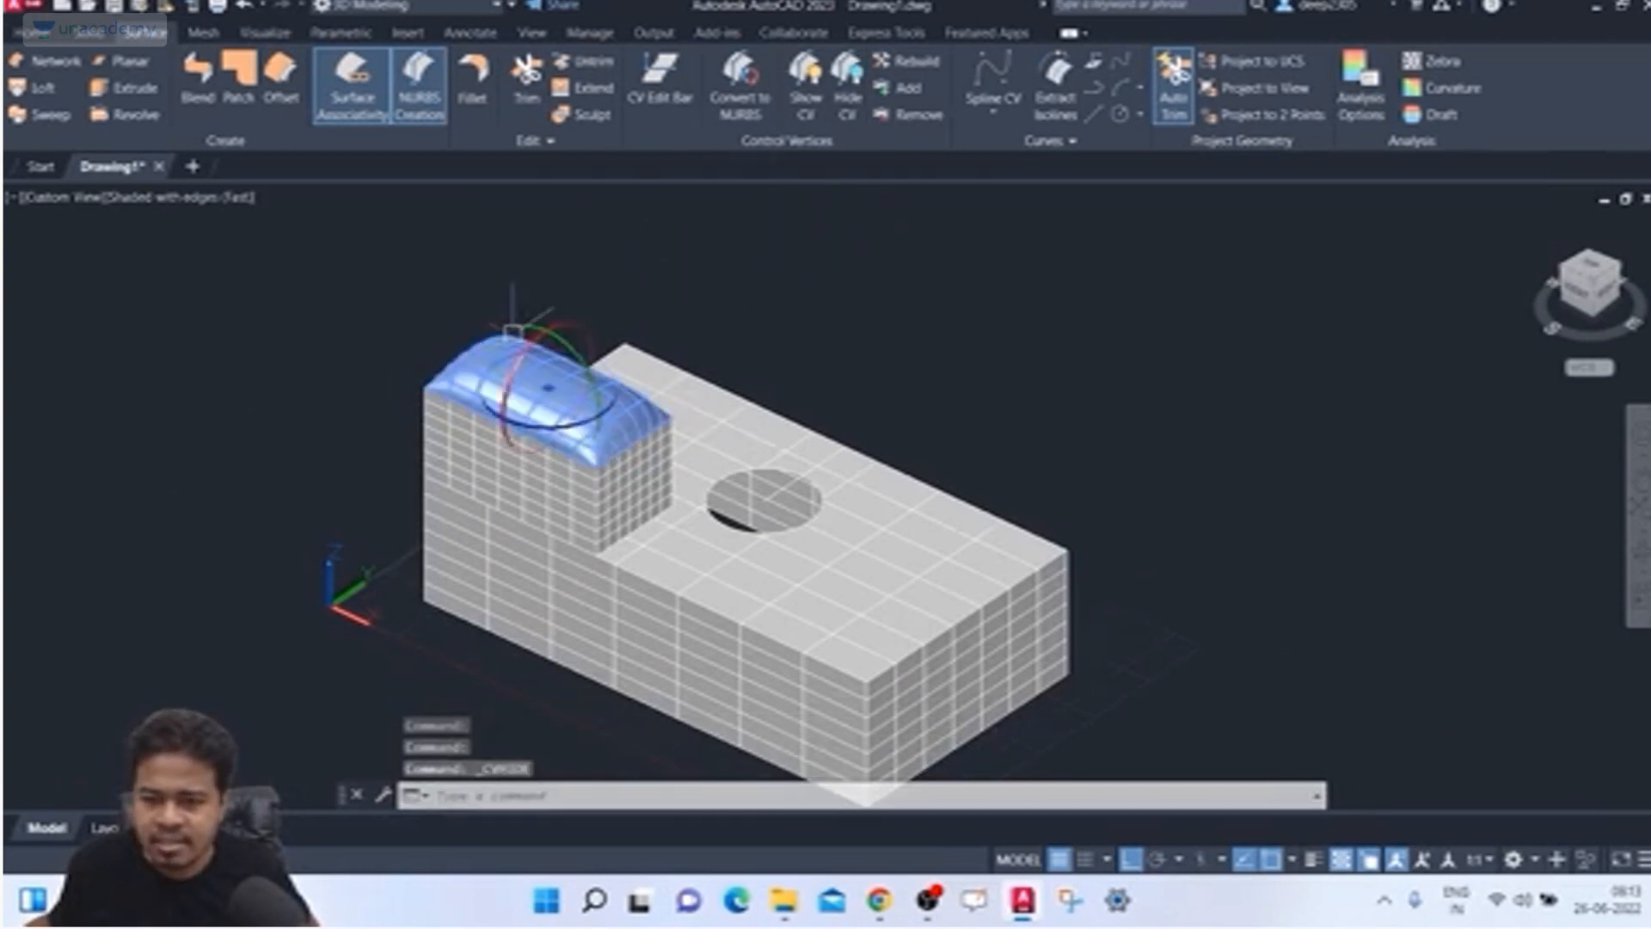
{"action": "left_click", "coordinate": [624, 226]}
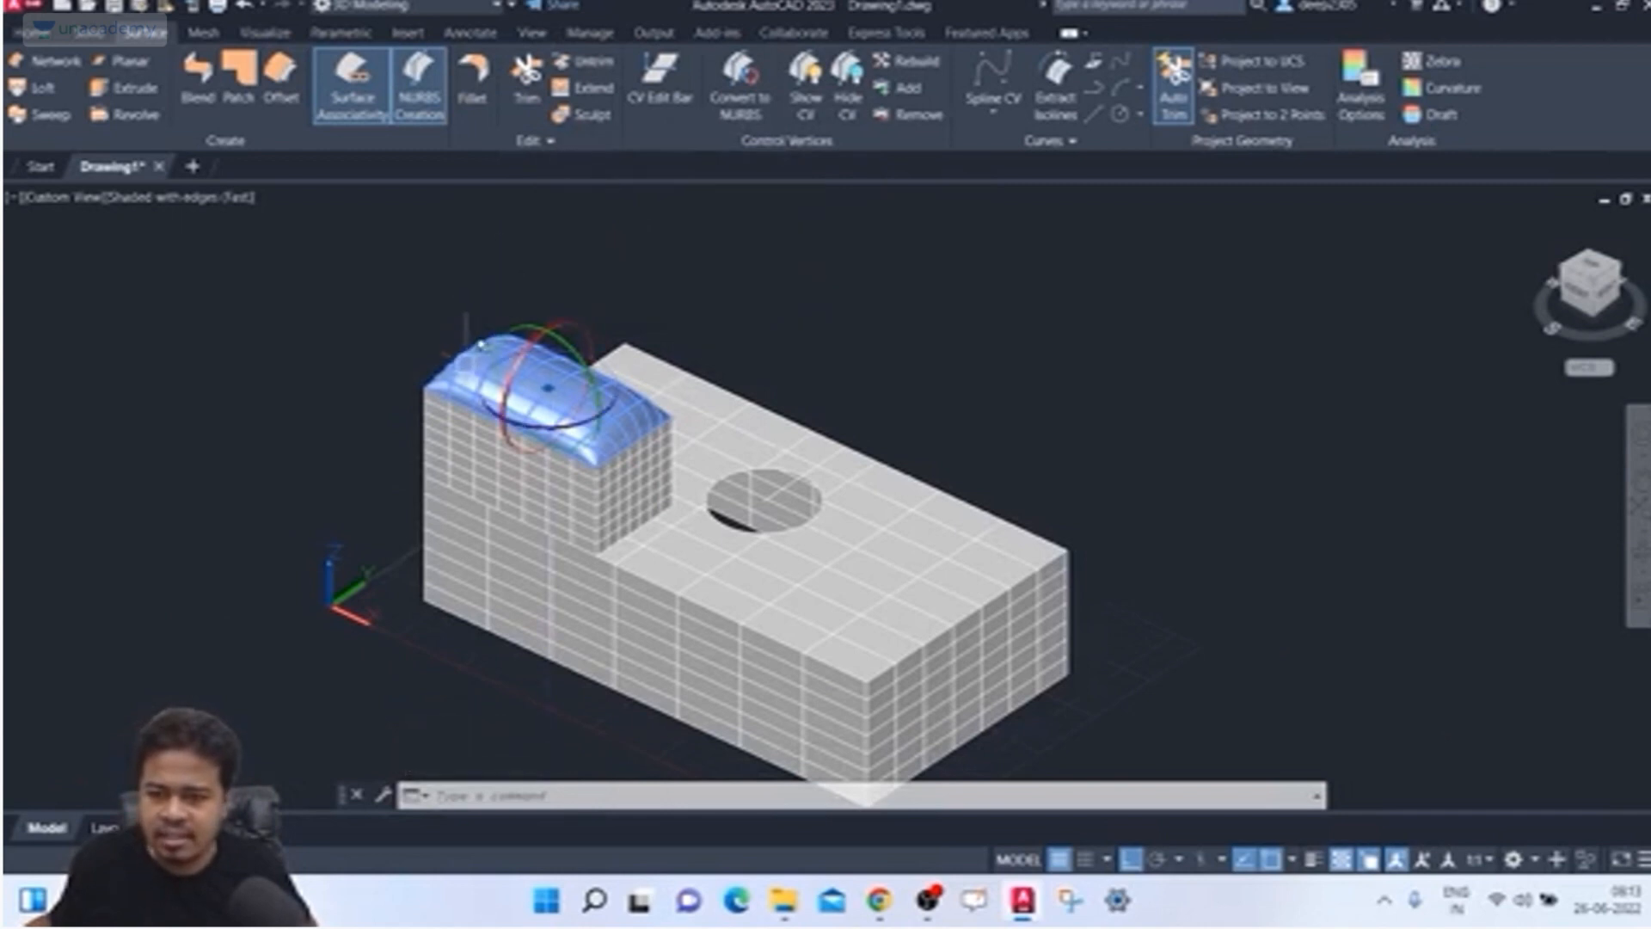
{"action": "left_click", "coordinate": [911, 61]}
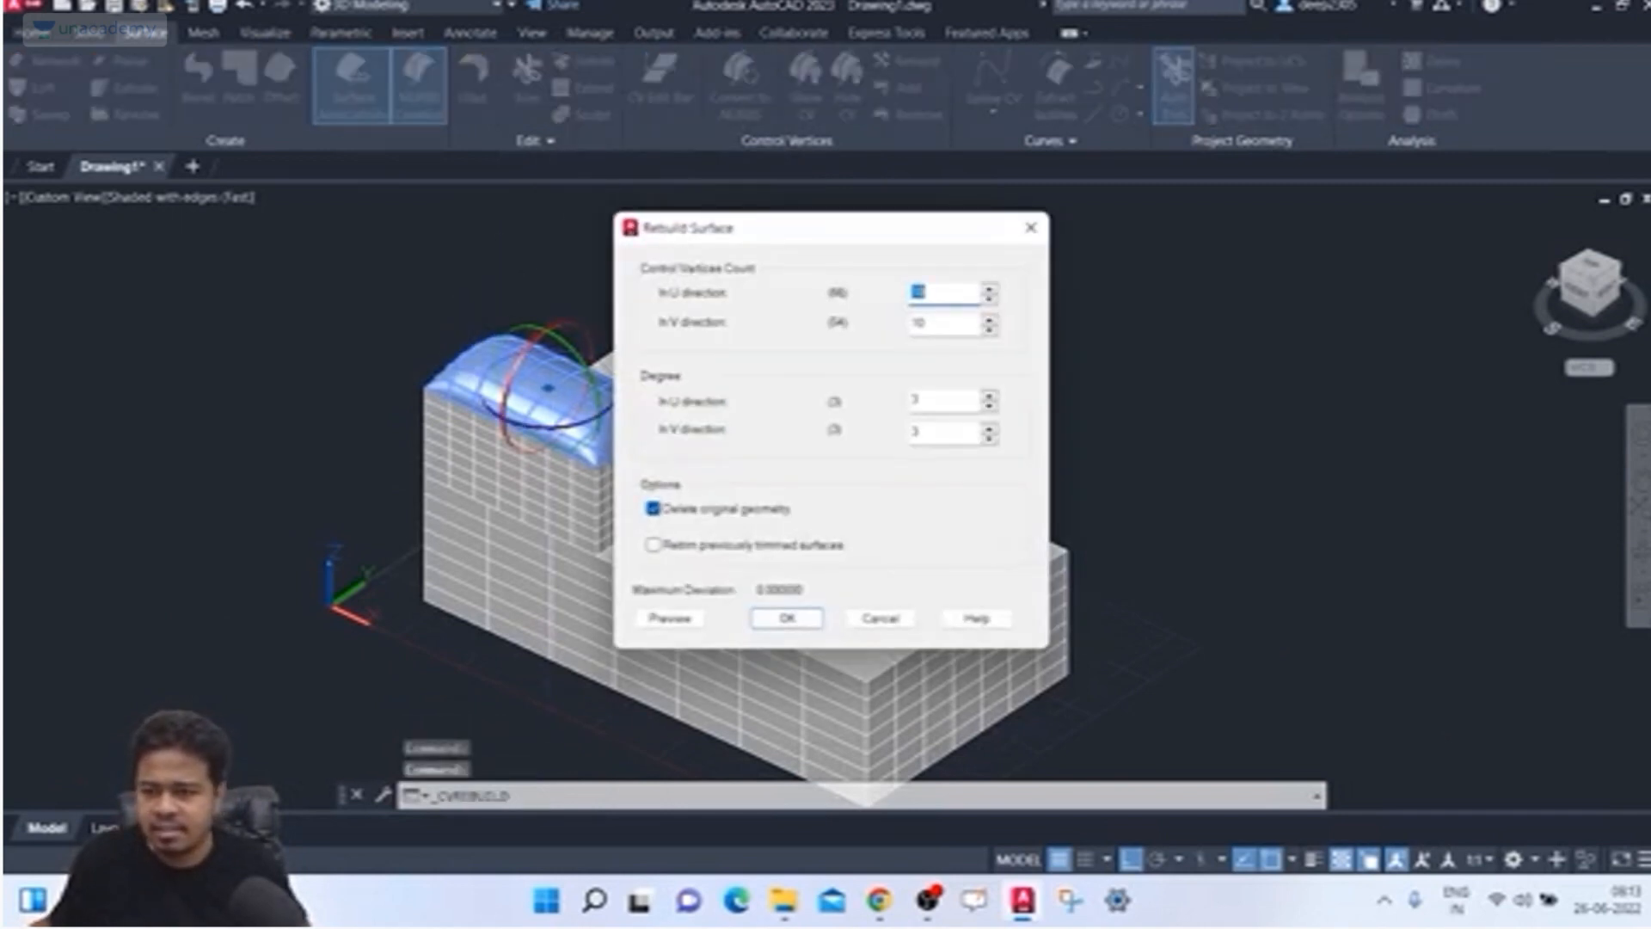
{"action": "type", "text": "5"}
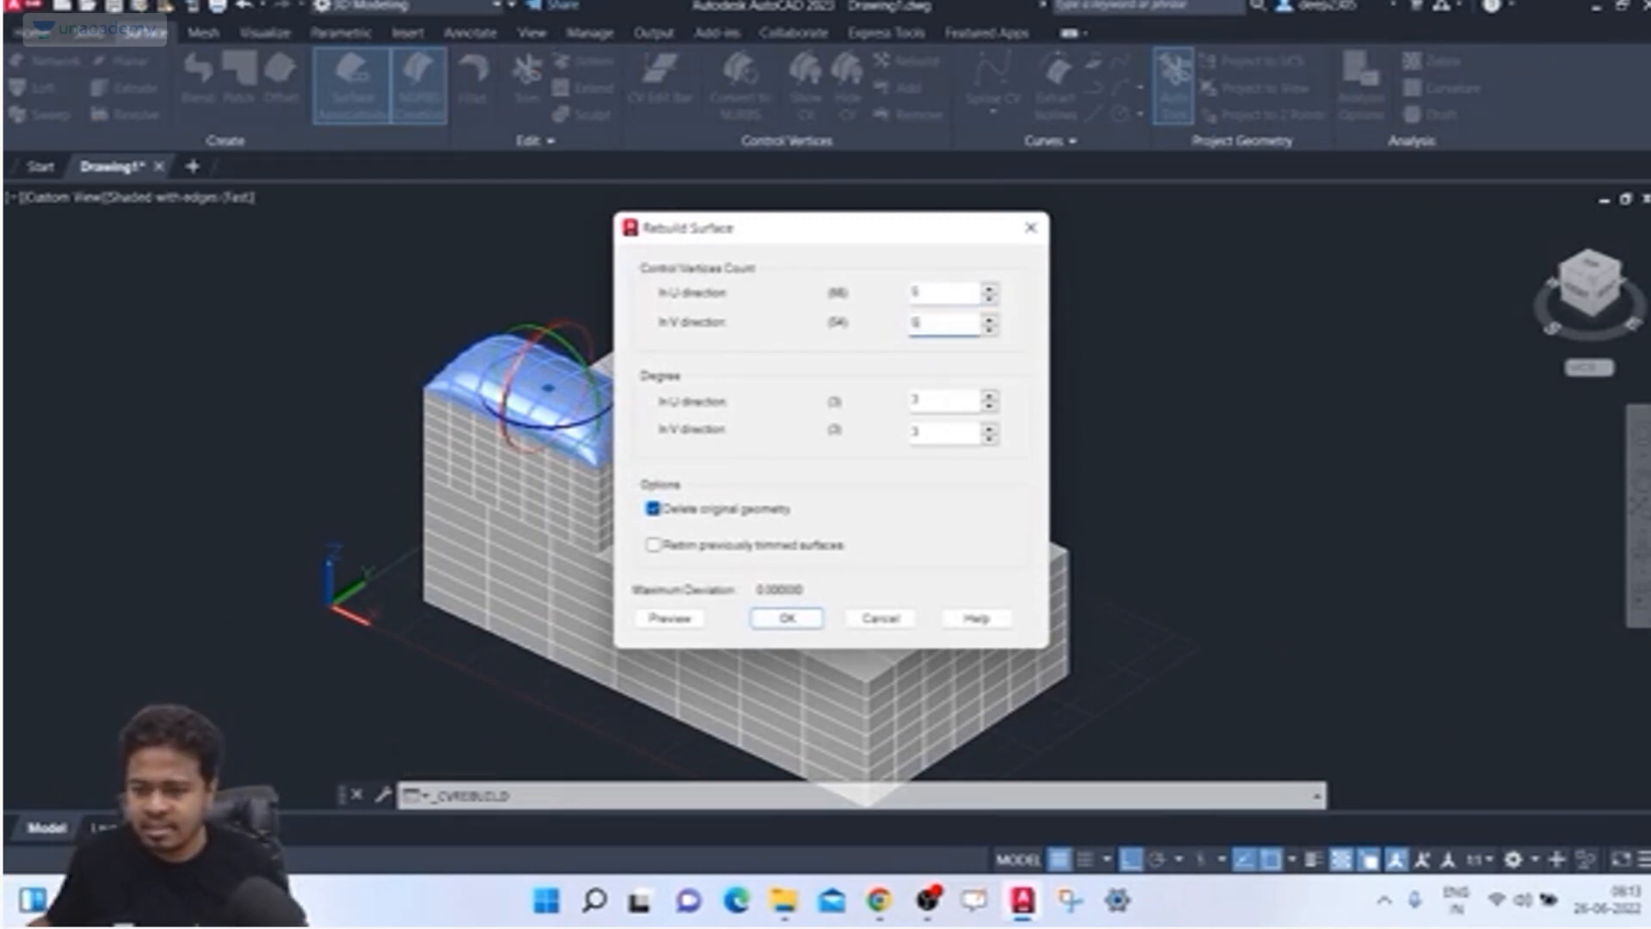
{"action": "key", "text": "Return"}
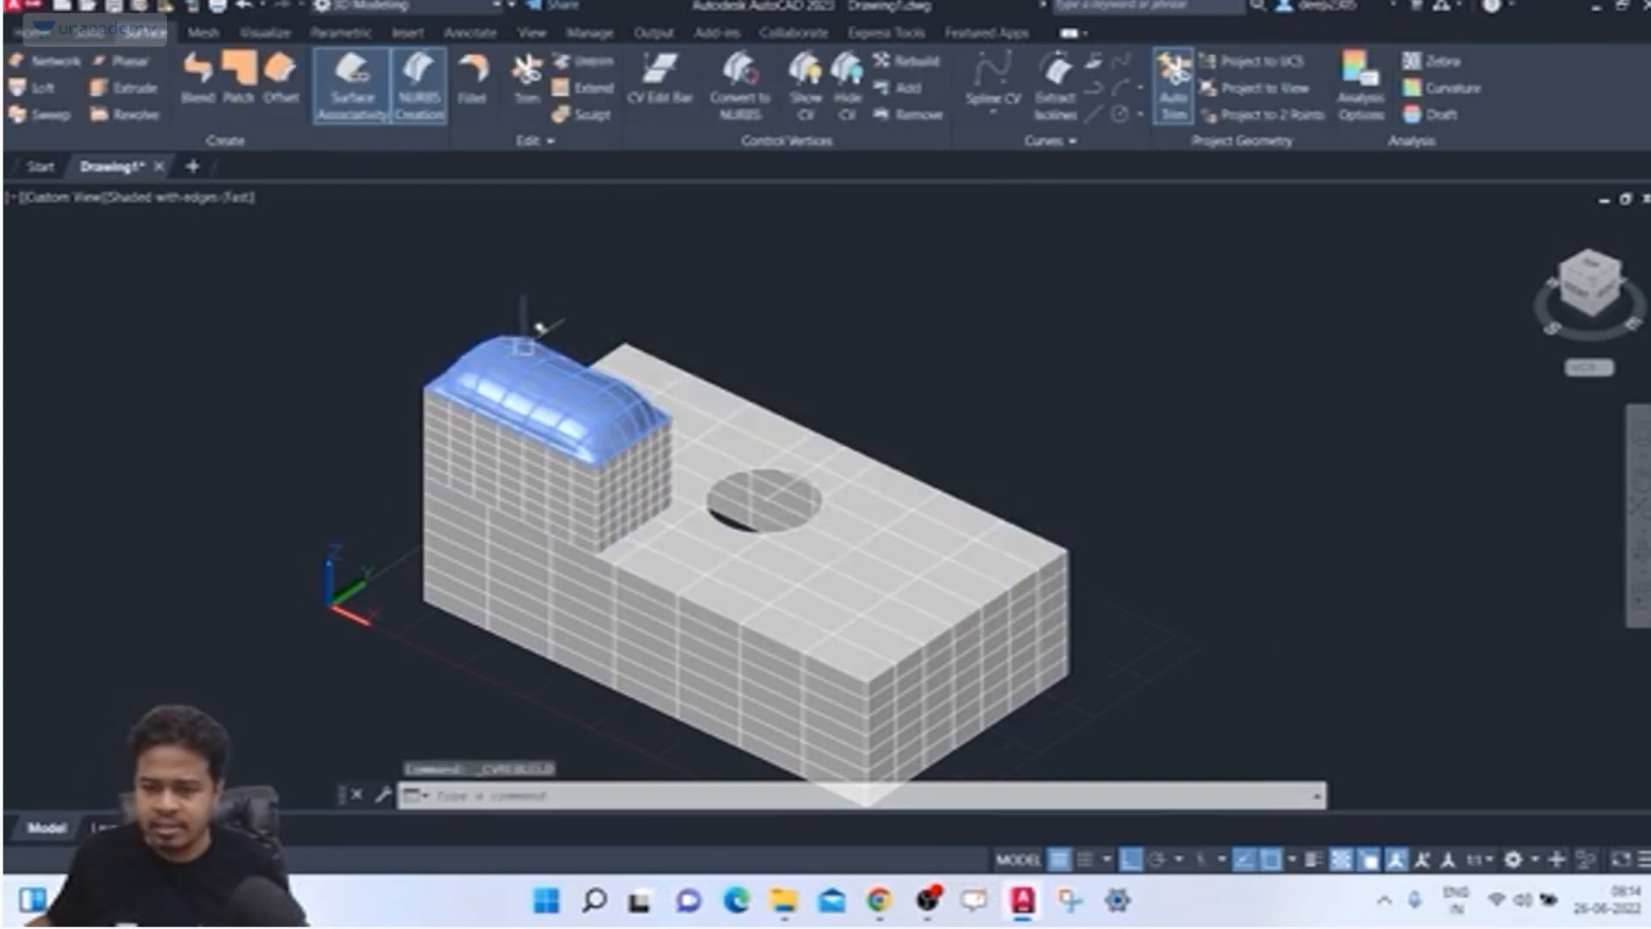
Step: Show the control vertices of the rebuilt domed surface
{"action": "left_click", "coordinate": [524, 345]}
{"action": "left_click", "coordinate": [648, 211]}
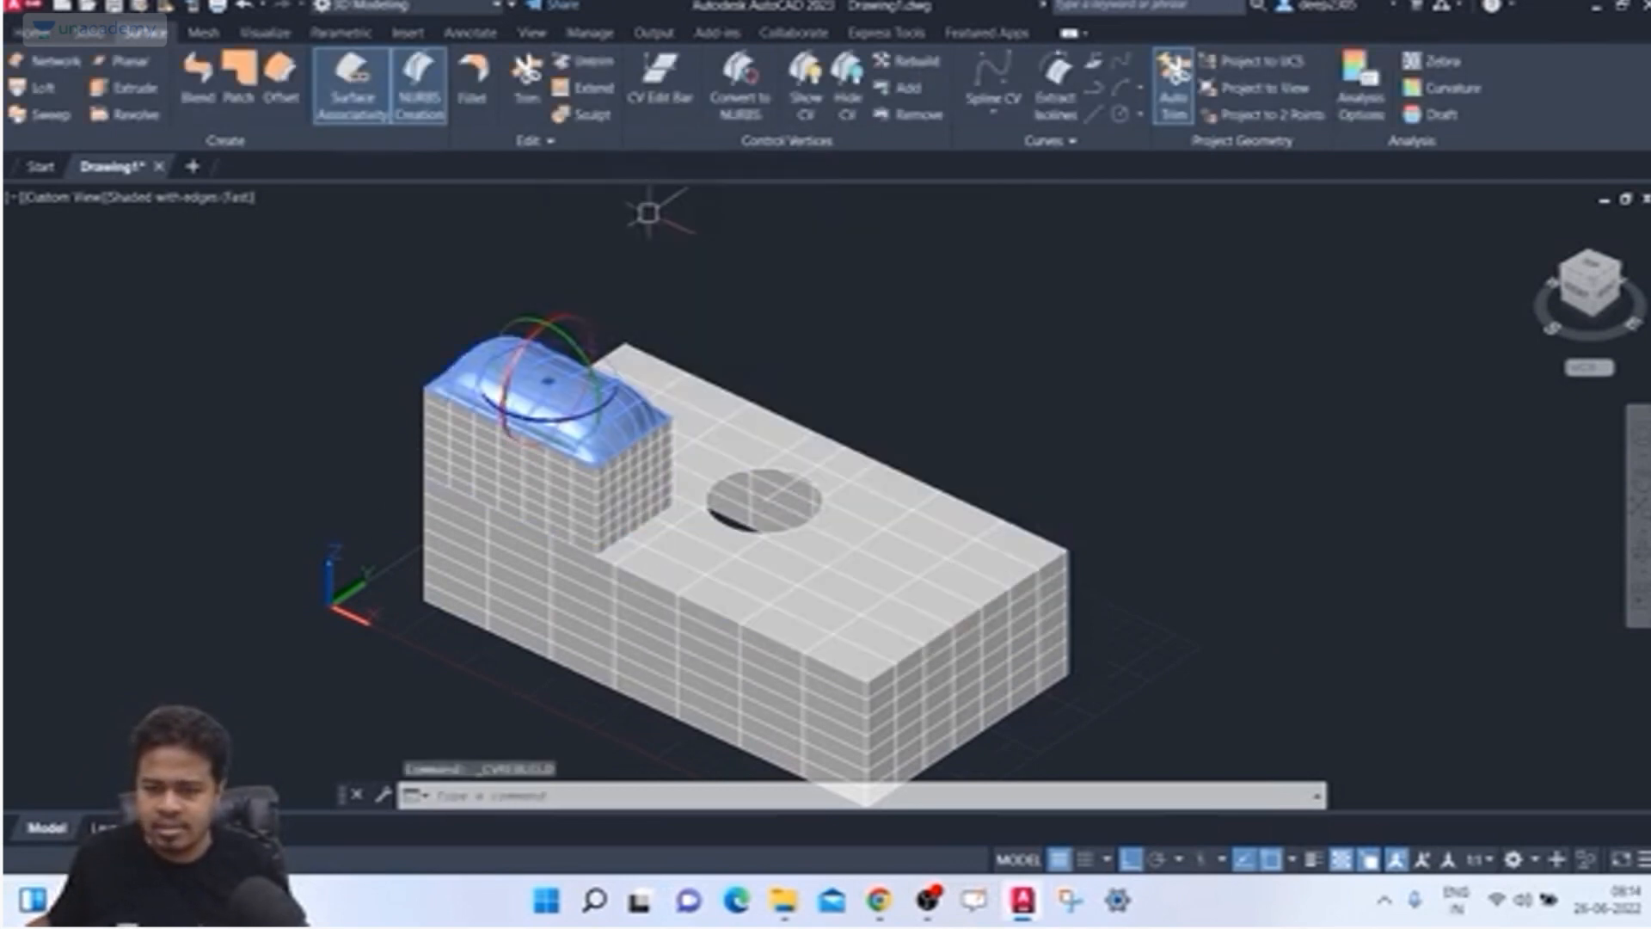
{"action": "left_click", "coordinate": [806, 94]}
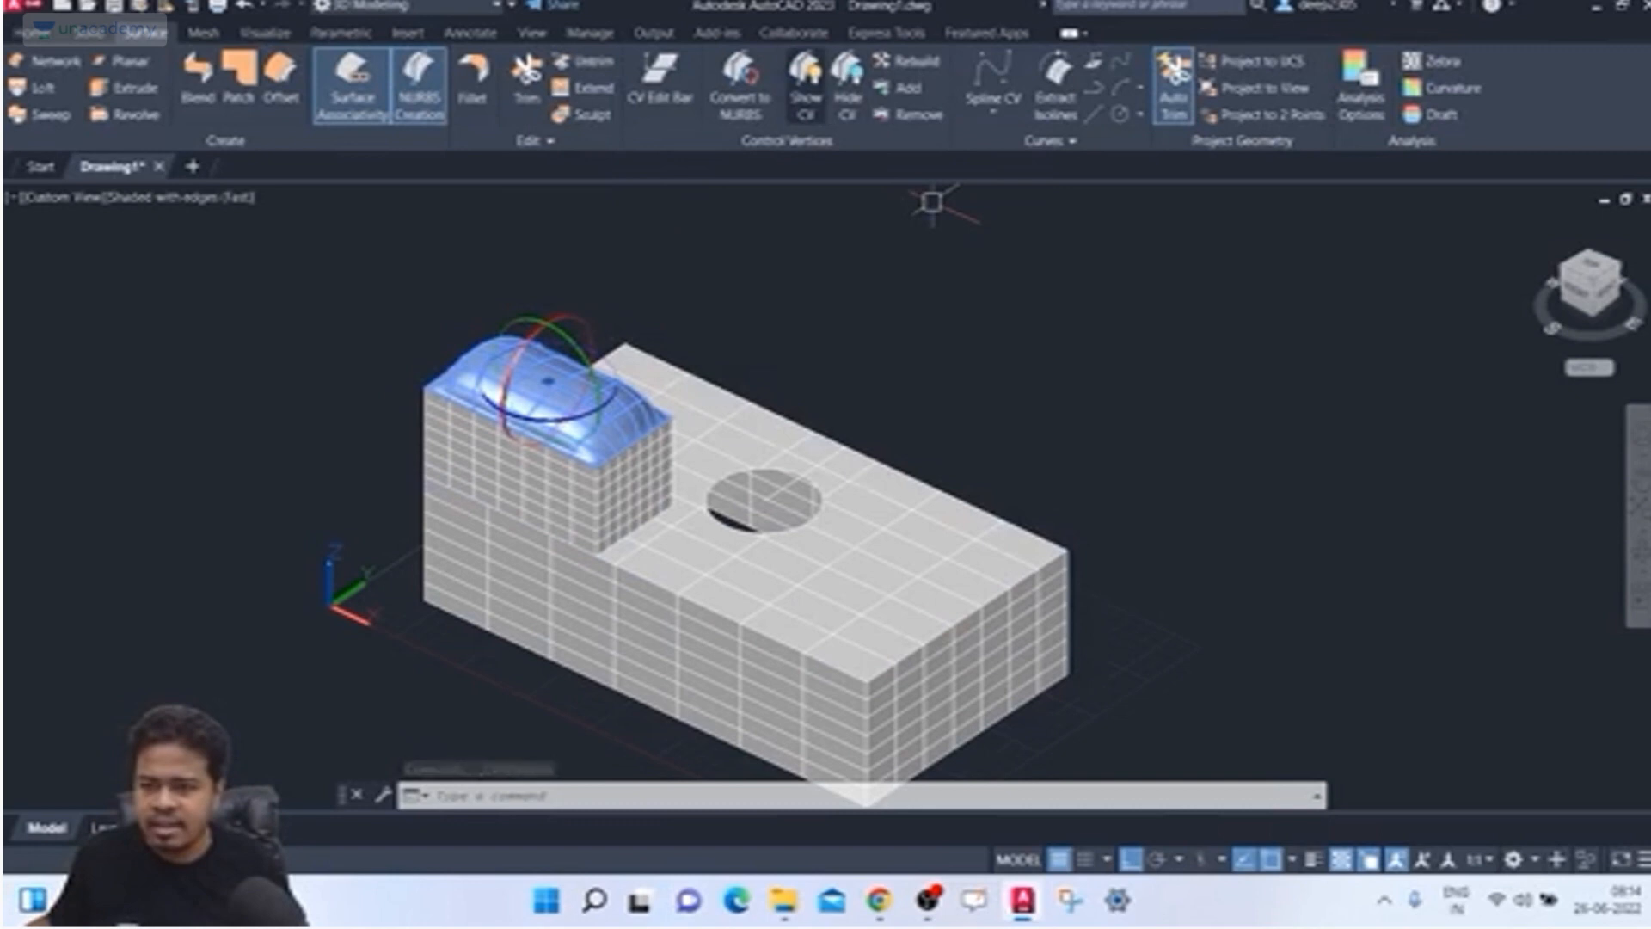
{"action": "scroll", "coordinate": [626, 262], "scroll_direction": "up", "scroll_amount": 3}
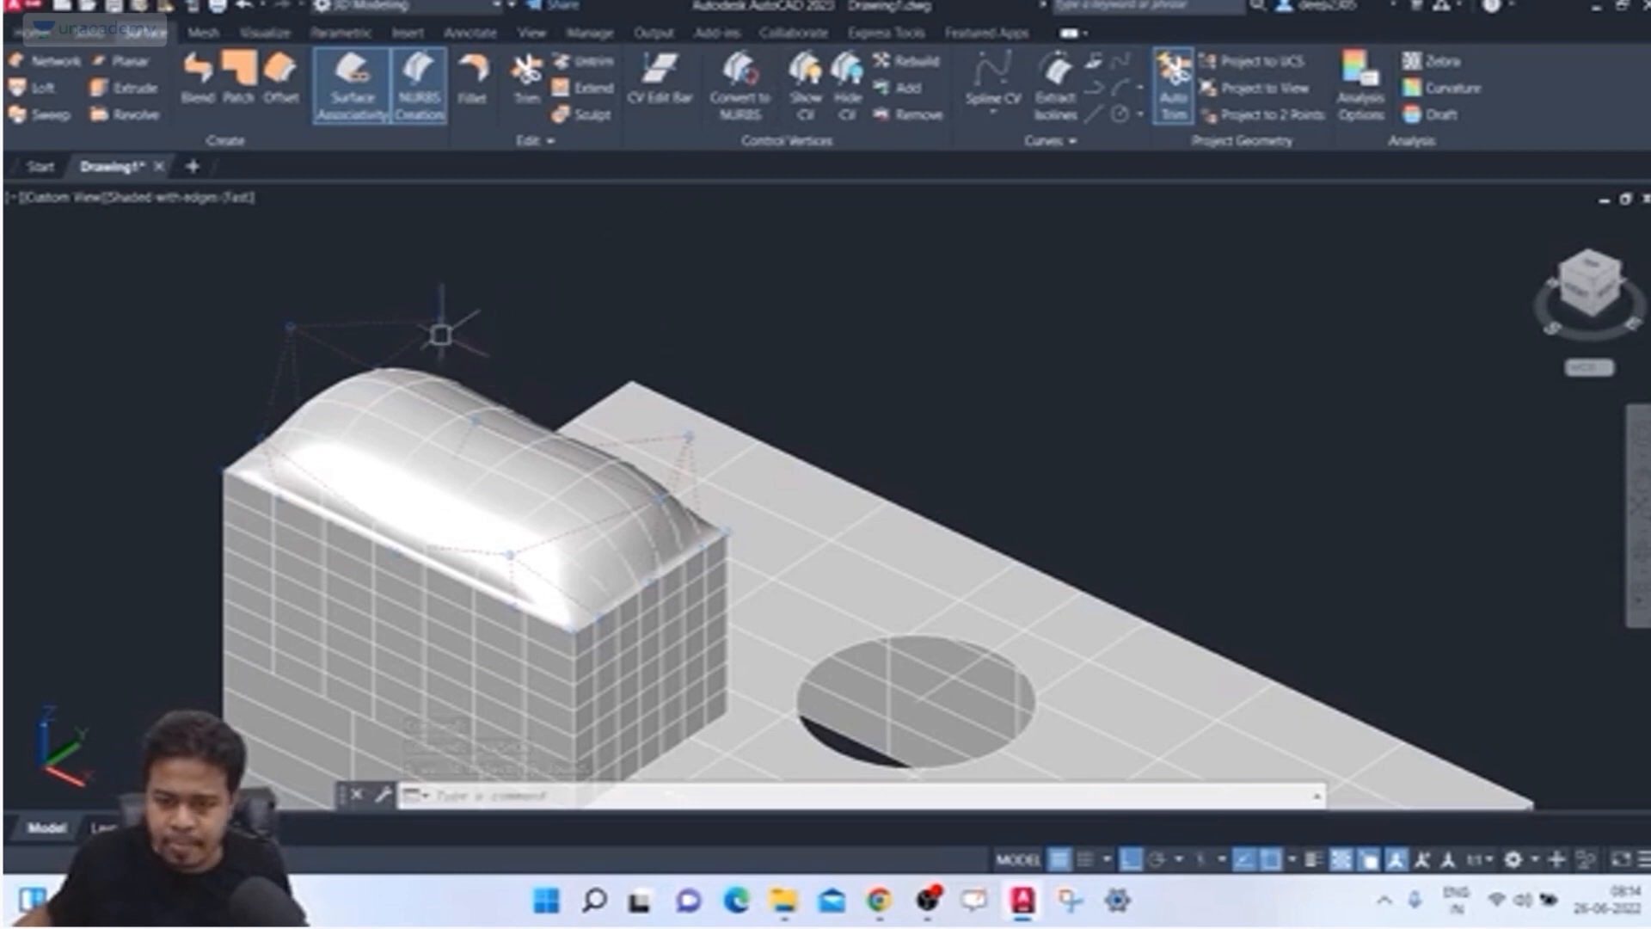
Step: Raise the control vertex above one end of the domed surface on the block slightly along Z
{"action": "middle_click_drag", "start_coordinate": [441, 336], "coordinate": [517, 281], "text": "shift"}
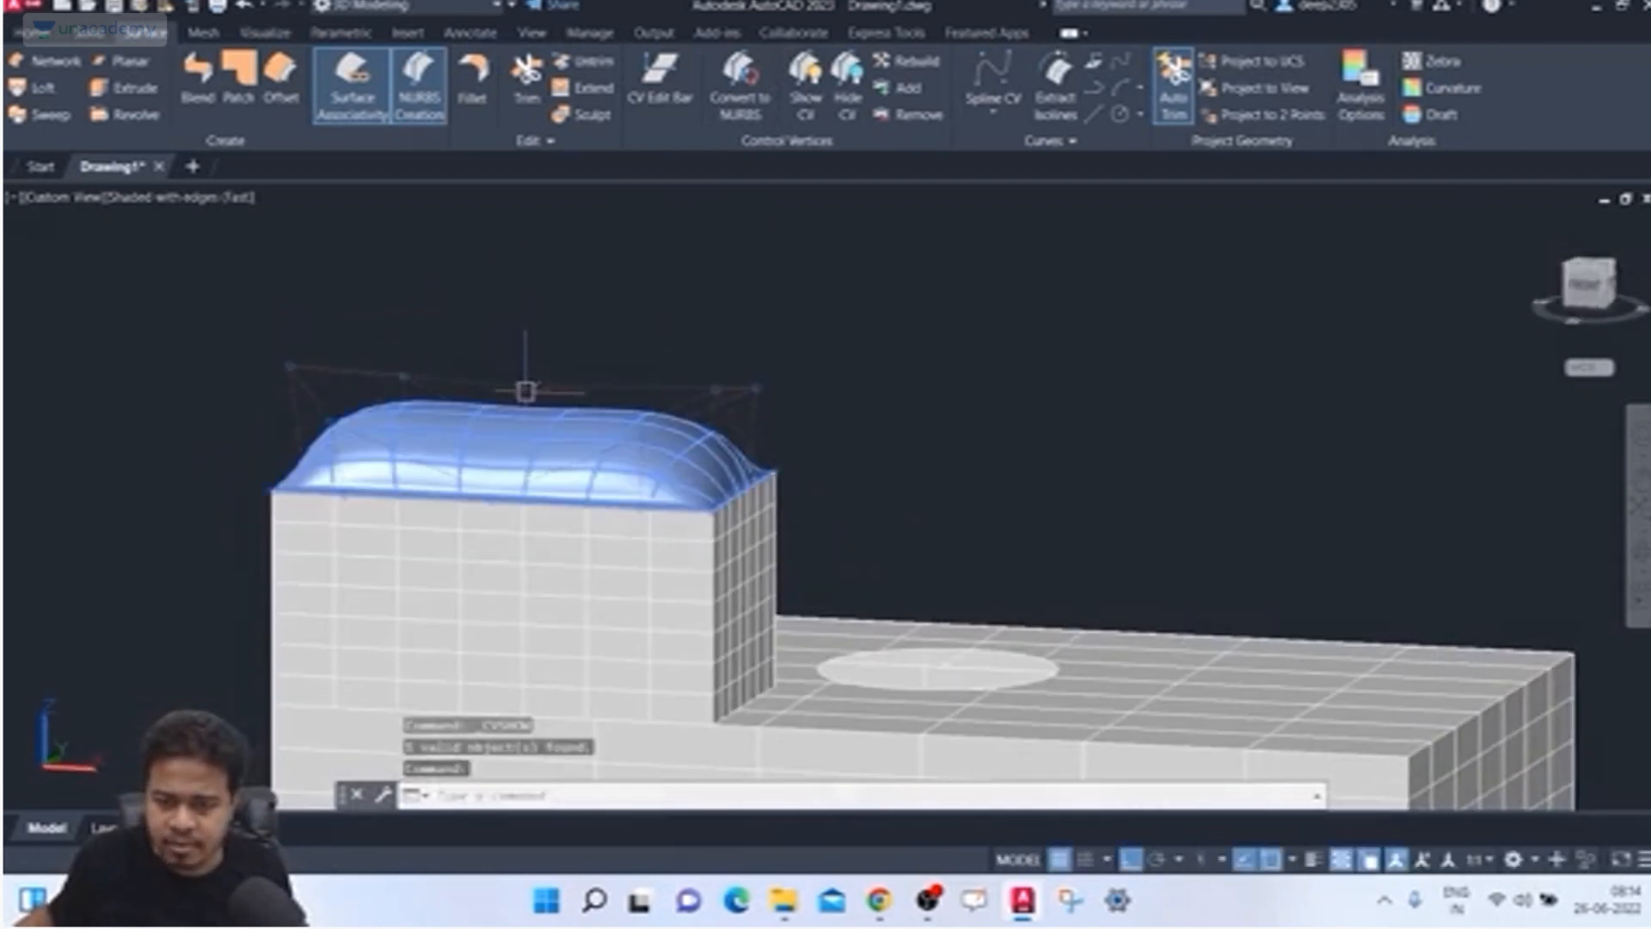
{"action": "left_click", "coordinate": [282, 367]}
{"action": "left_click", "coordinate": [282, 367]}
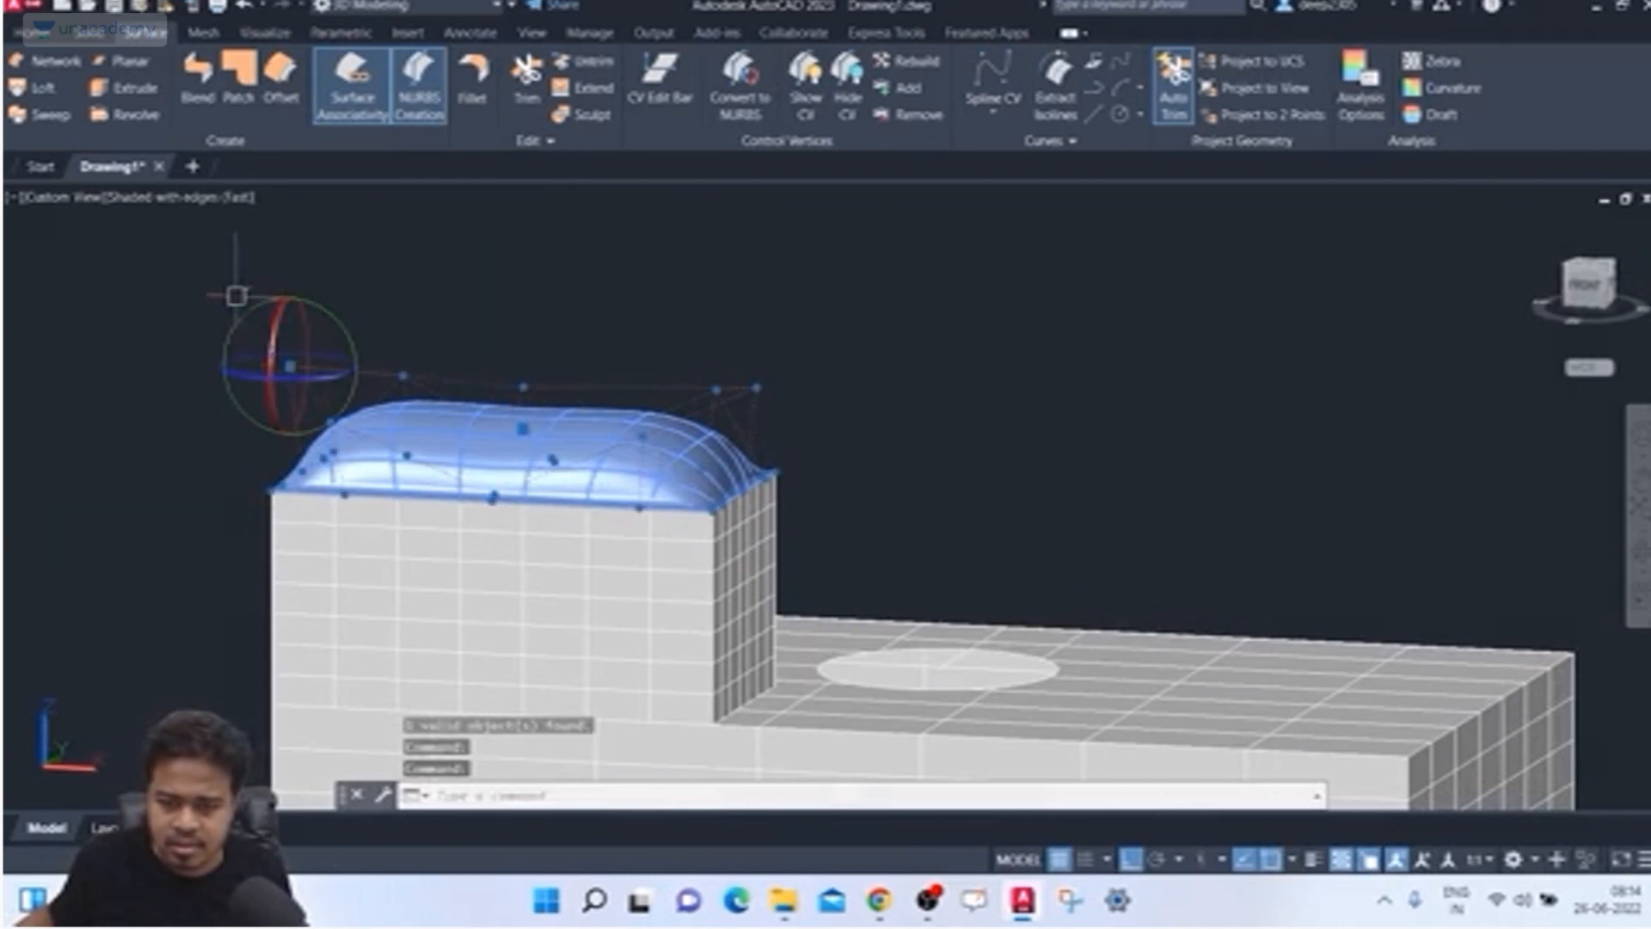
{"action": "key", "text": "Escape"}
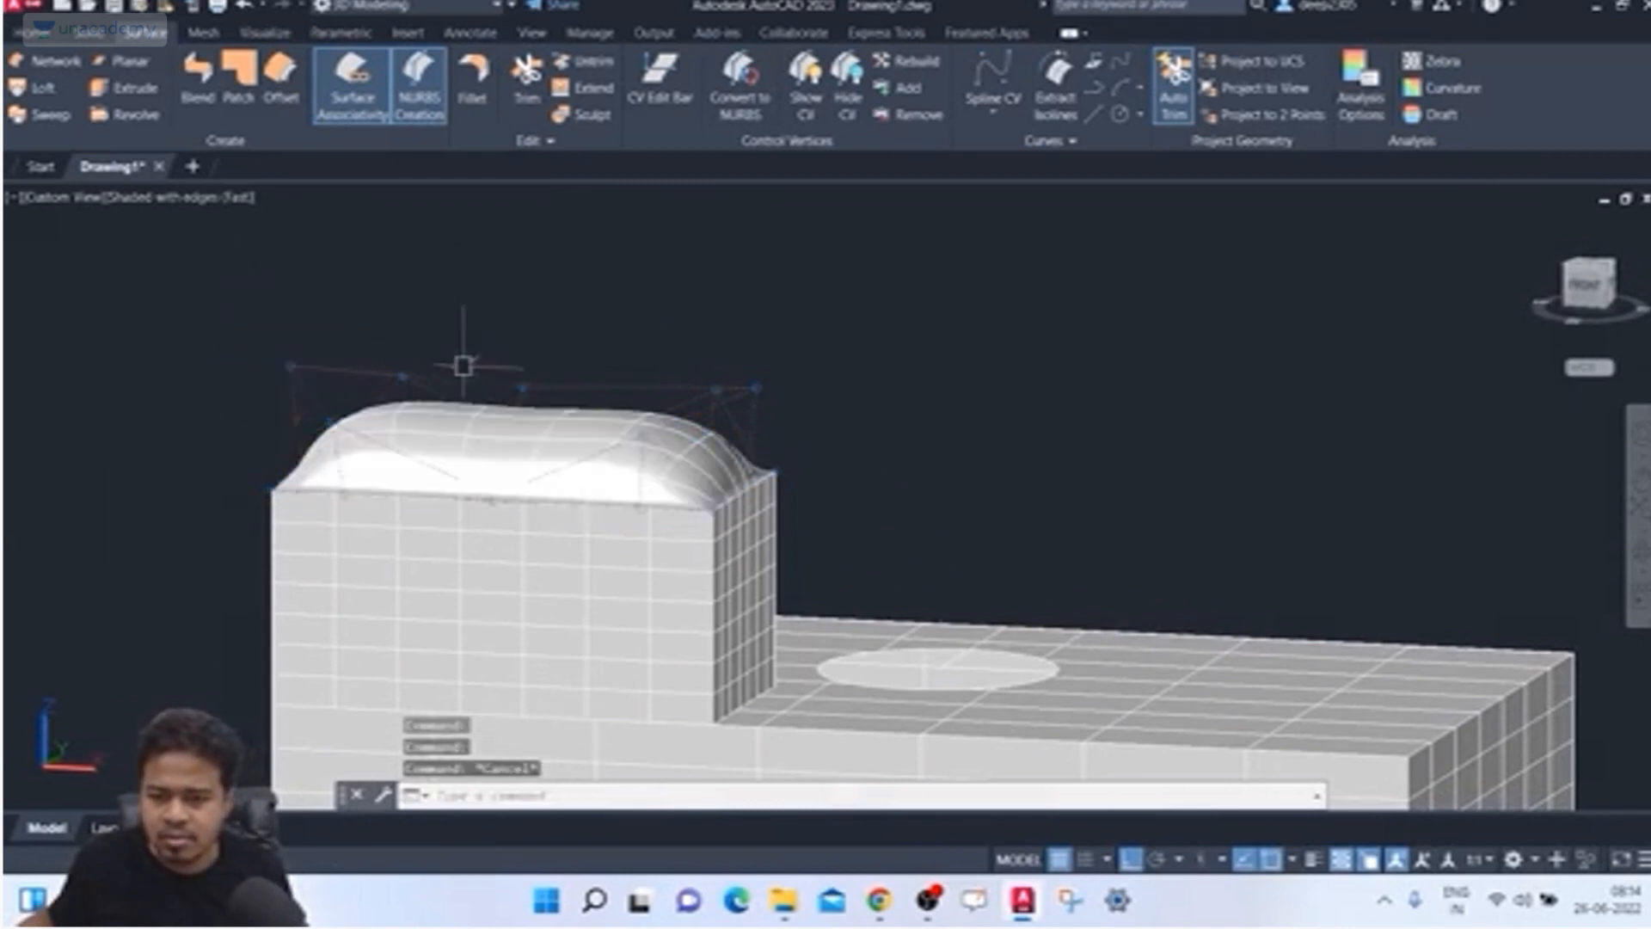
{"action": "left_click", "coordinate": [618, 430]}
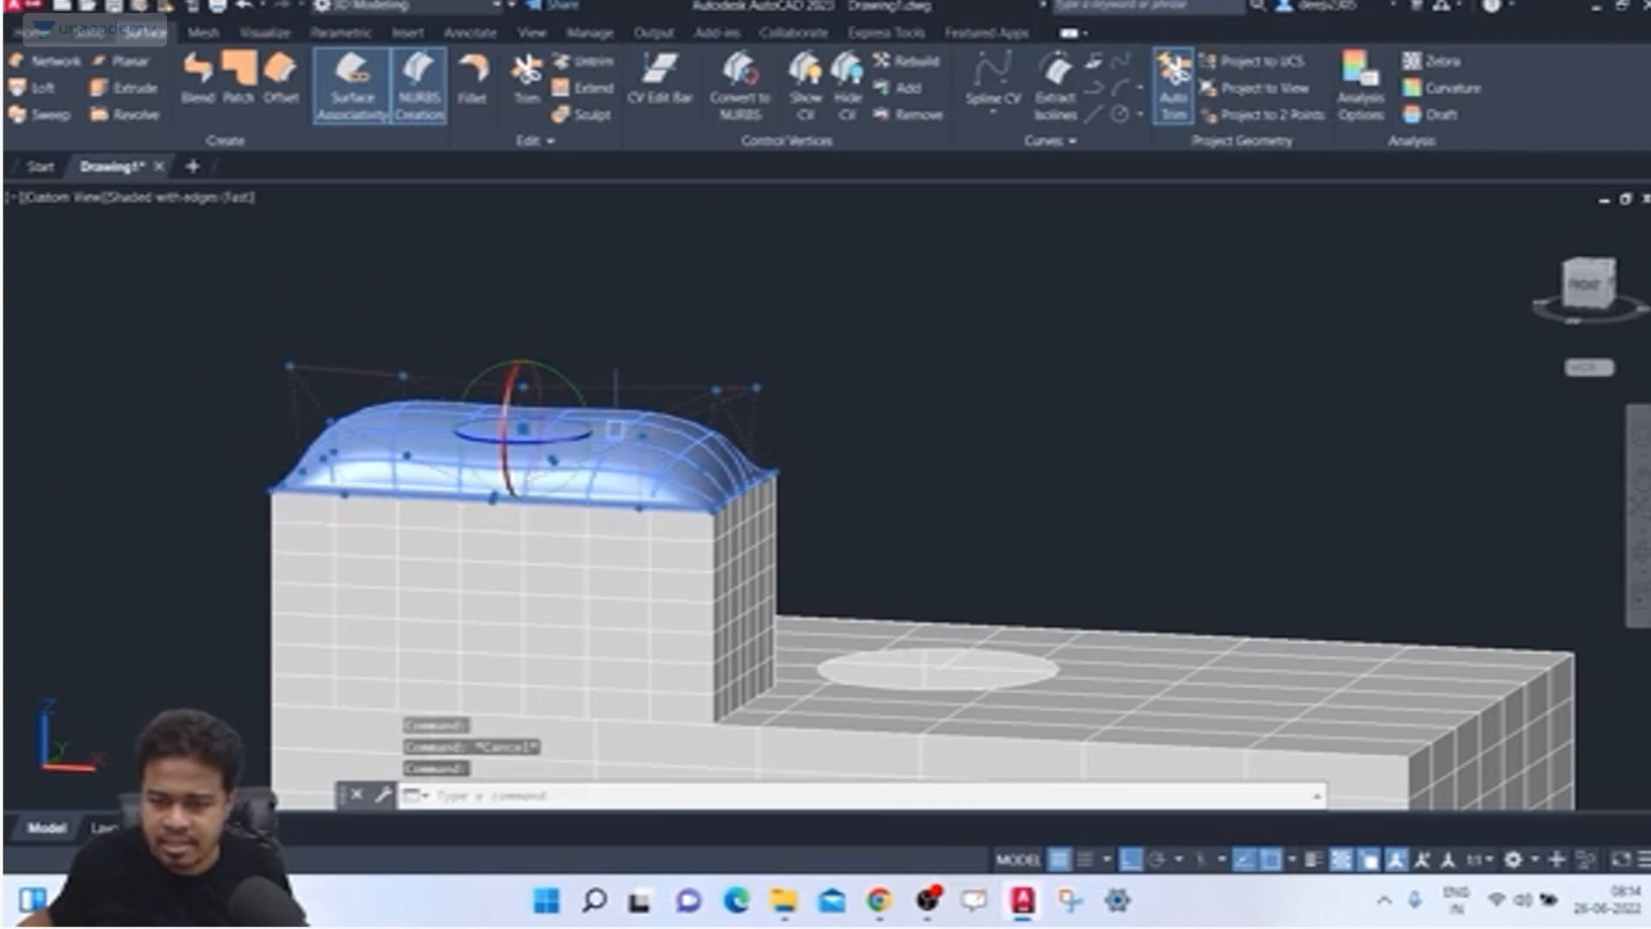
{"action": "left_click", "coordinate": [290, 365]}
{"action": "left_click", "coordinate": [289, 366]}
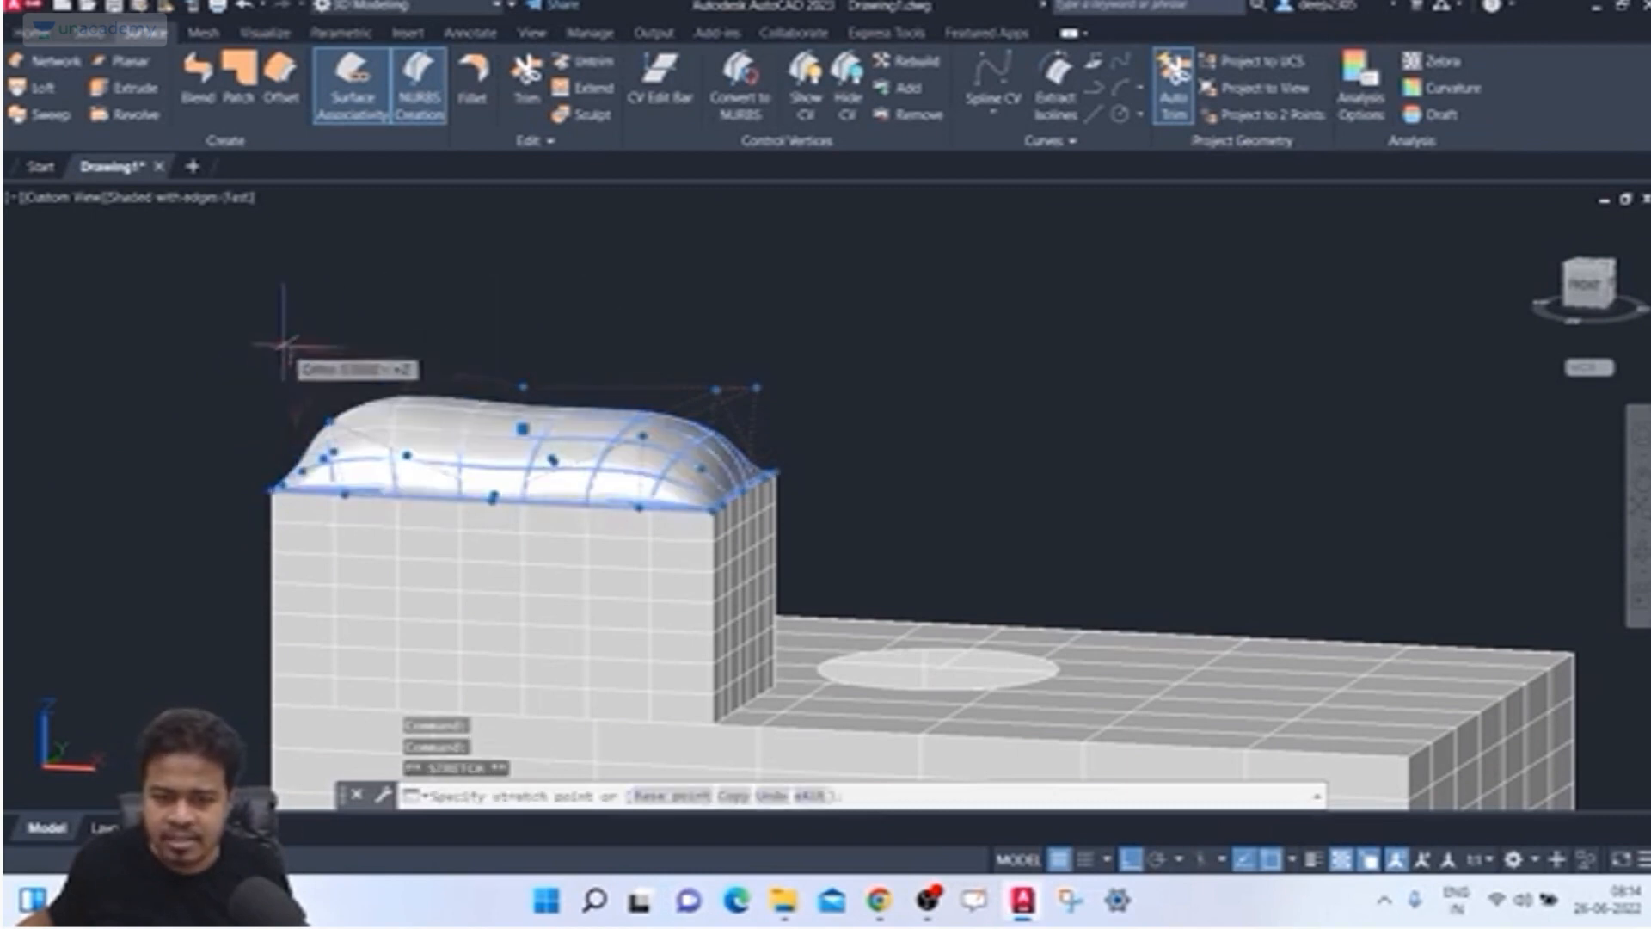
{"action": "left_click", "coordinate": [289, 327]}
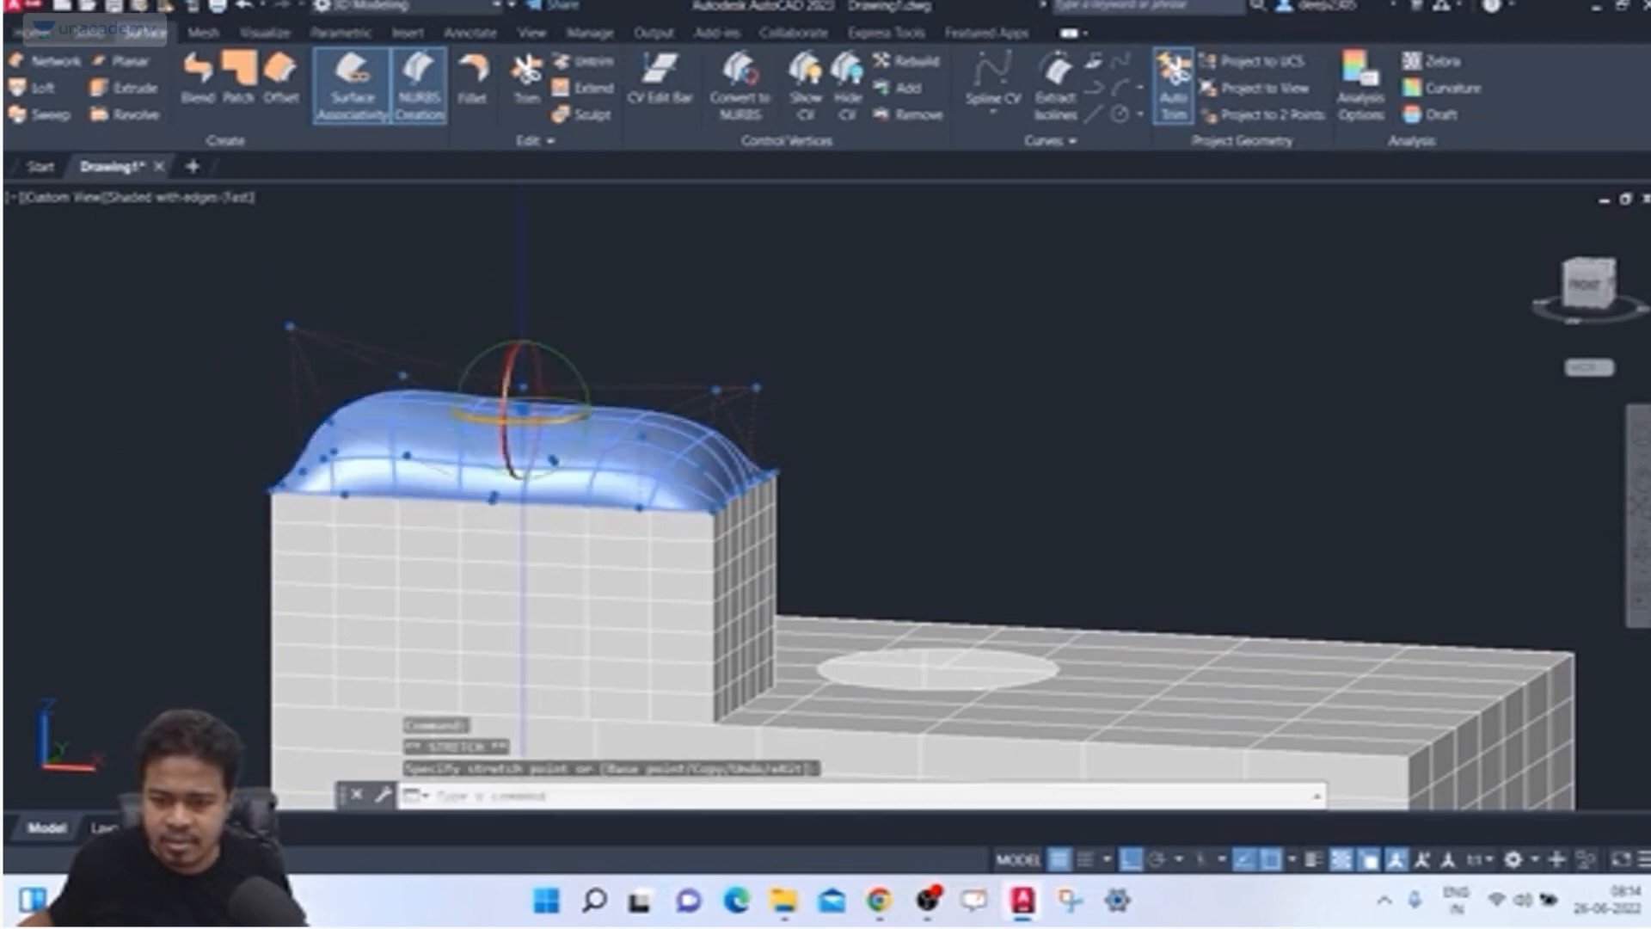
Step: Raise the middle control vertex of the domed surface and pull the vertices at its opposite end upward and outward
{"action": "left_click", "coordinate": [523, 409]}
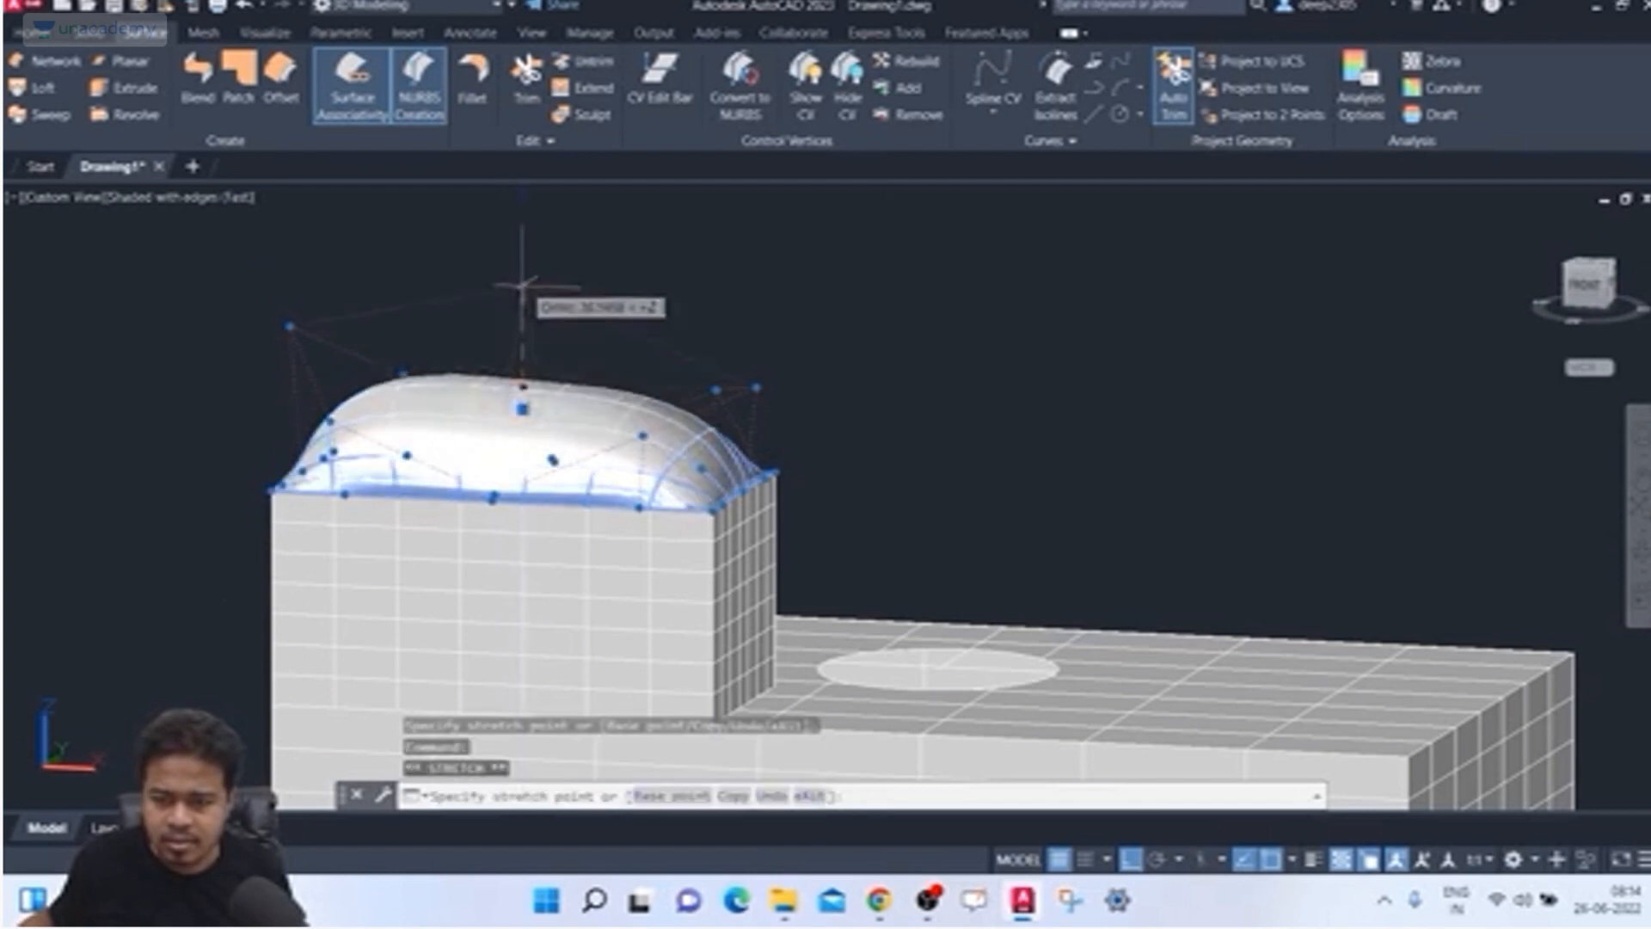
{"action": "left_click", "coordinate": [519, 222]}
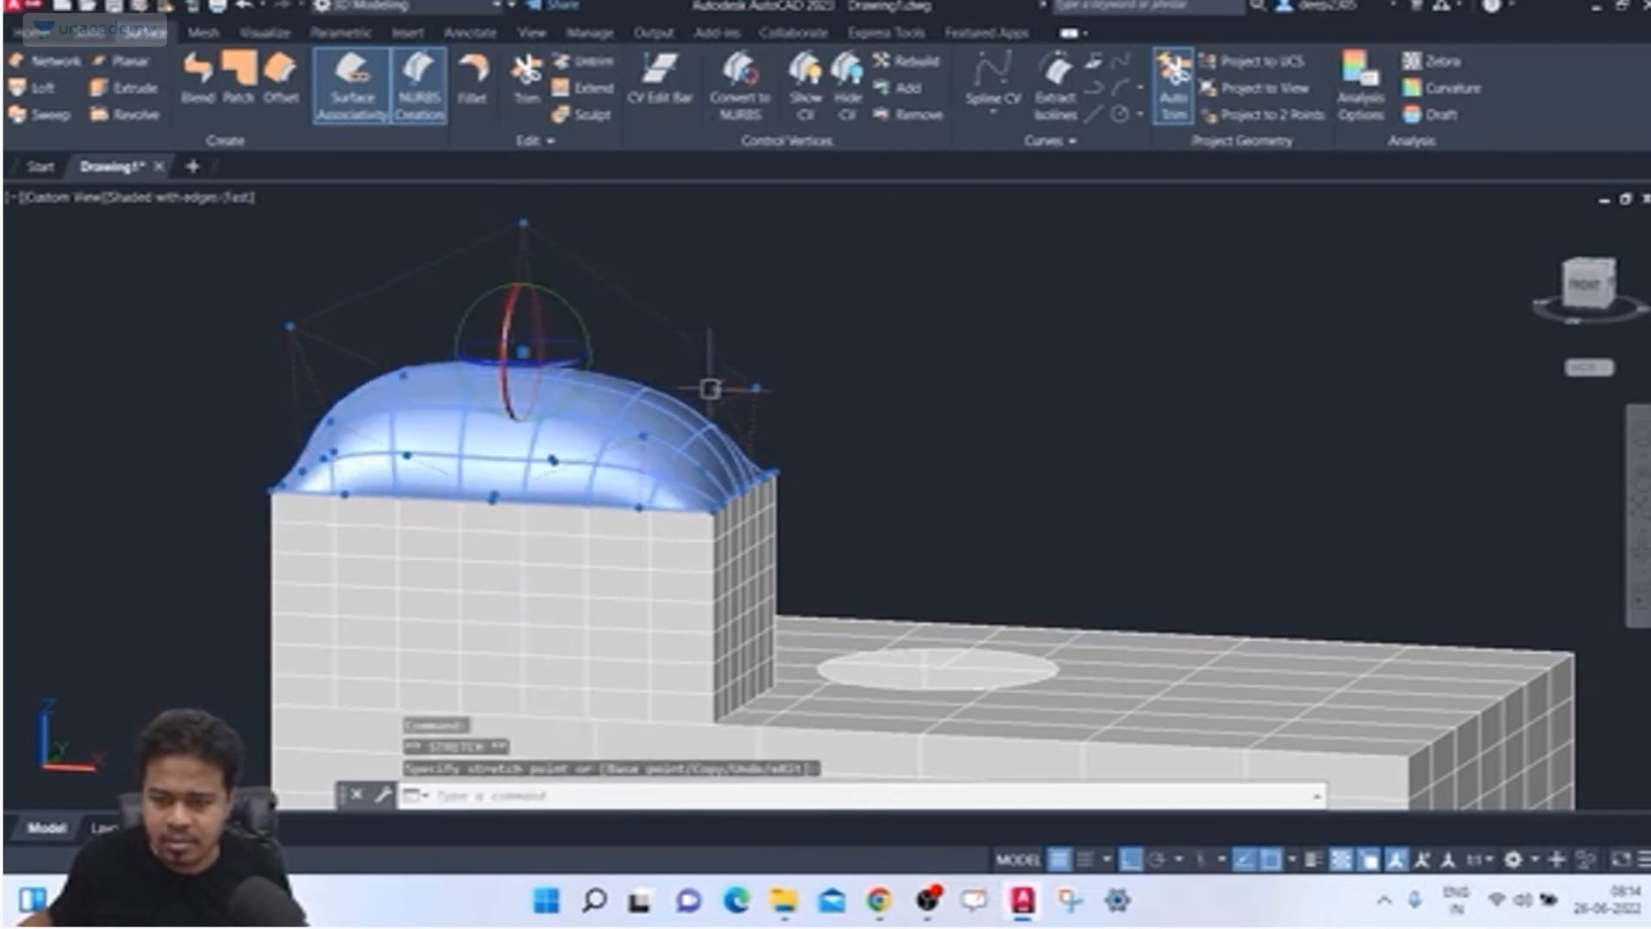
{"action": "left_click", "coordinate": [764, 394]}
{"action": "left_click", "coordinate": [888, 305]}
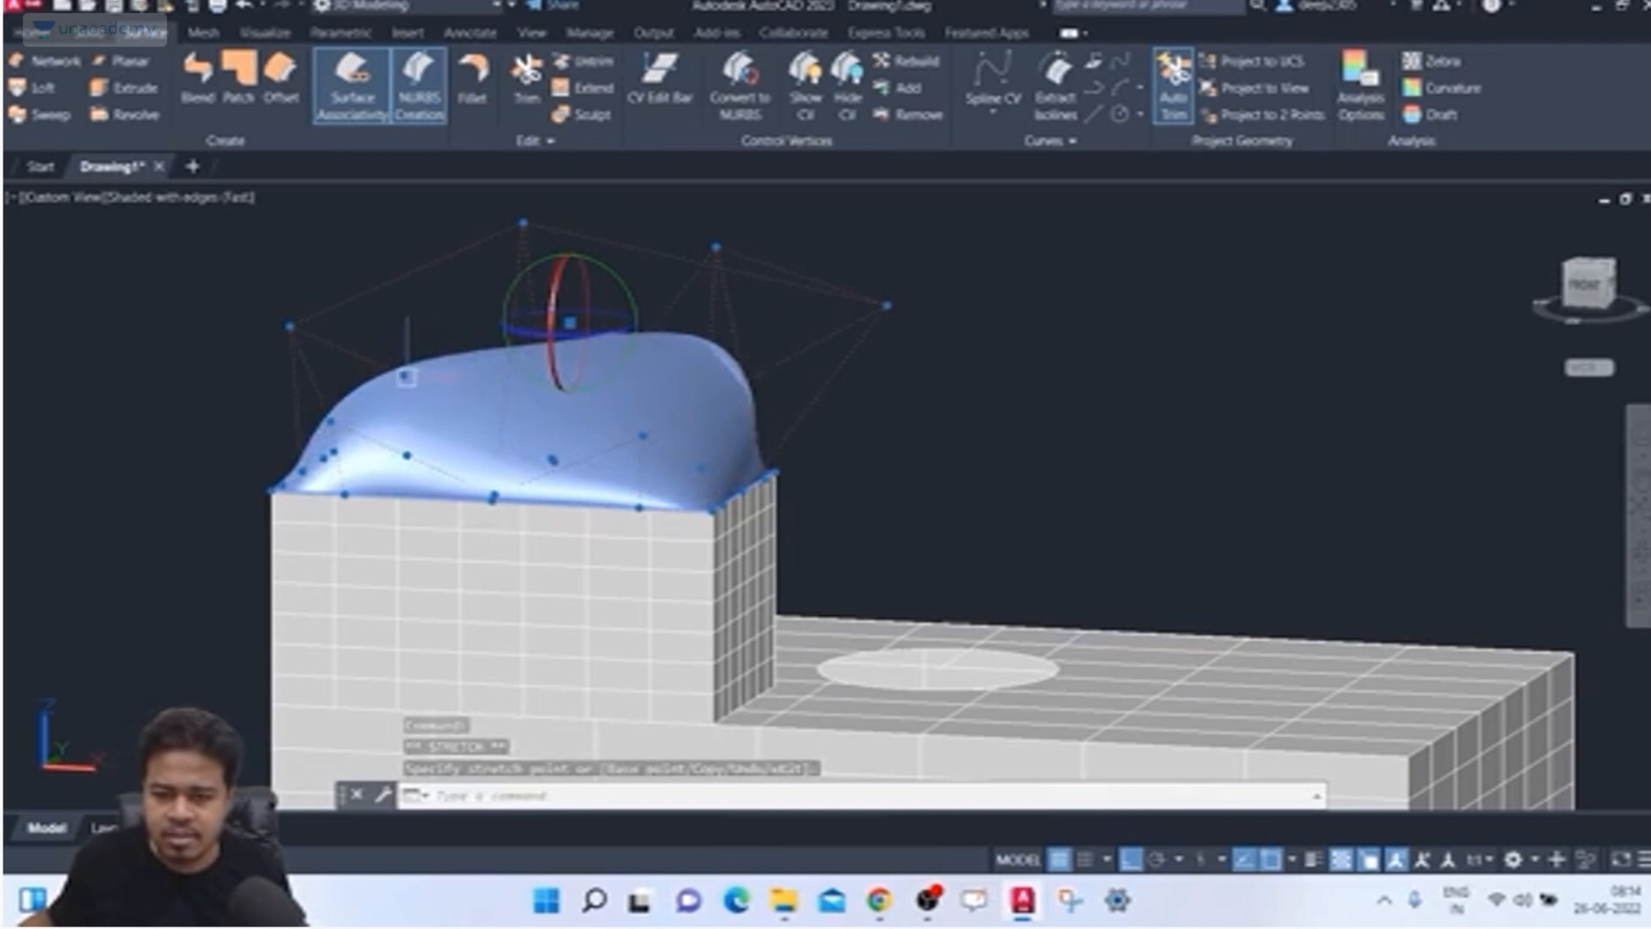
{"action": "left_click", "coordinate": [402, 367]}
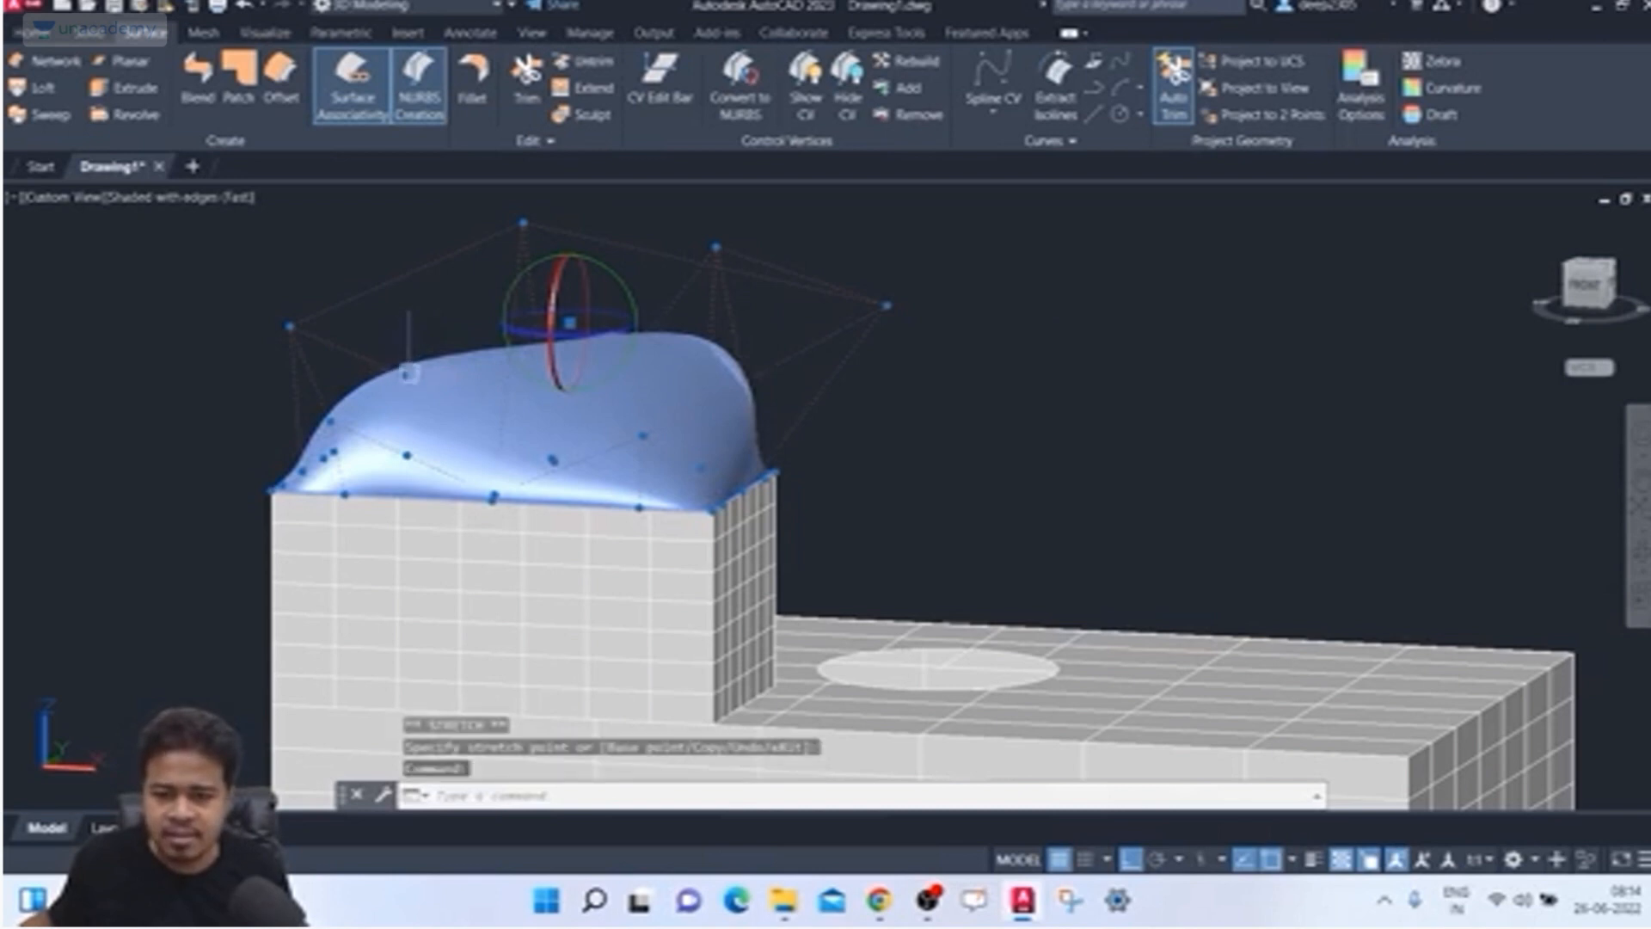
{"action": "left_click", "coordinate": [402, 377]}
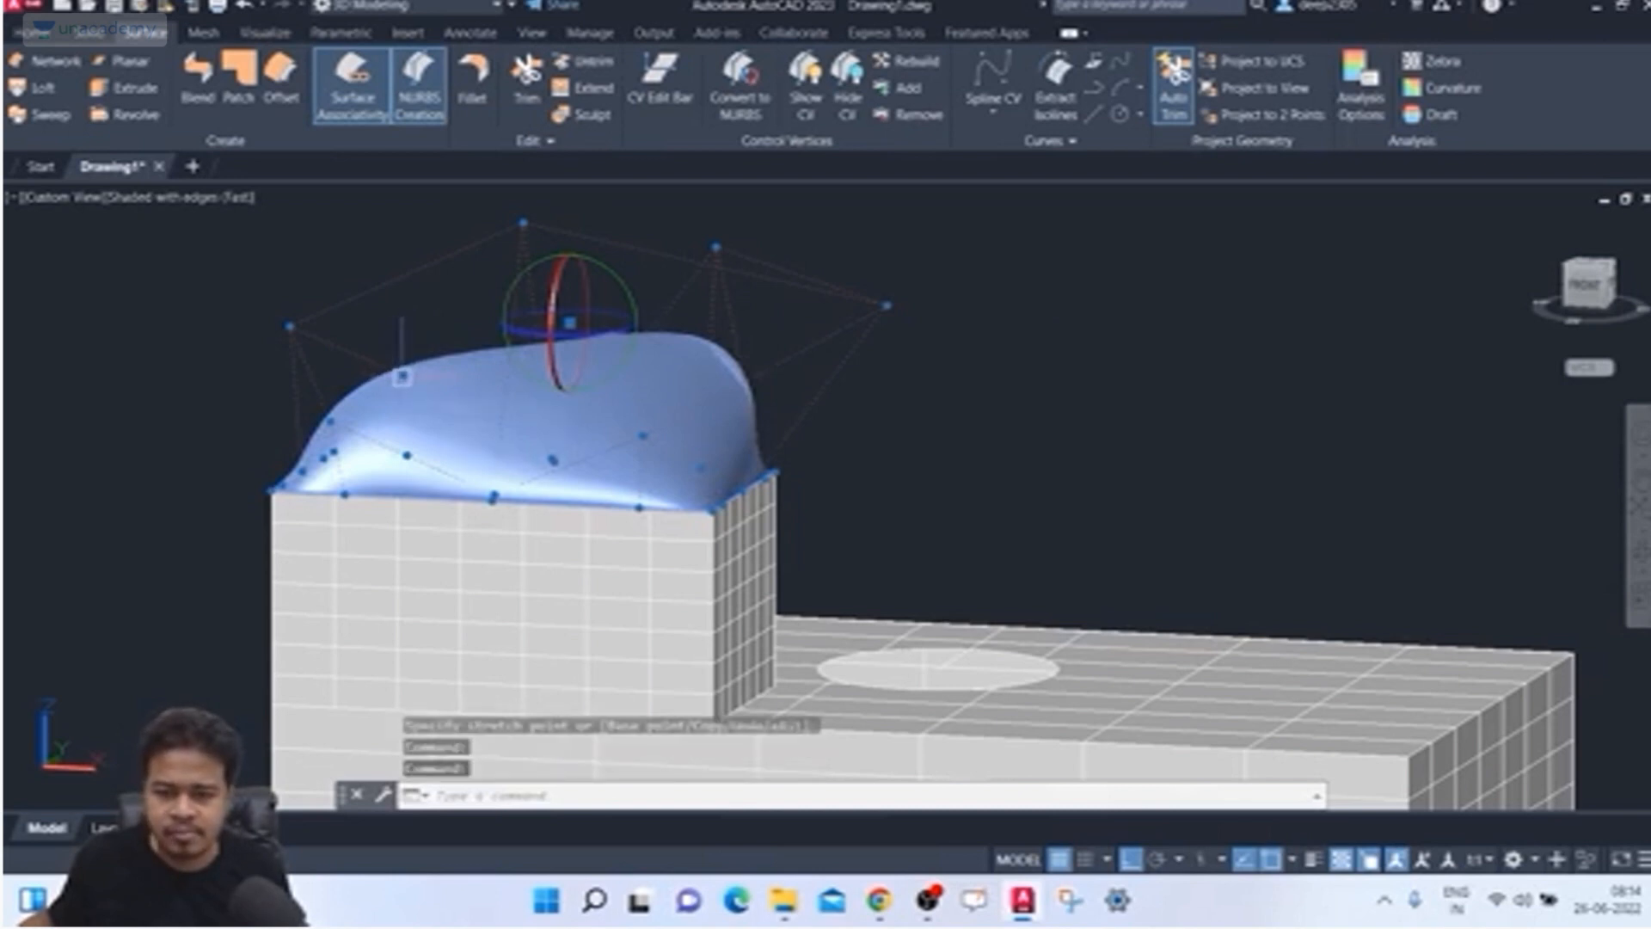
{"action": "key", "text": "Escape"}
Step: Raise the rear control vertex above the dome straight up, then clear the selection
{"action": "scroll", "coordinate": [430, 335], "scroll_direction": "up", "scroll_amount": 3}
{"action": "left_click", "coordinate": [434, 333]}
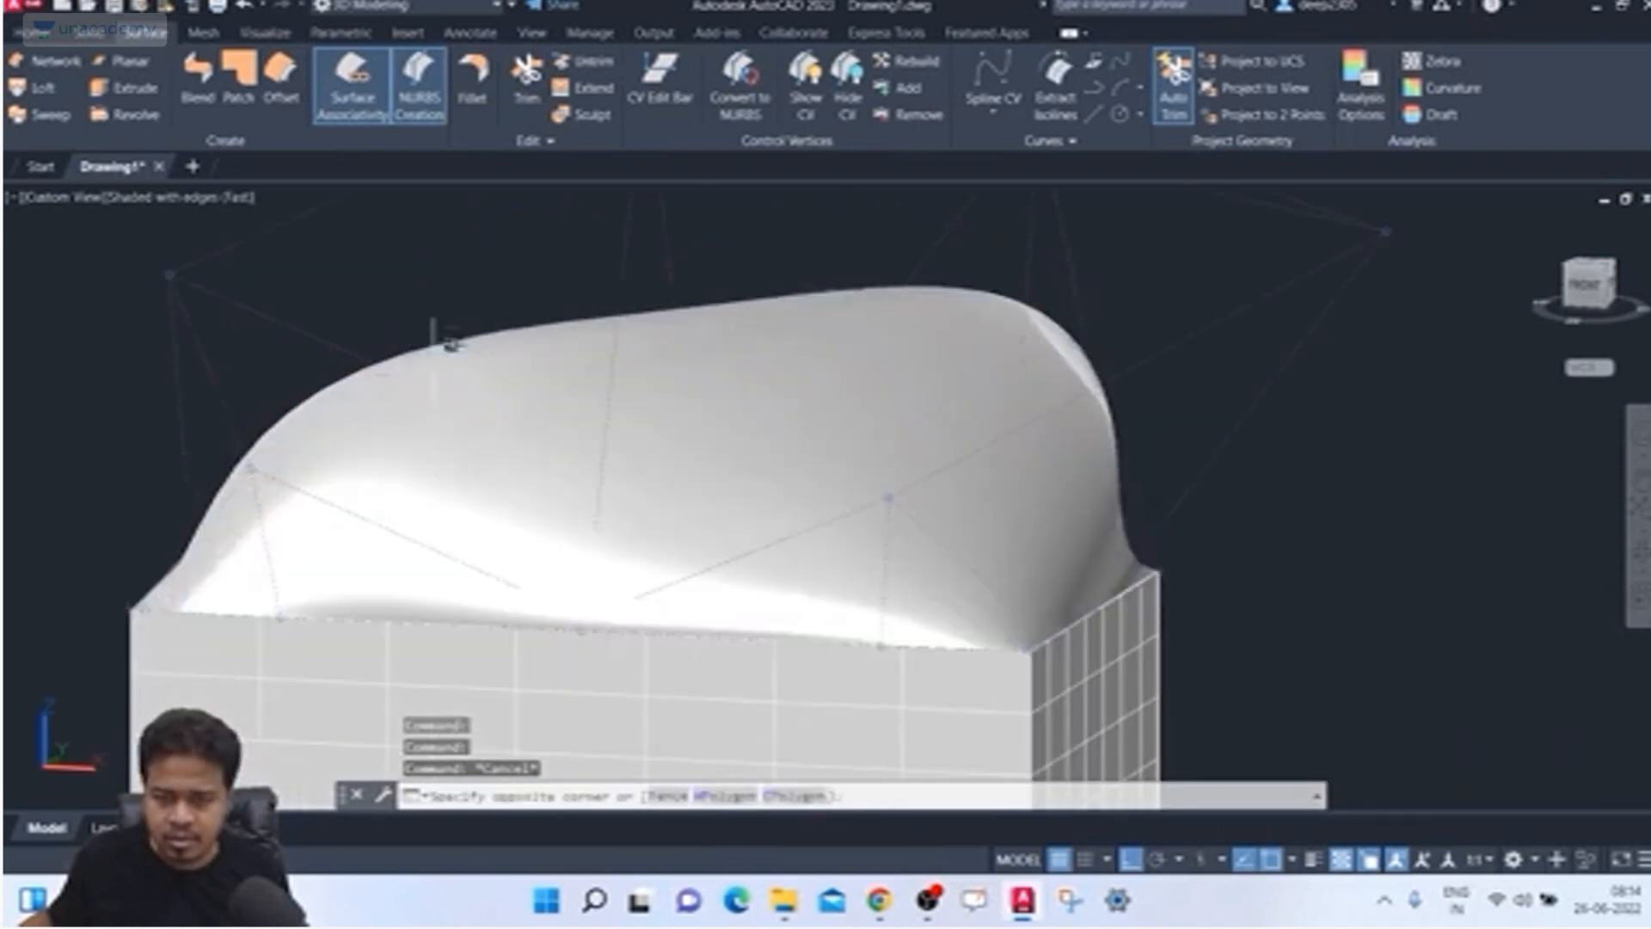
{"action": "scroll", "coordinate": [439, 340], "scroll_direction": "down", "scroll_amount": 1}
{"action": "left_click", "coordinate": [409, 399]}
{"action": "scroll", "coordinate": [417, 396], "scroll_direction": "down", "scroll_amount": 4}
{"action": "middle_click_drag", "start_coordinate": [782, 382], "coordinate": [469, 370], "text": "shift"}
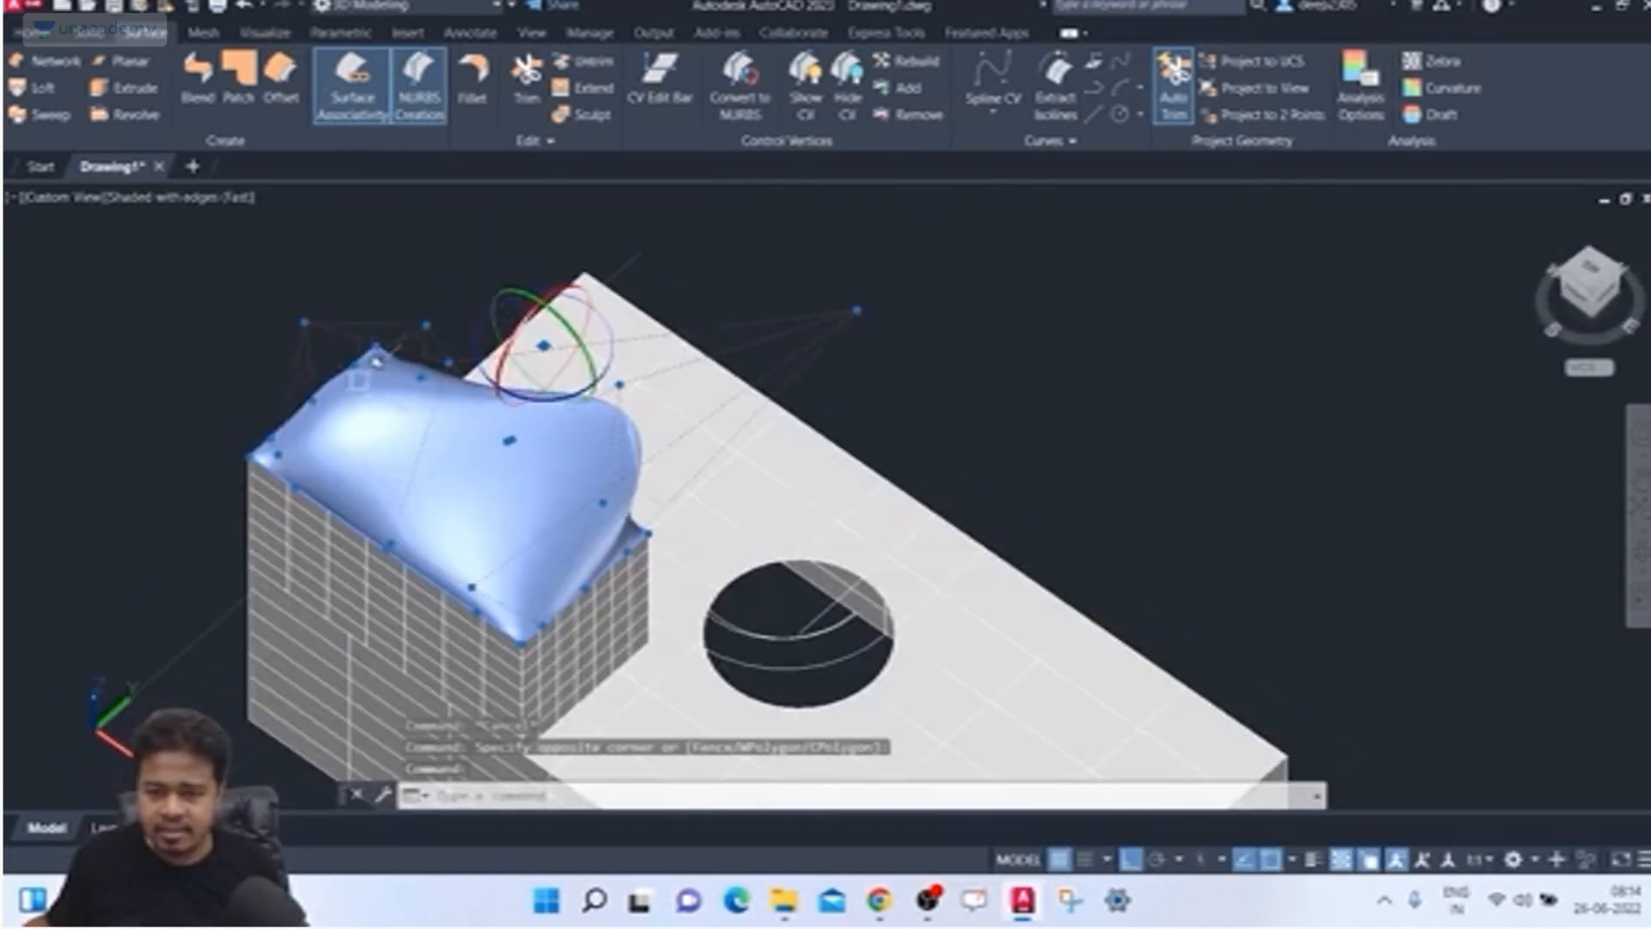
{"action": "left_click", "coordinate": [426, 325]}
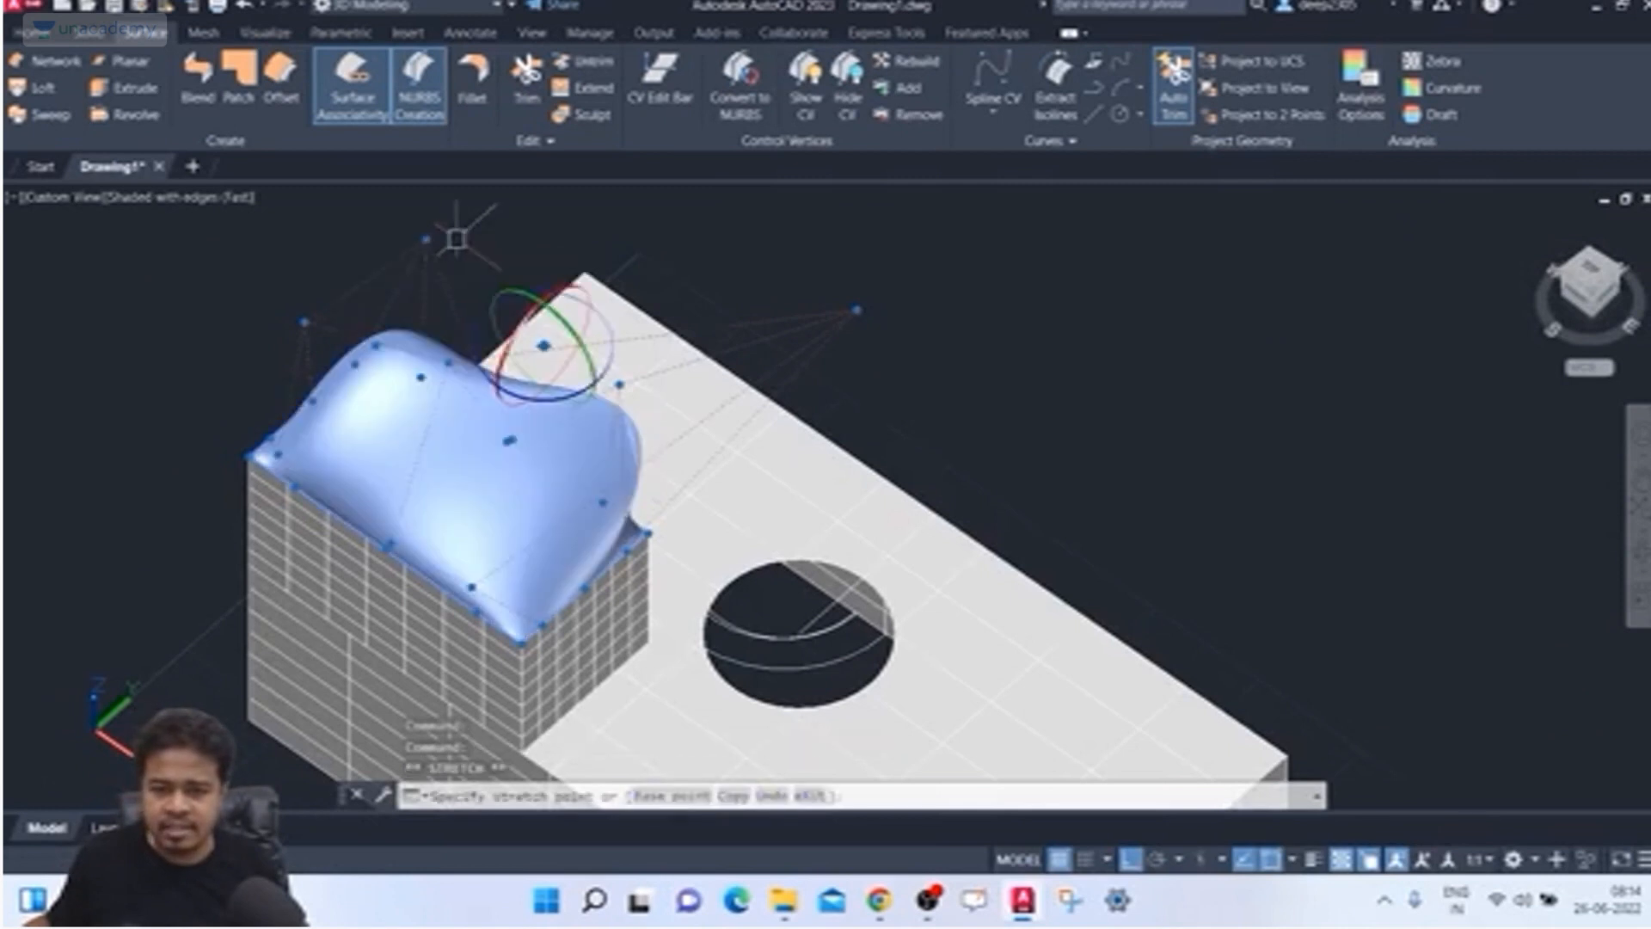
{"action": "key", "text": "Escape"}
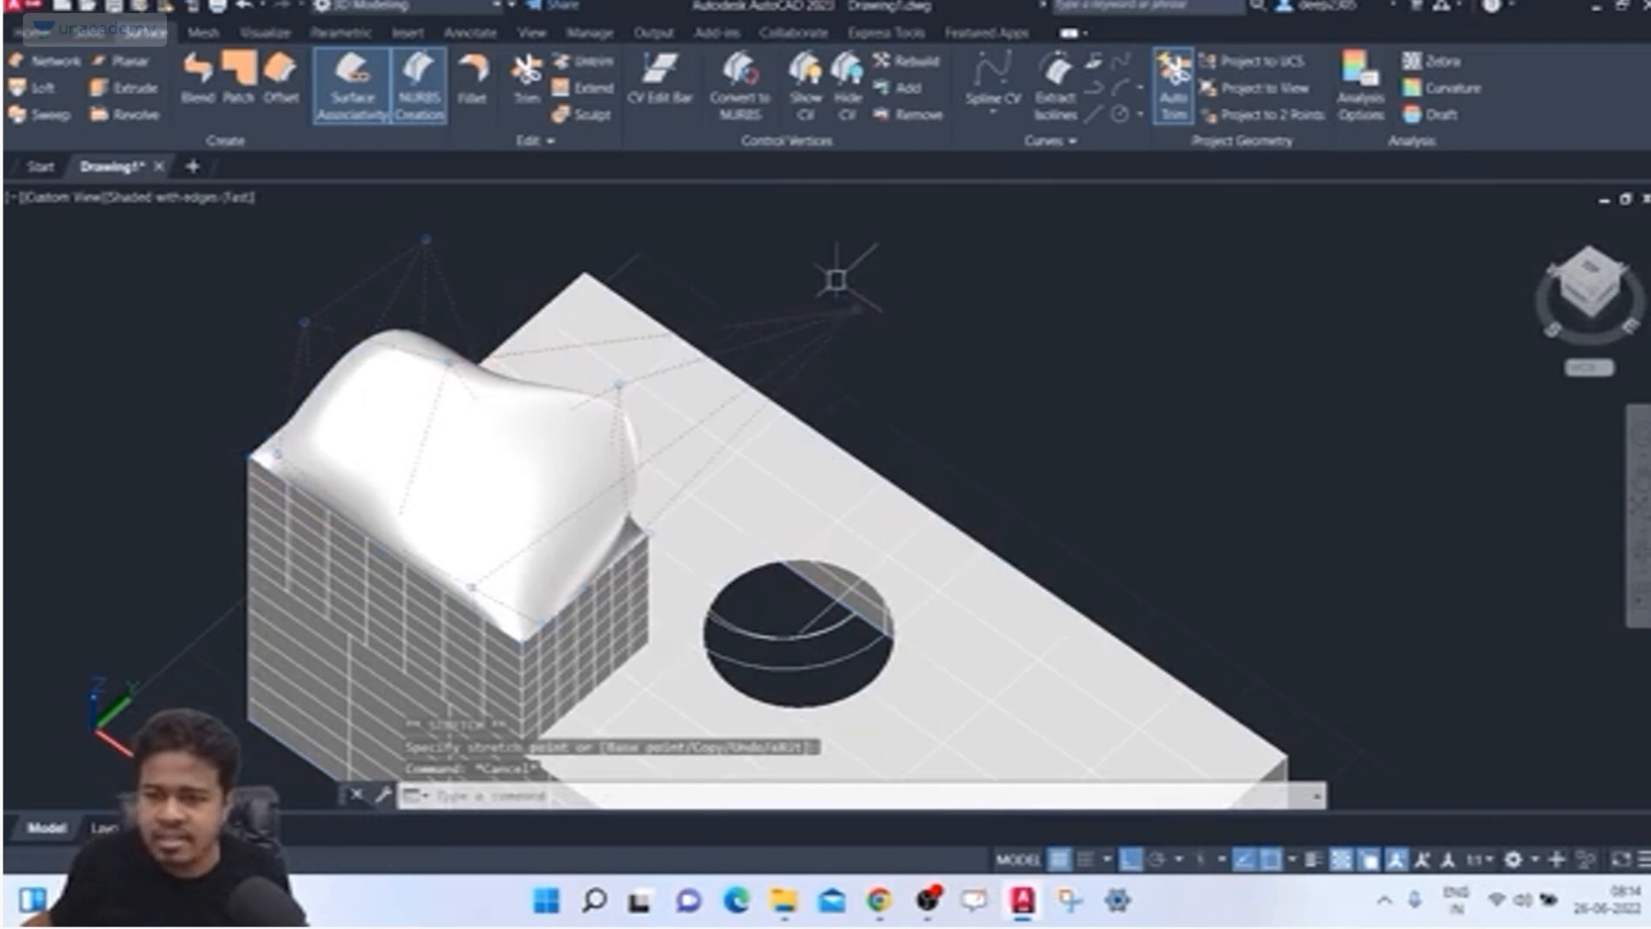
{"action": "left_click", "coordinate": [858, 311]}
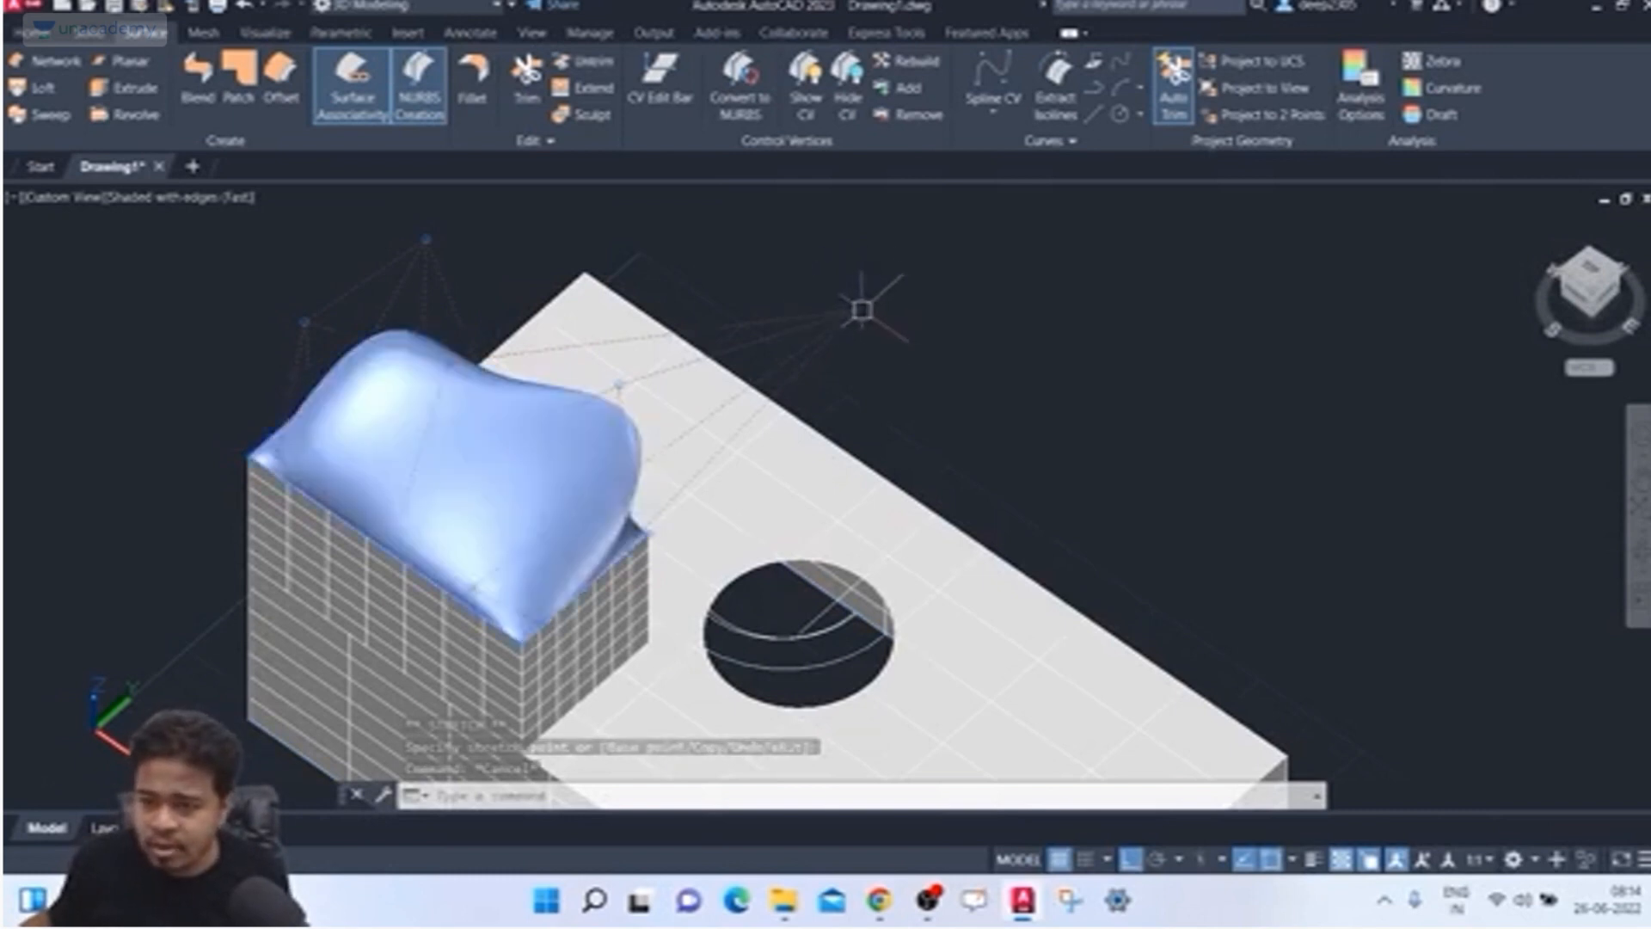
{"action": "key", "text": "Escape"}
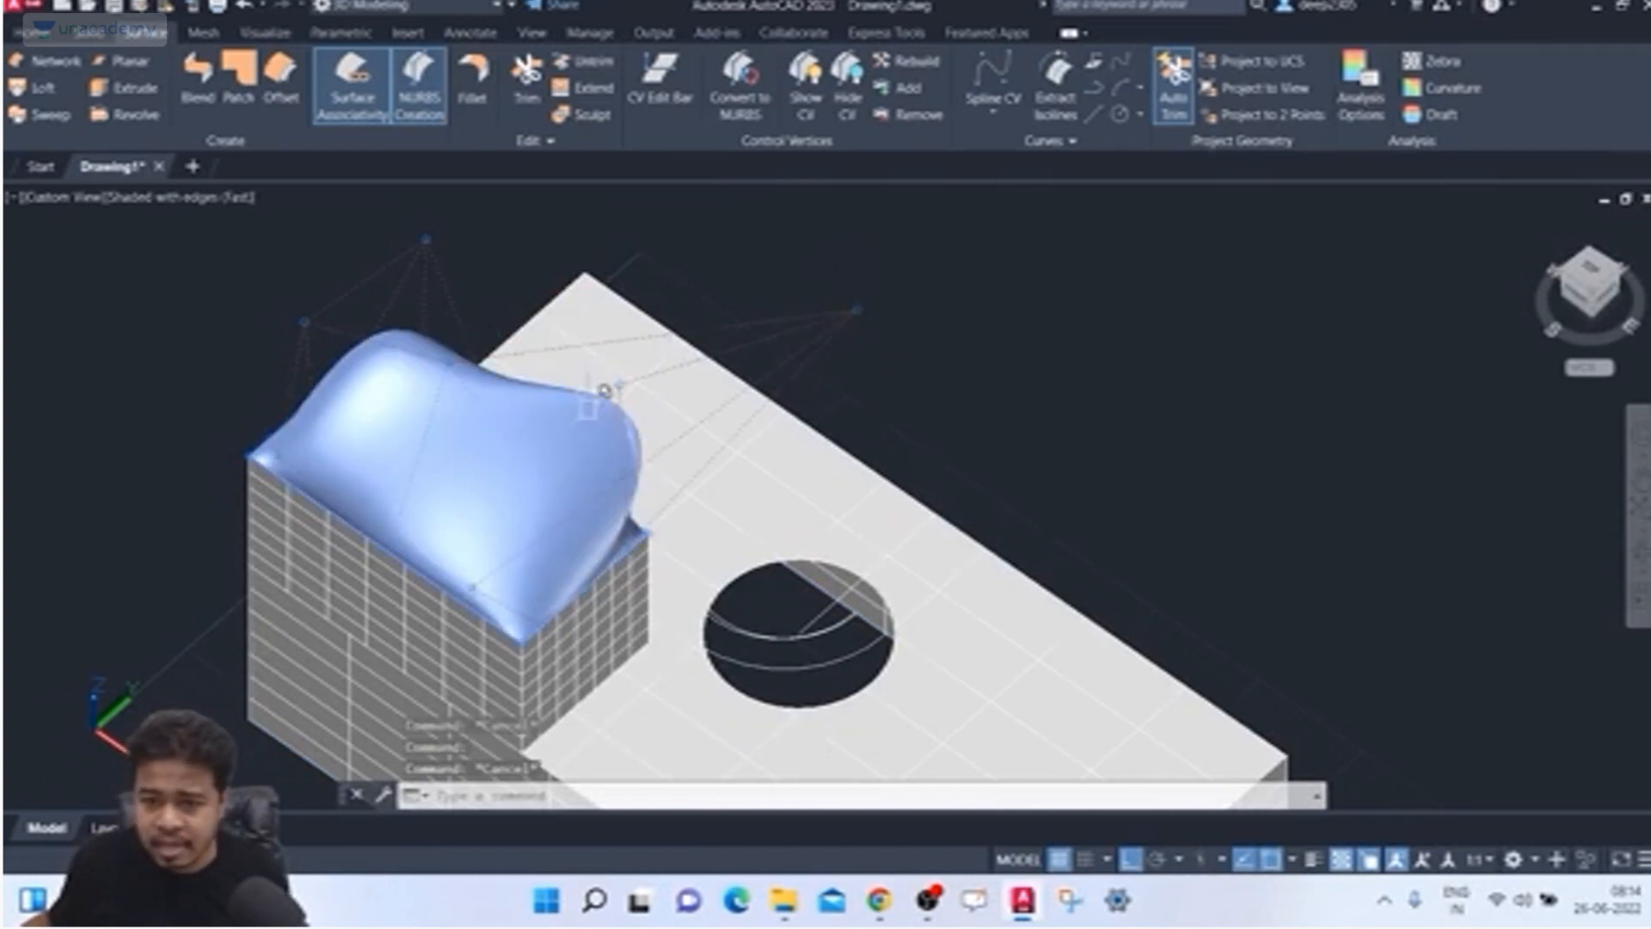
{"action": "left_click", "coordinate": [602, 393]}
{"action": "left_click", "coordinate": [854, 242]}
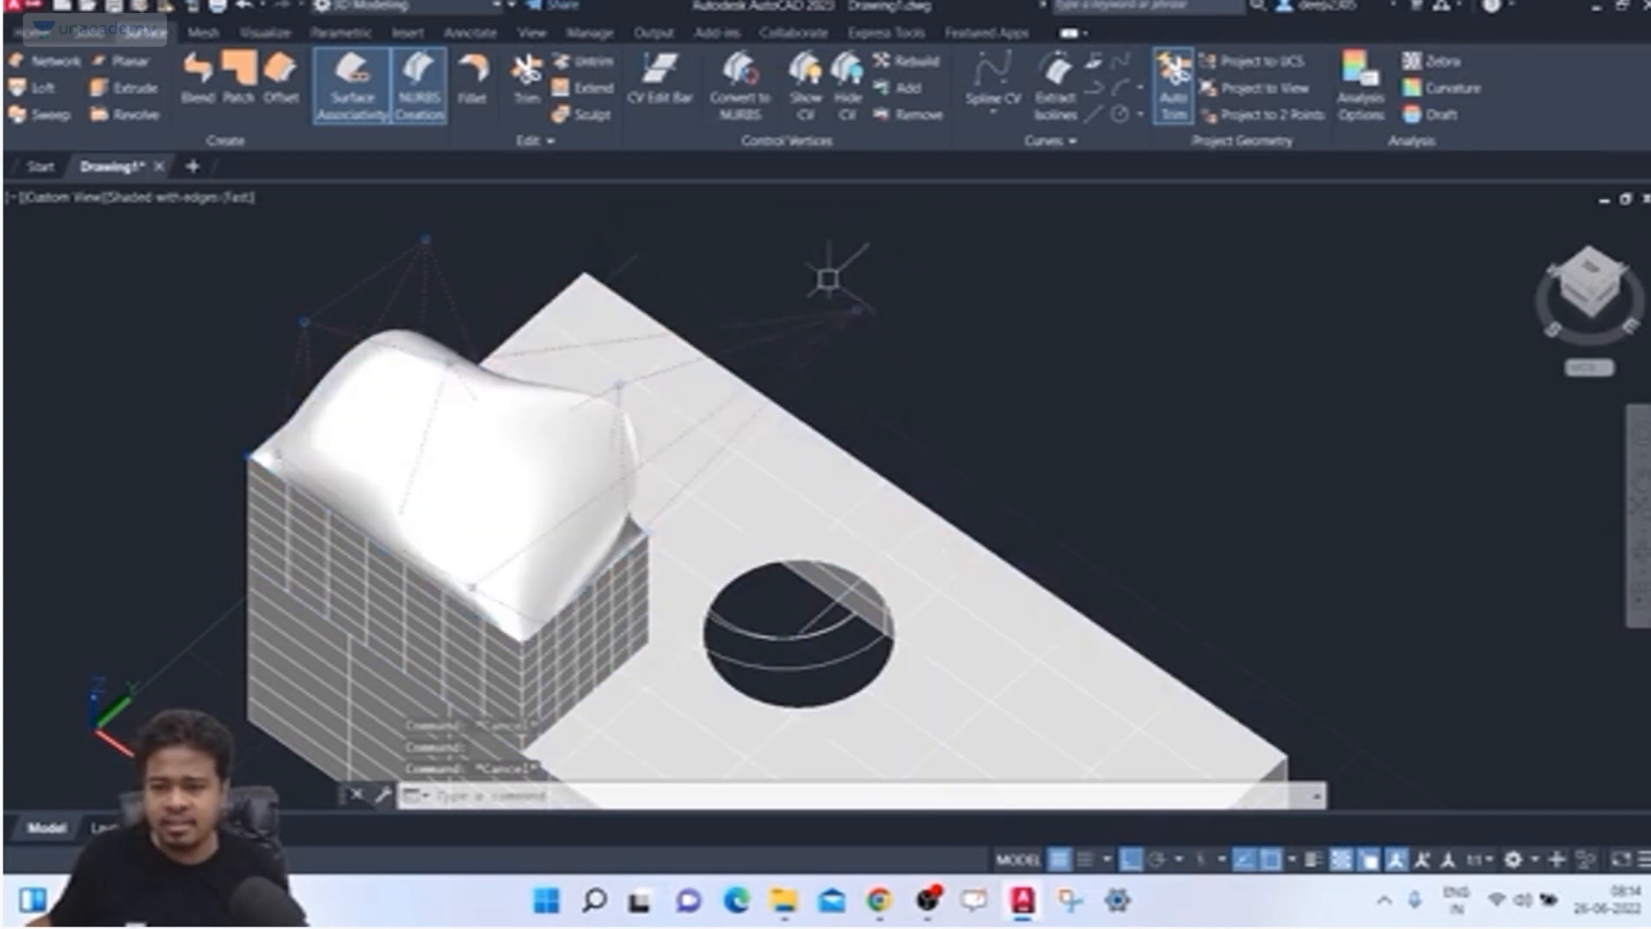
Step: Add a row of control vertices in the U direction to the separate wavy NURBS surface, through its large bump
{"action": "scroll", "coordinate": [801, 370], "scroll_direction": "down", "scroll_amount": 6}
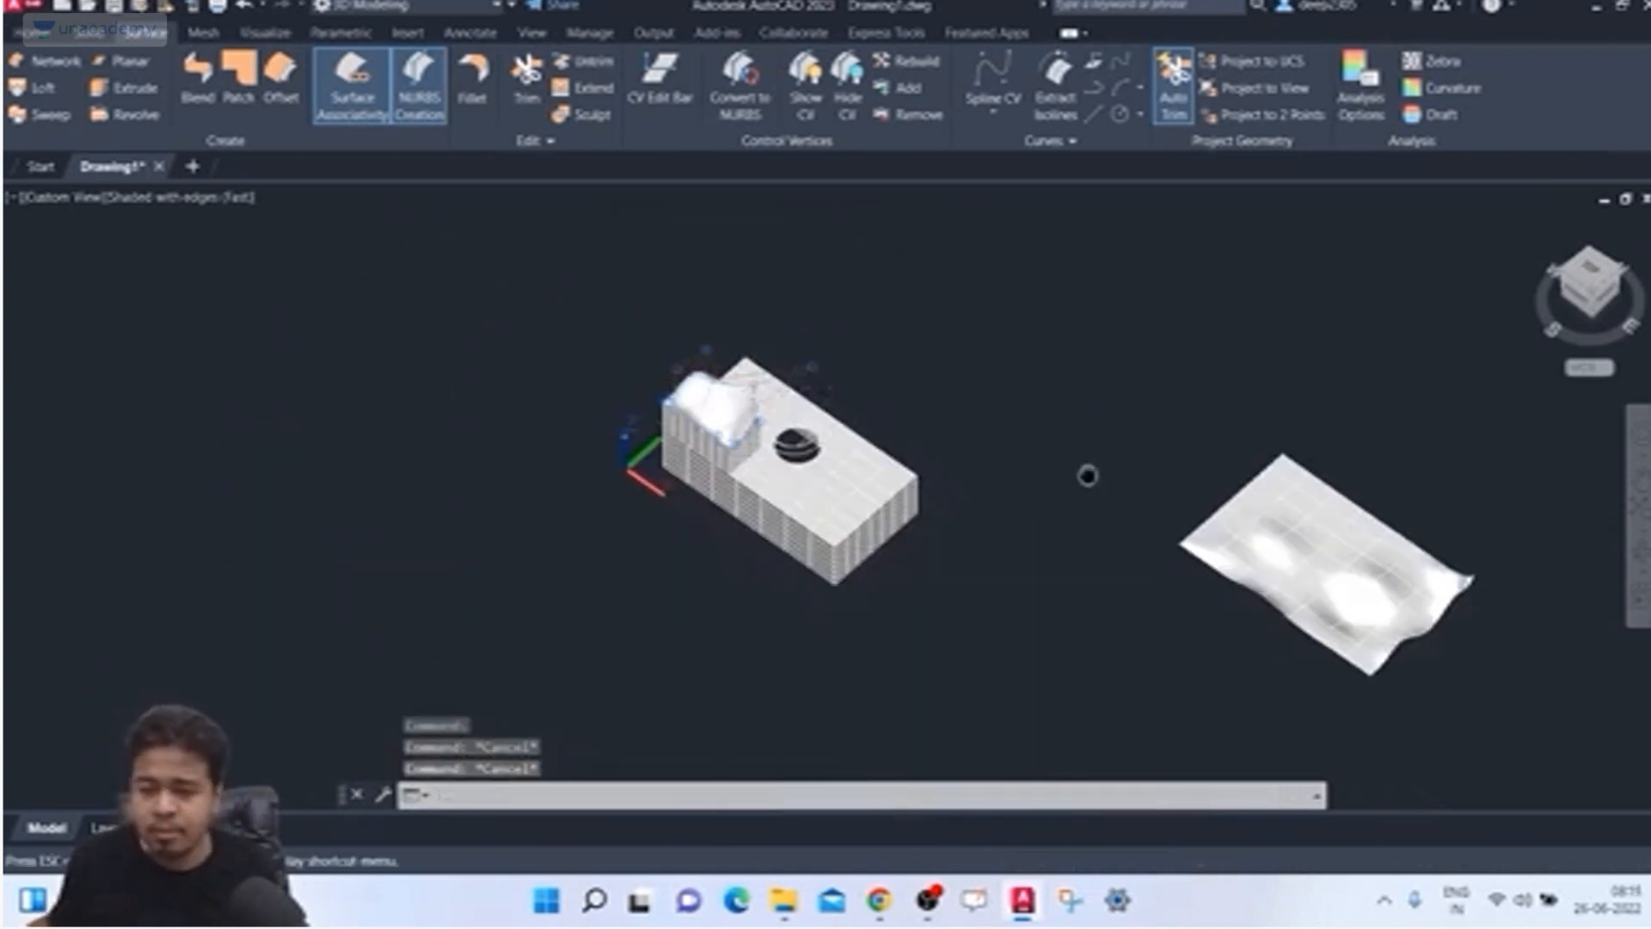
{"action": "middle_click_drag", "start_coordinate": [1088, 472], "coordinate": [737, 375]}
{"action": "scroll", "coordinate": [692, 400], "scroll_direction": "down", "scroll_amount": 3}
{"action": "scroll", "coordinate": [657, 368], "scroll_direction": "up", "scroll_amount": 3}
{"action": "scroll", "coordinate": [657, 368], "scroll_direction": "up", "scroll_amount": 5}
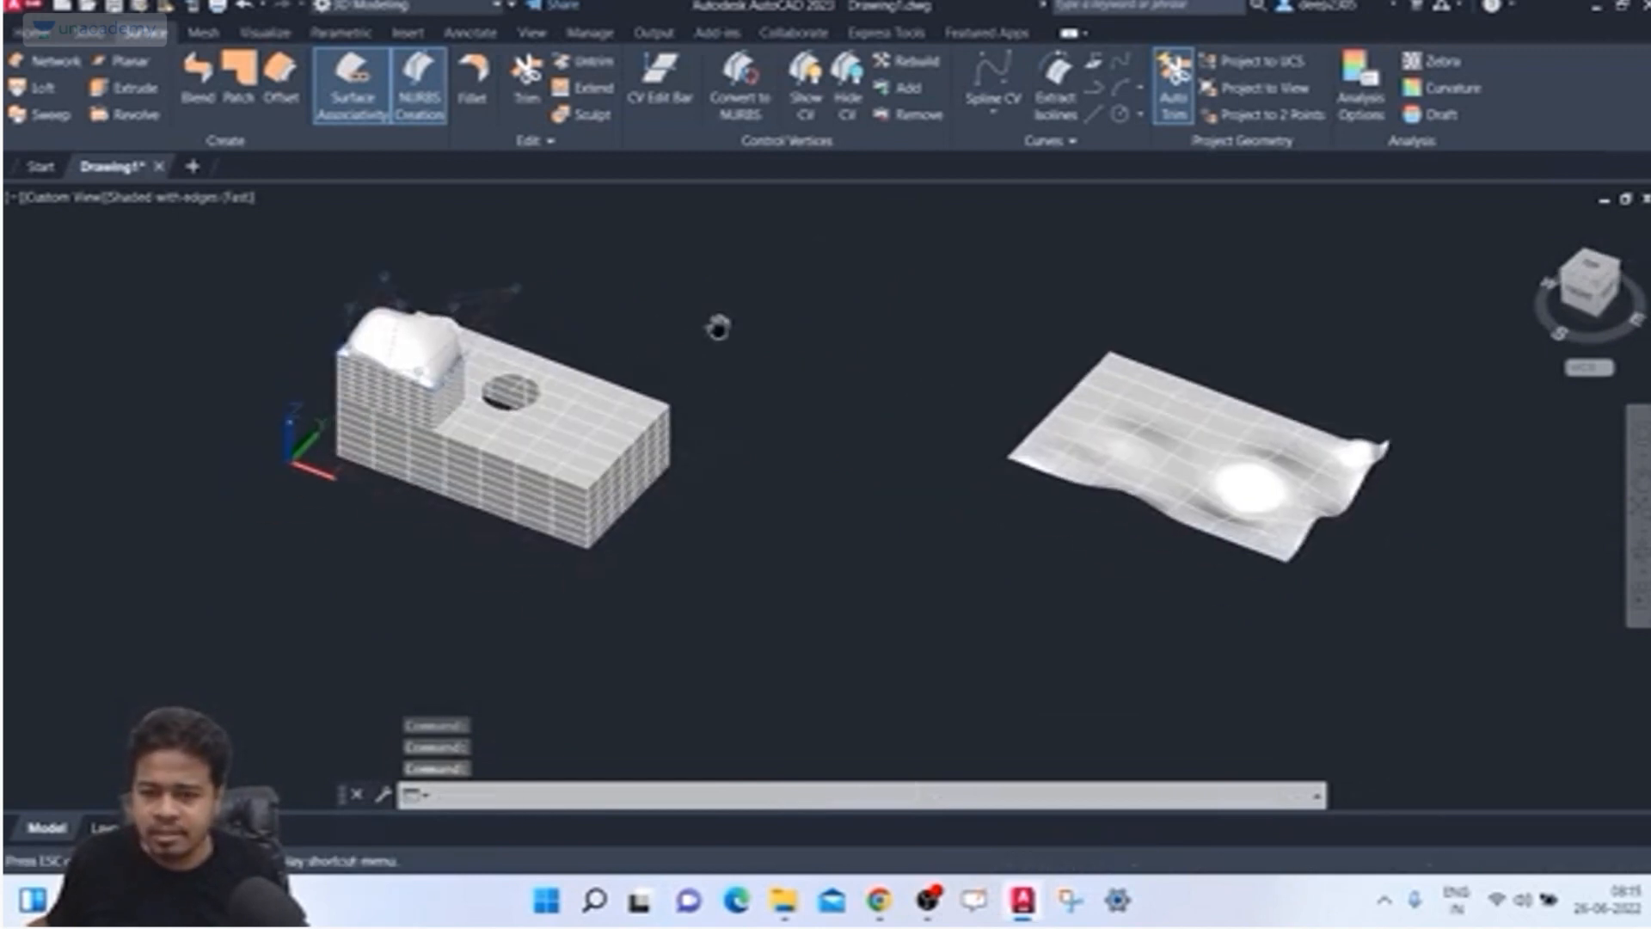
{"action": "key", "text": "Escape"}
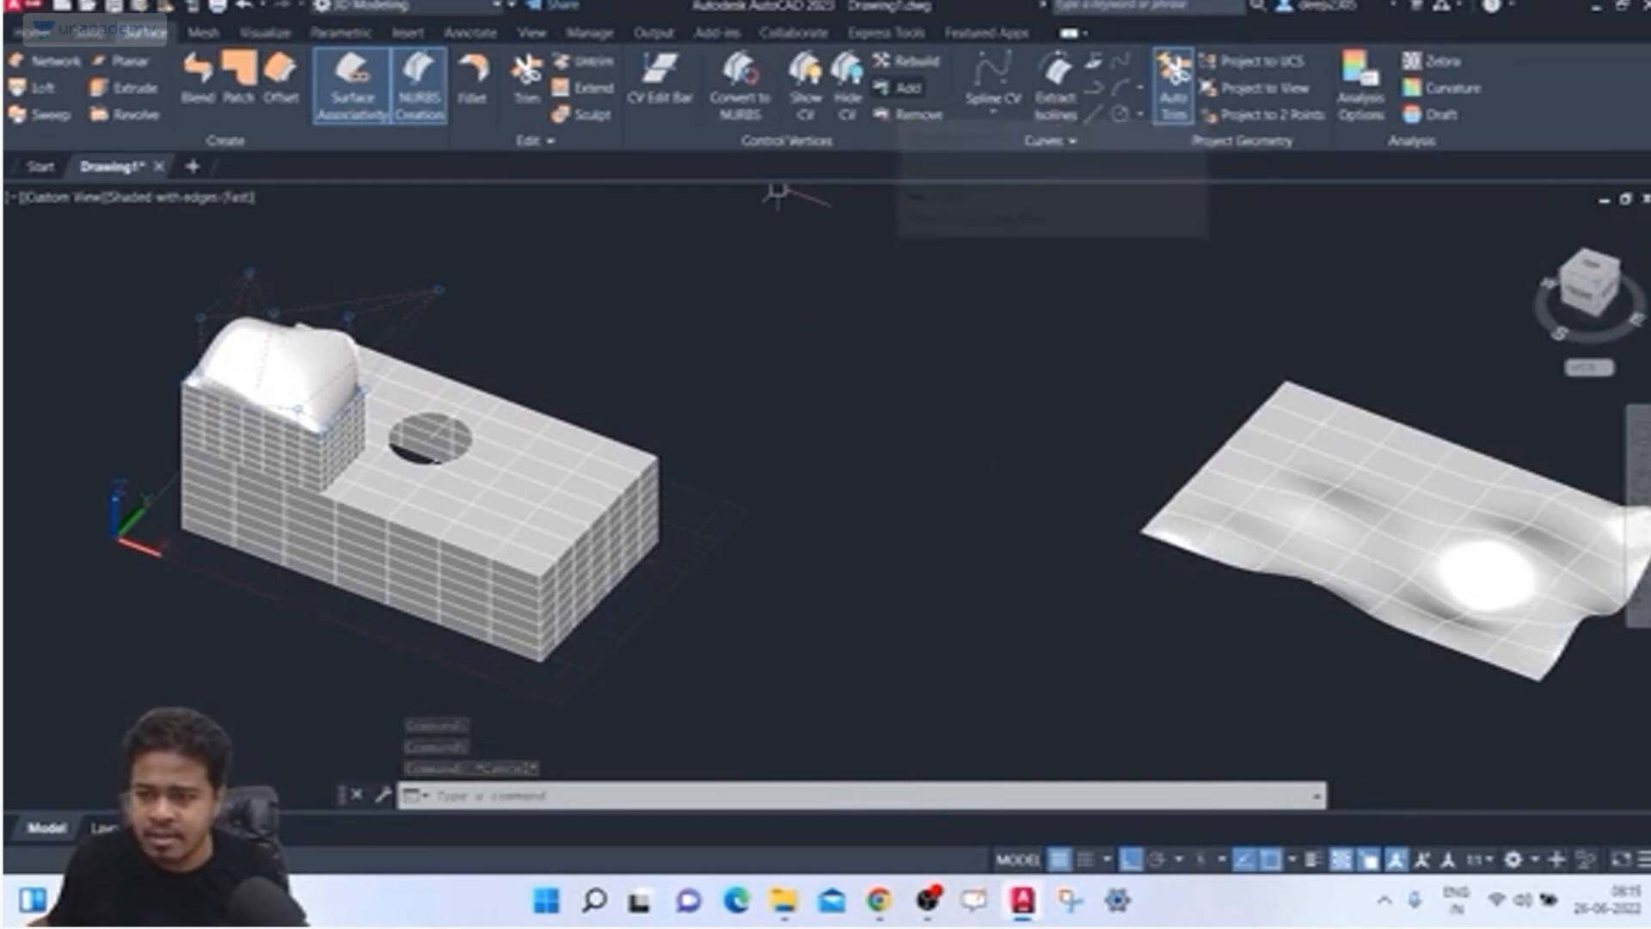
{"action": "left_click", "coordinate": [903, 88]}
{"action": "middle_click_drag", "start_coordinate": [909, 434], "coordinate": [653, 376]}
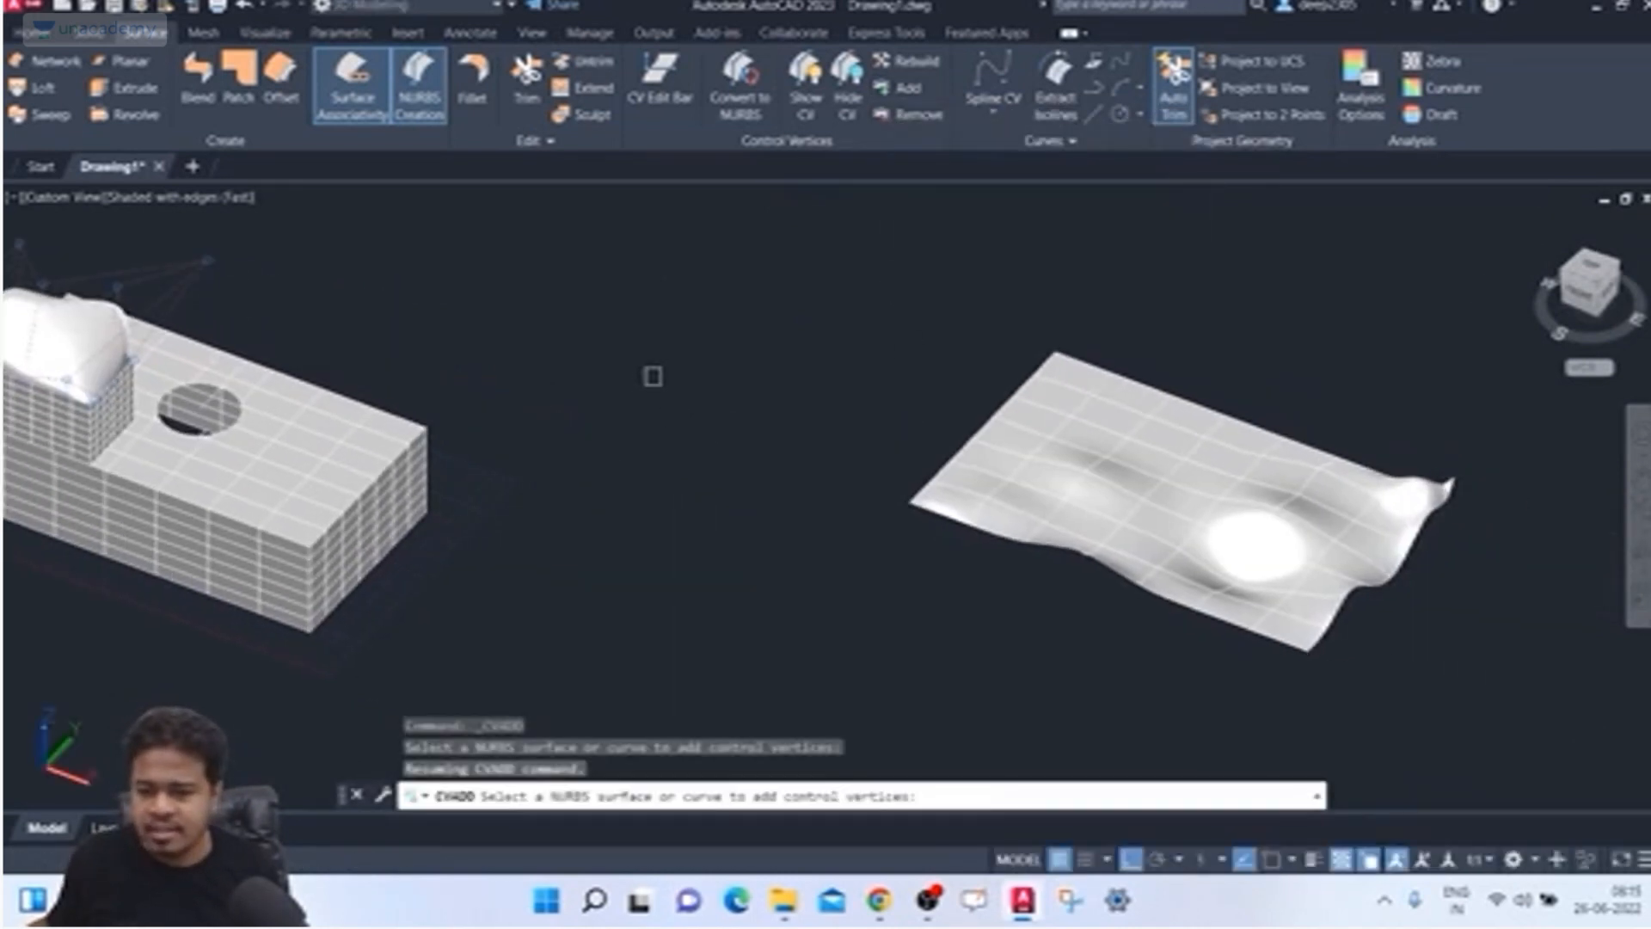
{"action": "left_click", "coordinate": [1073, 418]}
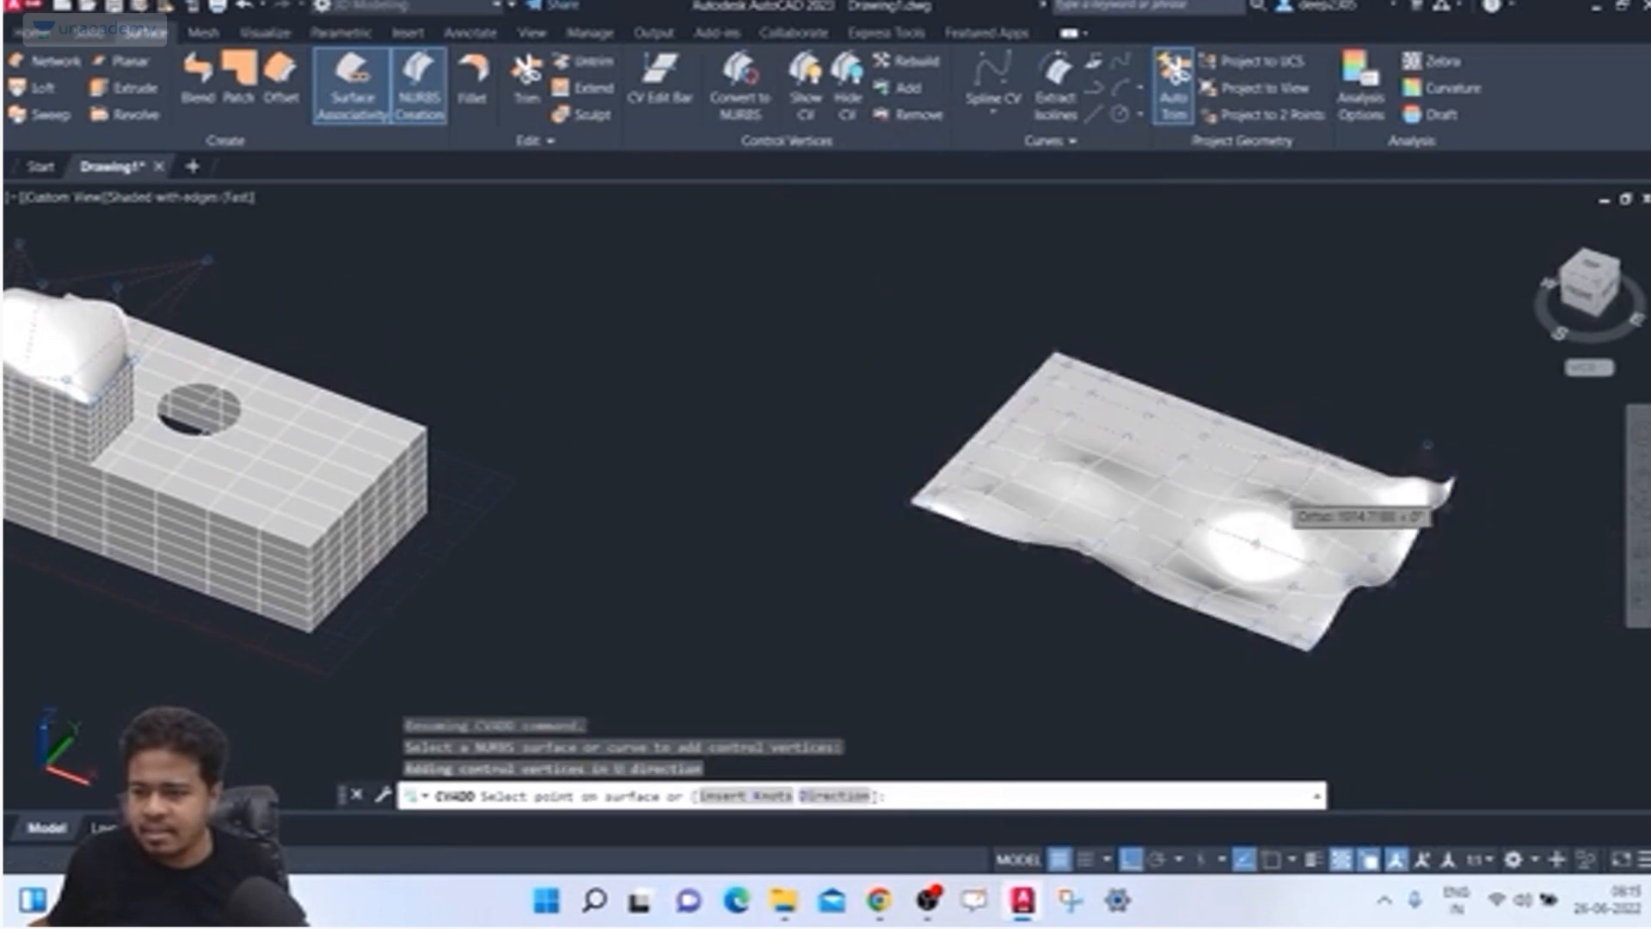
{"action": "middle_click_drag", "start_coordinate": [1424, 453], "coordinate": [1187, 393]}
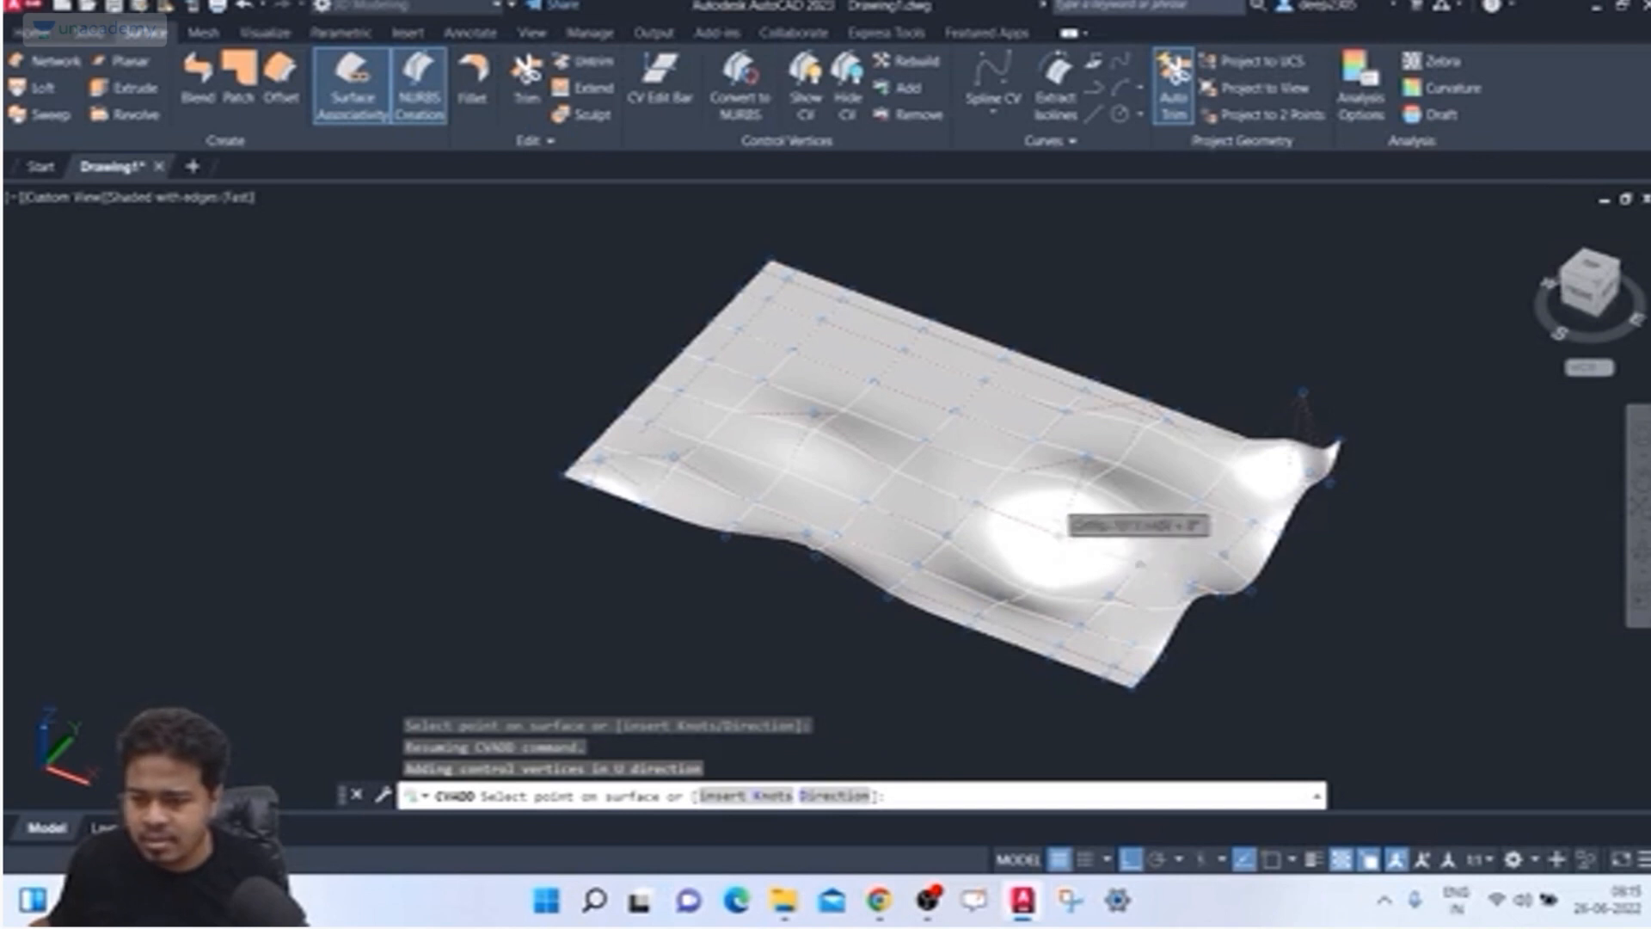
{"action": "left_click", "coordinate": [1070, 474]}
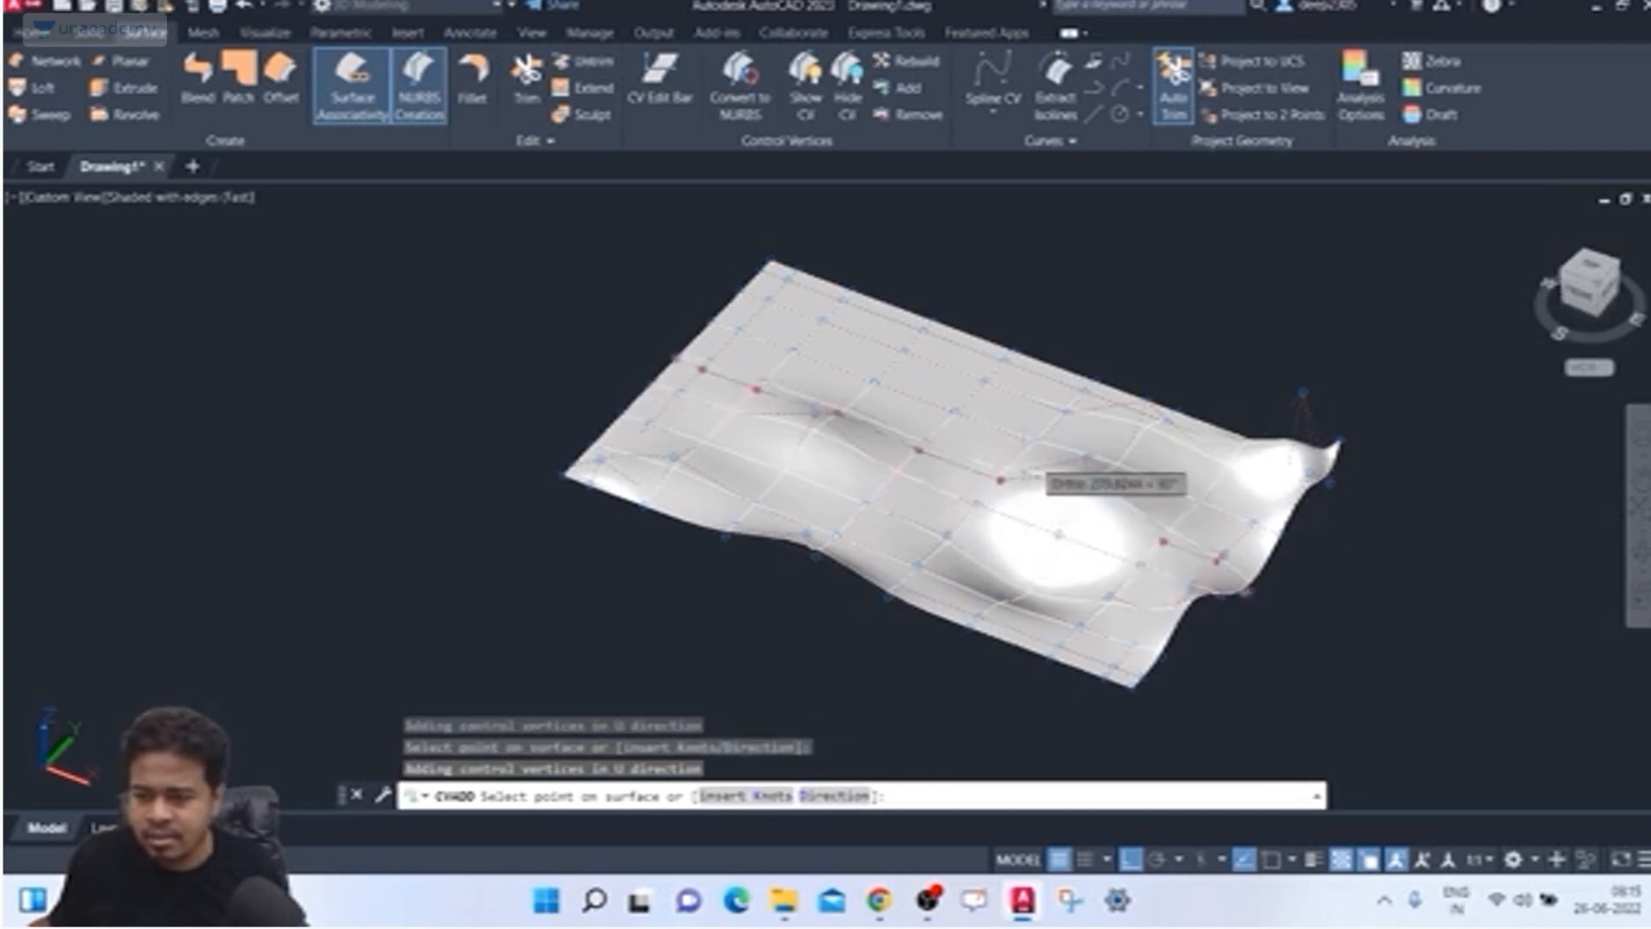
{"action": "key", "text": "Return"}
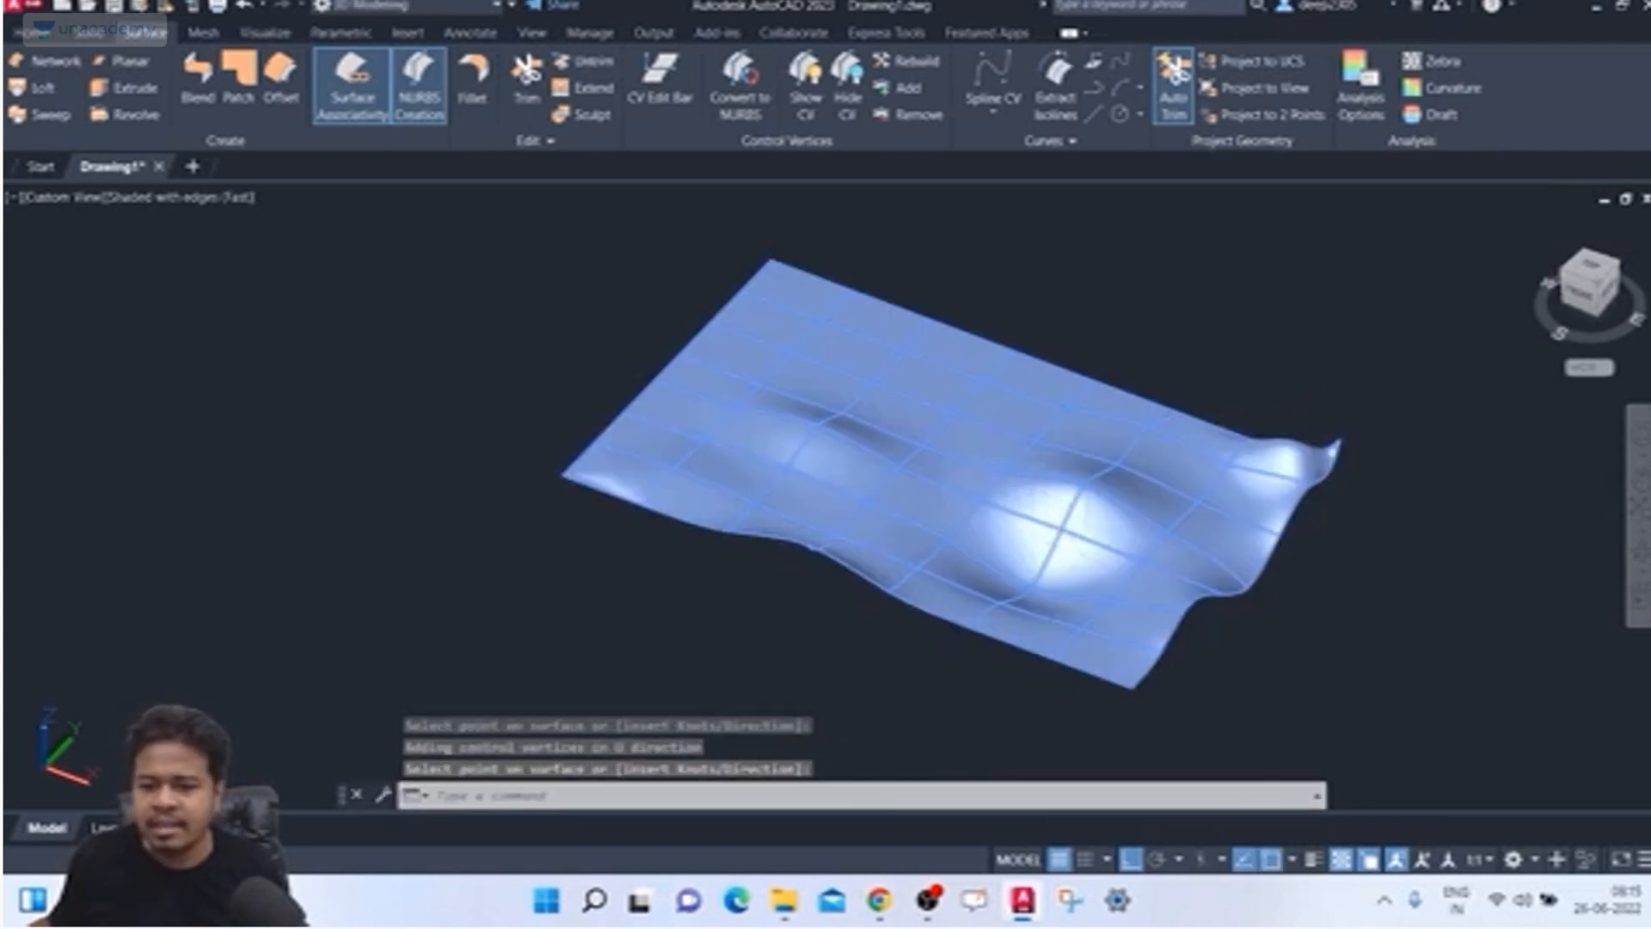
{"action": "key", "text": "Escape"}
Step: Remove one row of control vertices running lengthwise behind the large bump of the wavy surface
{"action": "left_click", "coordinate": [1180, 324]}
{"action": "left_click", "coordinate": [1021, 429]}
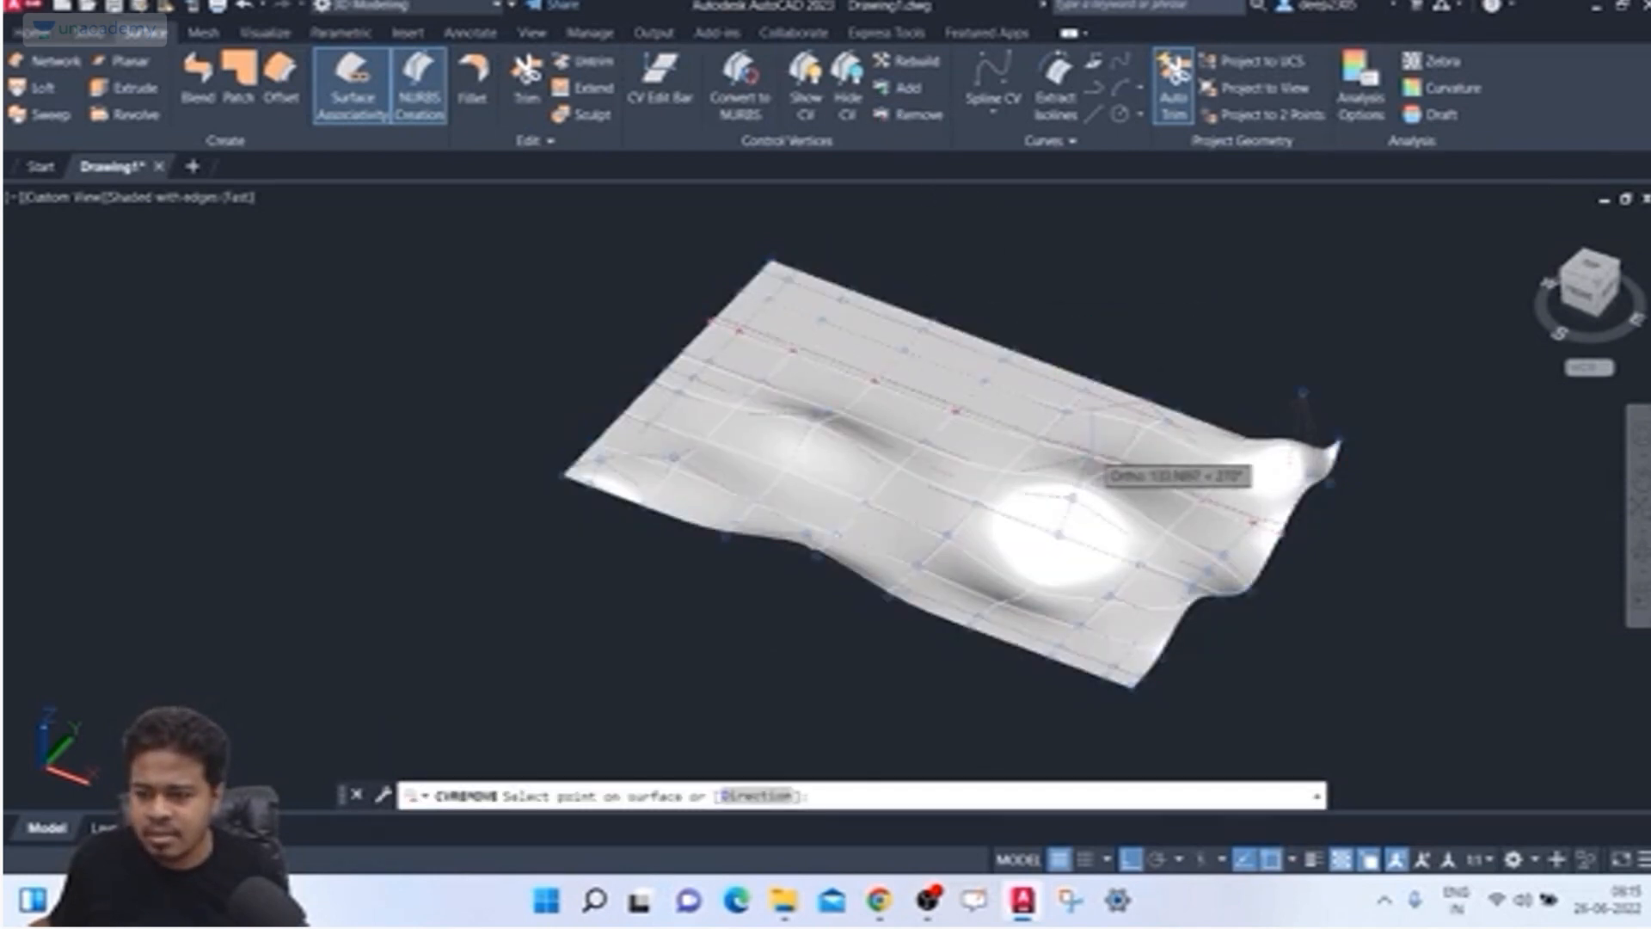
{"action": "left_click", "coordinate": [1094, 455]}
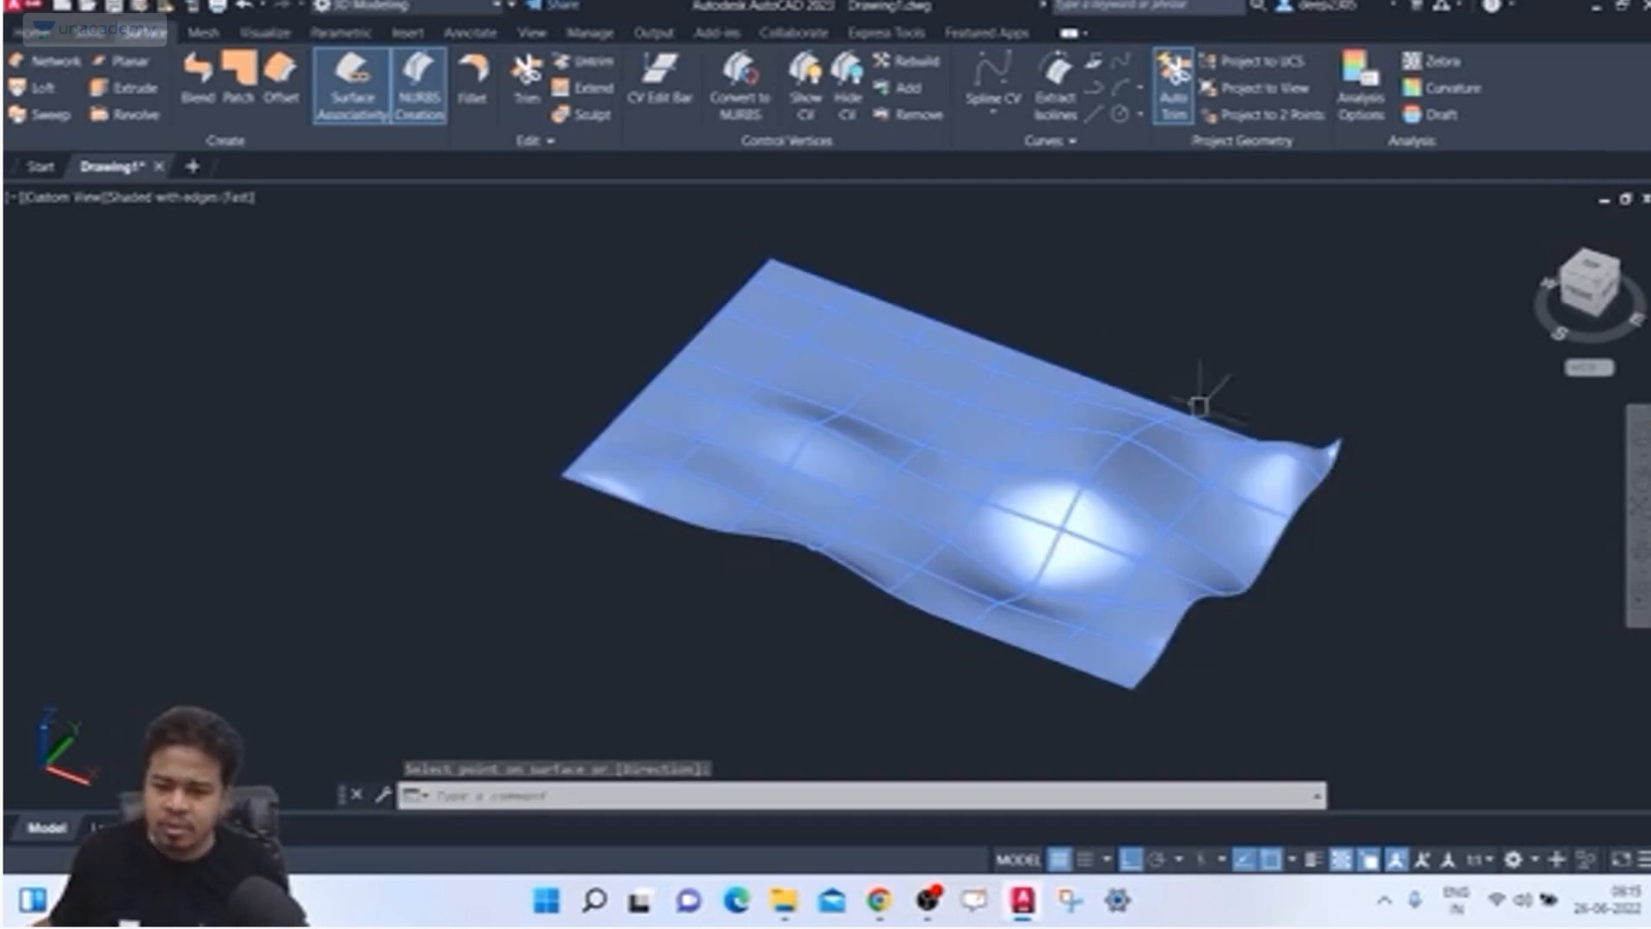
{"action": "key", "text": "Escape"}
{"action": "middle_click_drag", "start_coordinate": [1161, 334], "coordinate": [1113, 321]}
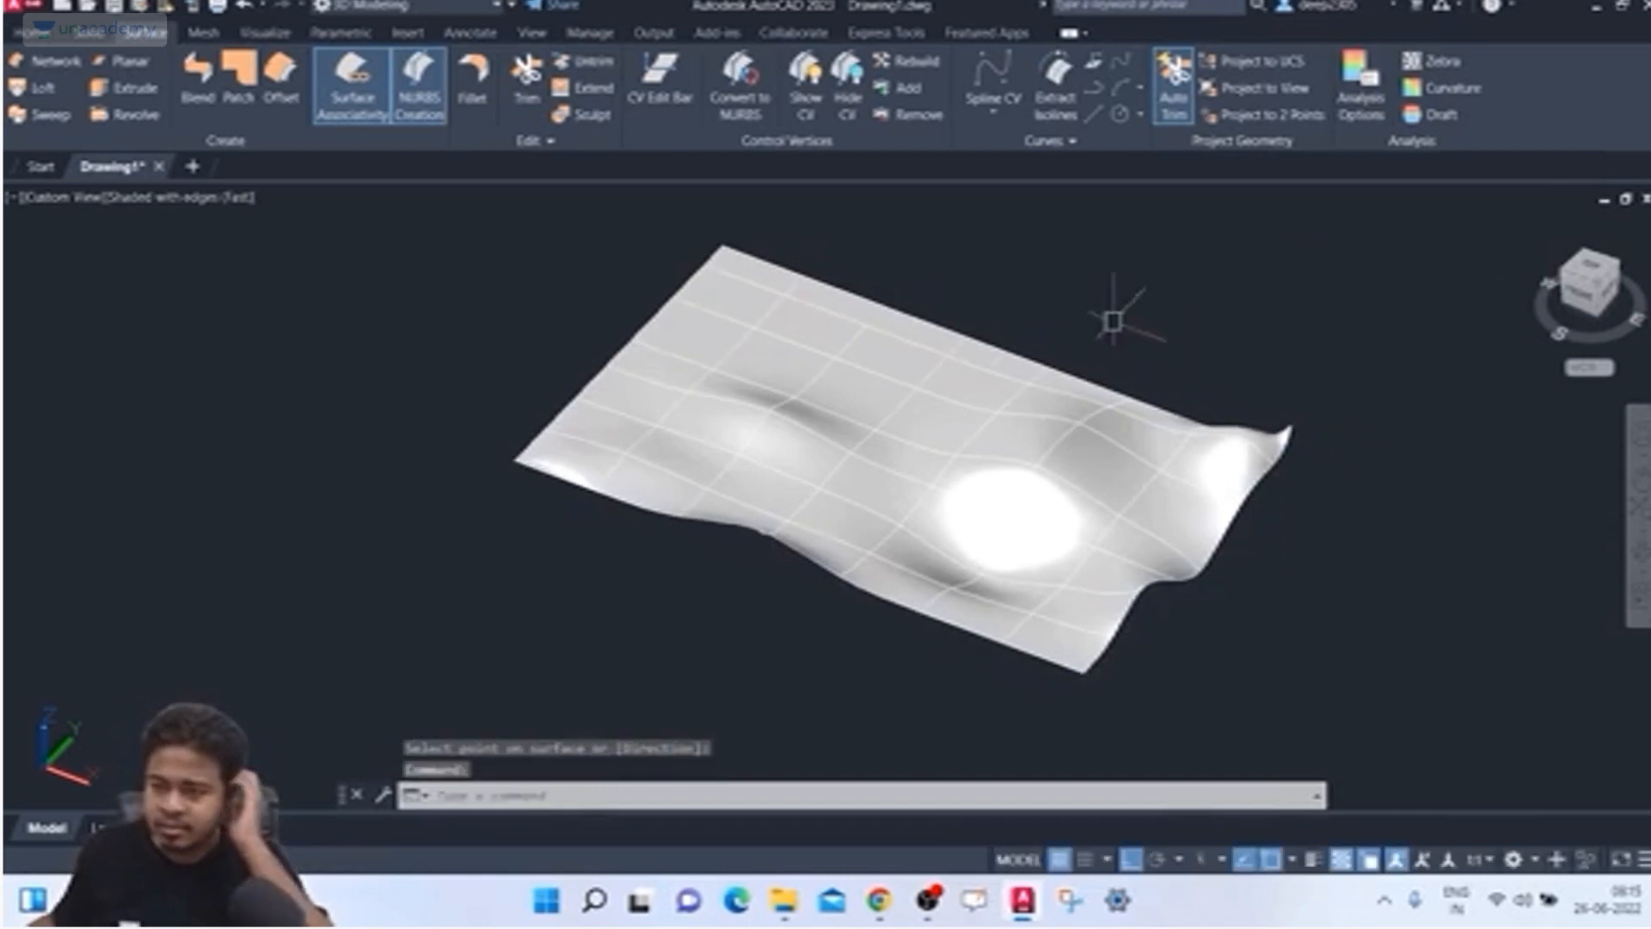
Step: Remove two lengthwise rows of control vertices from the wavy surface, between its back edge and the large bump
{"action": "key", "text": "Return"}
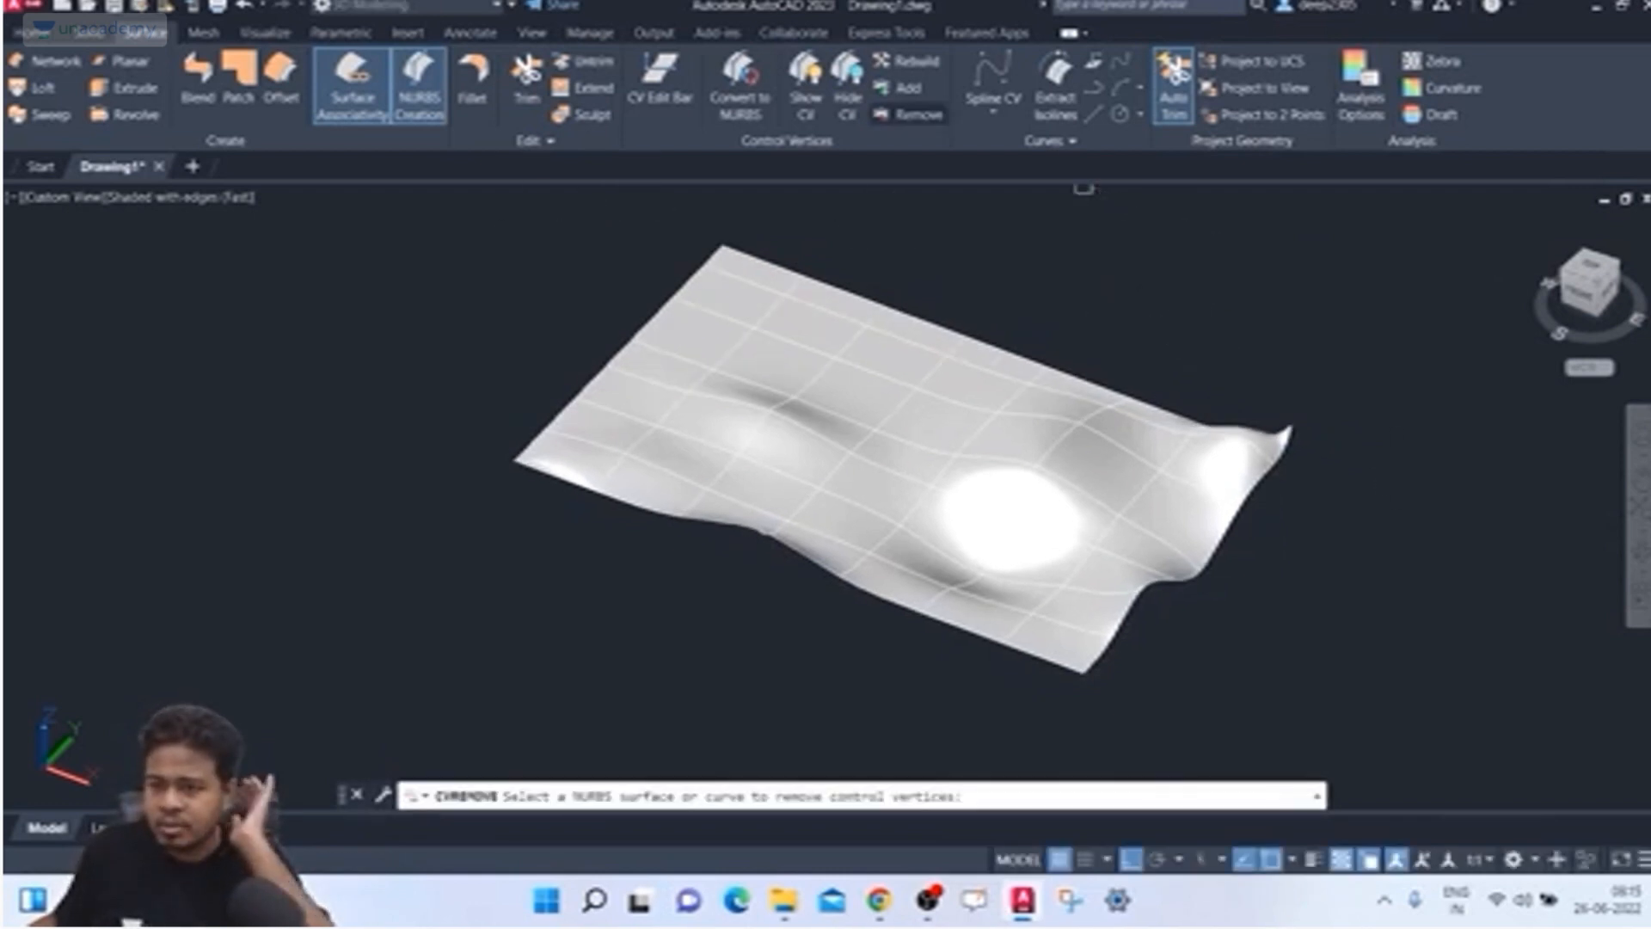
{"action": "left_click", "coordinate": [966, 386]}
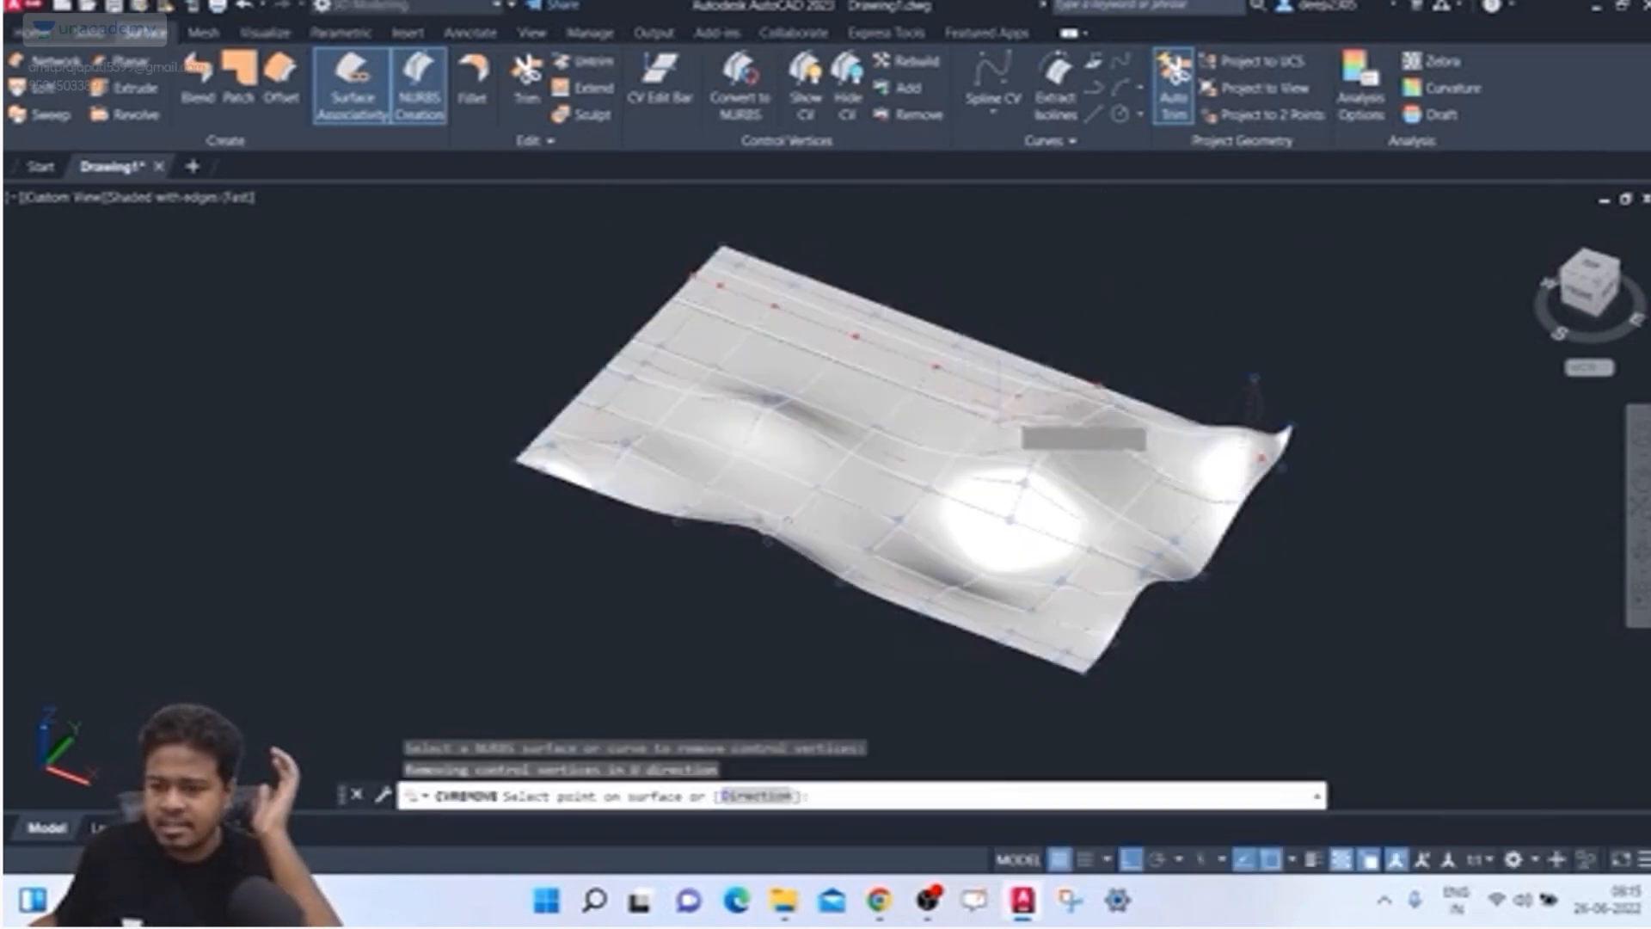
{"action": "left_click", "coordinate": [1039, 442]}
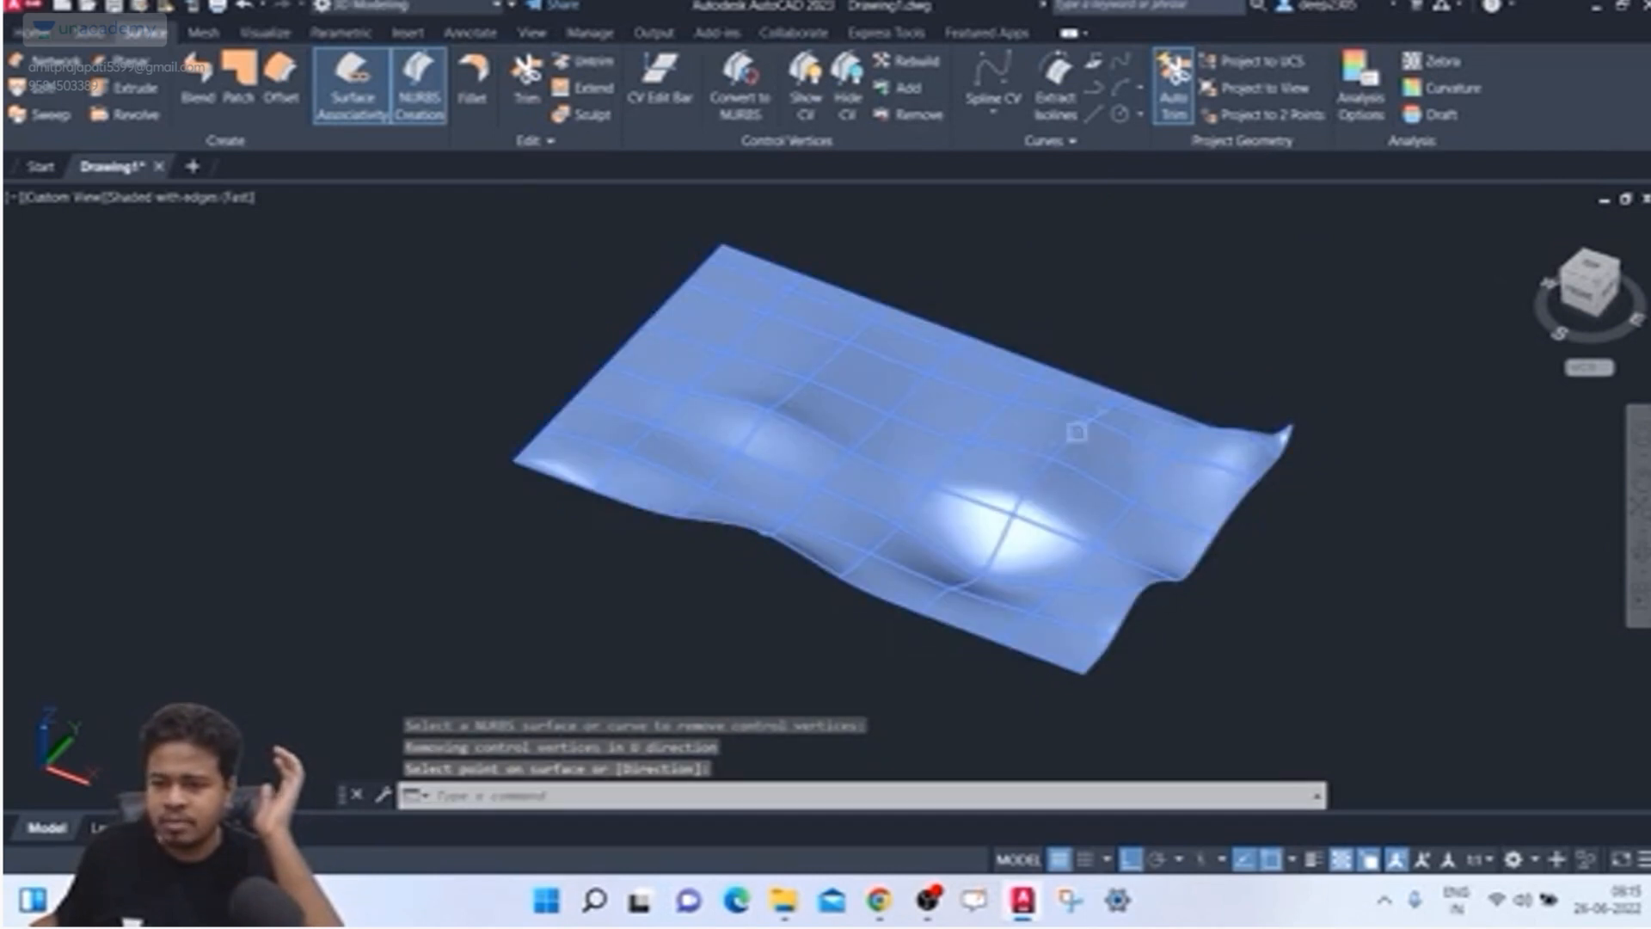
{"action": "left_click", "coordinate": [913, 115]}
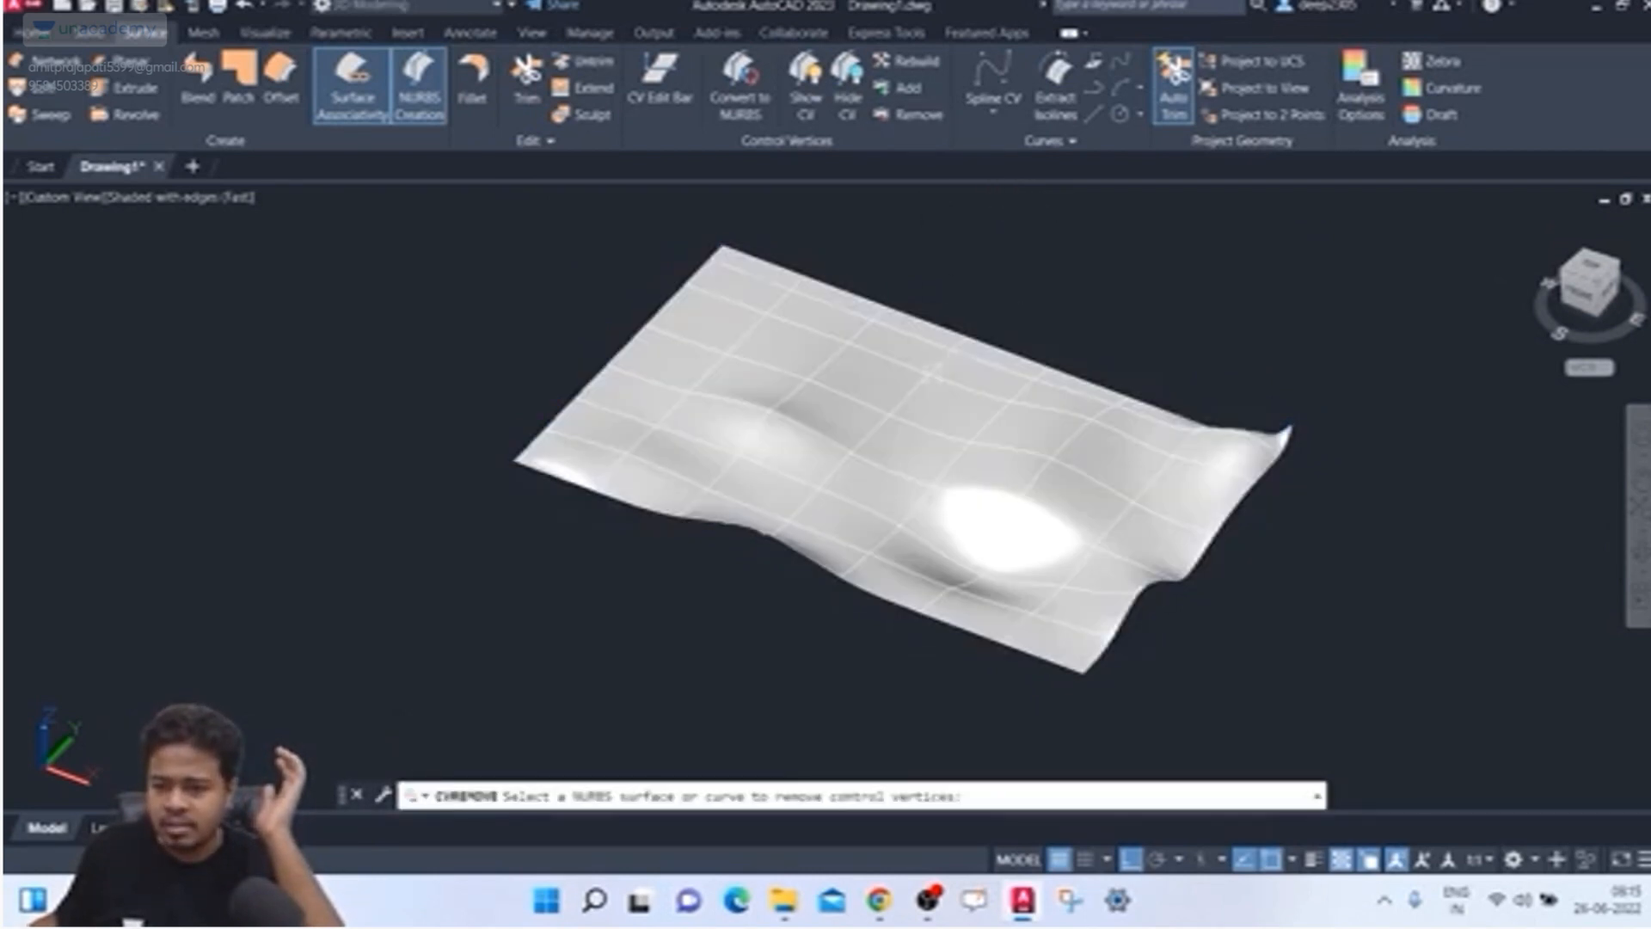
{"action": "left_click", "coordinate": [931, 380]}
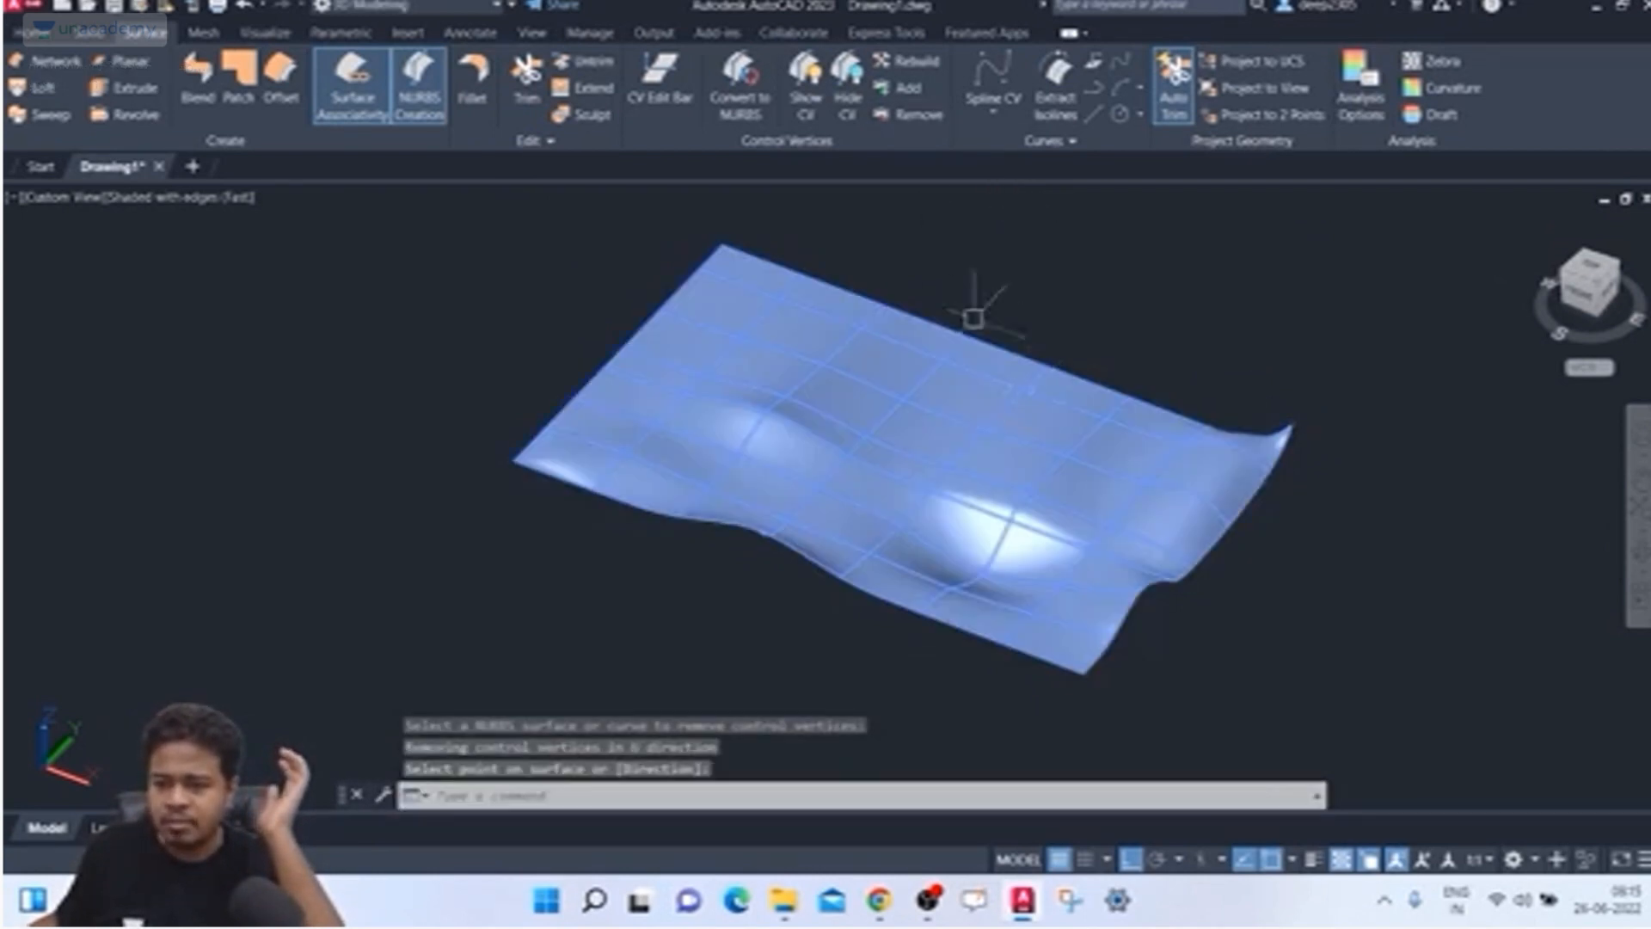
Step: Remove the lengthwise row of control vertices through both bumps, plus one more U-direction row behind the large bump
{"action": "left_click", "coordinate": [917, 115]}
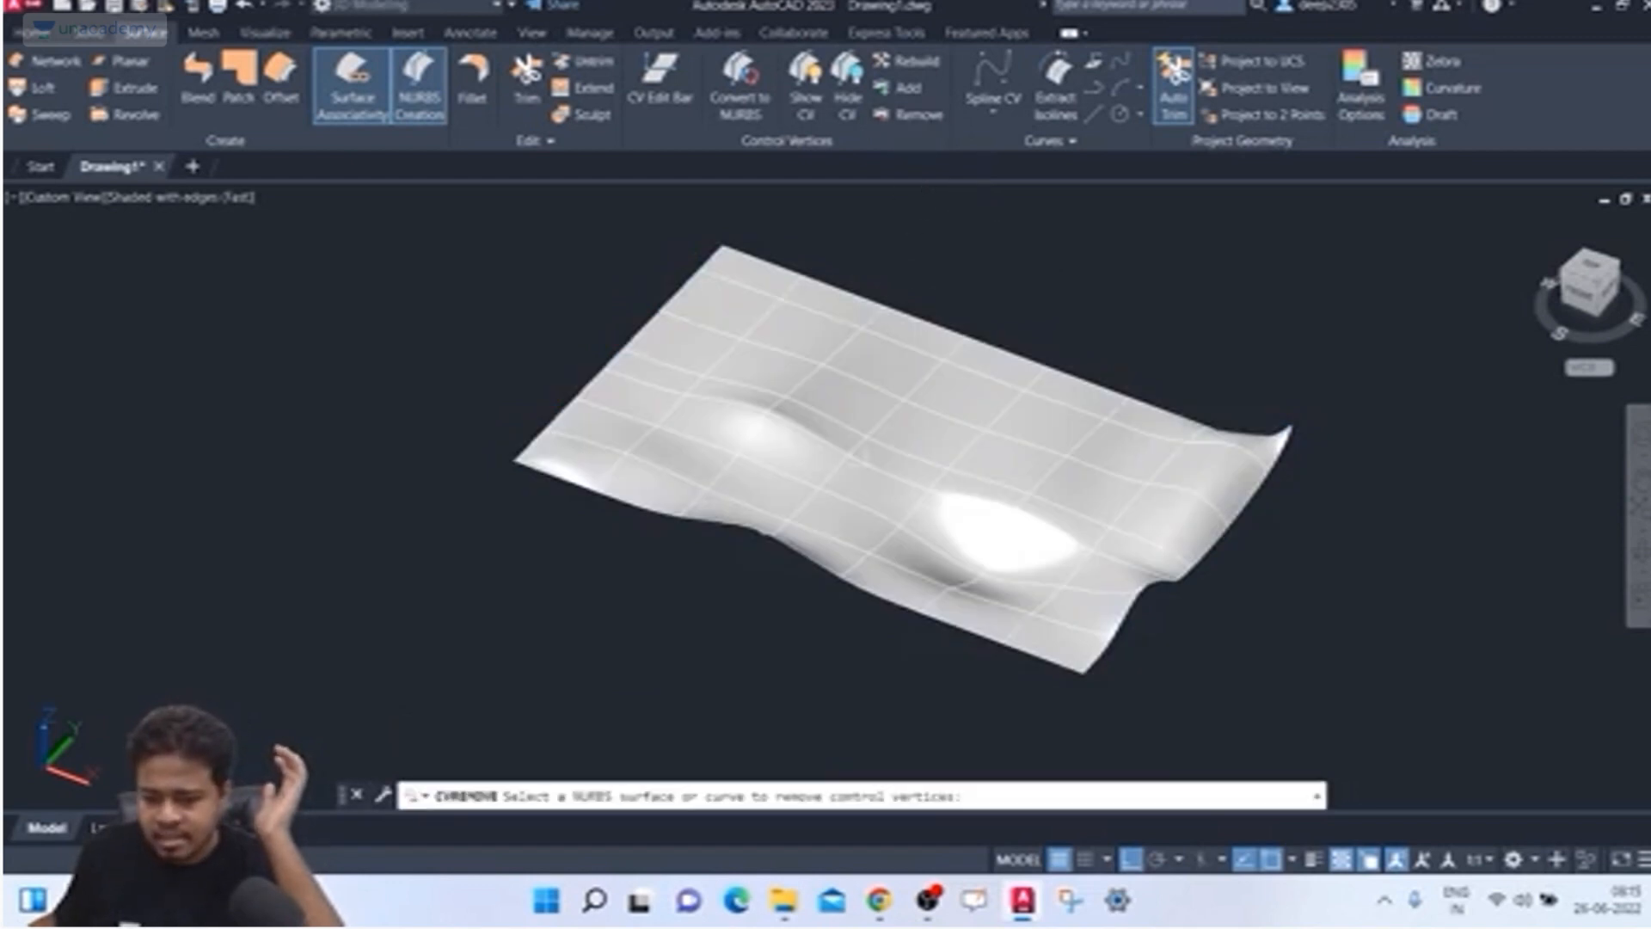
{"action": "left_click", "coordinate": [901, 543]}
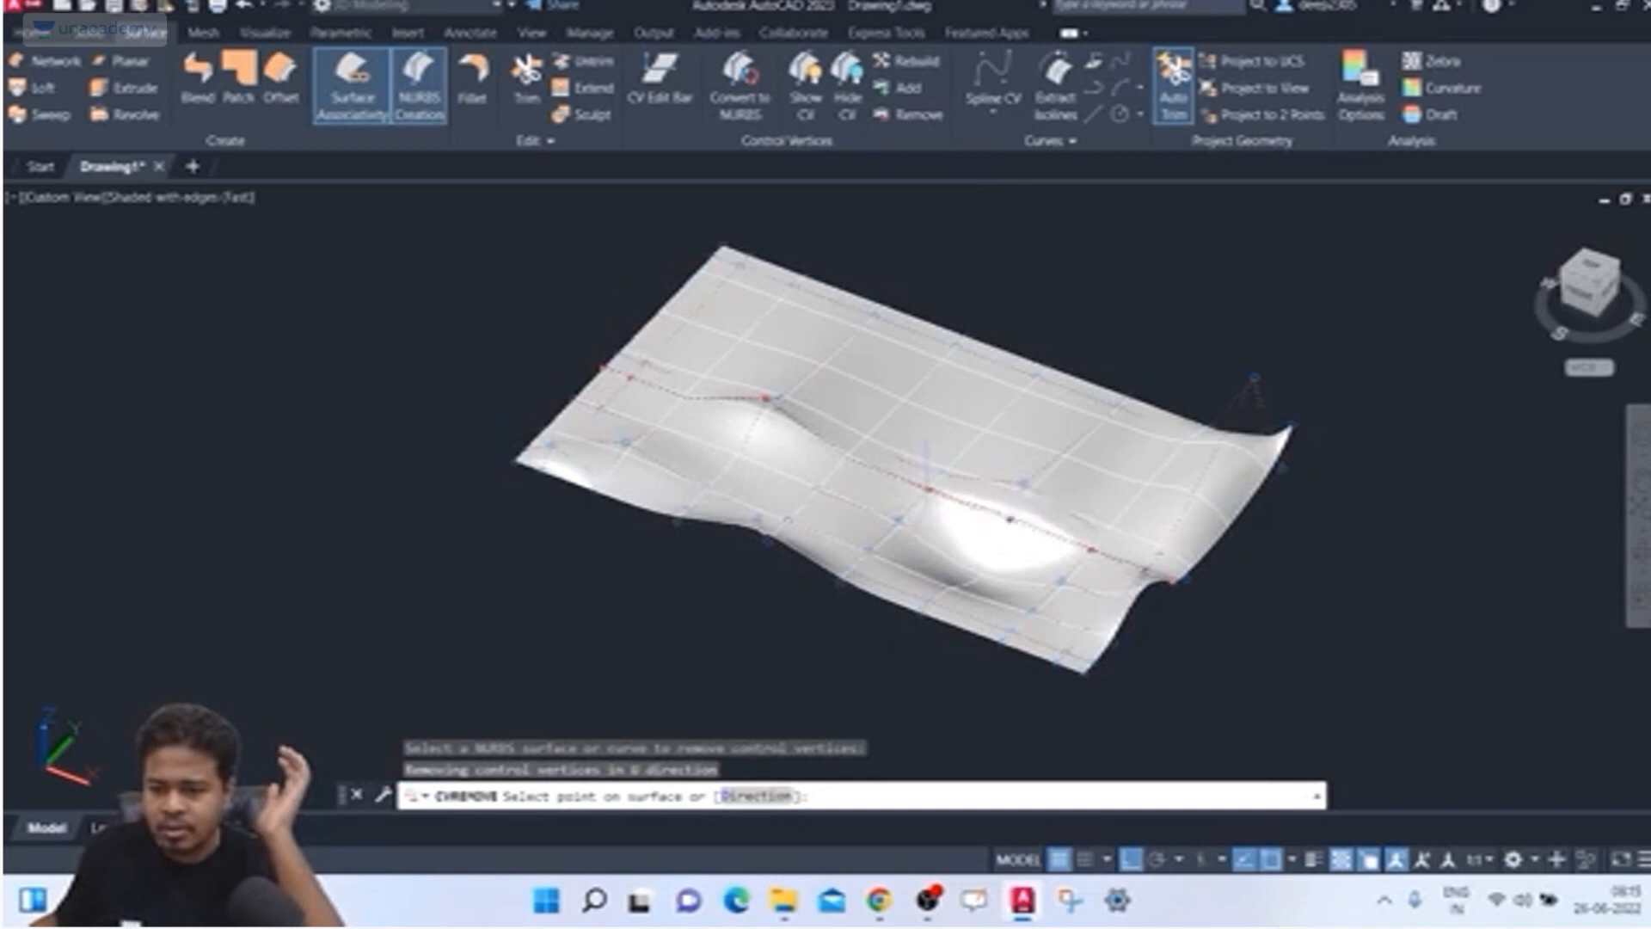
{"action": "left_click", "coordinate": [928, 487]}
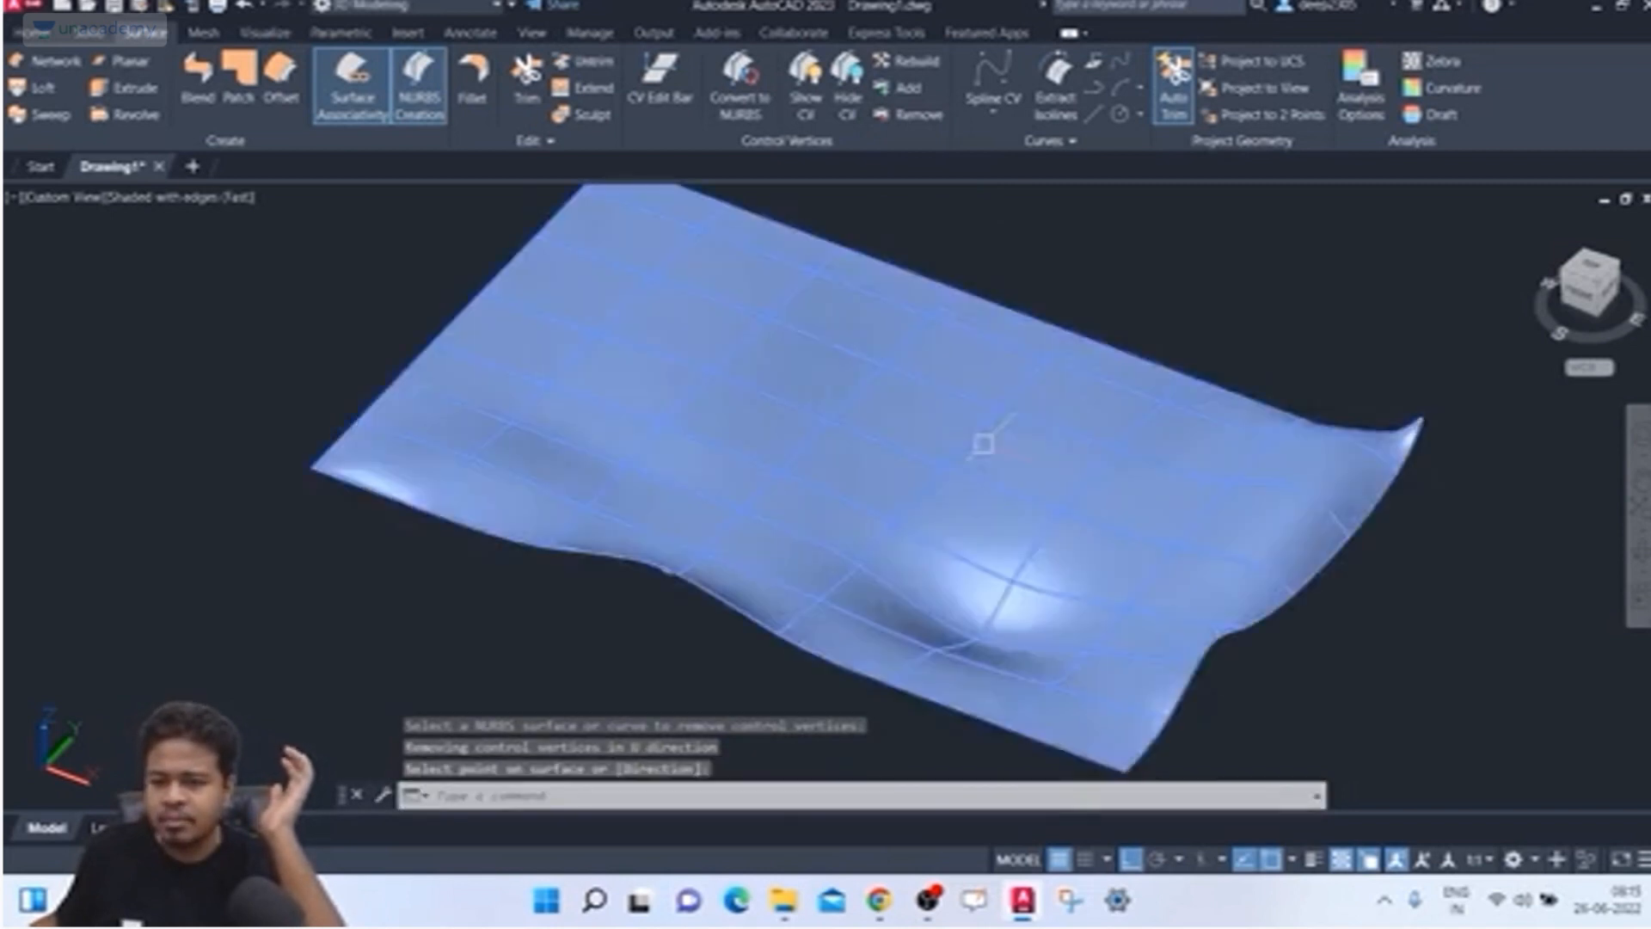
{"action": "scroll", "coordinate": [980, 448], "scroll_direction": "up", "scroll_amount": 2}
{"action": "key", "text": "Return"}
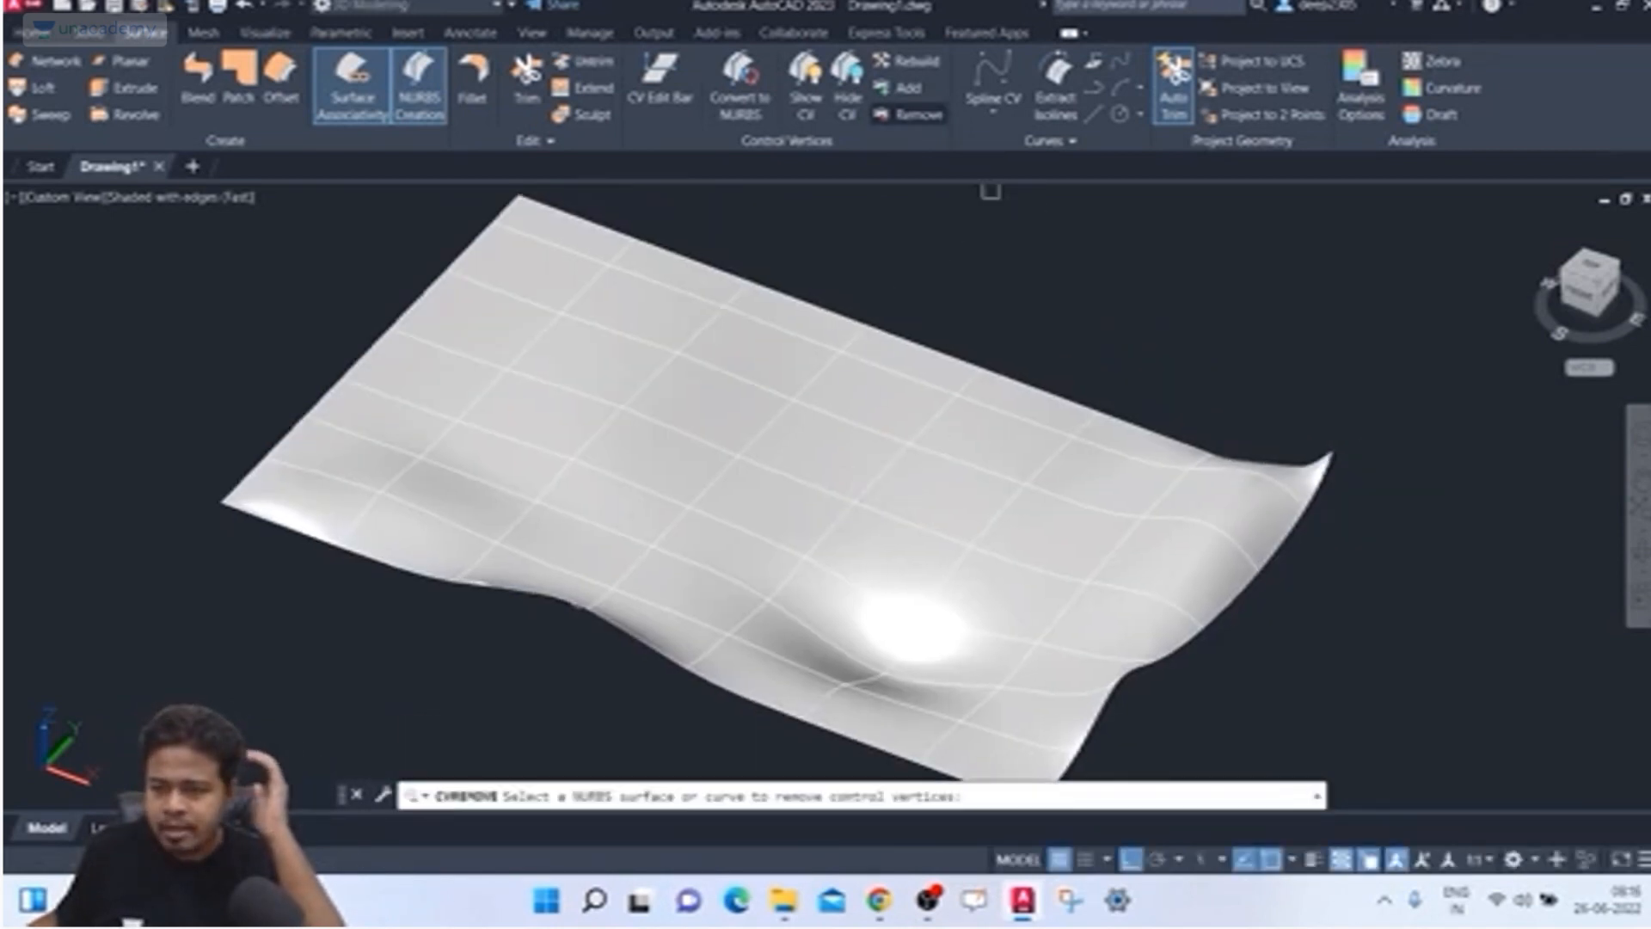
{"action": "left_click", "coordinate": [977, 403]}
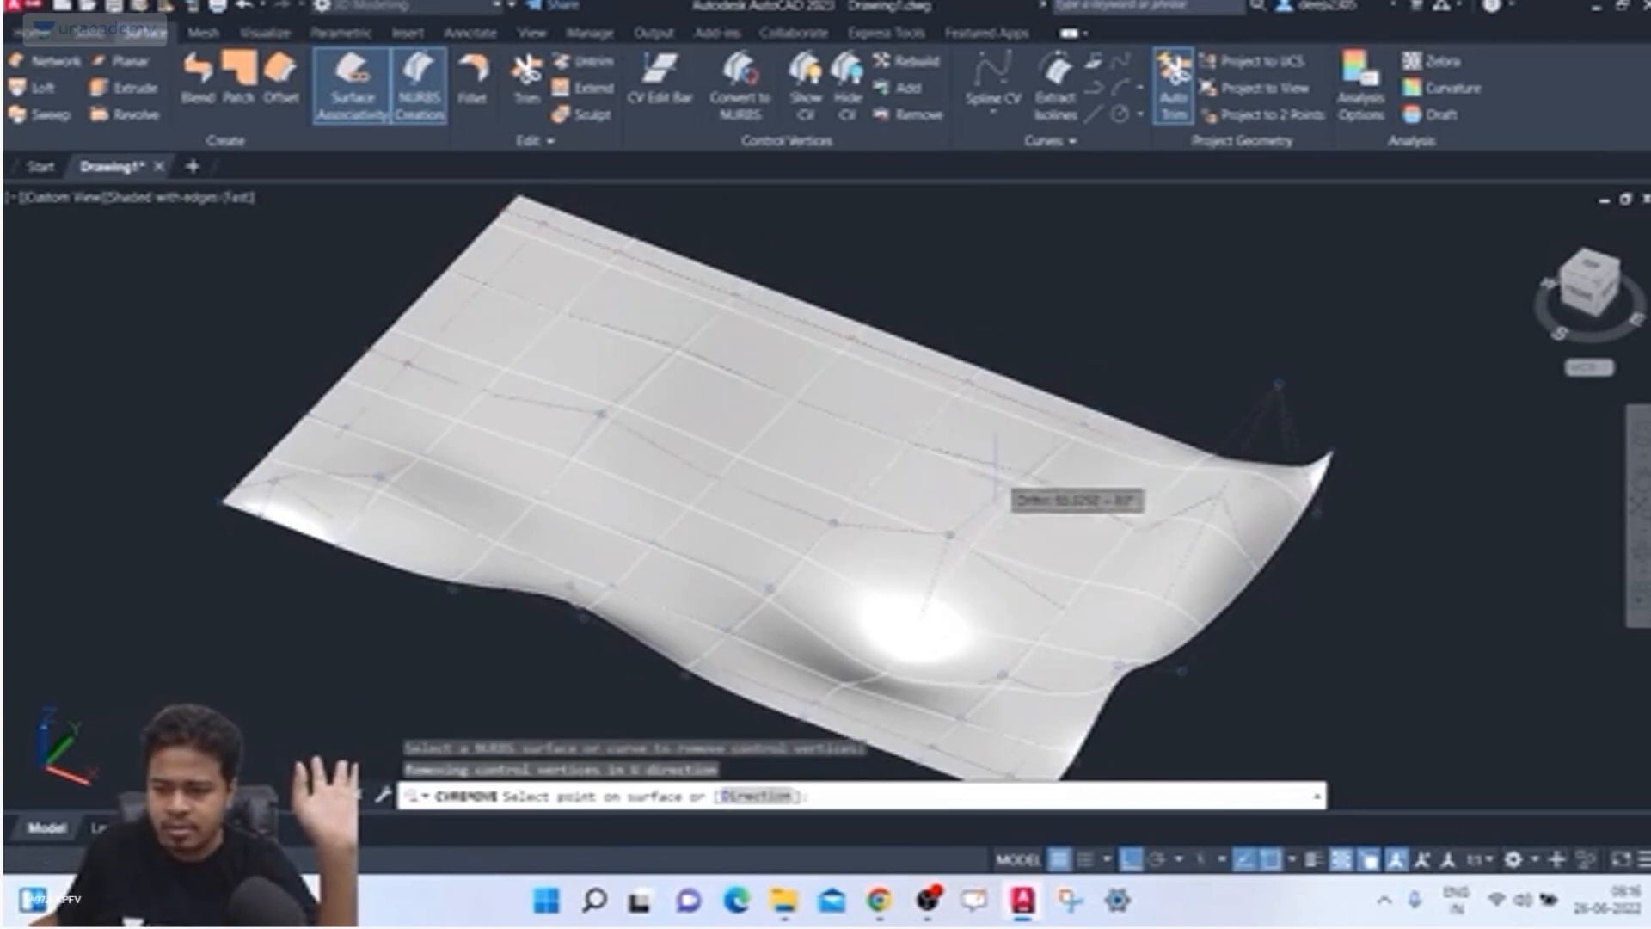
{"action": "left_click", "coordinate": [1060, 394]}
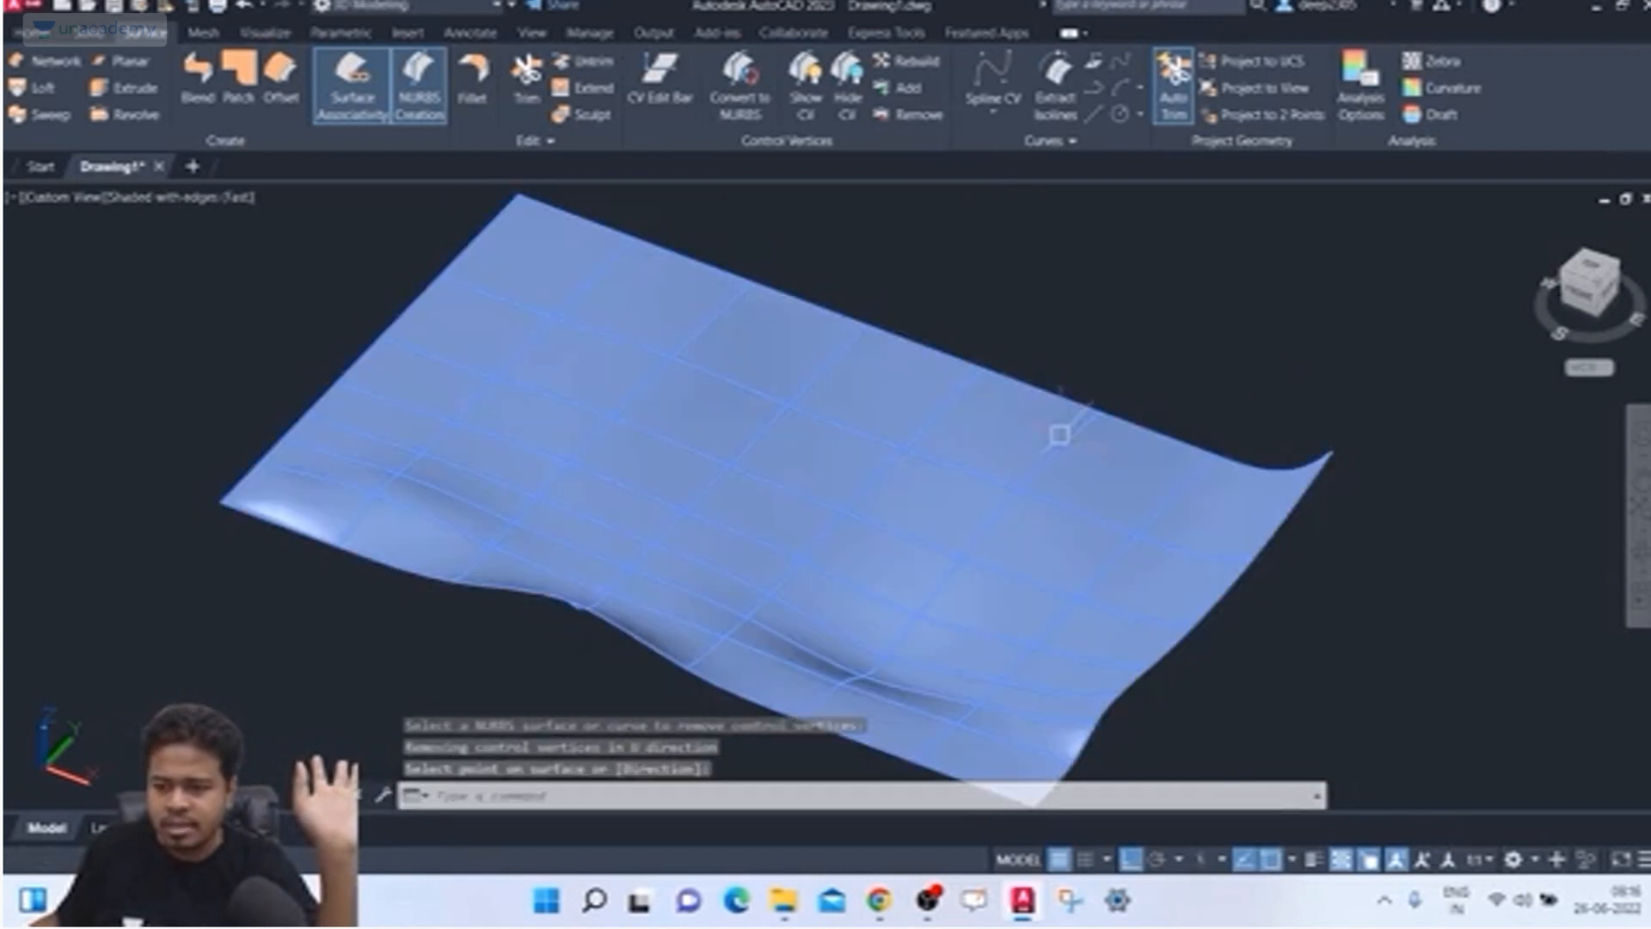
Step: Reselect the flattened surface and remove the lengthwise row of control vertices running across its middle
{"action": "scroll", "coordinate": [616, 412], "scroll_direction": "down", "scroll_amount": 2}
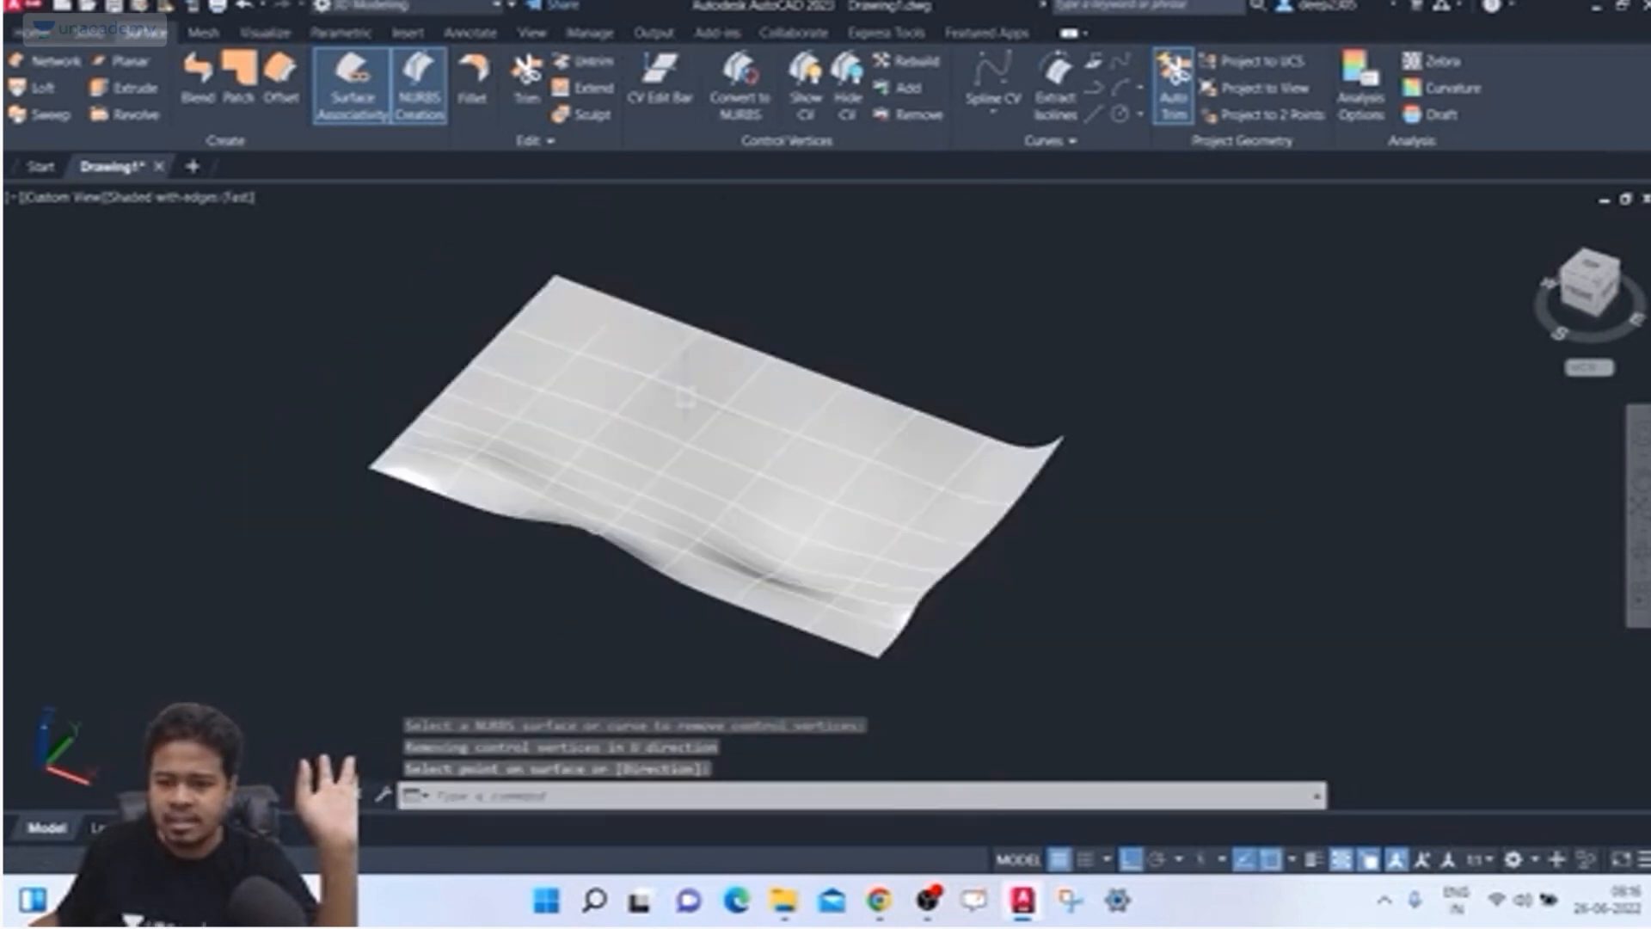
{"action": "left_click", "coordinate": [1028, 330]}
{"action": "left_click", "coordinate": [895, 481]}
{"action": "key", "text": "Escape"}
{"action": "left_click", "coordinate": [870, 339]}
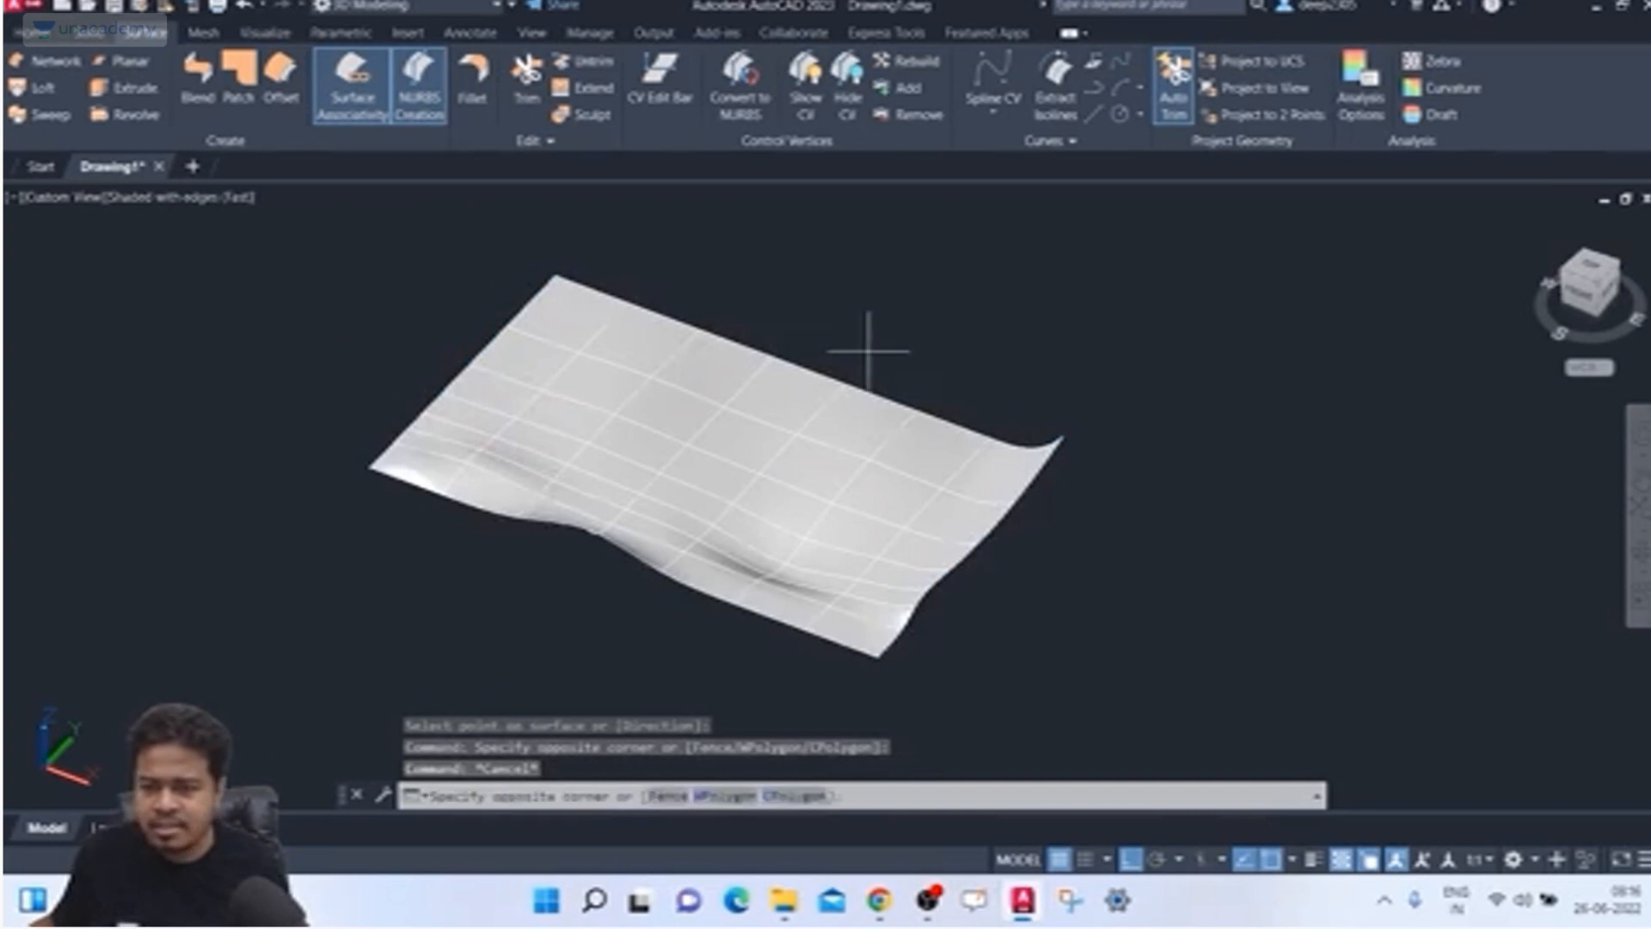
{"action": "left_click", "coordinate": [792, 454]}
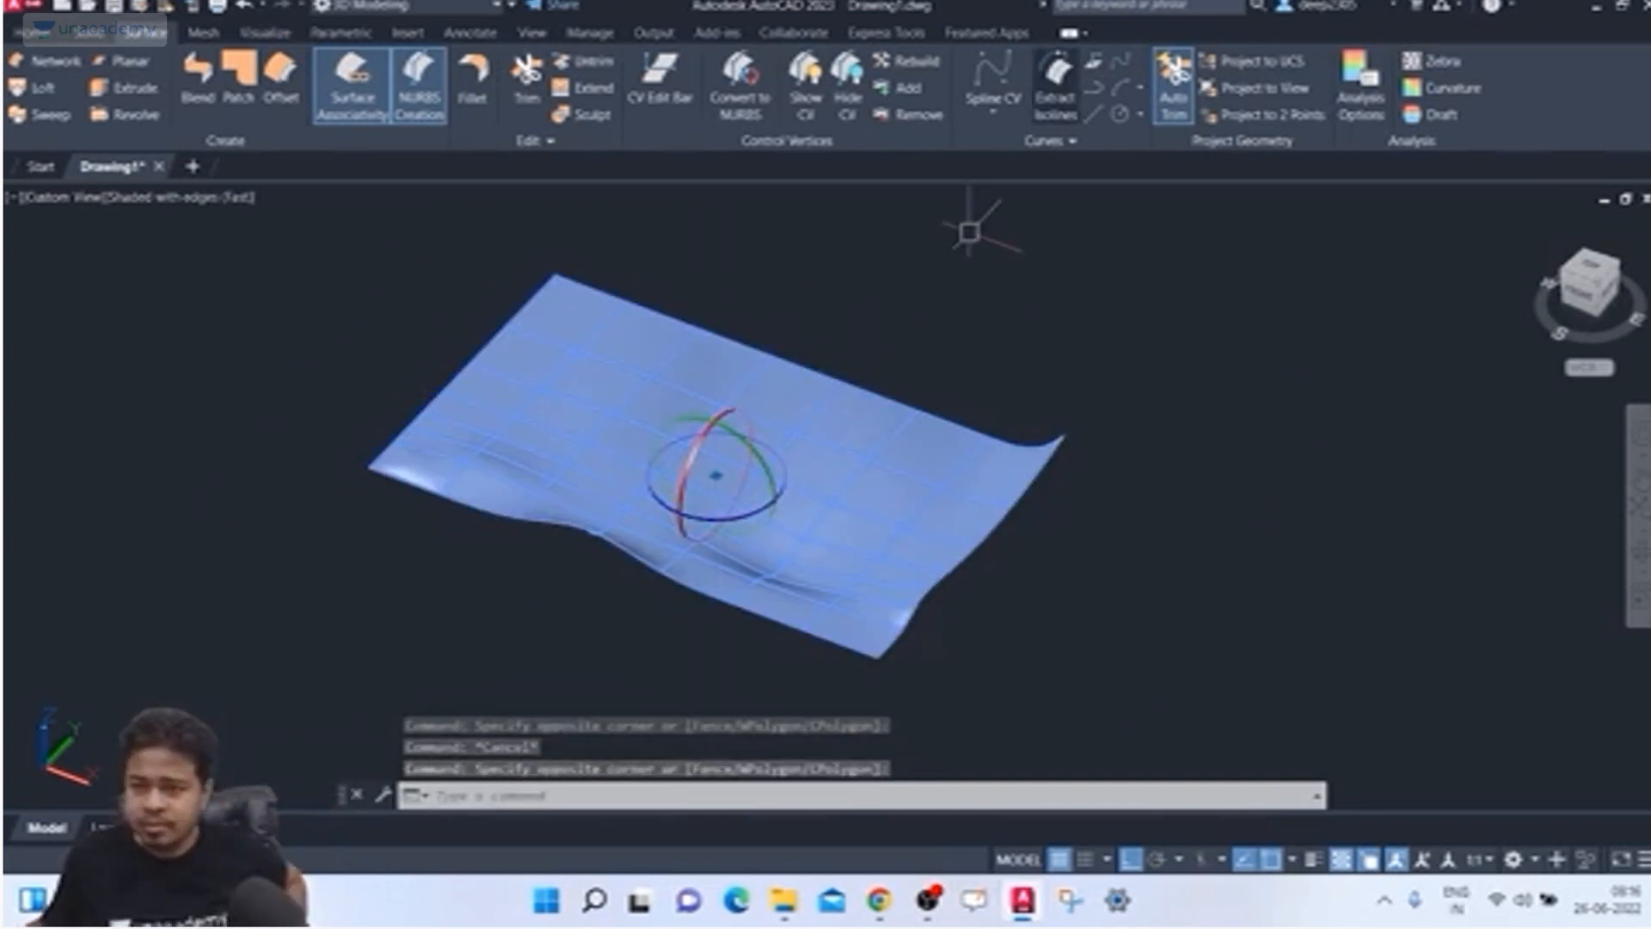
{"action": "left_click", "coordinate": [910, 114]}
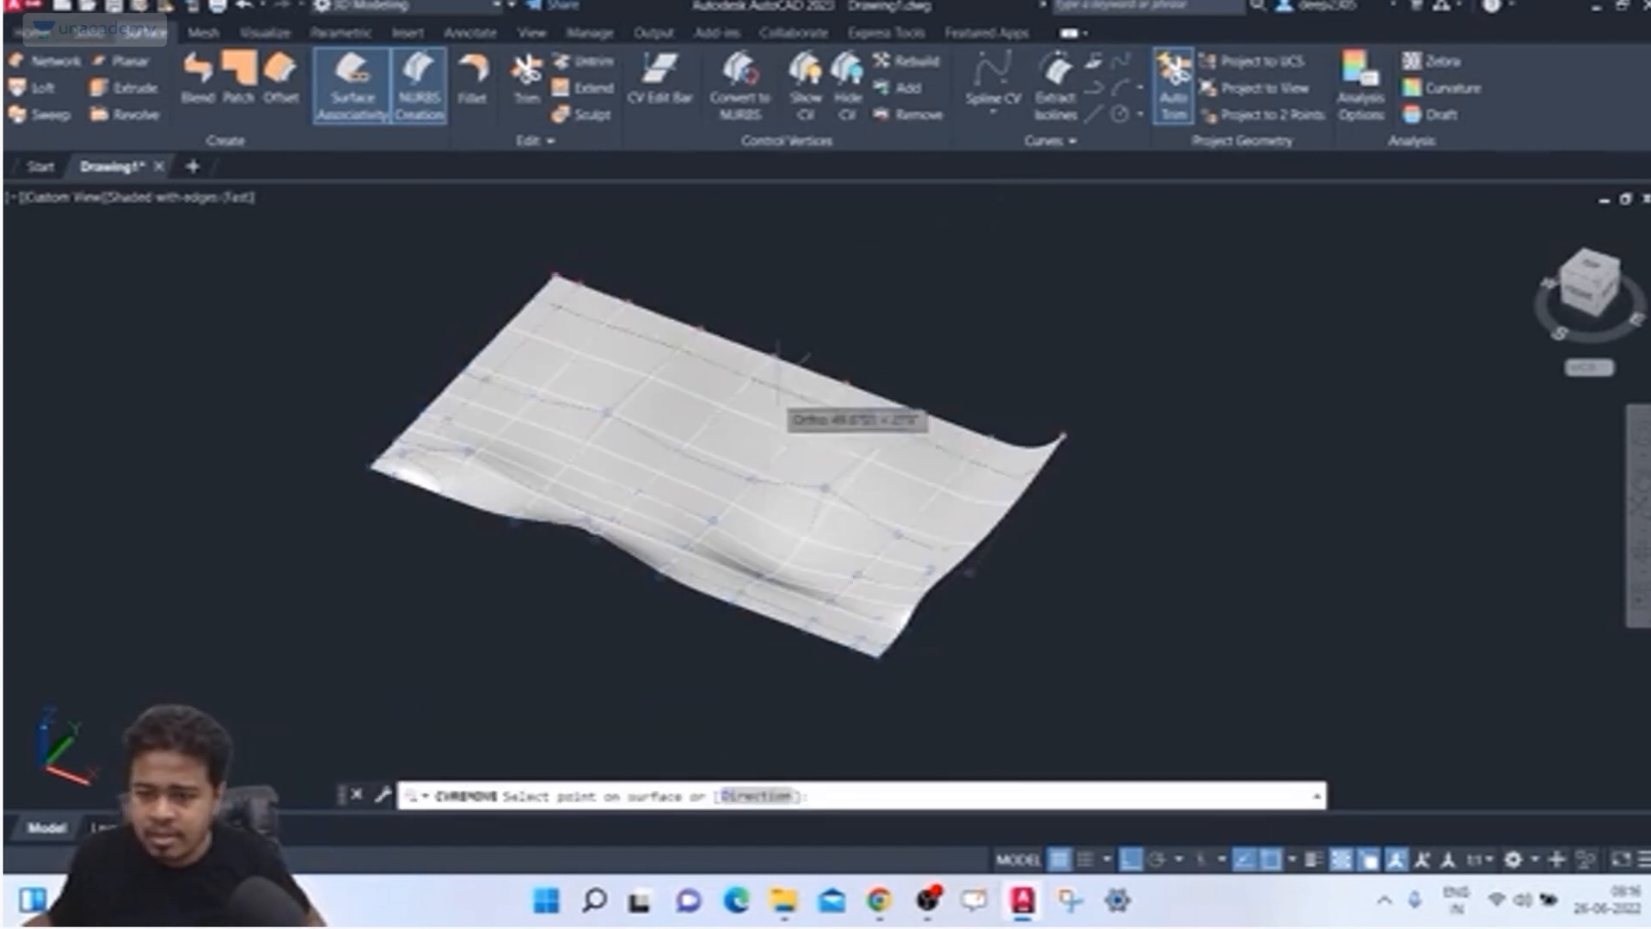
{"action": "scroll", "coordinate": [770, 430], "scroll_direction": "up", "scroll_amount": 2}
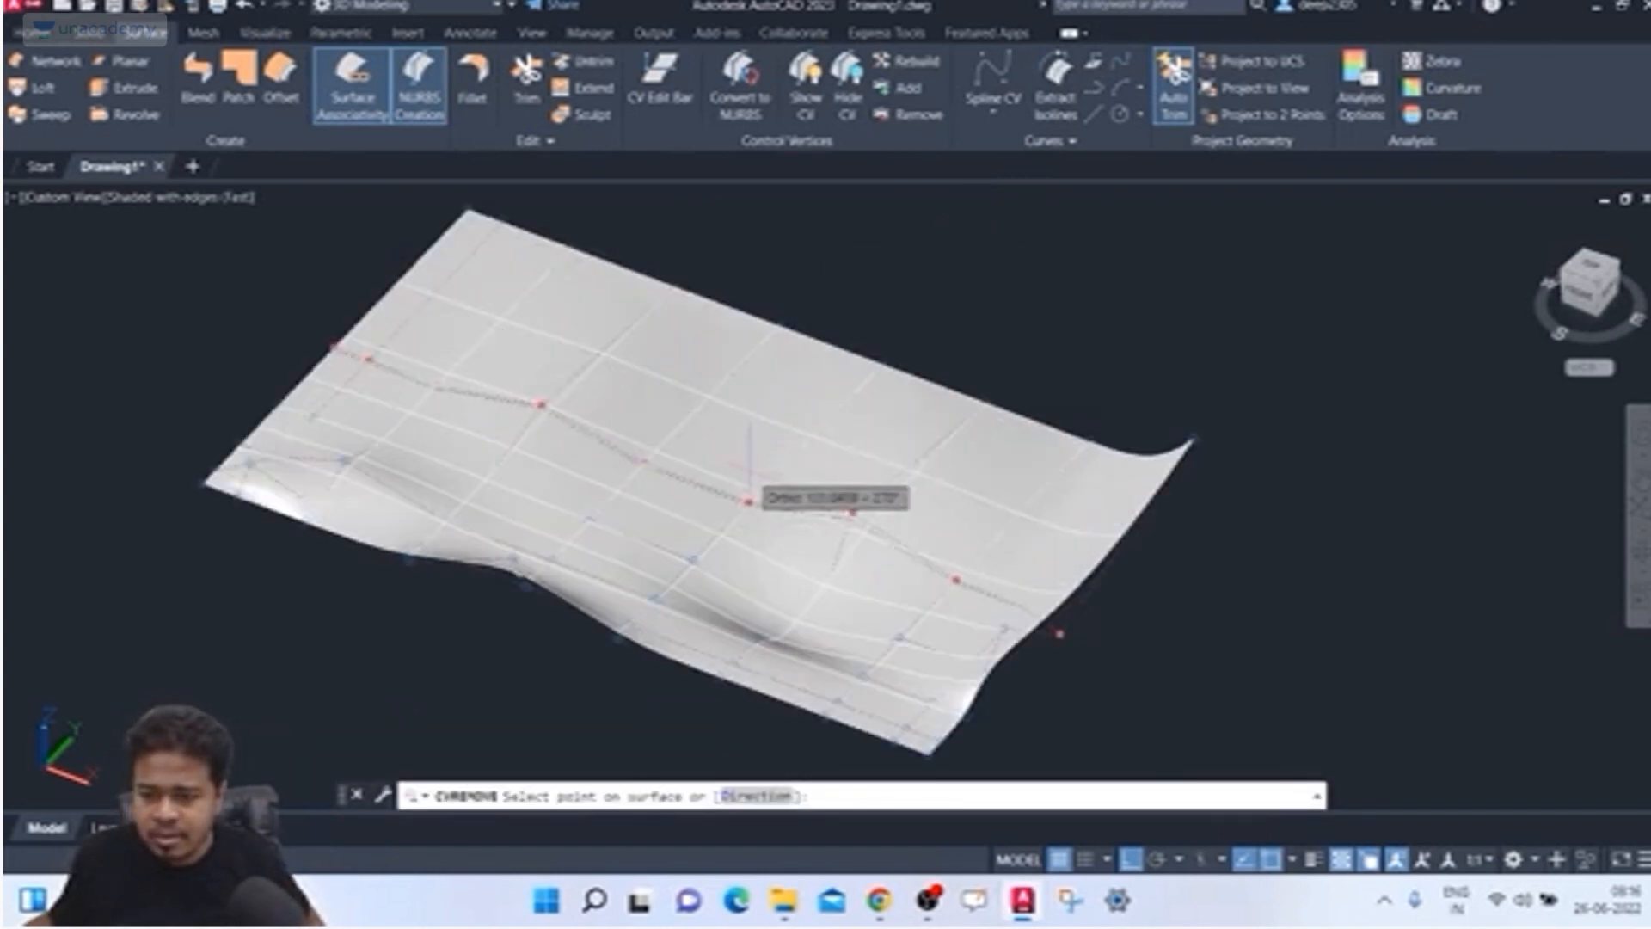
{"action": "left_click", "coordinate": [763, 475]}
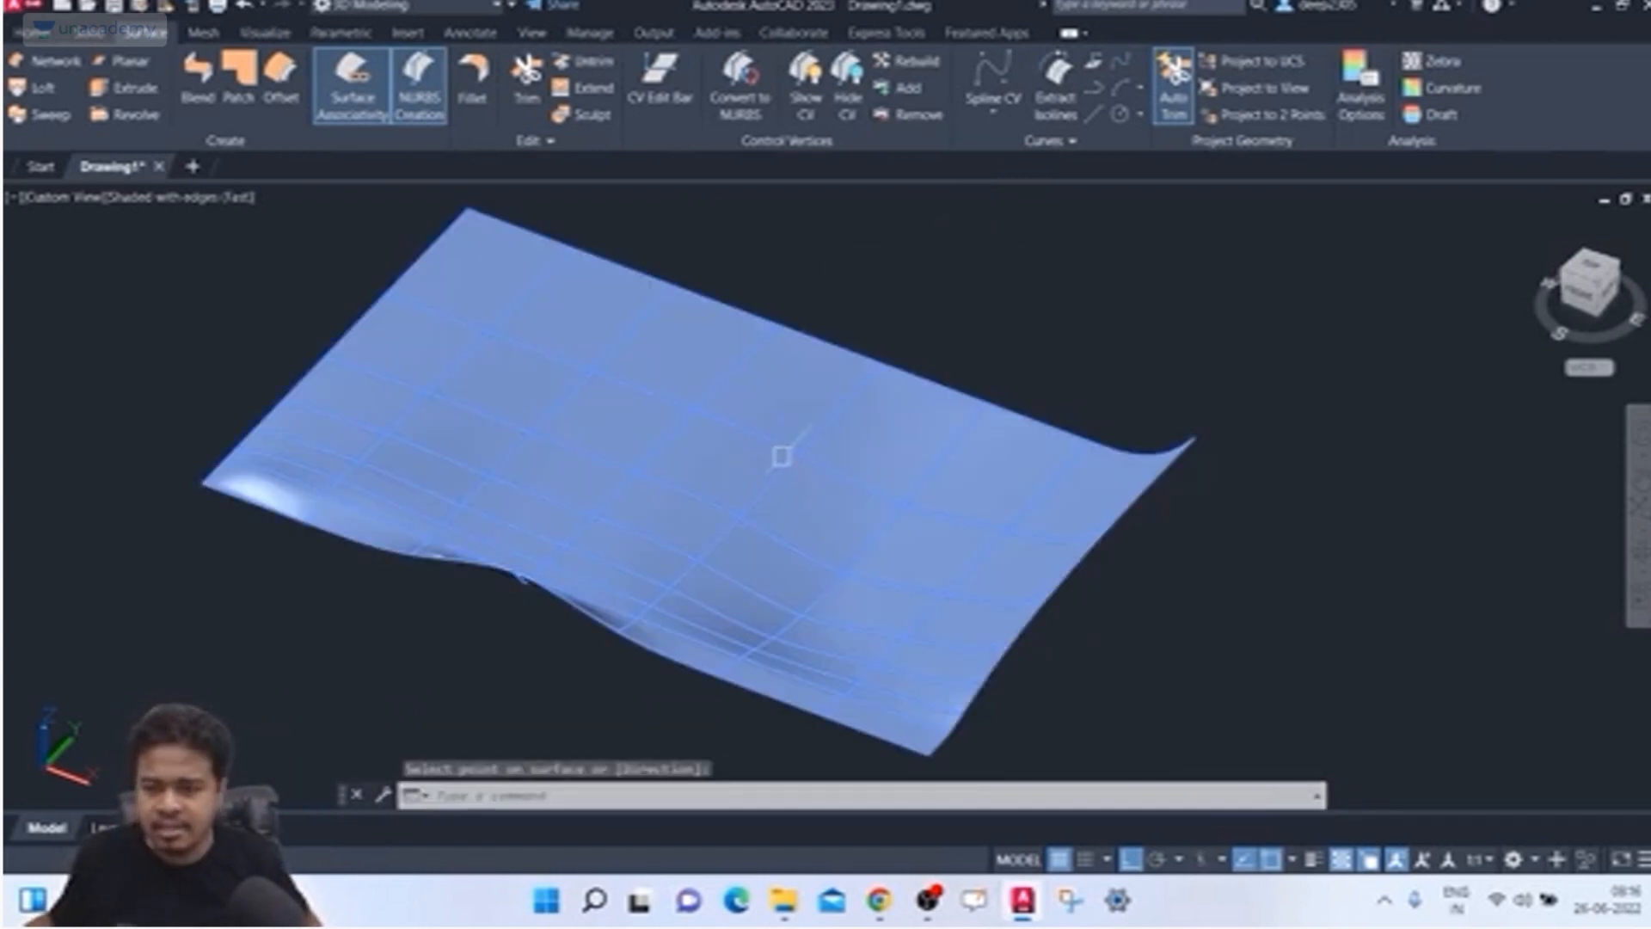
{"action": "key", "text": "Escape"}
Step: Select the surface again and remove the V-direction row of control vertices that crosses the bulge in its front edge
{"action": "left_click", "coordinate": [1431, 414]}
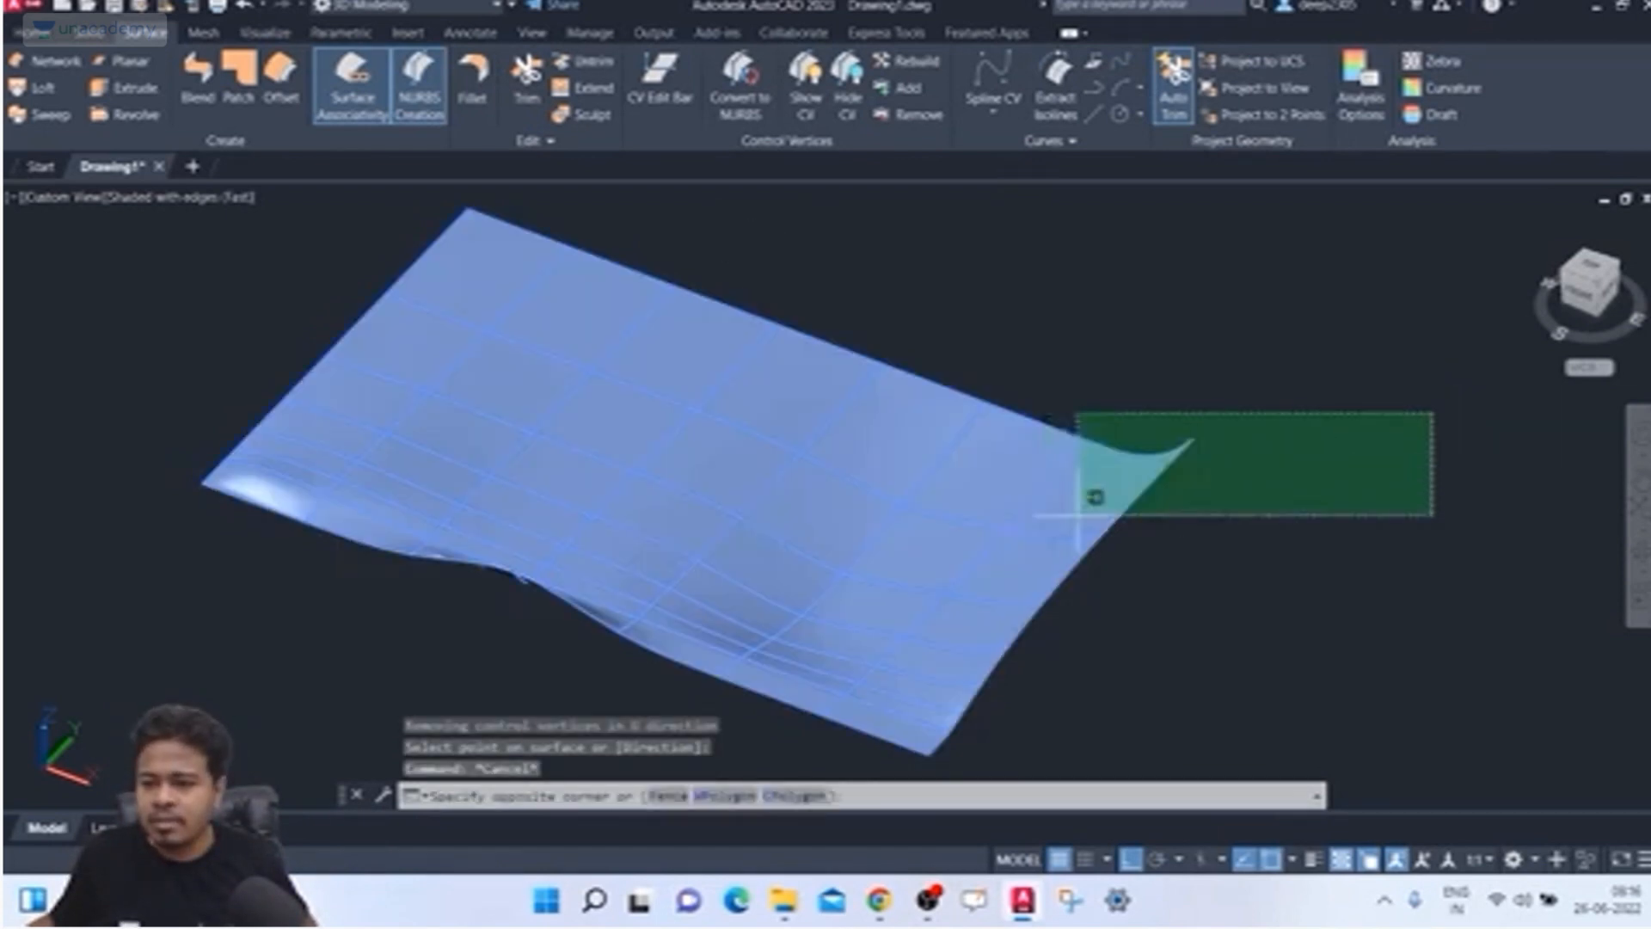
{"action": "left_click", "coordinate": [1061, 506]}
{"action": "middle_click_drag", "start_coordinate": [1060, 303], "coordinate": [1048, 280]}
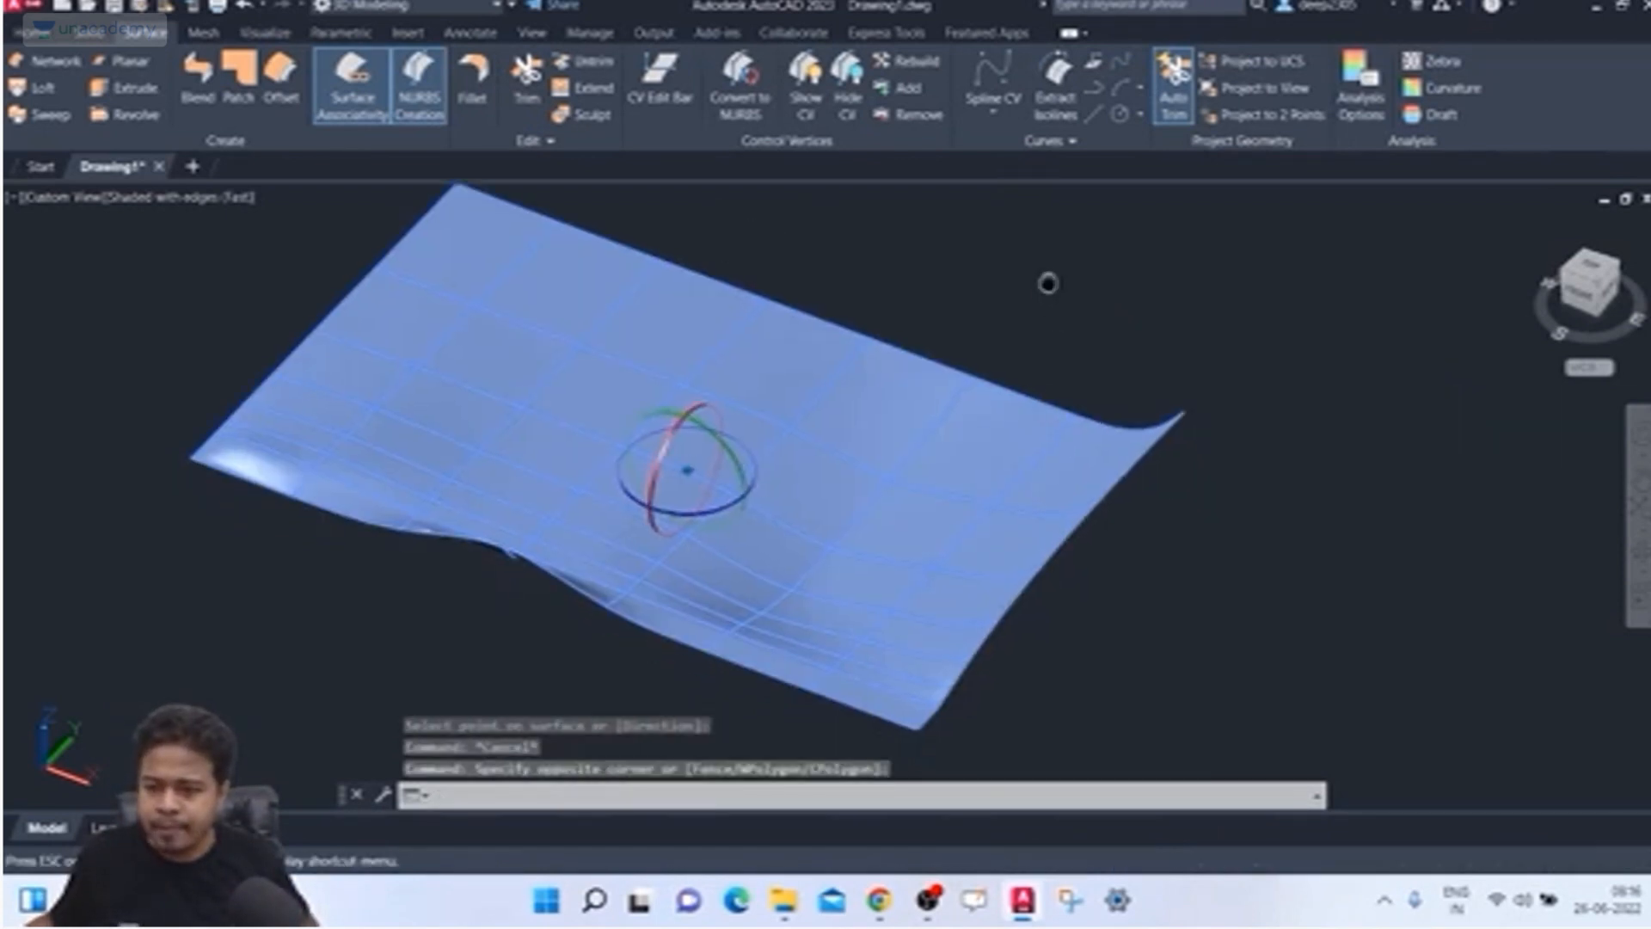
{"action": "left_click", "coordinate": [909, 114]}
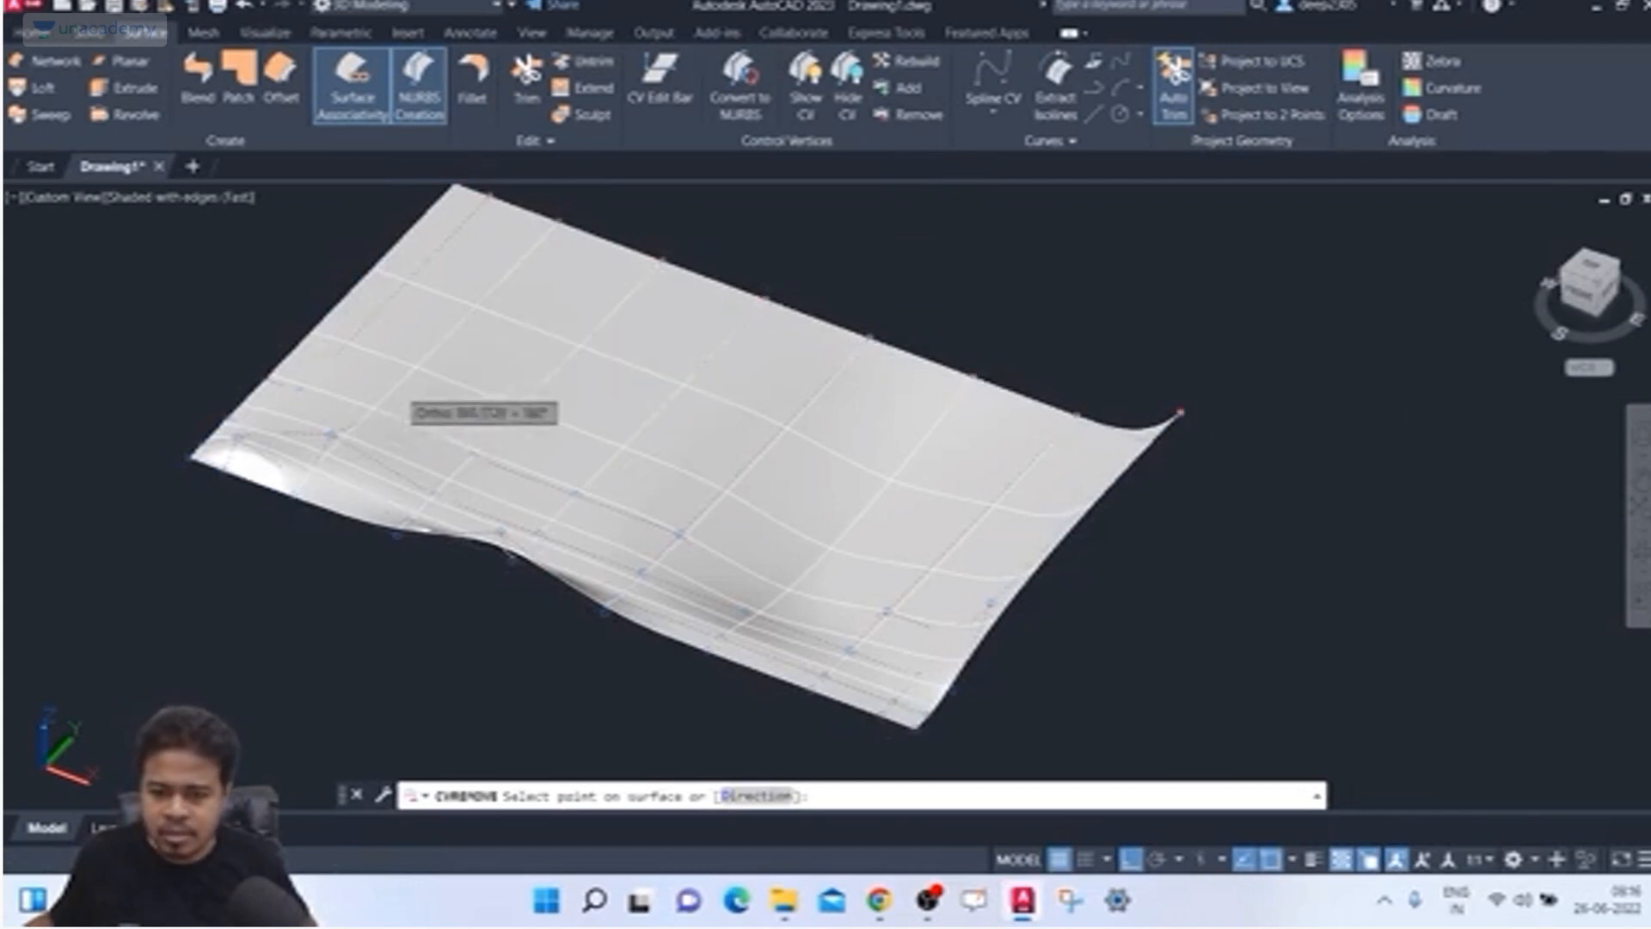
{"action": "left_click", "coordinate": [409, 367]}
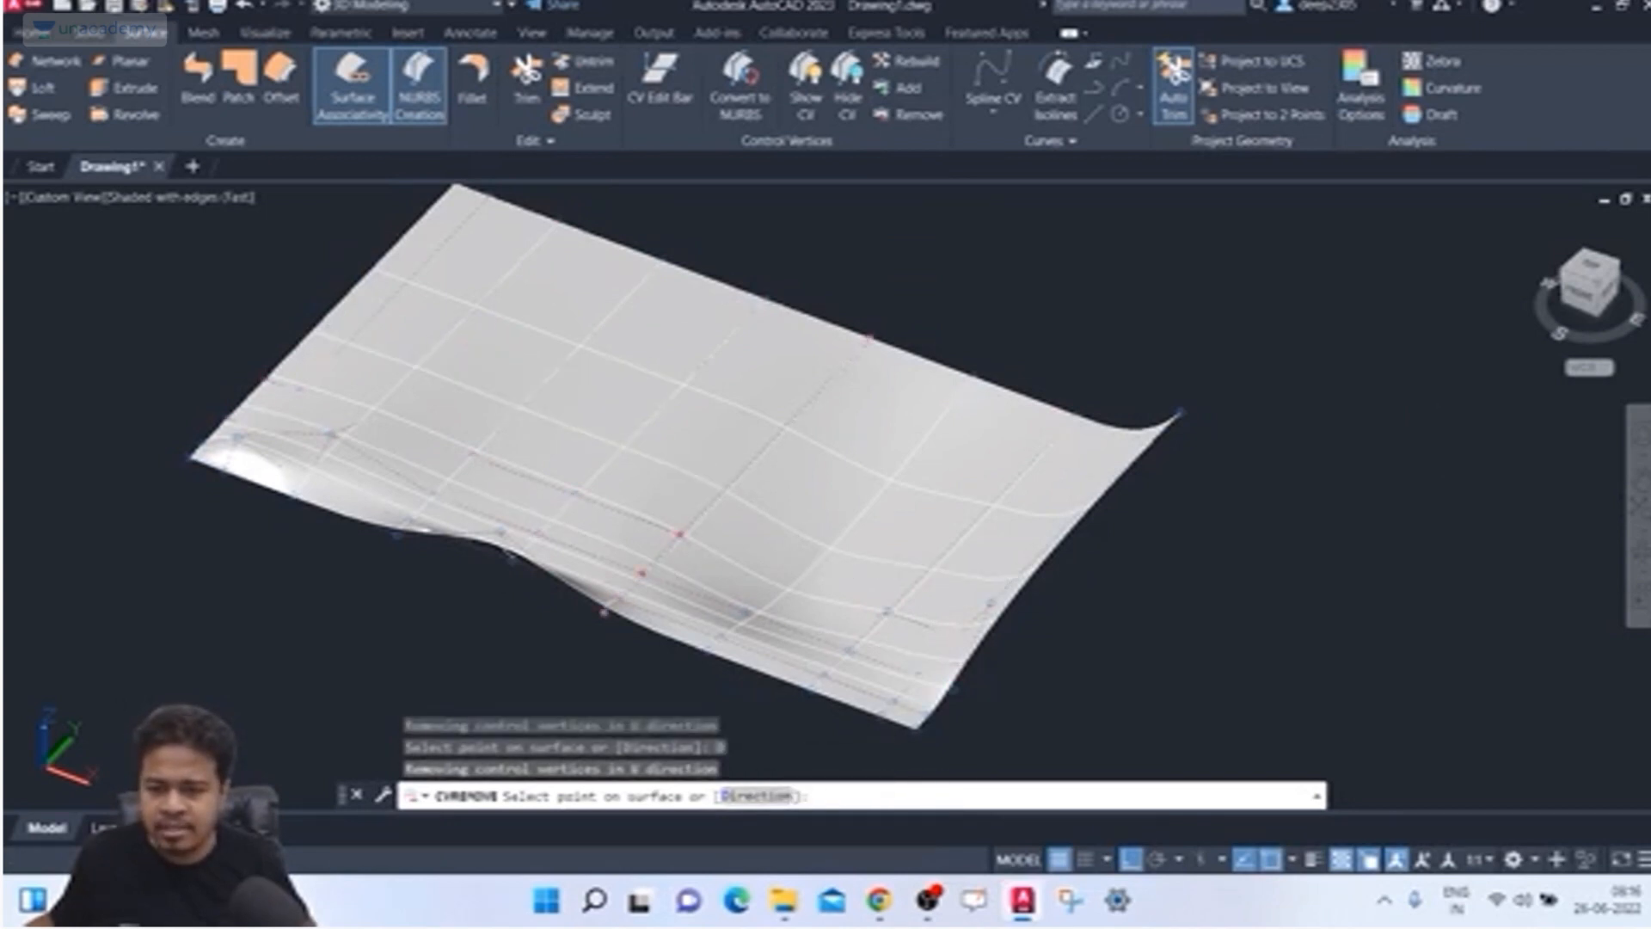
{"action": "type", "text": "d"}
{"action": "key", "text": "Return"}
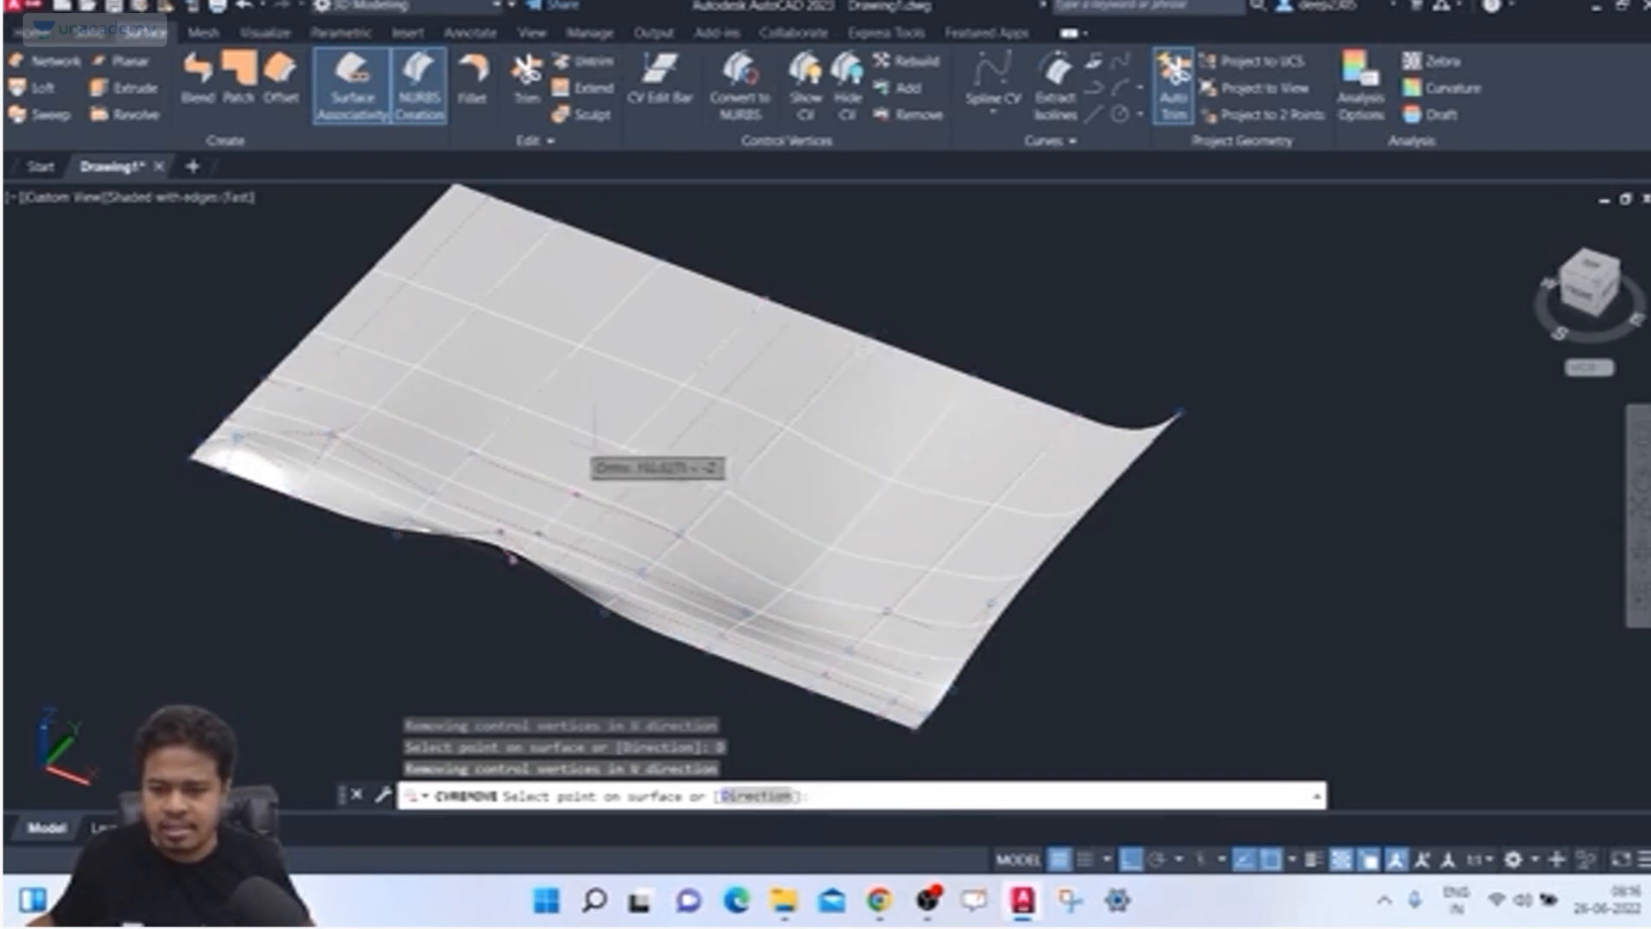
{"action": "key", "text": "Return"}
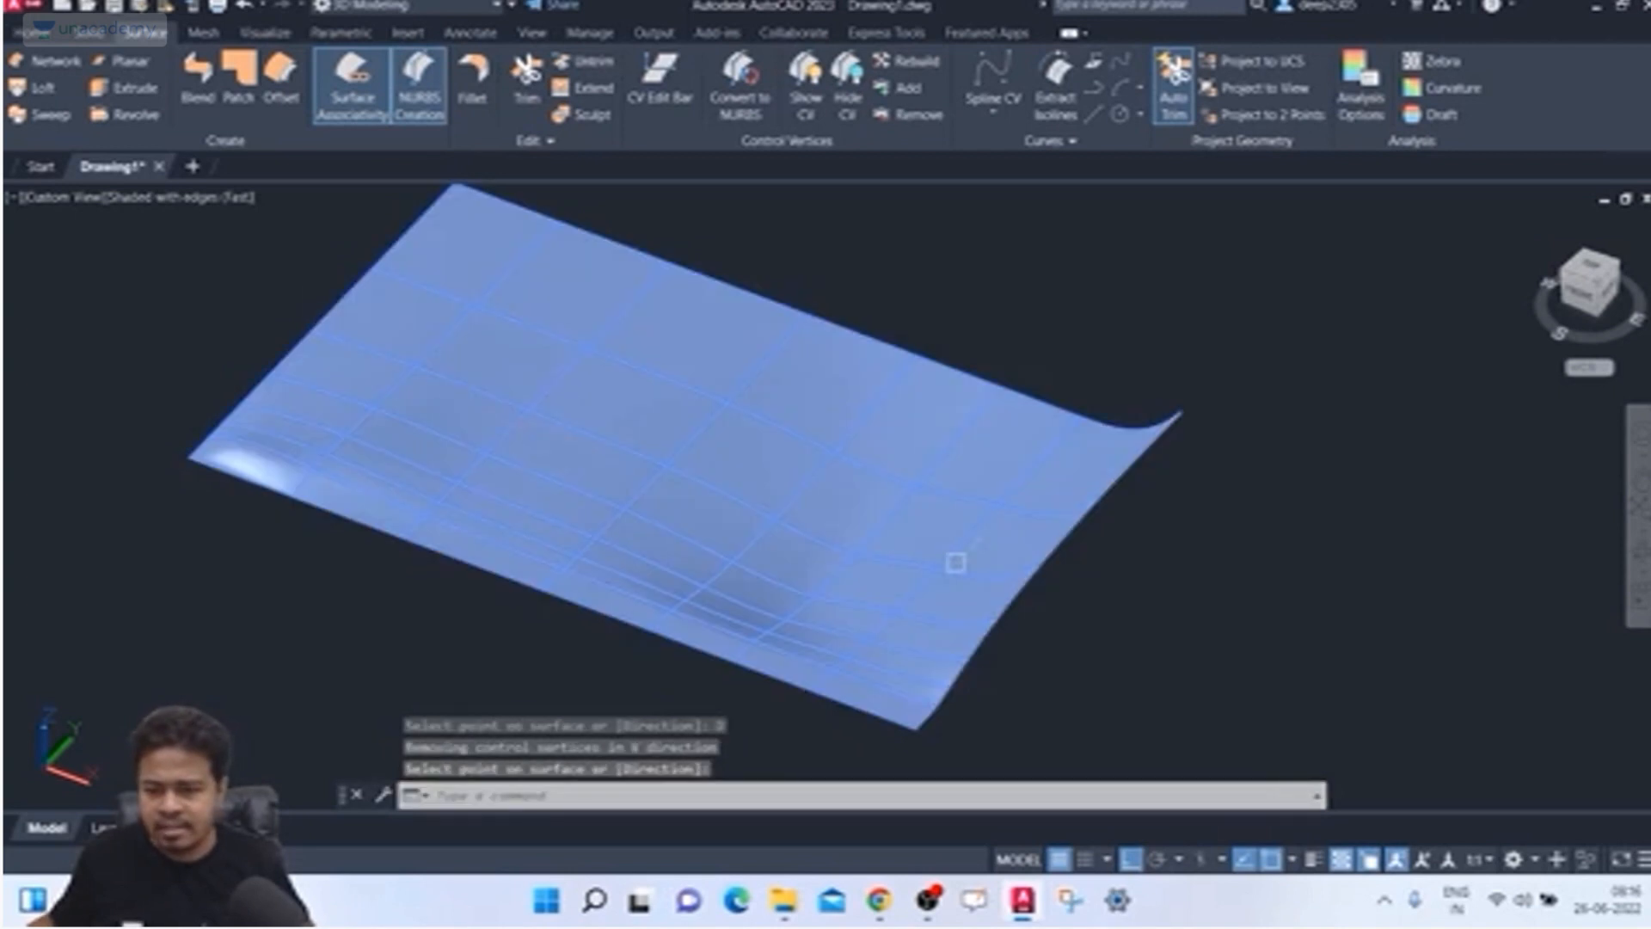
{"action": "key", "text": "Escape"}
Step: Add a crosswise row of control vertices to the surface in the V direction, near its middle
{"action": "scroll", "coordinate": [1322, 191], "scroll_direction": "down", "scroll_amount": 3}
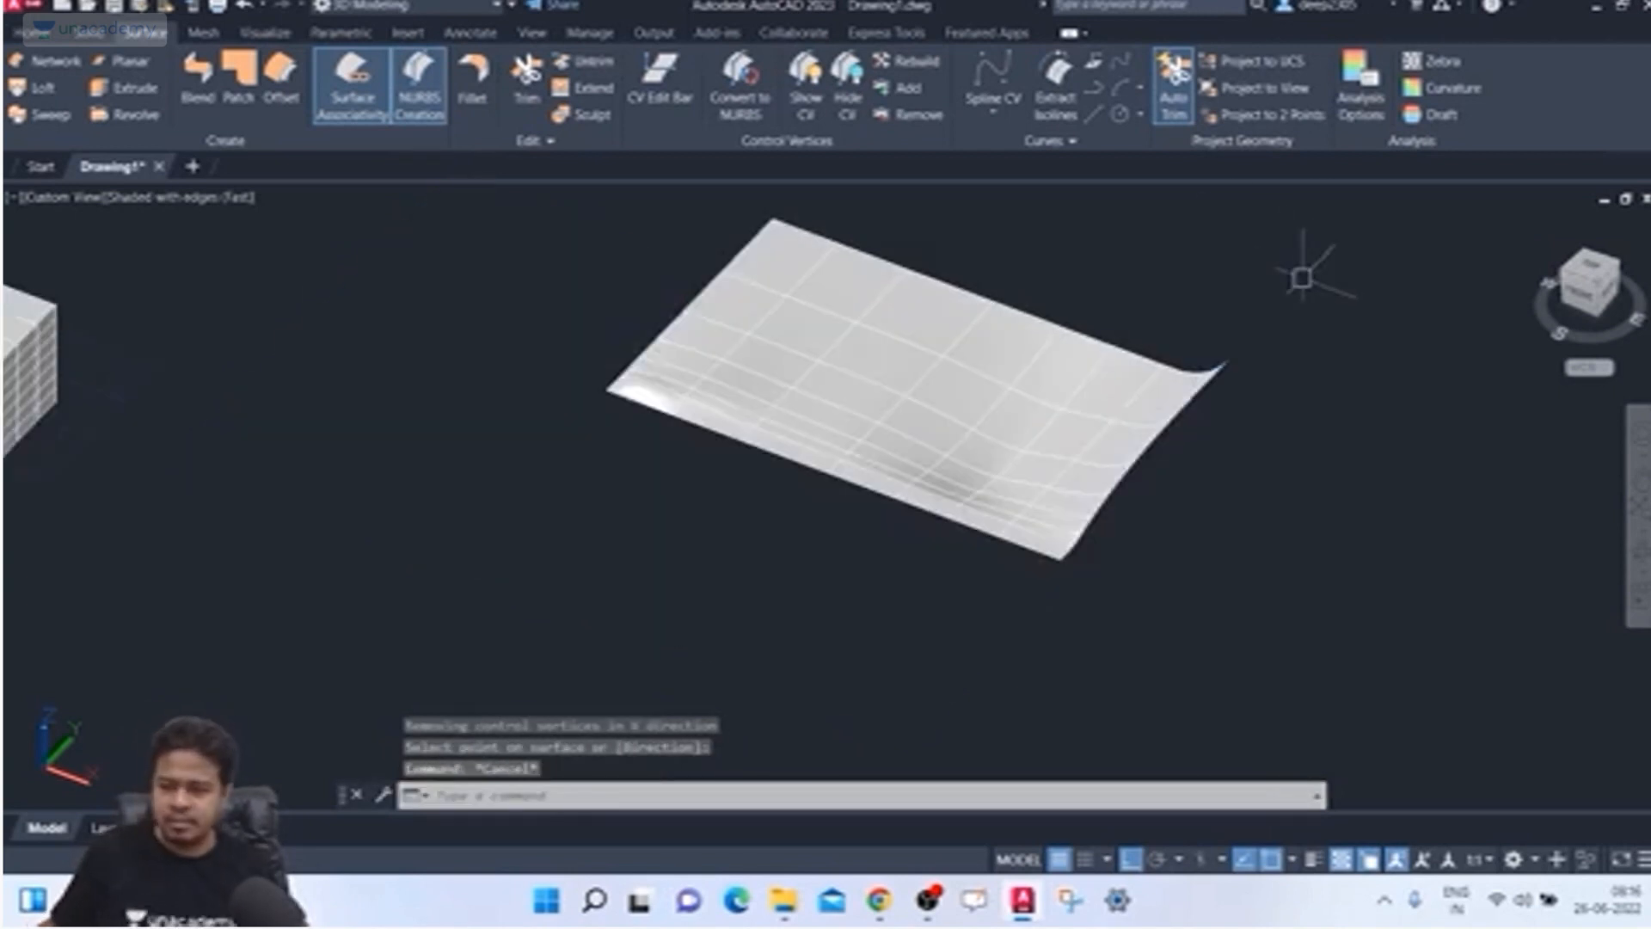
{"action": "middle_click_drag", "start_coordinate": [1310, 265], "coordinate": [1129, 273]}
{"action": "left_click", "coordinate": [1117, 290]}
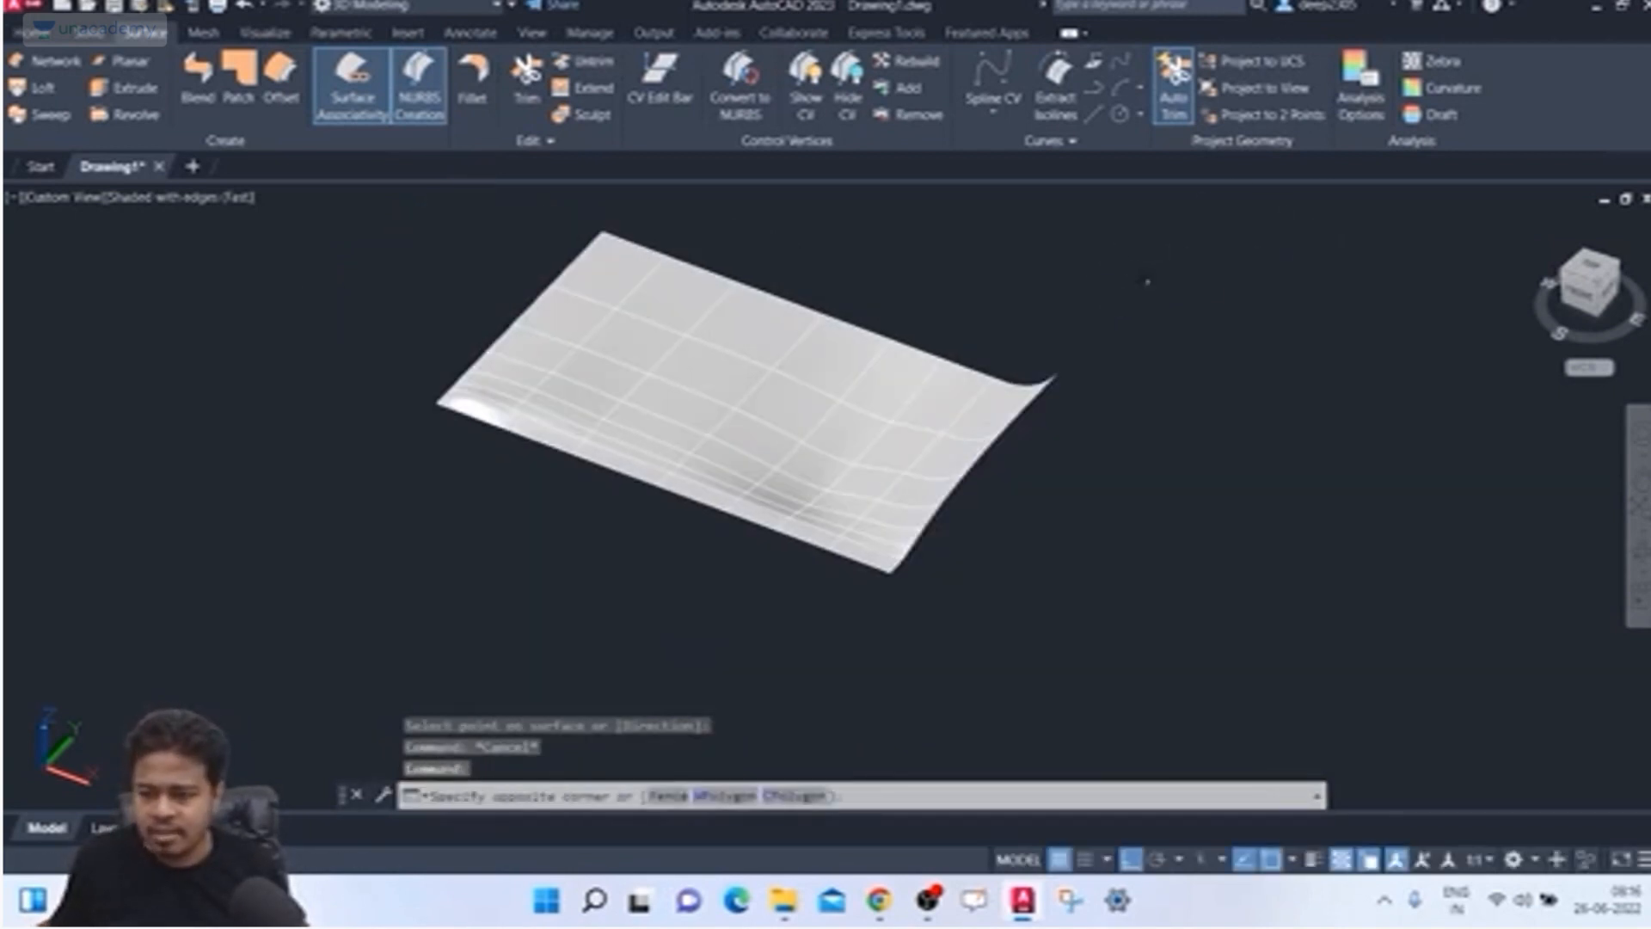
{"action": "key", "text": "Escape"}
{"action": "mouse_move", "coordinate": [1099, 442]}
{"action": "middle_mouse_down", "text": "shift"}
{"action": "mouse_move", "coordinate": [1101, 310]}
{"action": "mouse_move", "coordinate": [1101, 420]}
{"action": "middle_mouse_up", "text": "shift"}
{"action": "left_click", "coordinate": [1106, 332]}
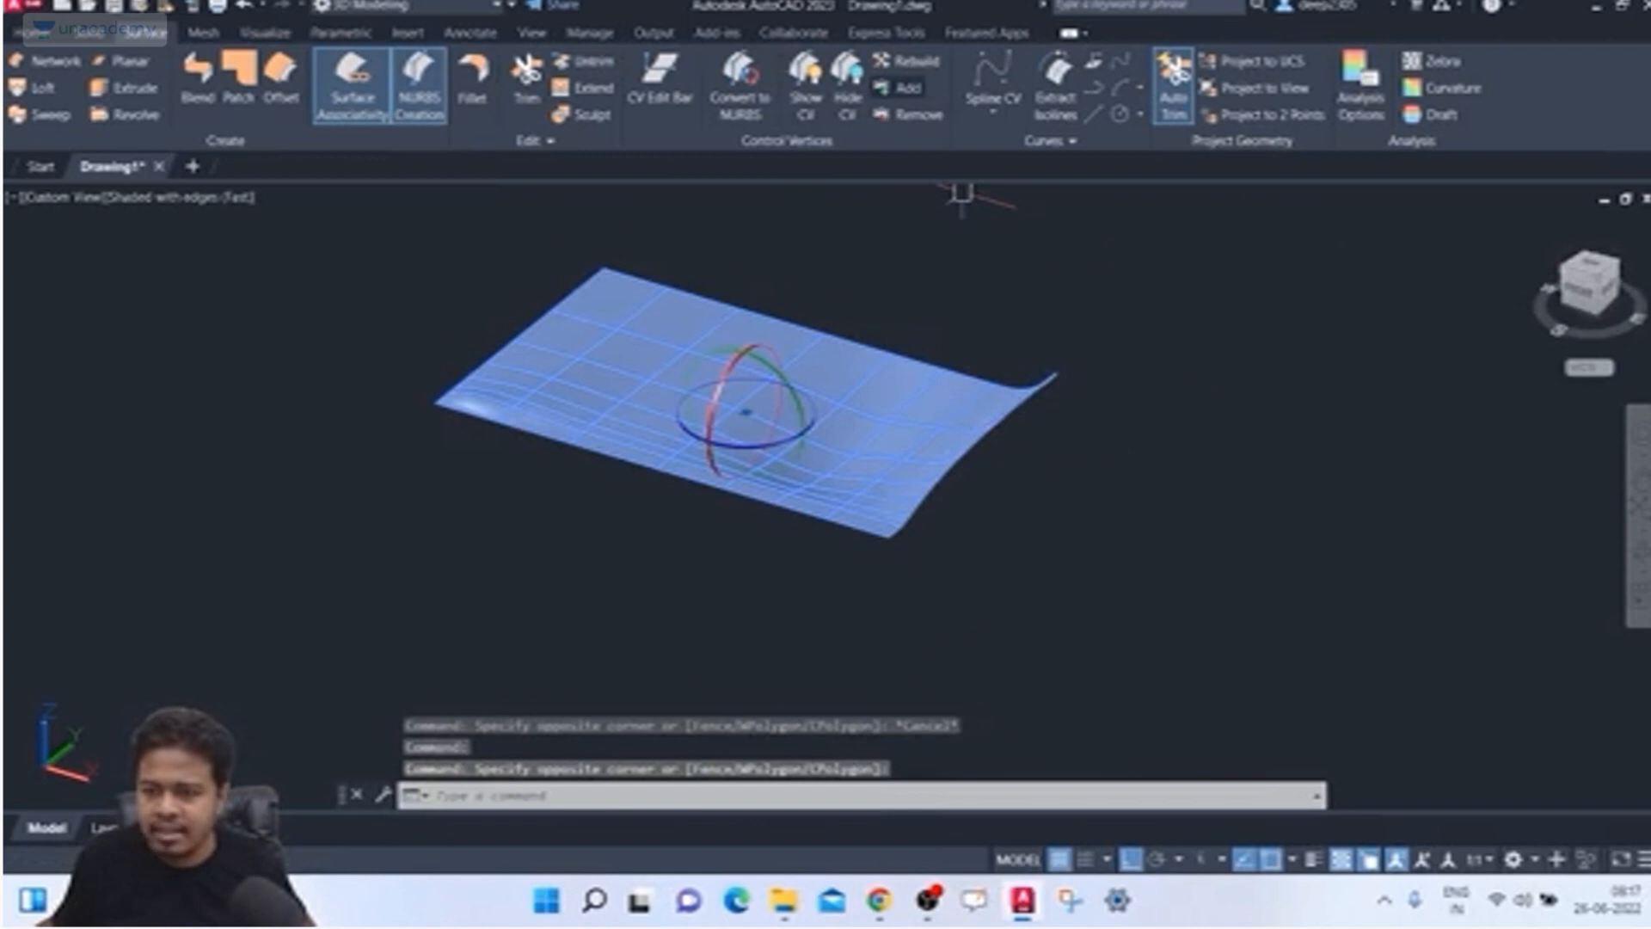
{"action": "left_click", "coordinate": [903, 87]}
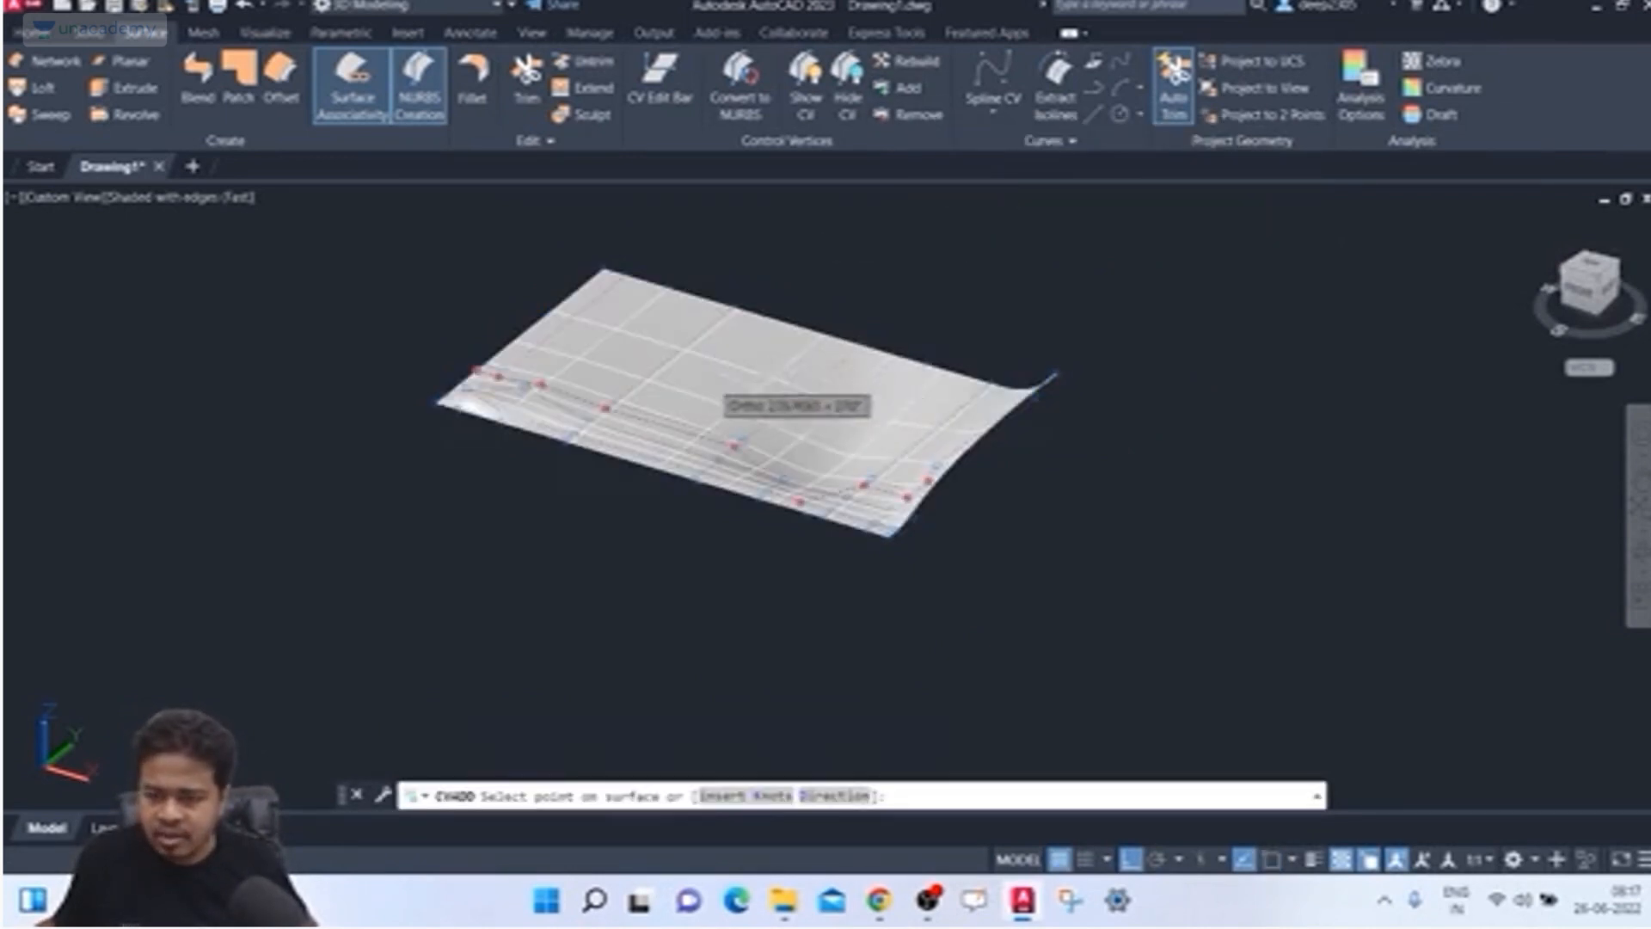
{"action": "left_click", "coordinate": [721, 379]}
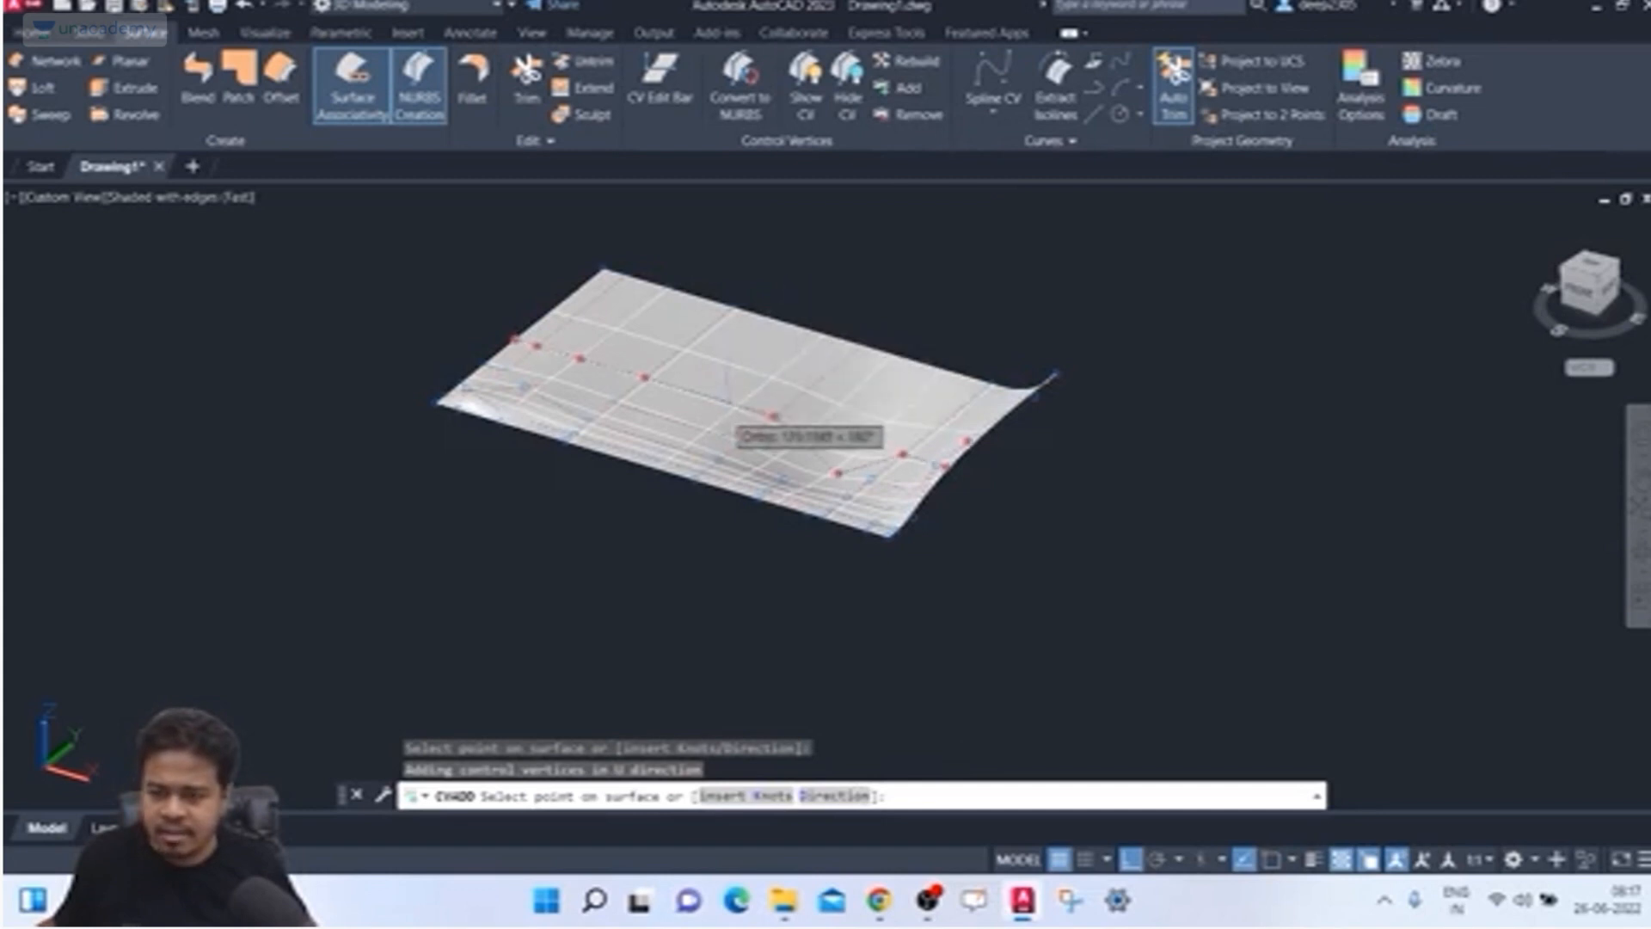
{"action": "middle_click_drag", "start_coordinate": [774, 412], "coordinate": [805, 339], "text": "shift"}
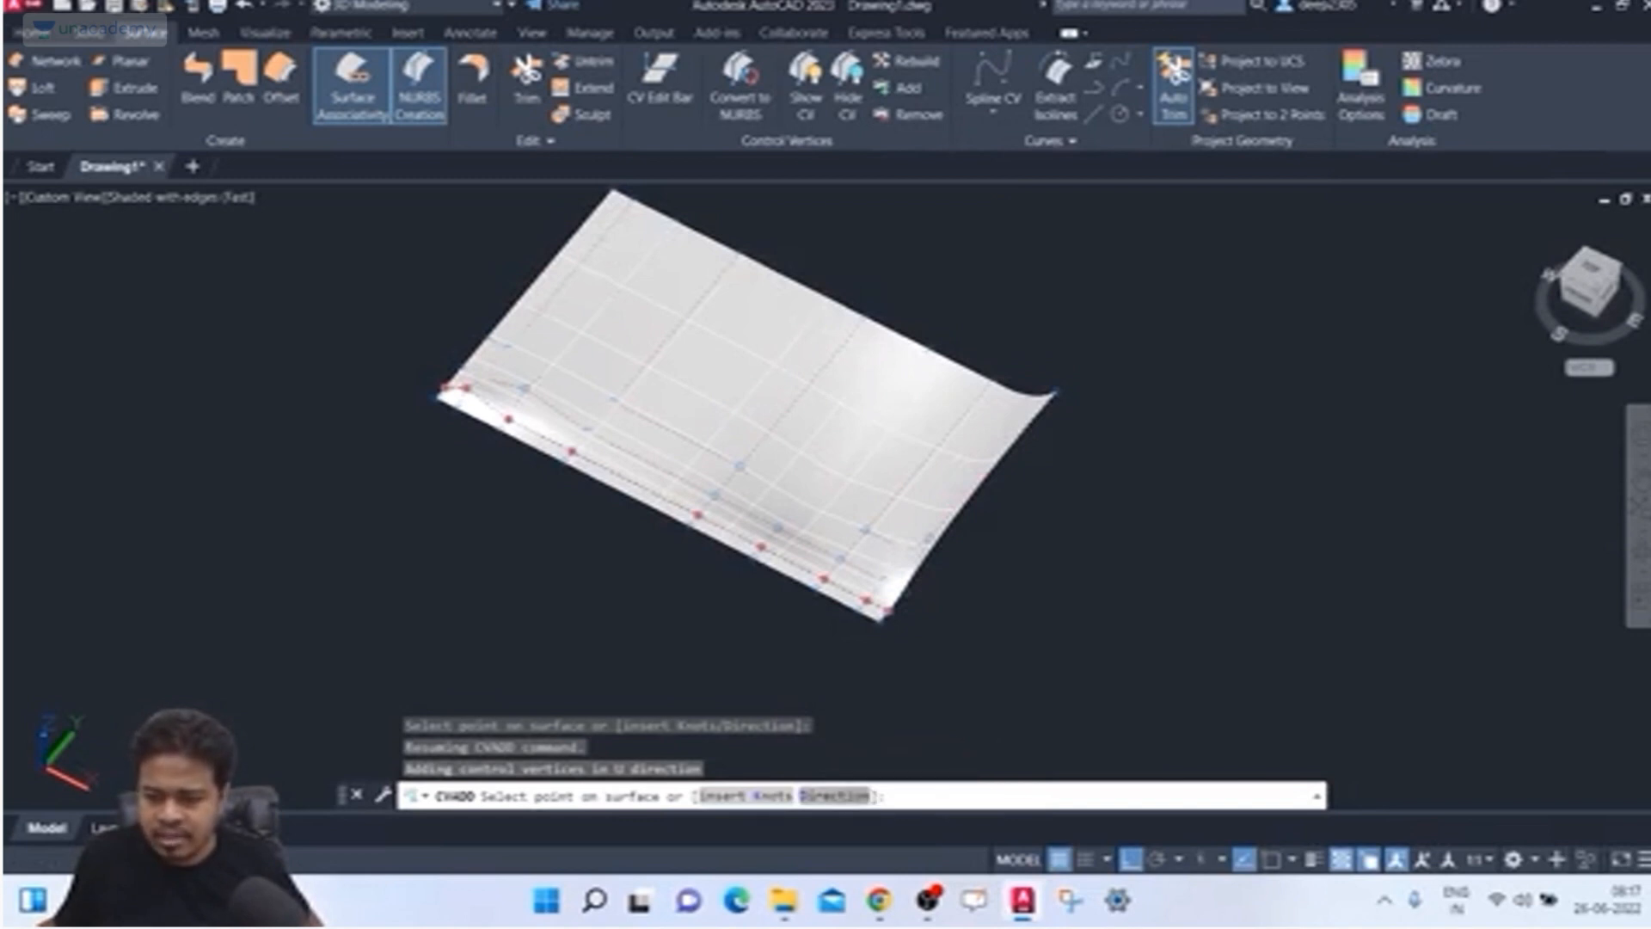
{"action": "type", "text": "d"}
{"action": "key", "text": "Return"}
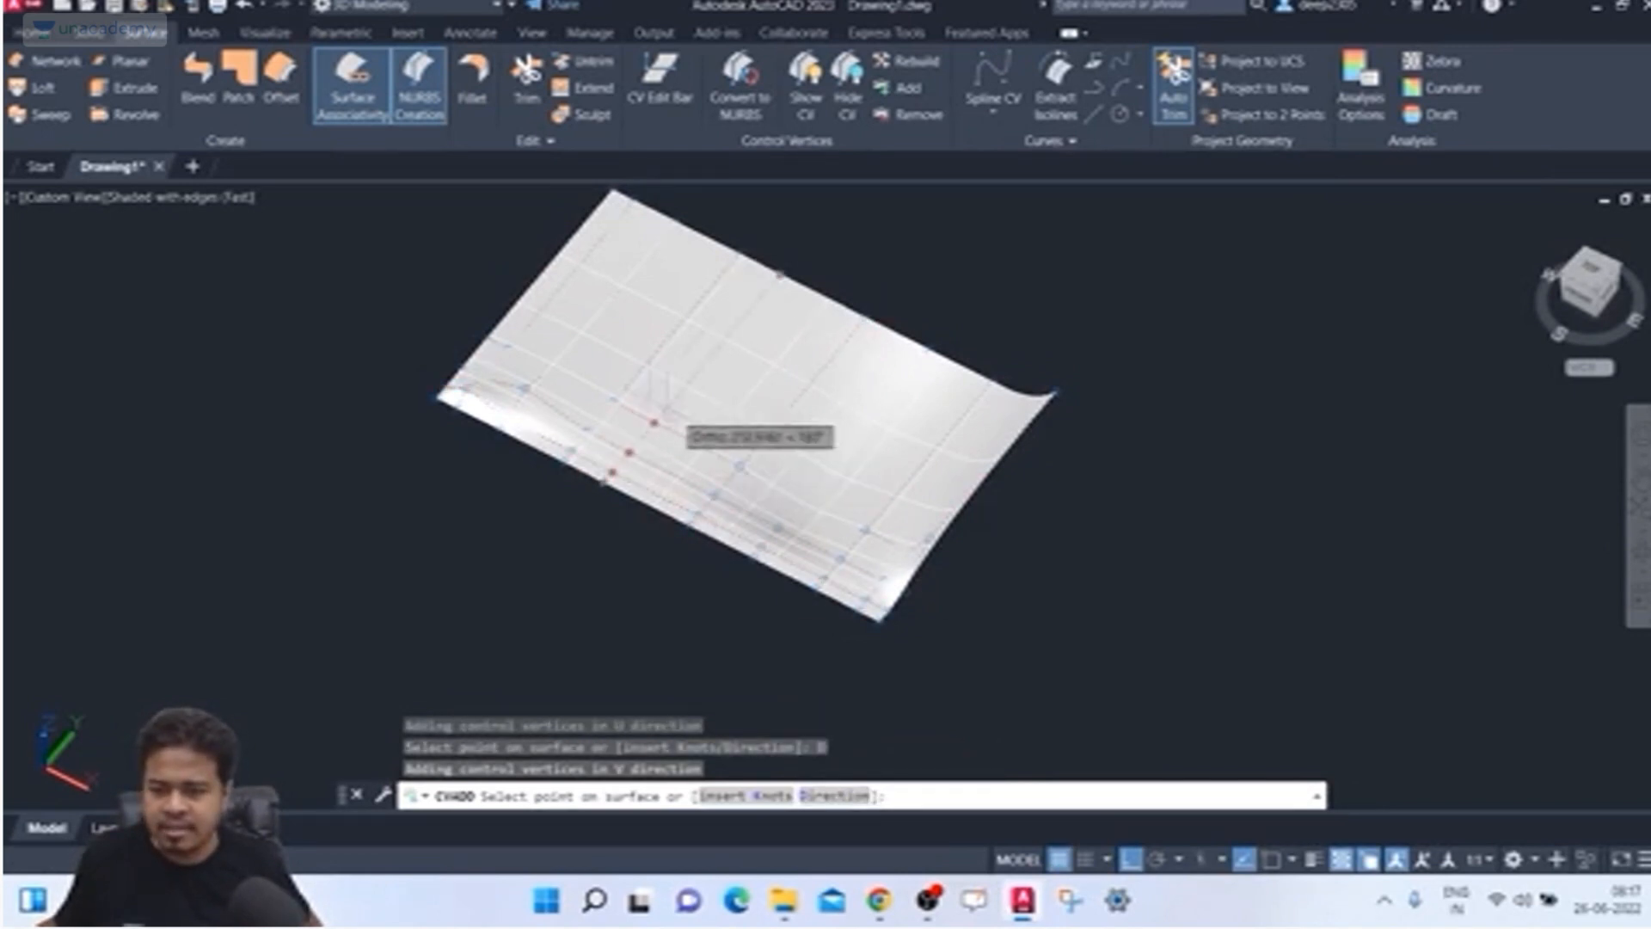
{"action": "left_click", "coordinate": [684, 406]}
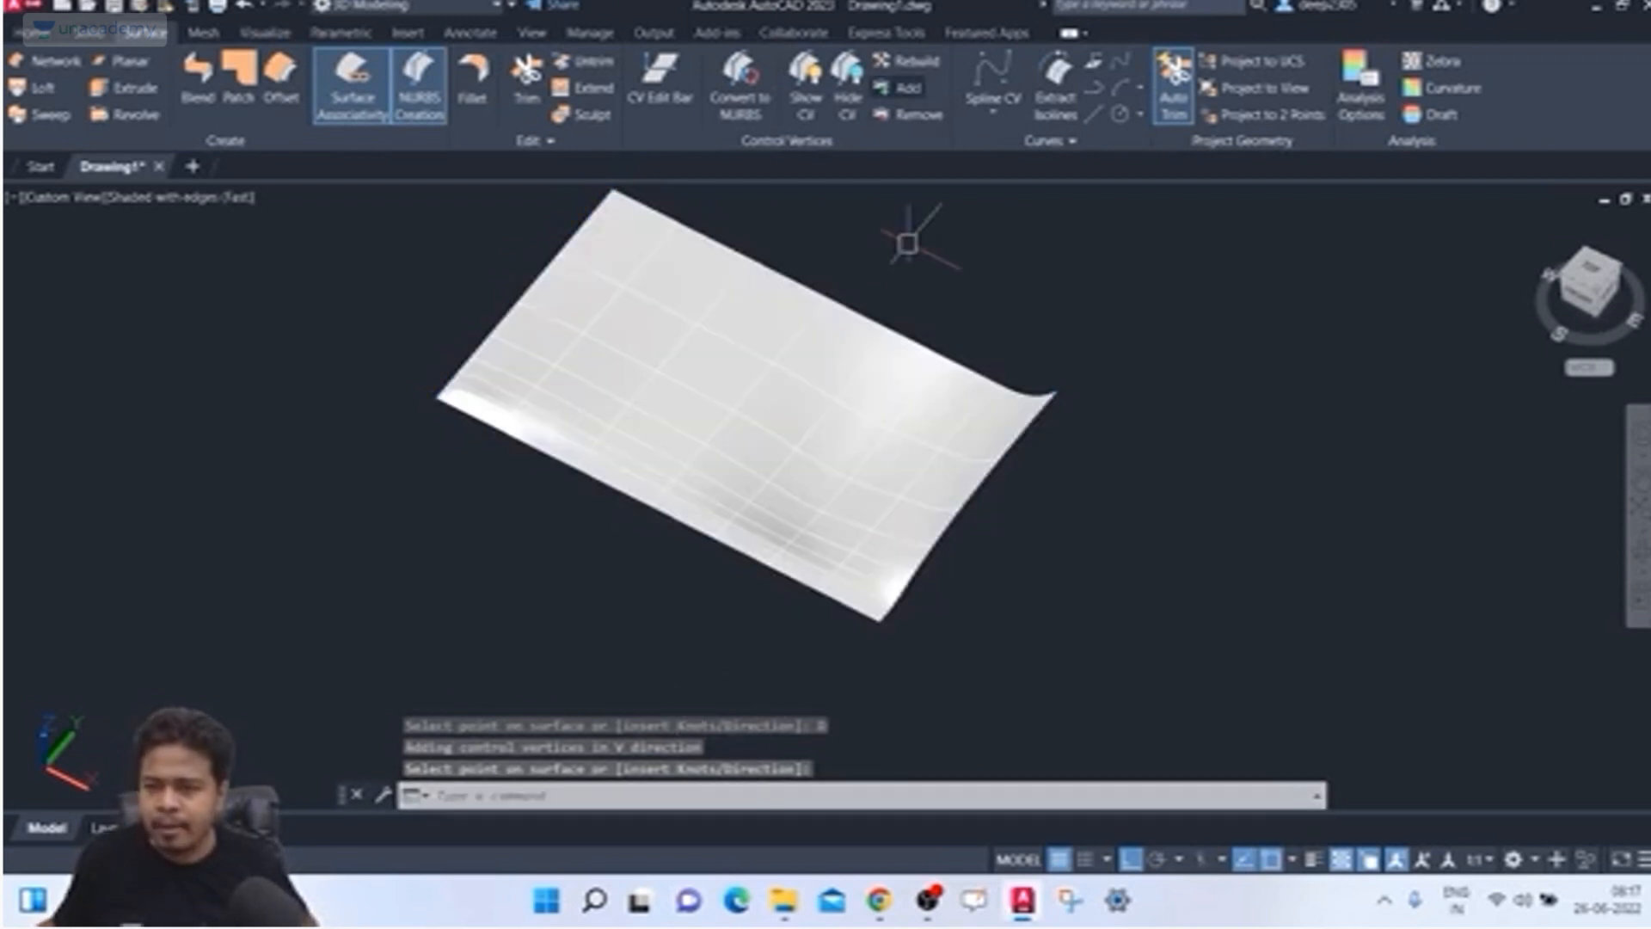
Step: Add a U-direction row of control vertices across the surface's middle, switching to inserting knots and back to control vertices before placing it
{"action": "left_click", "coordinate": [905, 87]}
{"action": "left_click", "coordinate": [840, 405]}
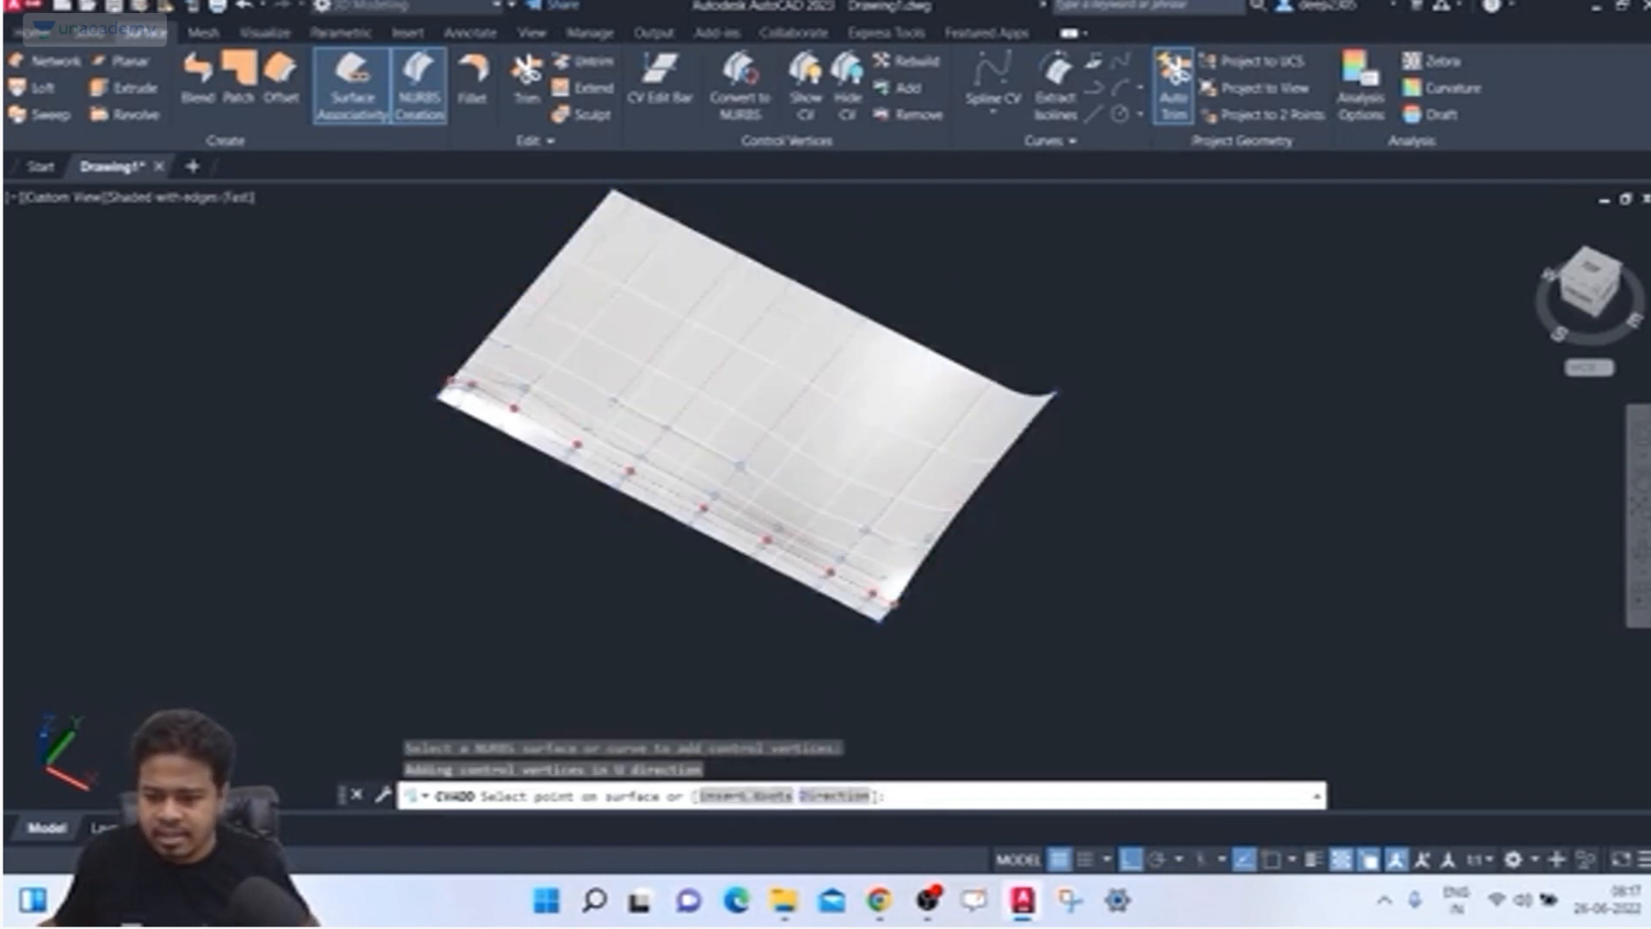
{"action": "type", "text": "K"}
{"action": "key", "text": "Return"}
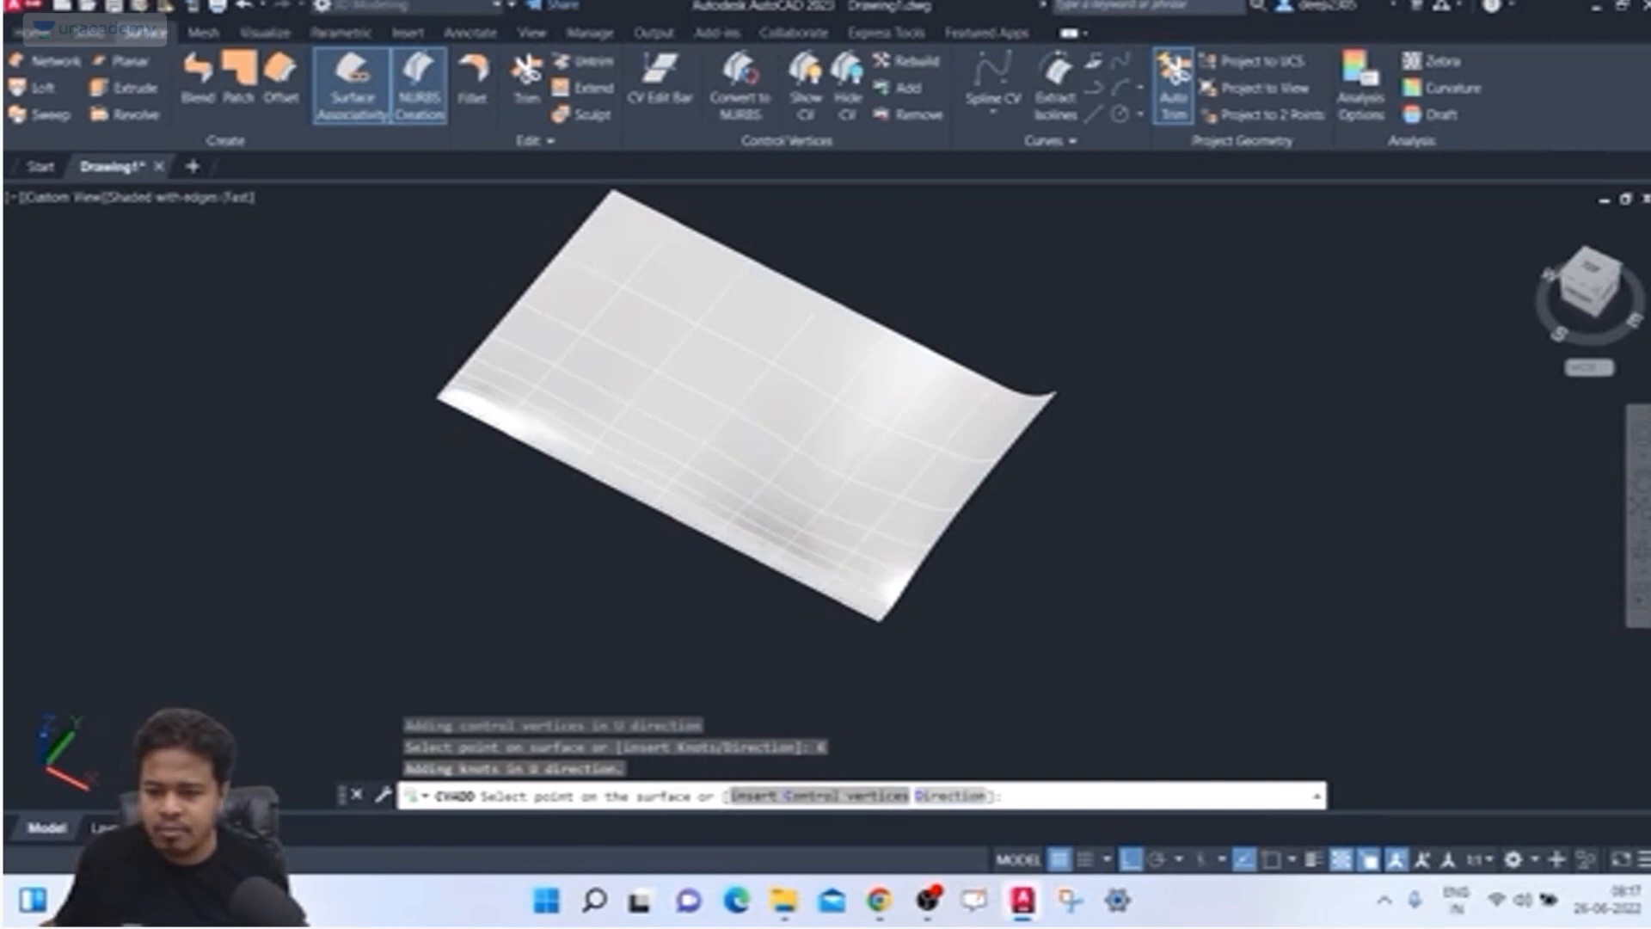
{"action": "type", "text": "I"}
{"action": "key", "text": "Return"}
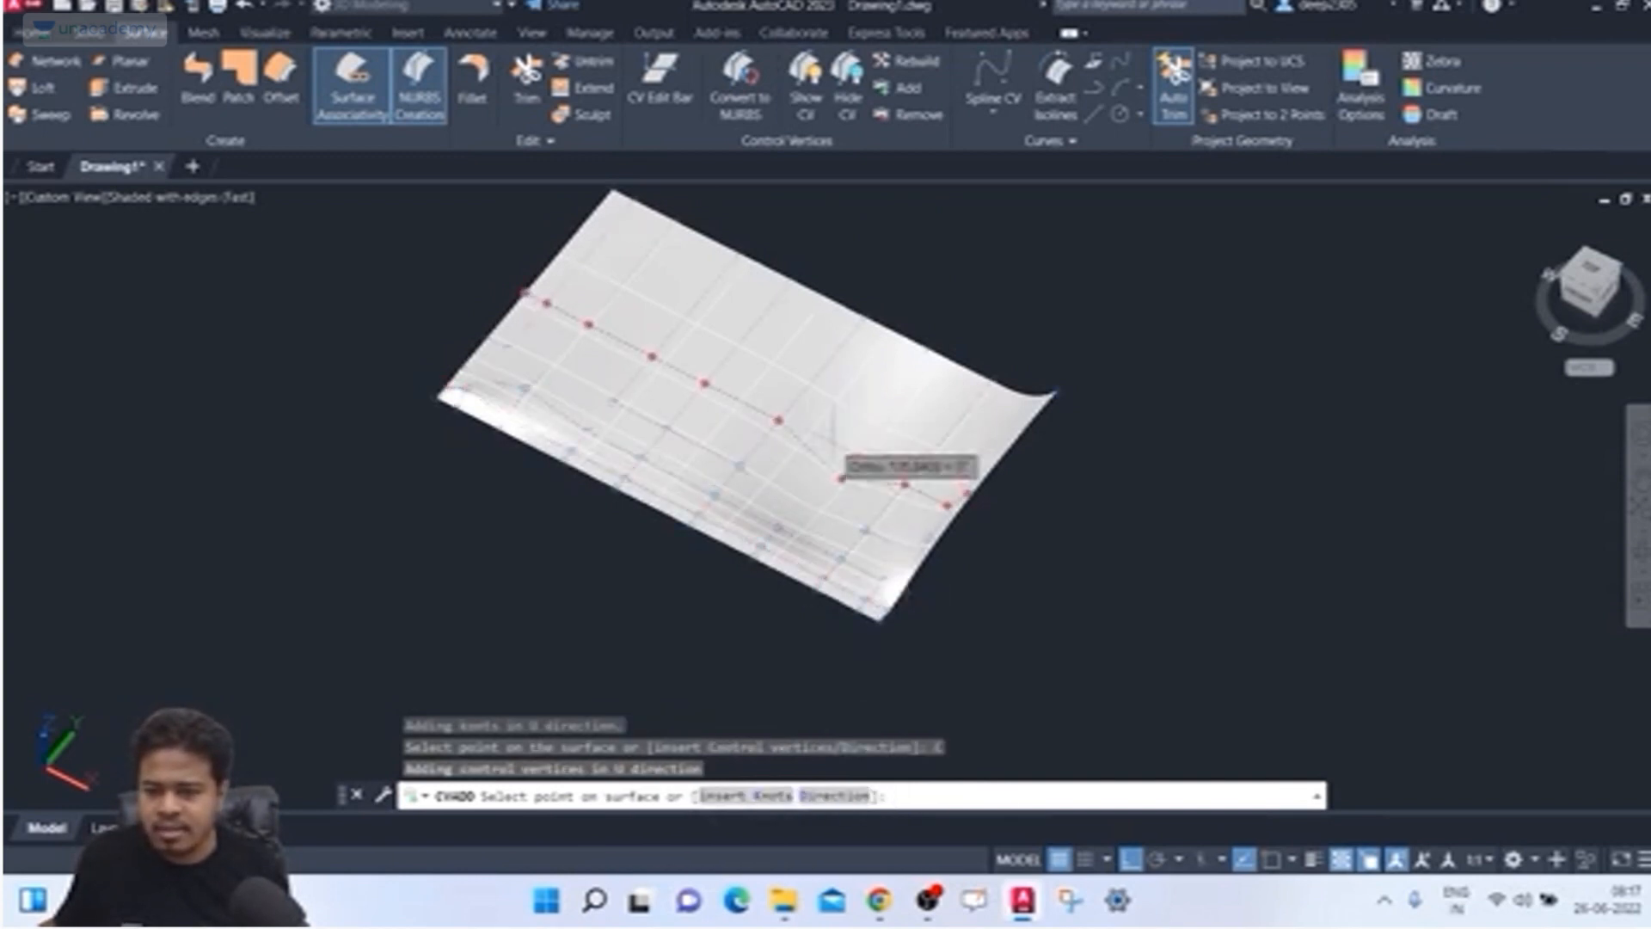
{"action": "left_click", "coordinate": [826, 426]}
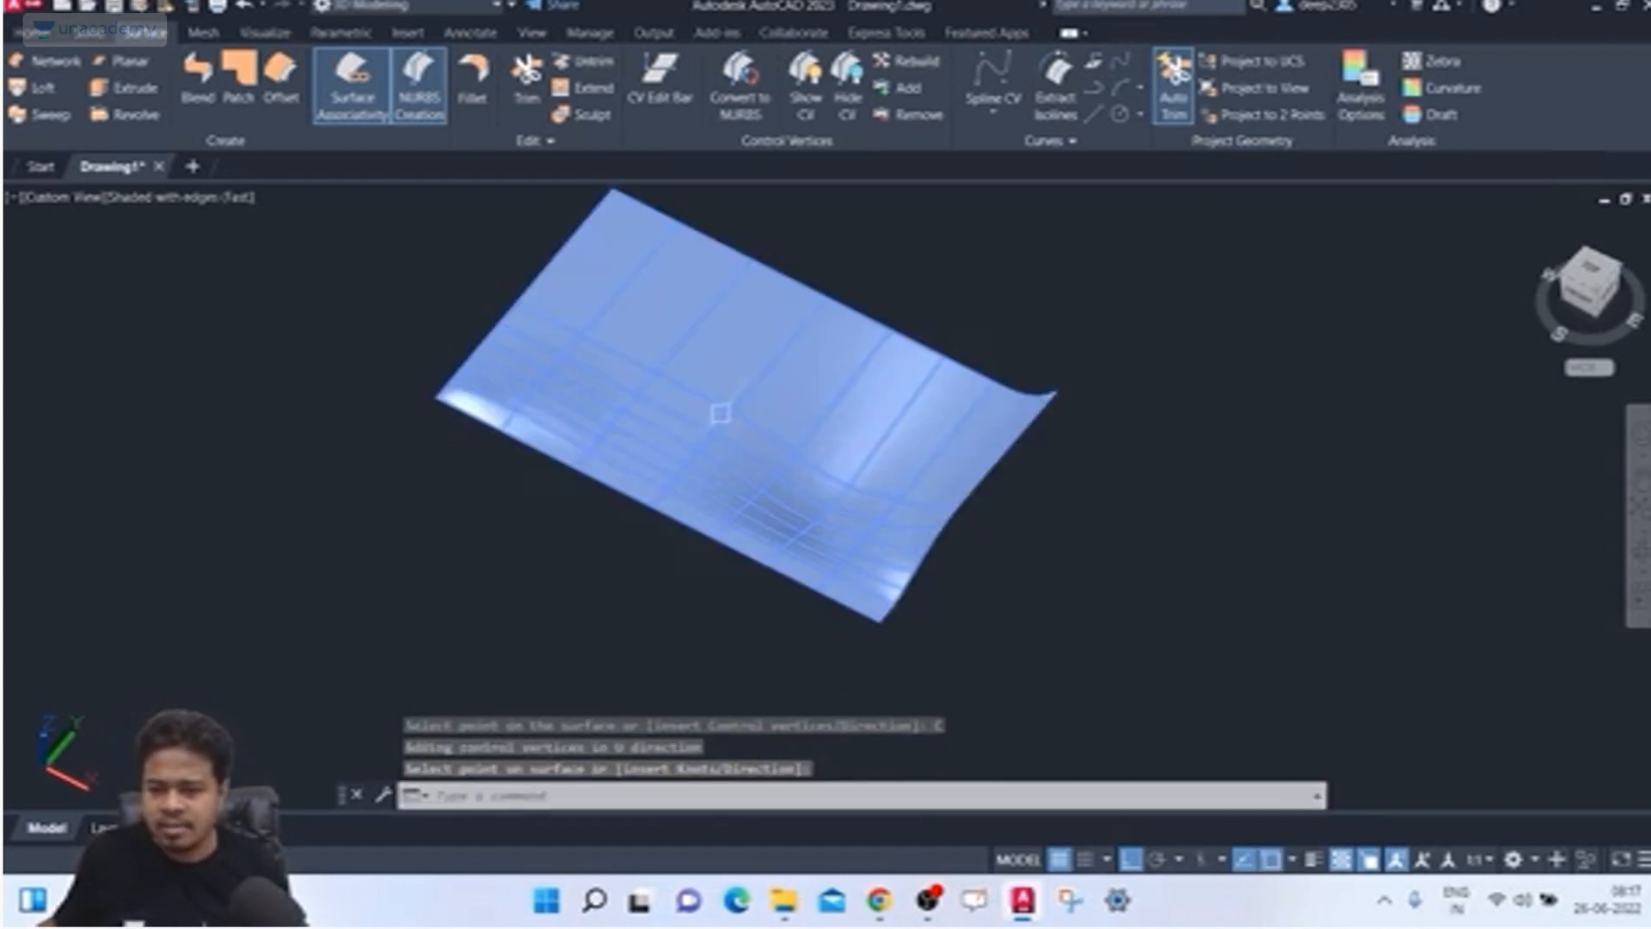
Step: Review the curved surface's Rebuild settings for control vertex counts and degrees in U and V, leaving without rebuilding it
{"action": "scroll", "coordinate": [549, 330], "scroll_direction": "up", "scroll_amount": 3}
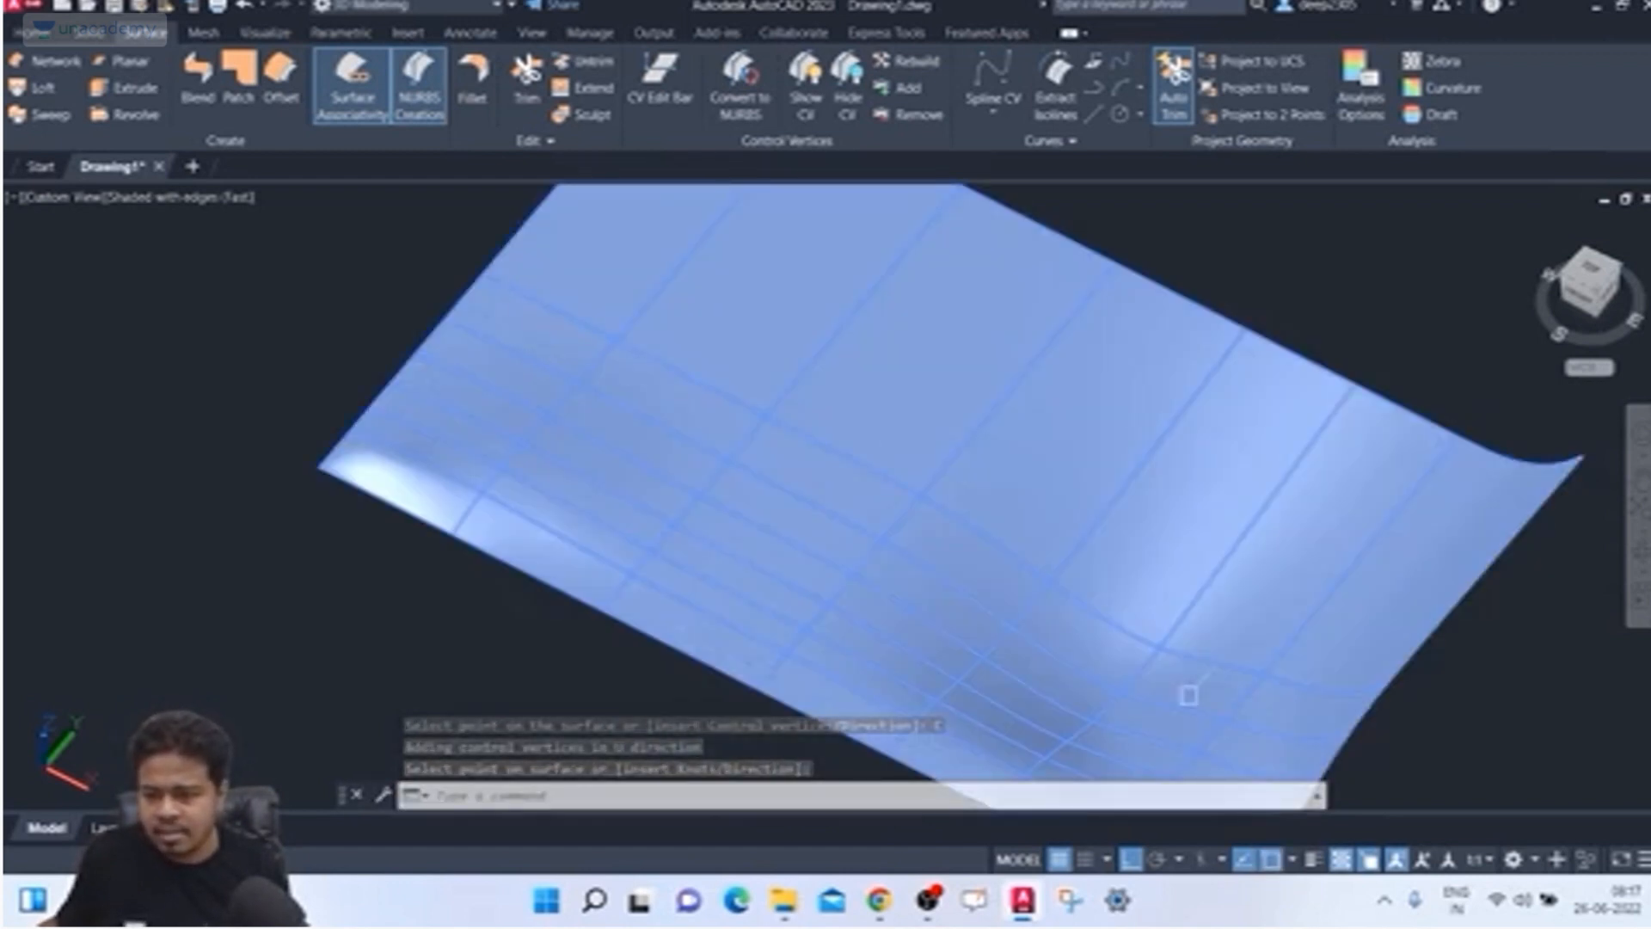
{"action": "scroll", "coordinate": [1191, 689], "scroll_direction": "down", "scroll_amount": 5}
{"action": "middle_click_drag", "start_coordinate": [1035, 483], "coordinate": [891, 419]}
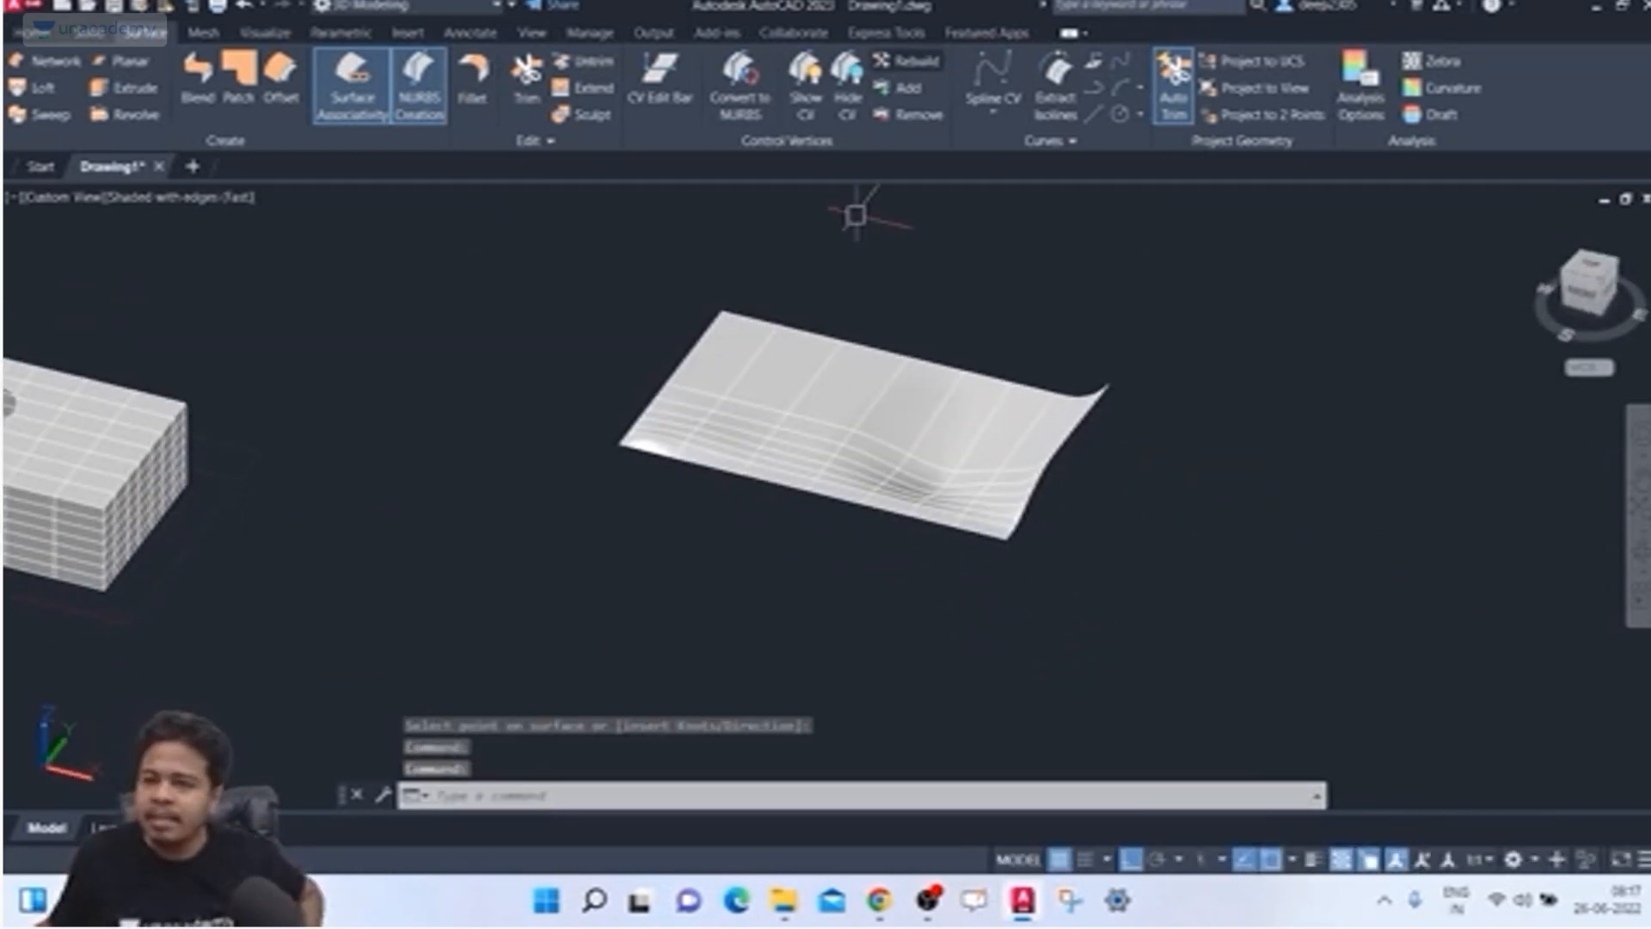
{"action": "left_click", "coordinate": [909, 61]}
{"action": "key", "text": "Escape"}
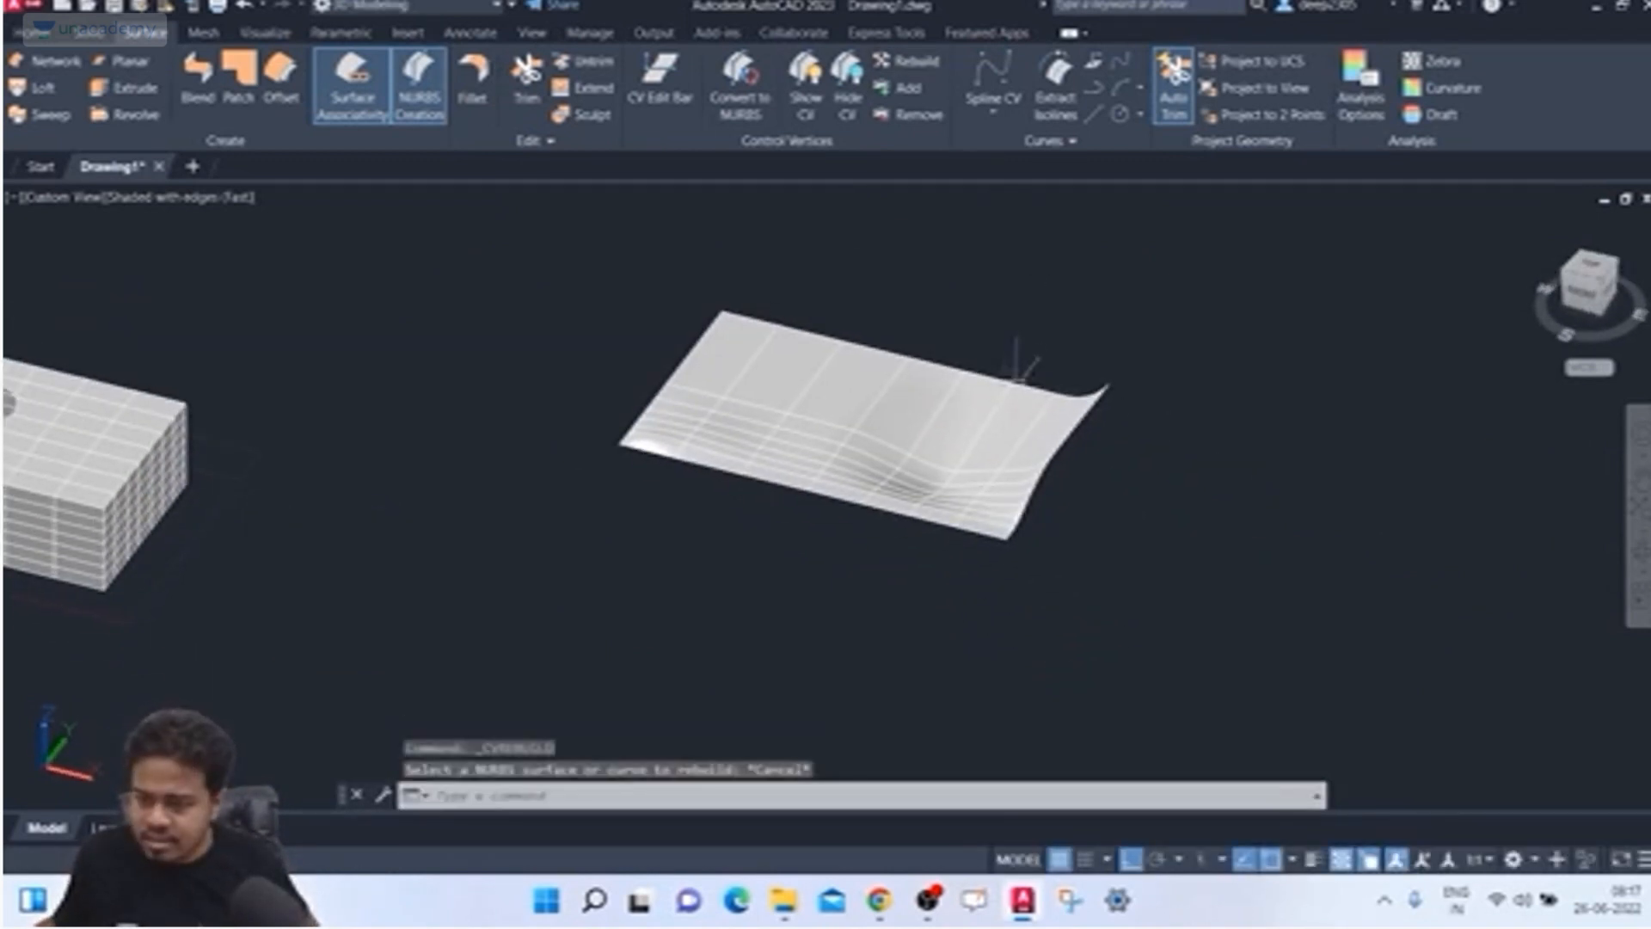
{"action": "left_click", "coordinate": [1003, 409]}
{"action": "key", "text": "Return"}
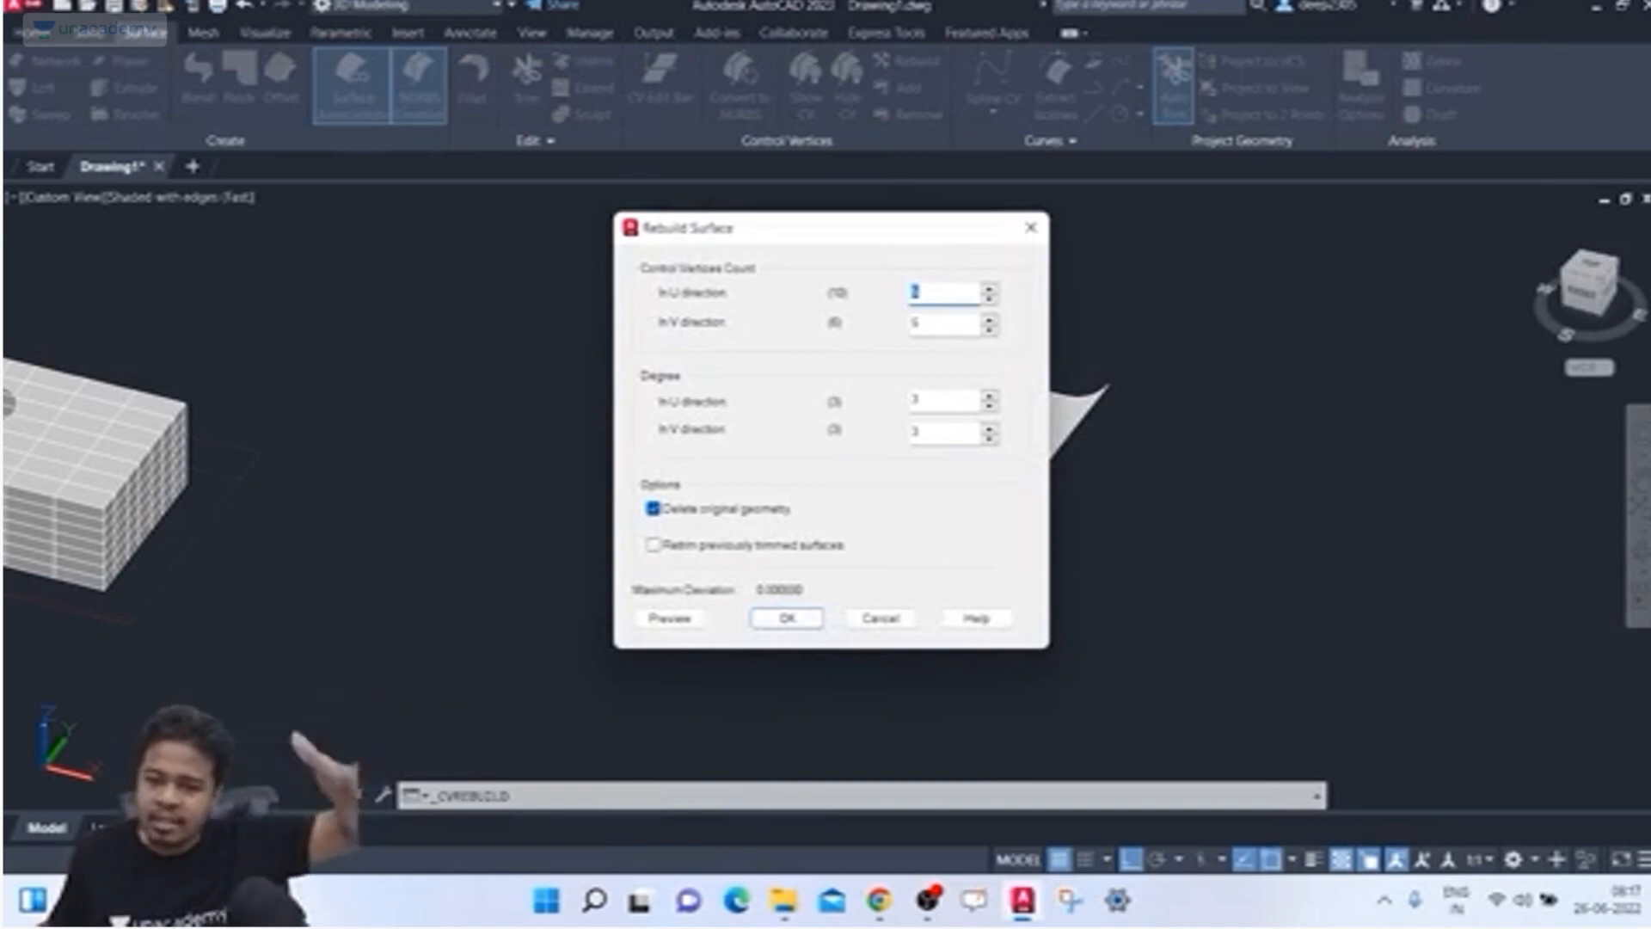
{"action": "left_click", "coordinate": [881, 619]}
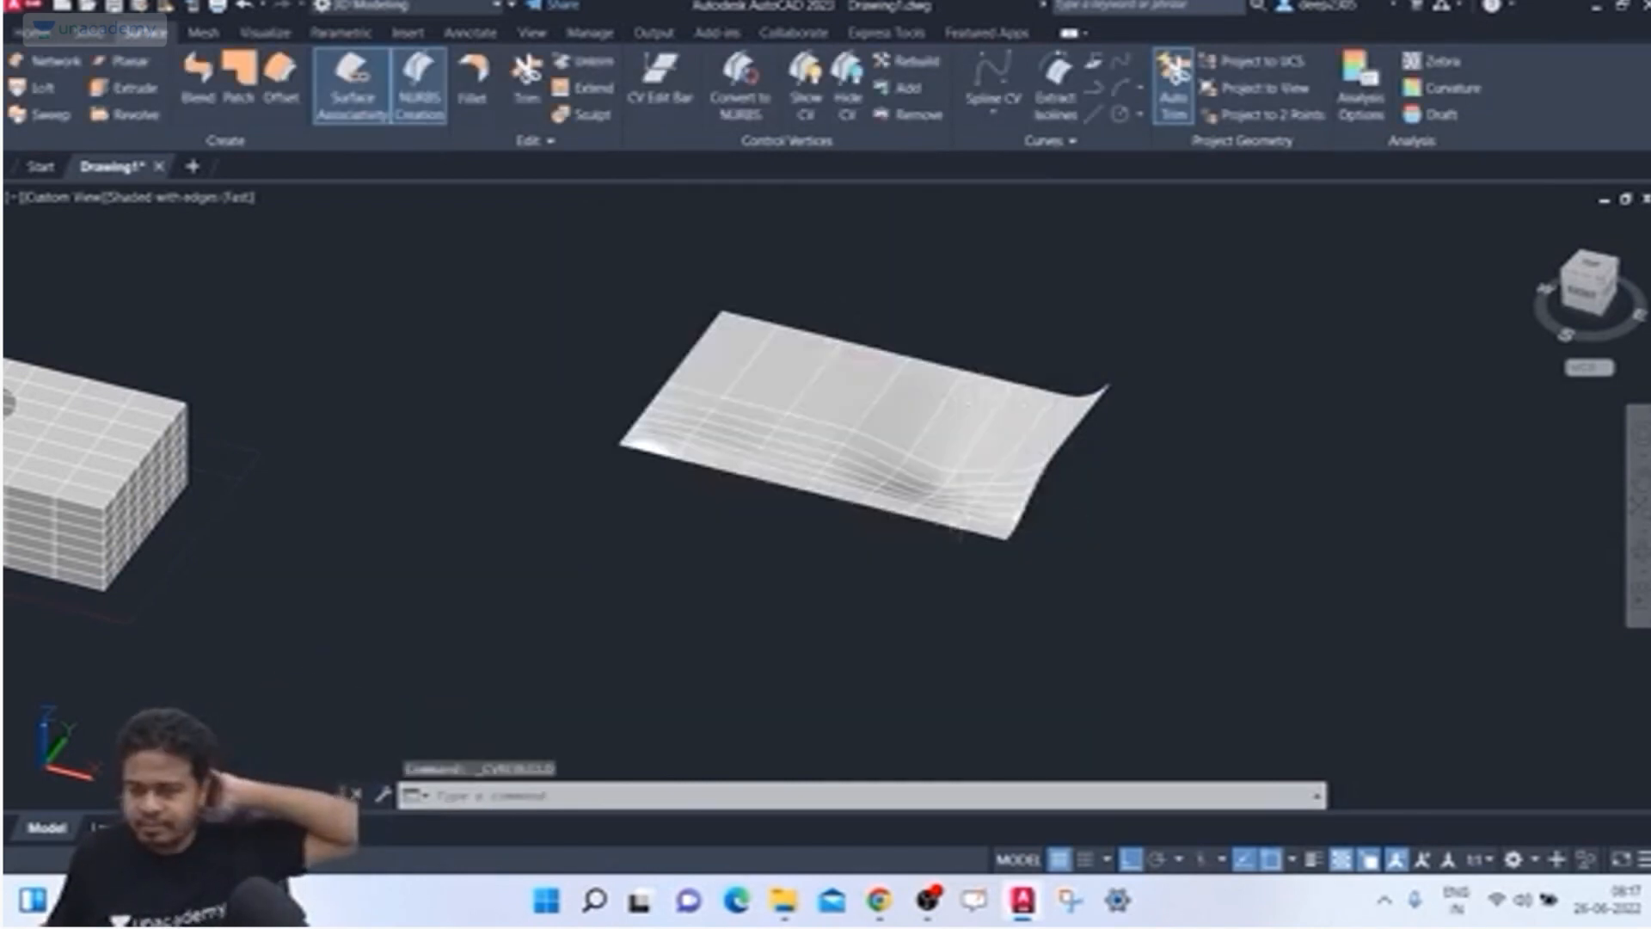
{"action": "scroll", "coordinate": [831, 365], "scroll_direction": "up", "scroll_amount": 4}
{"action": "scroll", "coordinate": [829, 363], "scroll_direction": "down", "scroll_amount": 5}
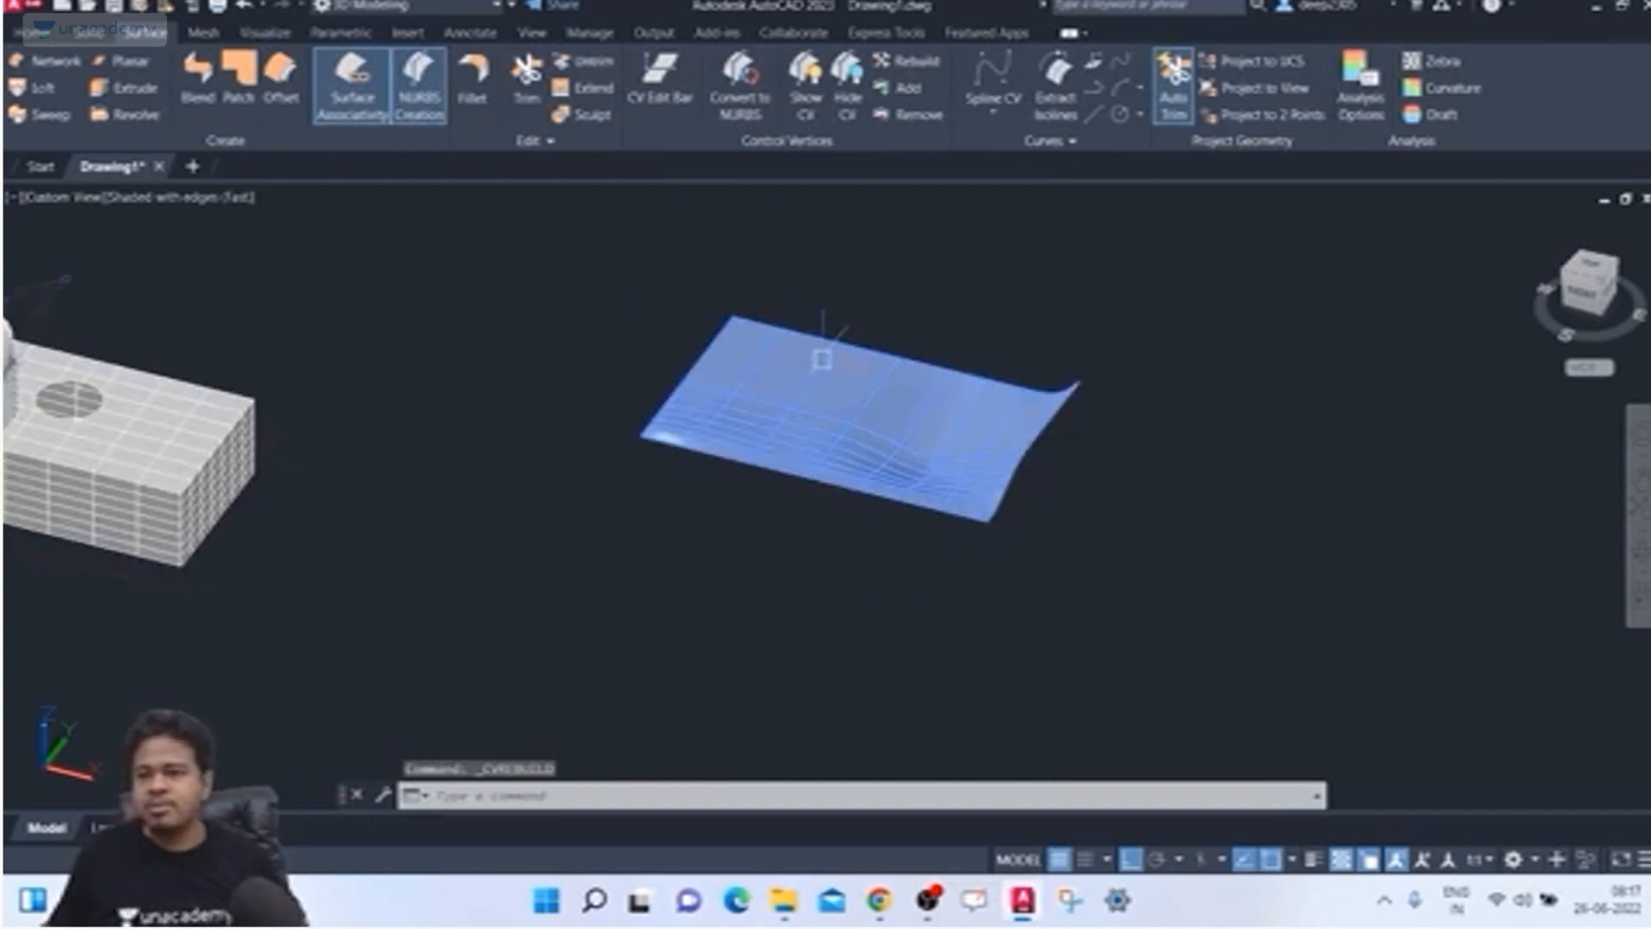
{"action": "scroll", "coordinate": [824, 357], "scroll_direction": "down", "scroll_amount": 4}
{"action": "scroll", "coordinate": [847, 353], "scroll_direction": "up", "scroll_amount": 3}
{"action": "middle_click_drag", "start_coordinate": [848, 353], "coordinate": [1039, 344]}
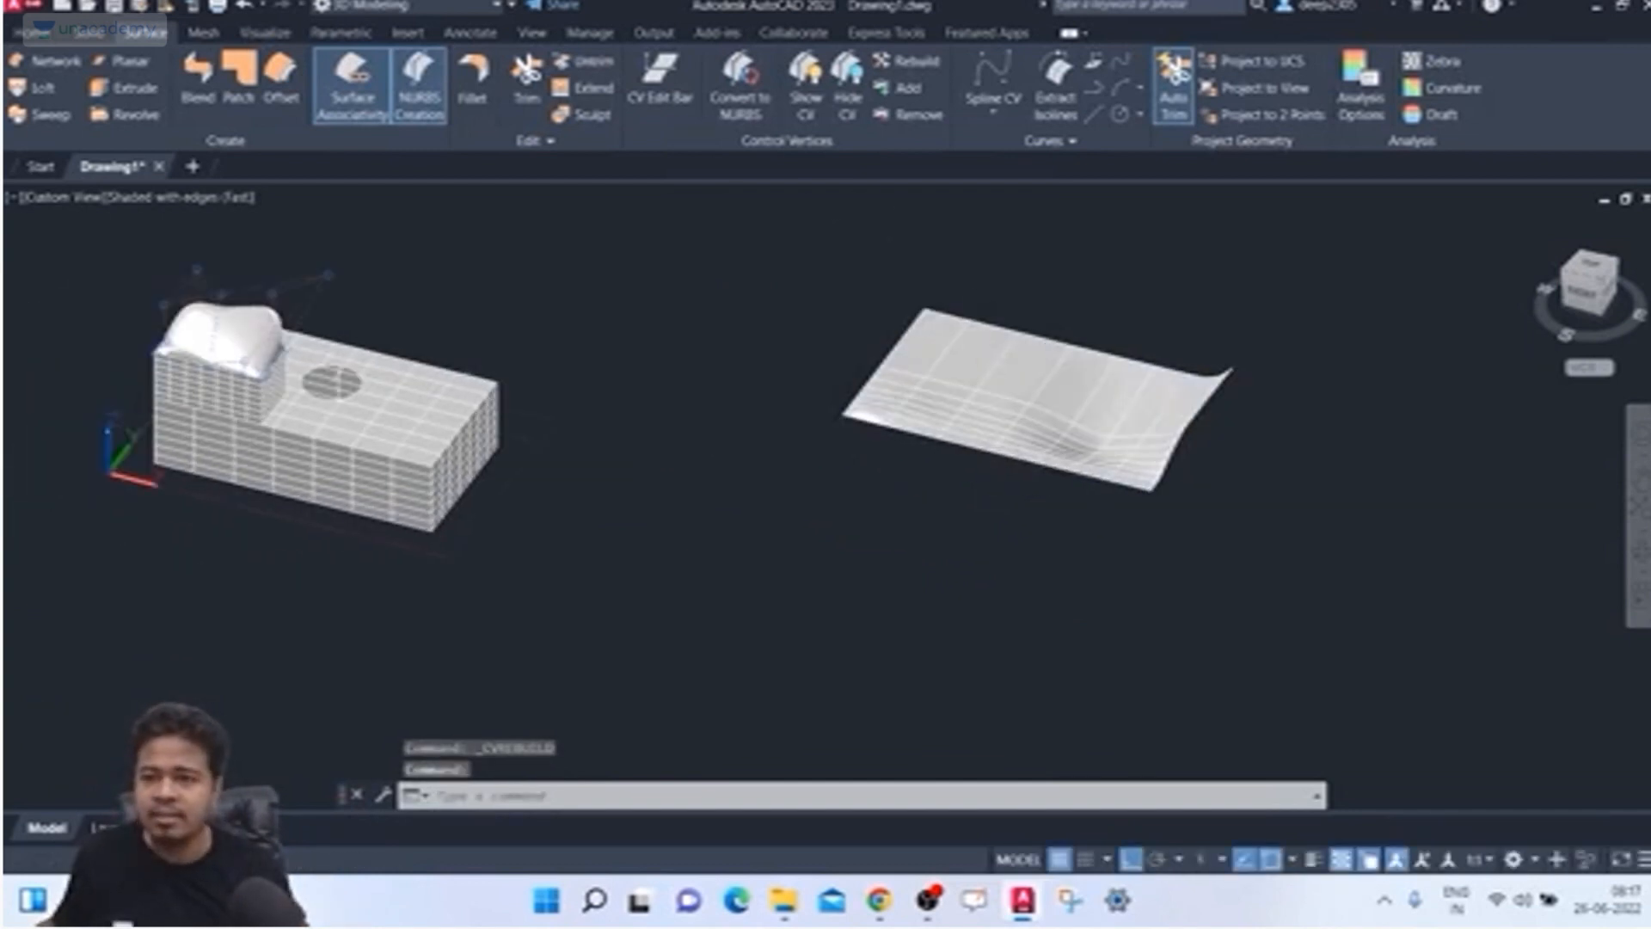